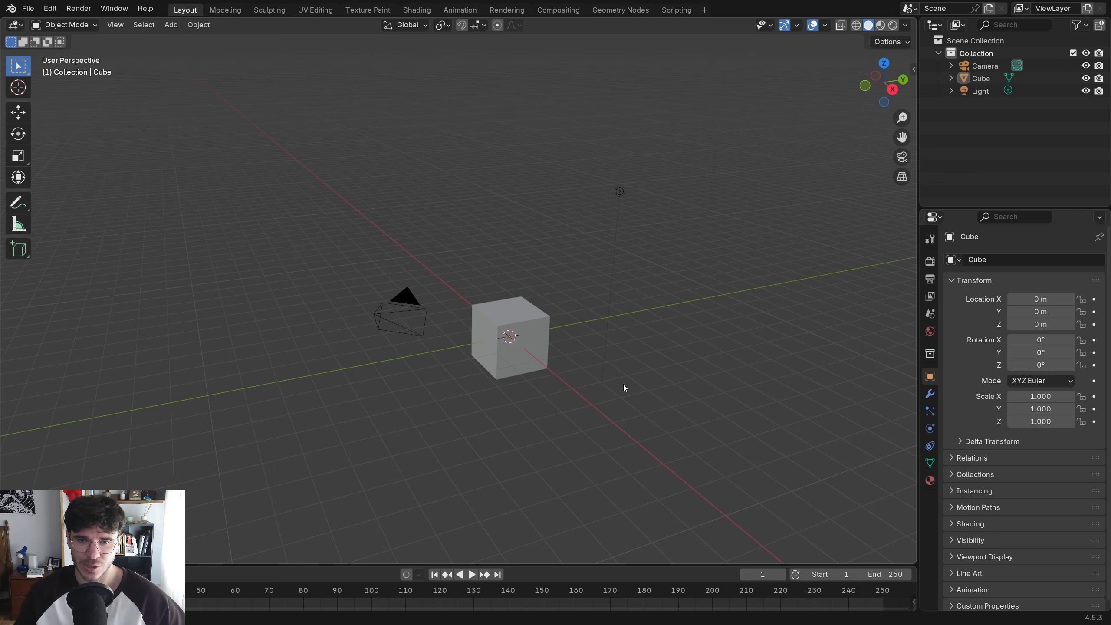
# Delete the default cube and undo the deletion
pyautogui.moveTo(305, 161); pyautogui.dragTo(440, 403)
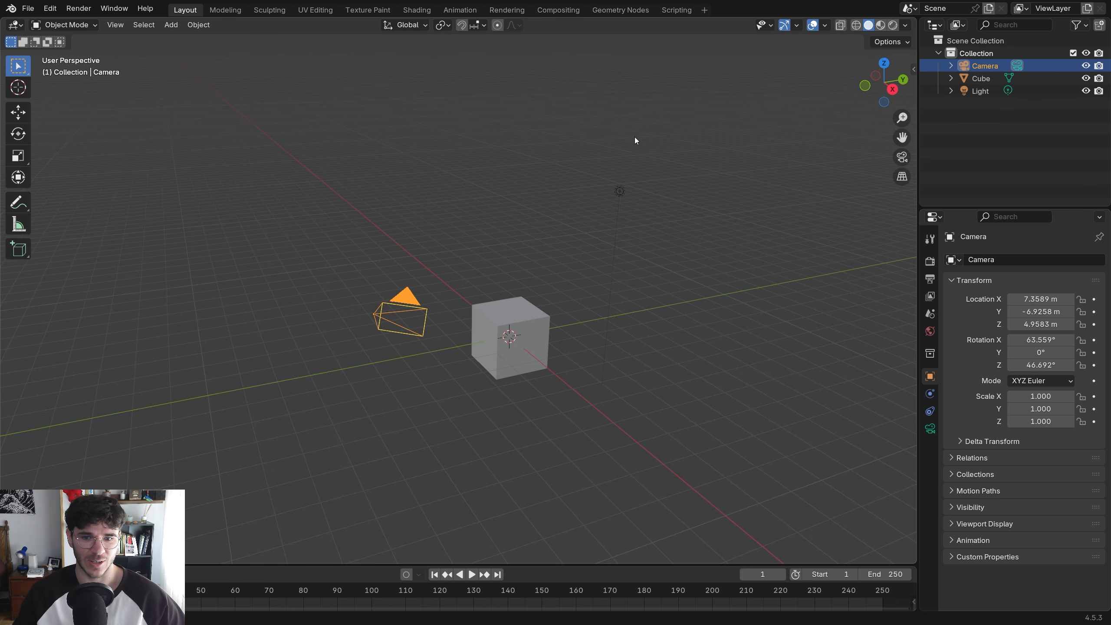
pyautogui.click(676, 240)
pyautogui.click(497, 318)
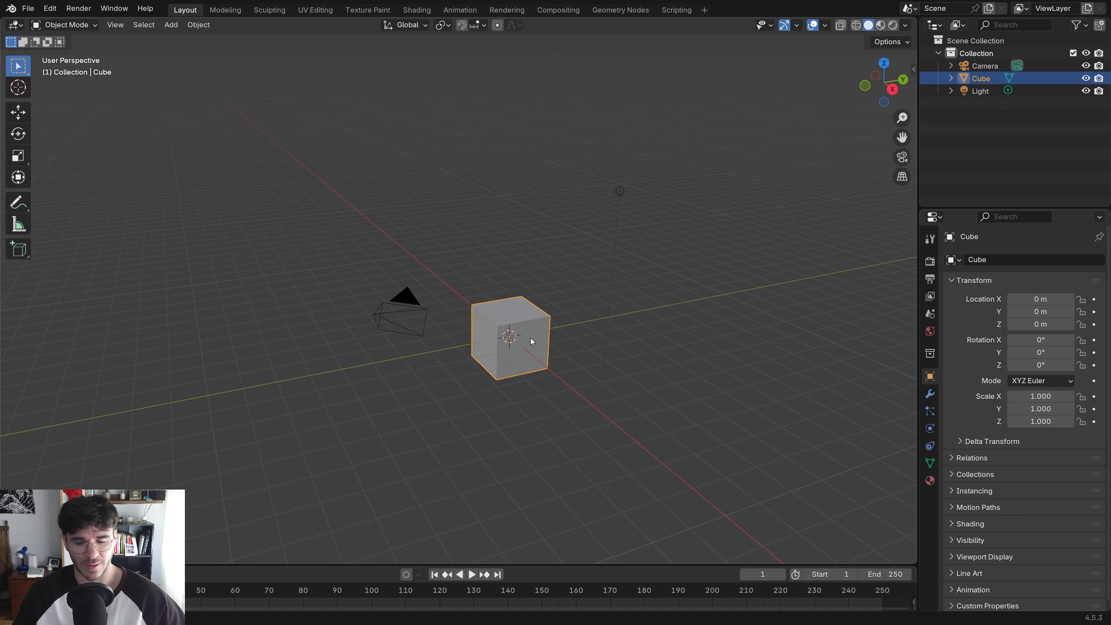
pyautogui.moveTo(531, 339); pyautogui.dragTo(505, 344, button='middle')
pyautogui.press('x')
pyautogui.click(505, 344)
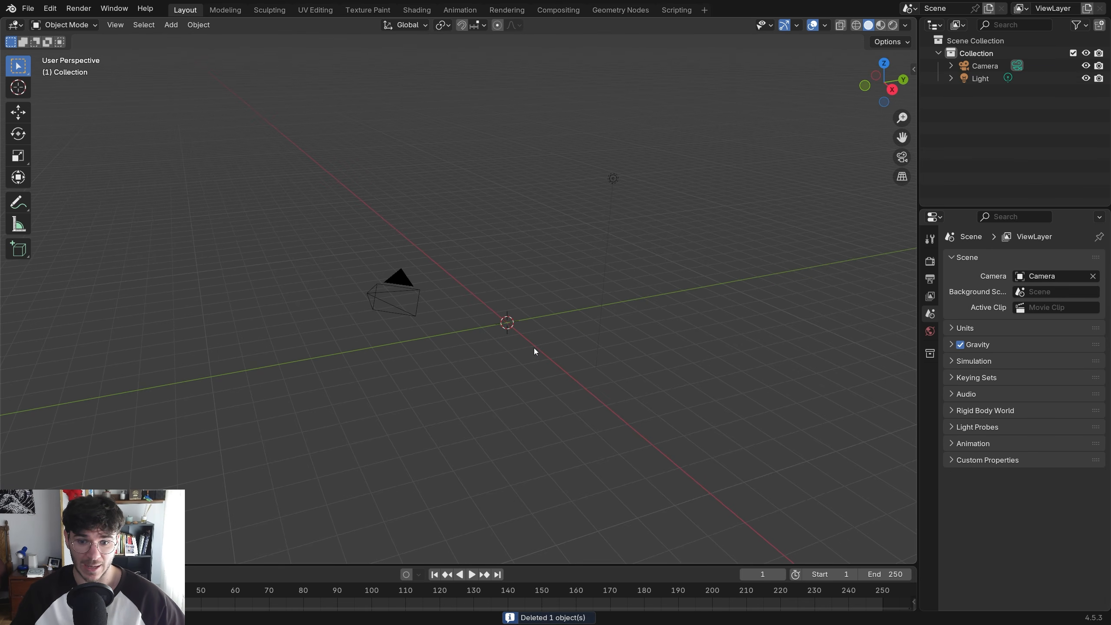
pyautogui.hotkey('ctrl', 'z')
# Enable Screencast Keys in the 3D viewport sidebar and close the sidebar
pyautogui.press('n')
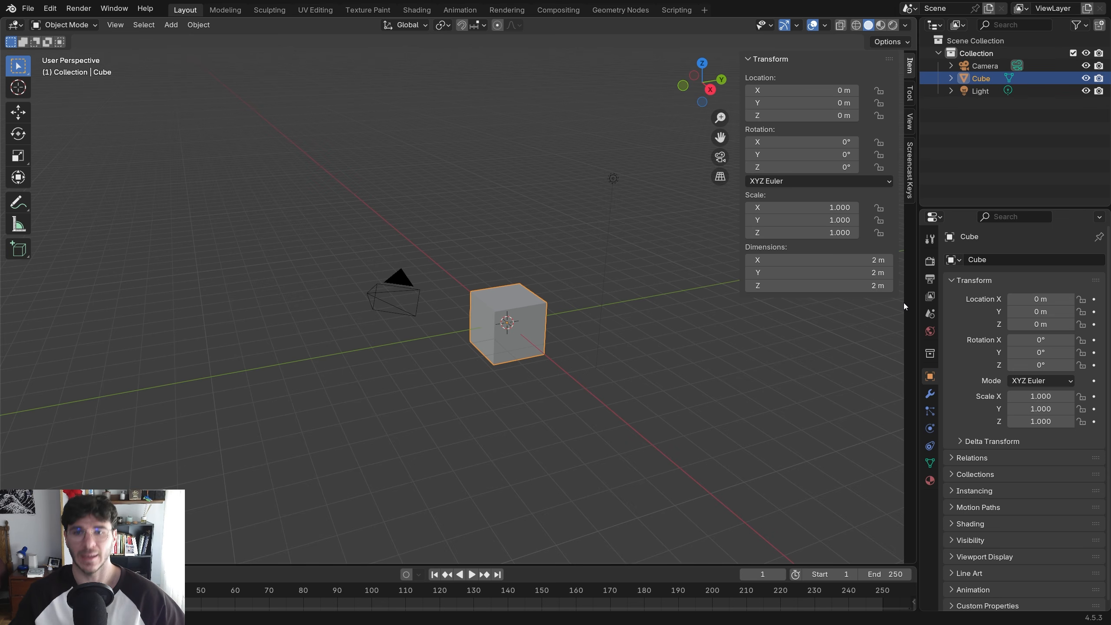
pyautogui.click(906, 167)
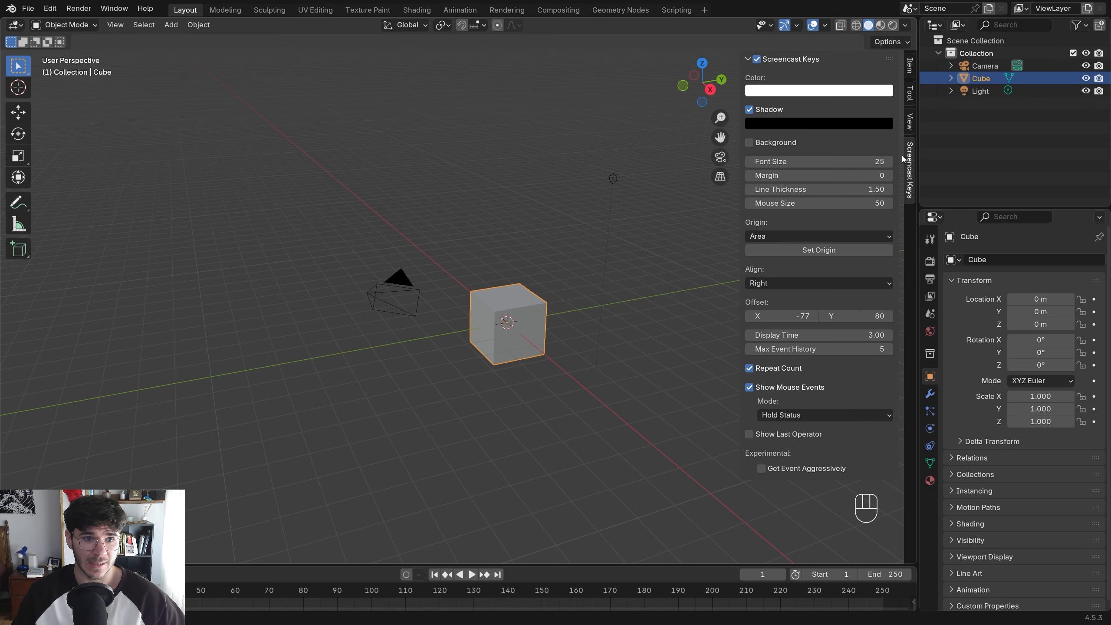
pyautogui.click(910, 67)
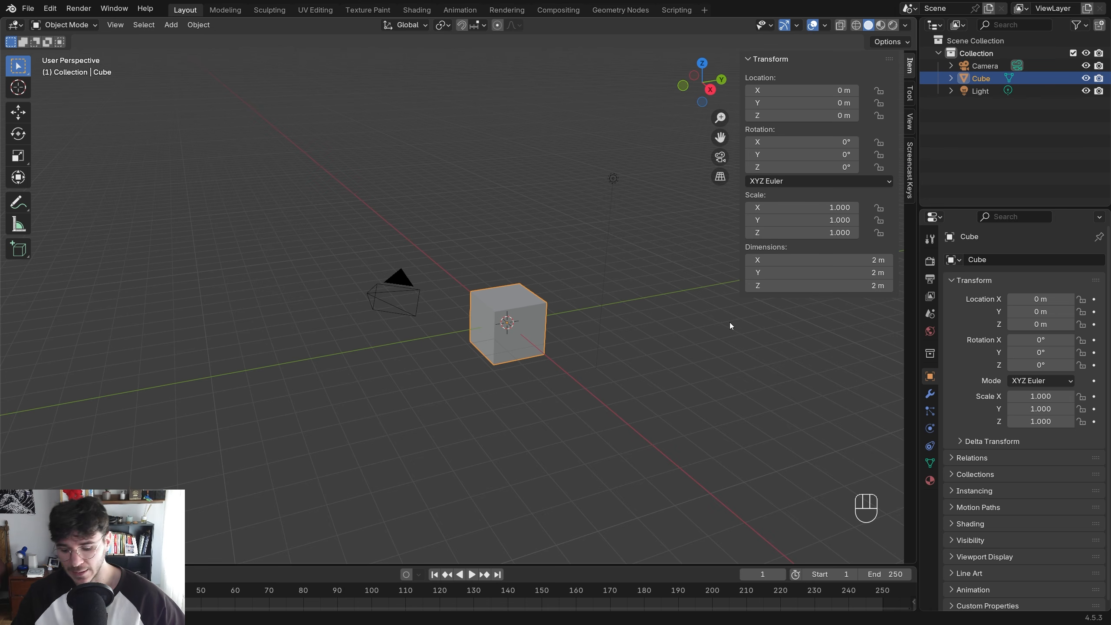
pyautogui.press('m')
pyautogui.click(772, 339)
pyautogui.press('n')
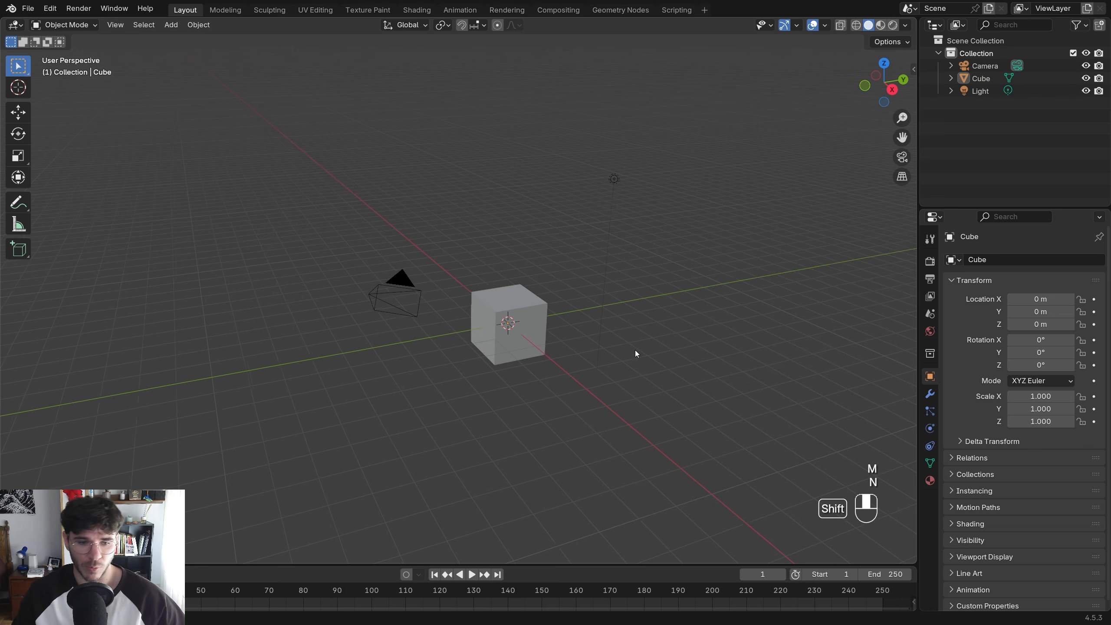
pyautogui.keyDown('shift'); pyautogui.moveTo(635, 350); pyautogui.dragTo(483, 344, button='middle'); pyautogui.keyUp('shift')
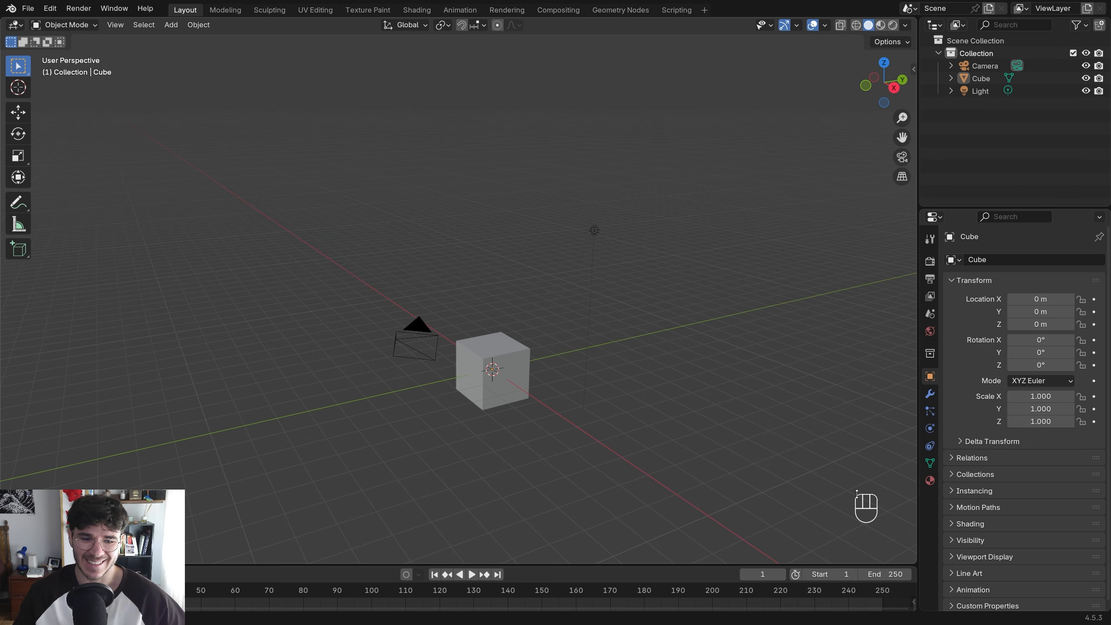
pyautogui.moveTo(538, 399); pyautogui.dragTo(745, 402, button='middle')
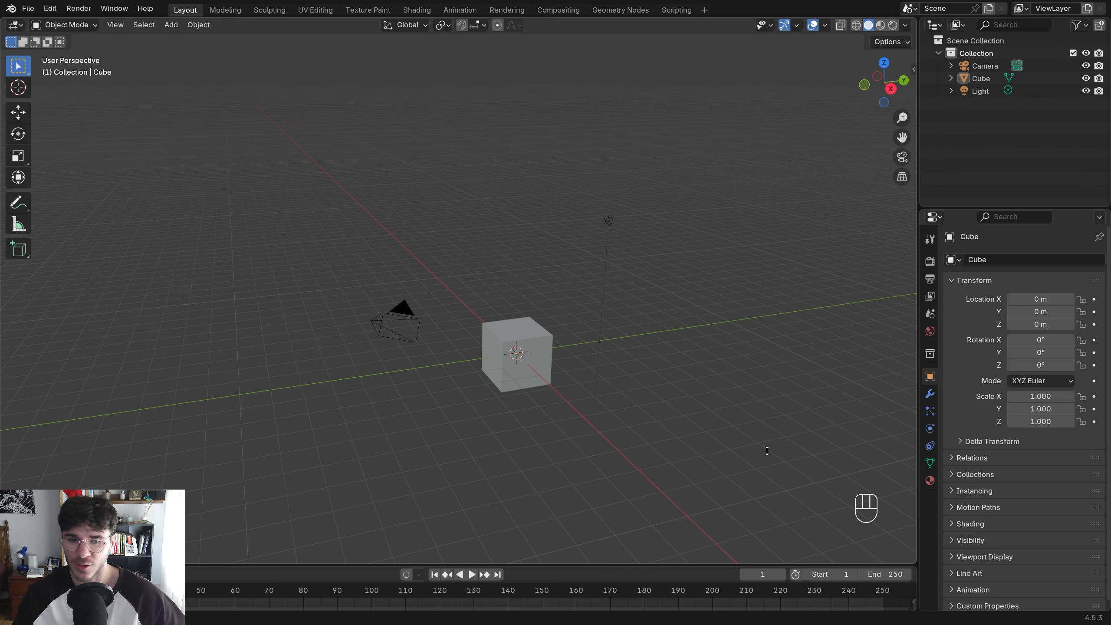
pyautogui.keyDown('shift'); pyautogui.moveTo(724, 410); pyautogui.dragTo(899, 475, button='middle'); pyautogui.keyUp('shift')
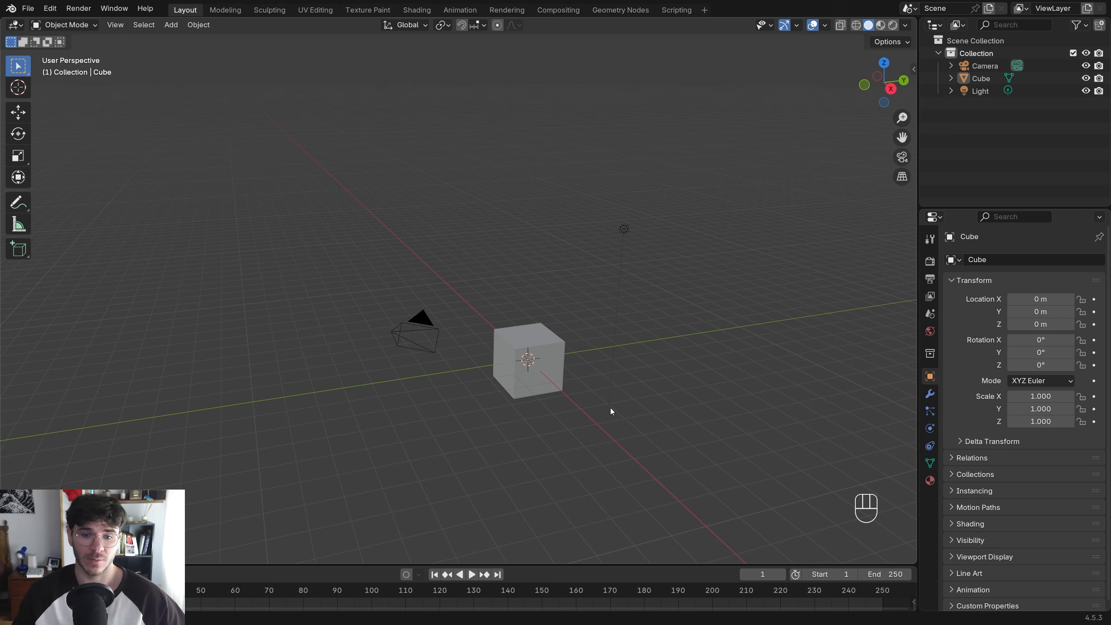
# Delete all objects in the scene at once and undo the deletion
pyautogui.moveTo(669, 363); pyautogui.dragTo(591, 366, button='middle')
pyautogui.press('a')
pyautogui.press('x')
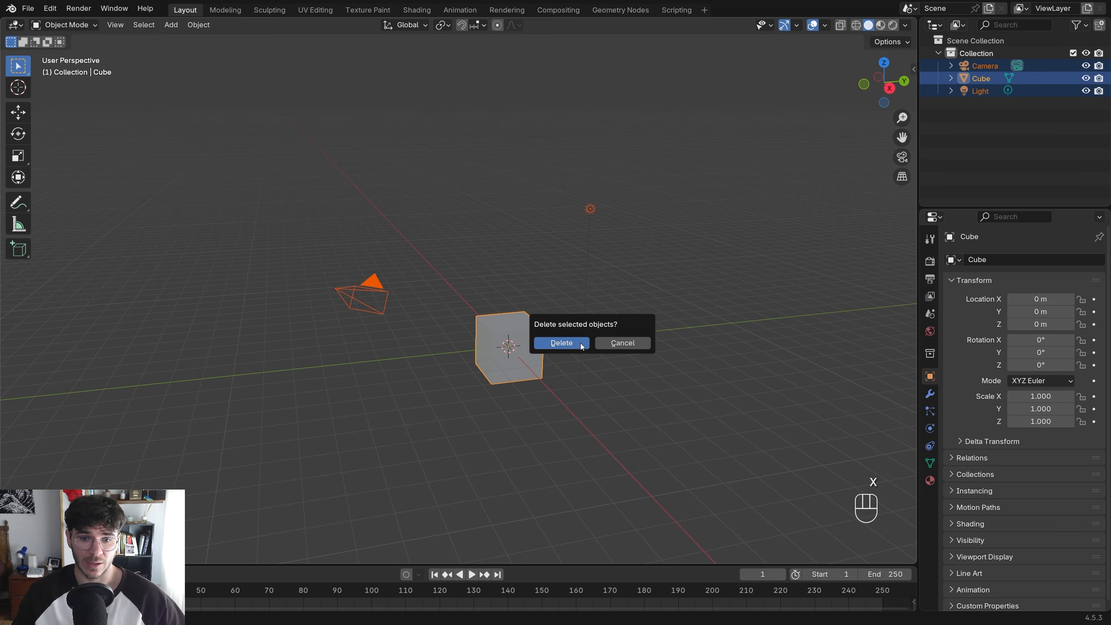
pyautogui.click(561, 342)
pyautogui.hotkey('ctrl', 'z')
# Delete the camera and the light together, keeping only the cube in the scene
pyautogui.moveTo(294, 215); pyautogui.dragTo(367, 323)
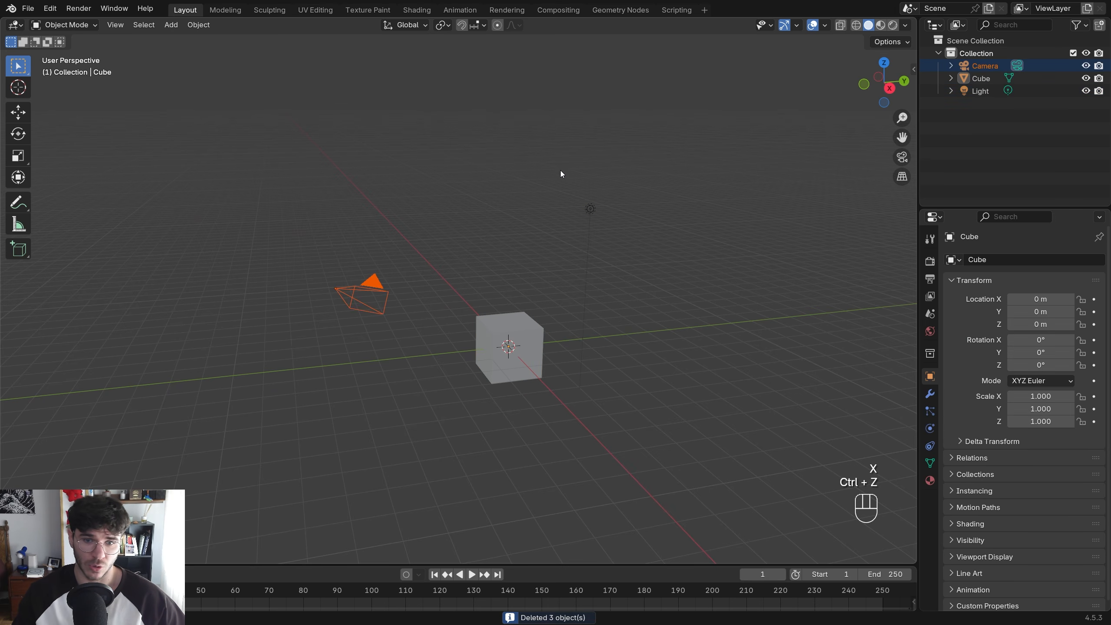
pyautogui.keyDown('shift'); pyautogui.click(590, 209); pyautogui.keyUp('shift')
pyautogui.press('Delete')
pyautogui.moveTo(520, 348); pyautogui.dragTo(532, 350, button='middle')
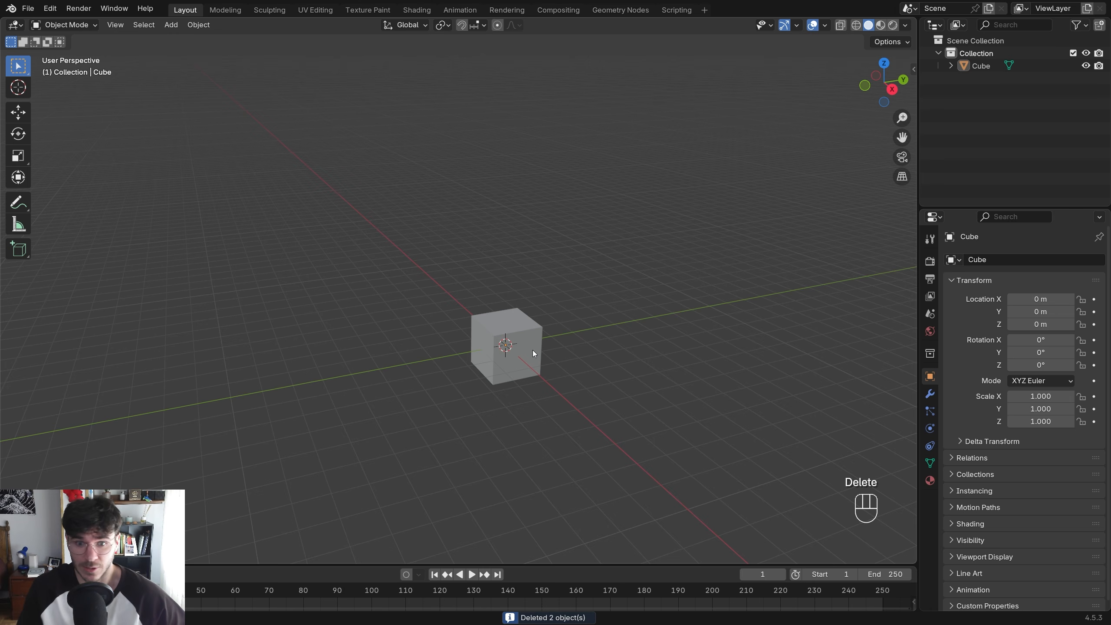
# Examine the cube from nearer and farther distances in the 3D viewport
pyautogui.keyDown('shift'); pyautogui.moveTo(533, 350); pyautogui.dragTo(511, 320, button='middle'); pyautogui.keyUp('shift')
pyautogui.scroll(-2, 485, 294)
pyautogui.scroll(1, 490, 299)
pyautogui.scroll(-2, 490, 299)
pyautogui.scroll(3, 489, 299)
pyautogui.scroll(-3, 490, 299)
pyautogui.scroll(3, 577, 337)
pyautogui.scroll(-3, 595, 350)
pyautogui.keyDown('shift'); pyautogui.moveTo(594, 350); pyautogui.dragTo(454, 333, button='middle'); pyautogui.keyUp('shift')
pyautogui.scroll(2, 495, 317)
pyautogui.scroll(3, 473, 321)
pyautogui.scroll(-3, 473, 319)
pyautogui.scroll(3, 473, 320)
pyautogui.scroll(-4, 472, 321)
pyautogui.scroll(-4, 496, 361)
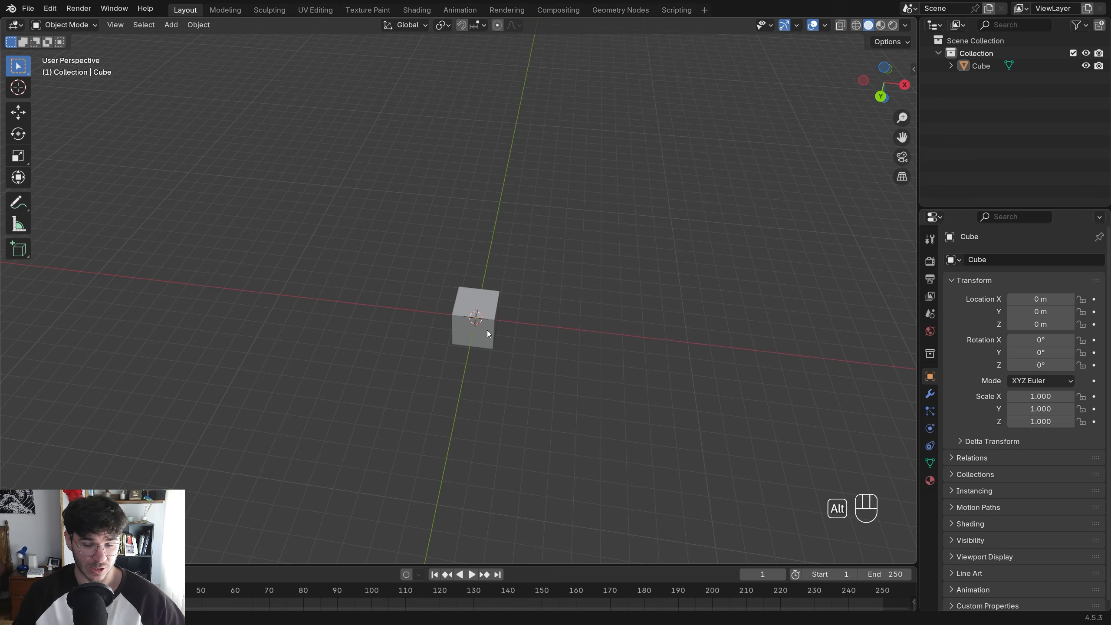
# Examine the cube from axis-aligned directions, including the top, right and front views, ending at an angled view
pyautogui.keyDown('alt'); pyautogui.moveTo(486, 330); pyautogui.dragTo(158, 269, button='middle'); pyautogui.keyUp('alt')
pyautogui.keyDown('alt'); pyautogui.moveTo(300, 242); pyautogui.dragTo(543, 308, button='middle'); pyautogui.keyUp('alt')
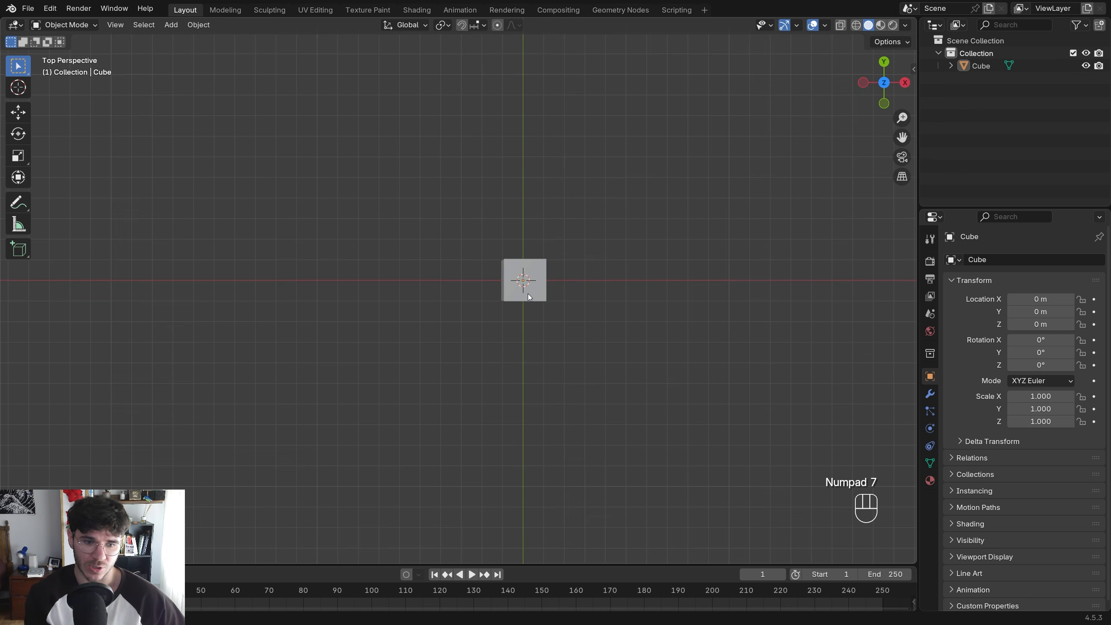
pyautogui.press('KP_9')
pyautogui.press('KP_3')
pyautogui.press('KP_1')
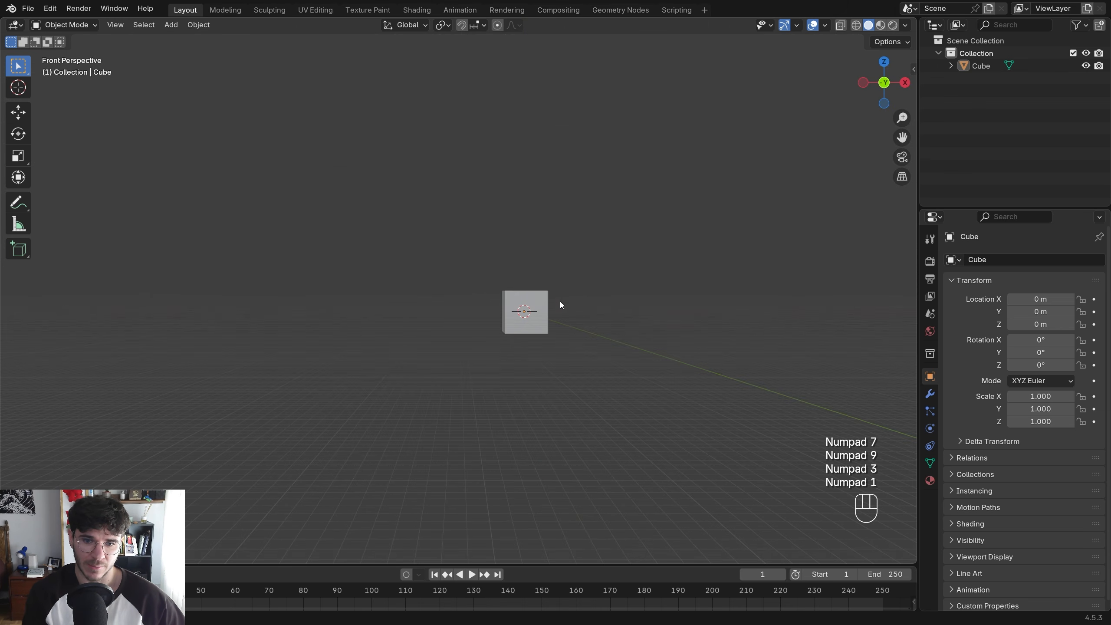
pyautogui.keyDown('alt'); pyautogui.moveTo(559, 304); pyautogui.dragTo(332, 324, button='middle'); pyautogui.keyUp('alt')
pyautogui.keyDown('alt'); pyautogui.moveTo(271, 328); pyautogui.dragTo(318, 329, button='middle'); pyautogui.keyUp('alt')
pyautogui.keyDown('shift'); pyautogui.moveTo(603, 304); pyautogui.dragTo(540, 319, button='middle'); pyautogui.keyUp('shift')
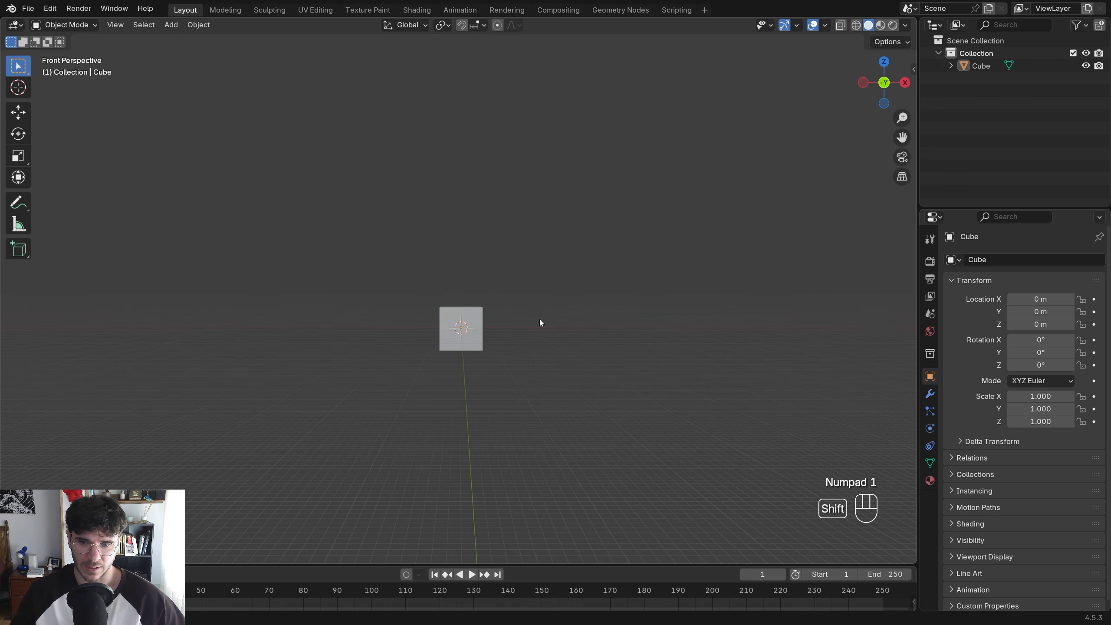
pyautogui.moveTo(415, 303); pyautogui.dragTo(298, 219, button='middle')
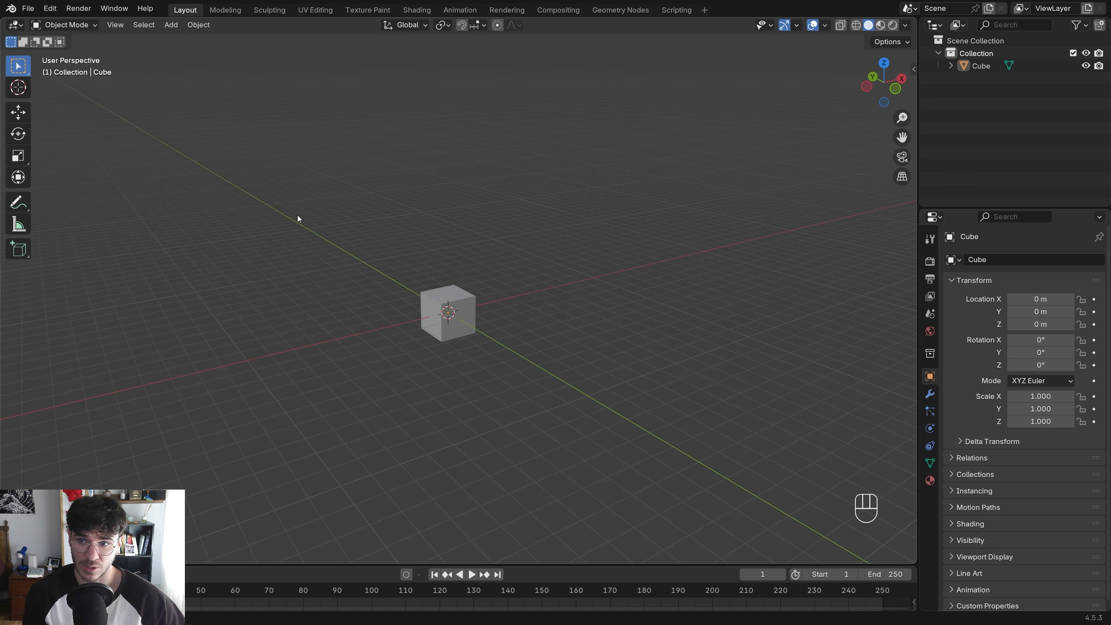
# Compare the cube in perspective and orthographic projection, including axis-aligned orthographic side views, ending in perspective
pyautogui.press('KP_5')
pyautogui.press('KP_5')
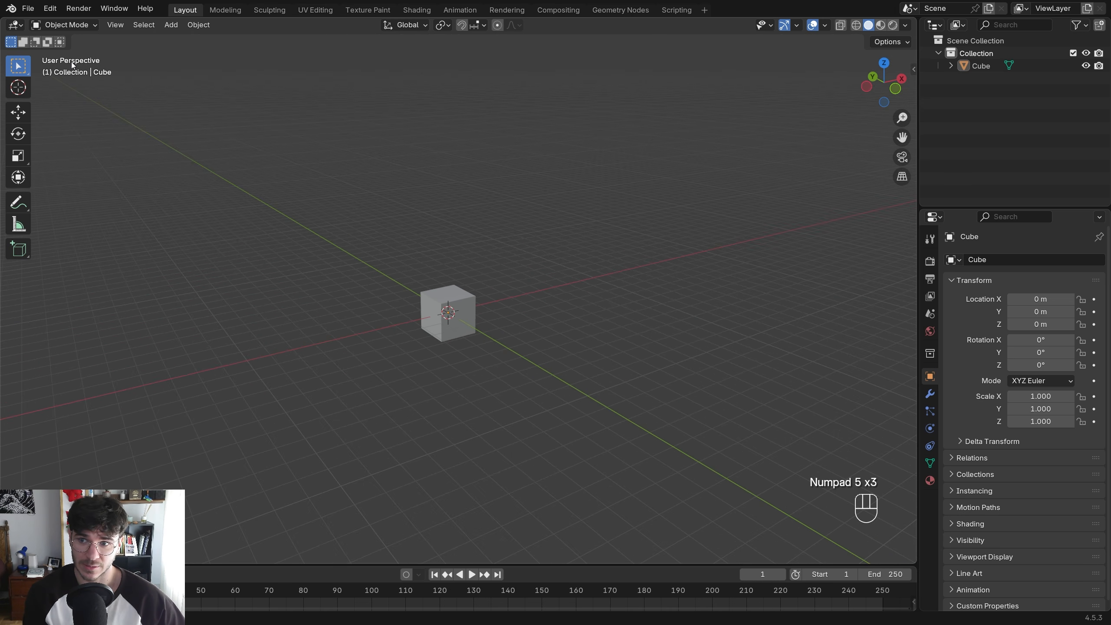
pyautogui.press('KP_5')
pyautogui.press('KP_5')
pyautogui.press('KP_5')
pyautogui.press('KP_5')
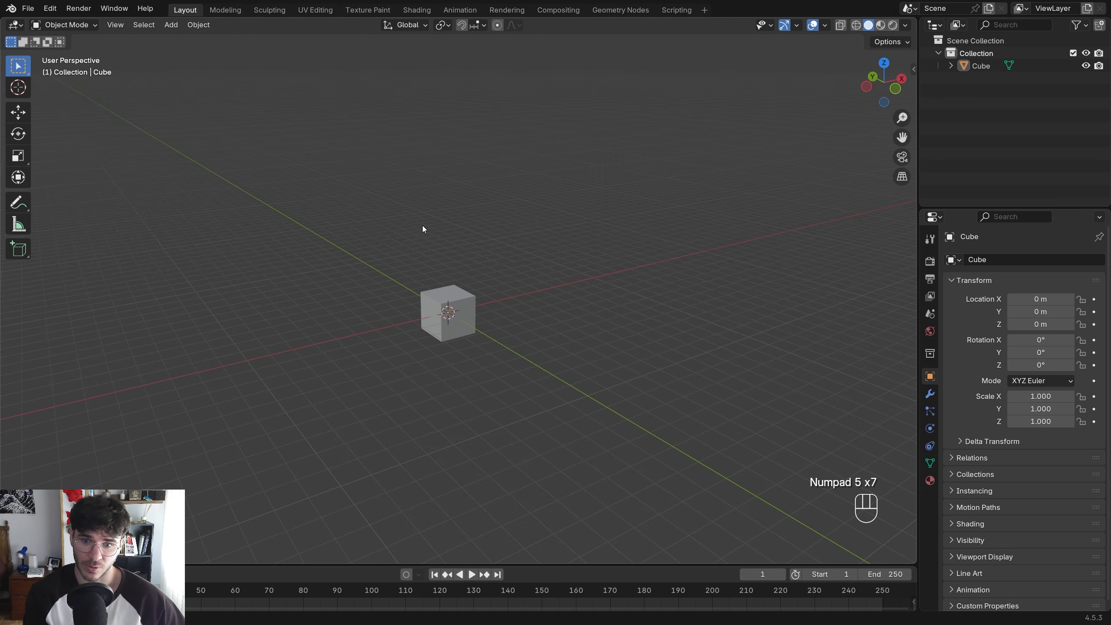
pyautogui.press('KP_5')
pyautogui.hotkey('alt', 'space')
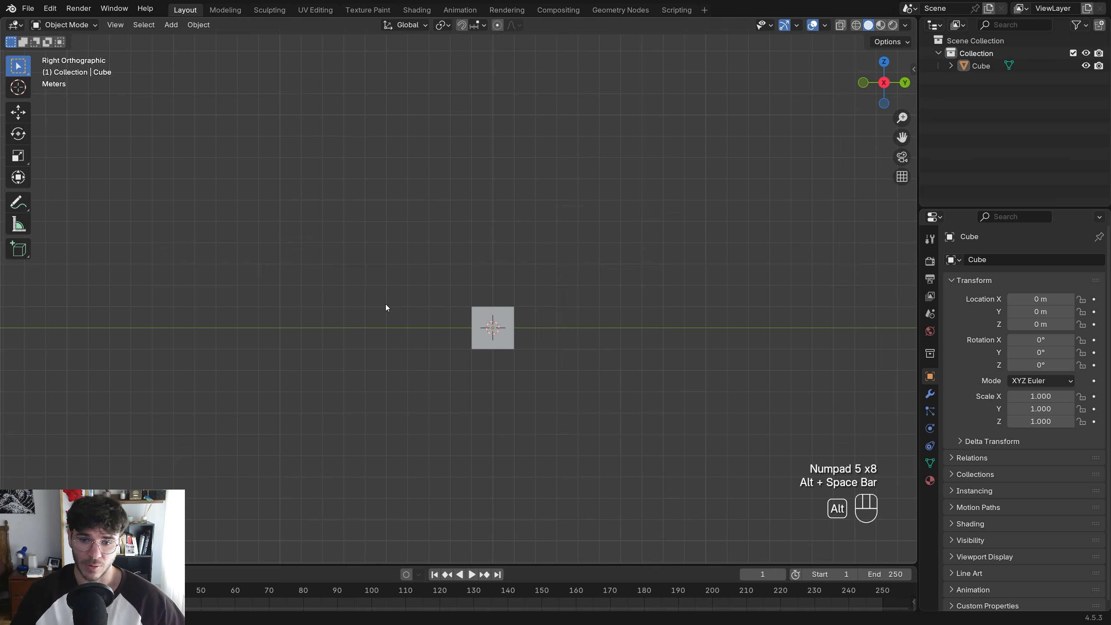
pyautogui.keyDown('alt'); pyautogui.moveTo(592, 325); pyautogui.dragTo(391, 336, button='middle'); pyautogui.keyUp('alt')
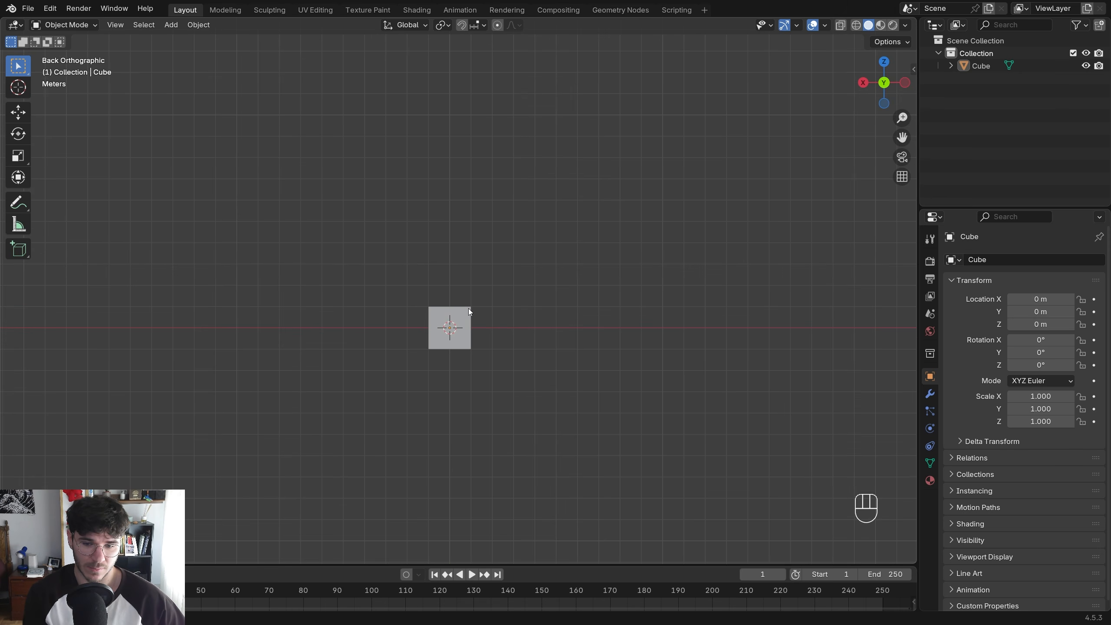
pyautogui.press('KP_5')
pyautogui.moveTo(468, 325); pyautogui.dragTo(548, 311, button='middle')
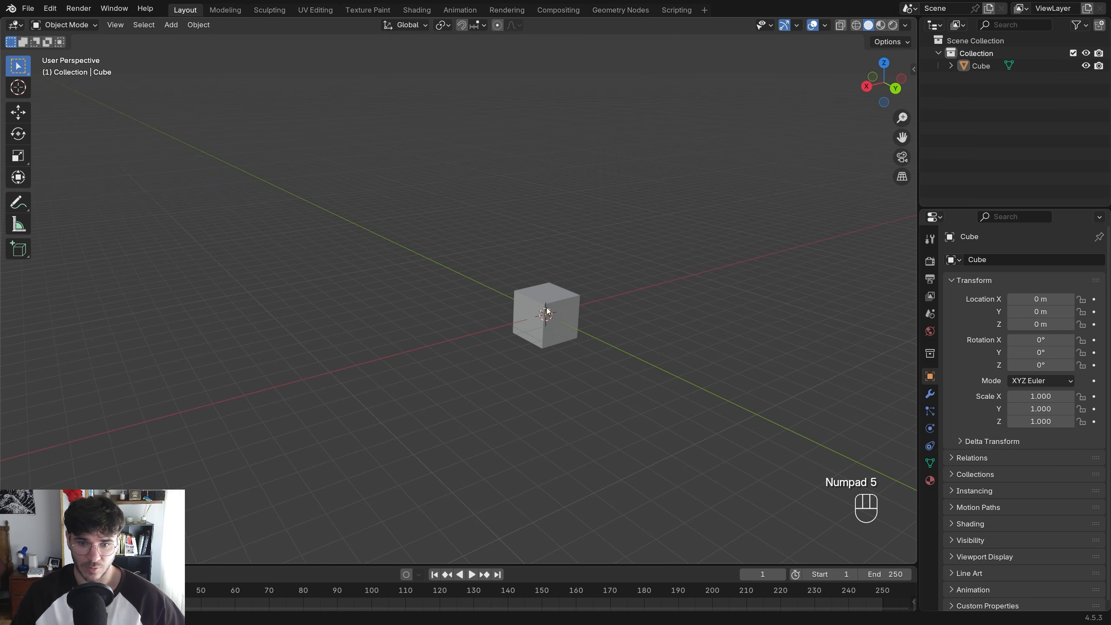
# Select the cube at the scene origin
pyautogui.keyDown('shift'); pyautogui.moveTo(540, 350); pyautogui.dragTo(510, 356, button='middle'); pyautogui.keyUp('shift')
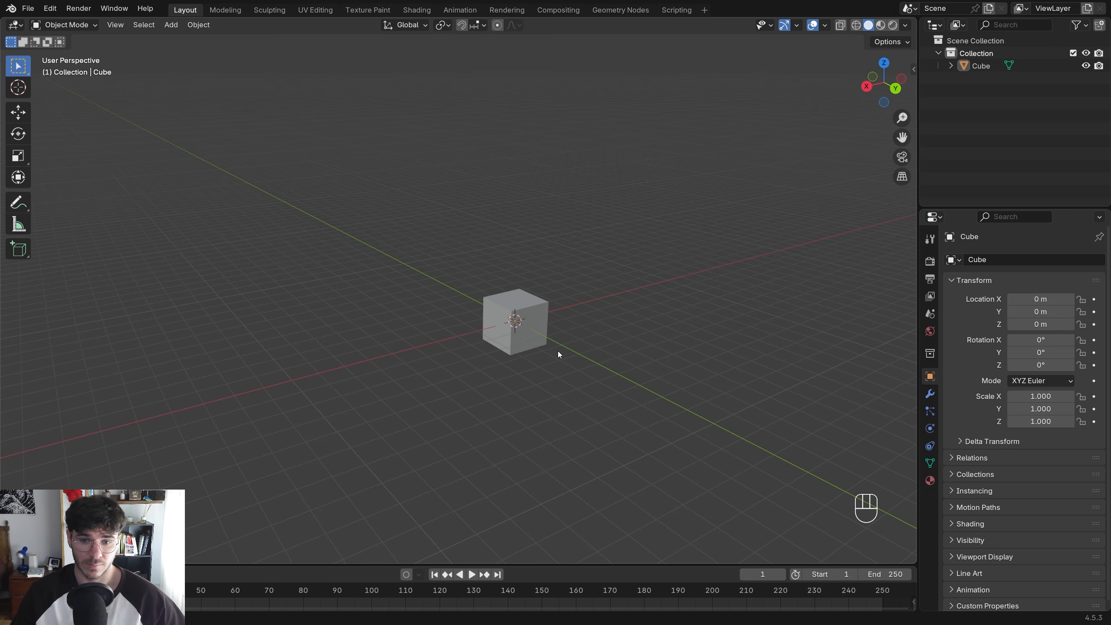
pyautogui.keyDown('shift'); pyautogui.moveTo(588, 318); pyautogui.dragTo(508, 283, button='middle'); pyautogui.keyUp('shift')
pyautogui.moveTo(555, 384); pyautogui.dragTo(475, 245, button='middle')
pyautogui.press('a')
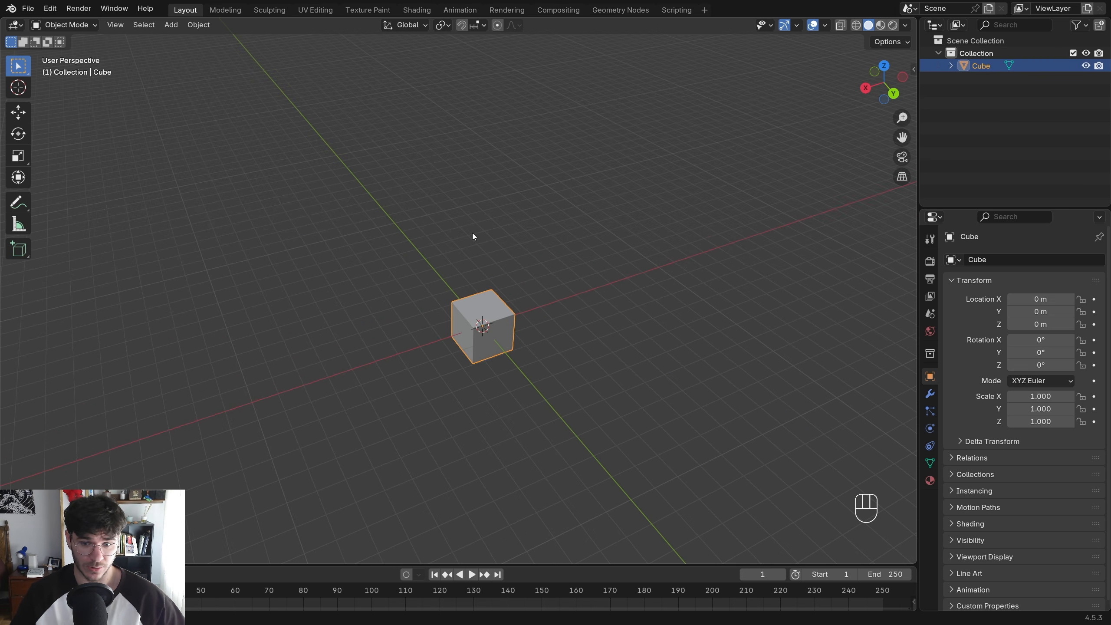
pyautogui.moveTo(513, 334)
pyautogui.keyDown('shift'); pyautogui.mouseDown(button='middle')
pyautogui.moveTo(523, 315)
pyautogui.moveTo(485, 302)
pyautogui.moveTo(494, 297)
pyautogui.moveTo(530, 334)
pyautogui.mouseUp(button='middle'); pyautogui.keyUp('shift')
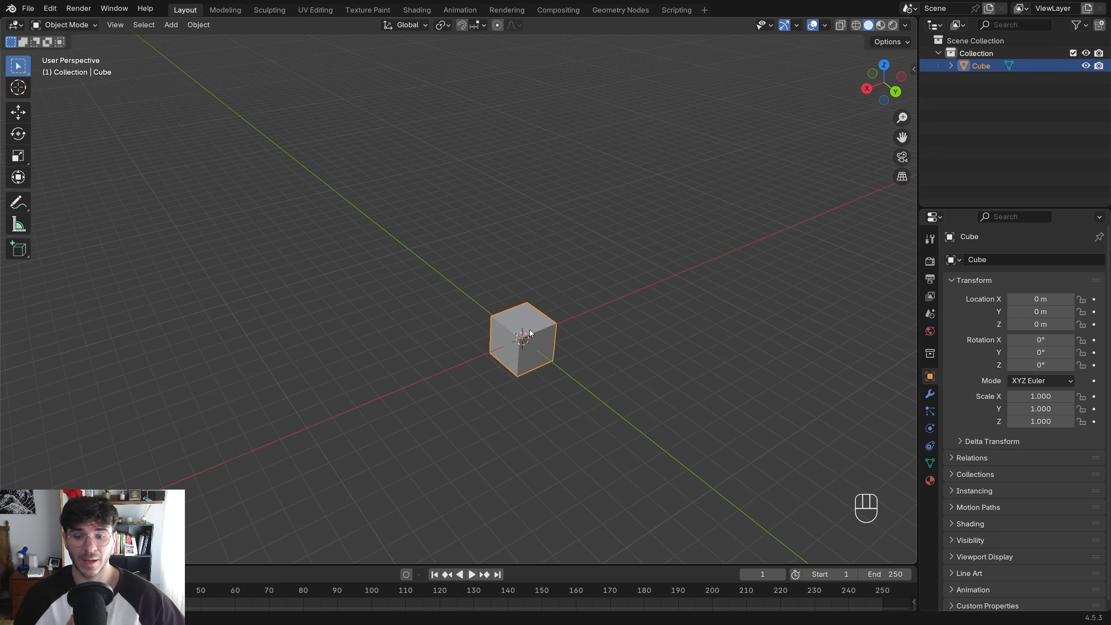
# Try moving the cube freely without an axis constraint and cancel each move
pyautogui.press('g')
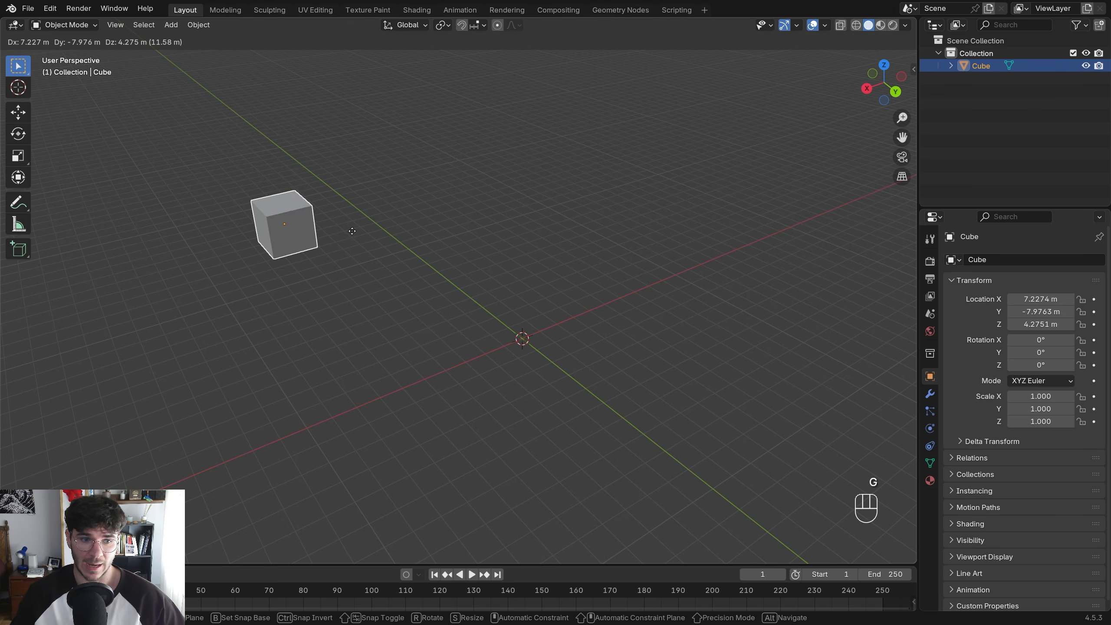
pyautogui.rightClick(588, 262)
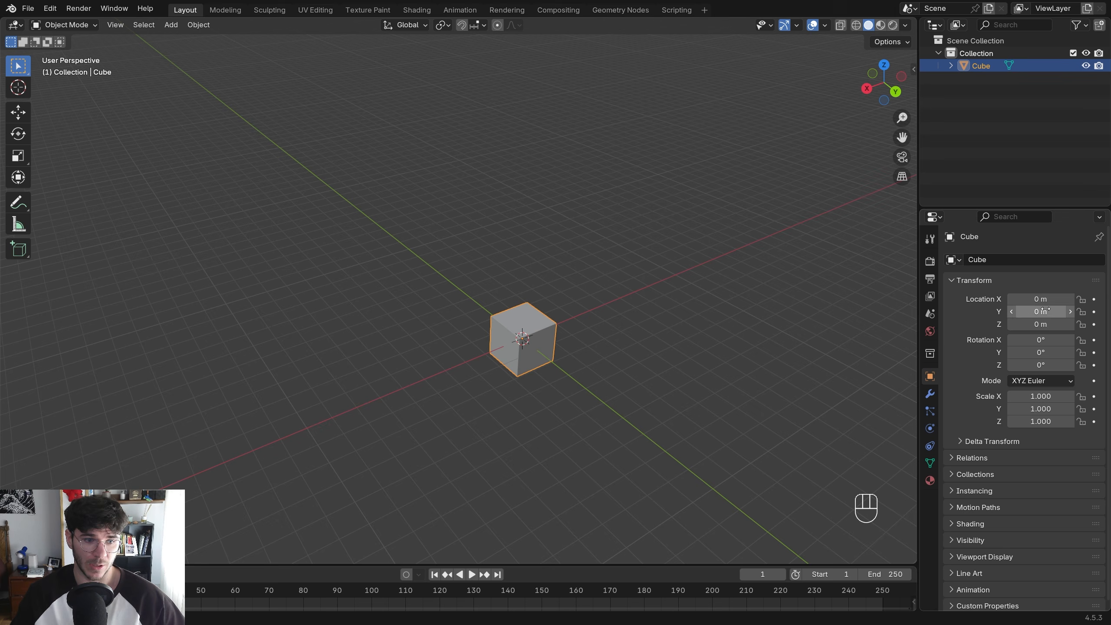
pyautogui.press('g')
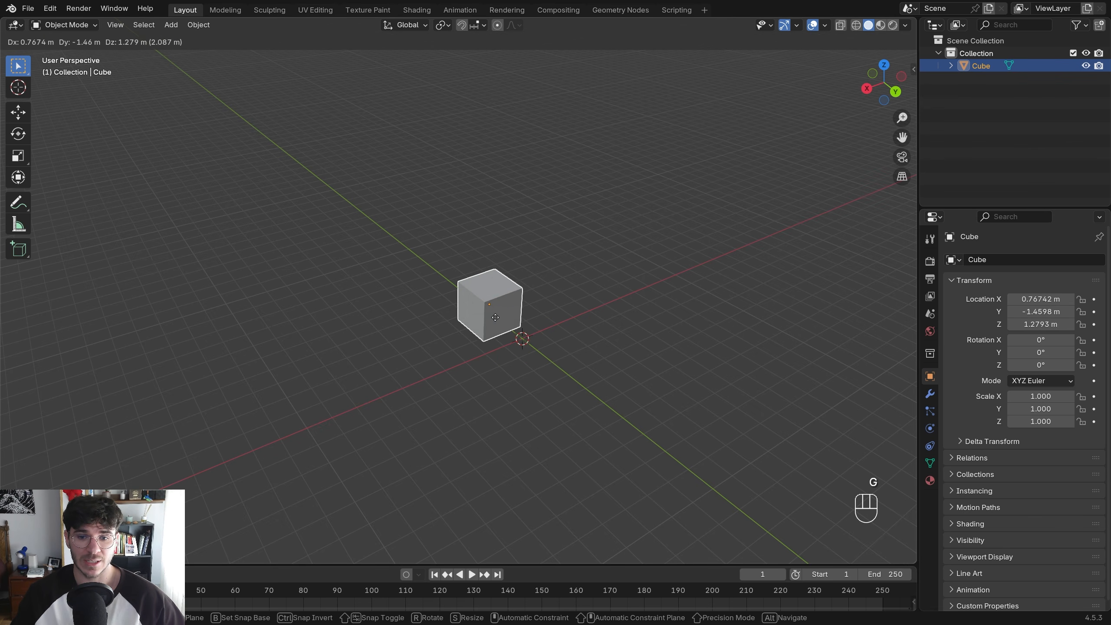
pyautogui.rightClick(511, 349)
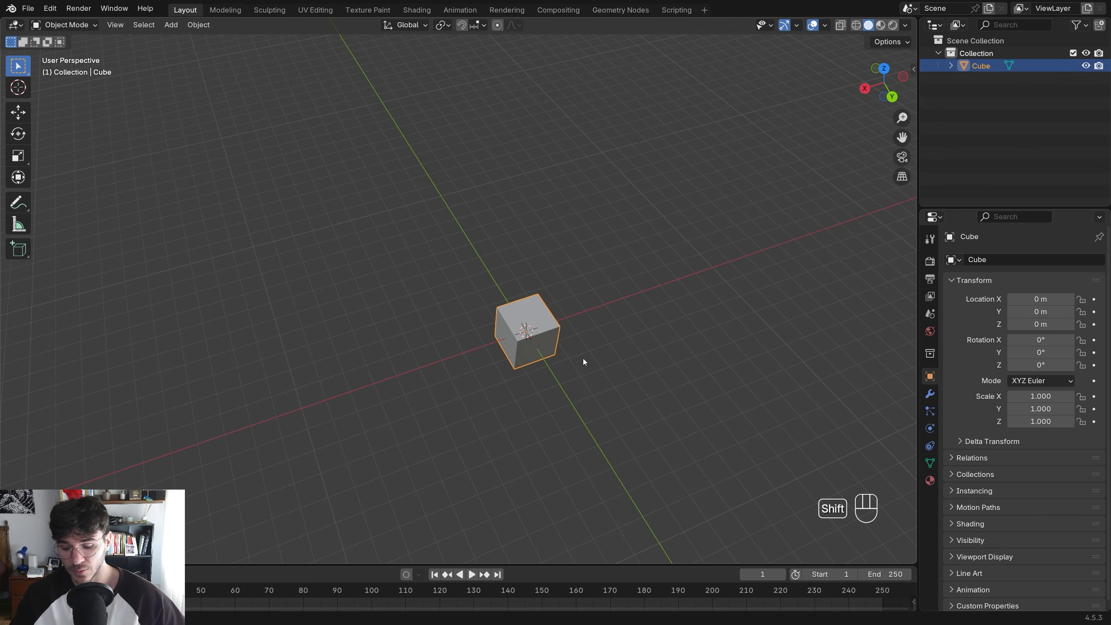
# Try moving the cube along the global Y axis and along the X axis, cancelling the moves
pyautogui.keyDown('shift'); pyautogui.moveTo(584, 361); pyautogui.dragTo(552, 353, button='middle'); pyautogui.keyUp('shift')
pyautogui.press('g')
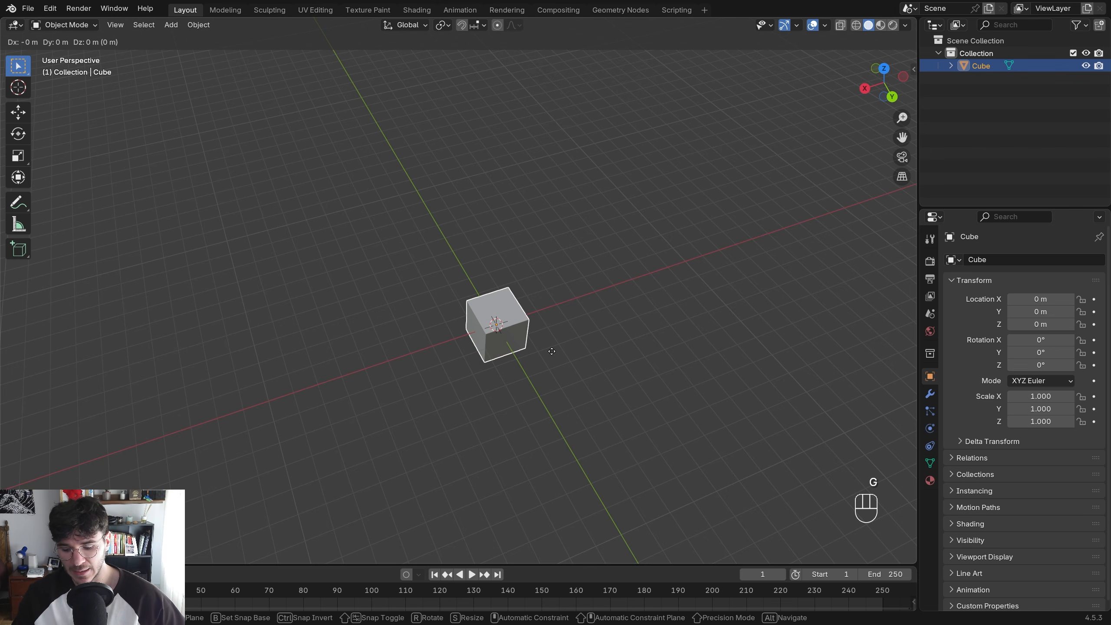
pyautogui.press('y')
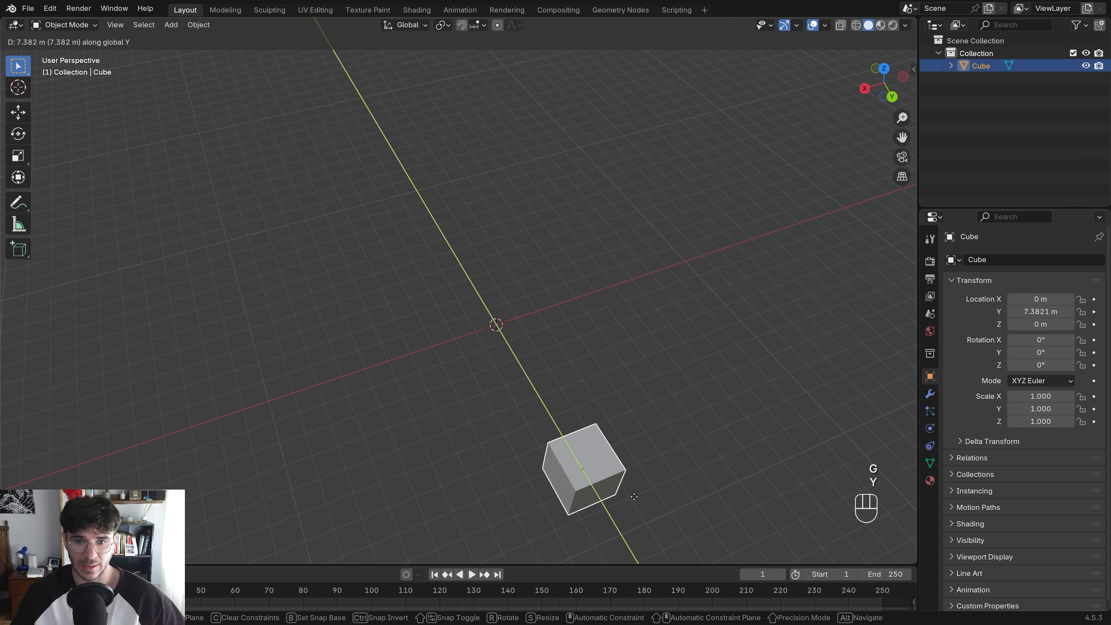
pyautogui.press('y')
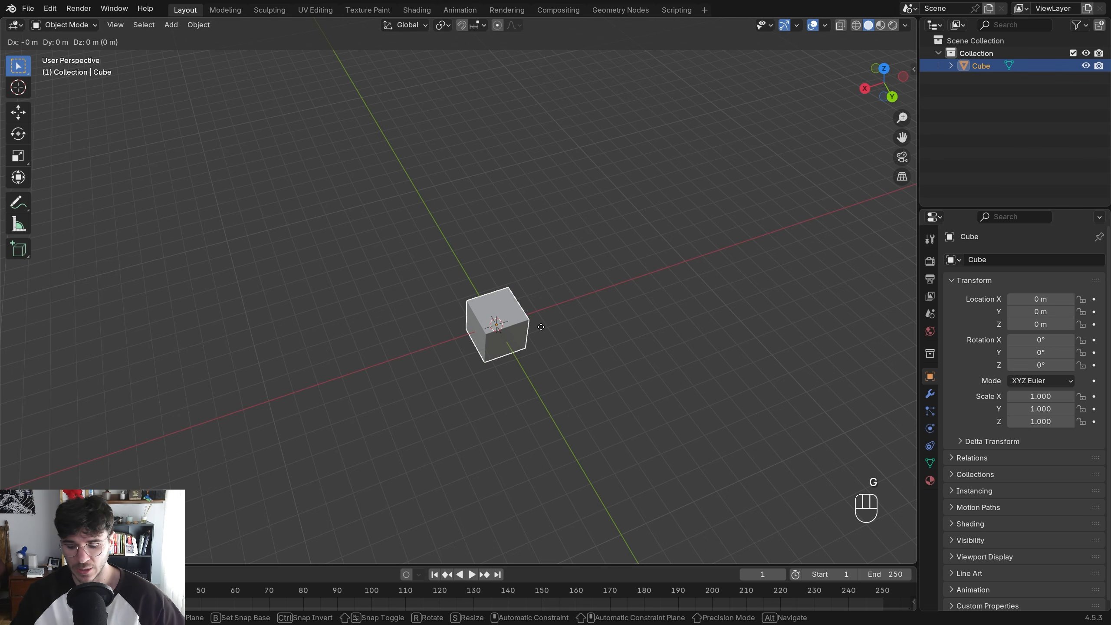
pyautogui.press('x')
pyautogui.rightClick(553, 358)
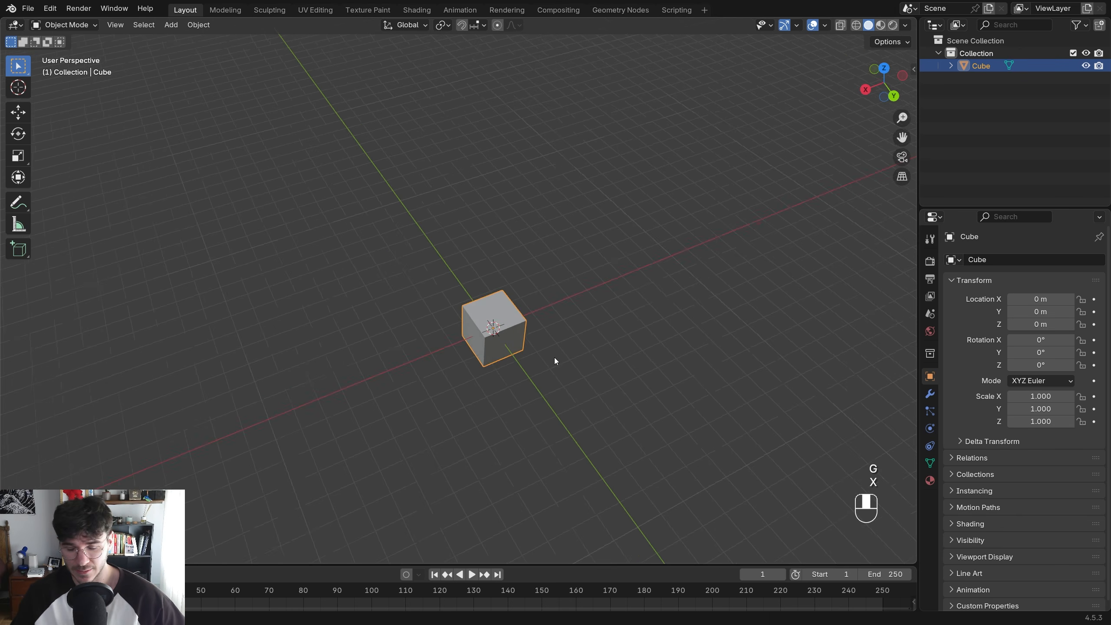
# Try moving the cube upward along the global Z axis and undo the move
pyautogui.moveTo(553, 358); pyautogui.dragTo(555, 328, button='middle')
pyautogui.press('g')
pyautogui.press('z')
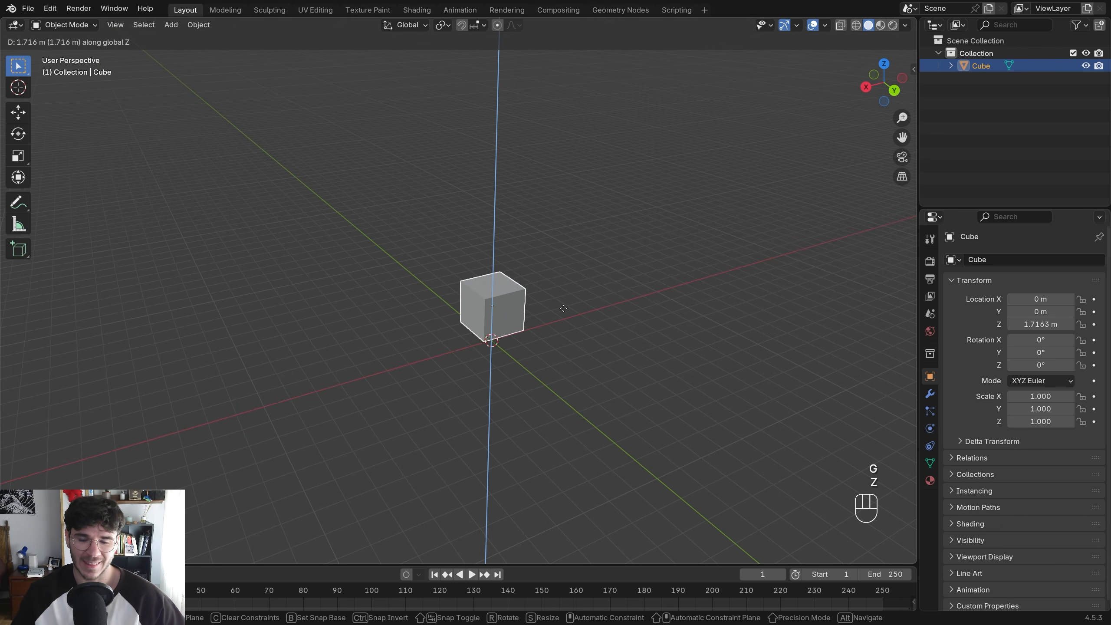
pyautogui.click(562, 240)
pyautogui.hotkey('ctrl', 'z')
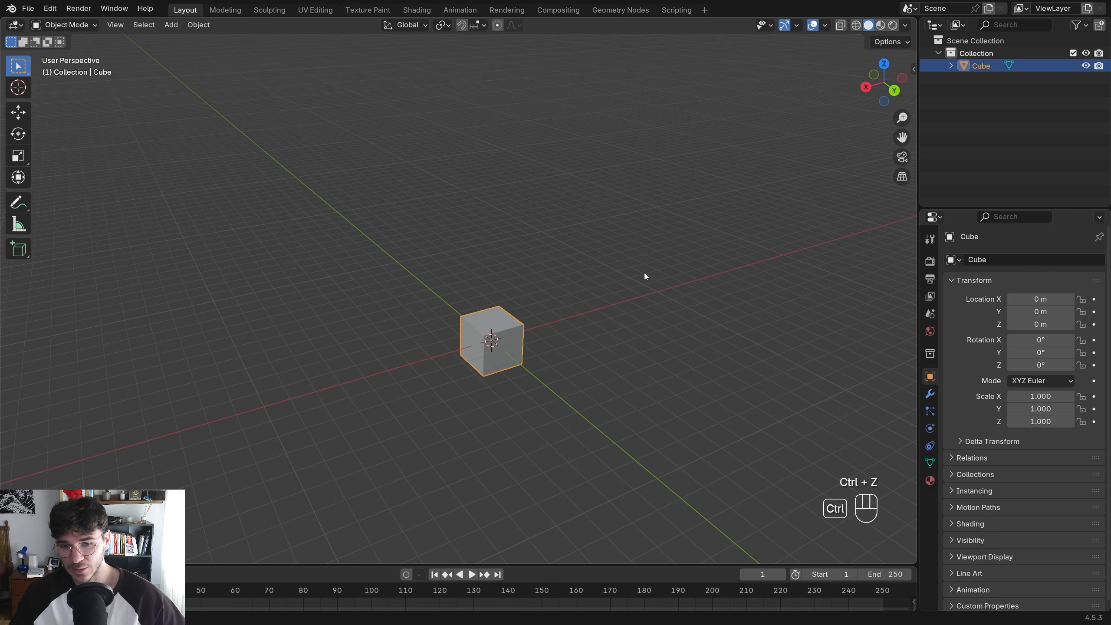
# Try moving the cube across the ground plane with the global Z axis locked, cancelling each move
pyautogui.moveTo(573, 319); pyautogui.dragTo(575, 324, button='middle')
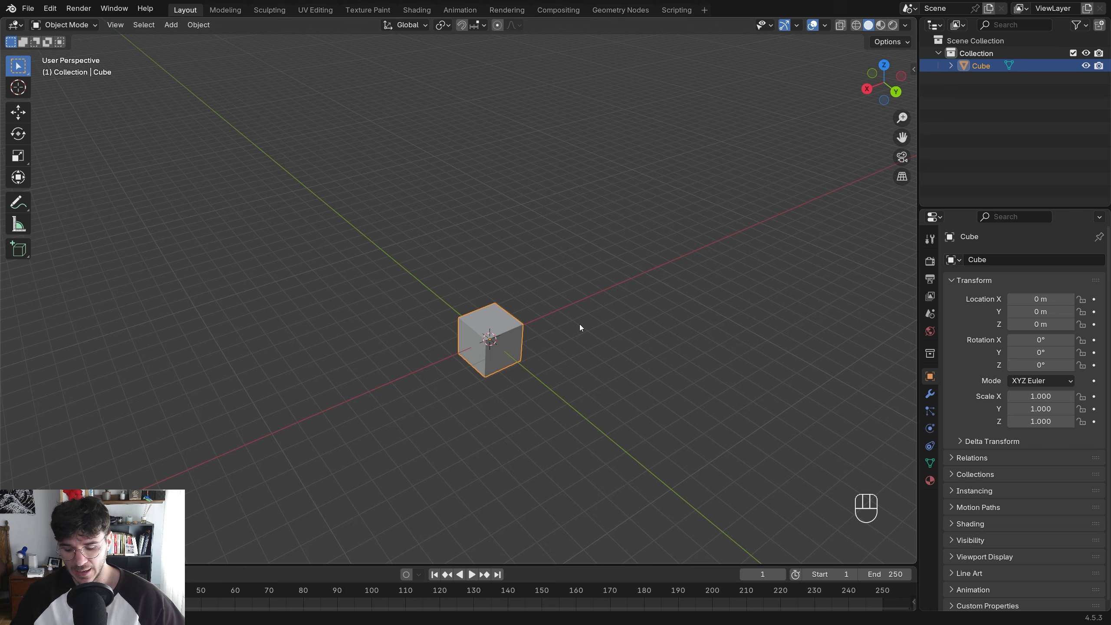
pyautogui.press('g')
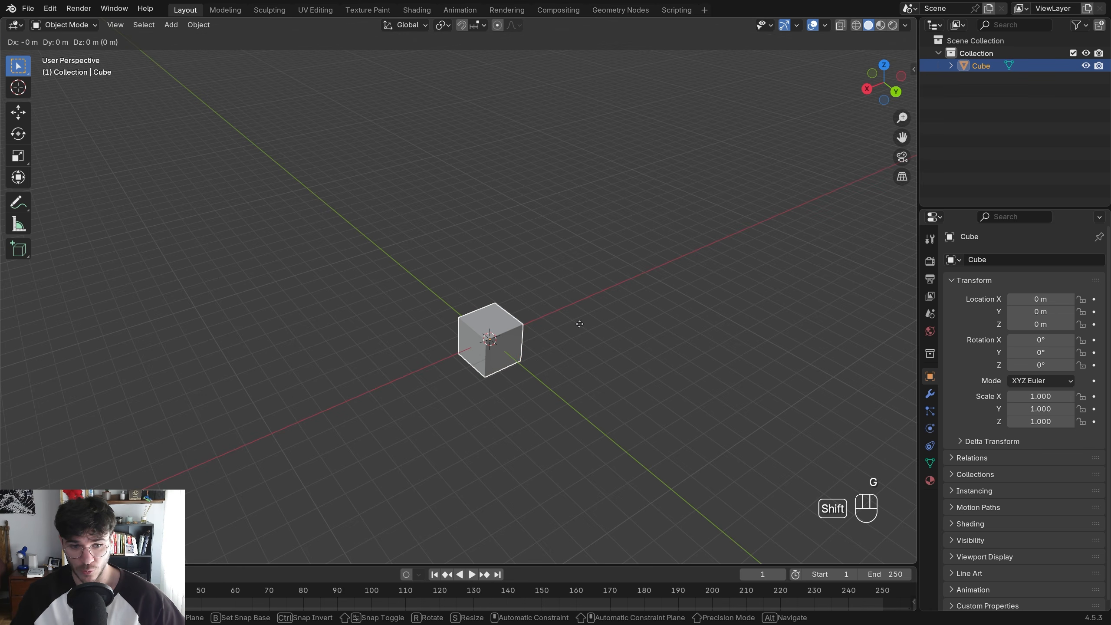
pyautogui.hotkey('shift', 'z')
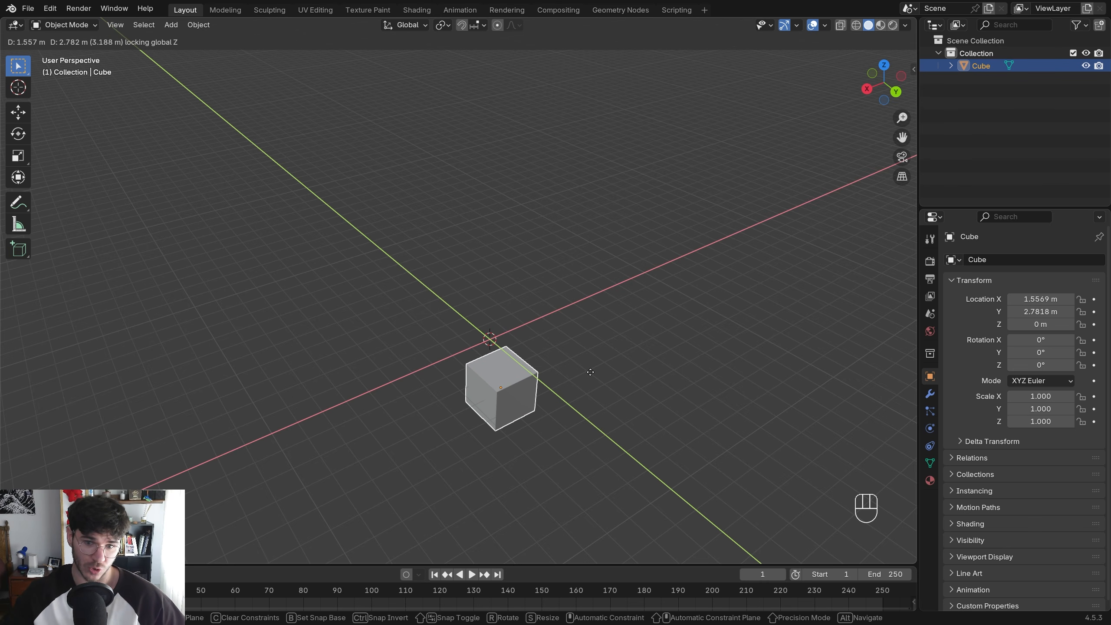
pyautogui.rightClick(576, 348)
pyautogui.press('g')
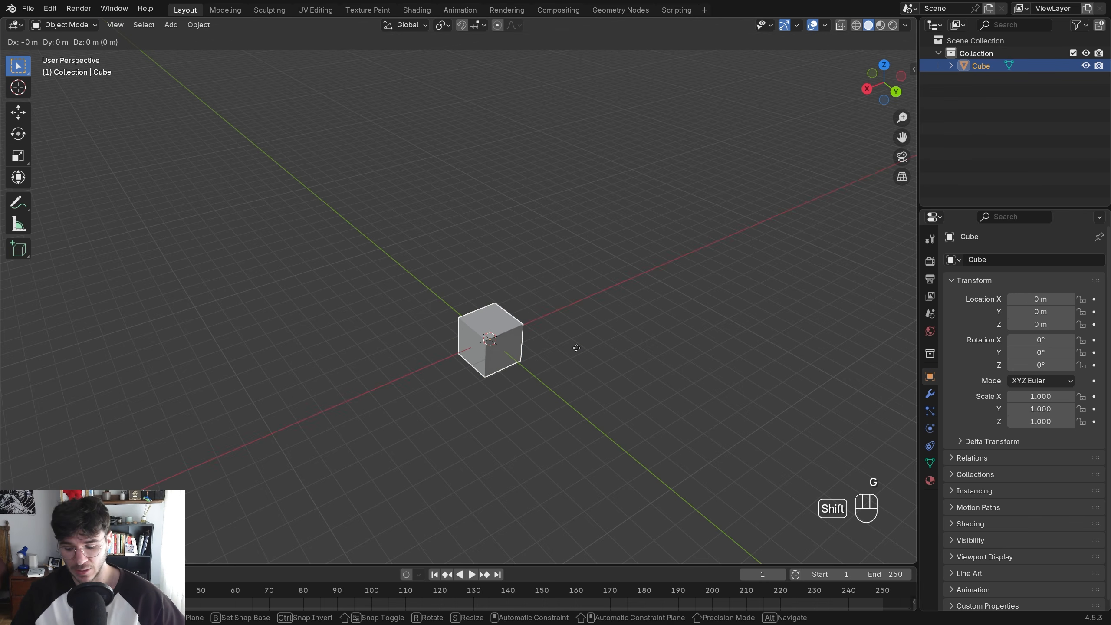
pyautogui.hotkey('shift', 'z')
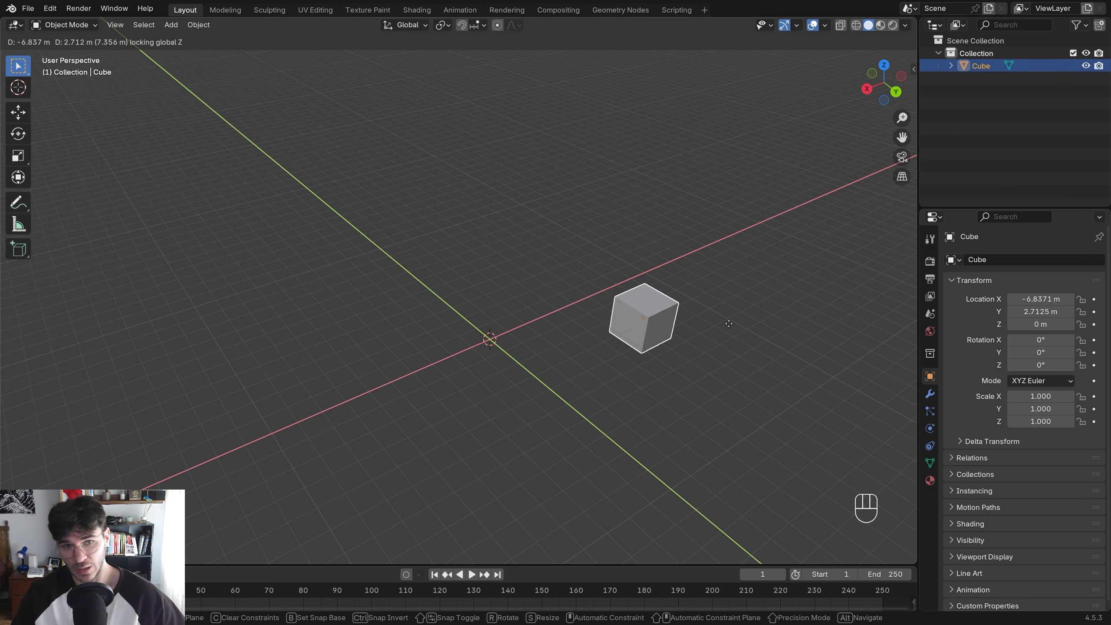
pyautogui.rightClick(550, 335)
# Try moving the cube in the XZ plane with the global Y axis locked, cancelling each move
pyautogui.press('g')
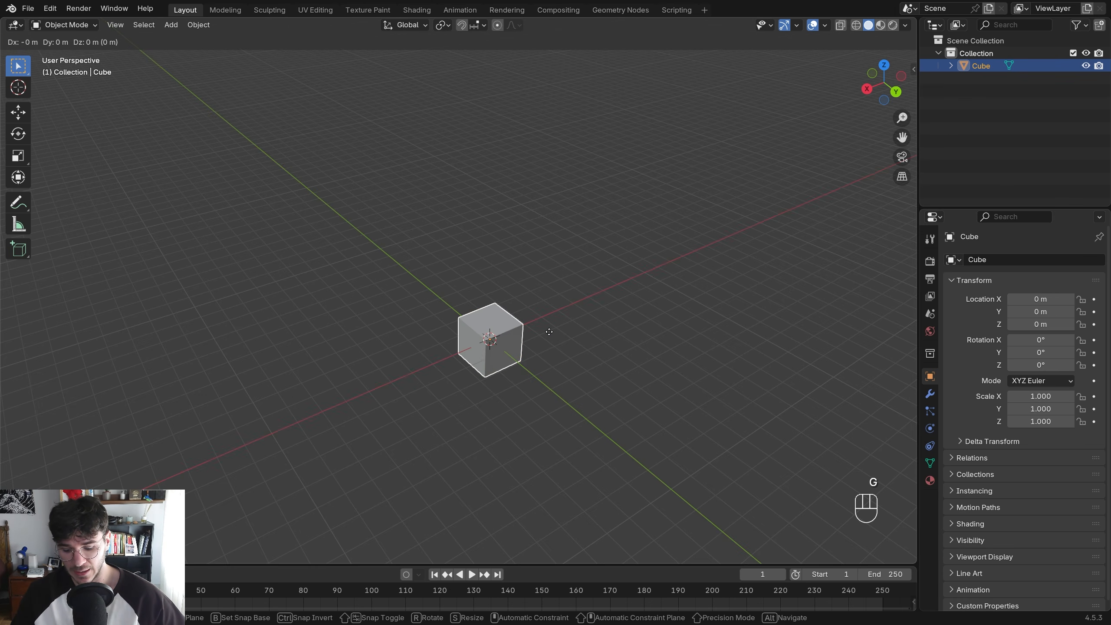
pyautogui.hotkey('shift', 'y')
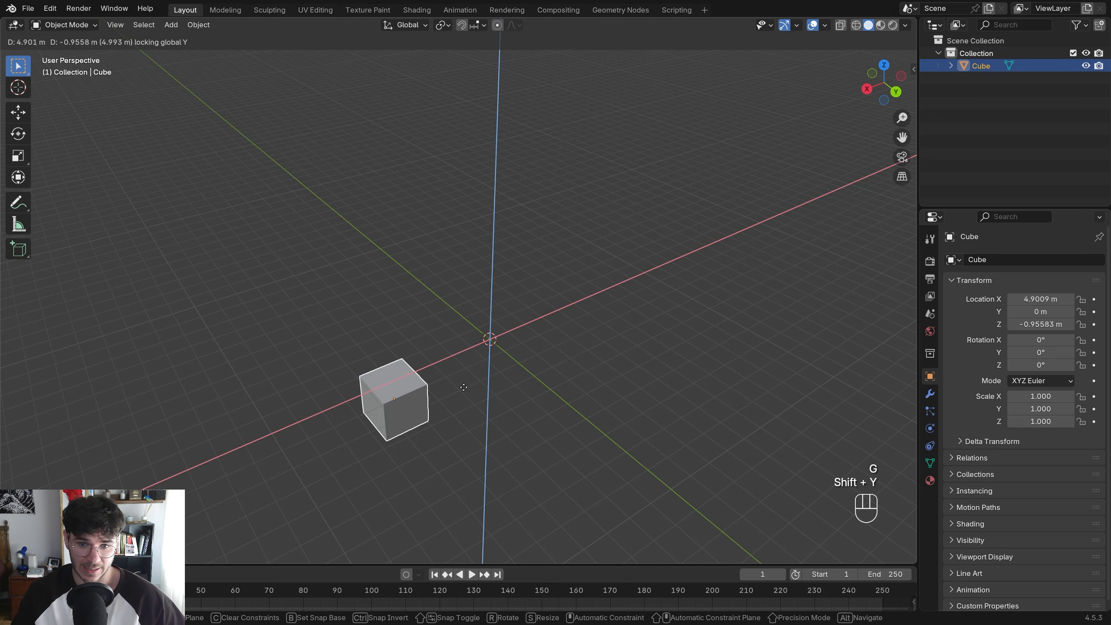
pyautogui.rightClick(442, 291)
pyautogui.moveTo(475, 368); pyautogui.dragTo(481, 314, button='middle')
pyautogui.press('g')
pyautogui.hotkey('shift', 'y')
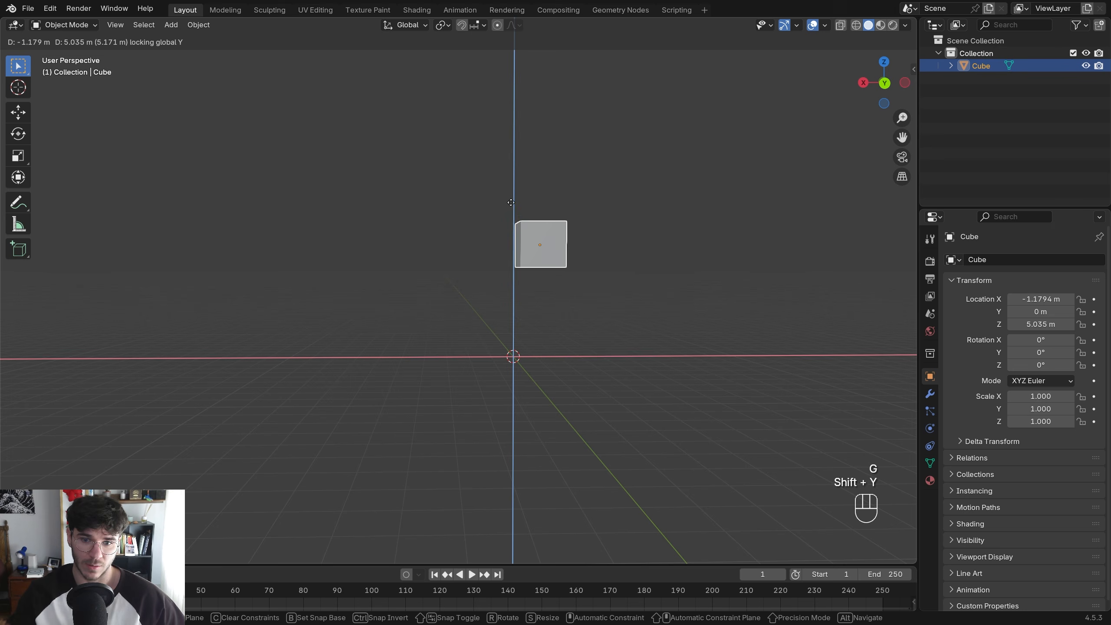
pyautogui.rightClick(497, 330)
pyautogui.moveTo(496, 330); pyautogui.dragTo(554, 387, button='middle')
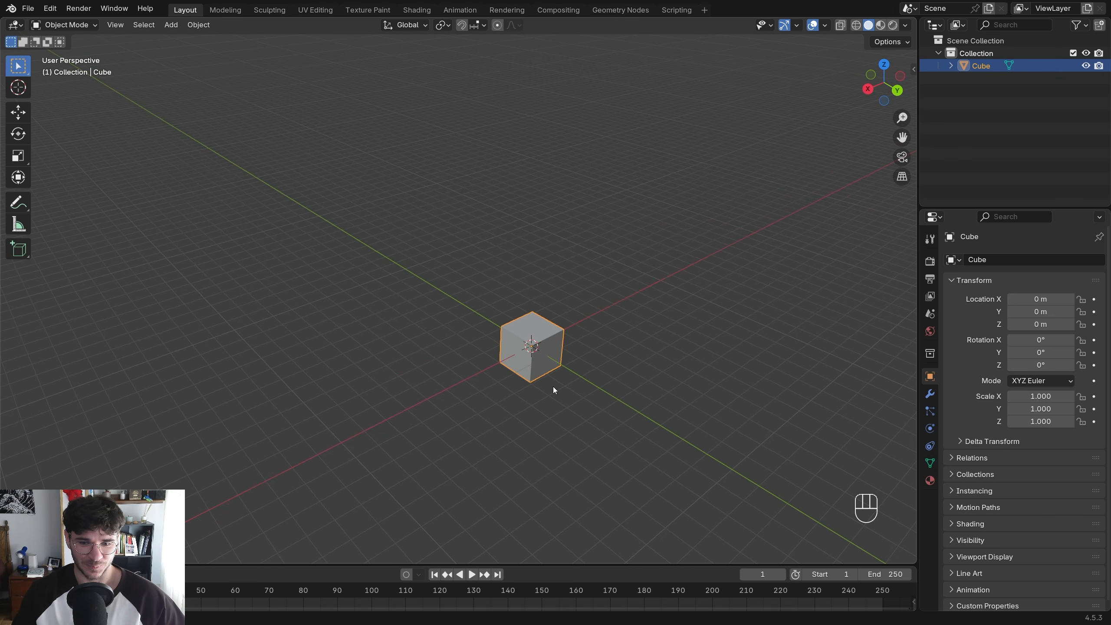
# Enlarge the timeline area and shrink it back to a narrow strip below the 3D viewport
pyautogui.moveTo(444, 565); pyautogui.dragTo(444, 477)
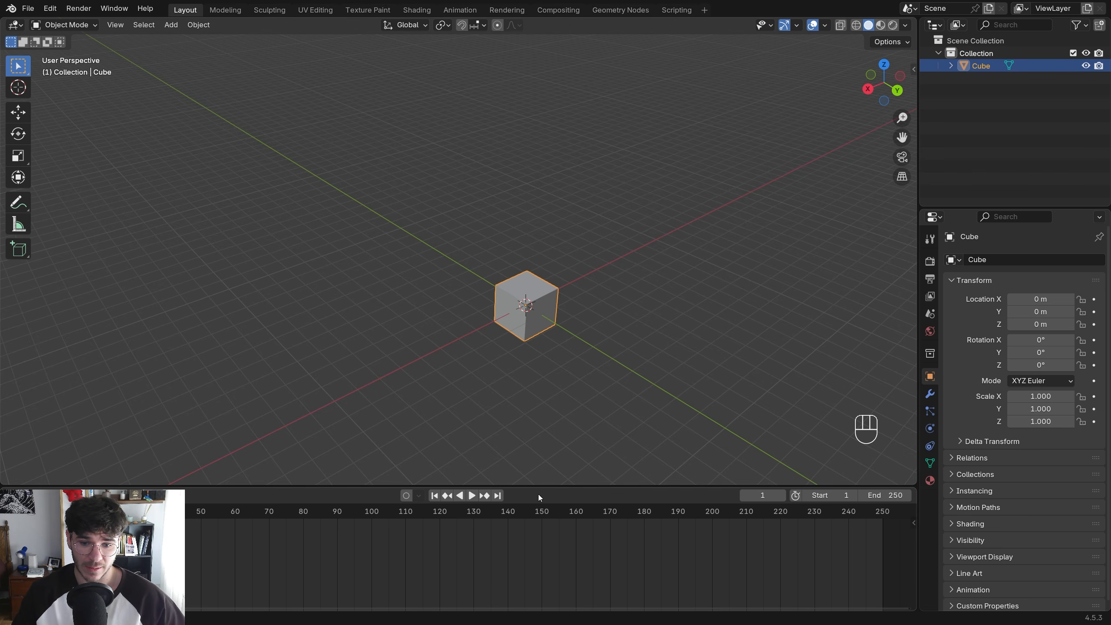
pyautogui.moveTo(538, 487); pyautogui.dragTo(555, 556)
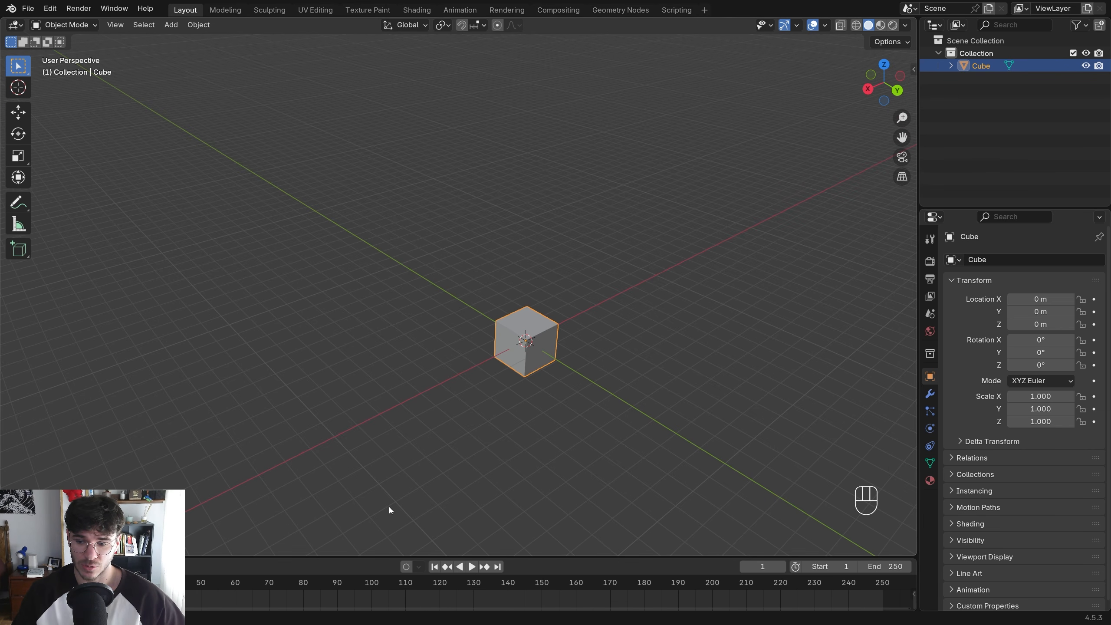
pyautogui.keyDown('shift'); pyautogui.moveTo(575, 444); pyautogui.dragTo(632, 547, button='middle'); pyautogui.keyUp('shift')
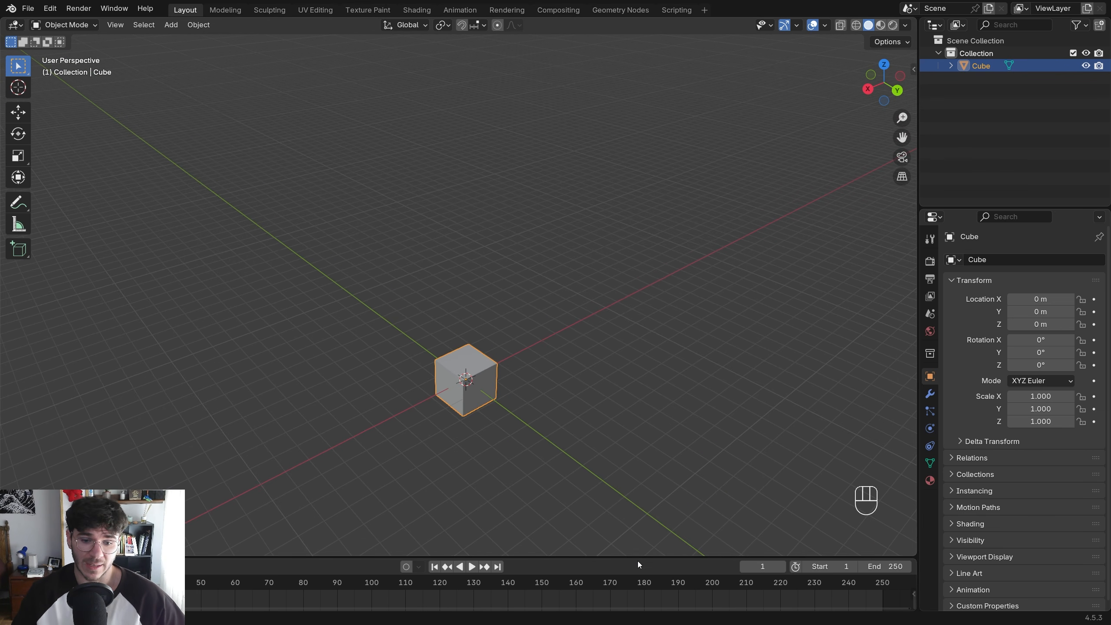
pyautogui.moveTo(637, 557); pyautogui.dragTo(637, 562)
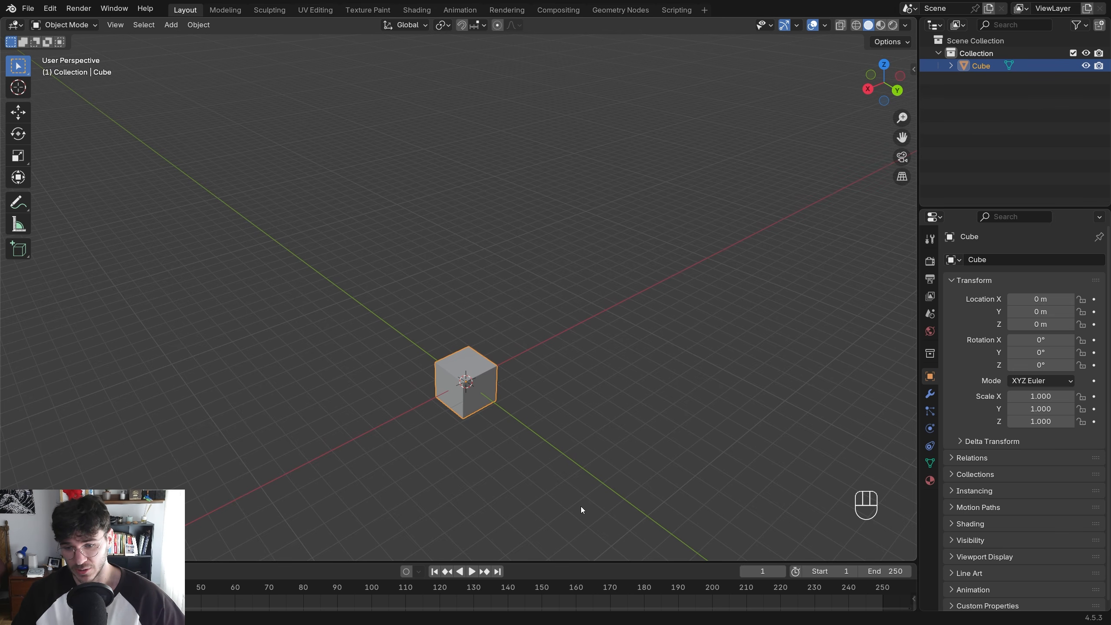
pyautogui.keyDown('shift'); pyautogui.moveTo(506, 449); pyautogui.dragTo(526, 424, button='middle'); pyautogui.keyUp('shift')
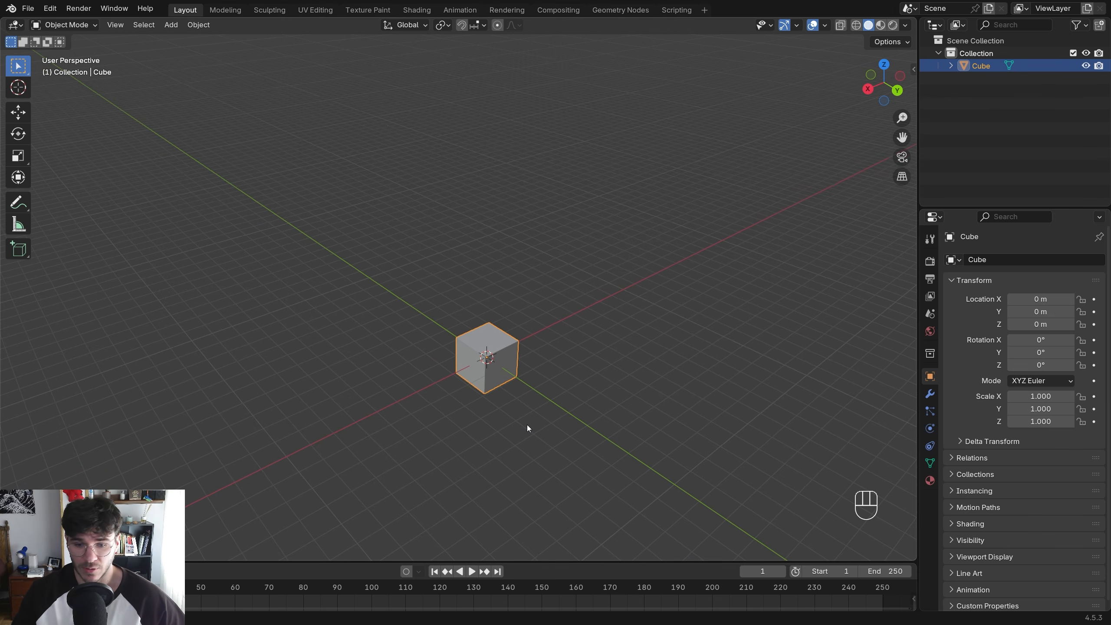
pyautogui.keyDown('shift'); pyautogui.moveTo(520, 384); pyautogui.dragTo(543, 352, button='middle'); pyautogui.keyUp('shift')
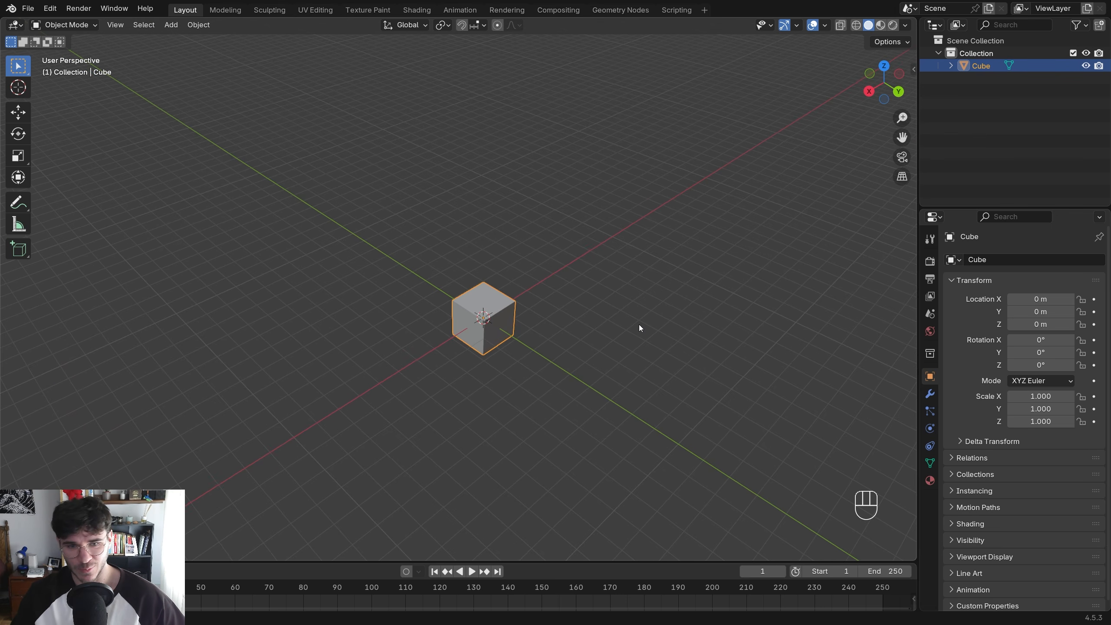
# Show the viewport sidebar with the cube's transform values and widen the Outliner and Properties area
pyautogui.press('n')
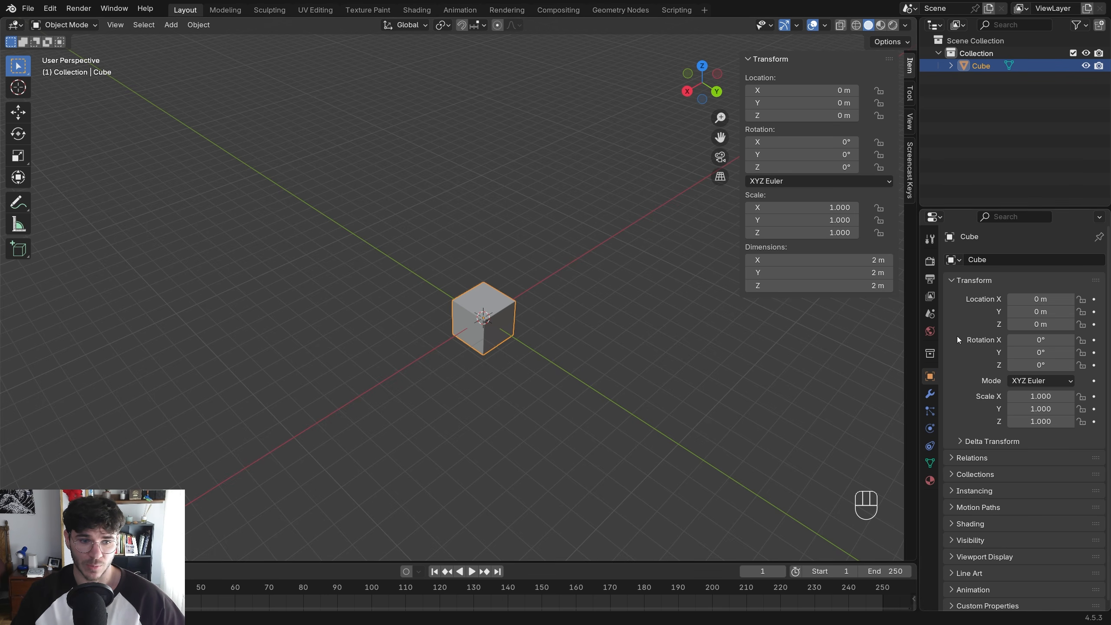
pyautogui.moveTo(917, 328); pyautogui.dragTo(842, 331)
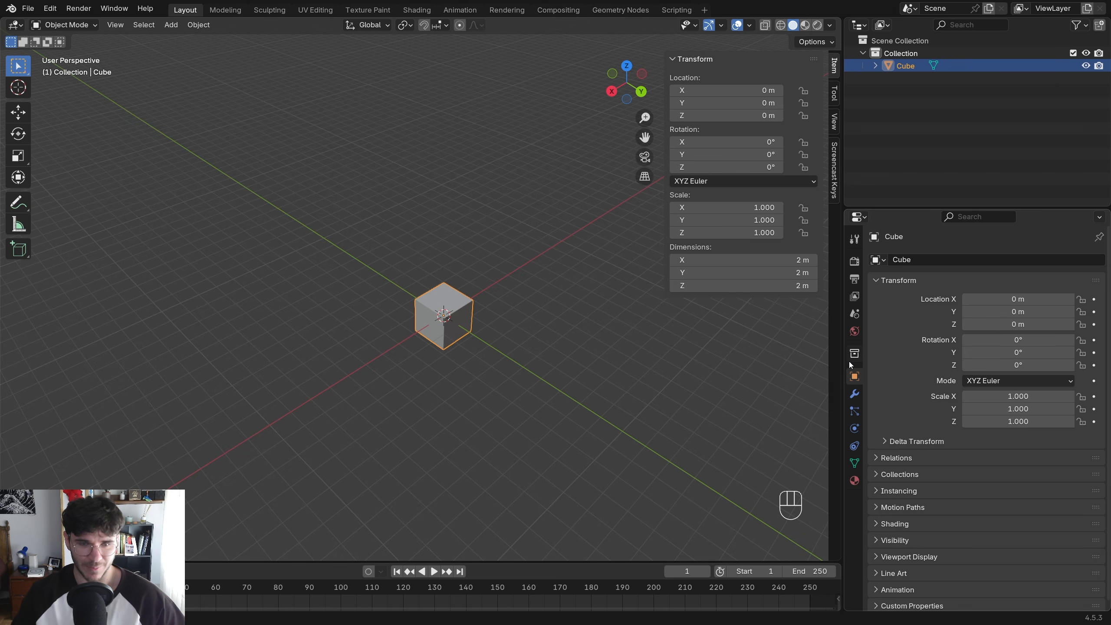
# Set the cube's location to X -0.57 m, Y 1.36 m, Z 2.45 m and try a rotation, undoing the rotation
pyautogui.moveTo(725, 90); pyautogui.dragTo(743, 115)
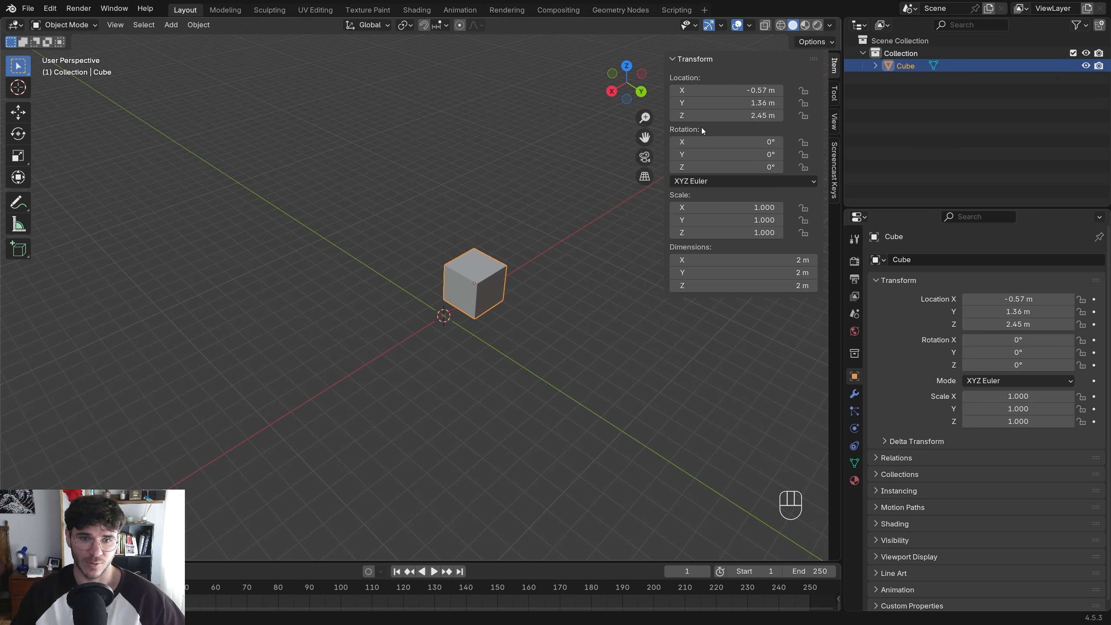
pyautogui.moveTo(671, 146); pyautogui.dragTo(708, 148)
pyautogui.hotkey('ctrl', 'z')
# Stretch the cube to a Y scale of 3.5 and a Z dimension of 11.2 m
pyautogui.moveTo(726, 207); pyautogui.dragTo(761, 220)
pyautogui.hotkey('ctrl', 'z')
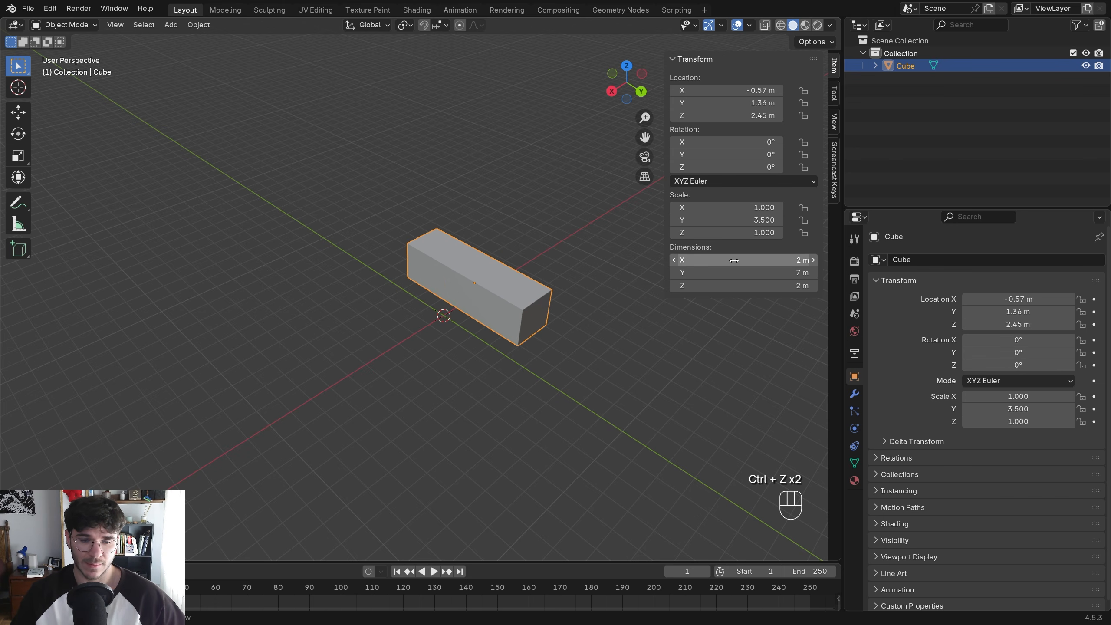
pyautogui.moveTo(736, 285); pyautogui.dragTo(813, 285)
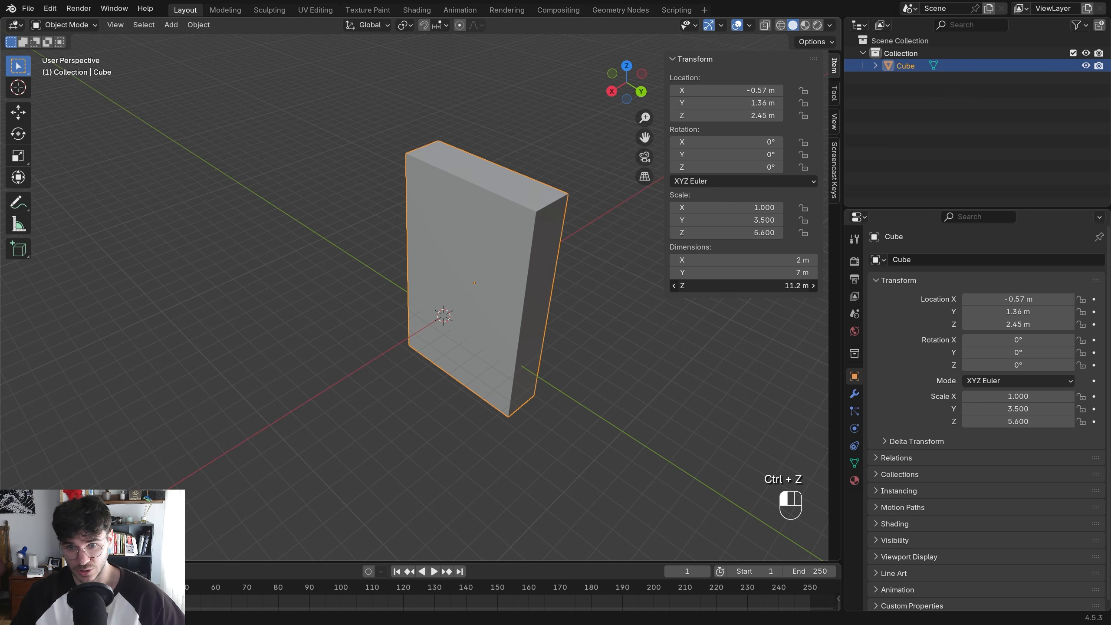
# Undo all the cube's scale and location changes until it is back at the origin
pyautogui.hotkey('ctrl', 'z')
pyautogui.hotkey('ctrl', 'z')
pyautogui.hotkey('ctrl', 'z')
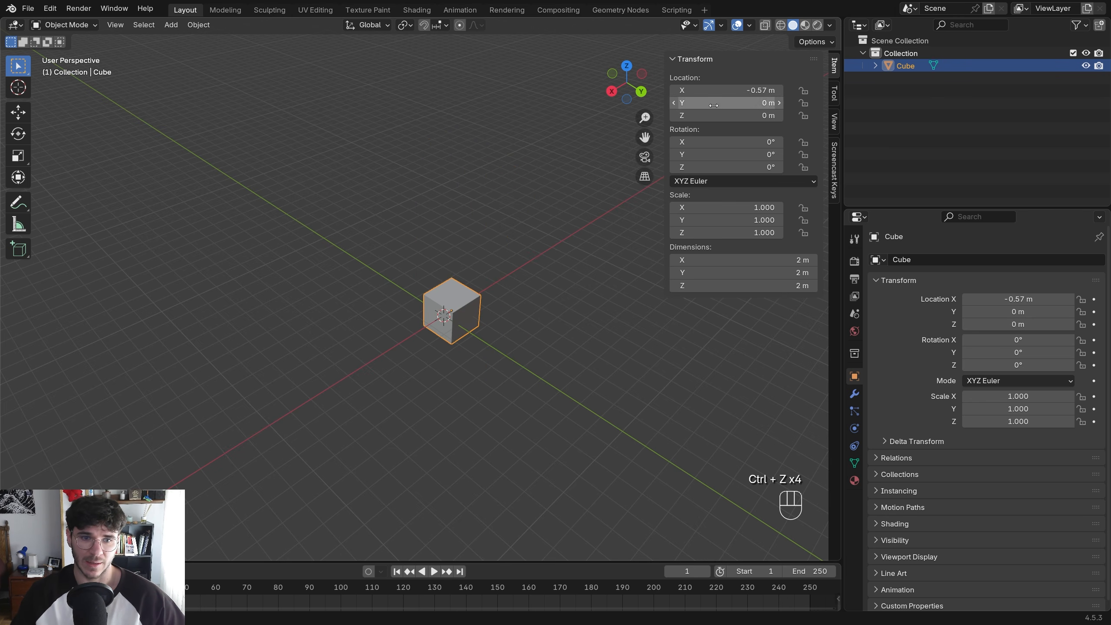
pyautogui.hotkey('ctrl', 'z')
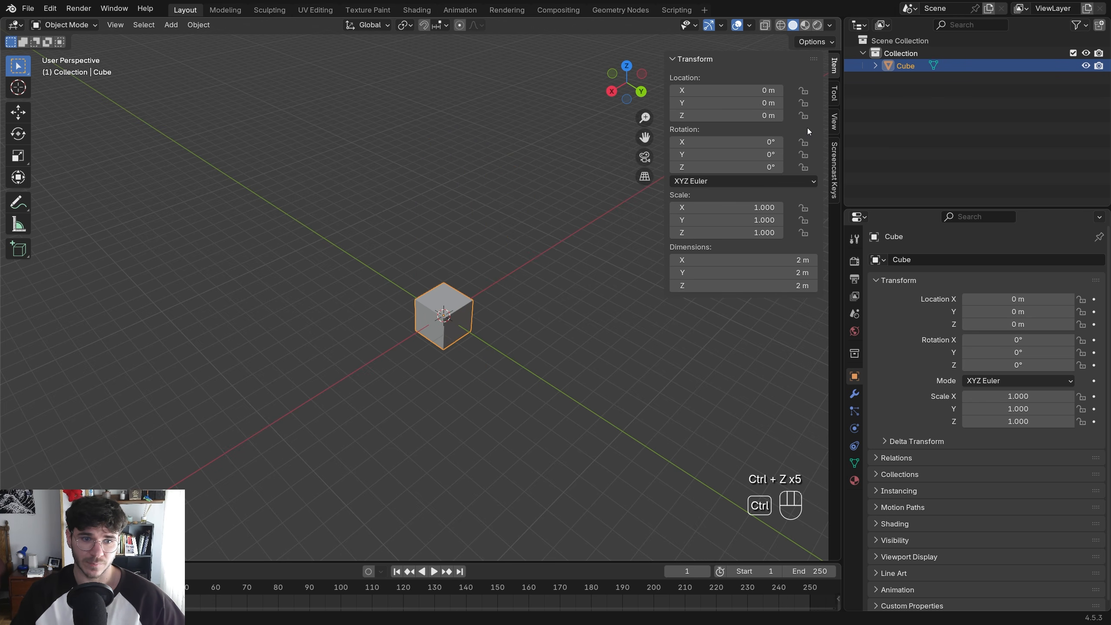
# Set the viewport's focal length to 30 mm in the view settings
pyautogui.click(833, 98)
pyautogui.click(834, 122)
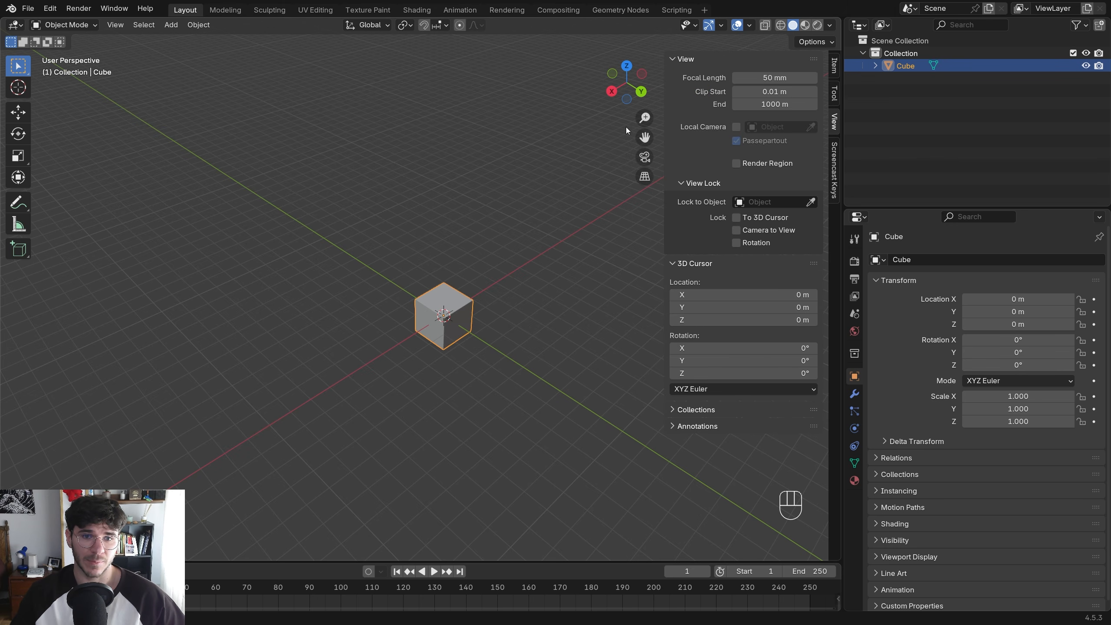
pyautogui.scroll(6, 487, 334)
pyautogui.keyDown('shift'); pyautogui.moveTo(493, 333); pyautogui.dragTo(432, 213, button='middle'); pyautogui.keyUp('shift')
pyautogui.moveTo(785, 78)
pyautogui.mouseDown()
pyautogui.moveTo(686, 78)
pyautogui.moveTo(825, 77)
pyautogui.moveTo(780, 73)
pyautogui.mouseUp()
pyautogui.click(780, 74)
pyautogui.write('30')
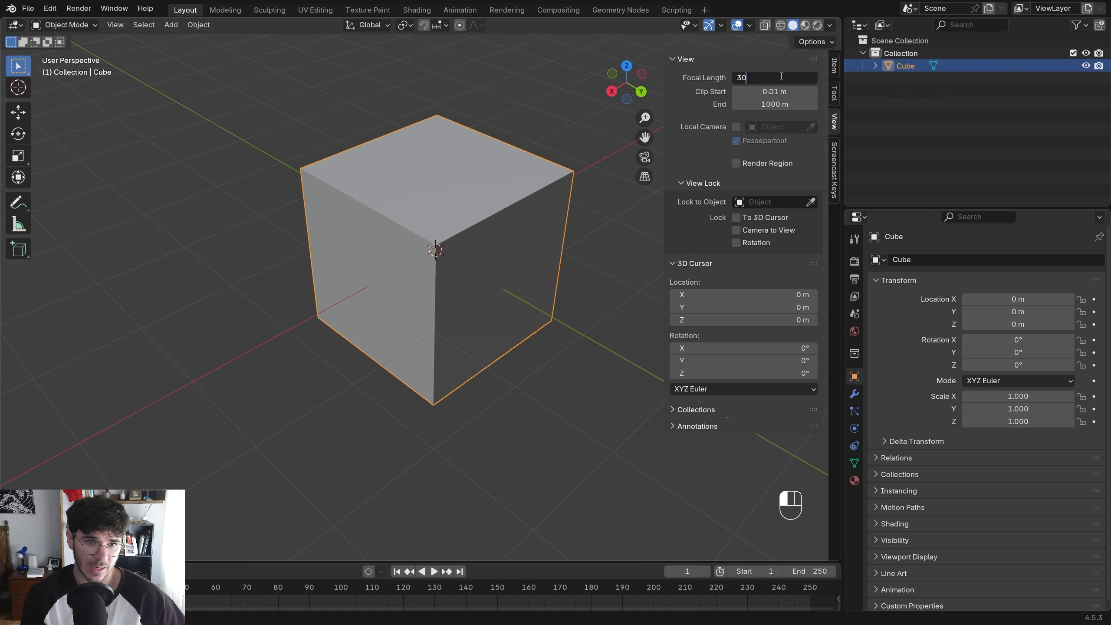
pyautogui.press('Return')
# Raise the viewport's Clip Start to 1.11 m and examine how it cuts into the cube at close range
pyautogui.scroll(5, 502, 170)
pyautogui.keyDown('shift'); pyautogui.moveTo(508, 154); pyautogui.dragTo(461, 302, button='middle'); pyautogui.keyUp('shift')
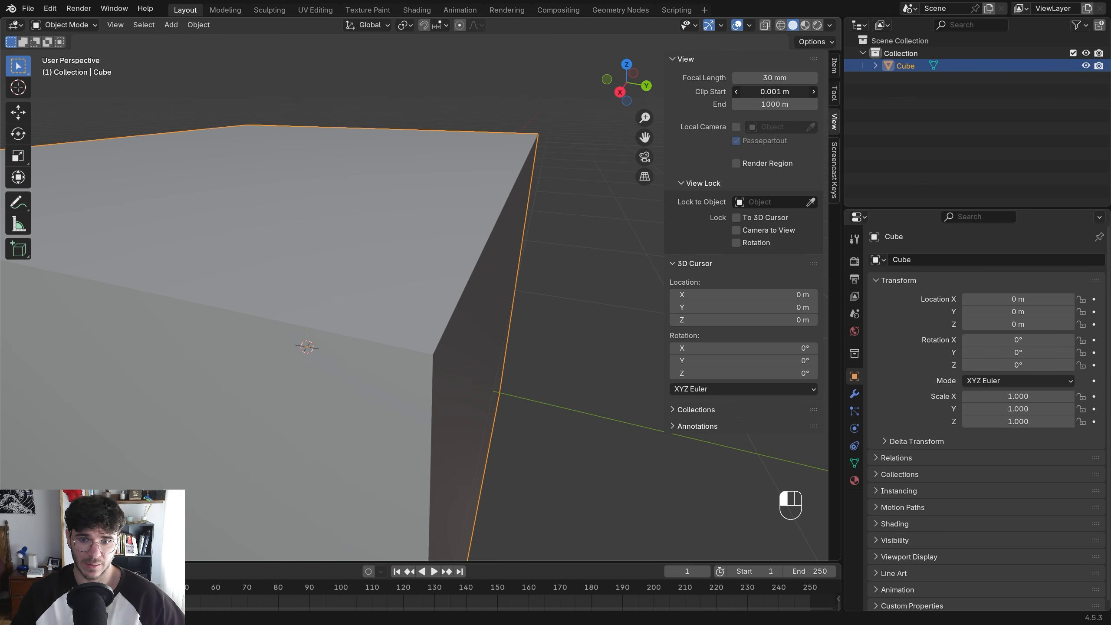
pyautogui.moveTo(775, 92)
pyautogui.mouseDown()
pyautogui.moveTo(822, 92)
pyautogui.moveTo(794, 91)
pyautogui.mouseUp()
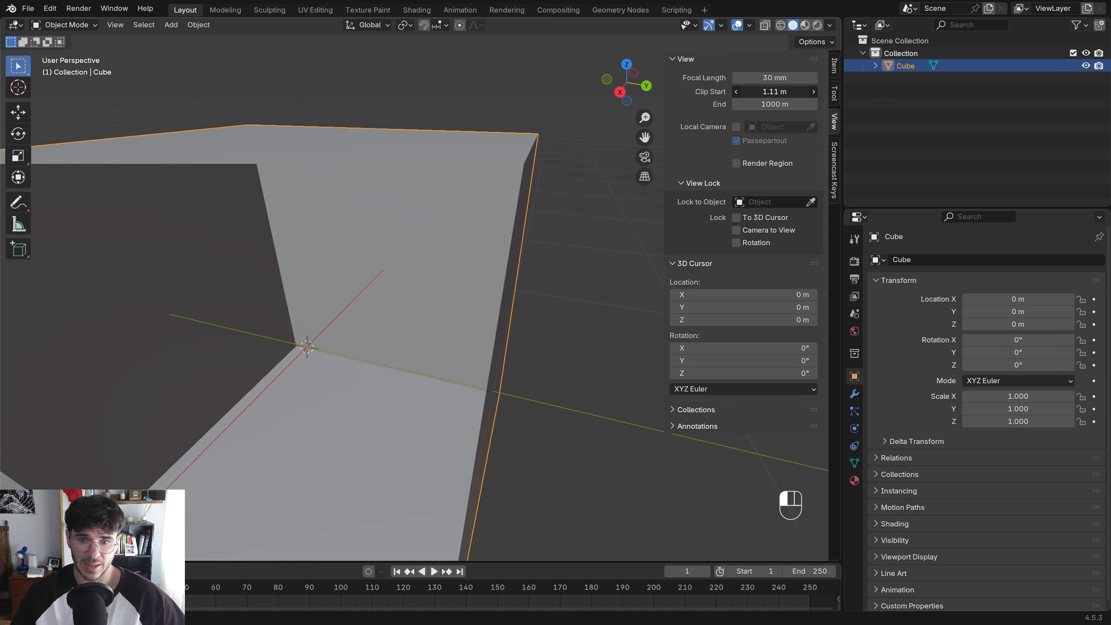
pyautogui.scroll(-4, 401, 240)
pyautogui.scroll(6, 428, 305)
pyautogui.scroll(-4, 427, 301)
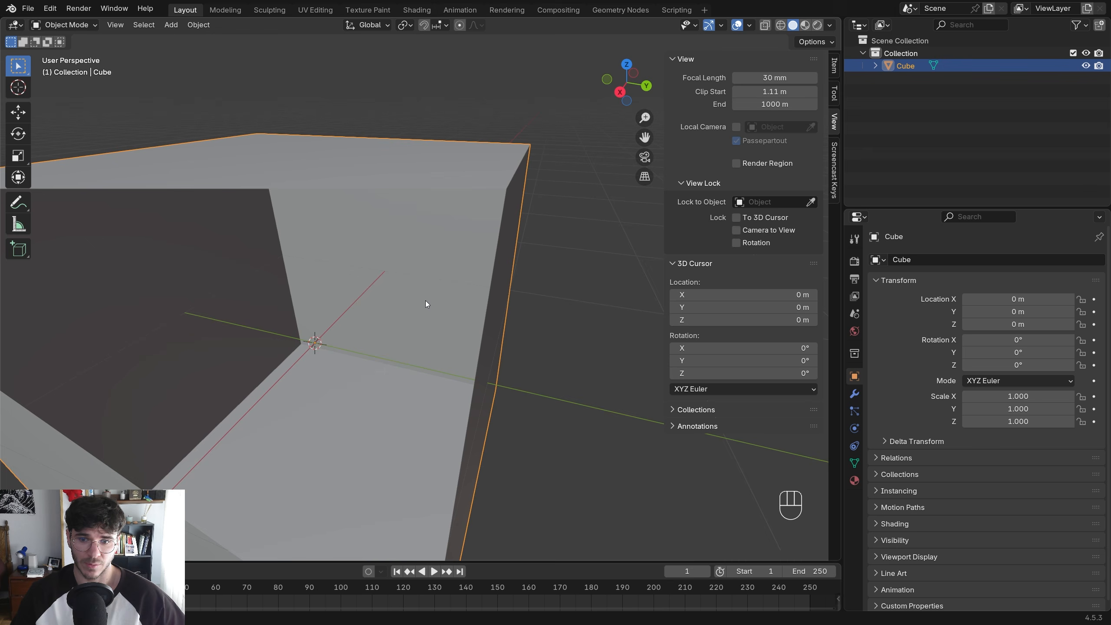
pyautogui.scroll(2, 425, 300)
pyautogui.scroll(-1, 456, 277)
# Lower the viewport's Clip Start and check the clipping on the cube at close range
pyautogui.moveTo(775, 92); pyautogui.dragTo(700, 91)
pyautogui.scroll(6, 417, 372)
pyautogui.keyDown('shift'); pyautogui.moveTo(456, 419); pyautogui.dragTo(440, 335, button='middle'); pyautogui.keyUp('shift')
pyautogui.scroll(2, 443, 336)
pyautogui.scroll(-8, 460, 336)
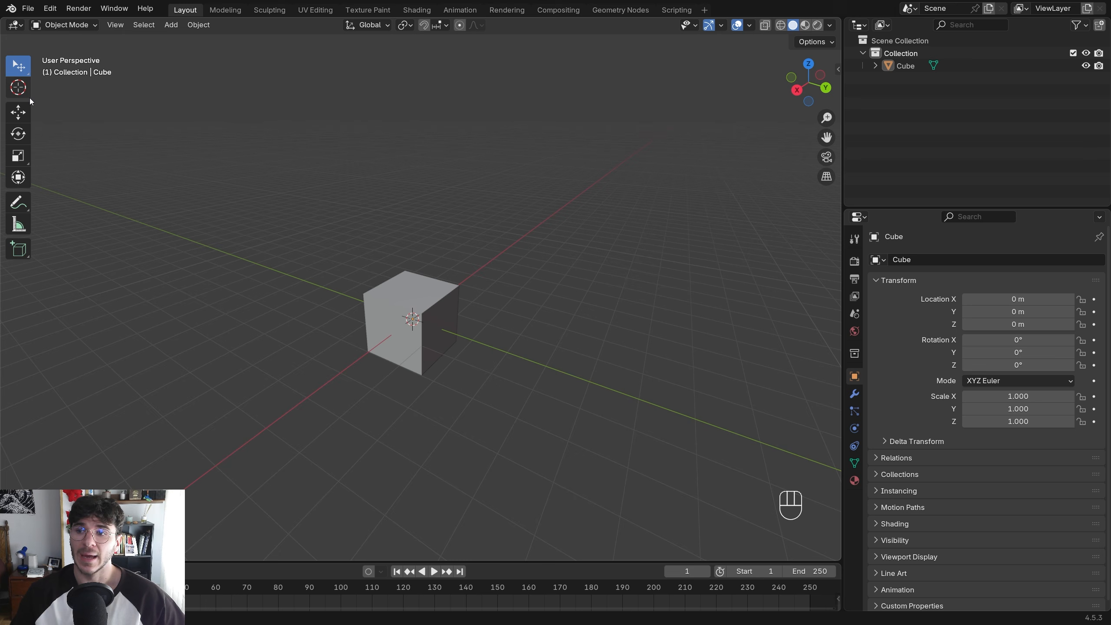
# Select the cube and cycle the selection mode to Lasso Select
pyautogui.click(401, 290)
pyautogui.press('w')
pyautogui.press('w')
pyautogui.press('w')
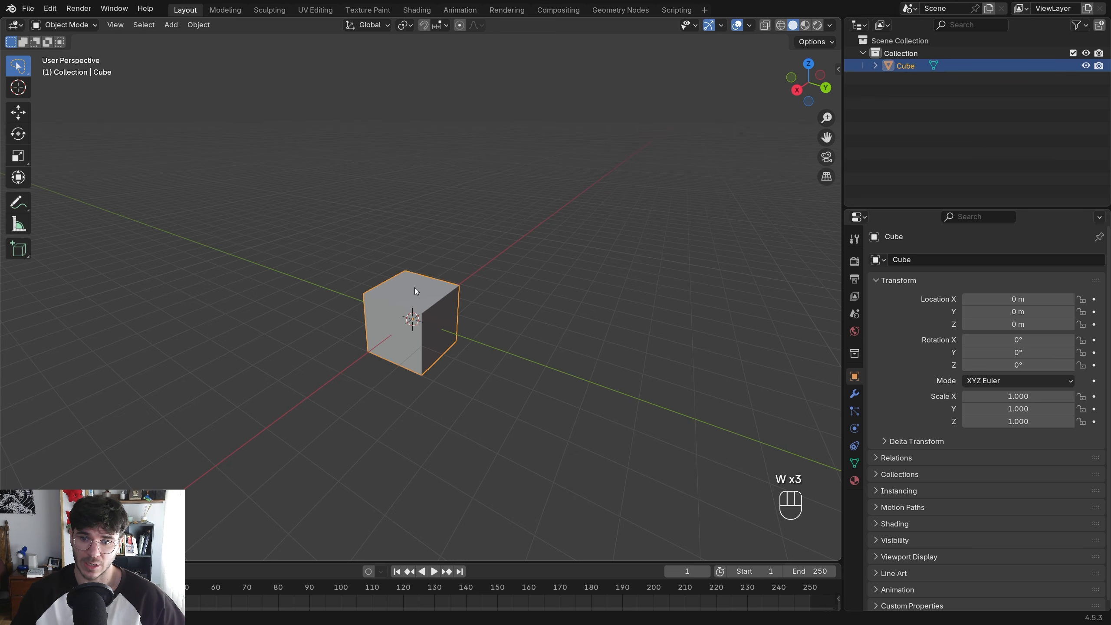
# Duplicate the cube along X to about -3.84 m and duplicate that copy along Y to about -4.64 m
pyautogui.hotkey('shift', 'd')
pyautogui.press('x')
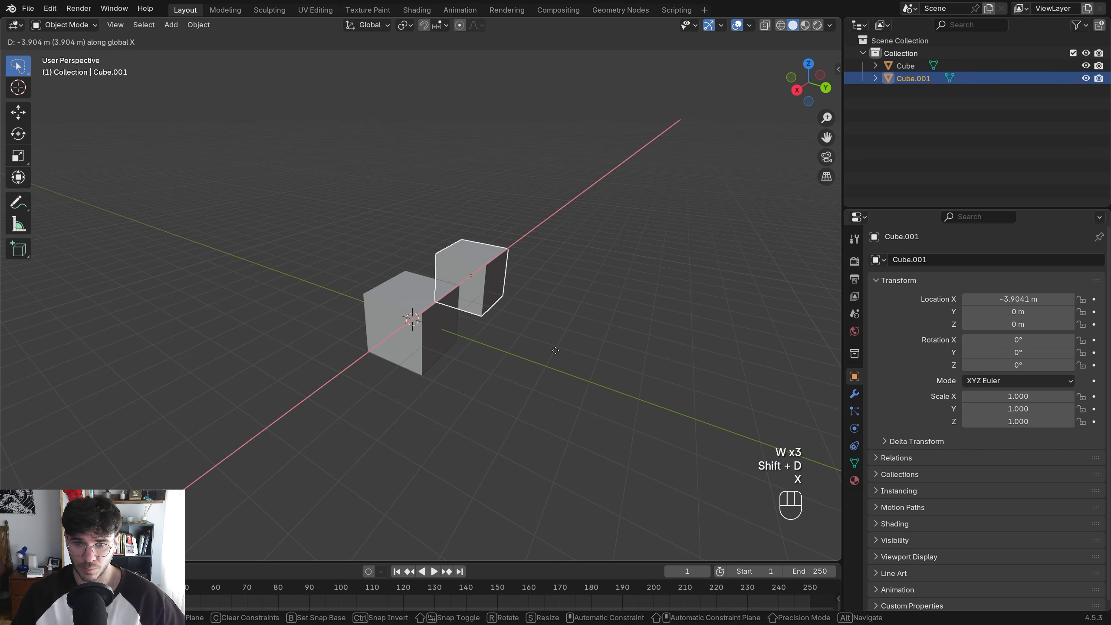
pyautogui.click(554, 349)
pyautogui.hotkey('shift', 'd')
pyautogui.press('y')
pyautogui.click(465, 313)
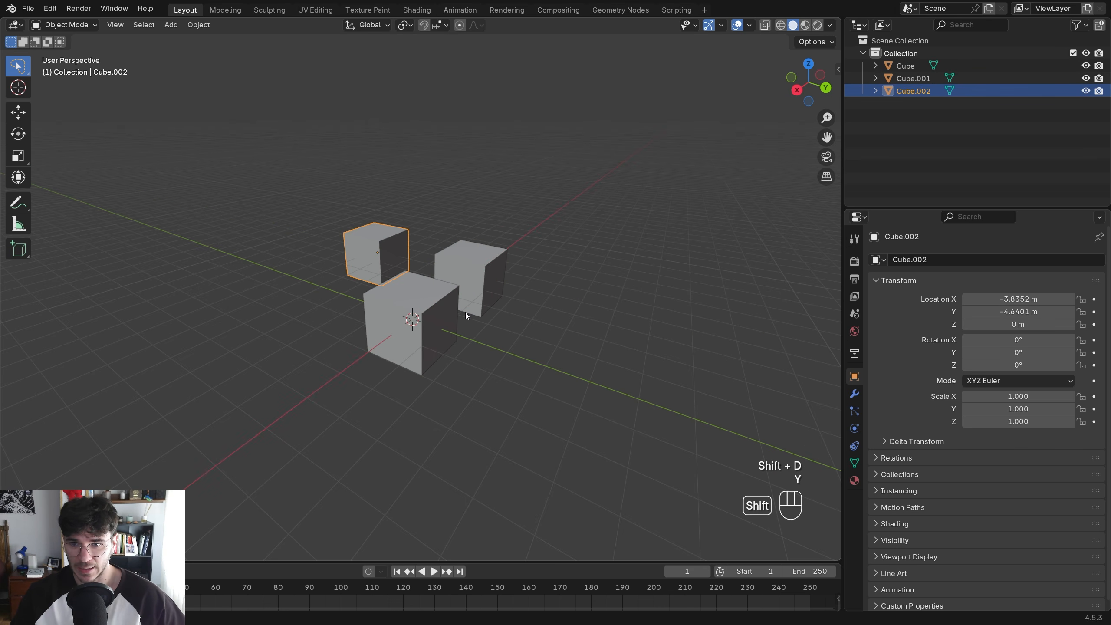
# Duplicate the newest cube along X to about 0.73 m, completing a group of four, and deselect everything
pyautogui.hotkey('shift', 'd')
pyautogui.press('x')
pyautogui.click(380, 349)
pyautogui.keyDown('shift'); pyautogui.moveTo(441, 329); pyautogui.dragTo(514, 333, button='middle'); pyautogui.keyUp('shift')
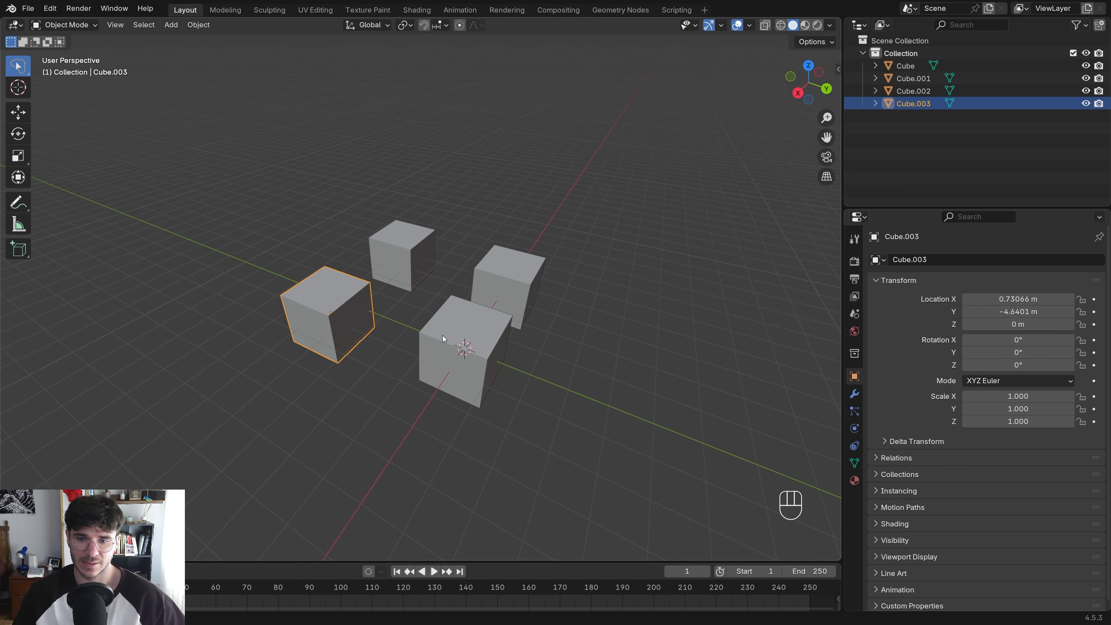
pyautogui.click(273, 200)
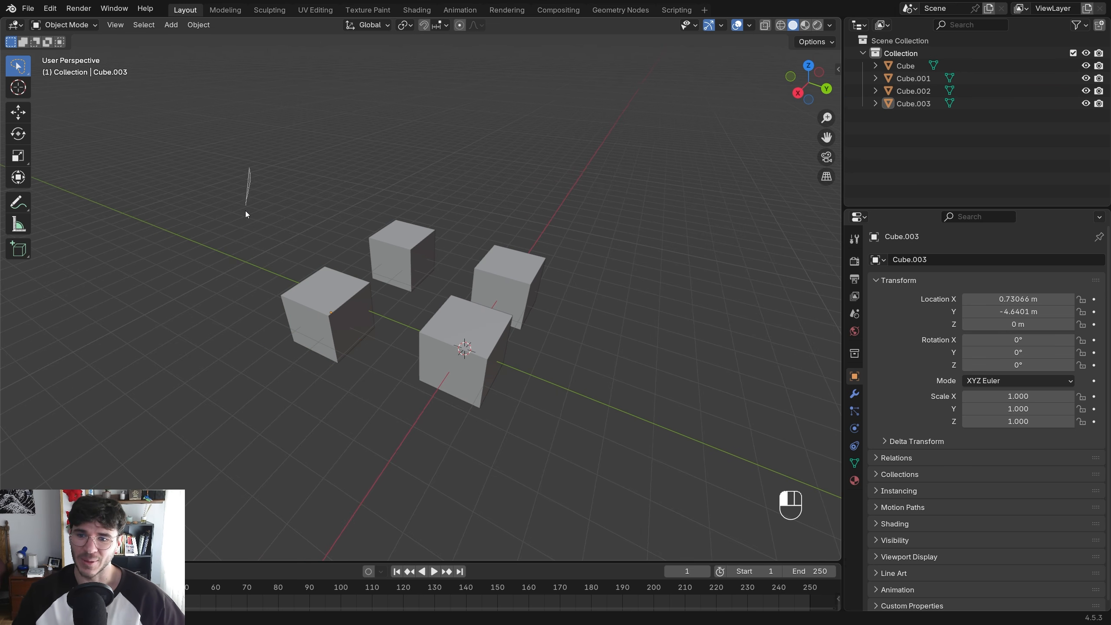
# Draw lasso selections around the group to select all four cubes
pyautogui.keyDown('ctrl'); pyautogui.moveTo(333, 210); pyautogui.dragTo(332, 210, button='right'); pyautogui.keyUp('ctrl')
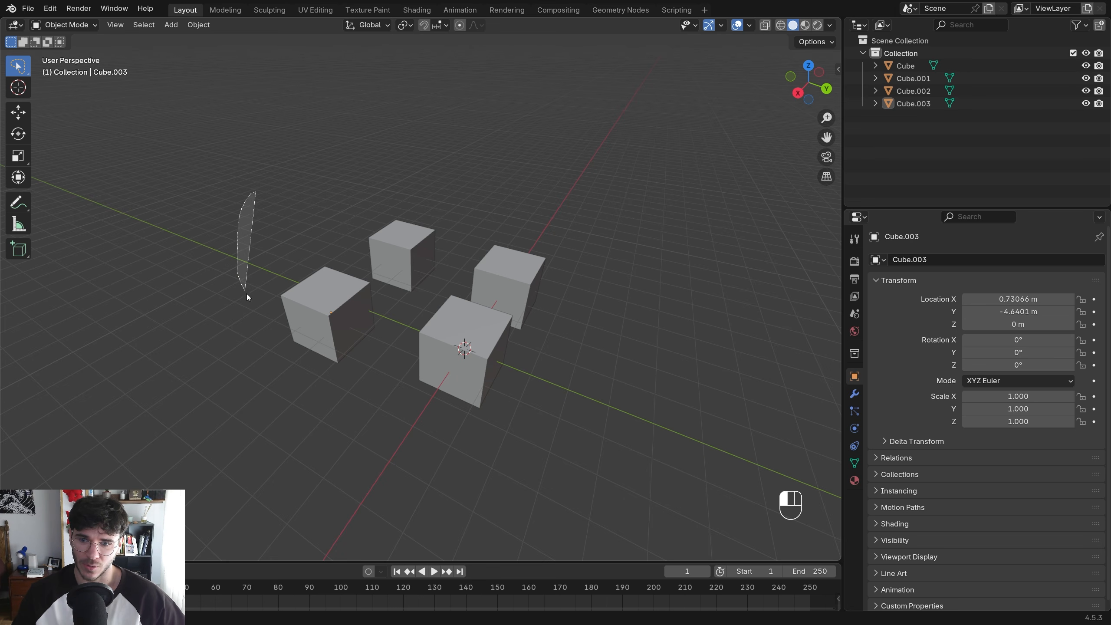
pyautogui.moveTo(247, 294)
pyautogui.keyDown('ctrl'); pyautogui.mouseDown(button='right')
pyautogui.moveTo(415, 307)
pyautogui.moveTo(541, 331)
pyautogui.moveTo(354, 157)
pyautogui.mouseUp(button='right'); pyautogui.keyUp('ctrl')
pyautogui.keyDown('ctrl'); pyautogui.moveTo(245, 194); pyautogui.dragTo(252, 301, button='right'); pyautogui.keyUp('ctrl')
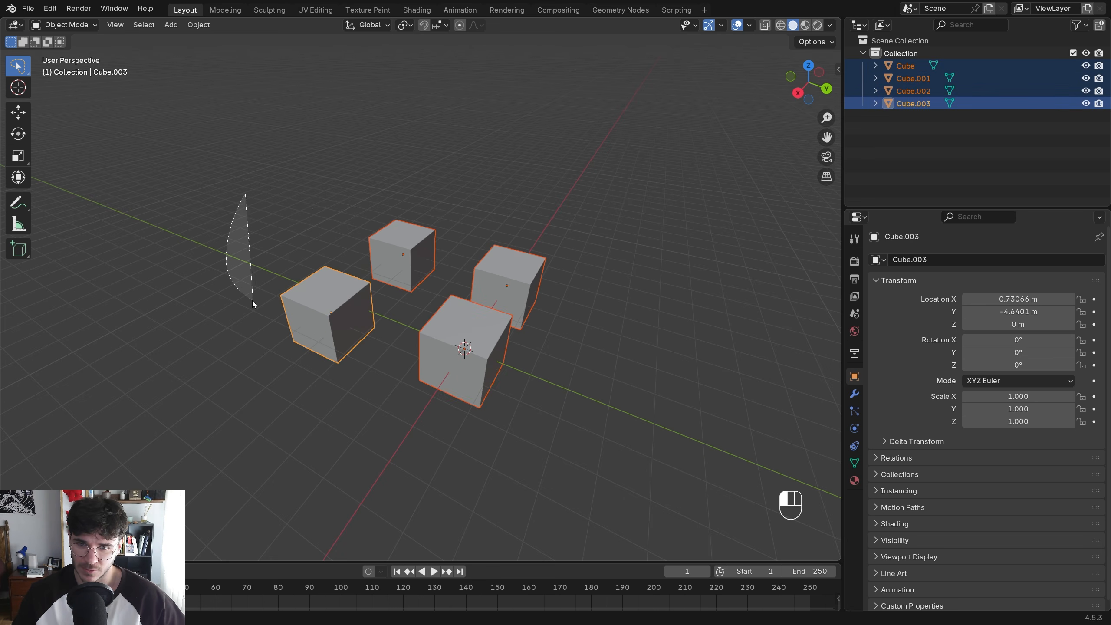
pyautogui.moveTo(252, 301)
pyautogui.mouseDown()
pyautogui.moveTo(442, 181)
pyautogui.moveTo(418, 178)
pyautogui.mouseUp()
# Cycle through the selection modes, trying box selection and painting all four cubes with Circle Select
pyautogui.press('w')
pyautogui.press('w')
pyautogui.moveTo(201, 163); pyautogui.dragTo(513, 394)
pyautogui.press('w')
pyautogui.moveTo(237, 142); pyautogui.dragTo(380, 259)
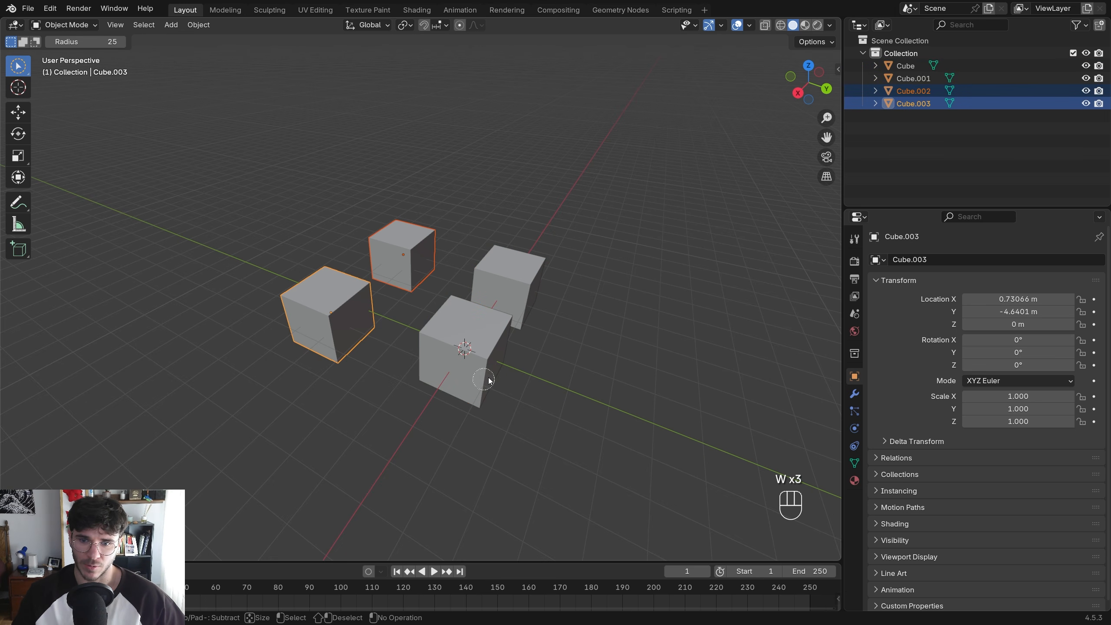
pyautogui.moveTo(489, 379); pyautogui.dragTo(554, 282)
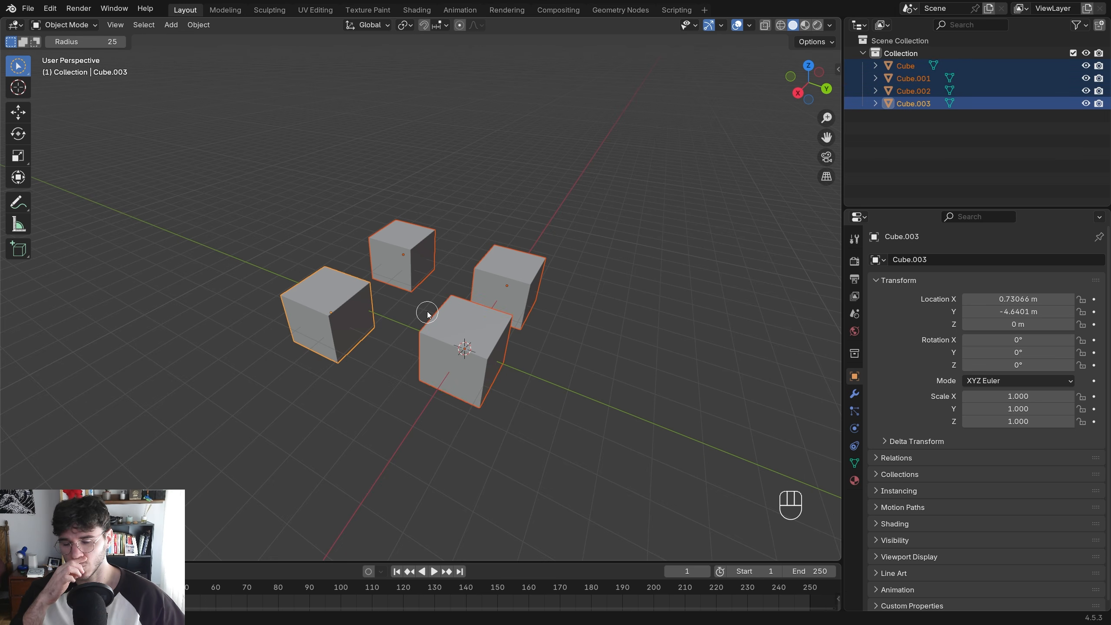
# Enter and leave Edit Mode with the cubes selected, and cycle the selection mode back to Tweak
pyautogui.scroll(5, 416, 320)
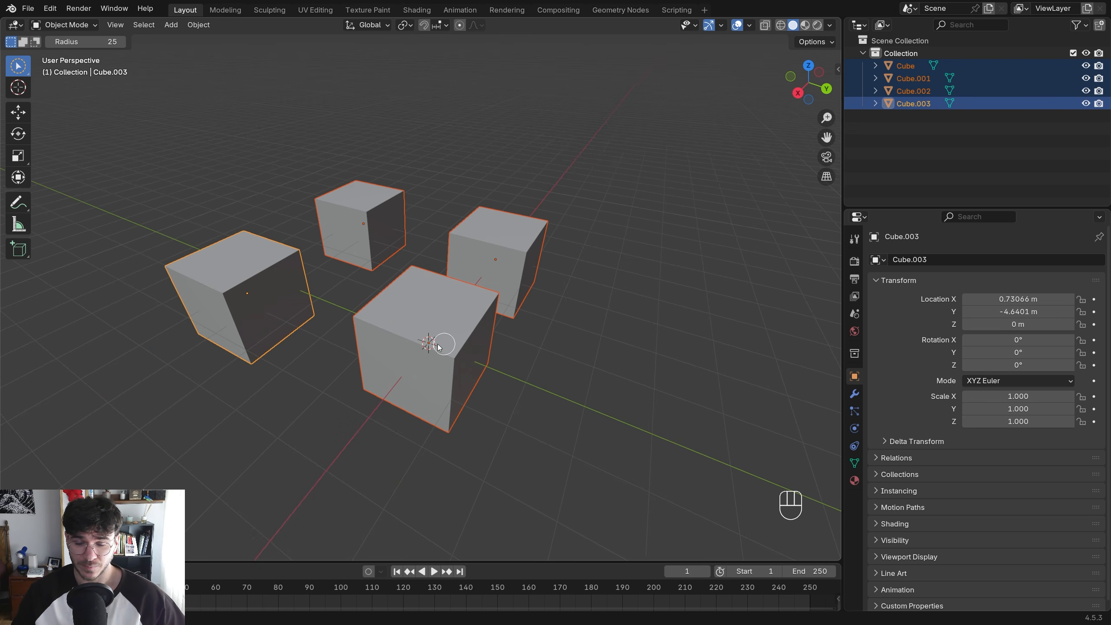
pyautogui.press('Tab')
pyautogui.press('Tab')
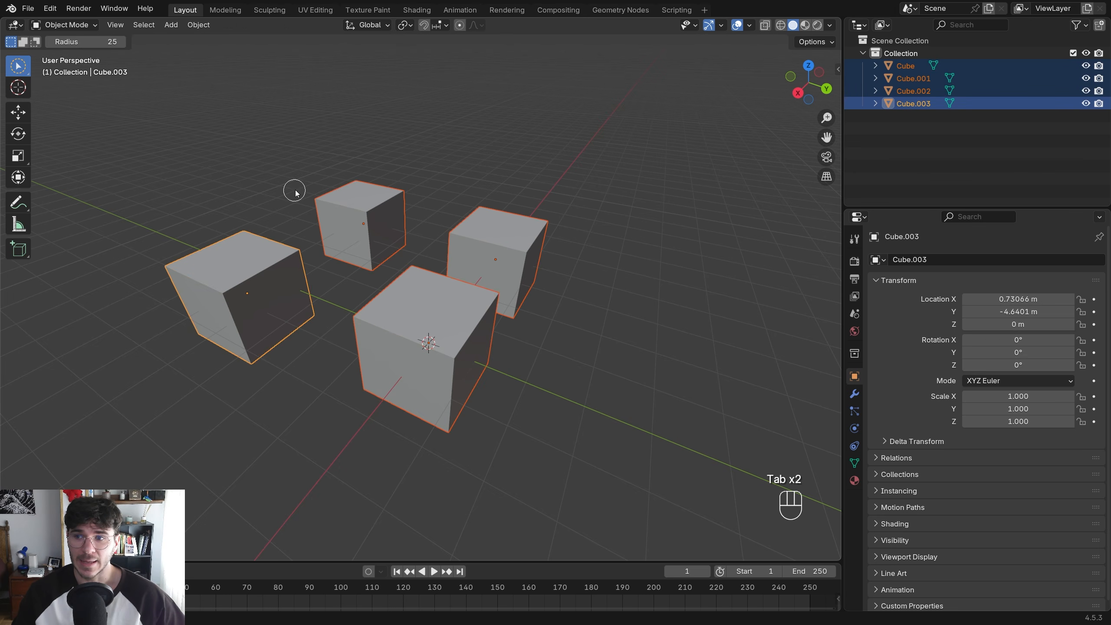
pyautogui.press('w')
pyautogui.press('w')
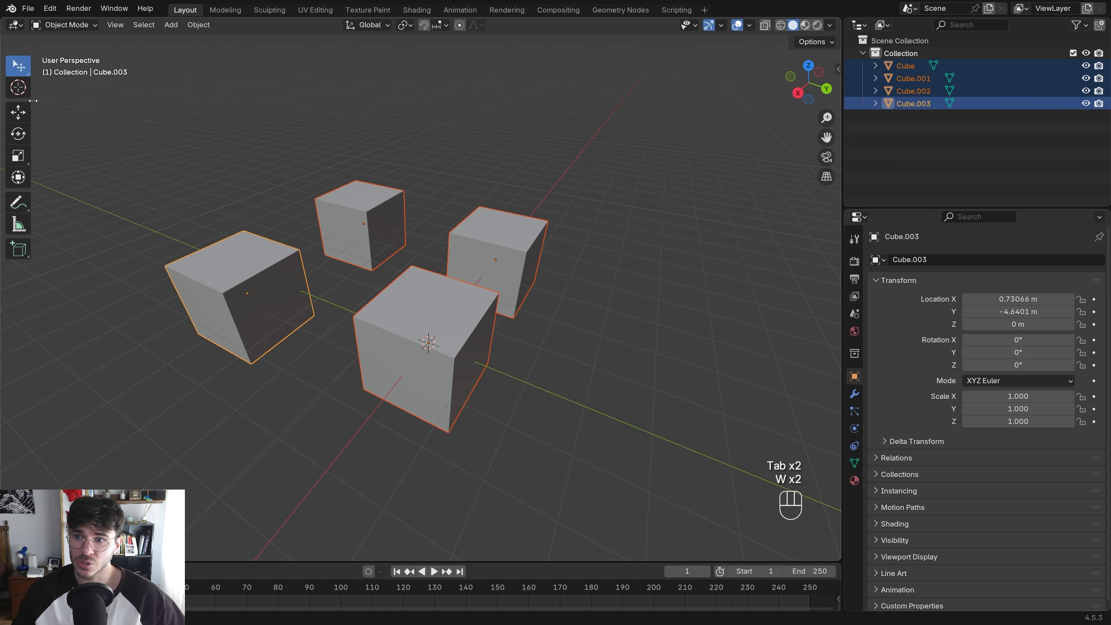
# Move the active cube along X to about 0.38 m with the Move tool and deselect everything
pyautogui.click(24, 118)
pyautogui.moveTo(351, 299); pyautogui.dragTo(360, 292)
pyautogui.click(345, 295)
pyautogui.scroll(-3, 427, 279)
pyautogui.click(321, 261)
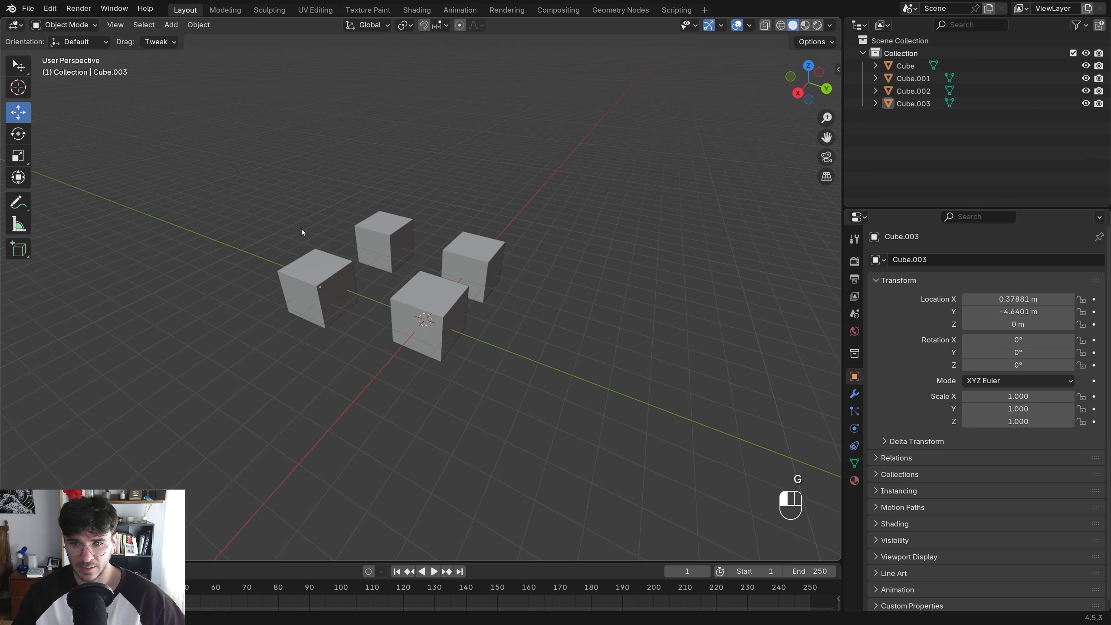
# Switch to Select Box, select all four cubes, and try a move along the global X axis
pyautogui.press('w')
pyautogui.press('w')
pyautogui.moveTo(235, 177); pyautogui.dragTo(540, 385)
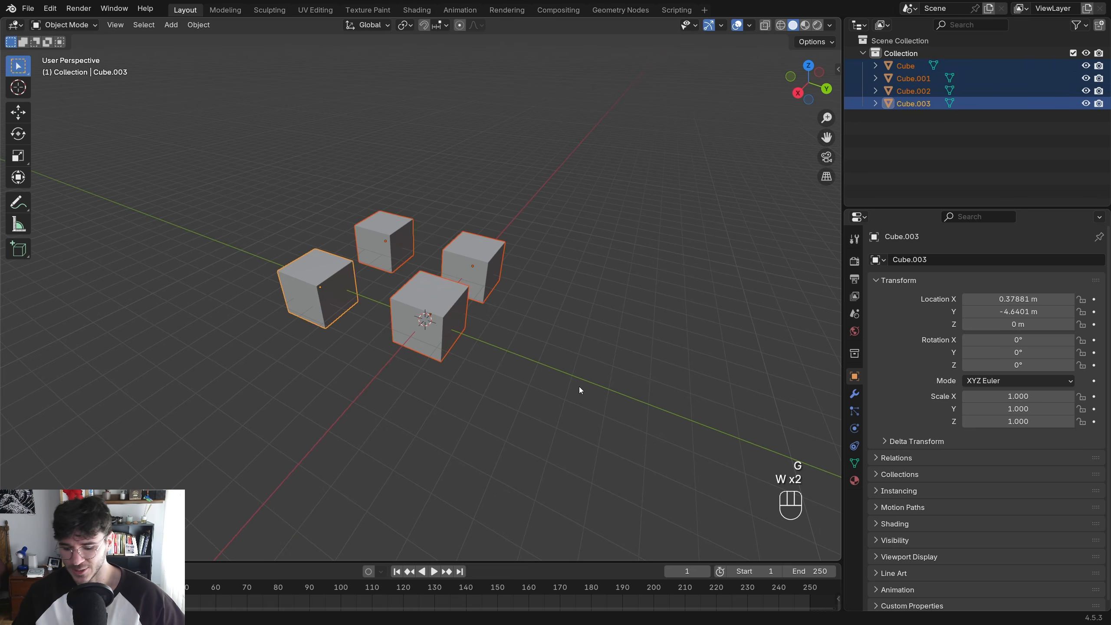
pyautogui.rightClick(192, 251)
pyautogui.press('g')
pyautogui.press('x')
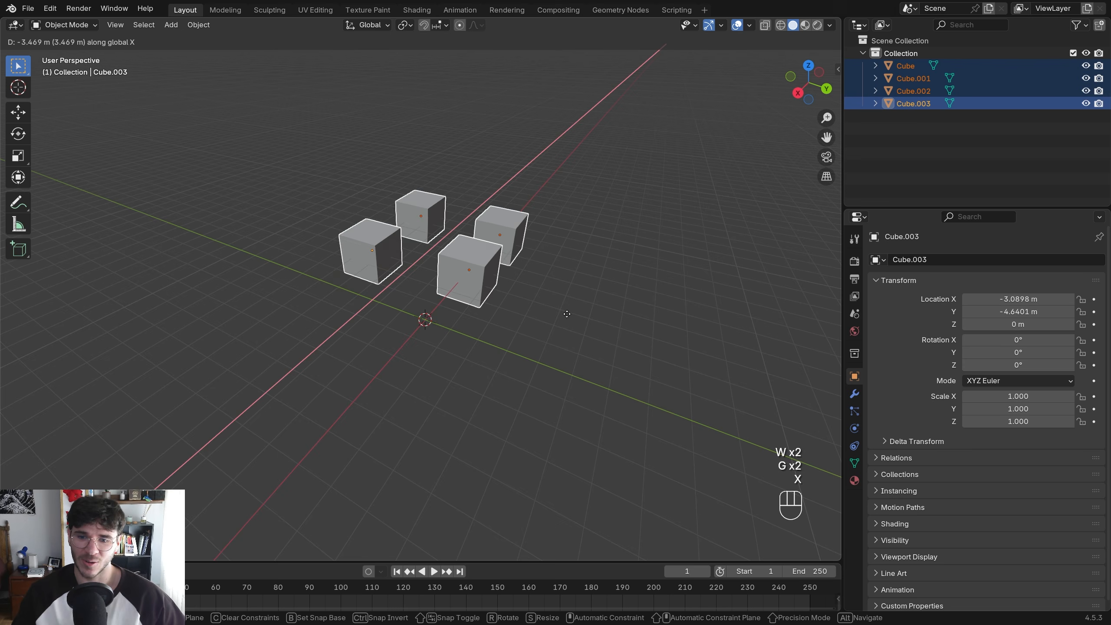
pyautogui.rightClick(350, 245)
# Move the four cubes with the Move gizmo until the active cube is at about X 1.76 m, Y -1.35 m
pyautogui.click(18, 113)
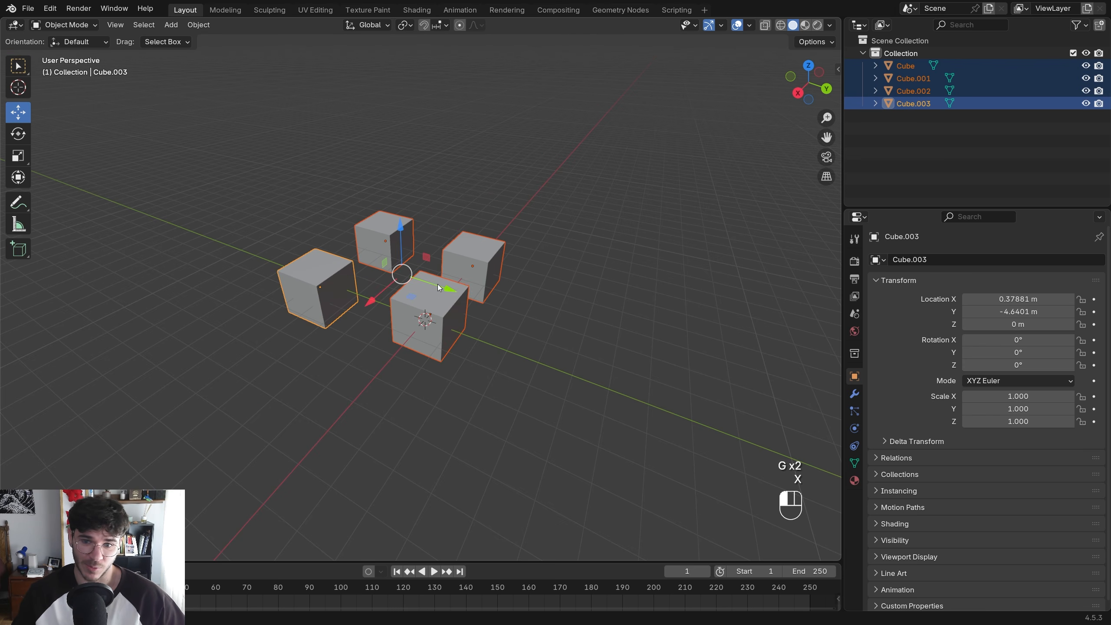
pyautogui.moveTo(439, 287)
pyautogui.mouseDown()
pyautogui.moveTo(393, 263)
pyautogui.moveTo(451, 304)
pyautogui.mouseUp()
pyautogui.rightClick(452, 303)
pyautogui.moveTo(371, 301); pyautogui.dragTo(363, 325)
pyautogui.moveTo(433, 309); pyautogui.dragTo(502, 328)
# Try rotating the four cubes about Z, undo it, and move them along Y until the active cube is at about -2.36 m
pyautogui.click(19, 135)
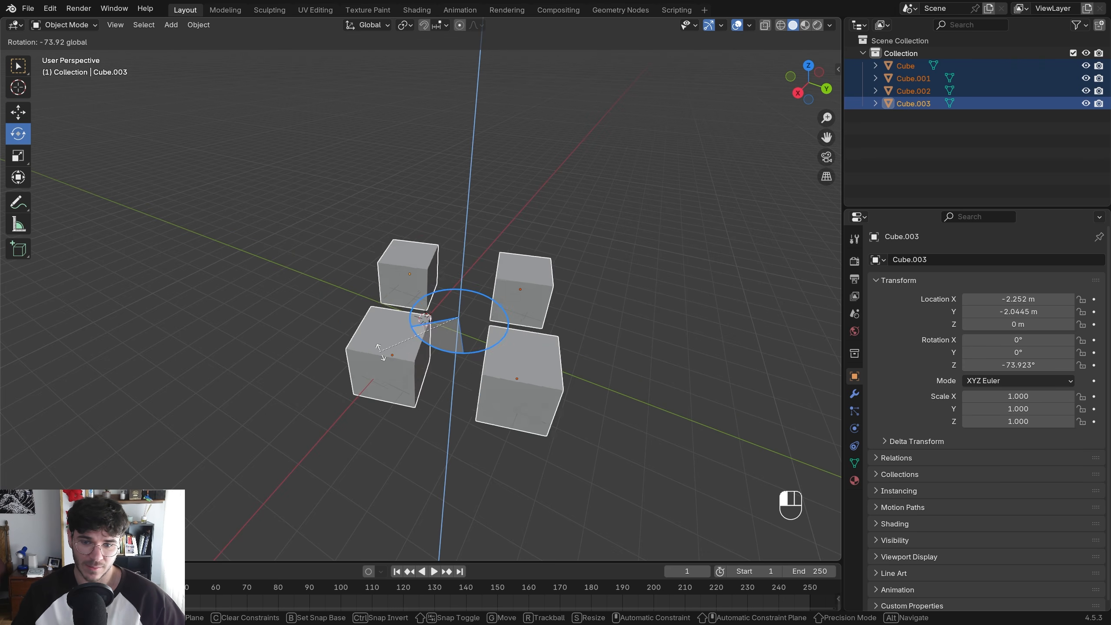
pyautogui.hotkey('ctrl', 'z')
pyautogui.click(18, 112)
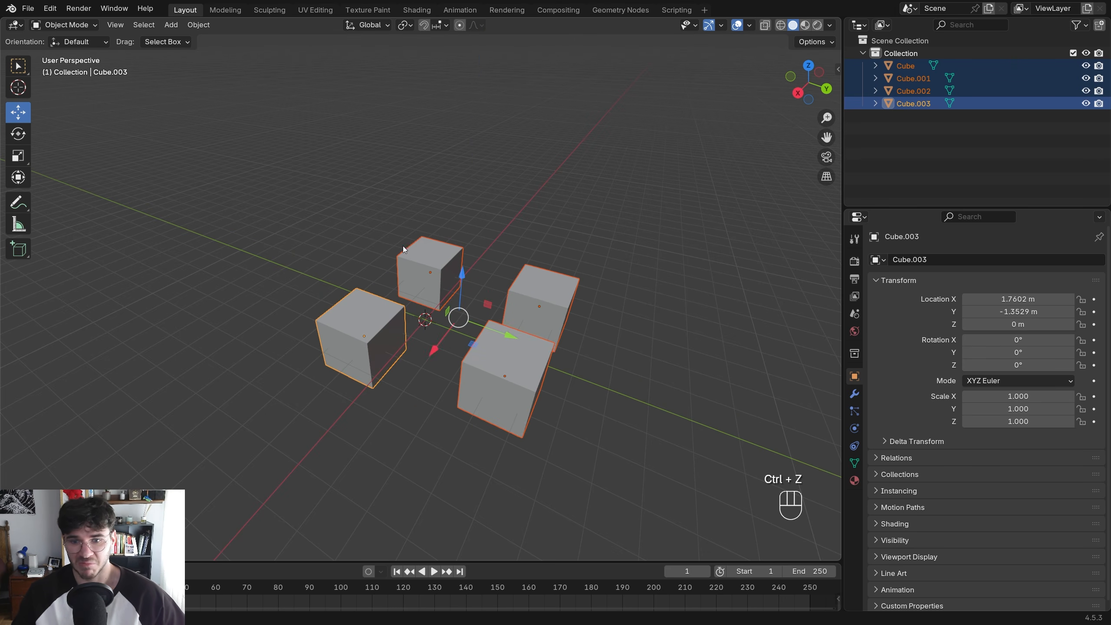
pyautogui.moveTo(484, 324); pyautogui.dragTo(456, 316)
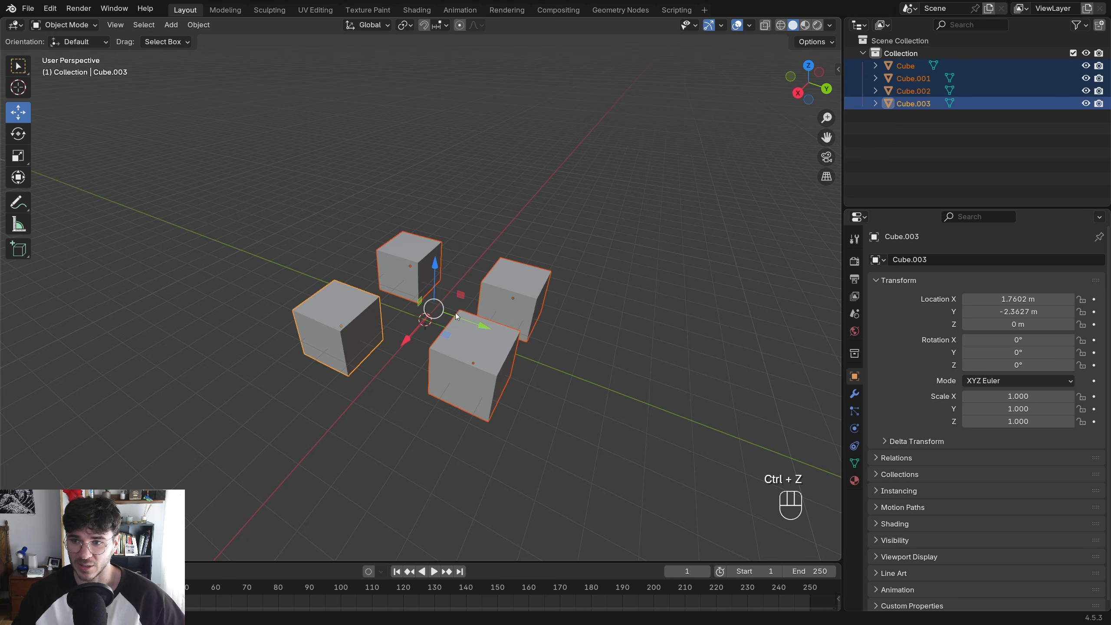
# Draw freehand strokes, loops and an arrow around the cubes with the Annotate tool
pyautogui.click(17, 202)
pyautogui.moveTo(359, 290); pyautogui.dragTo(380, 244)
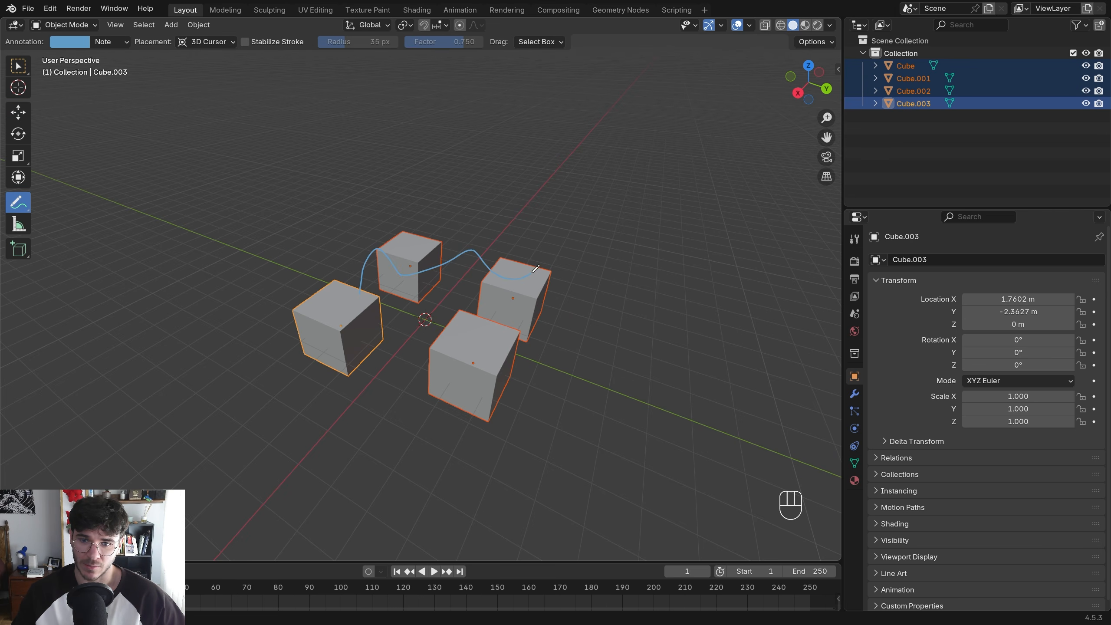
pyautogui.moveTo(534, 268)
pyautogui.mouseDown(button='middle')
pyautogui.moveTo(524, 306)
pyautogui.moveTo(506, 308)
pyautogui.moveTo(558, 292)
pyautogui.moveTo(482, 362)
pyautogui.mouseUp(button='middle')
pyautogui.moveTo(509, 336); pyautogui.dragTo(533, 341)
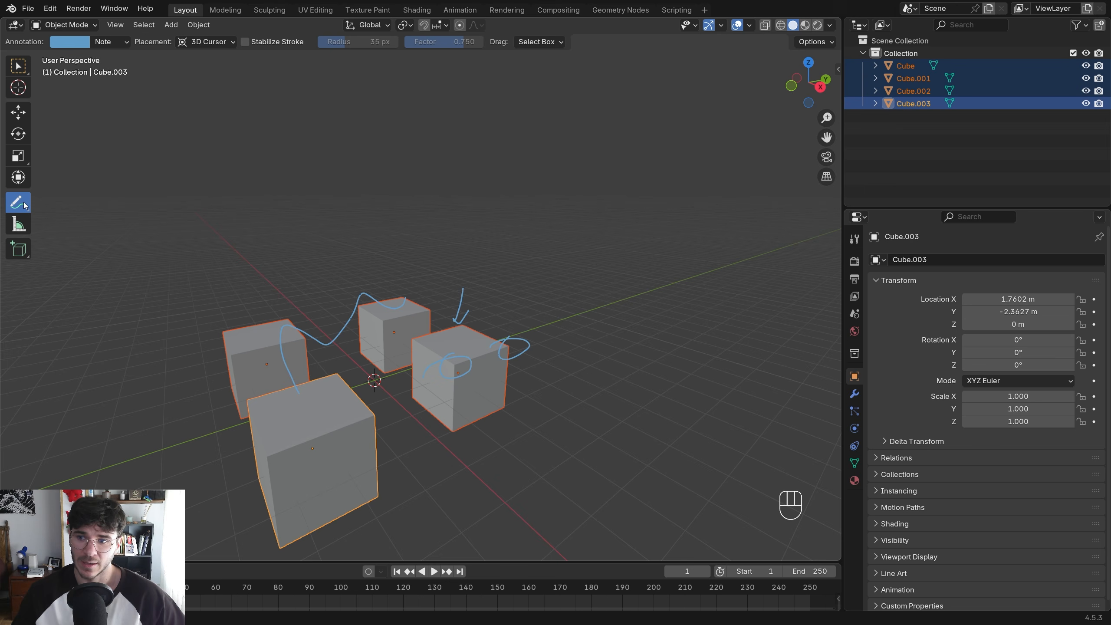
pyautogui.moveTo(457, 315)
pyautogui.mouseDown()
pyautogui.moveTo(527, 312)
pyautogui.moveTo(522, 344)
pyautogui.mouseUp()
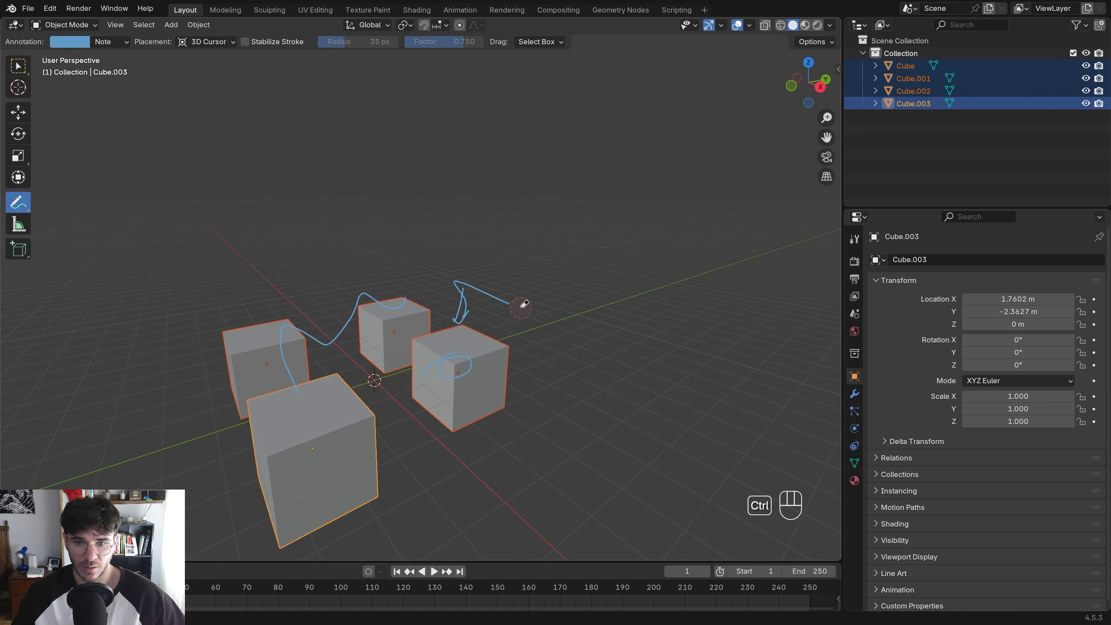
# Erase all the annotation strokes around the cubes
pyautogui.keyDown('ctrl'); pyautogui.moveTo(523, 304); pyautogui.dragTo(458, 309); pyautogui.keyUp('ctrl')
pyautogui.keyDown('ctrl'); pyautogui.moveTo(453, 365); pyautogui.dragTo(385, 289); pyautogui.keyUp('ctrl')
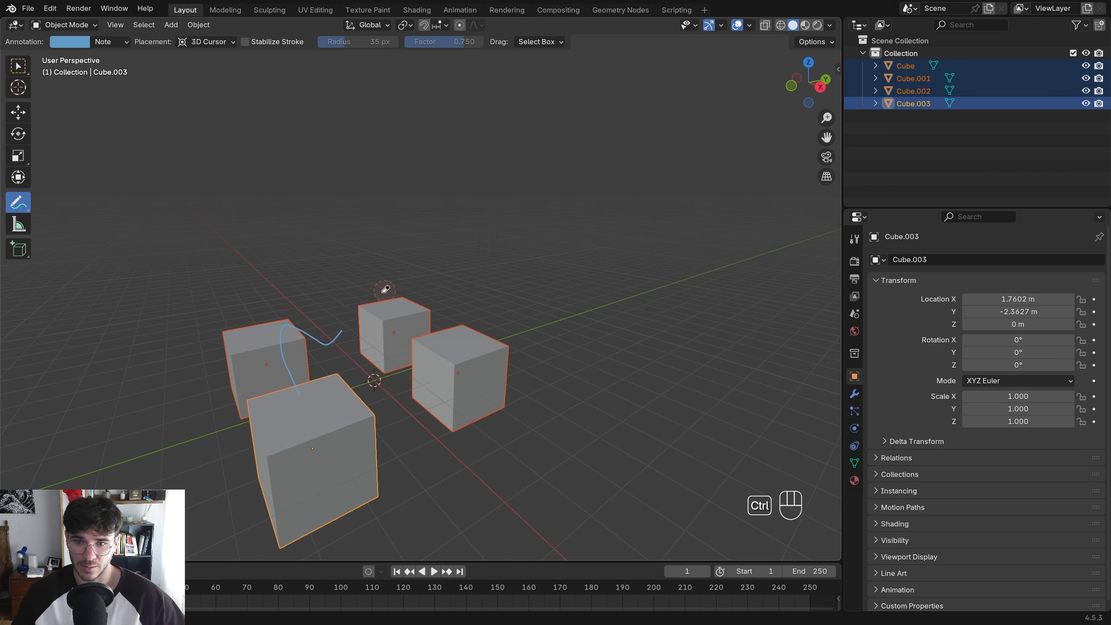
pyautogui.keyDown('ctrl'); pyautogui.click(445, 339); pyautogui.keyUp('ctrl')
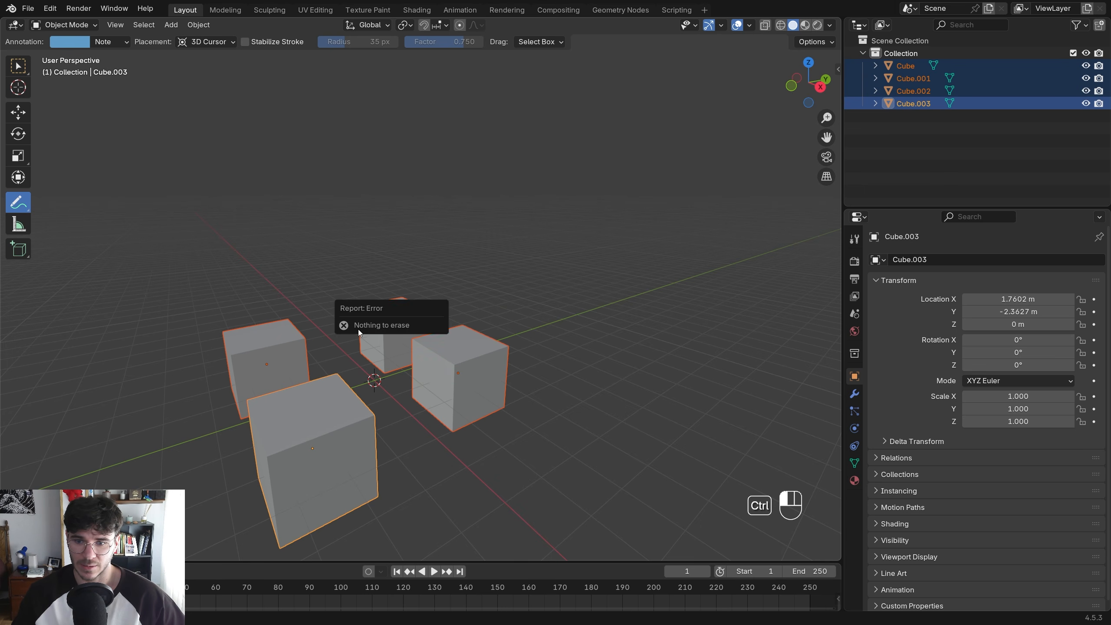
pyautogui.keyDown('ctrl'); pyautogui.click(419, 306); pyautogui.keyUp('ctrl')
# Return to the selection tool and delete the four selected cubes
pyautogui.press('w')
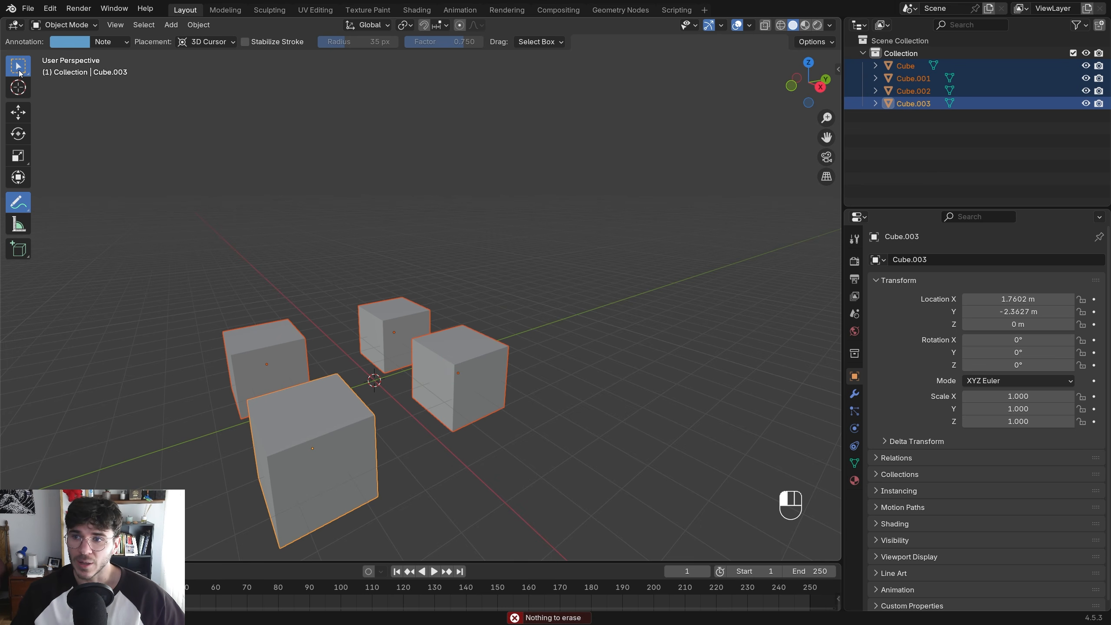
pyautogui.moveTo(424, 341)
pyautogui.mouseDown(button='middle')
pyautogui.moveTo(437, 360)
pyautogui.moveTo(518, 336)
pyautogui.mouseUp(button='middle')
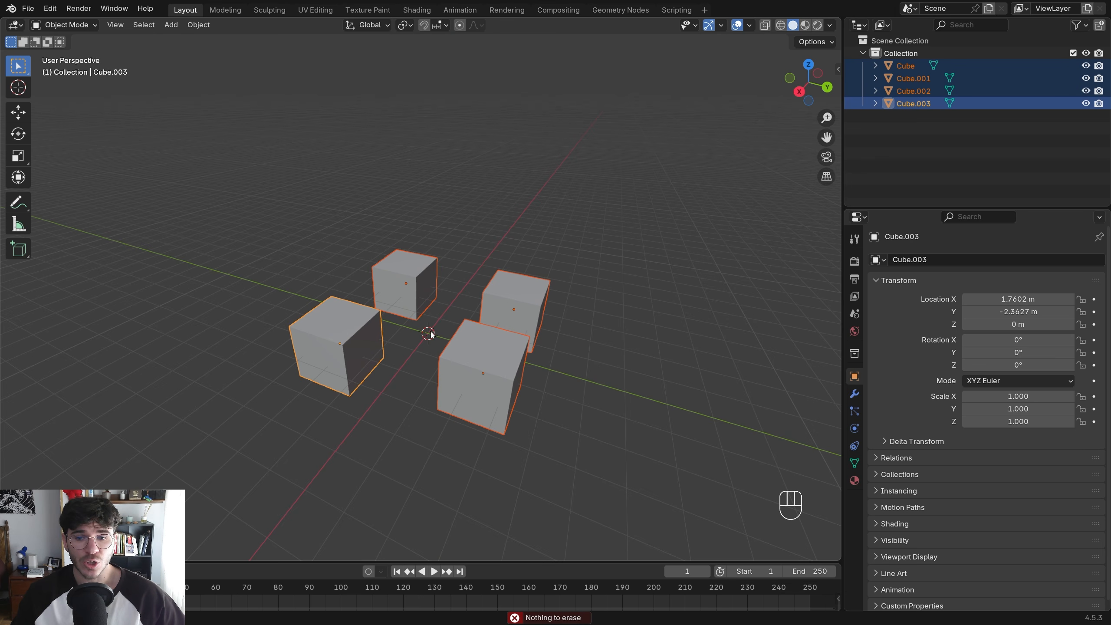
pyautogui.press('x')
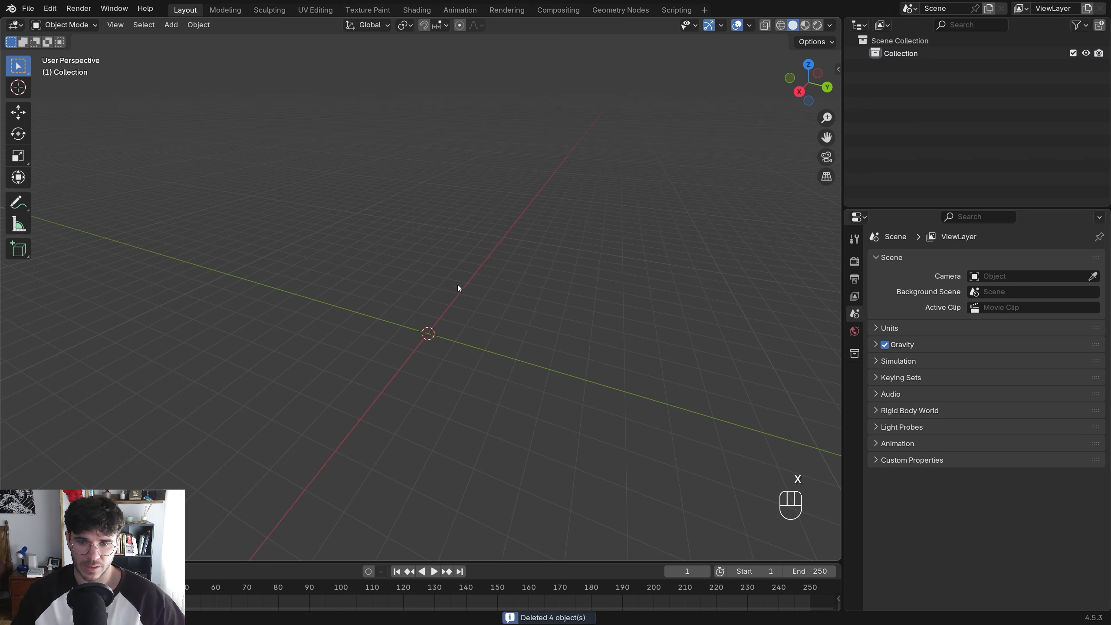
# Add a new mesh cube at the world origin and deselect it
pyautogui.hotkey('shift', 'a')
pyautogui.moveTo(444, 295)
pyautogui.click(511, 306)
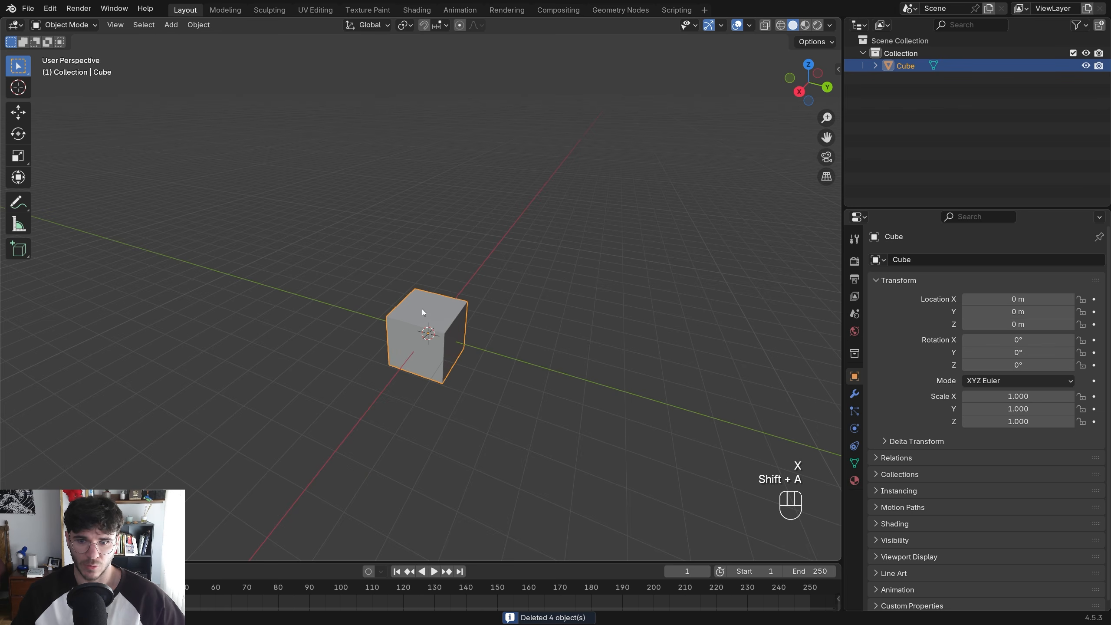
pyautogui.scroll(3, 321, 342)
pyautogui.click(527, 305)
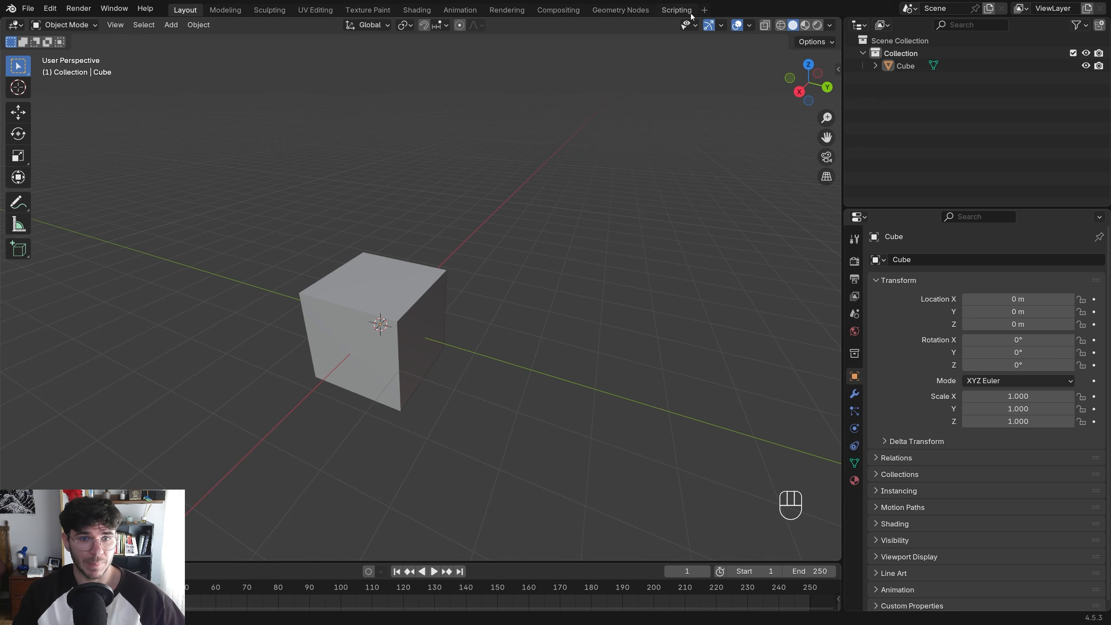
# Select the cube, hide all Mesh objects through the Selectability & Visibility settings, and show them again
pyautogui.press('a')
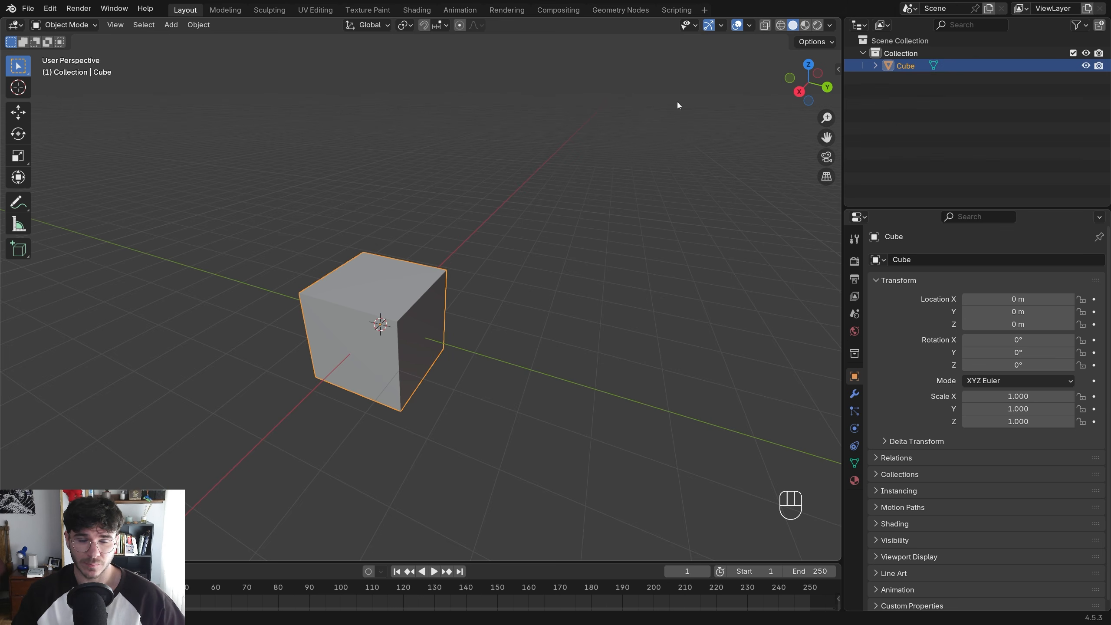
pyautogui.click(696, 26)
pyautogui.click(732, 72)
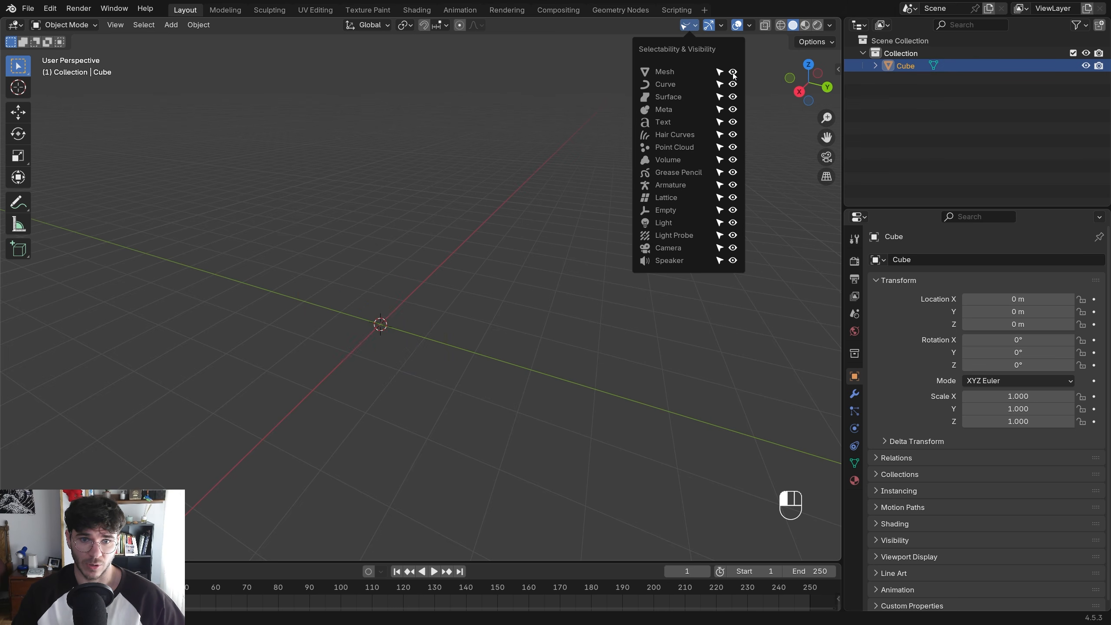
pyautogui.click(733, 71)
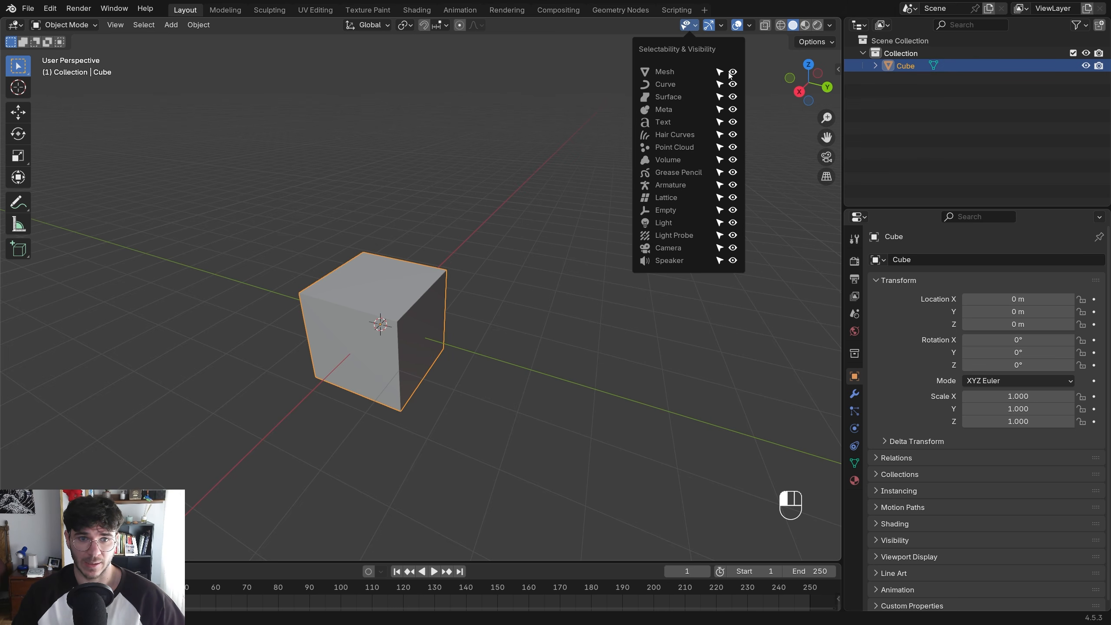
# Duplicate the cube along X to about -3.04 m and duplicate that copy along Y to about -5.76 m
pyautogui.hotkey('shift', 'd')
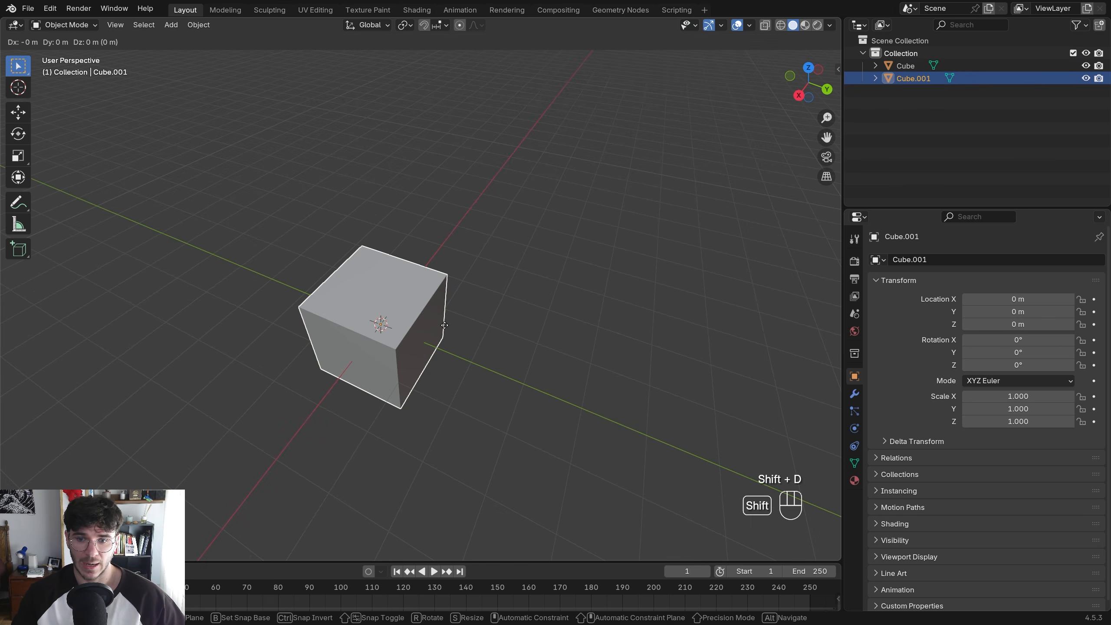
pyautogui.press('x')
pyautogui.click(556, 287)
pyautogui.hotkey('shift', 'd')
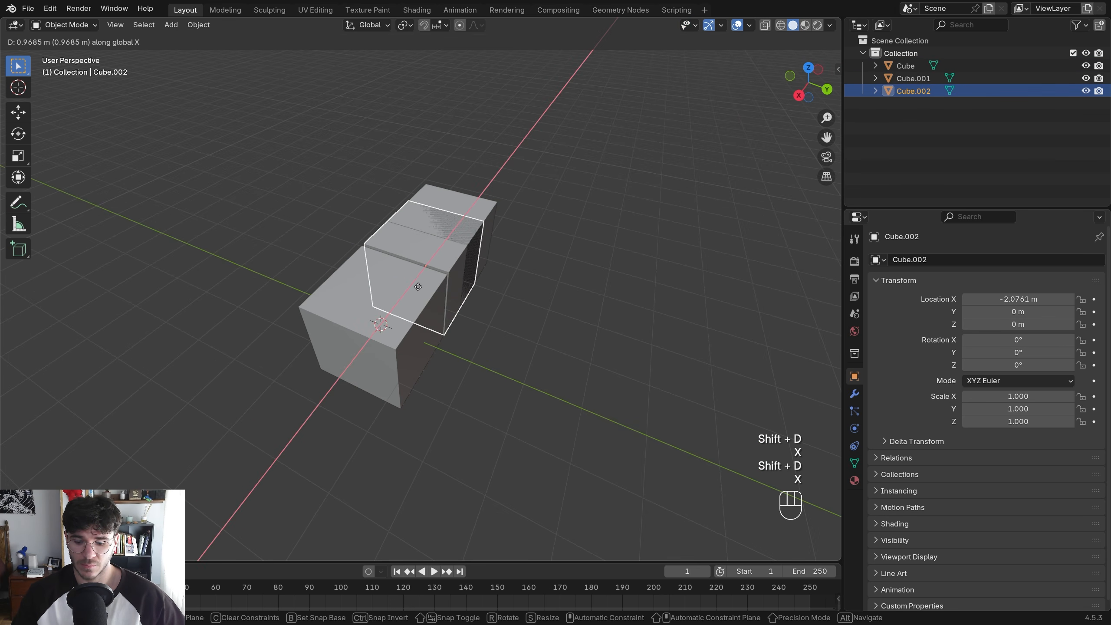
pyautogui.press('x')
pyautogui.press('y')
pyautogui.click(306, 255)
pyautogui.keyDown('shift'); pyautogui.moveTo(307, 254); pyautogui.dragTo(341, 215, button='middle'); pyautogui.keyUp('shift')
# Add a Bézier curve and move it along the positive X axis, clear of the cubes
pyautogui.hotkey('shift', 'a')
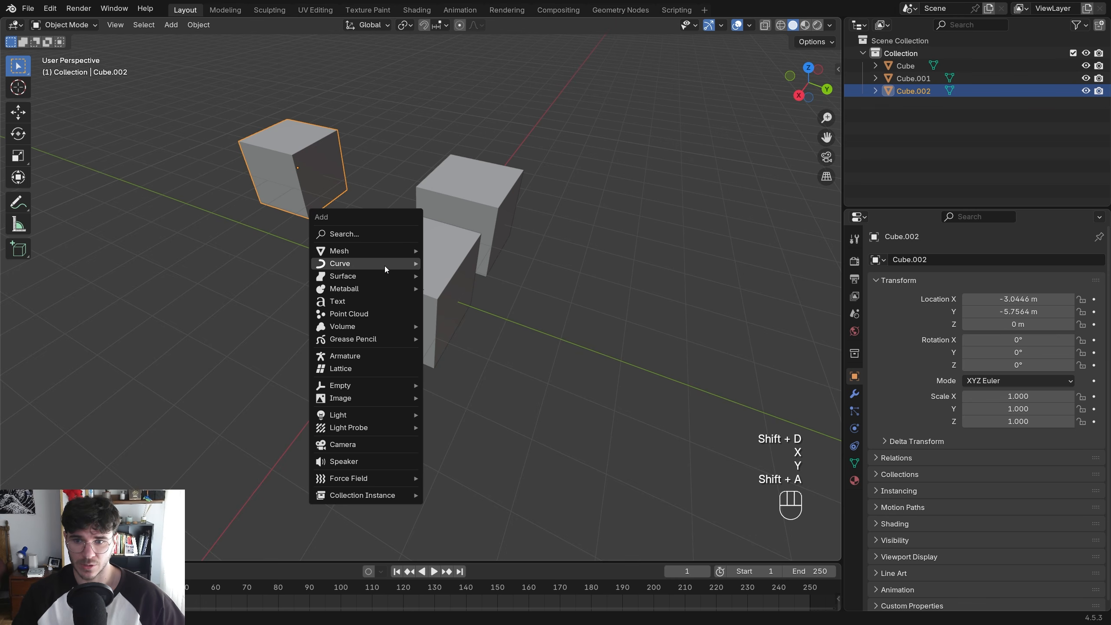
pyautogui.moveTo(384, 265)
pyautogui.click(480, 269)
pyautogui.press('g')
pyautogui.press('x')
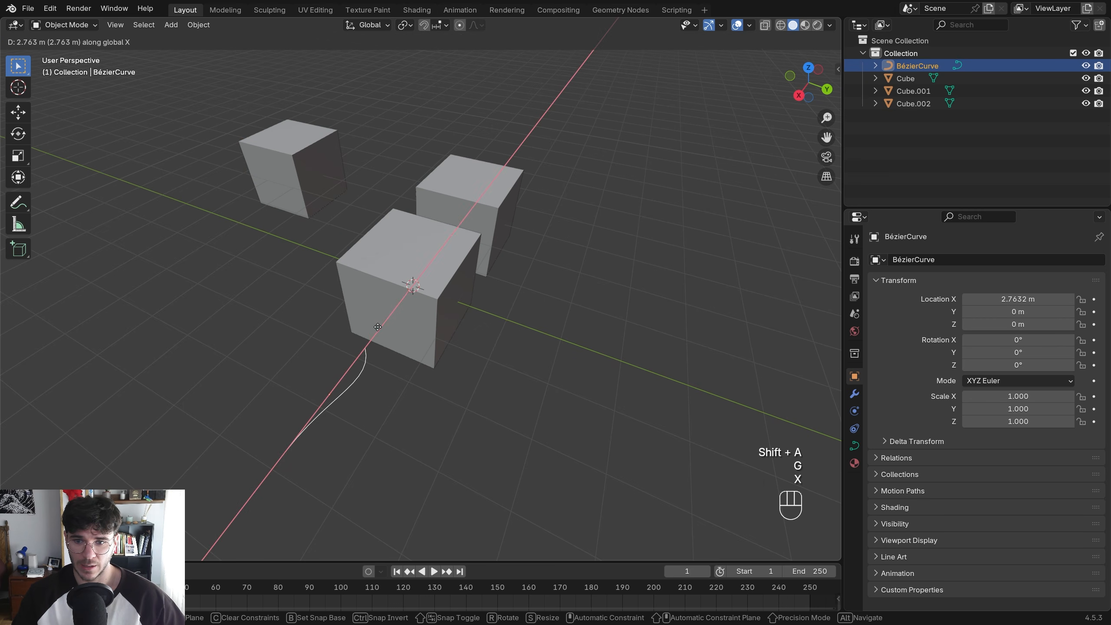
pyautogui.click(413, 381)
# Select the original cube and toggle the viewport visibility of Mesh objects several times, ending with them hidden
pyautogui.moveTo(412, 382); pyautogui.dragTo(463, 331, button='middle')
pyautogui.click(463, 331)
pyautogui.click(691, 25)
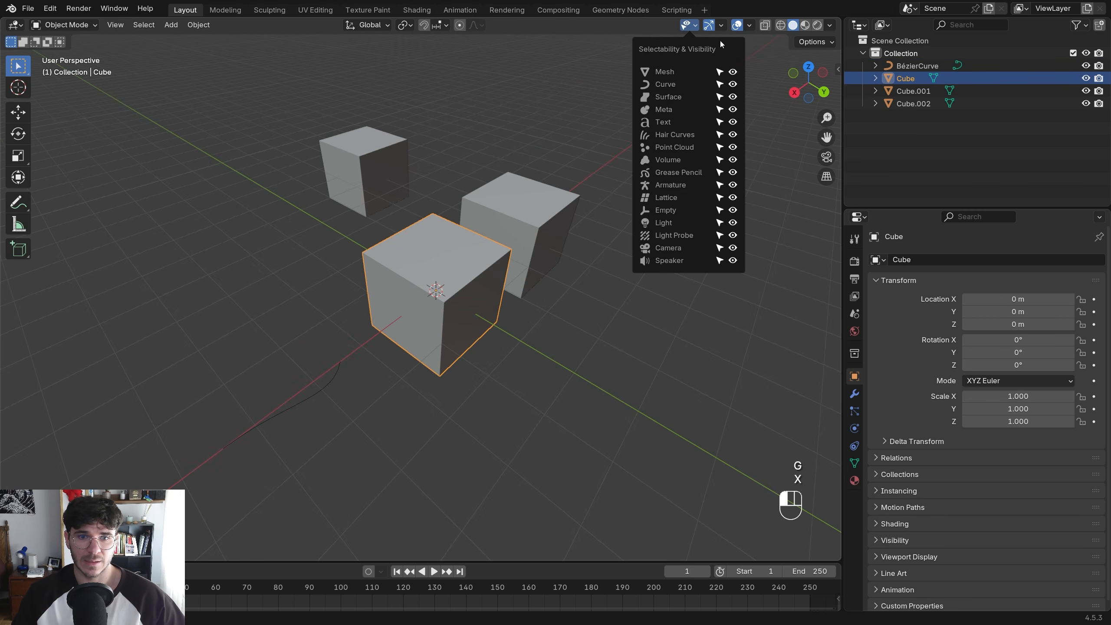
pyautogui.click(692, 25)
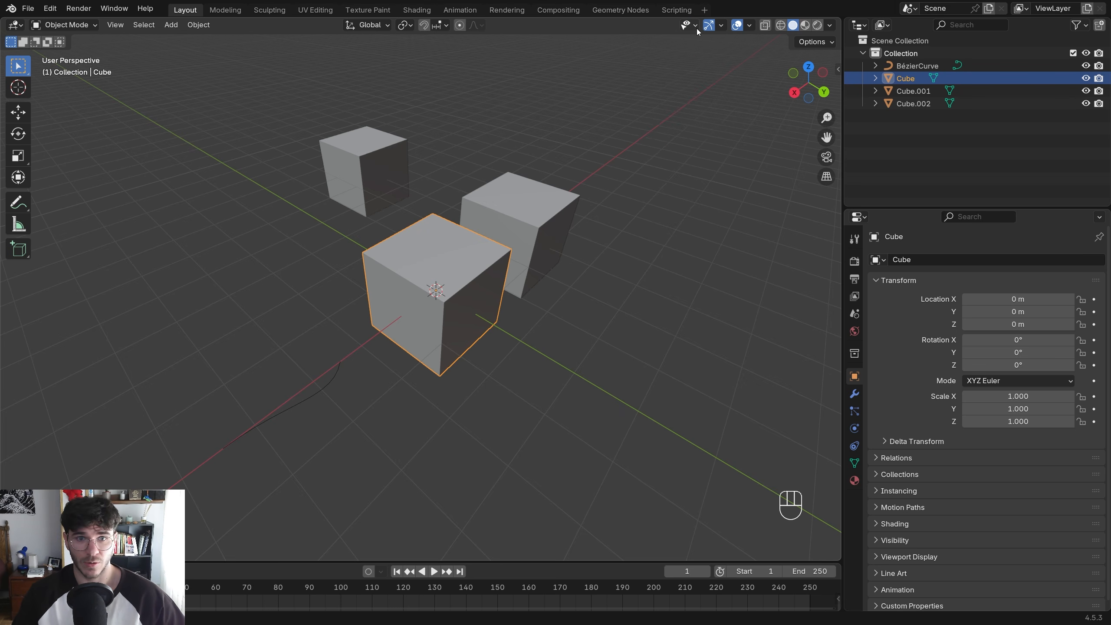
pyautogui.click(693, 25)
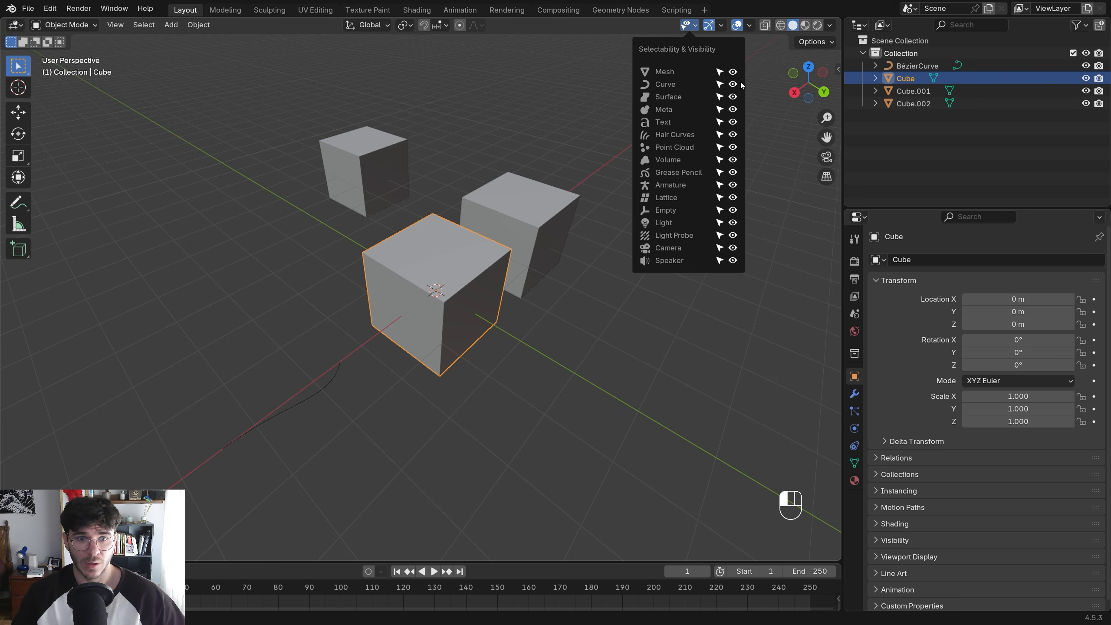
pyautogui.click(732, 76)
pyautogui.click(732, 76)
pyautogui.click(732, 77)
pyautogui.click(732, 76)
pyautogui.click(733, 76)
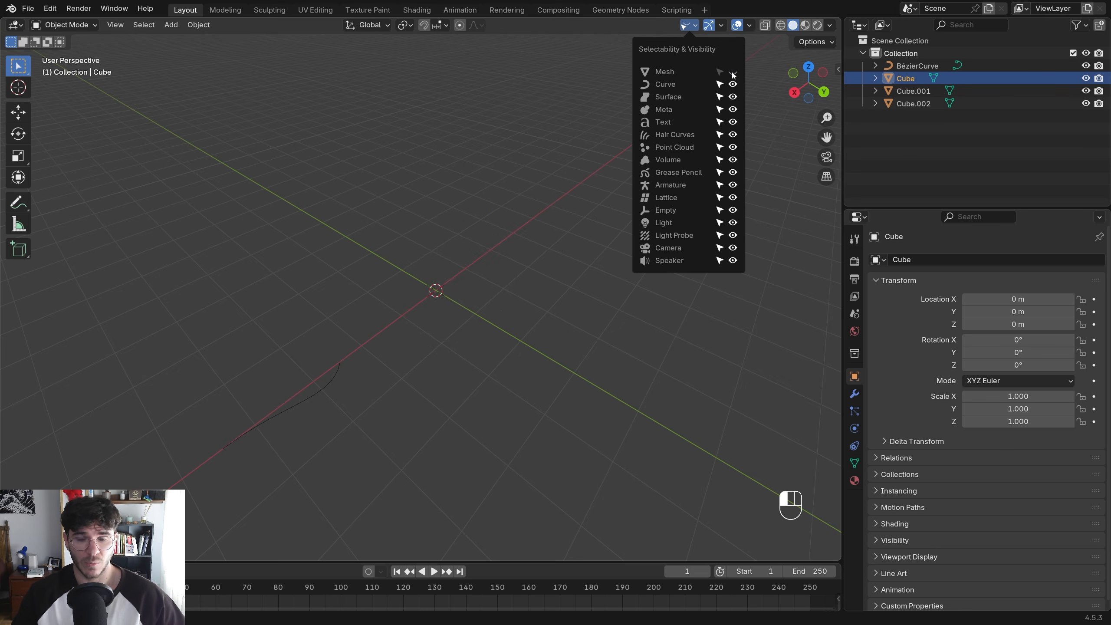
# Show the Mesh objects again, make them unselectable, and try selecting the cubes, box-selecting across them and the Bézier curve
pyautogui.click(732, 76)
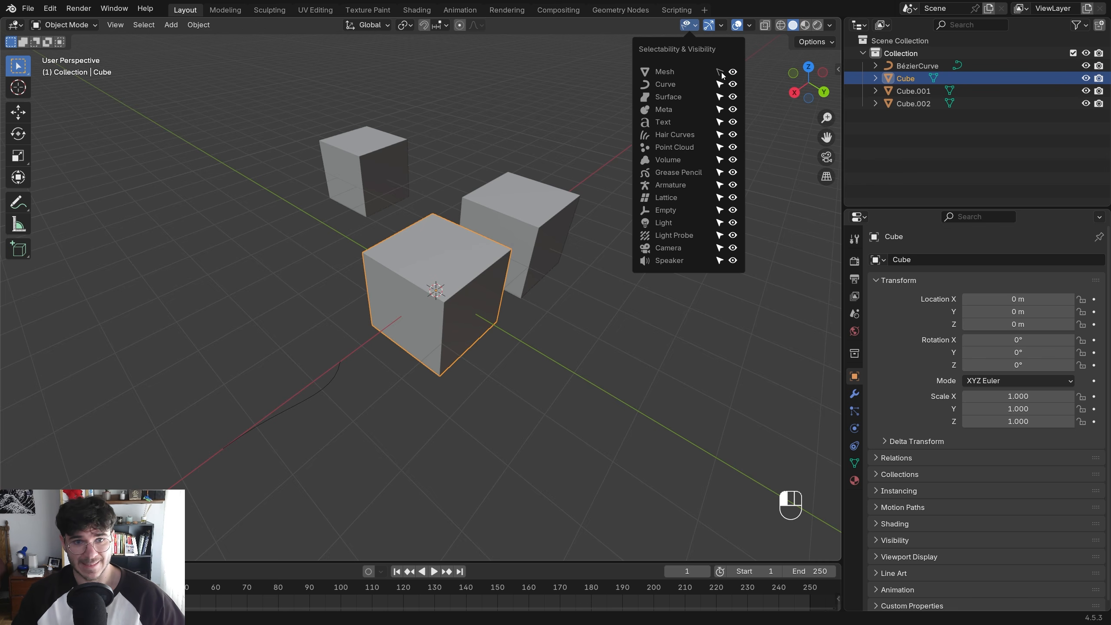
pyautogui.click(548, 191)
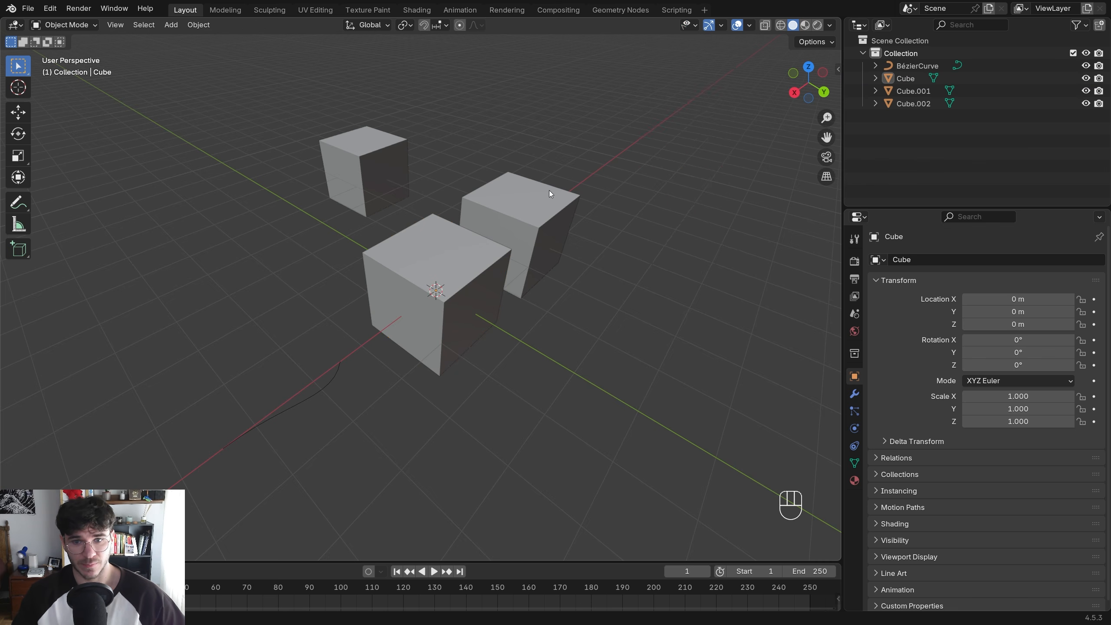
pyautogui.click(690, 25)
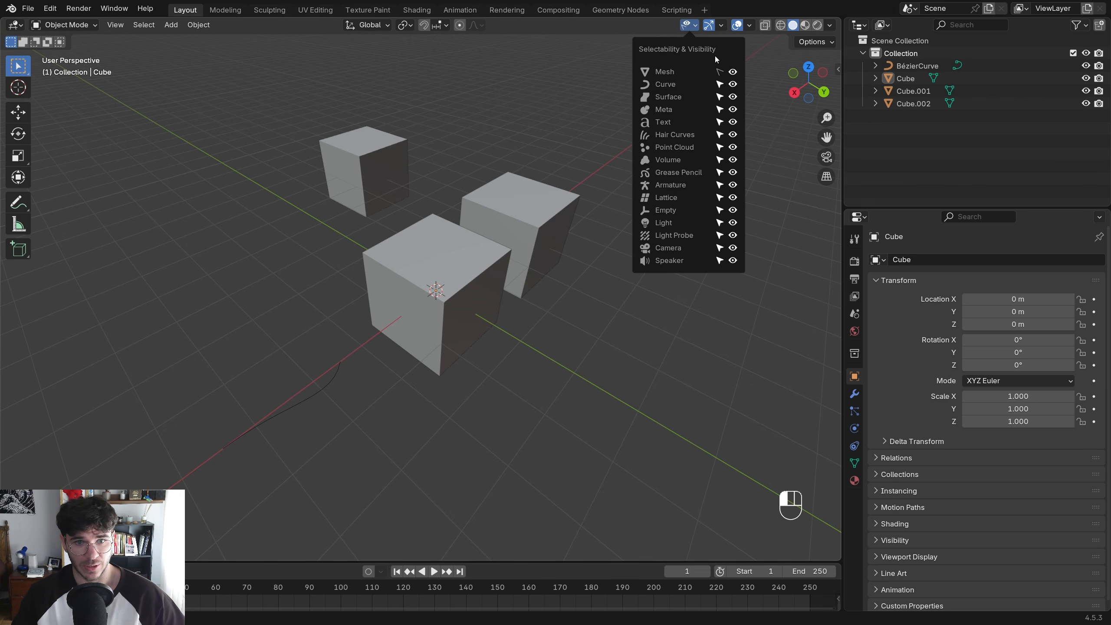
pyautogui.moveTo(342, 136); pyautogui.dragTo(585, 280)
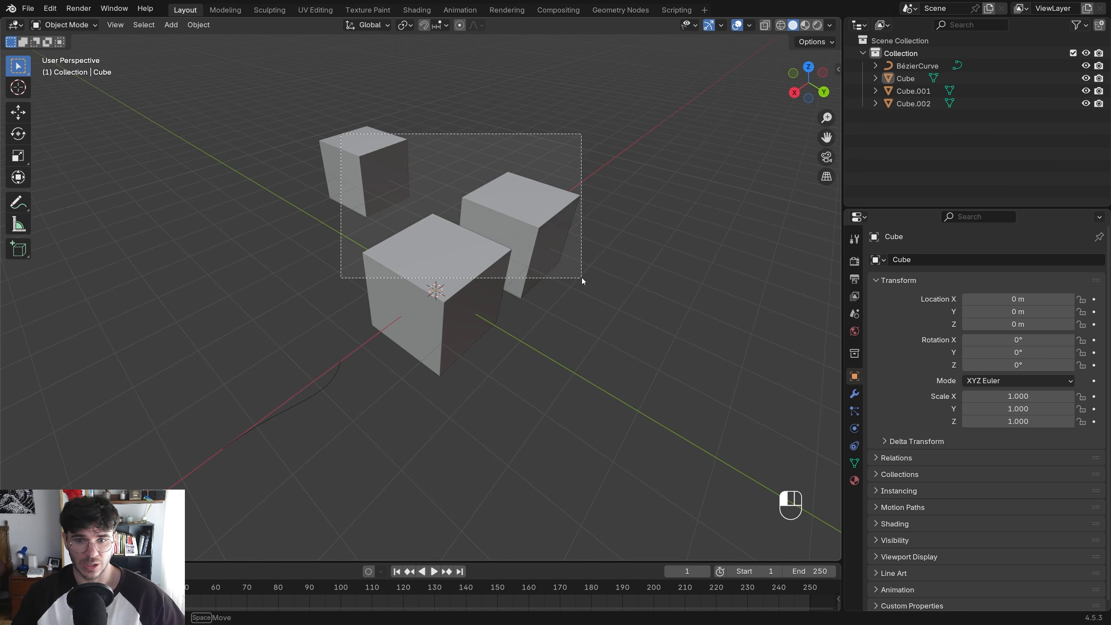
pyautogui.moveTo(213, 134); pyautogui.dragTo(557, 462)
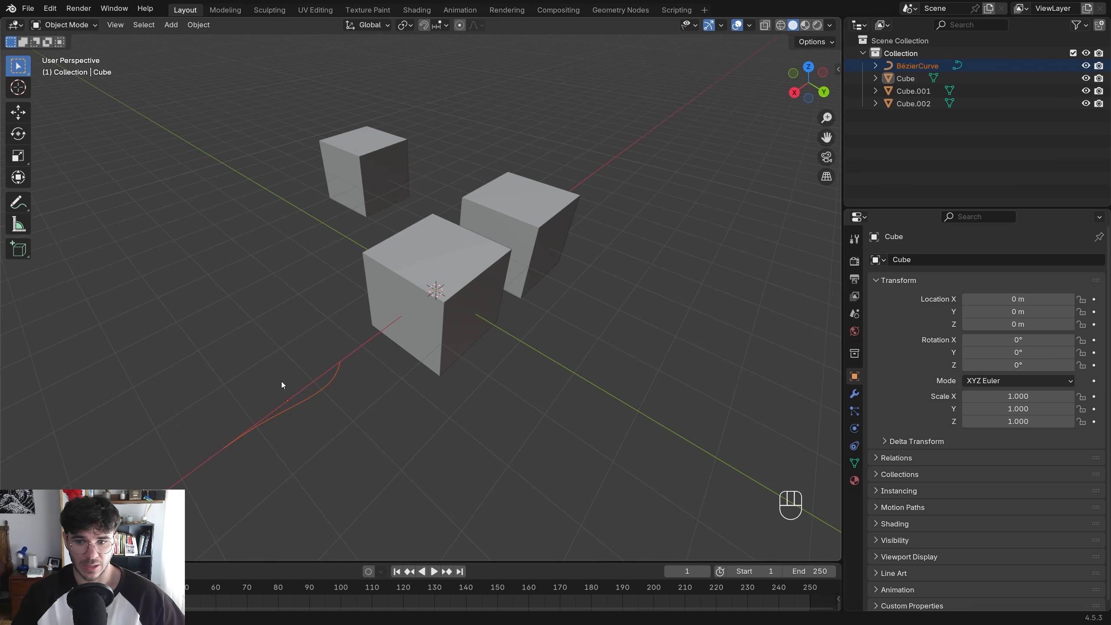
# Make Mesh objects selectable again and delete the selected Bézier curve
pyautogui.click(692, 25)
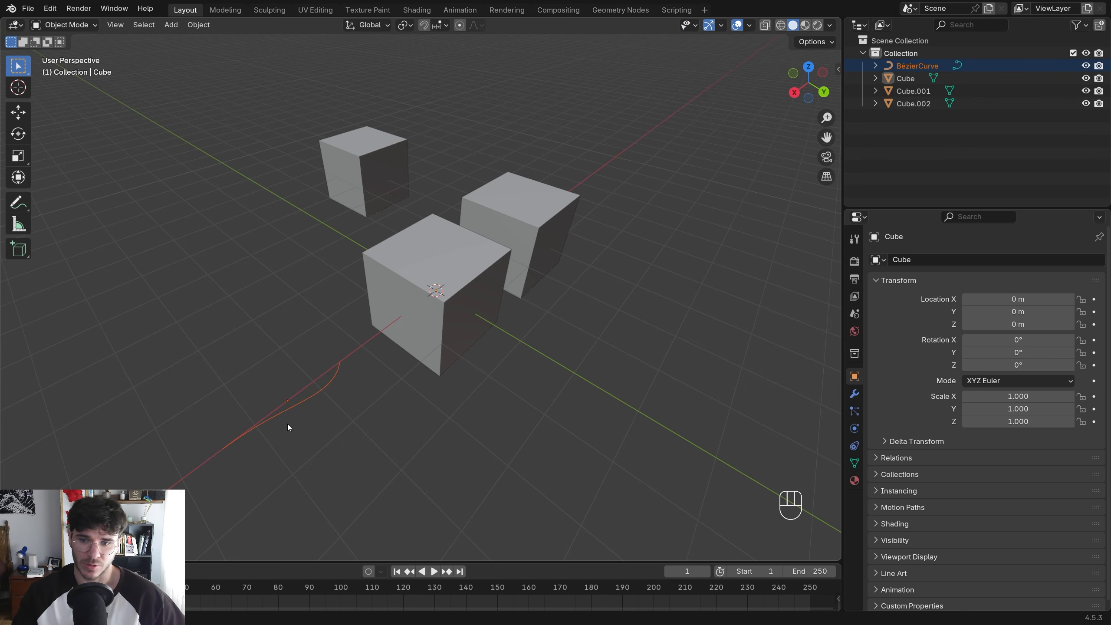
pyautogui.press('Delete')
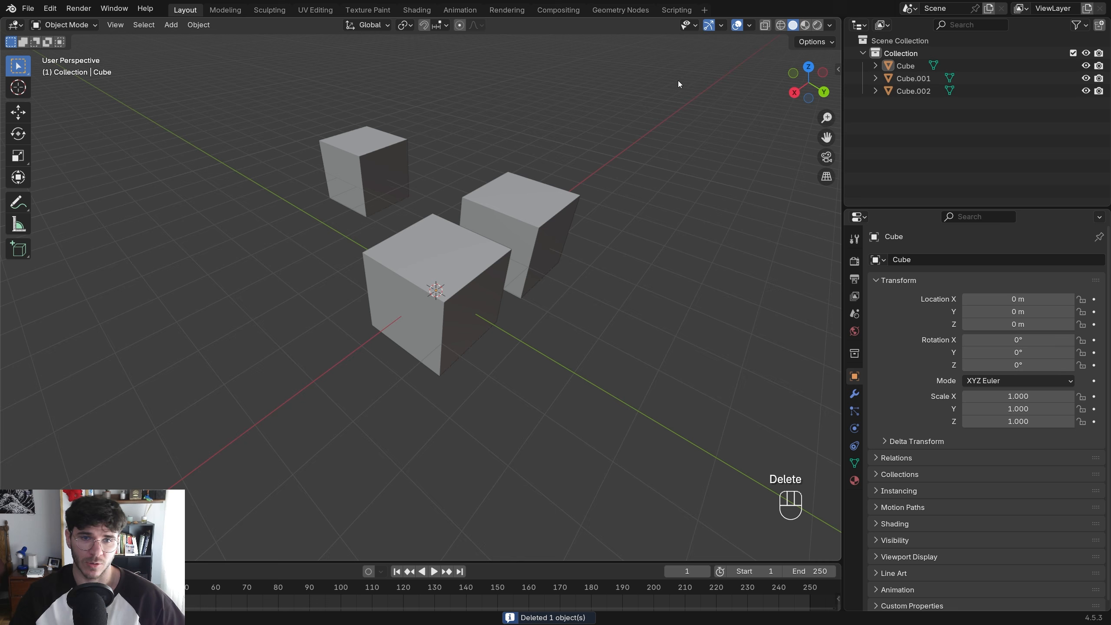
# Examine the Viewport Gizmos and Viewport Overlays settings
pyautogui.click(722, 25)
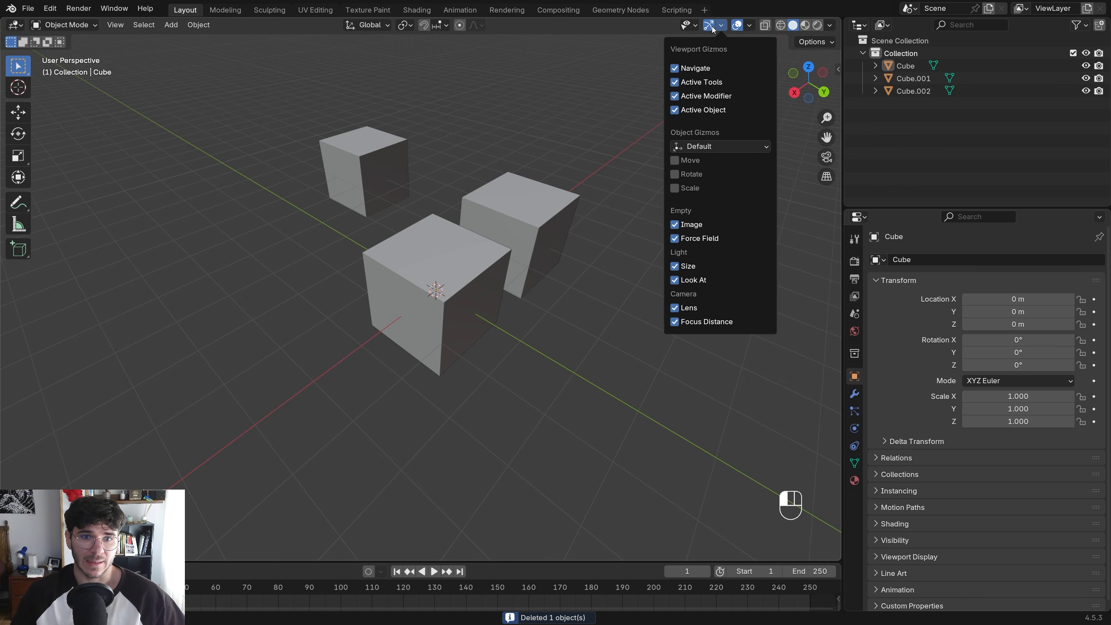
pyautogui.click(721, 26)
pyautogui.click(721, 24)
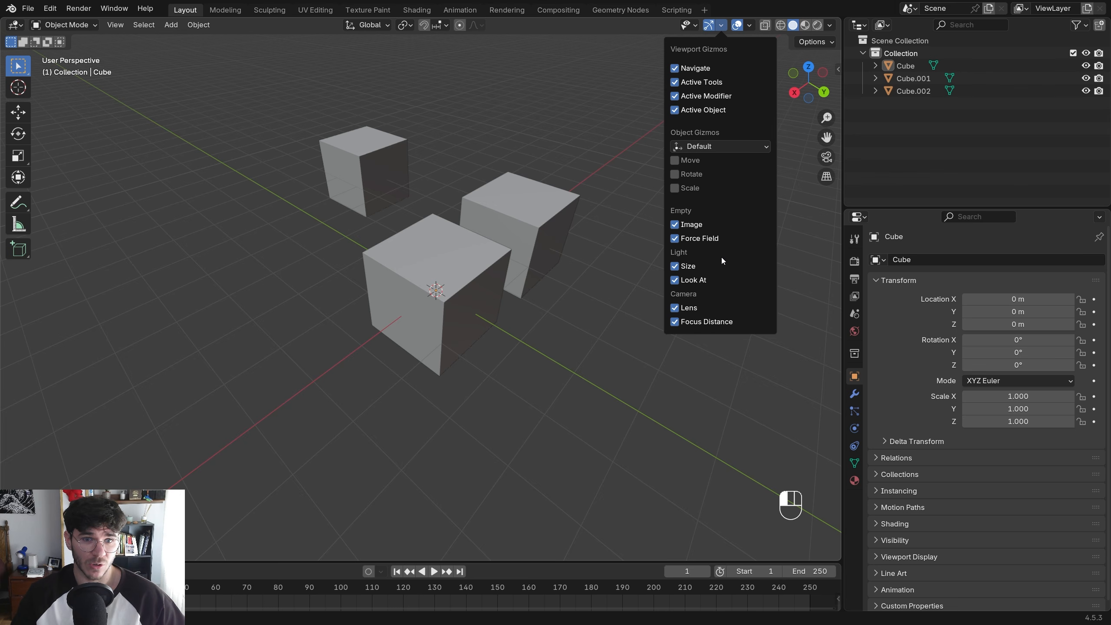
pyautogui.click(749, 25)
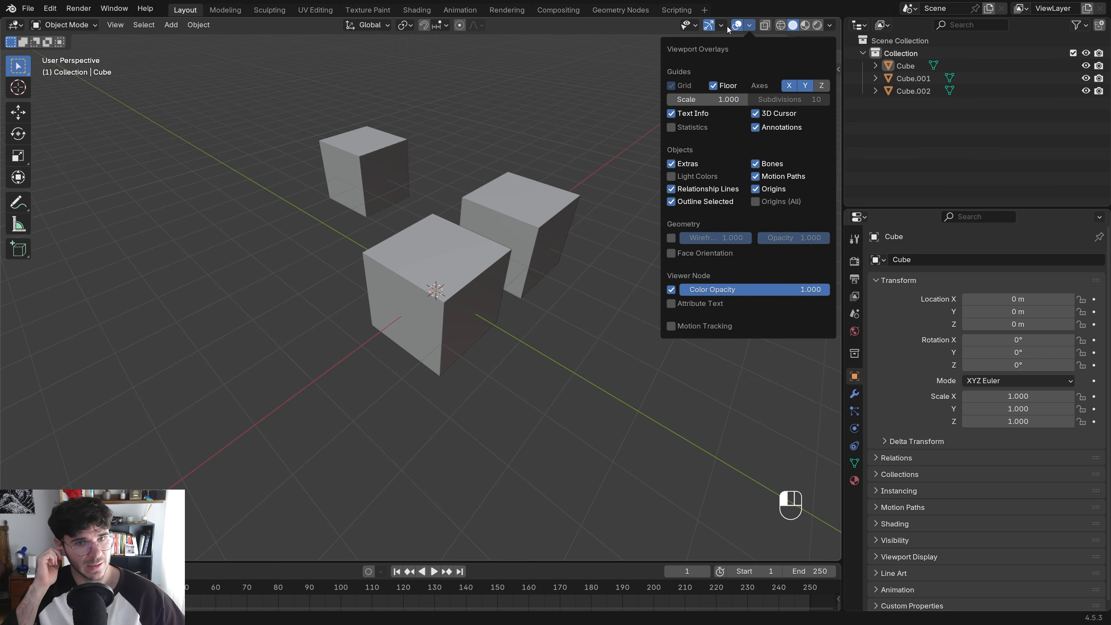
pyautogui.click(751, 26)
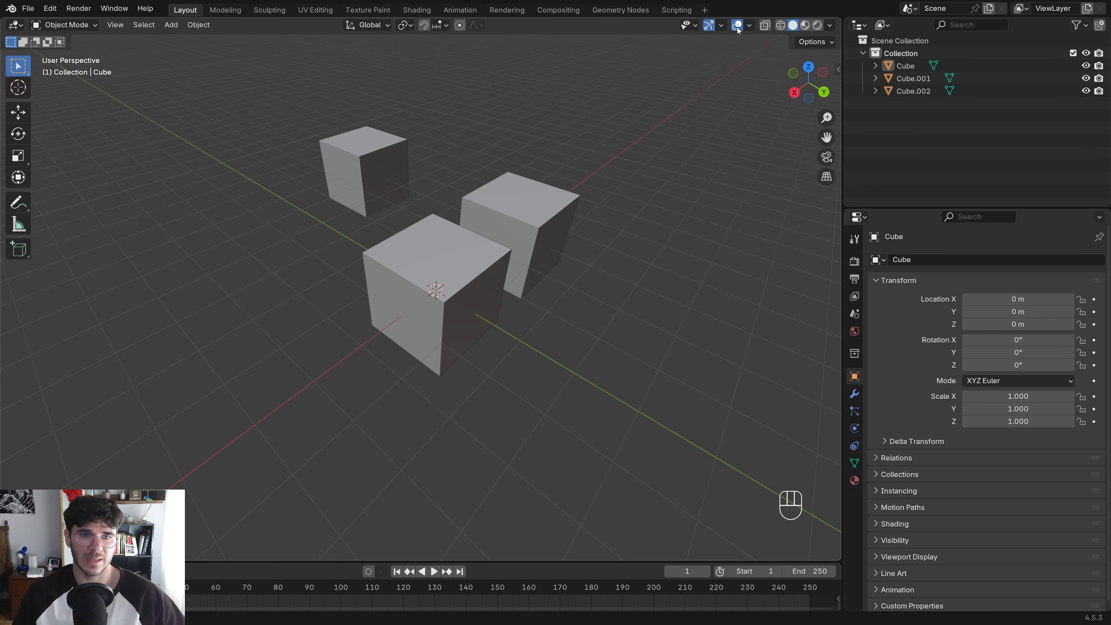
# Enable the Statistics and Wireframe overlays, toggling Wireframe off and on to compare it on the original cube
pyautogui.click(745, 27)
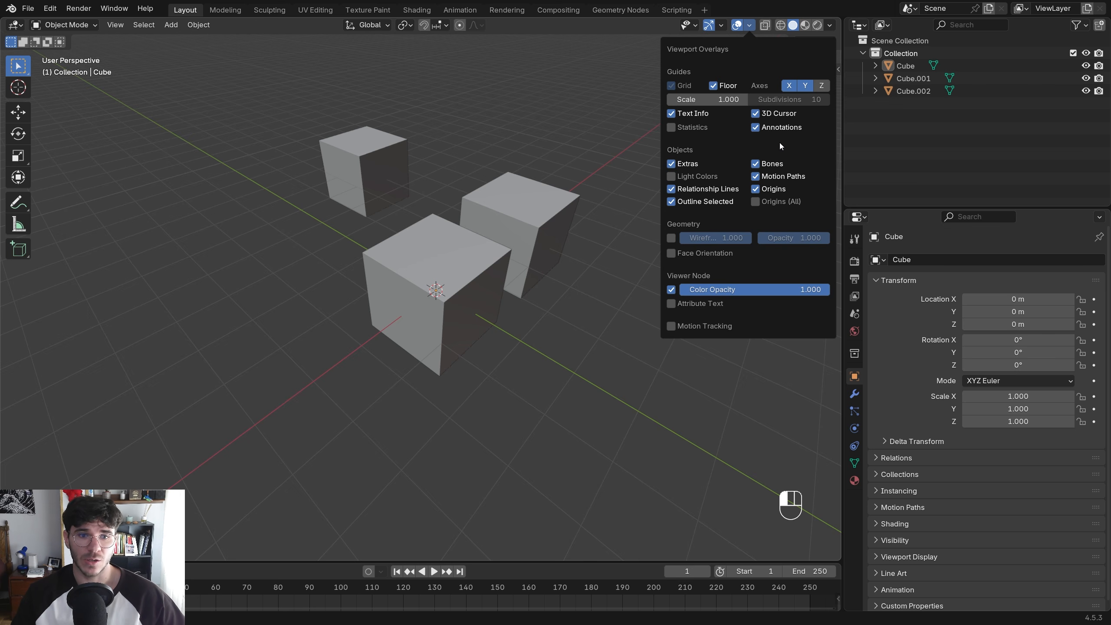
pyautogui.click(671, 127)
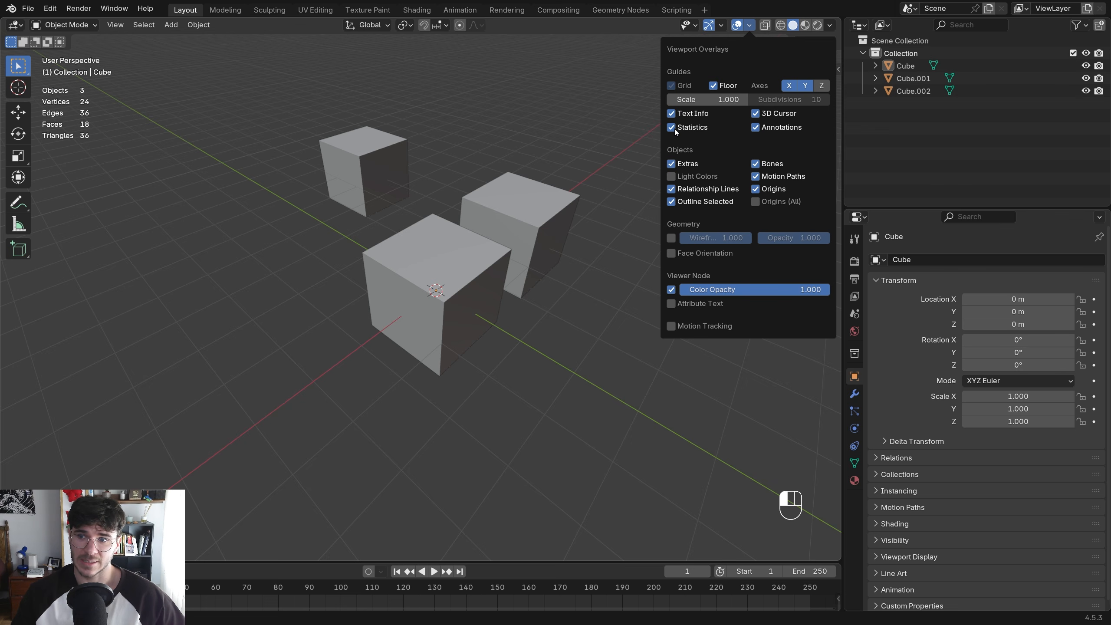
pyautogui.click(749, 25)
pyautogui.click(670, 238)
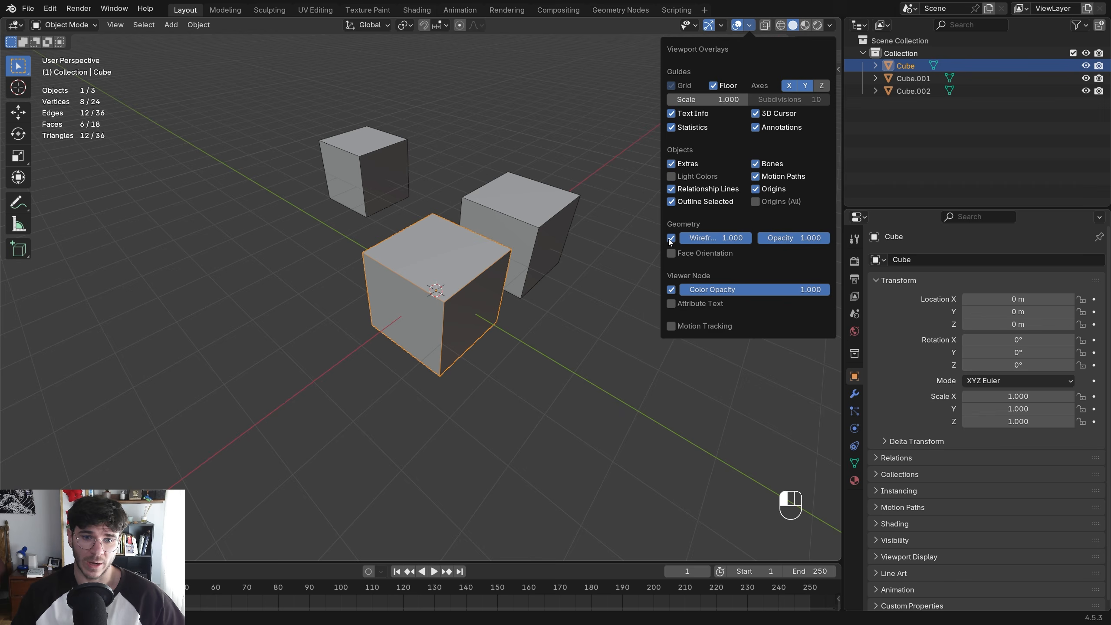
pyautogui.scroll(5, 338, 231)
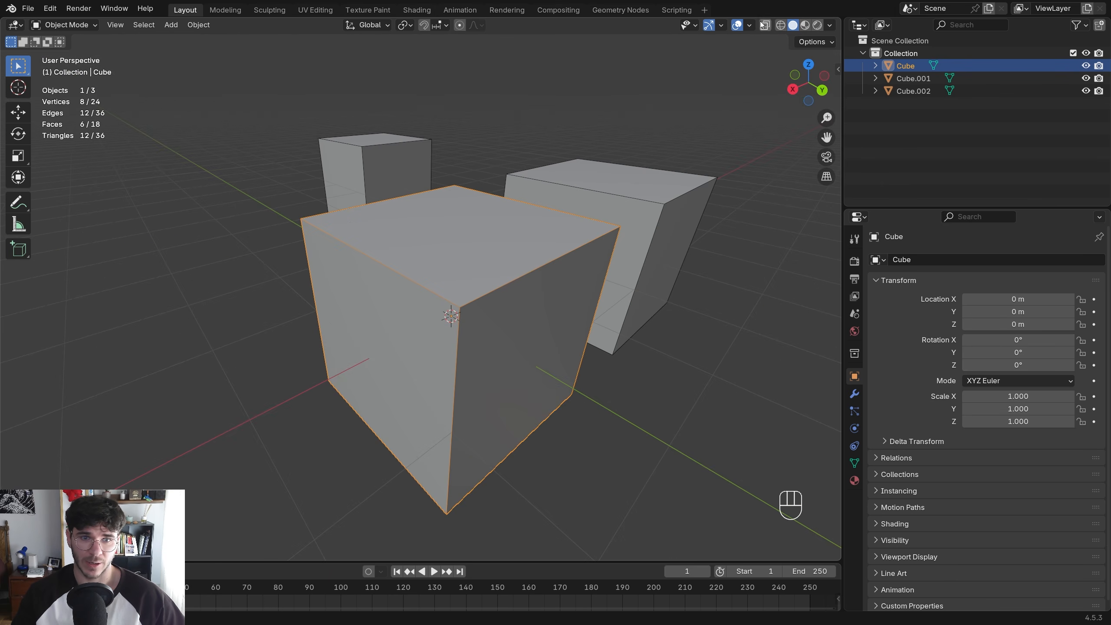
pyautogui.moveTo(500, 218); pyautogui.dragTo(450, 249, button='middle')
pyautogui.click(748, 25)
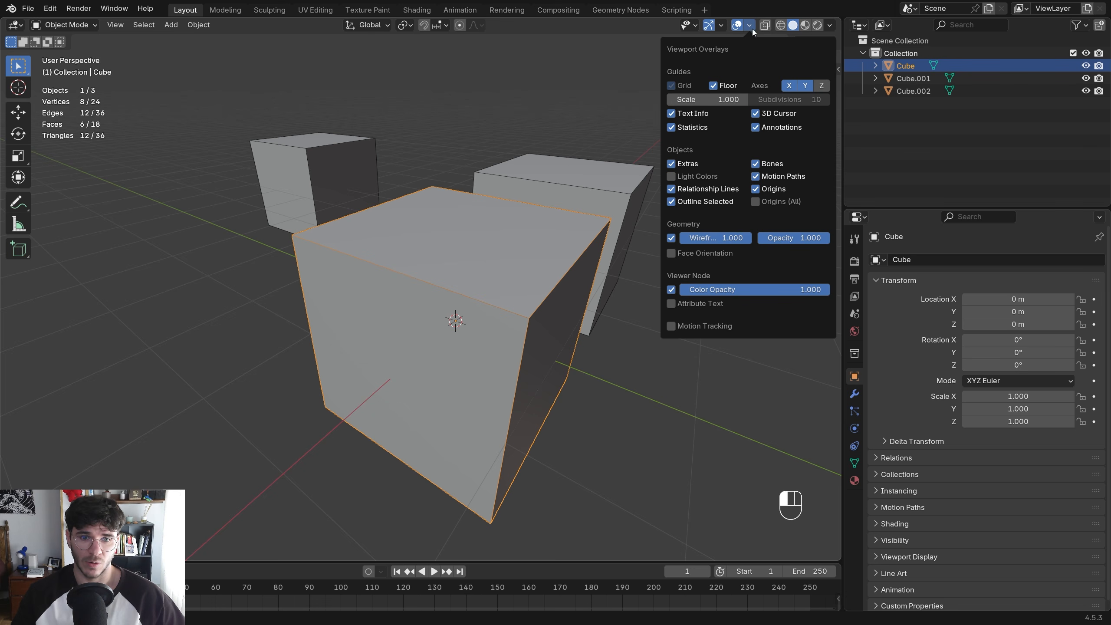
pyautogui.click(669, 239)
pyautogui.click(669, 238)
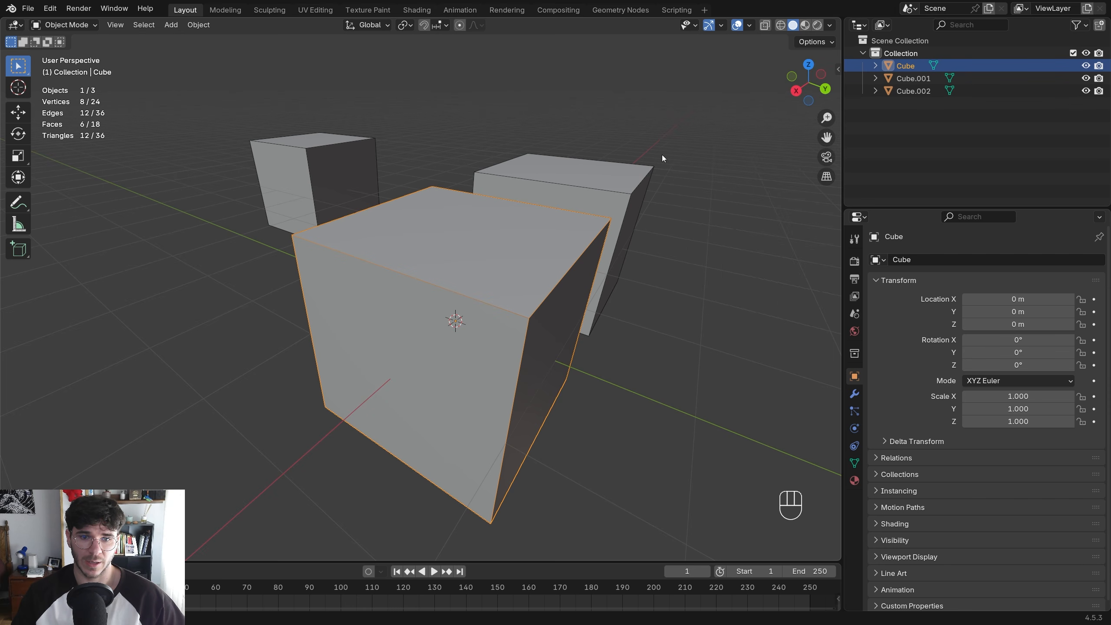
# Enable the Face Orientation overlay for the viewport
pyautogui.click(748, 26)
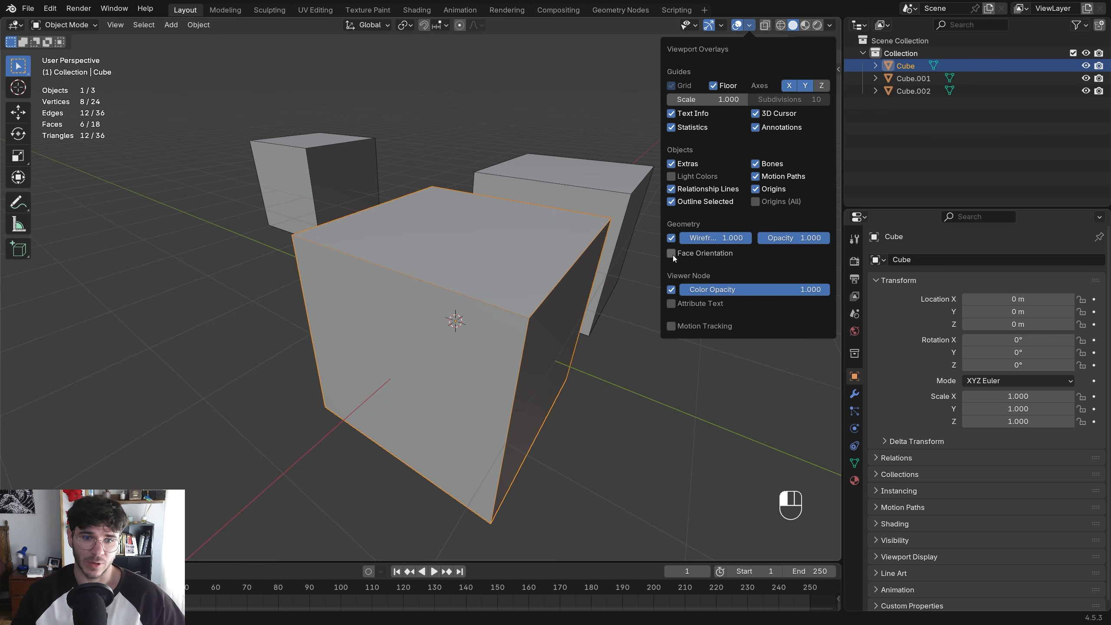
pyautogui.click(749, 26)
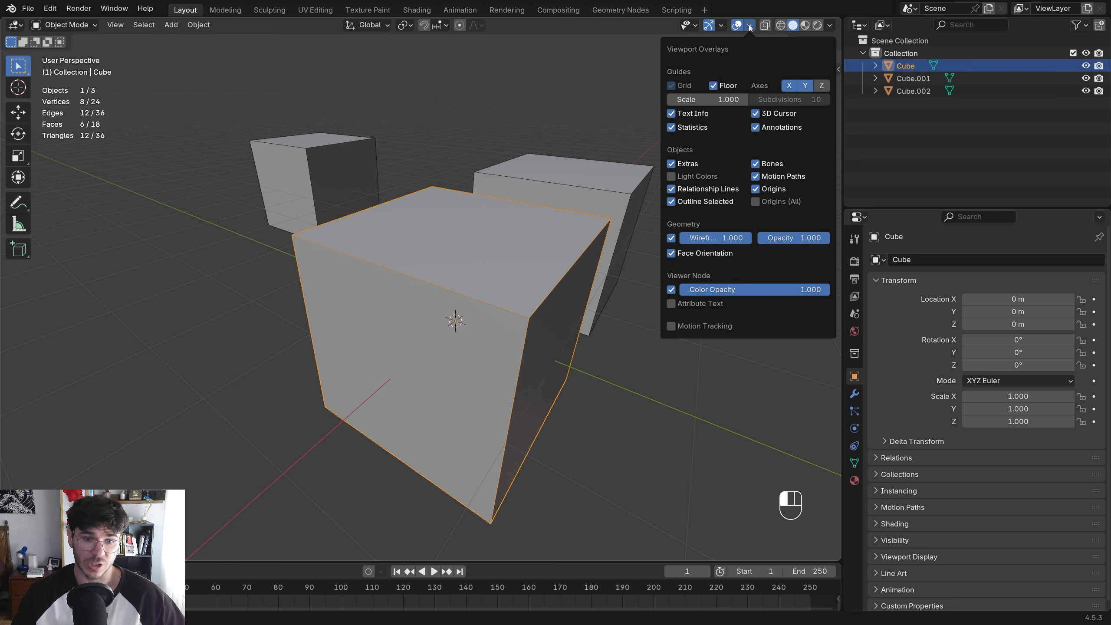
# Enter Edit Mode on the original cube and delete its top face to expose the inside faces
pyautogui.moveTo(479, 241); pyautogui.dragTo(453, 250, button='middle')
pyautogui.press('Tab')
pyautogui.click(453, 250)
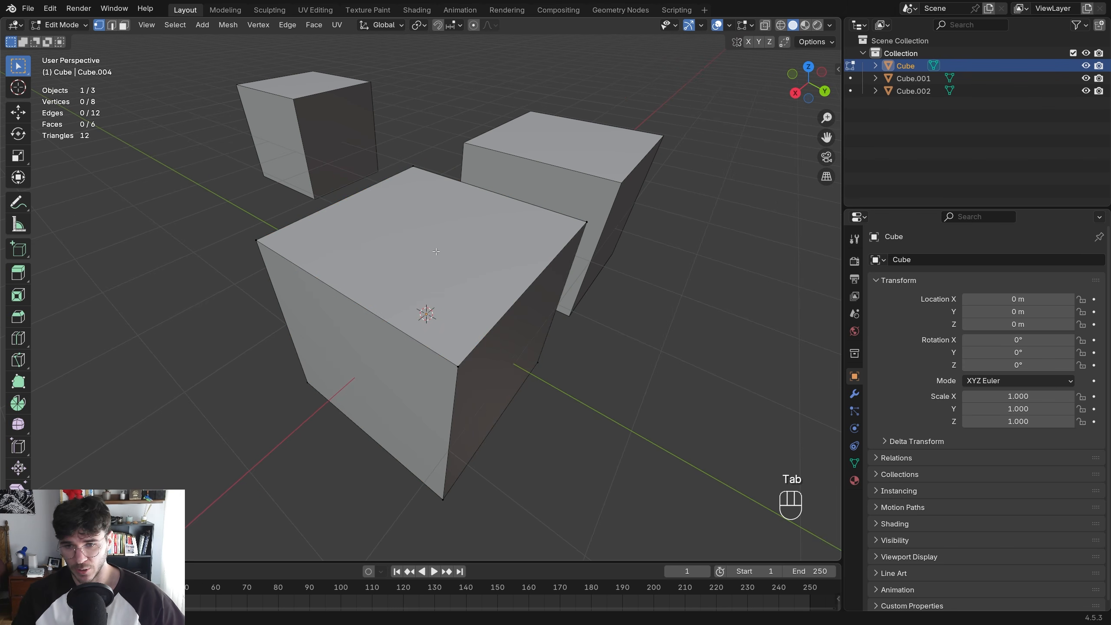
pyautogui.press('3')
pyautogui.click(539, 263)
pyautogui.press('x')
pyautogui.click(498, 309)
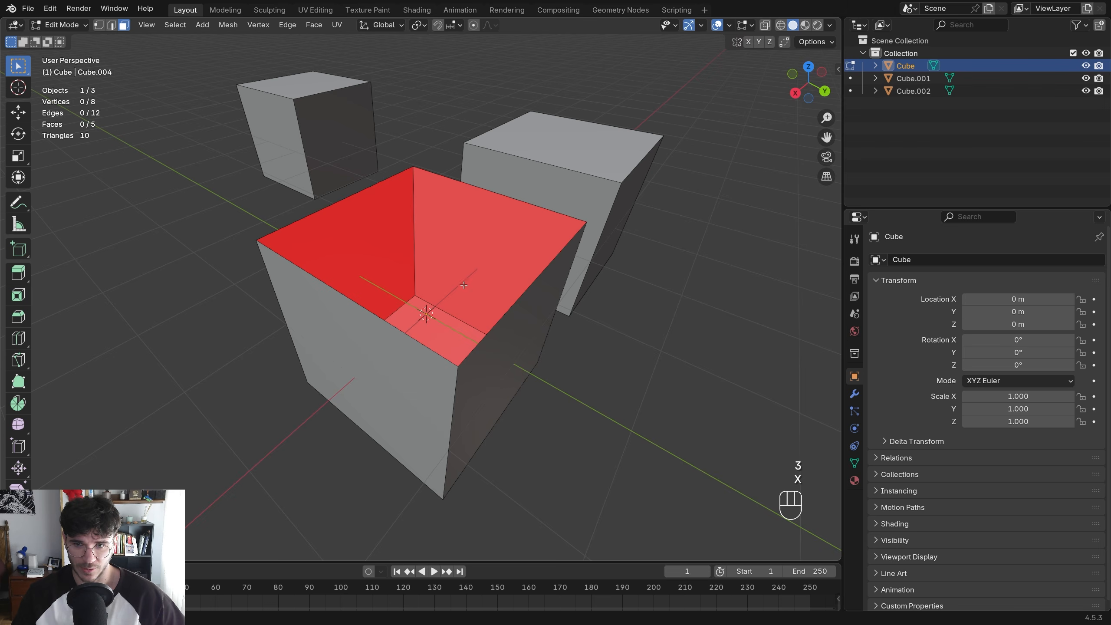
pyautogui.moveTo(498, 309); pyautogui.dragTo(479, 270, button='middle')
pyautogui.keyDown('shift'); pyautogui.moveTo(479, 270); pyautogui.dragTo(335, 214, button='middle'); pyautogui.keyUp('shift')
pyautogui.keyDown('shift'); pyautogui.moveTo(395, 286); pyautogui.dragTo(413, 244, button='middle'); pyautogui.keyUp('shift')
pyautogui.moveTo(515, 304); pyautogui.dragTo(357, 269, button='middle')
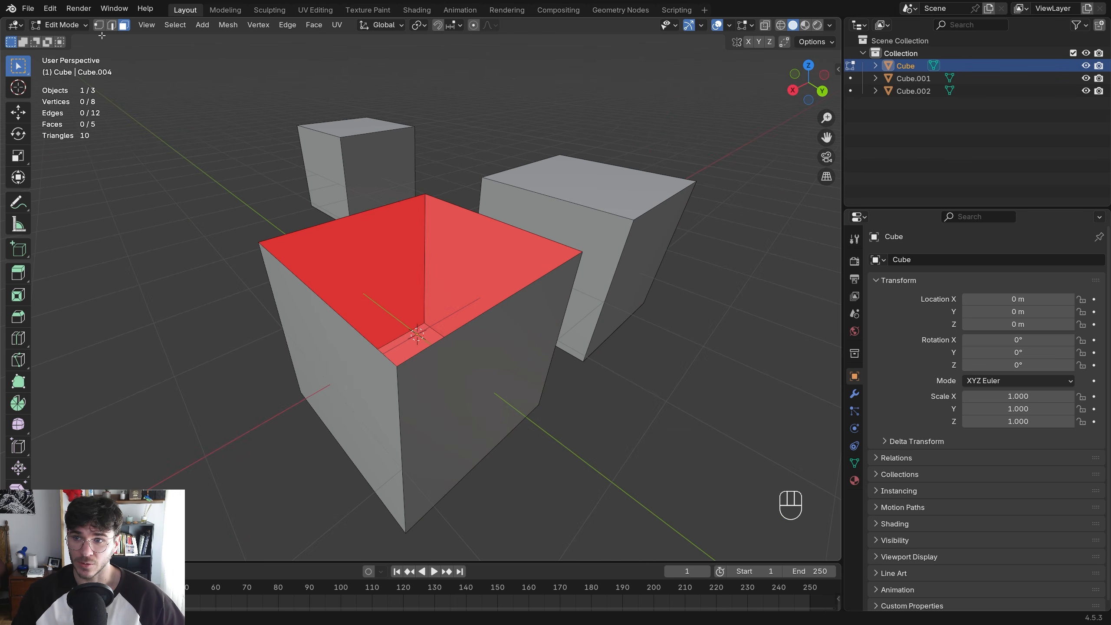
# Open the Preferences, move the window off the front cube, and expand the 3D Viewport theme colors
pyautogui.click(50, 9)
pyautogui.click(100, 170)
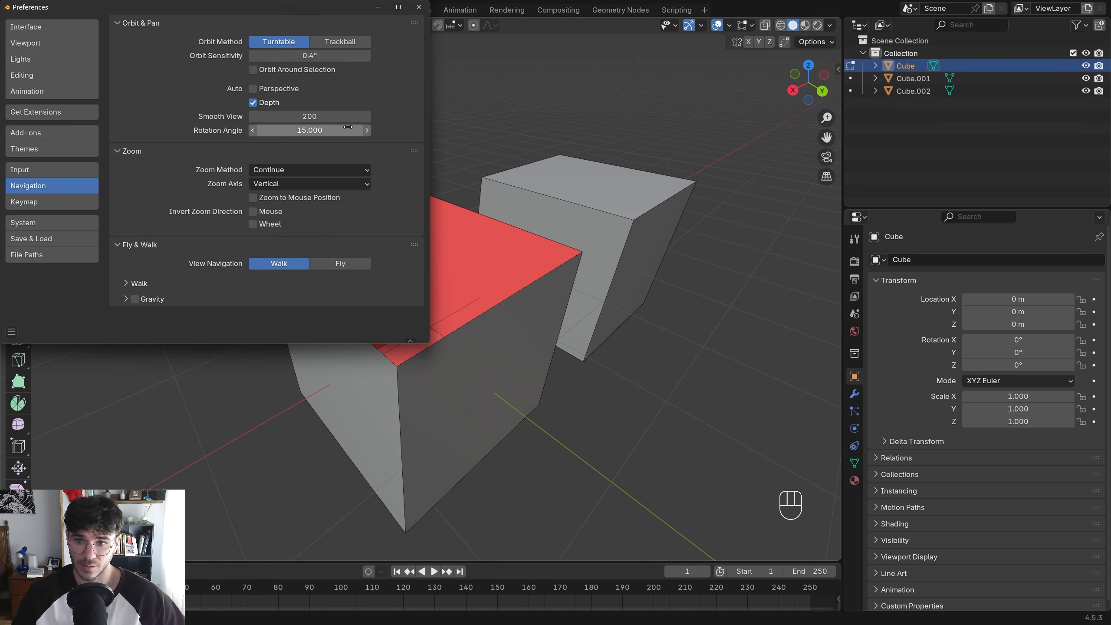
pyautogui.moveTo(295, 1); pyautogui.dragTo(596, 10)
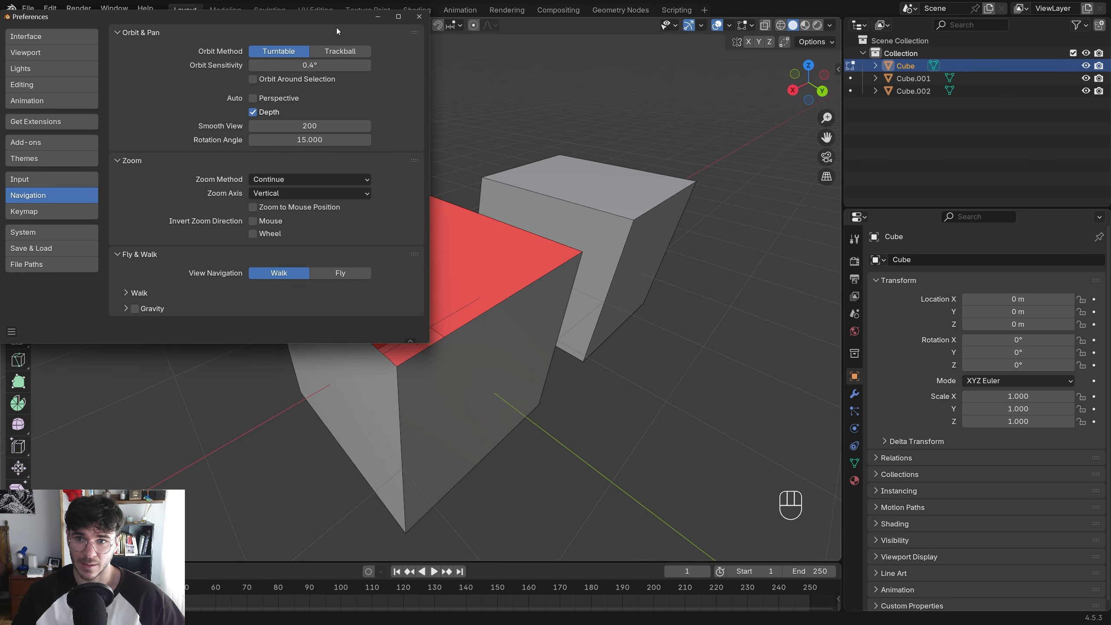
pyautogui.moveTo(337, 17); pyautogui.dragTo(871, 63)
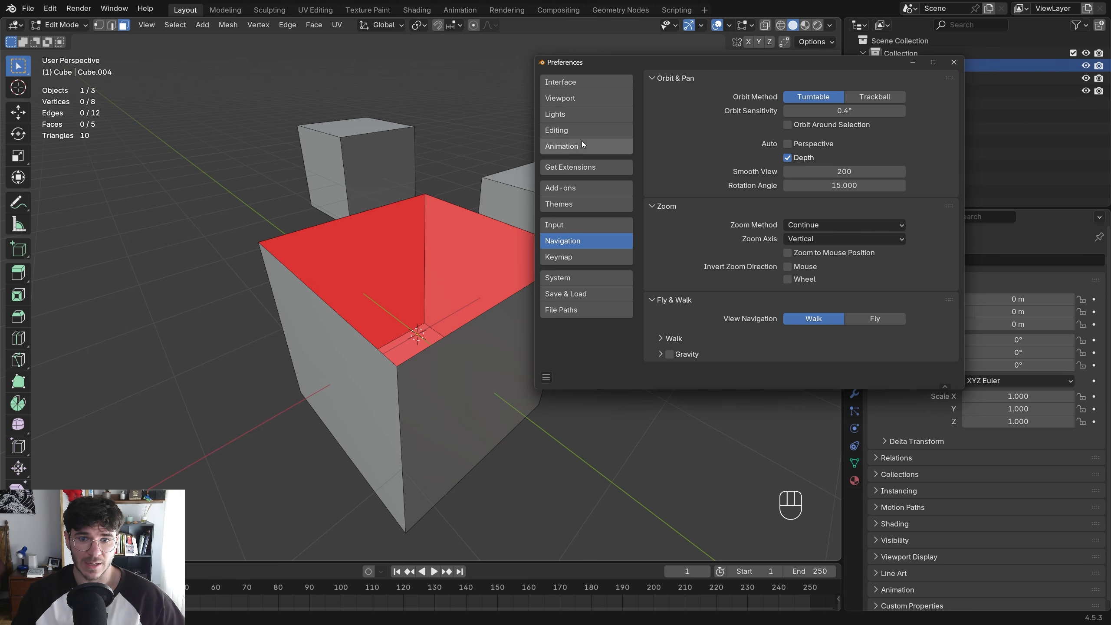
pyautogui.click(588, 206)
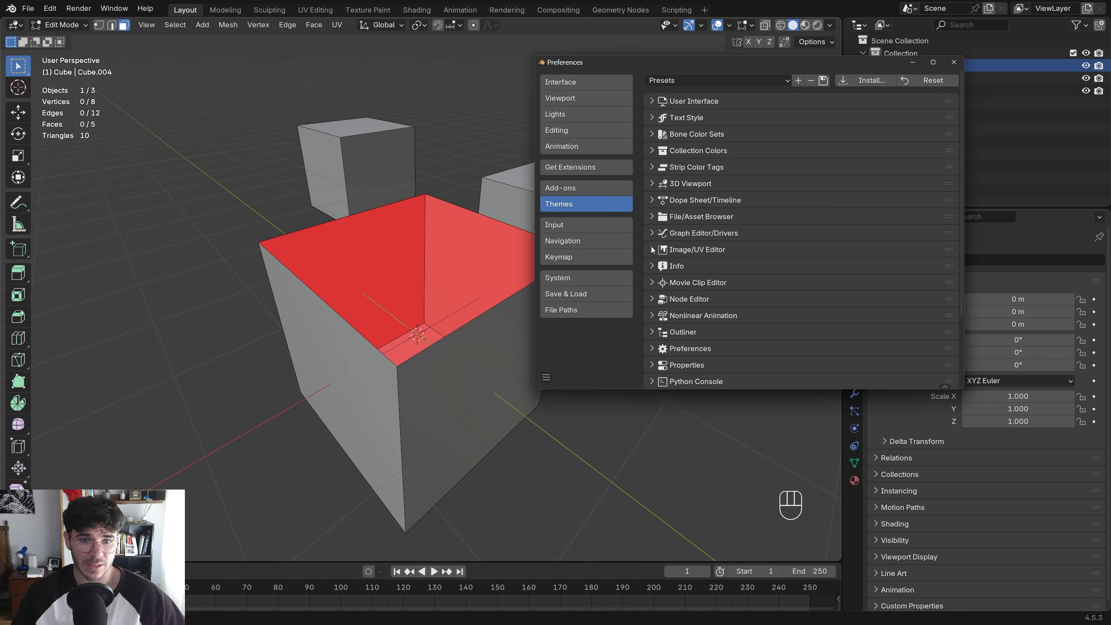
pyautogui.click(653, 187)
# Set the alpha of the Face Orientation Front theme color to 0.533 and close the Preferences
pyautogui.scroll(-10, 754, 288)
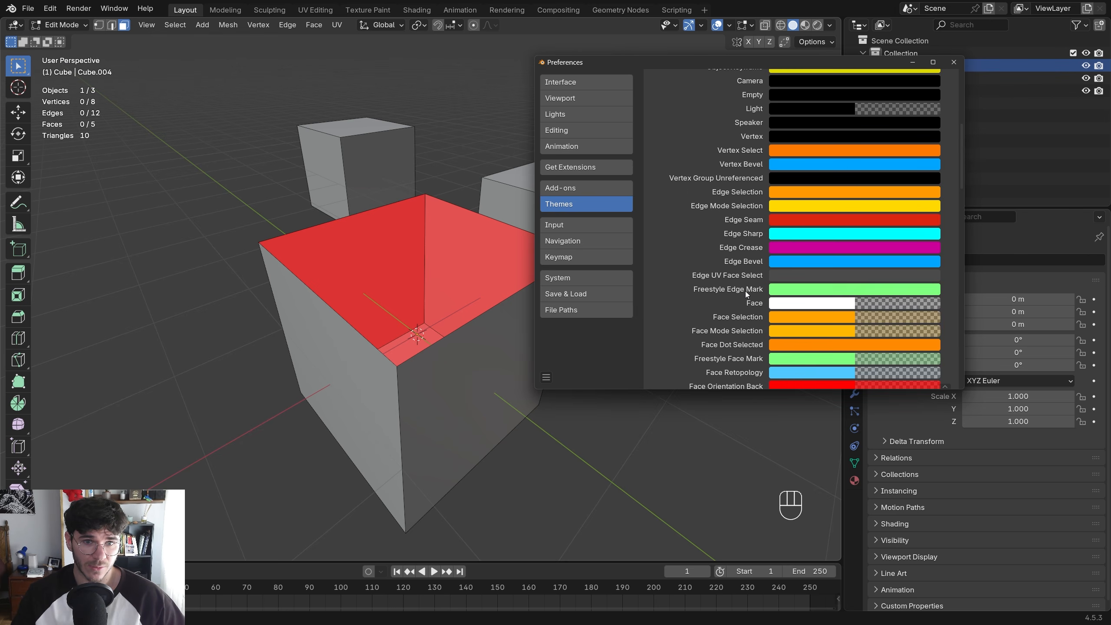
pyautogui.scroll(3, 738, 290)
pyautogui.scroll(-8, 727, 287)
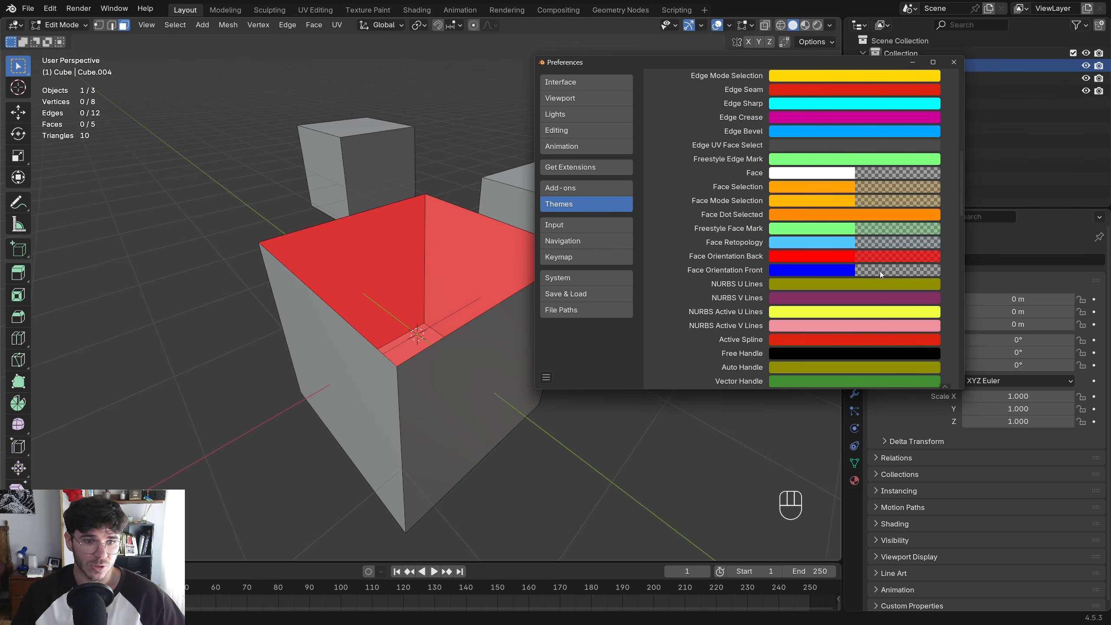
pyautogui.click(880, 270)
pyautogui.moveTo(848, 257); pyautogui.dragTo(882, 257)
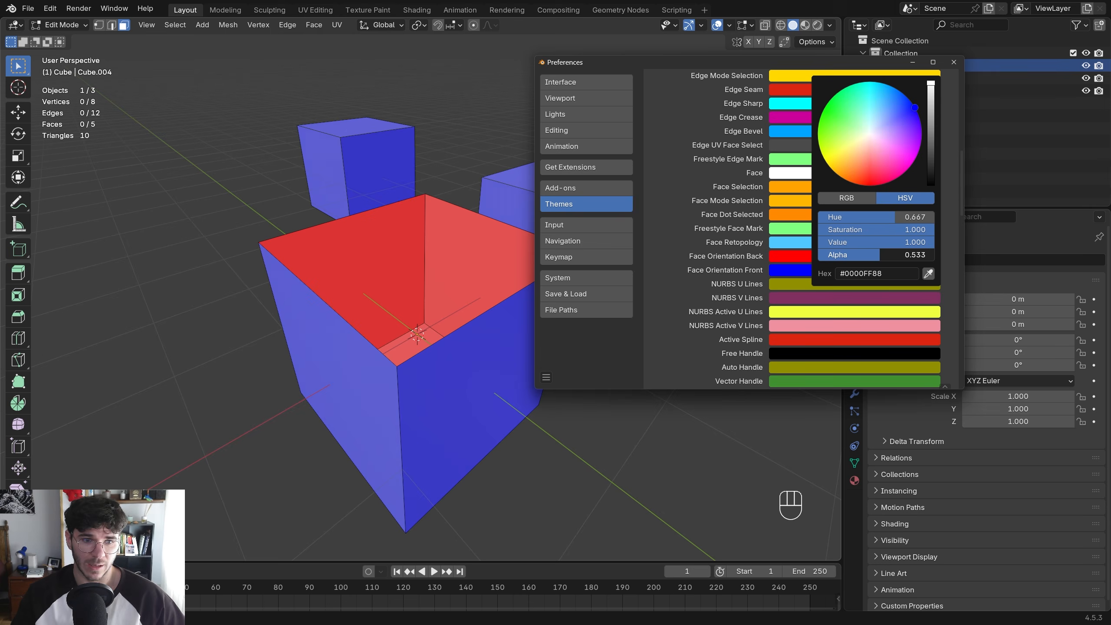
pyautogui.click(954, 61)
# Toggle the Face Orientation overlay off and on twice to compare the cubes with and without face colors
pyautogui.scroll(-4, 508, 270)
pyautogui.moveTo(479, 246); pyautogui.dragTo(414, 304, button='middle')
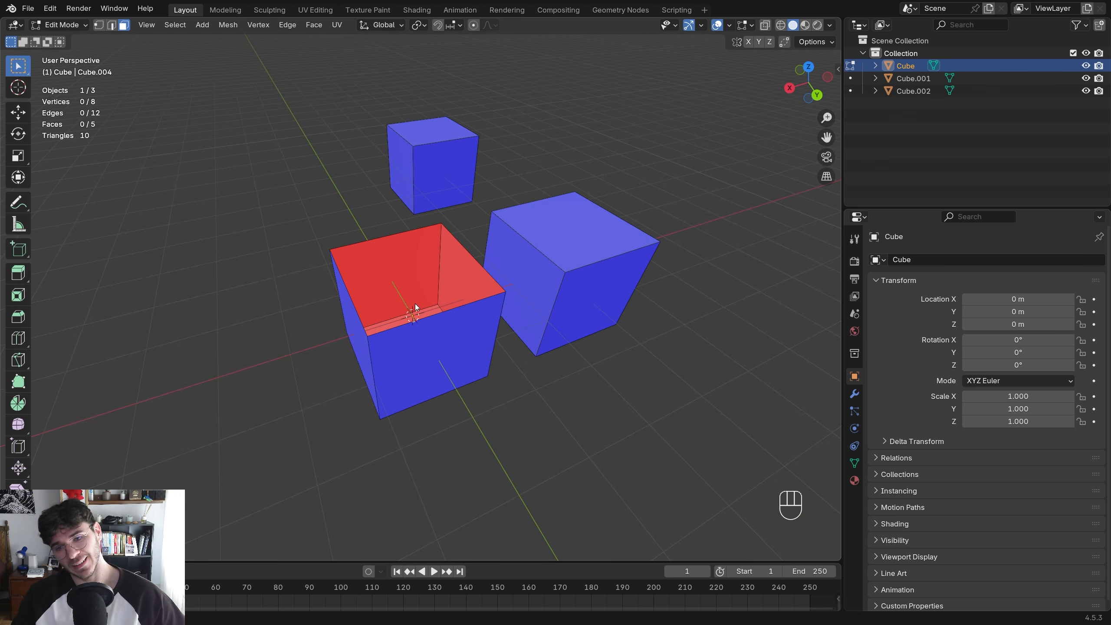
pyautogui.moveTo(436, 254); pyautogui.dragTo(455, 245, button='middle')
pyautogui.keyDown('shift'); pyautogui.moveTo(454, 245); pyautogui.dragTo(468, 272, button='middle'); pyautogui.keyUp('shift')
pyautogui.click(728, 25)
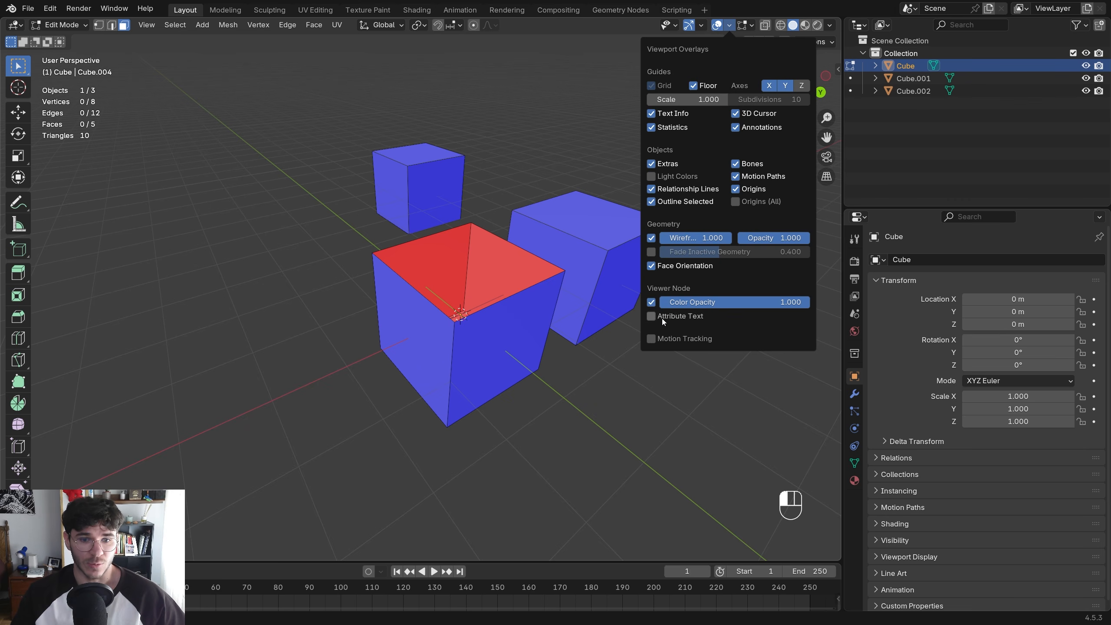
pyautogui.click(651, 265)
pyautogui.click(652, 266)
pyautogui.click(651, 266)
pyautogui.click(652, 265)
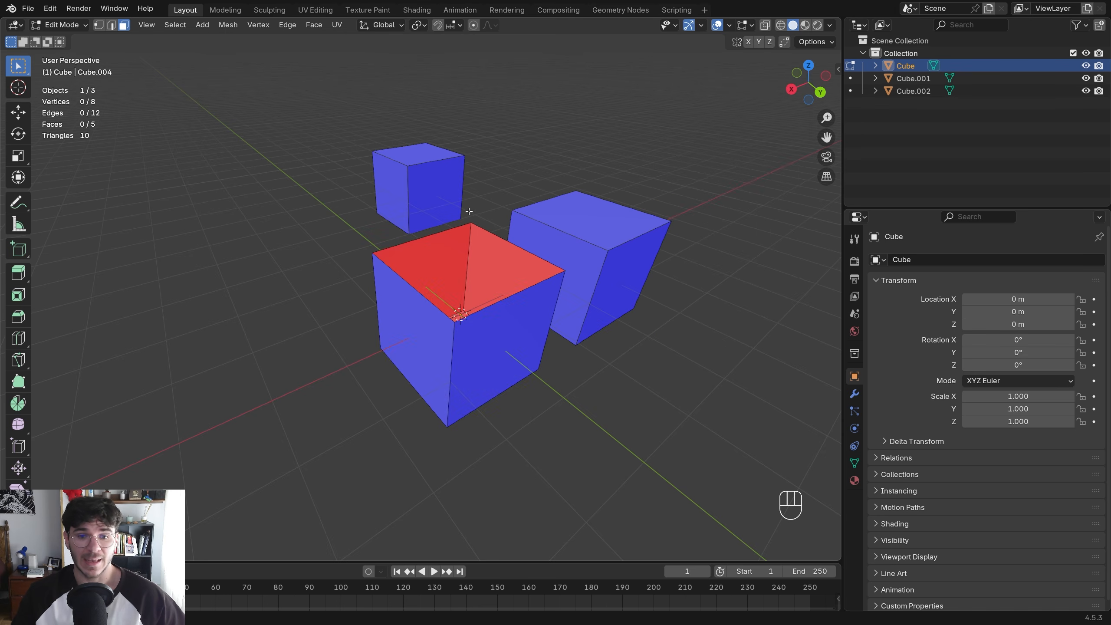
# Assign F5 as the shortcut for the Wireframe overlay option and test it in the viewport
pyautogui.click(728, 25)
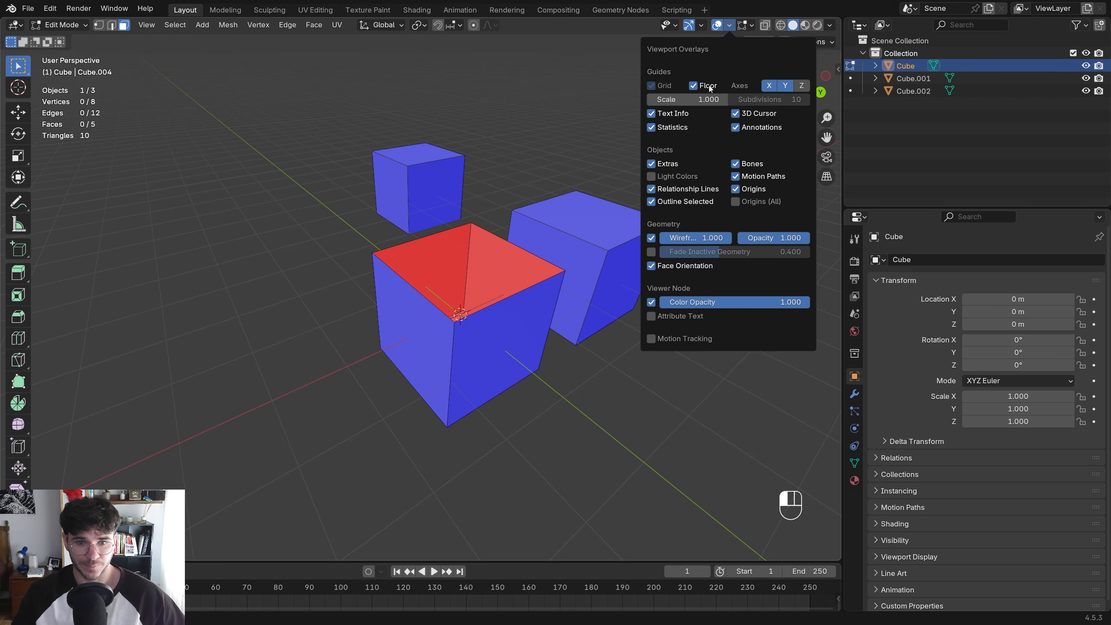
pyautogui.rightClick(652, 269)
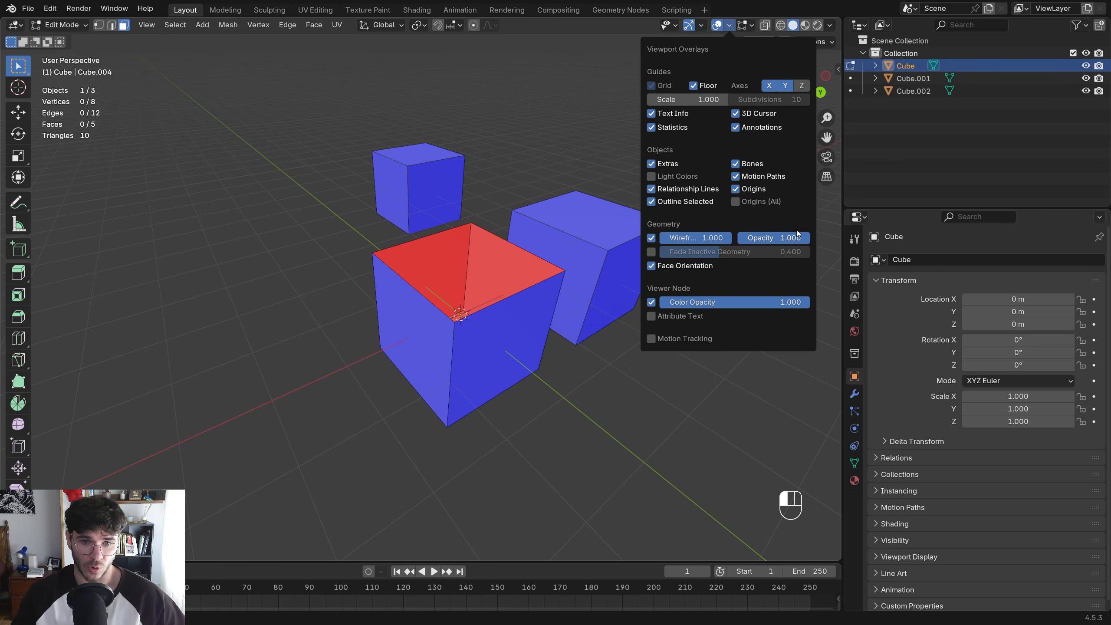
pyautogui.rightClick(651, 267)
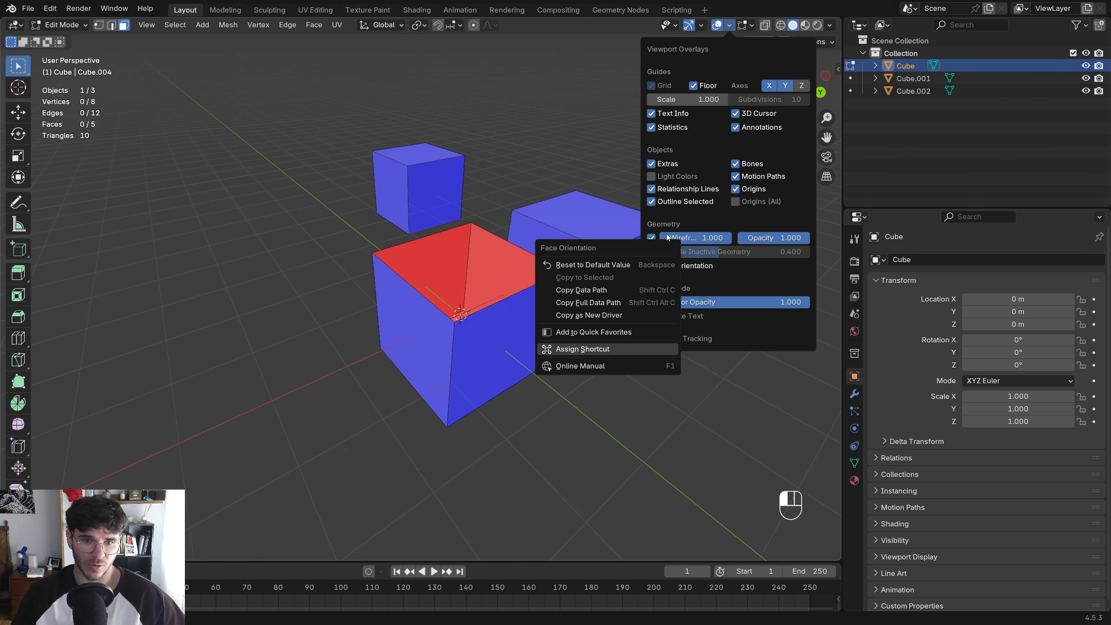
pyautogui.click(729, 26)
pyautogui.rightClick(651, 239)
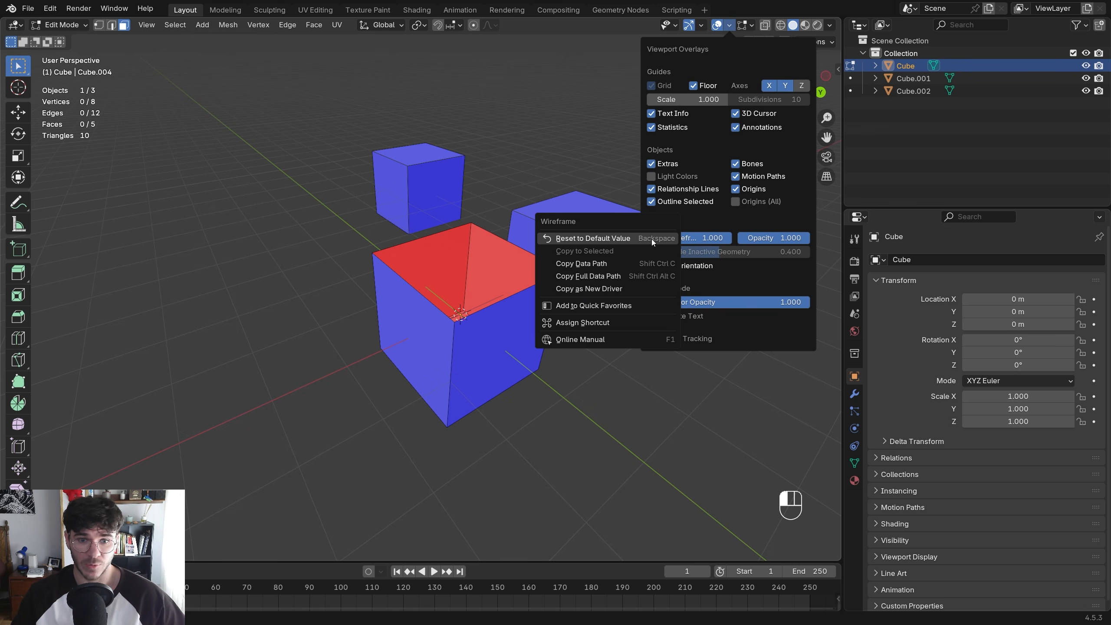
pyautogui.click(636, 323)
pyautogui.press('Escape')
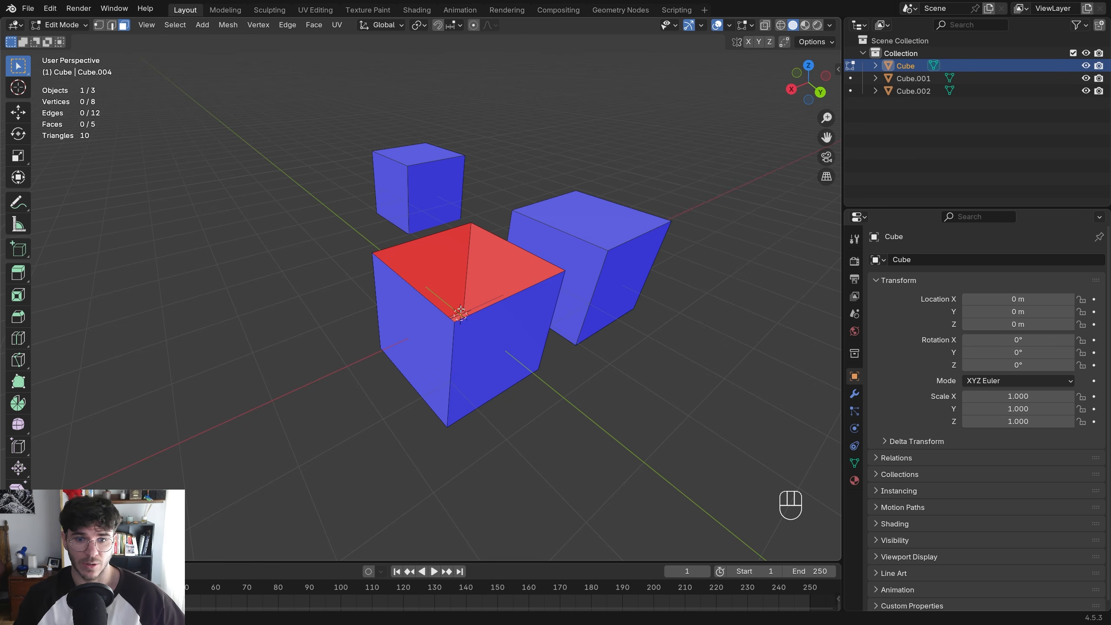
pyautogui.press('F5')
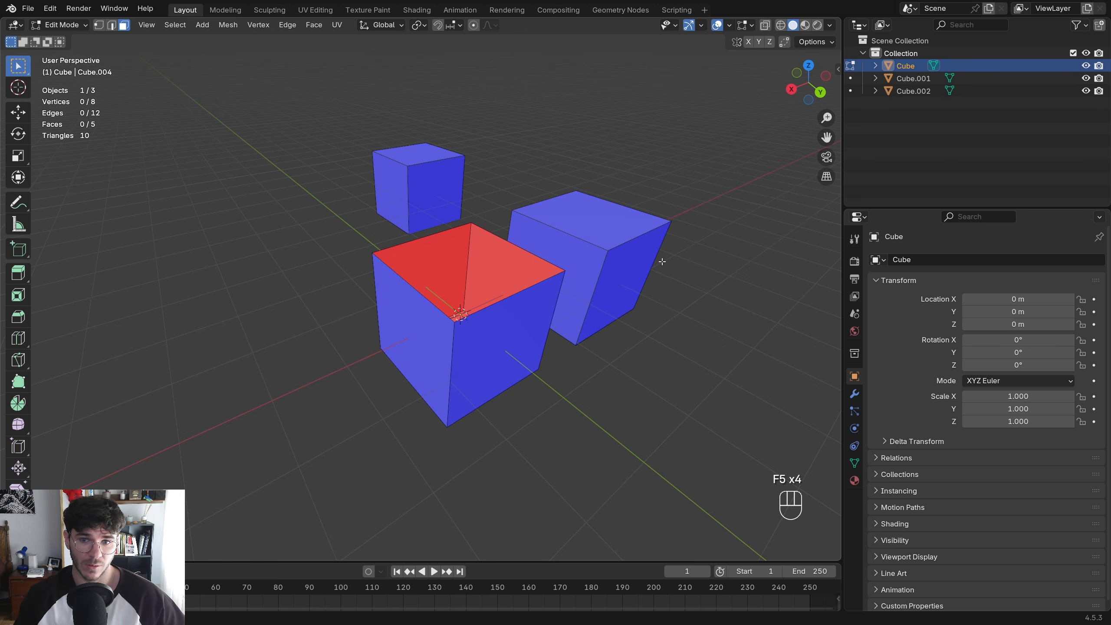
# Review the options for changing or removing the shortcut assigned to the Wireframe overlay
pyautogui.click(729, 24)
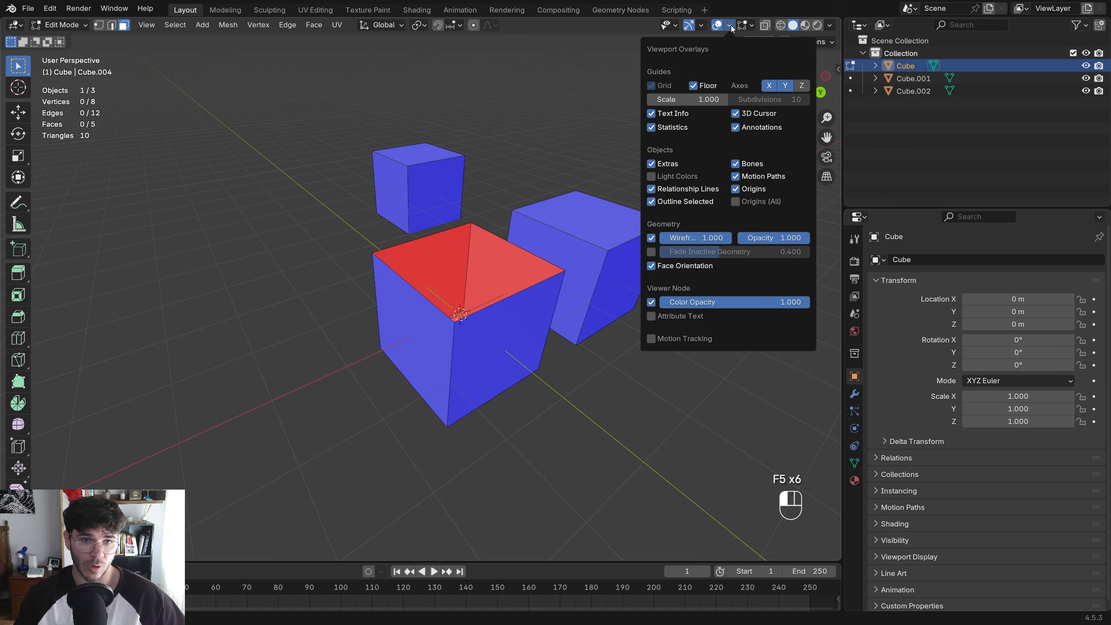
pyautogui.rightClick(653, 240)
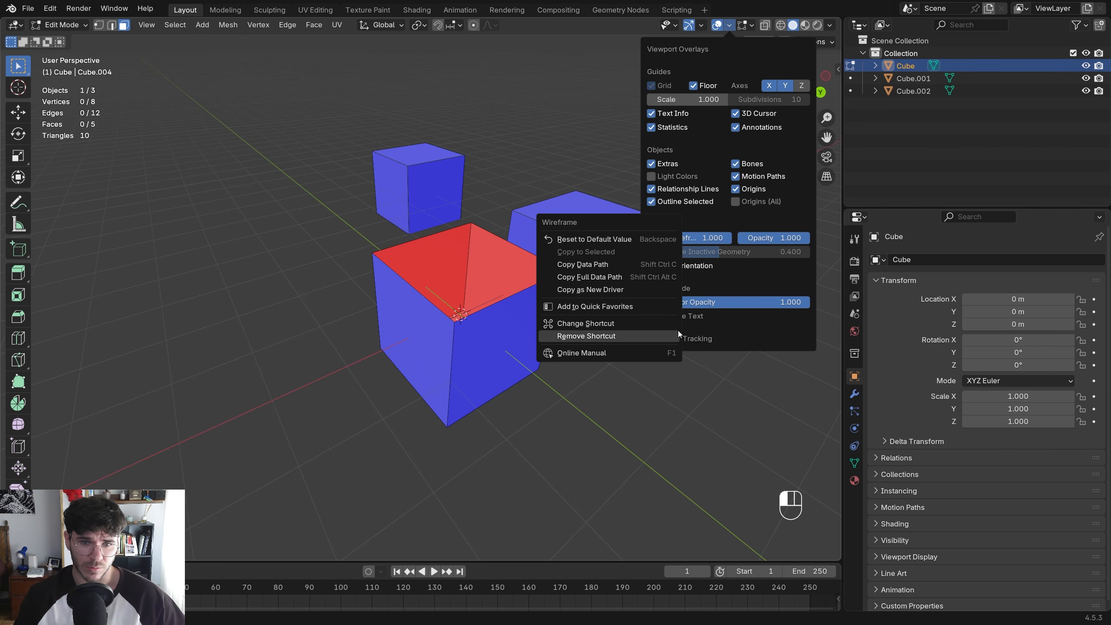
pyautogui.rightClick(653, 238)
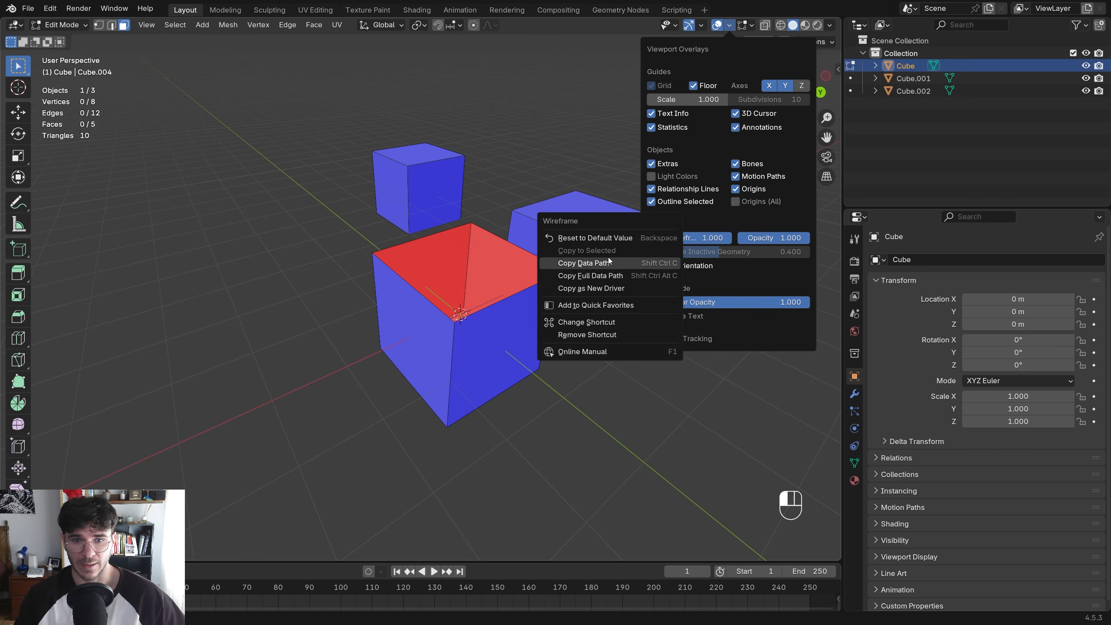
pyautogui.click(676, 239)
pyautogui.rightClick(653, 240)
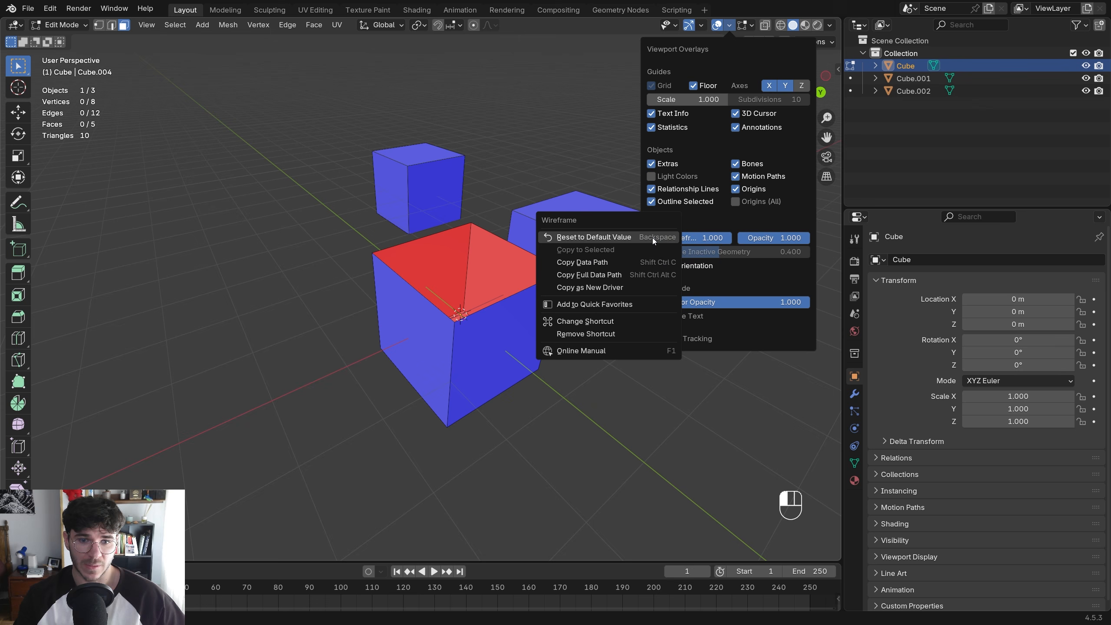
pyautogui.click(654, 274)
# Add the Face Orientation overlay to the Quick Favorites and switch it off and on from there
pyautogui.rightClick(654, 268)
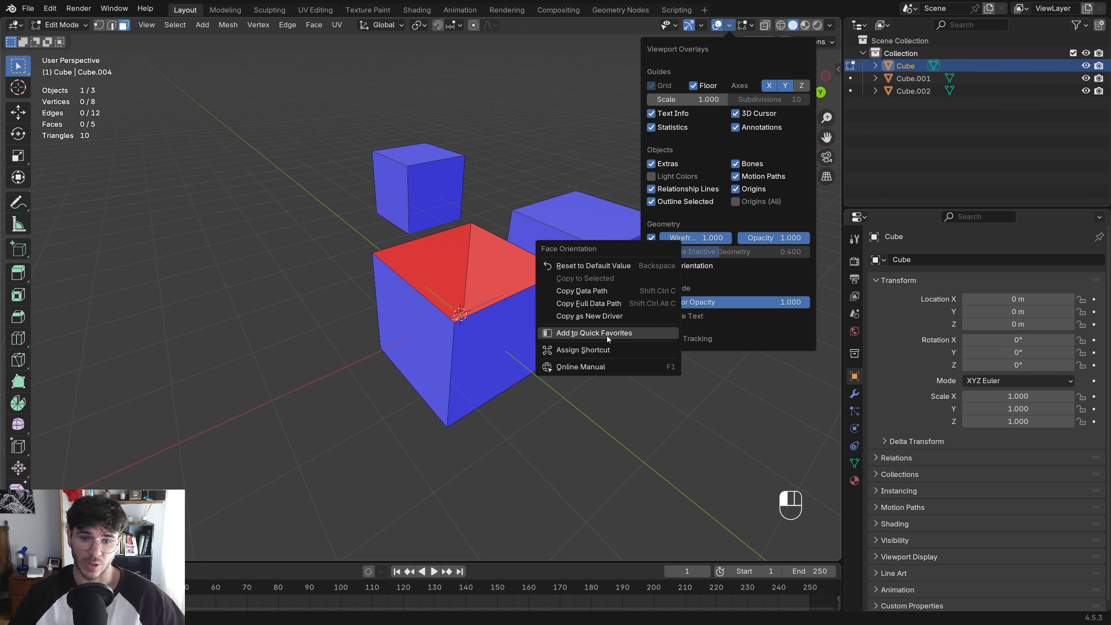
pyautogui.keyDown('shift'); pyautogui.moveTo(547, 306); pyautogui.dragTo(516, 281, button='middle'); pyautogui.keyUp('shift')
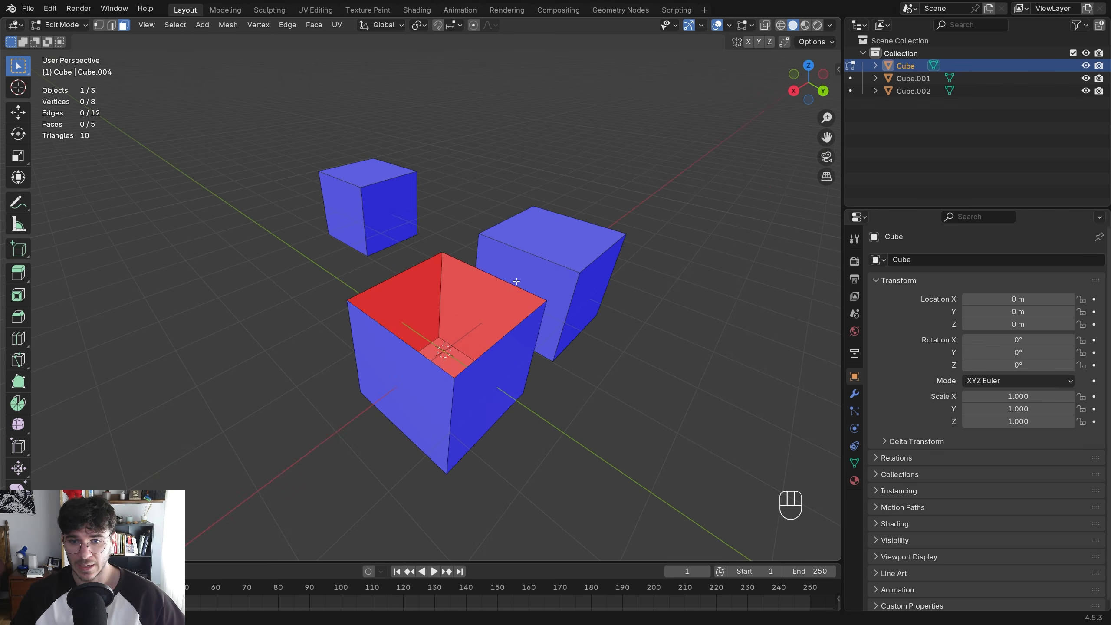
pyautogui.press('q')
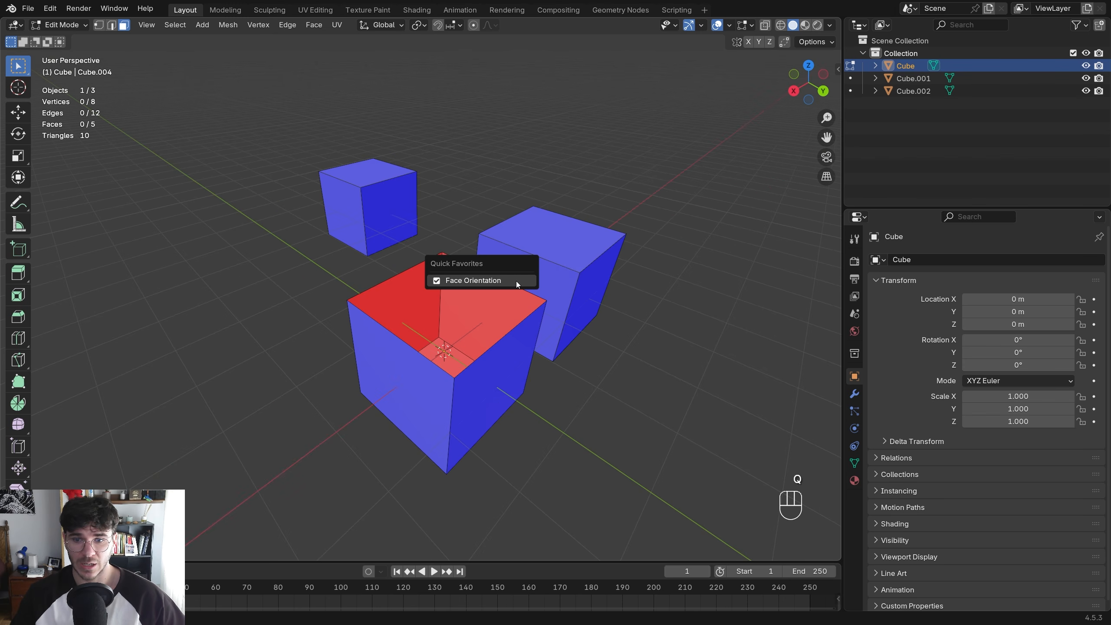
pyautogui.click(438, 283)
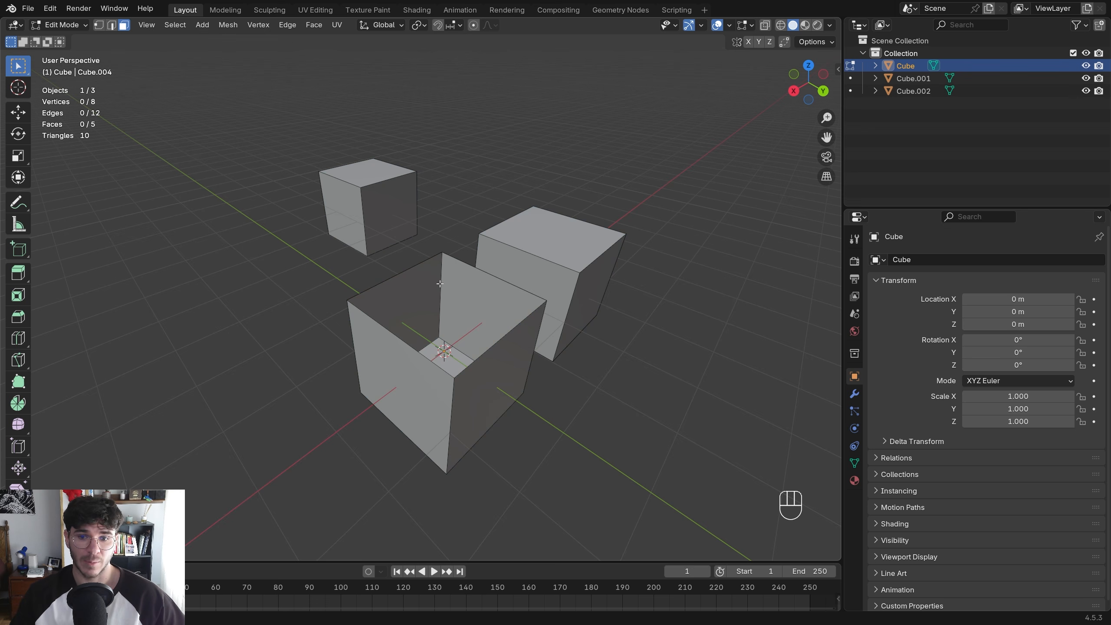
pyautogui.press('q')
pyautogui.click(439, 283)
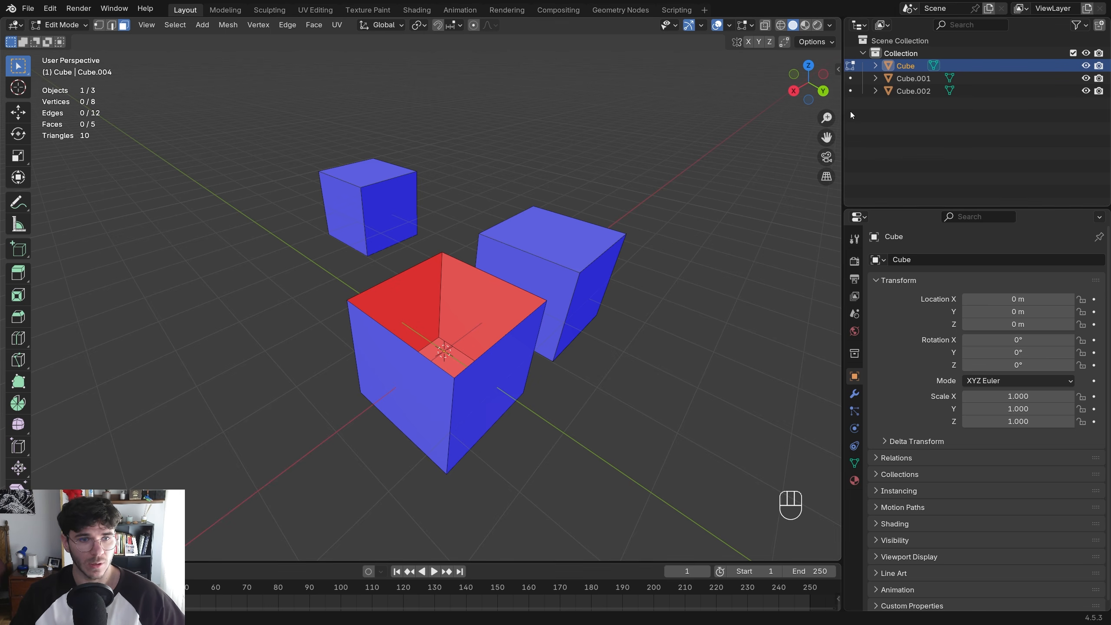
# Select one outer side face of the open cube and add the Subdivide command to the Quick Favorites
pyautogui.click(726, 24)
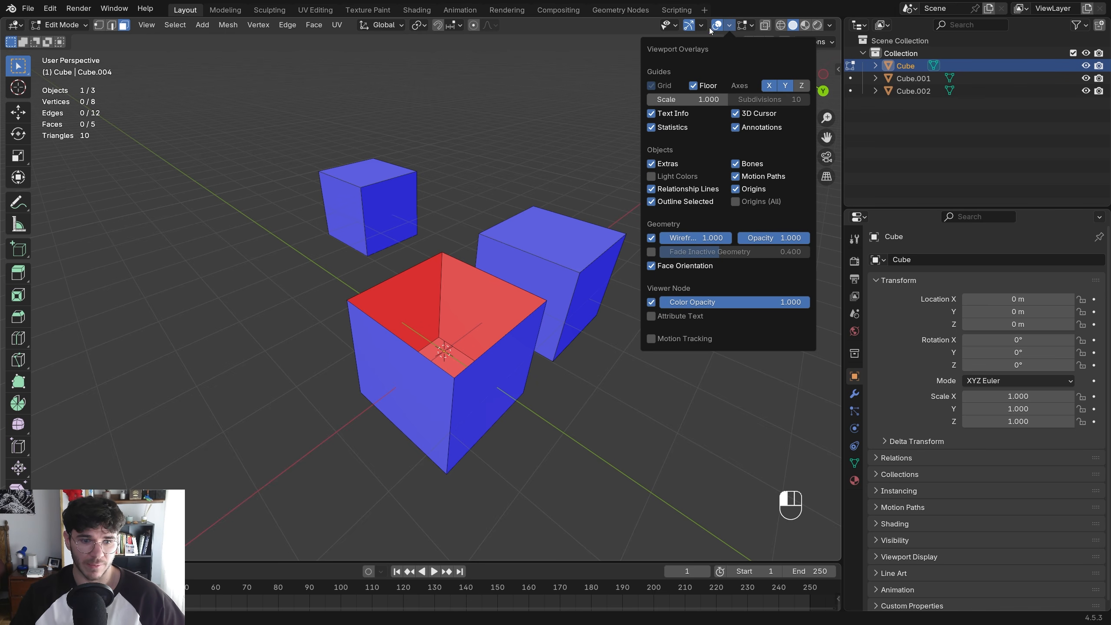
pyautogui.click(501, 328)
pyautogui.press('Tab')
pyautogui.press('Tab')
pyautogui.keyDown('shift'); pyautogui.moveTo(449, 366); pyautogui.dragTo(413, 357, button='middle'); pyautogui.keyUp('shift')
pyautogui.click(479, 327)
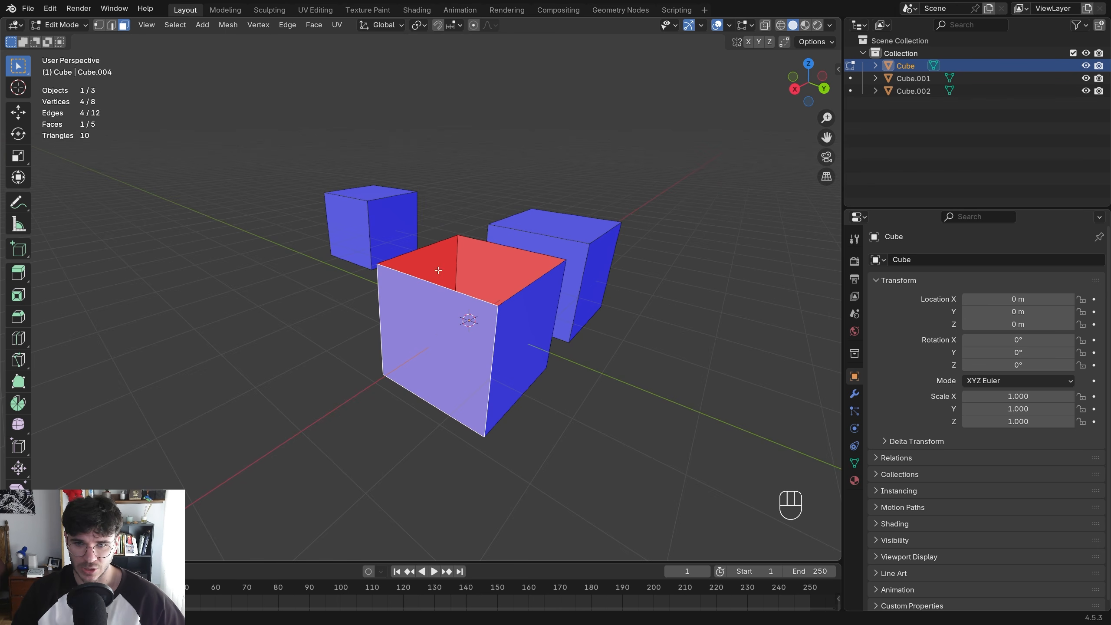
pyautogui.rightClick(408, 305)
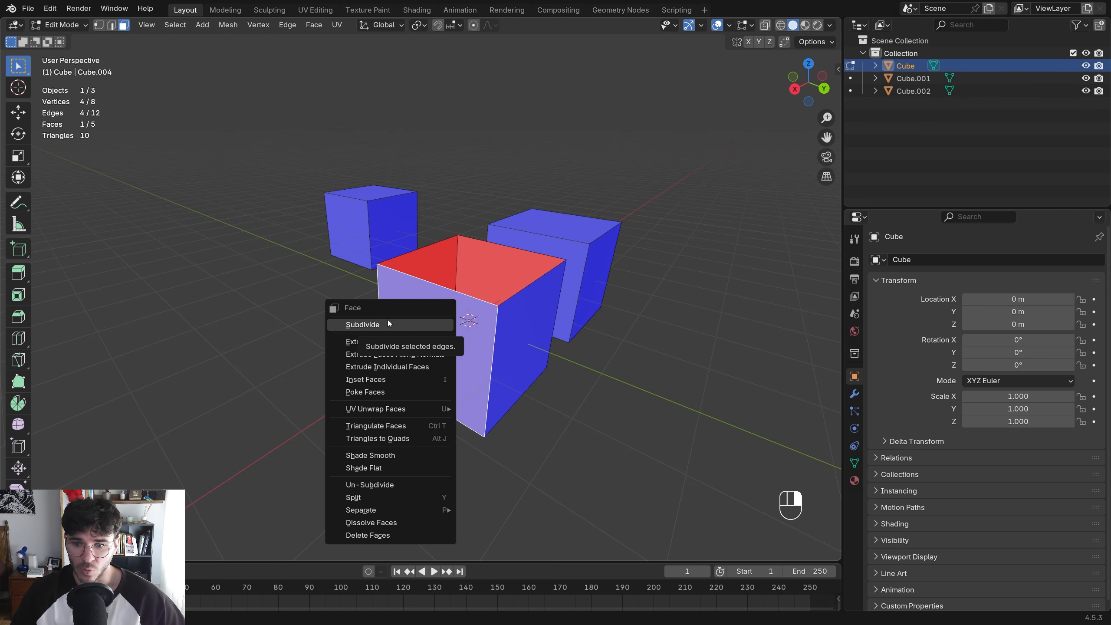
pyautogui.rightClick(365, 327)
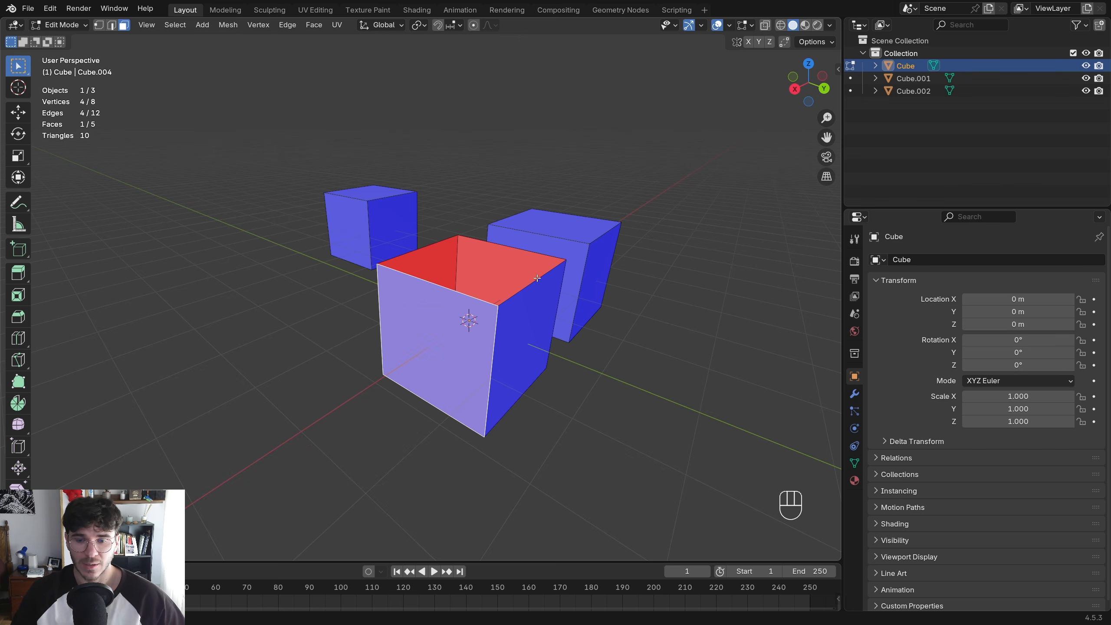
pyautogui.press('q')
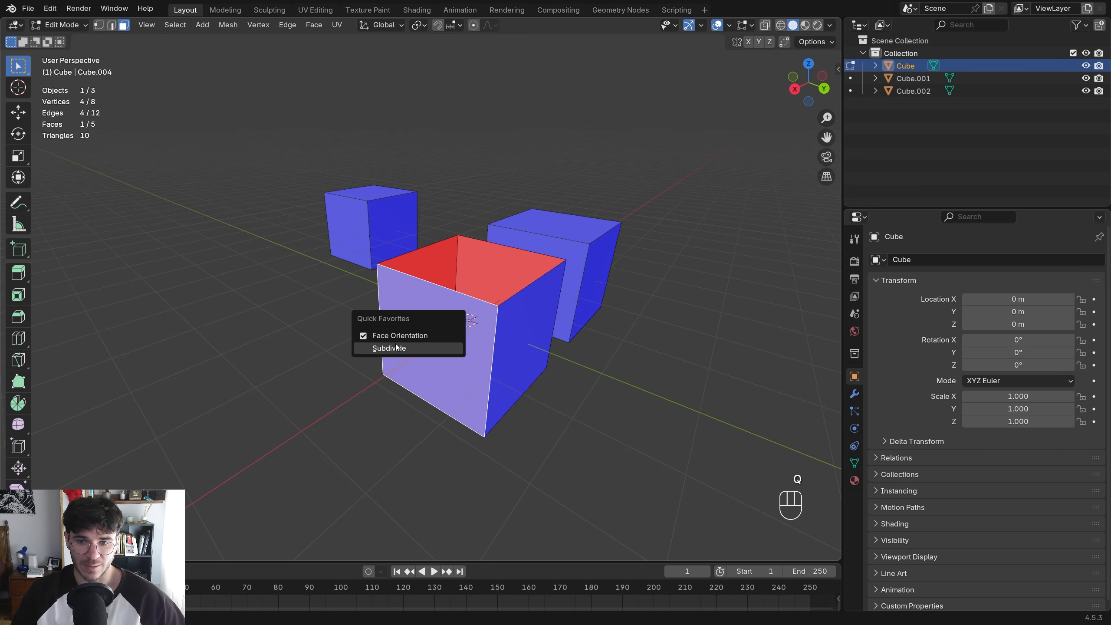
pyautogui.press('Escape')
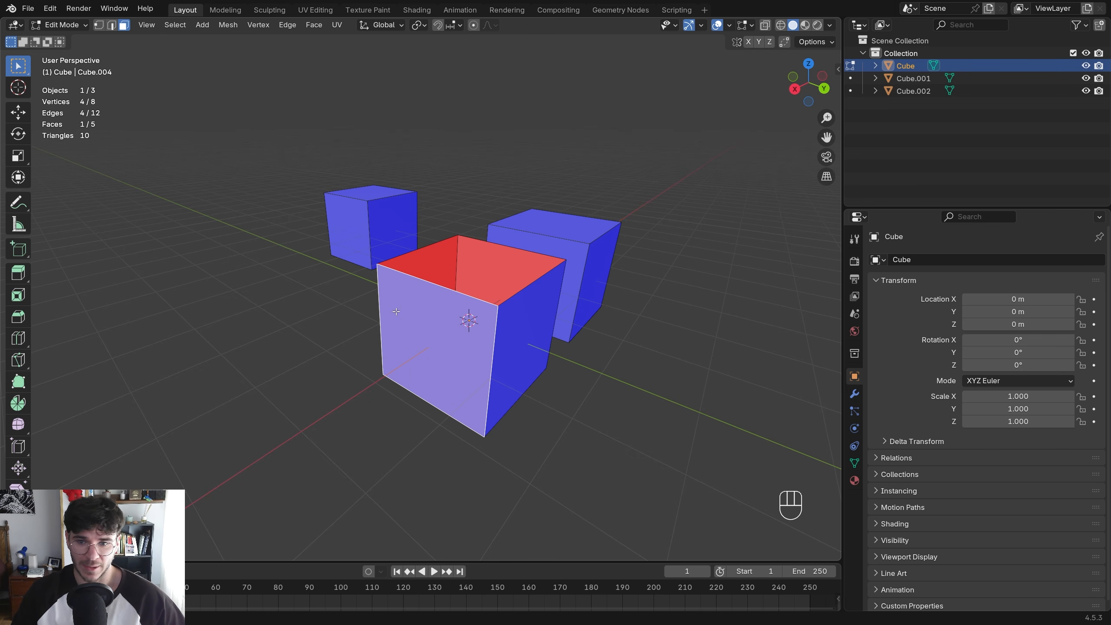
# Remove the Subdivide command from the Quick Favorites
pyautogui.rightClick(324, 311)
pyautogui.rightClick(325, 309)
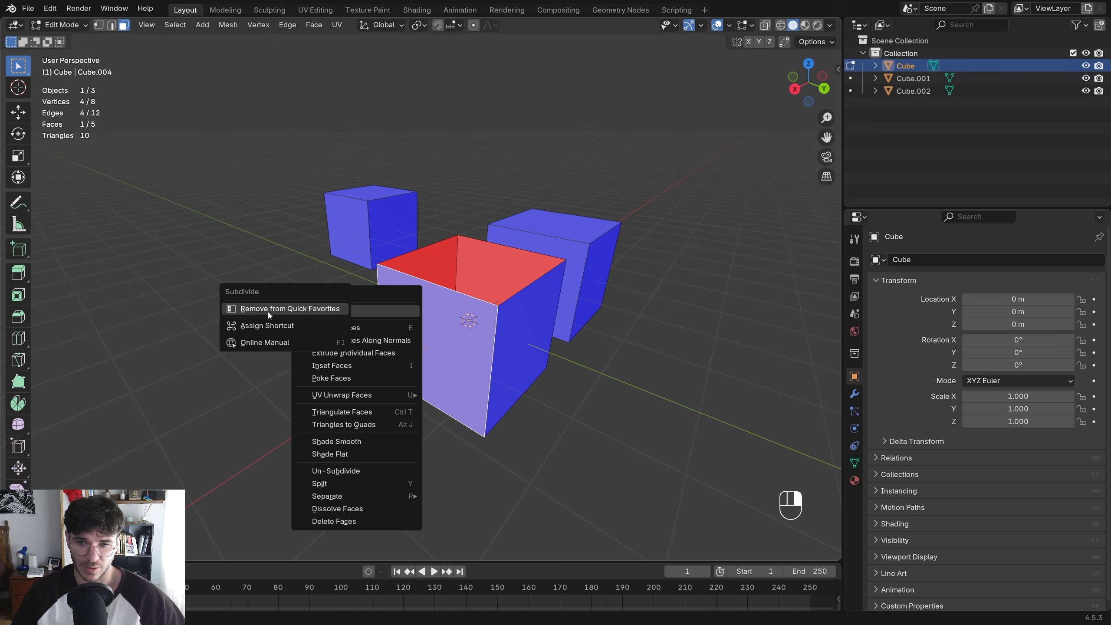
pyautogui.click(302, 309)
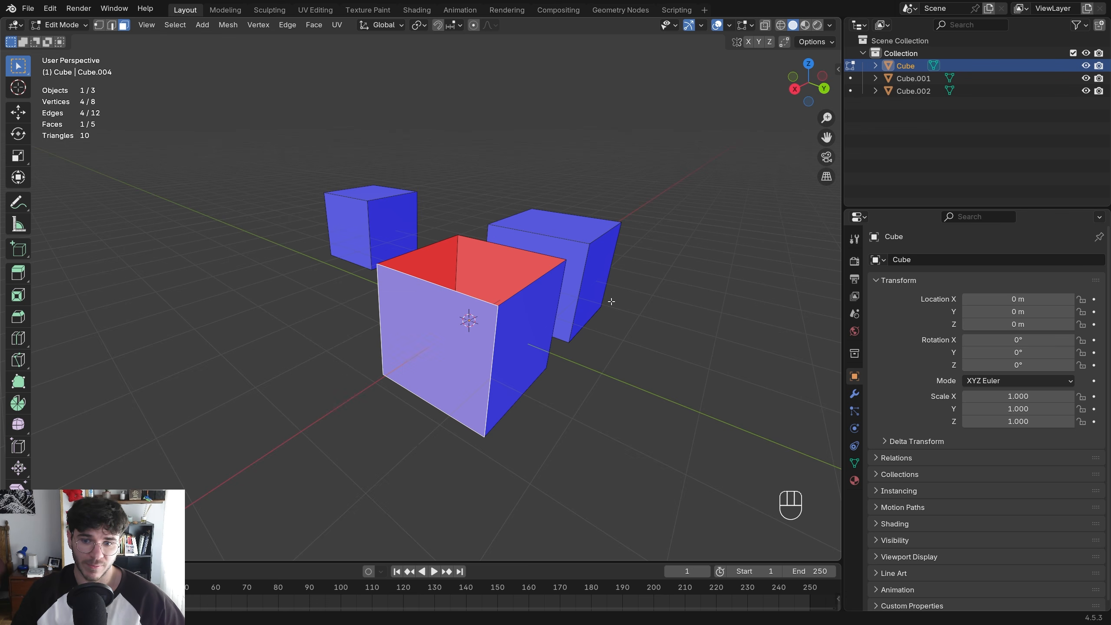
# Check the Wireframe overlay's shortcut options again and leave the assignment as it is
pyautogui.click(745, 26)
pyautogui.moveTo(720, 23)
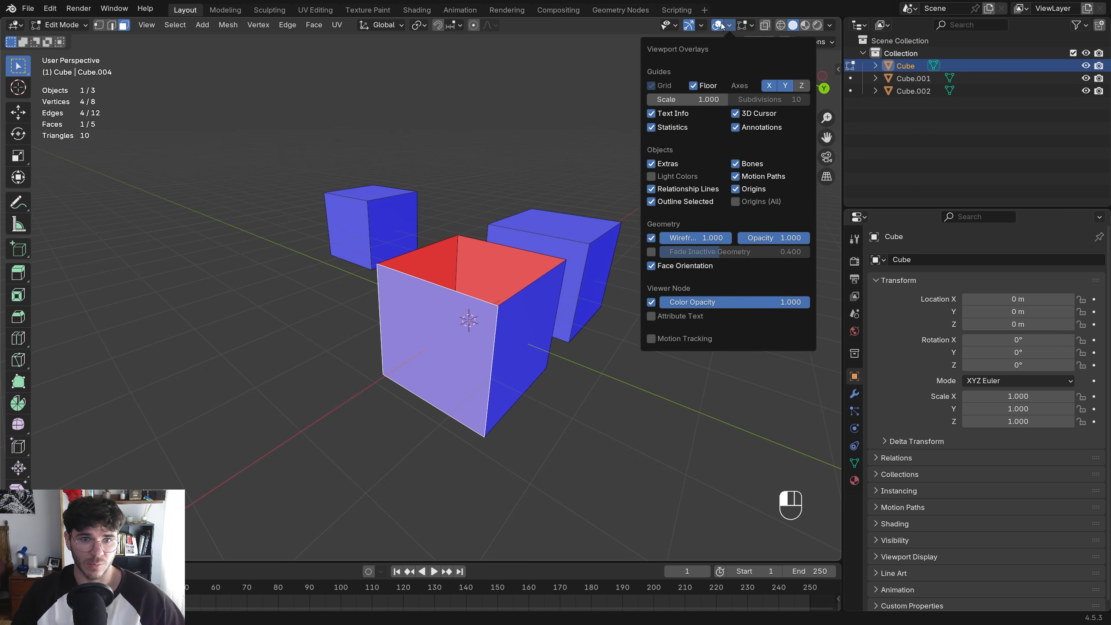
pyautogui.rightClick(652, 238)
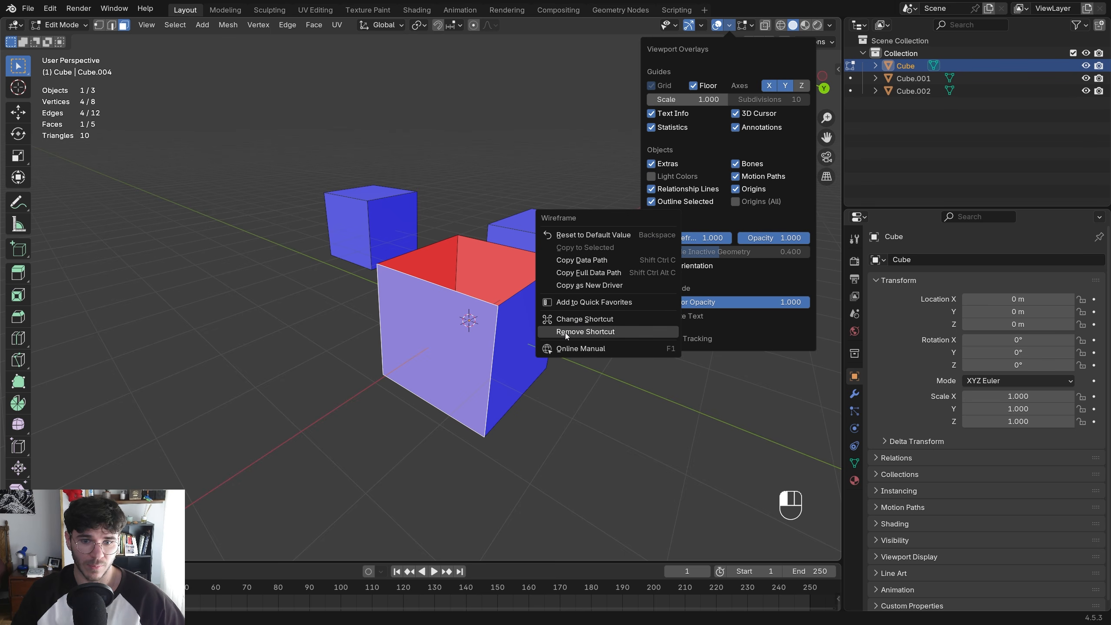
pyautogui.click(574, 346)
# Return to Object Mode and turn off the Face Orientation overlay
pyautogui.press('Tab')
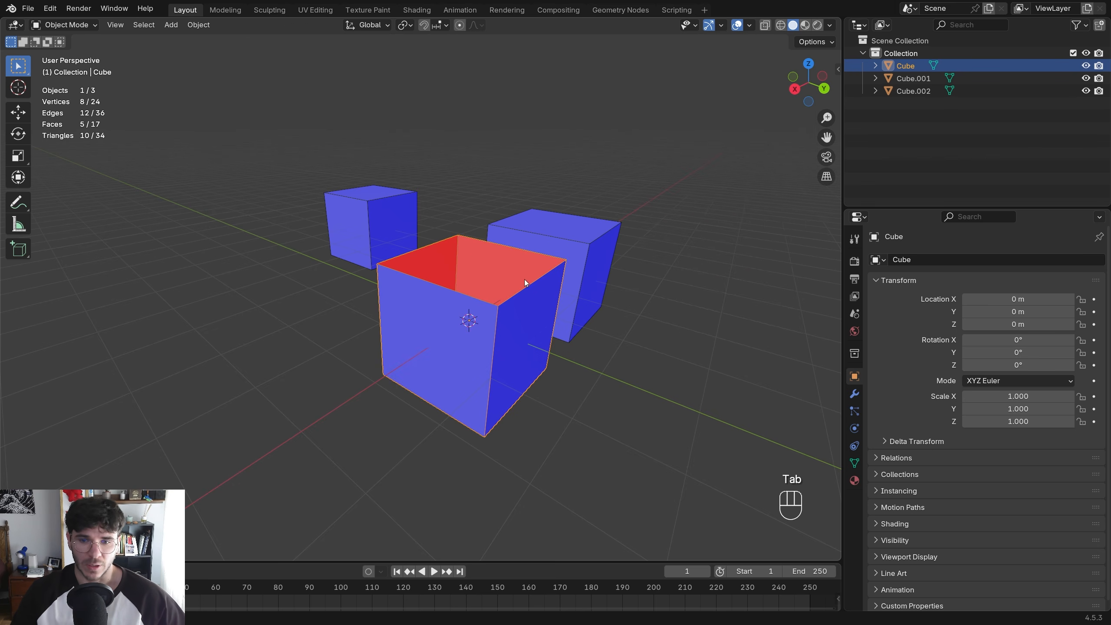
pyautogui.click(748, 25)
pyautogui.click(670, 254)
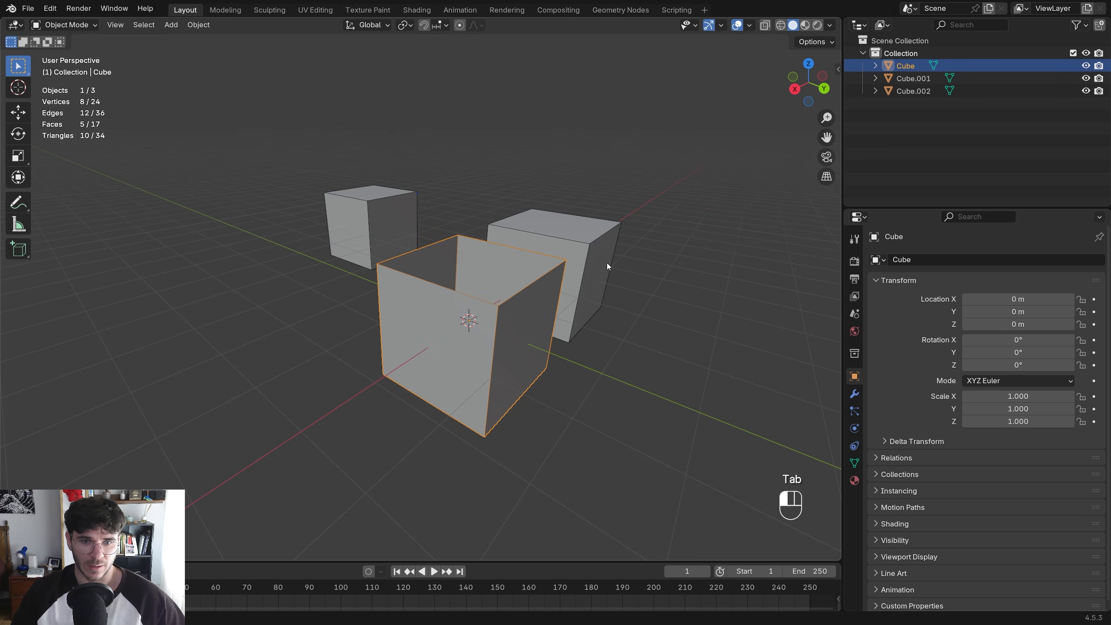
# Delete all three cubes from the scene and add a new default mesh cube
pyautogui.press('a')
pyautogui.press('x')
pyautogui.click(577, 396)
pyautogui.hotkey('shift', 'a')
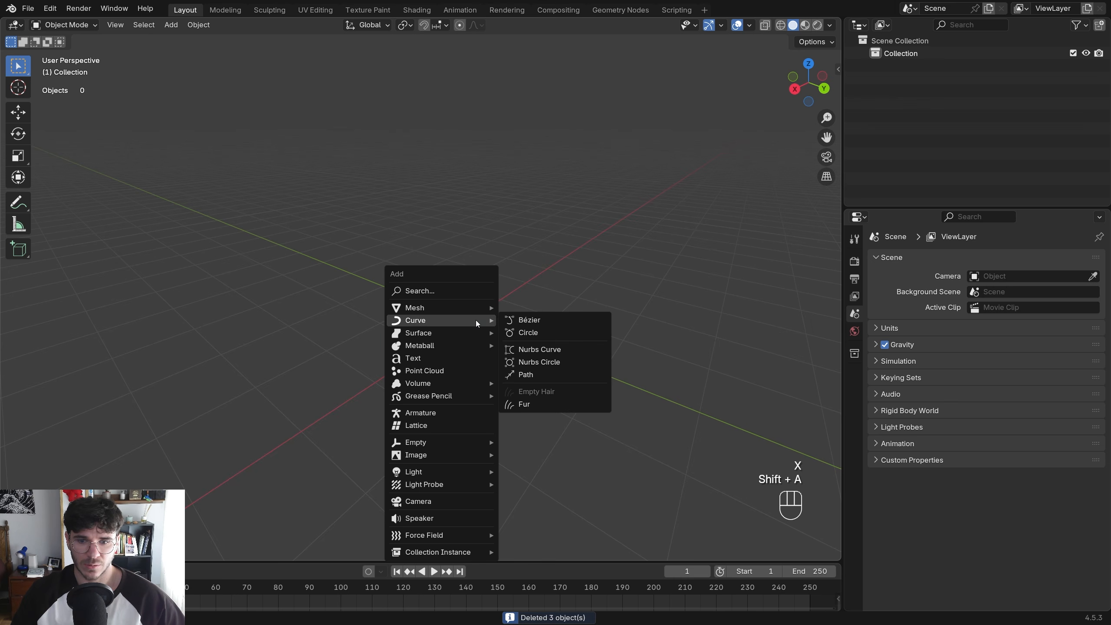
pyautogui.moveTo(440, 309)
pyautogui.click(530, 320)
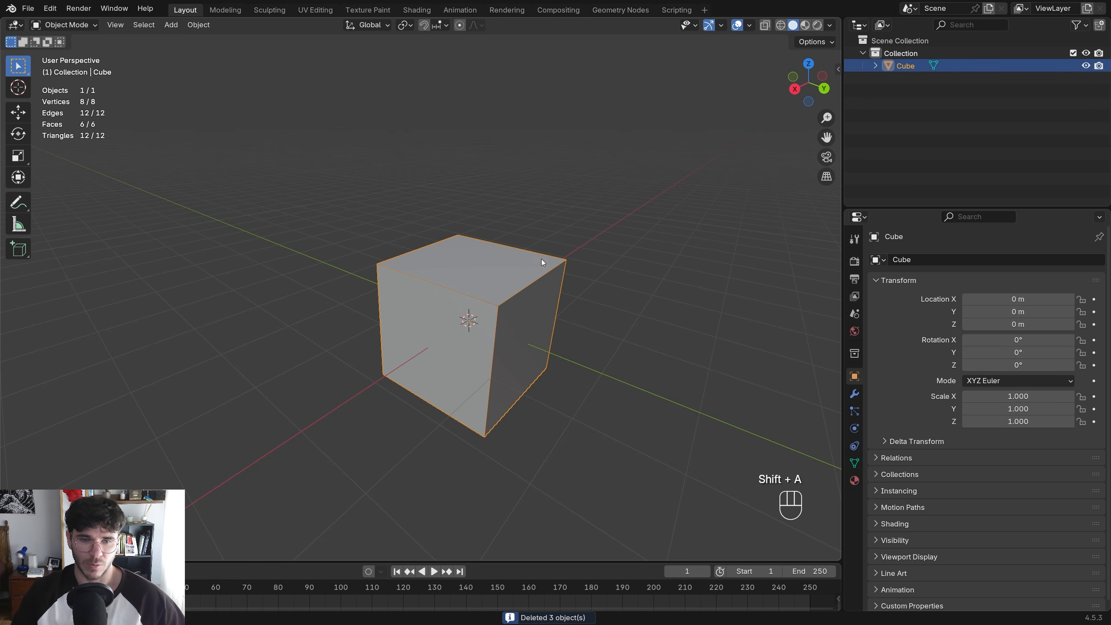
pyautogui.click(746, 26)
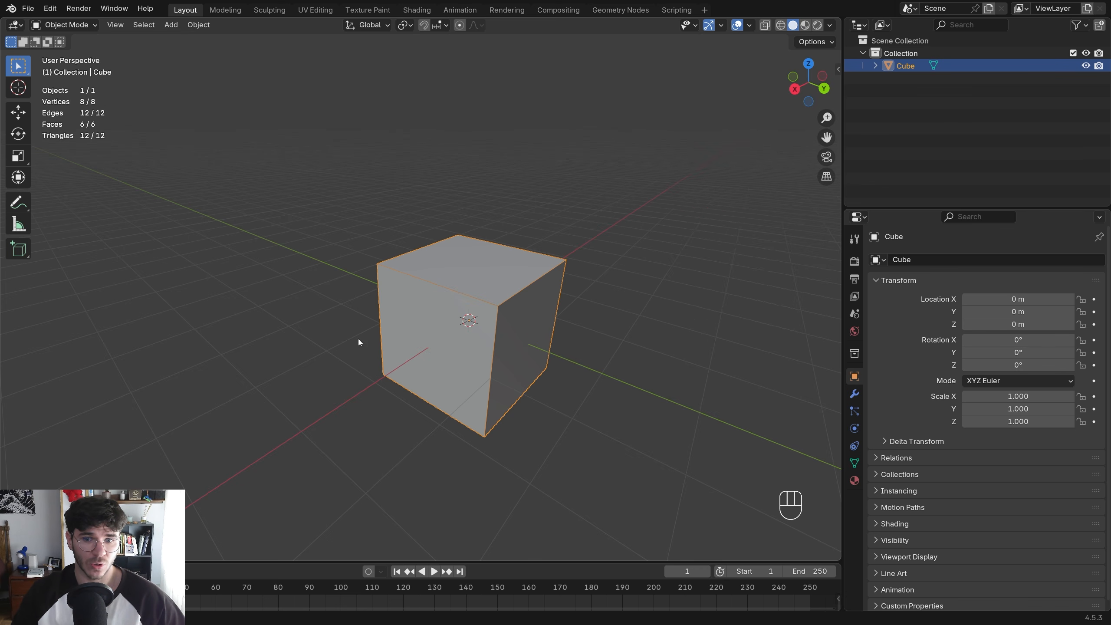
# Switch the new cube between Edit Mode and Object Mode several times, ending in Object Mode, and turn off the Wireframe overlay
pyautogui.moveTo(503, 283)
pyautogui.mouseDown(button='middle')
pyautogui.moveTo(471, 264)
pyautogui.moveTo(506, 279)
pyautogui.mouseUp(button='middle')
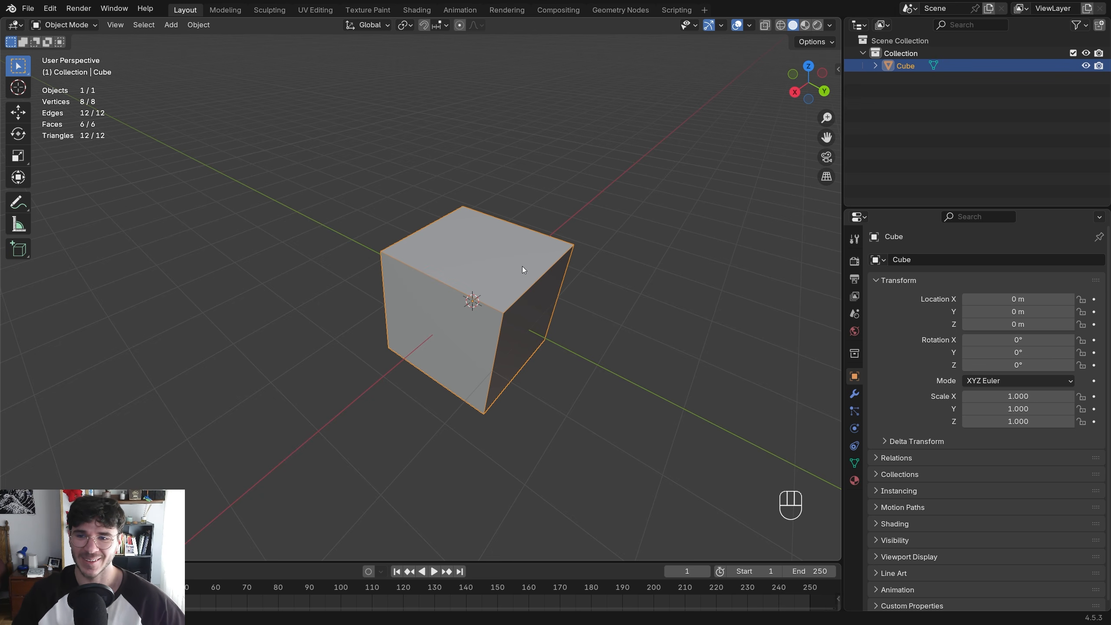
pyautogui.press('Tab')
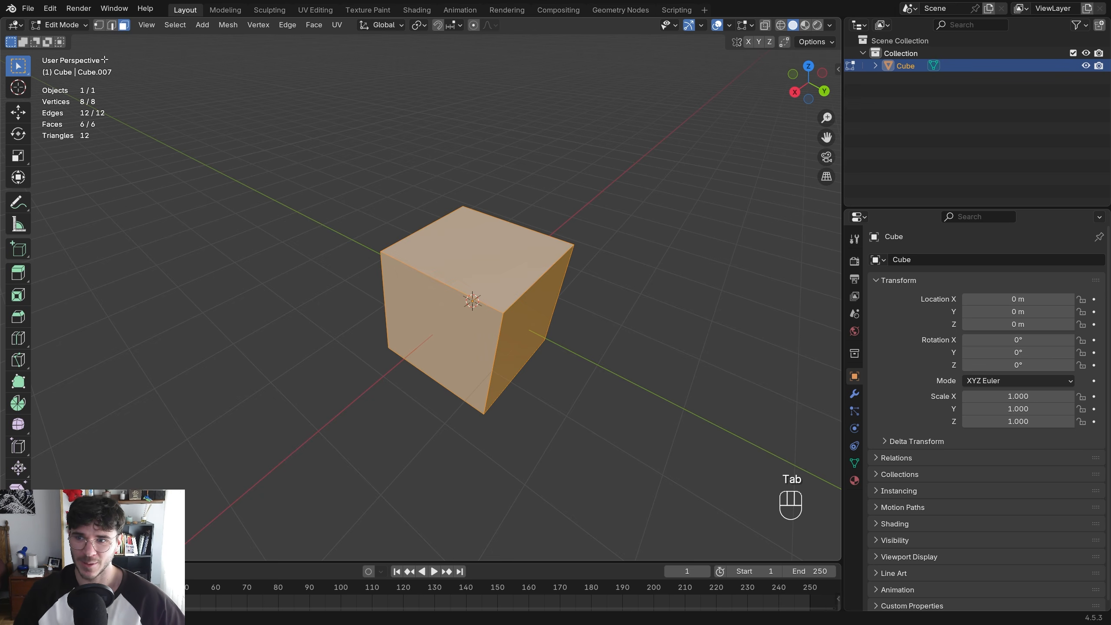
pyautogui.press('Tab')
pyautogui.press('Tab')
pyautogui.press('Tab')
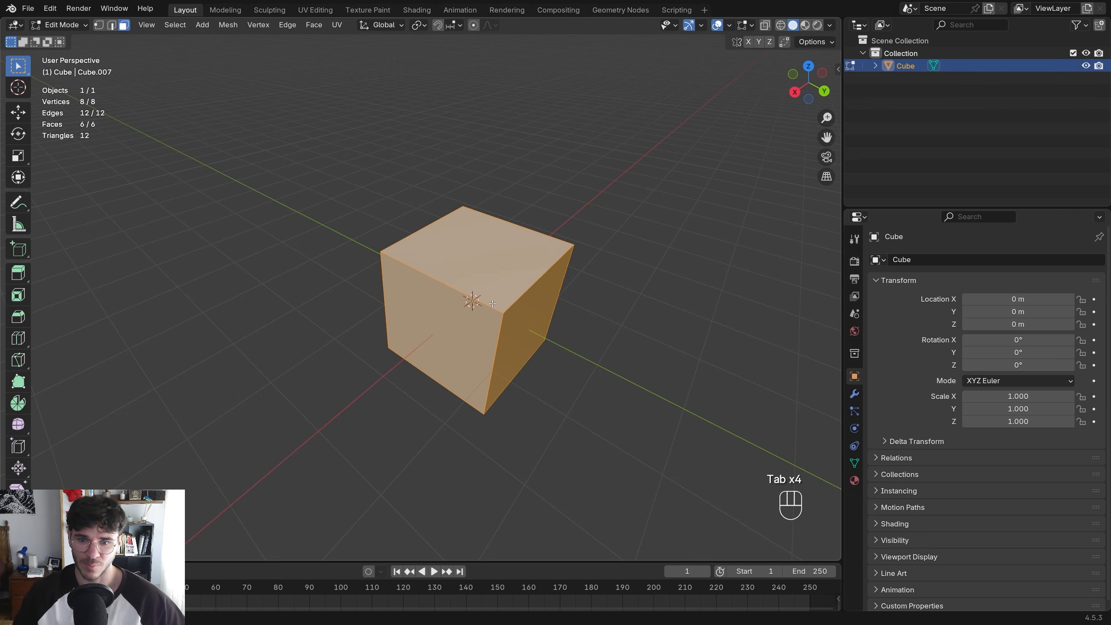
pyautogui.press('Tab')
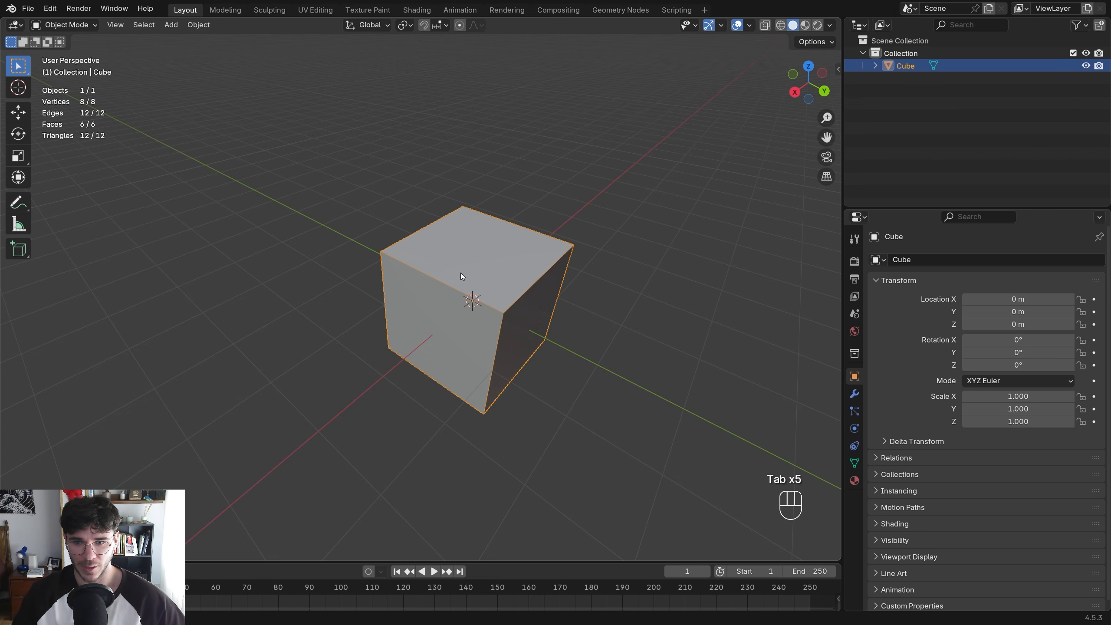
pyautogui.press('F5')
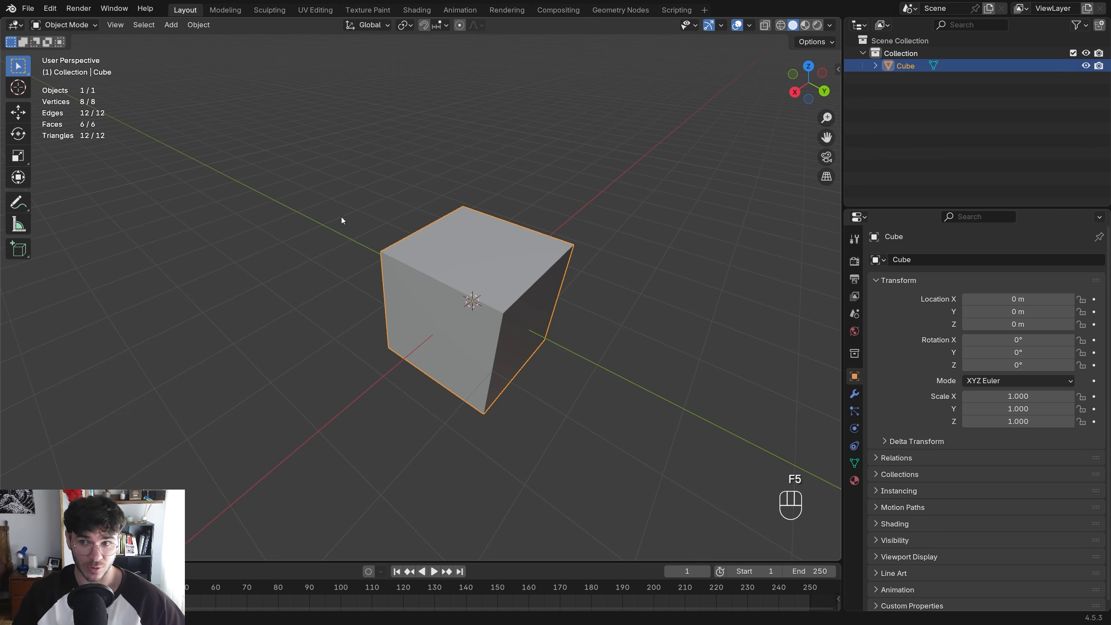
# Enter Edit Mode on the cube and select its nearest upper corner in vertex select mode
pyautogui.press('Tab')
pyautogui.scroll(3, 455, 293)
pyautogui.moveTo(520, 321); pyautogui.dragTo(512, 304, button='middle')
pyautogui.keyDown('shift'); pyautogui.moveTo(512, 305); pyautogui.dragTo(486, 337, button='middle'); pyautogui.keyUp('shift')
pyautogui.scroll(1, 456, 318)
pyautogui.click(456, 318)
pyautogui.press('1')
pyautogui.click(458, 327)
pyautogui.scroll(-2, 459, 323)
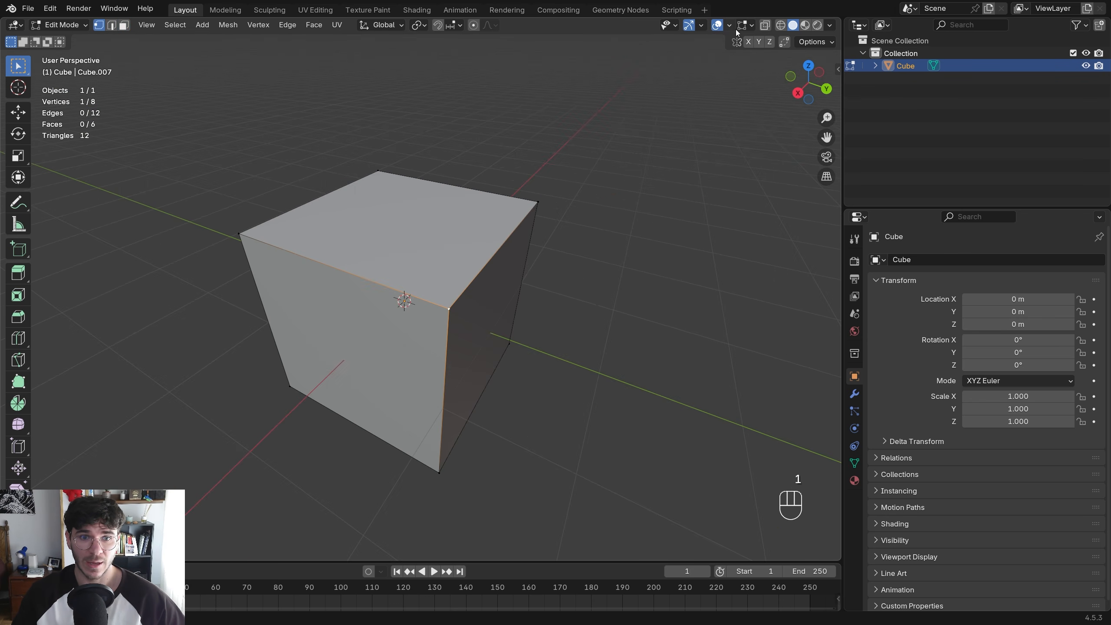
# Switch the cube to Object Mode and back to Edit Mode to compare the available overlay options
pyautogui.click(751, 25)
pyautogui.press('Tab')
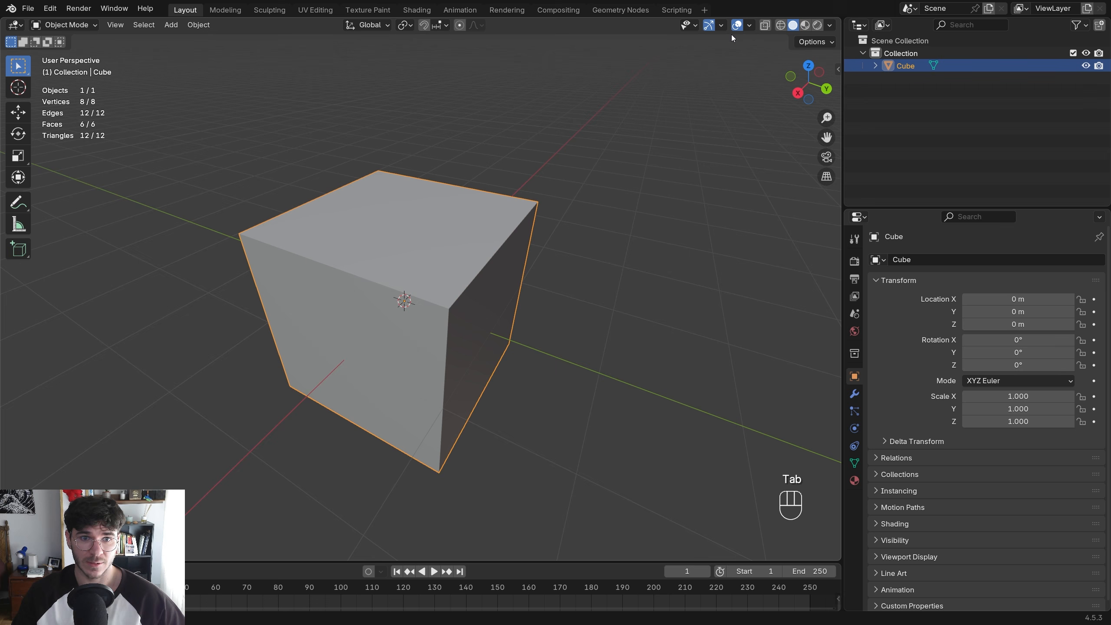
pyautogui.press('Tab')
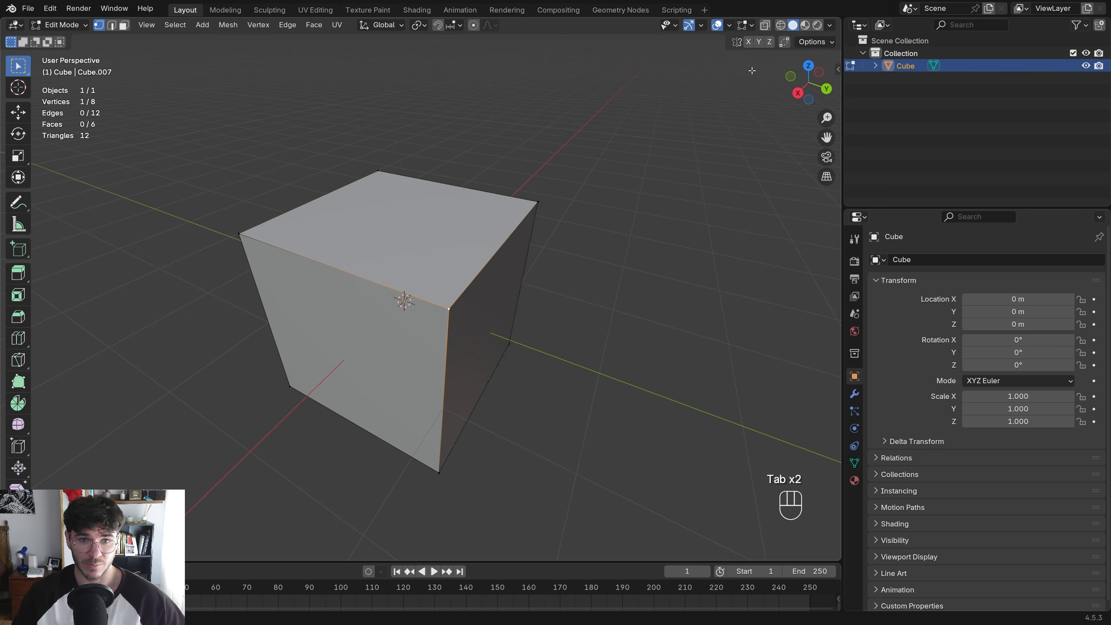
# Preview the vertex, split and face normals on the cube, and return to Object Mode
pyautogui.click(750, 26)
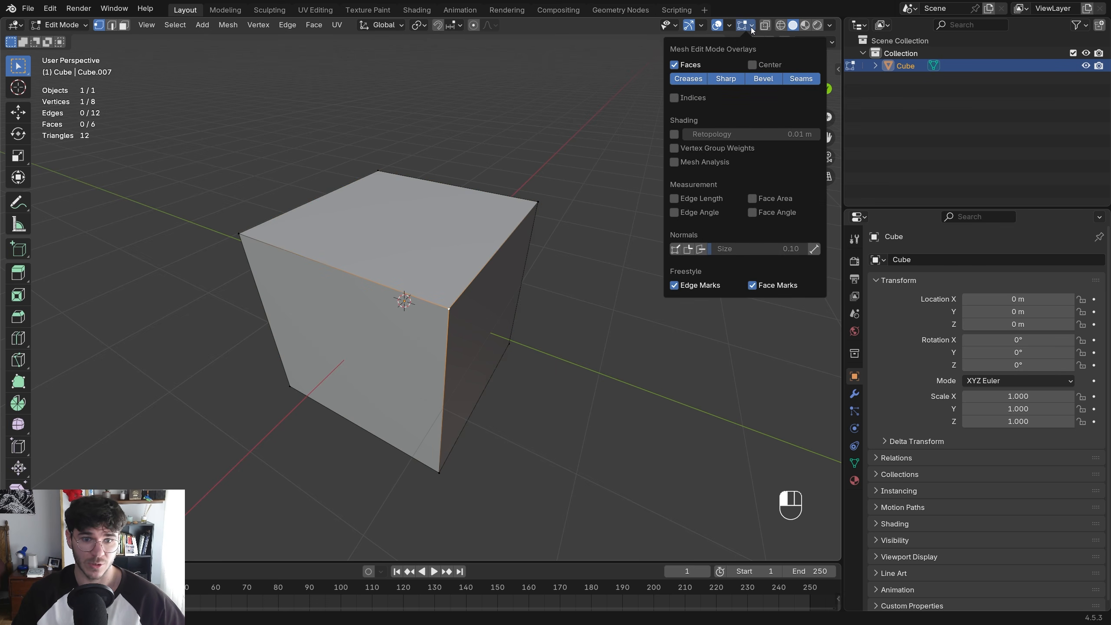
pyautogui.click(674, 250)
pyautogui.click(691, 249)
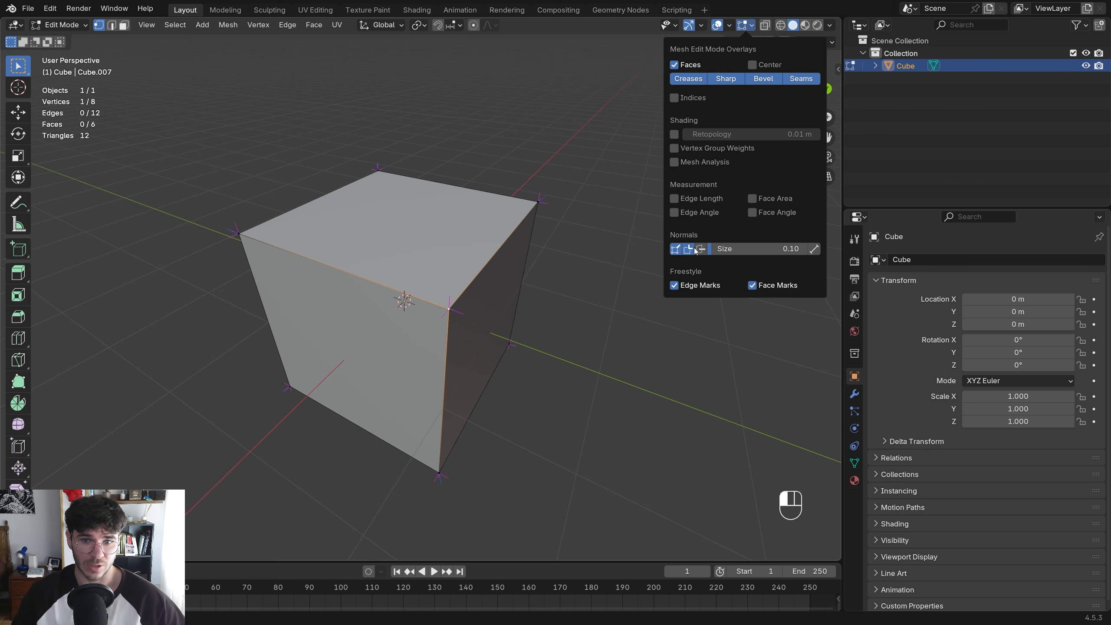
pyautogui.click(701, 251)
pyautogui.moveTo(599, 279)
pyautogui.mouseDown(button='middle')
pyautogui.moveTo(606, 250)
pyautogui.moveTo(555, 271)
pyautogui.moveTo(603, 254)
pyautogui.moveTo(524, 276)
pyautogui.moveTo(451, 275)
pyautogui.moveTo(472, 287)
pyautogui.mouseUp(button='middle')
pyautogui.click(743, 24)
pyautogui.press('Tab')
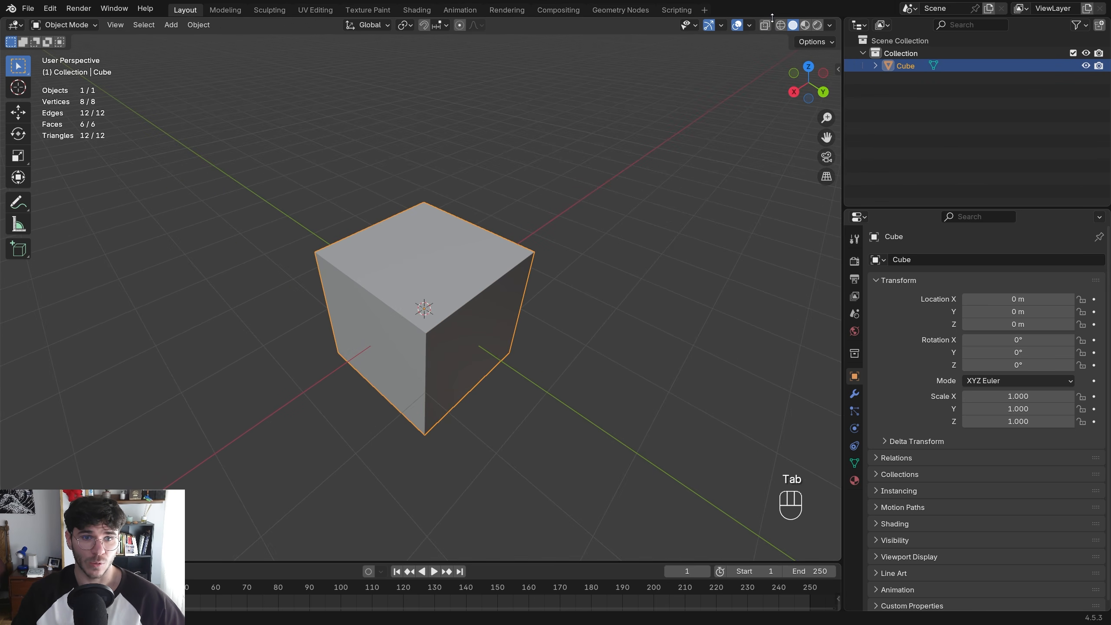
# Turn on X-ray and place a duplicate of the cube behind it along the X axis
pyautogui.click(766, 27)
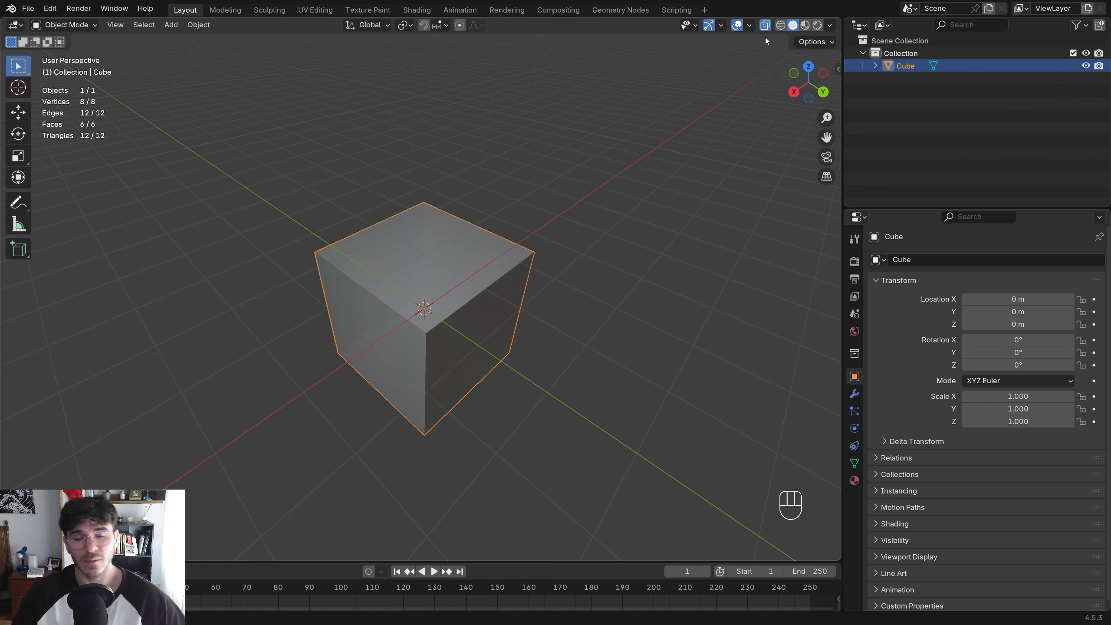
pyautogui.hotkey('shift', 'd')
pyautogui.press('x')
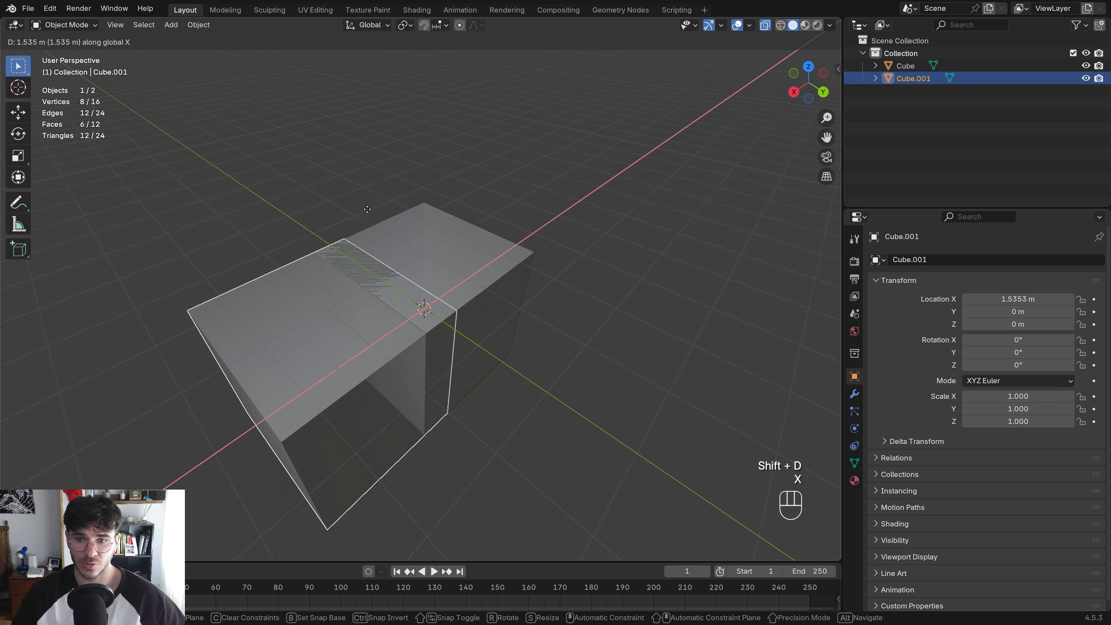
pyautogui.click(457, 288)
# Select the original cube and place a duplicate of it about 4.5 m away along the negative Y axis
pyautogui.click(495, 340)
pyautogui.press('g')
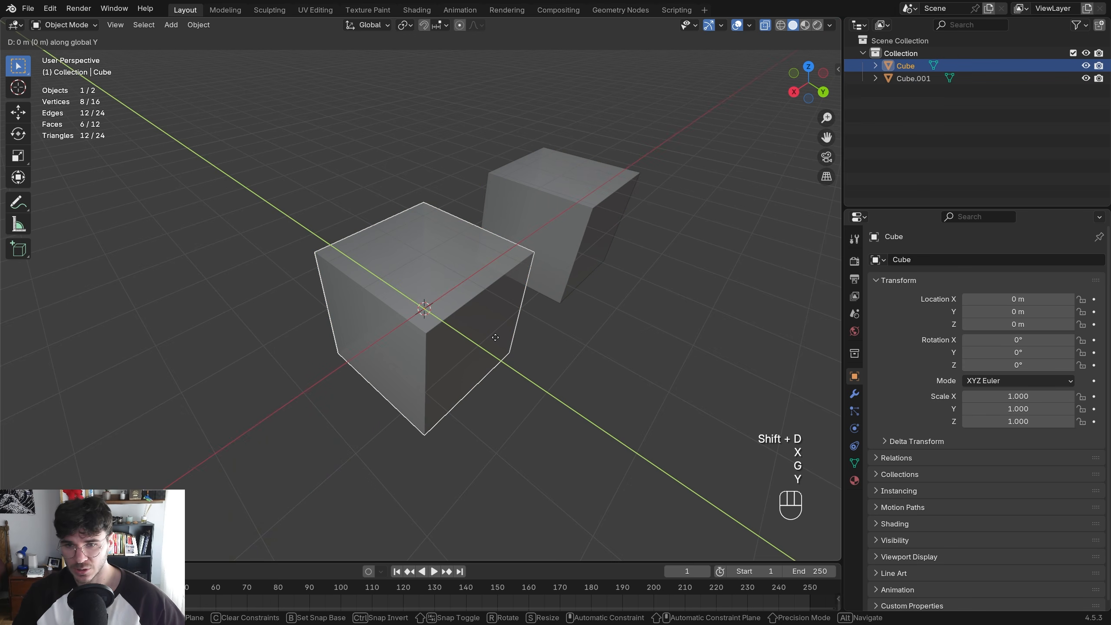
pyautogui.press('y')
pyautogui.rightClick(571, 332)
pyautogui.hotkey('shift', 'd')
pyautogui.press('y')
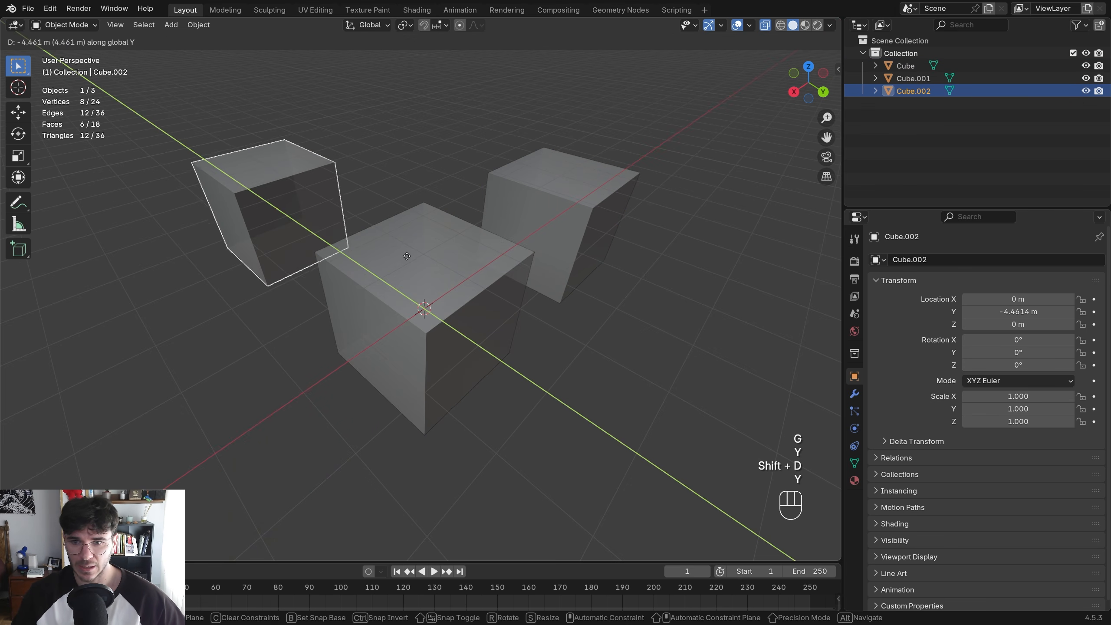
pyautogui.click(404, 255)
# Toggle X-ray off and on while viewing the three cubes, ending with it off
pyautogui.moveTo(407, 302); pyautogui.dragTo(407, 258, button='middle')
pyautogui.hotkey('alt', 'z')
pyautogui.keyDown('shift'); pyautogui.moveTo(420, 314); pyautogui.dragTo(507, 282, button='middle'); pyautogui.keyUp('shift')
pyautogui.hotkey('alt', 'z')
pyautogui.hotkey('alt', 'z')
# Select the original cube at the origin and put it in Edit Mode
pyautogui.press('Tab')
pyautogui.press('Tab')
pyautogui.click(520, 275)
pyautogui.press('Tab')
# Compare the edited cube with X-ray on and off from several angles, ending with X-ray off
pyautogui.hotkey('alt', 'z')
pyautogui.moveTo(507, 282); pyautogui.dragTo(502, 309, button='middle')
pyautogui.moveTo(502, 309)
pyautogui.mouseDown(button='middle')
pyautogui.moveTo(473, 324)
pyautogui.moveTo(499, 302)
pyautogui.mouseUp(button='middle')
pyautogui.hotkey('alt', 'z')
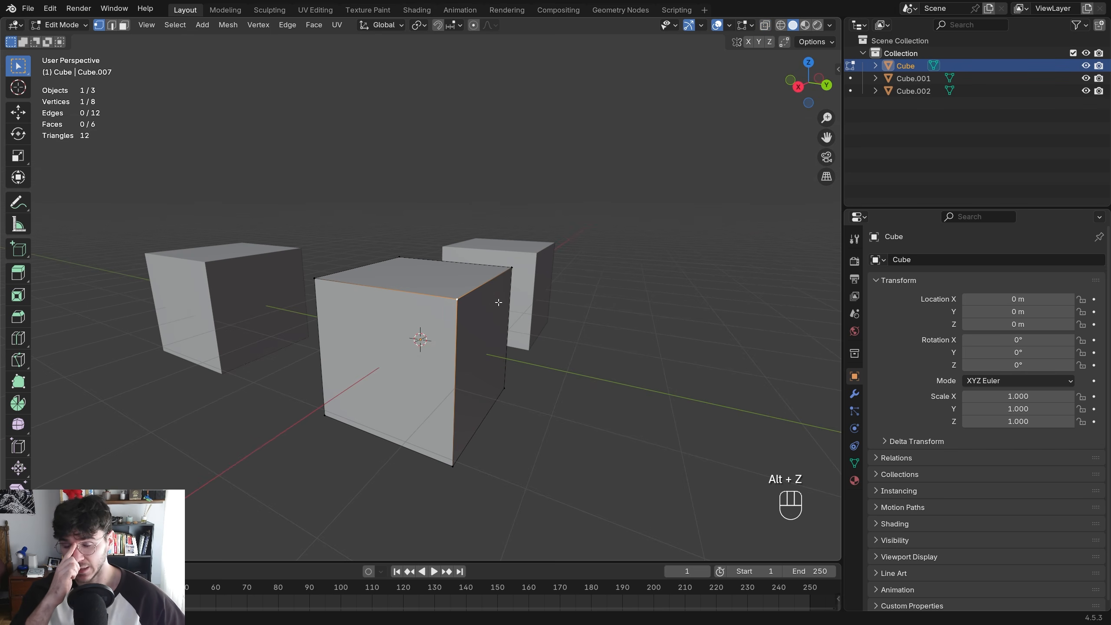
pyautogui.moveTo(426, 284); pyautogui.dragTo(403, 227, button='middle')
pyautogui.hotkey('alt', 'z')
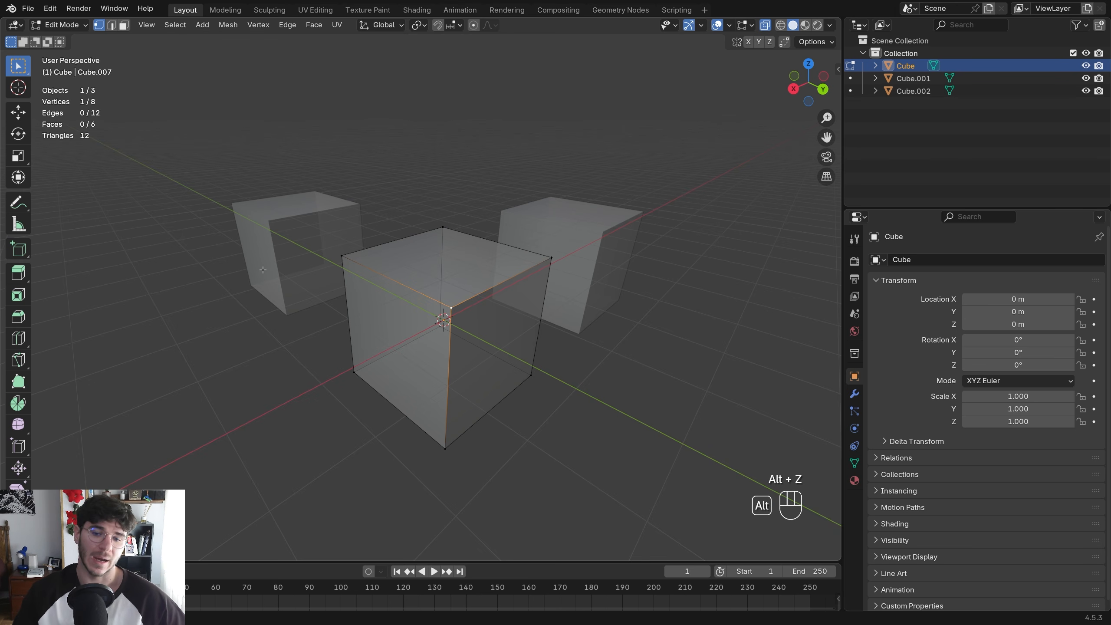
pyautogui.hotkey('alt', 'z')
pyautogui.moveTo(262, 270); pyautogui.dragTo(488, 318, button='middle')
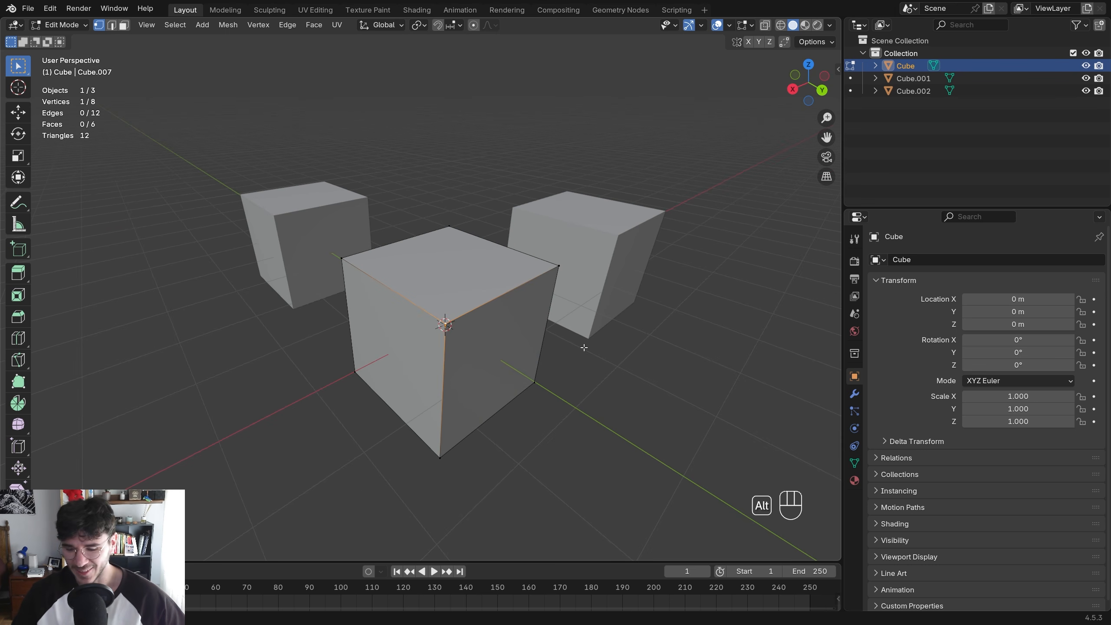
pyautogui.hotkey('alt', 'z')
pyautogui.hotkey('alt', 'z')
pyautogui.hotkey('alt', 'z')
pyautogui.hotkey('alt', 'z')
pyautogui.hotkey('alt', 'z')
pyautogui.hotkey('alt', 'z')
pyautogui.hotkey('alt', 'z')
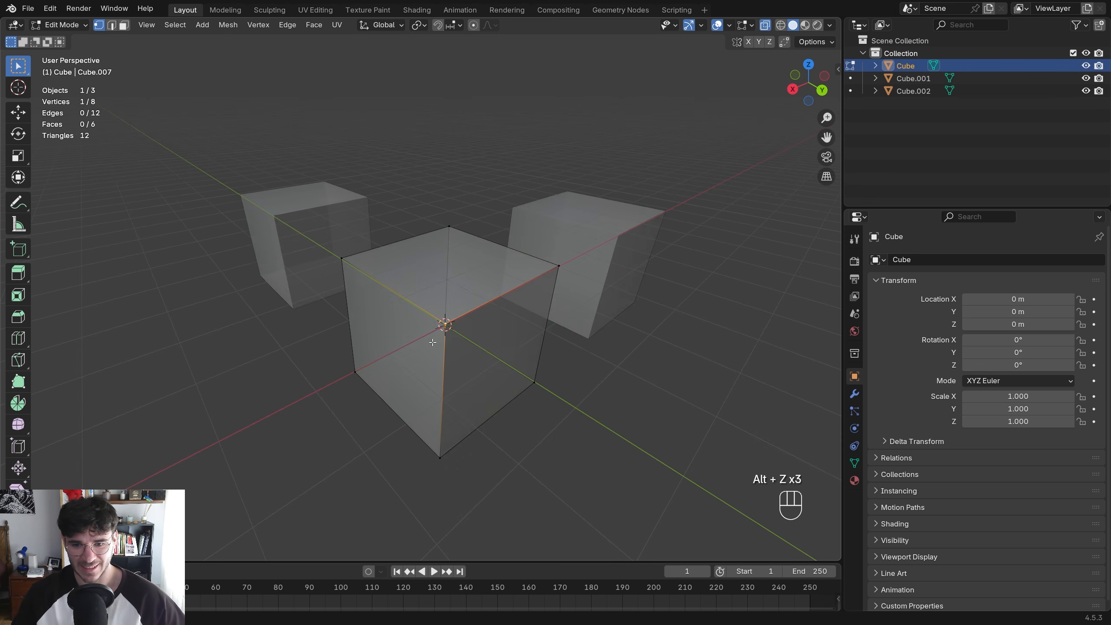
pyautogui.hotkey('alt', 'z')
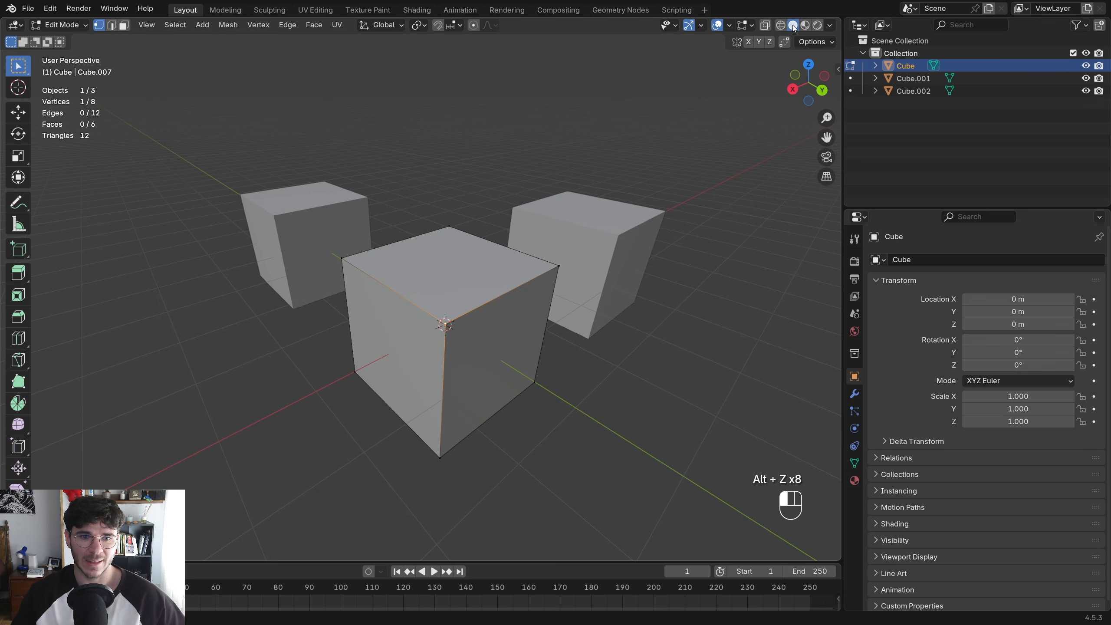
# Preview the Rendered, Material Preview and Wireframe shading modes, and return the viewport to Solid
pyautogui.click(817, 24)
pyautogui.click(804, 24)
pyautogui.click(793, 24)
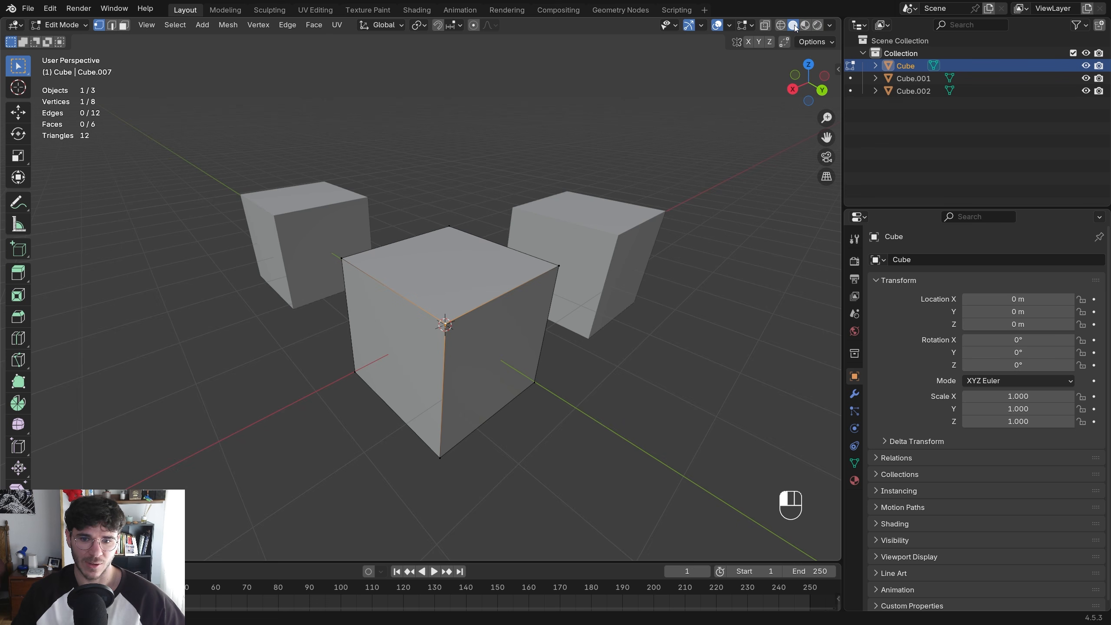
pyautogui.click(783, 24)
pyautogui.press('z')
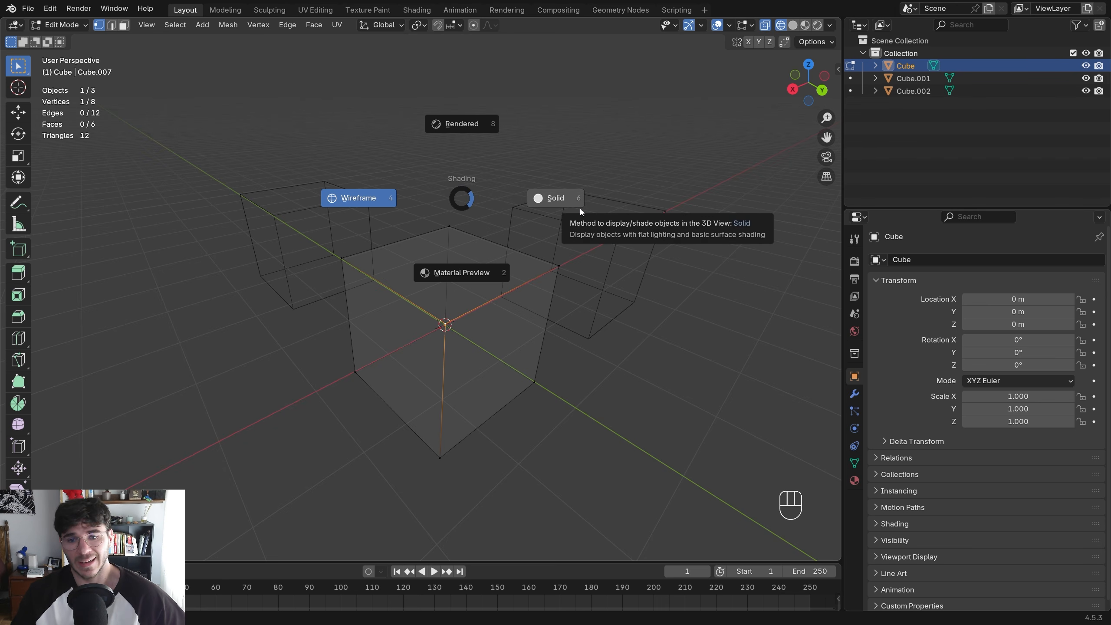
pyautogui.click(561, 205)
# Compare MatCap and Studio lighting for the Solid viewport and try other studio light presets
pyautogui.click(829, 25)
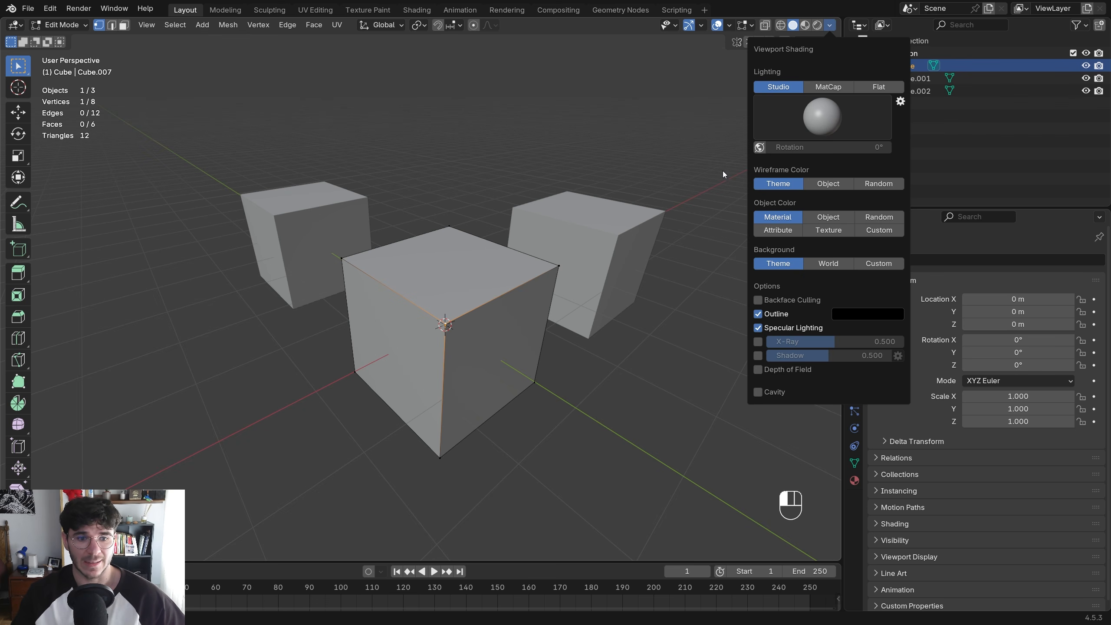
pyautogui.click(829, 25)
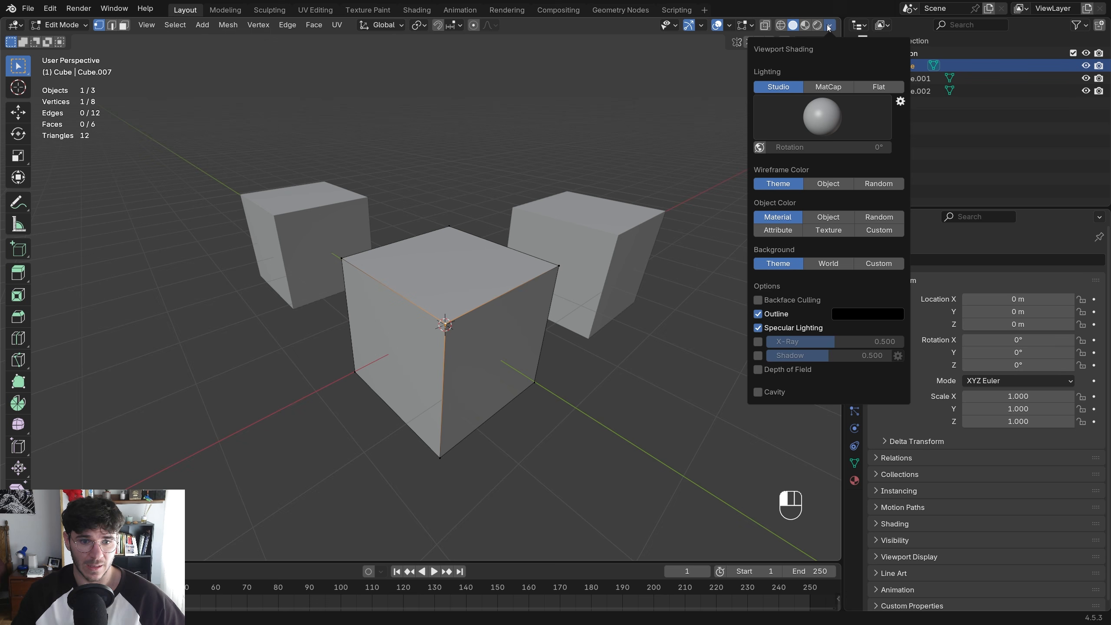
pyautogui.click(821, 87)
pyautogui.click(777, 87)
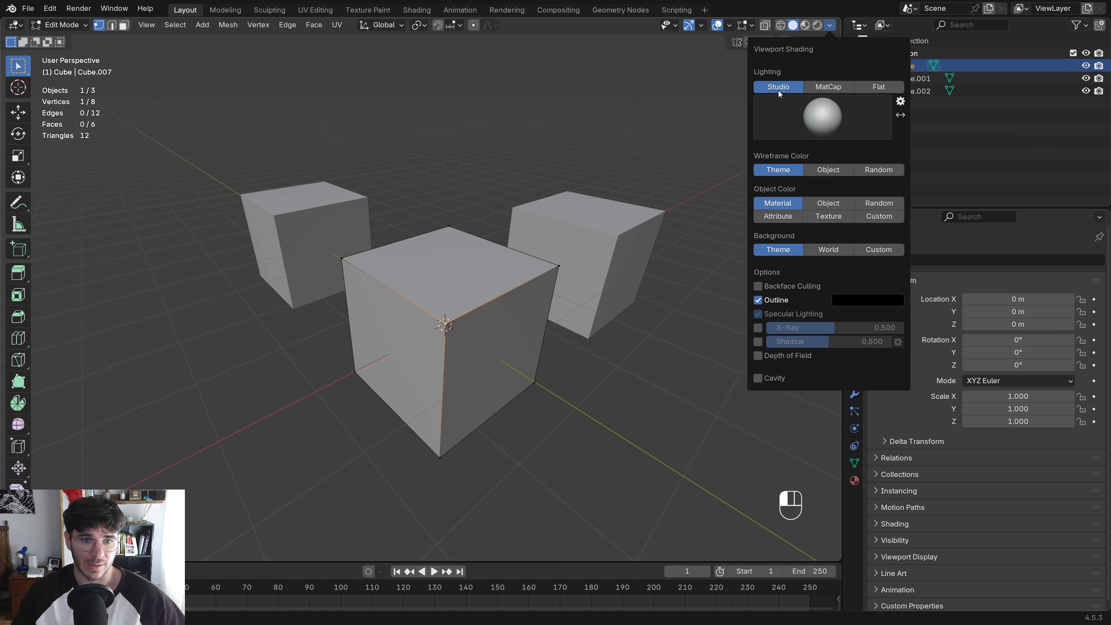
pyautogui.click(769, 101)
pyautogui.click(717, 162)
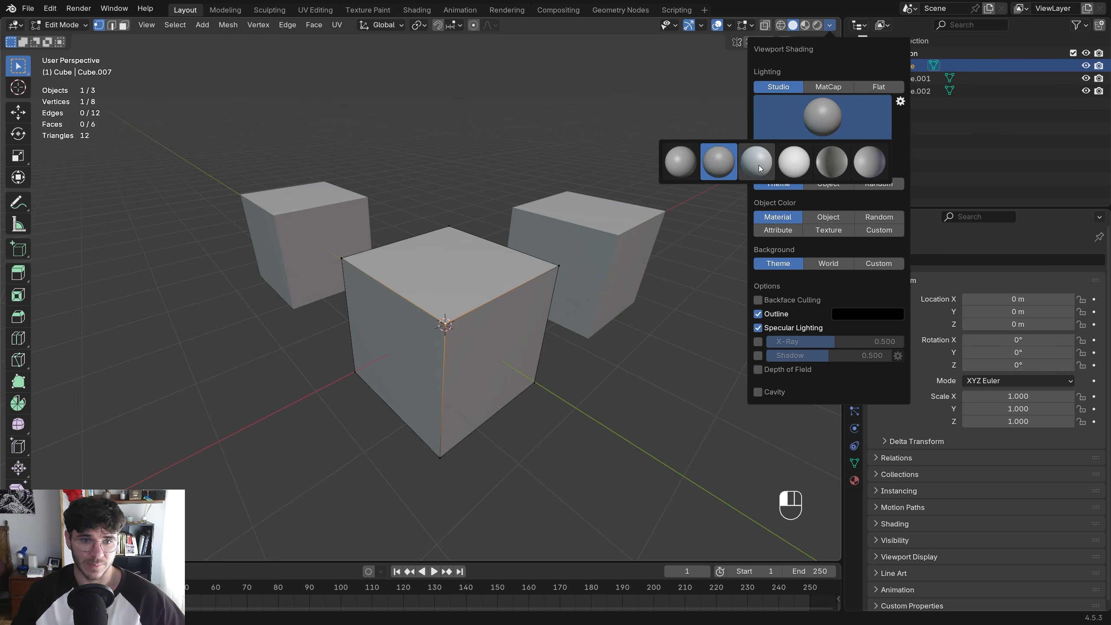
pyautogui.click(759, 165)
# Set the viewport lighting to the glossy red MatCap and view the cubes in Object Mode
pyautogui.click(831, 88)
pyautogui.click(822, 120)
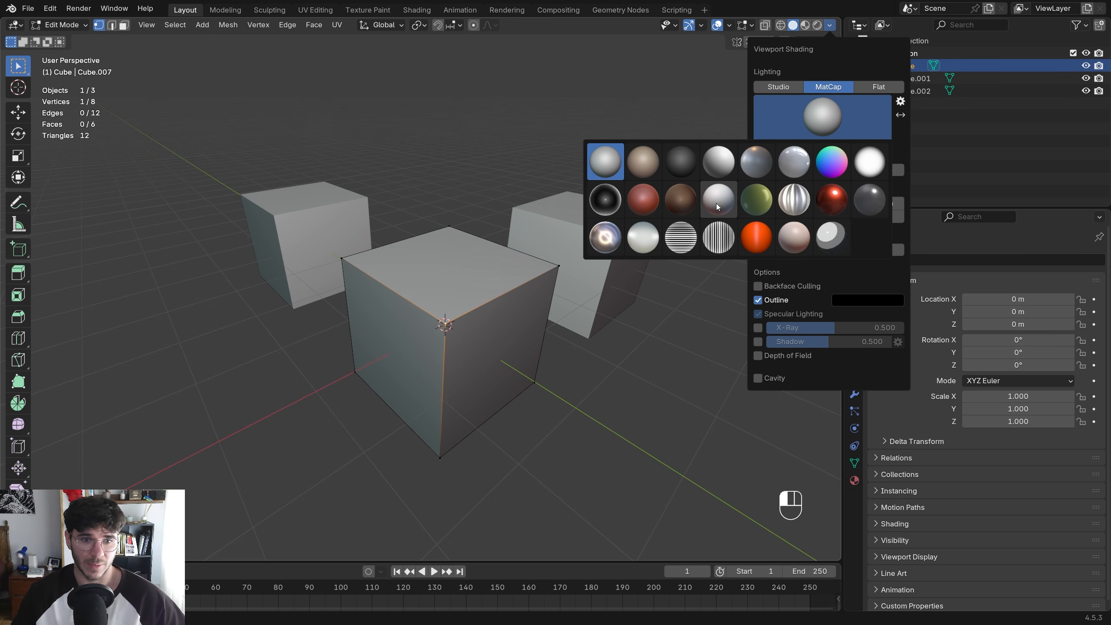
pyautogui.click(831, 199)
pyautogui.press('Tab')
pyautogui.moveTo(437, 322); pyautogui.dragTo(639, 318, button='middle')
# Inset the original cube's top face in Edit Mode and extrude it upward
pyautogui.press('Tab')
pyautogui.press('3')
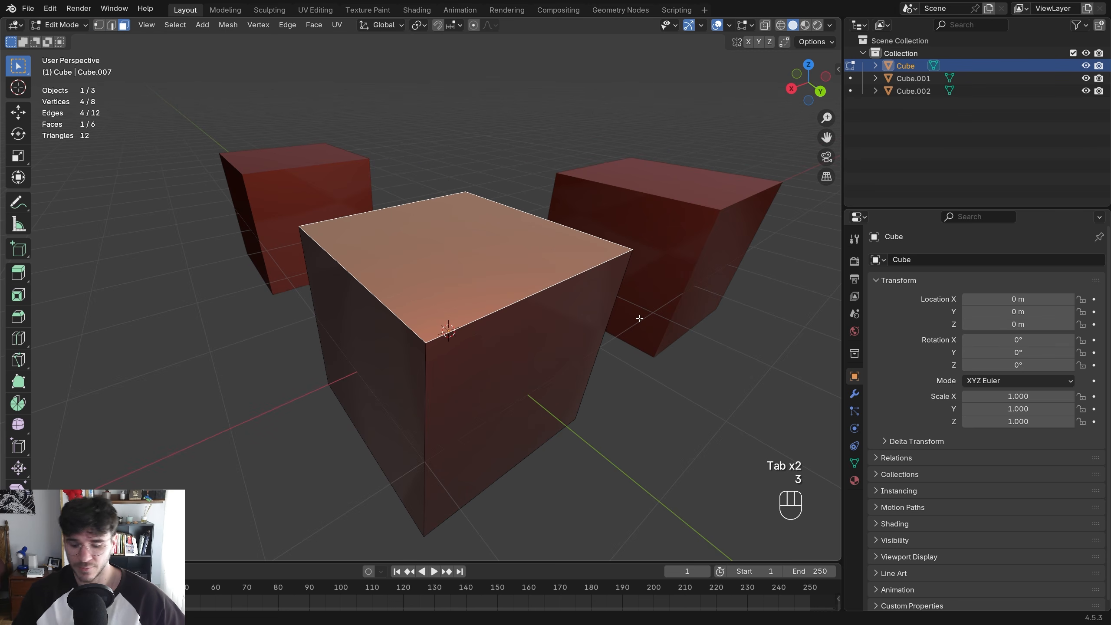
pyautogui.press('i')
pyautogui.click(621, 317)
pyautogui.press('e')
pyautogui.click(514, 247)
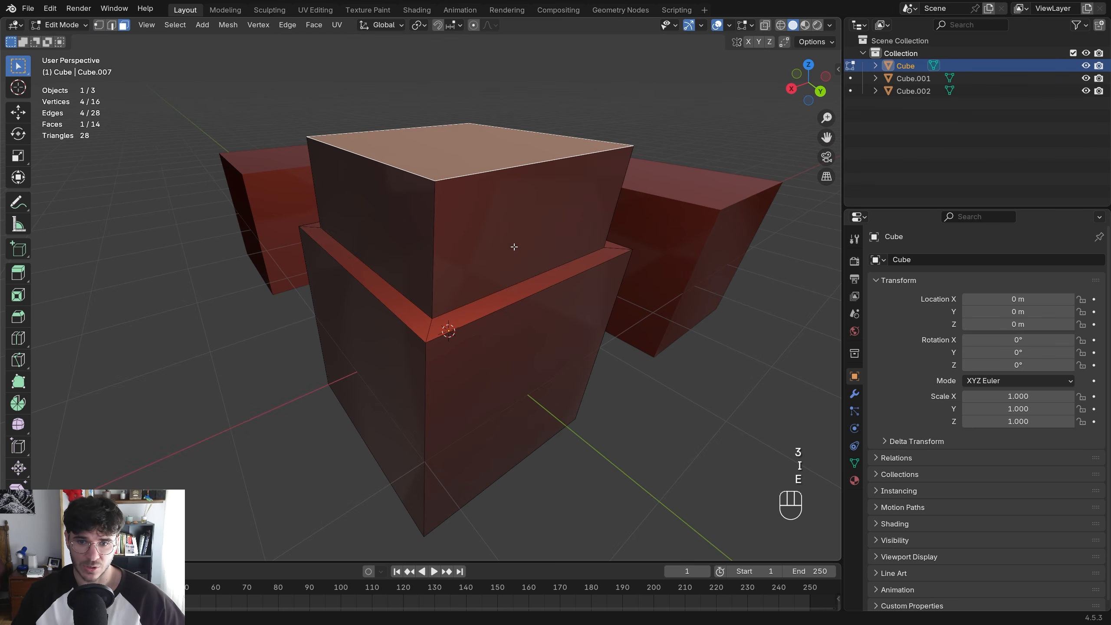
# Move the edge at the front base of the extruded block outward and check the shape in Object Mode
pyautogui.click(504, 297)
pyautogui.press('2')
pyautogui.click(502, 290)
pyautogui.press('g')
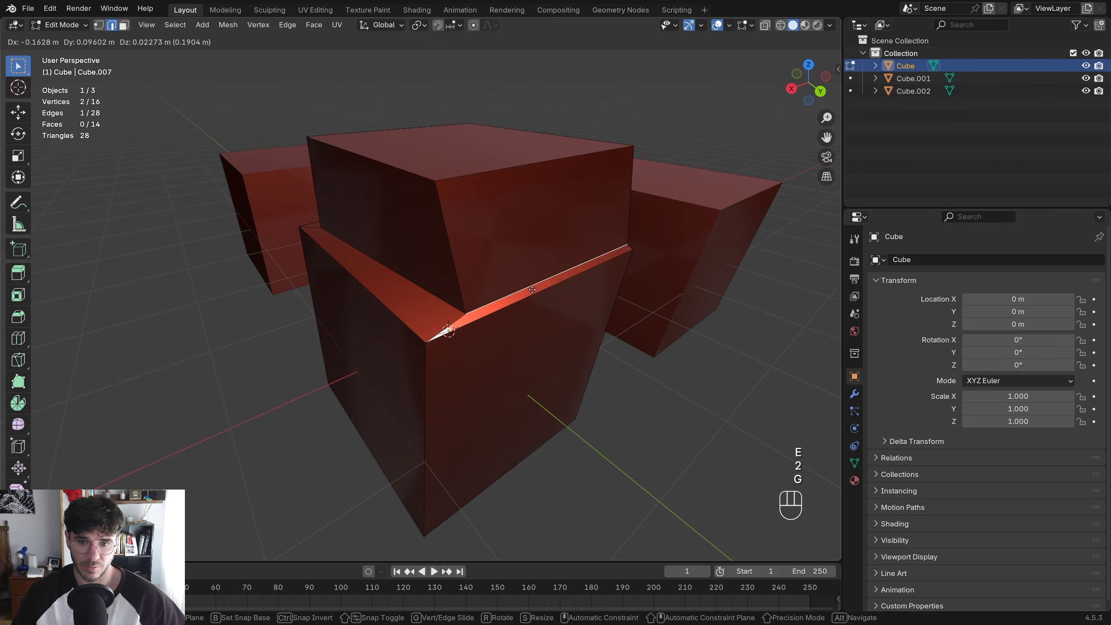
pyautogui.click(533, 284)
pyautogui.press('Tab')
pyautogui.moveTo(533, 284); pyautogui.dragTo(570, 315, button='middle')
pyautogui.press('Tab')
# Undo the edge move, extrusion and inset on the original cube
pyautogui.hotkey('ctrl', 'z')
pyautogui.hotkey('ctrl', 'z')
pyautogui.hotkey('ctrl', 'z')
pyautogui.hotkey('ctrl', 'z')
pyautogui.hotkey('ctrl', 'z')
pyautogui.hotkey('ctrl', 'z')
pyautogui.hotkey('ctrl', 'z')
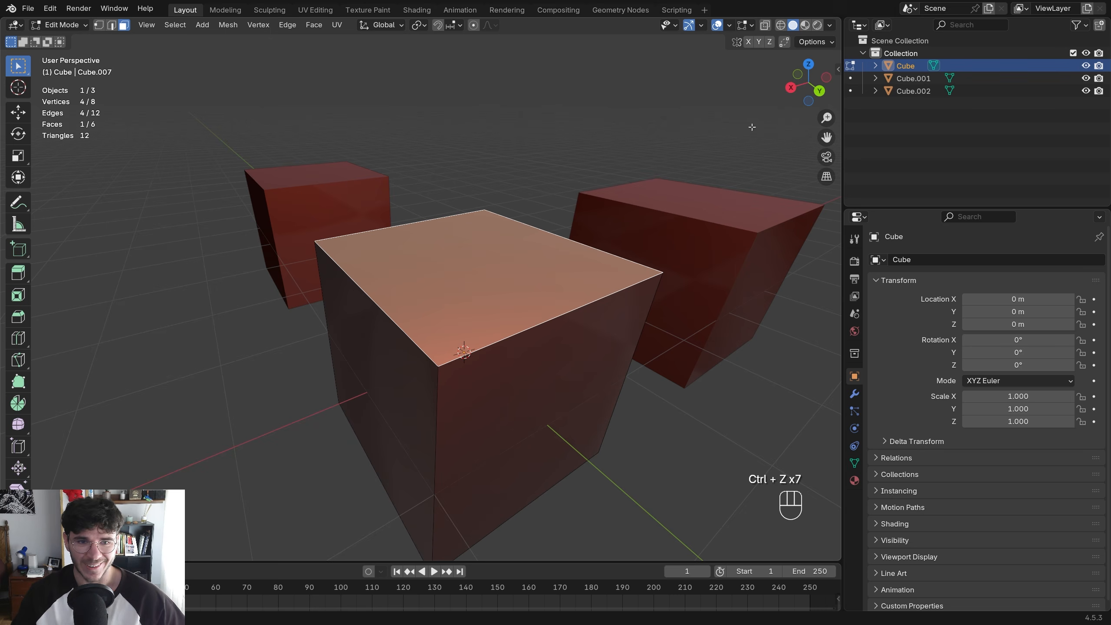
# Set the viewport lighting back to Studio and return the cube to Object Mode
pyautogui.click(829, 25)
pyautogui.click(781, 206)
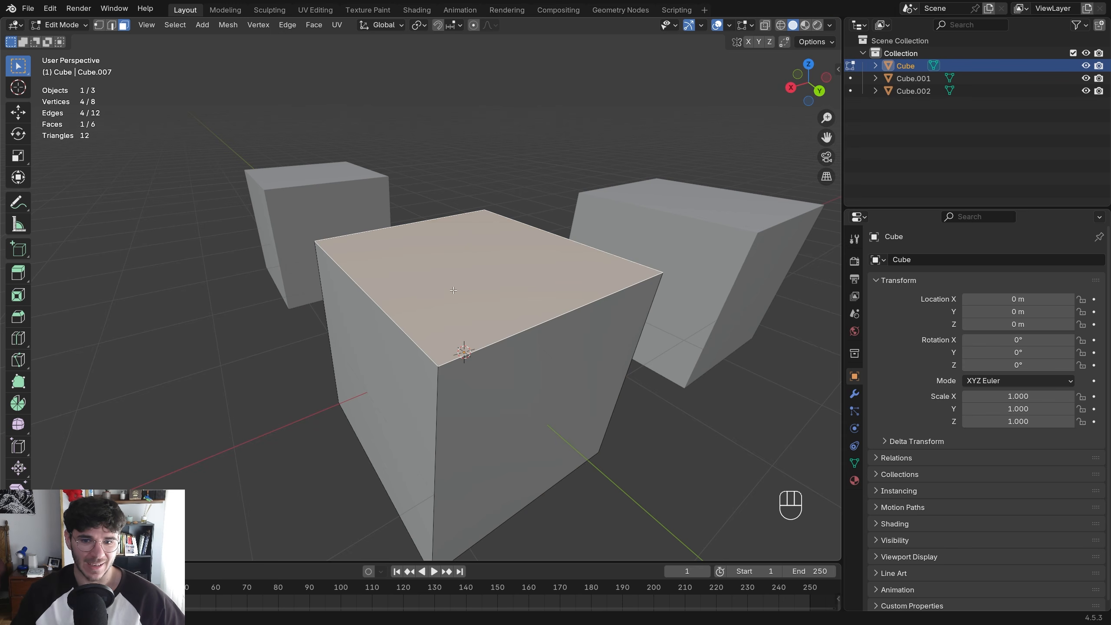
pyautogui.press('Tab')
# Enable Cavity in the viewport shading options and set its Ridge strength to 1.369
pyautogui.click(830, 25)
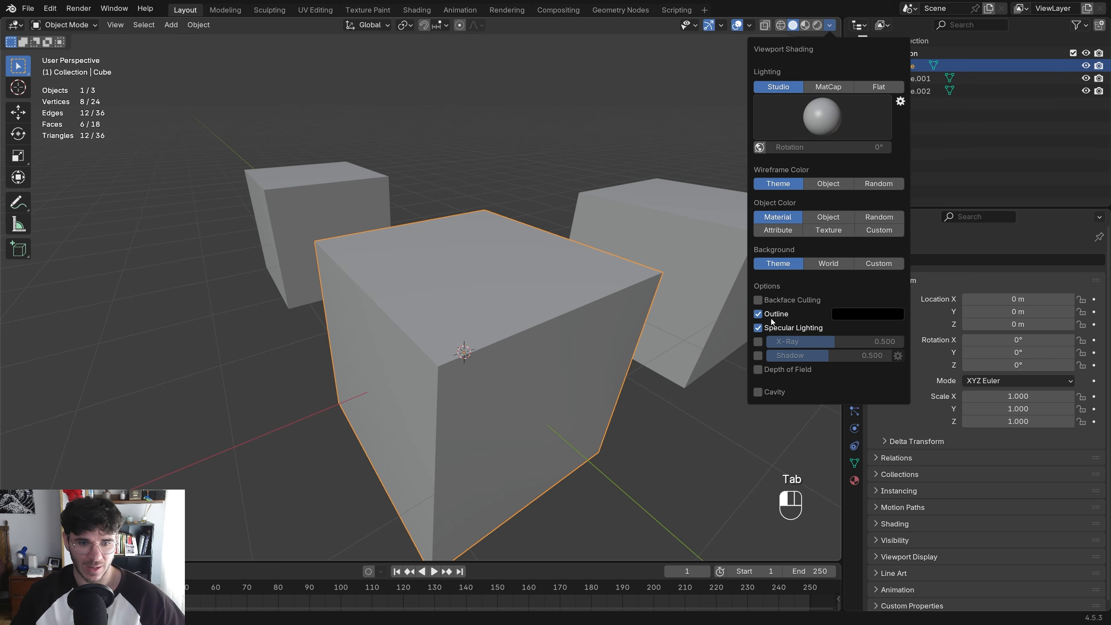
pyautogui.click(758, 392)
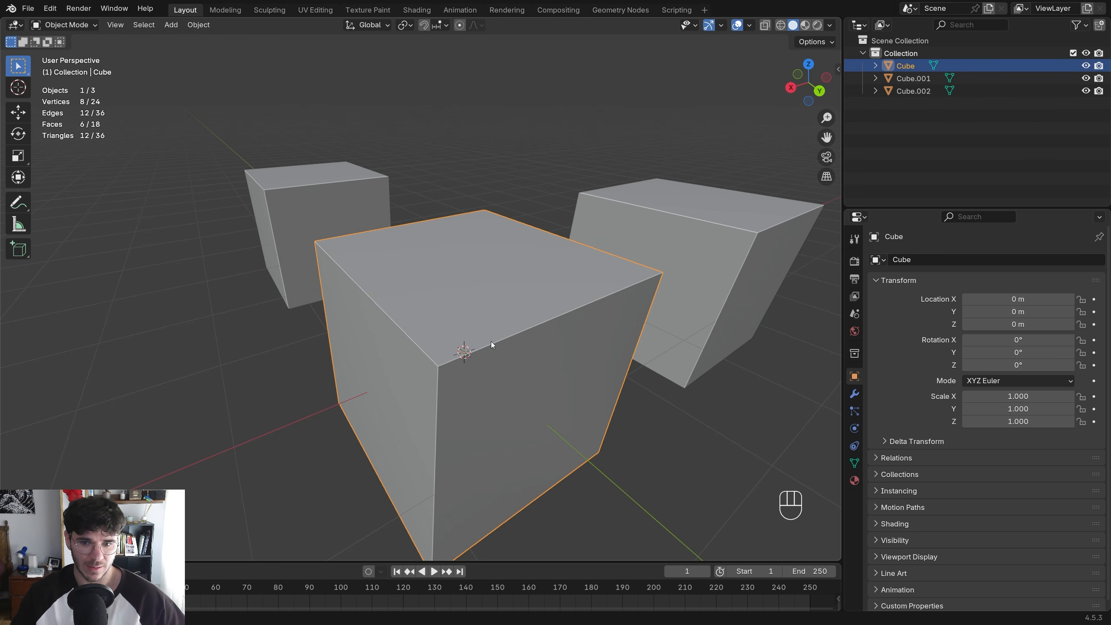
pyautogui.moveTo(491, 342); pyautogui.dragTo(498, 329, button='middle')
pyautogui.click(829, 25)
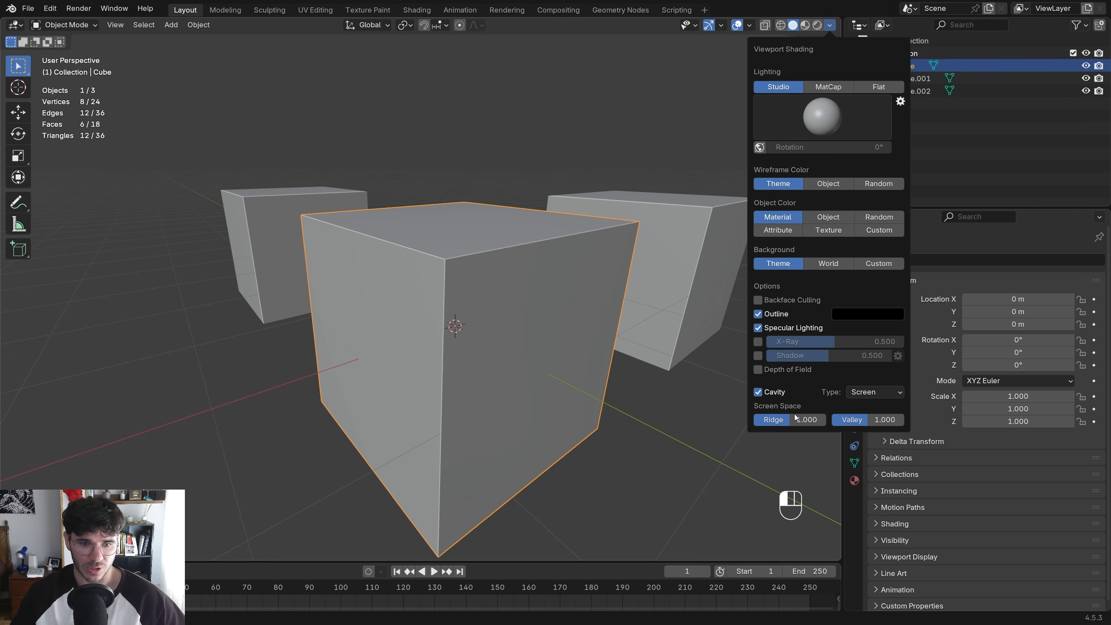
pyautogui.moveTo(800, 419)
pyautogui.mouseDown()
pyautogui.moveTo(814, 420)
pyautogui.moveTo(777, 420)
pyautogui.moveTo(801, 419)
pyautogui.mouseUp()
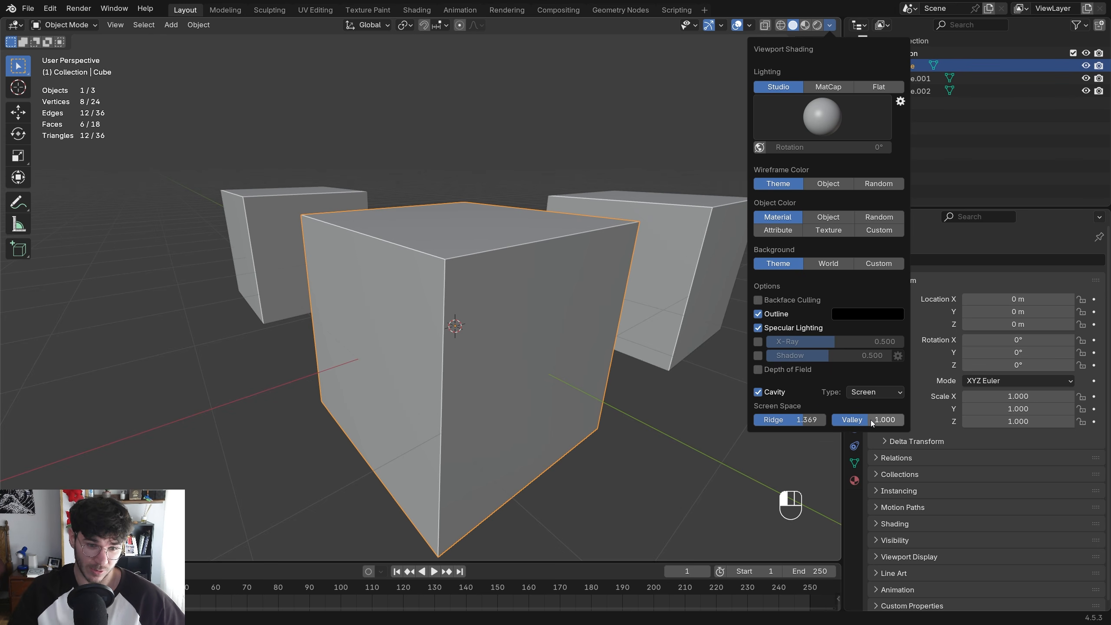
# Inset the original cube's top face in Edit Mode and extrude it down along Z to form a recess
pyautogui.press('Tab')
pyautogui.press('3')
pyautogui.moveTo(492, 201); pyautogui.dragTo(514, 261, button='middle')
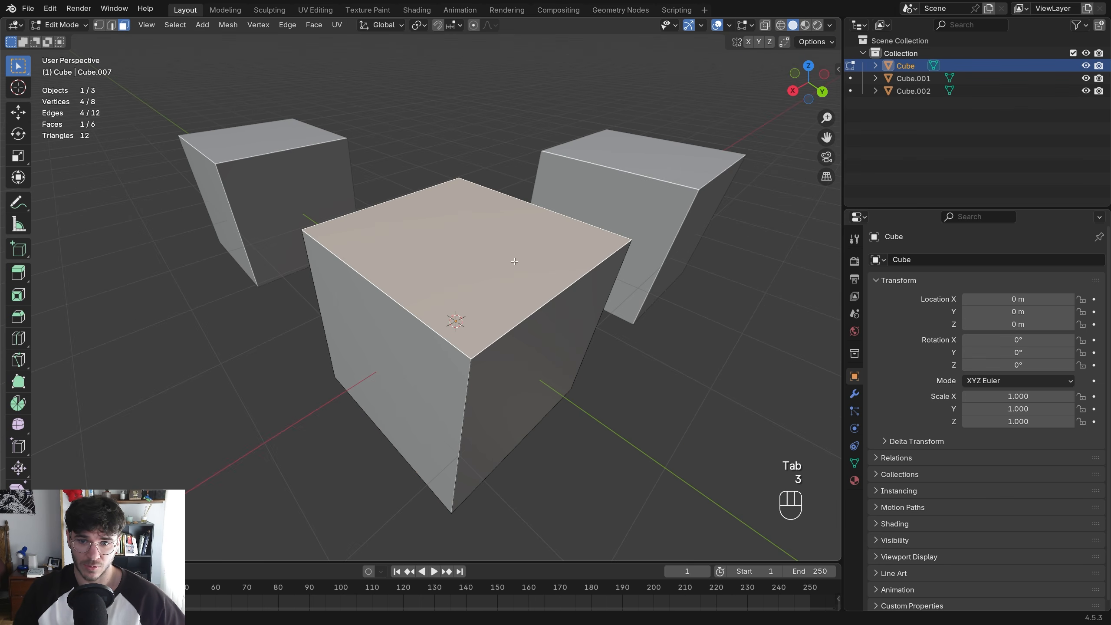
pyautogui.press('i')
pyautogui.click(651, 324)
pyautogui.press('e')
pyautogui.press('z')
pyautogui.click(640, 329)
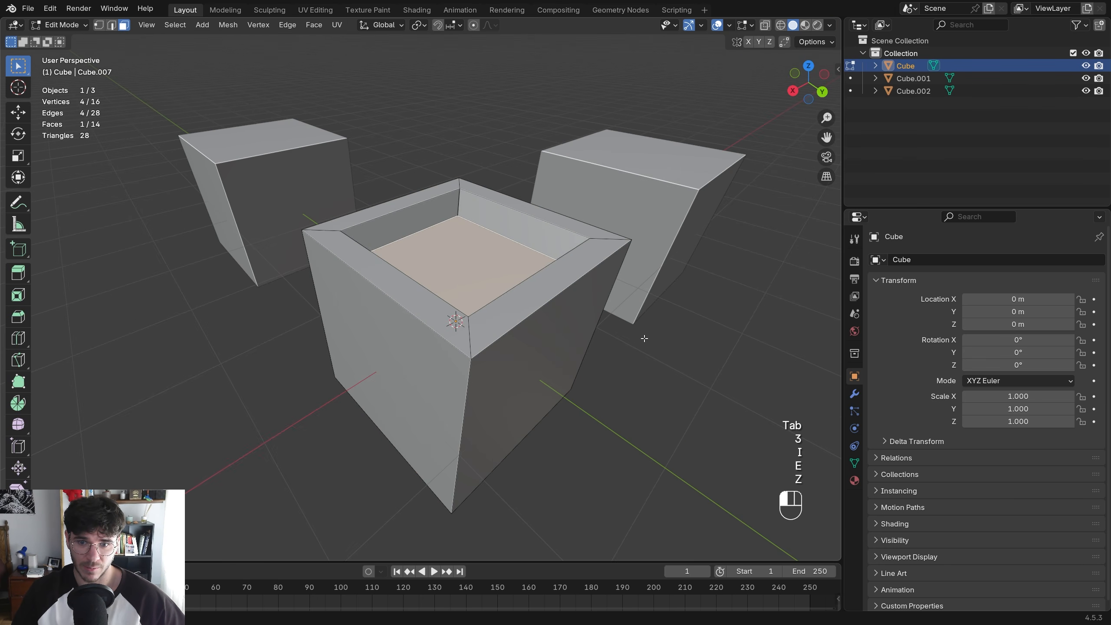
# Return to Object Mode and set the Cavity Ridge to 1.048 and Valley to 0.869
pyautogui.press('Tab')
pyautogui.scroll(4, 457, 201)
pyautogui.click(829, 25)
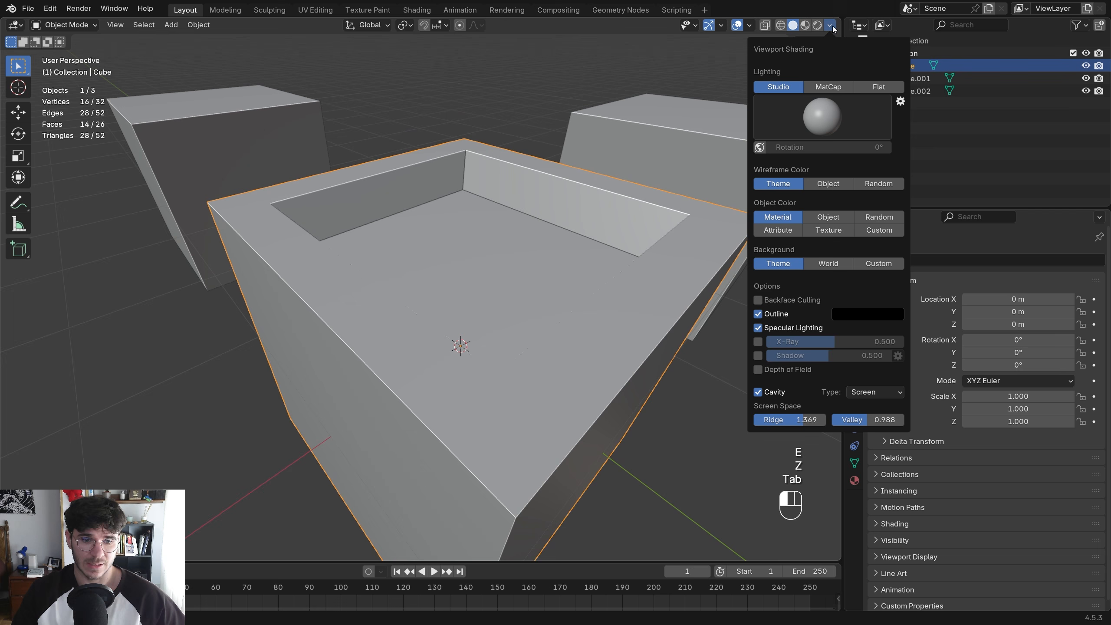
pyautogui.moveTo(866, 420)
pyautogui.mouseDown()
pyautogui.moveTo(772, 420)
pyautogui.moveTo(798, 420)
pyautogui.mouseUp()
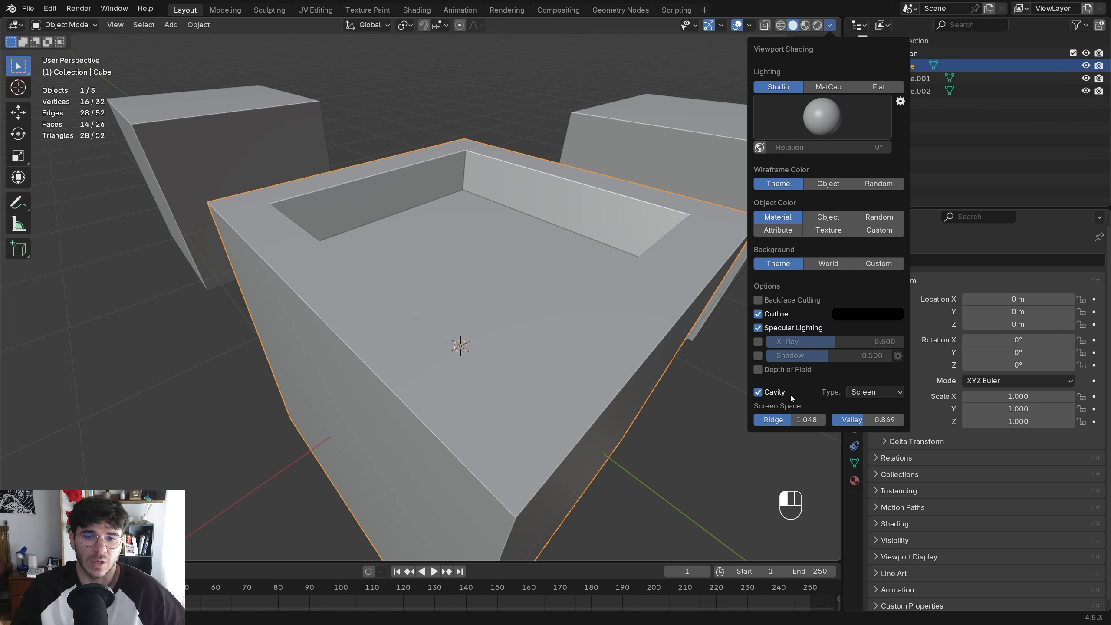
# Toggle Cavity in the viewport shading options to compare its effect on the recessed cube, leaving it disabled
pyautogui.click(760, 391)
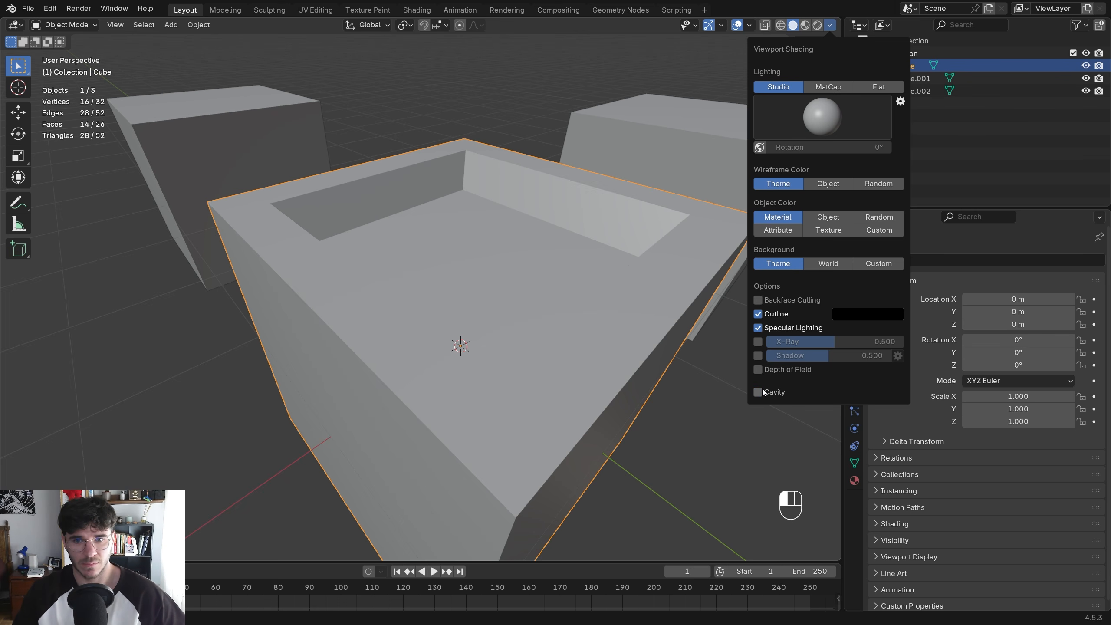
pyautogui.click(762, 389)
pyautogui.click(762, 389)
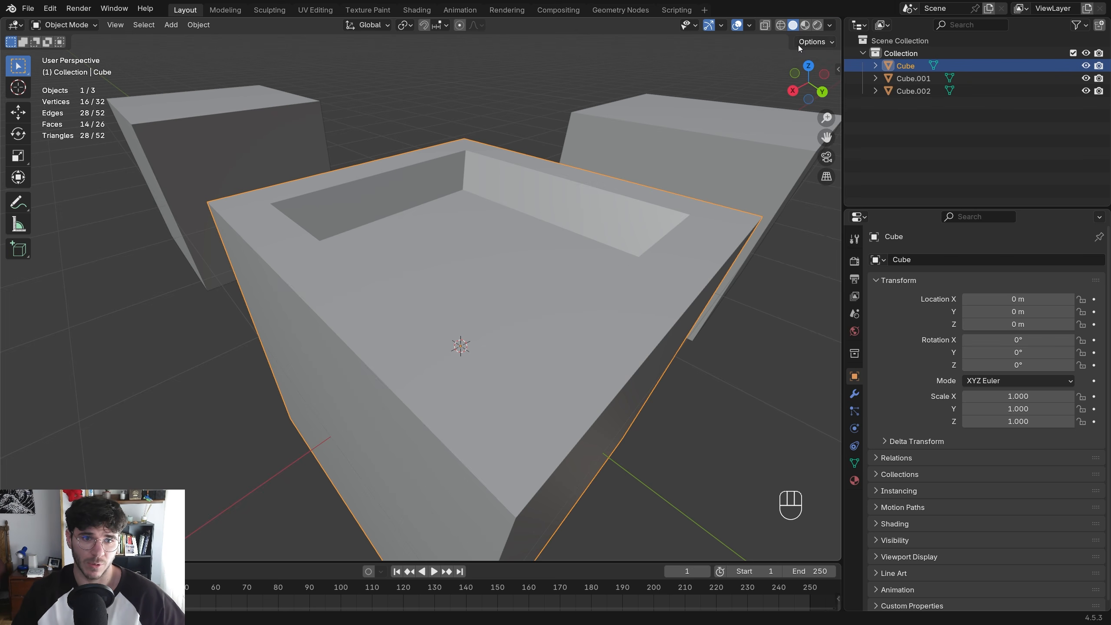
pyautogui.scroll(-5, 600, 255)
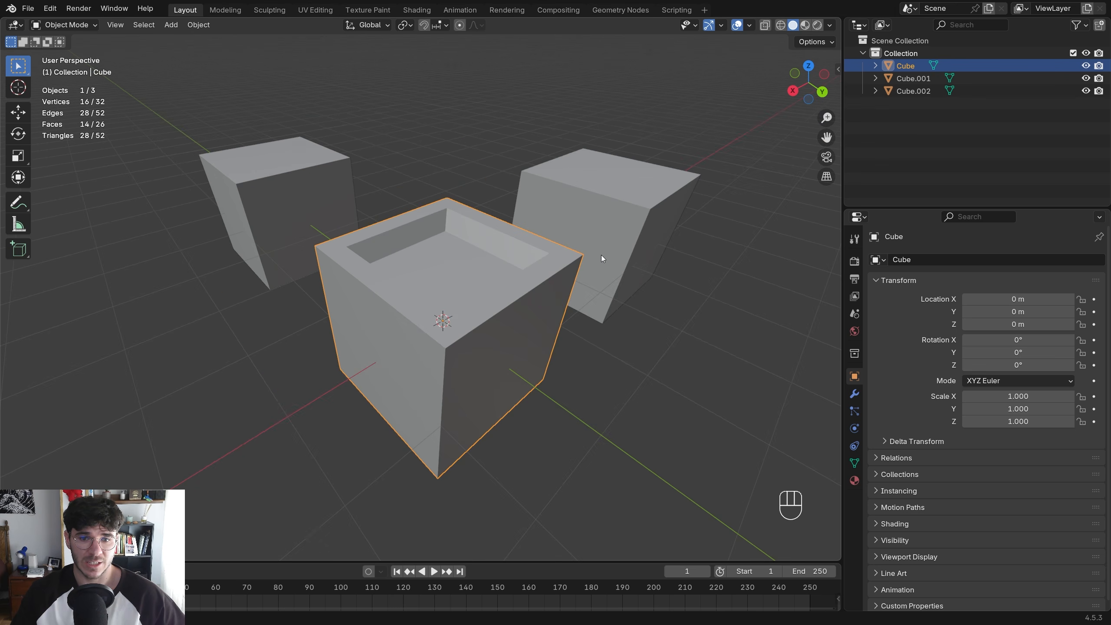
# Compare the cubes in Solid, Material Preview and Rendered viewport shading, return to Solid, and deselect everything
pyautogui.click(804, 27)
pyautogui.moveTo(508, 361)
pyautogui.mouseDown(button='middle')
pyautogui.moveTo(490, 341)
pyautogui.moveTo(612, 331)
pyautogui.moveTo(479, 337)
pyautogui.mouseUp(button='middle')
pyautogui.click(793, 24)
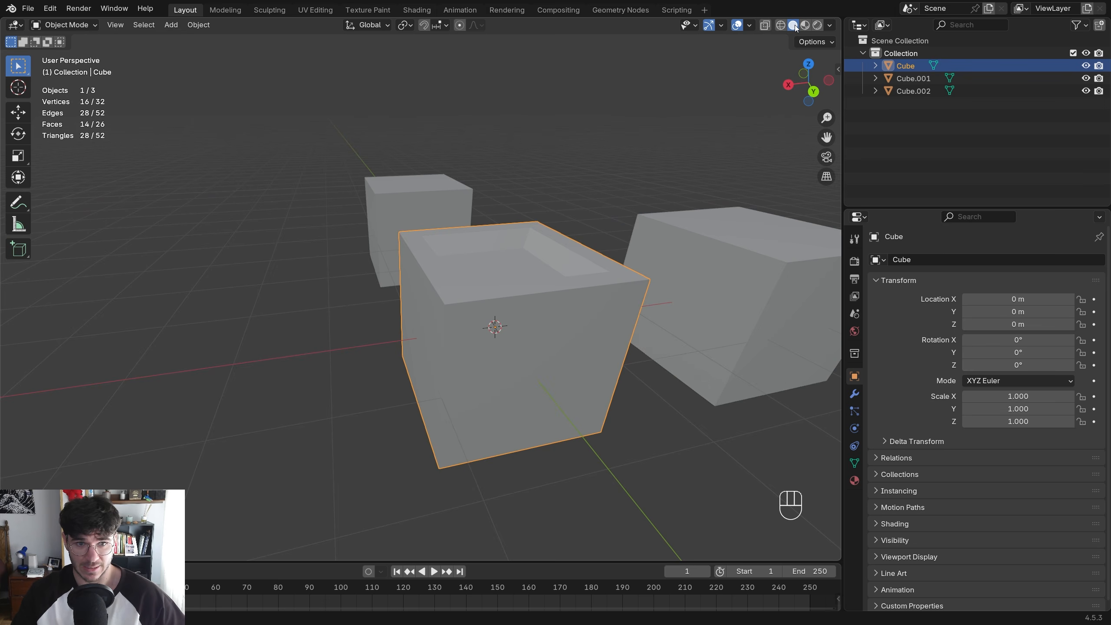
pyautogui.click(804, 25)
pyautogui.moveTo(568, 271)
pyautogui.mouseDown(button='middle')
pyautogui.moveTo(544, 296)
pyautogui.moveTo(564, 285)
pyautogui.mouseUp(button='middle')
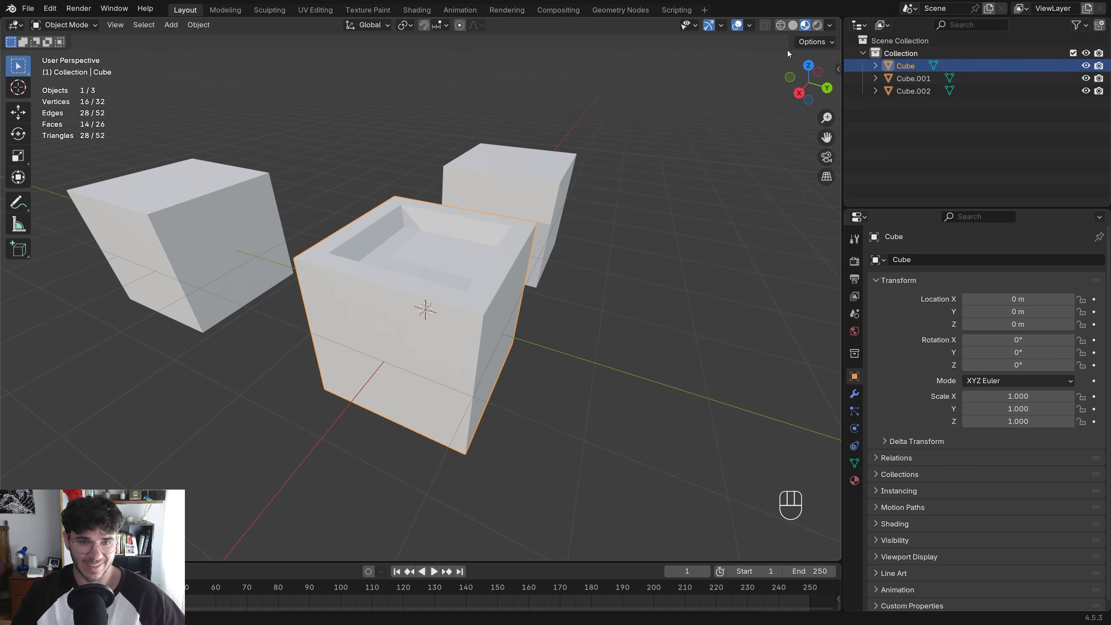
pyautogui.click(817, 25)
pyautogui.keyDown('shift'); pyautogui.moveTo(464, 272); pyautogui.dragTo(511, 289, button='middle'); pyautogui.keyUp('shift')
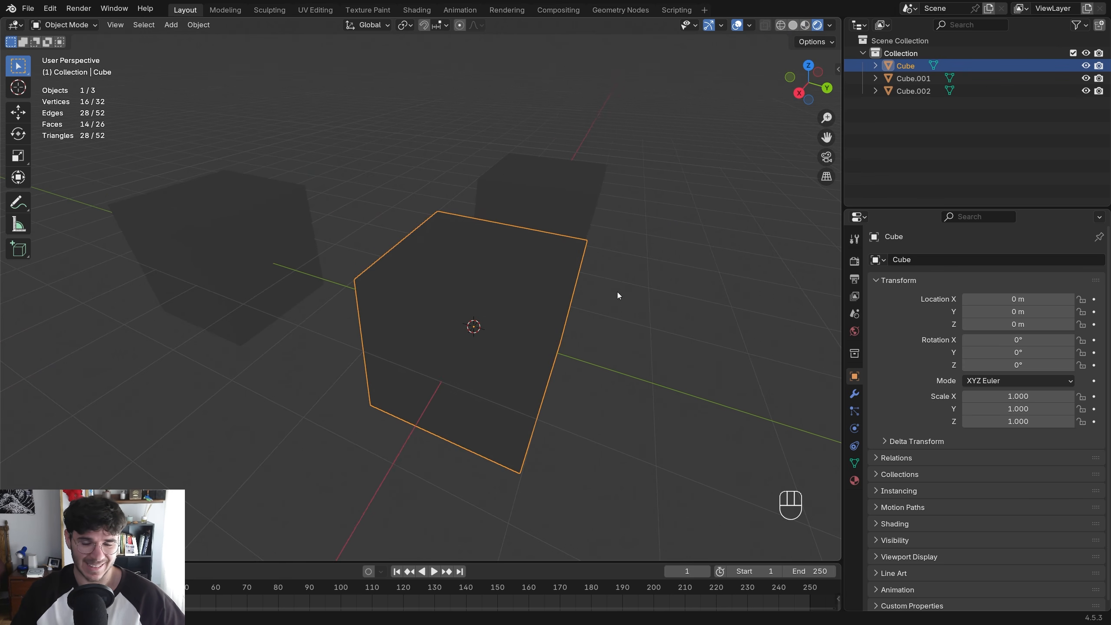
pyautogui.moveTo(616, 292)
pyautogui.mouseDown(button='middle')
pyautogui.moveTo(540, 283)
pyautogui.moveTo(549, 259)
pyautogui.moveTo(588, 307)
pyautogui.moveTo(472, 227)
pyautogui.moveTo(540, 276)
pyautogui.moveTo(508, 290)
pyautogui.mouseUp(button='middle')
pyautogui.click(791, 27)
pyautogui.click(374, 173)
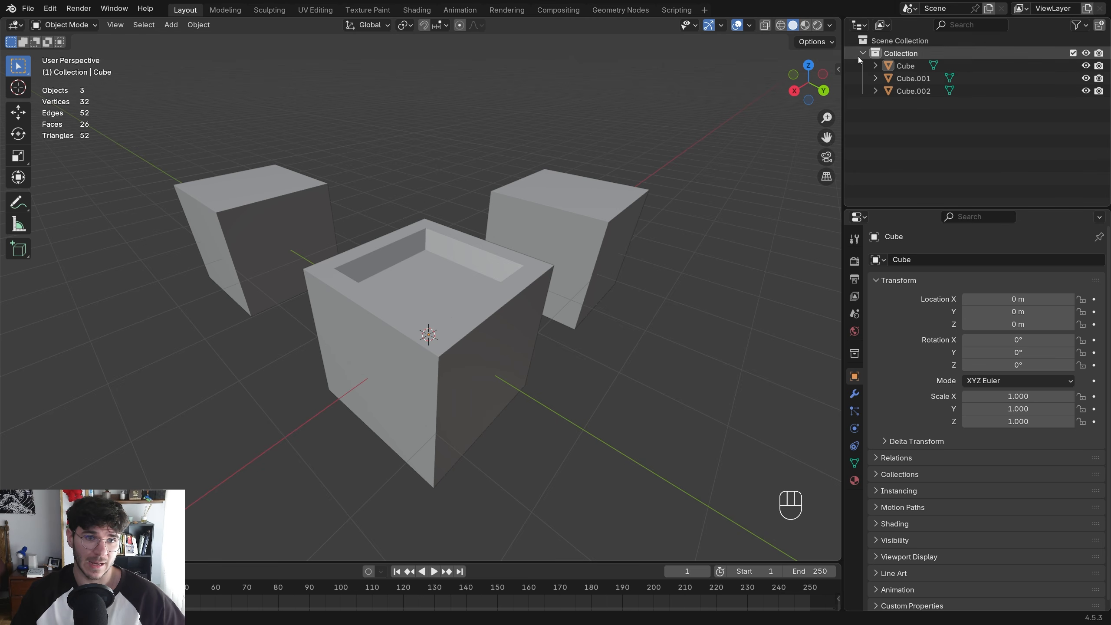
# Select all three cubes, from Cube to Cube.002, in the Outliner
pyautogui.click(915, 66)
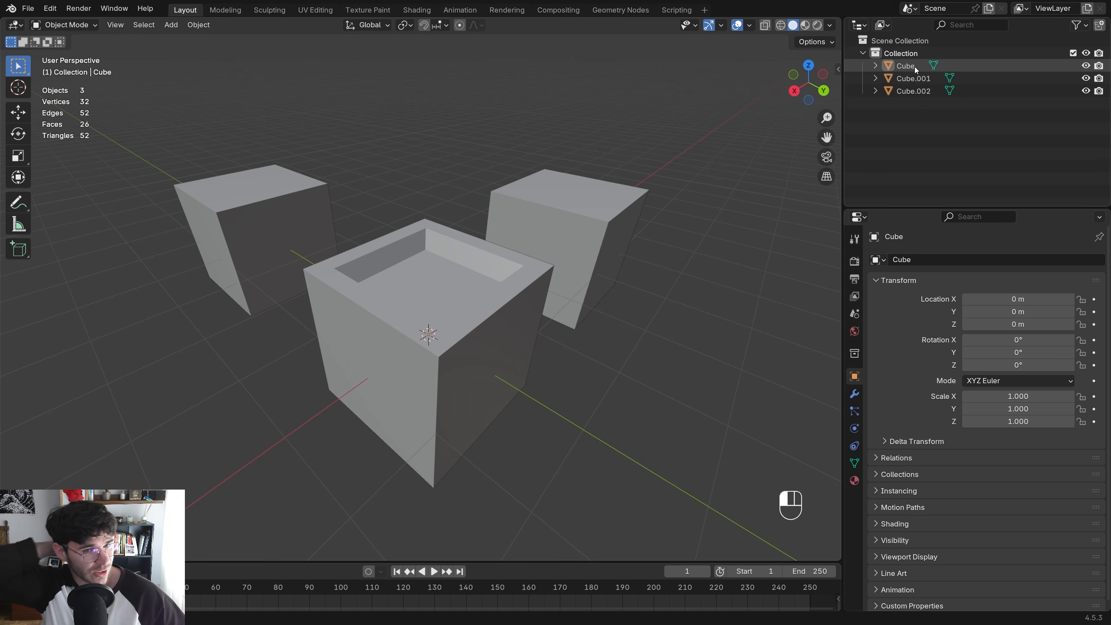
pyautogui.click(913, 91)
pyautogui.keyDown('shift'); pyautogui.click(907, 70); pyautogui.keyUp('shift')
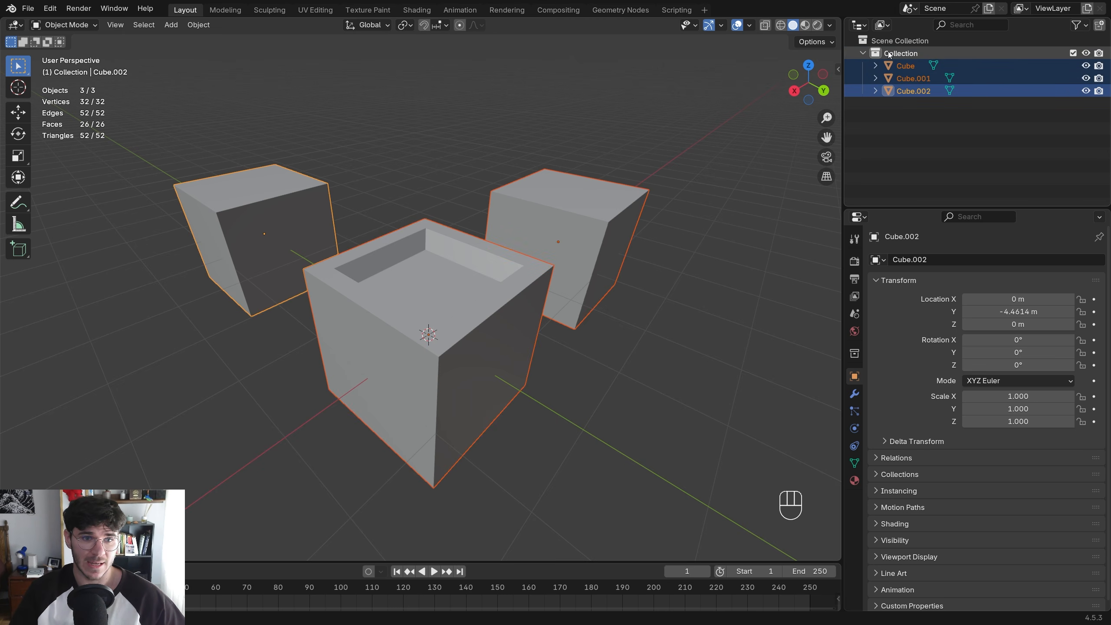
# Add two sub-collections inside Collection and move the first one out to the Scene Collection level
pyautogui.click(930, 54)
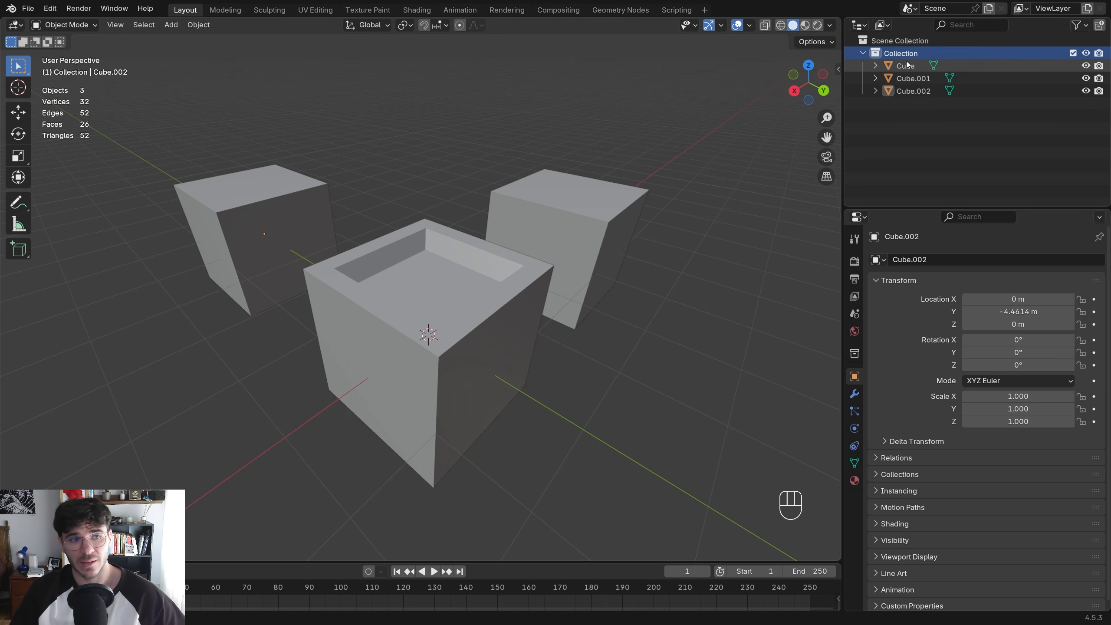
pyautogui.click(1099, 26)
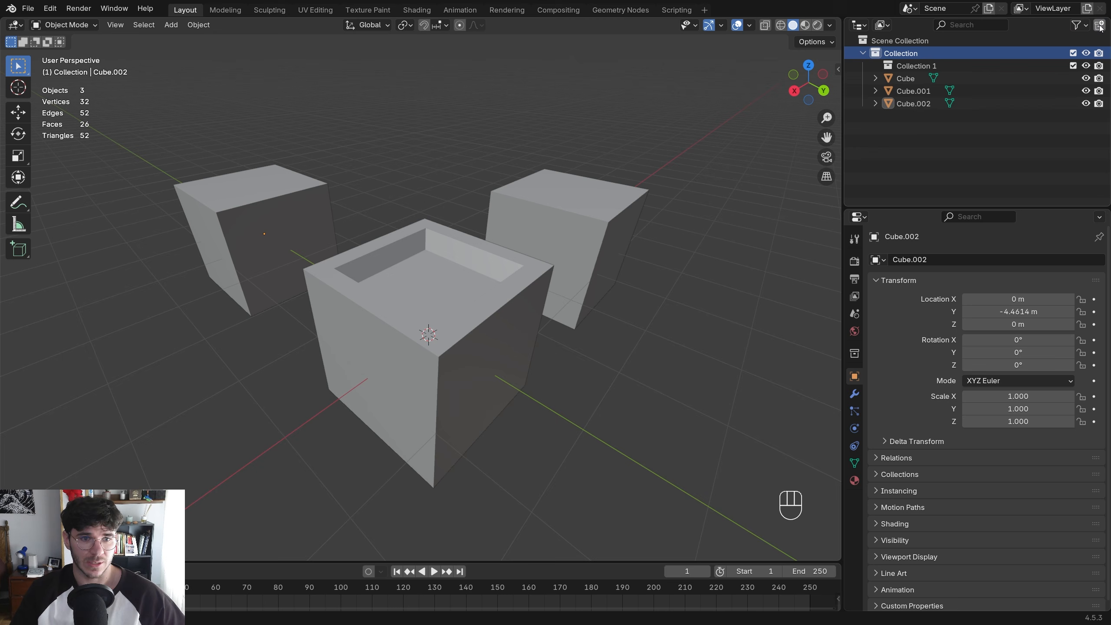
pyautogui.click(1102, 26)
pyautogui.moveTo(914, 65); pyautogui.dragTo(879, 40)
# Add two new collections directly under Scene Collection
pyautogui.click(874, 39)
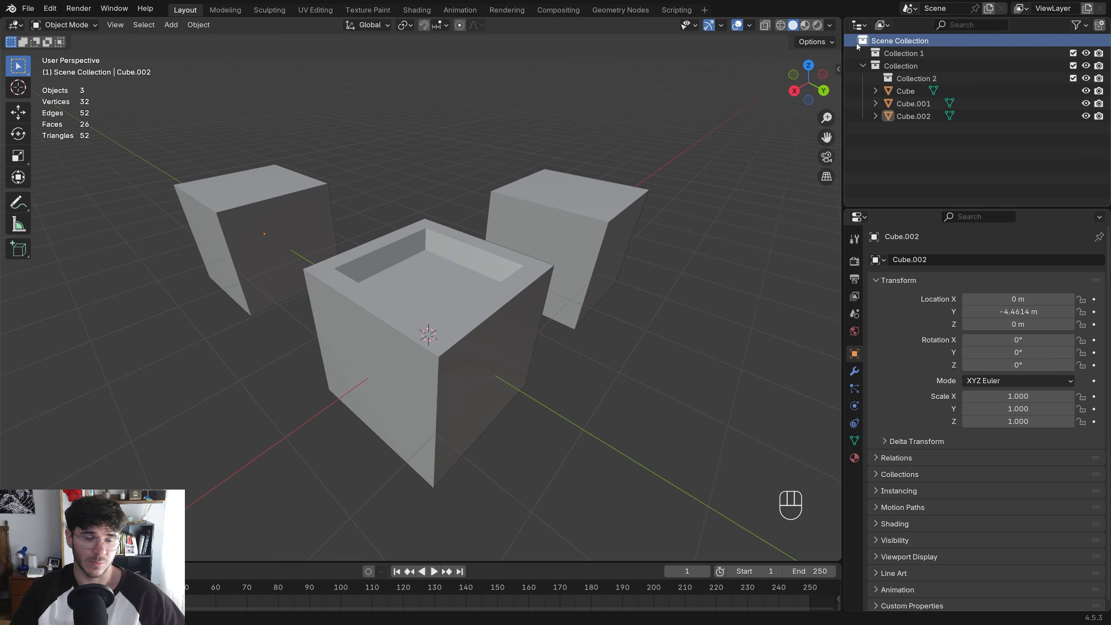
pyautogui.click(1100, 25)
pyautogui.click(1099, 24)
# Delete the empty collections Collection 1 and Collection 2 from the Outliner
pyautogui.click(903, 53)
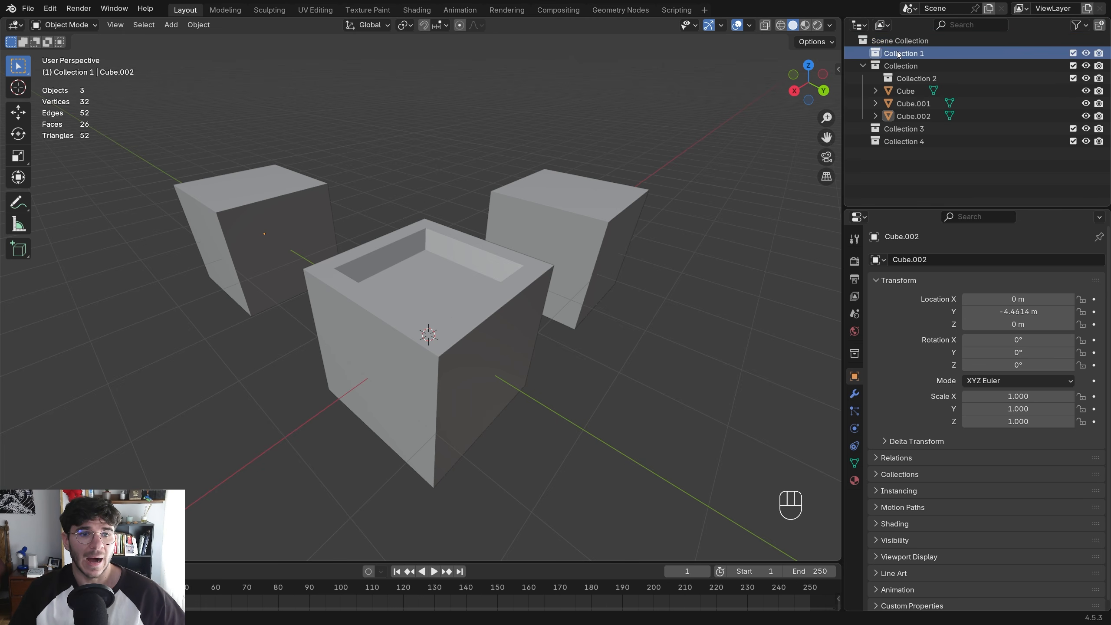
pyautogui.press('Delete')
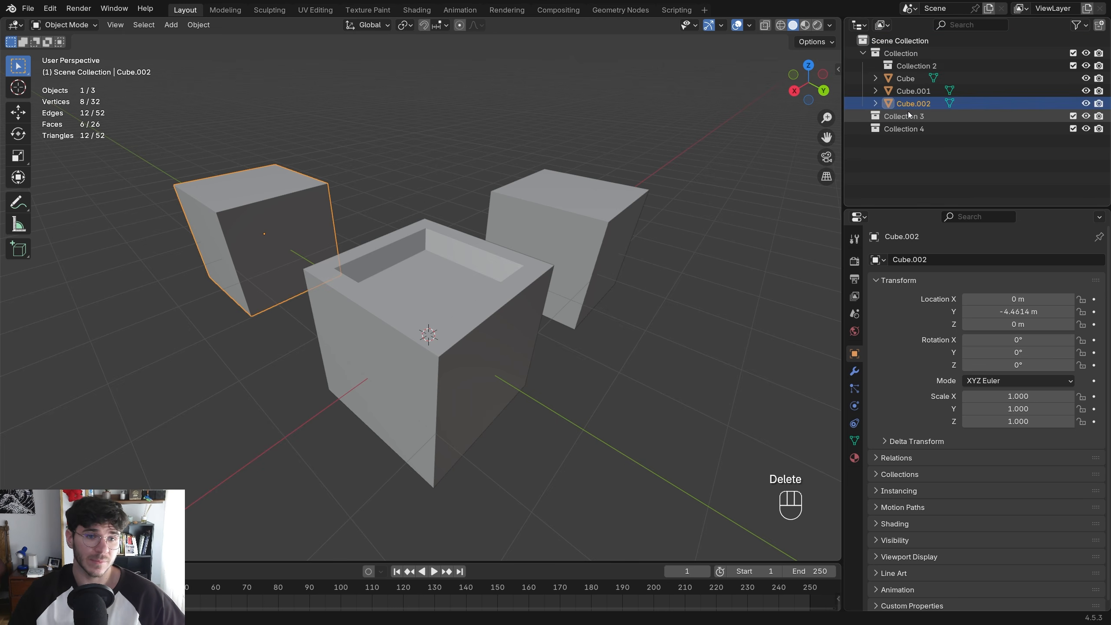
pyautogui.click(909, 68)
pyautogui.press('Delete')
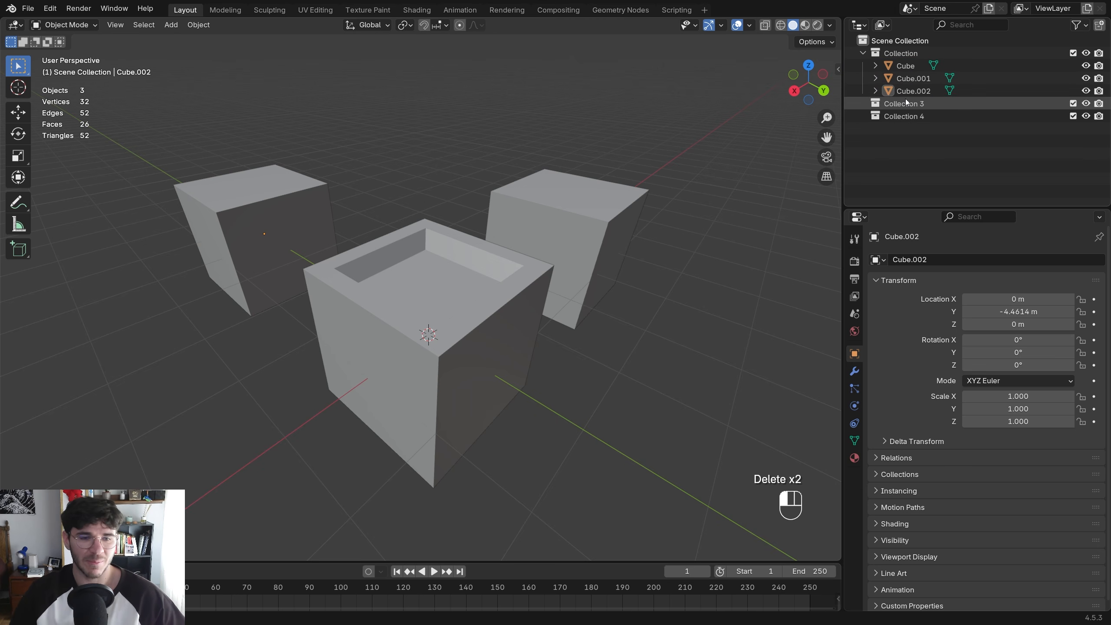
# Move Cube.001 and Cube.002 into Collection 4, and move Cube into another newly added collection
pyautogui.click(901, 103)
pyautogui.moveTo(903, 91)
pyautogui.mouseDown()
pyautogui.moveTo(901, 116)
pyautogui.moveTo(900, 99)
pyautogui.mouseUp()
pyautogui.click(904, 66)
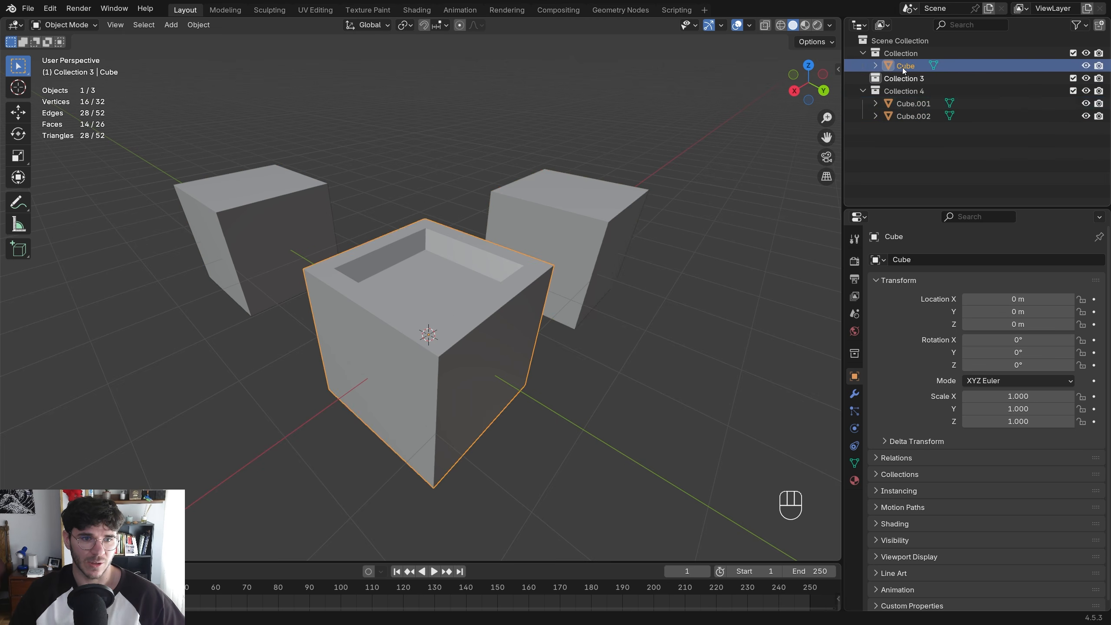
pyautogui.click(1099, 25)
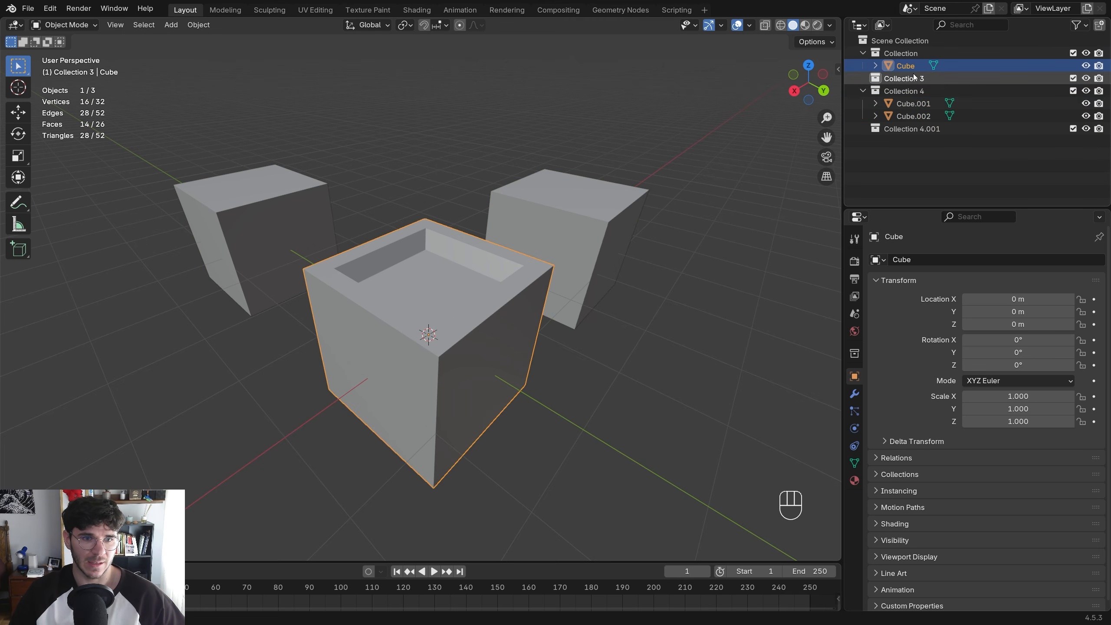
pyautogui.moveTo(904, 65); pyautogui.dragTo(908, 129)
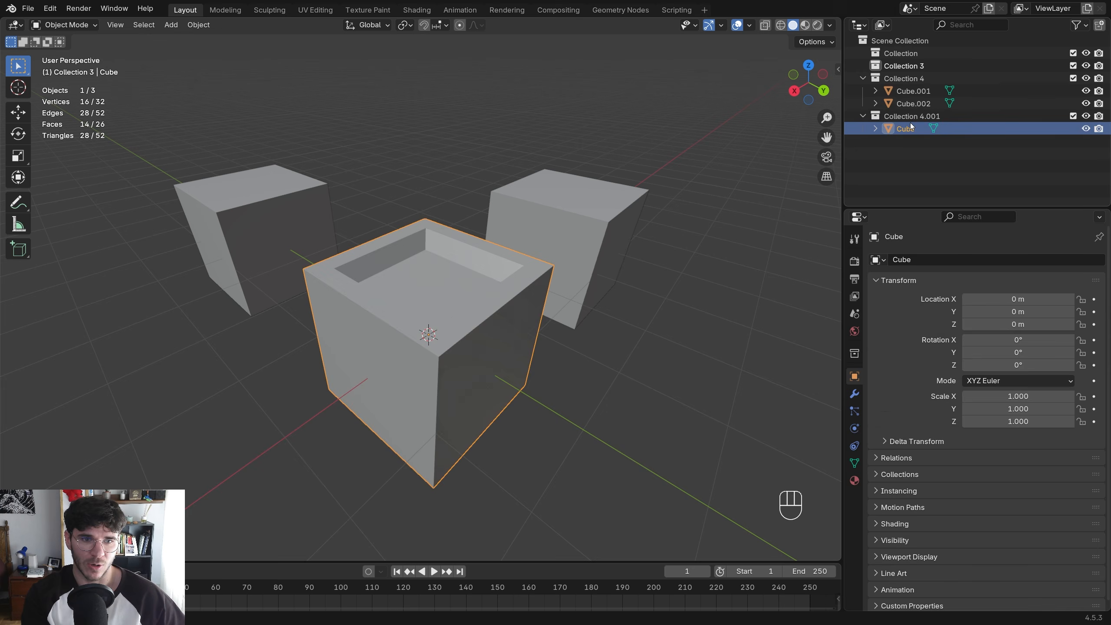
# Delete the recessed Cube and the collection that holds it
pyautogui.press('Delete')
pyautogui.press('Delete')
# Move Cube.002 into a new collection named Cubooo
pyautogui.click(912, 104)
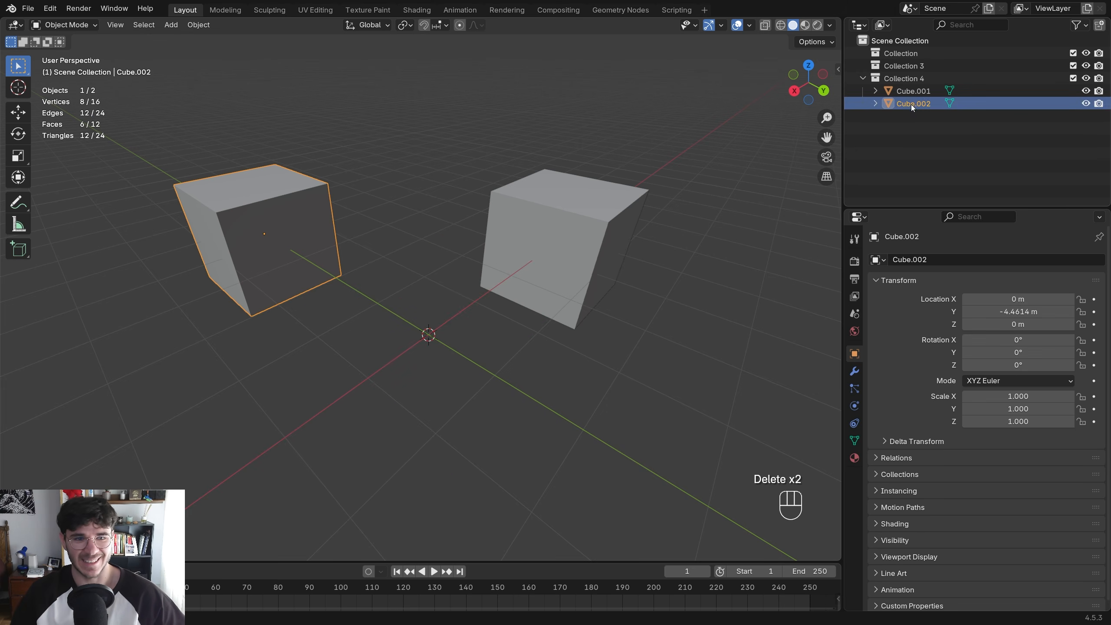
pyautogui.keyDown('shift'); pyautogui.click(911, 91); pyautogui.keyUp('shift')
pyautogui.click(916, 103)
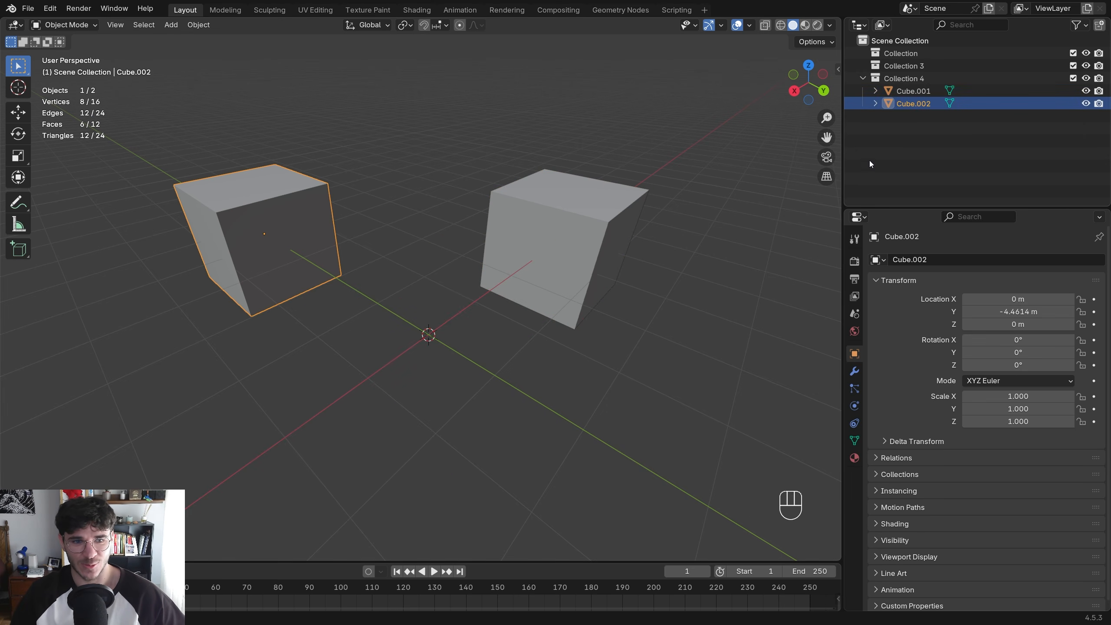
pyautogui.press('m')
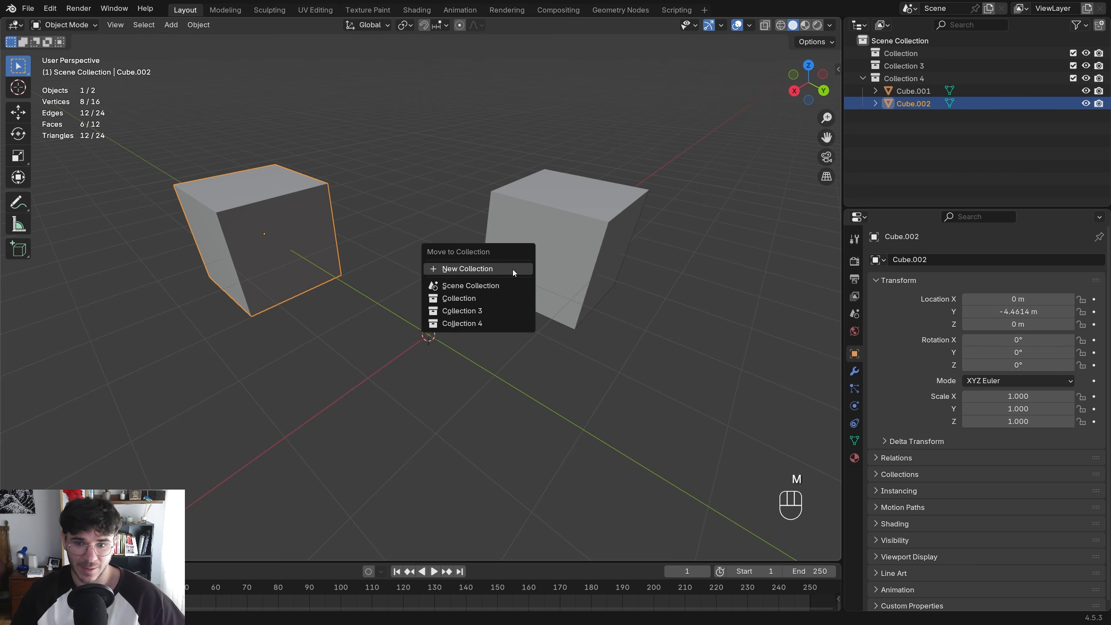
pyautogui.click(471, 273)
pyautogui.write('Cubooo')
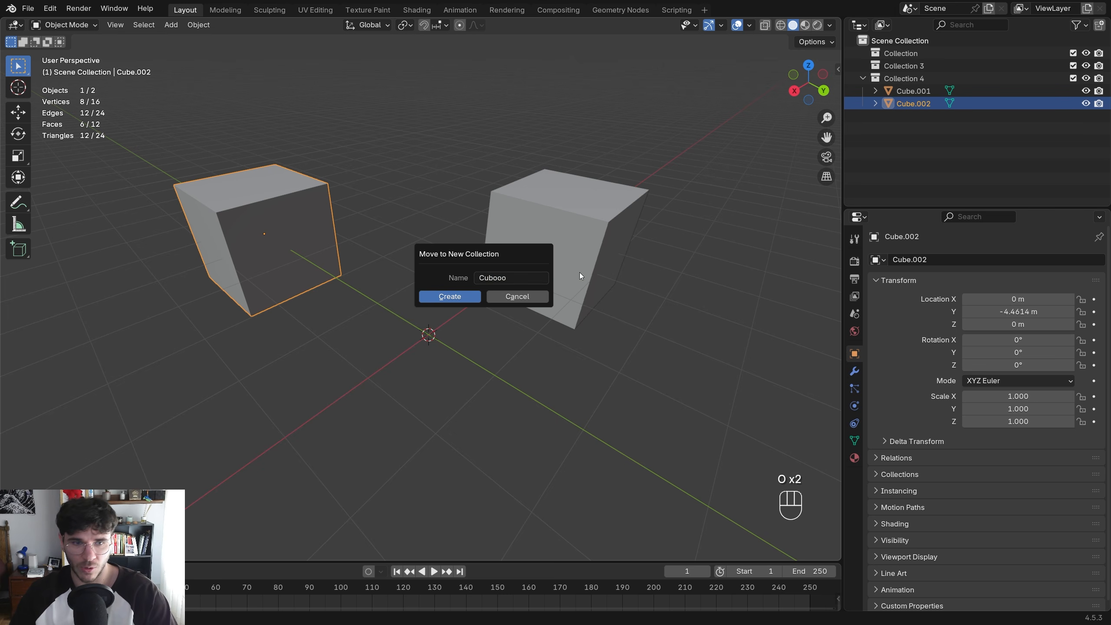
pyautogui.click(450, 296)
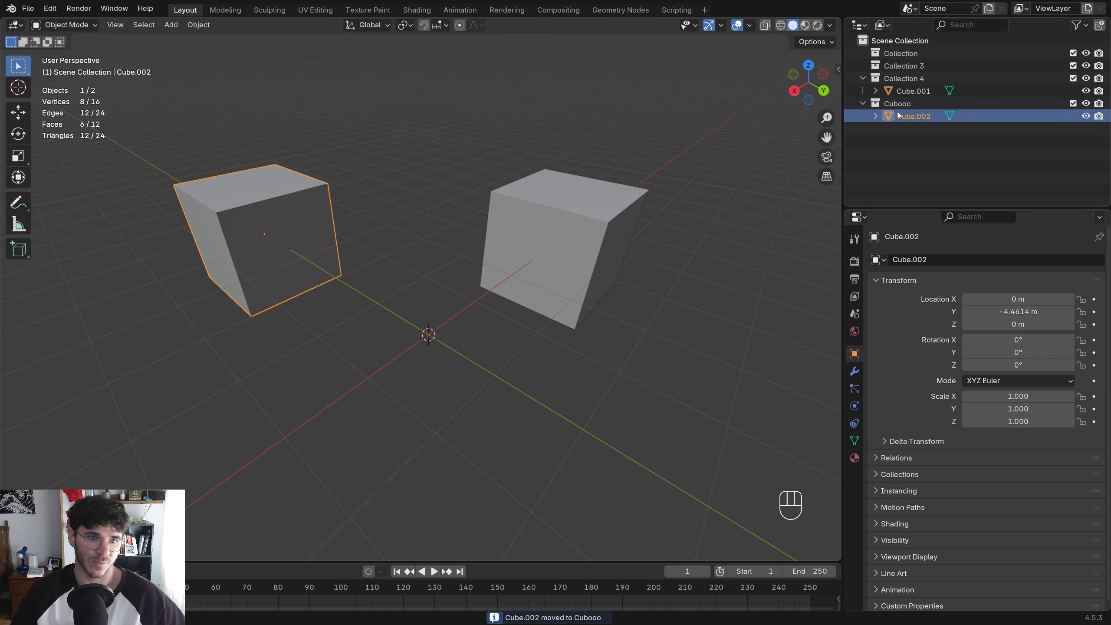
# Delete the empty collections Collection and Collection 3
pyautogui.click(895, 65)
pyautogui.press('Delete')
pyautogui.press('Delete')
# Add a cube mesh and move it within the horizontal plane to about X 3.64 m, Y -2.09 m
pyautogui.click(505, 280)
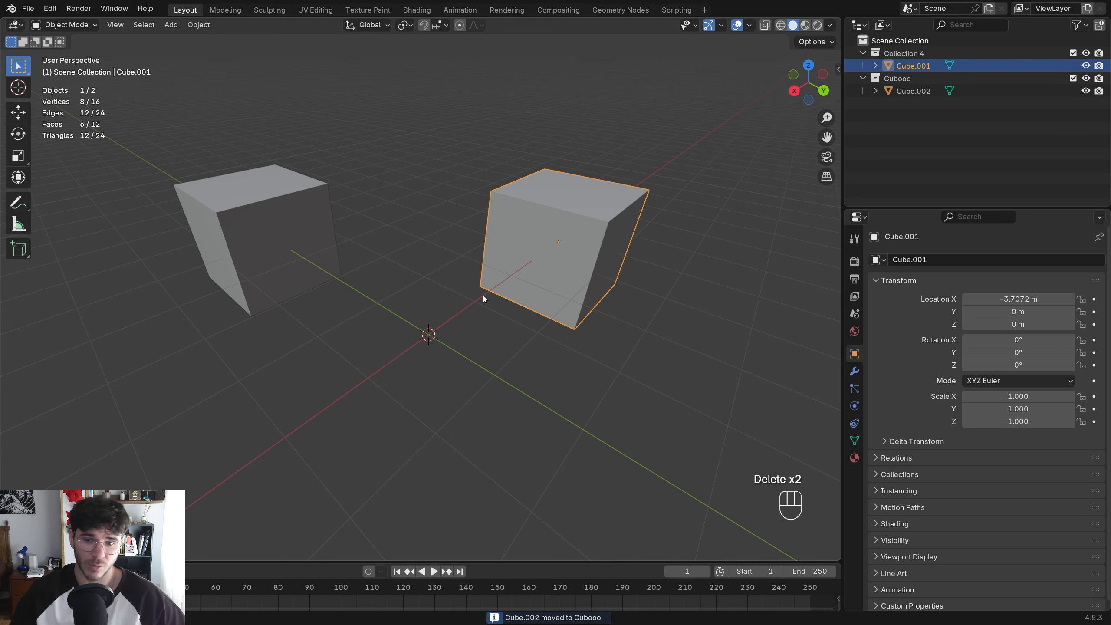
pyautogui.moveTo(482, 296); pyautogui.dragTo(465, 316, button='middle')
pyautogui.click(465, 316)
pyautogui.hotkey('shift', 'a')
pyautogui.moveTo(465, 313)
pyautogui.click(516, 328)
pyautogui.scroll(-3, 524, 328)
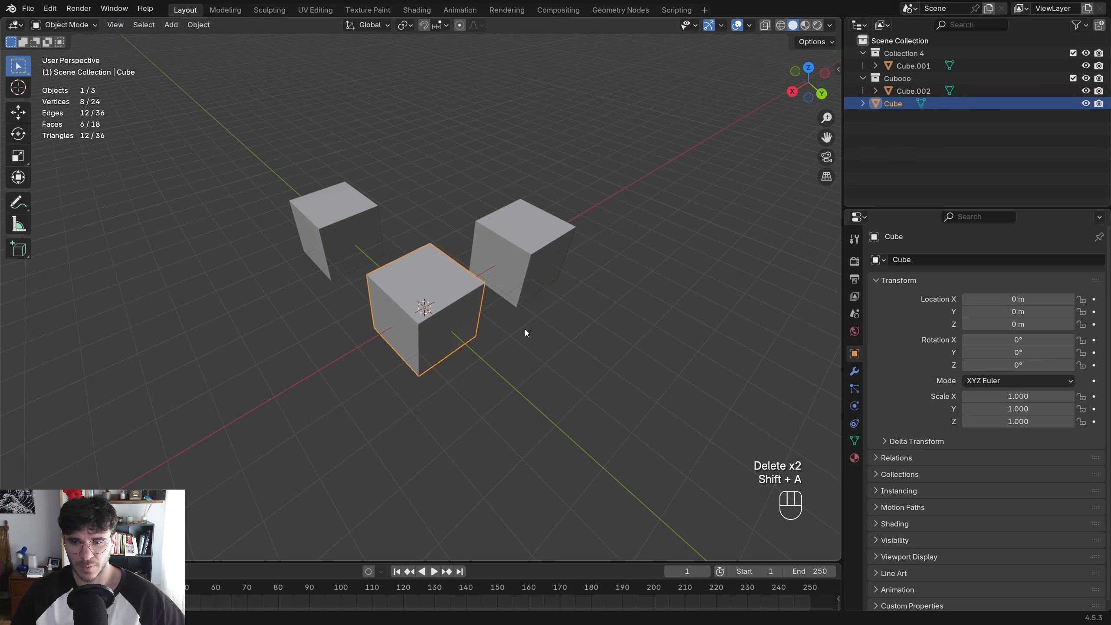
pyautogui.press('g')
pyautogui.hotkey('shift', 'z')
pyautogui.click(221, 352)
# Add another cube mesh at the world origin
pyautogui.hotkey('shift', 'a')
pyautogui.moveTo(482, 343)
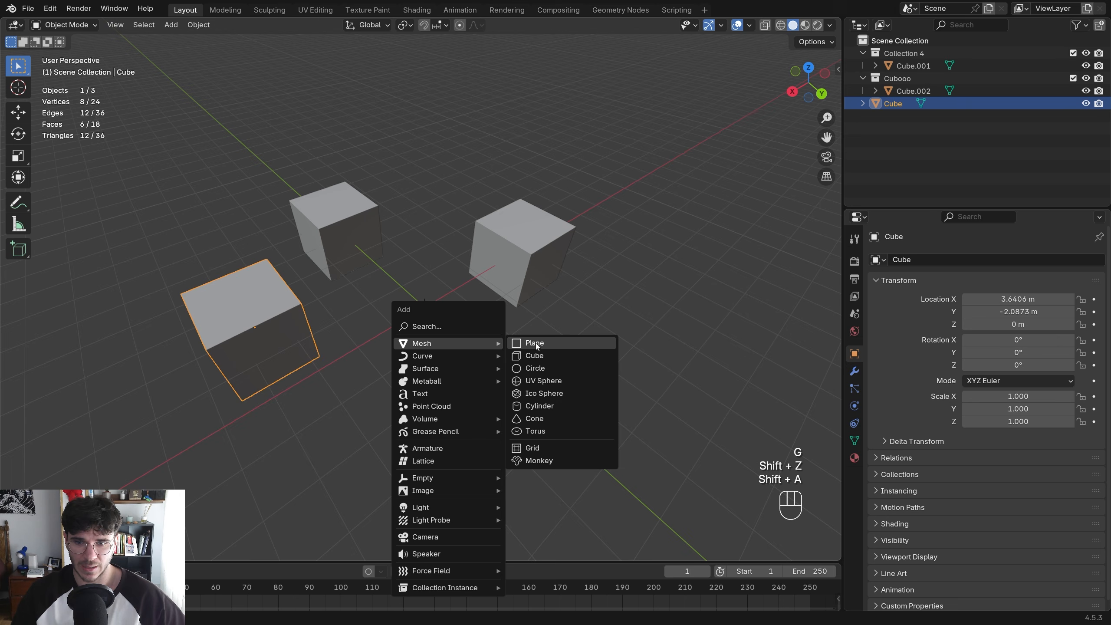
pyautogui.click(545, 359)
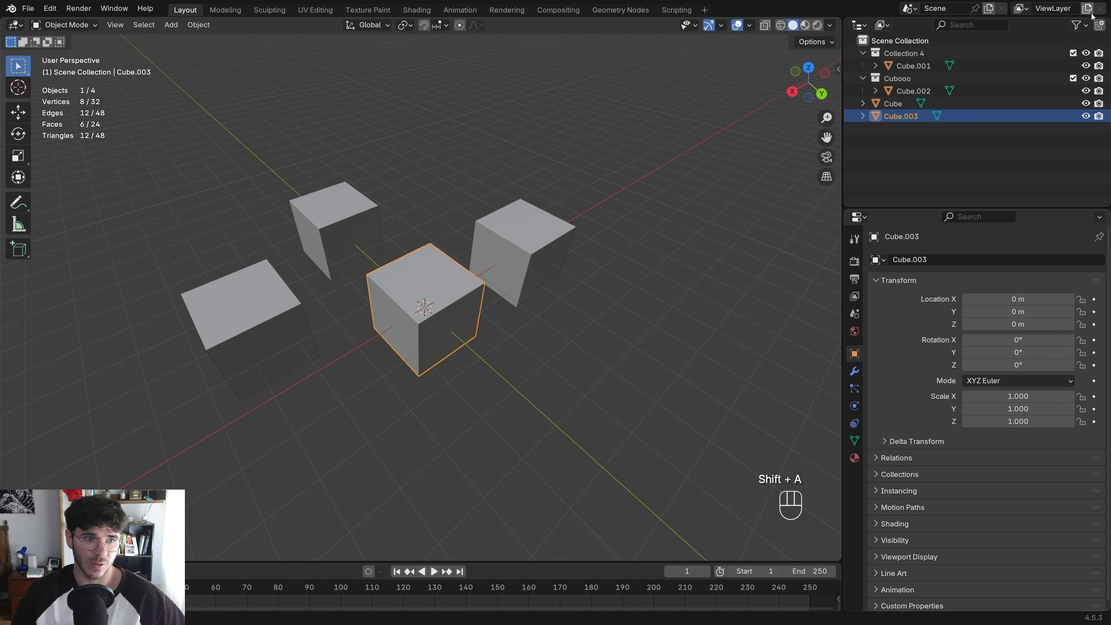
# Add two collections under Scene Collection and nest Collection 3 inside Collection 4.001
pyautogui.click(1099, 25)
pyautogui.click(1099, 25)
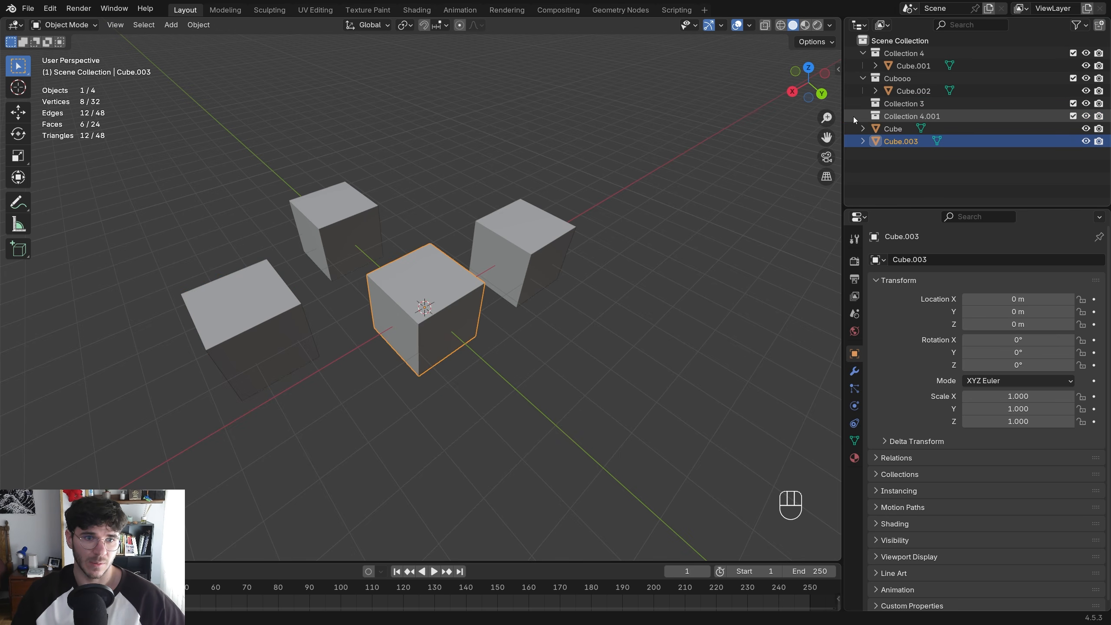
pyautogui.click(898, 116)
pyautogui.moveTo(901, 104); pyautogui.dragTo(901, 118)
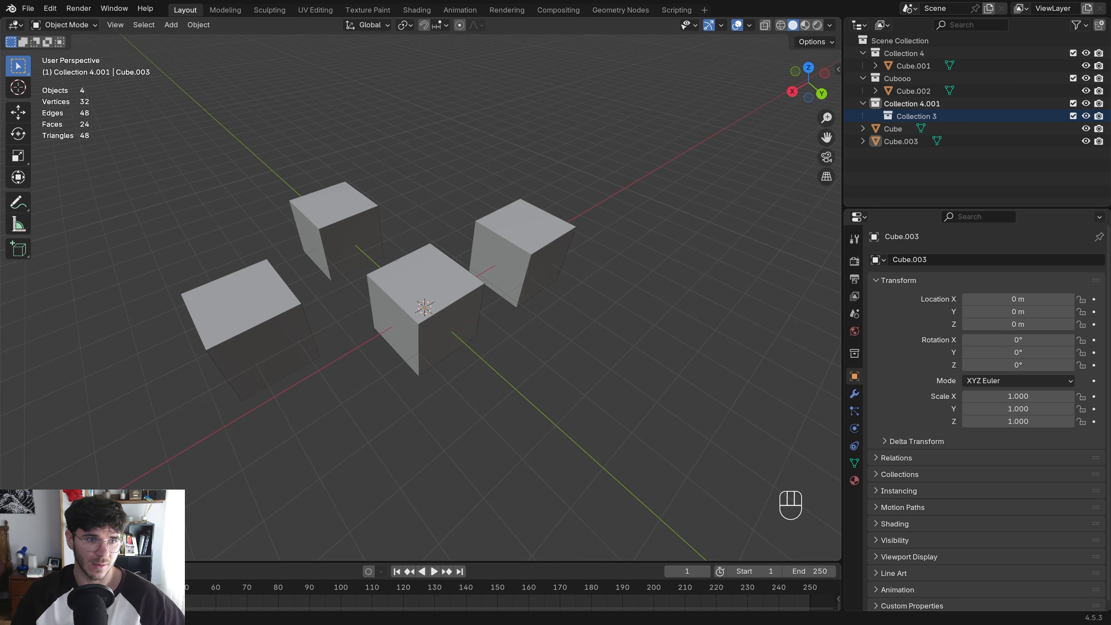
# Add a sub-collection inside Collection 3 and move Collection 4 with its cube into Collection 3 as well
pyautogui.click(1099, 26)
pyautogui.click(916, 129)
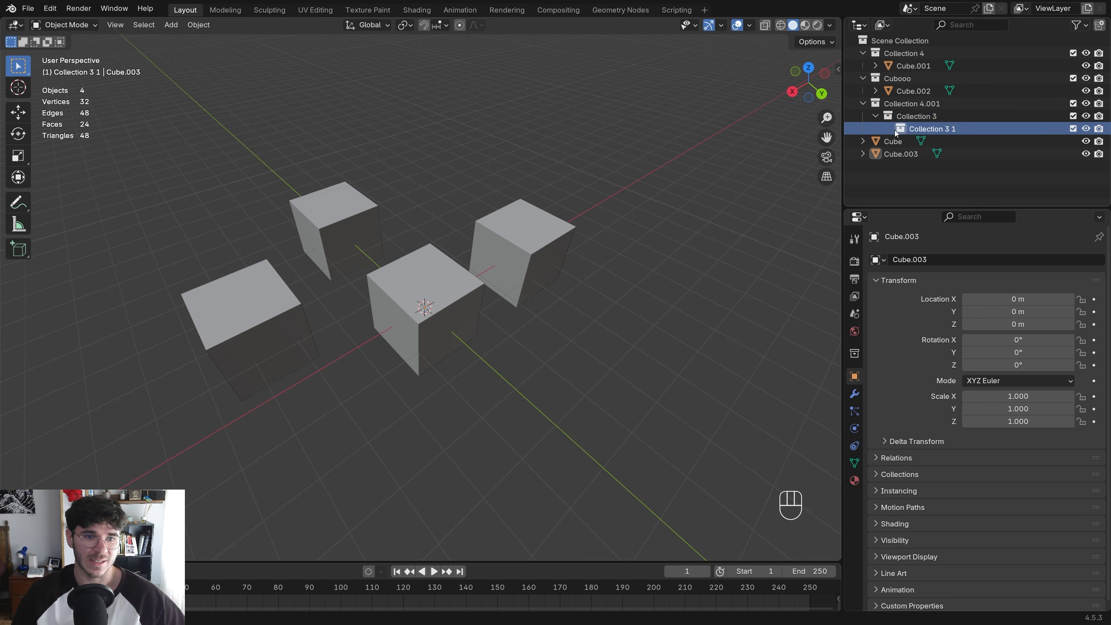
pyautogui.moveTo(904, 53); pyautogui.dragTo(915, 117)
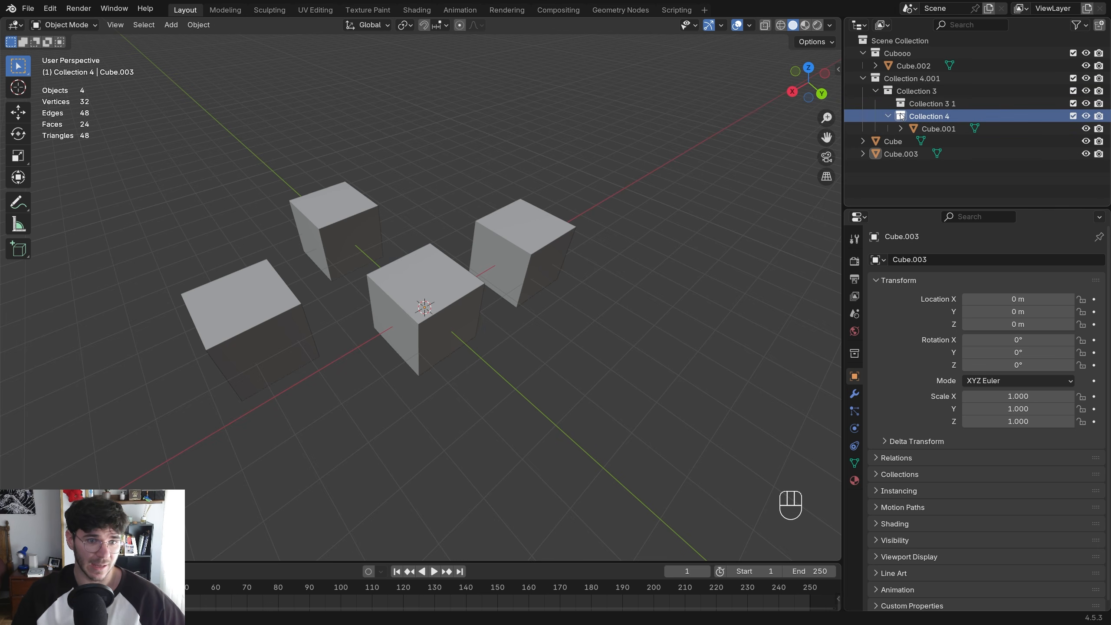
# Add a sub-collection inside Collection 3 1 and rename it Pikachu
pyautogui.click(931, 104)
pyautogui.click(1099, 25)
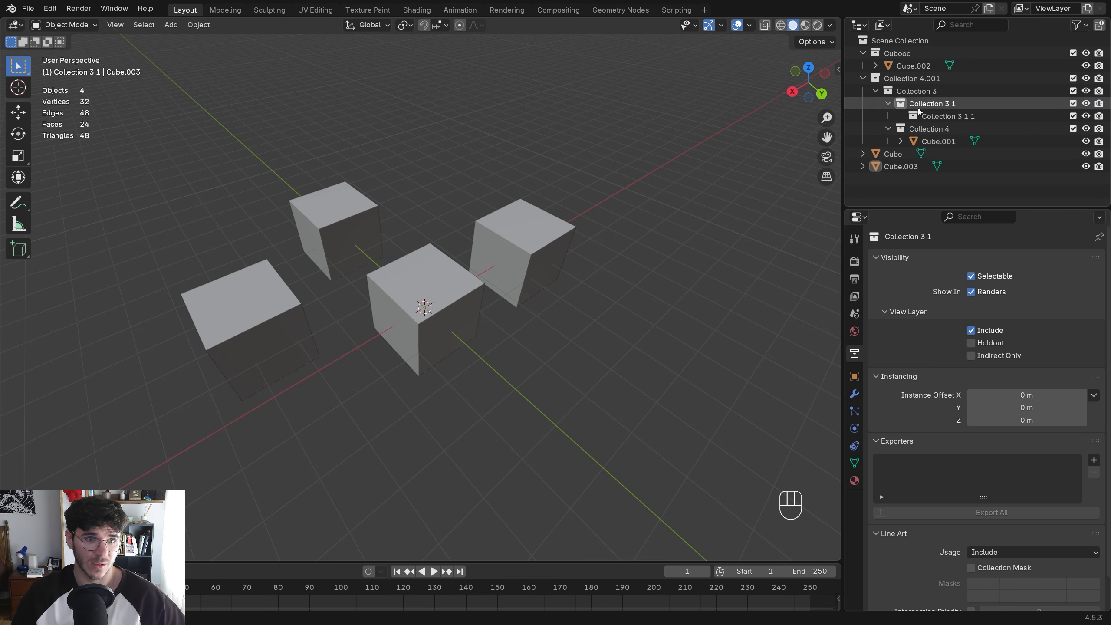
pyautogui.click(897, 172)
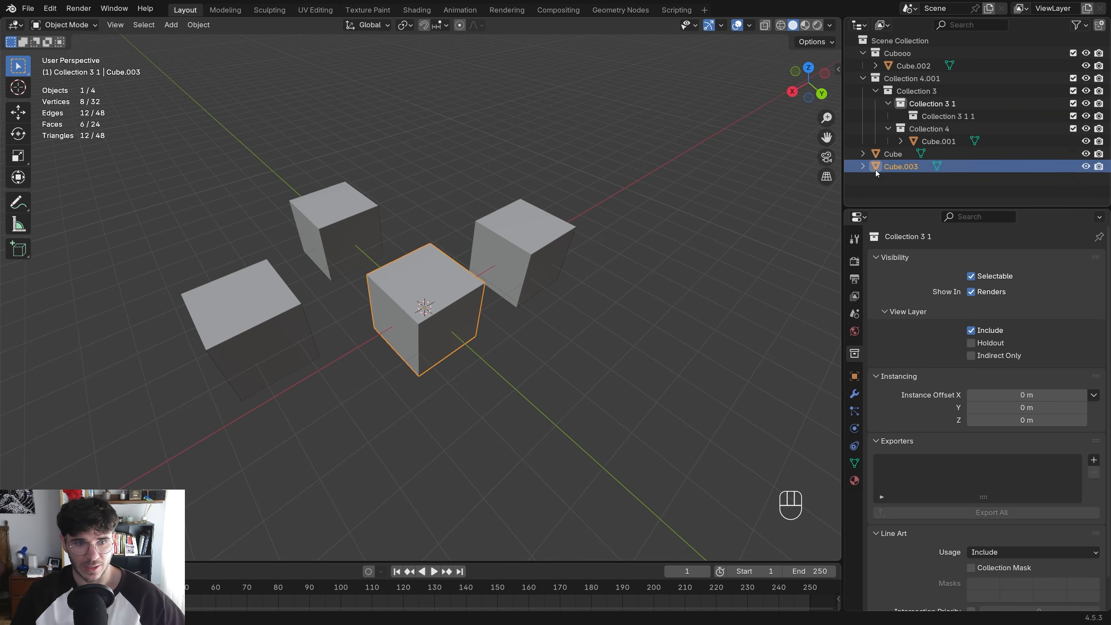
pyautogui.doubleClick(940, 116)
pyautogui.press('shift')
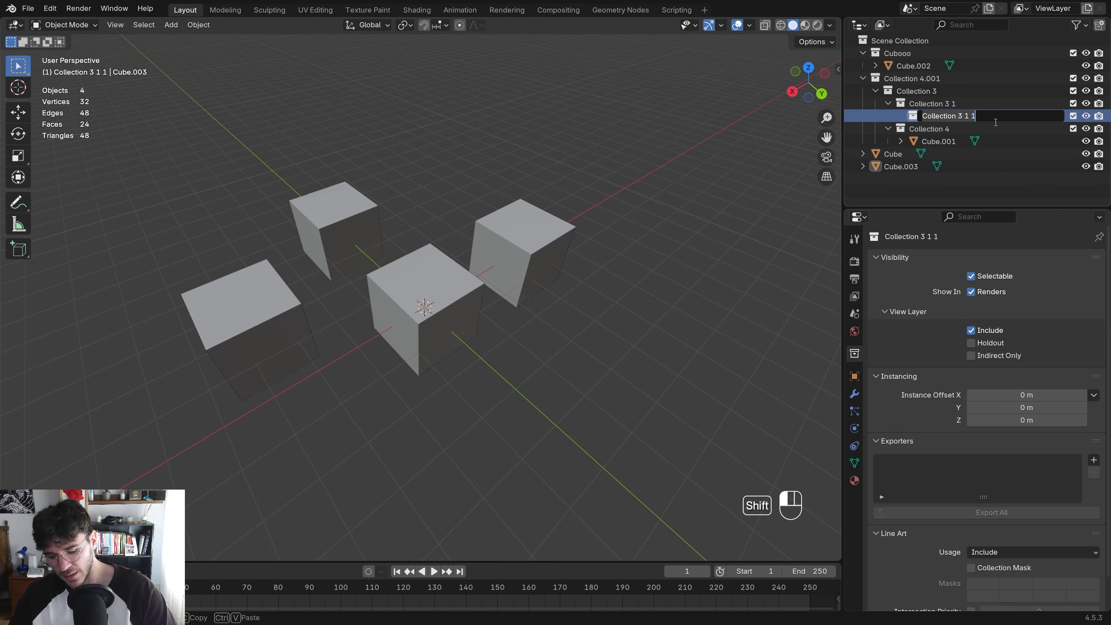
pyautogui.write('Pikachu')
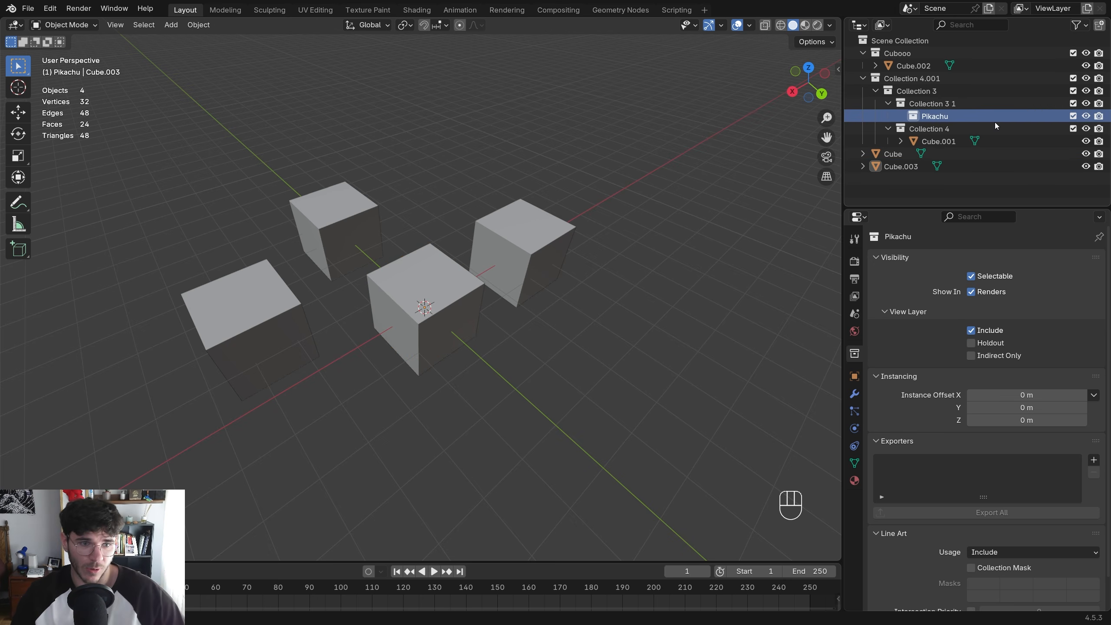
# Try moving Cube.003 into the Pikachu collection directly in the Outliner and undo the move
pyautogui.press('Return')
pyautogui.click(897, 166)
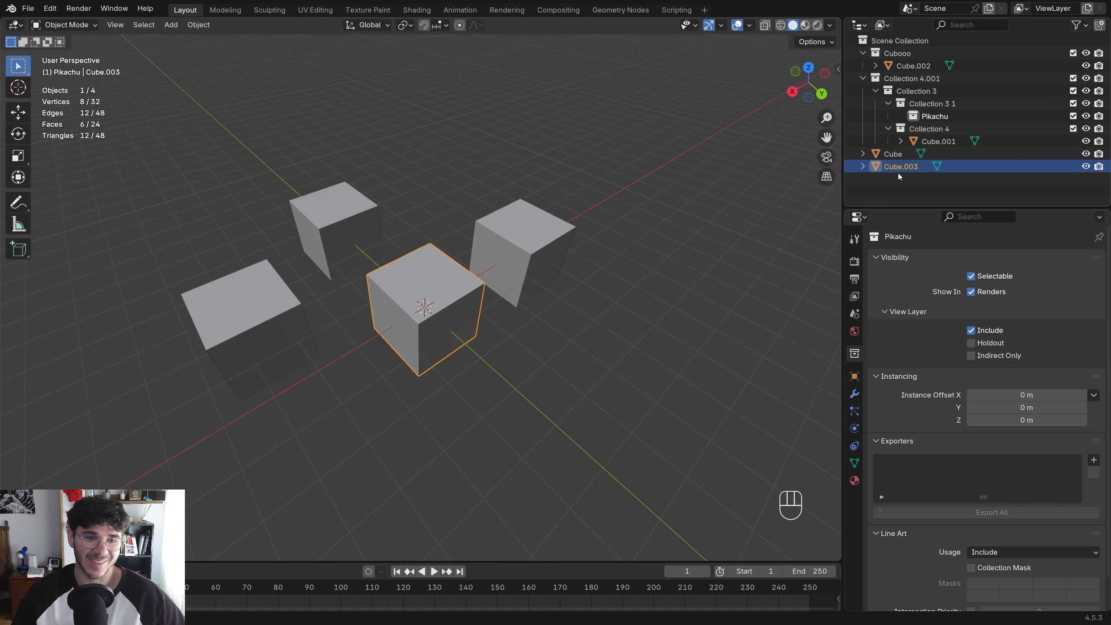
pyautogui.moveTo(894, 168); pyautogui.dragTo(939, 119)
pyautogui.rightClick(939, 121)
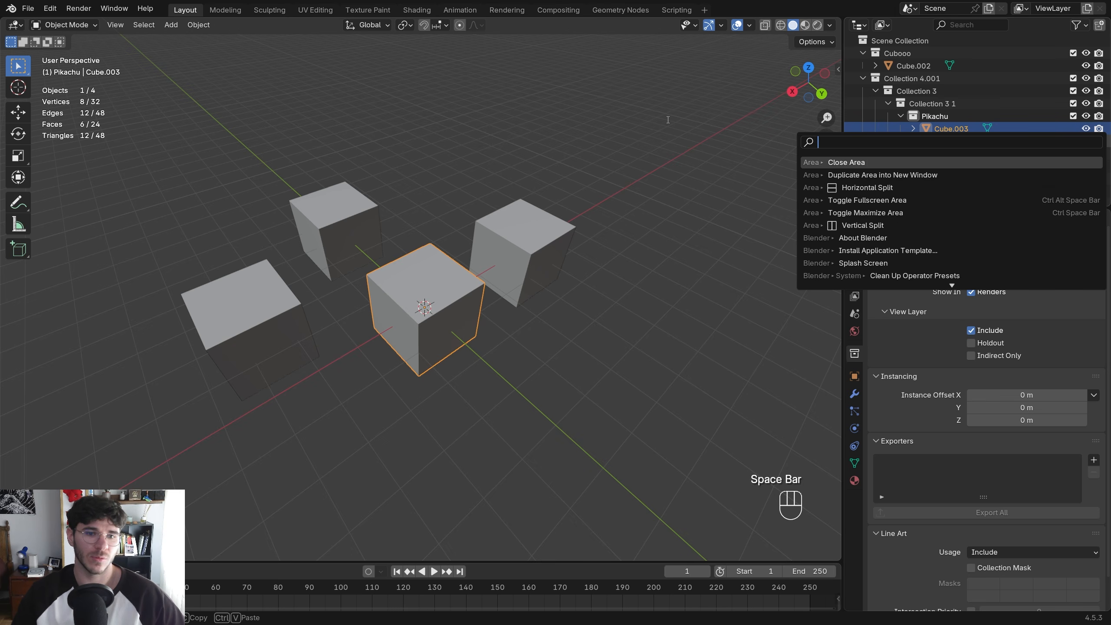
pyautogui.press('Escape')
pyautogui.hotkey('ctrl', 'z')
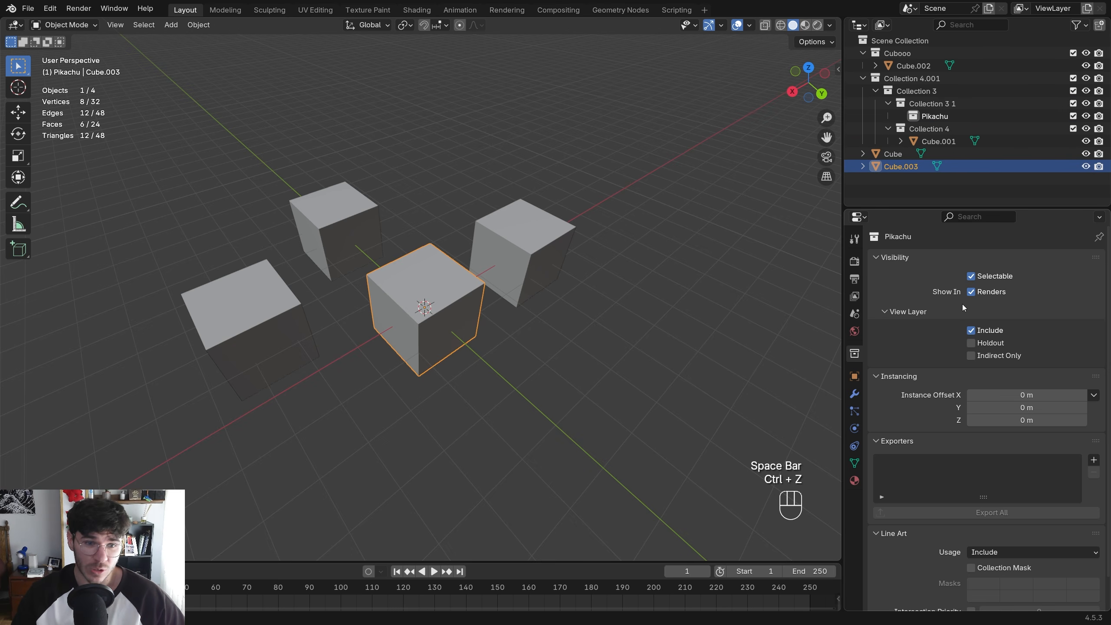
# Enlarge the Outliner area and move Cube.003 into the Pikachu collection nested under Collection 4.001, Collection 3 and Collection 3 1
pyautogui.moveTo(910, 209); pyautogui.dragTo(910, 284)
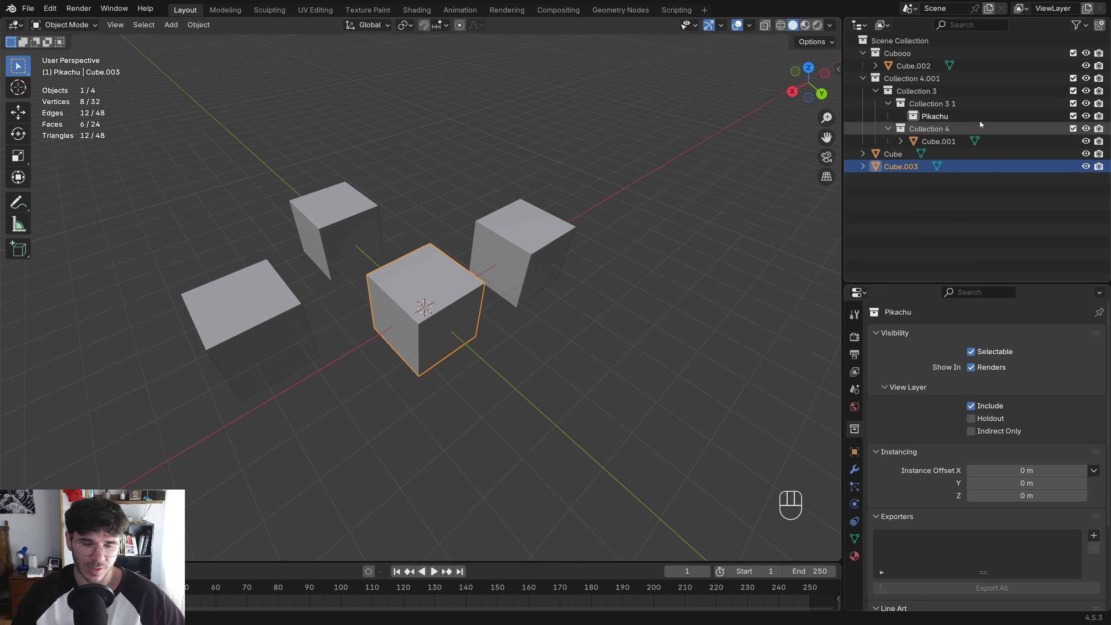
pyautogui.click(892, 168)
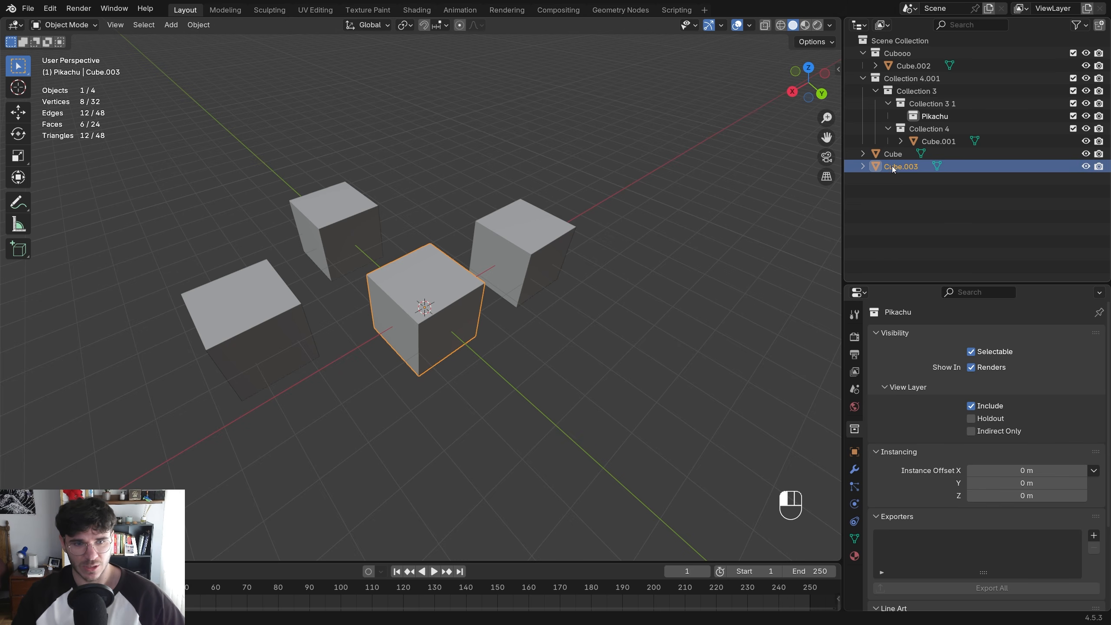
pyautogui.press('m')
pyautogui.moveTo(420, 349)
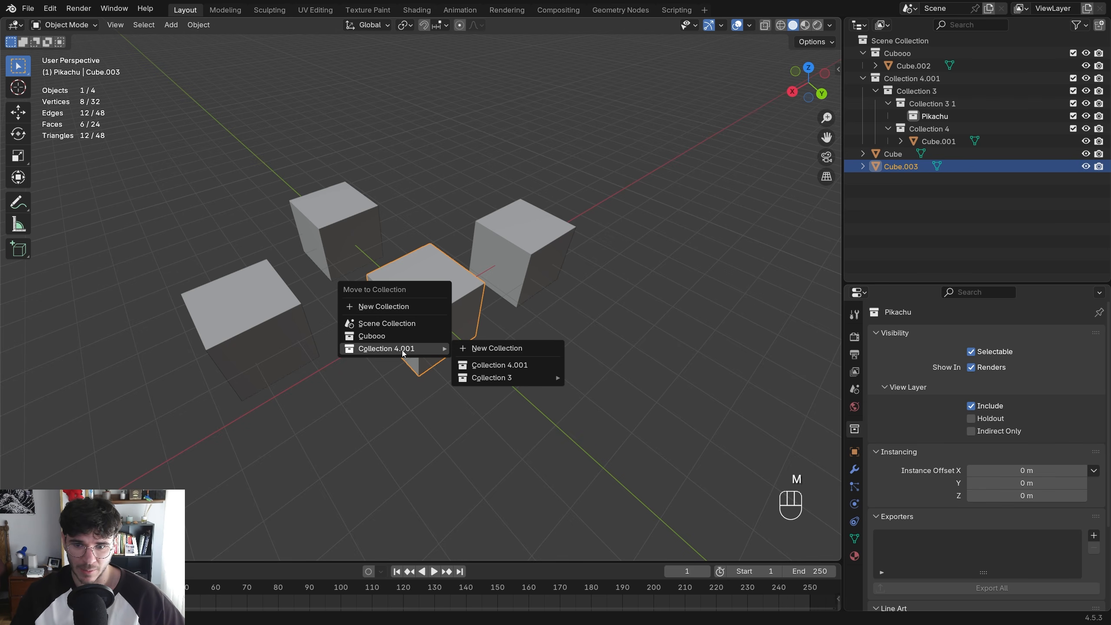
pyautogui.moveTo(522, 377)
pyautogui.moveTo(637, 409)
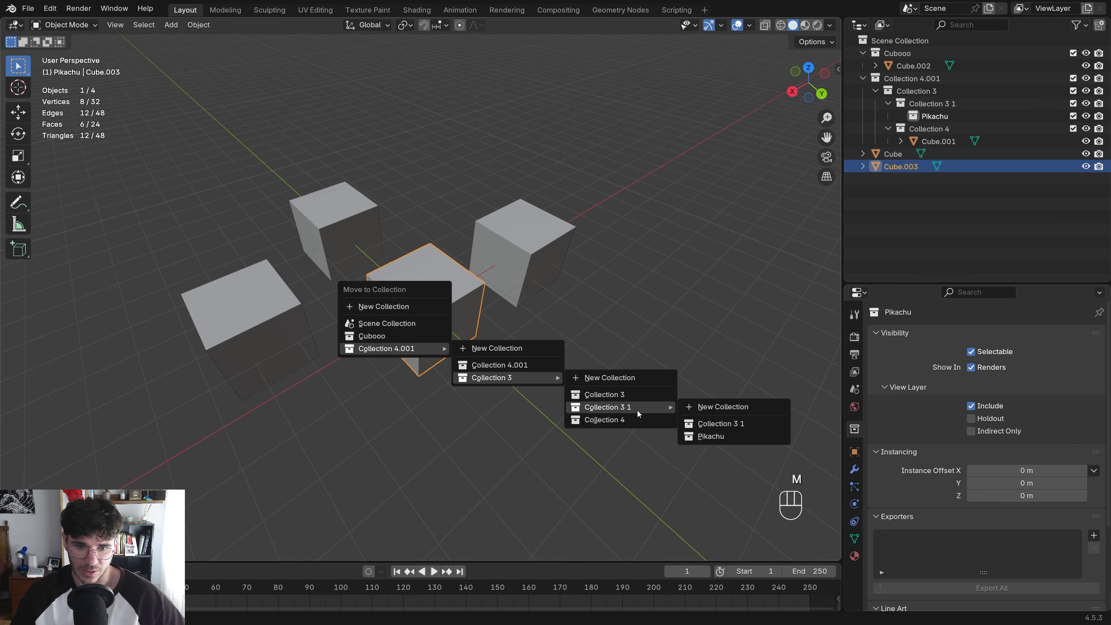
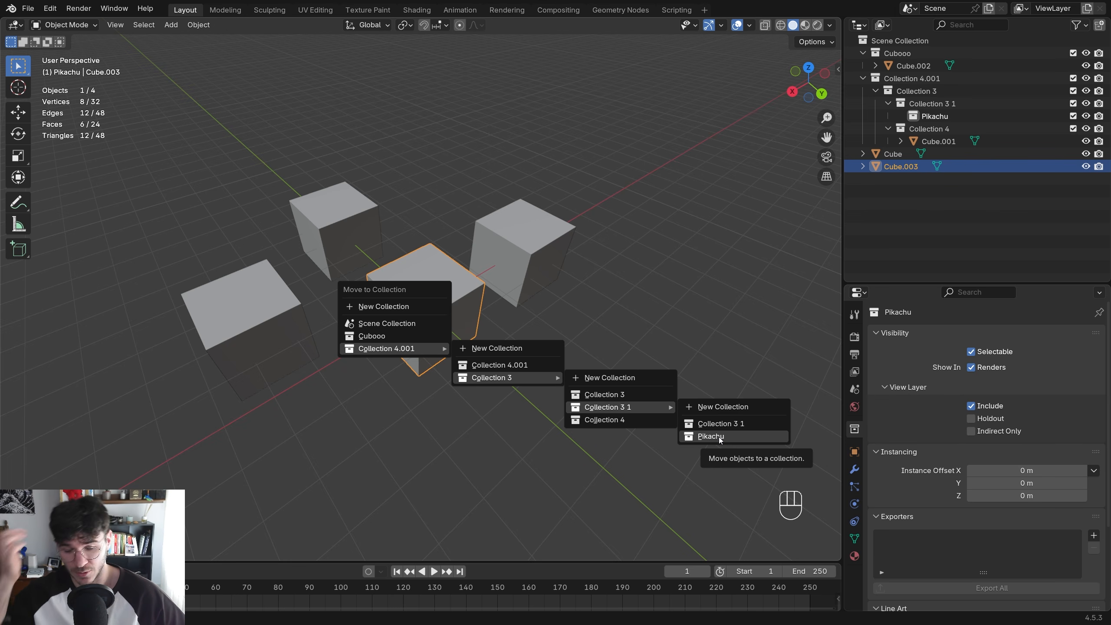
pyautogui.click(717, 436)
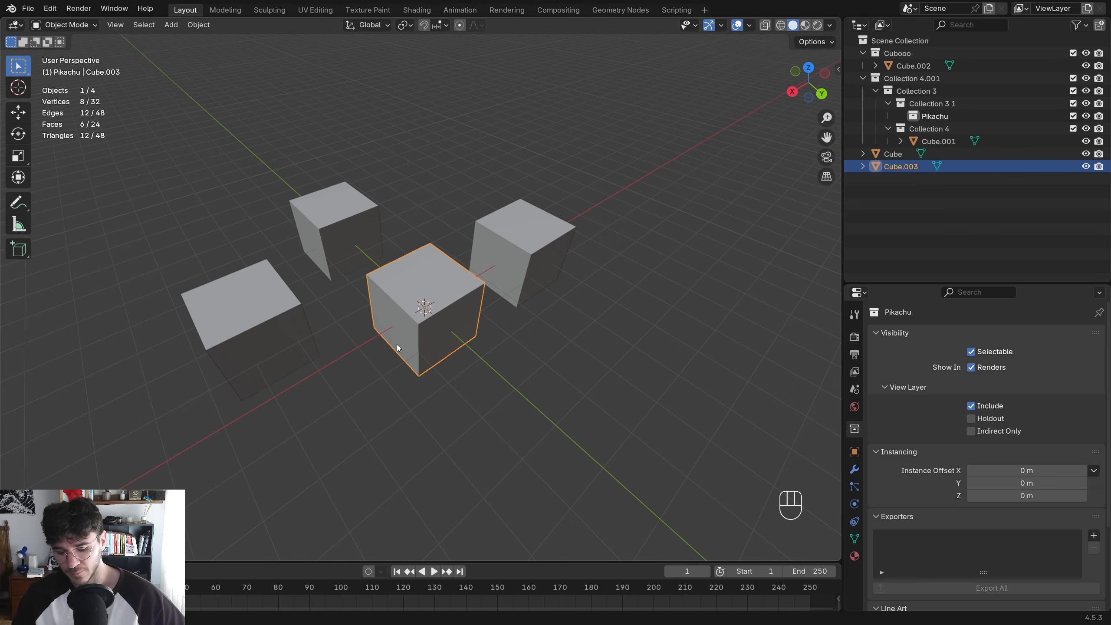
pyautogui.press('m')
pyautogui.moveTo(393, 384)
pyautogui.moveTo(503, 414)
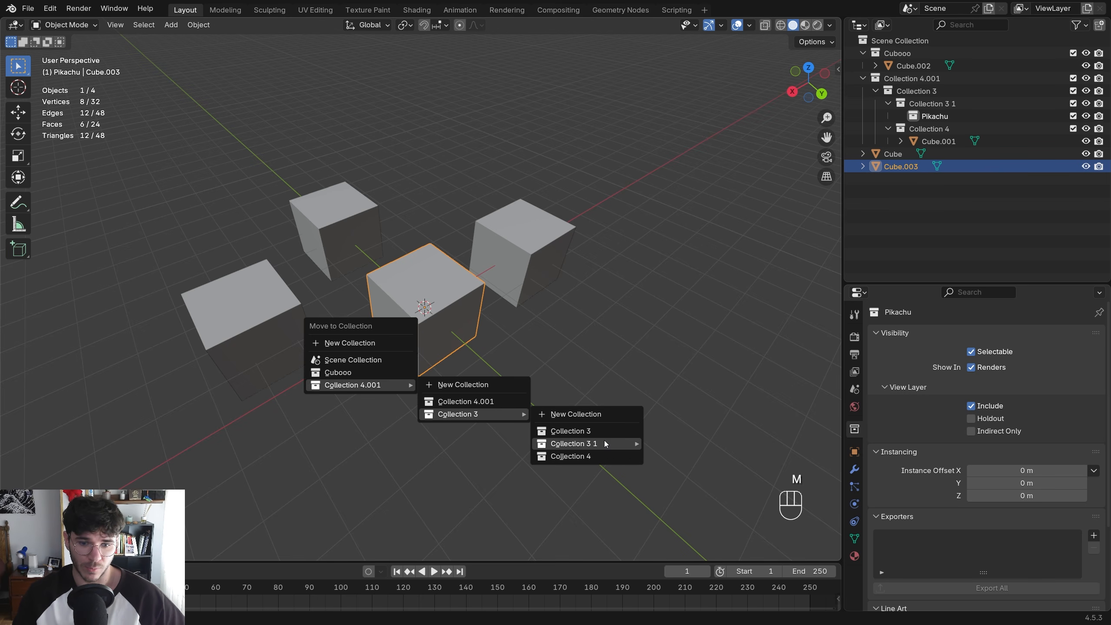
pyautogui.moveTo(604, 443)
pyautogui.click(678, 474)
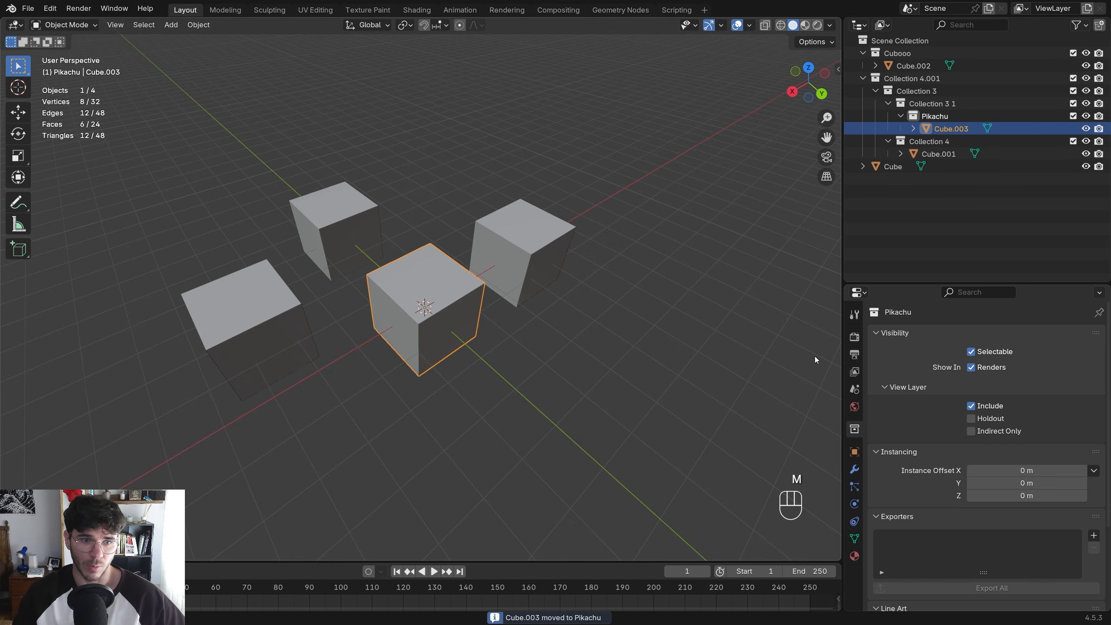
# Delete all cubes and collections from the scene and add one new collection under Scene Collection
pyautogui.click(923, 166)
pyautogui.keyDown('shift'); pyautogui.click(911, 53); pyautogui.keyUp('shift')
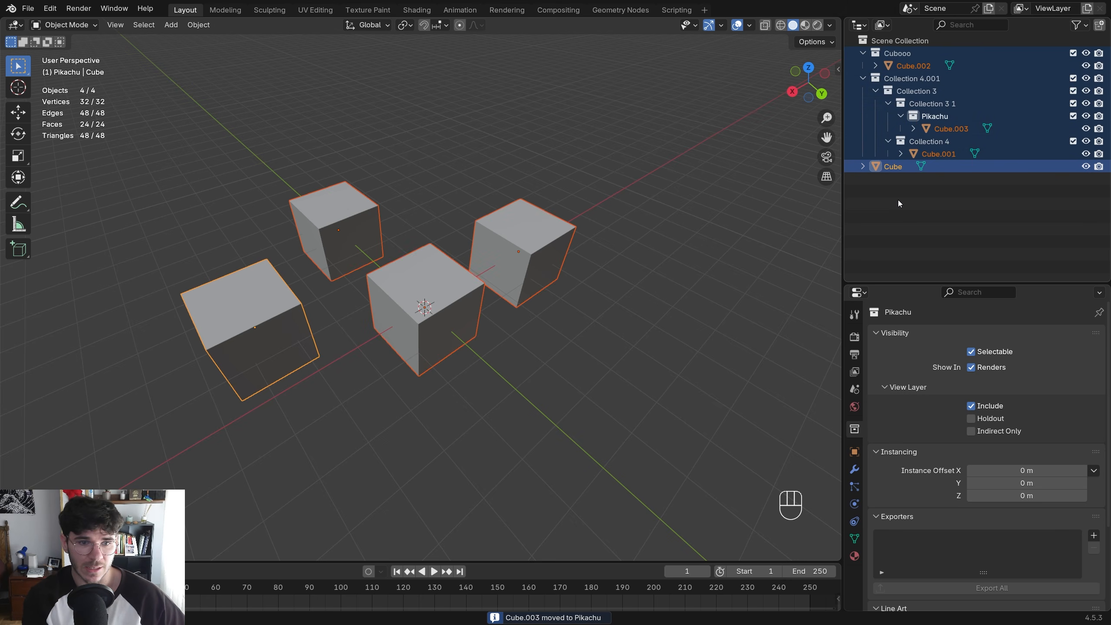
pyautogui.press('Delete')
pyautogui.click(1099, 25)
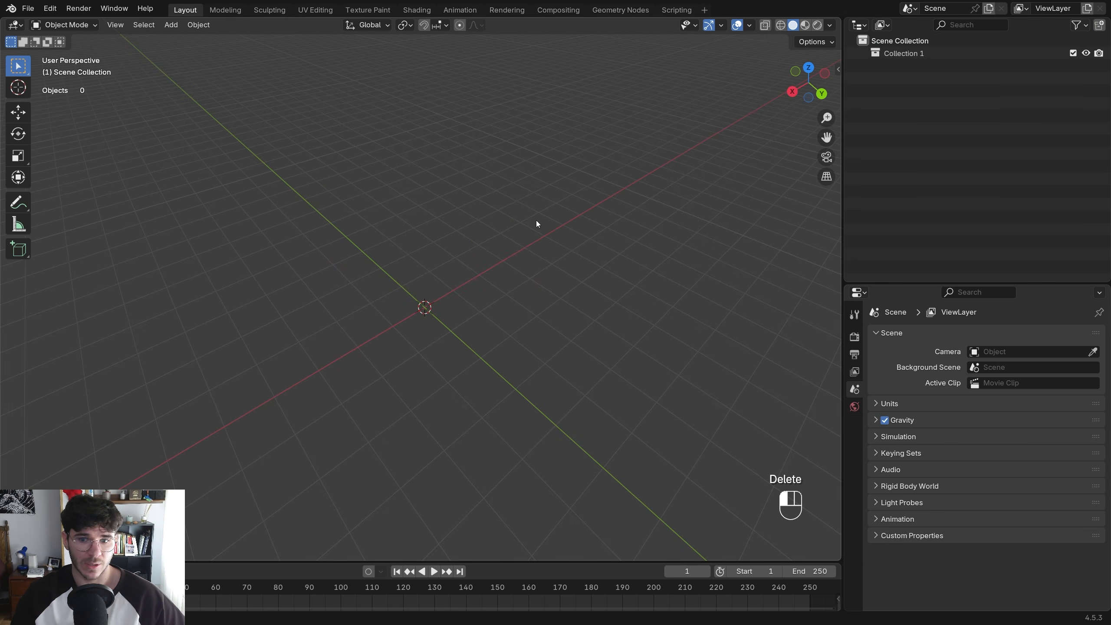
# Add a cube mesh at the world origin and duplicate it three times, spreading the copies around the scene
pyautogui.hotkey('shift', 'a')
pyautogui.moveTo(537, 221)
pyautogui.click(607, 237)
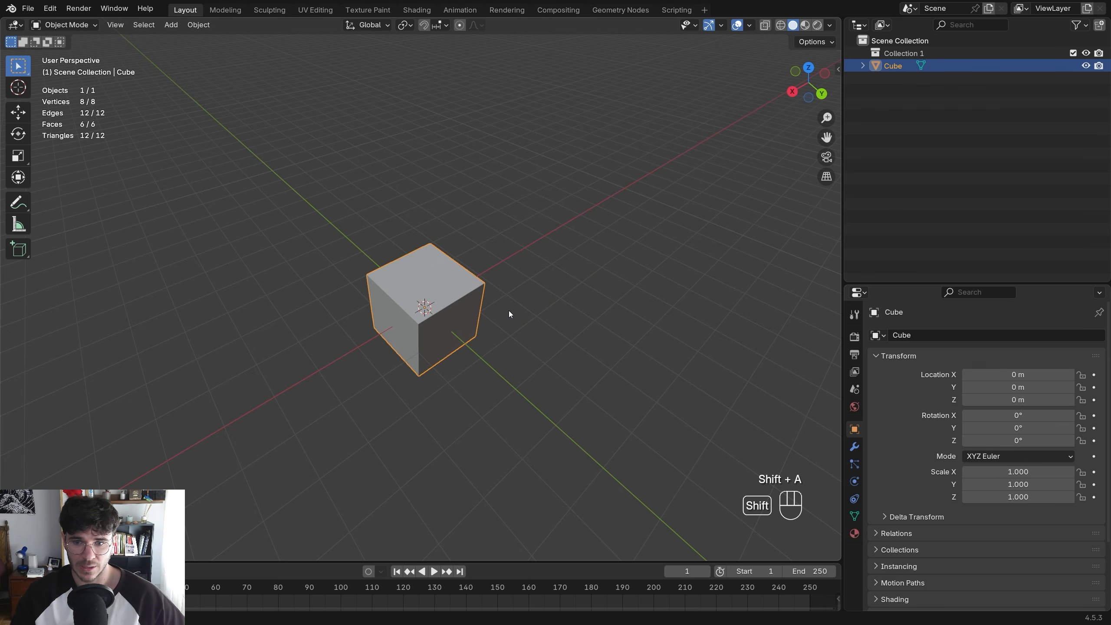
pyautogui.hotkey('shift', 'd')
pyautogui.click(326, 194)
pyautogui.hotkey('shift', 'd')
pyautogui.click(562, 172)
pyautogui.hotkey('shift', 'd')
pyautogui.click(755, 371)
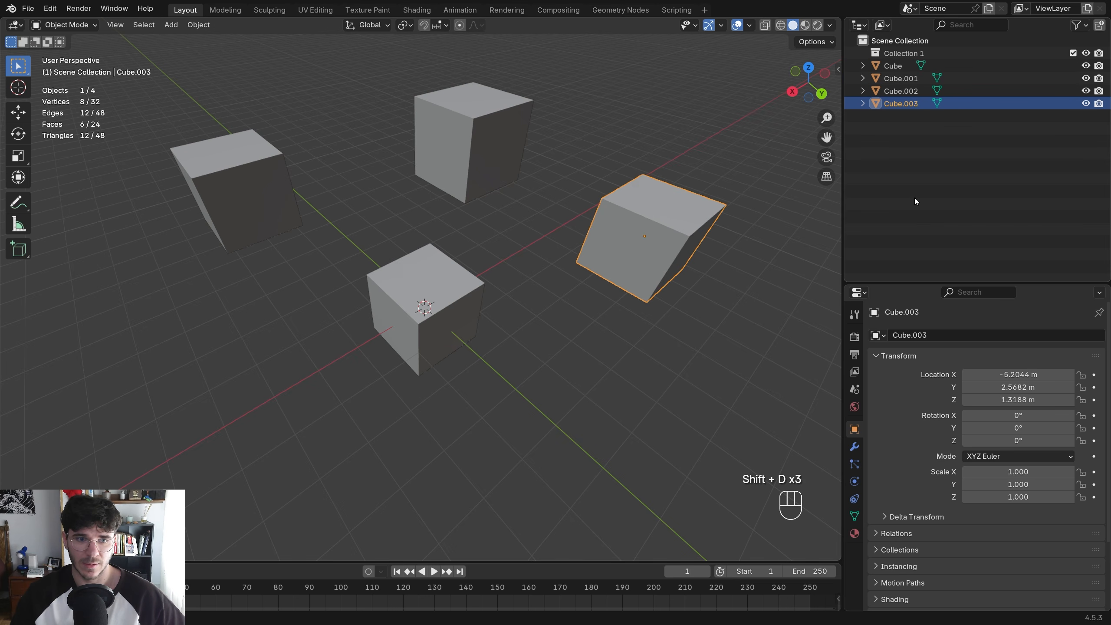
# Move all four cubes into Collection 1 in the Outliner
pyautogui.click(892, 65)
pyautogui.press('a')
pyautogui.moveTo(898, 67); pyautogui.dragTo(899, 57)
# Try renaming Collection 1 as aaaaa and undo the change
pyautogui.doubleClick(906, 54)
pyautogui.write('aaaaa')
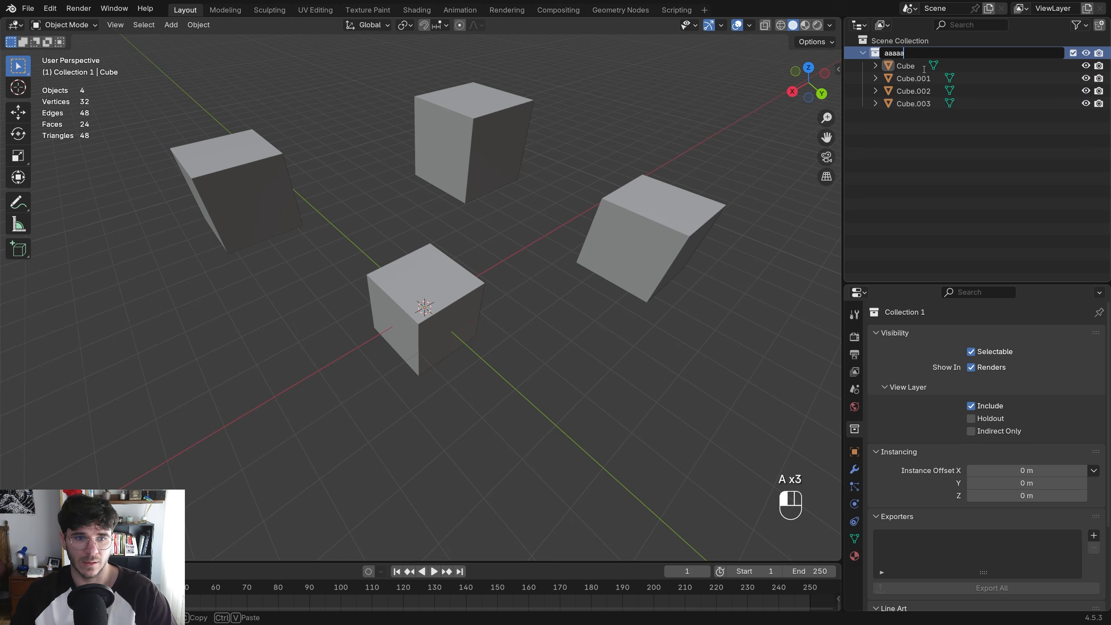
pyautogui.hotkey('ctrl', 'z')
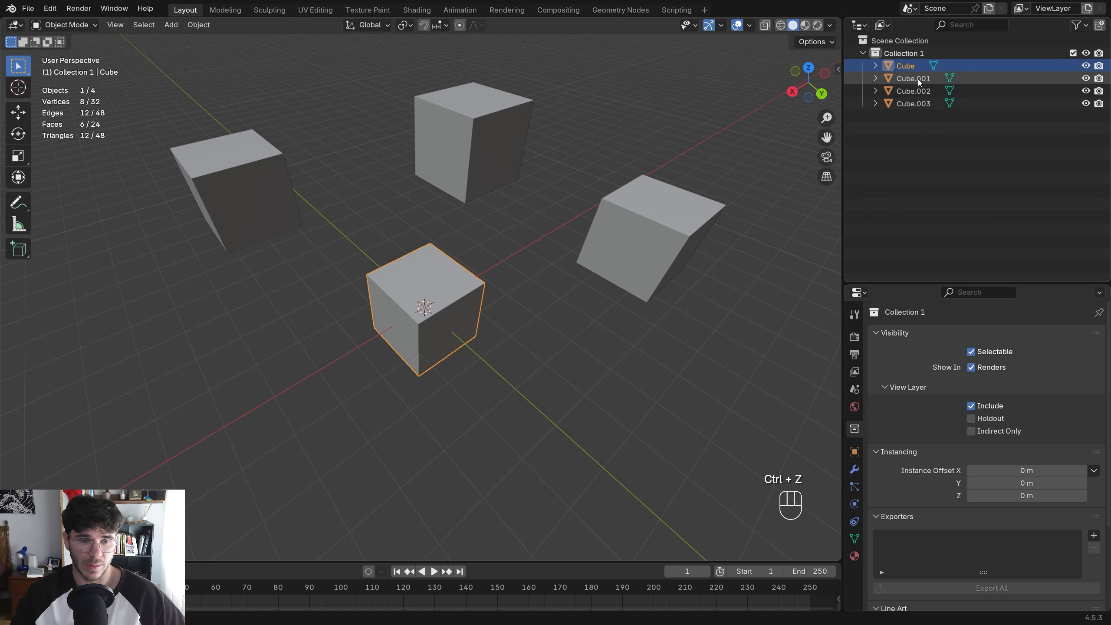
# Rename Cube as aa, Cube.001 as asd and Cube.002 as ddddd in the Outliner
pyautogui.press('F2')
pyautogui.write('aa')
pyautogui.press('Down')
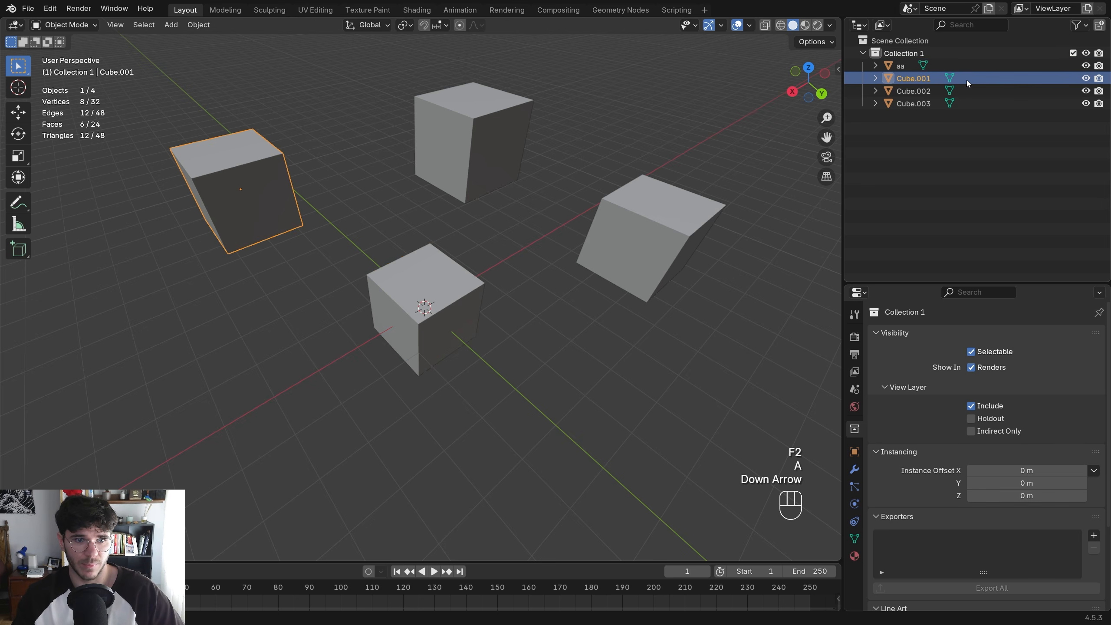
pyautogui.press('F2')
pyautogui.write('asd')
pyautogui.press('Down')
pyautogui.press('F2')
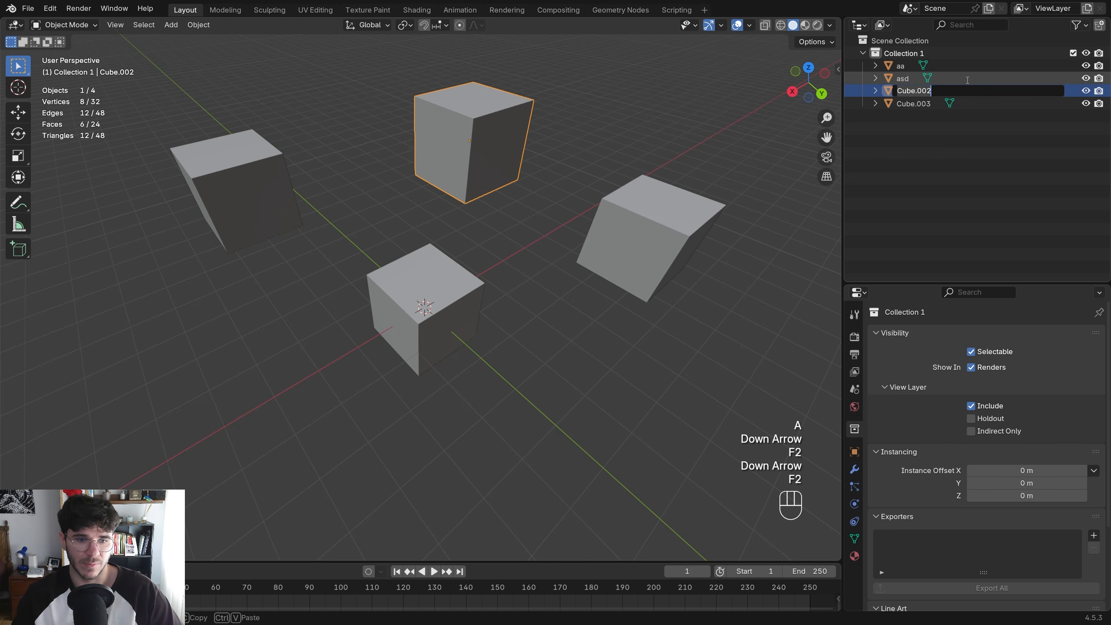
pyautogui.write('ddddd')
pyautogui.press('Return')
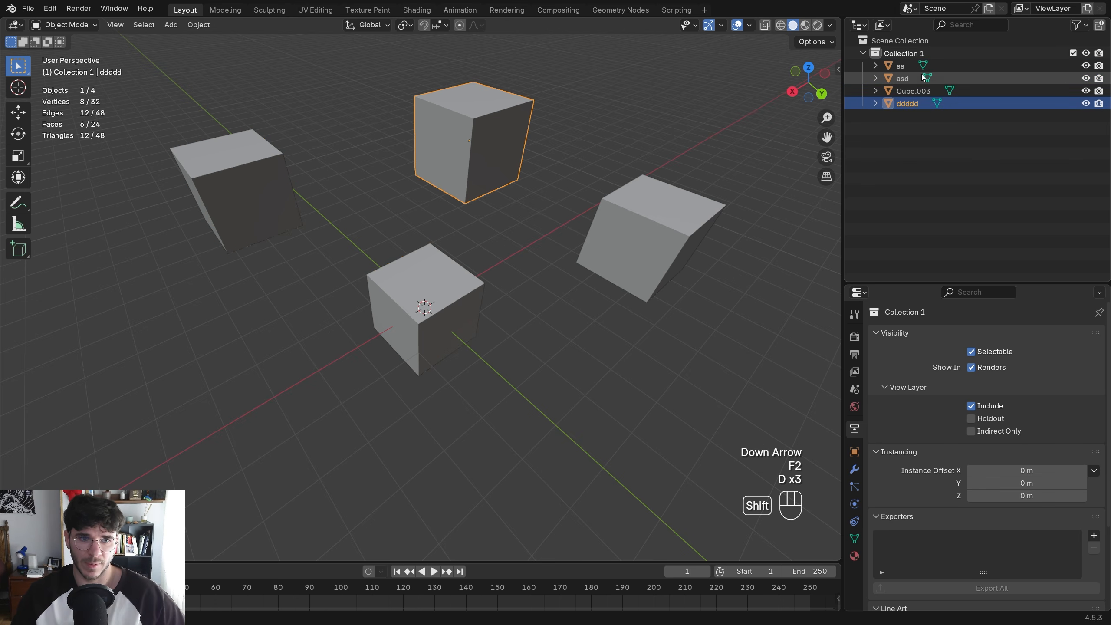
# Select the whole range of objects from aa through ddddd in the Outliner
pyautogui.keyDown('shift'); pyautogui.click(903, 79); pyautogui.keyUp('shift')
pyautogui.click(898, 104)
pyautogui.click(901, 68)
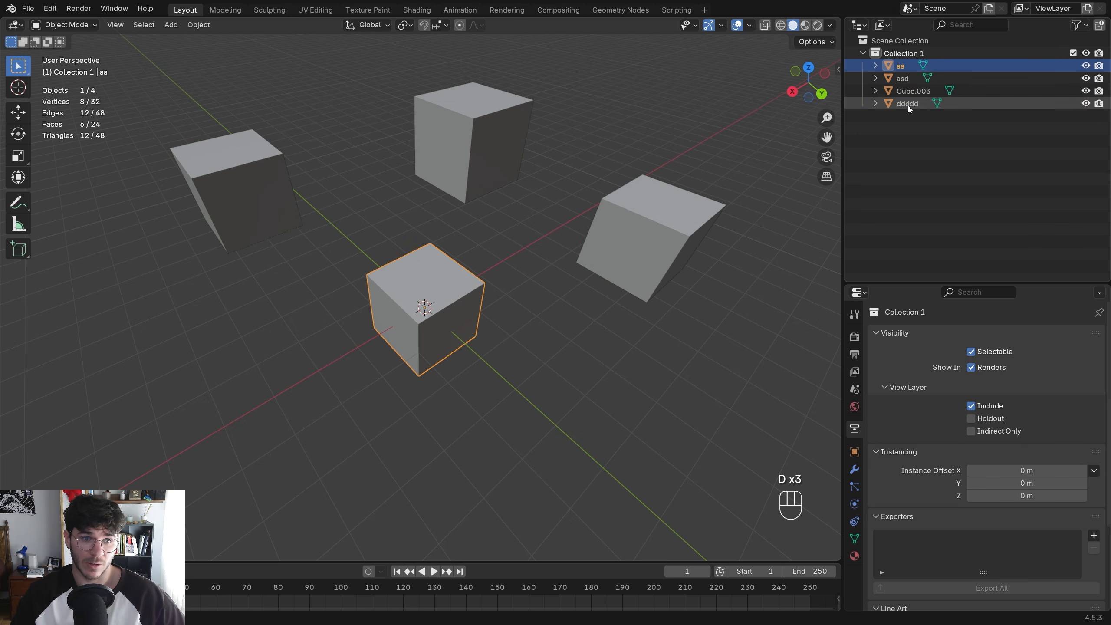
pyautogui.keyDown('shift'); pyautogui.click(910, 104); pyautogui.keyUp('shift')
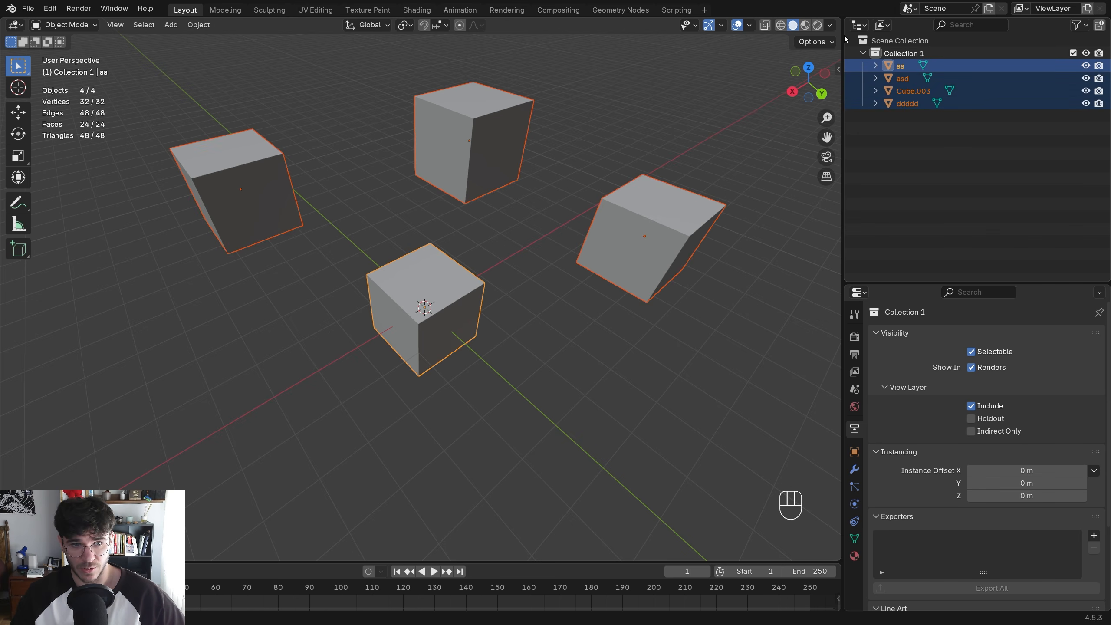
# Select only ddddd, asd and aa in the Outliner and try the single and batch rename commands on them
pyautogui.click(909, 104)
pyautogui.keyDown('ctrl'); pyautogui.click(904, 80); pyautogui.keyUp('ctrl')
pyautogui.keyDown('ctrl'); pyautogui.click(902, 68); pyautogui.keyUp('ctrl')
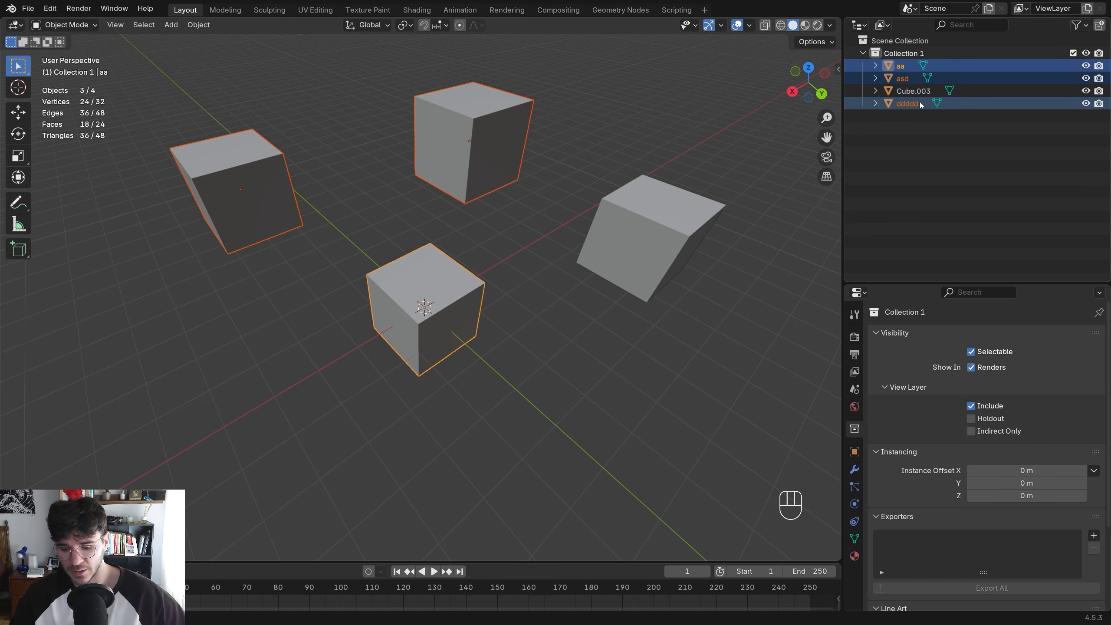
pyautogui.press('F2')
pyautogui.press('Escape')
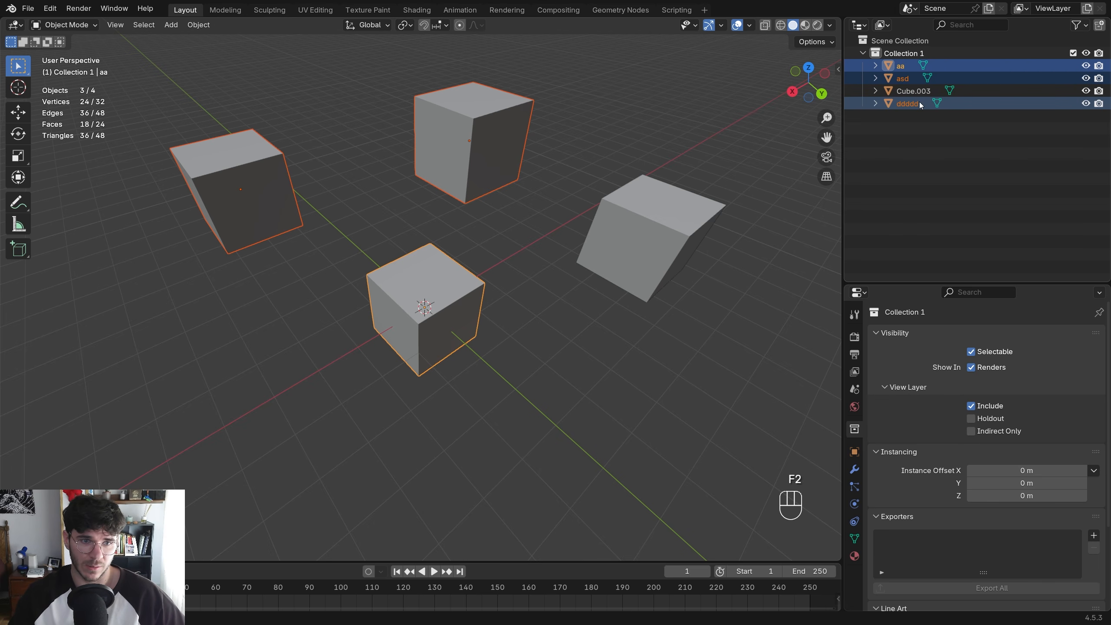
pyautogui.hotkey('ctrl', 'F2')
# Select all four cubes in Collection 1 and delete them
pyautogui.moveTo(928, 82); pyautogui.dragTo(896, 146)
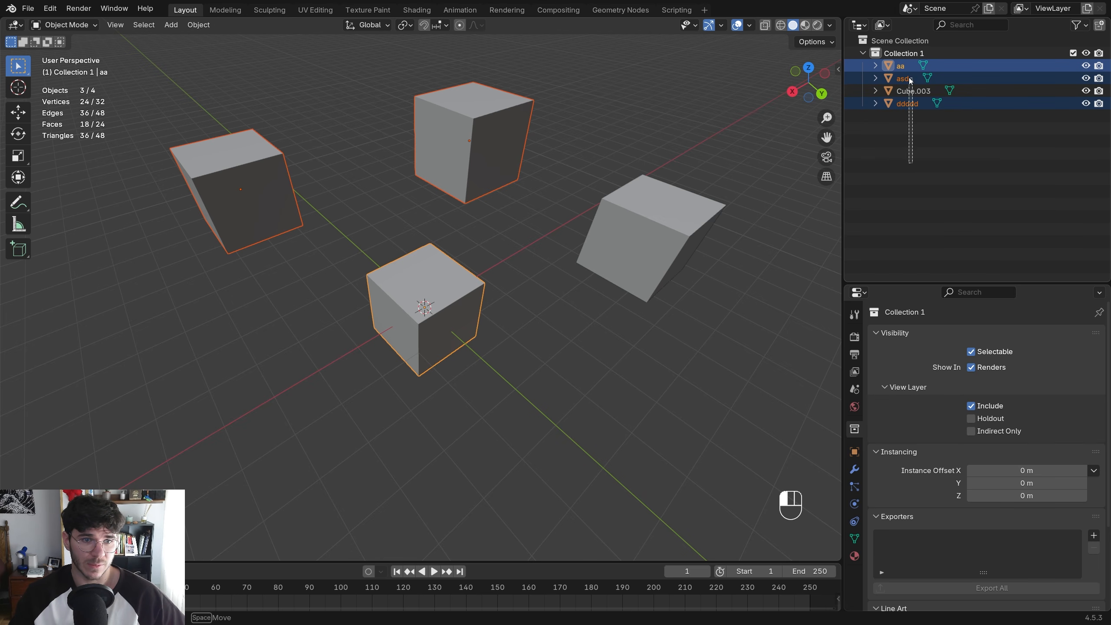
pyautogui.press('a')
pyautogui.press('Delete')
# Add a new cube mesh to Collection 1 and place three duplicates of it around the viewport
pyautogui.hotkey('shift', 'a')
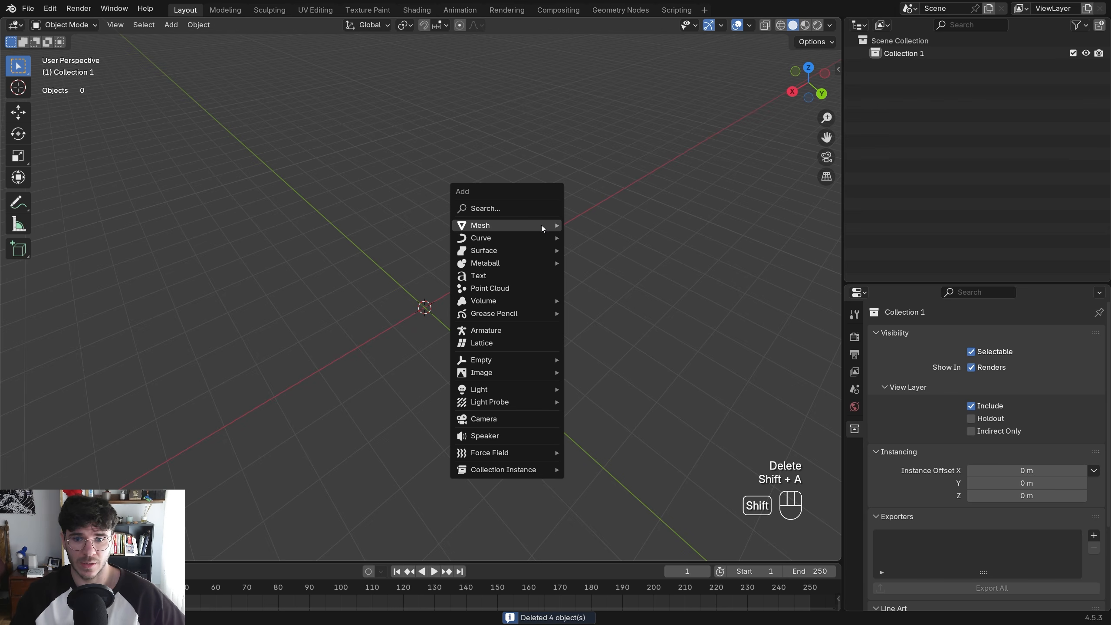
pyautogui.moveTo(542, 227)
pyautogui.click(584, 239)
pyautogui.hotkey('shift', 'd')
pyautogui.click(402, 154)
pyautogui.hotkey('shift', 'd')
pyautogui.click(761, 107)
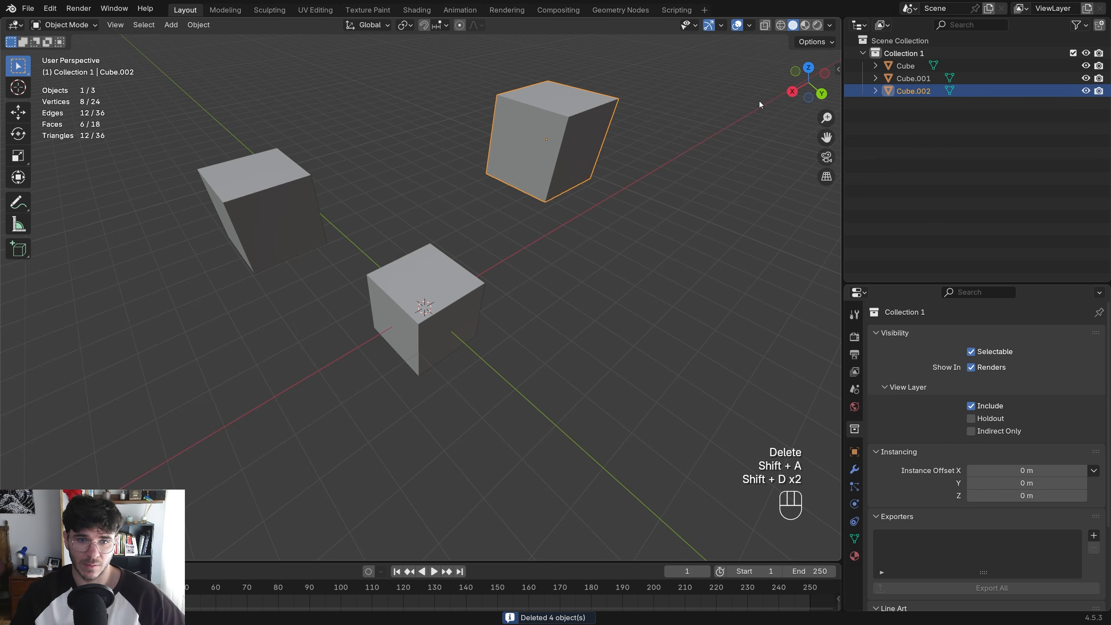
pyautogui.hotkey('shift', 'd')
pyautogui.click(817, 175)
# Batch rename all four cubes with Find/Replace, replacing "." with "_", and test undoing and redoing the rename
pyautogui.press('a')
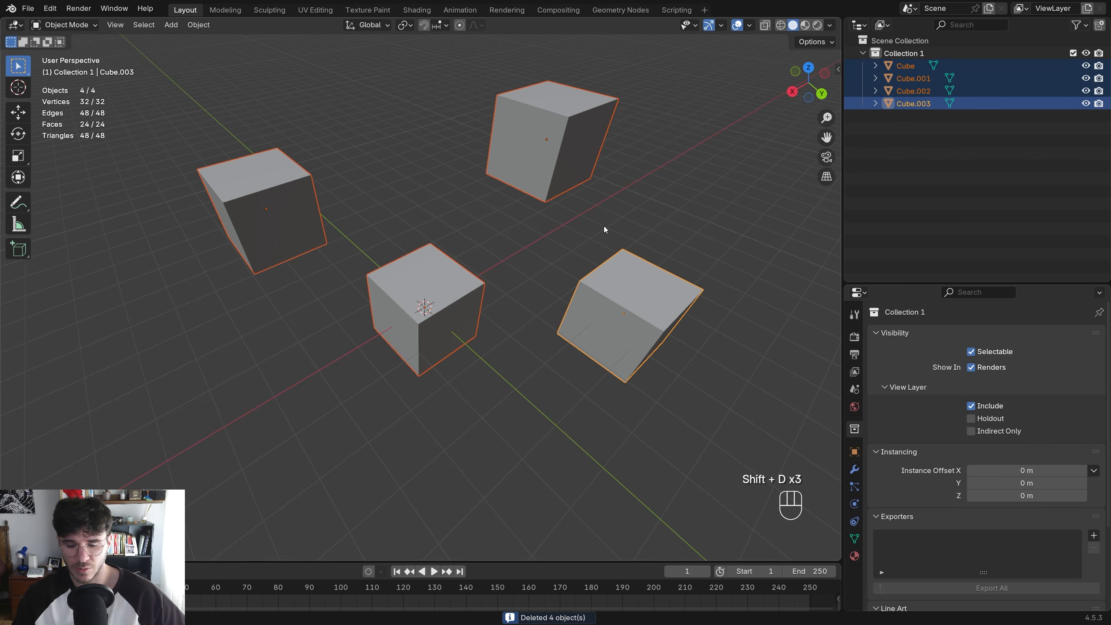
pyautogui.hotkey('ctrl', 'F2')
pyautogui.click(581, 264)
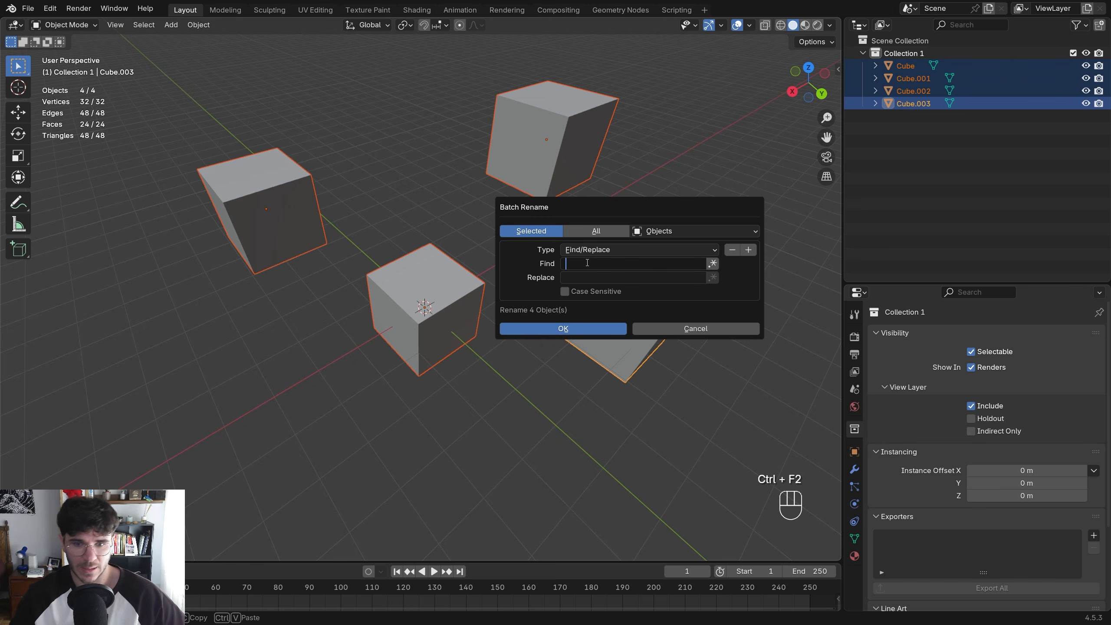
pyautogui.write('_')
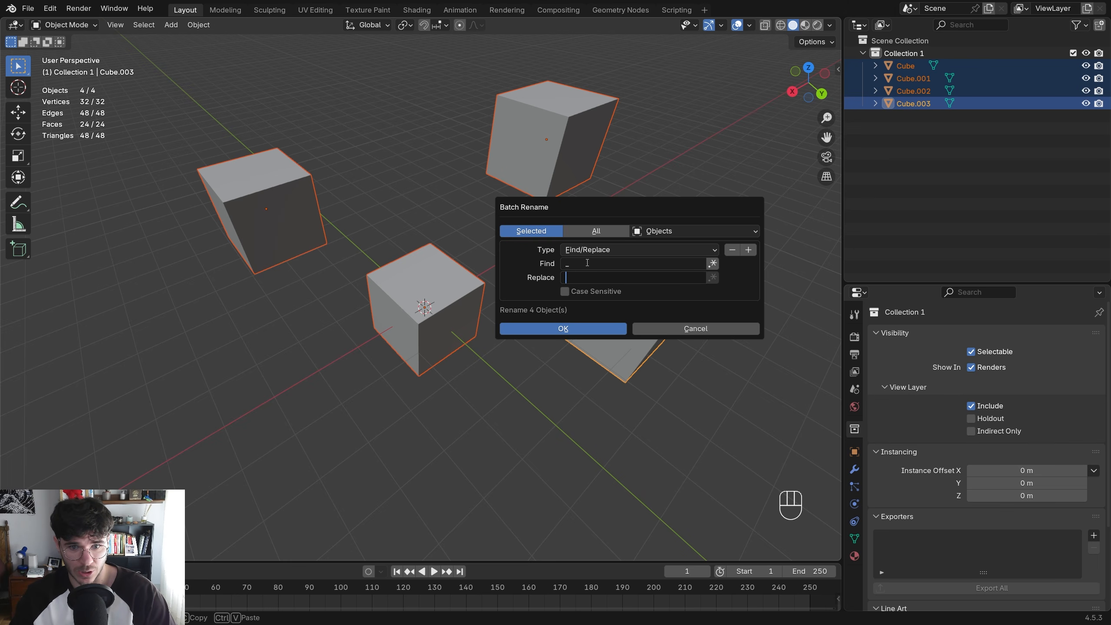
pyautogui.hotkey('shift', 'Tab')
pyautogui.write('_')
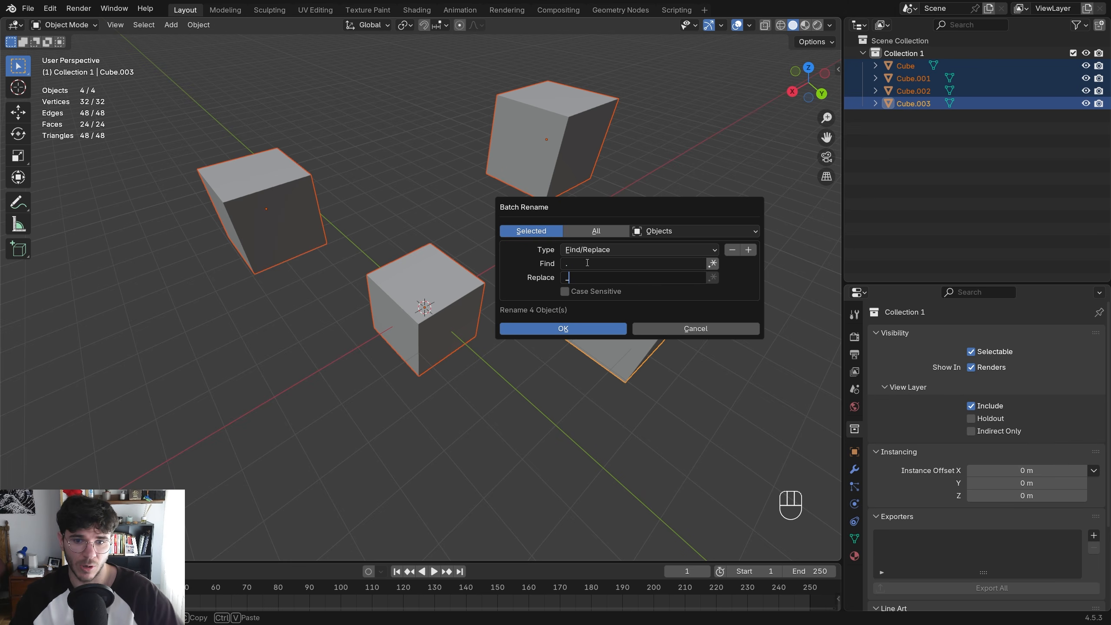
pyautogui.click(556, 329)
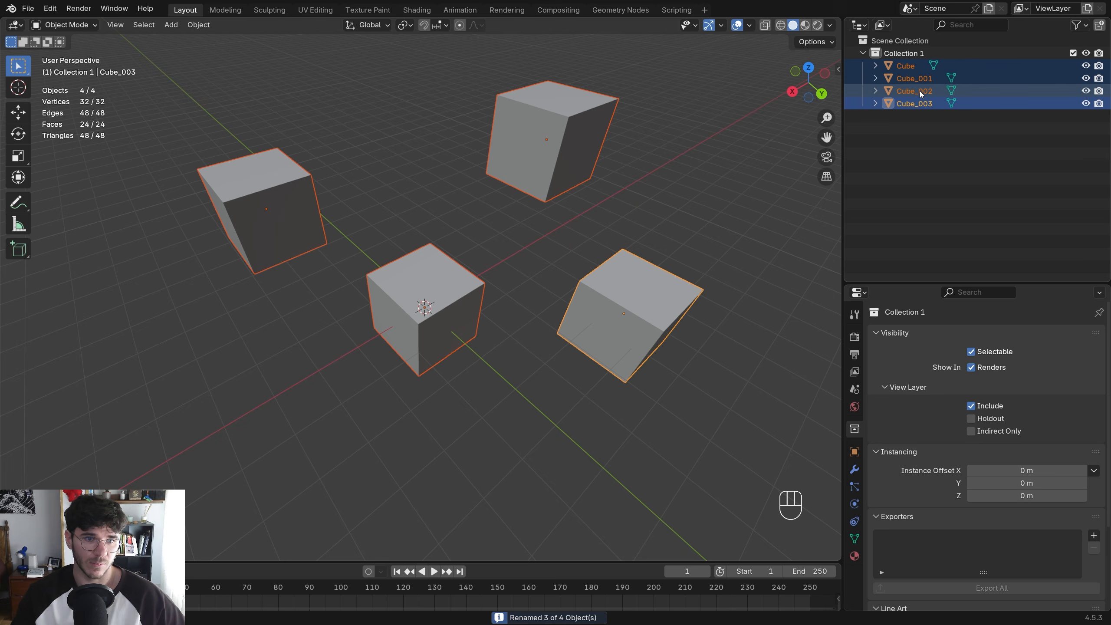
pyautogui.hotkey('ctrl', 'z')
pyautogui.hotkey('ctrl', 'shift', 'z')
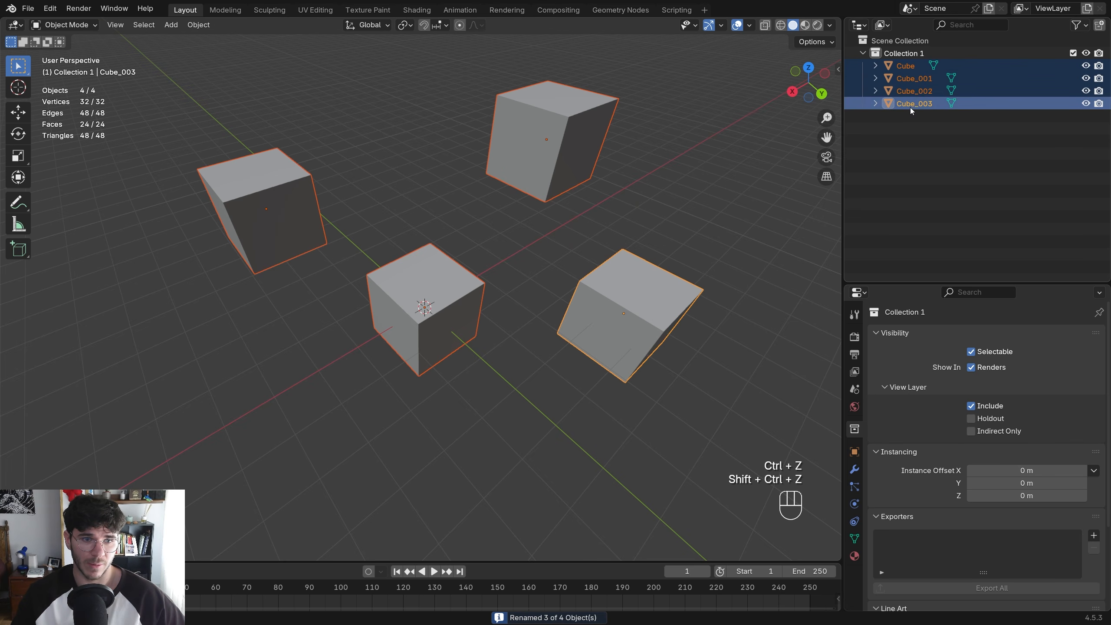
# Batch rename the four selected cubes by setting the name prefix "Au_"
pyautogui.hotkey('ctrl', 'F2')
pyautogui.click(944, 180)
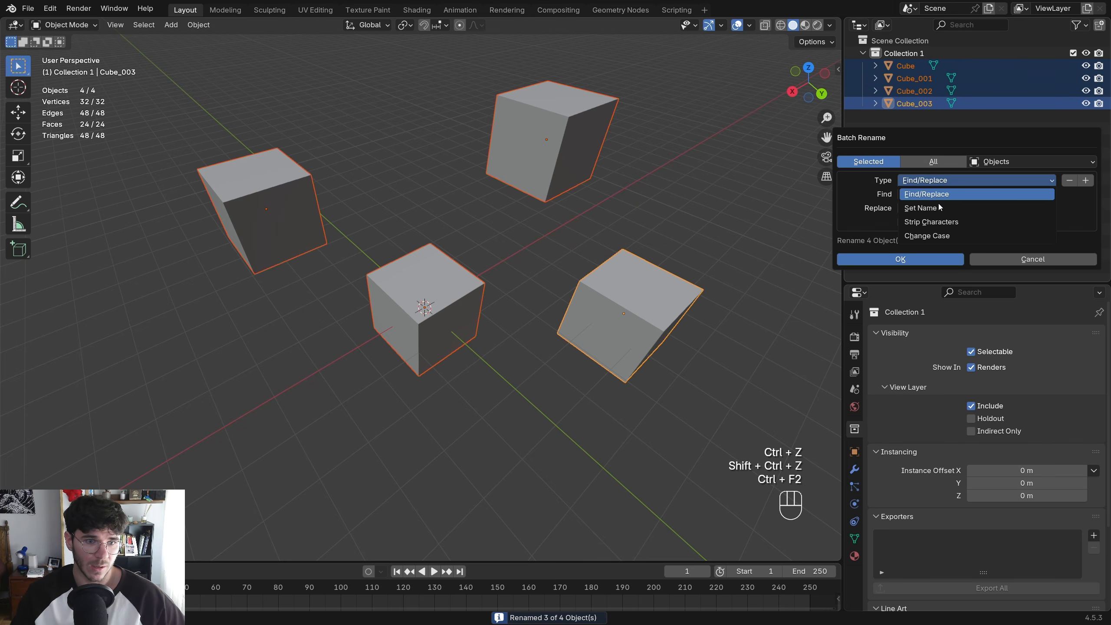
pyautogui.click(939, 202)
pyautogui.click(927, 198)
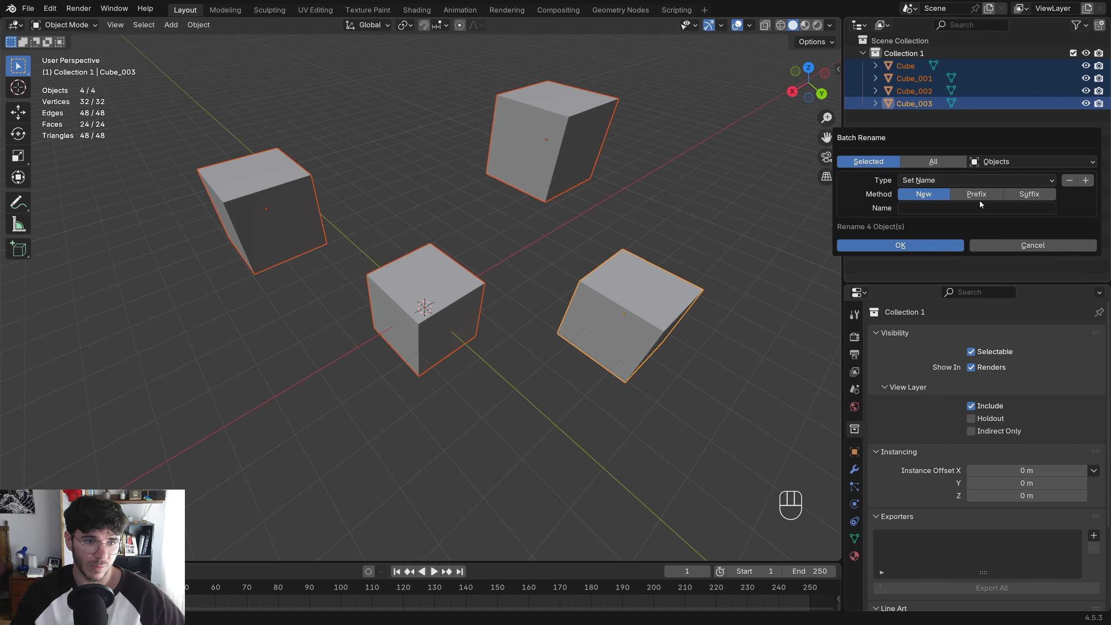
pyautogui.click(979, 195)
pyautogui.click(962, 209)
pyautogui.write('Au_')
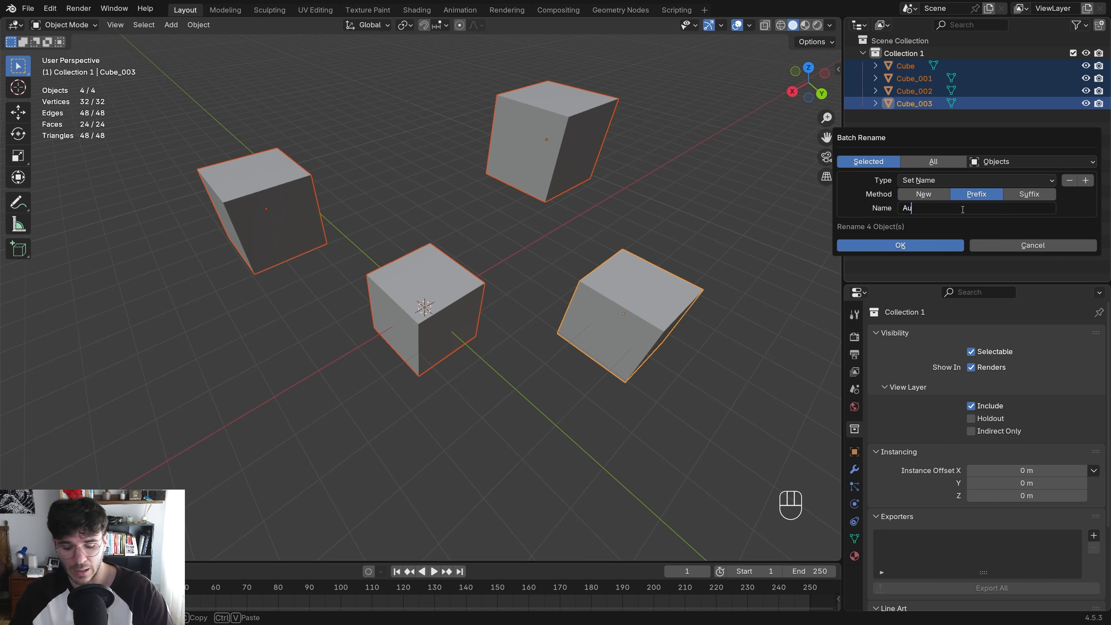
pyautogui.click(910, 244)
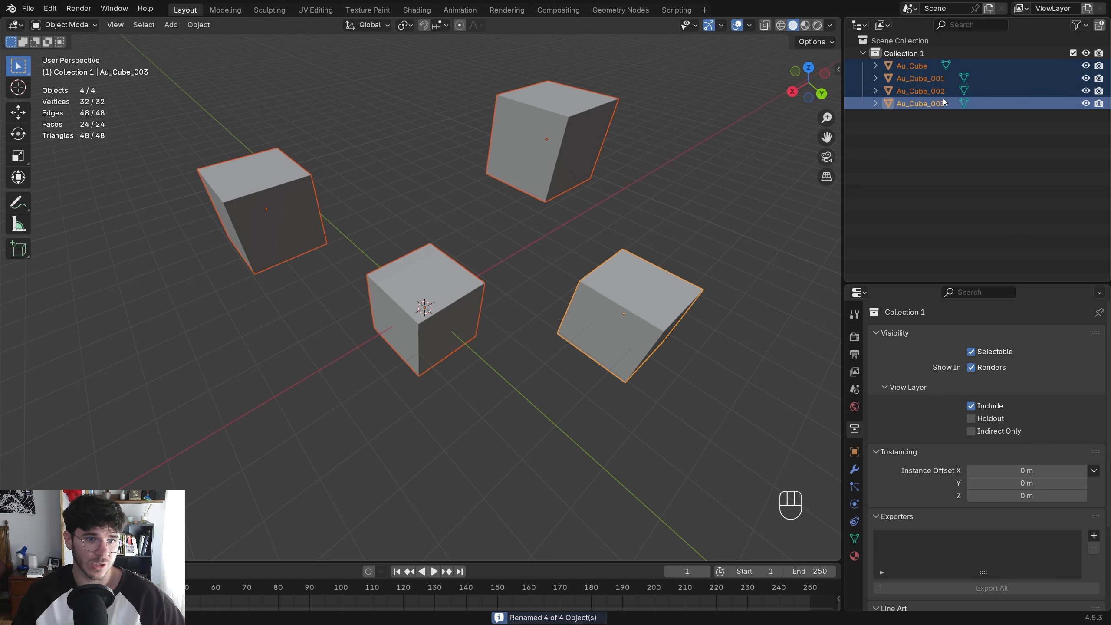
# Batch rename the four selected cubes with the Set Name type and New method, using the name "Cubito"
pyautogui.hotkey('ctrl', 'F2')
pyautogui.click(923, 187)
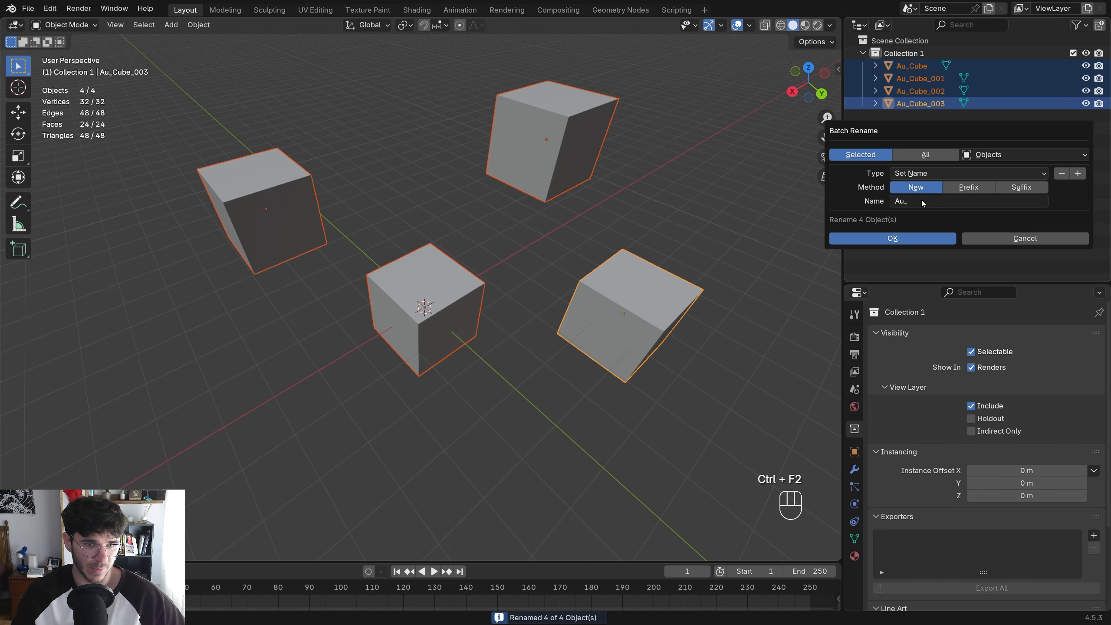
pyautogui.click(922, 200)
pyautogui.press('BackSpace')
pyautogui.press('BackSpace')
pyautogui.press('BackSpace')
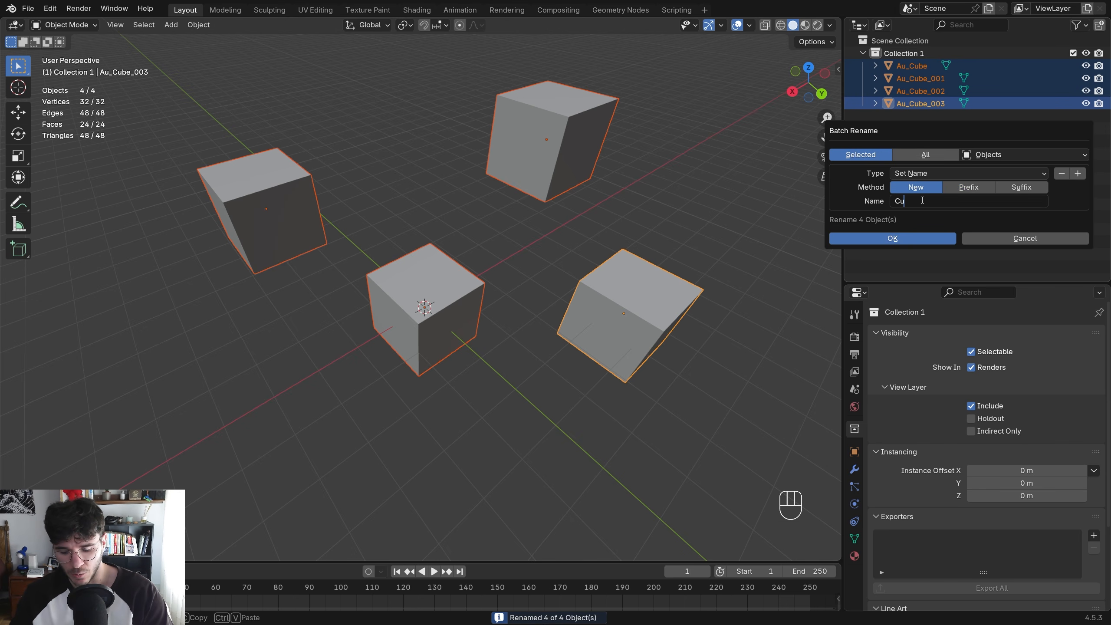
pyautogui.write('Cubito')
pyautogui.press('Return')
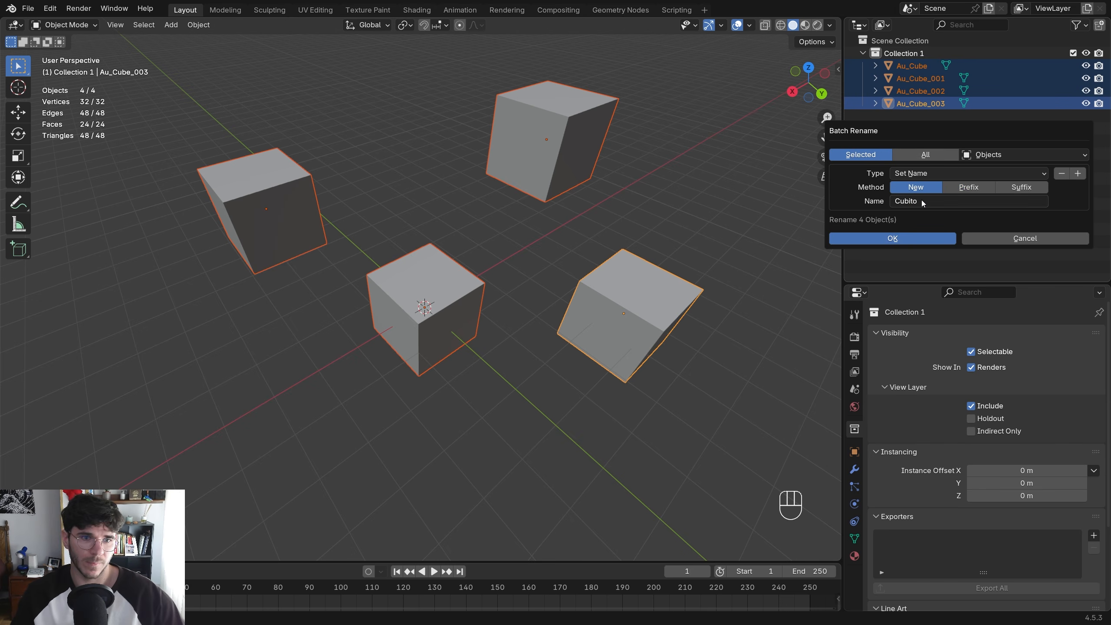
pyautogui.click(906, 240)
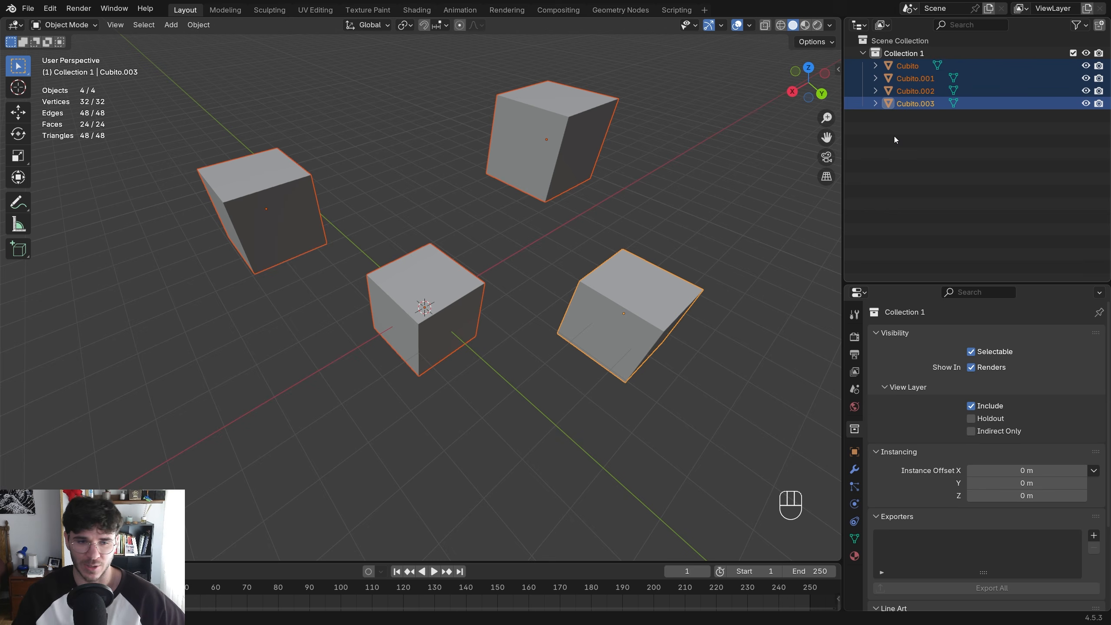
# Delete Cubito.001, Cubito.002 and Cubito.003, keeping only the original Cubito cube
pyautogui.moveTo(925, 137); pyautogui.dragTo(917, 80)
pyautogui.press('Delete')
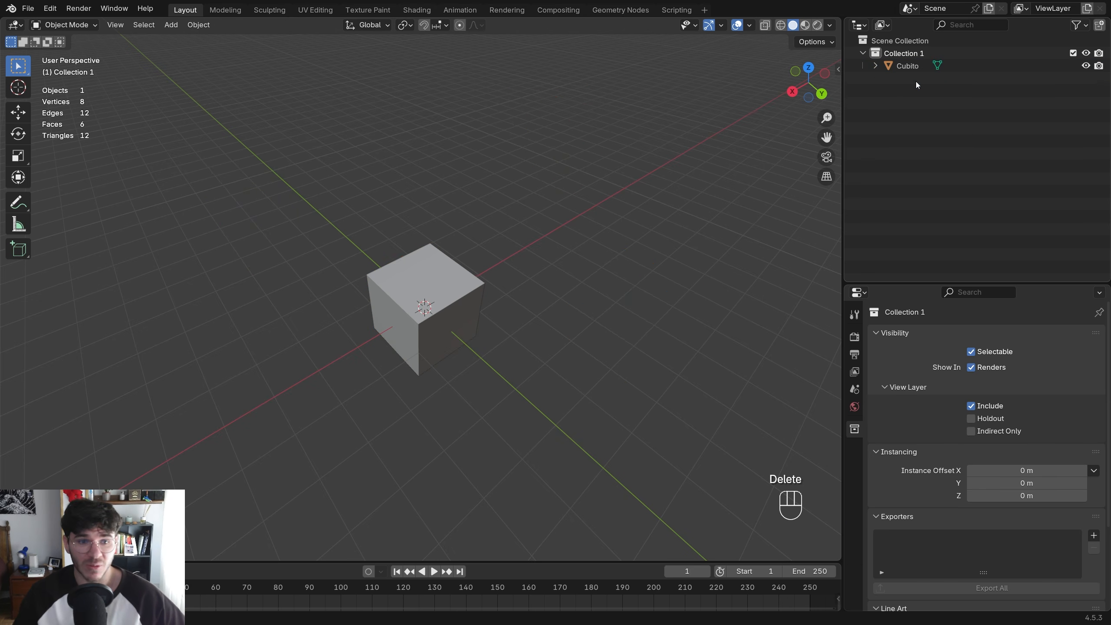
pyautogui.keyDown('shift'); pyautogui.moveTo(469, 226); pyautogui.dragTo(521, 209, button='middle'); pyautogui.keyUp('shift')
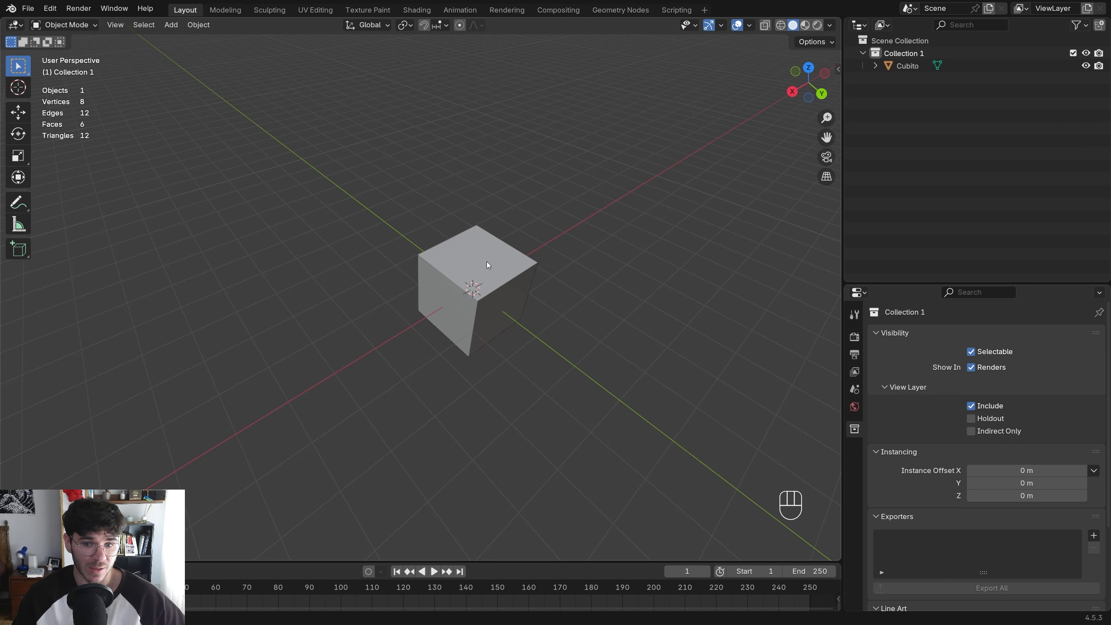
pyautogui.moveTo(518, 250)
pyautogui.mouseDown(button='middle')
pyautogui.moveTo(521, 231)
pyautogui.moveTo(511, 271)
pyautogui.moveTo(527, 258)
pyautogui.mouseUp(button='middle')
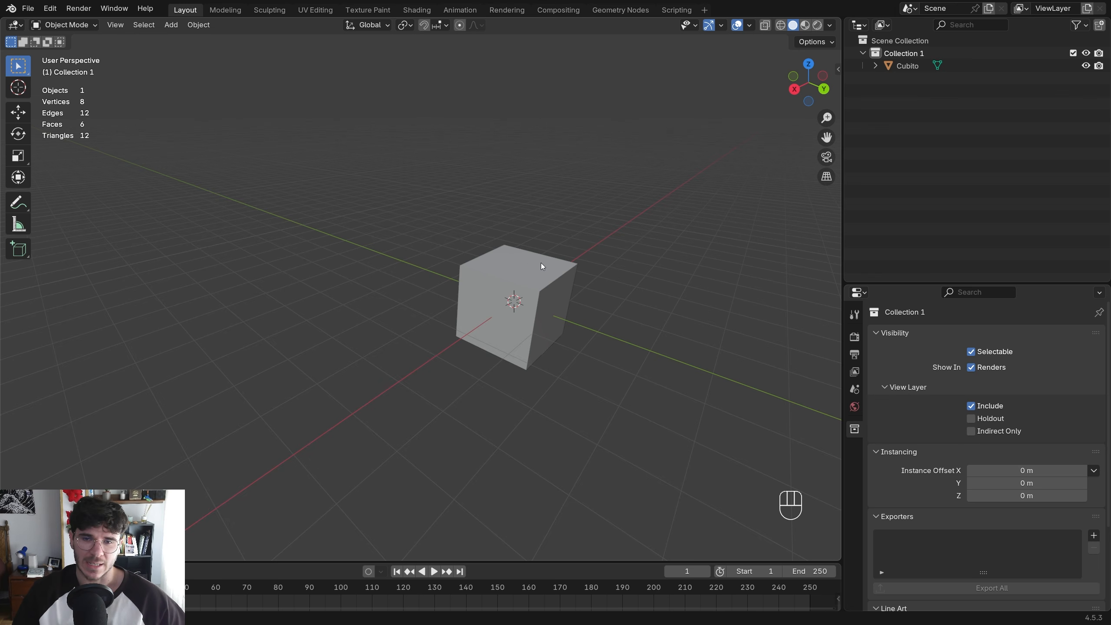
pyautogui.moveTo(548, 265); pyautogui.dragTo(548, 275, button='middle')
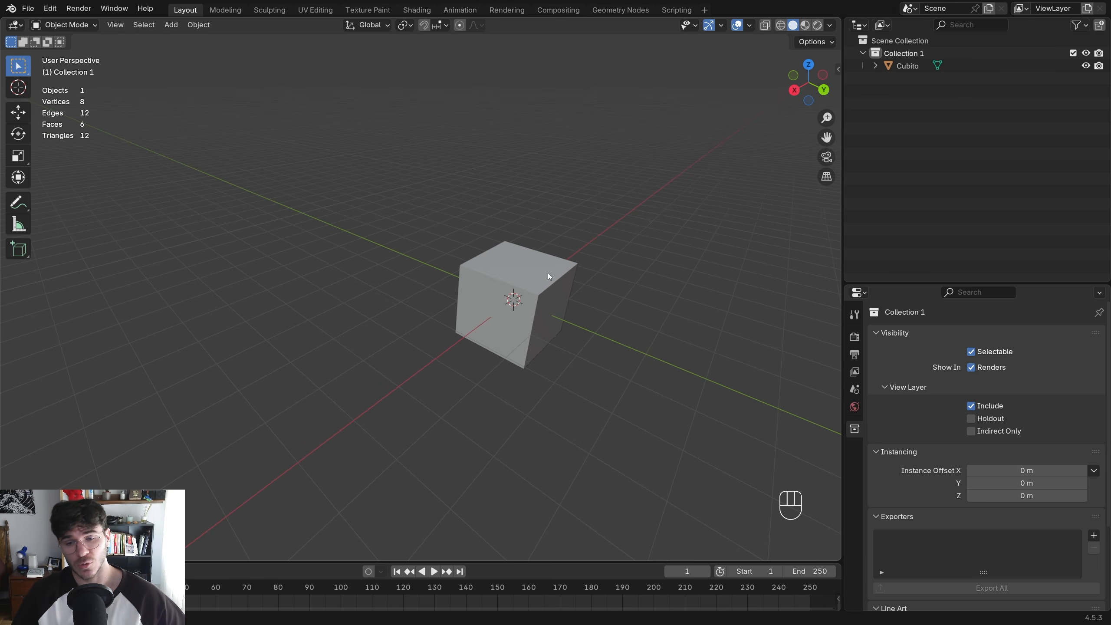
pyautogui.moveTo(548, 273); pyautogui.dragTo(546, 290, button='middle')
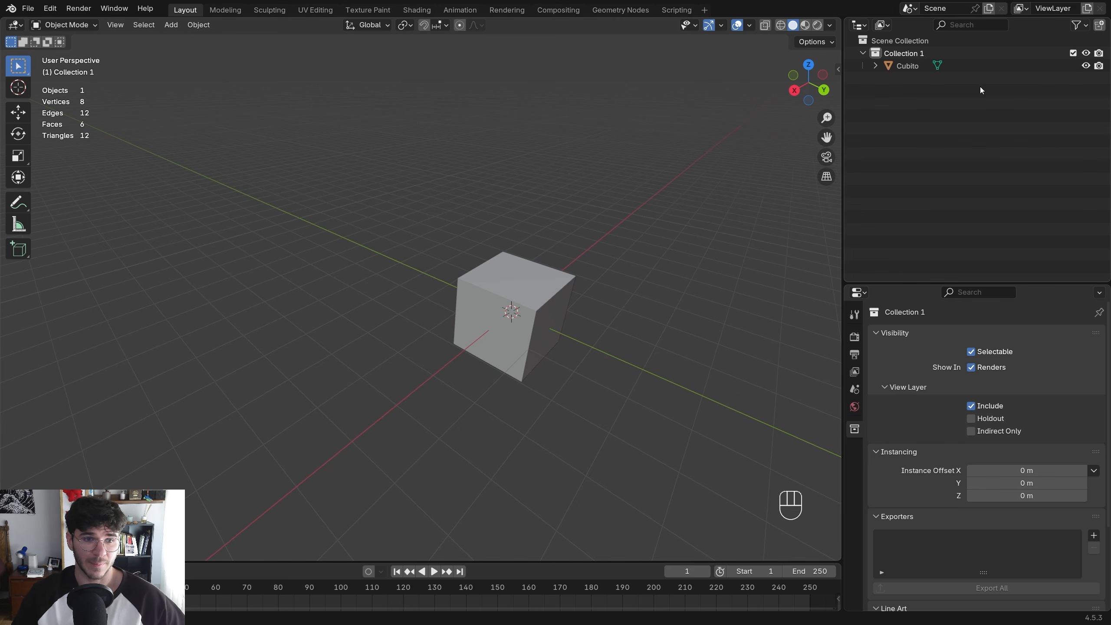
# Widen the Outliner and enable its Selectable restriction toggle column
pyautogui.moveTo(844, 95); pyautogui.dragTo(806, 96)
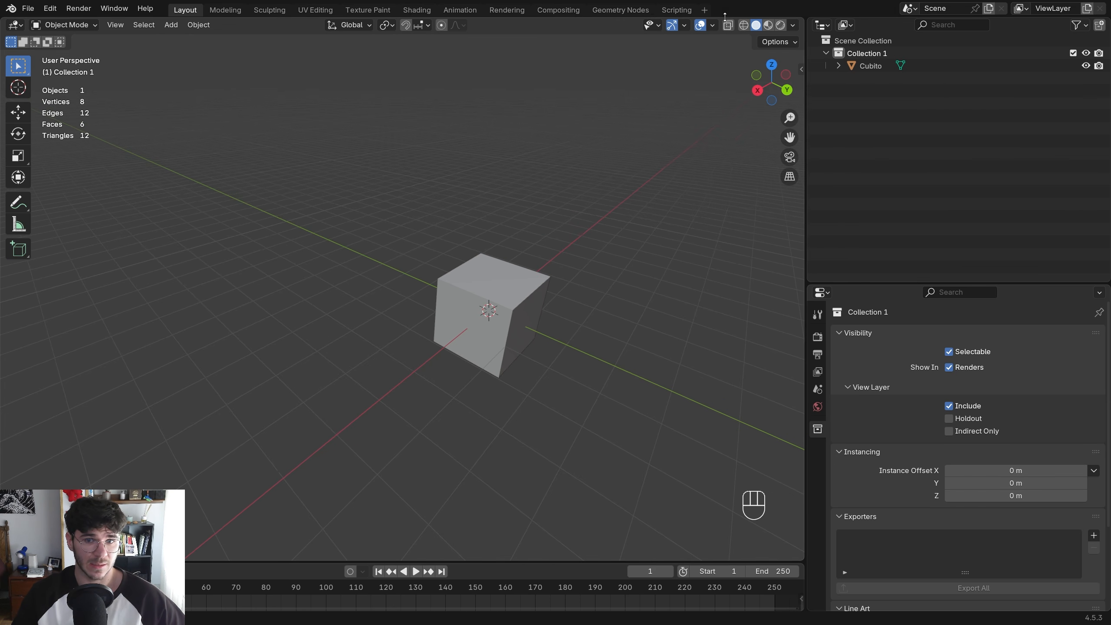
pyautogui.click(650, 25)
pyautogui.click(1077, 24)
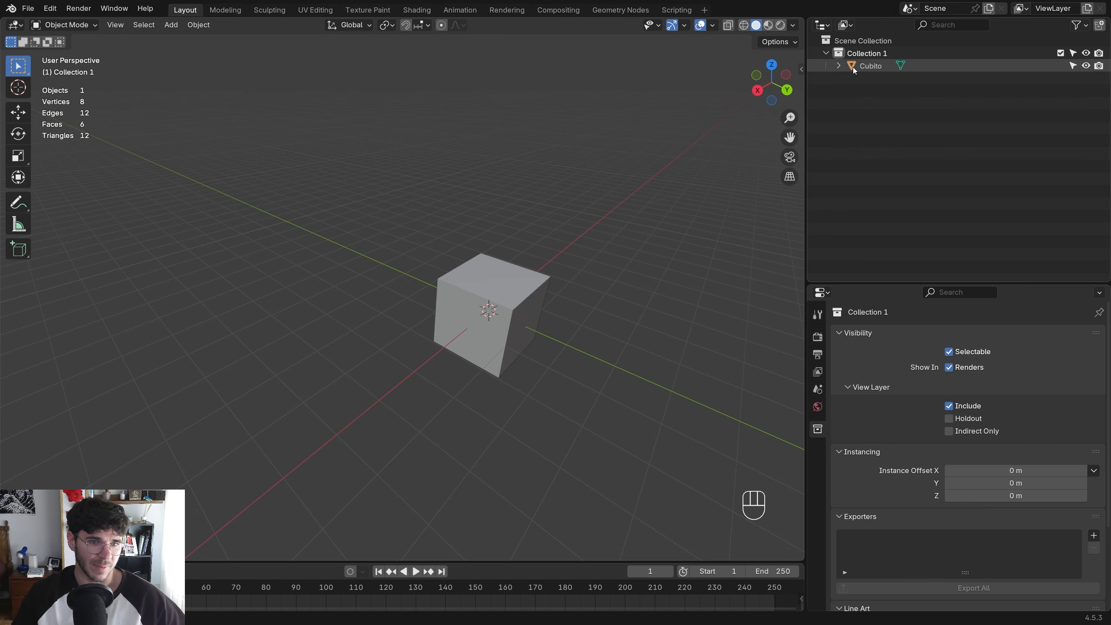
# Duplicate the Cubito cube twice, placing the second copy at about X -2.1 m, Y -0.9 m, Z 3.6 m
pyautogui.click(516, 295)
pyautogui.hotkey('shift', 'd')
pyautogui.click(400, 240)
pyautogui.hotkey('shift', 'd')
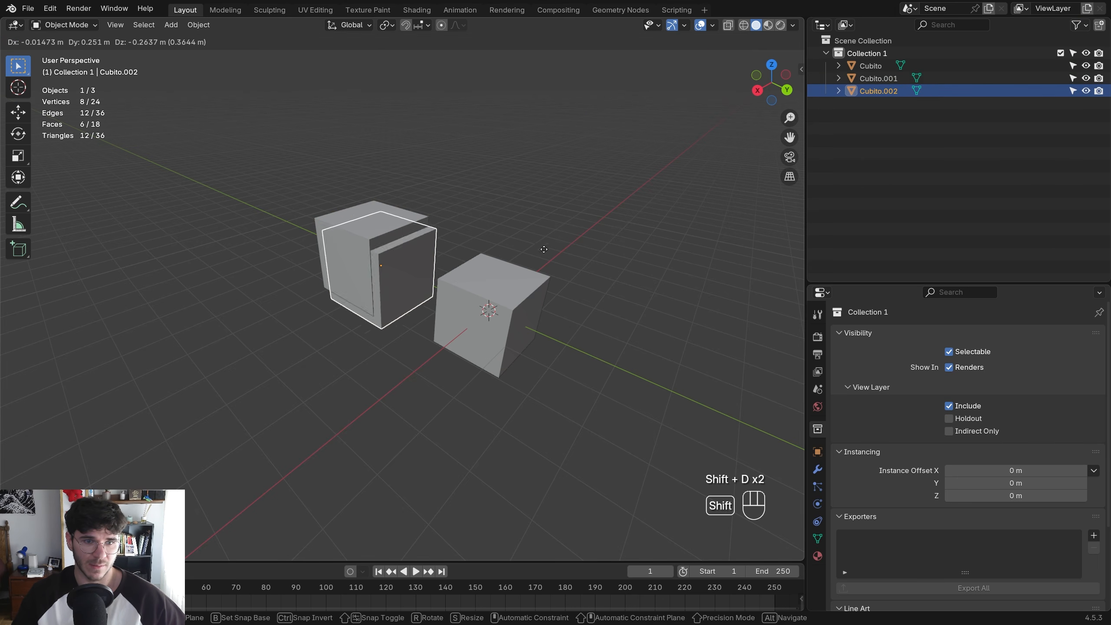
pyautogui.click(682, 140)
# Test Cubito.001's selectability toggle with a box selection around all cubes, and hide and unhide that cube
pyautogui.click(1072, 78)
pyautogui.moveTo(284, 160); pyautogui.dragTo(644, 458)
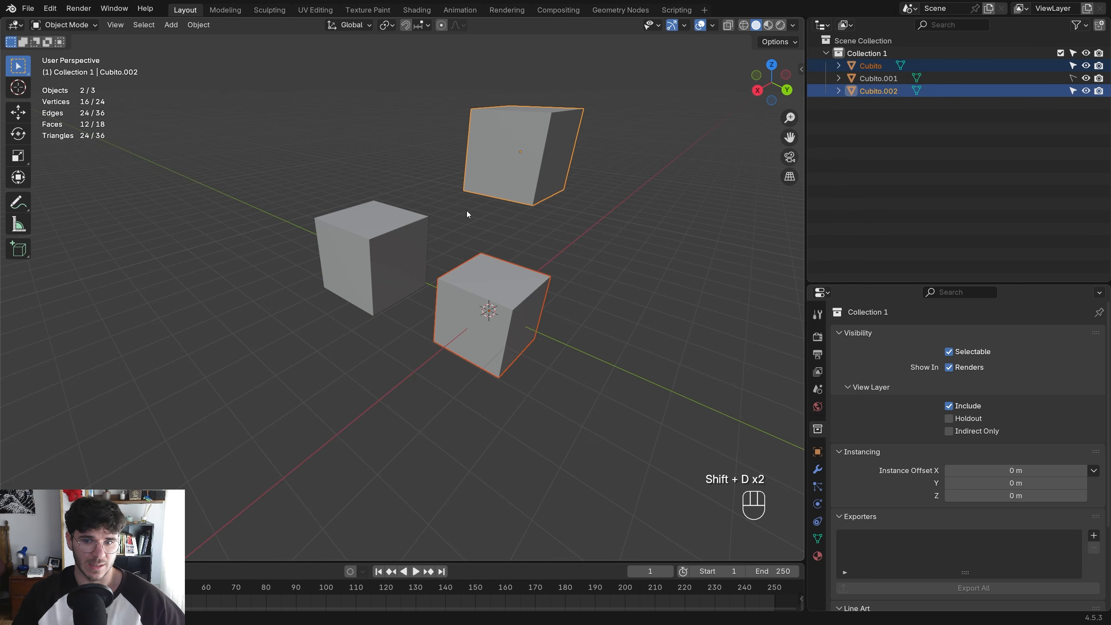
pyautogui.click(1086, 78)
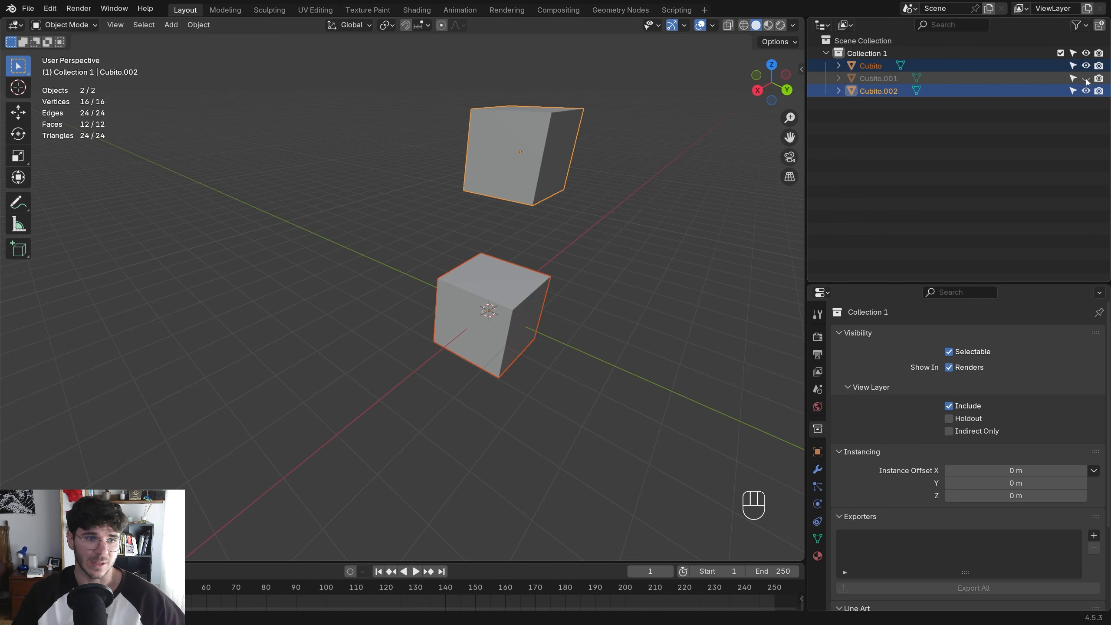
pyautogui.click(1086, 79)
# Toggle Collection 1's viewport visibility and render visibility off and back on
pyautogui.click(1086, 53)
pyautogui.click(1086, 53)
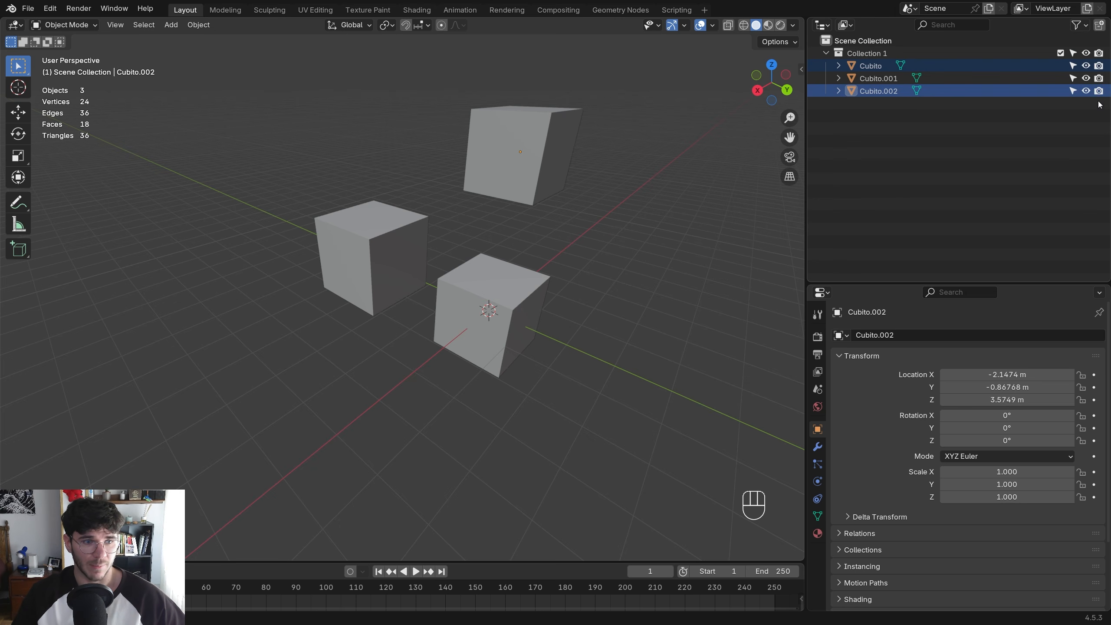
pyautogui.click(1099, 53)
pyautogui.click(1099, 53)
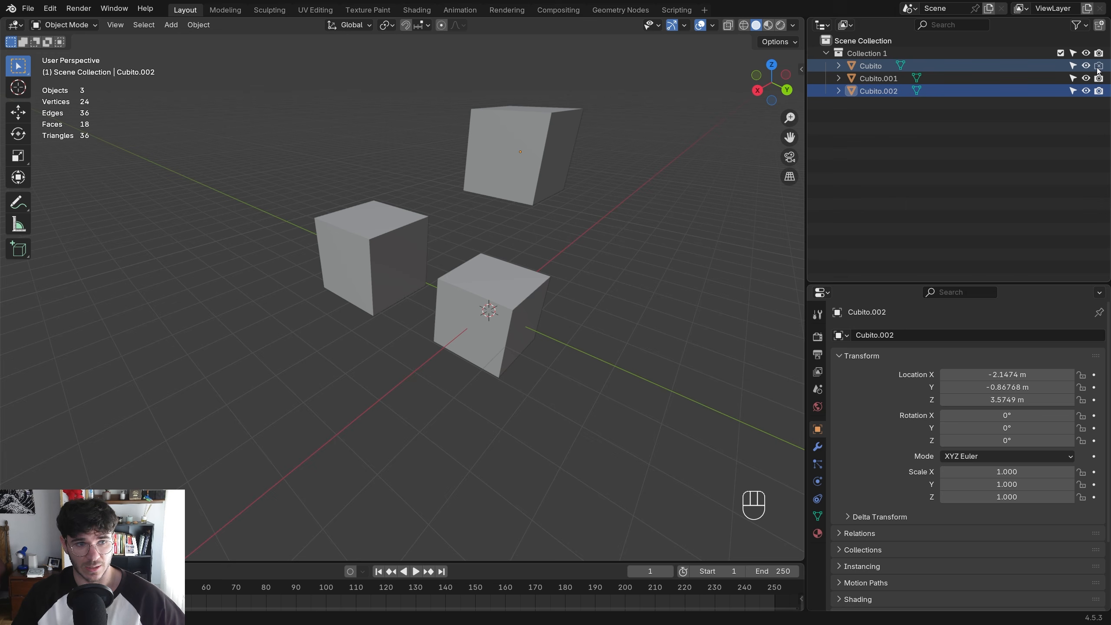
# Delete all three Cubito cubes from the scene
pyautogui.moveTo(493, 389); pyautogui.dragTo(299, 239)
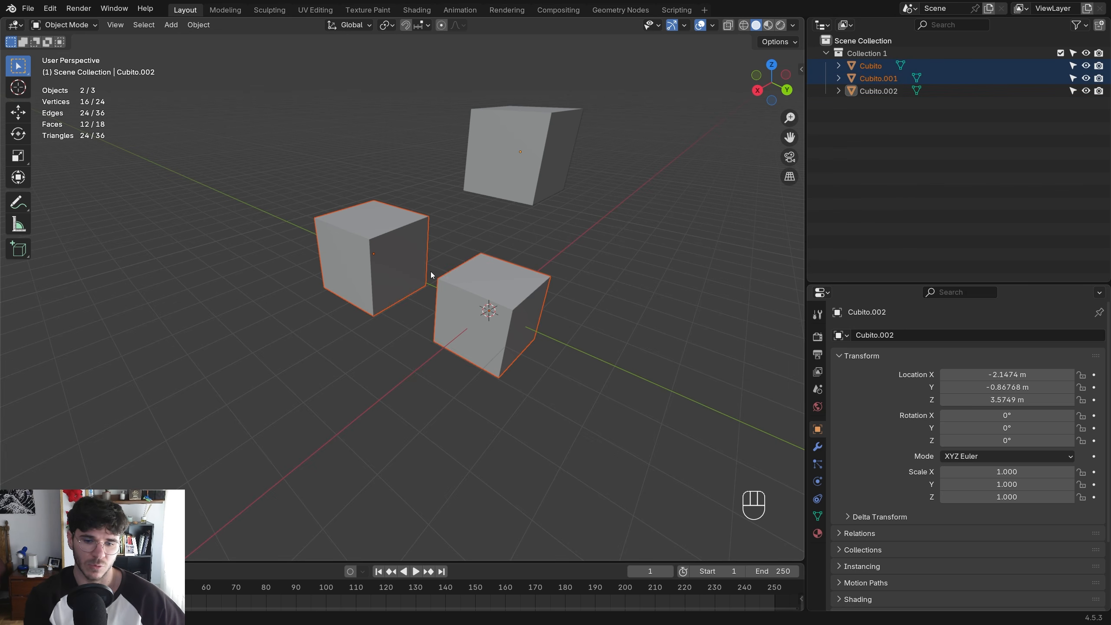
pyautogui.press('Delete')
pyautogui.click(519, 178)
pyautogui.press('Delete')
# Add a new cube mesh at the scene origin and enlarge the Properties editor
pyautogui.hotkey('shift', 'a')
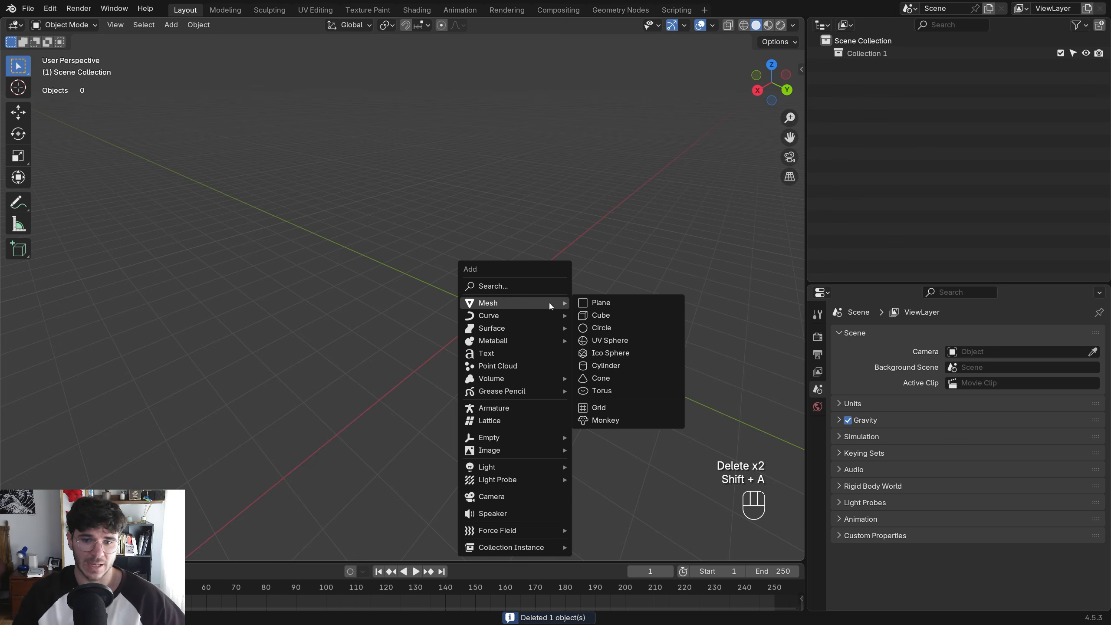
pyautogui.click(602, 317)
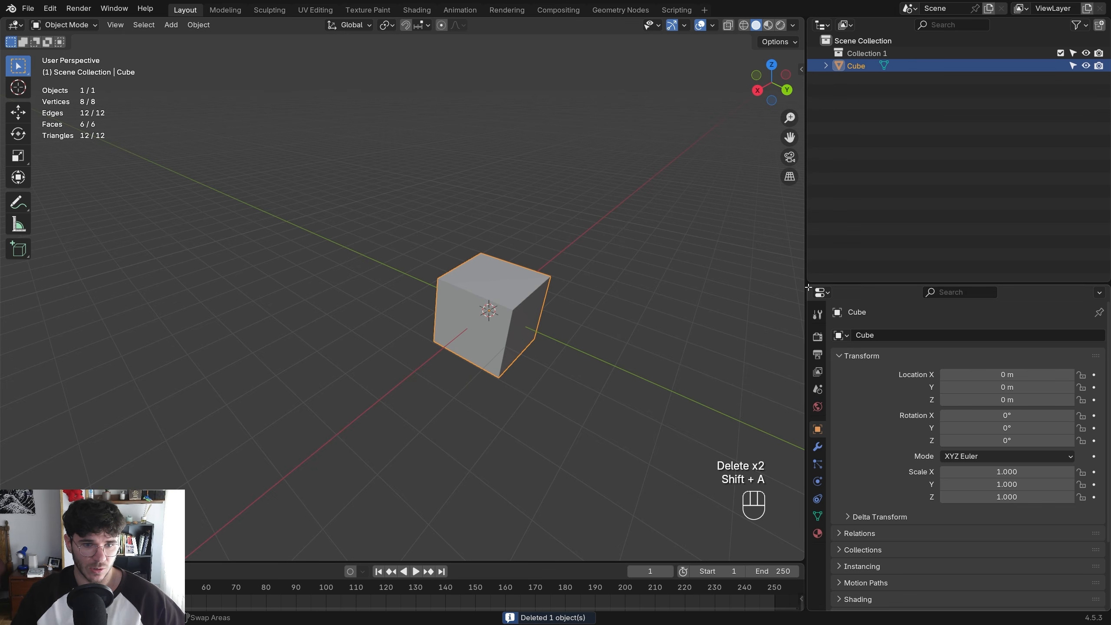
pyautogui.moveTo(805, 286); pyautogui.dragTo(831, 164)
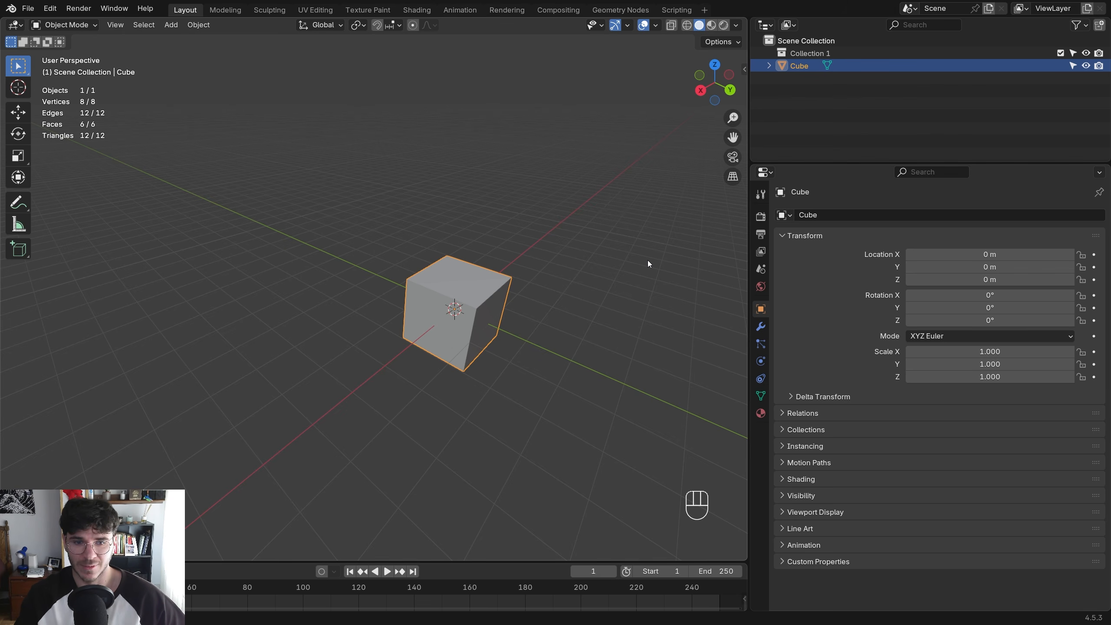
# Look through the Tool, Render, Output and View Layer properties, collapsing their expanded sections
pyautogui.click(761, 194)
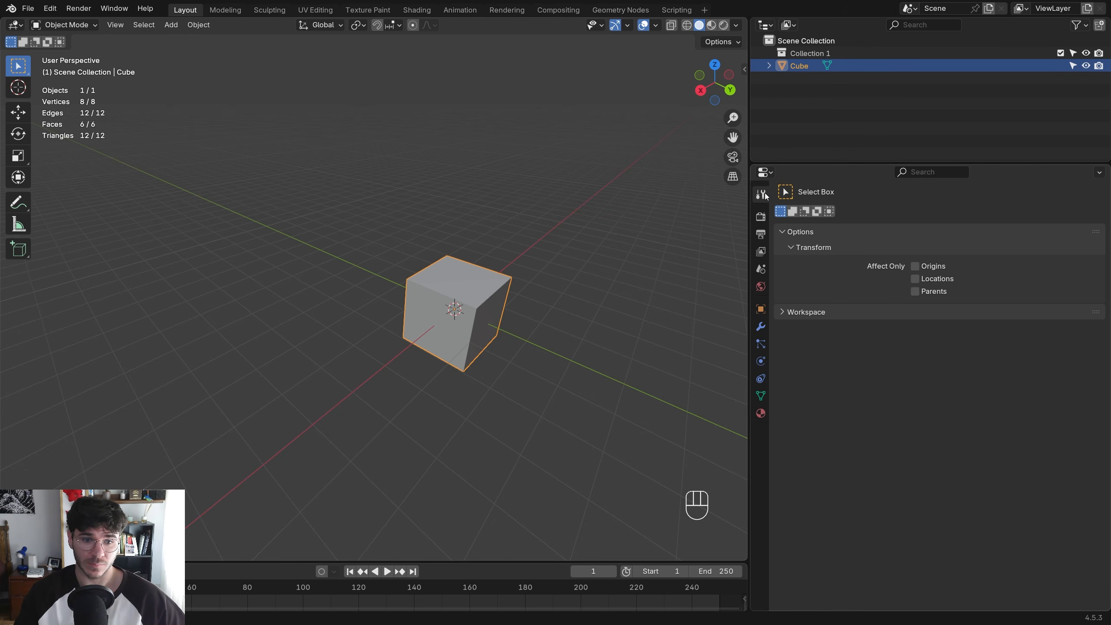
pyautogui.click(763, 217)
pyautogui.click(782, 235)
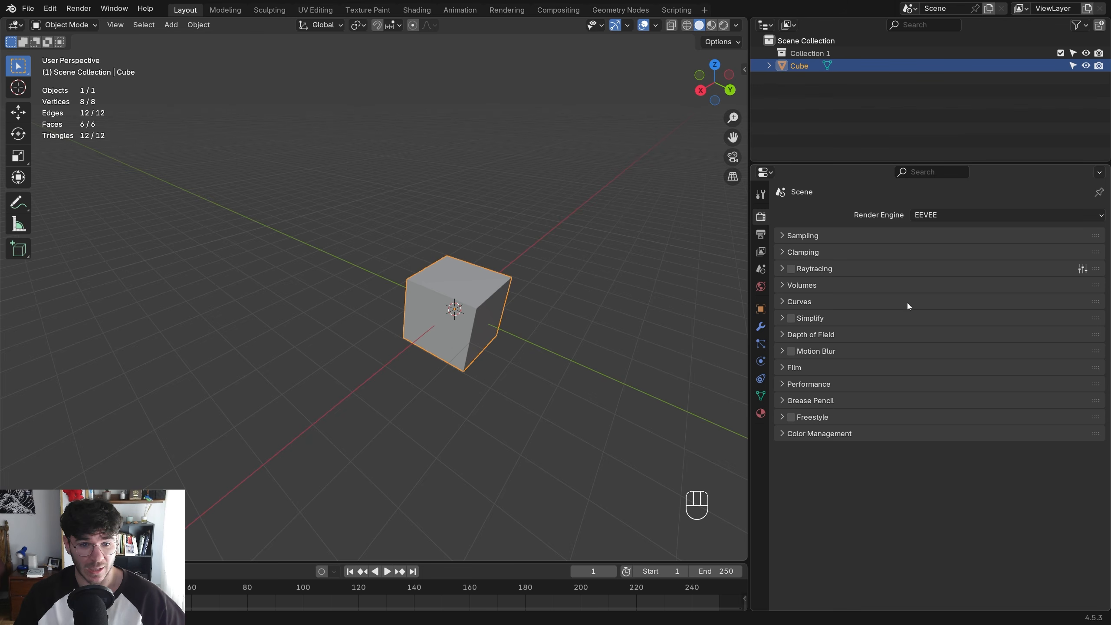
pyautogui.click(759, 193)
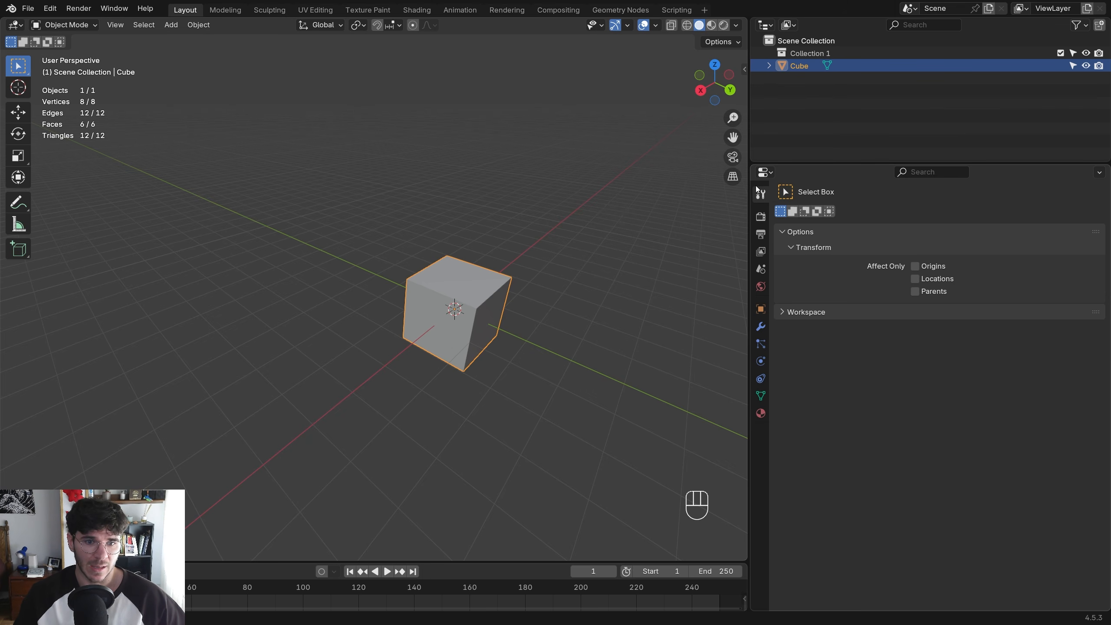
pyautogui.click(760, 233)
pyautogui.click(782, 216)
pyautogui.keyDown('ctrl'); pyautogui.click(803, 226); pyautogui.keyUp('ctrl')
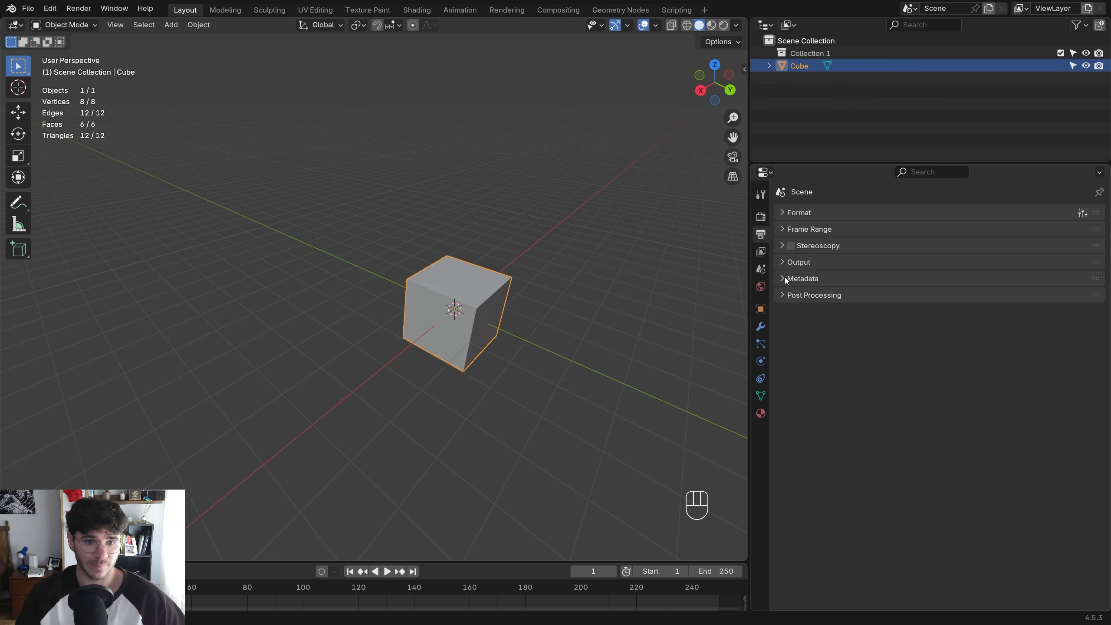
pyautogui.click(760, 252)
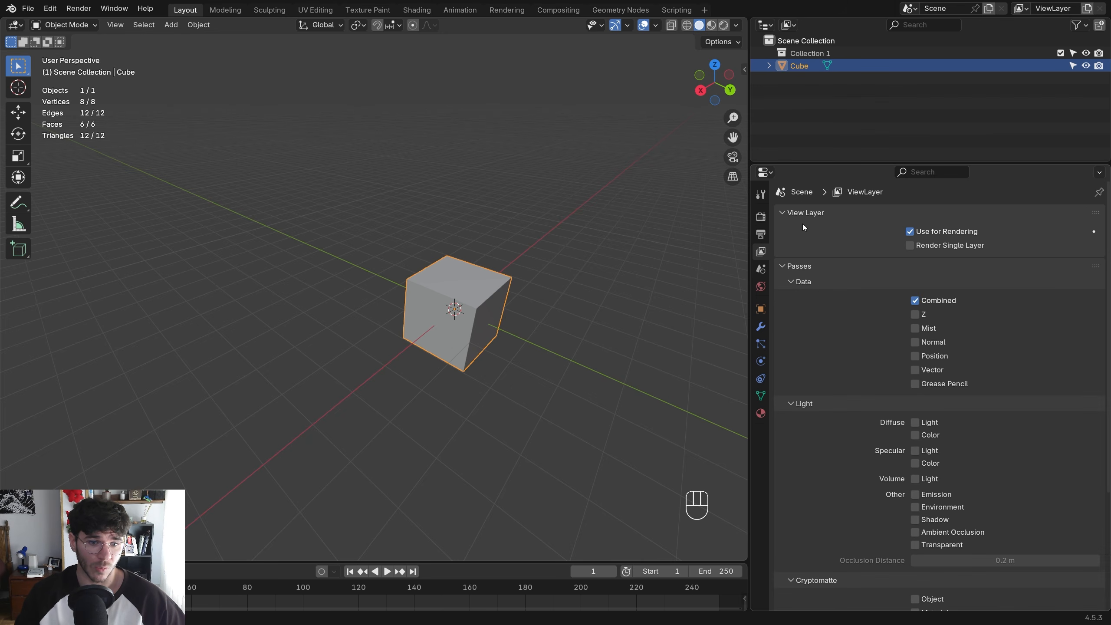
pyautogui.moveTo(800, 213); pyautogui.dragTo(772, 292)
# Expand the Units settings in the Scene properties and show the cube's transform values in the viewport sidebar
pyautogui.click(761, 268)
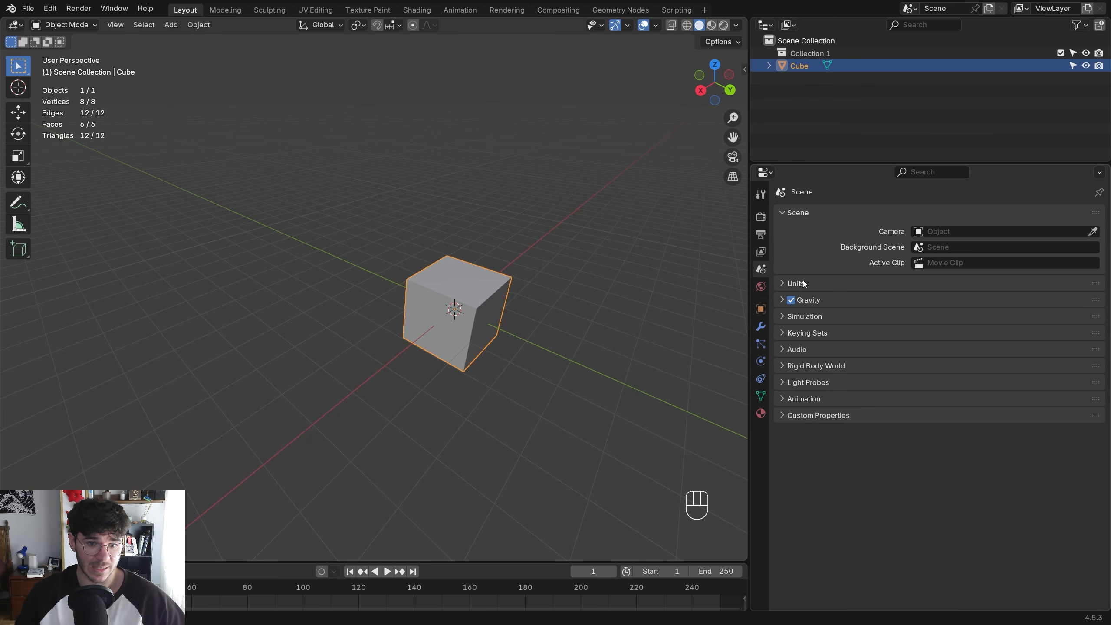
pyautogui.click(778, 212)
pyautogui.click(779, 229)
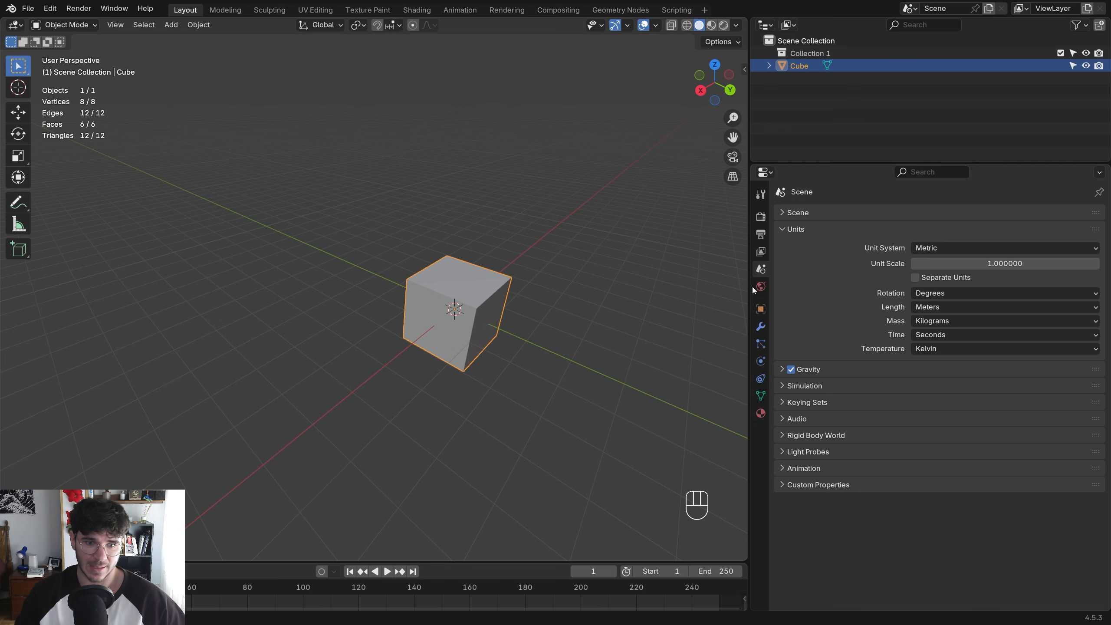
pyautogui.click(980, 249)
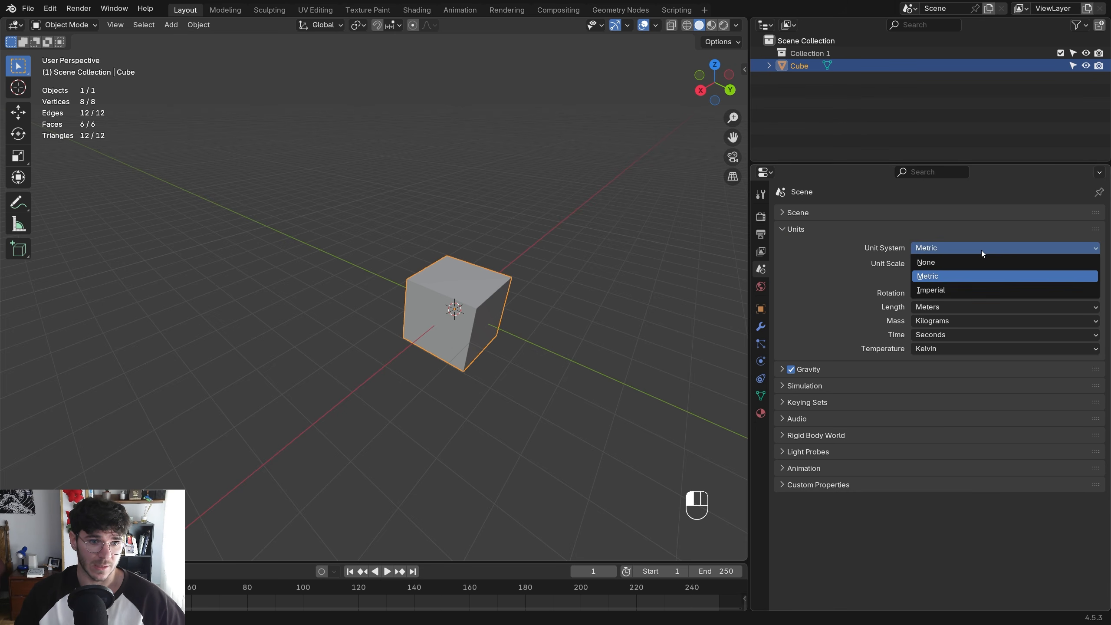
pyautogui.click(665, 250)
pyautogui.press('n')
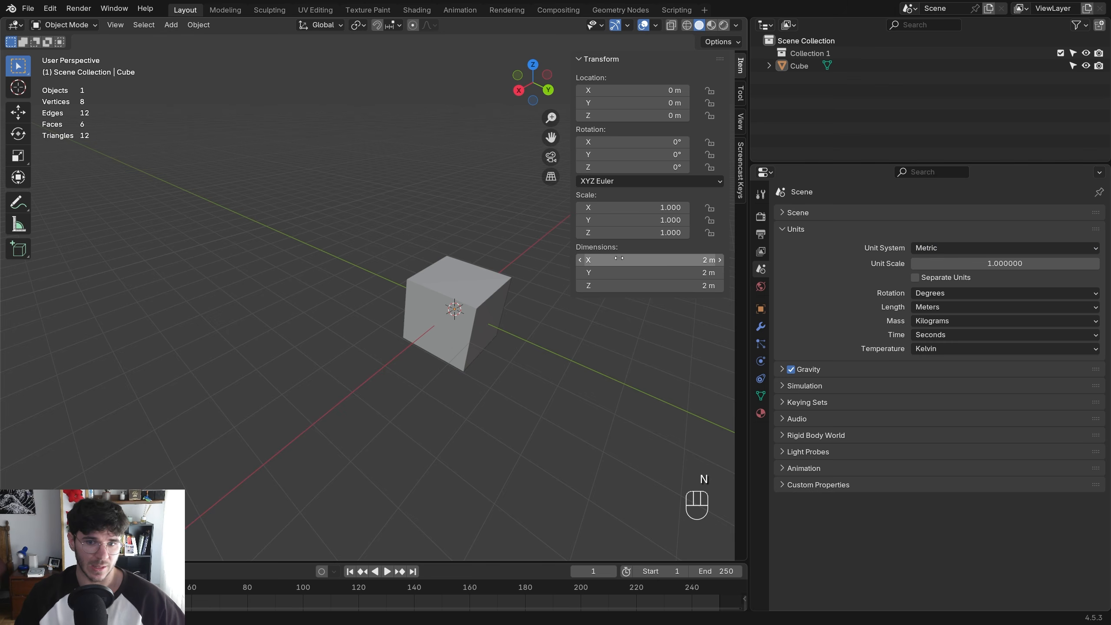
# Try the None and Imperial unit systems for the scene and return it to Metric
pyautogui.click(979, 248)
pyautogui.click(964, 263)
pyautogui.click(965, 249)
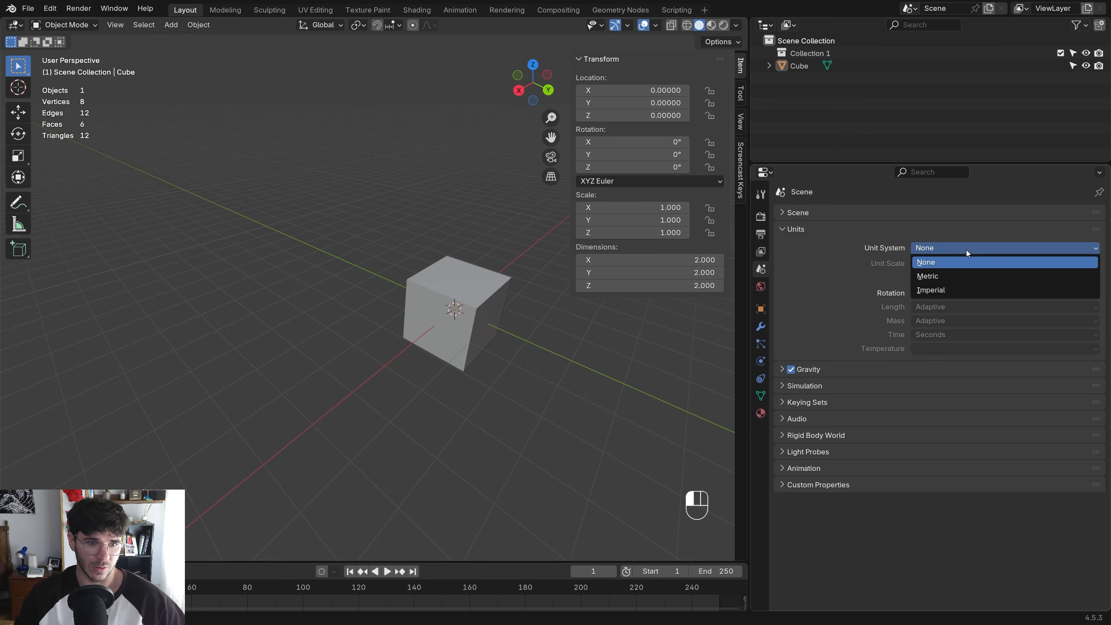
pyautogui.click(961, 286)
pyautogui.click(958, 248)
pyautogui.click(936, 275)
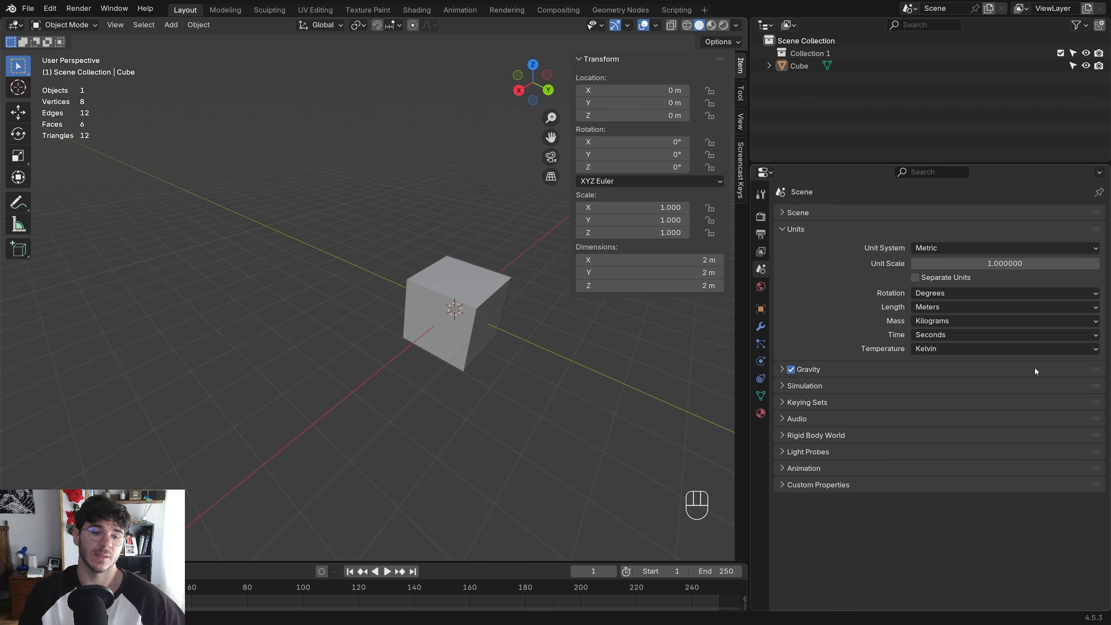
# Look through the World properties, collapse the Surface section, and open the cube's Object properties
pyautogui.click(760, 286)
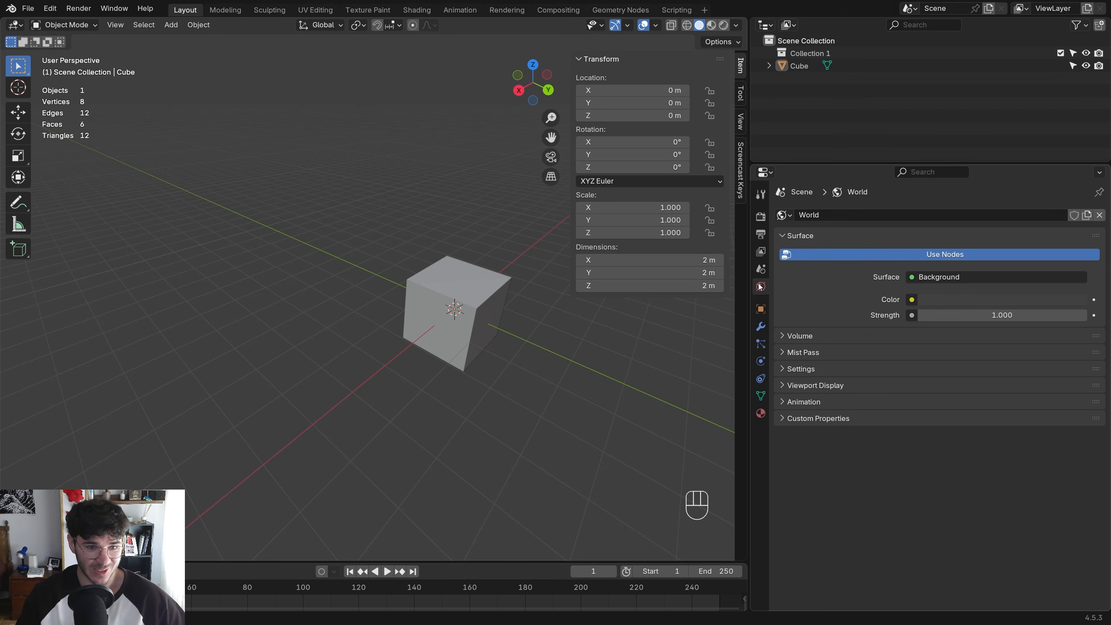
pyautogui.click(781, 236)
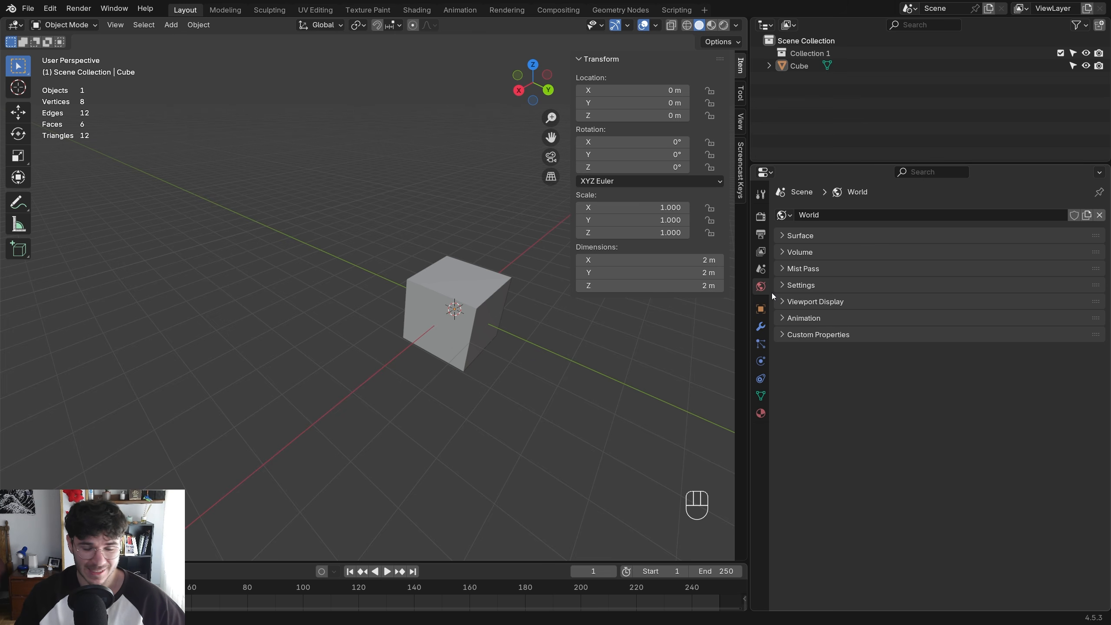
pyautogui.click(766, 217)
pyautogui.click(758, 310)
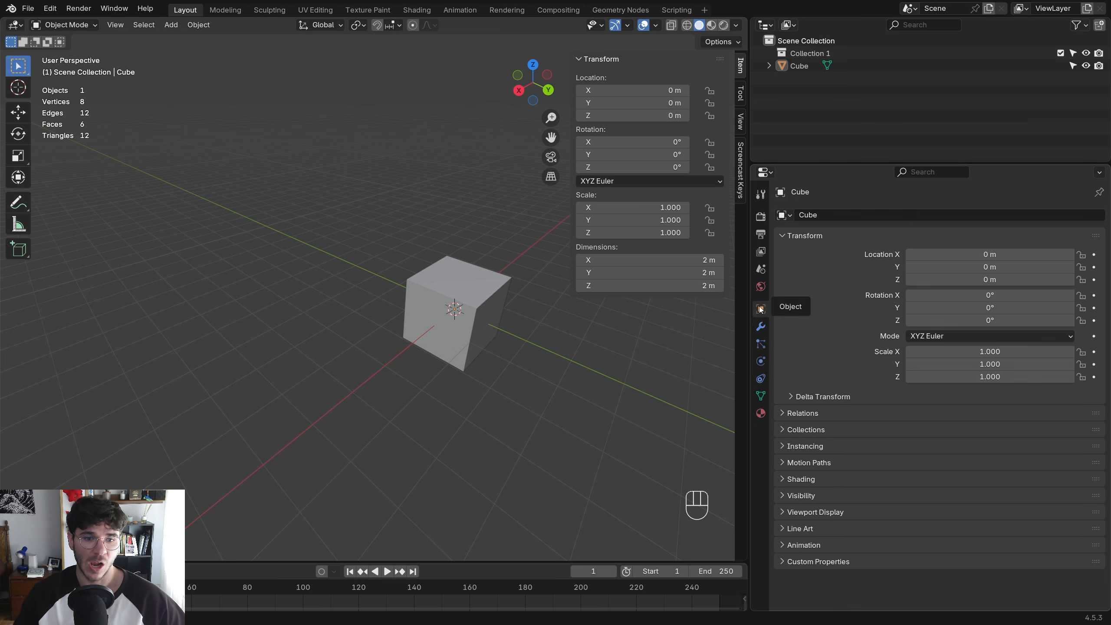
# Select the cube, try shifting its X location, and undo the change
pyautogui.click(458, 291)
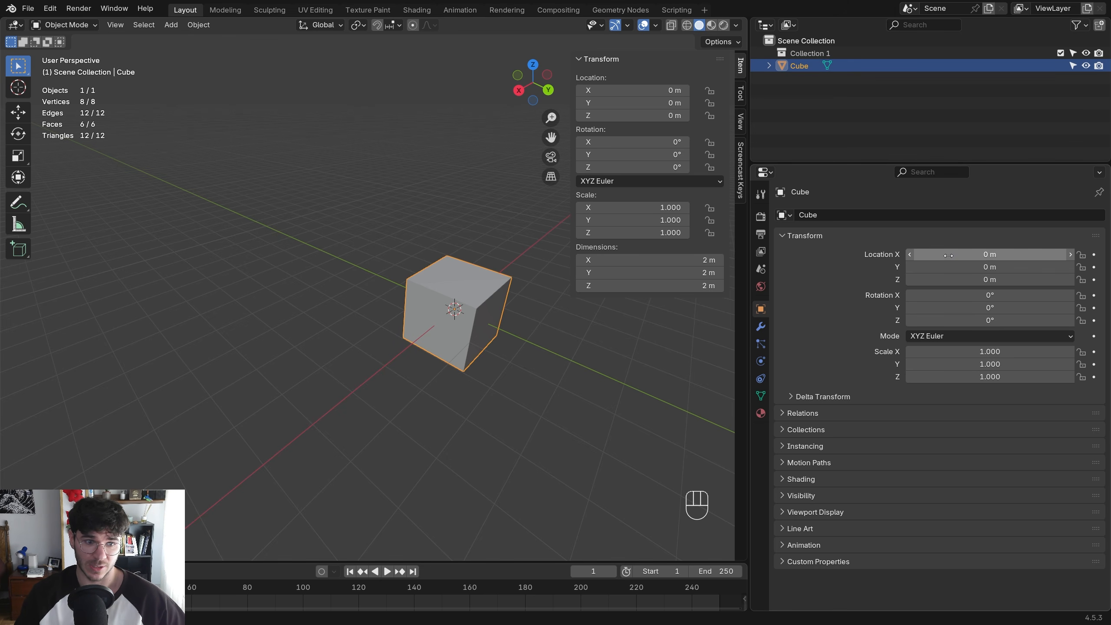
pyautogui.moveTo(968, 256); pyautogui.dragTo(954, 255)
pyautogui.hotkey('ctrl', 'z')
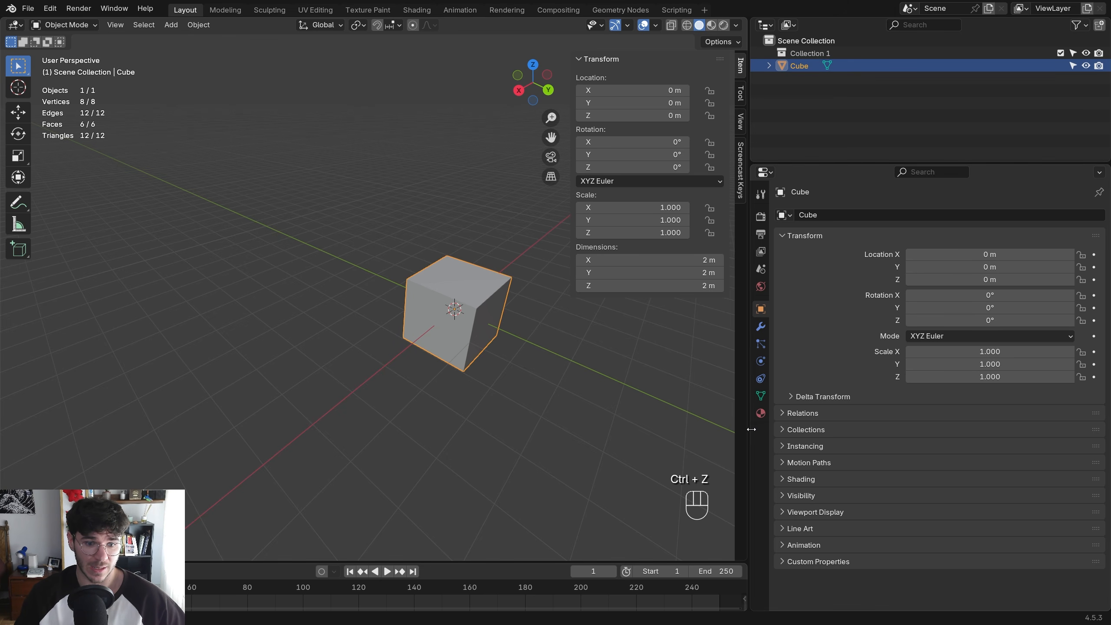
# Examine the cube's Visibility settings, collapse them again, and expand the Viewport Display settings
pyautogui.click(782, 496)
pyautogui.scroll(-6, 776, 376)
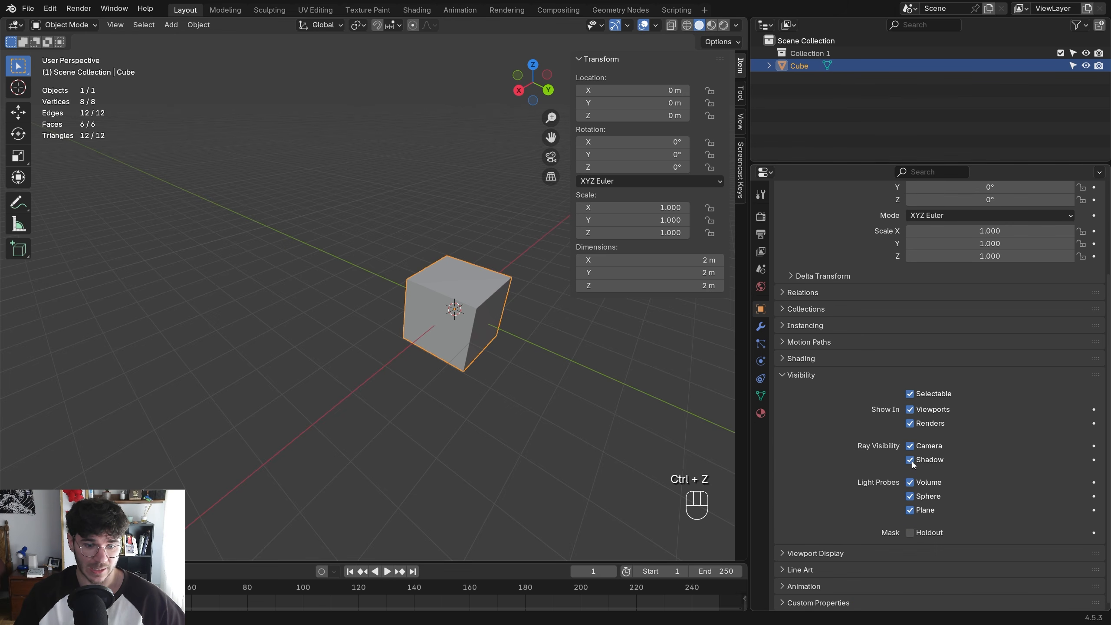
pyautogui.click(787, 375)
pyautogui.click(814, 567)
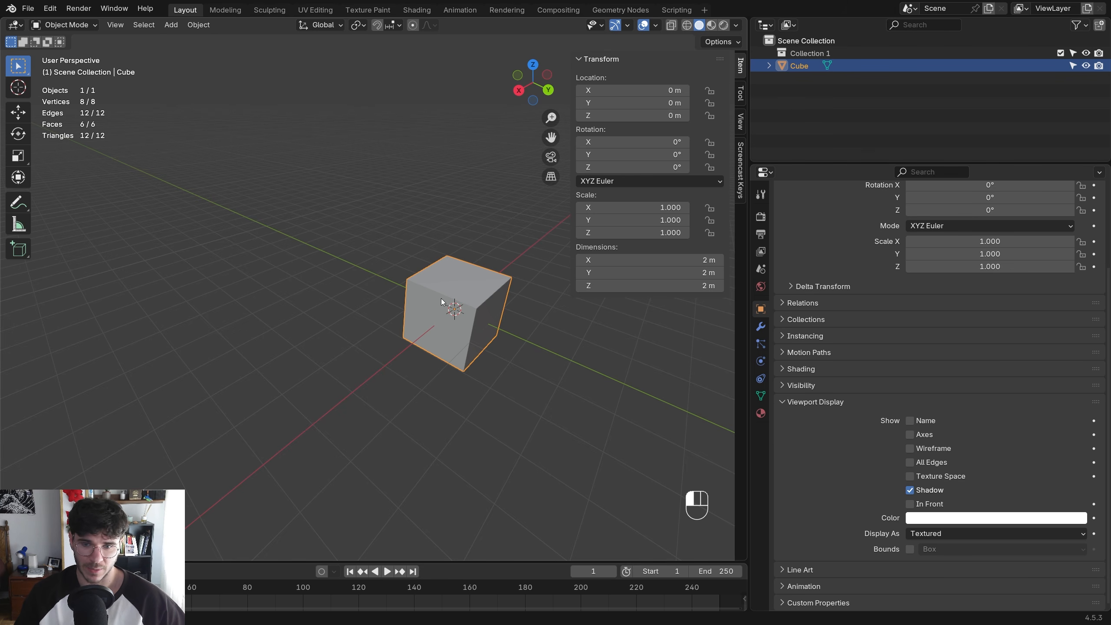
# Duplicate the original cube twice, placing the copies at about (1.46, -2.94, 1.52) m and (-2.11, -0.51, 3.12) m
pyautogui.hotkey('shift', 'd')
pyautogui.click(426, 253)
pyautogui.click(469, 292)
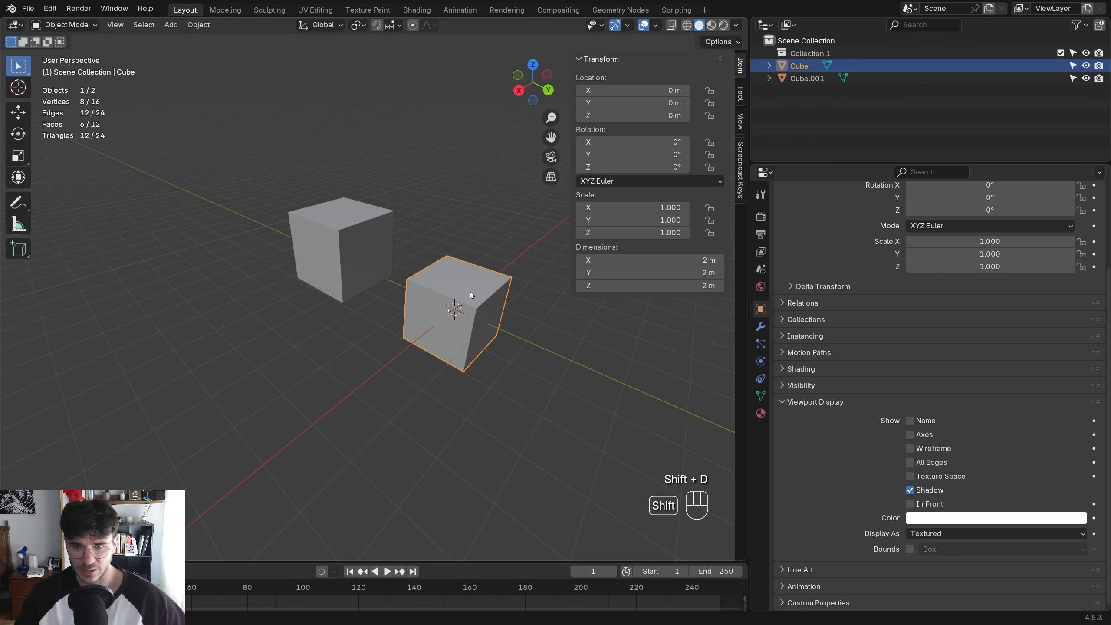
pyautogui.hotkey('shift', 'd')
pyautogui.click(498, 183)
# Inspect the cubes with X-ray on, trying Edit Mode with vertex selection on the original, and return to Object Mode with X-ray off
pyautogui.hotkey('alt', 'z')
pyautogui.moveTo(497, 183); pyautogui.dragTo(461, 300, button='middle')
pyautogui.moveTo(503, 253); pyautogui.dragTo(401, 276, button='middle')
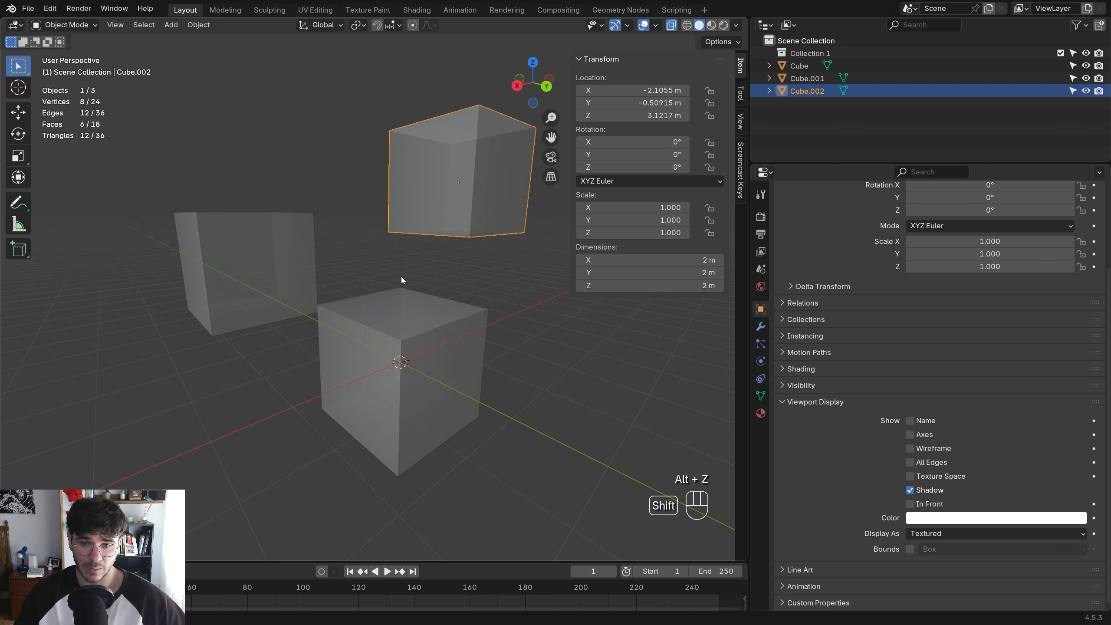
pyautogui.moveTo(406, 364)
pyautogui.mouseDown(button='middle')
pyautogui.moveTo(416, 359)
pyautogui.moveTo(390, 359)
pyautogui.mouseUp(button='middle')
pyautogui.press('Tab')
pyautogui.press('Tab')
pyautogui.click(411, 350)
pyautogui.press('Tab')
pyautogui.press('Tab')
pyautogui.press('Tab')
pyautogui.press('1')
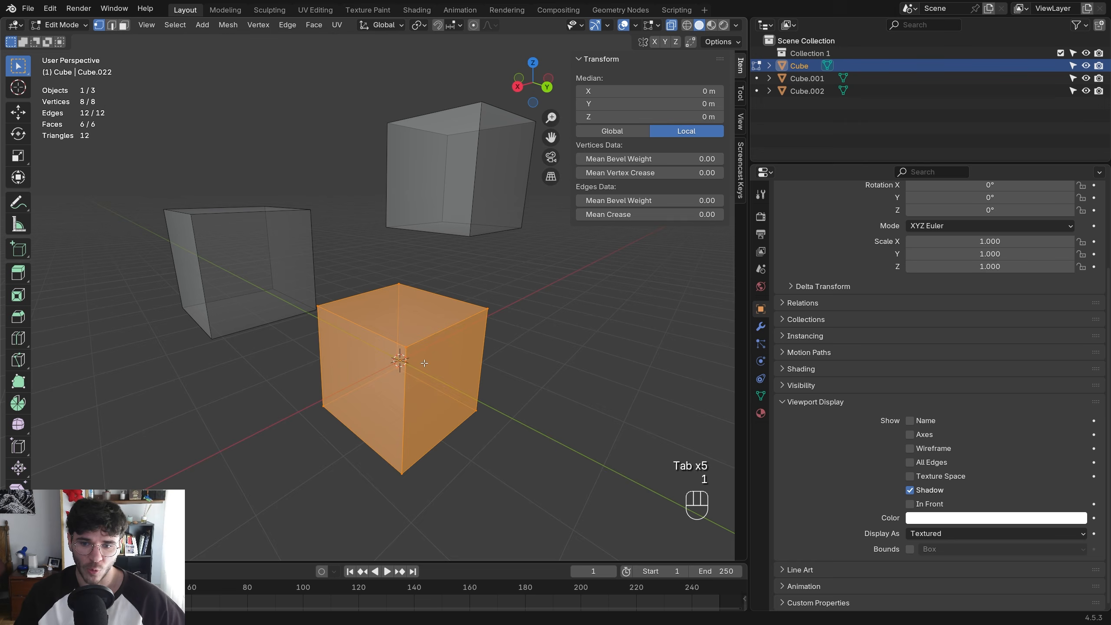
pyautogui.press('Tab')
pyautogui.hotkey('alt', 'z')
# Move Cube.001 to about (0.51, -1.07, 1.66) m so that it overlaps the corner of the original cube
pyautogui.click(230, 222)
pyautogui.moveTo(230, 223); pyautogui.dragTo(315, 326, button='middle')
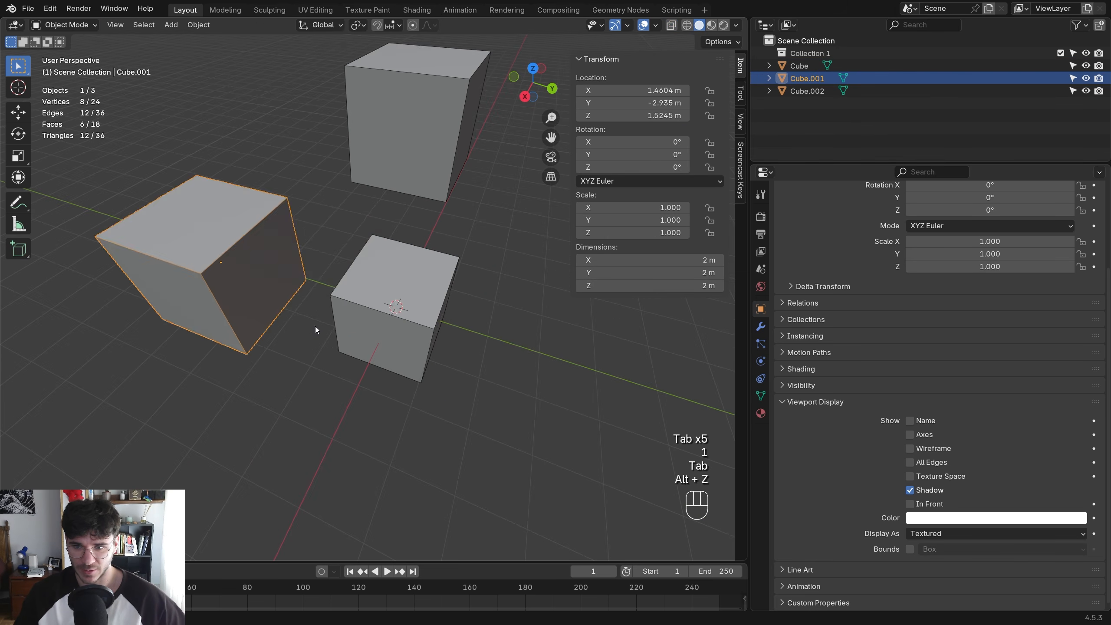
pyautogui.press('g')
pyautogui.click(428, 316)
pyautogui.moveTo(428, 317); pyautogui.dragTo(575, 381, button='middle')
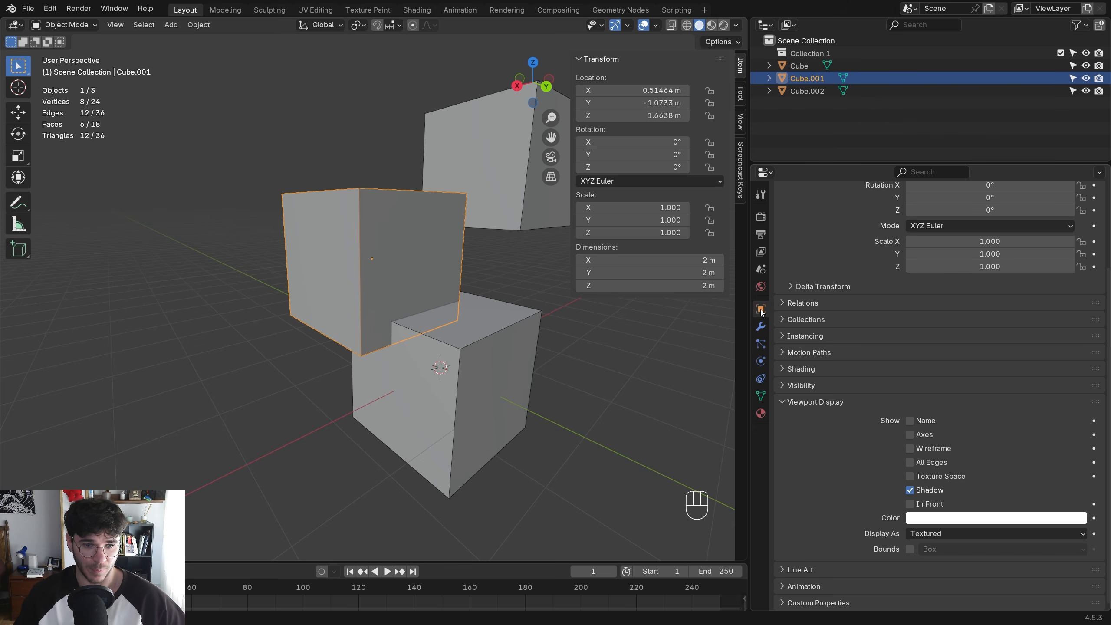
# Look through Cube.001's Object properties, expanding and collapsing the Shading section
pyautogui.scroll(5, 840, 333)
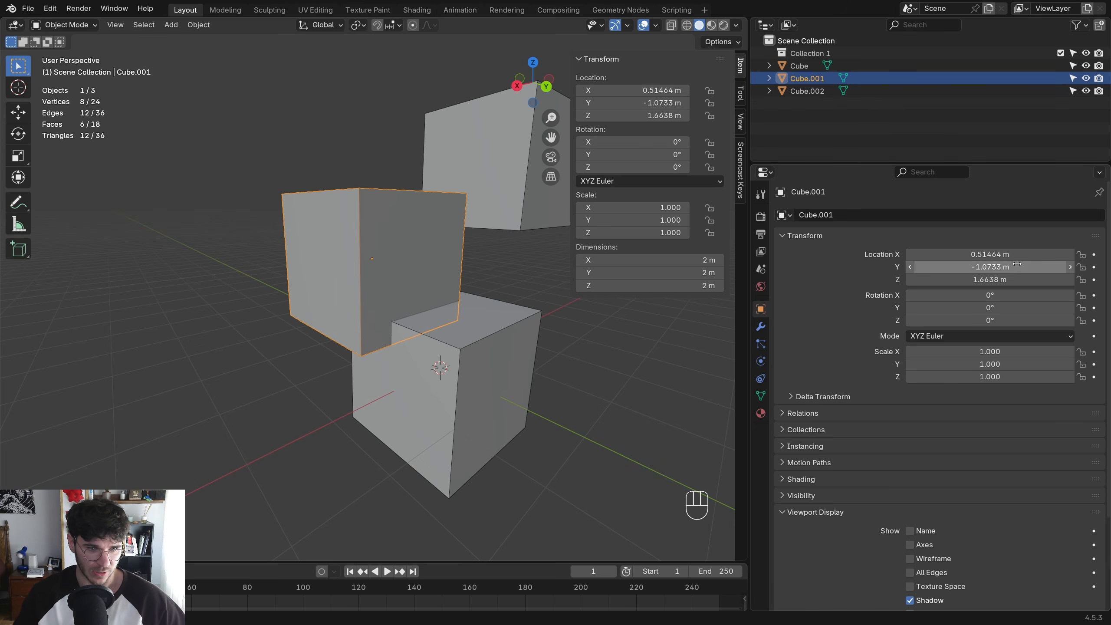
pyautogui.scroll(-4, 782, 427)
pyautogui.click(783, 375)
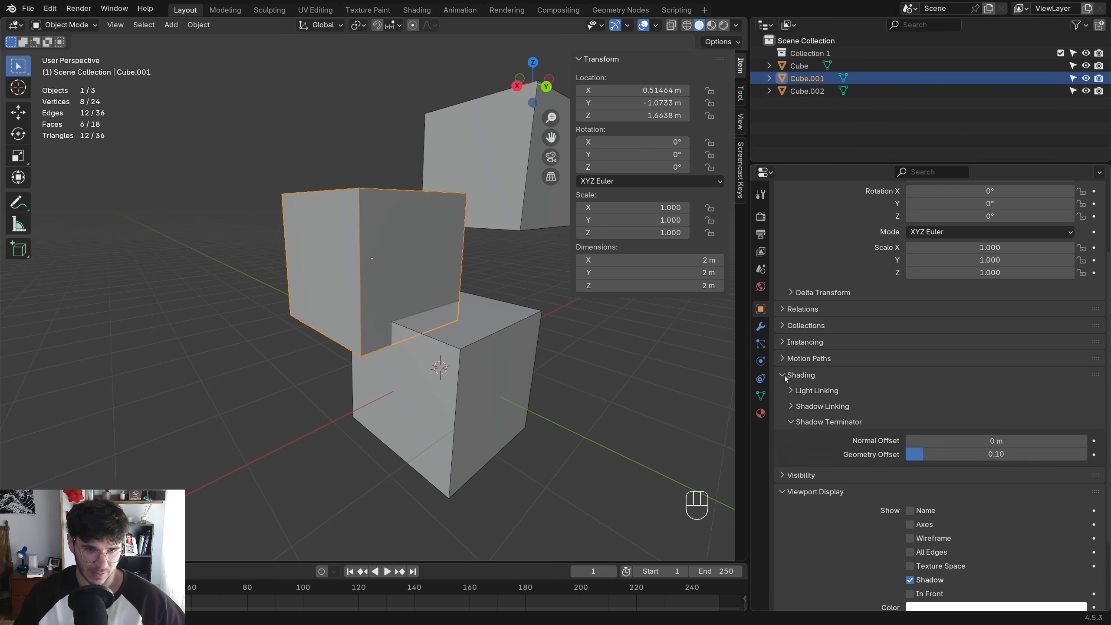
pyautogui.click(782, 375)
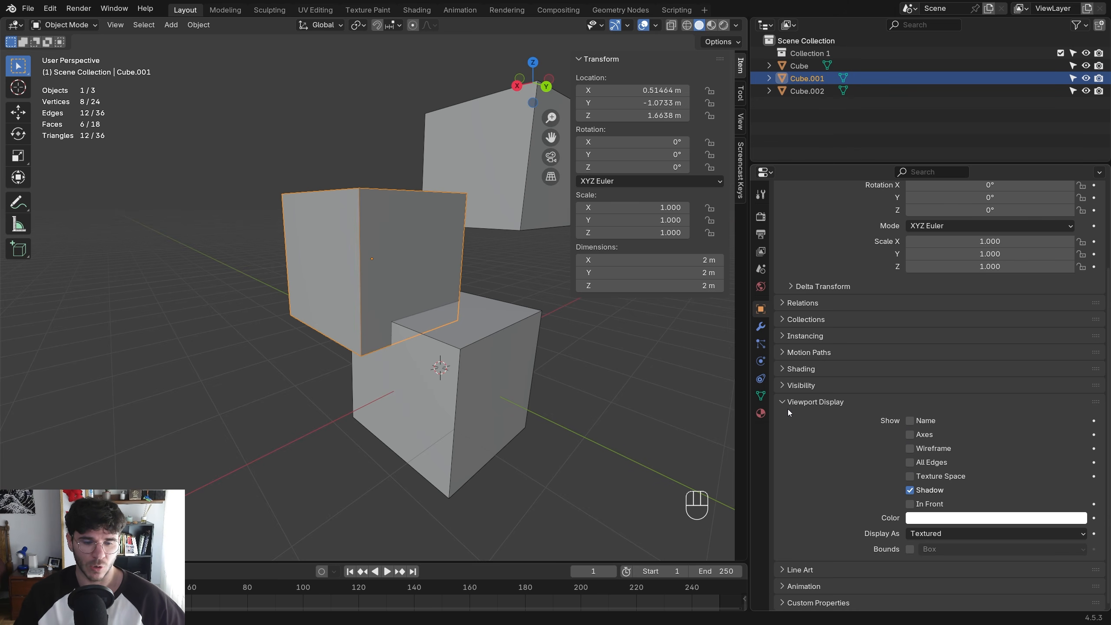
# Display Cube.001 as Wire in the viewport and view it from another angle
pyautogui.click(940, 533)
pyautogui.click(945, 561)
pyautogui.click(501, 281)
pyautogui.moveTo(394, 279)
pyautogui.mouseDown(button='middle')
pyautogui.moveTo(501, 281)
pyautogui.moveTo(344, 292)
pyautogui.mouseUp(button='middle')
pyautogui.click(374, 204)
pyautogui.moveTo(375, 204); pyautogui.dragTo(401, 251, button='middle')
# Edit the original cube, try moving its corner vertex inside the wireframe cube, cancel the move, and return to Object Mode
pyautogui.click(387, 301)
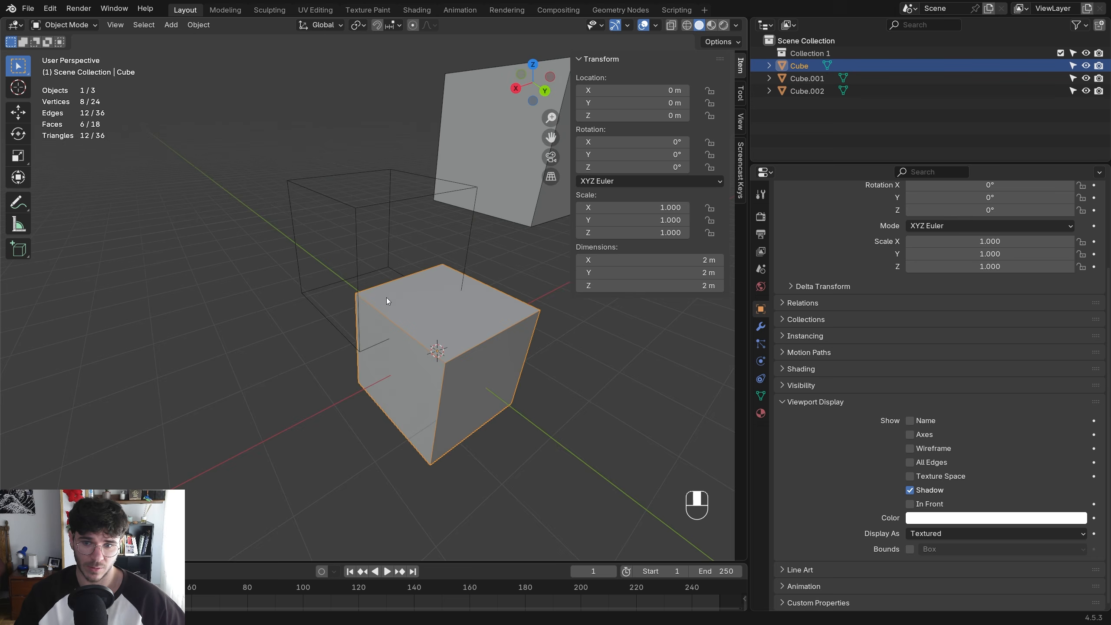
pyautogui.moveTo(386, 298); pyautogui.dragTo(456, 271, button='middle')
pyautogui.press('Tab')
pyautogui.press('1')
pyautogui.click(357, 303)
pyautogui.press('g')
pyautogui.rightClick(358, 318)
pyautogui.moveTo(494, 326); pyautogui.dragTo(420, 331, button='middle')
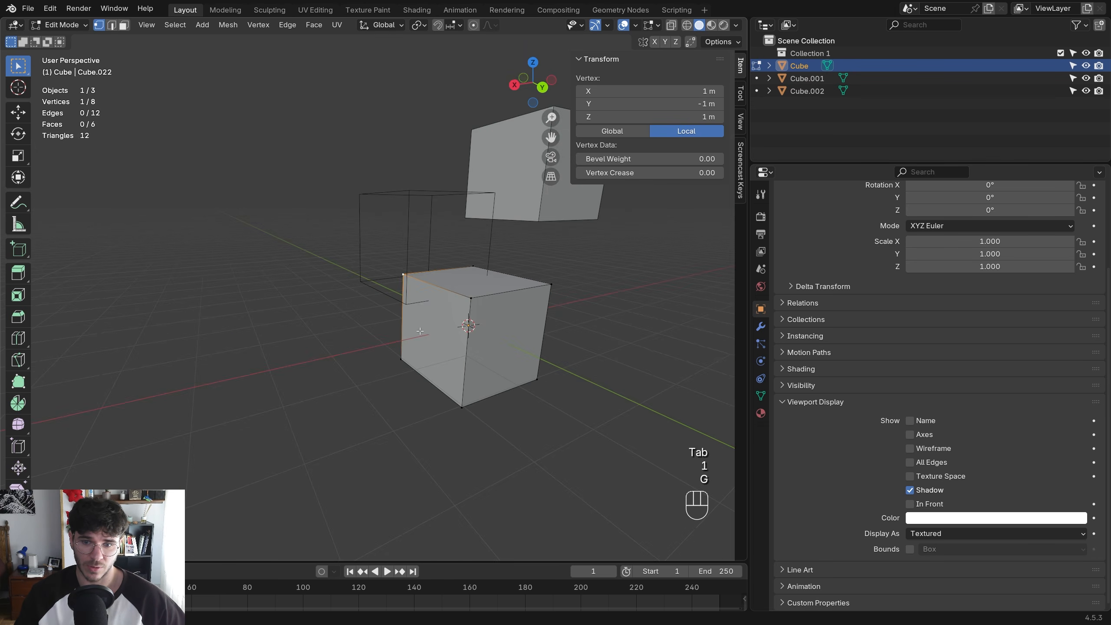
pyautogui.press('Tab')
# Select the wireframe cube and set its viewport display back to Textured
pyautogui.moveTo(479, 266); pyautogui.dragTo(322, 240, button='middle')
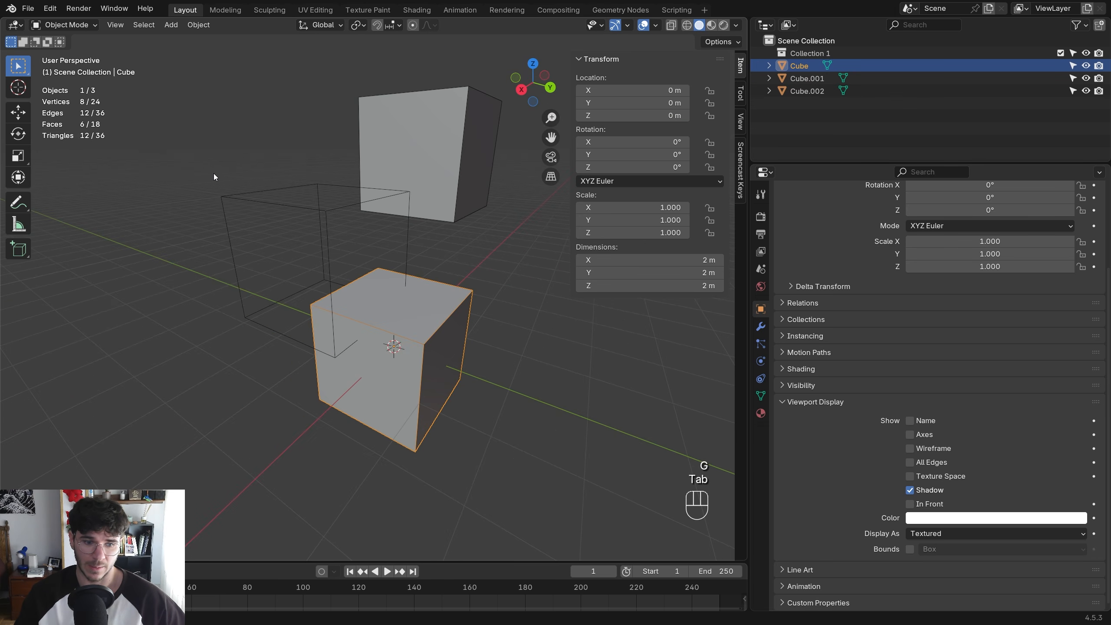
pyautogui.click(305, 208)
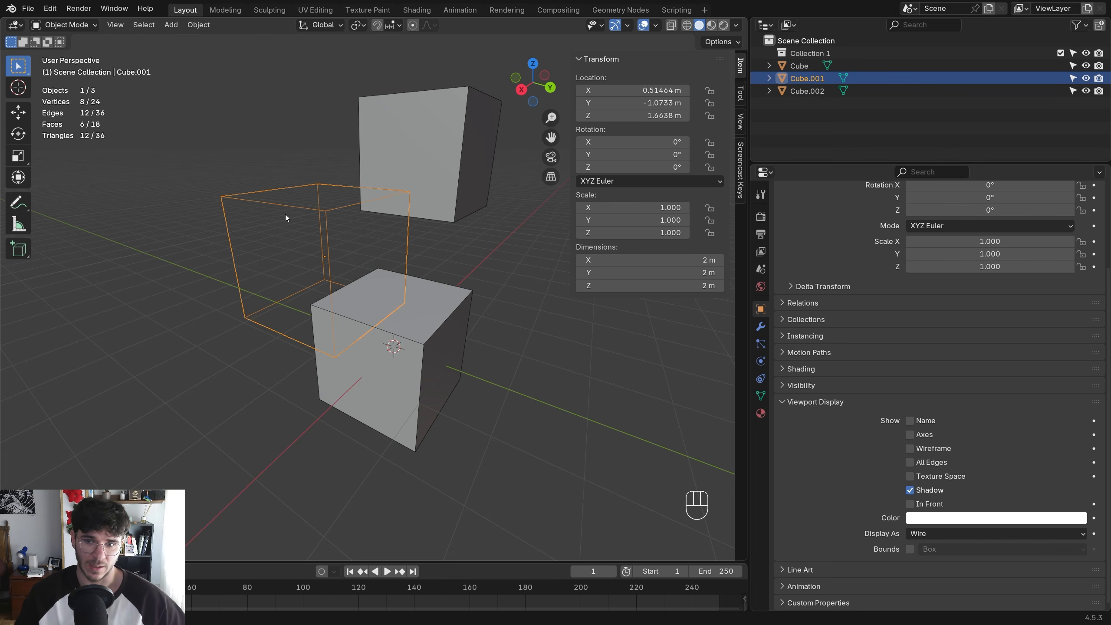
pyautogui.click(971, 537)
pyautogui.click(940, 589)
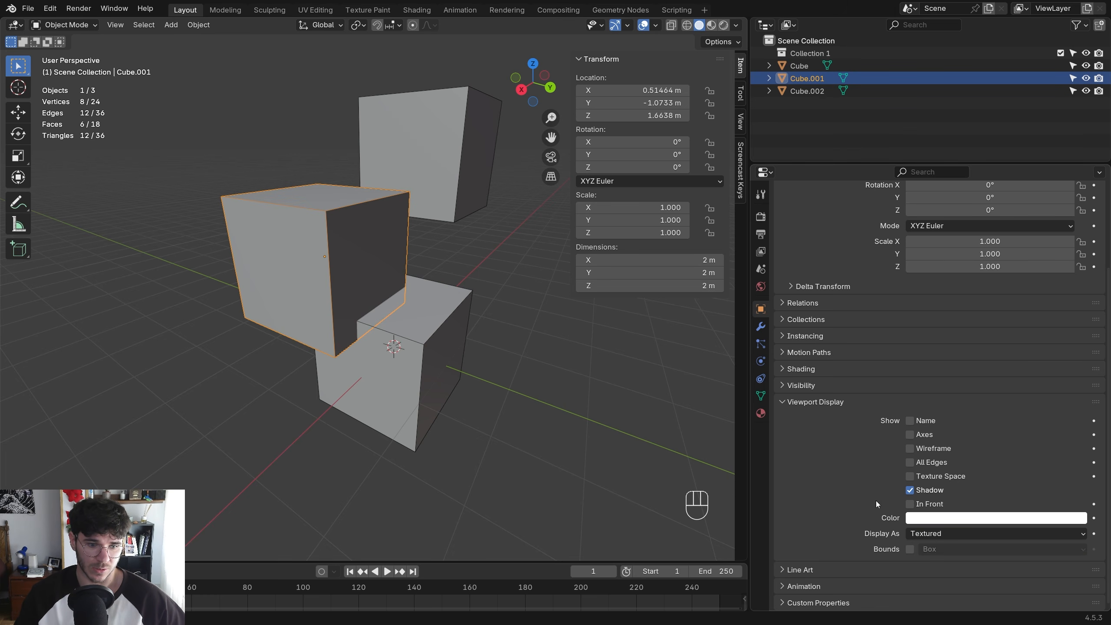
# Look through Cube.001's Modifier, Particle, Physics and Object Constraint properties
pyautogui.moveTo(333, 290); pyautogui.dragTo(309, 283, button='middle')
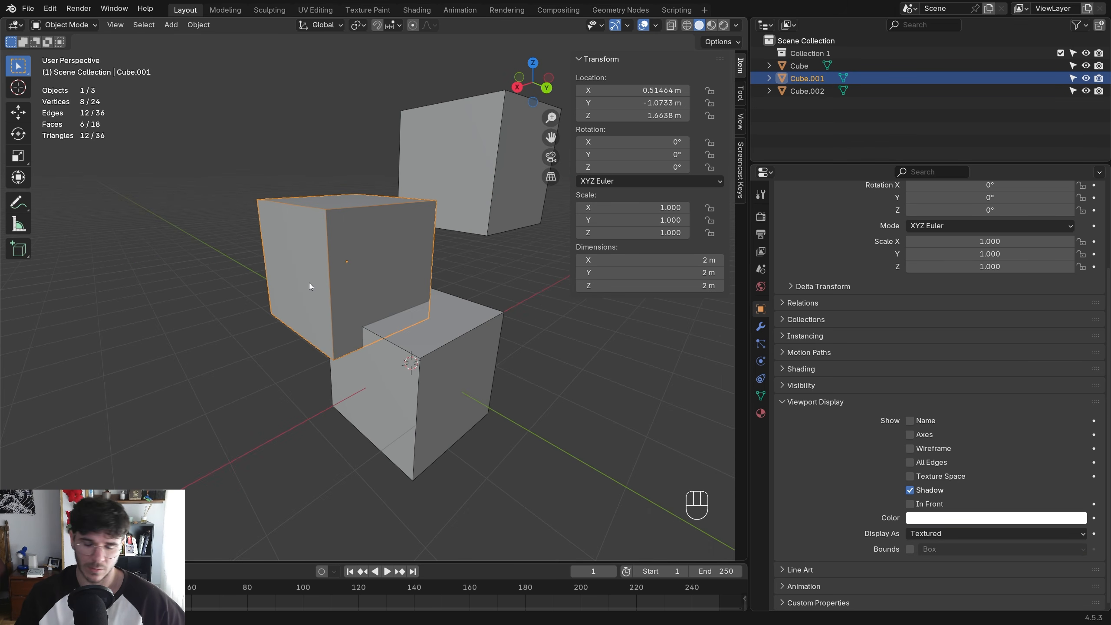
pyautogui.click(761, 327)
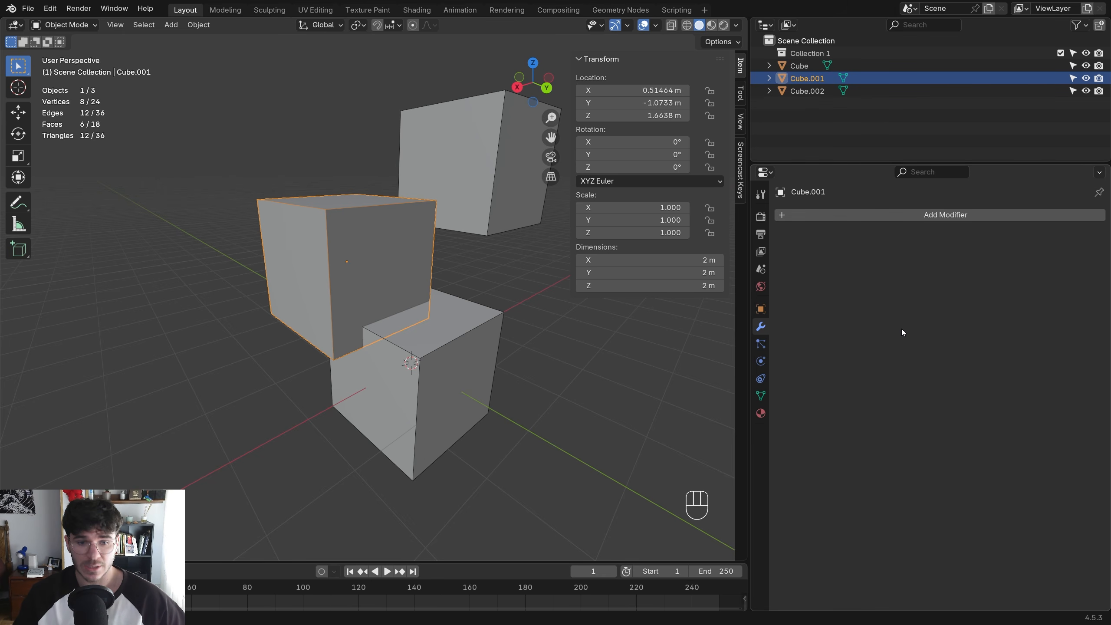
pyautogui.click(761, 344)
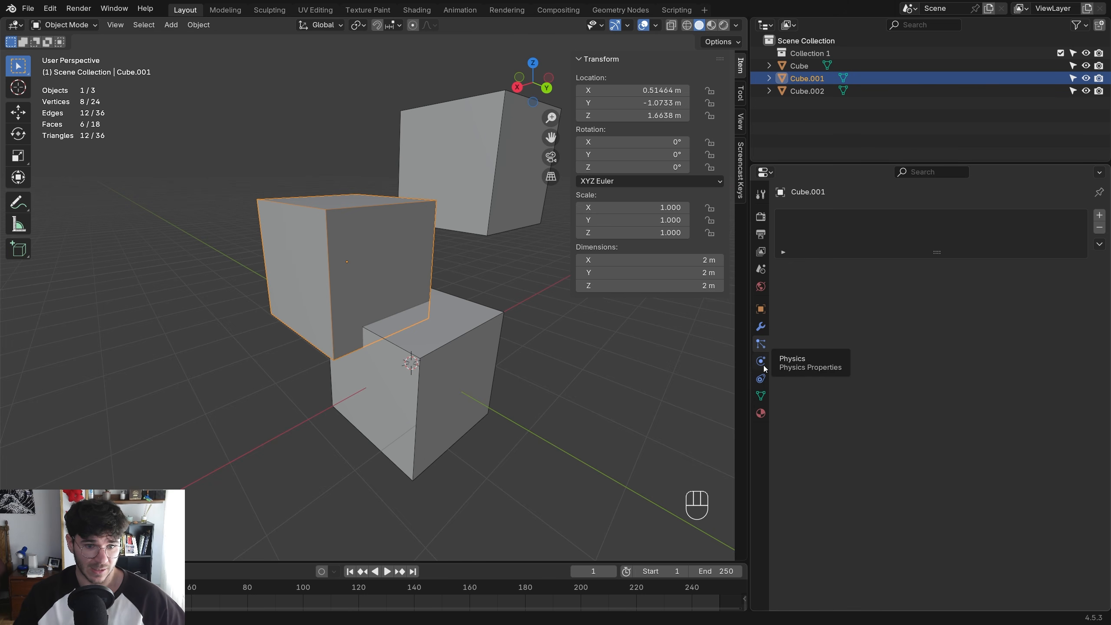
pyautogui.click(760, 361)
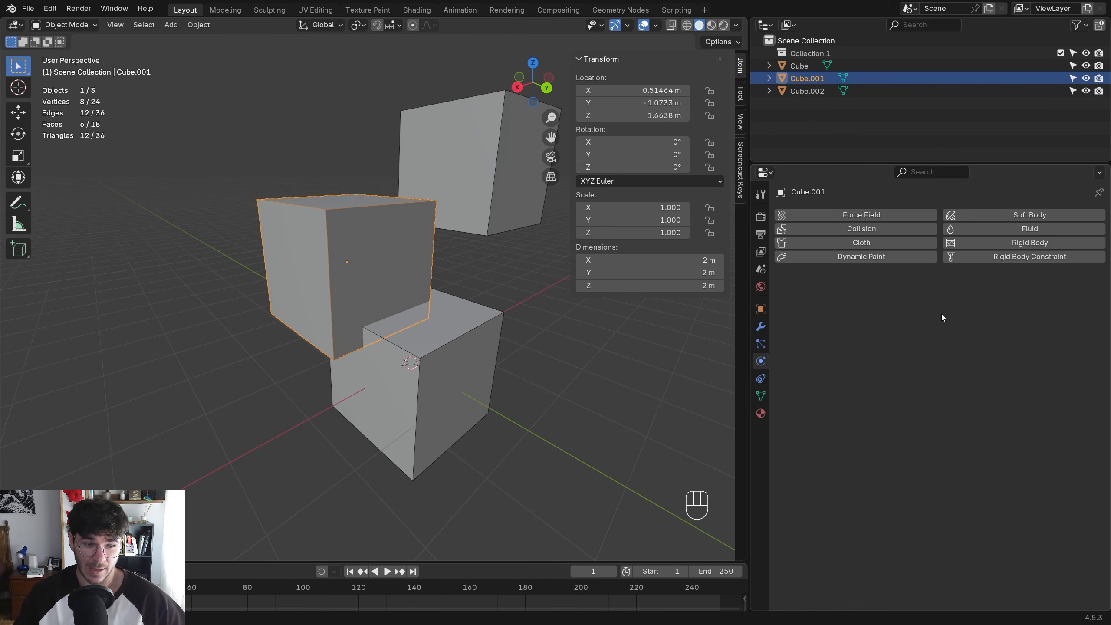
pyautogui.moveTo(412, 248); pyautogui.dragTo(410, 249, button='middle')
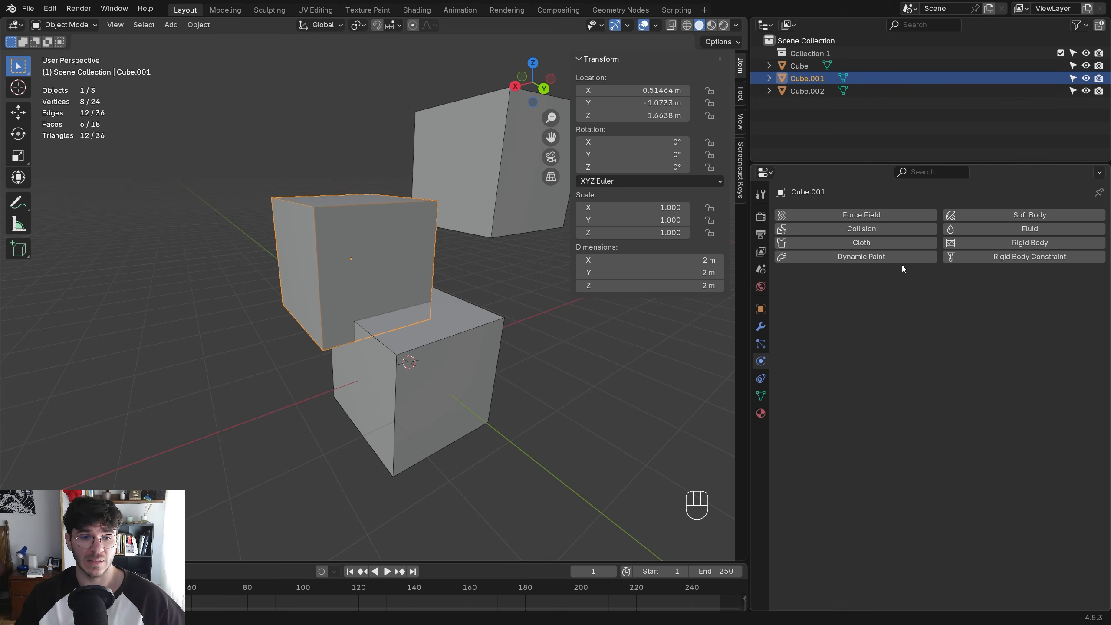
pyautogui.moveTo(491, 283); pyautogui.dragTo(456, 318, button='middle')
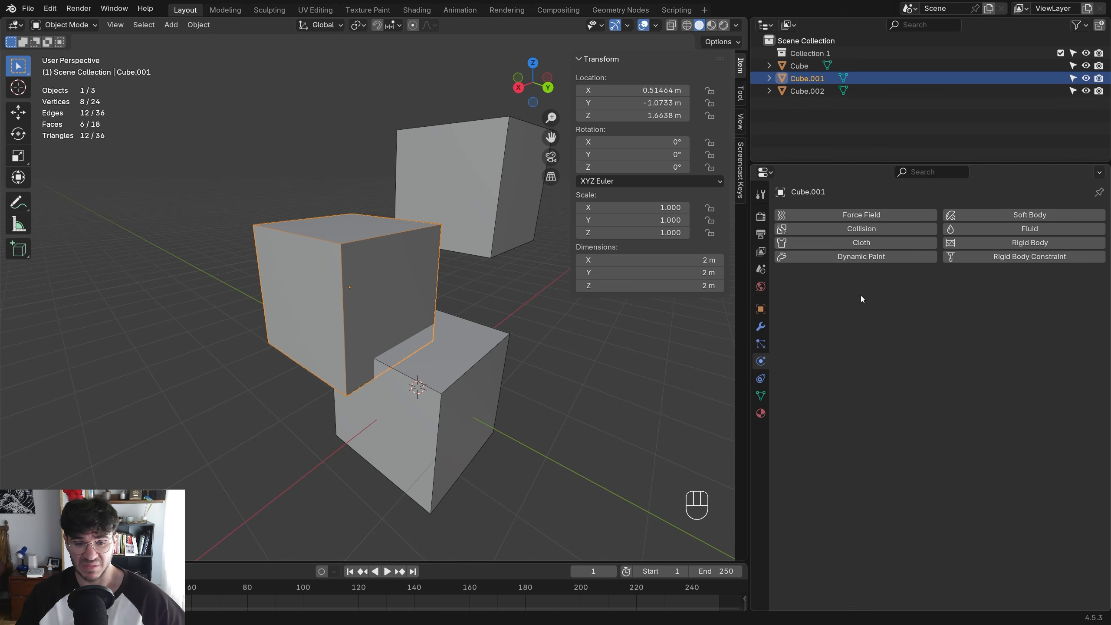
pyautogui.click(761, 379)
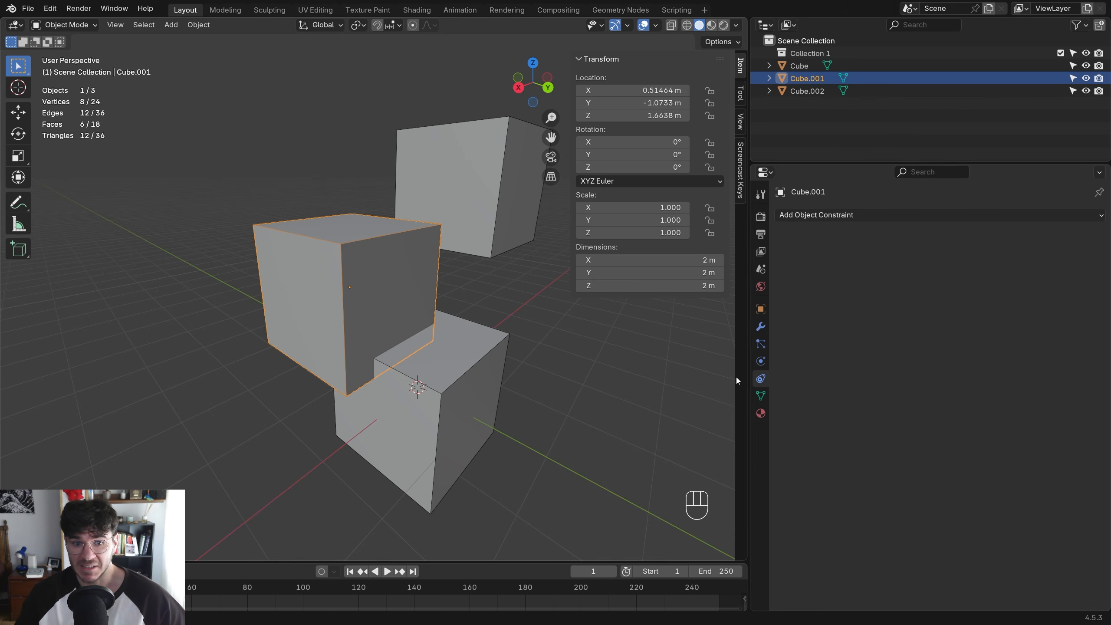
# Look through Cube.001's Object Data properties, expanding its sections and collapsing all but Geometry Data
pyautogui.click(761, 396)
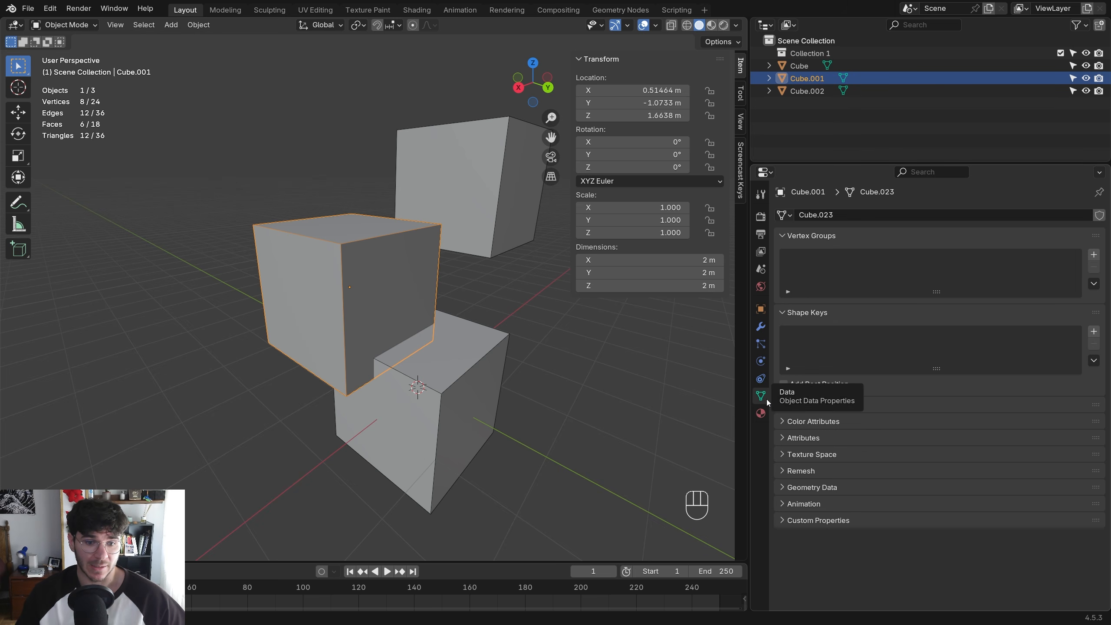
pyautogui.moveTo(785, 237); pyautogui.dragTo(772, 301)
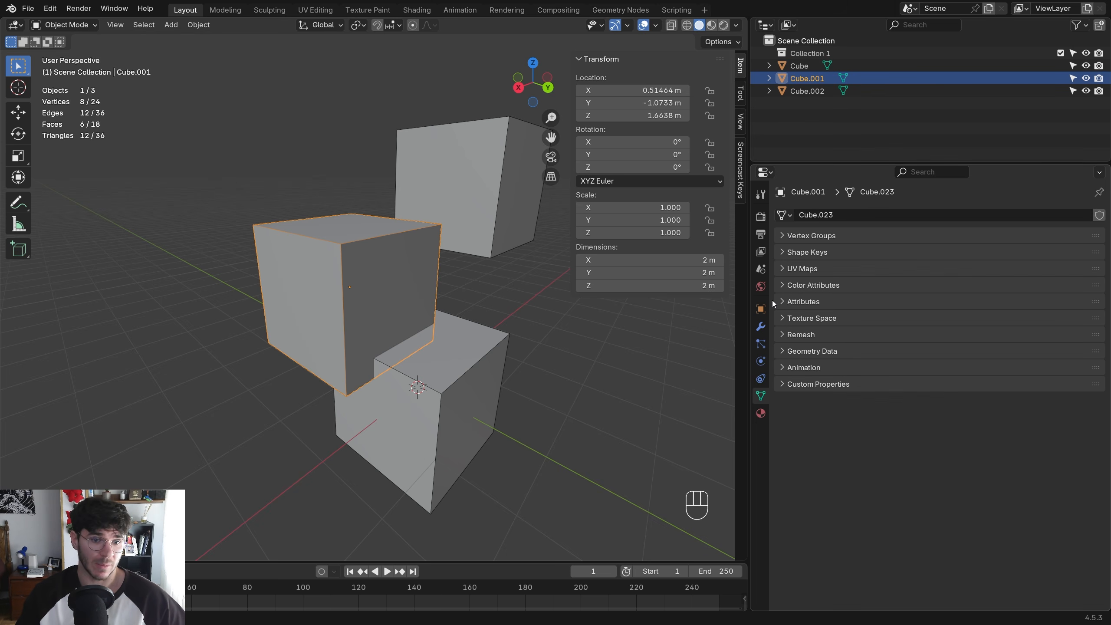
pyautogui.moveTo(784, 368); pyautogui.dragTo(784, 236)
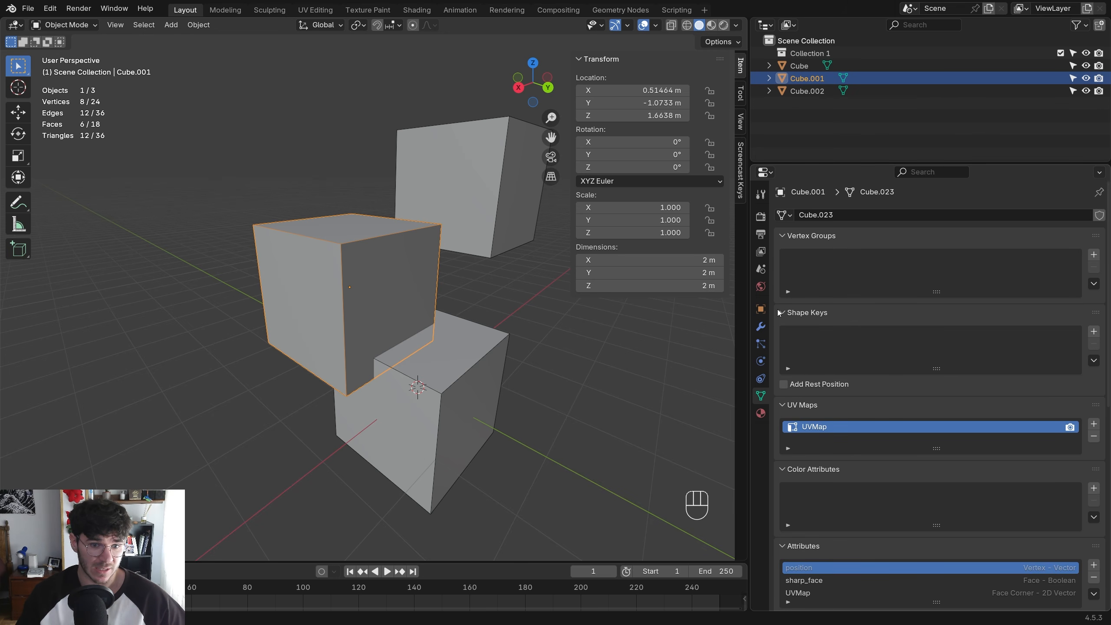
pyautogui.moveTo(788, 312); pyautogui.dragTo(781, 389)
pyautogui.scroll(-4, 789, 358)
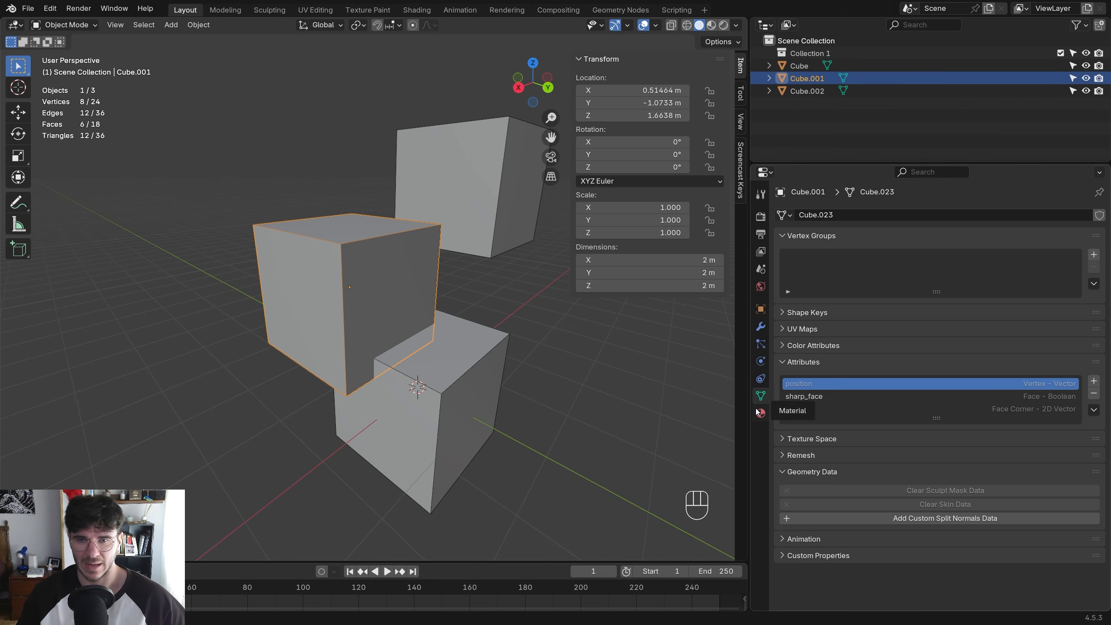
pyautogui.moveTo(778, 239); pyautogui.dragTo(768, 322)
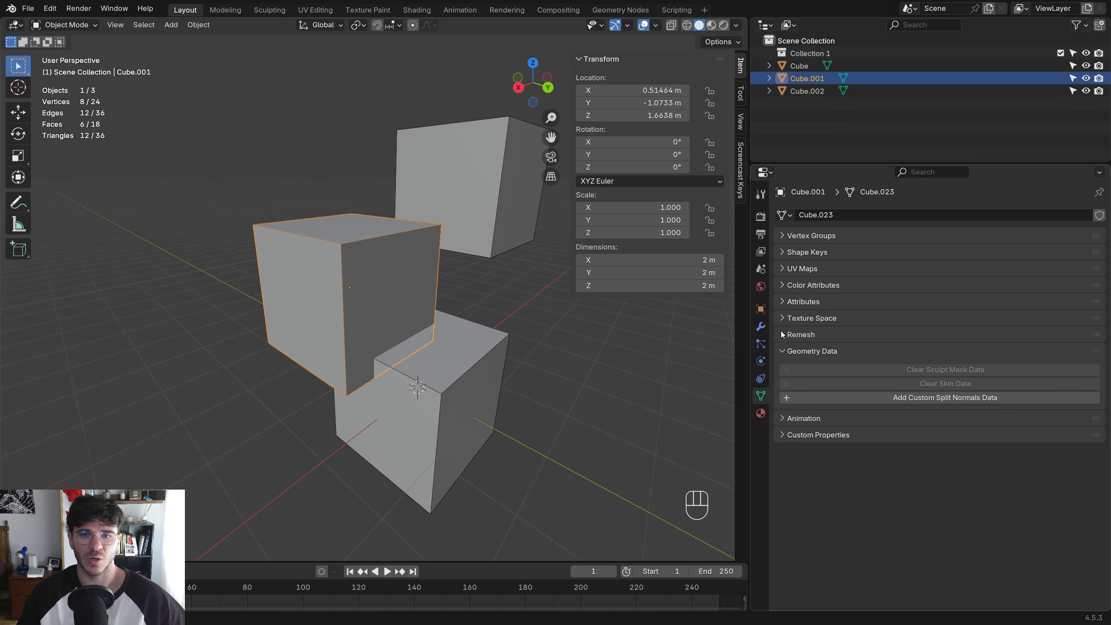
# View Cube.001's Material properties, return to its Object Data properties, and collapse the Geometry Data section
pyautogui.click(761, 413)
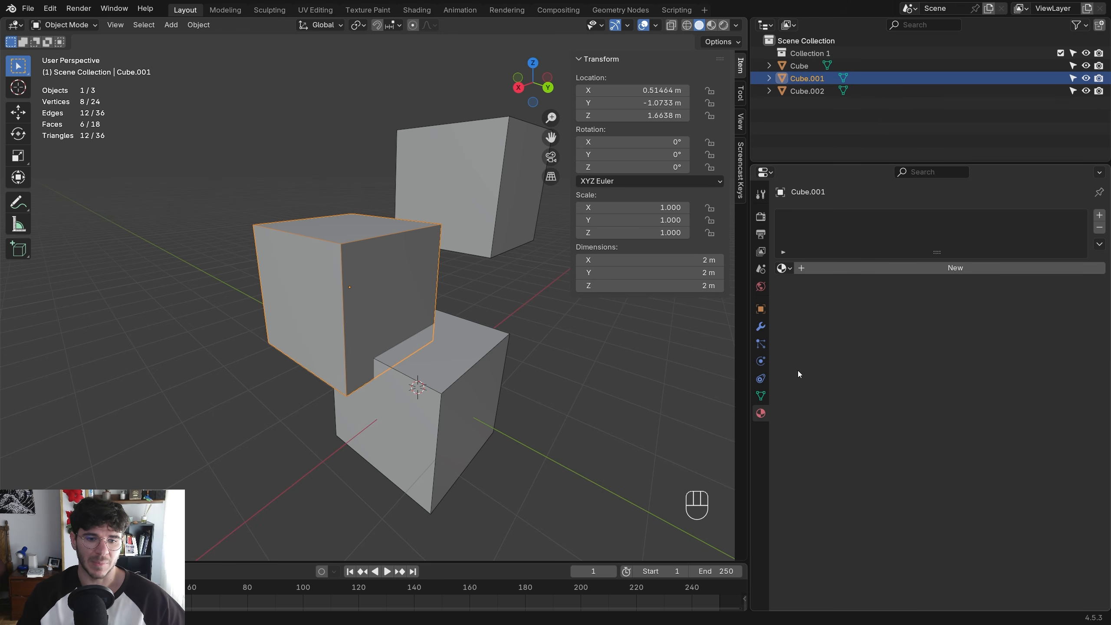
pyautogui.click(760, 396)
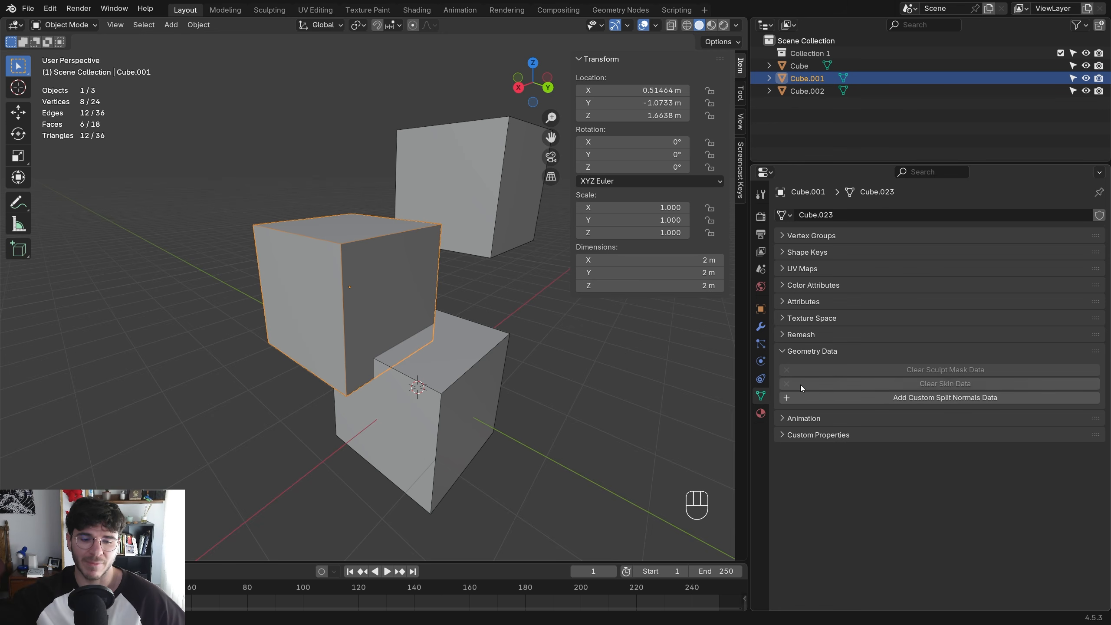
pyautogui.click(780, 356)
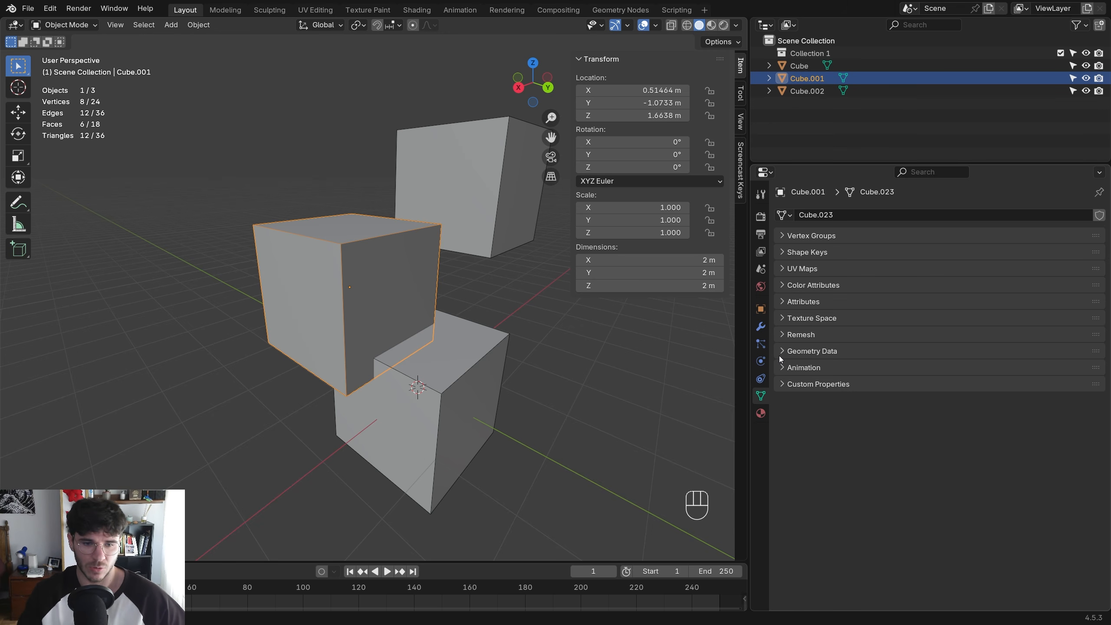
# Move Cube.001 within the horizontal plane to about X 0.61 m, Y -4.58 m, with its Material properties shown
pyautogui.click(766, 415)
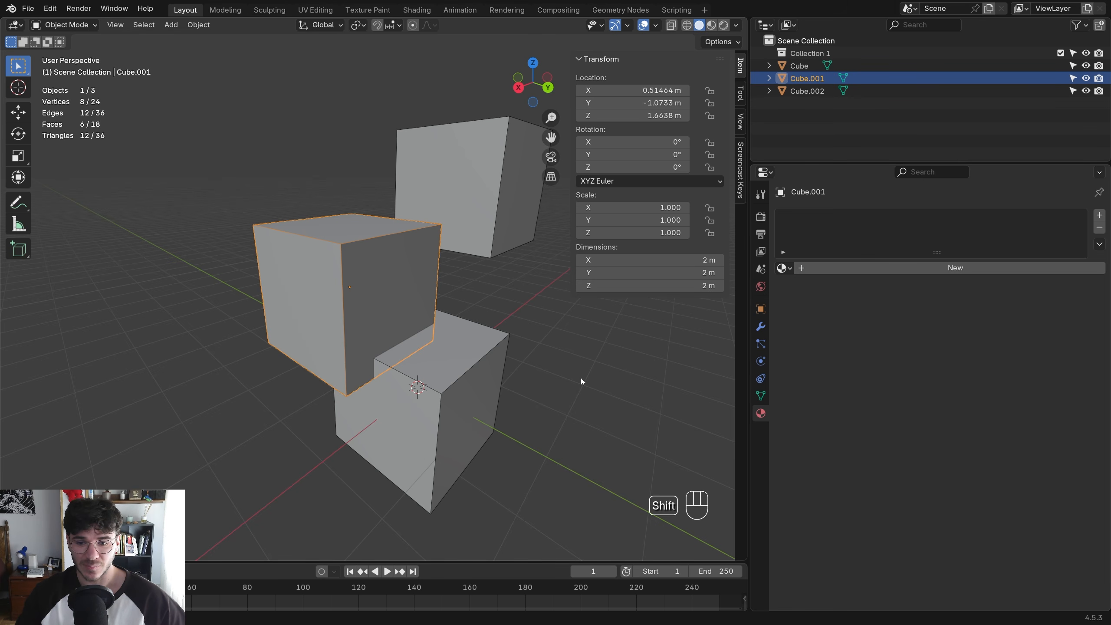
pyautogui.keyDown('ctrl'); pyautogui.moveTo(581, 377); pyautogui.dragTo(359, 368, button='middle'); pyautogui.keyUp('ctrl')
pyautogui.press('Tab')
pyautogui.press('Tab')
pyautogui.keyDown('shift'); pyautogui.moveTo(325, 317); pyautogui.dragTo(416, 348, button='middle'); pyautogui.keyUp('shift')
pyautogui.press('g')
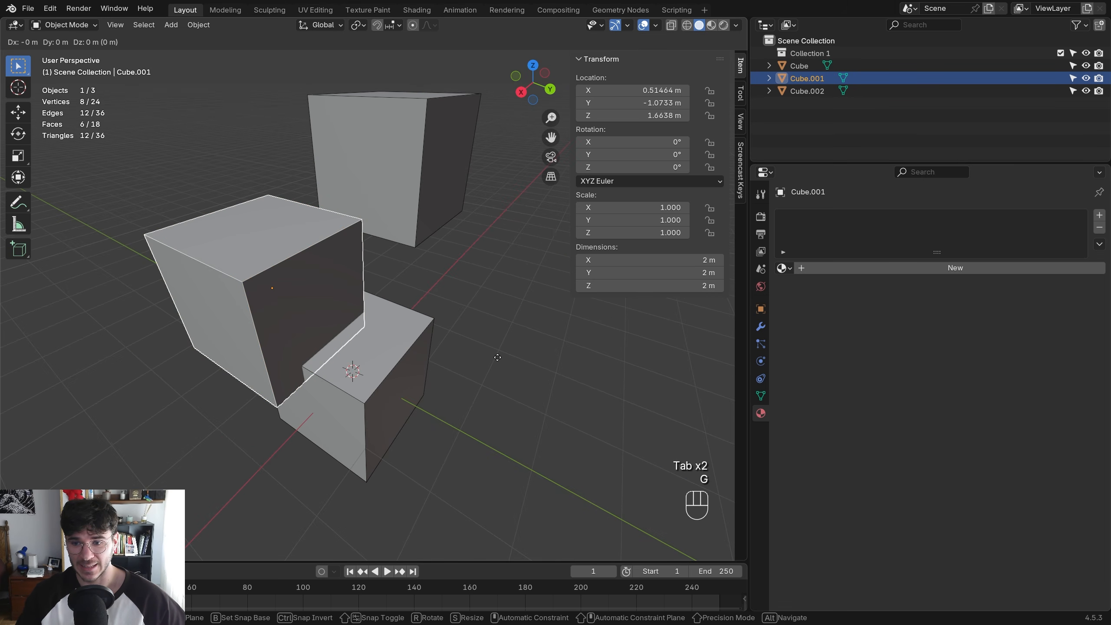
pyautogui.hotkey('shift', 'z')
pyautogui.click(423, 326)
pyautogui.scroll(-4, 424, 325)
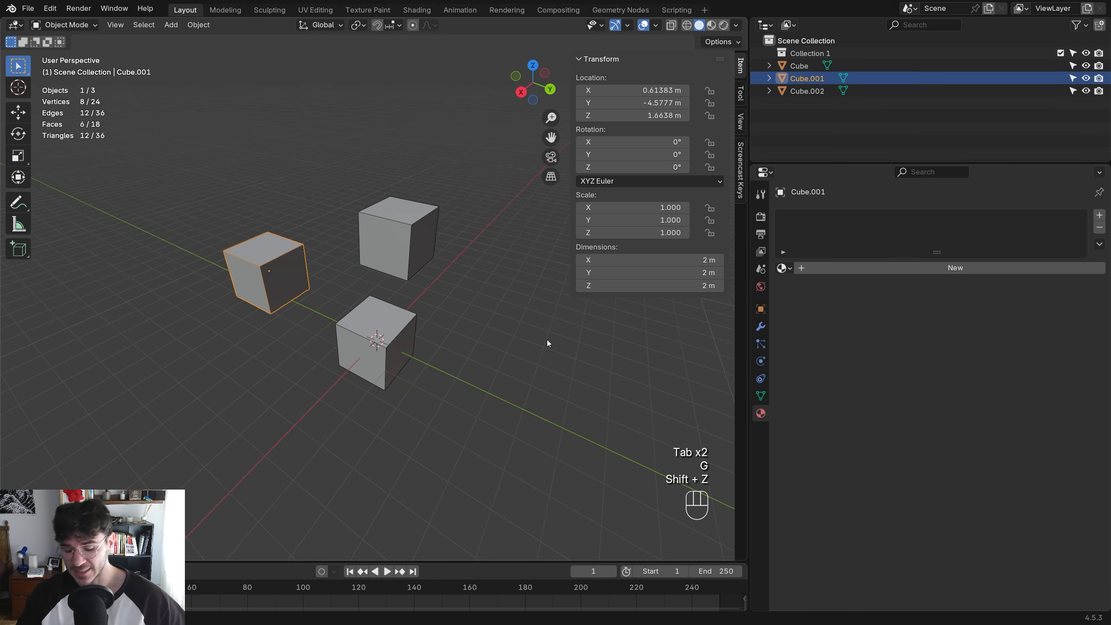
# Hide the 3D viewport's sidebar and deselect all objects
pyautogui.press('n')
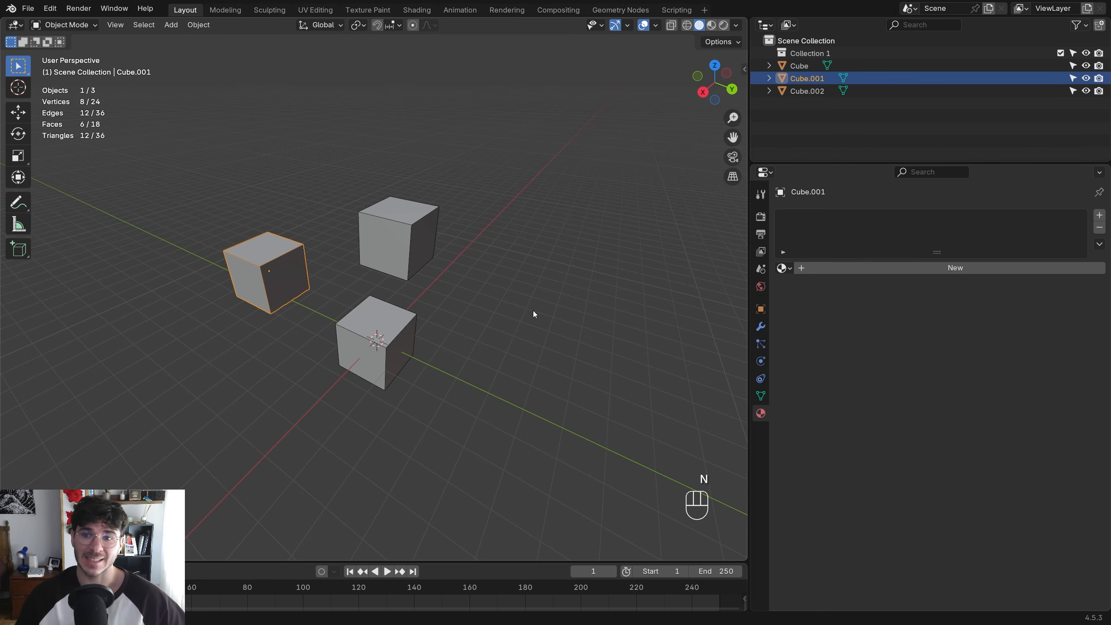
pyautogui.keyDown('shift'); pyautogui.moveTo(385, 156); pyautogui.dragTo(333, 258, button='middle'); pyautogui.keyUp('shift')
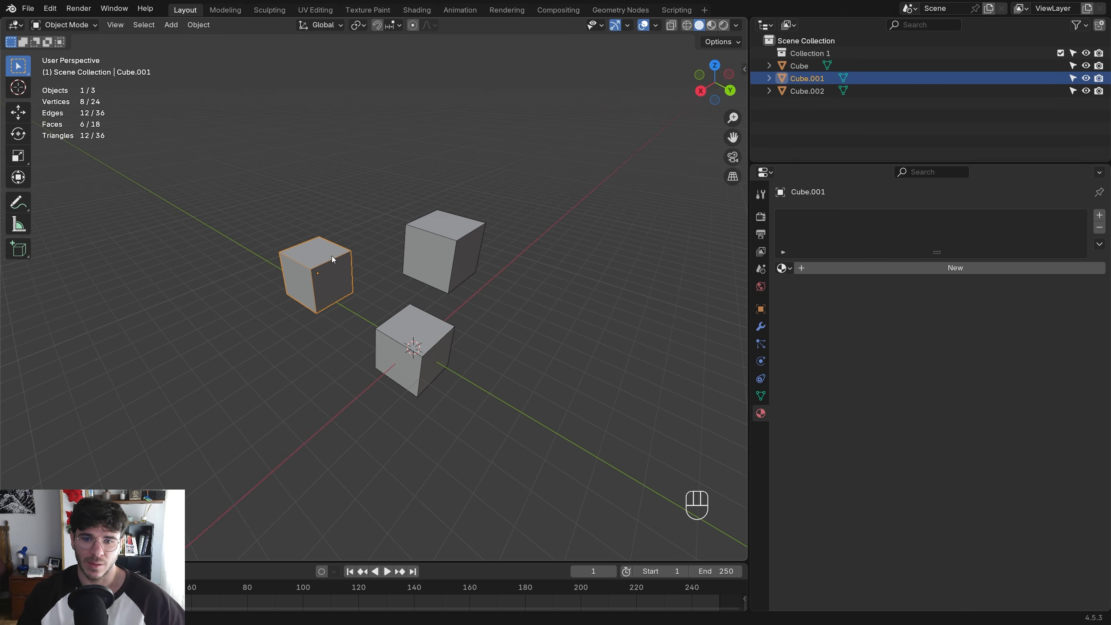
pyautogui.click(366, 193)
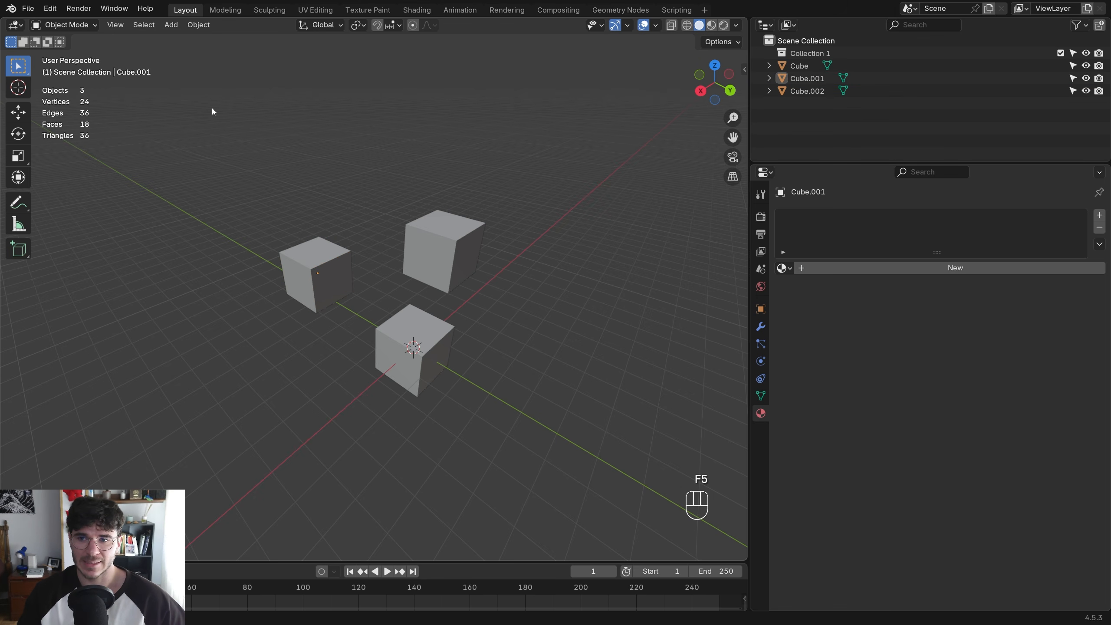
# Look through the default workspaces, including Sculpting, UV Editing, Texture Paint and Animation, and return to Layout
pyautogui.click(185, 10)
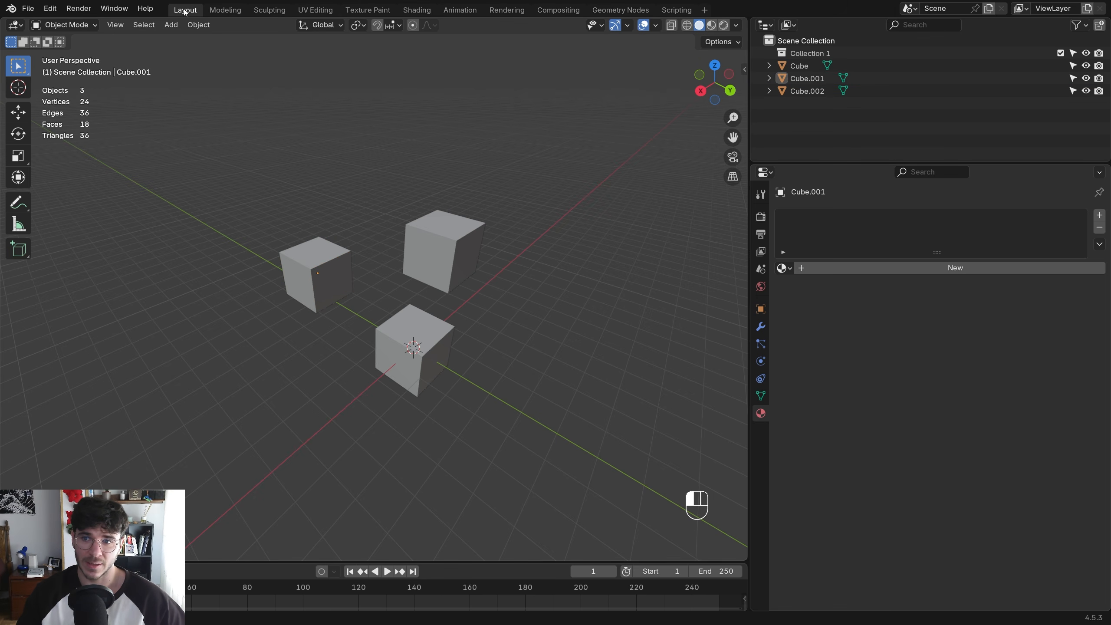
pyautogui.click(224, 11)
pyautogui.click(269, 10)
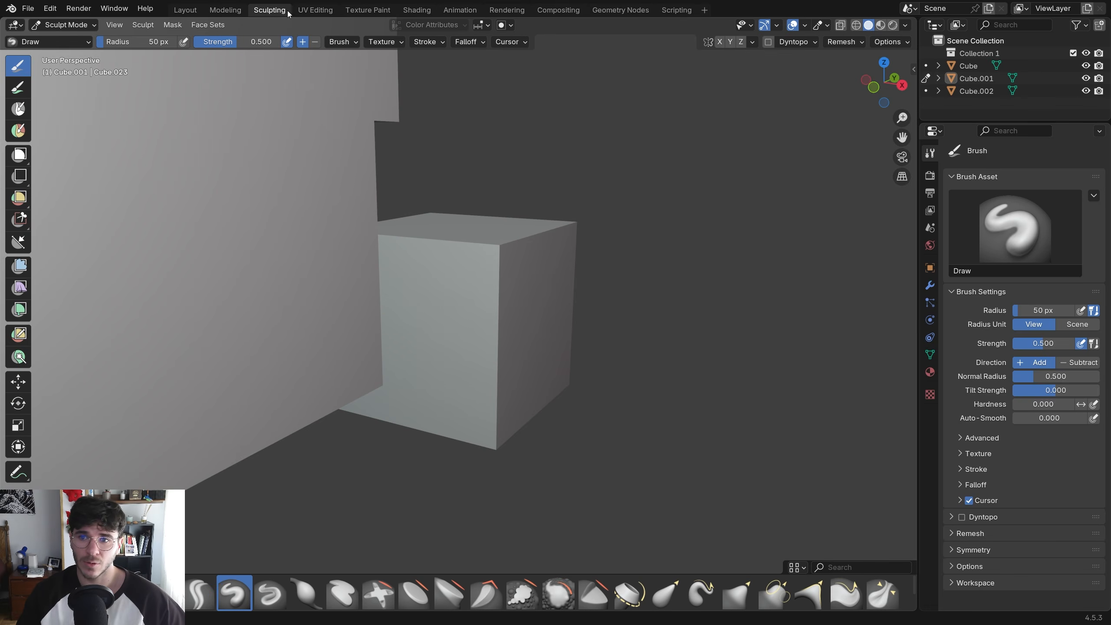
pyautogui.click(323, 12)
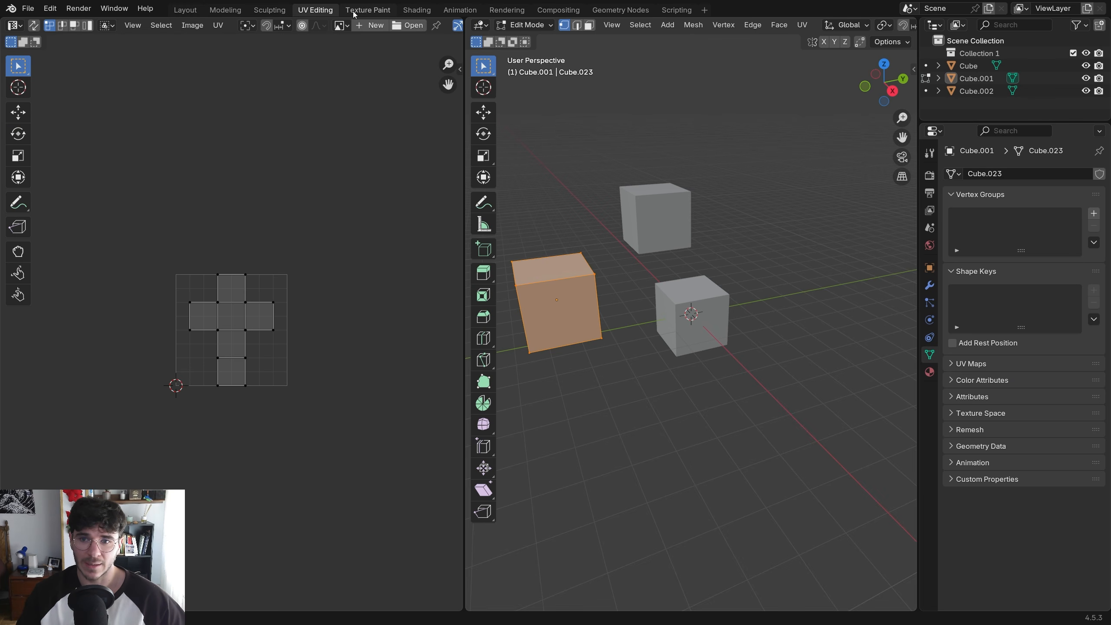
pyautogui.click(367, 10)
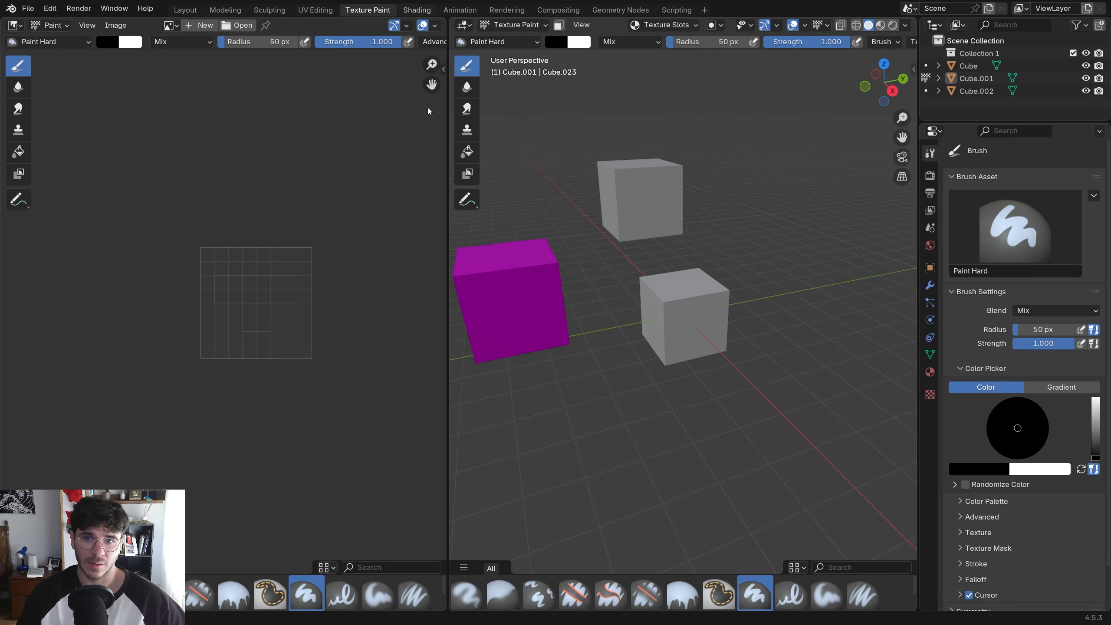
pyautogui.hotkey('ctrl', 'pagedown')
pyautogui.hotkey('ctrl', 'pagedown')
pyautogui.hotkey('ctrl', 'pagedown')
pyautogui.hotkey('ctrl', 'pagedown')
pyautogui.hotkey('ctrl', 'pagedown')
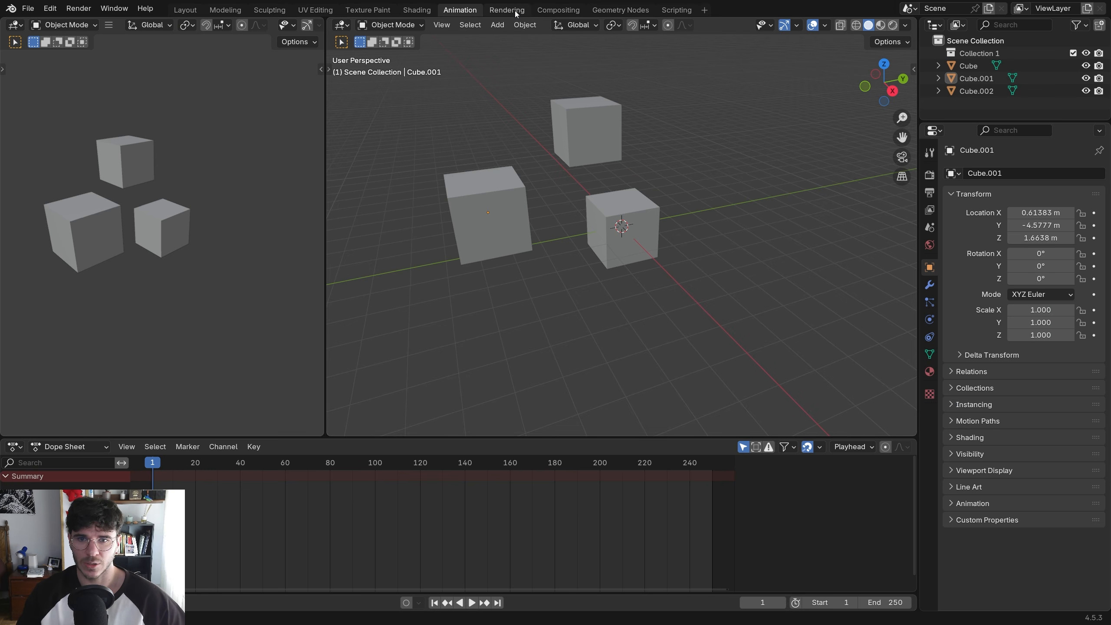
pyautogui.hotkey('ctrl', 'pagedown')
pyautogui.hotkey('ctrl', 'pagedown')
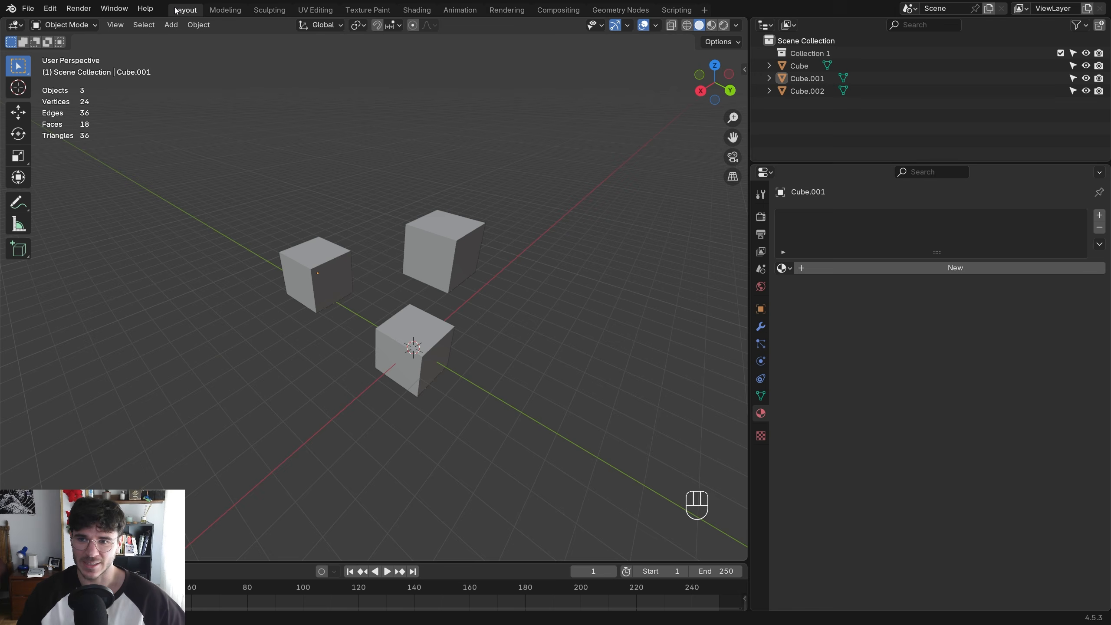
# Add a new workspace based on the General Modeling preset
pyautogui.click(704, 11)
pyautogui.moveTo(708, 33)
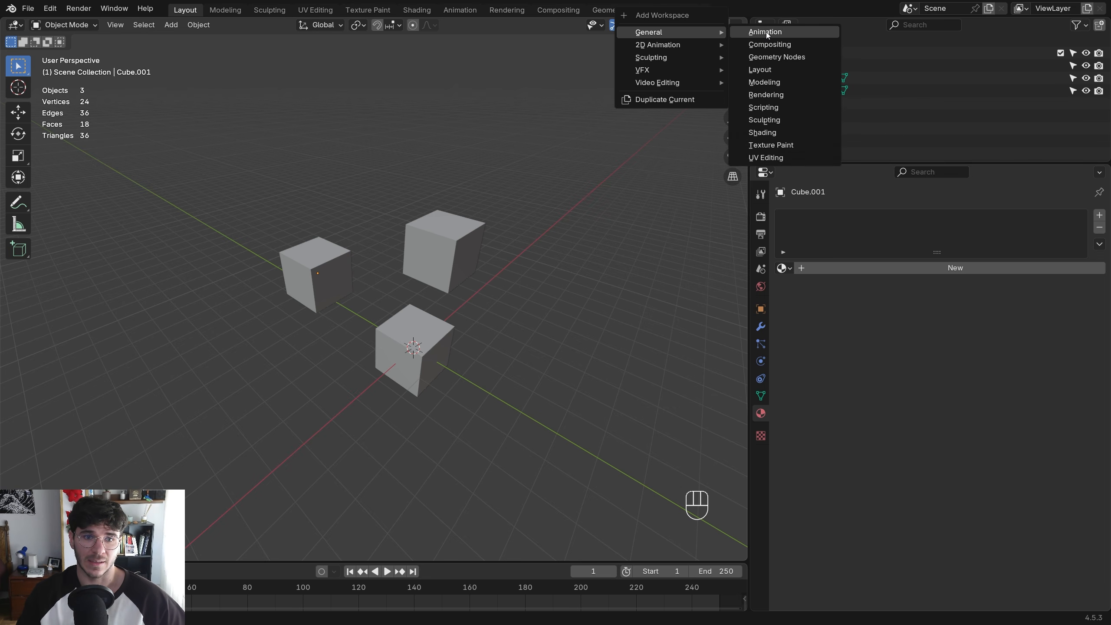
pyautogui.click(785, 81)
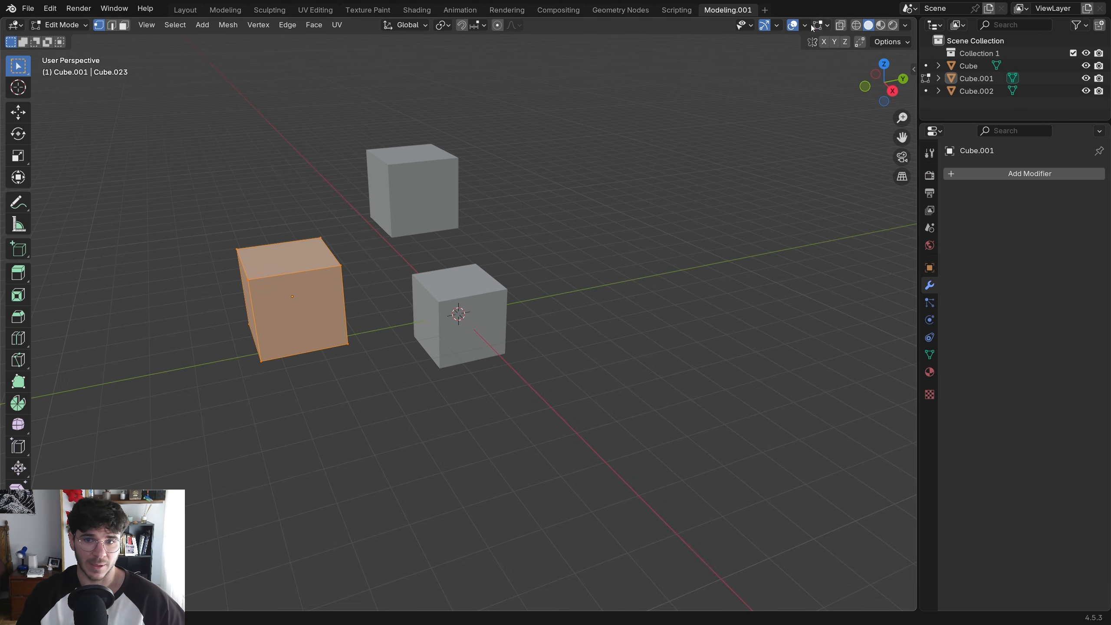
# Split the 3D viewport into two side-by-side areas, and divide the second area into an upper and a lower viewport
pyautogui.keyDown('shift'); pyautogui.moveTo(604, 207); pyautogui.dragTo(619, 228, button='middle'); pyautogui.keyUp('shift')
pyautogui.moveTo(688, 170); pyautogui.dragTo(662, 175, button='middle')
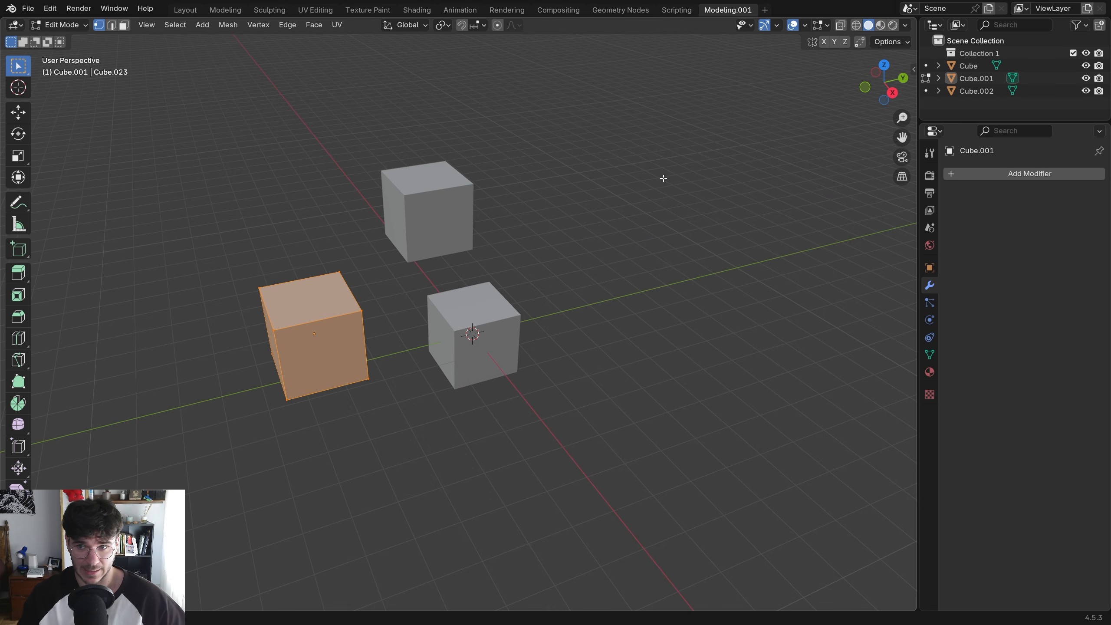
pyautogui.moveTo(914, 19); pyautogui.dragTo(459, 102)
pyautogui.moveTo(540, 172); pyautogui.dragTo(555, 186, button='middle')
pyautogui.keyDown('shift'); pyautogui.moveTo(245, 228); pyautogui.dragTo(306, 231, button='middle'); pyautogui.keyUp('shift')
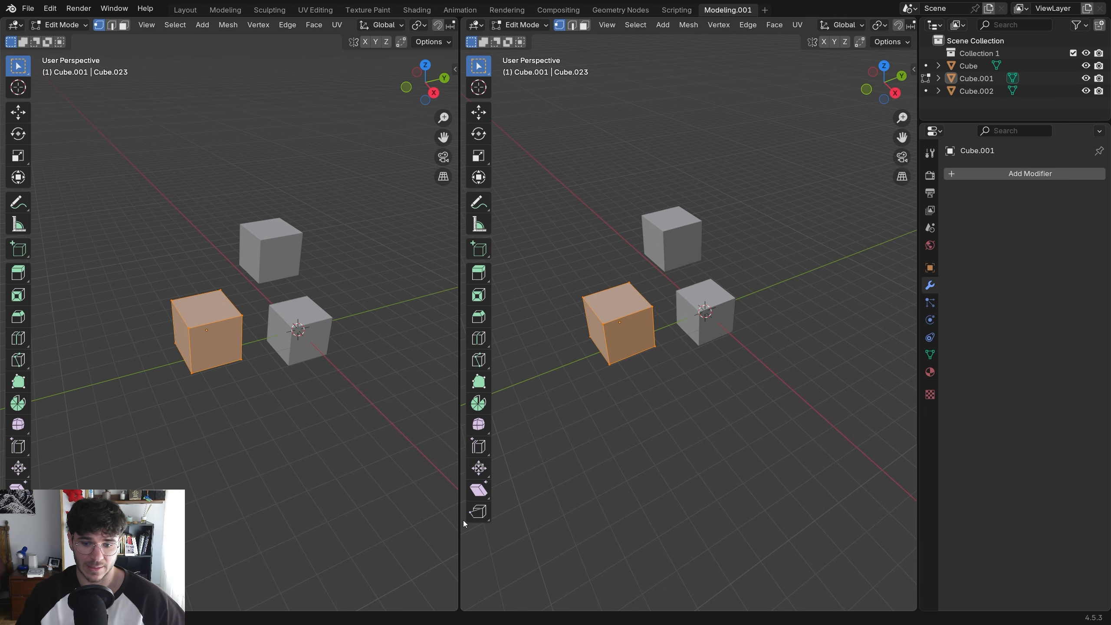
pyautogui.moveTo(466, 609); pyautogui.dragTo(482, 514)
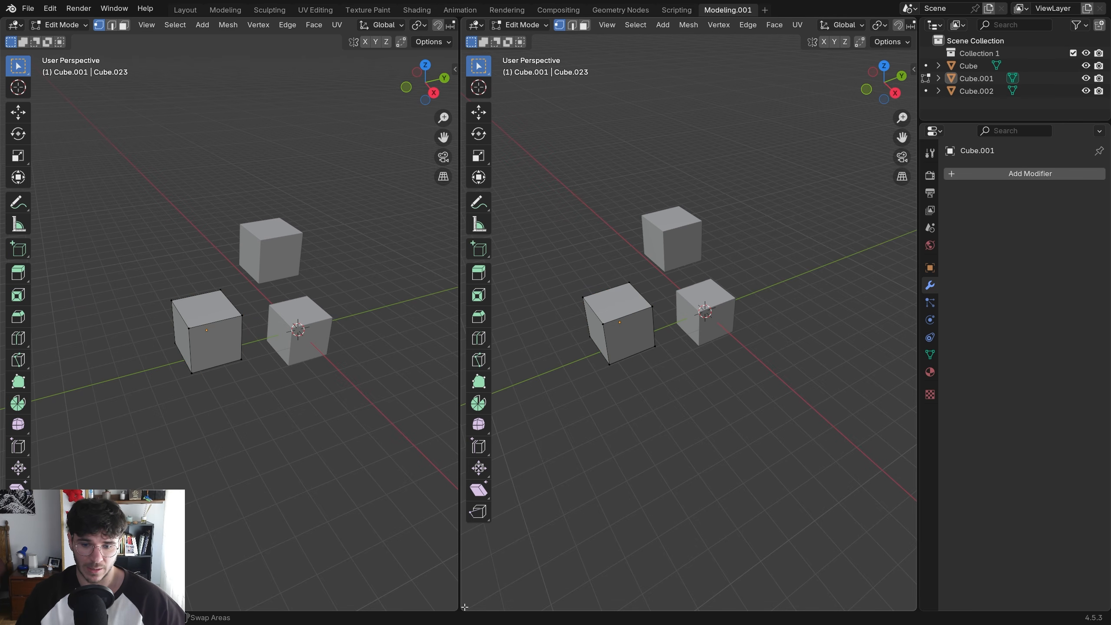
pyautogui.moveTo(462, 608); pyautogui.dragTo(520, 359)
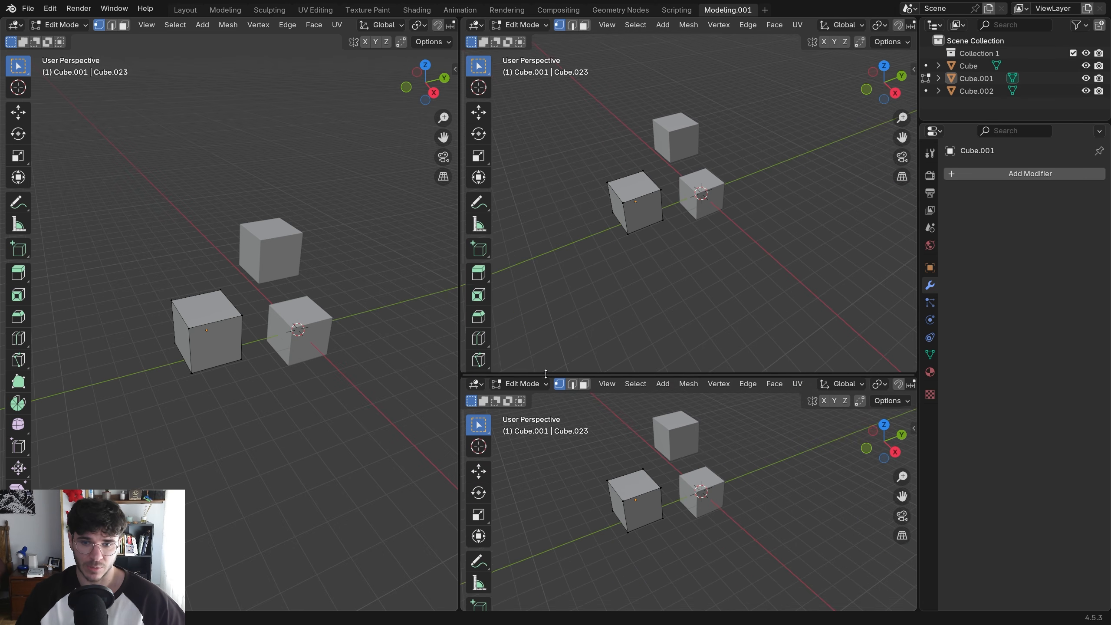
# Return to Object Mode, change the upper split area to a UV Editor, and enlarge the viewport beneath it
pyautogui.press('Tab')
pyautogui.moveTo(247, 268); pyautogui.dragTo(280, 286, button='middle')
pyautogui.click(477, 25)
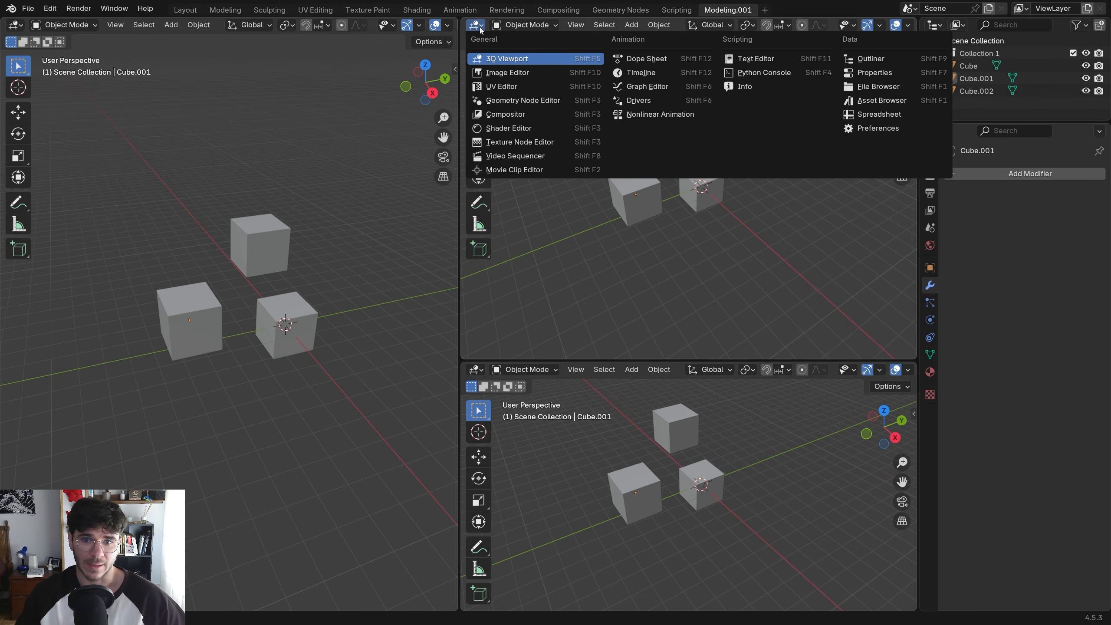
pyautogui.click(529, 86)
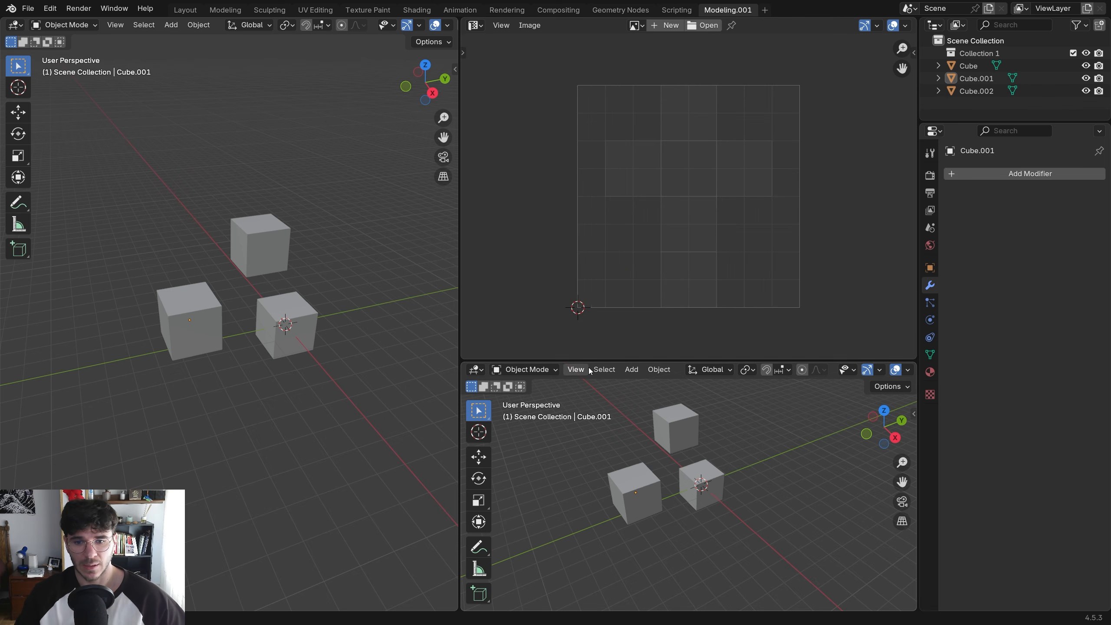
pyautogui.moveTo(590, 362); pyautogui.dragTo(592, 299)
# Select Cube and set the viewport beneath the UV Editor to Right Orthographic view
pyautogui.click(696, 446)
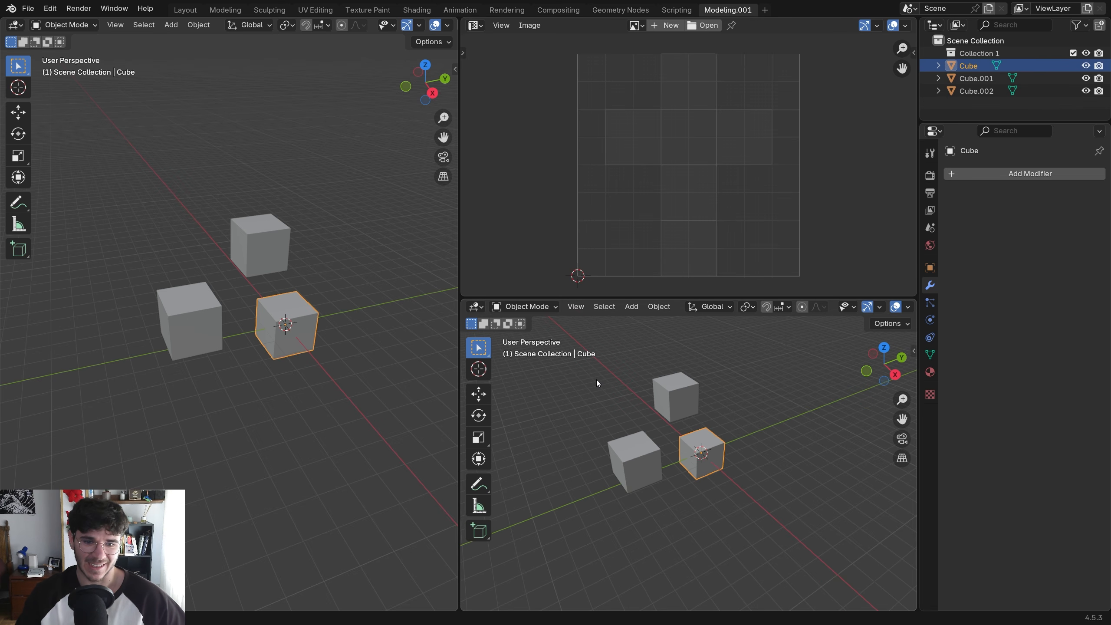
pyautogui.press('KP_3')
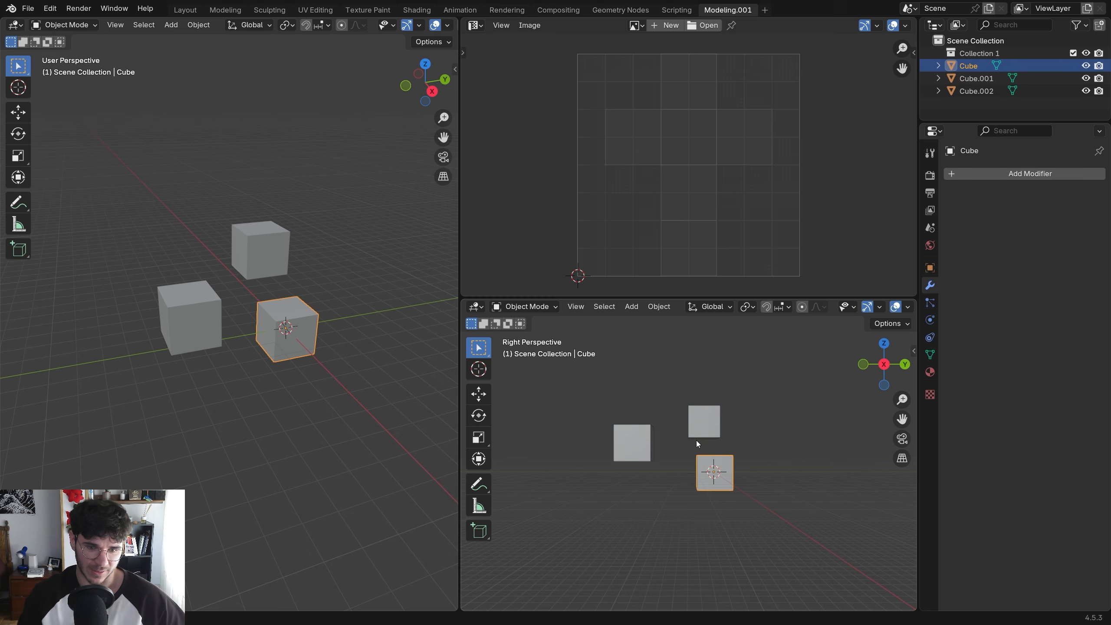
pyautogui.press('KP_5')
pyautogui.keyDown('shift'); pyautogui.scroll(2, 302, 347); pyautogui.keyUp('shift')
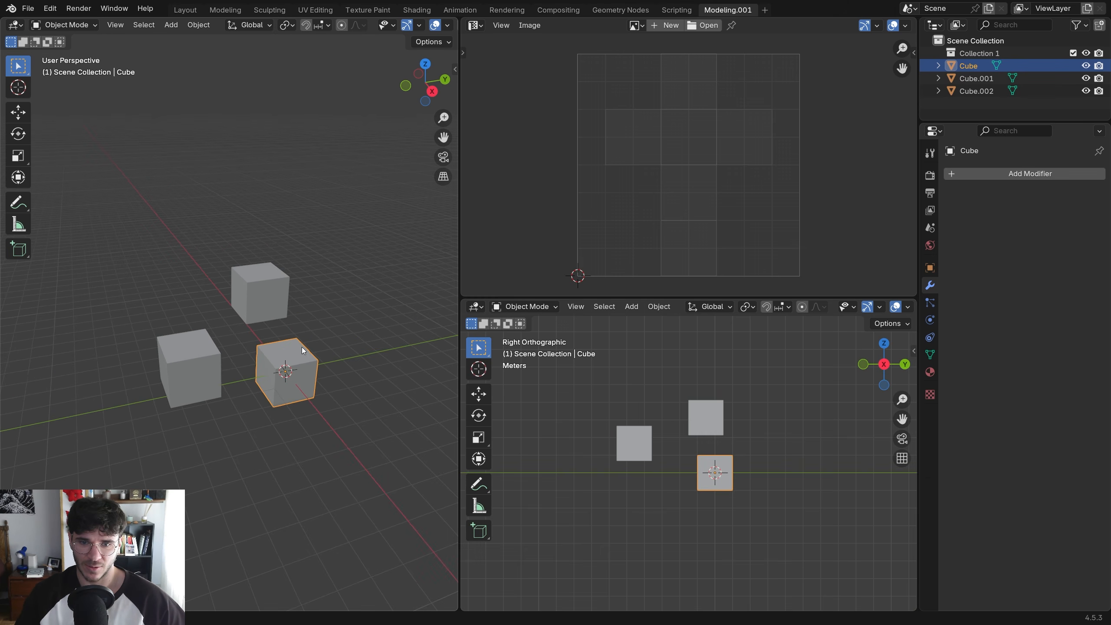
# Select the top face of Cube.002 in Edit Mode, try to move it, and return to Object Mode
pyautogui.moveTo(302, 347); pyautogui.dragTo(233, 322, button='middle')
pyautogui.click(251, 274)
pyautogui.press('Tab')
pyautogui.press('3')
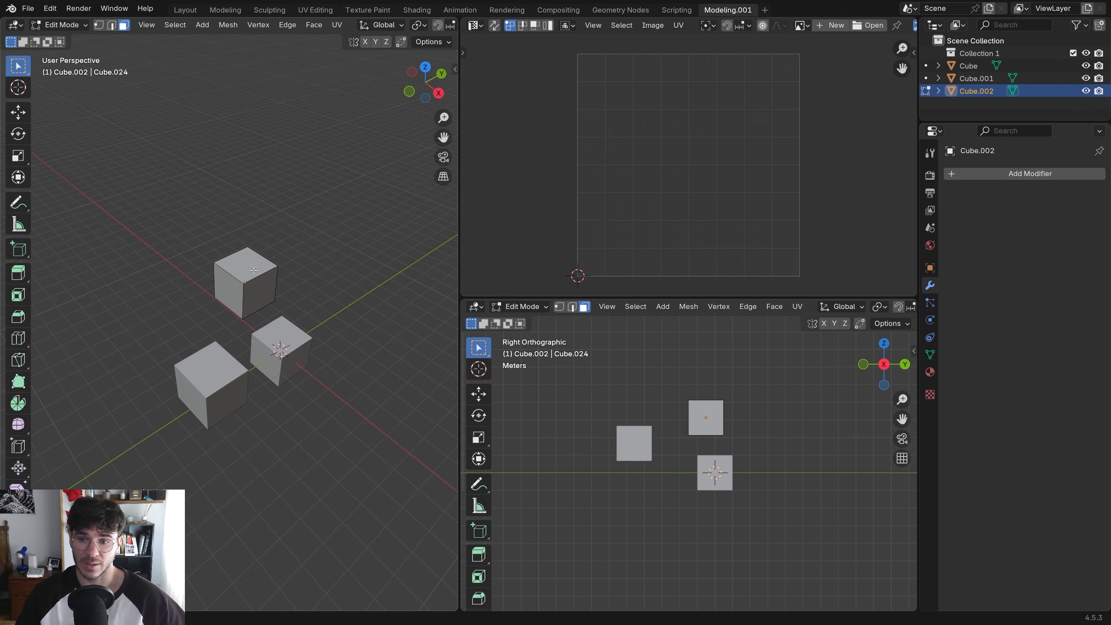
pyautogui.click(254, 269)
pyautogui.press('g')
pyautogui.rightClick(270, 261)
pyautogui.press('Tab')
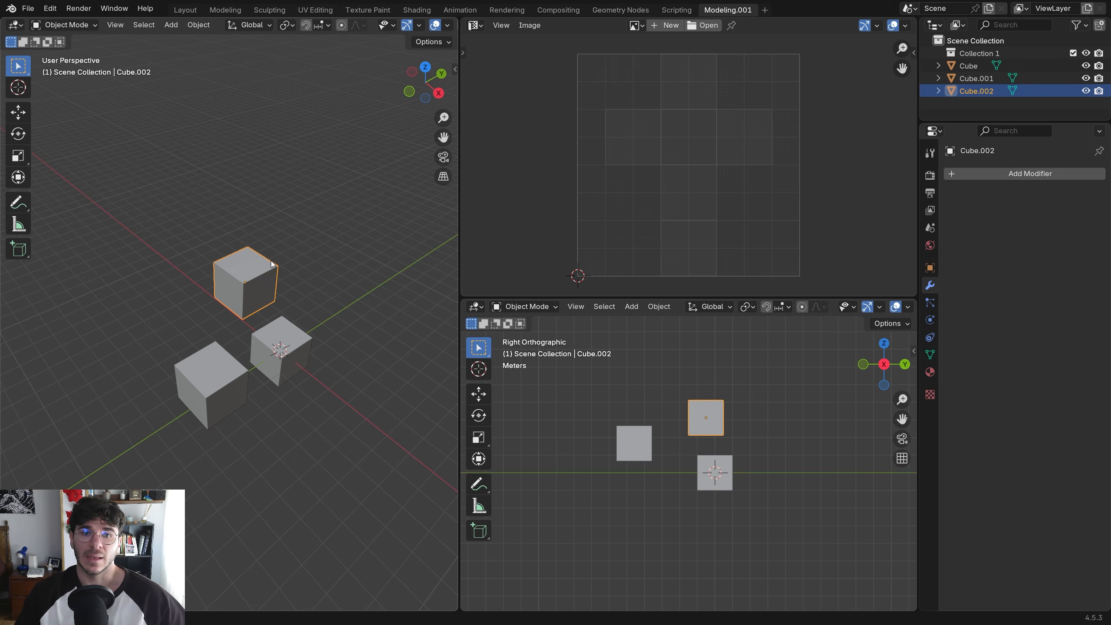
# Switch to the Layout workspace for a look and return to the Modeling.001 workspace
pyautogui.click(765, 11)
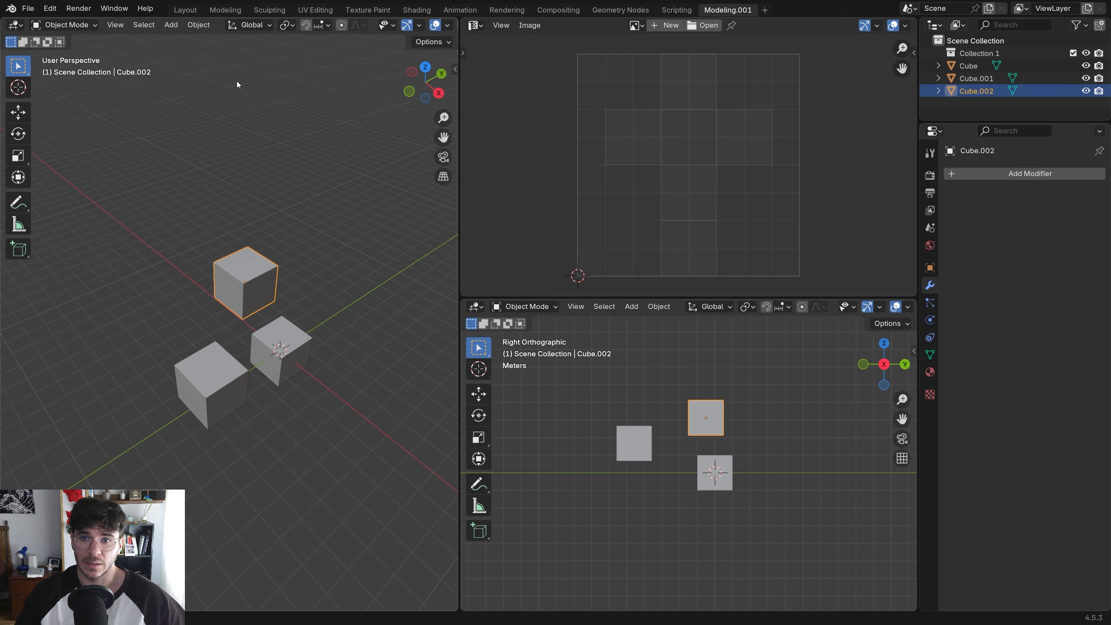
pyautogui.click(185, 10)
pyautogui.keyDown('shift'); pyautogui.moveTo(576, 210); pyautogui.dragTo(464, 231, button='middle'); pyautogui.keyUp('shift')
pyautogui.click(730, 10)
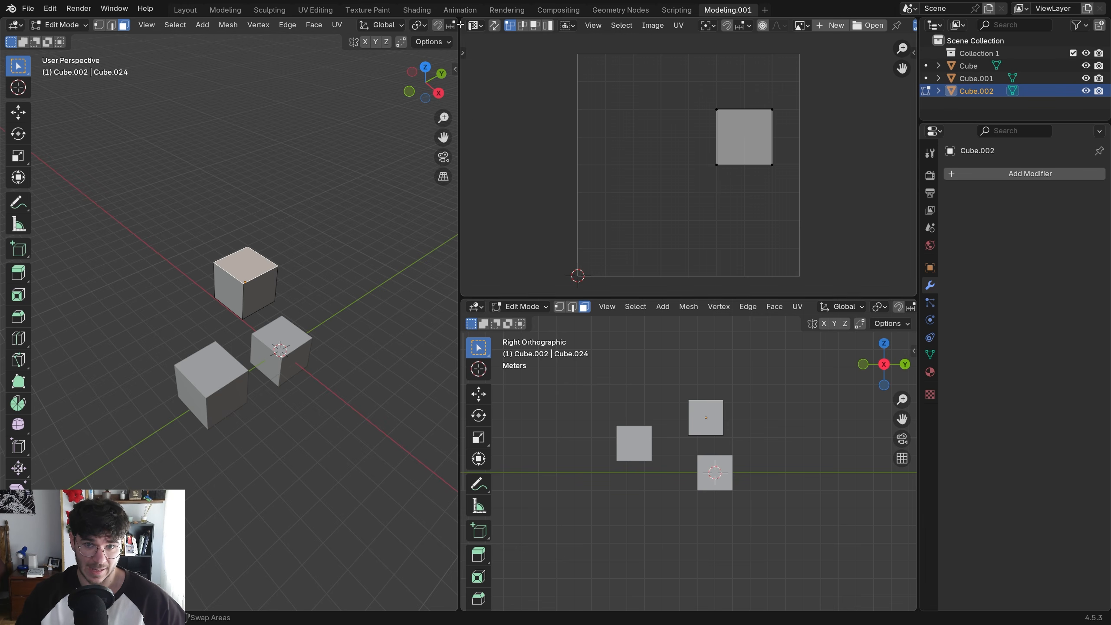
# Join the UV Editor over the orthographic viewport beneath it, and join the remaining 3D viewport over the UV Editor
pyautogui.moveTo(460, 24); pyautogui.dragTo(272, 55)
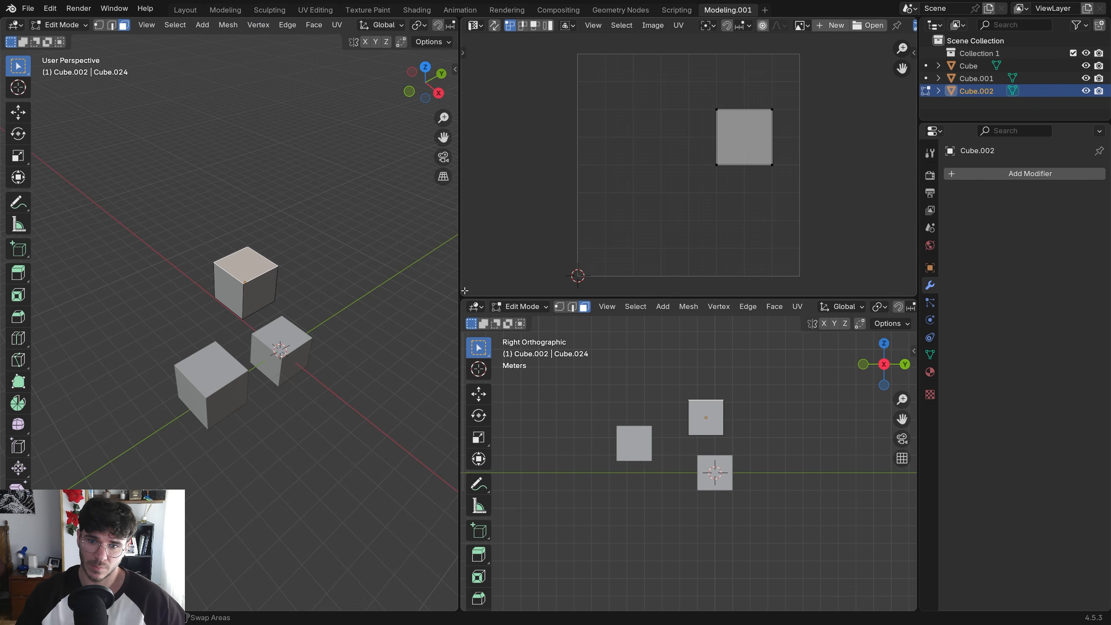
pyautogui.moveTo(464, 291); pyautogui.dragTo(484, 324)
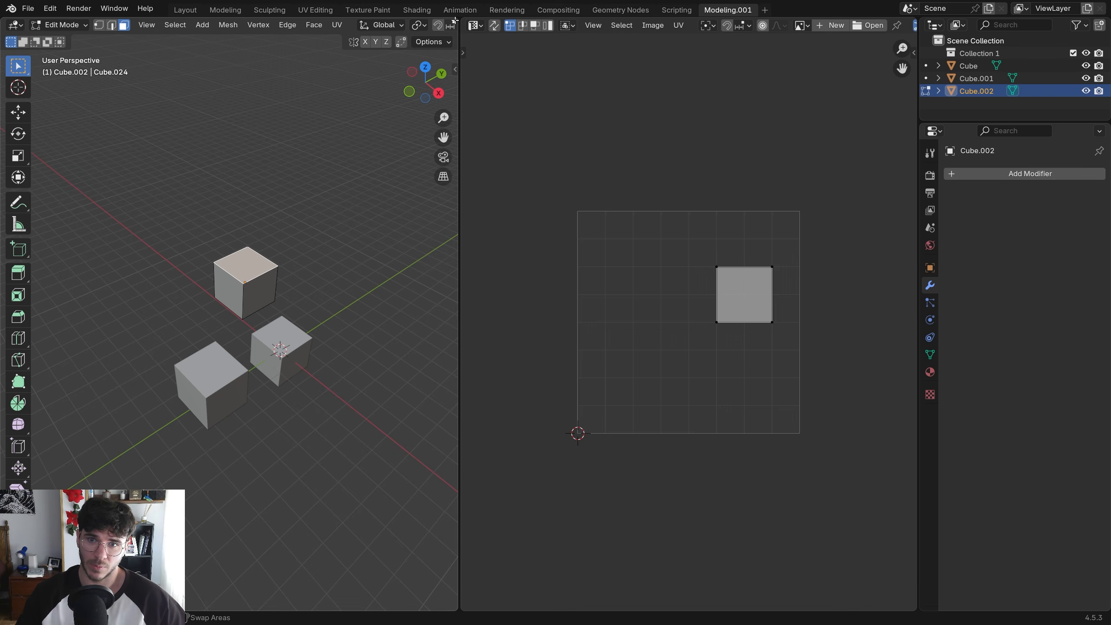
pyautogui.moveTo(455, 20); pyautogui.dragTo(621, 268)
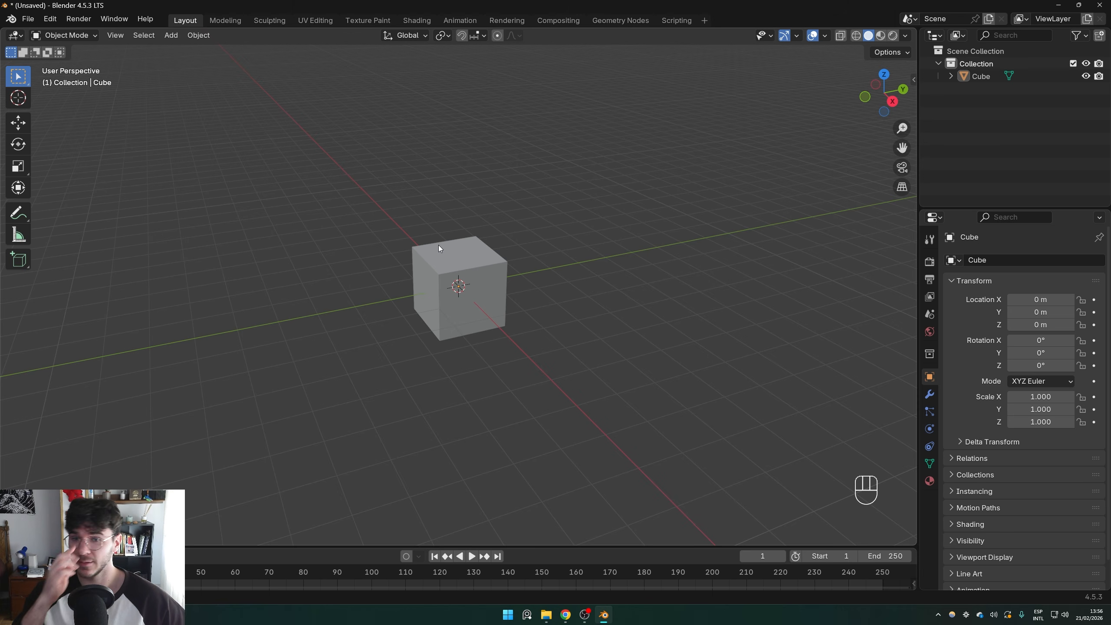
# Delete the default cube from the new scene
pyautogui.moveTo(419, 281); pyautogui.dragTo(475, 283, button='middle')
pyautogui.scroll(3, 499, 305)
pyautogui.scroll(-3, 471, 273)
pyautogui.click(475, 285)
pyautogui.press('x')
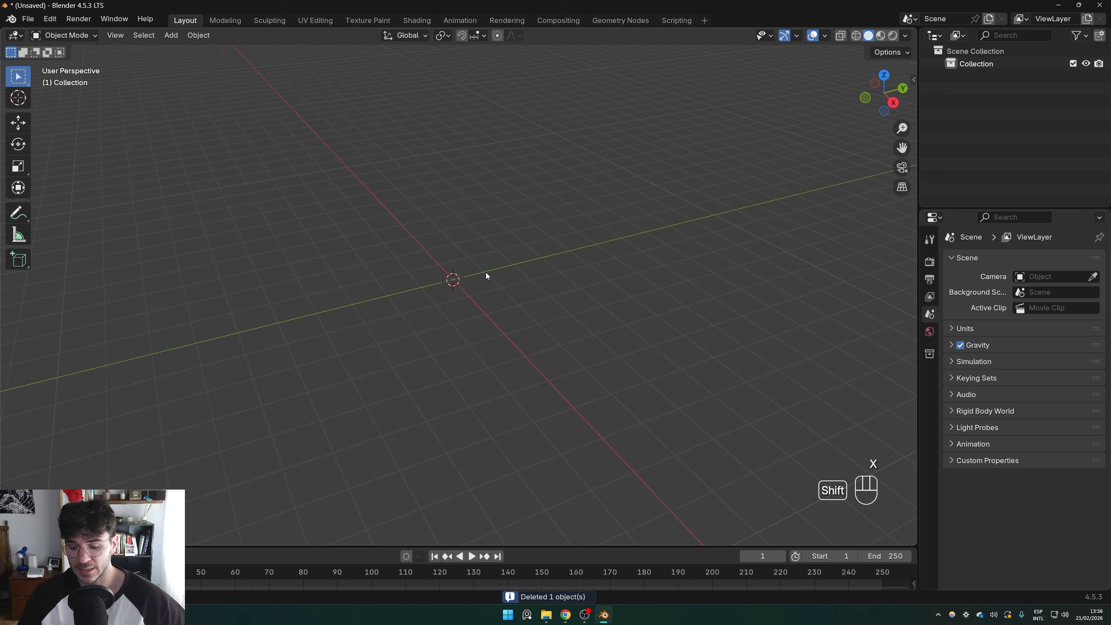
# Add a mesh cube at the scene's origin
pyautogui.hotkey('shift', 'a')
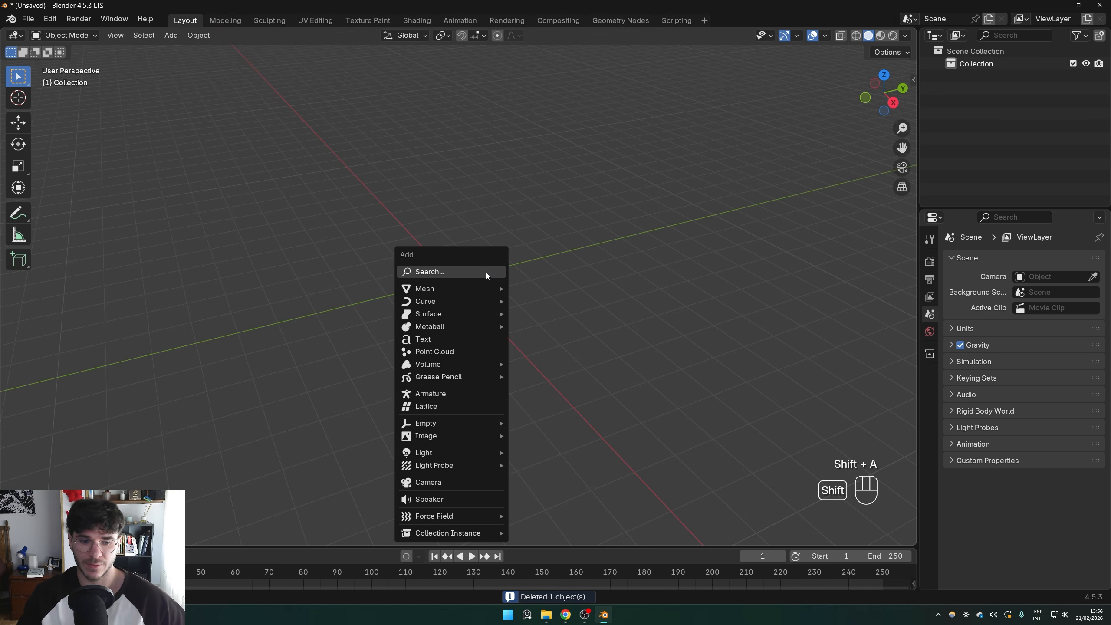
pyautogui.hotkey('shift', 'a')
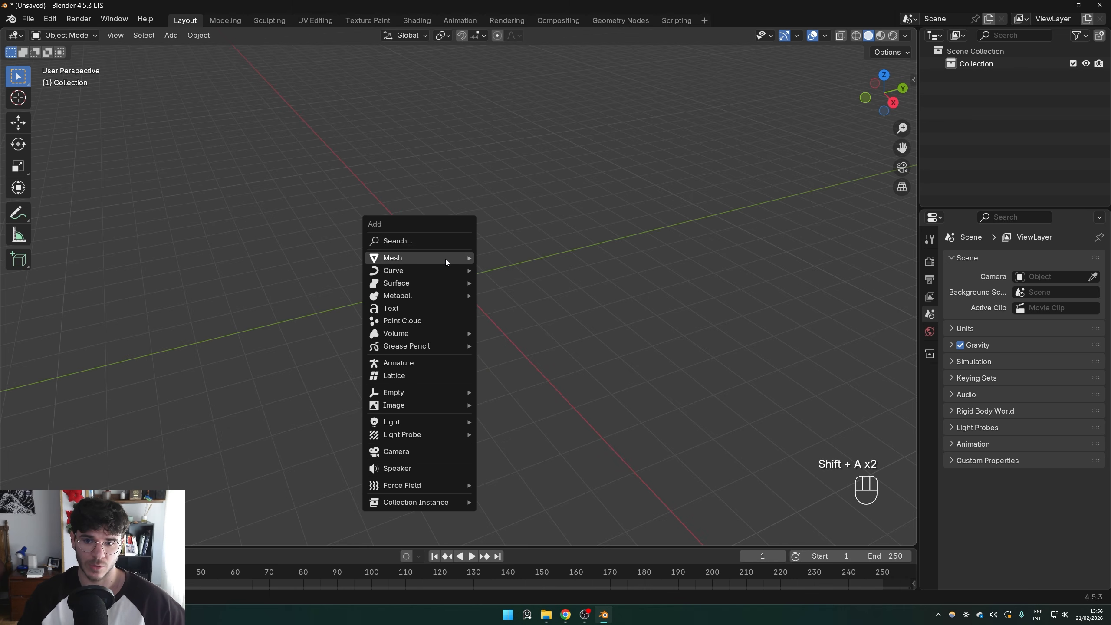
pyautogui.moveTo(470, 273)
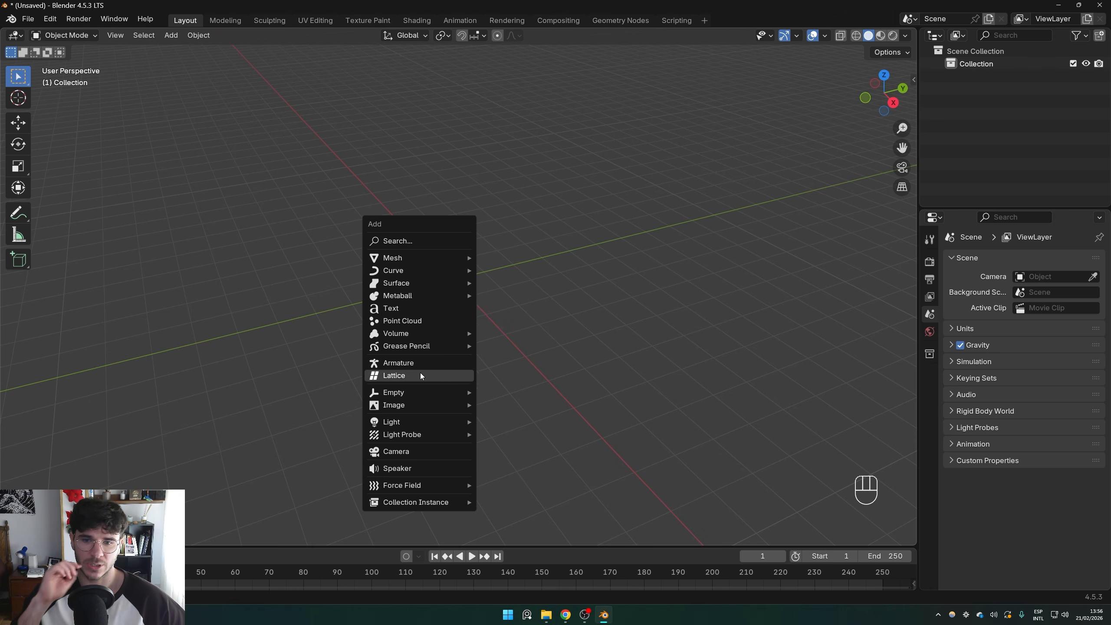
pyautogui.moveTo(443, 258)
pyautogui.click(498, 269)
# Raise the new cube along the Z axis by about 0.95 m
pyautogui.moveTo(451, 257); pyautogui.dragTo(493, 273, button='middle')
pyautogui.press('g')
pyautogui.press('z')
pyautogui.click(321, 188)
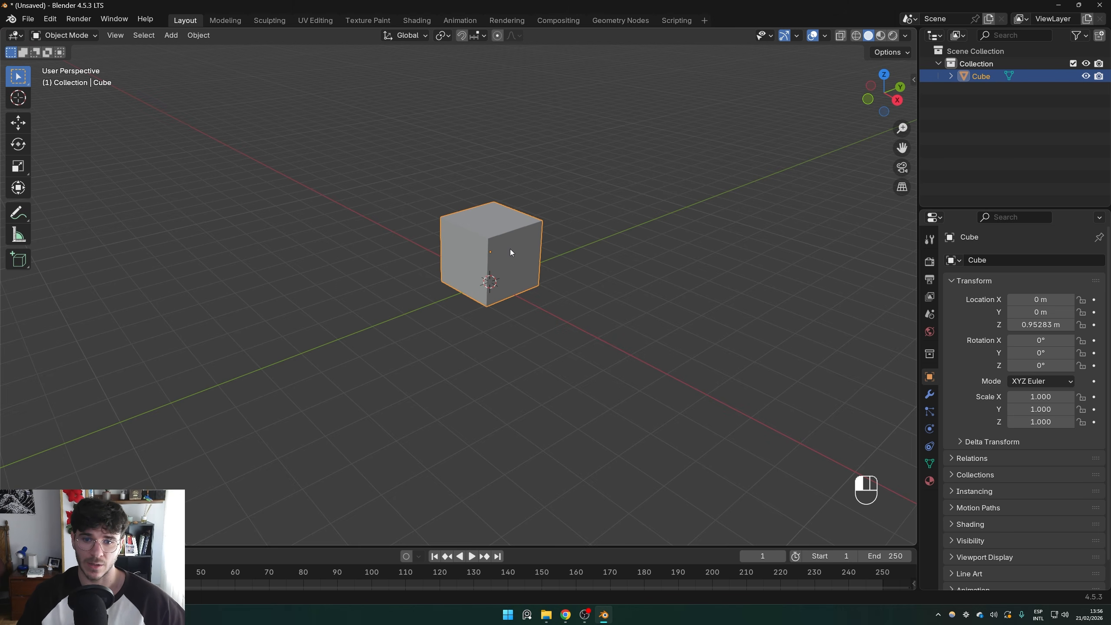
# Switch the cube to Edit Mode and return it to Object Mode
pyautogui.scroll(3, 510, 253)
pyautogui.click(66, 36)
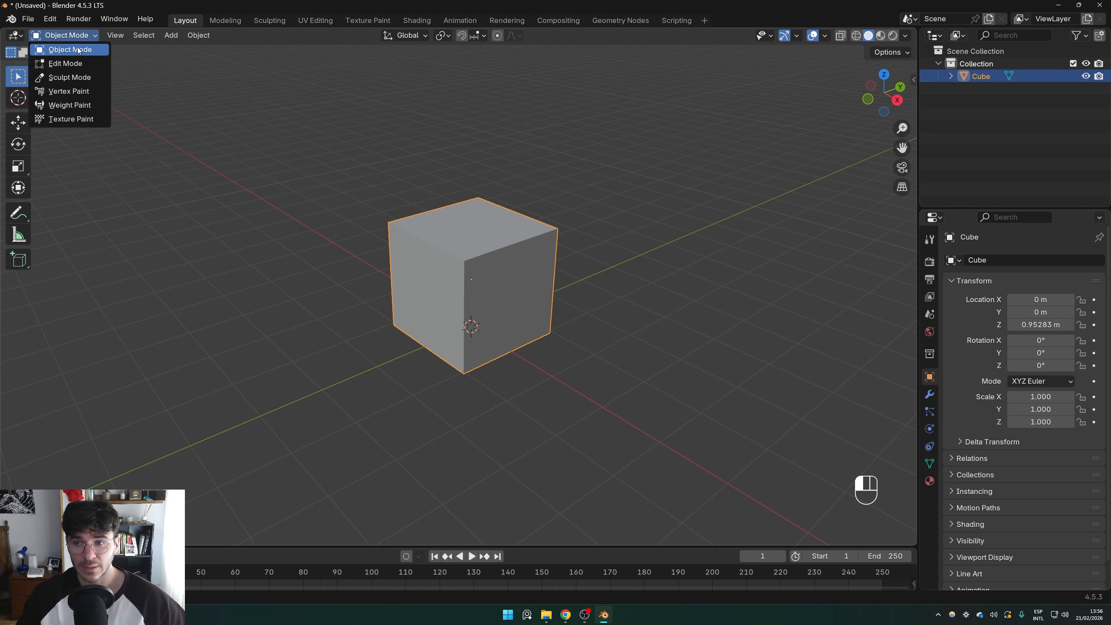
pyautogui.click(65, 64)
pyautogui.click(68, 35)
pyautogui.click(68, 52)
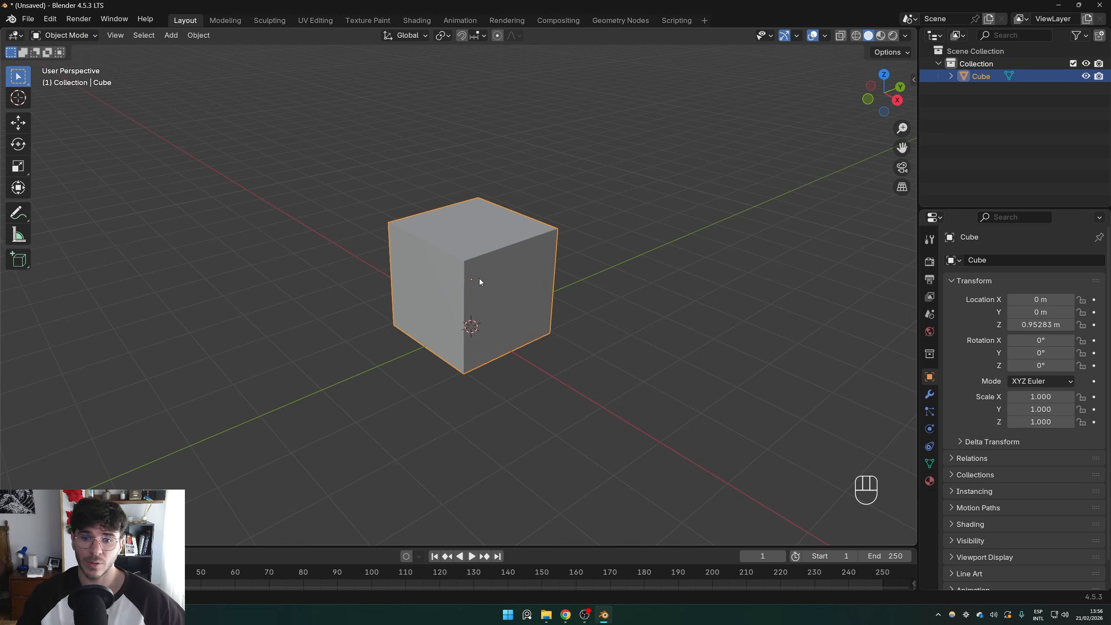
# Toggle the cube repeatedly between Edit Mode and Object Mode, ending in Object Mode
pyautogui.press('Tab')
pyautogui.press('Tab')
pyautogui.press('Tab')
pyautogui.press('Tab')
pyautogui.press('Tab')
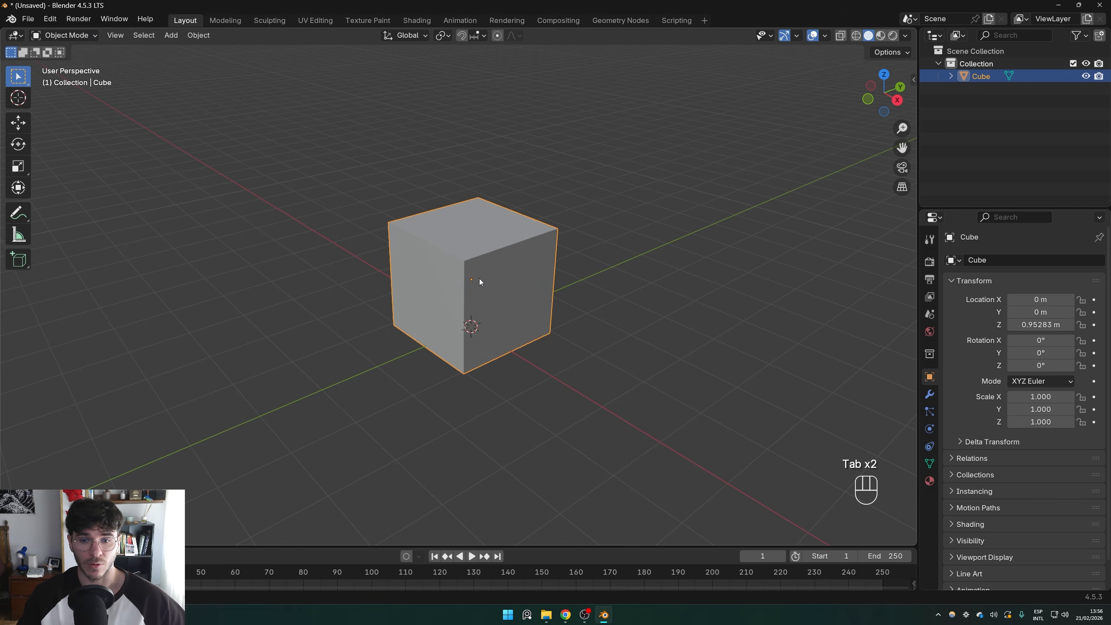
pyautogui.press('Tab')
pyautogui.press('Tab')
pyautogui.press('Tab')
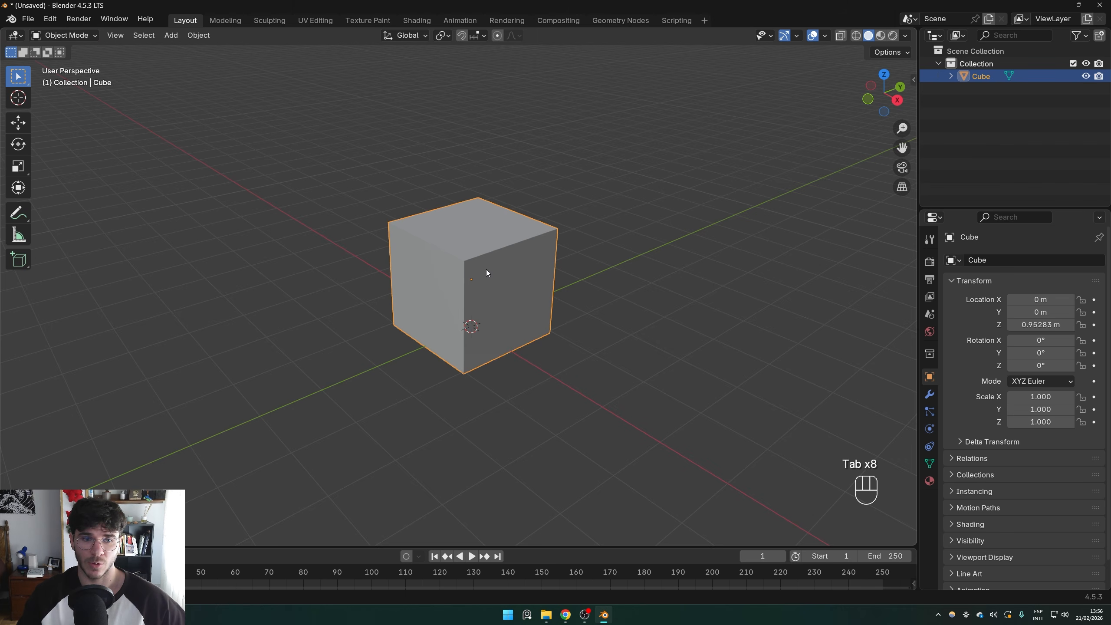
# Duplicate the cube and place the copy beside the original, keeping the movement on the XY plane
pyautogui.hotkey('shift', 'd')
pyautogui.hotkey('shift', 'z')
pyautogui.click(209, 236)
# Duplicate the original cube freely to the far side of the Y axis, and duplicate it again to about X -2.21, Y -0.42, Z 3.79 m
pyautogui.click(466, 277)
pyautogui.press('g')
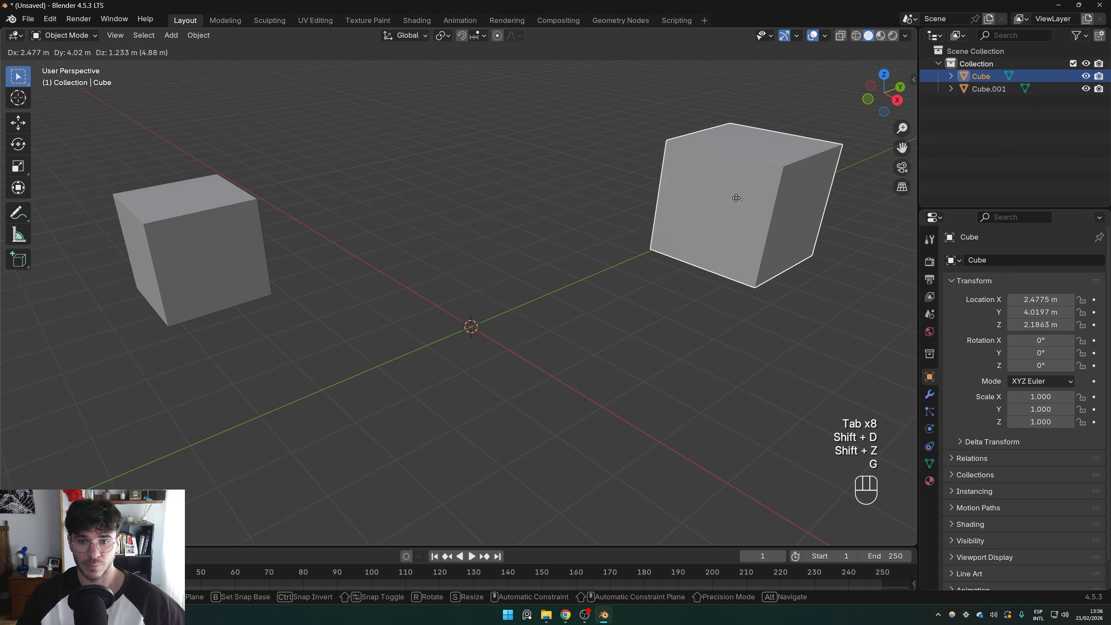
pyautogui.rightClick(466, 265)
pyautogui.hotkey('shift', 'd')
pyautogui.click(659, 201)
pyautogui.click(476, 258)
pyautogui.hotkey('shift', 'd')
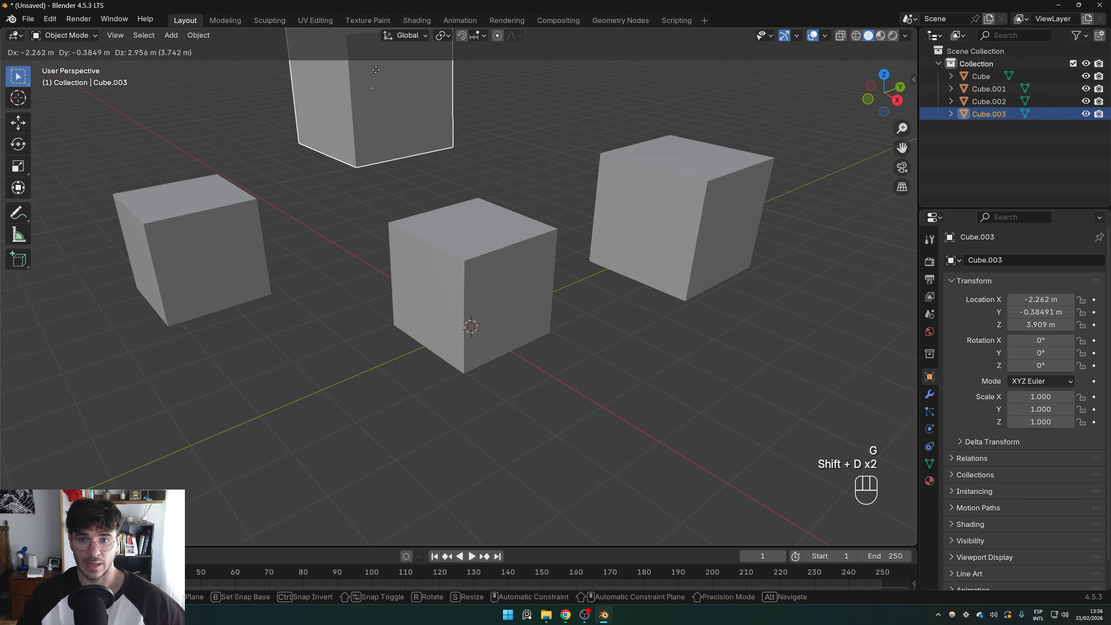
pyautogui.click(376, 78)
# Practise selecting the cubes one at a time, extending the selection to several cubes, and box-selecting a group
pyautogui.keyDown('shift'); pyautogui.moveTo(453, 183); pyautogui.dragTo(467, 263, button='middle'); pyautogui.keyUp('shift')
pyautogui.click(480, 298)
pyautogui.click(647, 271)
pyautogui.keyDown('shift'); pyautogui.click(427, 188); pyautogui.keyUp('shift')
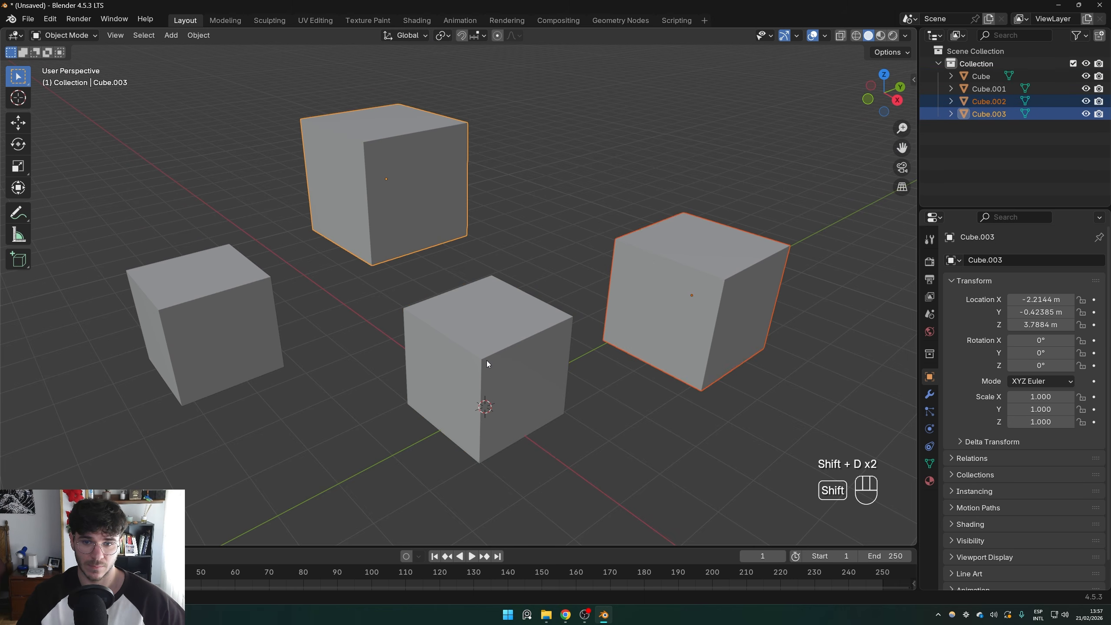
pyautogui.keyDown('shift'); pyautogui.click(488, 362); pyautogui.keyUp('shift')
pyautogui.click(245, 310)
pyautogui.moveTo(181, 114); pyautogui.dragTo(577, 389)
# Move the original cube freely to about X 0.37, Y 0, Z 0.39 m
pyautogui.click(461, 317)
pyautogui.press('g')
pyautogui.press('g')
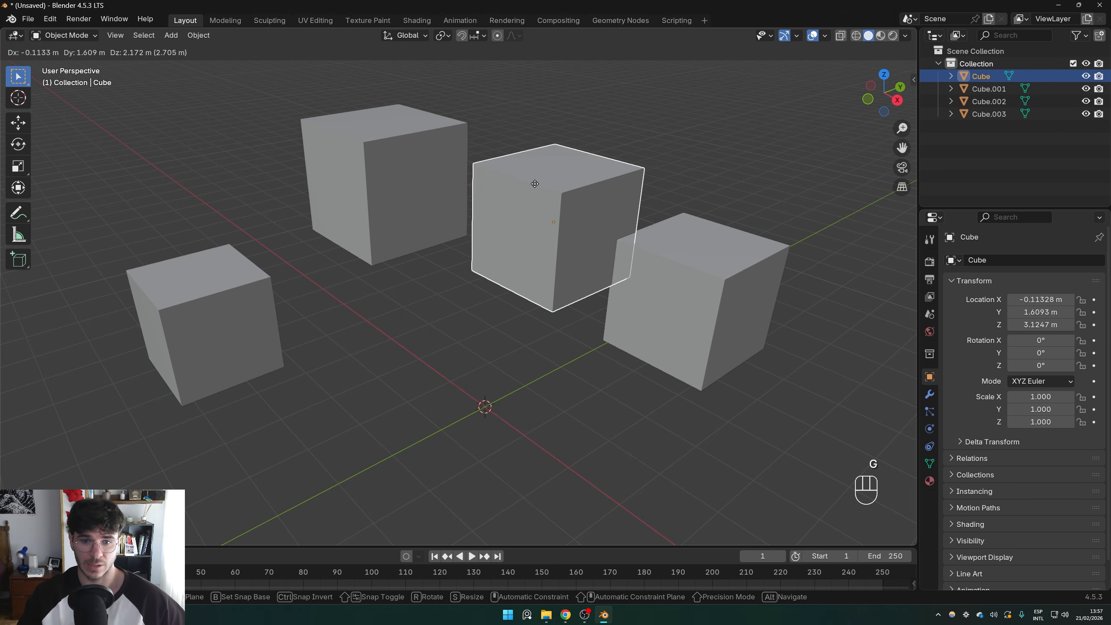
pyautogui.scroll(-5, 533, 181)
pyautogui.click(495, 336)
pyautogui.scroll(3, 392, 215)
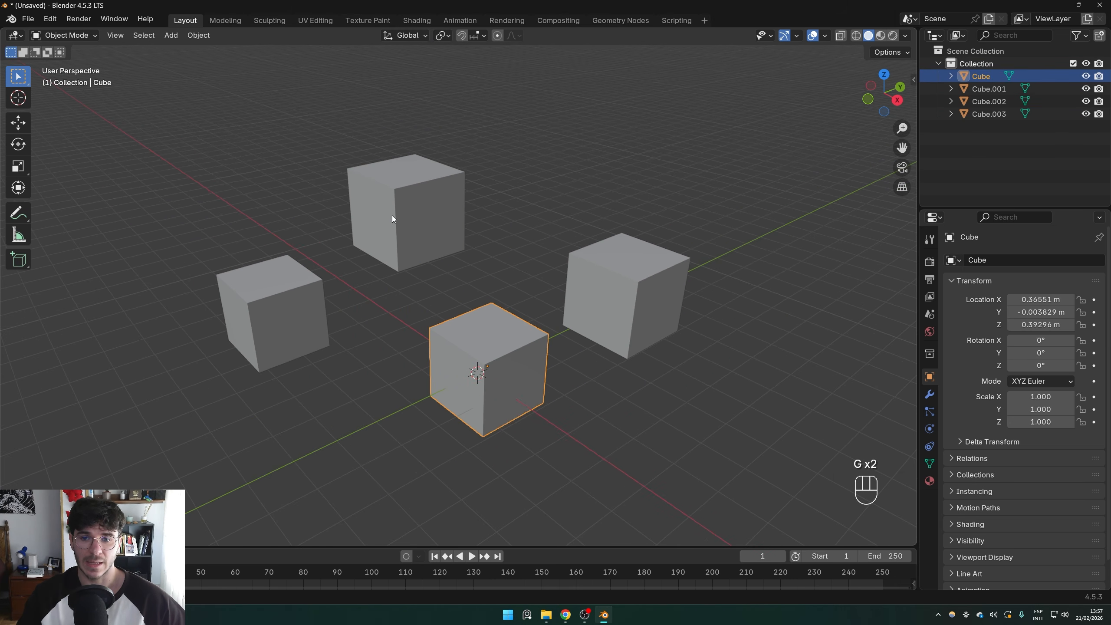
# Select the nearest top corner vertex of the highest cube in Edit Mode and return to Object Mode
pyautogui.click(406, 218)
pyautogui.keyDown('shift'); pyautogui.moveTo(407, 219); pyautogui.dragTo(445, 221, button='middle'); pyautogui.keyUp('shift')
pyautogui.press('Tab')
pyautogui.scroll(5, 481, 166)
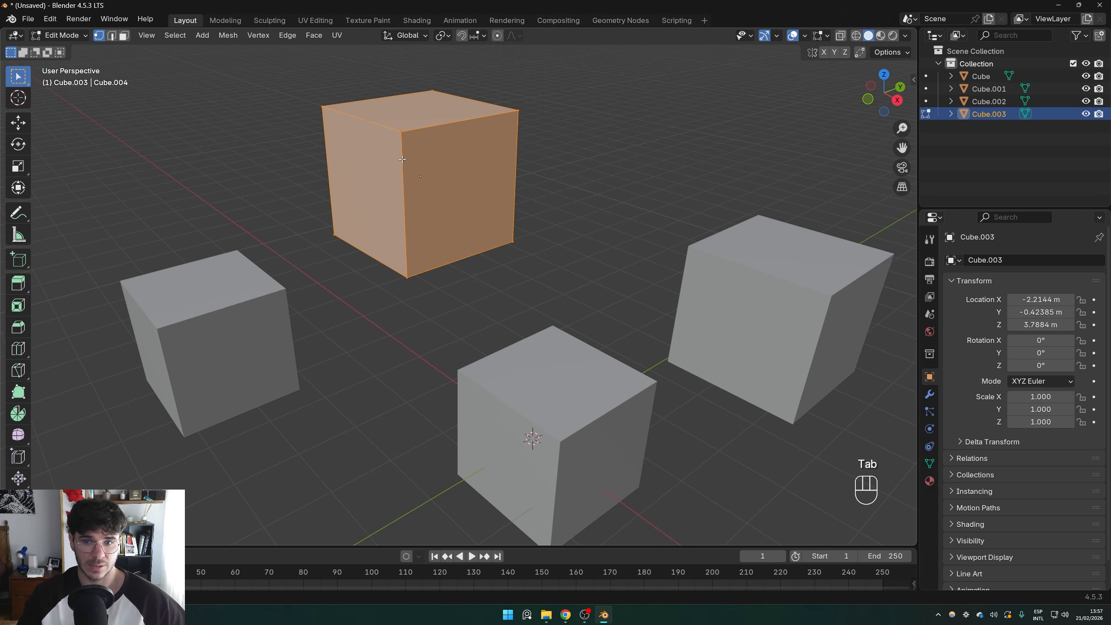
pyautogui.moveTo(488, 167); pyautogui.dragTo(516, 254, button='middle')
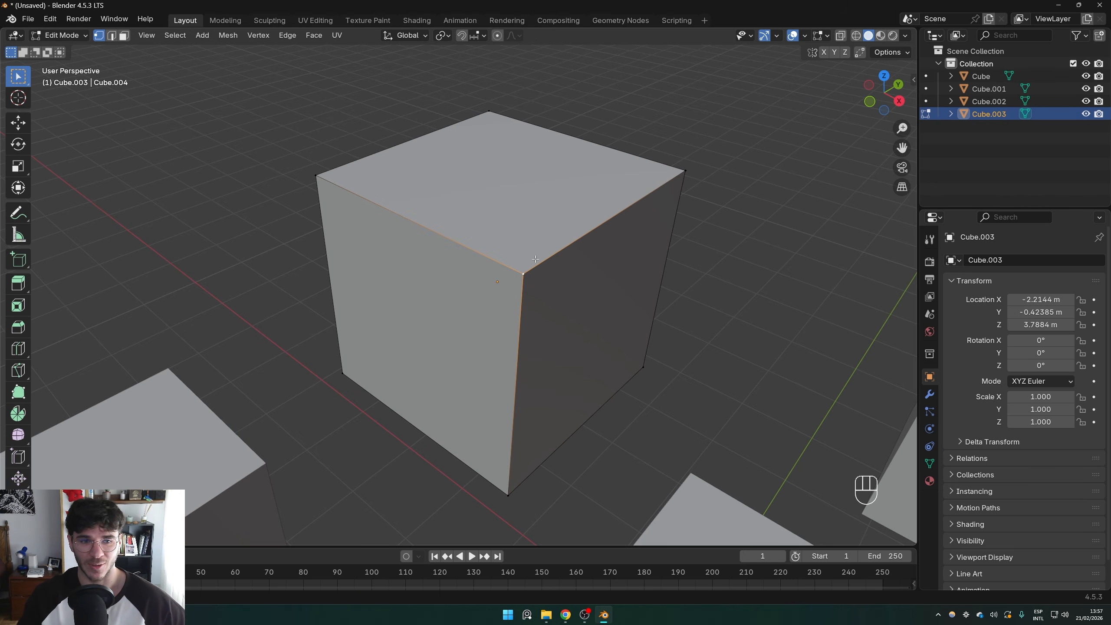
pyautogui.scroll(-7, 535, 258)
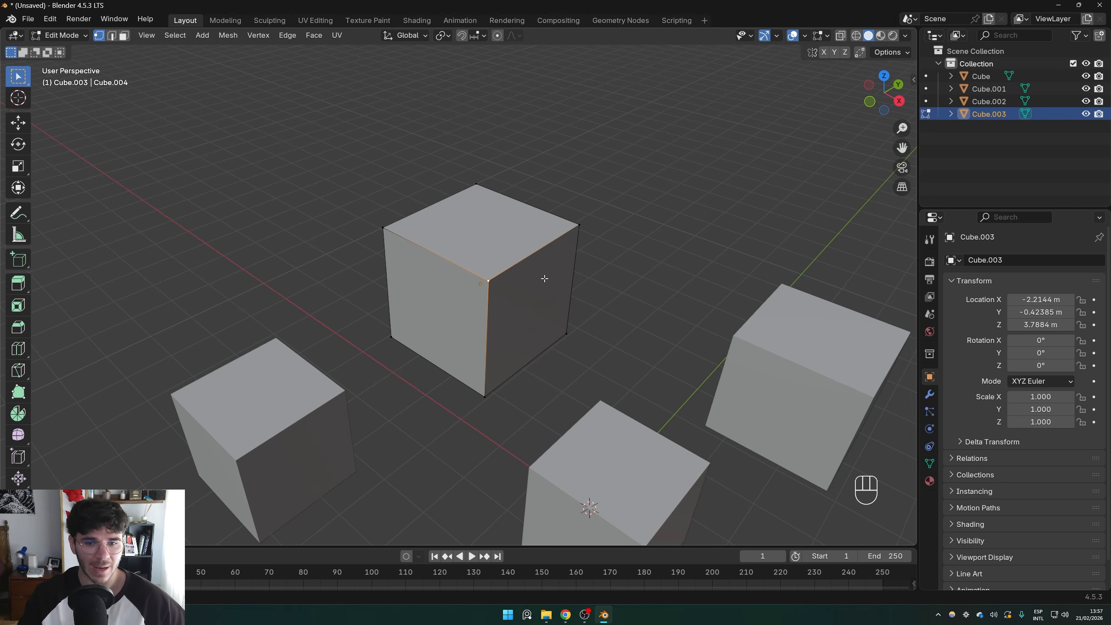
pyautogui.press('Tab')
# Add a Bézier curve and move it to about X -3.81, Y -5.44, Z -1.99 m
pyautogui.keyDown('shift'); pyautogui.moveTo(571, 360); pyautogui.dragTo(520, 271, button='middle'); pyautogui.keyUp('shift')
pyautogui.hotkey('shift', 'a')
pyautogui.moveTo(521, 282)
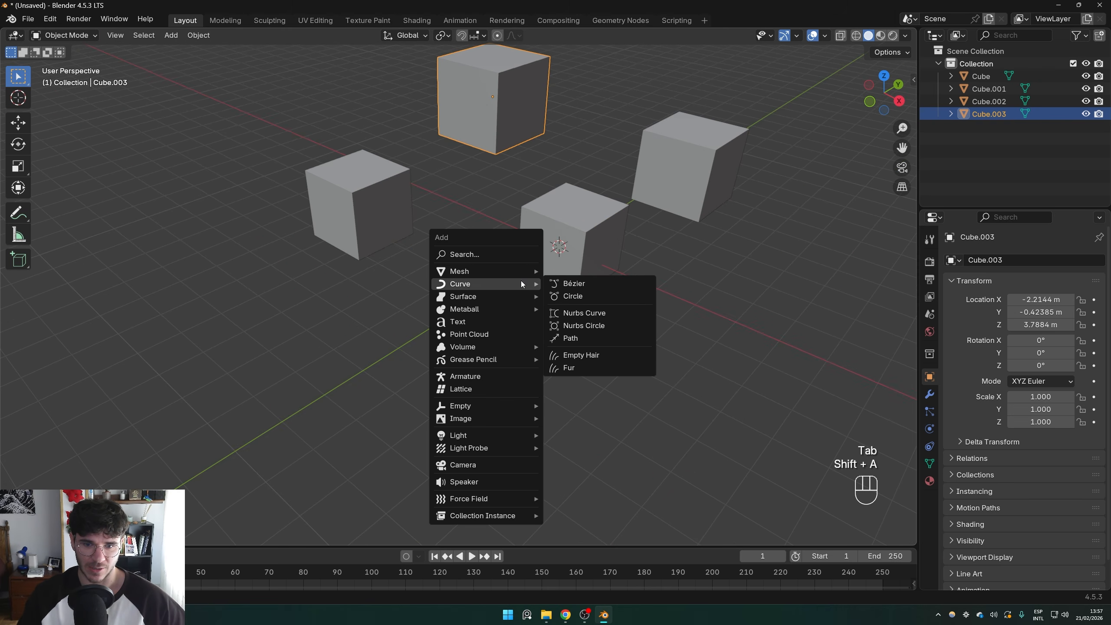
pyautogui.click(593, 283)
pyautogui.press('g')
pyautogui.press('g')
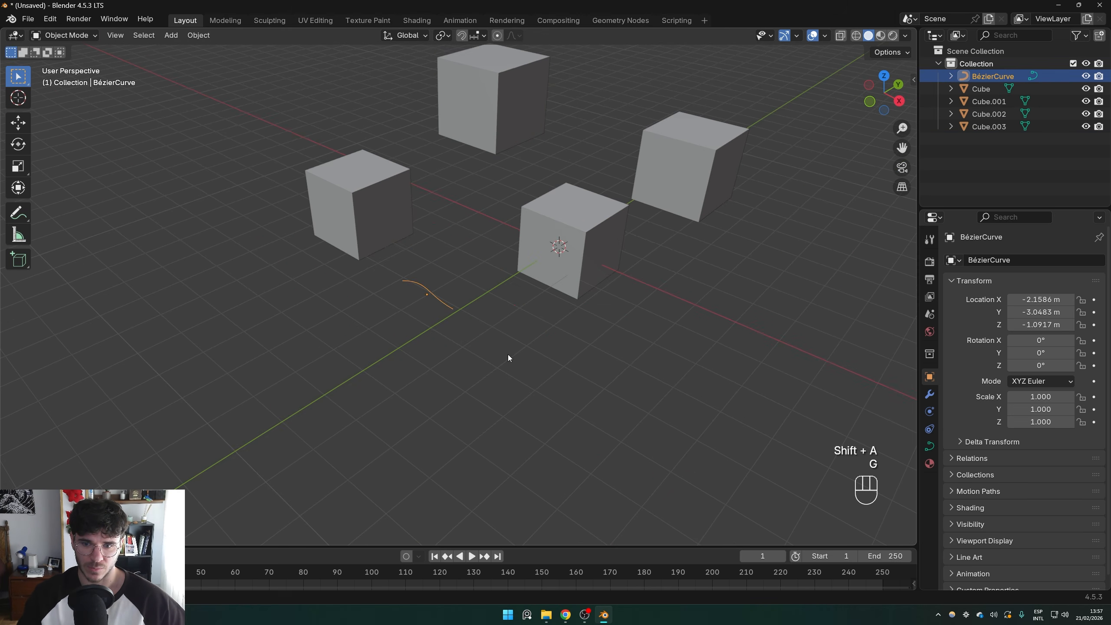
pyautogui.press('g')
pyautogui.press('g')
pyautogui.click(443, 372)
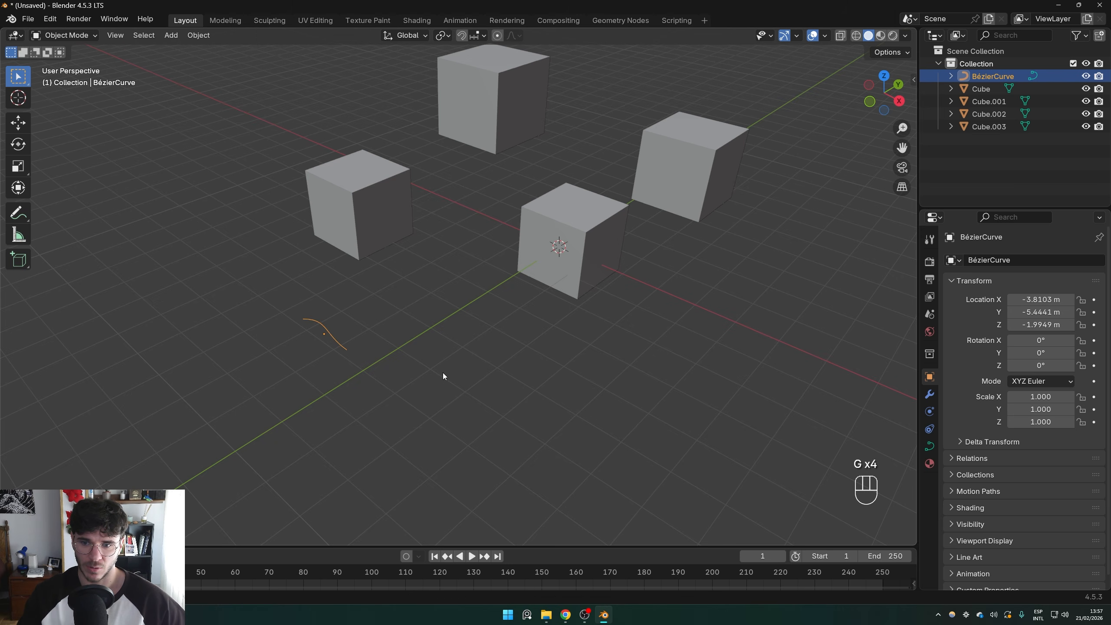
# Duplicate the Bézier curve and place the copy at about X -6.61, Y -6.25, Z -0.03 m
pyautogui.hotkey('shift', 'd')
pyautogui.click(347, 286)
pyautogui.keyDown('shift'); pyautogui.moveTo(218, 277); pyautogui.dragTo(285, 288, button='middle'); pyautogui.keyUp('shift')
# Try to move the end control point of the duplicated curve in Edit Mode and return to Object Mode
pyautogui.press('Tab')
pyautogui.scroll(5, 288, 285)
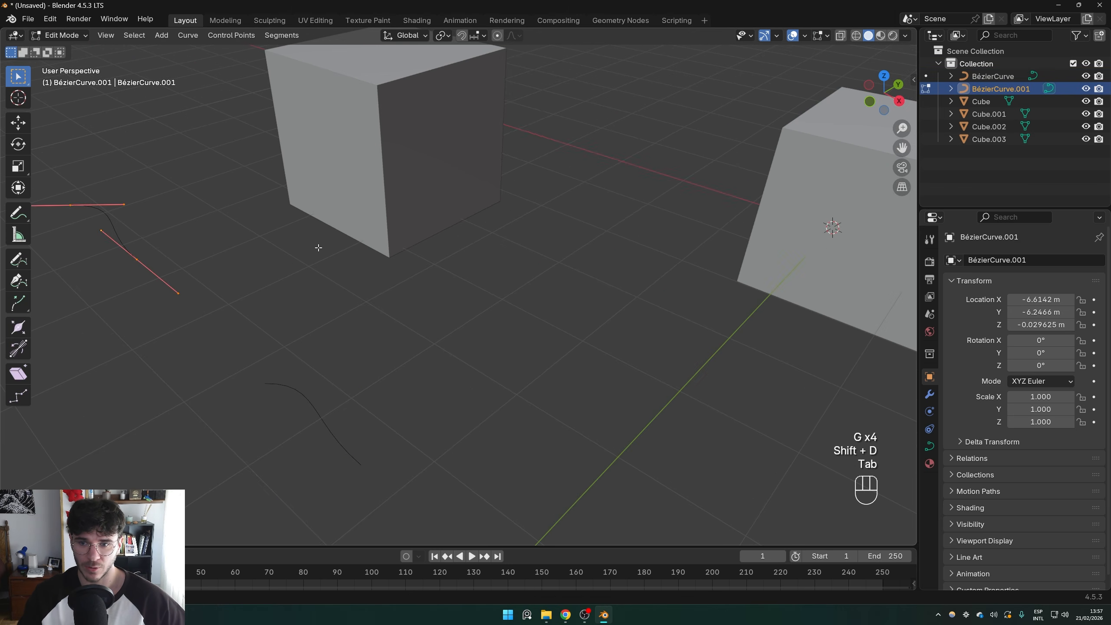
pyautogui.press('g')
pyautogui.rightClick(533, 347)
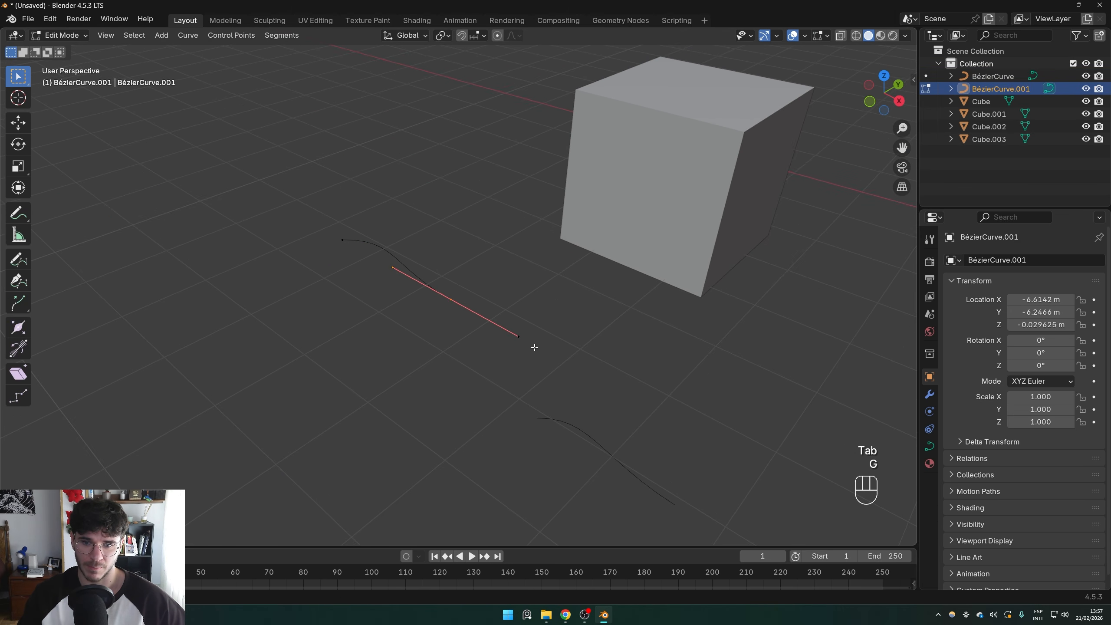
pyautogui.scroll(-3, 533, 347)
pyautogui.press('Tab')
# Delete both Bézier curves together with the cube closest to them
pyautogui.moveTo(351, 239); pyautogui.dragTo(529, 458)
pyautogui.press('x')
pyautogui.keyDown('shift'); pyautogui.moveTo(662, 267); pyautogui.dragTo(442, 335, button='middle'); pyautogui.keyUp('shift')
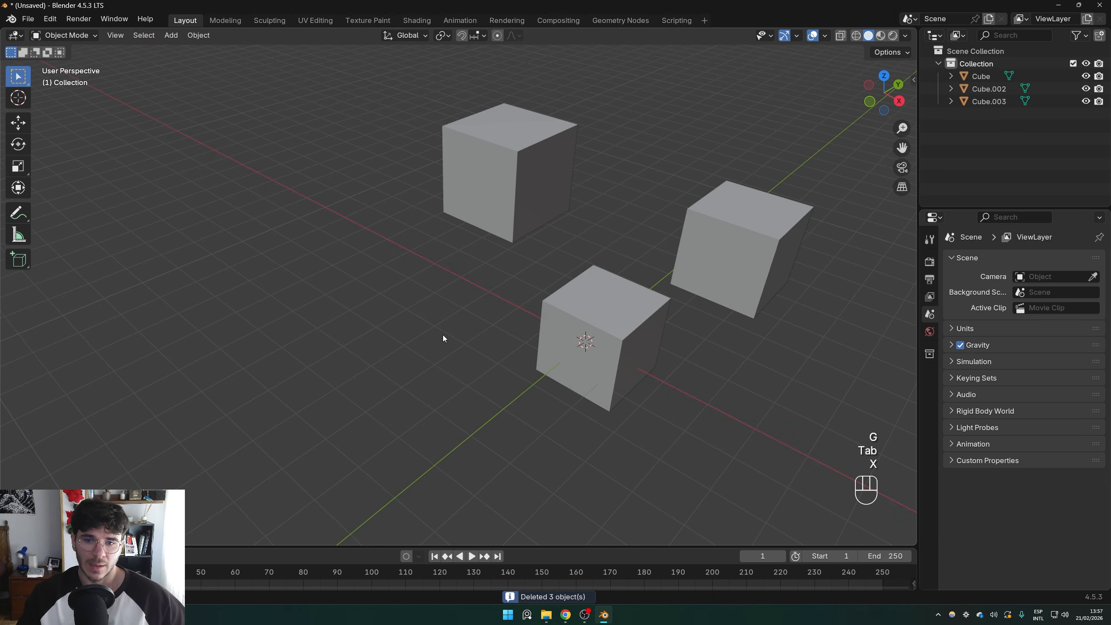
# Add a second cube to the upper cube's mesh in Edit Mode and move it clear of the original along the ground's X direction
pyautogui.click(512, 141)
pyautogui.press('Tab')
pyautogui.keyDown('shift'); pyautogui.moveTo(518, 147); pyautogui.dragTo(497, 195, button='middle'); pyautogui.keyUp('shift')
pyautogui.press('a')
pyautogui.hotkey('shift', 'a')
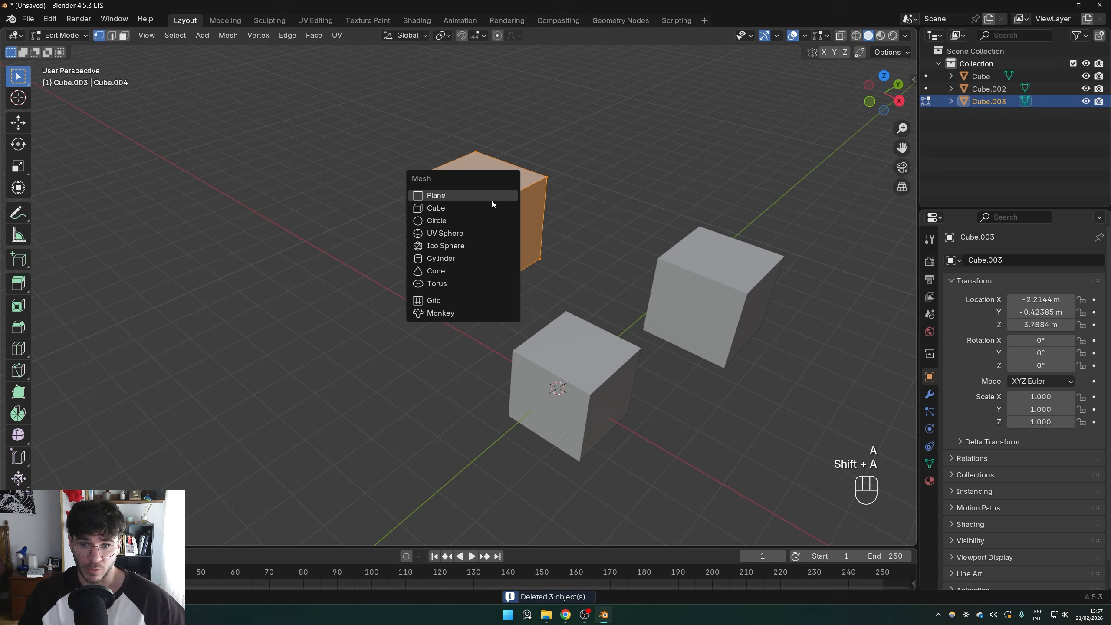
pyautogui.click(485, 209)
pyautogui.press('g')
pyautogui.click(341, 192)
pyautogui.keyDown('shift'); pyautogui.moveTo(347, 199); pyautogui.dragTo(477, 186, button='middle'); pyautogui.keyUp('shift')
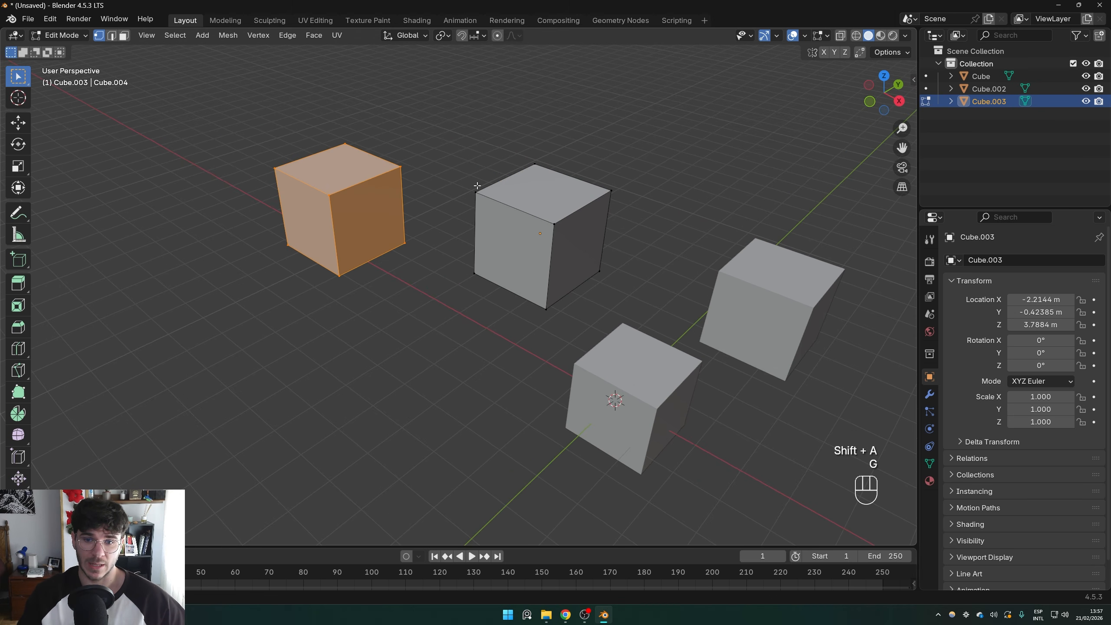
pyautogui.keyDown('shift'); pyautogui.moveTo(399, 170); pyautogui.dragTo(551, 214, button='middle'); pyautogui.keyUp('shift')
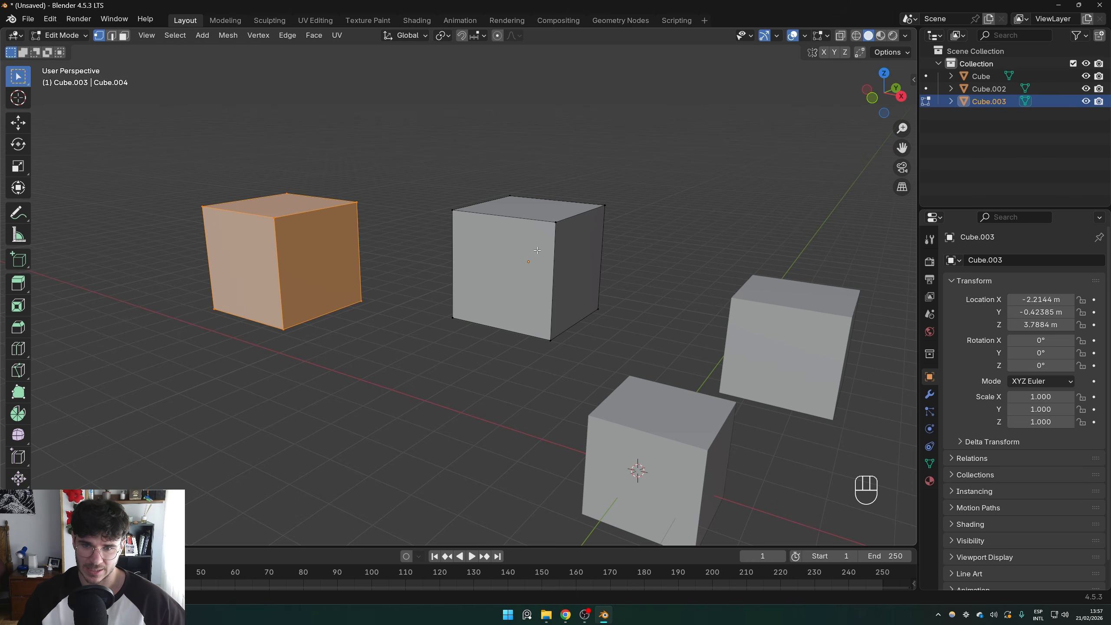
# Move the two-cube object as one unit in Object Mode to about X -2.5 m, Y -0.4 m, Z 4.4 m
pyautogui.press('Tab')
pyautogui.press('g')
pyautogui.click(592, 229)
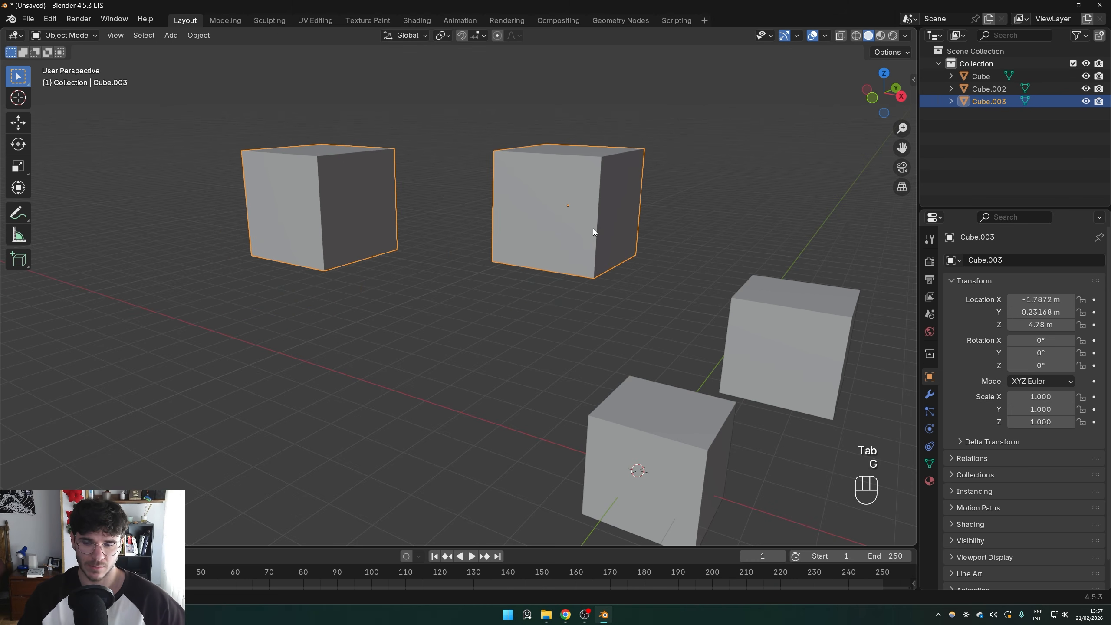
pyautogui.press('g')
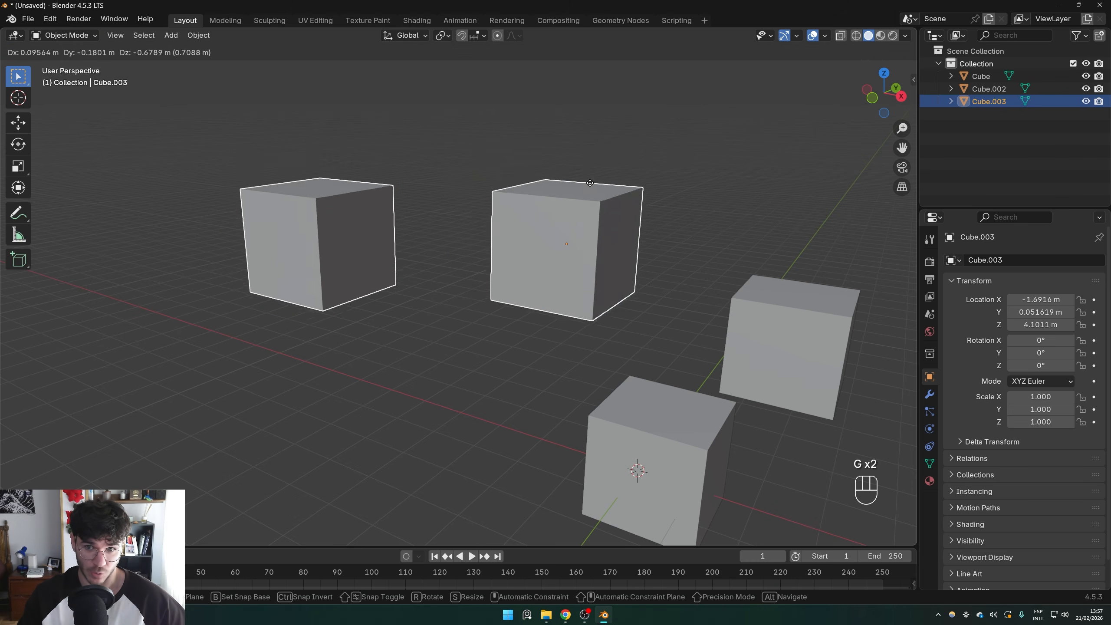
pyautogui.click(542, 173)
# Return to Object Mode and delete the extra objects Cube.002 and Cube.003, keeping only Cube
pyautogui.press('Tab')
pyautogui.moveTo(364, 146); pyautogui.dragTo(393, 193, button='middle')
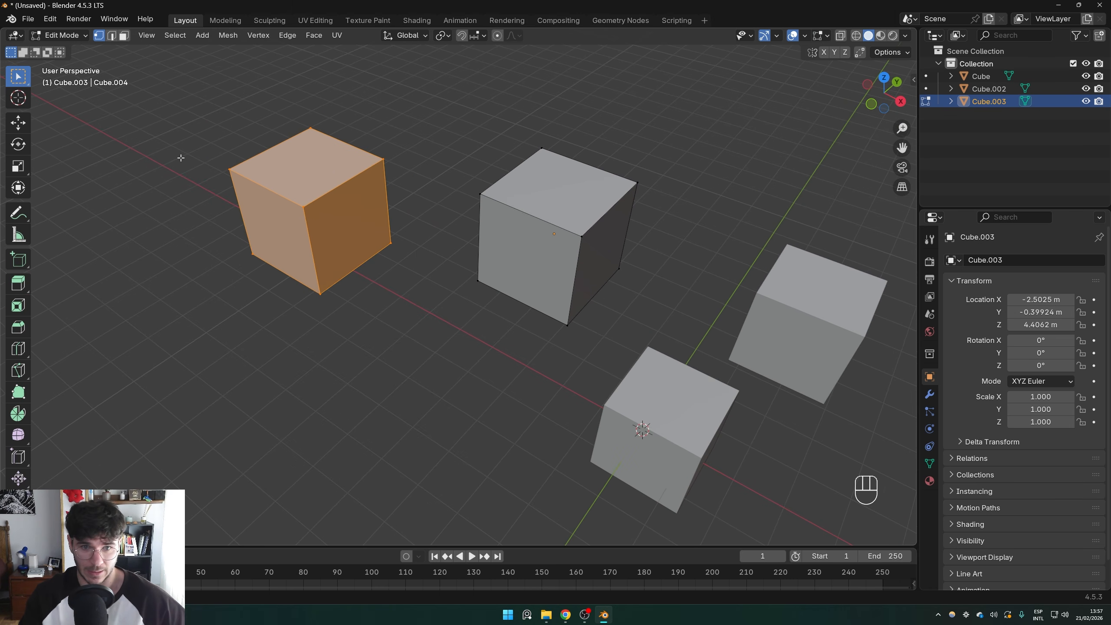
pyautogui.press('Tab')
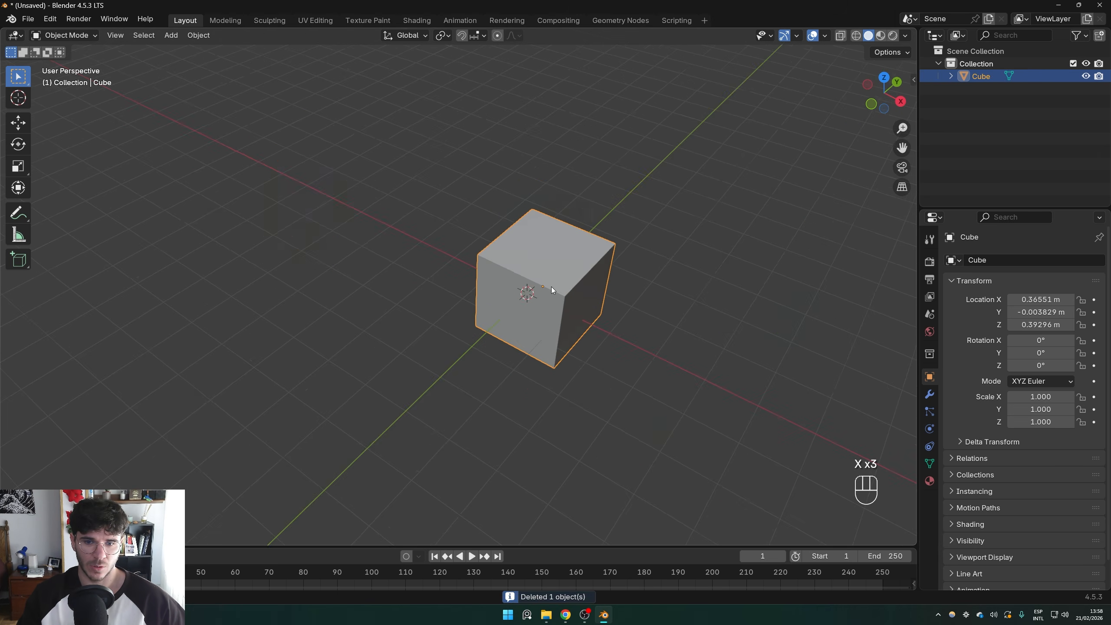
# Switch the remaining cube into Edit Mode and back to Object Mode
pyautogui.keyDown('shift'); pyautogui.moveTo(551, 287); pyautogui.dragTo(471, 290, button='middle'); pyautogui.keyUp('shift')
pyautogui.press('Tab')
pyautogui.scroll(3, 497, 277)
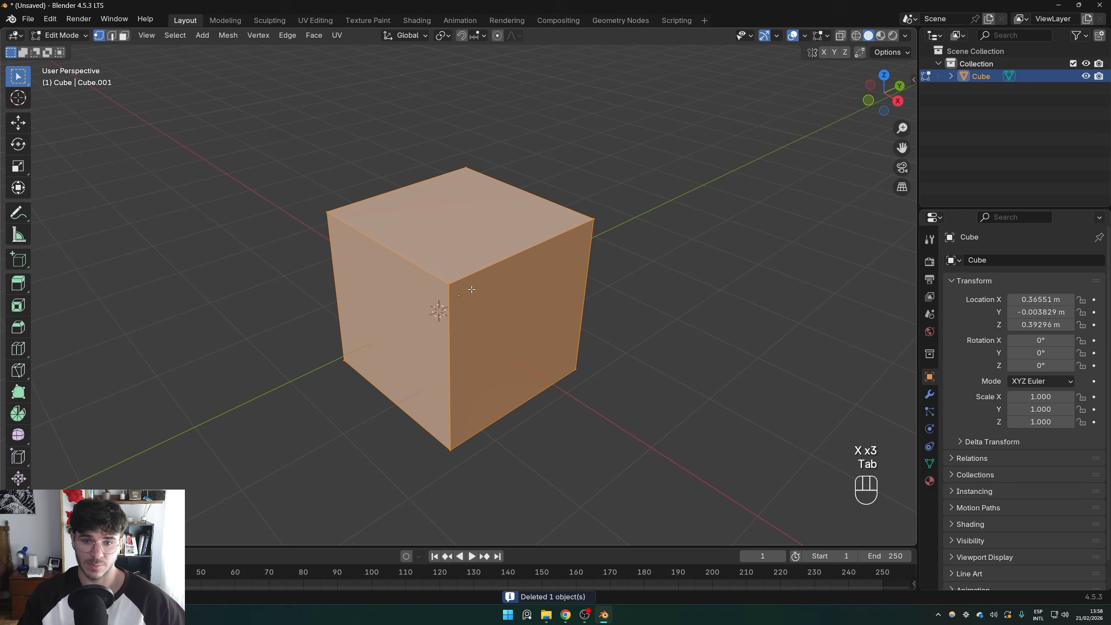
pyautogui.press('Tab')
pyautogui.scroll(-3, 506, 257)
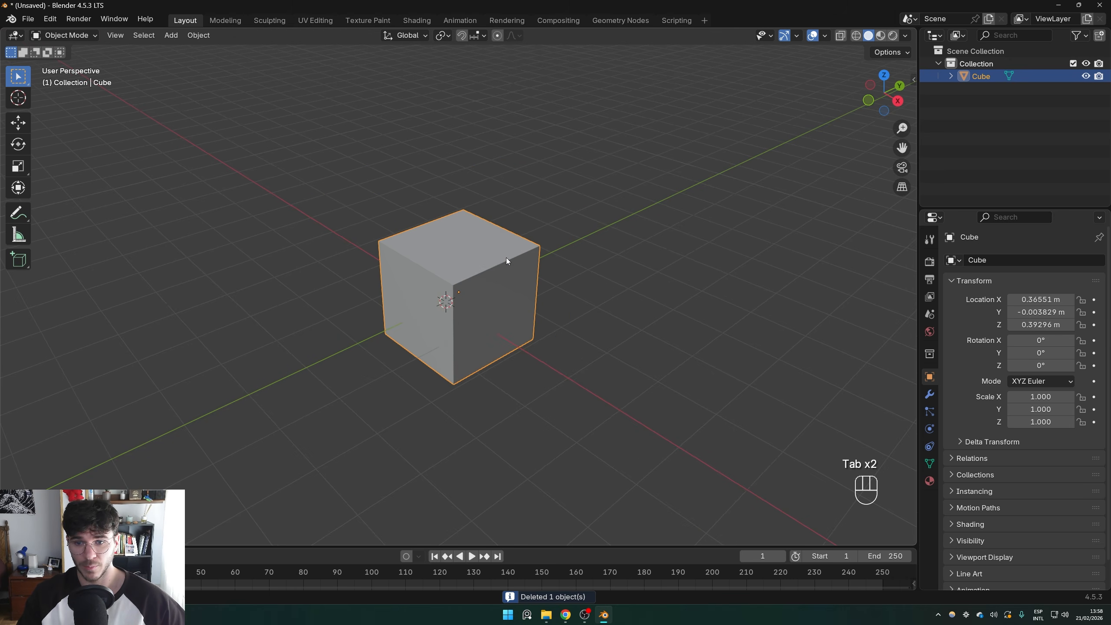
# Try moving the whole cube freely in Object Mode, cancelling each move
pyautogui.press('g')
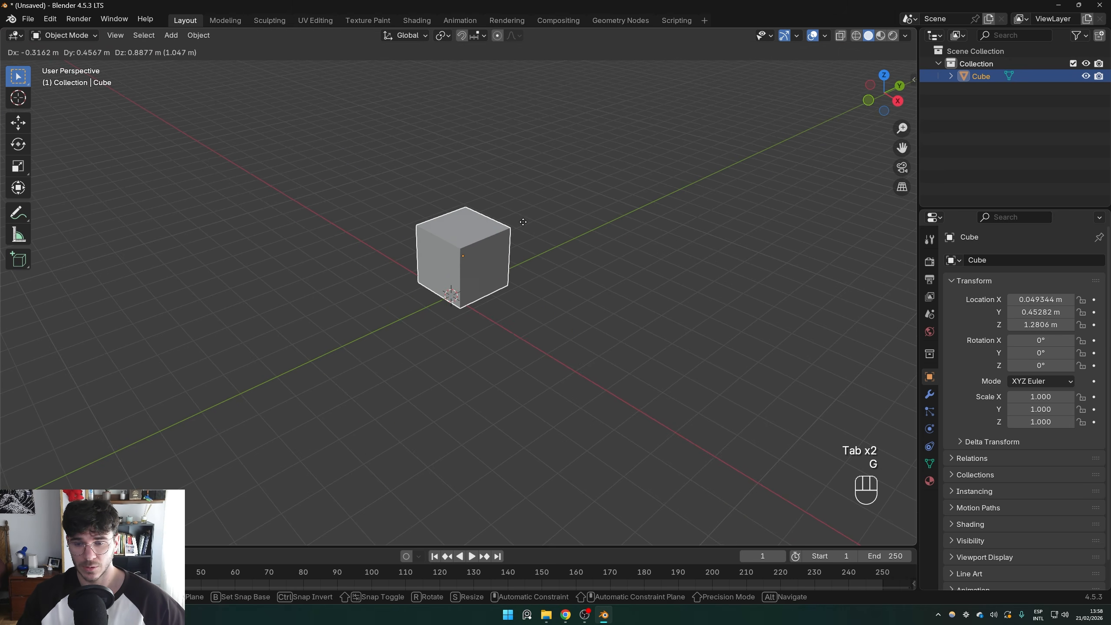
pyautogui.rightClick(491, 160)
pyautogui.rightClick(612, 264)
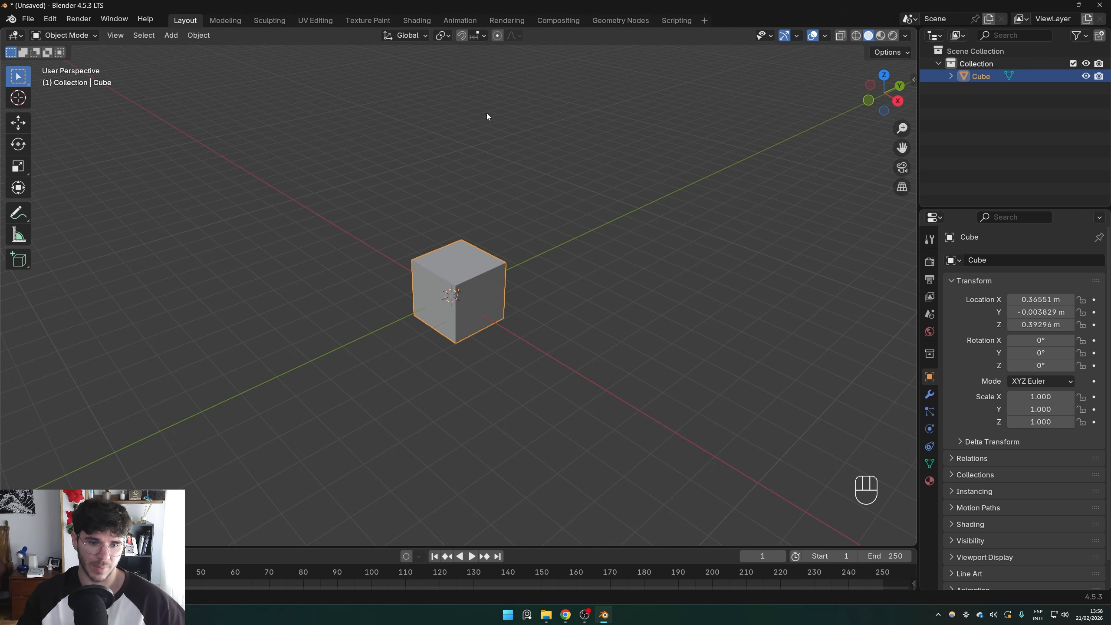
pyautogui.press('g')
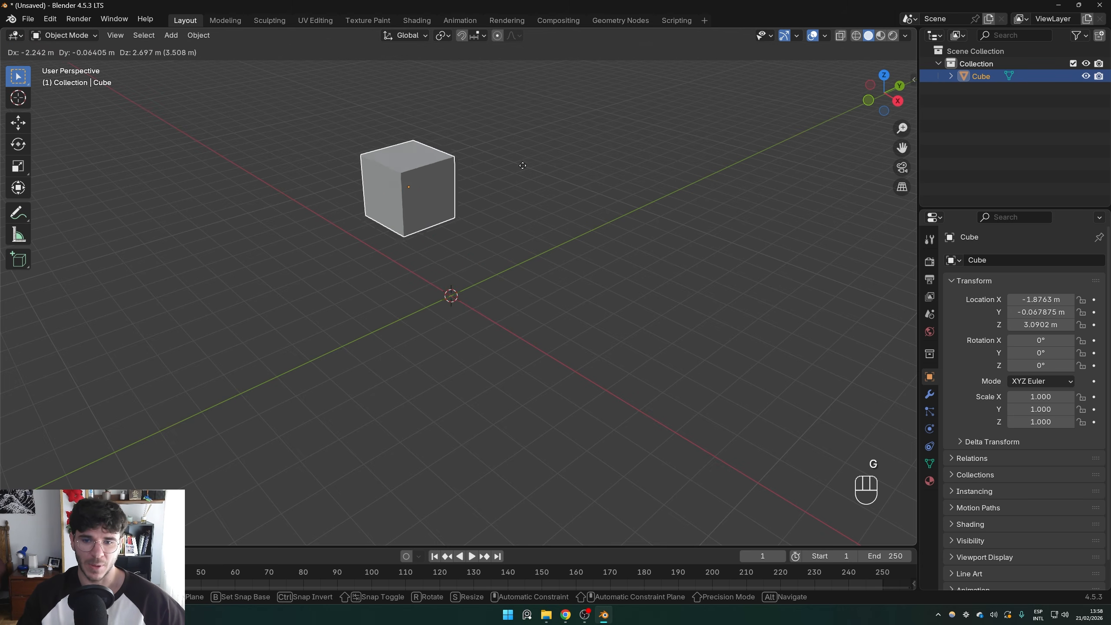
pyautogui.rightClick(503, 189)
pyautogui.press('g')
pyautogui.click(460, 298)
# Enter Edit Mode with vertex selection and try moving the cube's near top corner vertex freely, cancelling the move
pyautogui.press('Tab')
pyautogui.scroll(7, 460, 298)
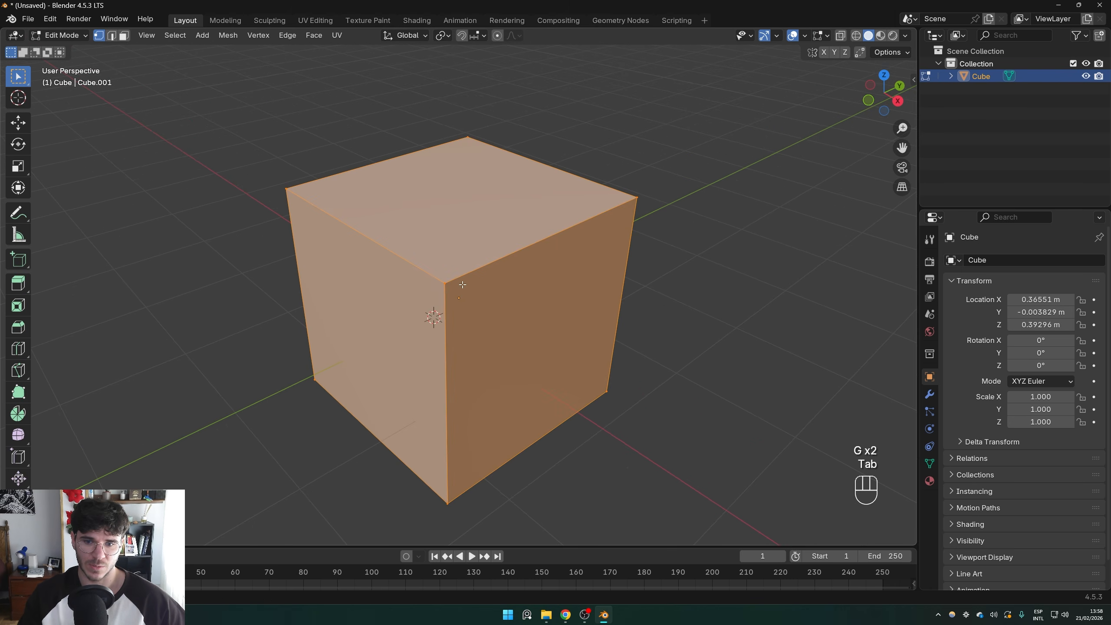
pyautogui.press('1')
pyautogui.click(470, 283)
pyautogui.press('g')
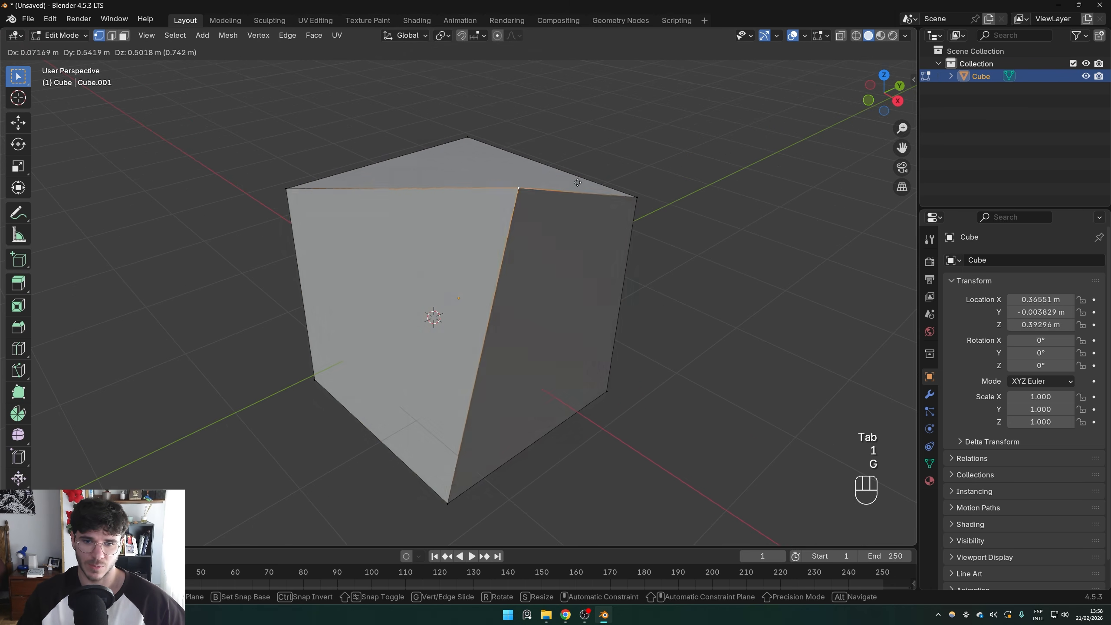
pyautogui.press('g')
pyautogui.rightClick(437, 307)
pyautogui.moveTo(437, 307); pyautogui.dragTo(262, 241, button='middle')
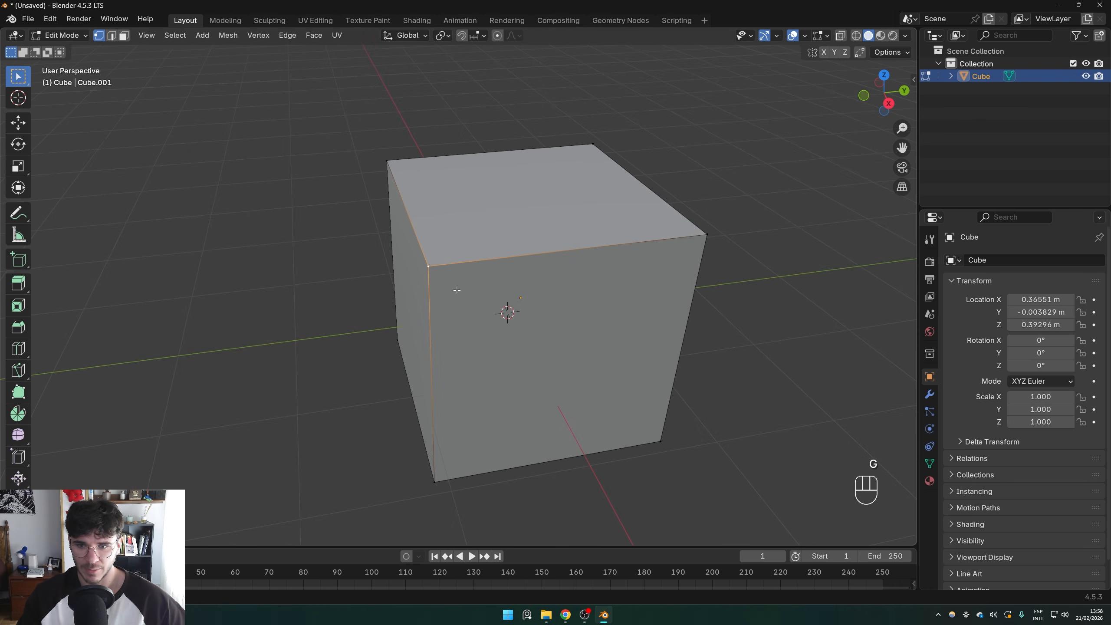
# Select the neighbouring top corner vertex behind it and try moving it, cancelling the move
pyautogui.keyDown('shift'); pyautogui.moveTo(547, 269); pyautogui.dragTo(568, 273, button='middle'); pyautogui.keyUp('shift')
pyautogui.click(408, 161)
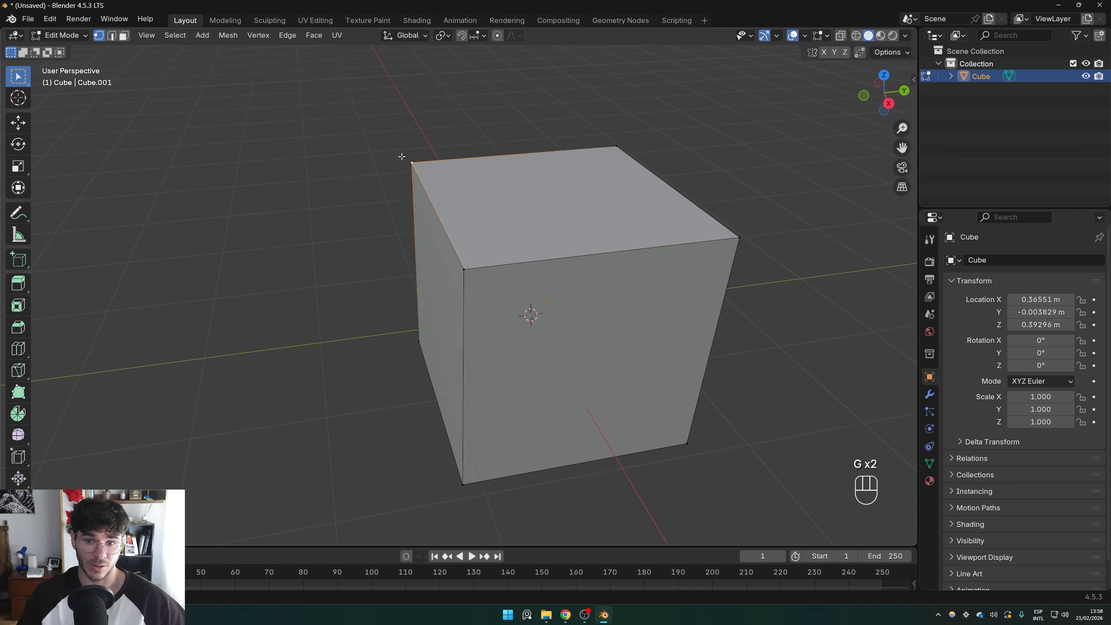
pyautogui.press('g')
pyautogui.rightClick(233, 144)
pyautogui.moveTo(511, 225); pyautogui.dragTo(531, 268, button='middle')
# Select the near top corner vertex and try moving it along the X axis, along the Y axis and freely
pyautogui.click(541, 269)
pyautogui.press('g')
pyautogui.press('x')
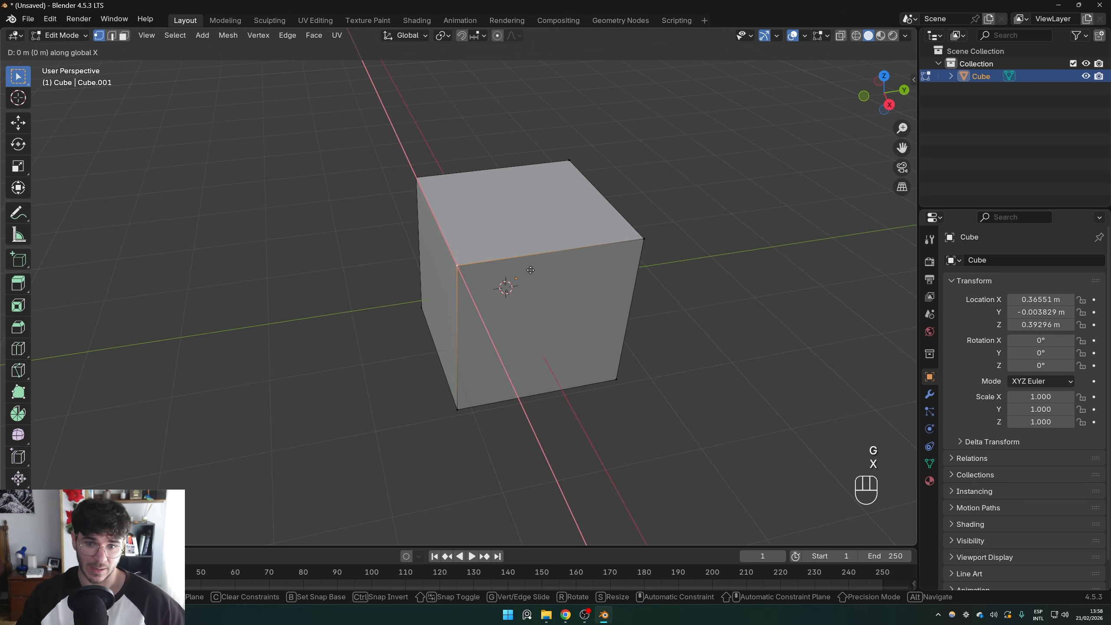
pyautogui.press('y')
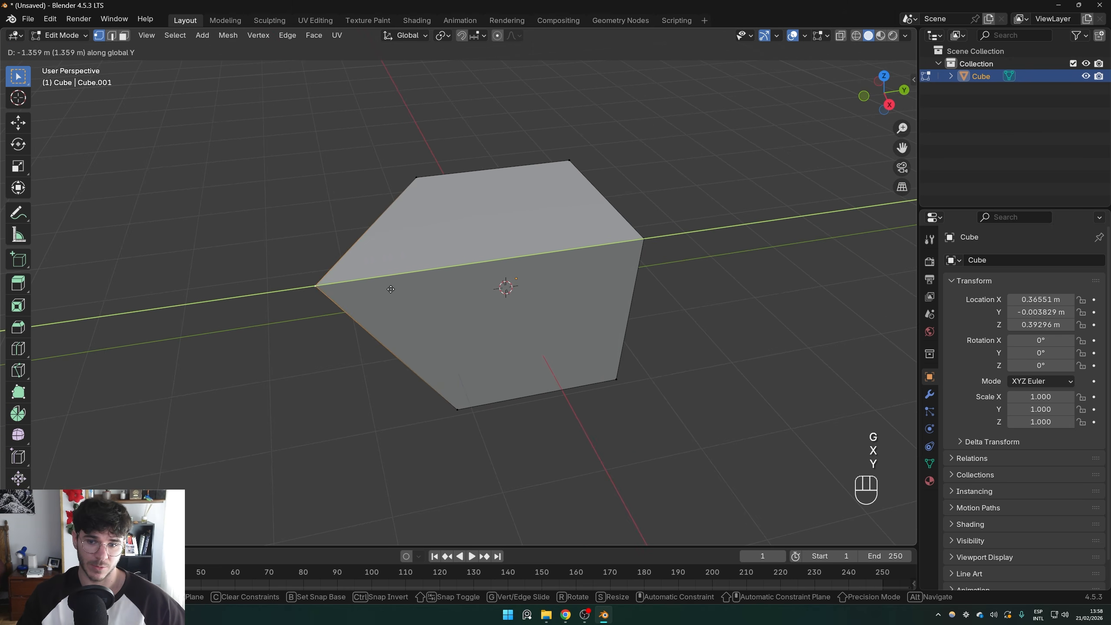
pyautogui.press('g')
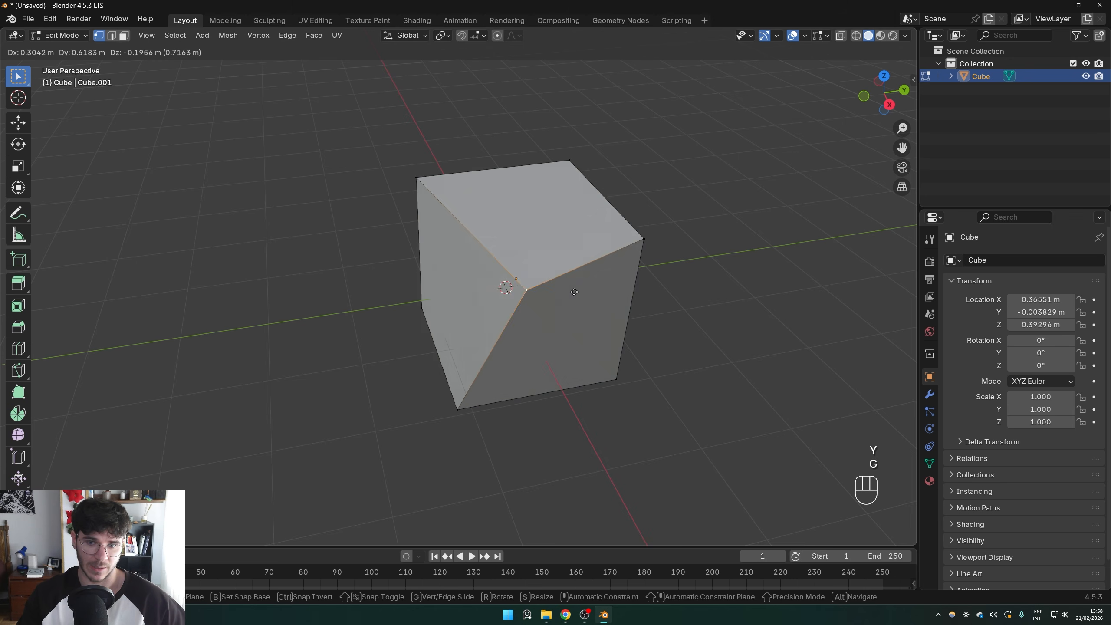
pyautogui.rightClick(597, 258)
pyautogui.moveTo(596, 262); pyautogui.dragTo(592, 274, button='middle')
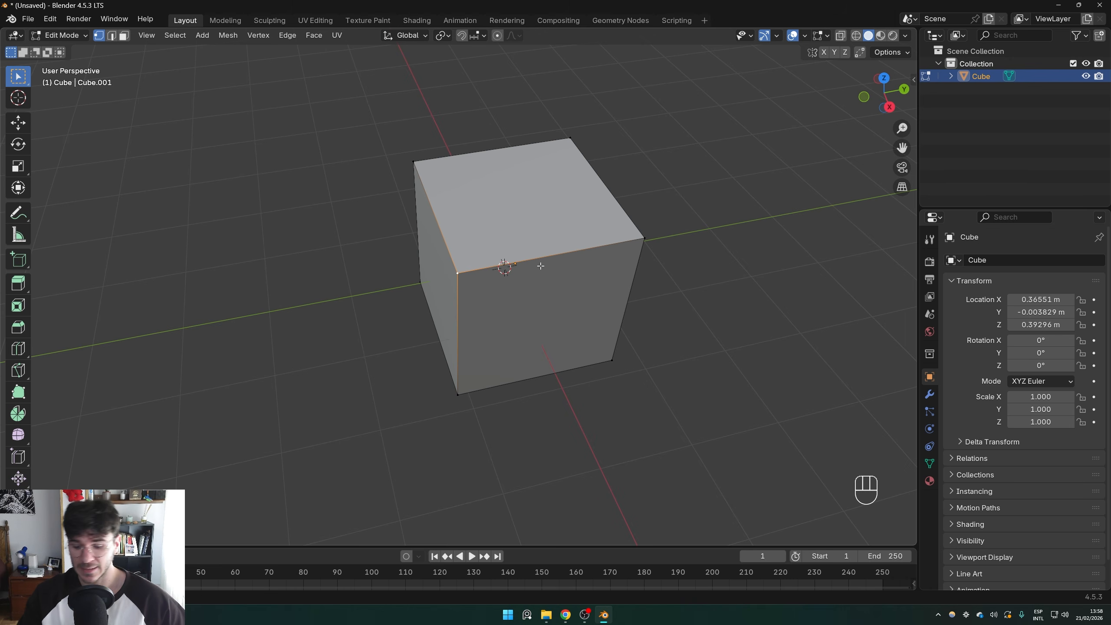
# Try a Vertex Slide of the near top corner vertex along its connected edges with clamping on
pyautogui.press('g')
pyautogui.press('g')
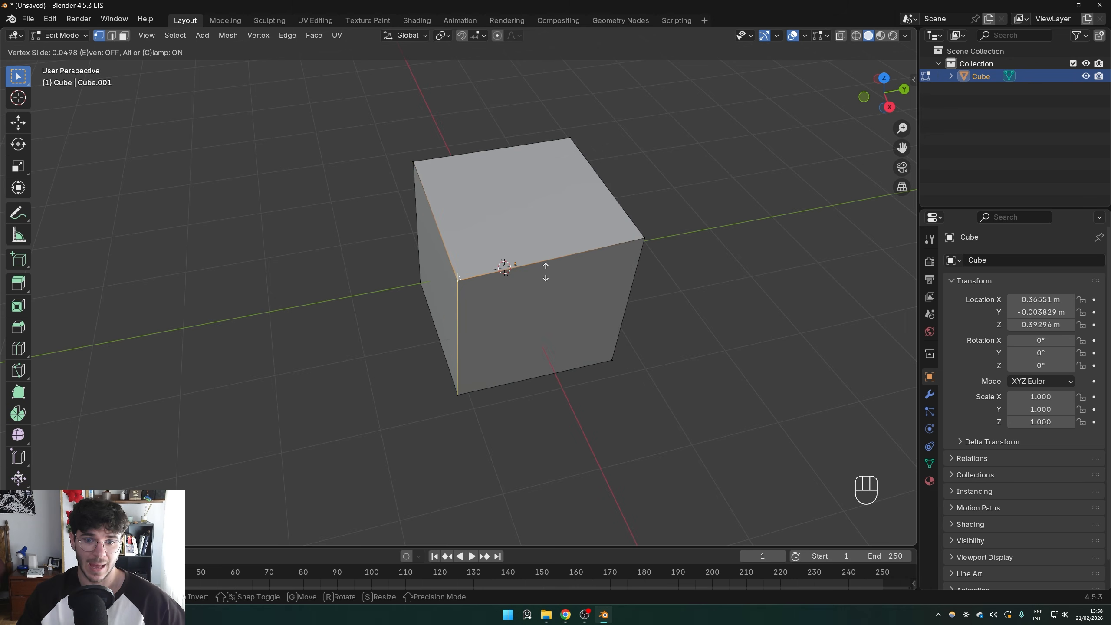
pyautogui.rightClick(609, 254)
pyautogui.moveTo(612, 253); pyautogui.dragTo(545, 231, button='middle')
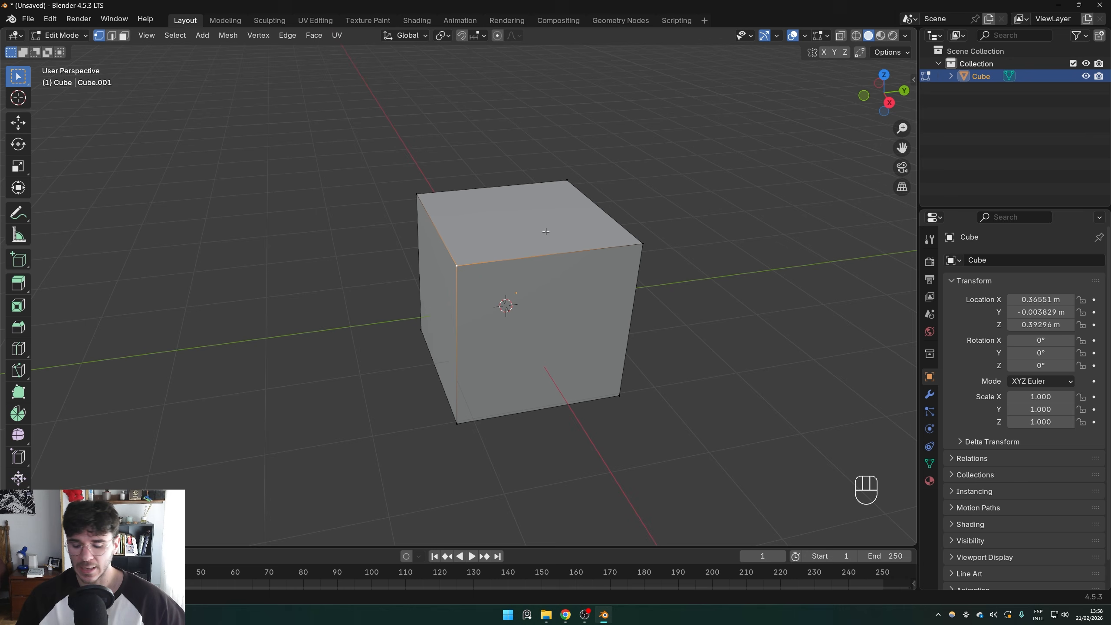
# Try a Vertex Slide of the same corner with clamping off, extending it past the cube's edge
pyautogui.press('g')
pyautogui.press('g')
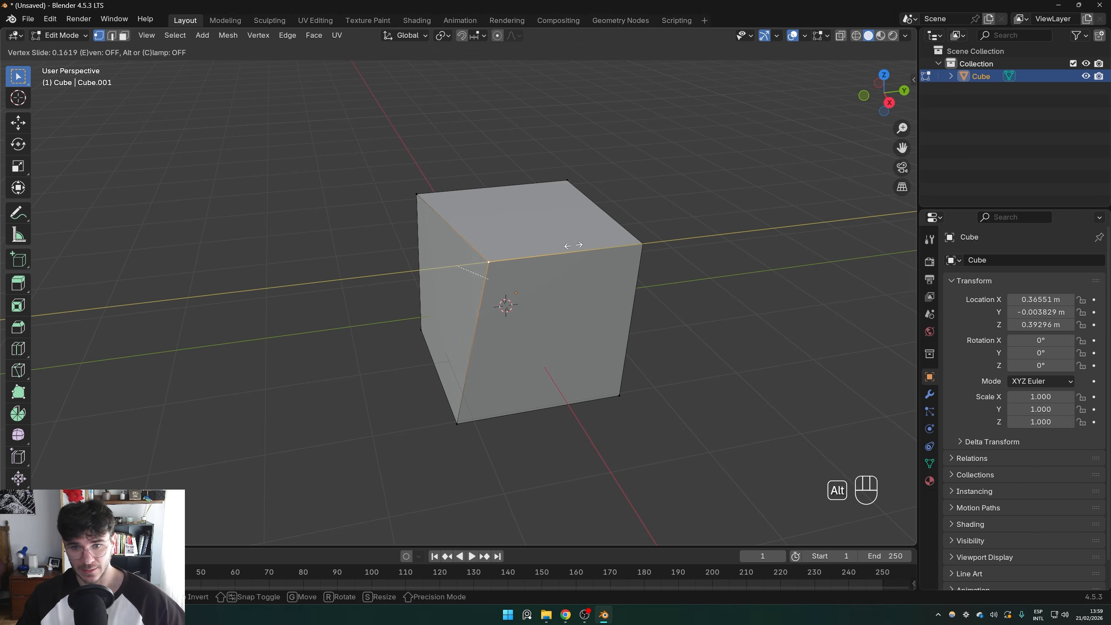
pyautogui.press('alt')
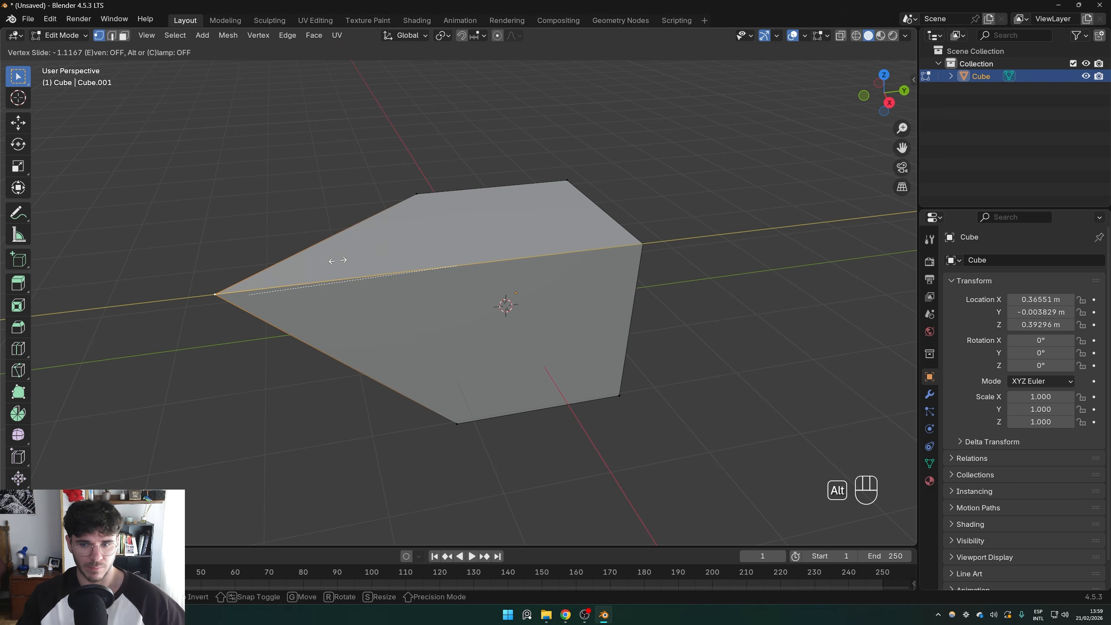
pyautogui.rightClick(341, 261)
# In edge selection, try an Edge Slide of the cube's near top edge, both unclamped and in precision mode
pyautogui.moveTo(516, 264); pyautogui.dragTo(630, 268, button='middle')
pyautogui.press('2')
pyautogui.click(535, 254)
pyautogui.press('g')
pyautogui.press('g')
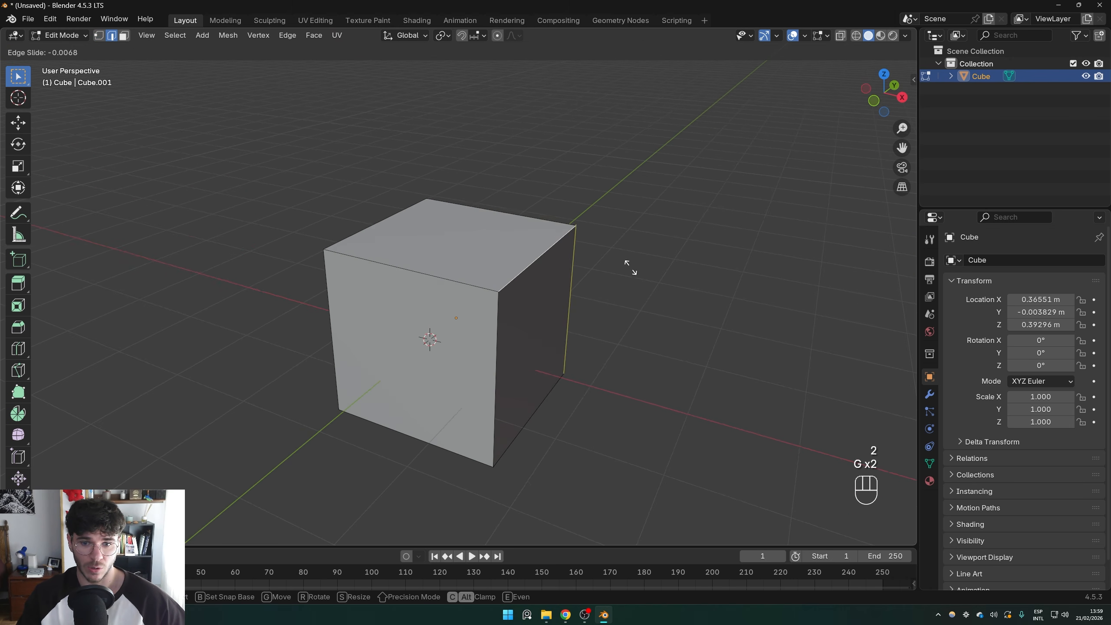
pyautogui.press('alt')
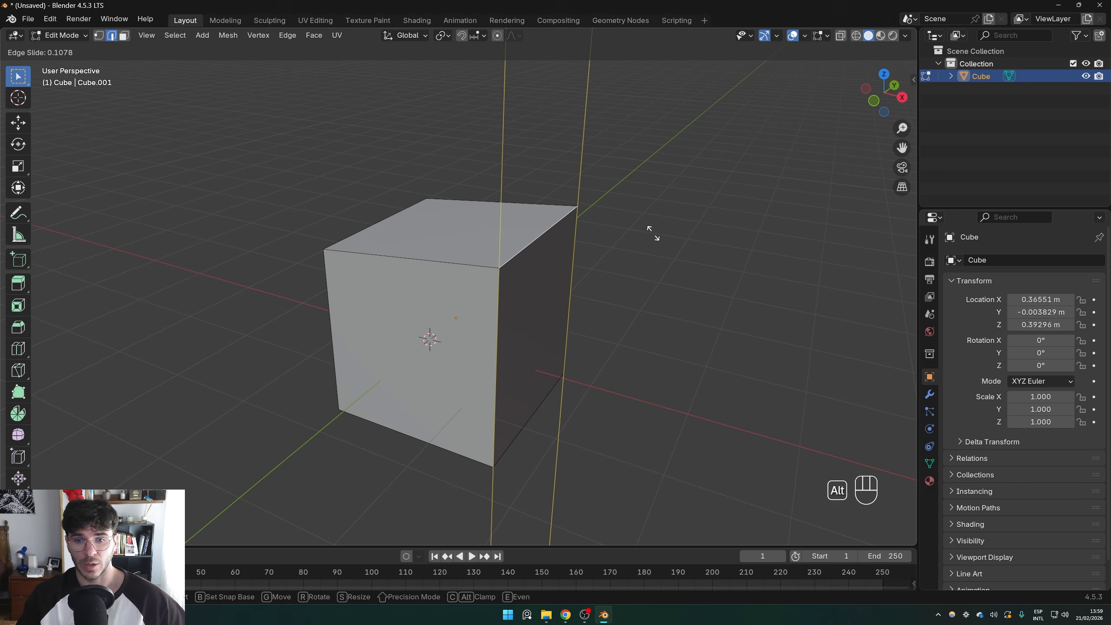
pyautogui.press('shift')
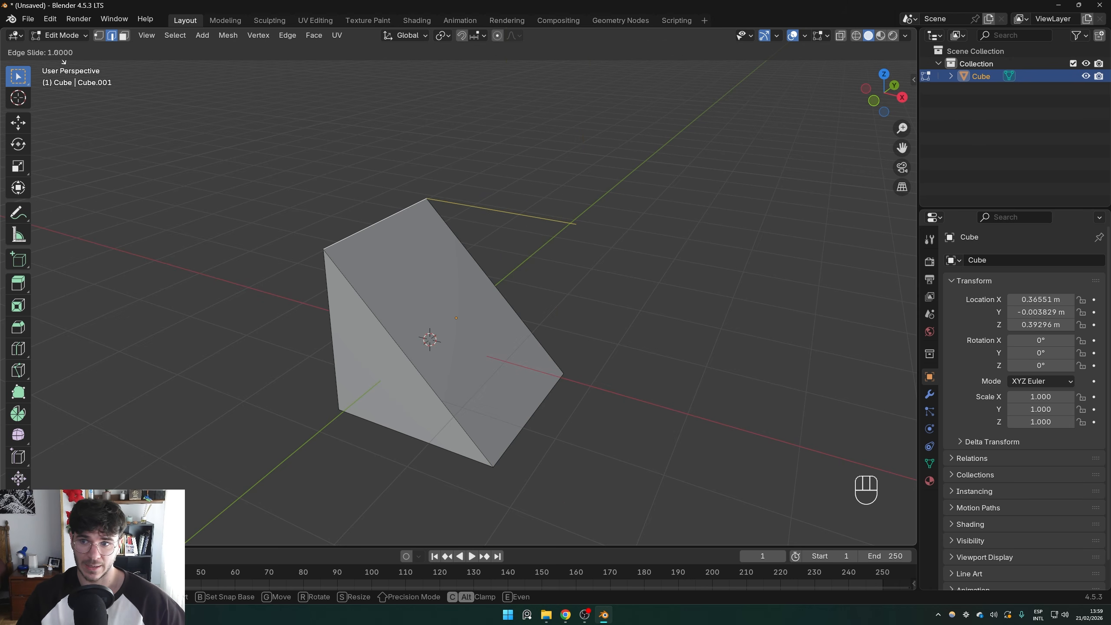
pyautogui.press('shift')
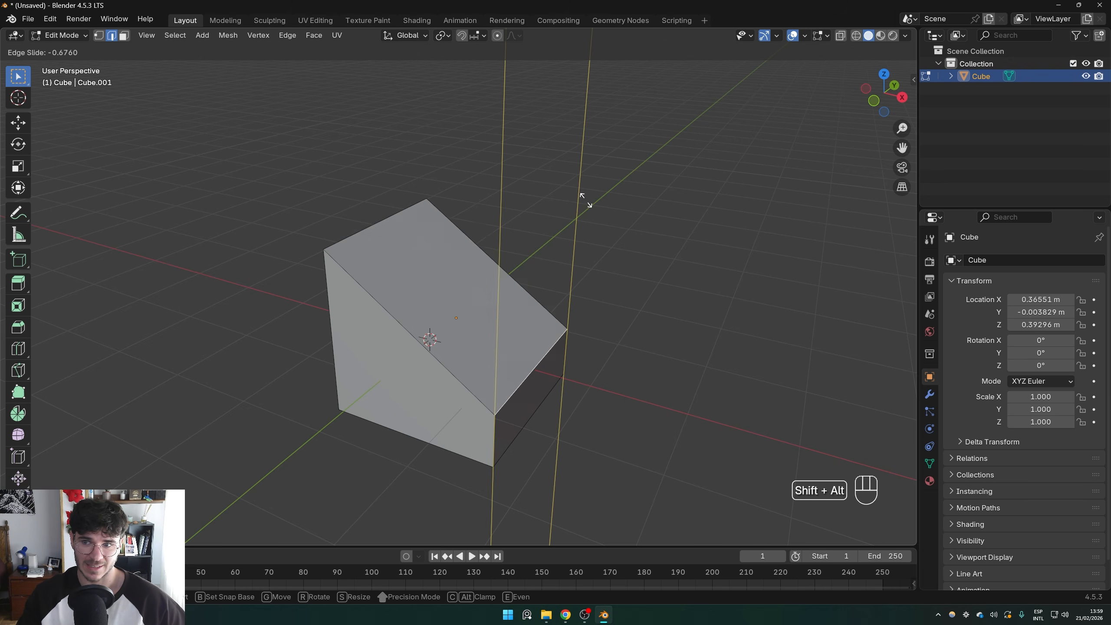
pyautogui.rightClick(518, 284)
# Return to vertex selection and try moving the near top corner vertex freely and along the Z axis, cancelling each move
pyautogui.press('1')
pyautogui.press('g')
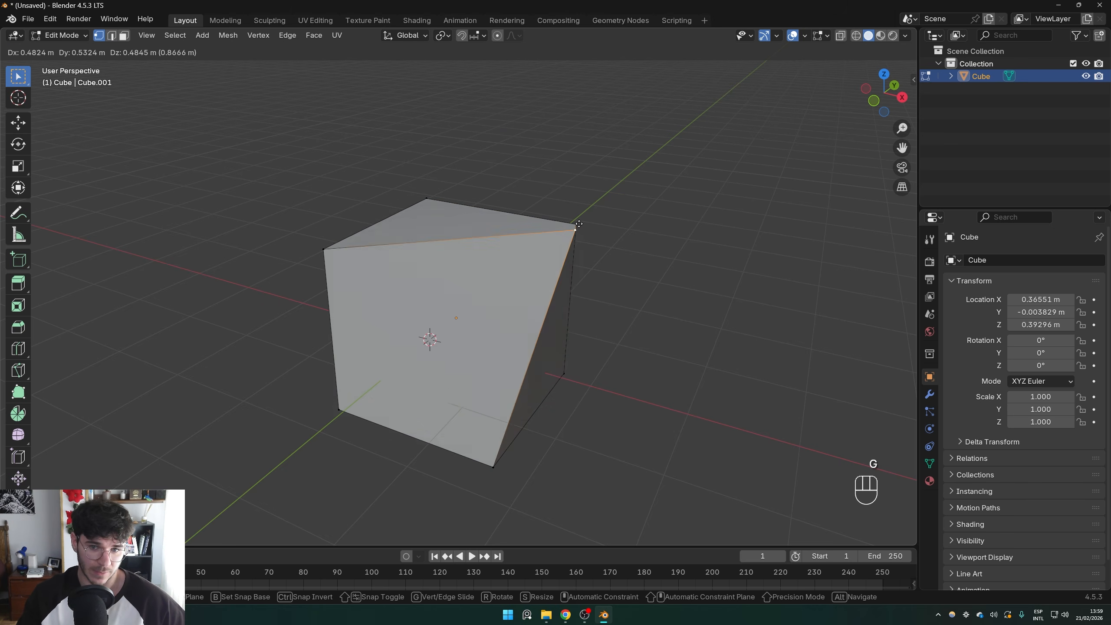
pyautogui.press('g')
pyautogui.press('z')
pyautogui.rightClick(492, 274)
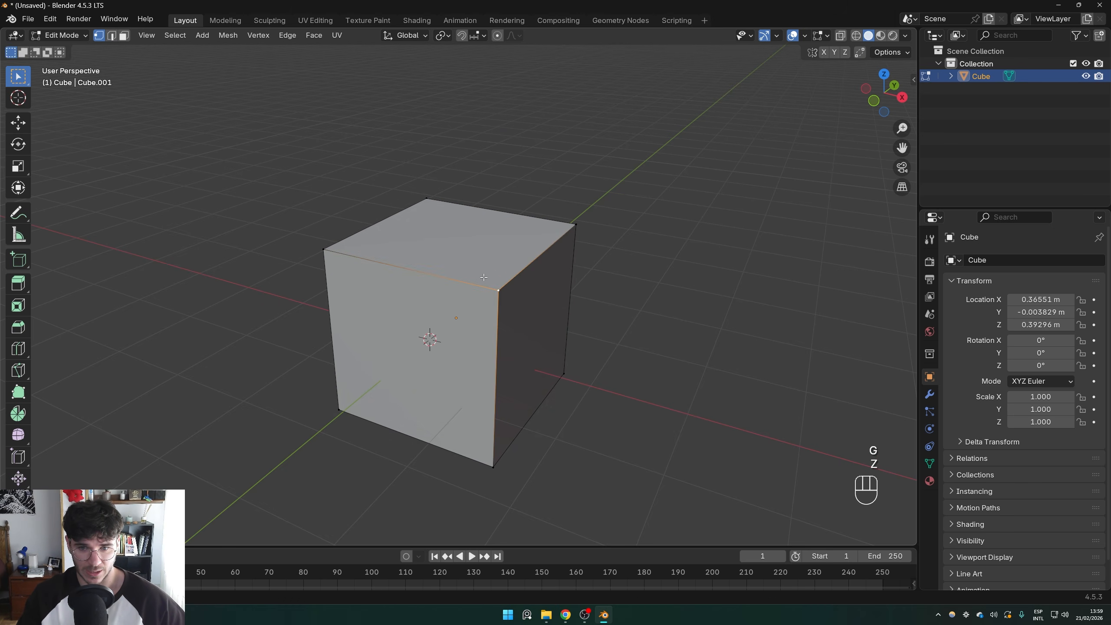
pyautogui.press('g')
pyautogui.press('z')
pyautogui.rightClick(562, 219)
pyautogui.keyDown('shift'); pyautogui.moveTo(506, 311); pyautogui.dragTo(540, 311, button='middle'); pyautogui.keyUp('shift')
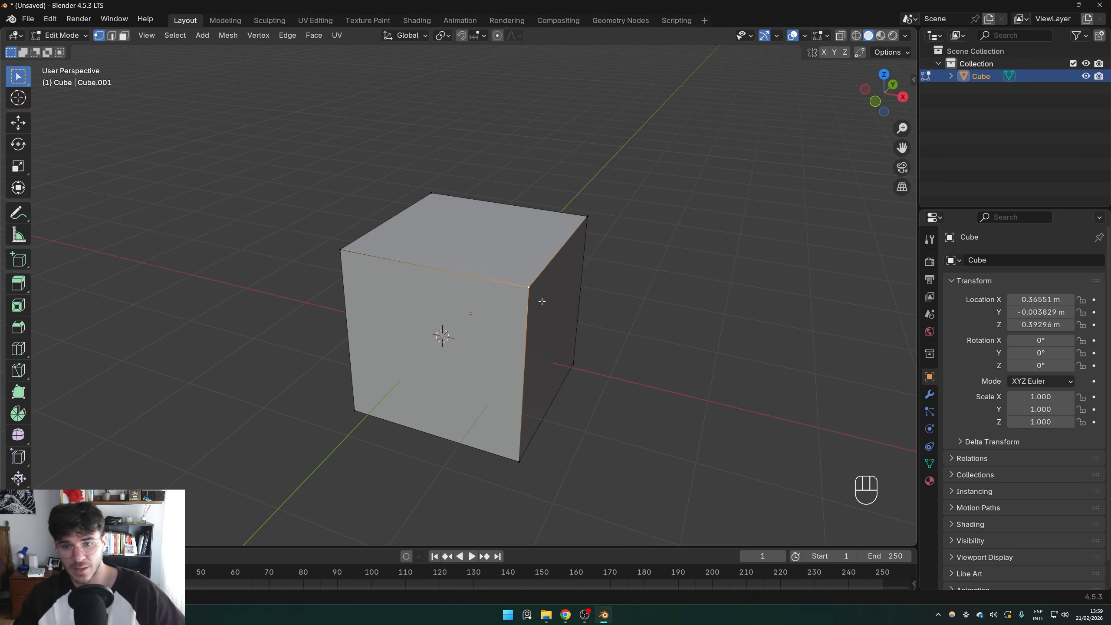
# Try moving the near top corner vertex along the Z axis by 0.1, 1, 1.5 and 0.5 m
pyautogui.press('g')
pyautogui.press('z')
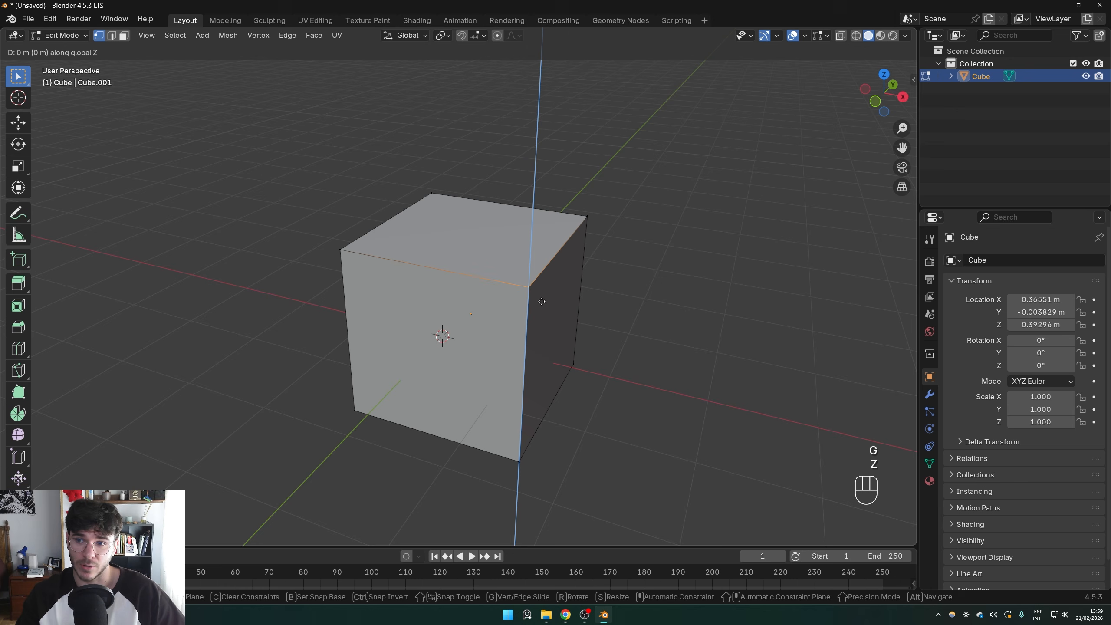
pyautogui.write('0.1')
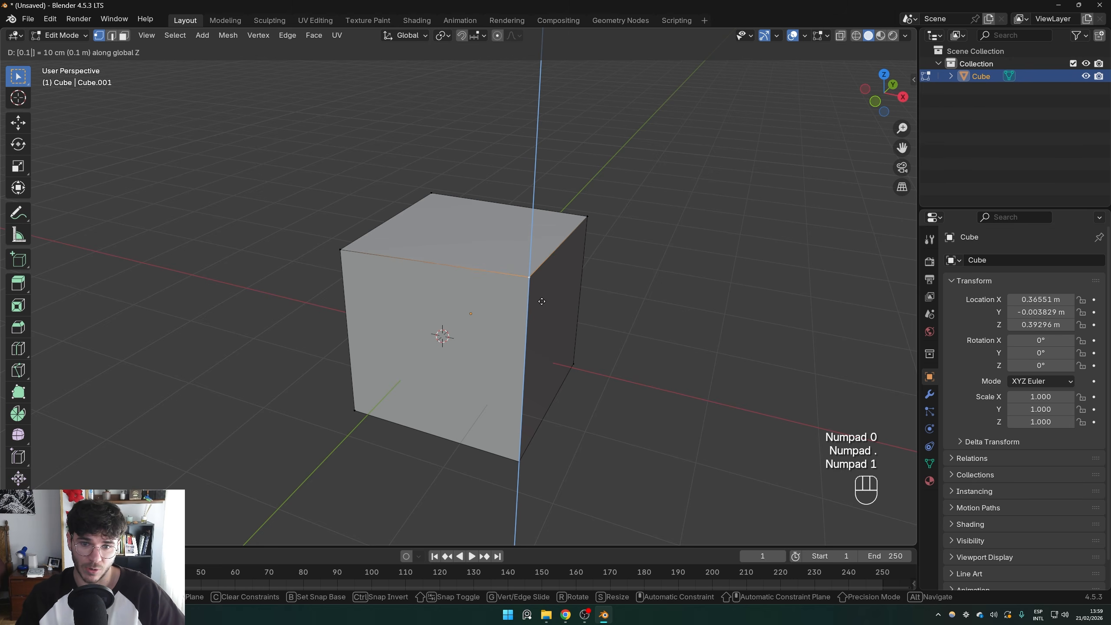
pyautogui.press('BackSpace')
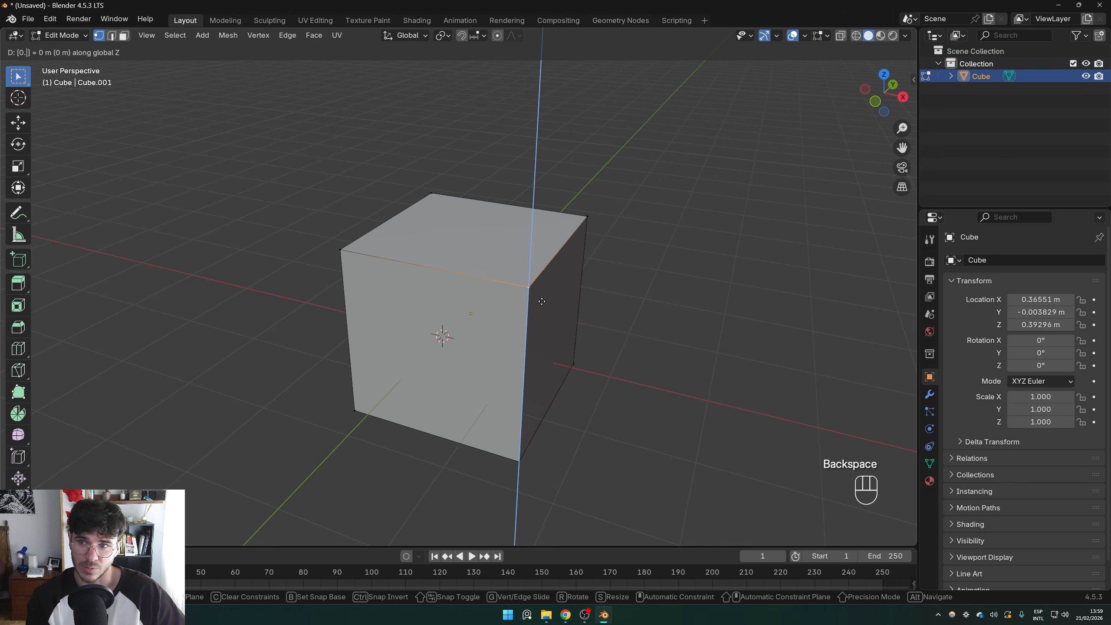
pyautogui.press('BackSpace')
pyautogui.write('1')
pyautogui.press('BackSpace')
pyautogui.press('BackSpace')
pyautogui.write('1')
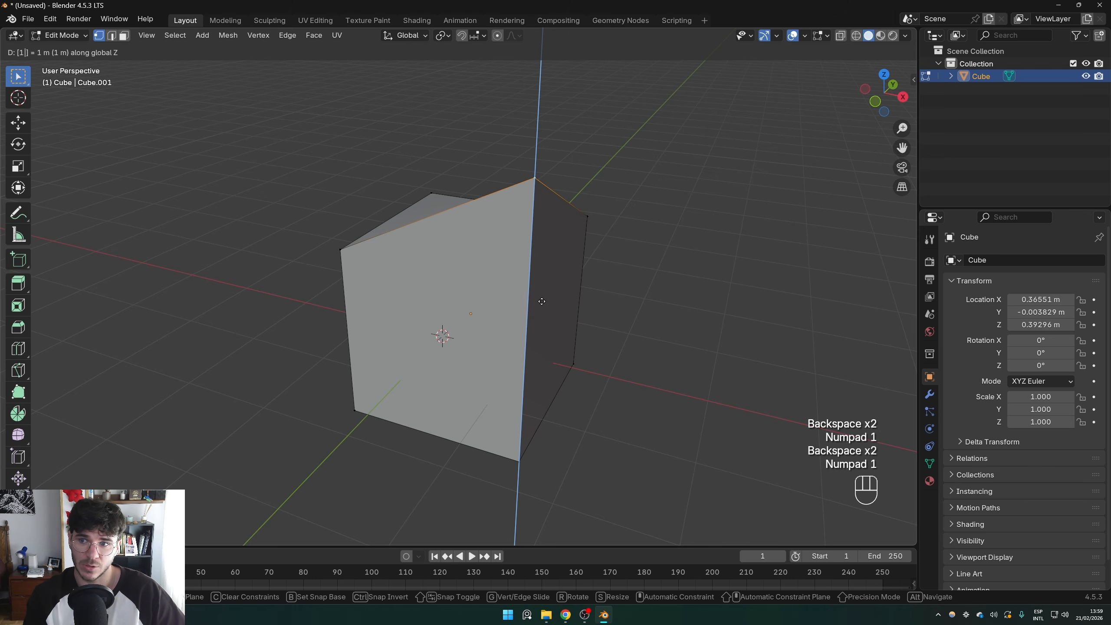
pyautogui.press('BackSpace')
pyautogui.write('1.5')
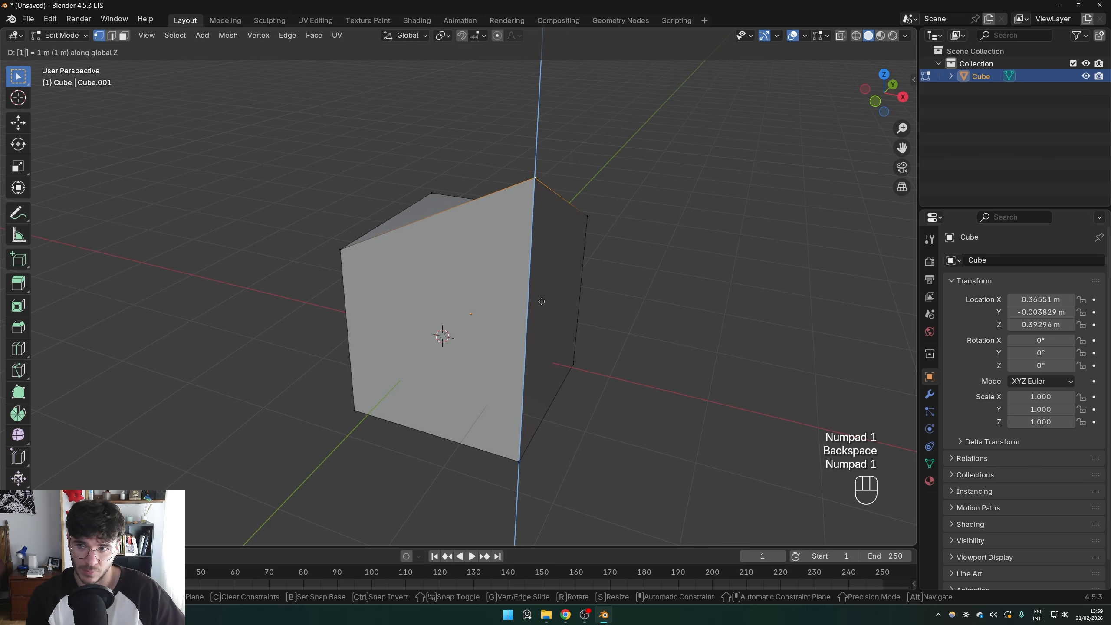
pyautogui.press('BackSpace')
pyautogui.press('BackSpace')
pyautogui.press('BackSpace')
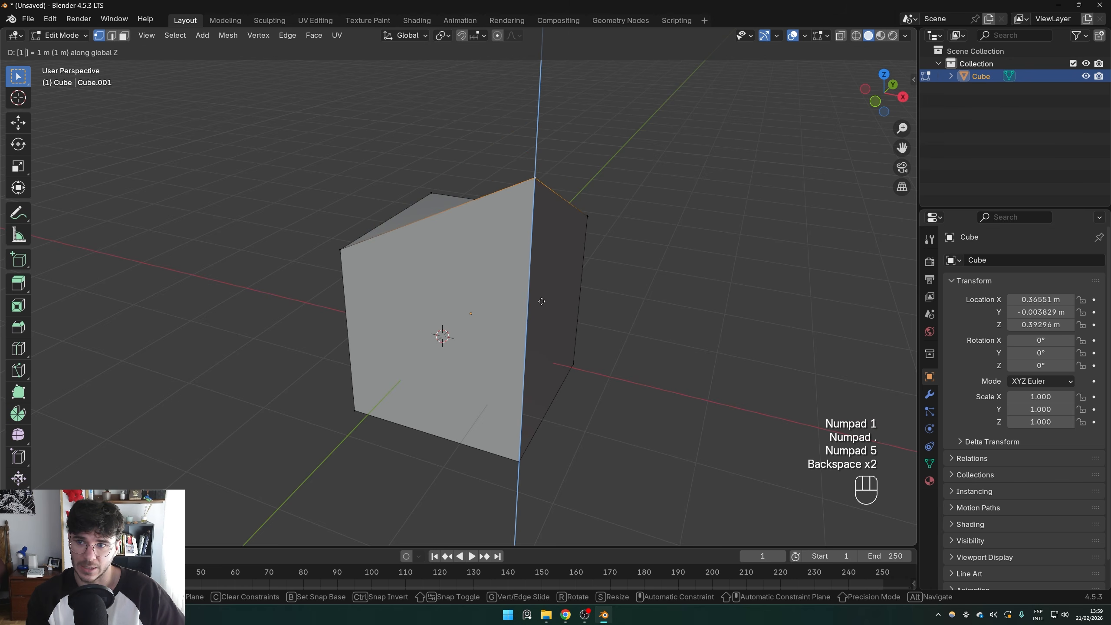
pyautogui.write('0.5')
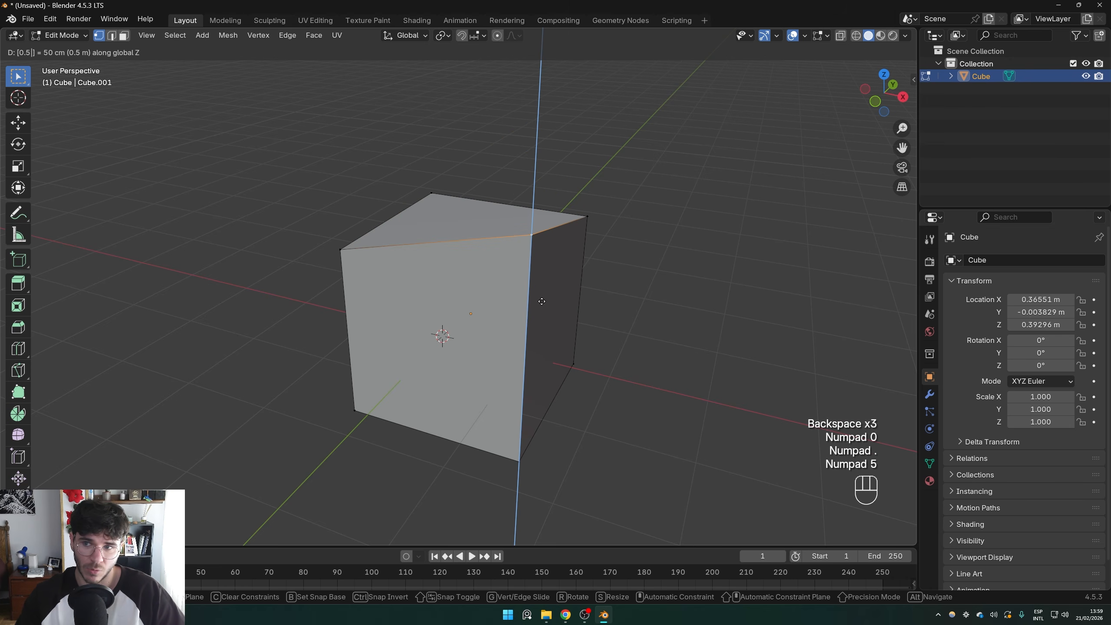
# Try reversing the vertex's Z move to -0.5 m, adjust it to -0.55 and -0.56 m, and cancel the move
pyautogui.press('KP_Subtract')
pyautogui.press('KP_Subtract')
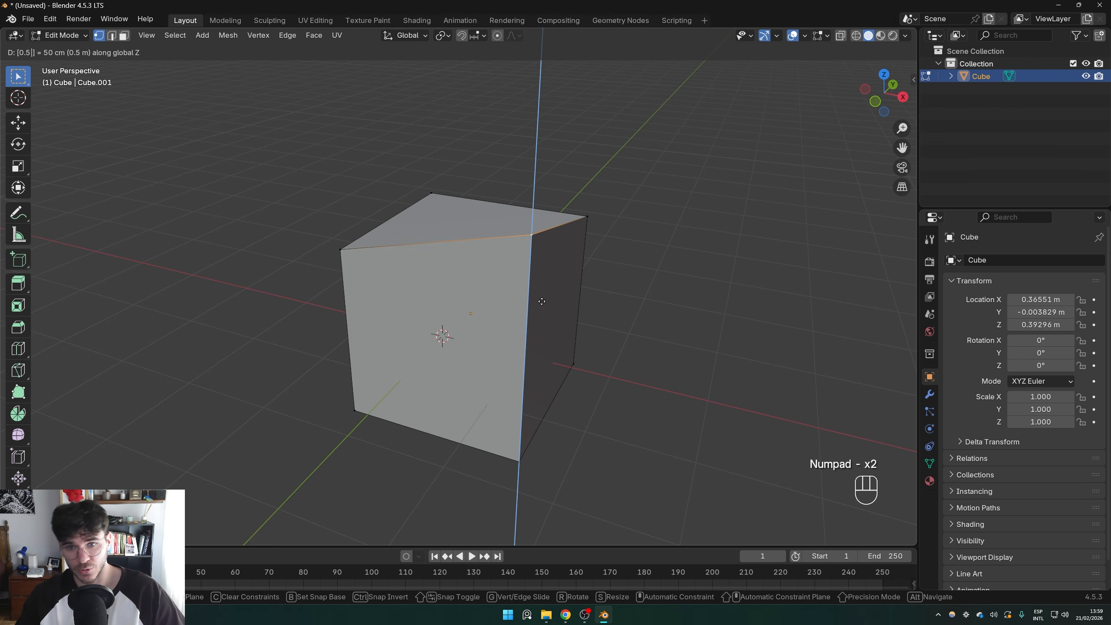
pyautogui.press('KP_Subtract')
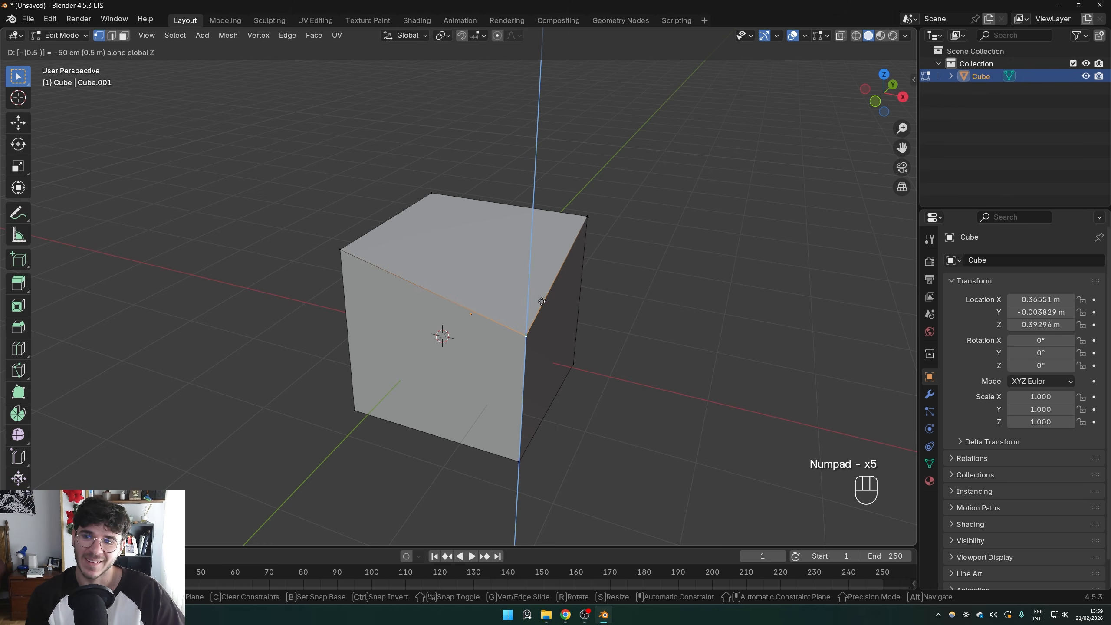
pyautogui.write('5')
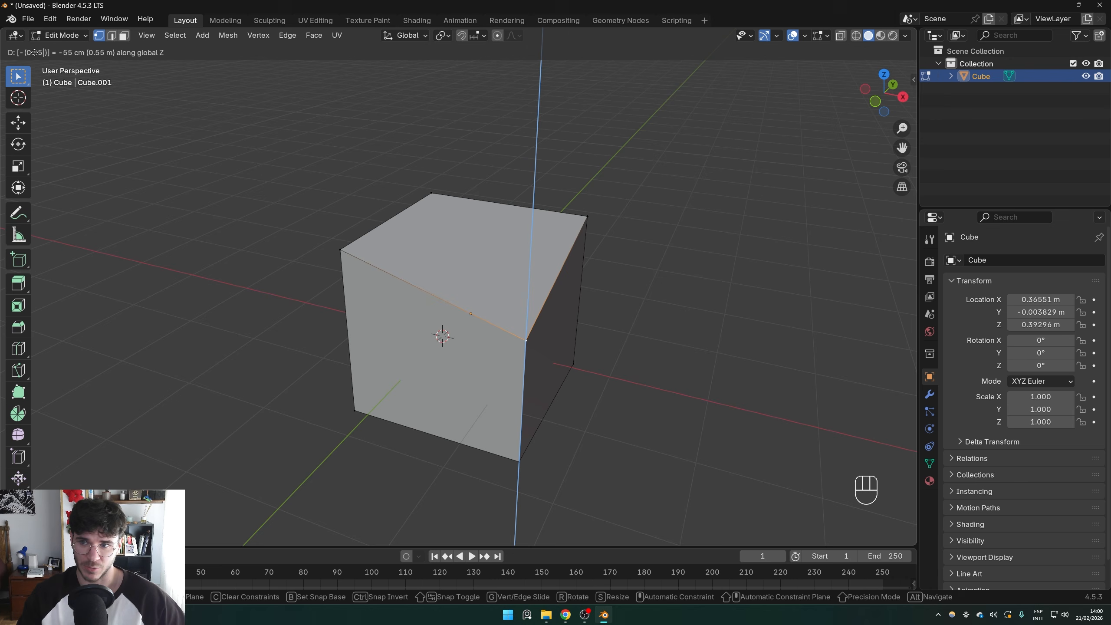
pyautogui.press('BackSpace')
pyautogui.write('6')
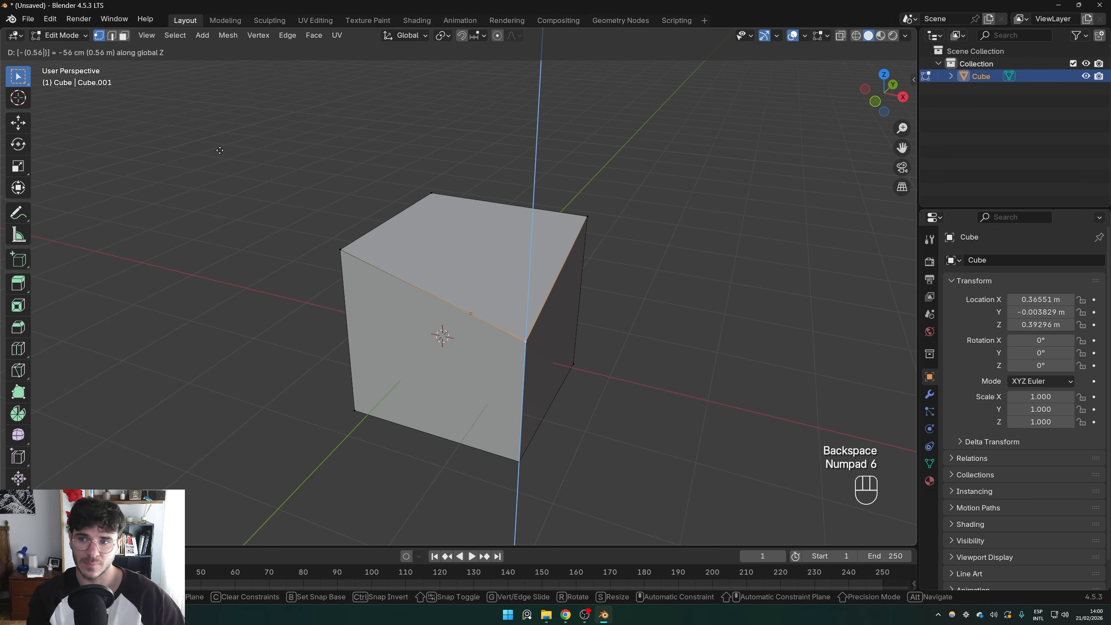
pyautogui.press('BackSpace')
pyautogui.press('BackSpace')
pyautogui.write('1')
pyautogui.press('BackSpace')
pyautogui.press('BackSpace')
pyautogui.press('BackSpace')
pyautogui.press('BackSpace')
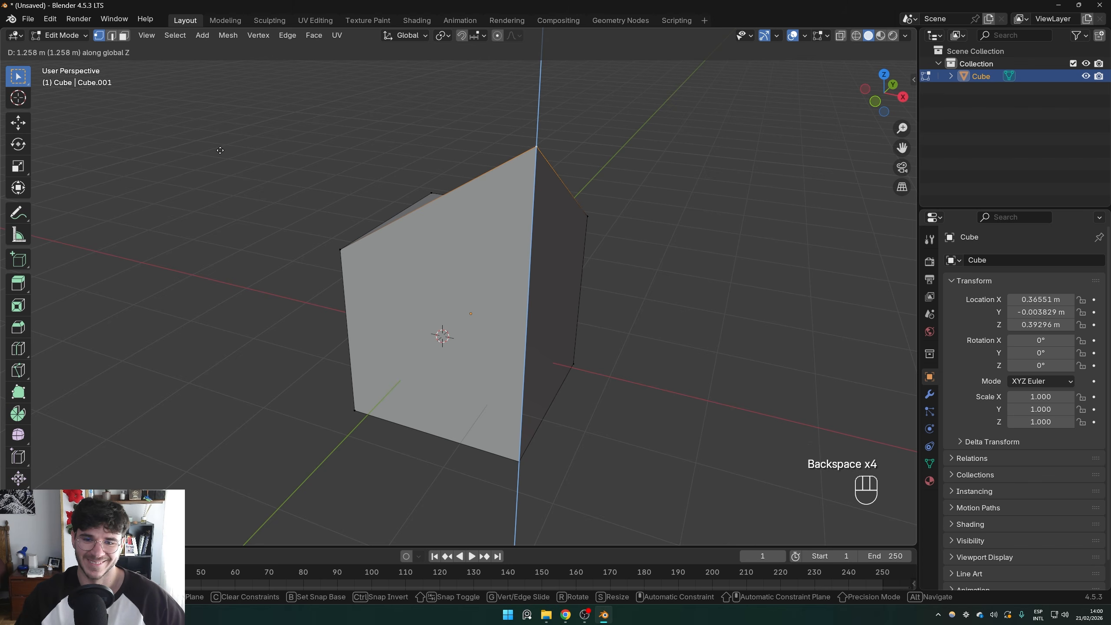
pyautogui.rightClick(220, 150)
# Return to Object Mode and replace the cube with a newly added mesh cube
pyautogui.moveTo(559, 299); pyautogui.dragTo(488, 324, button='middle')
pyautogui.press('Tab')
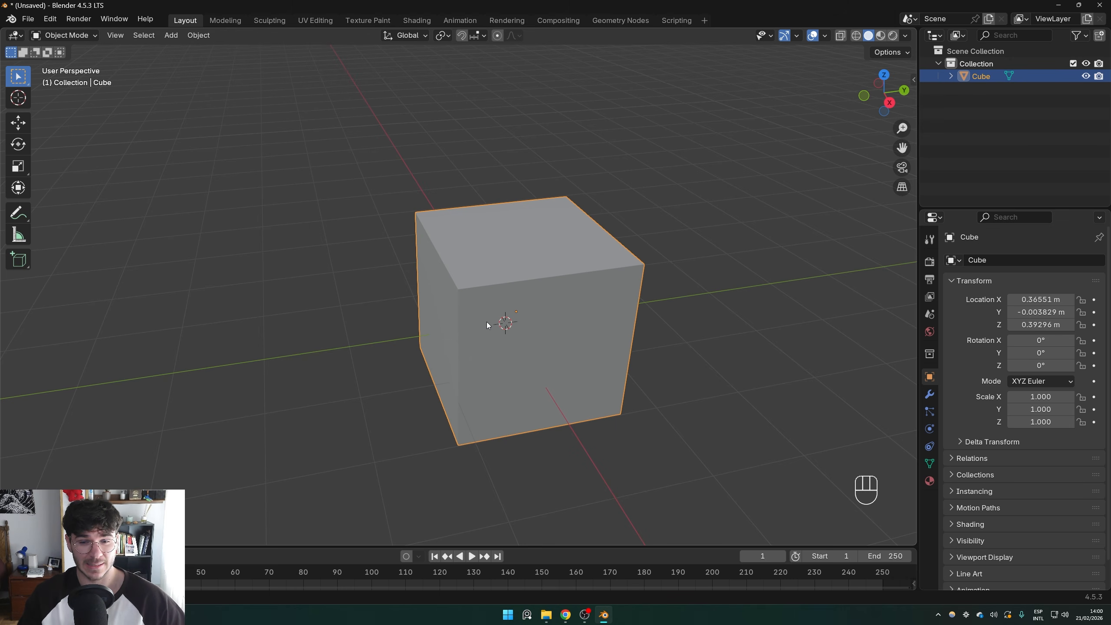
pyautogui.moveTo(501, 319); pyautogui.dragTo(466, 345, button='middle')
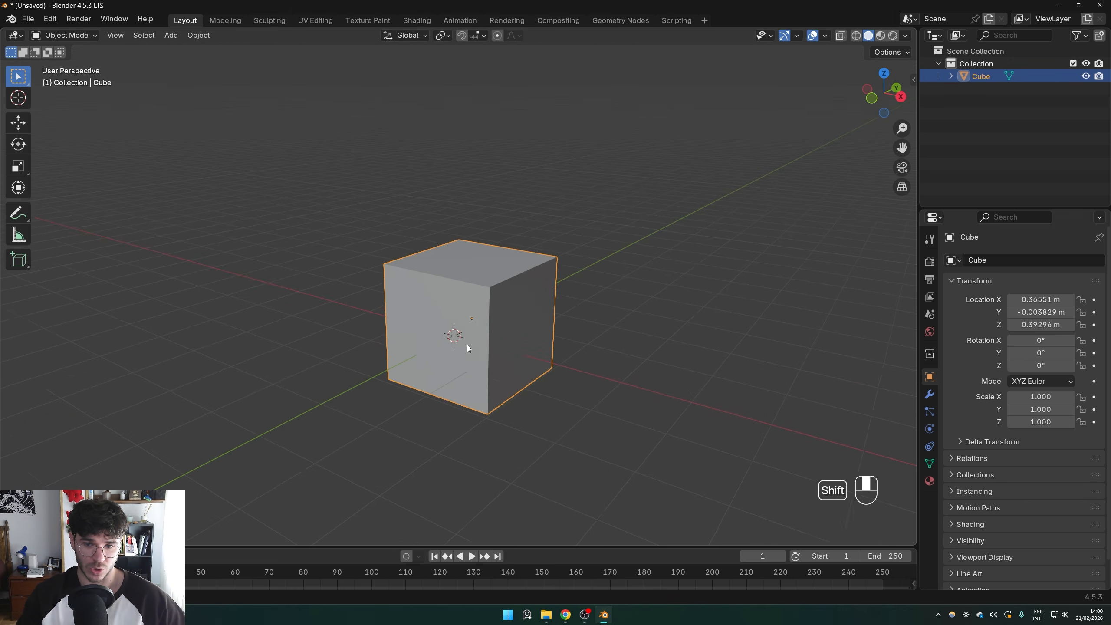
pyautogui.press('x')
pyautogui.click(550, 324)
pyautogui.hotkey('shift', 'a')
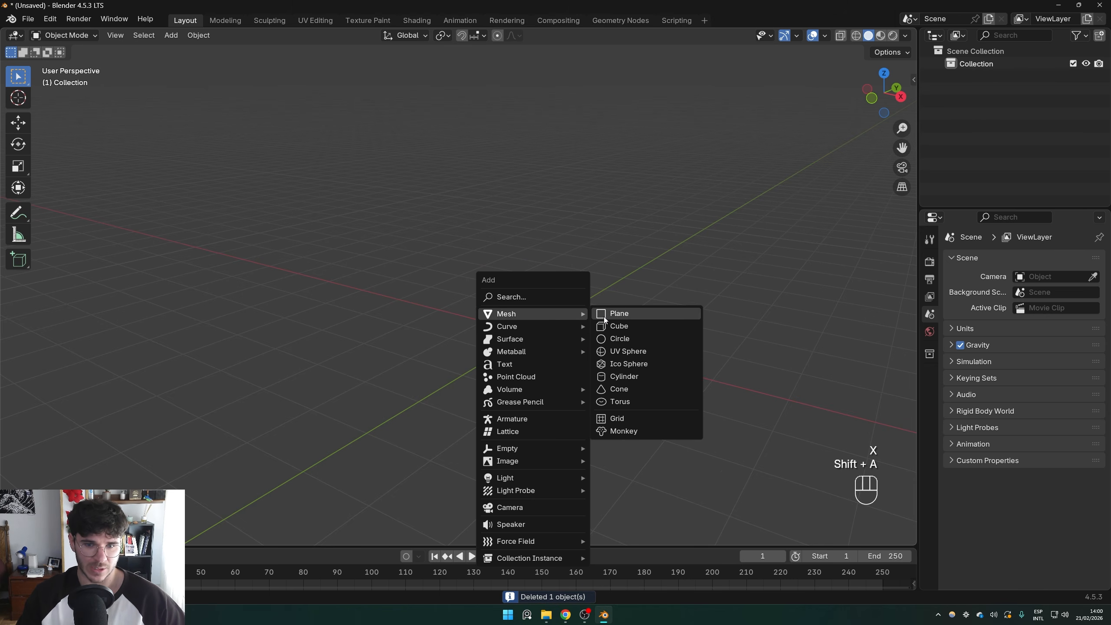
pyautogui.click(597, 326)
# Raise the new cube along the Z axis by about 0.88 m
pyautogui.moveTo(605, 331); pyautogui.dragTo(505, 321, button='middle')
pyautogui.press('g')
pyautogui.press('z')
pyautogui.click(558, 299)
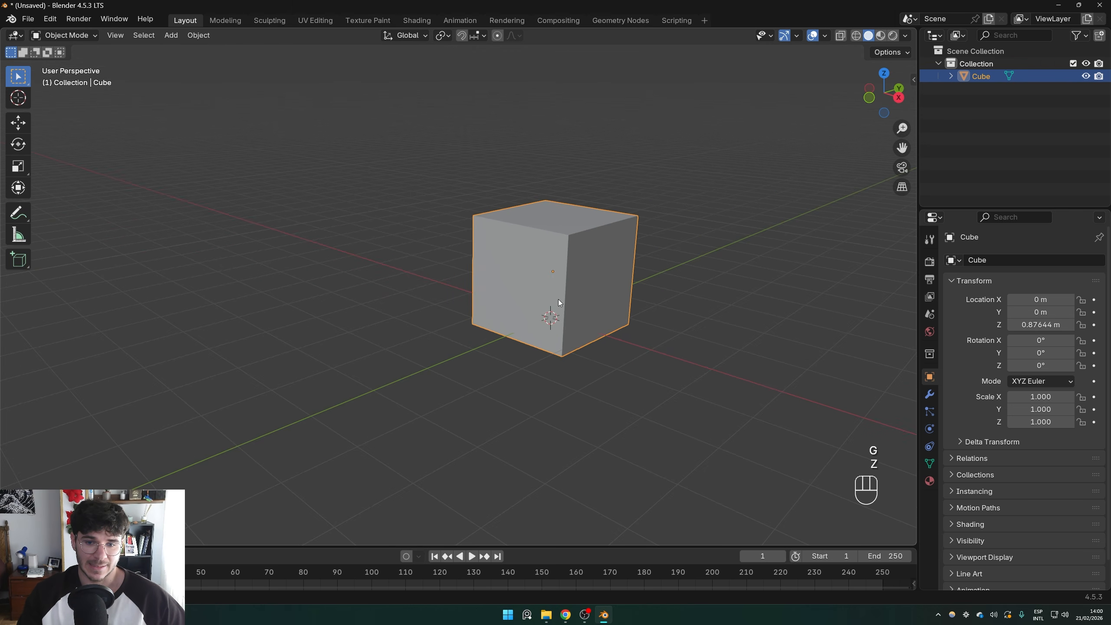
# In Edit Mode, box-select the vertices of the cube's +X side and try scaling them, cancelling the scale
pyautogui.scroll(3, 564, 313)
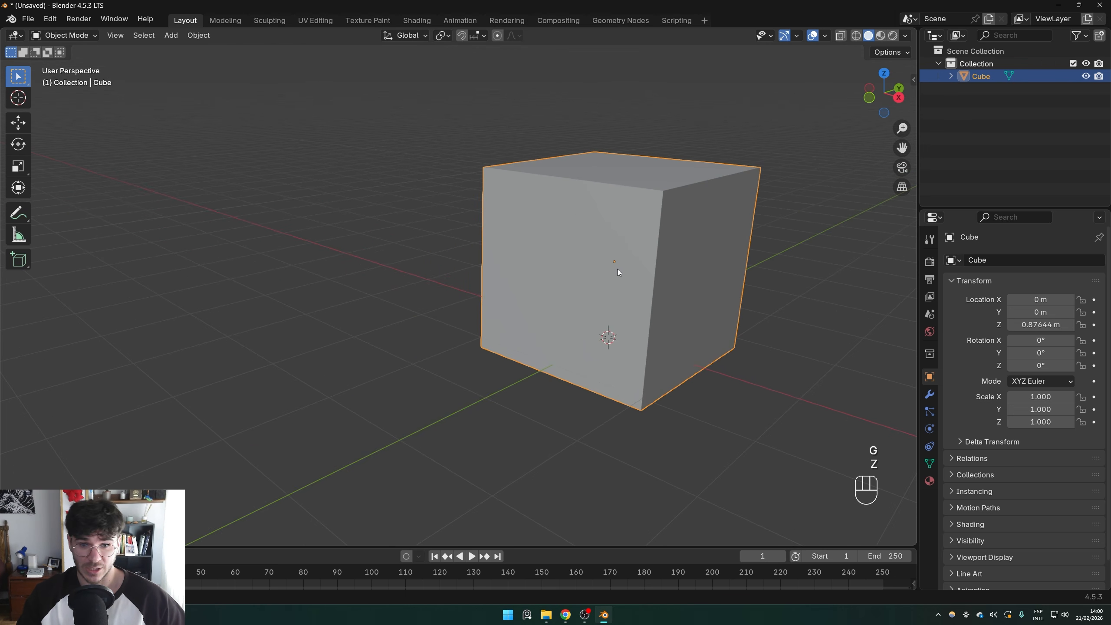
pyautogui.moveTo(609, 264); pyautogui.dragTo(673, 264, button='middle')
pyautogui.keyDown('shift'); pyautogui.moveTo(673, 264); pyautogui.dragTo(568, 273, button='middle'); pyautogui.keyUp('shift')
pyautogui.moveTo(569, 273); pyautogui.dragTo(486, 317, button='middle')
pyautogui.press('Tab')
pyautogui.keyDown('shift'); pyautogui.moveTo(418, 346); pyautogui.dragTo(467, 339, button='middle'); pyautogui.keyUp('shift')
pyautogui.press('1')
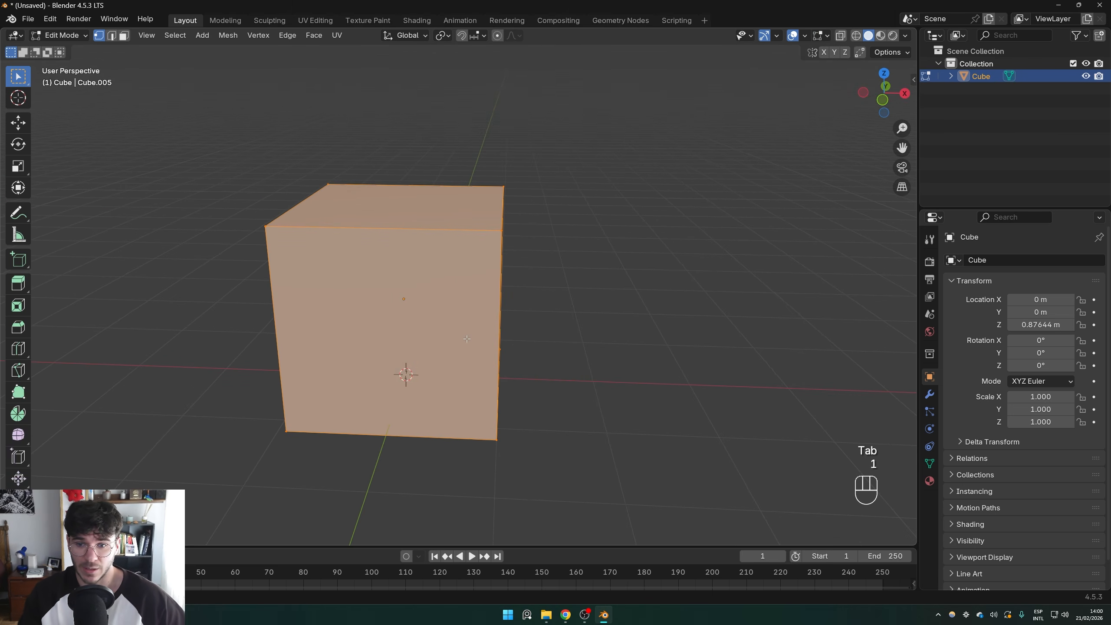
pyautogui.moveTo(598, 490); pyautogui.dragTo(381, 104)
pyautogui.scroll(-3, 470, 256)
pyautogui.moveTo(473, 257); pyautogui.dragTo(491, 287, button='middle')
pyautogui.hotkey('shift', 's')
pyautogui.press('s')
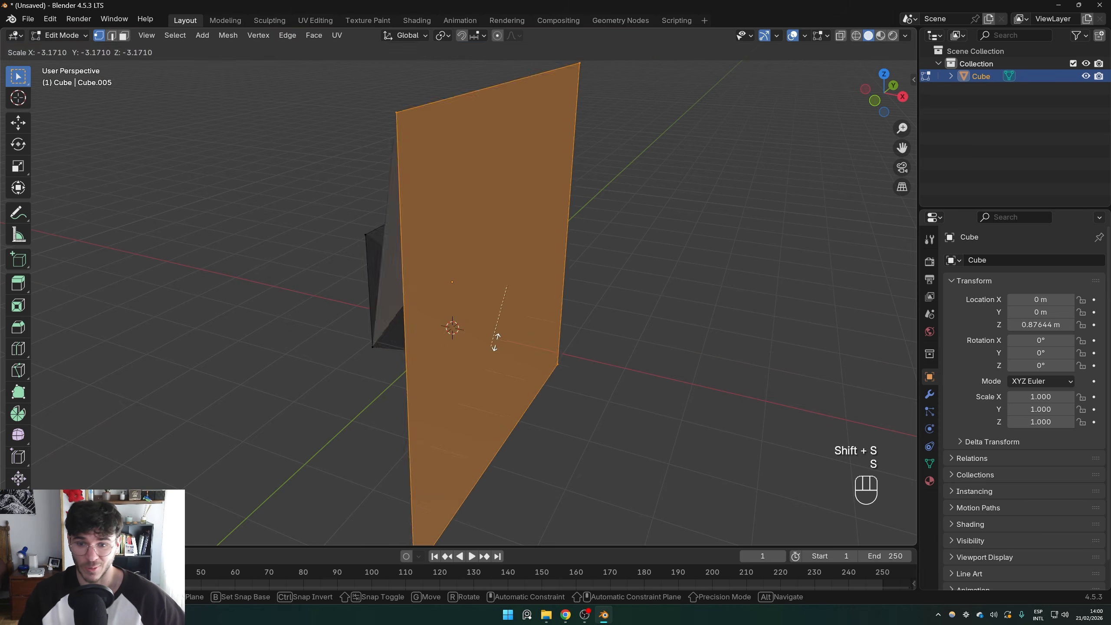
pyautogui.rightClick(451, 325)
pyautogui.moveTo(450, 324); pyautogui.dragTo(491, 293, button='middle')
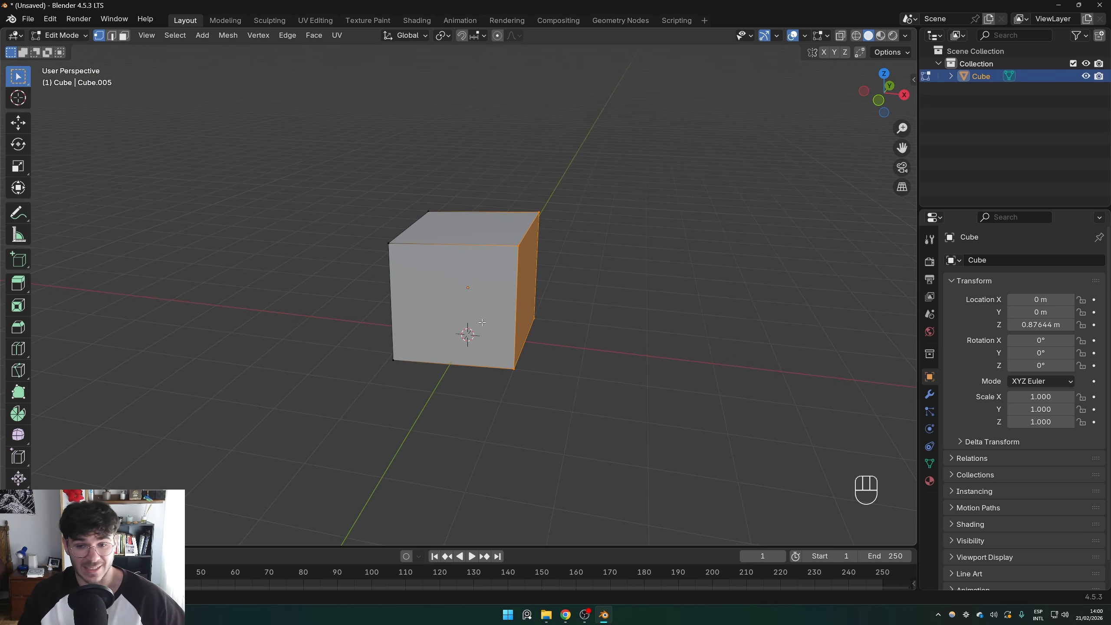
pyautogui.keyDown('shift'); pyautogui.moveTo(466, 304); pyautogui.dragTo(501, 322, button='middle'); pyautogui.keyUp('shift')
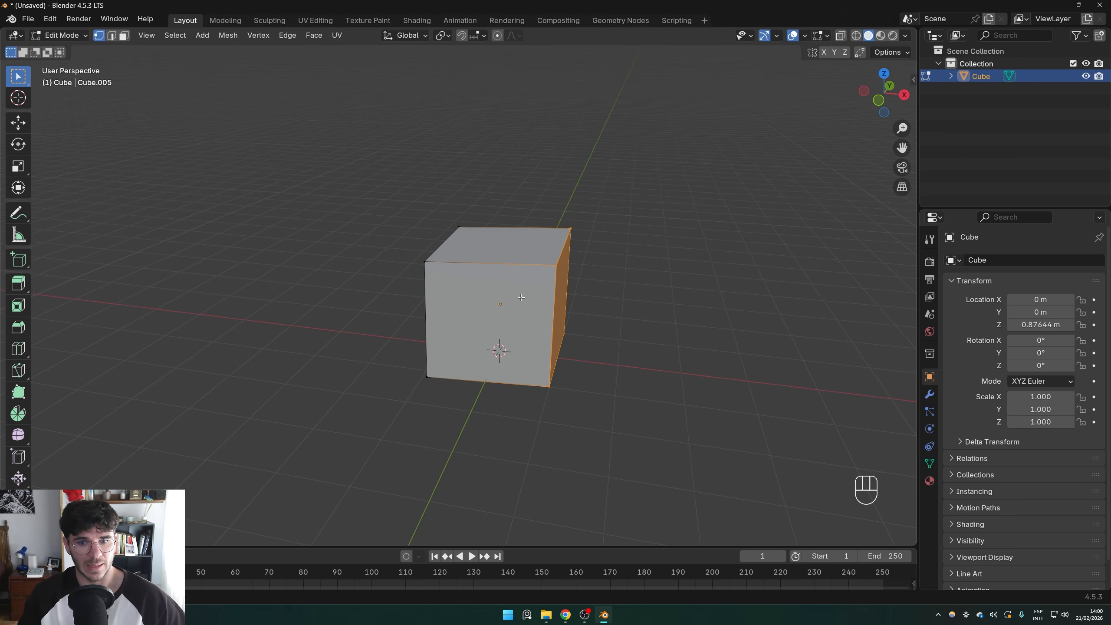
# Leave Edit Mode, delete the cube and add a fresh mesh cube at the world origin
pyautogui.press('Tab')
pyautogui.moveTo(516, 320); pyautogui.dragTo(515, 335, button='middle')
pyautogui.keyDown('shift'); pyautogui.moveTo(530, 320); pyautogui.dragTo(503, 309, button='middle'); pyautogui.keyUp('shift')
pyautogui.press('x')
pyautogui.click(520, 312)
pyautogui.hotkey('shift', 's')
pyautogui.click(524, 314)
pyautogui.hotkey('shift', 'a')
pyautogui.moveTo(517, 319)
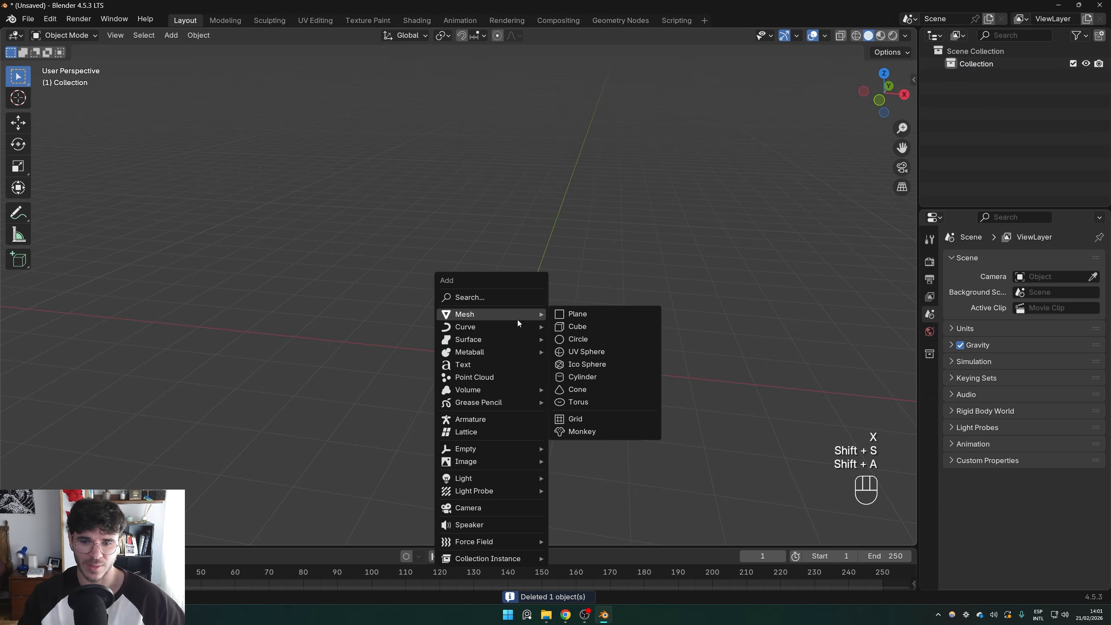
pyautogui.click(584, 327)
# Raise the fresh cube along the Z axis by about 1.25 m
pyautogui.press('g')
pyautogui.press('z')
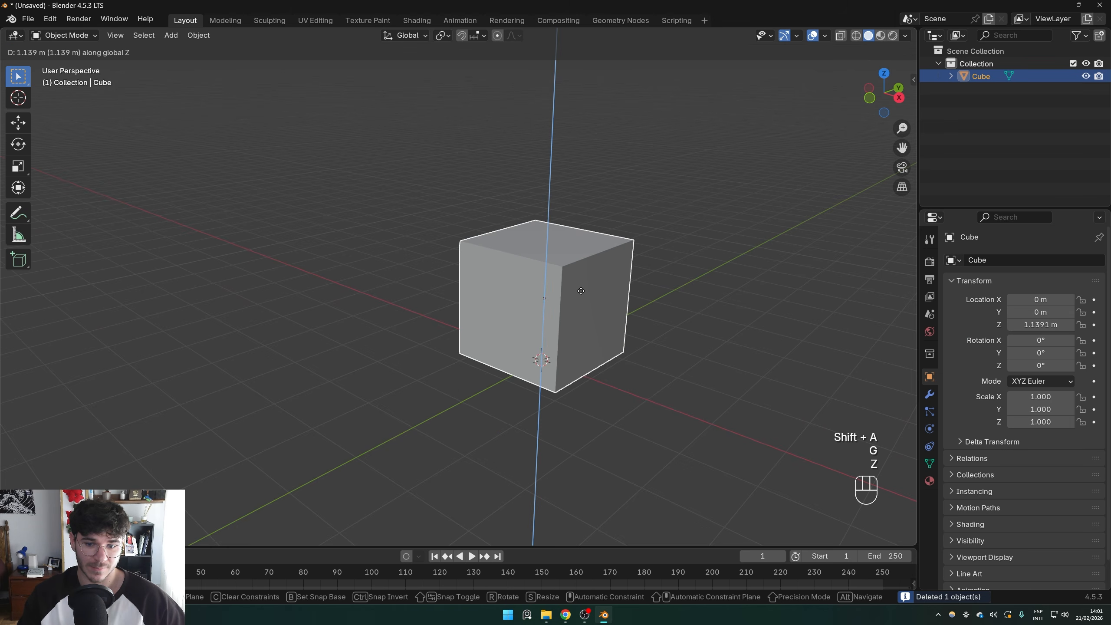
pyautogui.click(575, 285)
pyautogui.moveTo(574, 285); pyautogui.dragTo(540, 313, button='middle')
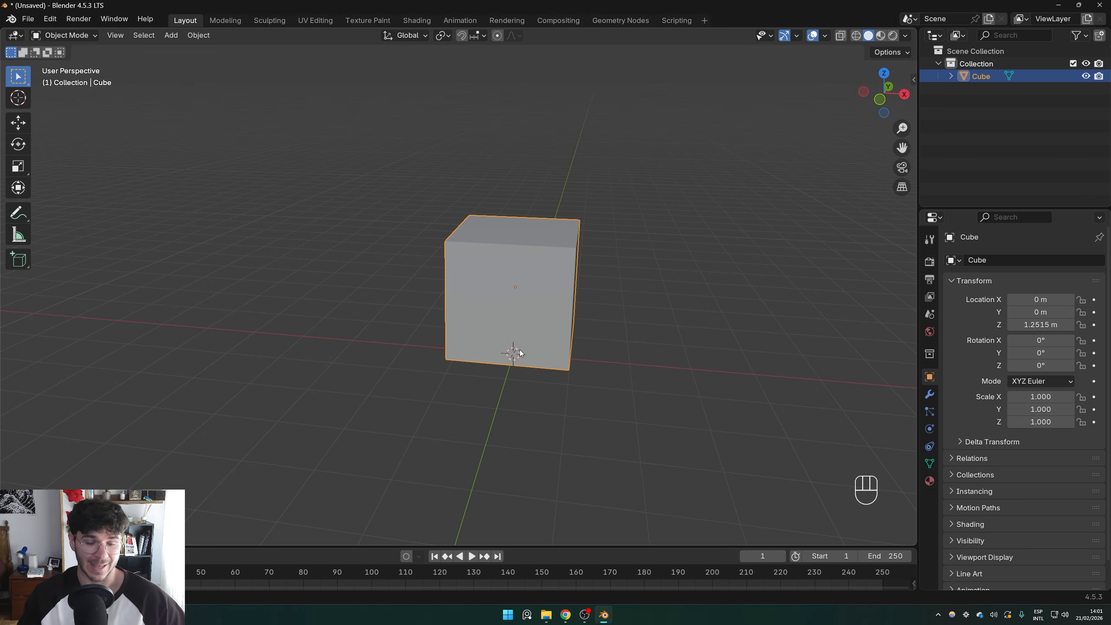
# In Edit Mode, box-select the cube's four bottom vertices with X-ray on, and toggle X-ray to compare the display
pyautogui.moveTo(520, 353); pyautogui.dragTo(553, 349, button='middle')
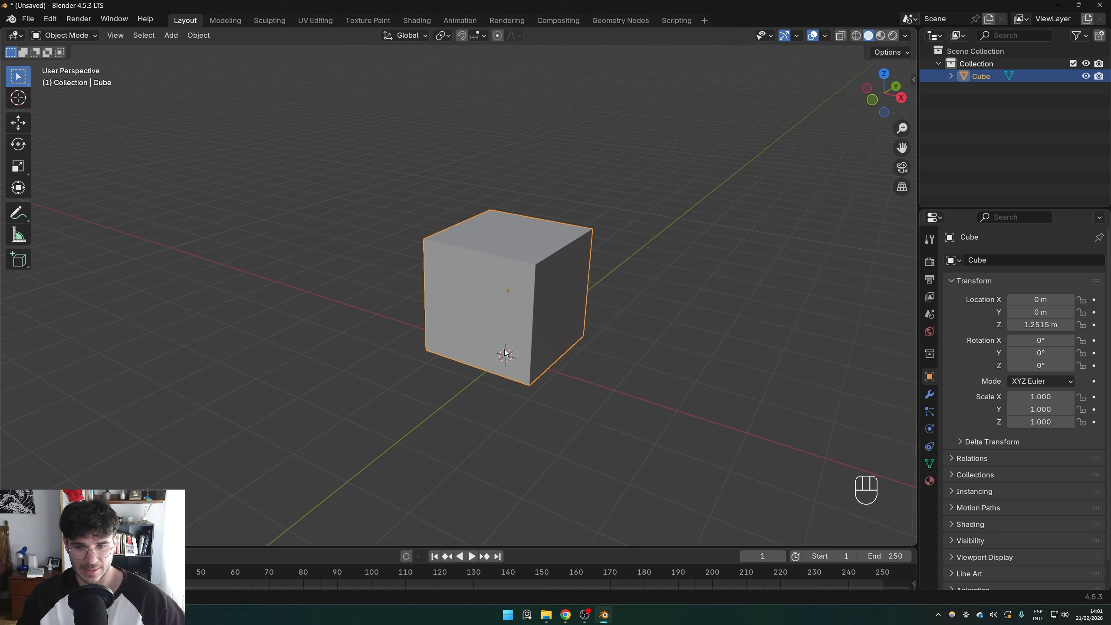
pyautogui.moveTo(506, 353); pyautogui.dragTo(556, 269, button='middle')
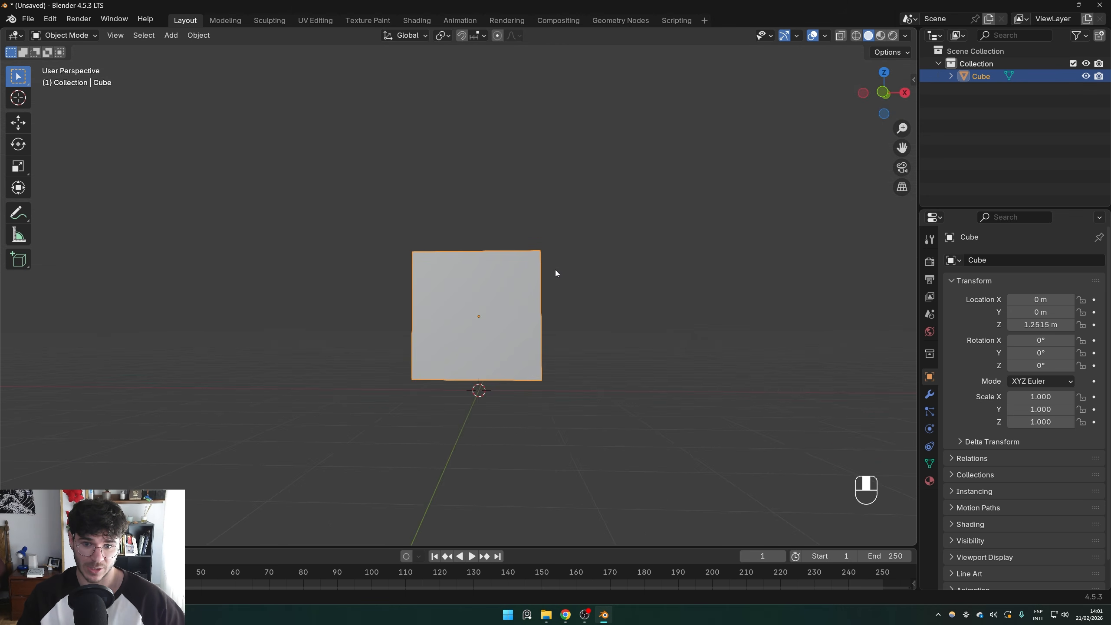
pyautogui.moveTo(441, 368); pyautogui.dragTo(408, 364, button='middle')
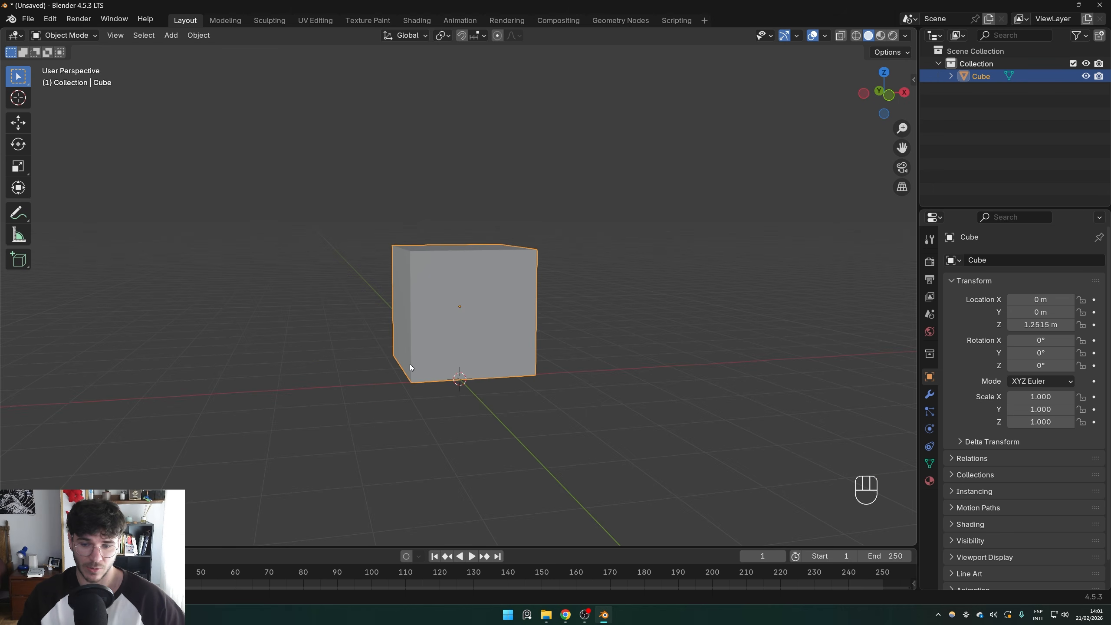
pyautogui.press('Tab')
pyautogui.hotkey('alt', 'z')
pyautogui.moveTo(343, 323); pyautogui.dragTo(620, 414)
pyautogui.moveTo(464, 352); pyautogui.dragTo(390, 340, button='middle')
pyautogui.hotkey('alt', 'z')
pyautogui.hotkey('alt', 'z')
pyautogui.hotkey('alt', 'z')
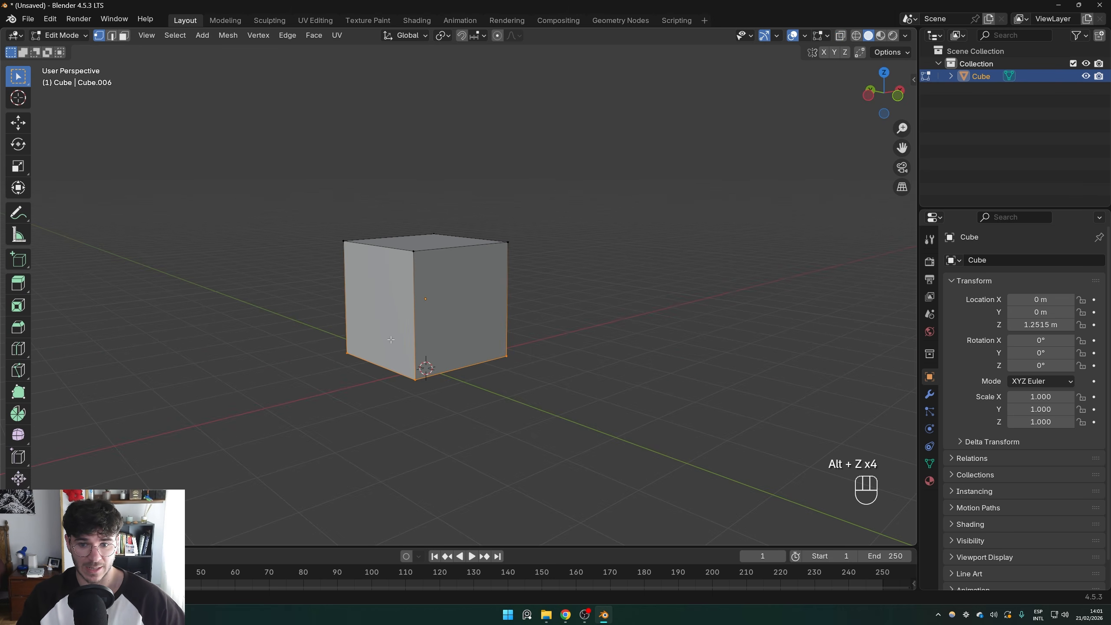
pyautogui.hotkey('alt', 'z')
pyautogui.hotkey('alt', 'z')
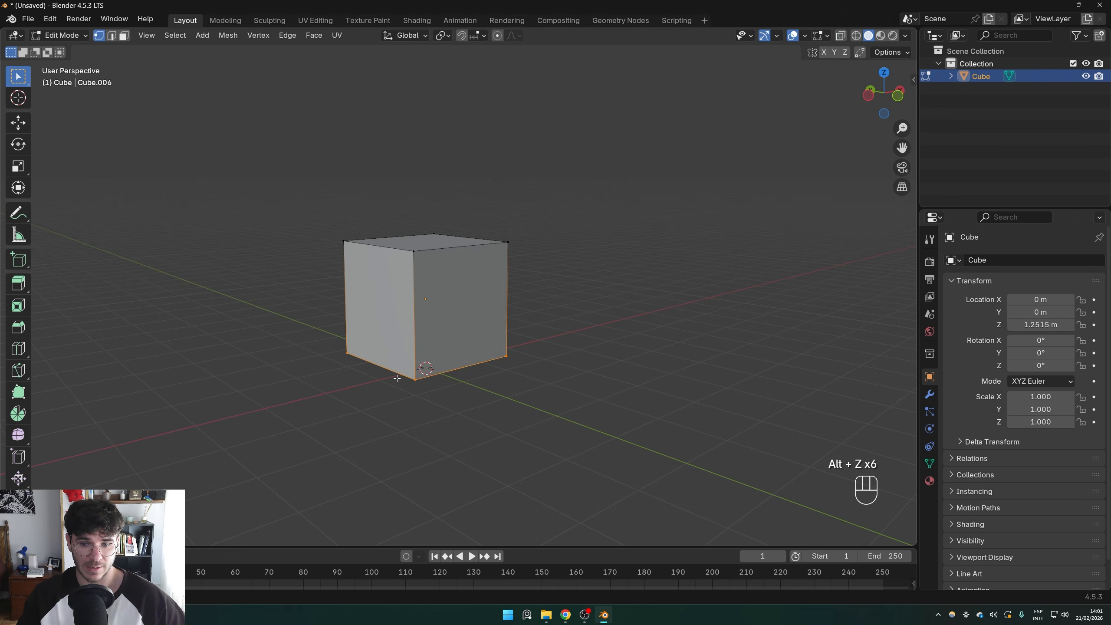
# Reselect the cube's four bottom vertices using X-ray and snap the 3D cursor to the selection
pyautogui.moveTo(281, 306); pyautogui.dragTo(614, 400)
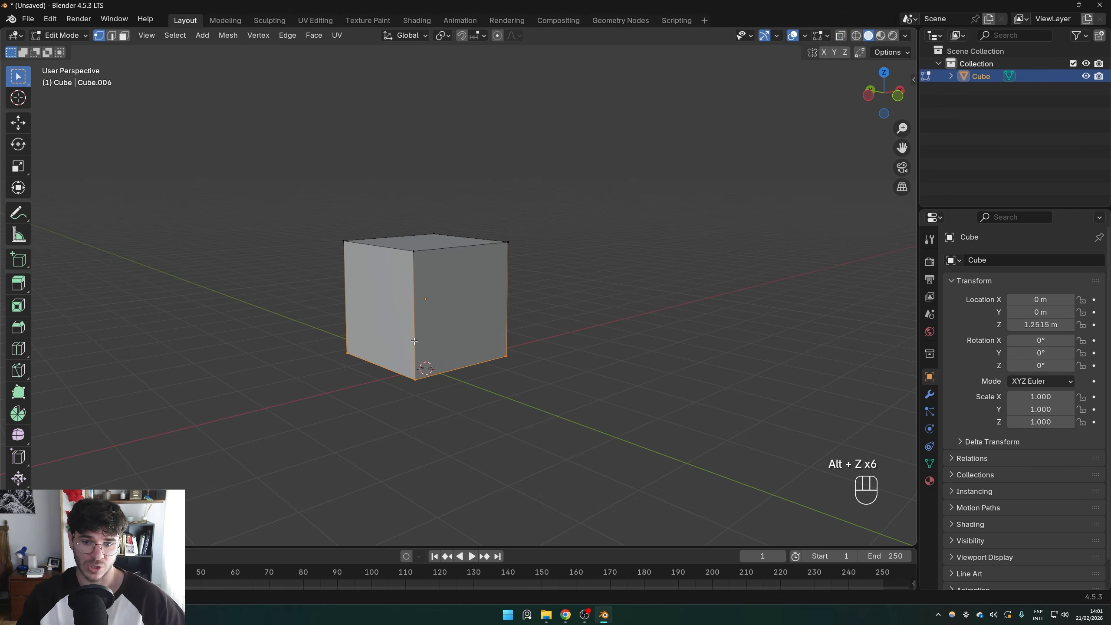
pyautogui.moveTo(393, 341); pyautogui.dragTo(420, 336, button='middle')
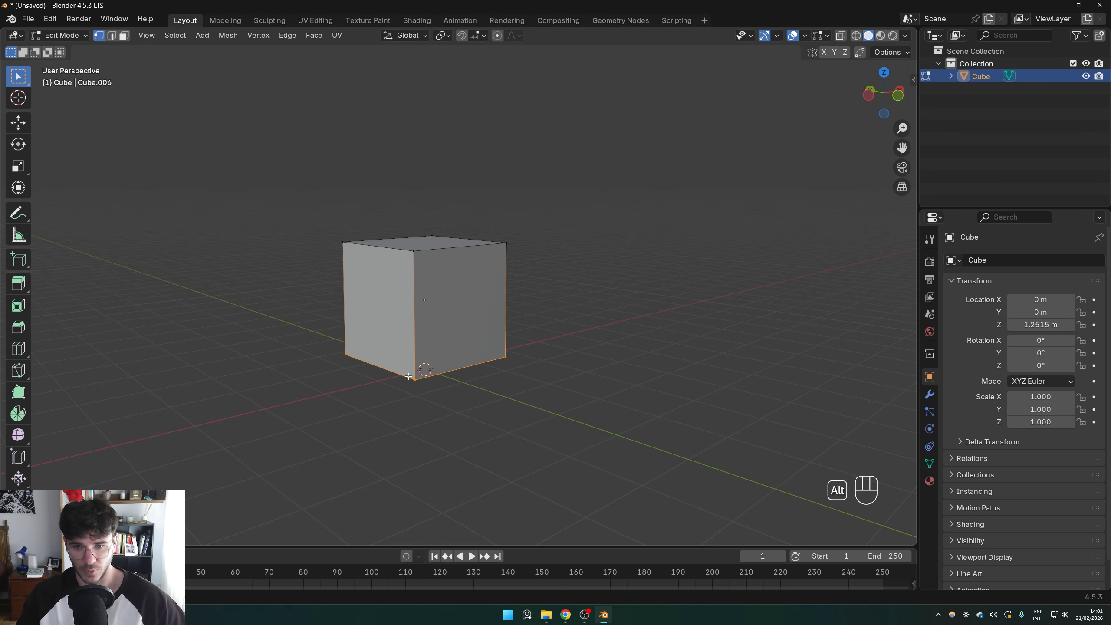
pyautogui.hotkey('alt', 'z')
pyautogui.moveTo(301, 328); pyautogui.dragTo(563, 421)
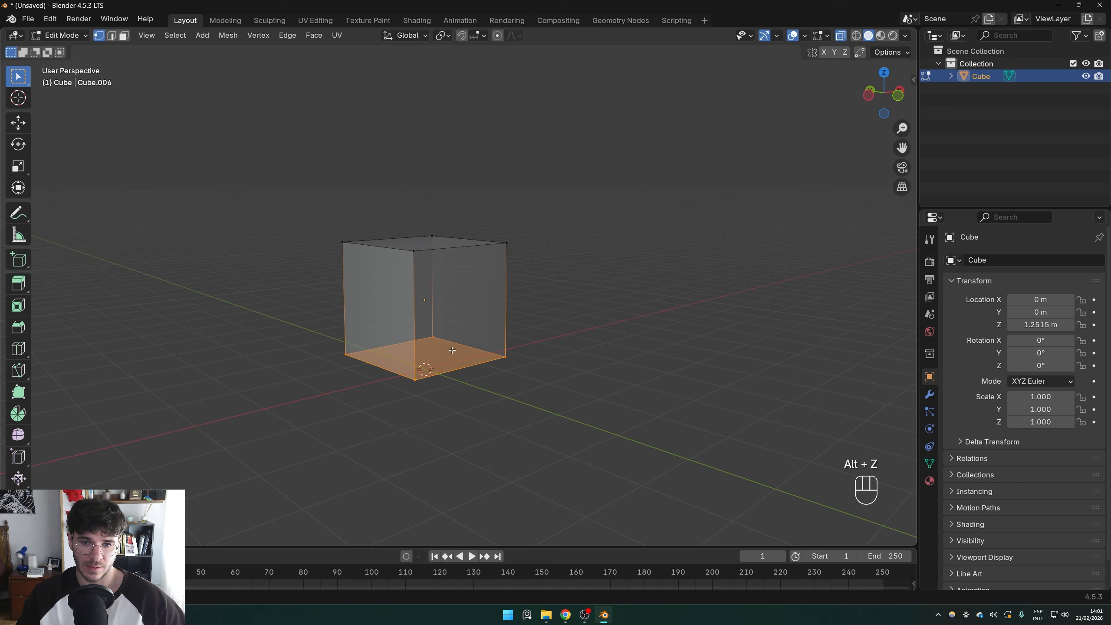
pyautogui.hotkey('alt', 'z')
pyautogui.moveTo(451, 350); pyautogui.dragTo(407, 327, button='middle')
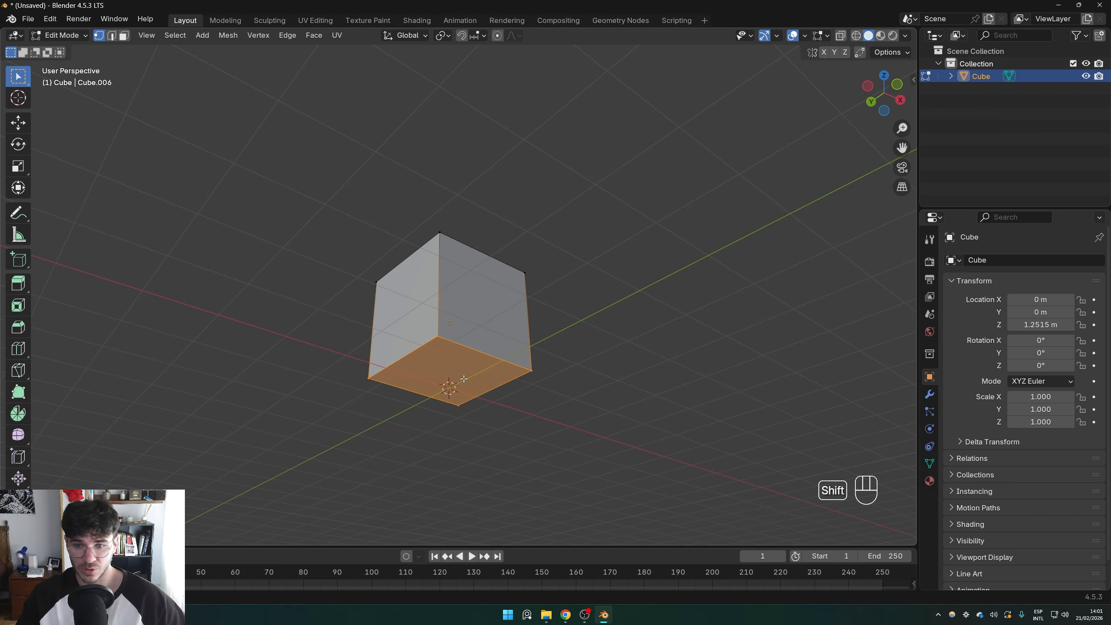
pyautogui.hotkey('shift', 's')
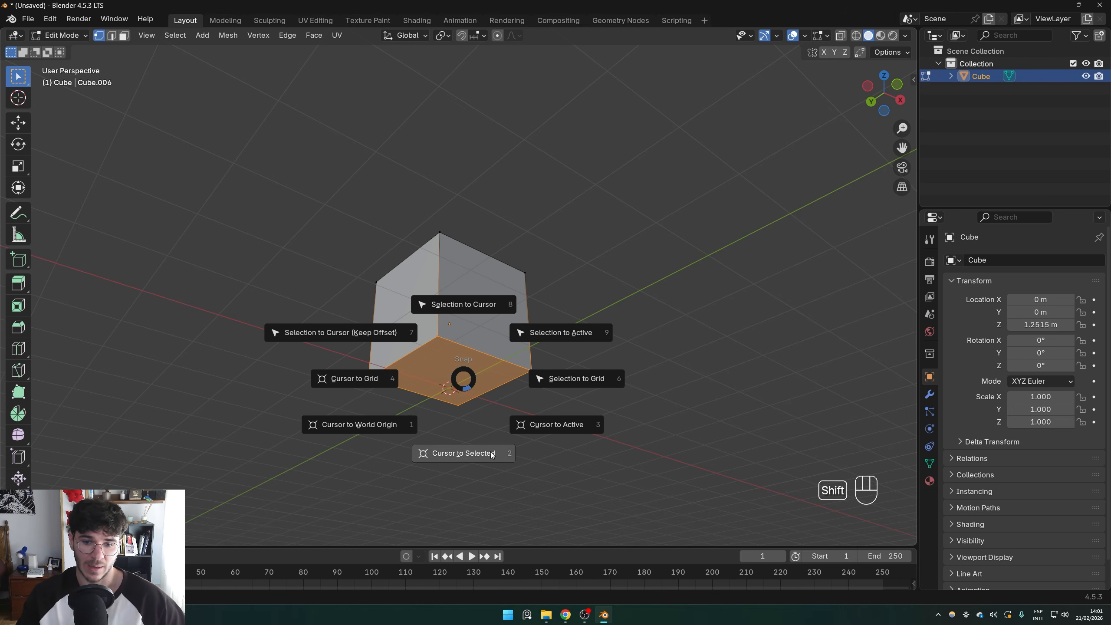
pyautogui.click(460, 455)
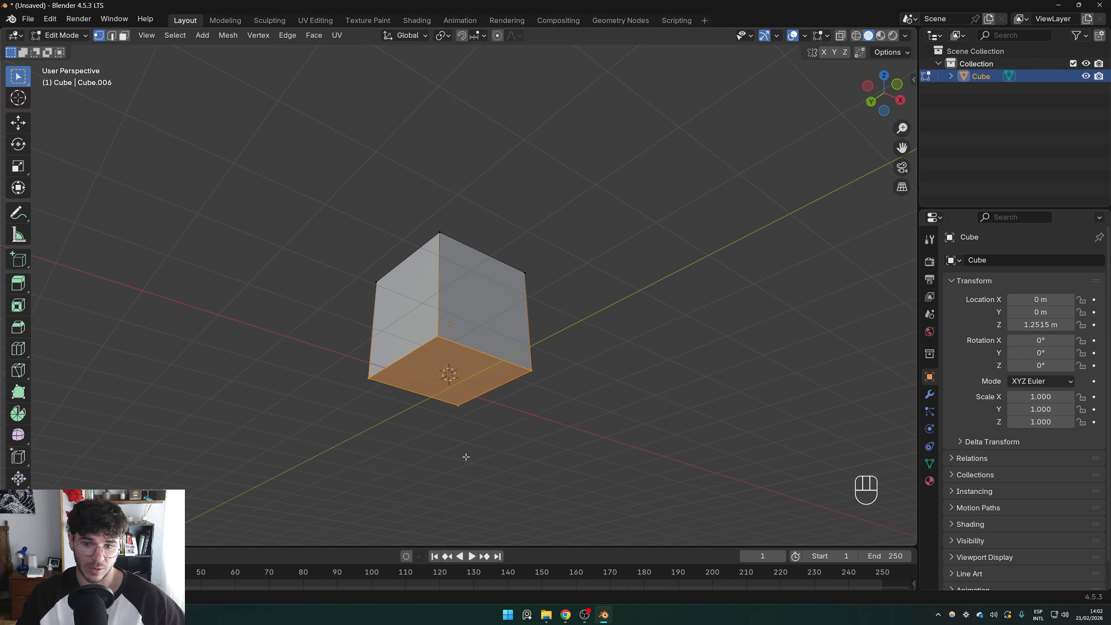
# Return to Object Mode and set the cube's origin to the 3D cursor at the centre of its bottom face
pyautogui.moveTo(465, 459); pyautogui.dragTo(377, 319, button='middle')
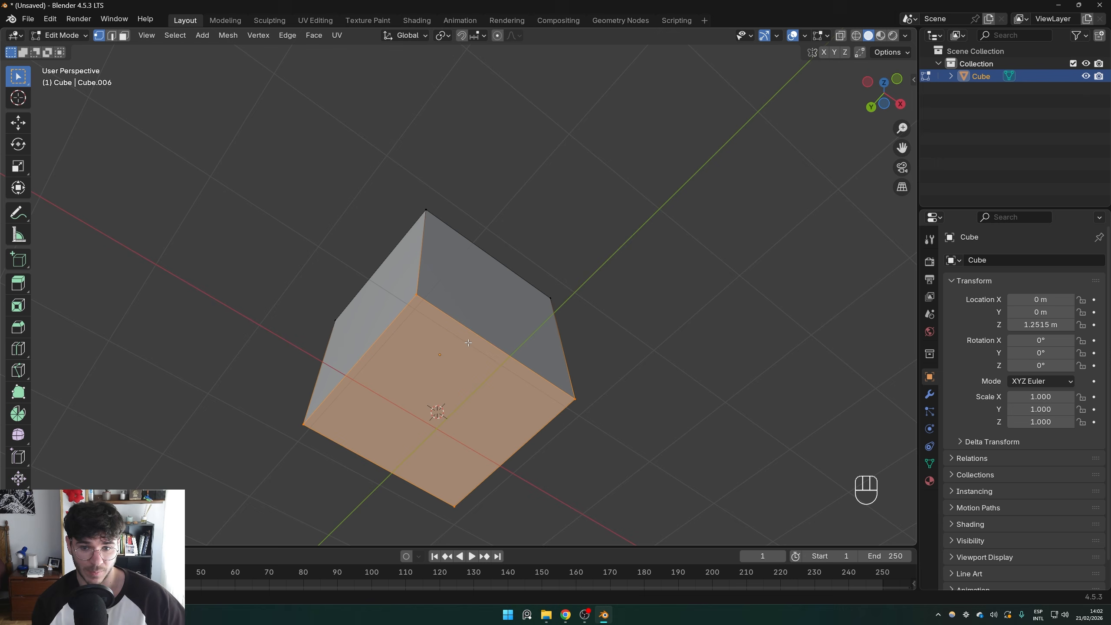
pyautogui.moveTo(390, 308); pyautogui.dragTo(416, 402, button='middle')
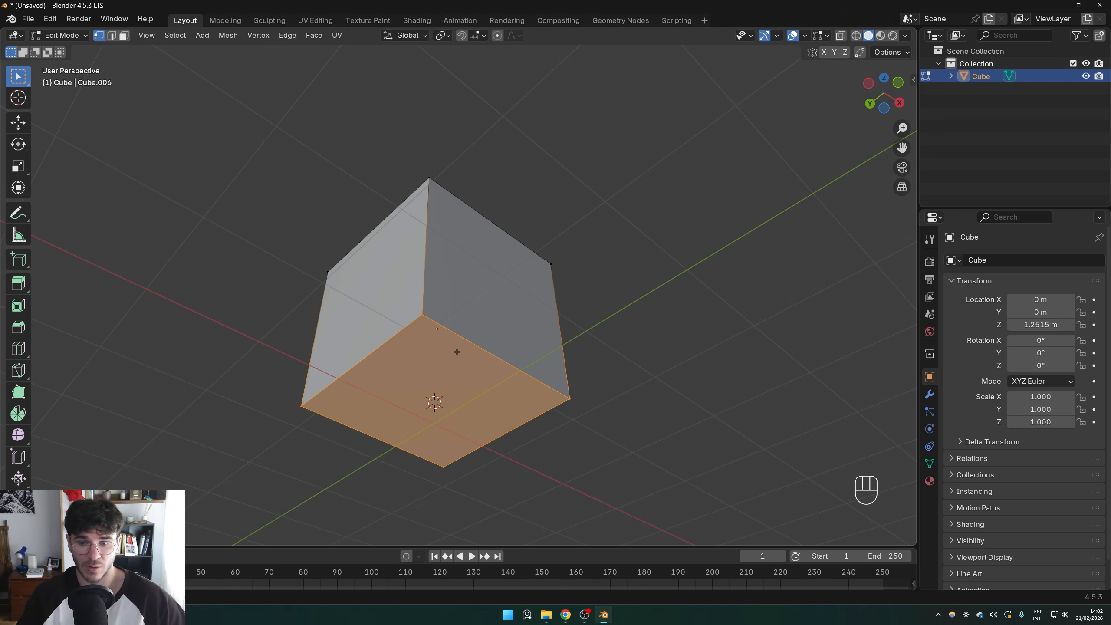
pyautogui.press('Tab')
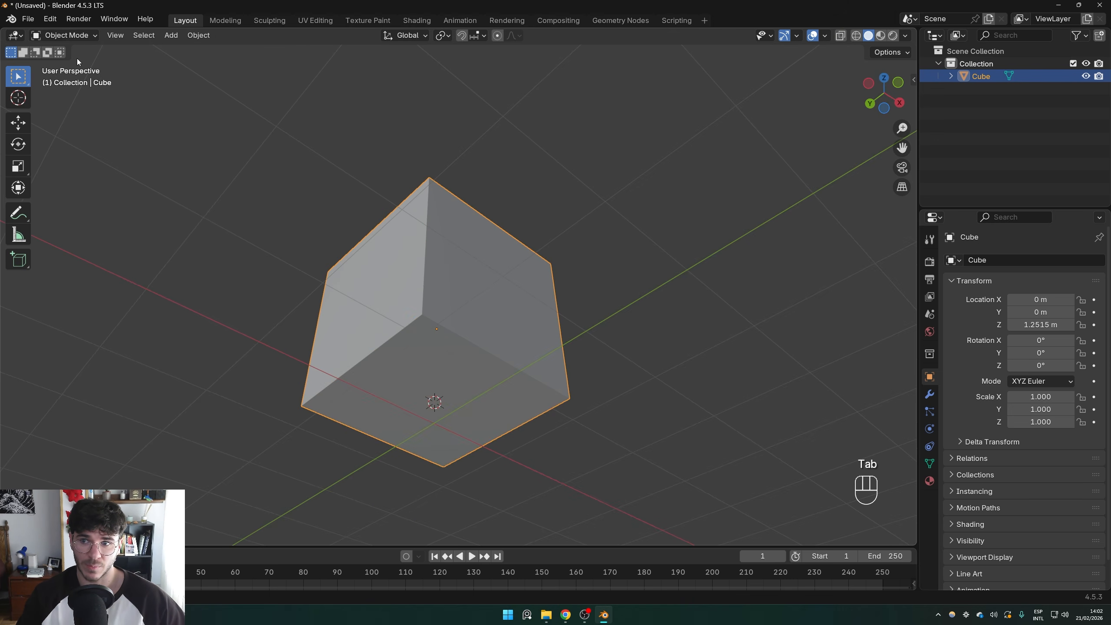
pyautogui.rightClick(409, 287)
pyautogui.moveTo(406, 333)
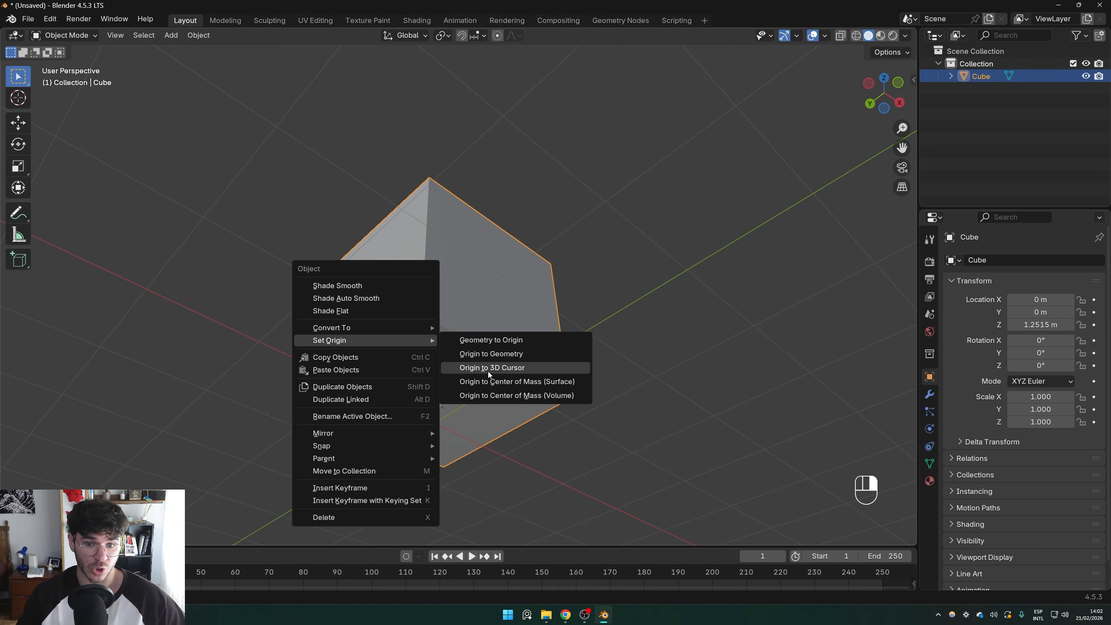
pyautogui.click(492, 372)
# Try scaling the cube uniformly about its origin at the base
pyautogui.moveTo(495, 373); pyautogui.dragTo(573, 391, button='middle')
pyautogui.press('s')
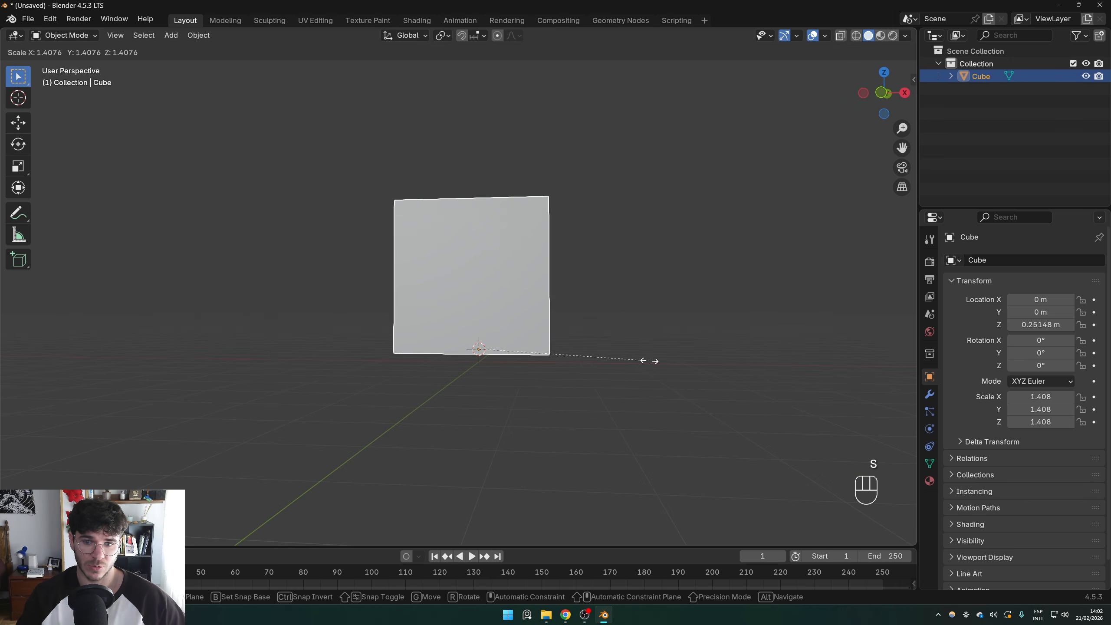
pyautogui.rightClick(617, 354)
# In Edit Mode, box-select the cube's four top vertices and snap the 3D cursor to the selection
pyautogui.moveTo(439, 320); pyautogui.dragTo(413, 193, button='middle')
pyautogui.press('Tab')
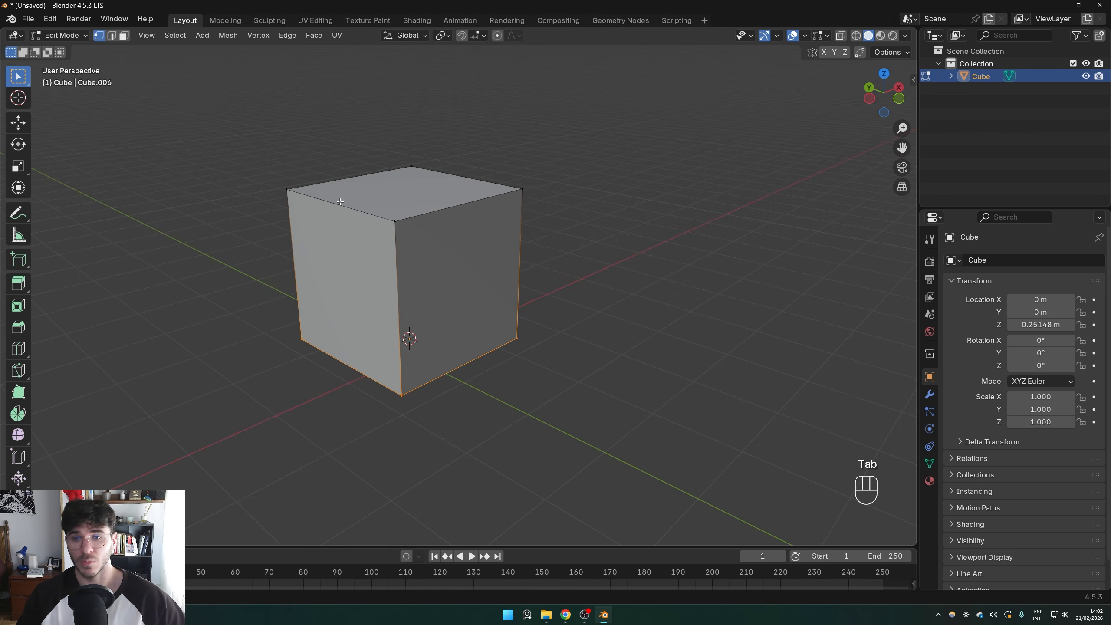
pyautogui.press('1')
pyautogui.moveTo(226, 128); pyautogui.dragTo(626, 249)
pyautogui.press('Tab')
pyautogui.rightClick(422, 185)
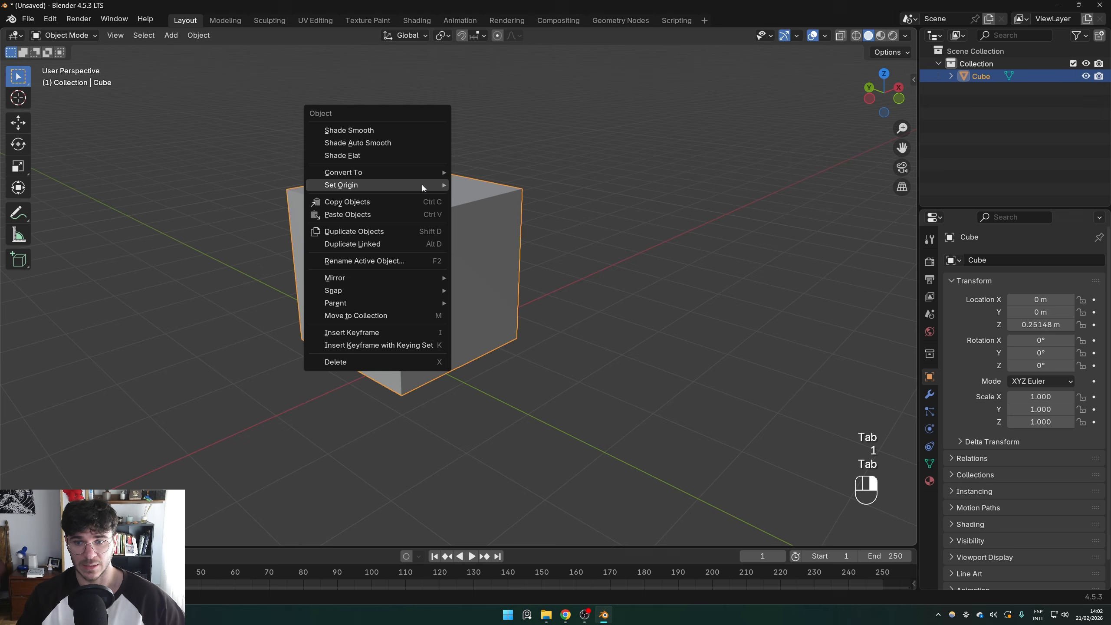
pyautogui.press('Tab')
pyautogui.hotkey('shift', 's')
pyautogui.click(405, 273)
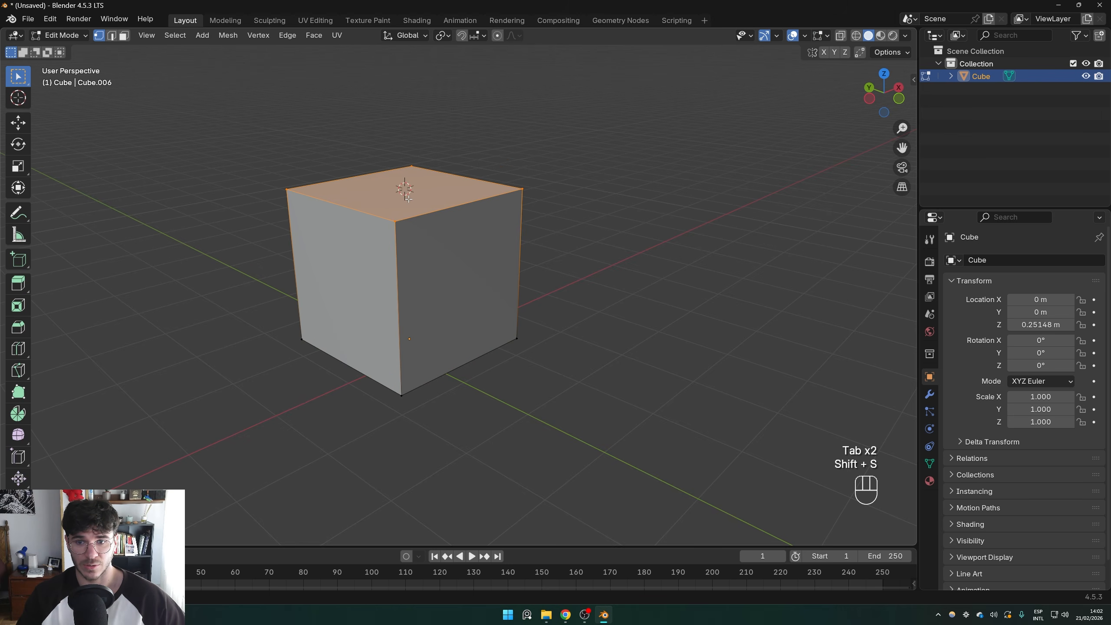
pyautogui.hotkey('shift', 's')
pyautogui.click(387, 287)
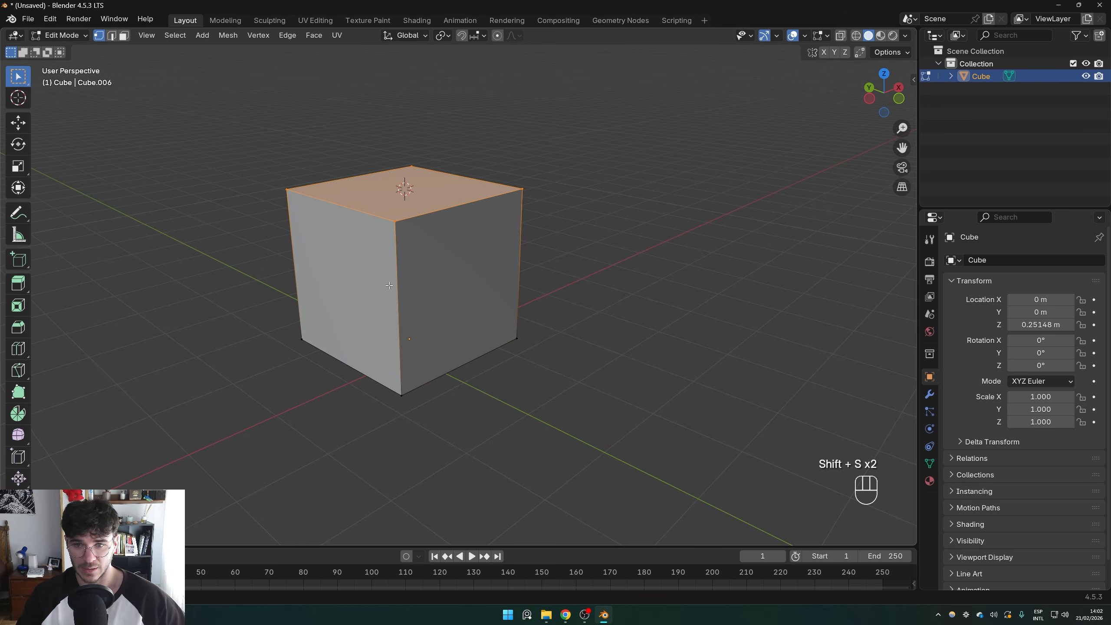
# Try setting the cube's origin to the 3D cursor above the top vertices in Object Mode, and undo it
pyautogui.press('Tab')
pyautogui.rightClick(407, 188)
pyautogui.moveTo(404, 191)
pyautogui.click(516, 218)
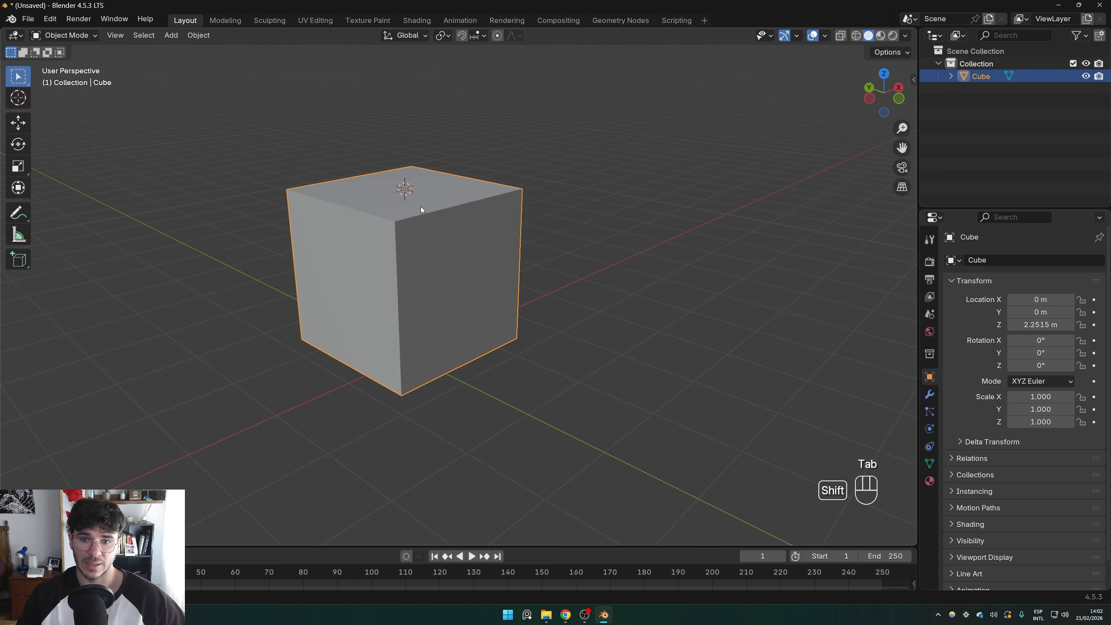
pyautogui.keyDown('shift'); pyautogui.moveTo(420, 207); pyautogui.dragTo(493, 235, button='middle'); pyautogui.keyUp('shift')
pyautogui.hotkey('ctrl', 'z')
pyautogui.hotkey('ctrl', 'z')
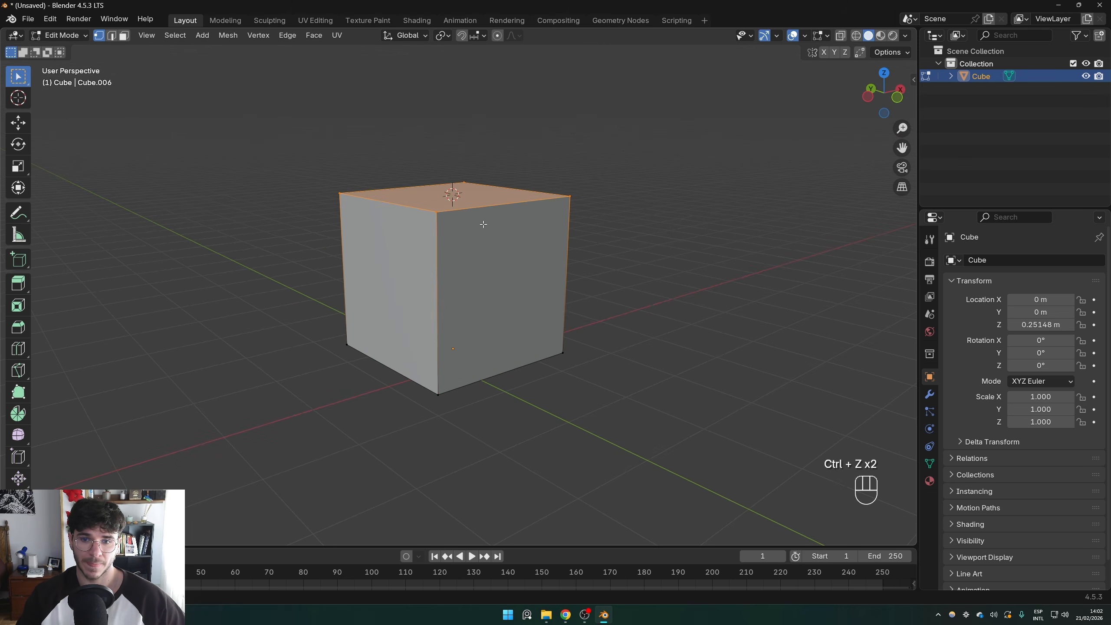
# In Object Mode, snap the 3D cursor back to the world origin
pyautogui.press('Tab')
pyautogui.hotkey('shift', 's')
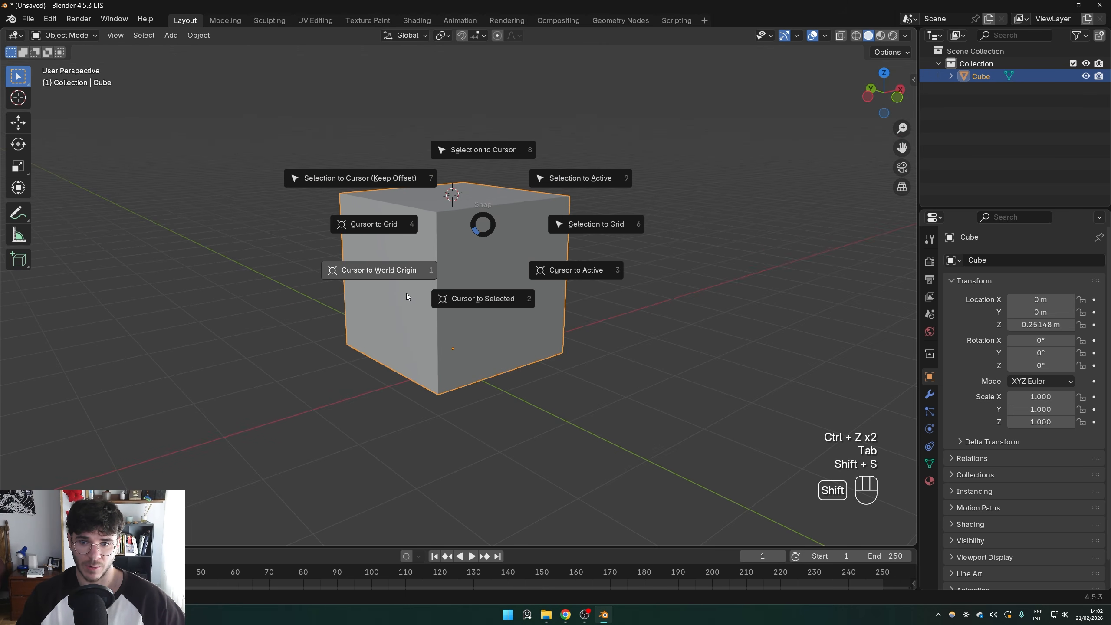
pyautogui.click(377, 268)
# In Edit Mode with face selection, snap the 3D cursor to the cube's selected top face
pyautogui.press('Tab')
pyautogui.keyDown('shift'); pyautogui.moveTo(445, 217); pyautogui.dragTo(505, 252, button='middle'); pyautogui.keyUp('shift')
pyautogui.press('3')
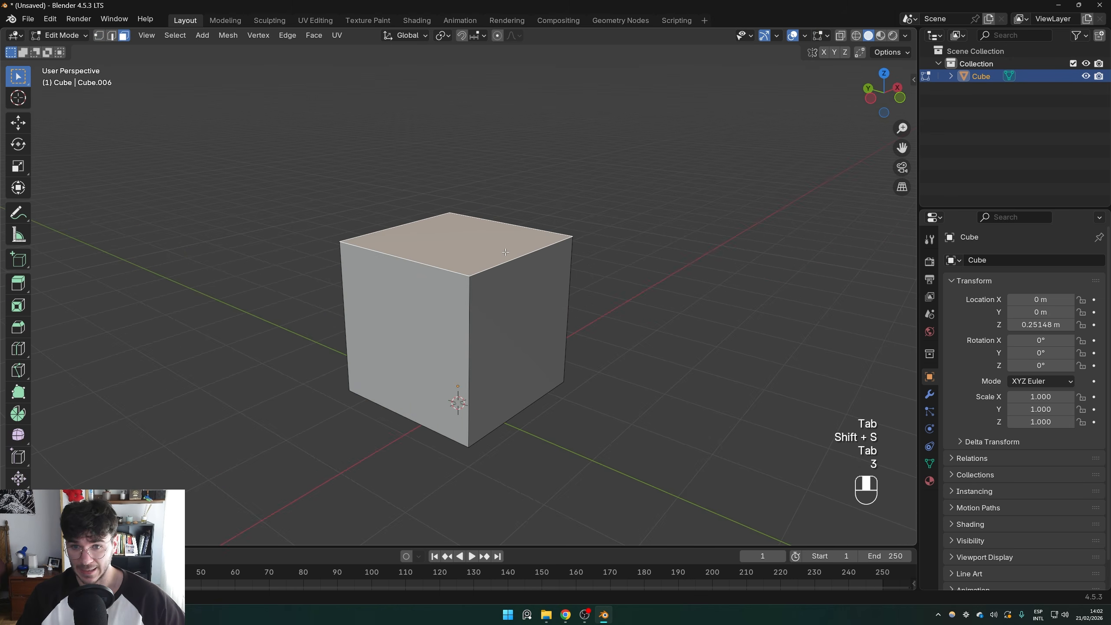
pyautogui.rightClick(448, 240)
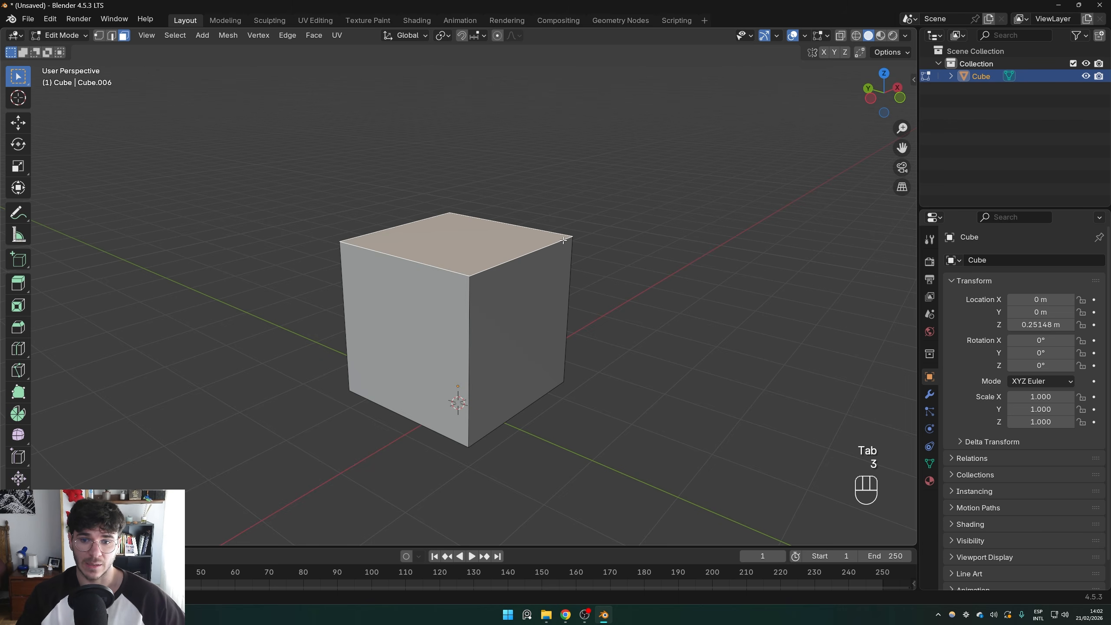
pyautogui.press('Tab')
pyautogui.press('Tab')
pyautogui.hotkey('shift', 's')
pyautogui.click(436, 387)
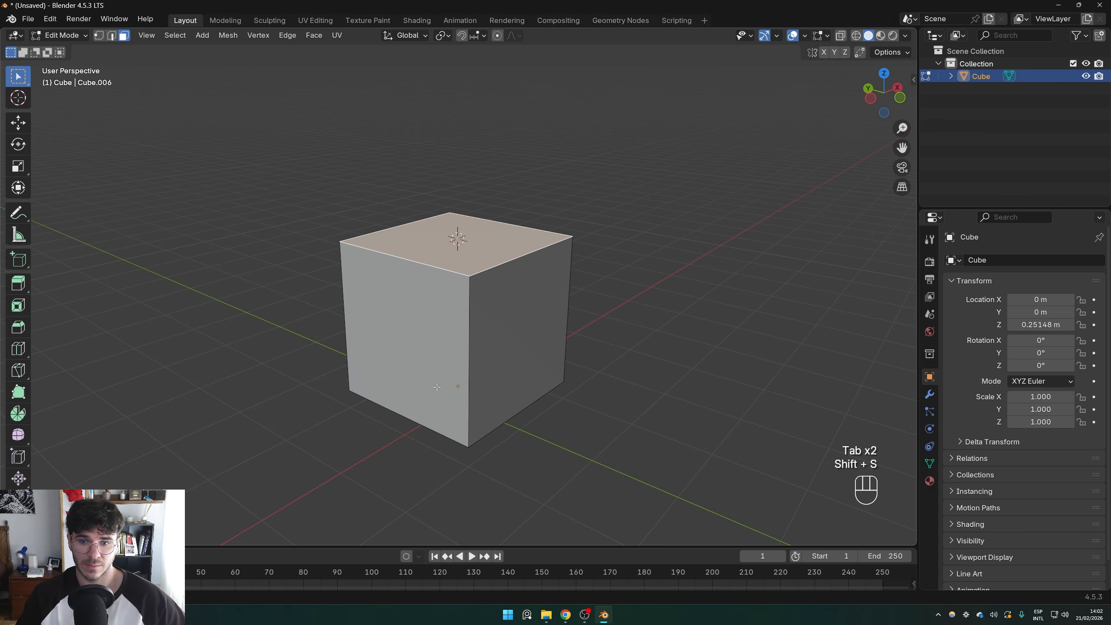
# Set the cube's origin to the 3D cursor on the top face, and undo the origin change
pyautogui.press('Tab')
pyautogui.rightClick(458, 252)
pyautogui.moveTo(458, 253)
pyautogui.click(548, 278)
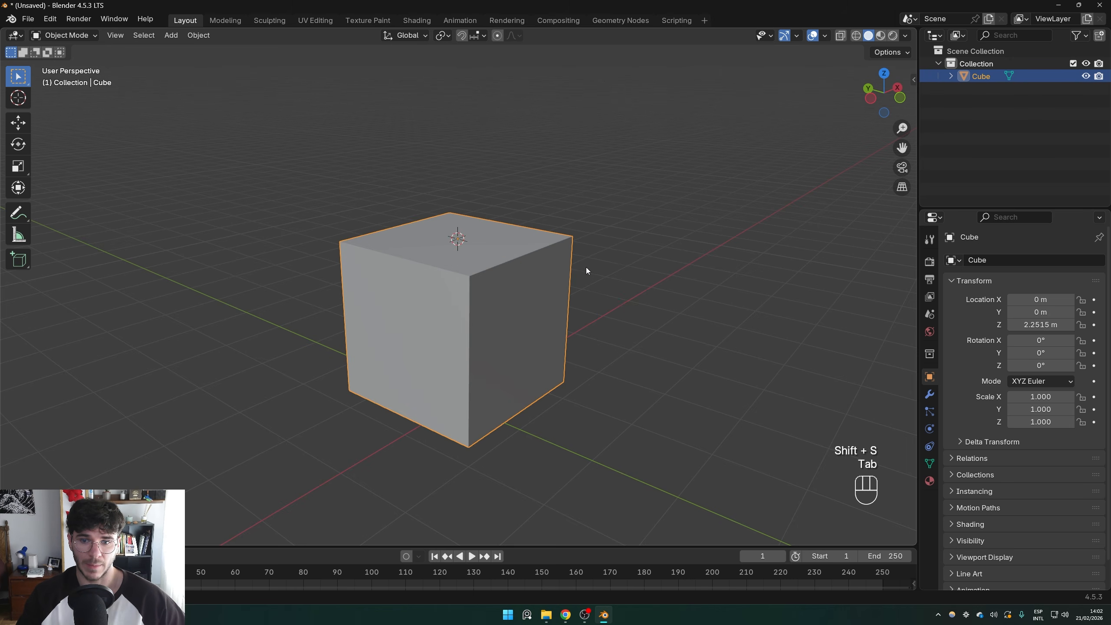
pyautogui.hotkey('ctrl', 'z')
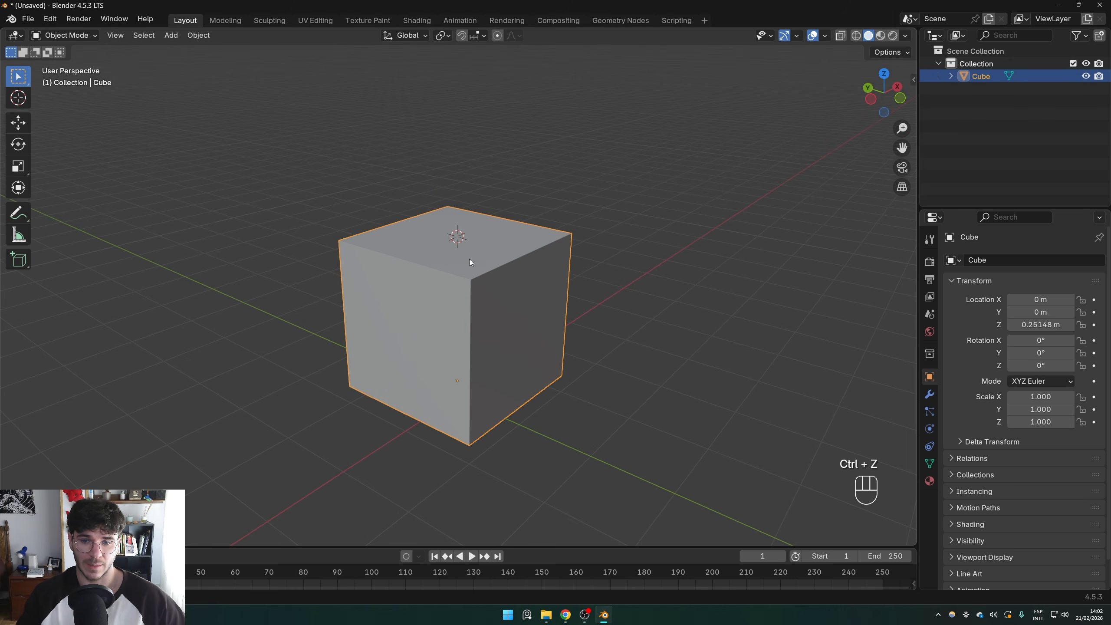
# In vertex selection, select the two vertices of the top edge on the negative Y side and snap the 3D cursor to them
pyautogui.press('1')
pyautogui.press('Tab')
pyautogui.press('1')
pyautogui.moveTo(278, 149); pyautogui.dragTo(590, 285)
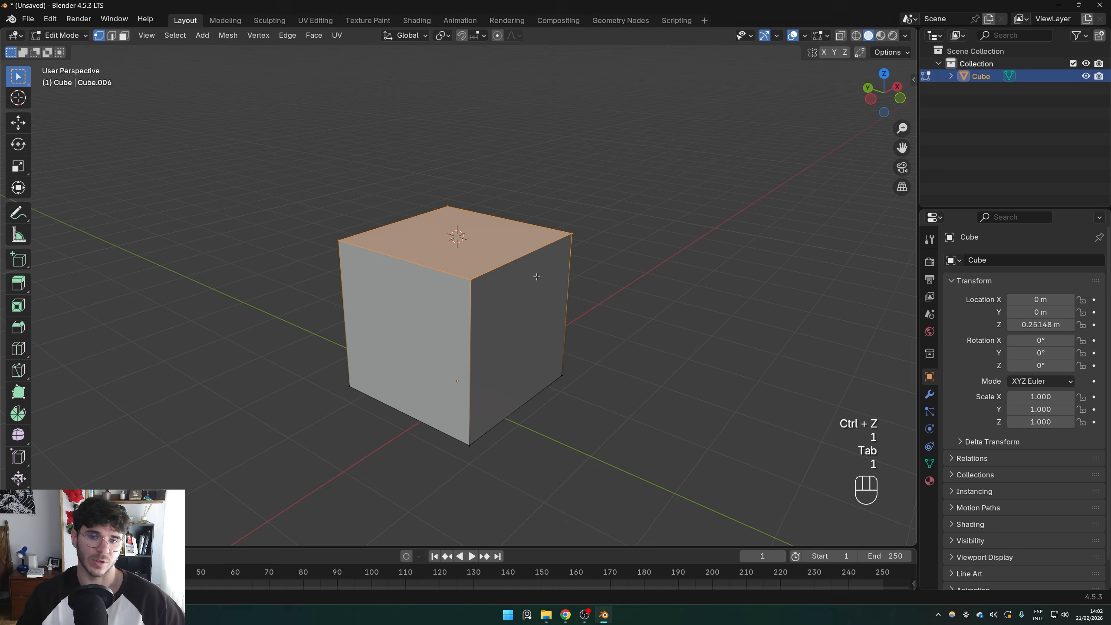
pyautogui.moveTo(536, 276); pyautogui.dragTo(521, 259, button='middle')
pyautogui.click(456, 273)
pyautogui.keyDown('shift'); pyautogui.click(578, 237); pyautogui.keyUp('shift')
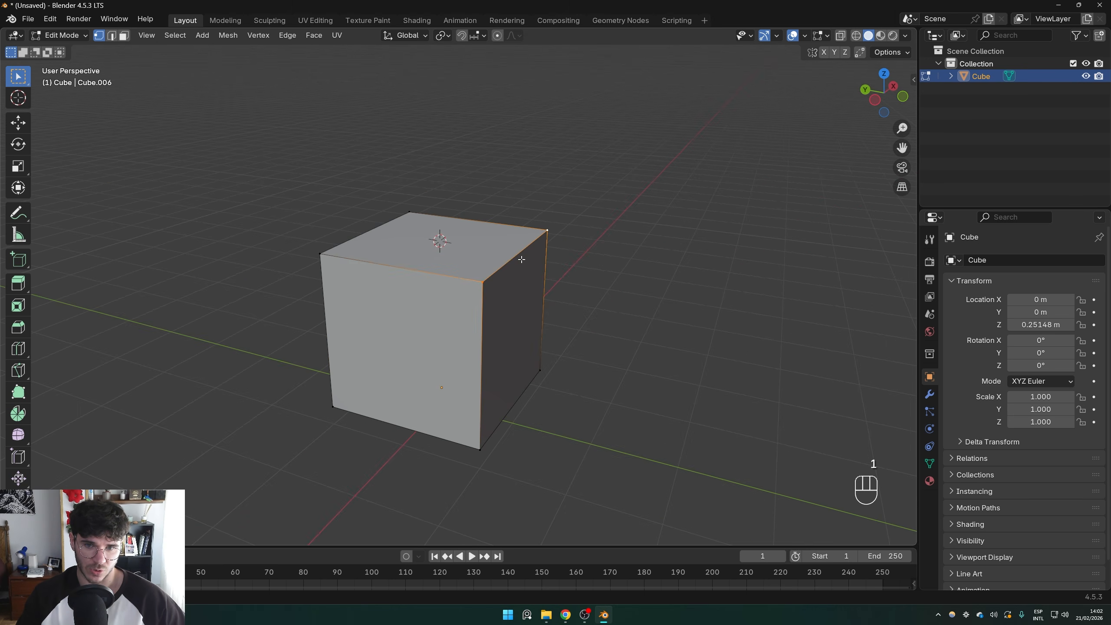
pyautogui.hotkey('shift', 's')
pyautogui.click(516, 332)
# In Object Mode, set the cube's origin to the 3D cursor at the middle of that top edge
pyautogui.moveTo(516, 332); pyautogui.dragTo(521, 249, button='middle')
pyautogui.press('Tab')
pyautogui.rightClick(514, 259)
pyautogui.moveTo(522, 264)
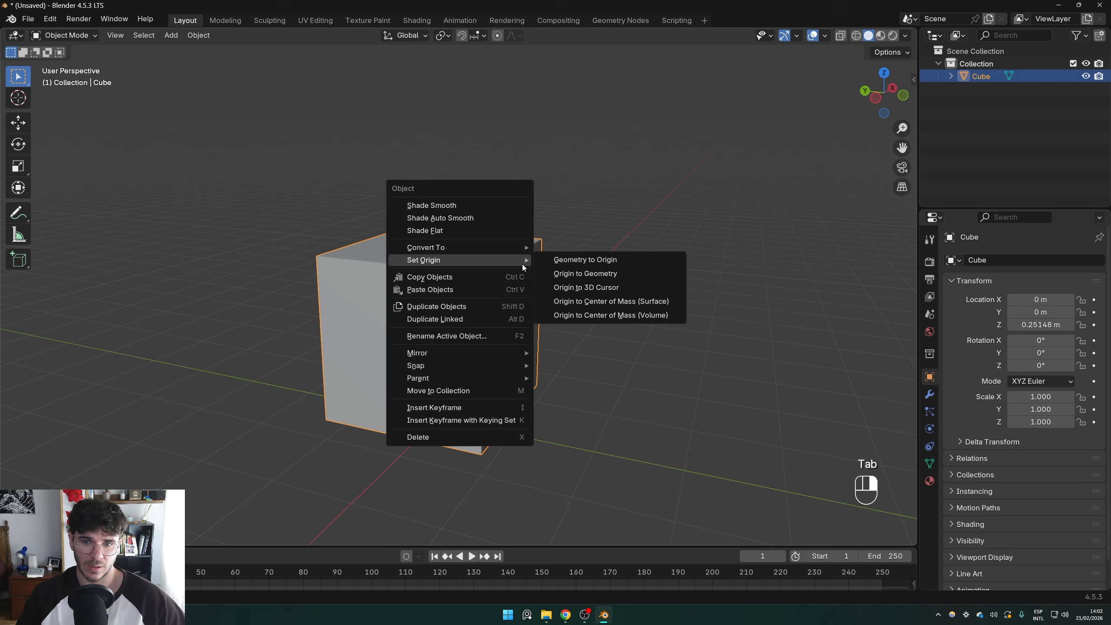
pyautogui.click(577, 287)
# Try rotating the cube about its origin on the top edge, and undo the rotation
pyautogui.moveTo(548, 214); pyautogui.dragTo(621, 242, button='middle')
pyautogui.press('r')
pyautogui.rightClick(648, 232)
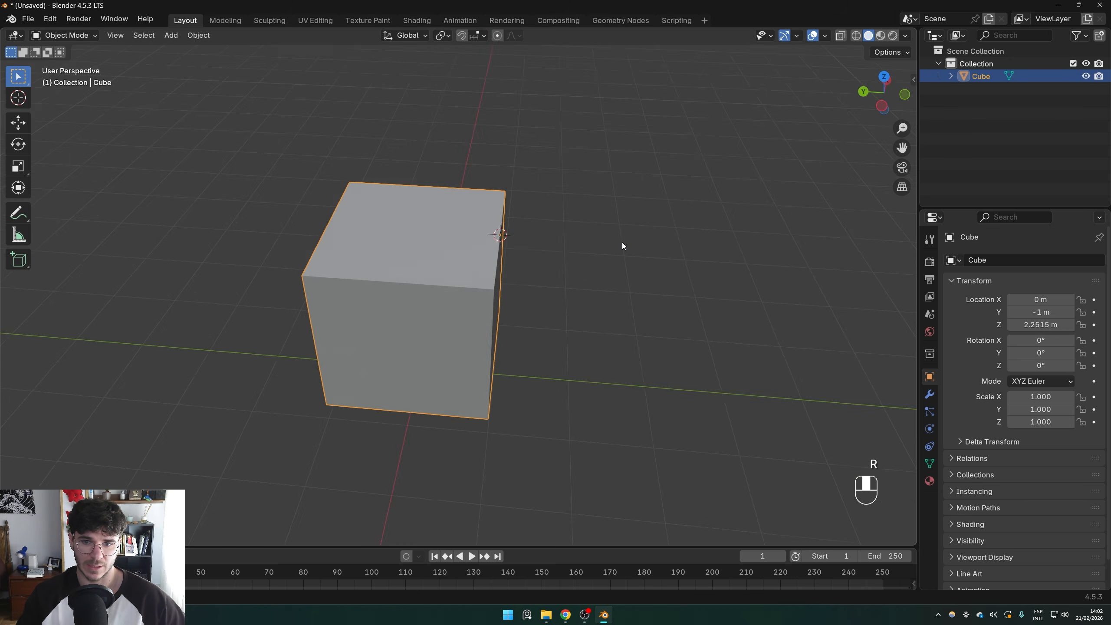
pyautogui.press('r')
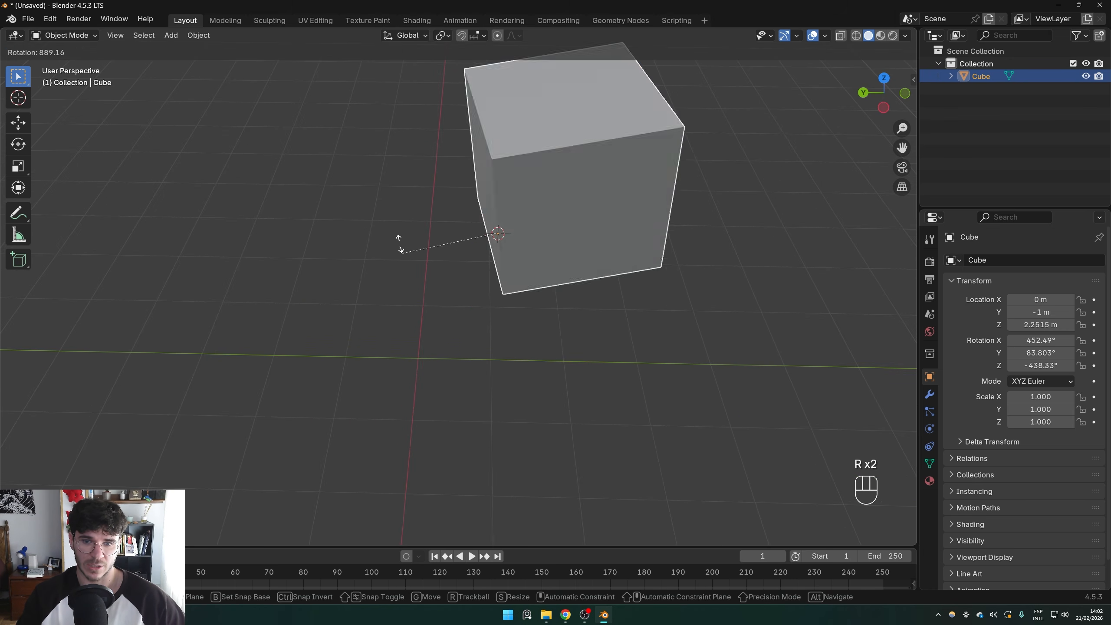
pyautogui.click(399, 244)
pyautogui.hotkey('ctrl', 'z')
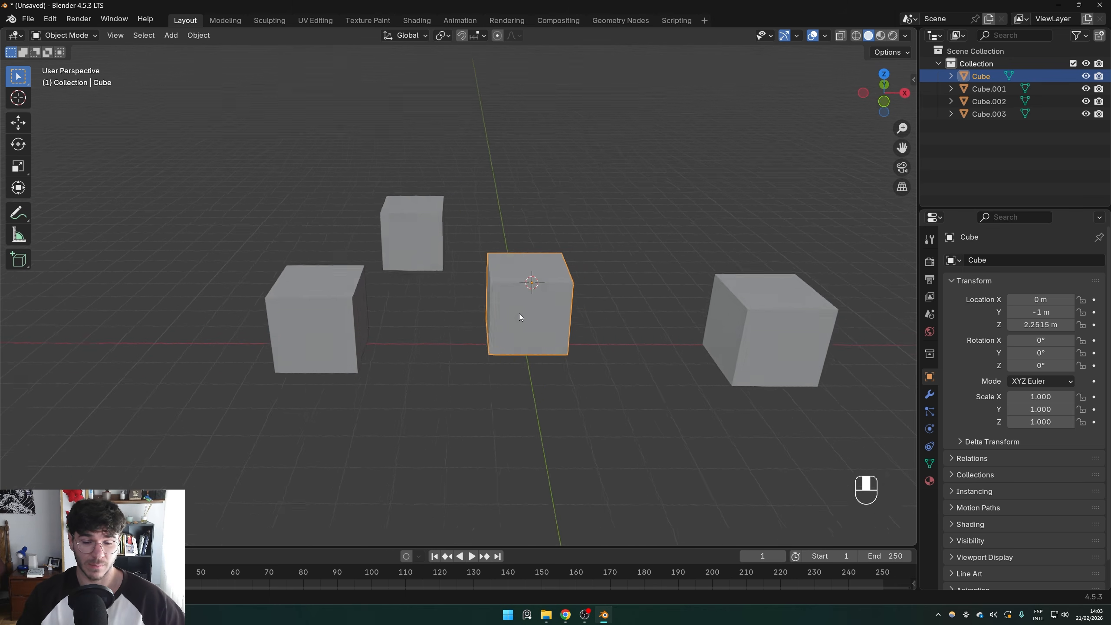
# Move the selected central cube in the XY plane with Z locked, to about X 1.02 m and Y 0.74 m
pyautogui.moveTo(520, 317); pyautogui.dragTo(456, 314, button='middle')
pyautogui.press('g')
pyautogui.hotkey('shift', 'z')
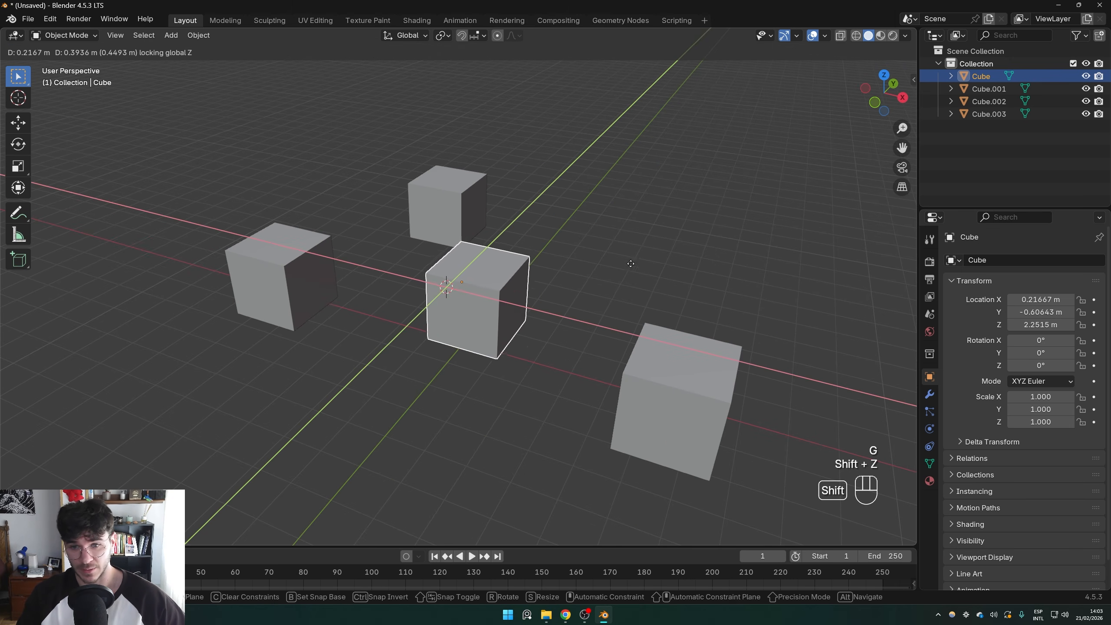
pyautogui.click(678, 248)
# Add a new mesh cube at the 3D cursor's current position
pyautogui.moveTo(279, 282); pyautogui.dragTo(431, 289, button='middle')
pyautogui.hotkey('shift', 'a')
pyautogui.moveTo(485, 274)
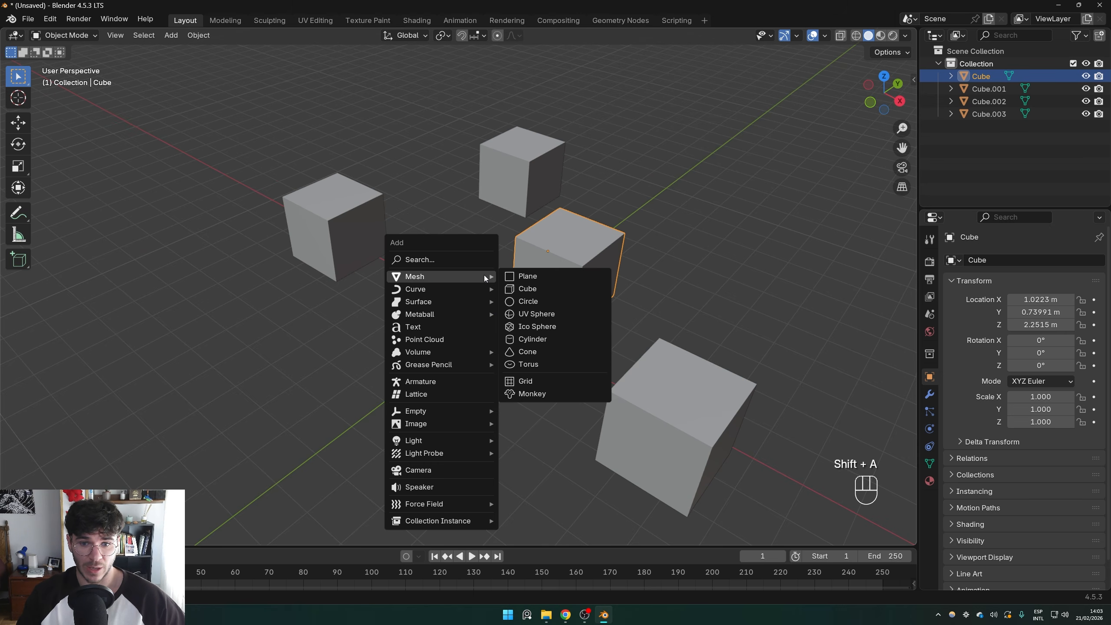
pyautogui.click(544, 288)
pyautogui.moveTo(544, 288); pyautogui.dragTo(582, 292, button='middle')
# Snap the 3D cursor to the world origin and delete the newly added cube
pyautogui.hotkey('shift', 's')
pyautogui.click(527, 337)
pyautogui.moveTo(526, 336); pyautogui.dragTo(473, 310, button='middle')
pyautogui.press('x')
pyautogui.click(465, 239)
# Add a mesh cube at the world origin, and delete it again
pyautogui.hotkey('shift', 'a')
pyautogui.moveTo(465, 239)
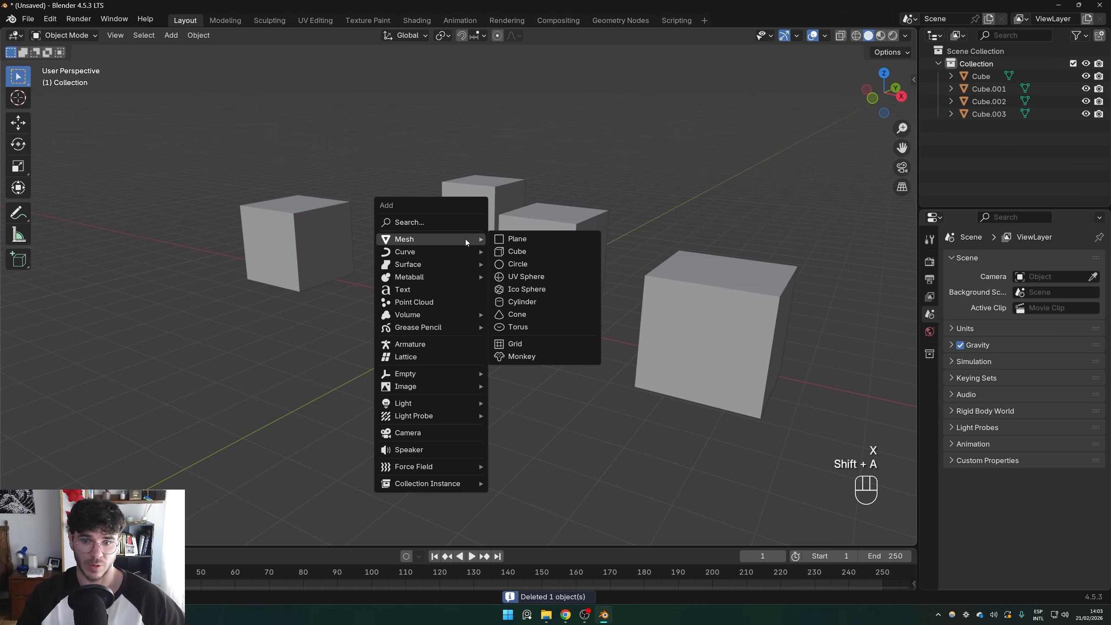
pyautogui.click(549, 251)
pyautogui.moveTo(479, 291); pyautogui.dragTo(529, 308, button='middle')
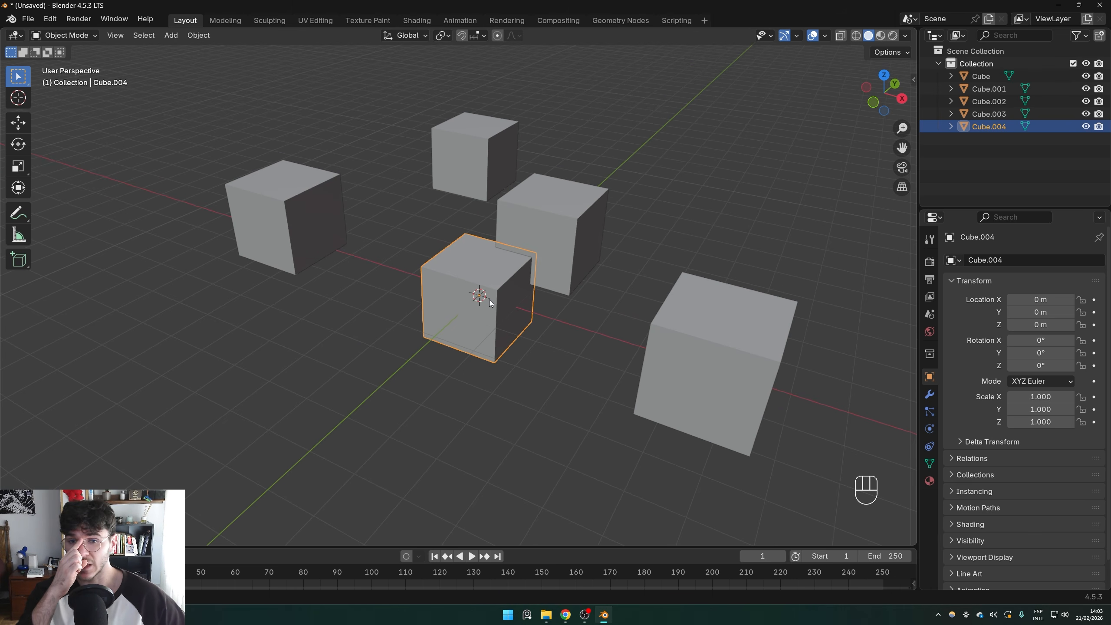
pyautogui.press('Delete')
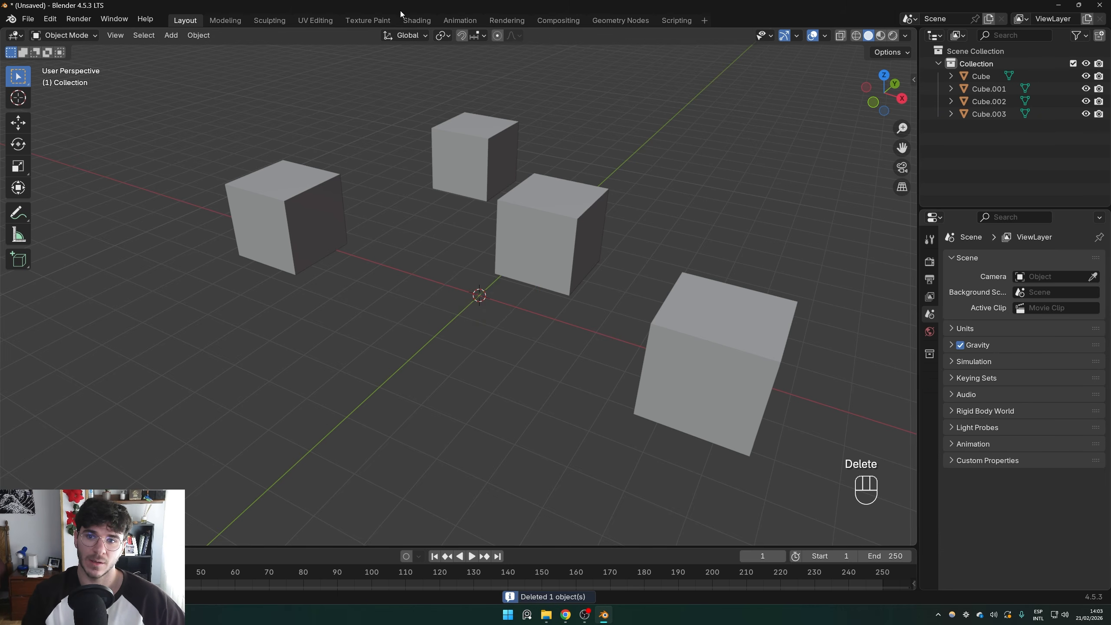
# Select the central cube and examine the transform orientation options, such as Global and Local
pyautogui.click(15, 36)
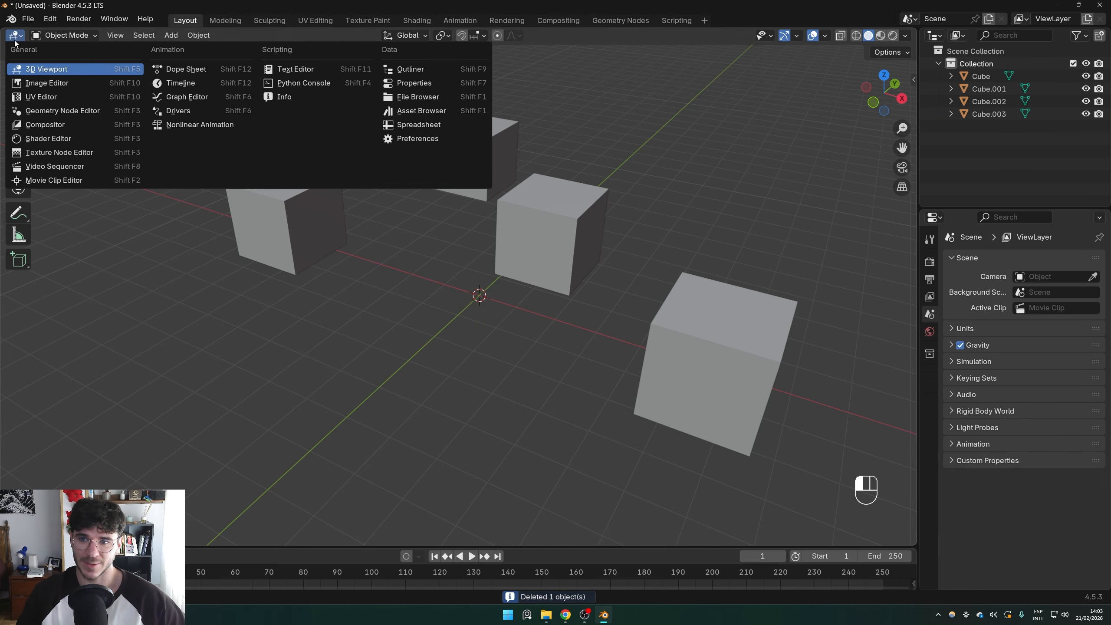
pyautogui.click(15, 41)
pyautogui.click(547, 238)
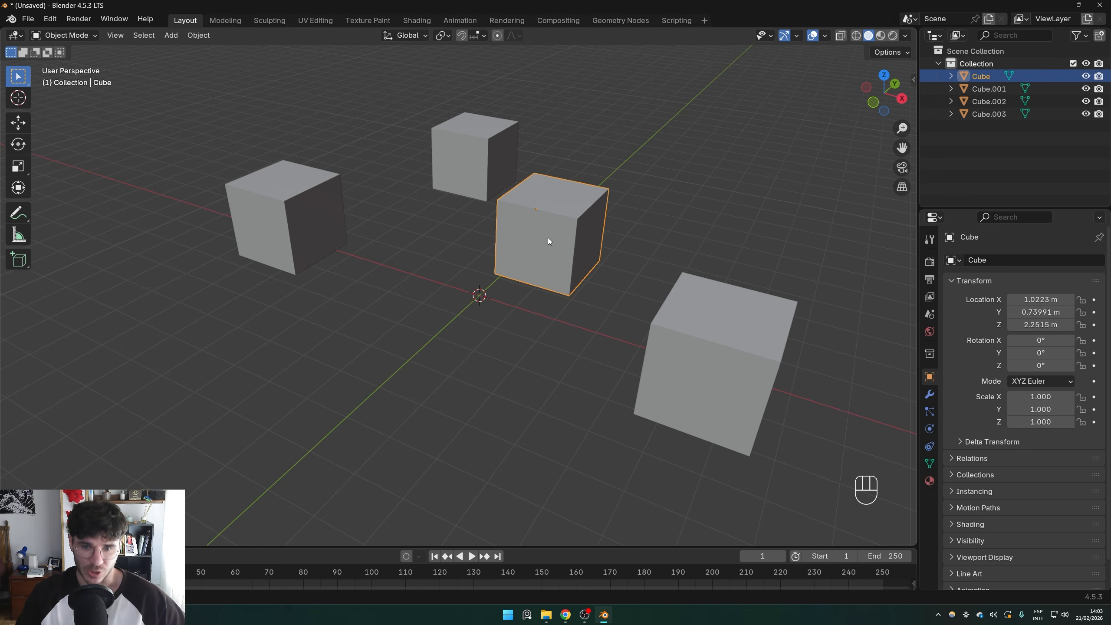
pyautogui.keyDown('shift'); pyautogui.moveTo(547, 238); pyautogui.dragTo(527, 232, button='middle'); pyautogui.keyUp('shift')
pyautogui.click(403, 35)
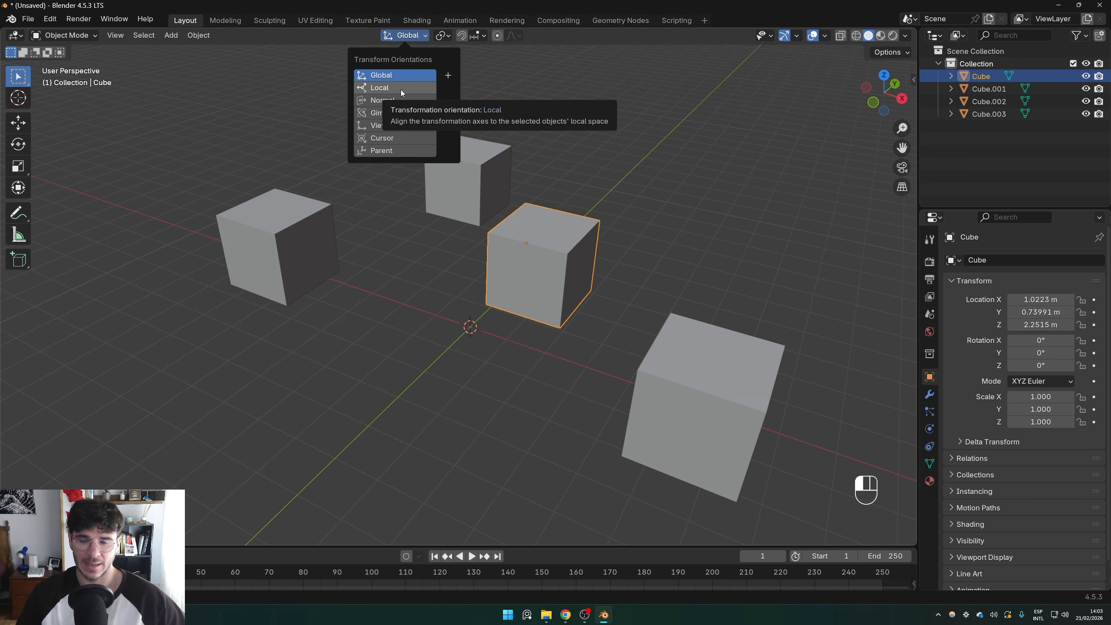
pyautogui.click(401, 90)
pyautogui.click(405, 35)
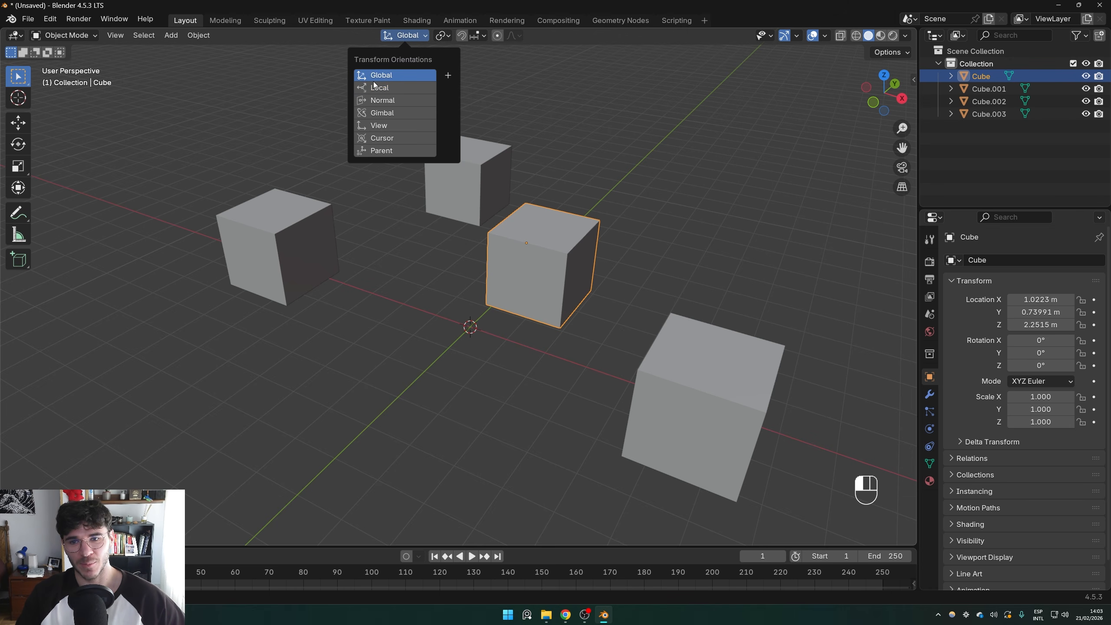
pyautogui.click(389, 37)
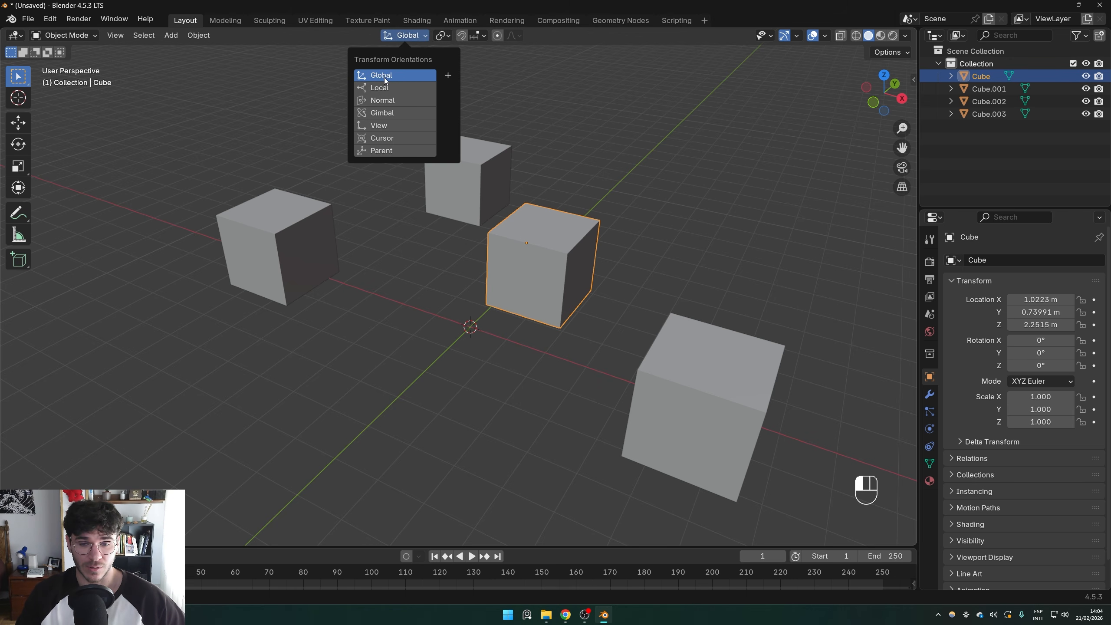
# Select the cube on the negative X side, and reselect the central cube
pyautogui.moveTo(561, 242)
pyautogui.mouseDown(button='middle')
pyautogui.moveTo(534, 264)
pyautogui.moveTo(551, 243)
pyautogui.mouseUp(button='middle')
pyautogui.click(298, 213)
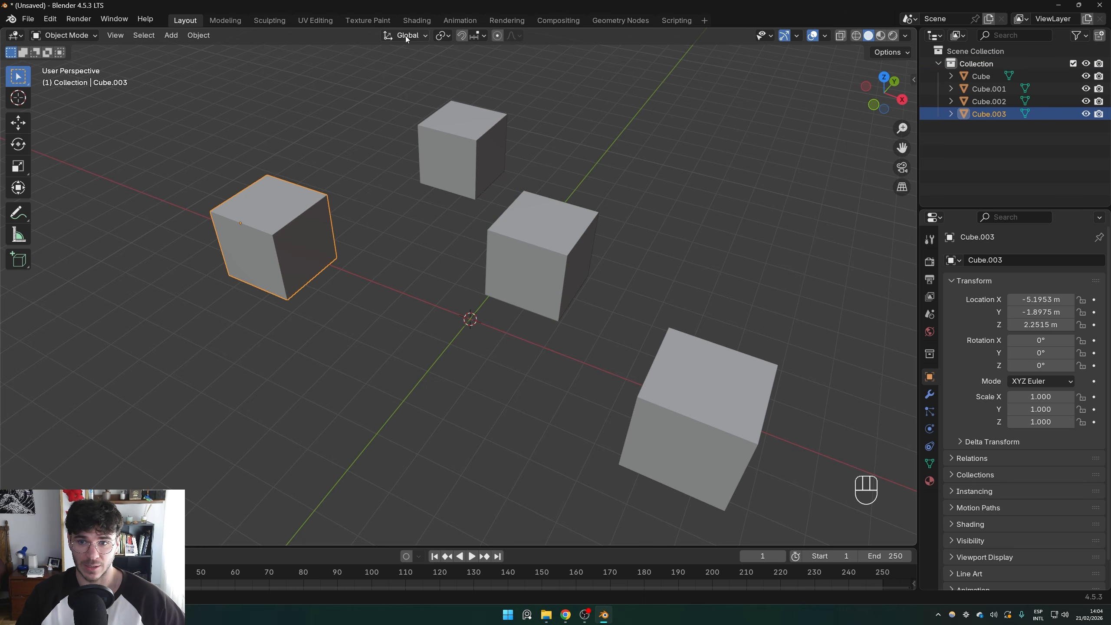
pyautogui.moveTo(345, 205); pyautogui.dragTo(329, 239, button='middle')
pyautogui.click(564, 265)
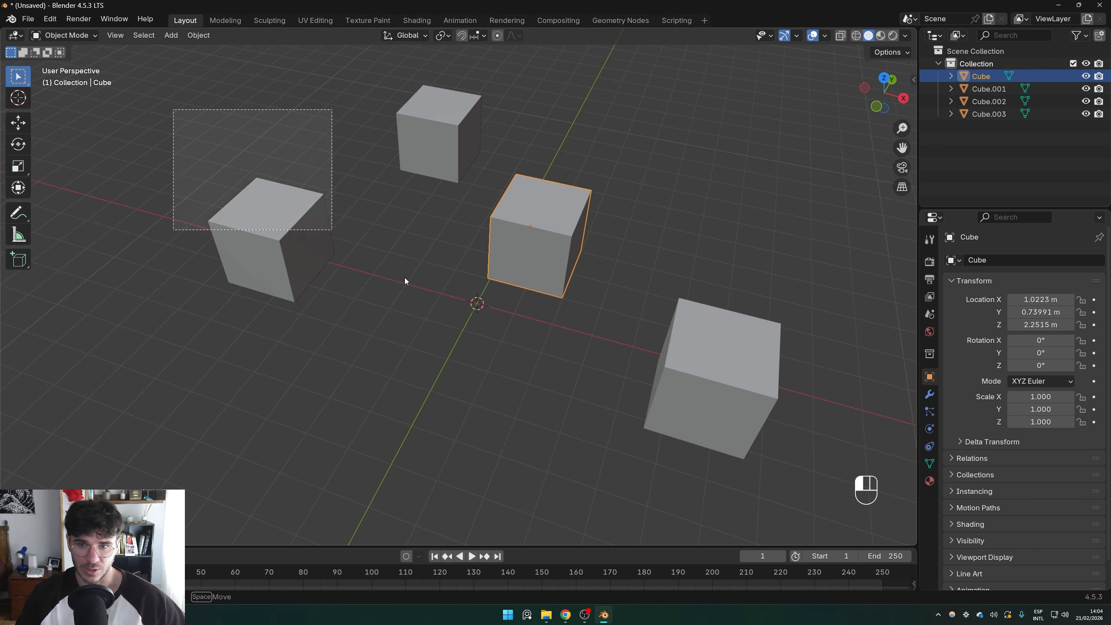
# Delete all the cubes in the scene and add a new mesh cube at the world origin
pyautogui.press('a')
pyautogui.press('x')
pyautogui.click(461, 267)
pyautogui.hotkey('shift', 'a')
pyautogui.moveTo(463, 270)
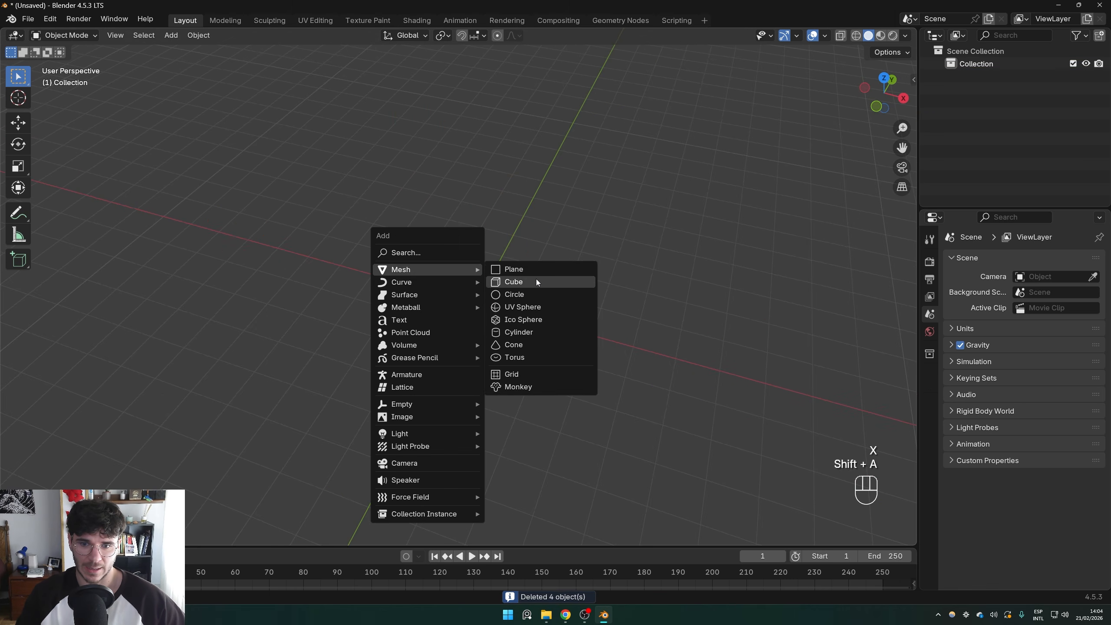
pyautogui.click(536, 280)
# Raise the cube about 1.09 m along the Z axis
pyautogui.scroll(2, 508, 315)
pyautogui.press('g')
pyautogui.press('z')
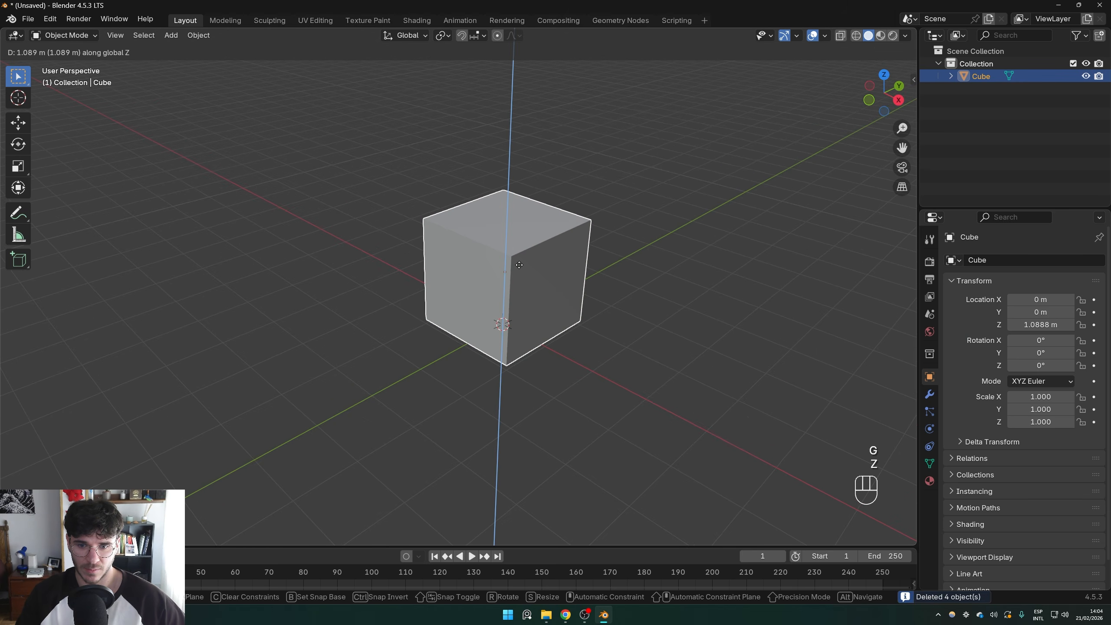
pyautogui.click(569, 279)
# Move the cube back and forth along the global X axis, leaving it at about 2.1 m on X
pyautogui.moveTo(569, 280); pyautogui.dragTo(491, 280, button='middle')
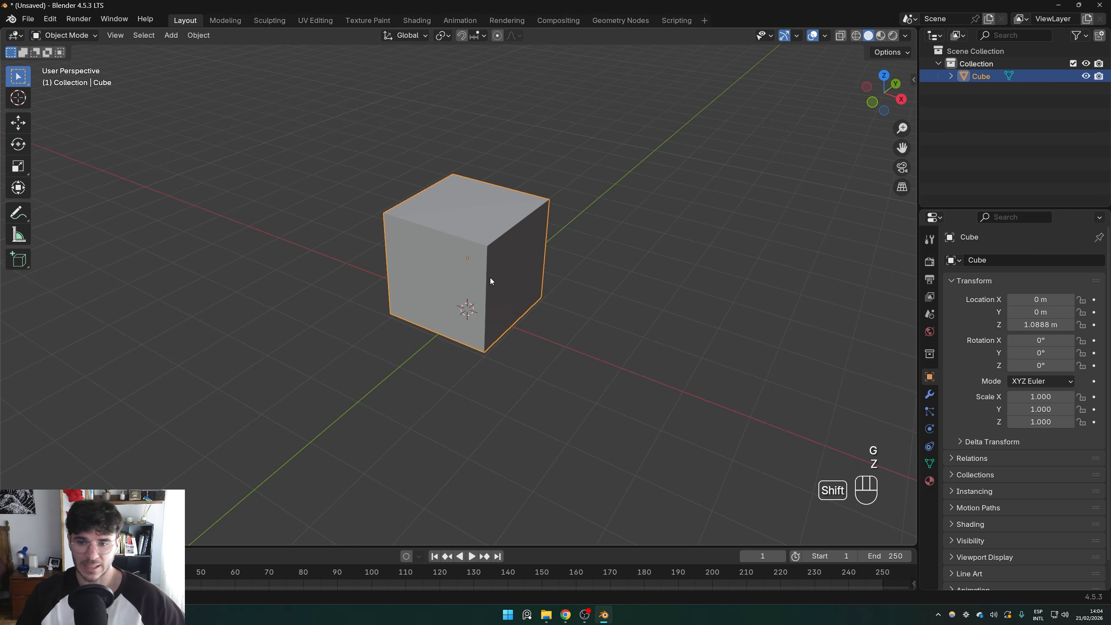
pyautogui.press('g')
pyautogui.press('x')
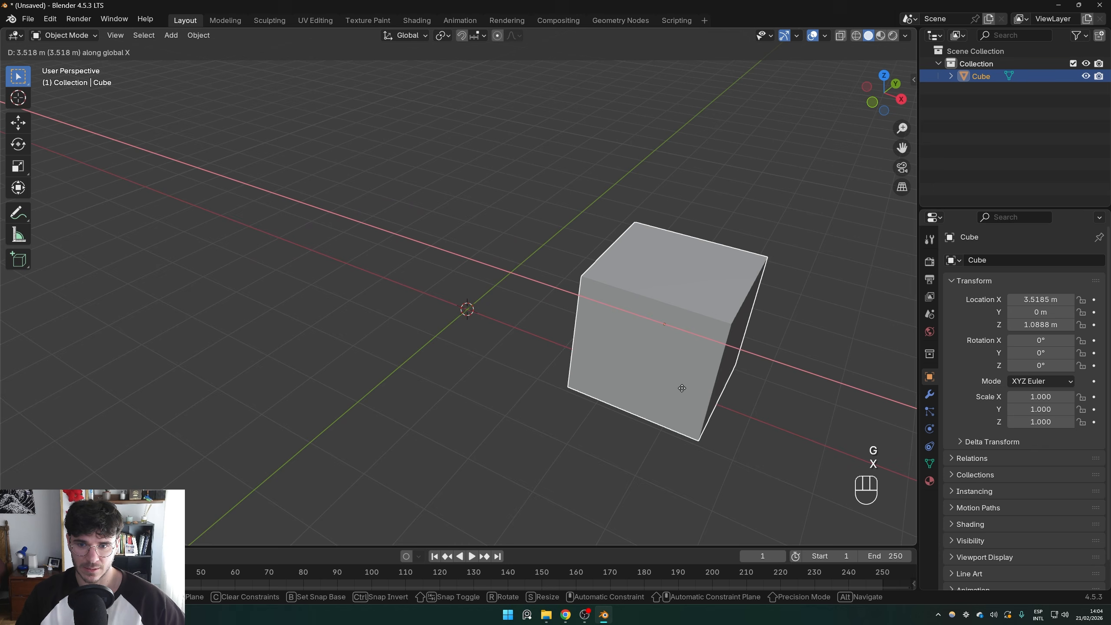
pyautogui.click(260, 266)
pyautogui.press('g')
pyautogui.press('x')
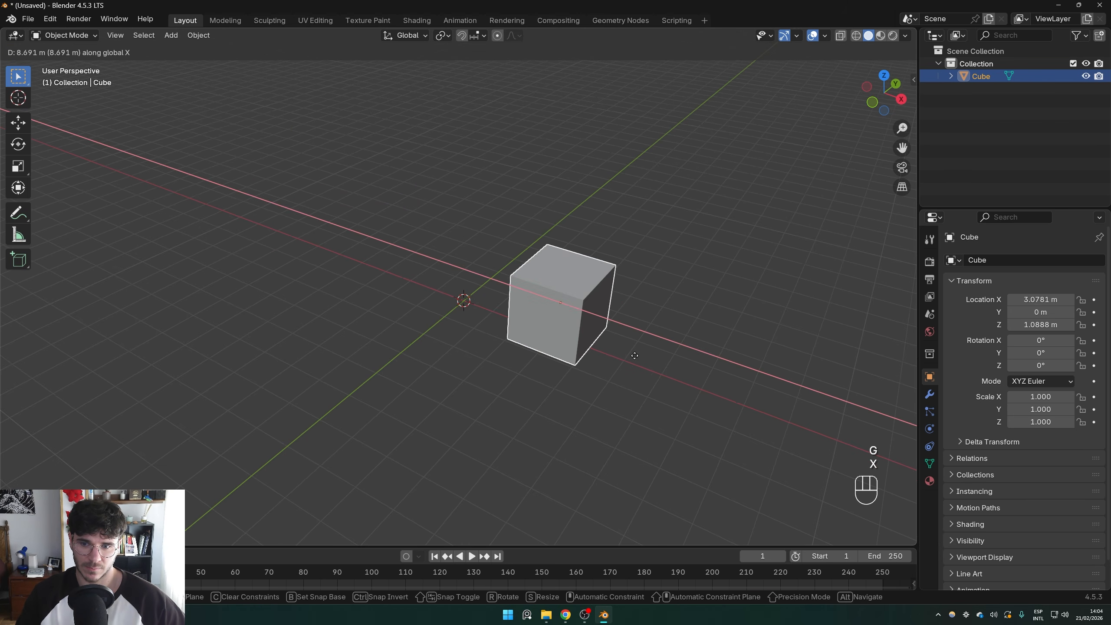
pyautogui.click(578, 346)
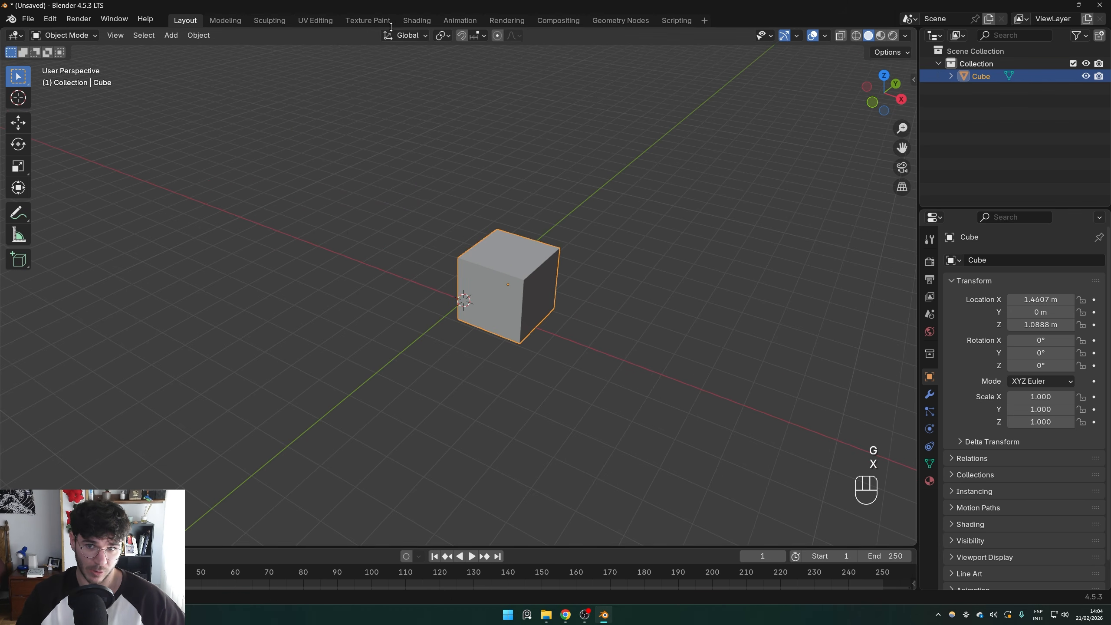
pyautogui.press('g')
pyautogui.press('x')
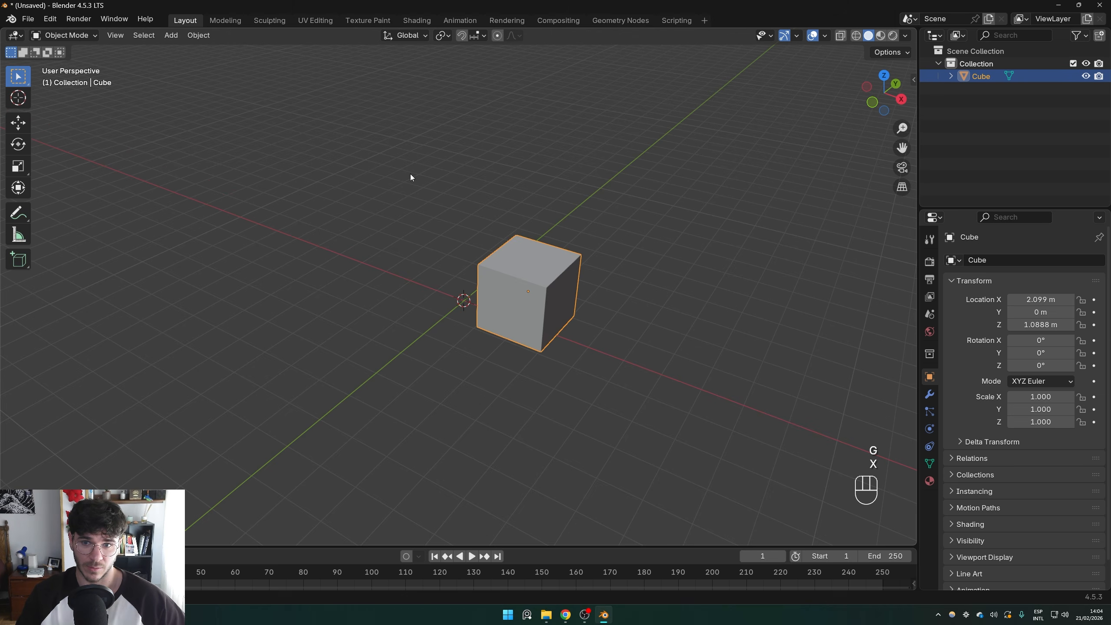
# Set the transform orientation to Normal and try moving the cube along its X axis
pyautogui.click(406, 36)
pyautogui.click(385, 102)
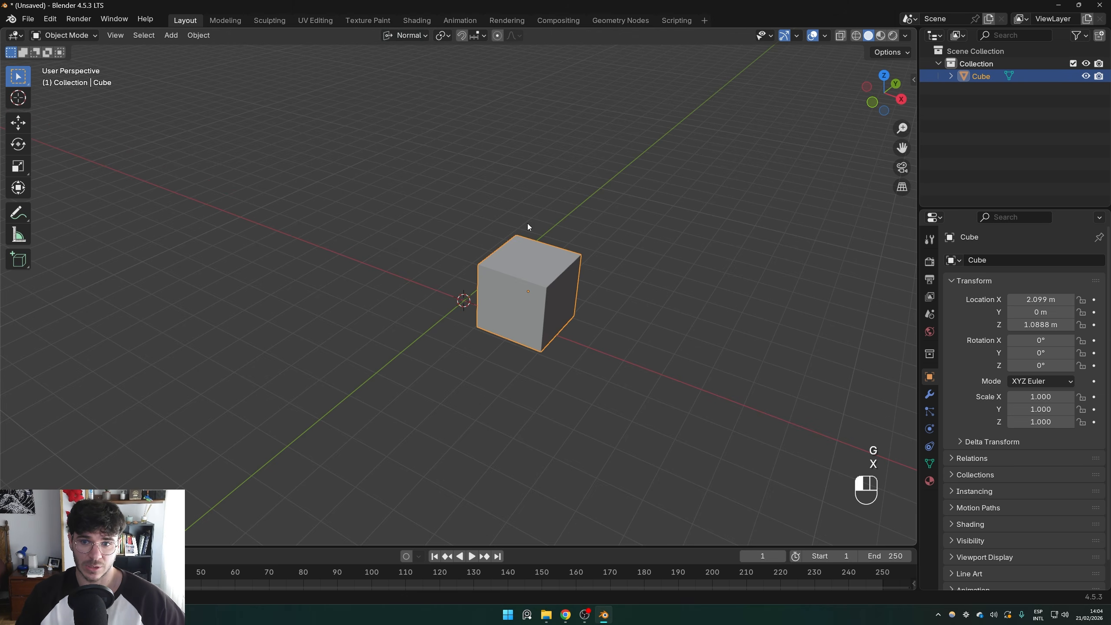
pyautogui.press('g')
pyautogui.press('x')
pyautogui.rightClick(585, 301)
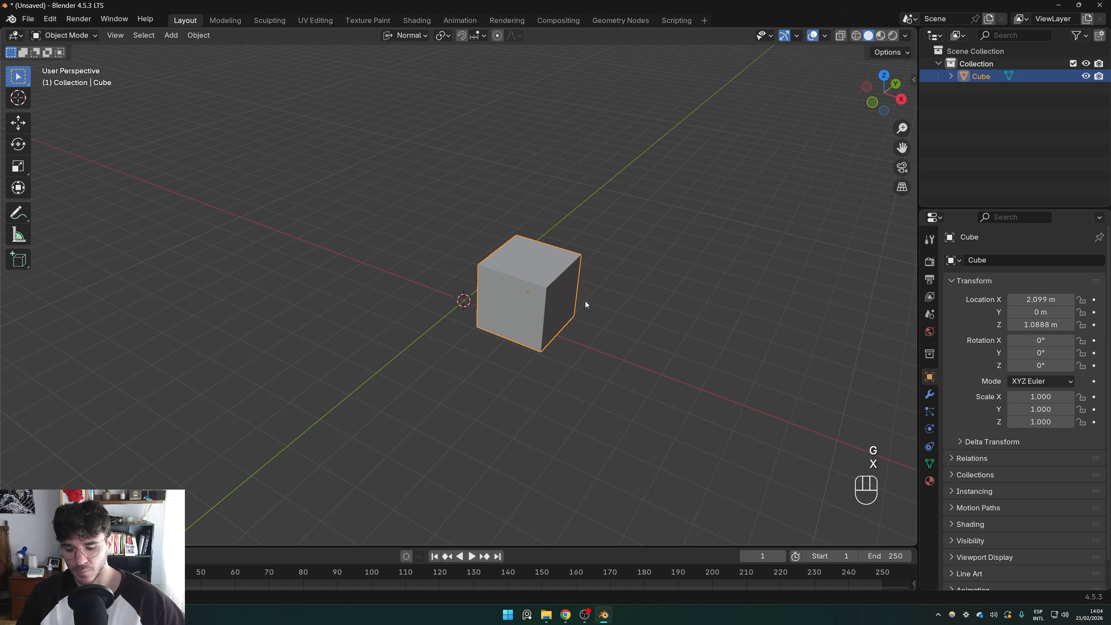
# Move the cube about 2.03 m along Y, and undo both this move and the change to Normal orientation
pyautogui.press('g')
pyautogui.press('y')
pyautogui.click(625, 281)
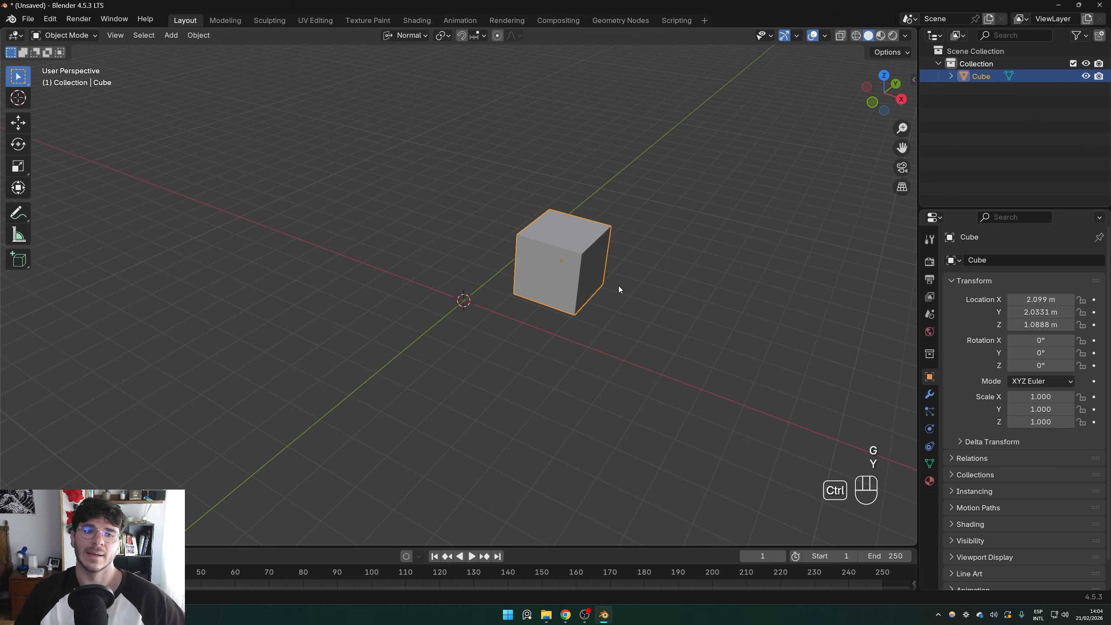
pyautogui.hotkey('ctrl', 'z')
pyautogui.hotkey('ctrl', 'z')
# Move the cube along global X to about -0.05 m and rotate it about 35° around Z
pyautogui.press('g')
pyautogui.press('x')
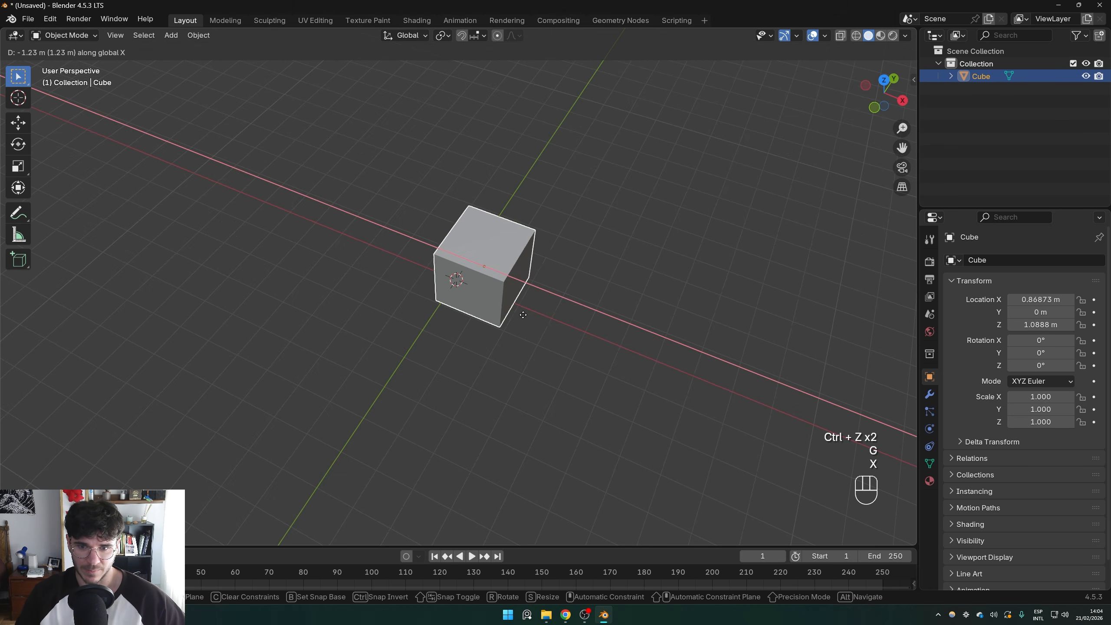
pyautogui.press('r')
pyautogui.press('z')
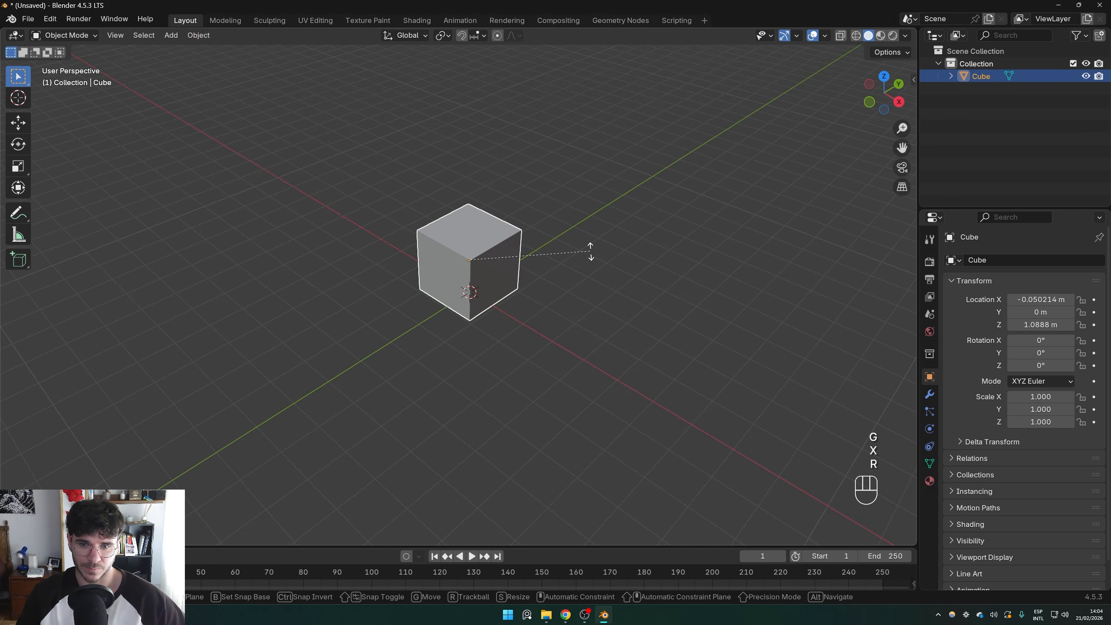
pyautogui.click(542, 200)
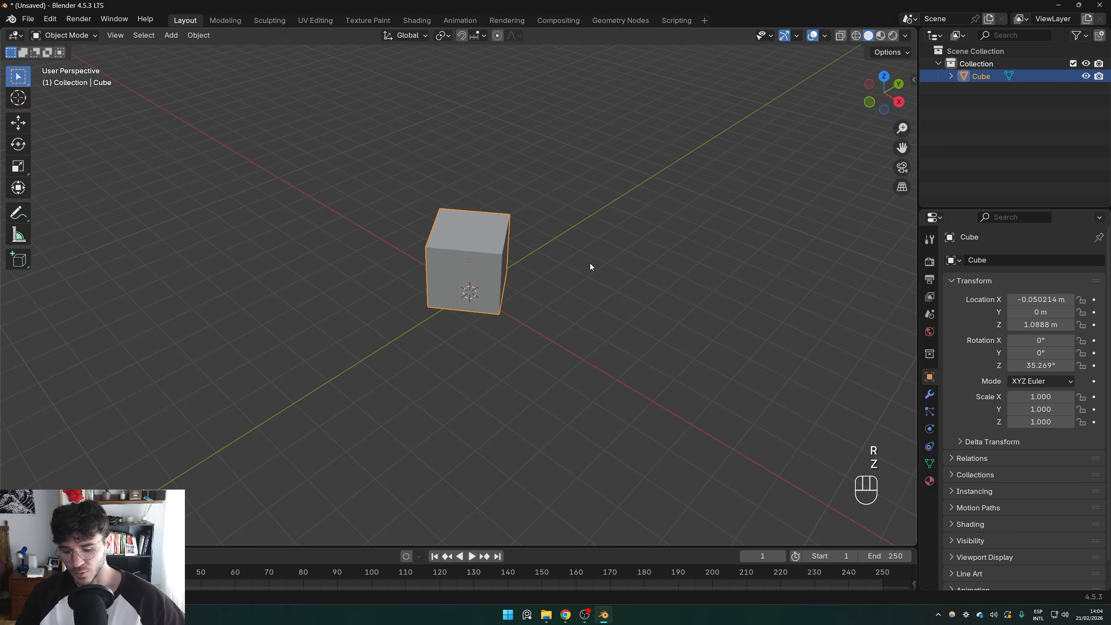
# Move the cube along global X to about 2.05 m, and in Normal orientation along its own X to about X 0.44 m, Y -1.14 m
pyautogui.press('g')
pyautogui.press('x')
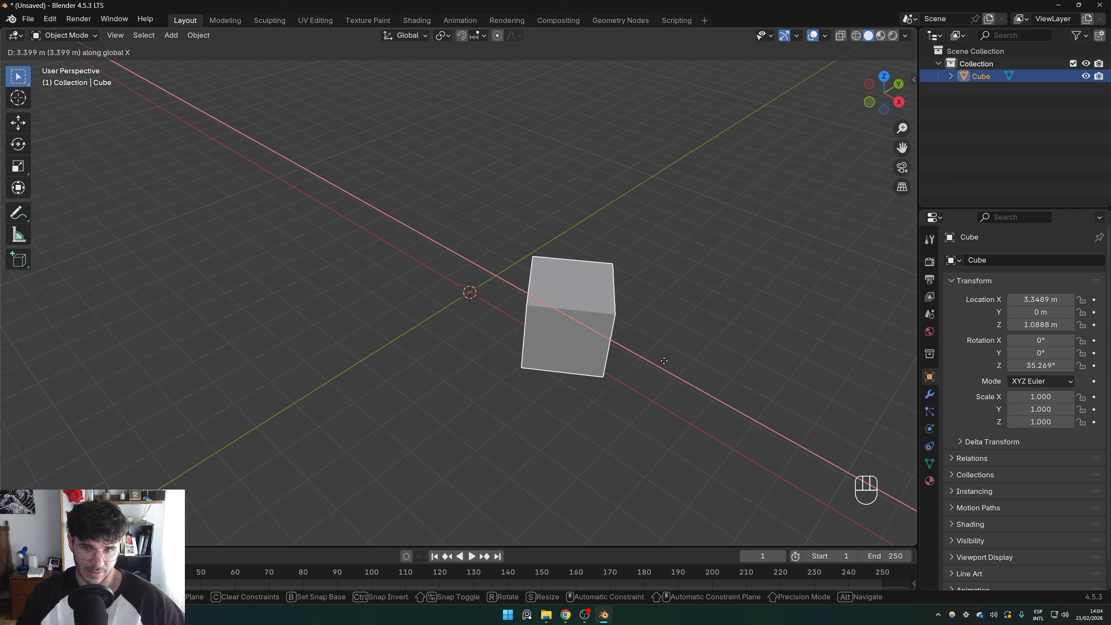
pyautogui.click(406, 39)
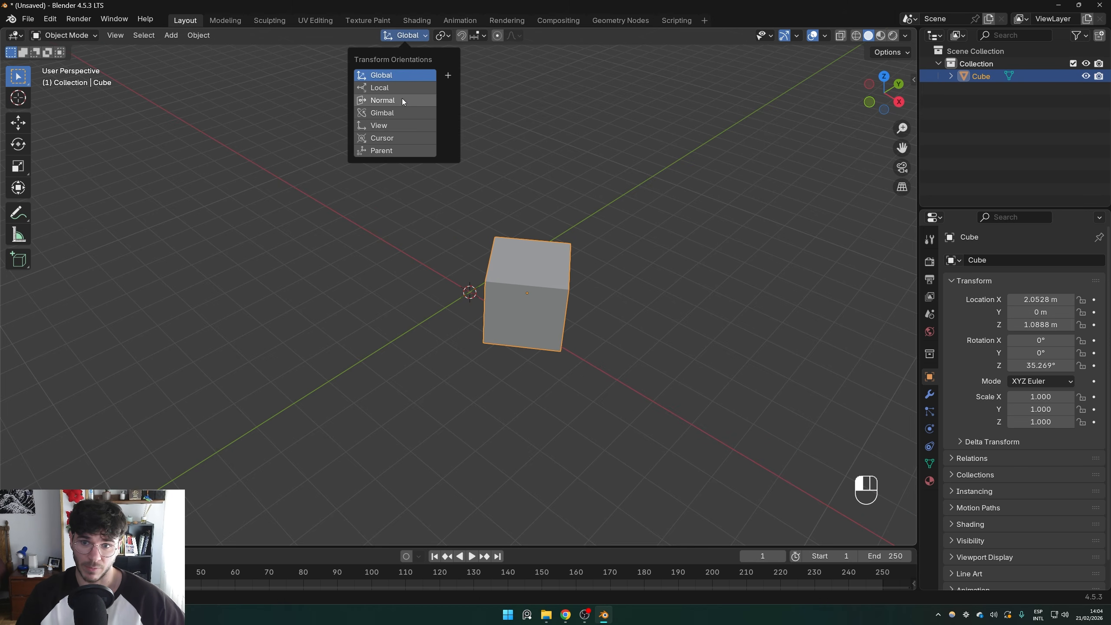
pyautogui.click(402, 98)
pyautogui.press('g')
pyautogui.press('x')
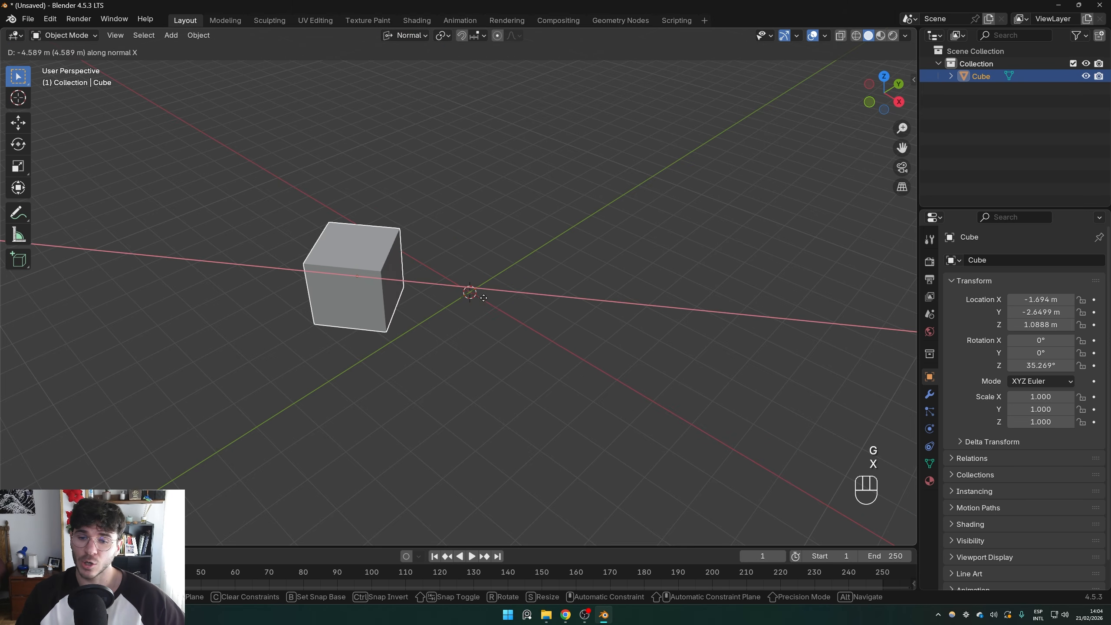
pyautogui.click(553, 314)
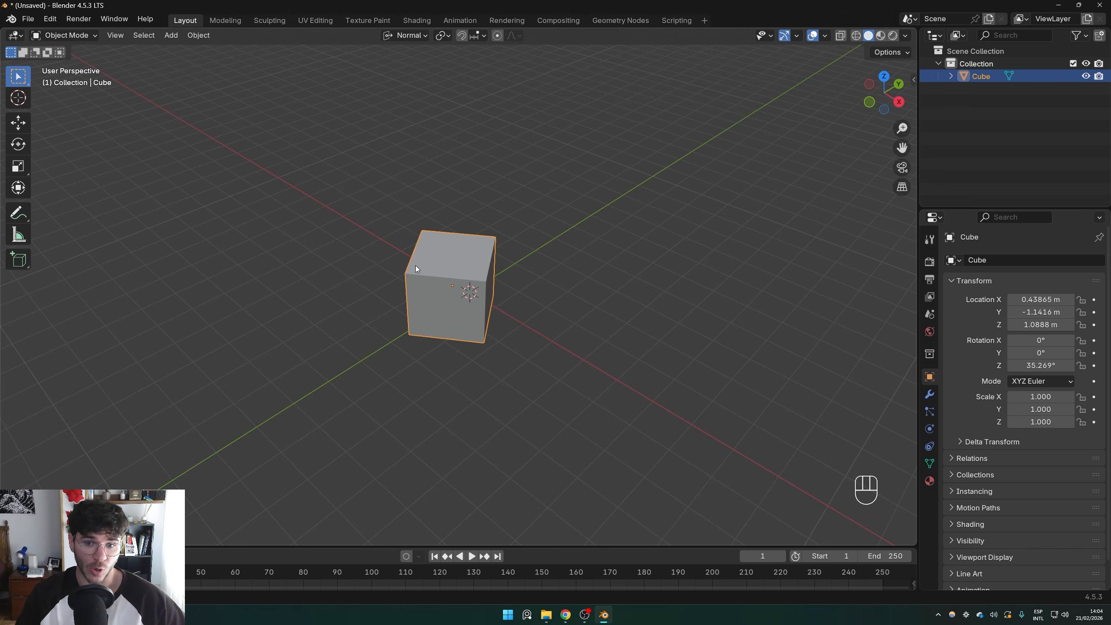
# Undo the two latest cube moves, the switch to Normal orientation and the Z rotation
pyautogui.moveTo(417, 268); pyautogui.dragTo(469, 276, button='middle')
pyautogui.hotkey('ctrl', 'z')
pyautogui.hotkey('ctrl', 'z')
pyautogui.hotkey('ctrl', 'z')
pyautogui.hotkey('ctrl', 'z')
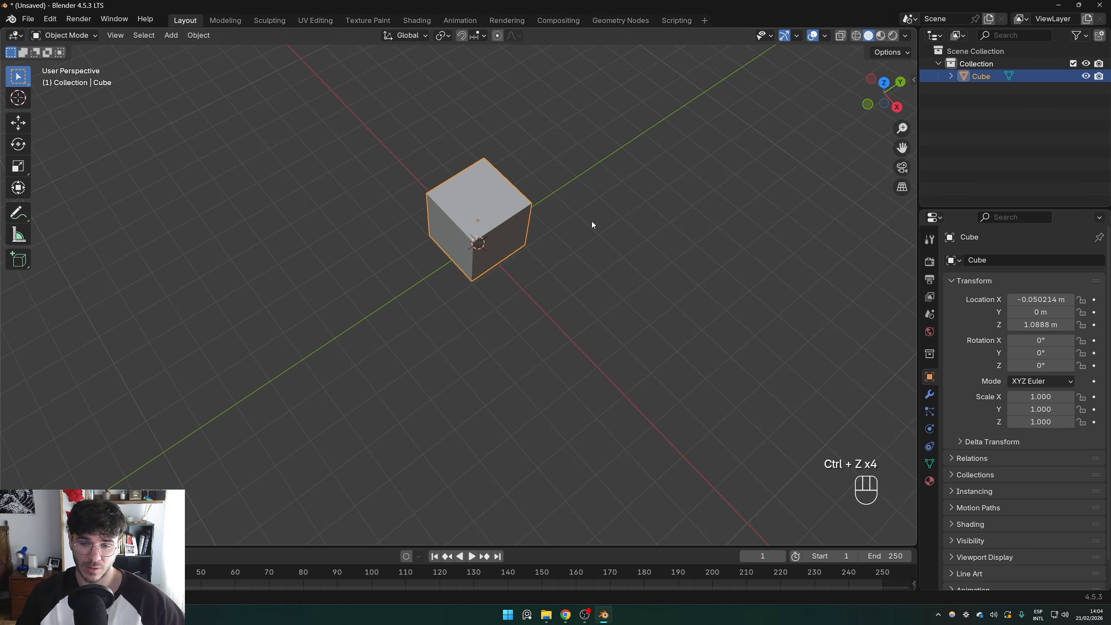
# Rotate the cube about 40.6° around Z and try moving it along the global X axis
pyautogui.press('r')
pyautogui.press('z')
pyautogui.click(550, 159)
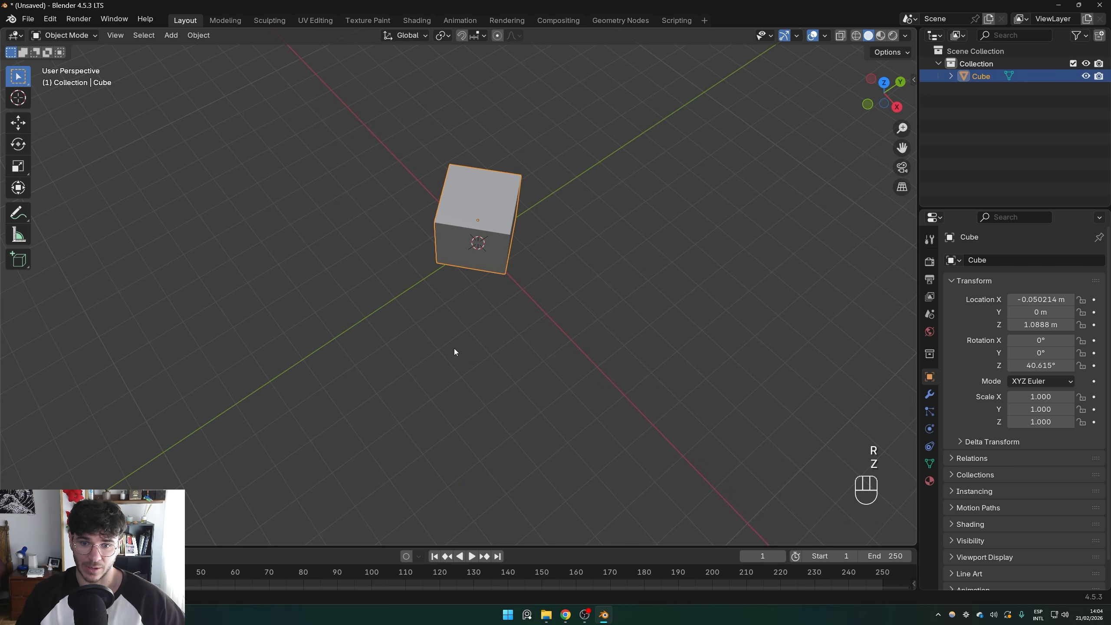
pyautogui.press('g')
pyautogui.press('x')
pyautogui.rightClick(433, 142)
# Try moving the rotated cube along X in Normal orientation, and undo the orientation change and the rotation
pyautogui.click(401, 36)
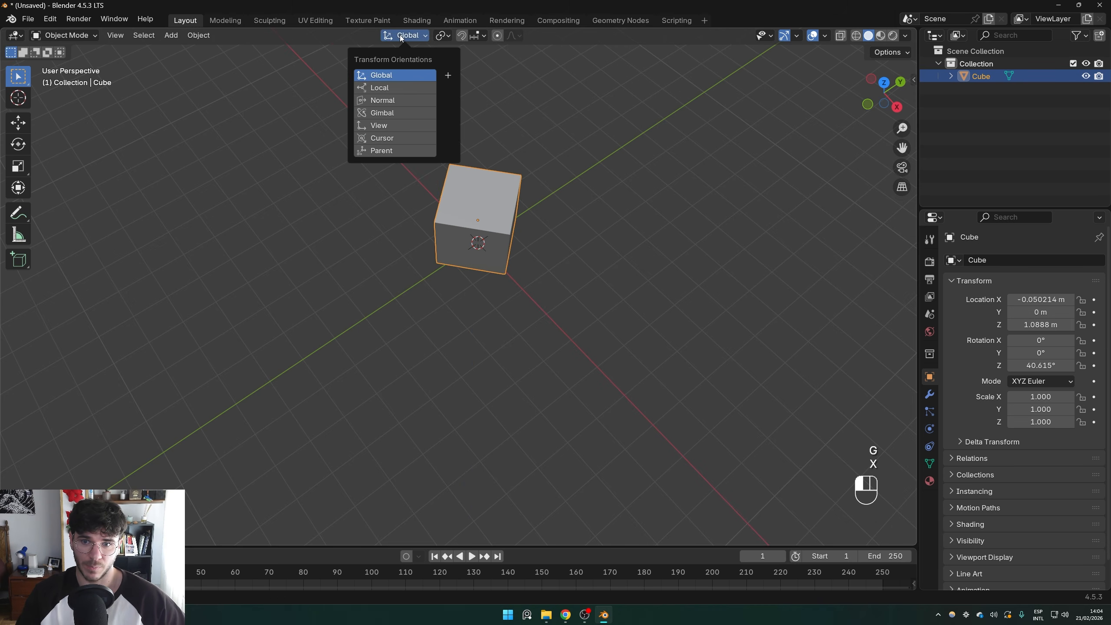
pyautogui.click(397, 97)
pyautogui.press('g')
pyautogui.press('x')
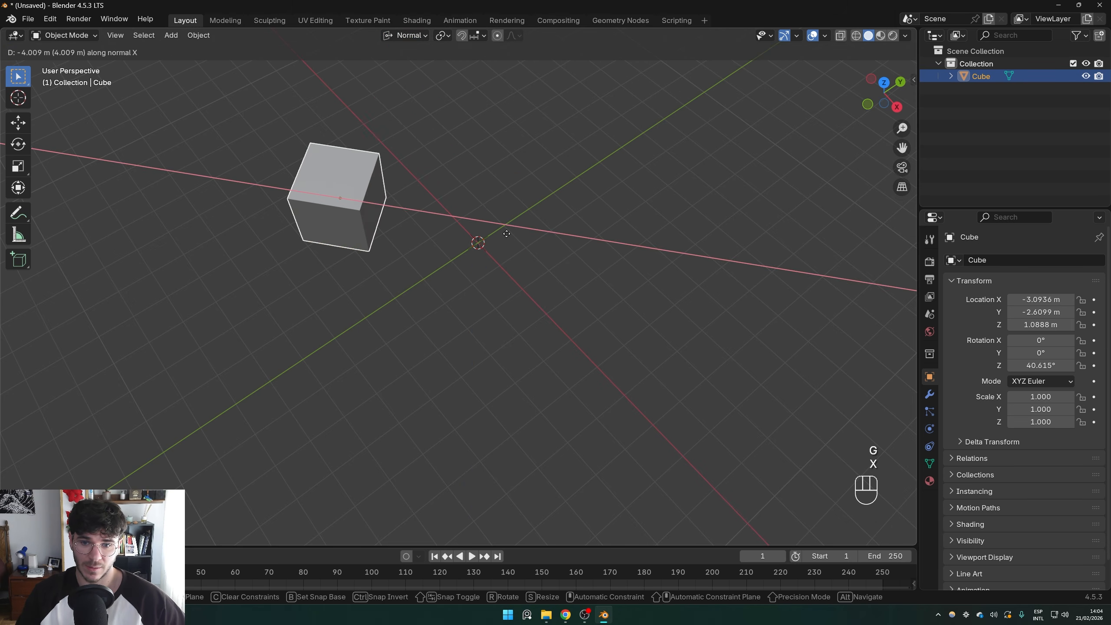
pyautogui.rightClick(584, 251)
pyautogui.hotkey('ctrl', 'z')
pyautogui.hotkey('ctrl', 'z')
# Enter Edit Mode on the cube, examine the transform orientation options, and return to Object Mode
pyautogui.moveTo(455, 214)
pyautogui.mouseDown(button='middle')
pyautogui.moveTo(481, 183)
pyautogui.moveTo(466, 198)
pyautogui.mouseUp(button='middle')
pyautogui.press('Tab')
pyautogui.click(400, 38)
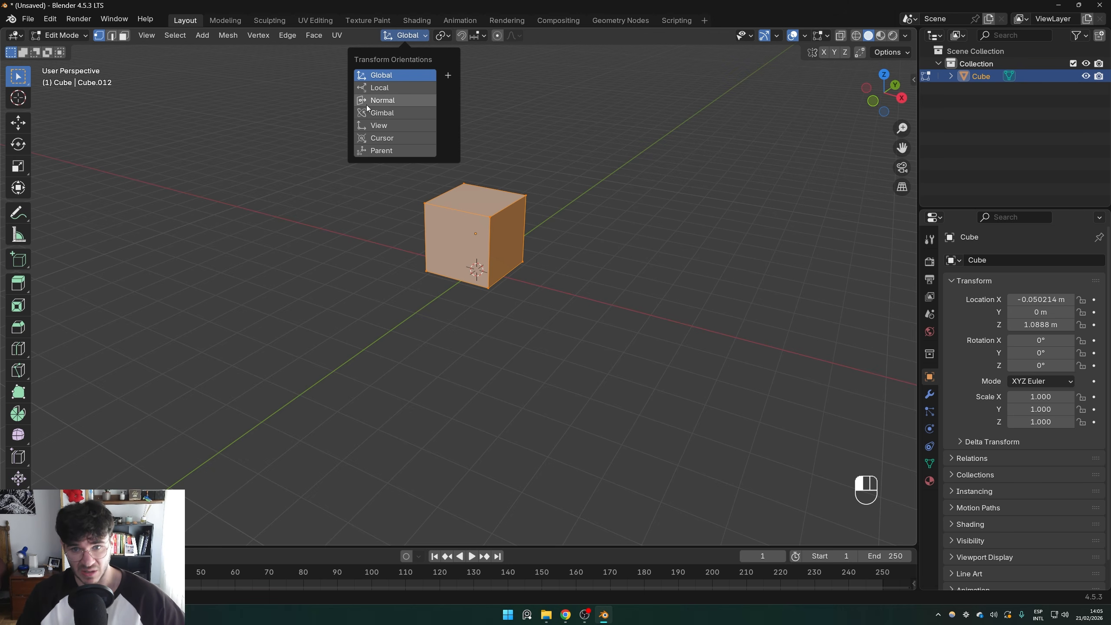
pyautogui.click(490, 214)
pyautogui.scroll(3, 499, 188)
pyautogui.press('Tab')
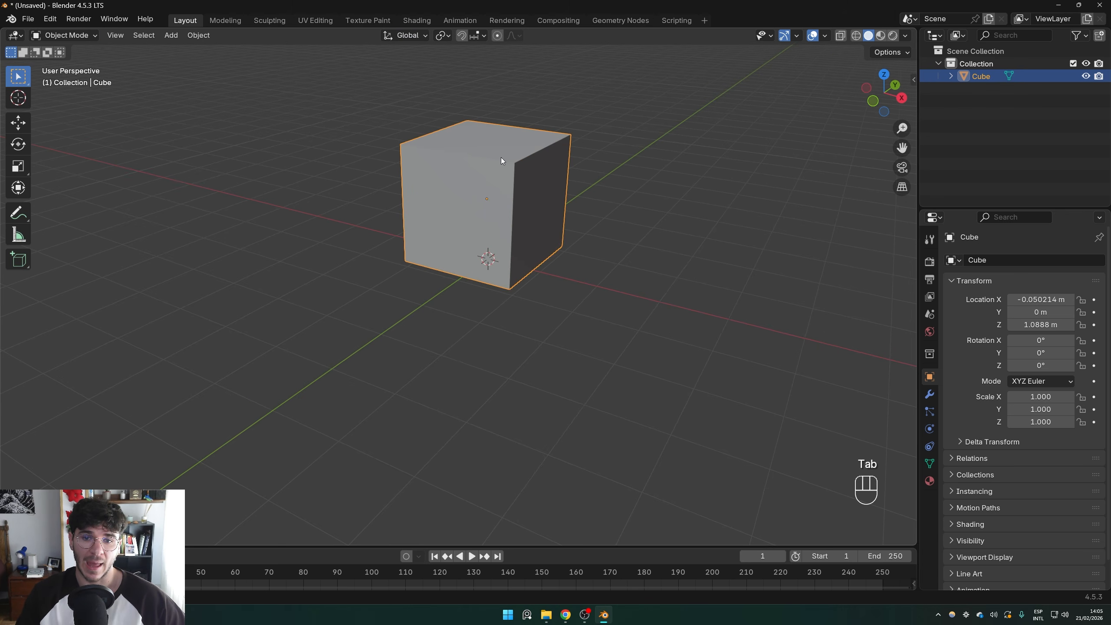
# Enter Edit Mode with face selection and inset the cube's top face to a much smaller square
pyautogui.keyDown('shift'); pyautogui.moveTo(502, 159); pyautogui.dragTo(480, 242, button='middle'); pyautogui.keyUp('shift')
pyautogui.press('Tab')
pyautogui.click(468, 222)
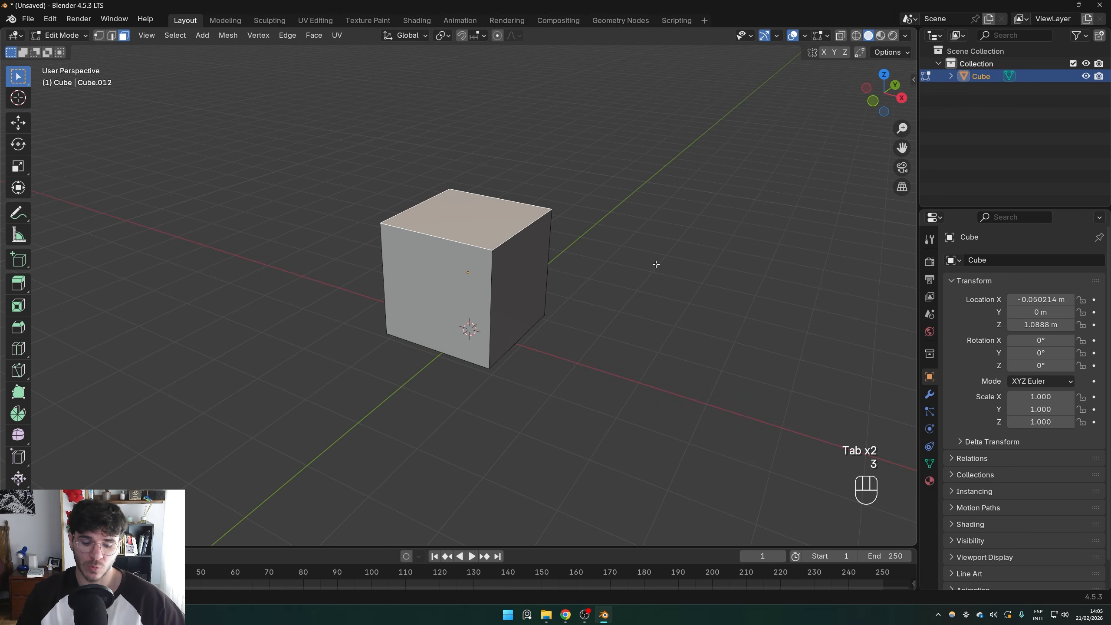
pyautogui.press('i')
pyautogui.click(615, 267)
# Extrude the inset face upward along its normal into a tall narrow block on top of the cube
pyautogui.press('e')
pyautogui.press('z')
pyautogui.press('z')
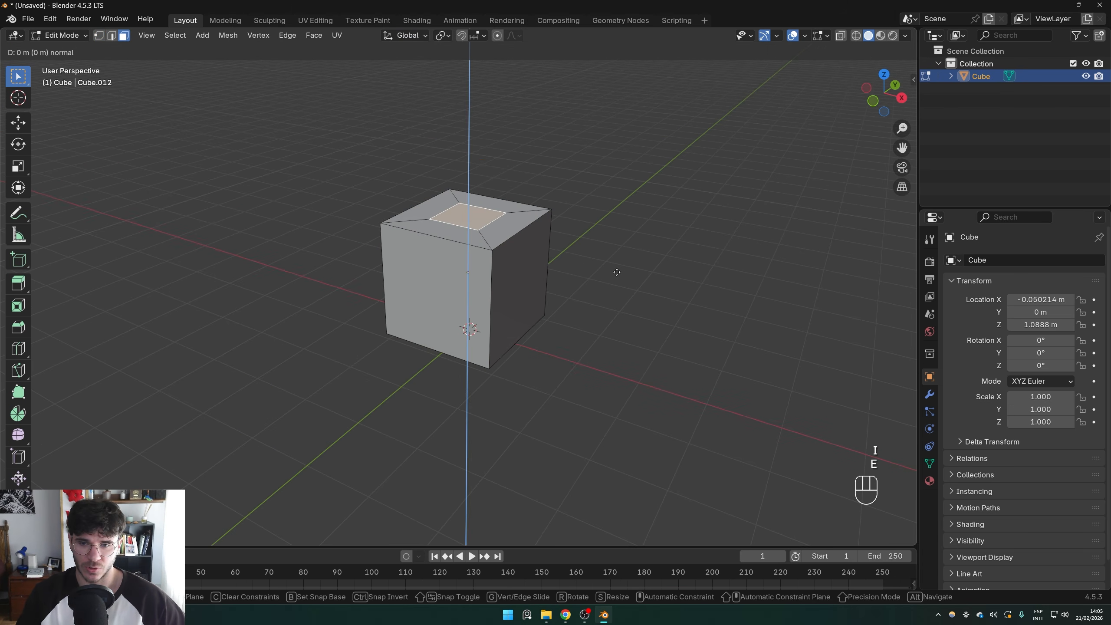
pyautogui.click(362, 184)
# Select the front face of the extruded block and try moving it along the global X and Y axes
pyautogui.keyDown('shift'); pyautogui.moveTo(362, 184); pyautogui.dragTo(360, 246, button='middle'); pyautogui.keyUp('shift')
pyautogui.click(450, 253)
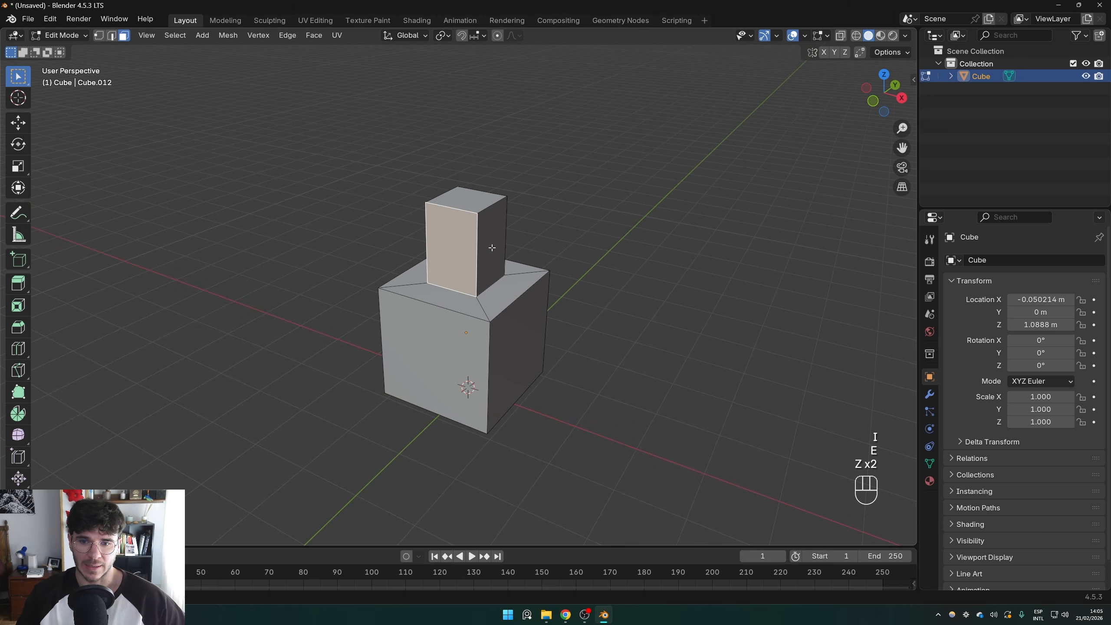
pyautogui.press('g')
pyautogui.press('x')
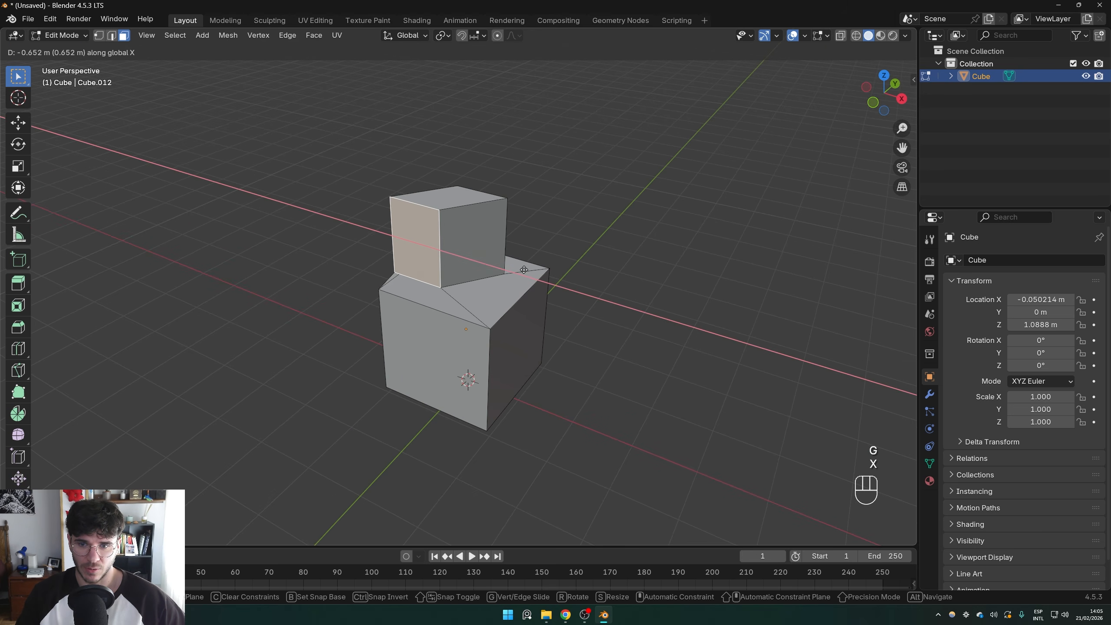
pyautogui.press('y')
pyautogui.rightClick(511, 278)
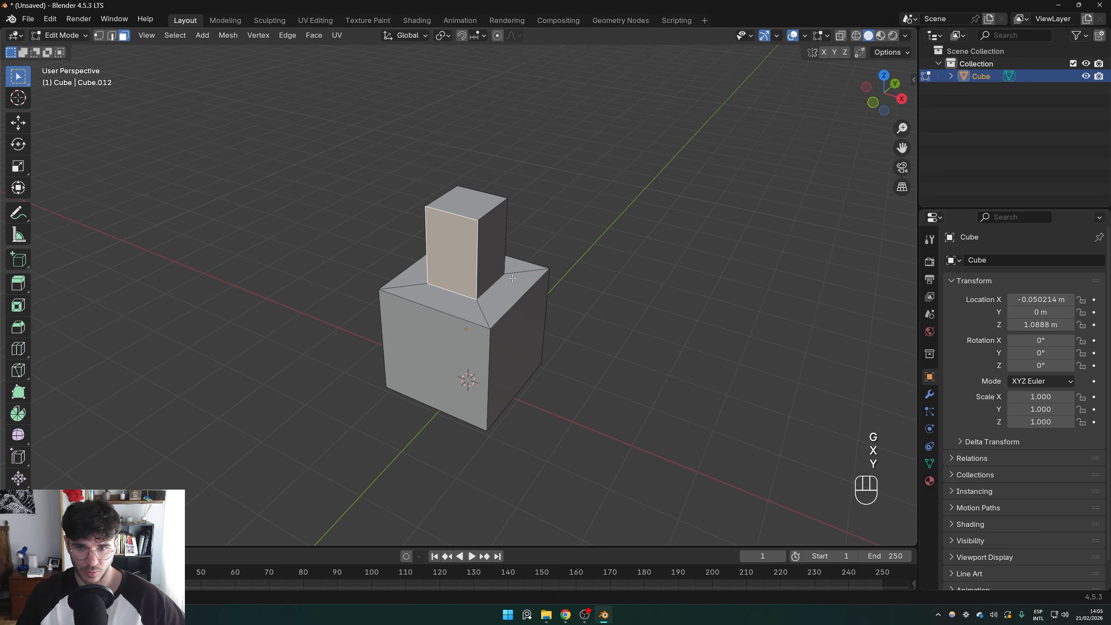
# Rotate the whole object about 39° around Z in Object Mode and return to Edit Mode
pyautogui.press('Tab')
pyautogui.press('r')
pyautogui.press('z')
pyautogui.click(573, 206)
pyautogui.press('Tab')
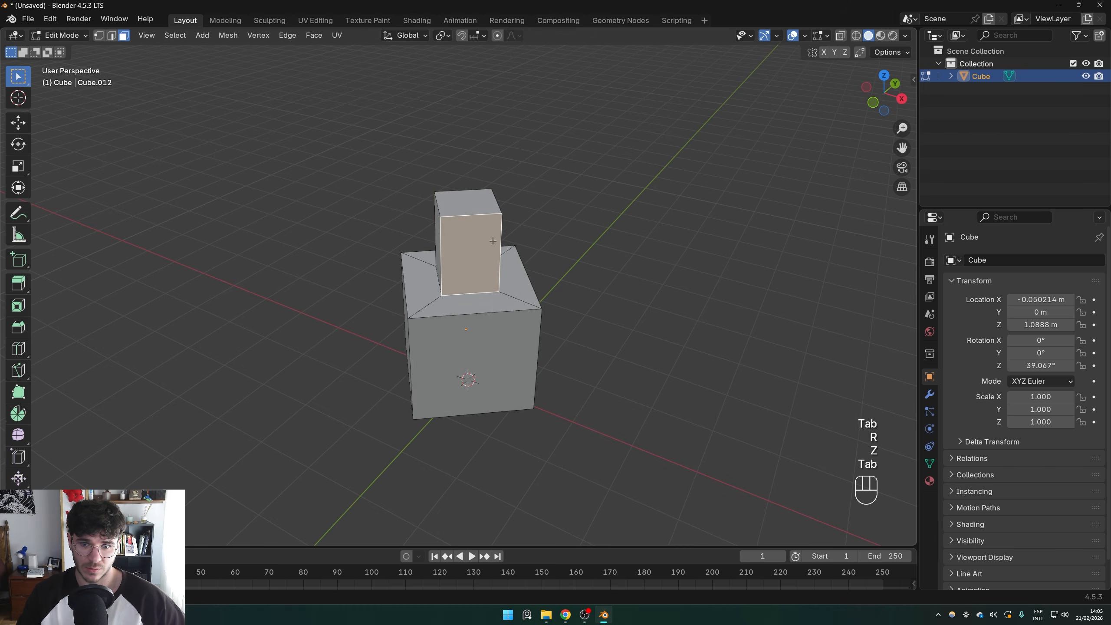
# Try moving the block's selected face along the global X axis twice, and undo the move
pyautogui.moveTo(568, 271); pyautogui.dragTo(524, 270, button='middle')
pyautogui.press('g')
pyautogui.press('x')
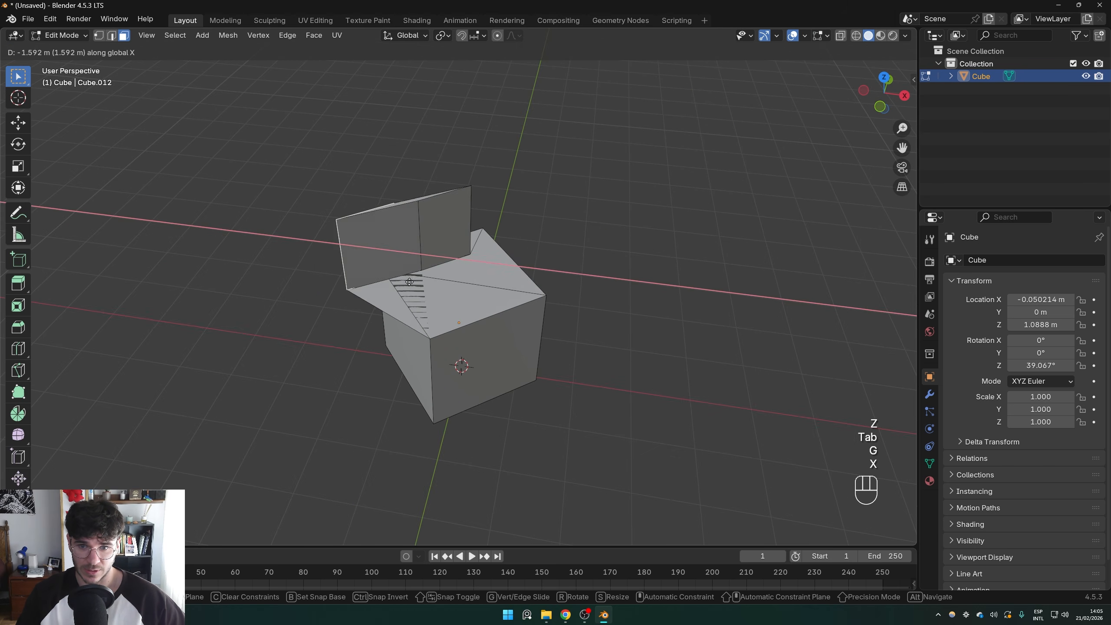
pyautogui.rightClick(601, 300)
pyautogui.press('g')
pyautogui.press('x')
pyautogui.click(559, 221)
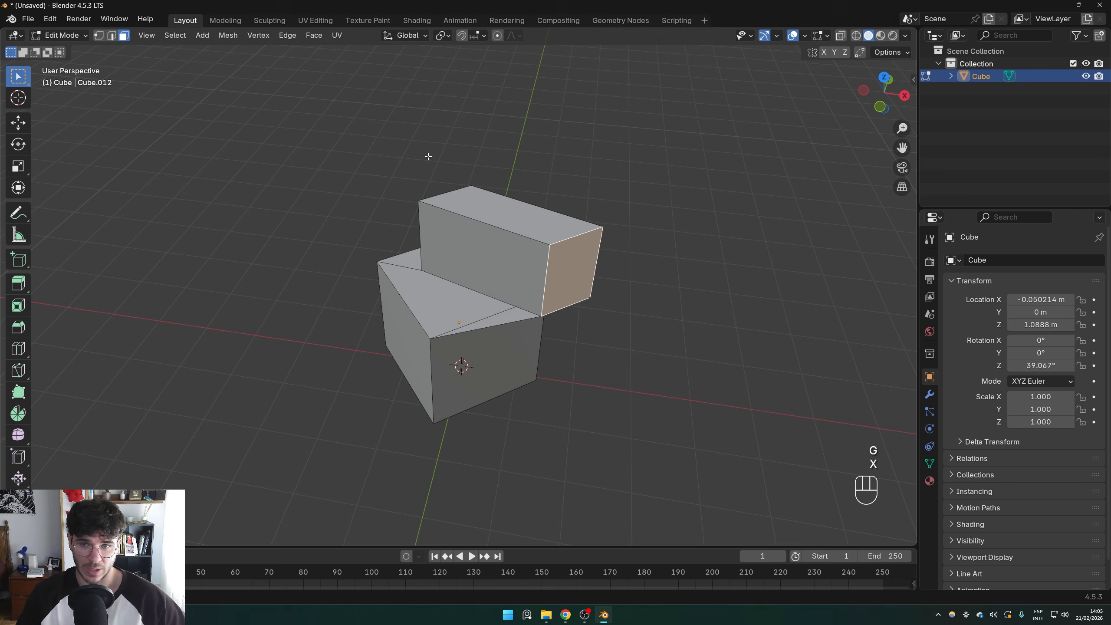
pyautogui.hotkey('ctrl', 'z')
# Set the transform orientation to Normal and turn on the display of face normals
pyautogui.click(410, 39)
pyautogui.click(407, 100)
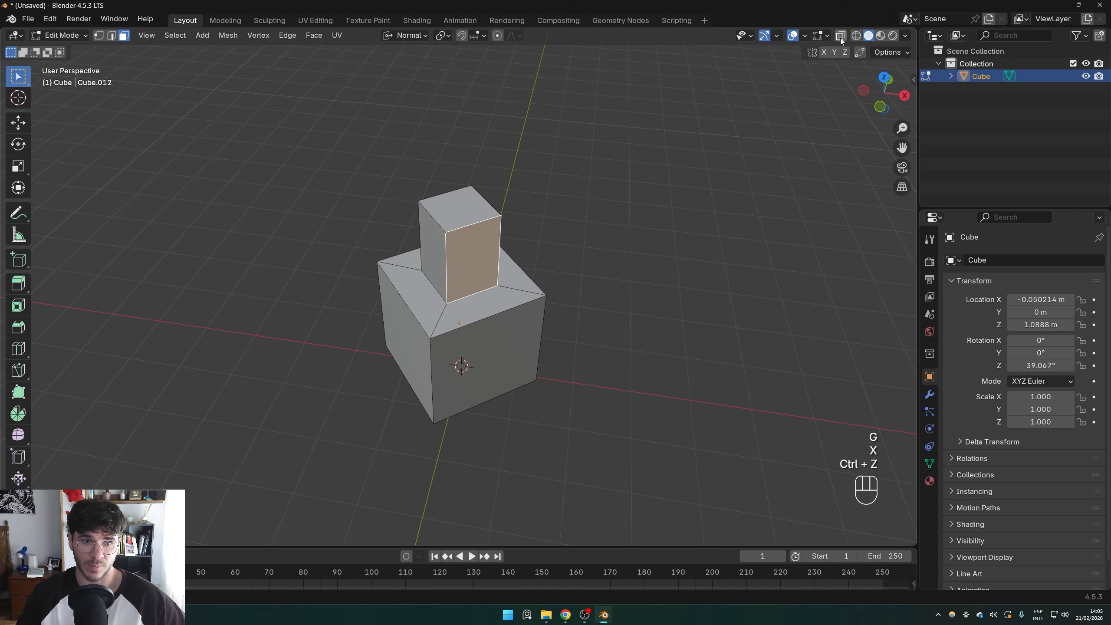
pyautogui.click(821, 35)
pyautogui.click(776, 259)
pyautogui.scroll(4, 480, 263)
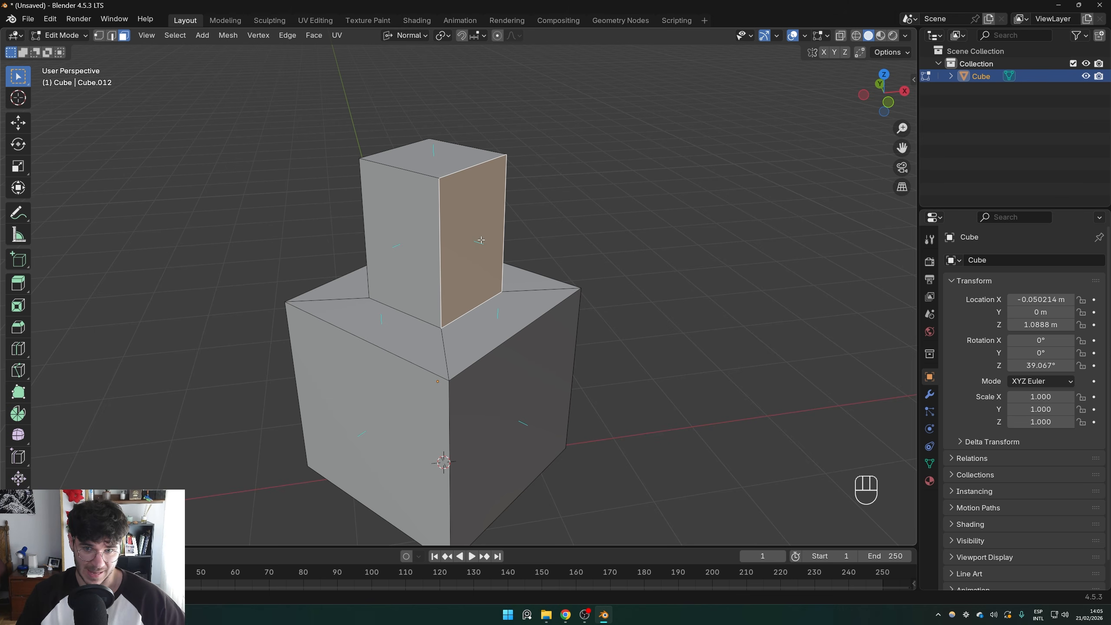
# Try moving the extruded block's selected face along its normal Z and Y axes
pyautogui.press('g')
pyautogui.press('z')
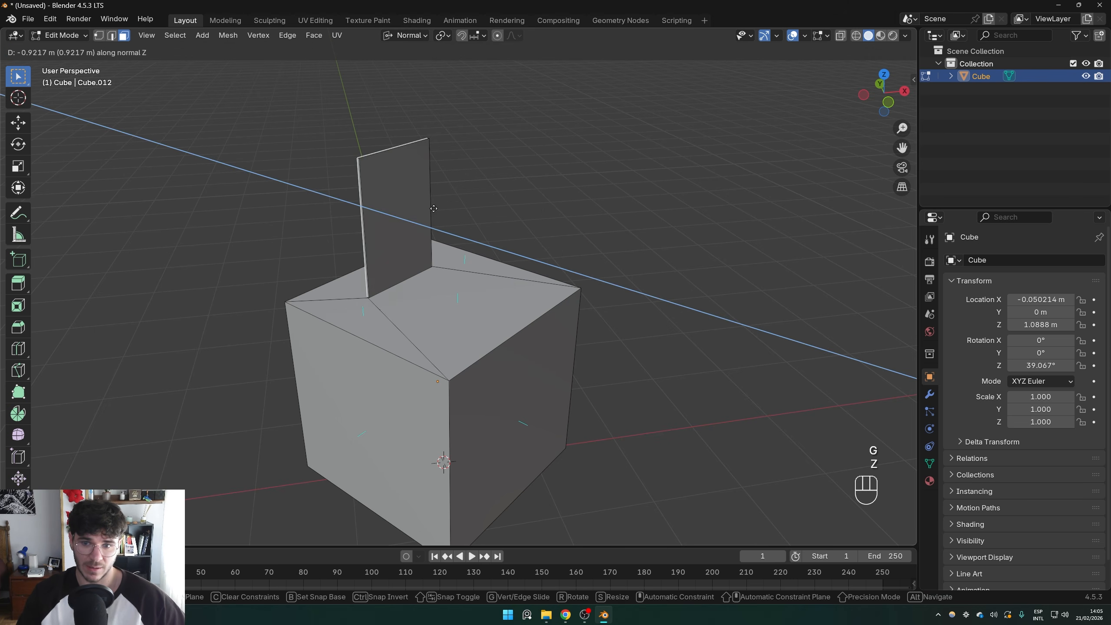
pyautogui.press('y')
pyautogui.press('u')
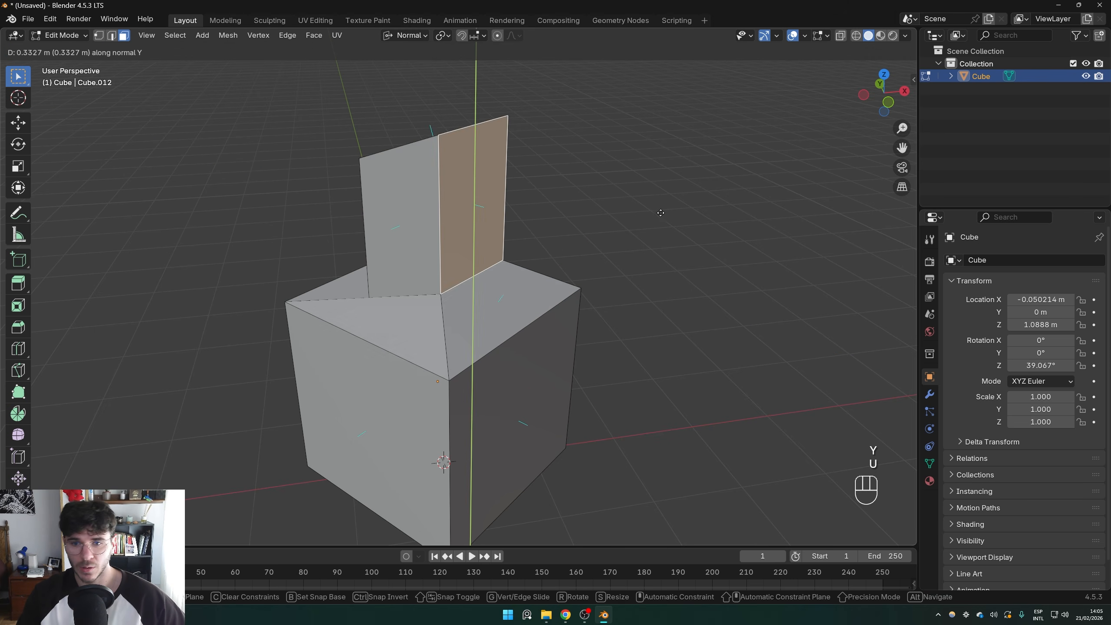
pyautogui.rightClick(583, 239)
pyautogui.rightClick(522, 282)
pyautogui.moveTo(458, 223); pyautogui.dragTo(411, 233, button='middle')
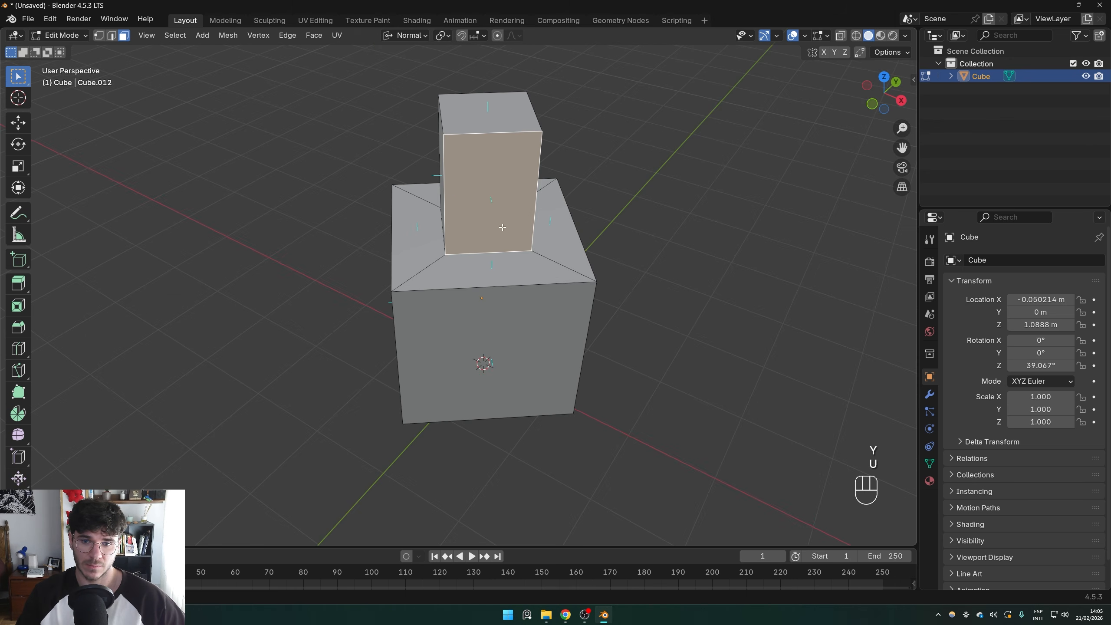
# Try moving the same face along the normal X axis, and start another move constrained to normal Z
pyautogui.press('g')
pyautogui.press('y')
pyautogui.press('x')
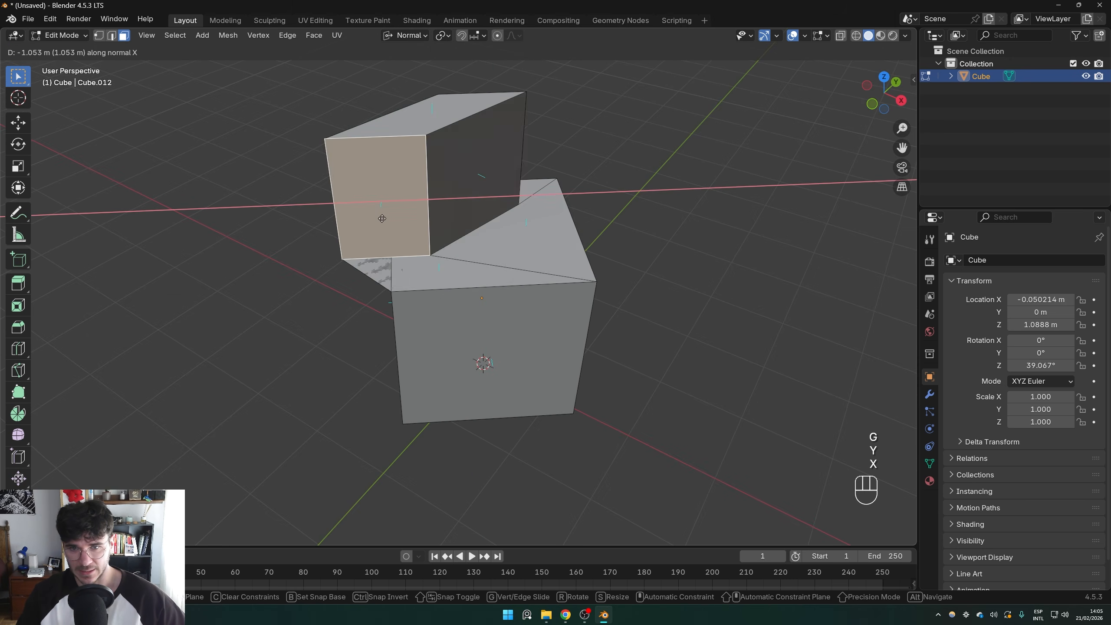
pyautogui.rightClick(522, 221)
pyautogui.press('g')
pyautogui.moveTo(516, 227); pyautogui.dragTo(448, 242, button='middle')
pyautogui.press('z')
pyautogui.rightClick(567, 241)
# Undo the recent changes back to before the object's Z rotation and return to Object Mode
pyautogui.hotkey('ctrl', 'z')
pyautogui.hotkey('ctrl', 'z')
pyautogui.hotkey('ctrl', 'z')
pyautogui.hotkey('ctrl', 'z')
pyautogui.press('Tab')
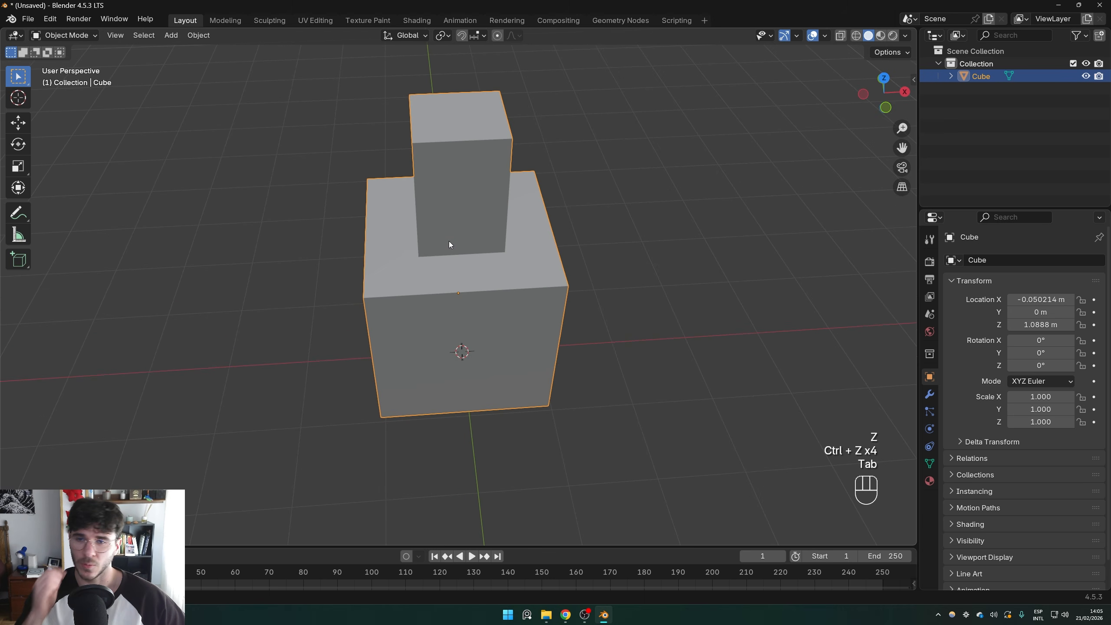
# Set the transform pivot point to Active Element and scale the whole object uniformly to about 1.609
pyautogui.click(443, 35)
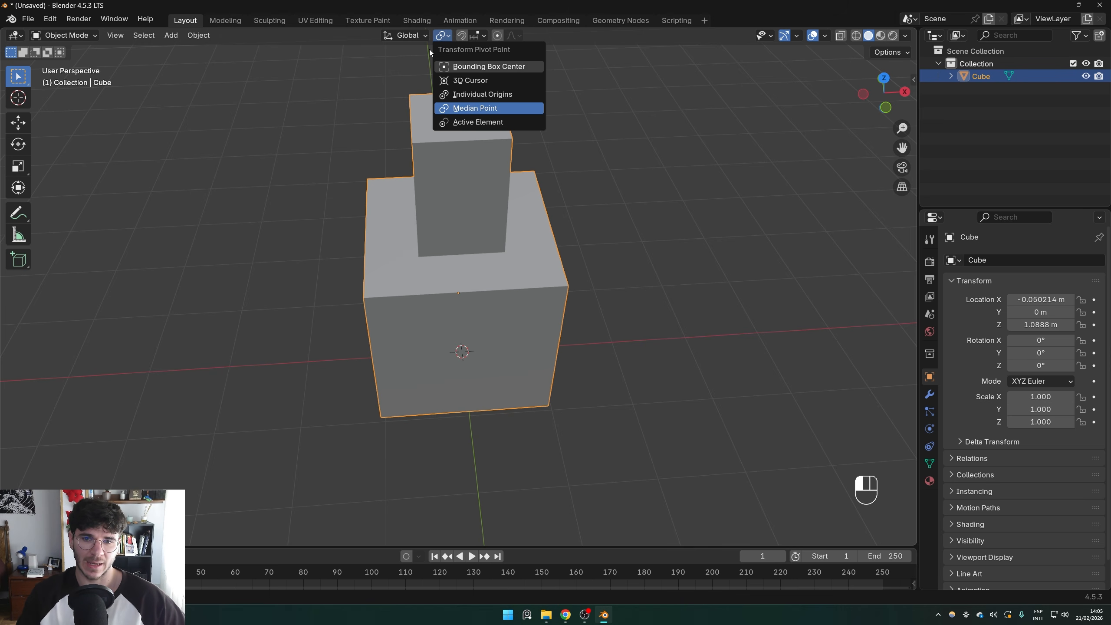
pyautogui.click(442, 36)
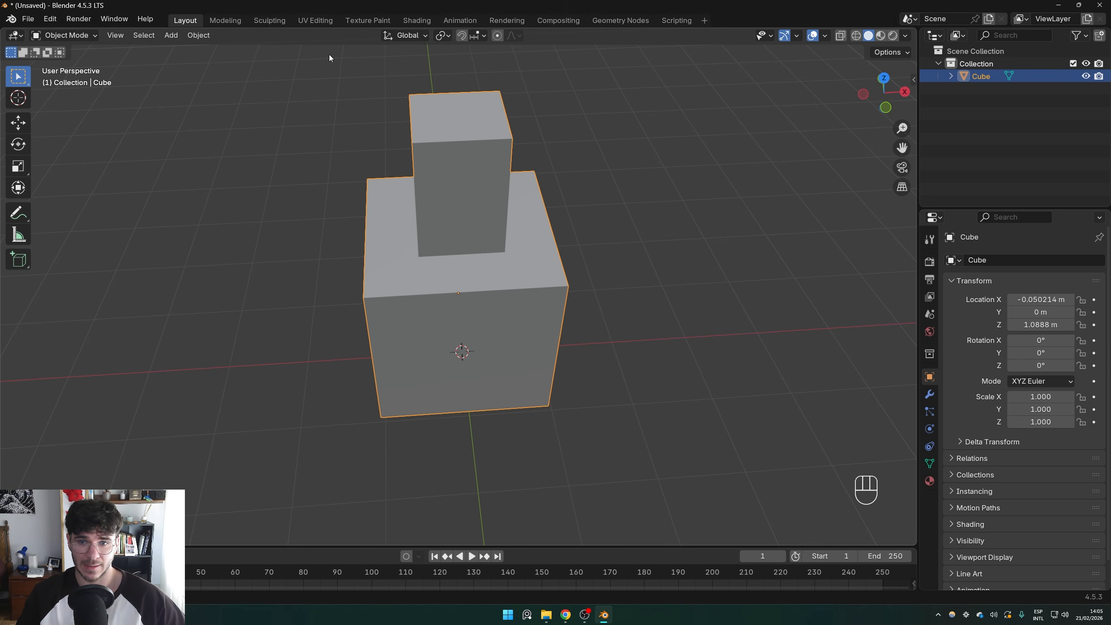
pyautogui.click(441, 37)
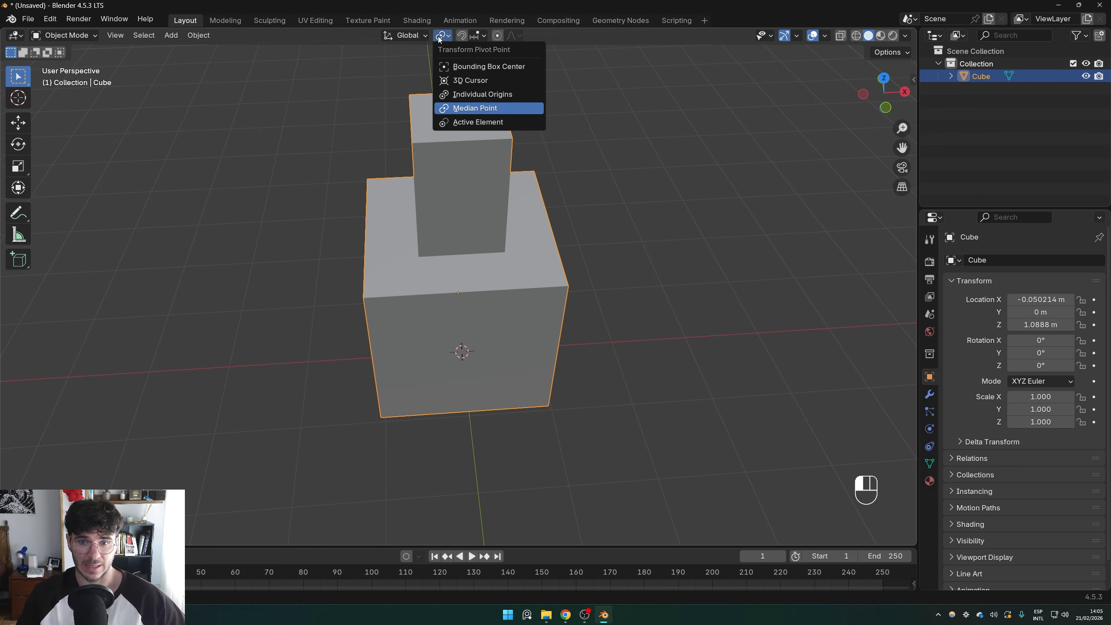
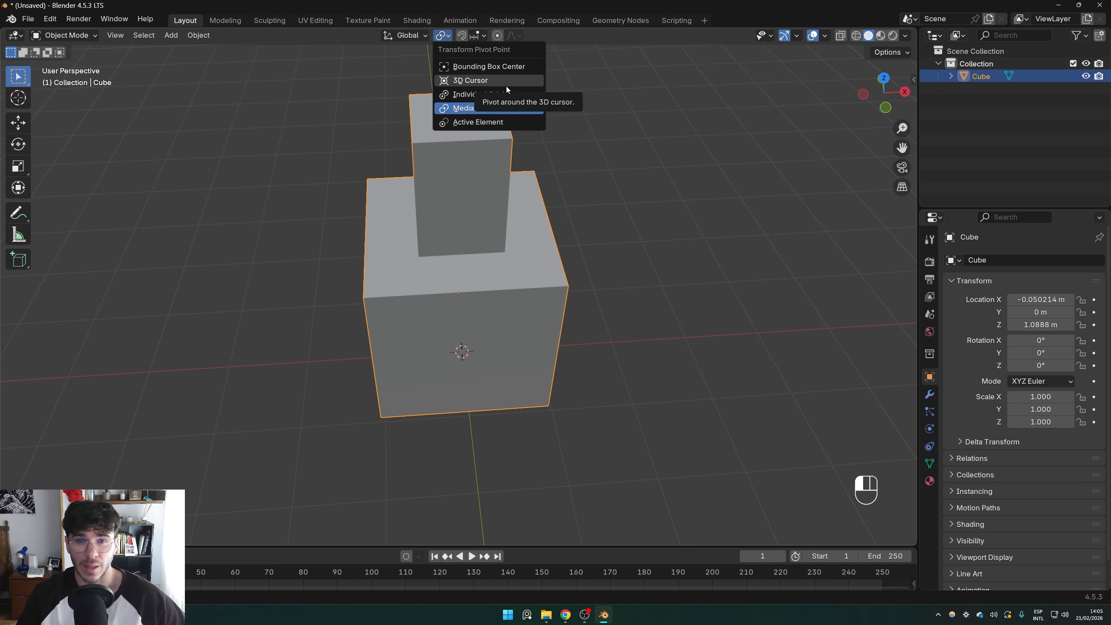
pyautogui.click(472, 122)
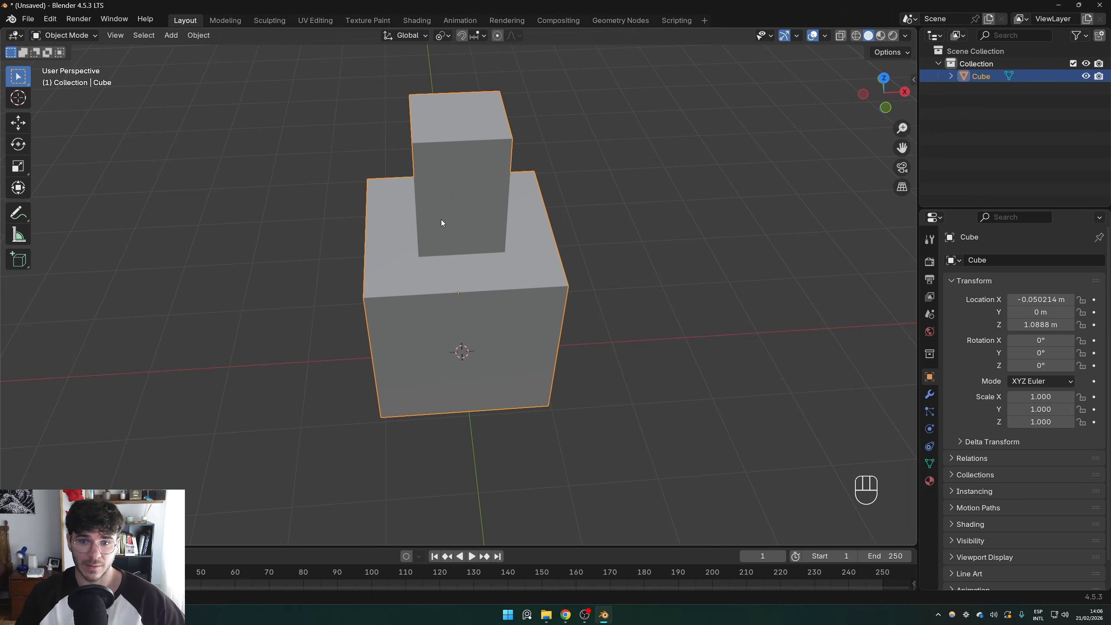
pyautogui.press('s')
pyautogui.rightClick(646, 280)
pyautogui.press('s')
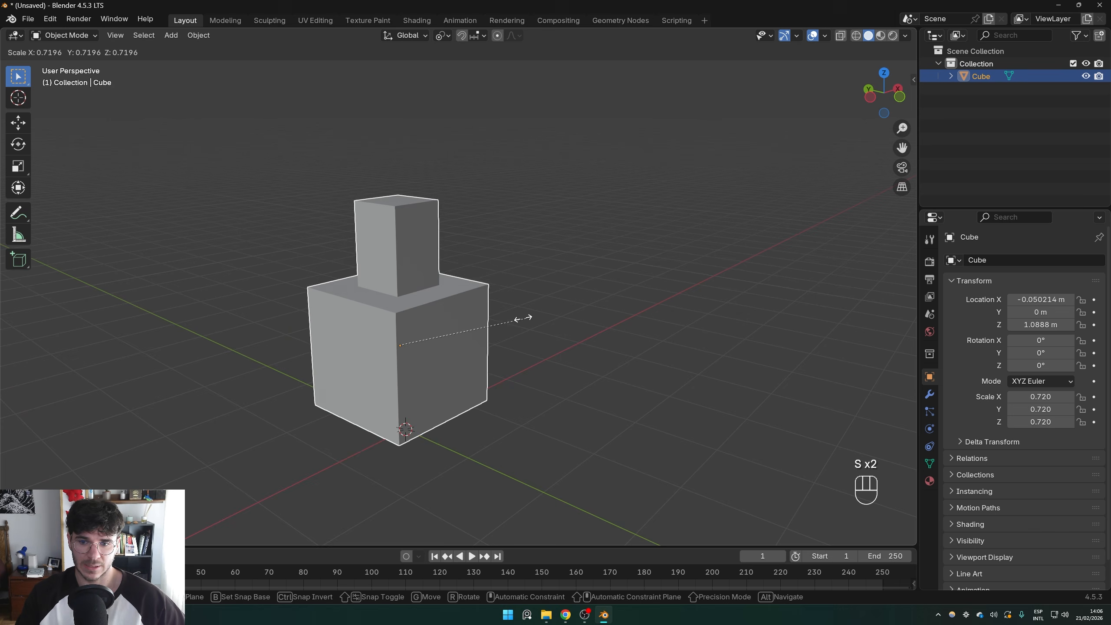
pyautogui.press('s')
pyautogui.click(574, 324)
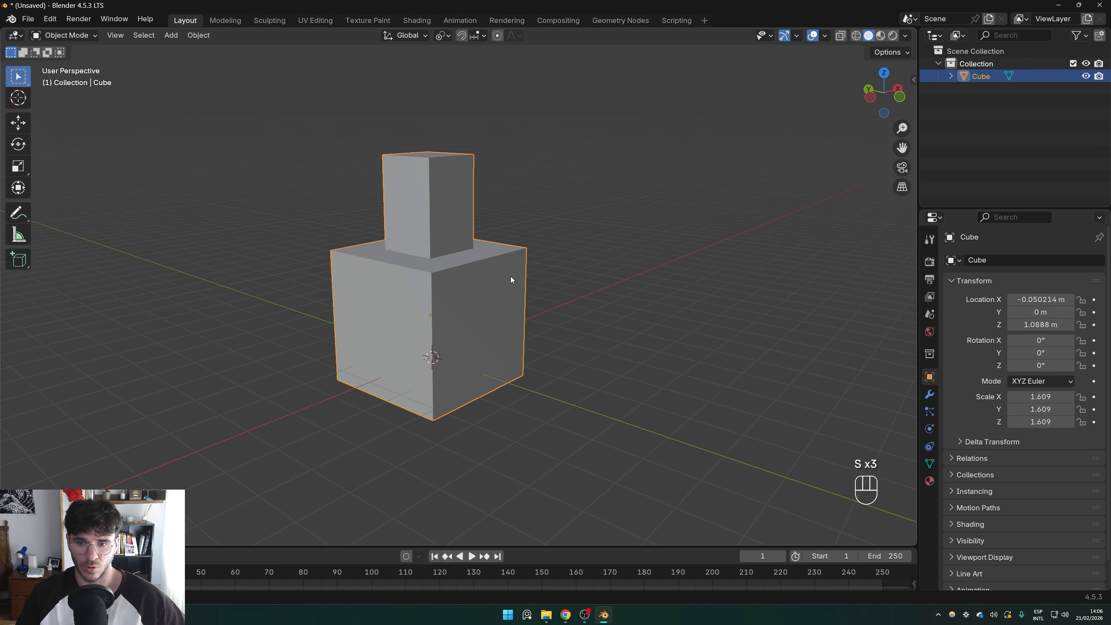
# Move the object along the global X axis to about 6.17 m
pyautogui.press('g')
pyautogui.press('g')
pyautogui.press('x')
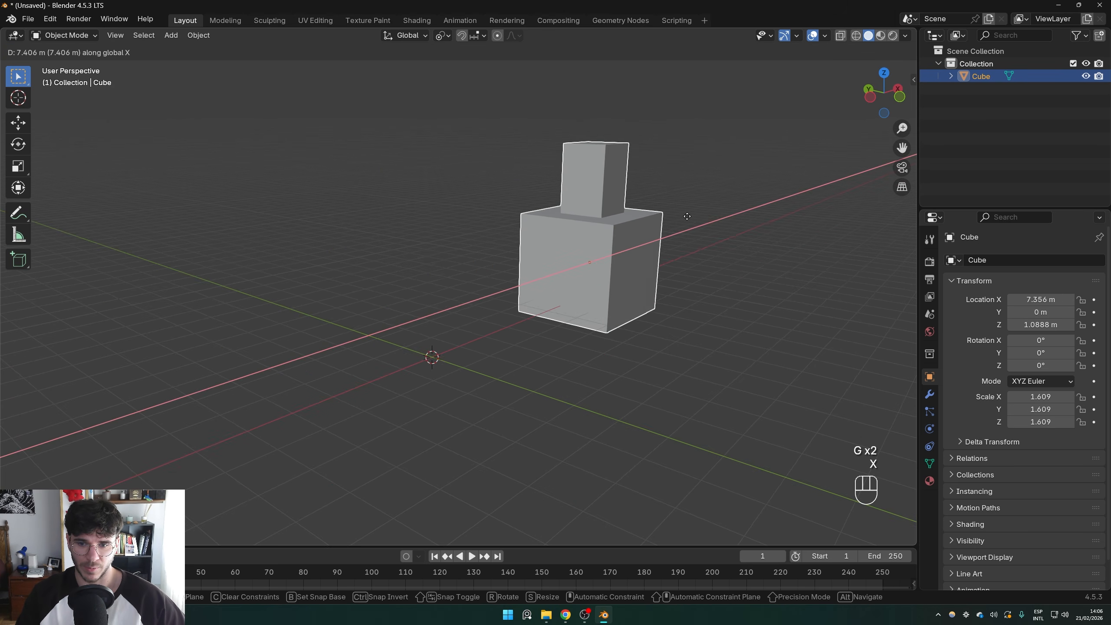
pyautogui.keyDown('shift'); pyautogui.click(561, 242); pyautogui.keyUp('shift')
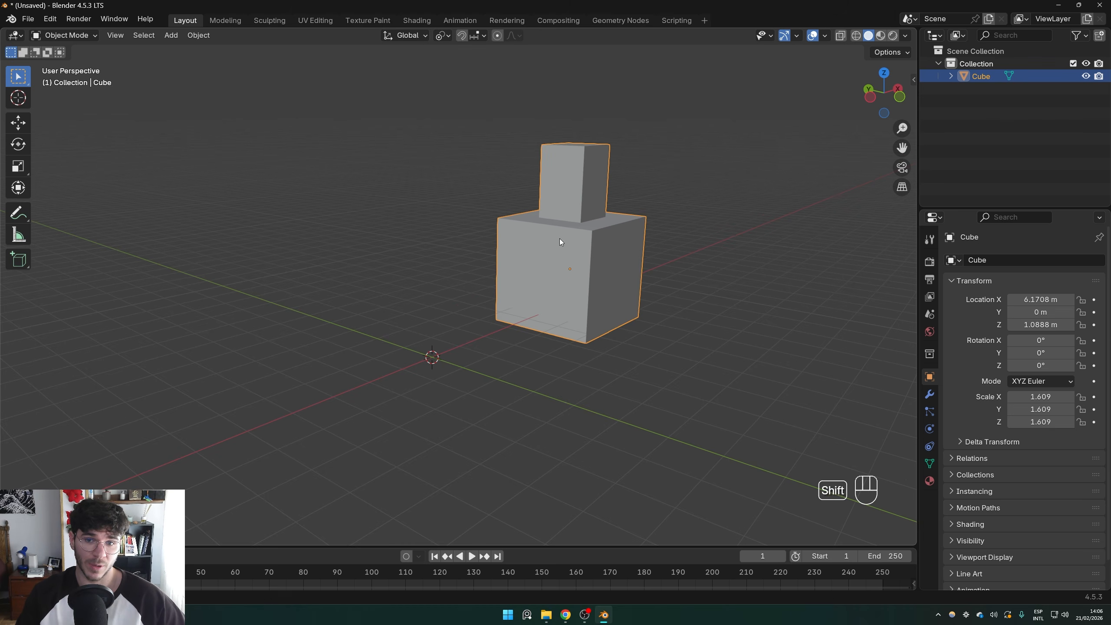
pyautogui.keyDown('shift'); pyautogui.moveTo(561, 243); pyautogui.dragTo(497, 266, button='middle'); pyautogui.keyUp('shift')
# Set the pivot point to 3D Cursor and move the object along the global Y axis to about -1.92 m
pyautogui.click(444, 36)
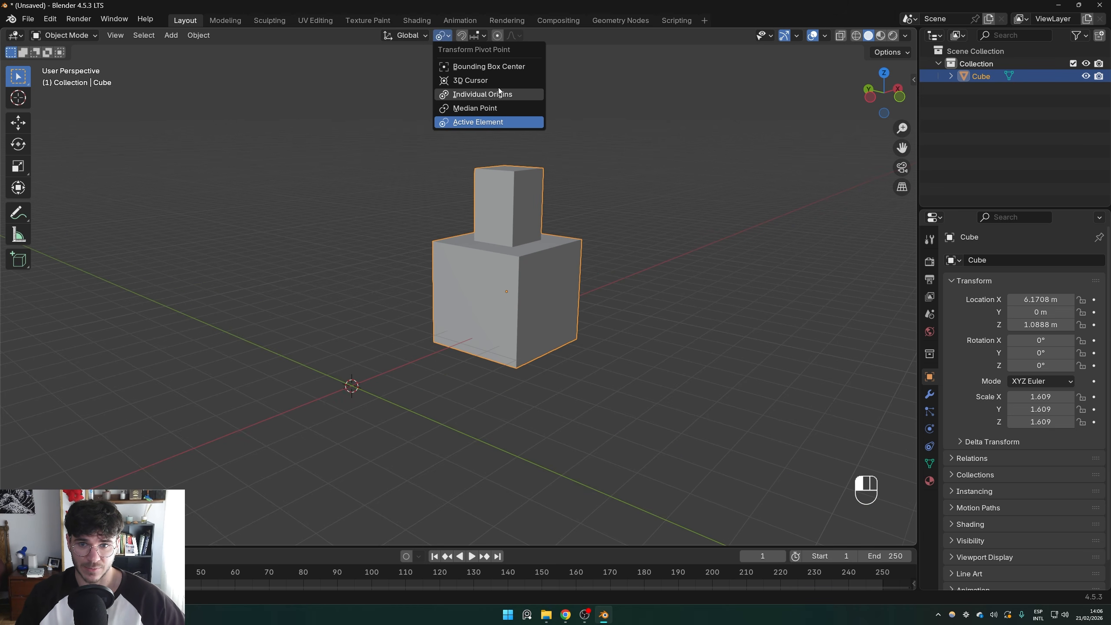
pyautogui.click(473, 82)
pyautogui.moveTo(543, 213); pyautogui.dragTo(601, 274, button='middle')
pyautogui.press('g')
pyautogui.press('y')
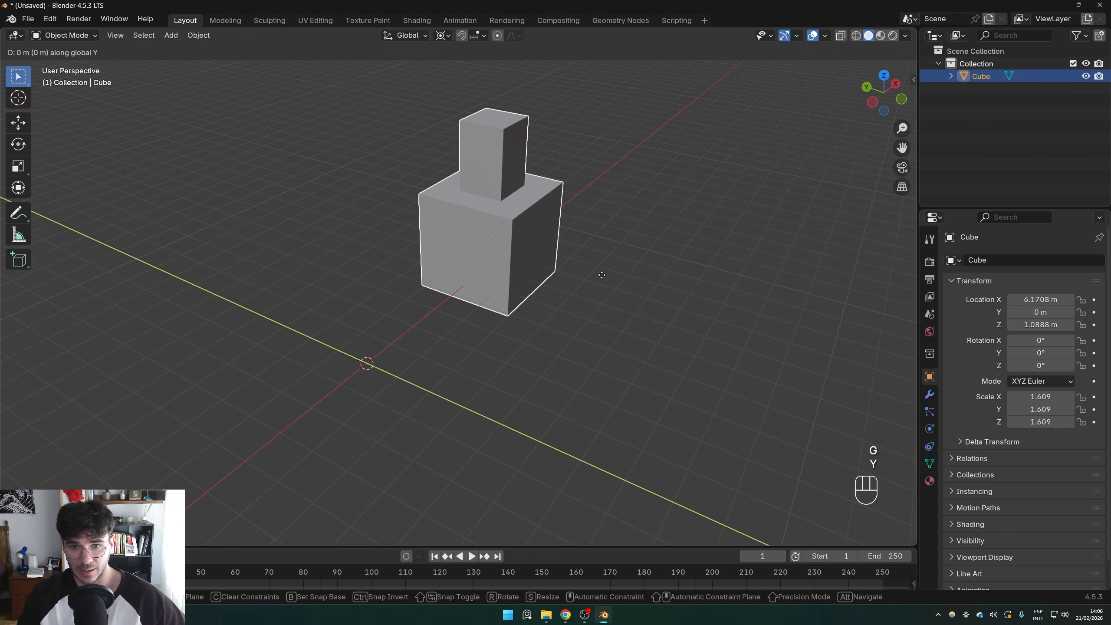
pyautogui.rightClick(637, 312)
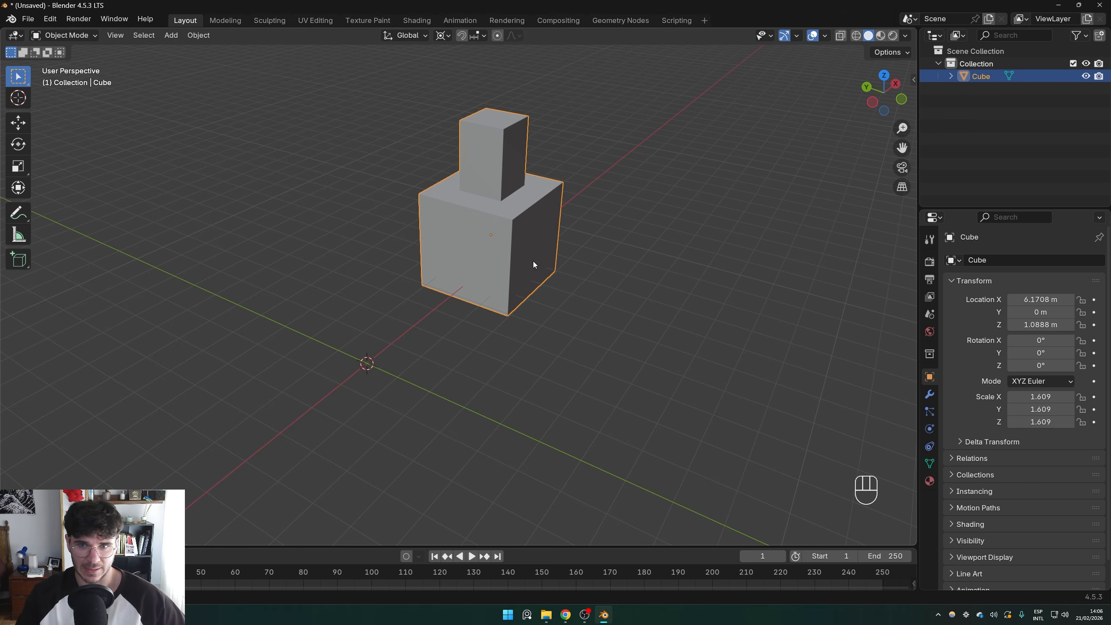
pyautogui.press('g')
pyautogui.press('y')
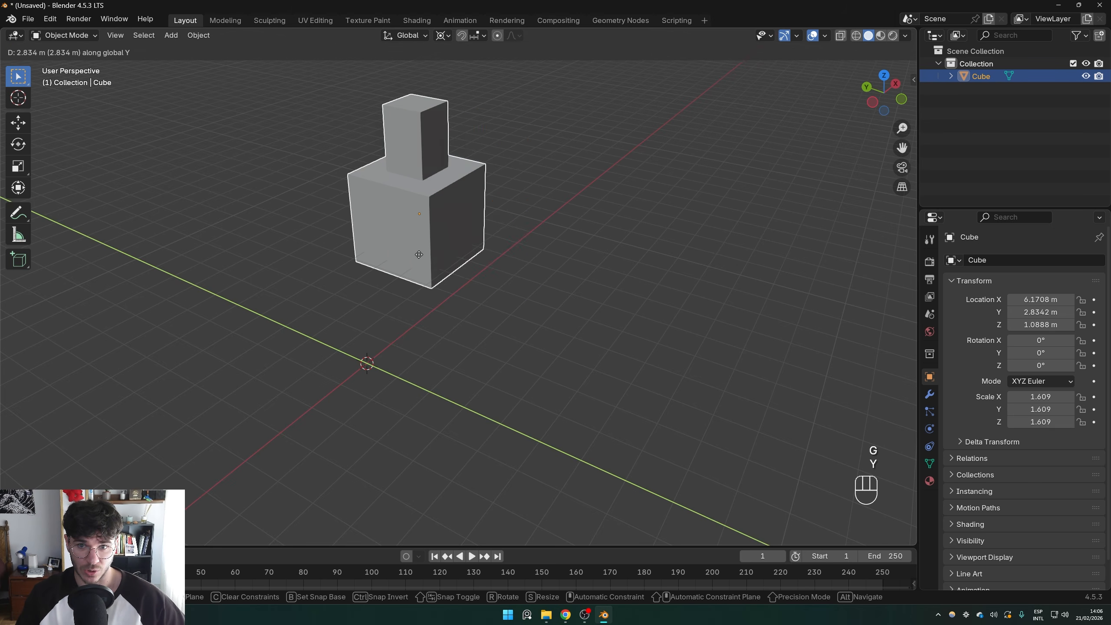
pyautogui.click(467, 158)
# In Edit Mode, turn off the face normals display and set the pivot point to Median Point
pyautogui.click(441, 36)
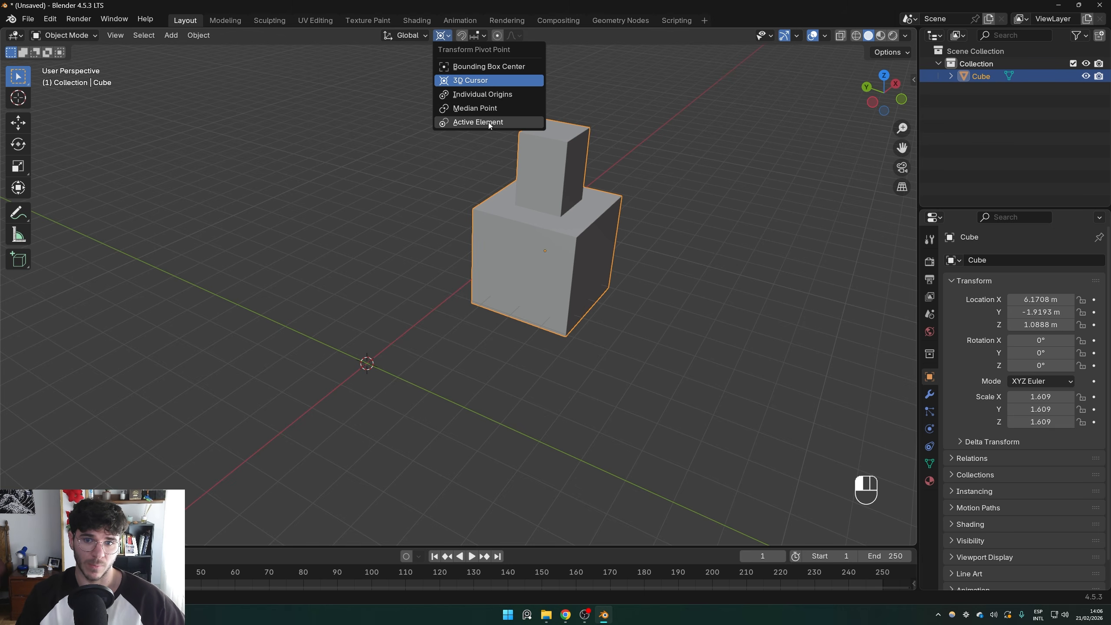
pyautogui.press('Tab')
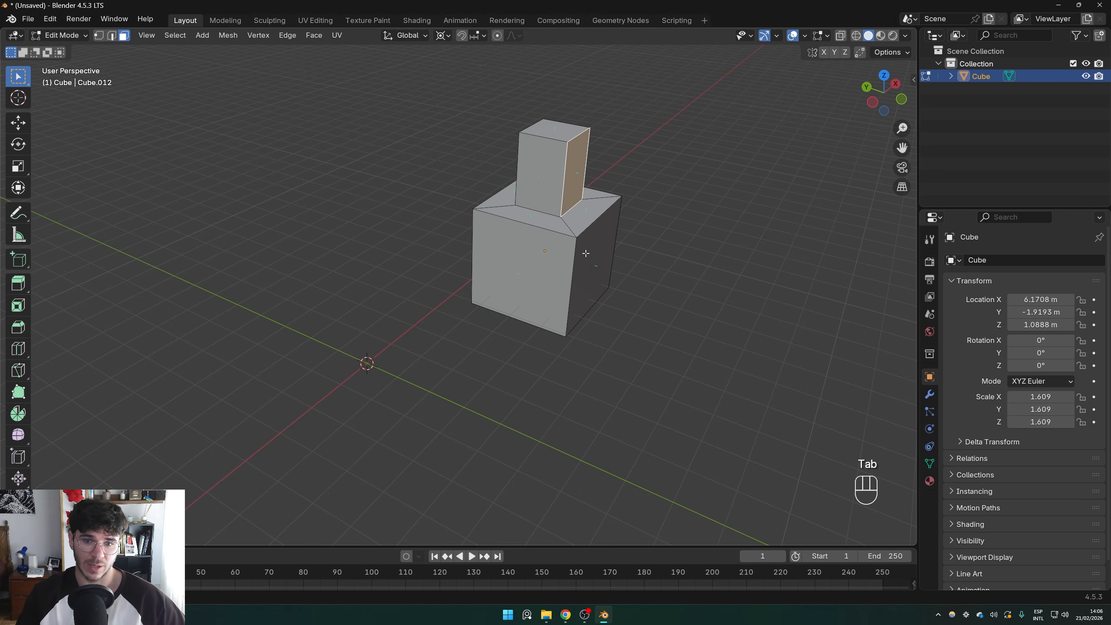
pyautogui.moveTo(536, 251); pyautogui.dragTo(442, 245, button='middle')
pyautogui.click(828, 36)
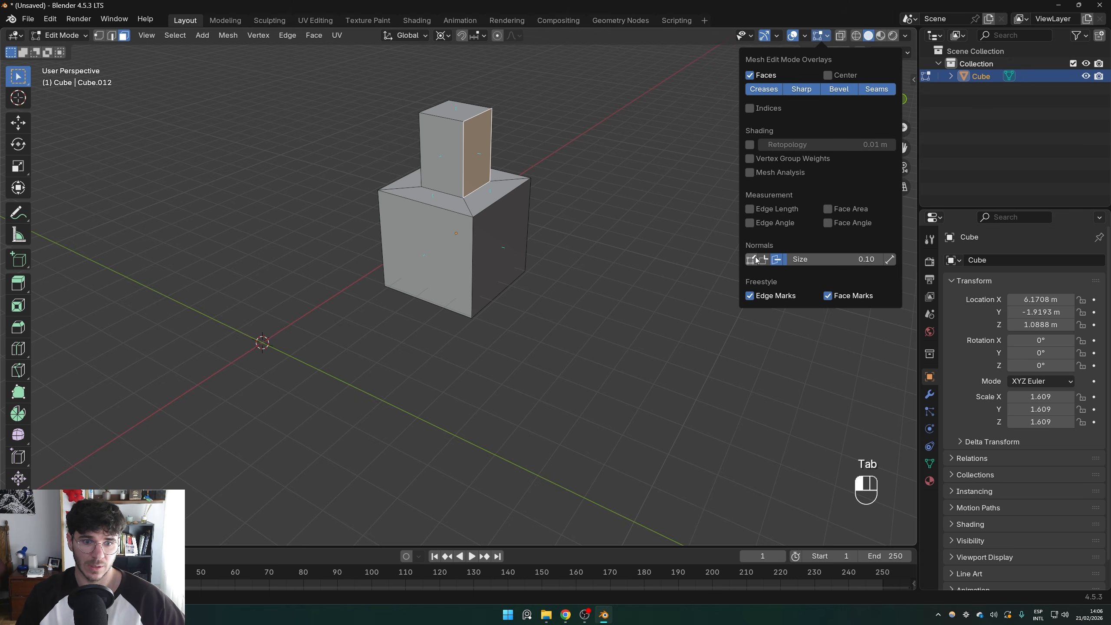
pyautogui.click(442, 36)
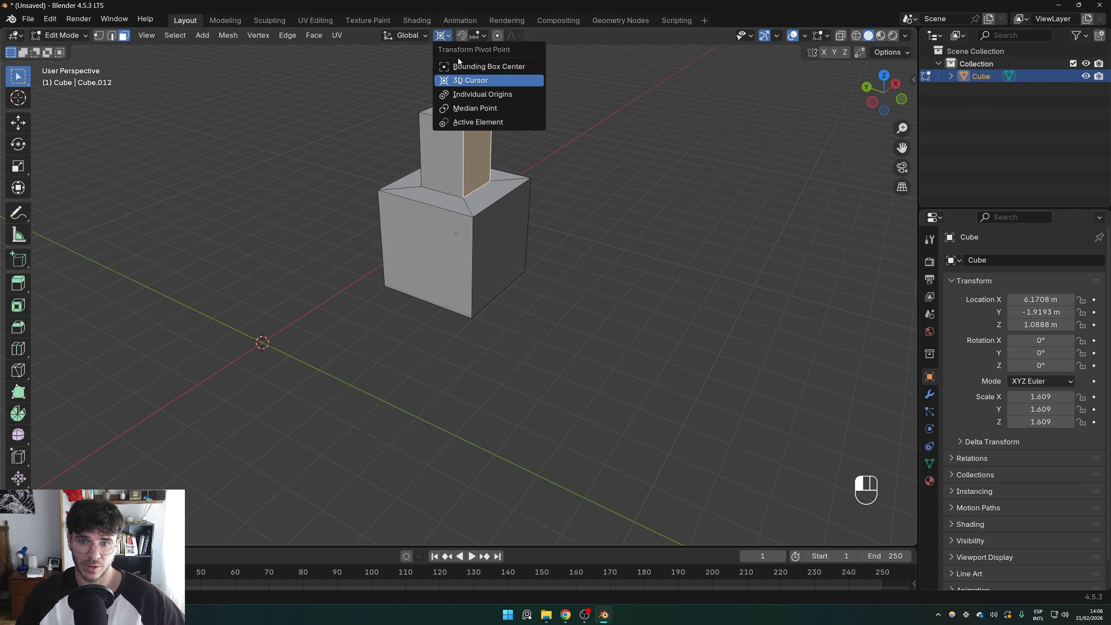
pyautogui.click(477, 110)
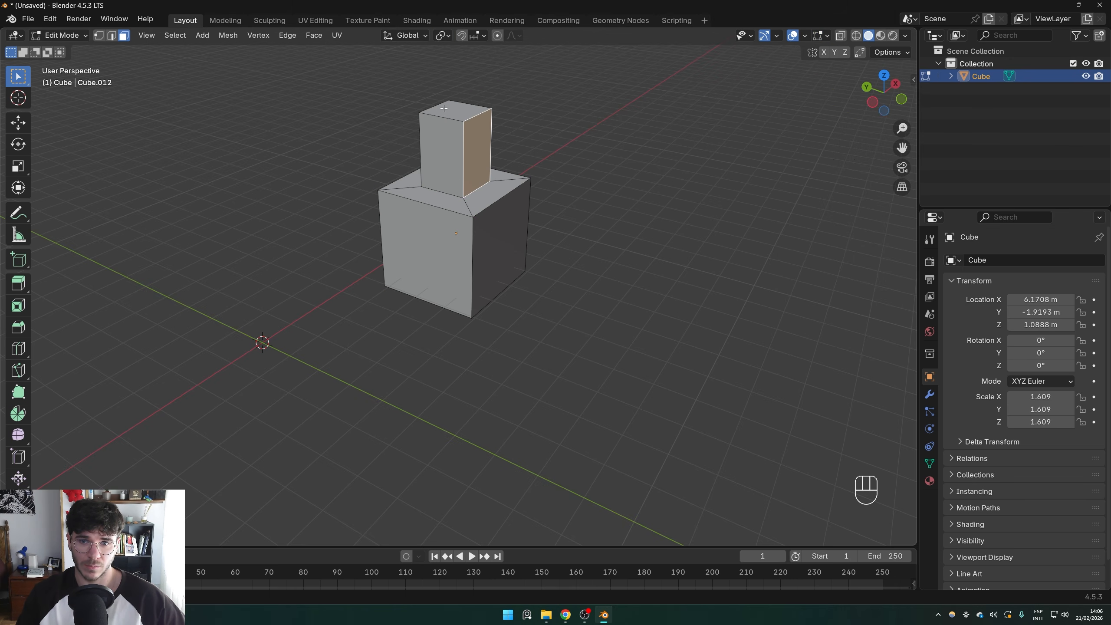
# Select the side faces of the base cube and try moving them along the global X and Y axes
pyautogui.click(434, 250)
pyautogui.moveTo(506, 243); pyautogui.dragTo(531, 280, button='middle')
pyautogui.keyDown('shift'); pyautogui.click(604, 266); pyautogui.keyUp('shift')
pyautogui.press('g')
pyautogui.press('x')
pyautogui.press('y')
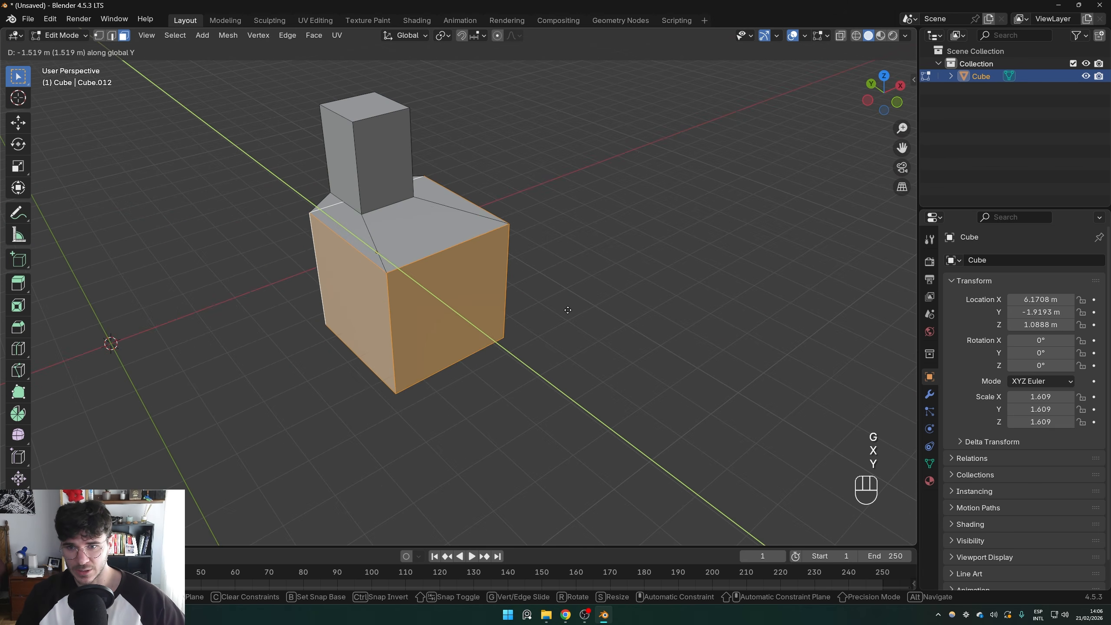
pyautogui.rightClick(524, 300)
pyautogui.moveTo(419, 279); pyautogui.dragTo(456, 260, button='middle')
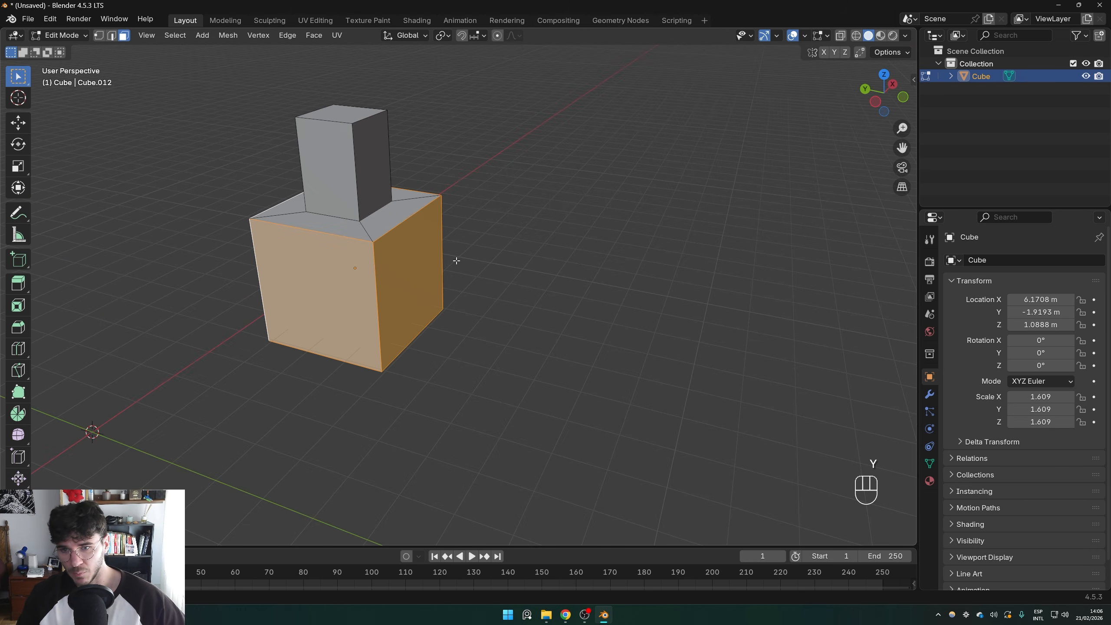
pyautogui.press('g')
pyautogui.press('y')
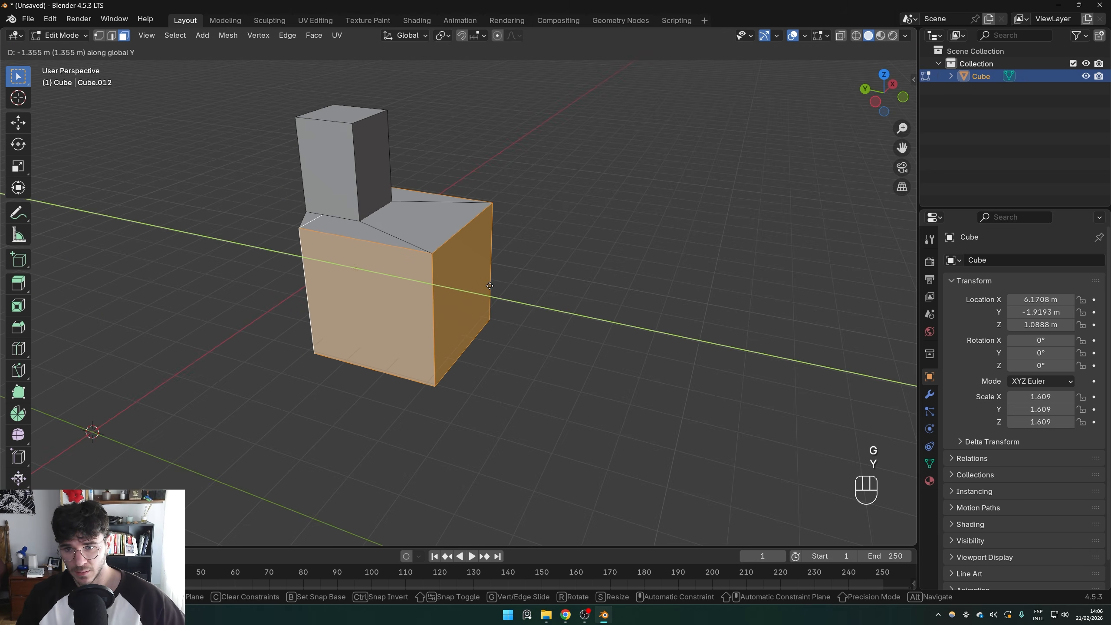
pyautogui.rightClick(489, 286)
# Set the pivot point to 3D Cursor and try moving the selected side faces along the global Y axis
pyautogui.keyDown('shift'); pyautogui.moveTo(350, 204); pyautogui.dragTo(433, 161, button='middle'); pyautogui.keyUp('shift')
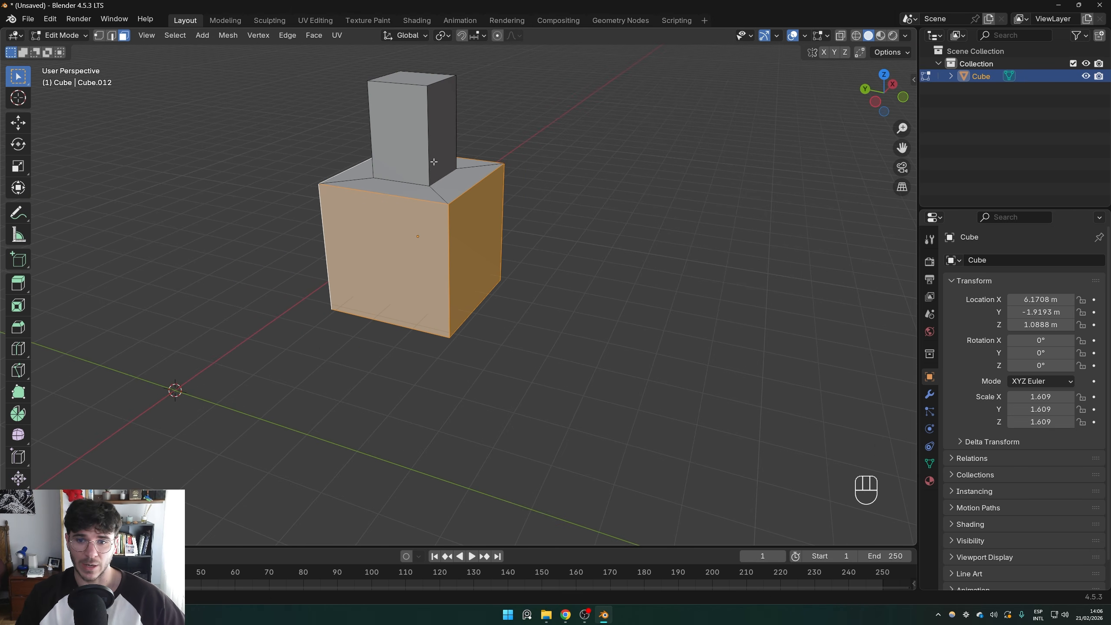
pyautogui.click(442, 36)
pyautogui.click(482, 94)
pyautogui.moveTo(552, 259); pyautogui.dragTo(557, 278, button='middle')
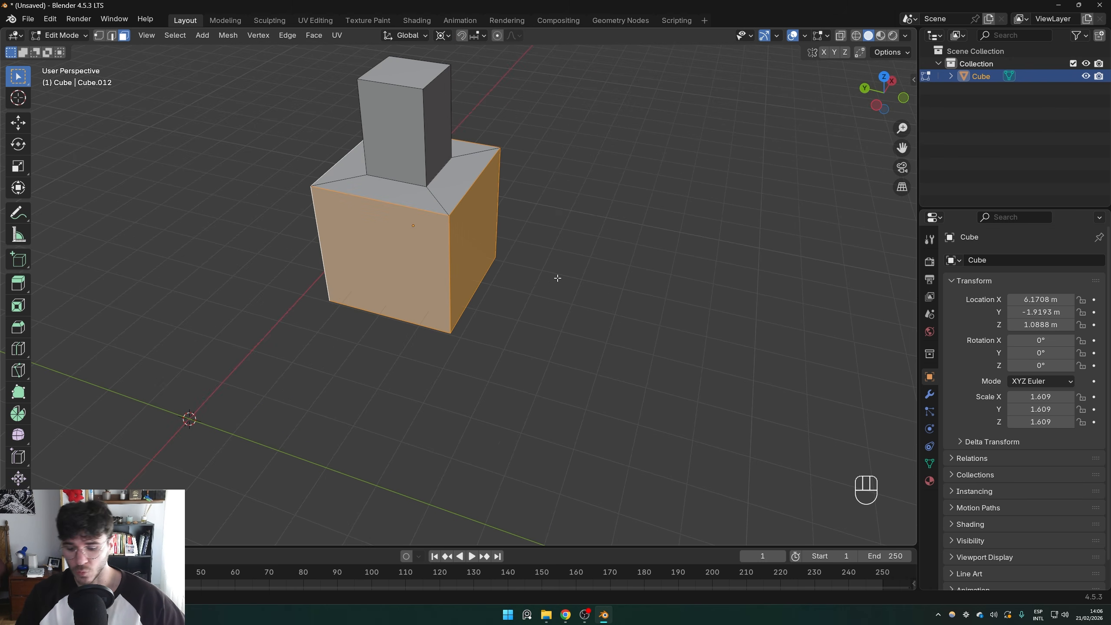
pyautogui.press('g')
pyautogui.press('y')
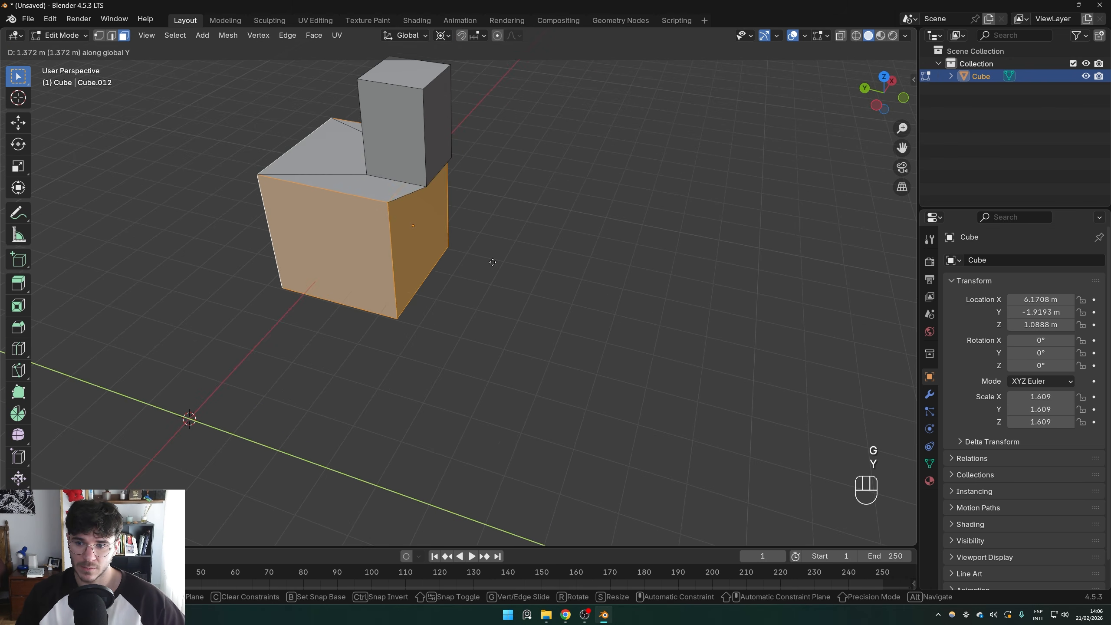
pyautogui.press('Escape')
# Deselect and reselect the base cube's side faces in turn to change which one is the active face
pyautogui.moveTo(481, 262); pyautogui.dragTo(361, 197, button='middle')
pyautogui.keyDown('shift'); pyautogui.moveTo(361, 197); pyautogui.dragTo(279, 225, button='middle'); pyautogui.keyUp('shift')
pyautogui.keyDown('shift'); pyautogui.click(429, 244); pyautogui.keyUp('shift')
pyautogui.keyDown('shift'); pyautogui.click(445, 246); pyautogui.keyUp('shift')
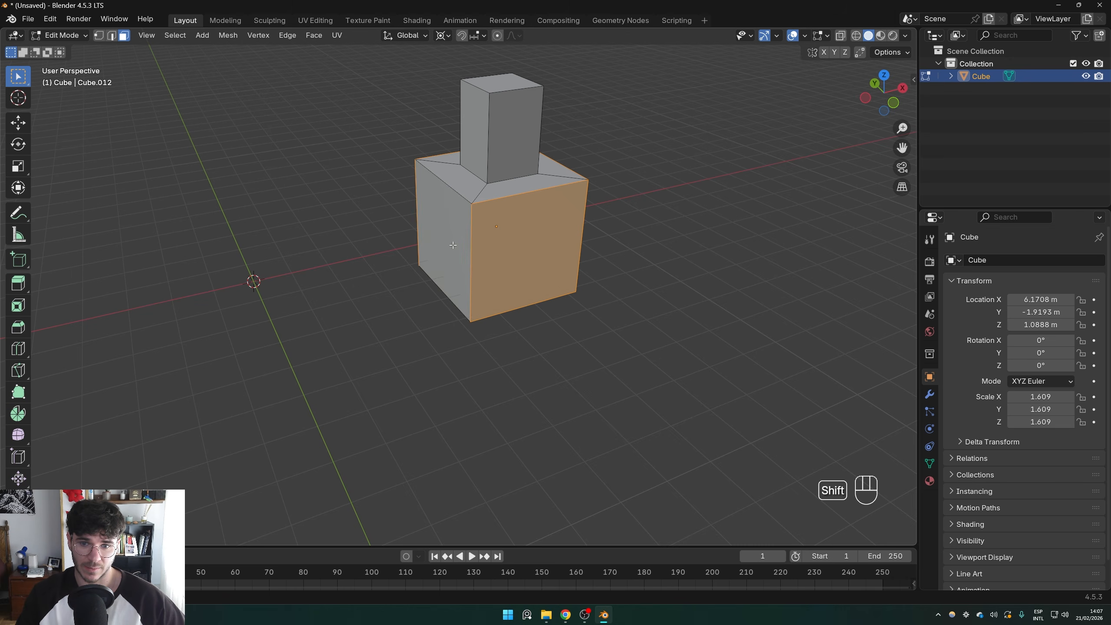
pyautogui.keyDown('shift'); pyautogui.click(442, 248); pyautogui.keyUp('shift')
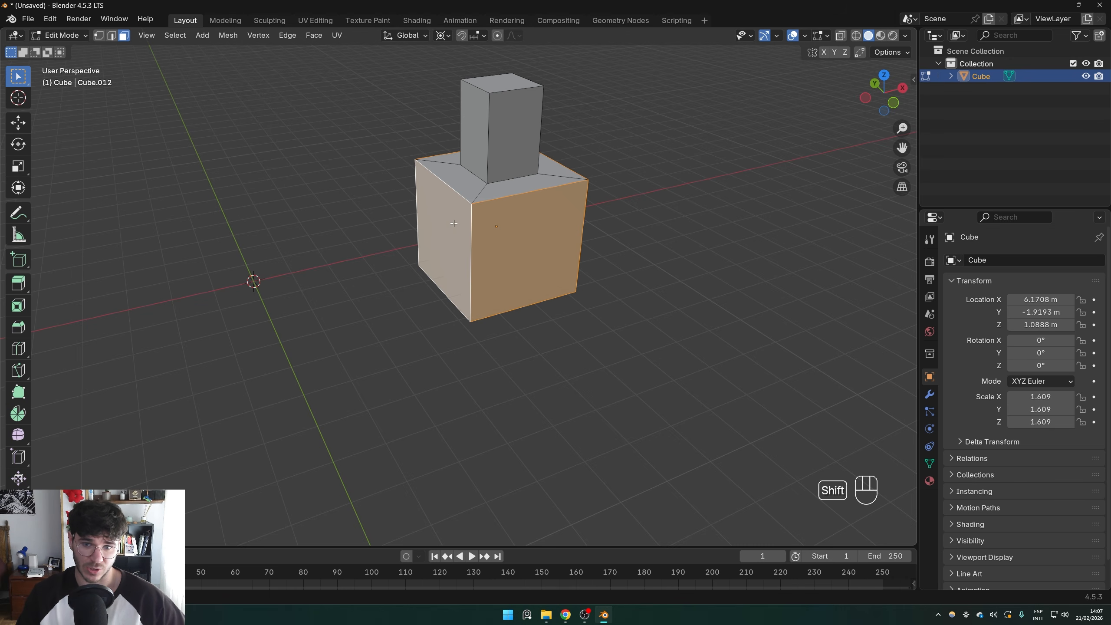
pyautogui.keyDown('shift'); pyautogui.click(530, 243); pyautogui.keyUp('shift')
pyautogui.keyDown('shift'); pyautogui.click(533, 243); pyautogui.keyUp('shift')
pyautogui.moveTo(522, 243); pyautogui.dragTo(656, 237, button='middle')
pyautogui.keyDown('shift'); pyautogui.click(364, 203); pyautogui.keyUp('shift')
pyautogui.keyDown('shift'); pyautogui.click(364, 204); pyautogui.keyUp('shift')
pyautogui.moveTo(419, 209); pyautogui.dragTo(413, 232, button='middle')
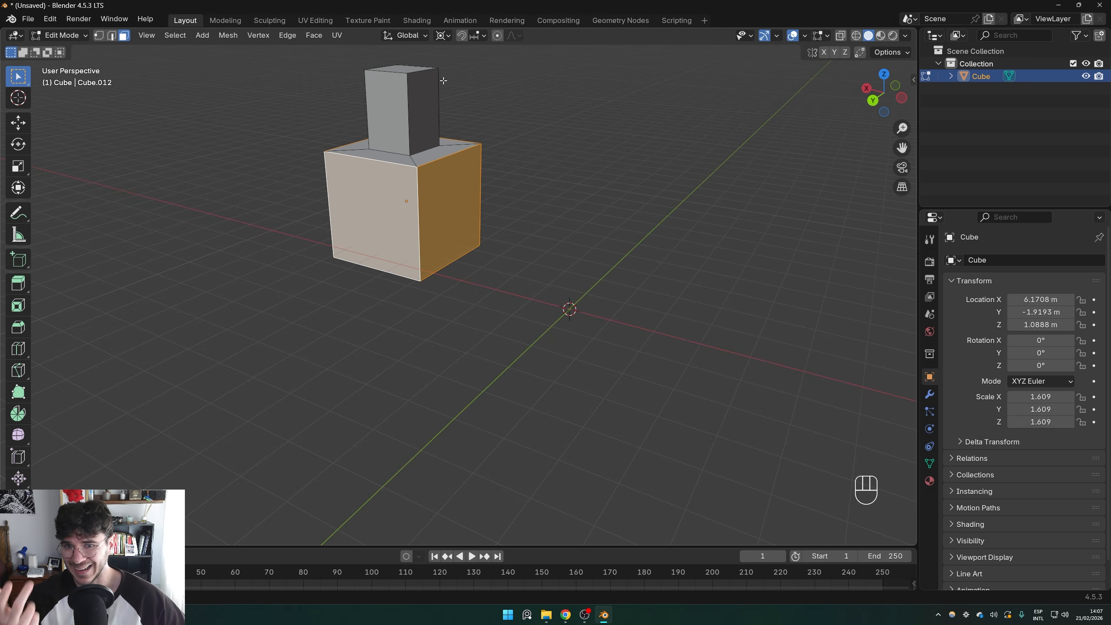
# Set the pivot point to Active Element for the selected side faces
pyautogui.click(444, 38)
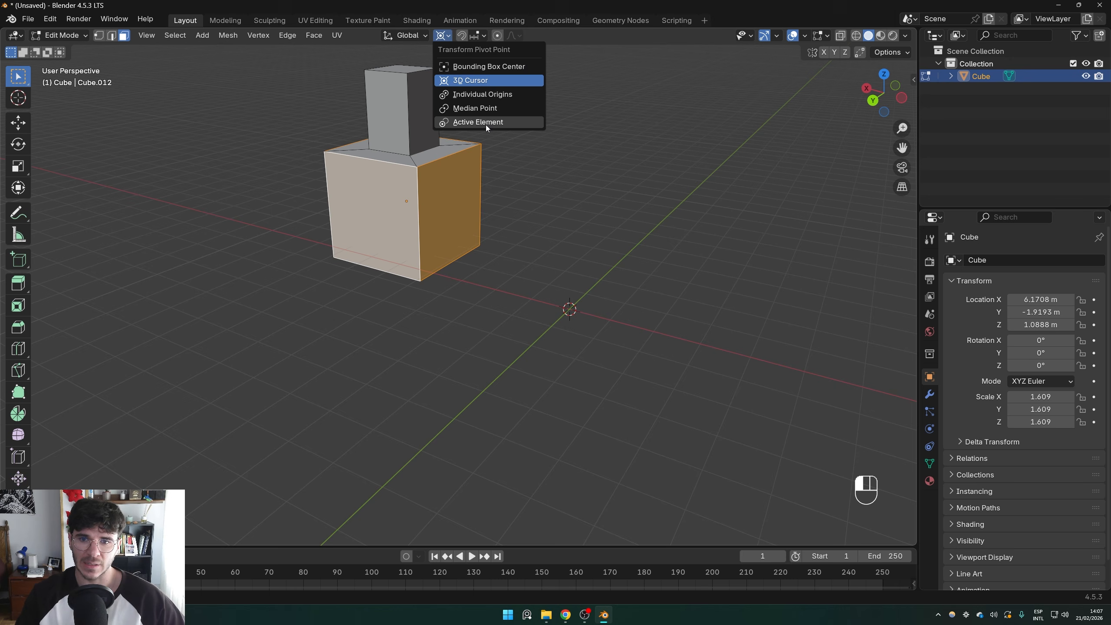
pyautogui.click(473, 124)
pyautogui.keyDown('shift'); pyautogui.moveTo(426, 112); pyautogui.dragTo(457, 144, button='middle'); pyautogui.keyUp('shift')
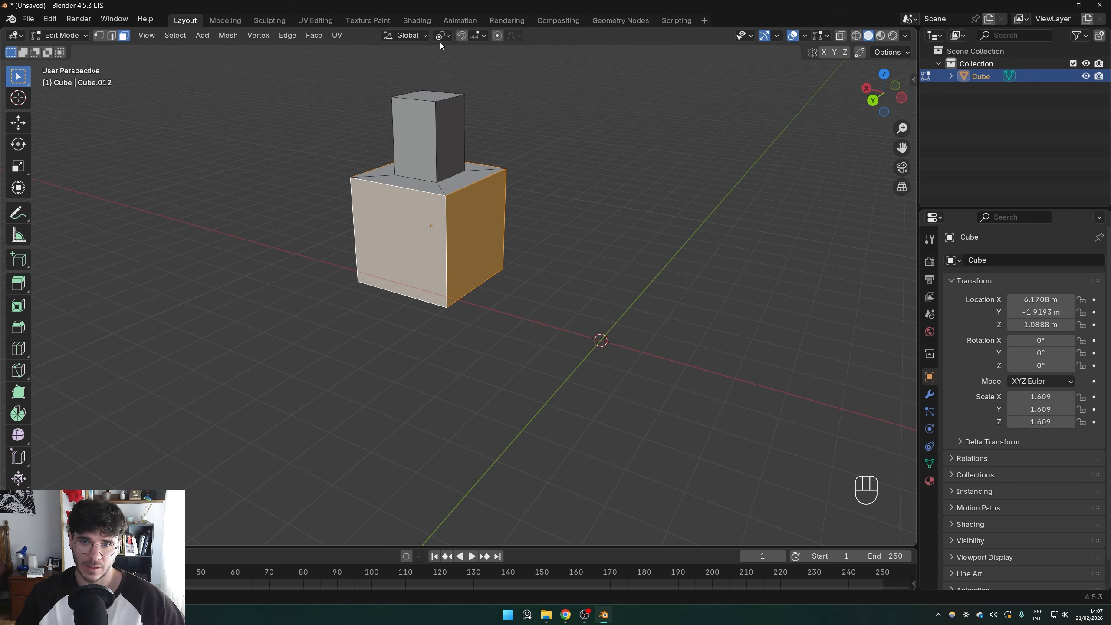
pyautogui.keyDown('shift'); pyautogui.moveTo(467, 247); pyautogui.dragTo(525, 291, button='middle'); pyautogui.keyUp('shift')
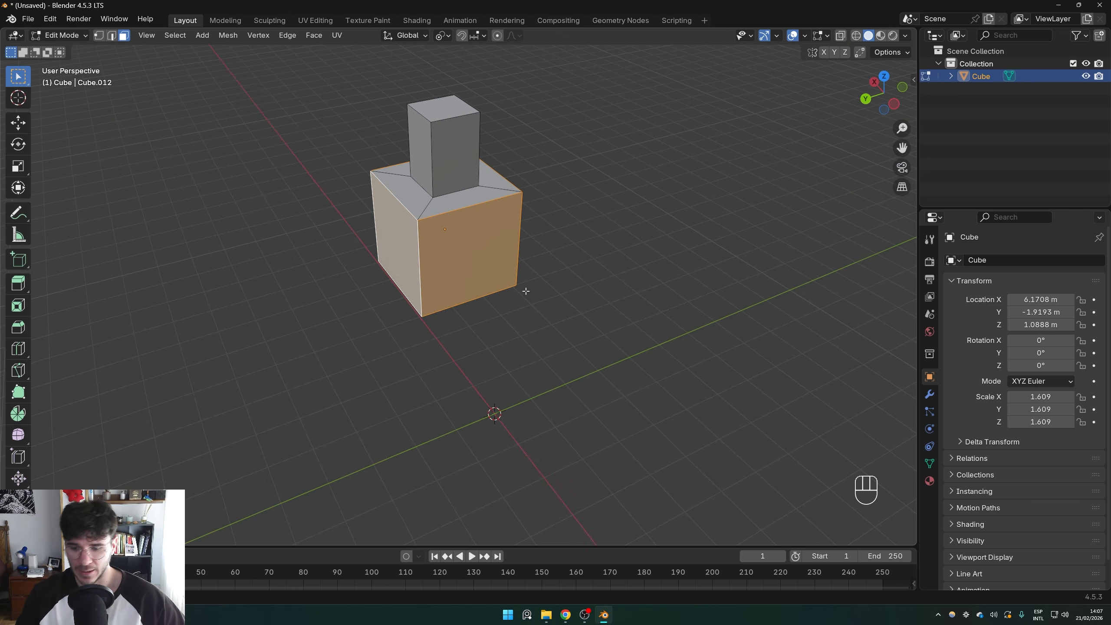
# Try moving the selected side faces of the base cube along the global X axis with the Active Element pivot
pyautogui.press('g')
pyautogui.press('y')
pyautogui.press('x')
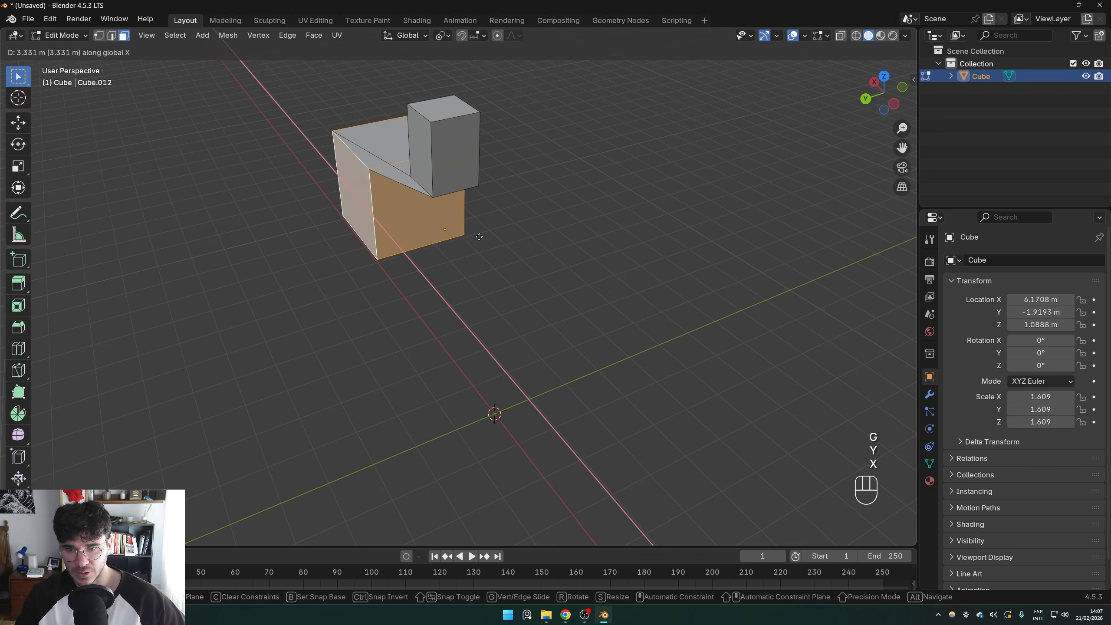
pyautogui.click(521, 289)
pyautogui.moveTo(521, 289); pyautogui.dragTo(417, 236, button='middle')
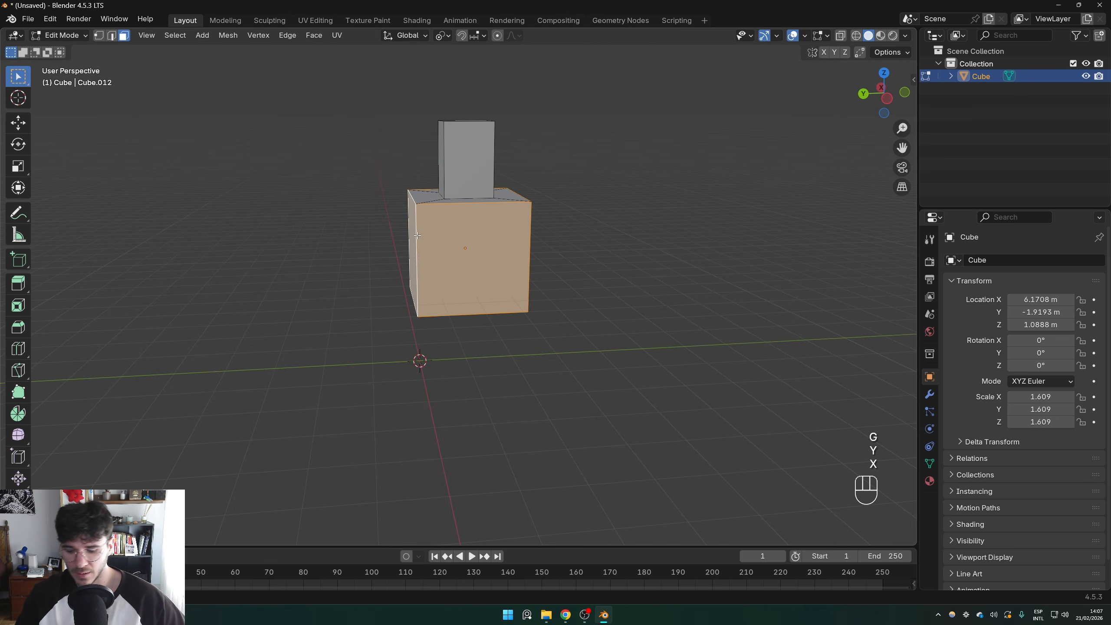
pyautogui.press('g')
pyautogui.press('x')
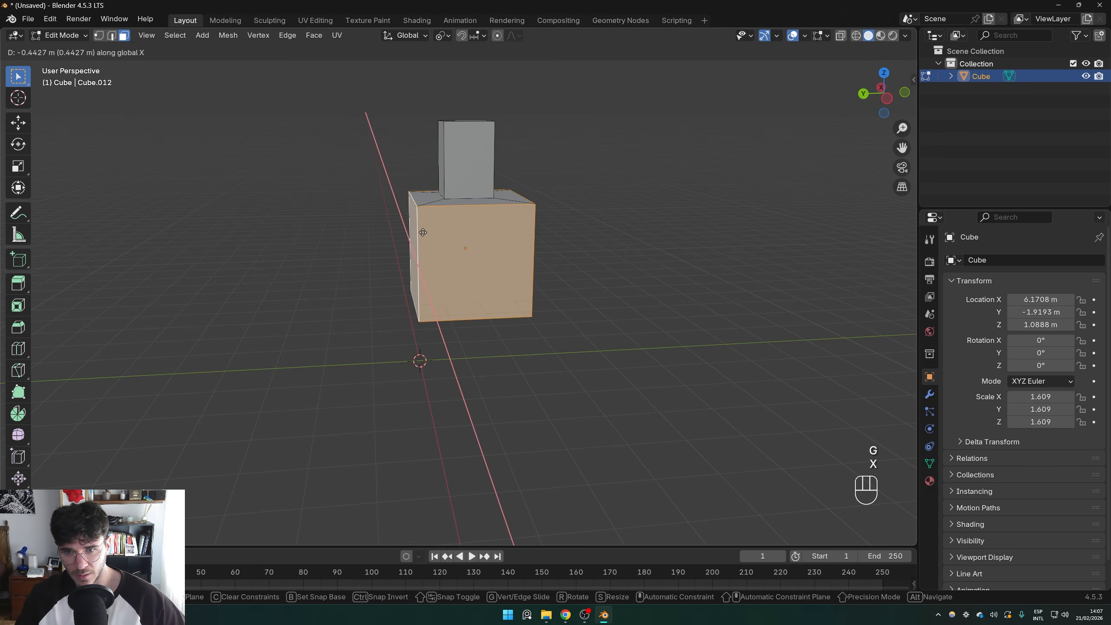
pyautogui.rightClick(440, 252)
pyautogui.moveTo(418, 210); pyautogui.dragTo(426, 228, button='middle')
# Select all vertices around the base cube's upper face, including the hidden ones, in vertex select mode with X-ray
pyautogui.press('1')
pyautogui.scroll(2, 423, 209)
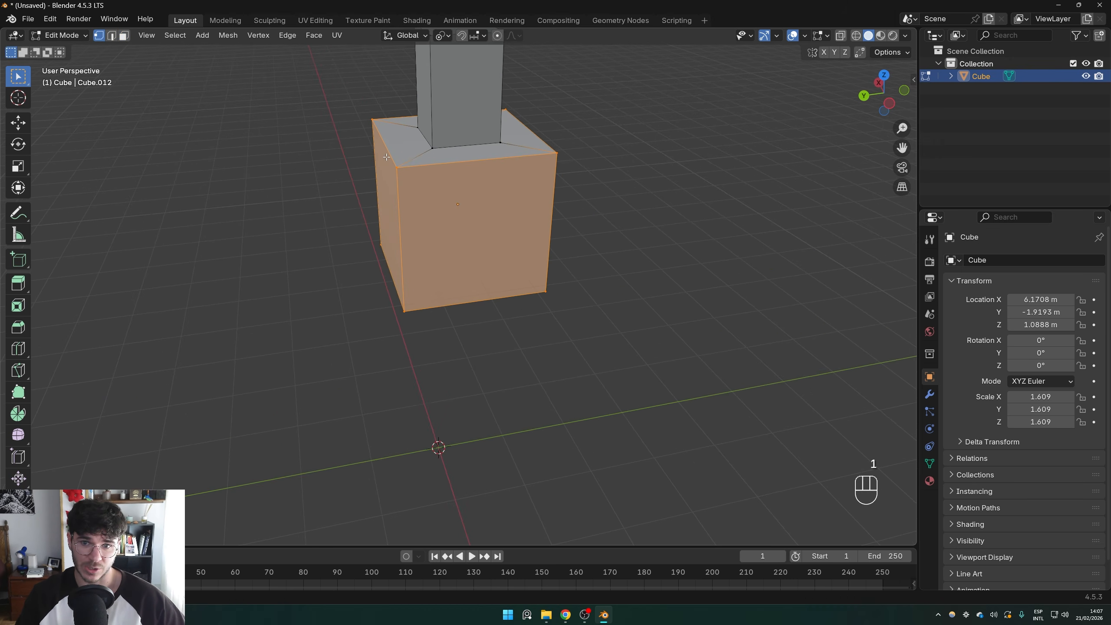
pyautogui.hotkey('alt', 'z')
pyautogui.moveTo(320, 88); pyautogui.dragTo(615, 167)
pyautogui.moveTo(615, 166); pyautogui.dragTo(534, 206, button='middle')
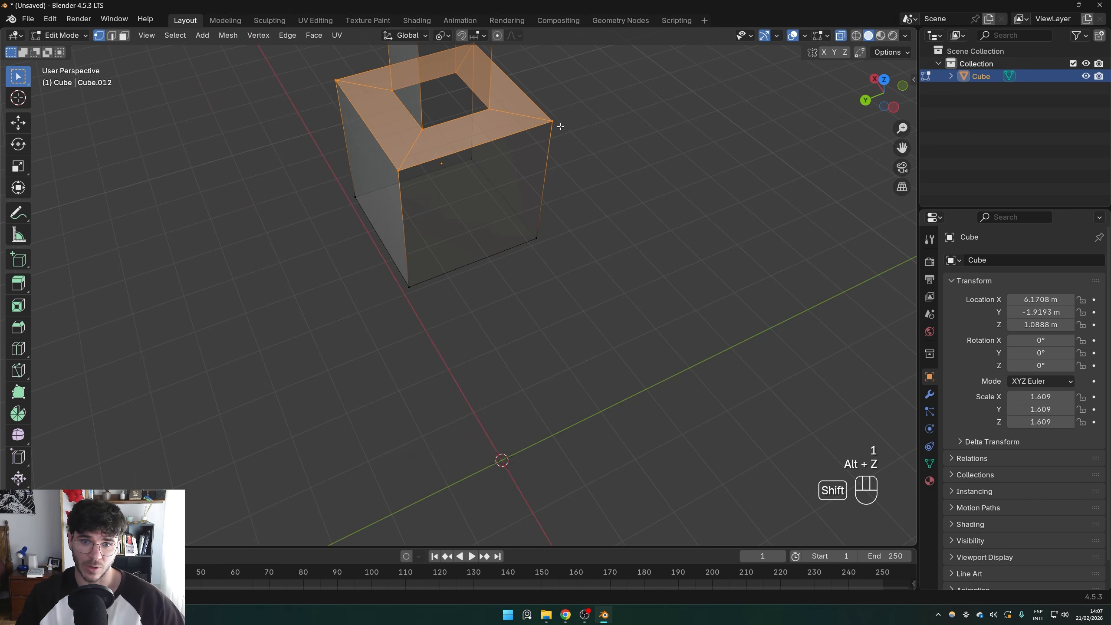
pyautogui.hotkey('alt', 'z')
# Try moving the selected upper vertices along global Y, along global X and within the XY plane with Z locked
pyautogui.press('g')
pyautogui.press('y')
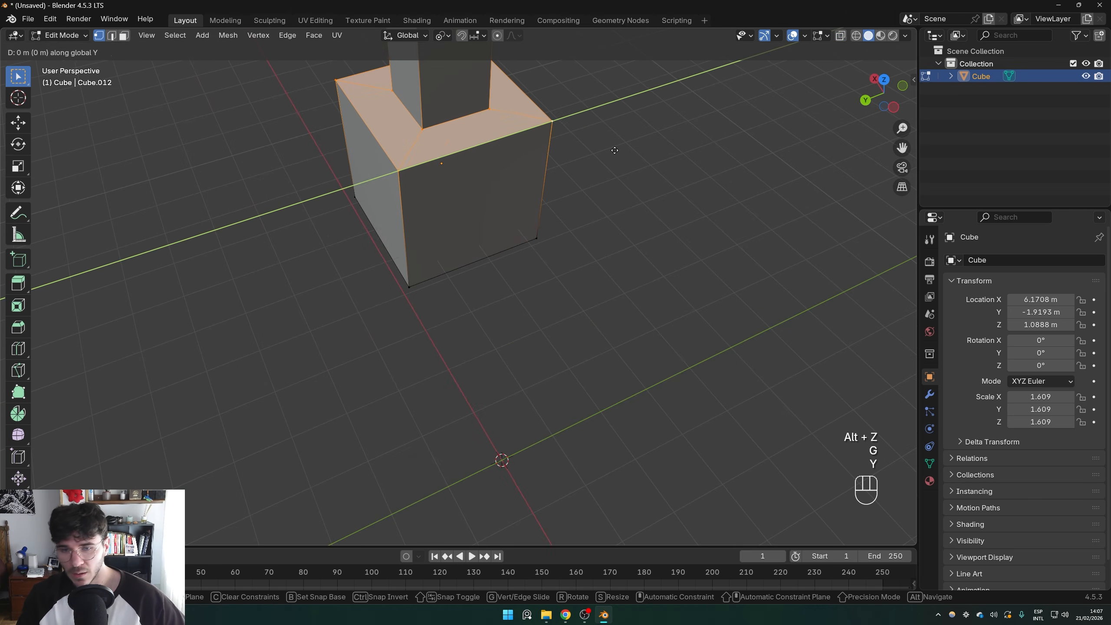
pyautogui.press('x')
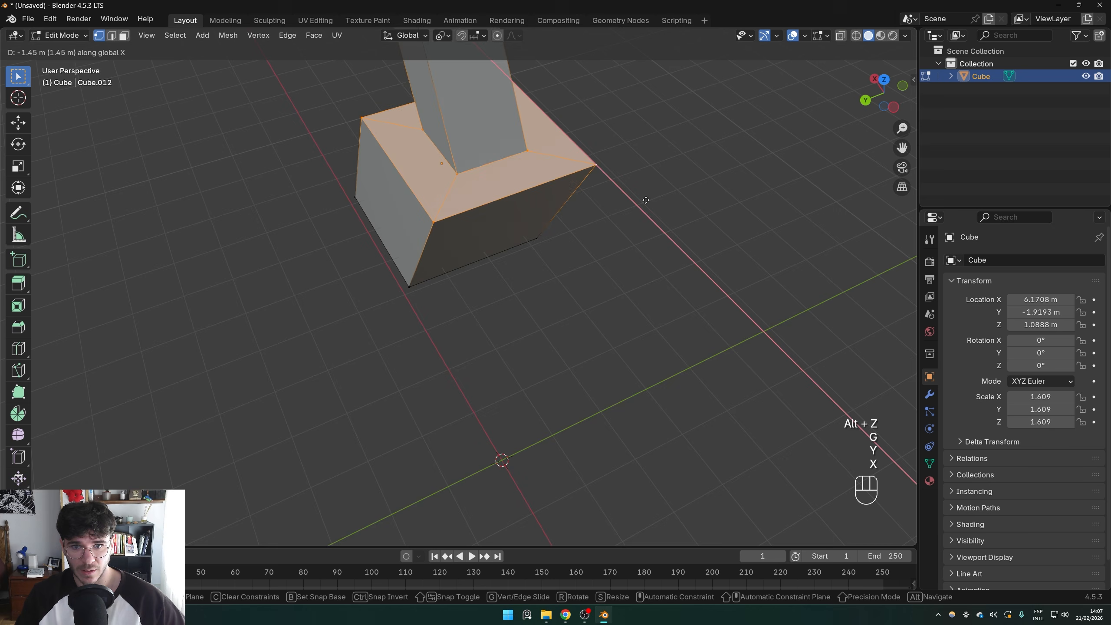
pyautogui.hotkey('shift', 'z')
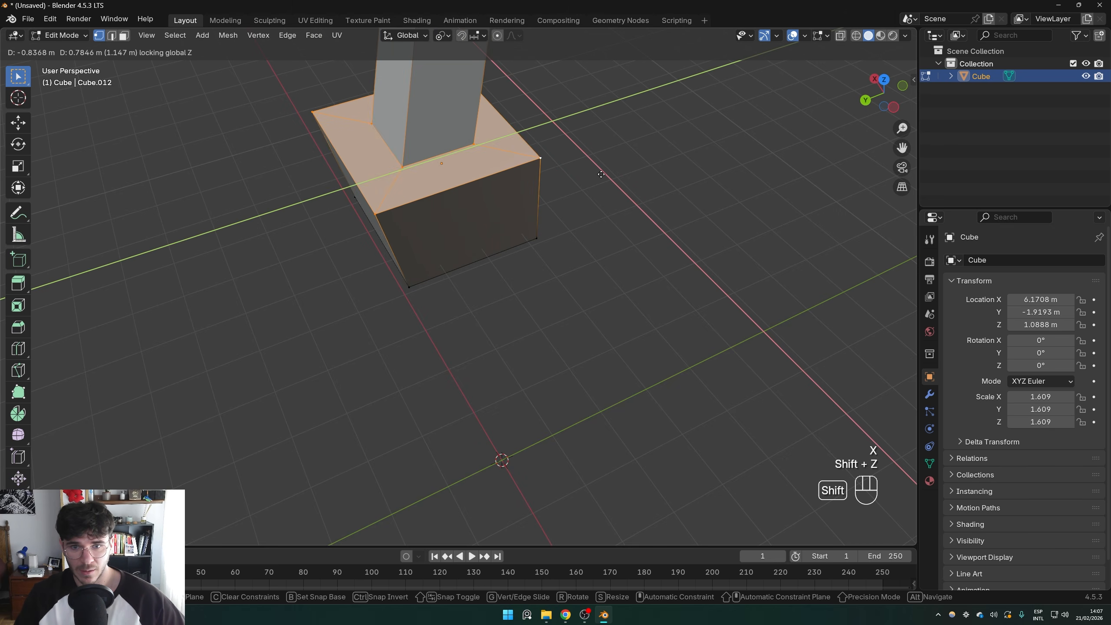
pyautogui.rightClick(585, 147)
pyautogui.hotkey('shift', 'z')
pyautogui.hotkey('shift', 'z')
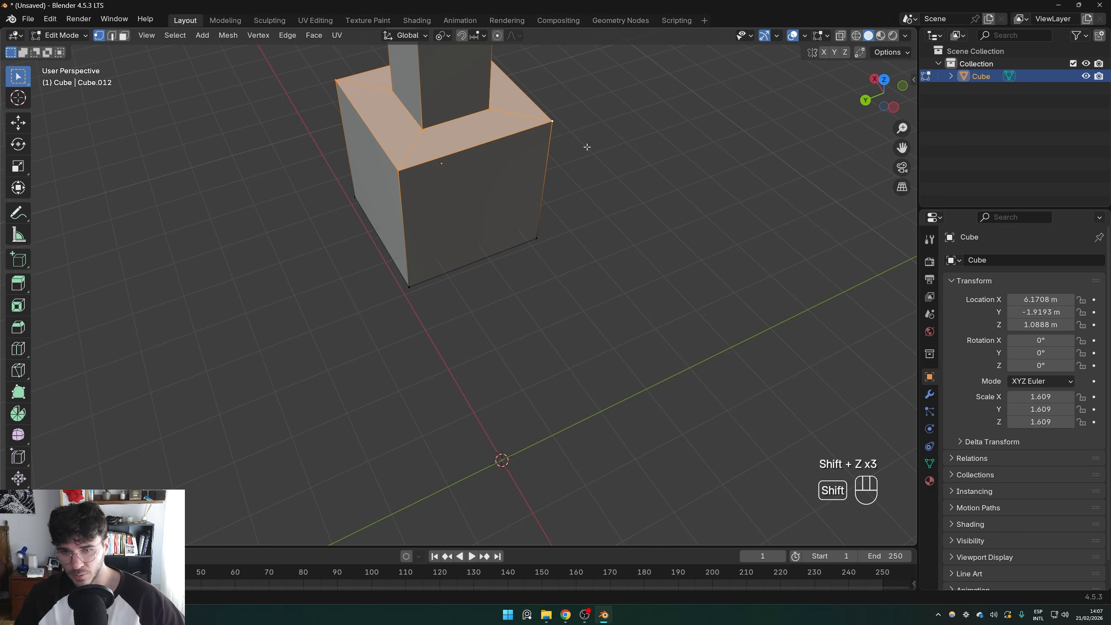
pyautogui.press('g')
pyautogui.press('z')
pyautogui.hotkey('shift', 'z')
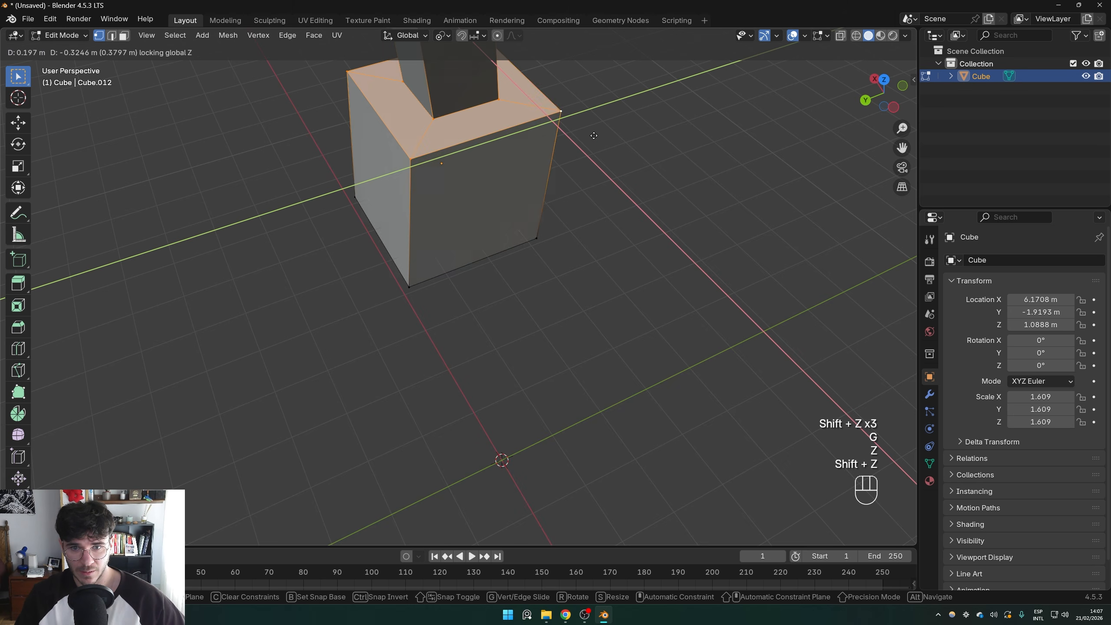
pyautogui.click(551, 139)
# Set the pivot point to 3D Cursor and try moving the selected upper vertices along the global Y axis
pyautogui.click(443, 35)
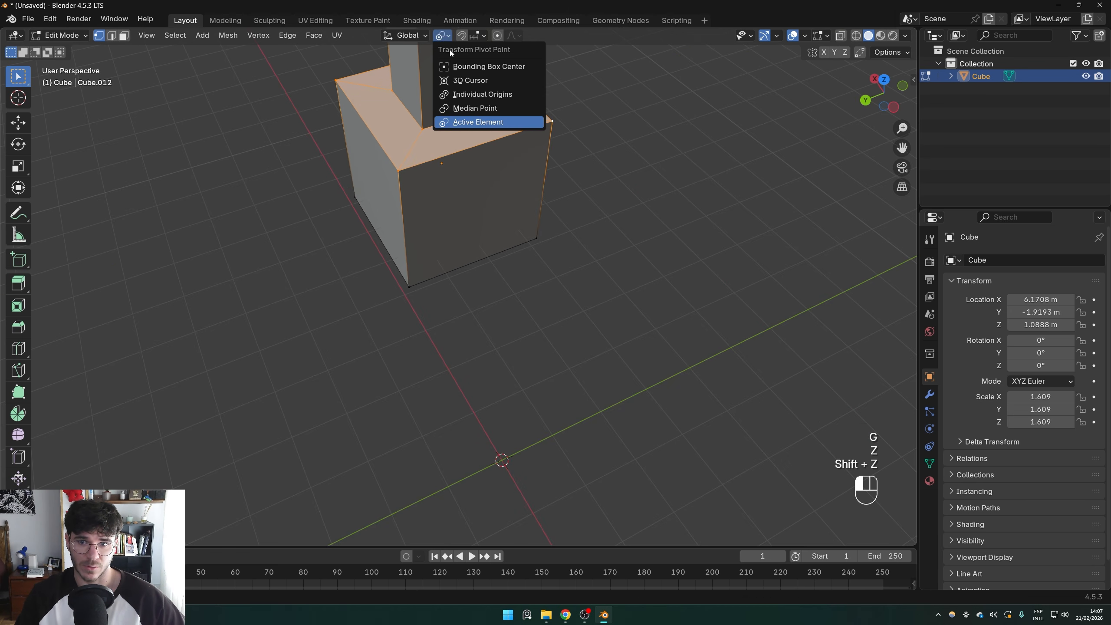
pyautogui.click(481, 82)
pyautogui.press('g')
pyautogui.press('g')
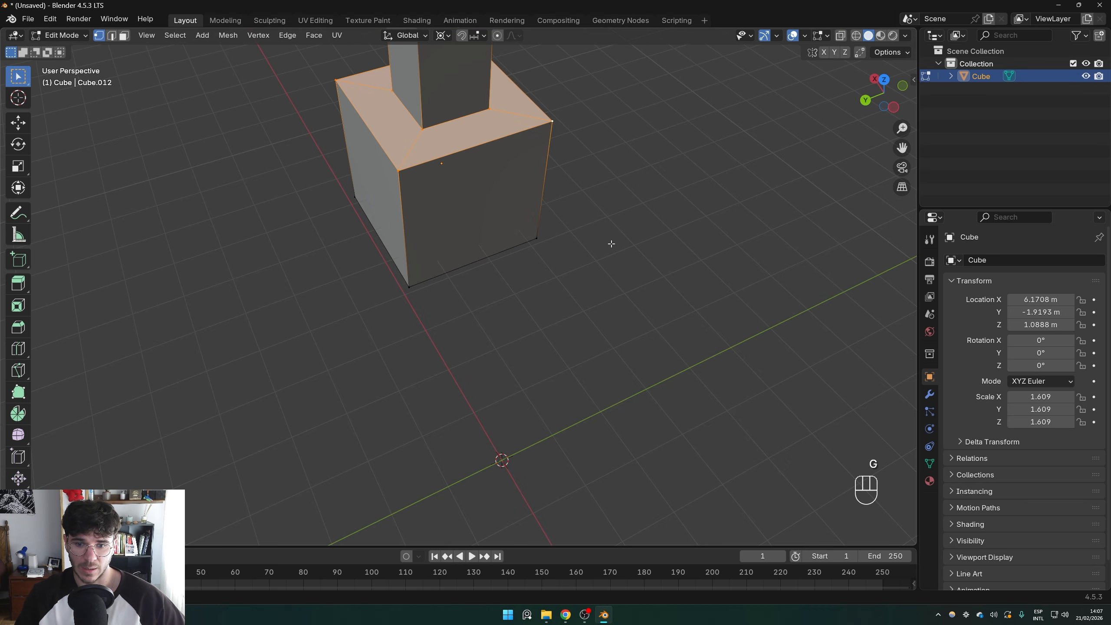
pyautogui.press('x')
pyautogui.press('y')
pyautogui.rightClick(622, 250)
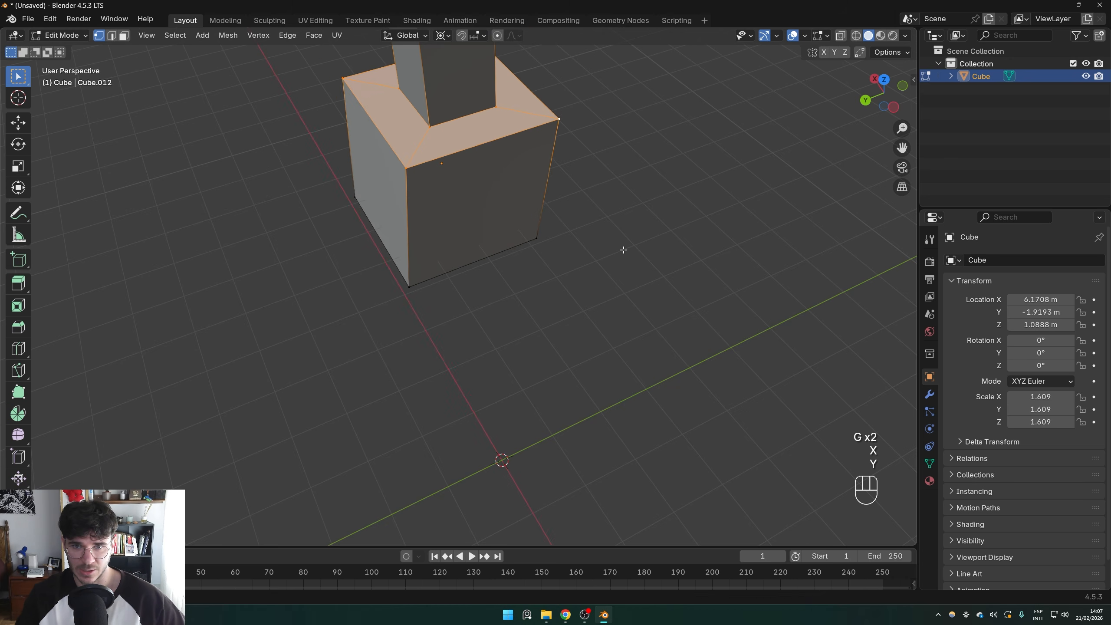
# Set the pivot point to Individual Origins for the selected upper vertices
pyautogui.click(439, 35)
pyautogui.click(439, 36)
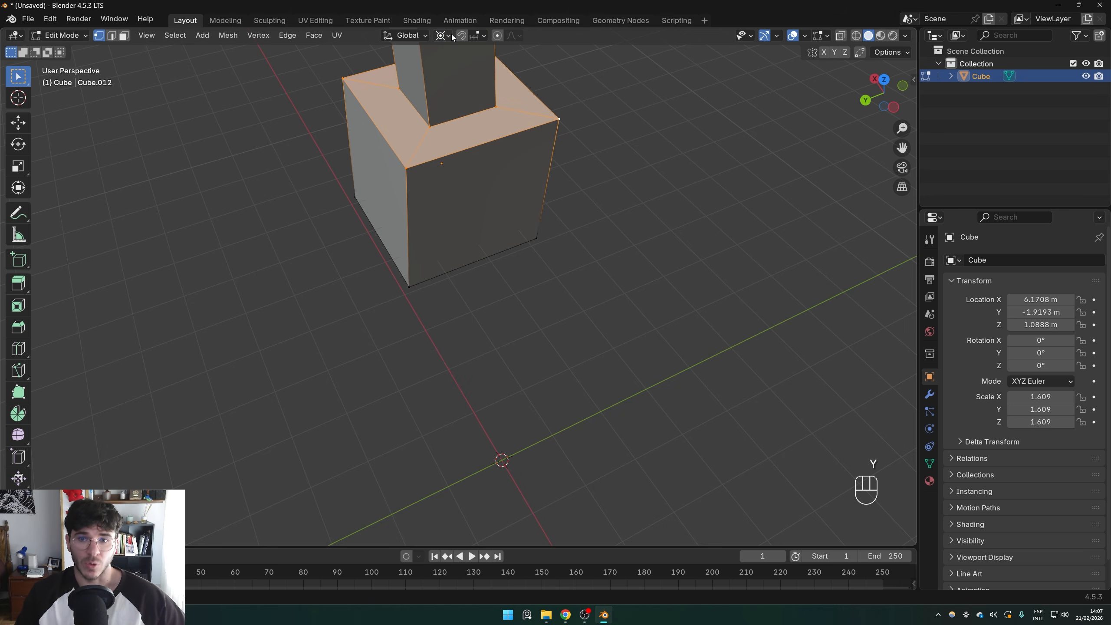
pyautogui.click(450, 34)
pyautogui.click(499, 95)
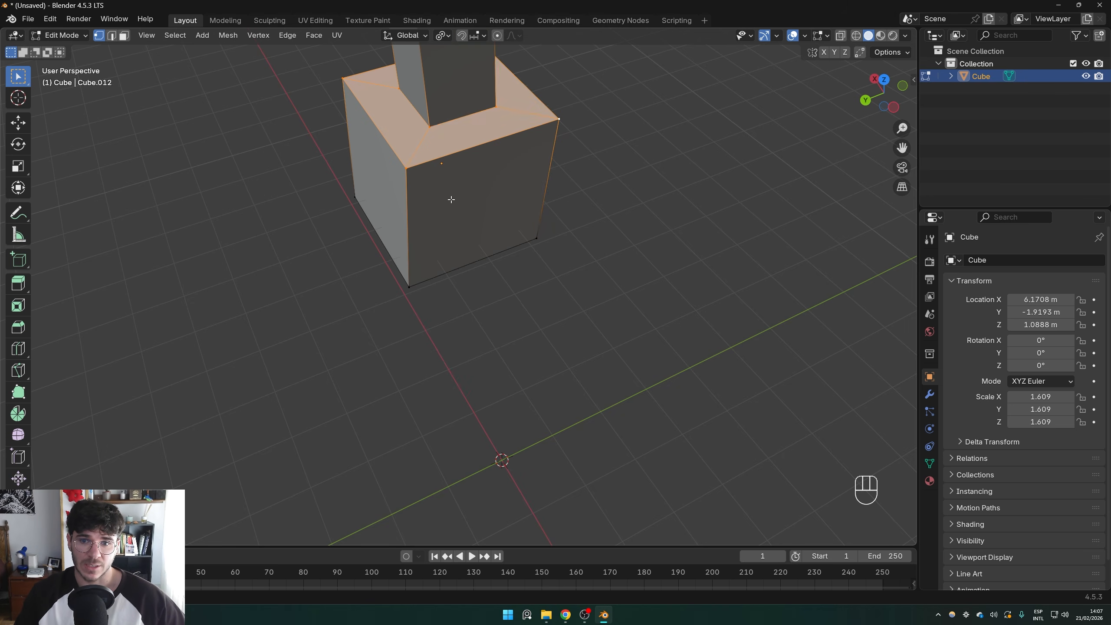
pyautogui.press('Tab')
pyautogui.moveTo(498, 94); pyautogui.dragTo(465, 152, button='middle')
pyautogui.press('Tab')
pyautogui.press('Tab')
pyautogui.press('a')
pyautogui.press('Tab')
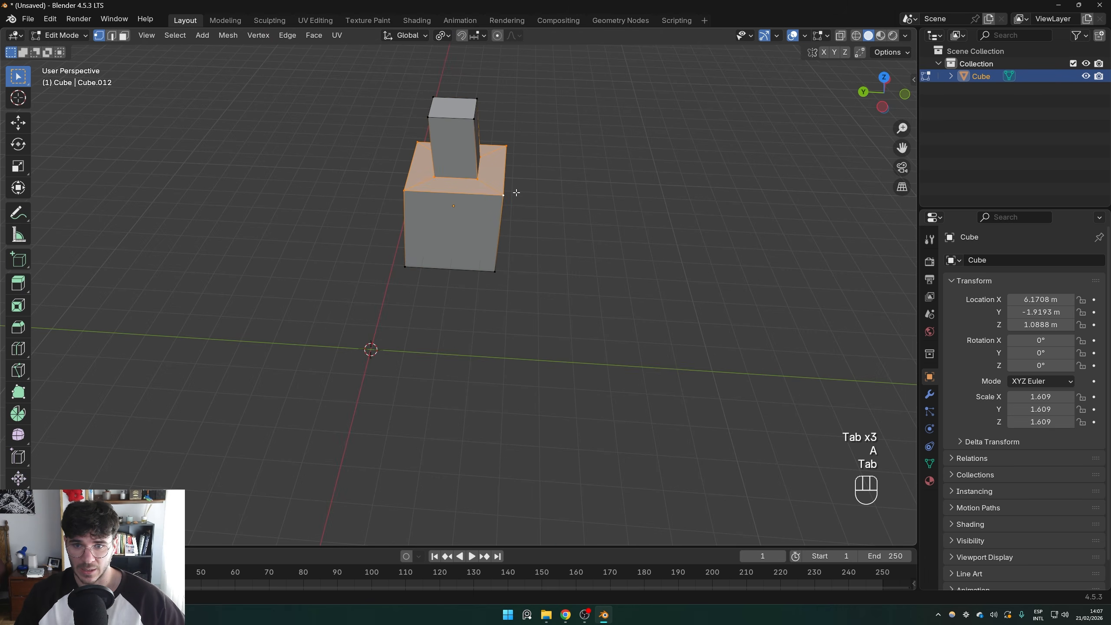
# Undo the last move of the base cube's upper vertices
pyautogui.hotkey('ctrl', 'z')
pyautogui.hotkey('ctrl', 'z')
pyautogui.hotkey('ctrl', 'z')
pyautogui.hotkey('ctrl', 'z')
pyautogui.hotkey('ctrl', 'z')
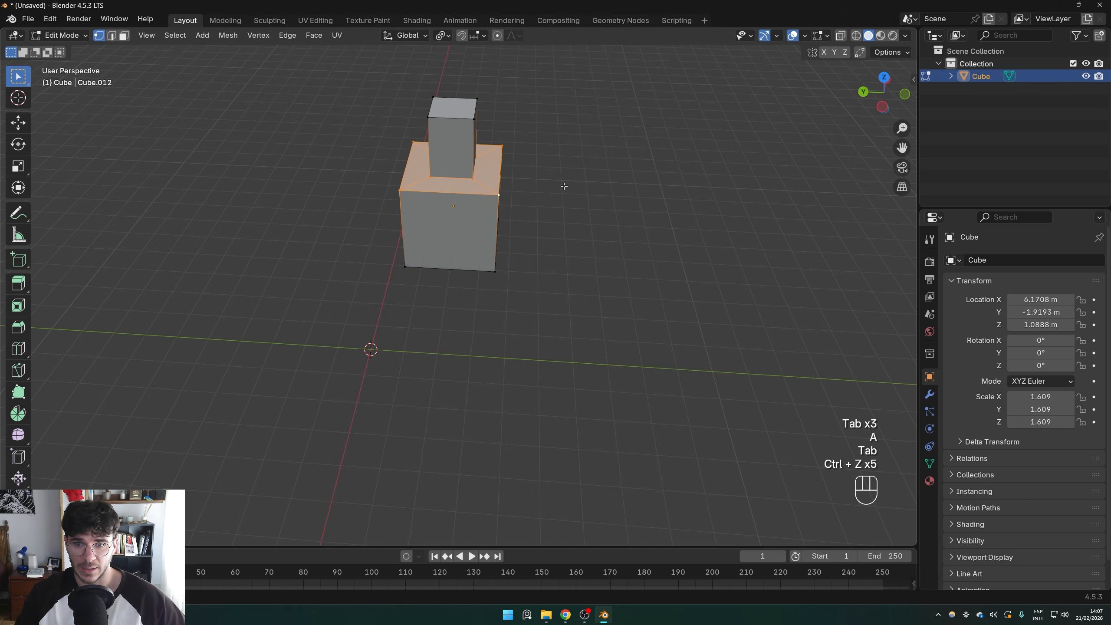
# Select the whole mesh and duplicate it twice within the object, placing the second copy with the global Z axis locked
pyautogui.press('a')
pyautogui.hotkey('shift', 'd')
pyautogui.click(350, 212)
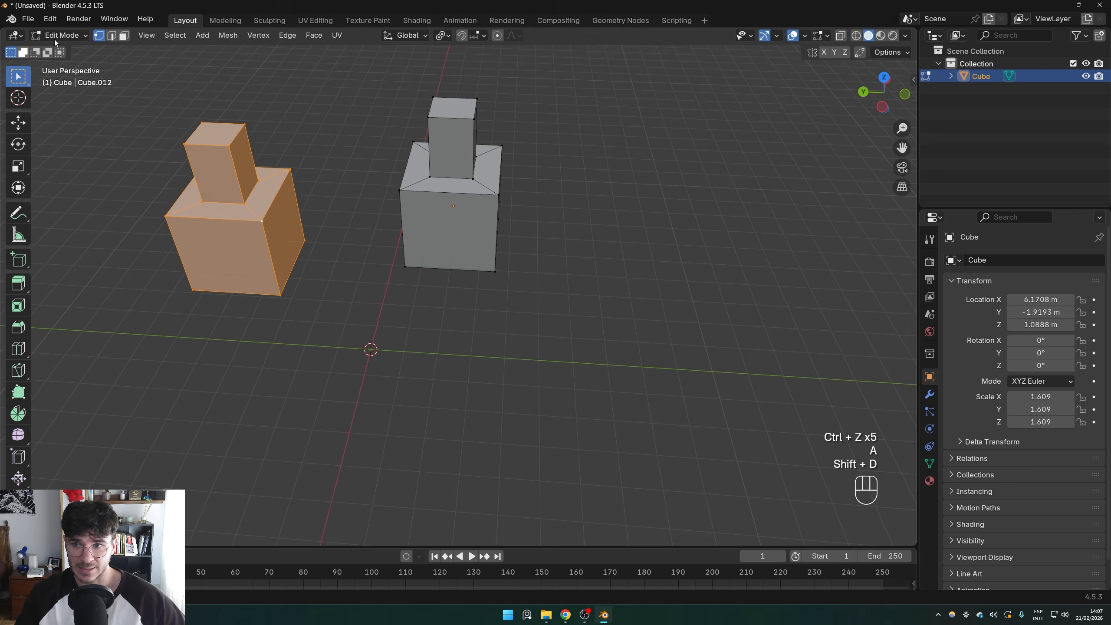
pyautogui.hotkey('shift', 'd')
pyautogui.hotkey('shift', 'z')
pyautogui.click(467, 314)
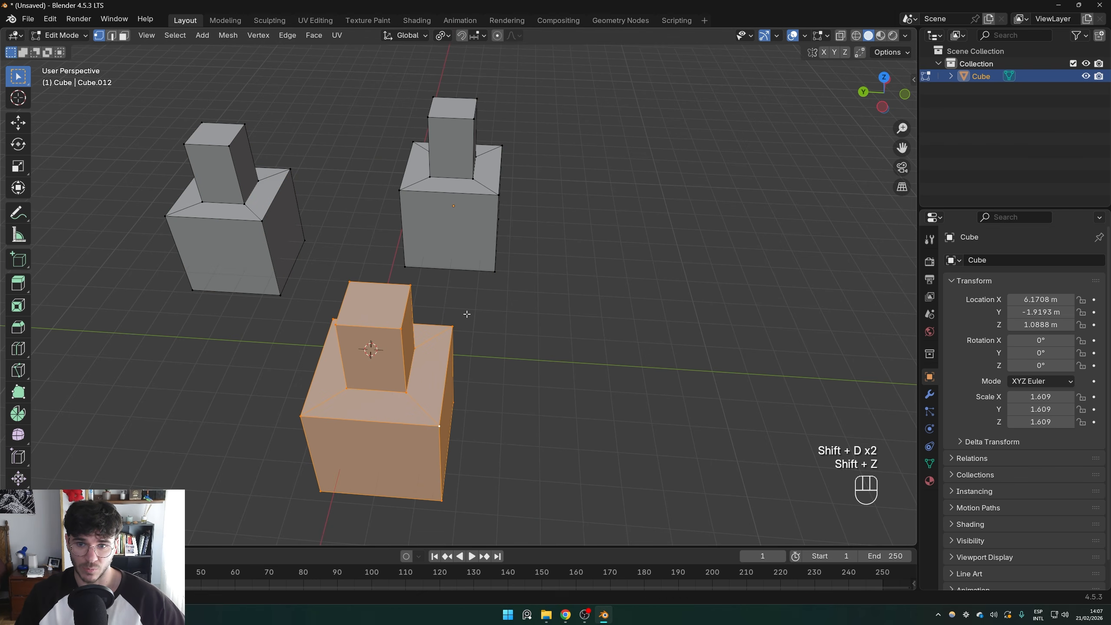
# Try moving the whole object with its three mesh pieces in Object Mode
pyautogui.moveTo(467, 313); pyautogui.dragTo(172, 163, button='middle')
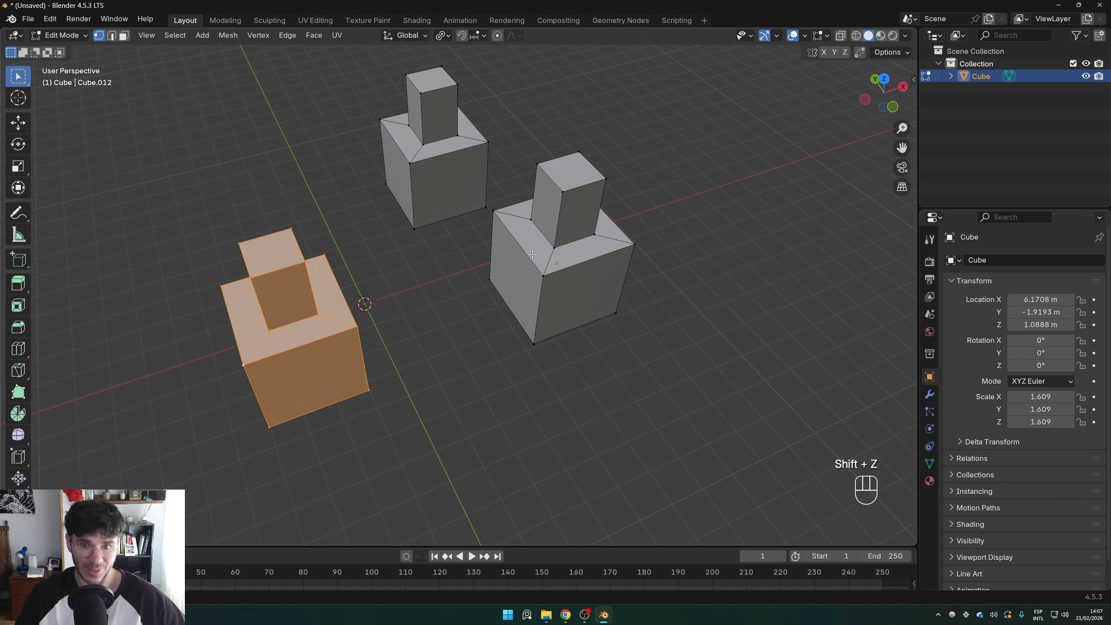
pyautogui.press('Tab')
pyautogui.press('g')
pyautogui.rightClick(563, 249)
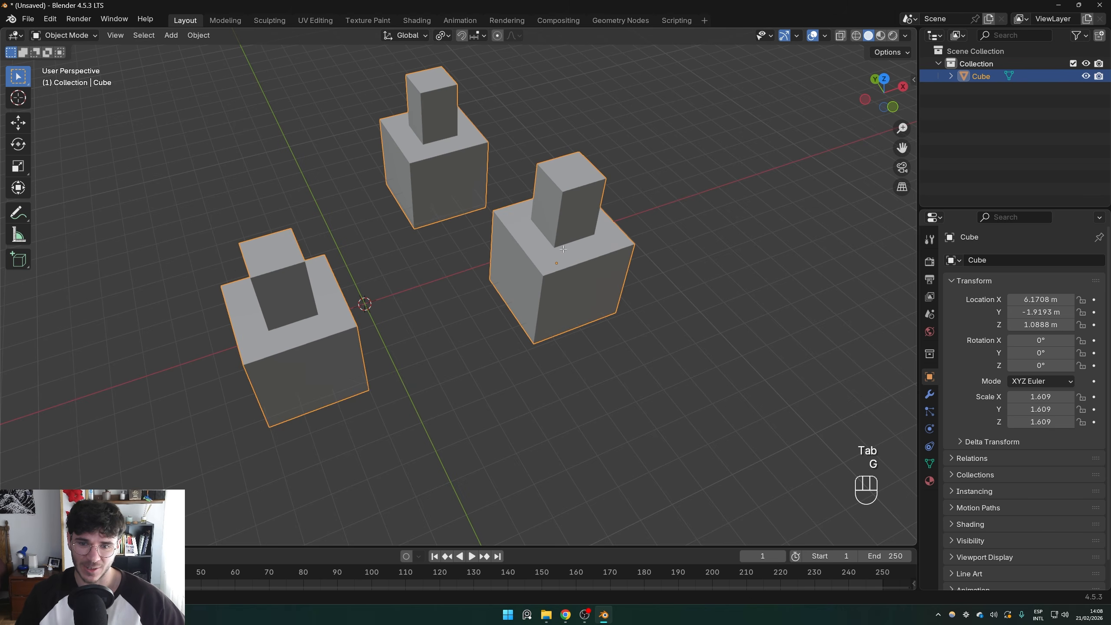
# Select all faces of the three mesh pieces in Edit Mode and set the pivot point to Active Element
pyautogui.press('Tab')
pyautogui.click(554, 254)
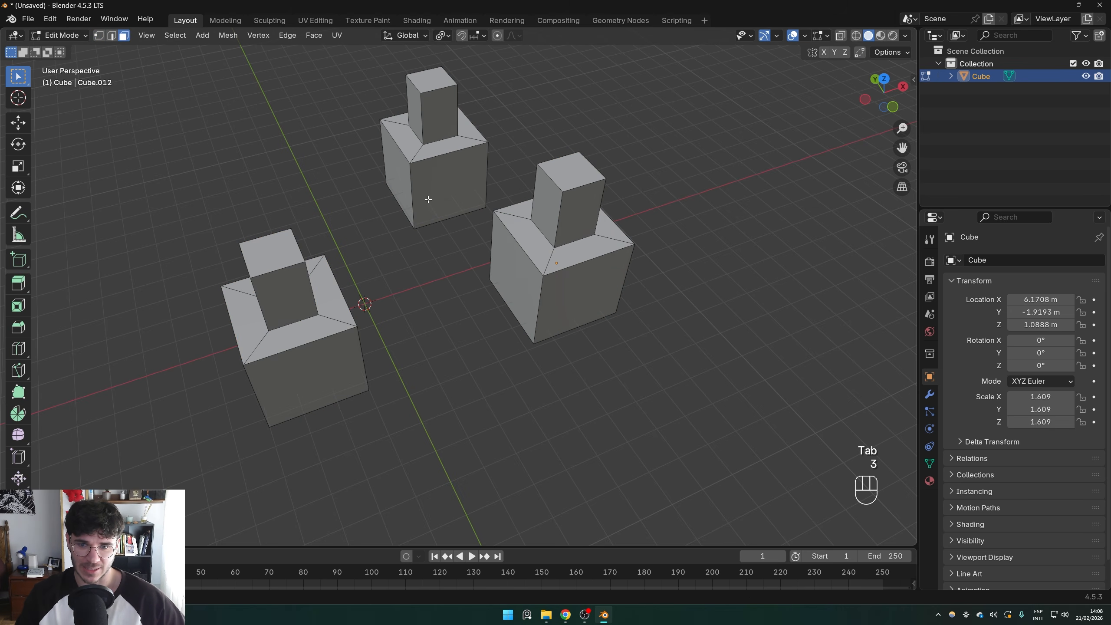
pyautogui.press('a')
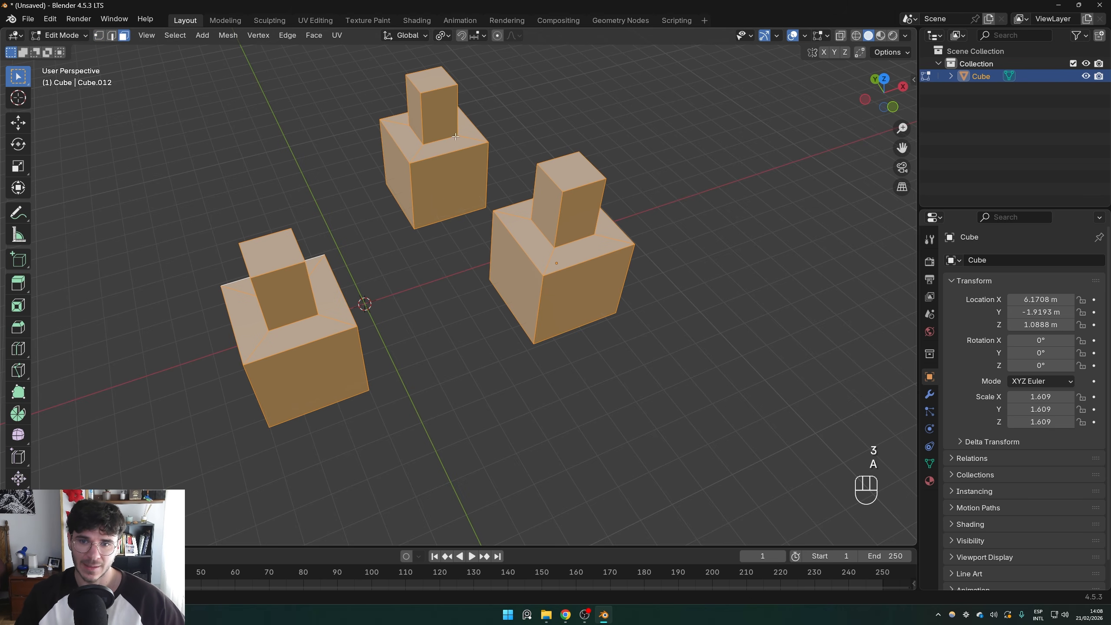
pyautogui.click(442, 35)
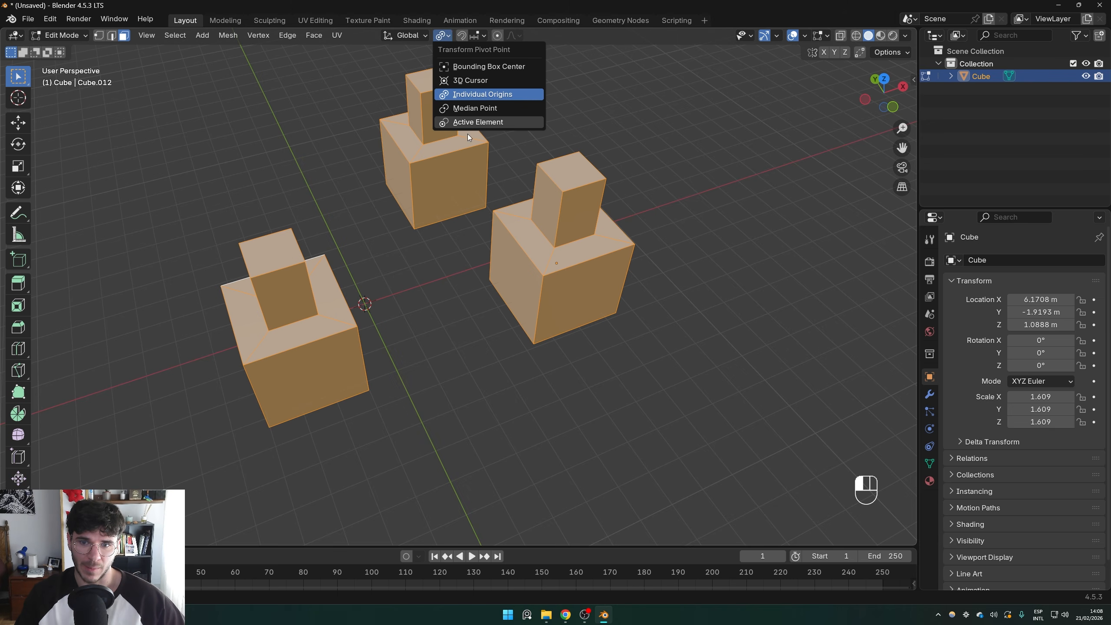
pyautogui.click(472, 121)
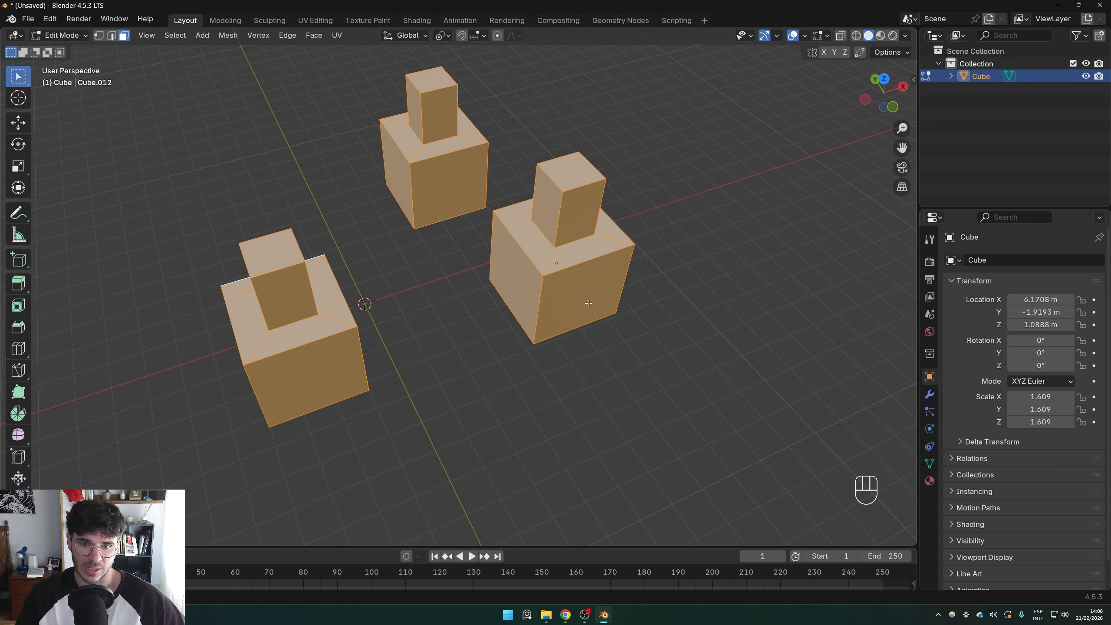
# Set the pivot point to Median Point and try scaling the three mesh pieces down and up around their common center
pyautogui.click(442, 35)
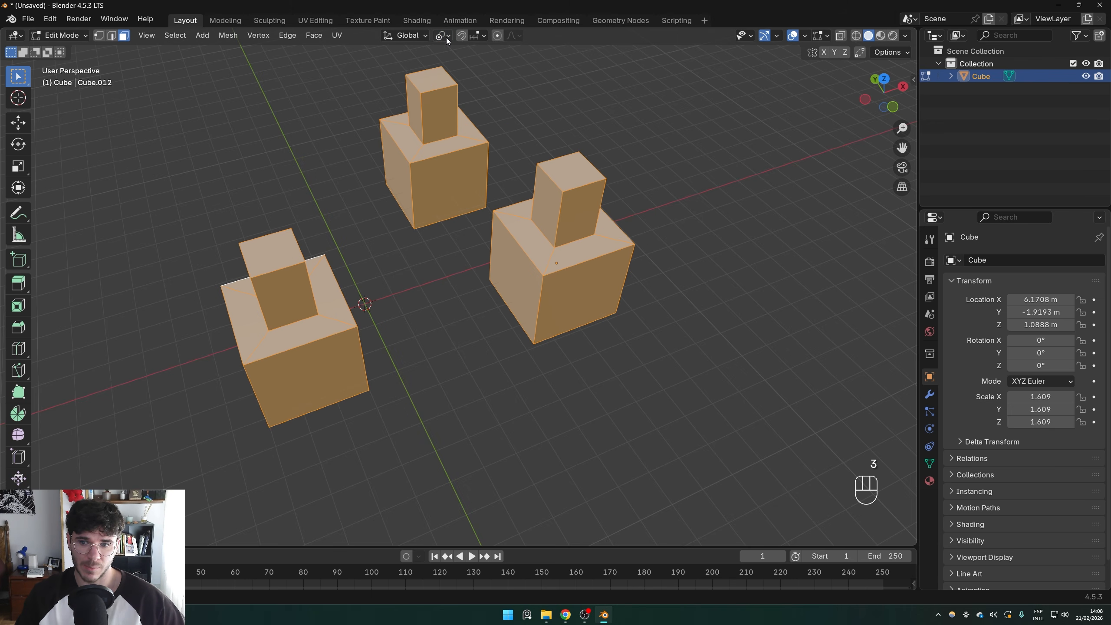
pyautogui.click(447, 37)
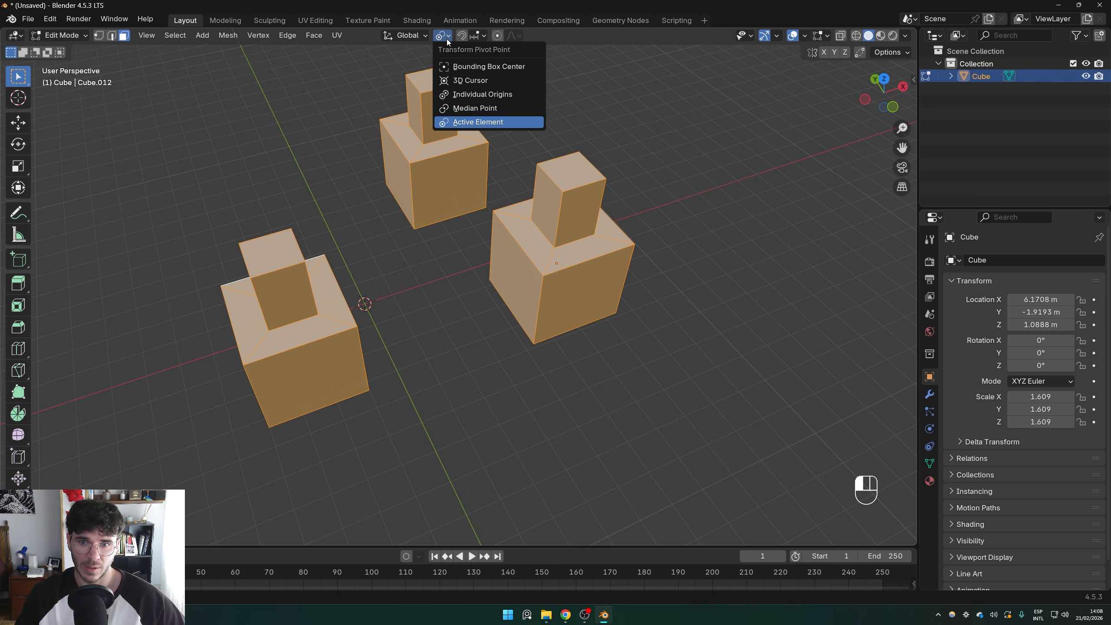
pyautogui.click(494, 108)
pyautogui.press('s')
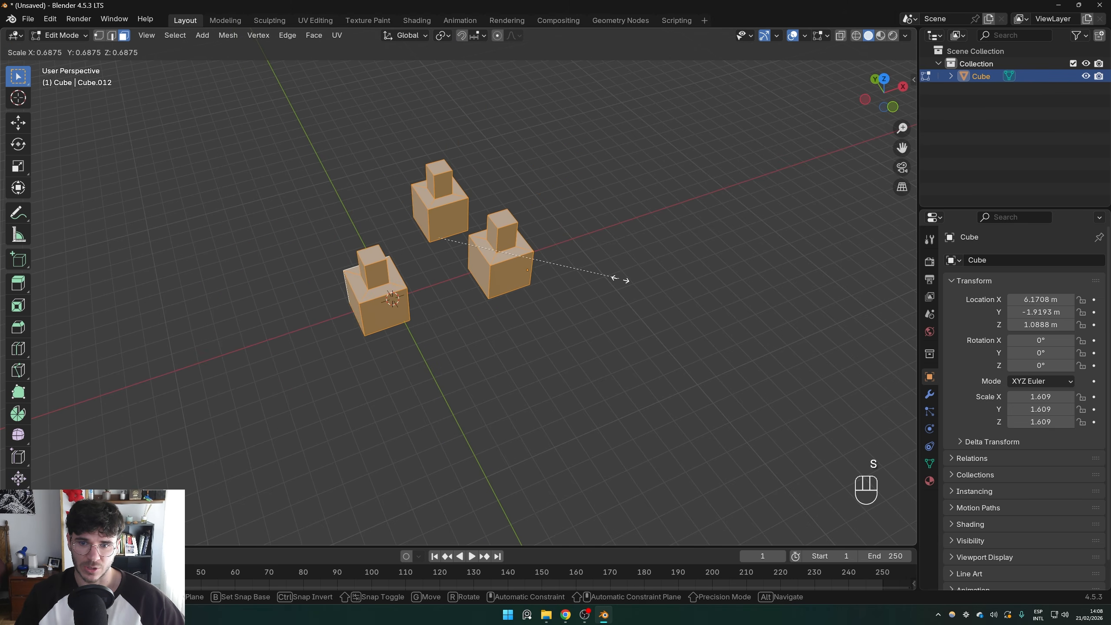
pyautogui.rightClick(616, 278)
pyautogui.moveTo(456, 259); pyautogui.dragTo(483, 318, button='middle')
pyautogui.press('s')
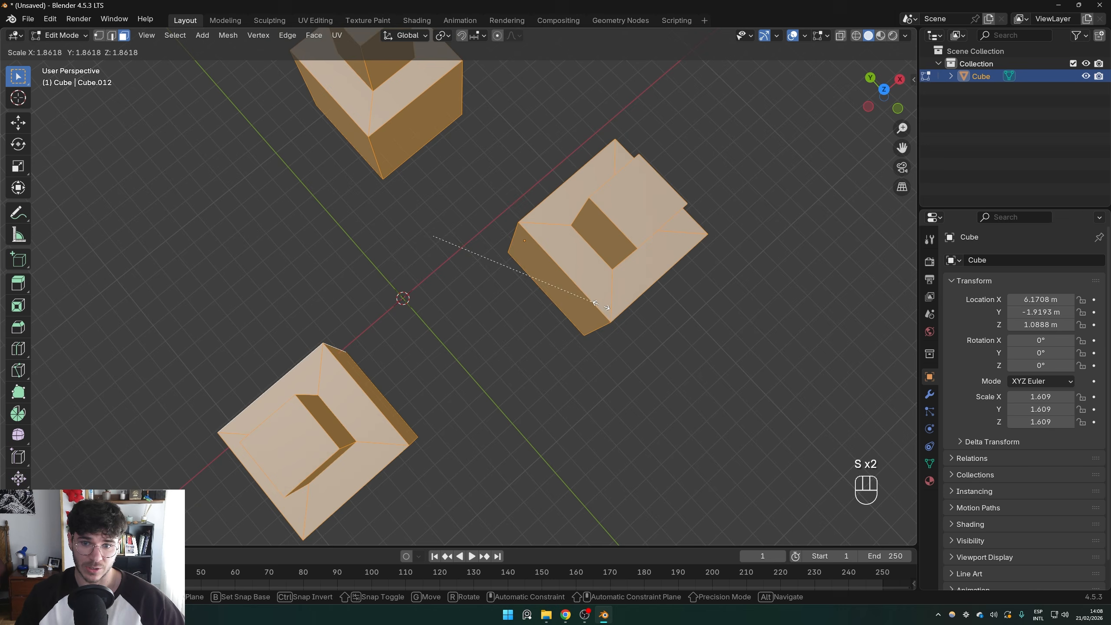
pyautogui.click(565, 264)
# Set the pivot point to Individual Origins and try scaling the three mesh pieces each around its own center
pyautogui.click(442, 36)
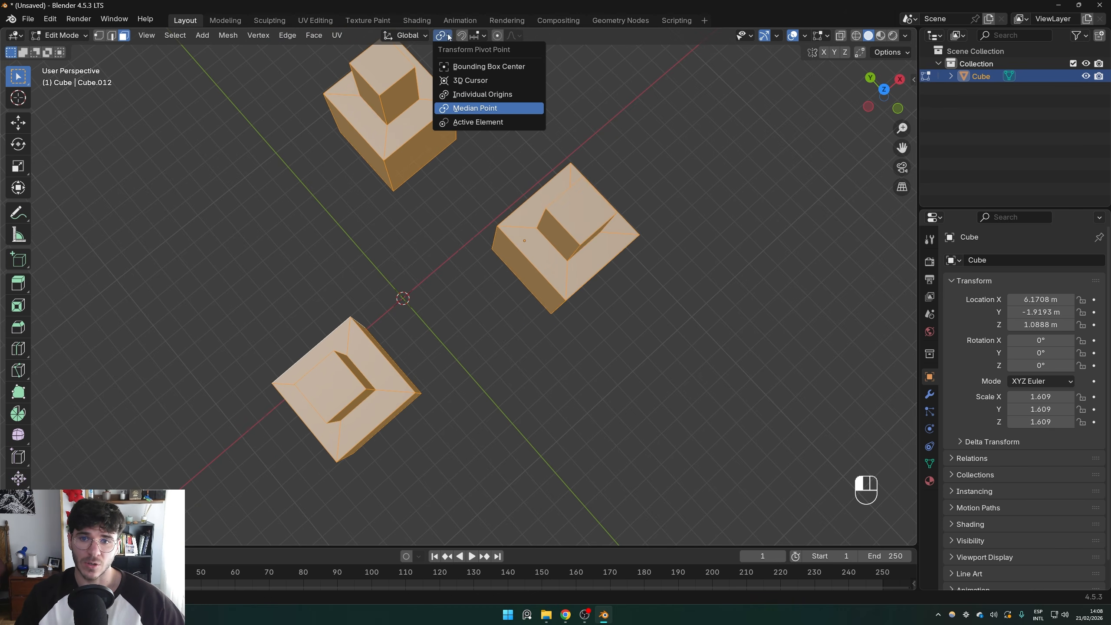
pyautogui.click(489, 95)
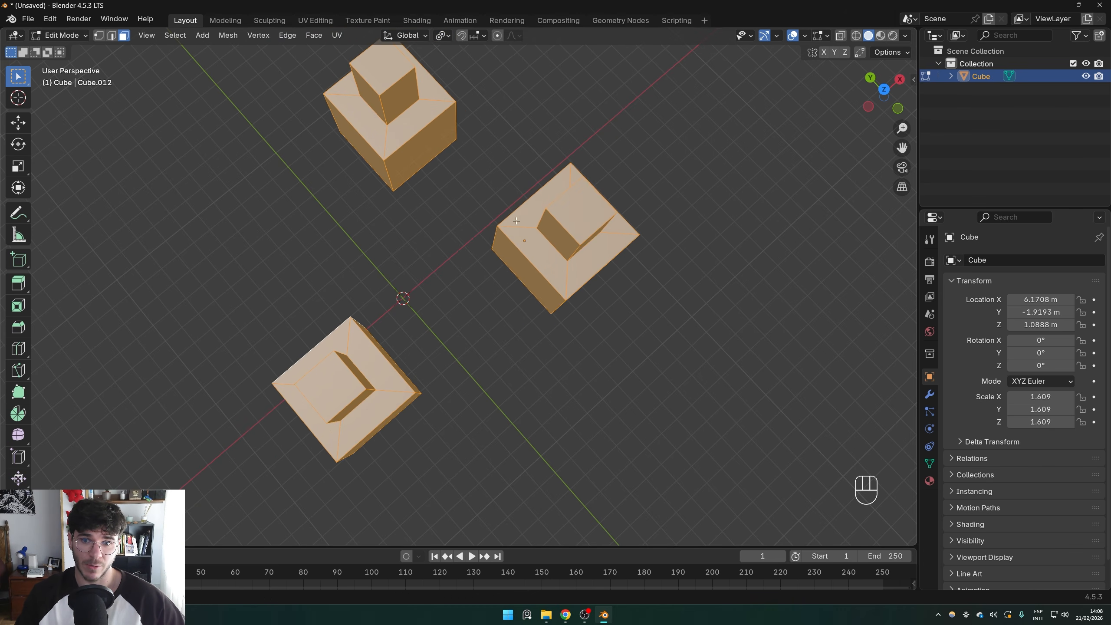
pyautogui.moveTo(495, 105); pyautogui.dragTo(534, 159, button='middle')
pyautogui.press('s')
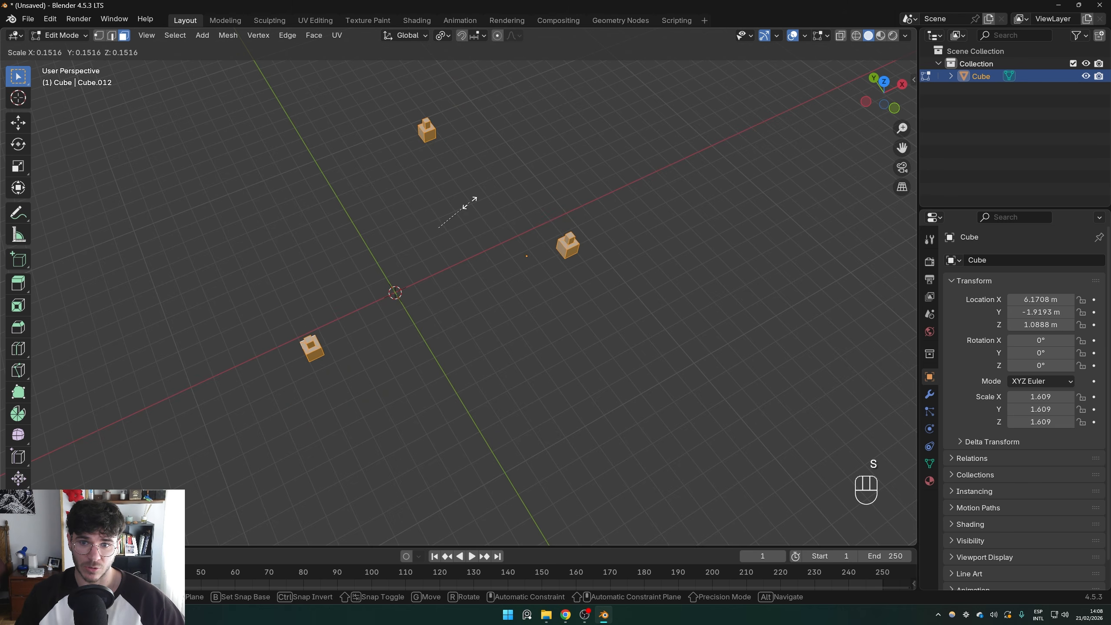
pyautogui.click(665, 244)
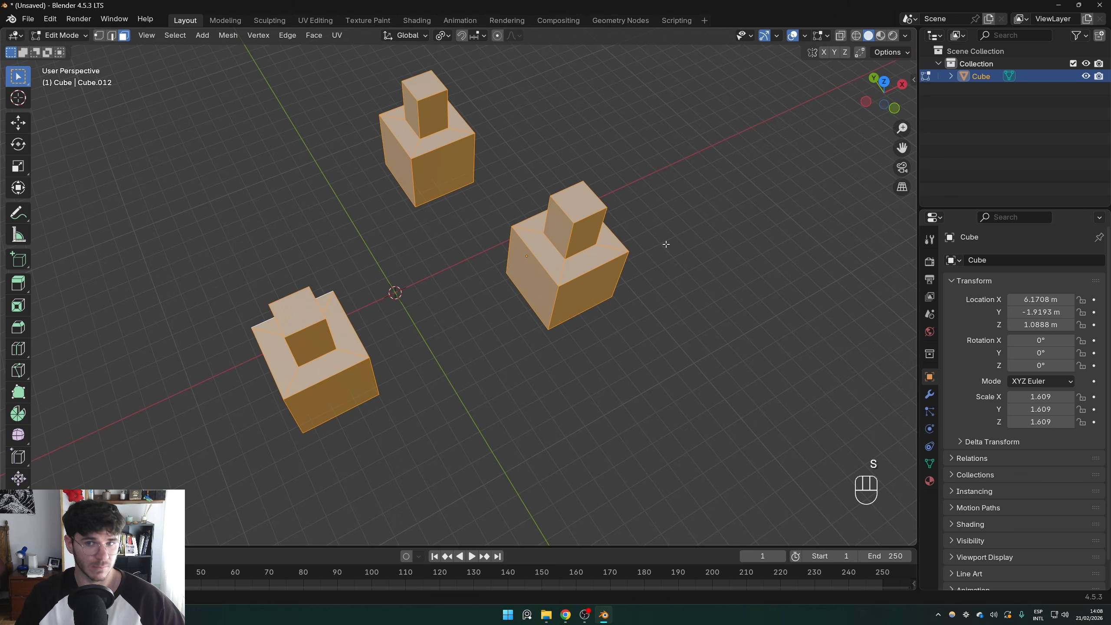
# Return to Object Mode and delete the cube object with all three mesh pieces
pyautogui.press('Tab')
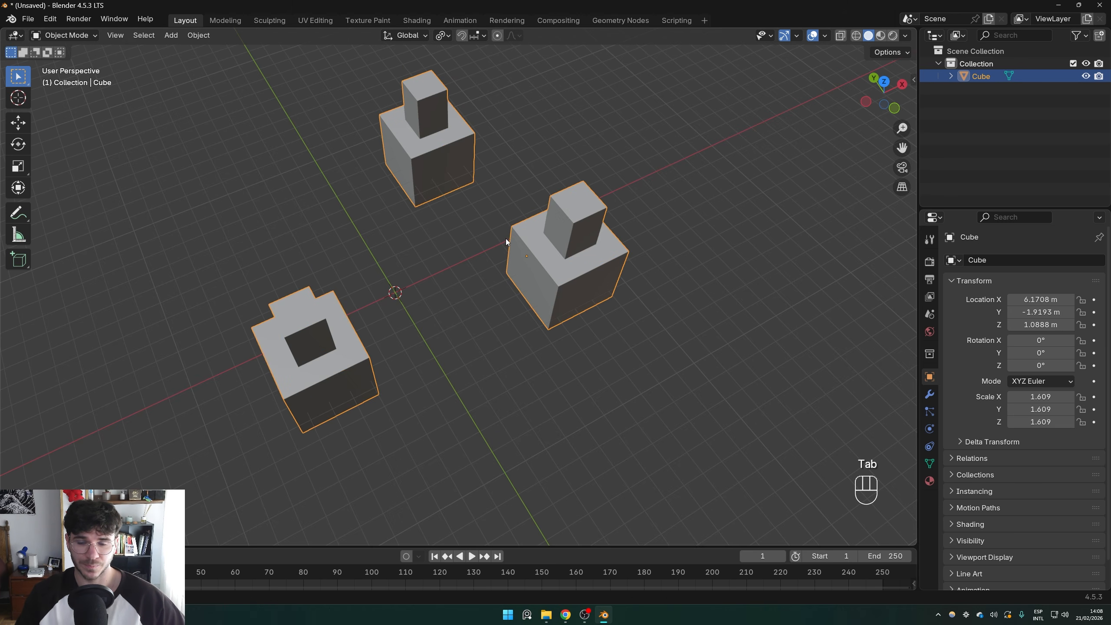
pyautogui.moveTo(505, 238); pyautogui.dragTo(435, 227, button='middle')
pyautogui.press('x')
pyautogui.click(419, 229)
# Add a new cube mesh at the 3D cursor and set the transform pivot point to Median Point
pyautogui.hotkey('shift', 'a')
pyautogui.moveTo(430, 269)
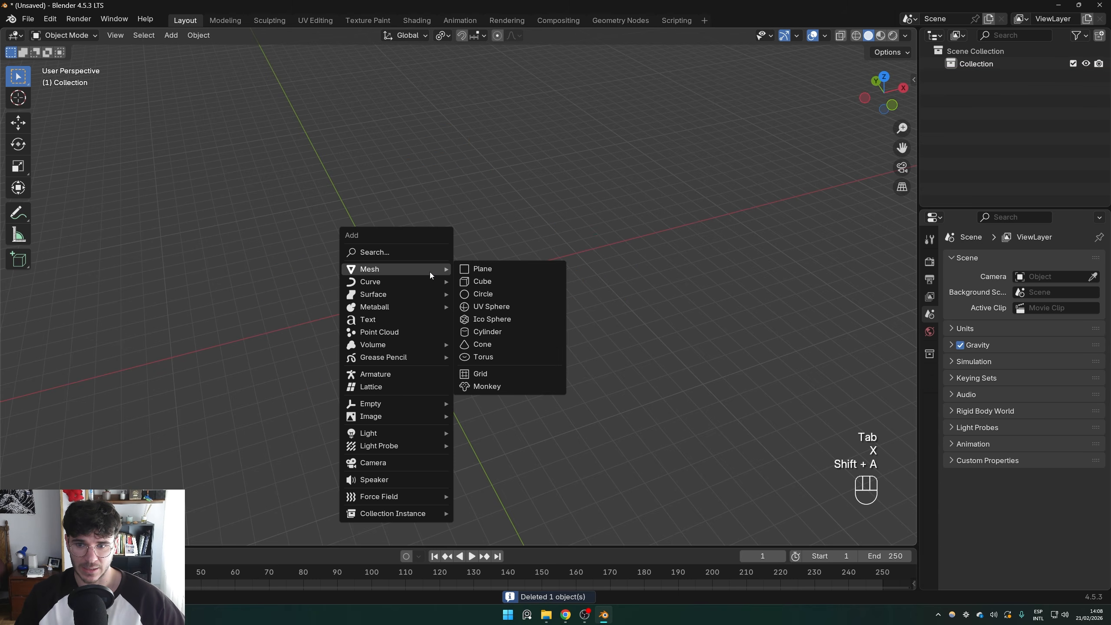
pyautogui.click(469, 282)
pyautogui.click(443, 37)
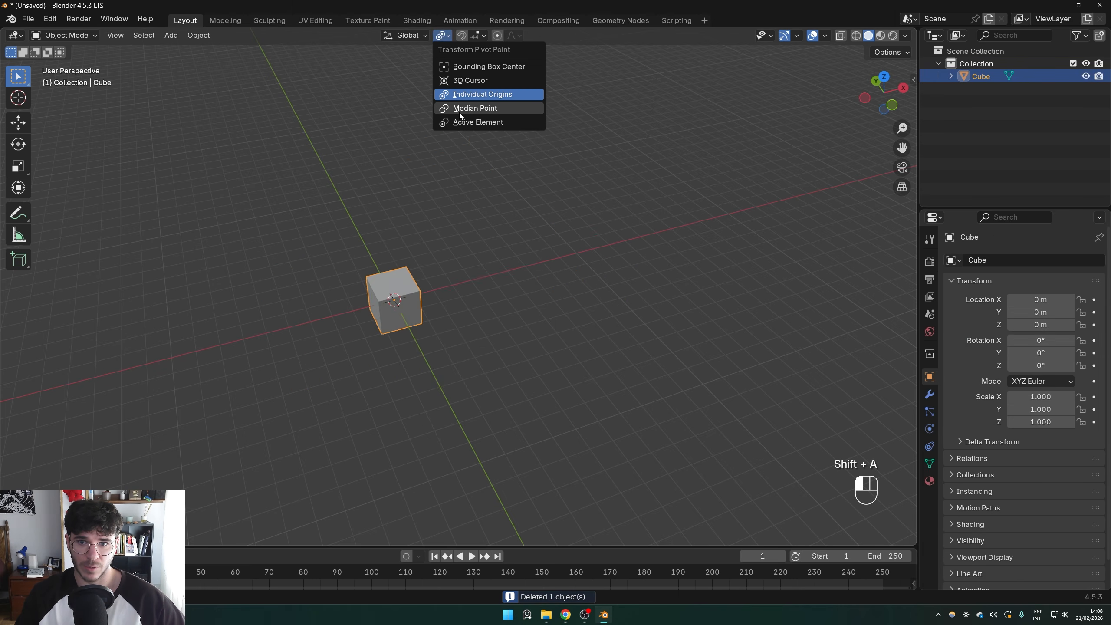
pyautogui.click(465, 117)
# Raise the cube about 1.03 m along the Z axis
pyautogui.scroll(4, 383, 298)
pyautogui.moveTo(383, 298); pyautogui.dragTo(364, 283, button='middle')
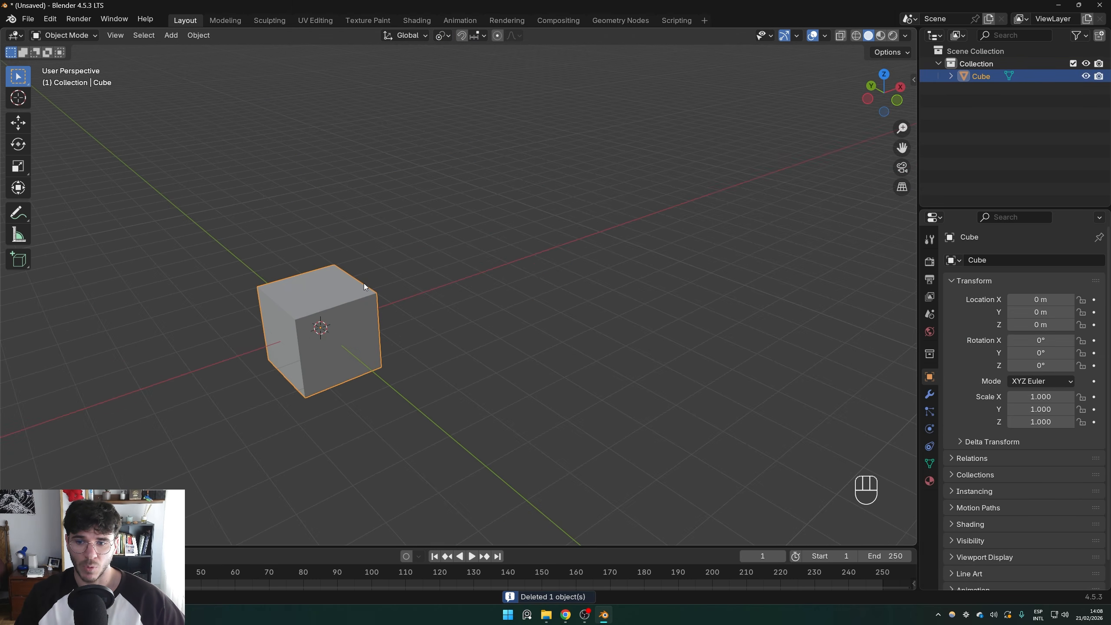
pyautogui.press('g')
pyautogui.press('z')
pyautogui.click(277, 255)
pyautogui.keyDown('shift'); pyautogui.moveTo(277, 255); pyautogui.dragTo(417, 200, button='middle'); pyautogui.keyUp('shift')
pyautogui.scroll(3, 417, 201)
pyautogui.press('Tab')
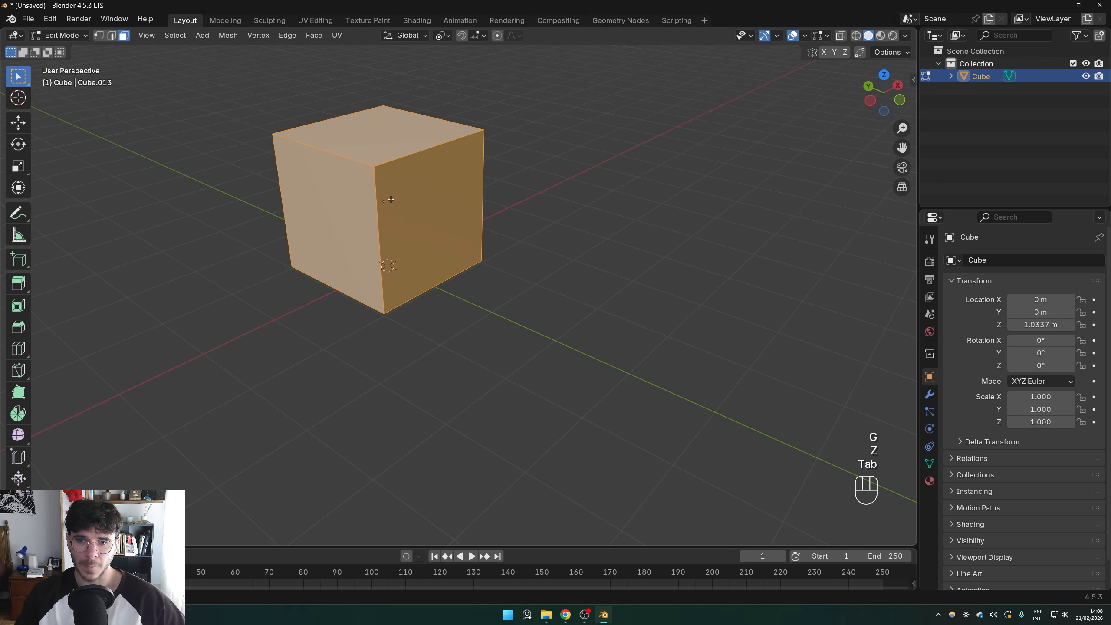
pyautogui.press('Tab')
pyautogui.press('Tab')
pyautogui.press('Tab')
pyautogui.keyDown('shift'); pyautogui.moveTo(426, 132); pyautogui.dragTo(461, 201, button='middle'); pyautogui.keyUp('shift')
pyautogui.press('Tab')
pyautogui.press('1')
pyautogui.scroll(1, 458, 175)
pyautogui.keyDown('shift'); pyautogui.moveTo(450, 74); pyautogui.dragTo(486, 107, button='middle'); pyautogui.keyUp('shift')
# Turn on snapping and set the snap target to Vertex
pyautogui.press('Tab')
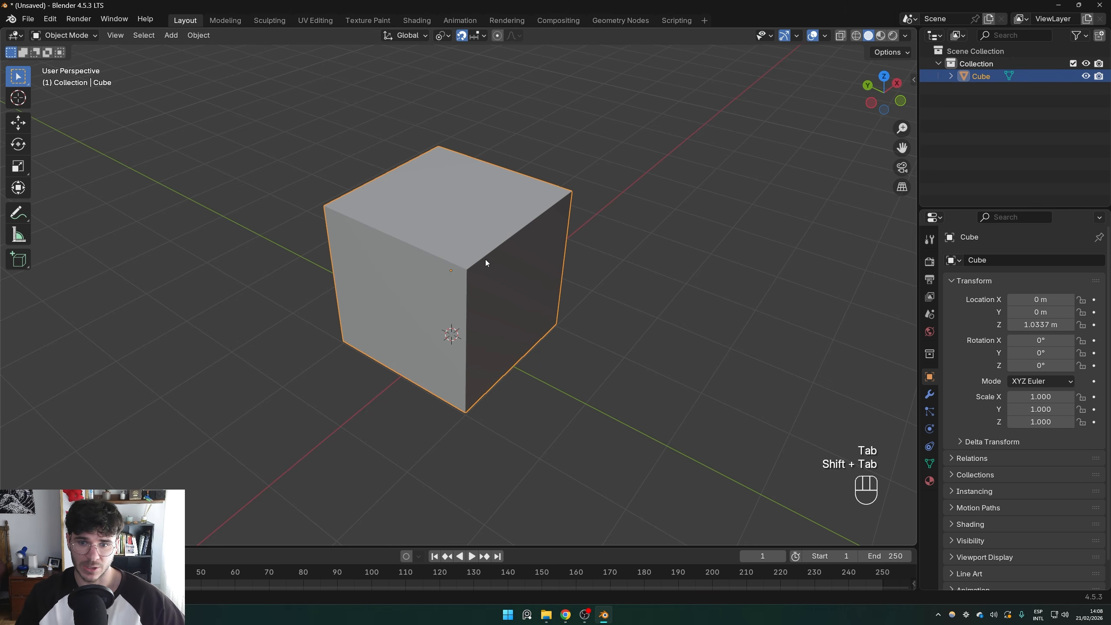
pyautogui.click(478, 38)
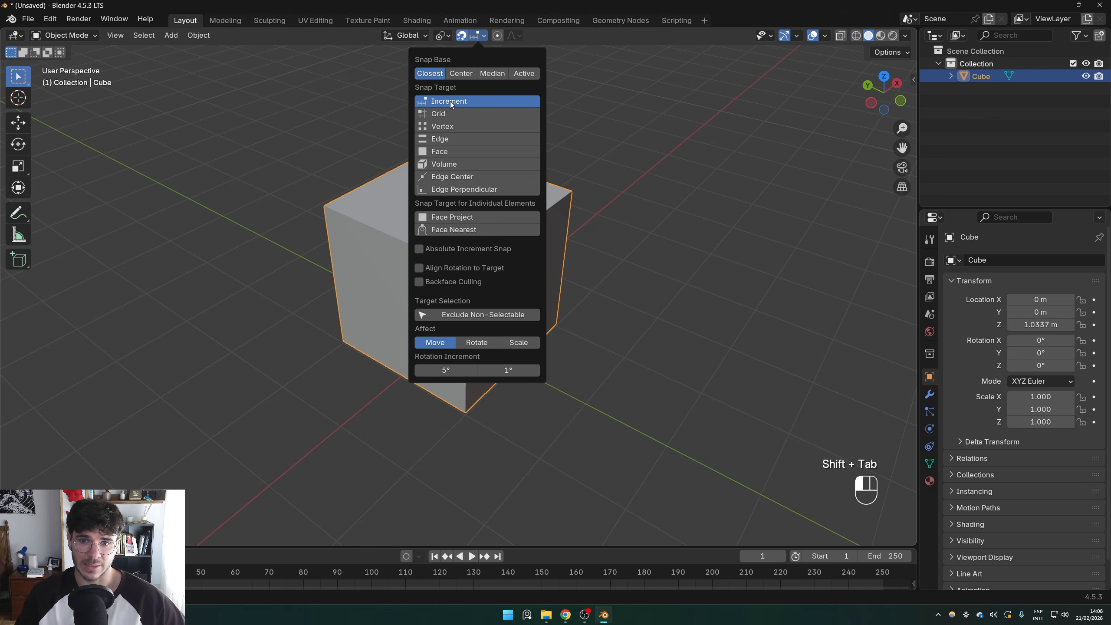
pyautogui.click(473, 38)
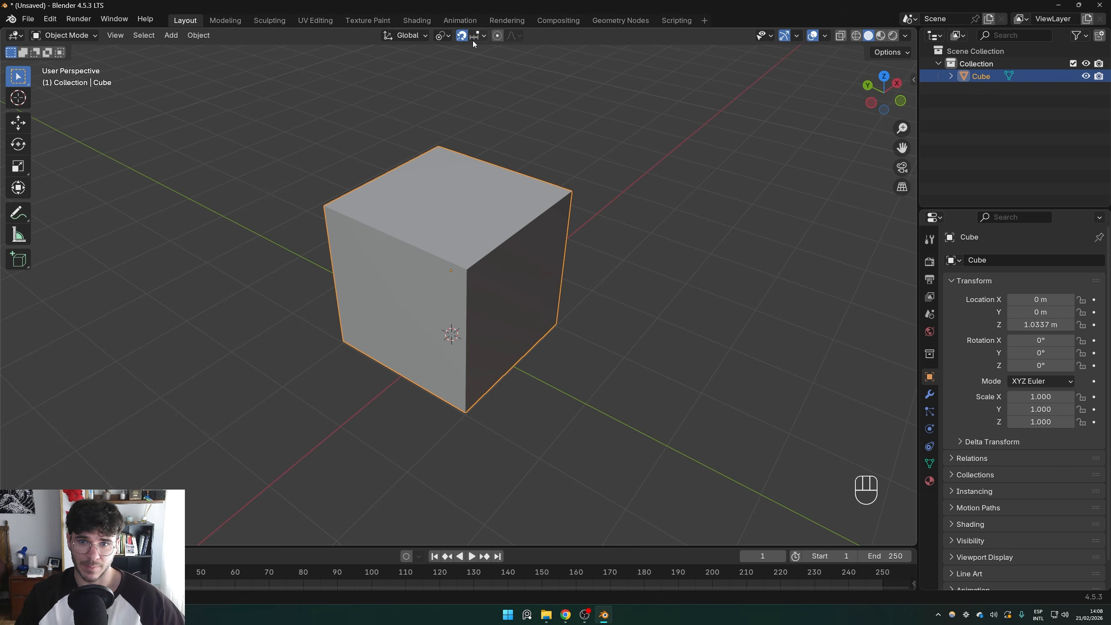
pyautogui.click(474, 38)
pyautogui.click(474, 126)
# Enter Edit Mode with vertex selection and select the cube's nearest top corner vertex
pyautogui.press('Tab')
pyautogui.press('1')
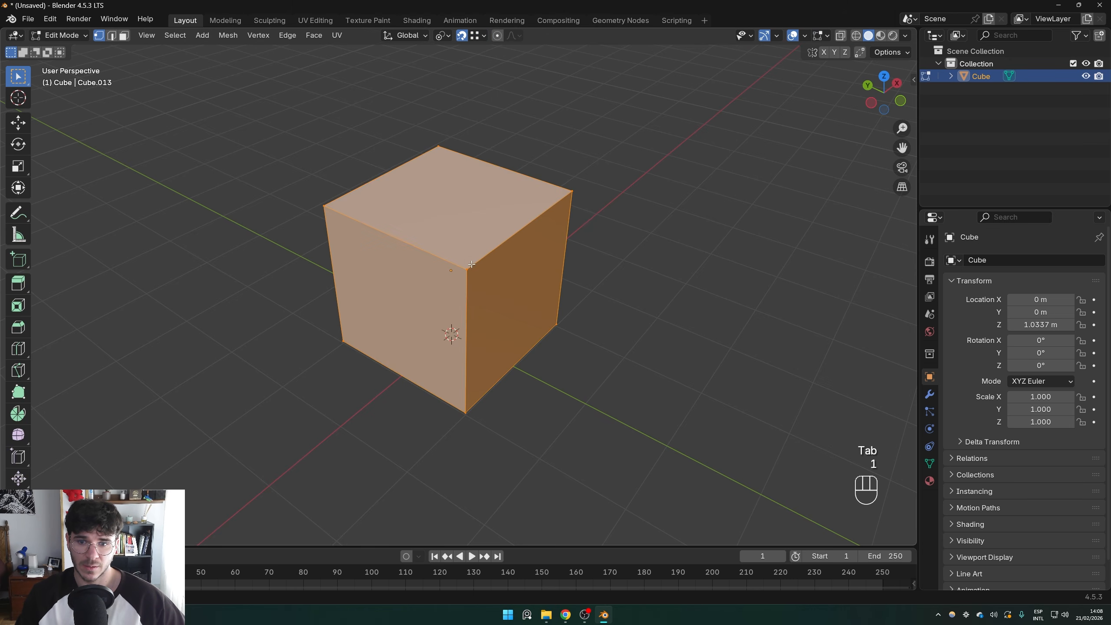
pyautogui.click(468, 267)
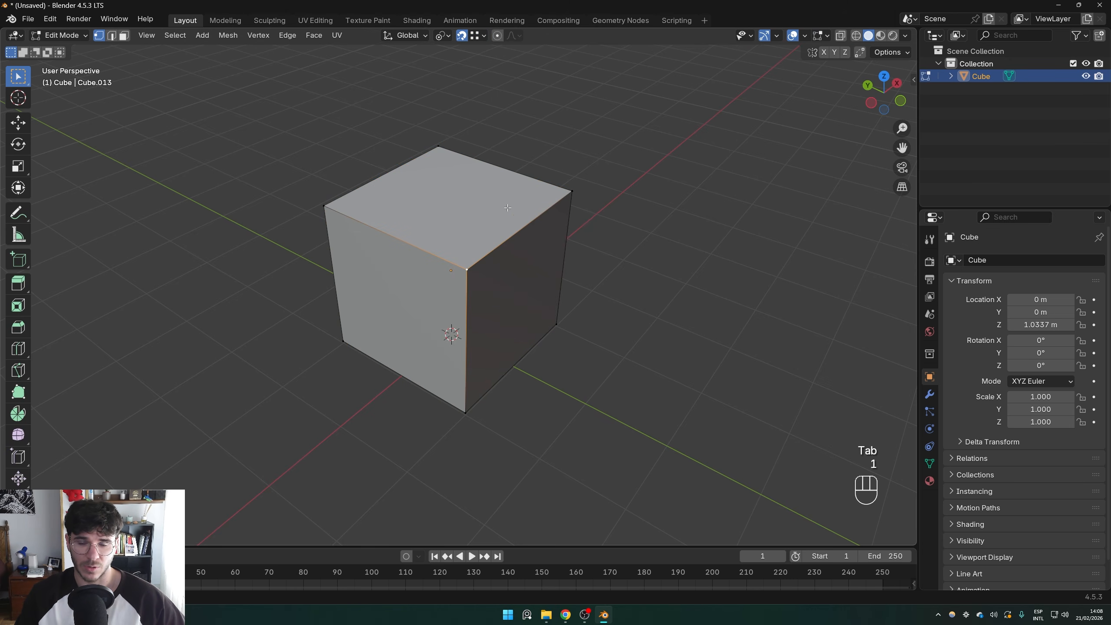
# Try snapping the top corner vertex onto neighbouring vertices and moving it away again, and undo the moves
pyautogui.press('g')
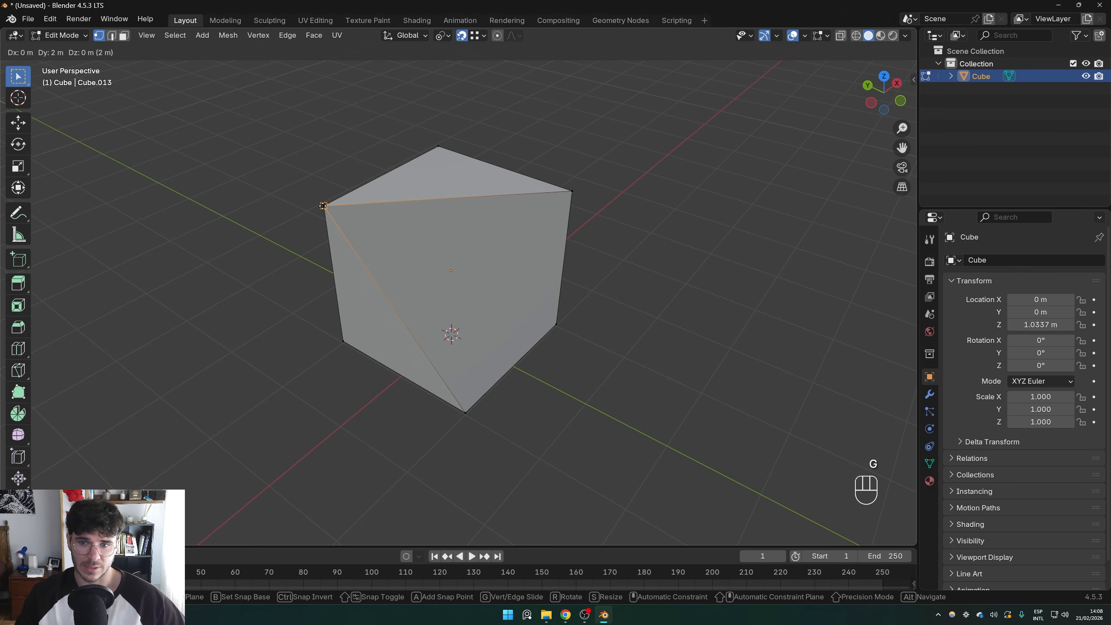
pyautogui.rightClick(457, 152)
pyautogui.moveTo(460, 174); pyautogui.dragTo(419, 227, button='middle')
pyautogui.press('g')
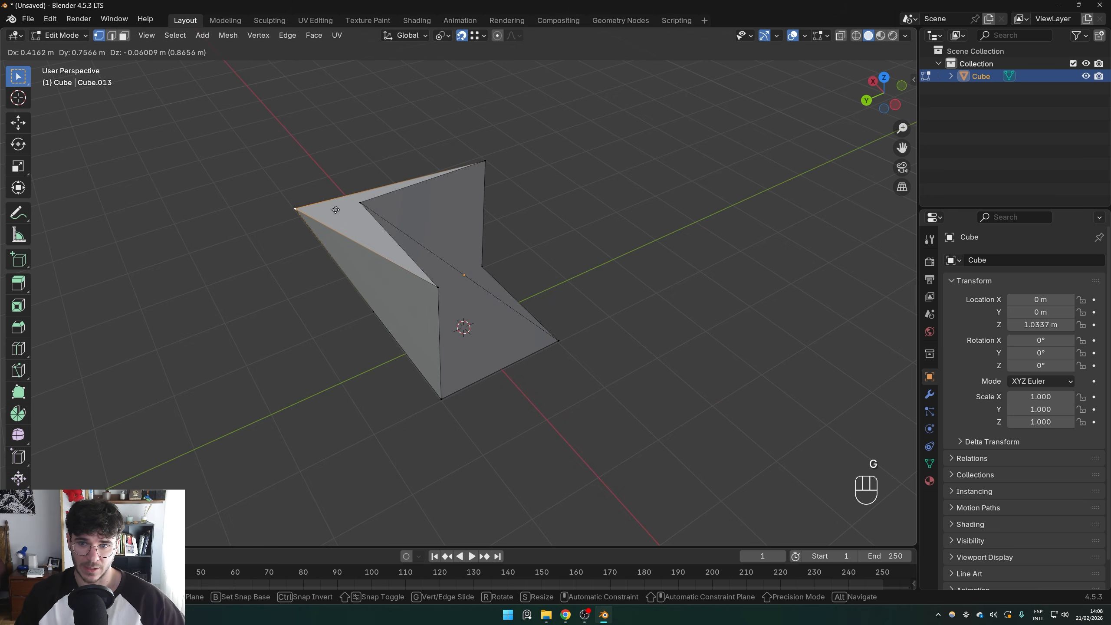
pyautogui.rightClick(365, 205)
pyautogui.press('g')
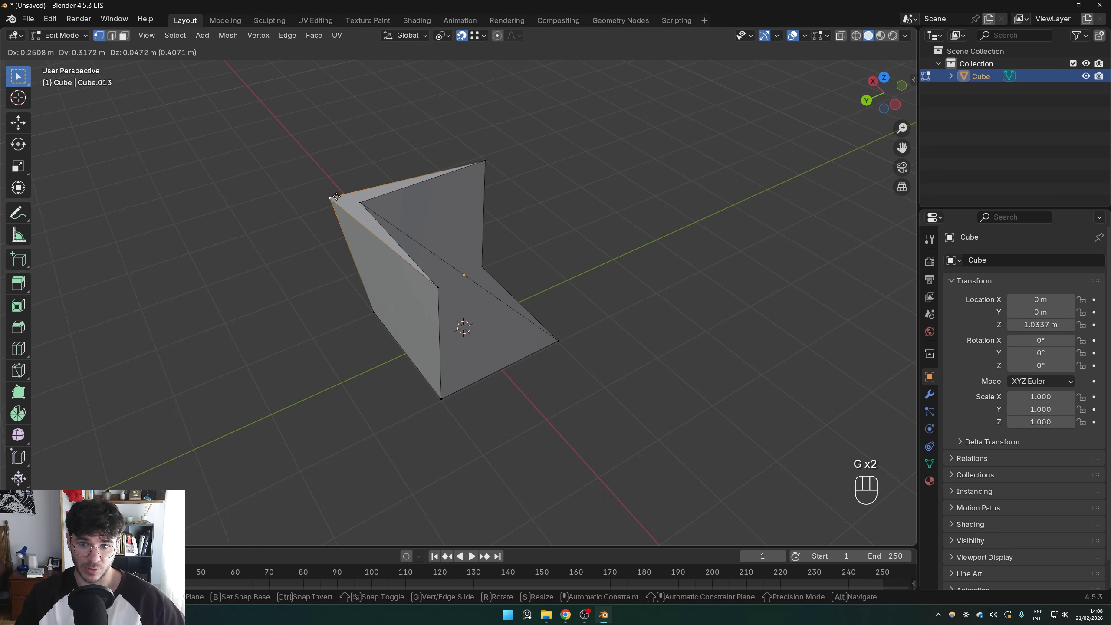
pyautogui.click(339, 198)
pyautogui.hotkey('ctrl', 'z')
pyautogui.hotkey('ctrl', 'z')
pyautogui.hotkey('ctrl', 'z')
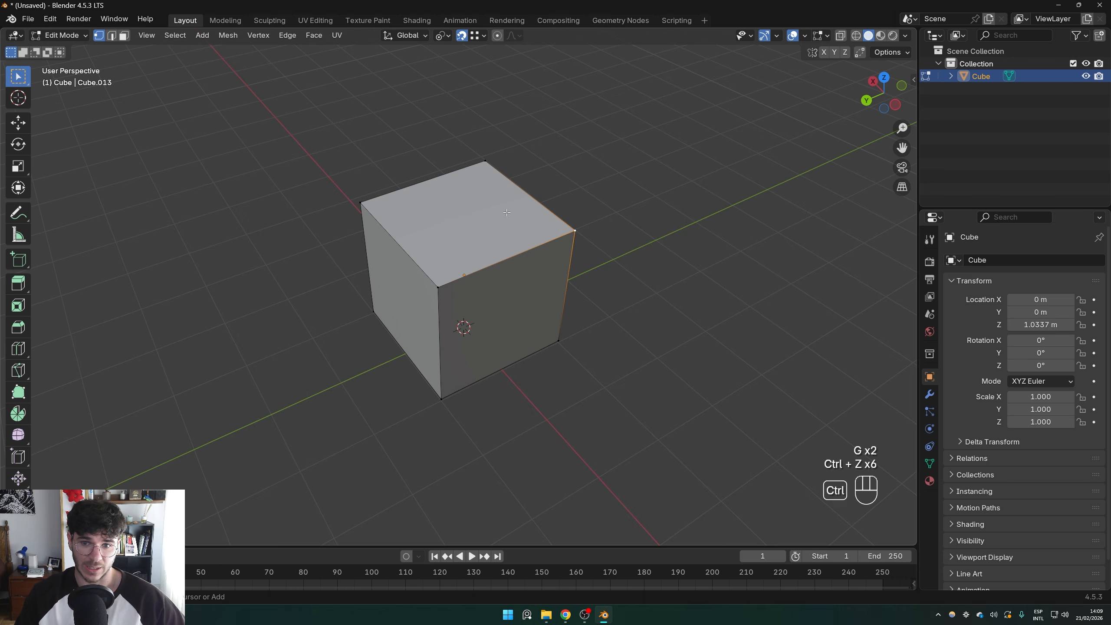
# Turn on Auto Merge Vertices, try merging the selected top corner vertex into the adjacent far corner, and undo the merge
pyautogui.click(859, 53)
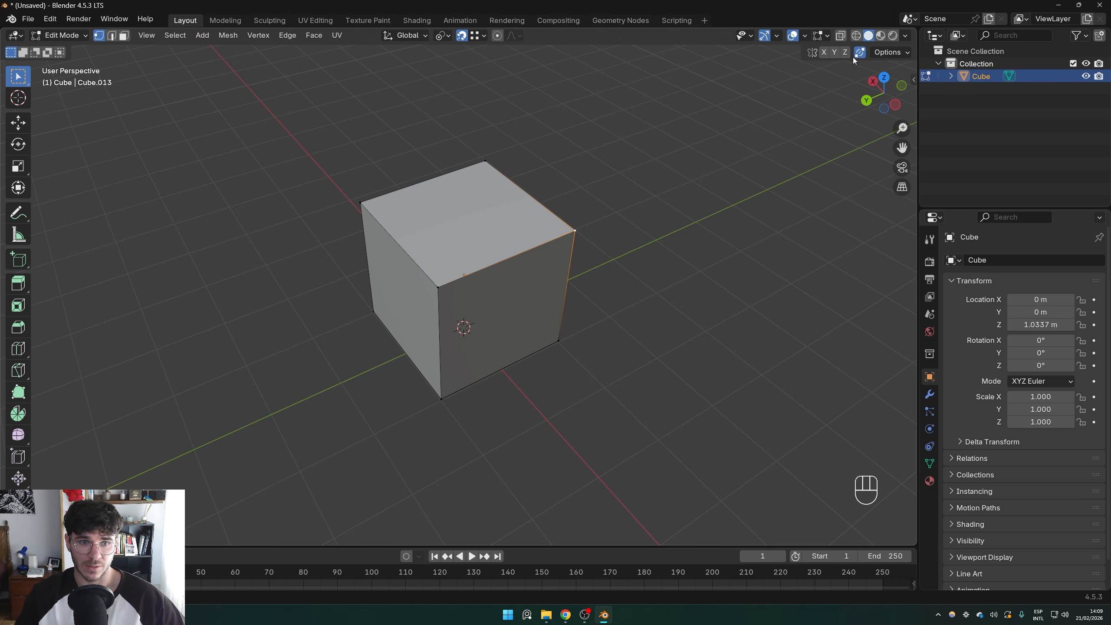
pyautogui.moveTo(505, 214); pyautogui.dragTo(498, 196, button='middle')
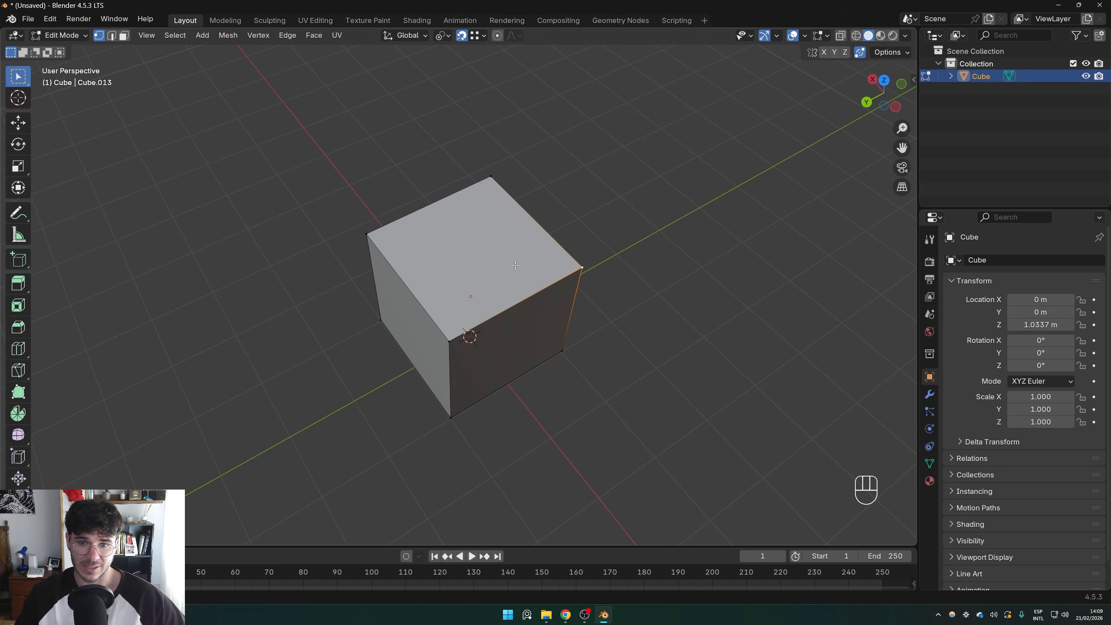
pyautogui.press('g')
pyautogui.click(486, 174)
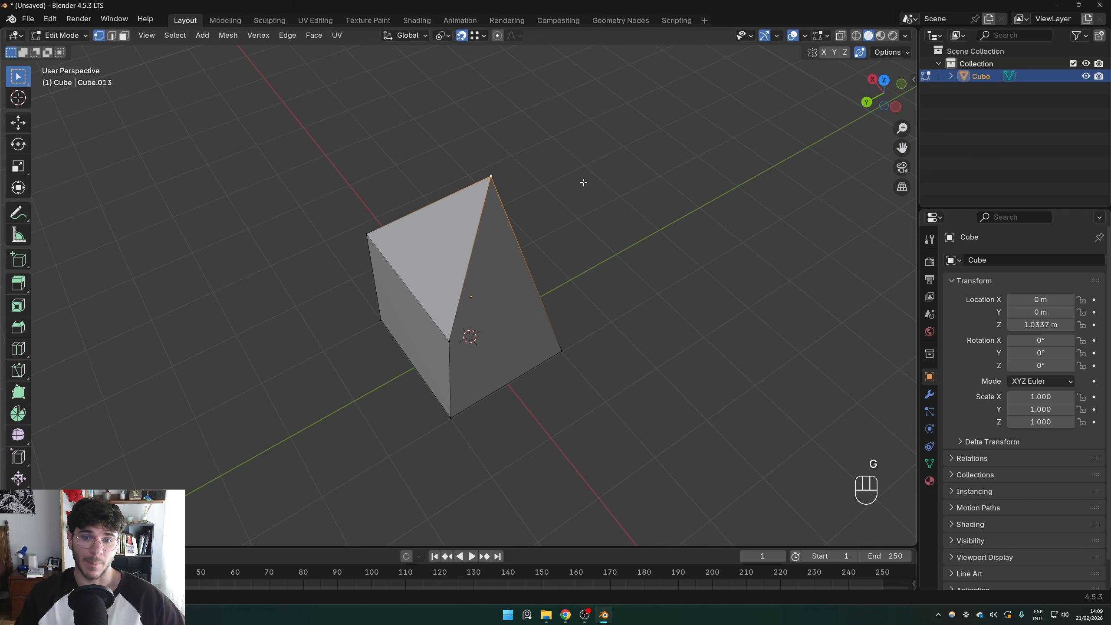
pyautogui.press('g')
pyautogui.hotkey('ctrl', 'z')
pyautogui.hotkey('ctrl', 'z')
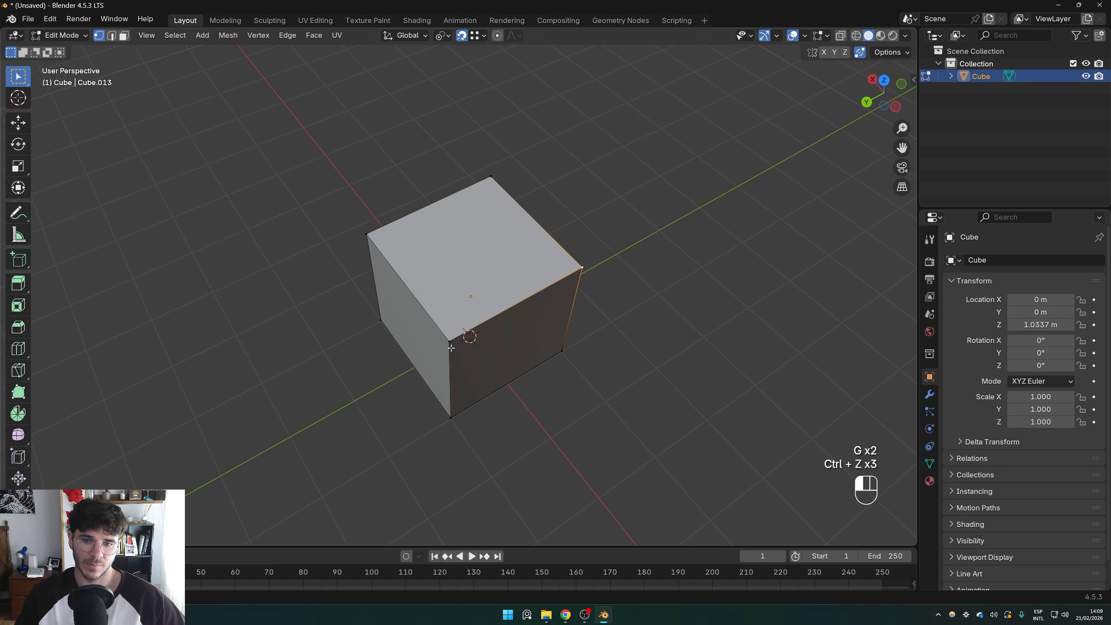
# Select the cube's nearest top corner vertex, try merging it into the adjacent top corner, and undo the merge
pyautogui.press('g')
pyautogui.click(415, 271)
pyautogui.hotkey('ctrl', 'z')
pyautogui.press('g')
pyautogui.click(417, 273)
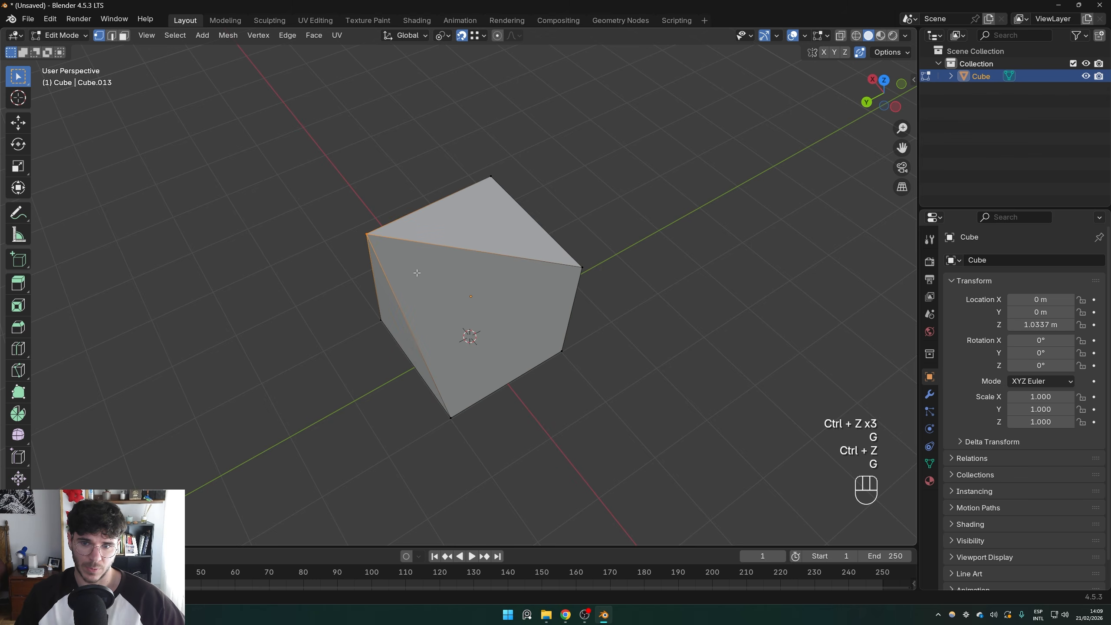
pyautogui.press('g')
pyautogui.hotkey('ctrl', 'z')
pyautogui.hotkey('ctrl', 'z')
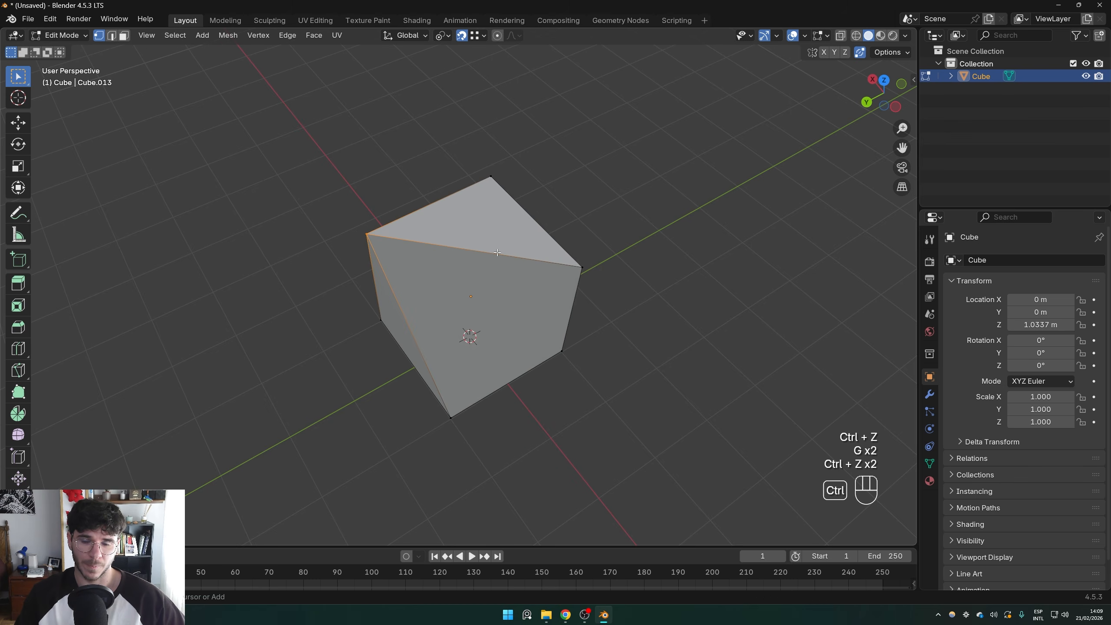
pyautogui.hotkey('ctrl', 'z')
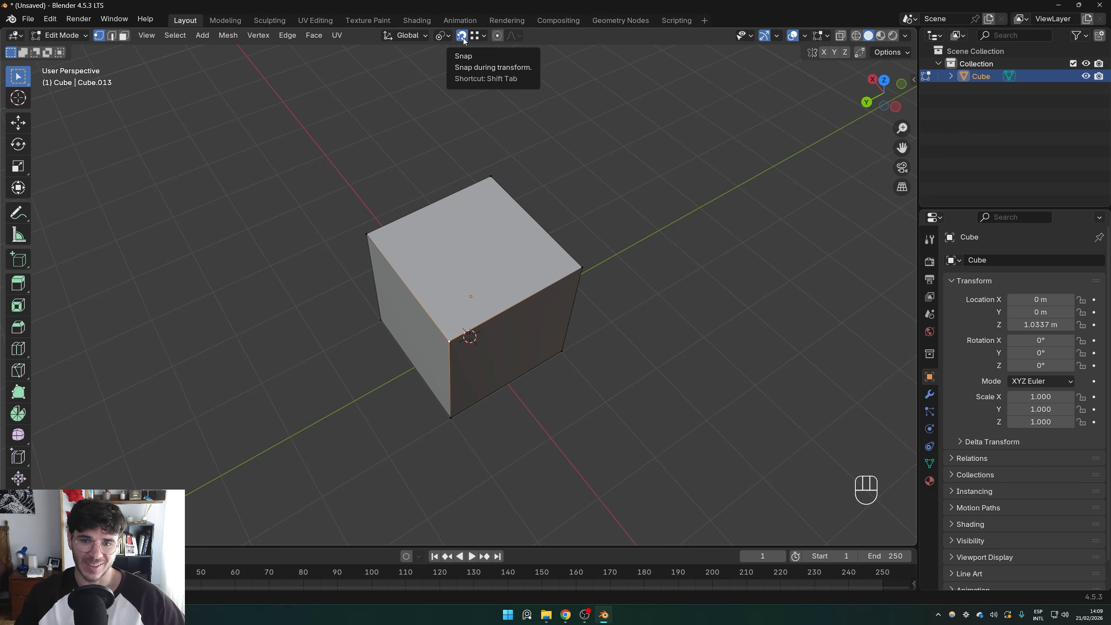
# Turn off snapping and try moving the top corner vertex freely with temporary vertex snapping
pyautogui.hotkey('shift', 'Tab')
pyautogui.hotkey('shift', 'Tab')
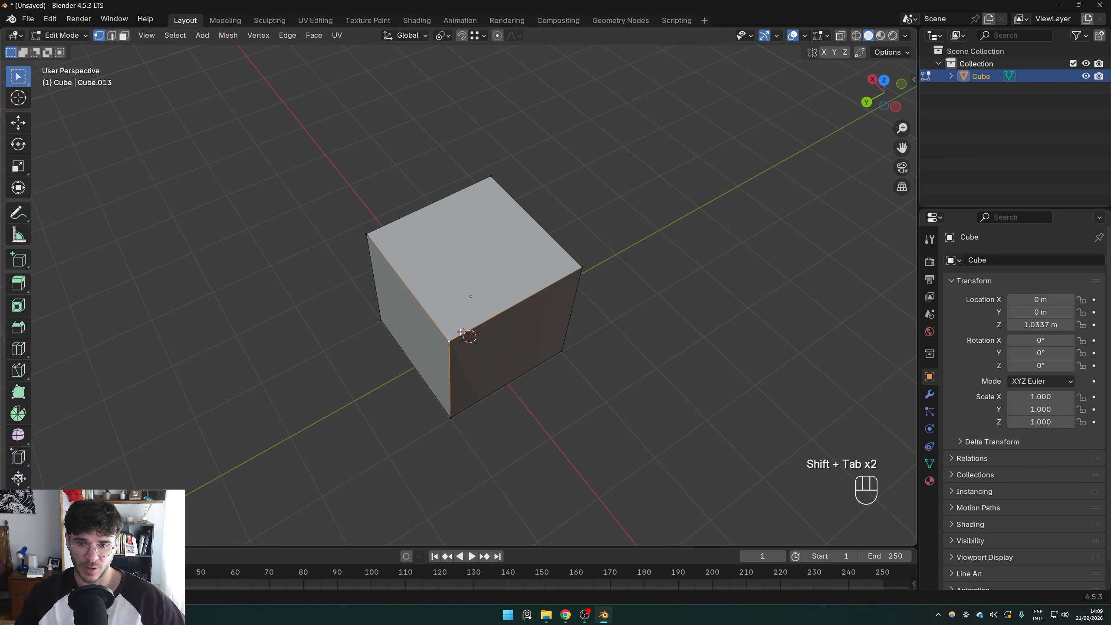
pyautogui.press('g')
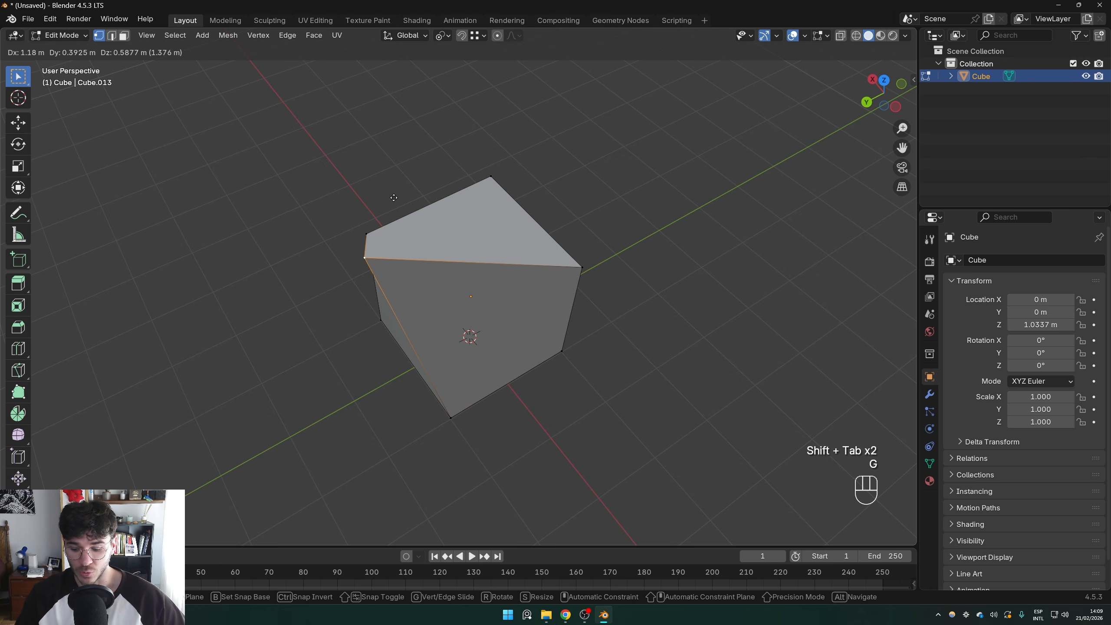
pyautogui.press('ctrl')
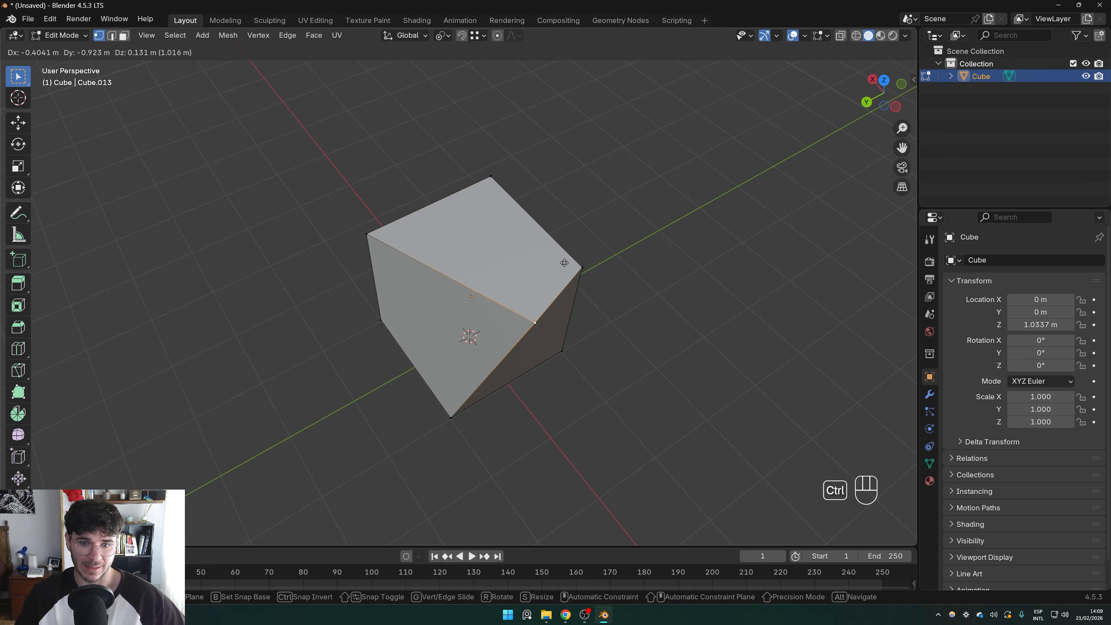
pyautogui.press('Escape')
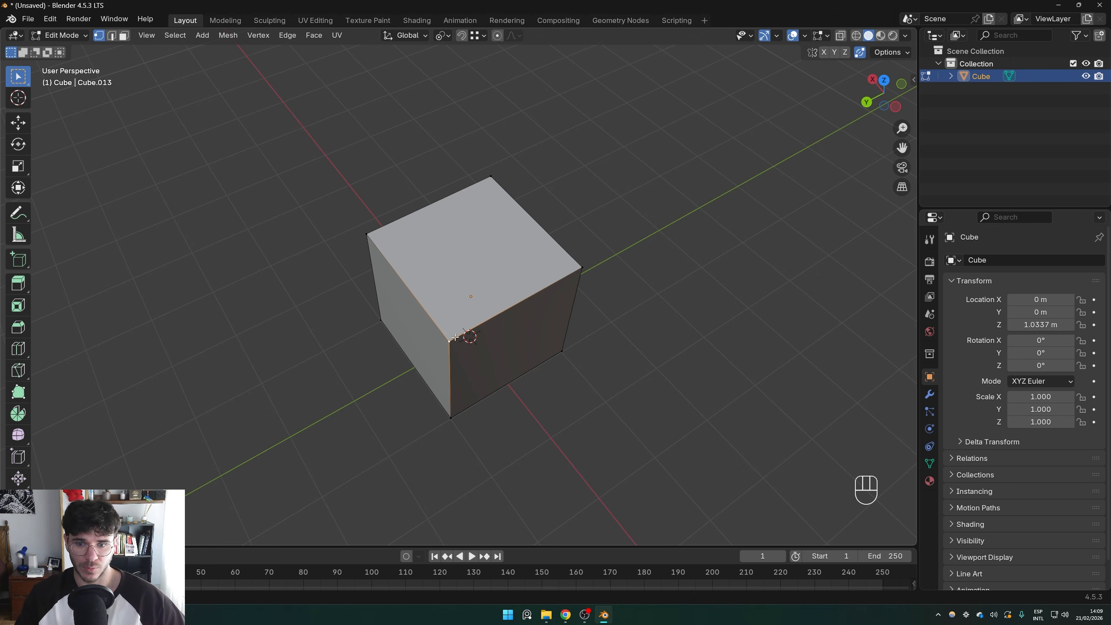
# Try merging the top corner vertex into the far top corner with temporary snapping, and undo it
pyautogui.press('g')
pyautogui.keyDown('ctrl'); pyautogui.click(500, 178); pyautogui.keyUp('ctrl')
pyautogui.moveTo(521, 188); pyautogui.dragTo(460, 193, button='middle')
pyautogui.press('g')
pyautogui.rightClick(557, 158)
pyautogui.hotkey('ctrl', 'z')
pyautogui.hotkey('ctrl', 'z')
pyautogui.keyDown('shift'); pyautogui.moveTo(433, 88); pyautogui.dragTo(460, 118, button='middle'); pyautogui.keyUp('shift')
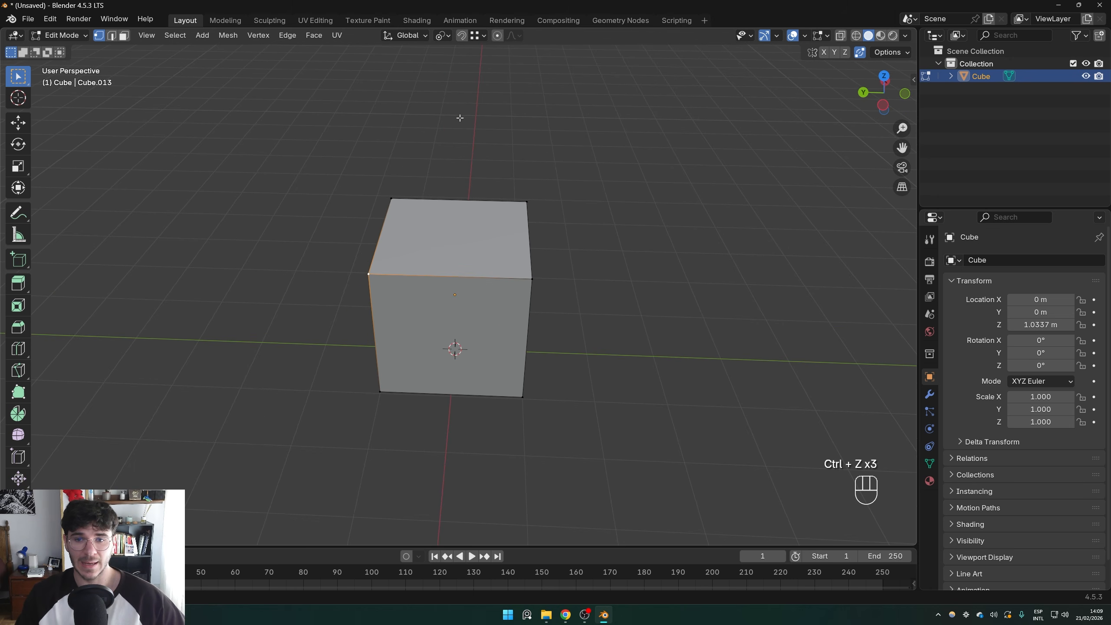
# Set the snap target to Edge and try moving the top corner vertex along the cube's edges with temporary snapping
pyautogui.click(479, 36)
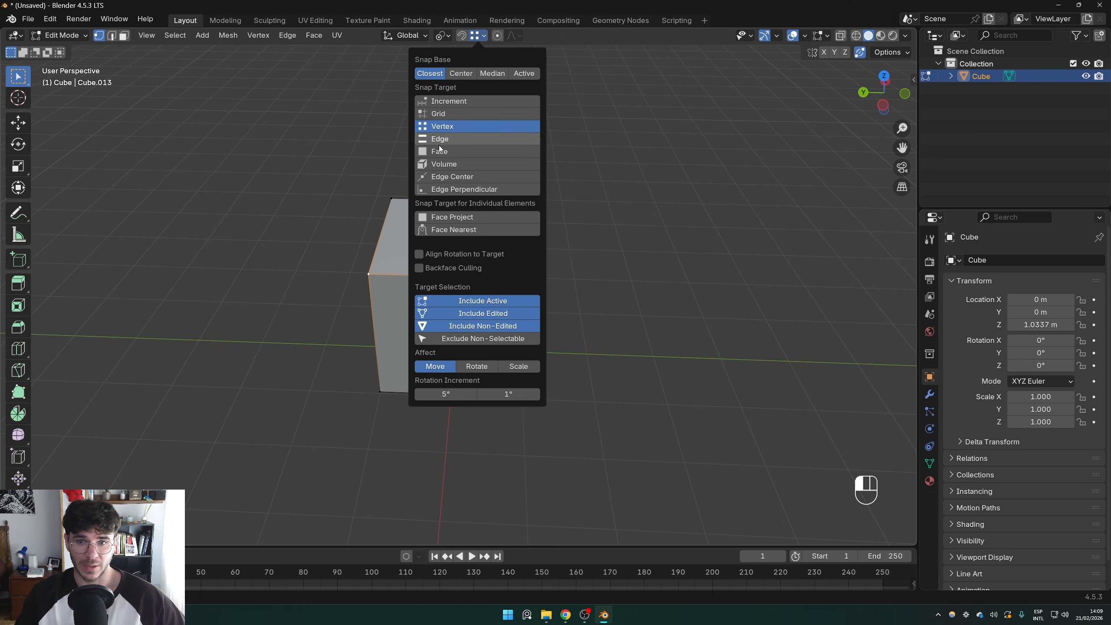
pyautogui.click(450, 139)
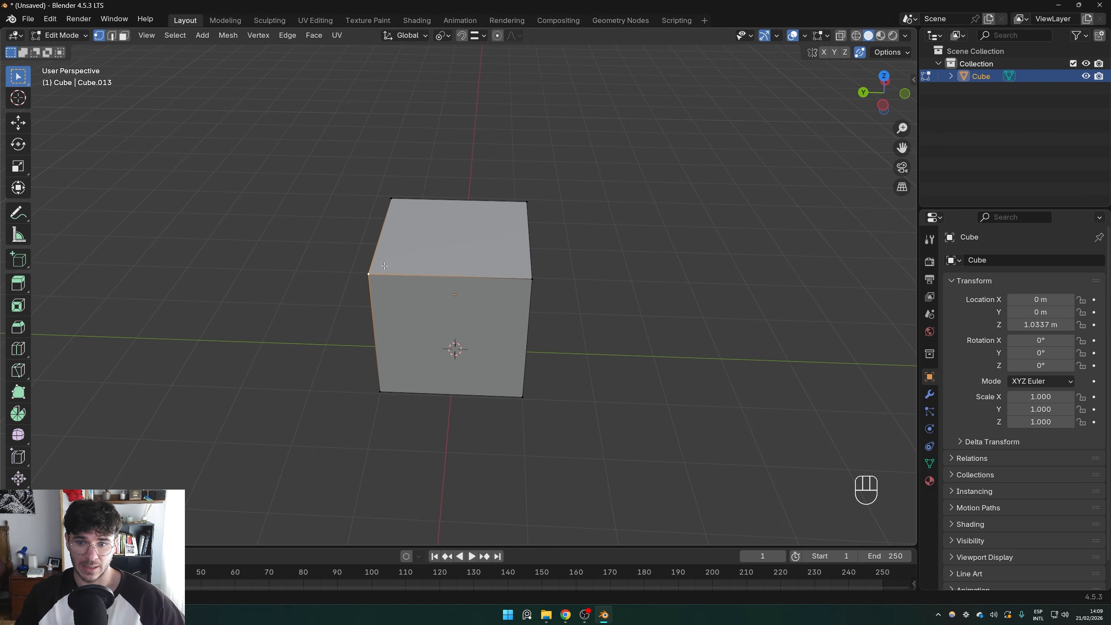
pyautogui.press('g')
pyautogui.press('ctrl')
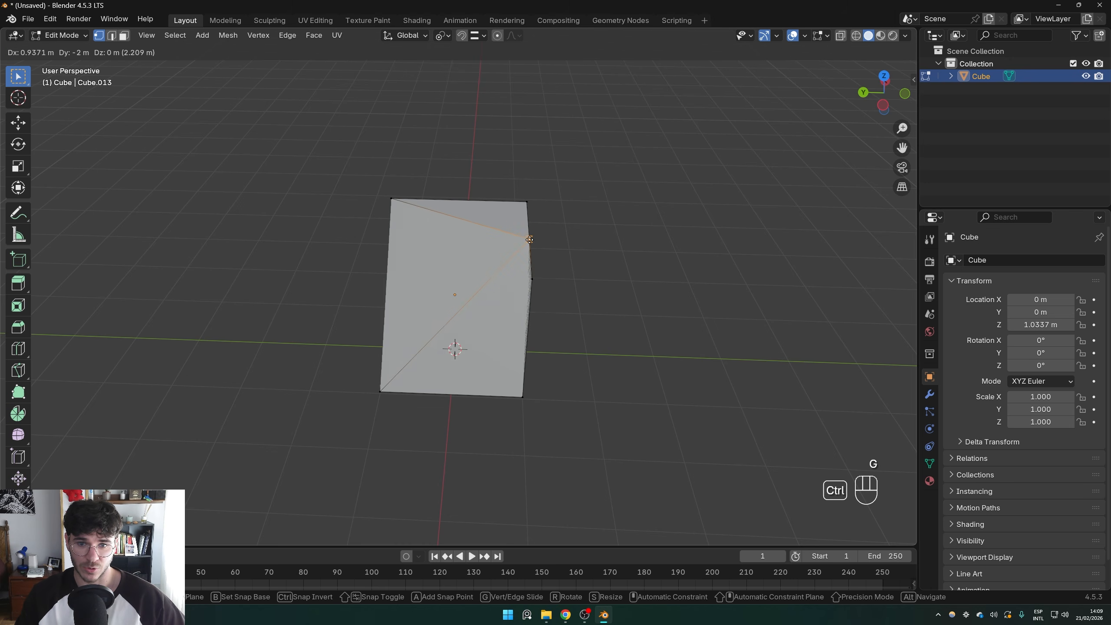
pyautogui.rightClick(530, 234)
# Switch to face selection, inset one side face of the cube about 0.33 m, and extrude it outward
pyautogui.moveTo(530, 233); pyautogui.dragTo(610, 329, button='middle')
pyautogui.press('Tab')
pyautogui.press('Tab')
pyautogui.press('3')
pyautogui.click(559, 264)
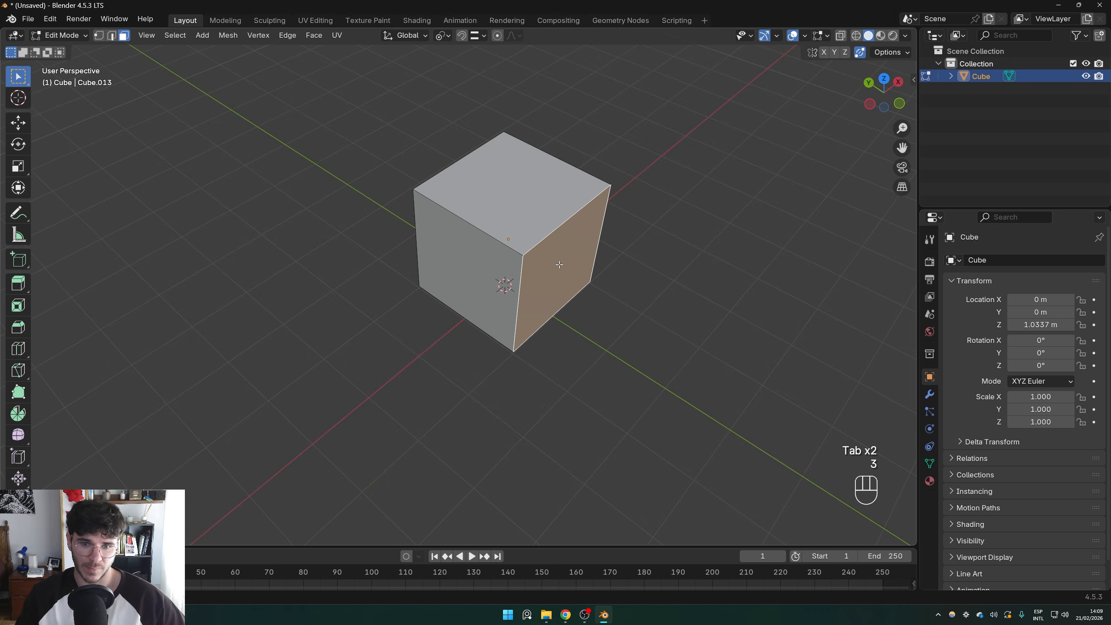
pyautogui.press('i')
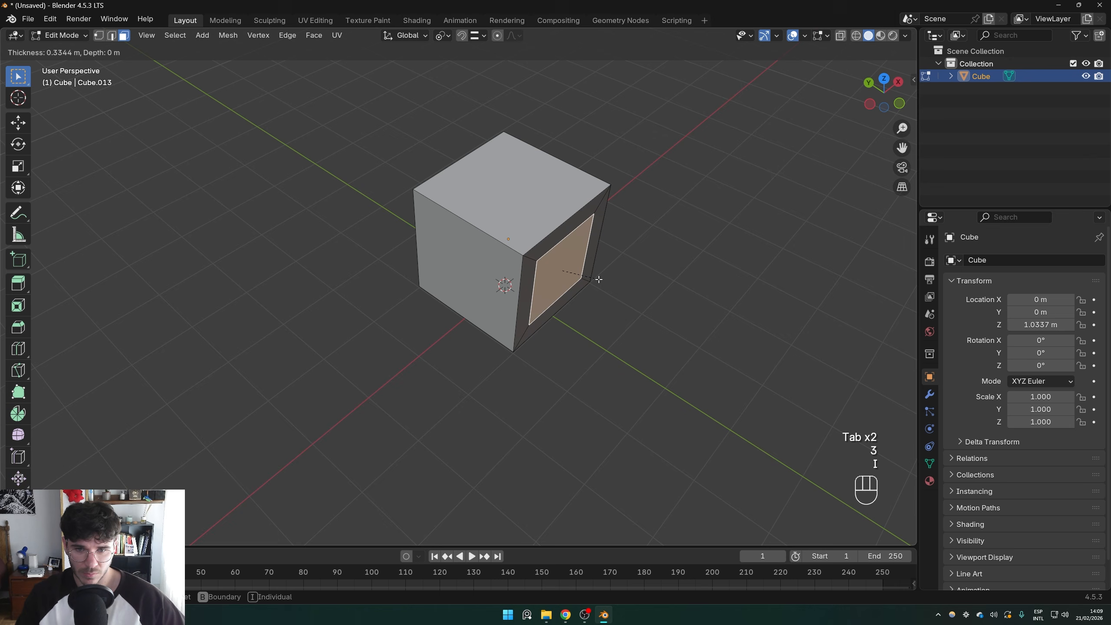
pyautogui.click(598, 279)
pyautogui.press('e')
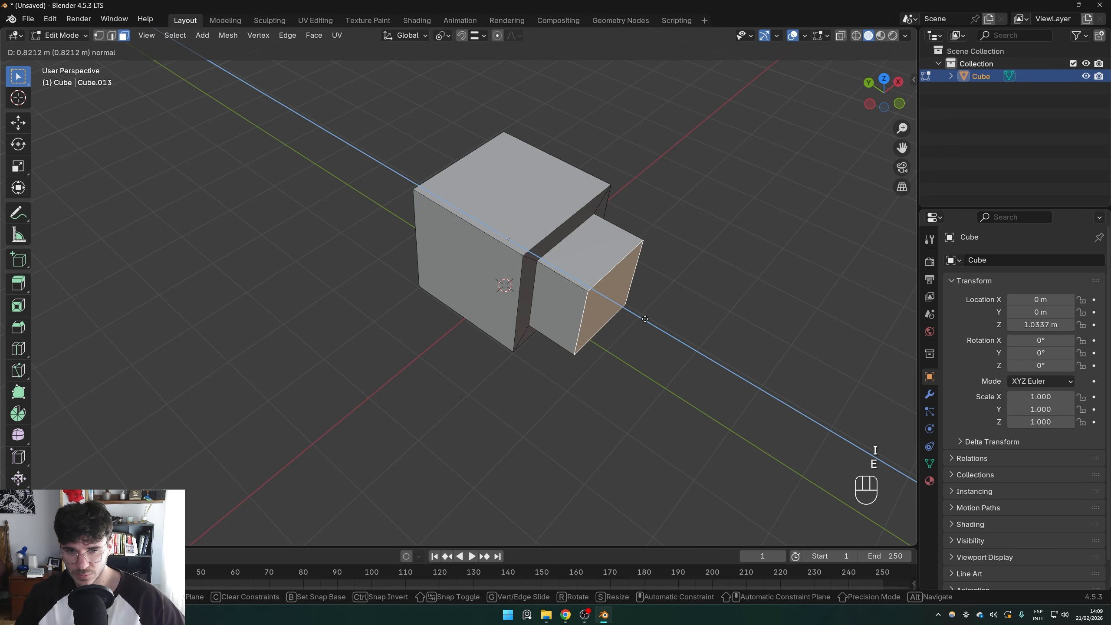
pyautogui.click(579, 315)
# Return to Object Mode, add a second cube, and scale it down to about 0.373
pyautogui.keyDown('shift'); pyautogui.moveTo(579, 316); pyautogui.dragTo(490, 248, button='middle'); pyautogui.keyUp('shift')
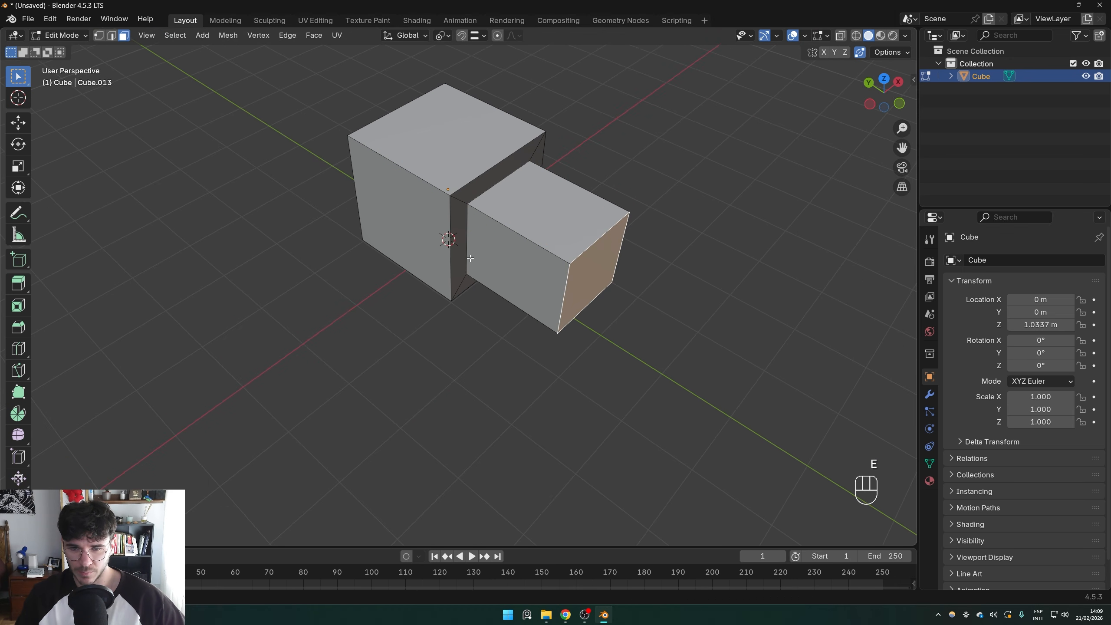
pyautogui.press('Tab')
pyautogui.hotkey('shift', 'a')
pyautogui.moveTo(423, 271)
pyautogui.click(497, 285)
pyautogui.press('s')
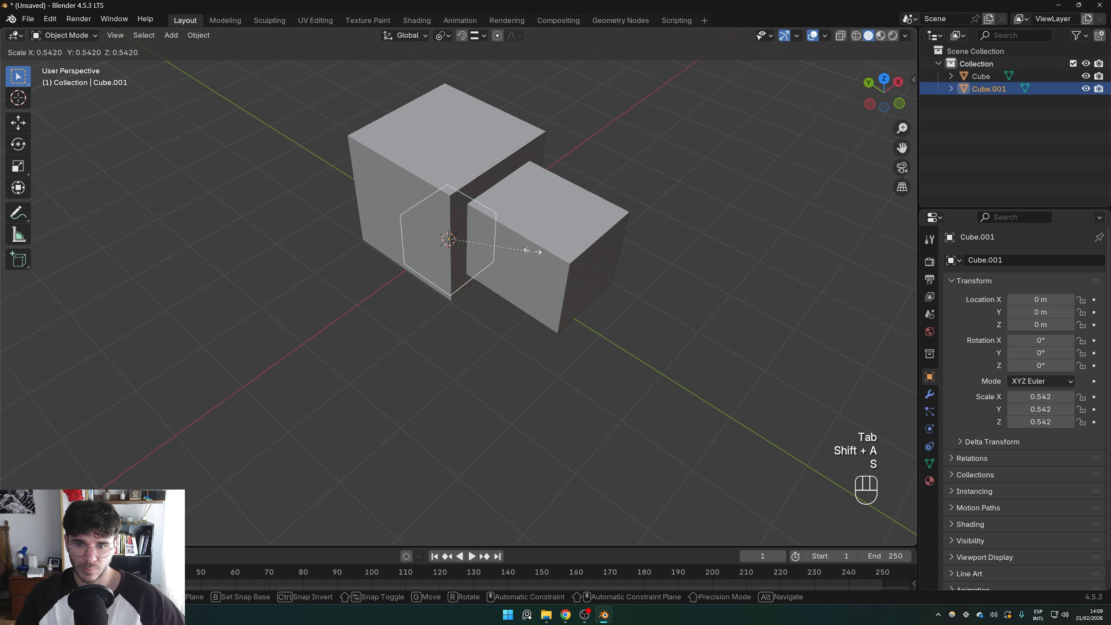
pyautogui.click(404, 275)
# Move the small cube horizontally, with Z locked, away from the large cube to about X -2.91 m, Y 3.59 m
pyautogui.press('g')
pyautogui.hotkey('shift', 'z')
pyautogui.click(890, 271)
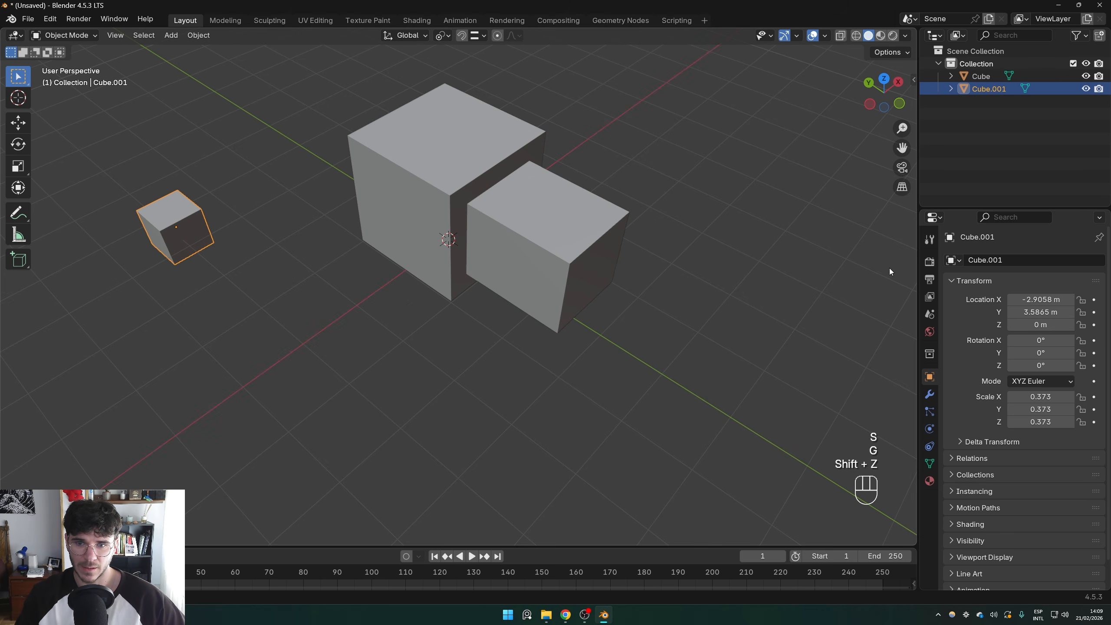
# Try moving the small cube freely and with Edge snapping toggled on and off, and undo the move
pyautogui.press('g')
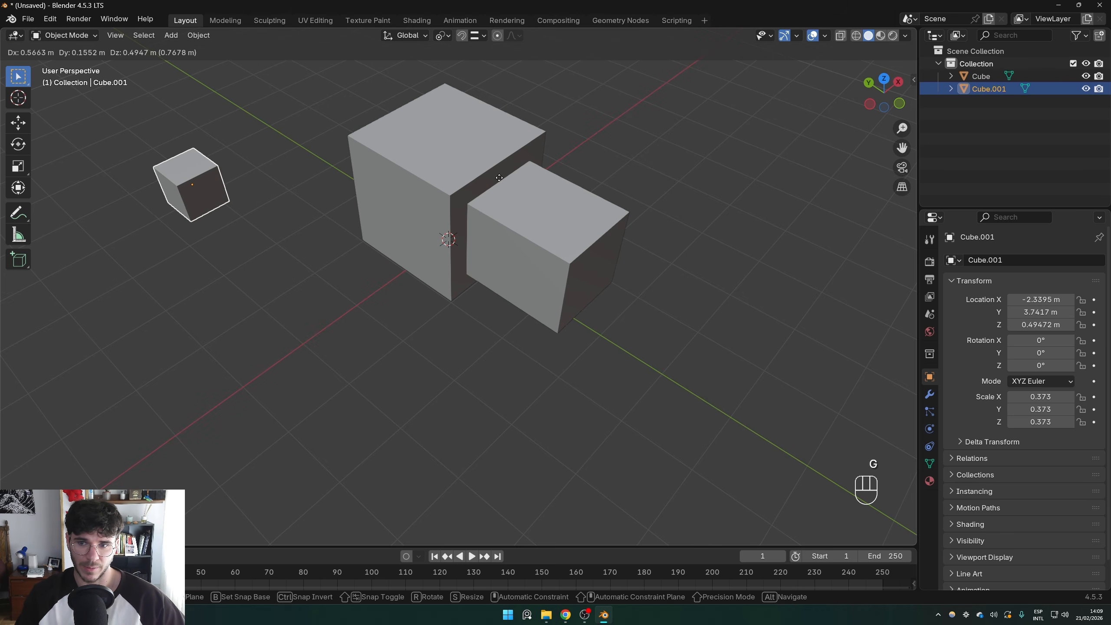
pyautogui.rightClick(520, 196)
pyautogui.press('g')
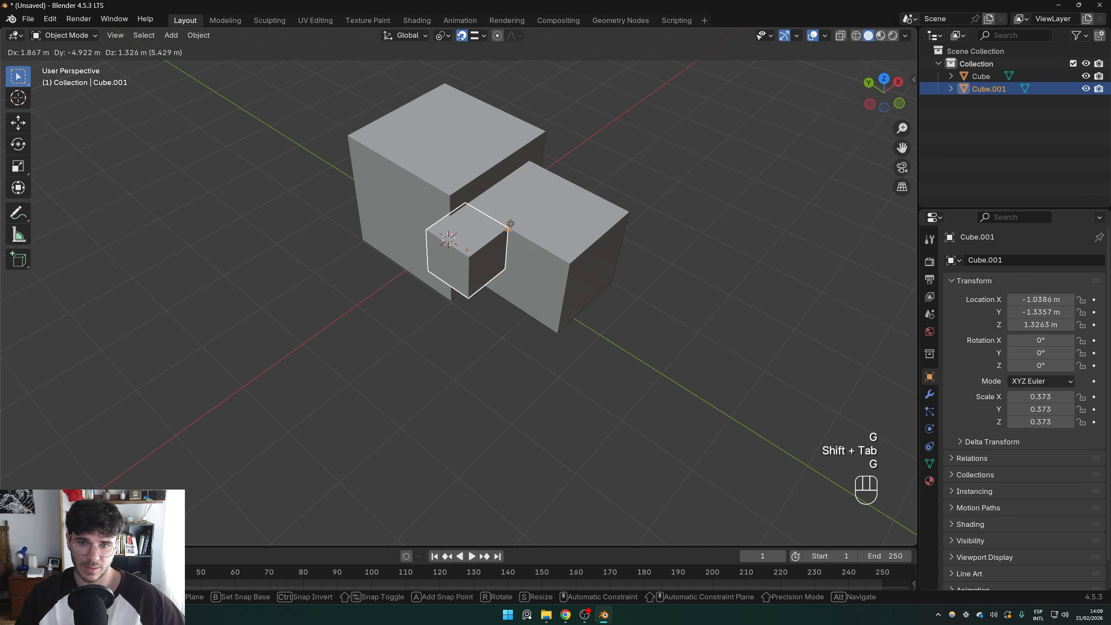
pyautogui.rightClick(359, 192)
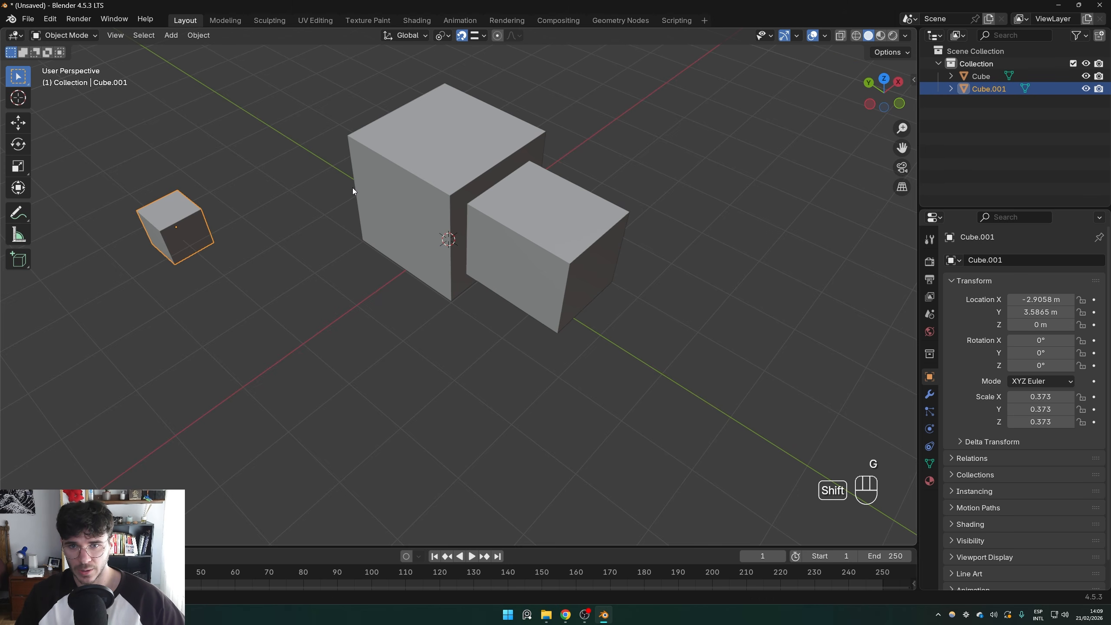
pyautogui.hotkey('shift', 'Tab')
pyautogui.press('g')
pyautogui.click(483, 201)
pyautogui.hotkey('ctrl', 'z')
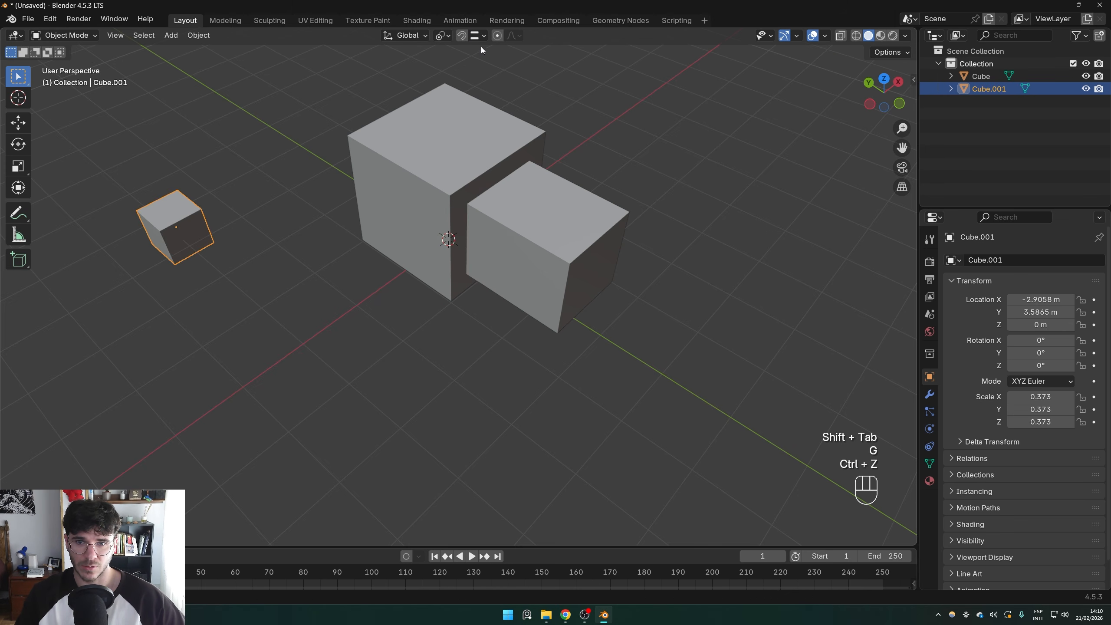
# Set the snap target to Vertex and snap the small cube's nearest corner onto the large cube's far top corner
pyautogui.click(479, 35)
pyautogui.press('g')
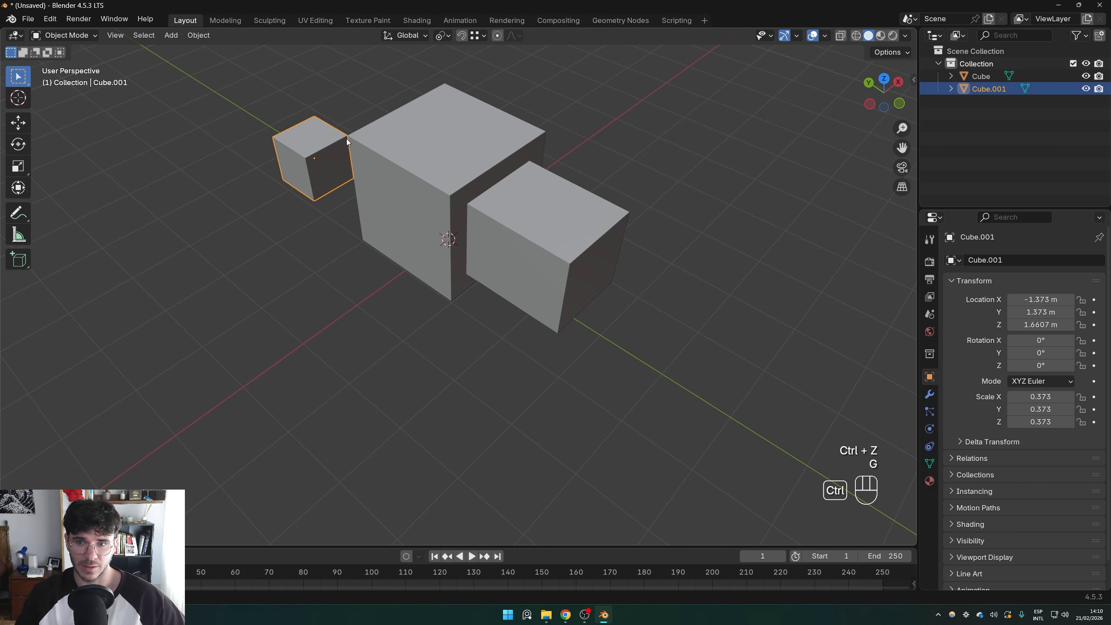
pyautogui.scroll(5, 348, 128)
pyautogui.scroll(1, 388, 185)
pyautogui.moveTo(387, 185); pyautogui.dragTo(387, 175, button='middle')
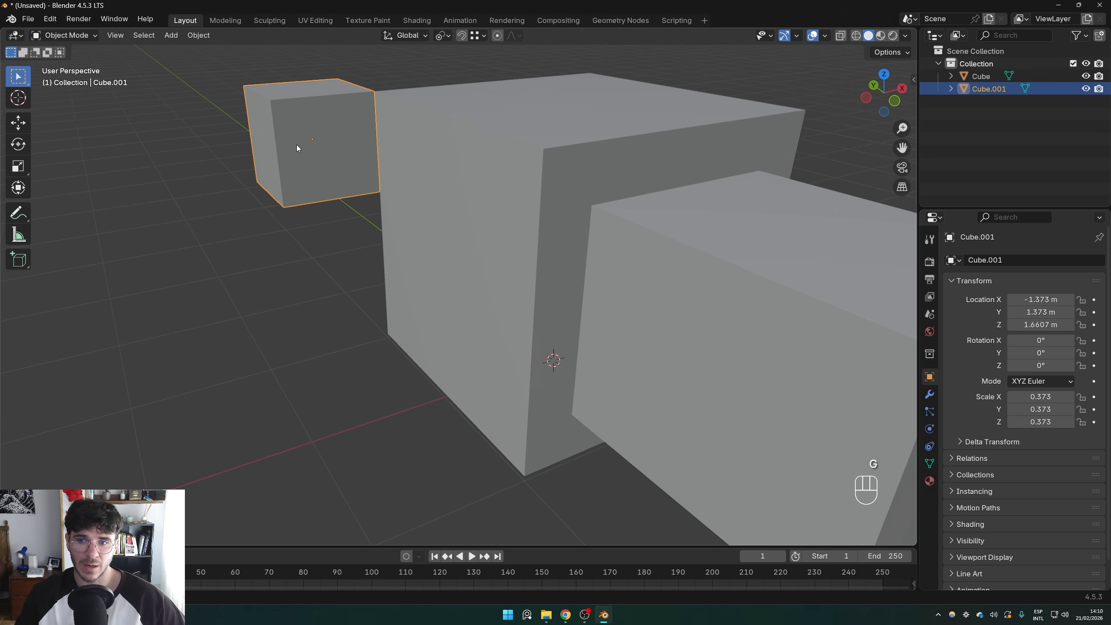
pyautogui.keyDown('shift'); pyautogui.moveTo(310, 139); pyautogui.dragTo(332, 202, button='middle'); pyautogui.keyUp('shift')
# Set the snap base to Active and snap the small cube's origin onto top corners of the large cube and the extruded block
pyautogui.click(479, 35)
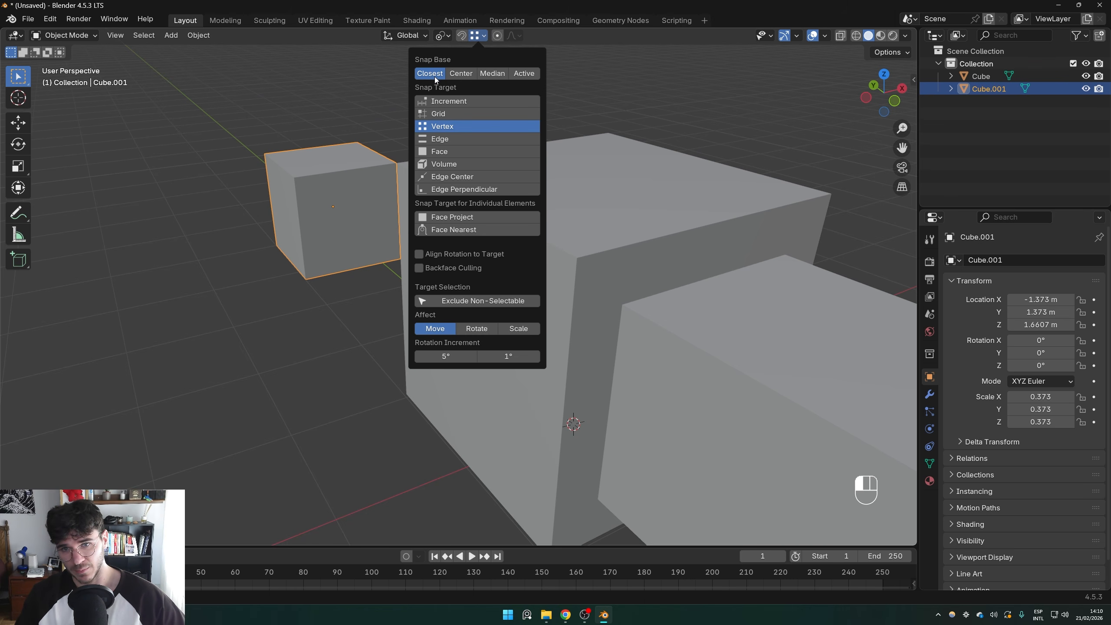
pyautogui.click(526, 73)
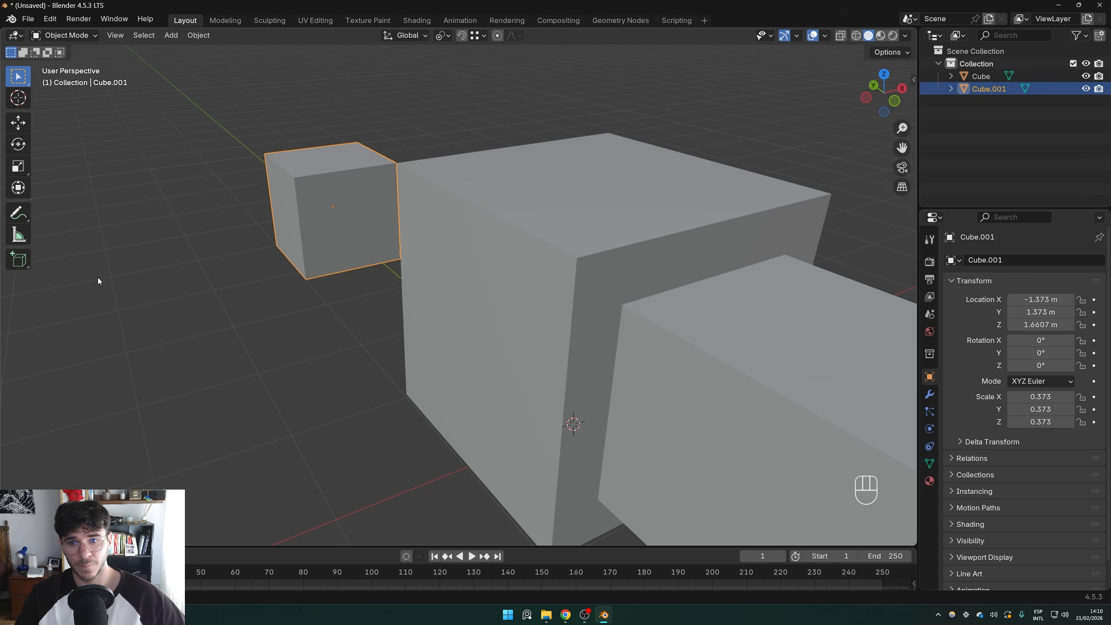
pyautogui.press('g')
pyautogui.keyDown('ctrl'); pyautogui.click(400, 152); pyautogui.keyUp('ctrl')
pyautogui.moveTo(400, 152); pyautogui.dragTo(597, 209, button='middle')
pyautogui.press('g')
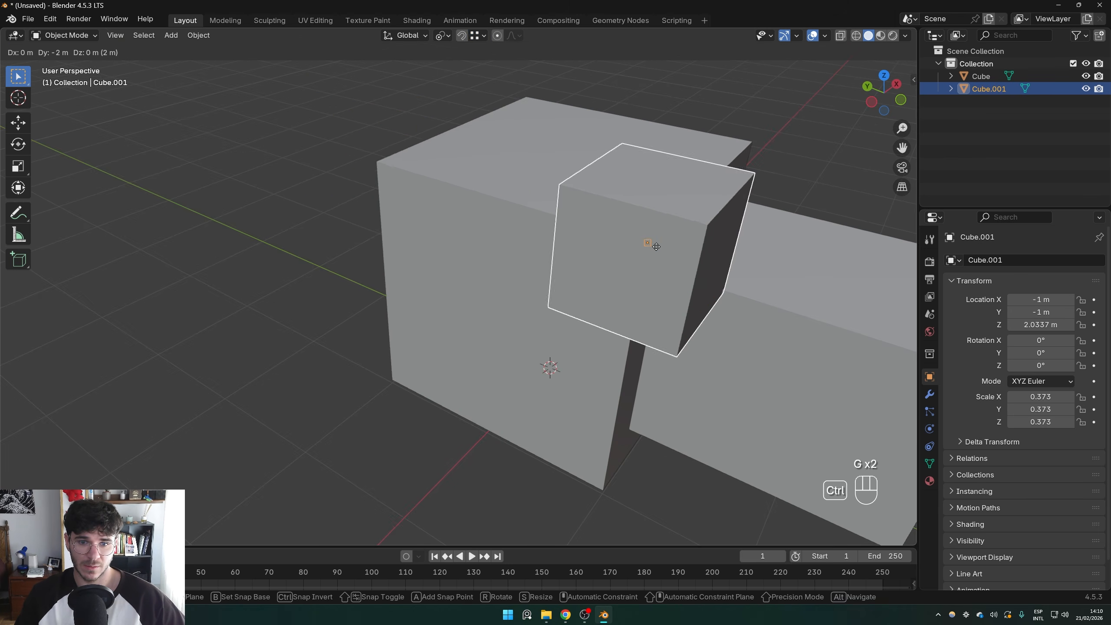
pyautogui.keyDown('ctrl'); pyautogui.click(655, 246); pyautogui.keyUp('ctrl')
pyautogui.scroll(-3, 646, 248)
pyautogui.press('g')
pyautogui.keyDown('ctrl'); pyautogui.click(711, 329); pyautogui.keyUp('ctrl')
# Set the snap target to Grid and try moving the small cube across grid points with temporary snapping
pyautogui.click(482, 36)
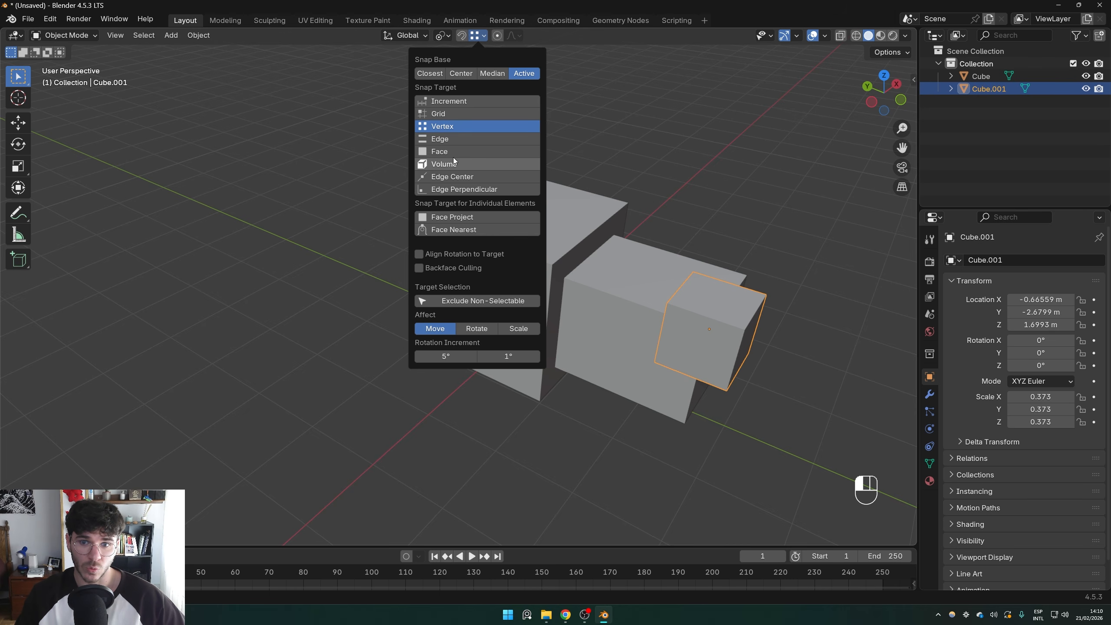
pyautogui.click(449, 115)
pyautogui.press('g')
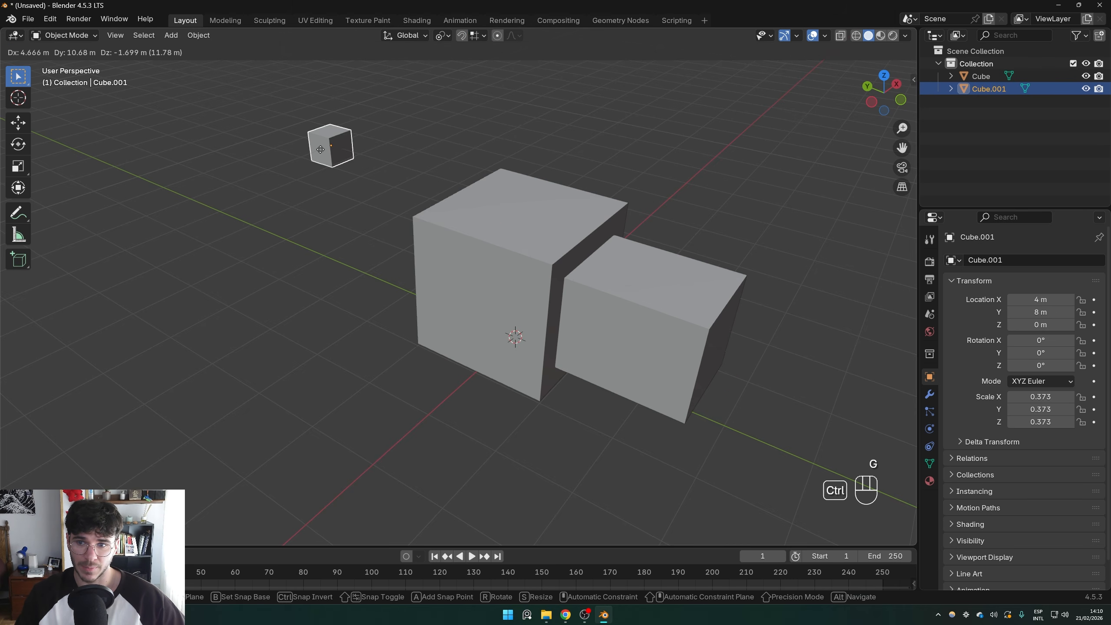
pyautogui.rightClick(250, 224)
# Delete the small cube and add a cylinder in its place, scaled to about 0.623
pyautogui.press('x')
pyautogui.click(466, 280)
pyautogui.hotkey('shift', 'a')
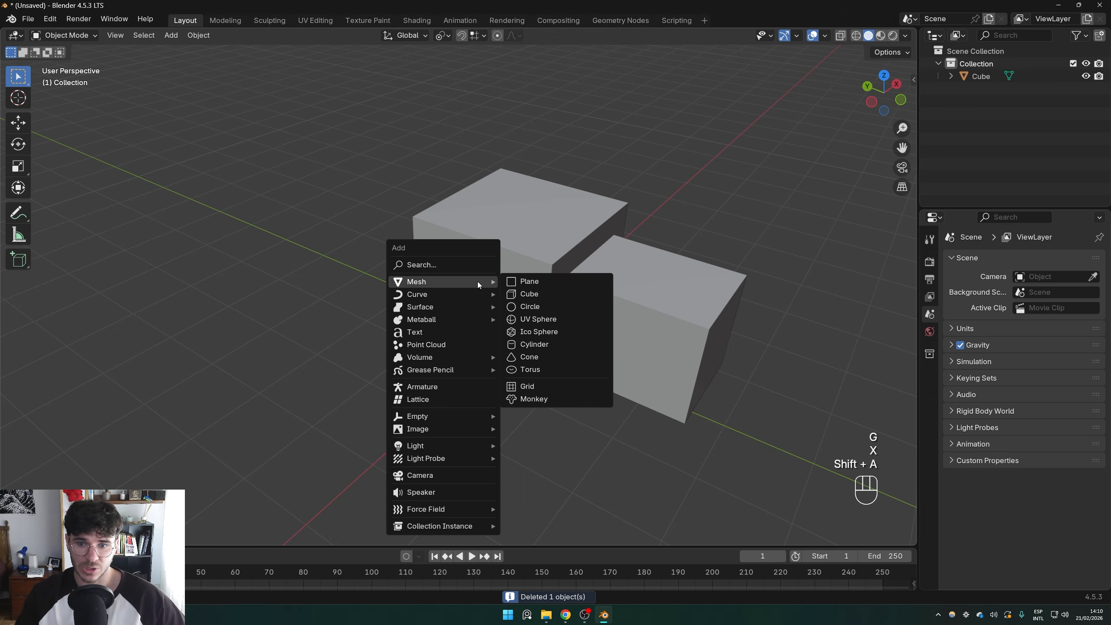
pyautogui.moveTo(476, 312)
pyautogui.moveTo(465, 281)
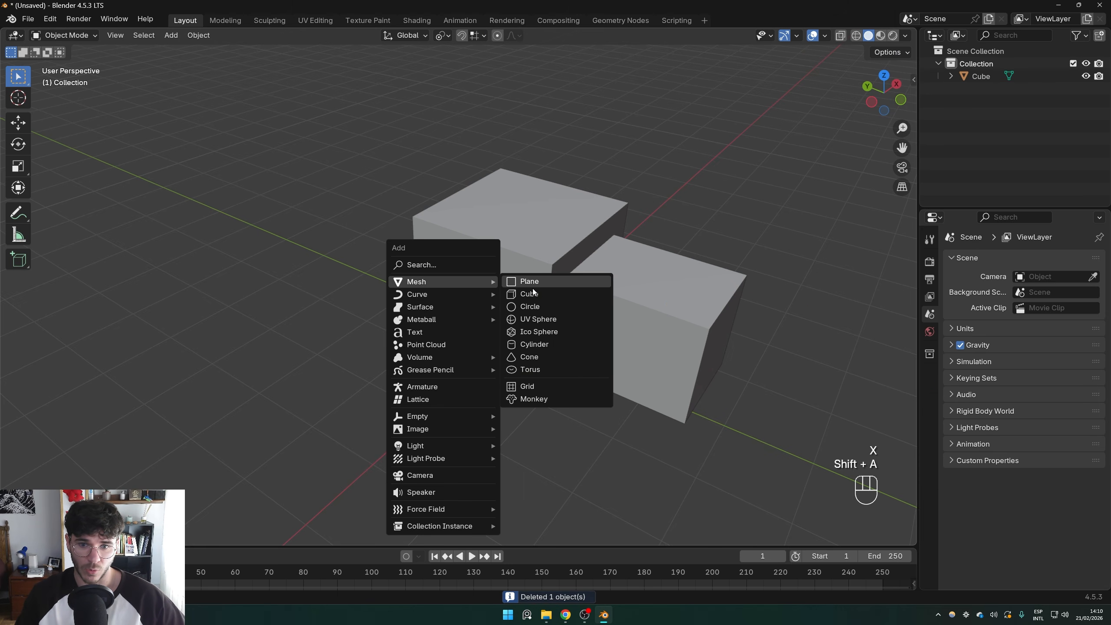
pyautogui.click(549, 345)
pyautogui.press('s')
pyautogui.click(529, 353)
# Move the cylinder horizontally on the grid to X -1 m, Y 5 m and scale it down to about 0.454
pyautogui.press('g')
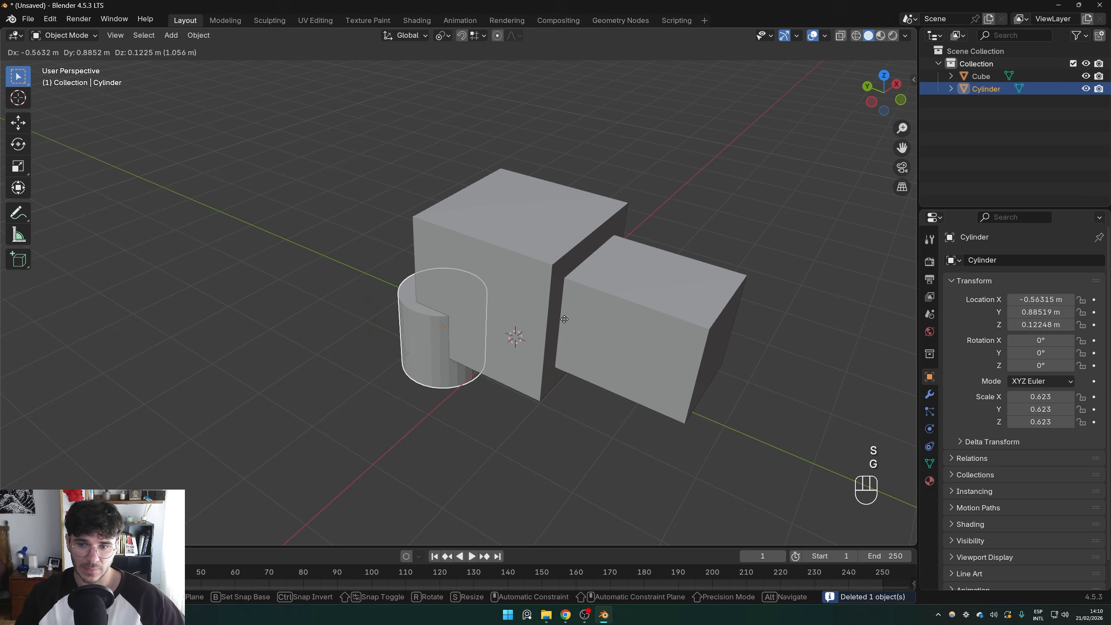
pyautogui.hotkey('shift', 'z')
pyautogui.click(300, 265)
pyautogui.moveTo(428, 276); pyautogui.dragTo(414, 267, button='middle')
pyautogui.press('s')
pyautogui.click(379, 267)
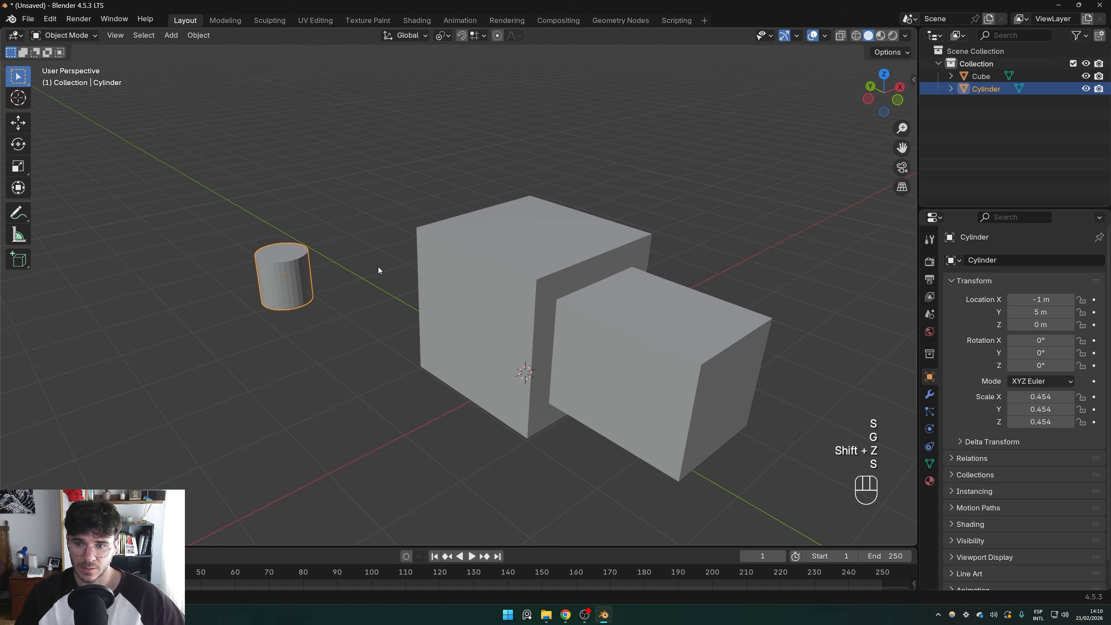
# Raise the cylinder along Z to about 0.92 m and stretch it vertically to a Z scale of about 0.873
pyautogui.press('g')
pyautogui.press('z')
pyautogui.click(386, 229)
pyautogui.press('s')
pyautogui.press('z')
pyautogui.click(487, 228)
pyautogui.keyDown('shift'); pyautogui.moveTo(335, 216); pyautogui.dragTo(385, 239, button='middle'); pyautogui.keyUp('shift')
# Set the snap target to Face, slide the cylinder over the cube's faces, and place it clear at about X -2.99 m, Y 7.13 m
pyautogui.click(475, 36)
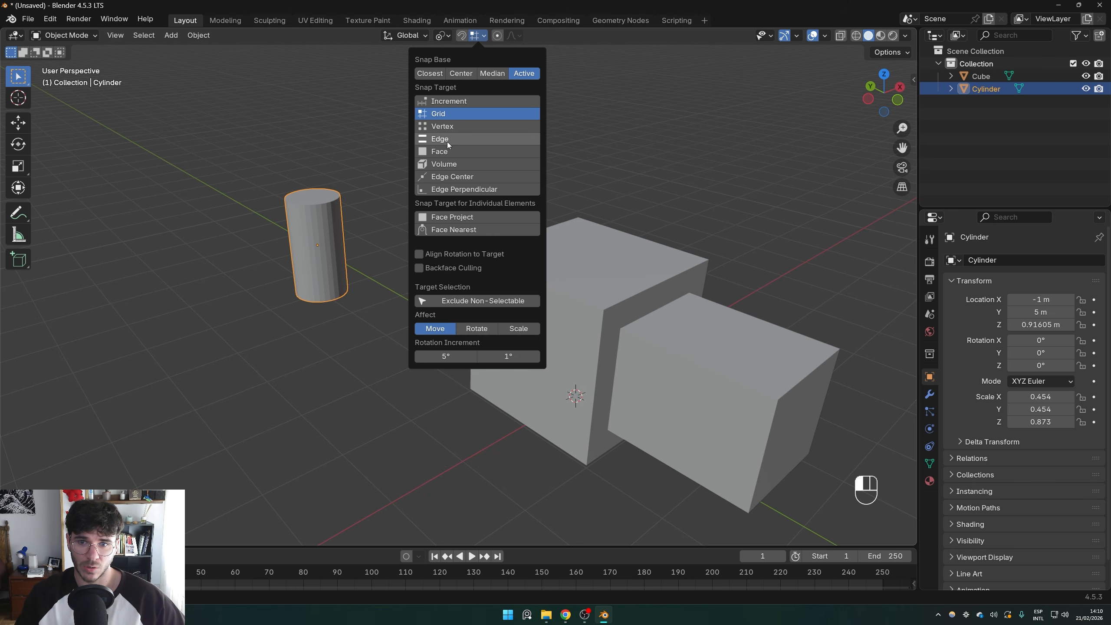
pyautogui.click(454, 153)
pyautogui.press('g')
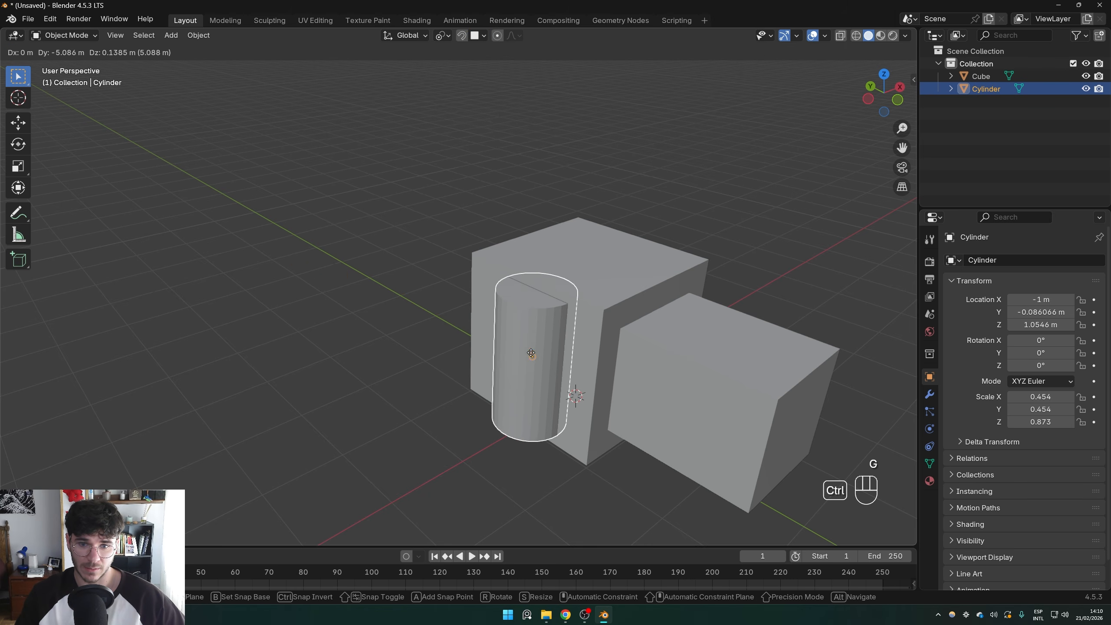
pyautogui.press('ctrl')
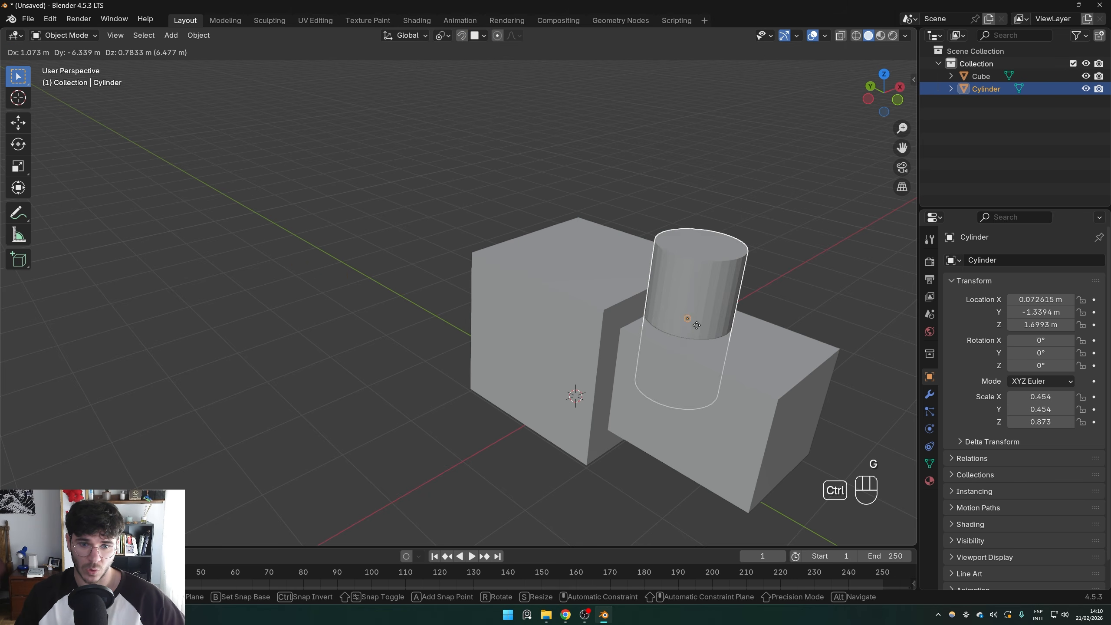
pyautogui.click(150, 201)
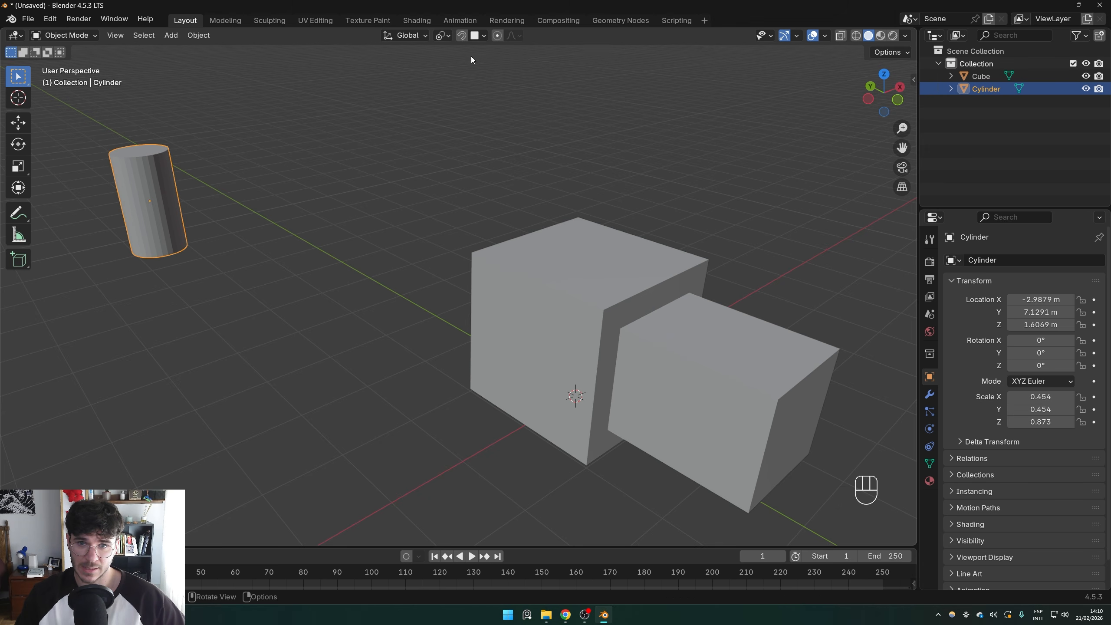
# Set the snap target to Face Project and try moving the cylinder toward the large cube
pyautogui.click(483, 36)
pyautogui.click(456, 218)
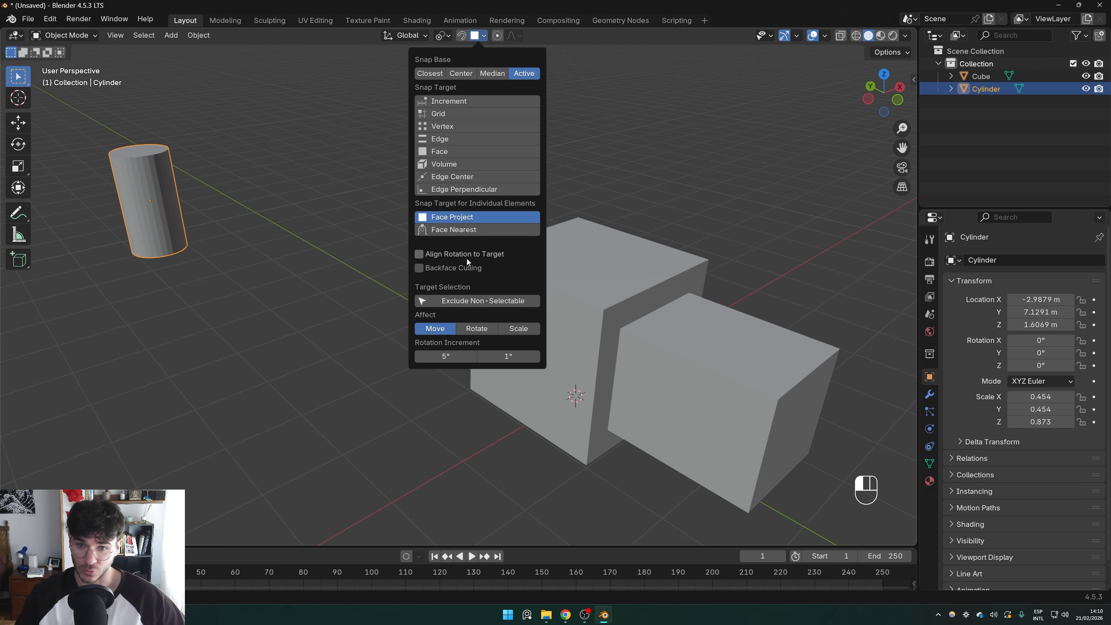
pyautogui.press('g')
pyautogui.rightClick(514, 309)
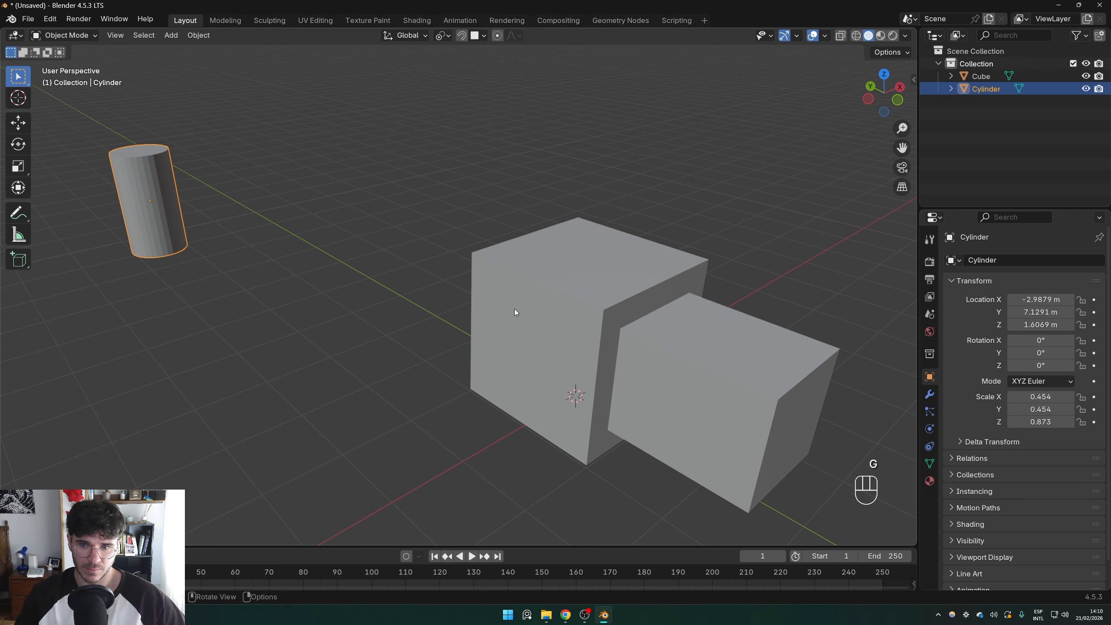
pyautogui.press('g')
pyautogui.rightClick(459, 175)
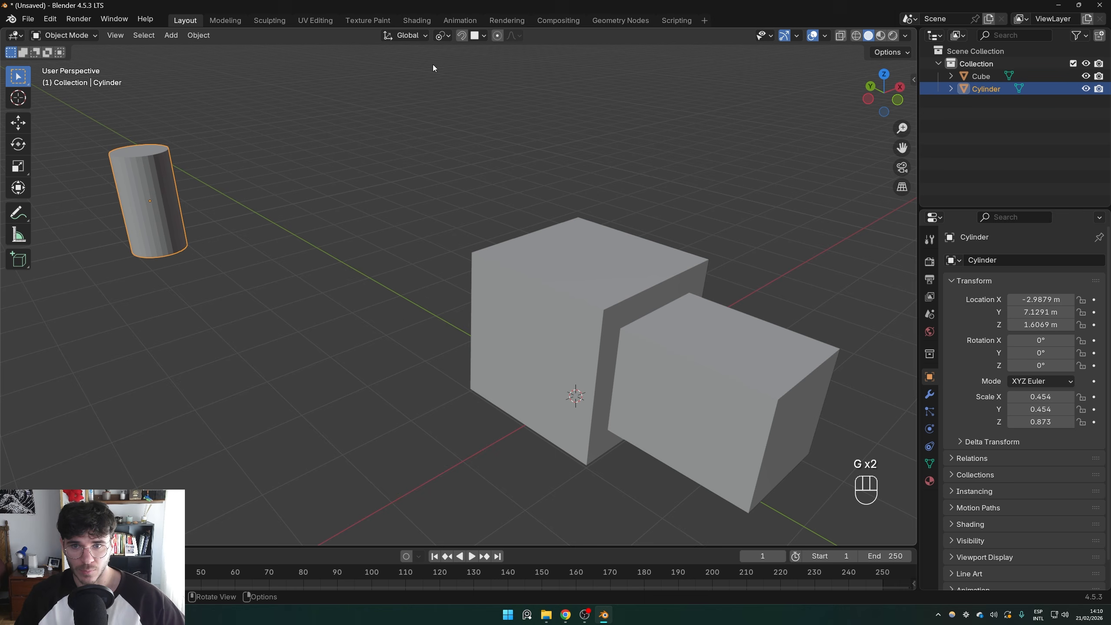
# Enable Align Rotation to Target and snap the cylinder onto the large cube's side face at about Y -0.06 m, Z 1.21 m
pyautogui.click(477, 35)
pyautogui.press('g')
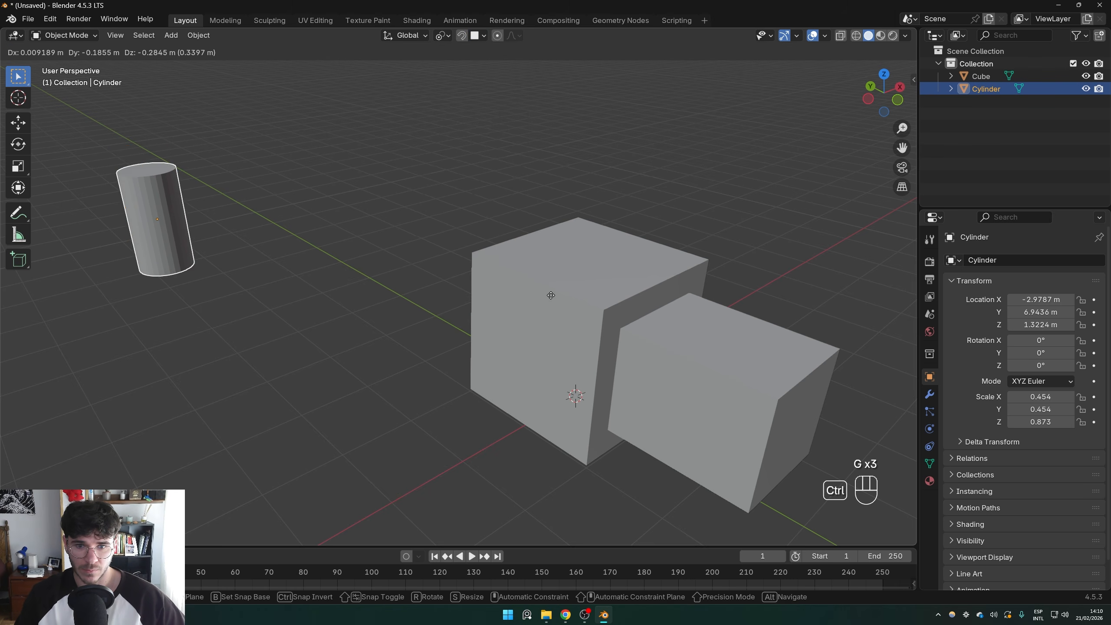
pyautogui.rightClick(552, 298)
pyautogui.keyDown('shift'); pyautogui.click(552, 299); pyautogui.keyUp('shift')
pyautogui.click(137, 200)
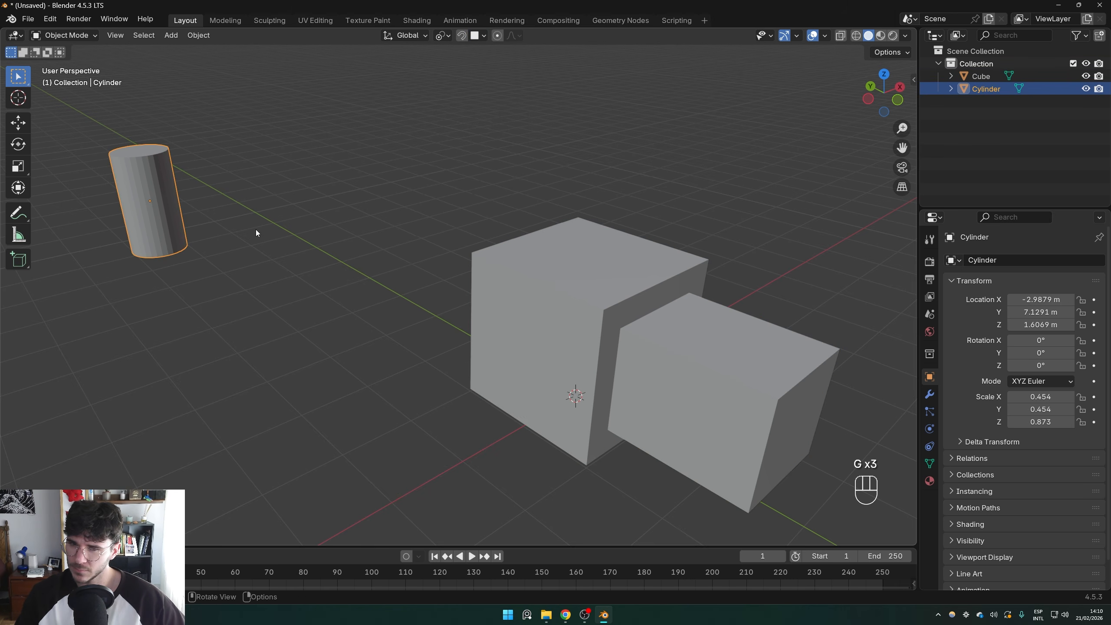
pyautogui.press('g')
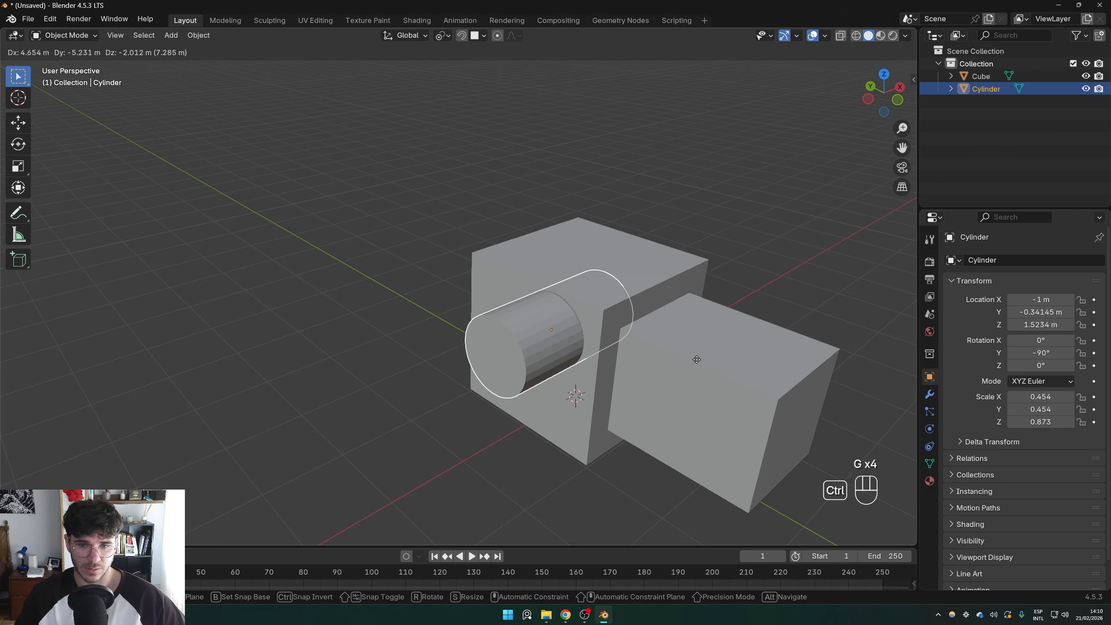
pyautogui.press('ctrl')
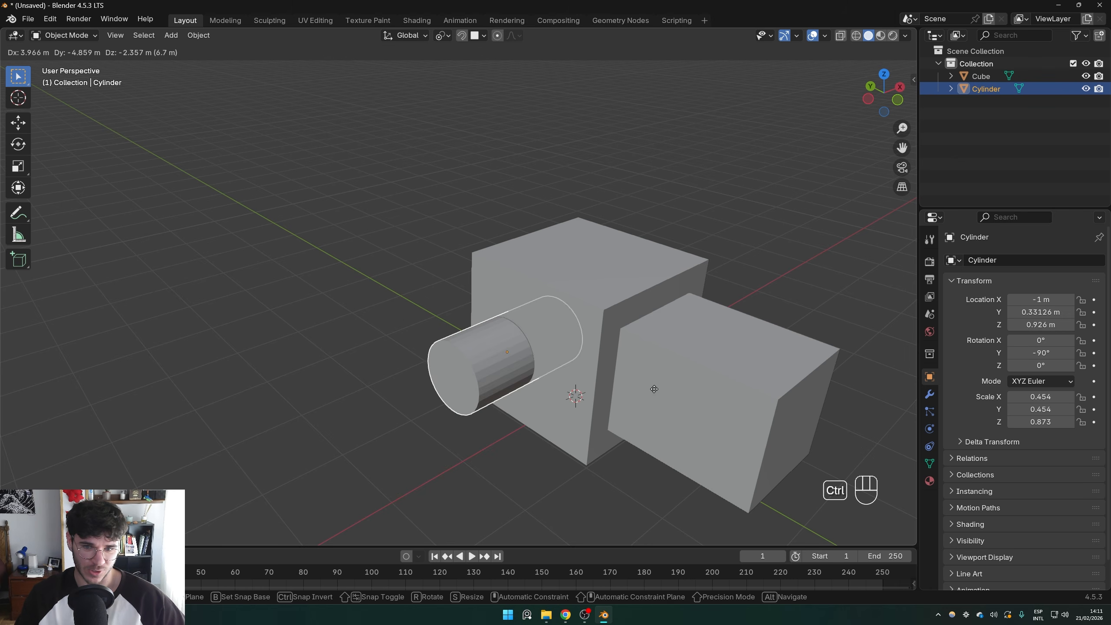
pyautogui.click(595, 346)
# Move the cylinder clear of the large cube and, in Edit Mode, select only its end face that points toward the cube
pyautogui.moveTo(595, 346); pyautogui.dragTo(524, 328, button='middle')
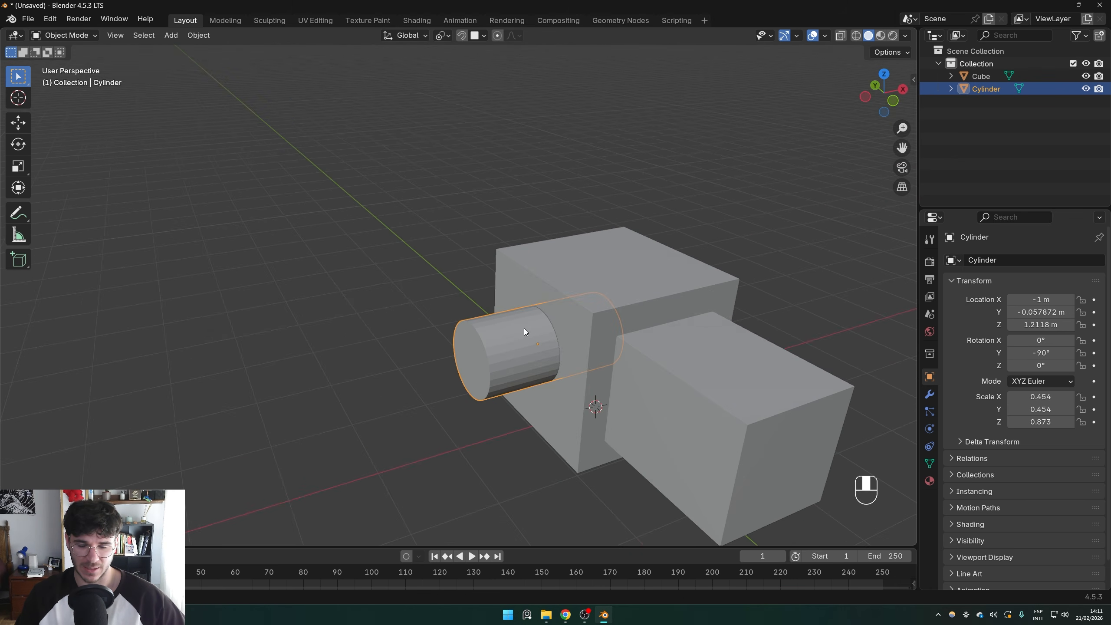
pyautogui.press('g')
pyautogui.click(396, 307)
pyautogui.press('Tab')
pyautogui.moveTo(395, 306); pyautogui.dragTo(379, 242, button='middle')
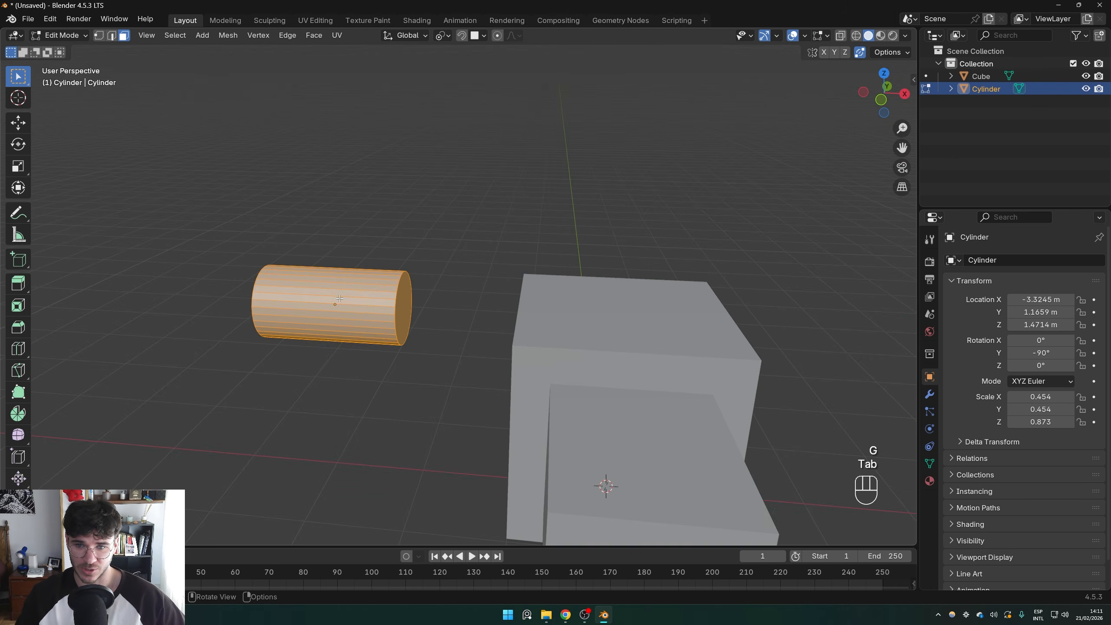
pyautogui.hotkey('alt', 'z')
pyautogui.moveTo(379, 242); pyautogui.dragTo(429, 356)
pyautogui.hotkey('alt', 'z')
pyautogui.press('3')
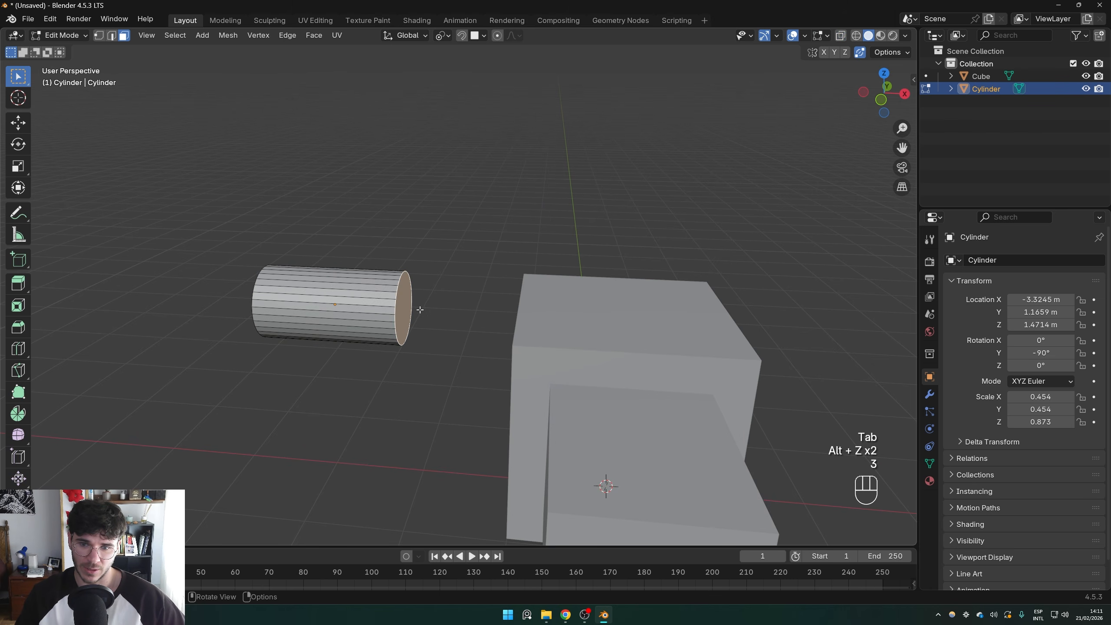
# Snap the 3D cursor to the selected end face and set the cylinder's origin to the 3D cursor in Object Mode
pyautogui.hotkey('shift', 's')
pyautogui.click(292, 310)
pyautogui.press('Tab')
pyautogui.rightClick(385, 296)
pyautogui.moveTo(385, 295)
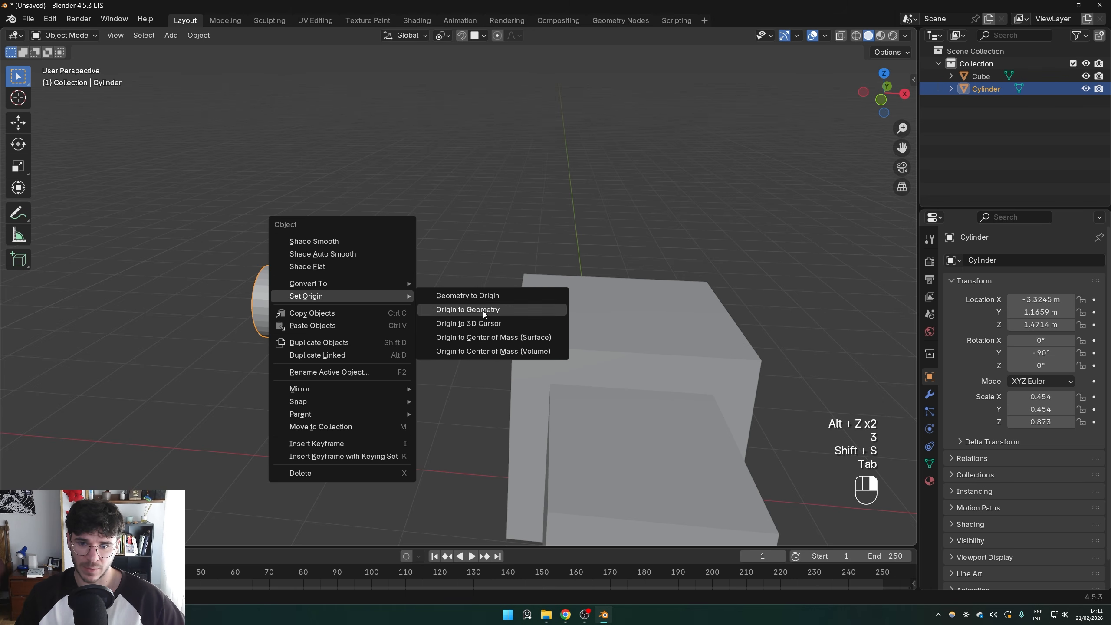
pyautogui.click(468, 323)
pyautogui.press('Tab')
pyautogui.press('Tab')
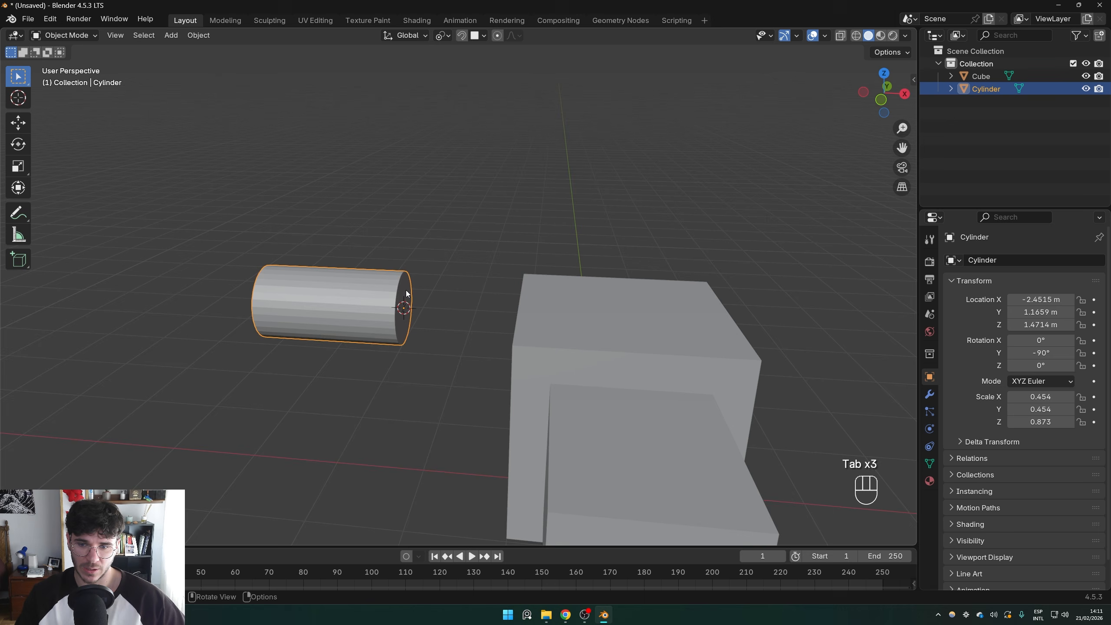
# Snap the cylinder by its new origin onto the large cube's top face at about X -0.22 m, Y -0.35 m
pyautogui.moveTo(406, 290); pyautogui.dragTo(363, 288, button='middle')
pyautogui.click(480, 35)
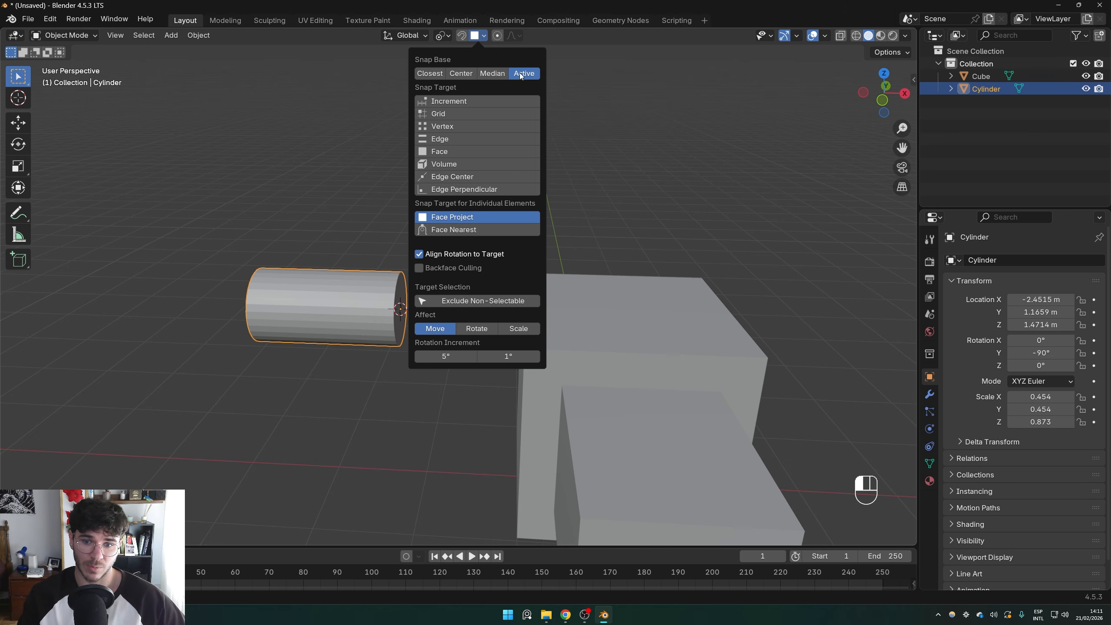
pyautogui.moveTo(319, 263); pyautogui.dragTo(336, 271, button='middle')
pyautogui.press('g')
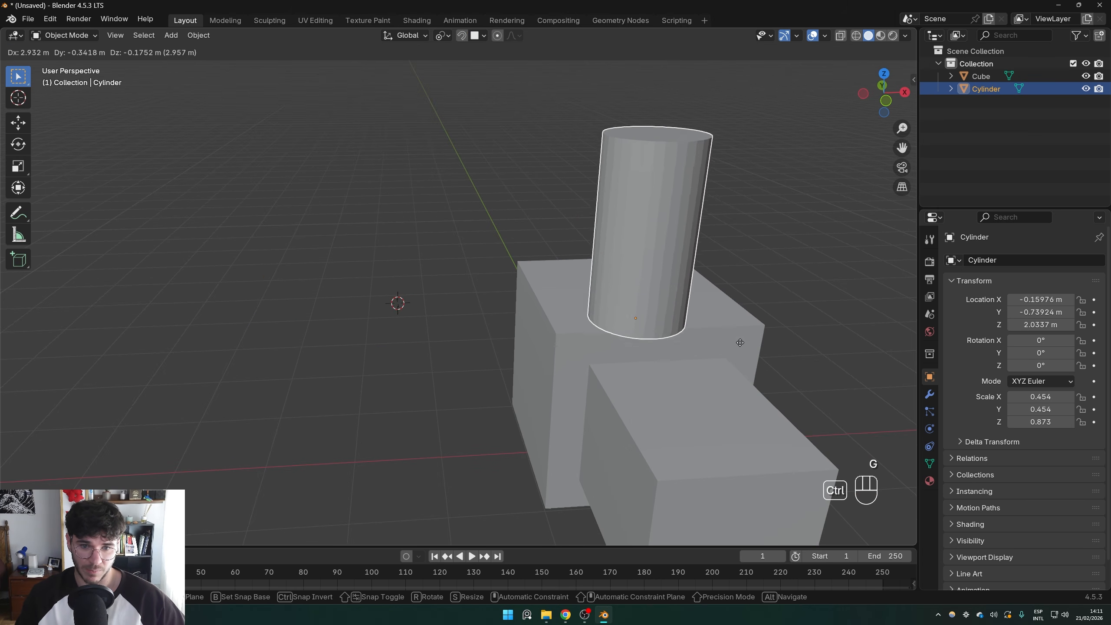
pyautogui.keyDown('ctrl'); pyautogui.click(720, 323); pyautogui.keyUp('ctrl')
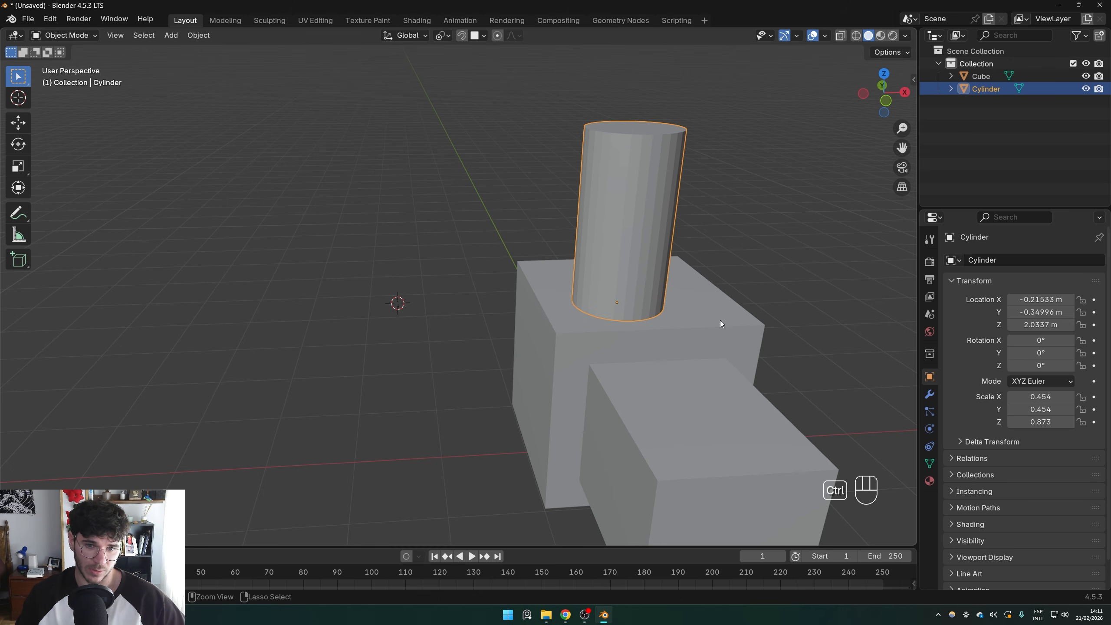
# Snap the cylinder by its origin onto the large cube's top face at about X -0.27 m, Y -0.01 m
pyautogui.moveTo(720, 323); pyautogui.dragTo(430, 405, button='middle')
pyautogui.press('g')
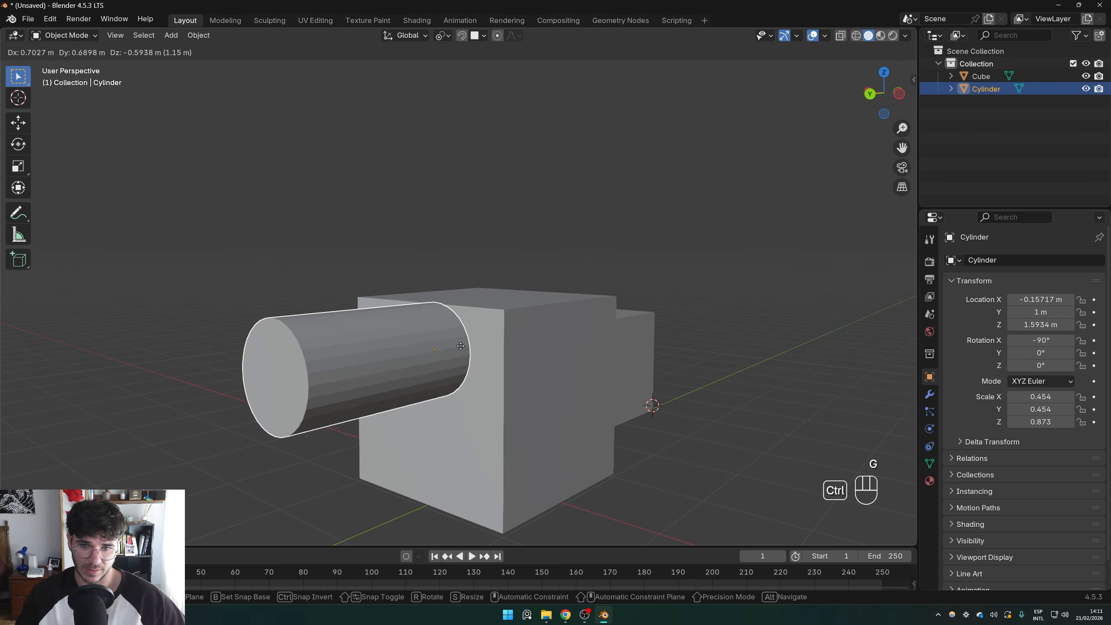
pyautogui.keyDown('ctrl'); pyautogui.click(524, 306); pyautogui.keyUp('ctrl')
pyautogui.scroll(5, 552, 319)
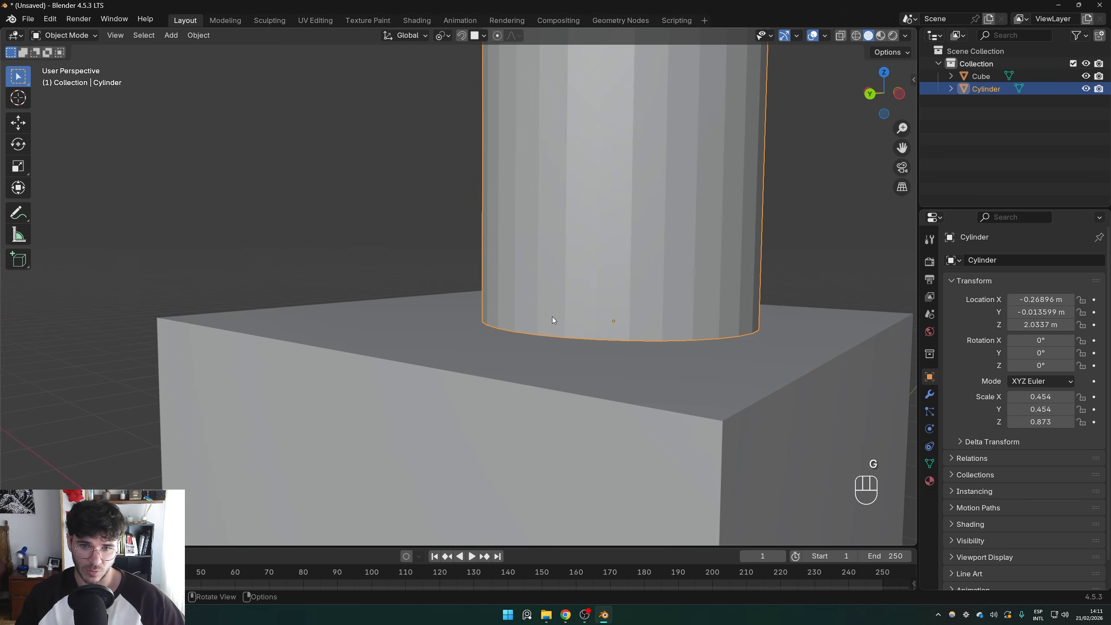
# Snap the cylinder to another spot on the large cube's top face, at about X 0.05 m, Y 0.29 m
pyautogui.moveTo(551, 315); pyautogui.dragTo(484, 287, button='middle')
pyautogui.scroll(-3, 484, 287)
pyautogui.scroll(-4, 454, 276)
pyautogui.keyDown('shift'); pyautogui.moveTo(560, 295); pyautogui.dragTo(581, 304, button='middle'); pyautogui.keyUp('shift')
pyautogui.press('g')
pyautogui.keyDown('ctrl'); pyautogui.click(507, 299); pyautogui.keyUp('ctrl')
pyautogui.moveTo(495, 284); pyautogui.dragTo(498, 215, button='middle')
pyautogui.scroll(2, 498, 216)
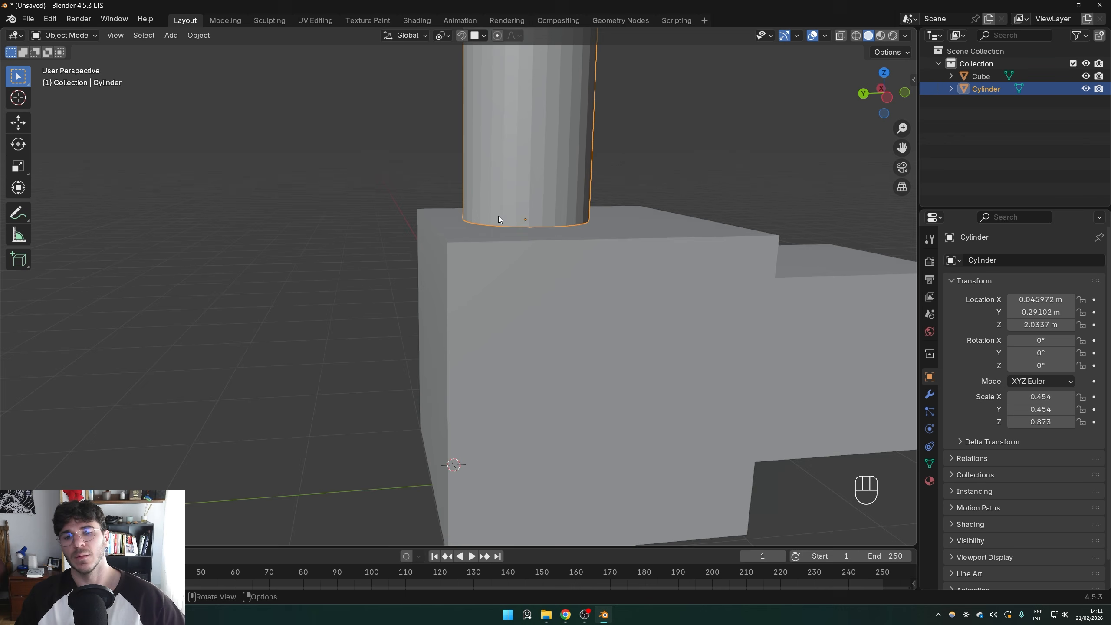
pyautogui.scroll(3, 498, 215)
# Shift the cylinder's height along the global Z axis several times, checking it against the cube's top face in orthographic view
pyautogui.press('g')
pyautogui.press('z')
pyautogui.click(568, 180)
pyautogui.moveTo(568, 180); pyautogui.dragTo(500, 194, button='middle')
pyautogui.press('g')
pyautogui.press('z')
pyautogui.click(597, 185)
pyautogui.keyDown('shift'); pyautogui.moveTo(321, 194); pyautogui.dragTo(422, 291, button='middle'); pyautogui.keyUp('shift')
pyautogui.press('KP_5')
pyautogui.press('g')
pyautogui.press('z')
pyautogui.click(524, 274)
# Snap the cylinder back onto the large cube's top face at about X 0.16 m, Y 0.82 m
pyautogui.scroll(-3, 496, 305)
pyautogui.press('g')
pyautogui.keyDown('ctrl'); pyautogui.click(533, 235); pyautogui.keyUp('ctrl')
pyautogui.scroll(-10, 498, 297)
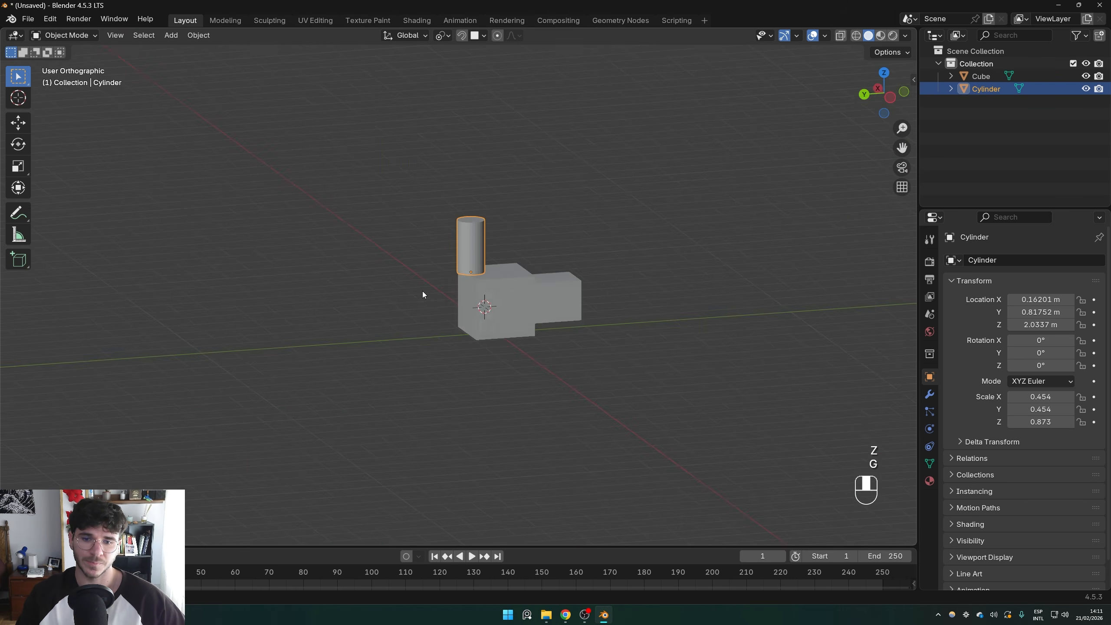
# Delete the cylinder in perspective view and review the snap base and snap target options
pyautogui.press('KP_5')
pyautogui.moveTo(489, 291)
pyautogui.mouseDown(button='middle')
pyautogui.moveTo(588, 289)
pyautogui.moveTo(558, 260)
pyautogui.moveTo(486, 283)
pyautogui.mouseUp(button='middle')
pyautogui.press('x')
pyautogui.click(486, 282)
pyautogui.click(481, 37)
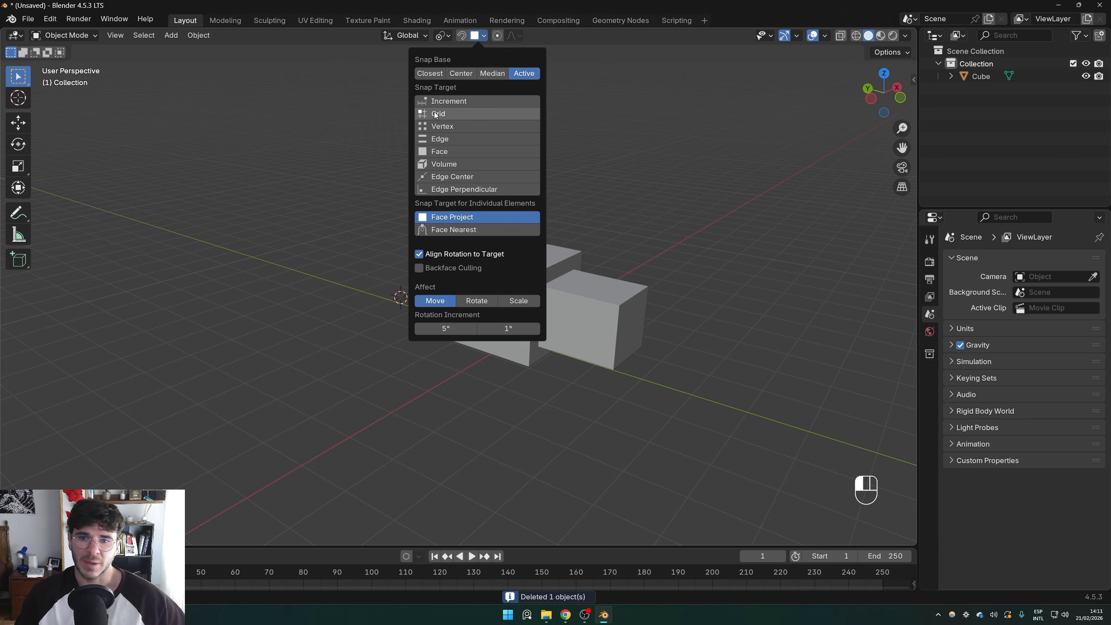
pyautogui.click(471, 36)
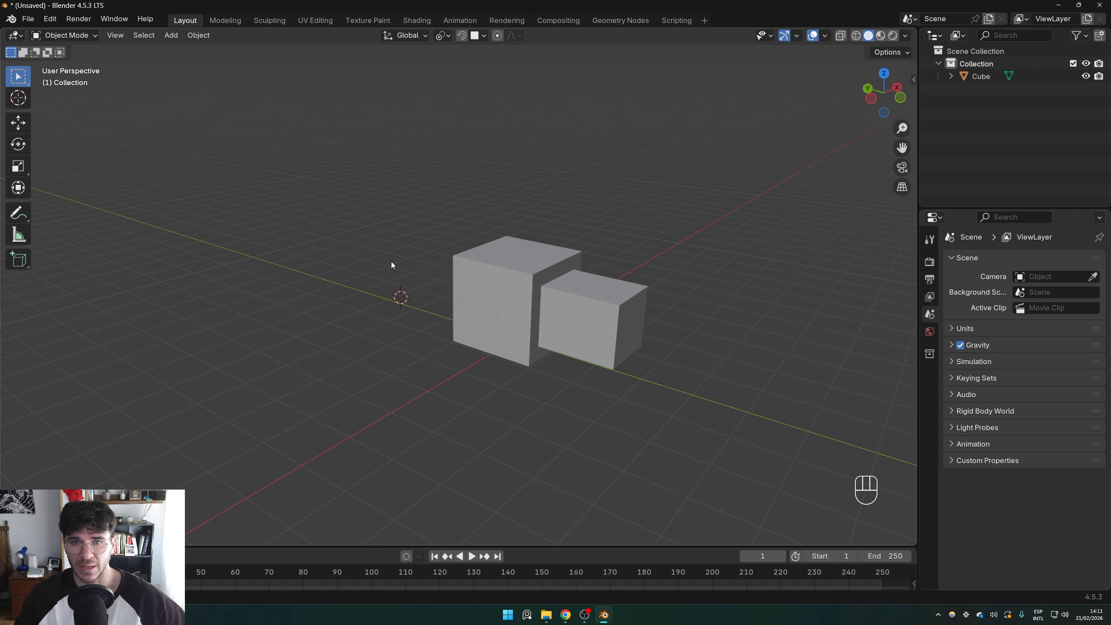
# Delete the cube object in Object Mode to empty the scene
pyautogui.click(516, 301)
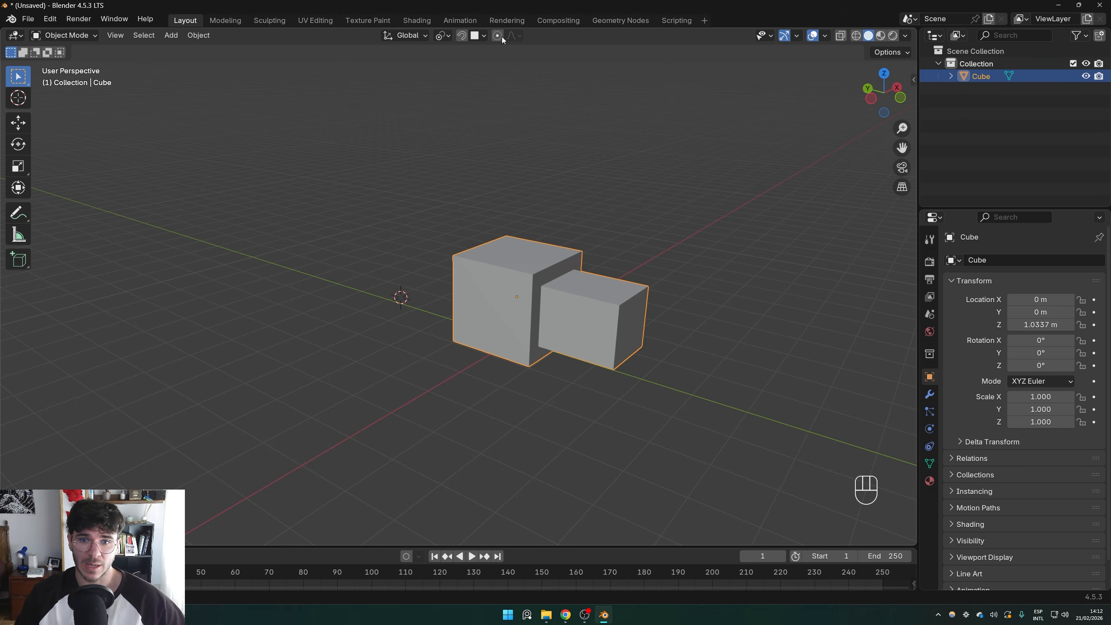
pyautogui.press('Tab')
pyautogui.press('Tab')
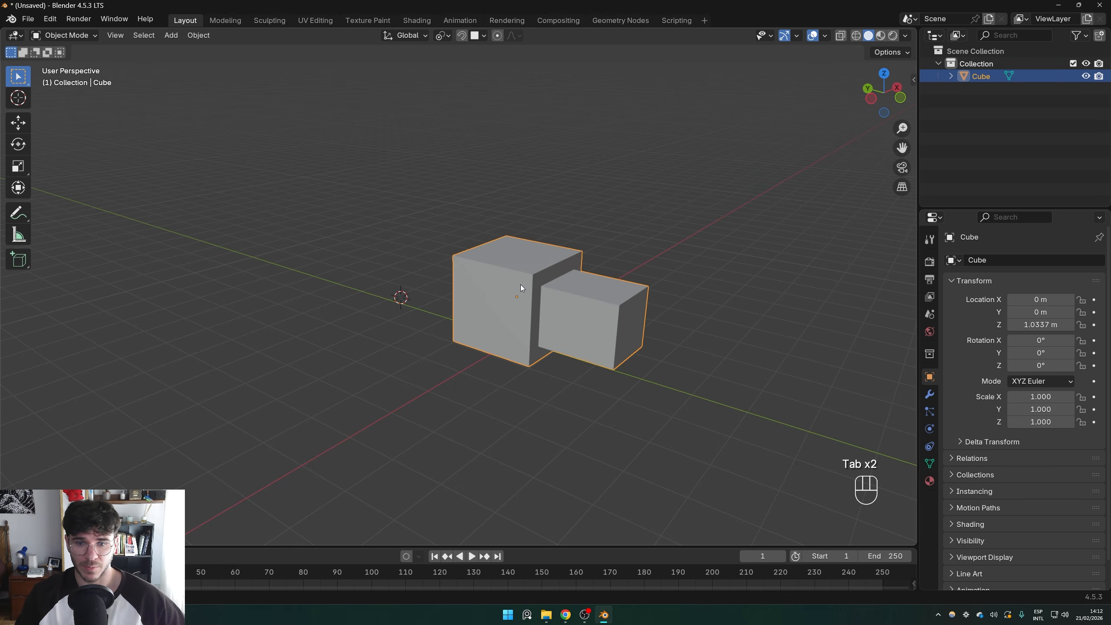
pyautogui.press('s')
pyautogui.press('x')
pyautogui.click(568, 288)
# Add a mesh cylinder at the 3D cursor's current position
pyautogui.hotkey('shift', 'a')
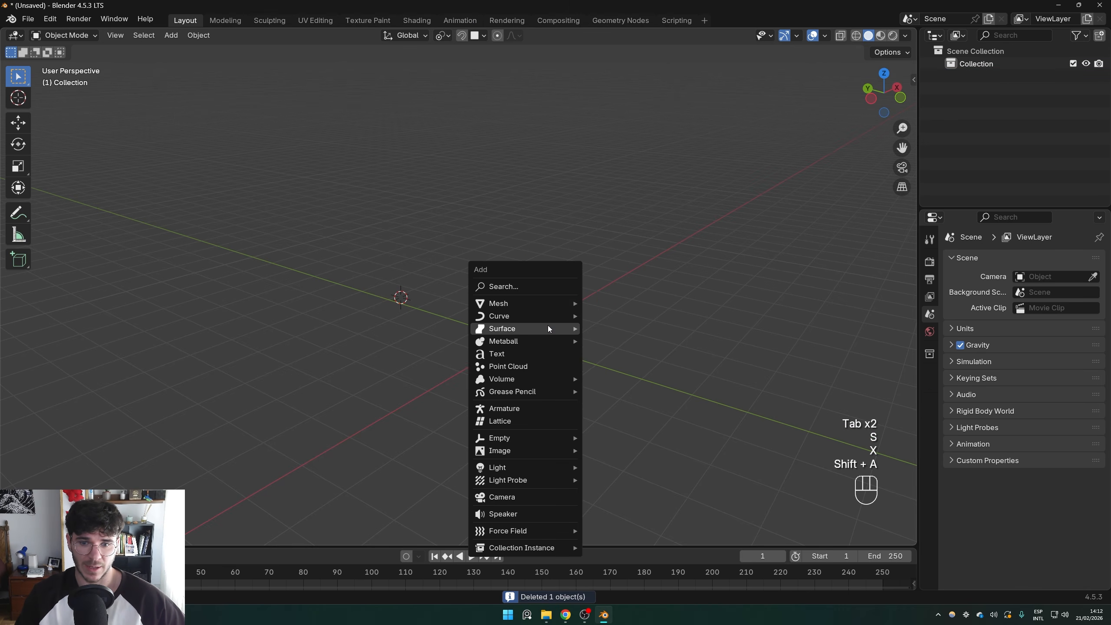
pyautogui.moveTo(566, 304)
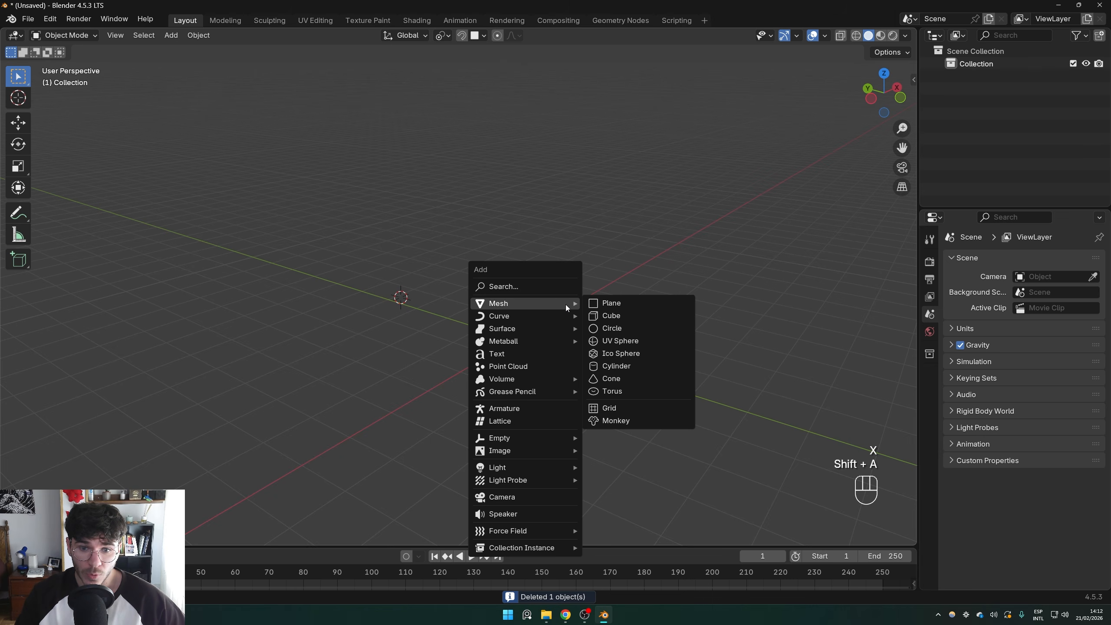
pyautogui.click(648, 368)
pyautogui.press('g')
pyautogui.click(521, 325)
# Place the 3D cursor at the world origin, leaving the cylinder where it is
pyautogui.keyDown('shift'); pyautogui.rightClick(515, 339); pyautogui.keyUp('shift')
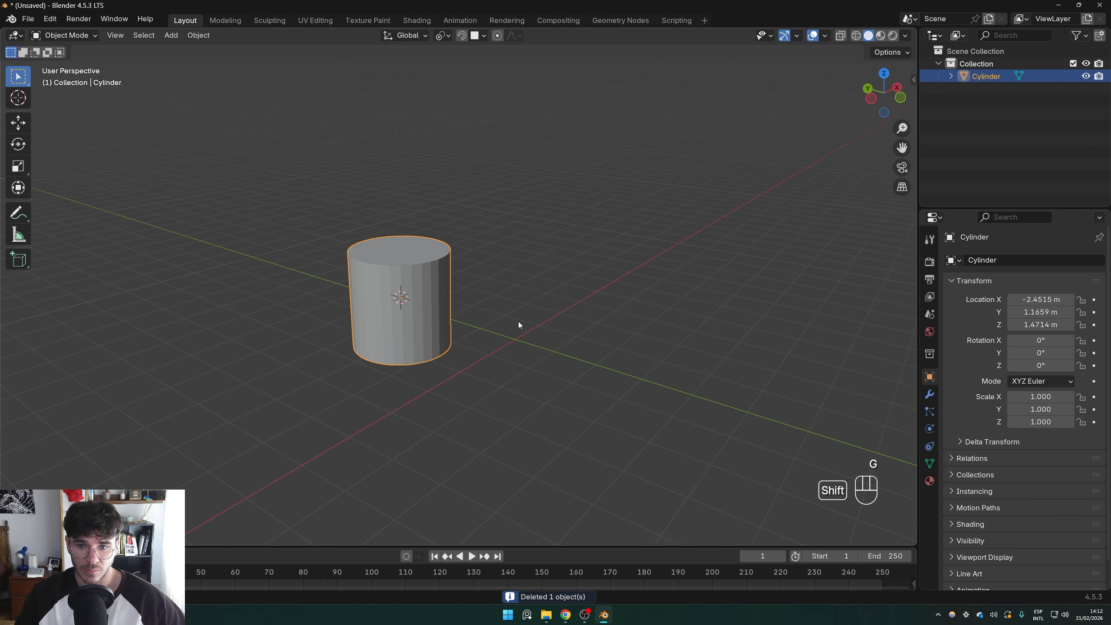
pyautogui.hotkey('shift', 's')
pyautogui.hotkey('shift', 's')
pyautogui.click(486, 387)
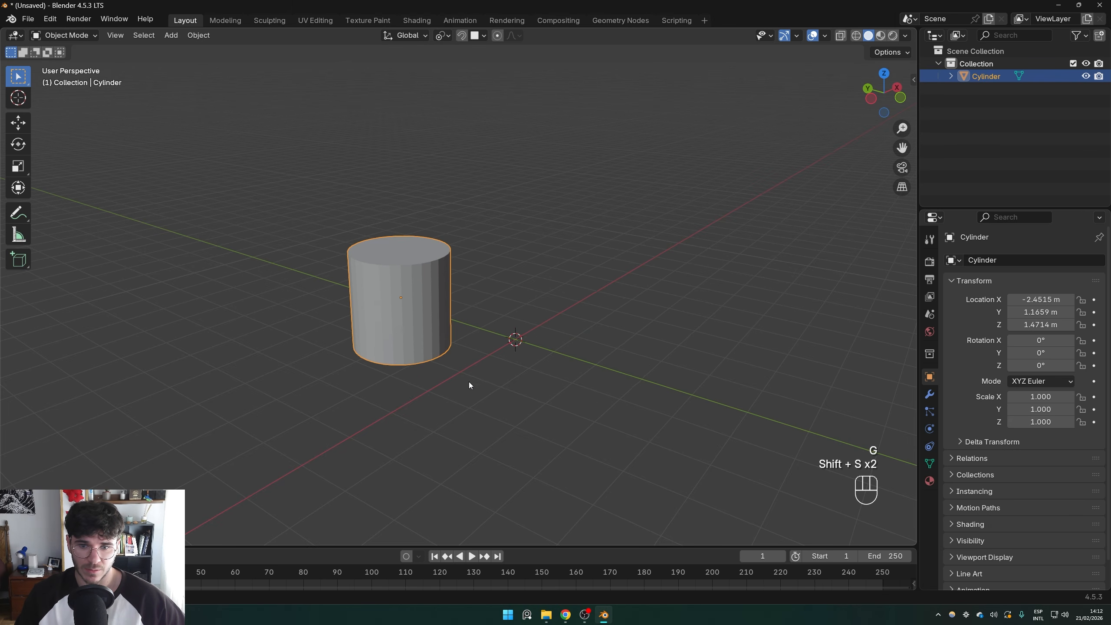
pyautogui.moveTo(499, 298); pyautogui.dragTo(539, 294, button='right')
pyautogui.hotkey('shift', 's')
pyautogui.click(510, 381)
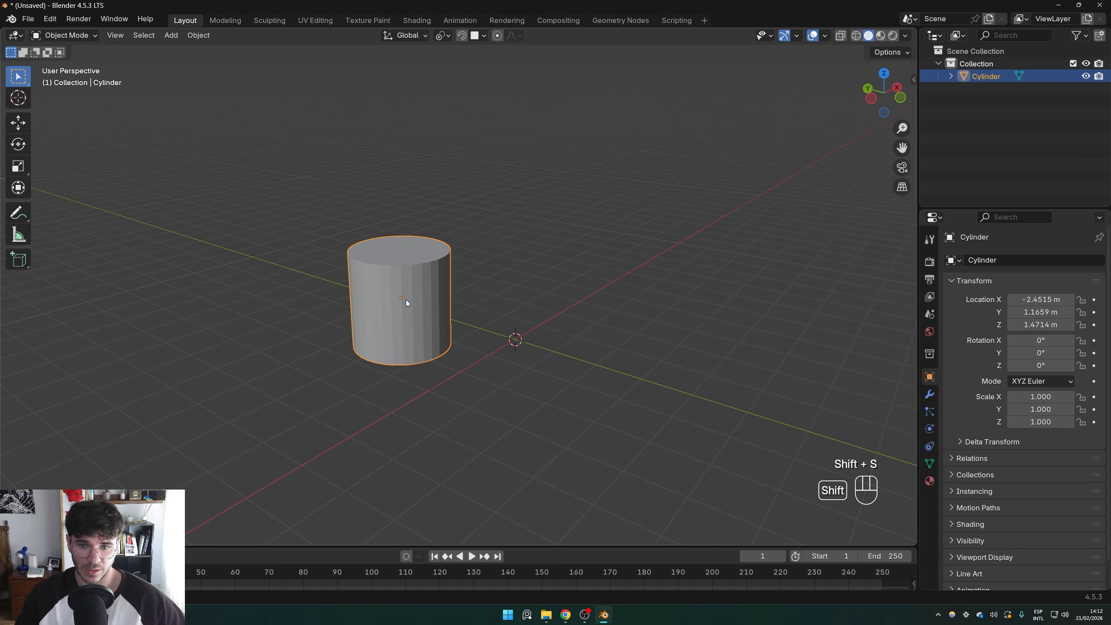
pyautogui.hotkey('shift', 's')
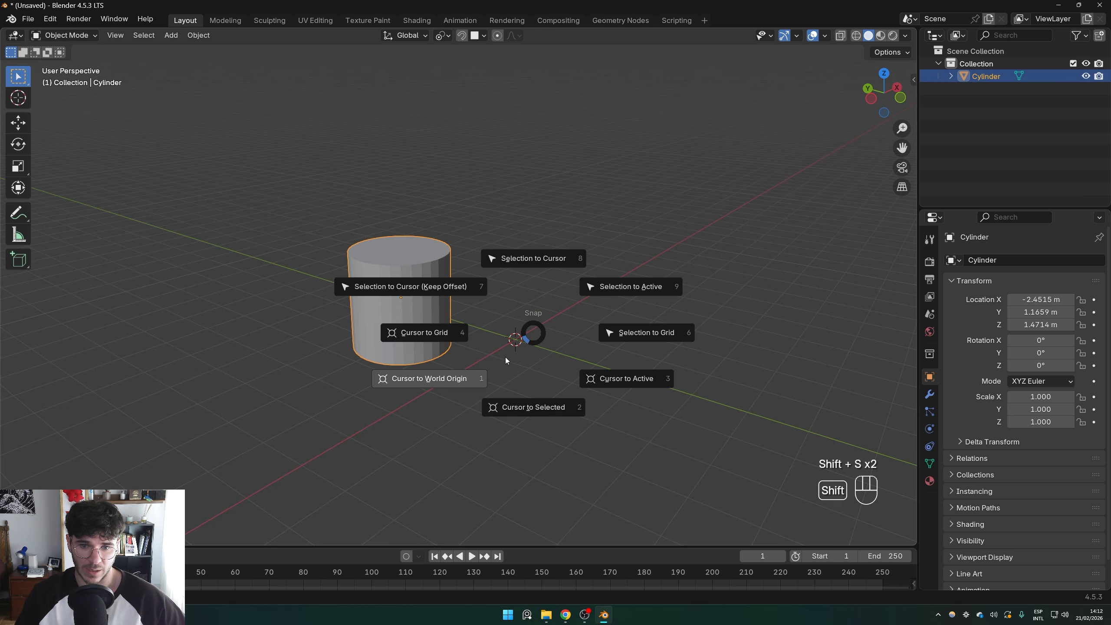
pyautogui.click(505, 357)
# Snap the cylinder to the 3D cursor at the world origin using Selection to Cursor
pyautogui.rightClick(409, 283)
pyautogui.moveTo(410, 282)
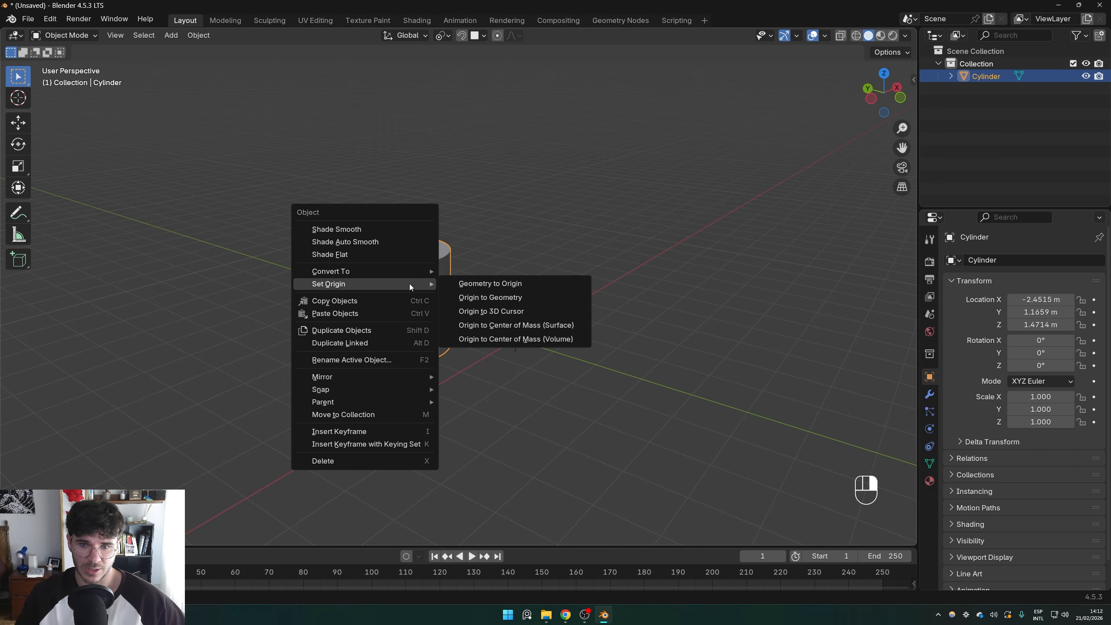
pyautogui.click(493, 307)
pyautogui.hotkey('shift', 's')
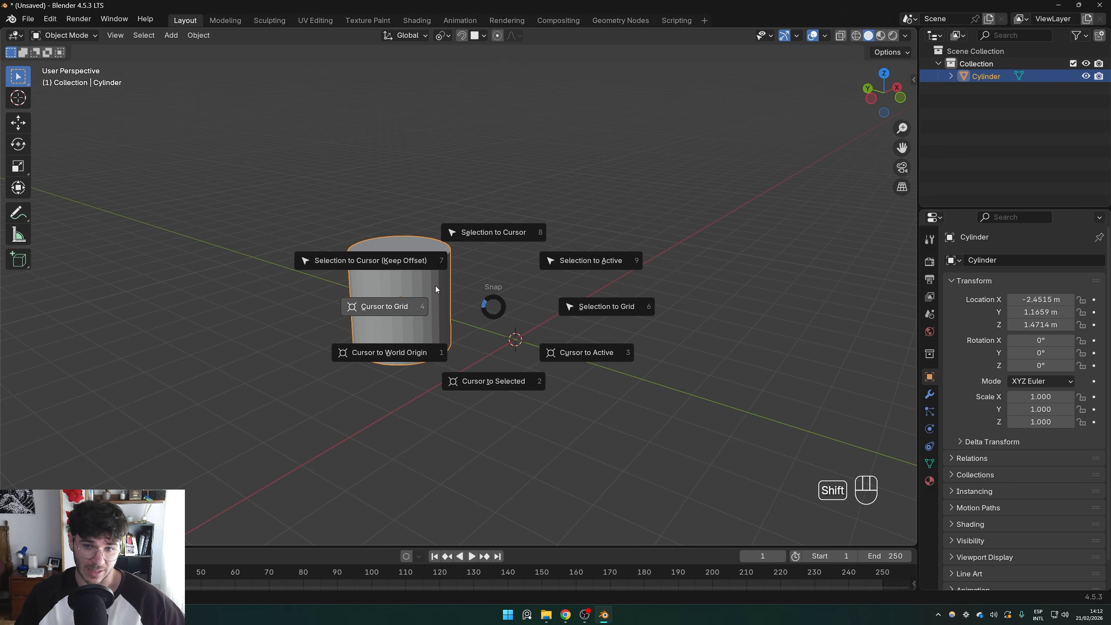
pyautogui.click(508, 231)
# Stretch the cylinder along Z to a scale of about 1.69 and raise it to about Z 1.86 m
pyautogui.scroll(3, 571, 363)
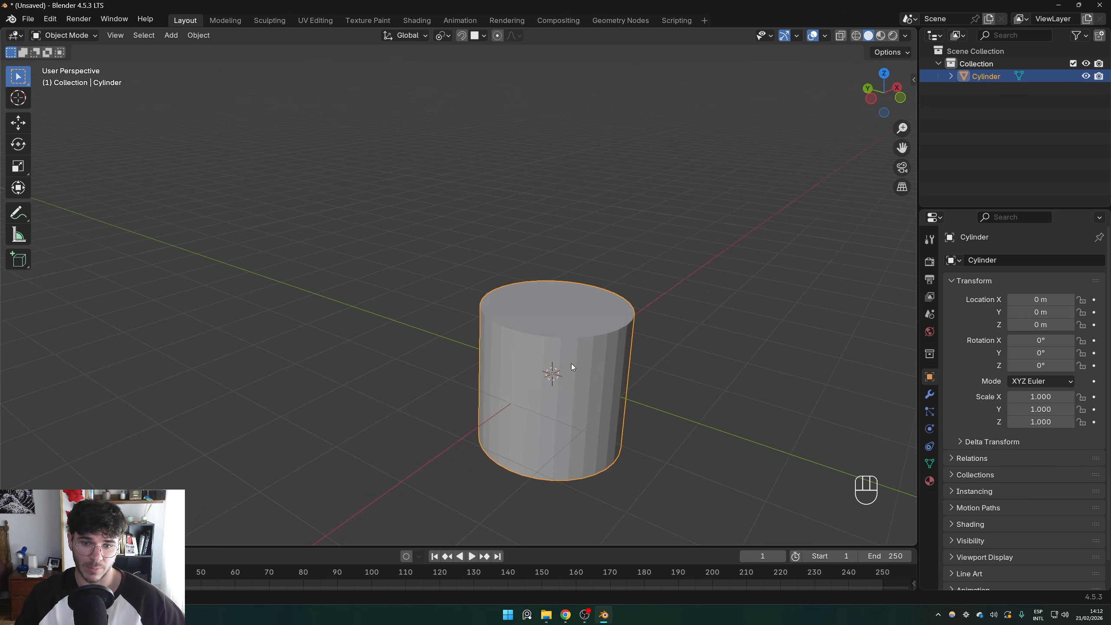
pyautogui.press('g')
pyautogui.press('z')
pyautogui.press('s')
pyautogui.press('z')
pyautogui.click(731, 256)
pyautogui.press('g')
pyautogui.press('z')
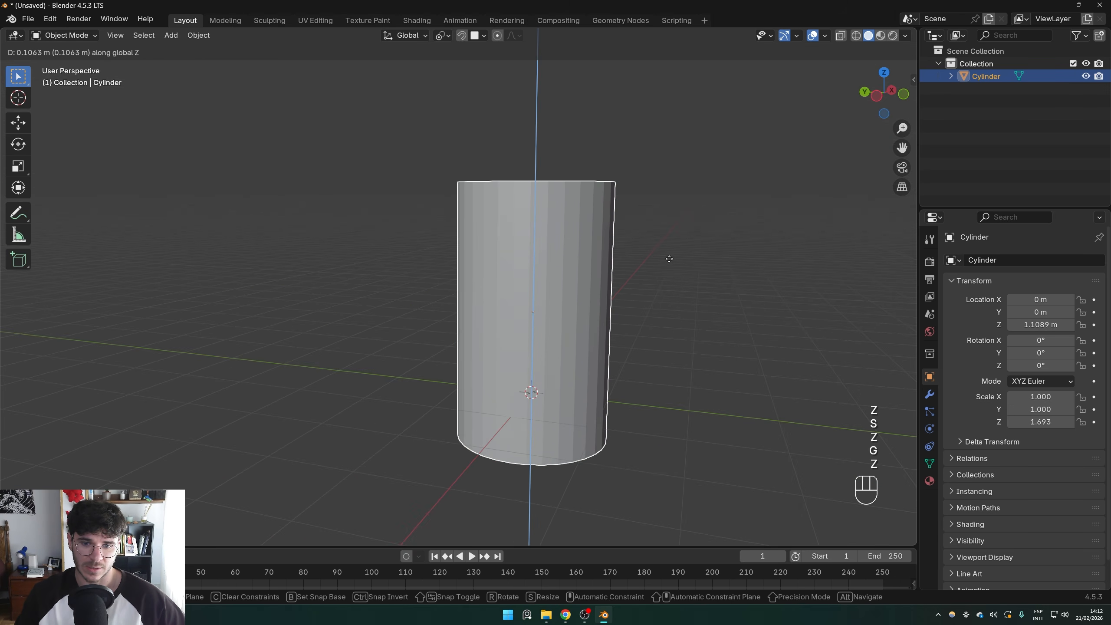
pyautogui.click(671, 206)
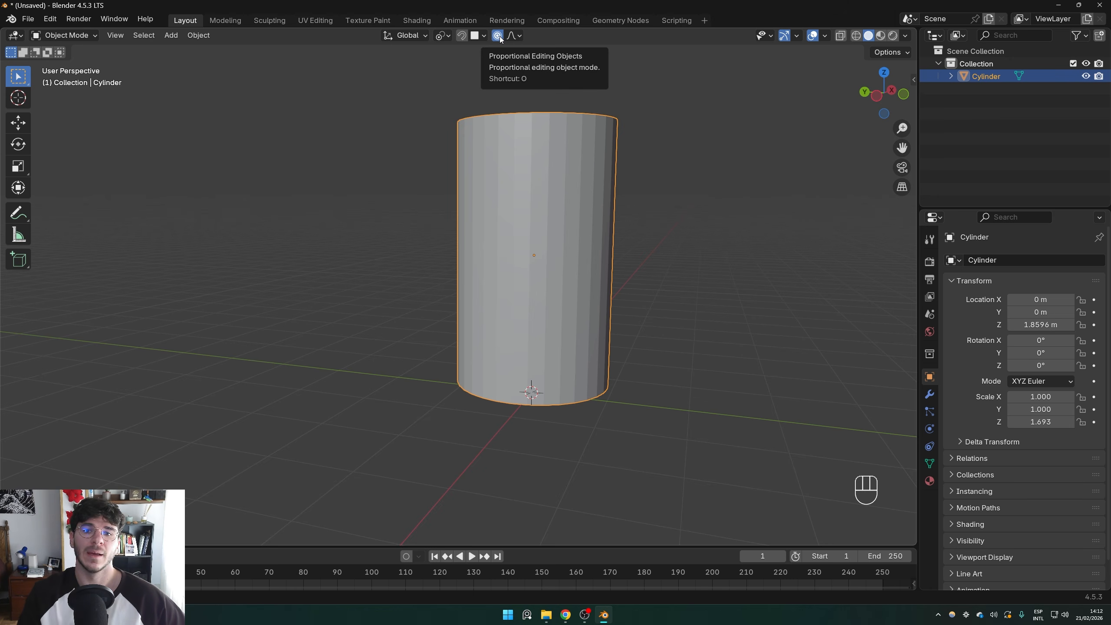
pyautogui.keyDown('shift'); pyautogui.moveTo(566, 210); pyautogui.dragTo(457, 285, button='middle'); pyautogui.keyUp('shift')
pyautogui.press('g')
pyautogui.rightClick(480, 290)
pyautogui.scroll(-3, 457, 264)
# In Edit Mode with vertex selection, select only one vertex on the near side of the cylinder's top rim
pyautogui.press('Tab')
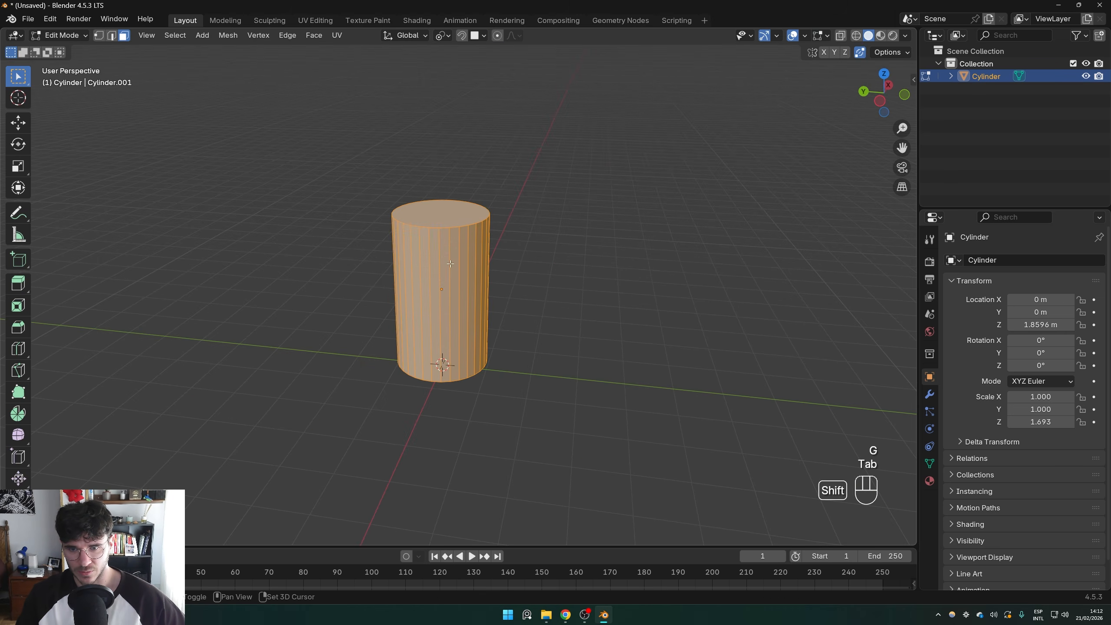
pyautogui.scroll(2, 457, 288)
pyautogui.keyDown('shift'); pyautogui.moveTo(440, 227); pyautogui.dragTo(464, 244, button='middle'); pyautogui.keyUp('shift')
pyautogui.press('1')
pyautogui.scroll(2, 465, 244)
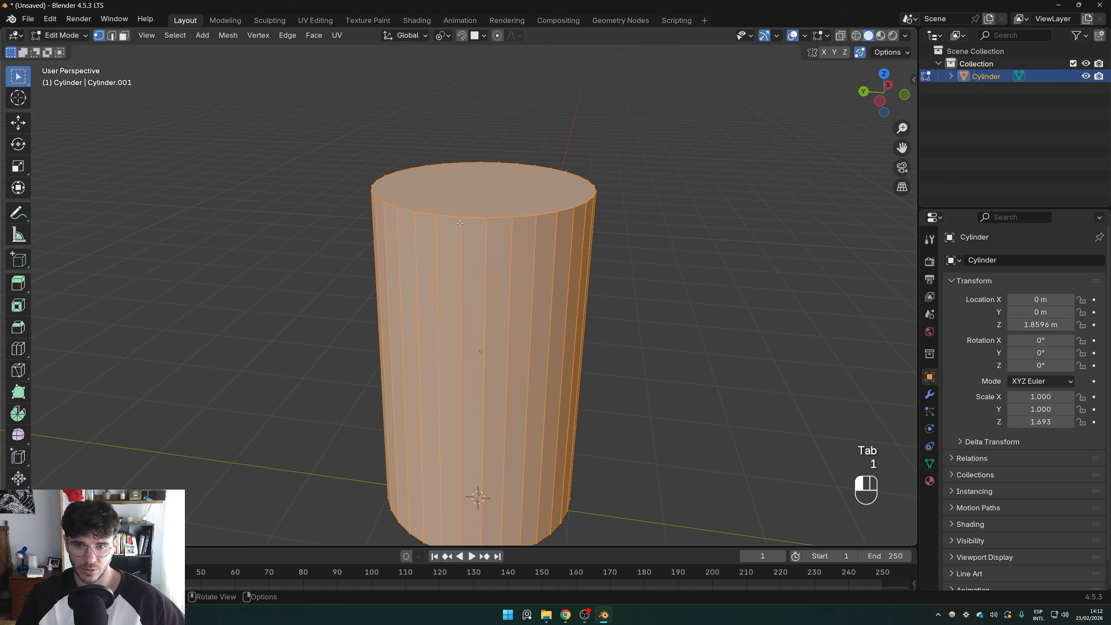
pyautogui.click(461, 218)
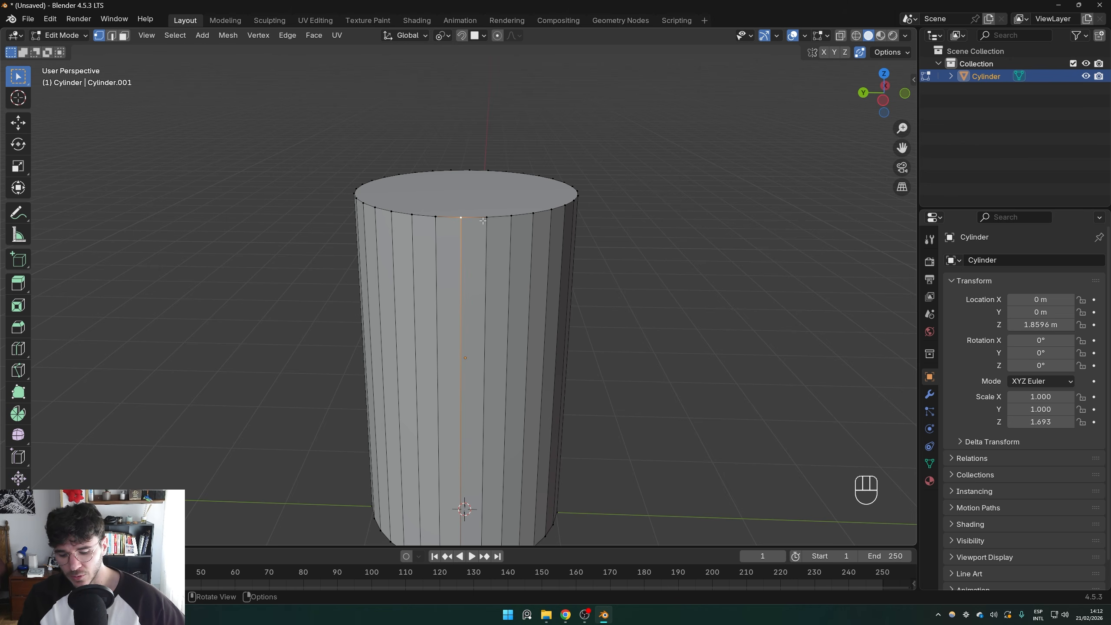
# Enable Proportional Editing for the selected rim vertex and review its falloff types and proportional size
pyautogui.press('o')
pyautogui.press('o')
pyautogui.press('o')
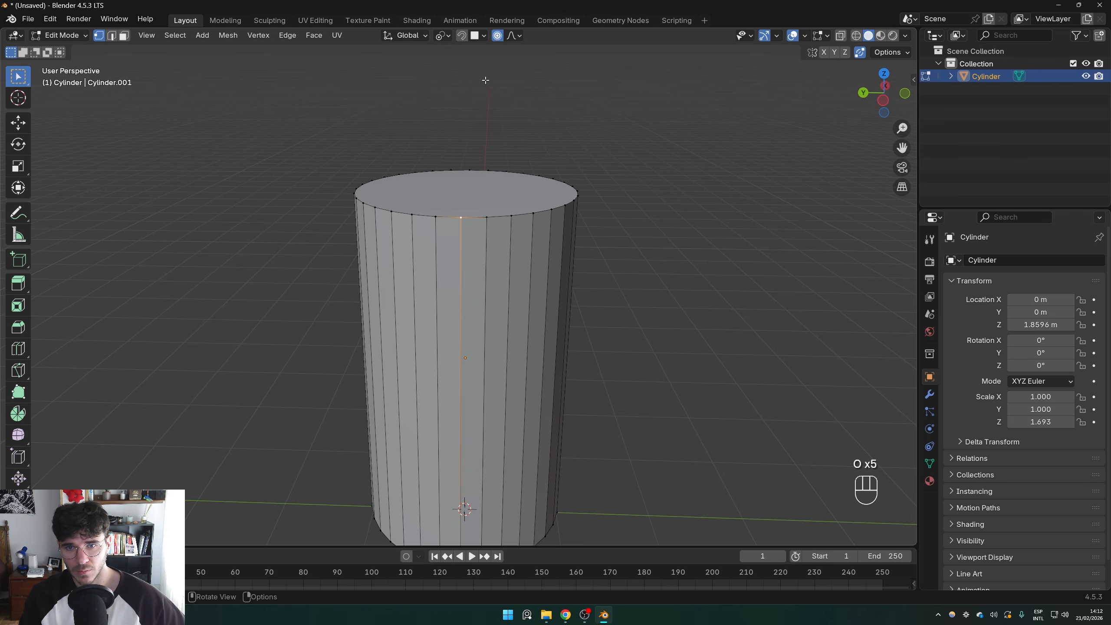
pyautogui.keyDown('shift'); pyautogui.moveTo(467, 230); pyautogui.dragTo(502, 238, button='middle'); pyautogui.keyUp('shift')
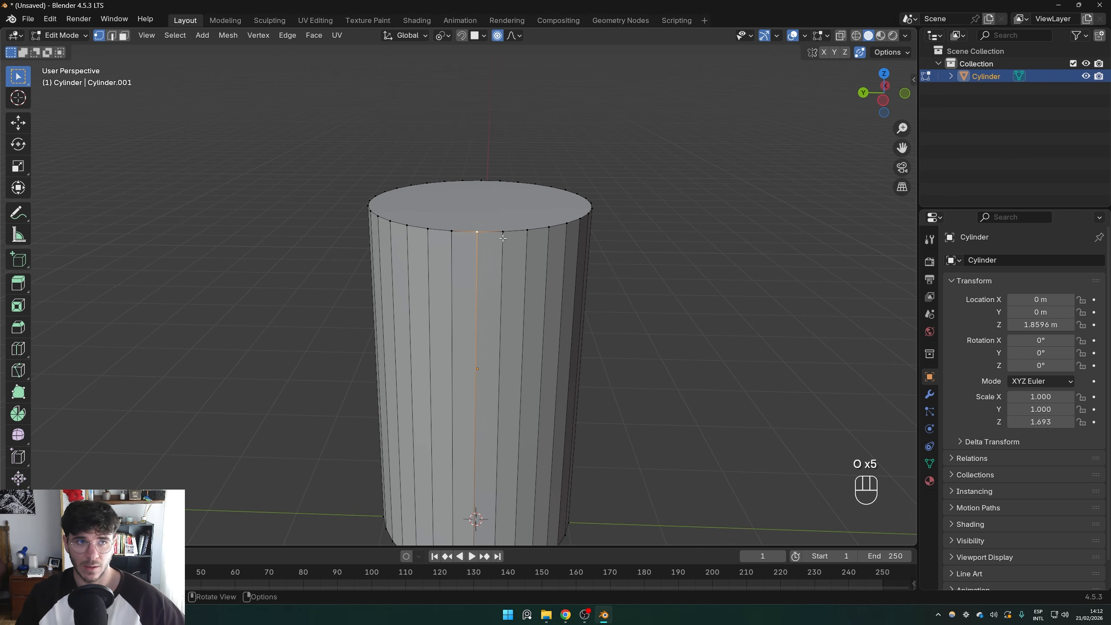
pyautogui.keyDown('shift'); pyautogui.moveTo(411, 185); pyautogui.dragTo(498, 279, button='middle'); pyautogui.keyUp('shift')
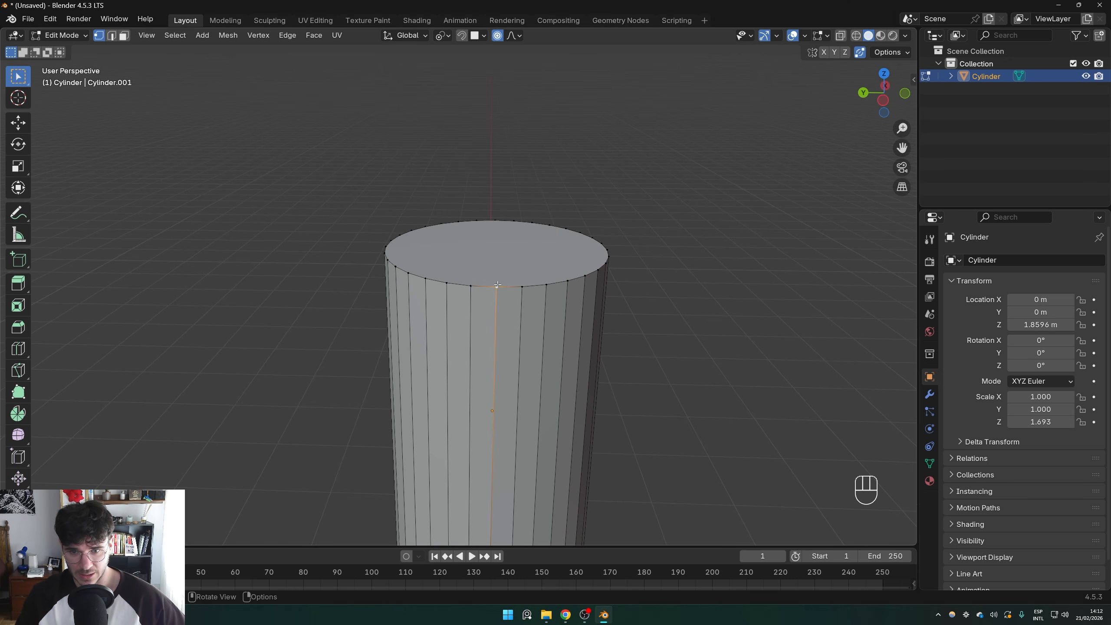
pyautogui.press('g')
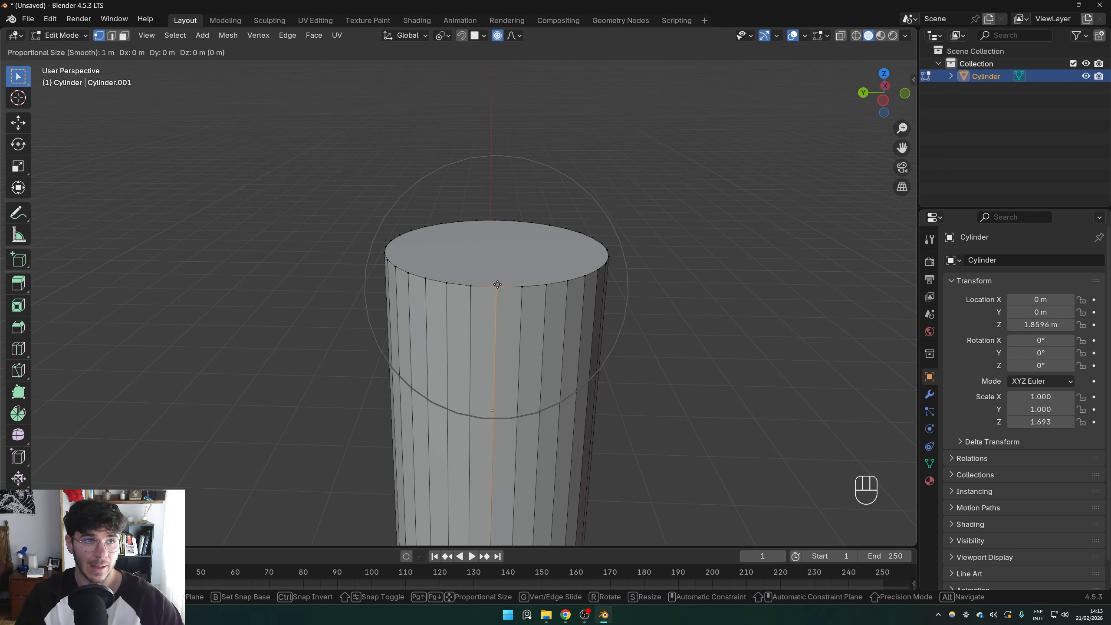
pyautogui.press('Escape')
pyautogui.click(520, 35)
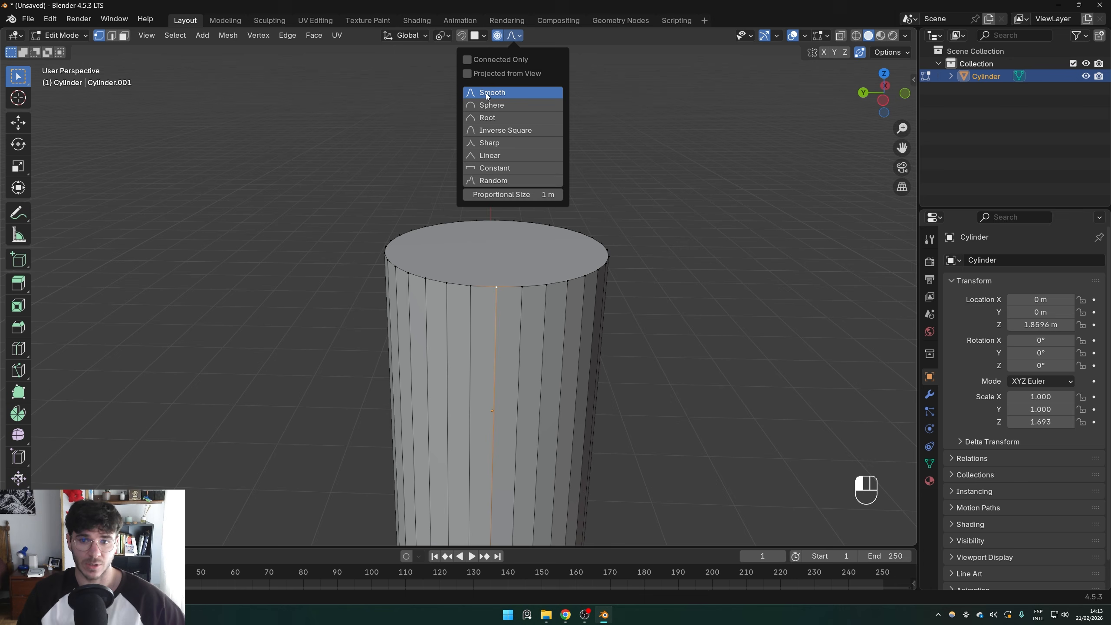
# Try moving the rim vertex with Smooth Proportional Editing and again with it turned off, cancelling each move
pyautogui.press('g')
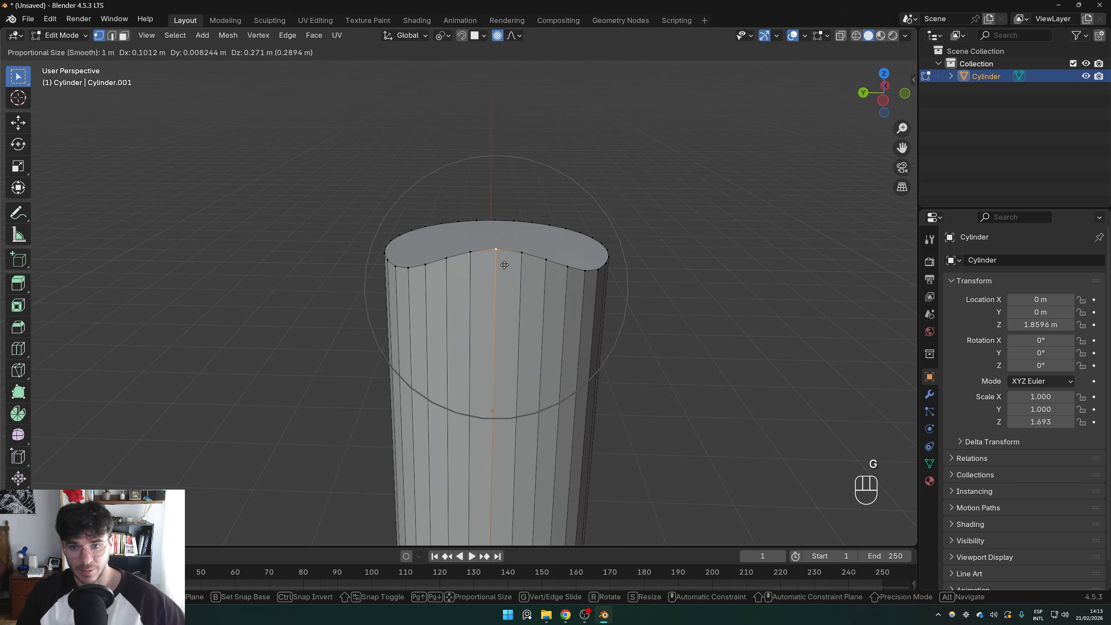
pyautogui.rightClick(540, 258)
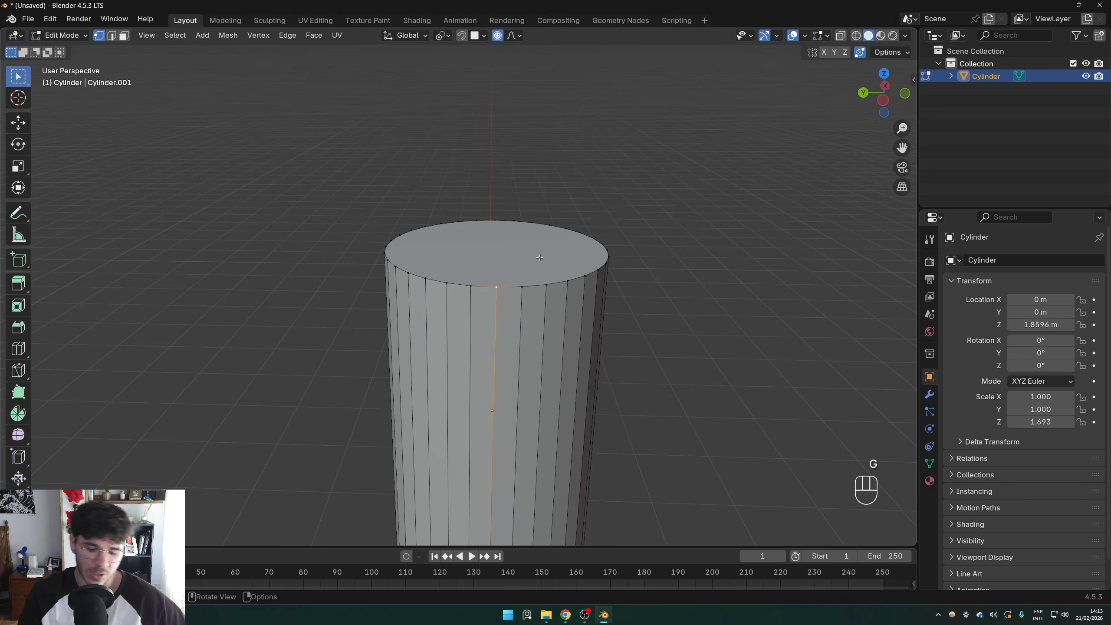
pyautogui.press('g')
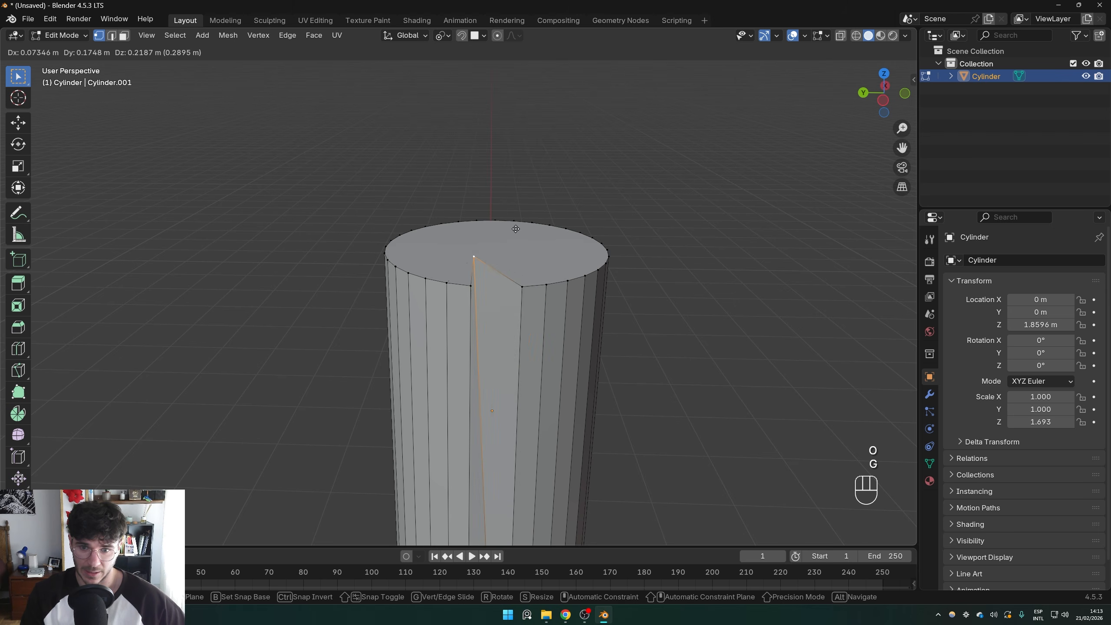
pyautogui.rightClick(648, 261)
pyautogui.press('g')
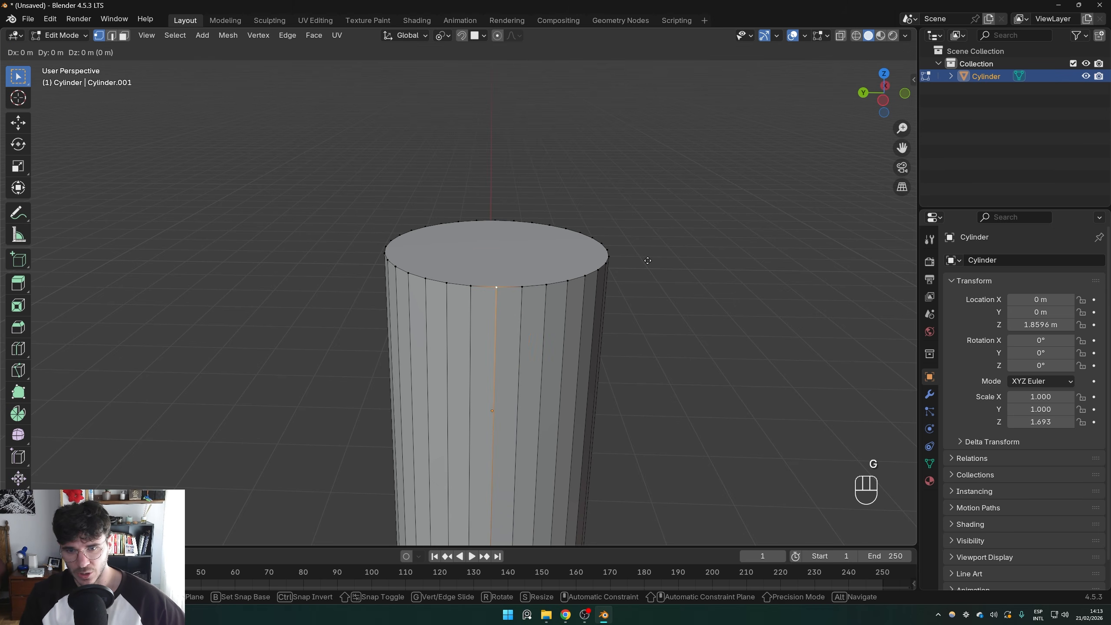
pyautogui.rightClick(648, 261)
# Try moving the selected rim vertex with Smooth Proportional Editing at proportional sizes from about 0.5 m to 2.6 m, cancelling the move
pyautogui.press('g')
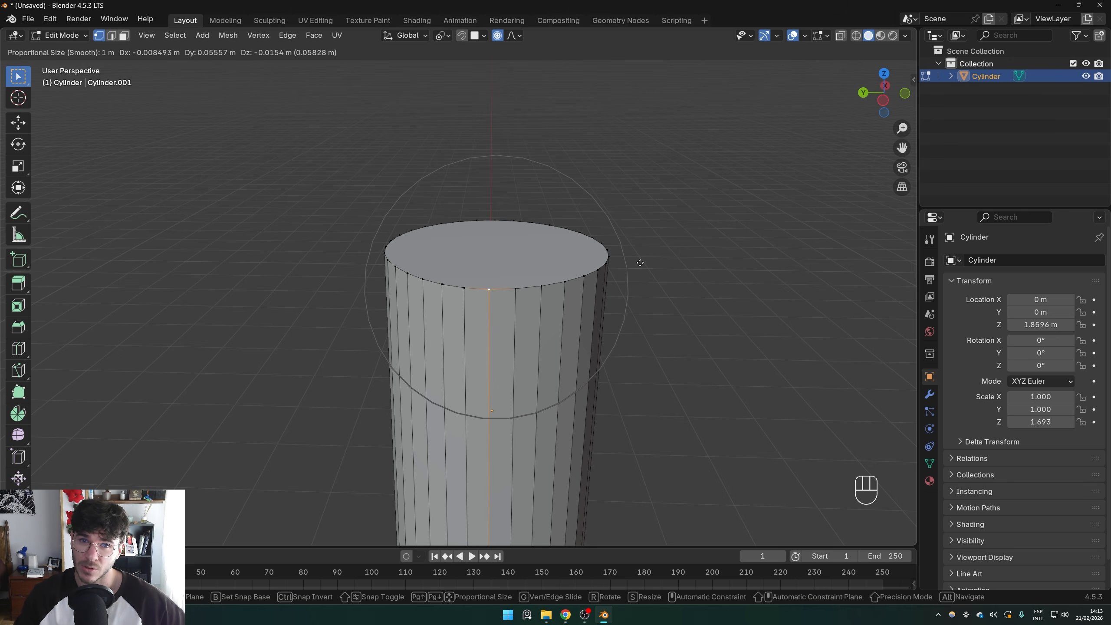
pyautogui.scroll(7, 639, 262)
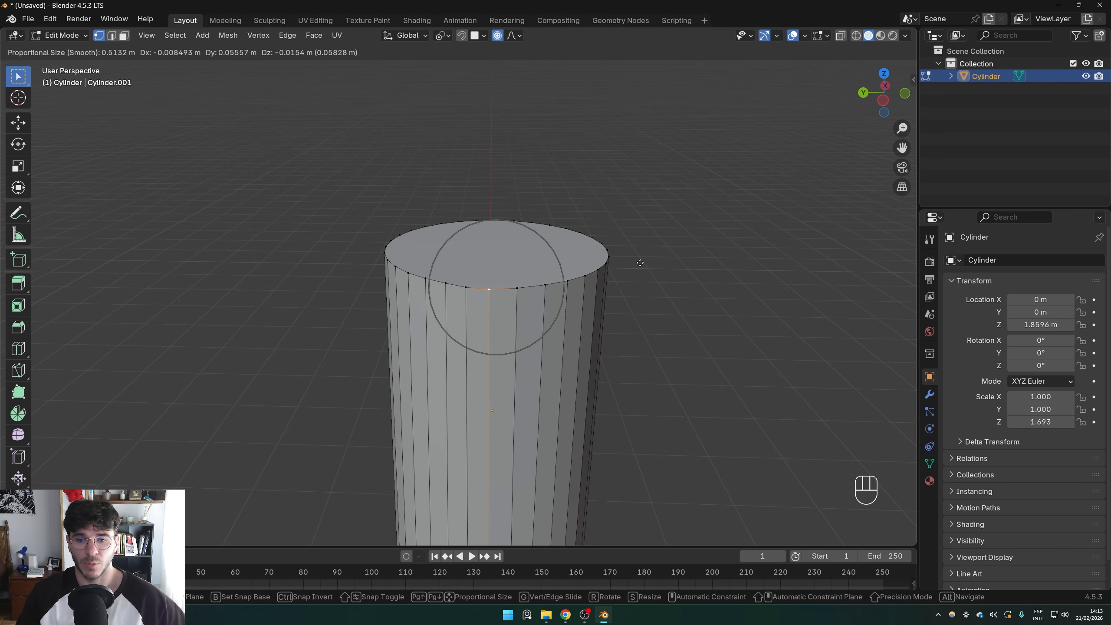
pyautogui.scroll(-18, 640, 262)
pyautogui.scroll(13, 640, 263)
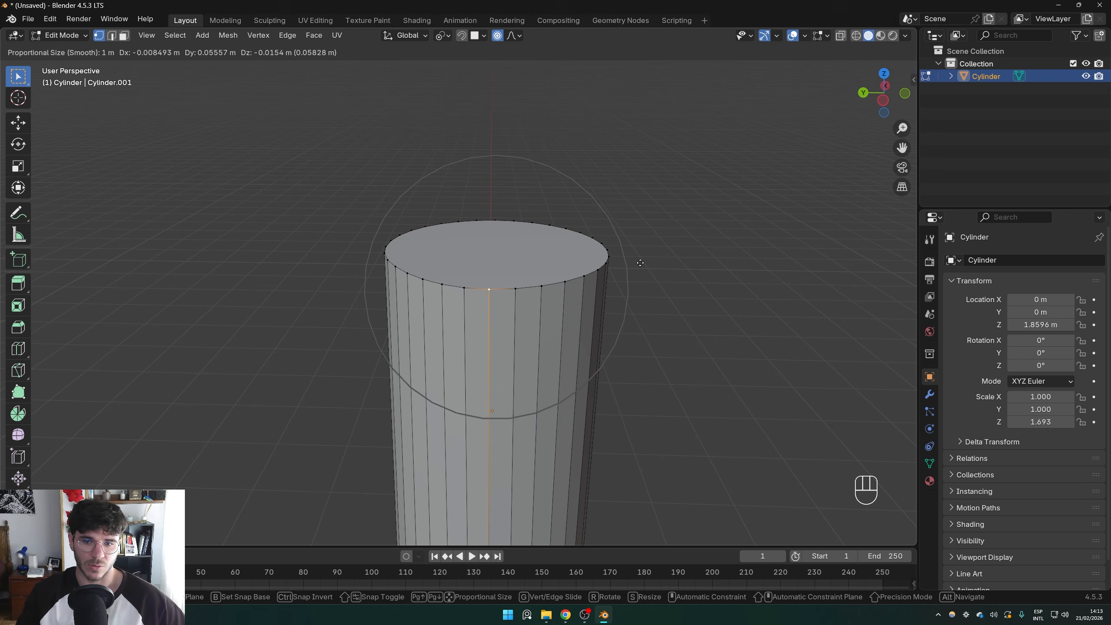
pyautogui.scroll(-9, 640, 262)
pyautogui.scroll(8, 640, 263)
pyautogui.scroll(-15, 640, 263)
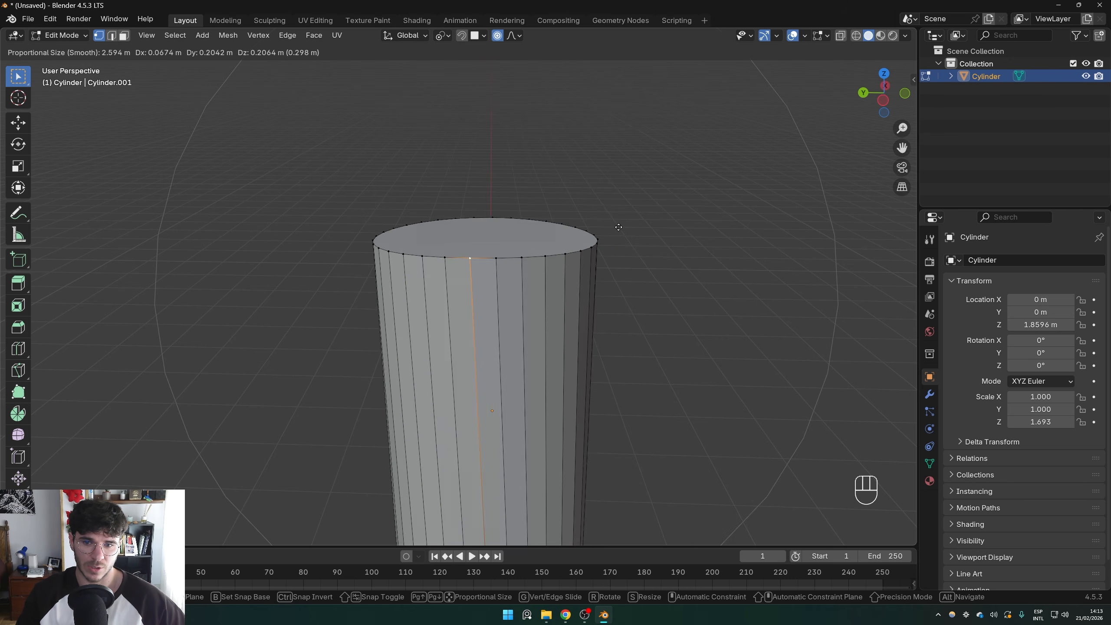
pyautogui.scroll(17, 641, 239)
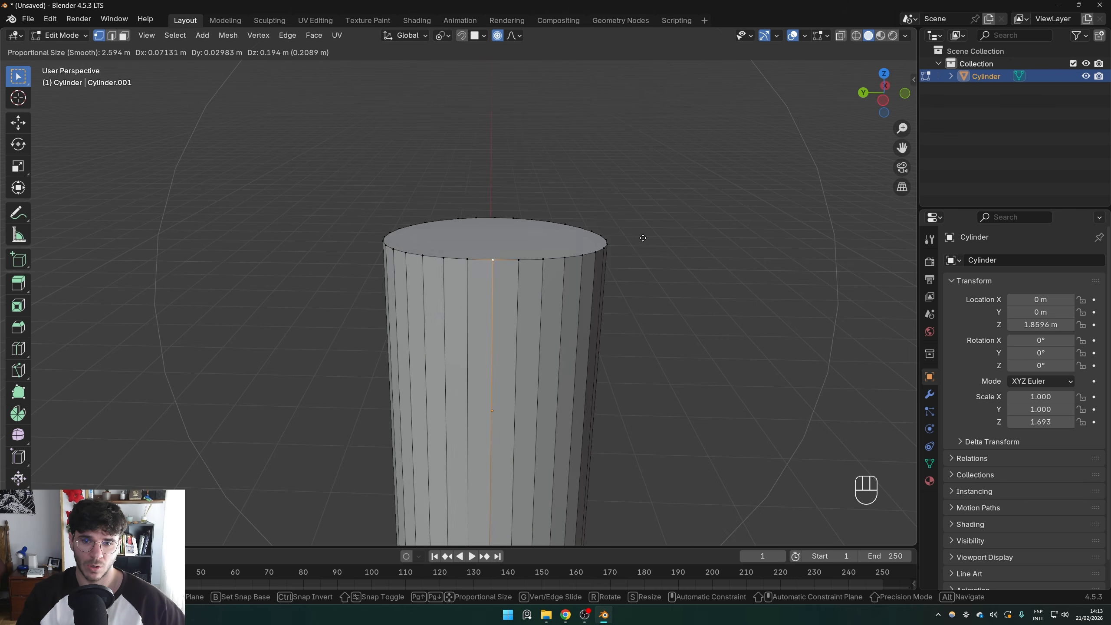
pyautogui.rightClick(609, 240)
# Try moving the rim vertex again with the proportional size raised to about 19 m and reduced to about 2.85 m, cancelling the move
pyautogui.scroll(-10, 608, 241)
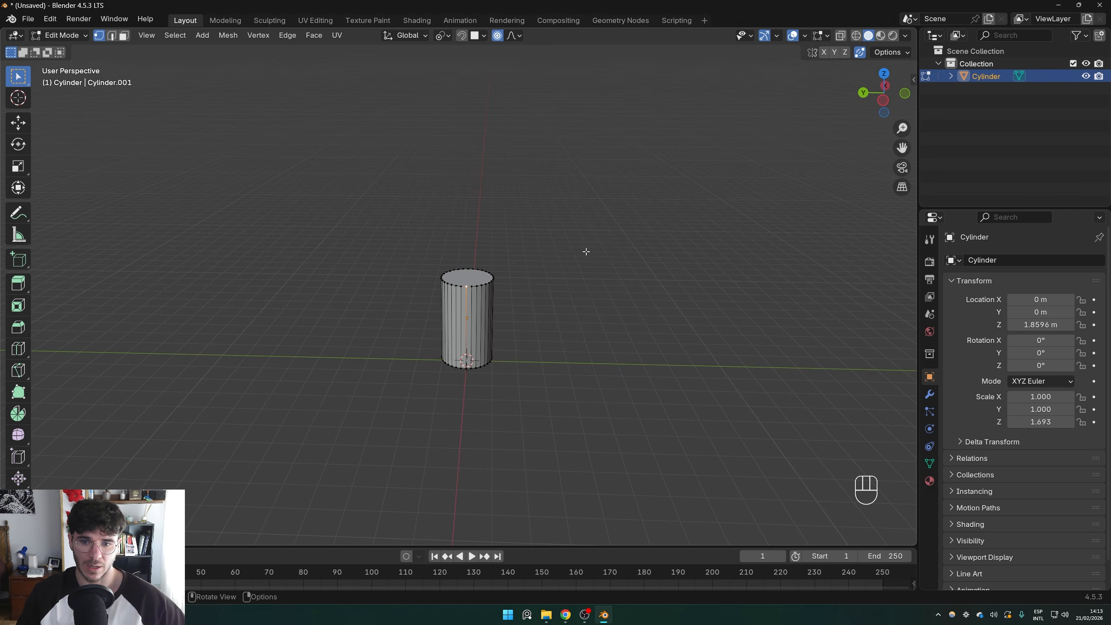
pyautogui.press('g')
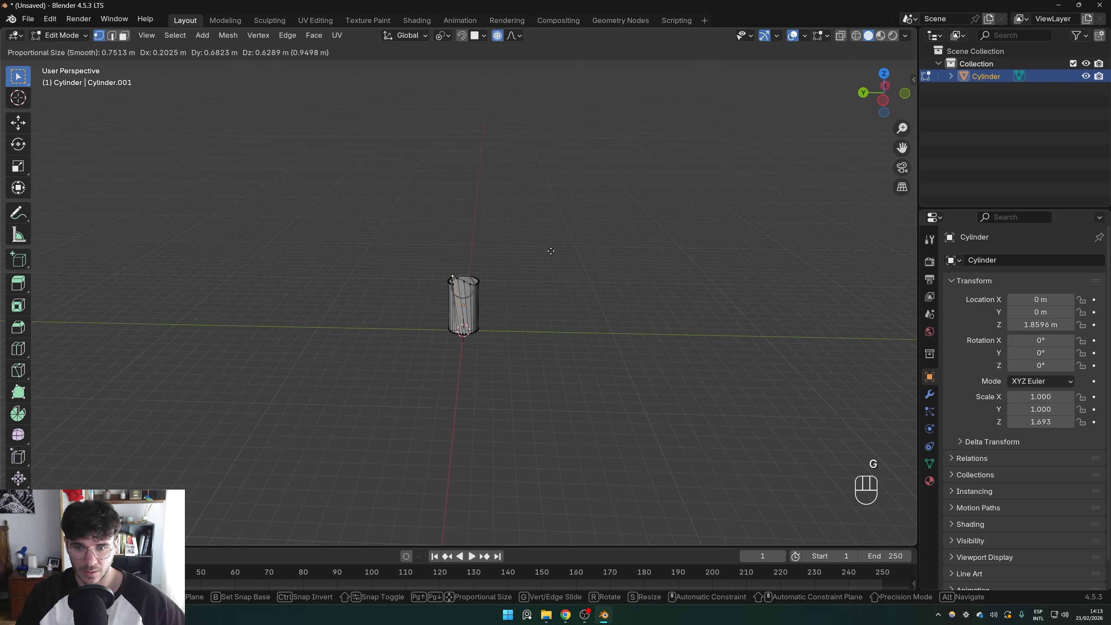
pyautogui.scroll(-13, 557, 264)
pyautogui.scroll(-18, 559, 255)
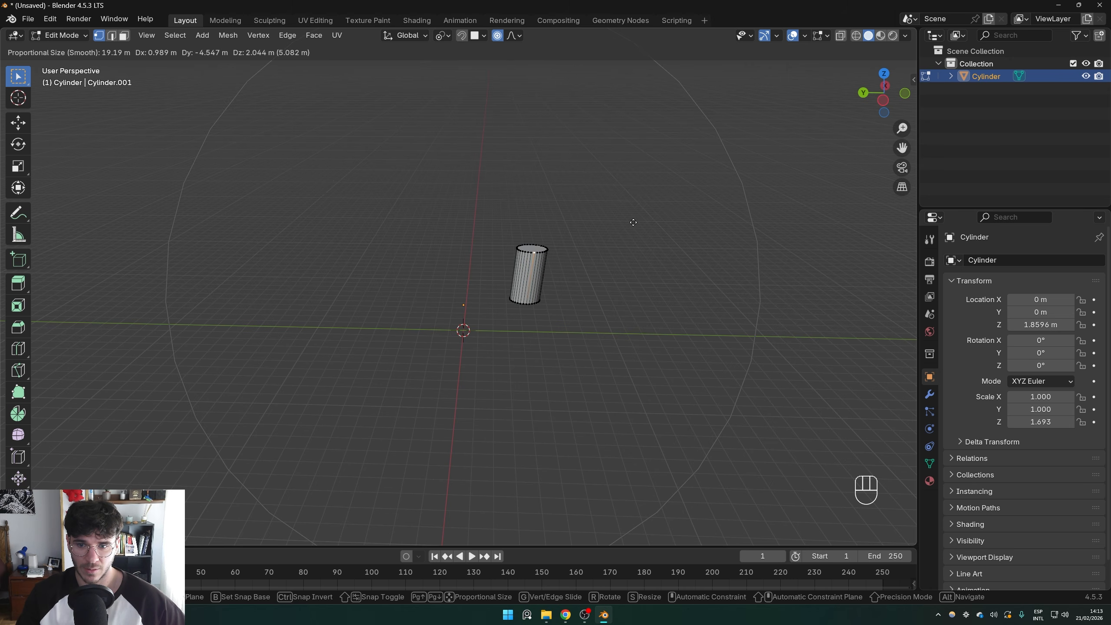
pyautogui.scroll(13, 632, 218)
pyautogui.scroll(13, 616, 226)
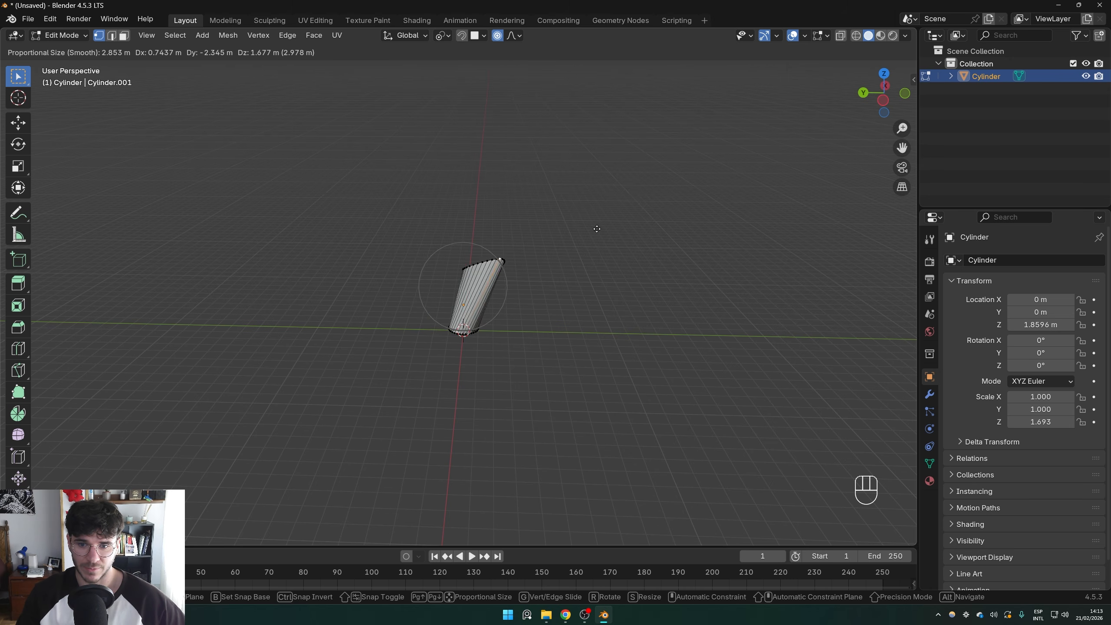
pyautogui.rightClick(521, 238)
pyautogui.scroll(2, 460, 300)
pyautogui.scroll(2, 460, 301)
pyautogui.moveTo(460, 301)
pyautogui.mouseDown(button='middle')
pyautogui.moveTo(494, 299)
pyautogui.moveTo(414, 296)
pyautogui.moveTo(465, 285)
pyautogui.mouseUp(button='middle')
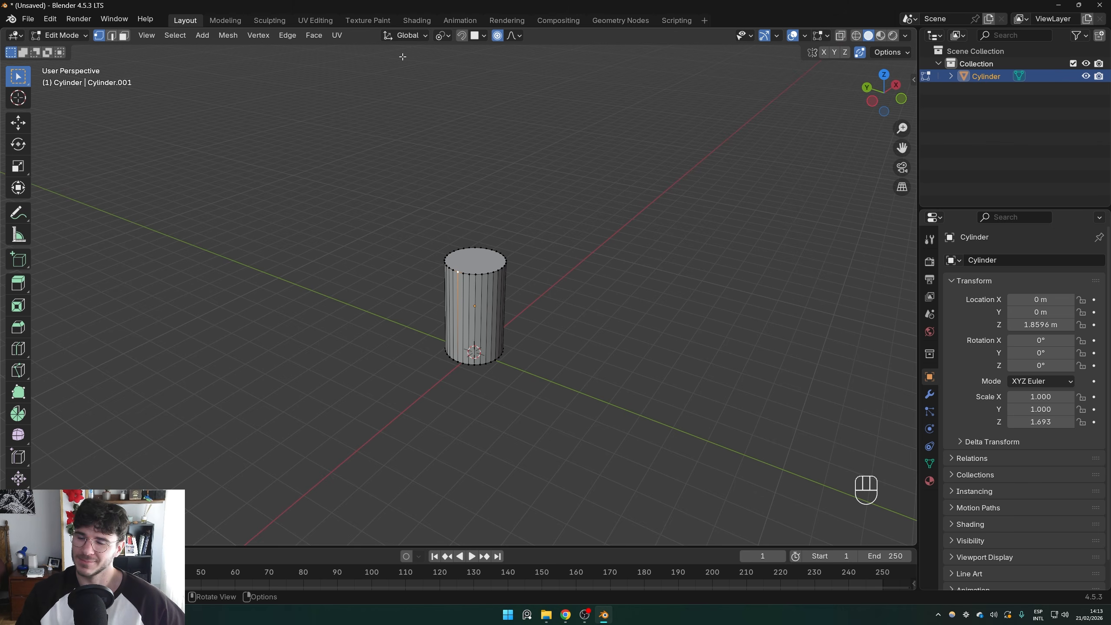
# In Object Mode, review the transform orientations and switch the orientation to Cursor
pyautogui.press('Tab')
pyautogui.scroll(4, 464, 268)
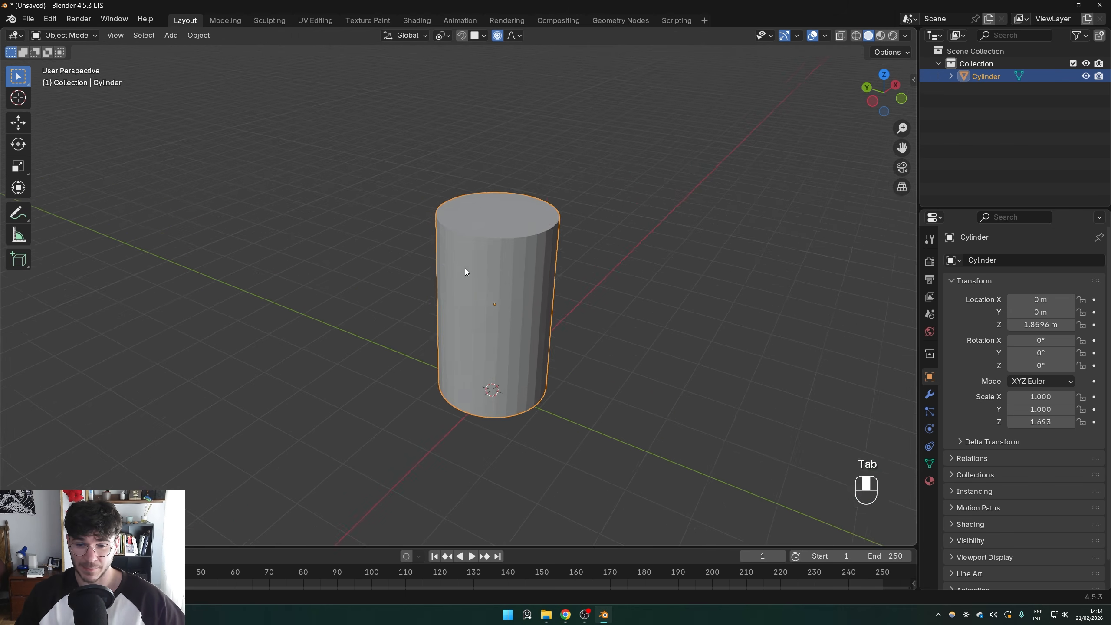
pyautogui.moveTo(464, 268); pyautogui.dragTo(420, 262, button='middle')
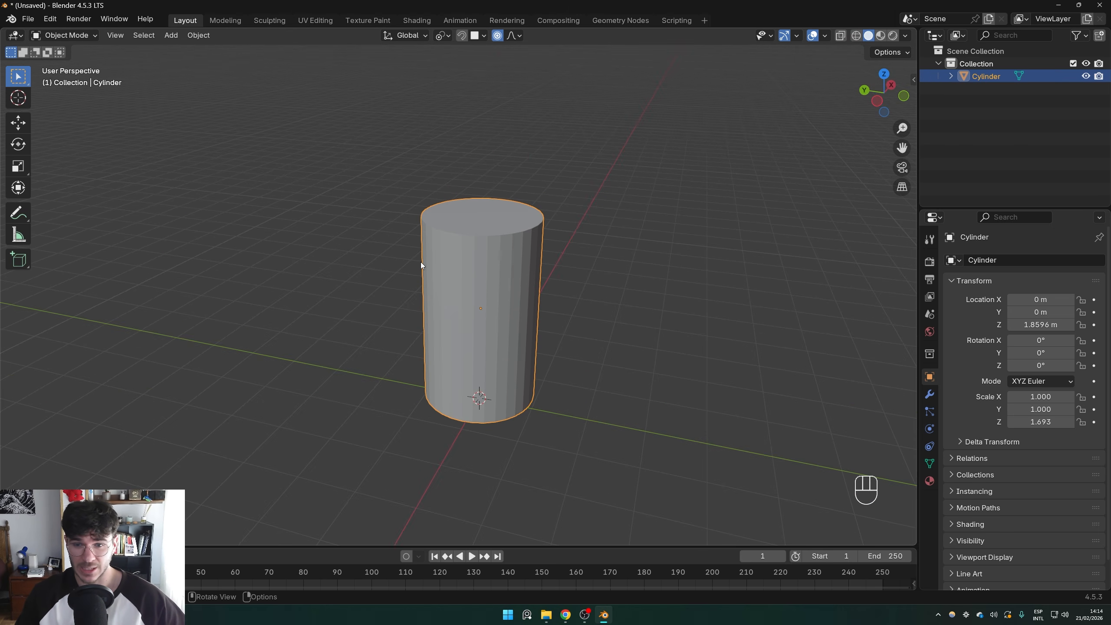
pyautogui.keyDown('shift'); pyautogui.moveTo(500, 250); pyautogui.dragTo(448, 256, button='middle'); pyautogui.keyUp('shift')
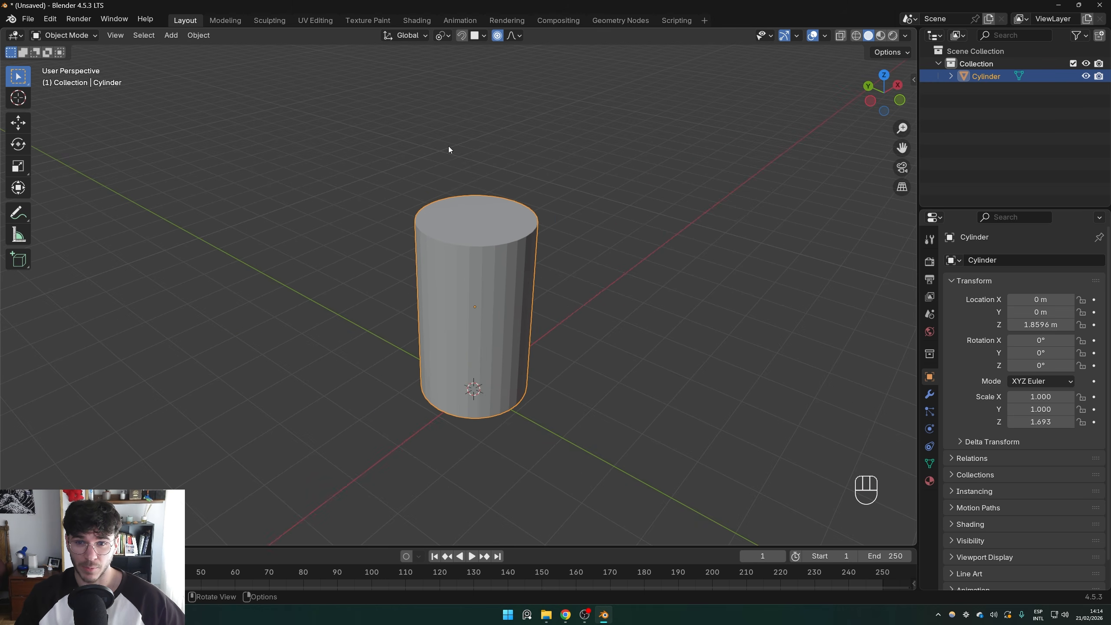
pyautogui.click(408, 35)
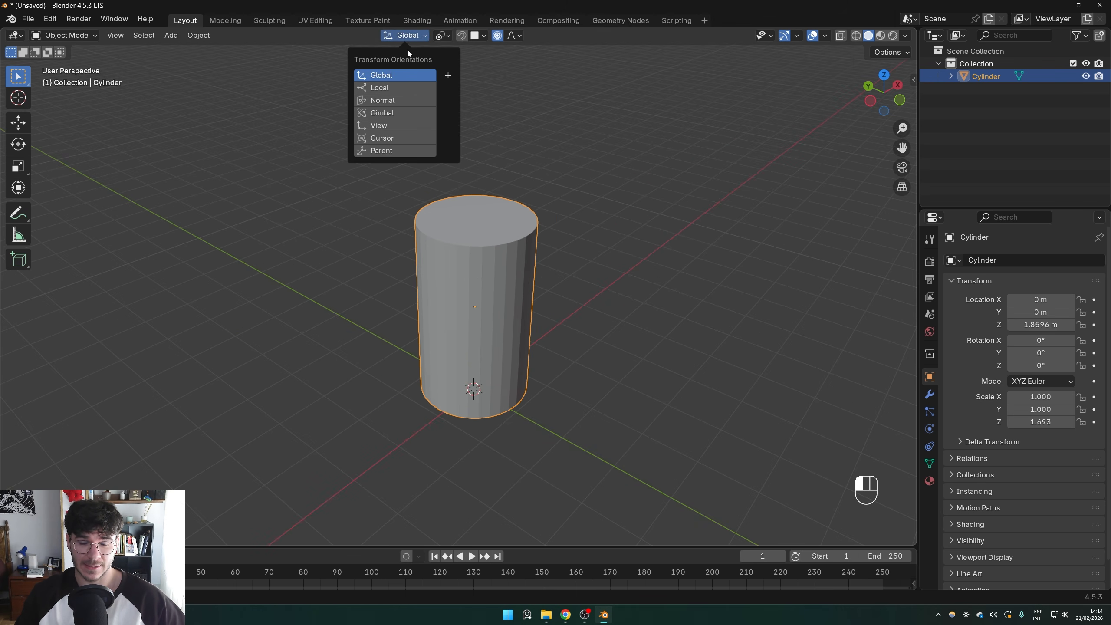
pyautogui.click(406, 35)
pyautogui.click(406, 36)
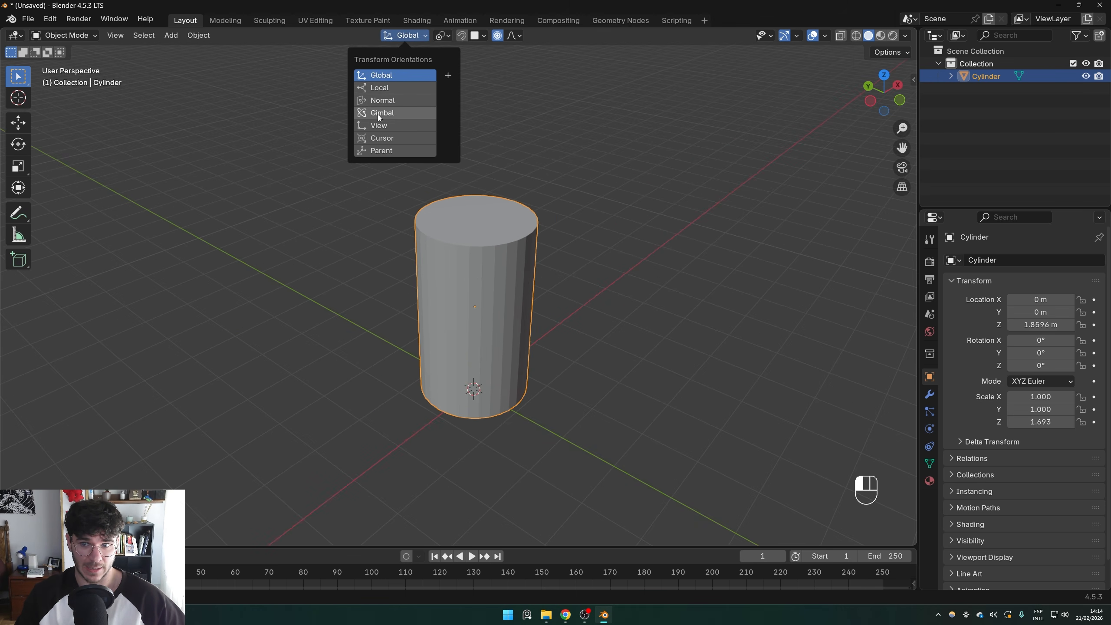
pyautogui.press(',')
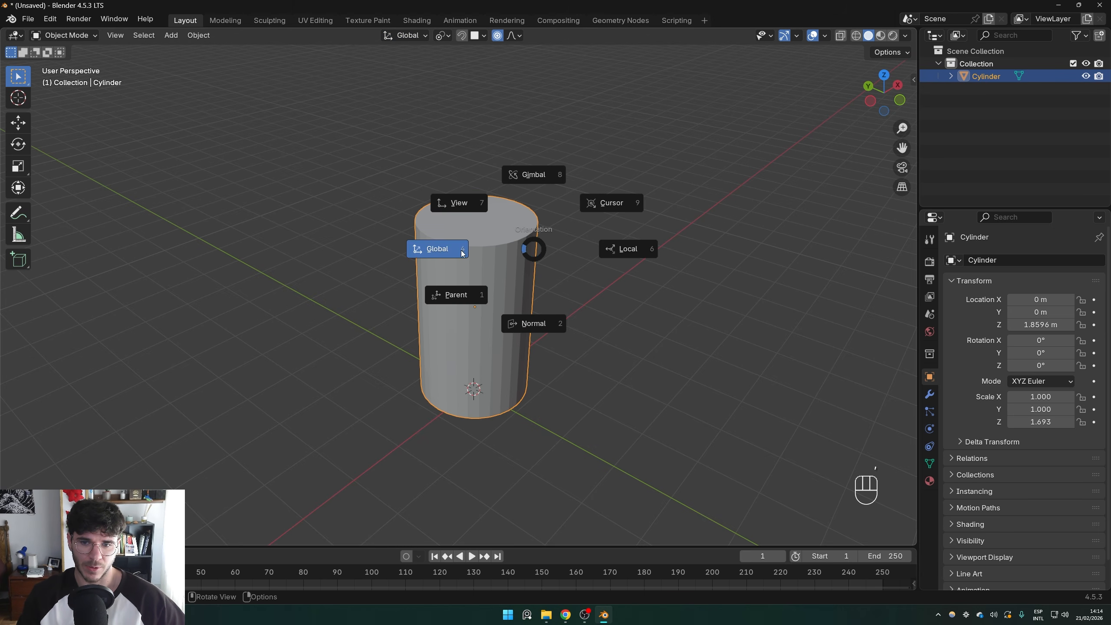
pyautogui.click(547, 242)
# In Edit Mode with face selection, try hiding the cylinder's top face and undo it
pyautogui.press('Tab')
pyautogui.press('3')
pyautogui.scroll(2, 498, 160)
pyautogui.press('h')
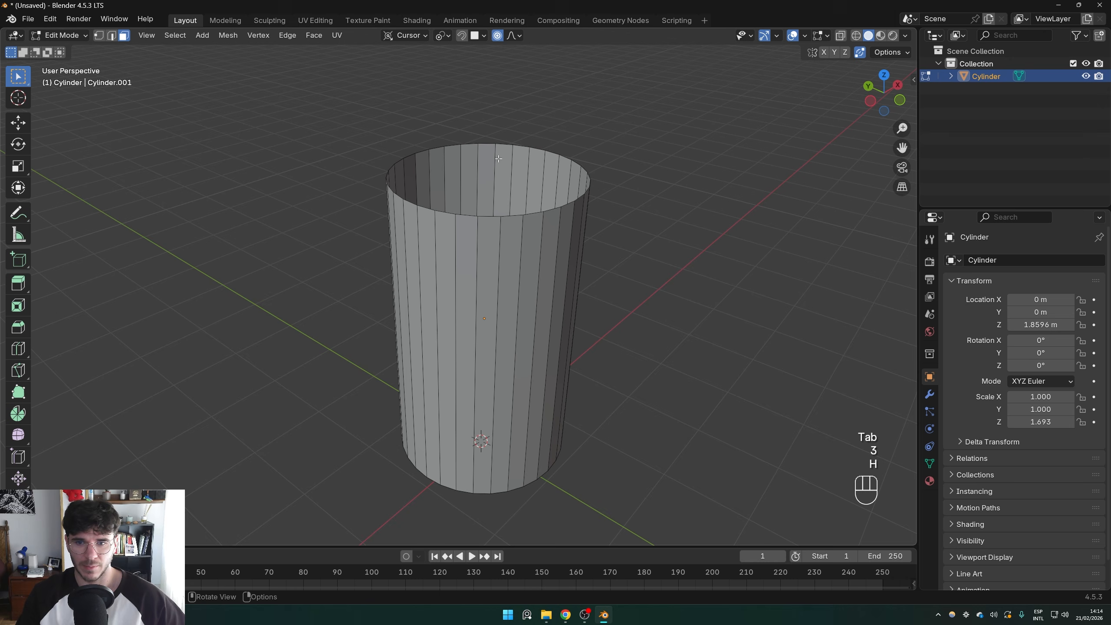
pyautogui.hotkey('ctrl', 'z')
# Turn off Proportional Editing and set the transform orientation back to Global, cancelling each trial move of the top face
pyautogui.press('g')
pyautogui.rightClick(490, 169)
pyautogui.press('o')
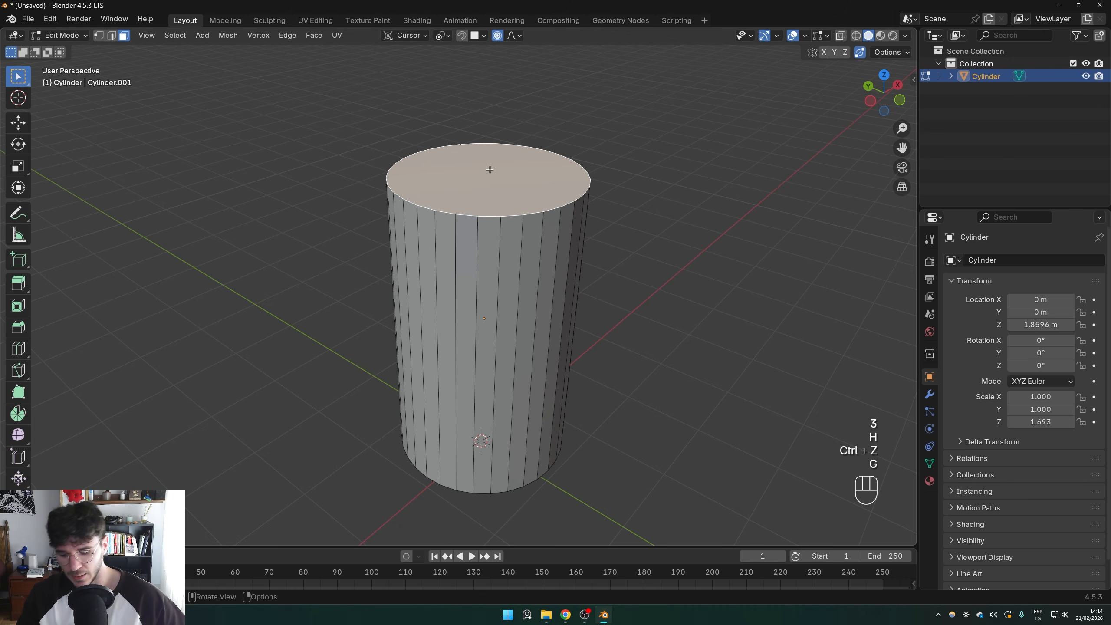
pyautogui.press('g')
pyautogui.rightClick(455, 148)
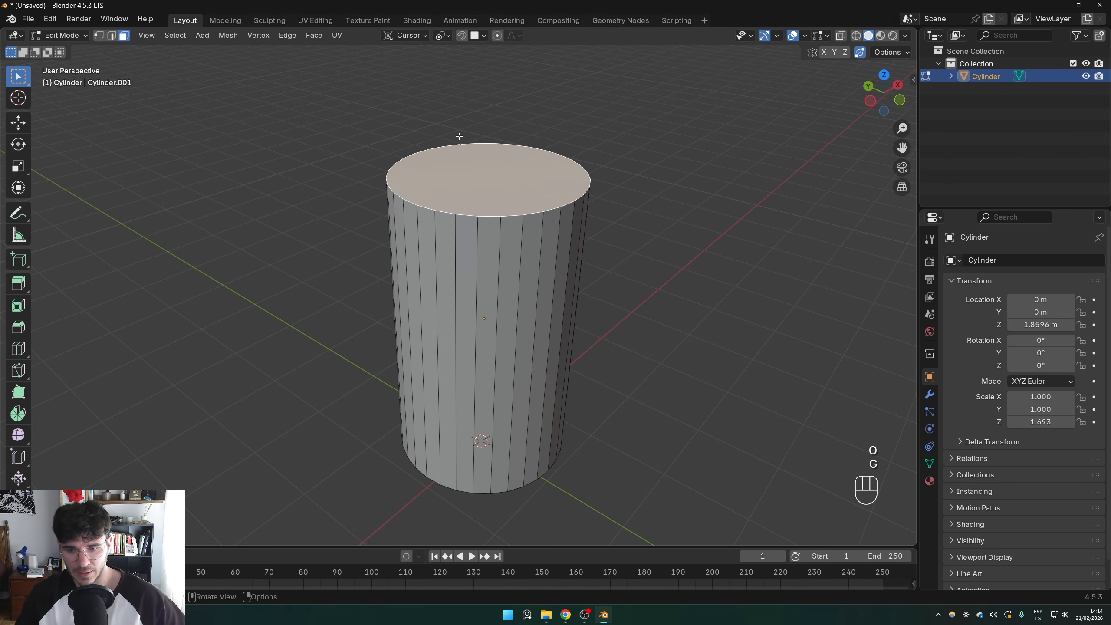
pyautogui.press(',')
pyautogui.click(399, 151)
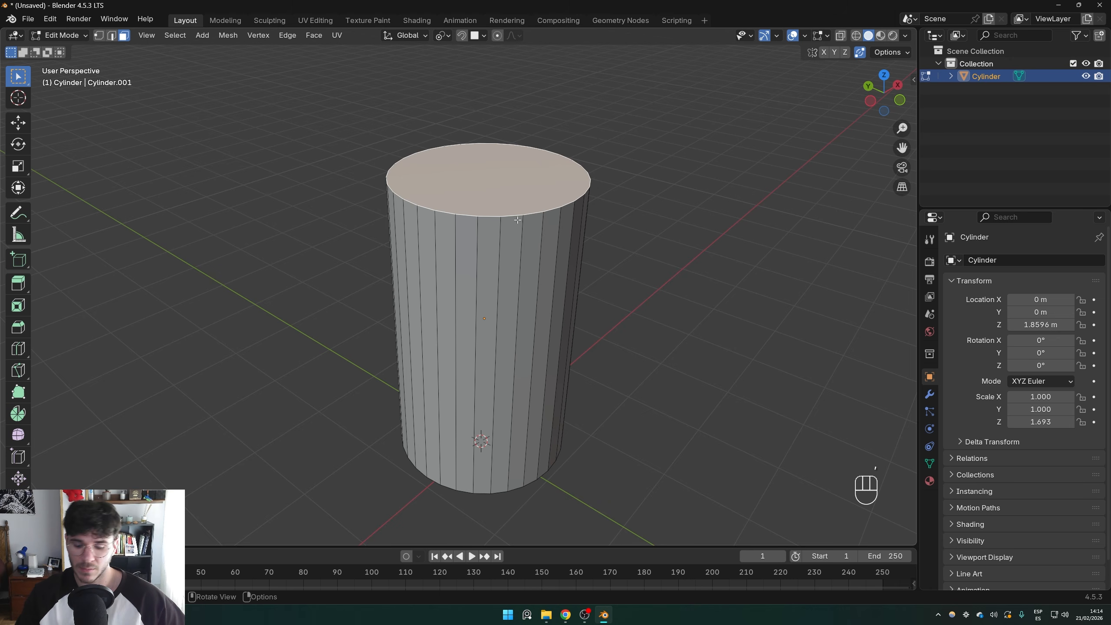
pyautogui.press('g')
pyautogui.rightClick(516, 274)
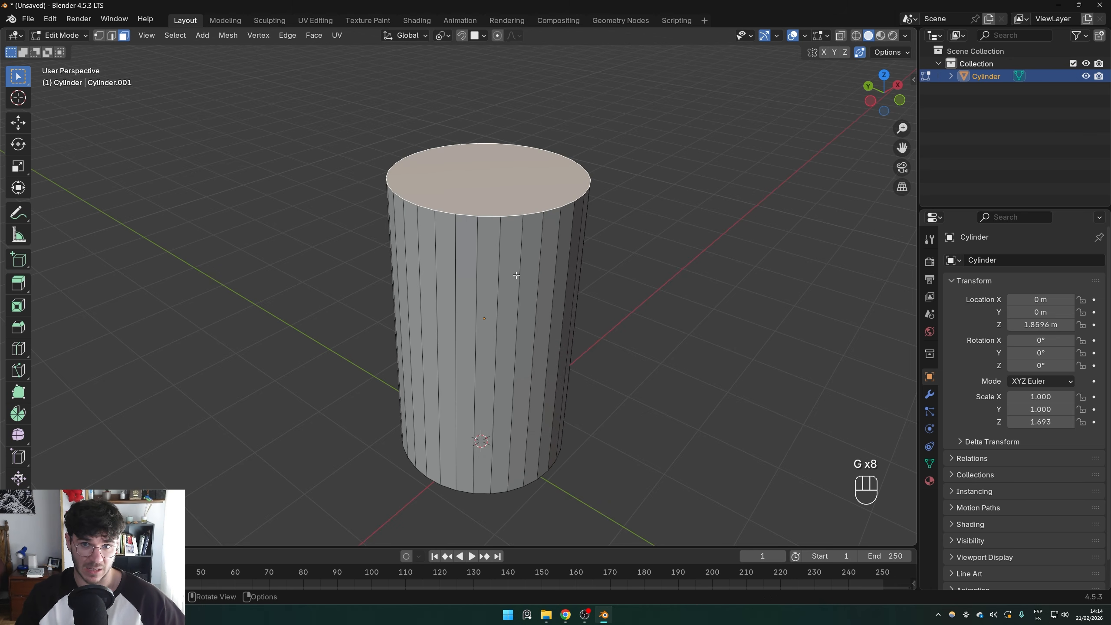
# With vertex selection, clear the top face selection and select only one vertex on the near side of the top rim
pyautogui.scroll(-2, 558, 217)
pyautogui.keyDown('shift'); pyautogui.moveTo(479, 237); pyautogui.dragTo(516, 228, button='middle'); pyautogui.keyUp('shift')
pyautogui.press('1')
pyautogui.scroll(1, 508, 224)
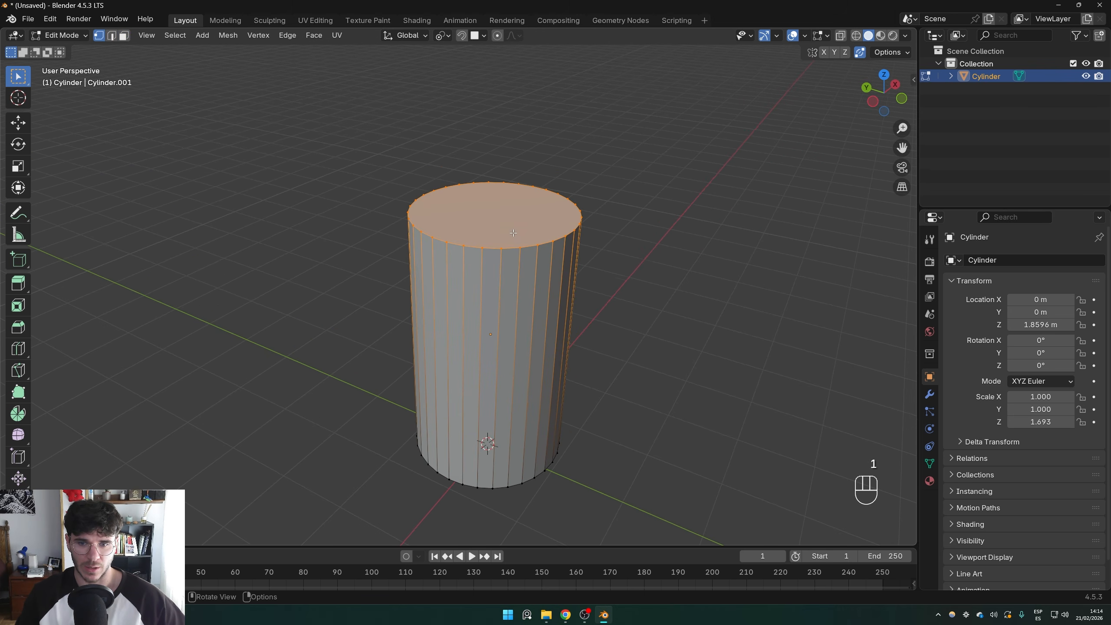
pyautogui.click(638, 226)
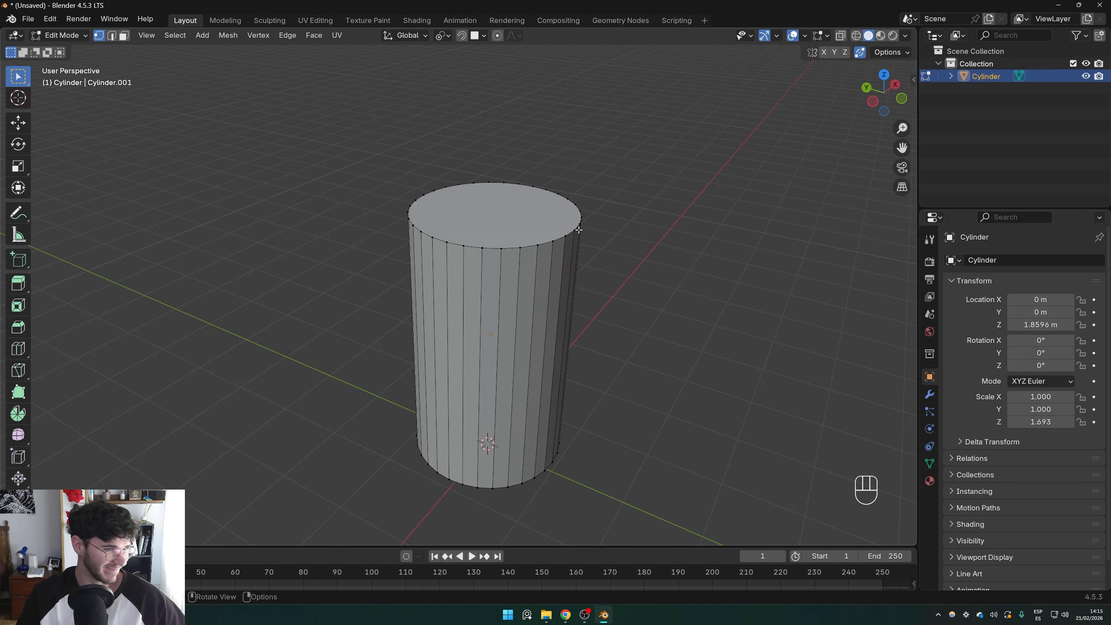
pyautogui.click(465, 245)
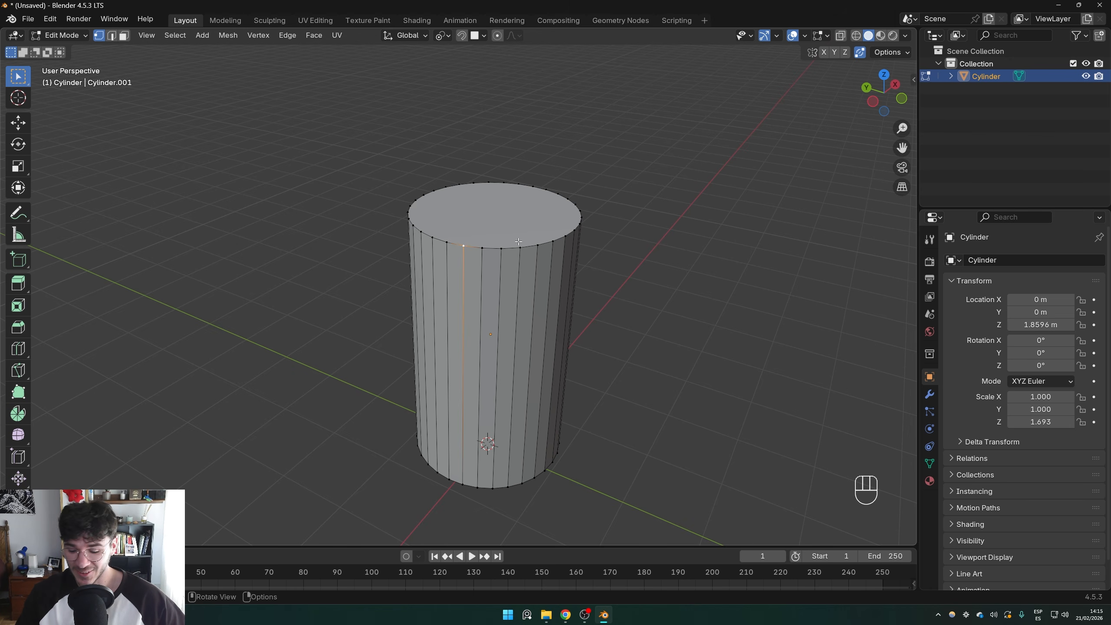
# Turn off Auto Merge Vertices and set the snap target to Vertex, leaving only the near-side rim vertex selected
pyautogui.press('a')
pyautogui.press('Tab')
pyautogui.press('Tab')
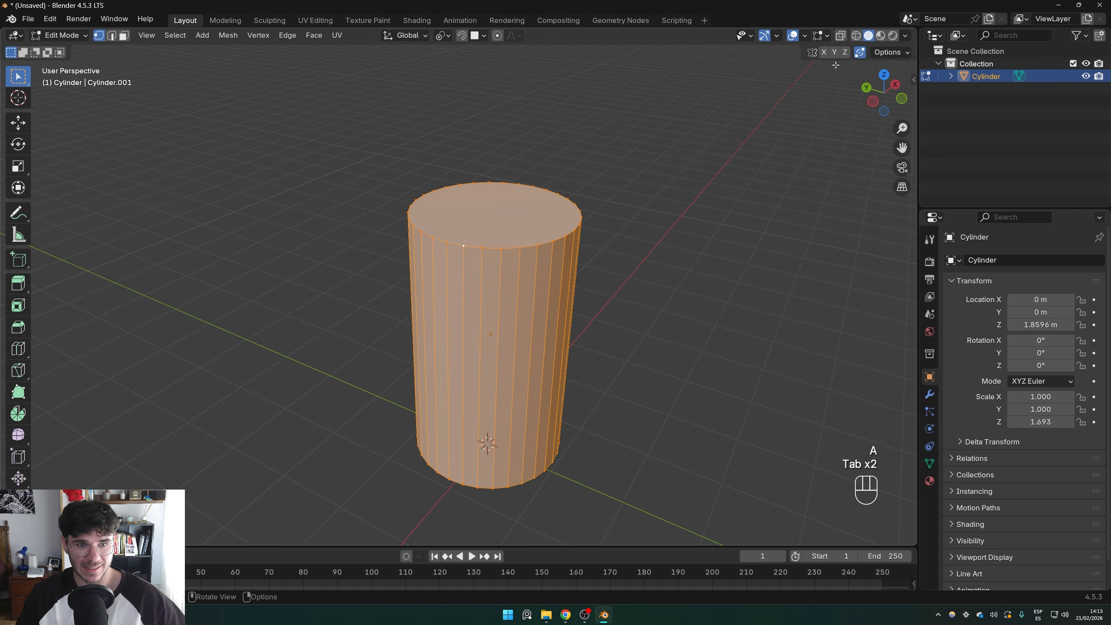
pyautogui.click(860, 53)
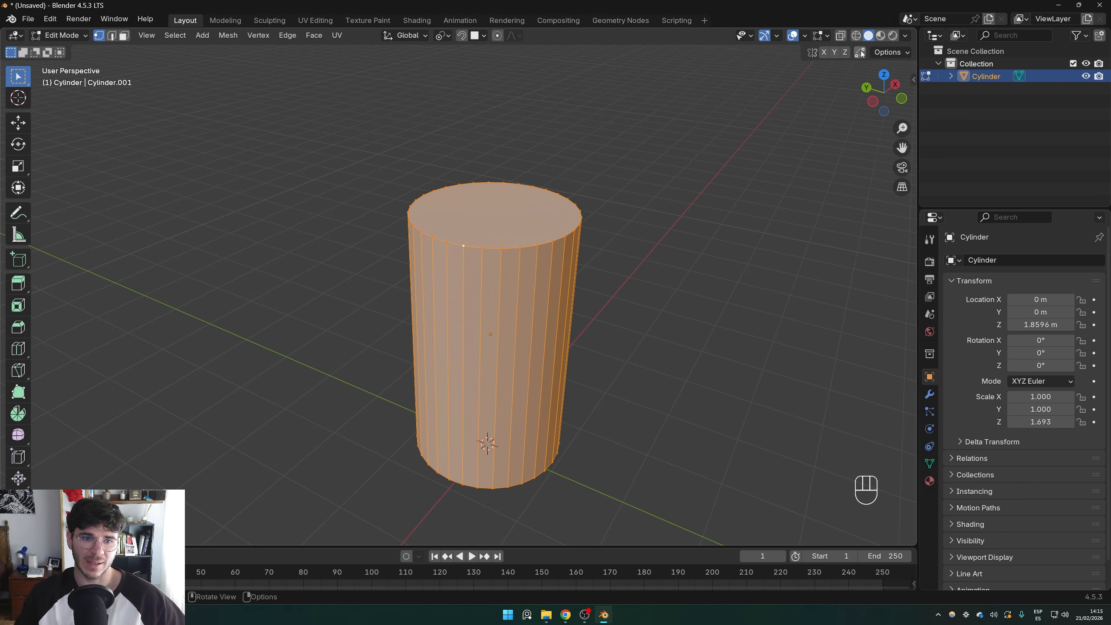
pyautogui.click(469, 250)
pyautogui.click(479, 36)
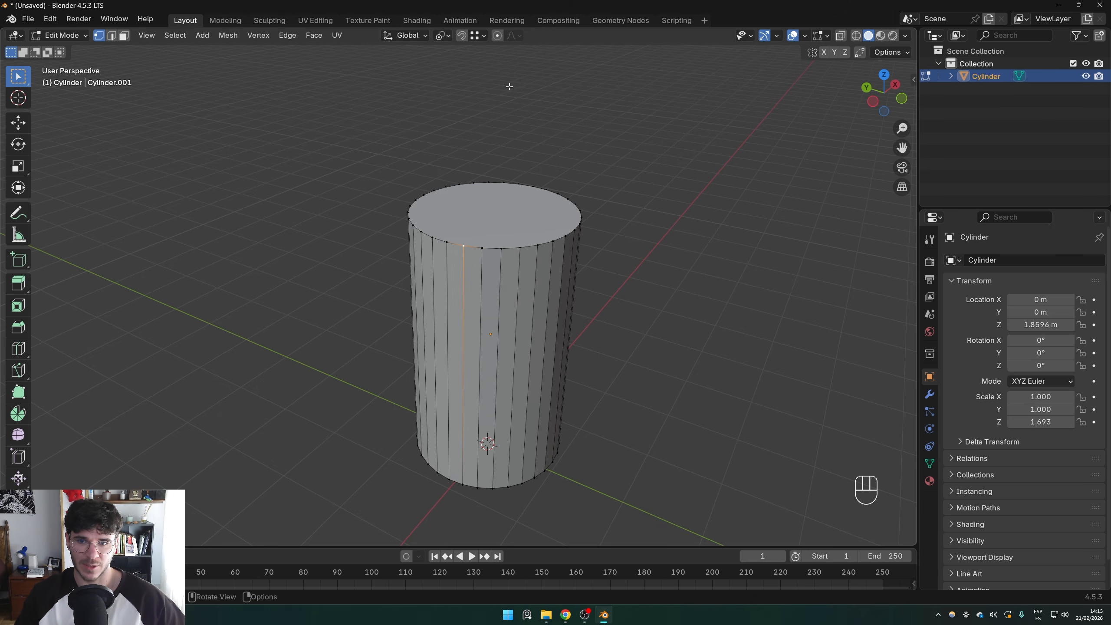
# Snap the selected rim vertex onto the vertex two places along the rim, and snap the vertex just beyond onto its next neighbour
pyautogui.press('g')
pyautogui.click(489, 254)
pyautogui.press('g')
pyautogui.keyDown('ctrl'); pyautogui.click(507, 250); pyautogui.keyUp('ctrl')
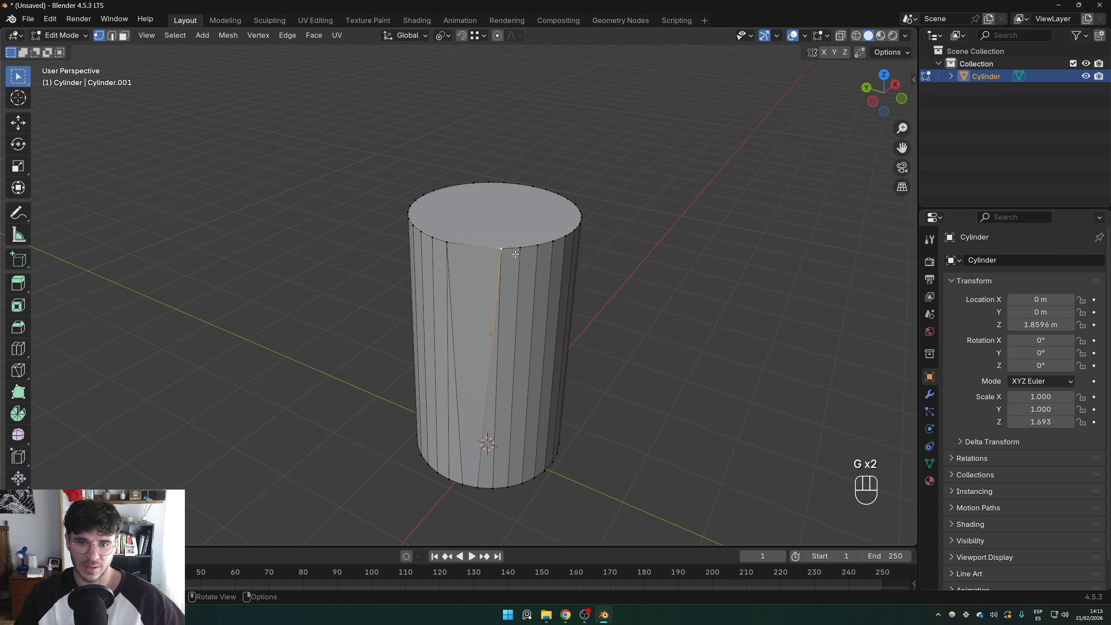
pyautogui.click(521, 249)
pyautogui.hotkey('ctrl', 'g')
pyautogui.press('g')
pyautogui.keyDown('ctrl'); pyautogui.click(537, 247); pyautogui.keyUp('ctrl')
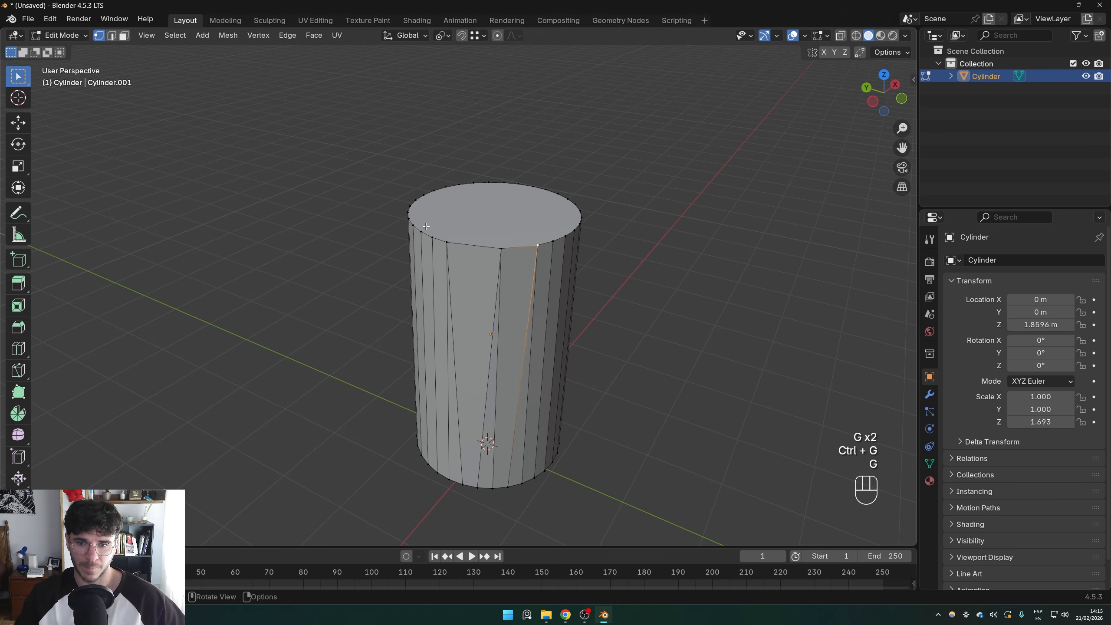
# Snap three more vertices of the cylinder's top rim onto their neighbouring rim vertices
pyautogui.moveTo(371, 258); pyautogui.dragTo(476, 256, button='middle')
pyautogui.click(434, 236)
pyautogui.press('g')
pyautogui.keyDown('ctrl'); pyautogui.click(418, 233); pyautogui.keyUp('ctrl')
pyautogui.click(388, 228)
pyautogui.press('g')
pyautogui.keyDown('ctrl'); pyautogui.click(374, 222); pyautogui.keyUp('ctrl')
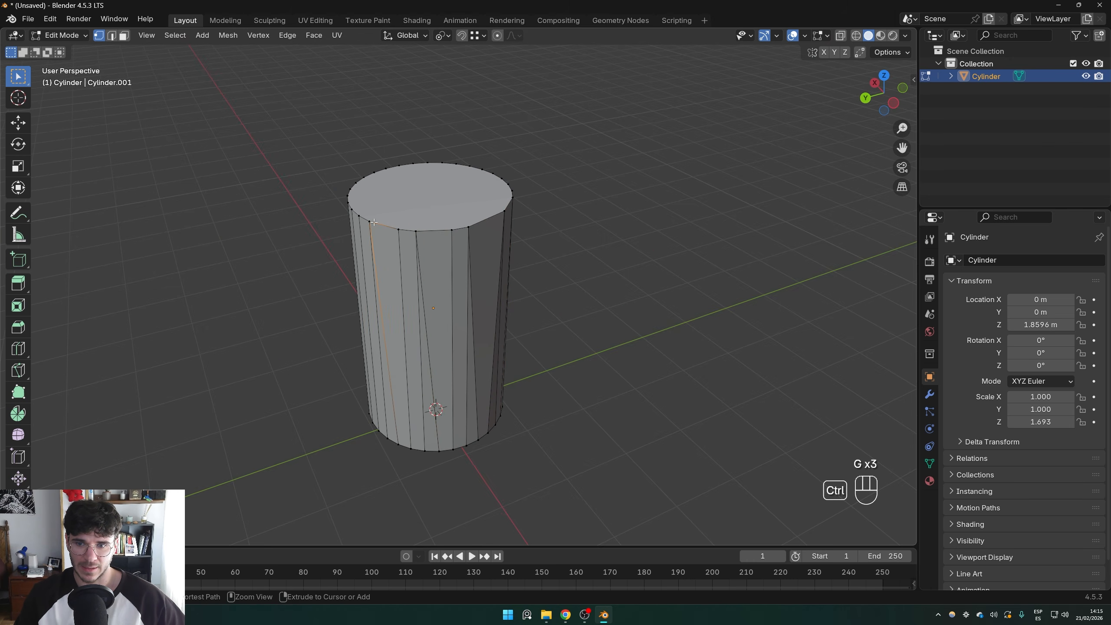
pyautogui.click(400, 230)
pyautogui.press('g')
pyautogui.keyDown('ctrl'); pyautogui.click(417, 232); pyautogui.keyUp('ctrl')
# Compare the cylinder's reshaped top rim in Object Mode and in Edit Mode
pyautogui.moveTo(637, 181); pyautogui.dragTo(585, 179, button='middle')
pyautogui.press('Tab')
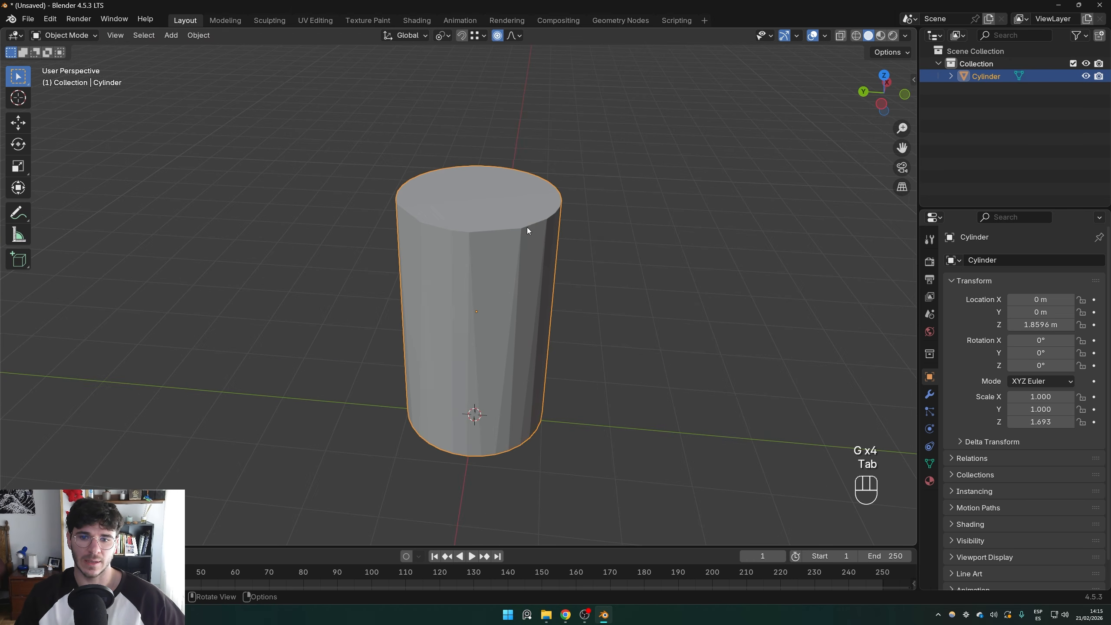
pyautogui.press('Tab')
pyautogui.scroll(3, 656, 188)
pyautogui.press('Tab')
pyautogui.press('Tab')
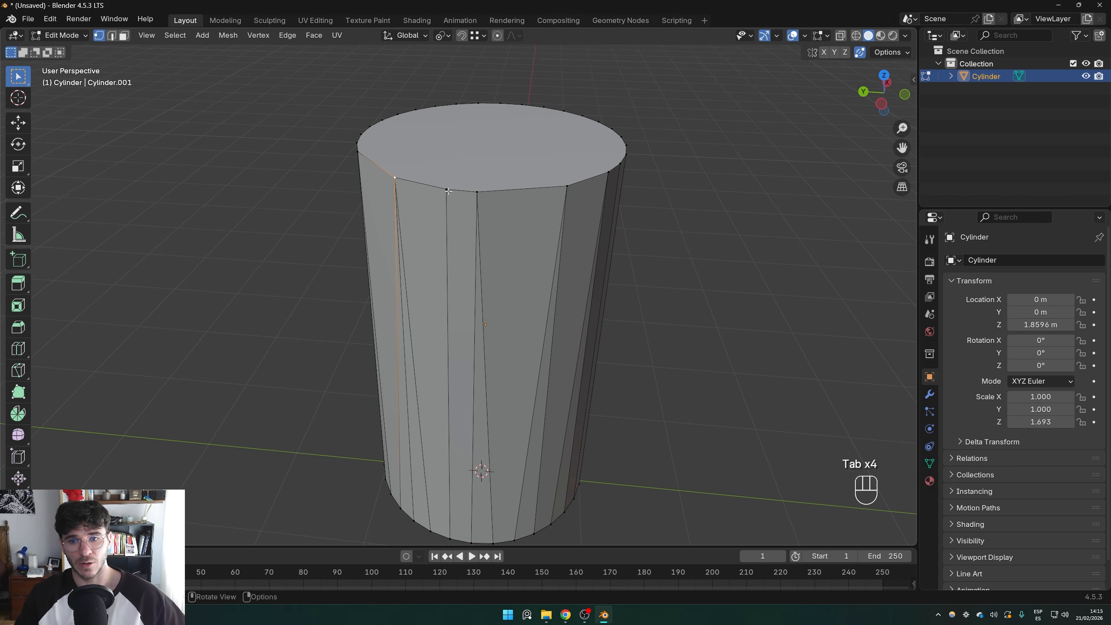
# With Auto Merge Vertices turned on, snap the selected rim vertex onto the vertex at the same corner to merge them
pyautogui.press('g')
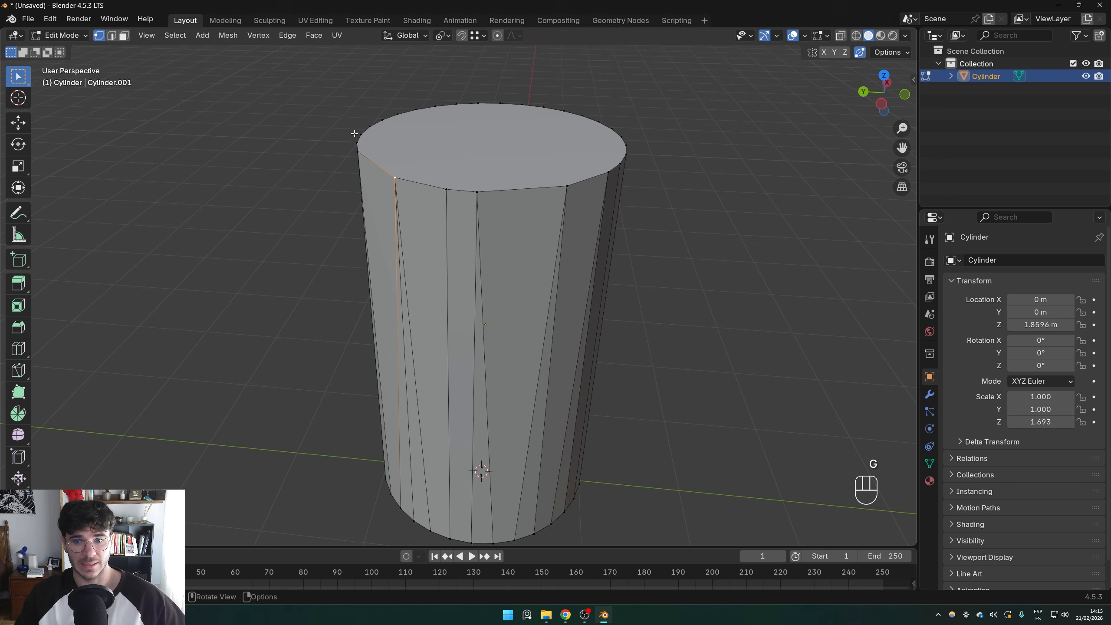
pyautogui.press('g')
pyautogui.keyDown('ctrl'); pyautogui.click(393, 178); pyautogui.keyUp('ctrl')
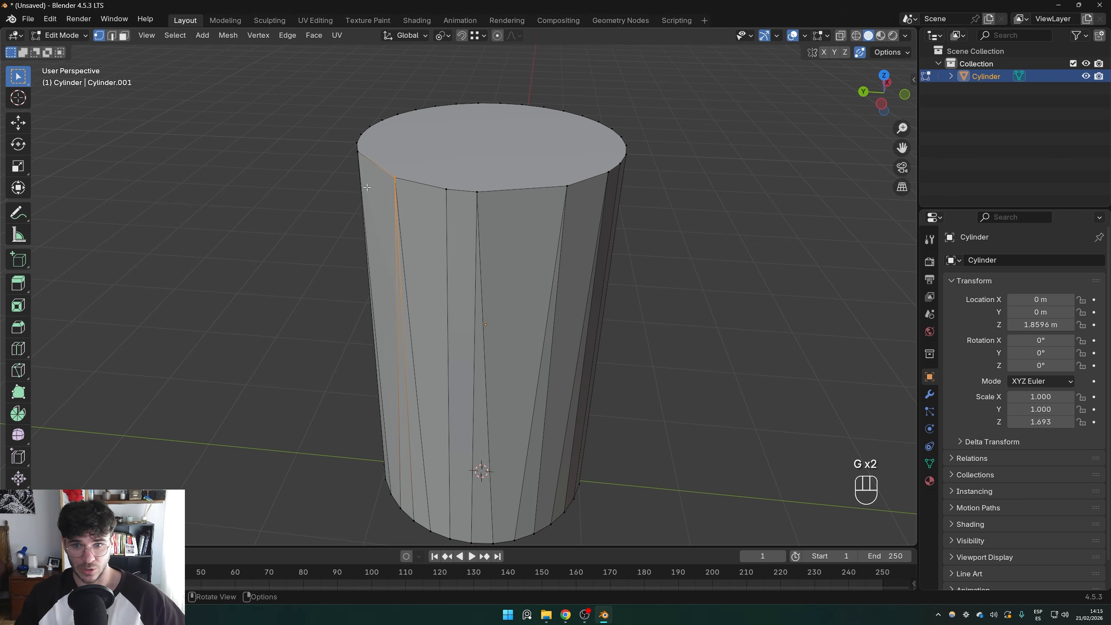
# Select the rim vertex in the middle of the near side and try moving it, cancelling the move
pyautogui.click(475, 190)
pyautogui.press('g')
pyautogui.rightClick(559, 191)
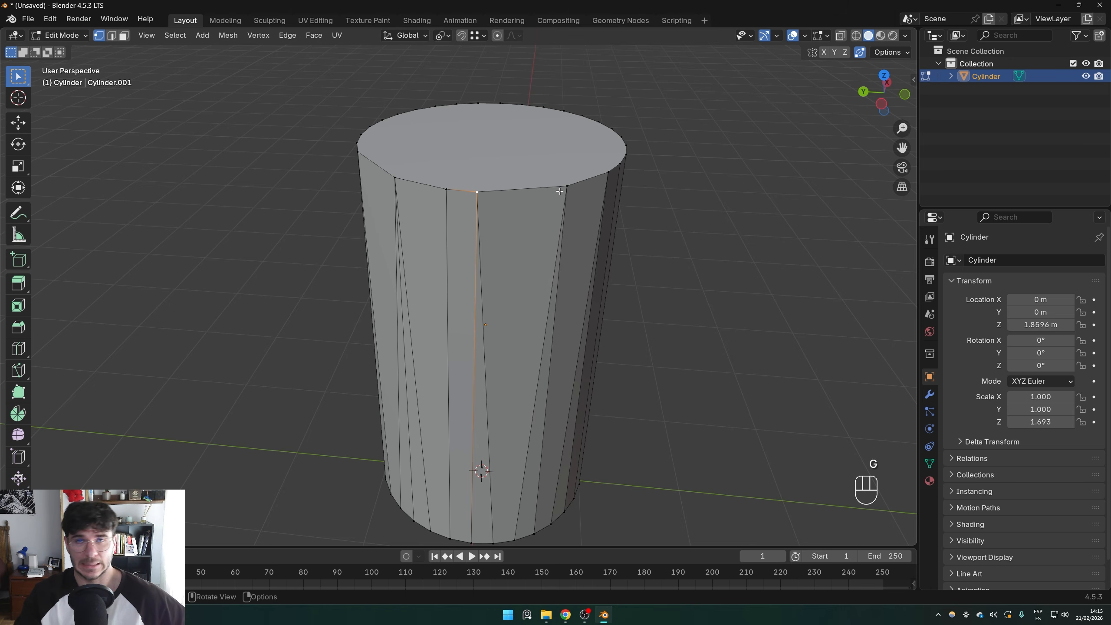
# Select all of the cylinder's mesh
pyautogui.scroll(-2, 558, 192)
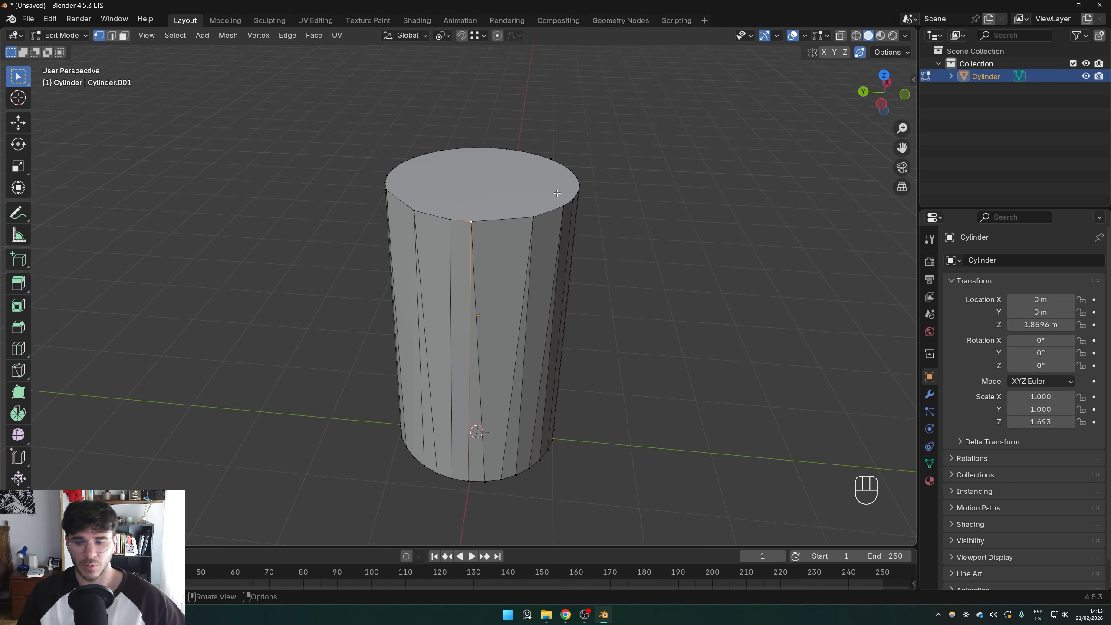
pyautogui.press('a')
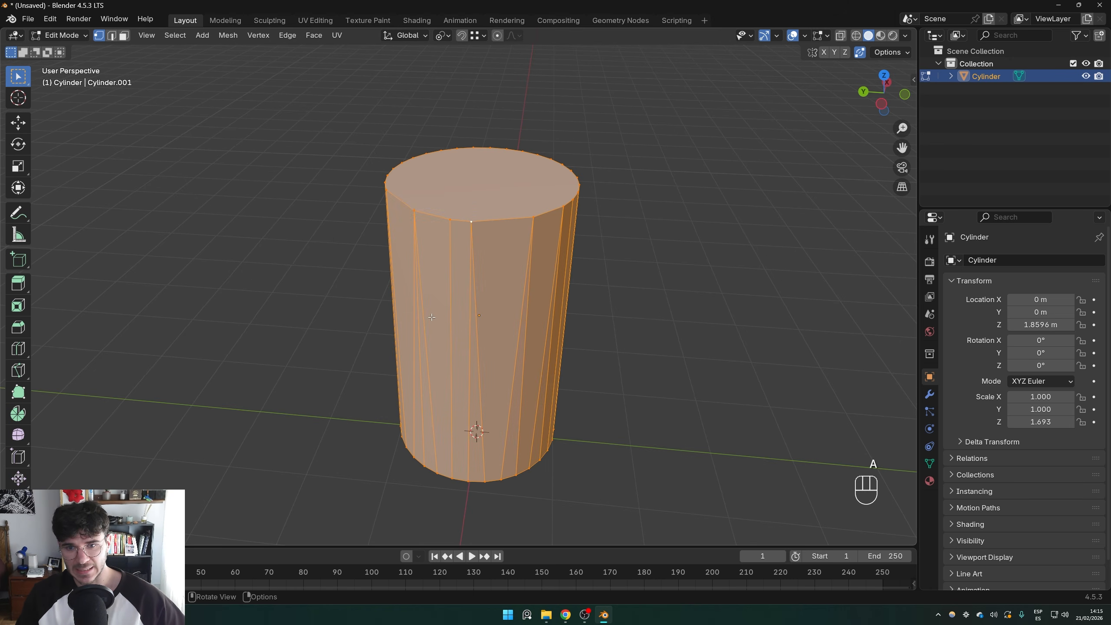
pyautogui.scroll(-2, 458, 334)
# In Object Mode, place two duplicates of the cylinder around the original and select all three objects
pyautogui.press('Tab')
pyautogui.hotkey('shift', 'd')
pyautogui.click(283, 218)
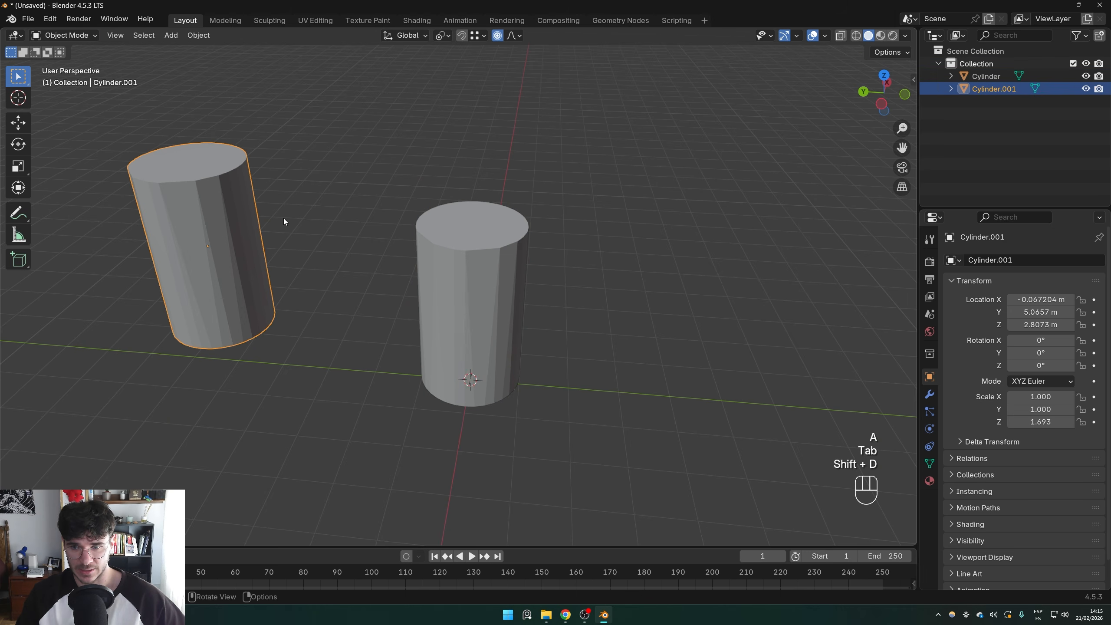
pyautogui.hotkey('shift', 'd')
pyautogui.click(487, 212)
pyautogui.press('a')
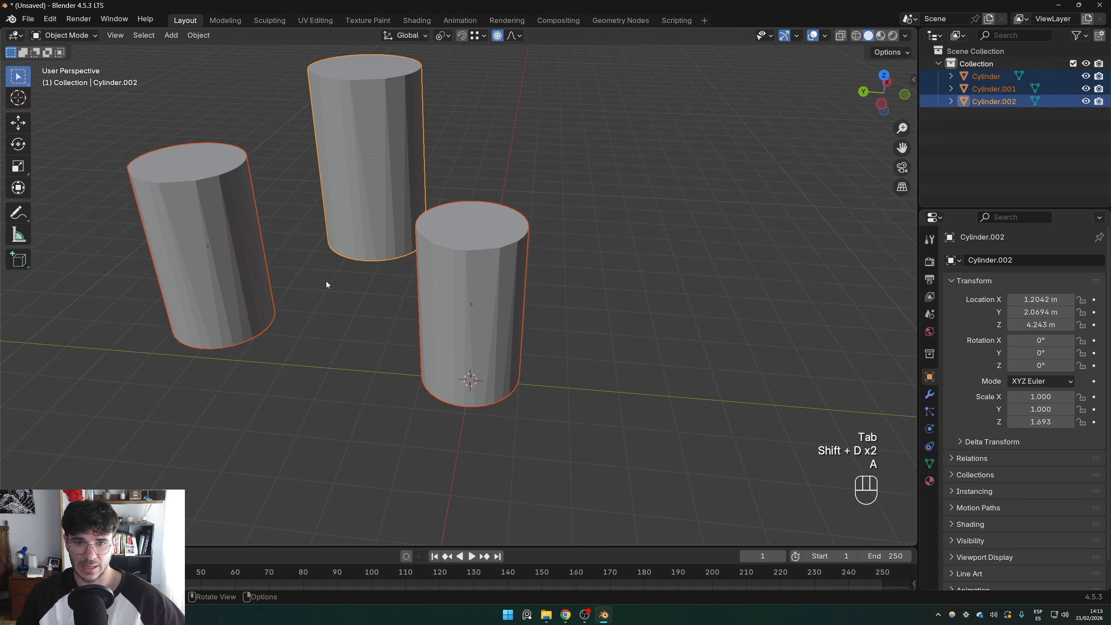
# Undo both duplicates and return to Edit Mode with the single cylinder's whole mesh selected
pyautogui.scroll(-3, 326, 281)
pyautogui.scroll(3, 437, 271)
pyautogui.hotkey('ctrl', 'z')
pyautogui.hotkey('ctrl', 'z')
pyautogui.hotkey('ctrl', 'z')
pyautogui.hotkey('ctrl', 'z')
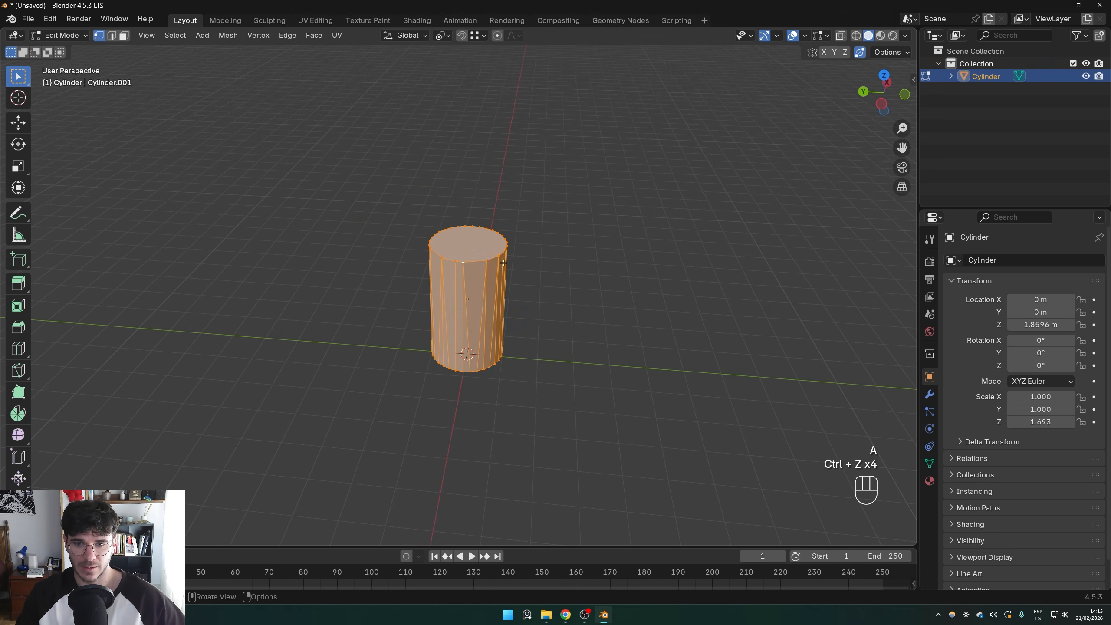
# Merge the cylinder's selected vertices by distance to remove the overlapping ones
pyautogui.scroll(3, 426, 166)
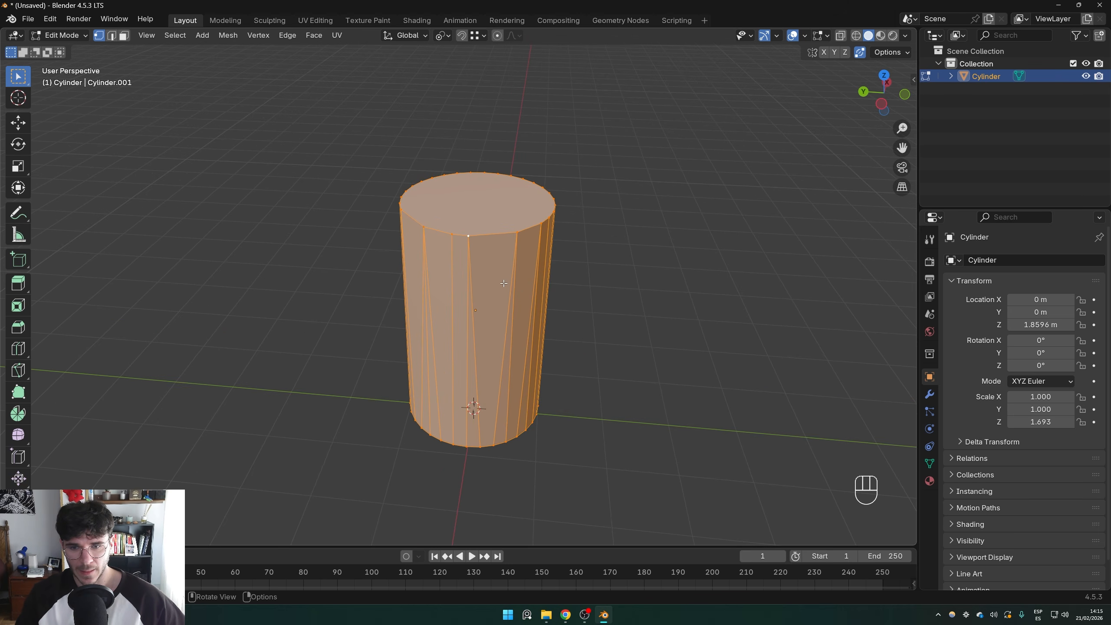
pyautogui.press('m')
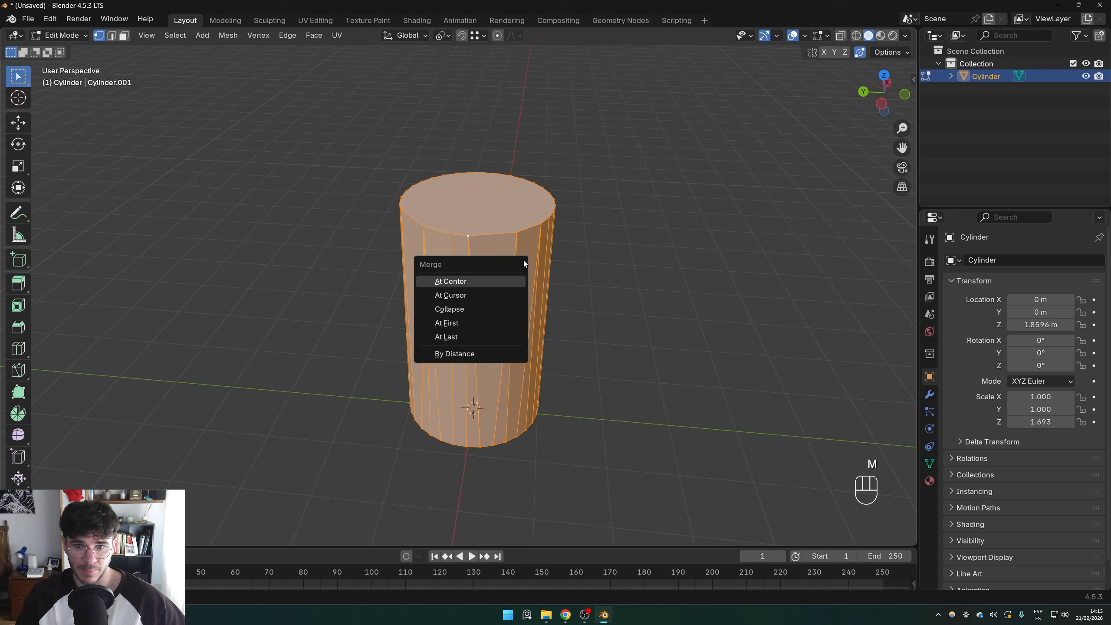
pyautogui.press('m')
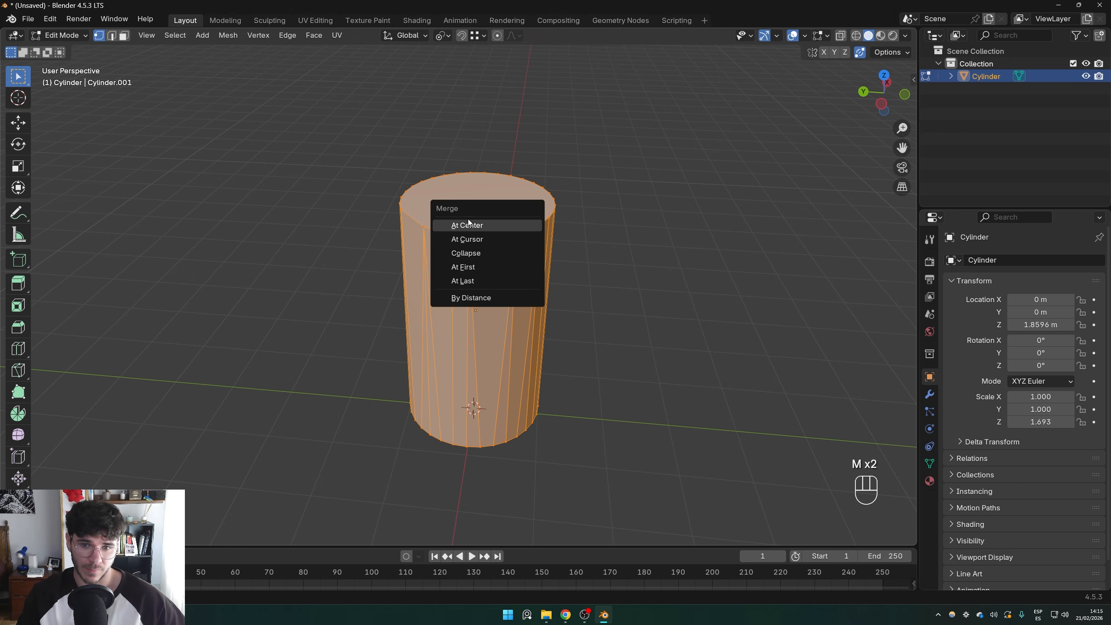
pyautogui.click(486, 301)
pyautogui.moveTo(487, 274); pyautogui.dragTo(476, 231, button='middle')
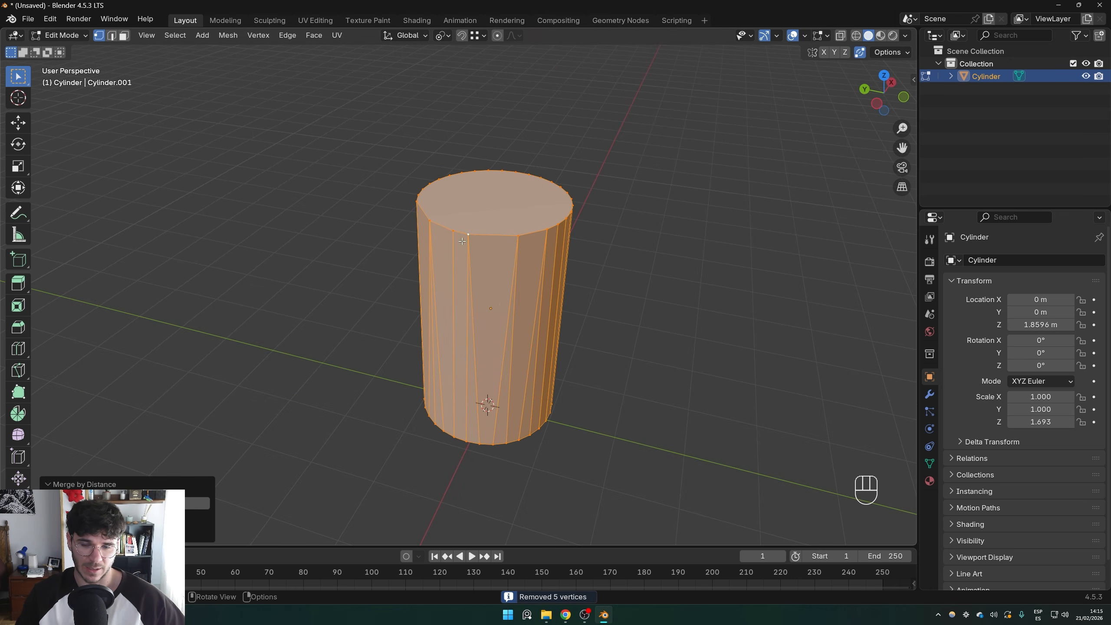
# Check the merged top rim by test-moving several near-side vertices one at a time, without keeping any move
pyautogui.scroll(2, 461, 241)
pyautogui.click(475, 213)
pyautogui.press('g')
pyautogui.rightClick(543, 197)
pyautogui.click(449, 211)
pyautogui.press('g')
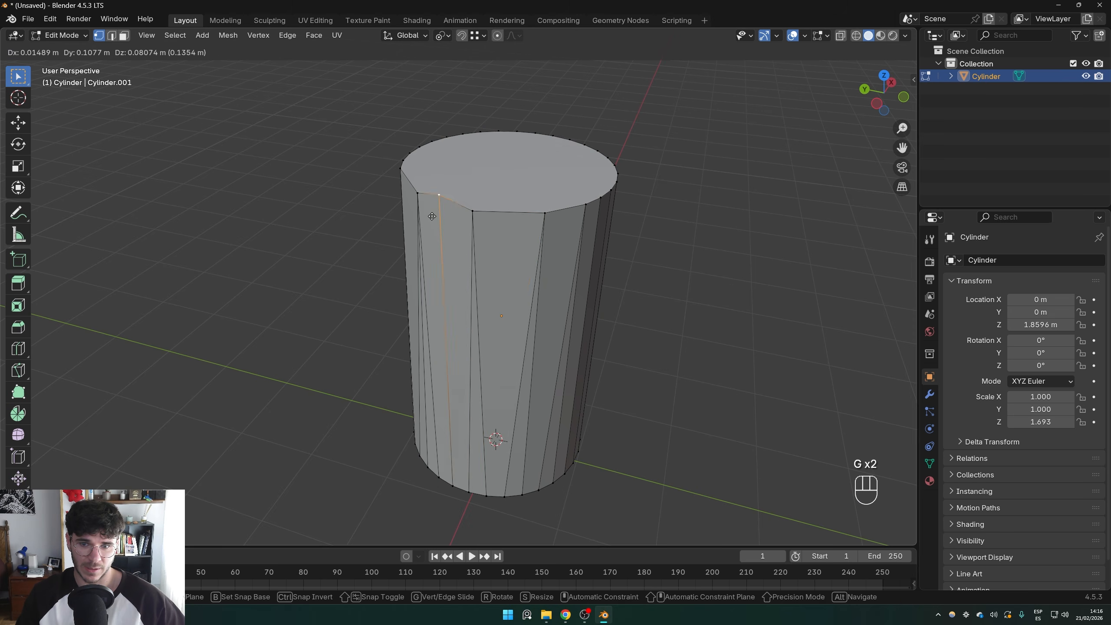
pyautogui.rightClick(431, 216)
pyautogui.click(545, 214)
pyautogui.press('g')
pyautogui.press('g')
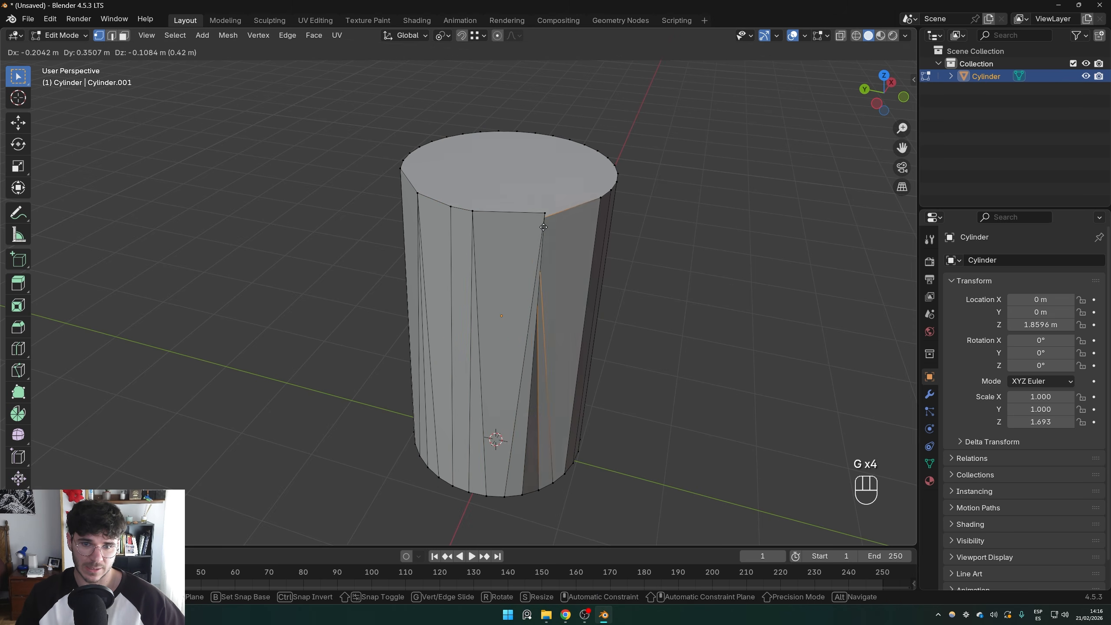
pyautogui.click(570, 208)
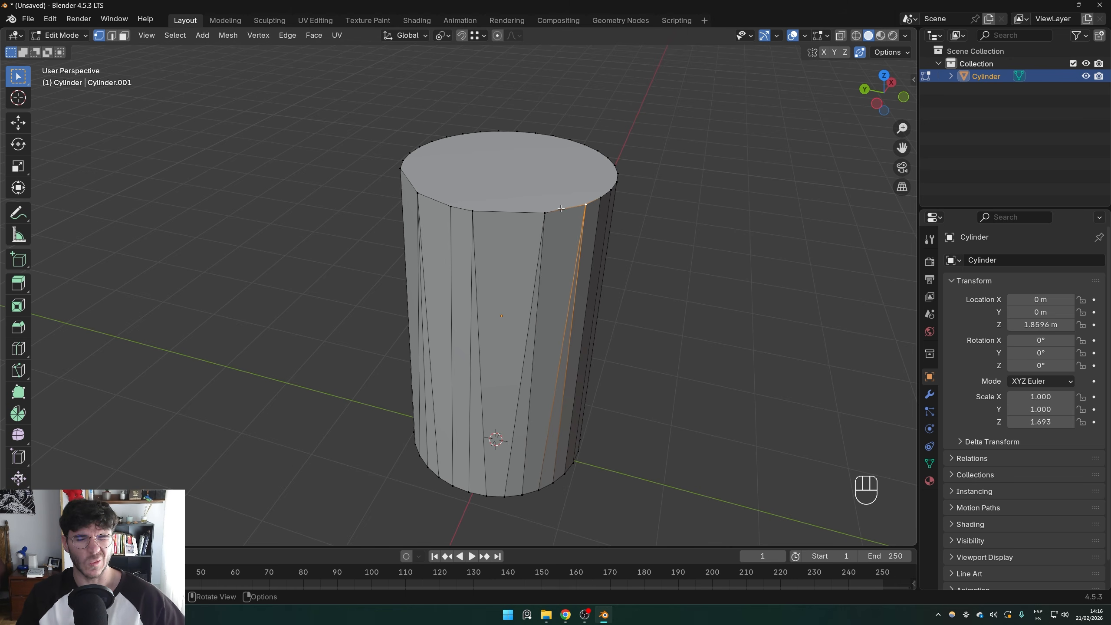
# Delete the edited cylinder in Object Mode and add a new default cylinder mesh
pyautogui.moveTo(554, 213); pyautogui.dragTo(606, 221, button='middle')
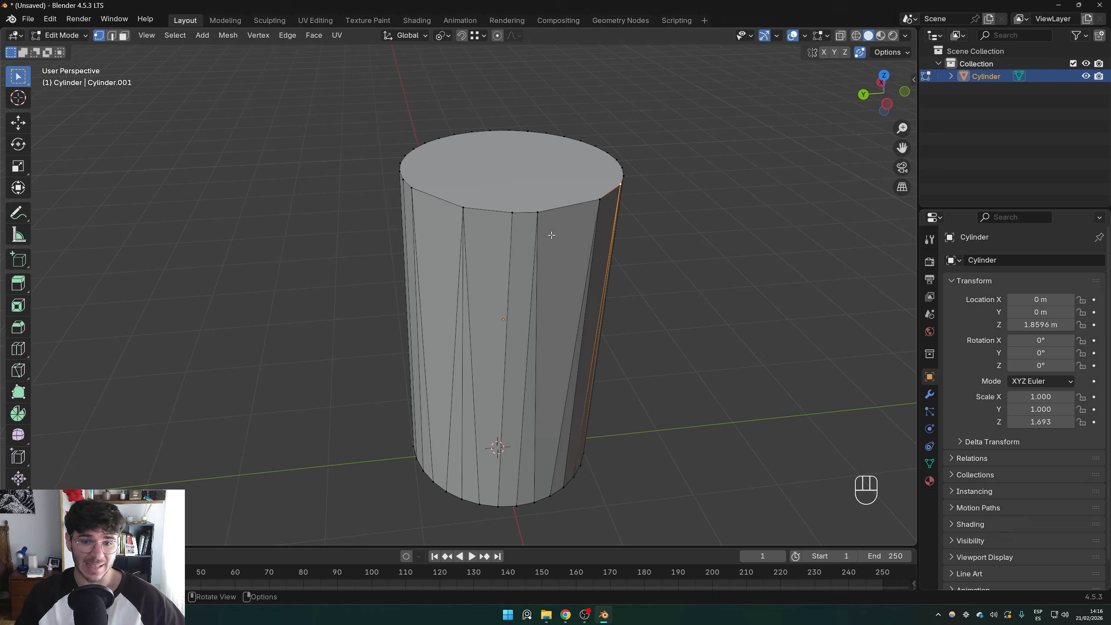
pyautogui.press('Tab')
pyautogui.press('x')
pyautogui.click(508, 284)
pyautogui.hotkey('shift', 'a')
pyautogui.moveTo(512, 329)
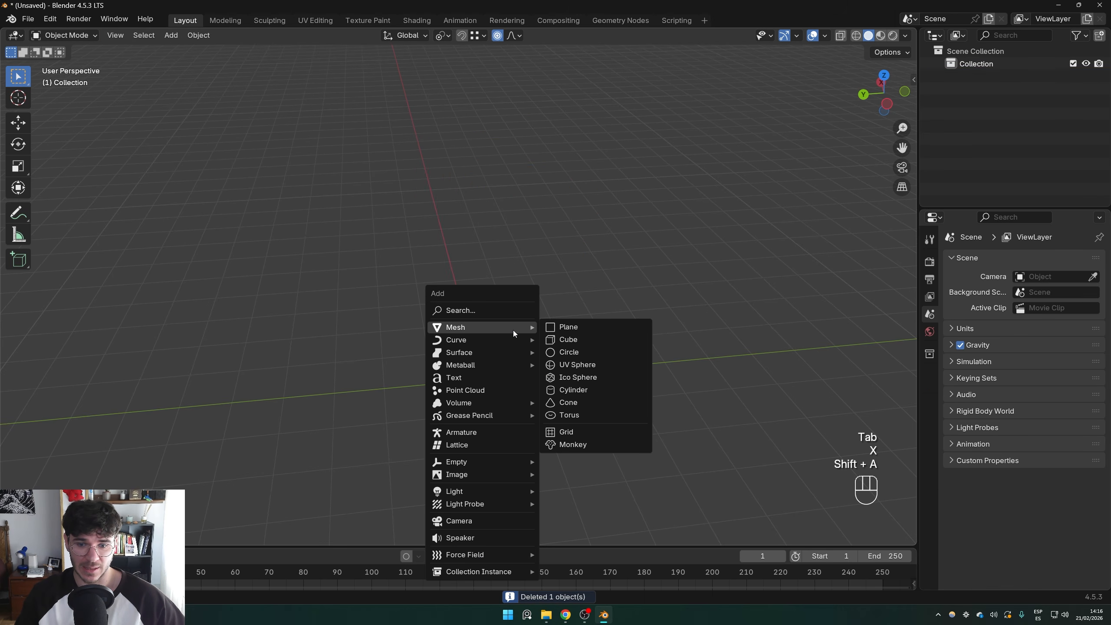
pyautogui.click(589, 391)
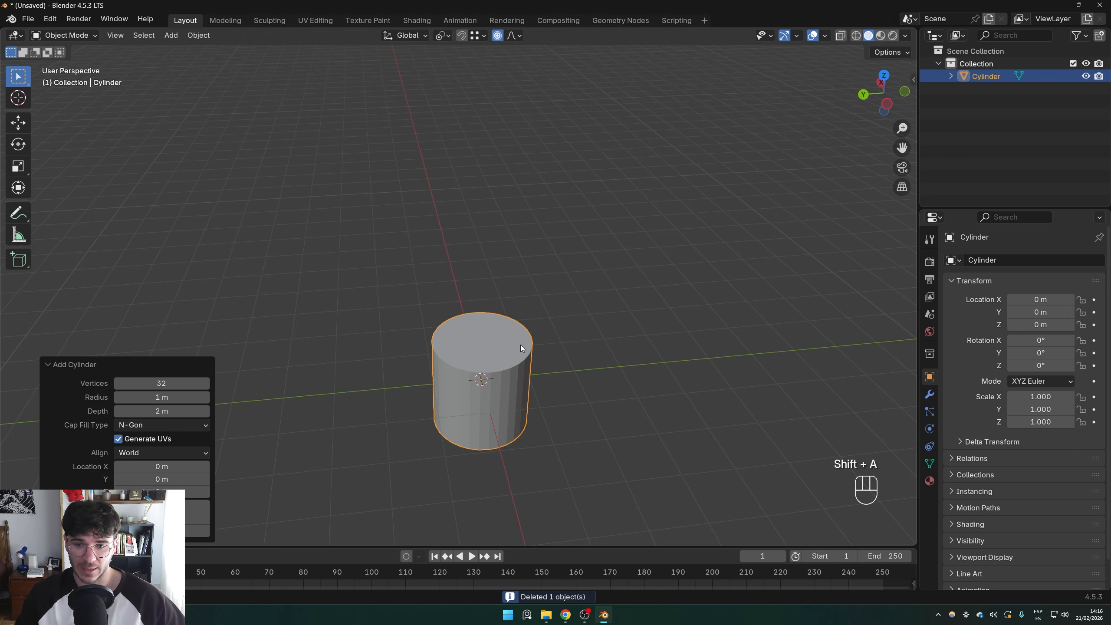
# Stretch the new cylinder to a Z scale of about 2.8 and, with Proportional Editing off, raise it about 2.96 m along Z
pyautogui.press('s')
pyautogui.press('z')
pyautogui.click(686, 367)
pyautogui.press('o')
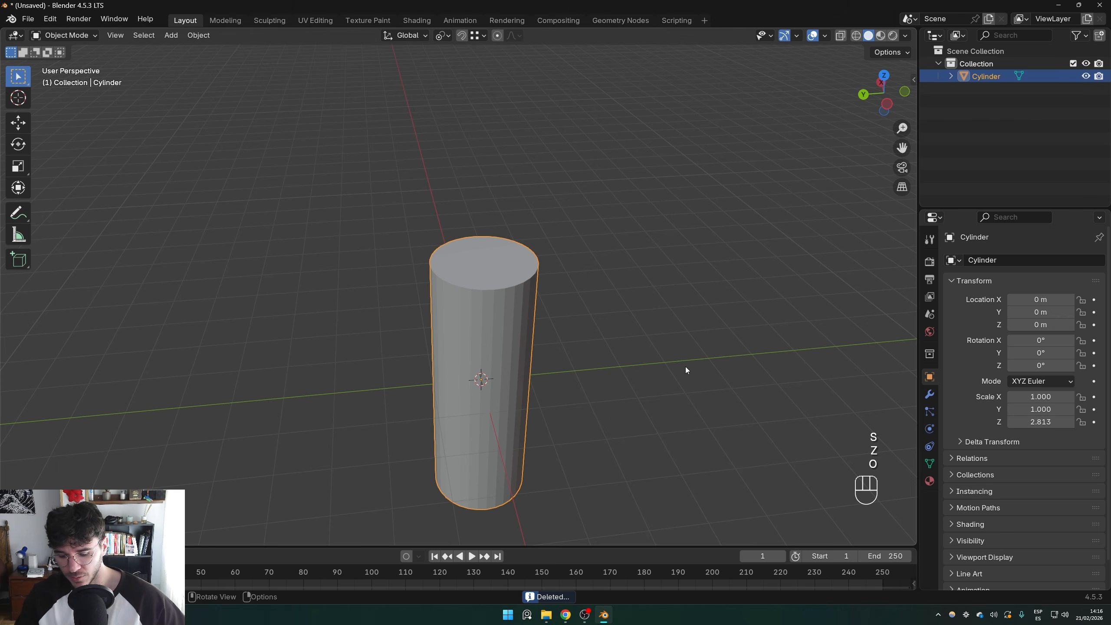
pyautogui.press('g')
pyautogui.press('z')
pyautogui.click(630, 263)
# Apply Shade Smooth to the tall cylinder and inspect the shading from several angles
pyautogui.moveTo(421, 332); pyautogui.dragTo(411, 285, button='middle')
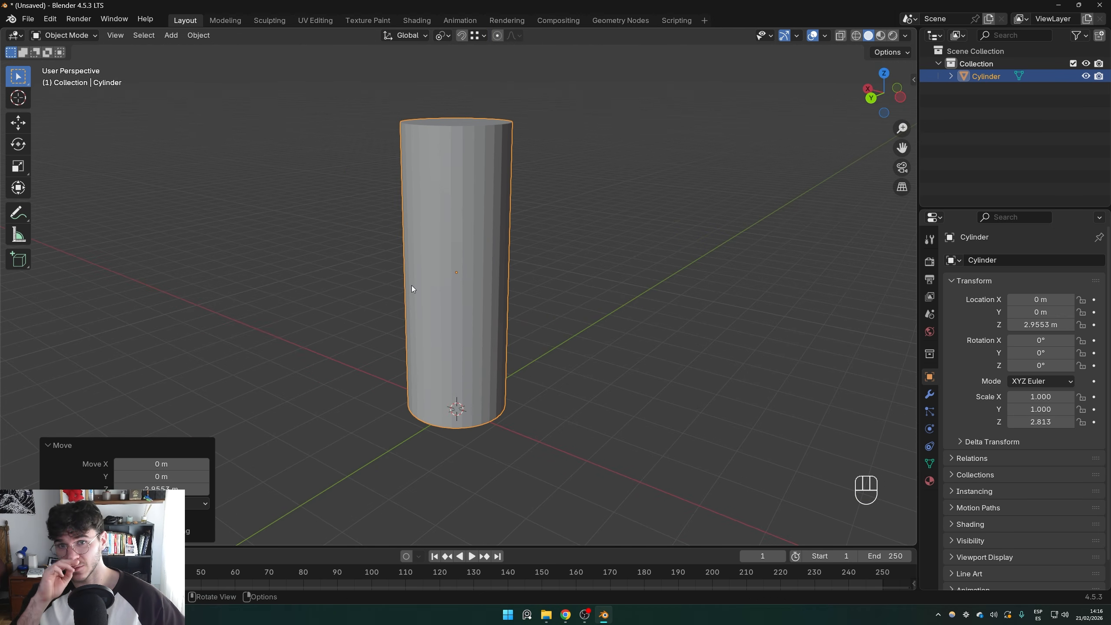
pyautogui.moveTo(444, 233)
pyautogui.keyDown('shift'); pyautogui.mouseDown(button='middle')
pyautogui.moveTo(519, 254)
pyautogui.moveTo(456, 250)
pyautogui.mouseUp(button='middle'); pyautogui.keyUp('shift')
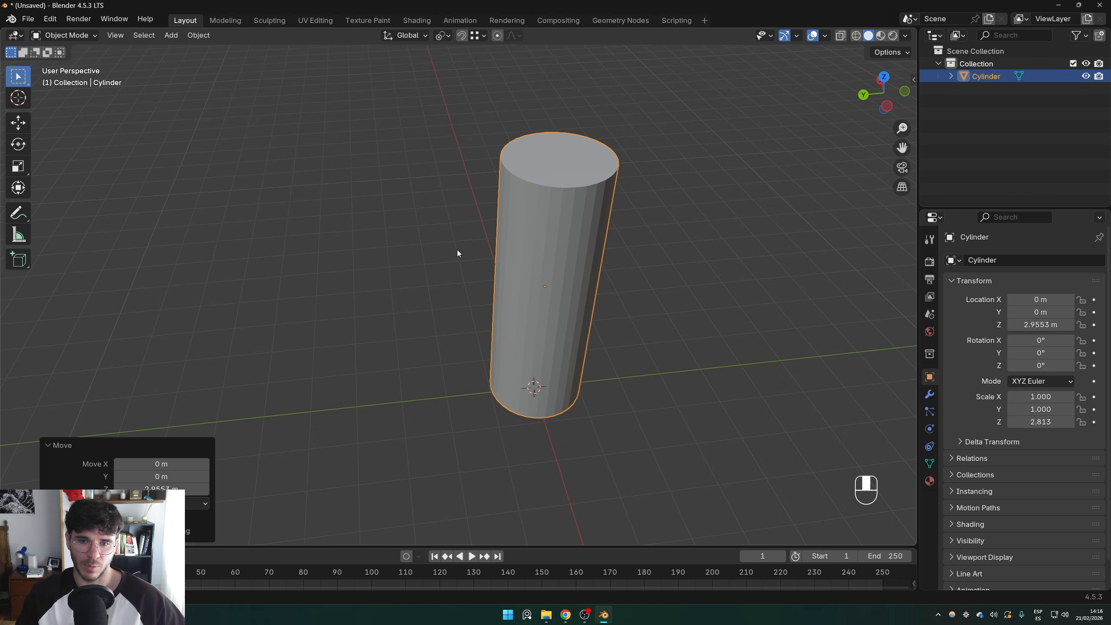
pyautogui.moveTo(597, 236); pyautogui.dragTo(357, 251, button='middle')
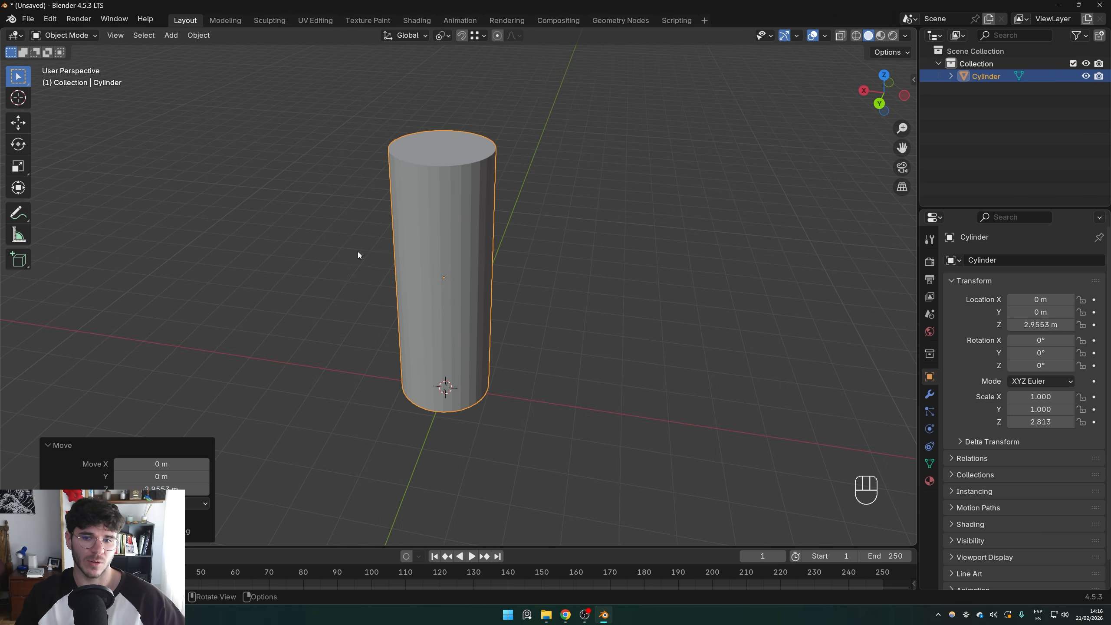
pyautogui.keyDown('shift'); pyautogui.moveTo(435, 248); pyautogui.dragTo(477, 273, button='middle'); pyautogui.keyUp('shift')
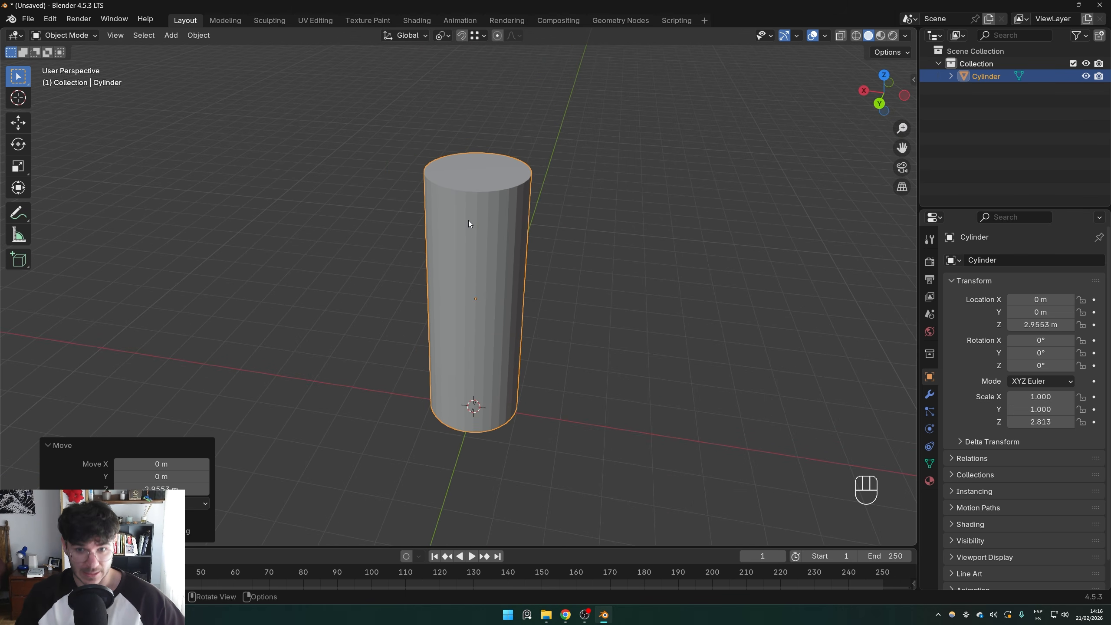
pyautogui.moveTo(468, 221)
pyautogui.keyDown('shift'); pyautogui.mouseDown(button='middle')
pyautogui.moveTo(477, 236)
pyautogui.moveTo(484, 219)
pyautogui.mouseUp(button='middle'); pyautogui.keyUp('shift')
pyautogui.scroll(3, 499, 233)
pyautogui.keyDown('shift'); pyautogui.moveTo(524, 300); pyautogui.dragTo(477, 305, button='middle'); pyautogui.keyUp('shift')
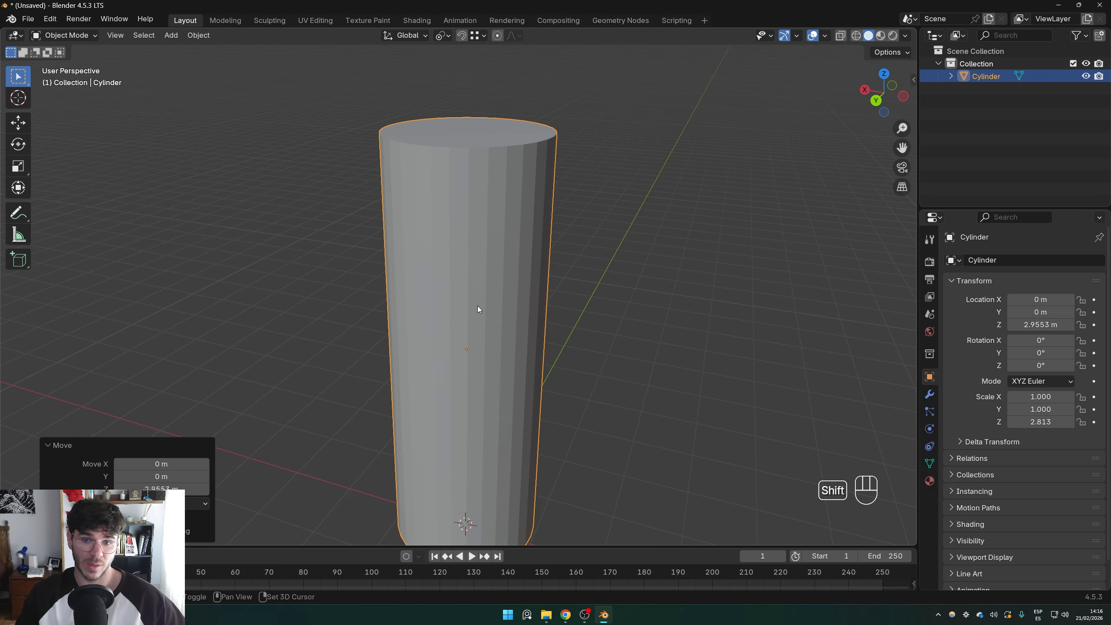
pyautogui.rightClick(498, 226)
pyautogui.rightClick(446, 174)
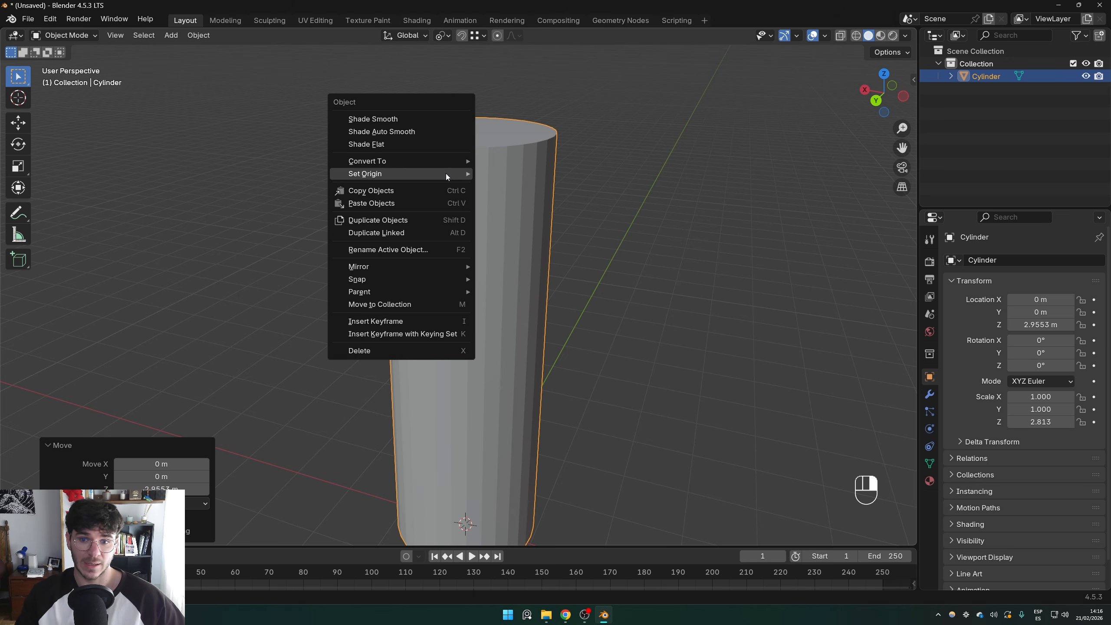
pyautogui.click(385, 122)
pyautogui.moveTo(425, 149)
pyautogui.mouseDown(button='middle')
pyautogui.moveTo(459, 269)
pyautogui.moveTo(366, 272)
pyautogui.moveTo(427, 258)
pyautogui.moveTo(439, 102)
pyautogui.mouseUp(button='middle')
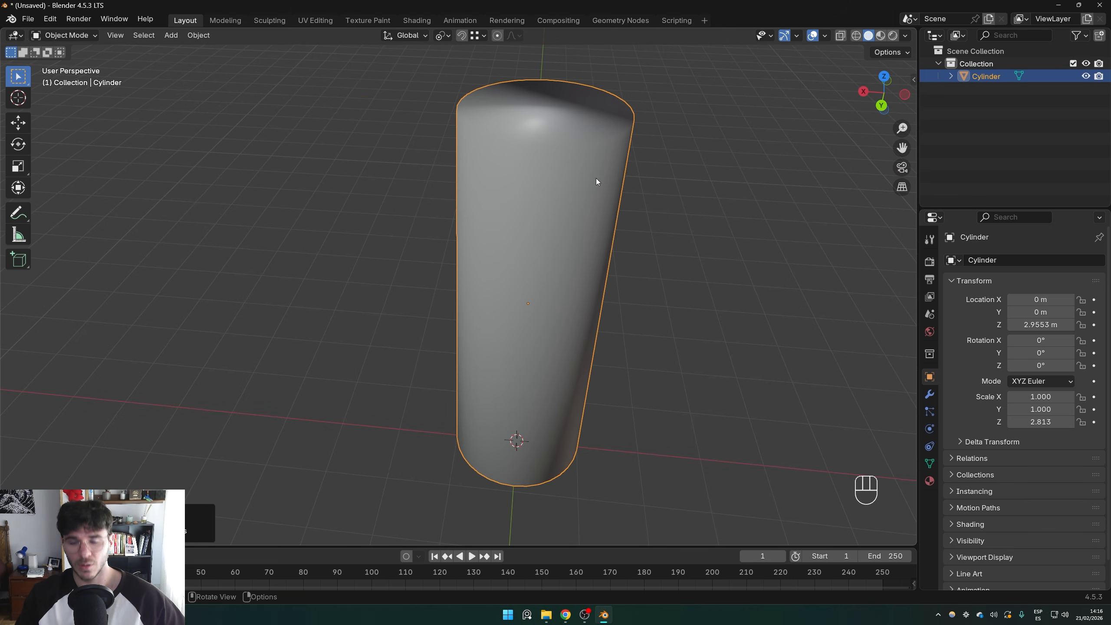
pyautogui.moveTo(474, 205); pyautogui.dragTo(534, 237, button='middle')
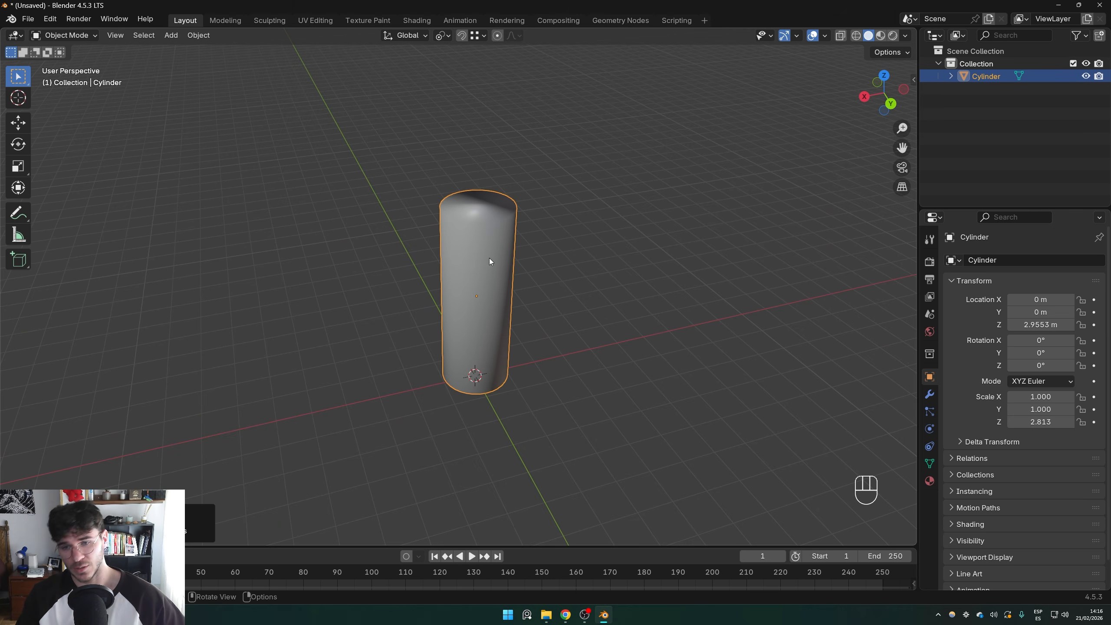
# Replace the smooth shading with Shade Auto Smooth and compare it with the flat-shaded cylinder
pyautogui.hotkey('ctrl', 'z')
pyautogui.rightClick(475, 230)
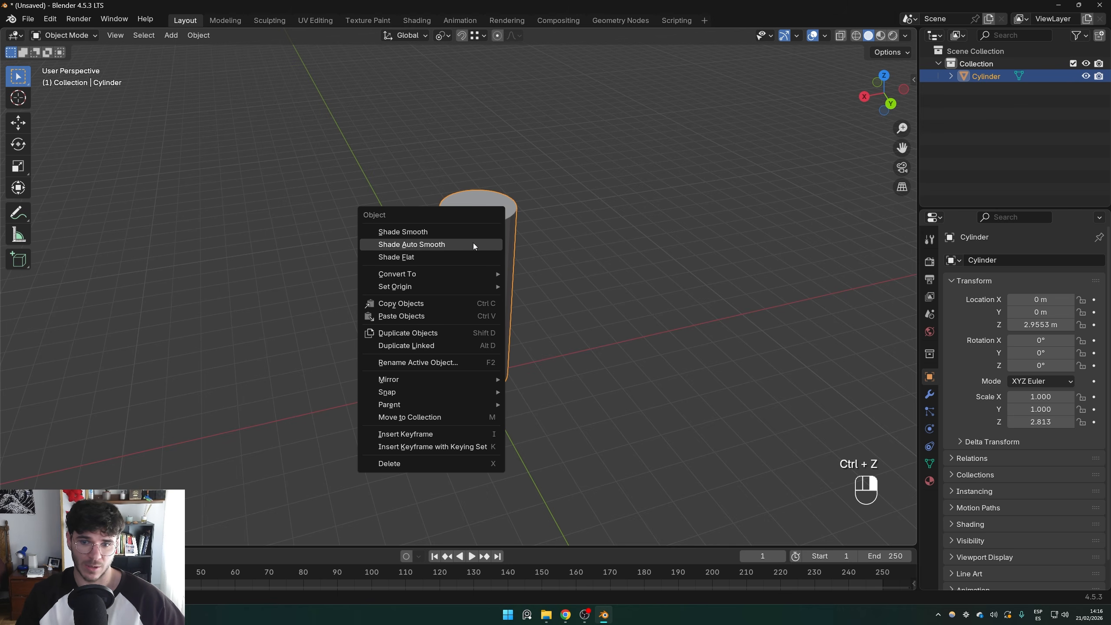
pyautogui.press('Escape')
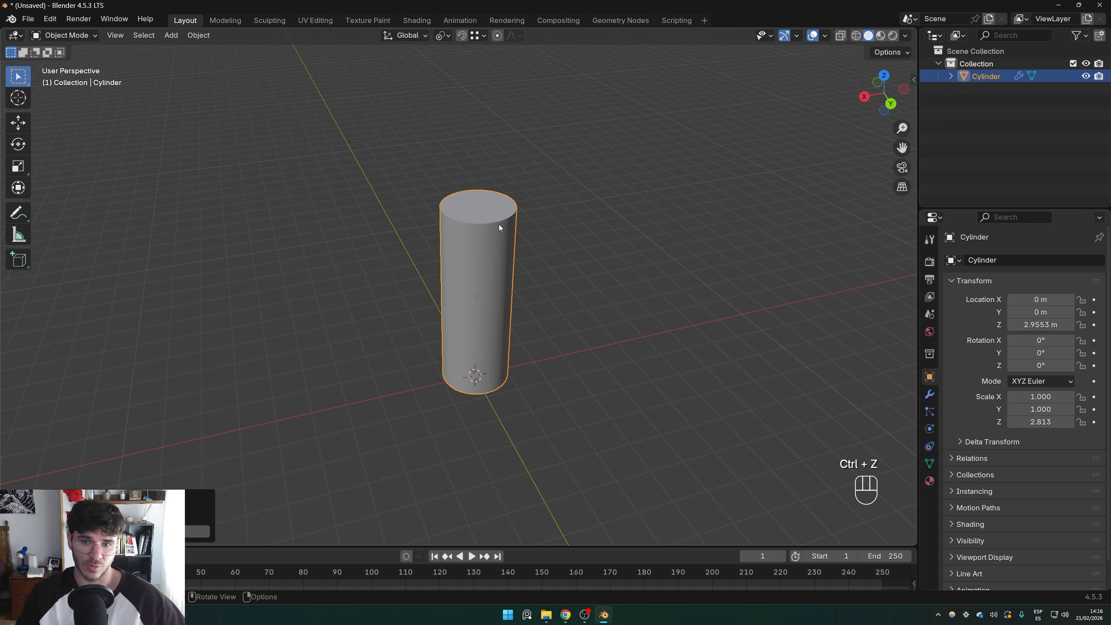
pyautogui.keyDown('ctrl'); pyautogui.moveTo(498, 224); pyautogui.dragTo(503, 220, button='middle'); pyautogui.keyUp('ctrl')
pyautogui.hotkey('ctrl', 'shift', 'z')
pyautogui.hotkey('ctrl', 'z')
pyautogui.hotkey('ctrl', 'shift', 'z')
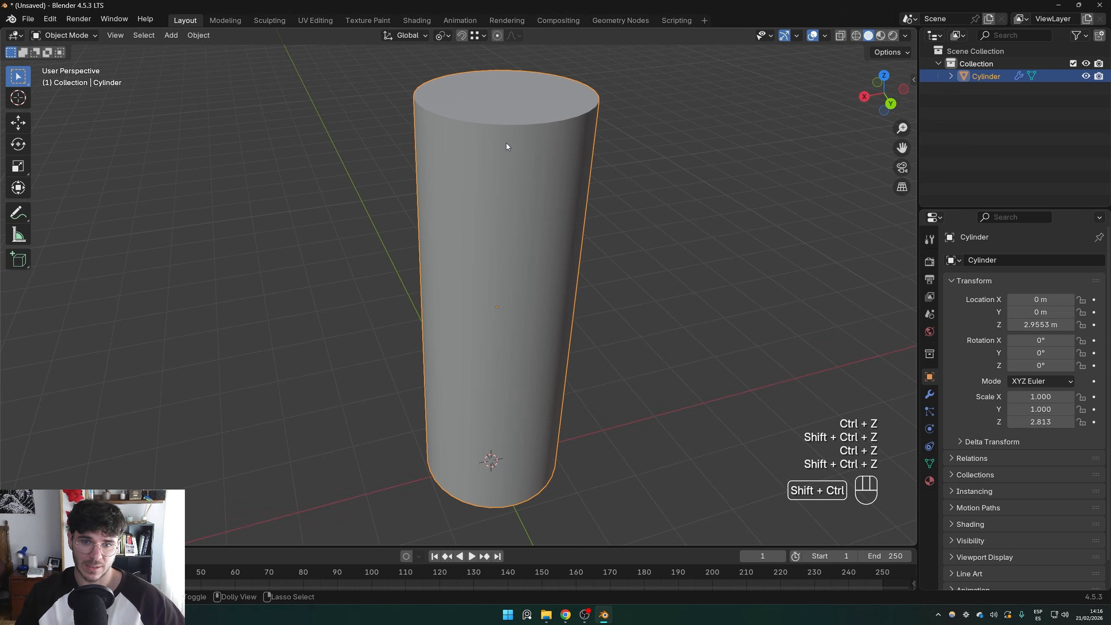
pyautogui.rightClick(488, 213)
pyautogui.click(487, 216)
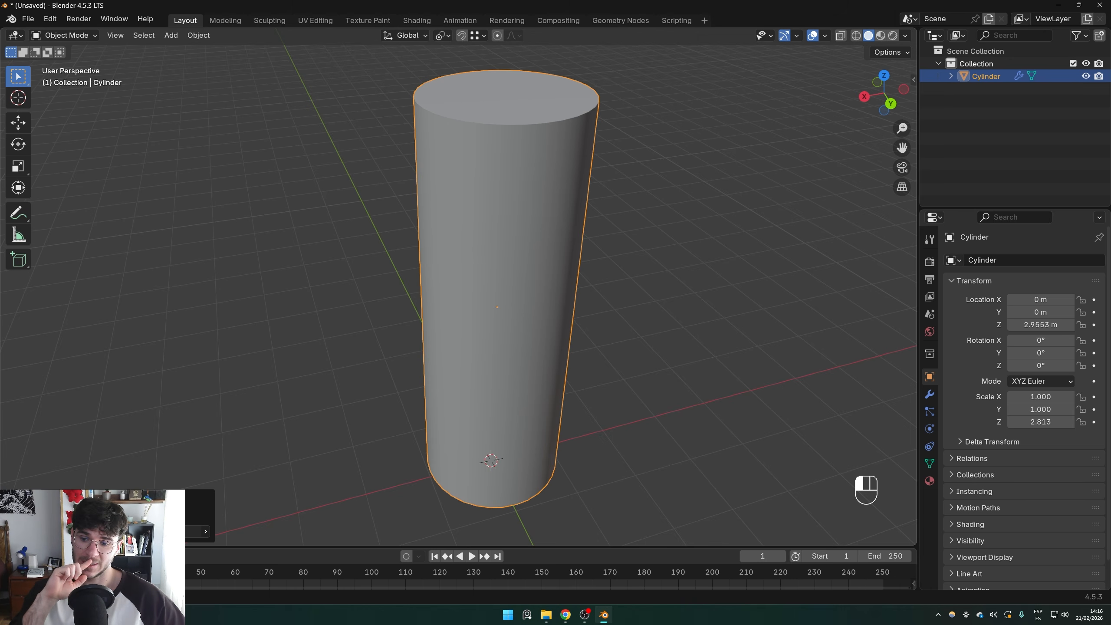
# Undo the auto smooth shading and apply Shade Smooth to the cylinder
pyautogui.hotkey('ctrl', 'z')
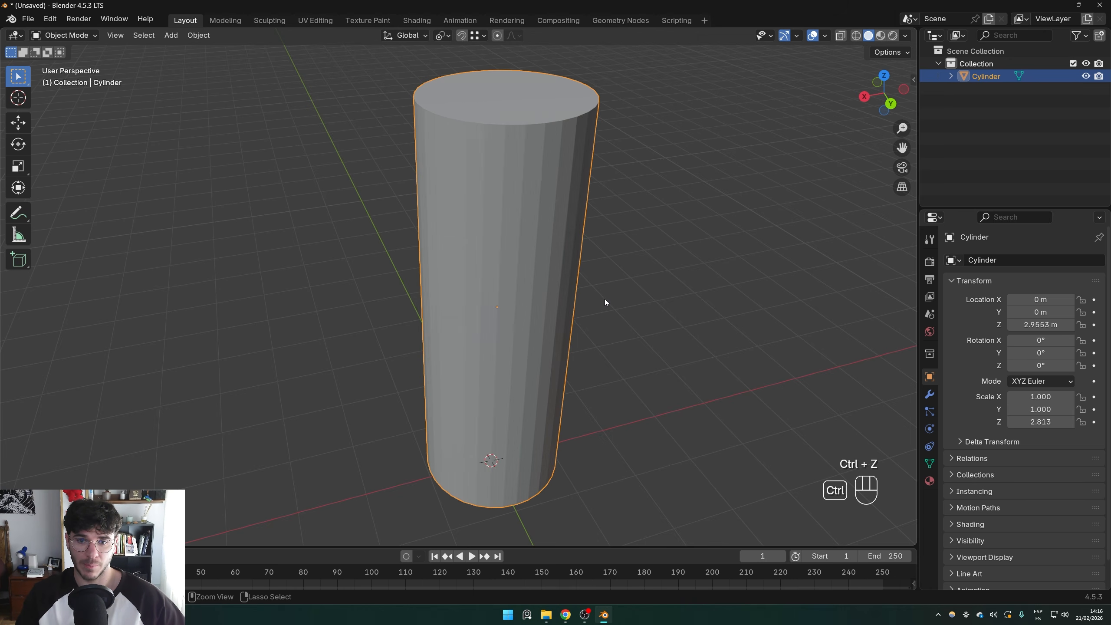
pyautogui.hotkey('ctrl', 'z')
pyautogui.hotkey('ctrl', 'shift', 'z')
pyautogui.rightClick(498, 175)
pyautogui.click(484, 165)
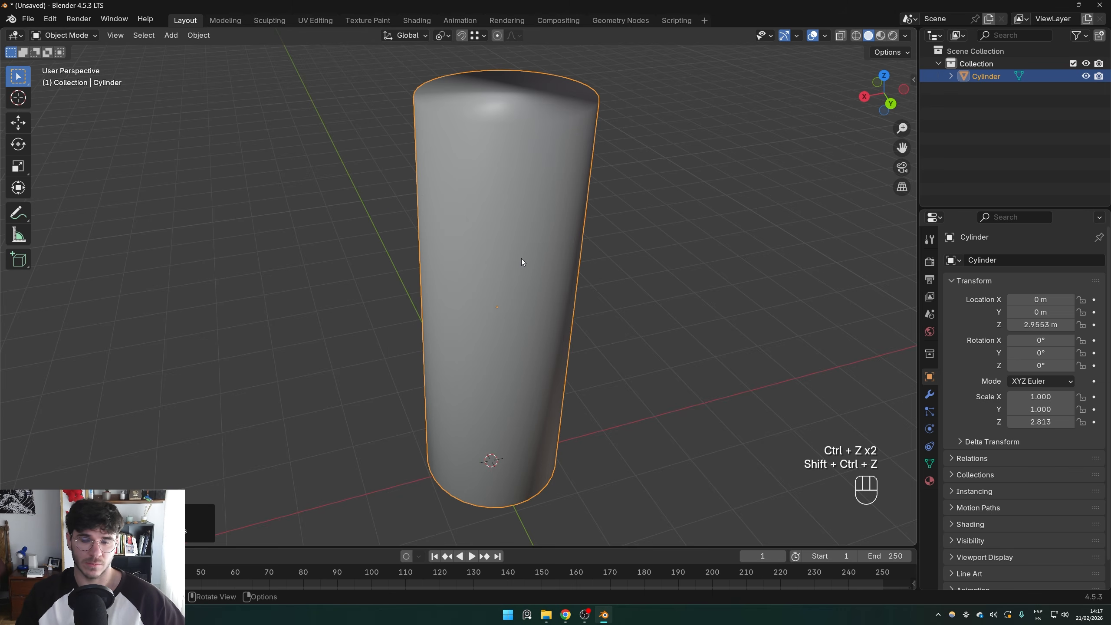
# Try Shade Auto Smooth on the smooth-shaded cylinder, then undo it
pyautogui.scroll(-2, 534, 269)
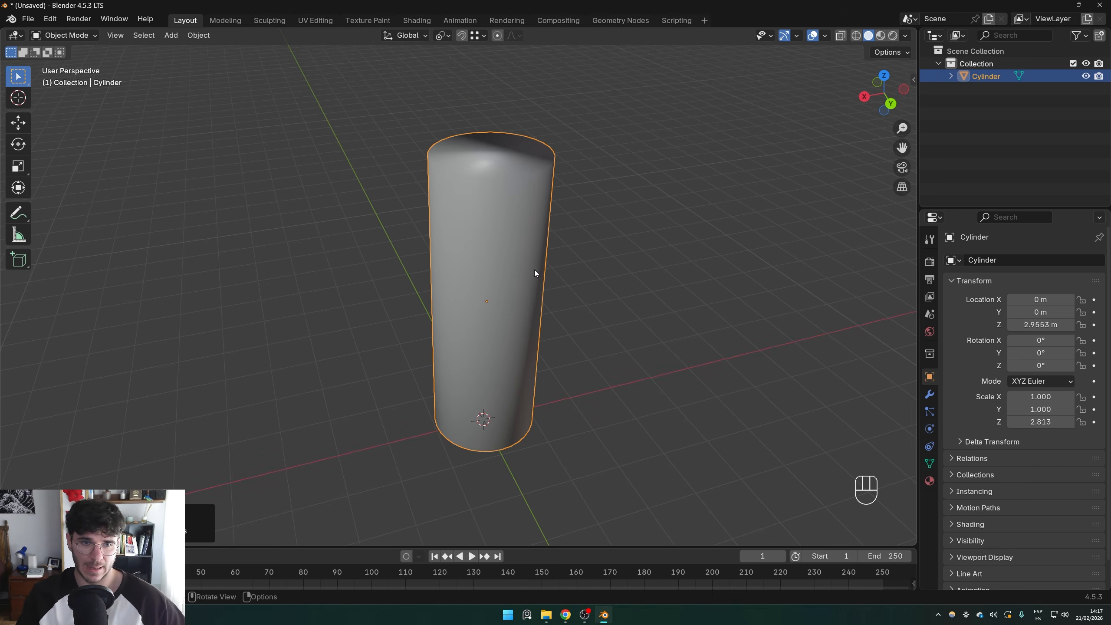
pyautogui.moveTo(535, 269); pyautogui.dragTo(367, 424, button='middle')
pyautogui.rightClick(549, 258)
pyautogui.click(547, 272)
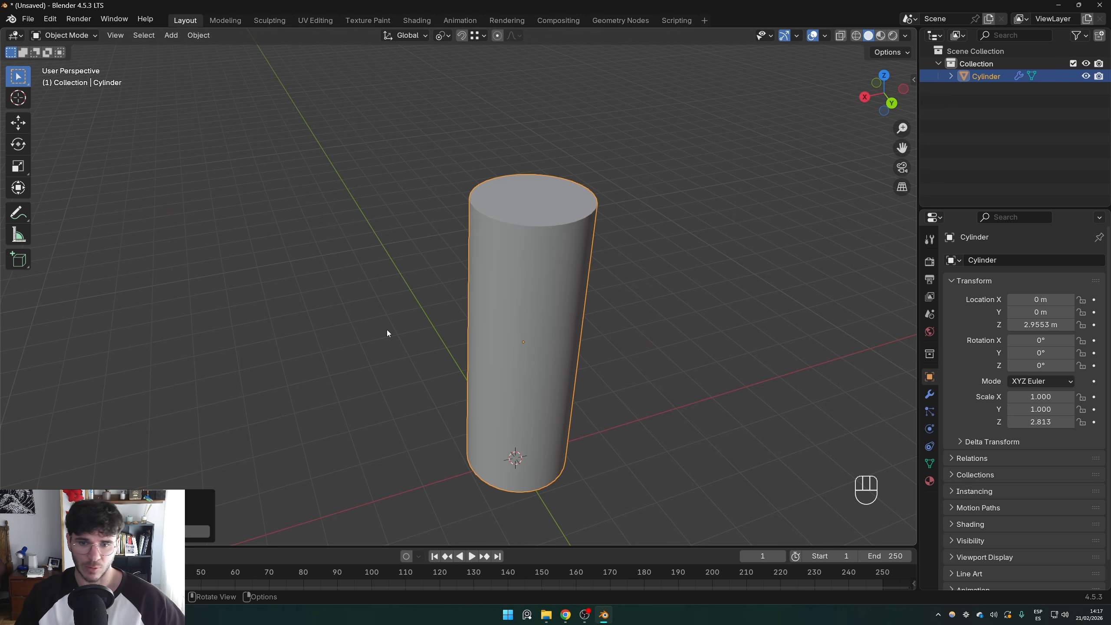
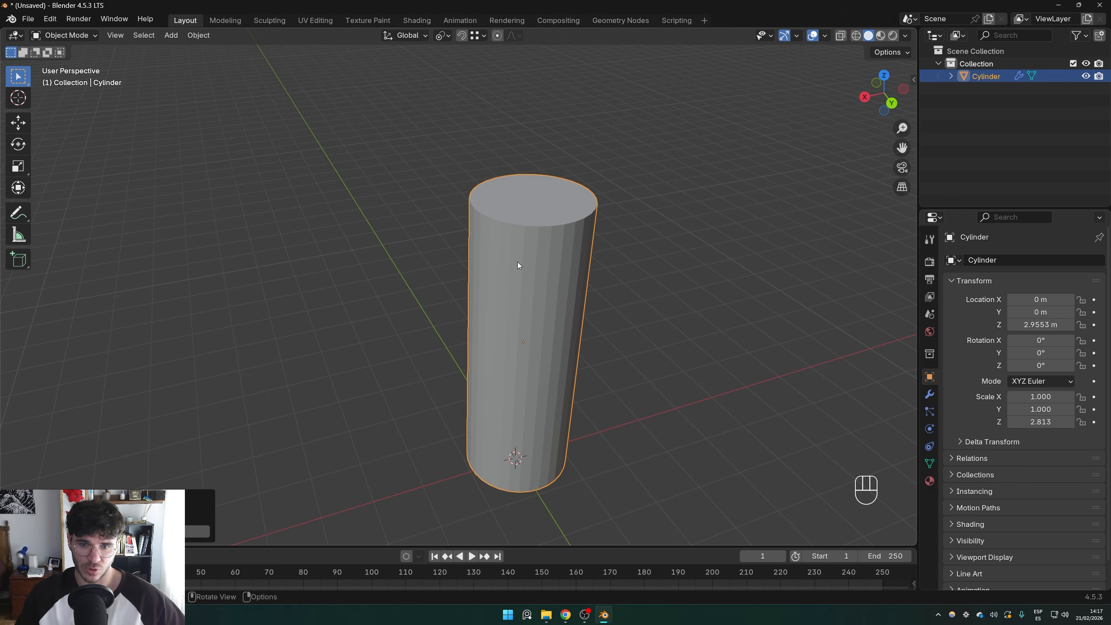
pyautogui.hotkey('ctrl', 'z')
pyautogui.rightClick(527, 239)
pyautogui.click(568, 223)
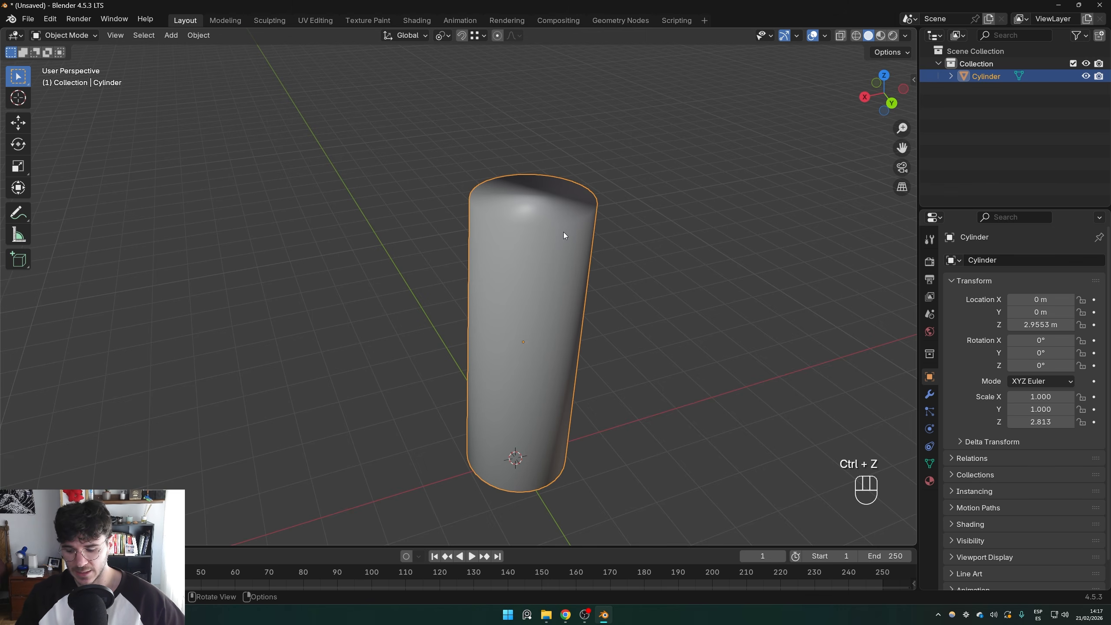
# Select the top and bottom rim edge loops of the cylinder in Edit Mode
pyautogui.press('Tab')
pyautogui.press('2')
pyautogui.click(546, 226)
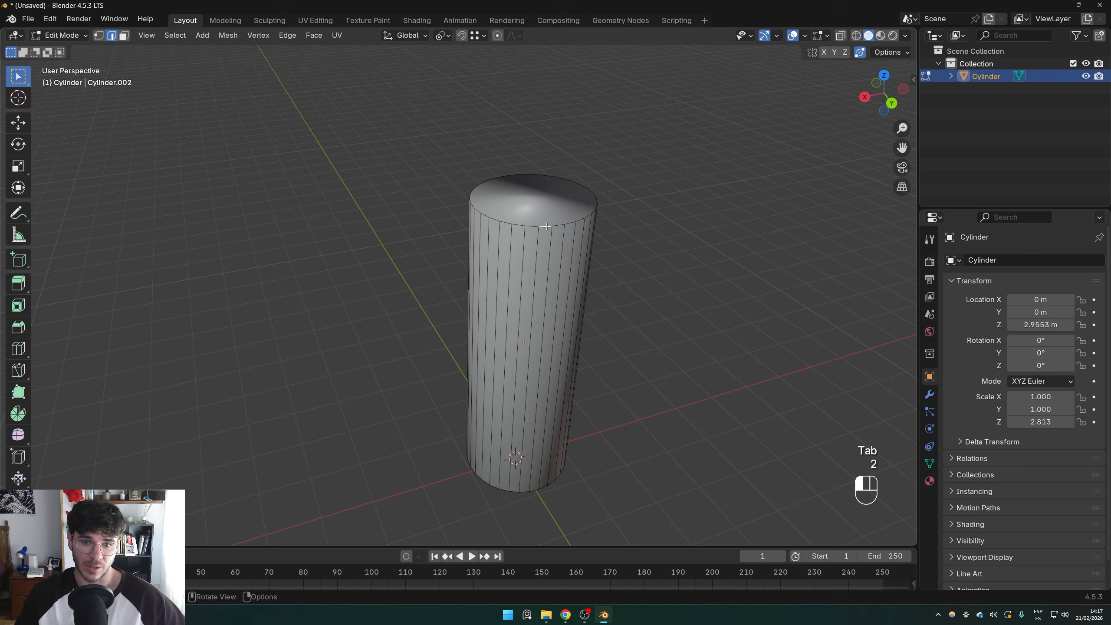
pyautogui.keyDown('alt'); pyautogui.click(543, 230); pyautogui.keyUp('alt')
pyautogui.keyDown('shift'); pyautogui.moveTo(512, 517); pyautogui.dragTo(456, 384, button='middle'); pyautogui.keyUp('shift')
pyautogui.keyDown('alt'); pyautogui.keyDown('shift'); pyautogui.click(456, 382); pyautogui.keyUp('shift'); pyautogui.keyUp('alt')
pyautogui.keyDown('shift'); pyautogui.moveTo(493, 228); pyautogui.dragTo(497, 305, button='middle'); pyautogui.keyUp('shift')
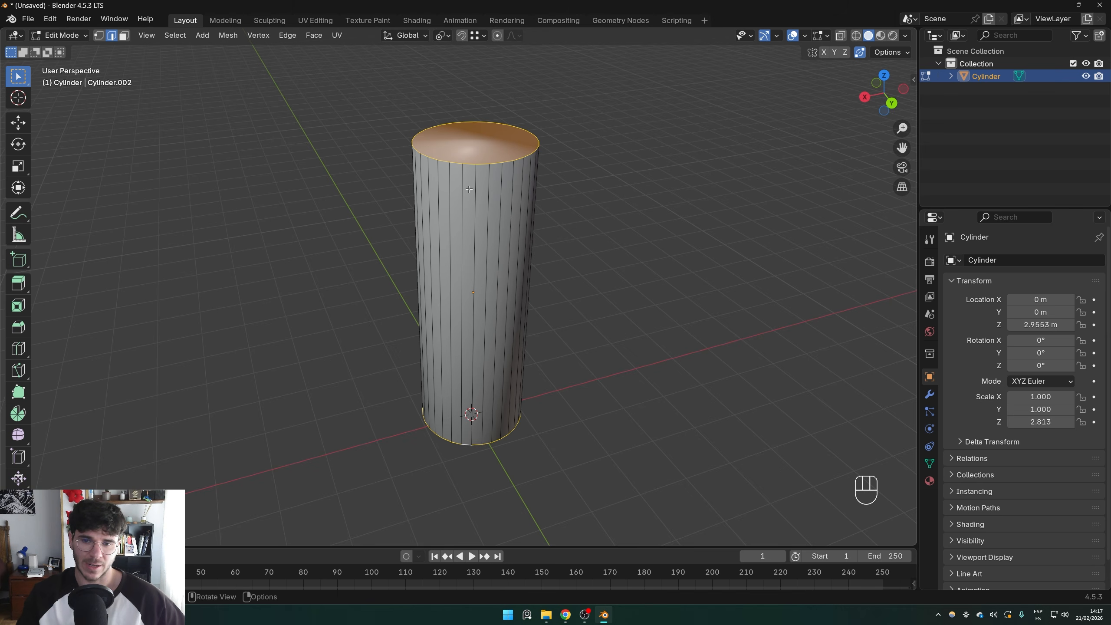
pyautogui.keyDown('shift'); pyautogui.moveTo(481, 168); pyautogui.dragTo(471, 194, button='middle'); pyautogui.keyUp('shift')
pyautogui.hotkey('ctrl', 'e')
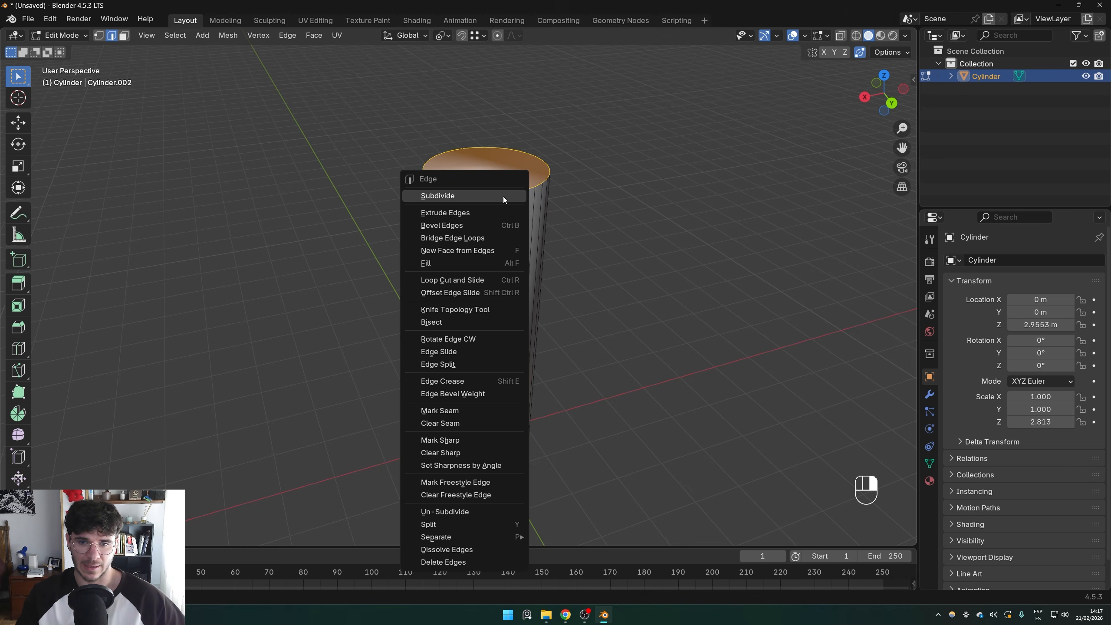
pyautogui.click(439, 411)
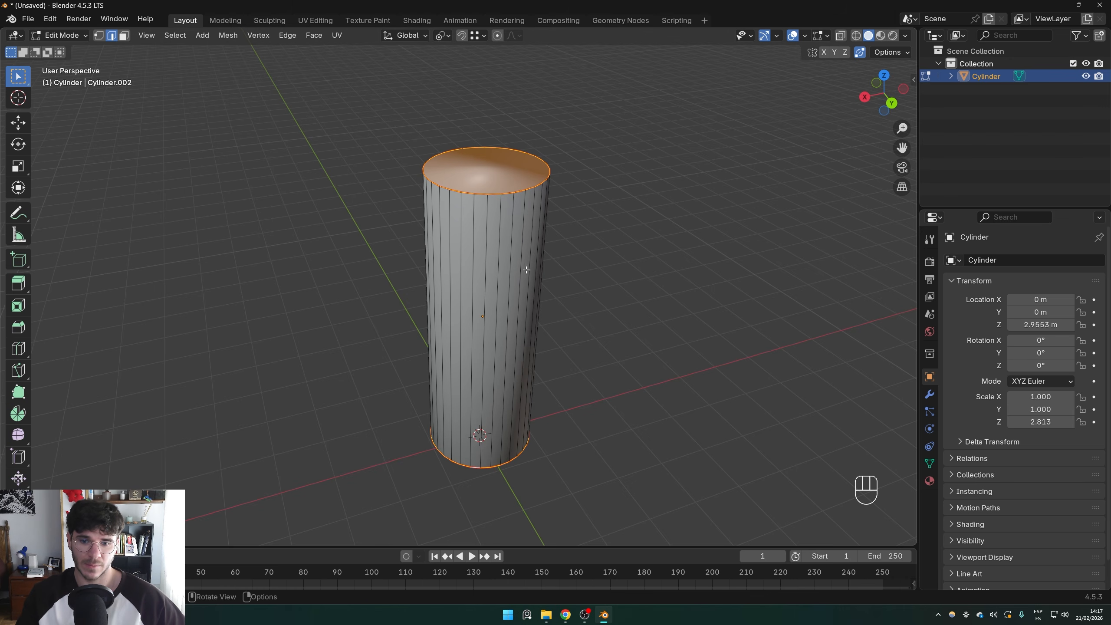
pyautogui.hotkey('ctrl', 'z')
# Mark the selected top and bottom rim loops as sharp and inspect the cylinder's shading in Object Mode
pyautogui.hotkey('ctrl', 'e')
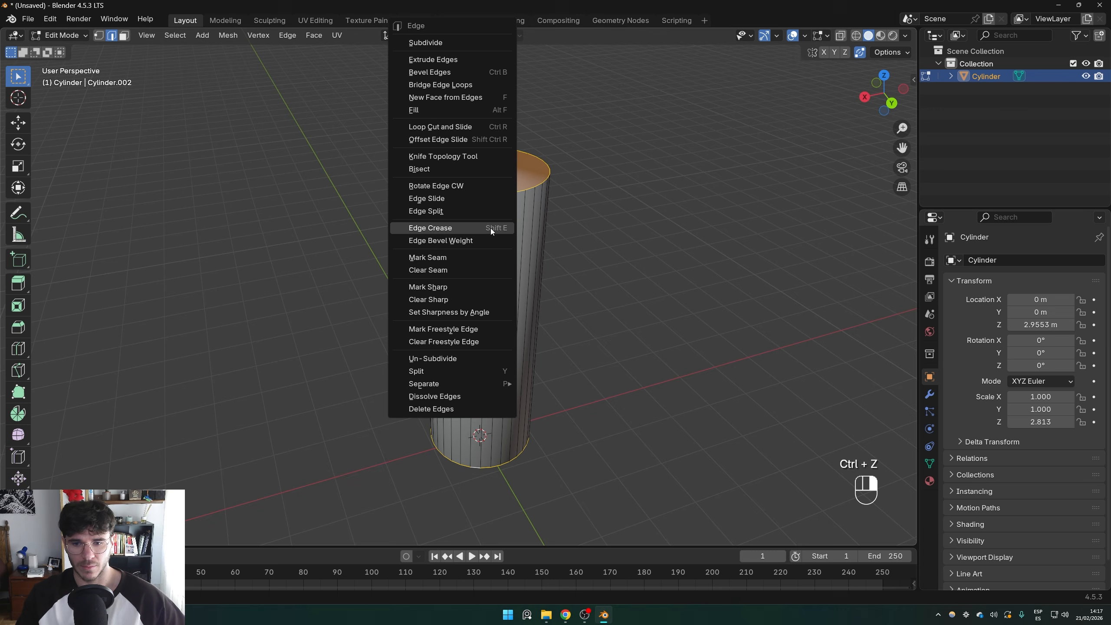
pyautogui.click(458, 288)
pyautogui.press('Tab')
pyautogui.moveTo(471, 210); pyautogui.dragTo(449, 194, button='middle')
pyautogui.press('Tab')
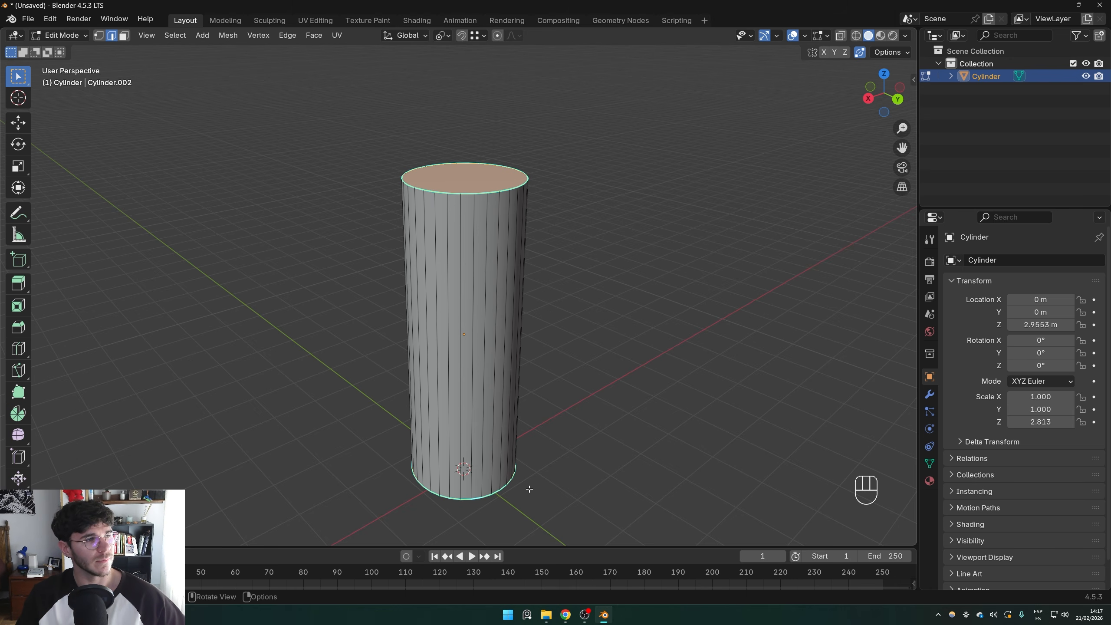
pyautogui.press('Tab')
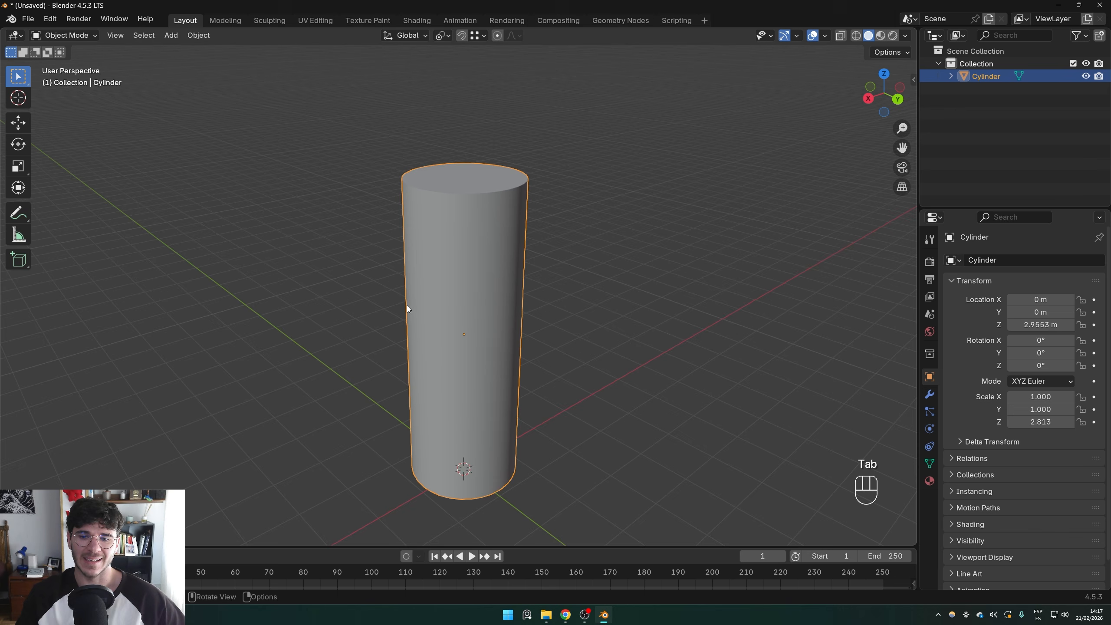
pyautogui.moveTo(406, 305); pyautogui.dragTo(416, 301, button='middle')
# Undo the sharp marking and reapply Mark Sharp to both rim loops, viewing the cylinder in Object Mode
pyautogui.hotkey('ctrl', 'z')
pyautogui.hotkey('ctrl', 'z')
pyautogui.hotkey('ctrl', 'z')
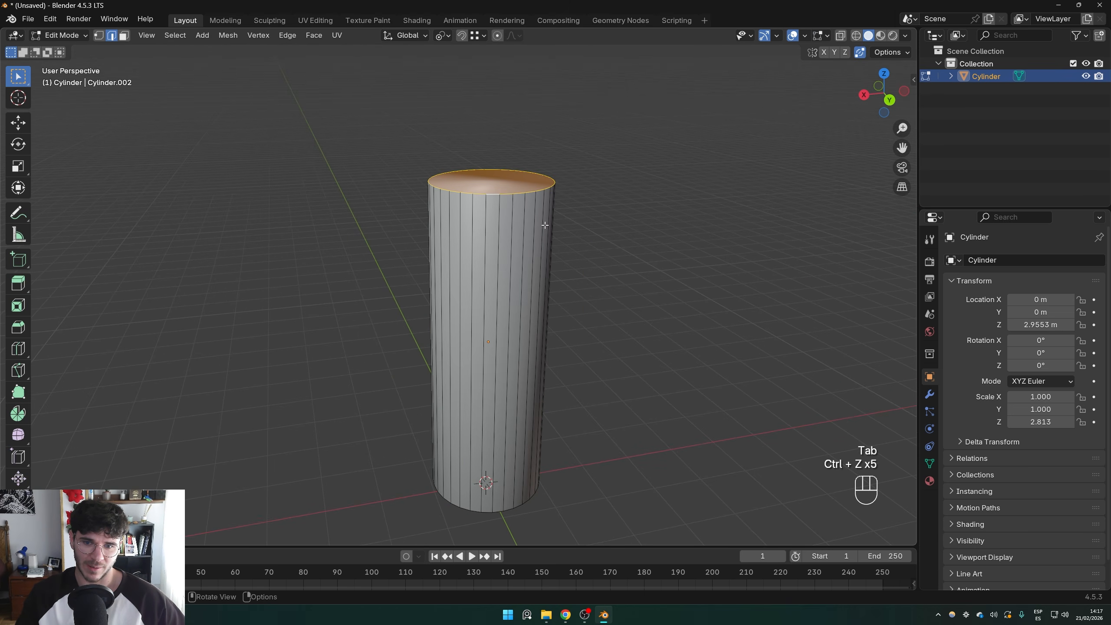
pyautogui.hotkey('ctrl', 'z')
pyautogui.hotkey('ctrl', 'z')
pyautogui.rightClick(490, 511)
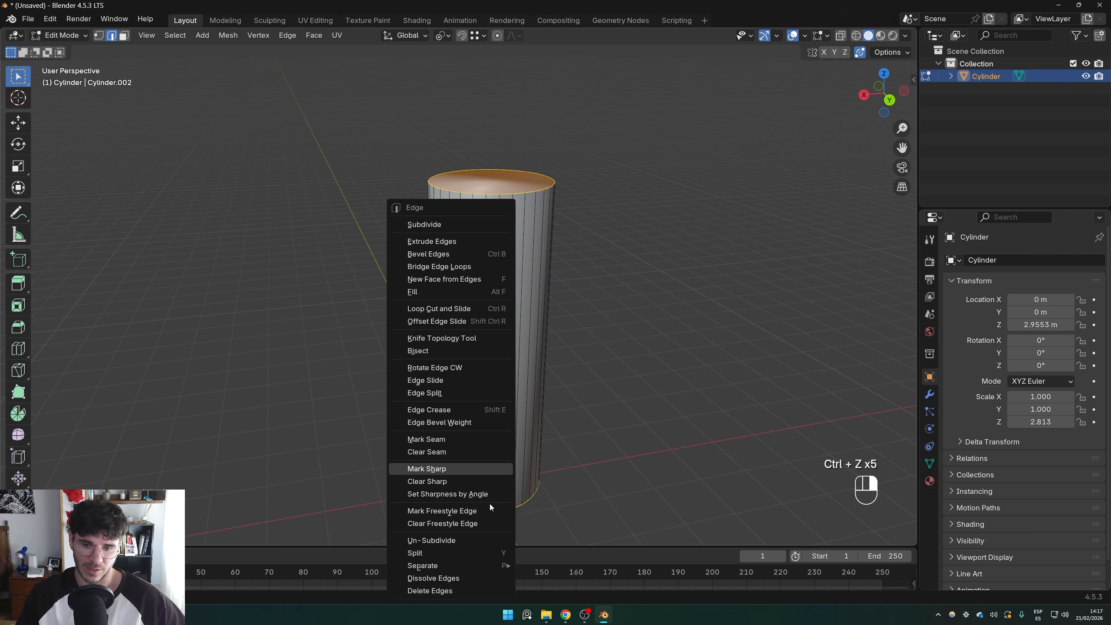
pyautogui.press('Tab')
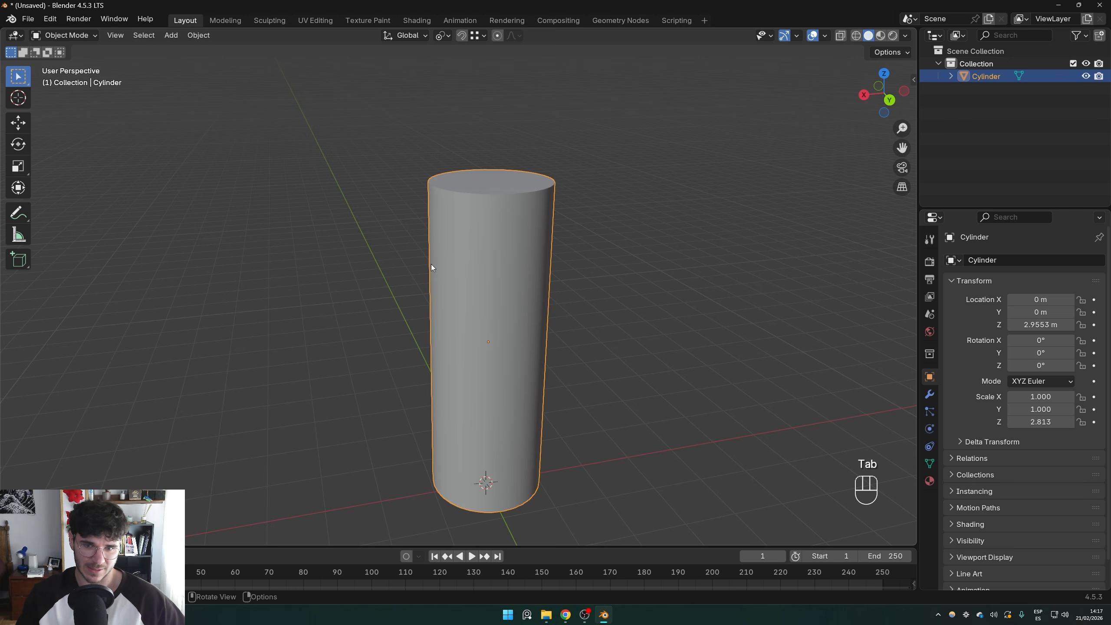
# Undo the sharp marking again and compare the cylinder's shading without sharp edges, keeping both rim loops selected
pyautogui.hotkey('ctrl', 'z')
pyautogui.hotkey('ctrl', 'z')
pyautogui.press('Tab')
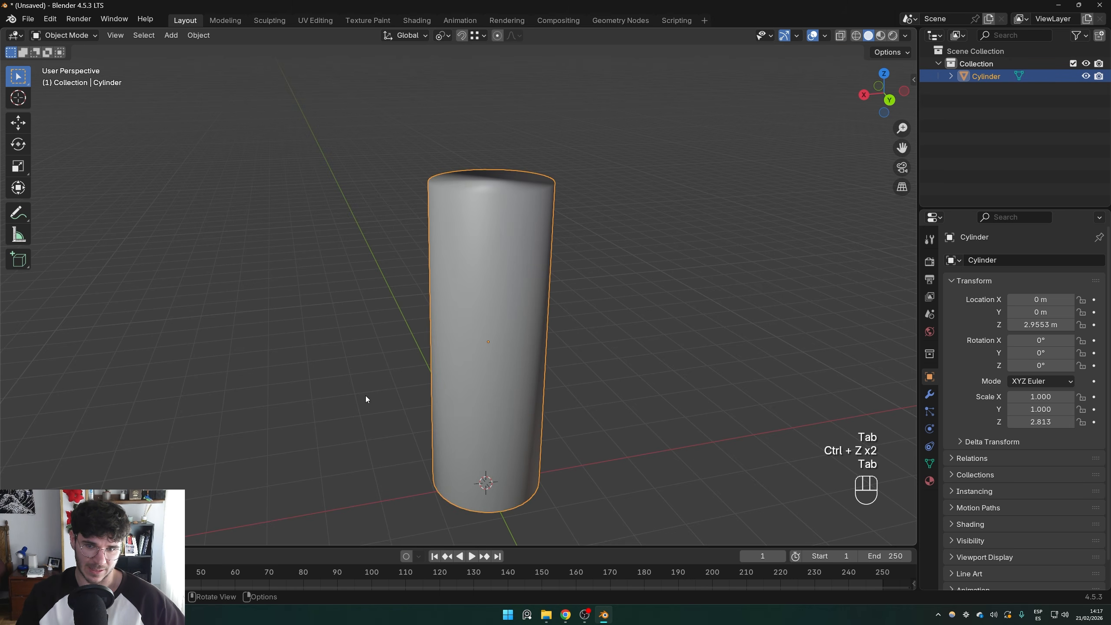
pyautogui.hotkey('ctrl', 'z')
pyautogui.hotkey('ctrl', 'z')
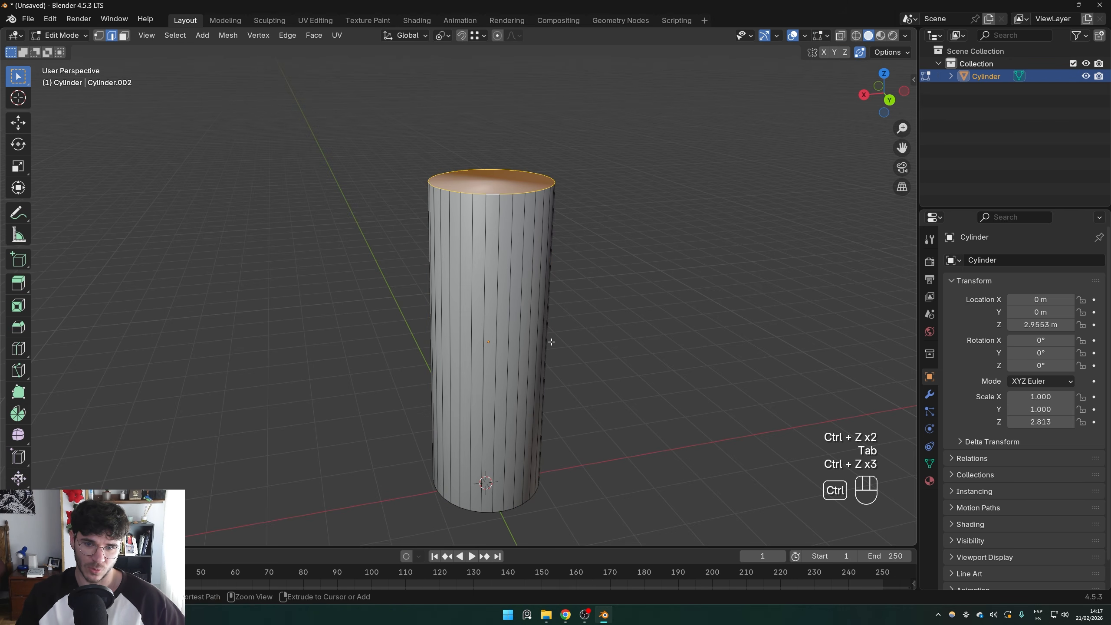
pyautogui.hotkey('ctrl', 'shift', 'z')
pyautogui.hotkey('ctrl', 'shift', 'z')
pyautogui.hotkey('ctrl', 'shift', 'z')
pyautogui.hotkey('ctrl', 'z')
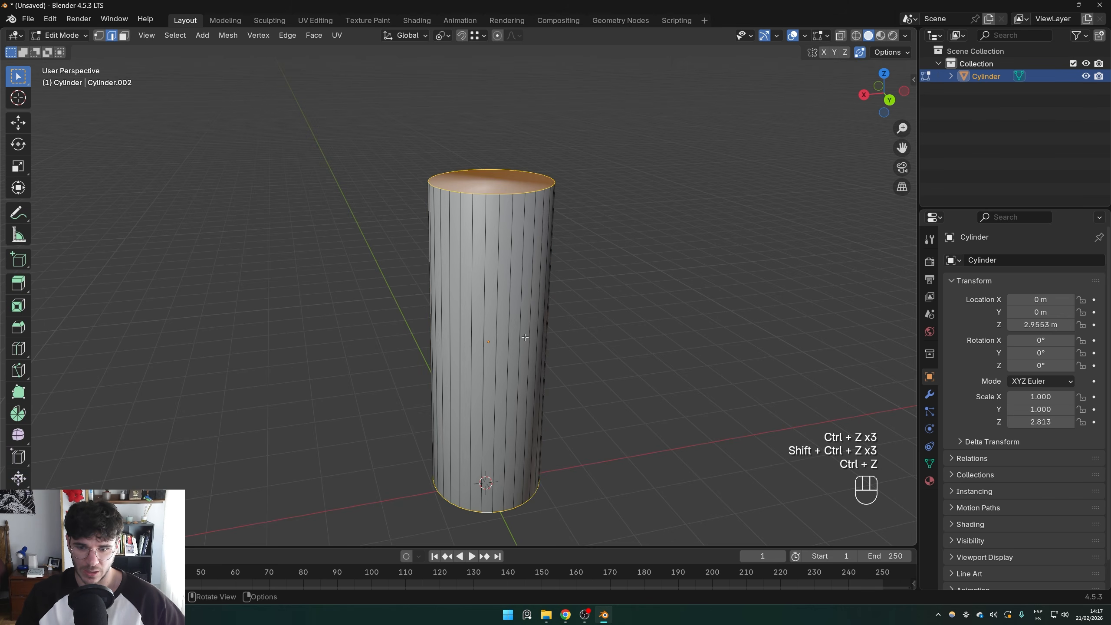
pyautogui.press('Tab')
pyautogui.press('Tab')
# Mark the cylinder's two selected rim loops as sharp and check the result in Object Mode
pyautogui.rightClick(518, 339)
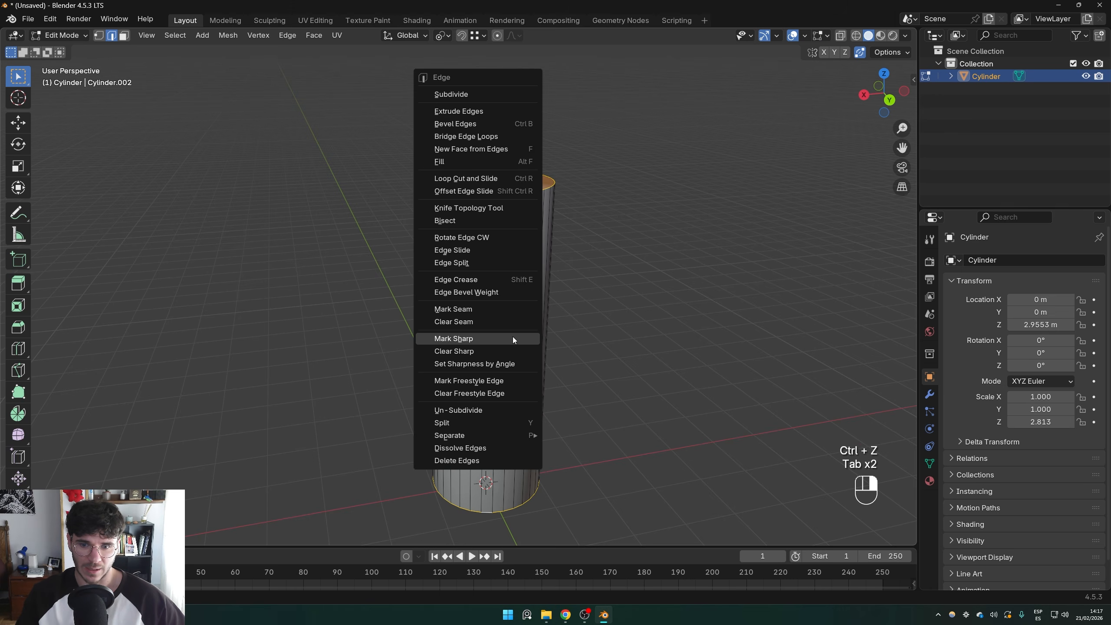
pyautogui.press('Tab')
pyautogui.keyDown('shift'); pyautogui.moveTo(493, 377); pyautogui.dragTo(453, 274, button='middle'); pyautogui.keyUp('shift')
pyautogui.moveTo(453, 274); pyautogui.dragTo(503, 345, button='middle')
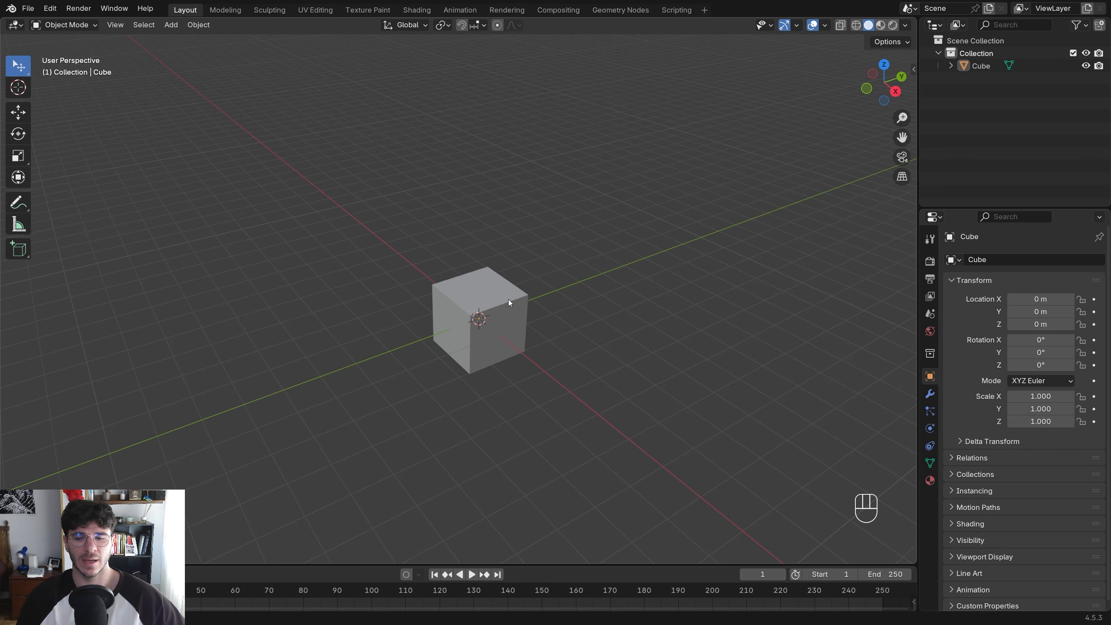
# Duplicate the default cube three times and place the copies apart from each other behind and above the original
pyautogui.moveTo(509, 299); pyautogui.dragTo(498, 315, button='middle')
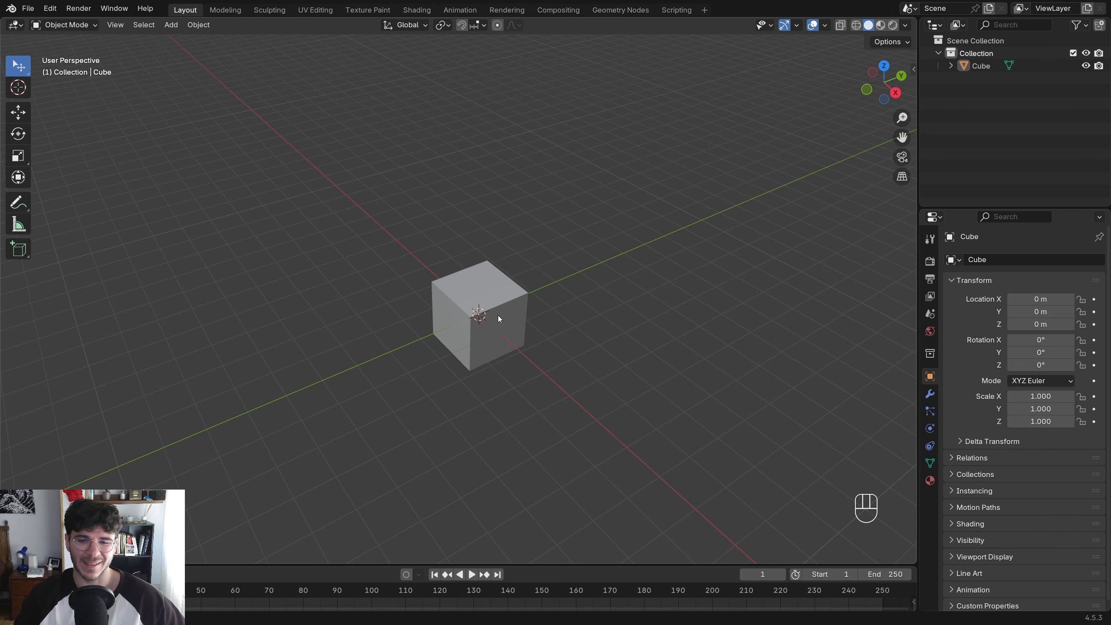
pyautogui.click(498, 315)
pyautogui.hotkey('shift', 'd')
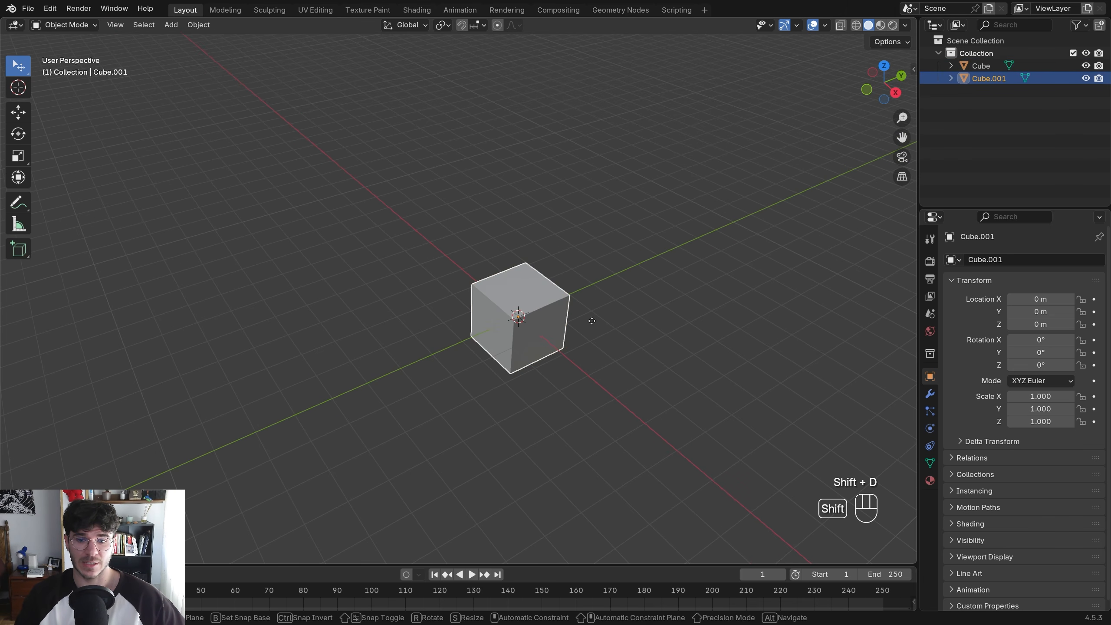
pyautogui.click(454, 249)
pyautogui.hotkey('shift', 'd')
pyautogui.click(655, 147)
pyautogui.click(534, 310)
pyautogui.hotkey('shift', 'd')
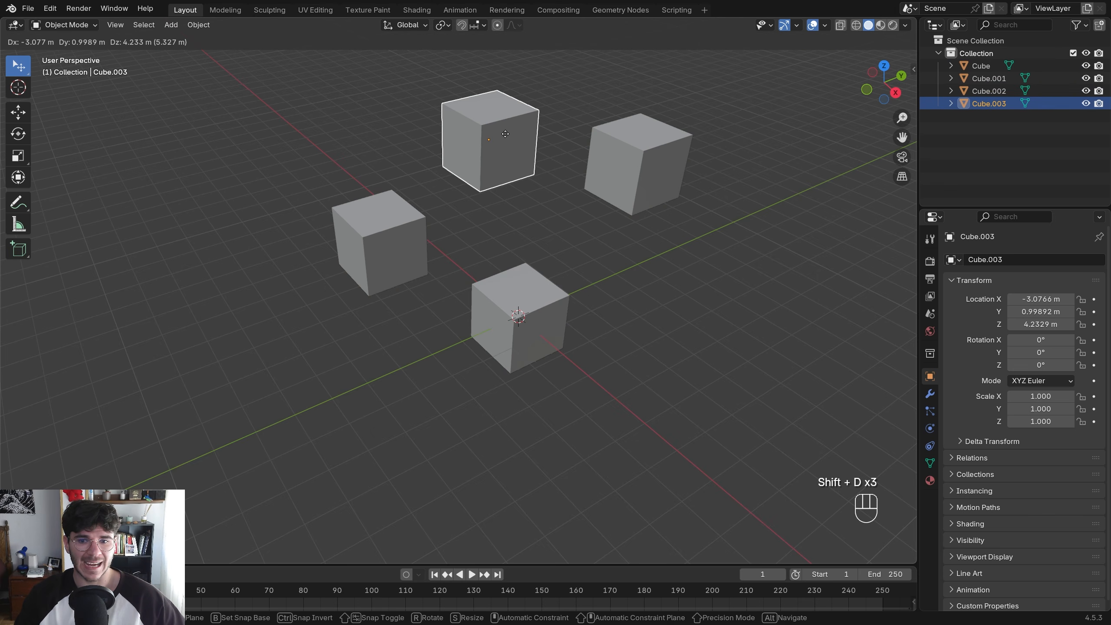
pyautogui.click(502, 129)
pyautogui.moveTo(496, 239); pyautogui.dragTo(527, 232, button='middle')
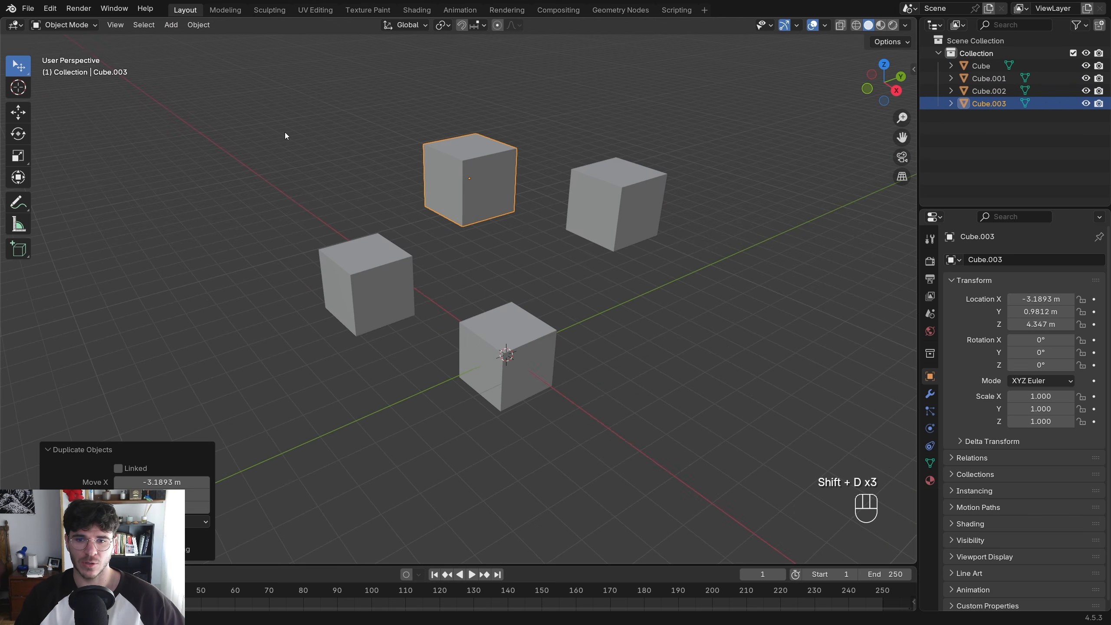
# Select all four cubes with the Select Box tool, then switch to Select Circle and sweep it over the cubes
pyautogui.click(397, 169)
pyautogui.press('w')
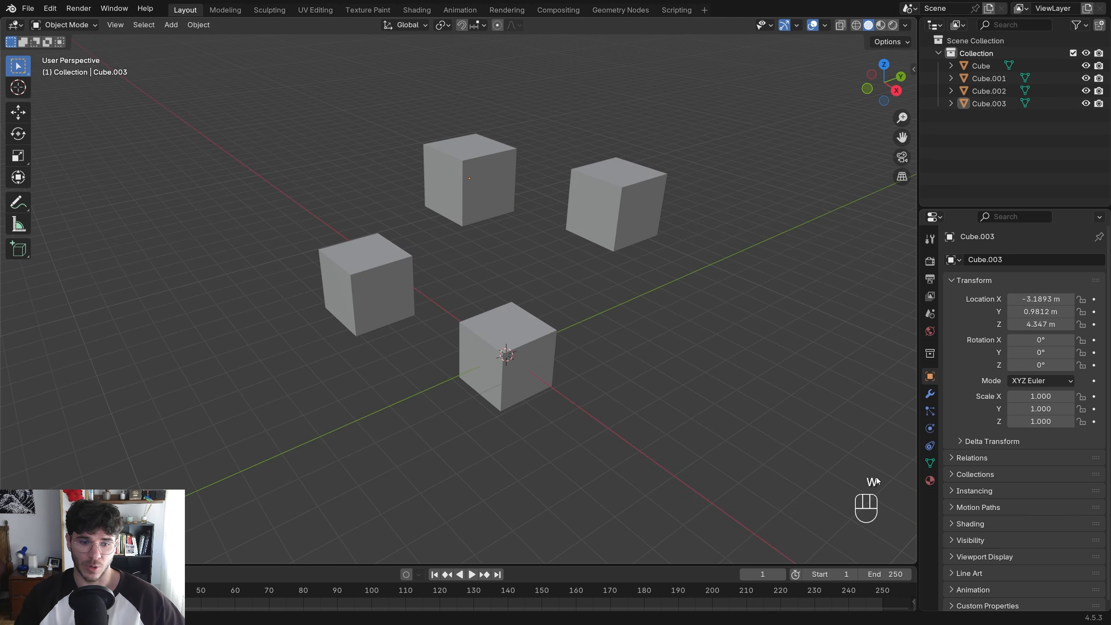
pyautogui.moveTo(235, 76); pyautogui.dragTo(776, 482)
pyautogui.moveTo(783, 489); pyautogui.dragTo(238, 94)
pyautogui.moveTo(216, 83); pyautogui.dragTo(692, 412)
pyautogui.moveTo(257, 111); pyautogui.dragTo(685, 371)
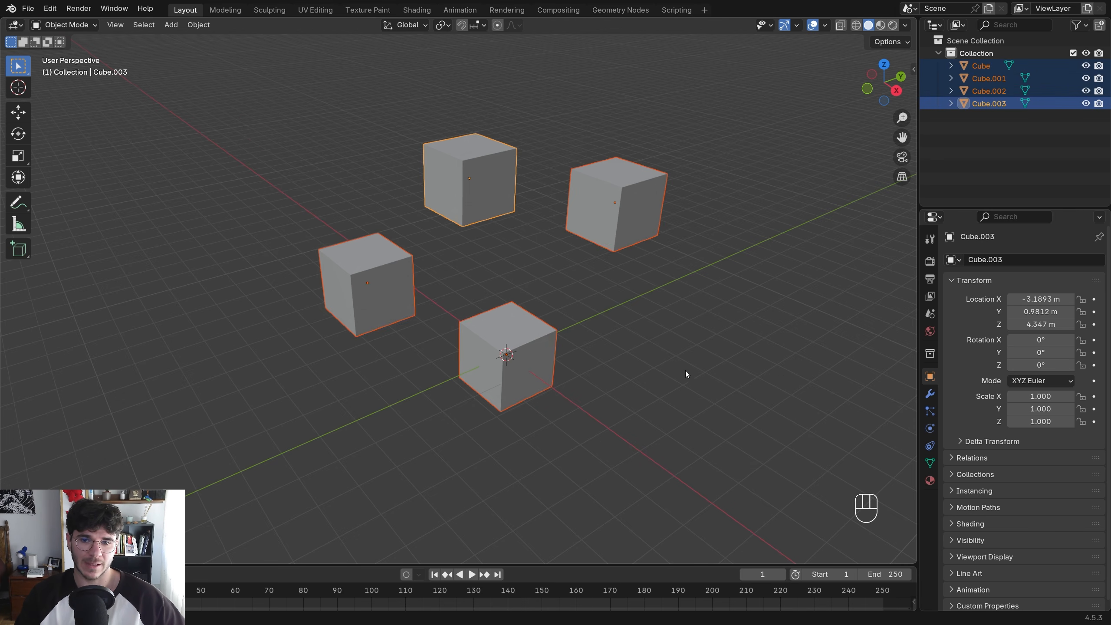
pyautogui.press('w')
pyautogui.moveTo(470, 178)
pyautogui.mouseDown()
pyautogui.moveTo(408, 181)
pyautogui.moveTo(367, 285)
pyautogui.moveTo(497, 376)
pyautogui.moveTo(649, 186)
pyautogui.mouseUp()
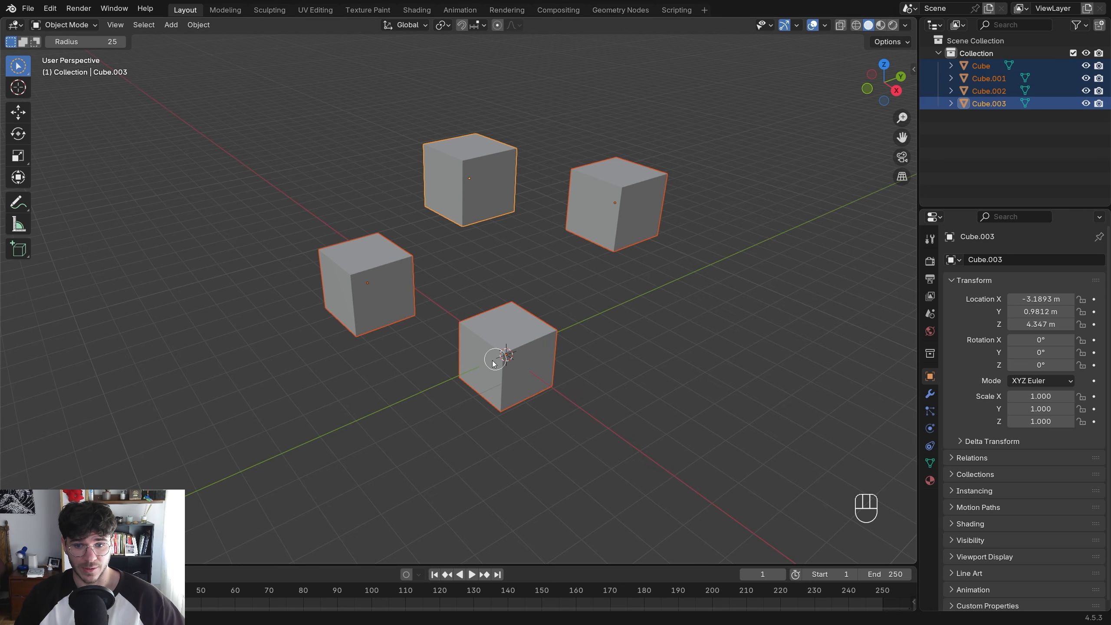
# Subdivide the meshes of all four cubes together in Edit Mode, using more than one cut
pyautogui.press('Tab')
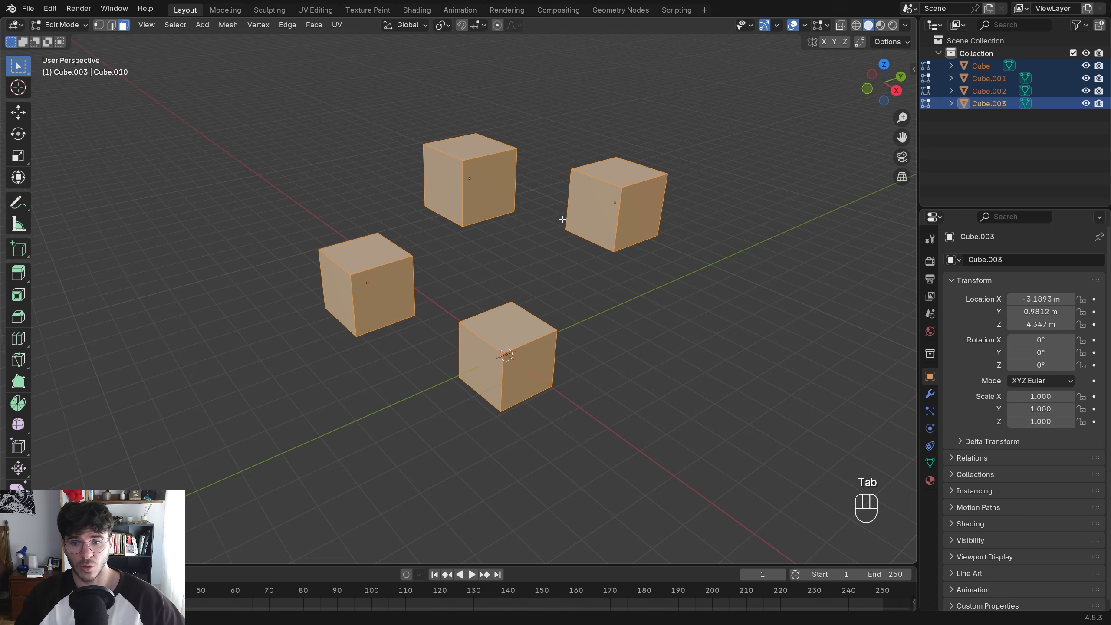
pyautogui.rightClick(451, 183)
pyautogui.click(450, 175)
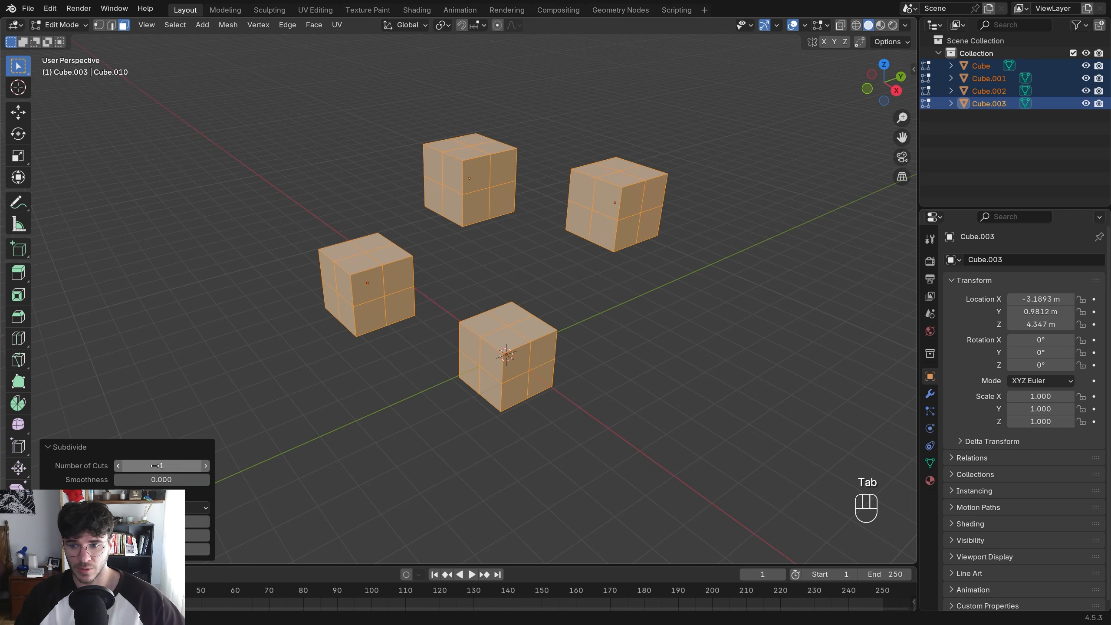
pyautogui.moveTo(155, 465); pyautogui.dragTo(183, 466)
pyautogui.scroll(4, 572, 351)
# Toggle out of and back into Edit Mode on the four cubes and clear the face selection
pyautogui.press('Tab')
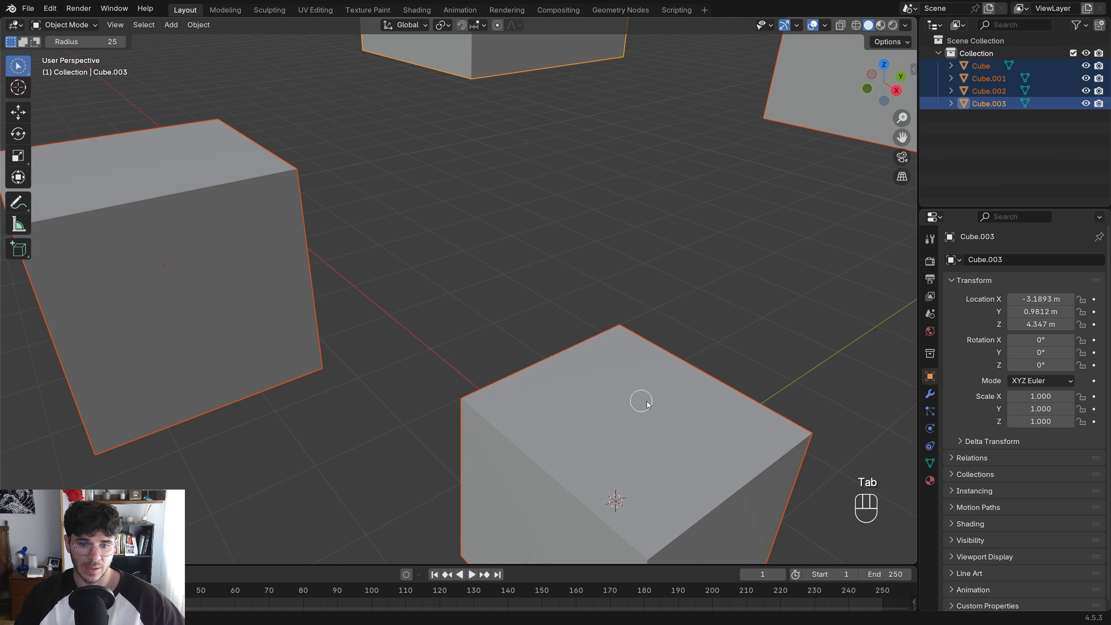
pyautogui.press('Tab')
pyautogui.keyDown('shift'); pyautogui.moveTo(642, 401); pyautogui.dragTo(532, 322, button='middle'); pyautogui.keyUp('shift')
pyautogui.click(648, 238)
pyautogui.scroll(-4, 648, 238)
pyautogui.scroll(3, 529, 323)
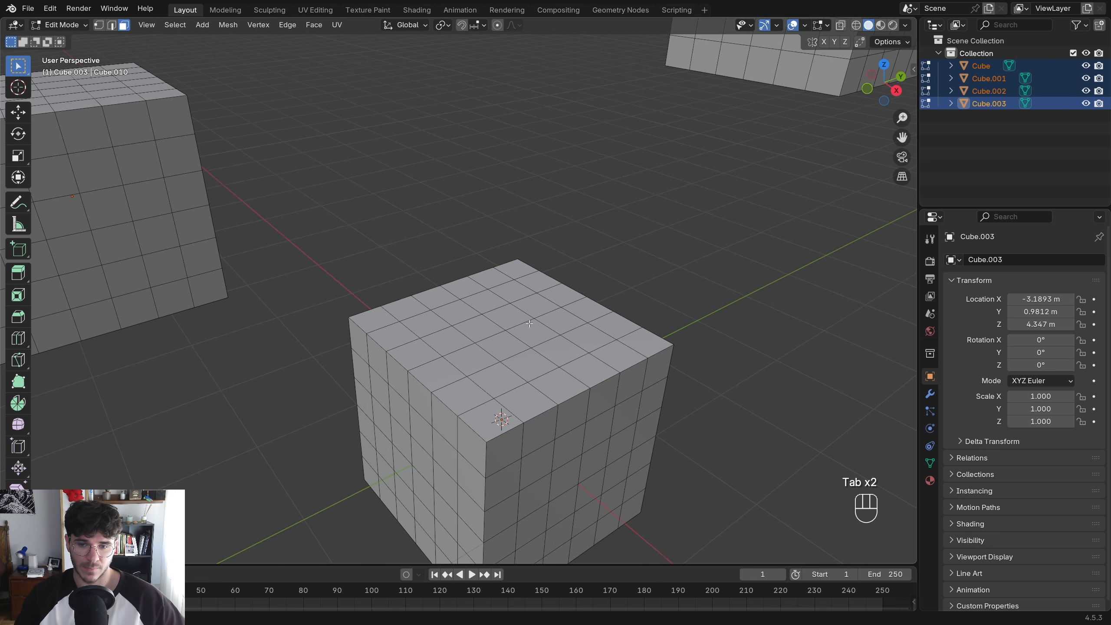
# Paint-select a patch of faces across the top and side of the nearest cube and return to Object Mode
pyautogui.scroll(3, 490, 322)
pyautogui.press('w')
pyautogui.moveTo(503, 336)
pyautogui.mouseDown()
pyautogui.moveTo(546, 346)
pyautogui.moveTo(437, 437)
pyautogui.moveTo(542, 357)
pyautogui.moveTo(376, 455)
pyautogui.moveTo(402, 520)
pyautogui.mouseUp()
pyautogui.press('w')
pyautogui.scroll(-6, 531, 326)
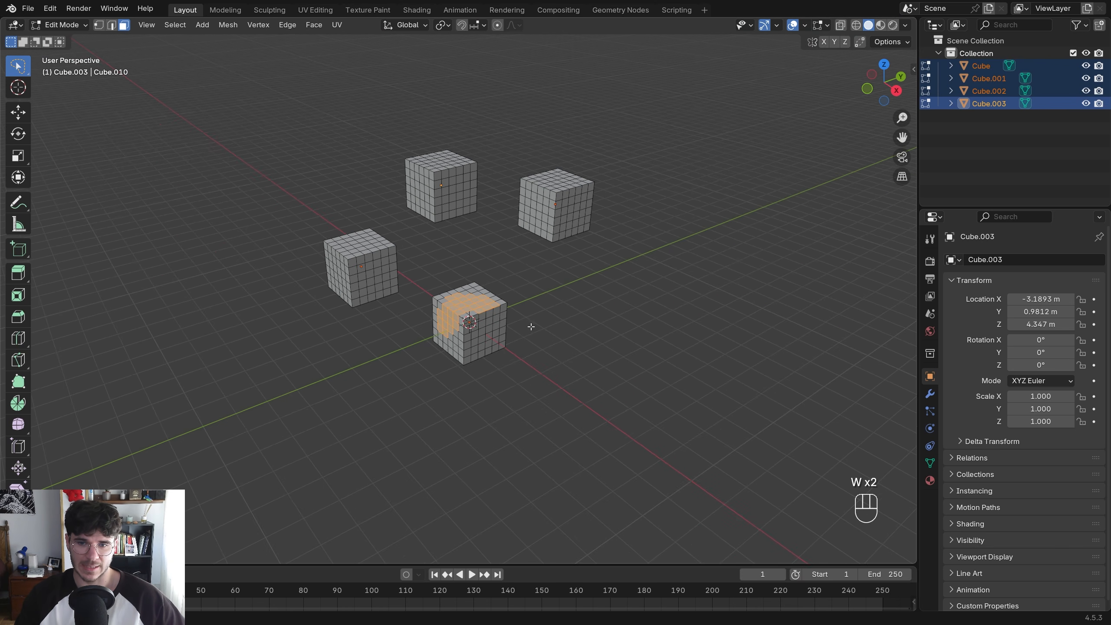
pyautogui.keyDown('shift'); pyautogui.moveTo(533, 271); pyautogui.dragTo(563, 302, button='middle'); pyautogui.keyUp('shift')
pyautogui.press('Tab')
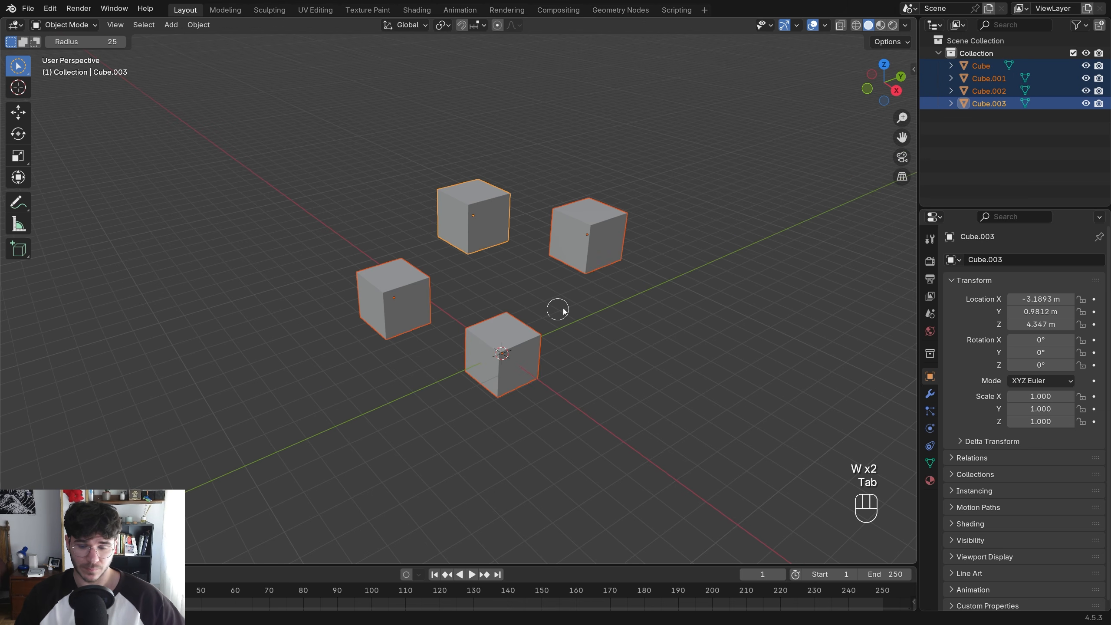
# Clear the selection, select only Cube.003 and enter Edit Mode on it
pyautogui.press('w')
pyautogui.press('w')
pyautogui.click(504, 267)
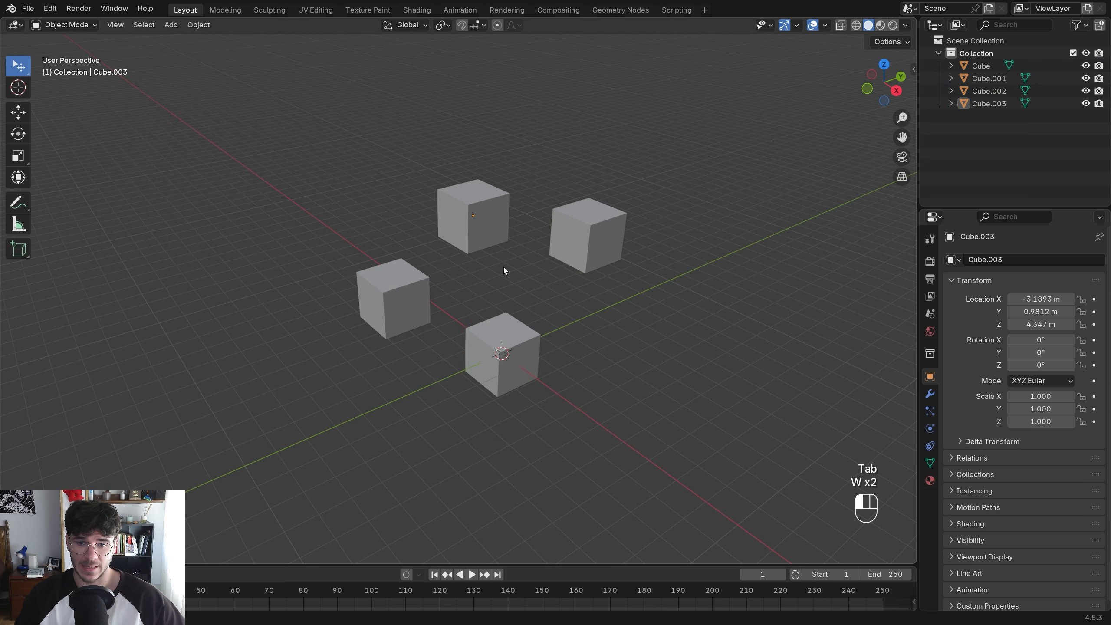
pyautogui.click(484, 212)
pyautogui.scroll(4, 486, 203)
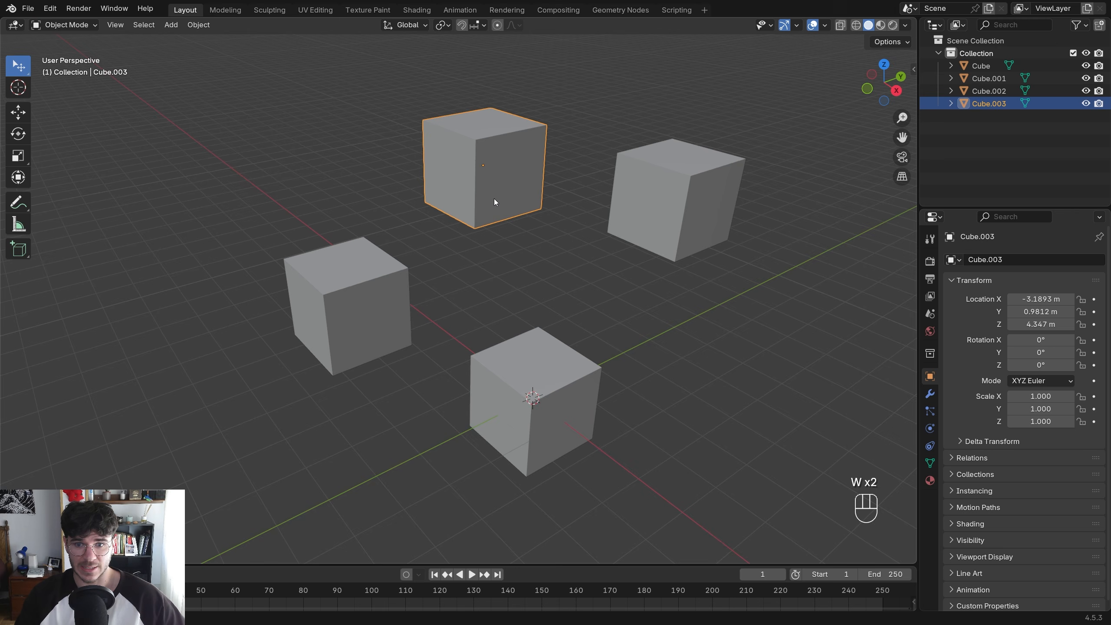
pyautogui.keyDown('shift'); pyautogui.moveTo(494, 198); pyautogui.dragTo(477, 301, button='middle'); pyautogui.keyUp('shift')
pyautogui.scroll(2, 477, 301)
pyautogui.press('Tab')
# Try to move a single face on Cube.003 in face select mode
pyautogui.scroll(4, 463, 236)
pyautogui.scroll(1, 464, 218)
pyautogui.keyDown('shift'); pyautogui.moveTo(464, 210); pyautogui.dragTo(471, 237, button='middle'); pyautogui.keyUp('shift')
pyautogui.press('3')
pyautogui.click(470, 190)
pyautogui.press('g')
pyautogui.rightClick(476, 203)
pyautogui.scroll(-4, 612, 232)
pyautogui.keyDown('shift'); pyautogui.moveTo(772, 254); pyautogui.dragTo(554, 250, button='middle'); pyautogui.keyUp('shift')
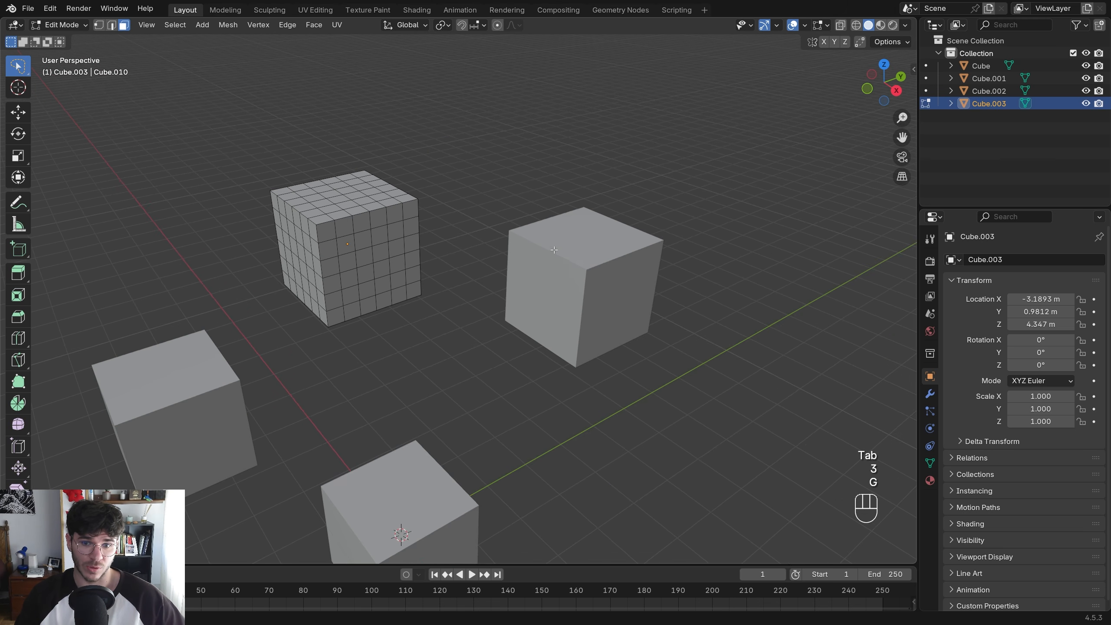
# Box-select all four cubes in Object Mode and open them together in Edit Mode
pyautogui.press('w')
pyautogui.press('w')
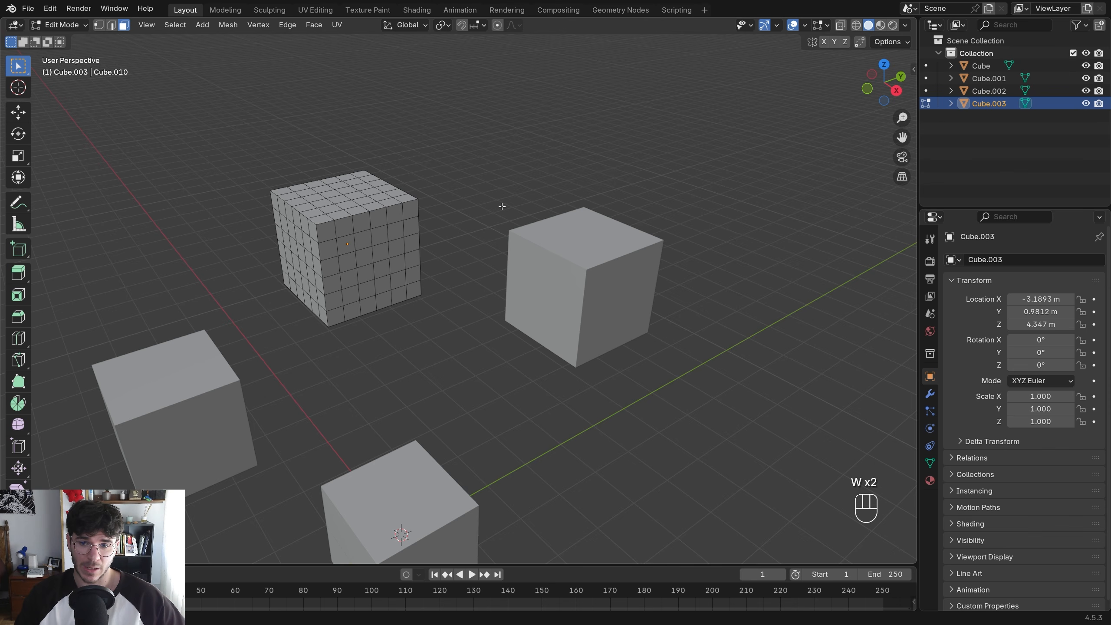
pyautogui.press('Tab')
pyautogui.keyDown('shift'); pyautogui.moveTo(502, 206); pyautogui.dragTo(514, 224, button='middle'); pyautogui.keyUp('shift')
pyautogui.click(514, 225)
pyautogui.press('w')
pyautogui.moveTo(178, 122); pyautogui.dragTo(581, 394)
pyautogui.scroll(-3, 565, 373)
pyautogui.press('Tab')
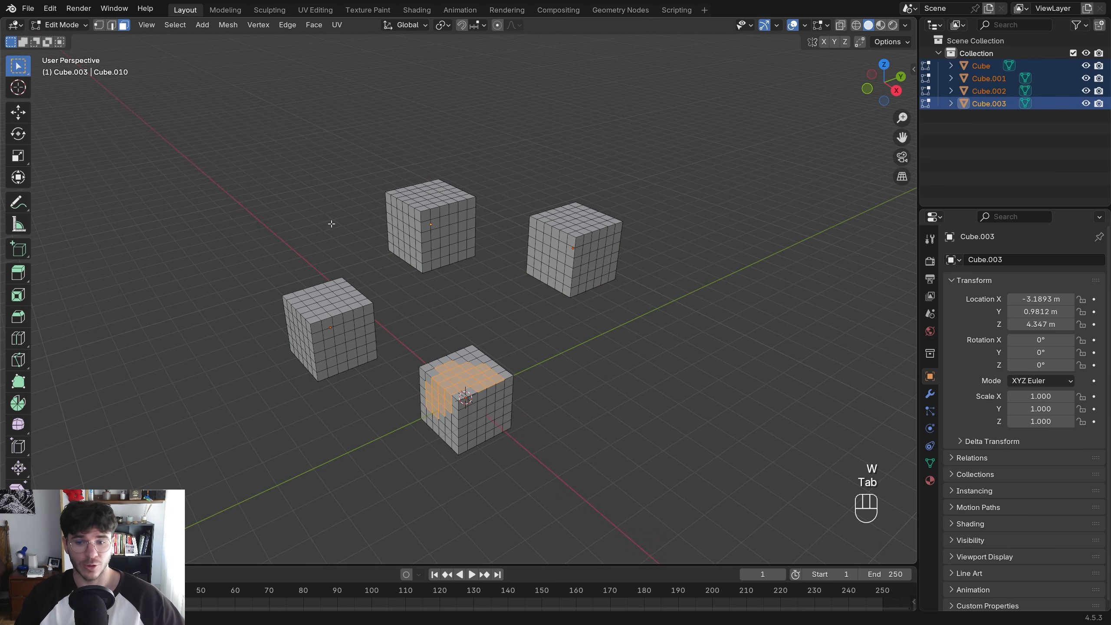
# Replace the face selection with a patch on Cube.001's top and pull it up and away from the cube
pyautogui.moveTo(236, 160); pyautogui.dragTo(676, 462)
pyautogui.click(344, 309)
pyautogui.moveTo(310, 294); pyautogui.dragTo(342, 309)
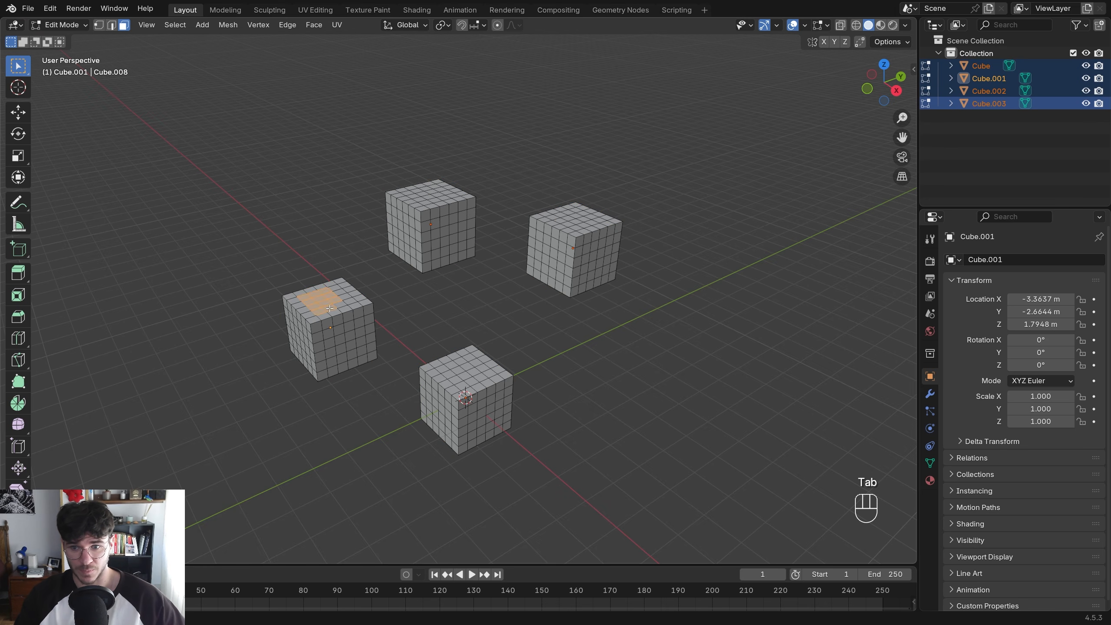
pyautogui.press('g')
pyautogui.click(287, 250)
# Box-select a patch of faces on Cube.003's top and pull it up and outward from the cube
pyautogui.click(428, 184)
pyautogui.moveTo(418, 188); pyautogui.dragTo(443, 199)
pyautogui.press('g')
pyautogui.click(507, 168)
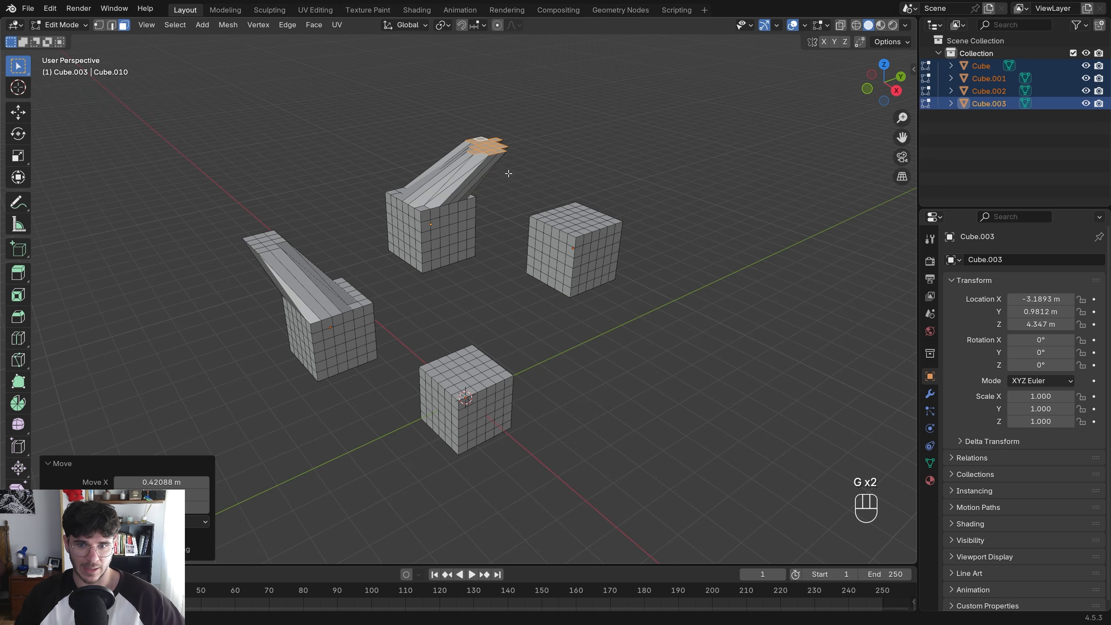
# Box-select the visible faces across Cube.002 and move them to deform the cube
pyautogui.moveTo(522, 205); pyautogui.dragTo(584, 302)
pyautogui.press('g')
pyautogui.click(590, 279)
# Return to Object Mode and move the whole of Cube.002 away from the other cubes
pyautogui.press('Tab')
pyautogui.click(590, 280)
pyautogui.press('g')
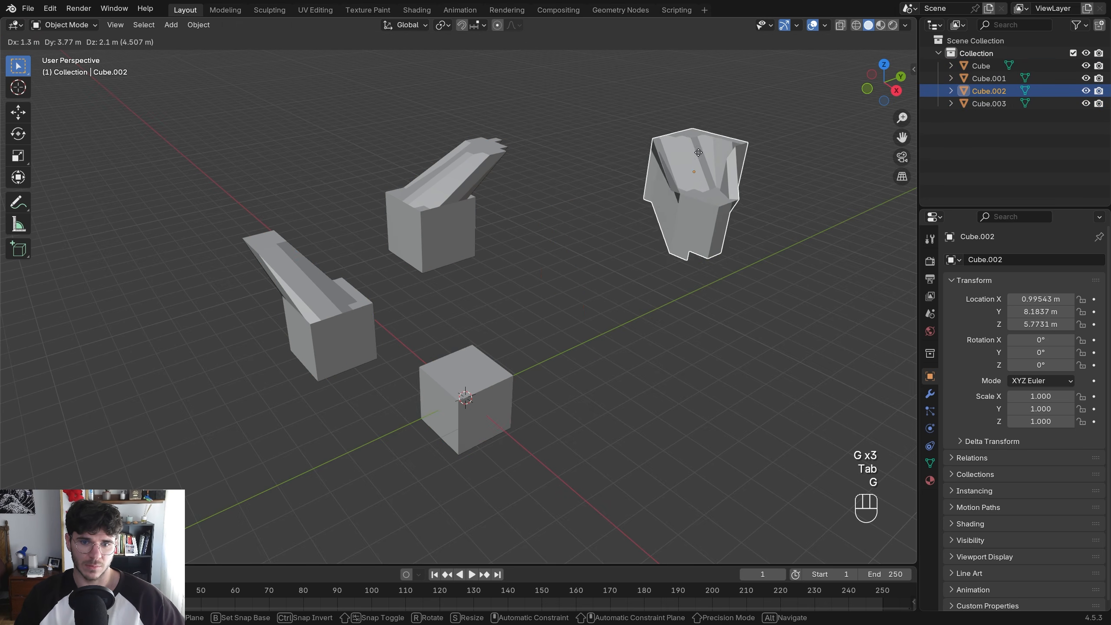
pyautogui.click(452, 243)
pyautogui.press('g')
pyautogui.click(514, 243)
# Move Cube.003 up and away from the group, and try moving Cube.001
pyautogui.click(442, 207)
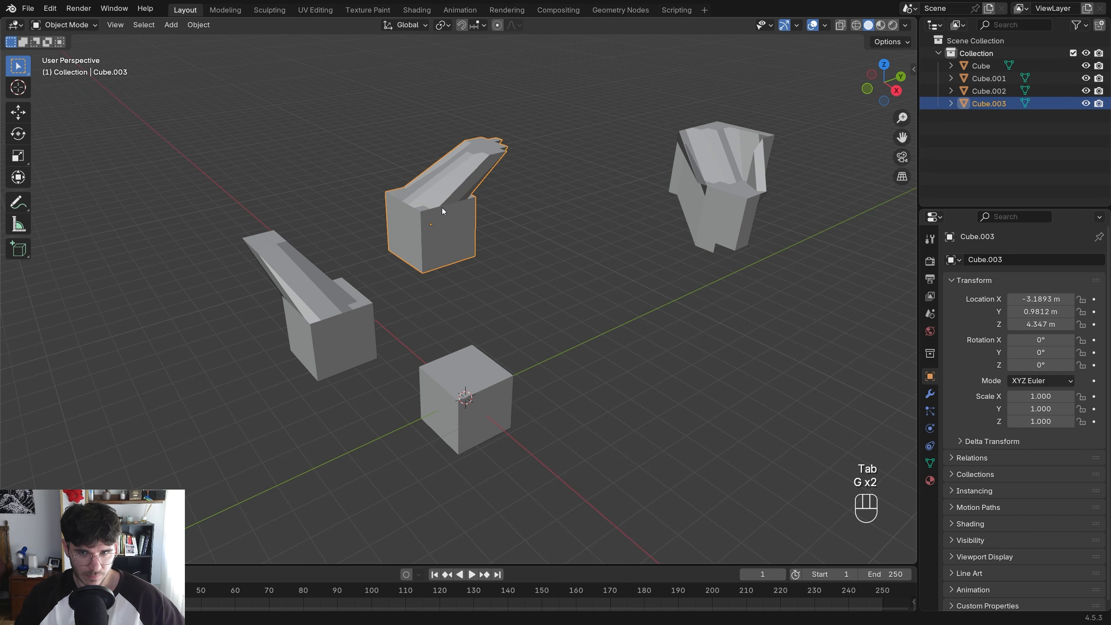
pyautogui.press('g')
pyautogui.click(520, 146)
pyautogui.click(349, 298)
pyautogui.press('g')
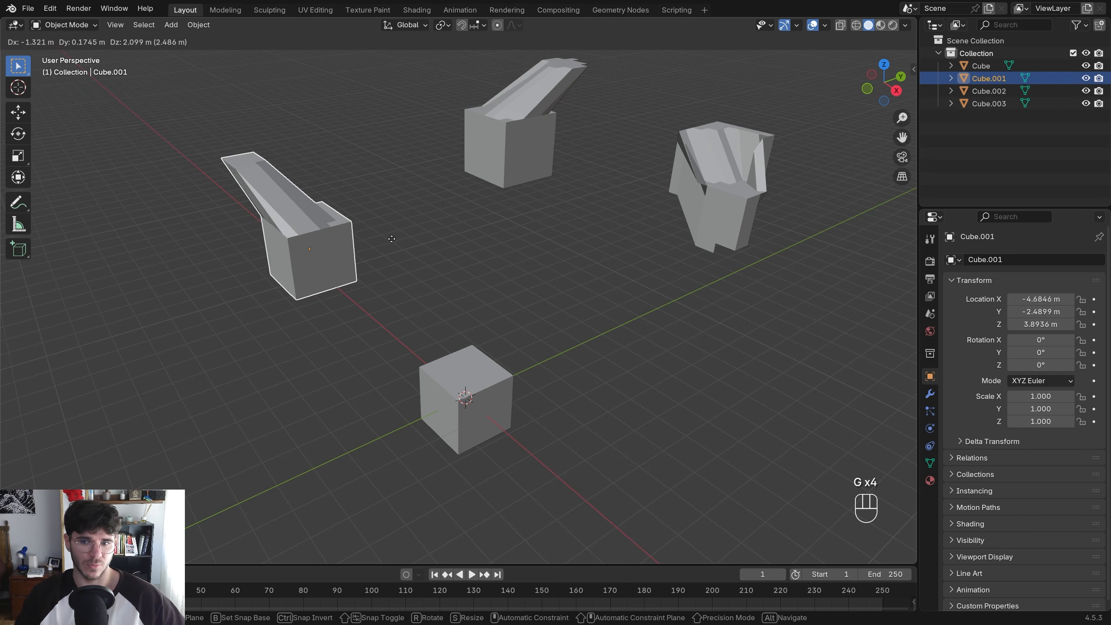
pyautogui.click(409, 324)
# Box-select all four cubes and delete them
pyautogui.moveTo(232, 99); pyautogui.dragTo(859, 493)
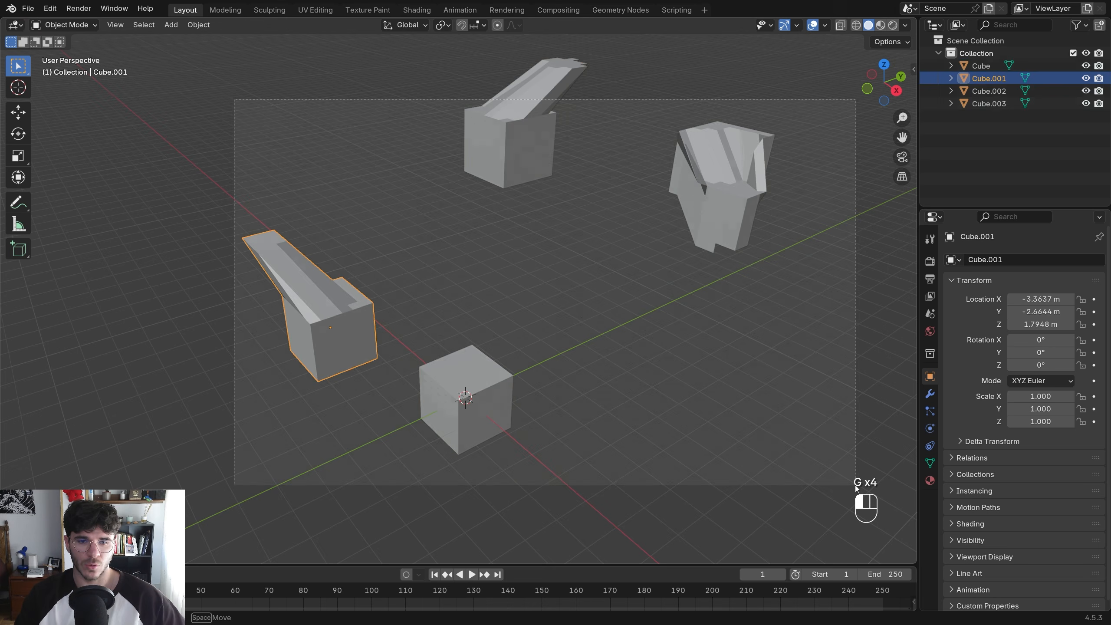
pyautogui.press('x')
pyautogui.click(507, 269)
# Add a 2 m mesh cube at the origin and raise it about 0.95 m along Z
pyautogui.hotkey('shift', 'a')
pyautogui.moveTo(486, 322)
pyautogui.click(553, 335)
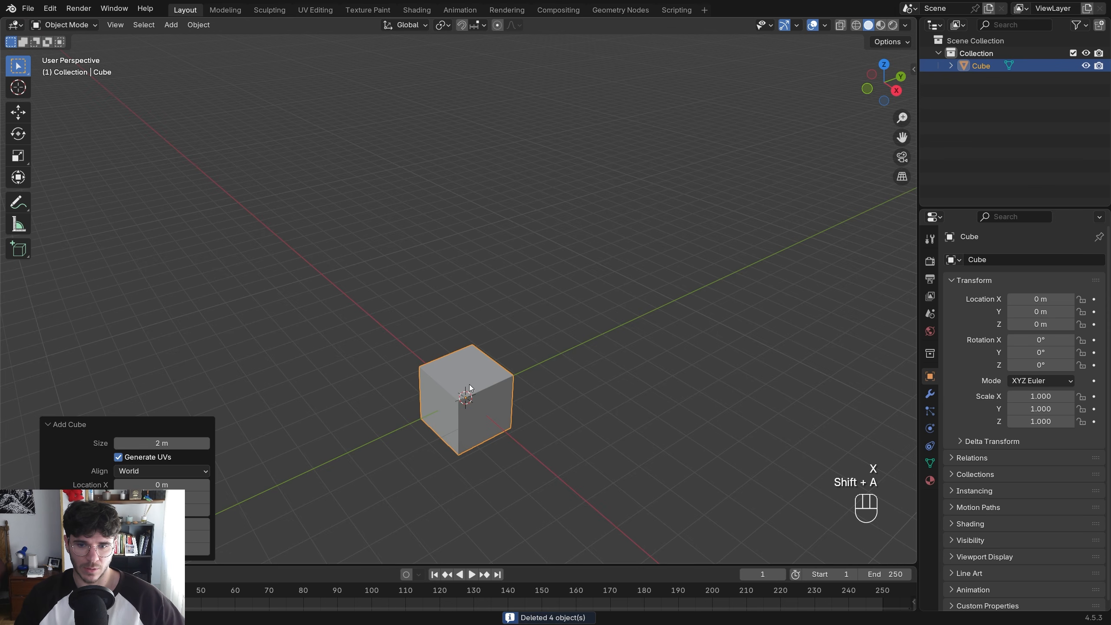
pyautogui.press('g')
pyautogui.press('z')
pyautogui.moveTo(499, 342); pyautogui.dragTo(586, 309, button='middle')
pyautogui.click(549, 333)
pyautogui.press('Tab')
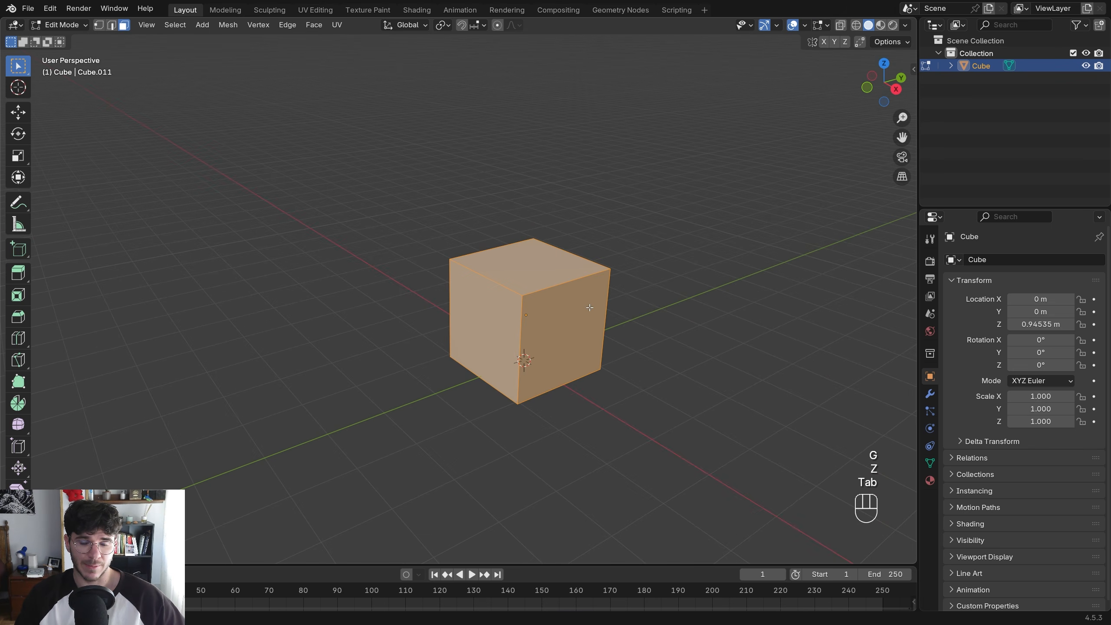
pyautogui.press('Tab')
# Duplicate the cube three times, spreading the copies apart in the scene
pyautogui.hotkey('shift', 'd')
pyautogui.click(324, 292)
pyautogui.hotkey('shift', 'd')
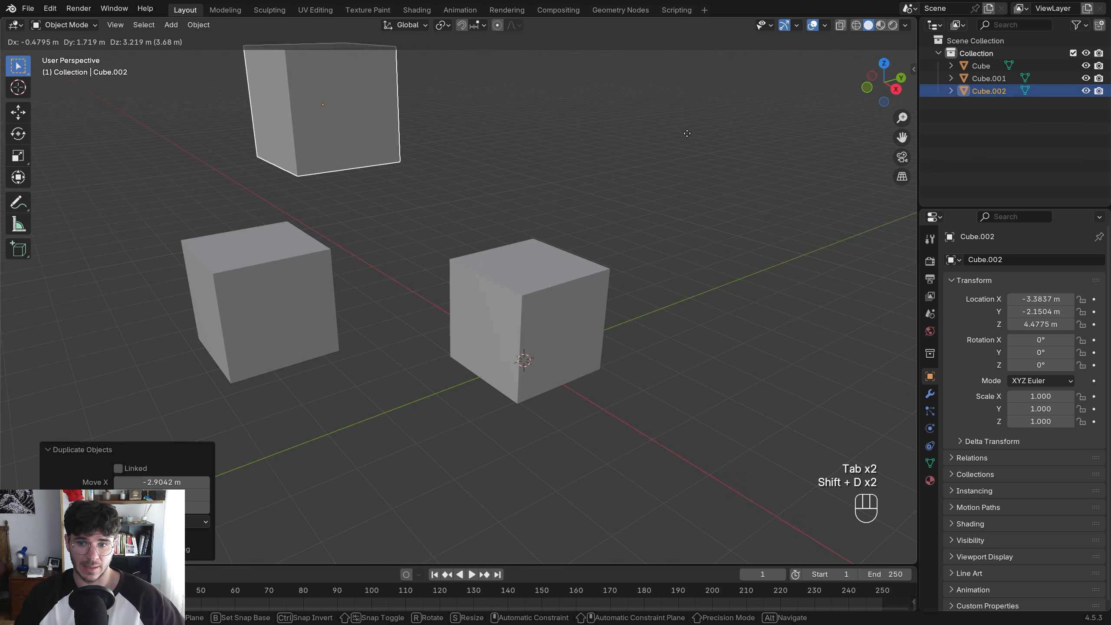
pyautogui.click(389, 112)
pyautogui.scroll(-3, 389, 112)
pyautogui.hotkey('shift', 'd')
pyautogui.click(650, 224)
# Box-select all four cubes and clear the selection
pyautogui.moveTo(231, 87); pyautogui.dragTo(718, 418)
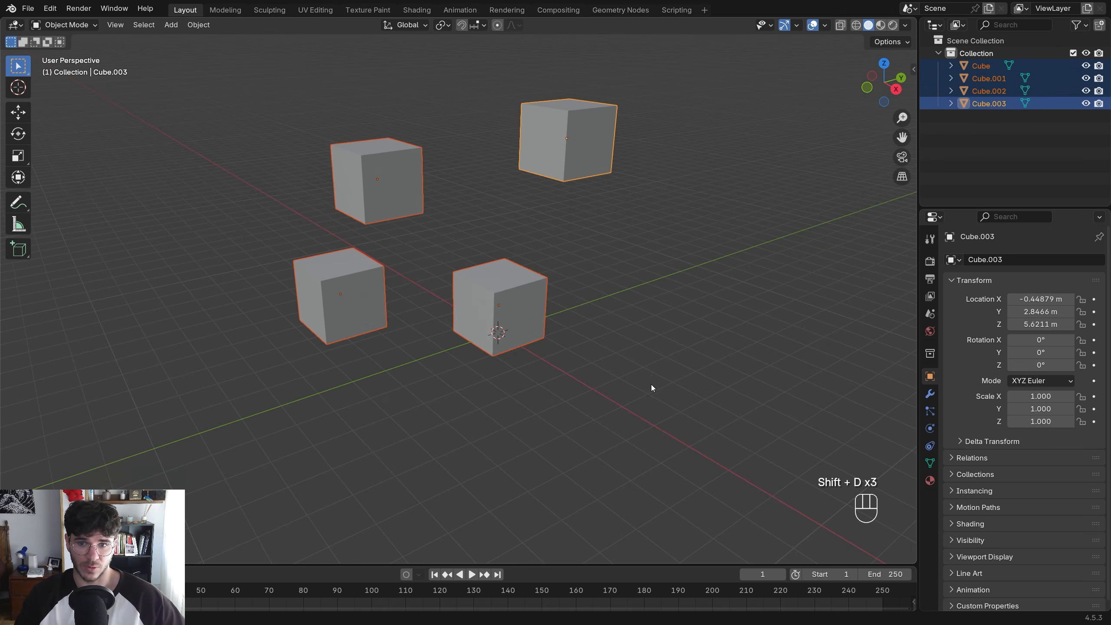
pyautogui.keyDown('shift'); pyautogui.moveTo(506, 192); pyautogui.dragTo(510, 225, button='middle'); pyautogui.keyUp('shift')
pyautogui.click(508, 259)
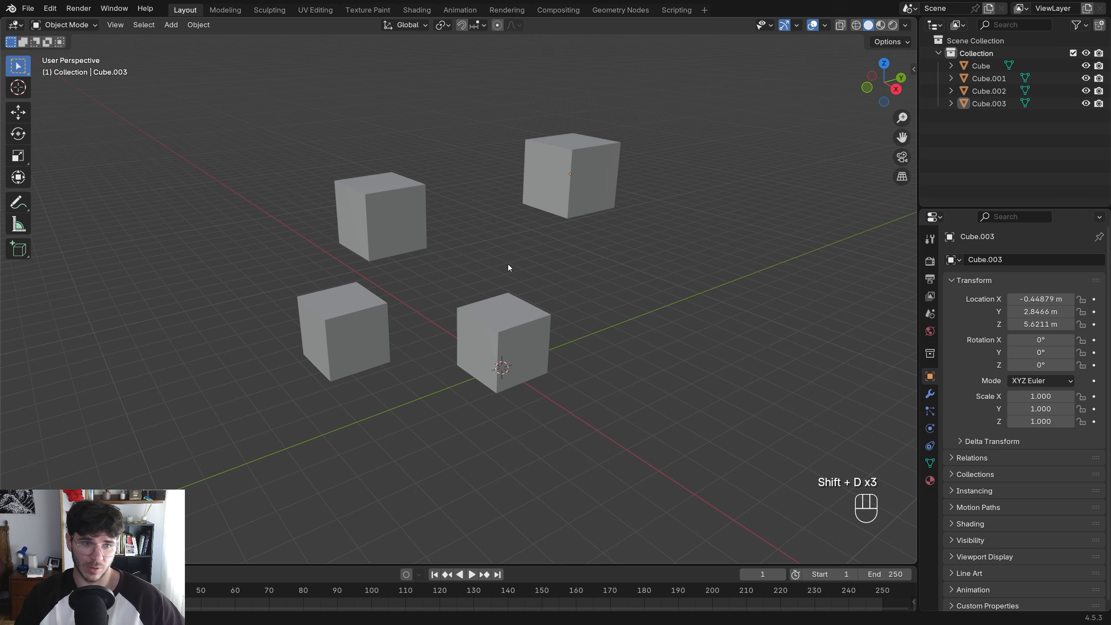
# Select the four cubes one by one, extending the selection and ending with the original Cube
pyautogui.click(593, 162)
pyautogui.keyDown('shift'); pyautogui.click(397, 224); pyautogui.keyUp('shift')
pyautogui.keyDown('shift'); pyautogui.click(348, 323); pyautogui.keyUp('shift')
pyautogui.keyDown('shift'); pyautogui.click(520, 354); pyautogui.keyUp('shift')
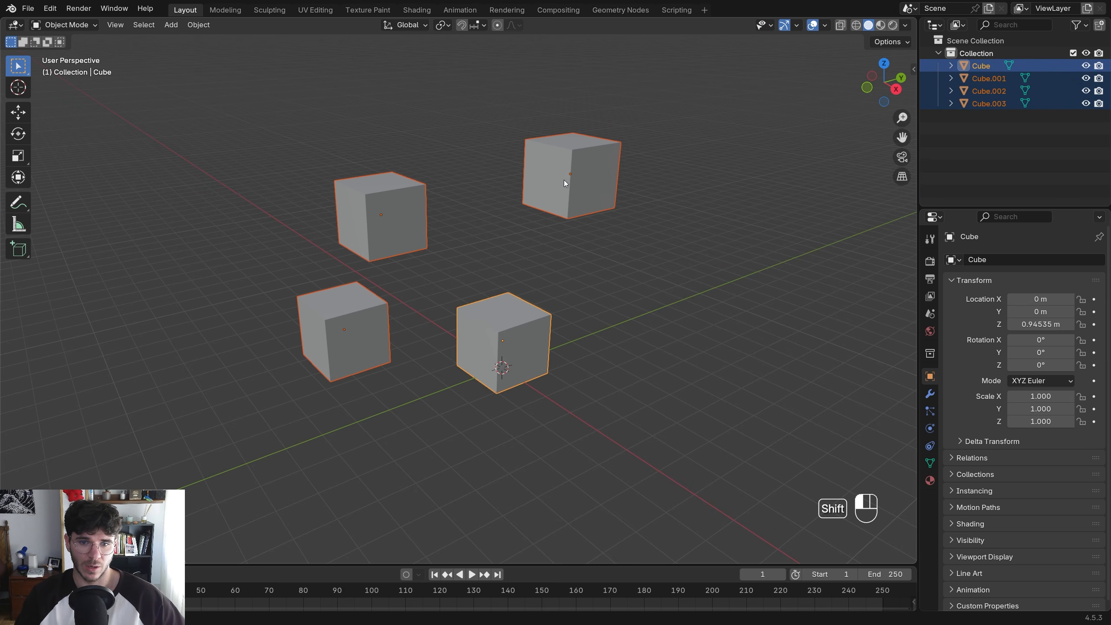
# Remove Cube.002, Cube.003 and the original Cube from the selection individually, leaving Cube.001 selected
pyautogui.keyDown('shift'); pyautogui.click(565, 180); pyautogui.keyUp('shift')
pyautogui.keyDown('shift'); pyautogui.click(396, 212); pyautogui.keyUp('shift')
pyautogui.keyDown('shift'); pyautogui.click(365, 195); pyautogui.keyUp('shift')
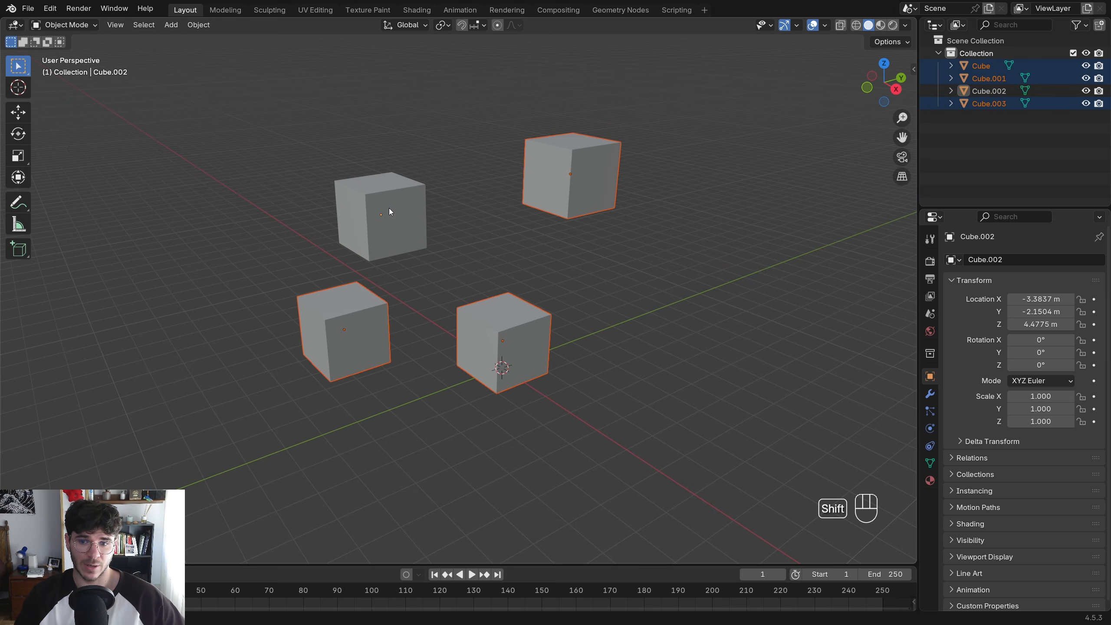
pyautogui.keyDown('shift'); pyautogui.click(568, 166); pyautogui.keyUp('shift')
pyautogui.keyDown('shift'); pyautogui.click(568, 174); pyautogui.keyUp('shift')
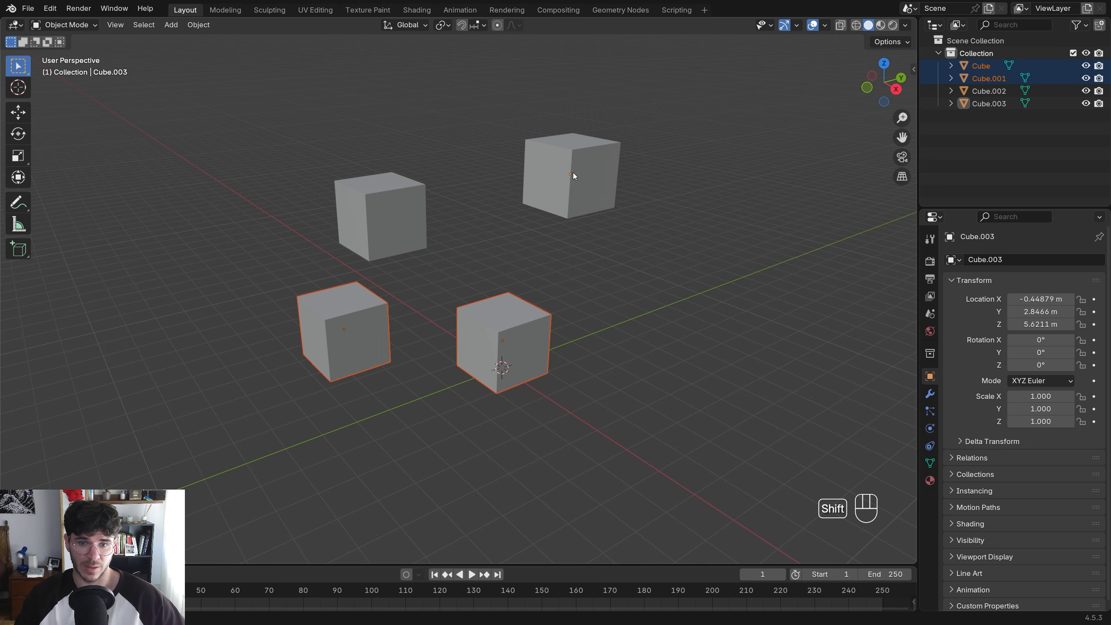
pyautogui.keyDown('shift'); pyautogui.click(502, 341); pyautogui.keyUp('shift')
pyautogui.keyDown('shift'); pyautogui.click(503, 348); pyautogui.keyUp('shift')
# Box-select all four cubes and subtract each one from the selection with its own selection box
pyautogui.moveTo(248, 79); pyautogui.dragTo(693, 431)
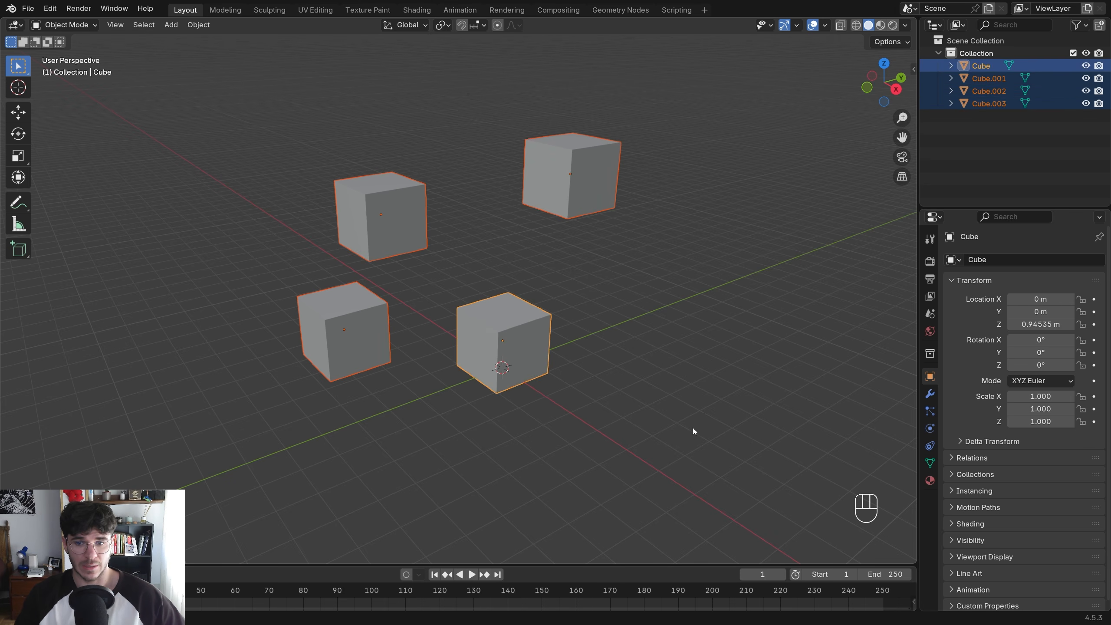
pyautogui.keyDown('ctrl'); pyautogui.moveTo(276, 124); pyautogui.dragTo(378, 210); pyautogui.keyUp('ctrl')
pyautogui.keyDown('ctrl'); pyautogui.moveTo(453, 91); pyautogui.dragTo(642, 206); pyautogui.keyUp('ctrl')
pyautogui.keyDown('ctrl'); pyautogui.moveTo(463, 270); pyautogui.dragTo(573, 379); pyautogui.keyUp('ctrl')
pyautogui.keyDown('ctrl'); pyautogui.moveTo(228, 247); pyautogui.dragTo(407, 349); pyautogui.keyUp('ctrl')
# Select the three duplicated cubes, leaving out the original, and delete them
pyautogui.click(582, 156)
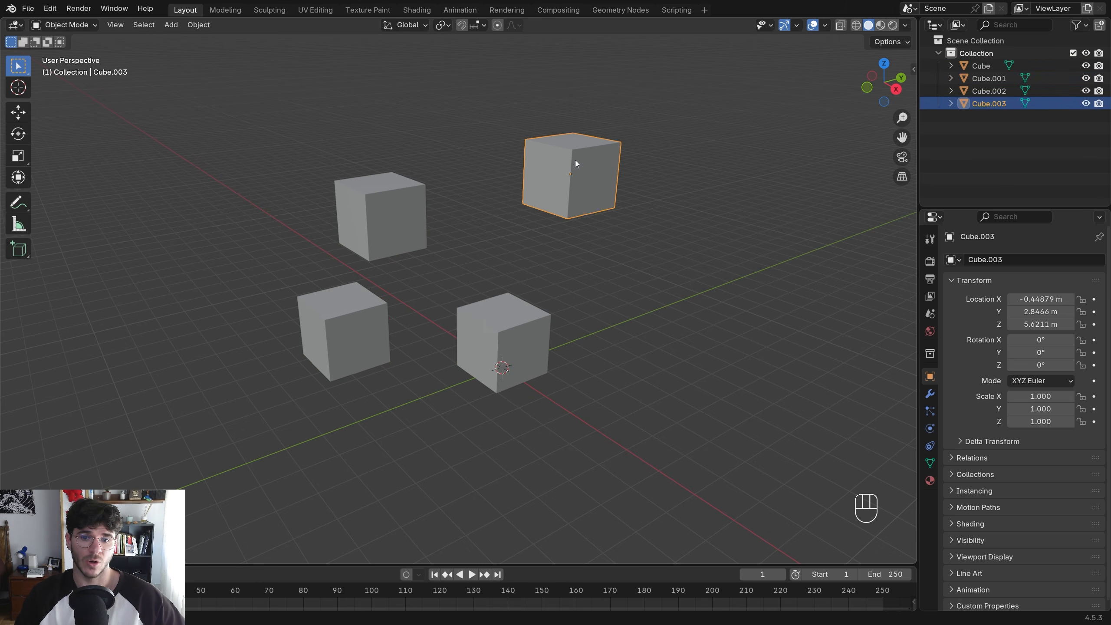
pyautogui.moveTo(306, 167); pyautogui.dragTo(404, 346)
pyautogui.keyDown('shift'); pyautogui.click(595, 197); pyautogui.keyUp('shift')
pyautogui.press('x')
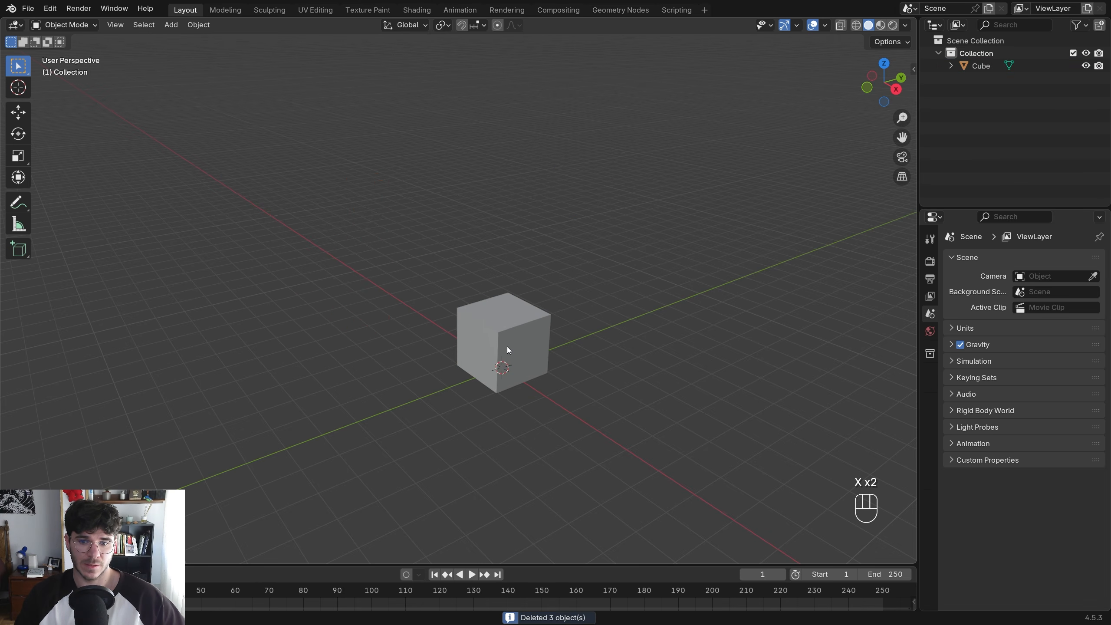
# Subdivide the entire remaining cube into a dense grid in Edit Mode and switch to face select mode
pyautogui.click(507, 346)
pyautogui.press('Tab')
pyautogui.press('a')
pyautogui.rightClick(505, 325)
pyautogui.click(505, 325)
pyautogui.moveTo(170, 465); pyautogui.dragTo(206, 466)
pyautogui.click(225, 410)
pyautogui.press('3')
pyautogui.scroll(6, 546, 346)
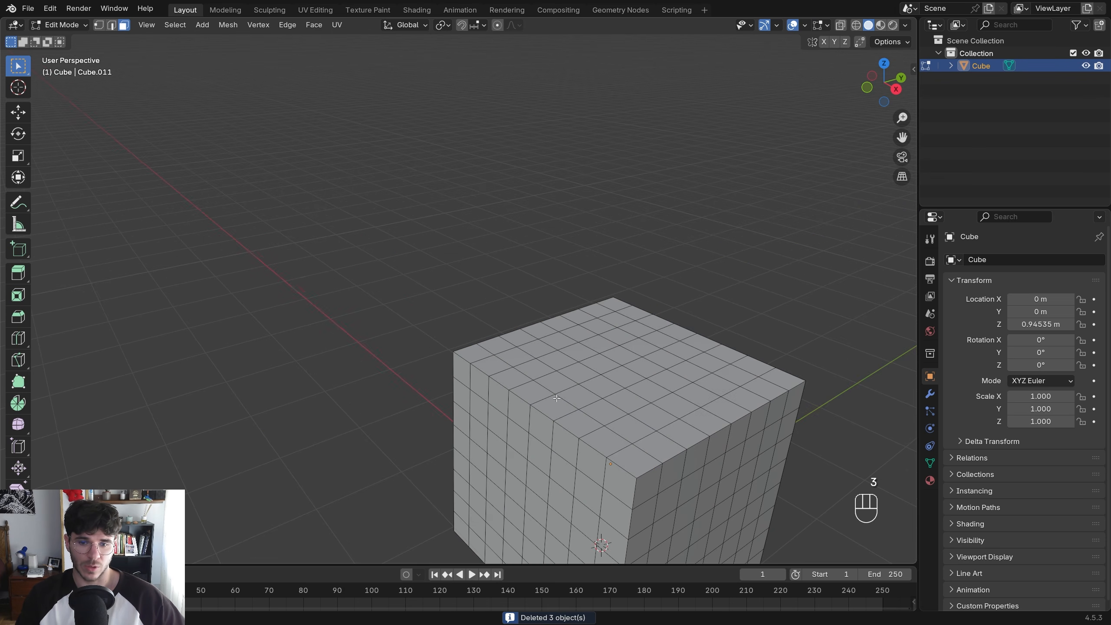
# Build up a selection of eight neighbouring faces around the middle of the cube's top, adding them individually
pyautogui.keyDown('shift'); pyautogui.moveTo(560, 347); pyautogui.dragTo(448, 308, button='middle'); pyautogui.keyUp('shift')
pyautogui.keyDown('shift'); pyautogui.click(448, 308); pyautogui.keyUp('shift')
pyautogui.keyDown('shift'); pyautogui.click(473, 320); pyautogui.keyUp('shift')
pyautogui.keyDown('shift'); pyautogui.click(498, 294); pyautogui.keyUp('shift')
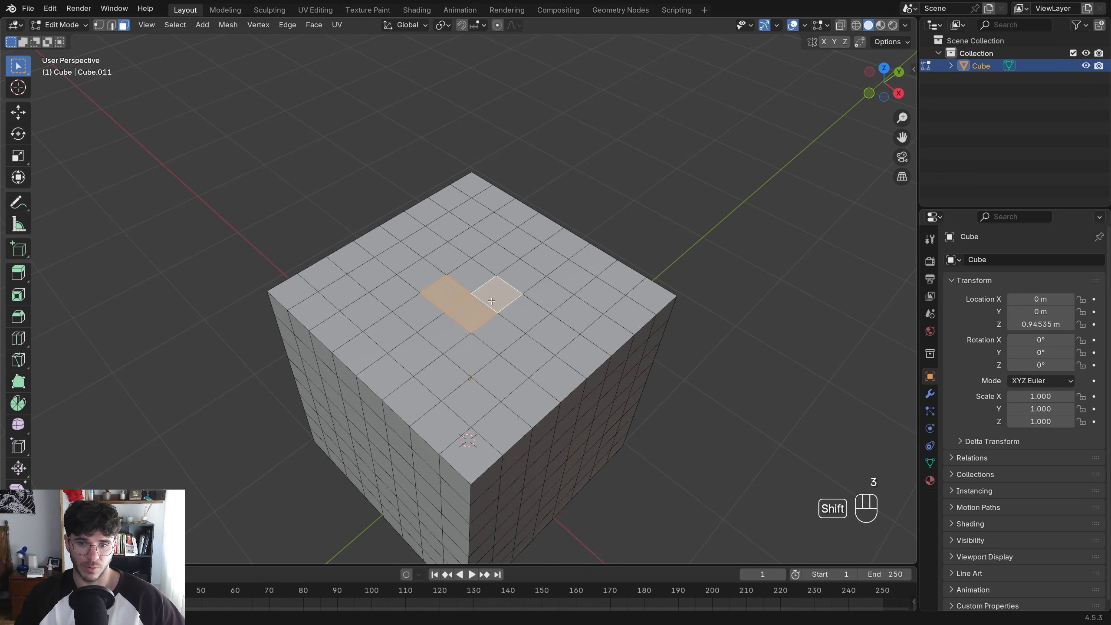
pyautogui.keyDown('shift'); pyautogui.click(472, 276); pyautogui.keyUp('shift')
pyautogui.keyDown('shift'); pyautogui.click(448, 259); pyautogui.keyUp('shift')
pyautogui.keyDown('shift'); pyautogui.click(475, 249); pyautogui.keyUp('shift')
pyautogui.keyDown('shift'); pyautogui.click(495, 259); pyautogui.keyUp('shift')
pyautogui.keyDown('shift'); pyautogui.click(520, 276); pyautogui.keyUp('shift')
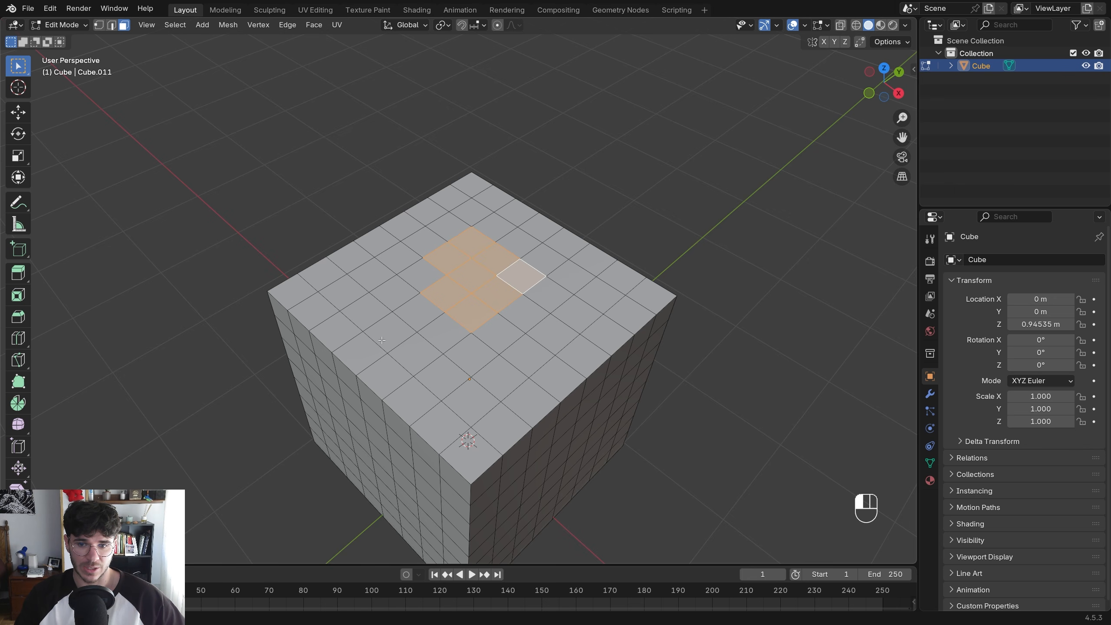
# Select several single faces on the cube's top in turn, each replacing the previous selection
pyautogui.click(392, 333)
pyautogui.click(417, 355)
pyautogui.click(492, 339)
pyautogui.click(498, 378)
pyautogui.click(530, 404)
pyautogui.click(525, 356)
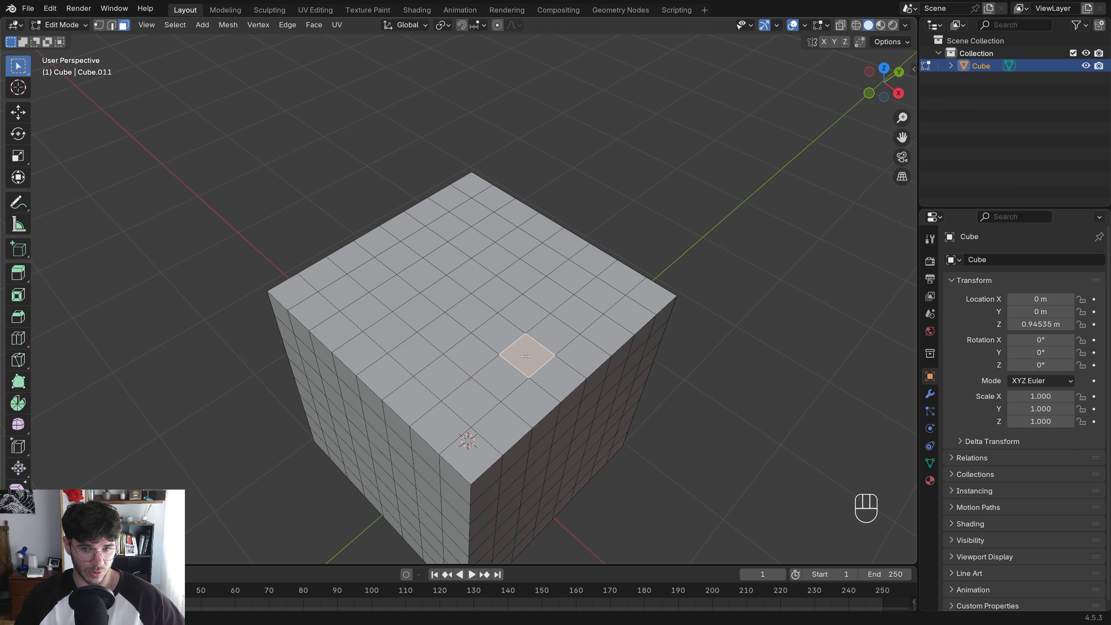
# Extend the face selection with additive selection boxes over the cube's top and down onto both visible sides
pyautogui.keyDown('shift'); pyautogui.moveTo(415, 262); pyautogui.dragTo(503, 344); pyautogui.keyUp('shift')
pyautogui.keyDown('shift'); pyautogui.moveTo(461, 306); pyautogui.dragTo(553, 388); pyautogui.keyUp('shift')
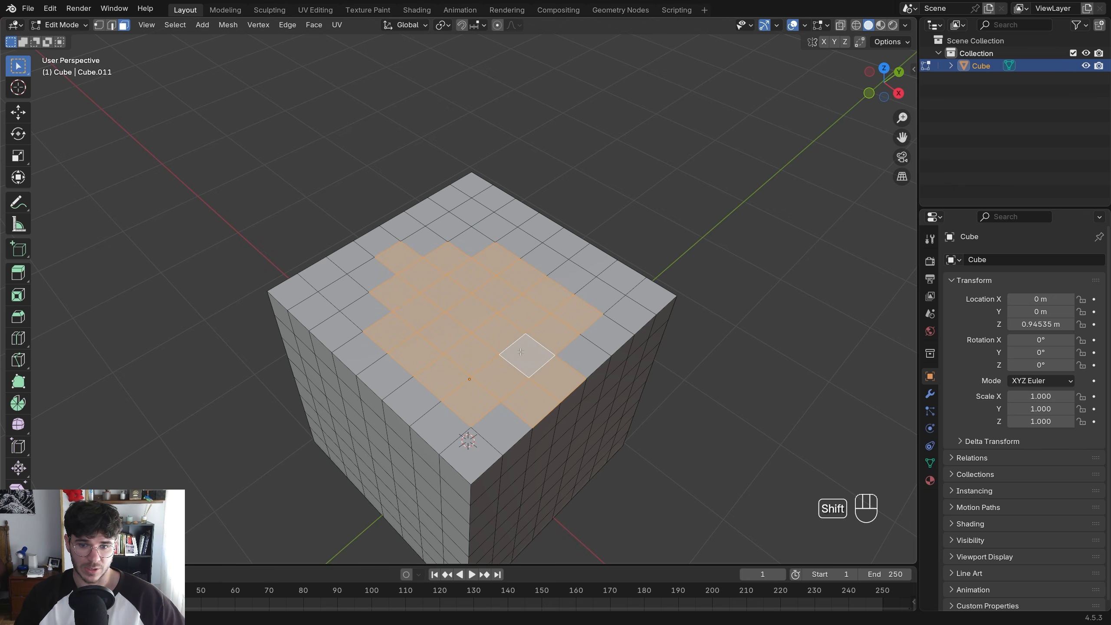
pyautogui.keyDown('shift'); pyautogui.moveTo(366, 359); pyautogui.dragTo(444, 435); pyautogui.keyUp('shift')
pyautogui.keyDown('shift'); pyautogui.moveTo(456, 231); pyautogui.dragTo(605, 418); pyautogui.keyUp('shift')
pyautogui.keyDown('shift'); pyautogui.click(590, 301); pyautogui.keyUp('shift')
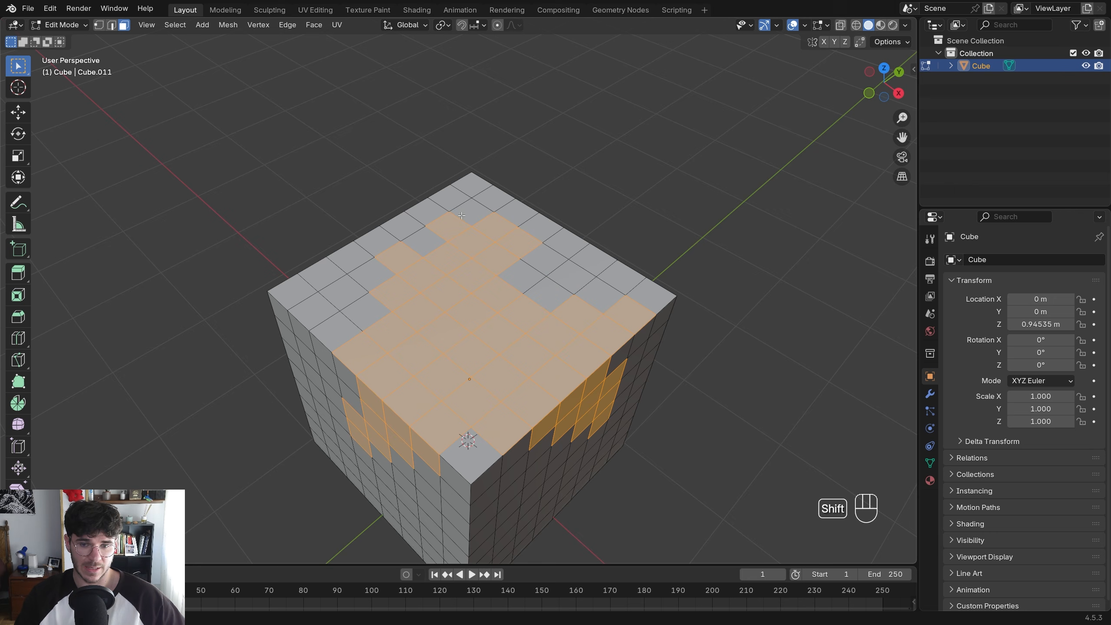
# Subtract most of the top faces from the selection using three overlapping selection boxes
pyautogui.keyDown('ctrl'); pyautogui.moveTo(422, 187); pyautogui.dragTo(531, 267); pyautogui.keyUp('ctrl')
pyautogui.keyDown('ctrl'); pyautogui.moveTo(350, 260); pyautogui.dragTo(513, 348); pyautogui.keyUp('ctrl')
pyautogui.keyDown('ctrl'); pyautogui.moveTo(400, 280); pyautogui.dragTo(615, 398); pyautogui.keyUp('ctrl')
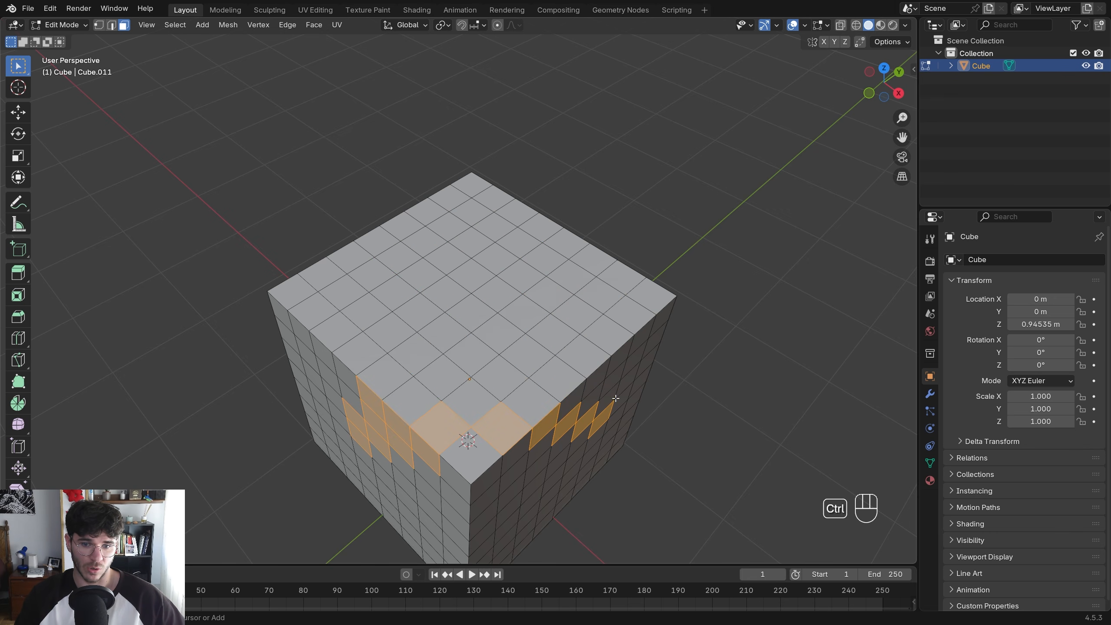
# Add more faces on the cube's top and side with circle select at radius 25, and return to box select
pyautogui.press('w')
pyautogui.moveTo(430, 372)
pyautogui.keyDown('shift'); pyautogui.mouseDown()
pyautogui.moveTo(463, 334)
pyautogui.moveTo(406, 232)
pyautogui.moveTo(472, 376)
pyautogui.moveTo(569, 306)
pyautogui.moveTo(465, 294)
pyautogui.mouseUp(); pyautogui.keyUp('shift')
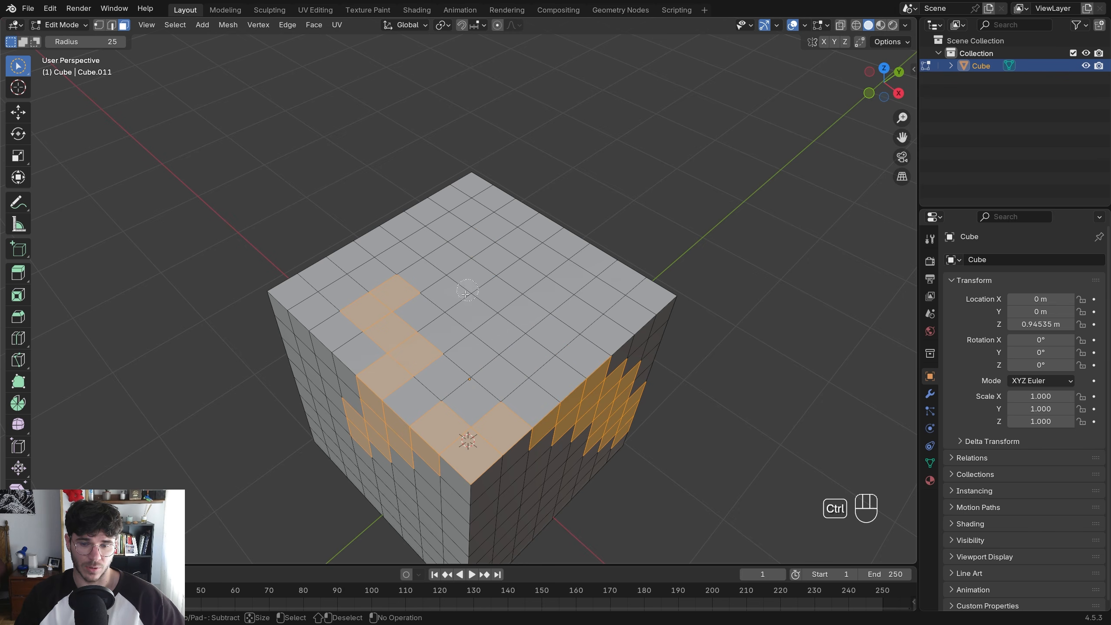
pyautogui.press('w')
pyautogui.press('w')
pyautogui.press('w')
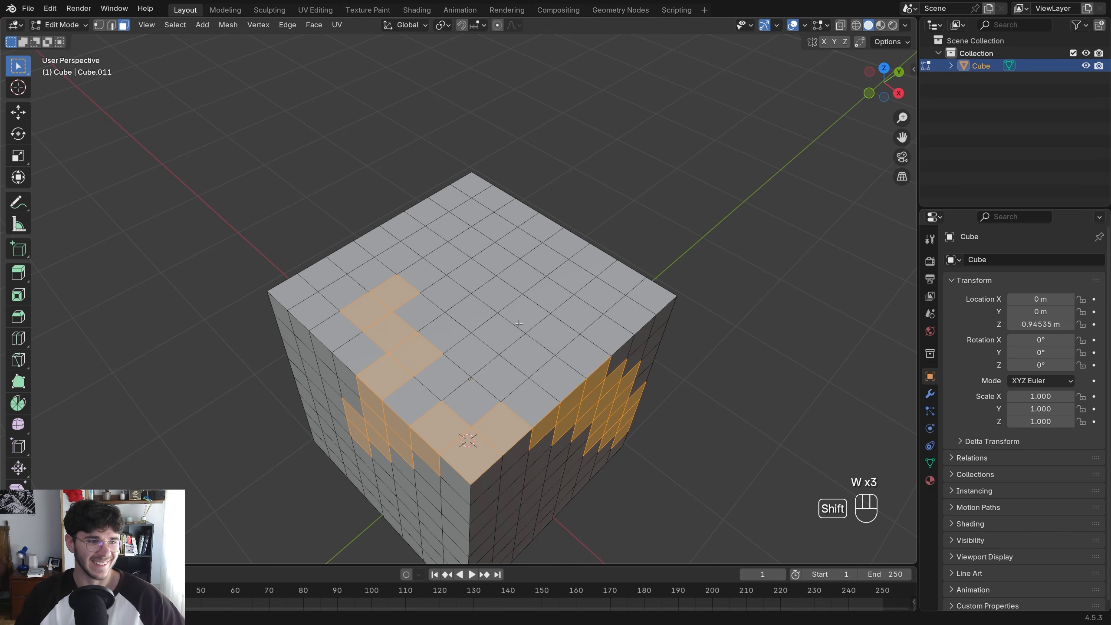
# Replace the selection with one top face, and select edges near the top's centre in edge select mode
pyautogui.keyDown('shift'); pyautogui.moveTo(518, 324); pyautogui.dragTo(559, 282, button='middle'); pyautogui.keyUp('shift')
pyautogui.click(498, 267)
pyautogui.press('3')
pyautogui.press('2')
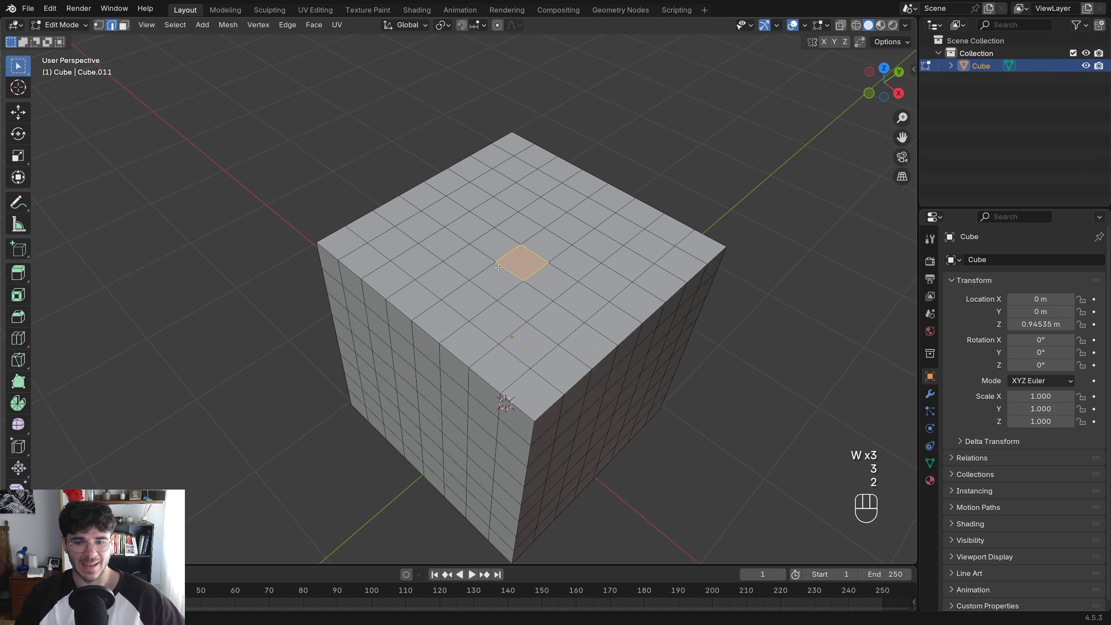
pyautogui.click(488, 254)
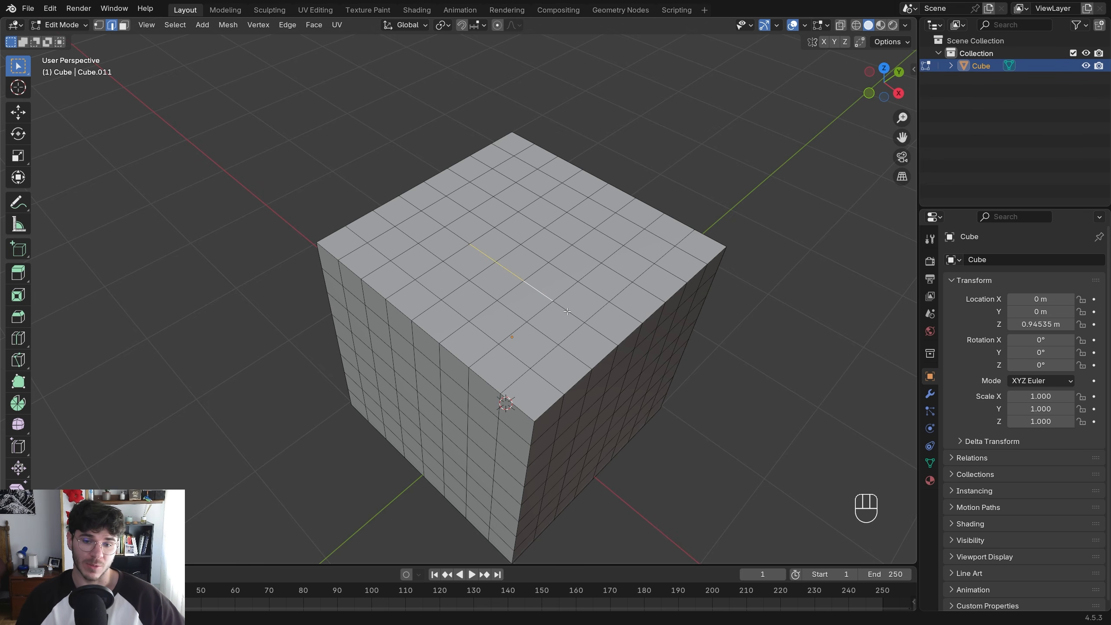
# Extend the selected row of edges over the cube's rim and down the adjoining side, one edge at a time
pyautogui.moveTo(593, 334); pyautogui.dragTo(488, 277, button='middle')
pyautogui.keyDown('shift'); pyautogui.click(488, 306); pyautogui.keyUp('shift')
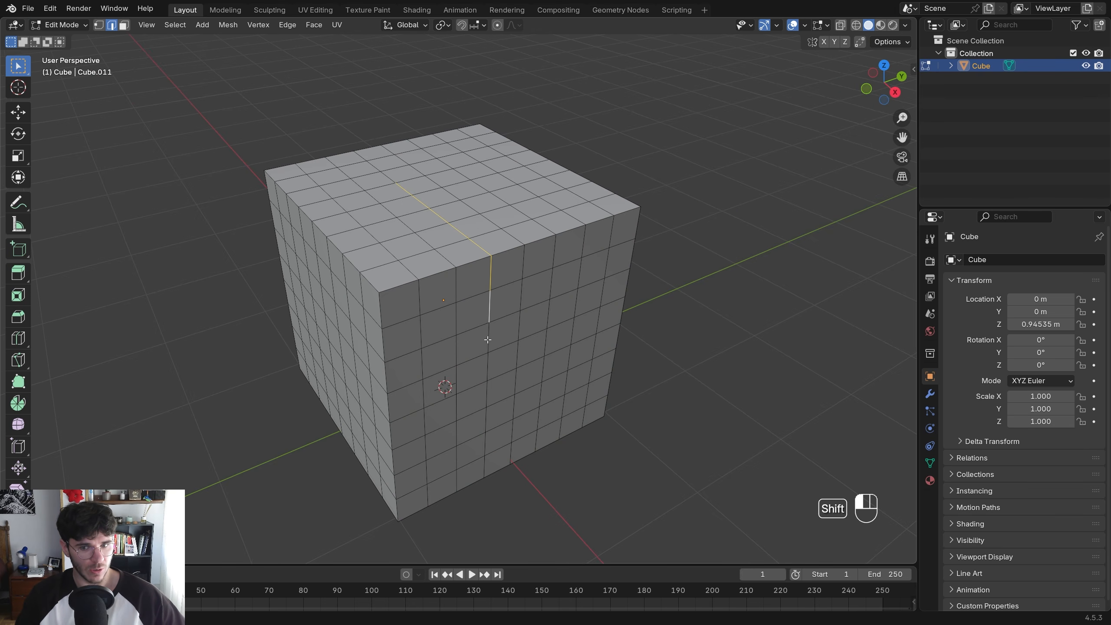
pyautogui.keyDown('shift'); pyautogui.click(490, 335); pyautogui.keyUp('shift')
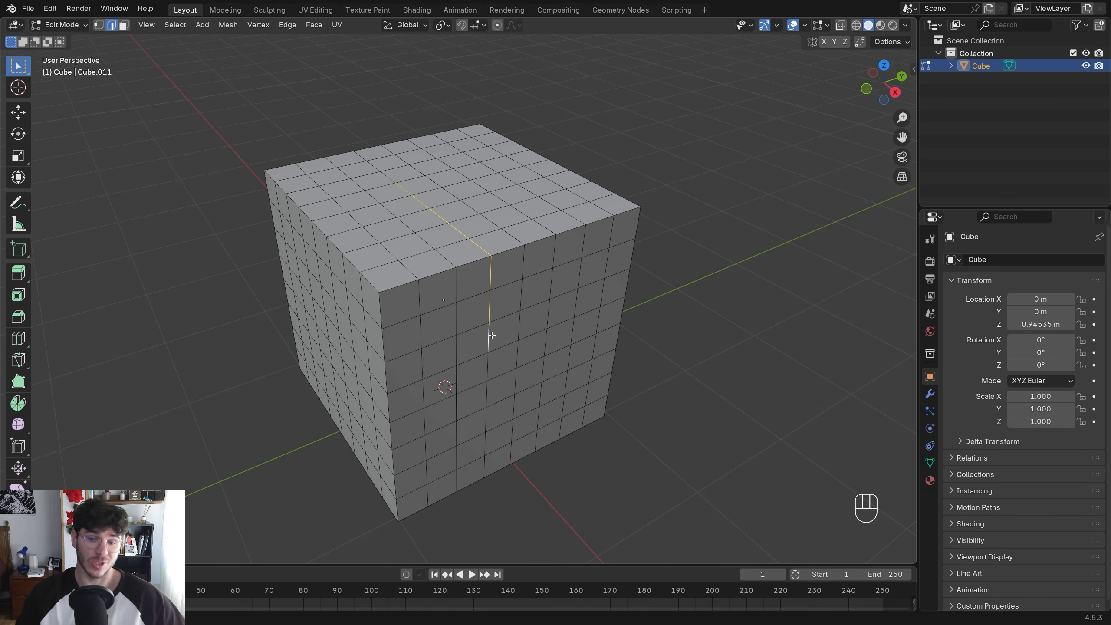
# Replace the selection with a complete edge loop running across the cube's top and down its side
pyautogui.moveTo(492, 335); pyautogui.dragTo(543, 294, button='middle')
pyautogui.keyDown('alt'); pyautogui.click(470, 299); pyautogui.keyUp('alt')
pyautogui.keyDown('shift'); pyautogui.moveTo(542, 294); pyautogui.dragTo(576, 323, button='middle'); pyautogui.keyUp('shift')
pyautogui.moveTo(576, 322); pyautogui.dragTo(510, 342, button='middle')
pyautogui.keyDown('shift'); pyautogui.moveTo(509, 341); pyautogui.dragTo(476, 320, button='middle'); pyautogui.keyUp('shift')
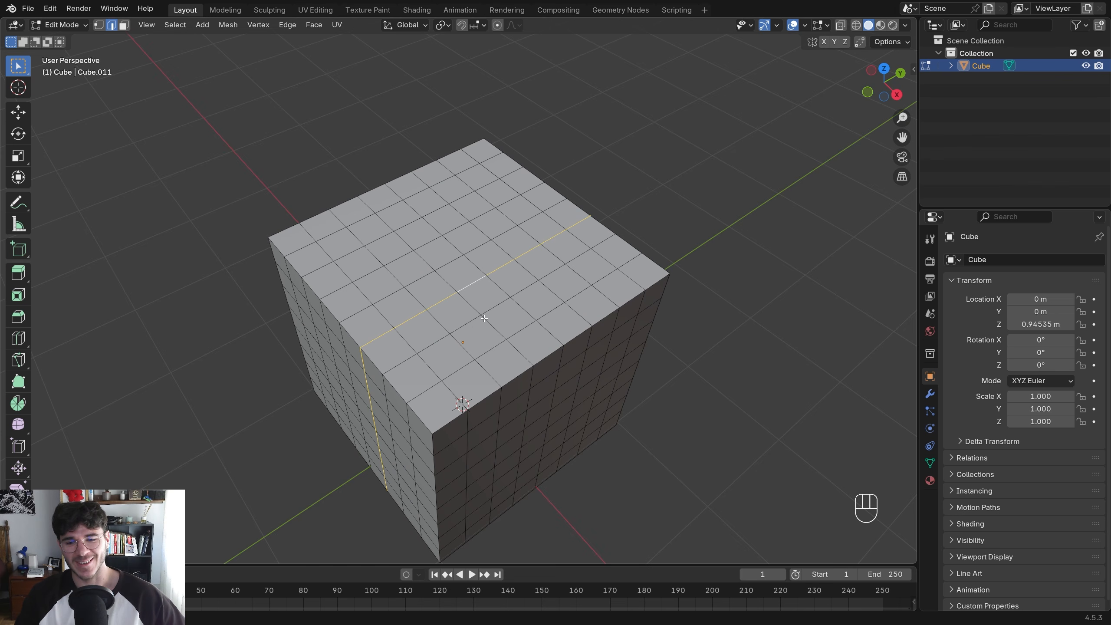
# Select a single top edge, and replace it with parallel perpendicular edge loops one by one, ending two loops in from the rim
pyautogui.click(471, 304)
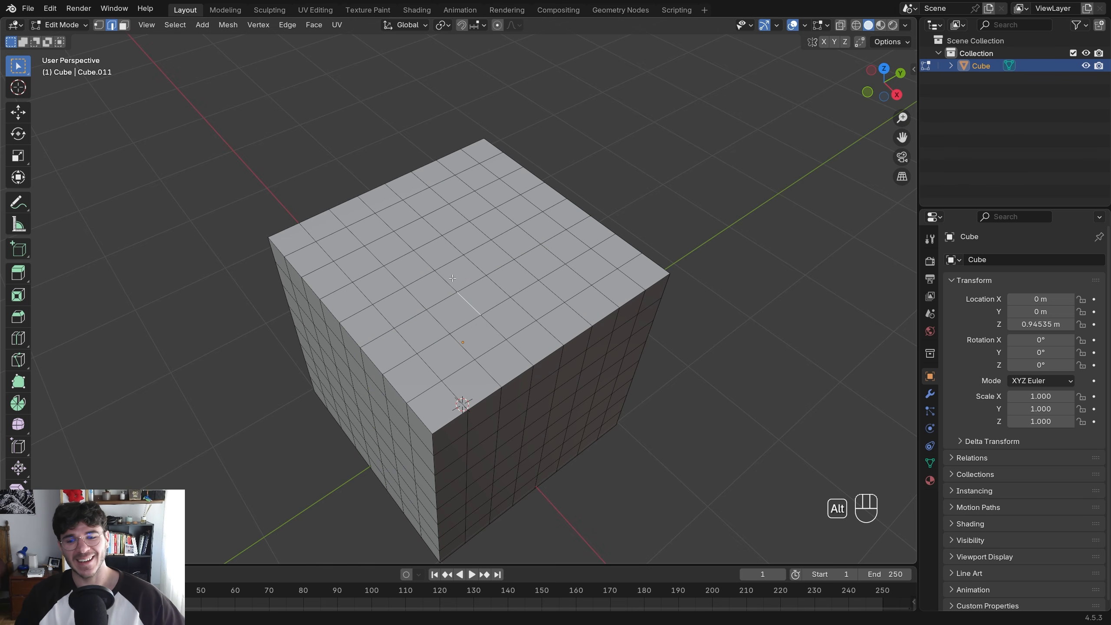
pyautogui.keyDown('alt'); pyautogui.click(429, 264); pyautogui.keyUp('alt')
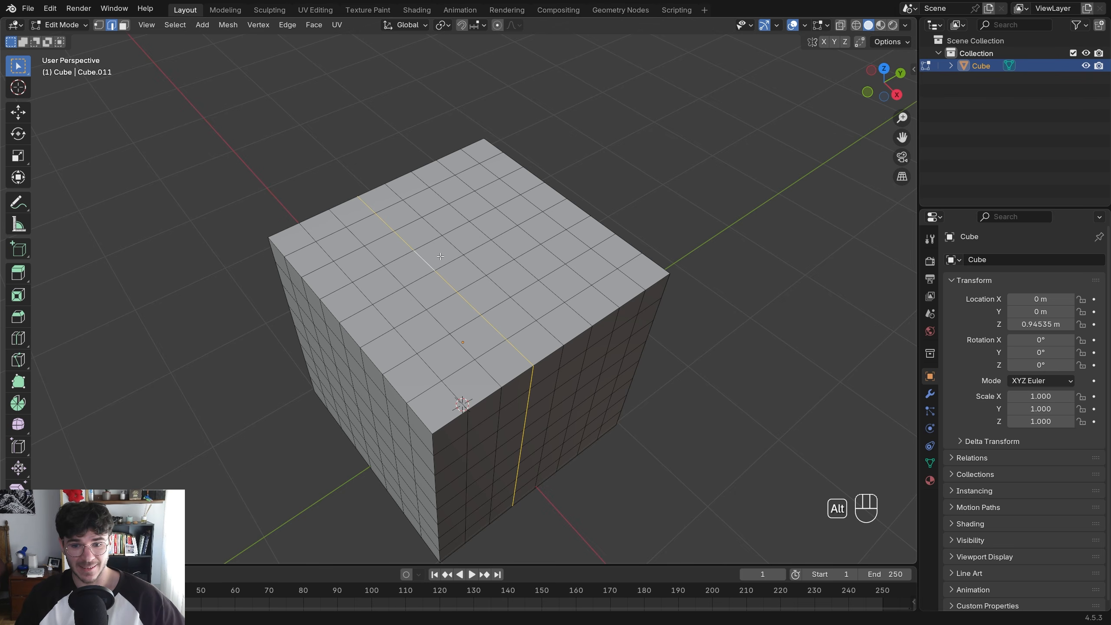
pyautogui.keyDown('alt'); pyautogui.click(446, 263); pyautogui.keyUp('alt')
pyautogui.keyDown('alt'); pyautogui.click(453, 284); pyautogui.keyUp('alt')
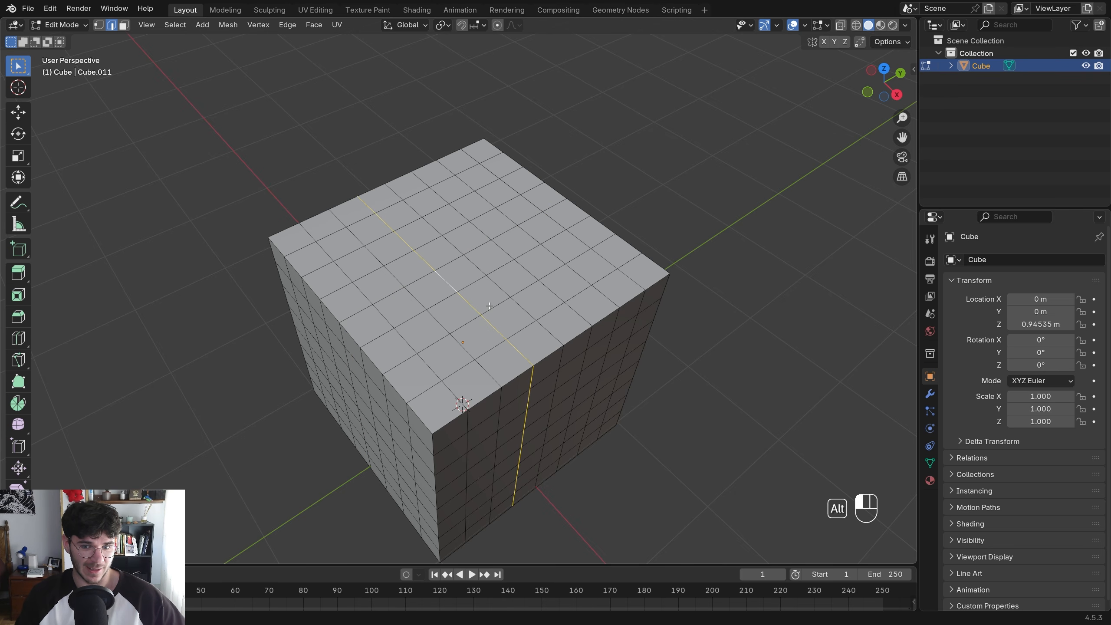
pyautogui.keyDown('alt'); pyautogui.click(522, 310); pyautogui.keyUp('alt')
pyautogui.keyDown('alt'); pyautogui.click(542, 326); pyautogui.keyUp('alt')
pyautogui.keyDown('alt'); pyautogui.click(442, 340); pyautogui.keyUp('alt')
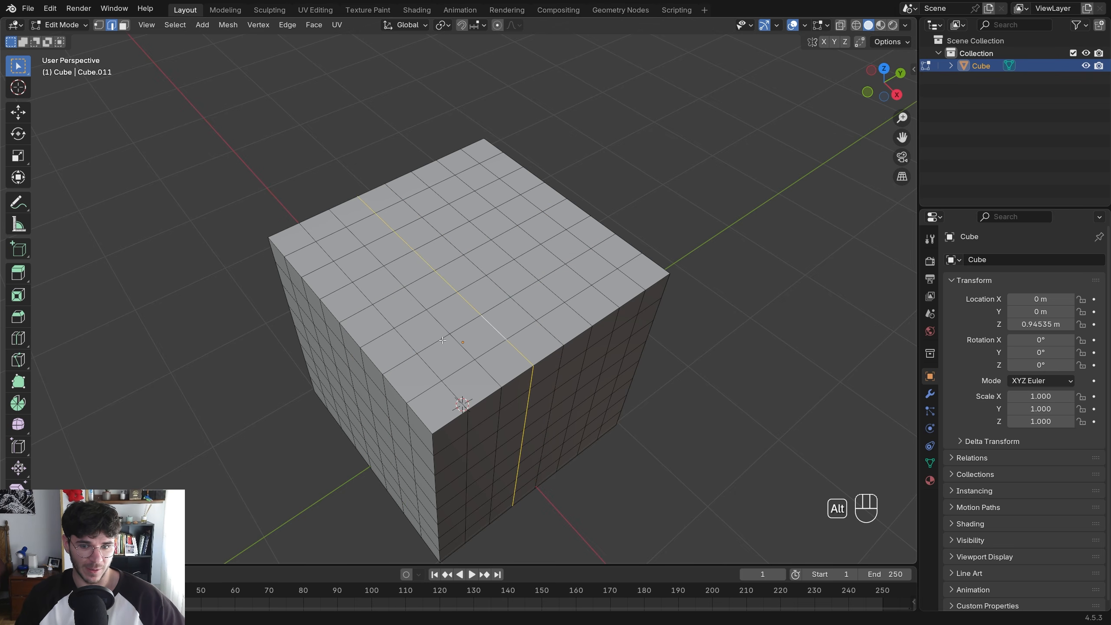
pyautogui.keyDown('alt'); pyautogui.click(426, 321); pyautogui.keyUp('alt')
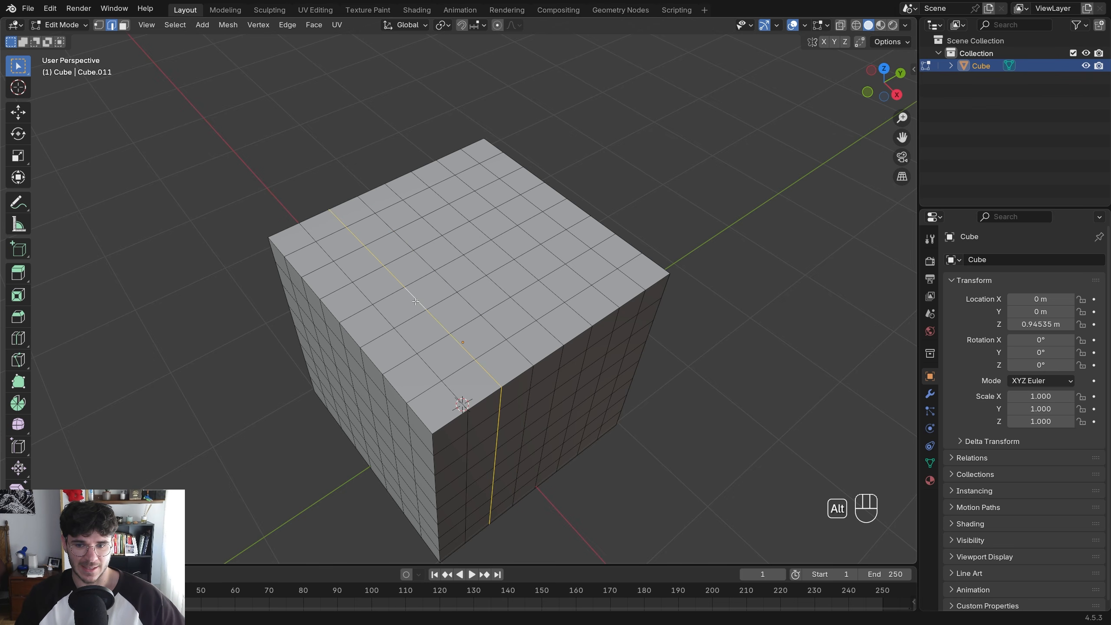
# Add all the remaining parallel edge loops across the cube's top to the selection
pyautogui.keyDown('alt'); pyautogui.keyDown('shift'); pyautogui.click(452, 290); pyautogui.keyUp('shift'); pyautogui.keyUp('alt')
pyautogui.keyDown('alt'); pyautogui.keyDown('shift'); pyautogui.click(473, 265); pyautogui.keyUp('shift'); pyautogui.keyUp('alt')
pyautogui.keyDown('alt'); pyautogui.keyDown('shift'); pyautogui.click(501, 249); pyautogui.keyUp('shift'); pyautogui.keyUp('alt')
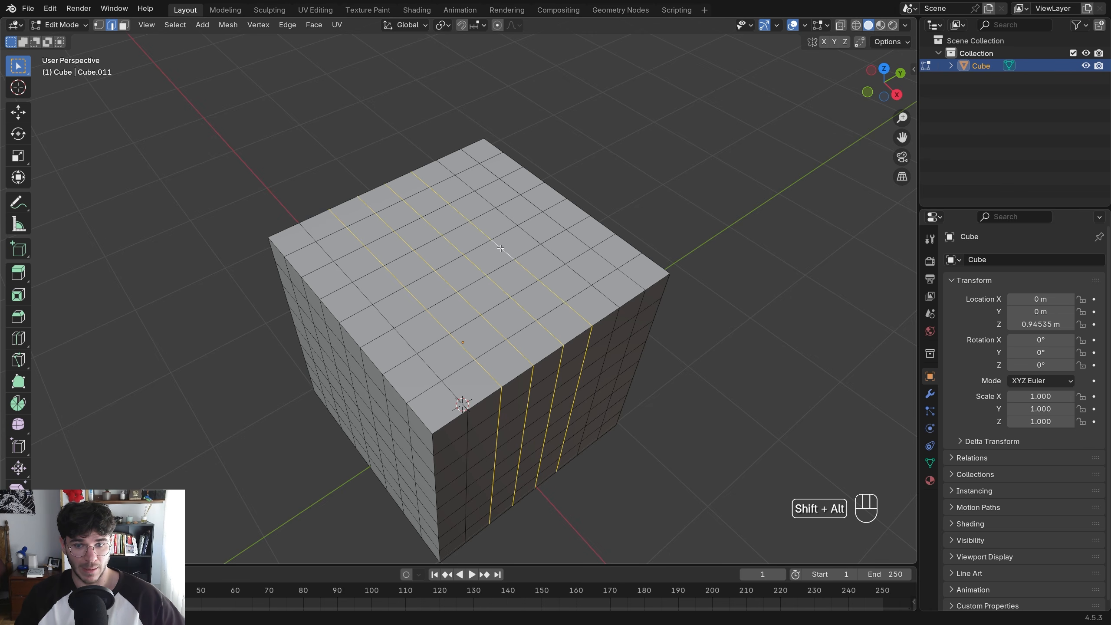
pyautogui.keyDown('alt'); pyautogui.keyDown('shift'); pyautogui.click(527, 235); pyautogui.keyUp('shift'); pyautogui.keyUp('alt')
pyautogui.keyDown('alt'); pyautogui.keyDown('shift'); pyautogui.click(553, 222); pyautogui.keyUp('shift'); pyautogui.keyUp('alt')
pyautogui.keyDown('alt'); pyautogui.keyDown('shift'); pyautogui.click(383, 316); pyautogui.keyUp('shift'); pyautogui.keyUp('alt')
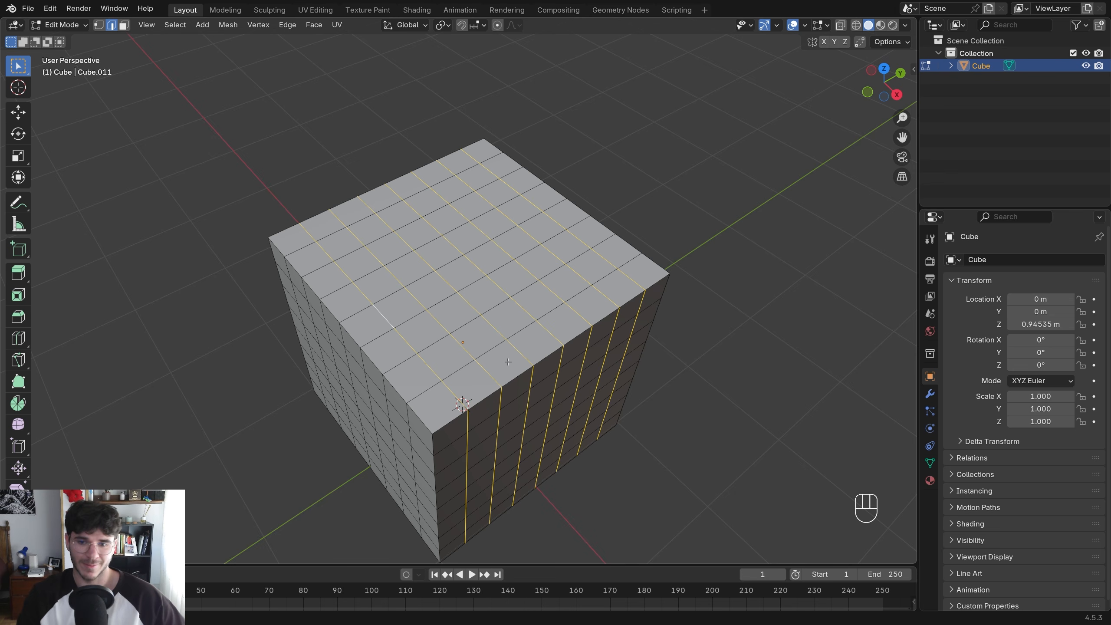
# Replace the selected loops with a straight row of edges running from the top's rim past its centre
pyautogui.moveTo(508, 361); pyautogui.dragTo(518, 347, button='middle')
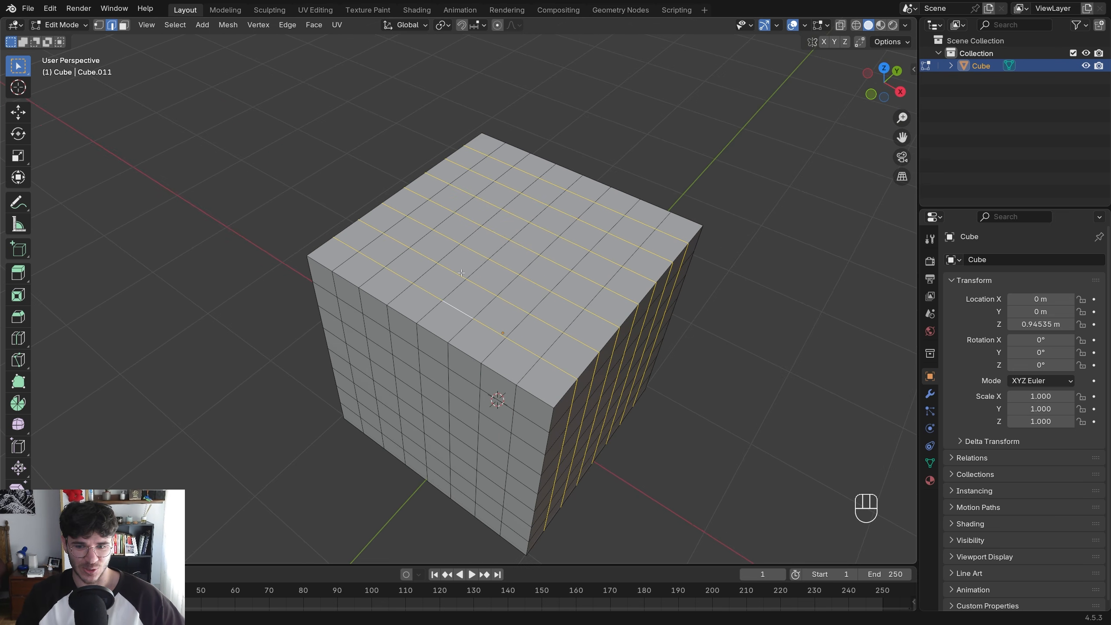
pyautogui.click(427, 314)
pyautogui.keyDown('shift'); pyautogui.moveTo(517, 259); pyautogui.dragTo(351, 333, button='middle'); pyautogui.keyUp('shift')
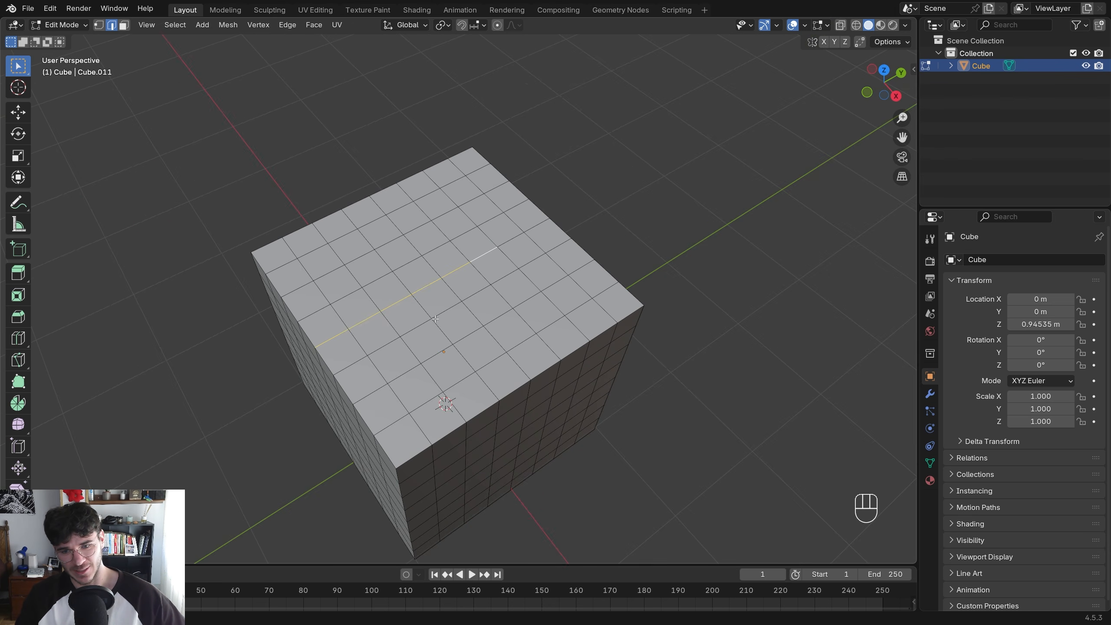
# Select one edge at the top's rim and extend it with Pick Shortest Path to several further edges around the top
pyautogui.click(334, 332)
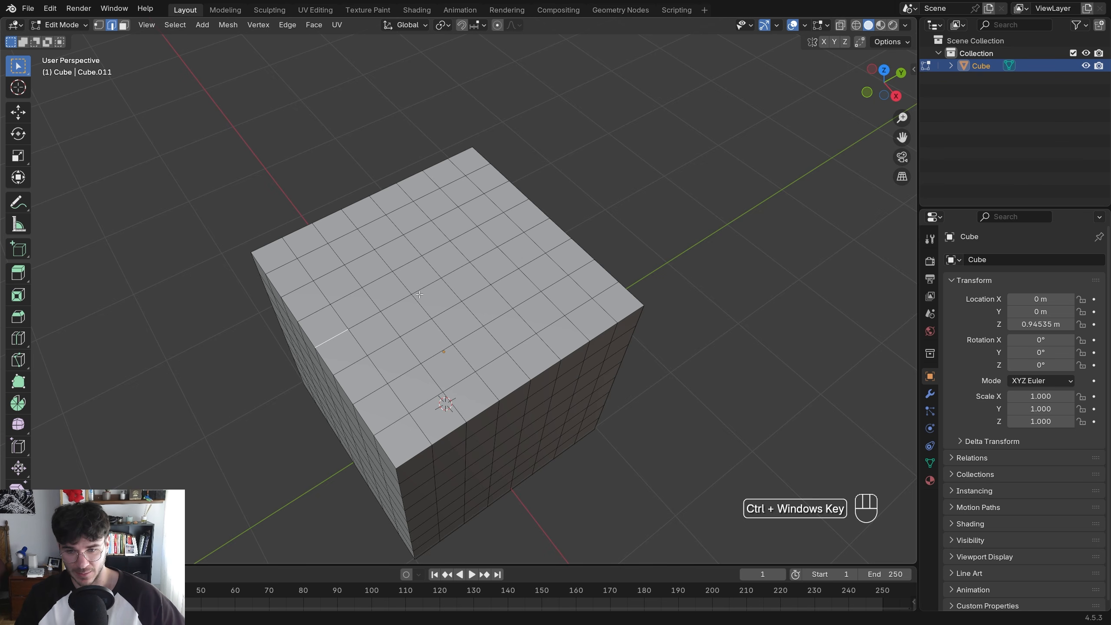
pyautogui.keyDown('ctrl'); pyautogui.click(452, 274); pyautogui.keyUp('ctrl')
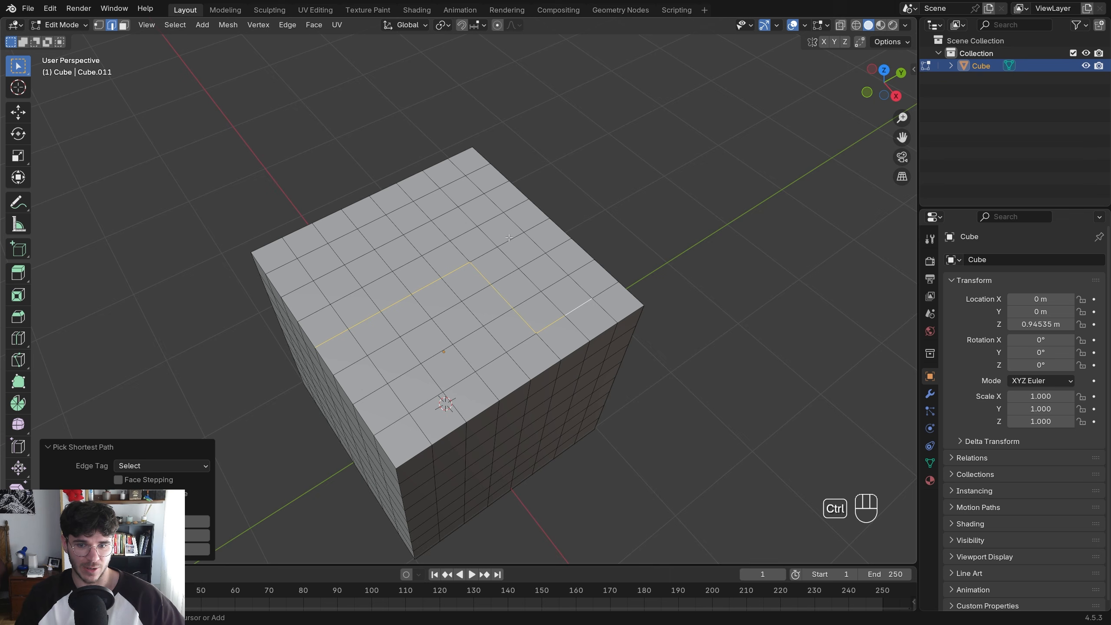
pyautogui.keyDown('ctrl'); pyautogui.click(515, 224); pyautogui.keyUp('ctrl')
pyautogui.keyDown('ctrl'); pyautogui.click(370, 224); pyautogui.keyUp('ctrl')
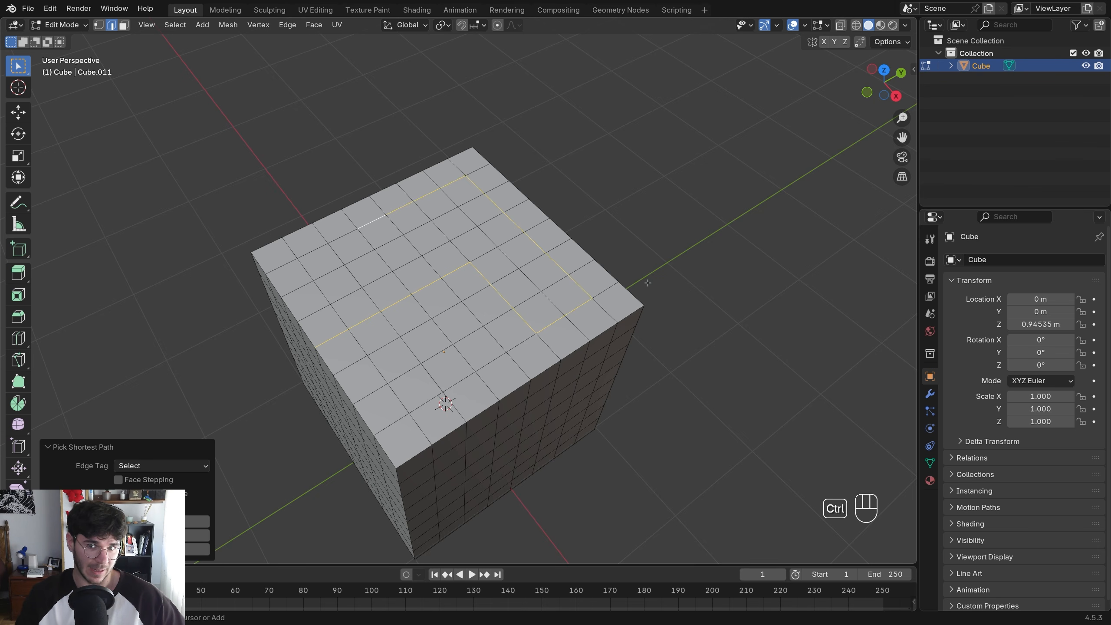
pyautogui.keyDown('ctrl'); pyautogui.click(311, 276); pyautogui.keyUp('ctrl')
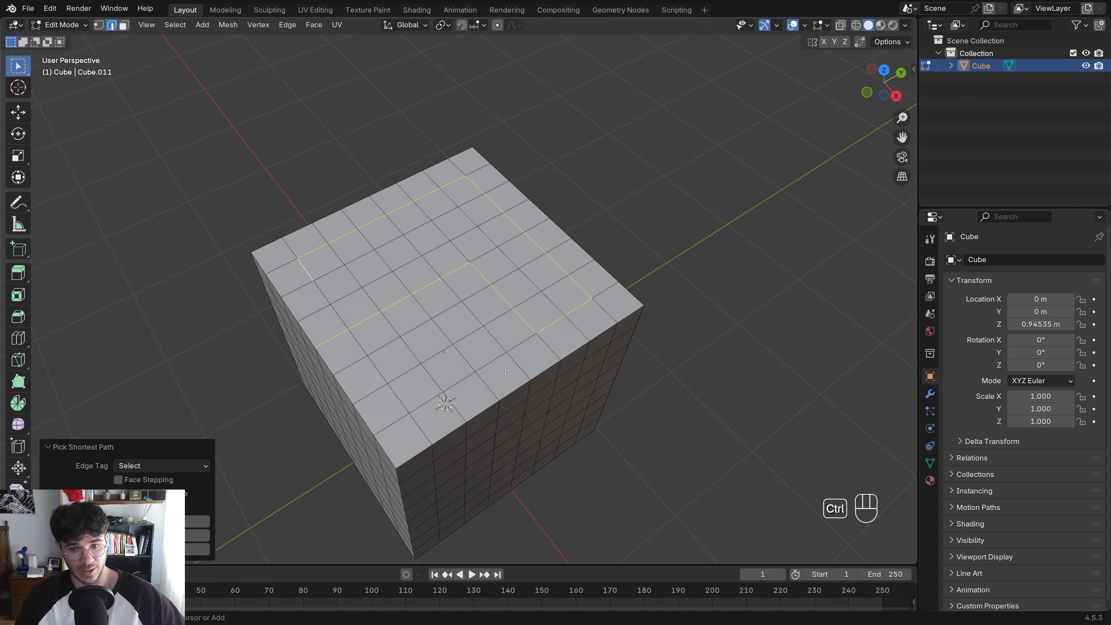
pyautogui.keyDown('ctrl'); pyautogui.click(495, 390); pyautogui.keyUp('ctrl')
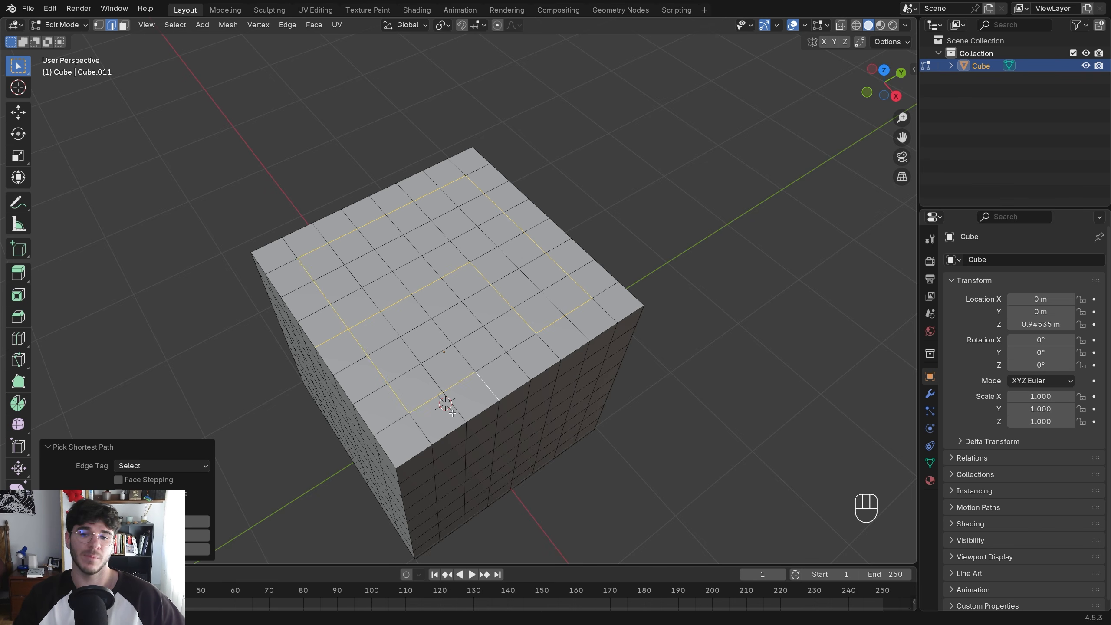
# Switch to face select mode and select one face near the centre of the cube's top
pyautogui.press('2')
pyautogui.click(360, 342)
pyautogui.moveTo(418, 367); pyautogui.dragTo(478, 337, button='middle')
pyautogui.press('3')
pyautogui.click(477, 277)
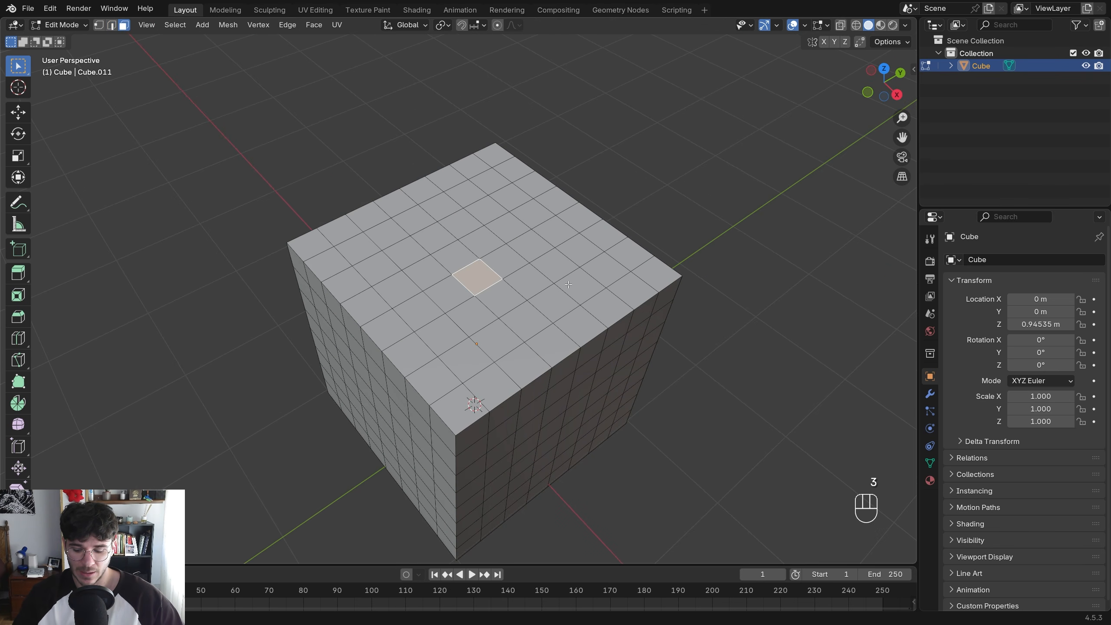
# Grow the face selection four times and shrink it four times back to the single face
pyautogui.press('ctrl+KP_Add')
pyautogui.press('ctrl+KP_Add')
pyautogui.press('ctrl+KP_Add')
pyautogui.press('ctrl+KP_Add')
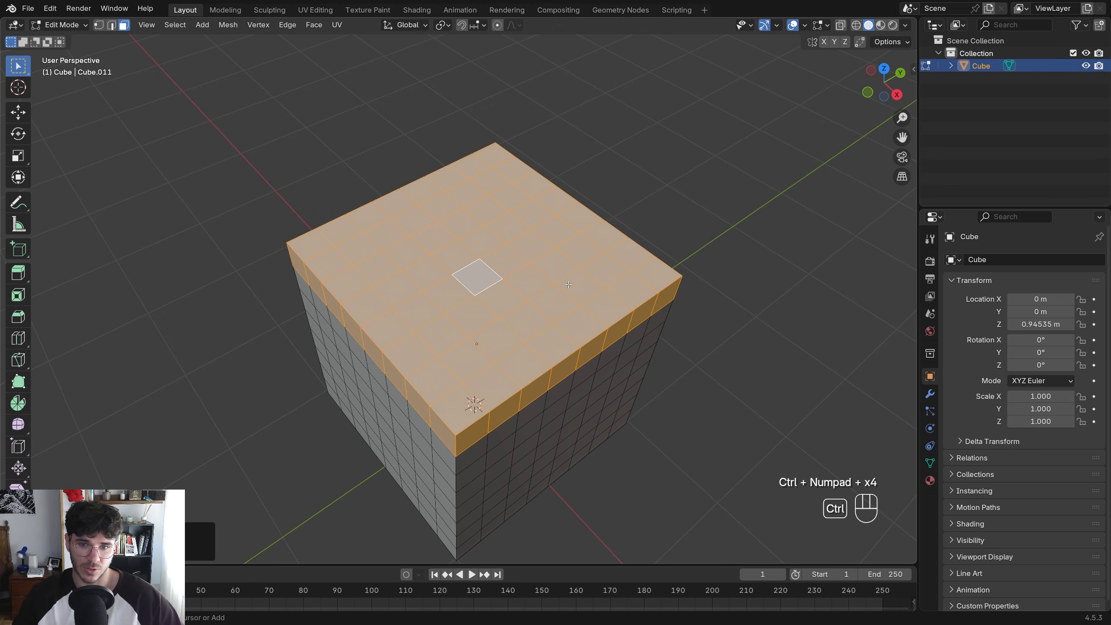
pyautogui.press('ctrl+KP_Subtract')
pyautogui.press('ctrl+KP_Subtract')
pyautogui.press('ctrl+KP_Subtract')
pyautogui.press('ctrl+KP_Subtract')
# Grow the face selection three times and shrink it three times to return to the single face
pyautogui.press('ctrl+KP_Add')
pyautogui.press('ctrl+KP_Add')
pyautogui.press('ctrl+KP_Add')
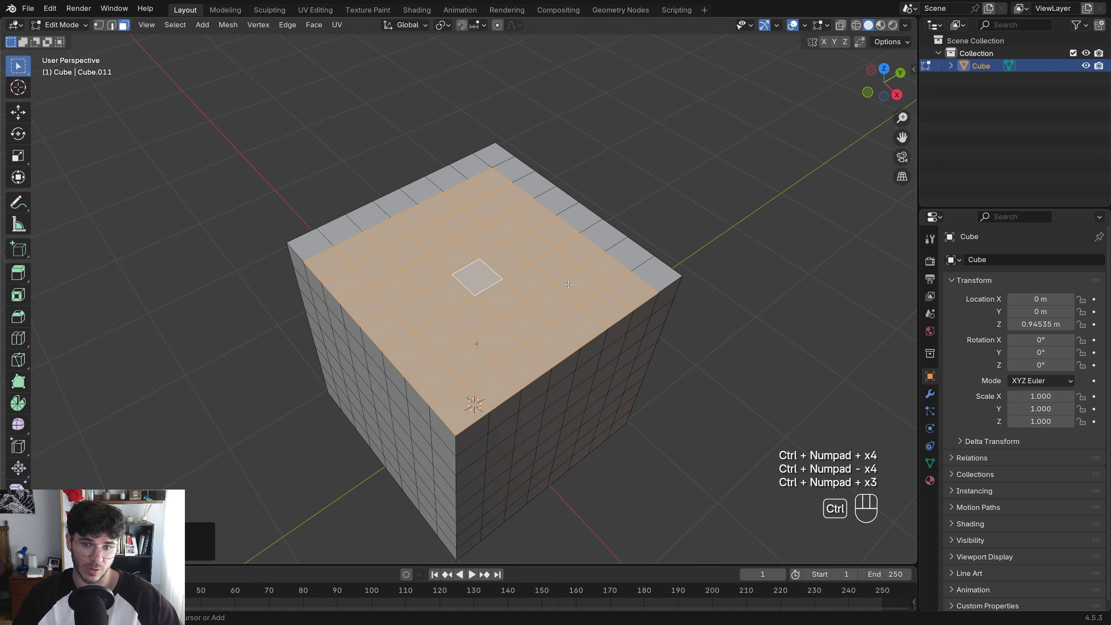
pyautogui.press('ctrl+KP_Subtract')
pyautogui.press('ctrl+KP_Subtract')
pyautogui.press('ctrl+KP_Subtract')
# In edge select mode, select one edge near the top's rim and grow the selection four times
pyautogui.press('2')
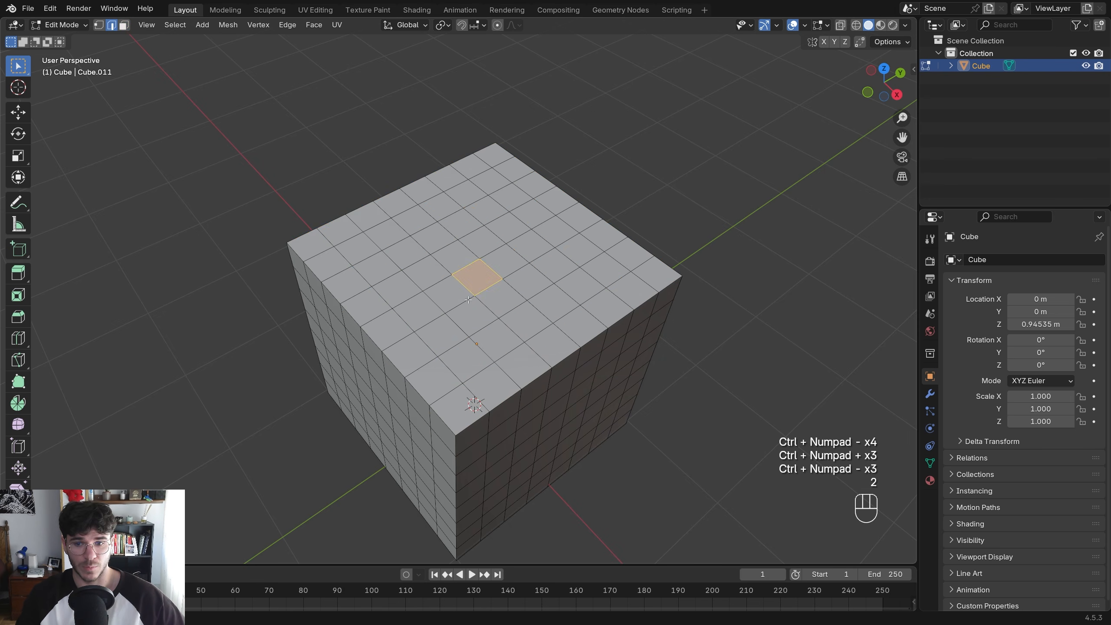
pyautogui.click(394, 316)
pyautogui.press('ctrl+KP_Add')
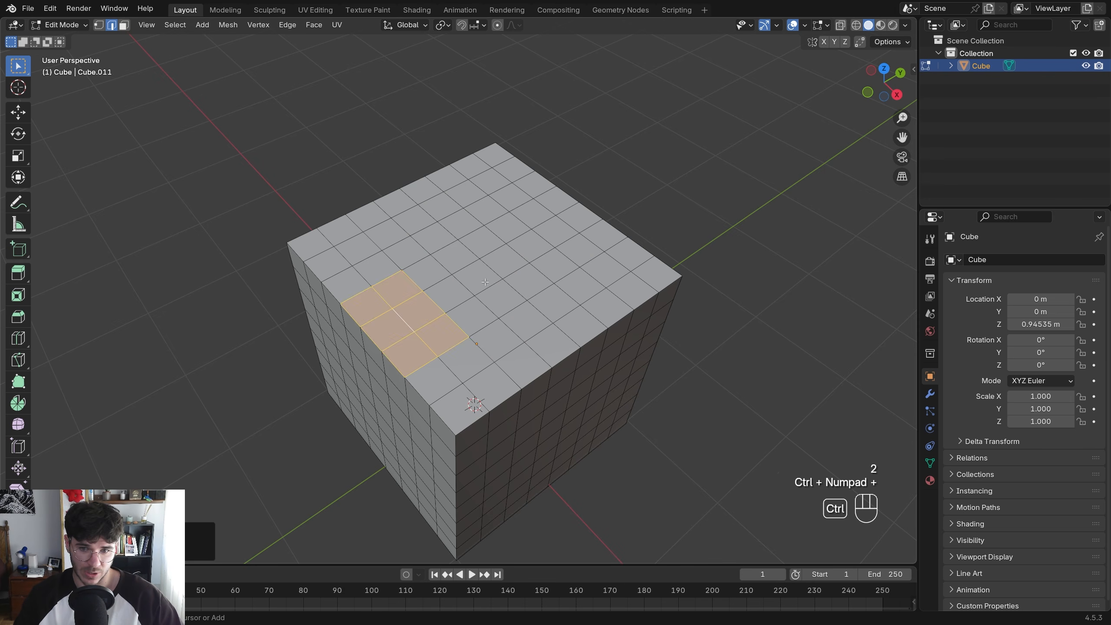
pyautogui.press('ctrl+KP_Add')
pyautogui.press('ctrl+KP_Add')
pyautogui.press('ctrl+KP_Add')
# Undo the four selection growths back to the single edge
pyautogui.hotkey('ctrl', 'z')
pyautogui.hotkey('ctrl', 'z')
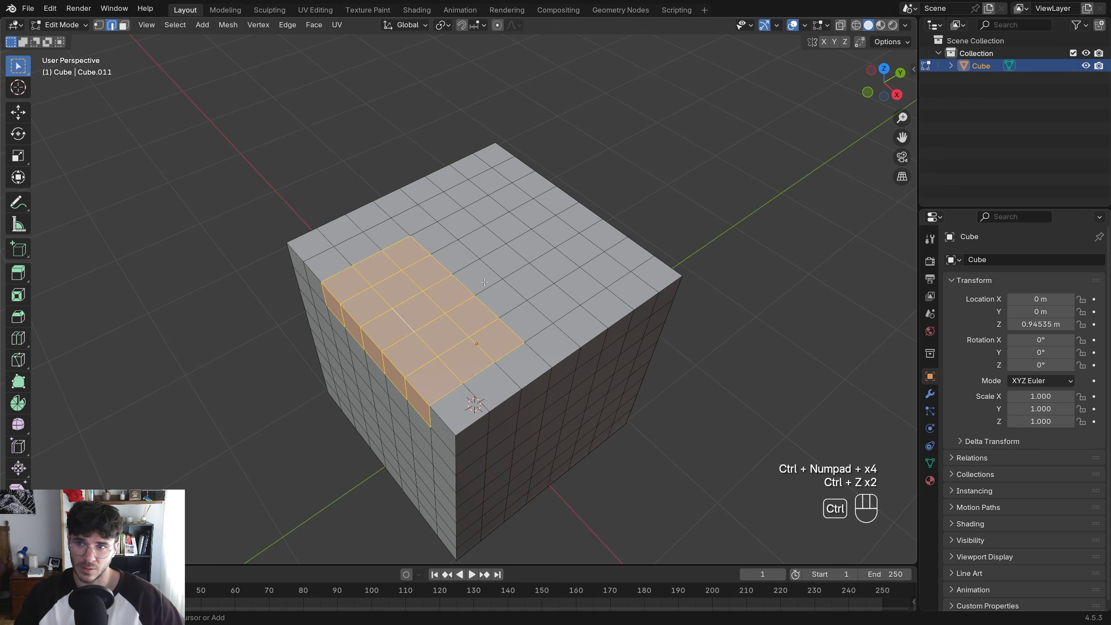
pyautogui.hotkey('ctrl', 'z')
pyautogui.hotkey('ctrl', 'z')
# Select the neighbouring parallel edge further in on the top and grow the edge selection three times
pyautogui.press('2')
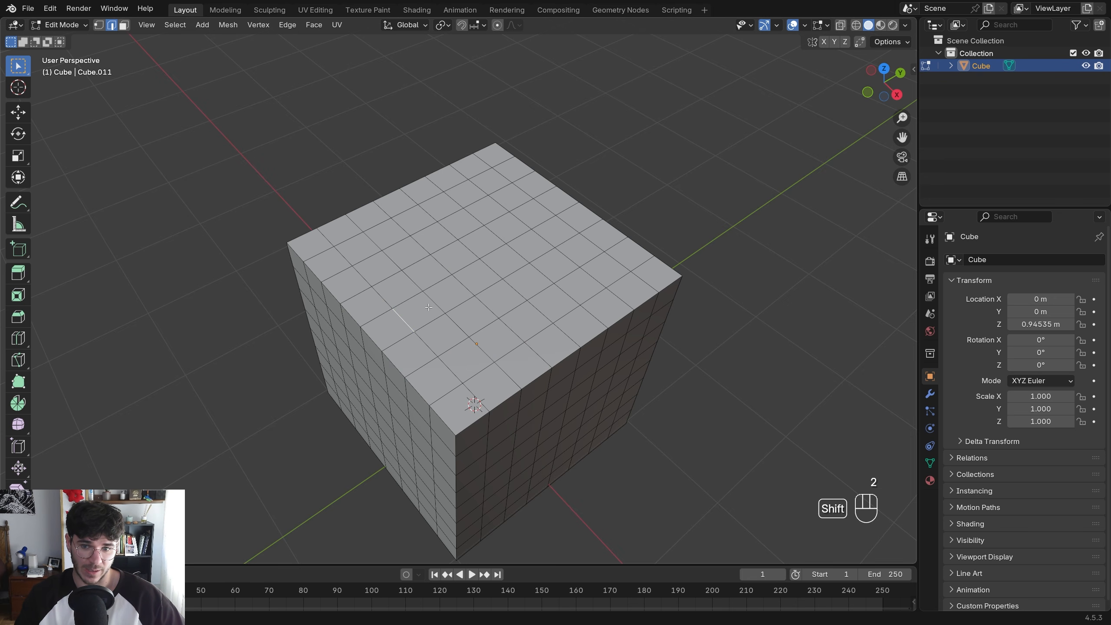
pyautogui.press('ctrl+KP_Add')
pyautogui.press('ctrl+KP_Add')
pyautogui.press('ctrl+KP_Add')
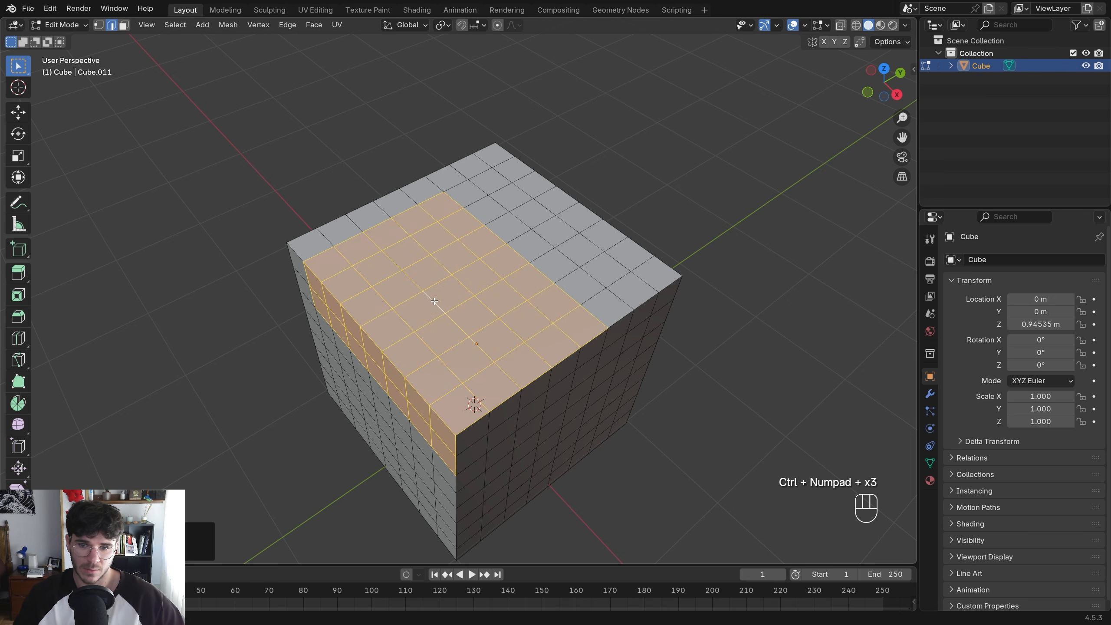
# Select two neighbouring parallel edges on the top and repeat Select Next Active until the edge ring runs all around the cube
pyautogui.click(396, 319)
pyautogui.press('2')
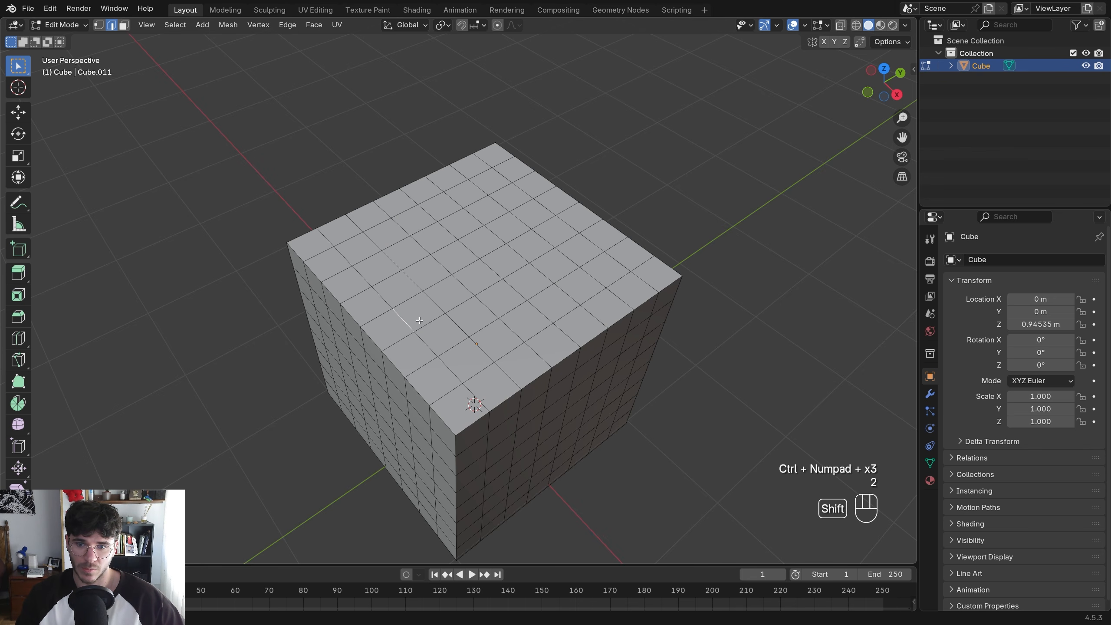
pyautogui.press('shift+ctrl+KP_Add')
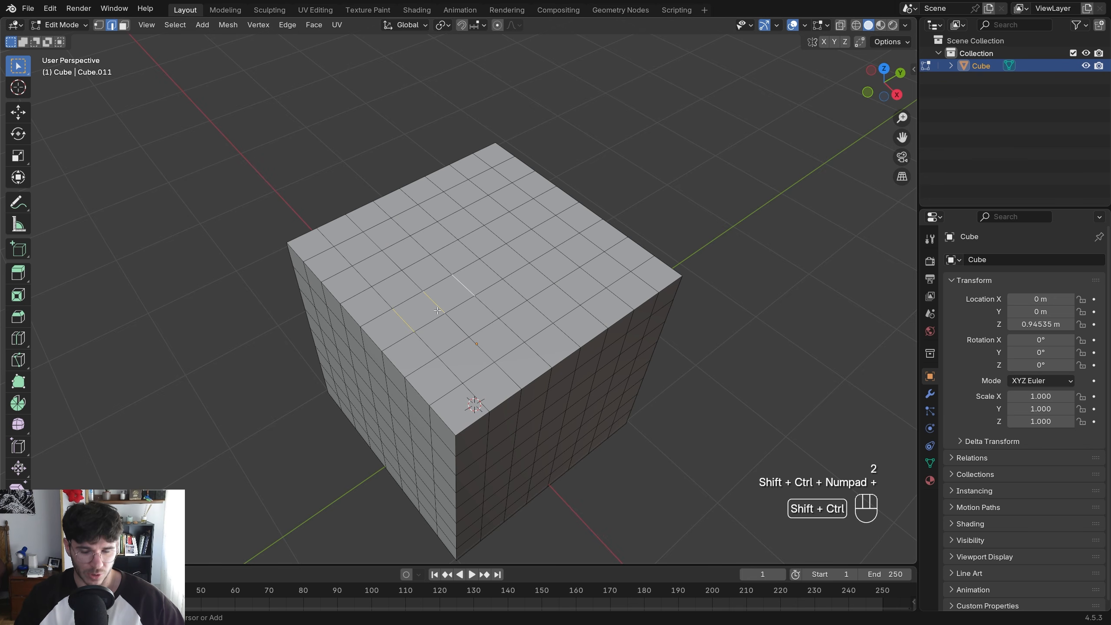
pyautogui.press('shift+ctrl+KP_Add')
pyautogui.press('shift+ctrl+KP_Add')
pyautogui.press('shift+ctrl+KP_Add')
pyautogui.press('shift+ctrl+KP_Add')
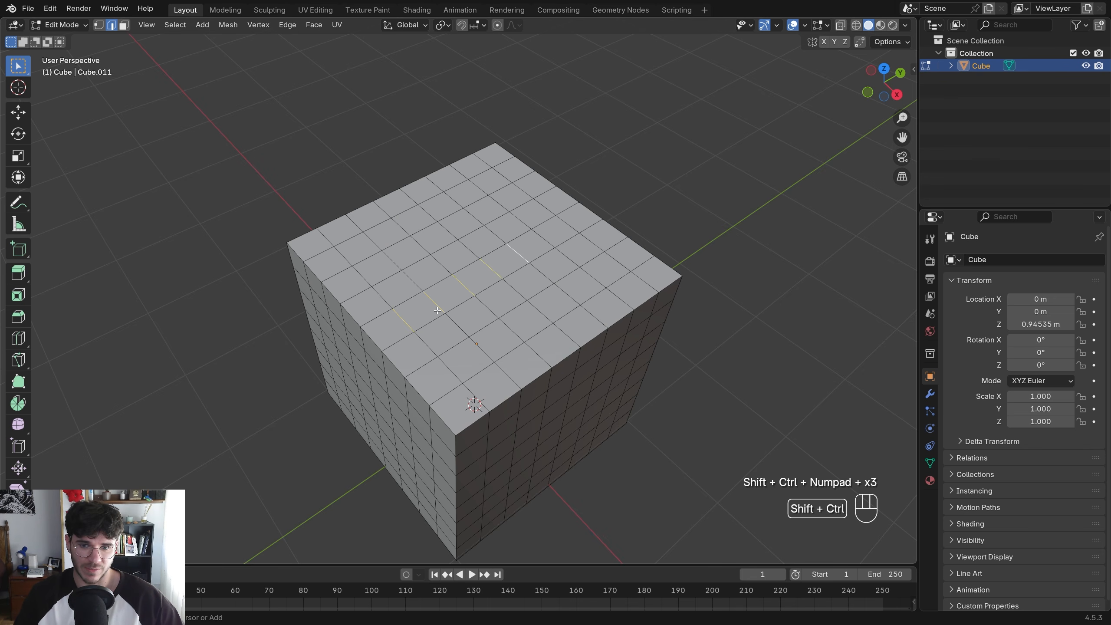
pyautogui.press('shift+ctrl+KP_Add')
pyautogui.press('shift+ctrl+KP_Add')
pyautogui.press('shift+ctrl+KP_Add')
pyautogui.press('shift+ctrl+KP_Add')
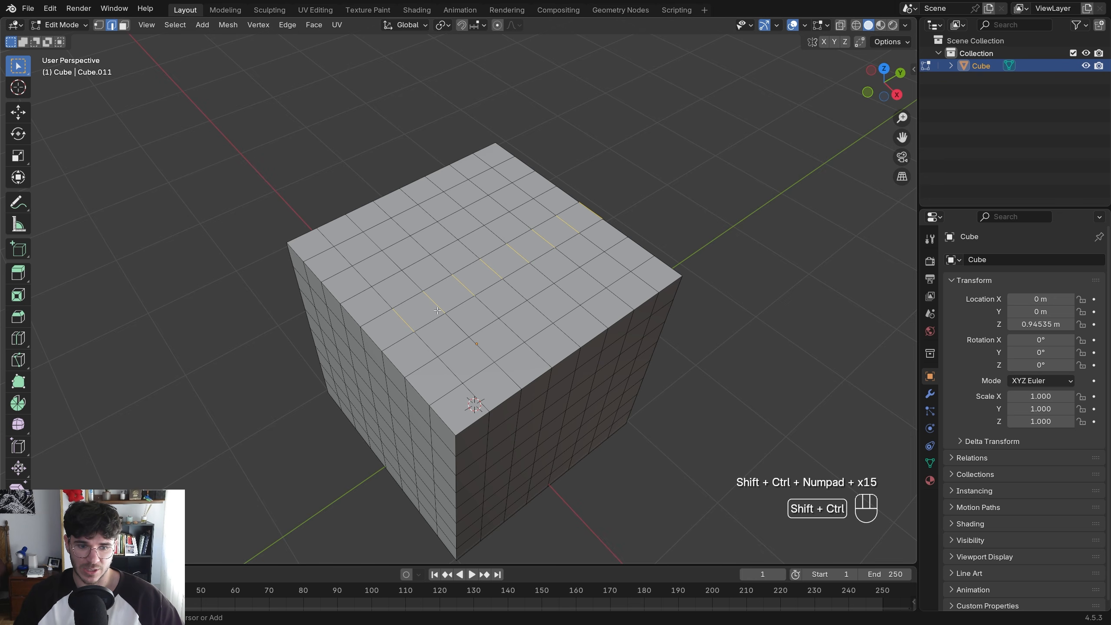
pyautogui.press('shift+ctrl+KP_Add')
pyautogui.press('shift+ctrl+KP_Add')
pyautogui.press('shift+ctrl+KP_Add')
pyautogui.press('shift+ctrl+KP_Add')
pyautogui.press('shift+ctrl+KP_Add')
pyautogui.press('shift+ctrl+KP_Add')
pyautogui.press('shift+ctrl+KP_Add')
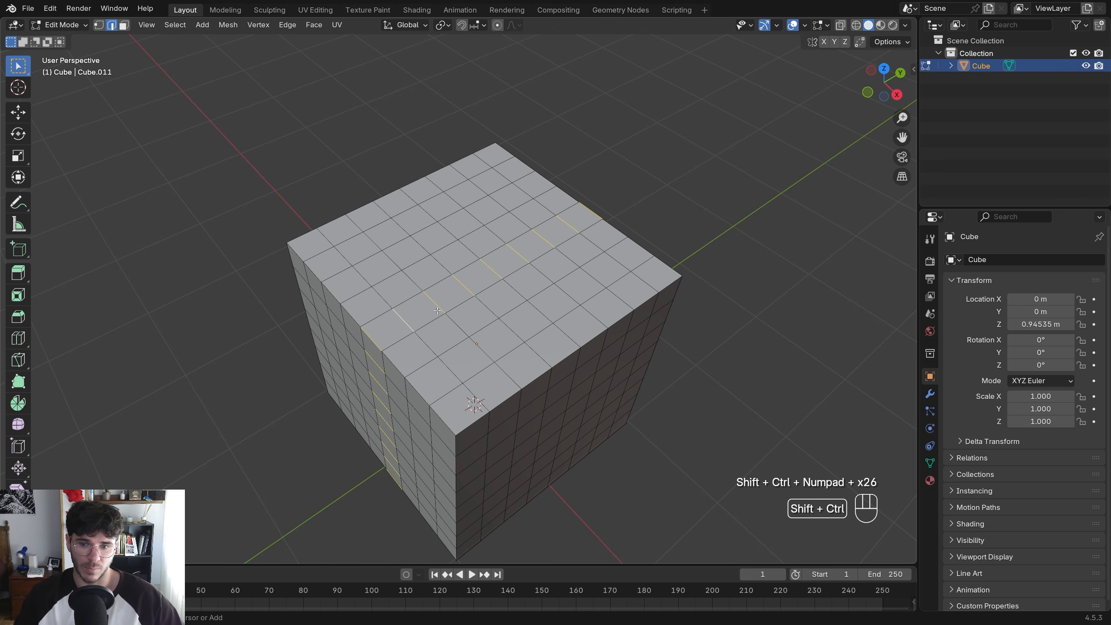
# Select two parallel top edges with one skipped between them, and repeat Select Next Active to pick every second edge around the cube
pyautogui.click(409, 320)
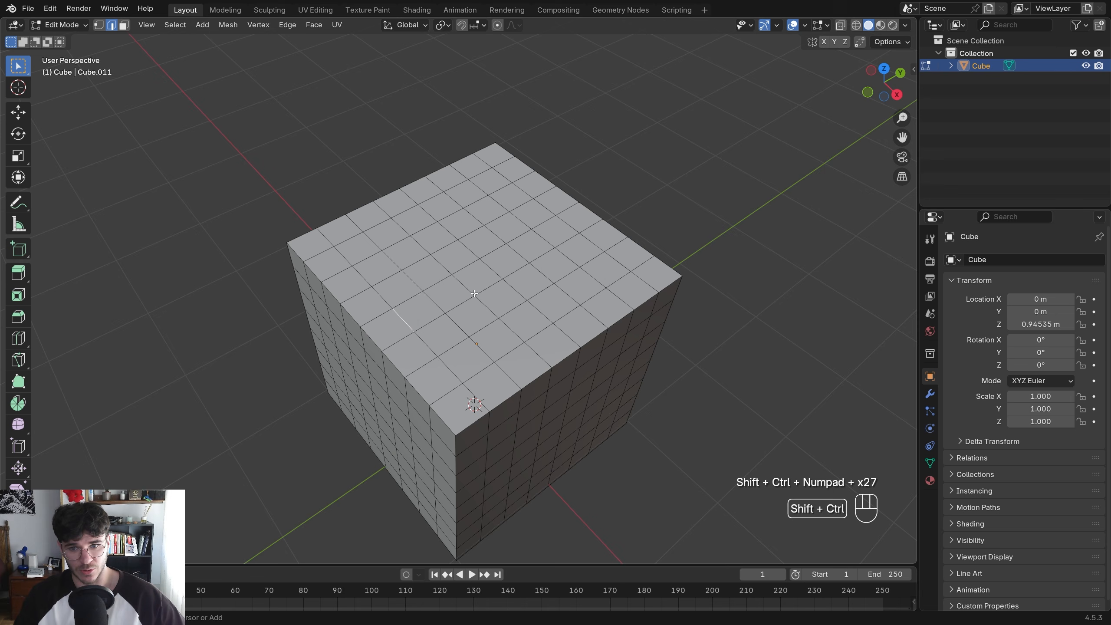
pyautogui.keyDown('ctrl'); pyautogui.keyDown('shift'); pyautogui.click(413, 314); pyautogui.keyUp('shift'); pyautogui.keyUp('ctrl')
pyautogui.click(478, 296)
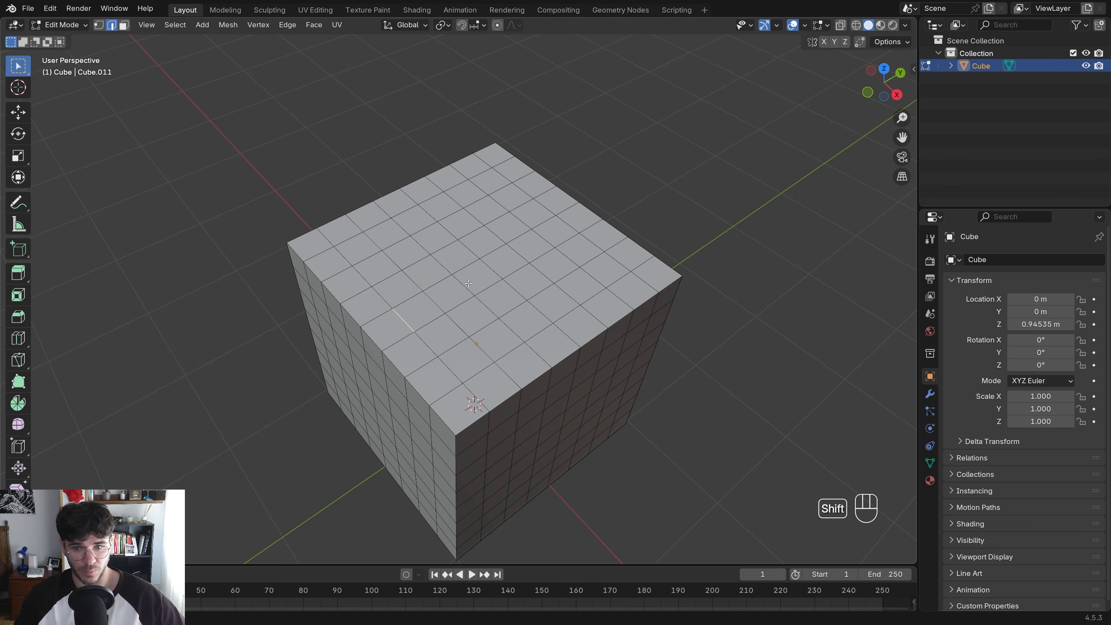
pyautogui.keyDown('ctrl'); pyautogui.keyDown('shift'); pyautogui.click(462, 283); pyautogui.keyUp('shift'); pyautogui.keyUp('ctrl')
pyautogui.press('shift+ctrl+KP_Add')
pyautogui.press('shift+ctrl+KP_Add')
pyautogui.press('shift+ctrl+KP_Add')
pyautogui.press('shift+ctrl+KP_Add')
pyautogui.press('shift+ctrl+KP_Add')
pyautogui.press('shift+ctrl+KP_Add')
pyautogui.press('shift+ctrl+KP_Add')
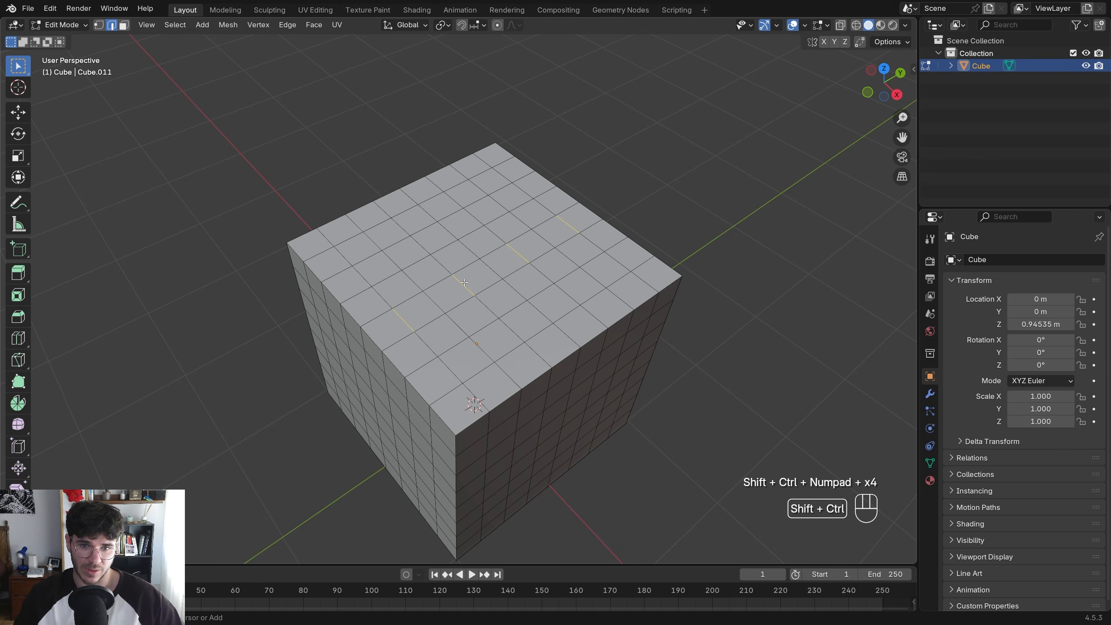
pyautogui.press('shift+ctrl+KP_Add')
pyautogui.press('shift+ctrl+KP_Add')
pyautogui.press('shift+ctrl+KP_Add')
pyautogui.press('shift+ctrl+KP_Add')
pyautogui.press('shift+ctrl+KP_Add')
pyautogui.press('shift+ctrl+KP_Add')
pyautogui.press('shift+ctrl+KP_Add')
pyautogui.press('shift+ctrl+KP_Add')
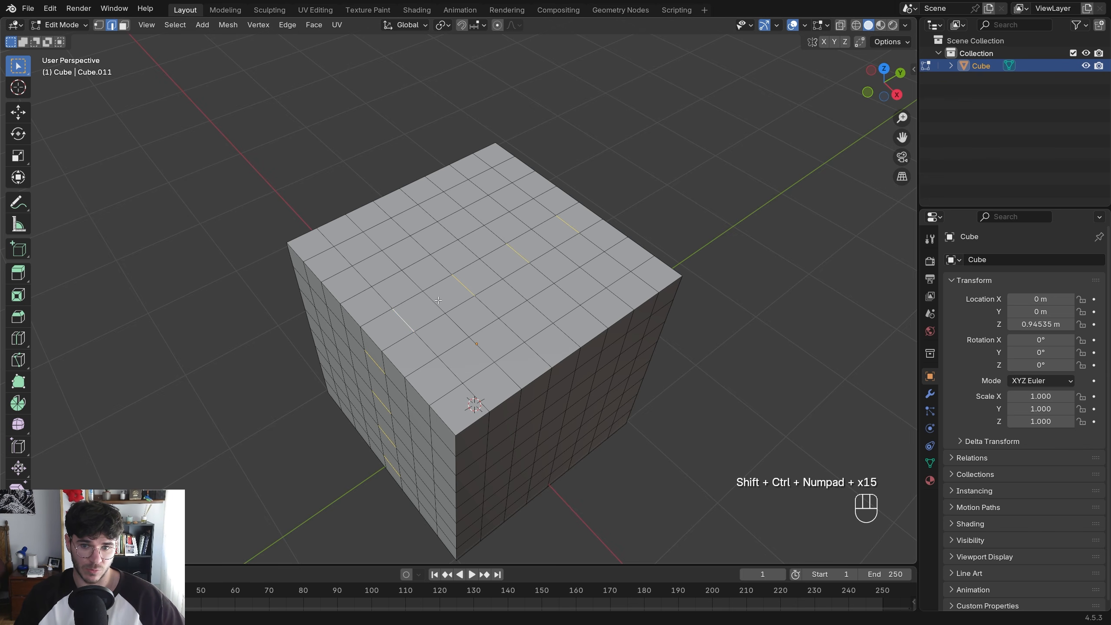
# Select two parallel top edges with two skipped between them, and repeat Select Next Active to pick every third edge around the cube
pyautogui.click(405, 327)
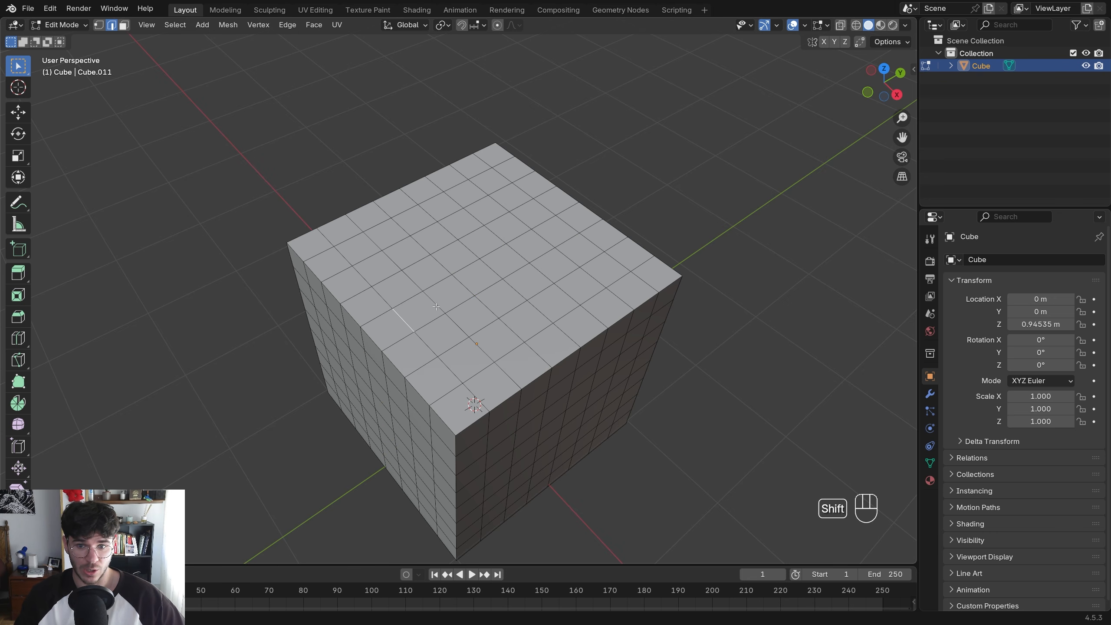
pyautogui.press('ctrl+shift+KP_Add')
pyautogui.press('ctrl+shift+KP_Add')
pyautogui.press('ctrl+shift+KP_Add')
pyautogui.press('ctrl+shift+KP_Add')
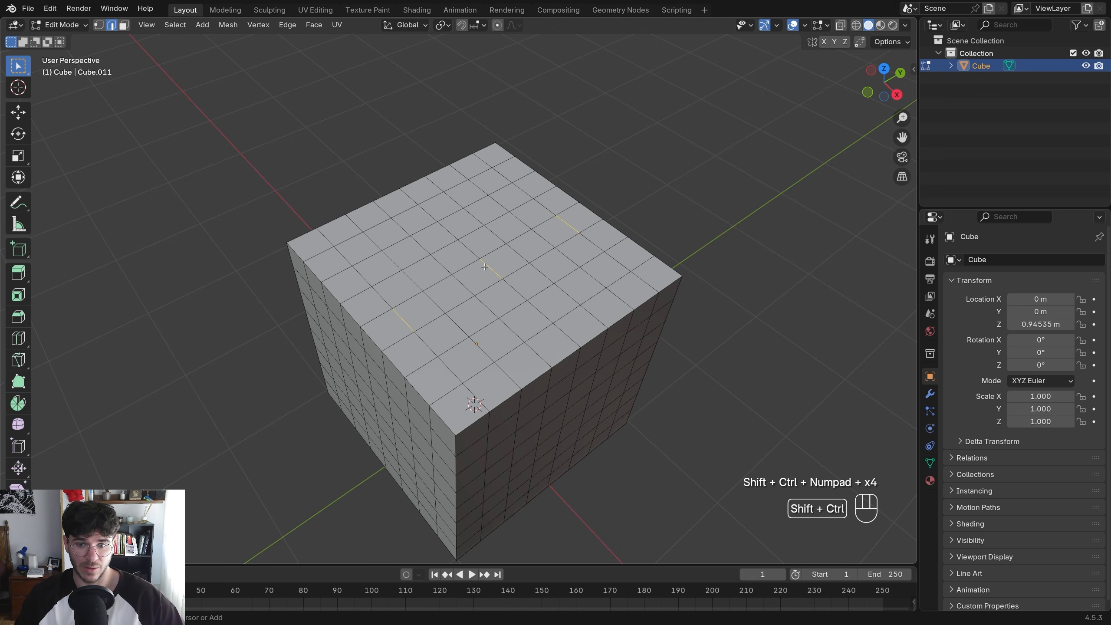
pyautogui.press('ctrl+shift+KP_Add')
pyautogui.press('ctrl+shift+KP_Add')
pyautogui.press('ctrl+shift+KP_Add')
pyautogui.hotkey('ctrl', 'z')
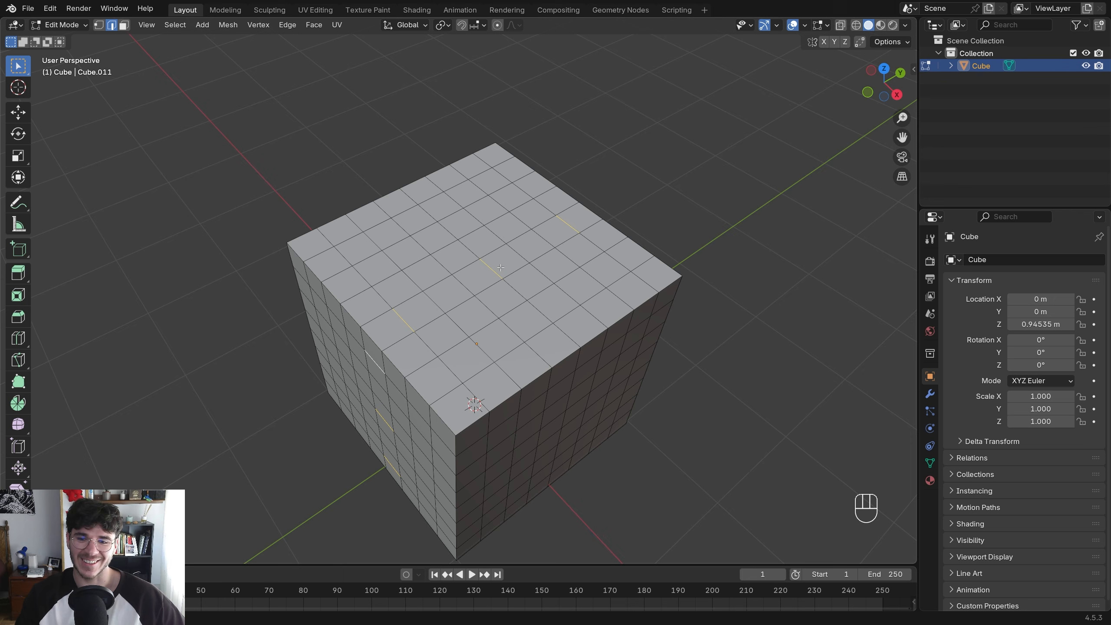
# Reselect two parallel top edges with only one skipped between them, and repeat Select Next Active until every second edge of the ring is picked
pyautogui.click(397, 320)
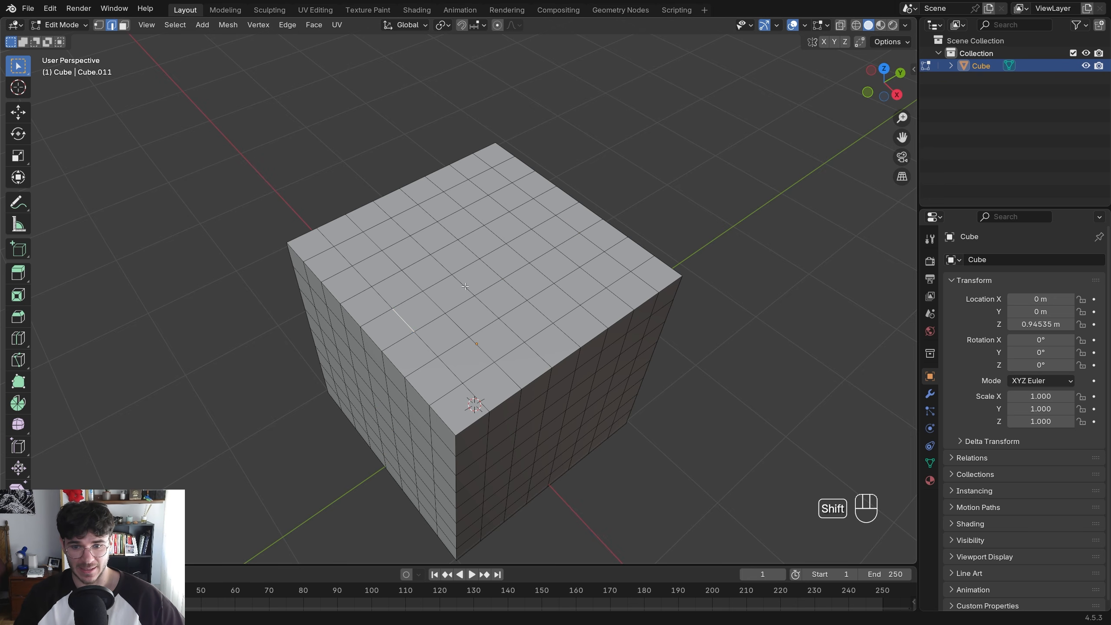
pyautogui.press('shift+ctrl+KP_Add')
pyautogui.press('shift+ctrl+KP_Add')
pyautogui.press('shift+ctrl+KP_Add')
pyautogui.press('shift+ctrl+KP_Add')
pyautogui.press('shift+ctrl+KP_Add')
pyautogui.press('shift+ctrl+KP_Add')
pyautogui.press('shift+ctrl+KP_Add')
pyautogui.press('shift+ctrl+KP_Add')
pyautogui.press('shift+ctrl+KP_Add')
pyautogui.press('shift+ctrl+KP_Add')
pyautogui.press('shift+ctrl+KP_Add')
pyautogui.press('shift+ctrl+KP_Add')
pyautogui.press('shift+ctrl+KP_Add')
pyautogui.press('shift+ctrl+KP_Add')
pyautogui.press('shift+ctrl+KP_Add')
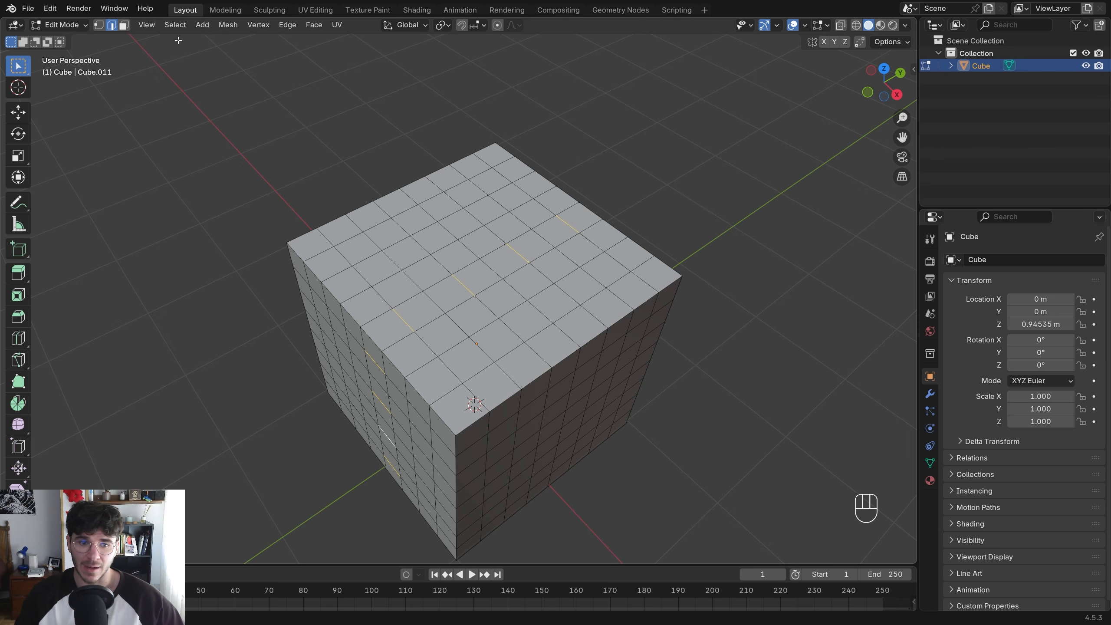
# Expand the selected edges into full Edge Loops running around the cube
pyautogui.click(170, 25)
pyautogui.click(175, 24)
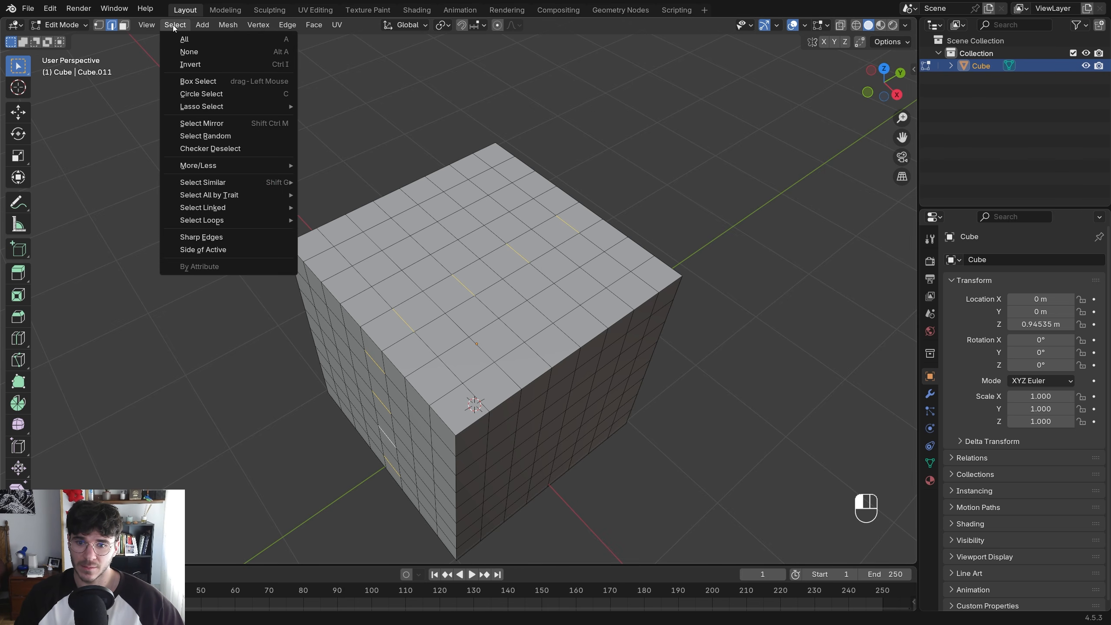
pyautogui.moveTo(236, 220)
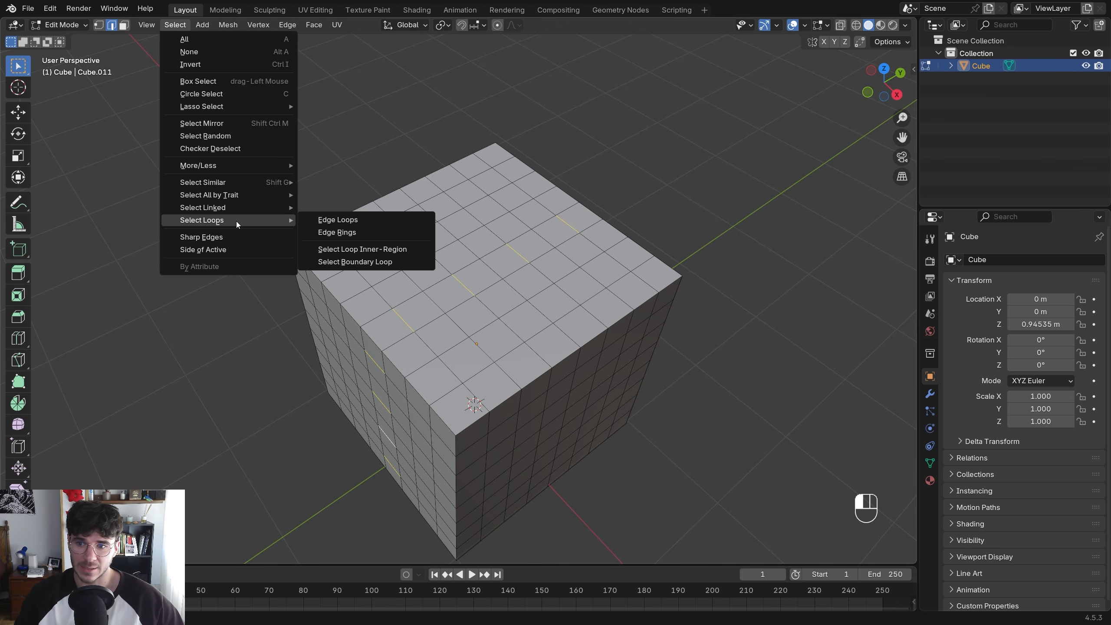
pyautogui.click(347, 223)
pyautogui.moveTo(554, 342); pyautogui.dragTo(541, 341, button='middle')
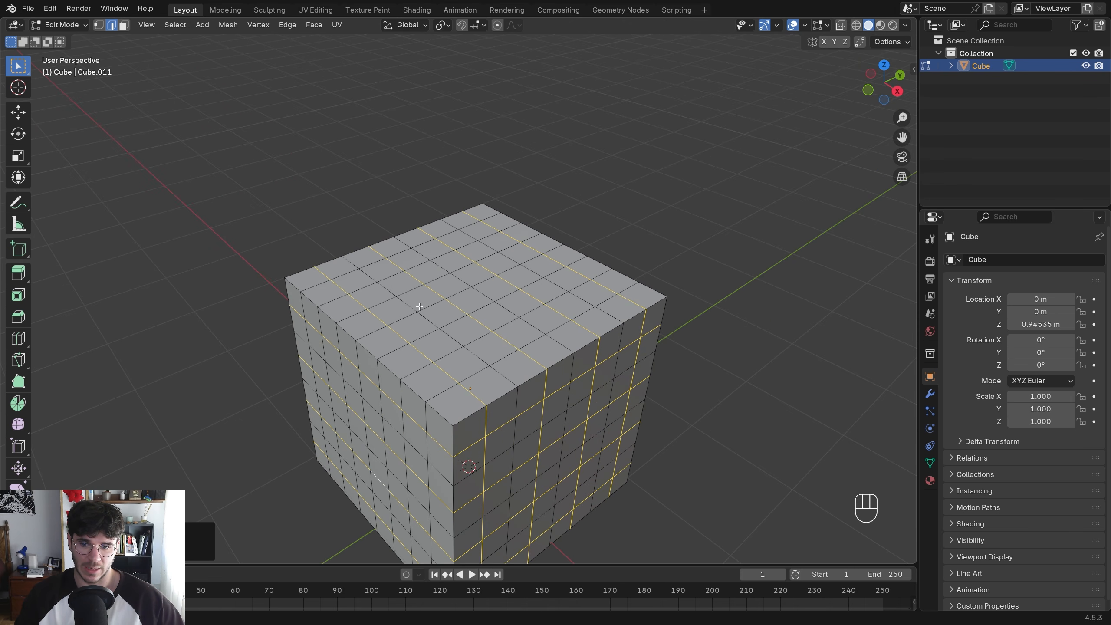
# Undo and redo the edge loop selection repeatedly to compare it with the alternating edge selection
pyautogui.hotkey('ctrl', 'z')
pyautogui.hotkey('ctrl', 'shift', 'z')
pyautogui.hotkey('ctrl', 'z')
pyautogui.hotkey('ctrl', 'shift', 'z')
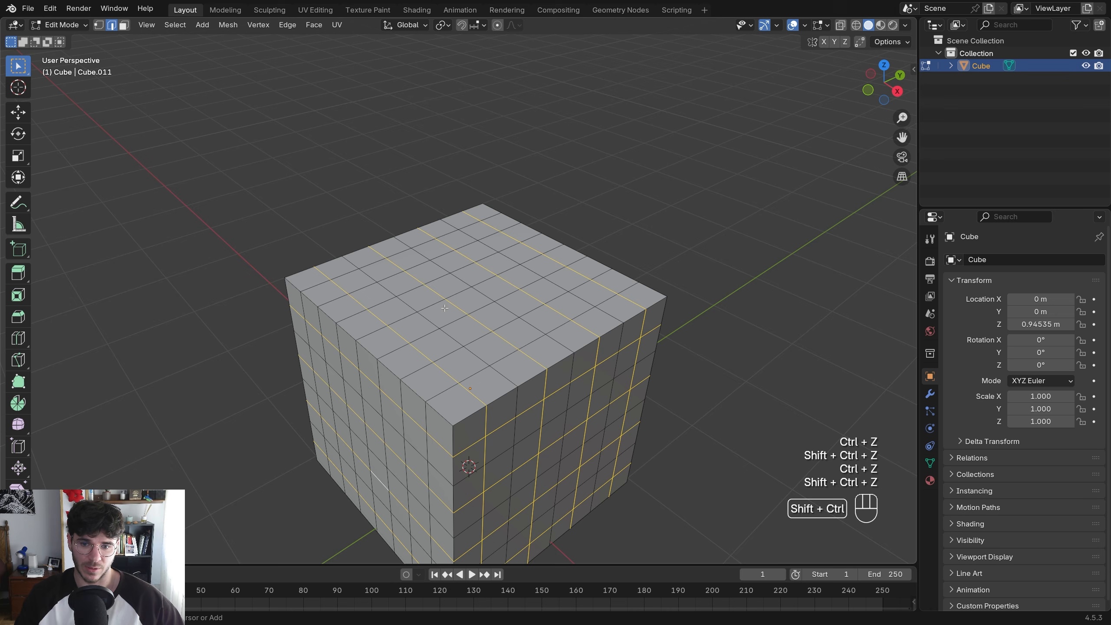
pyautogui.hotkey('ctrl', 'z')
pyautogui.hotkey('ctrl', 'shift', 'z')
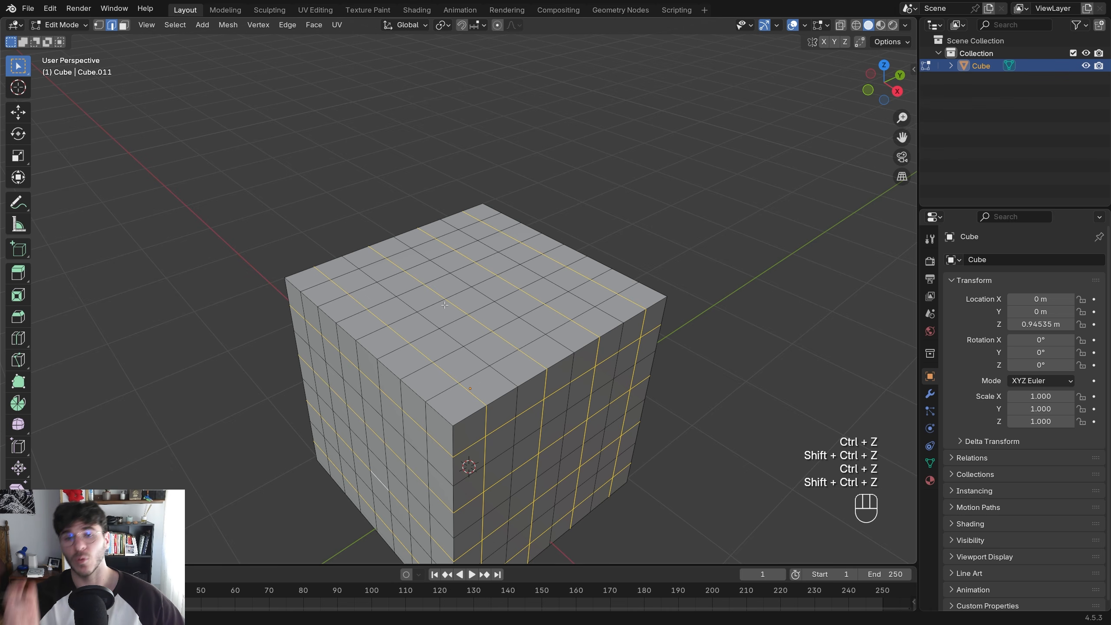
pyautogui.keyDown('shift'); pyautogui.moveTo(445, 305); pyautogui.dragTo(437, 277, button='middle'); pyautogui.keyUp('shift')
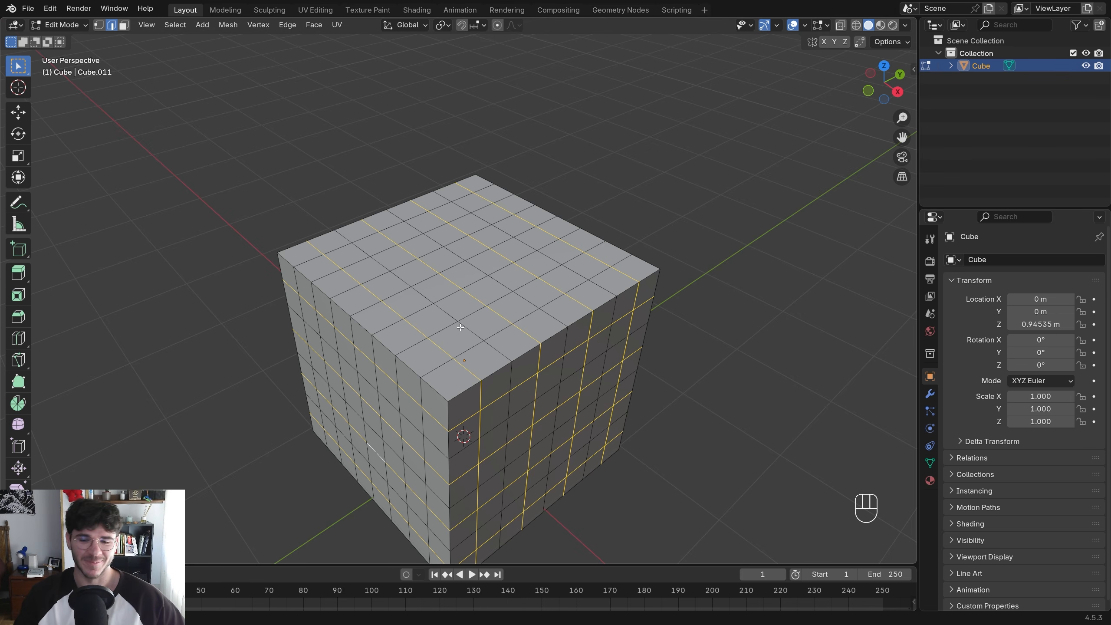
# Switch to face selection and select a single face in the middle of the cube's top
pyautogui.press('Tab')
pyautogui.press('Tab')
pyautogui.press('3')
pyautogui.click(464, 276)
pyautogui.keyDown('shift'); pyautogui.moveTo(464, 276); pyautogui.dragTo(505, 244, button='middle'); pyautogui.keyUp('shift')
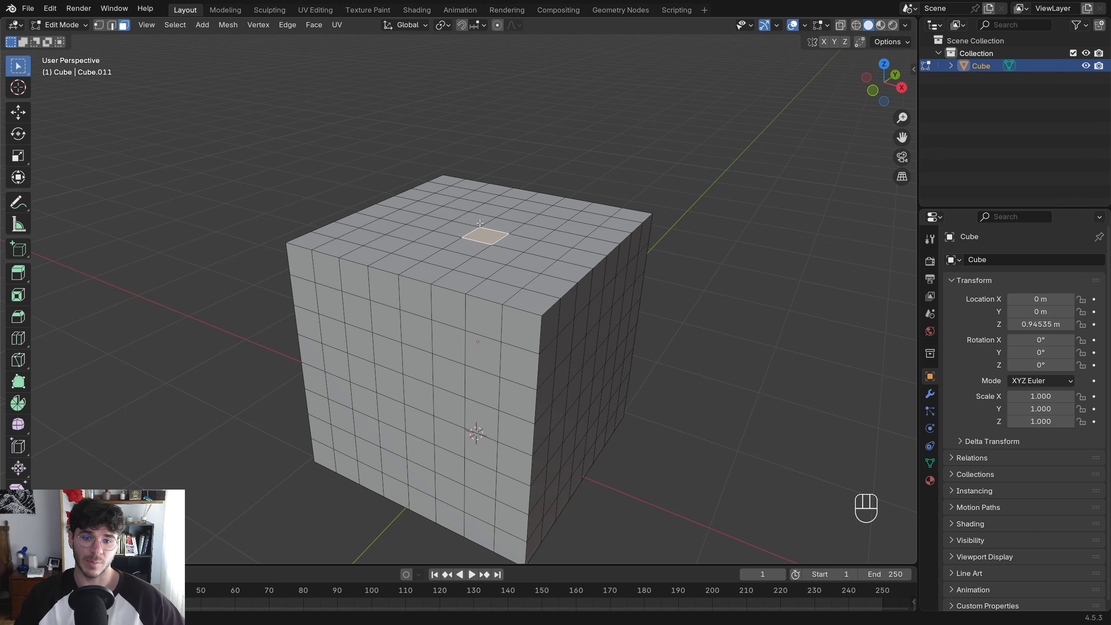
pyautogui.moveTo(480, 223); pyautogui.dragTo(486, 247, button='middle')
pyautogui.click(488, 251)
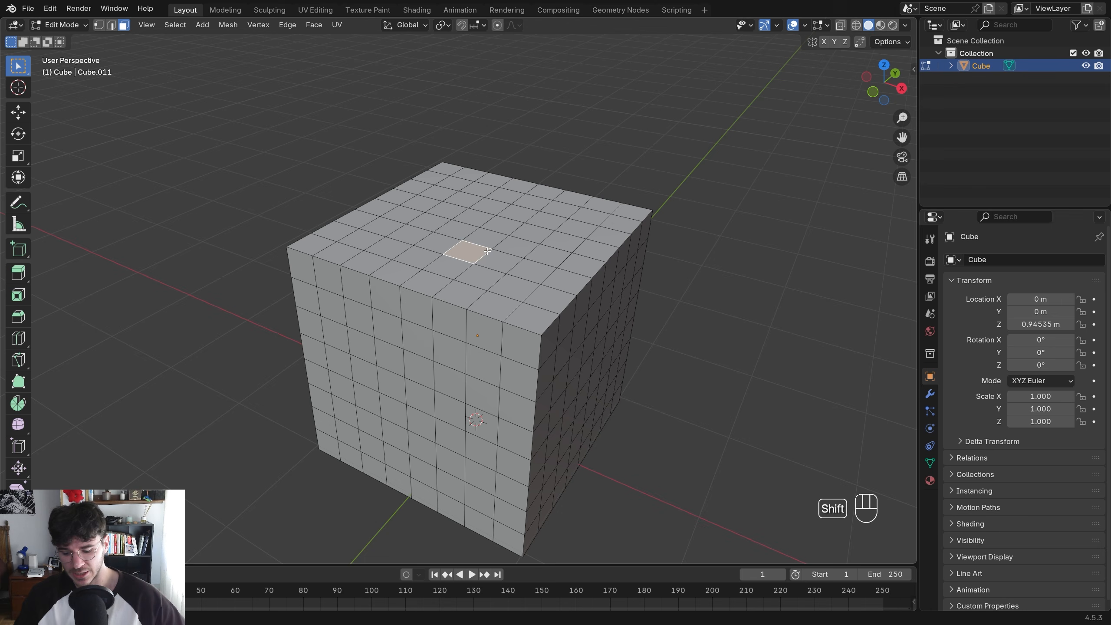
# Try Select Similar by Flat/Smooth on the selected top face and undo it
pyautogui.hotkey('shift', 'g')
pyautogui.press('Escape')
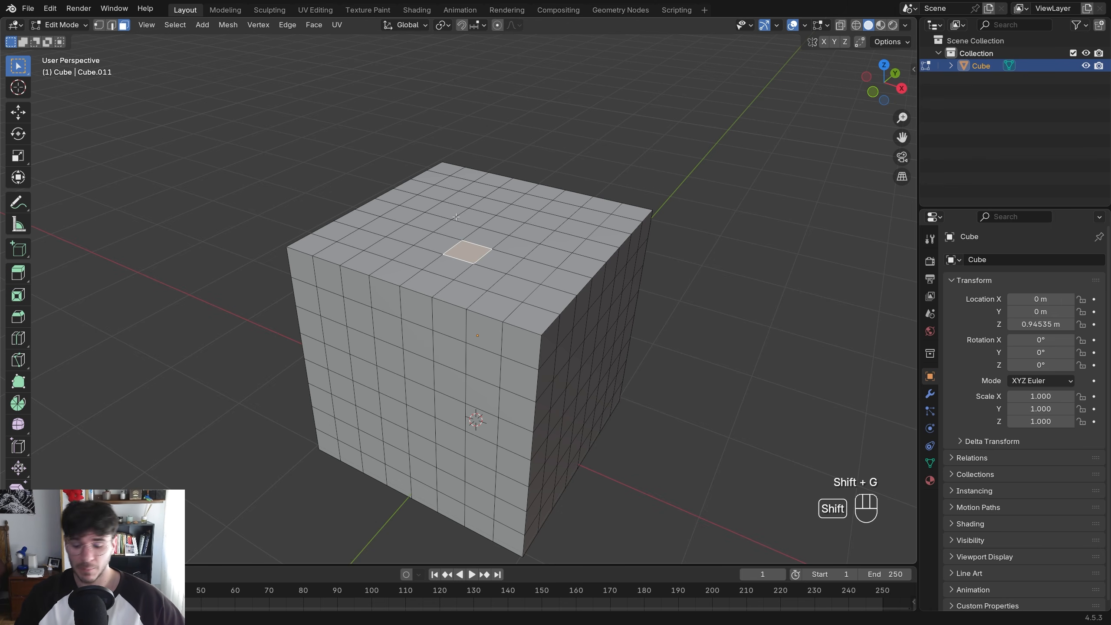
pyautogui.hotkey('shift', 'g')
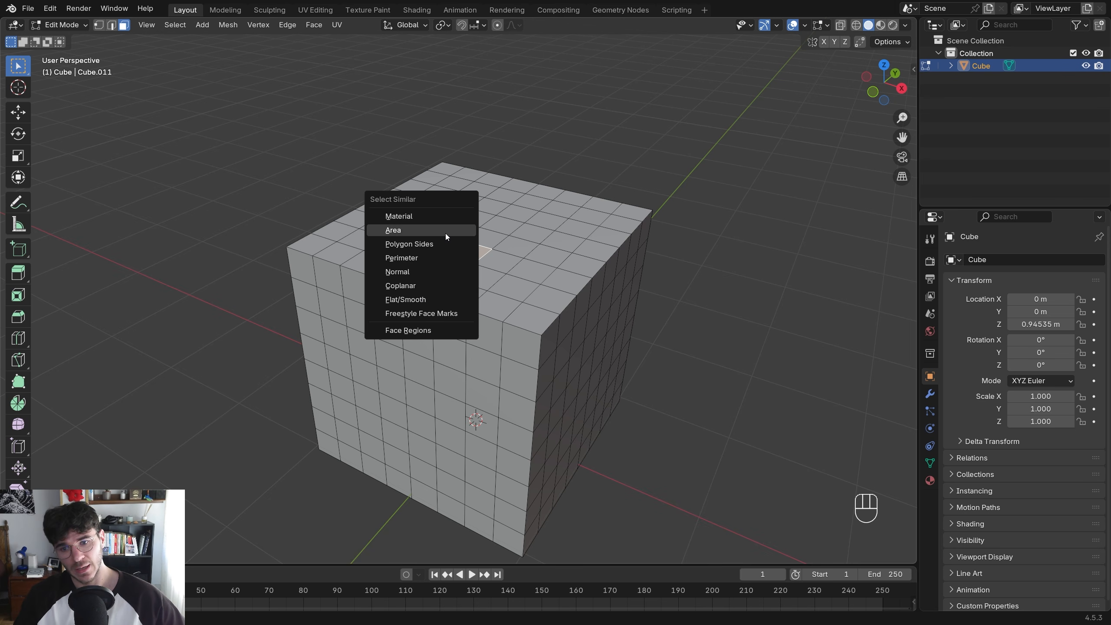
pyautogui.click(433, 300)
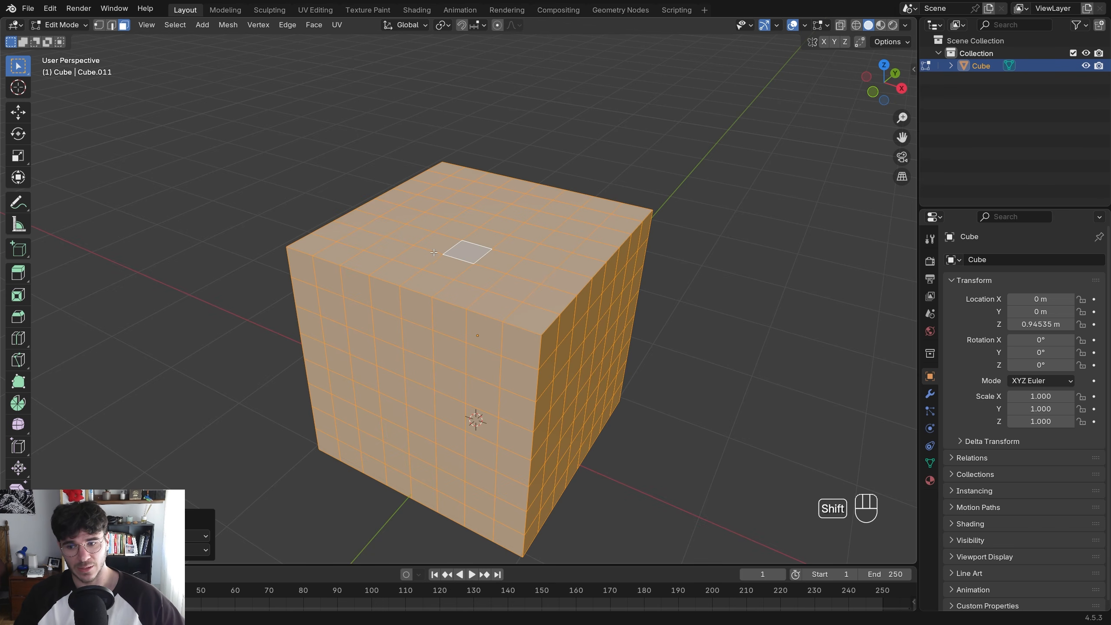
pyautogui.hotkey('ctrl', 'z')
# Select all faces of the cube's top with Select Similar by Normal
pyautogui.hotkey('shift', 'g')
pyautogui.click(454, 229)
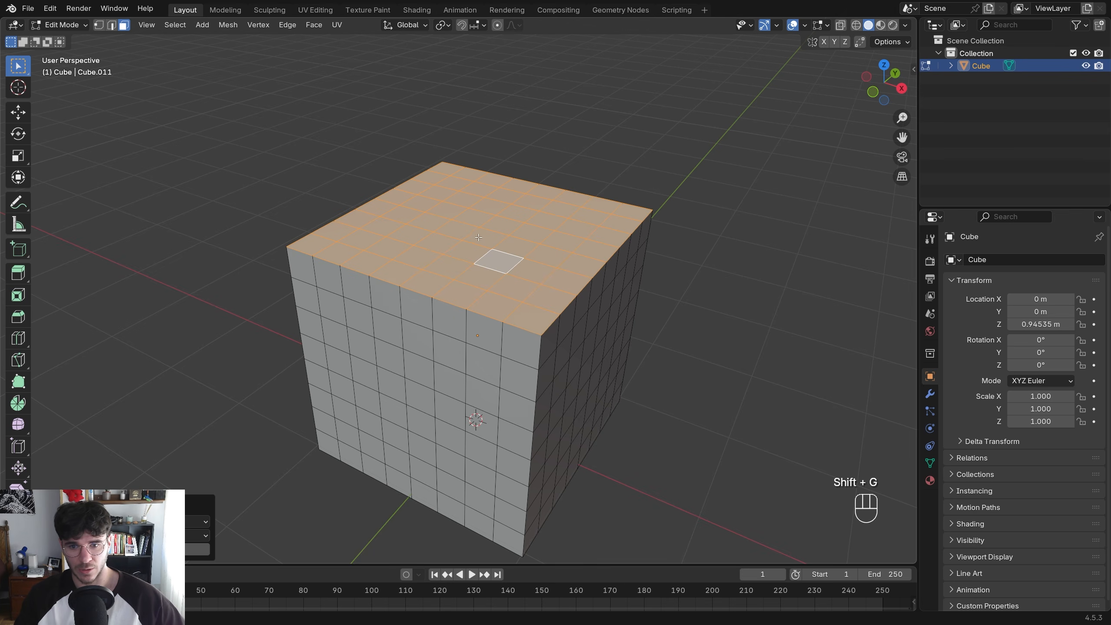
pyautogui.moveTo(455, 229); pyautogui.dragTo(519, 236, button='middle')
# Select all faces in the lower half of the cube's front side using shortest paths, and extrude them outwards about 1.39 m
pyautogui.moveTo(470, 280); pyautogui.dragTo(304, 351, button='middle')
pyautogui.click(303, 350)
pyautogui.keyDown('ctrl'); pyautogui.click(492, 396); pyautogui.keyUp('ctrl')
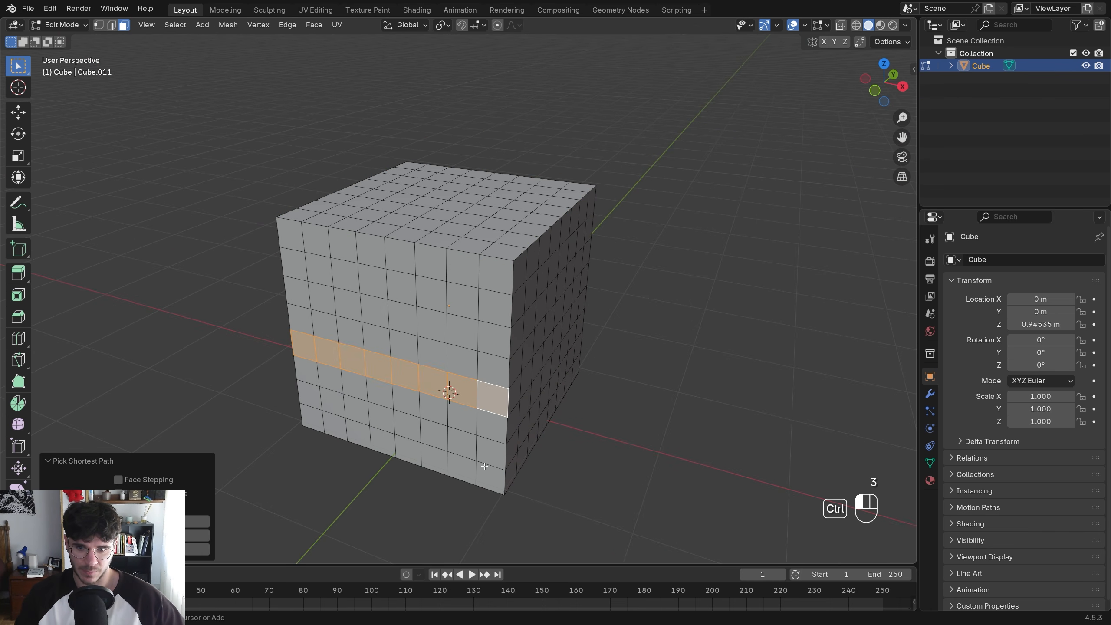
pyautogui.keyDown('ctrl'); pyautogui.click(488, 468); pyautogui.keyUp('ctrl')
pyautogui.keyDown('ctrl'); pyautogui.click(315, 422); pyautogui.keyUp('ctrl')
pyautogui.keyDown('ctrl'); pyautogui.click(312, 361); pyautogui.keyUp('ctrl')
pyautogui.keyDown('ctrl'); pyautogui.click(329, 376); pyautogui.keyUp('ctrl')
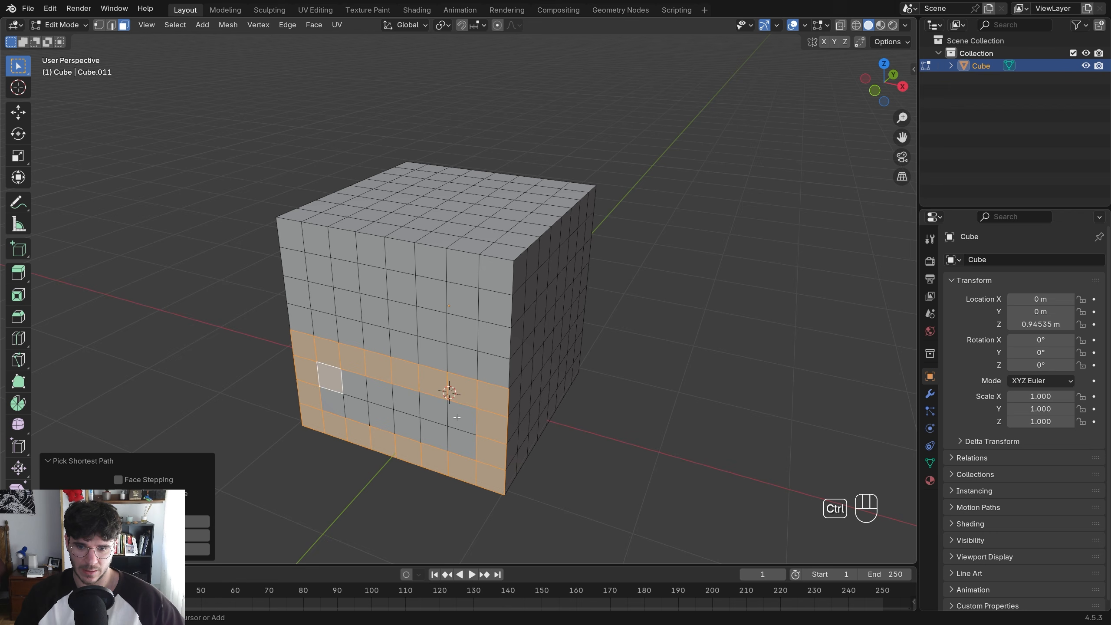
pyautogui.keyDown('ctrl'); pyautogui.click(461, 415); pyautogui.keyUp('ctrl')
pyautogui.keyDown('ctrl'); pyautogui.click(462, 441); pyautogui.keyUp('ctrl')
pyautogui.keyDown('ctrl'); pyautogui.click(337, 410); pyautogui.keyUp('ctrl')
pyautogui.moveTo(542, 363); pyautogui.dragTo(491, 388, button='middle')
pyautogui.press('e')
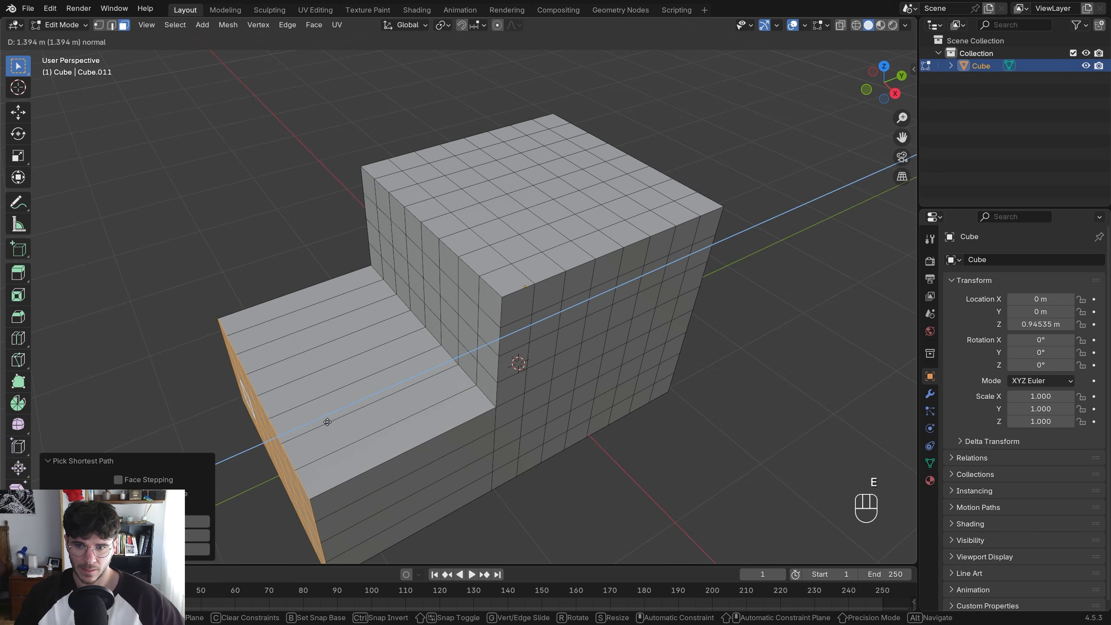
pyautogui.click(325, 421)
# Select one face on the upper top surface and extend the selection to all upward-facing faces with Select Similar by Normal
pyautogui.press('3')
pyautogui.click(509, 183)
pyautogui.hotkey('shift', 'g')
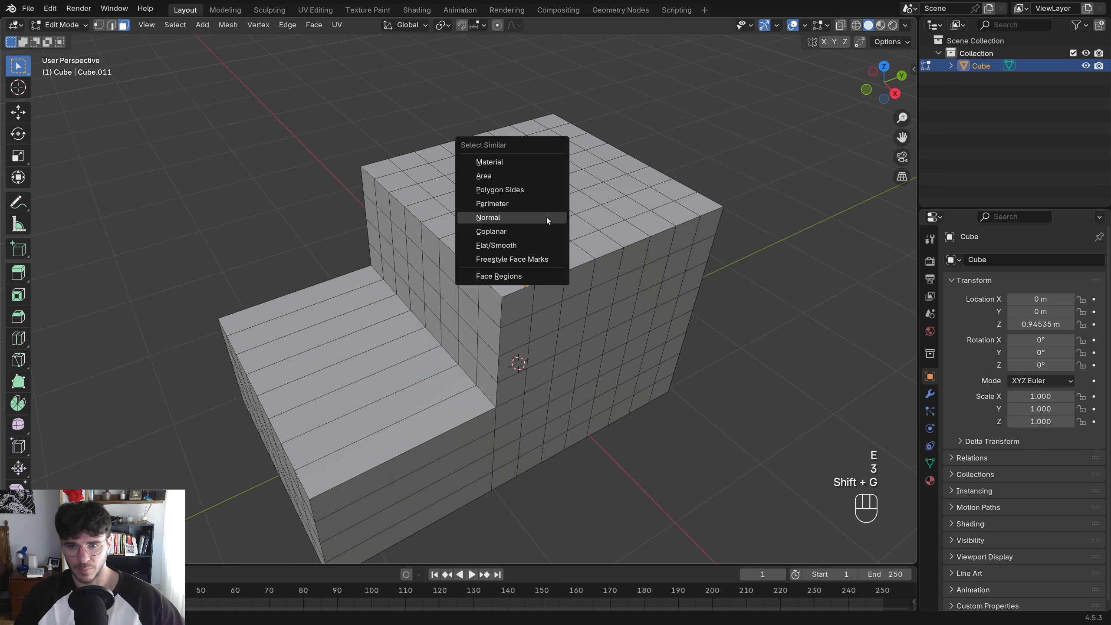
pyautogui.click(547, 216)
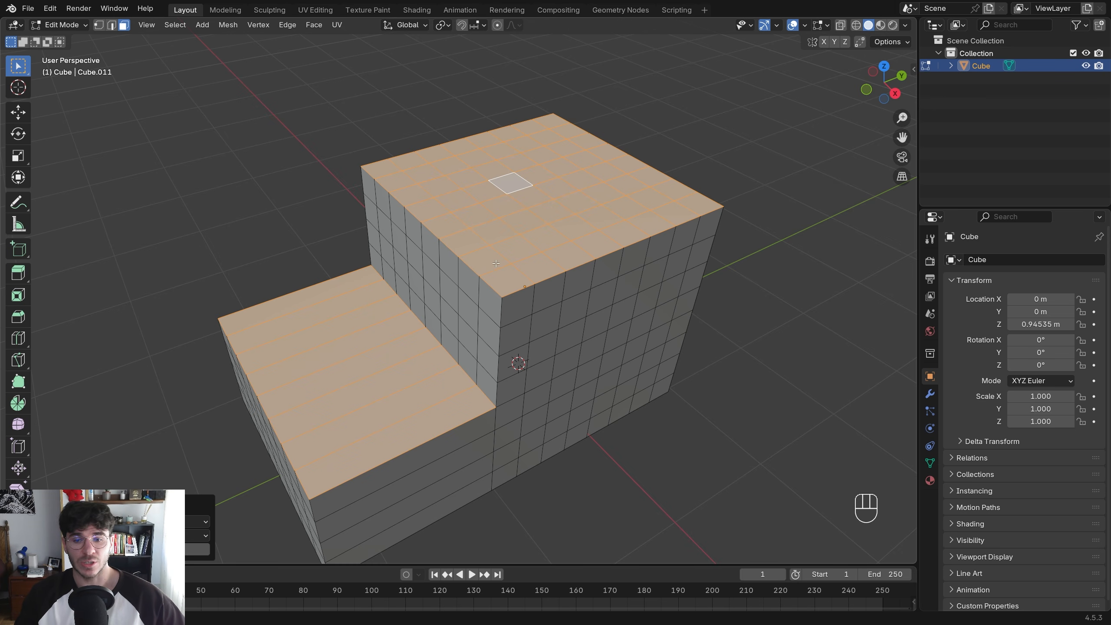
# Select the border edges around the upper top surface and the lower step's top surface, and mark them as seams
pyautogui.press('2')
pyautogui.moveTo(463, 266); pyautogui.dragTo(467, 265, button='middle')
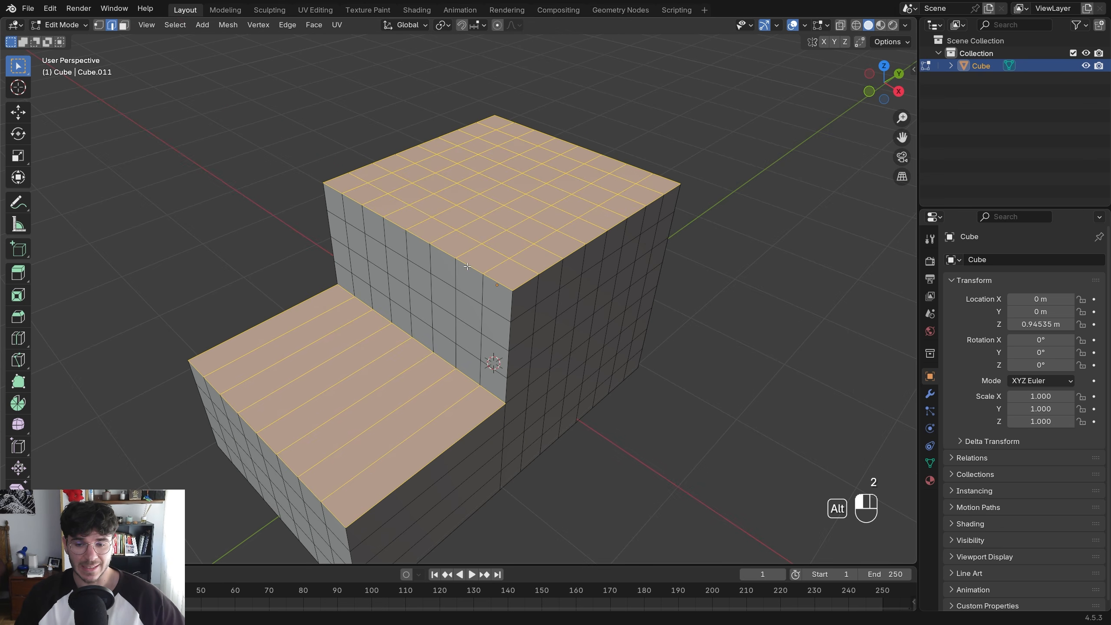
pyautogui.keyDown('alt'); pyautogui.click(466, 265); pyautogui.keyUp('alt')
pyautogui.keyDown('alt'); pyautogui.keyDown('shift'); pyautogui.click(526, 280); pyautogui.keyUp('shift'); pyautogui.keyUp('alt')
pyautogui.keyDown('alt'); pyautogui.keyDown('shift'); pyautogui.click(590, 150); pyautogui.keyUp('shift'); pyautogui.keyUp('alt')
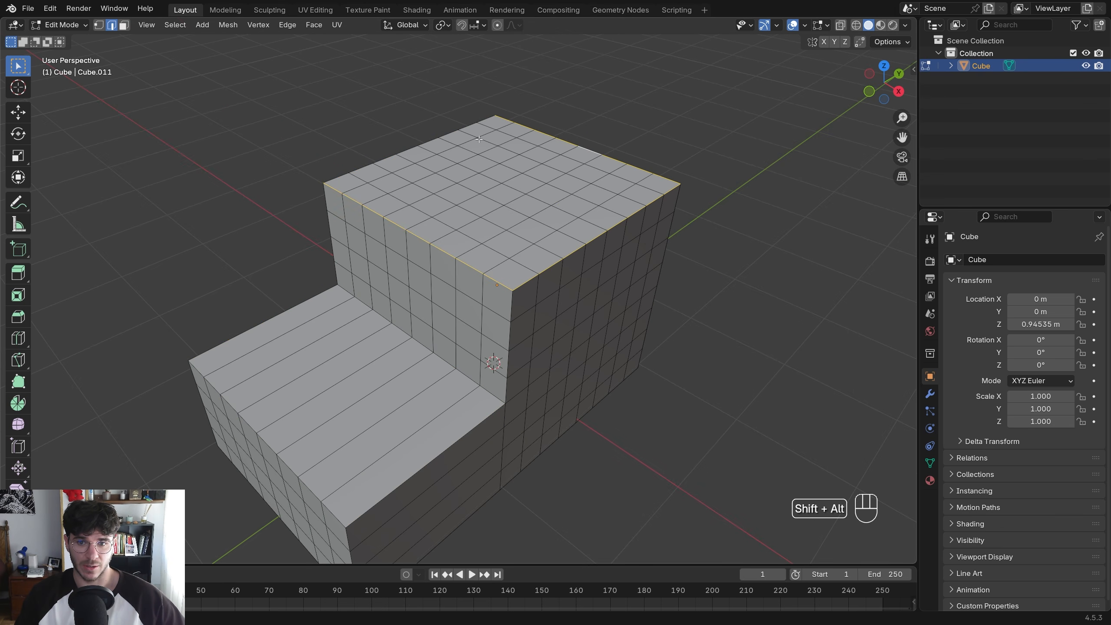
pyautogui.keyDown('alt'); pyautogui.keyDown('shift'); pyautogui.click(408, 150); pyautogui.keyUp('shift'); pyautogui.keyUp('alt')
pyautogui.keyDown('alt'); pyautogui.keyDown('shift'); pyautogui.click(303, 305); pyautogui.keyUp('shift'); pyautogui.keyUp('alt')
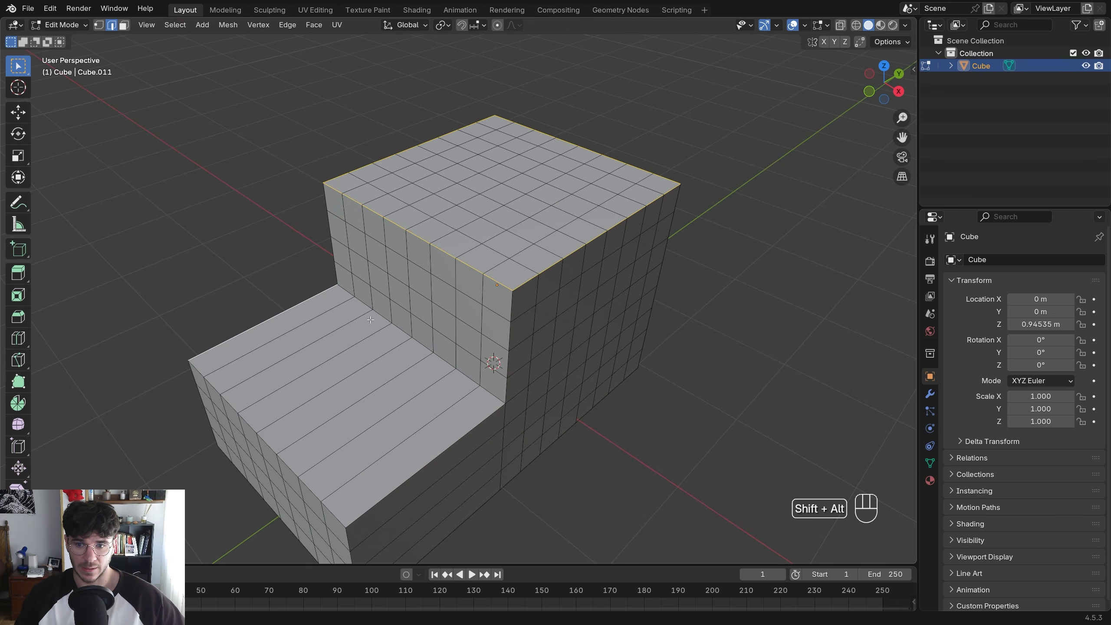
pyautogui.keyDown('alt'); pyautogui.keyDown('shift'); pyautogui.click(364, 304); pyautogui.keyUp('shift'); pyautogui.keyUp('alt')
pyautogui.keyDown('alt'); pyautogui.keyDown('shift'); pyautogui.click(272, 444); pyautogui.keyUp('shift'); pyautogui.keyUp('alt')
pyautogui.keyDown('alt'); pyautogui.keyDown('shift'); pyautogui.click(424, 466); pyautogui.keyUp('shift'); pyautogui.keyUp('alt')
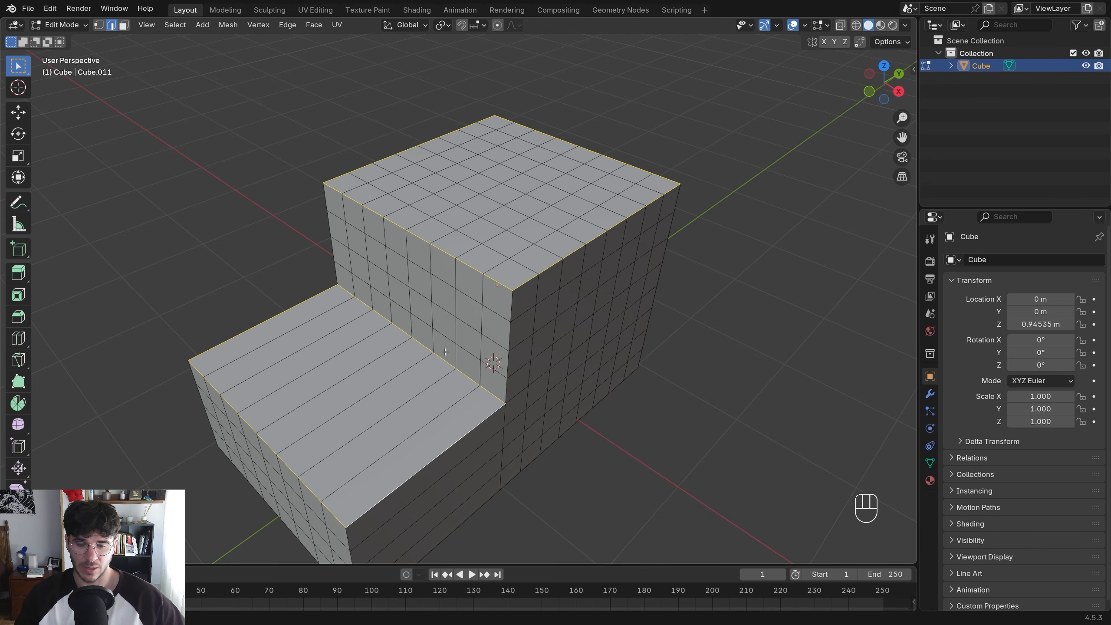
pyautogui.hotkey('ctrl', 'e')
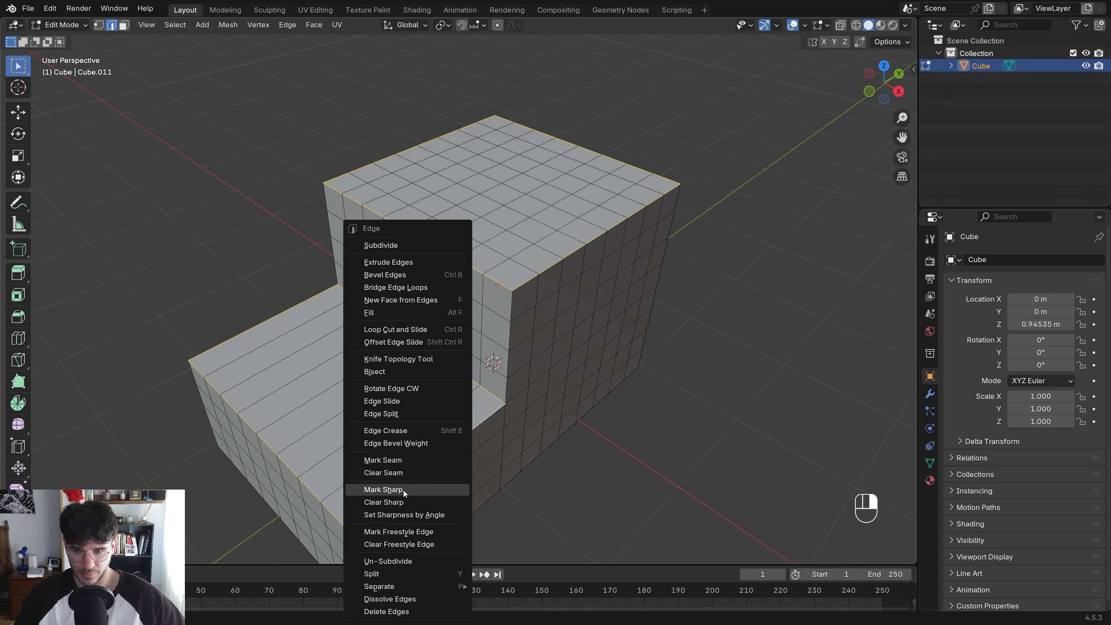
pyautogui.click(385, 460)
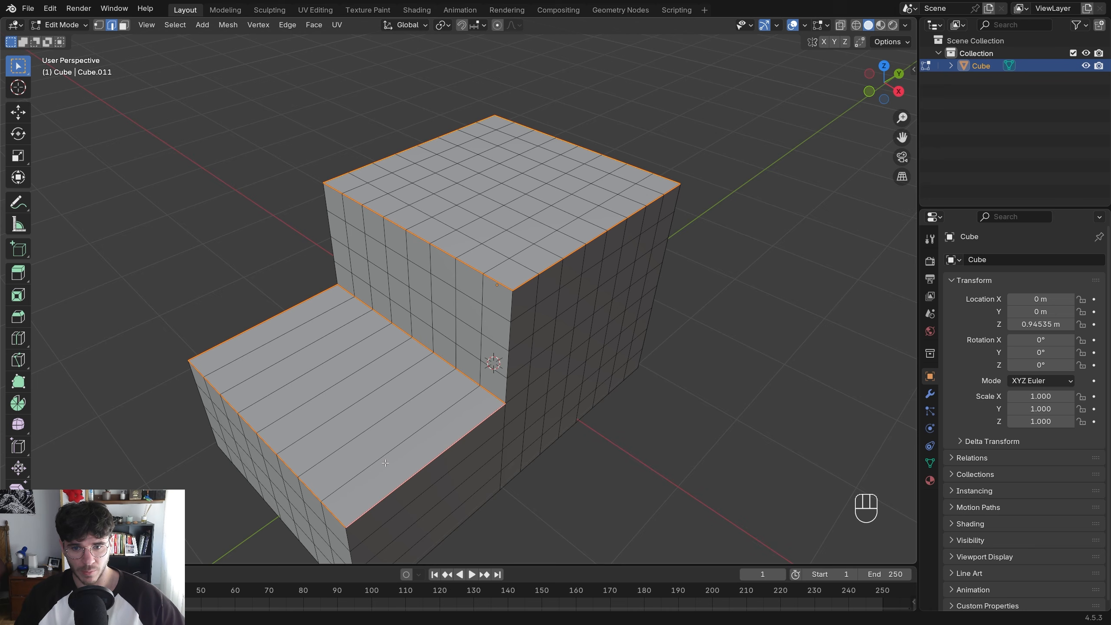
# Select a single face on the upper top surface and select its linked faces up to the seams
pyautogui.click(541, 210)
pyautogui.press('3')
pyautogui.click(502, 194)
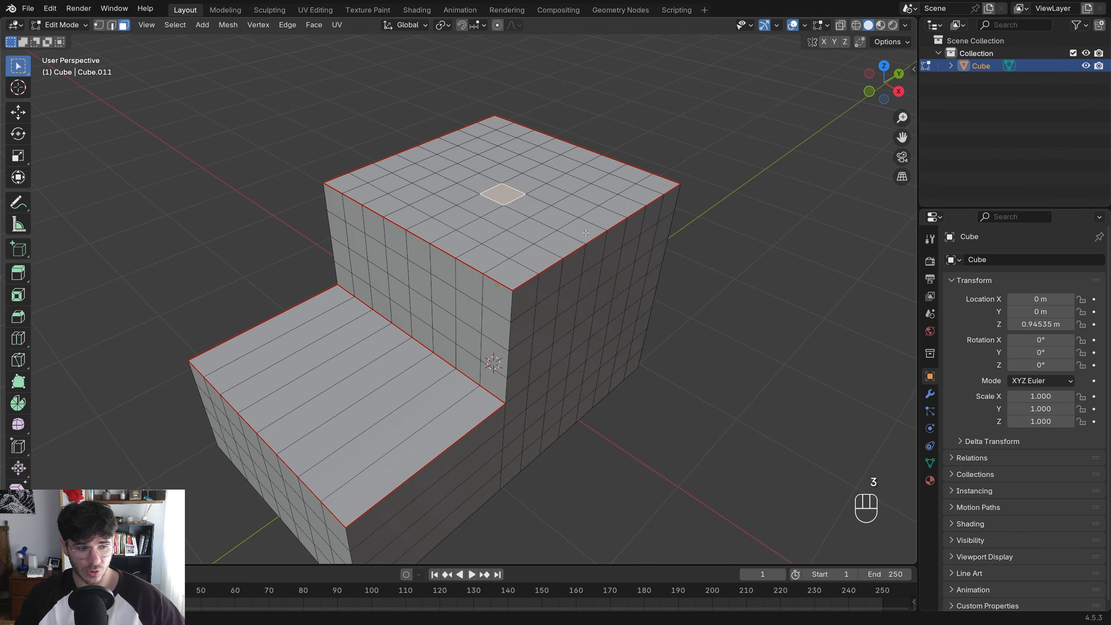
pyautogui.hotkey('ctrl', 'l')
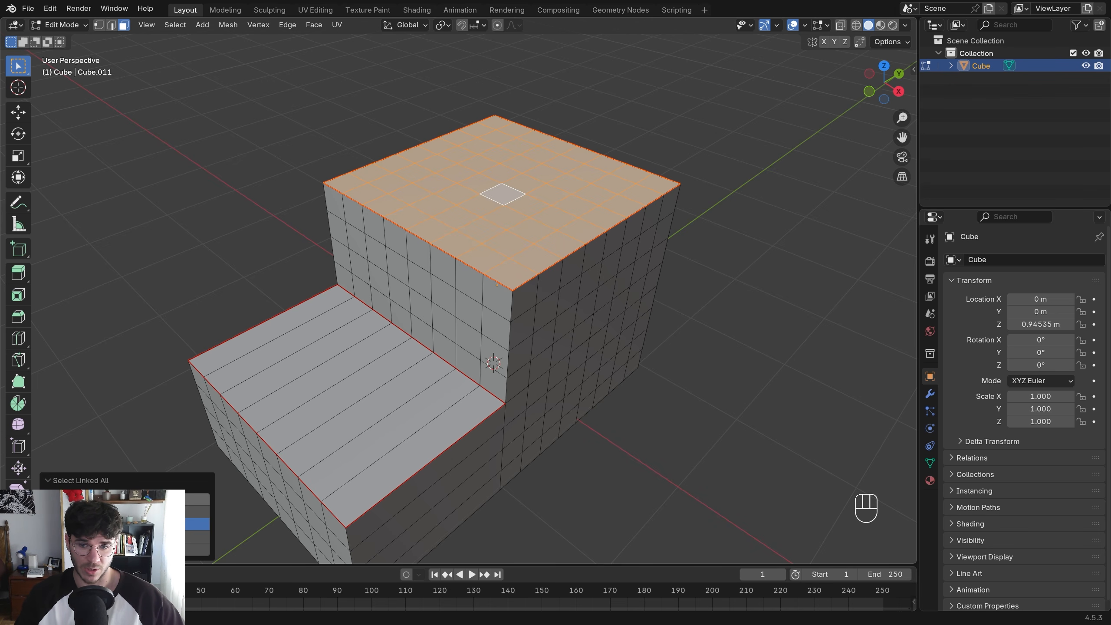
# Try other delimit options for the linked selection and return to delimiting by seam
pyautogui.click(161, 499)
pyautogui.click(160, 511)
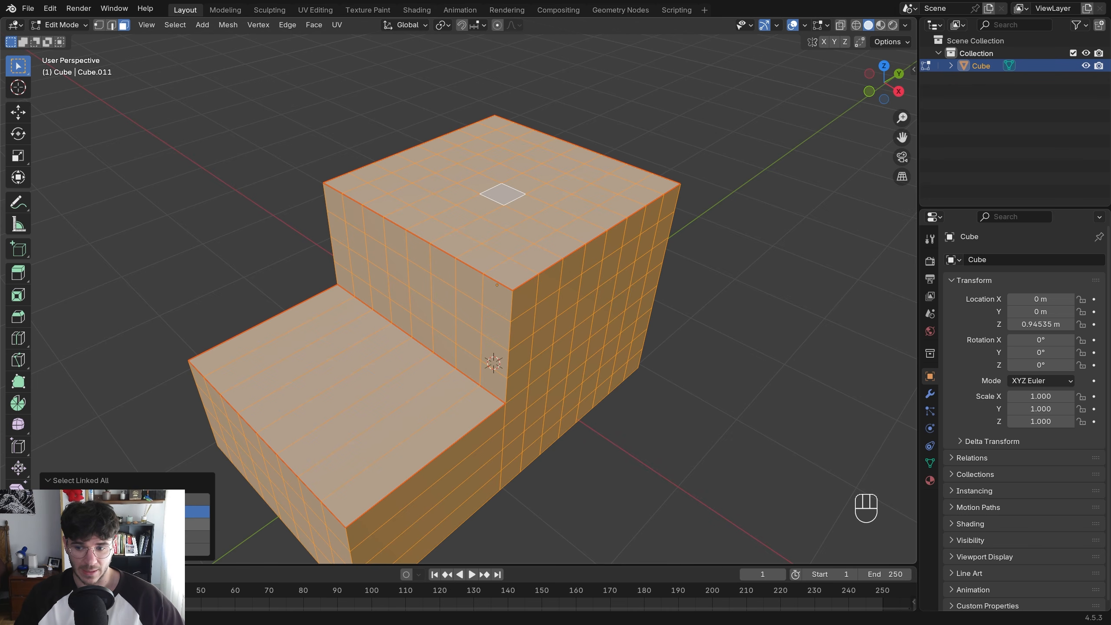
pyautogui.click(160, 524)
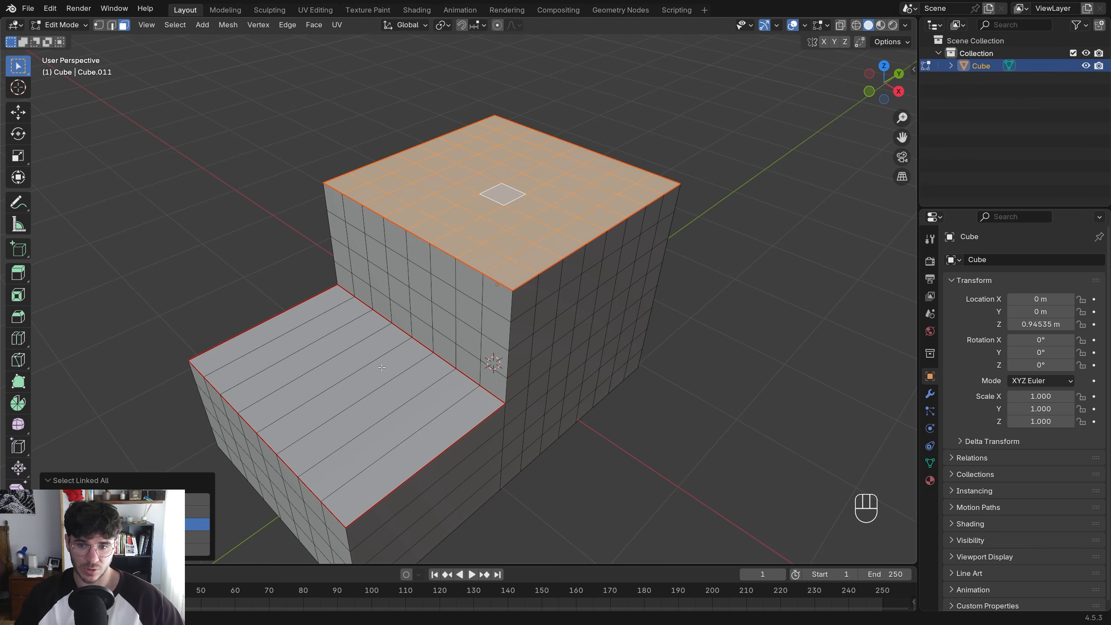
# Undo the linked selection, add a strip face on the lower step, and select the faces linked to both within the seams
pyautogui.hotkey('ctrl', 'z')
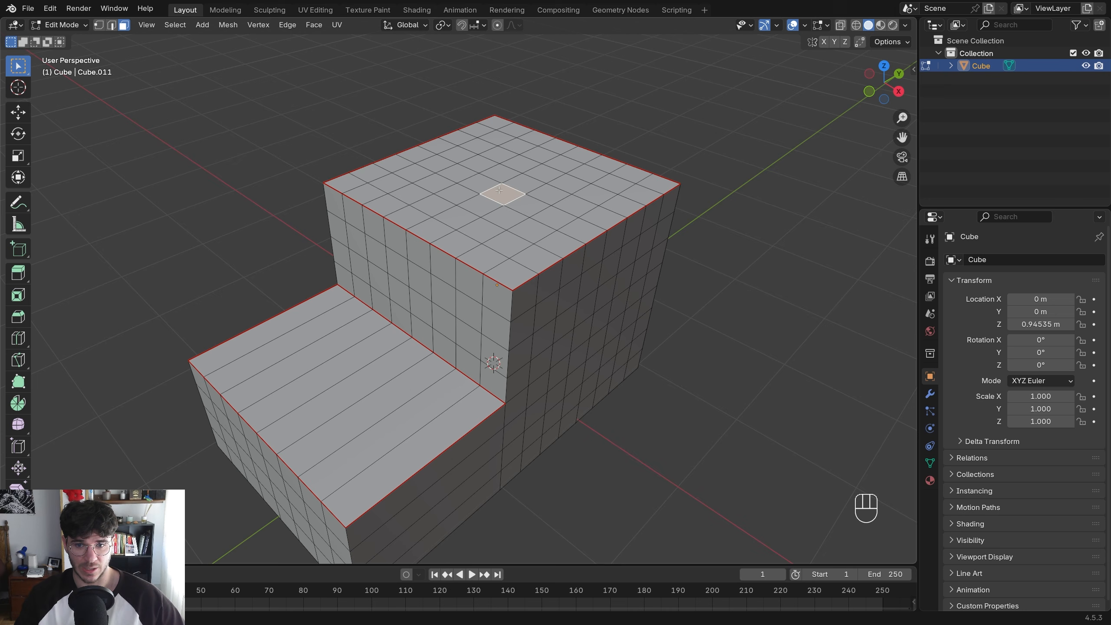
pyautogui.keyDown('shift'); pyautogui.click(341, 369); pyautogui.keyUp('shift')
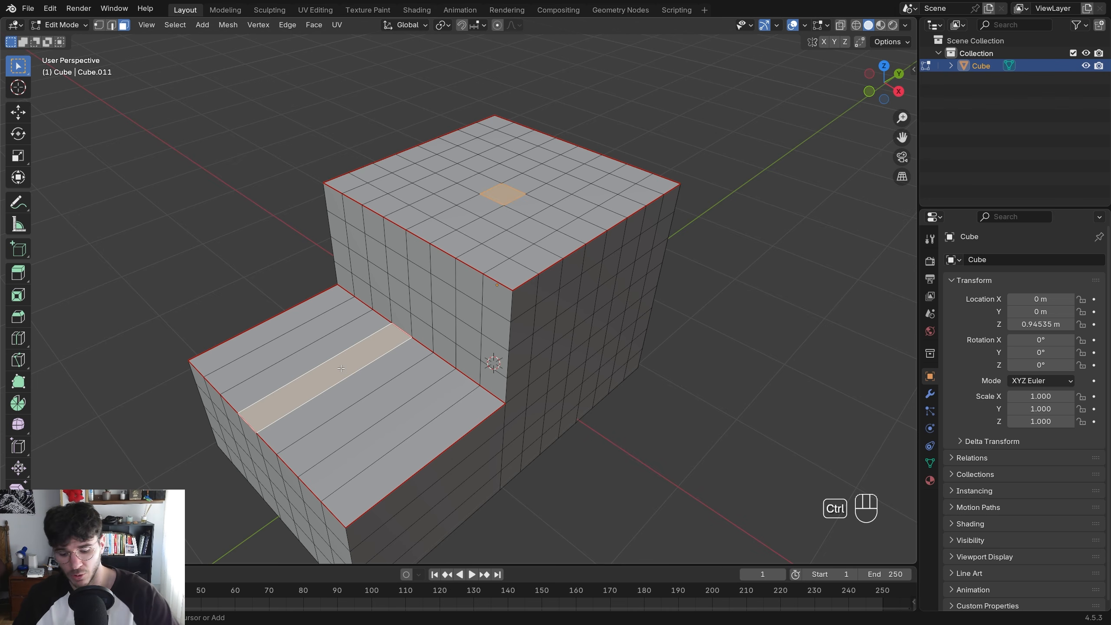
pyautogui.hotkey('ctrl', 'l')
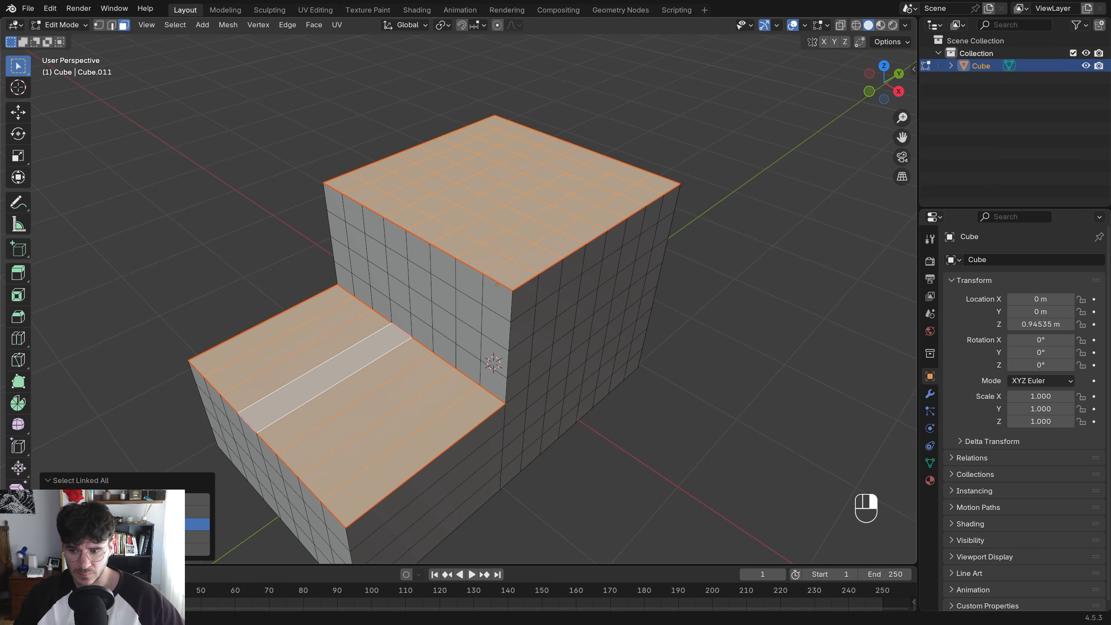
# Open the keymap preferences, start a search of the shortcuts, clear it, and close the preferences
pyautogui.click(51, 8)
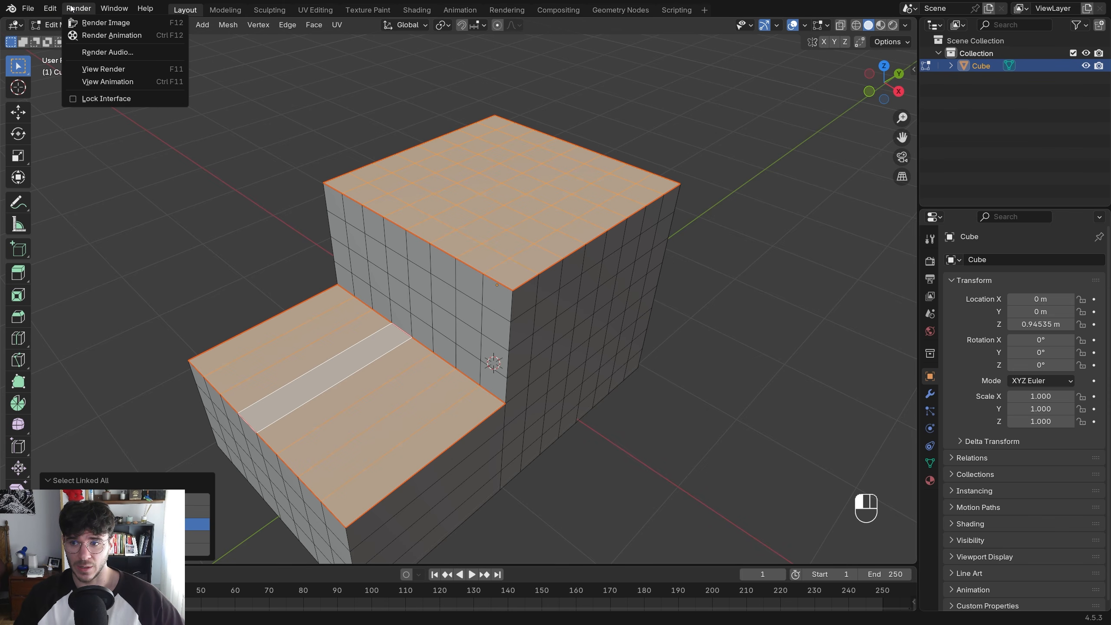
pyautogui.click(87, 170)
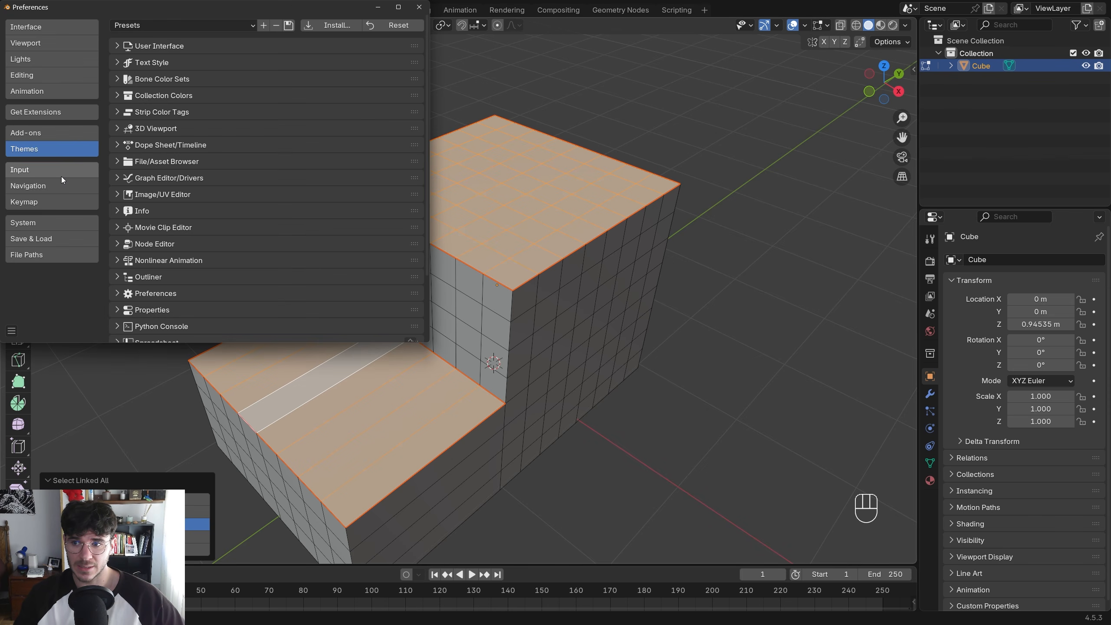
pyautogui.click(45, 202)
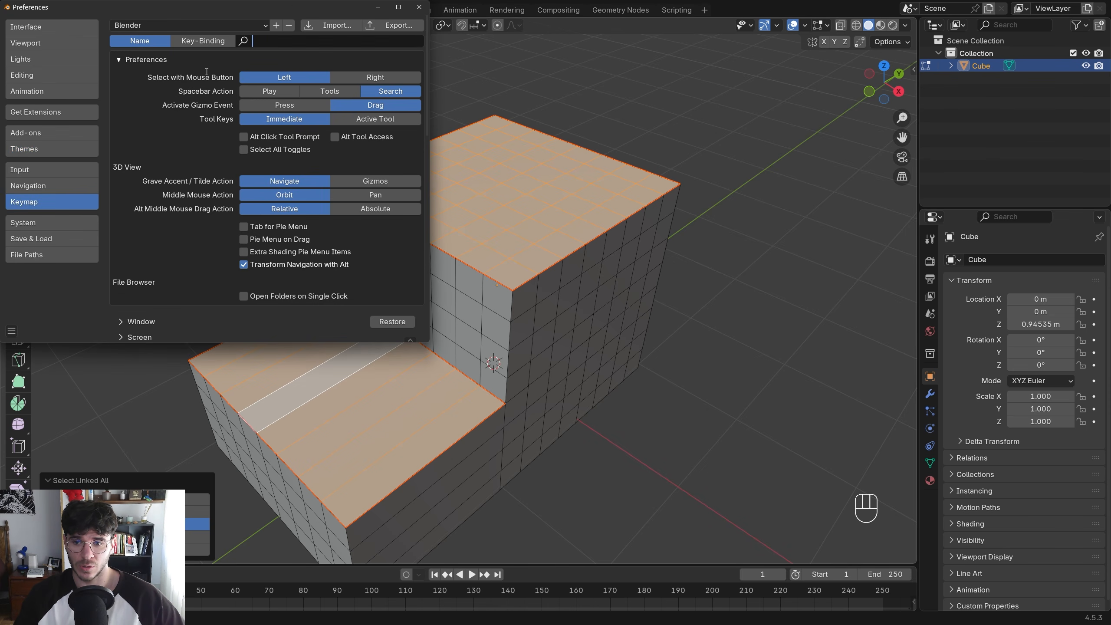
pyautogui.write('a')
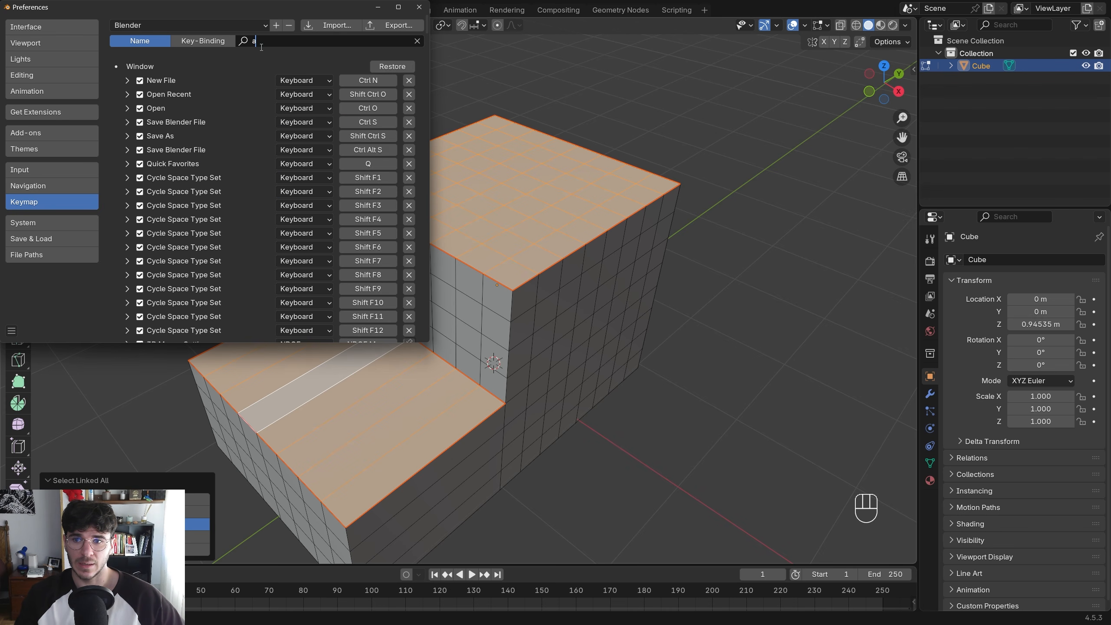
pyautogui.press('BackSpace')
pyautogui.click(419, 7)
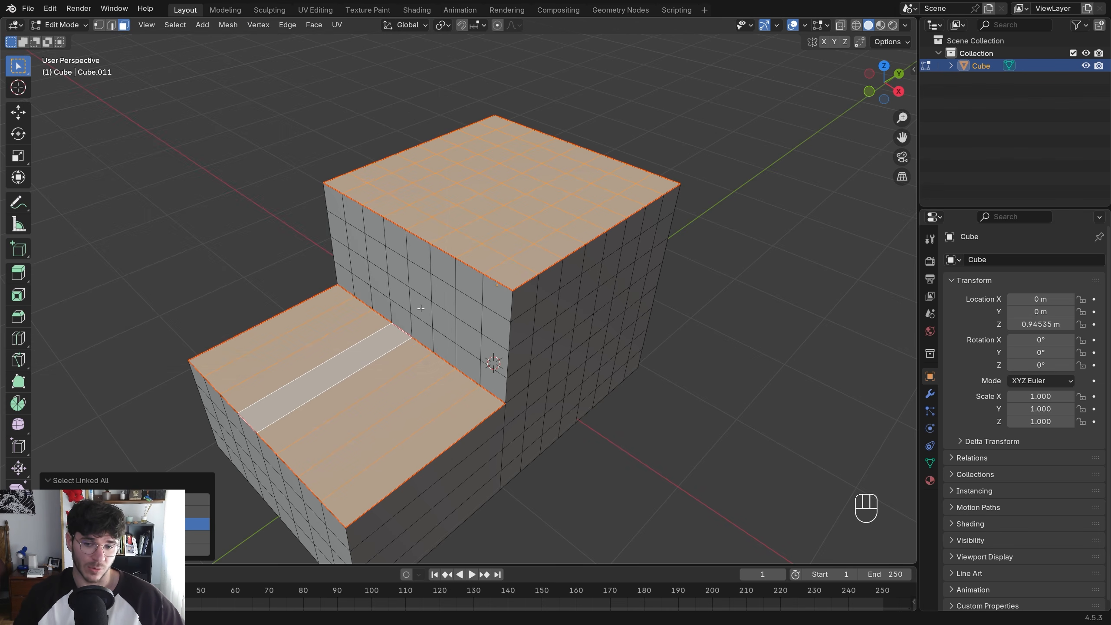
pyautogui.click(380, 344)
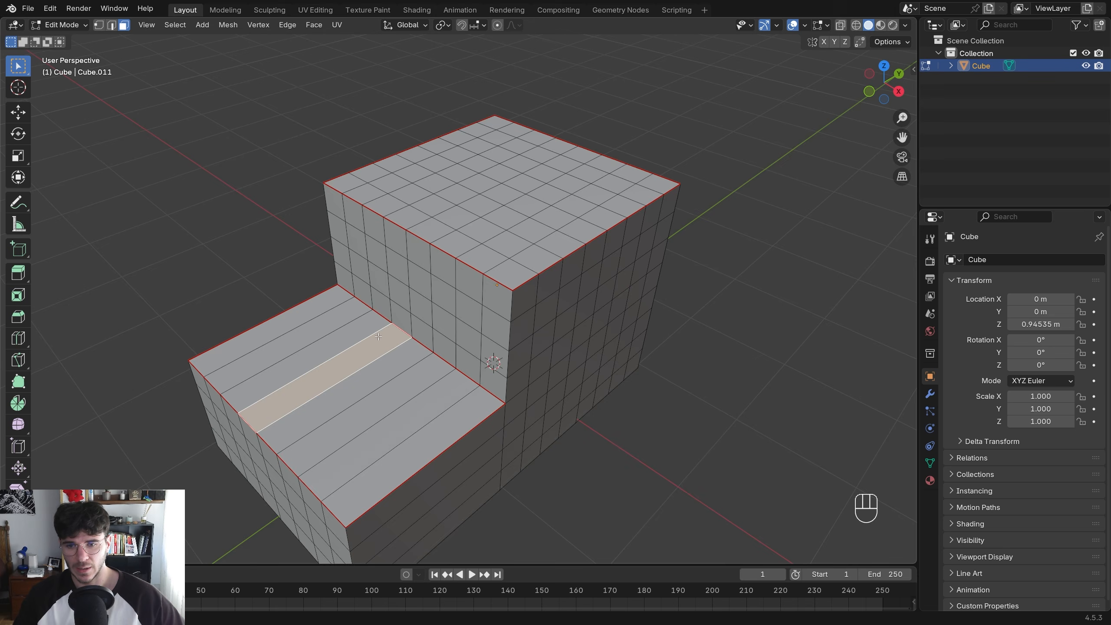
pyautogui.scroll(-5, 483, 343)
pyautogui.press('Tab')
pyautogui.scroll(-3, 486, 342)
pyautogui.hotkey('shift', 'd')
pyautogui.hotkey('shift', 'z')
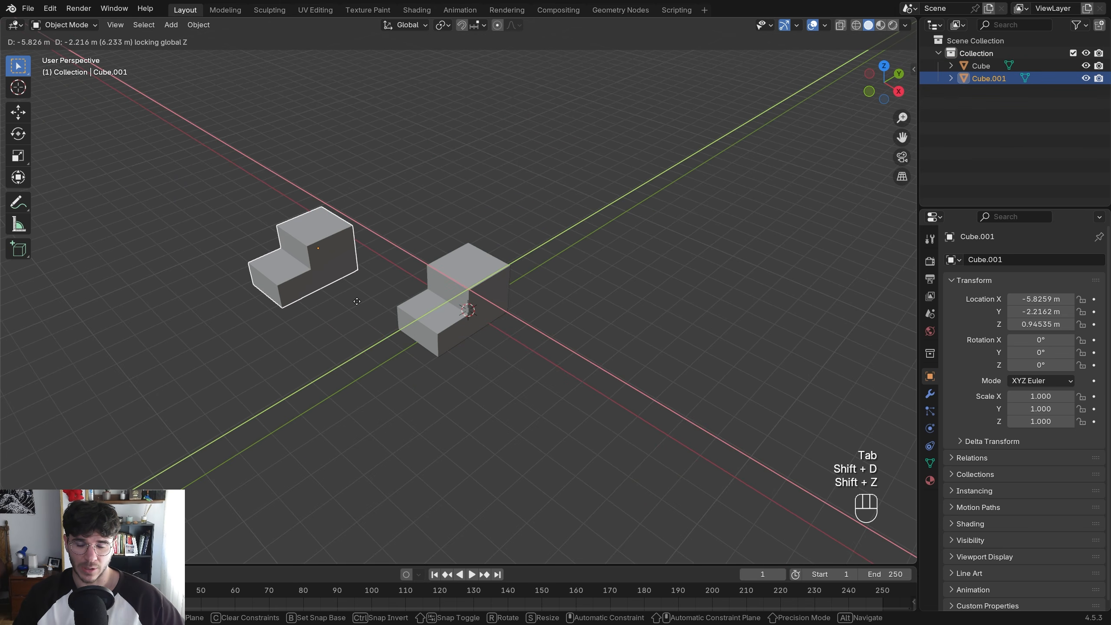
pyautogui.hotkey('ctrl', 'z')
# Edit the stepped block's mesh, add a plane to it, and move the plane about 3.4 m along negative X, clear of the block
pyautogui.press('Tab')
pyautogui.press('a')
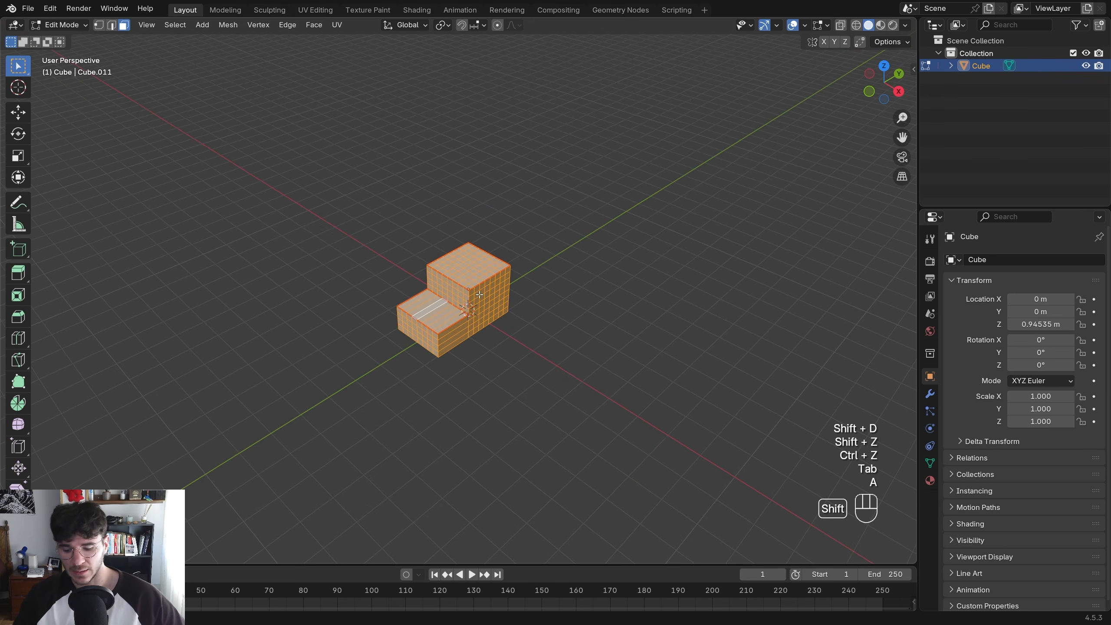
pyautogui.hotkey('shift', 'a')
pyautogui.click(475, 297)
pyautogui.press('g')
pyautogui.click(352, 281)
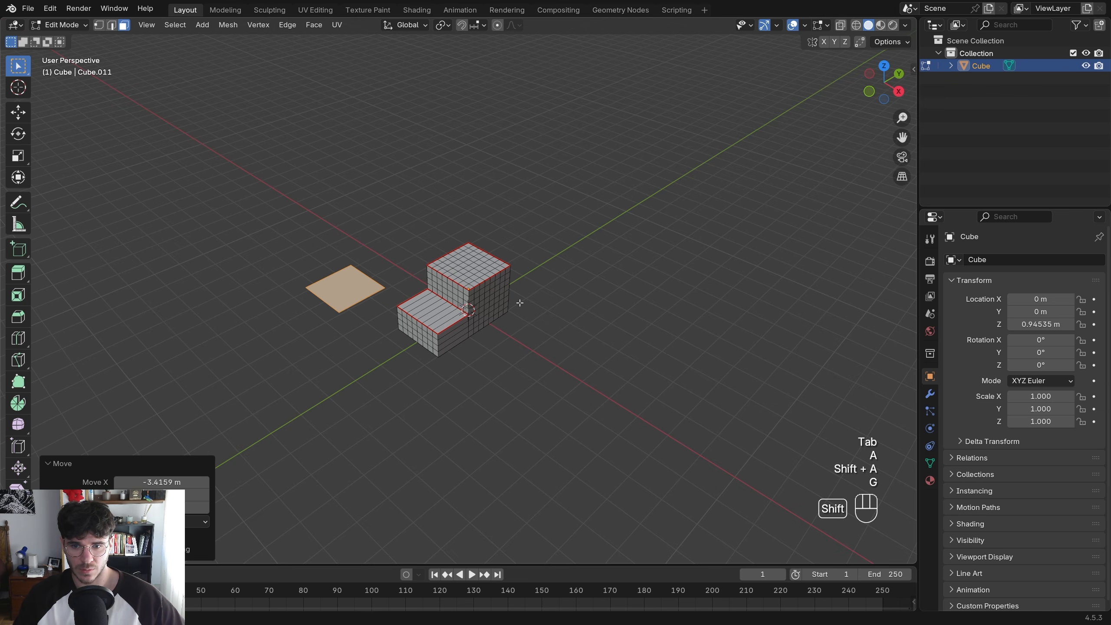
# Add a 2 m cube within the same mesh and move it horizontally to the side of the stepped block opposite the plane
pyautogui.hotkey('shift', 'a')
pyautogui.click(507, 317)
pyautogui.press('g')
pyautogui.hotkey('shift', 'z')
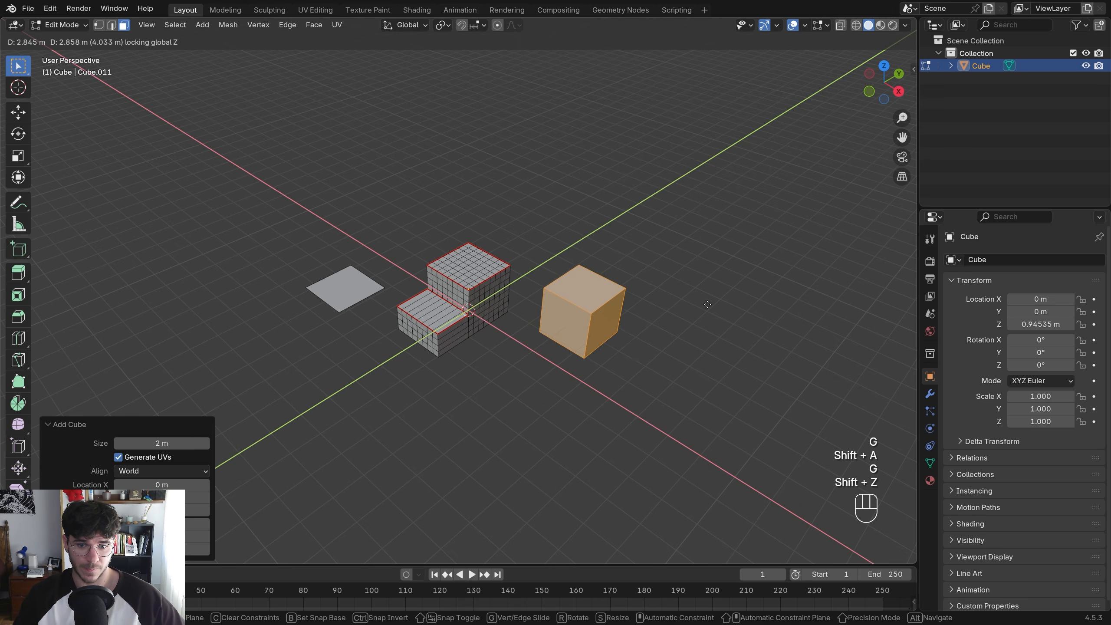
pyautogui.click(549, 307)
# Select one face on the upper top surface, select its linked faces, and switch the delimit away from seam to take the whole stepped block
pyautogui.click(518, 303)
pyautogui.scroll(2, 517, 303)
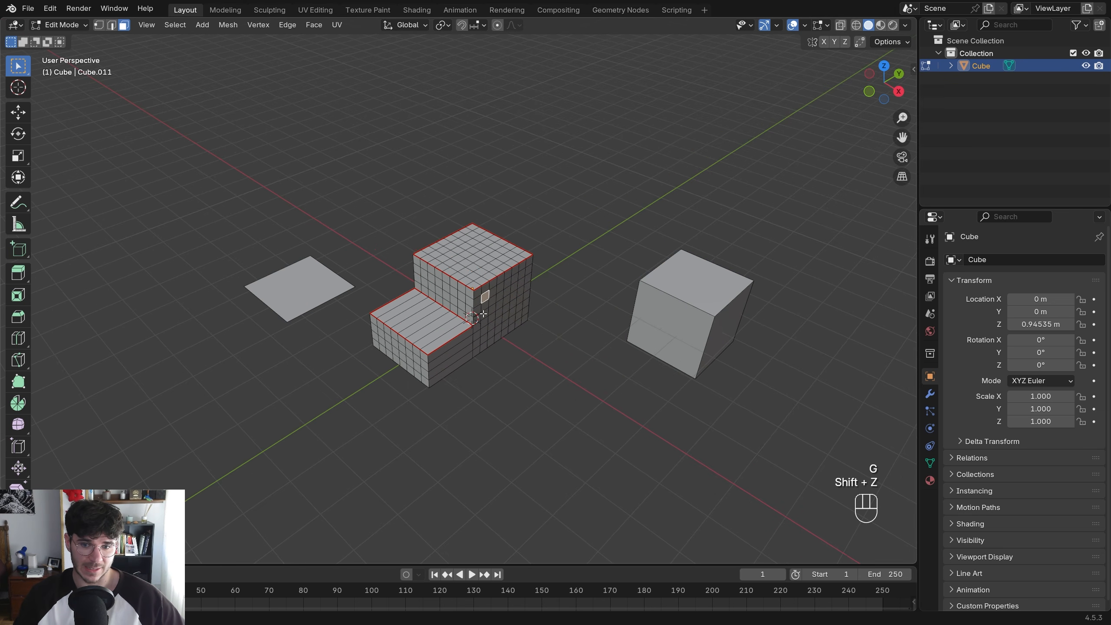
pyautogui.press('a')
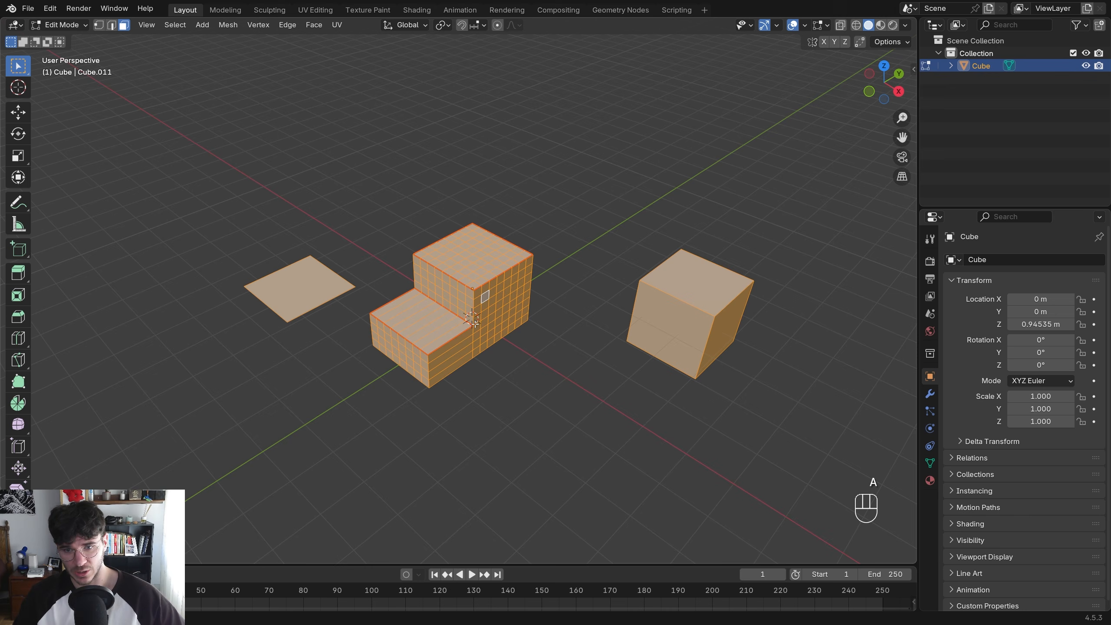
pyautogui.click(481, 287)
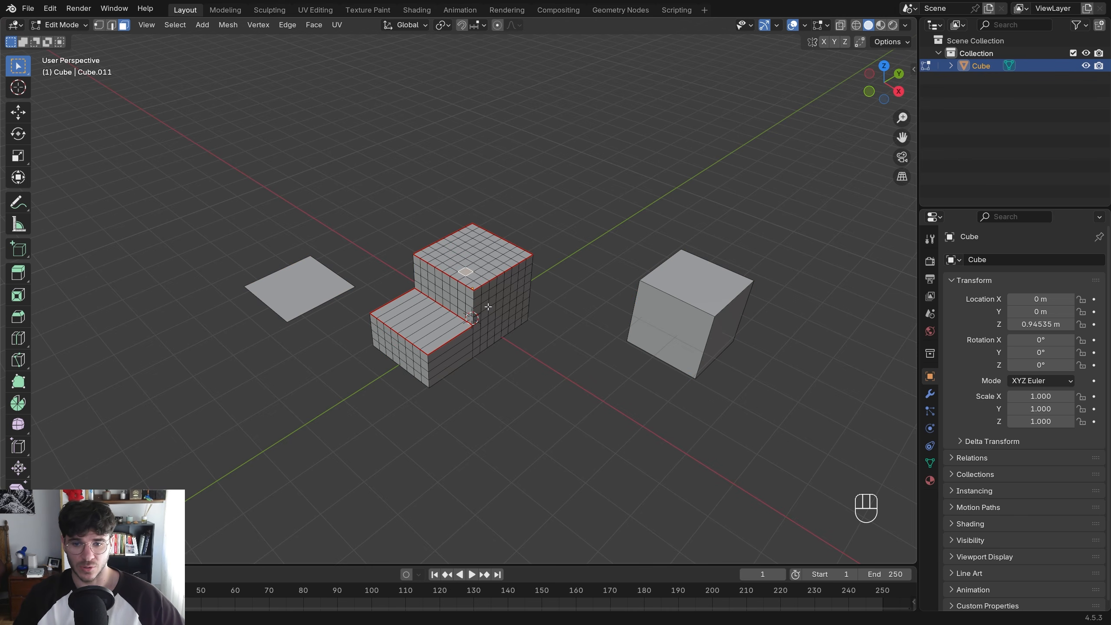
pyautogui.hotkey('ctrl', 'l')
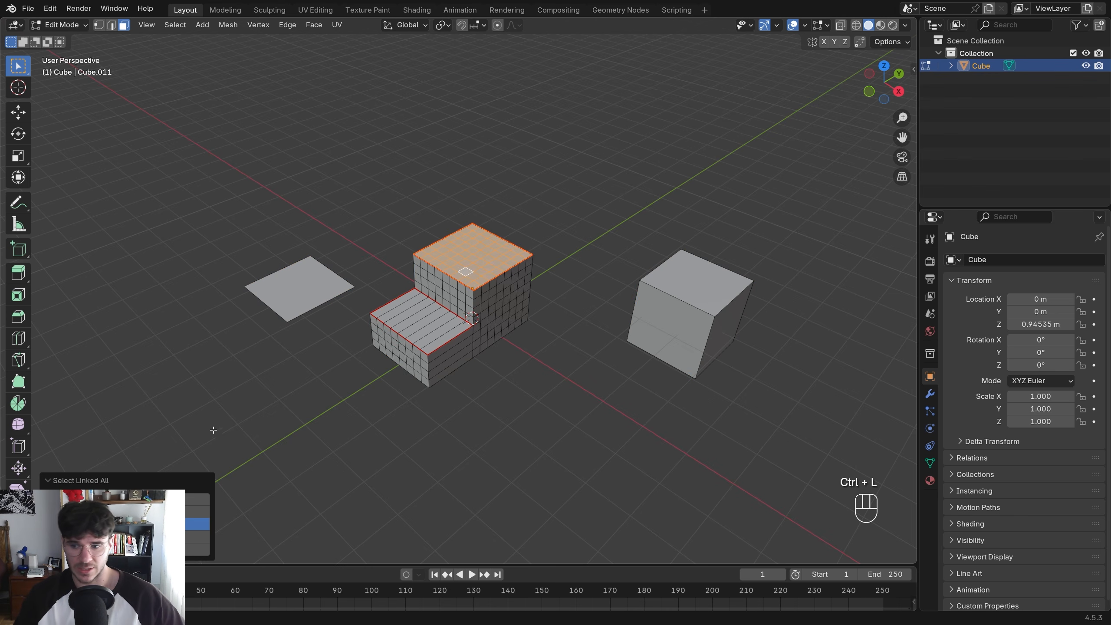
pyautogui.click(196, 499)
# Move the selected stepped block horizontally, keeping its height, to a spot behind the 3D cursor between the plane and the cube
pyautogui.press('g')
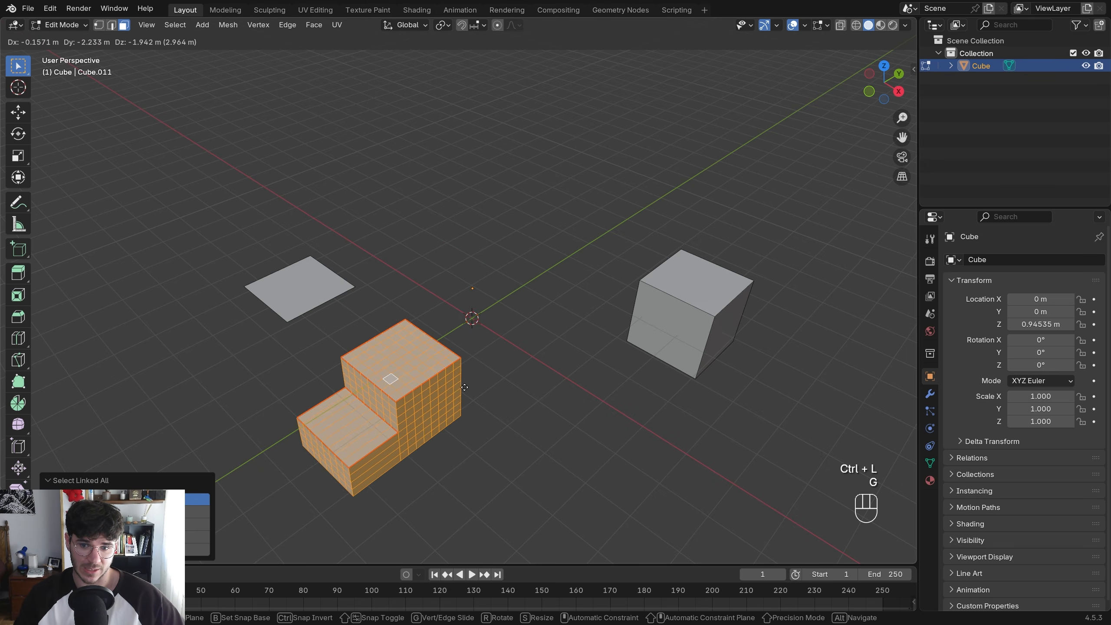
pyautogui.hotkey('shift', 'z')
pyautogui.click(711, 342)
# Select all the separate parts of the mesh, return to Object Mode, and move the object as a whole
pyautogui.press('a')
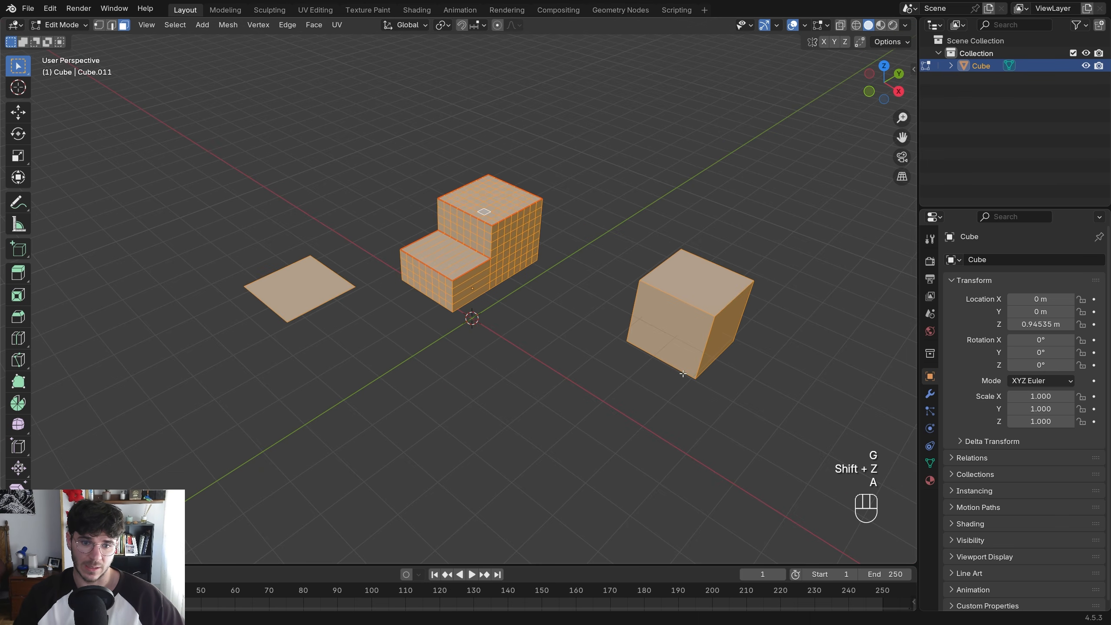
pyautogui.press('Tab')
pyautogui.press('g')
pyautogui.click(506, 247)
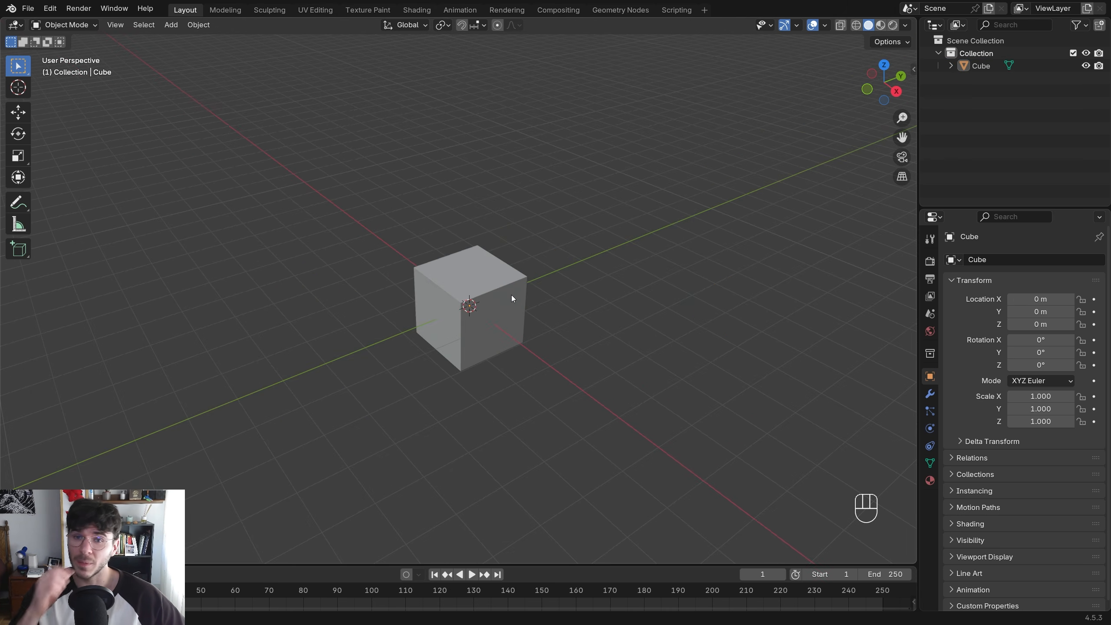
# Duplicate the cube and place the copy on the horizontal plane, about 11.9 m along negative X and 2.6 m along negative Y
pyautogui.click(446, 290)
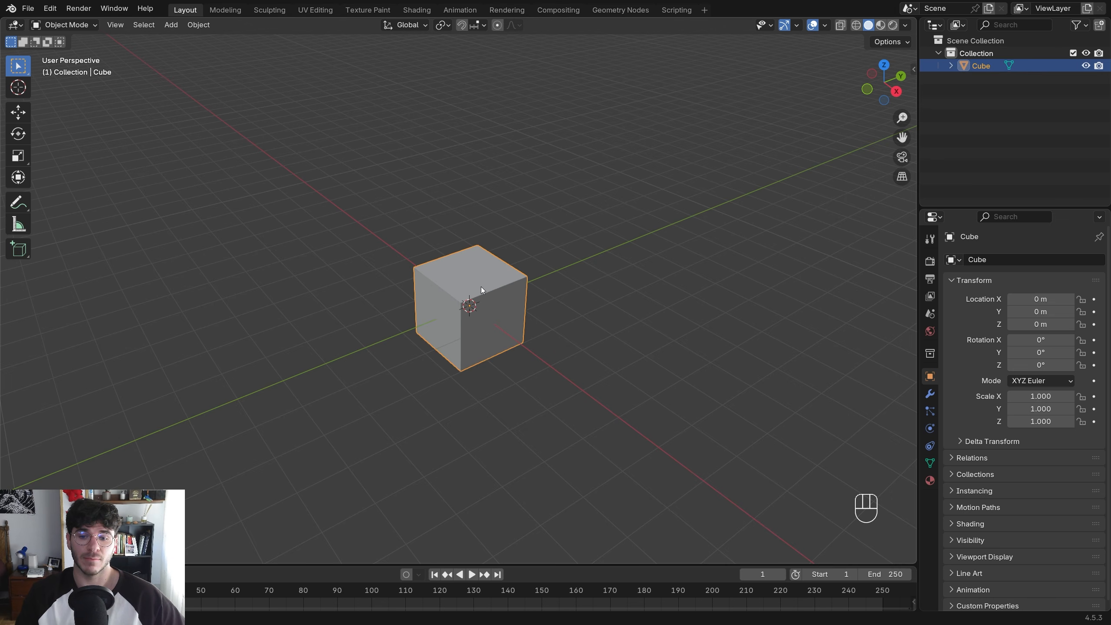
pyautogui.keyDown('shift'); pyautogui.moveTo(485, 285); pyautogui.dragTo(554, 314, button='middle'); pyautogui.keyUp('shift')
pyautogui.hotkey('shift', 'd')
pyautogui.hotkey('shift', 'z')
pyautogui.click(408, 147)
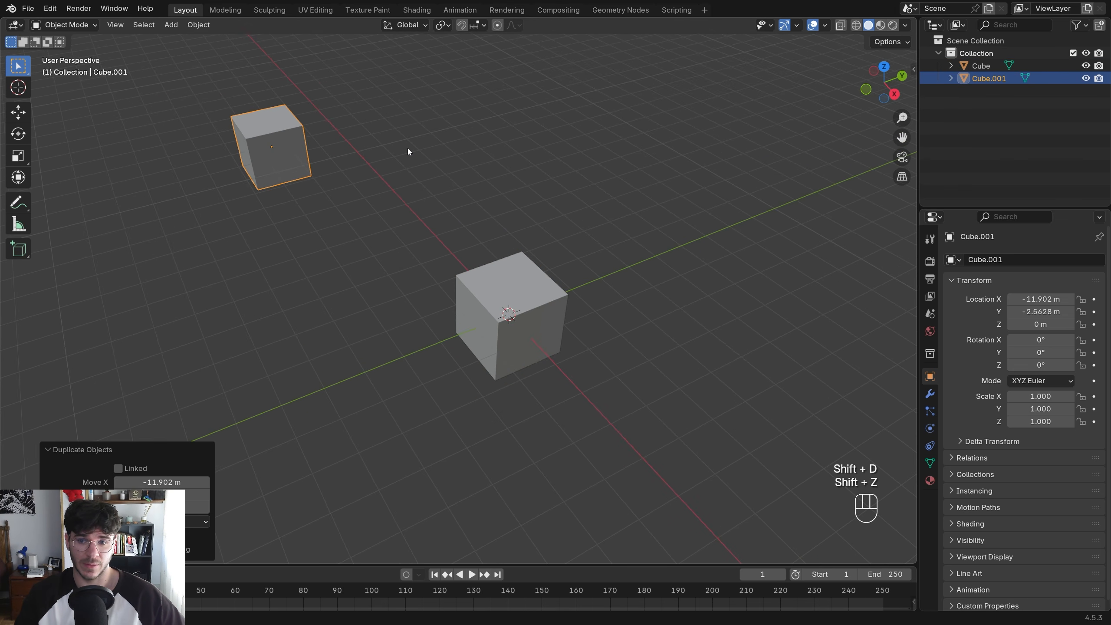
# Duplicate the copied cube and the original cube once each, placing both new cubes freely on the horizontal plane
pyautogui.hotkey('shift', 'd')
pyautogui.hotkey('shift', 'z')
pyautogui.click(705, 158)
pyautogui.click(503, 320)
pyautogui.hotkey('shift', 'd')
pyautogui.hotkey('shift', 'z')
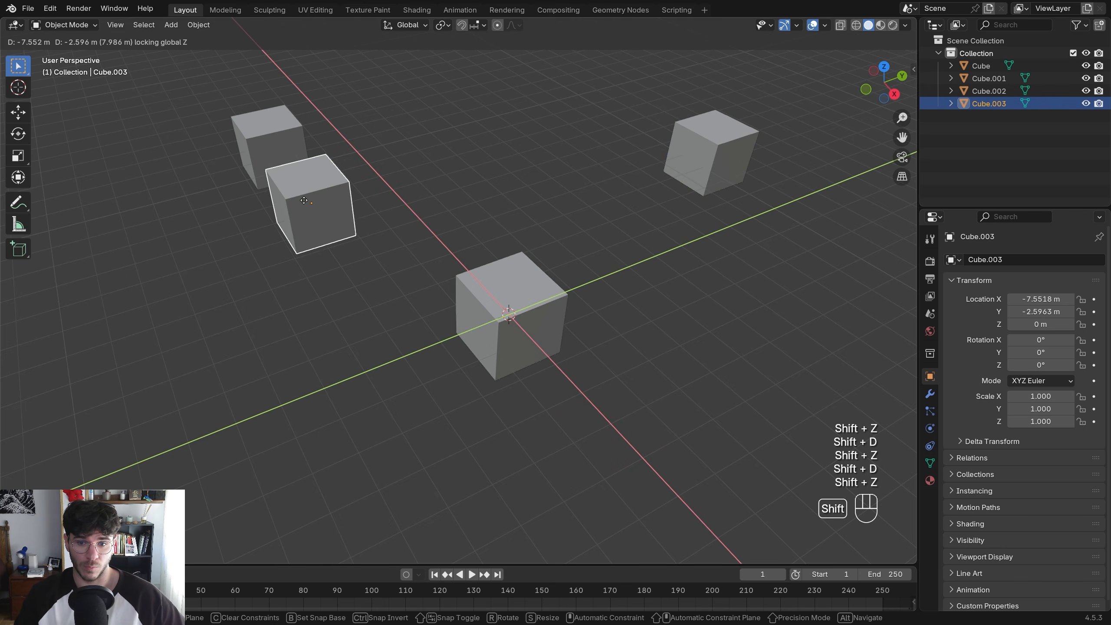
pyautogui.click(303, 211)
# Delete the three freely placed duplicates, keeping only the original cube at the origin
pyautogui.click(492, 331)
pyautogui.moveTo(516, 333); pyautogui.dragTo(611, 307, button='middle')
pyautogui.moveTo(108, 148); pyautogui.dragTo(291, 420)
pyautogui.press('x')
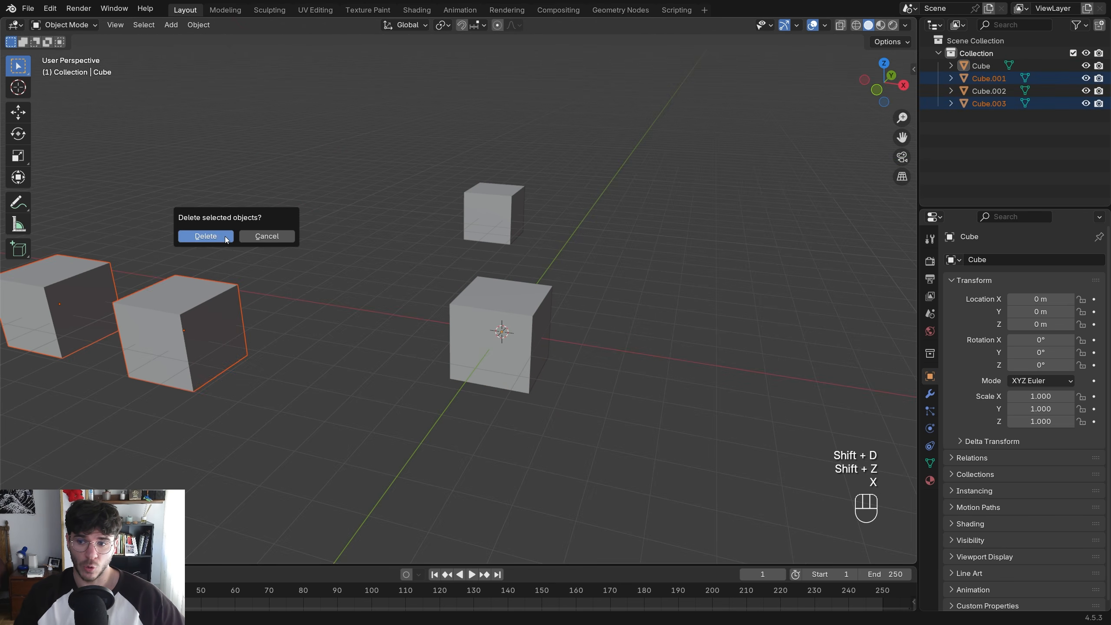
pyautogui.click(203, 236)
pyautogui.click(521, 229)
pyautogui.press('x')
pyautogui.click(521, 229)
pyautogui.moveTo(521, 229); pyautogui.dragTo(384, 274, button='middle')
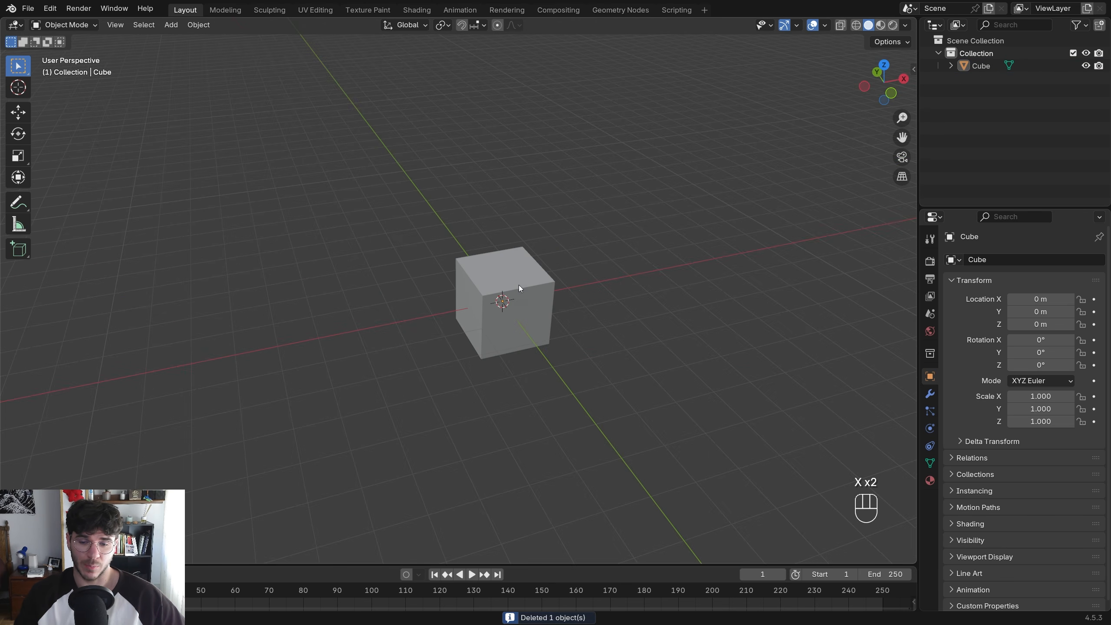
# Duplicate the original cube and offset the copy exactly 3 m along the X axis
pyautogui.moveTo(519, 284); pyautogui.dragTo(556, 287, button='middle')
pyautogui.keyDown('shift'); pyautogui.moveTo(524, 289); pyautogui.dragTo(400, 279, button='middle'); pyautogui.keyUp('shift')
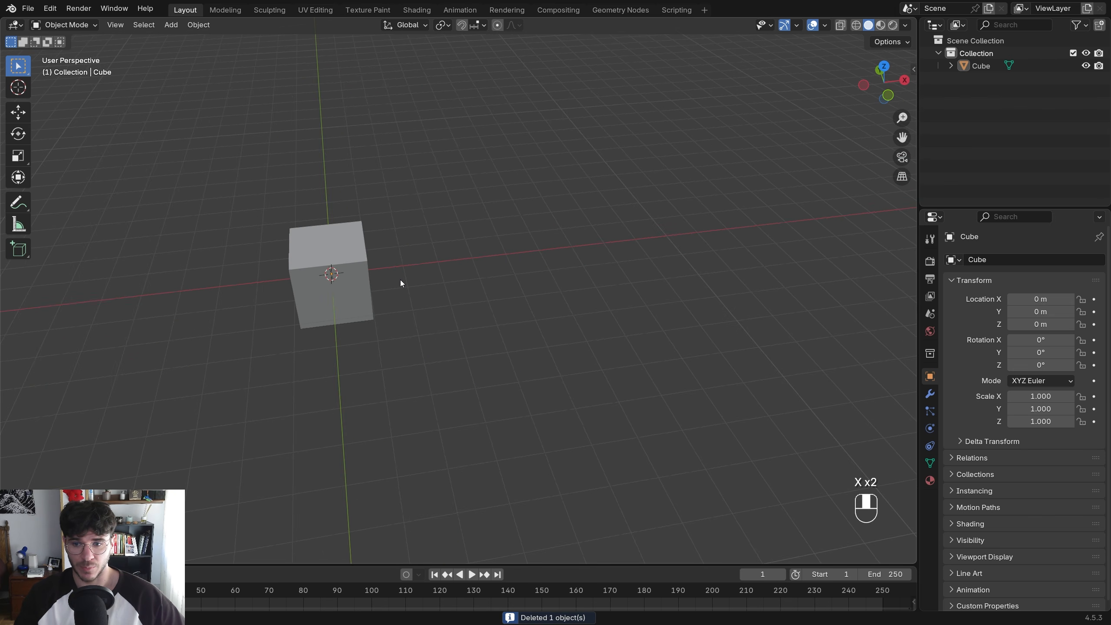
pyautogui.click(351, 270)
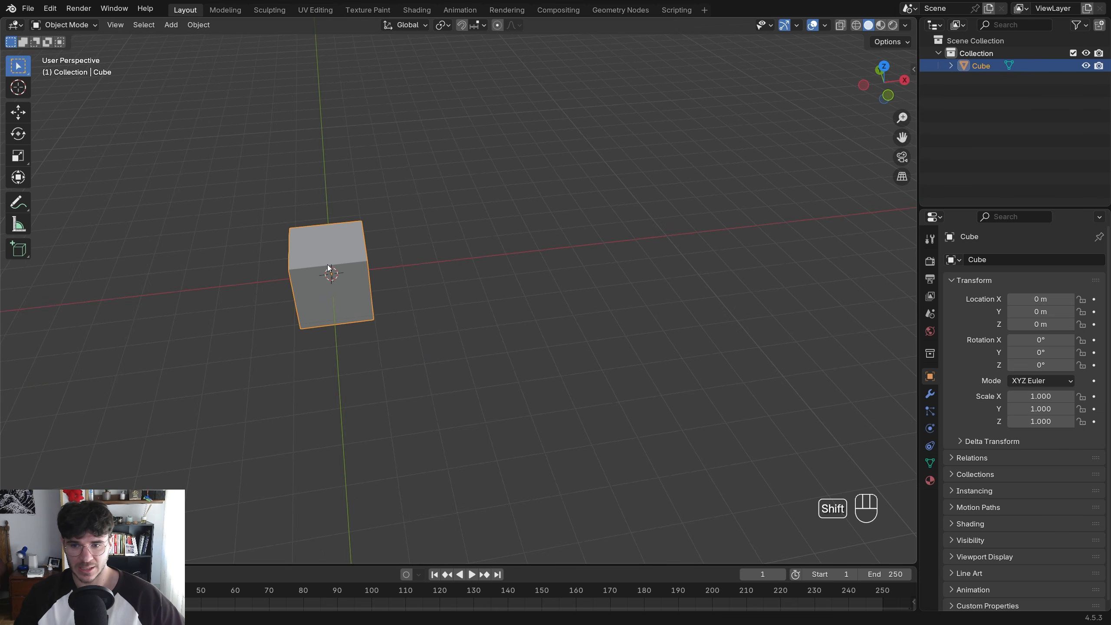
pyautogui.hotkey('shift', 'd')
pyautogui.press('x')
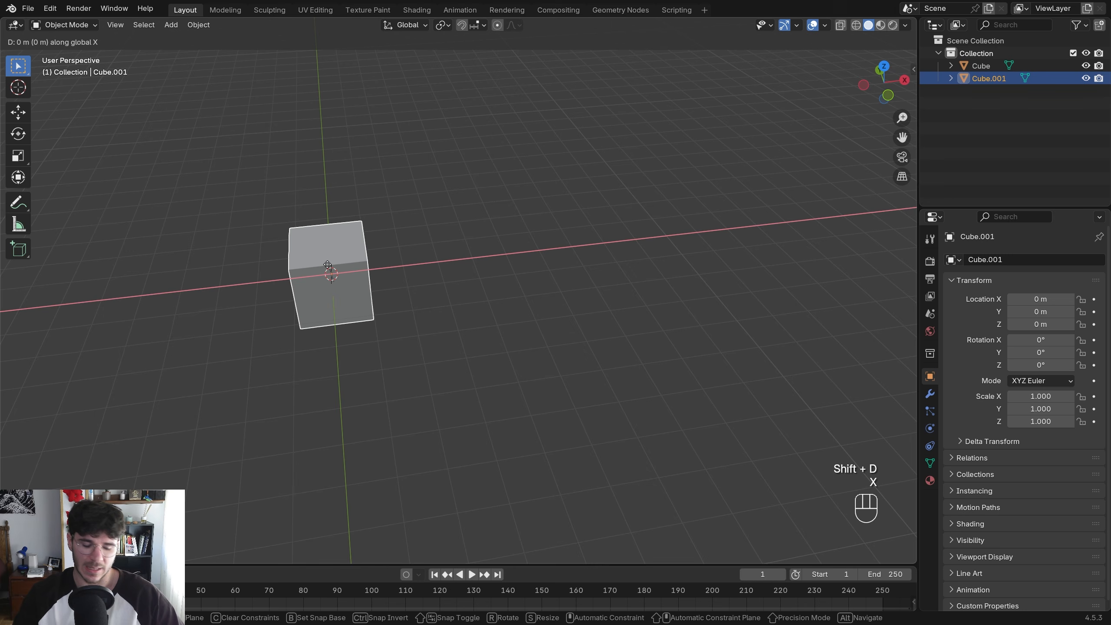
pyautogui.press('KP_1')
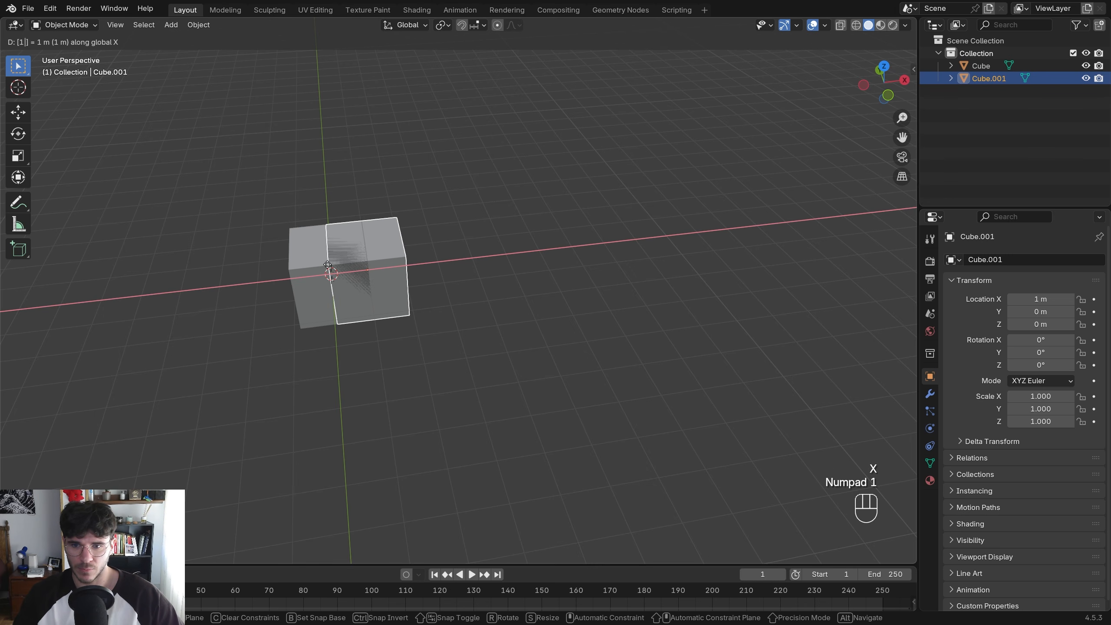
pyautogui.press('BackSpace')
pyautogui.press('KP_3')
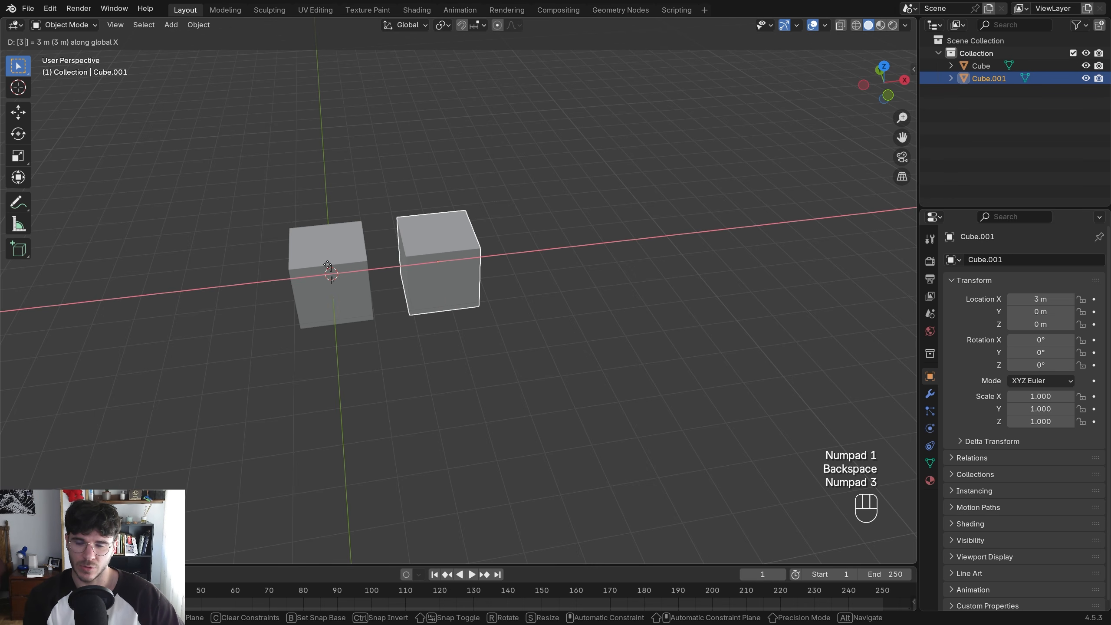
pyautogui.press('KP_Enter')
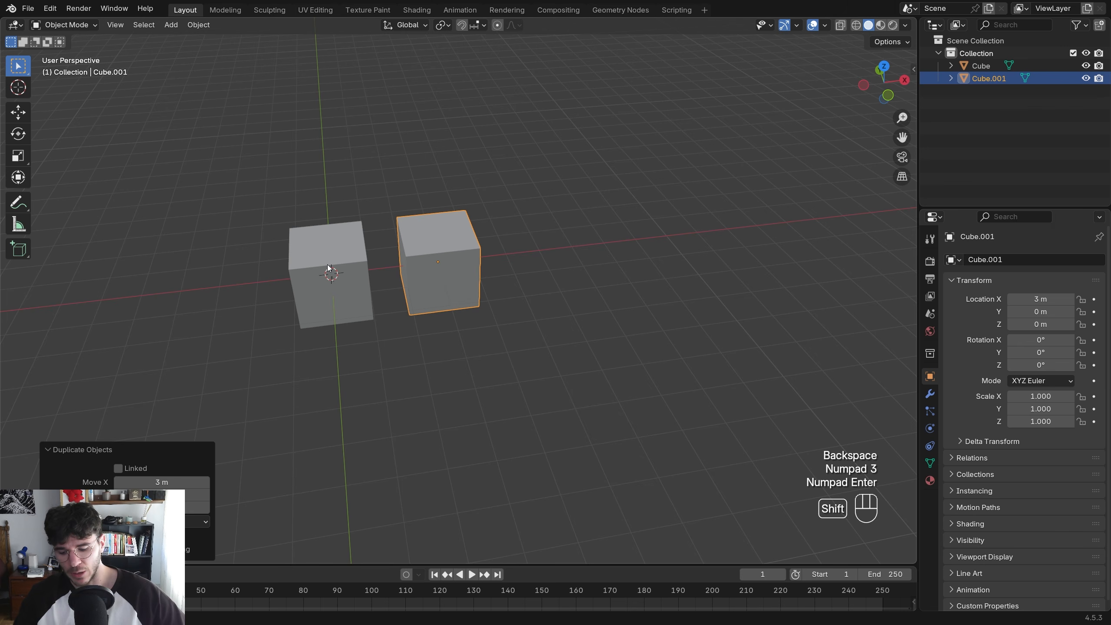
# Duplicate the second cube and offset the new copy 3 m further along the X axis
pyautogui.hotkey('shift', 'd')
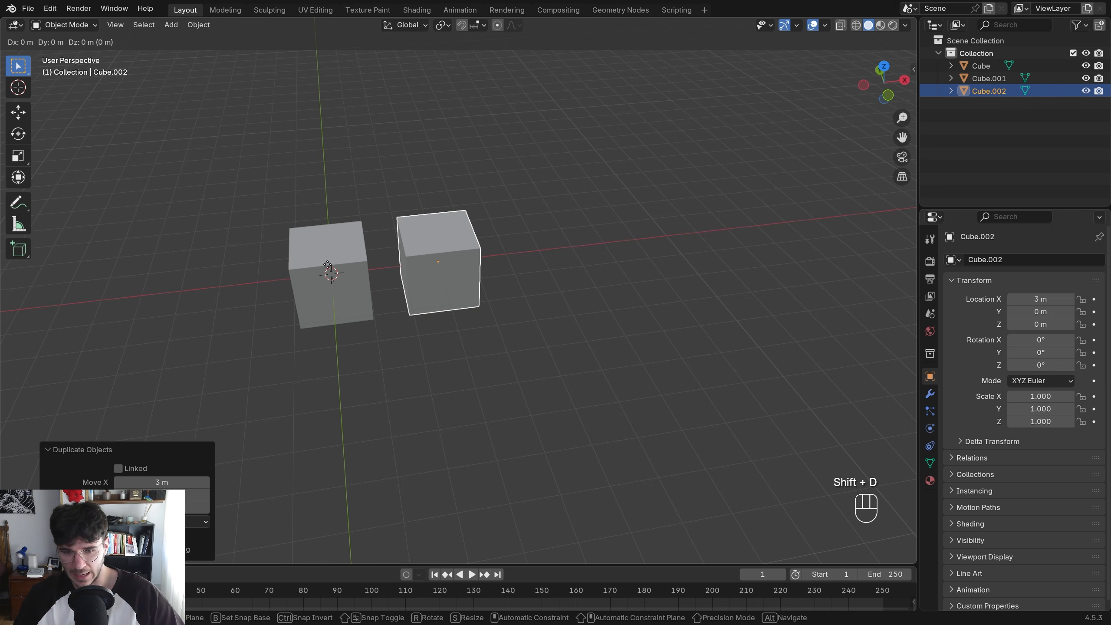
pyautogui.press('g')
pyautogui.press('x')
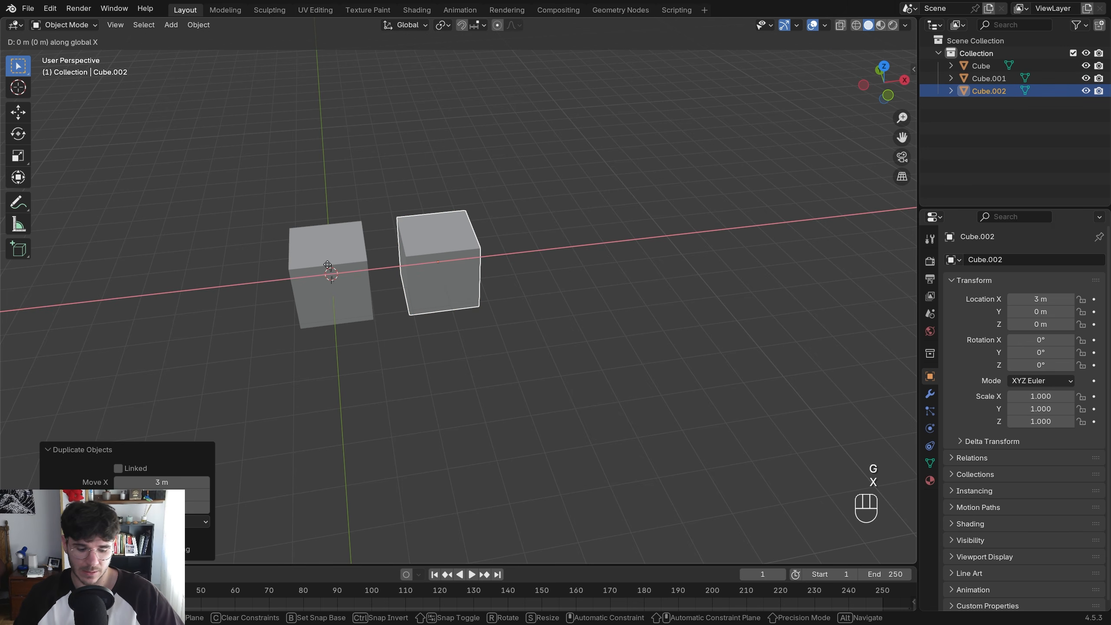
pyautogui.press('KP_3')
pyautogui.press('KP_Enter')
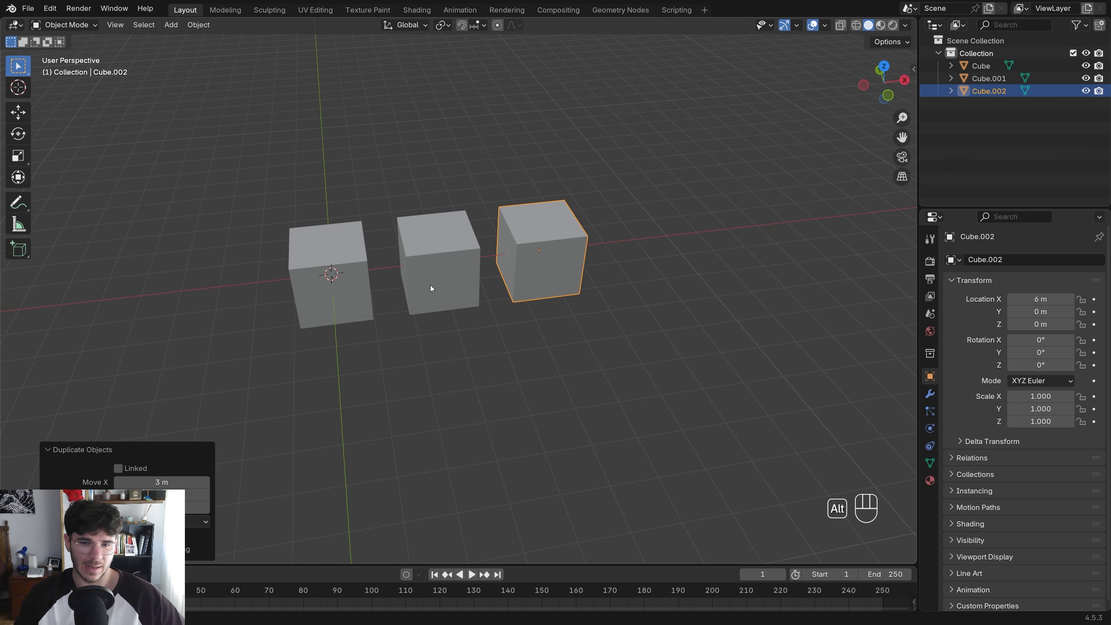
# Repeat the last 3 m duplication three more times to extend the row of cubes along X
pyautogui.hotkey('shift', 'r')
pyautogui.hotkey('shift', 'r')
pyautogui.hotkey('shift', 'r')
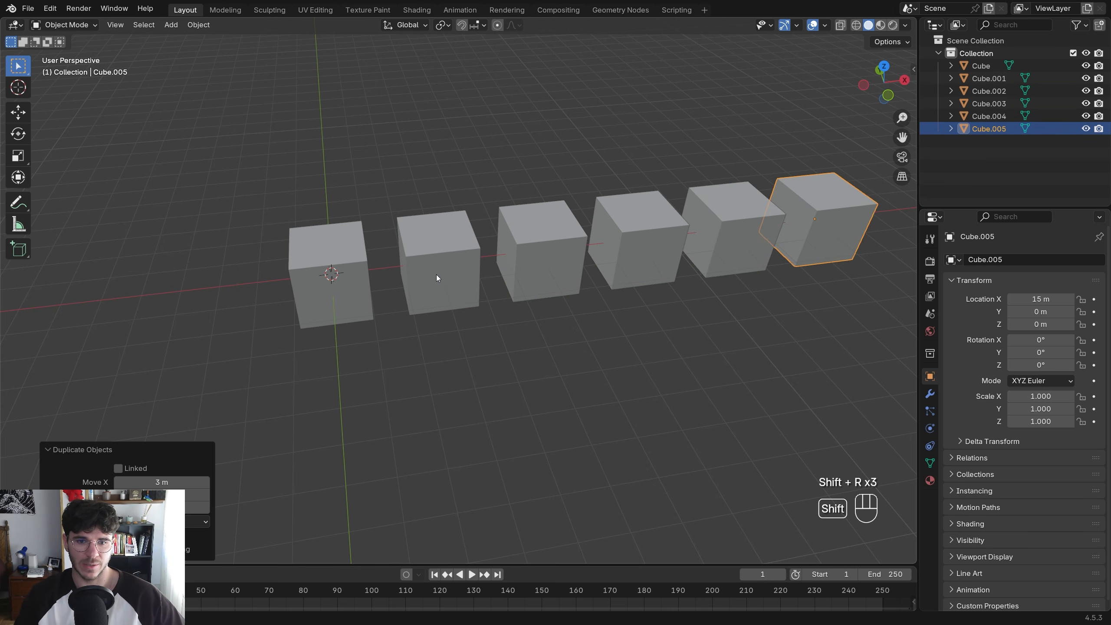
# Delete all five duplicated cubes along the X axis, keeping only the original cube at the origin
pyautogui.scroll(-4, 602, 249)
pyautogui.keyDown('shift'); pyautogui.moveTo(603, 248); pyautogui.dragTo(480, 236, button='middle'); pyautogui.keyUp('shift')
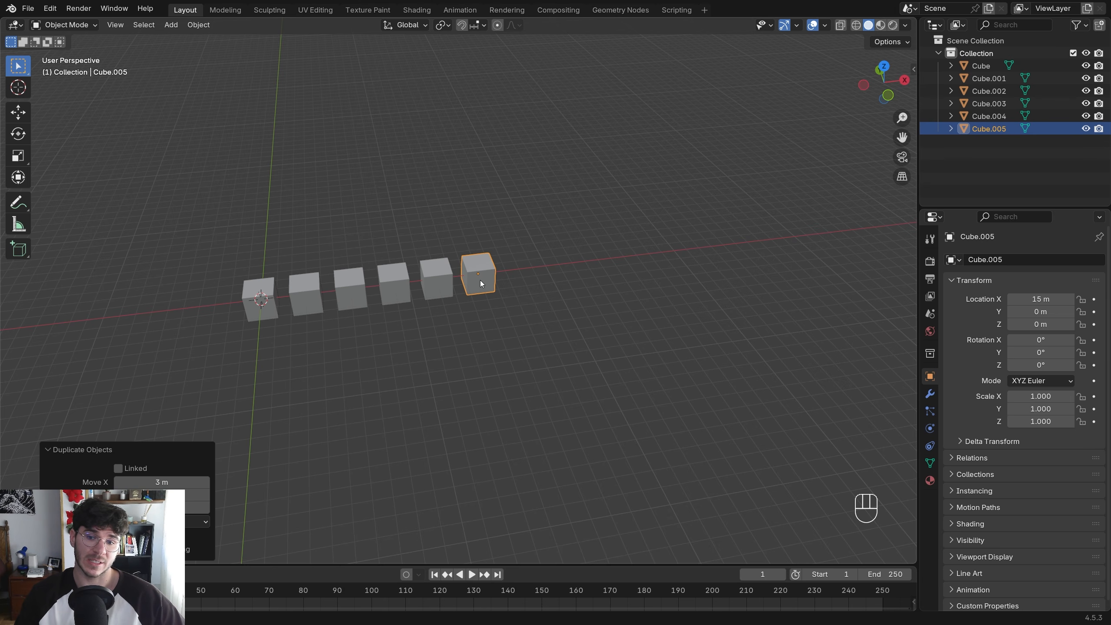
pyautogui.click(332, 288)
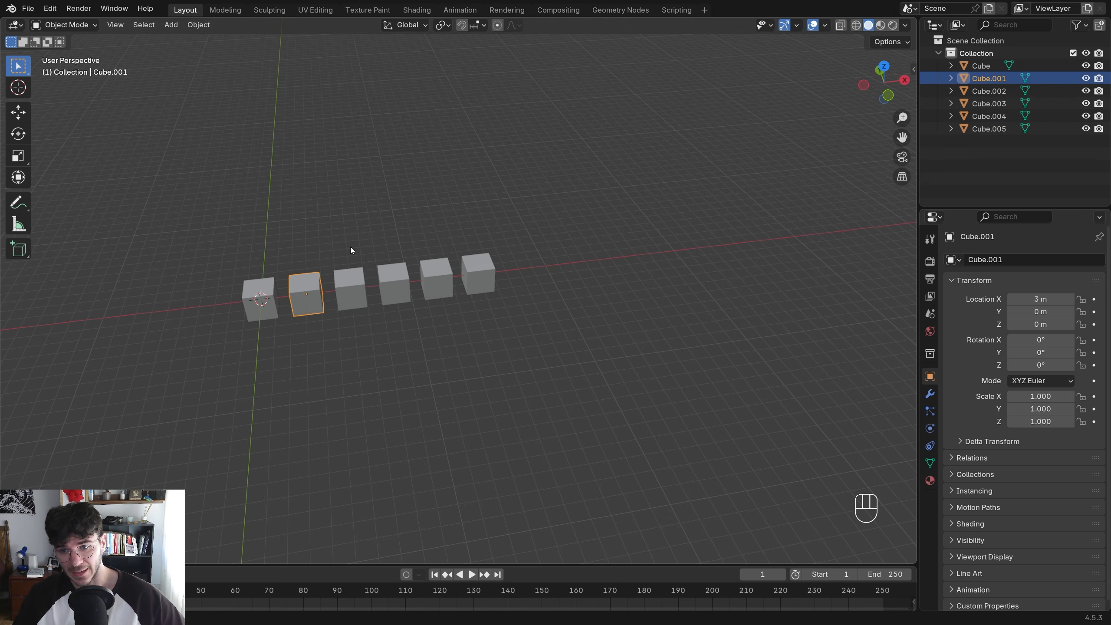
pyautogui.moveTo(328, 236); pyautogui.dragTo(508, 343)
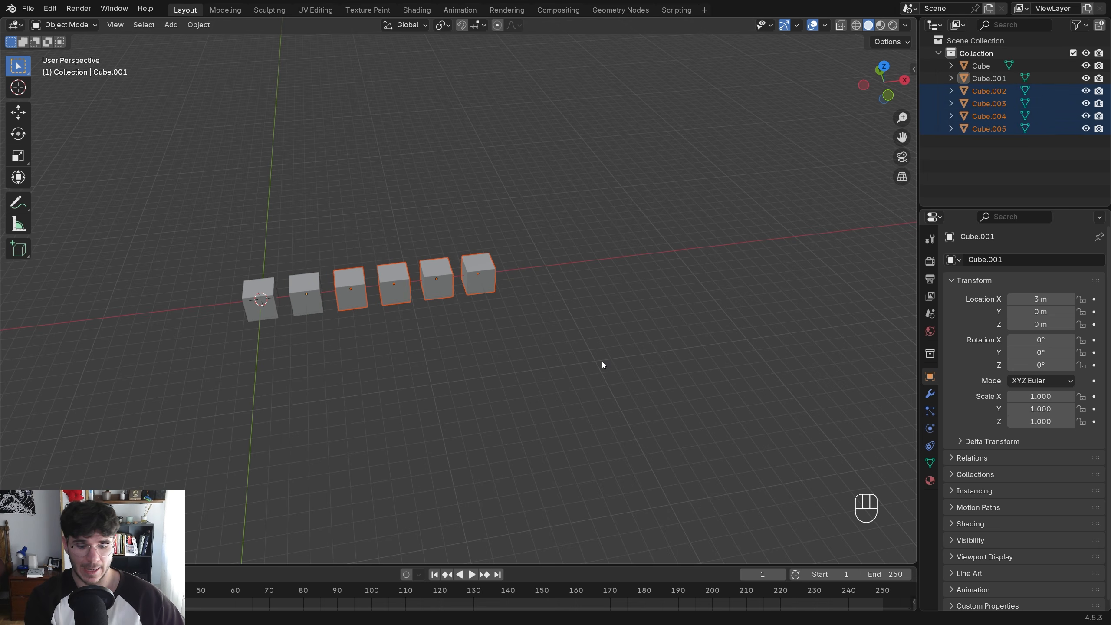
pyautogui.press('Delete')
pyautogui.click(307, 294)
pyautogui.press('Delete')
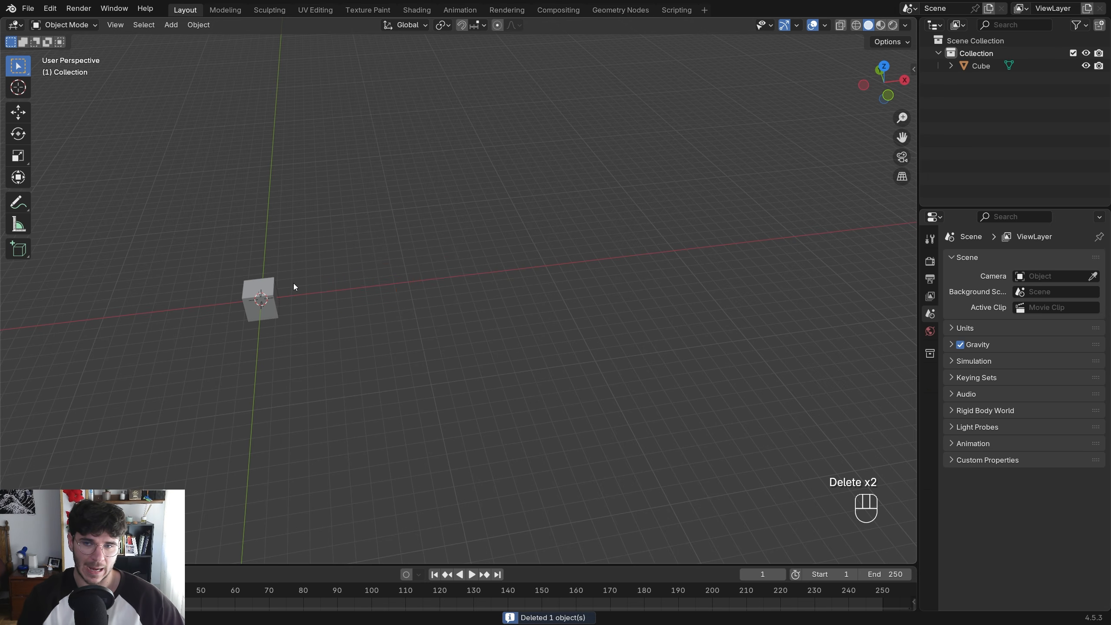
# Duplicate the original cube and try offsetting the copy 3 m along the X axis, cancelling the move
pyautogui.keyDown('shift'); pyautogui.moveTo(293, 283); pyautogui.dragTo(397, 289, button='middle'); pyautogui.keyUp('shift')
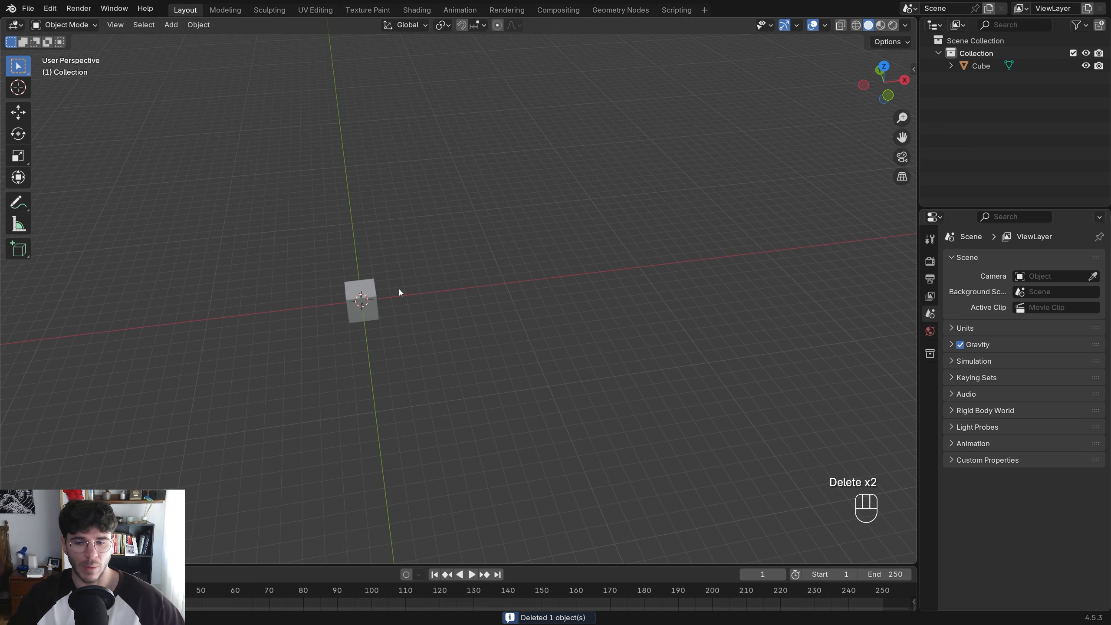
pyautogui.click(368, 299)
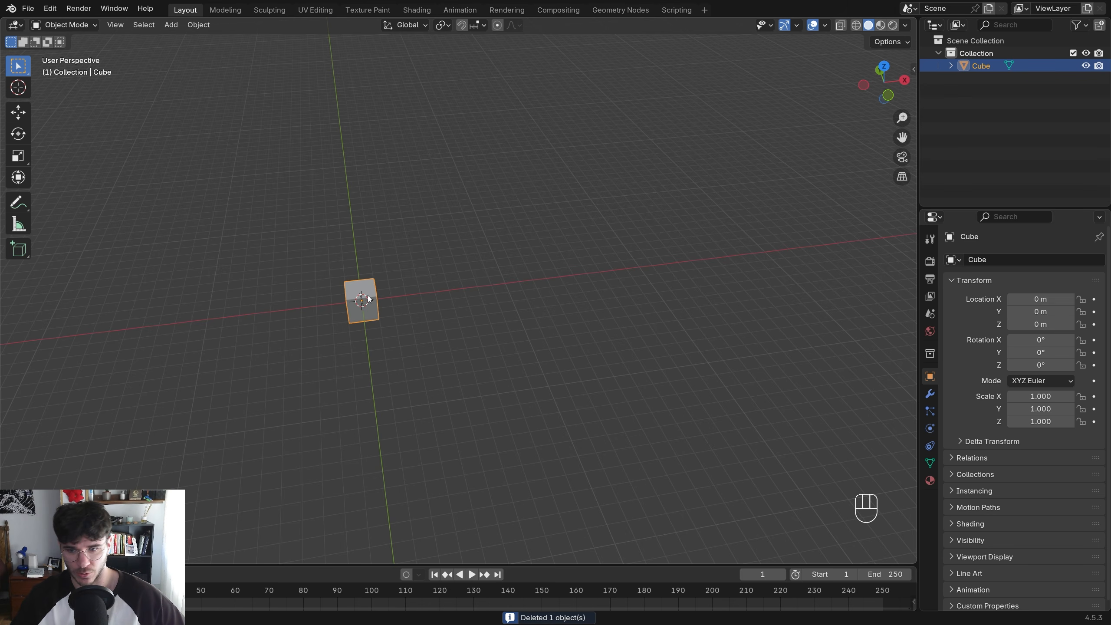
pyautogui.click(347, 214)
pyautogui.click(362, 285)
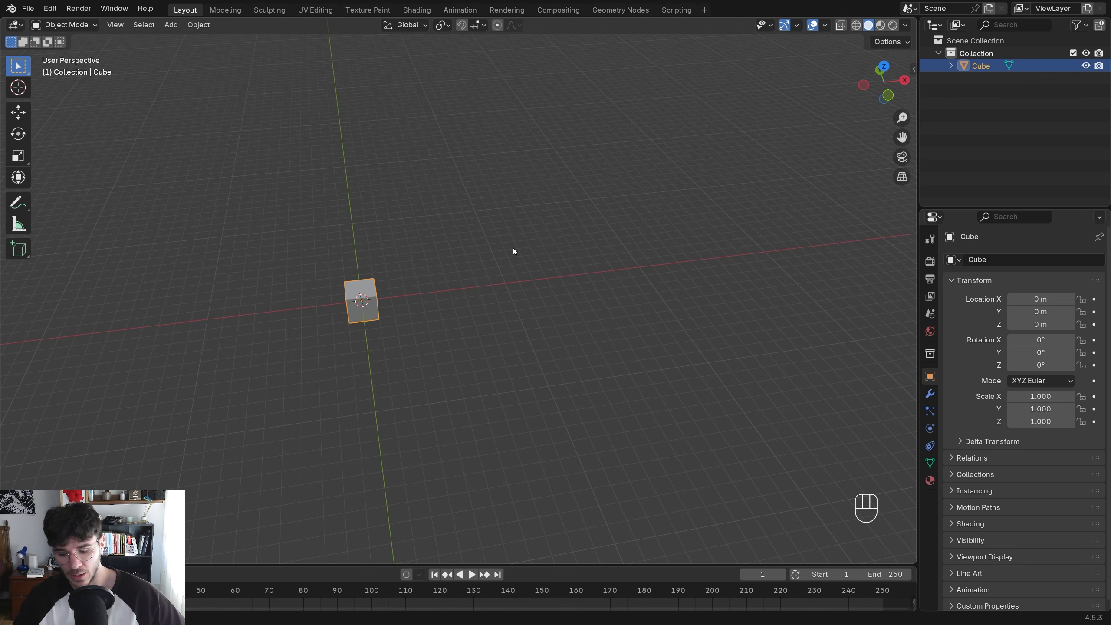
pyautogui.hotkey('shift', 'd')
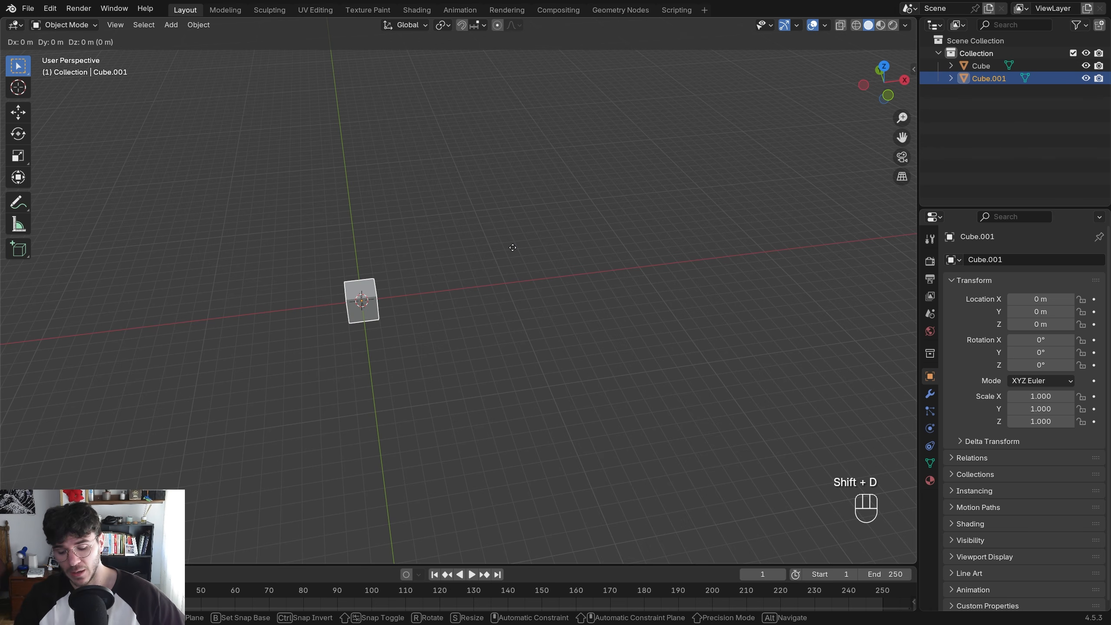
pyautogui.press('g')
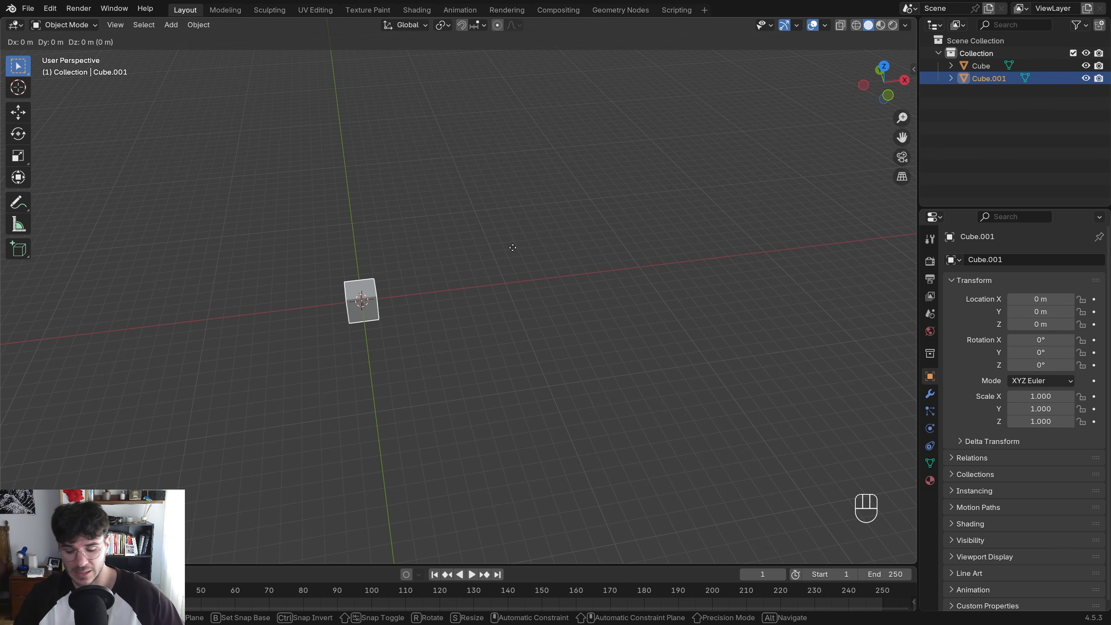
pyautogui.press('x')
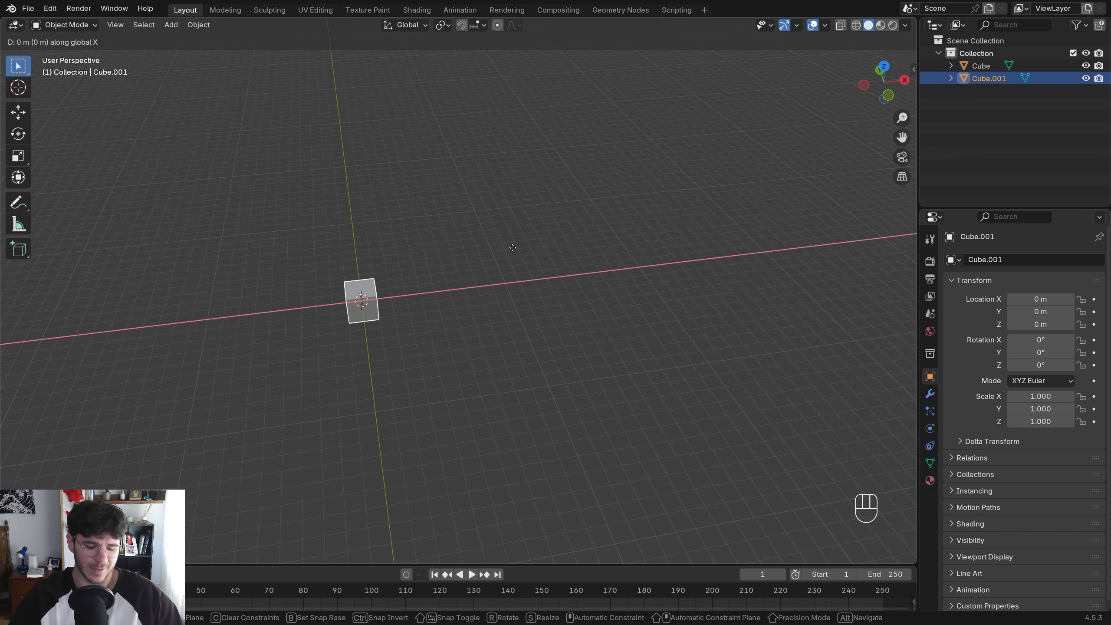
pyautogui.write('3')
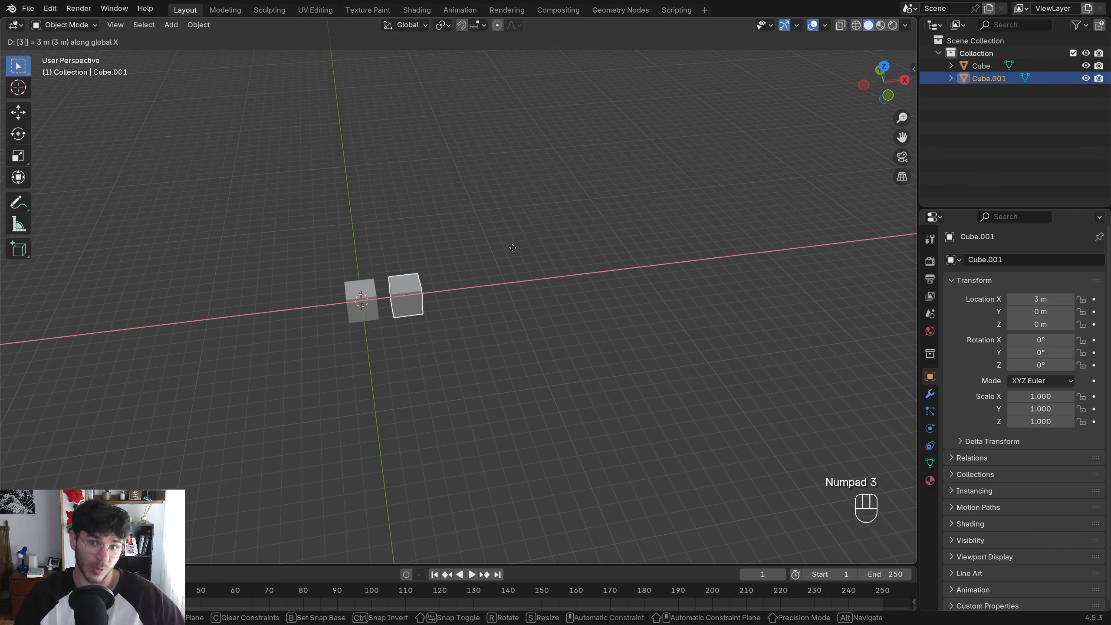
pyautogui.press('Escape')
# Move the overlapping copy freely about 7 m along the X axis and delete it
pyautogui.press('g')
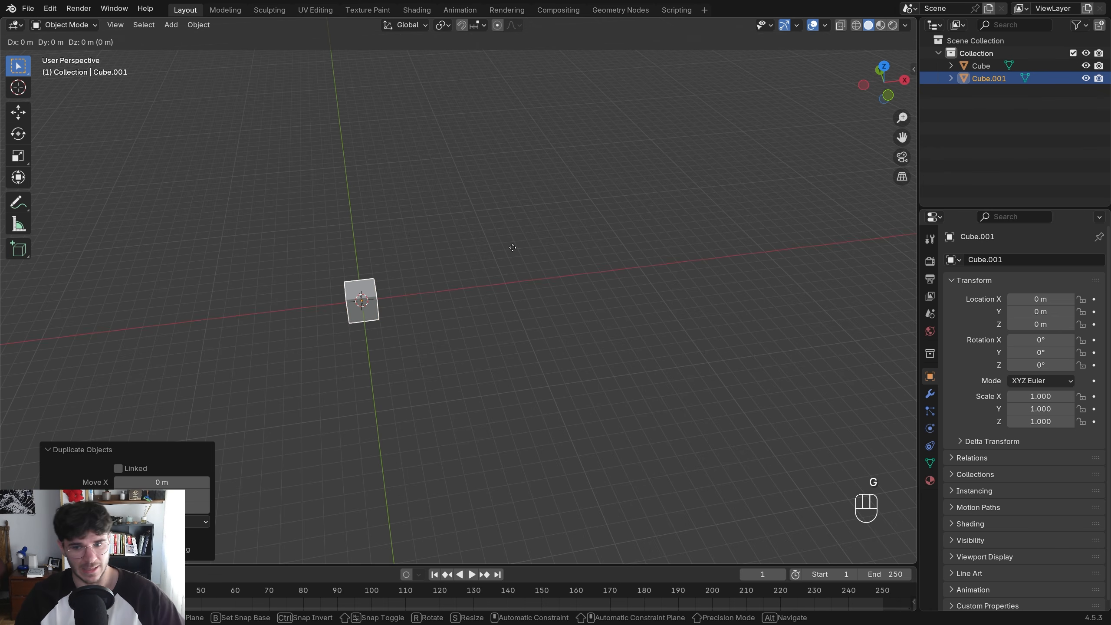
pyautogui.press('x')
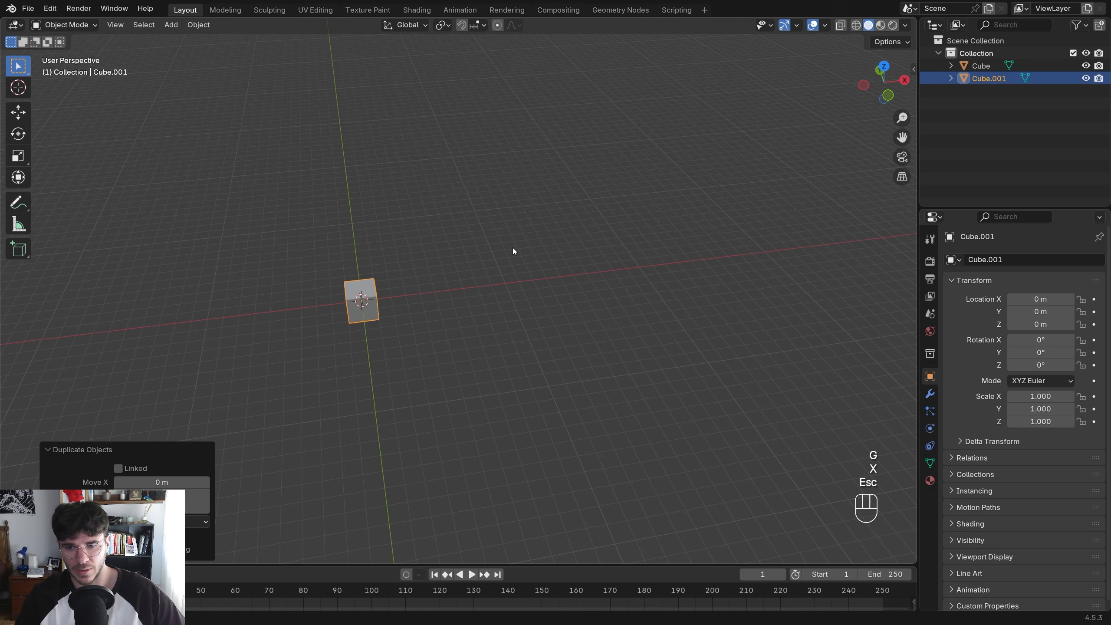
pyautogui.press('Escape')
pyautogui.press('g')
pyautogui.press('x')
pyautogui.click(553, 260)
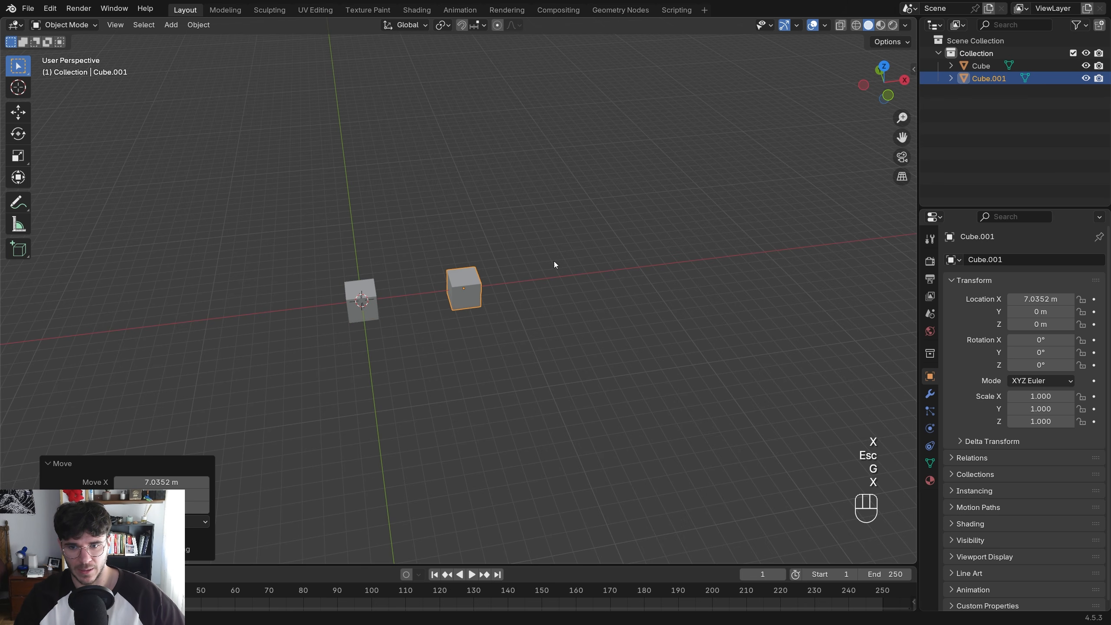
pyautogui.press('x')
pyautogui.click(553, 263)
pyautogui.click(381, 299)
pyautogui.hotkey('shift', 'd')
pyautogui.rightClick(540, 268)
pyautogui.hotkey('ctrl', 'z')
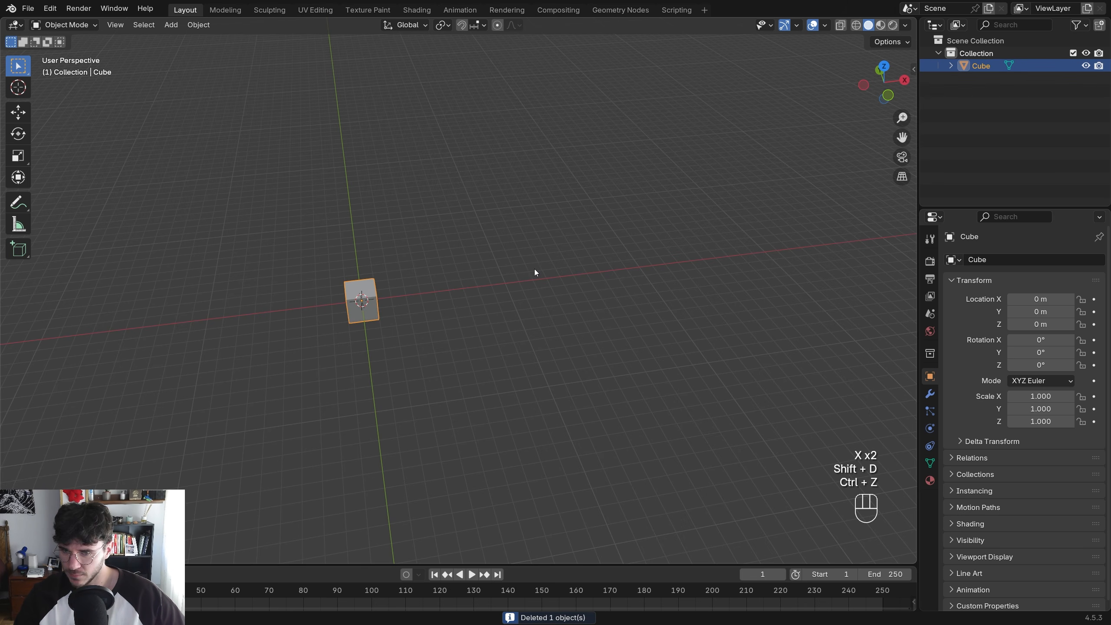
pyautogui.press('g')
pyautogui.rightClick(511, 271)
# Duplicate the original cube and offset the copy exactly 3 m along the X axis
pyautogui.hotkey('shift', 'd')
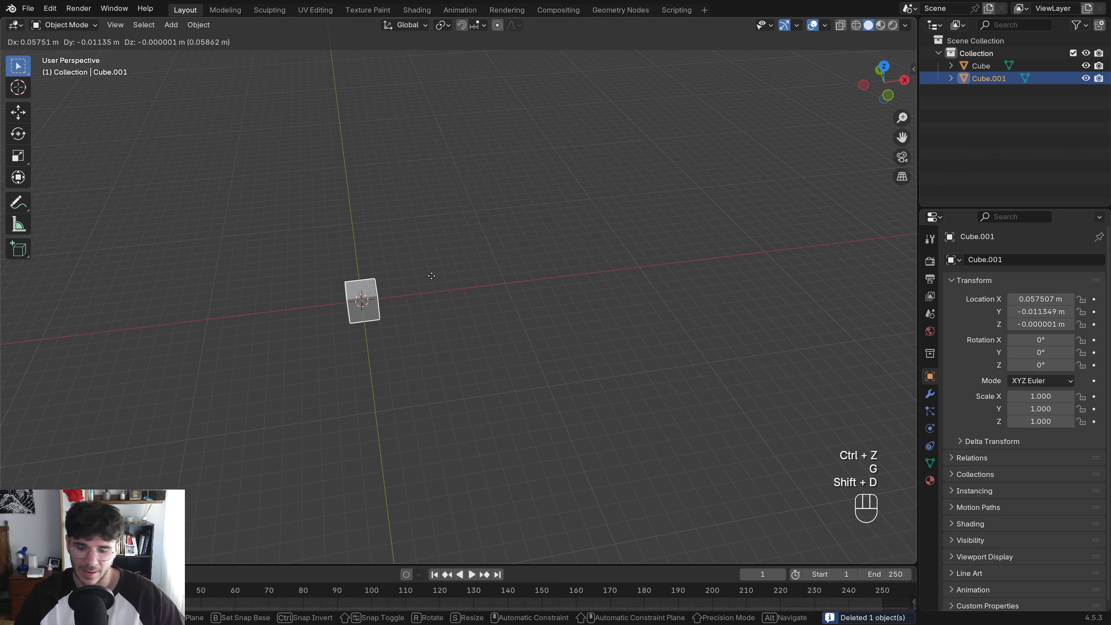
pyautogui.press('g')
pyautogui.press('x')
pyautogui.press('KP_3')
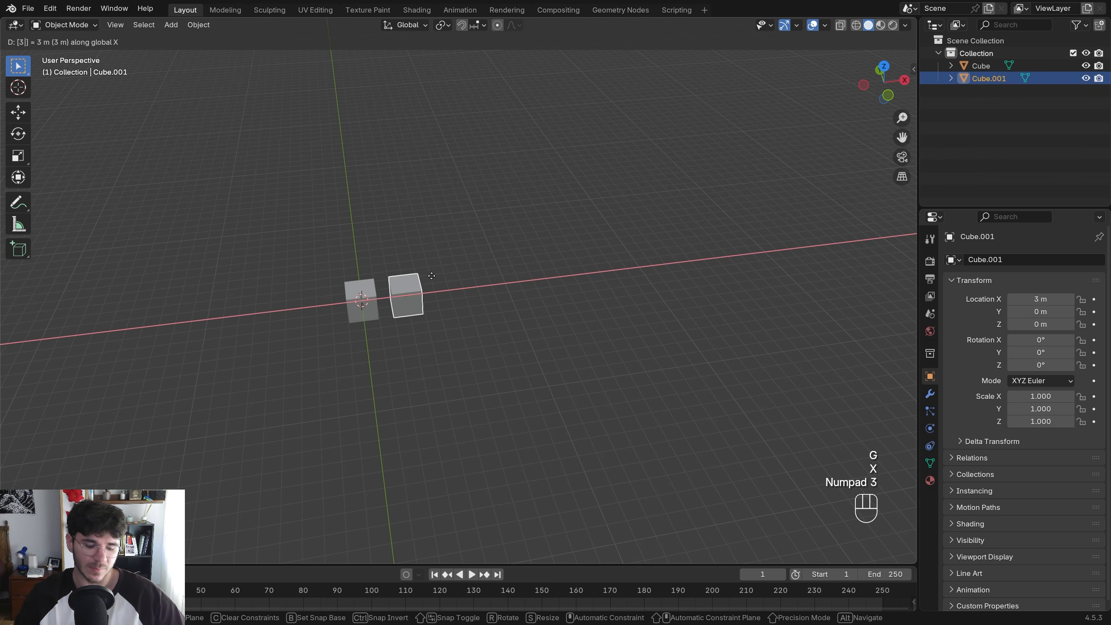
pyautogui.press('KP_Enter')
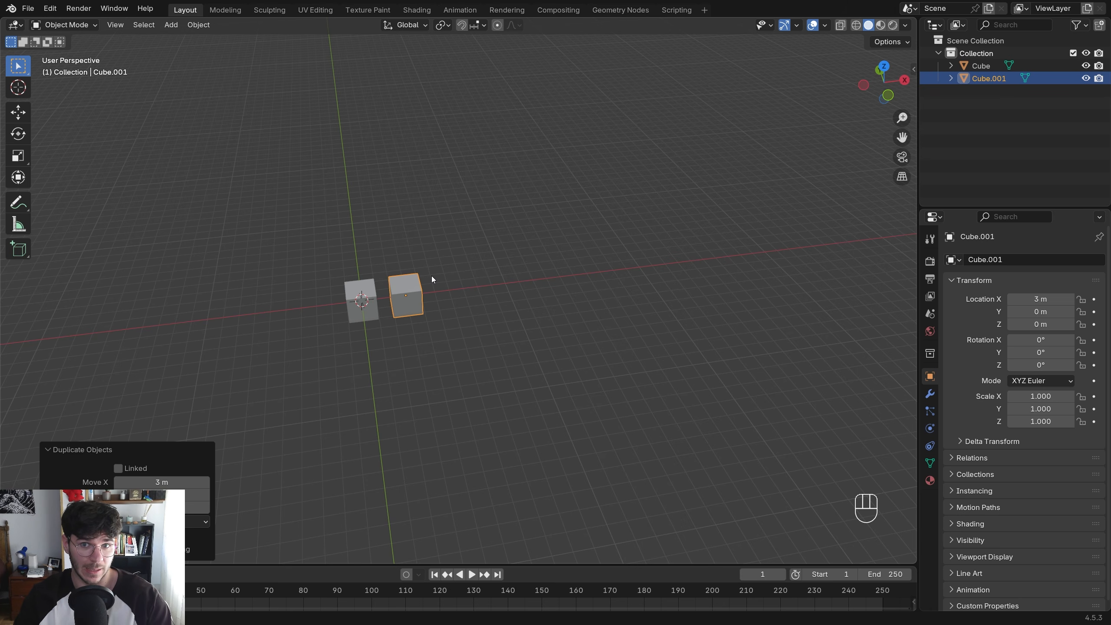
# Repeat the 3 m duplication eight more times to build a row of ten cubes along X
pyautogui.press('shift')
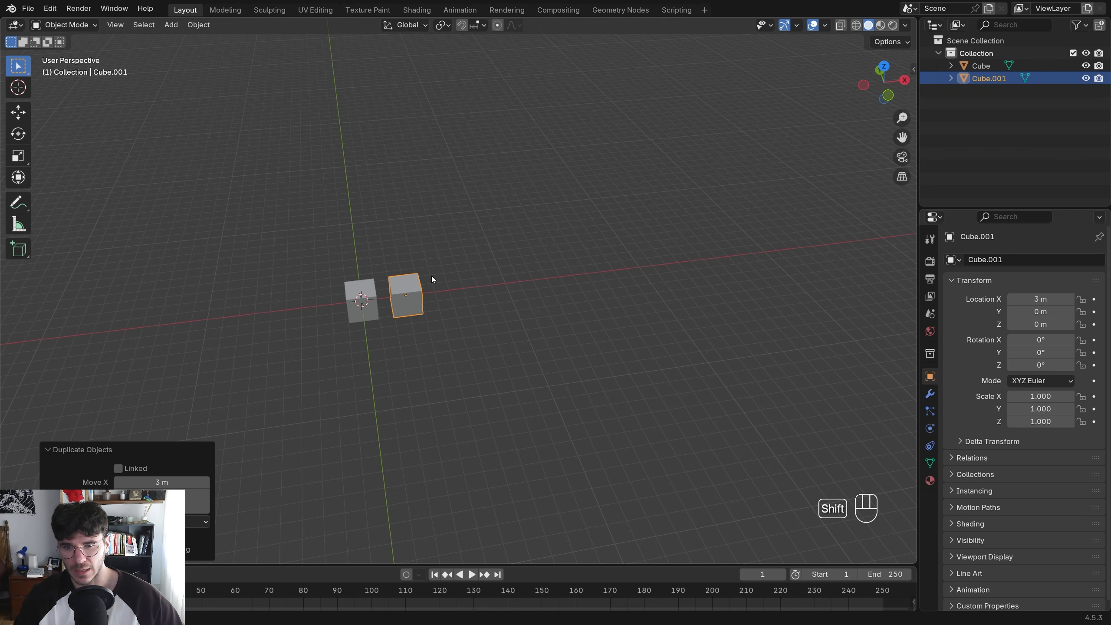
pyautogui.hotkey('shift', 'r')
pyautogui.hotkey('shift', 'r')
pyautogui.hotkey('shift', 'r')
pyautogui.hotkey('shift', 'r')
pyautogui.hotkey('shift', 'r')
pyautogui.hotkey('shift', 'r')
pyautogui.hotkey('shift', 'r')
pyautogui.hotkey('shift', 'r')
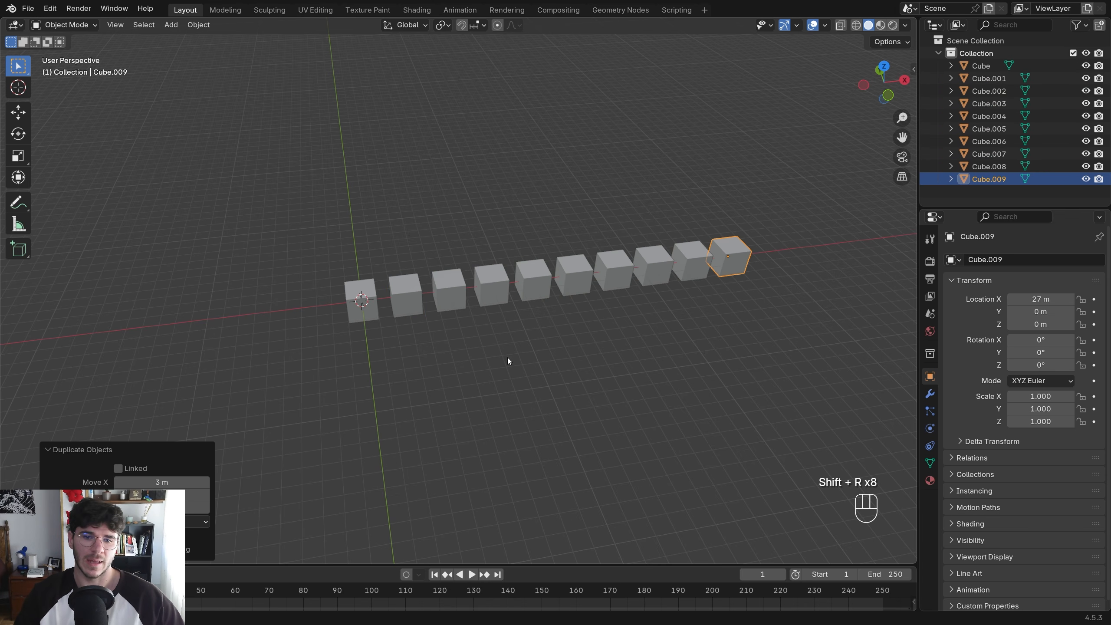
# Select the original cube at the origin of the row
pyautogui.moveTo(508, 362); pyautogui.dragTo(364, 266, button='middle')
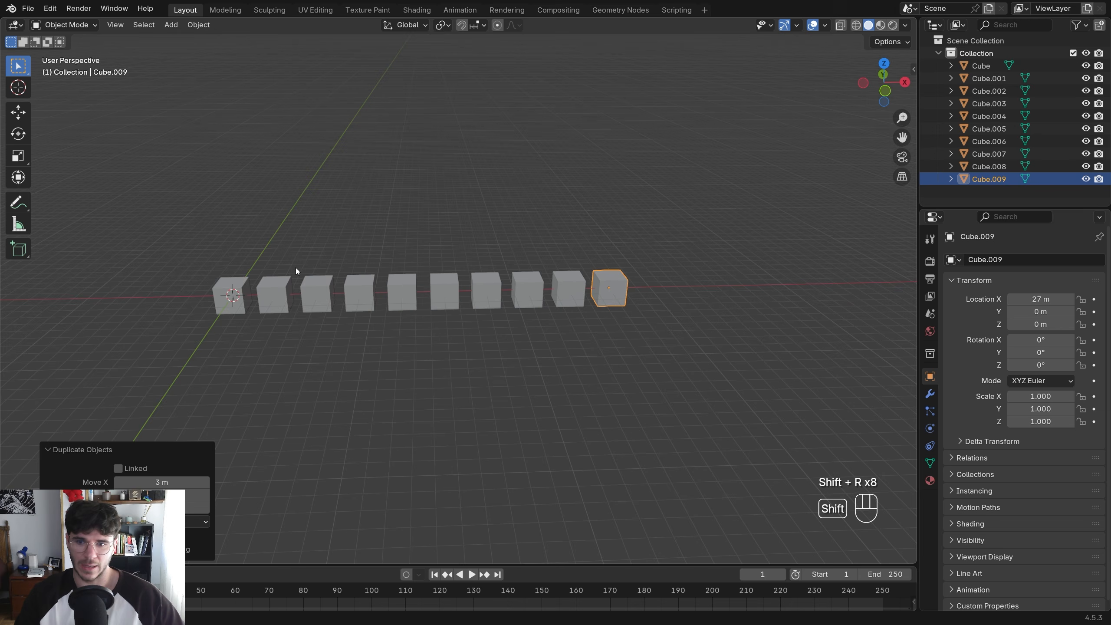
pyautogui.keyDown('shift'); pyautogui.moveTo(295, 272); pyautogui.dragTo(369, 271, button='middle'); pyautogui.keyUp('shift')
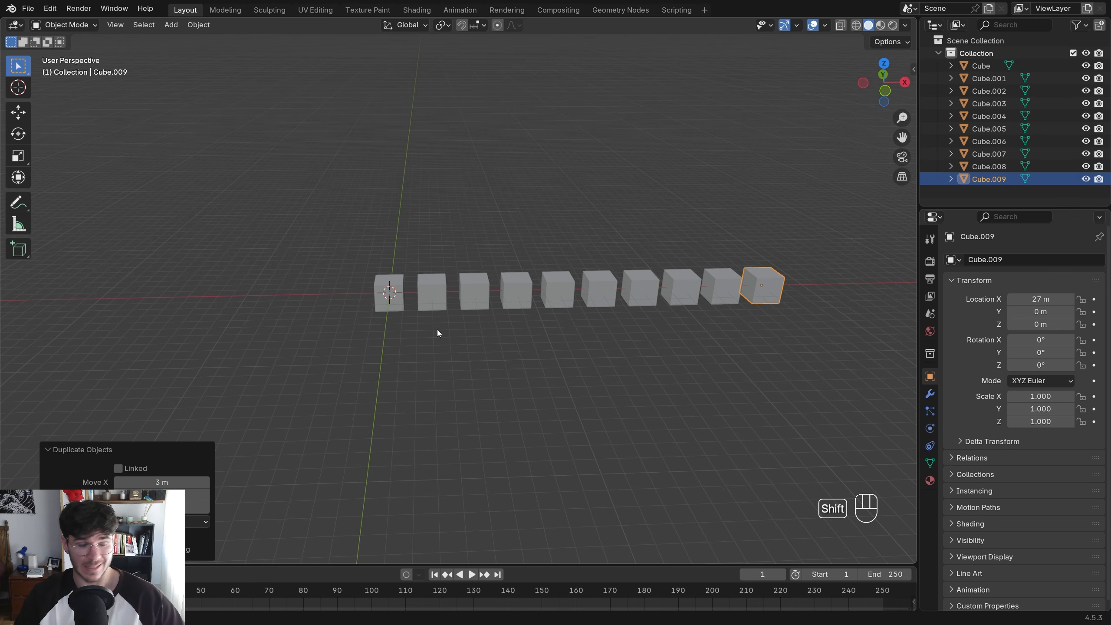
pyautogui.keyDown('shift'); pyautogui.moveTo(437, 330); pyautogui.dragTo(440, 346, button='middle'); pyautogui.keyUp('shift')
pyautogui.click(377, 312)
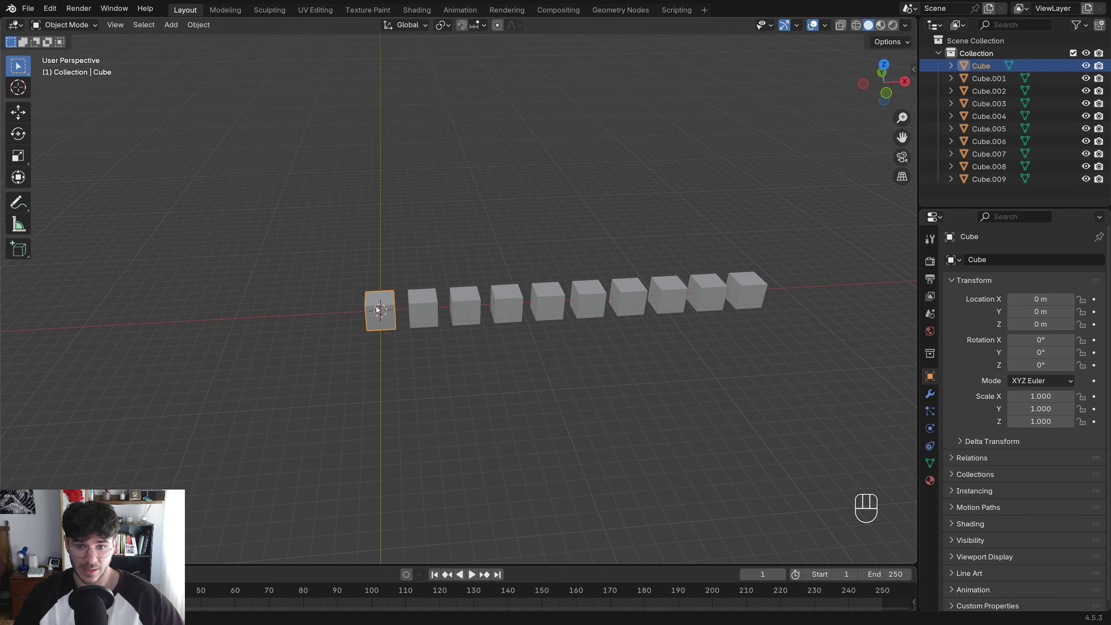
pyautogui.keyDown('shift'); pyautogui.moveTo(375, 306); pyautogui.dragTo(481, 326, button='middle'); pyautogui.keyUp('shift')
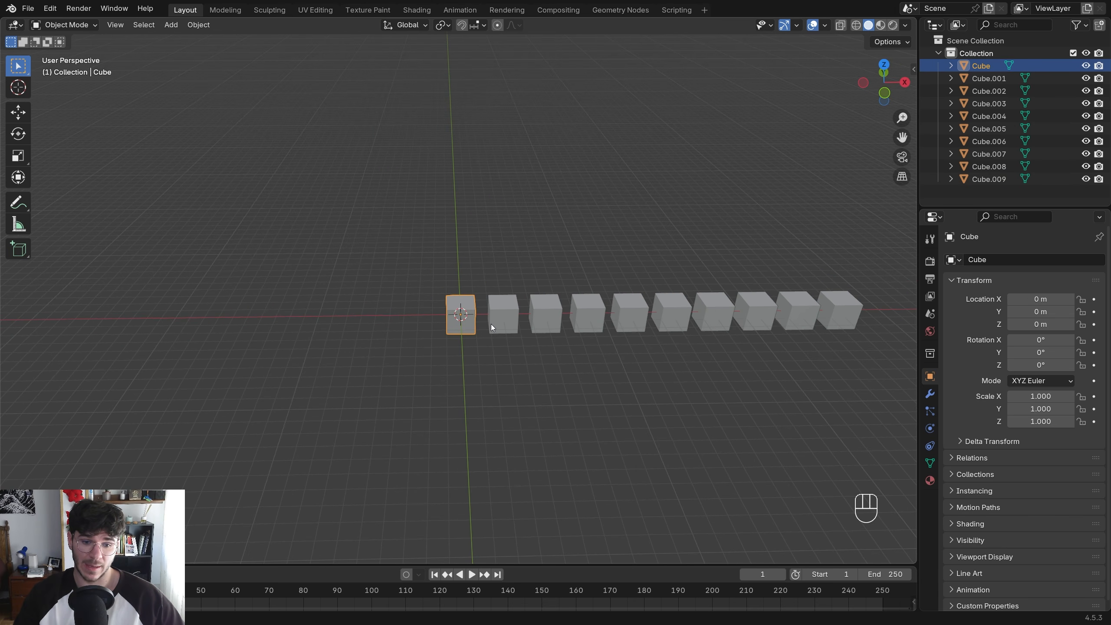
pyautogui.hotkey('shift', 'd')
pyautogui.rightClick(491, 259)
pyautogui.hotkey('ctrl', 'z')
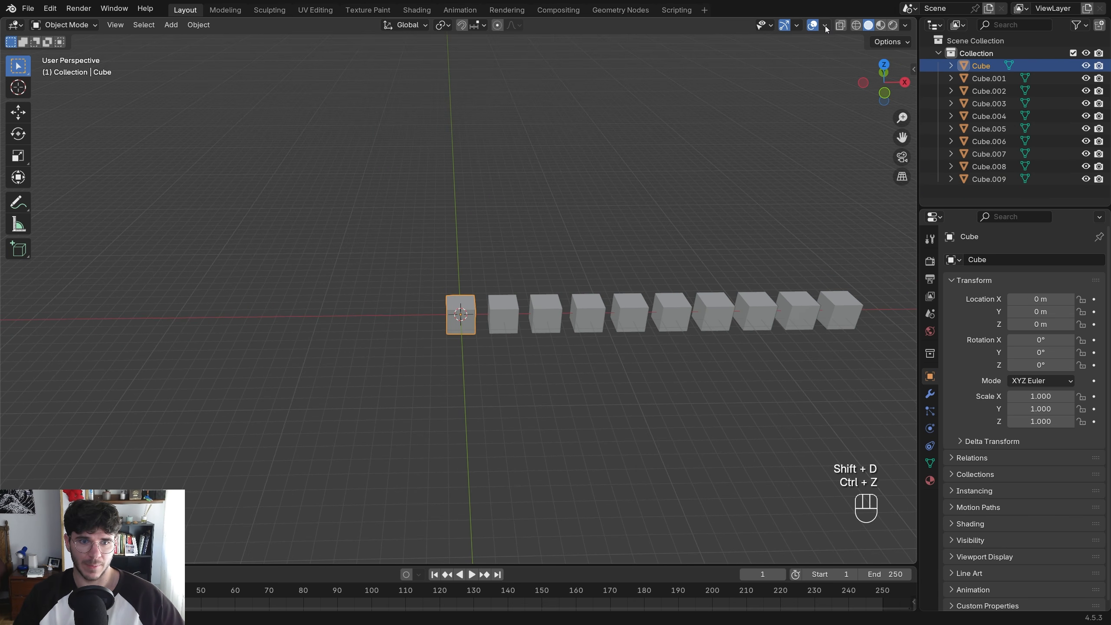
# Turn on the Statistics overlay in the 3D viewport
pyautogui.click(812, 25)
pyautogui.click(812, 25)
pyautogui.click(825, 24)
pyautogui.click(746, 127)
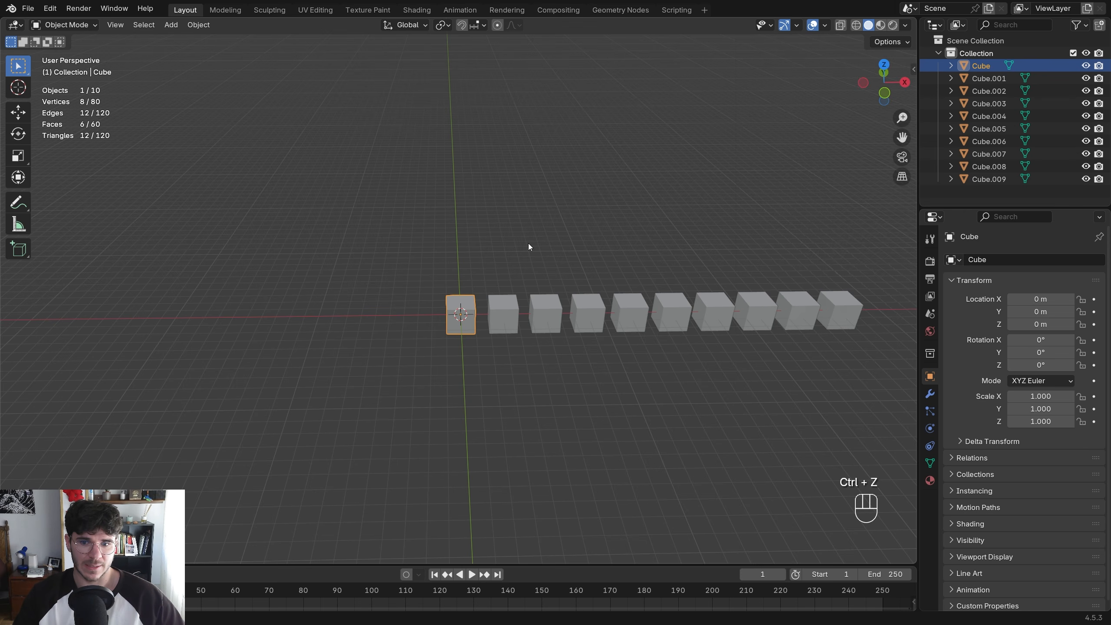
# Create a linked duplicate of the original cube and offset it -3 m along the X axis
pyautogui.hotkey('alt', 'd')
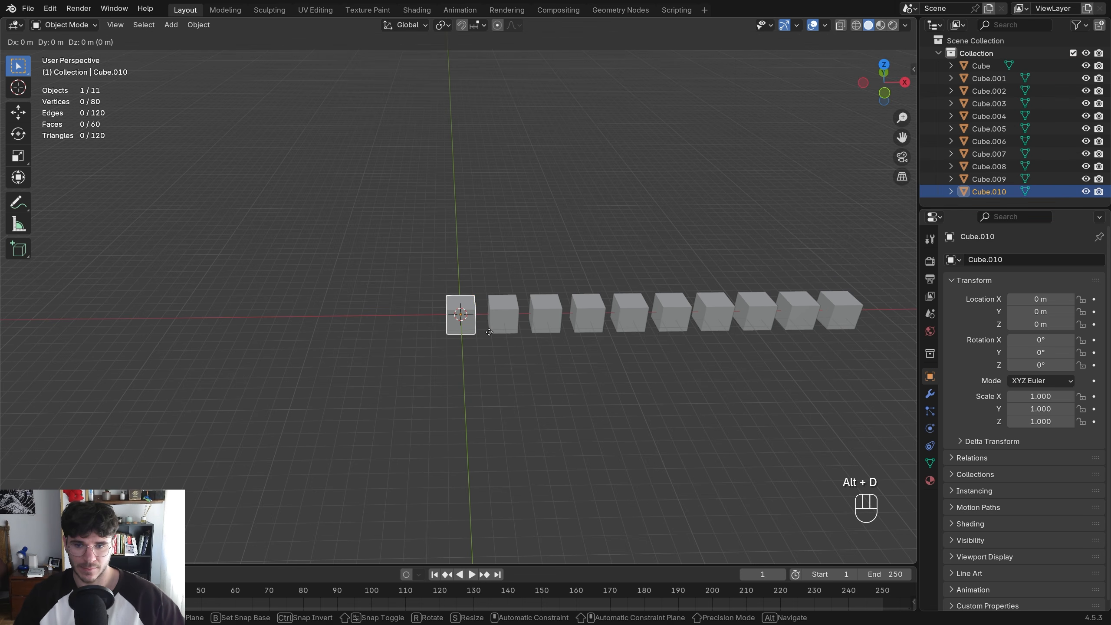
pyautogui.press('g')
pyautogui.press('x')
pyautogui.press('KP_Subtract')
pyautogui.press('KP_3')
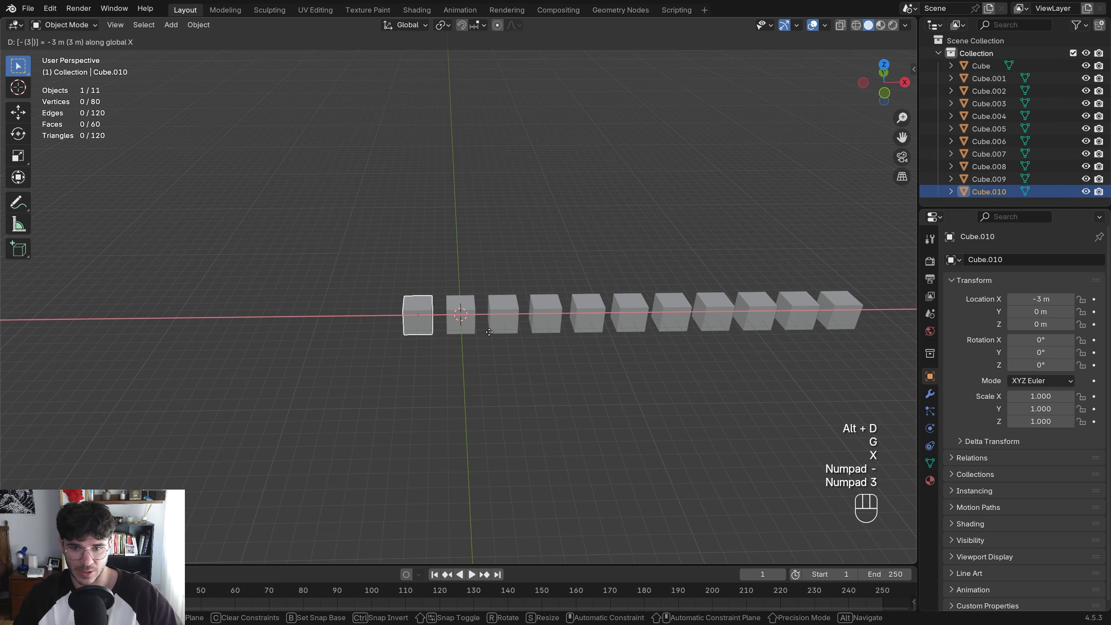
pyautogui.press('KP_Enter')
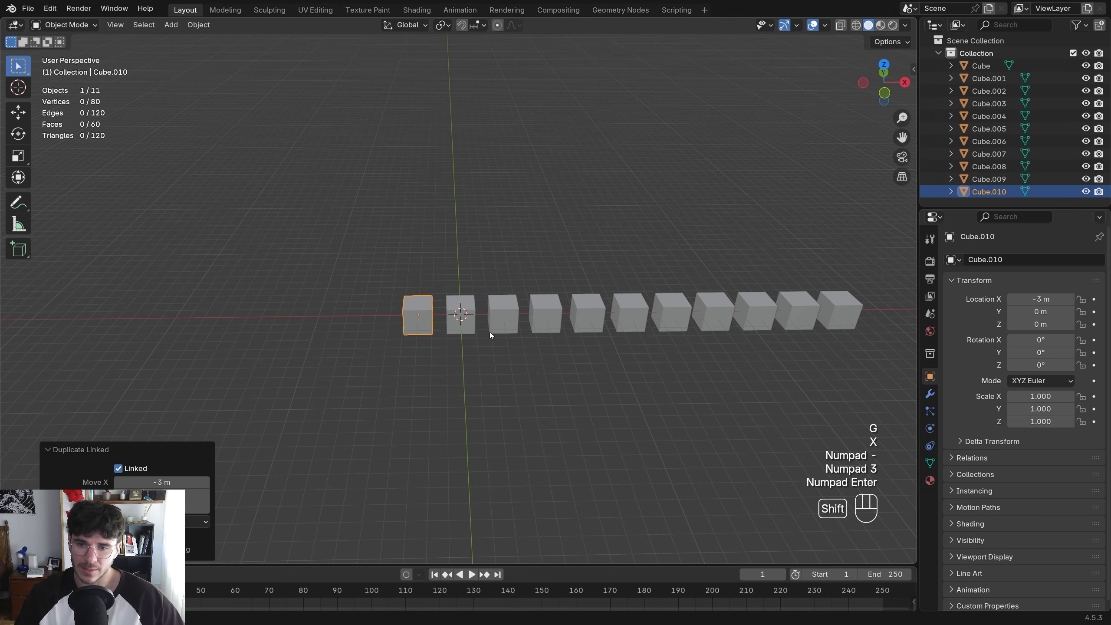
# Repeat the -3 m linked duplication three more times along the negative X axis
pyautogui.hotkey('shift', 'r')
pyautogui.hotkey('shift', 'r')
pyautogui.hotkey('shift', 'r')
# Select regular duplicates and linked duplicates on either side of the origin to compare their mesh statistics, ending with all four linked cubes selected
pyautogui.click(472, 309)
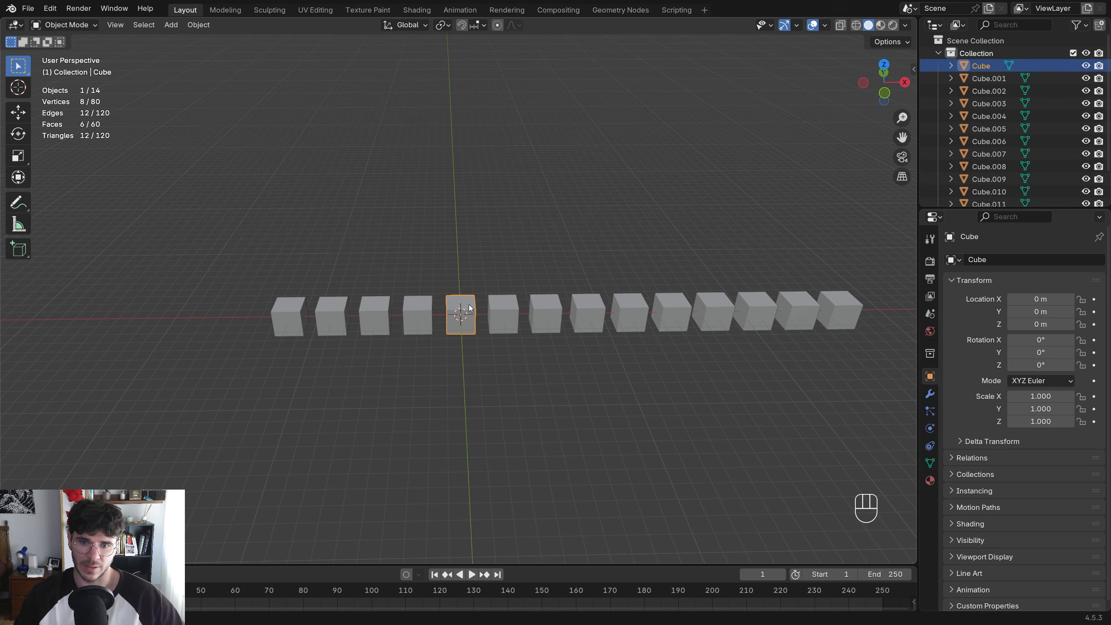
pyautogui.click(493, 323)
pyautogui.click(546, 318)
pyautogui.click(579, 315)
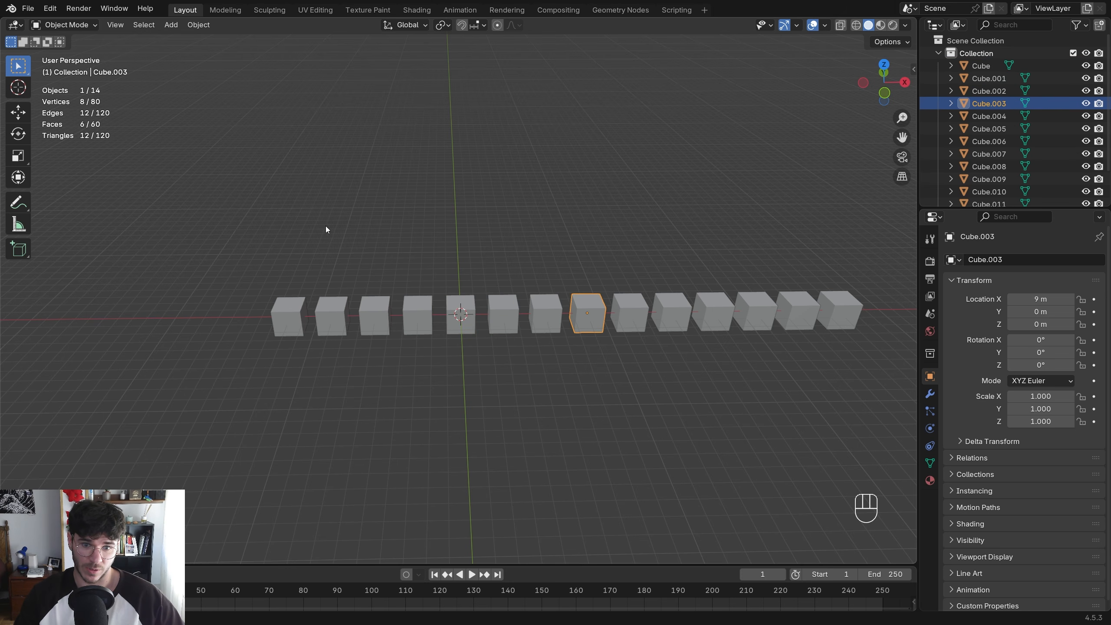
pyautogui.click(459, 321)
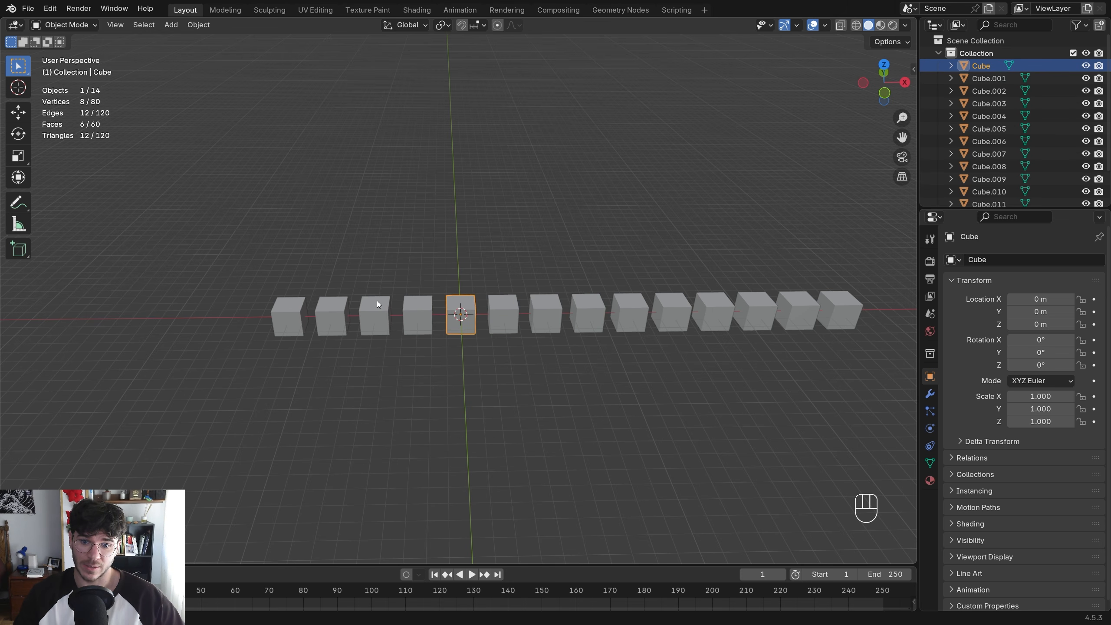
pyautogui.click(418, 315)
pyautogui.click(374, 314)
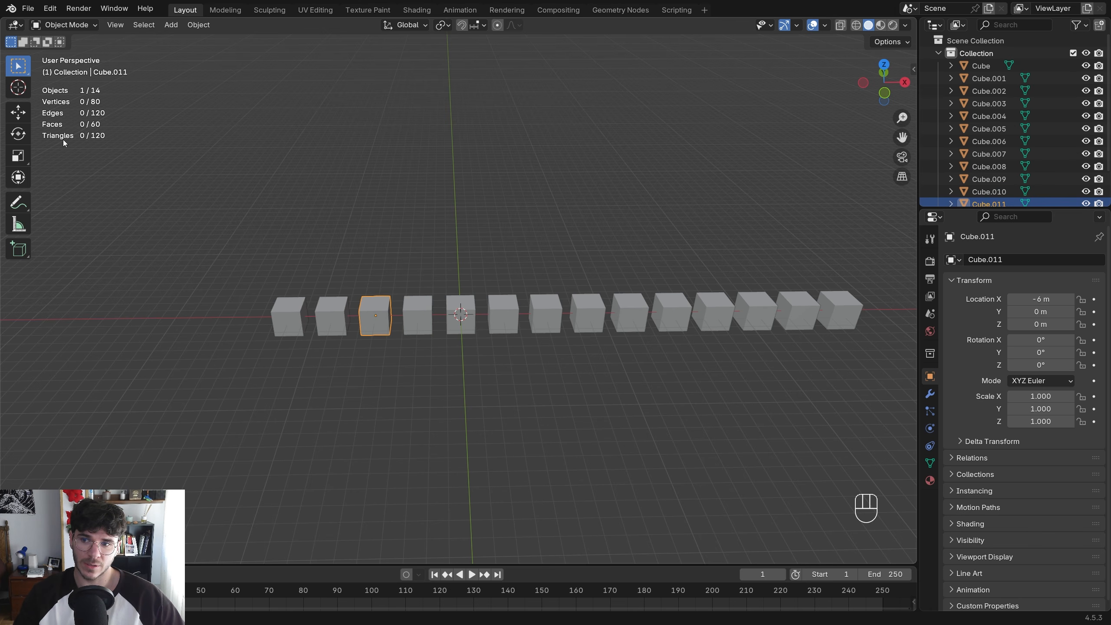
pyautogui.click(329, 318)
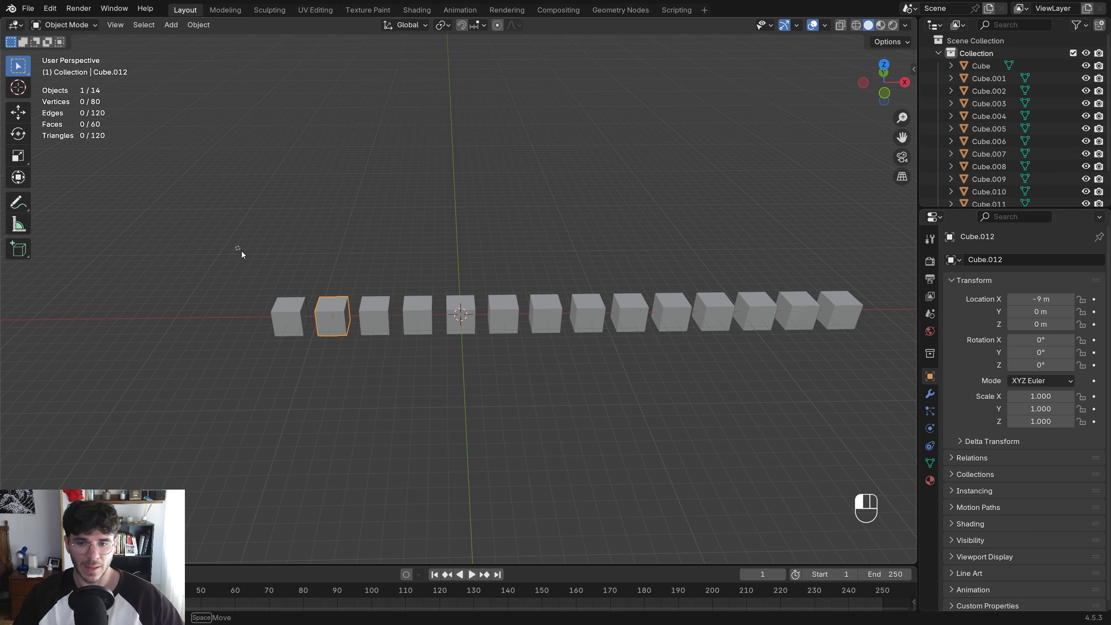
pyautogui.moveTo(235, 246); pyautogui.dragTo(429, 368)
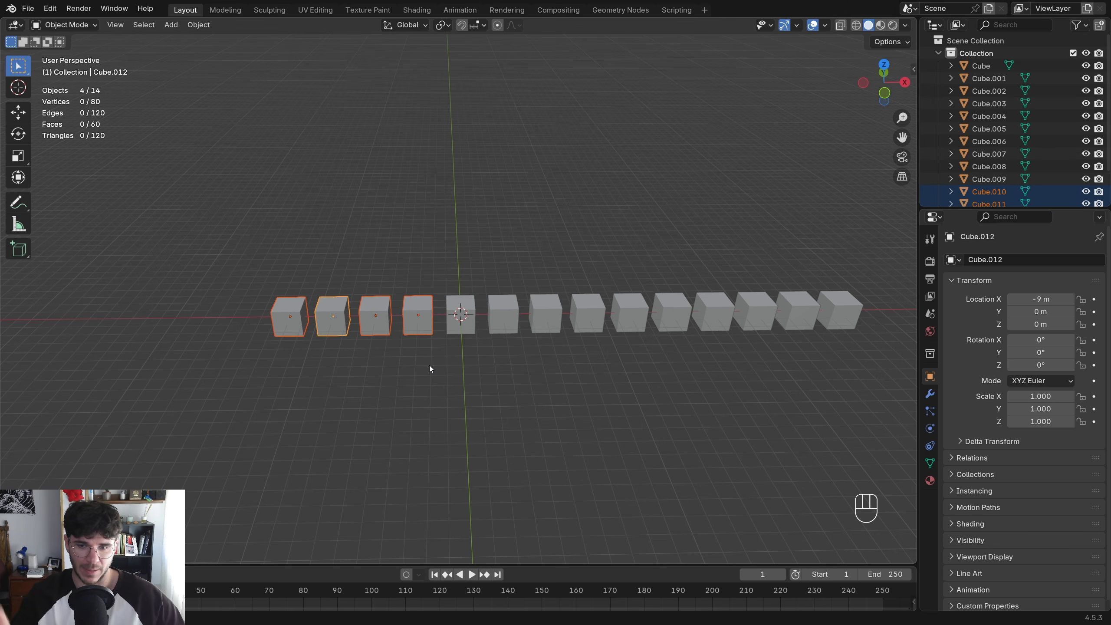
# Select the original cube and extend the selection to all objects linked by the same object data
pyautogui.click(466, 322)
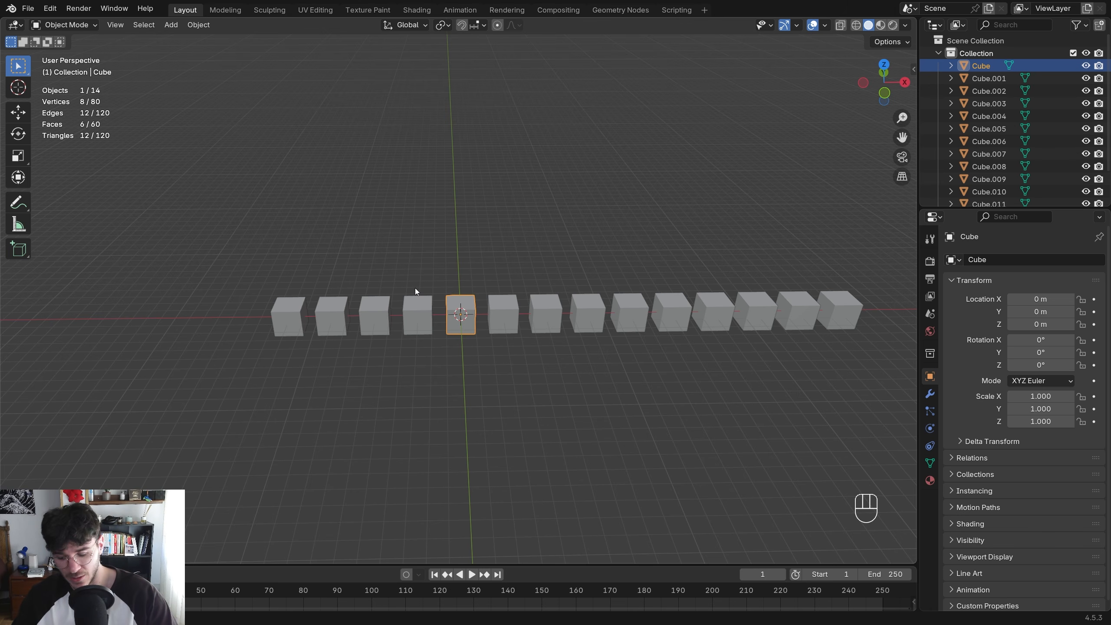
pyautogui.click(422, 308)
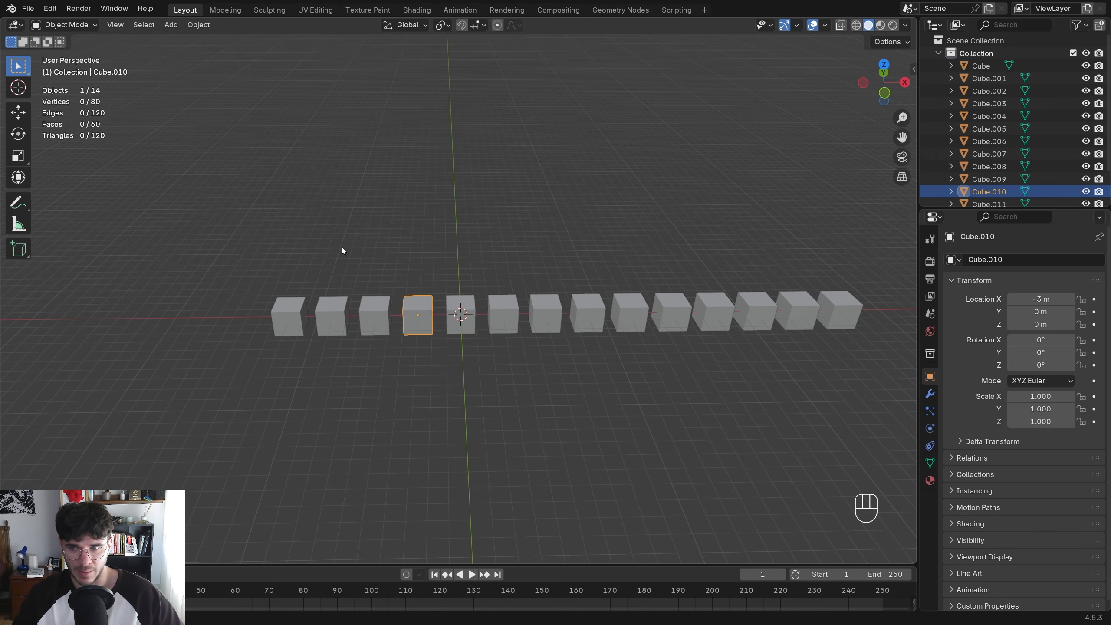
pyautogui.click(471, 302)
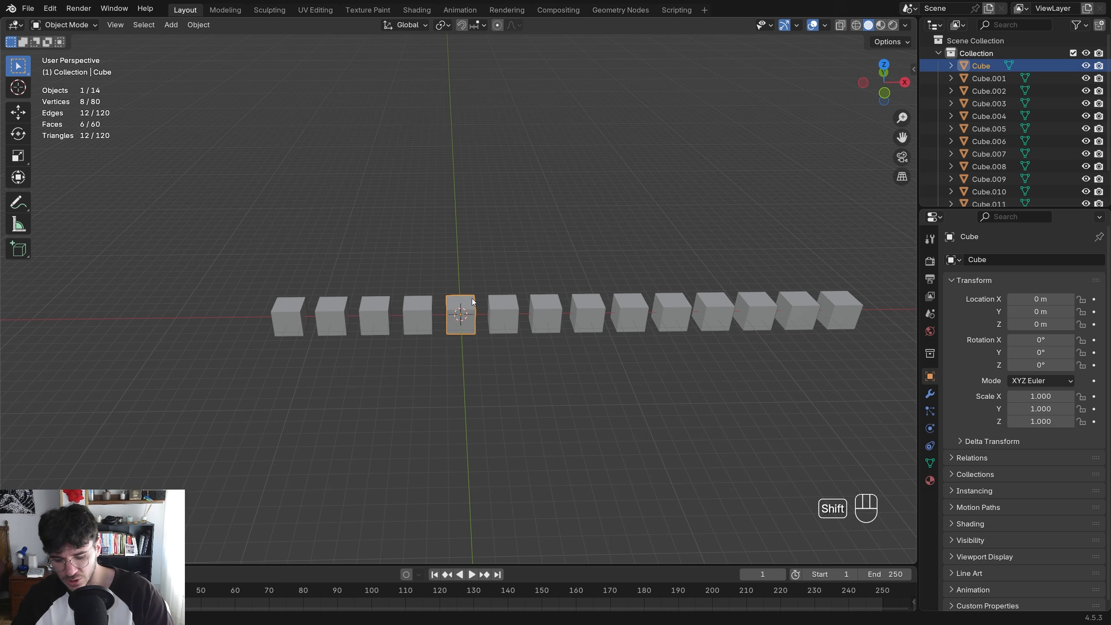
pyautogui.hotkey('shift', 'l')
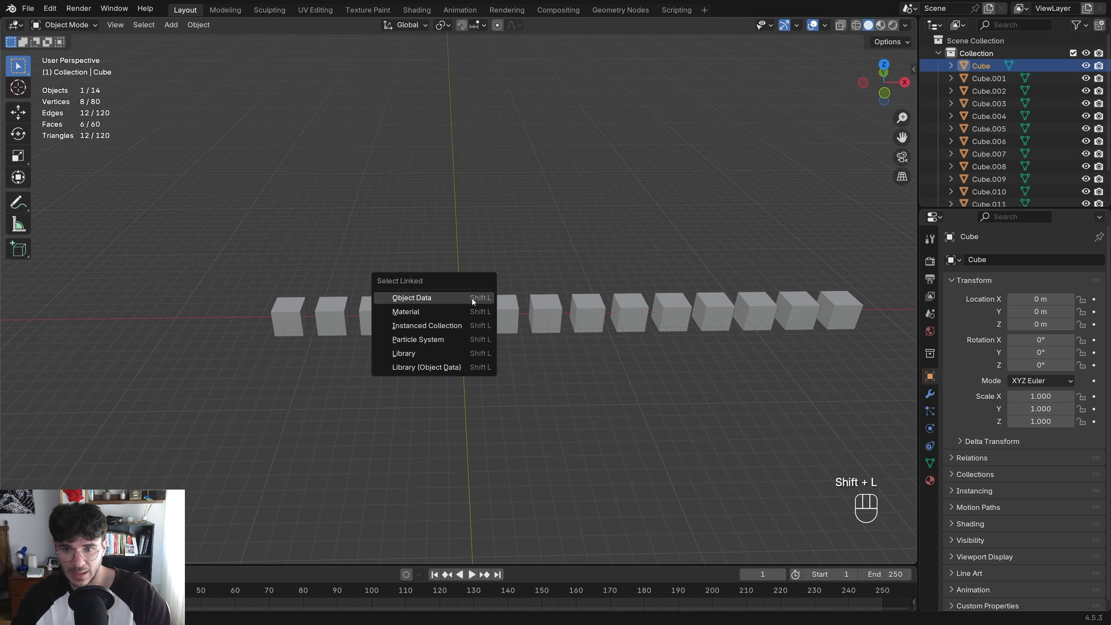
pyautogui.click(427, 302)
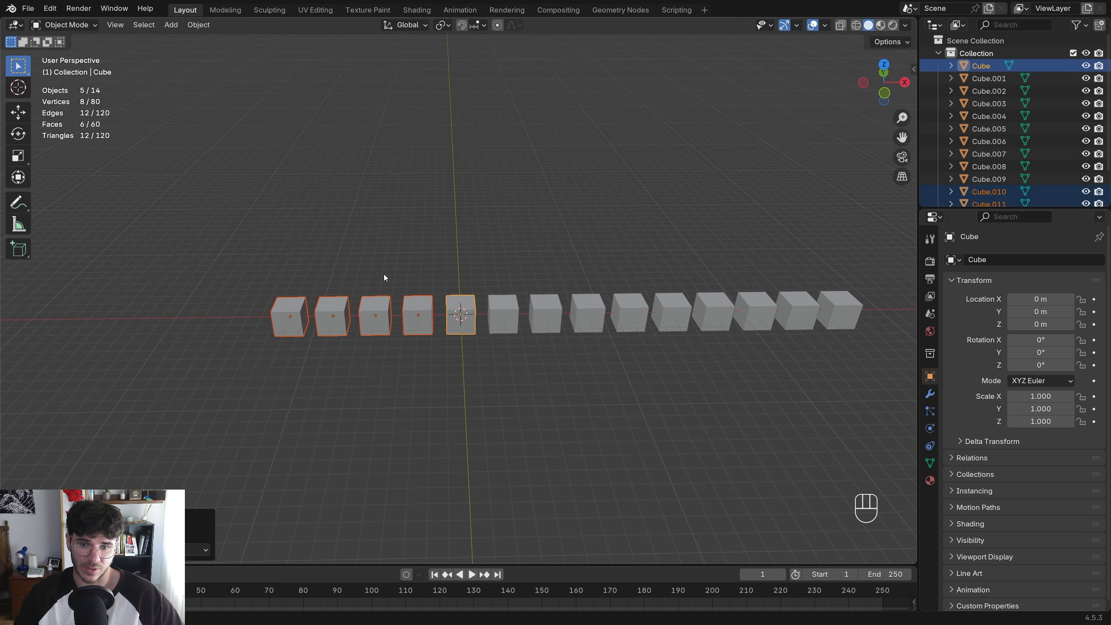
# Delete the four linked cubes on the negative X side, and undo that deletion
pyautogui.moveTo(196, 246); pyautogui.dragTo(476, 386)
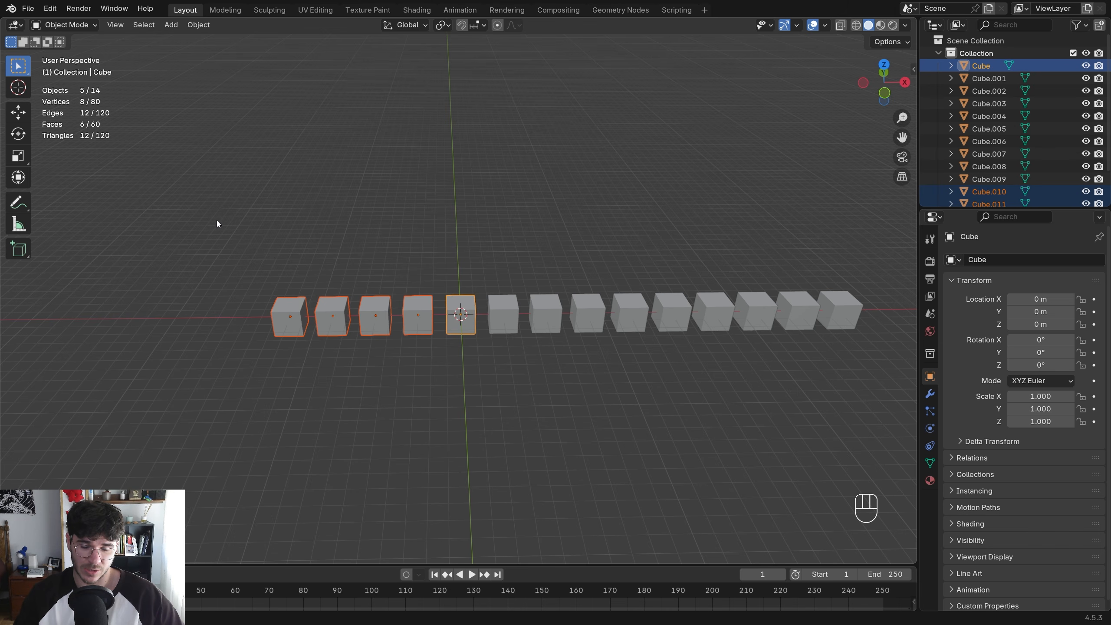
pyautogui.moveTo(205, 229); pyautogui.dragTo(464, 389)
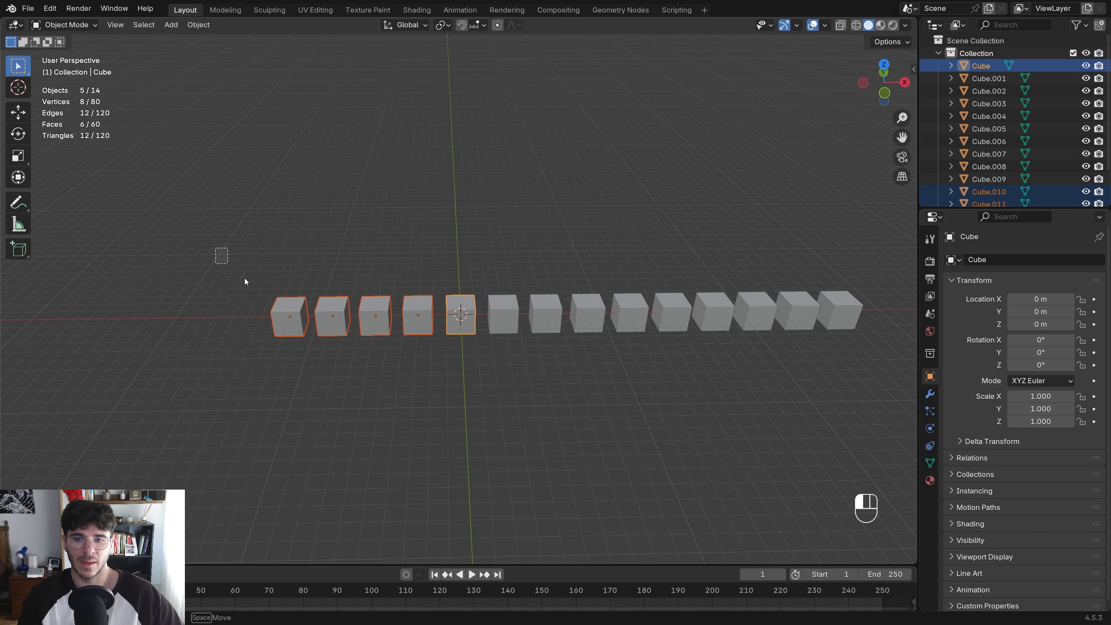
pyautogui.moveTo(217, 248); pyautogui.dragTo(432, 367)
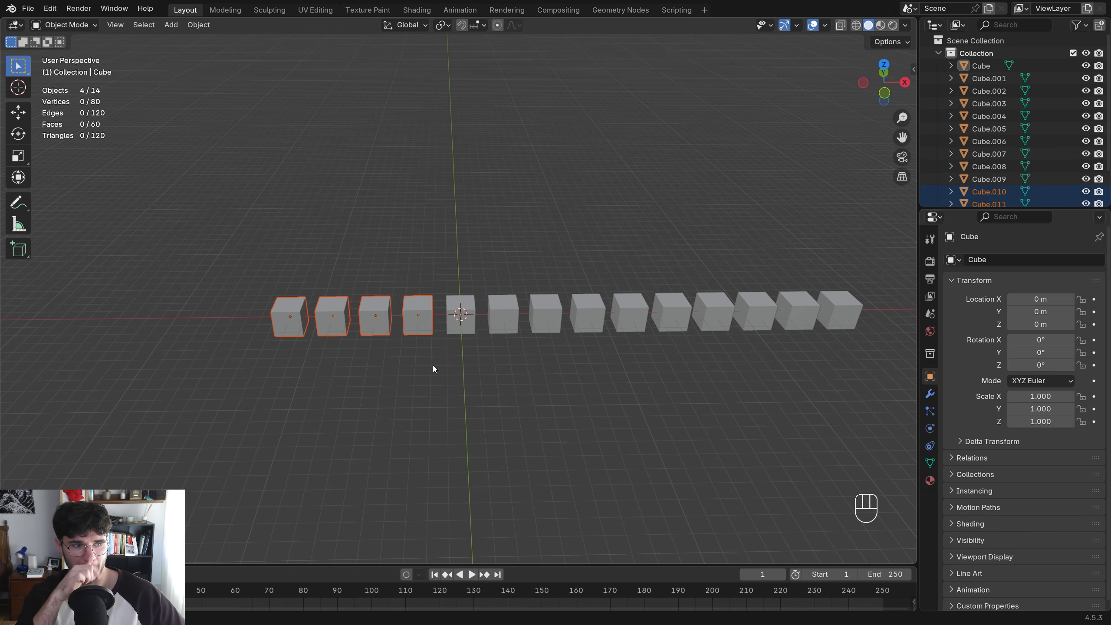
pyautogui.moveTo(204, 250); pyautogui.dragTo(424, 356)
pyautogui.press('F9')
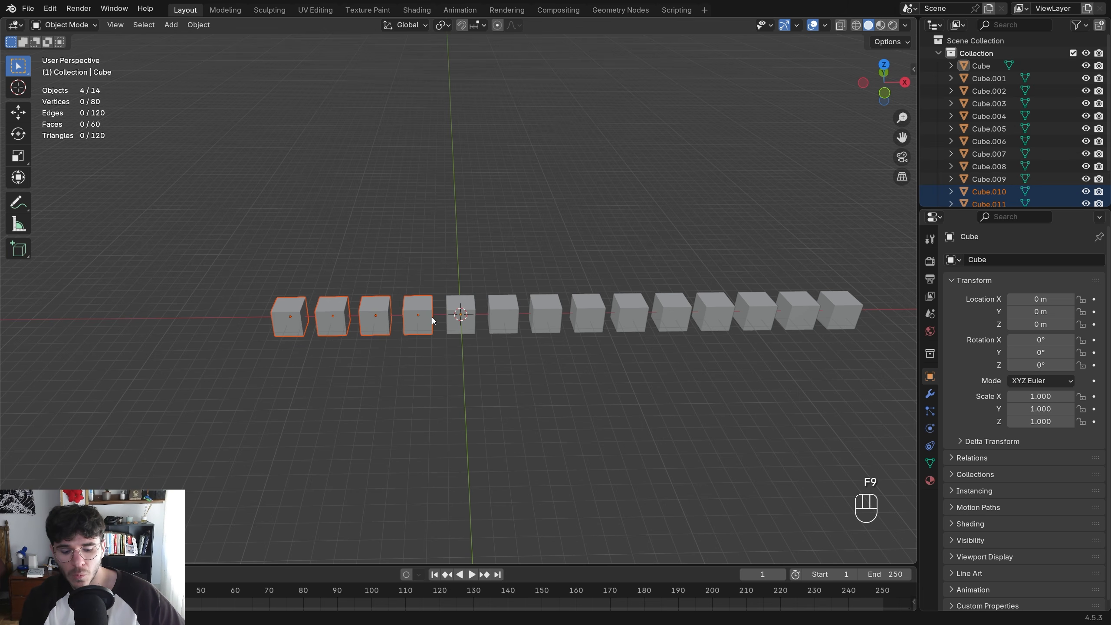
pyautogui.press('Delete')
pyautogui.moveTo(413, 241); pyautogui.dragTo(827, 359)
pyautogui.moveTo(828, 360); pyautogui.dragTo(788, 325, button='middle')
pyautogui.hotkey('ctrl', 'z')
pyautogui.hotkey('ctrl', 'z')
# Try moving the original cube's top face in Edit Mode while the linked and regular duplicates are both in view
pyautogui.keyDown('shift'); pyautogui.moveTo(369, 325); pyautogui.dragTo(404, 306, button='middle'); pyautogui.keyUp('shift')
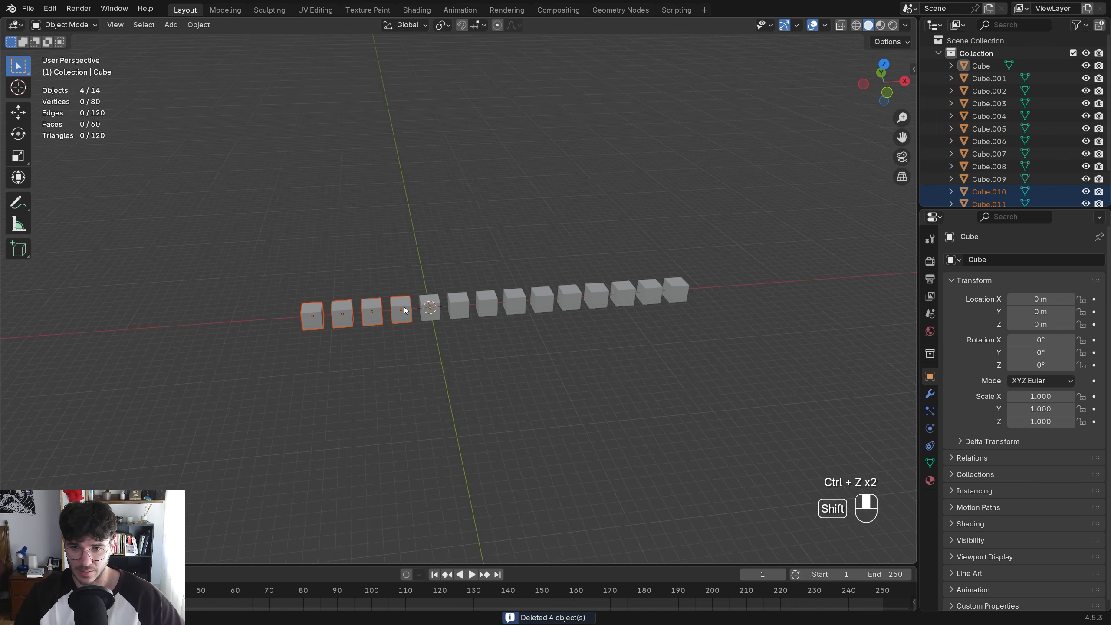
pyautogui.scroll(4, 403, 306)
pyautogui.press('Tab')
pyautogui.press('g')
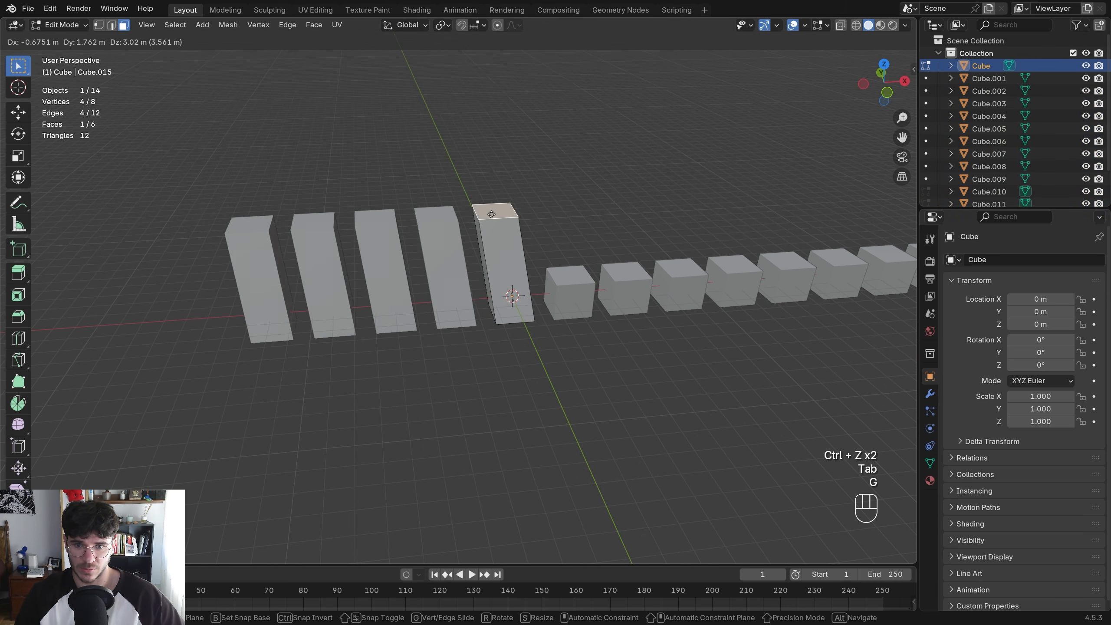
pyautogui.rightClick(505, 219)
pyautogui.click(395, 284)
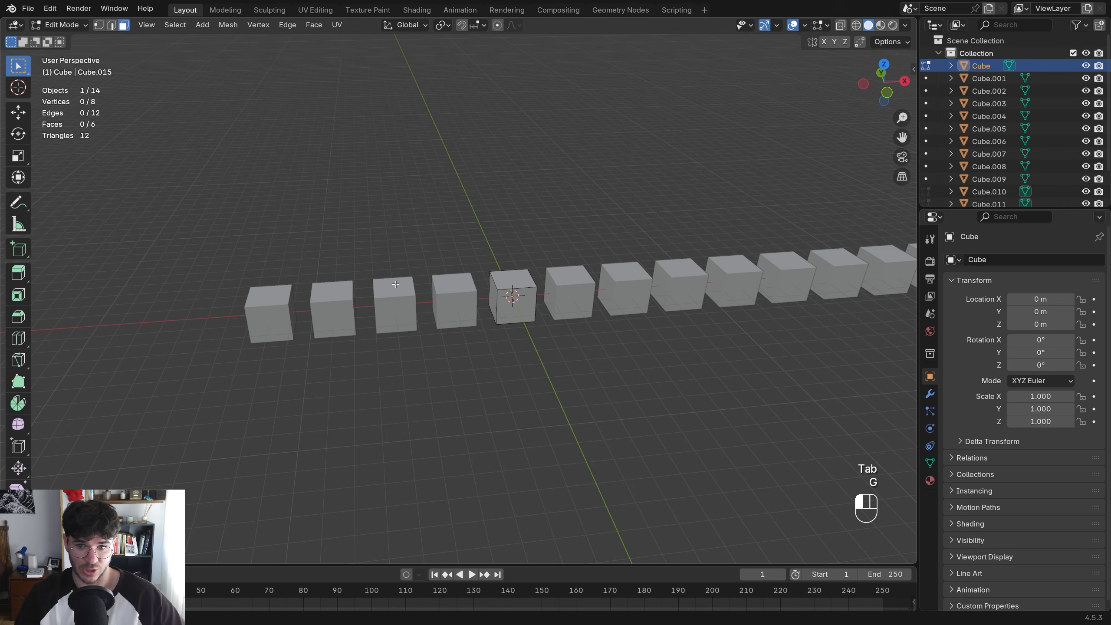
pyautogui.moveTo(209, 249); pyautogui.dragTo(362, 357)
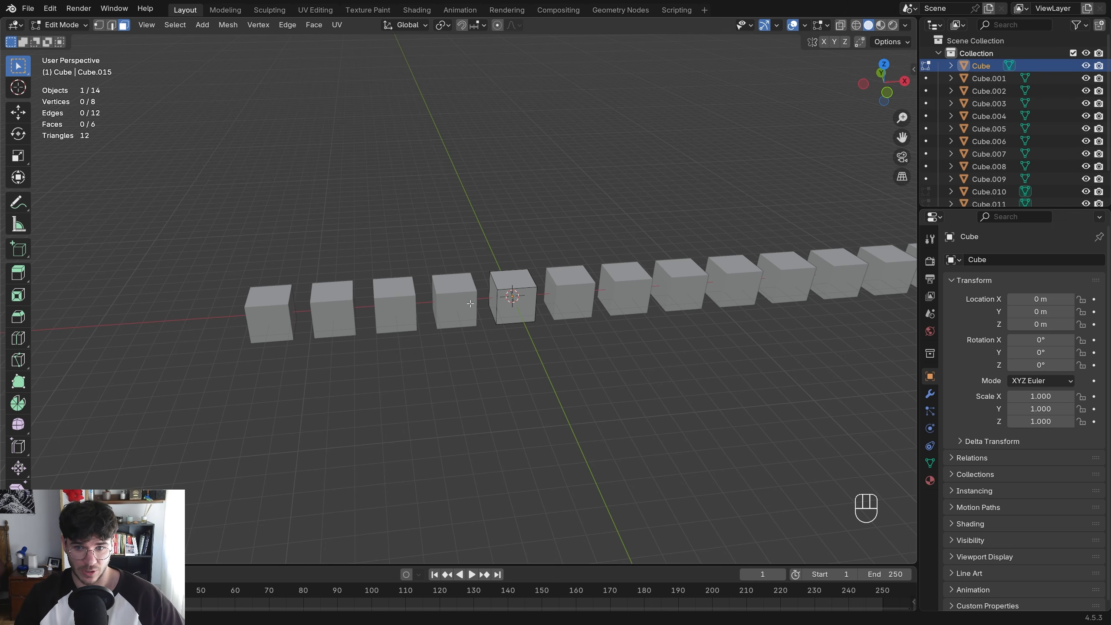
pyautogui.click(508, 284)
pyautogui.press('g')
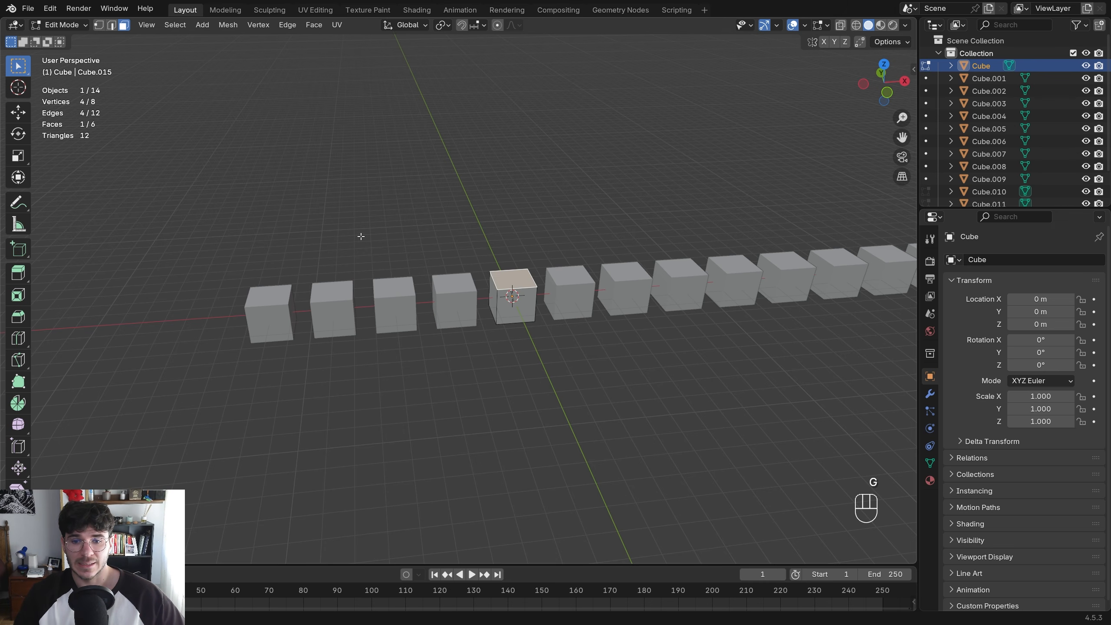
# Return to Object Mode, delete the four linked cubes on the negative X side, and select the original cube
pyautogui.press('Tab')
pyautogui.moveTo(232, 245); pyautogui.dragTo(483, 375)
pyautogui.press('Delete')
pyautogui.click(531, 306)
# Select the nine regular duplicates, and try moving the original cube's top face in Edit Mode to test their independence
pyautogui.scroll(-2, 567, 353)
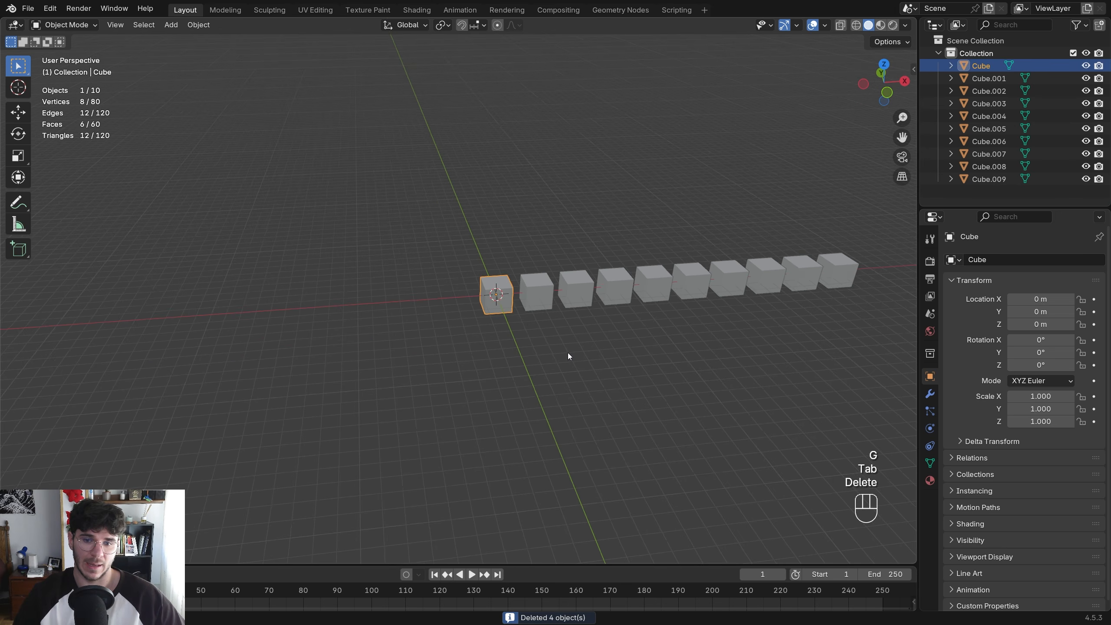
pyautogui.scroll(-1, 567, 352)
pyautogui.keyDown('shift'); pyautogui.moveTo(567, 352); pyautogui.dragTo(458, 351, button='middle'); pyautogui.keyUp('shift')
pyautogui.moveTo(395, 229); pyautogui.dragTo(705, 322)
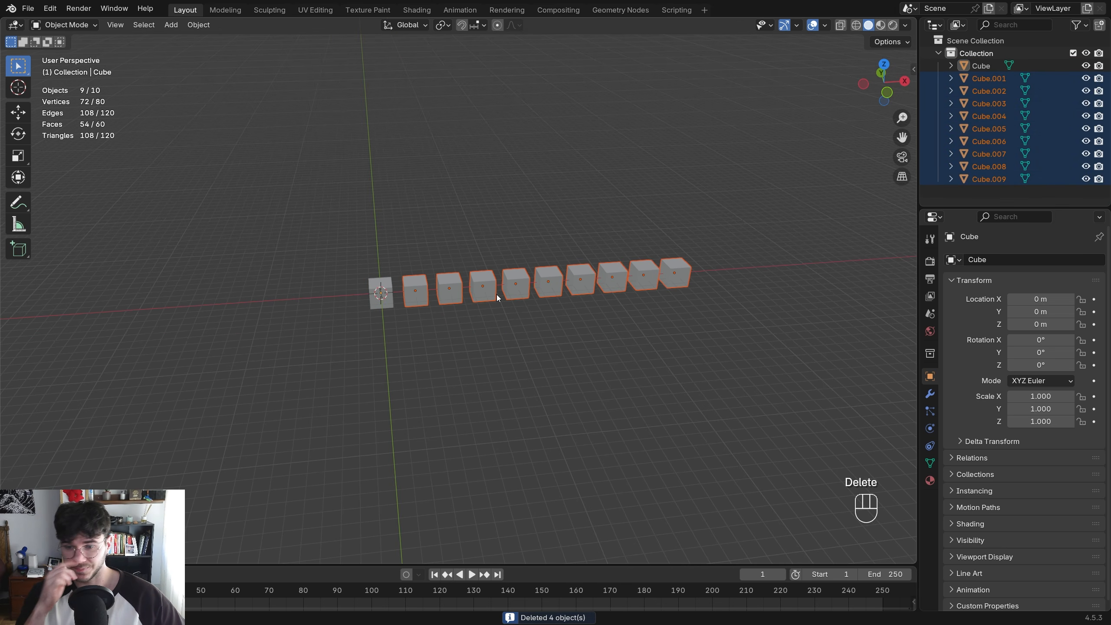
pyautogui.click(379, 287)
pyautogui.press('Tab')
pyautogui.press('g')
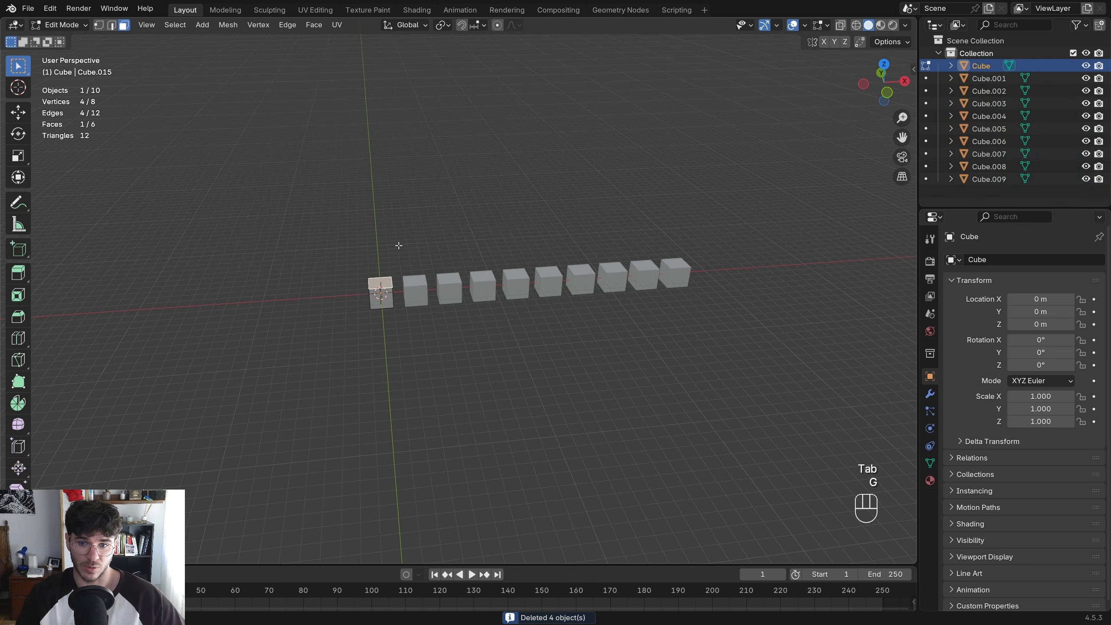
pyautogui.press('g')
pyautogui.rightClick(321, 163)
pyautogui.press('Tab')
# Select all ten cubes with the original cube active and apply Link Object Data
pyautogui.moveTo(293, 179); pyautogui.dragTo(704, 324)
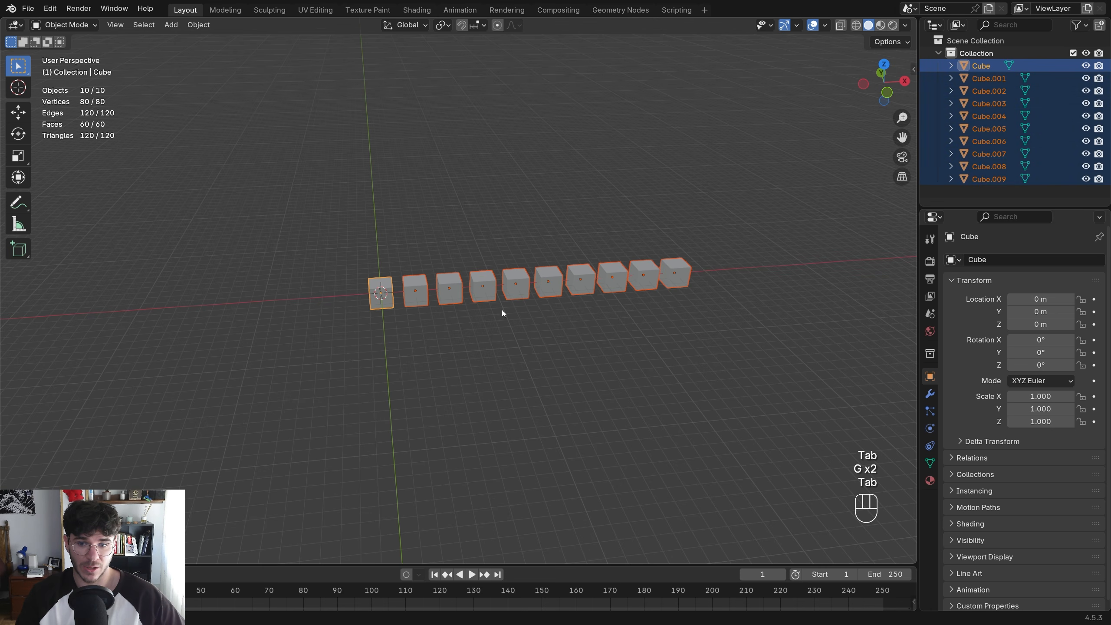
pyautogui.keyDown('shift'); pyautogui.click(382, 289); pyautogui.keyUp('shift')
pyautogui.keyDown('shift'); pyautogui.click(382, 287); pyautogui.keyUp('shift')
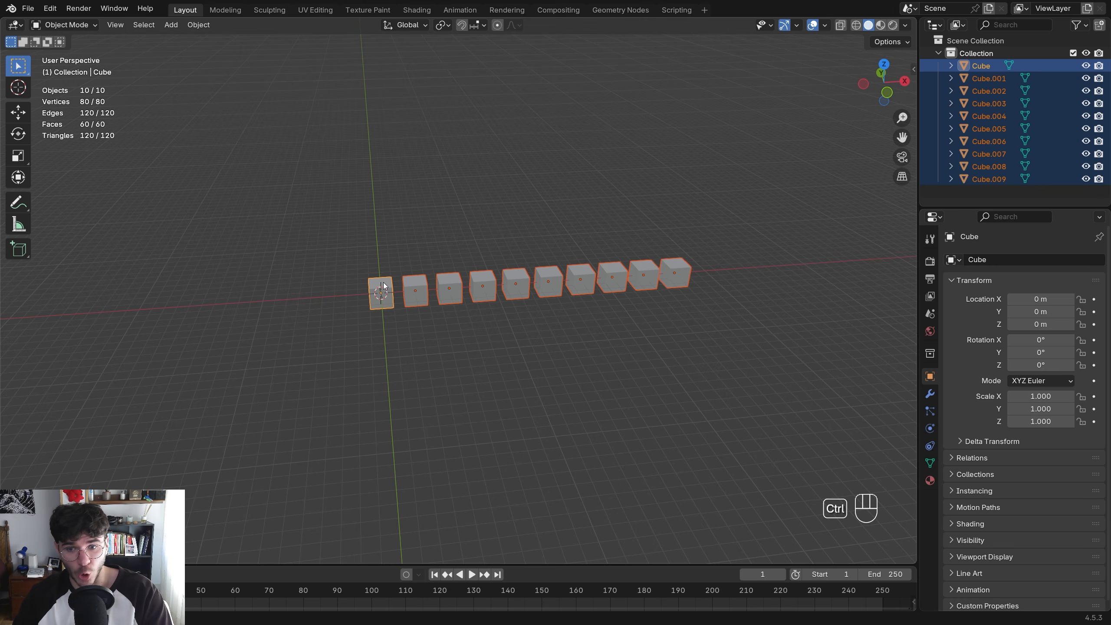
pyautogui.hotkey('ctrl', 'l')
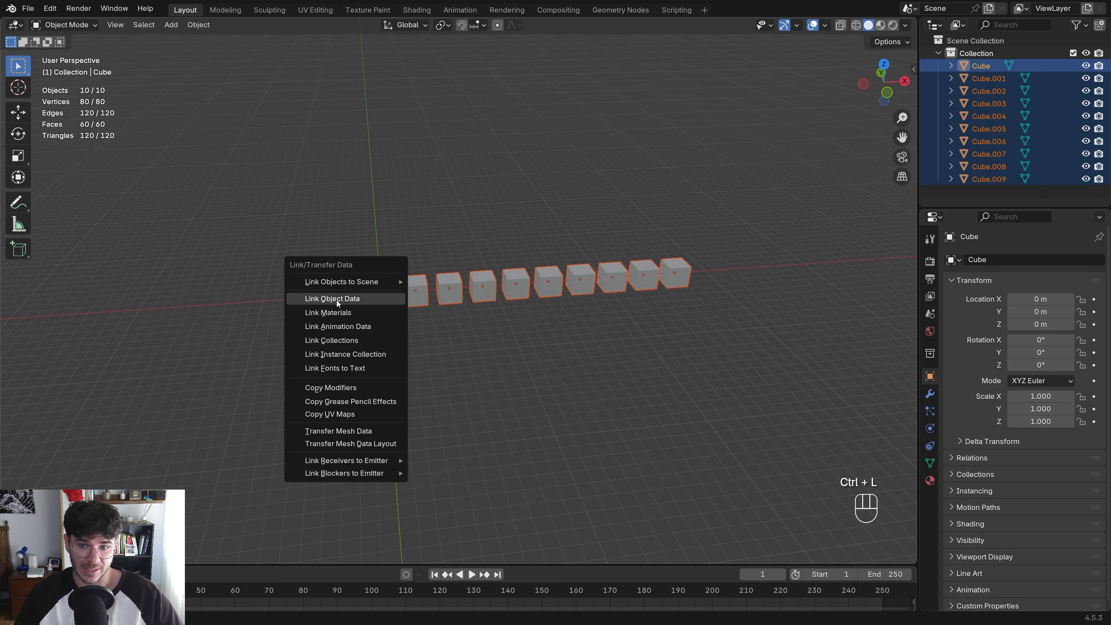
pyautogui.click(335, 301)
# Raise the original cube's top face along the Z axis in Edit Mode, stretching the cubes in the row
pyautogui.click(438, 296)
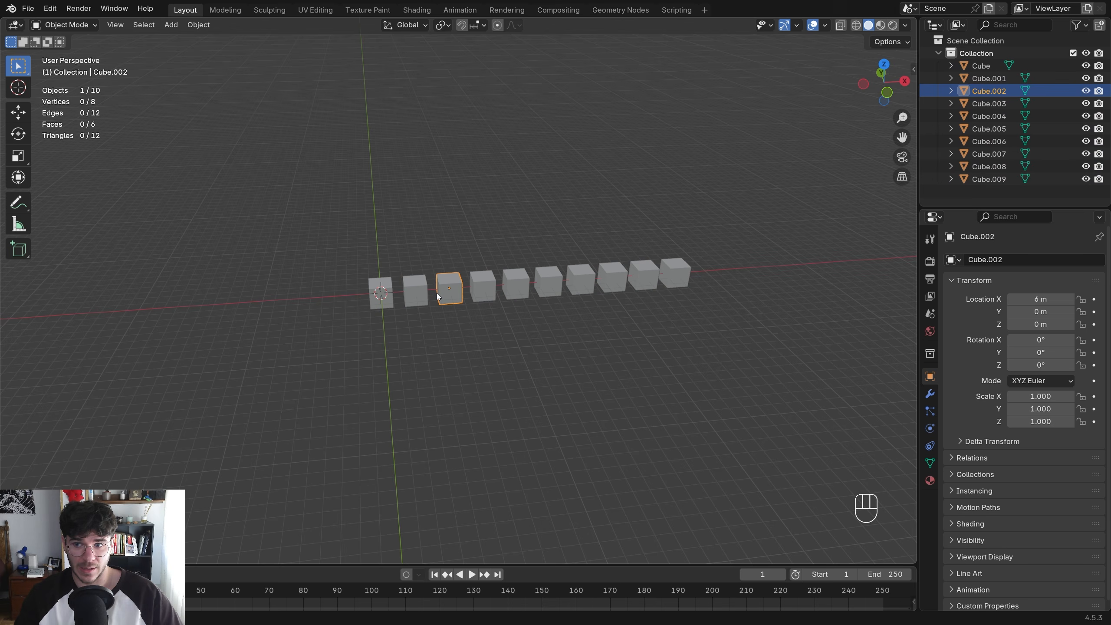
pyautogui.click(380, 292)
pyautogui.press('Tab')
pyautogui.press('g')
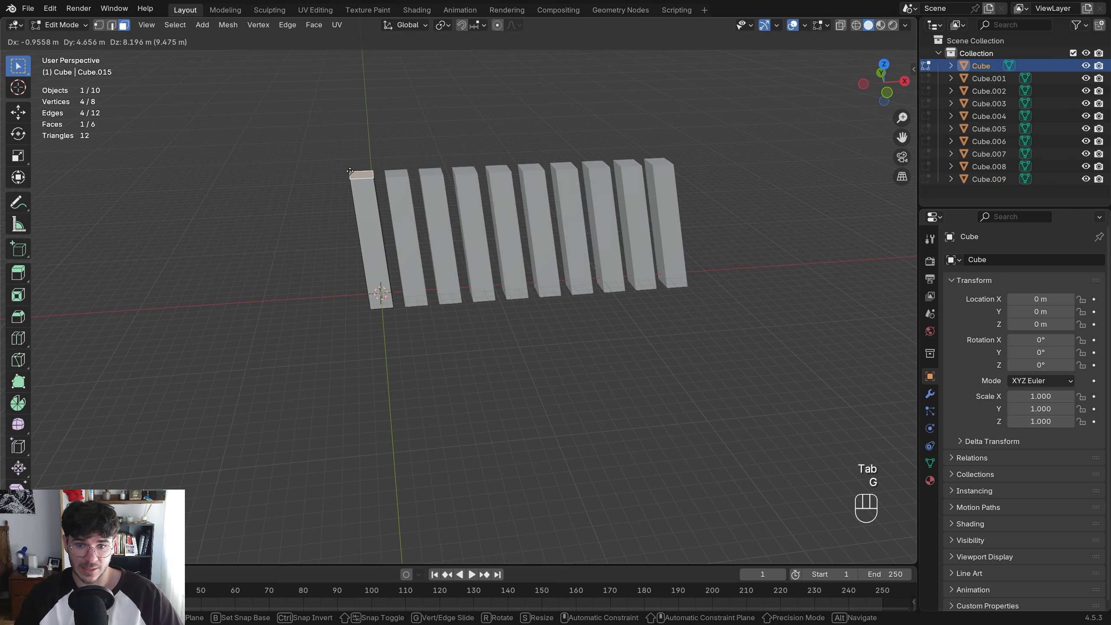
pyautogui.rightClick(362, 211)
pyautogui.press('g')
pyautogui.press('z')
pyautogui.click(440, 226)
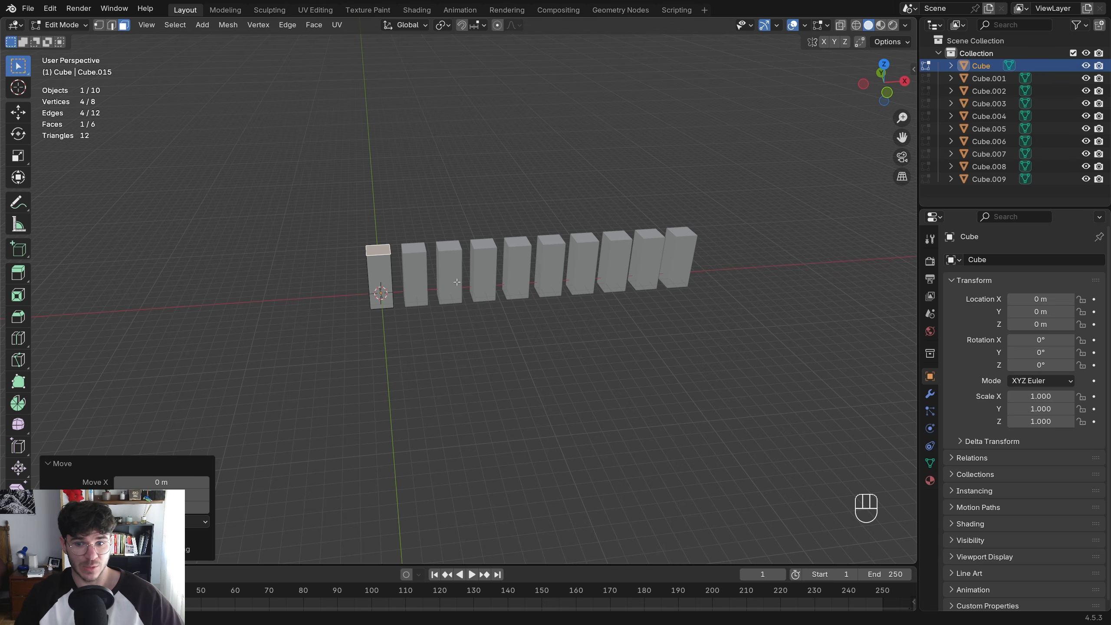
# Return to Object Mode and undo the last top-face move
pyautogui.press('Tab')
pyautogui.hotkey('ctrl', 'z')
pyautogui.hotkey('ctrl', 'z')
pyautogui.hotkey('ctrl', 'z')
pyautogui.scroll(2, 419, 311)
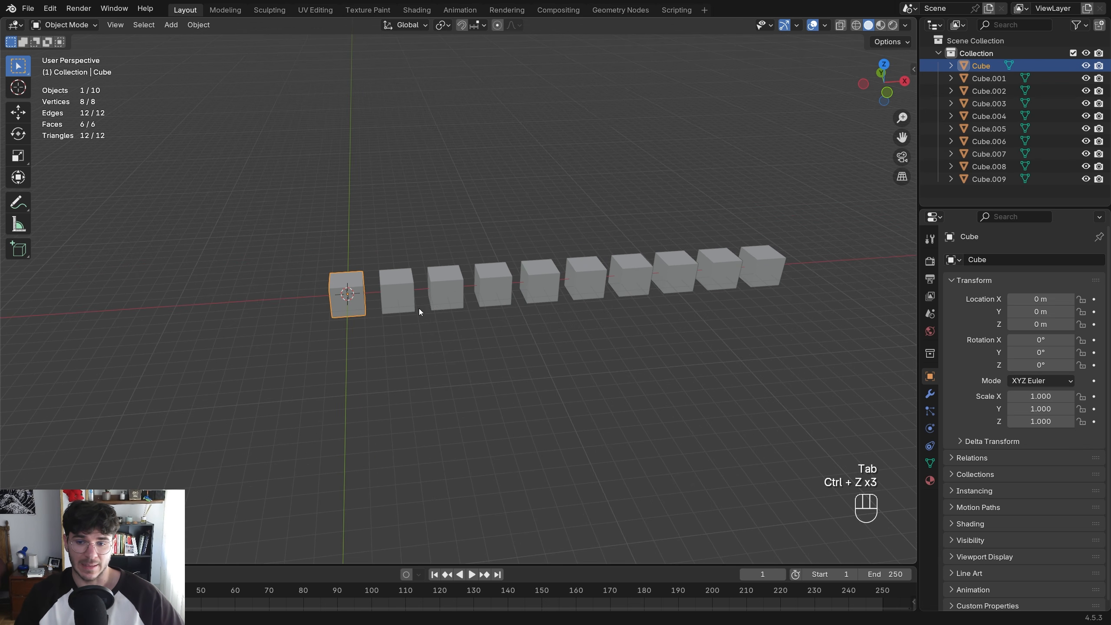
# Place three regular duplicates of the original cube freehand on the negative X side, at about X -11.6 m, -20.4 m and -22.2 m
pyautogui.hotkey('shift', 'd')
pyautogui.click(104, 315)
pyautogui.hotkey('shift', 'd')
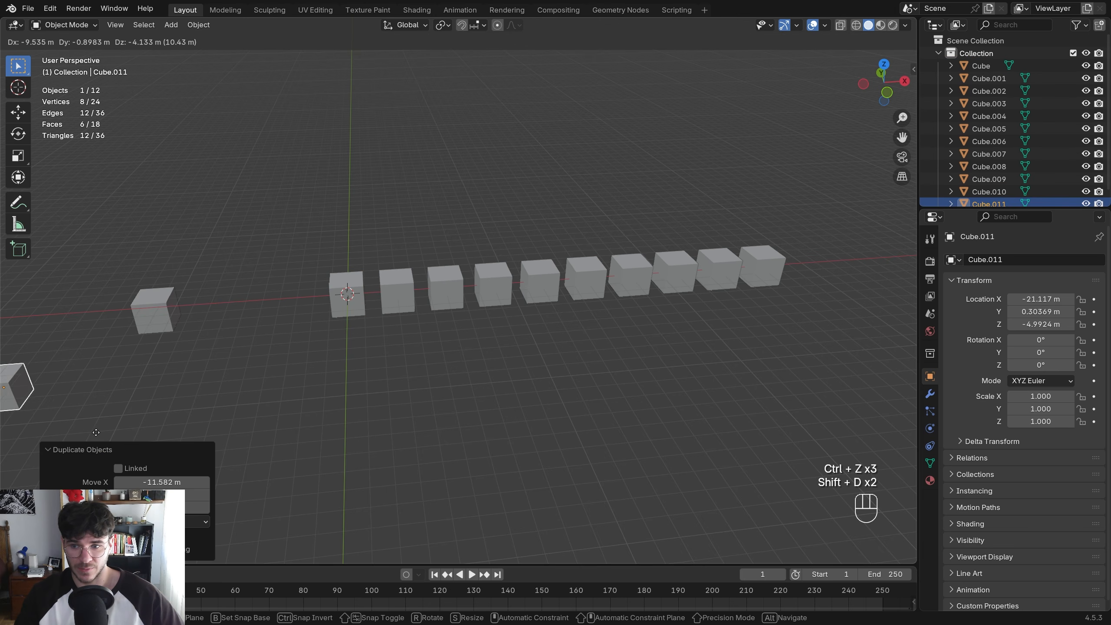
pyautogui.click(212, 359)
pyautogui.hotkey('shift', 'd')
pyautogui.click(159, 248)
pyautogui.keyDown('shift'); pyautogui.moveTo(160, 247); pyautogui.dragTo(465, 249, button='middle'); pyautogui.keyUp('shift')
pyautogui.moveTo(465, 250); pyautogui.dragTo(438, 259, button='middle')
# Slant the duplicate nearest the origin by moving its top face freely, about -3.6 m in X
pyautogui.click(448, 268)
pyautogui.press('Tab')
pyautogui.press('g')
pyautogui.rightClick(447, 204)
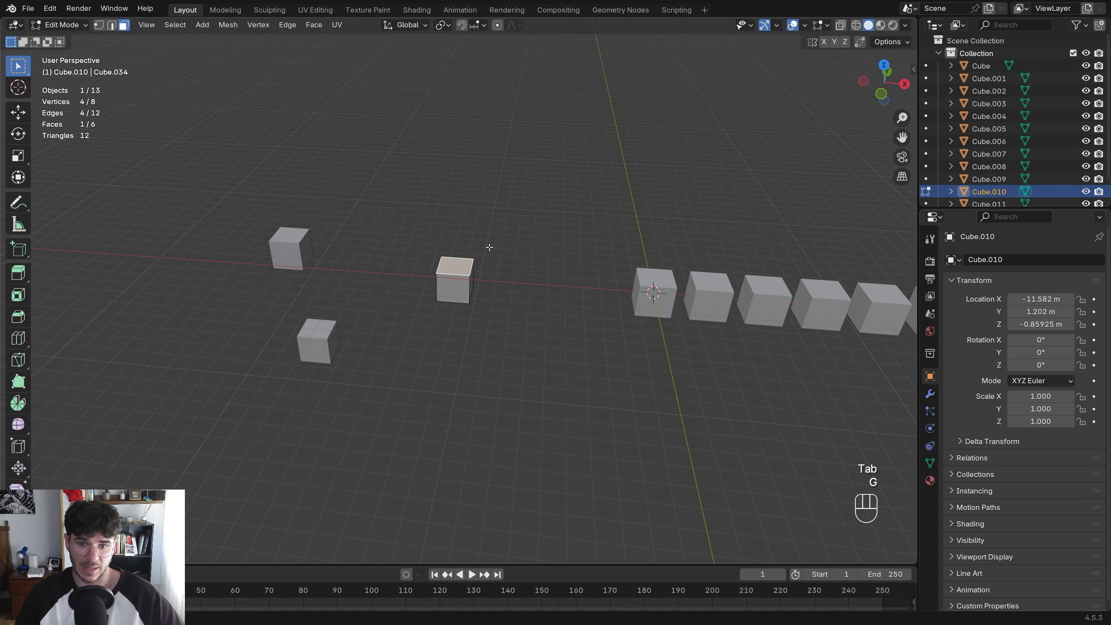
pyautogui.press('g')
pyautogui.click(427, 226)
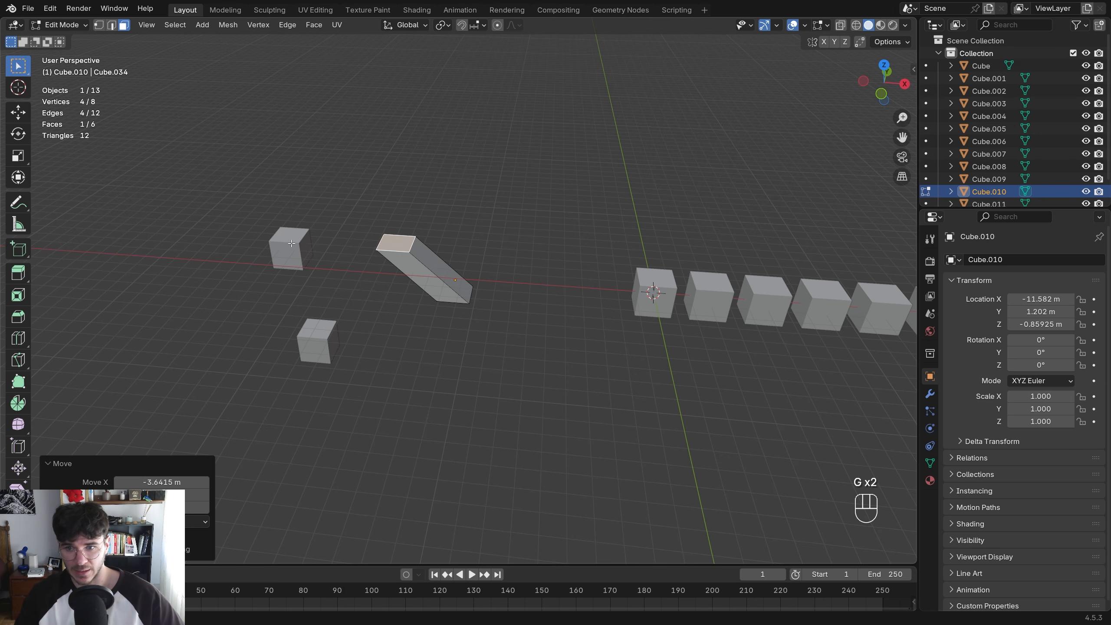
pyautogui.press('Tab')
# Stretch the duplicate at about X -22.2 m into a long slanted block by moving its top face
pyautogui.click(289, 240)
pyautogui.press('Tab')
pyautogui.press('Tab')
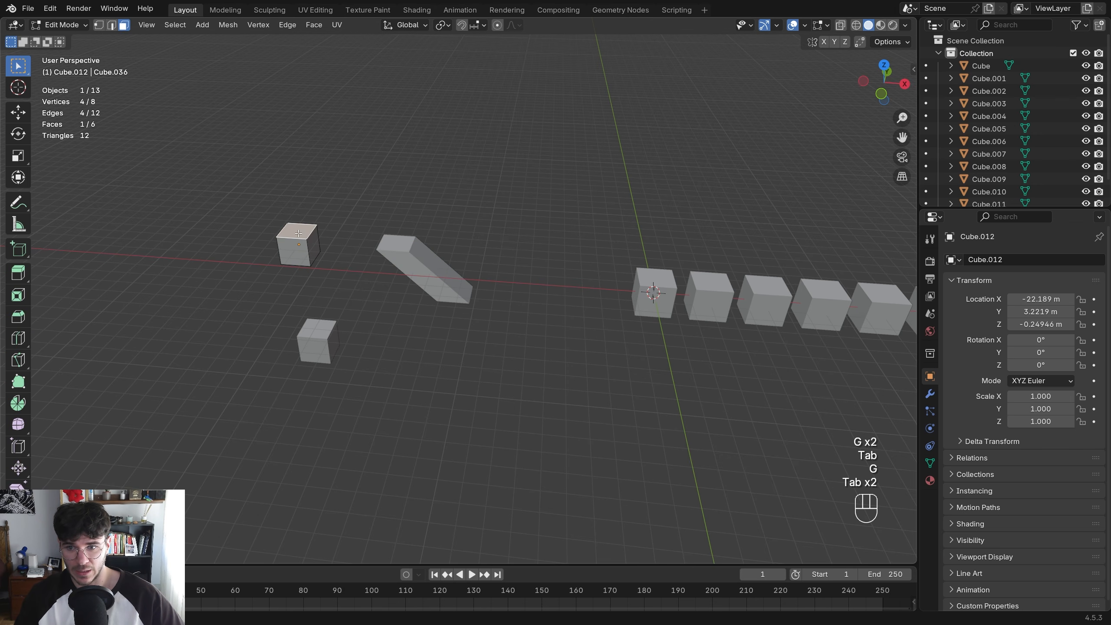
pyautogui.press('g')
pyautogui.click(394, 119)
pyautogui.press('Tab')
# Move the top face of the duplicate at about X -20.4 m freehand in Edit Mode
pyautogui.click(323, 331)
pyautogui.press('Tab')
pyautogui.press('g')
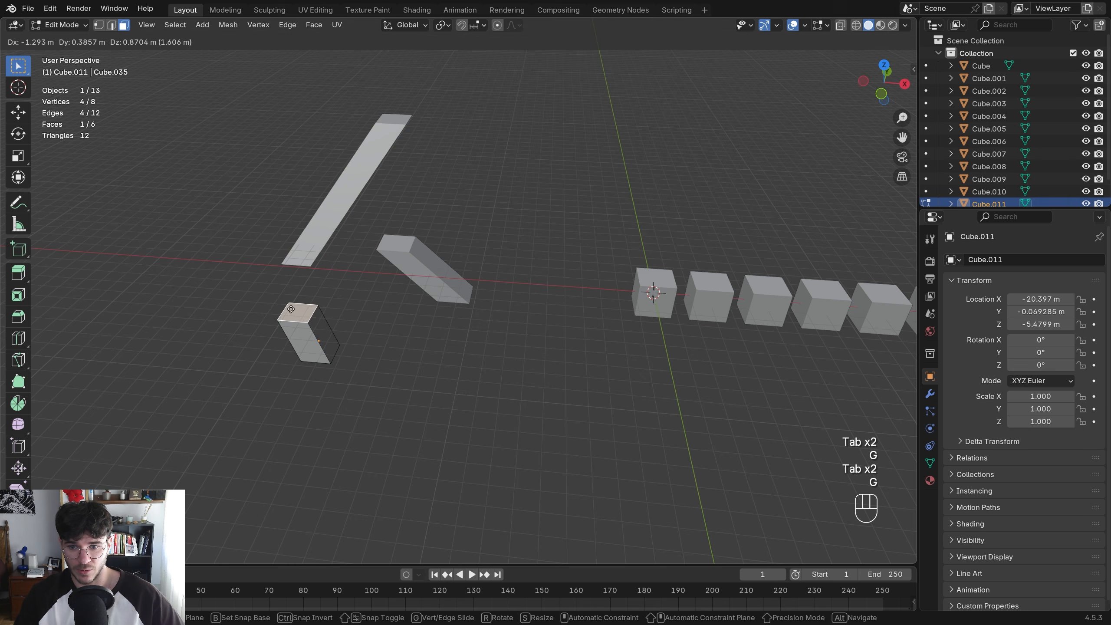
pyautogui.click(348, 312)
pyautogui.scroll(-1, 349, 311)
pyautogui.moveTo(348, 312); pyautogui.dragTo(416, 307, button='middle')
pyautogui.press('Tab')
# Reshape the lowest duplicate again into a shorter, more upright block by moving its top face
pyautogui.scroll(3, 473, 304)
pyautogui.click(446, 306)
pyautogui.click(316, 351)
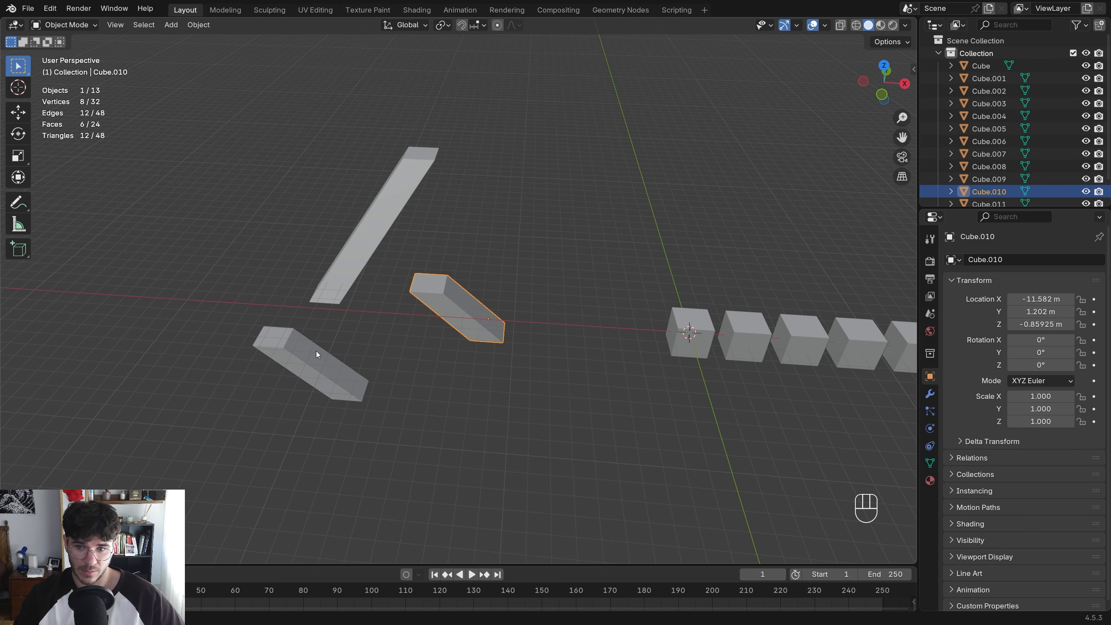
pyautogui.press('Tab')
pyautogui.click(286, 341)
pyautogui.press('g')
pyautogui.click(367, 457)
pyautogui.press('Tab')
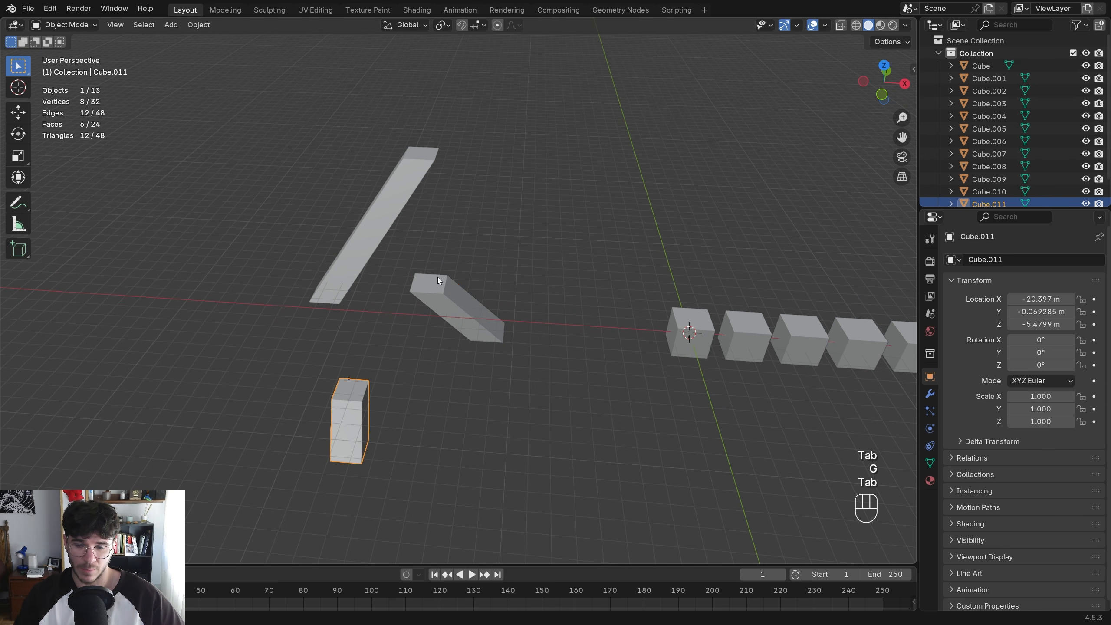
# Select the three reshaped duplicates with the one nearest the origin active, and link their object data to it
pyautogui.click(437, 280)
pyautogui.moveTo(437, 280); pyautogui.dragTo(394, 283, button='middle')
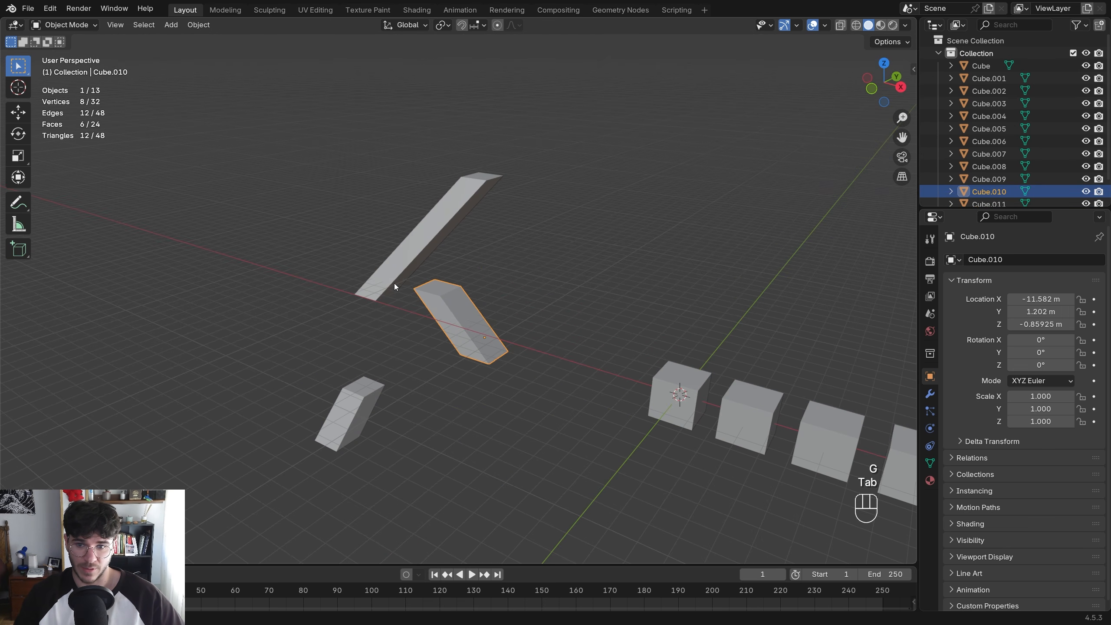
pyautogui.click(391, 282)
pyautogui.keyDown('shift'); pyautogui.click(329, 422); pyautogui.keyUp('shift')
pyautogui.keyDown('shift'); pyautogui.click(458, 300); pyautogui.keyUp('shift')
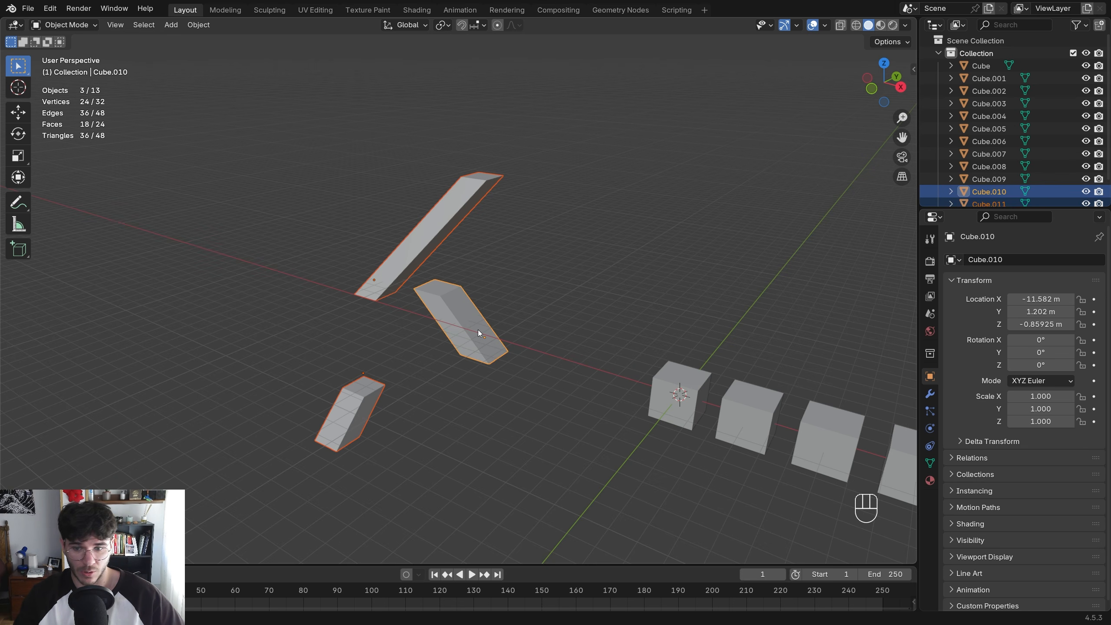
pyautogui.hotkey('ctrl', 'l')
pyautogui.click(455, 329)
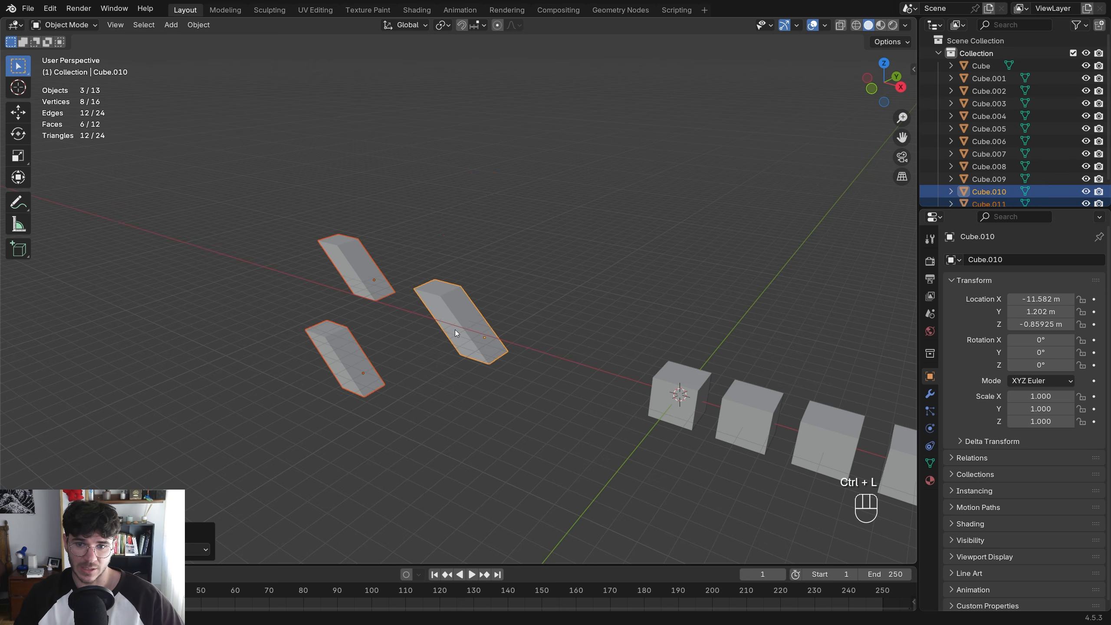
pyautogui.moveTo(455, 329); pyautogui.dragTo(280, 295, button='middle')
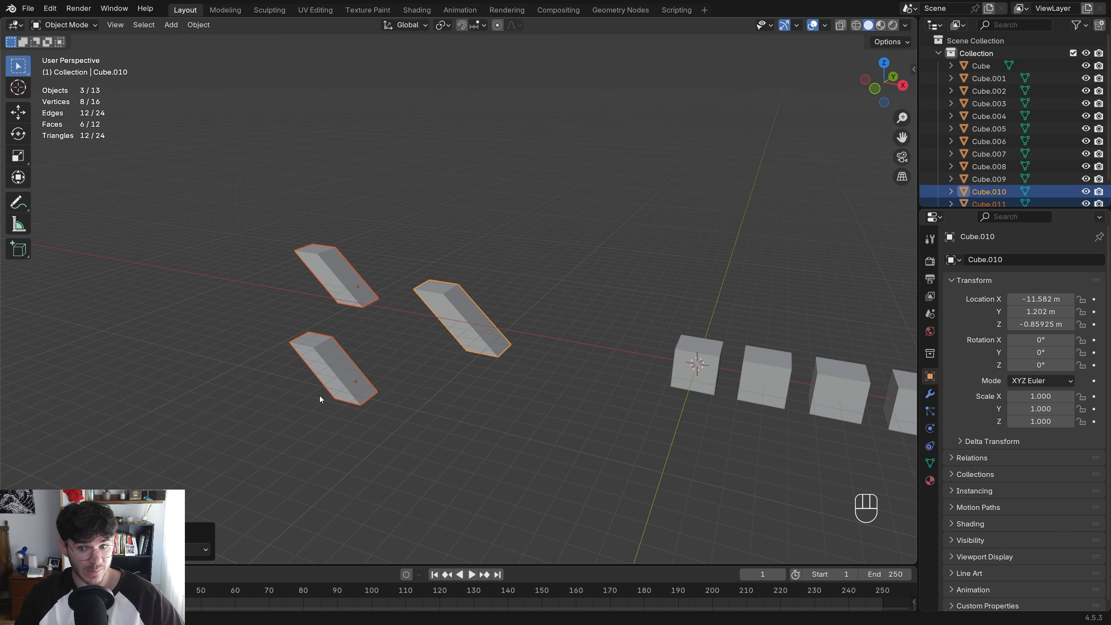
# Move the top face of the active linked block freehand in Edit Mode to straighten all three linked blocks
pyautogui.press('Tab')
pyautogui.press('g')
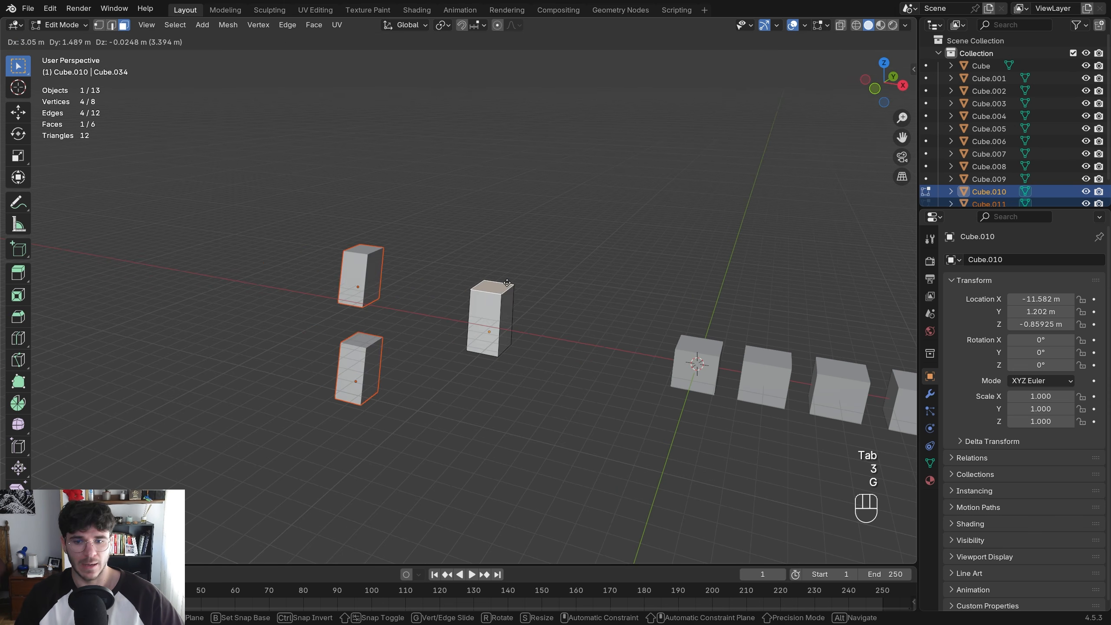
pyautogui.moveTo(303, 324); pyautogui.dragTo(376, 316, button='middle')
pyautogui.press('Tab')
# Select the three linked blocks standing apart from the row of cubes and delete them
pyautogui.moveTo(252, 228); pyautogui.dragTo(486, 472)
pyautogui.press('x')
pyautogui.click(379, 335)
pyautogui.keyDown('shift'); pyautogui.moveTo(399, 342); pyautogui.dragTo(399, 376, button='middle'); pyautogui.keyUp('shift')
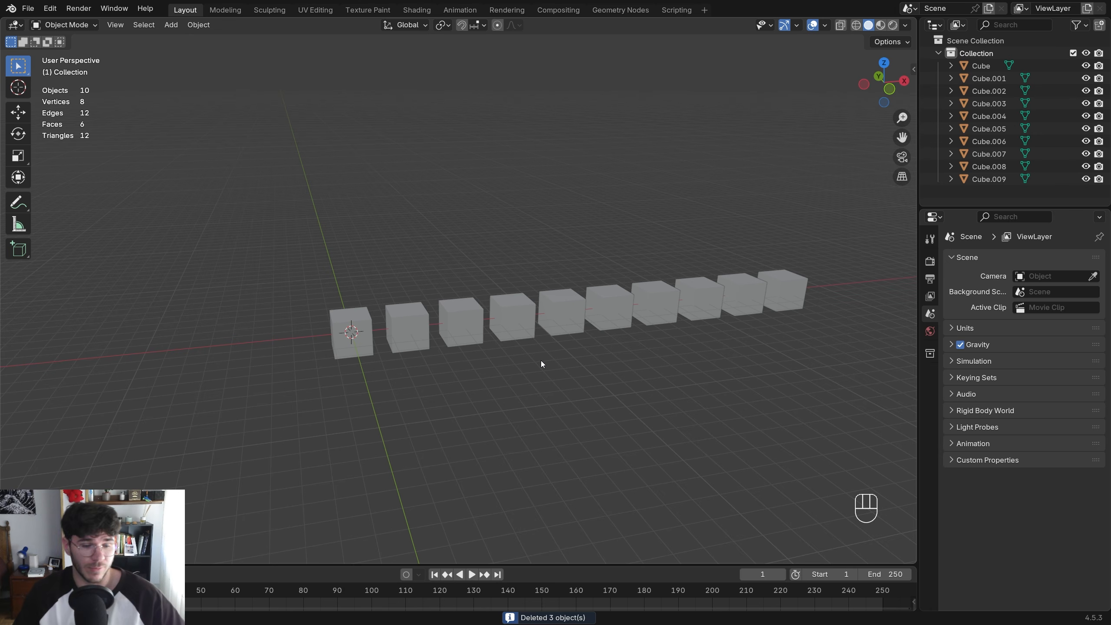
pyautogui.moveTo(527, 353)
pyautogui.mouseDown(button='middle')
pyautogui.moveTo(509, 348)
pyautogui.moveTo(538, 350)
pyautogui.mouseUp(button='middle')
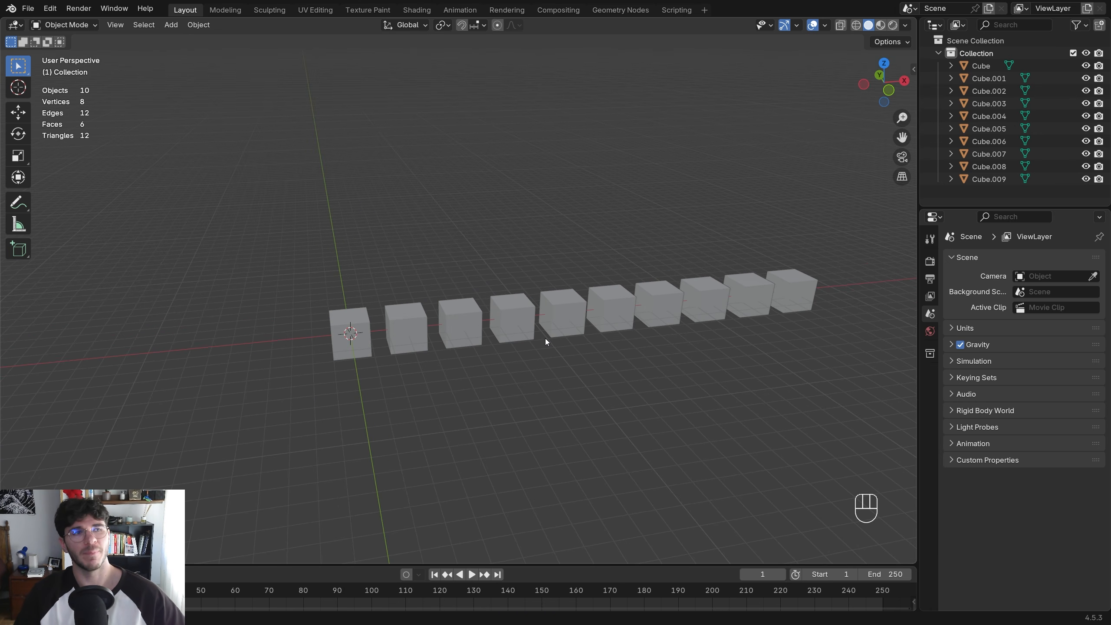
pyautogui.moveTo(545, 339); pyautogui.dragTo(578, 343, button='middle')
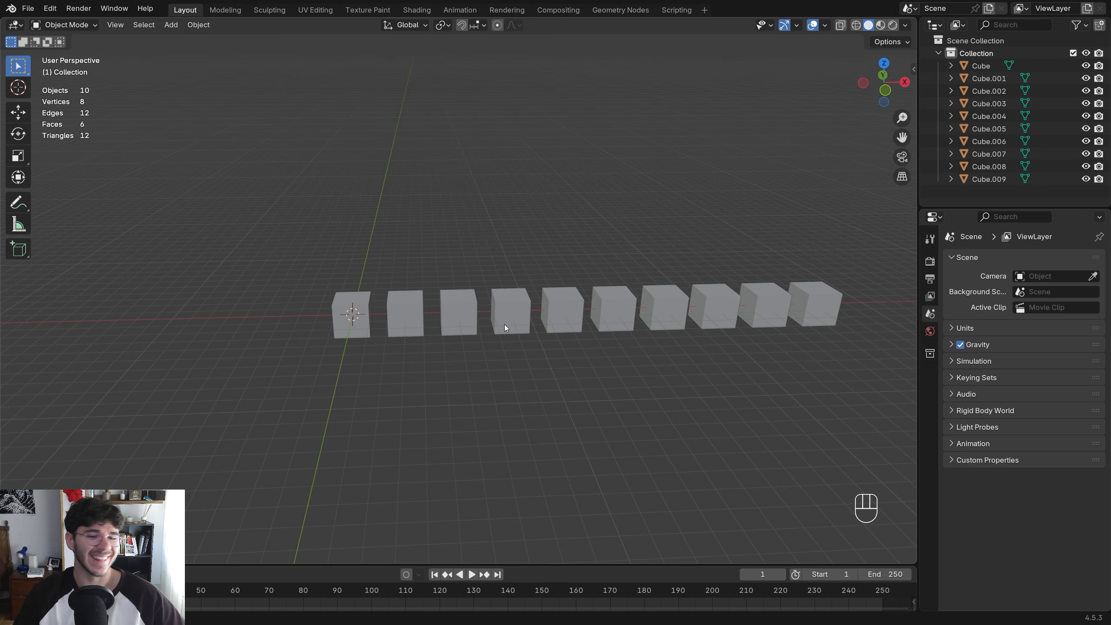
# Raise the top face of the cube at X 3 m along Z in Edit Mode
pyautogui.click(390, 307)
pyautogui.press('Tab')
pyautogui.press('g')
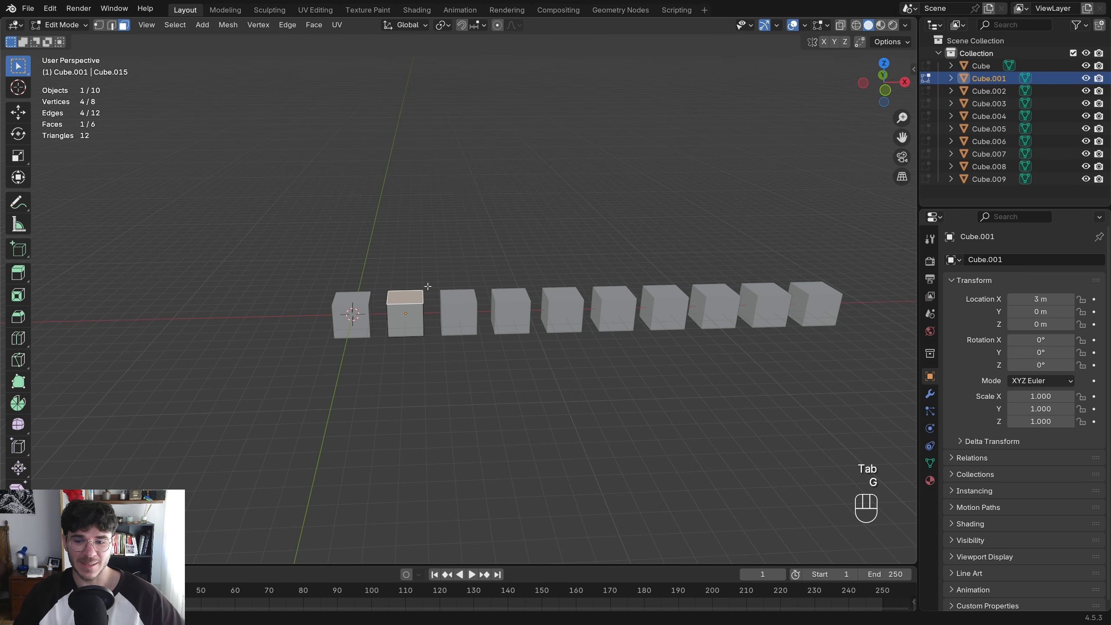
pyautogui.press('g')
pyautogui.press('z')
pyautogui.click(490, 281)
pyautogui.press('Tab')
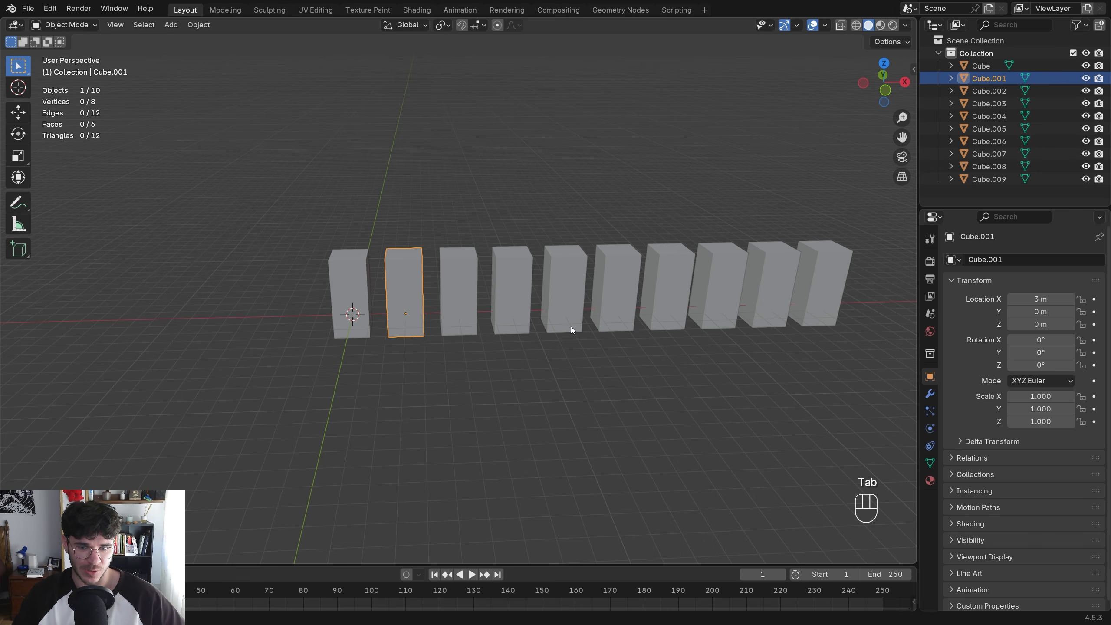
# Make the blocks at X 9 m and X 15 m single-user for Object & Data
pyautogui.click(493, 289)
pyautogui.keyDown('shift'); pyautogui.click(614, 298); pyautogui.keyUp('shift')
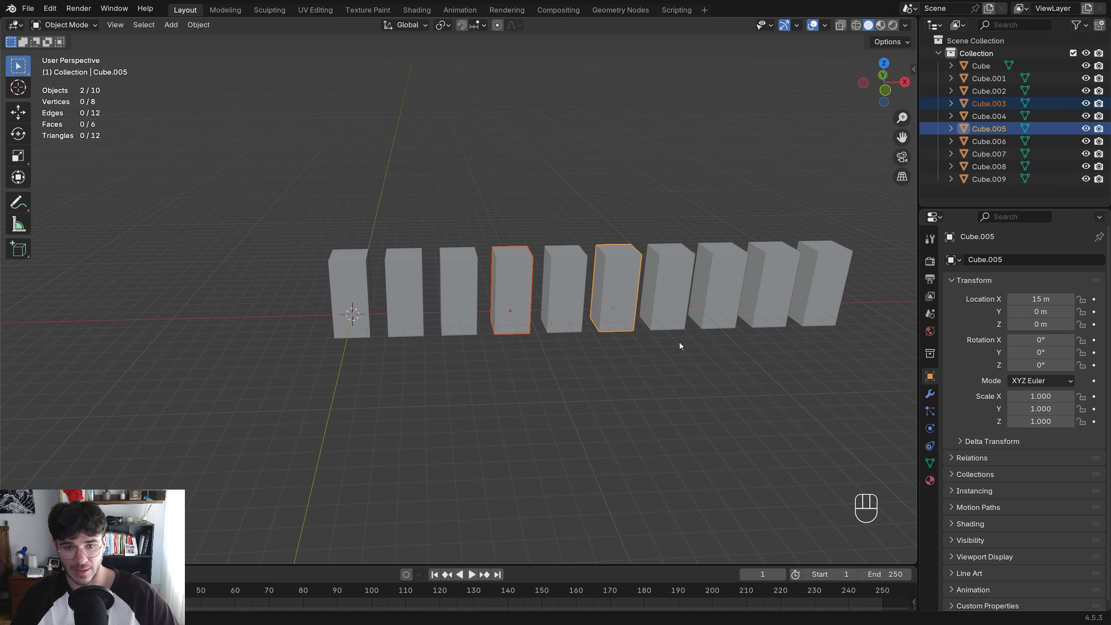
pyautogui.press('F3')
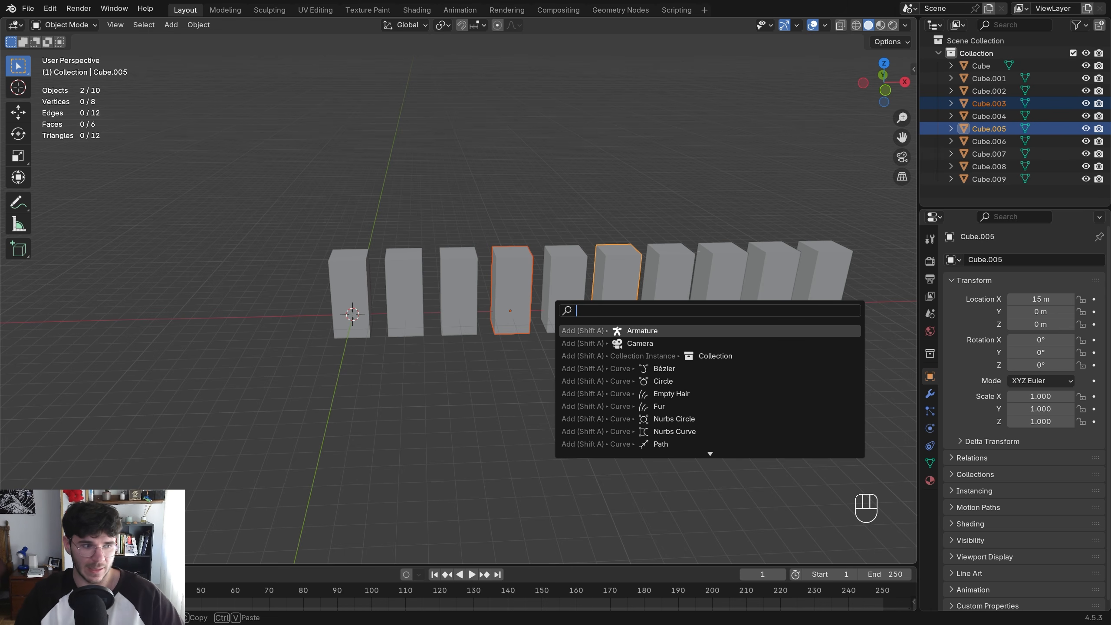
pyautogui.write('objec')
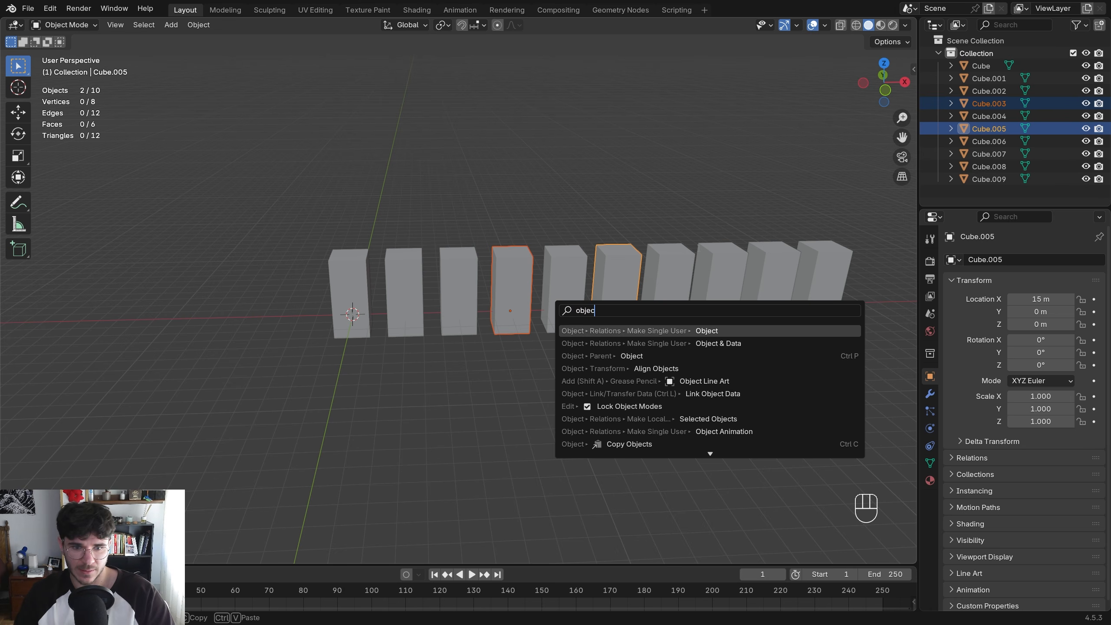
pyautogui.press('Down')
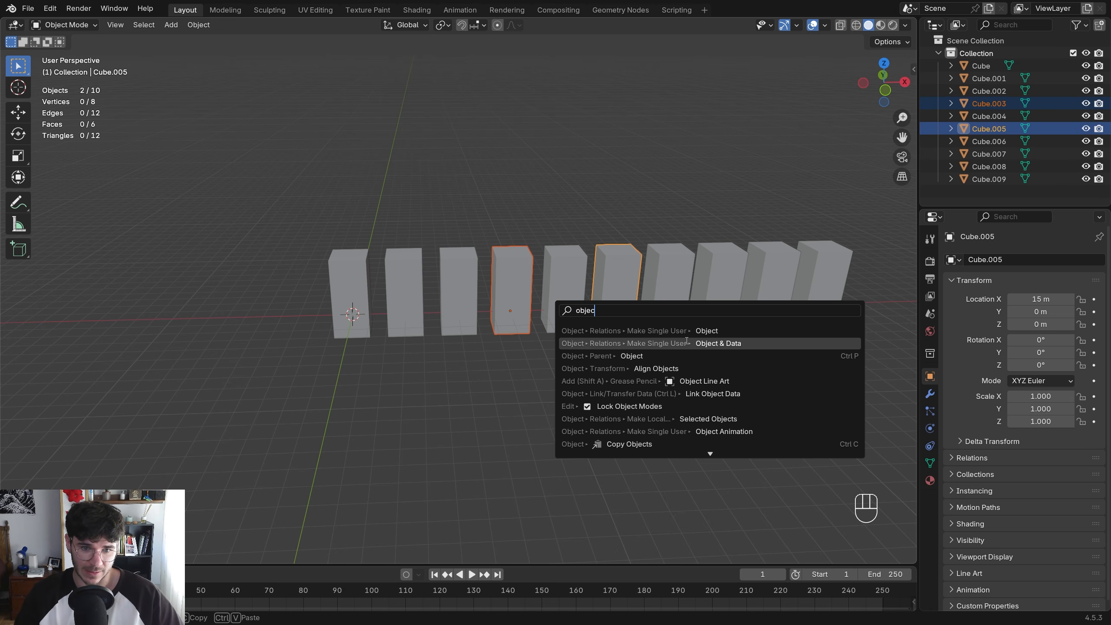
pyautogui.click(714, 344)
# Open the blocks at X 9 m and X 15 m in Edit Mode and lower the X 15 m block's top face along Z
pyautogui.keyDown('shift'); pyautogui.click(525, 272); pyautogui.keyUp('shift')
pyautogui.keyDown('shift'); pyautogui.click(621, 272); pyautogui.keyUp('shift')
pyautogui.press('Tab')
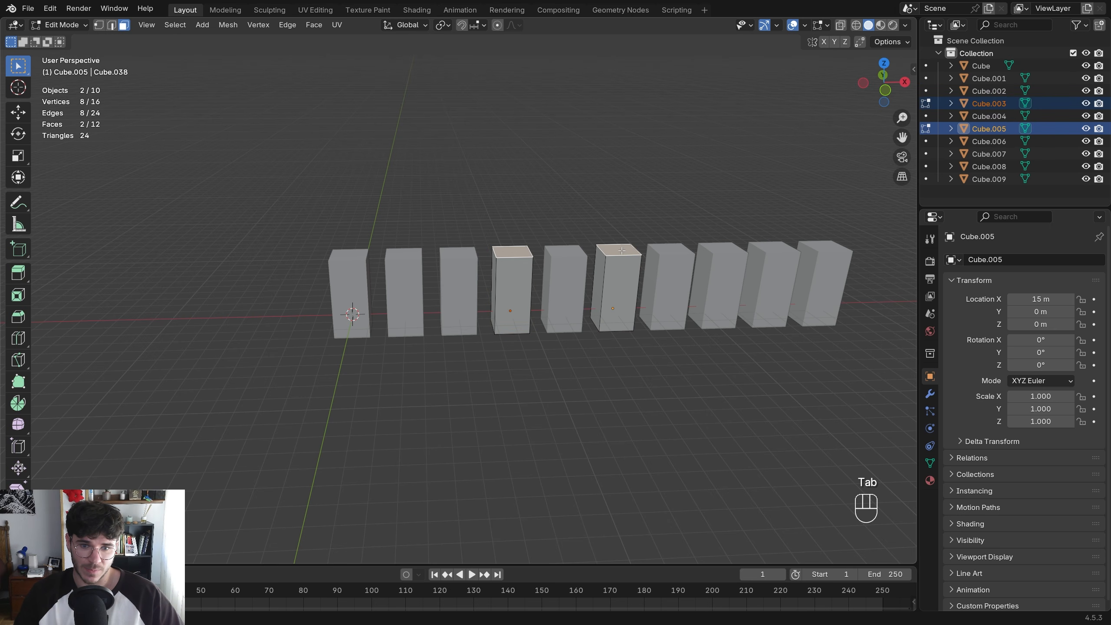
pyautogui.click(618, 251)
pyautogui.press('g')
pyautogui.press('z')
pyautogui.click(611, 266)
# Raise the top face of the block at X 9 m along Z and return to Object Mode
pyautogui.click(517, 252)
pyautogui.press('g')
pyautogui.press('z')
pyautogui.click(516, 218)
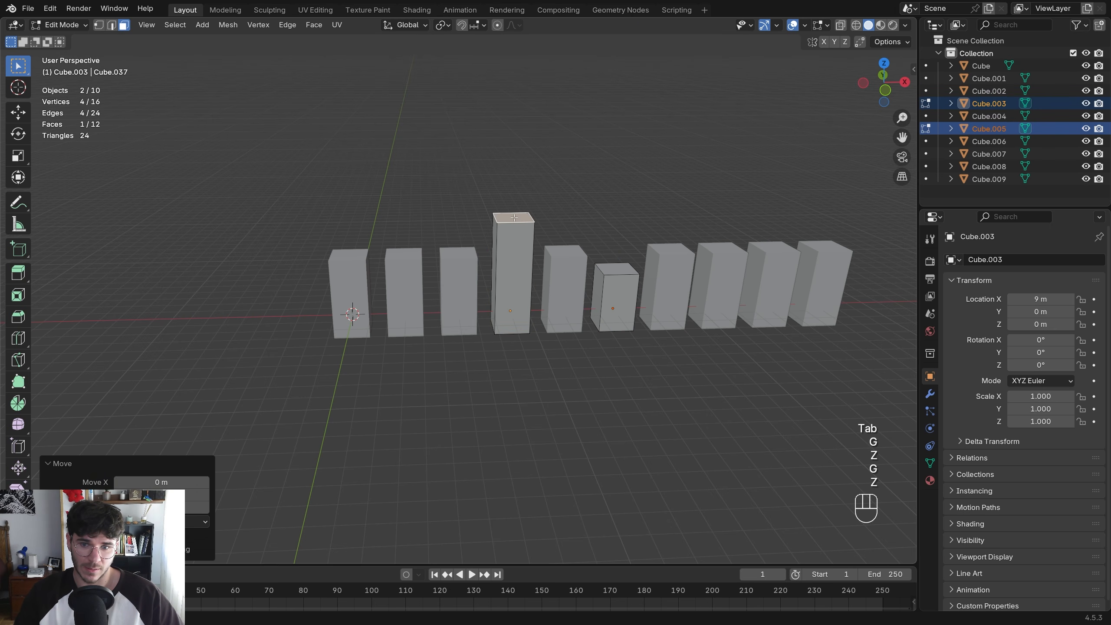
pyautogui.press('Tab')
# Lower the top face of the linked block at X 3 m along Z in Edit Mode
pyautogui.click(400, 258)
pyautogui.press('Tab')
pyautogui.click(402, 253)
pyautogui.press('g')
pyautogui.press('z')
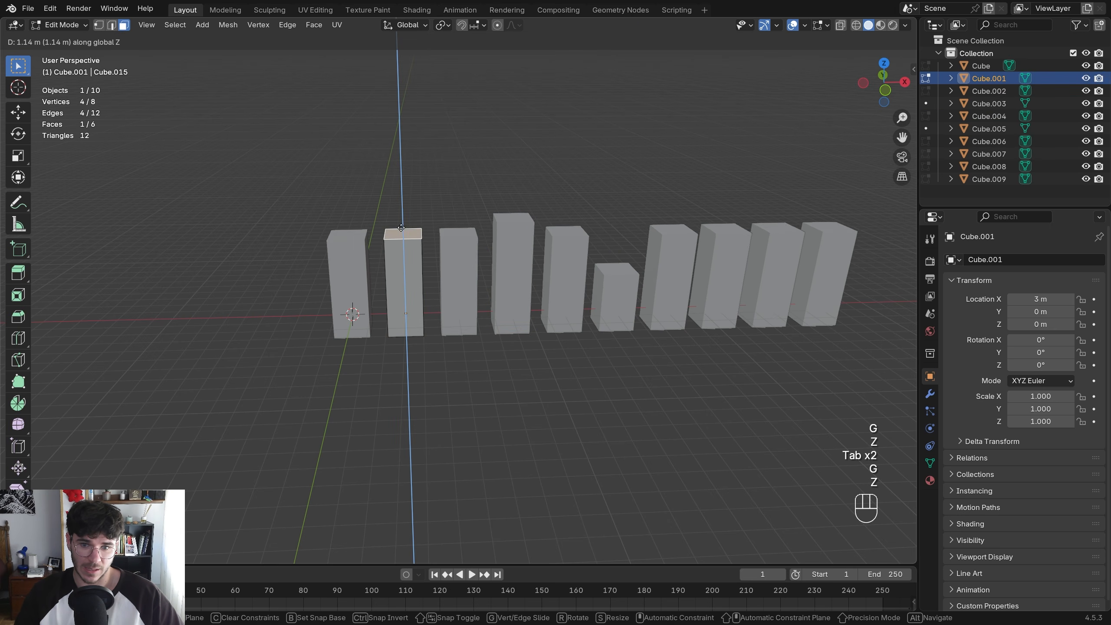
pyautogui.click(403, 289)
pyautogui.press('Tab')
# Select the blocks at X 18 m and X 24 m and add Make Single User > Object & Data to Quick Favorites
pyautogui.keyDown('shift'); pyautogui.moveTo(584, 294); pyautogui.dragTo(504, 299, button='middle'); pyautogui.keyUp('shift')
pyautogui.click(584, 303)
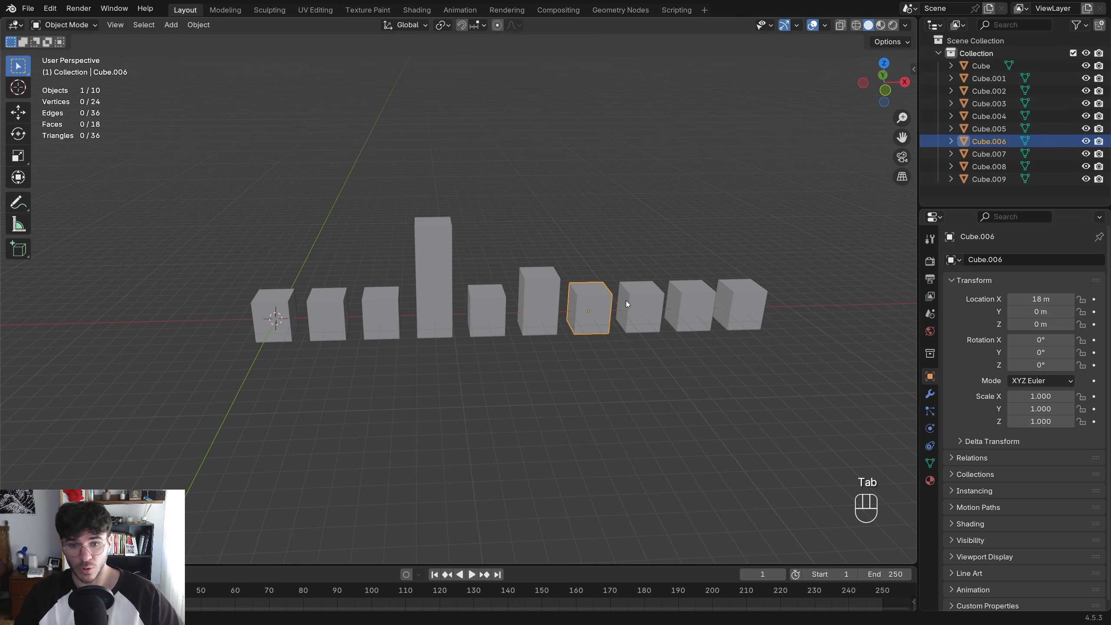
pyautogui.keyDown('shift'); pyautogui.click(697, 302); pyautogui.keyUp('shift')
pyautogui.press('F3')
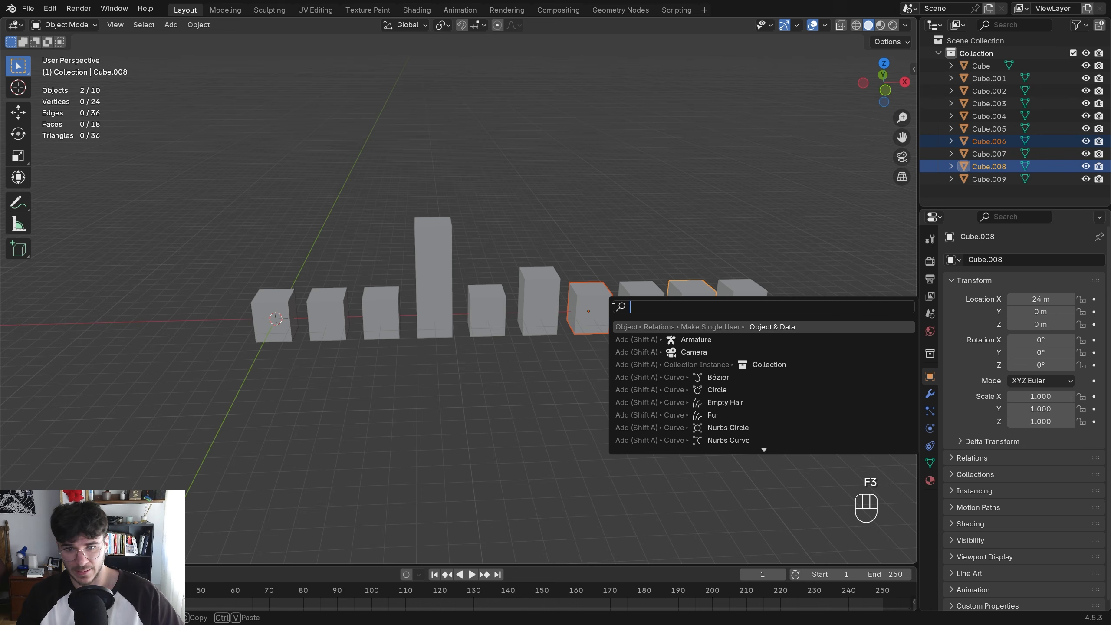
pyautogui.rightClick(714, 327)
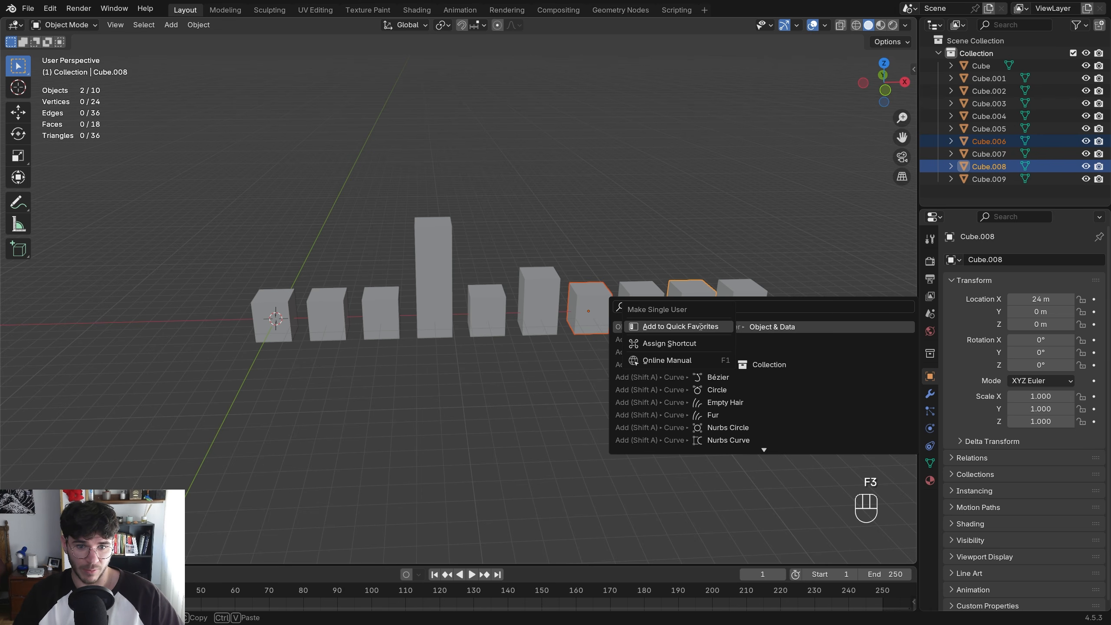
pyautogui.press('Escape')
pyautogui.press('Tab')
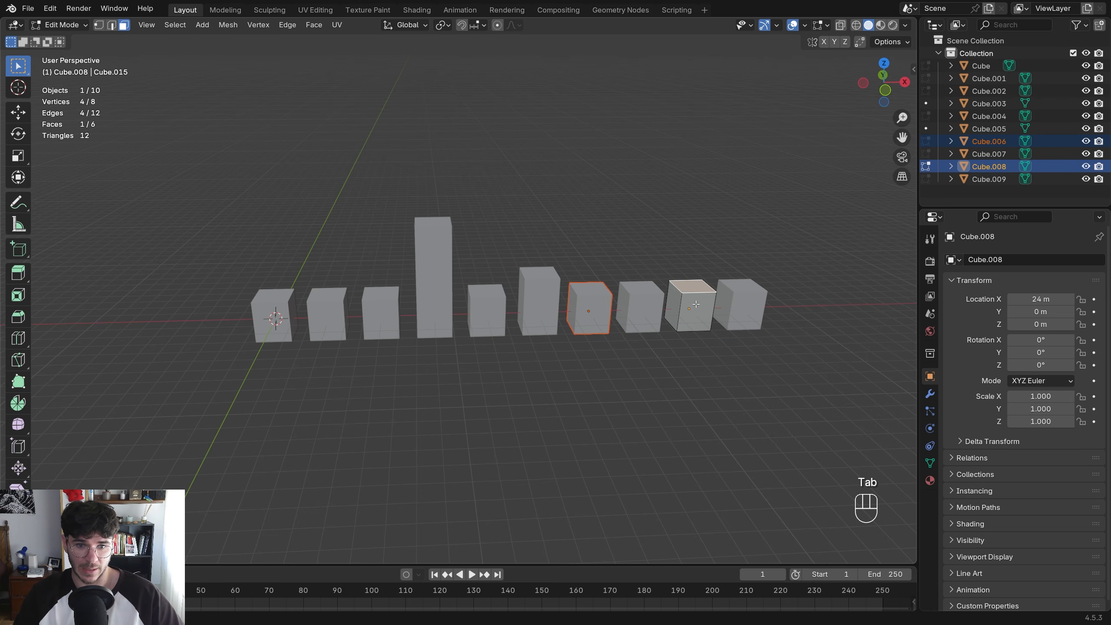
pyautogui.press('Tab')
# Make only the block at X 18 m single-user with the Object & Data quick favorite
pyautogui.click(592, 313)
pyautogui.press('q')
pyautogui.click(606, 294)
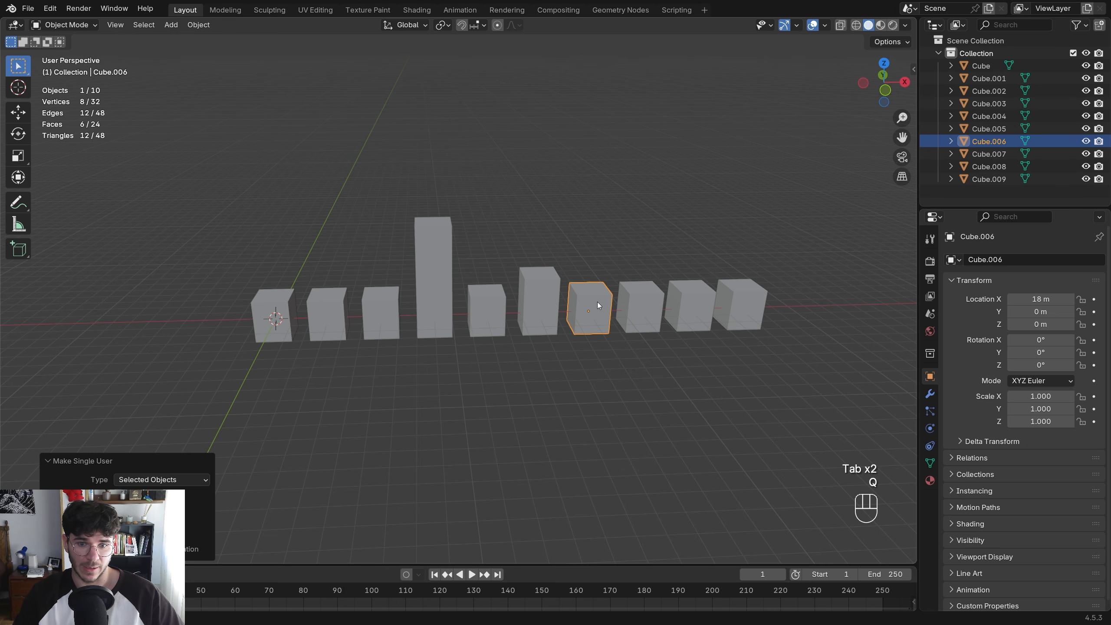
# Raise the top face of the block at X 18 m along Z in Edit Mode
pyautogui.press('Tab')
pyautogui.press('g')
pyautogui.press('z')
pyautogui.click(610, 201)
pyautogui.press('Tab')
# Raise the top face of the still linked block at X 27 m along Z in Edit Mode
pyautogui.click(753, 296)
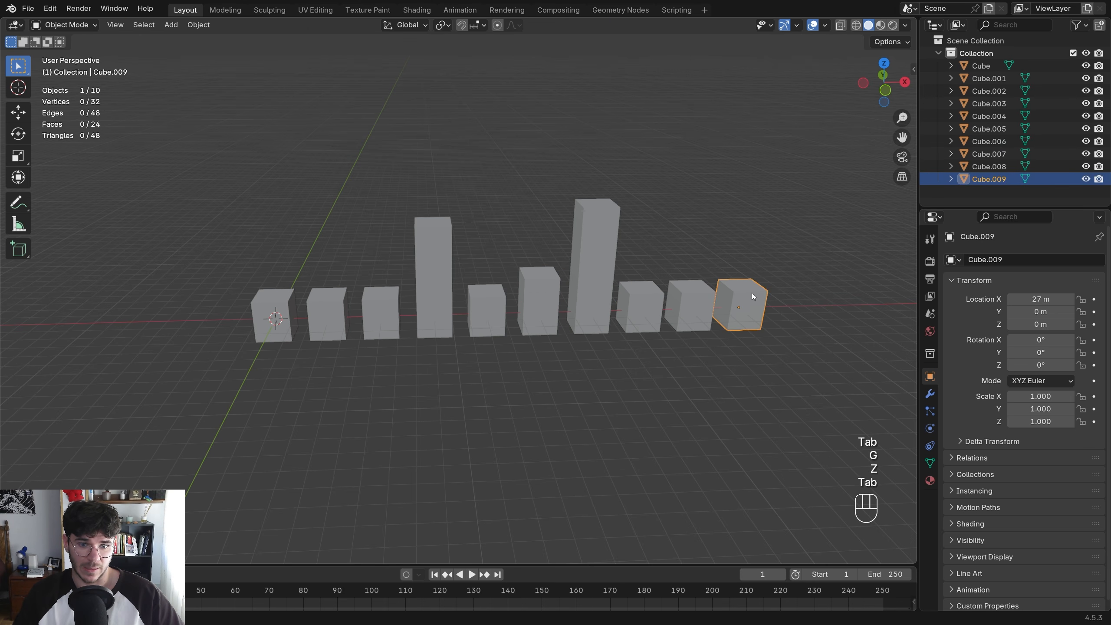
pyautogui.press('Tab')
pyautogui.press('g')
pyautogui.press('z')
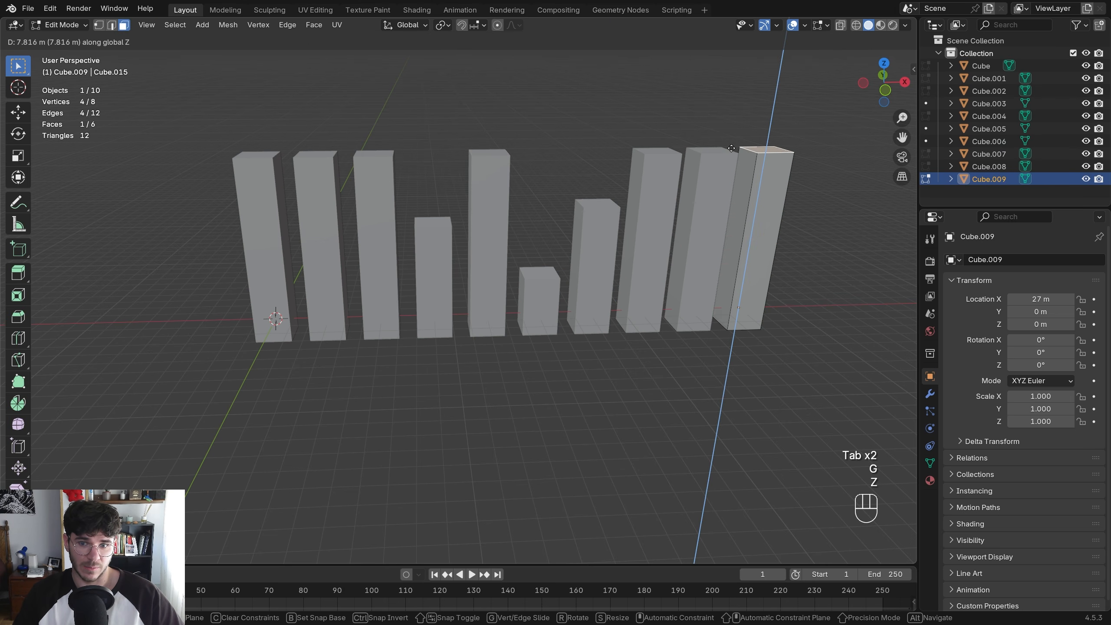
pyautogui.click(719, 104)
pyautogui.keyDown('shift'); pyautogui.moveTo(719, 104); pyautogui.dragTo(568, 247, button='middle'); pyautogui.keyUp('shift')
pyautogui.press('Tab')
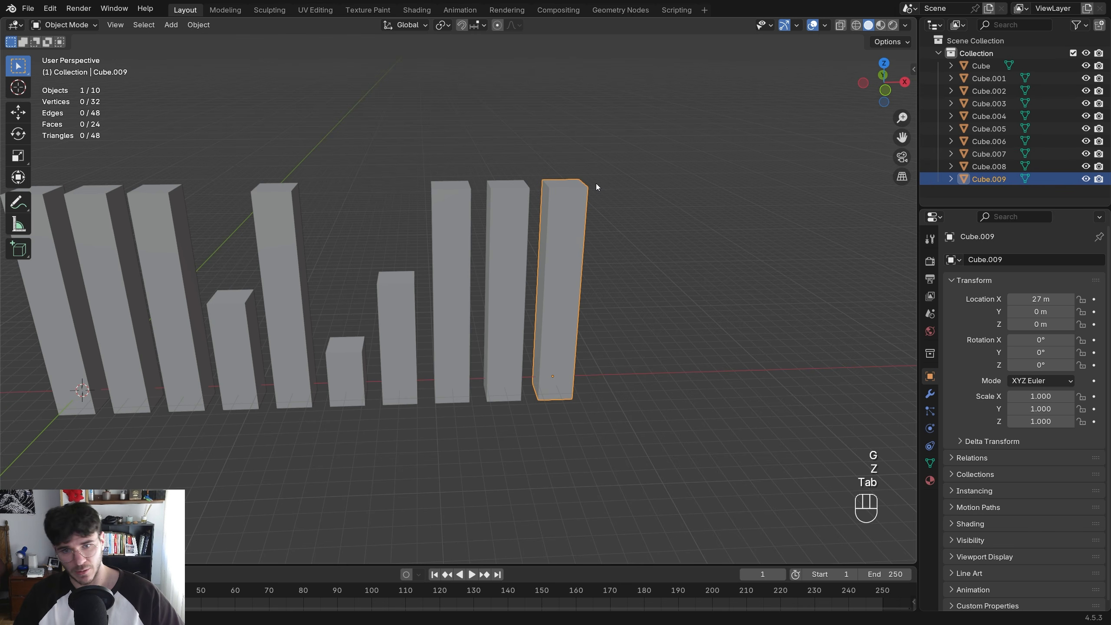
# Make the block at X 27 m single-user for Object & Data and lower its top face along Z
pyautogui.press('F3')
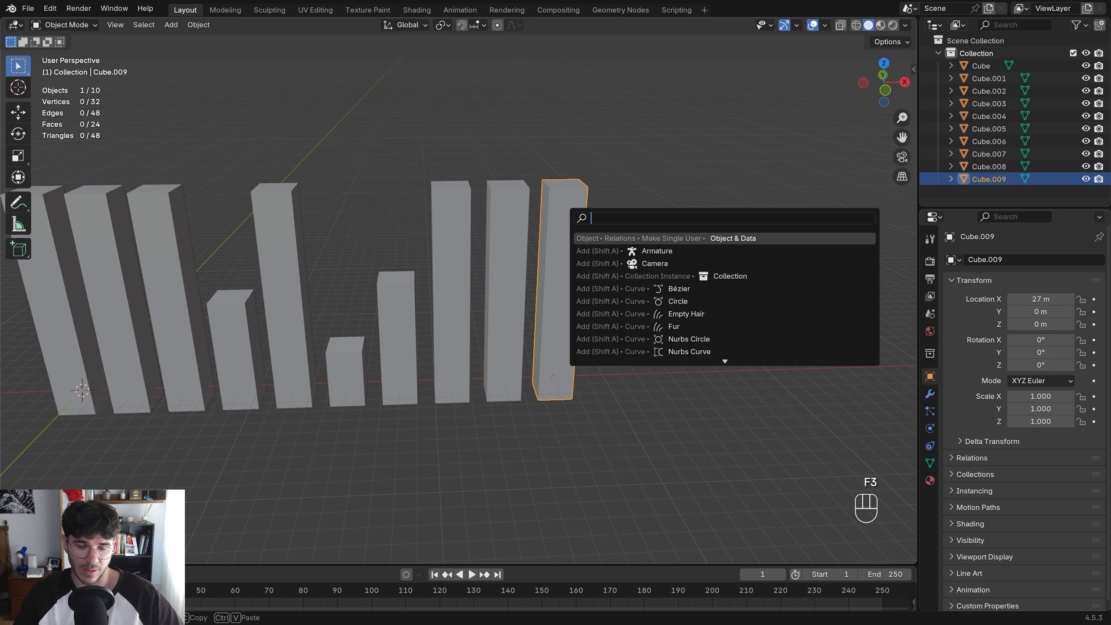
pyautogui.press('q')
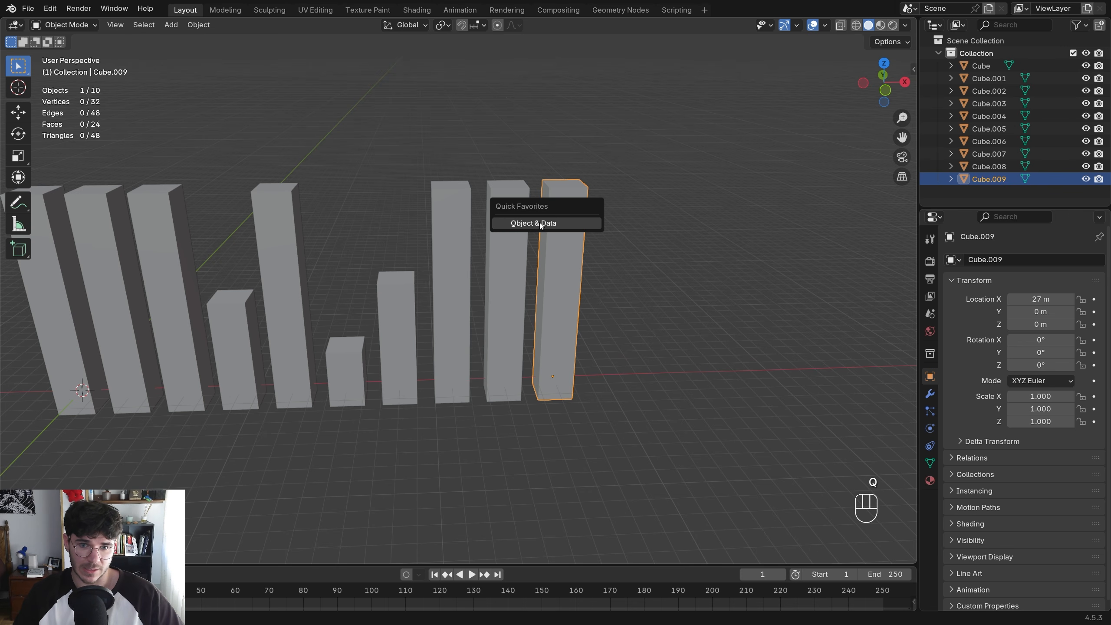
pyautogui.press('Tab')
pyautogui.press('g')
pyautogui.press('z')
pyautogui.click(573, 282)
pyautogui.press('Tab')
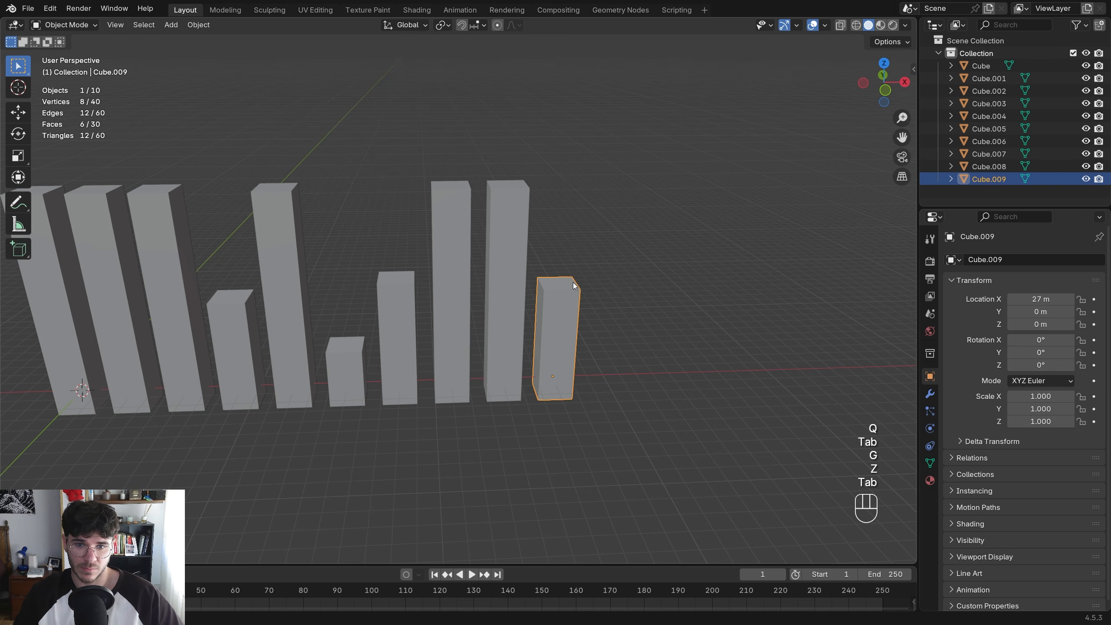
# Select all ten blocks in the row and delete them
pyautogui.press('F3')
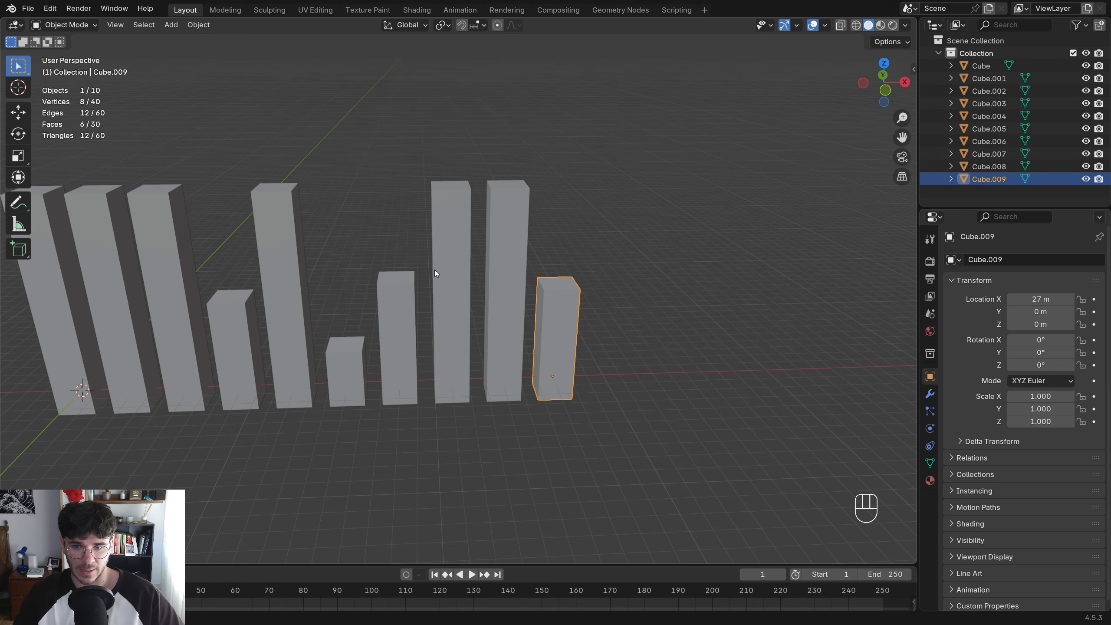
pyautogui.moveTo(433, 269); pyautogui.dragTo(460, 311, button='middle')
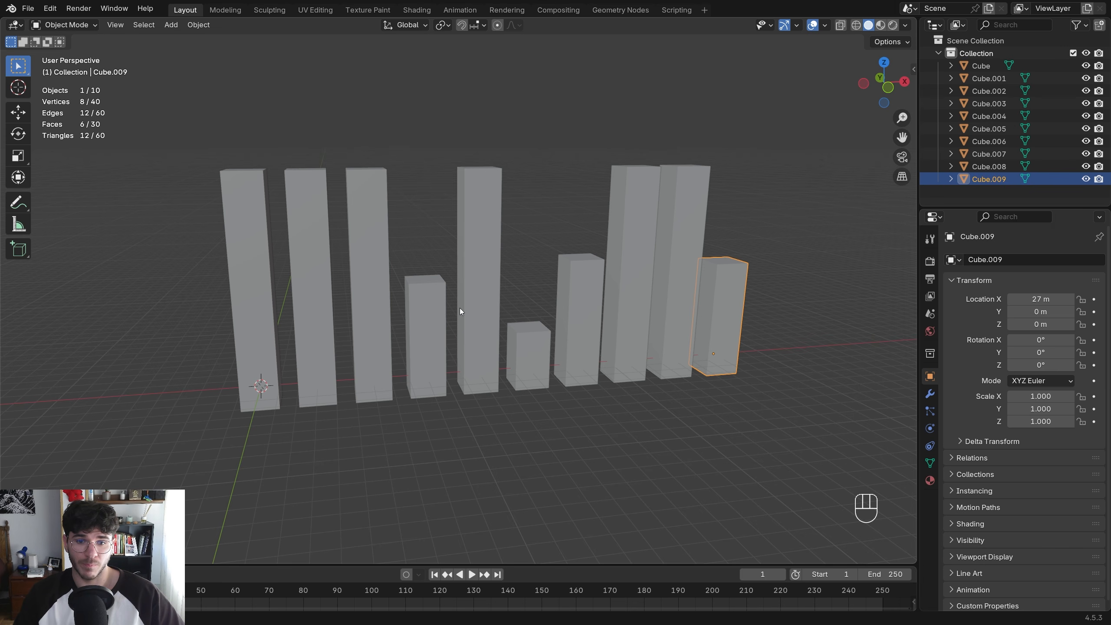
pyautogui.moveTo(762, 427); pyautogui.dragTo(263, 168)
pyautogui.press('x')
pyautogui.click(212, 169)
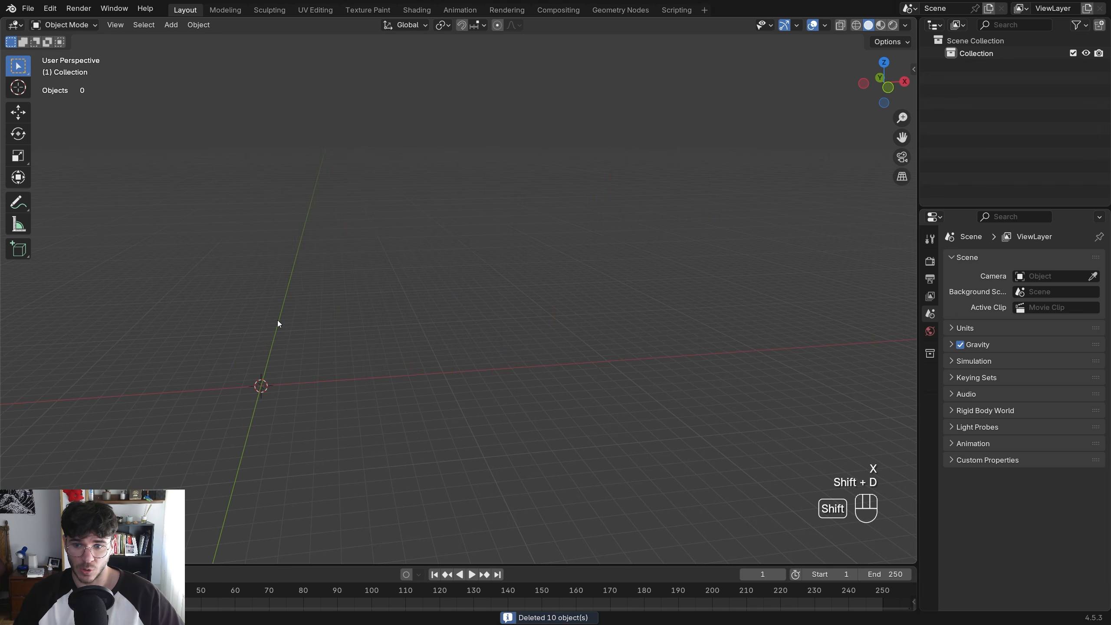
# Add a new cube at the world origin
pyautogui.hotkey('shift', 'a')
pyautogui.click(323, 374)
pyautogui.moveTo(322, 375); pyautogui.dragTo(456, 364, button='middle')
# Subdivide all faces of the new cube with 5 cuts in Edit Mode
pyautogui.press('Tab')
pyautogui.scroll(4, 455, 364)
pyautogui.rightClick(389, 363)
pyautogui.click(389, 362)
pyautogui.rightClick(197, 439)
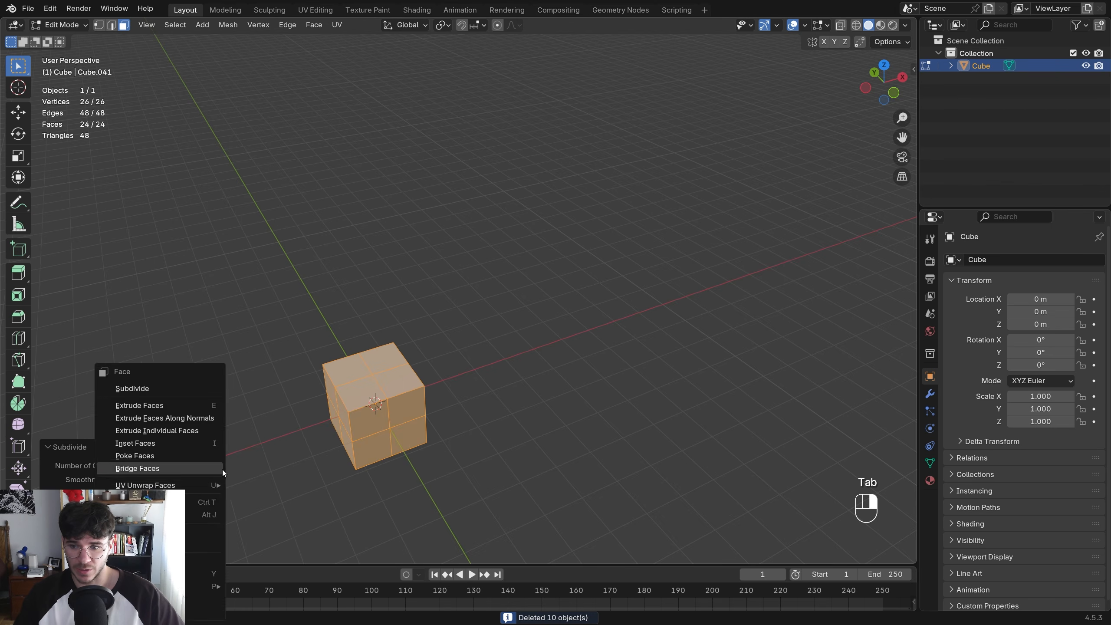
pyautogui.moveTo(175, 467); pyautogui.dragTo(197, 466)
pyautogui.keyDown('shift'); pyautogui.moveTo(373, 377); pyautogui.dragTo(438, 328, button='middle'); pyautogui.keyUp('shift')
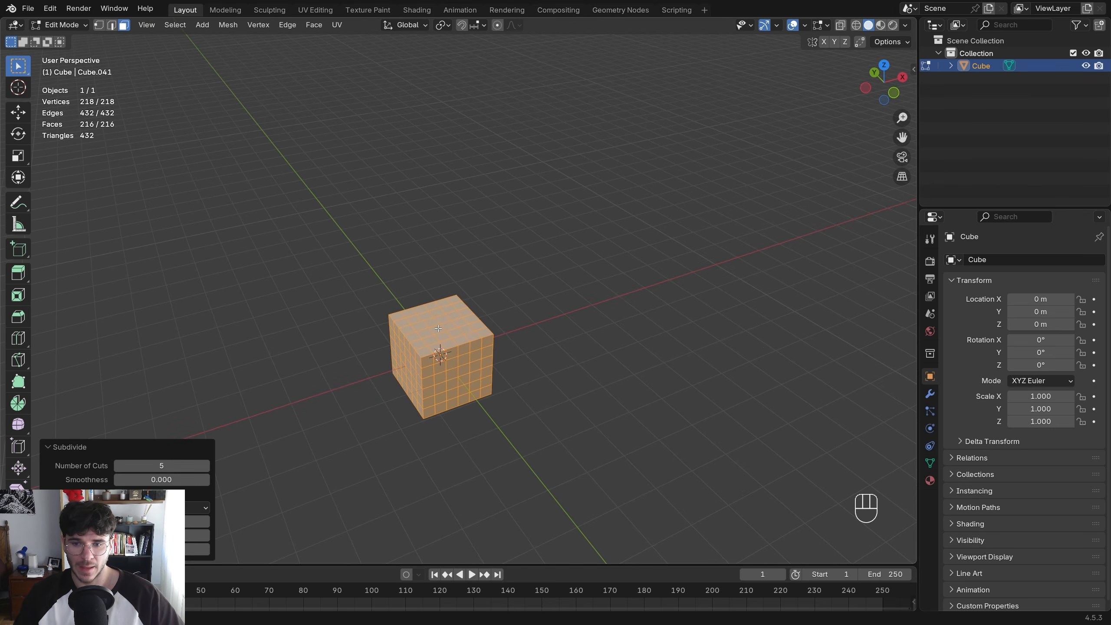
# Select a two-by-two block of faces in the middle of the cube's top in face select mode
pyautogui.click(438, 329)
pyautogui.press('Tab')
pyautogui.scroll(4, 425, 330)
pyautogui.press('Tab')
pyautogui.press('3')
pyautogui.click(402, 358)
pyautogui.keyDown('shift'); pyautogui.click(415, 372); pyautogui.keyUp('shift')
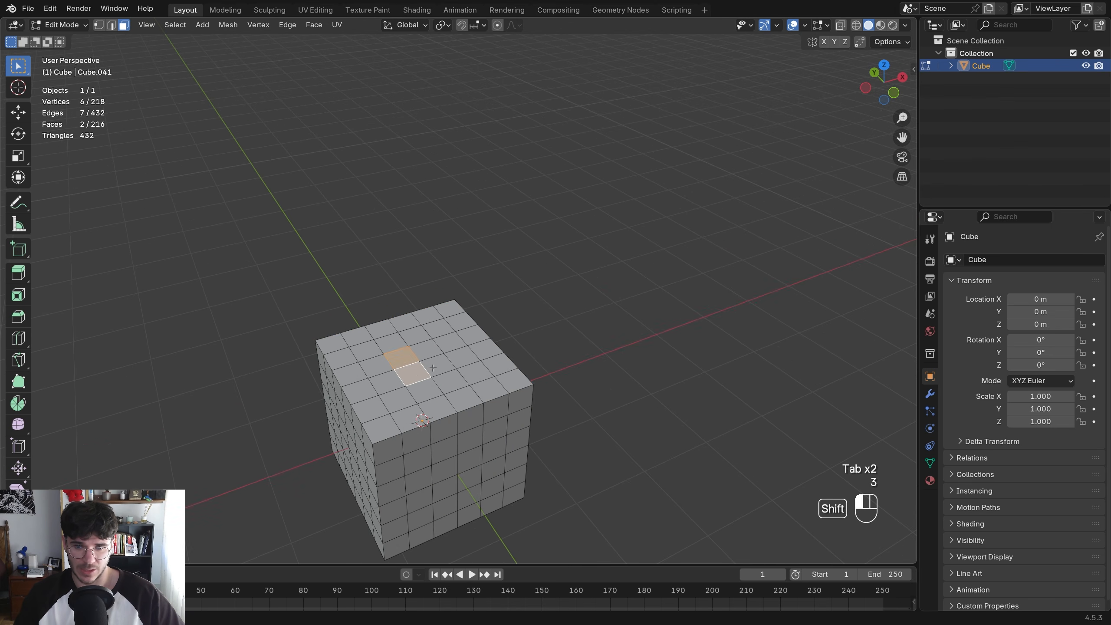
pyautogui.keyDown('shift'); pyautogui.click(433, 367); pyautogui.keyUp('shift')
pyautogui.keyDown('shift'); pyautogui.click(427, 350); pyautogui.keyUp('shift')
pyautogui.keyDown('shift'); pyautogui.moveTo(426, 350); pyautogui.dragTo(540, 303, button='middle'); pyautogui.keyUp('shift')
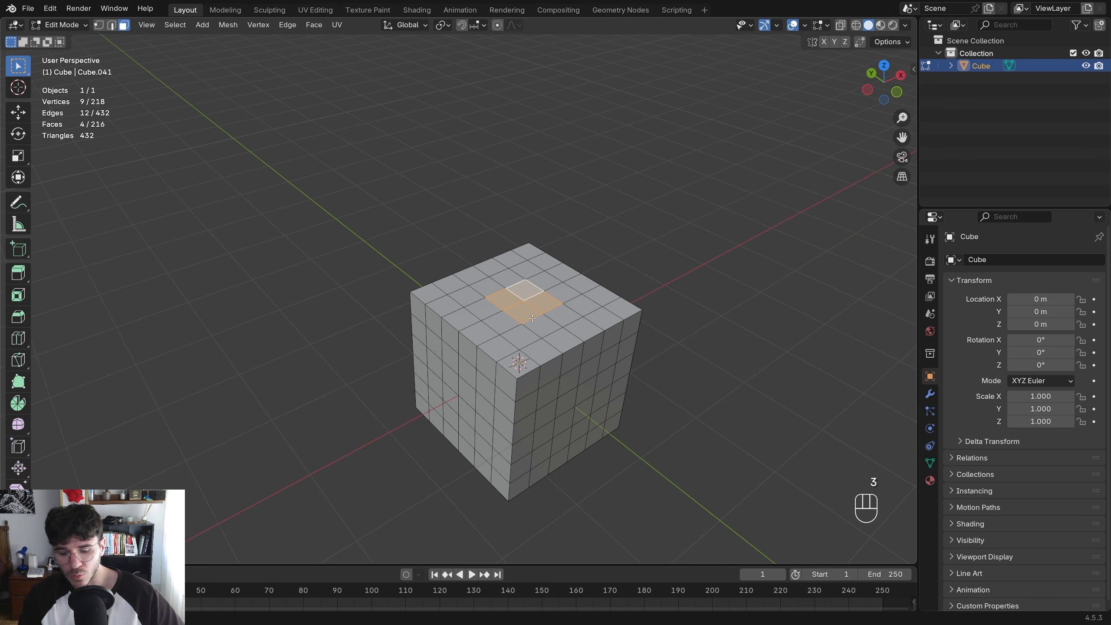
# Separate the four selected faces into their own object and select that object in Object Mode
pyautogui.press('p')
pyautogui.click(532, 317)
pyautogui.press('Tab')
pyautogui.click(526, 306)
# Move the separated patch freehand above the cube to about X 0.48 m, Y 0.42 m, Z 0.90 m
pyautogui.press('g')
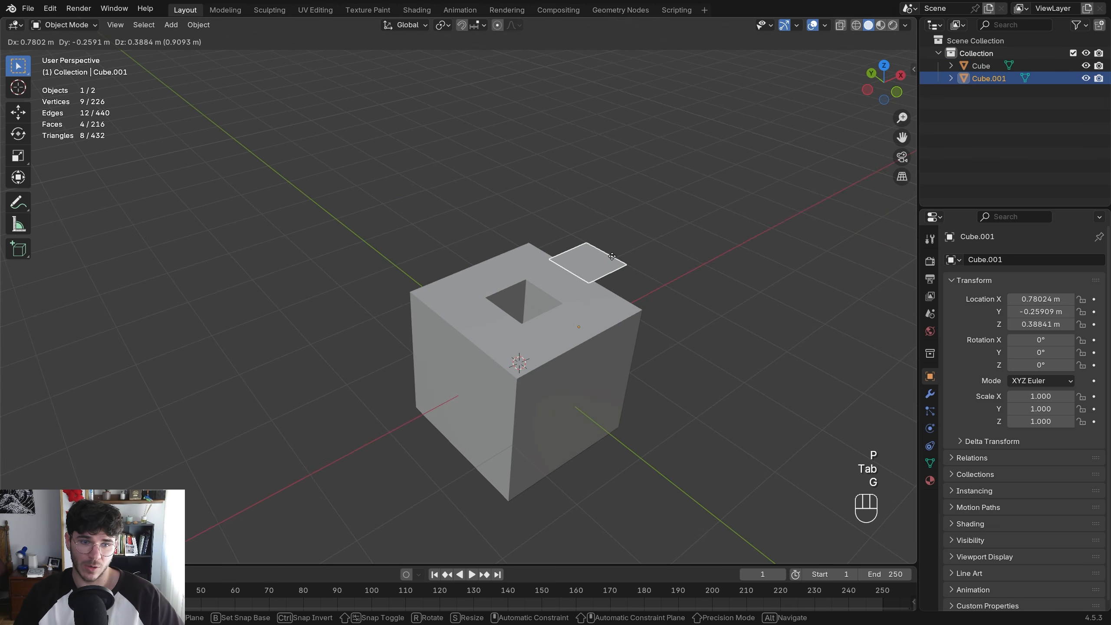
pyautogui.click(558, 206)
pyautogui.moveTo(496, 291)
pyautogui.mouseDown(button='middle')
pyautogui.moveTo(494, 264)
pyautogui.moveTo(508, 294)
pyautogui.mouseUp(button='middle')
pyautogui.scroll(3, 568, 313)
pyautogui.keyDown('shift'); pyautogui.moveTo(598, 334); pyautogui.dragTo(516, 326, button='middle'); pyautogui.keyUp('shift')
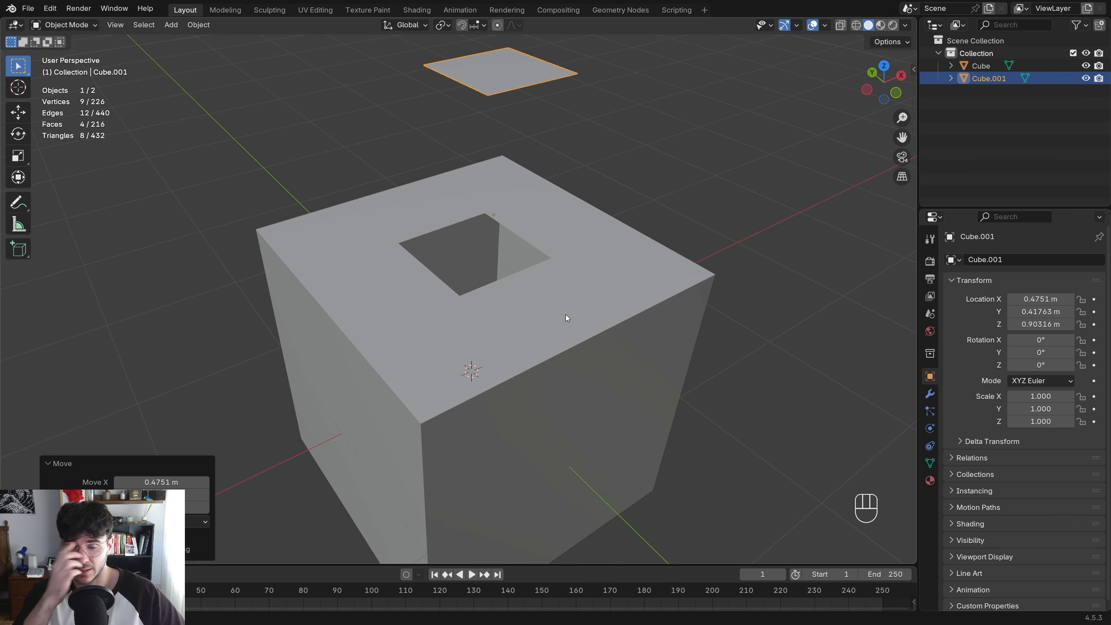
pyautogui.click(496, 85)
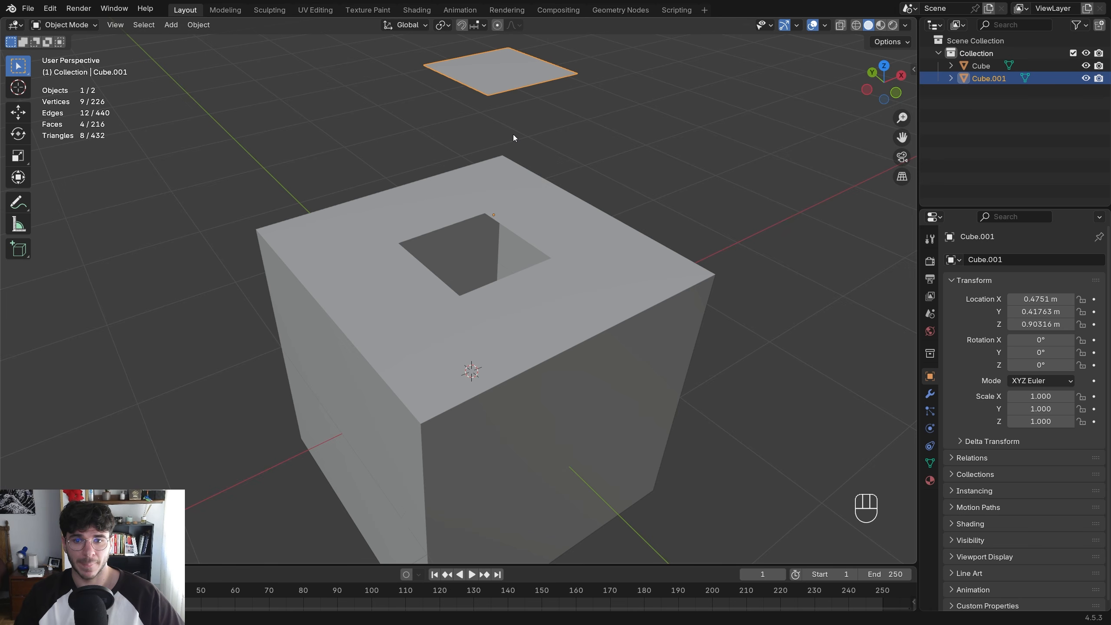
pyautogui.press('g')
pyautogui.rightClick(500, 295)
pyautogui.moveTo(498, 298)
pyautogui.mouseDown(button='middle')
pyautogui.moveTo(460, 308)
pyautogui.moveTo(484, 291)
pyautogui.moveTo(510, 308)
pyautogui.mouseUp(button='middle')
# Undo the patch's previous move and move it freehand to about X -0.62 m, Y 1.04 m, Z 0.74 m
pyautogui.hotkey('ctrl', 'z')
pyautogui.hotkey('ctrl', 'z')
pyautogui.press('g')
pyautogui.click(358, 151)
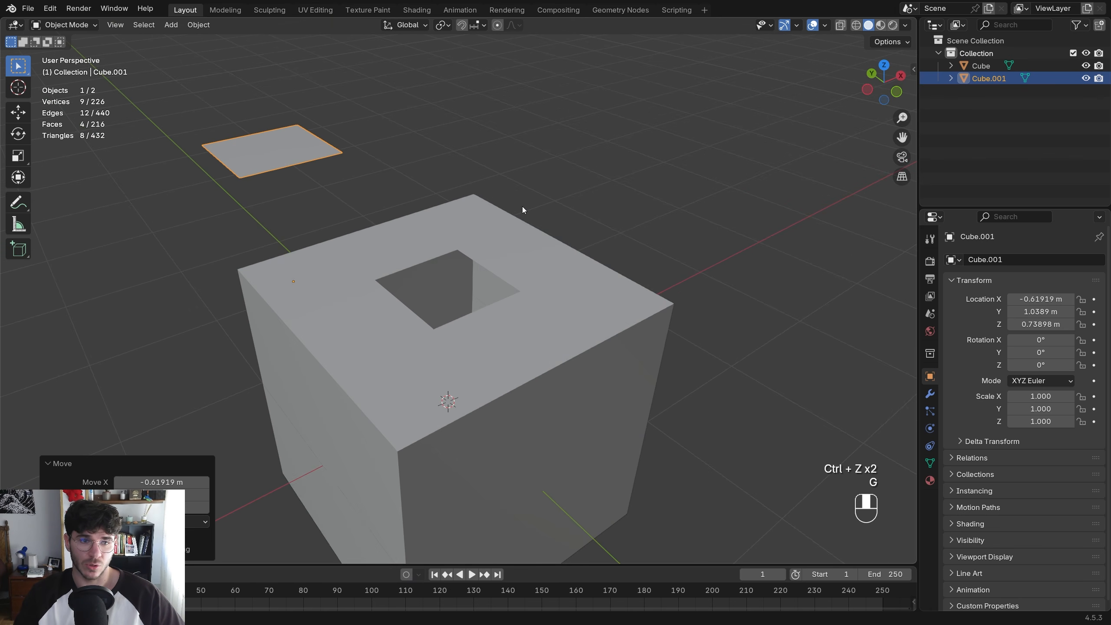
# Undo the patch's move and its separation so the four faces belong to the cube again
pyautogui.hotkey('ctrl', 'z')
pyautogui.hotkey('ctrl', 'z')
pyautogui.hotkey('ctrl', 'z')
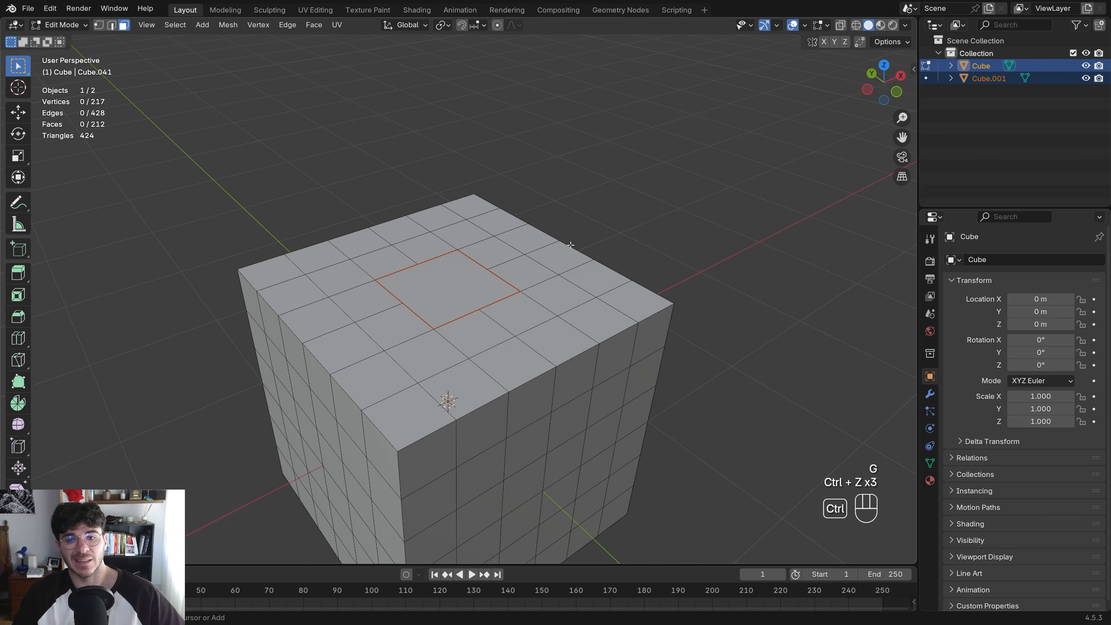
pyautogui.hotkey('ctrl', 'z')
# Select a two-by-two block of faces in the middle of the cube's top and duplicate it in place
pyautogui.moveTo(469, 289); pyautogui.dragTo(443, 302, button='middle')
pyautogui.click(441, 304)
pyautogui.keyDown('shift'); pyautogui.click(475, 268); pyautogui.keyUp('shift')
pyautogui.keyDown('shift'); pyautogui.click(489, 289); pyautogui.keyUp('shift')
pyautogui.keyDown('shift'); pyautogui.click(432, 285); pyautogui.keyUp('shift')
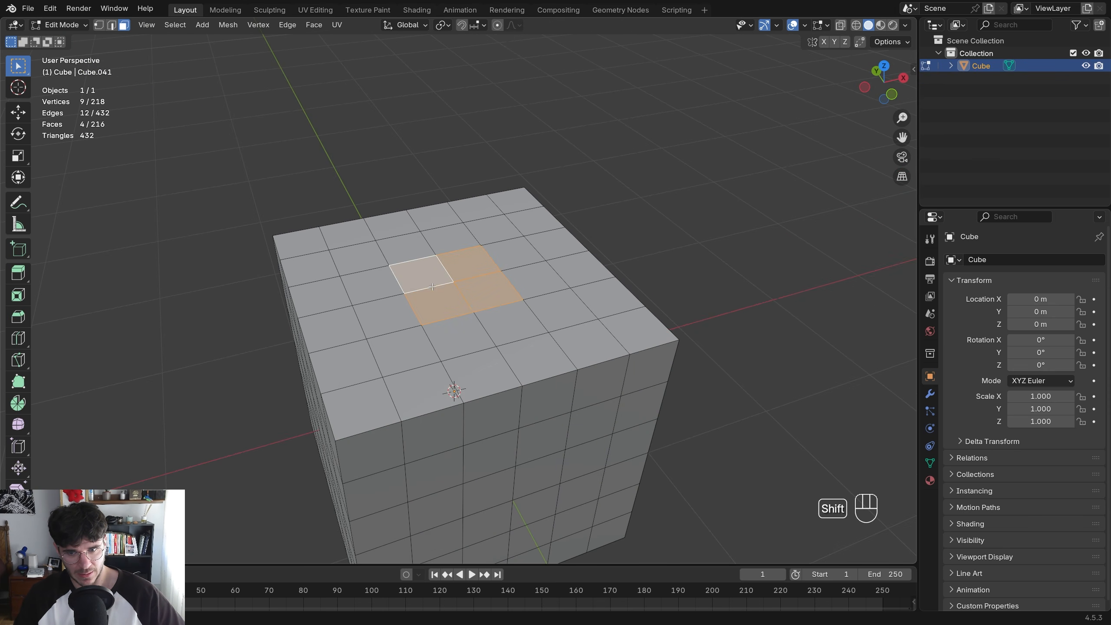
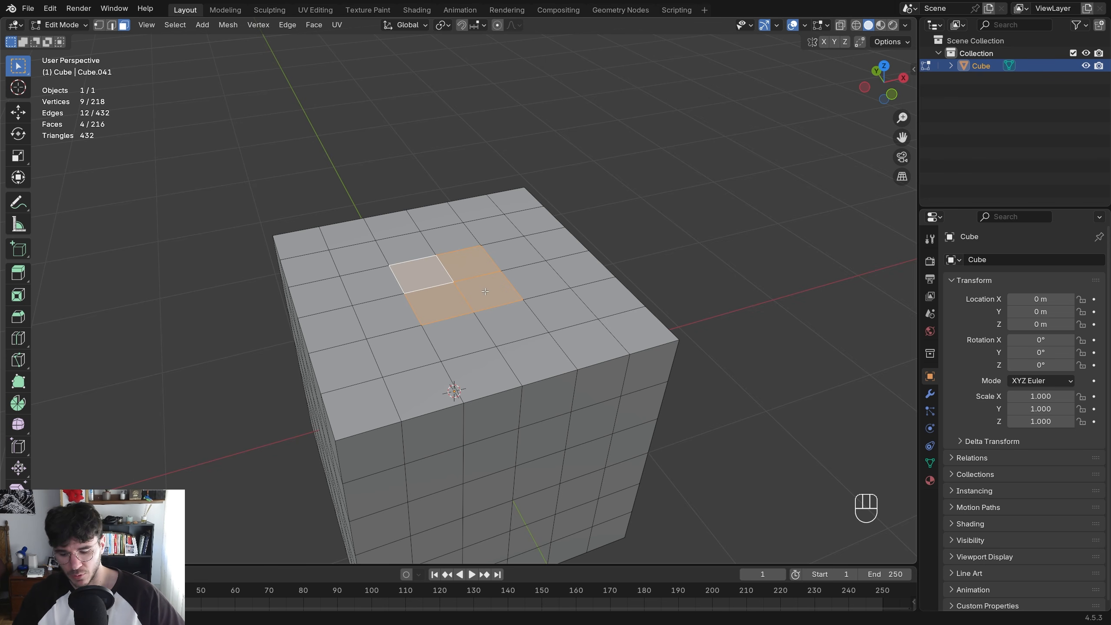
pyautogui.hotkey('shift', 'd')
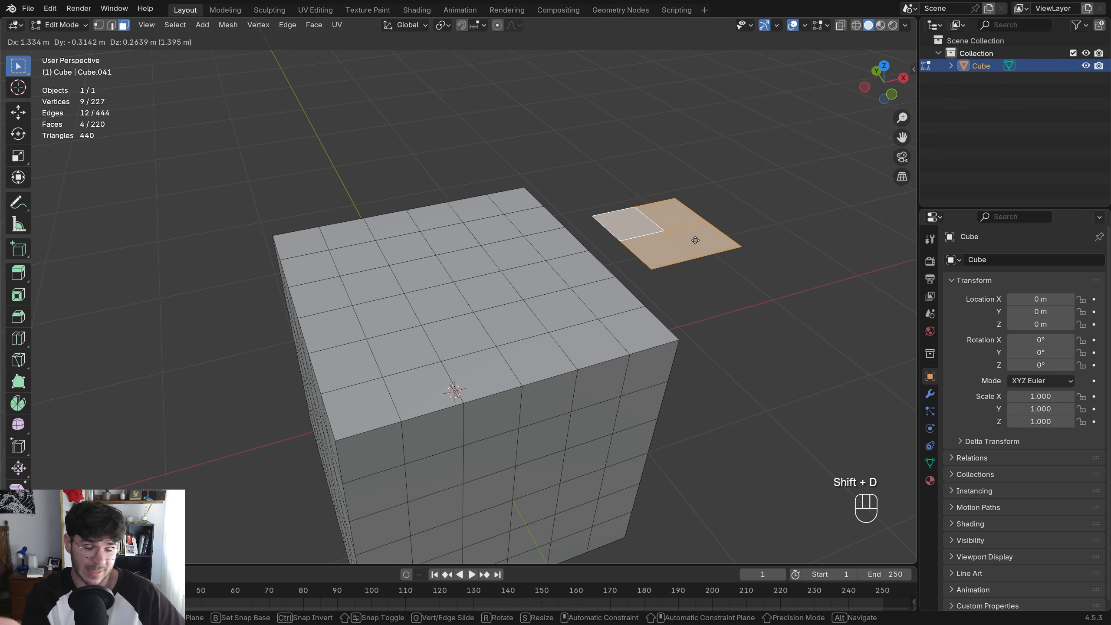
pyautogui.rightClick(630, 252)
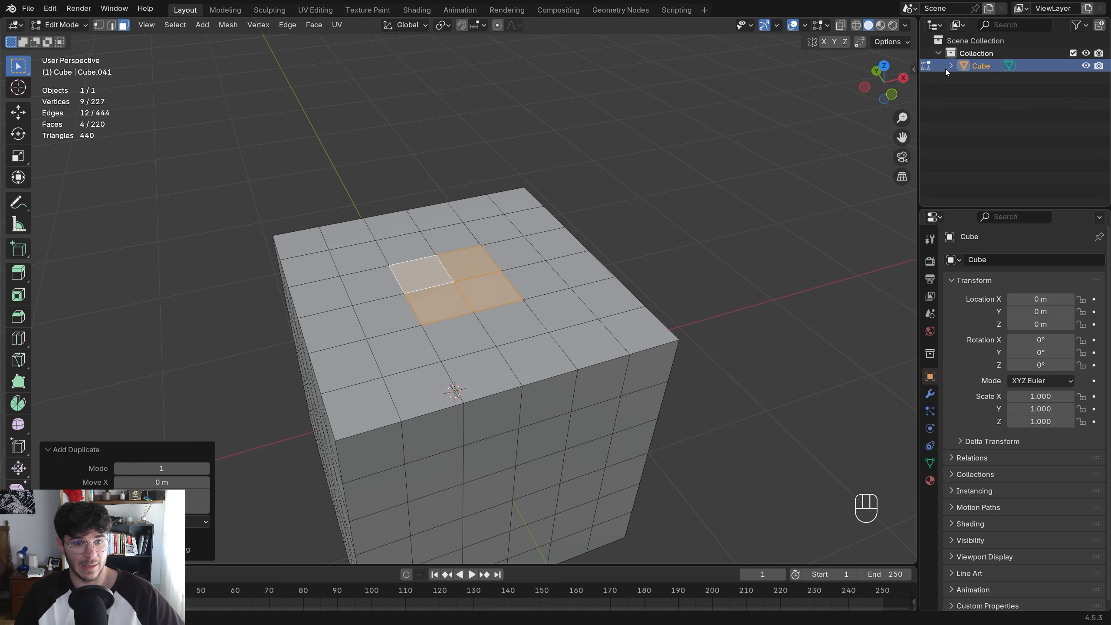
pyautogui.press('Tab')
pyautogui.moveTo(699, 230); pyautogui.dragTo(561, 279, button='middle')
pyautogui.press('g')
pyautogui.rightClick(537, 354)
pyautogui.press('Tab')
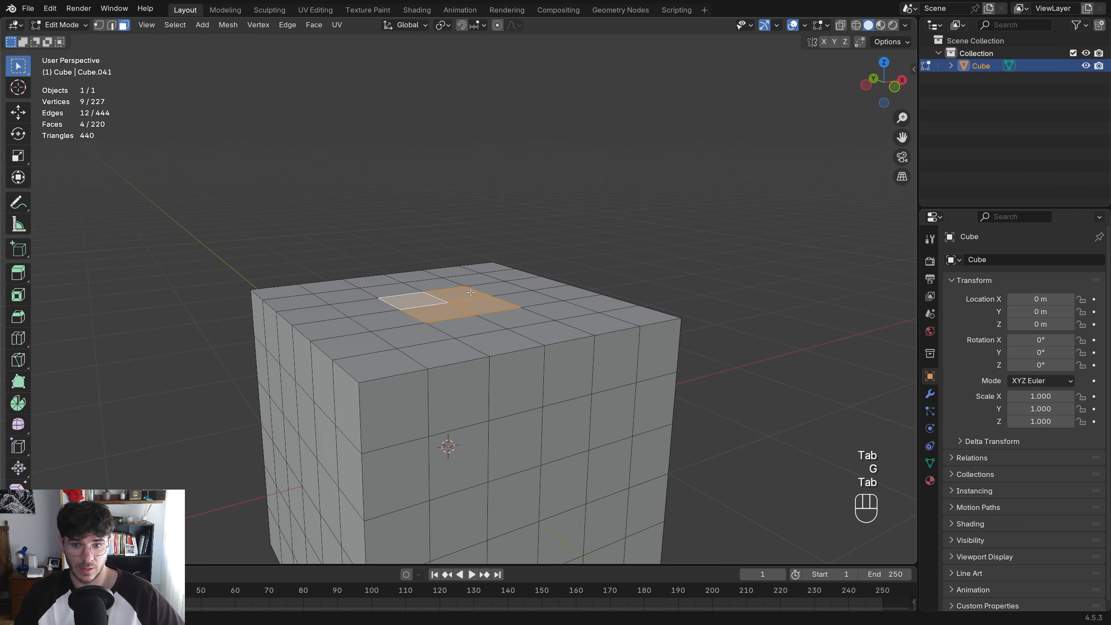
# Select the four overlapping middle faces on the cube's top one by one and start a move, then cancel it
pyautogui.moveTo(473, 288); pyautogui.dragTo(456, 317, button='middle')
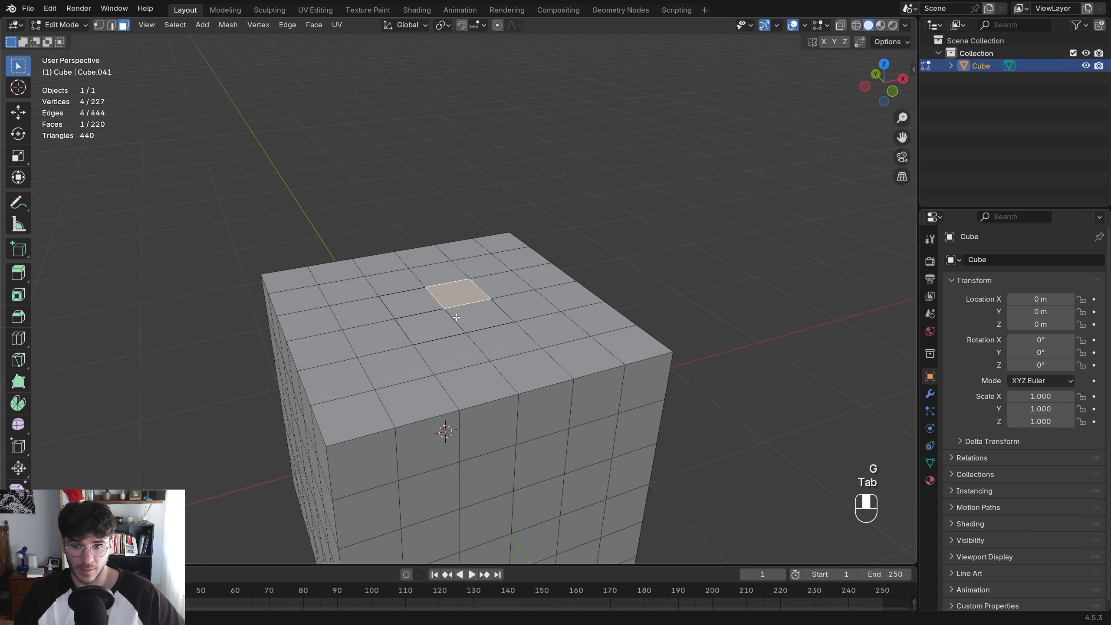
pyautogui.keyDown('shift'); pyautogui.click(440, 315); pyautogui.keyUp('shift')
pyautogui.keyDown('shift'); pyautogui.click(389, 300); pyautogui.keyUp('shift')
pyautogui.keyDown('shift'); pyautogui.click(456, 321); pyautogui.keyUp('shift')
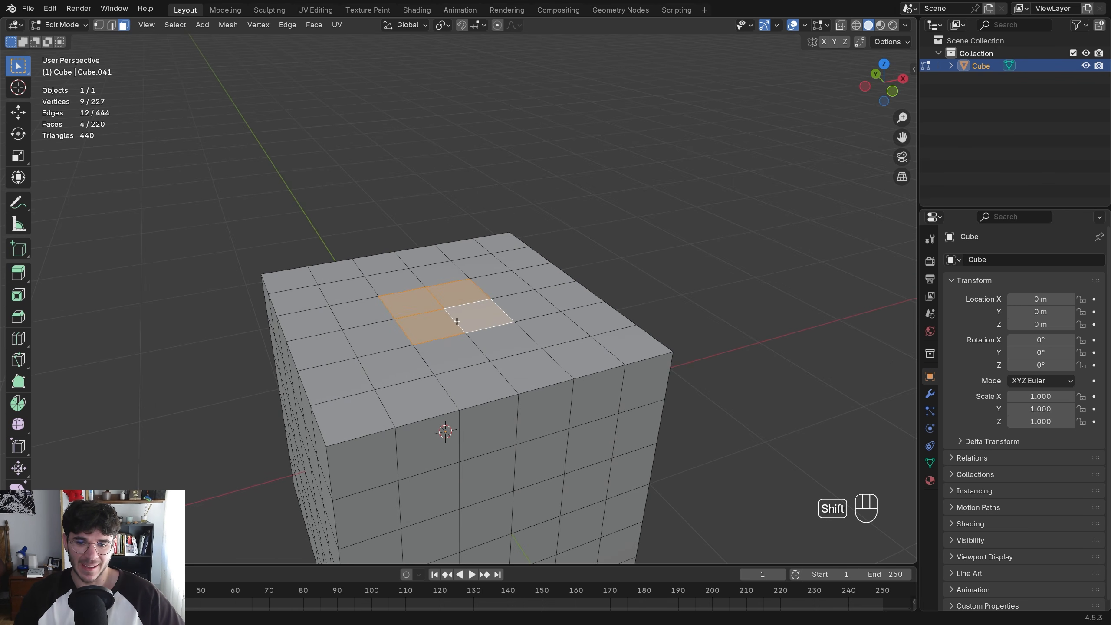
pyautogui.press('g')
pyautogui.rightClick(564, 284)
pyautogui.moveTo(454, 300); pyautogui.dragTo(461, 316, button='middle')
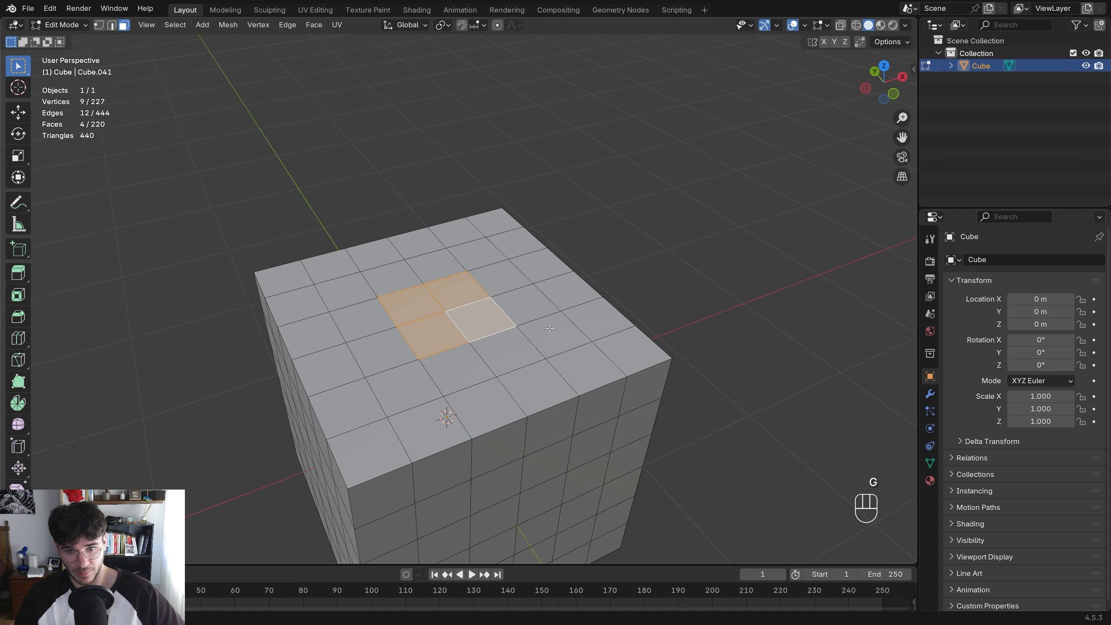
# Select all geometry linked to an outer face of the cube's top and invert the selection to isolate the duplicated patch
pyautogui.hotkey('alt', 'a')
pyautogui.scroll(-4, 541, 303)
pyautogui.scroll(4, 541, 303)
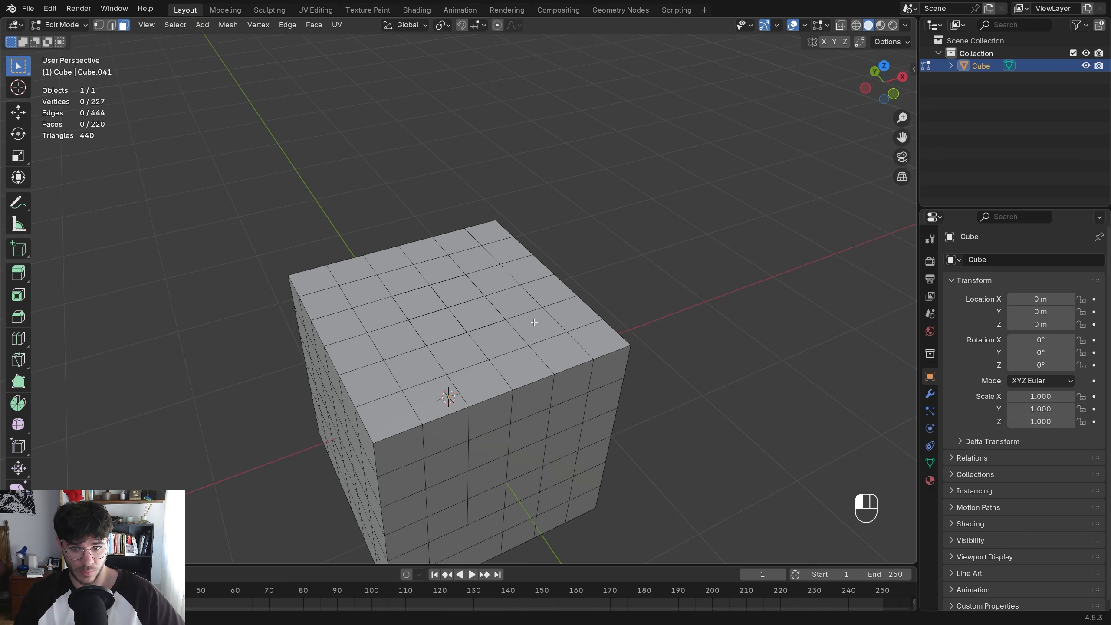
pyautogui.click(534, 324)
pyautogui.hotkey('ctrl', 'l')
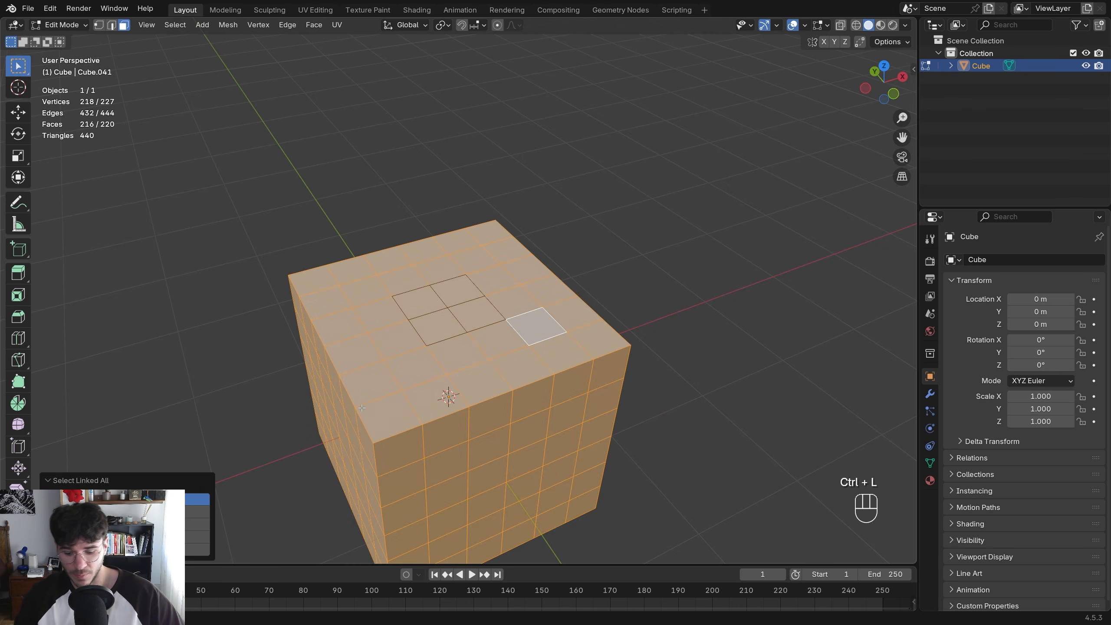
pyautogui.hotkey('ctrl', 'i')
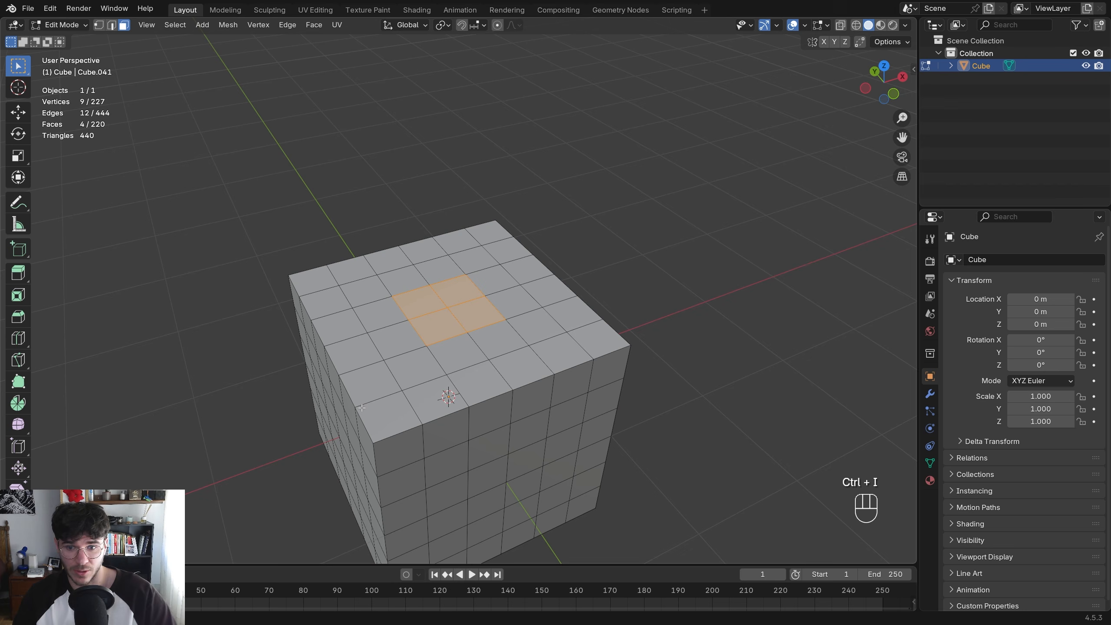
pyautogui.moveTo(489, 326); pyautogui.dragTo(476, 319, button='middle')
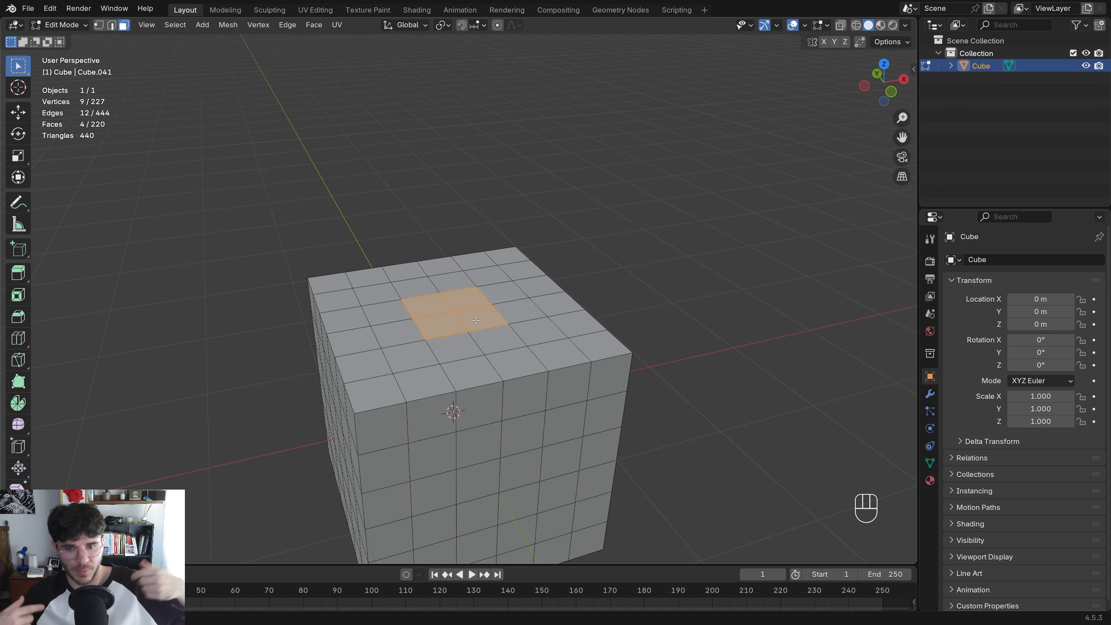
pyautogui.press('g')
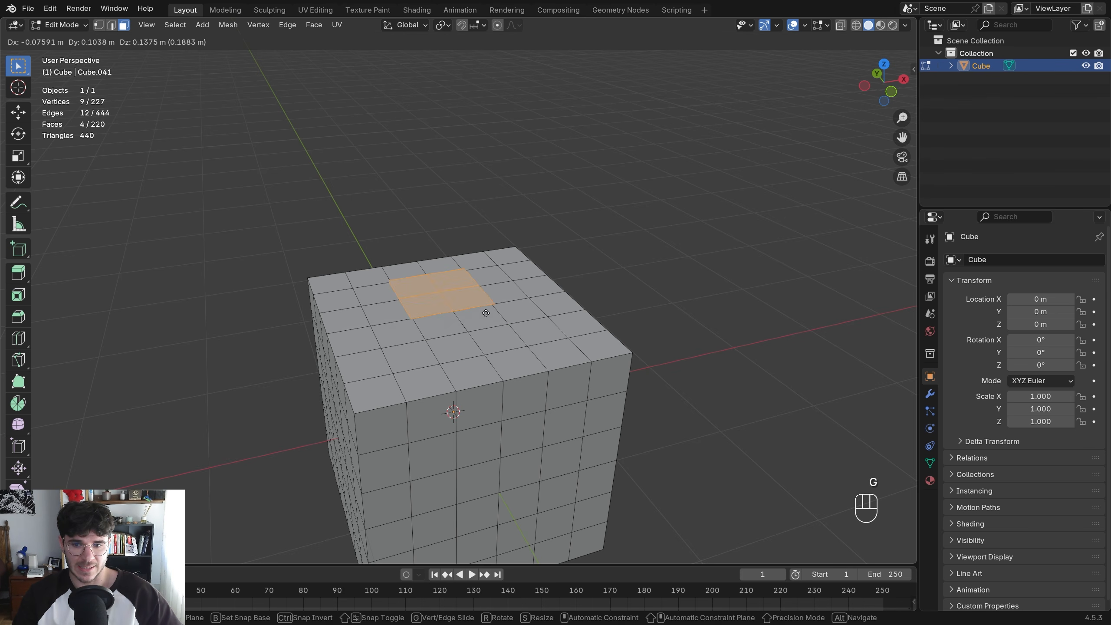
pyautogui.rightClick(461, 321)
# Separate the selected duplicate faces into their own object and return to Object Mode
pyautogui.press('p')
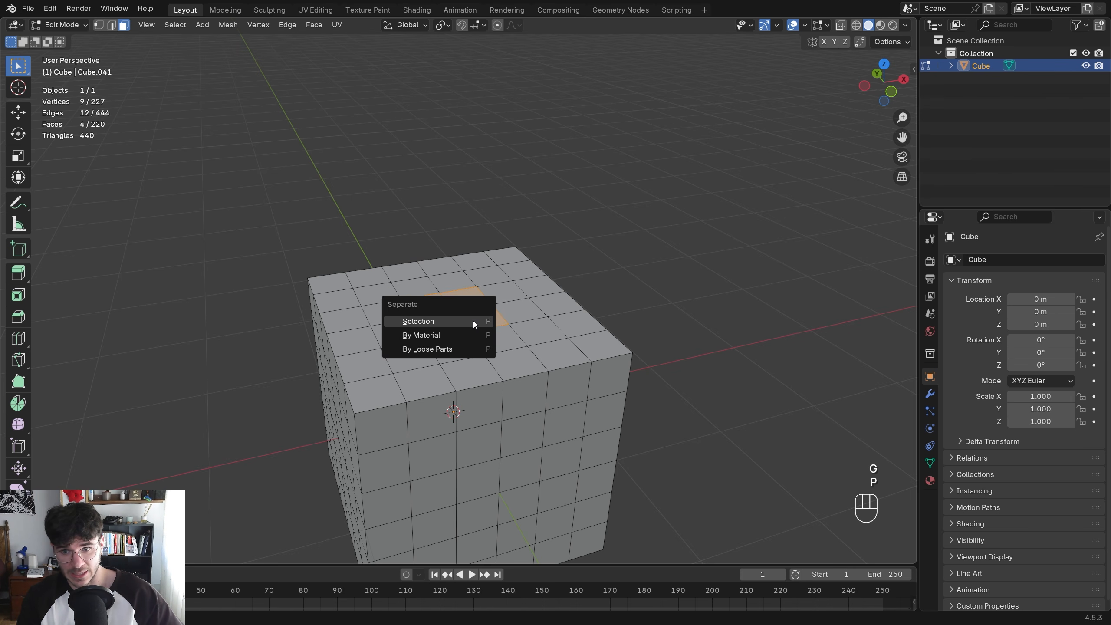
pyautogui.click(472, 321)
pyautogui.press('Tab')
pyautogui.press('Tab')
pyautogui.click(471, 306)
pyautogui.press('Tab')
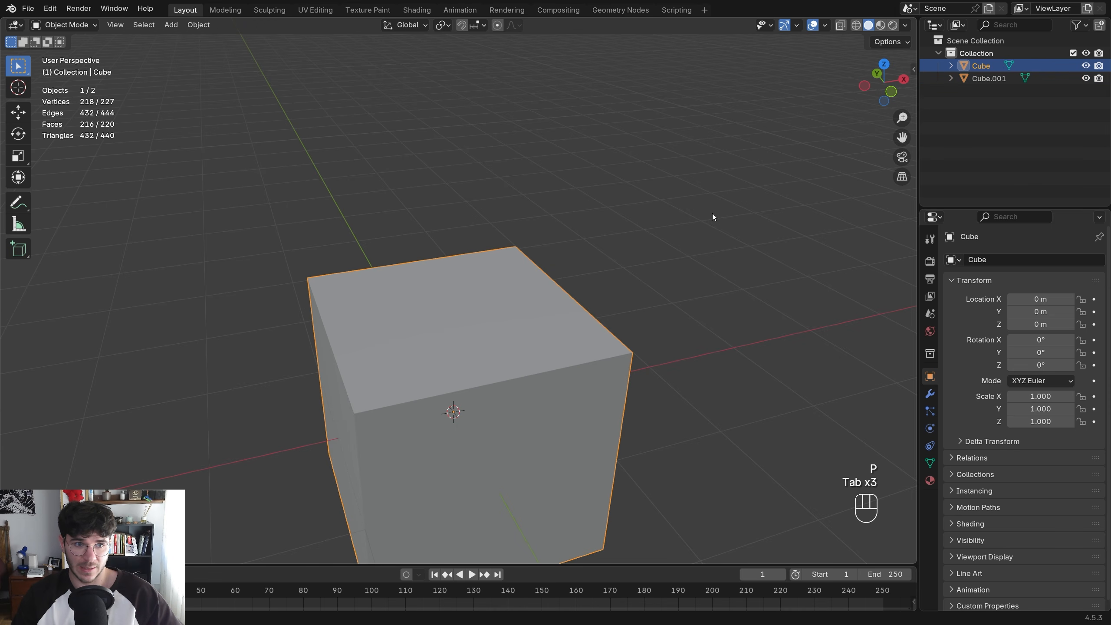
# Move the separated patch freehand off the cube's top, past its far corner, and inspect the cube's mesh in Edit Mode
pyautogui.click(991, 78)
pyautogui.press('g')
pyautogui.click(524, 352)
pyautogui.click(452, 386)
pyautogui.press('Tab')
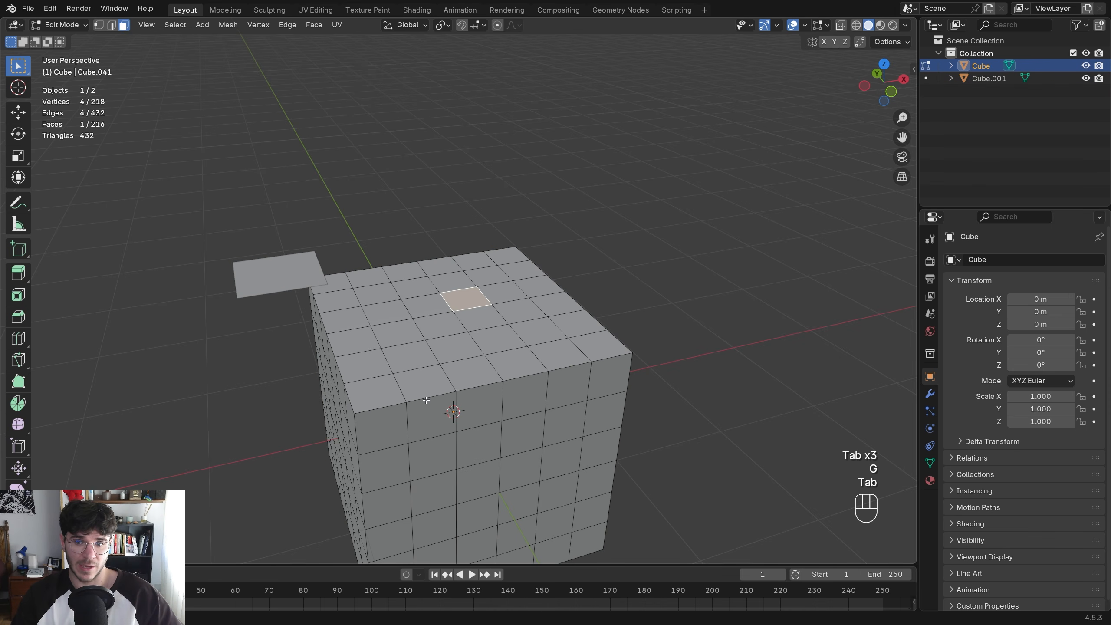
pyautogui.press('Tab')
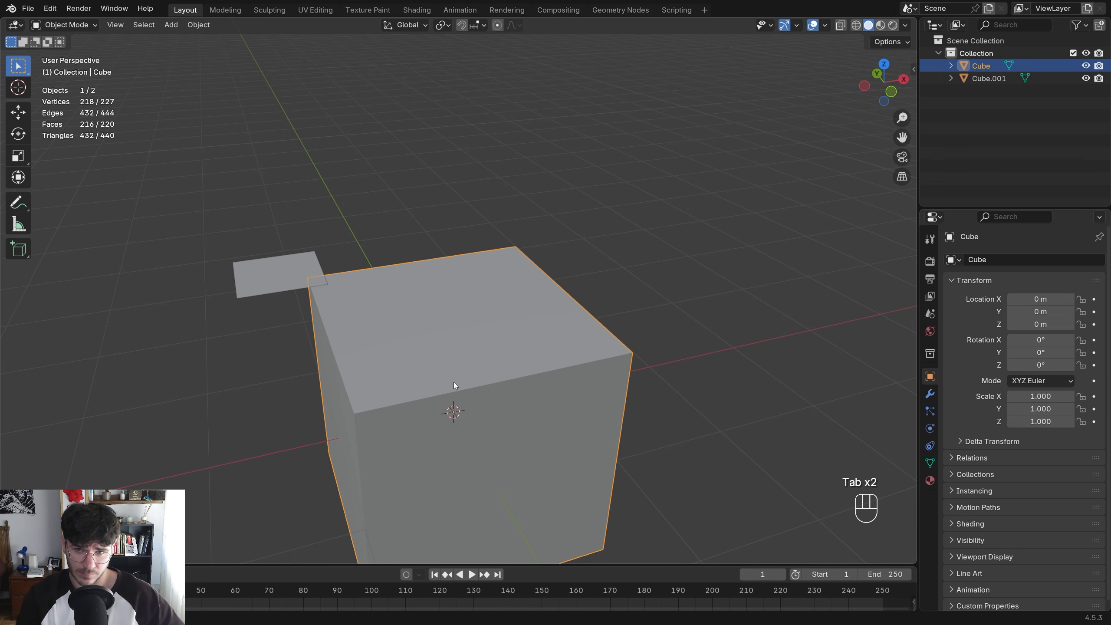
# Delete both the cube and the patch and add a new default cube at the origin
pyautogui.moveTo(453, 382); pyautogui.dragTo(434, 324, button='middle')
pyautogui.scroll(-4, 434, 324)
pyautogui.press('a')
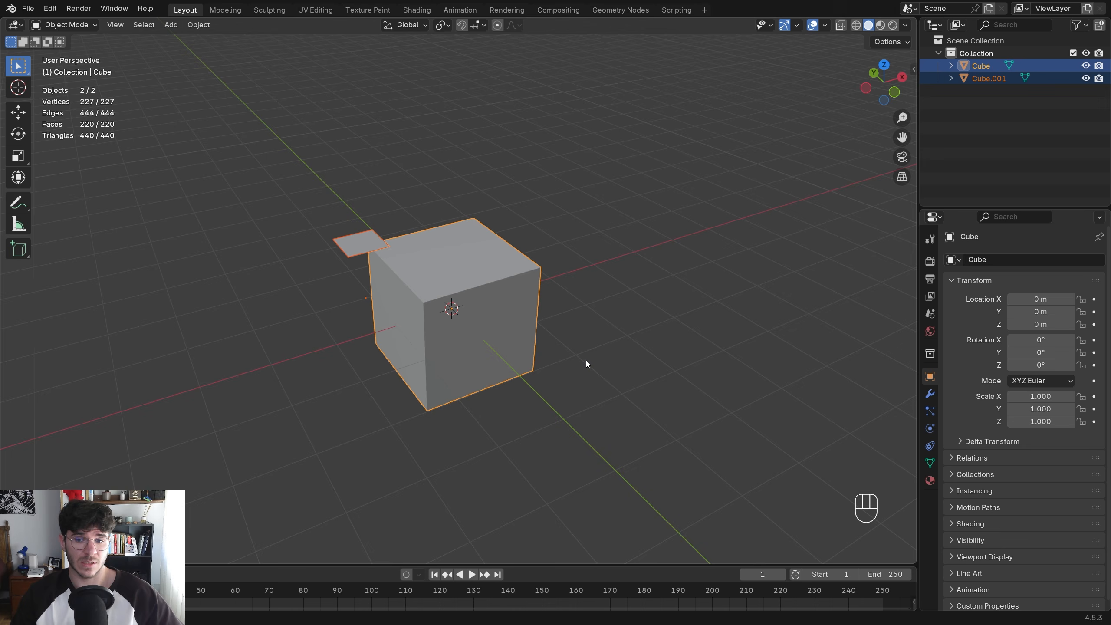
pyautogui.moveTo(586, 361); pyautogui.dragTo(472, 319, button='middle')
pyautogui.press('x')
pyautogui.click(451, 312)
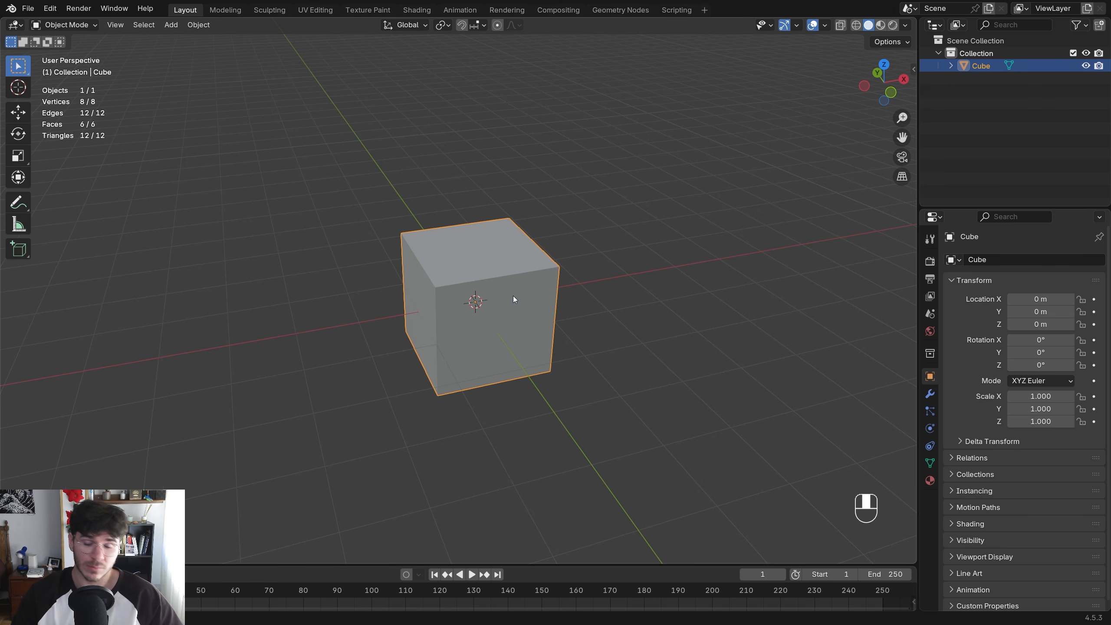
# Subdivide the new cube in Edit Mode into a six-by-six grid of faces on each side
pyautogui.press('Tab')
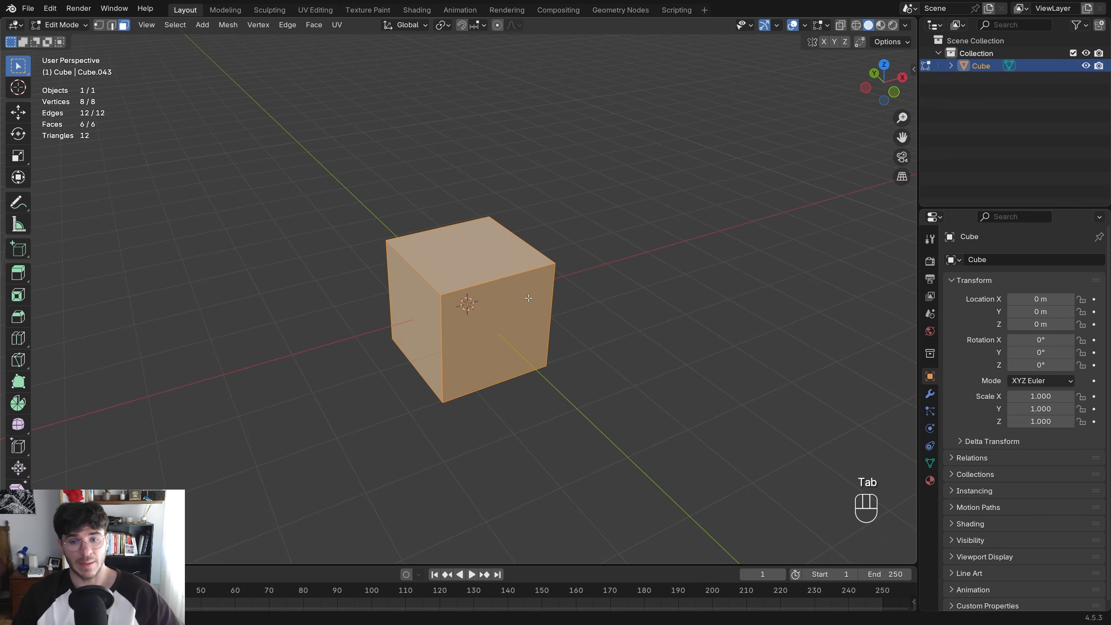
pyautogui.rightClick(465, 298)
pyautogui.click(465, 298)
pyautogui.moveTo(162, 466)
pyautogui.mouseDown()
pyautogui.moveTo(197, 466)
pyautogui.moveTo(166, 465)
pyautogui.mouseUp()
pyautogui.press('Tab')
pyautogui.press('Tab')
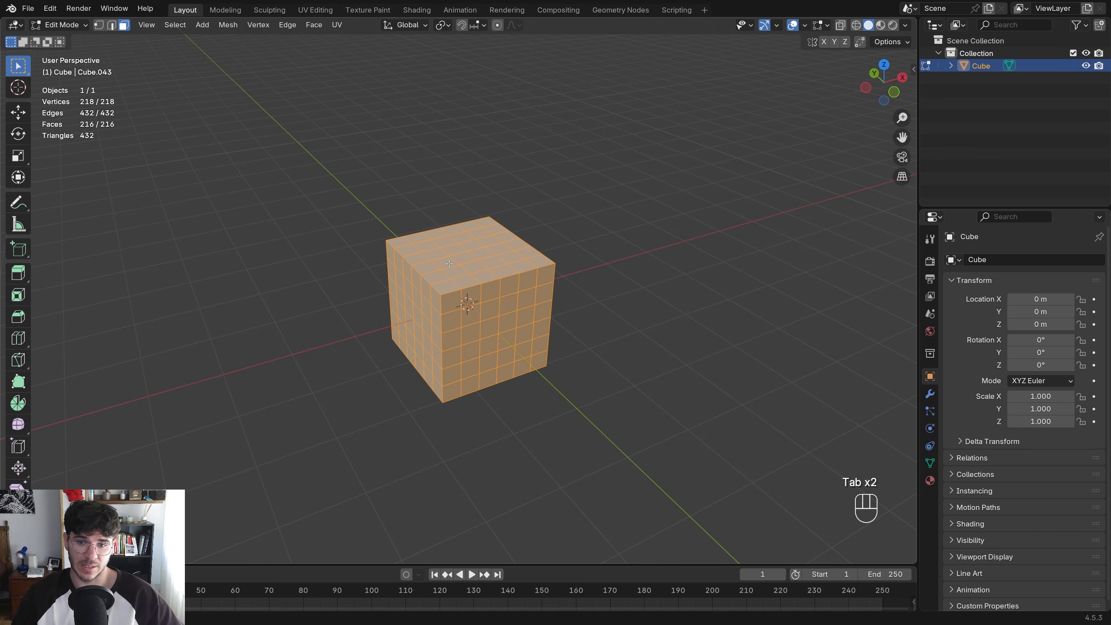
# Select a few individual vertices on the cube's top in vertex select mode
pyautogui.scroll(4, 437, 284)
pyautogui.press('2')
pyautogui.press('1')
pyautogui.click(451, 302)
pyautogui.moveTo(450, 302); pyautogui.dragTo(459, 319, button='middle')
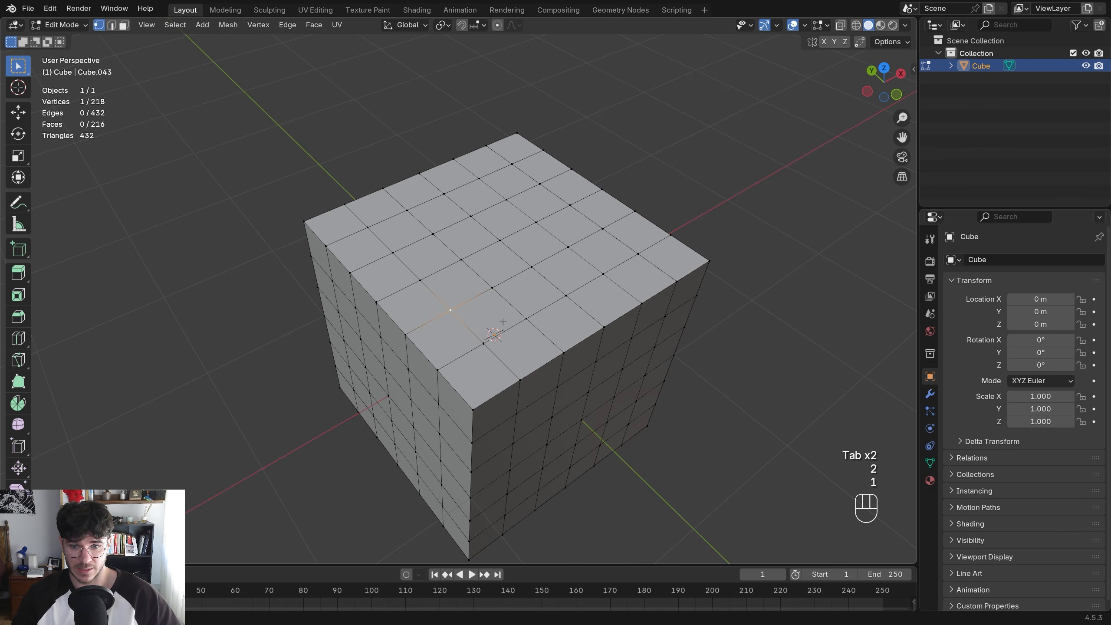
pyautogui.keyDown('shift'); pyautogui.click(489, 286); pyautogui.keyUp('shift')
pyautogui.keyDown('shift'); pyautogui.click(418, 282); pyautogui.keyUp('shift')
# Select the middle edge loop around the cube in edge select mode and examine the Delete options without applying any
pyautogui.keyDown('alt'); pyautogui.click(439, 265); pyautogui.keyUp('alt')
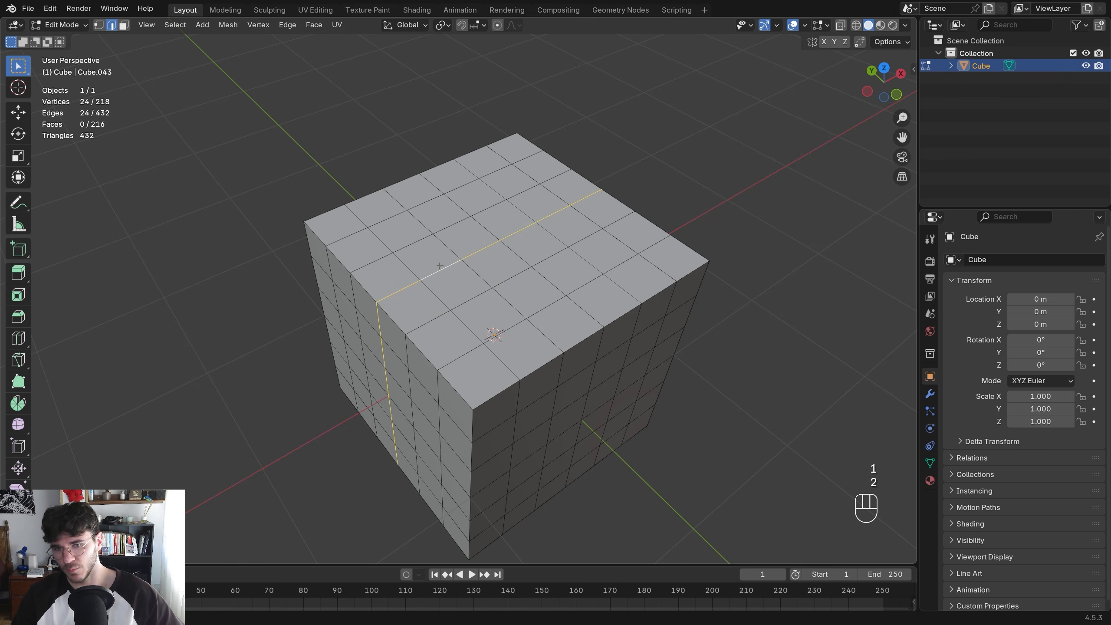
pyautogui.press('2')
pyautogui.press('x')
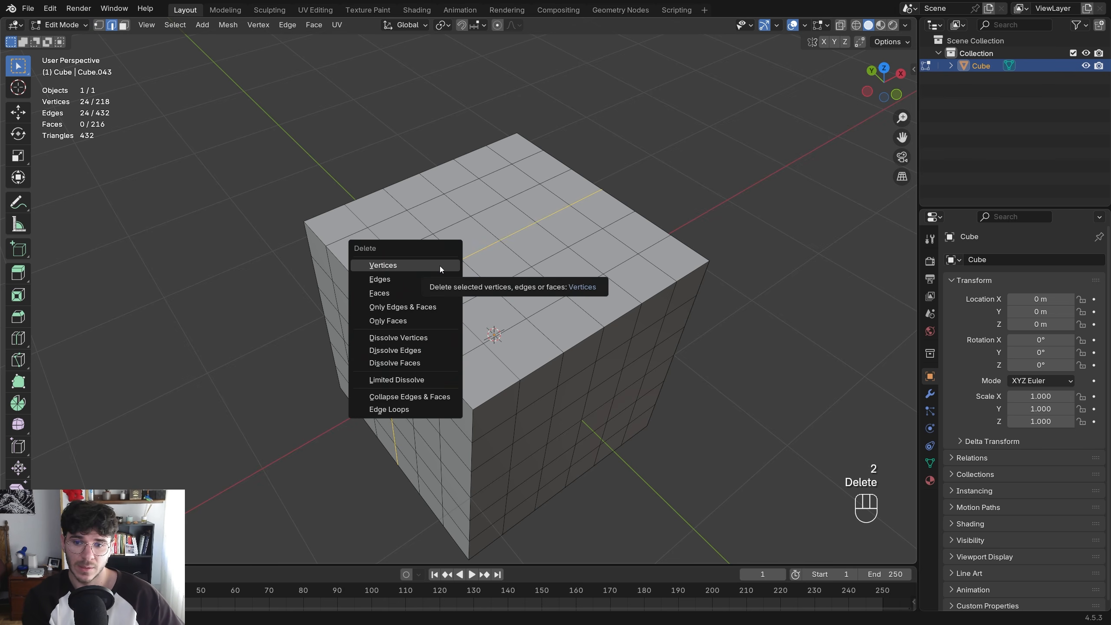
pyautogui.press('Escape')
pyautogui.press('x')
pyautogui.press('Escape')
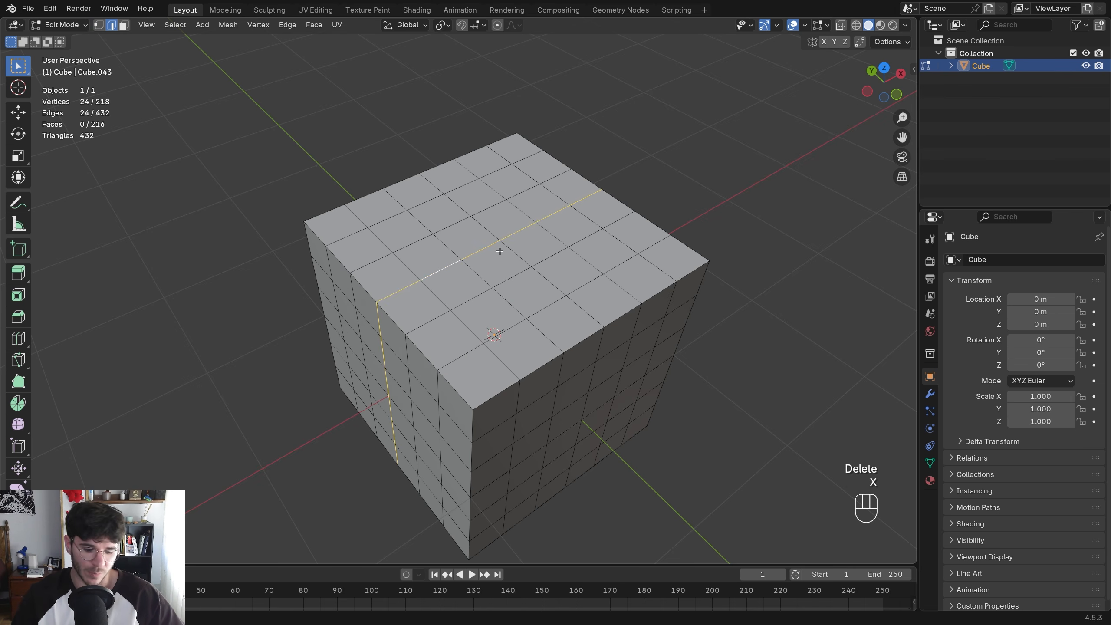
pyautogui.press('x')
pyautogui.press('Escape')
pyautogui.press('x')
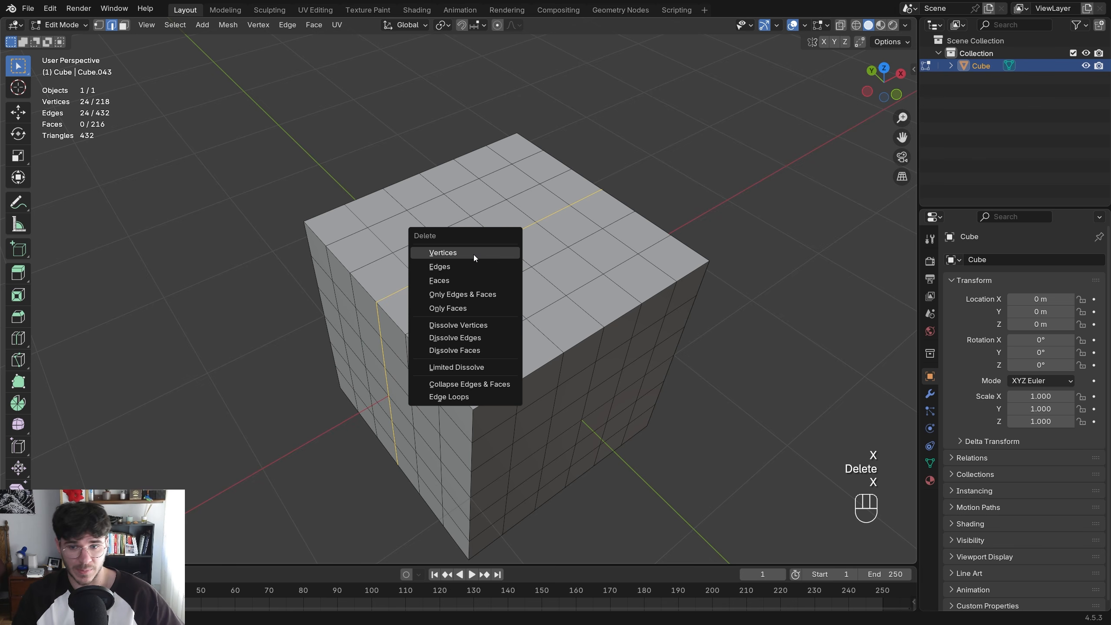
pyautogui.press('Escape')
pyautogui.press('x')
pyautogui.press('x')
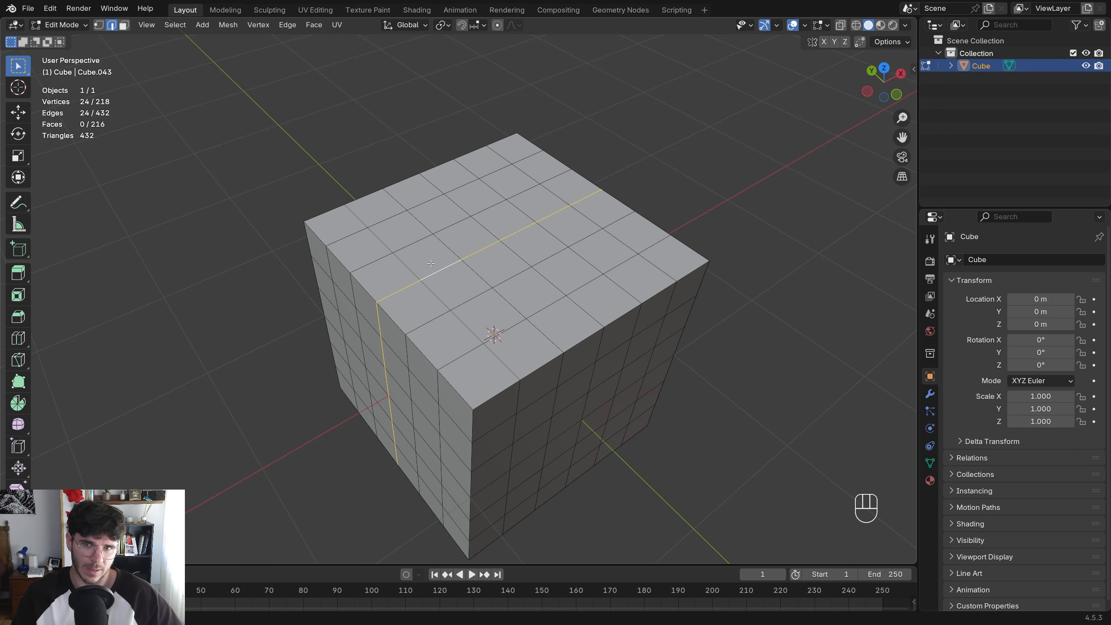
pyautogui.moveTo(430, 262); pyautogui.dragTo(442, 272, button='middle')
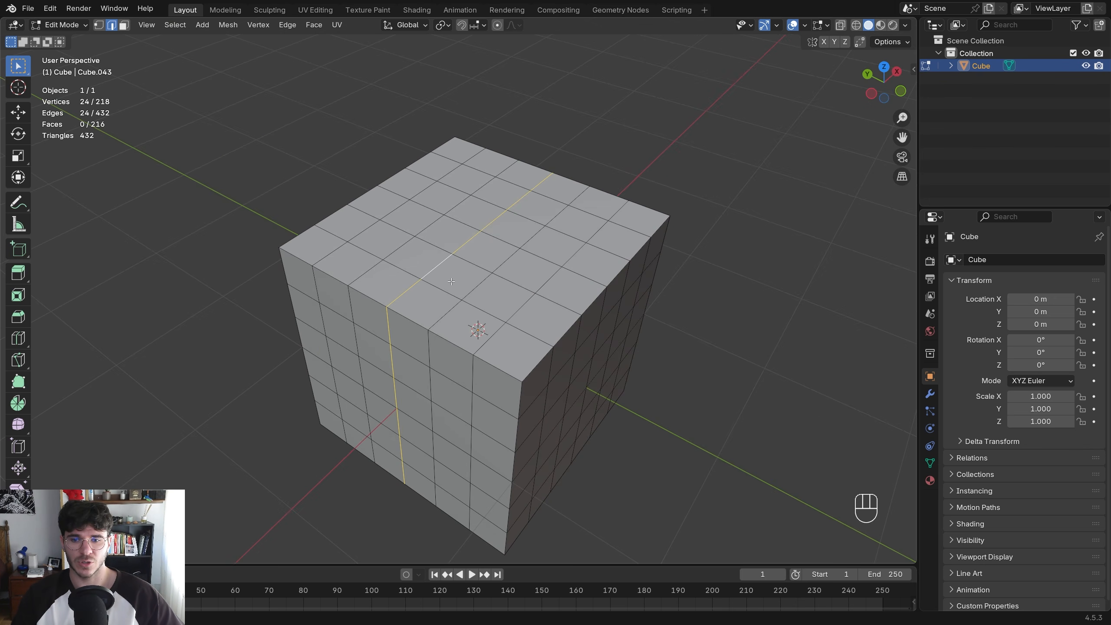
# Delete two neighbouring vertices near the edge of the cube's top in vertex select mode
pyautogui.press('1')
pyautogui.click(420, 279)
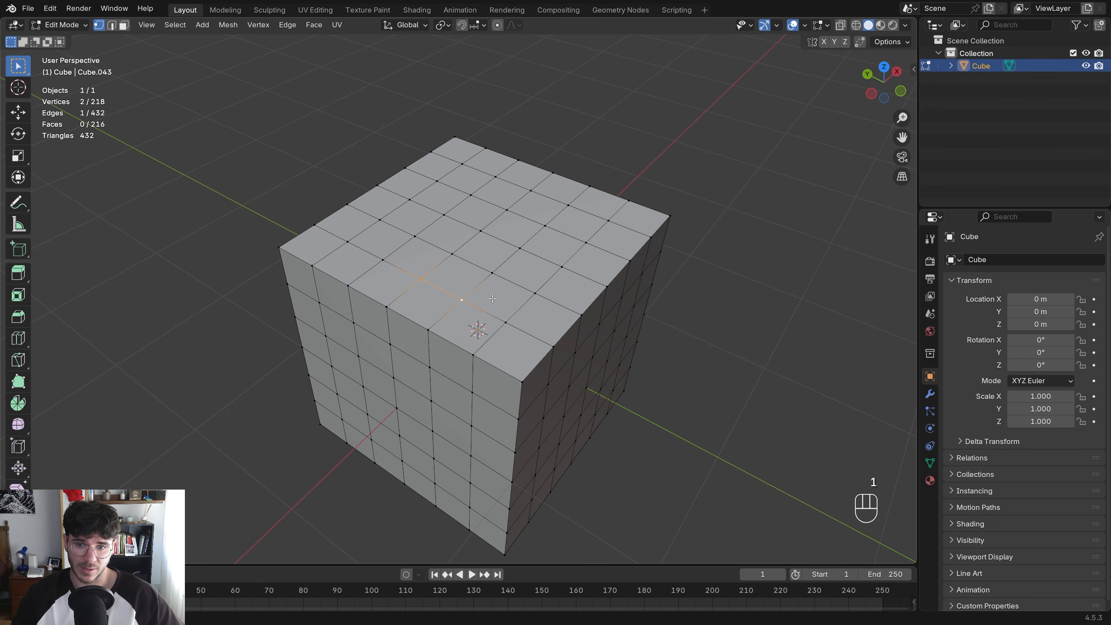
pyautogui.press('x')
pyautogui.click(454, 297)
pyautogui.moveTo(455, 297); pyautogui.dragTo(411, 153, button='middle')
pyautogui.moveTo(385, 247); pyautogui.dragTo(313, 213, button='middle')
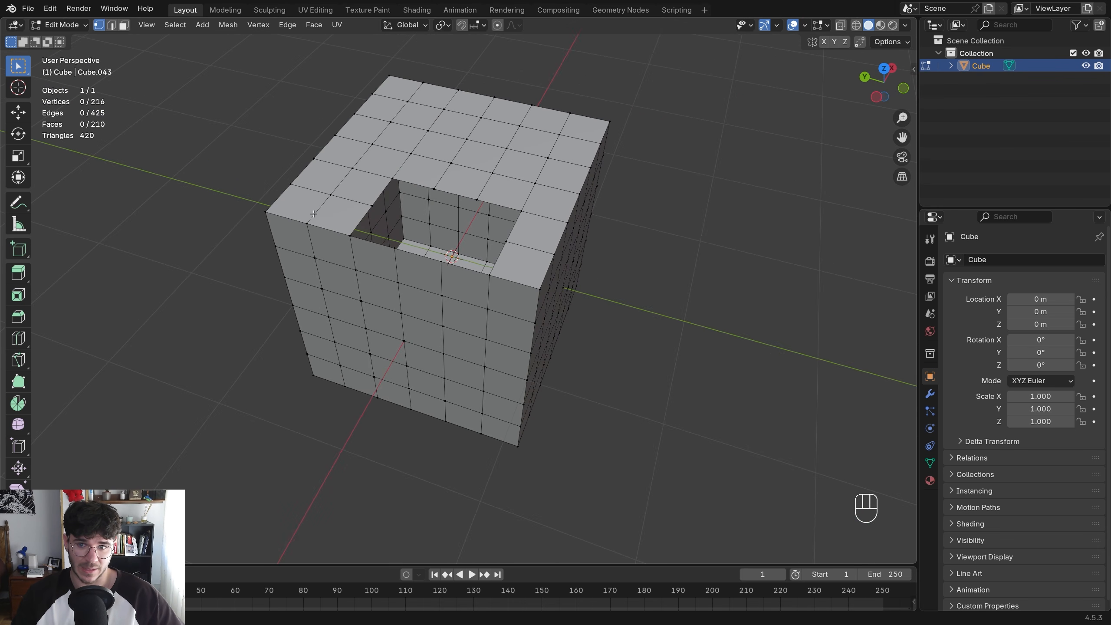
# Delete another vertex on the cube's top and undo the vertex deletions
pyautogui.moveTo(469, 259); pyautogui.dragTo(484, 333, button='middle')
pyautogui.click(502, 295)
pyautogui.press('x')
pyautogui.hotkey('ctrl', 'z')
pyautogui.hotkey('ctrl', 'z')
pyautogui.hotkey('ctrl', 'z')
pyautogui.hotkey('ctrl', 'z')
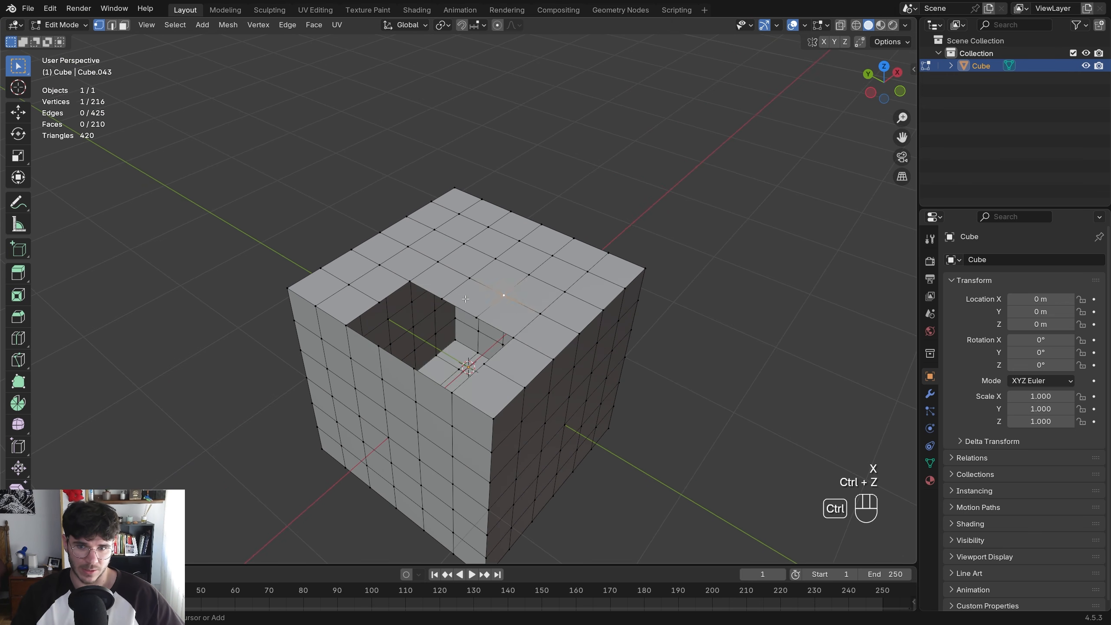
# Select the middle edge loop around the cube in edge select mode and delete its vertices, splitting the cube in two
pyautogui.press('2')
pyautogui.keyDown('alt'); pyautogui.click(426, 310); pyautogui.keyUp('alt')
pyautogui.press('x')
pyautogui.click(428, 307)
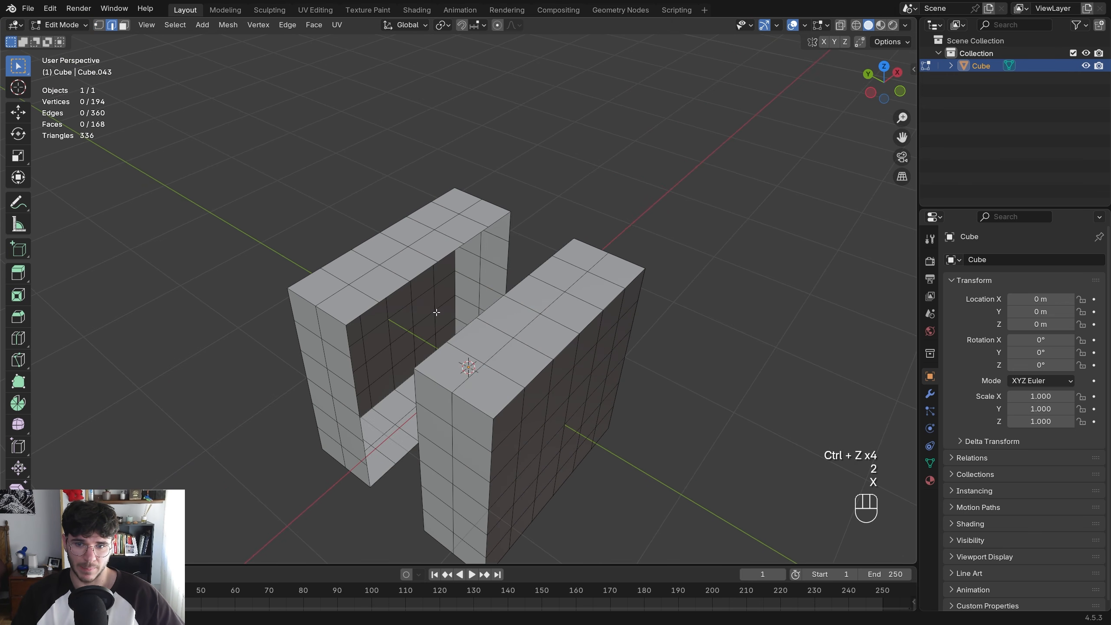
pyautogui.moveTo(429, 307); pyautogui.dragTo(512, 312, button='middle')
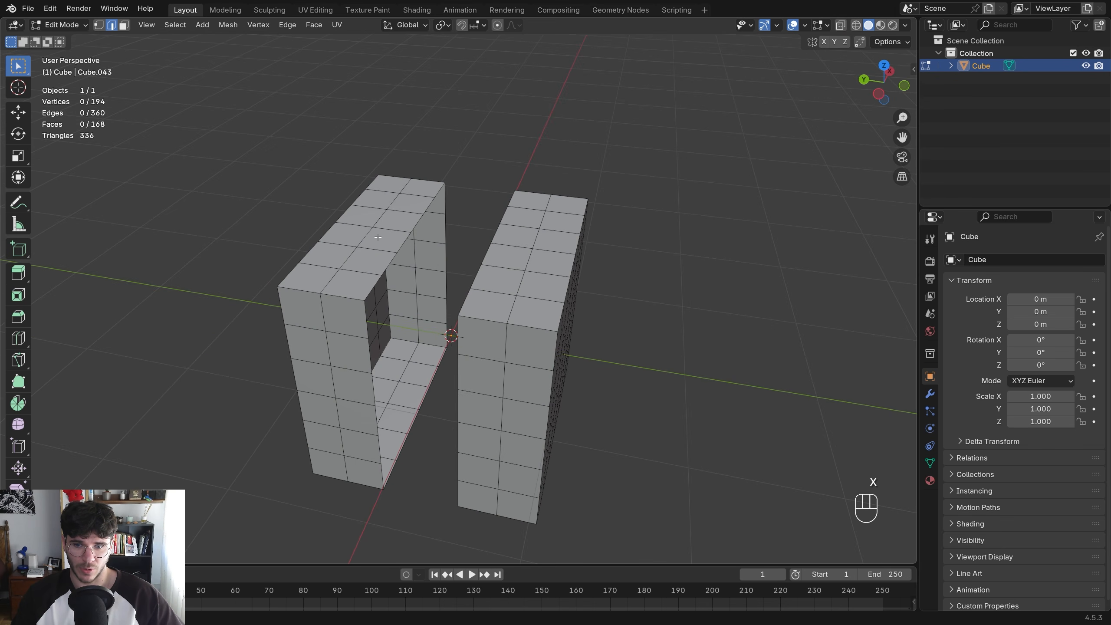
pyautogui.hotkey('ctrl', 'x')
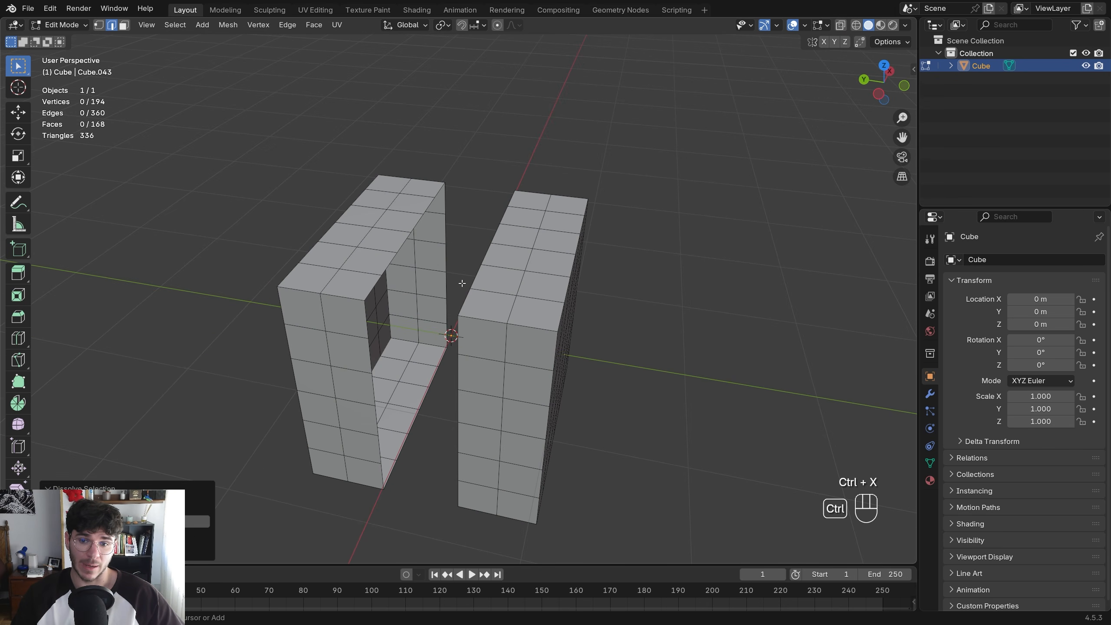
# Undo the vertex deletion and dissolve the edges of the cube's middle edge loop instead
pyautogui.hotkey('ctrl', 'z')
pyautogui.hotkey('ctrl', 'z')
pyautogui.press('x')
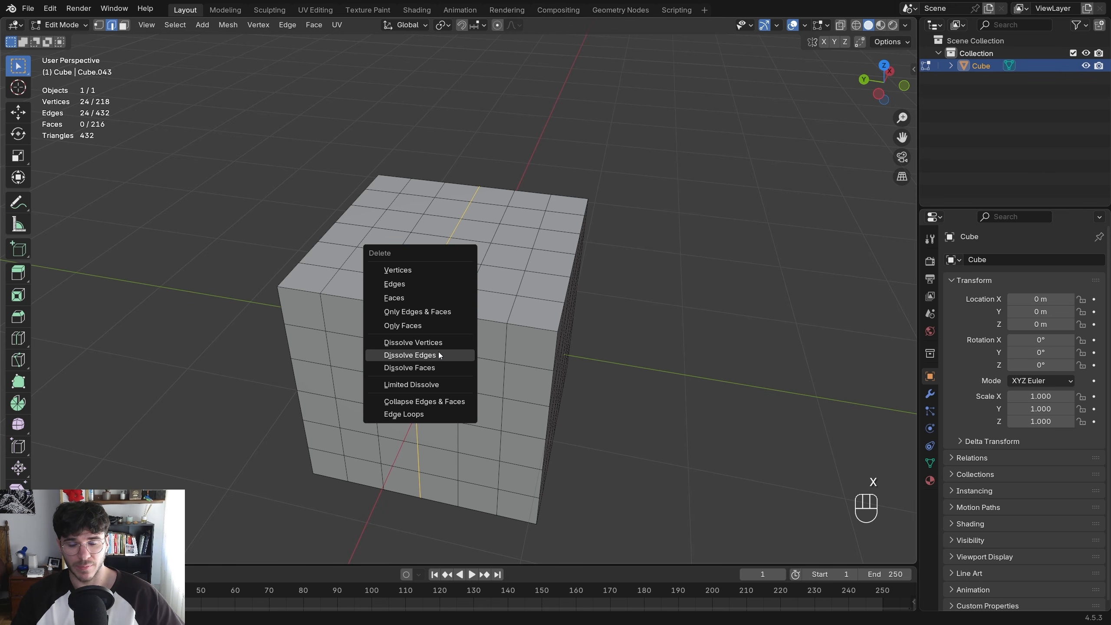
pyautogui.click(438, 351)
pyautogui.moveTo(438, 351); pyautogui.dragTo(447, 308, button='middle')
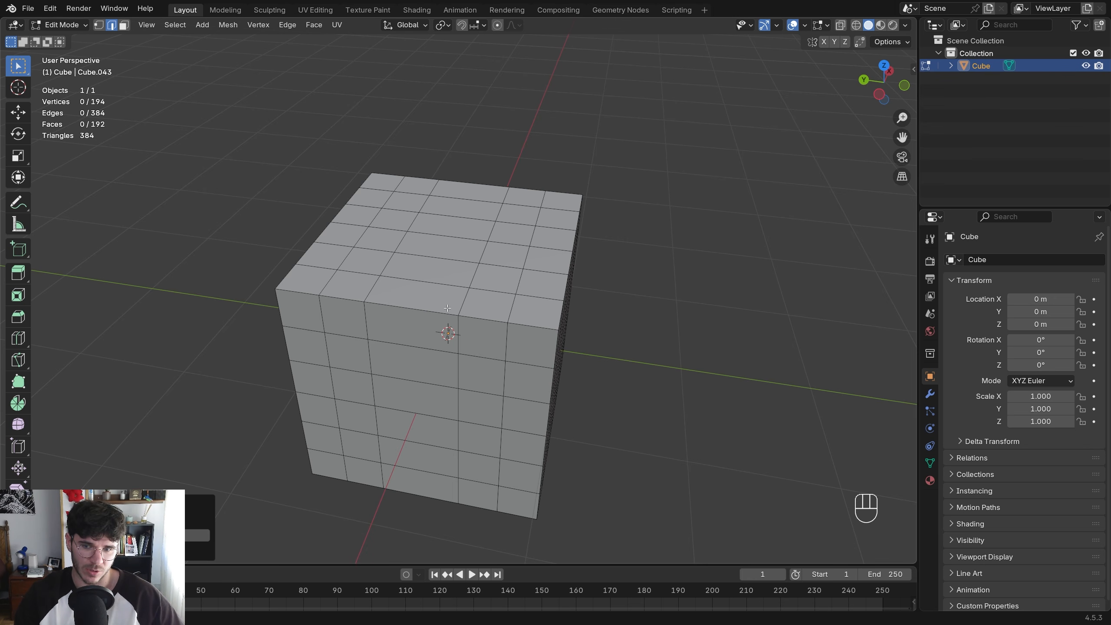
# Restore and reselect the middle edge loop, delete its edges, and undo that deletion
pyautogui.hotkey('ctrl', 'z')
pyautogui.hotkey('ctrl', 'z')
pyautogui.press('2')
pyautogui.keyDown('alt'); pyautogui.click(416, 303); pyautogui.keyUp('alt')
pyautogui.press('x')
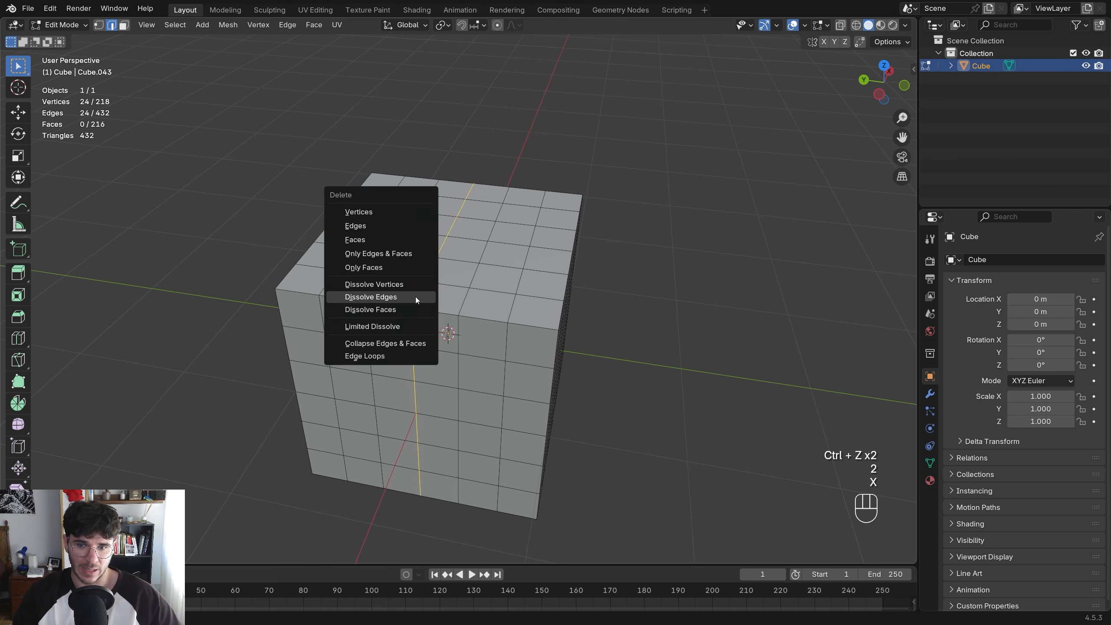
pyautogui.click(394, 225)
pyautogui.hotkey('ctrl', 'z')
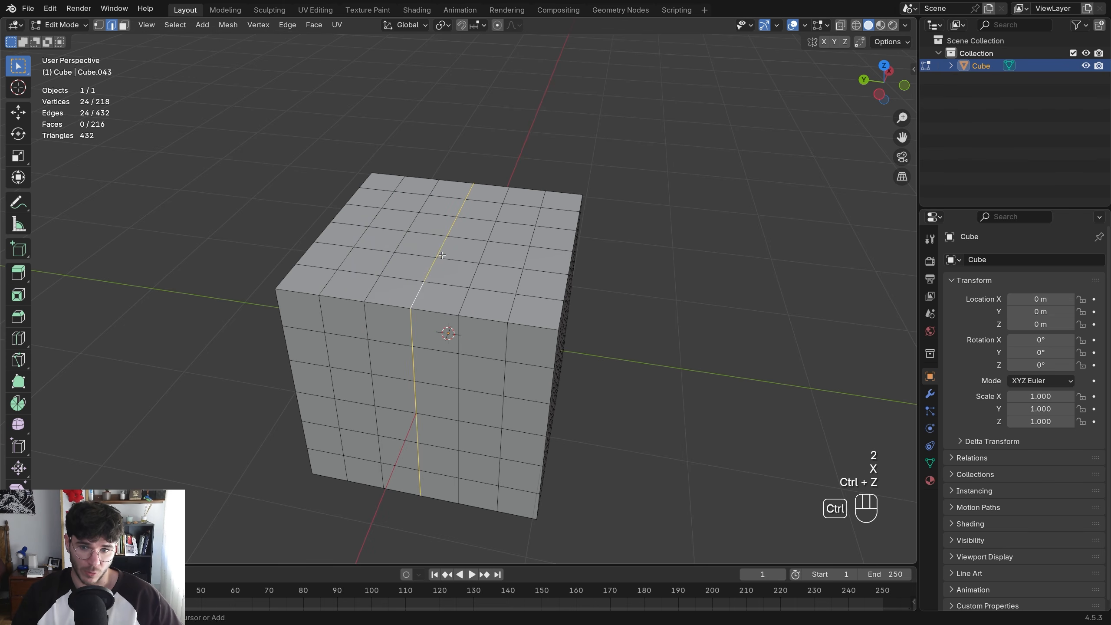
# Dissolve the middle edge loop, undoing and repeating the dissolve for comparison
pyautogui.press('x')
pyautogui.click(404, 341)
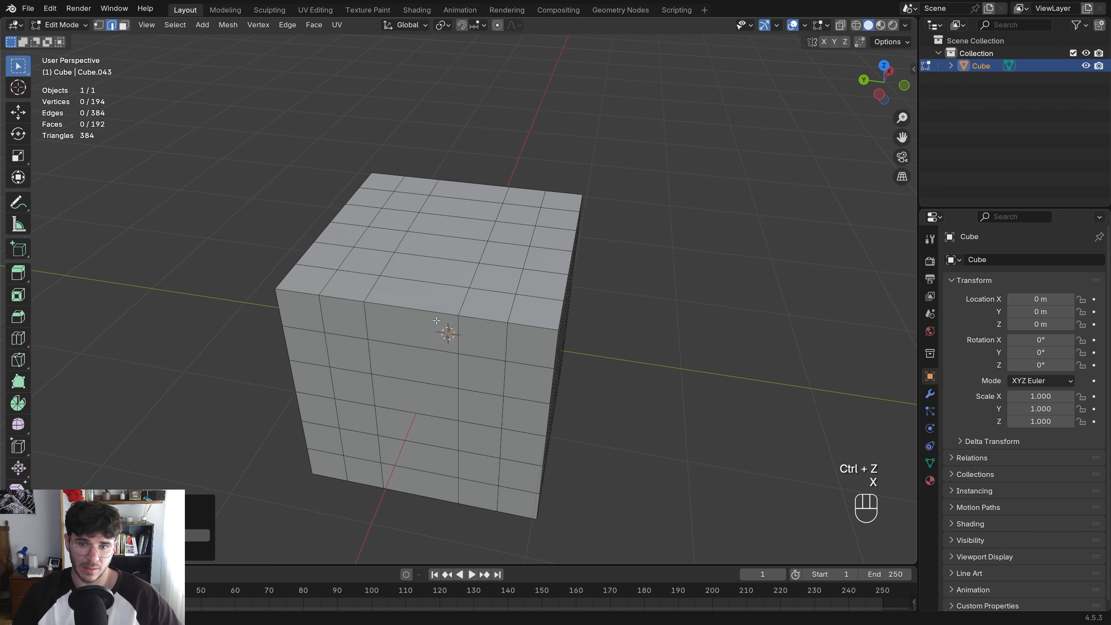
pyautogui.moveTo(436, 320)
pyautogui.mouseDown(button='middle')
pyautogui.moveTo(437, 271)
pyautogui.moveTo(427, 309)
pyautogui.mouseUp(button='middle')
pyautogui.hotkey('ctrl', 'z')
pyautogui.hotkey('ctrl', 'x')
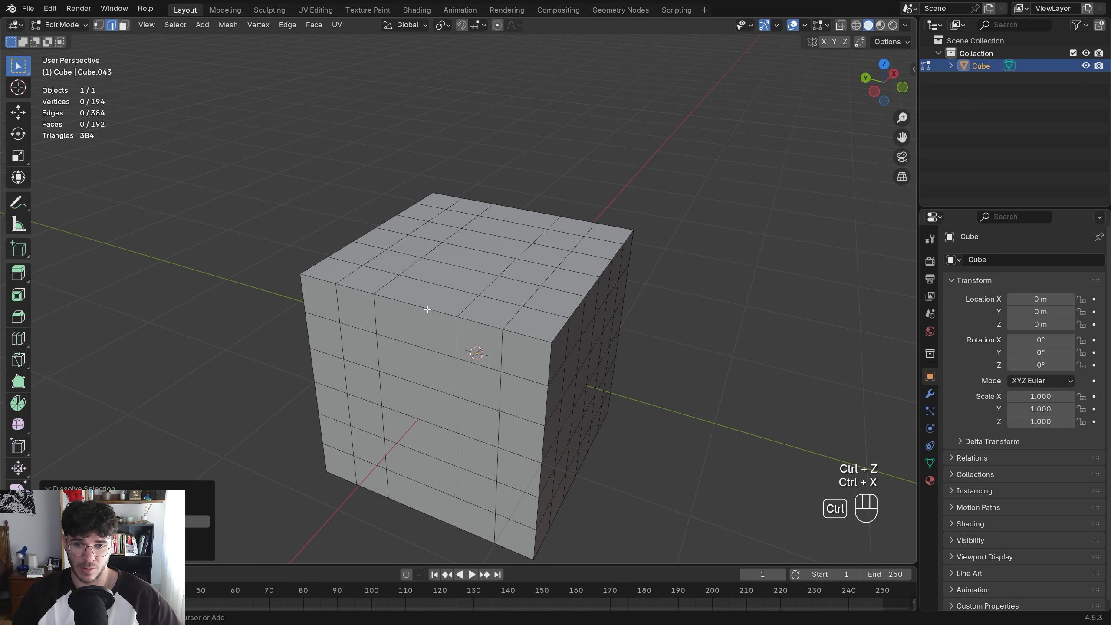
pyautogui.hotkey('ctrl', 'z')
pyautogui.hotkey('ctrl', 'x')
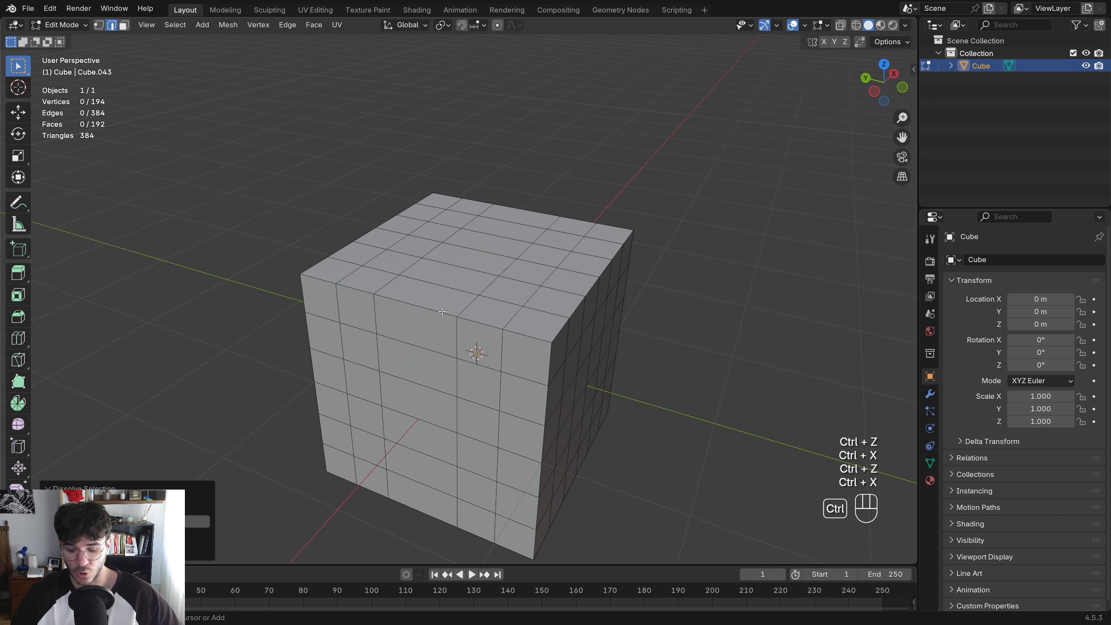
# Undo the dissolve, select the edge loop beside the middle one, dissolve it and undo
pyautogui.hotkey('ctrl', 'z')
pyautogui.keyDown('alt'); pyautogui.click(452, 334); pyautogui.keyUp('alt')
pyautogui.hotkey('ctrl', 'x')
pyautogui.hotkey('ctrl', 'z')
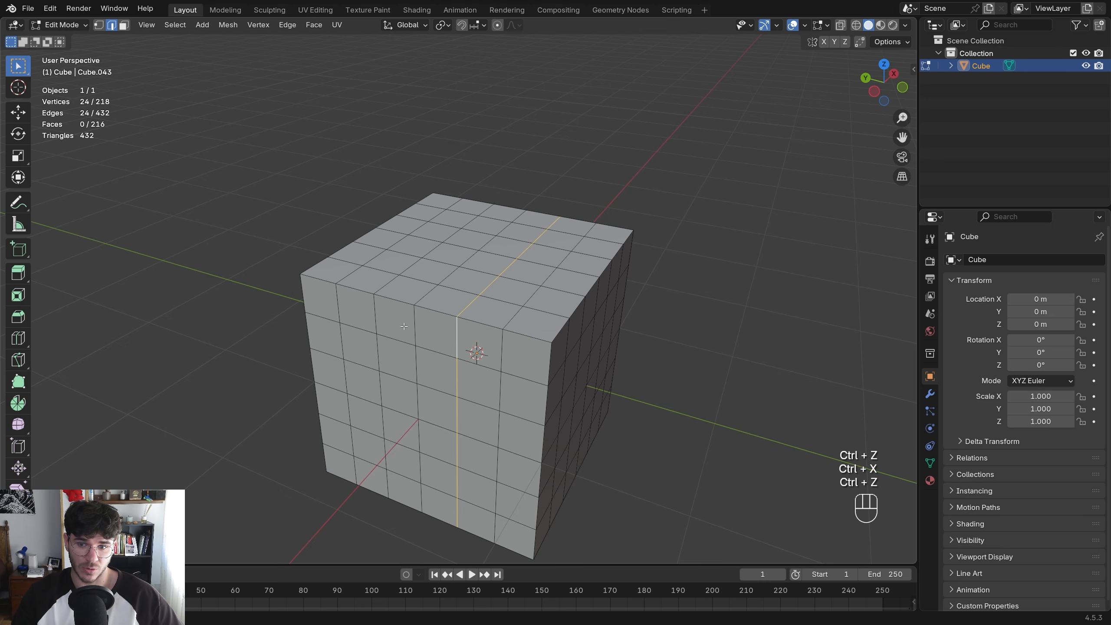
# Select three alternating parallel edges on the cube's top and extend the selection to their full edge loops
pyautogui.moveTo(451, 335); pyautogui.dragTo(406, 280, button='middle')
pyautogui.click(362, 254)
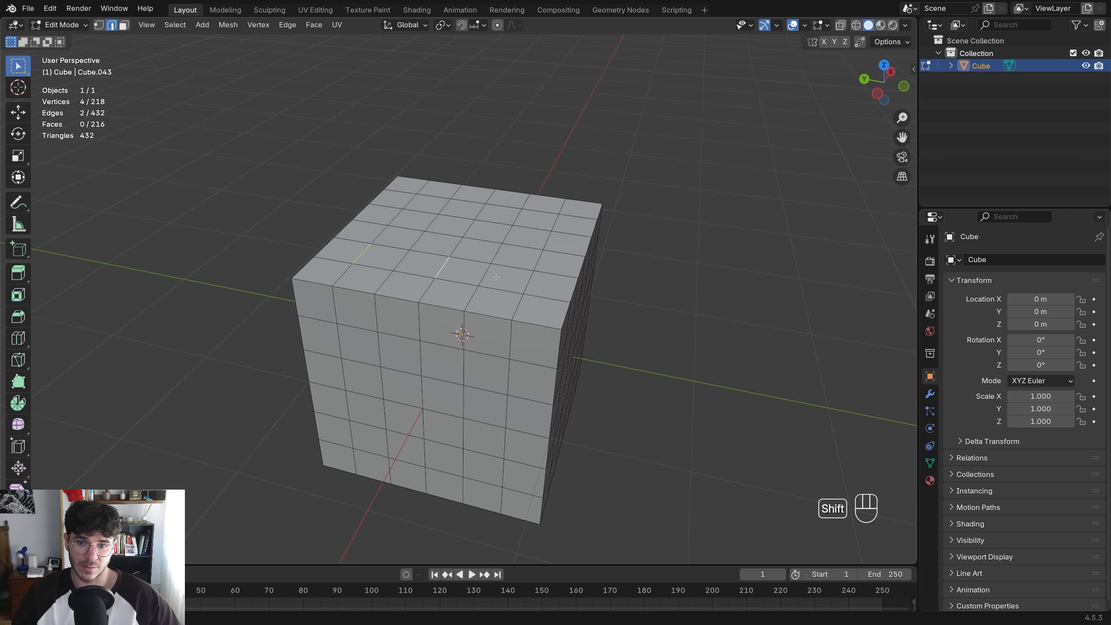
pyautogui.keyDown('shift'); pyautogui.click(529, 279); pyautogui.keyUp('shift')
pyautogui.click(177, 25)
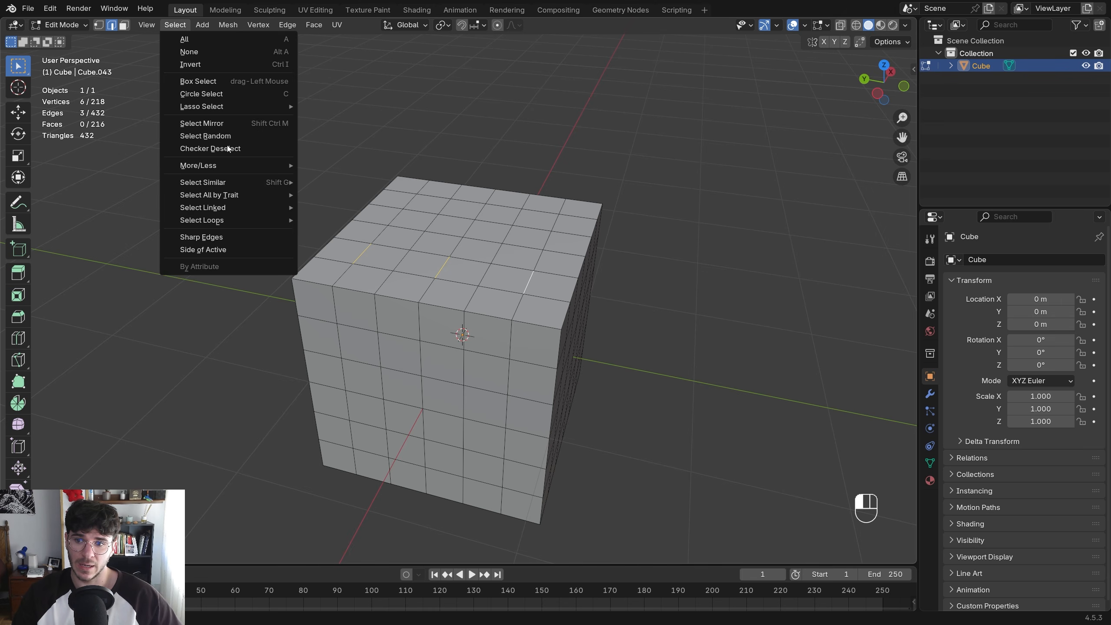
pyautogui.moveTo(234, 219)
pyautogui.click(373, 218)
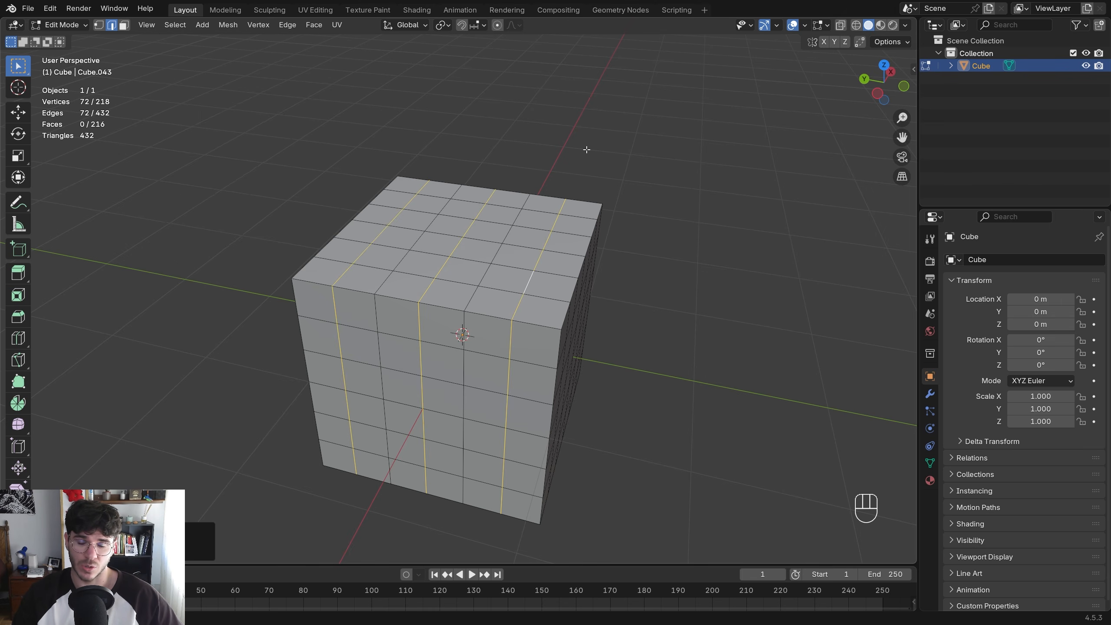
# Dissolve the three selected edge loops and check the cube's shape in Object Mode before resuming mesh editing
pyautogui.hotkey('ctrl', 'x')
pyautogui.moveTo(585, 147); pyautogui.dragTo(513, 291, button='middle')
pyautogui.press('Tab')
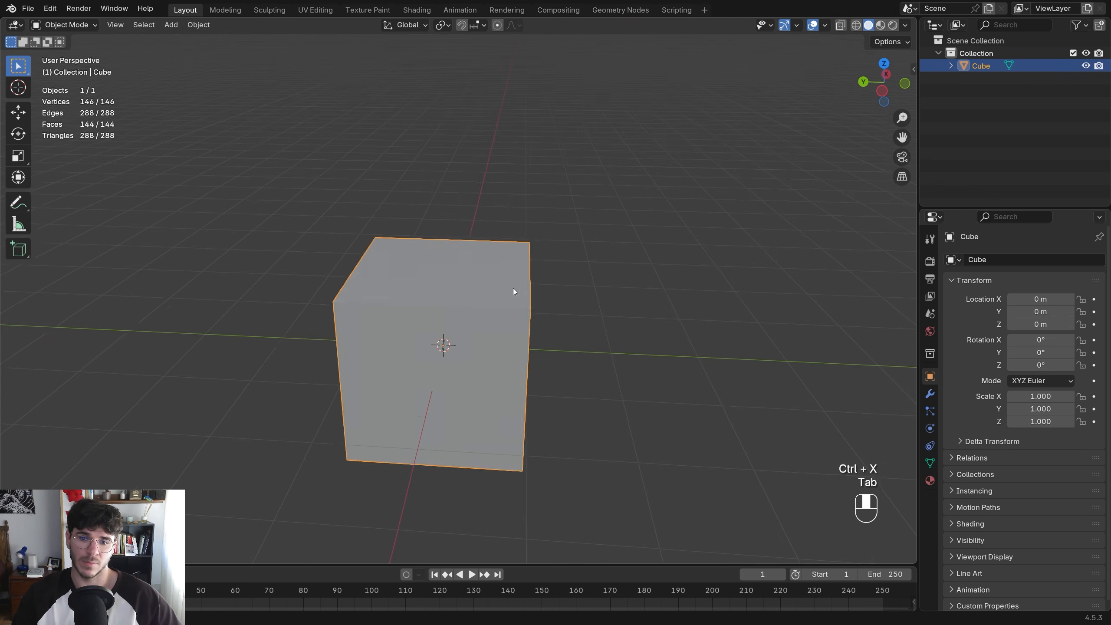
pyautogui.press('Tab')
pyautogui.moveTo(429, 320); pyautogui.dragTo(469, 320, button='middle')
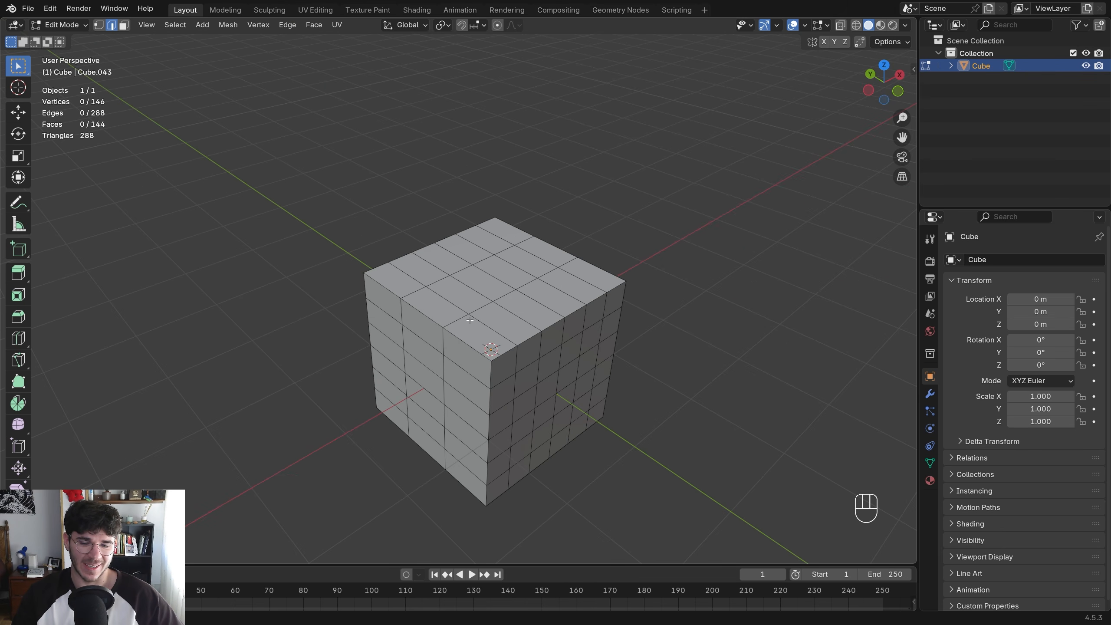
pyautogui.press('Tab')
pyautogui.press('Tab')
# Select a vertex on the cube's top in vertex select mode and dissolve it along with two more top vertices
pyautogui.press('1')
pyautogui.click(469, 314)
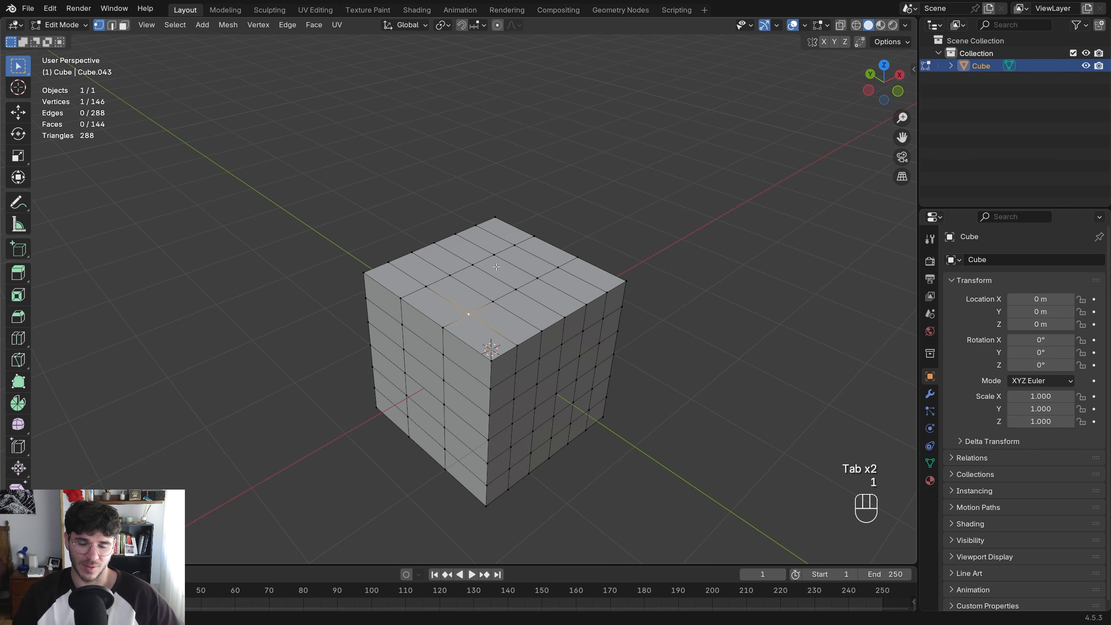
pyautogui.hotkey('shift', 'x')
pyautogui.hotkey('ctrl', 'x')
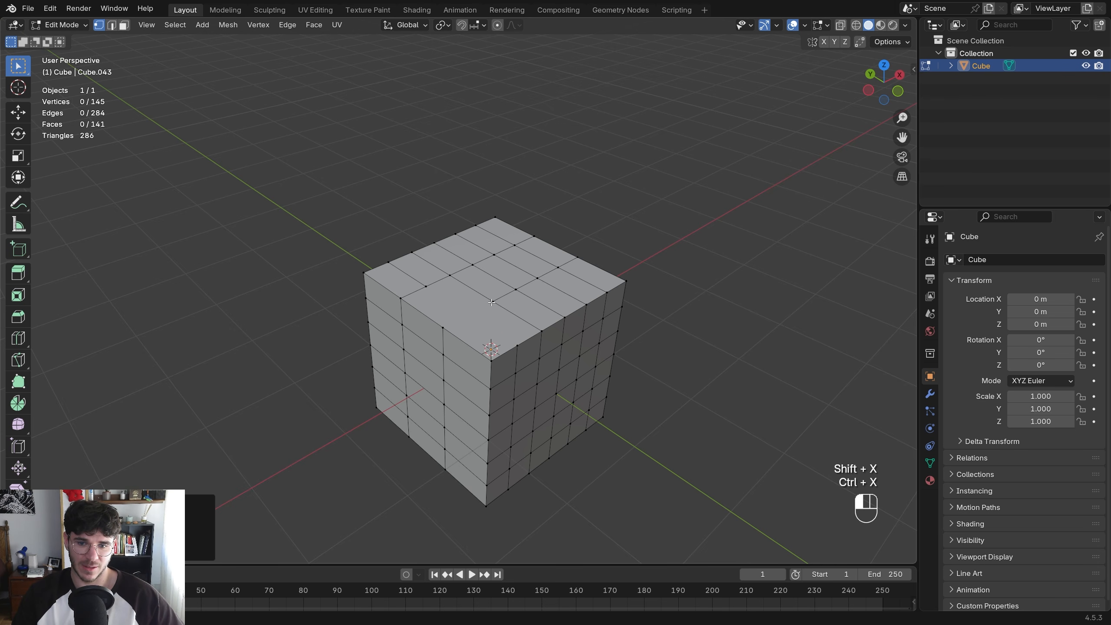
pyautogui.hotkey('ctrl', 'x')
pyautogui.hotkey('ctrl', 'x')
# Compare the cube's surface in Object Mode with its dissolved topology in Edit Mode
pyautogui.press('Tab')
pyautogui.moveTo(491, 302); pyautogui.dragTo(519, 388, button='middle')
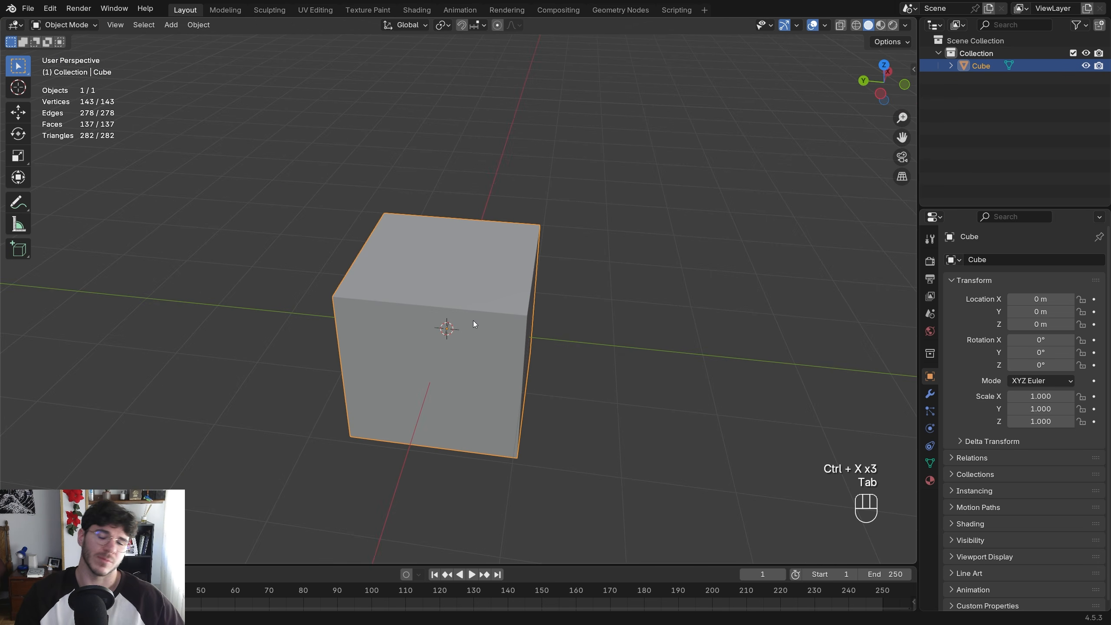
pyautogui.press('Tab')
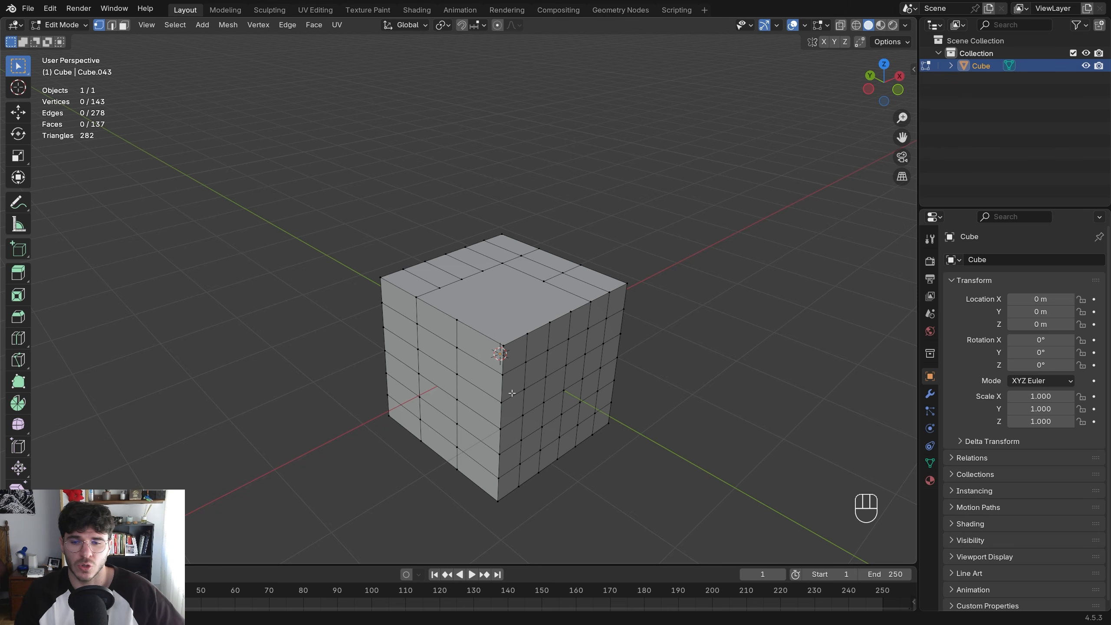
pyautogui.press('Tab')
pyautogui.moveTo(504, 385); pyautogui.dragTo(503, 351, button='middle')
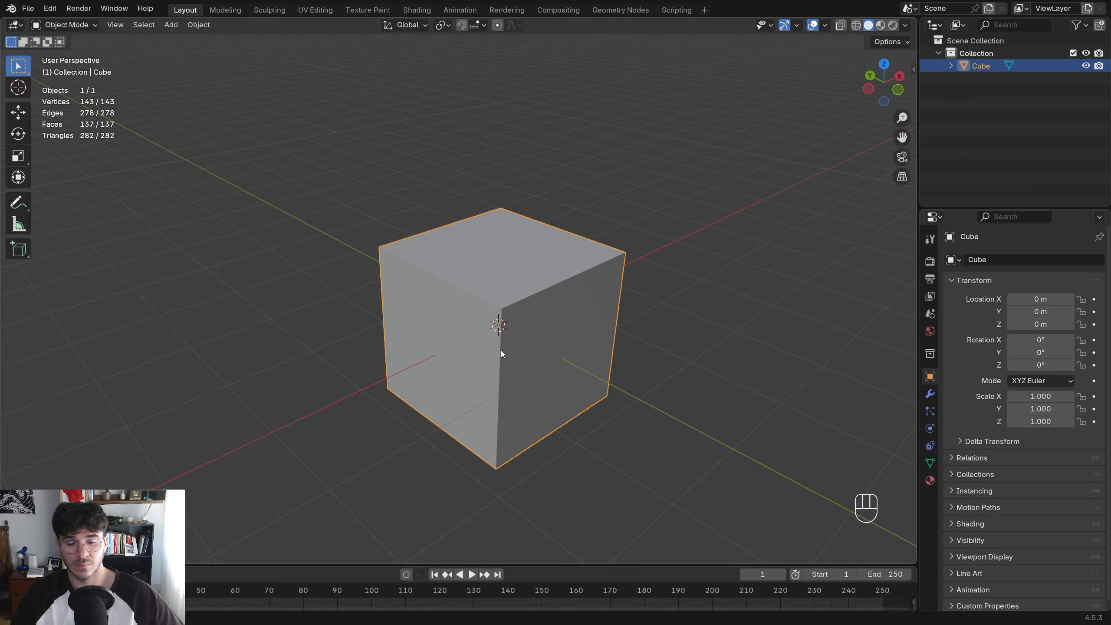
# Select a vertex on the subdivided cube's top in vertex select mode and set the snap target to Vertex
pyautogui.press('Tab')
pyautogui.press('1')
pyautogui.moveTo(564, 274); pyautogui.dragTo(521, 303, button='middle')
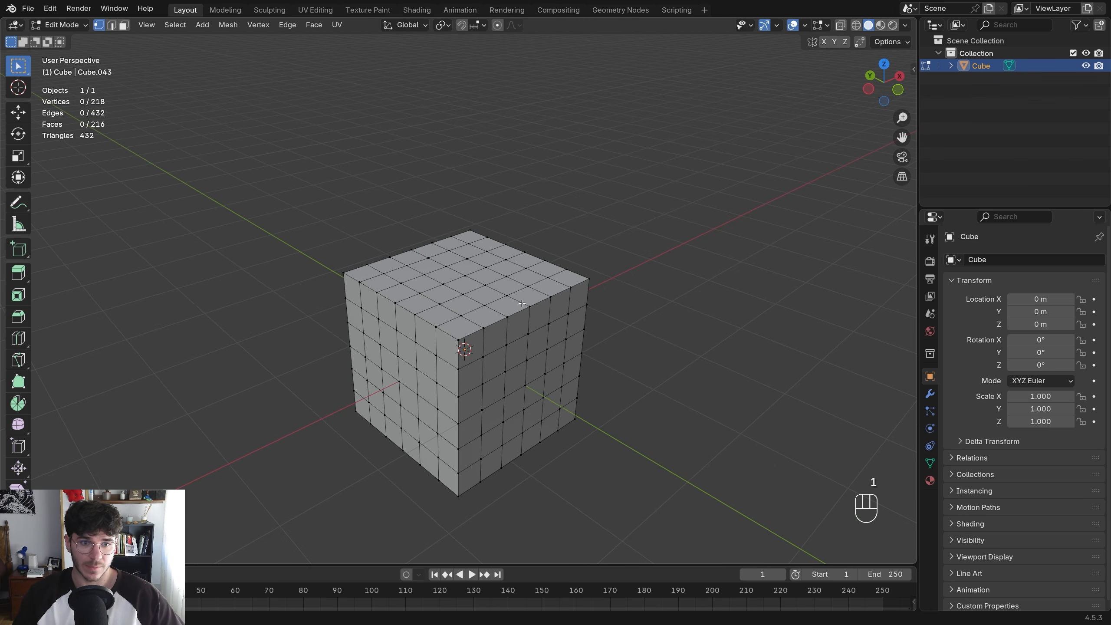
pyautogui.scroll(3, 642, 142)
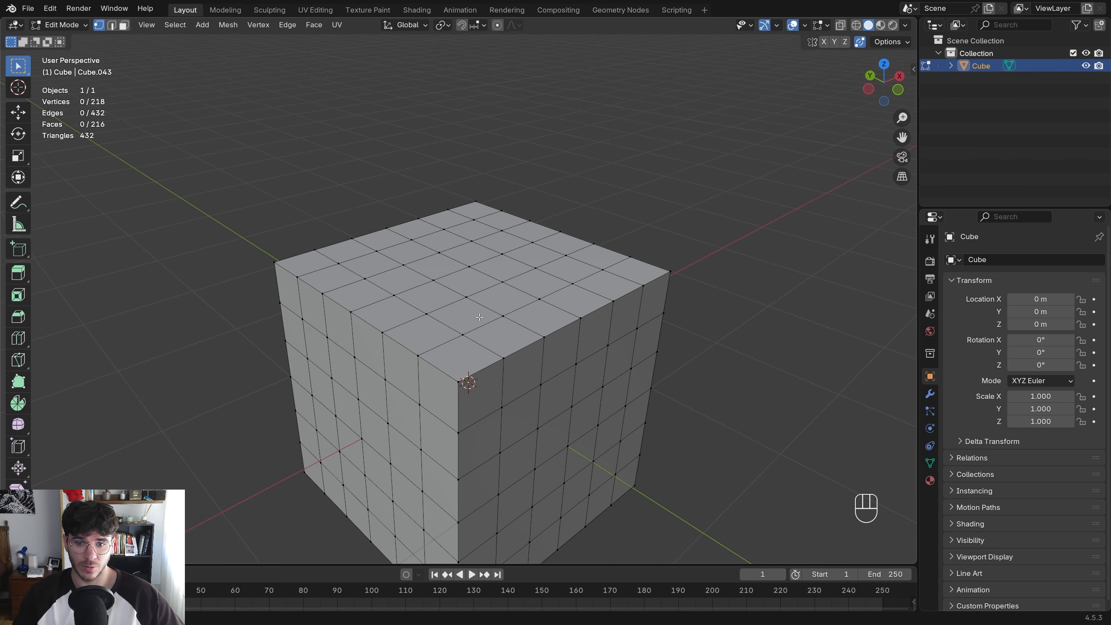
pyautogui.click(438, 320)
pyautogui.press('g')
pyautogui.press('Escape')
pyautogui.click(478, 25)
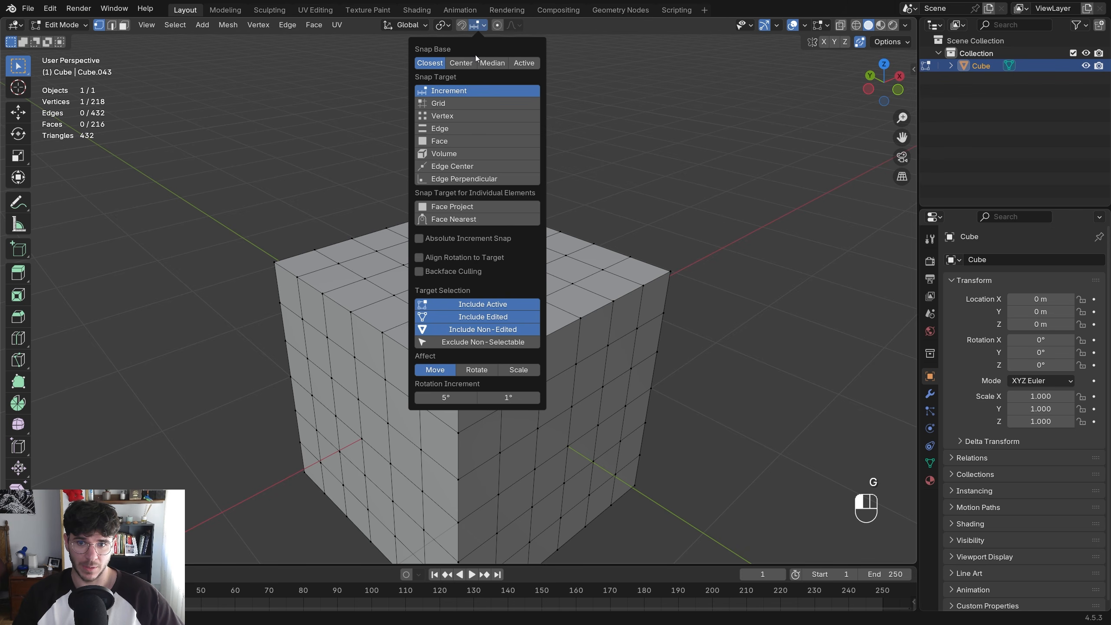
pyautogui.click(464, 116)
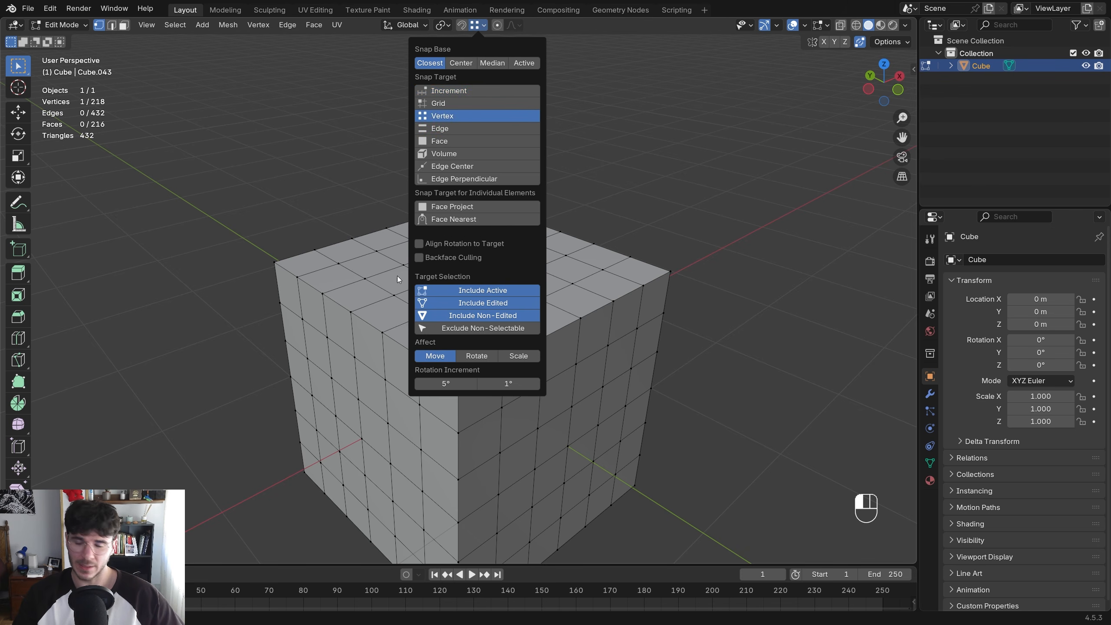
# Snap the selected vertex onto a neighbouring vertex with Auto Merge on, test-move the merged point, and undo the merge
pyautogui.press('g')
pyautogui.keyDown('ctrl'); pyautogui.click(429, 316); pyautogui.keyUp('ctrl')
pyautogui.press('g')
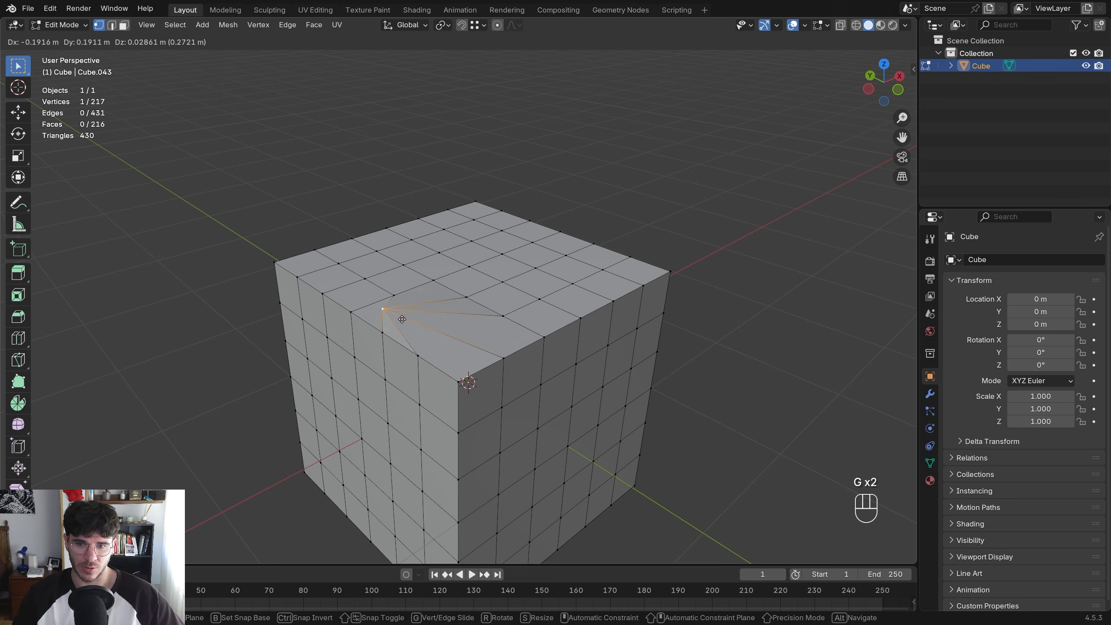
pyautogui.rightClick(400, 318)
pyautogui.hotkey('ctrl', 'z')
pyautogui.hotkey('ctrl', 'z')
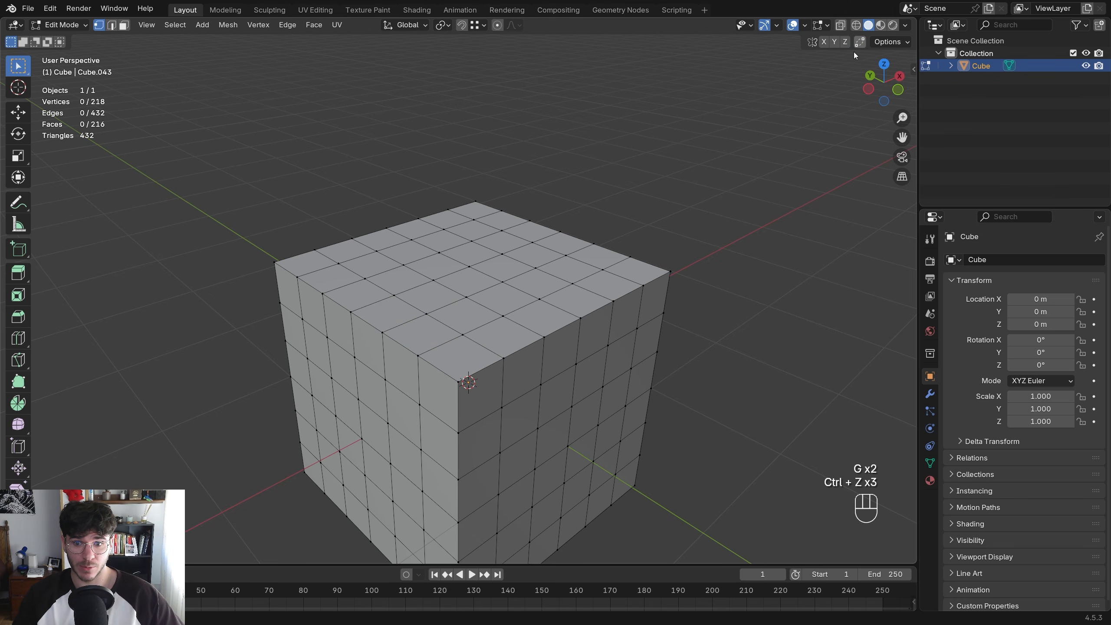
# With Auto Merge off, snap the top vertex nearest the front corner onto its neighbour, test-move it, undo and repeat the snap
pyautogui.click(458, 343)
pyautogui.press('g')
pyautogui.keyDown('ctrl'); pyautogui.click(423, 317); pyautogui.keyUp('ctrl')
pyautogui.moveTo(423, 316); pyautogui.dragTo(432, 327, button='middle')
pyautogui.press('g')
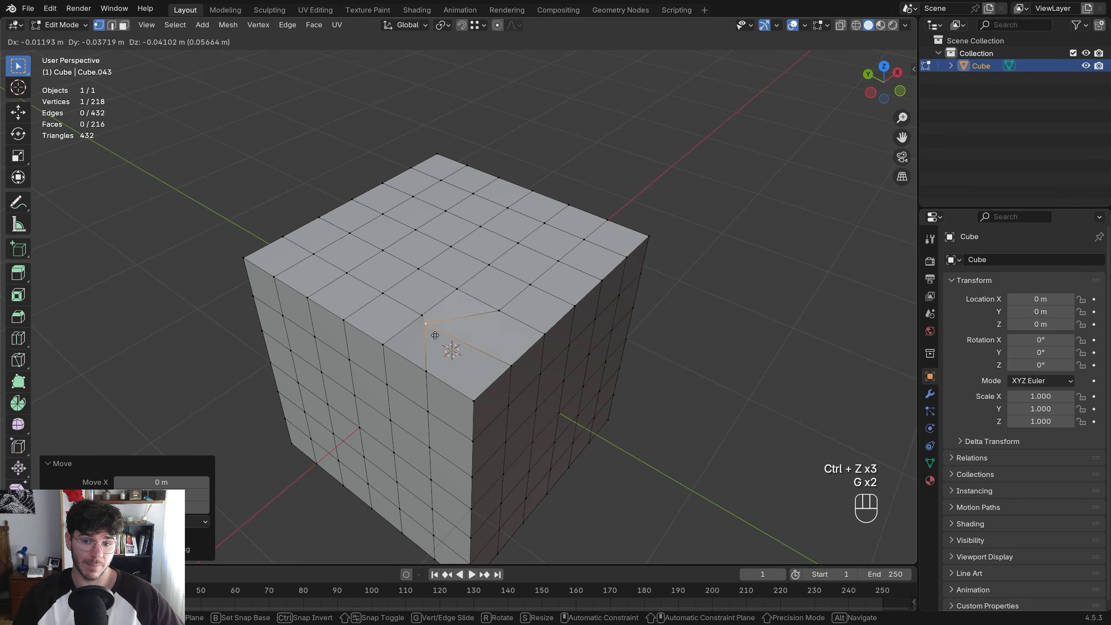
pyautogui.rightClick(422, 321)
pyautogui.hotkey('ctrl', 'z')
pyautogui.hotkey('ctrl', 'z')
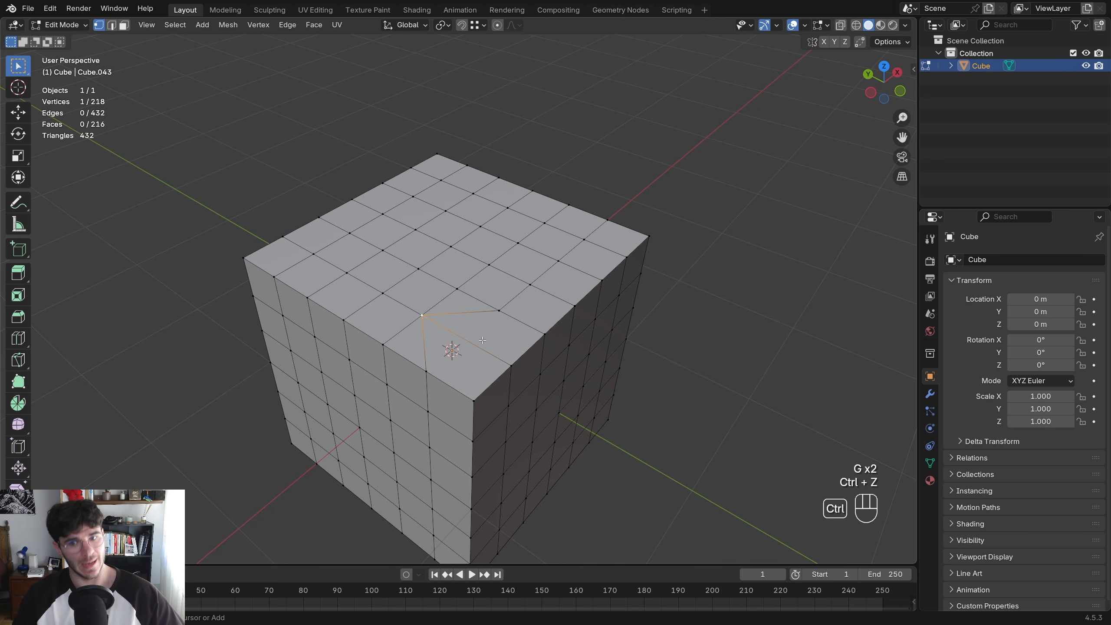
pyautogui.press('g')
pyautogui.keyDown('ctrl'); pyautogui.click(421, 320); pyautogui.keyUp('ctrl')
# Snap three more vertices on the cube's top onto neighbouring vertices so that they overlap unmerged
pyautogui.press('g')
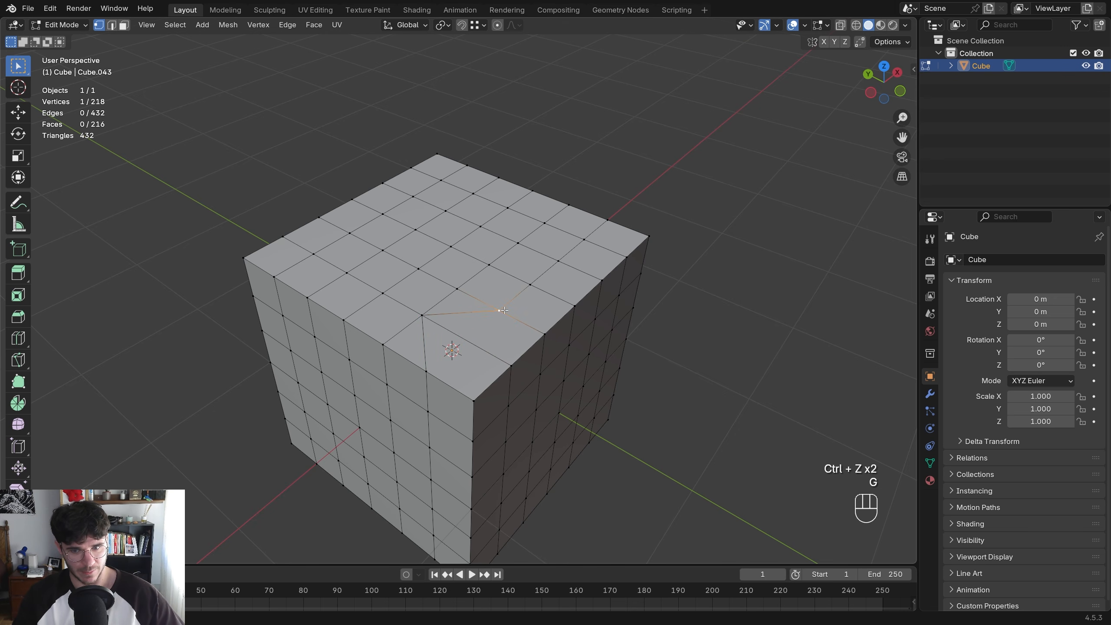
pyautogui.keyDown('ctrl'); pyautogui.click(491, 266); pyautogui.keyUp('ctrl')
pyautogui.click(384, 250)
pyautogui.press('g')
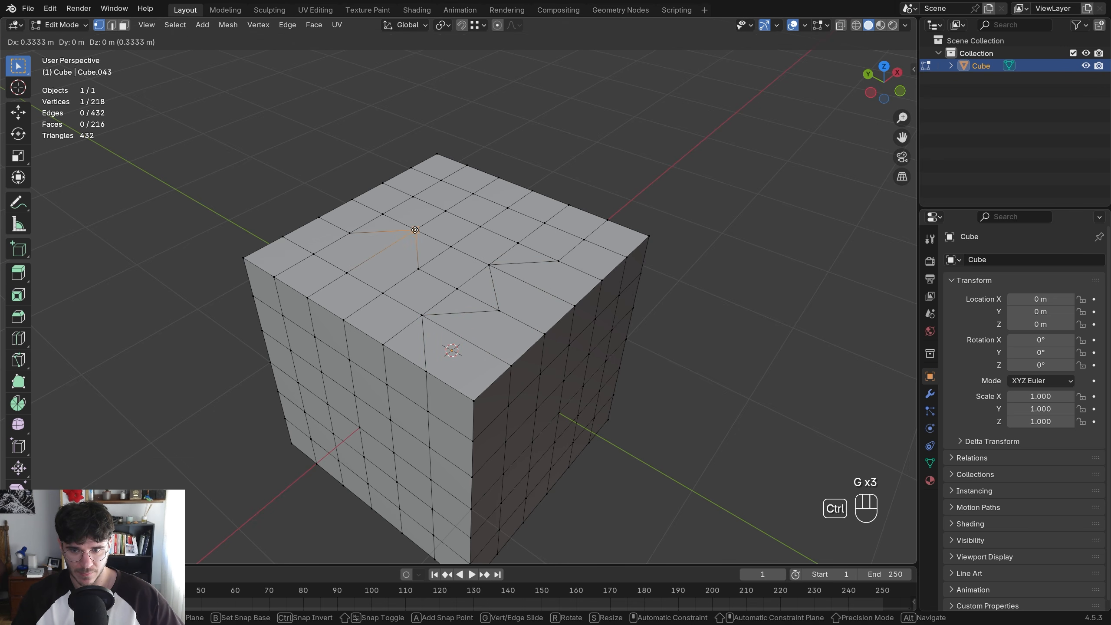
pyautogui.keyDown('ctrl'); pyautogui.click(419, 226); pyautogui.keyUp('ctrl')
pyautogui.click(444, 213)
pyautogui.press('g')
pyautogui.keyDown('ctrl'); pyautogui.click(482, 229); pyautogui.keyUp('ctrl')
# Select one of the overlapping vertices near the top's front corner and try to move it
pyautogui.moveTo(483, 228); pyautogui.dragTo(504, 219, button='middle')
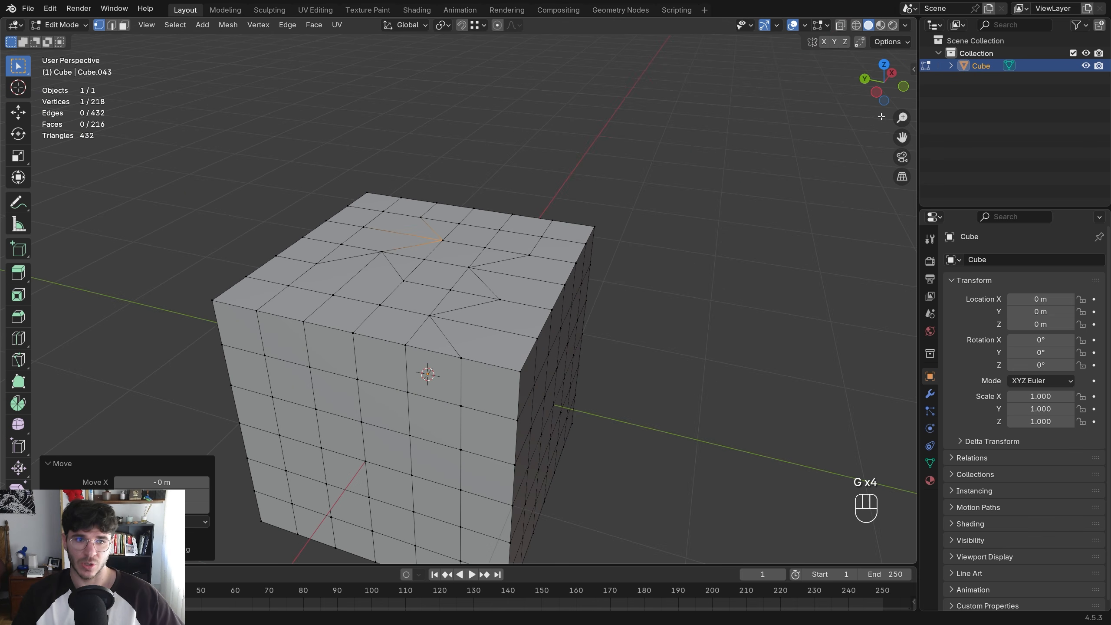
pyautogui.click(447, 315)
pyautogui.moveTo(453, 316); pyautogui.dragTo(468, 309, button='middle')
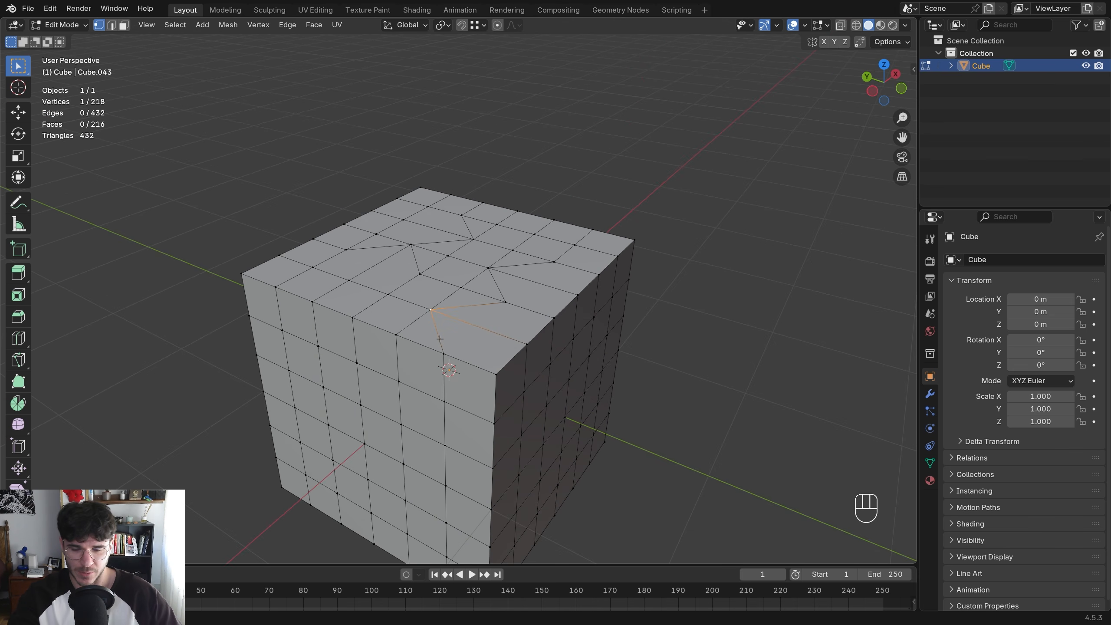
pyautogui.moveTo(447, 307); pyautogui.dragTo(449, 314, button='middle')
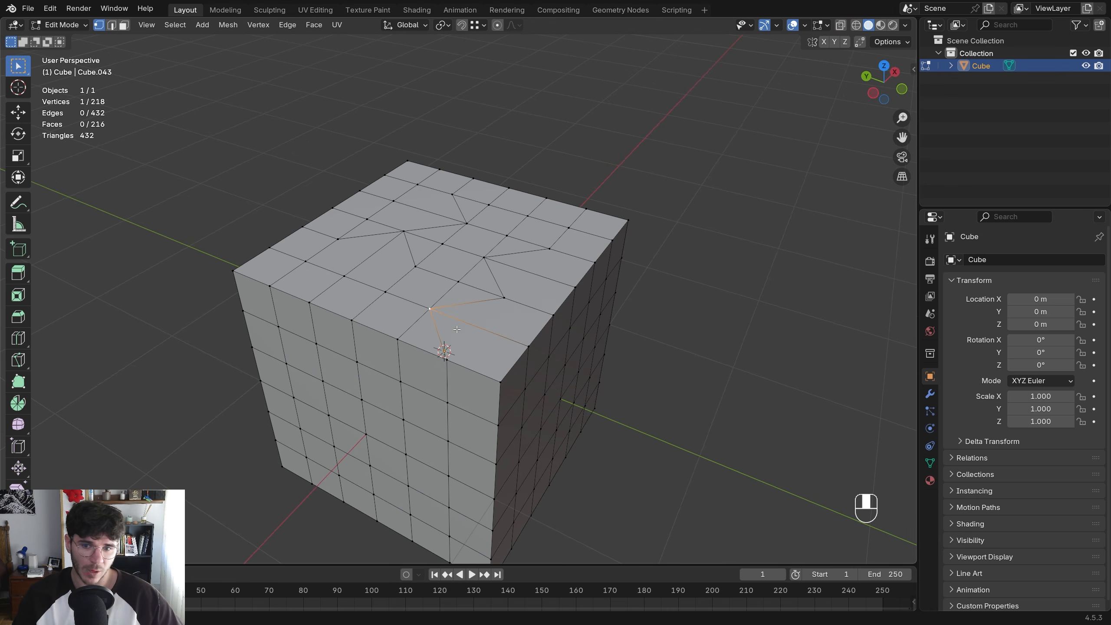
pyautogui.press('g')
pyautogui.rightClick(474, 308)
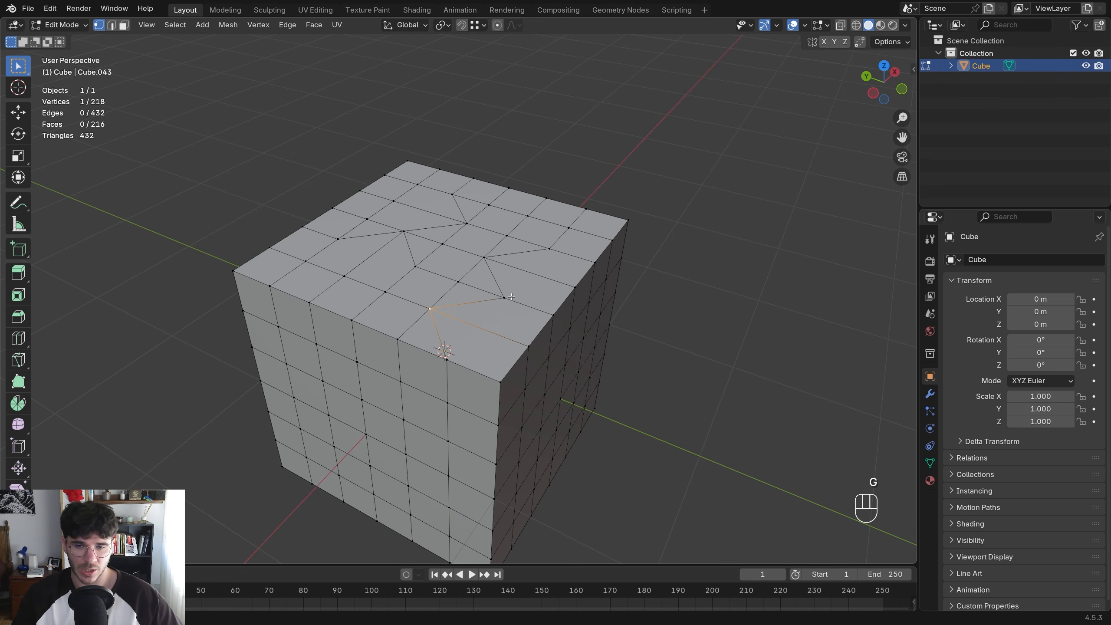
# Select the whole mesh and merge the overlapping vertices by distance
pyautogui.press('a')
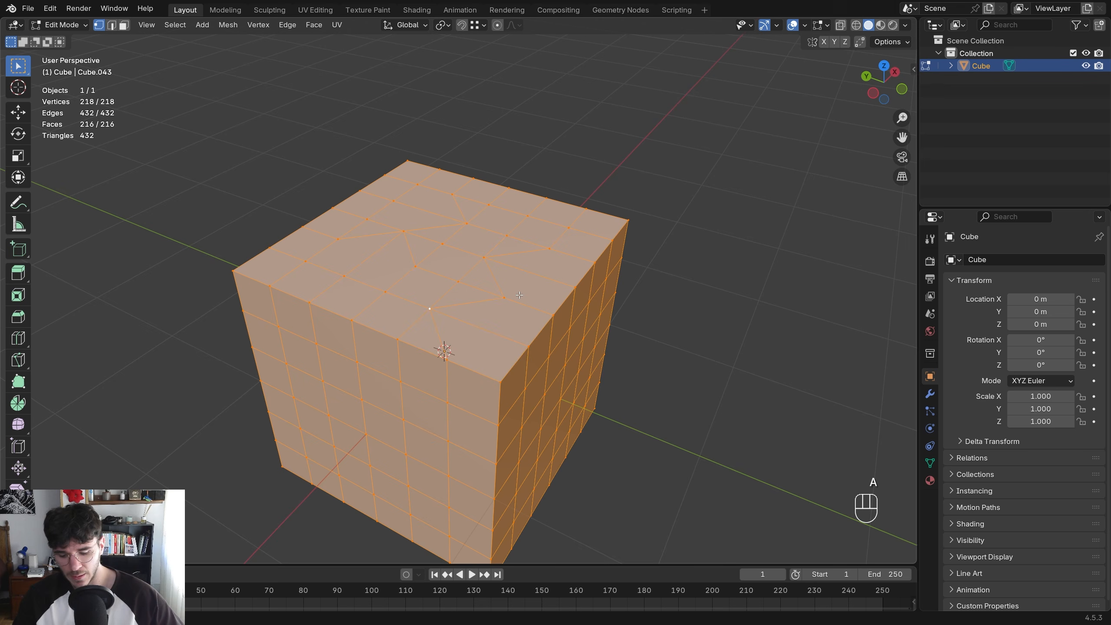
pyautogui.press('m')
pyautogui.click(474, 368)
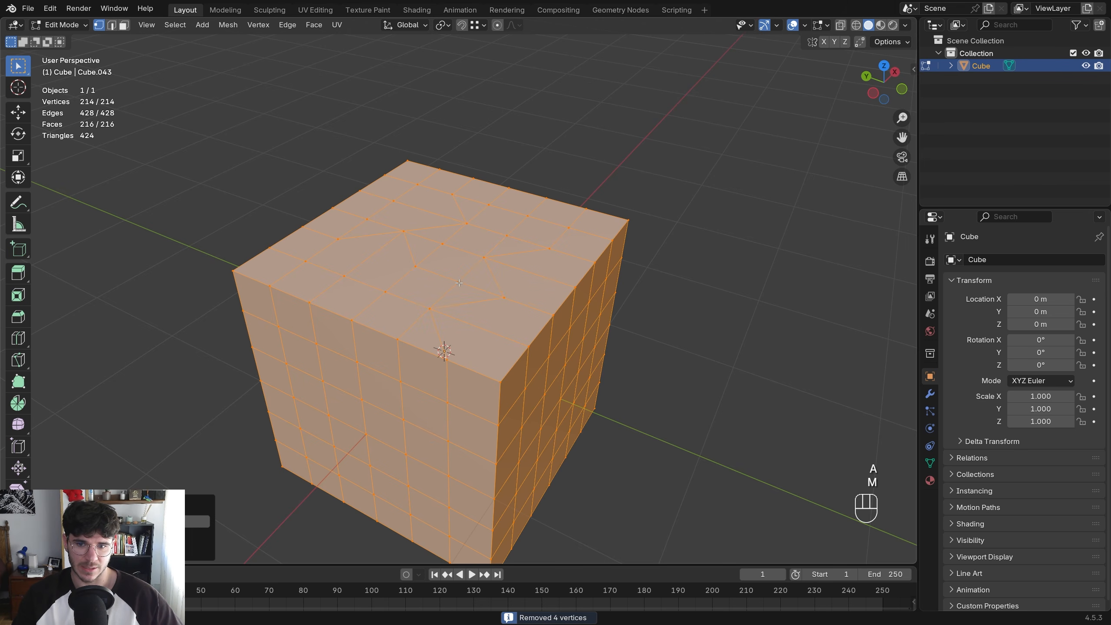
# Test-move the merged vertex near the top's front corner and undo the moves
pyautogui.click(434, 309)
pyautogui.press('g')
pyautogui.rightClick(496, 315)
pyautogui.press('g')
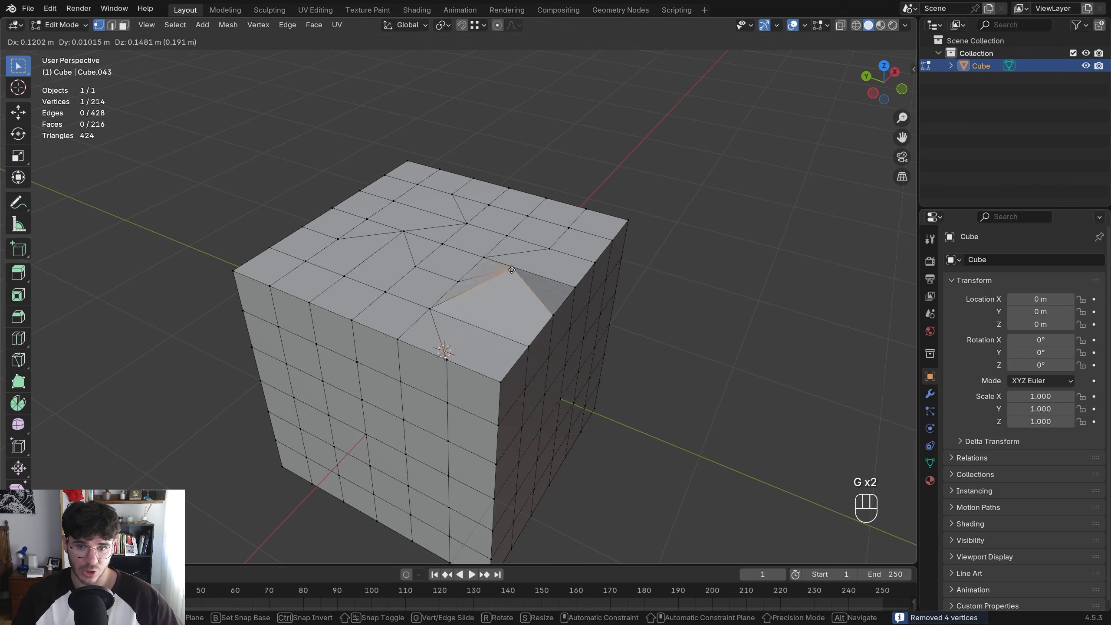
pyautogui.click(512, 270)
pyautogui.press('g')
pyautogui.click(509, 249)
pyautogui.hotkey('ctrl', 'z')
pyautogui.hotkey('ctrl', 'z')
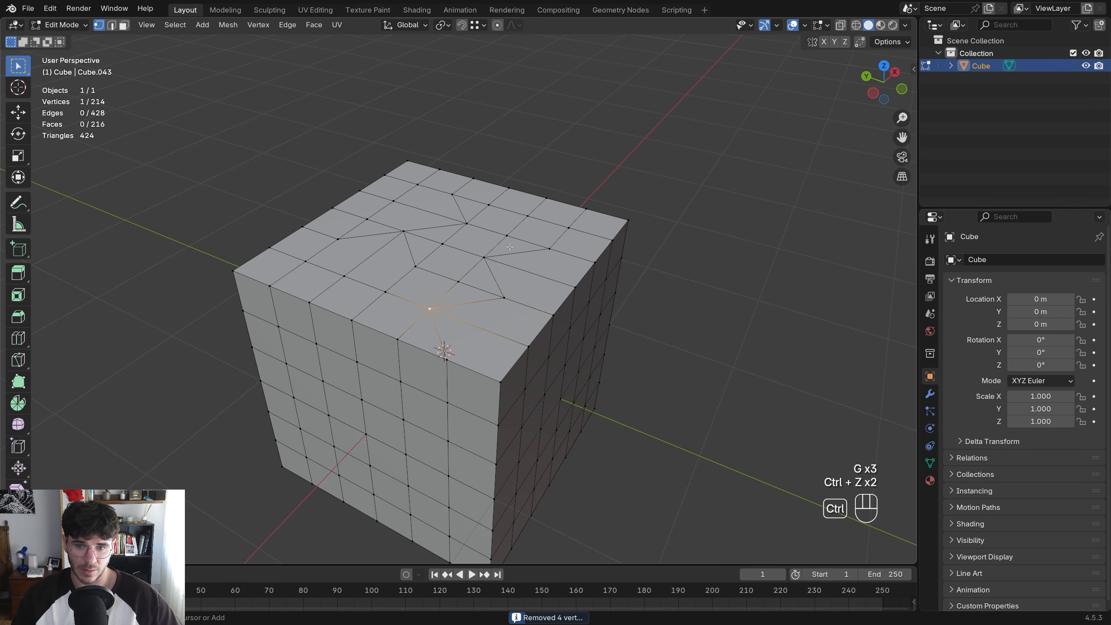
# Undo the merge by distance and try moving one of the overlapping vertices at the back of the top
pyautogui.hotkey('ctrl', 'z')
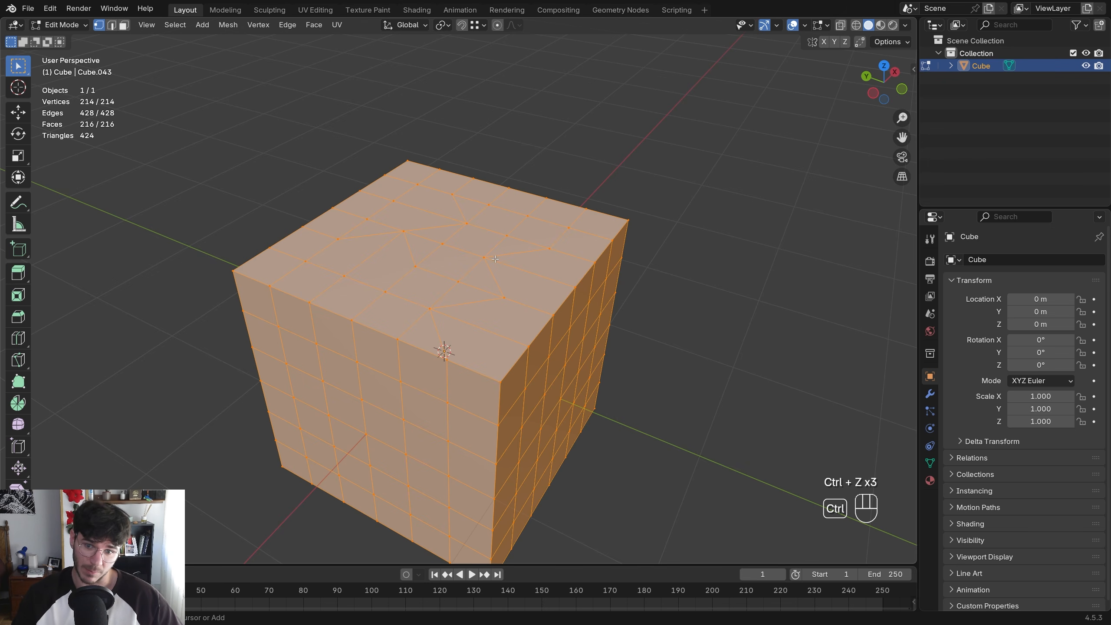
pyautogui.hotkey('ctrl', 'z')
pyautogui.hotkey('ctrl', 'z')
pyautogui.press('g')
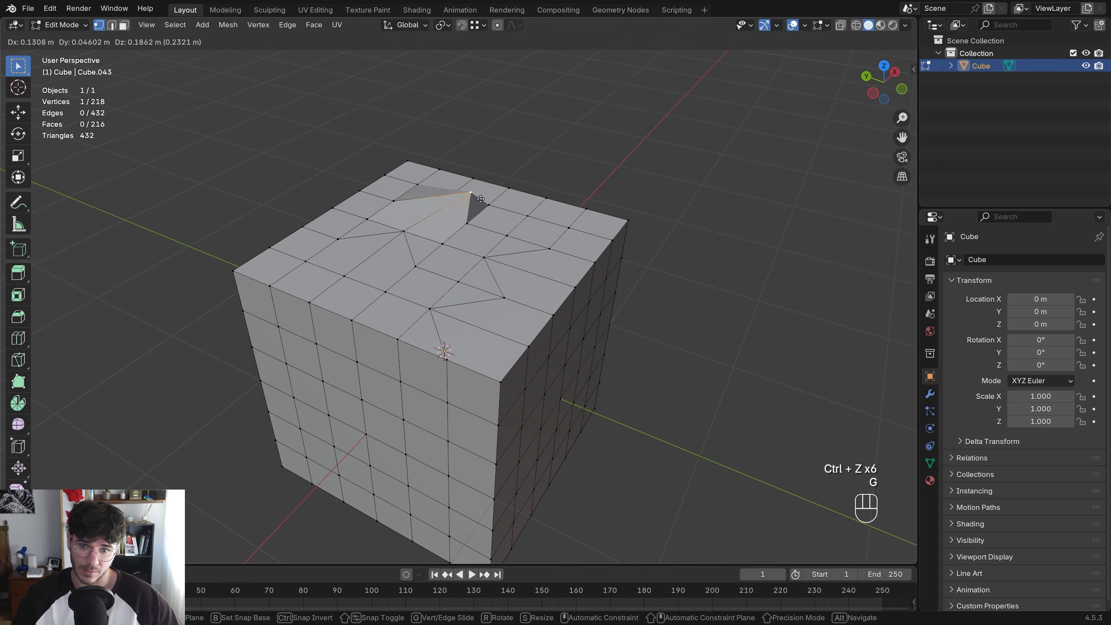
pyautogui.rightClick(431, 191)
# Merge the whole mesh by distance again and test-move the merged vertex near the front corner
pyautogui.press('a')
pyautogui.press('m')
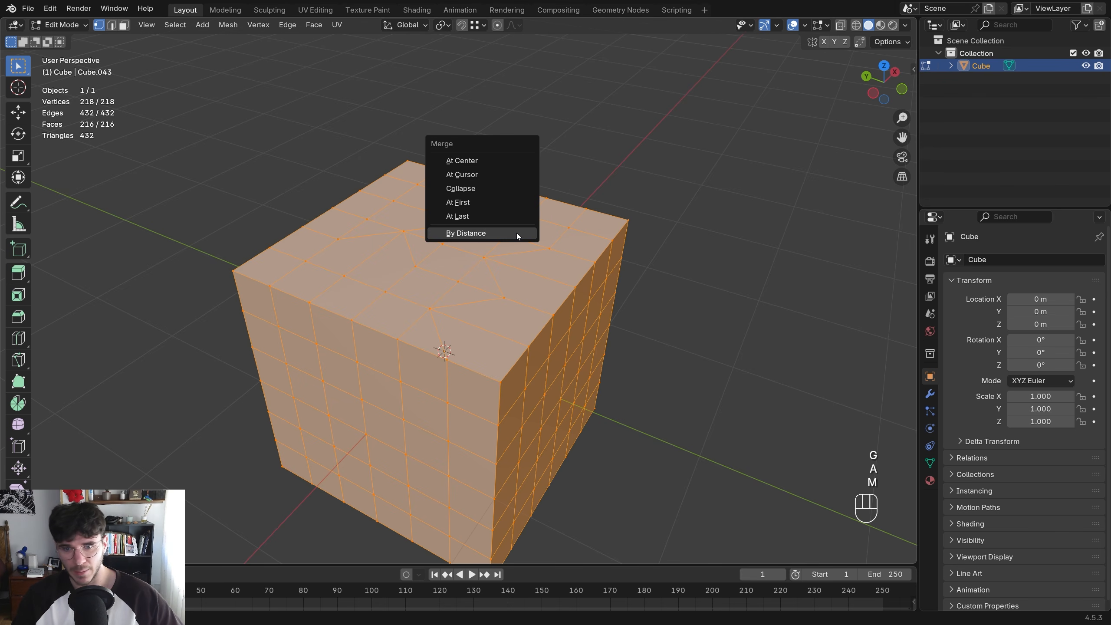
pyautogui.click(516, 233)
pyautogui.click(424, 314)
pyautogui.press('g')
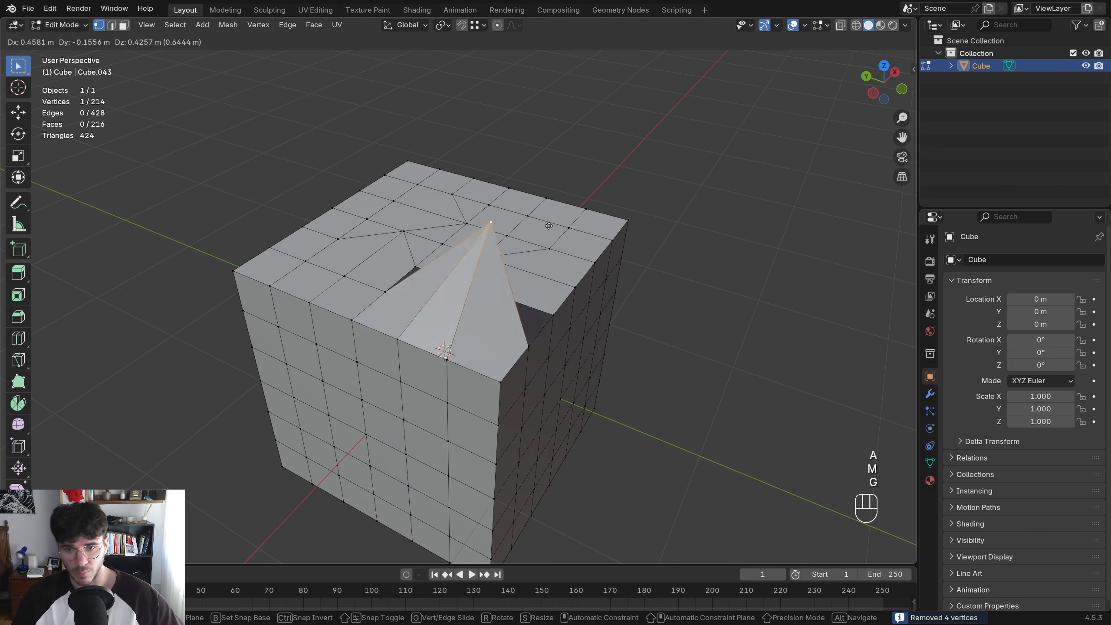
pyautogui.rightClick(540, 286)
# Examine the merged cube's top in Object Mode and return to Edit Mode
pyautogui.keyDown('shift'); pyautogui.moveTo(501, 314); pyautogui.dragTo(559, 325, button='middle'); pyautogui.keyUp('shift')
pyautogui.scroll(2, 482, 328)
pyautogui.press('Tab')
pyautogui.moveTo(516, 297); pyautogui.dragTo(498, 317, button='middle')
pyautogui.press('Tab')
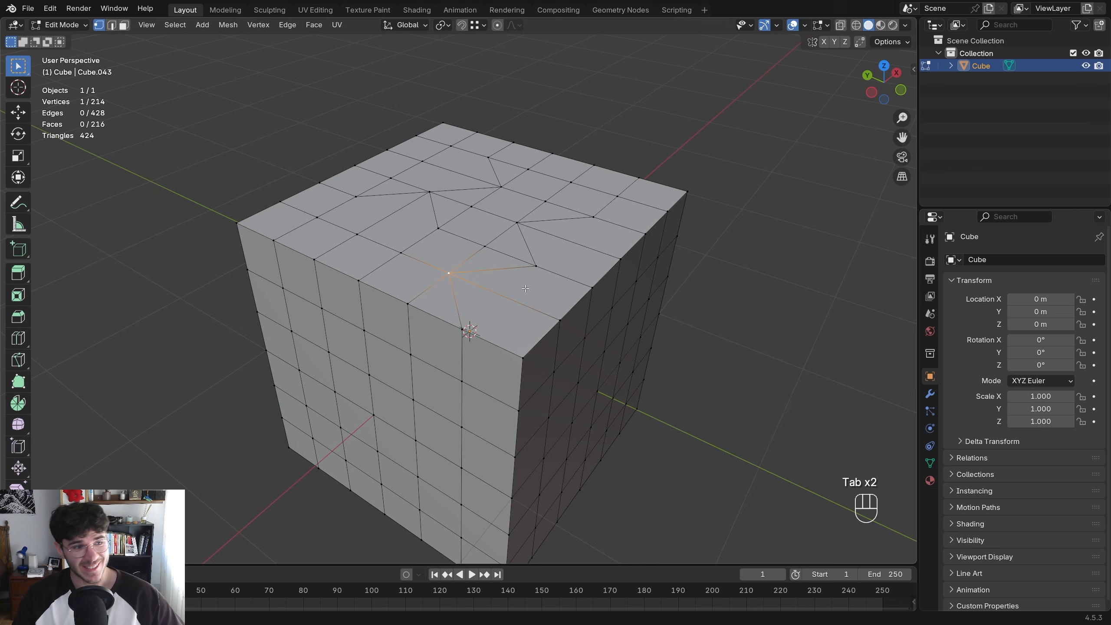
# Undo the merge by distance and the vertex snaps back to the cube's regular top grid
pyautogui.hotkey('ctrl', 'z')
pyautogui.hotkey('ctrl', 'z')
pyautogui.hotkey('ctrl', 'z')
pyautogui.hotkey('ctrl', 'z')
pyautogui.hotkey('ctrl', 'z')
pyautogui.hotkey('ctrl', 'z')
pyautogui.hotkey('ctrl', 'z')
pyautogui.hotkey('ctrl', 'z')
pyautogui.hotkey('ctrl', 'z')
pyautogui.hotkey('ctrl', 'z')
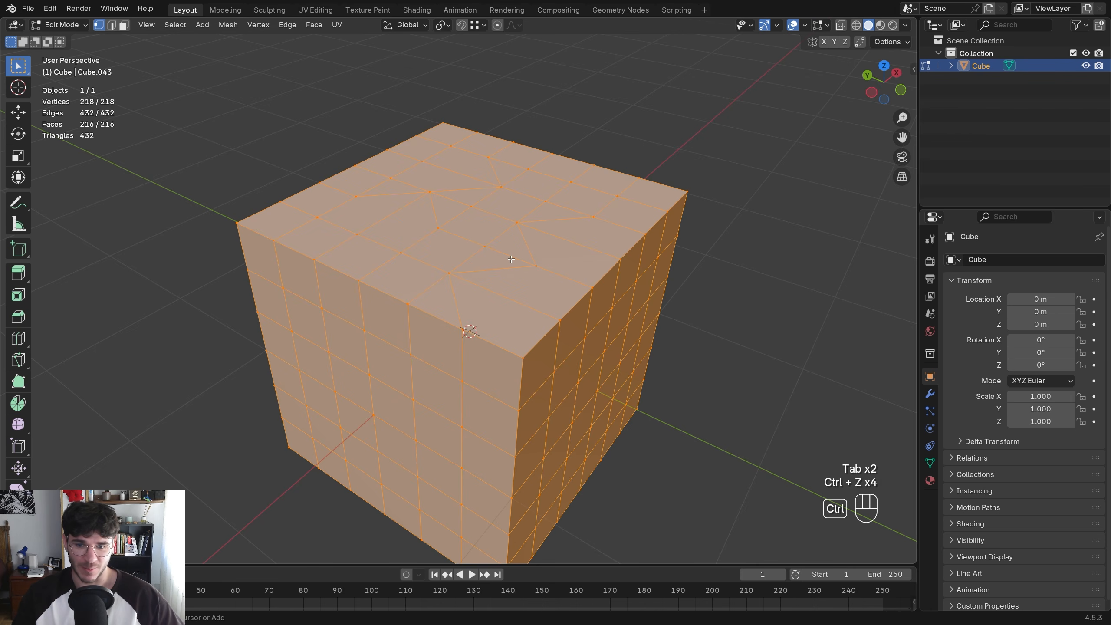
pyautogui.hotkey('ctrl', 'z')
pyautogui.hotkey('ctrl', 'z')
pyautogui.hotkey('ctrl', 'z')
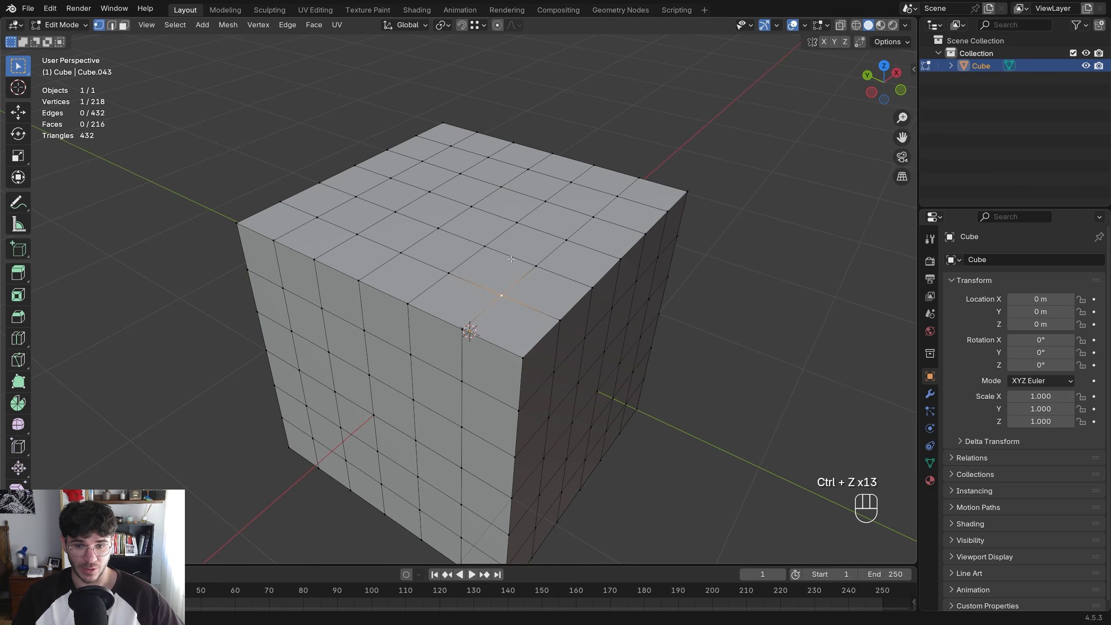
# Select two neighbouring vertices near the top's front corner and merge them with Collapse
pyautogui.moveTo(505, 263); pyautogui.dragTo(507, 299, button='middle')
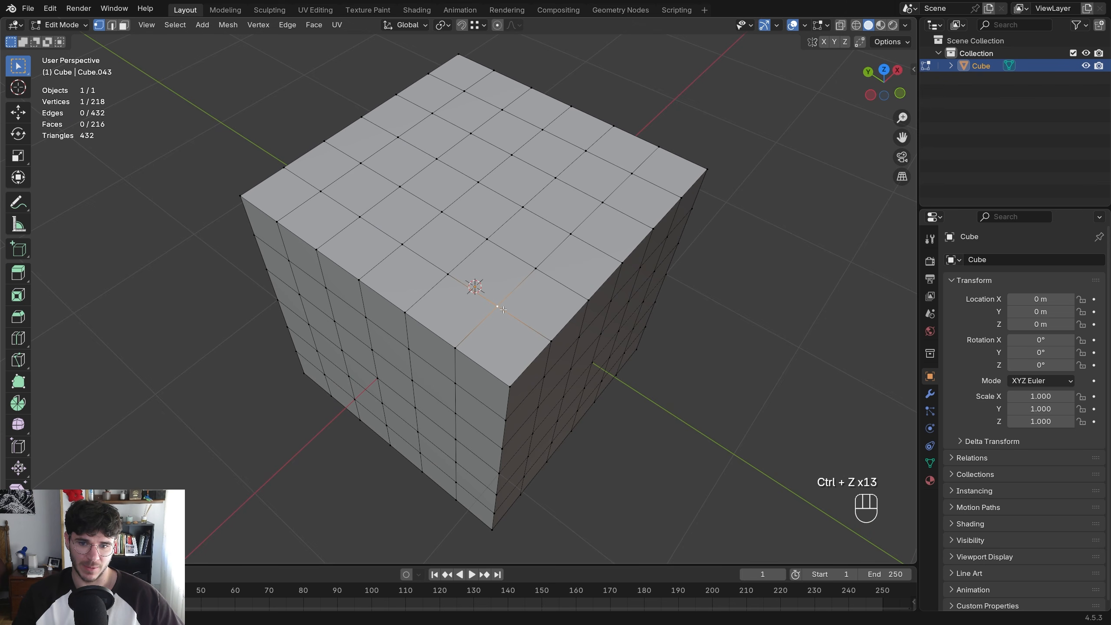
pyautogui.keyDown('shift'); pyautogui.click(448, 273); pyautogui.keyUp('shift')
pyautogui.rightClick(449, 275)
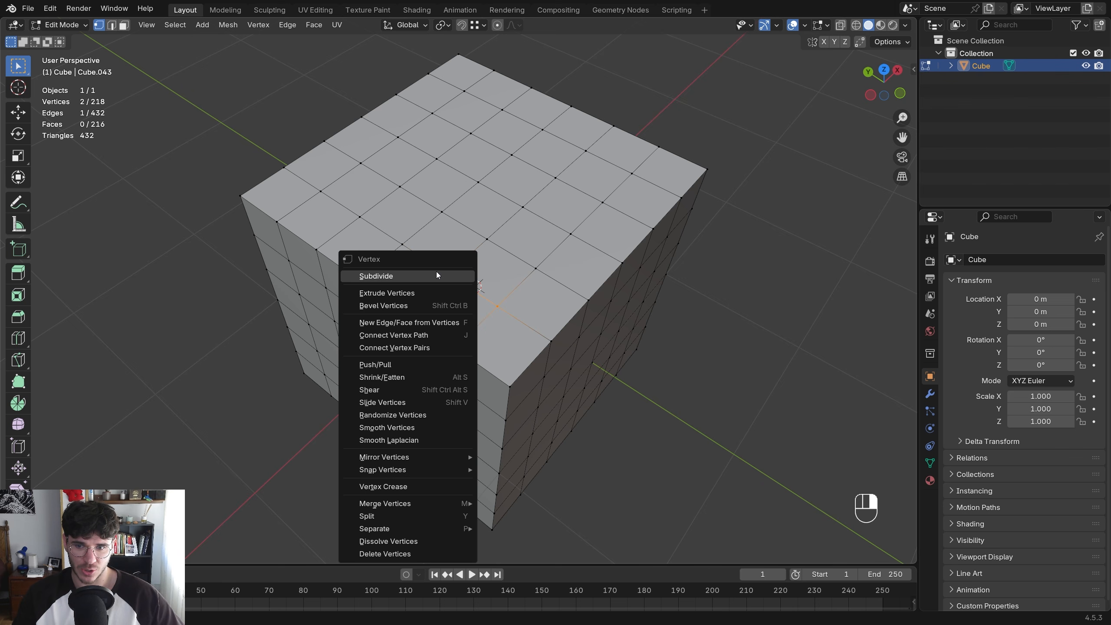
pyautogui.rightClick(444, 233)
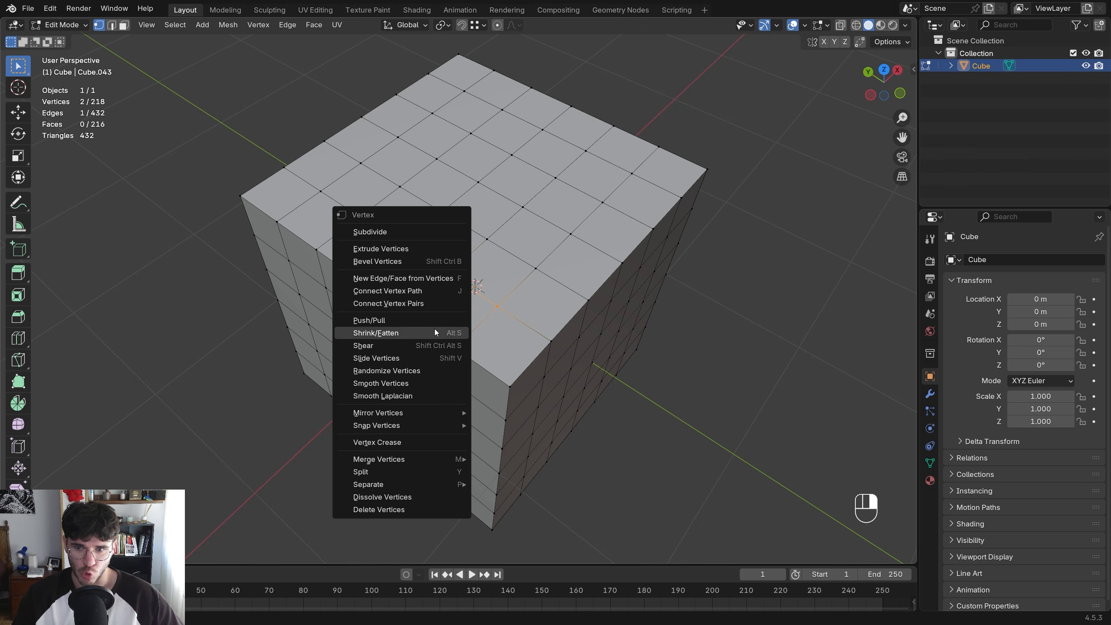
pyautogui.moveTo(428, 458)
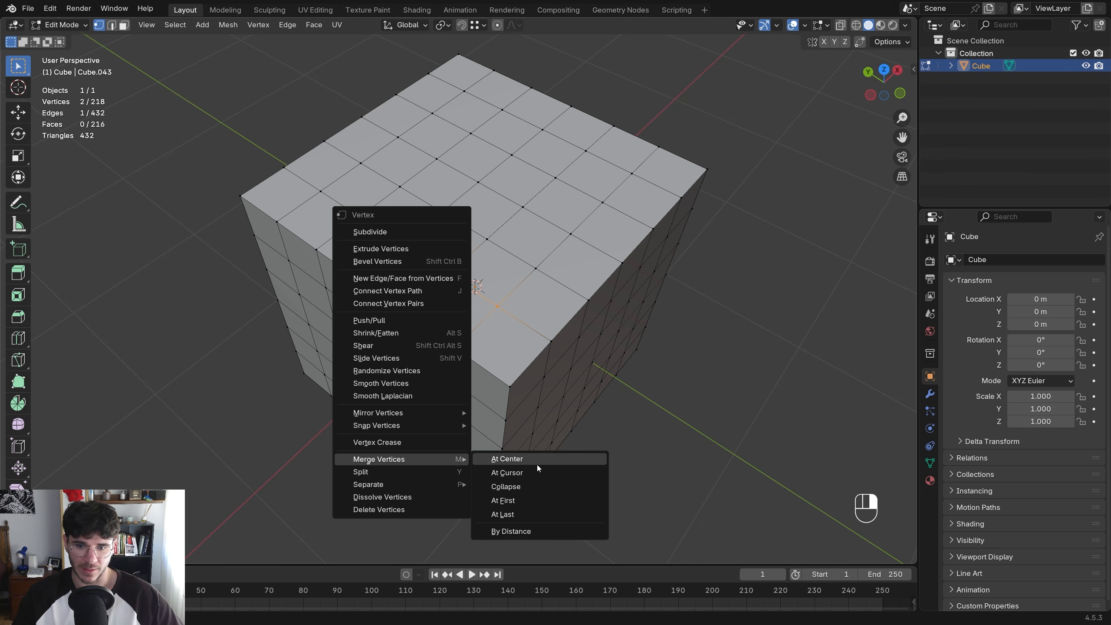
pyautogui.click(509, 487)
pyautogui.moveTo(509, 487); pyautogui.dragTo(421, 315, button='middle')
# Select the next two adjacent vertices in the row along the top's front edge and collapse them into one
pyautogui.click(436, 325)
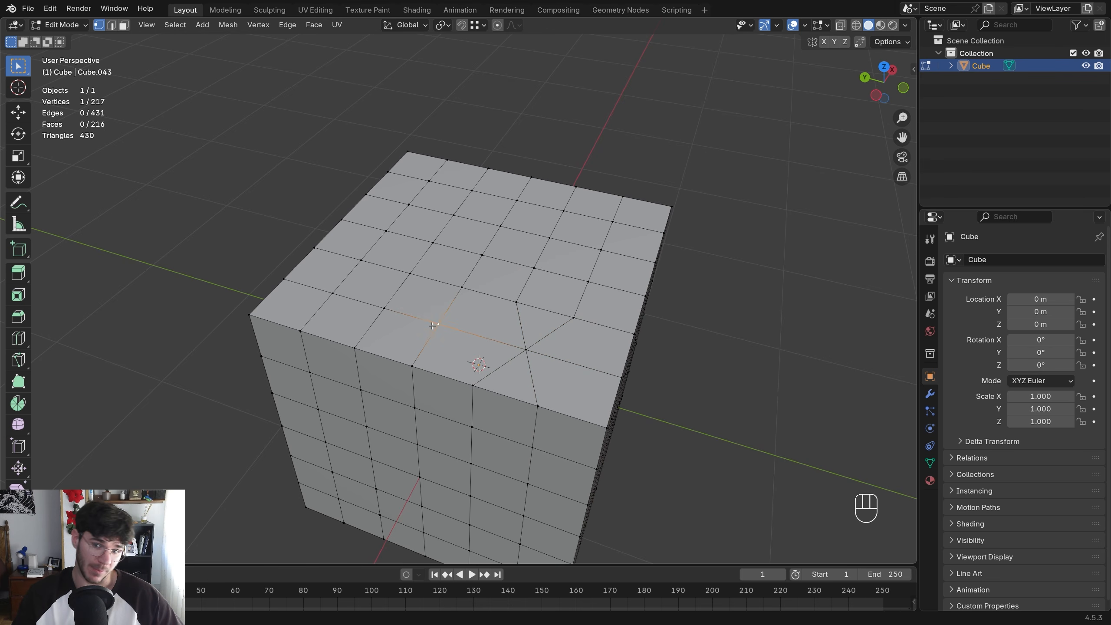
pyautogui.keyDown('ctrl'); pyautogui.click(384, 307); pyautogui.keyUp('ctrl')
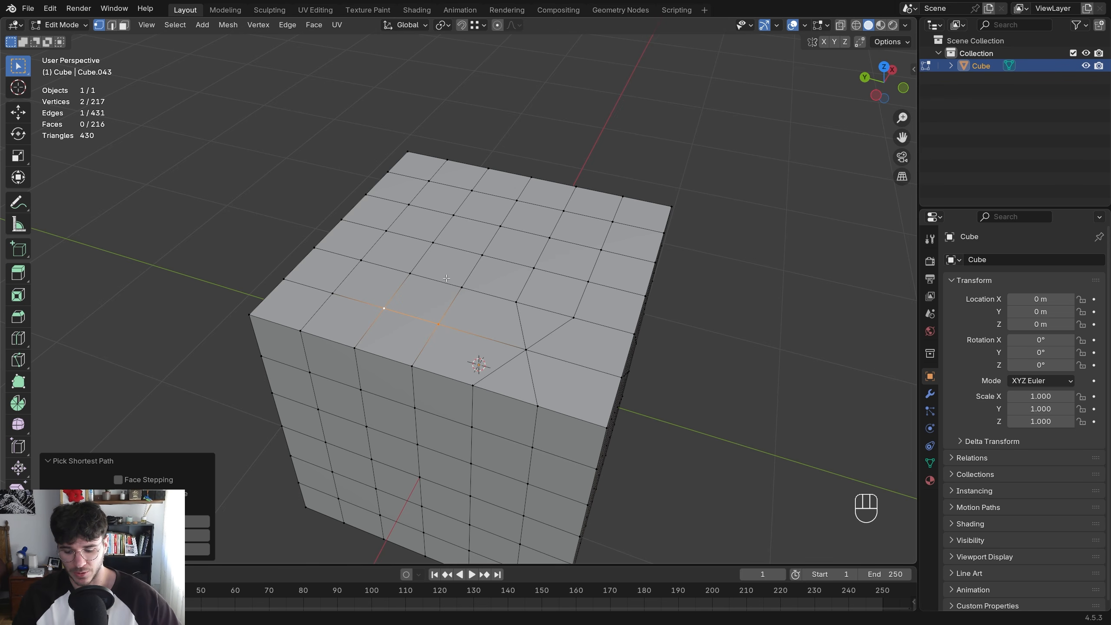
pyautogui.rightClick(411, 306)
pyautogui.moveTo(411, 306)
pyautogui.click(504, 336)
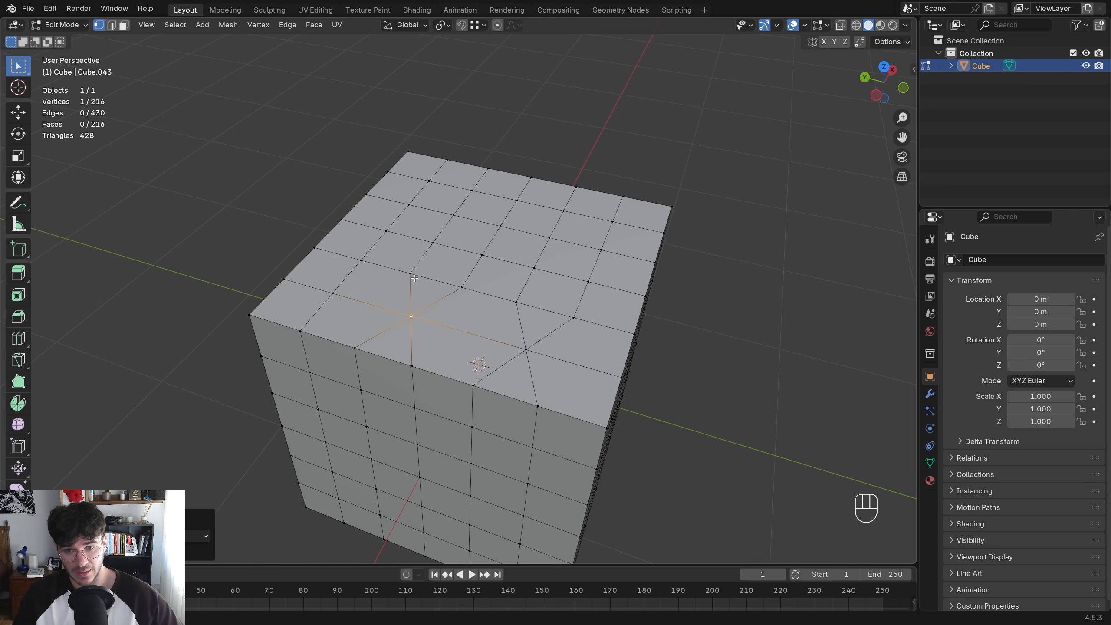
# Repeat the last merge on further pairs of neighbouring vertices across the middle of the top
pyautogui.hotkey('shift', 'r')
pyautogui.hotkey('shift', 'r')
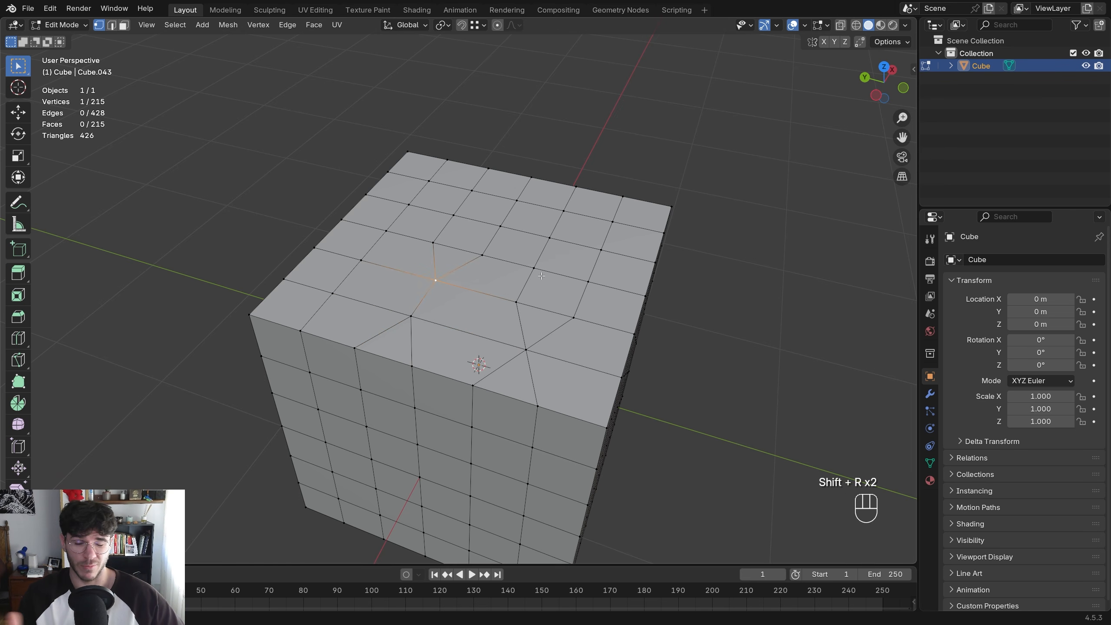
pyautogui.keyDown('shift'); pyautogui.moveTo(515, 285); pyautogui.dragTo(407, 324, button='middle'); pyautogui.keyUp('shift')
pyautogui.click(407, 320)
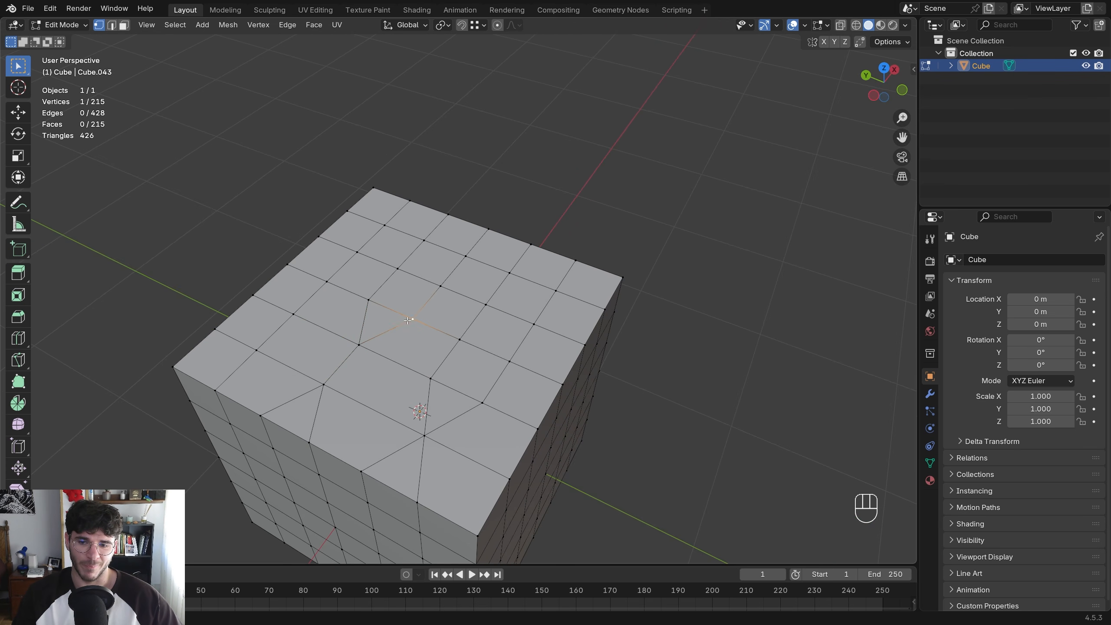
pyautogui.keyDown('shift'); pyautogui.click(367, 299); pyautogui.keyUp('shift')
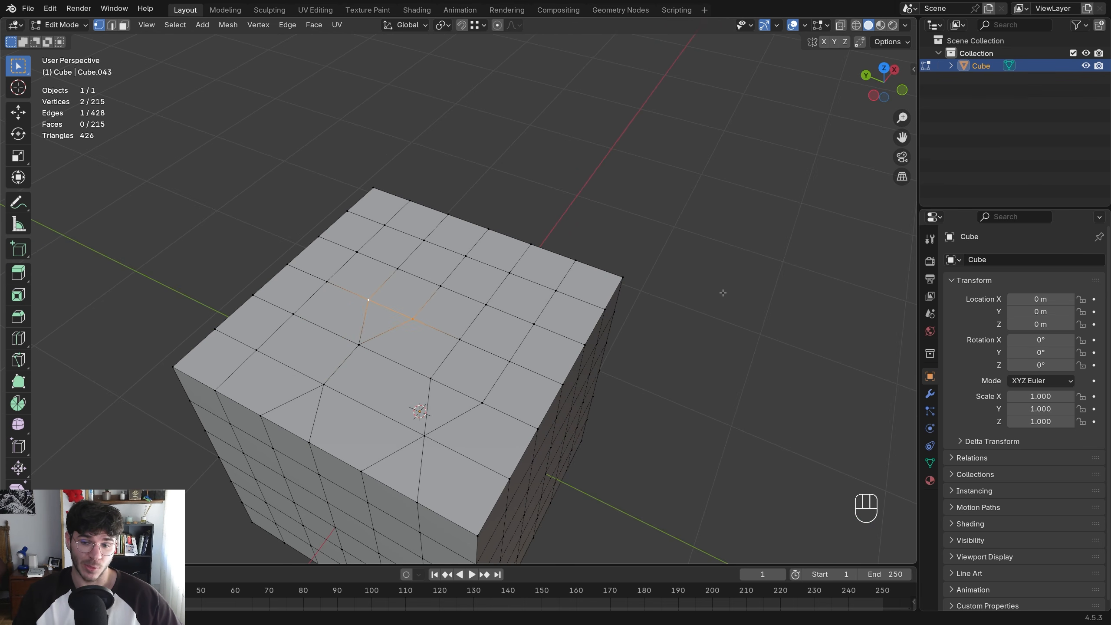
pyautogui.hotkey('shift', 'r')
pyautogui.hotkey('shift', 'r')
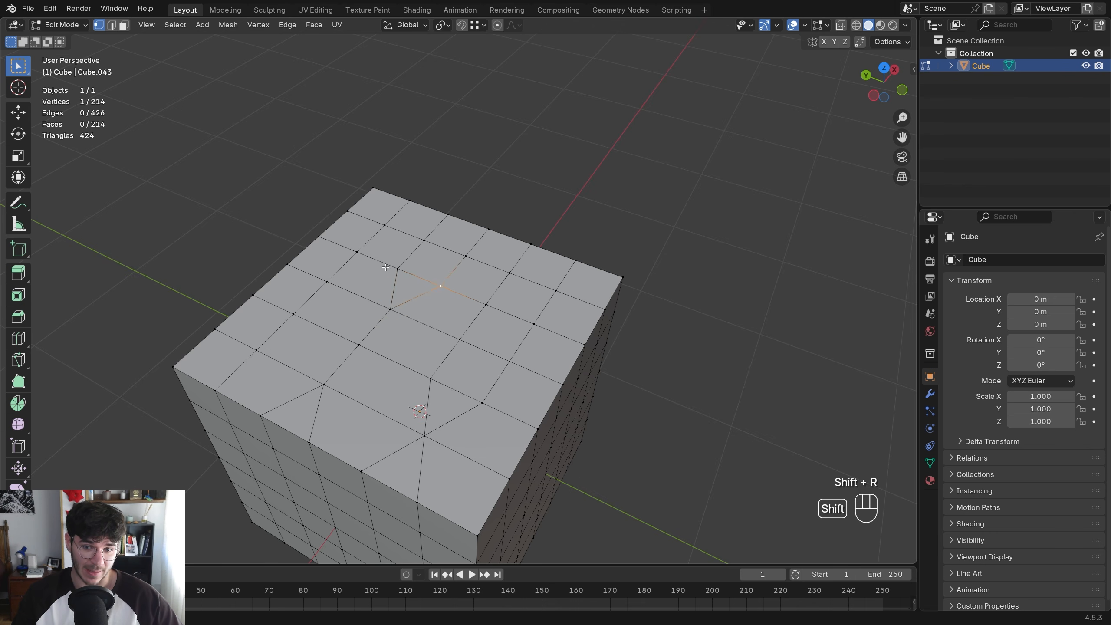
pyautogui.hotkey('shift', 'r')
# Collapse two neighbouring vertices at the back of the top and repeat the merge on pairs near the far corner
pyautogui.rightClick(440, 287)
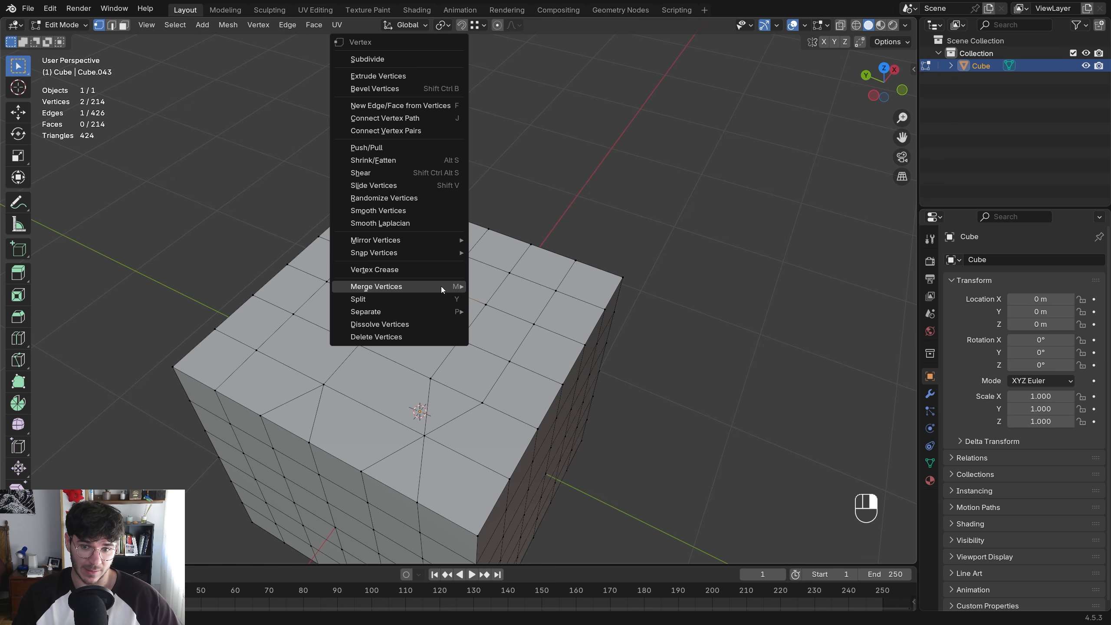
pyautogui.moveTo(441, 286)
pyautogui.click(527, 315)
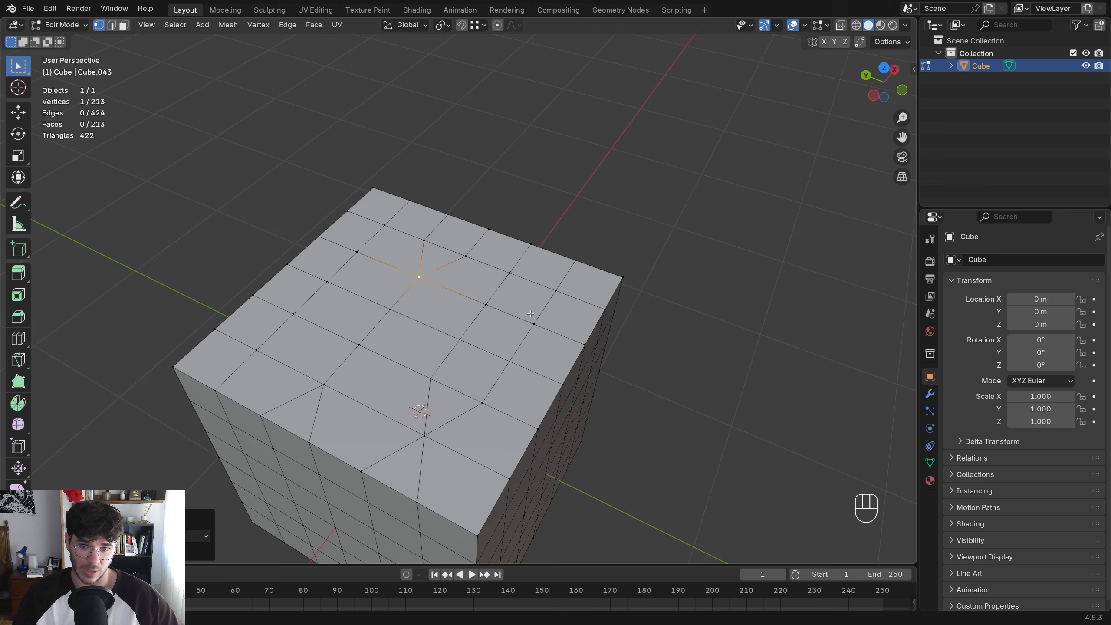
pyautogui.hotkey('shift', 'r')
pyautogui.hotkey('shift', 'r')
pyautogui.keyDown('shift'); pyautogui.scroll(-5, 524, 304); pyautogui.keyUp('shift')
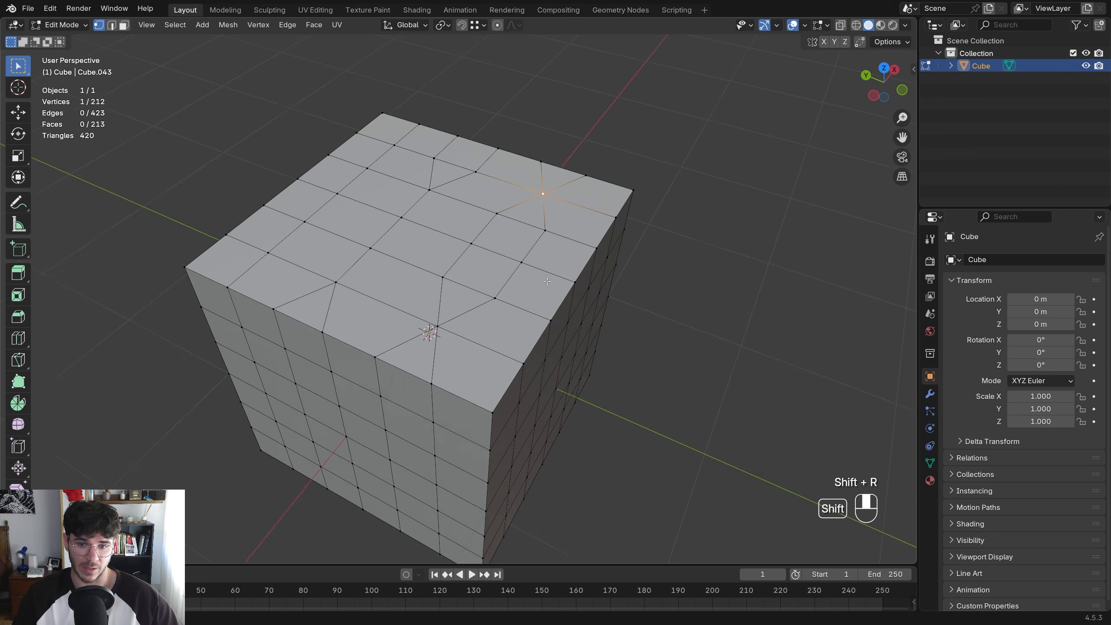
pyautogui.hotkey('ctrl', 'z')
# Select a single face in the middle of the cube's top and raise it along the Z axis
pyautogui.moveTo(530, 321); pyautogui.dragTo(510, 344, button='middle')
pyautogui.click(527, 236)
pyautogui.press('3')
pyautogui.click(525, 219)
pyautogui.press('g')
pyautogui.press('z')
pyautogui.click(525, 148)
# Collapse two adjacent vertices near a side corner of the top and repeat the merge on another pair
pyautogui.press('1')
pyautogui.click(353, 237)
pyautogui.keyDown('shift'); pyautogui.click(393, 214); pyautogui.keyUp('shift')
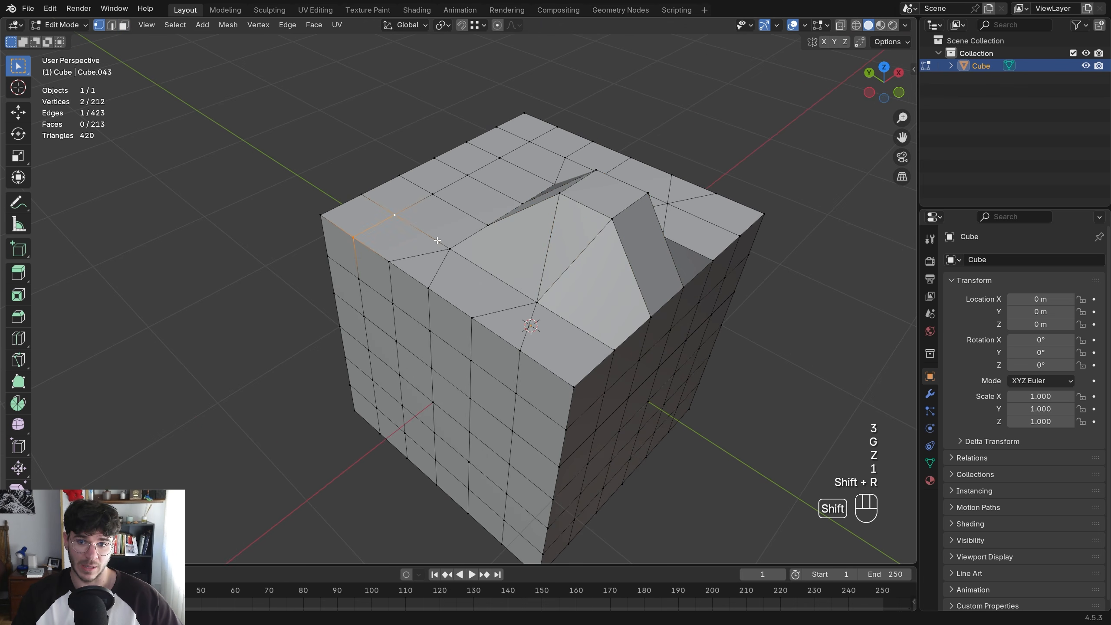
pyautogui.moveTo(567, 233); pyautogui.dragTo(342, 272, button='middle')
pyautogui.hotkey('ctrl', 'v')
pyautogui.moveTo(330, 275)
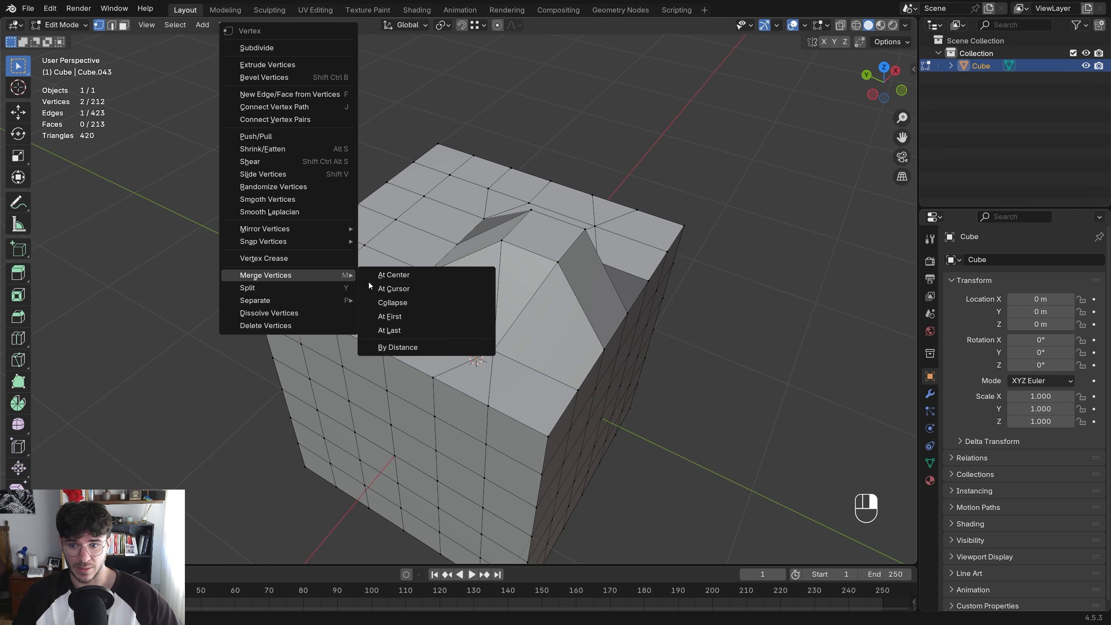
pyautogui.click(411, 302)
pyautogui.hotkey('shift', 'r')
pyautogui.hotkey('shift', 'r')
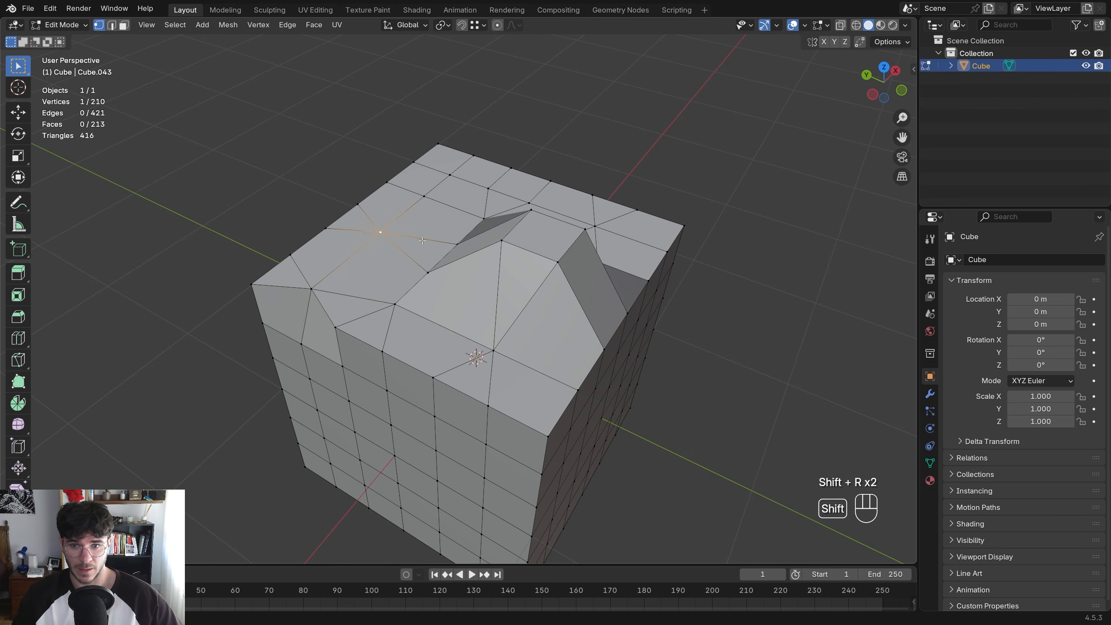
pyautogui.hotkey('shift', 'r')
# Undo the face move and the vertex merges back to the first collapsed pair near the front corner
pyautogui.hotkey('ctrl', 'z')
pyautogui.hotkey('ctrl', 'z')
pyautogui.hotkey('ctrl', 'z')
pyautogui.hotkey('ctrl', 'z')
pyautogui.hotkey('ctrl', 'z')
pyautogui.hotkey('ctrl', 'z')
pyautogui.hotkey('ctrl', 'z')
pyautogui.hotkey('ctrl', 'z')
pyautogui.hotkey('ctrl', 'z')
pyautogui.hotkey('ctrl', 'z')
pyautogui.hotkey('ctrl', 'z')
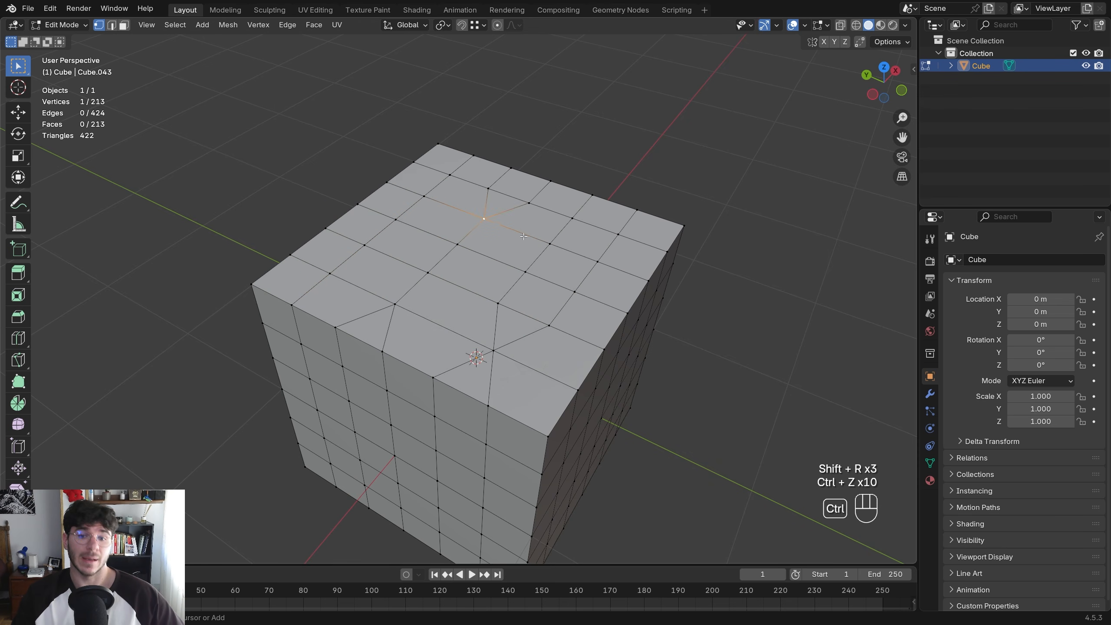
pyautogui.hotkey('ctrl', 'z')
pyautogui.hotkey('ctrl', 'z')
pyautogui.hotkey('ctrl', 'z')
pyautogui.hotkey('ctrl', 'z')
pyautogui.hotkey('ctrl', 'z')
pyautogui.hotkey('ctrl', 'z')
pyautogui.hotkey('ctrl', 'z')
pyautogui.hotkey('ctrl', 'z')
pyautogui.hotkey('ctrl', 'z')
pyautogui.hotkey('ctrl', 'z')
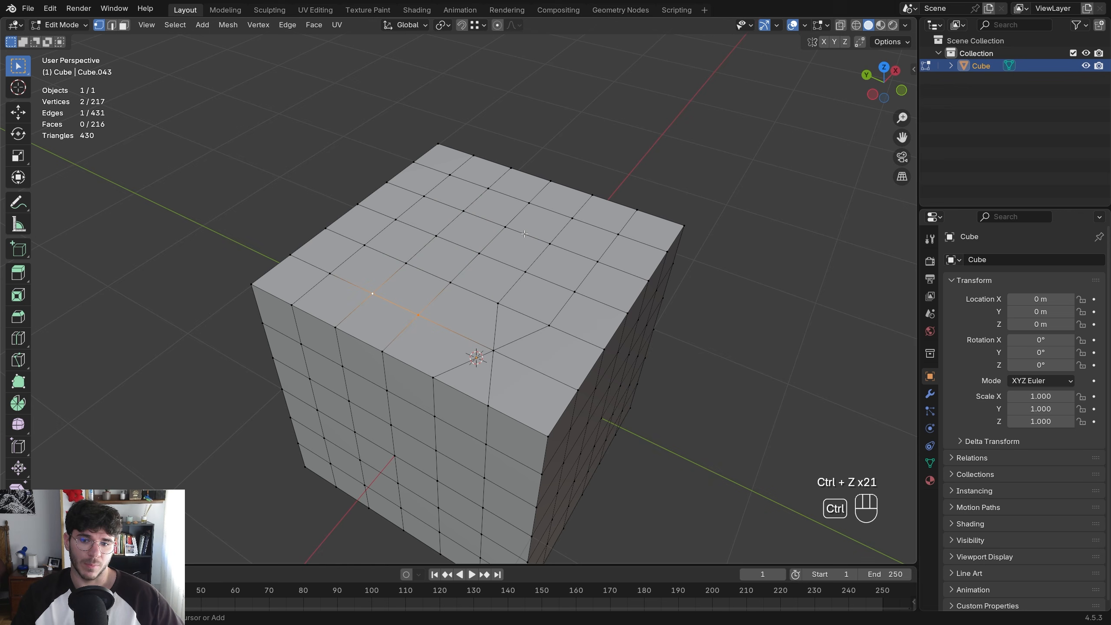
pyautogui.hotkey('ctrl', 'z')
pyautogui.hotkey('ctrl', 'z')
pyautogui.hotkey('ctrl', 'z')
pyautogui.hotkey('ctrl', 'z')
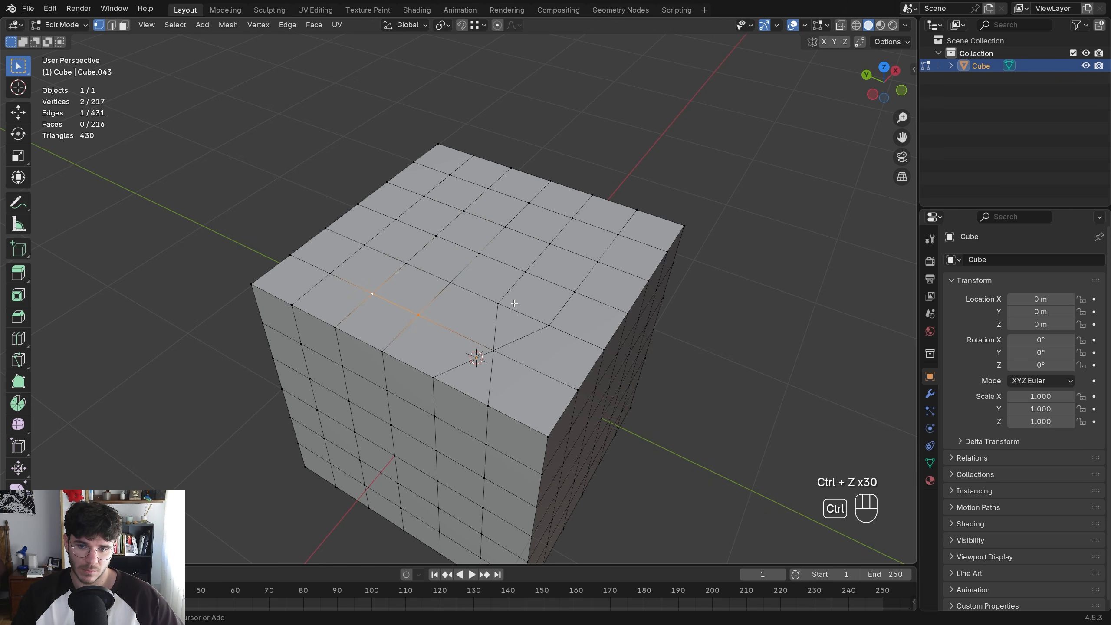
# Open the vertex merge options for the selected pair and examine At Center, At Cursor, Collapse, At First and At Last
pyautogui.moveTo(506, 318); pyautogui.dragTo(477, 310, button='middle')
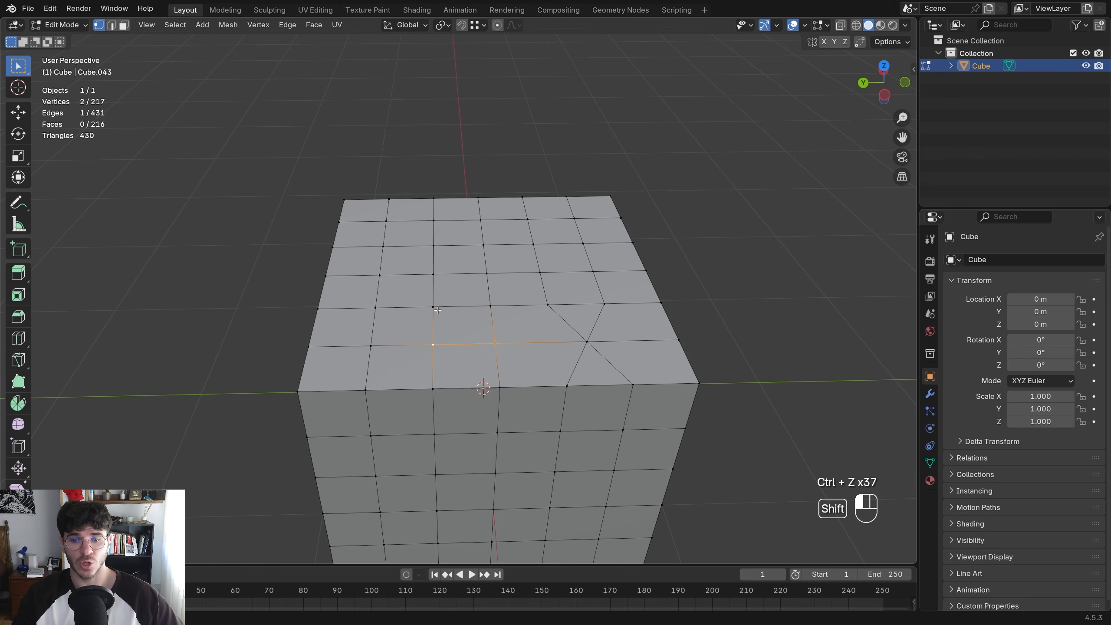
pyautogui.rightClick(407, 296)
pyautogui.moveTo(406, 296)
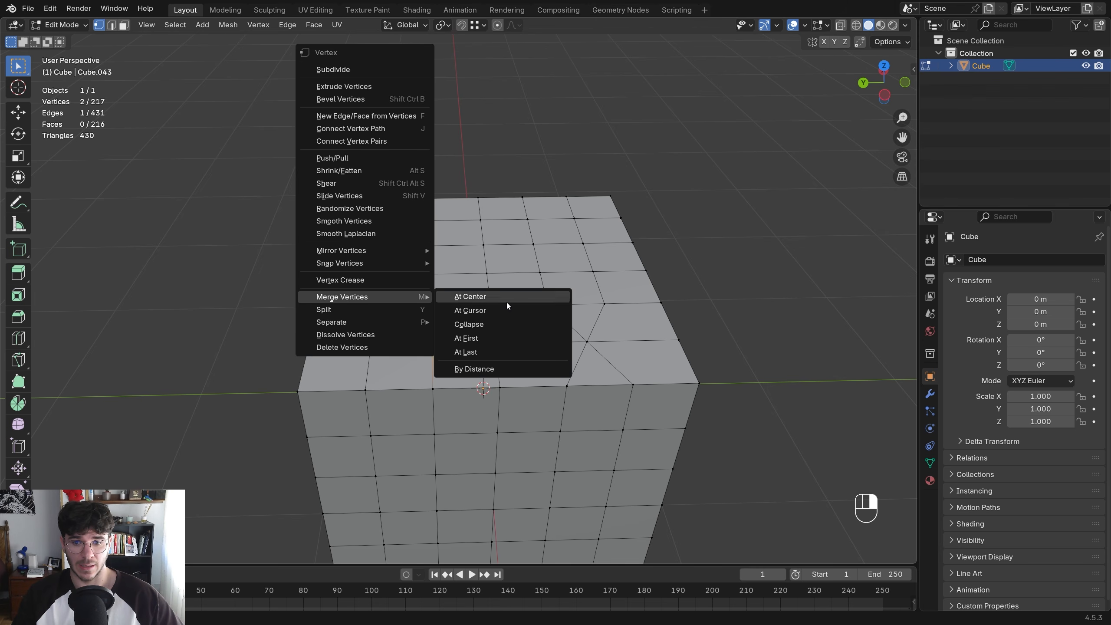
pyautogui.rightClick(468, 325)
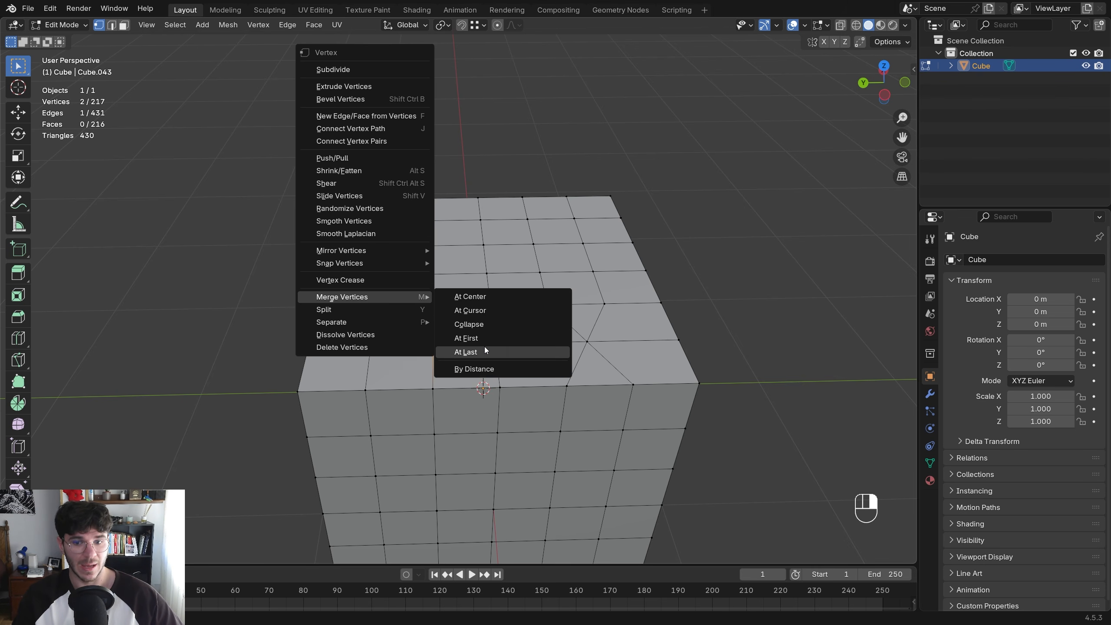
pyautogui.click(465, 338)
pyautogui.keyDown('shift'); pyautogui.click(447, 308); pyautogui.keyUp('shift')
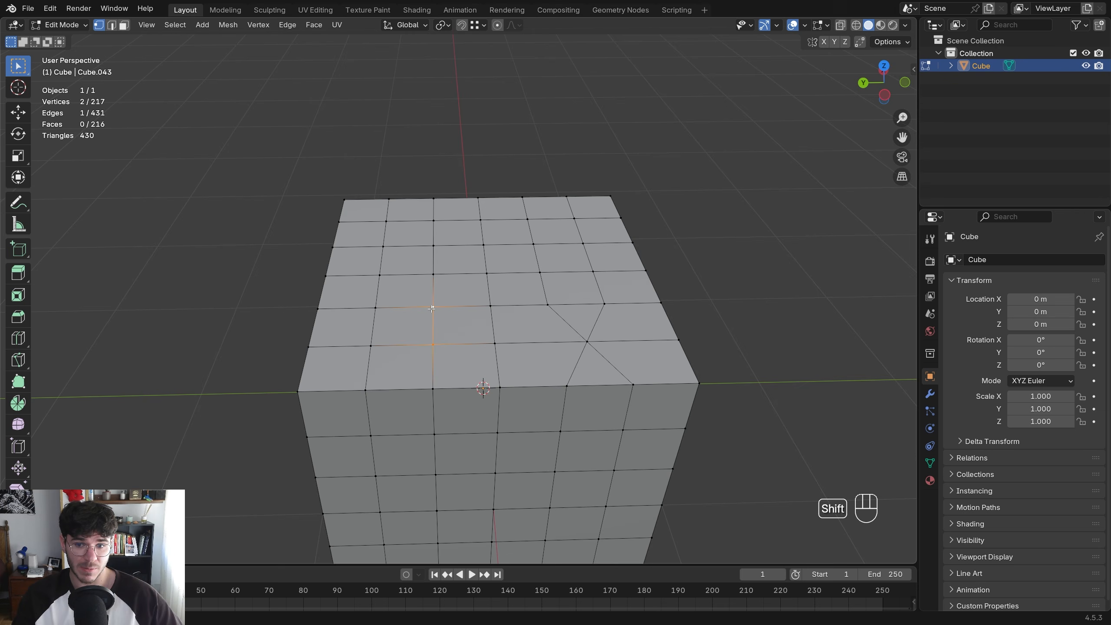
pyautogui.moveTo(448, 307); pyautogui.dragTo(458, 325, button='middle')
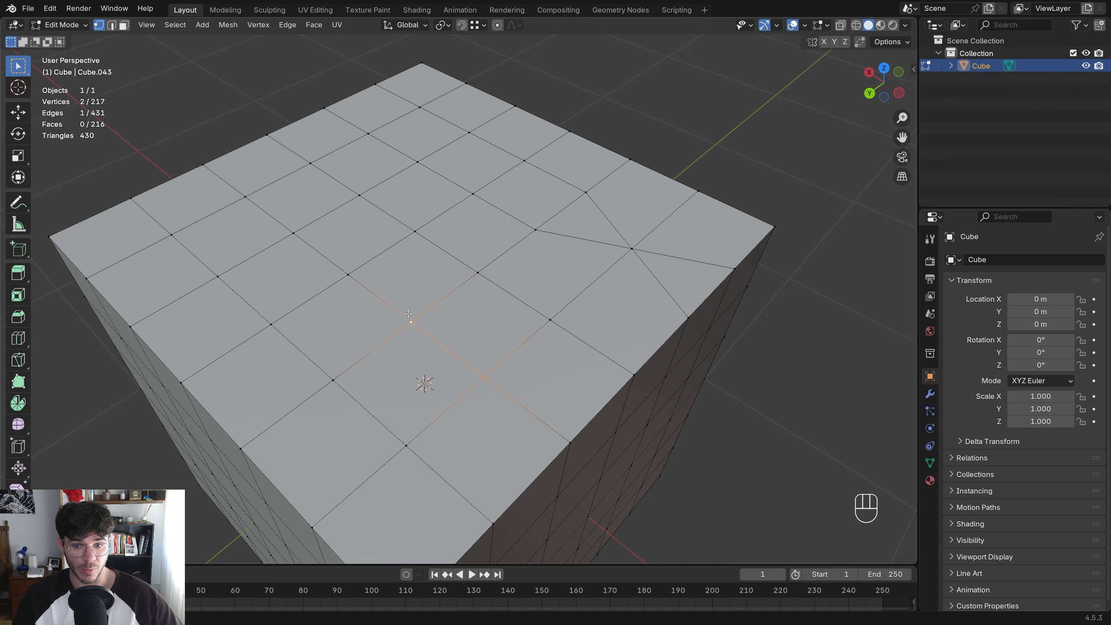
# Select the four corner vertices of one face on the cube's top, merge them At Last, and undo the merge
pyautogui.click(271, 324)
pyautogui.keyDown('shift'); pyautogui.click(333, 379); pyautogui.keyUp('shift')
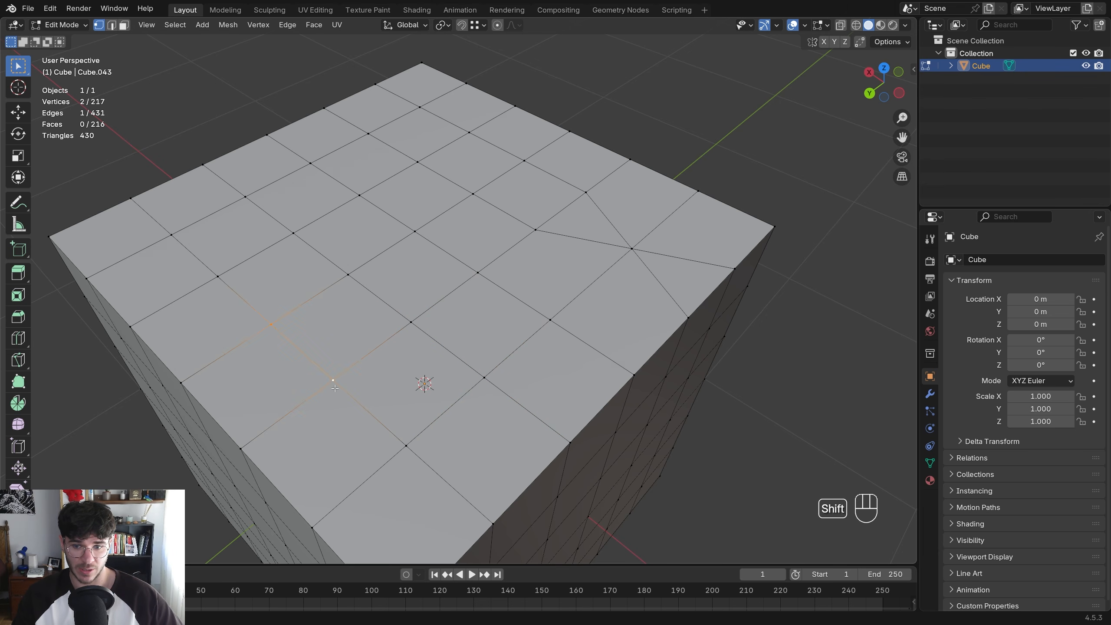
pyautogui.keyDown('shift'); pyautogui.click(410, 322); pyautogui.keyUp('shift')
pyautogui.keyDown('shift'); pyautogui.click(349, 274); pyautogui.keyUp('shift')
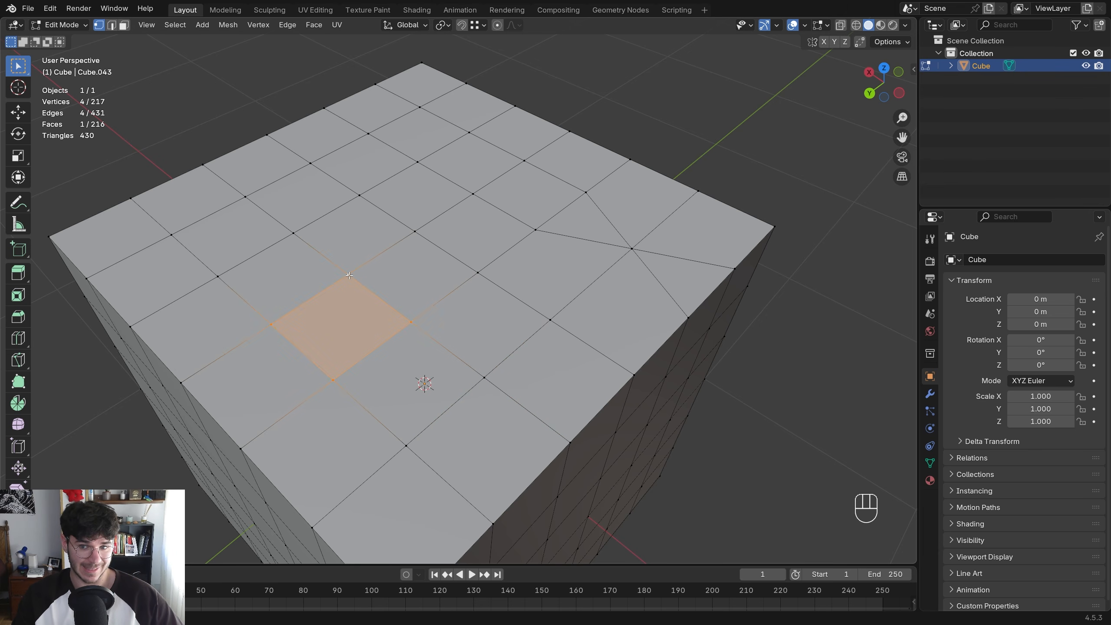
pyautogui.hotkey('ctrl', 'v')
pyautogui.hotkey('ctrl', 'v')
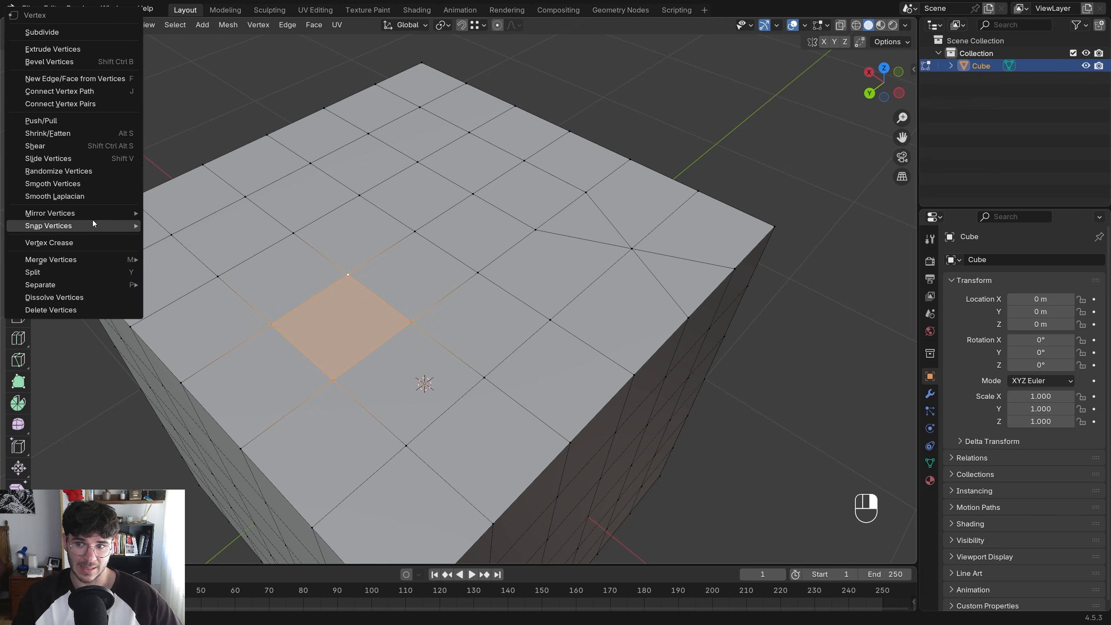
pyautogui.moveTo(95, 214)
pyautogui.moveTo(133, 259)
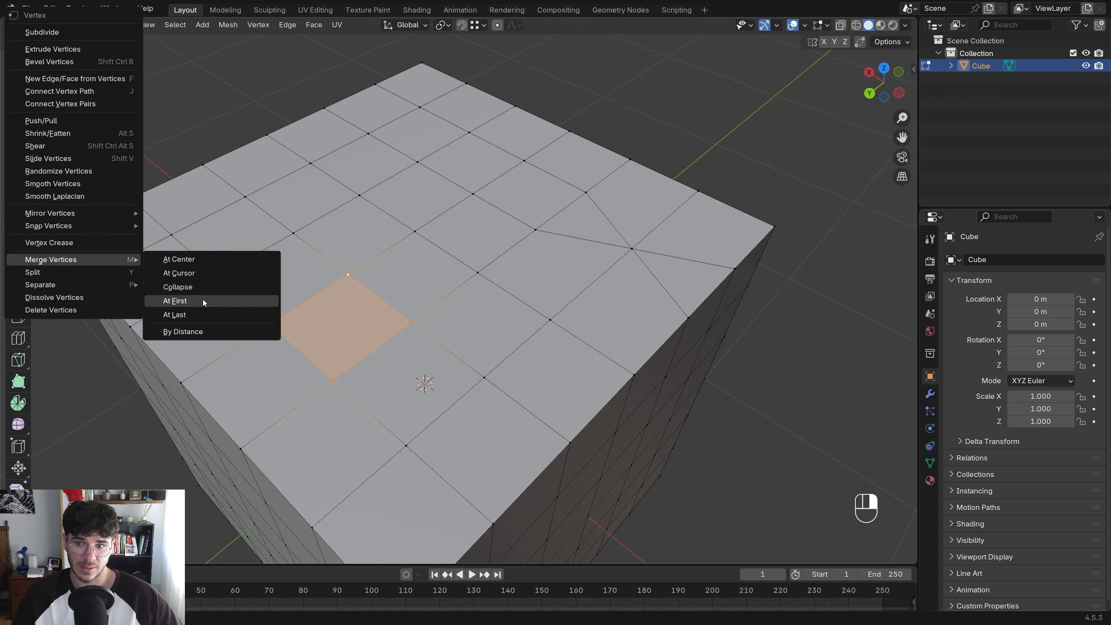
pyautogui.click(203, 314)
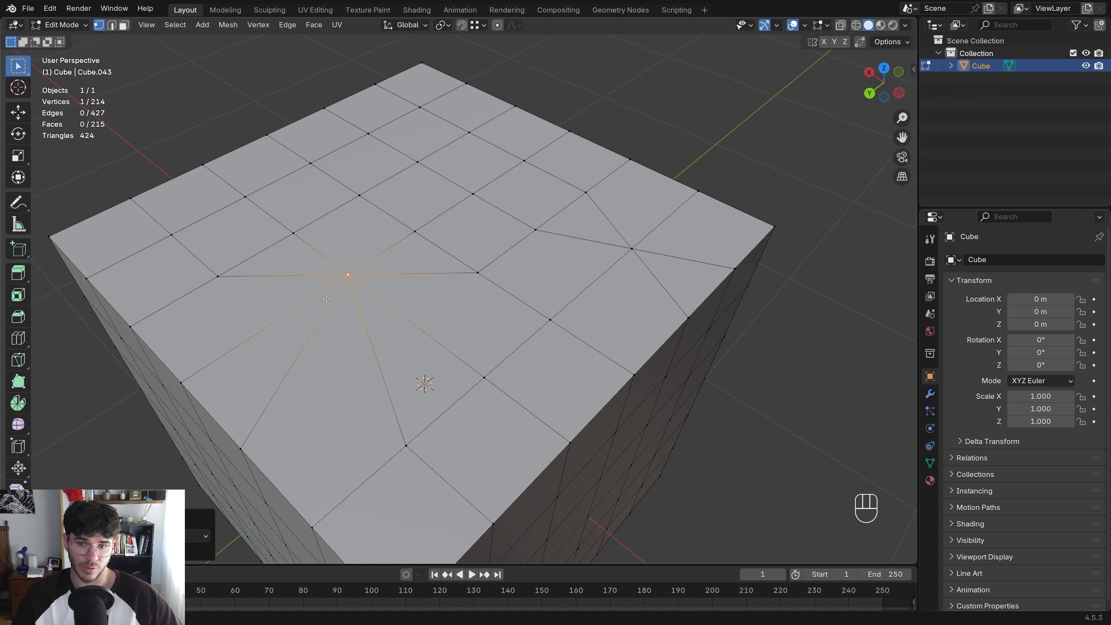
pyautogui.press('ctrl')
pyautogui.hotkey('ctrl', 'z')
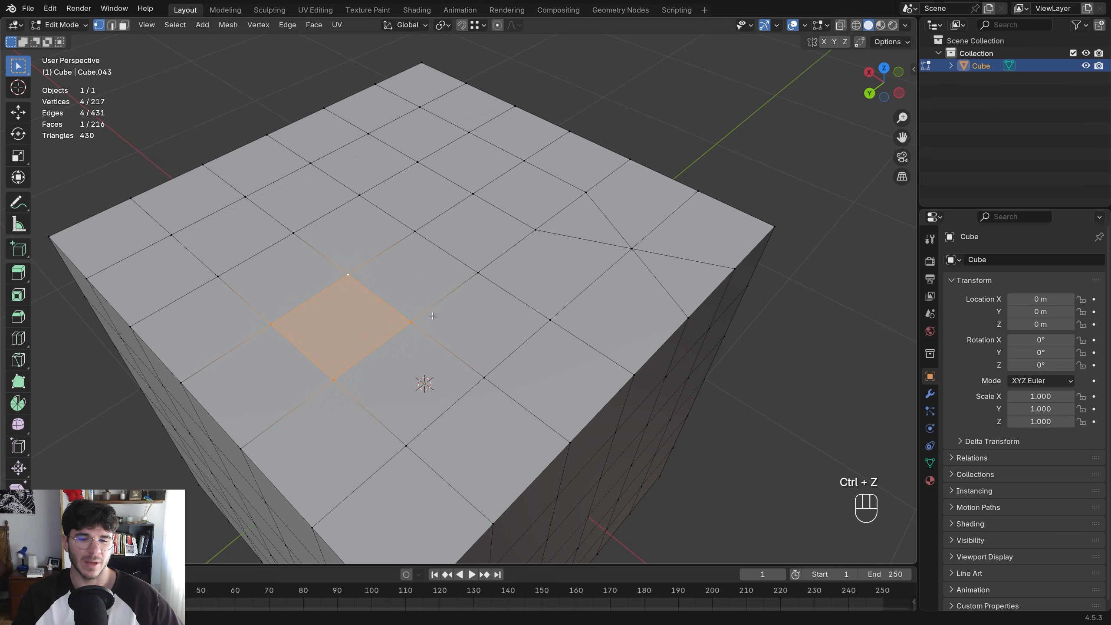
# Select a top face's four corner vertices plus two more along the same edge line, merge them At Last, and undo the merge
pyautogui.moveTo(333, 294); pyautogui.dragTo(410, 342, button='middle')
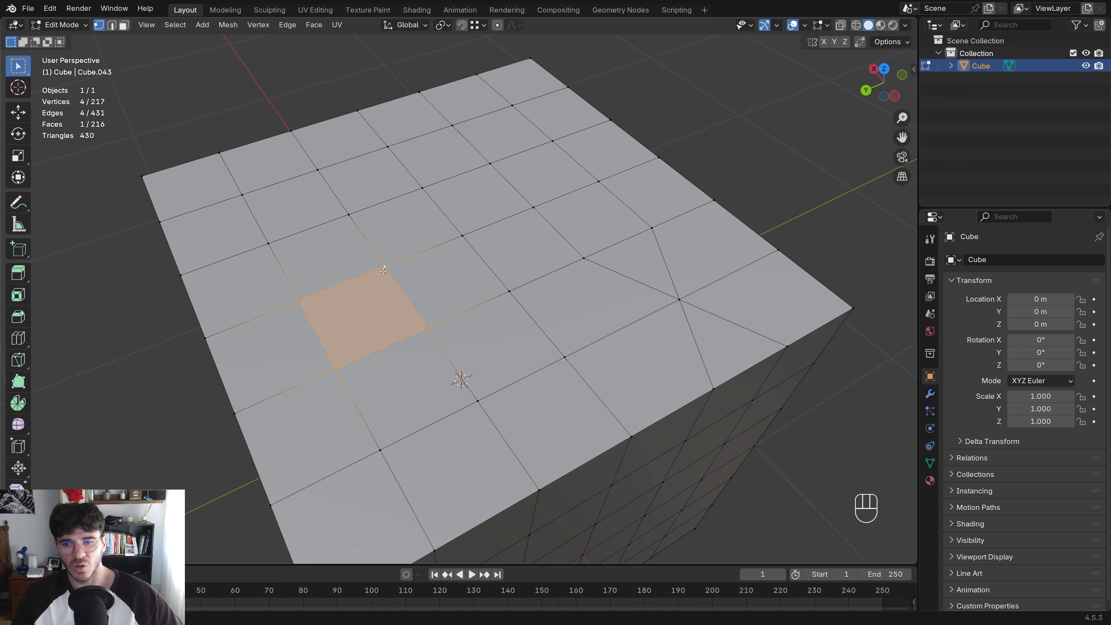
pyautogui.click(384, 266)
pyautogui.keyDown('shift'); pyautogui.click(462, 247); pyautogui.keyUp('shift')
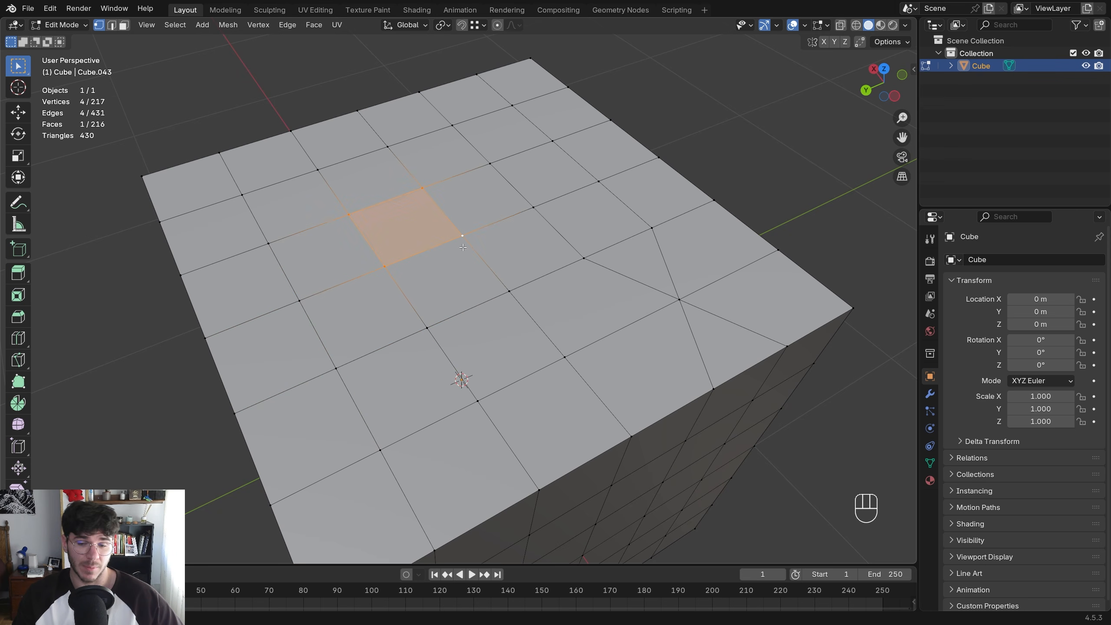
pyautogui.keyDown('shift'); pyautogui.click(509, 290); pyautogui.keyUp('shift')
pyautogui.keyDown('shift'); pyautogui.click(566, 359); pyautogui.keyUp('shift')
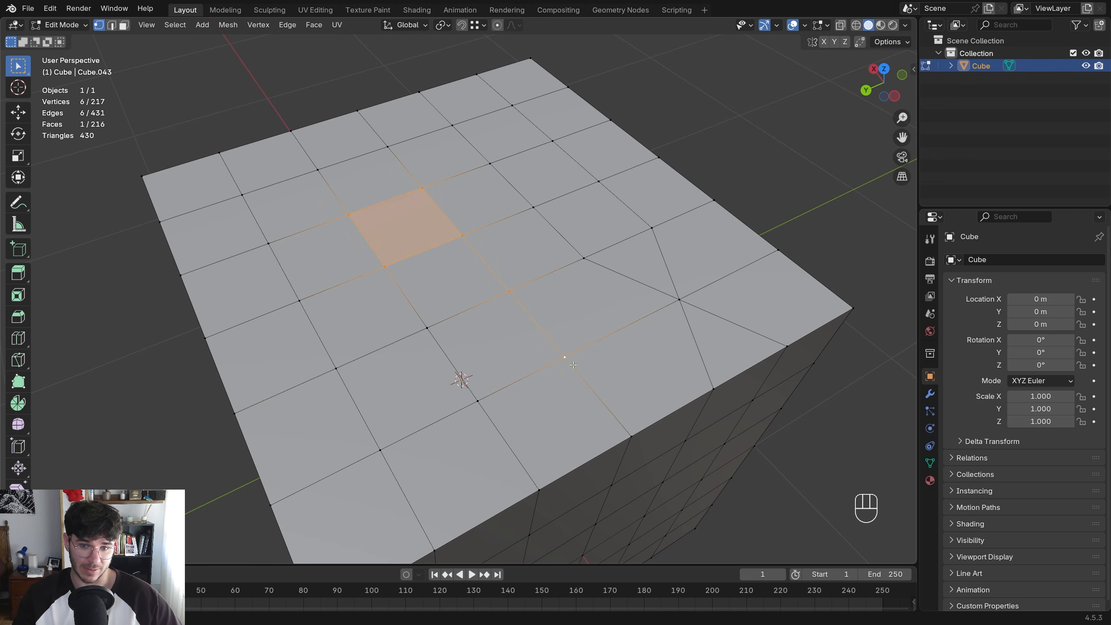
pyautogui.hotkey('ctrl', 'v')
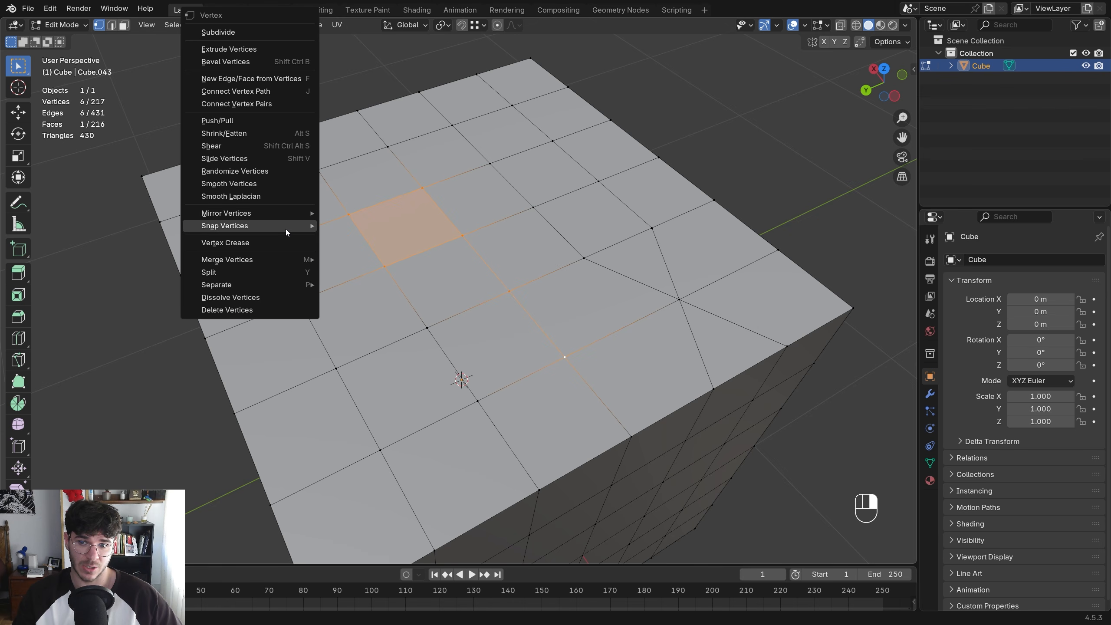
pyautogui.moveTo(273, 213)
pyautogui.moveTo(261, 259)
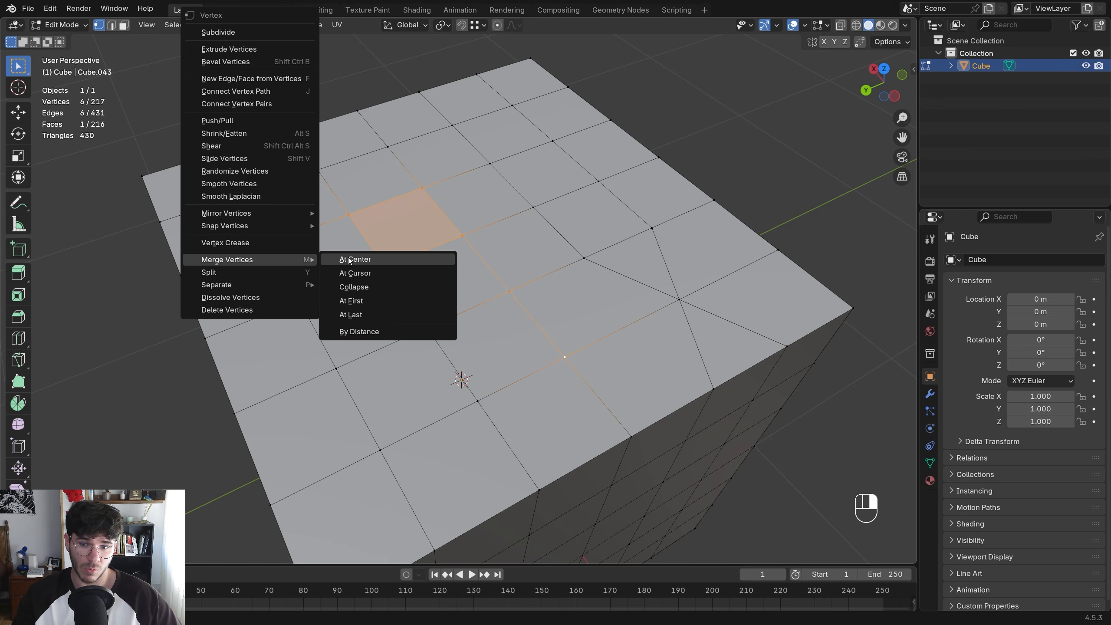
pyautogui.click(382, 309)
pyautogui.hotkey('ctrl', 'z')
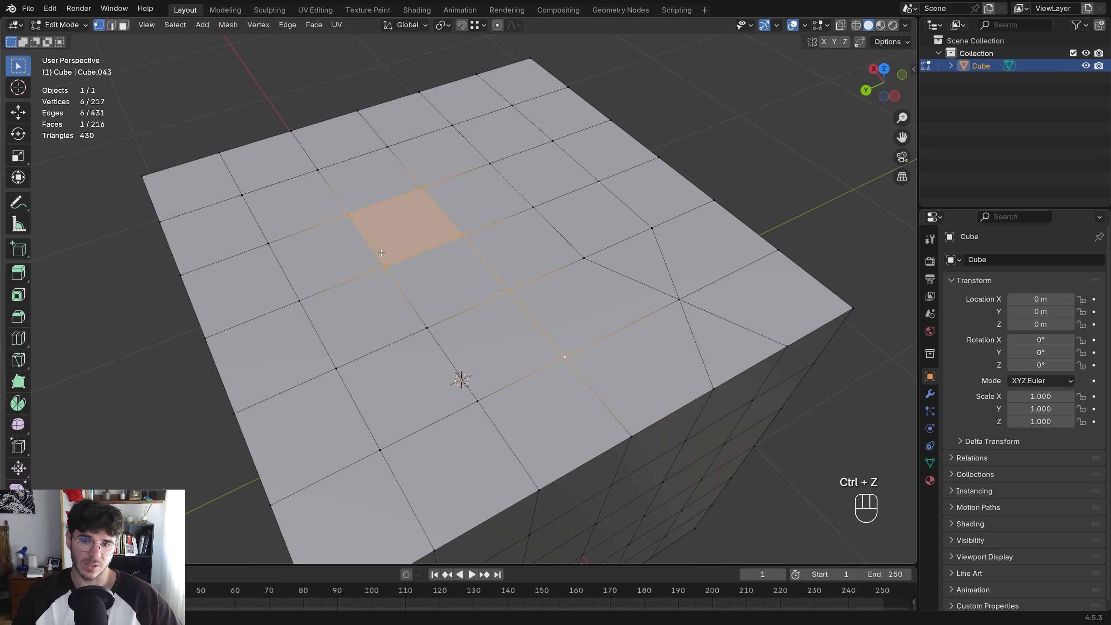
# Select seven vertices in order from near the front of the cube's top to an inner face, merge them At First, and undo the merge
pyautogui.click(556, 361)
pyautogui.click(369, 450)
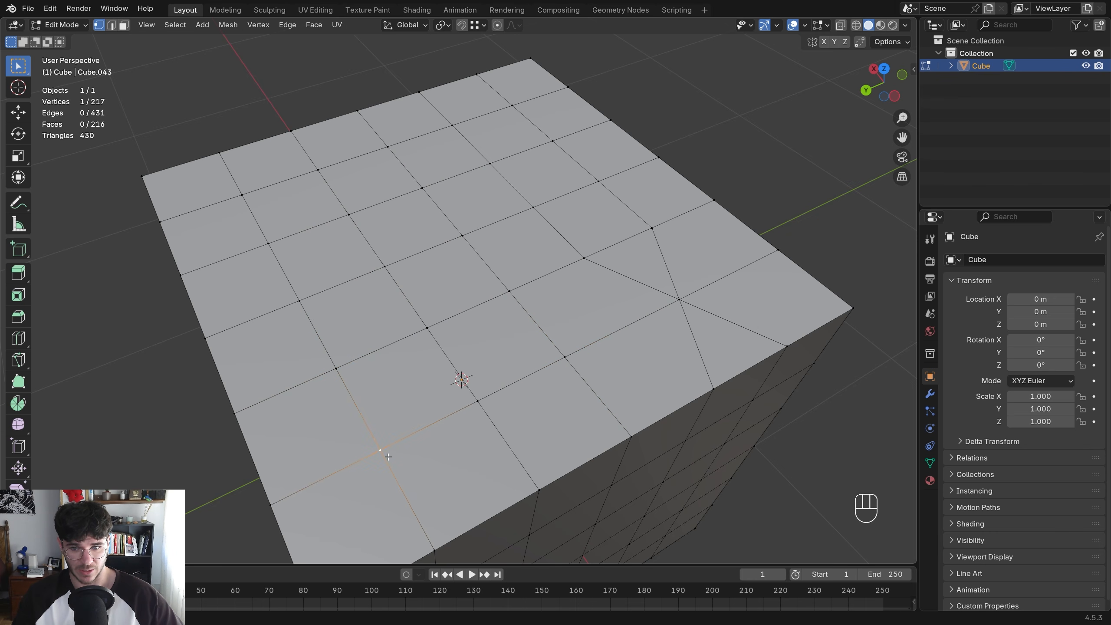
pyautogui.keyDown('shift'); pyautogui.click(335, 369); pyautogui.keyUp('shift')
pyautogui.keyDown('shift'); pyautogui.click(299, 300); pyautogui.keyUp('shift')
pyautogui.keyDown('shift'); pyautogui.click(384, 266); pyautogui.keyUp('shift')
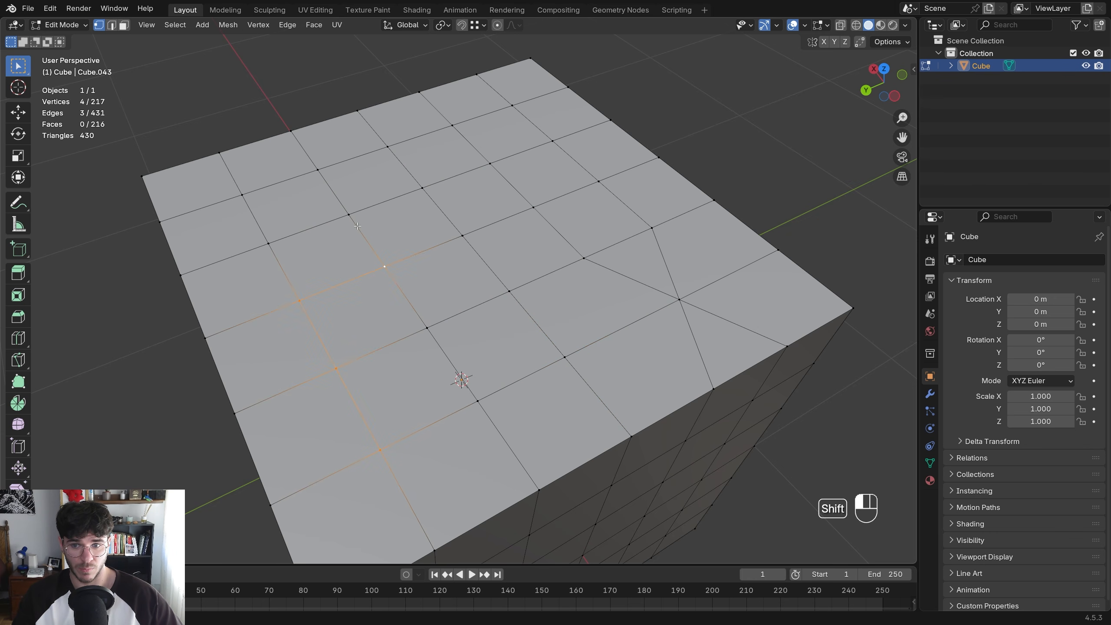
pyautogui.keyDown('shift'); pyautogui.click(349, 214); pyautogui.keyUp('shift')
pyautogui.keyDown('shift'); pyautogui.click(422, 188); pyautogui.keyUp('shift')
pyautogui.keyDown('shift'); pyautogui.click(462, 235); pyautogui.keyUp('shift')
pyautogui.hotkey('ctrl', 'v')
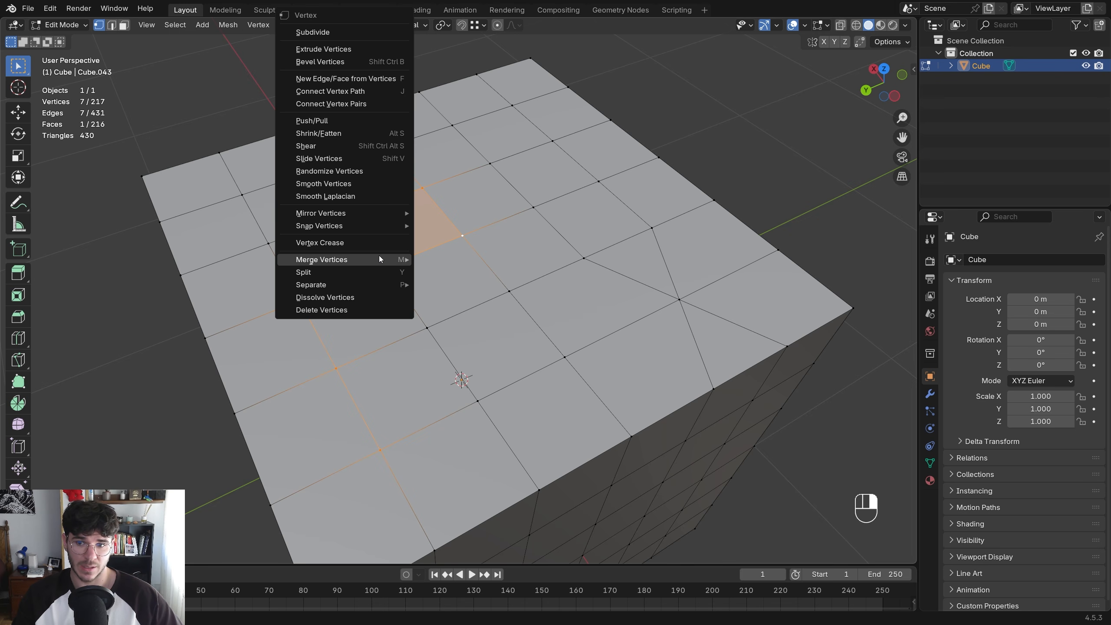
pyautogui.moveTo(378, 255)
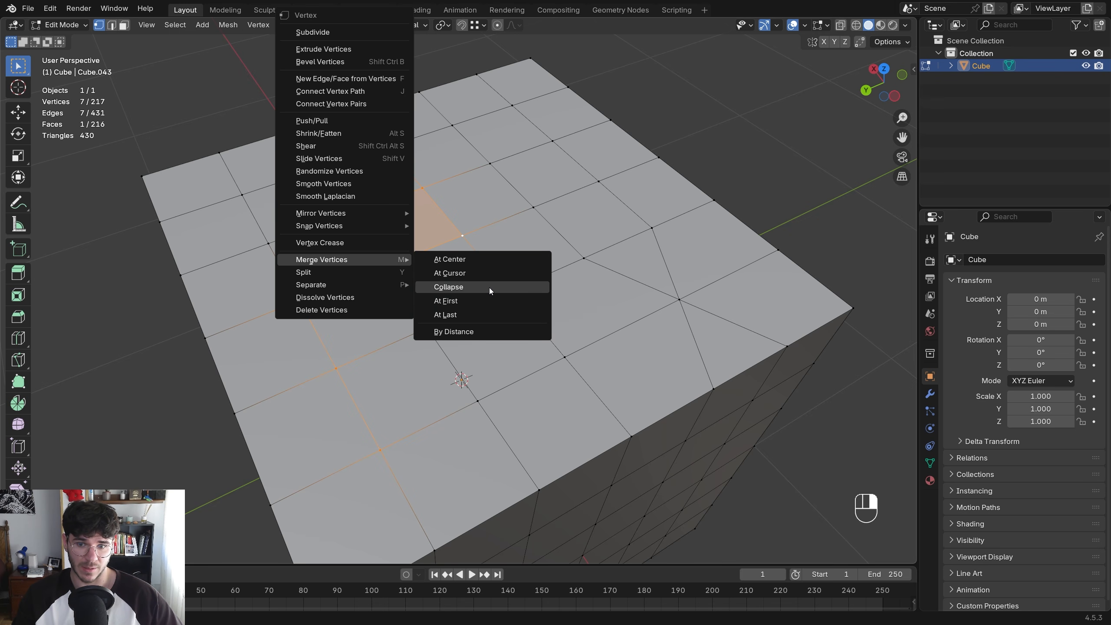
pyautogui.click(481, 301)
pyautogui.hotkey('ctrl', 'z')
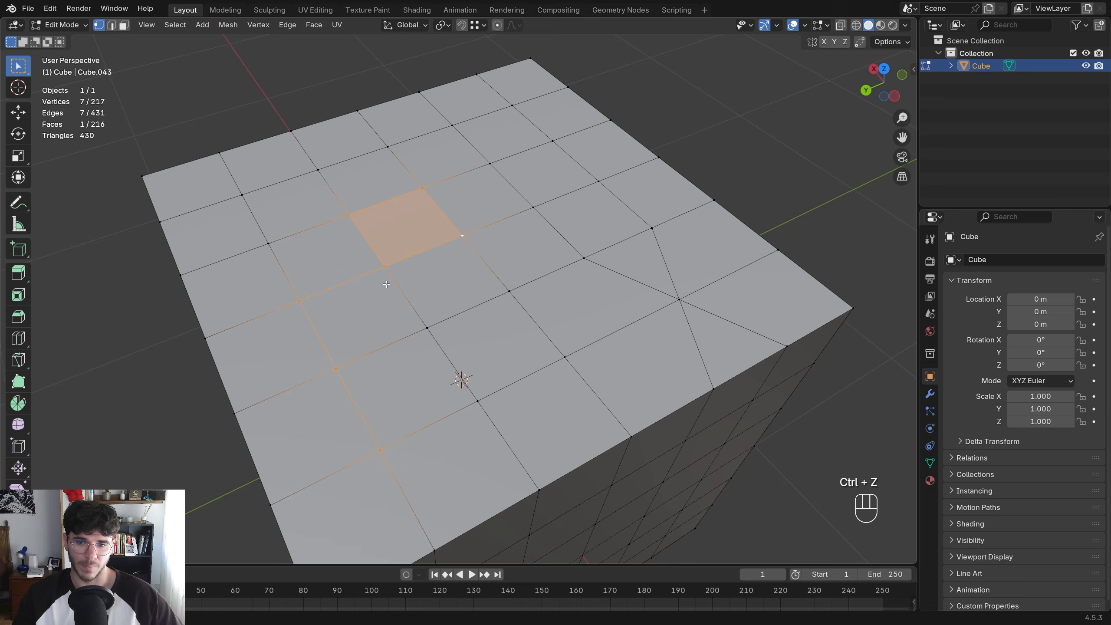
# In edge select mode, select two adjacent edges on the cube's top and examine the edge operations for a merge option
pyautogui.hotkey('ctrl', 'v')
pyautogui.press('2')
pyautogui.click(343, 283)
pyautogui.keyDown('shift'); pyautogui.click(423, 250); pyautogui.keyUp('shift')
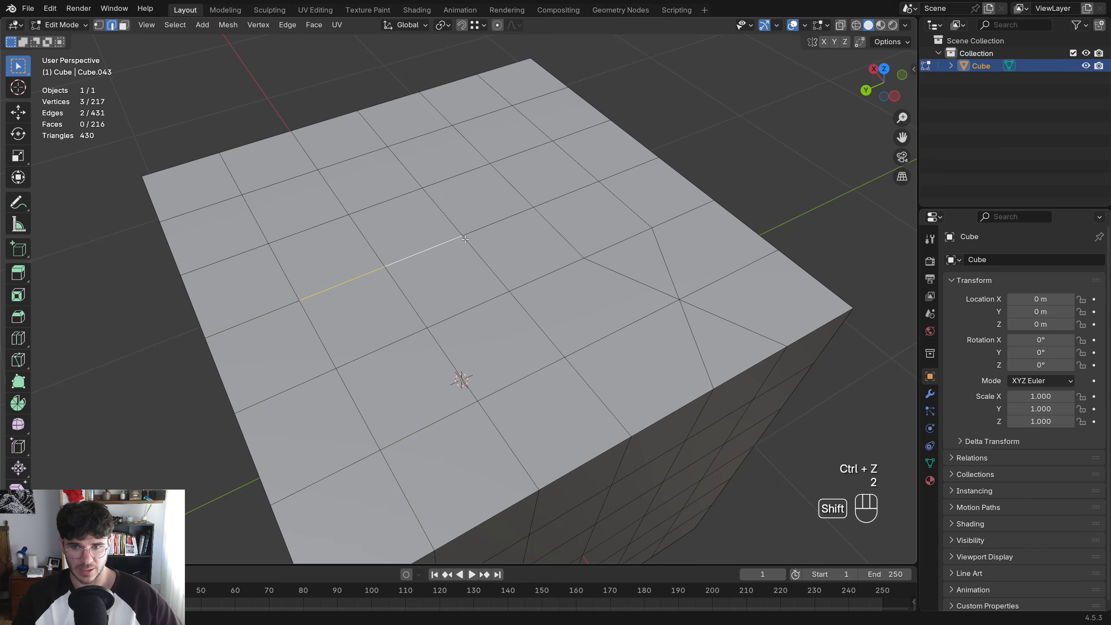
pyautogui.rightClick(424, 251)
pyautogui.hotkey('ctrl', 'e')
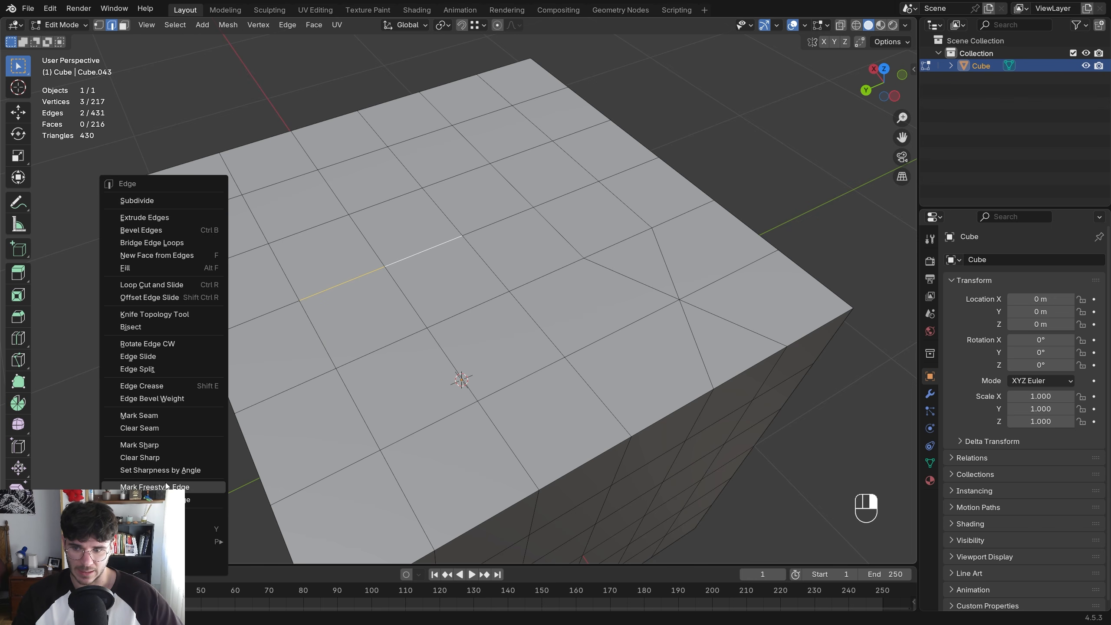
pyautogui.hotkey('ctrl', 'e')
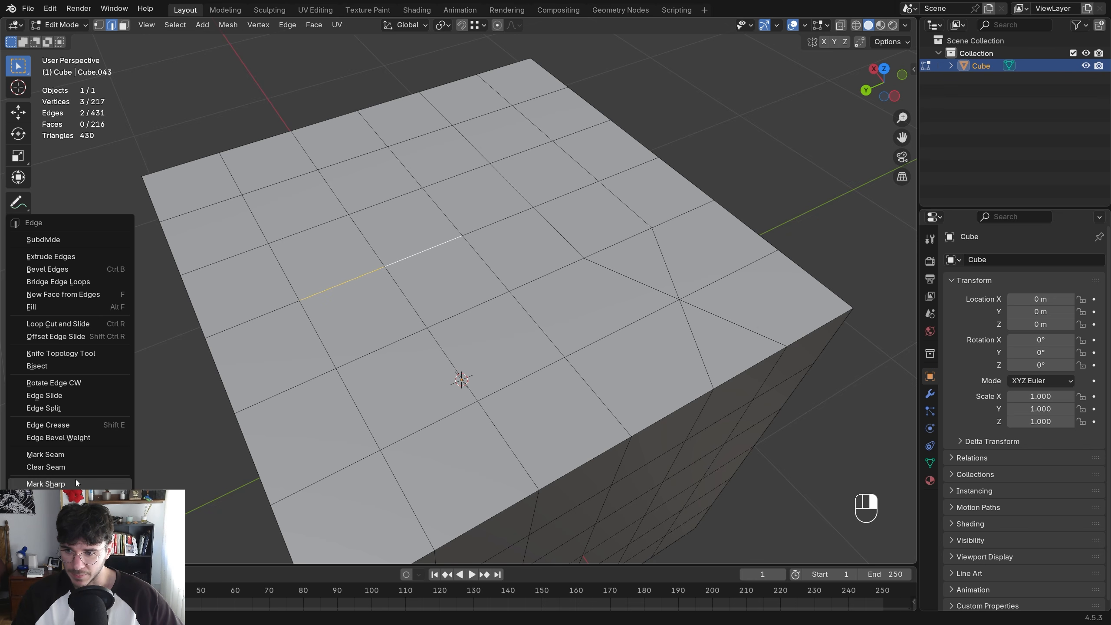
pyautogui.hotkey('ctrl', 'e')
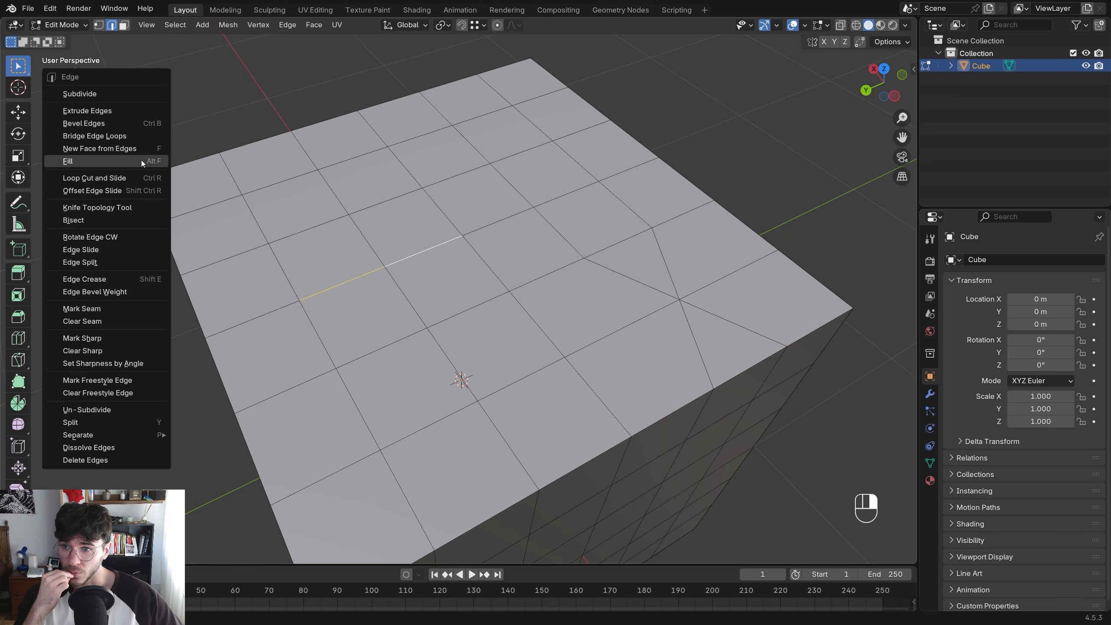
pyautogui.press('Escape')
# Merge a straight row of three adjacent edges on the cube's top into one point and undo the merge
pyautogui.press('m')
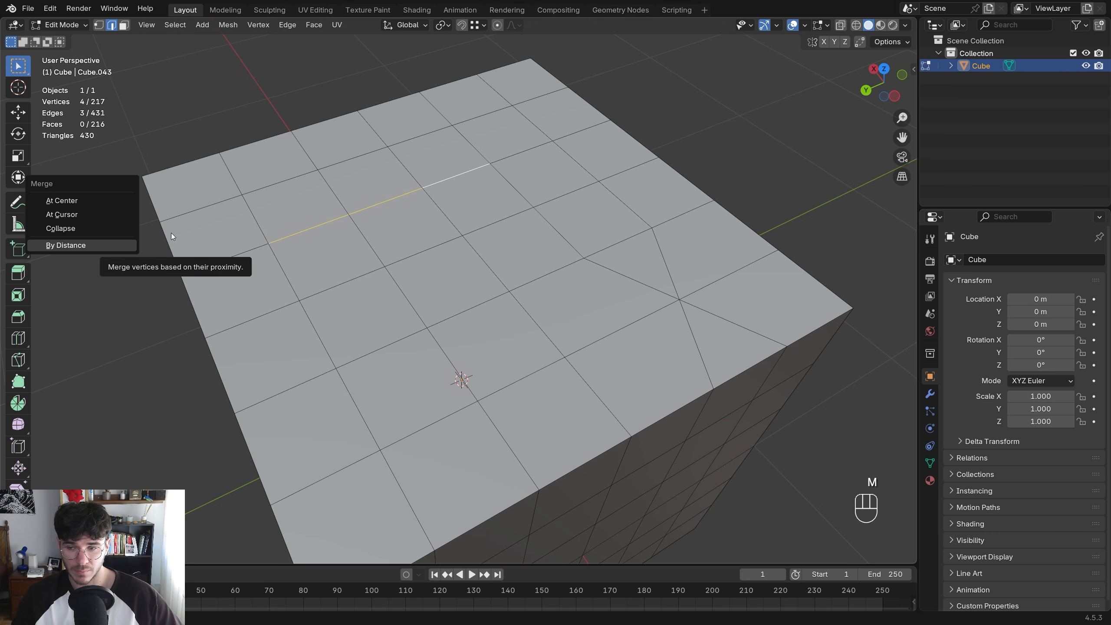
pyautogui.press('m')
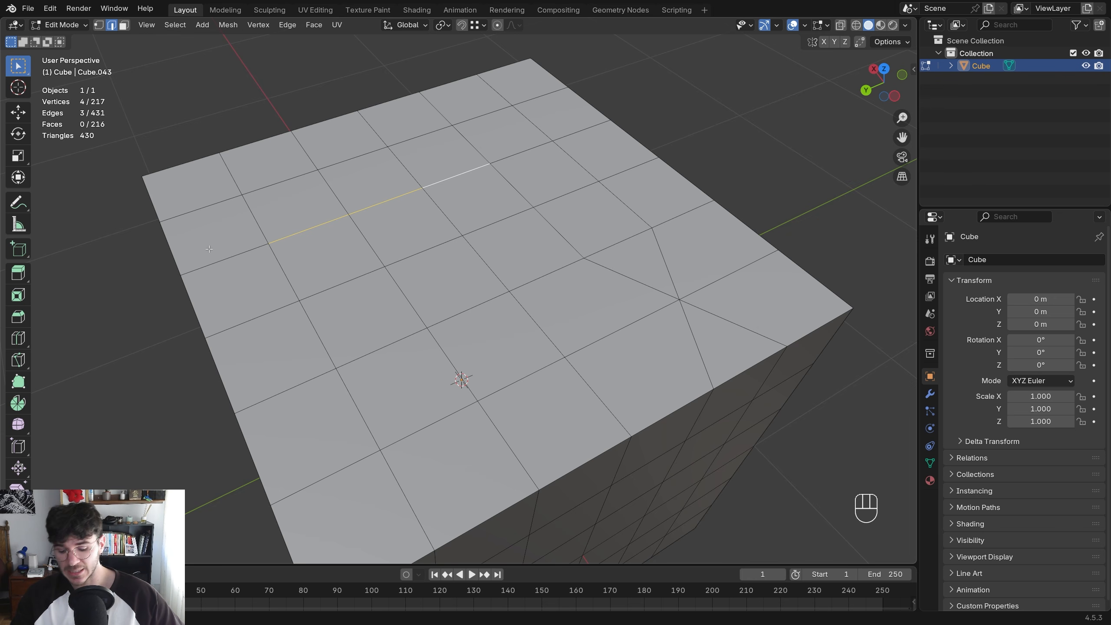
pyautogui.press('m')
pyautogui.click(179, 232)
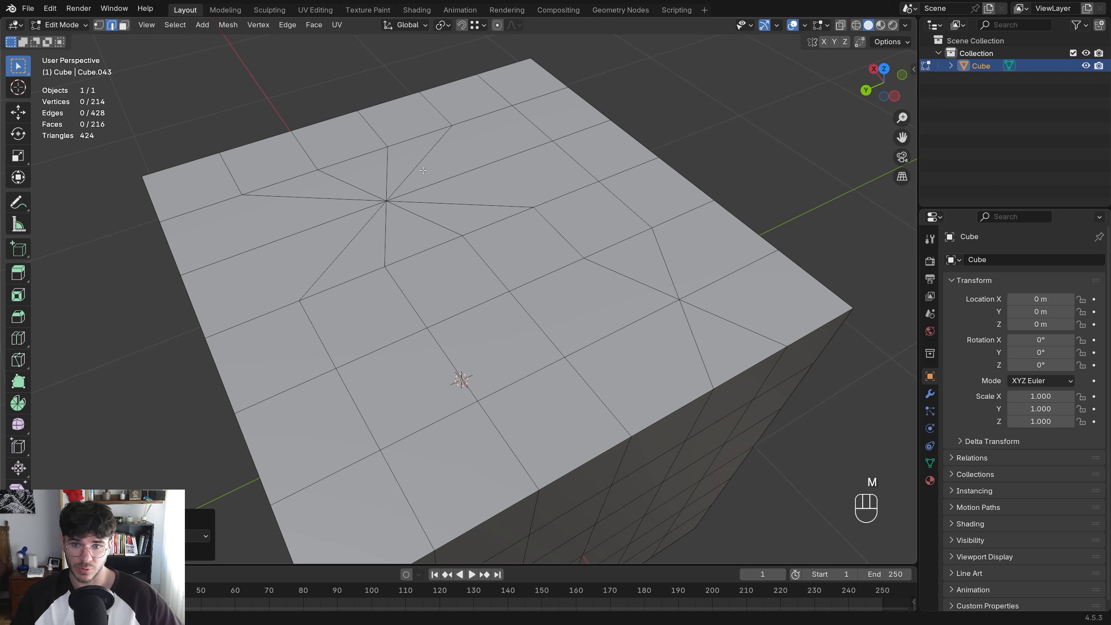
pyautogui.hotkey('ctrl', 'z')
# Add the adjoining outer edge to the selected row, merge the four edges At Center, and undo the merge
pyautogui.keyDown('shift'); pyautogui.click(222, 249); pyautogui.keyUp('shift')
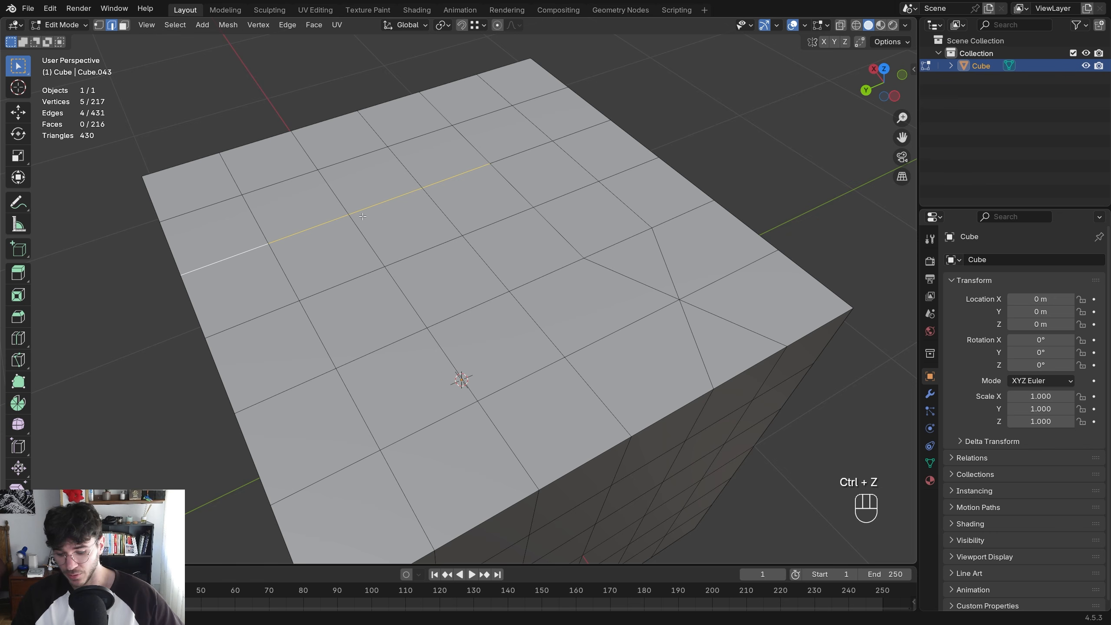
pyautogui.press('m')
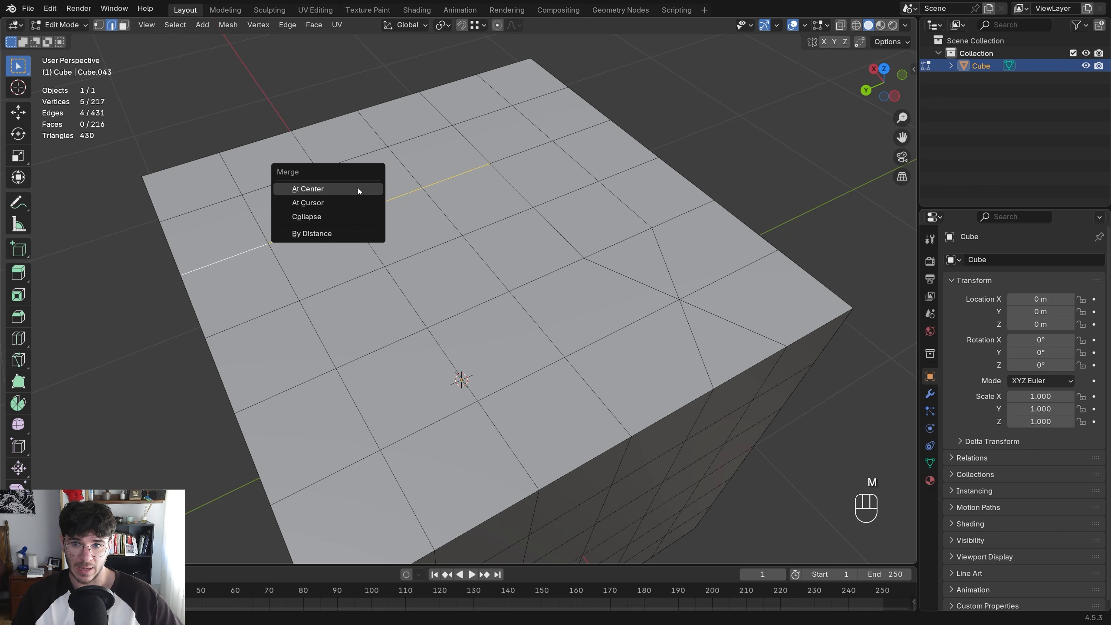
pyautogui.click(357, 188)
pyautogui.hotkey('ctrl', 'z')
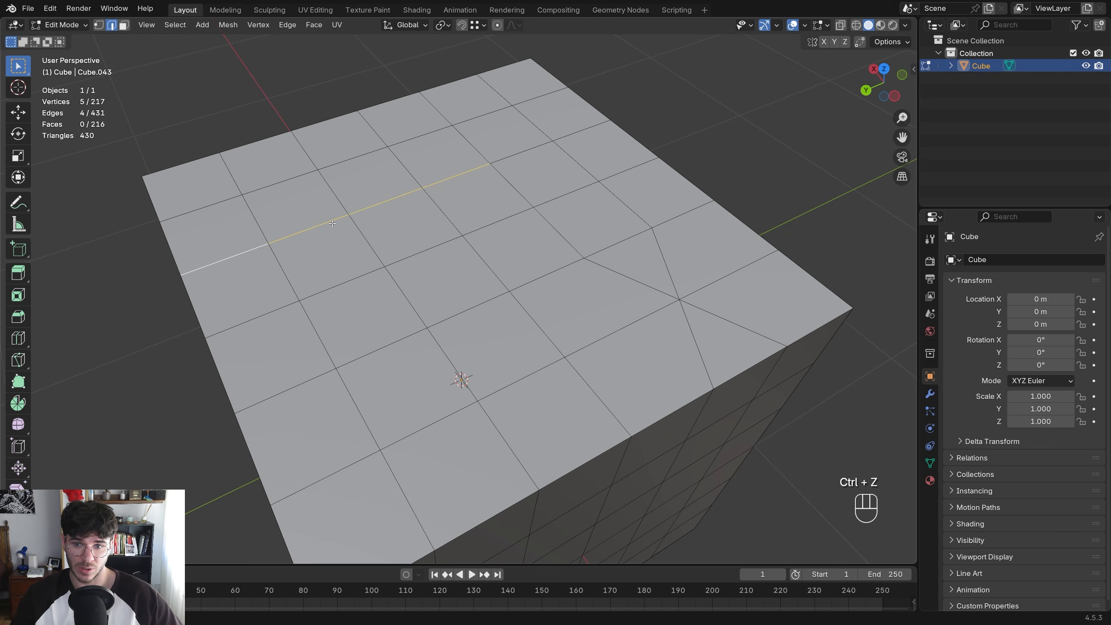
# Add a separate, unconnected edge to the selected row, merge the whole selection At Center, and undo the merge
pyautogui.keyDown('shift'); pyautogui.click(393, 296); pyautogui.keyUp('shift')
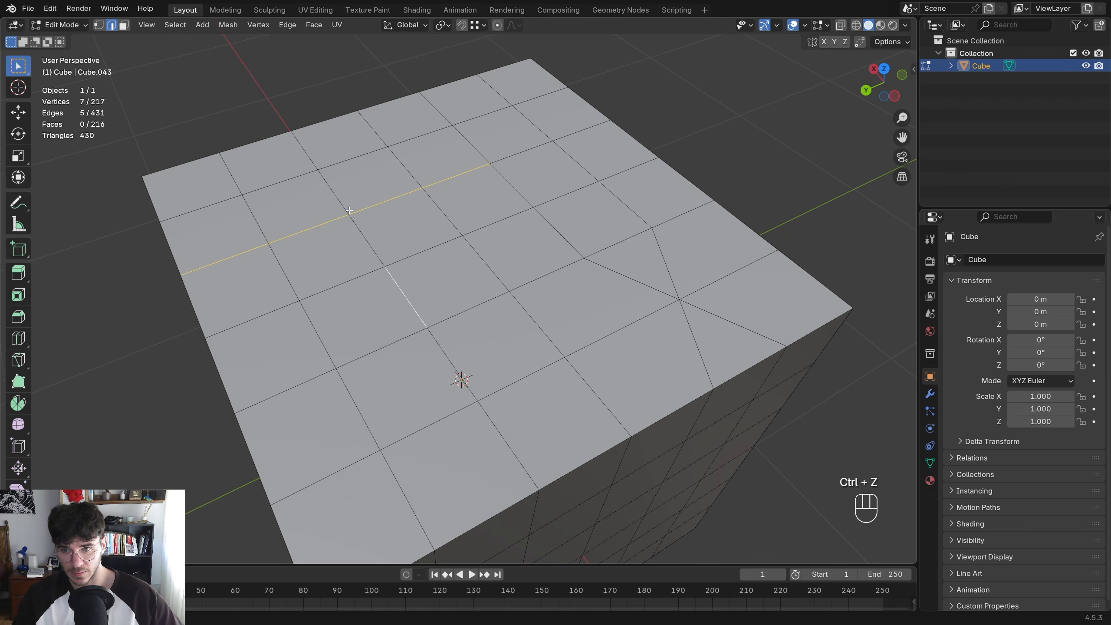
pyautogui.press('m')
pyautogui.click(390, 277)
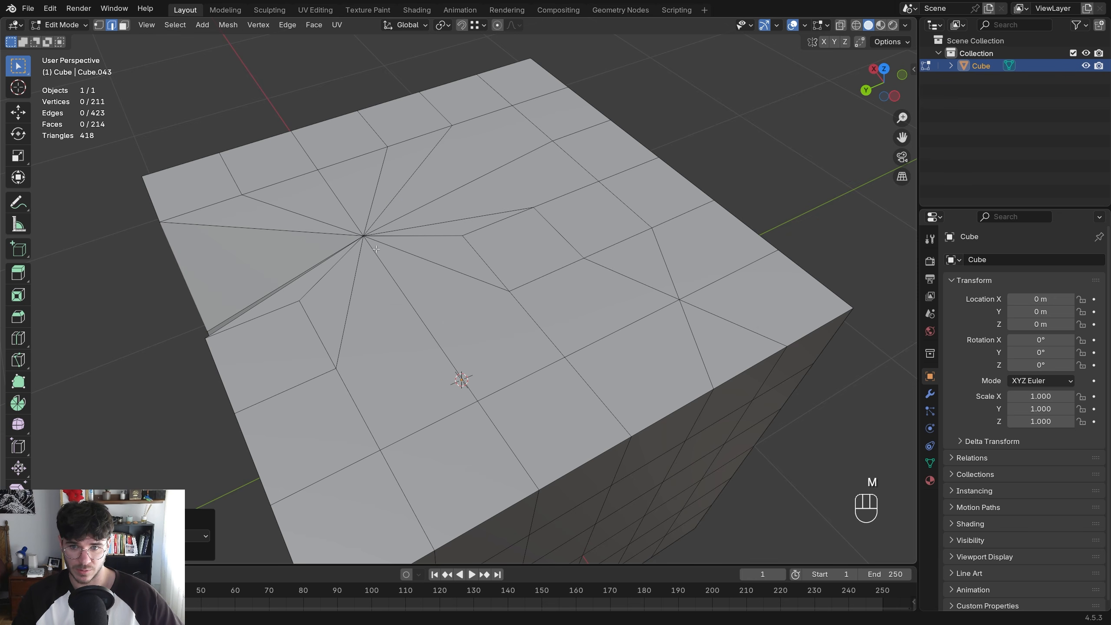
pyautogui.hotkey('ctrl', 'z')
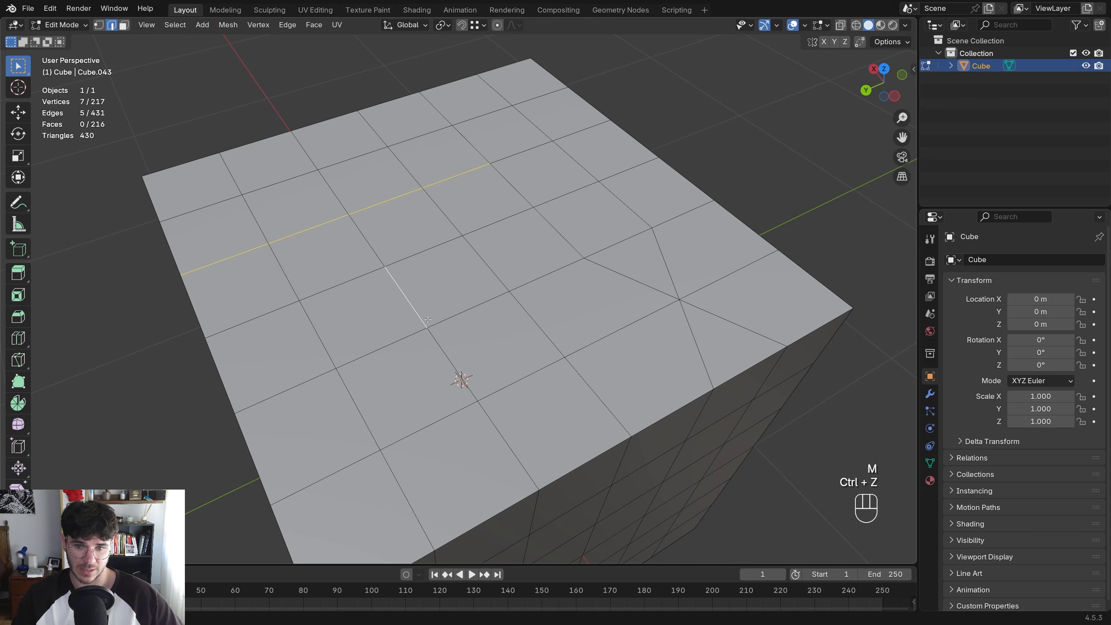
# Try another merge on the selected edge row and the separate edge, and undo it
pyautogui.moveTo(460, 277); pyautogui.dragTo(552, 532, button='middle')
pyautogui.press('m')
pyautogui.click(482, 273)
pyautogui.hotkey('ctrl', 'z')
pyautogui.moveTo(471, 298); pyautogui.dragTo(407, 270, button='middle')
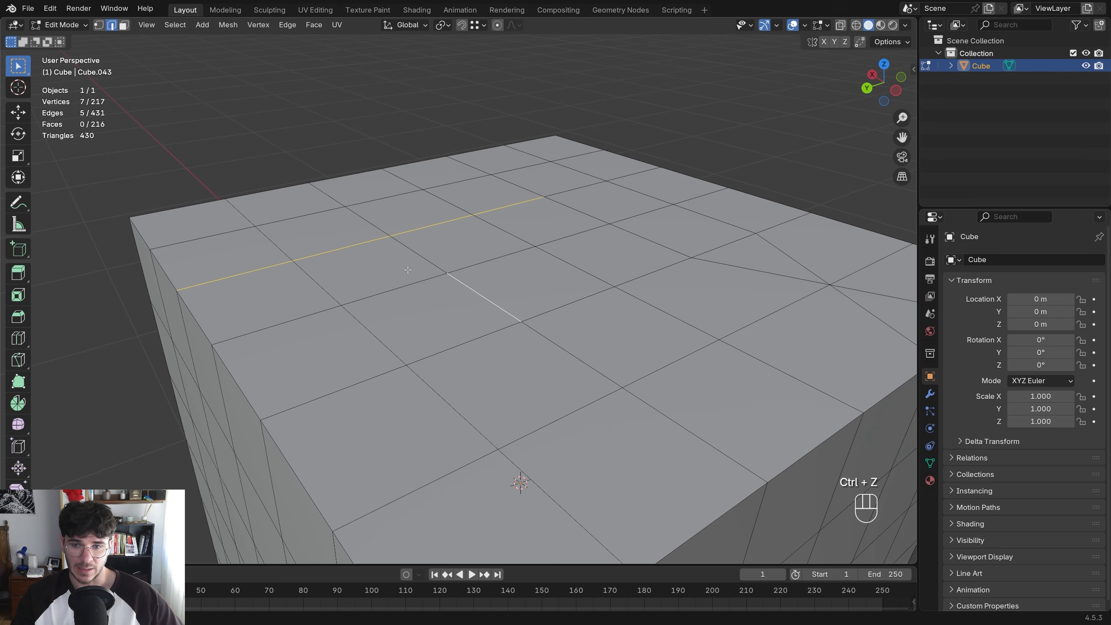
# Merge a single edge on the cube's top into one point using the Collapse option
pyautogui.click(342, 261)
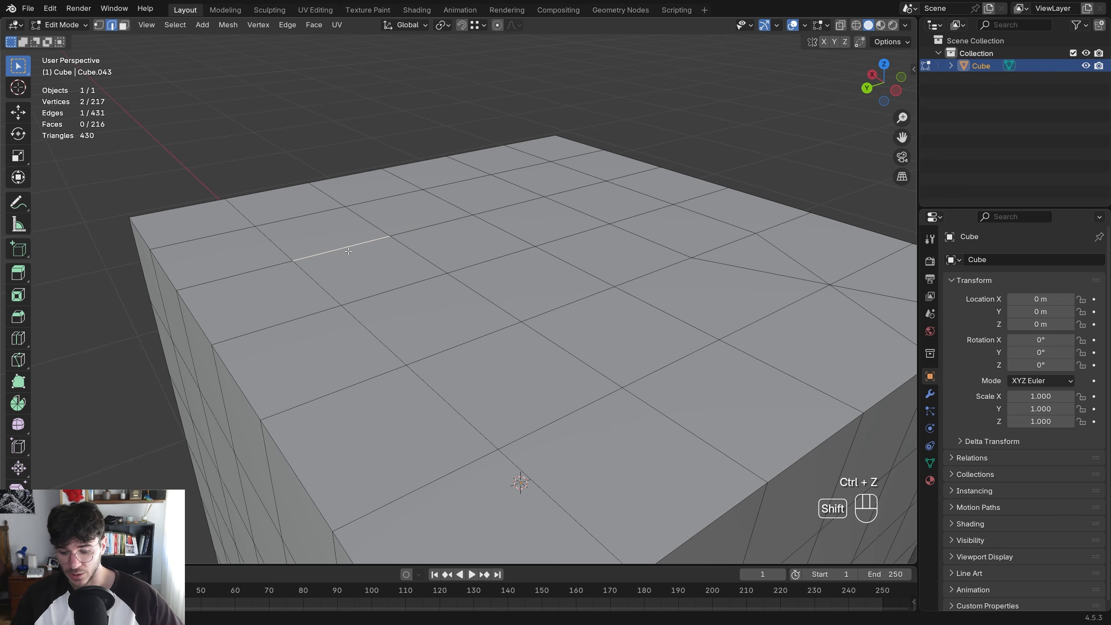
pyautogui.press('m')
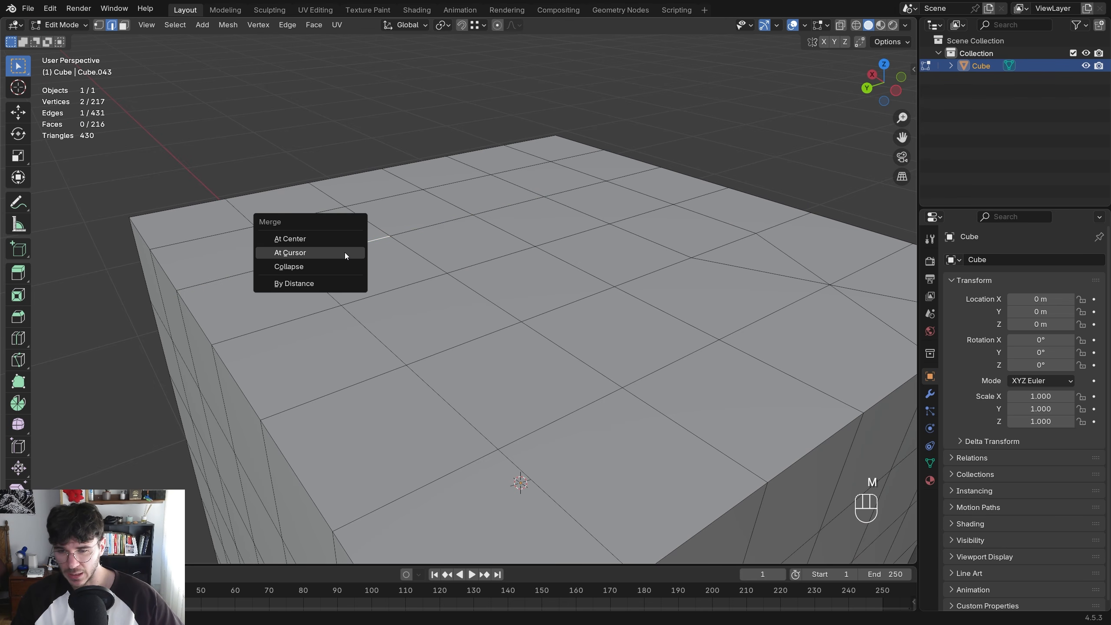
pyautogui.press('Escape')
pyautogui.press('m')
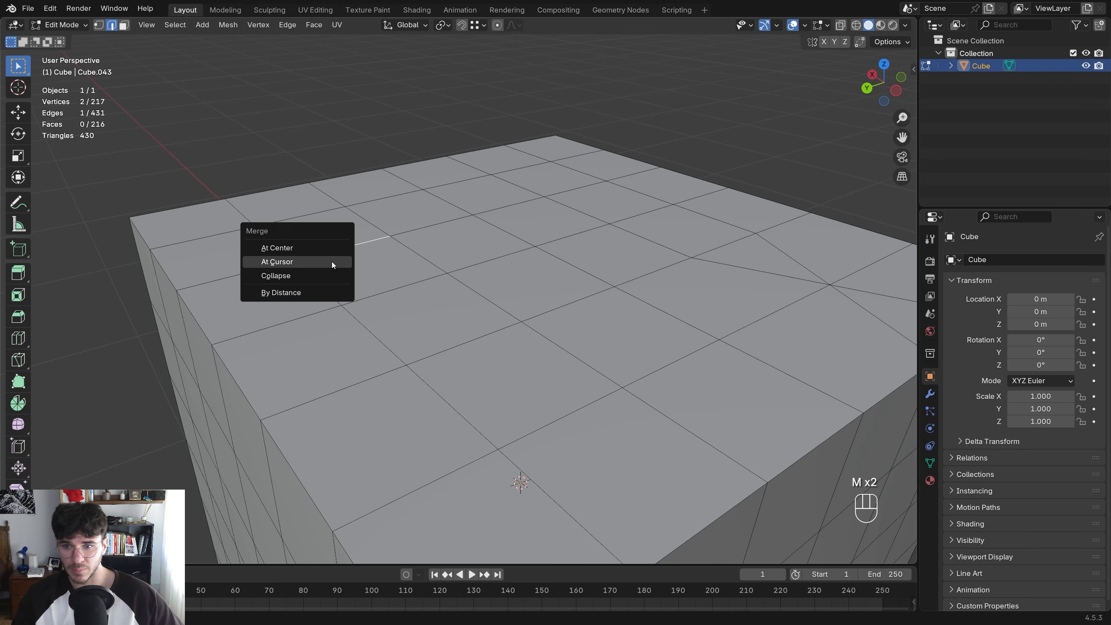
pyautogui.click(326, 271)
# Select another separate edge farther back on the cube's top and merge it into a single point
pyautogui.moveTo(327, 271); pyautogui.dragTo(419, 212, button='middle')
pyautogui.click(504, 181)
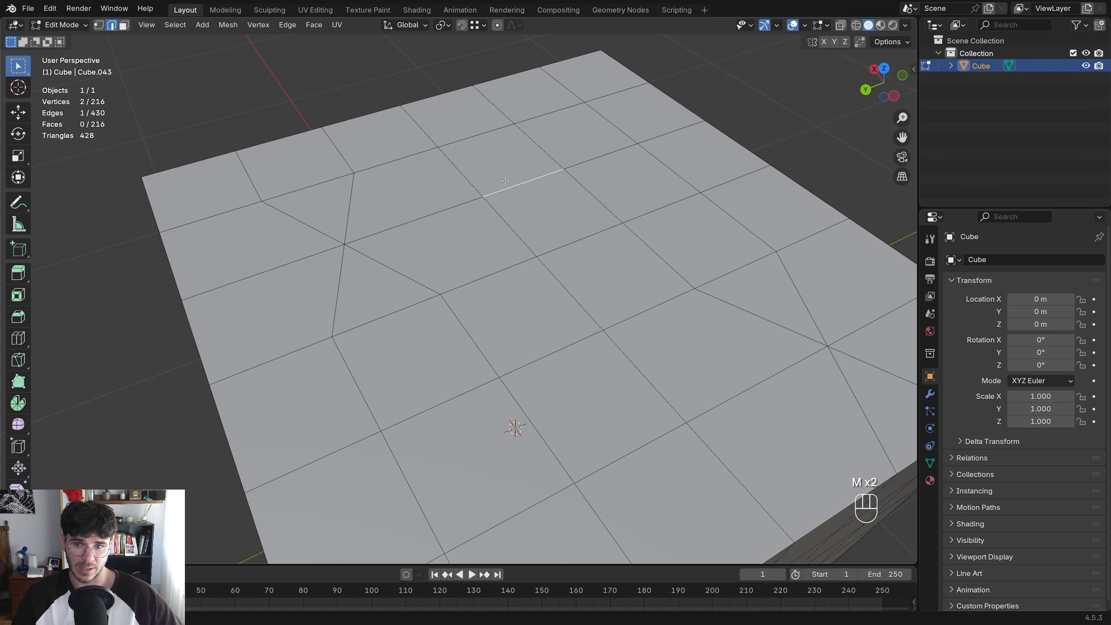
pyautogui.press('m')
pyautogui.click(493, 238)
pyautogui.scroll(-5, 492, 239)
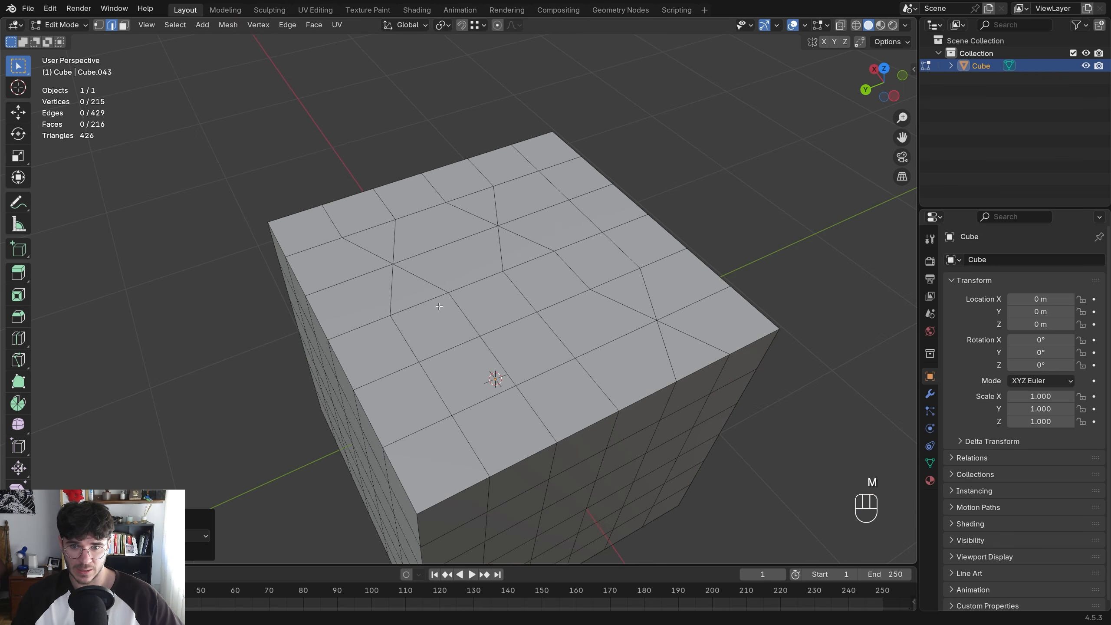
# Repeat the last merge on three successive edges running toward the front of the cube's top
pyautogui.click(421, 307)
pyautogui.hotkey('shift', 'r')
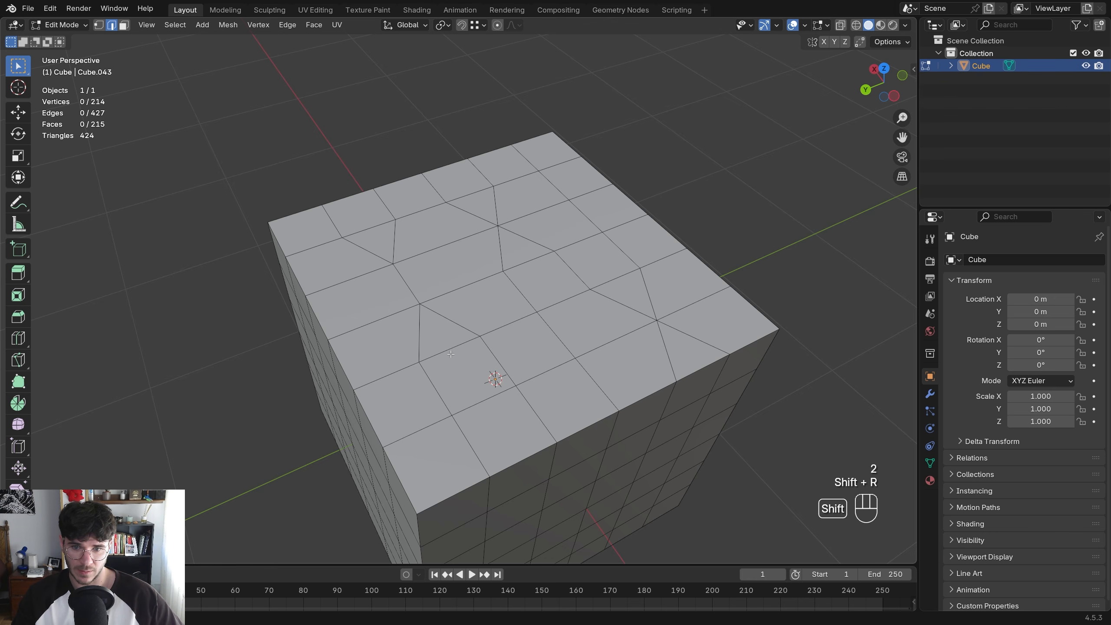
pyautogui.click(450, 351)
pyautogui.hotkey('shift', 'r')
pyautogui.click(487, 407)
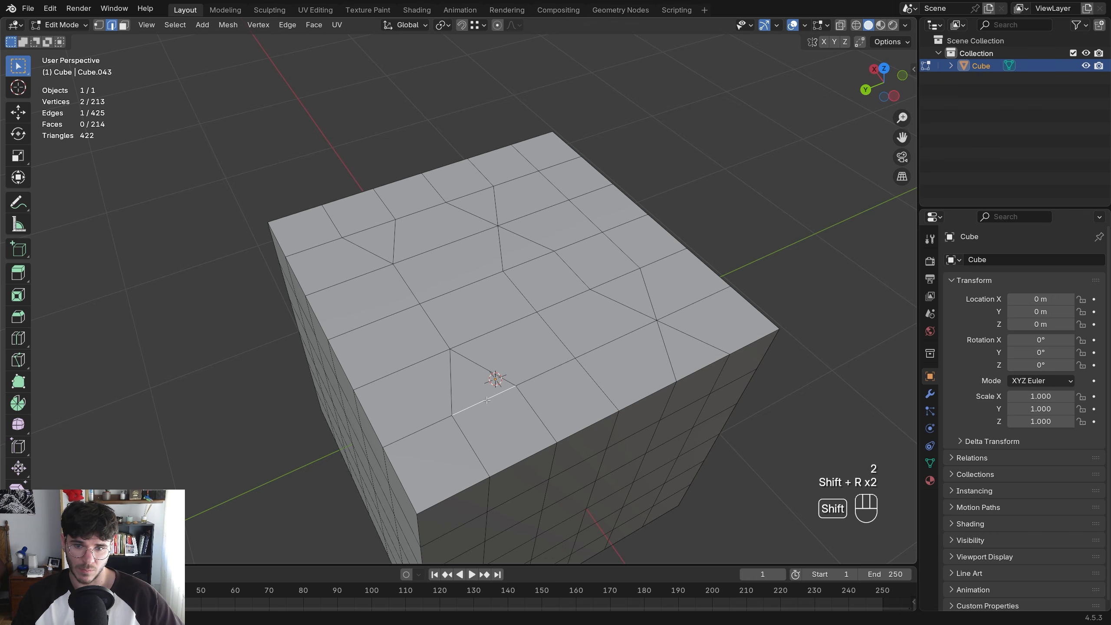
pyautogui.hotkey('shift', 'r')
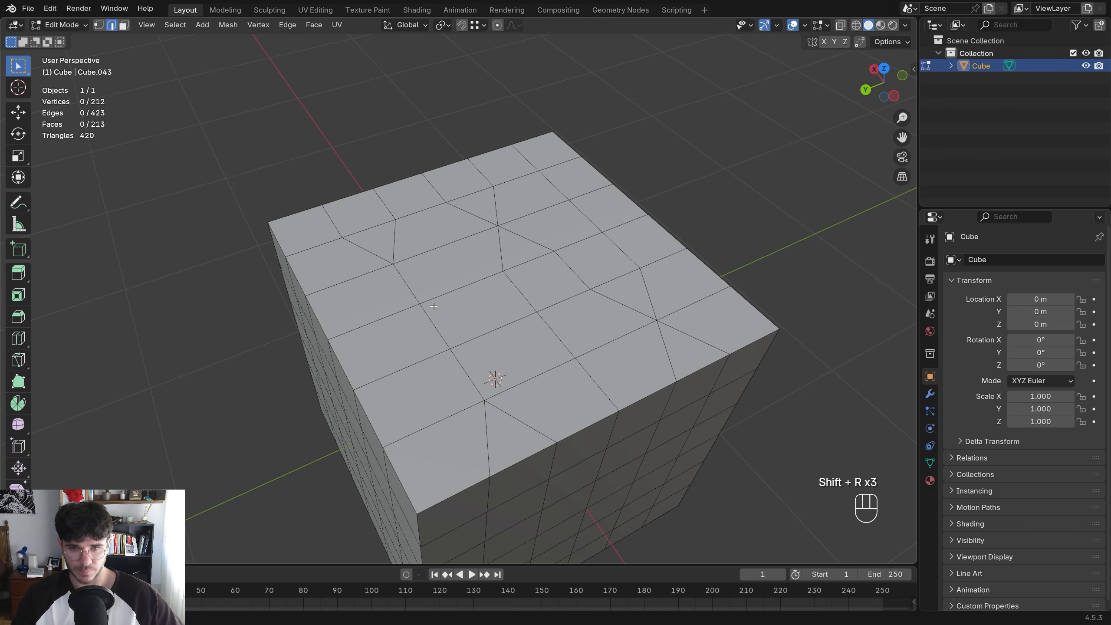
# Undo the whole series of single-edge merges on the cube's top
pyautogui.press('Tab')
pyautogui.press('Tab')
pyautogui.hotkey('ctrl', 'z')
pyautogui.hotkey('ctrl', 'z')
pyautogui.hotkey('ctrl', 'z')
pyautogui.hotkey('ctrl', 'z')
pyautogui.hotkey('ctrl', 'z')
pyautogui.hotkey('ctrl', 'z')
pyautogui.hotkey('ctrl', 'z')
pyautogui.hotkey('ctrl', 'z')
pyautogui.hotkey('ctrl', 'z')
pyautogui.hotkey('ctrl', 'z')
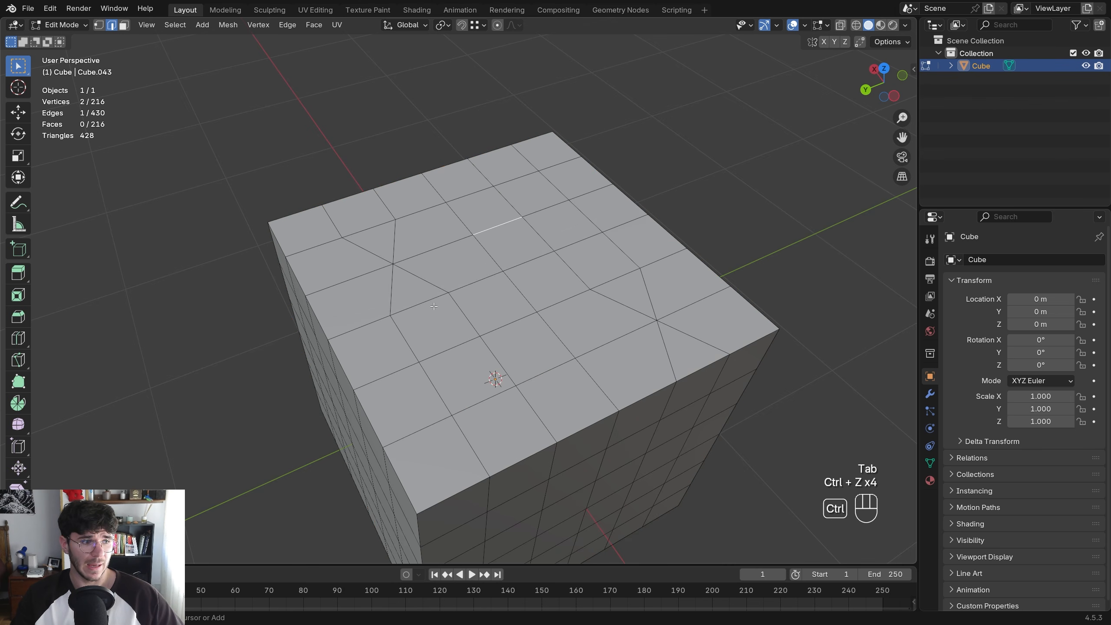
pyautogui.hotkey('ctrl', 'z')
pyautogui.hotkey('ctrl', 'z')
pyautogui.hotkey('ctrl', 'z')
pyautogui.hotkey('ctrl', 'z')
pyautogui.hotkey('ctrl', 'z')
pyautogui.hotkey('ctrl', 'z')
pyautogui.hotkey('ctrl', 'z')
pyautogui.hotkey('ctrl', 'z')
pyautogui.hotkey('ctrl', 'z')
pyautogui.hotkey('ctrl', 'z')
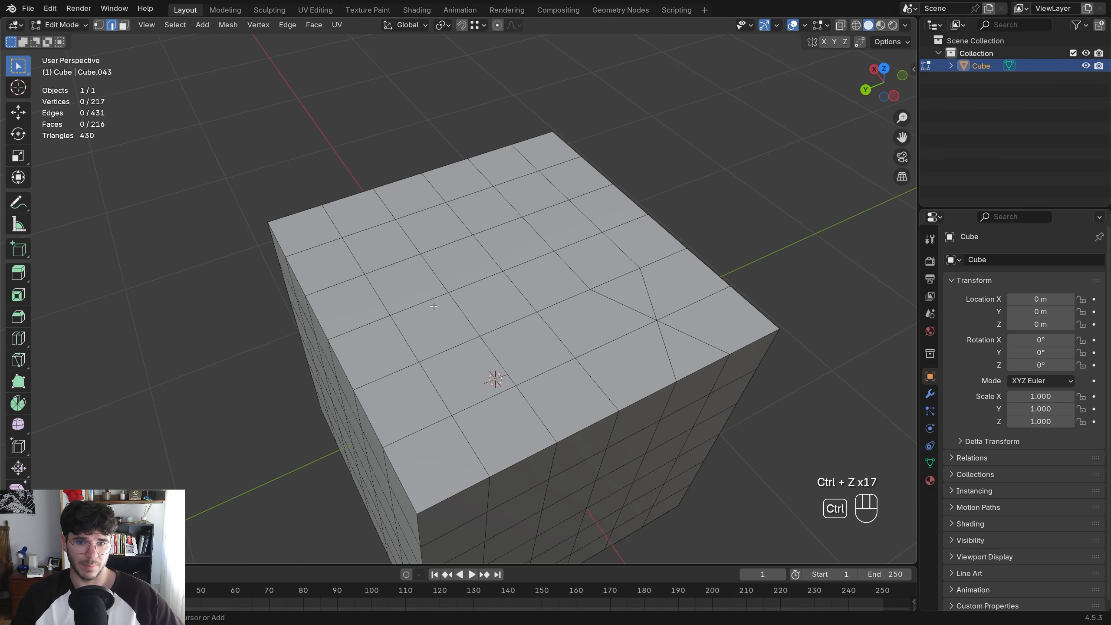
# Delete the edited cube in Object Mode and add a new cube mesh
pyautogui.press('Tab')
pyautogui.press('Tab')
pyautogui.press('Tab')
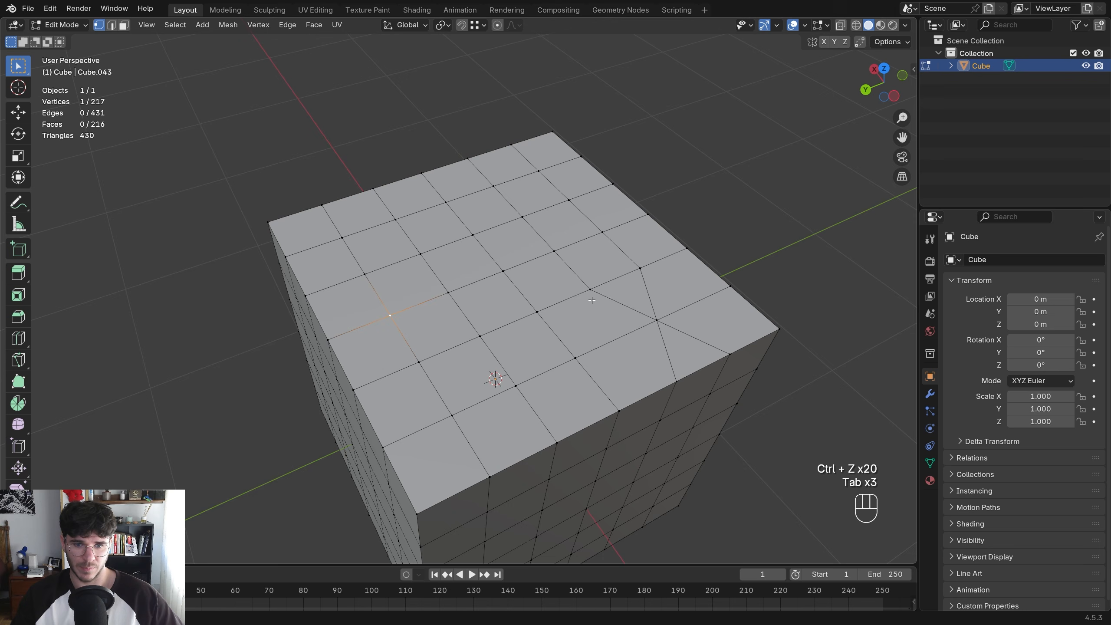
pyautogui.press('Tab')
pyautogui.press('x')
pyautogui.click(495, 314)
pyautogui.hotkey('shift', 'a')
pyautogui.moveTo(476, 318)
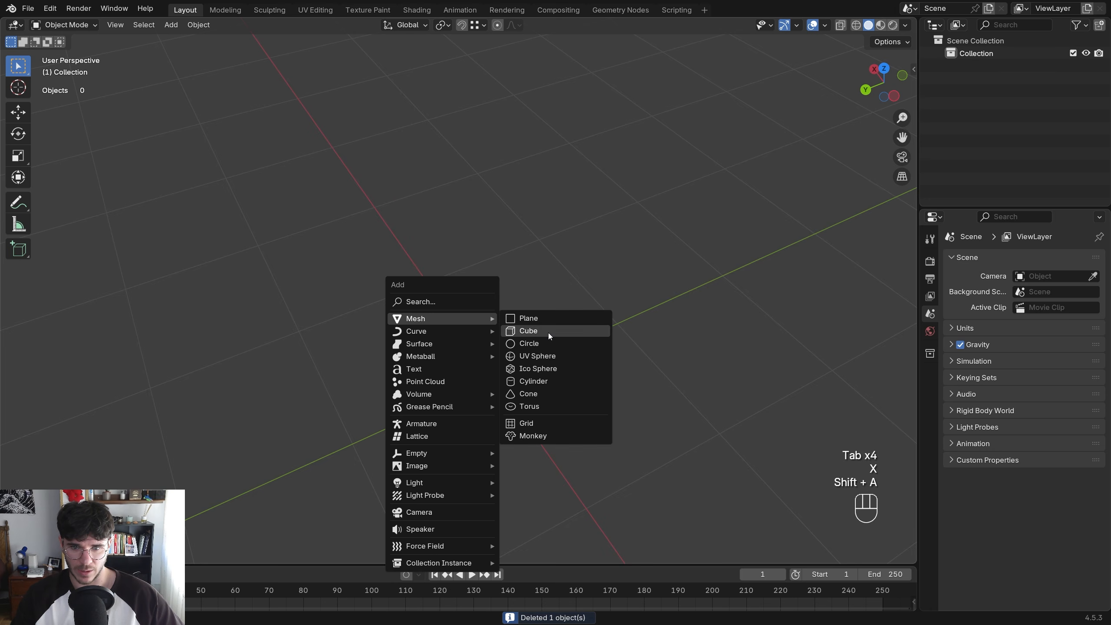
pyautogui.click(549, 332)
# Subdivide all of the new cube's geometry in Edit Mode with 7 cuts
pyautogui.press('Tab')
pyautogui.press('Tab')
pyautogui.press('Tab')
pyautogui.press('a')
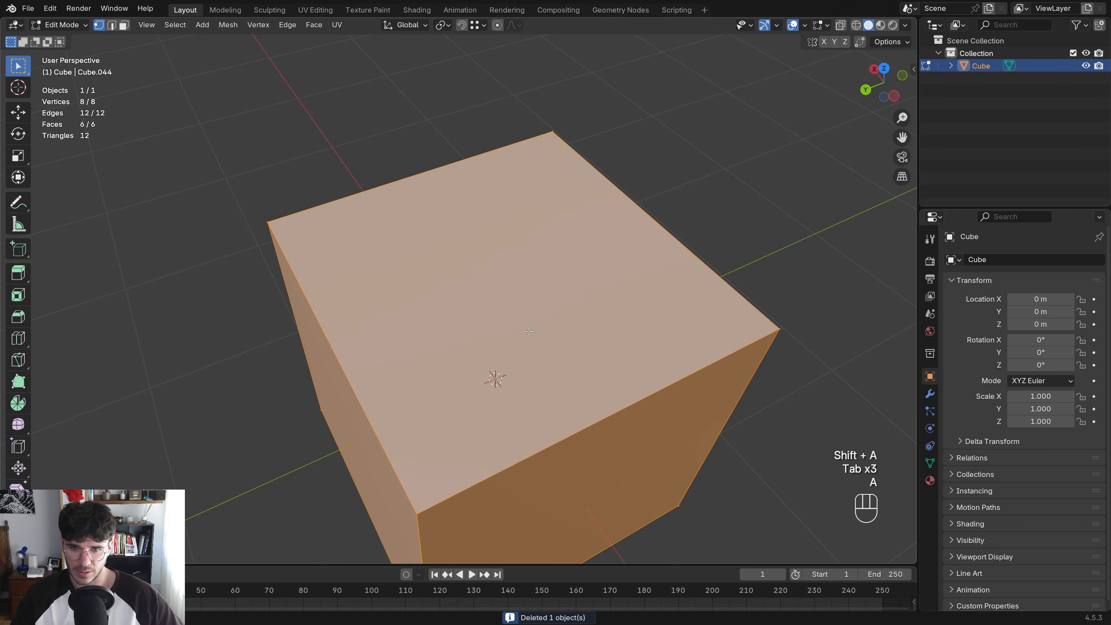
pyautogui.rightClick(438, 386)
pyautogui.click(401, 336)
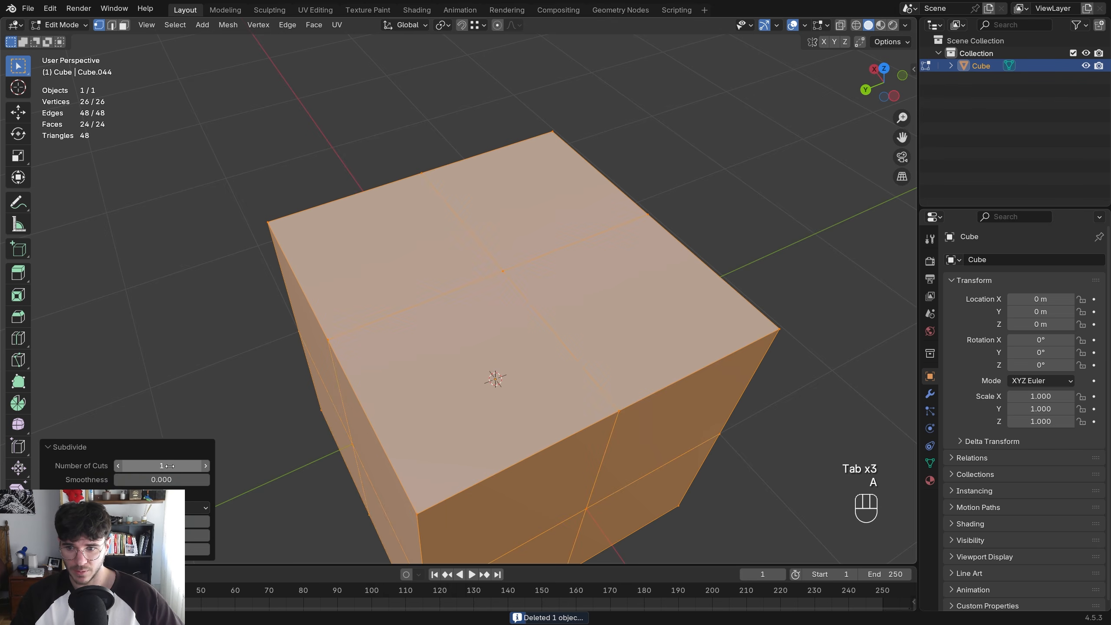
pyautogui.moveTo(161, 465); pyautogui.dragTo(201, 466)
# Select two neighbouring vertices on the cube's top and merge them At Last
pyautogui.click(419, 304)
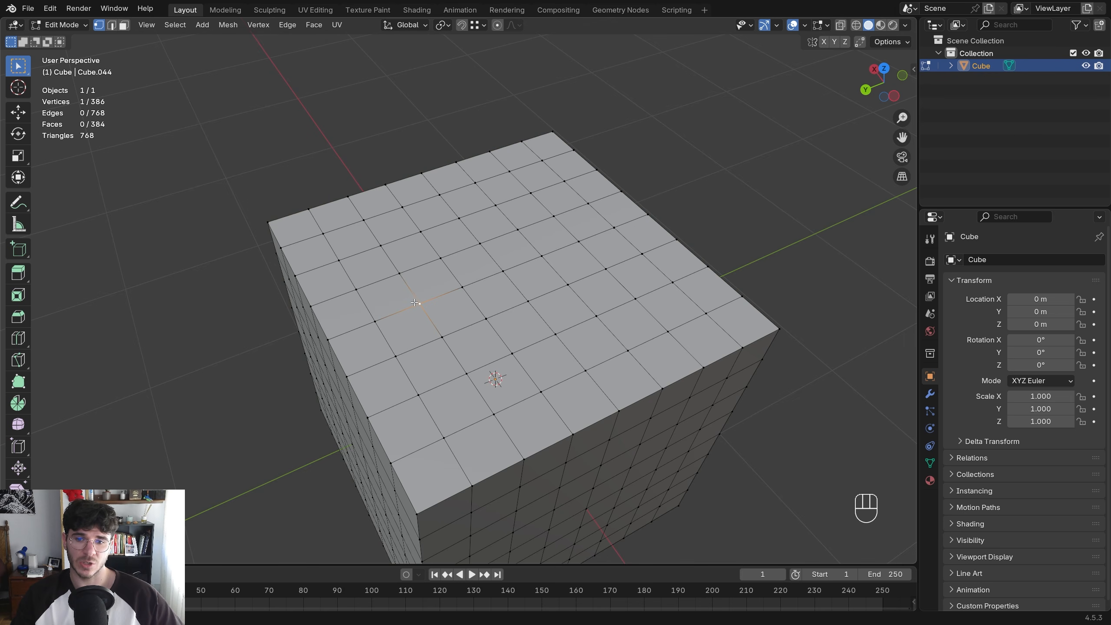
pyautogui.keyDown('shift'); pyautogui.click(486, 328); pyautogui.keyUp('shift')
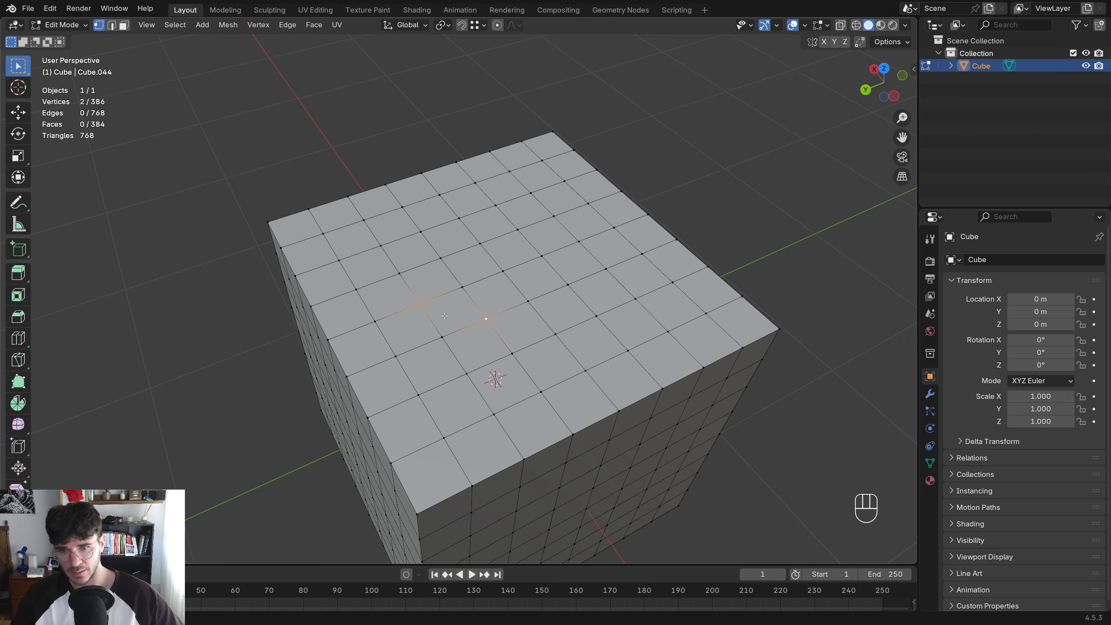
pyautogui.rightClick(455, 292)
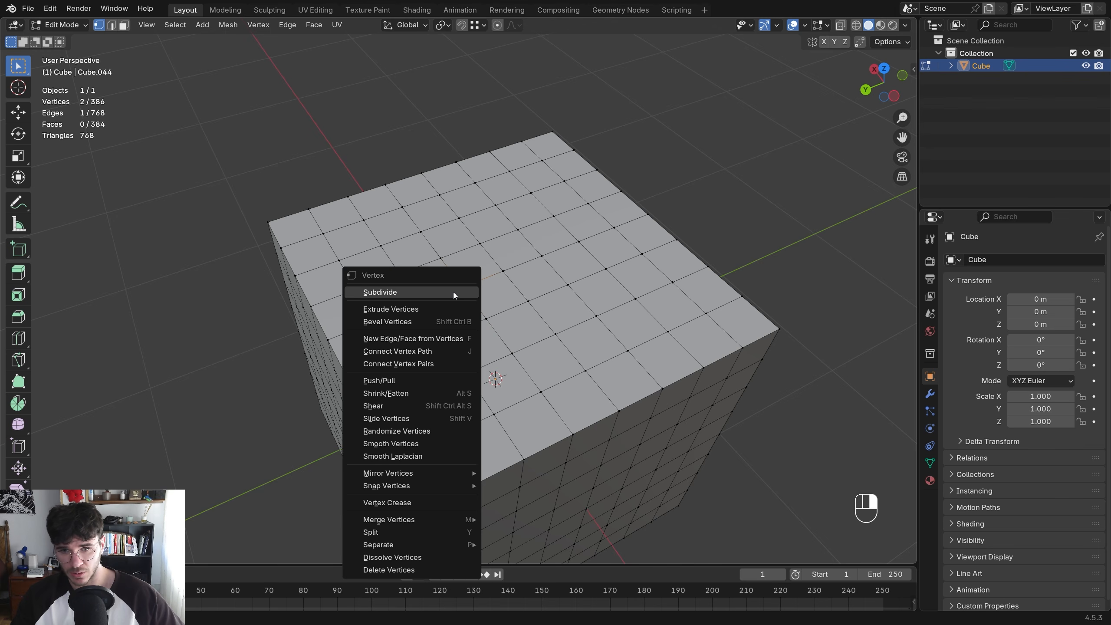
pyautogui.moveTo(425, 518)
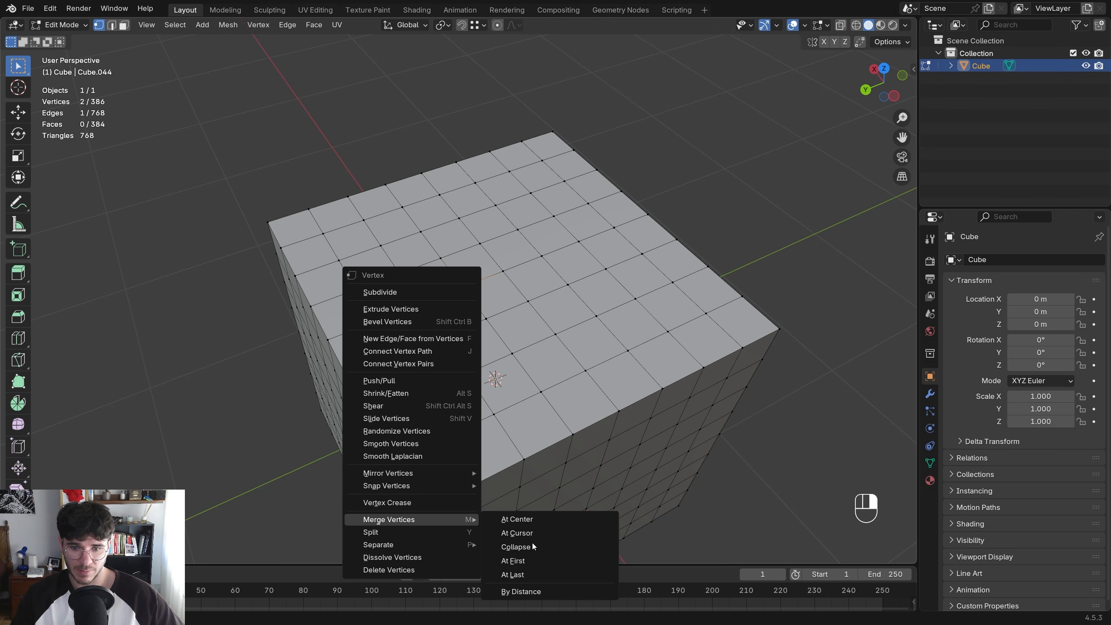
pyautogui.click(536, 570)
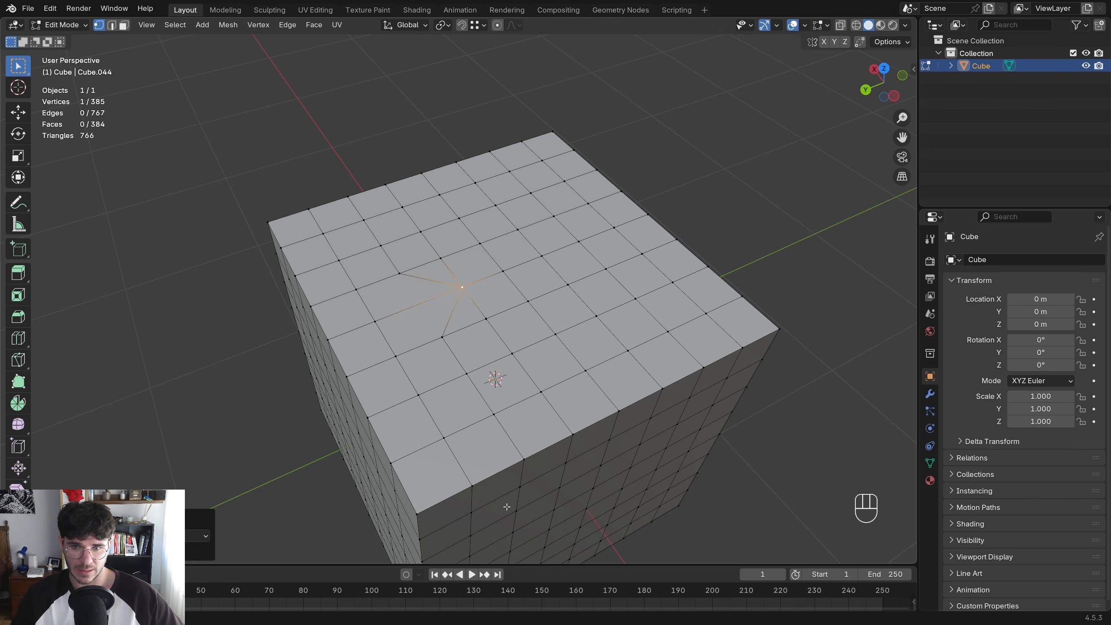
# Repeat the At Last merge on two more neighbouring vertex pairs, continuing toward the front of the cube's top
pyautogui.click(482, 320)
pyautogui.click(444, 341)
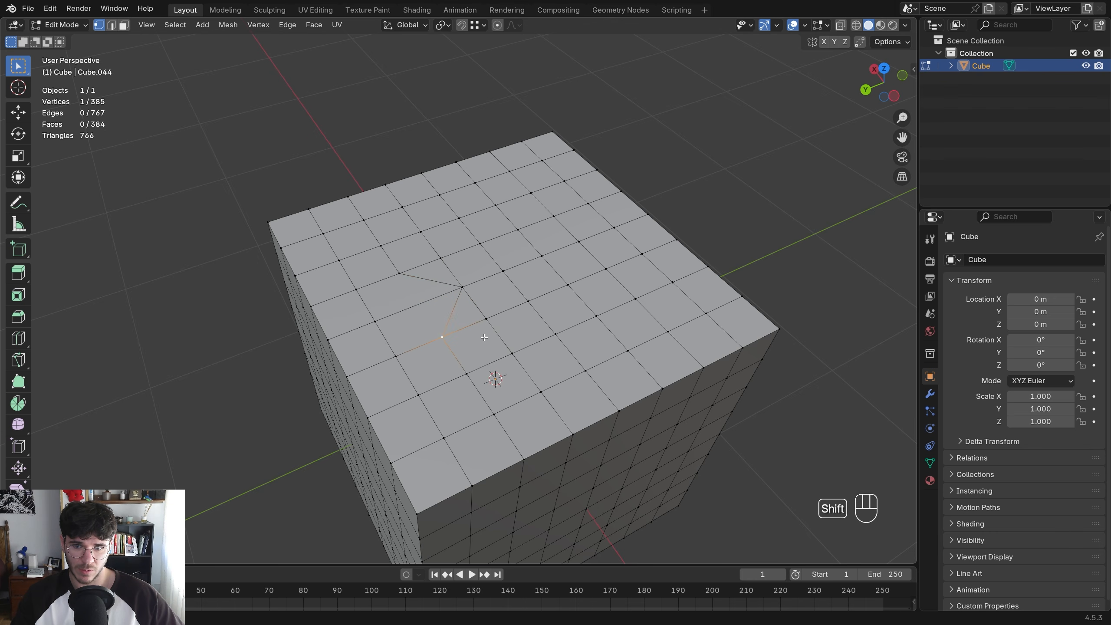
pyautogui.keyDown('shift'); pyautogui.click(485, 320); pyautogui.keyUp('shift')
pyautogui.hotkey('shift', 'r')
pyautogui.click(467, 374)
pyautogui.keyDown('shift'); pyautogui.click(511, 354); pyautogui.keyUp('shift')
pyautogui.hotkey('shift', 'r')
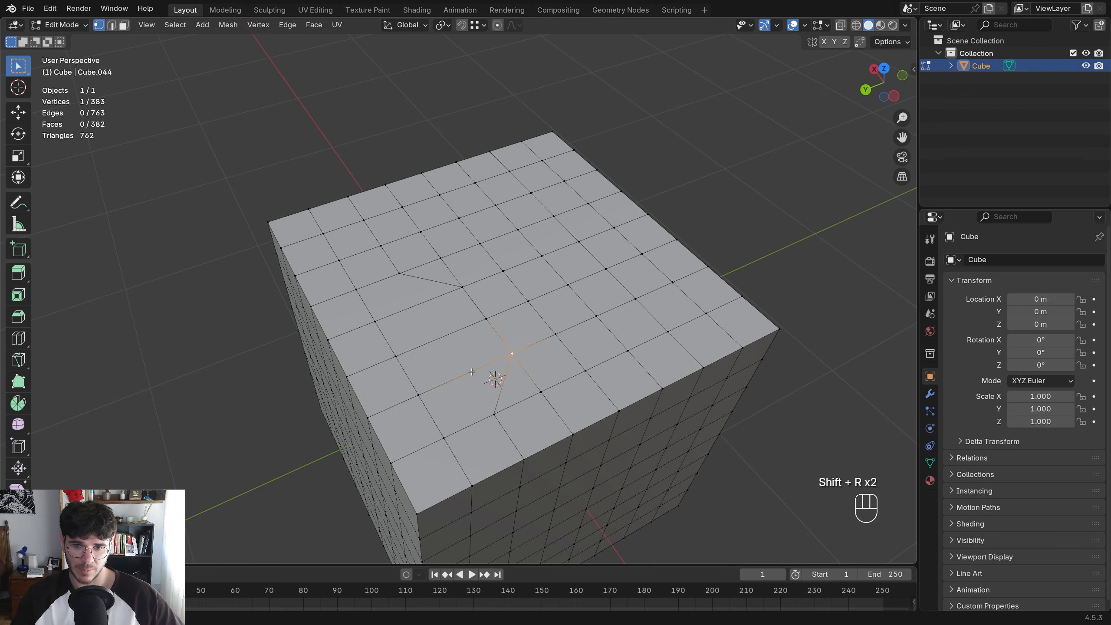
# Select the two vertices at the opposite ends of the merged rows on the cube's top
pyautogui.click(493, 419)
pyautogui.keyDown('shift'); pyautogui.click(393, 277); pyautogui.keyUp('shift')
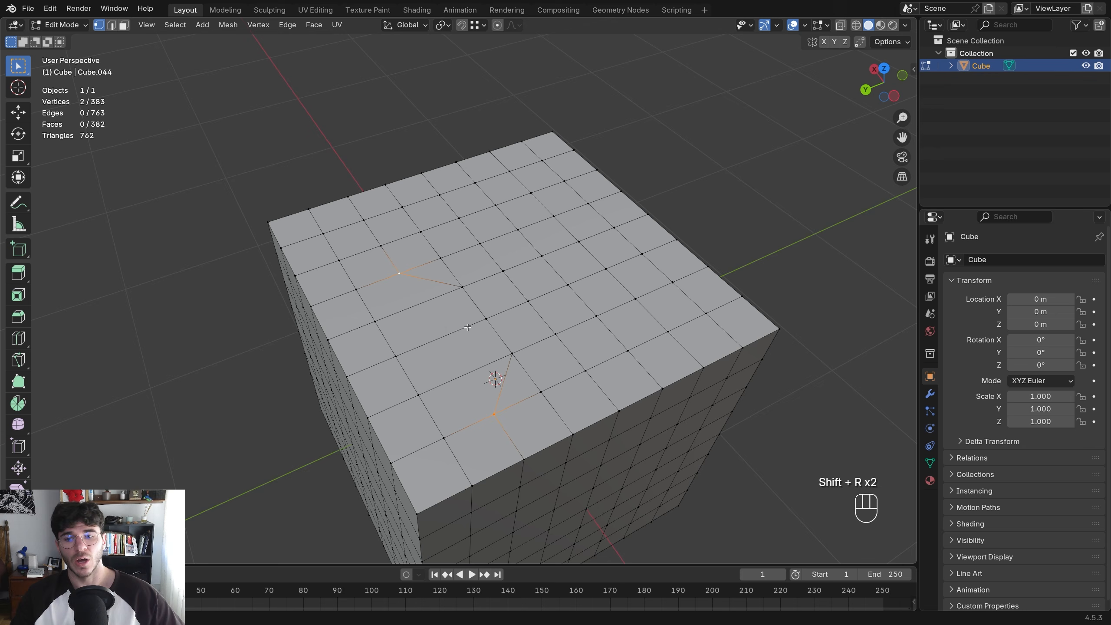
# Connect the selected vertex pair and two further diagonal vertex pairs on the cube's top face
pyautogui.press('j')
pyautogui.click(555, 335)
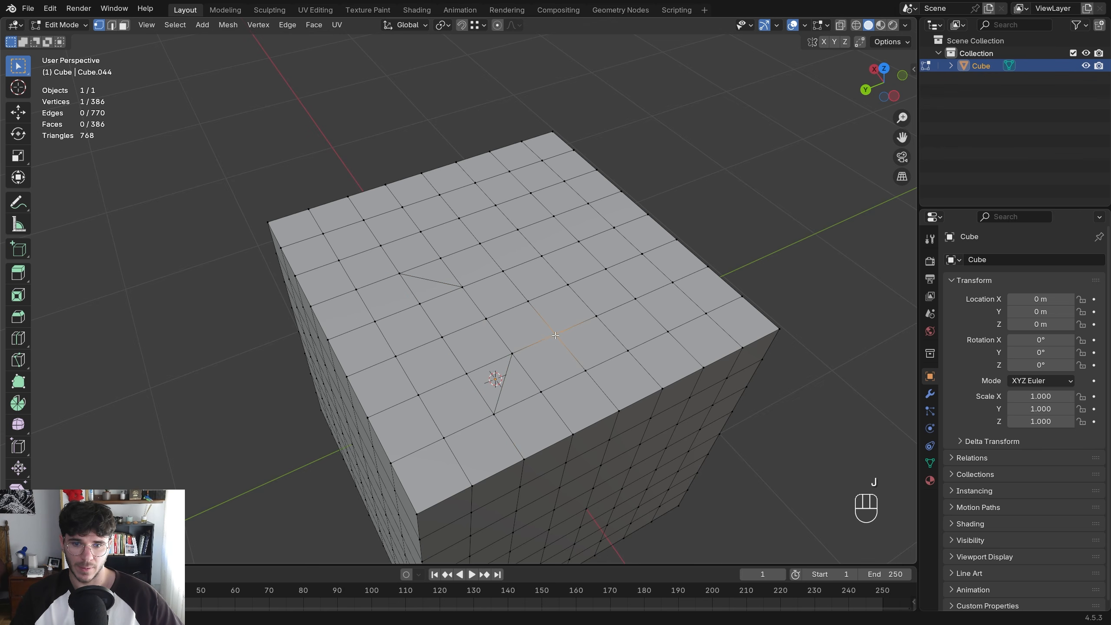
pyautogui.keyDown('shift'); pyautogui.click(567, 291); pyautogui.keyUp('shift')
pyautogui.click(635, 299)
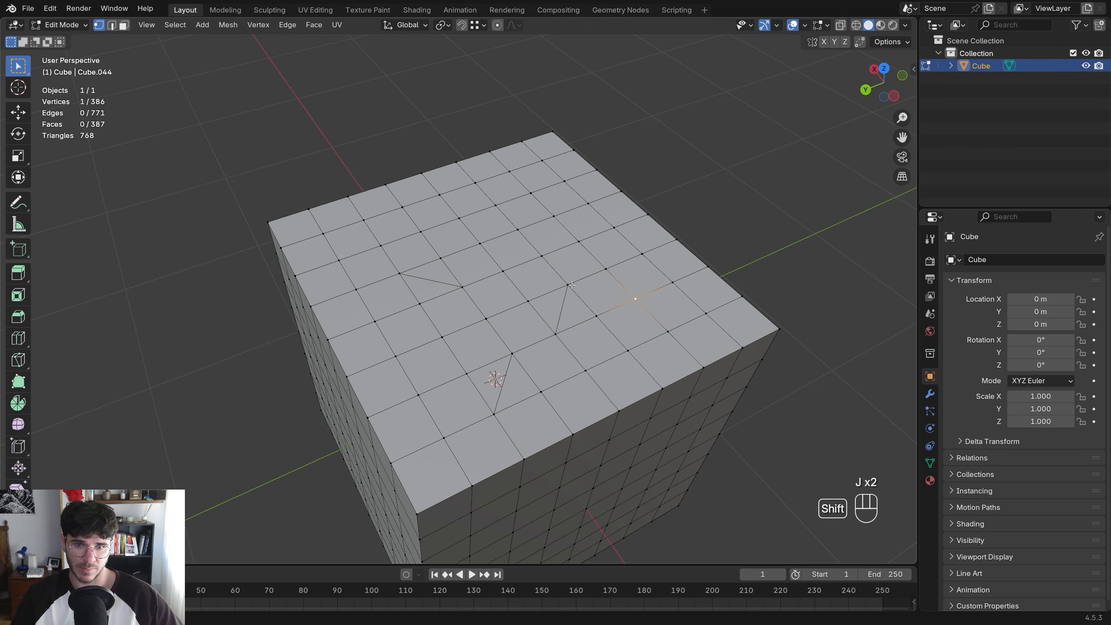
pyautogui.keyDown('shift'); pyautogui.click(568, 285); pyautogui.keyUp('shift')
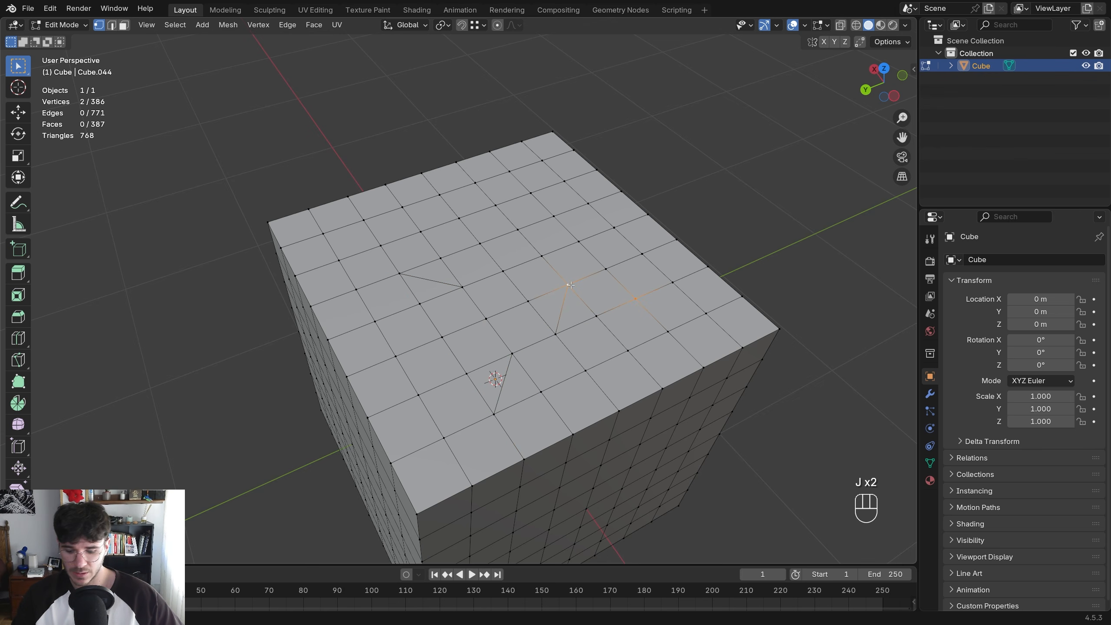
pyautogui.click(703, 312)
# Connect a vertex near the top face's front edge to one near its far corner, cutting the faces between
pyautogui.click(542, 395)
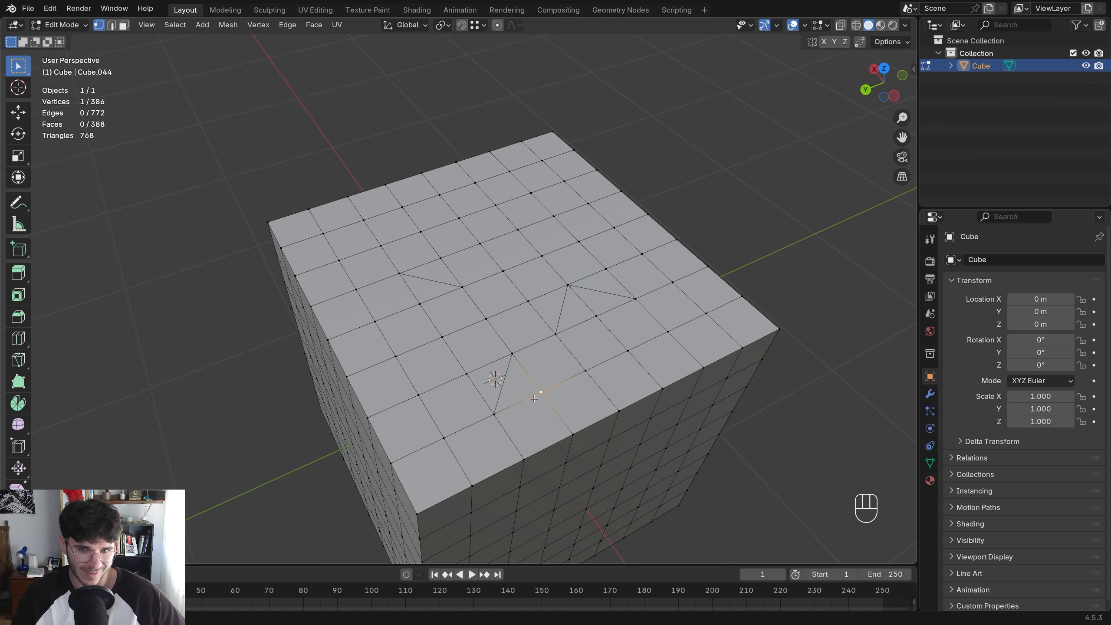
pyautogui.keyDown('shift'); pyautogui.click(509, 171); pyautogui.keyUp('shift')
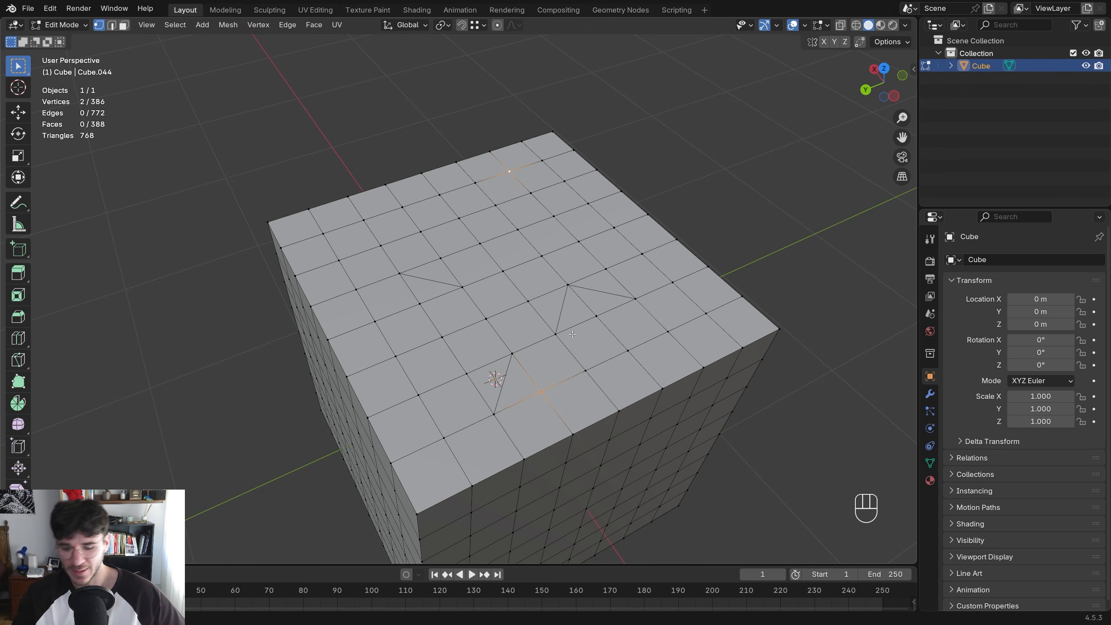
pyautogui.press('j')
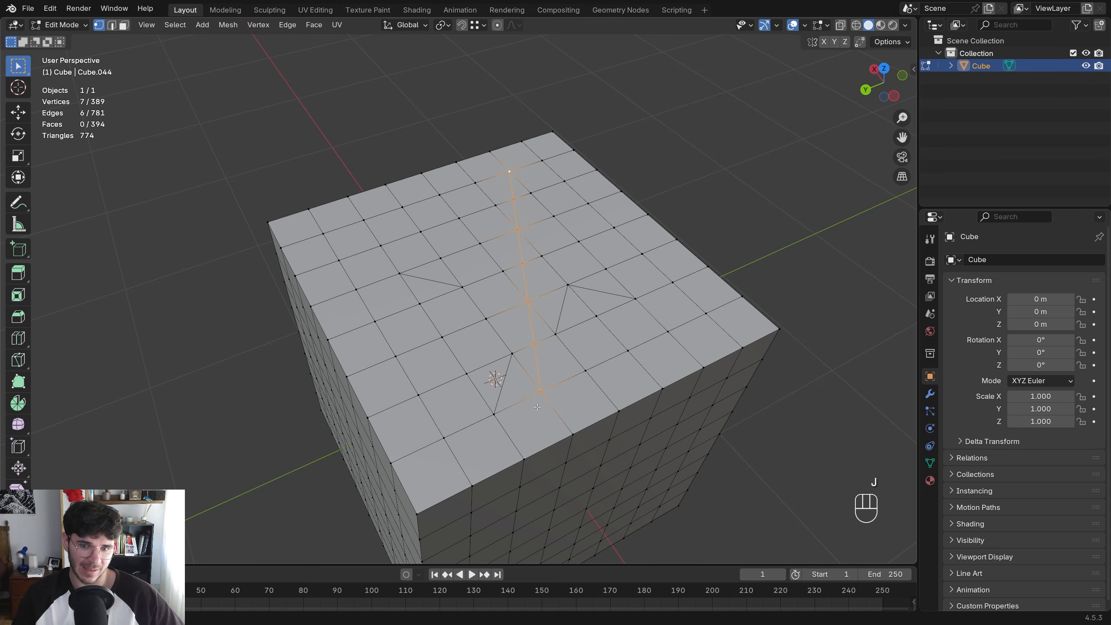
# Undo the long top-face cut and connect the far top-face vertex to one on the cube's front side face
pyautogui.moveTo(515, 396); pyautogui.dragTo(491, 301, button='middle')
pyautogui.hotkey('ctrl', 'z')
pyautogui.keyDown('shift'); pyautogui.click(486, 421); pyautogui.keyUp('shift')
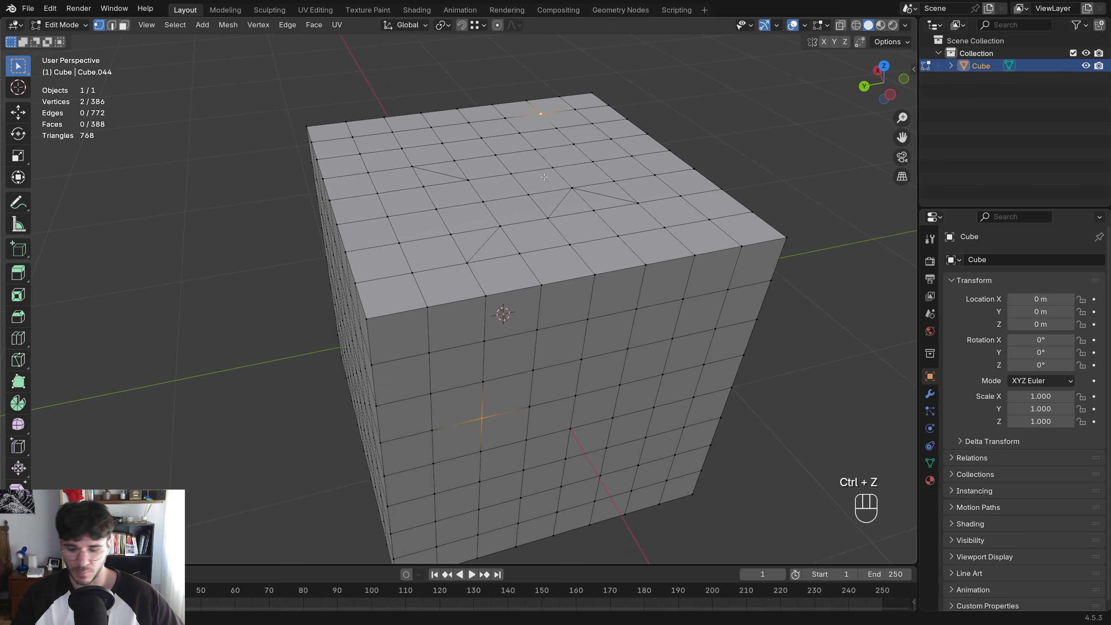
pyautogui.press('j')
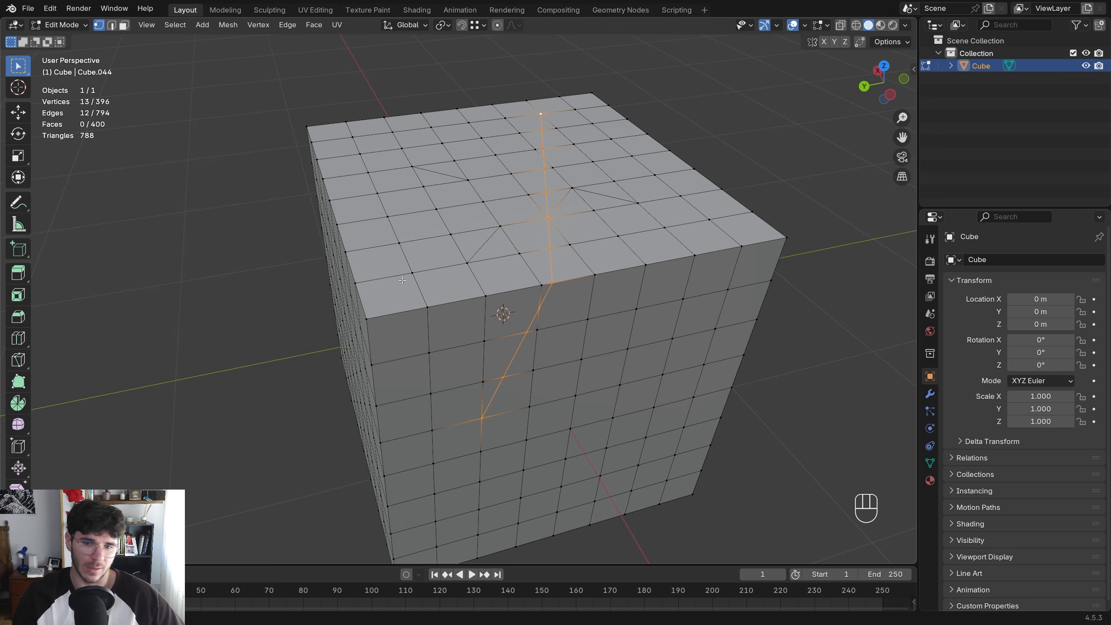
# Connect a vertex on another upper edge of the cube to a second vertex using a vertex path
pyautogui.moveTo(401, 280); pyautogui.dragTo(413, 278, button='middle')
pyautogui.keyDown('shift'); pyautogui.moveTo(414, 278); pyautogui.dragTo(456, 279, button='middle'); pyautogui.keyUp('shift')
pyautogui.click(401, 233)
pyautogui.keyDown('shift'); pyautogui.moveTo(436, 209); pyautogui.dragTo(460, 282, button='middle'); pyautogui.keyUp('shift')
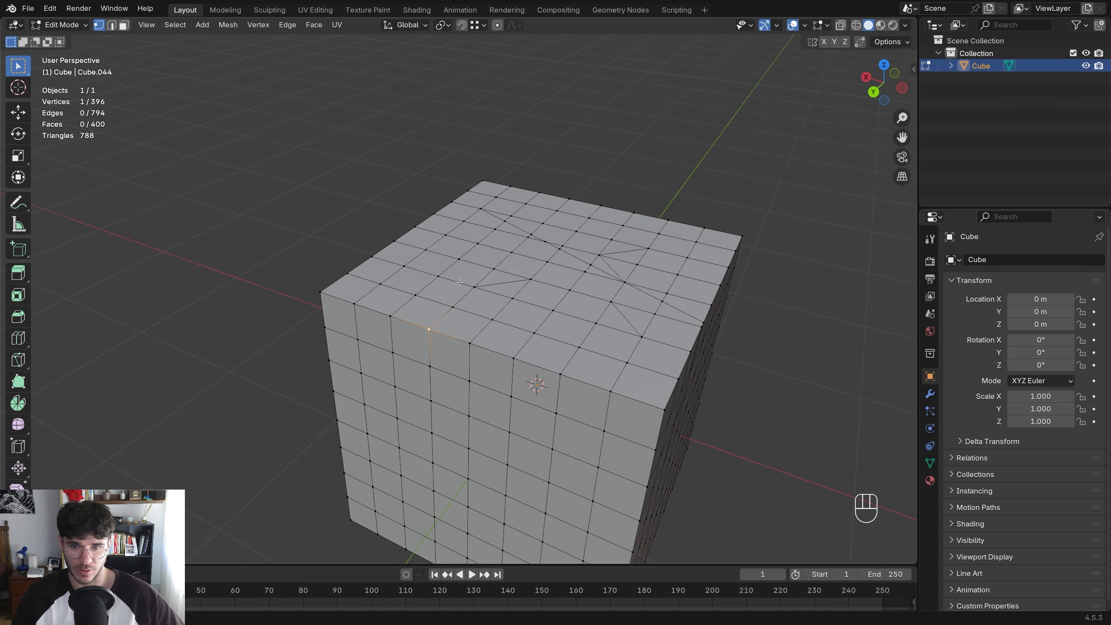
pyautogui.keyDown('shift'); pyautogui.click(481, 211); pyautogui.keyUp('shift')
pyautogui.press('j')
pyautogui.moveTo(481, 211); pyautogui.dragTo(482, 315, button='middle')
# Undo all the vertex connections just made, back to the two selected vertices on the top face
pyautogui.hotkey('ctrl', 'z')
pyautogui.hotkey('ctrl', 'z')
pyautogui.hotkey('ctrl', 'z')
pyautogui.hotkey('ctrl', 'z')
pyautogui.hotkey('ctrl', 'z')
pyautogui.hotkey('ctrl', 'z')
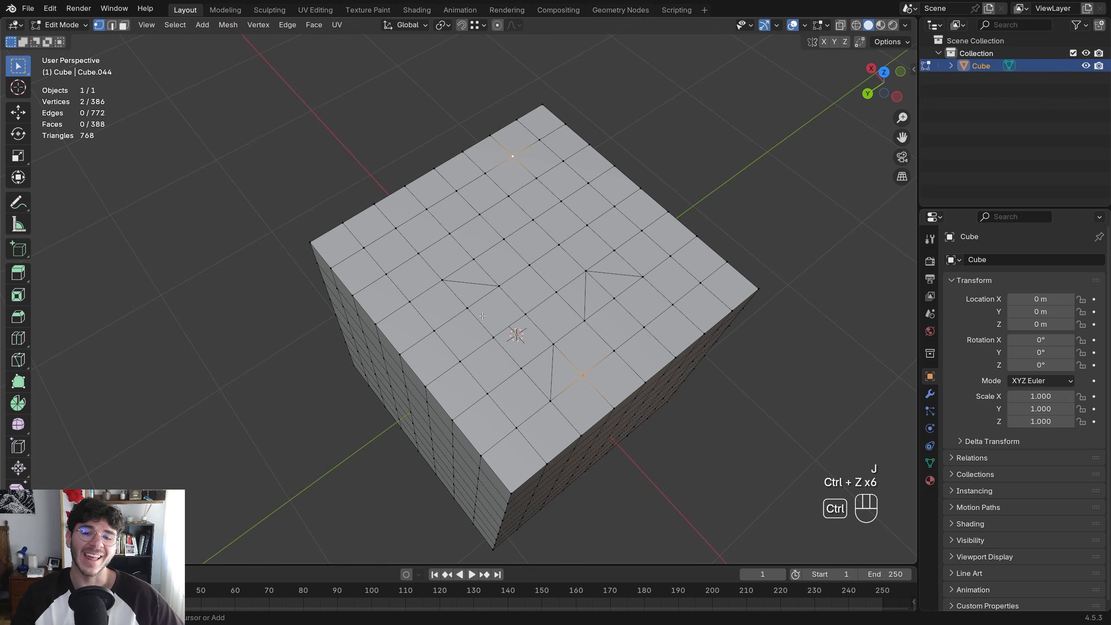
pyautogui.hotkey('ctrl', 'z')
pyautogui.hotkey('ctrl', 'z')
pyautogui.hotkey('ctrl', 'z')
pyautogui.hotkey('ctrl', 'z')
pyautogui.hotkey('ctrl', 'z')
pyautogui.hotkey('ctrl', 'z')
pyautogui.hotkey('ctrl', 'z')
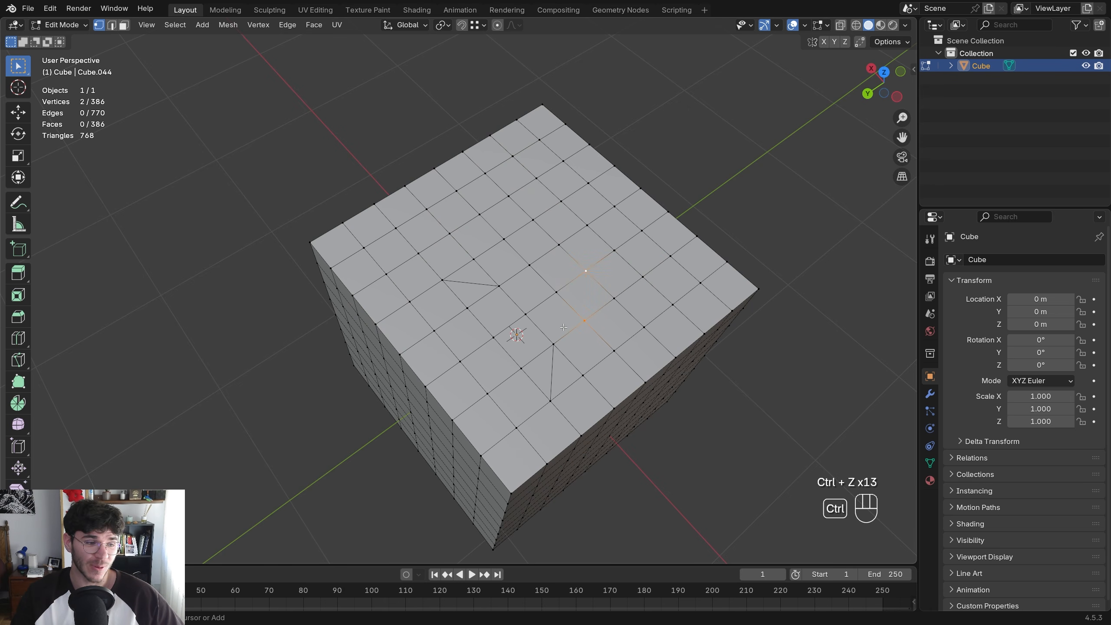
pyautogui.hotkey('ctrl', 'z')
pyautogui.hotkey('ctrl', 'z')
pyautogui.hotkey('ctrl', 'z')
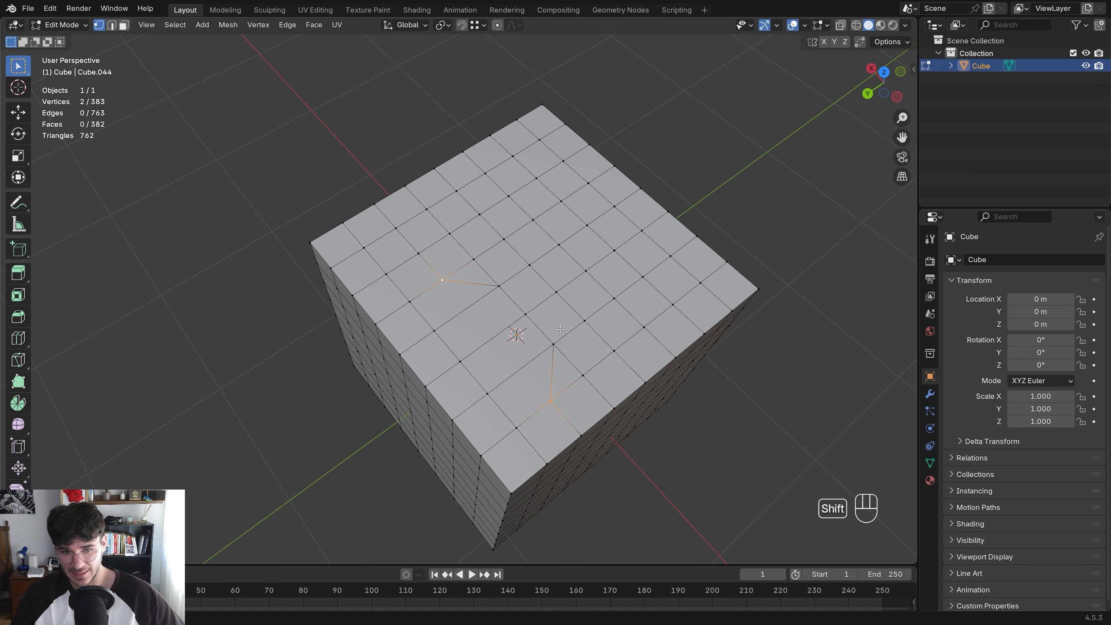
# Knife-cut a continuous zigzag path through existing vertices across the cube's top face and apply it
pyautogui.keyDown('shift'); pyautogui.moveTo(563, 327); pyautogui.dragTo(473, 324, button='middle'); pyautogui.keyUp('shift')
pyautogui.press('k')
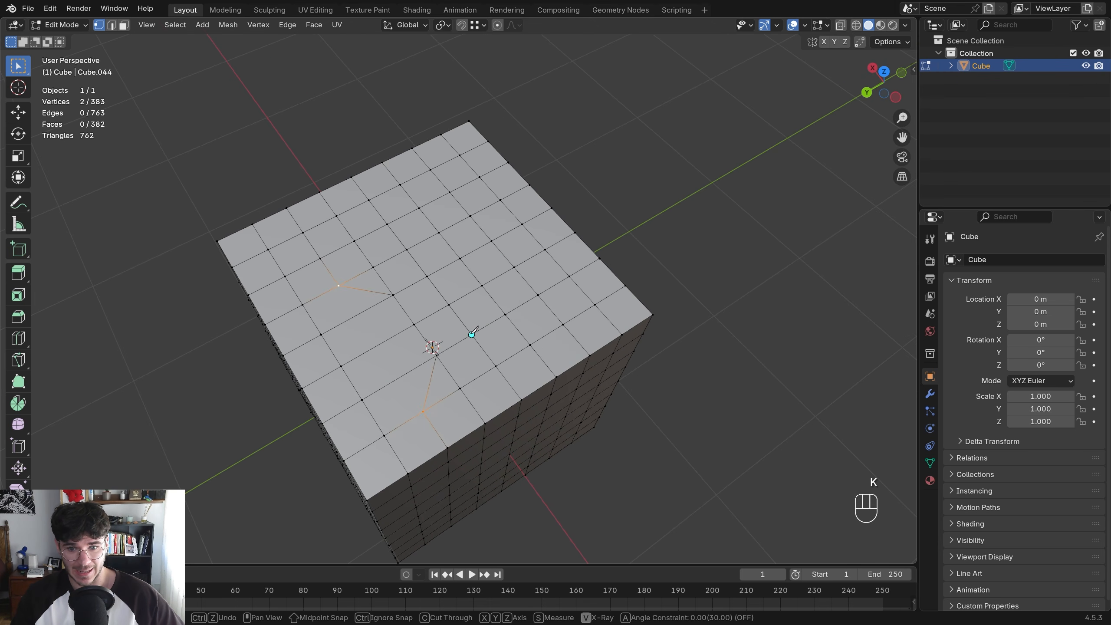
pyautogui.click(472, 334)
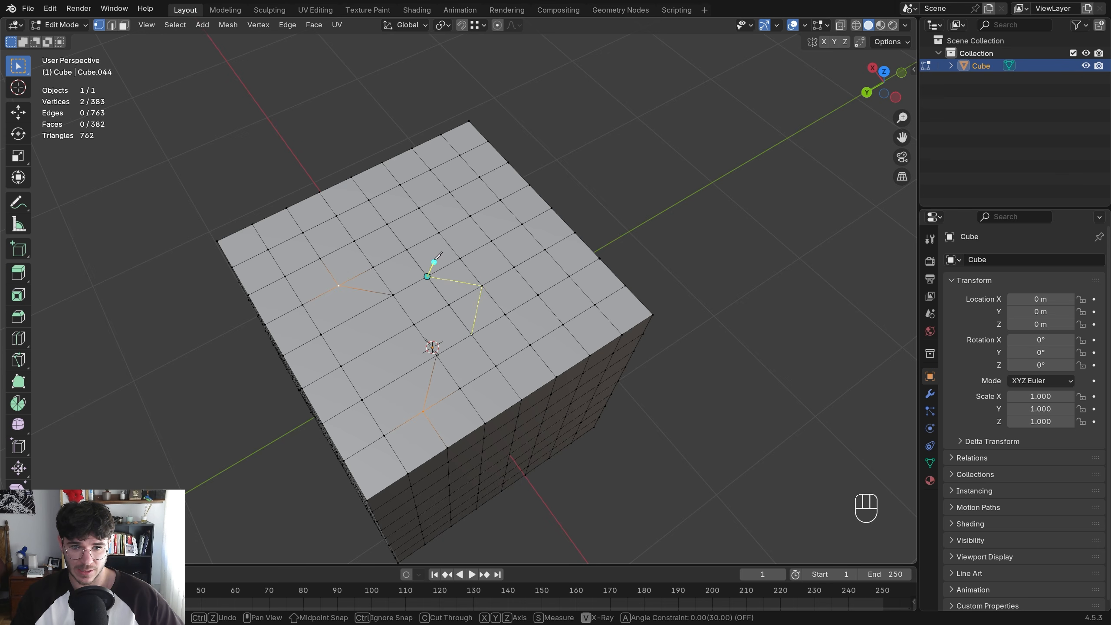
pyautogui.click(538, 295)
pyautogui.click(595, 305)
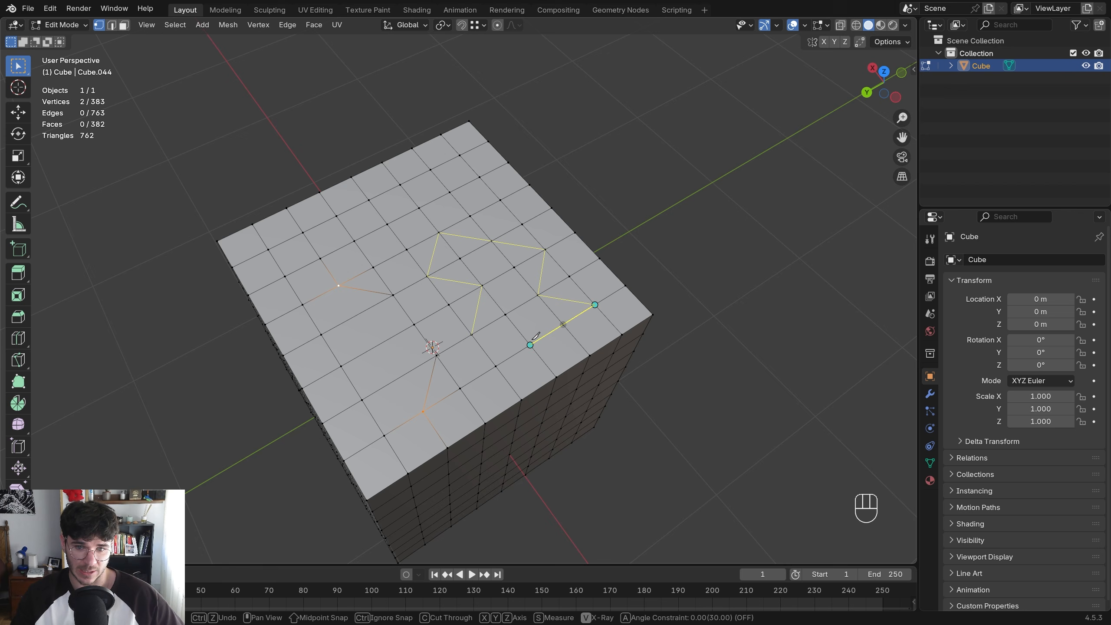
pyautogui.click(505, 314)
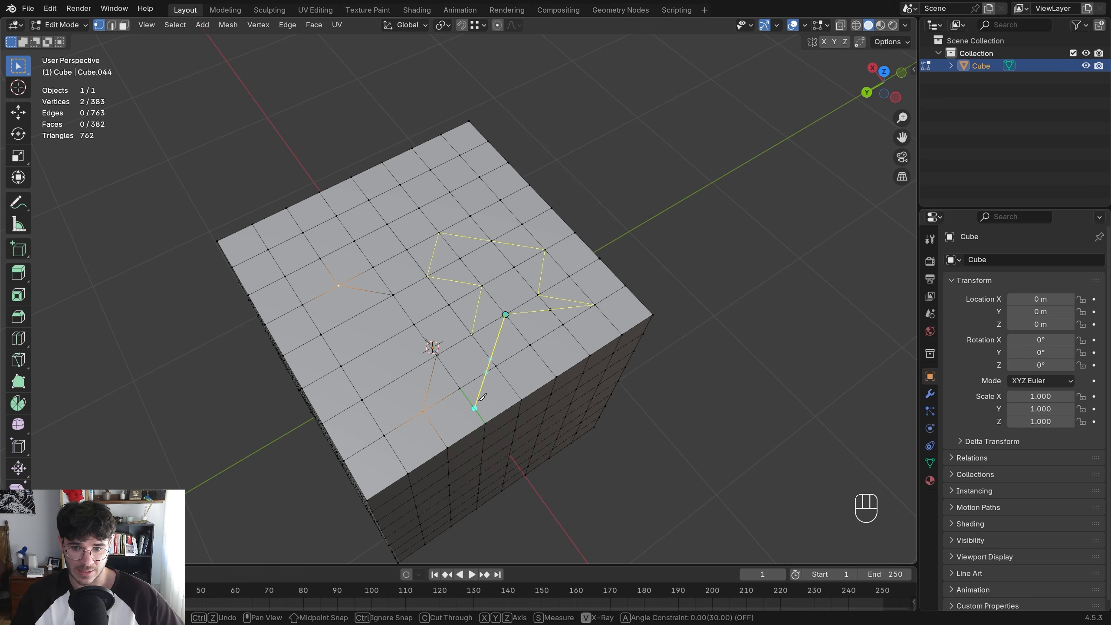
pyautogui.click(460, 388)
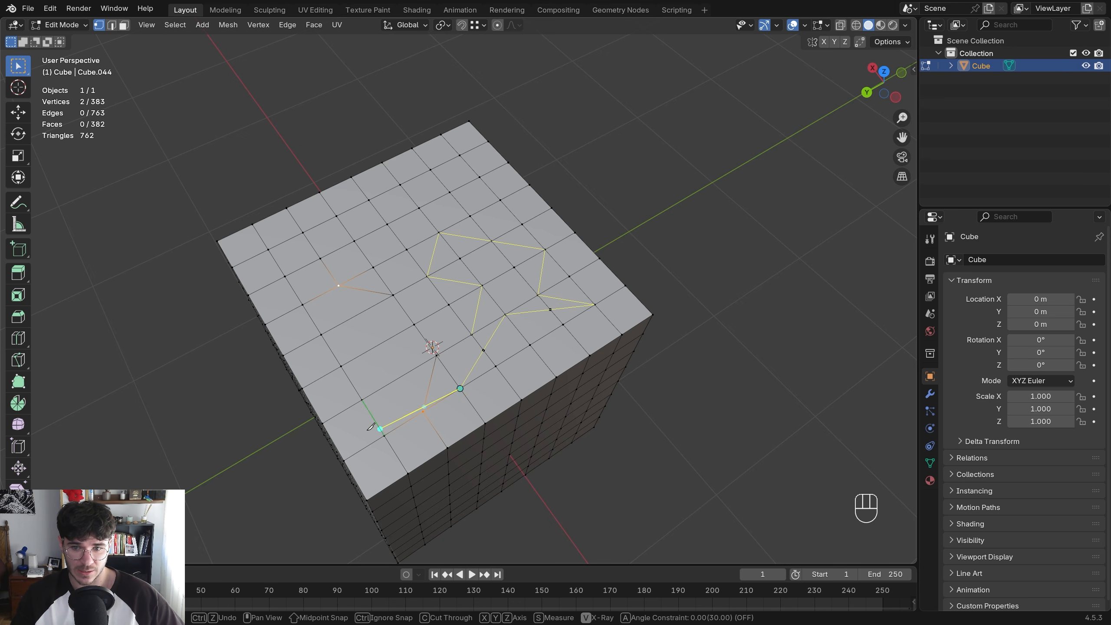
pyautogui.click(232, 267)
pyautogui.click(419, 207)
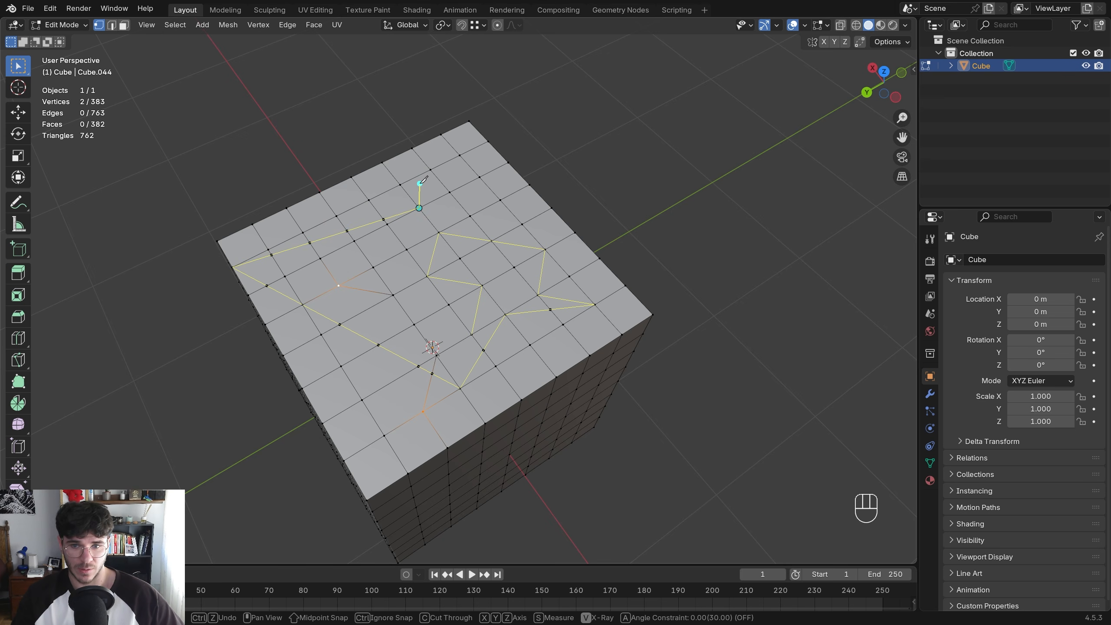
pyautogui.press('KP_Enter')
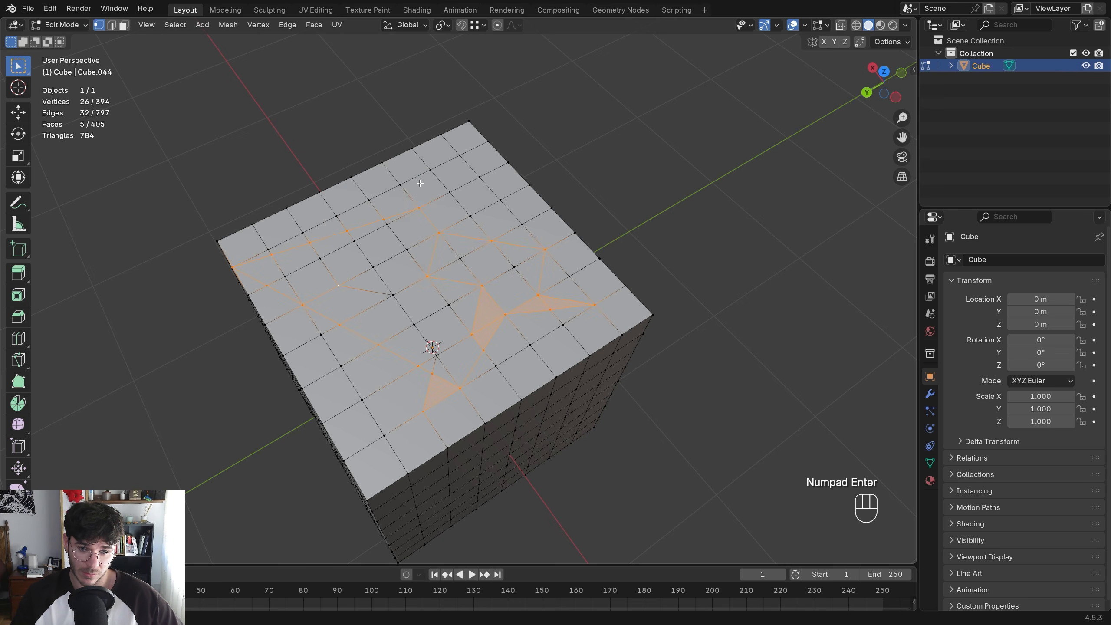
# Check the cut in Object Mode, return to vertex editing and undo the knife cut
pyautogui.moveTo(647, 214); pyautogui.dragTo(488, 318, button='middle')
pyautogui.press('Tab')
pyautogui.press('Tab')
pyautogui.press('1')
pyautogui.hotkey('ctrl', 'z')
pyautogui.hotkey('ctrl', 'z')
pyautogui.hotkey('ctrl', 'z')
pyautogui.hotkey('ctrl', 'z')
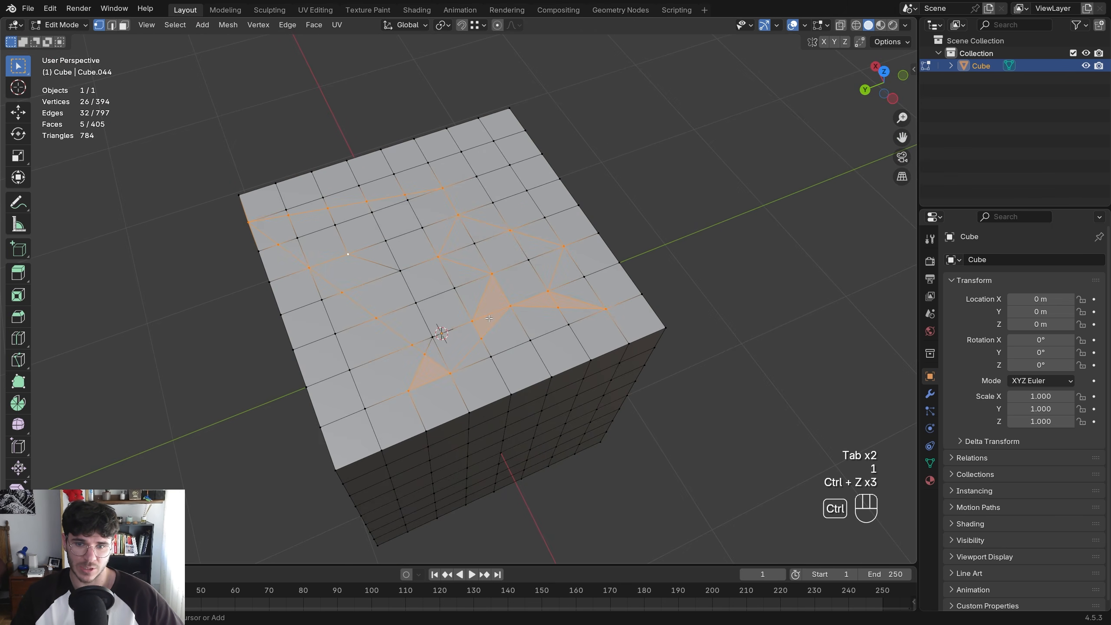
# Start a knife cut from the top face's center through several vertices toward its far side edge
pyautogui.press('k')
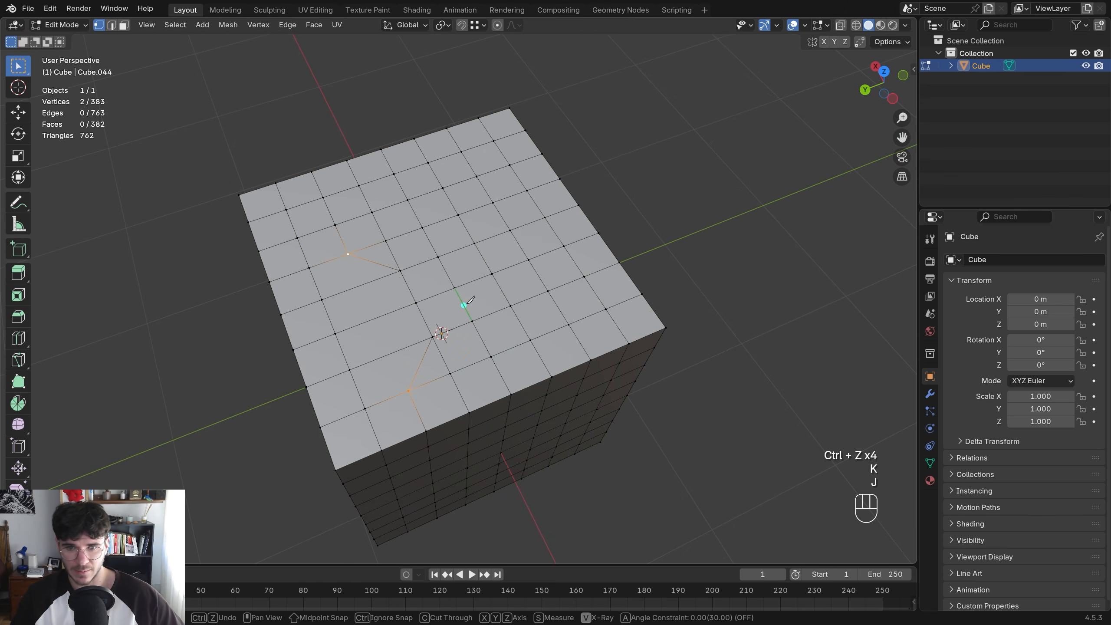
pyautogui.click(462, 303)
pyautogui.press('j')
pyautogui.click(499, 286)
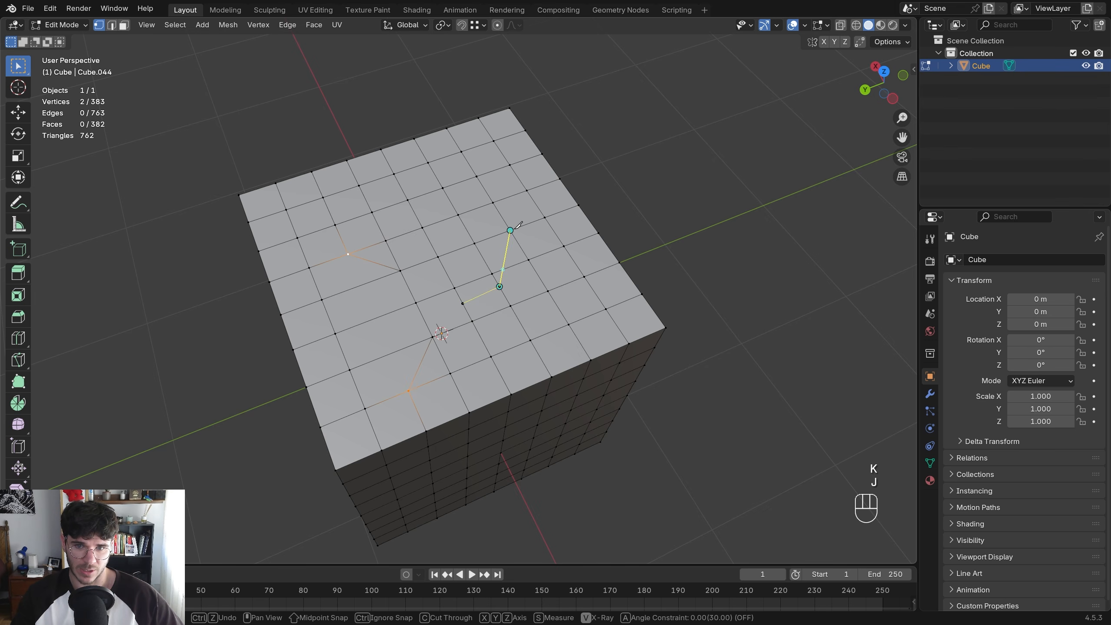
pyautogui.click(526, 192)
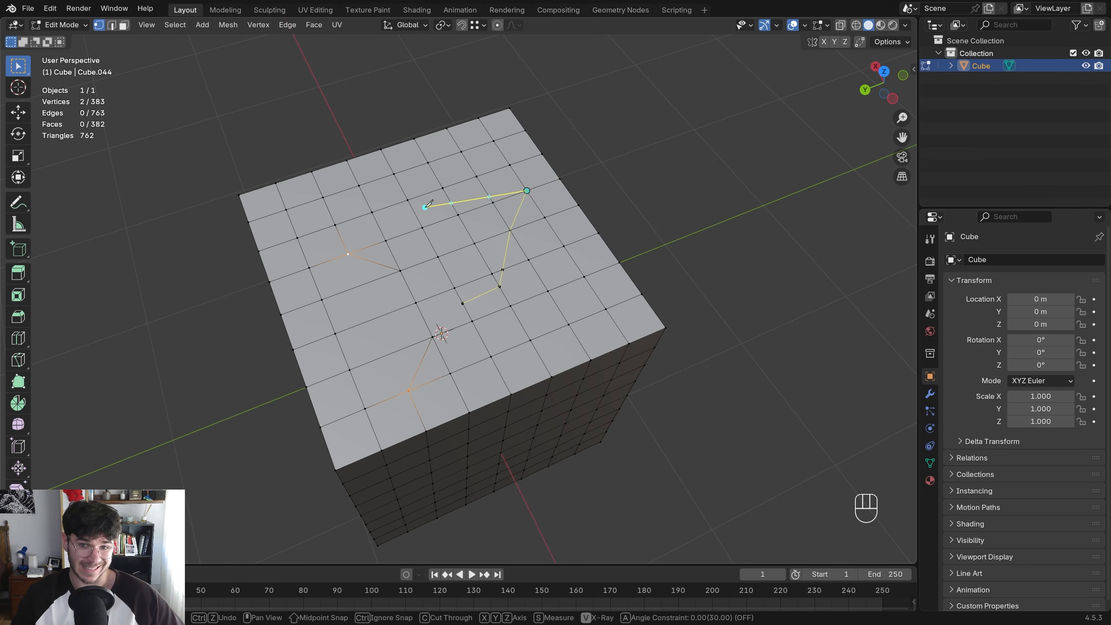
# Add three separate knife lines on the top face within the same operation, apply the cuts and undo them
pyautogui.press('e')
pyautogui.click(371, 212)
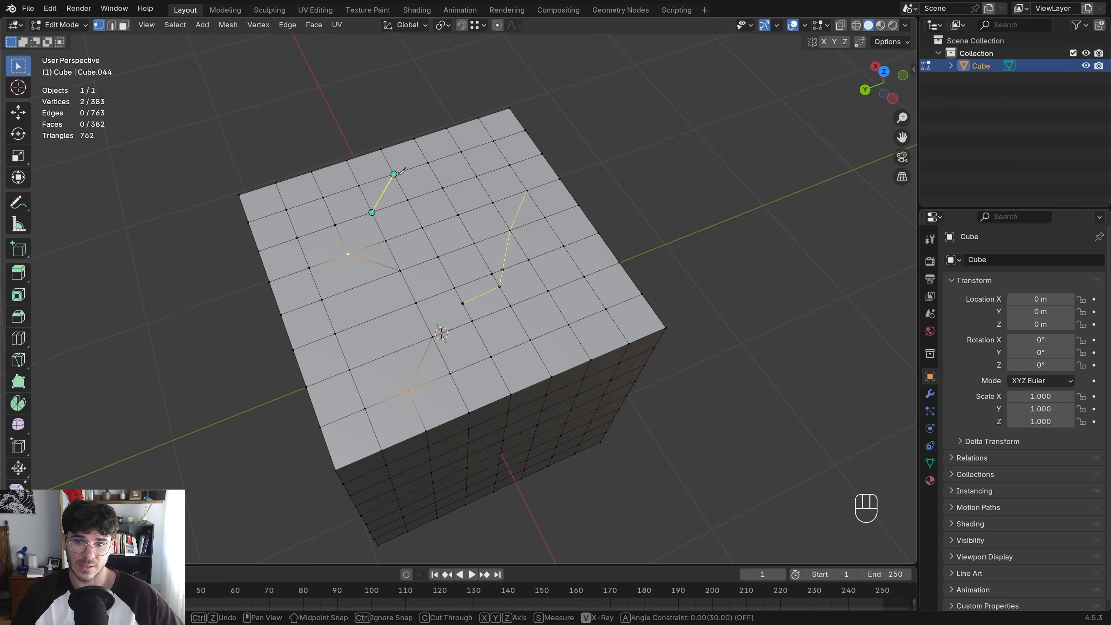
pyautogui.click(393, 174)
pyautogui.click(428, 163)
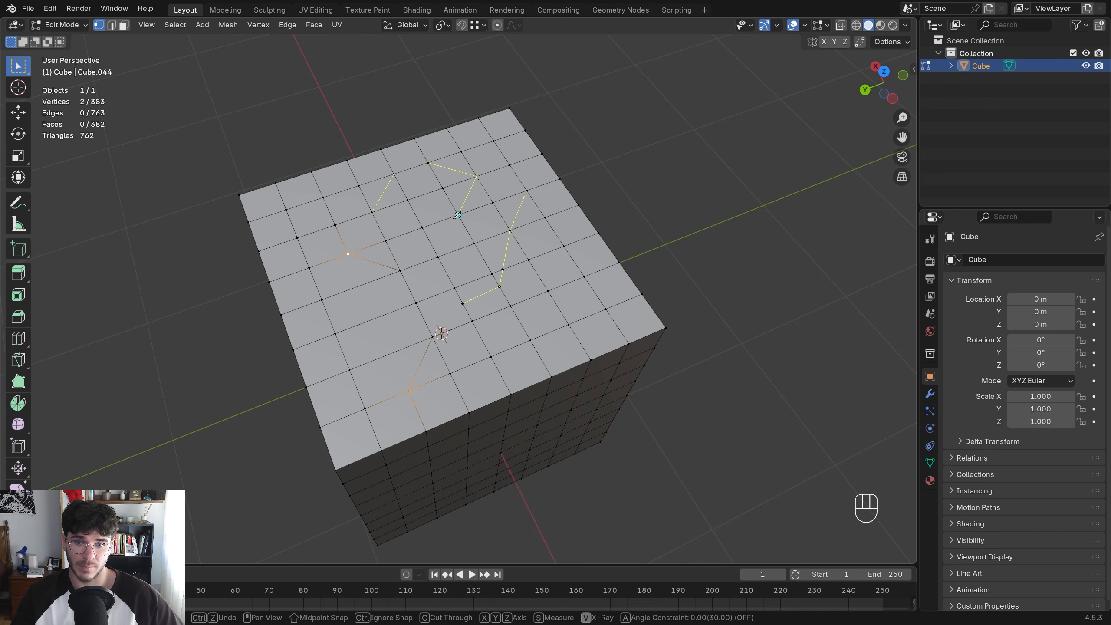
pyautogui.click(438, 256)
pyautogui.click(552, 377)
pyautogui.click(568, 324)
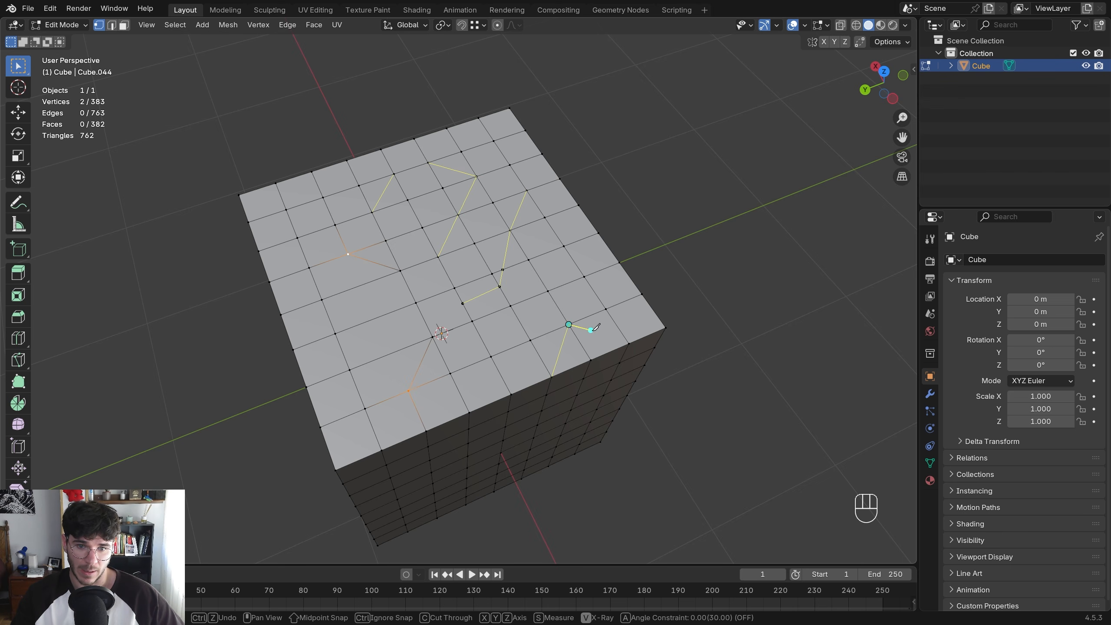
pyautogui.click(628, 343)
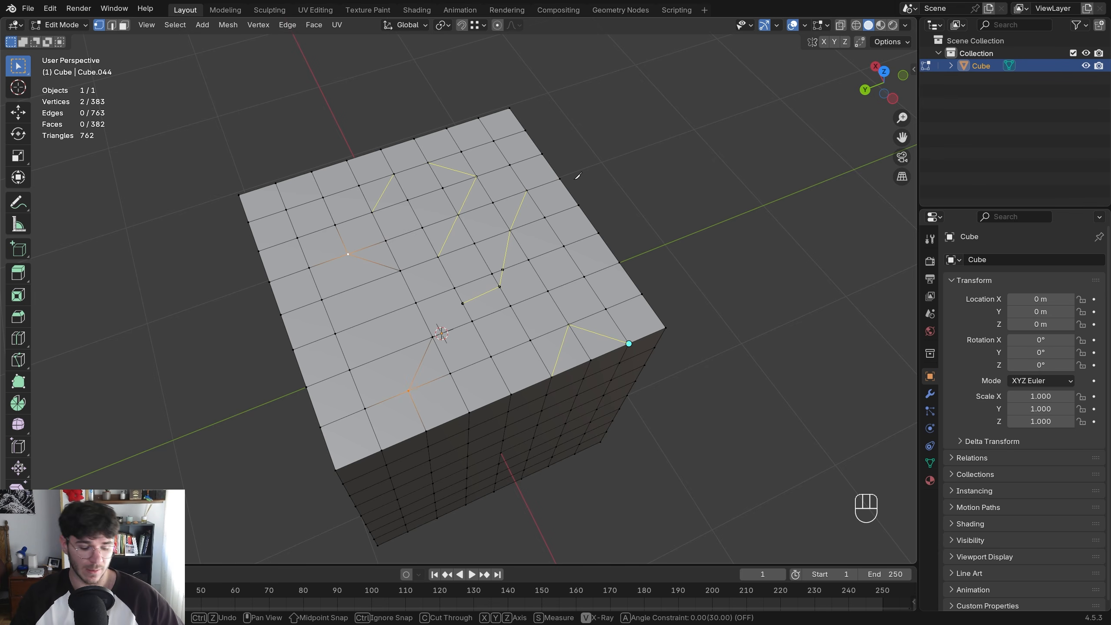
pyautogui.press('KP_Enter')
pyautogui.hotkey('ctrl', 'z')
# Try two separate freehand multi-point knife paths across the cube's top face, then cancel the knife operation
pyautogui.press('k')
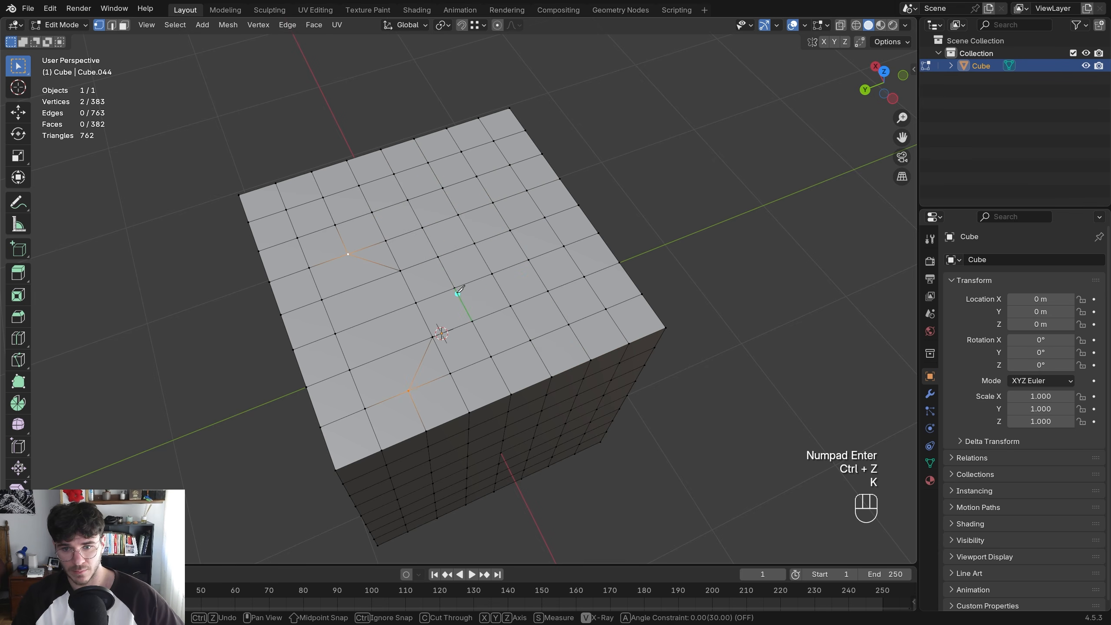
pyautogui.click(455, 288)
pyautogui.click(482, 240)
pyautogui.click(396, 204)
pyautogui.click(318, 217)
pyautogui.click(334, 296)
pyautogui.click(399, 336)
pyautogui.click(568, 324)
pyautogui.click(533, 188)
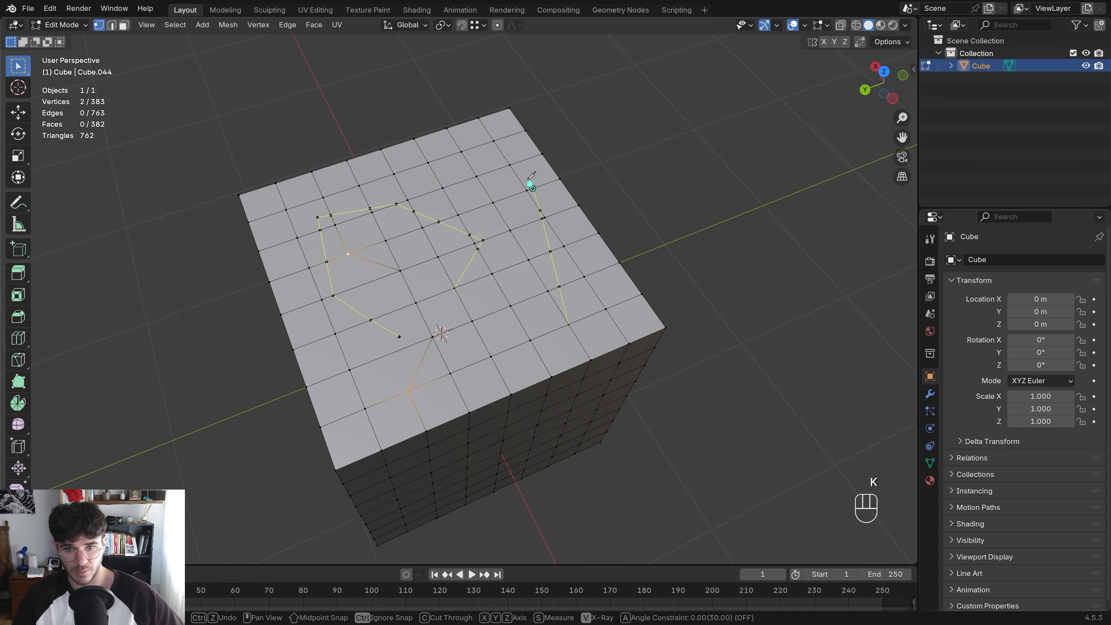
pyautogui.click(499, 149)
pyautogui.click(474, 136)
pyautogui.click(454, 141)
pyautogui.click(394, 174)
pyautogui.rightClick(497, 173)
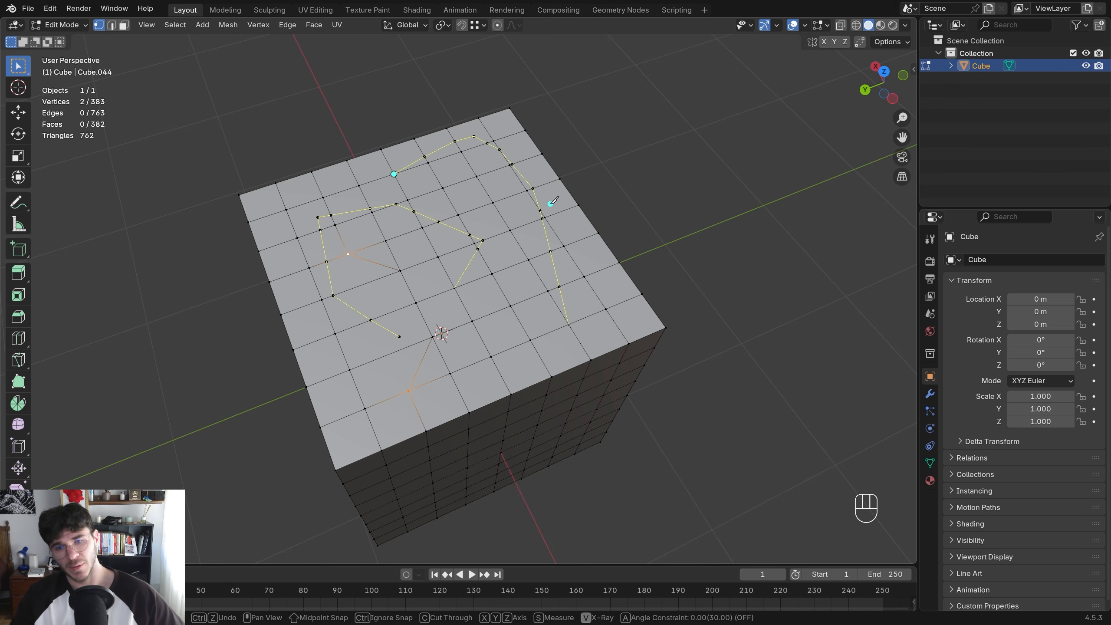
pyautogui.press('Escape')
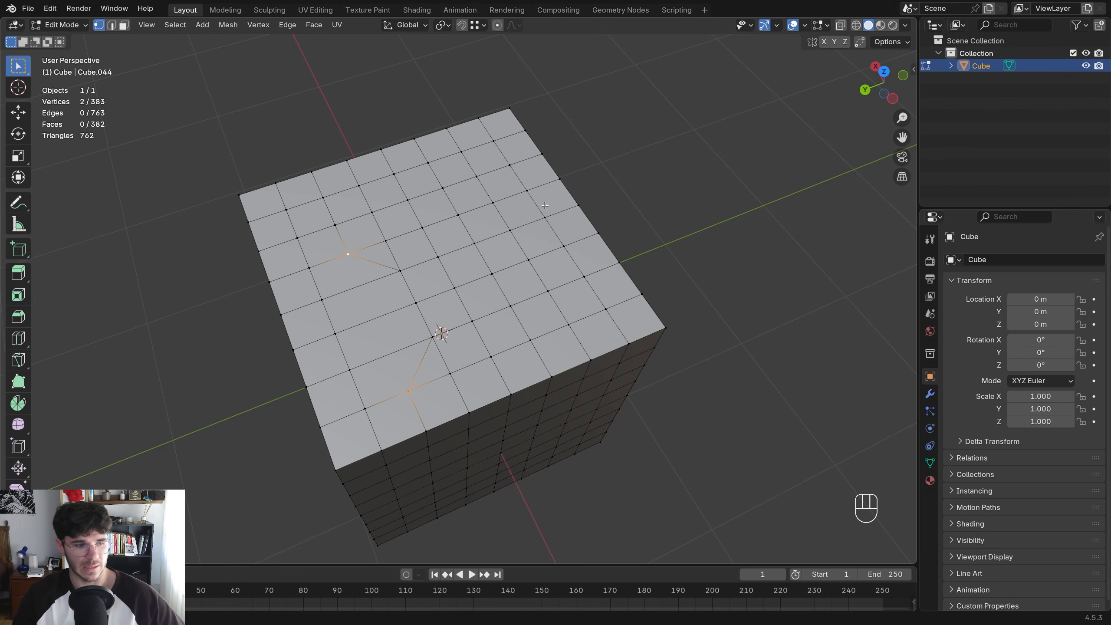
pyautogui.moveTo(408, 265); pyautogui.dragTo(438, 245, button='middle')
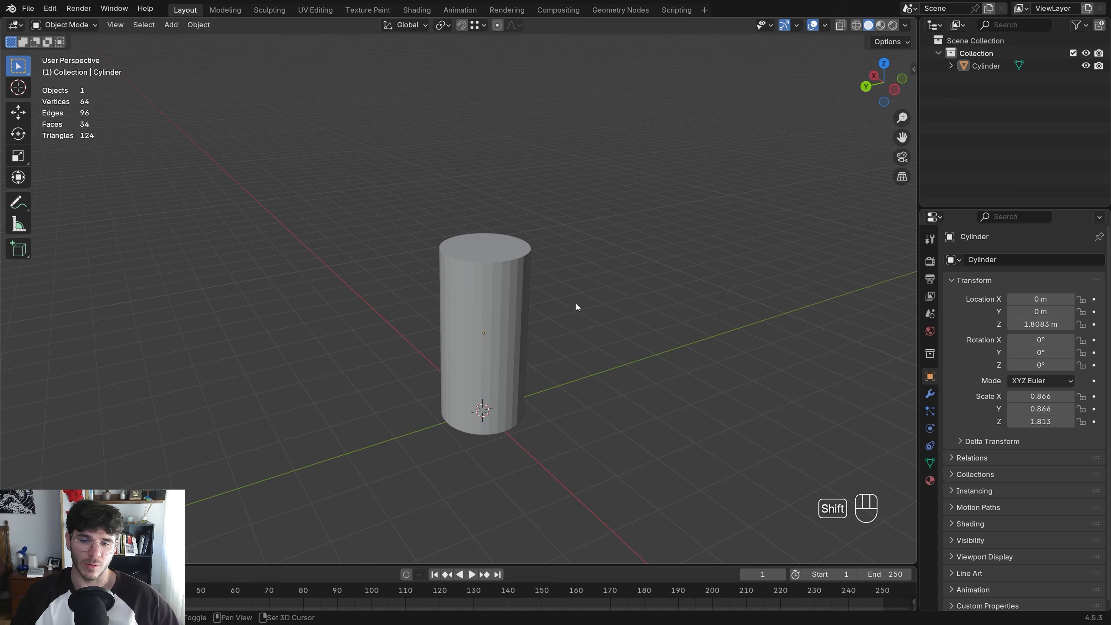
# Delete the top and bottom cap faces of the cylinder in face editing, leaving an open tube
pyautogui.keyDown('shift'); pyautogui.moveTo(576, 304); pyautogui.dragTo(584, 307, button='middle'); pyautogui.keyUp('shift')
pyautogui.moveTo(500, 303); pyautogui.dragTo(501, 307, button='middle')
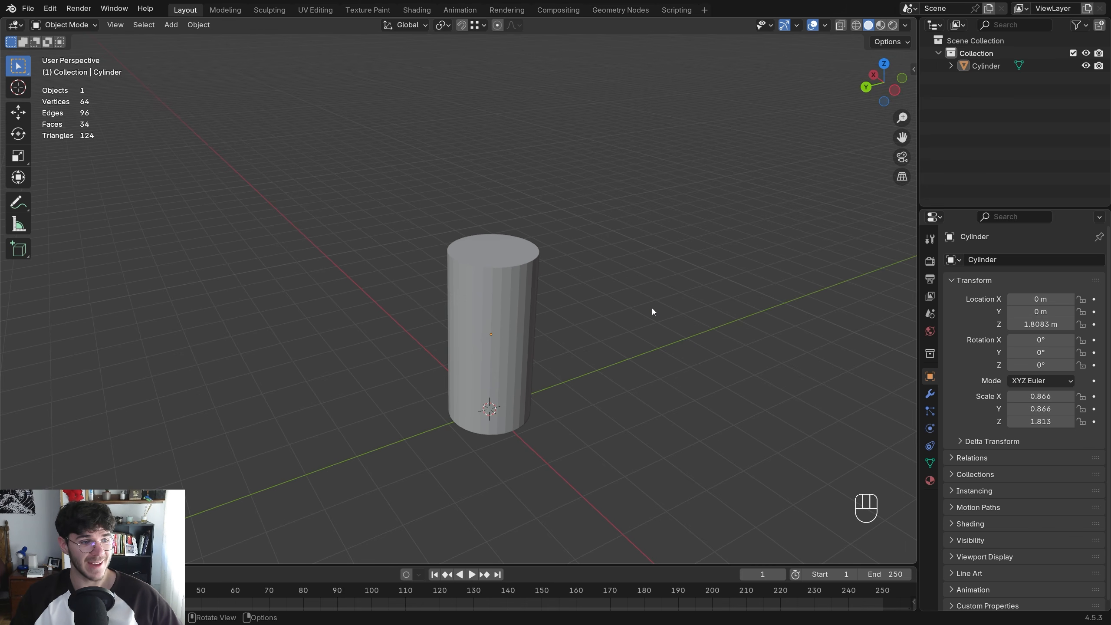
pyautogui.press('Tab')
pyautogui.press('3')
pyautogui.moveTo(530, 252); pyautogui.dragTo(524, 274, button='middle')
pyautogui.press('x')
pyautogui.click(528, 228)
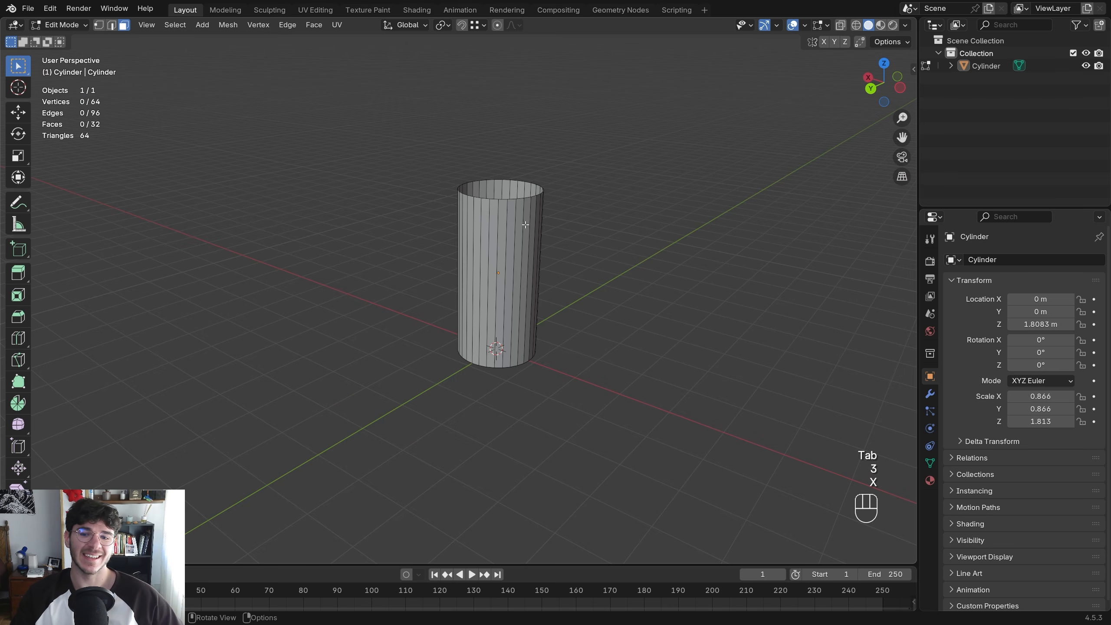
# Select the open edge loops on both the top and bottom rims of the tube in edge editing
pyautogui.moveTo(527, 229); pyautogui.dragTo(507, 218, button='middle')
pyautogui.press('2')
pyautogui.keyDown('alt'); pyautogui.keyDown('shift'); pyautogui.click(505, 217); pyautogui.keyUp('shift'); pyautogui.keyUp('alt')
pyautogui.keyDown('alt'); pyautogui.keyDown('shift'); pyautogui.click(493, 359); pyautogui.keyUp('shift'); pyautogui.keyUp('alt')
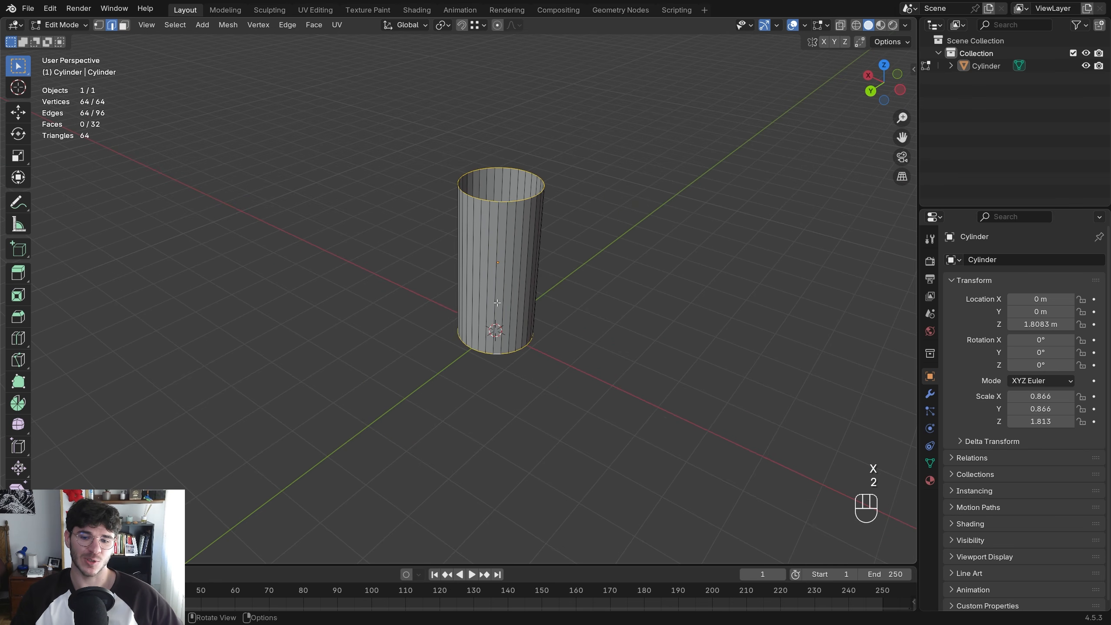
# Select only the tube's top rim edge loop and fill it with a single face
pyautogui.moveTo(493, 359); pyautogui.dragTo(471, 288, button='middle')
pyautogui.keyDown('alt'); pyautogui.click(427, 309); pyautogui.keyUp('alt')
pyautogui.scroll(2, 471, 288)
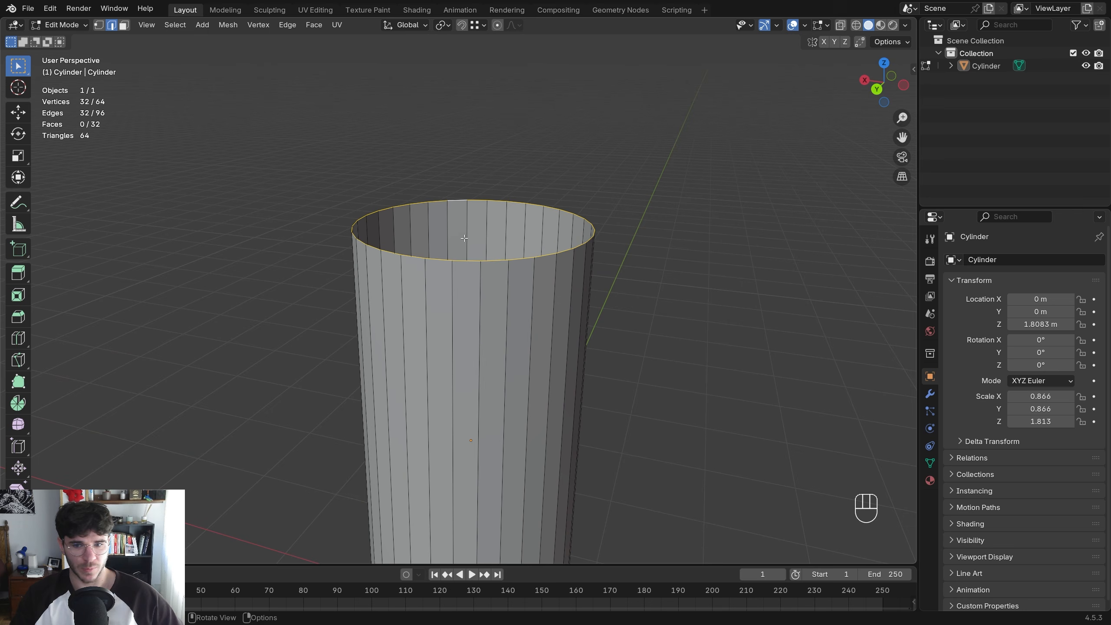
pyautogui.moveTo(519, 223); pyautogui.dragTo(556, 233, button='middle')
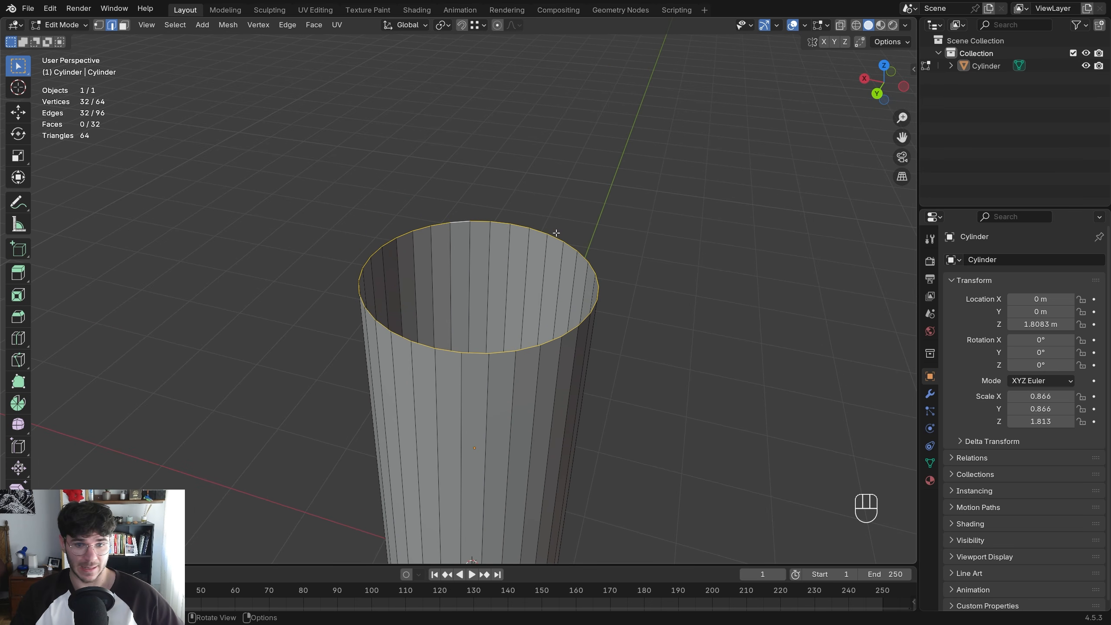
pyautogui.press('f')
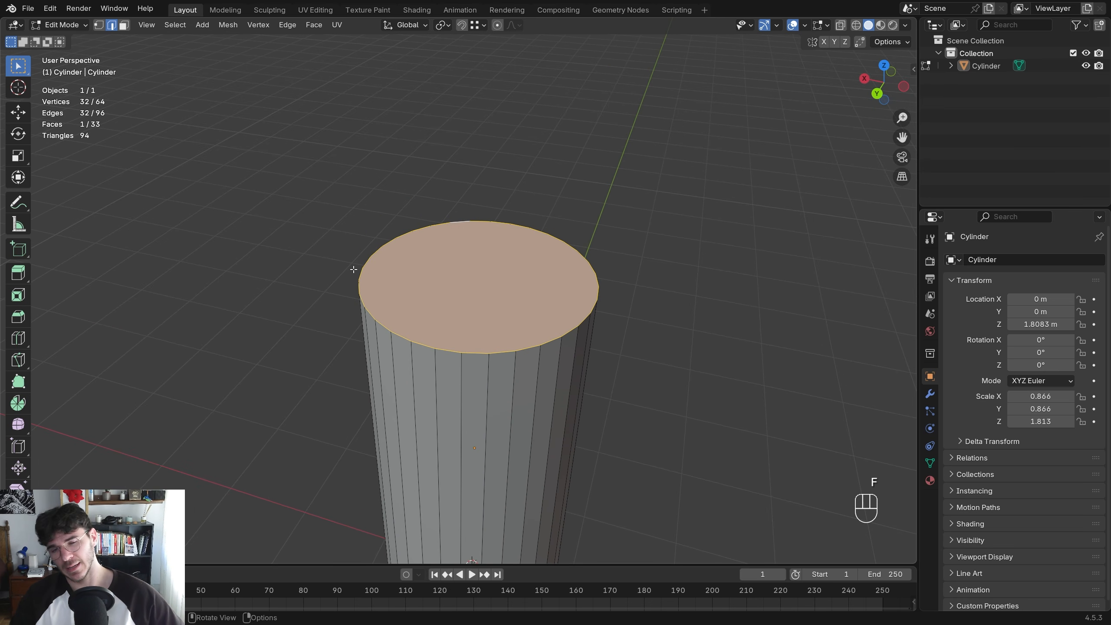
pyautogui.press('1')
pyautogui.press('3')
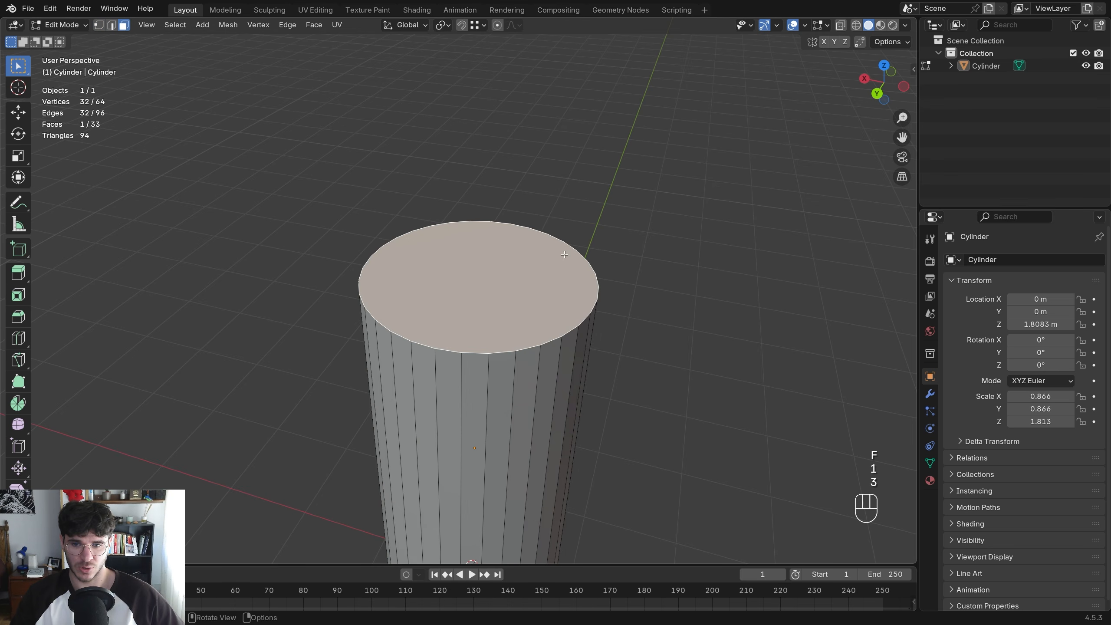
pyautogui.press('g')
pyautogui.rightClick(614, 222)
pyautogui.press('g')
pyautogui.rightClick(542, 217)
# Connect two pairs of opposite rim vertices with edges across the middle of the top face
pyautogui.press('1')
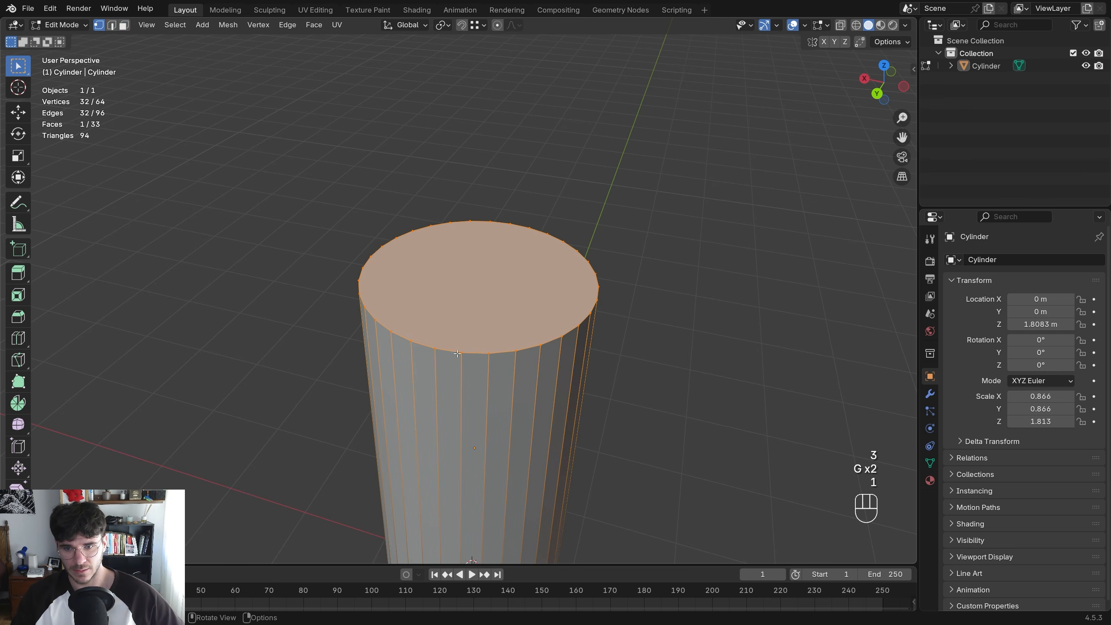
pyautogui.click(459, 353)
pyautogui.keyDown('shift'); pyautogui.click(473, 216); pyautogui.keyUp('shift')
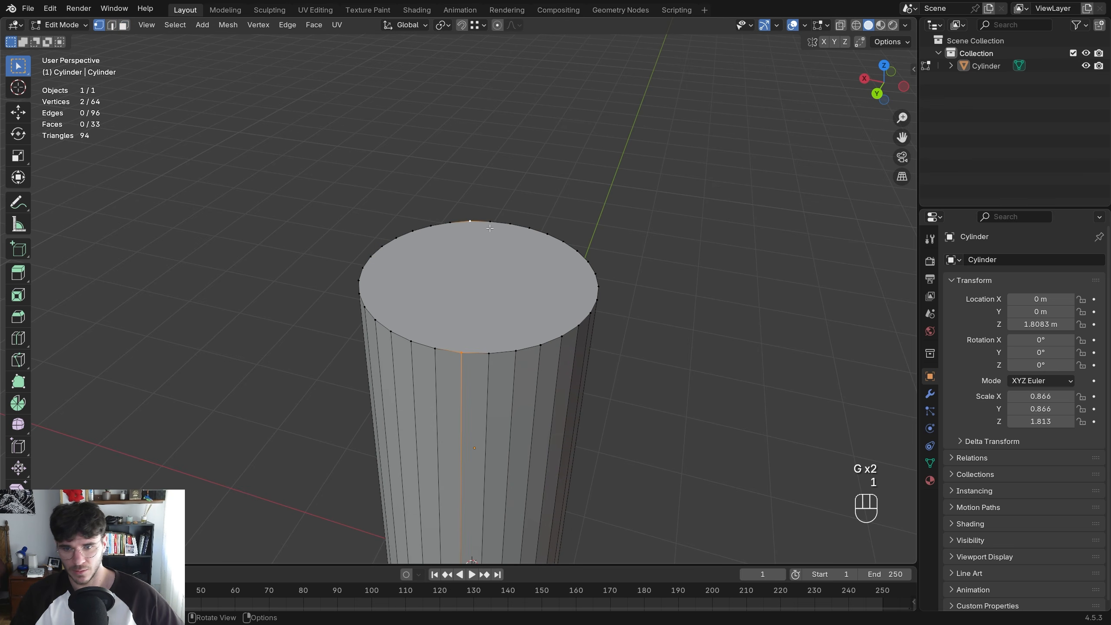
pyautogui.press('j')
pyautogui.click(488, 352)
pyautogui.keyDown('shift'); pyautogui.click(493, 219); pyautogui.keyUp('shift')
pyautogui.press('j')
# Connect the next two pairs of opposite rim vertices on the top face, beside the existing cuts
pyautogui.click(514, 351)
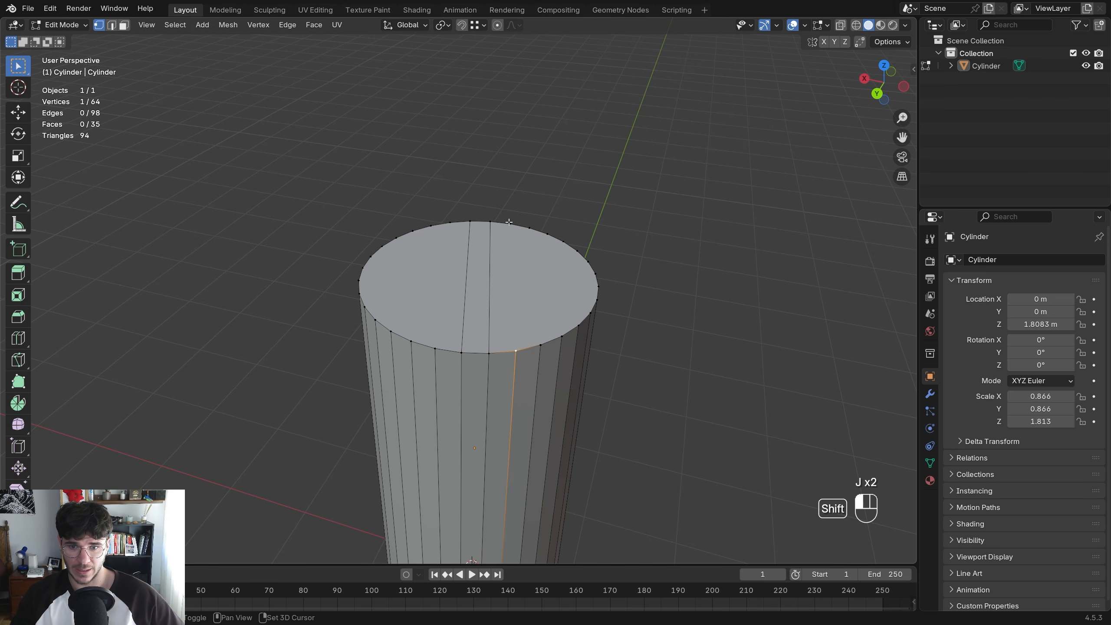
pyautogui.keyDown('shift'); pyautogui.click(509, 237); pyautogui.keyUp('shift')
pyautogui.press('Tab')
pyautogui.press('Tab')
pyautogui.click(539, 345)
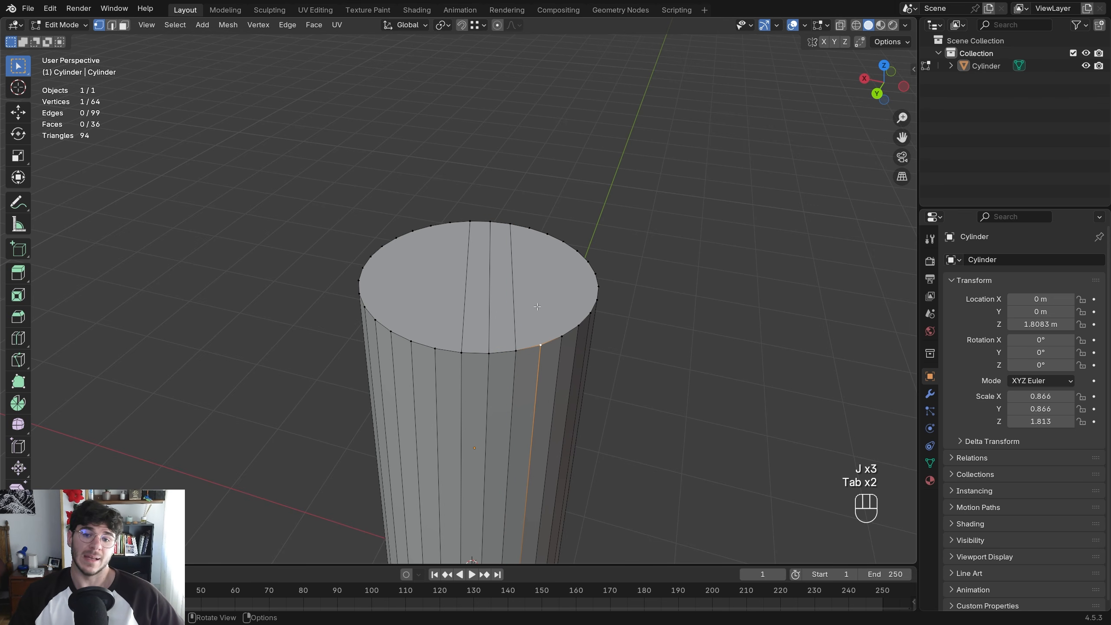
pyautogui.keyDown('shift'); pyautogui.click(528, 236); pyautogui.keyUp('shift')
pyautogui.press('j')
# Select every face of the split top cap and delete the faces
pyautogui.moveTo(527, 265); pyautogui.dragTo(341, 313, button='middle')
pyautogui.press('3')
pyautogui.click(521, 299)
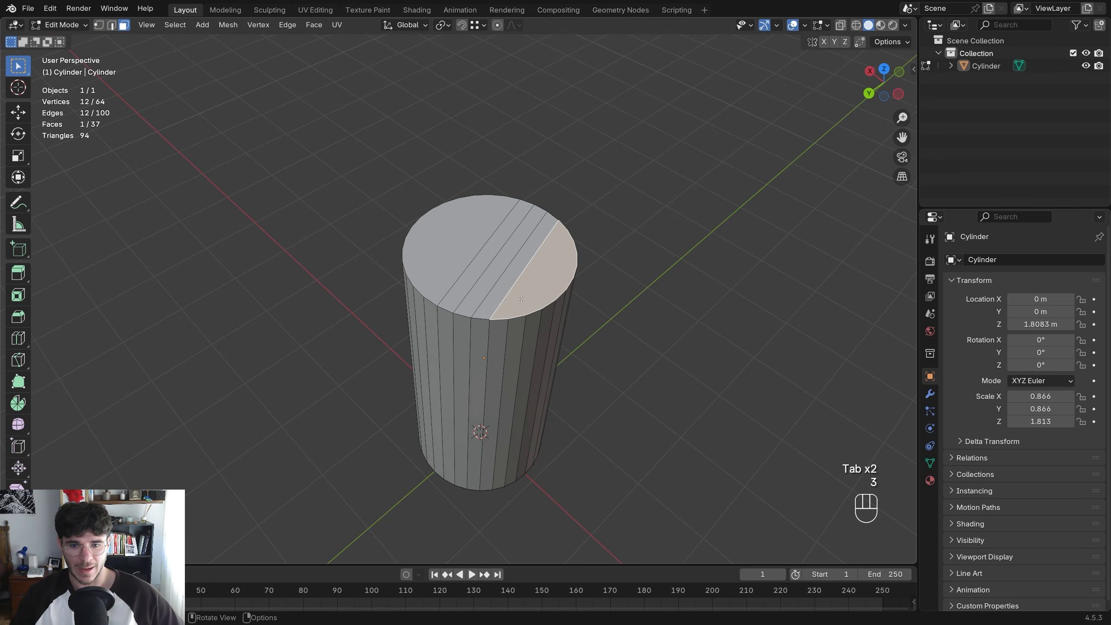
pyautogui.keyDown('ctrl'); pyautogui.click(453, 239); pyautogui.keyUp('ctrl')
pyautogui.press('x')
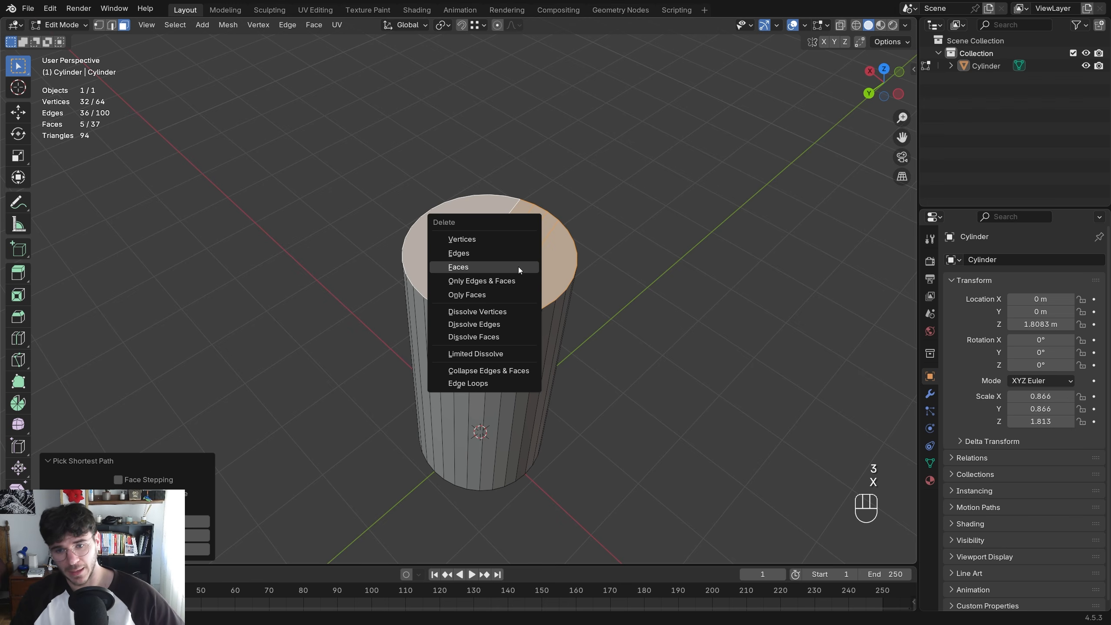
pyautogui.click(518, 267)
# Fill the open top rim strip by strip with consecutive faces, starting from a single rim edge
pyautogui.press('2')
pyautogui.keyDown('alt'); pyautogui.click(505, 320); pyautogui.keyUp('alt')
pyautogui.moveTo(547, 297); pyautogui.dragTo(548, 323, button='middle')
pyautogui.click(502, 301)
pyautogui.press('f')
pyautogui.press('f')
pyautogui.press('f')
pyautogui.press('f')
pyautogui.press('f')
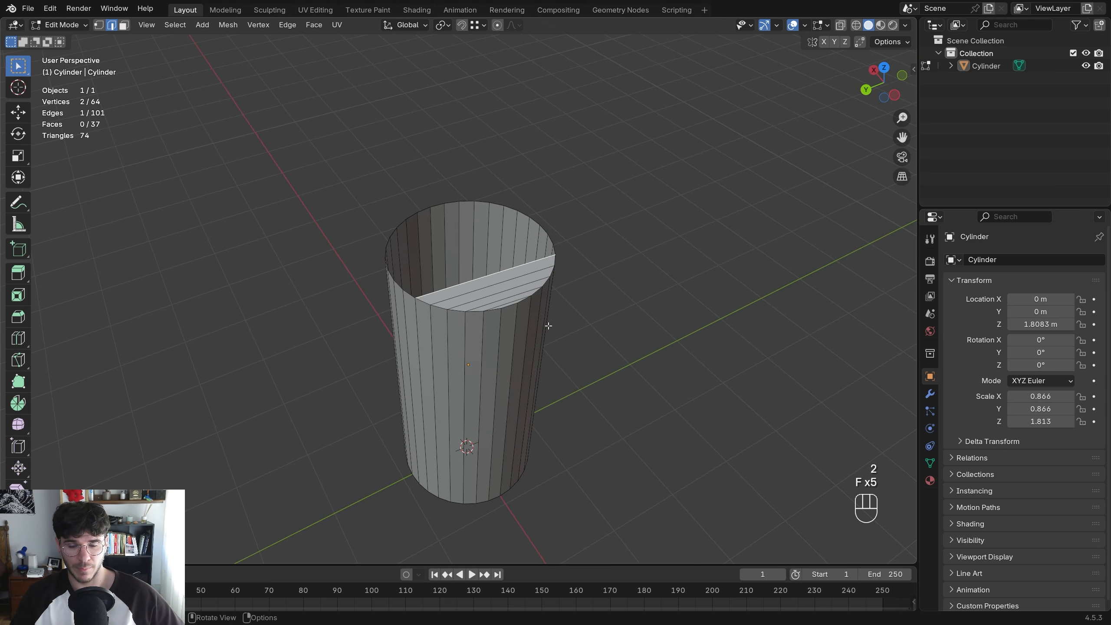
pyautogui.press('f')
pyautogui.press('f')
pyautogui.press('f')
pyautogui.press('f')
pyautogui.press('f')
pyautogui.press('f')
pyautogui.press('f')
pyautogui.press('f')
pyautogui.press('f')
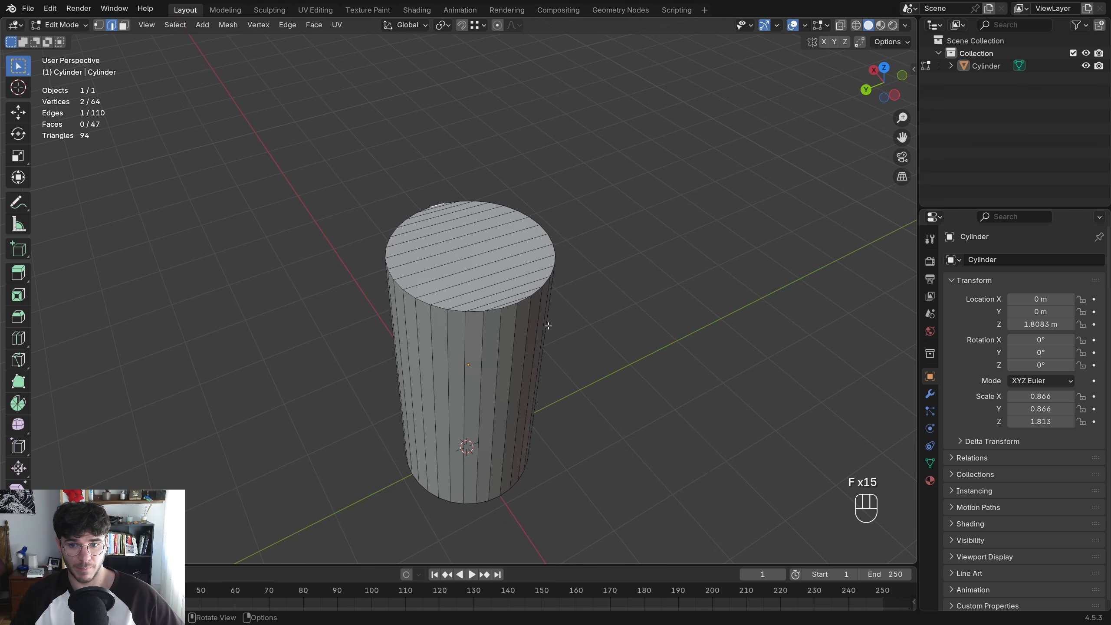
# Select the whole striped top cap and move it along the Z axis
pyautogui.moveTo(548, 325); pyautogui.dragTo(464, 308, button='middle')
pyautogui.press('Tab')
pyautogui.press('Tab')
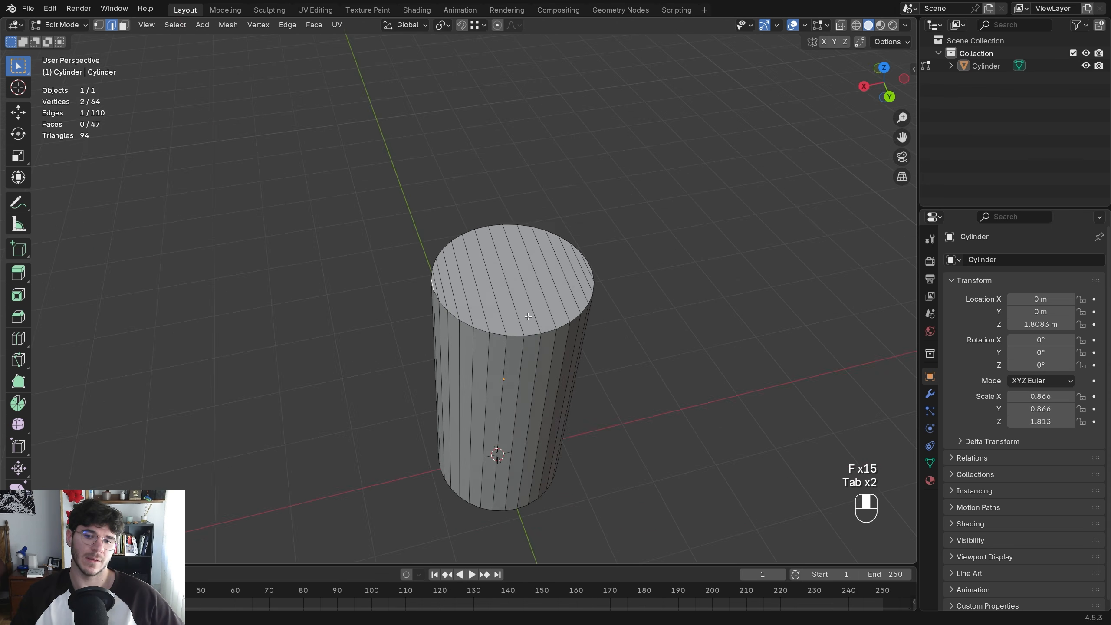
pyautogui.moveTo(394, 213); pyautogui.dragTo(660, 407)
pyautogui.moveTo(587, 396); pyautogui.dragTo(472, 333, button='middle')
pyautogui.press('g')
pyautogui.press('z')
pyautogui.click(483, 348)
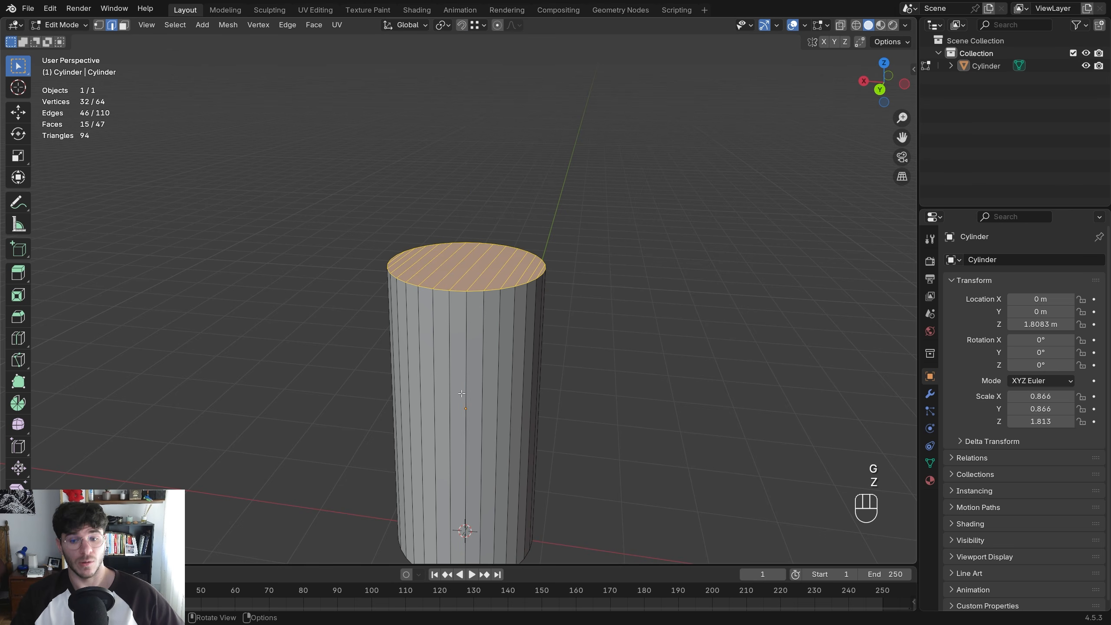
# Select the bottom rim edge loop, fill it with a single face and undo the fill
pyautogui.keyDown('shift'); pyautogui.moveTo(457, 444); pyautogui.dragTo(465, 304, button='middle'); pyautogui.keyUp('shift')
pyautogui.press('2')
pyautogui.moveTo(465, 304); pyautogui.dragTo(463, 245, button='middle')
pyautogui.keyDown('alt'); pyautogui.click(468, 435); pyautogui.keyUp('alt')
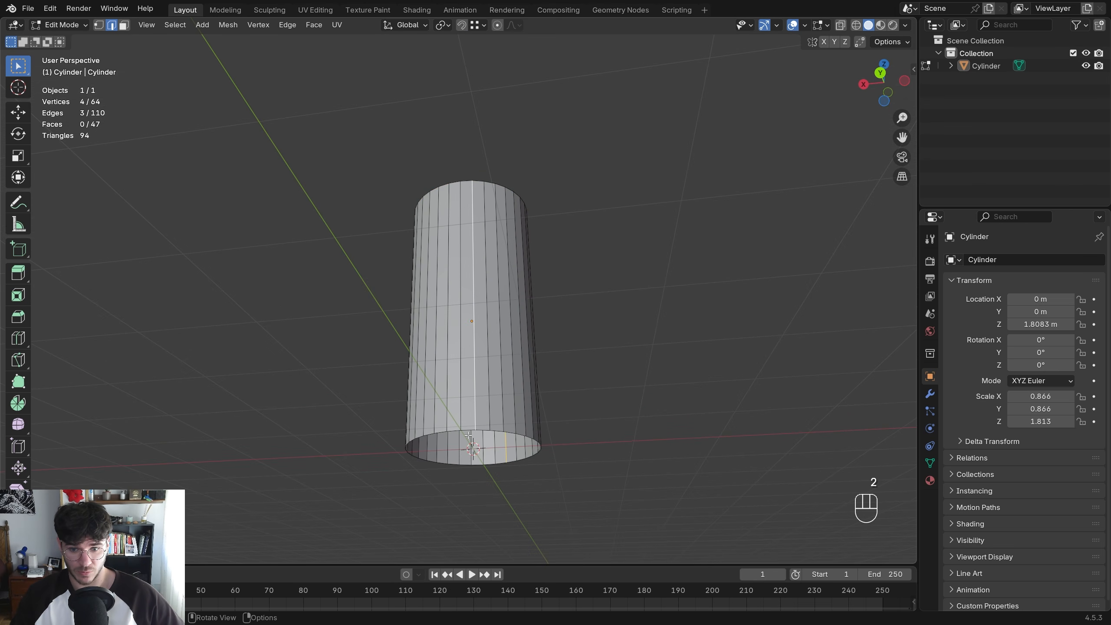
pyautogui.keyDown('alt'); pyautogui.click(467, 431); pyautogui.keyUp('alt')
pyautogui.press('f')
pyautogui.hotkey('ctrl', 'z')
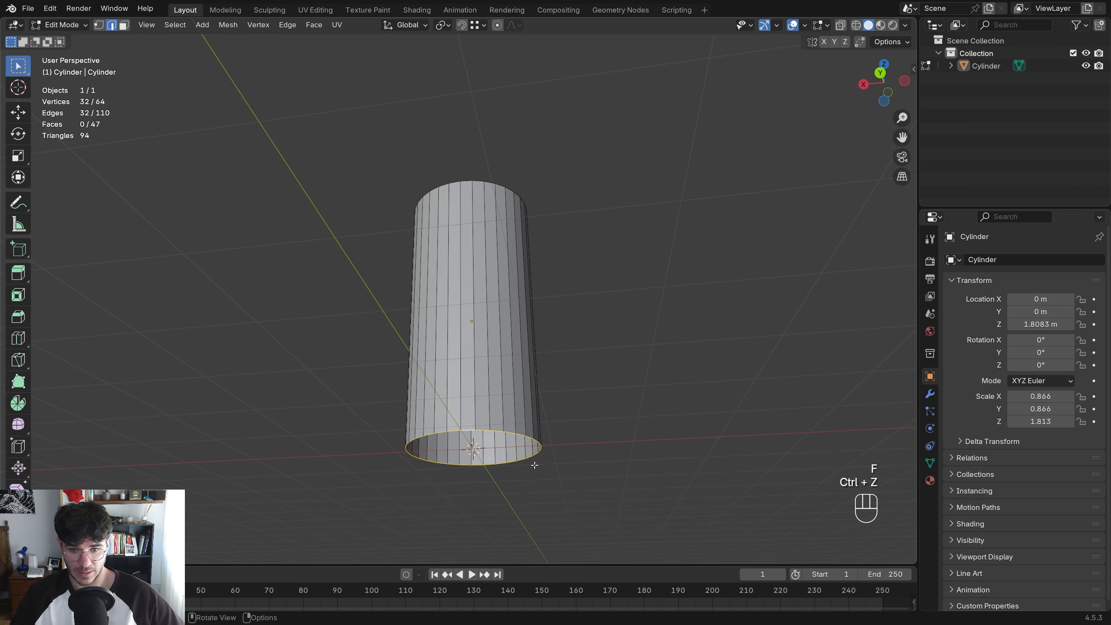
# Fill the open bottom rim with consecutive strip faces, working across from one rim edge
pyautogui.moveTo(533, 461); pyautogui.dragTo(459, 314, button='middle')
pyautogui.press('f')
pyautogui.press('f')
pyautogui.press('f')
pyautogui.press('f')
pyautogui.press('f')
pyautogui.press('f')
pyautogui.press('f')
pyautogui.press('f')
pyautogui.press('f')
# Select all side wall faces of the cylinder in face editing, using X-ray to include the hidden ones
pyautogui.press('3')
pyautogui.moveTo(311, 287); pyautogui.dragTo(701, 352)
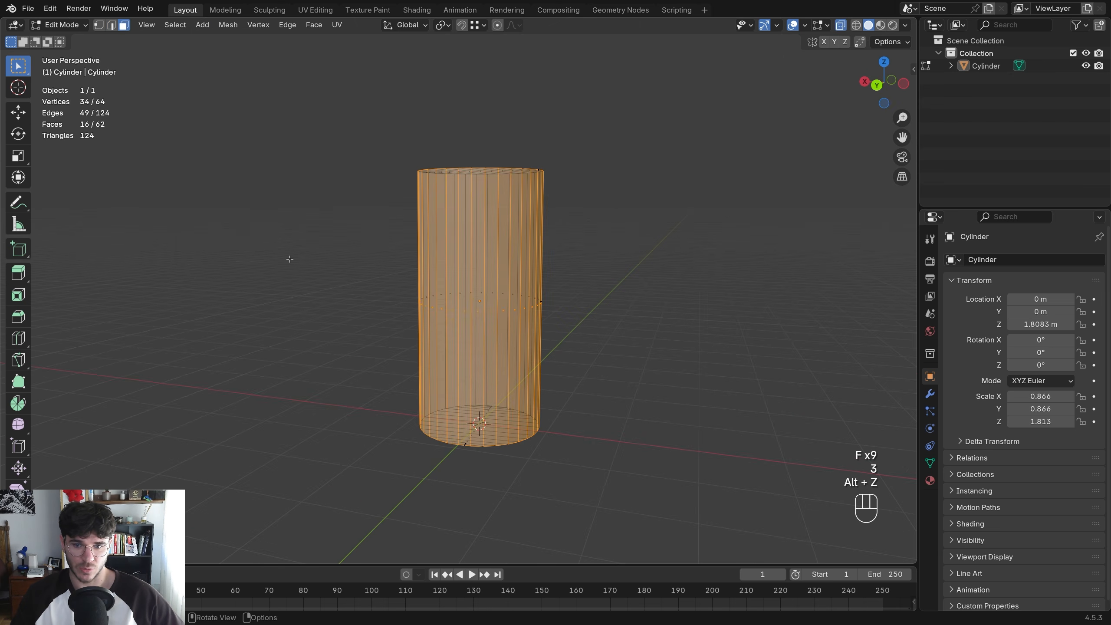
pyautogui.hotkey('alt', 'z')
pyautogui.hotkey('alt', 'z')
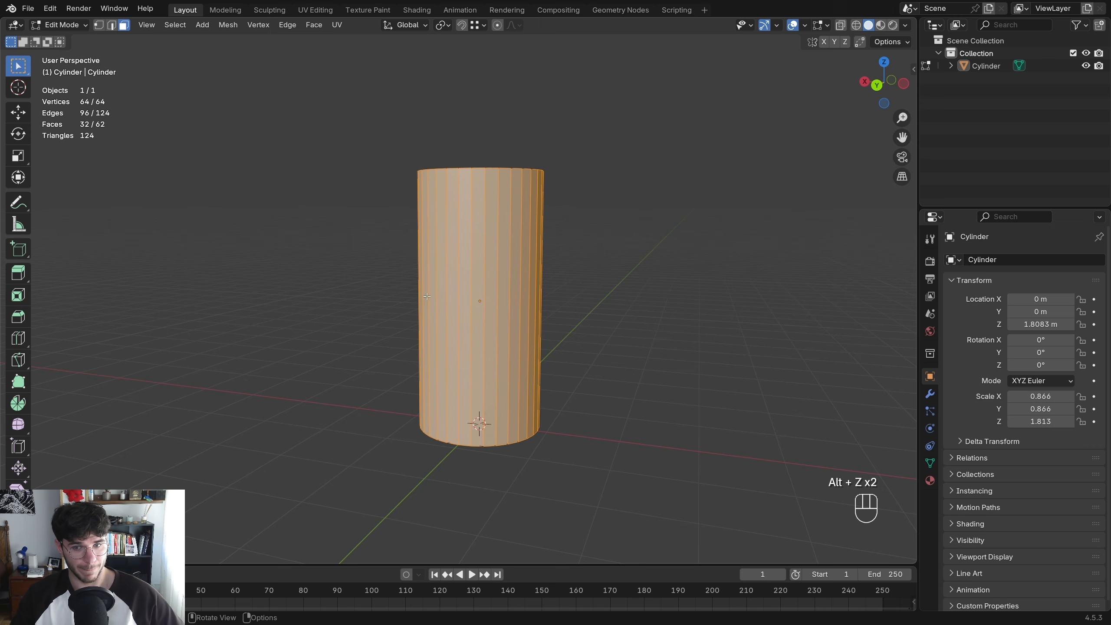
# Delete all selected side wall faces and undo the deletion
pyautogui.press('x')
pyautogui.click(496, 339)
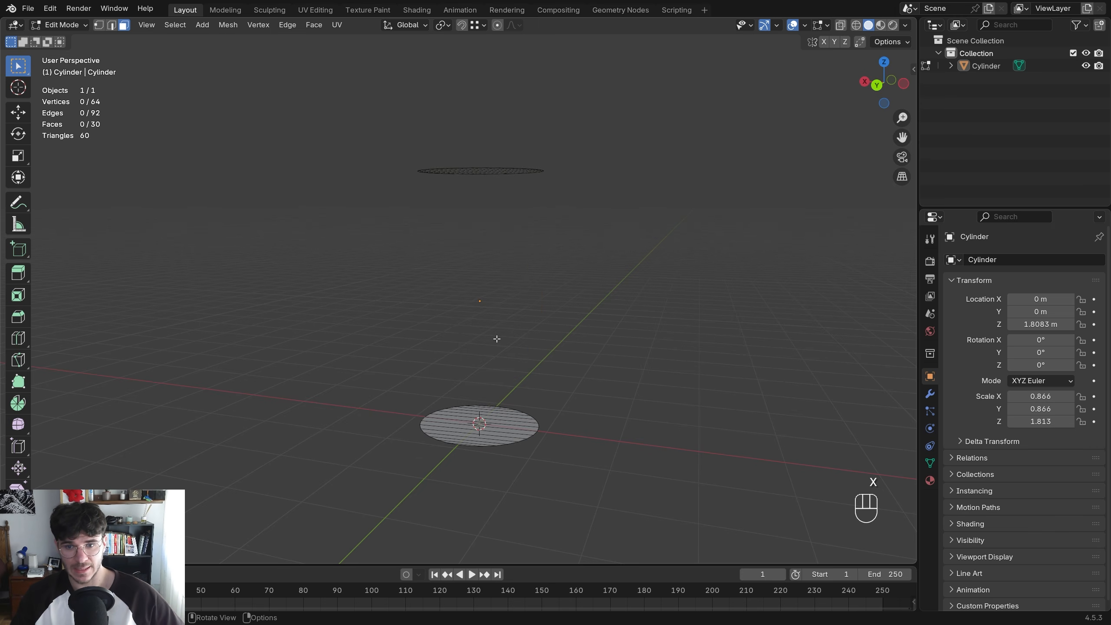
pyautogui.press('2')
pyautogui.hotkey('ctrl', 'z')
pyautogui.hotkey('ctrl', 'z')
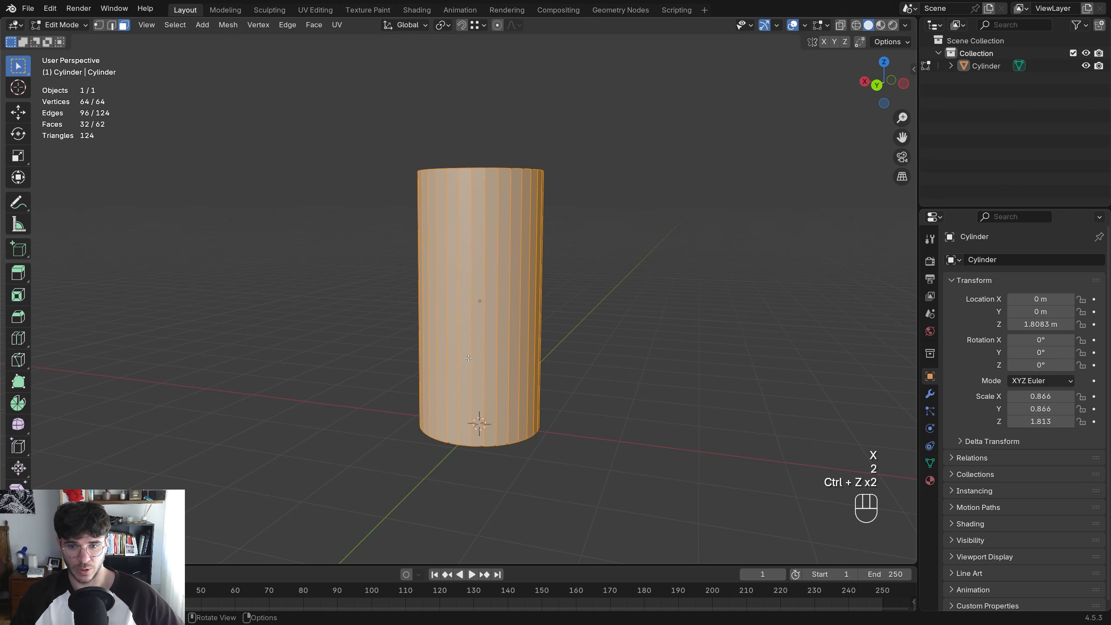
# Delete the cylinder's side wall faces except for one vertical strip joining the two caps
pyautogui.press('x')
pyautogui.click(476, 305)
pyautogui.moveTo(476, 306); pyautogui.dragTo(502, 194, button='middle')
# Build three new side faces beside the remaining strip by filling between its vertical edge and the cap rim edges
pyautogui.press('2')
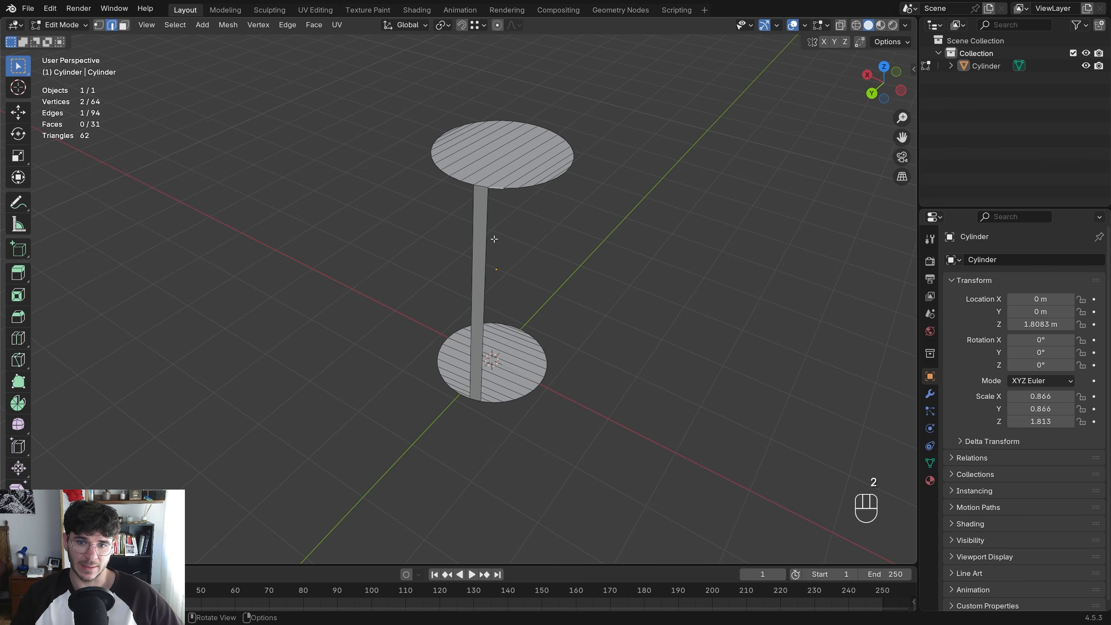
pyautogui.scroll(3, 494, 239)
pyautogui.keyDown('shift'); pyautogui.click(517, 481); pyautogui.keyUp('shift')
pyautogui.press('f')
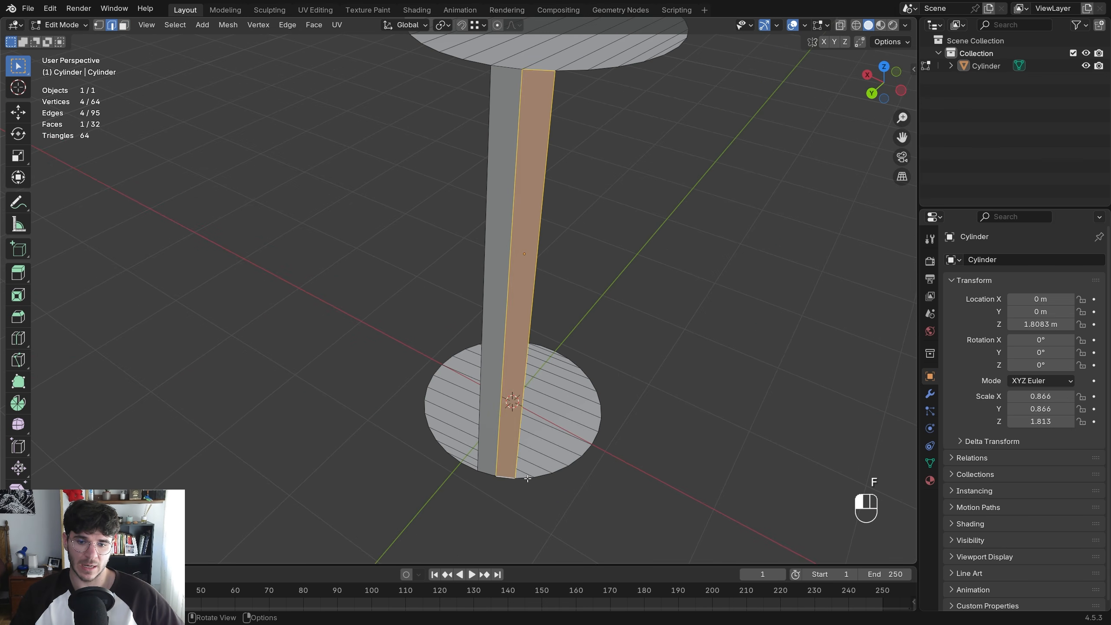
pyautogui.click(568, 127)
pyautogui.keyDown('shift'); pyautogui.click(567, 72); pyautogui.keyUp('shift')
pyautogui.press('f')
pyautogui.press('f')
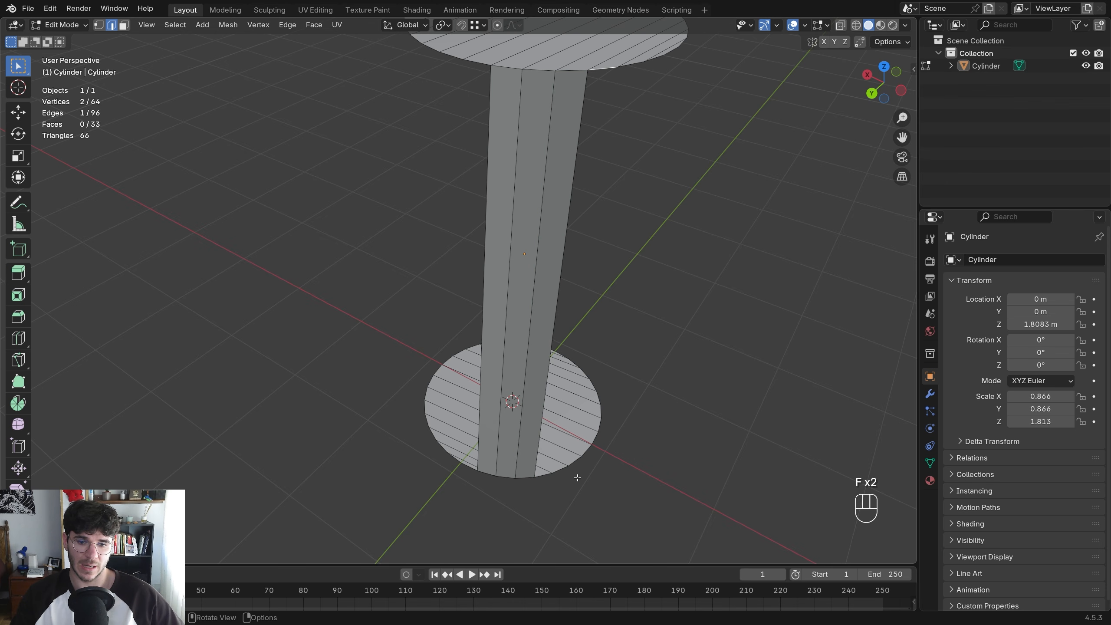
pyautogui.keyDown('shift'); pyautogui.click(544, 481); pyautogui.keyUp('shift')
pyautogui.press('f')
pyautogui.scroll(-5, 544, 480)
pyautogui.moveTo(544, 480); pyautogui.dragTo(455, 356, button='middle')
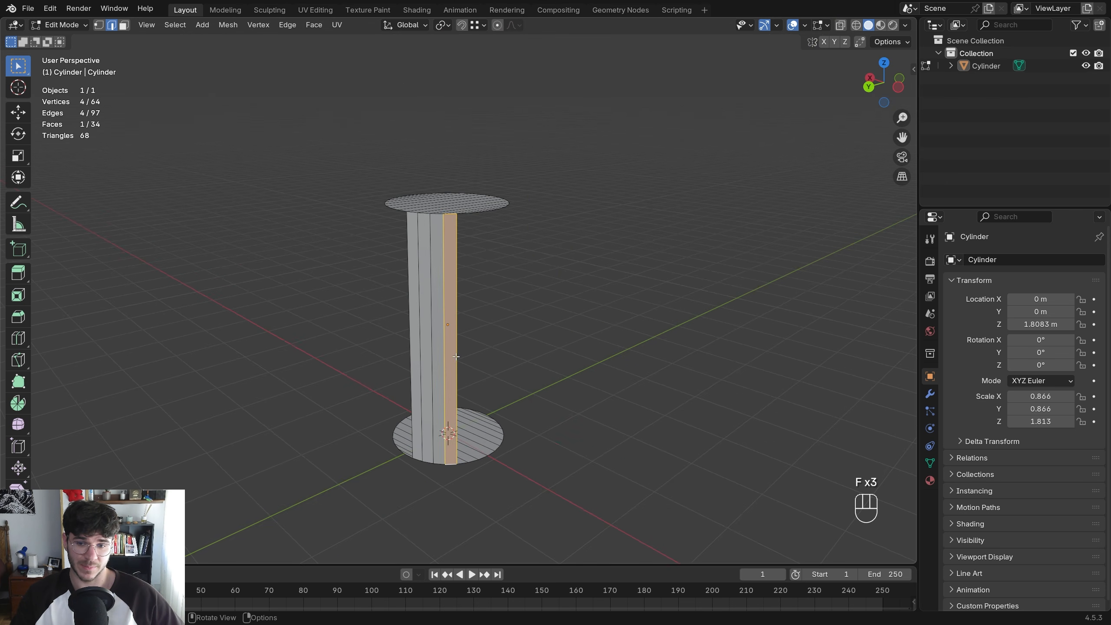
# Fill the rest of the side wall around the caps with consecutive faces, starting from the last strip's open vertical edge
pyautogui.click(457, 332)
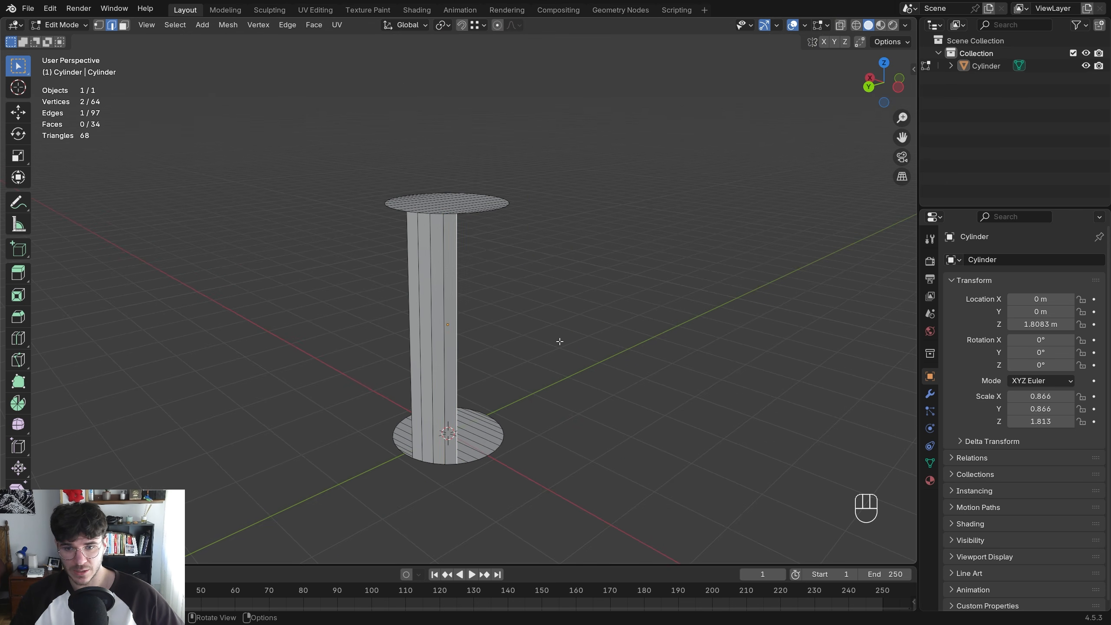
pyautogui.press('f')
pyautogui.press('f')
pyautogui.press('f')
pyautogui.press('f')
pyautogui.press('f')
pyautogui.press('f')
pyautogui.press('f')
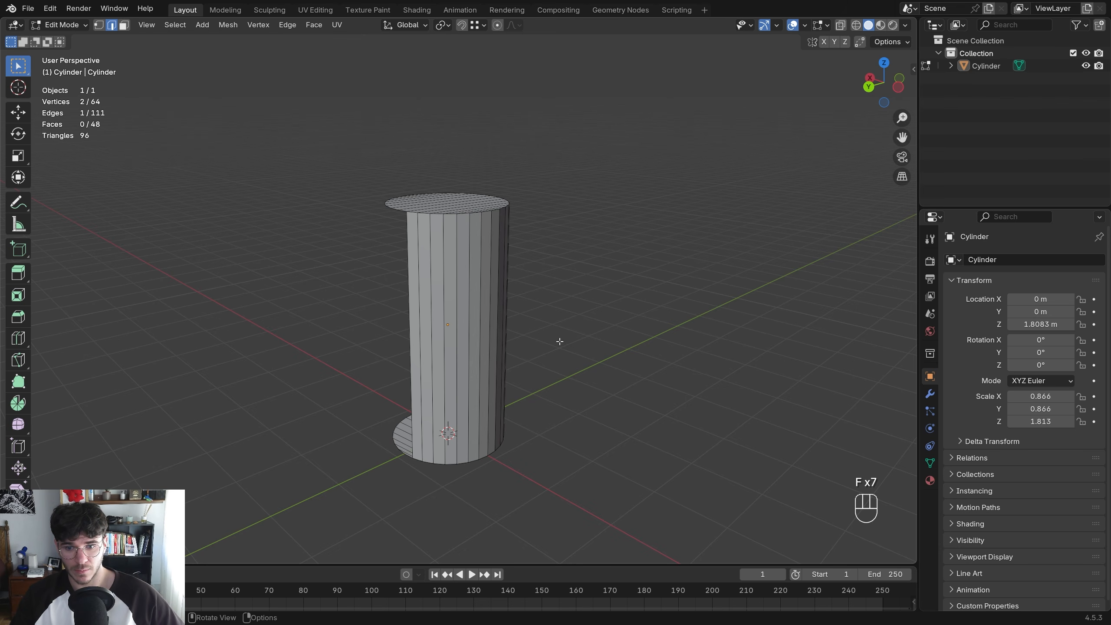
pyautogui.press('f')
pyautogui.press('f')
pyautogui.press('f')
pyautogui.press('f')
pyautogui.press('f')
pyautogui.press('f')
pyautogui.press('f')
pyautogui.press('f')
pyautogui.press('f')
pyautogui.press('f')
# Examine the rebuilt cylinder's side wall and striped top cap from above
pyautogui.moveTo(559, 341); pyautogui.dragTo(518, 267, button='middle')
pyautogui.press('Tab')
pyautogui.press('Tab')
pyautogui.scroll(2, 431, 124)
pyautogui.press('3')
pyautogui.keyDown('shift'); pyautogui.moveTo(432, 48); pyautogui.dragTo(411, 173, button='middle'); pyautogui.keyUp('shift')
pyautogui.scroll(-2, 521, 294)
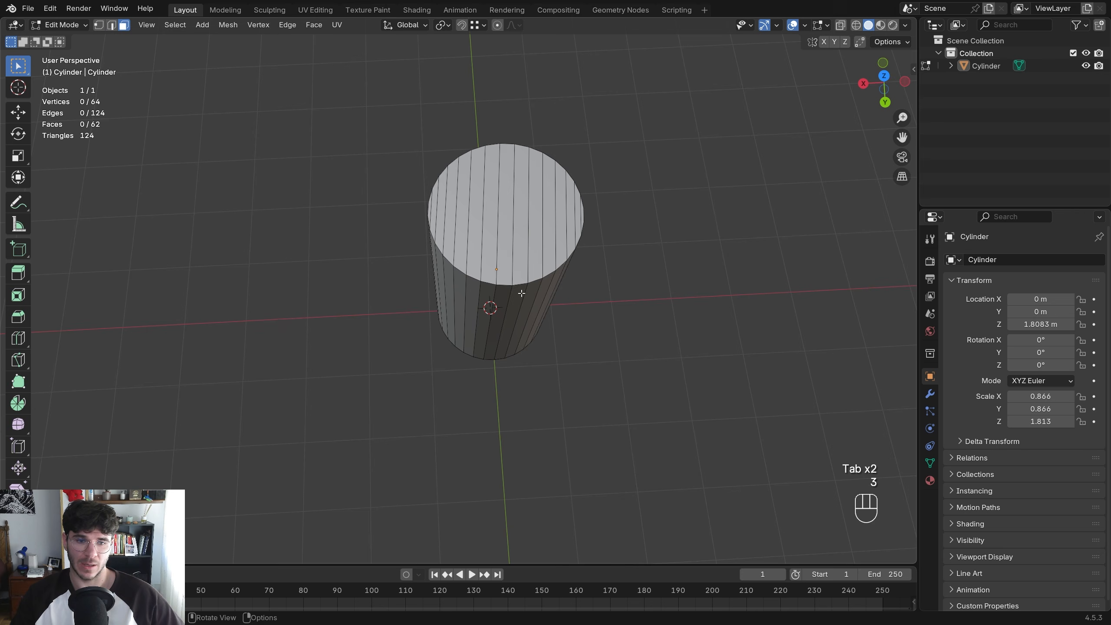
# Delete the rebuilt cylinder in Object Mode and add a new cylinder mesh
pyautogui.press('Tab')
pyautogui.moveTo(504, 336); pyautogui.dragTo(534, 237, button='middle')
pyautogui.click(491, 291)
pyautogui.press('x')
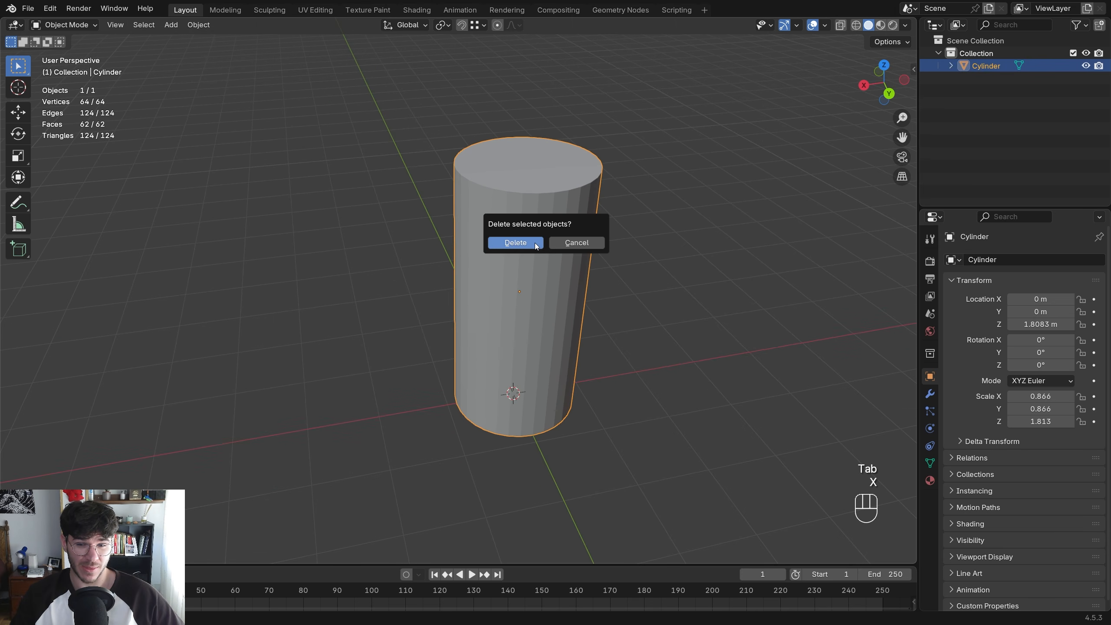
pyautogui.click(536, 246)
pyautogui.hotkey('shift', 'a')
pyautogui.moveTo(525, 319)
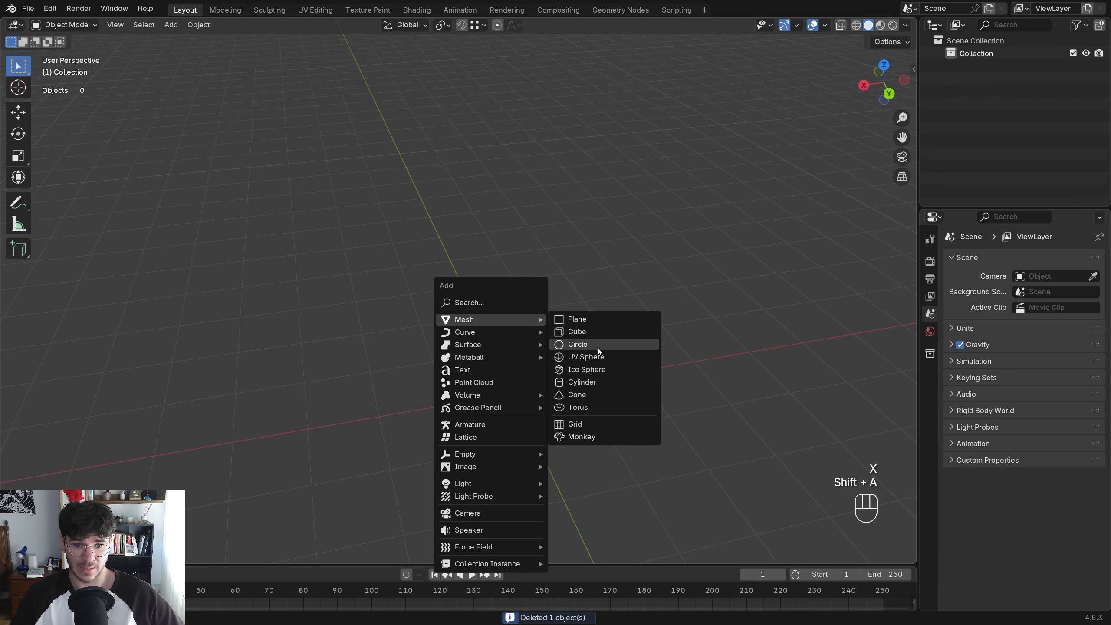
pyautogui.click(581, 382)
# Scale the new cylinder along Z to about 3.63 and raise it along Z to about 3.30 m
pyautogui.press('s')
pyautogui.press('z')
pyautogui.click(699, 332)
pyautogui.press('g')
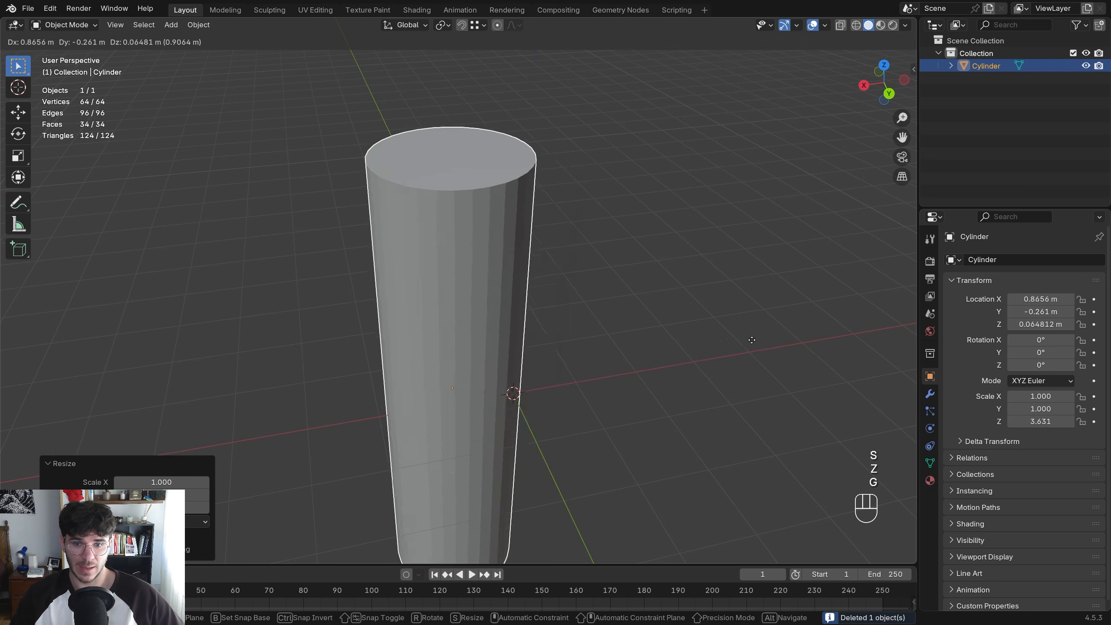
pyautogui.press('z')
pyautogui.click(768, 139)
# Delete the top cap face of the new cylinder in face editing
pyautogui.scroll(-4, 637, 368)
pyautogui.keyDown('shift'); pyautogui.moveTo(457, 122); pyautogui.dragTo(471, 247, button='middle'); pyautogui.keyUp('shift')
pyautogui.press('Tab')
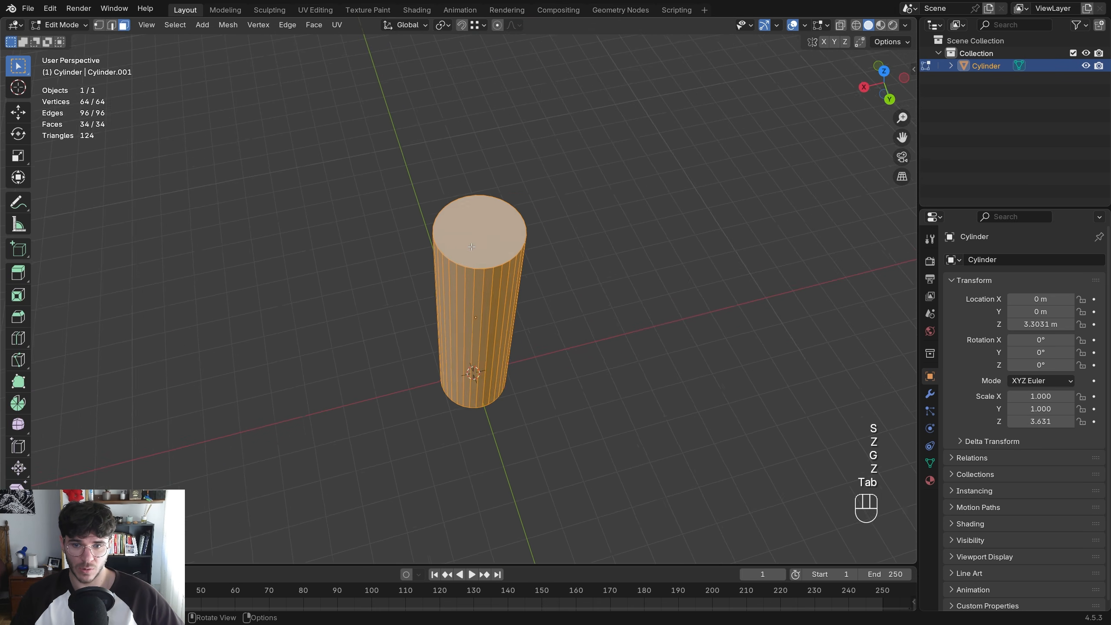
pyautogui.press('3')
pyautogui.click(471, 247)
pyautogui.press('x')
pyautogui.click(503, 217)
# Fill the new cylinder's top rim edge loop with triangles and convert them with Triangles to Quads
pyautogui.press('2')
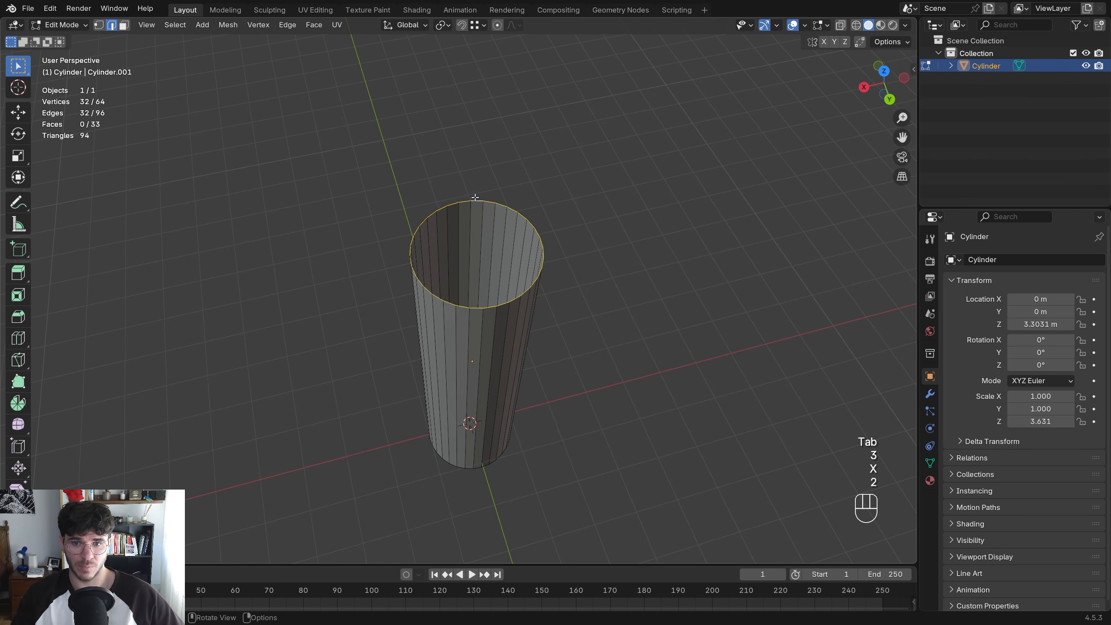
pyautogui.moveTo(475, 198); pyautogui.dragTo(514, 284, button='middle')
pyautogui.hotkey('alt', 'f')
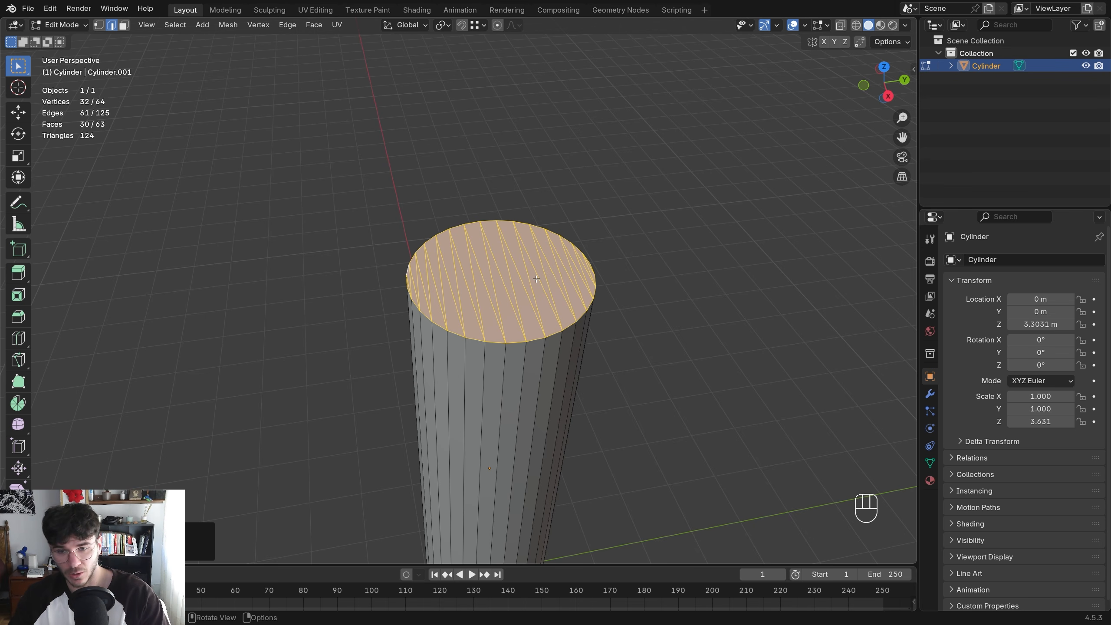
pyautogui.hotkey('alt', 'j')
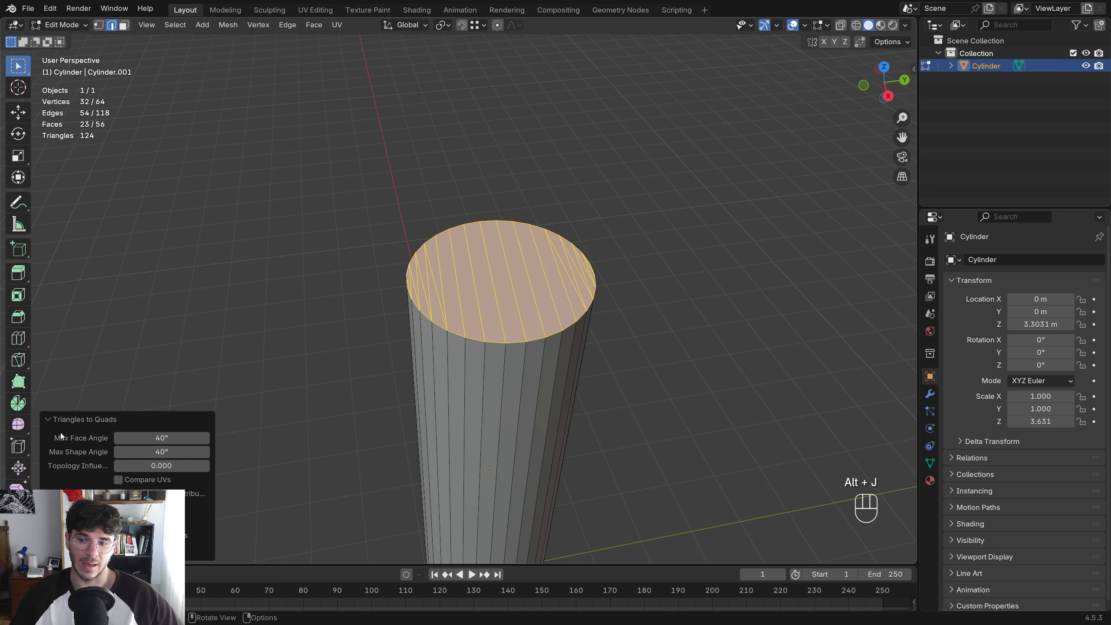
# Undo the Triangles to Quads conversion on the top cap, toggling it to compare both face layouts
pyautogui.hotkey('ctrl', 'z')
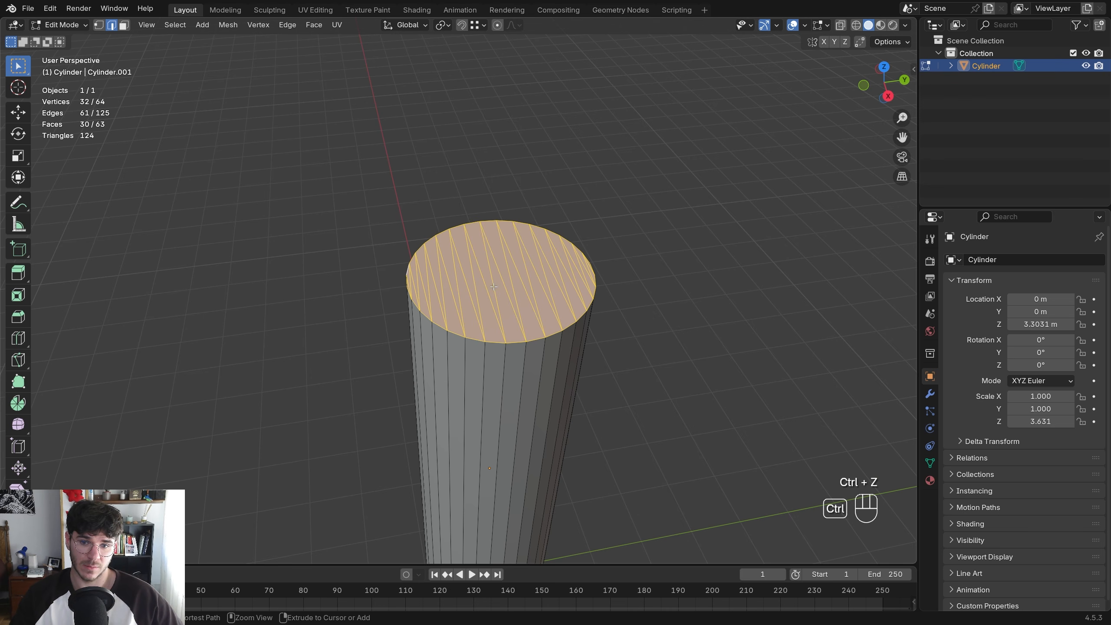
pyautogui.hotkey('ctrl', 'shift', 'z')
pyautogui.hotkey('ctrl', 'z')
pyautogui.hotkey('ctrl', 'shift', 'z')
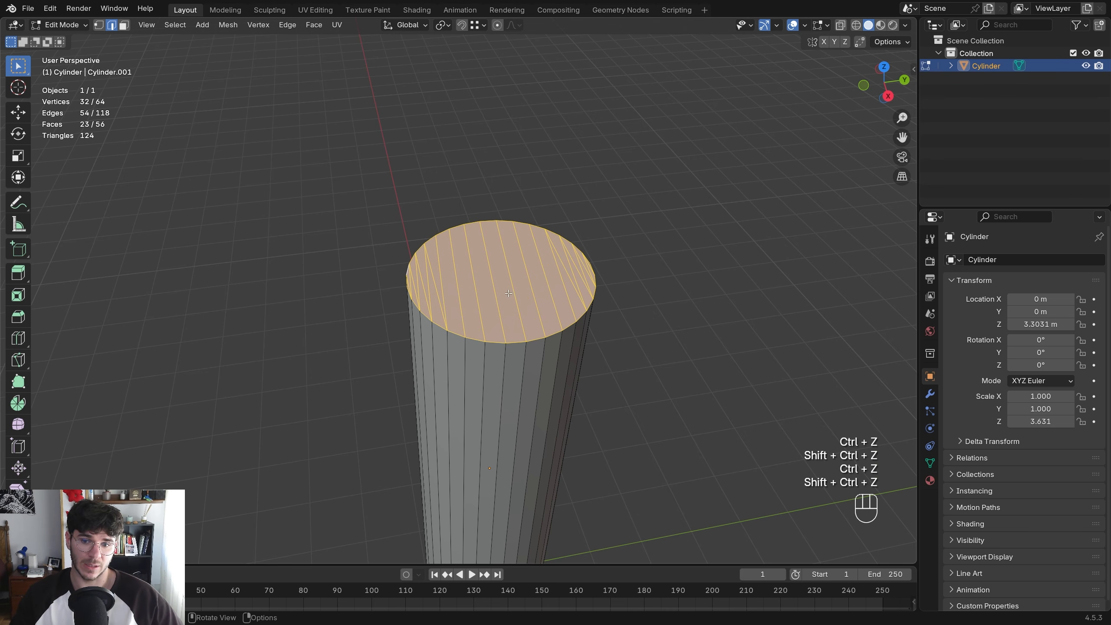
pyautogui.moveTo(471, 292); pyautogui.dragTo(522, 308, button='middle')
pyautogui.hotkey('ctrl', 'z')
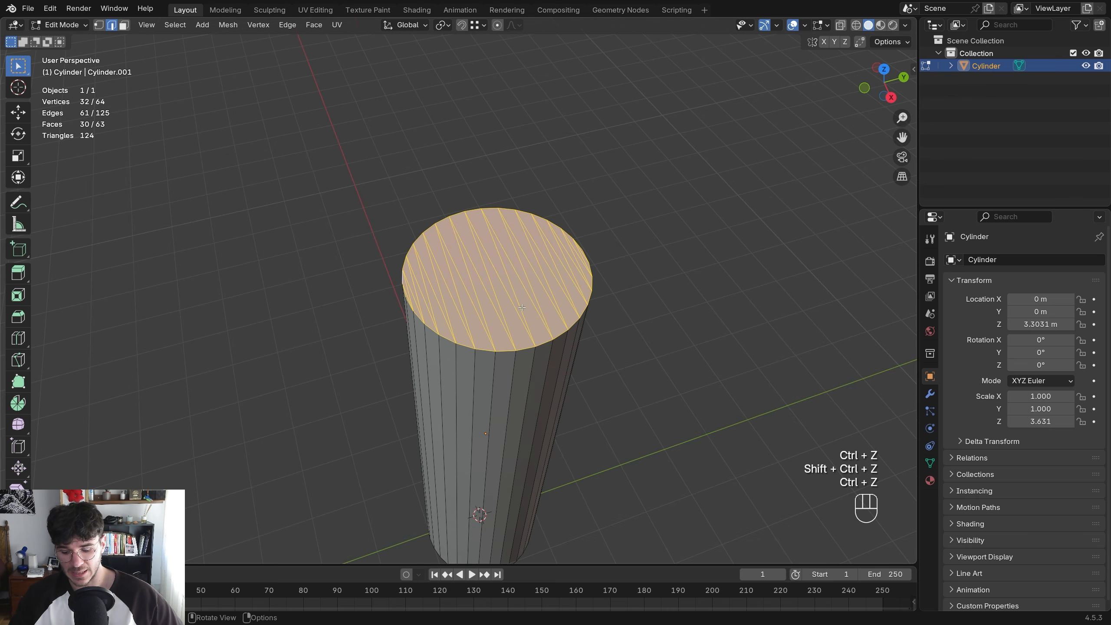
# Convert the cap's triangles to quads with Max Face Angle 72.1° and Max Shape Angle 90.9°
pyautogui.hotkey('alt', 'n')
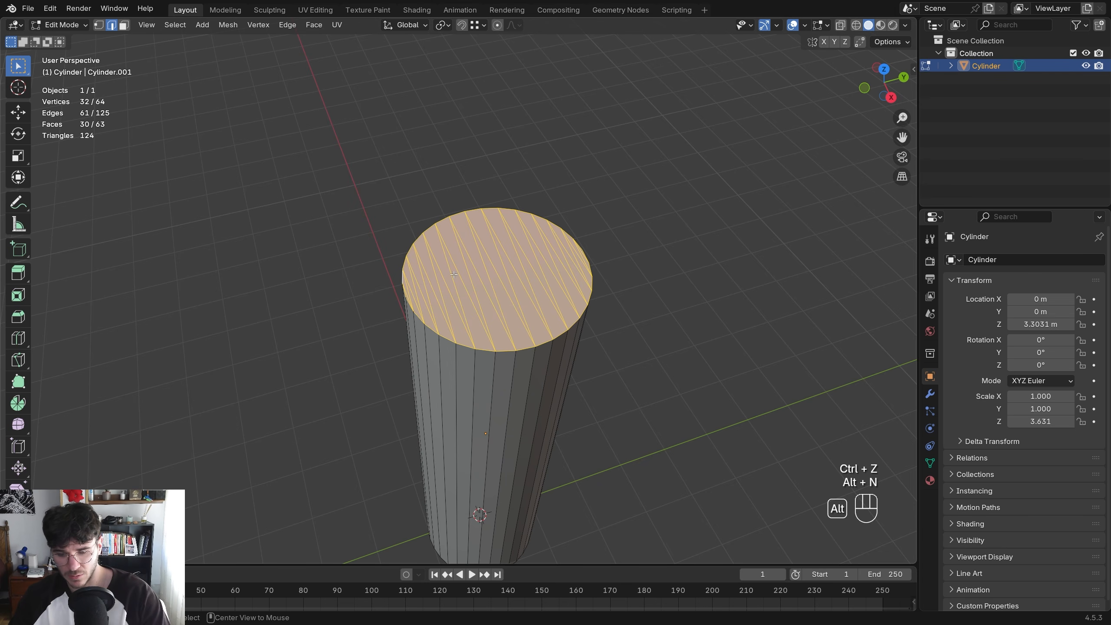
pyautogui.hotkey('alt', 'j')
pyautogui.moveTo(158, 438); pyautogui.dragTo(222, 453)
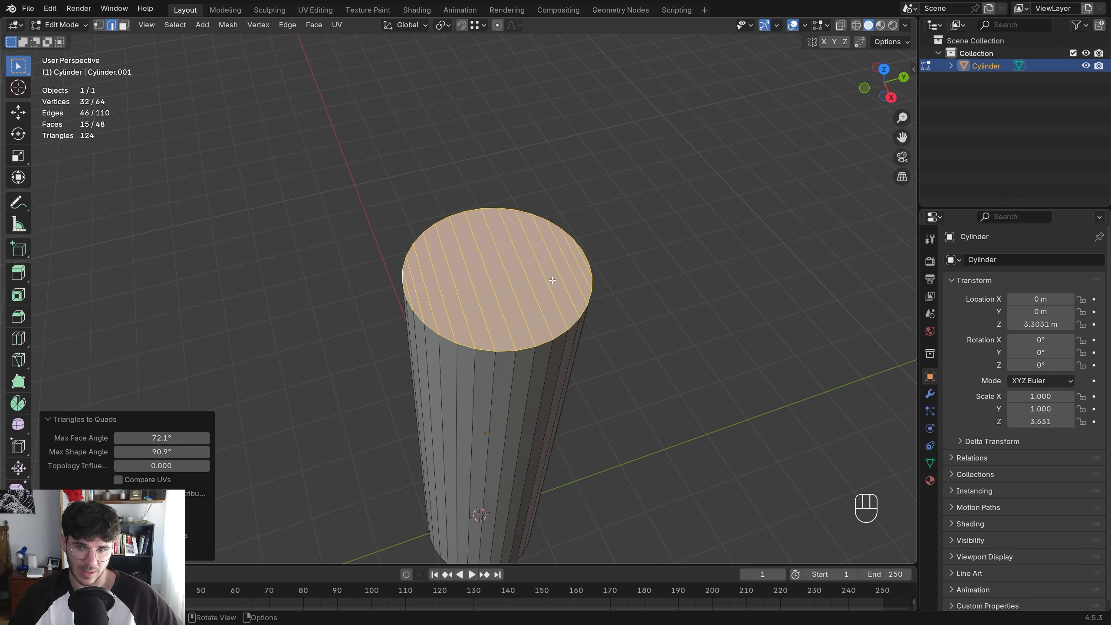
# Delete the selected faces of the cylinder's top cap
pyautogui.press('Tab')
pyautogui.press('Tab')
pyautogui.press('x')
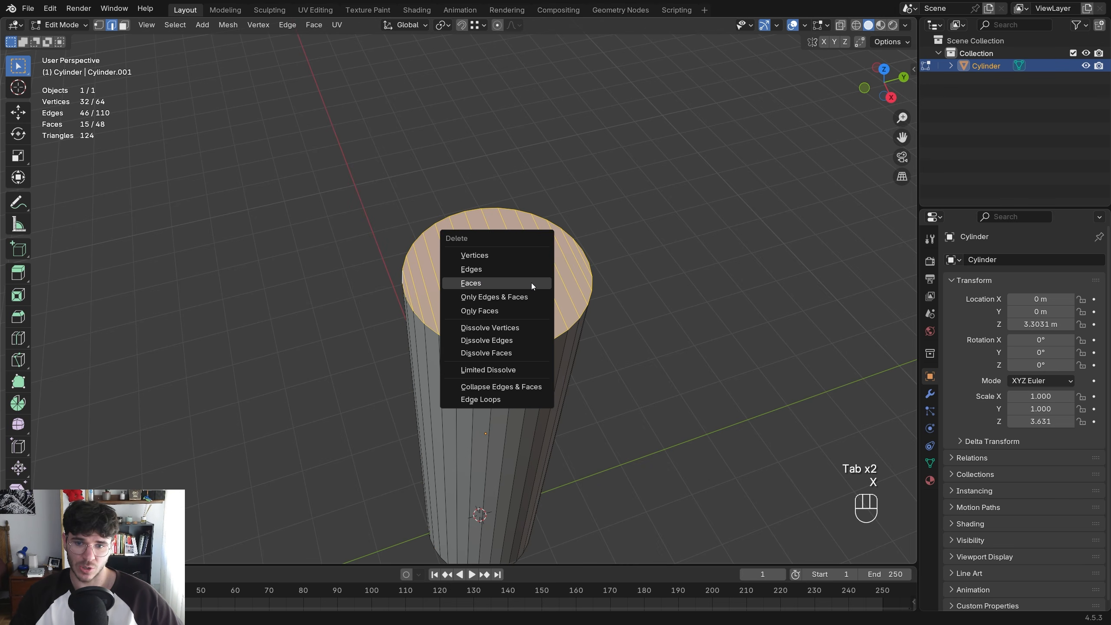
pyautogui.click(531, 284)
pyautogui.keyDown('shift'); pyautogui.moveTo(523, 288); pyautogui.dragTo(500, 307, button='middle'); pyautogui.keyUp('shift')
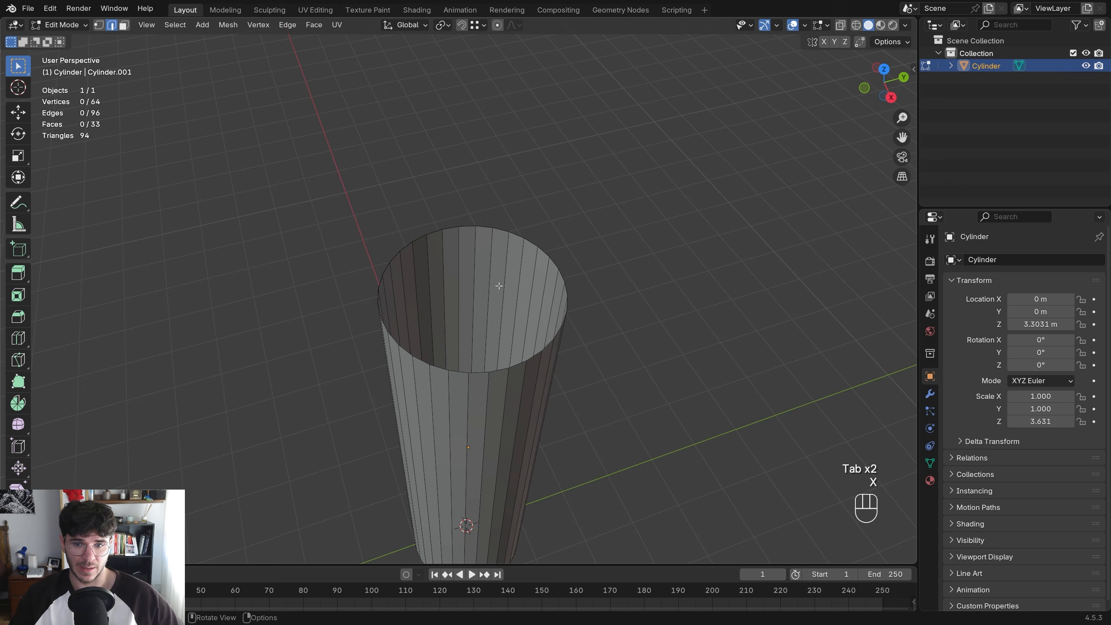
# Select the cylinder's open top rim edge loop and close it with Grid Fill
pyautogui.press('2')
pyautogui.keyDown('alt'); pyautogui.moveTo(471, 267); pyautogui.dragTo(413, 306, button='middle'); pyautogui.keyUp('alt')
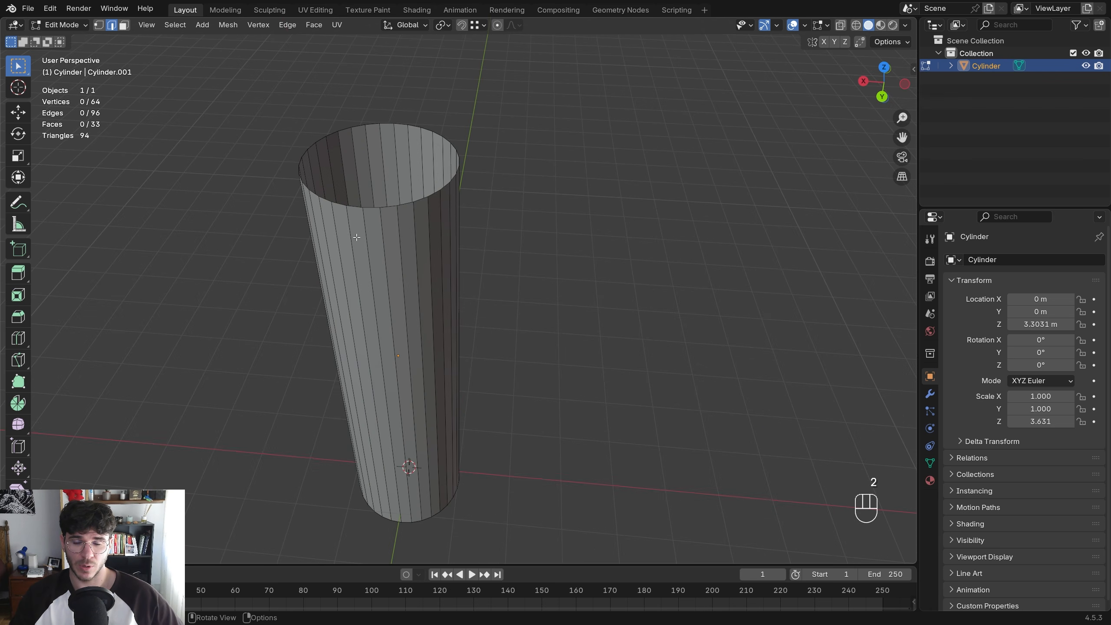
pyautogui.keyDown('shift'); pyautogui.moveTo(357, 236); pyautogui.dragTo(423, 282, button='middle'); pyautogui.keyUp('shift')
pyautogui.press('2')
pyautogui.keyDown('alt'); pyautogui.click(415, 174); pyautogui.keyUp('alt')
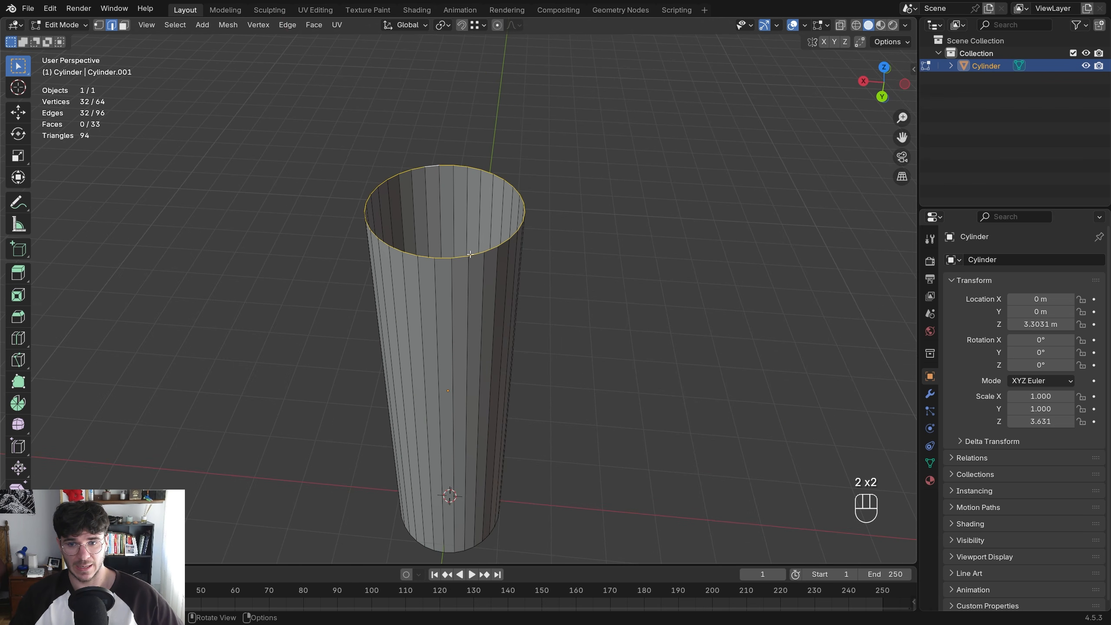
pyautogui.hotkey('ctrl', 'e')
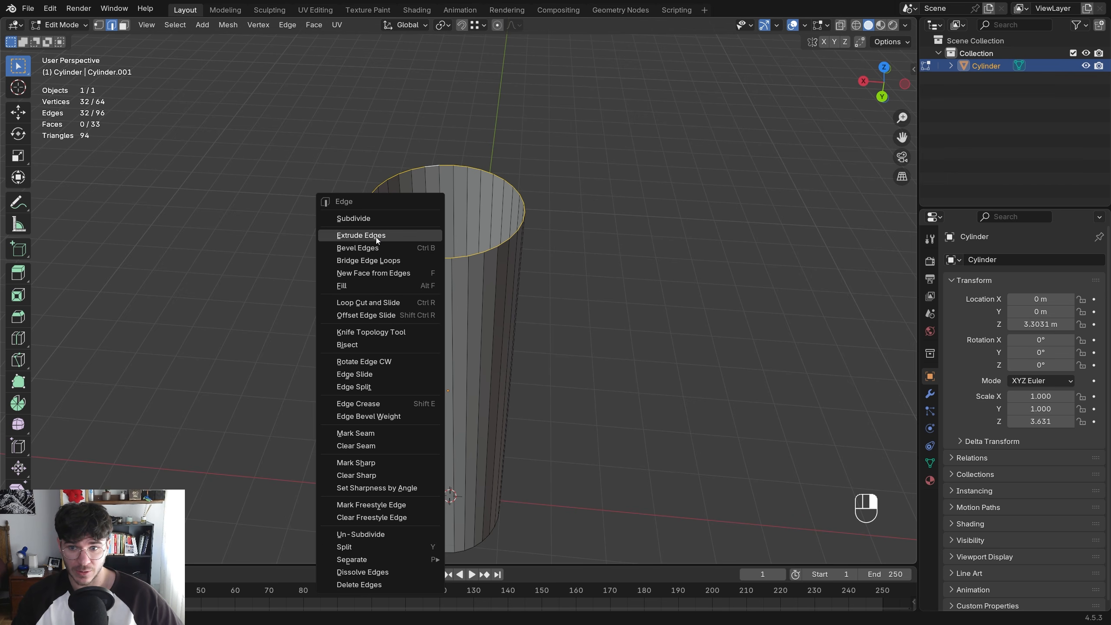
pyautogui.press('Escape')
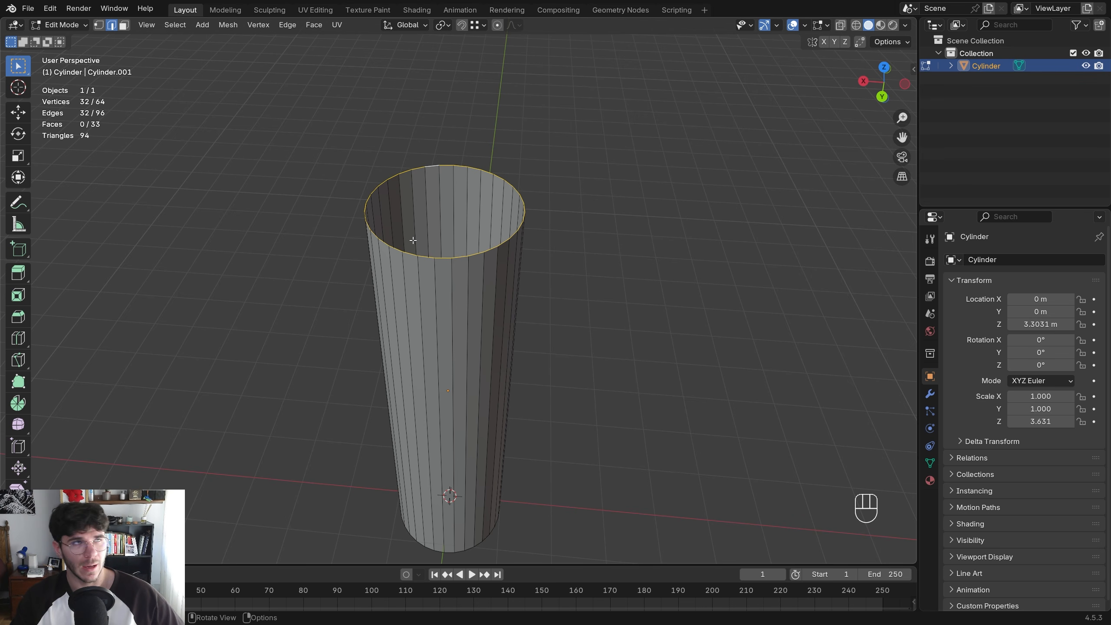
pyautogui.press('F3')
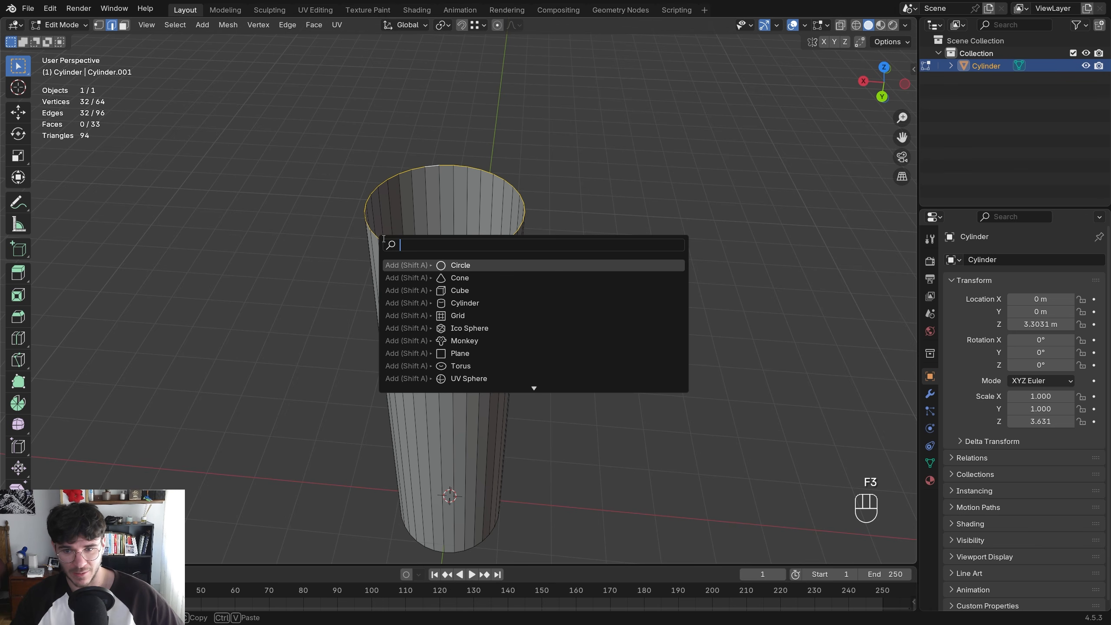
pyautogui.write('Grid')
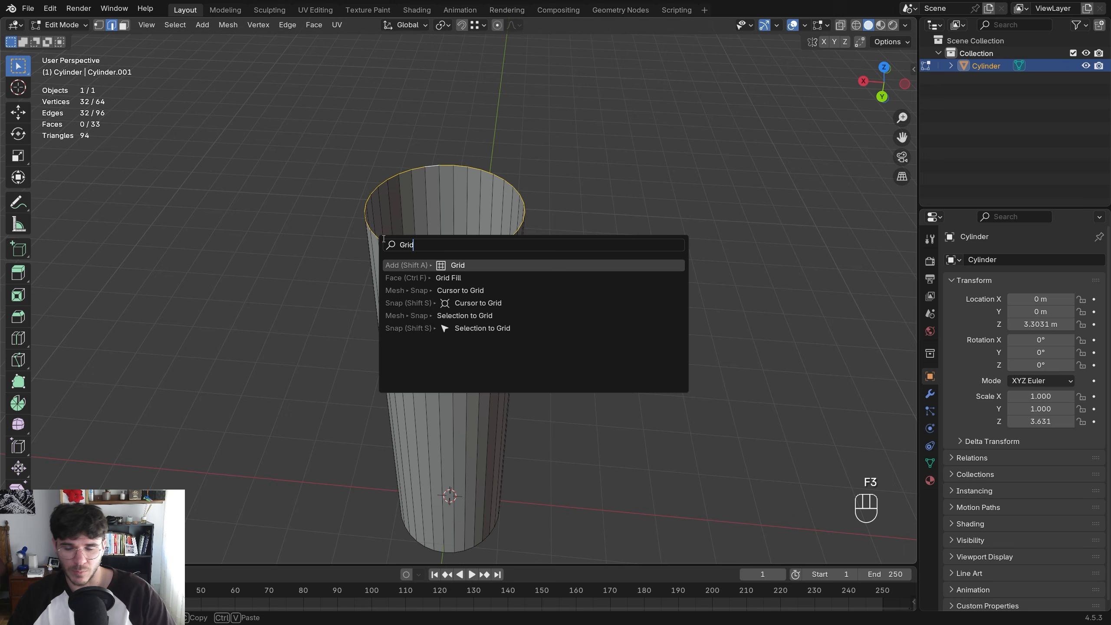
pyautogui.press('BackSpace')
pyautogui.press('Down')
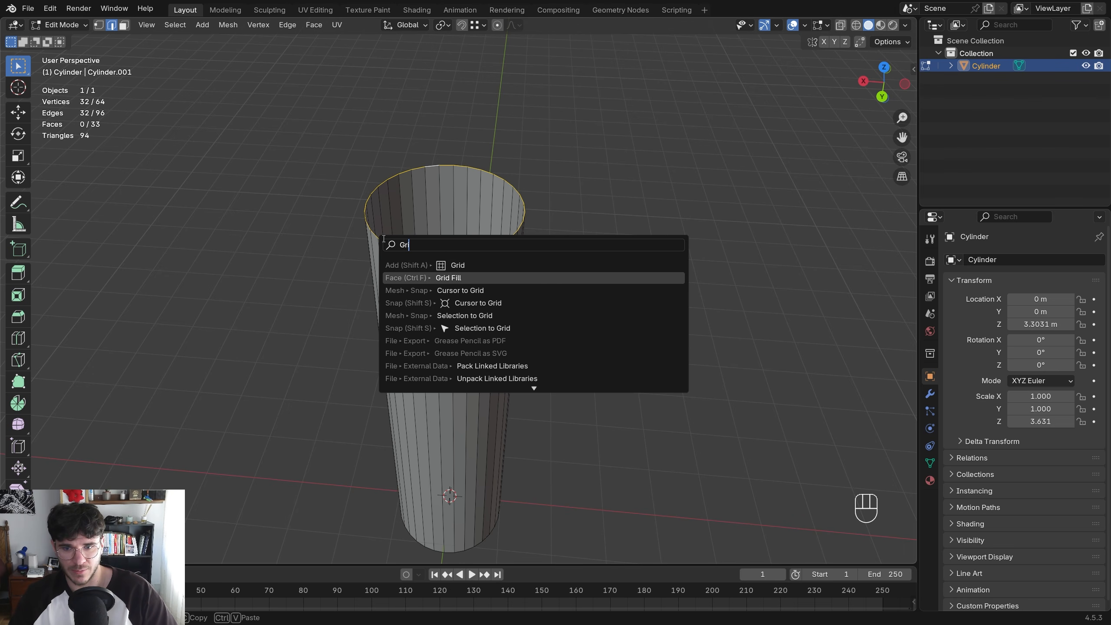
pyautogui.press('Return')
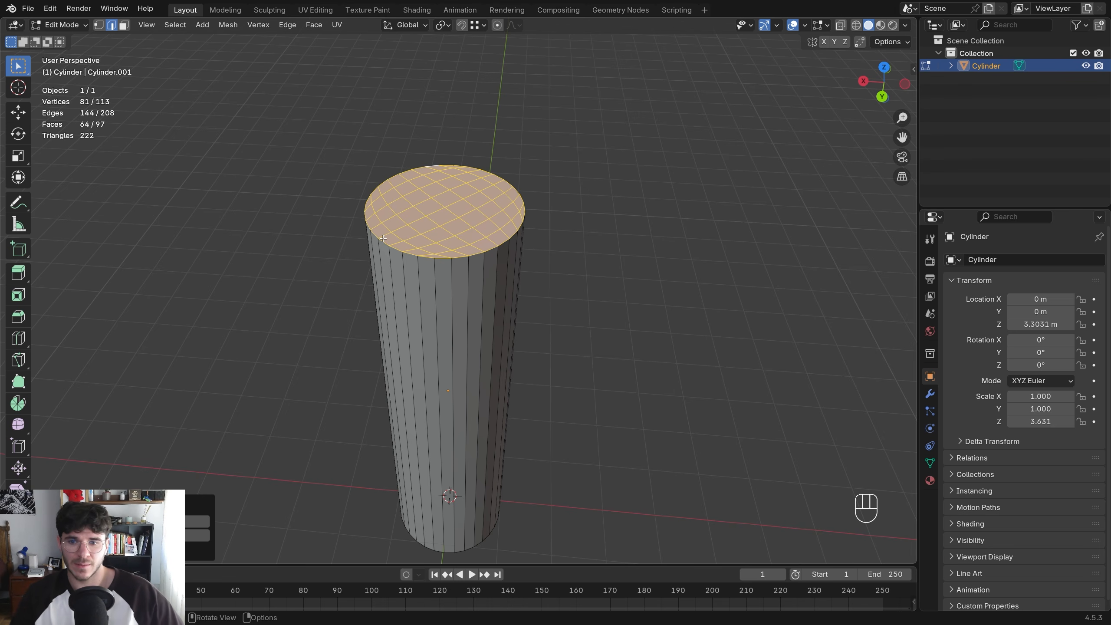
# Adjust the Span of the Grid Fill on the top cap
pyautogui.keyDown('shift'); pyautogui.moveTo(440, 306); pyautogui.dragTo(447, 394, button='middle'); pyautogui.keyUp('shift')
pyautogui.scroll(2, 459, 305)
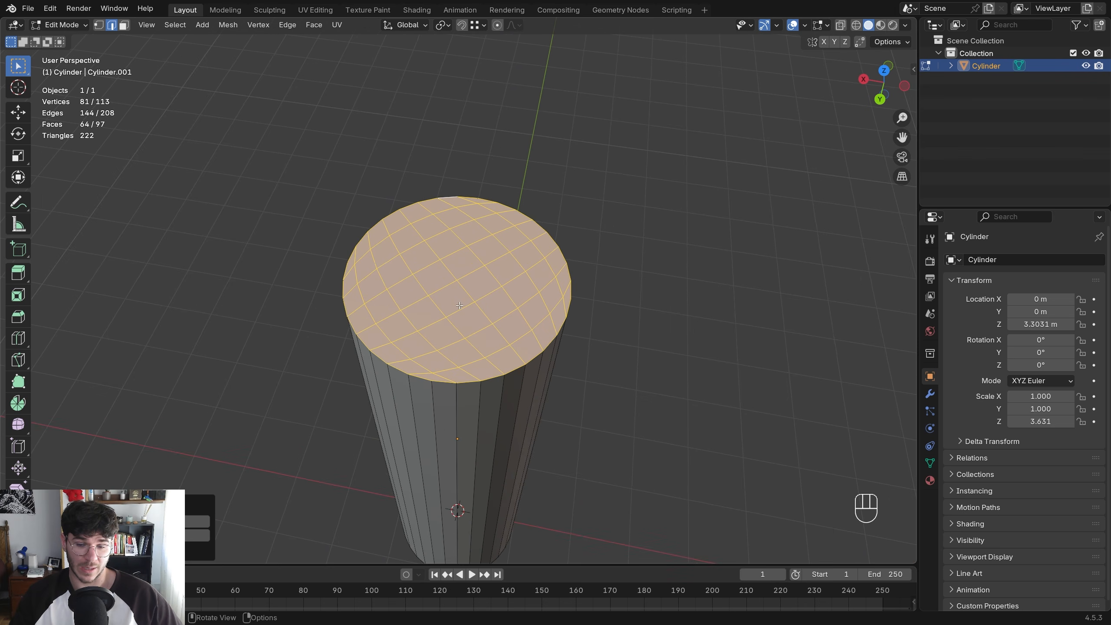
pyautogui.moveTo(458, 305); pyautogui.dragTo(511, 258, button='middle')
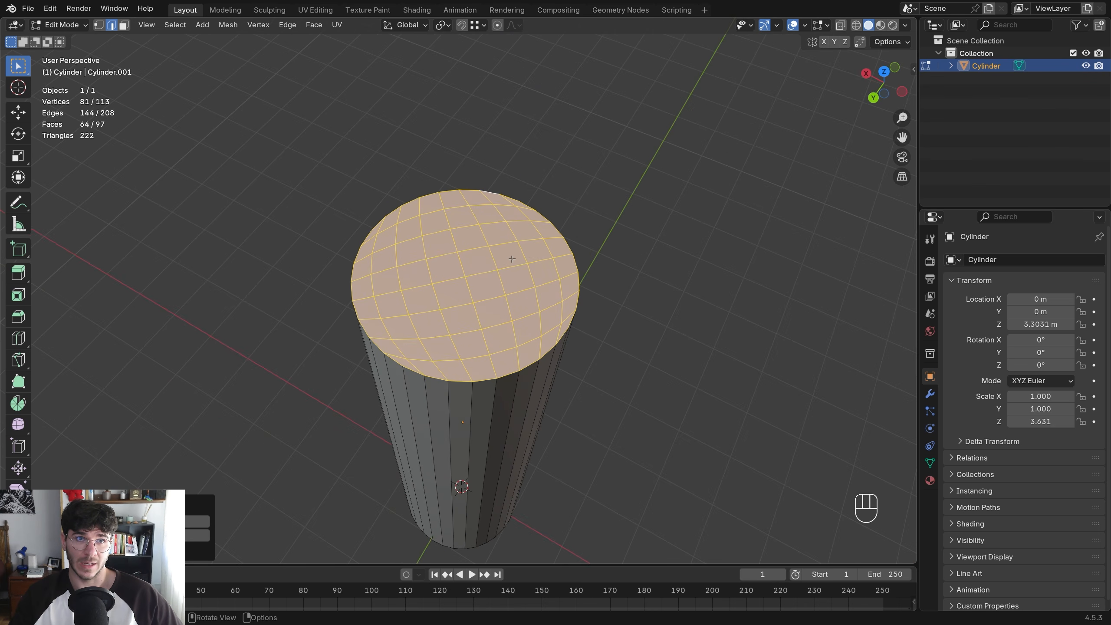
pyautogui.moveTo(502, 264); pyautogui.dragTo(507, 288, button='middle')
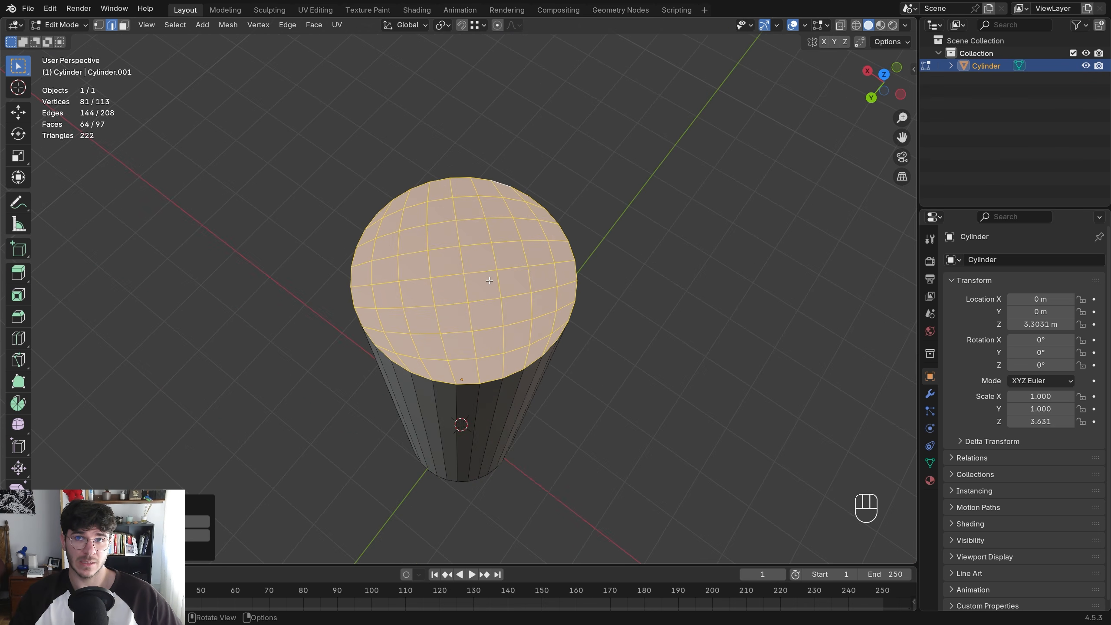
pyautogui.scroll(3, 507, 287)
pyautogui.scroll(-2, 507, 287)
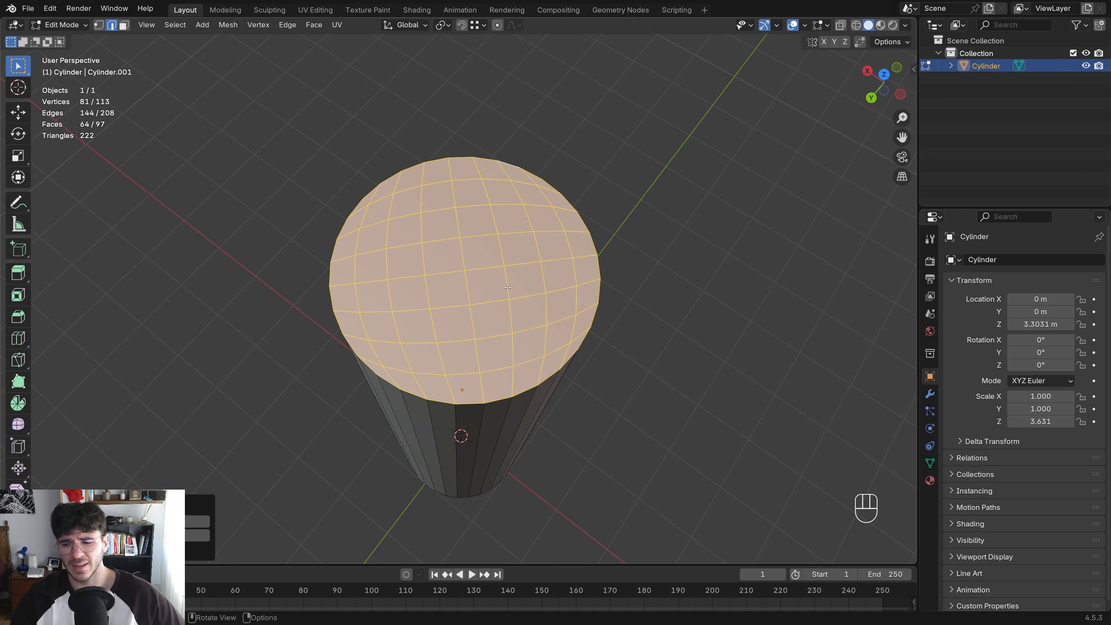
pyautogui.moveTo(175, 522)
pyautogui.mouseDown()
pyautogui.moveTo(129, 521)
pyautogui.moveTo(170, 535)
pyautogui.mouseUp()
pyautogui.scroll(-3, 525, 347)
pyautogui.moveTo(524, 347); pyautogui.dragTo(317, 268, button='middle')
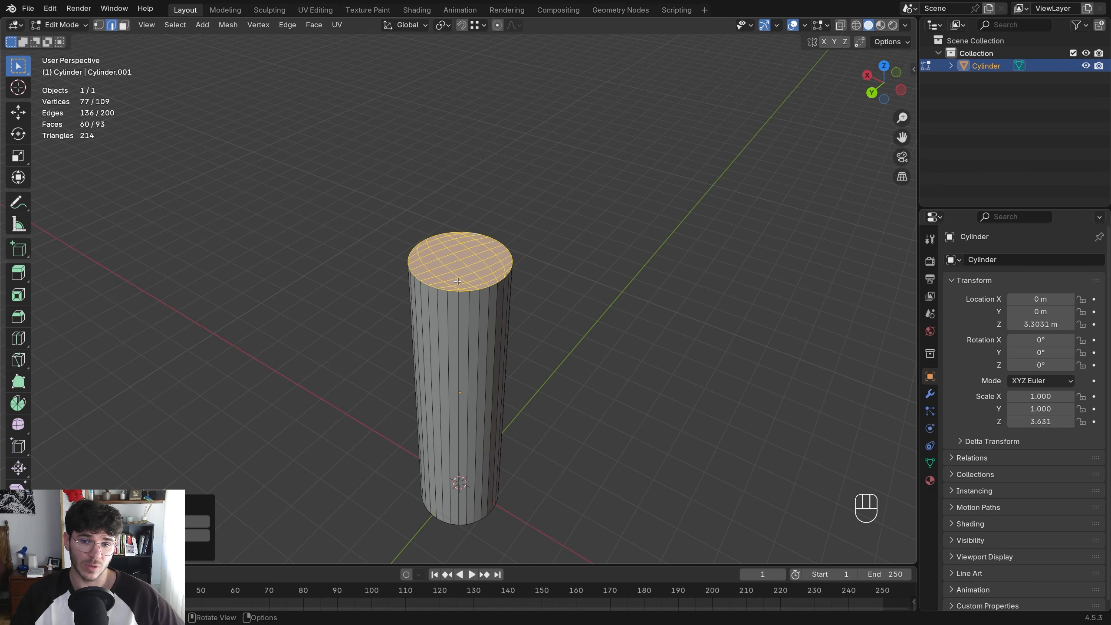
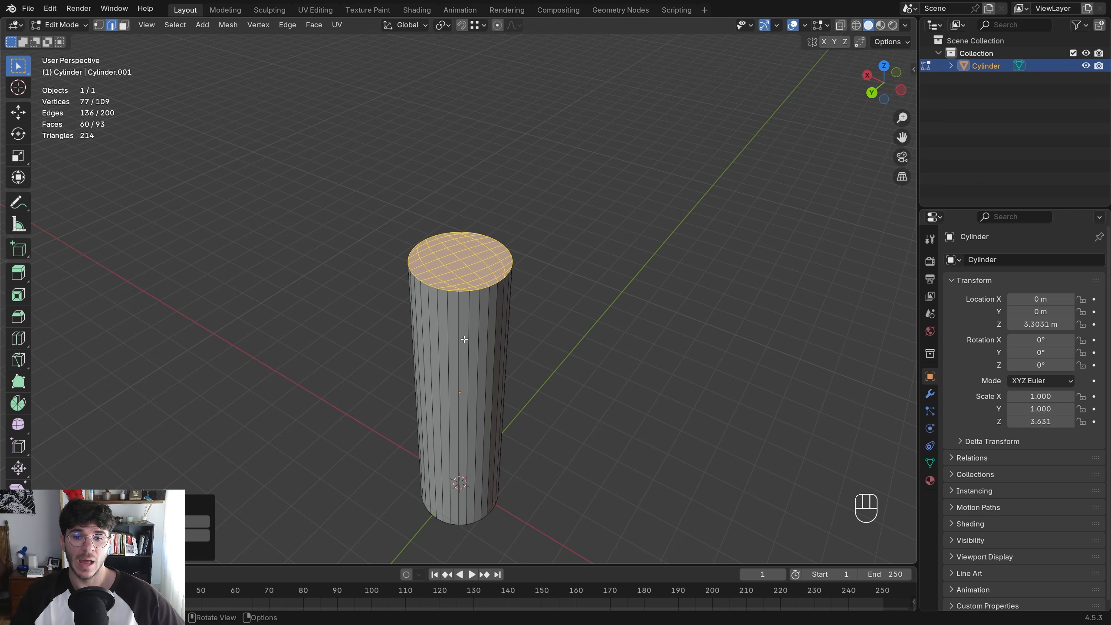
# Replace the grid fill with a single cap face and add two loop cuts around the cylinder's side
pyautogui.hotkey('ctrl', 'z')
pyautogui.press('f')
pyautogui.moveTo(464, 339); pyautogui.dragTo(449, 275, button='middle')
pyautogui.hotkey('ctrl', 'r')
pyautogui.scroll(1, 450, 275)
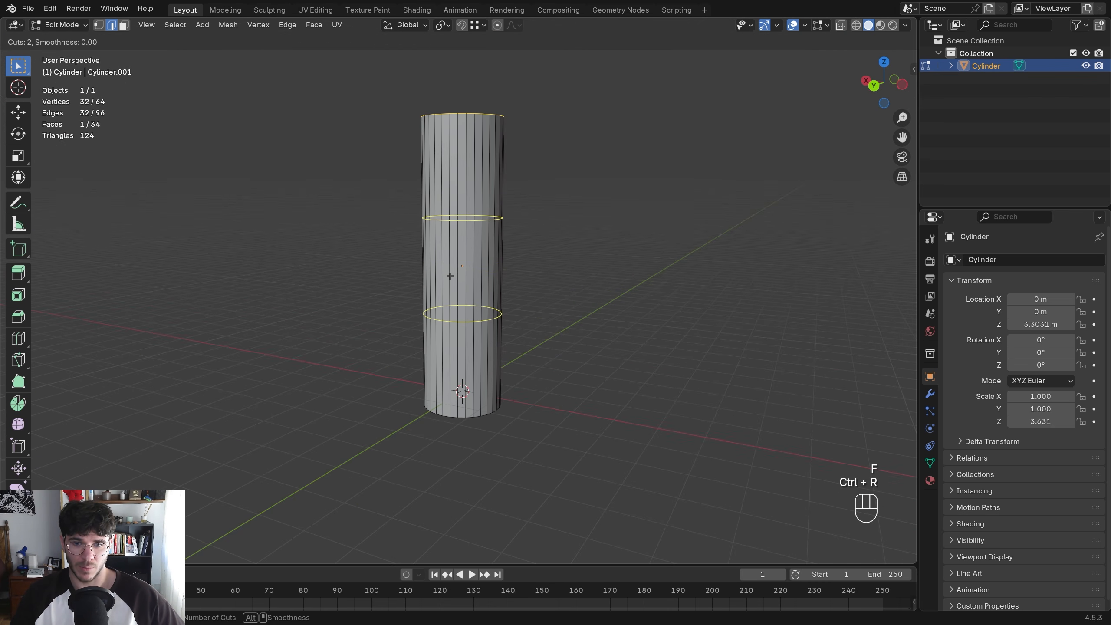
pyautogui.click(450, 276)
# Delete all faces of the cylinder's middle band, including those on the back side
pyautogui.press('3')
pyautogui.moveTo(350, 257); pyautogui.dragTo(564, 282)
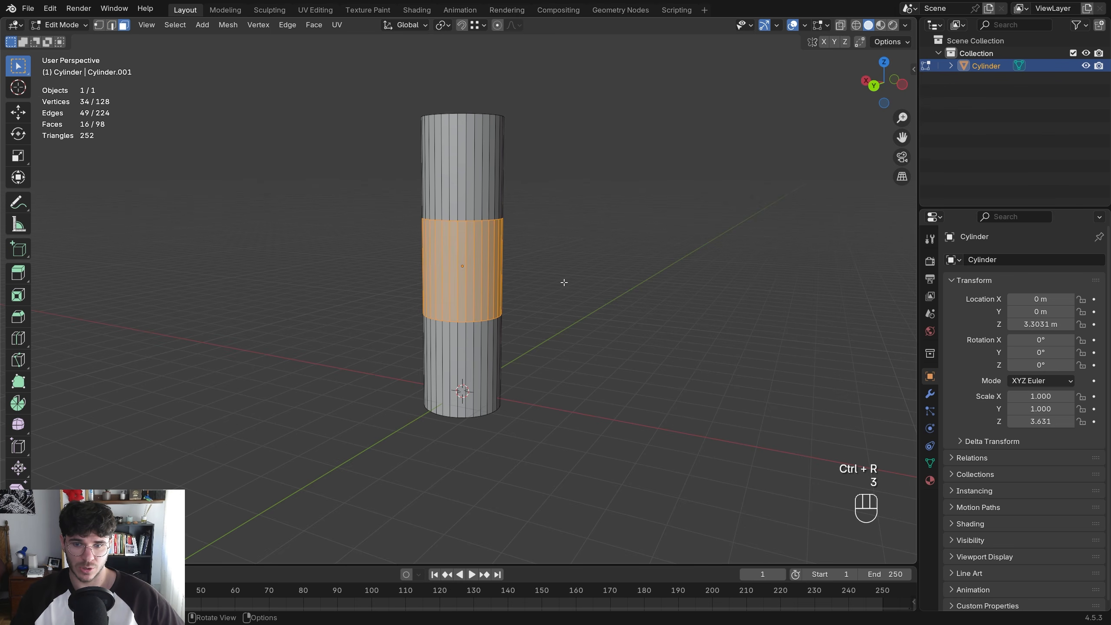
pyautogui.hotkey('alt', 'z')
pyautogui.hotkey('alt', 'z')
pyautogui.press('x')
pyautogui.click(615, 287)
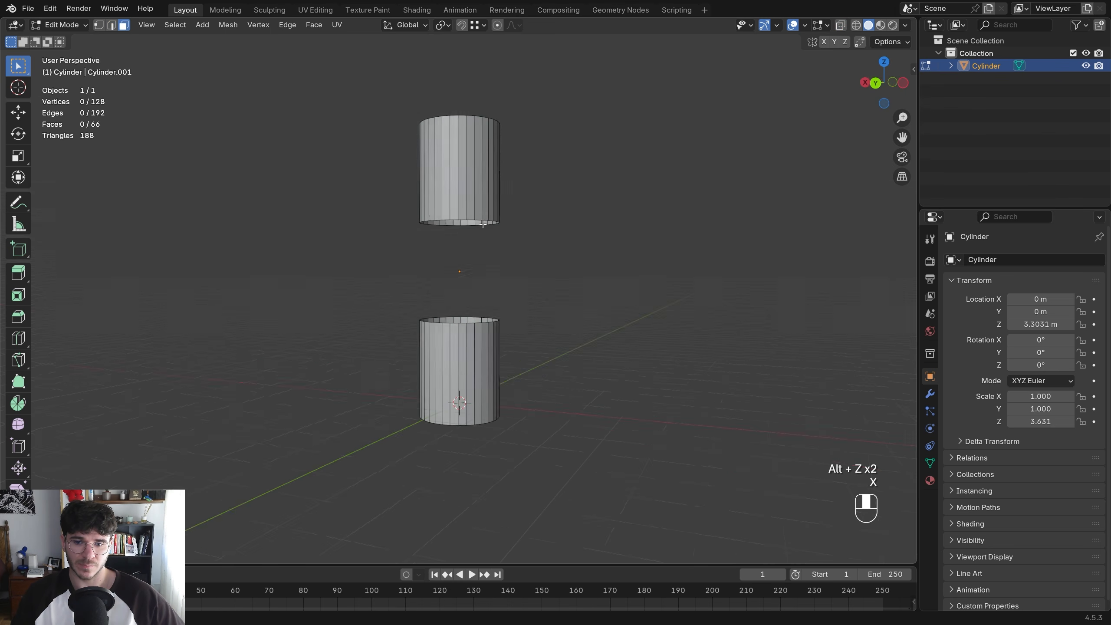
# Try to connect the two open rim loops facing the gap with New Face from Edges, then undo it
pyautogui.press('2')
pyautogui.keyDown('alt'); pyautogui.click(463, 323); pyautogui.keyUp('alt')
pyautogui.scroll(3, 463, 263)
pyautogui.keyDown('alt'); pyautogui.keyDown('shift'); pyautogui.click(466, 167); pyautogui.keyUp('shift'); pyautogui.keyUp('alt')
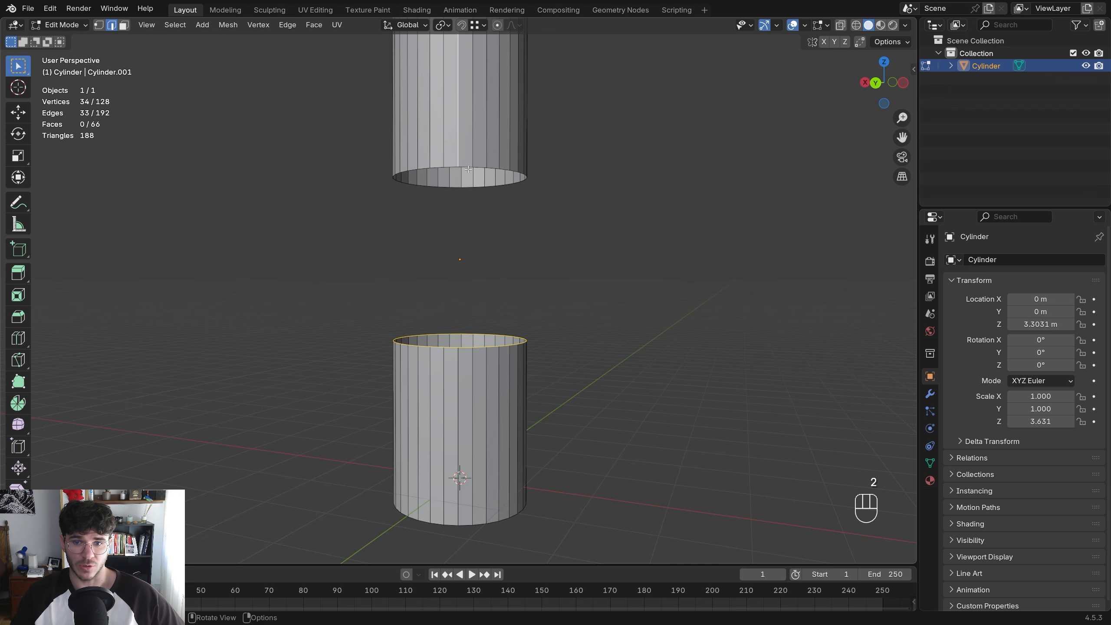
pyautogui.hotkey('ctrl', 'z')
pyautogui.keyDown('alt'); pyautogui.keyDown('shift'); pyautogui.click(473, 182); pyautogui.keyUp('shift'); pyautogui.keyUp('alt')
pyautogui.moveTo(473, 182); pyautogui.dragTo(482, 184, button='middle')
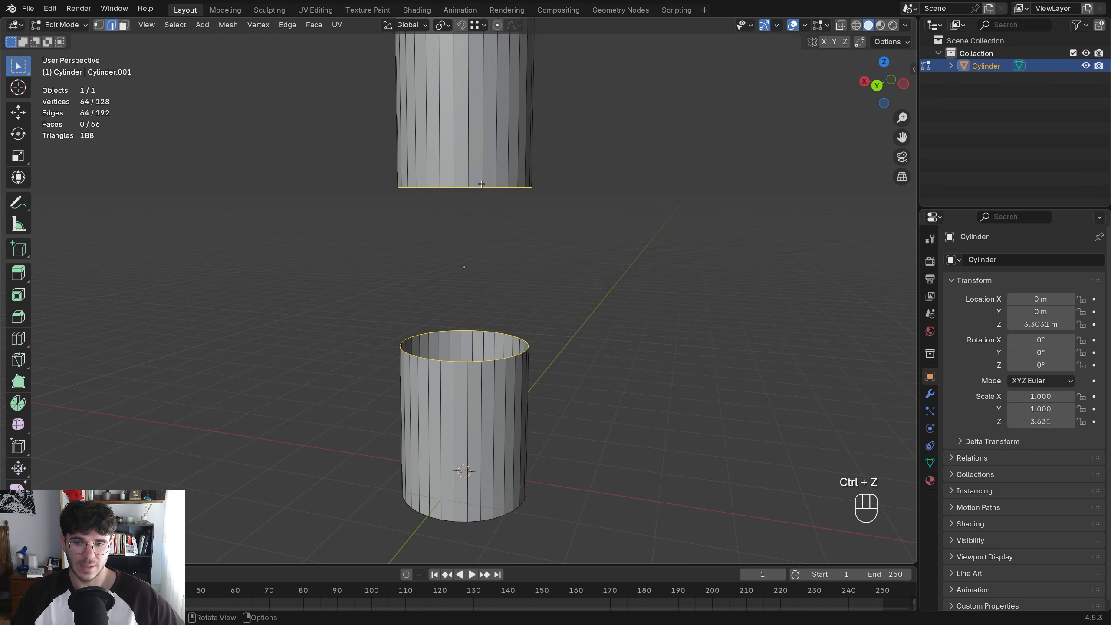
pyautogui.press('f')
pyautogui.moveTo(450, 322)
pyautogui.mouseDown(button='middle')
pyautogui.moveTo(450, 306)
pyautogui.moveTo(448, 321)
pyautogui.mouseUp(button='middle')
pyautogui.hotkey('ctrl', 'z')
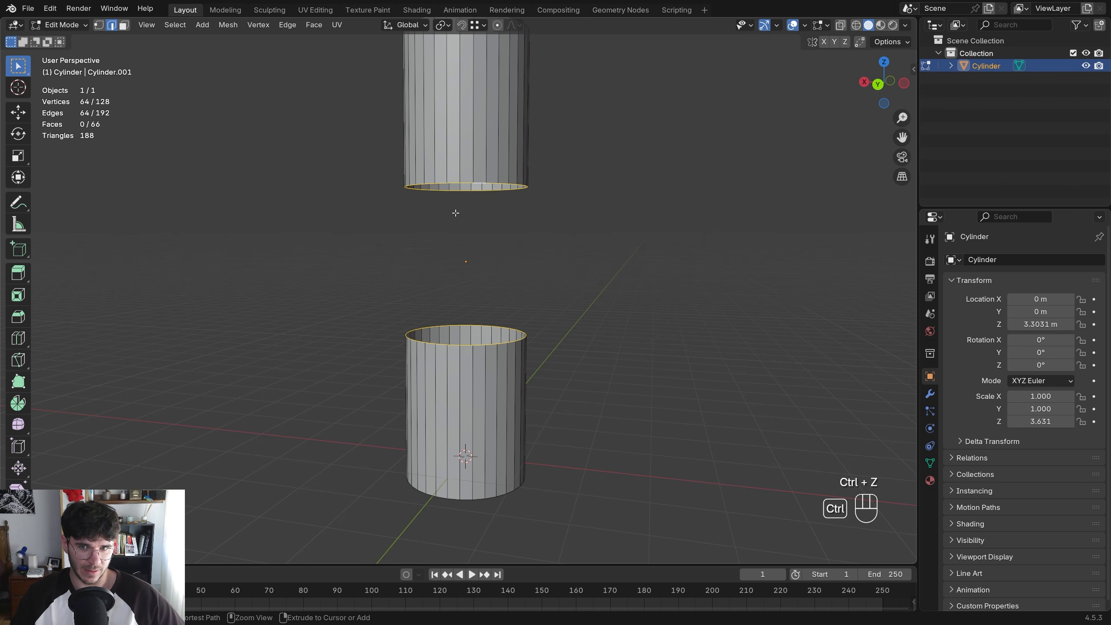
pyautogui.hotkey('ctrl', 'z')
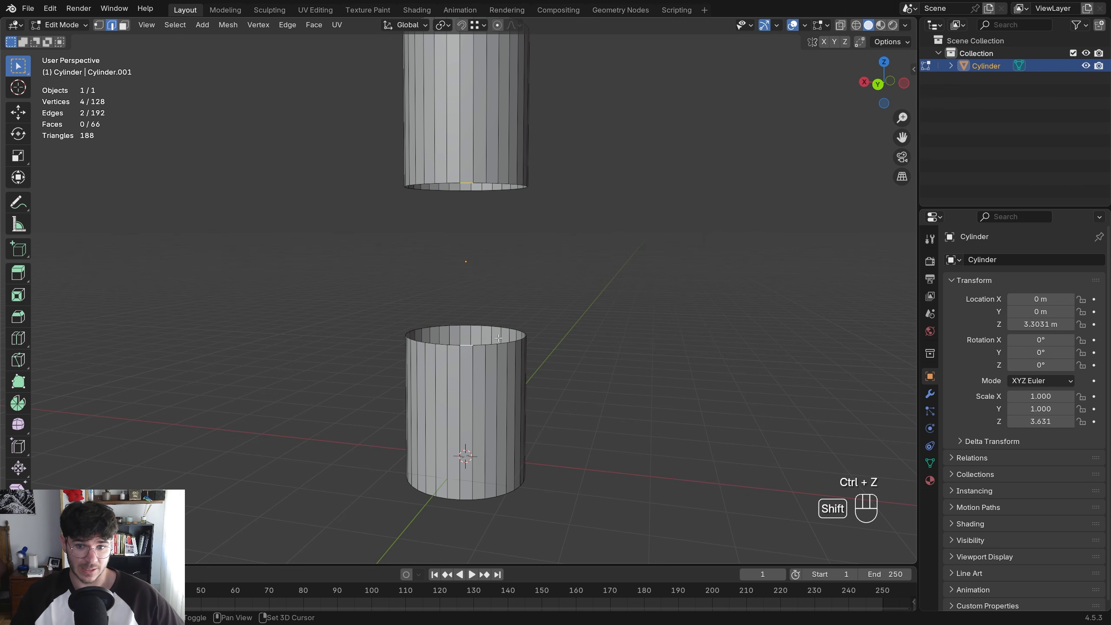
# Fill the gap face by face around the rims, starting from one matching edge on each open loop
pyautogui.keyDown('shift'); pyautogui.moveTo(466, 345); pyautogui.dragTo(523, 311, button='middle'); pyautogui.keyUp('shift')
pyautogui.press('f')
pyautogui.press('f')
pyautogui.press('f')
pyautogui.press('f')
pyautogui.press('f')
pyautogui.press('f')
pyautogui.press('f')
pyautogui.press('f')
pyautogui.press('f')
pyautogui.press('f')
pyautogui.press('f')
pyautogui.press('f')
pyautogui.press('f')
pyautogui.press('f')
pyautogui.press('f')
pyautogui.press('f')
pyautogui.press('f')
pyautogui.press('f')
pyautogui.press('f')
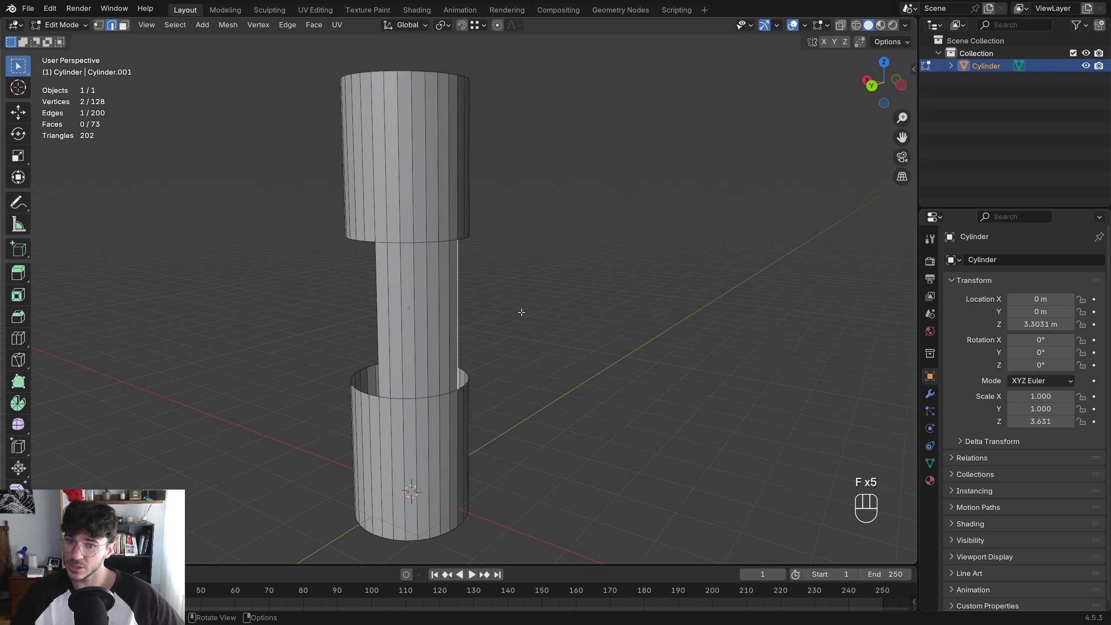
# Undo the successive gap faces and delete the remaining strip between the two cylinder parts
pyautogui.hotkey('ctrl', 'z')
pyautogui.hotkey('ctrl', 'z')
pyautogui.hotkey('ctrl', 'z')
pyautogui.hotkey('ctrl', 'z')
pyautogui.hotkey('ctrl', 'z')
pyautogui.hotkey('ctrl', 'z')
pyautogui.hotkey('ctrl', 'z')
pyautogui.hotkey('ctrl', 'z')
pyautogui.hotkey('ctrl', 'z')
pyautogui.hotkey('ctrl', 'z')
pyautogui.hotkey('ctrl', 'z')
pyautogui.hotkey('ctrl', 'z')
pyautogui.hotkey('ctrl', 'z')
pyautogui.hotkey('ctrl', 'z')
pyautogui.hotkey('ctrl', 'z')
pyautogui.hotkey('ctrl', 'z')
pyautogui.hotkey('ctrl', 'z')
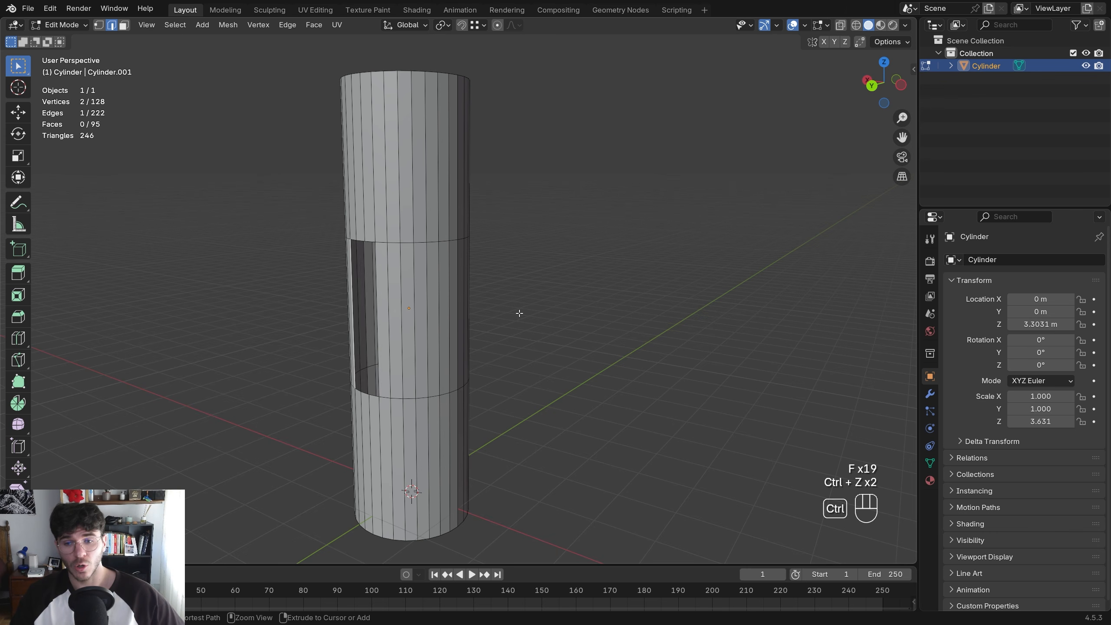
pyautogui.hotkey('ctrl', 'z')
pyautogui.hotkey('ctrl', 'z')
pyautogui.hotkey('ctrl', 'z')
pyautogui.hotkey('ctrl', 'z')
pyautogui.hotkey('ctrl', 'z')
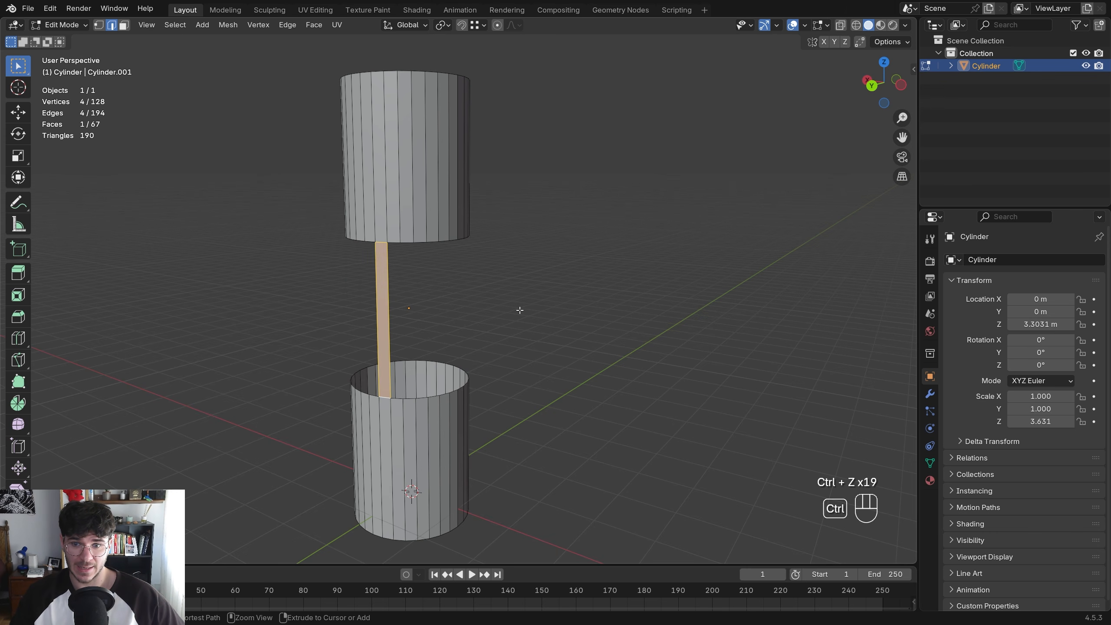
pyautogui.press('x')
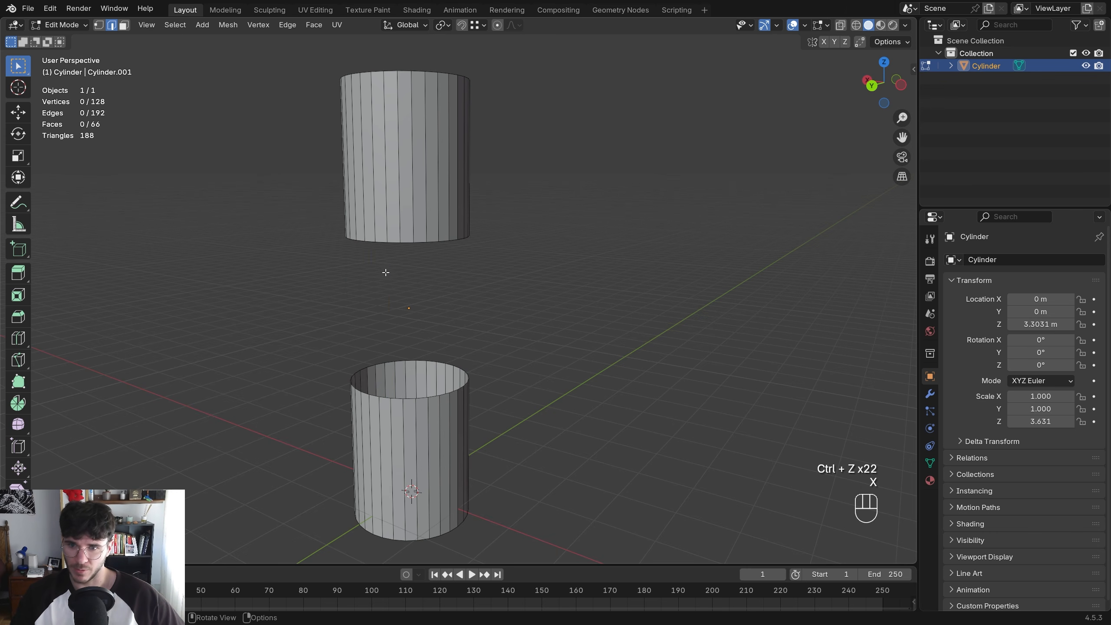
# Select both open rim loops facing the gap and connect them with Bridge Edge Loops
pyautogui.keyDown('alt'); pyautogui.keyDown('shift'); pyautogui.click(406, 242); pyautogui.keyUp('shift'); pyautogui.keyUp('alt')
pyautogui.keyDown('alt'); pyautogui.keyDown('shift'); pyautogui.click(420, 397); pyautogui.keyUp('shift'); pyautogui.keyUp('alt')
pyautogui.press('2')
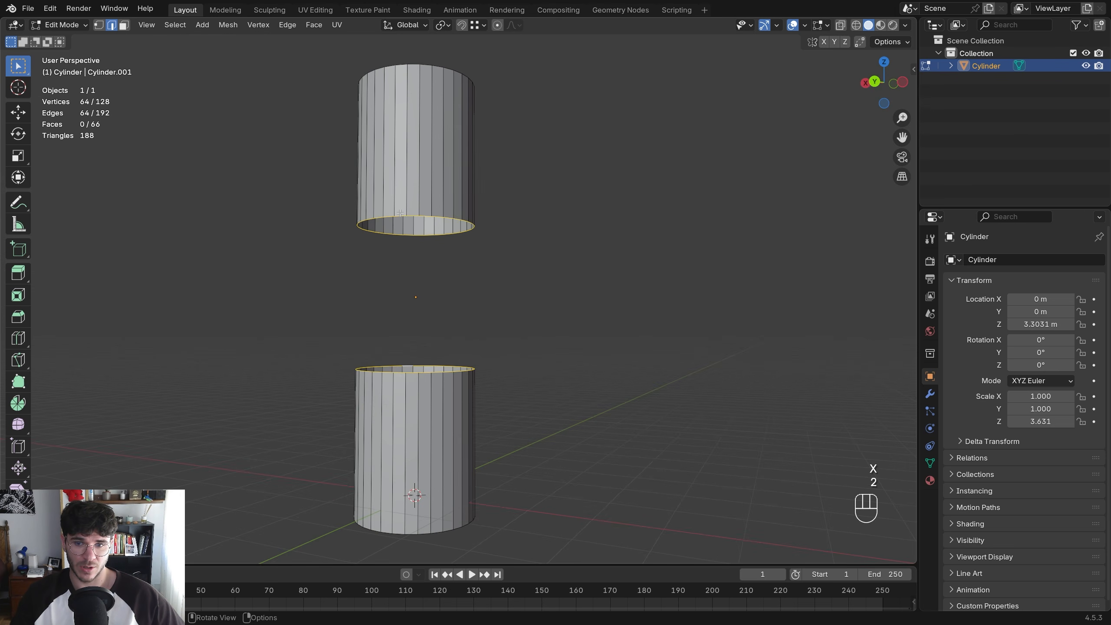
pyautogui.hotkey('ctrl', 'e')
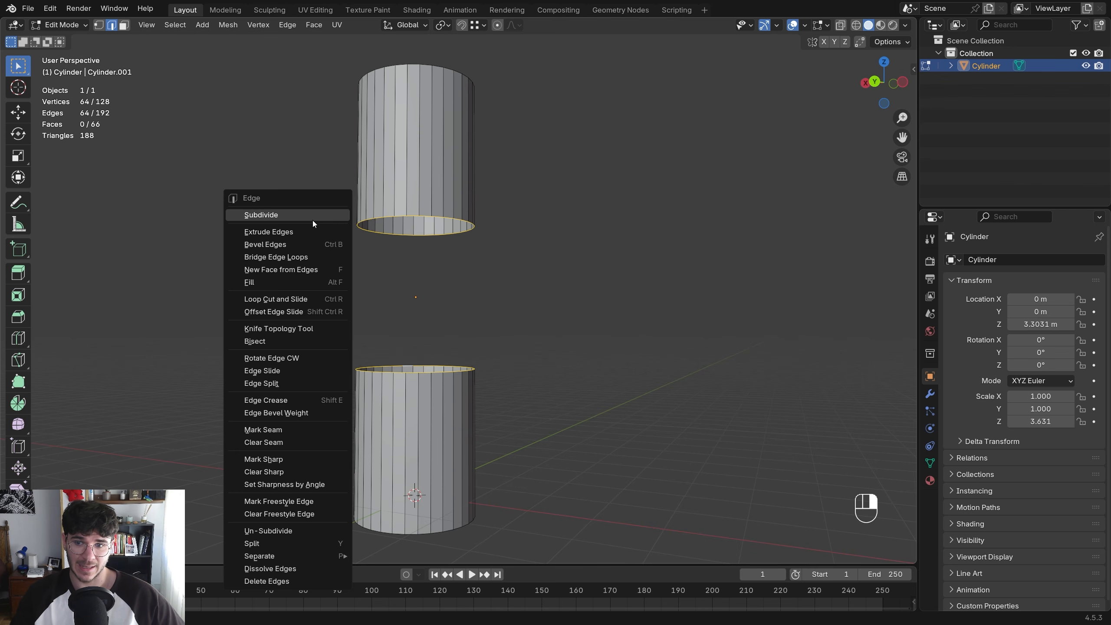
pyautogui.click(290, 261)
pyautogui.moveTo(290, 261); pyautogui.dragTo(302, 295, button='middle')
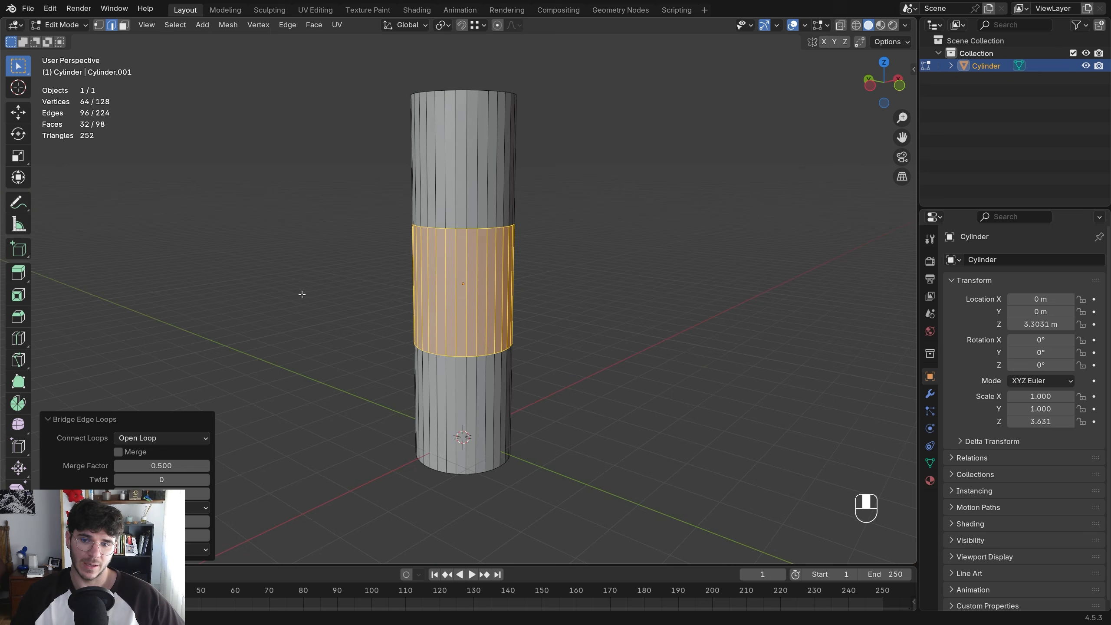
# Clear the mesh selection, return to Object Mode and raise the cylinder along Z to a location of about 3.83 m
pyautogui.click(662, 278)
pyautogui.moveTo(662, 277); pyautogui.dragTo(652, 255, button='middle')
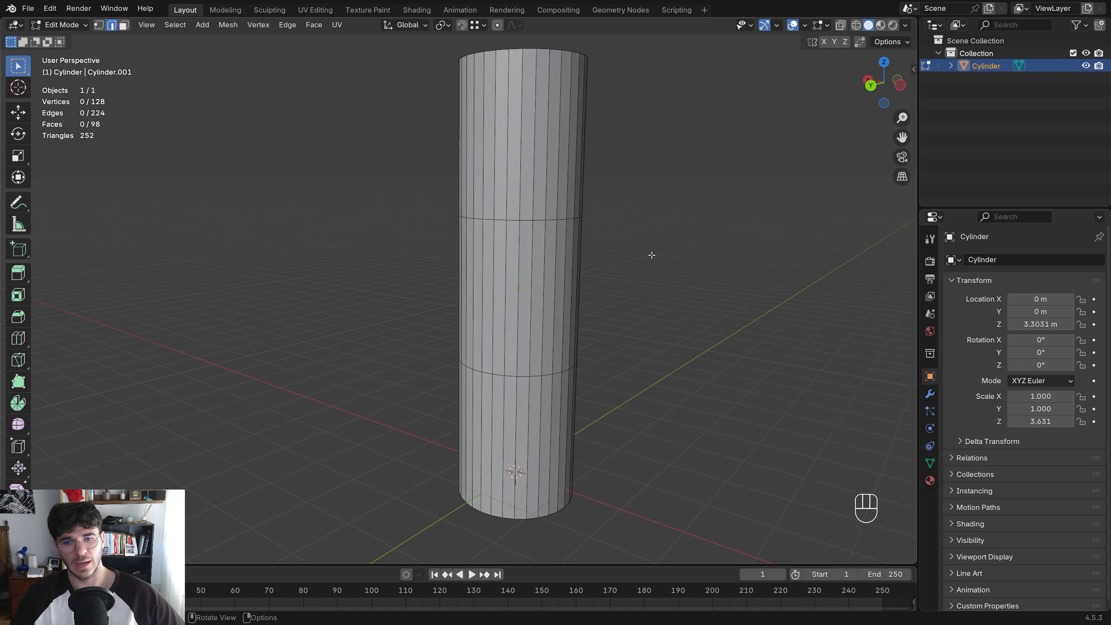
pyautogui.press('Tab')
pyautogui.moveTo(468, 299); pyautogui.dragTo(505, 349, button='middle')
pyautogui.press('g')
pyautogui.press('z')
pyautogui.click(395, 364)
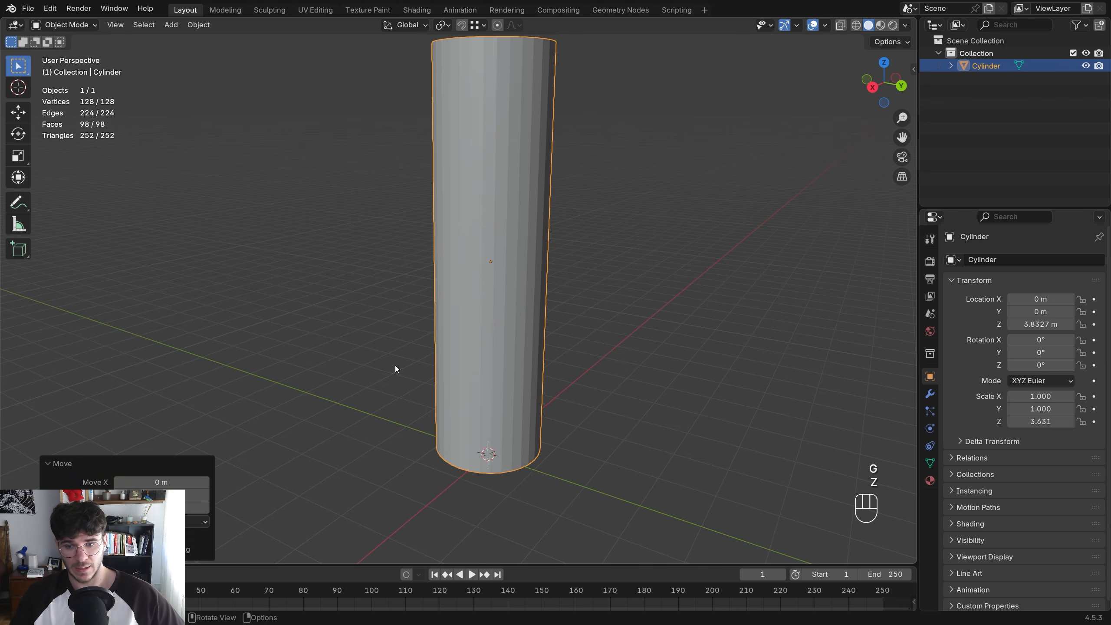
# In Edit Mode, select a vertical edge in the cylinder's middle band and examine the available edge operations
pyautogui.keyDown('shift'); pyautogui.moveTo(395, 364); pyautogui.dragTo(584, 322, button='middle'); pyautogui.keyUp('shift')
pyautogui.press('Tab')
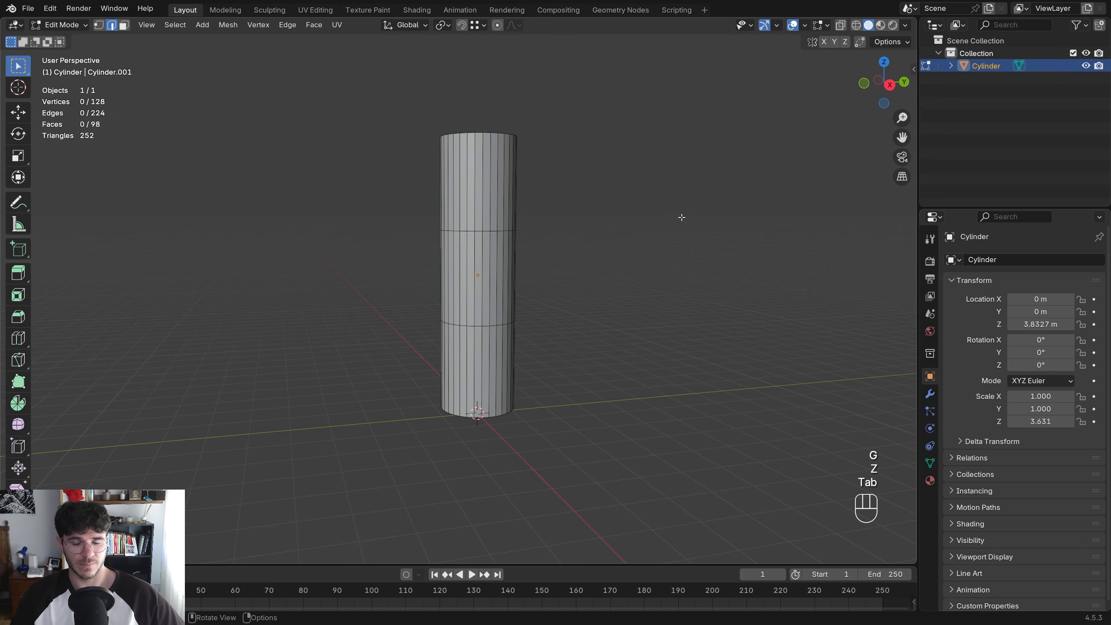
pyautogui.scroll(3, 503, 232)
pyautogui.moveTo(504, 231); pyautogui.dragTo(524, 240, button='middle')
pyautogui.hotkey('ctrl', 'e')
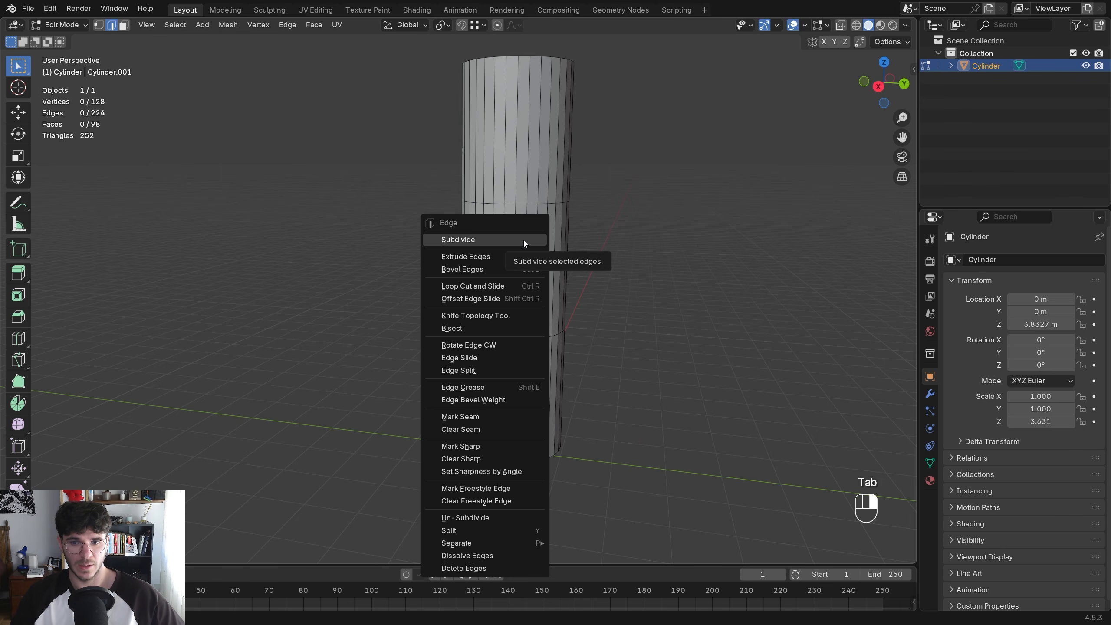
pyautogui.press('Tab')
pyautogui.press('Tab')
pyautogui.press('2')
pyautogui.click(524, 227)
pyautogui.rightClick(518, 222)
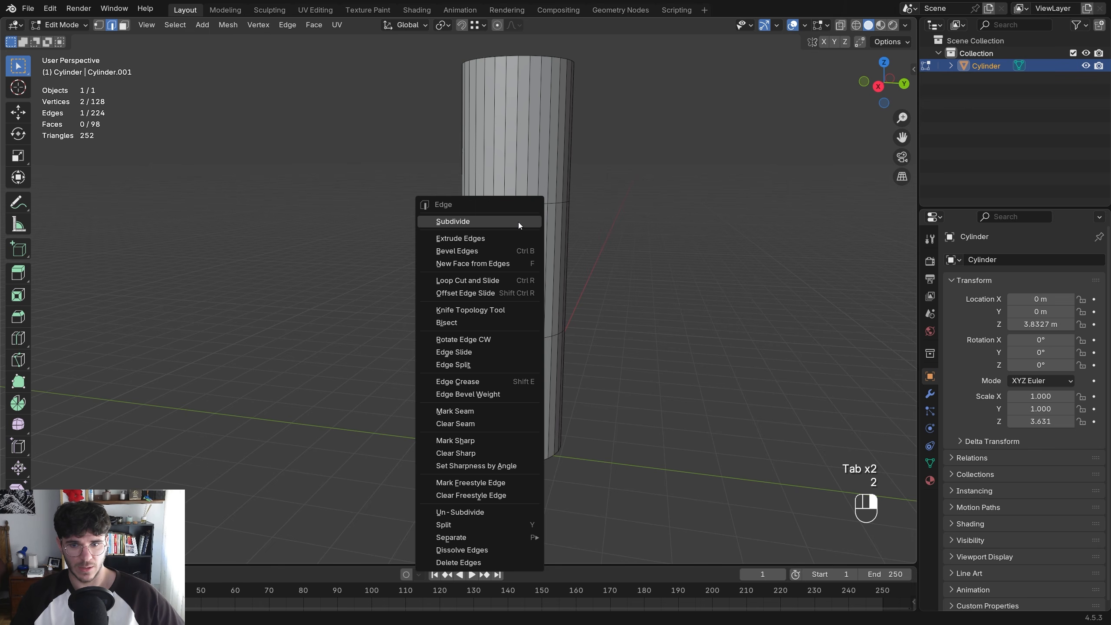
pyautogui.keyDown('shift'); pyautogui.moveTo(568, 233); pyautogui.dragTo(494, 277, button='middle'); pyautogui.keyUp('shift')
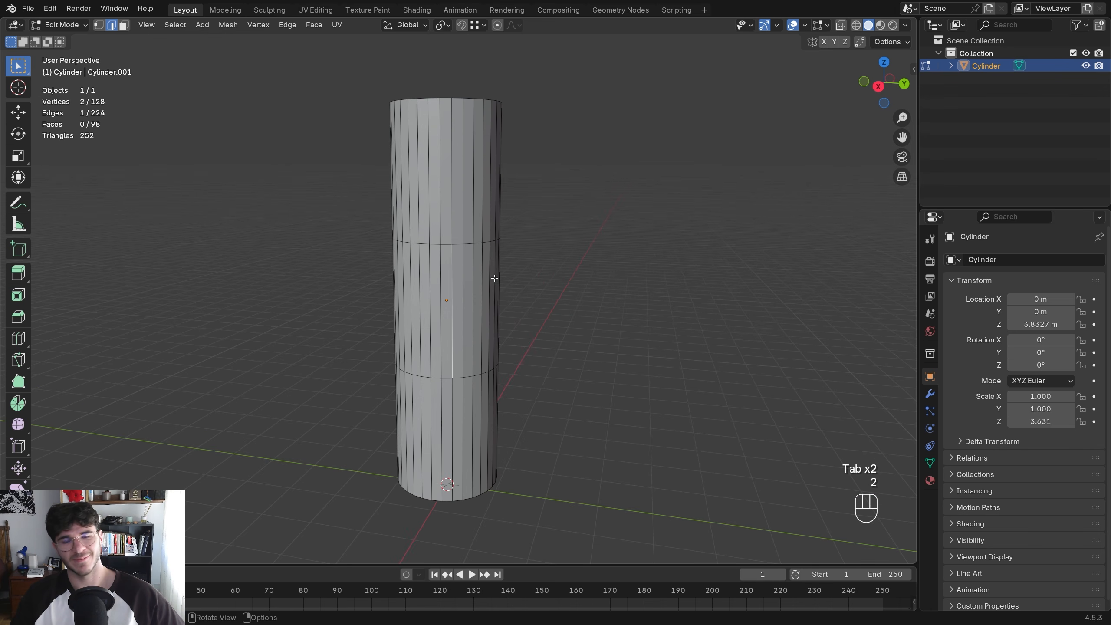
pyautogui.keyDown('shift'); pyautogui.moveTo(428, 254); pyautogui.dragTo(455, 273, button='middle'); pyautogui.keyUp('shift')
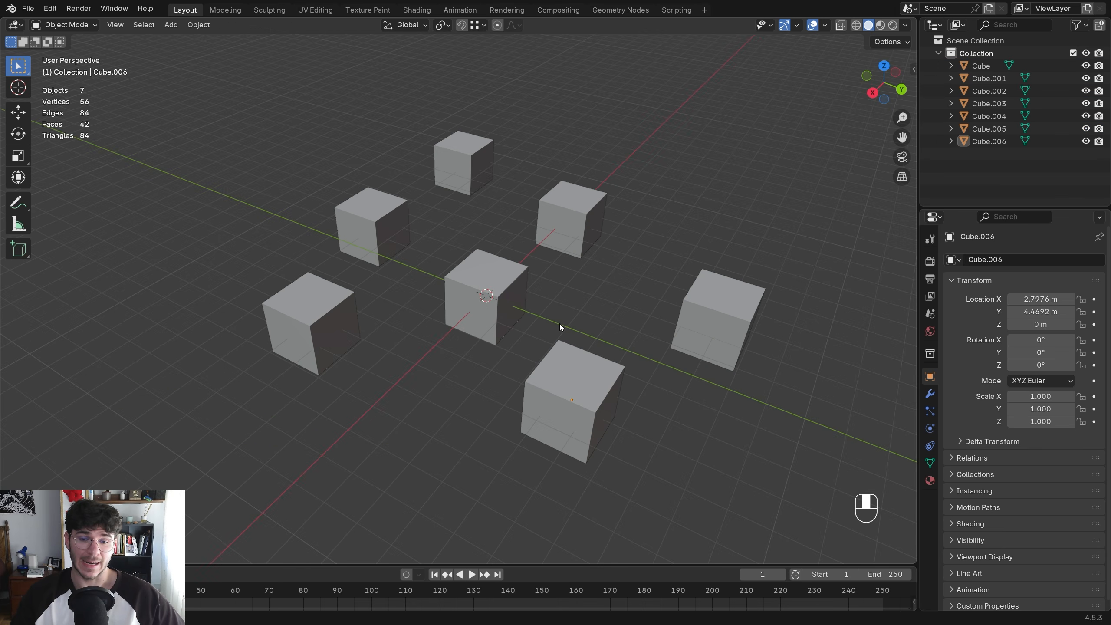
# Select the cube at the world origin and isolate it in Local View
pyautogui.moveTo(559, 323)
pyautogui.keyDown('shift'); pyautogui.mouseDown(button='middle')
pyautogui.moveTo(554, 304)
pyautogui.moveTo(554, 316)
pyautogui.mouseUp(button='middle'); pyautogui.keyUp('shift')
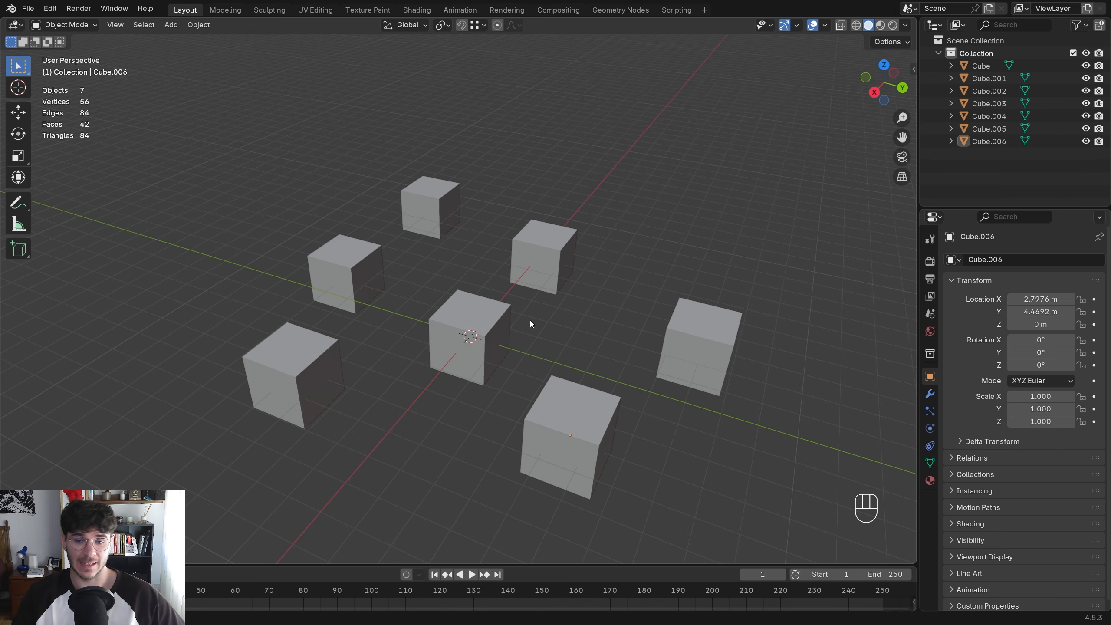
pyautogui.scroll(-1, 526, 323)
pyautogui.click(477, 329)
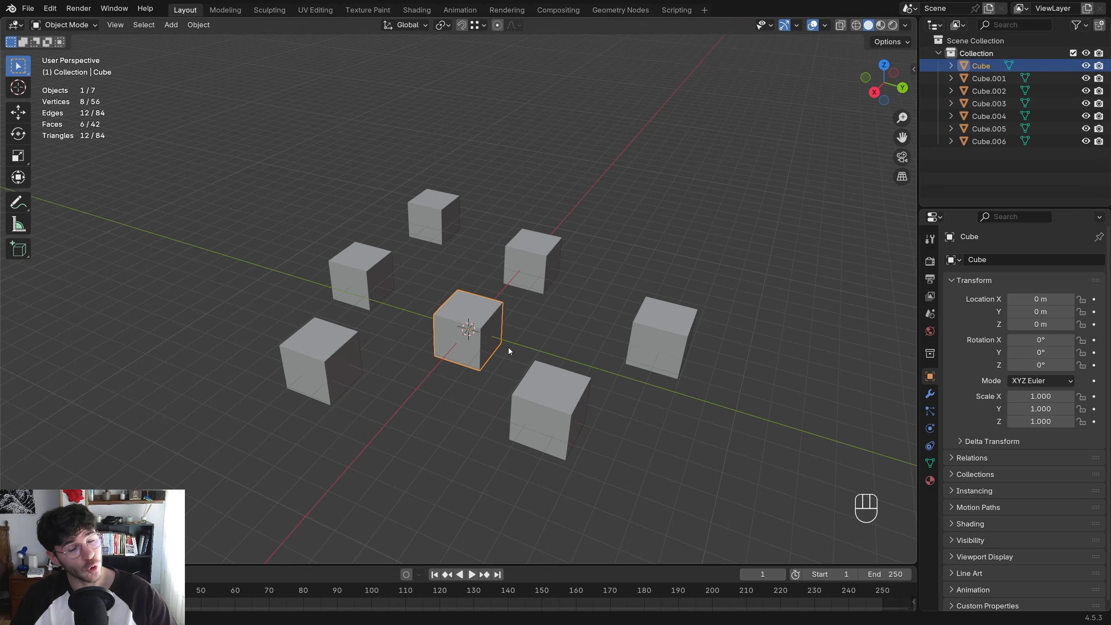
pyautogui.press('KP_Divide')
pyautogui.press('KP_Divide')
pyautogui.press('KP_Divide')
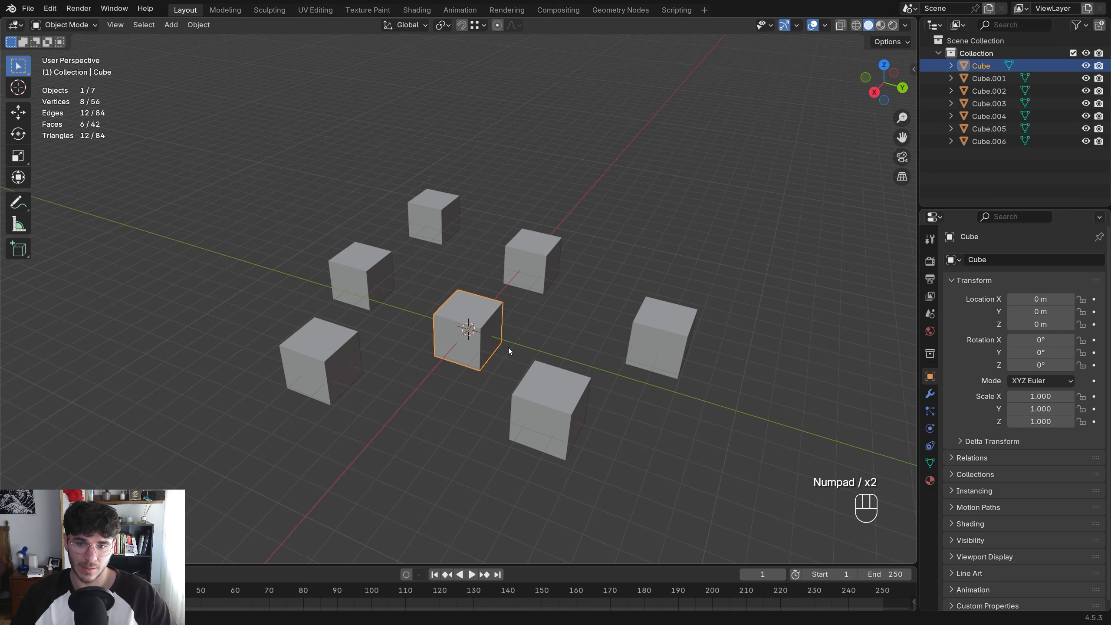
pyautogui.press('KP_Divide')
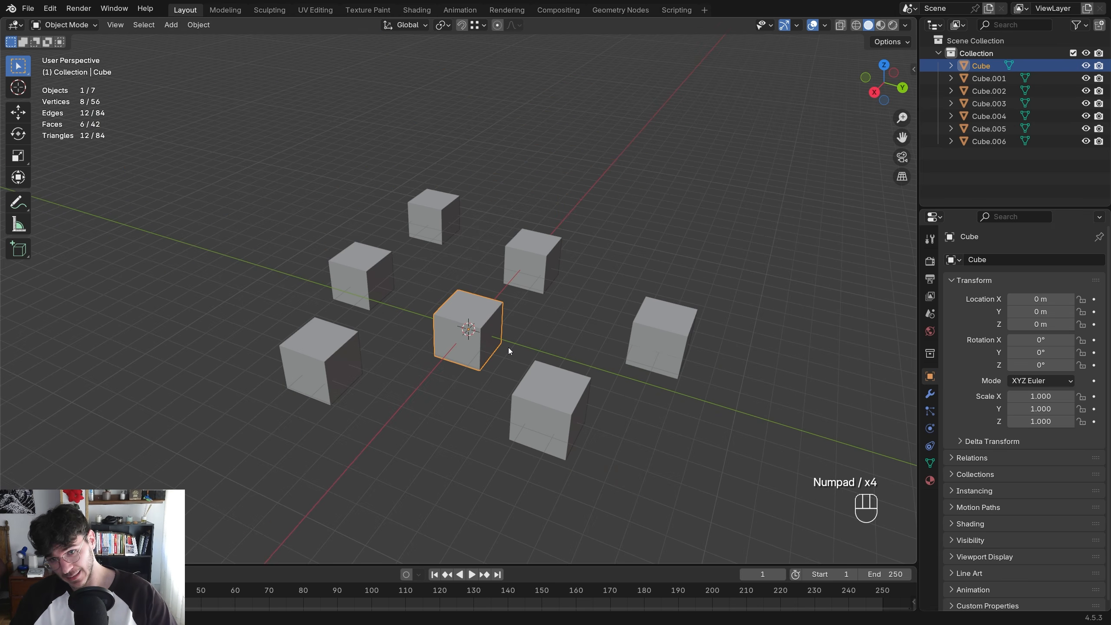
pyautogui.press('KP_Divide')
pyautogui.scroll(-8, 509, 348)
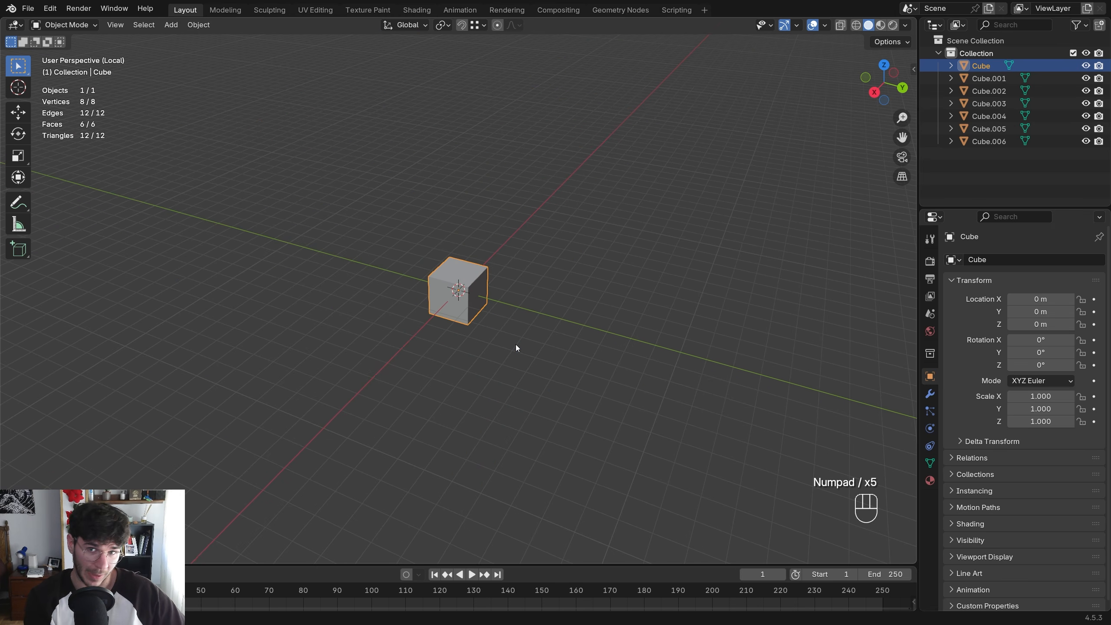
# Toggle Local View repeatedly for the origin cube, ending with all seven cubes shown again
pyautogui.press('KP_Divide')
pyautogui.press('KP_Divide')
pyautogui.press('KP_Divide')
pyautogui.press('KP_Divide')
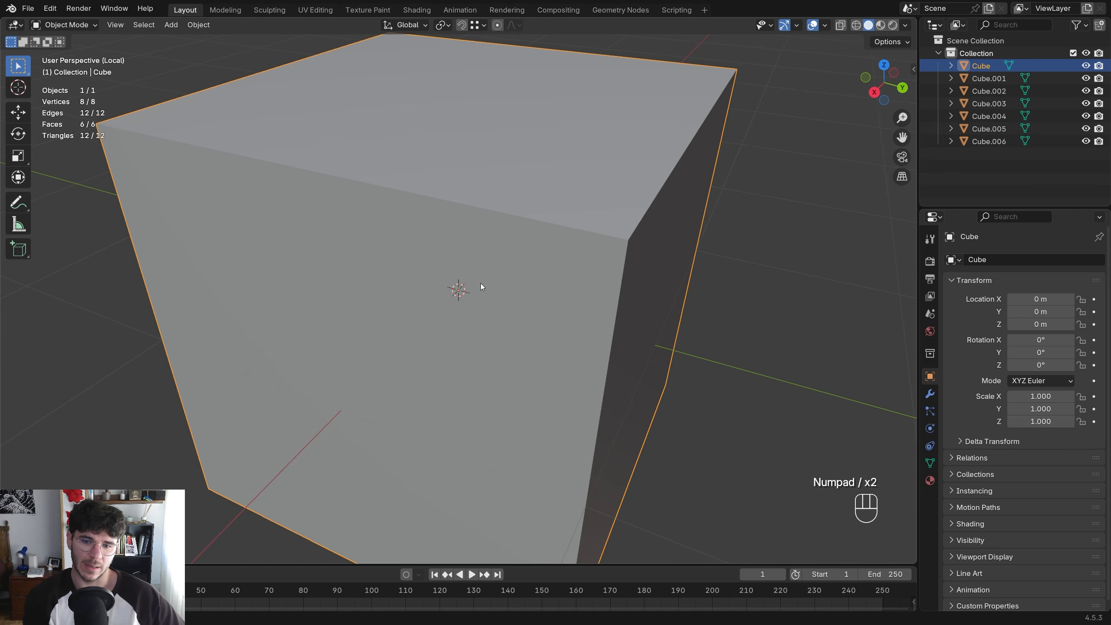
pyautogui.press('KP_Divide')
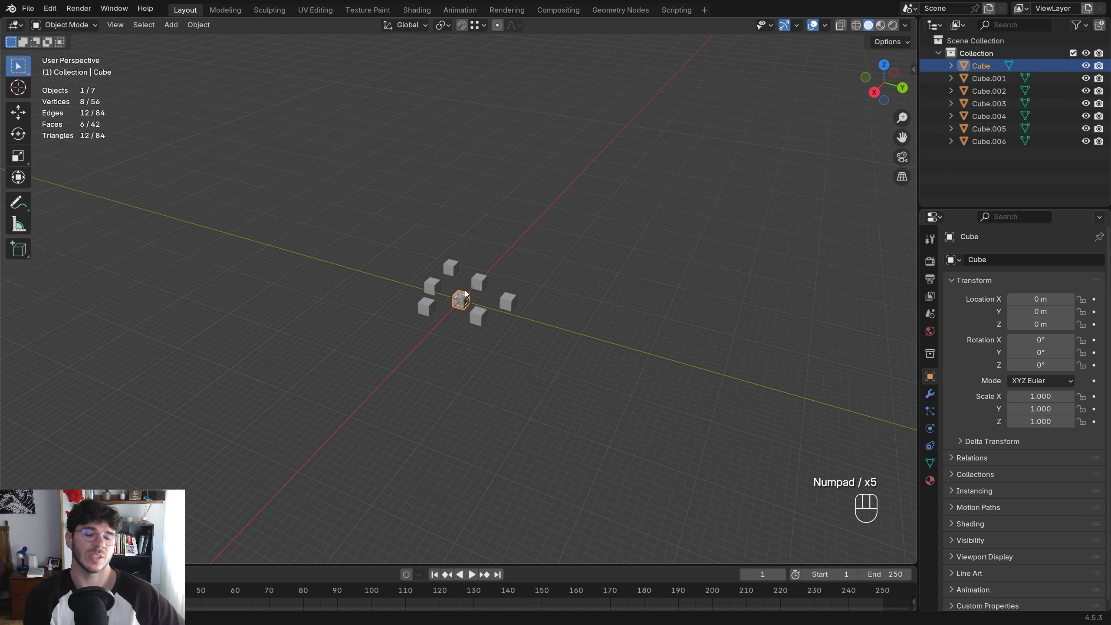
pyautogui.scroll(5, 437, 302)
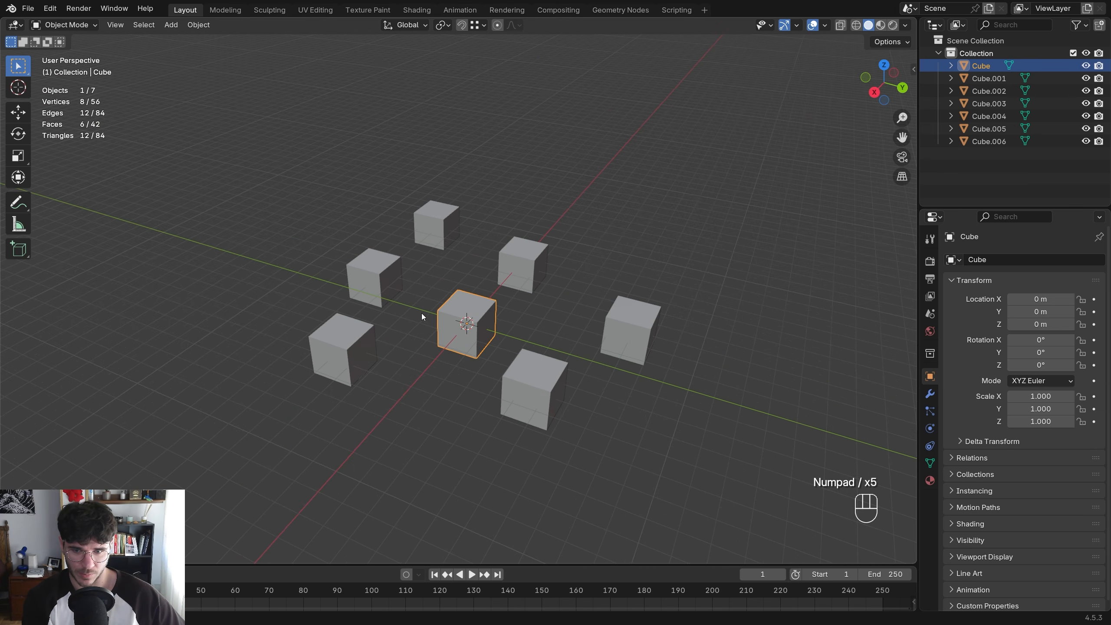
# Select Cube.001, isolate it in Local View and leave Local View again
pyautogui.click(378, 266)
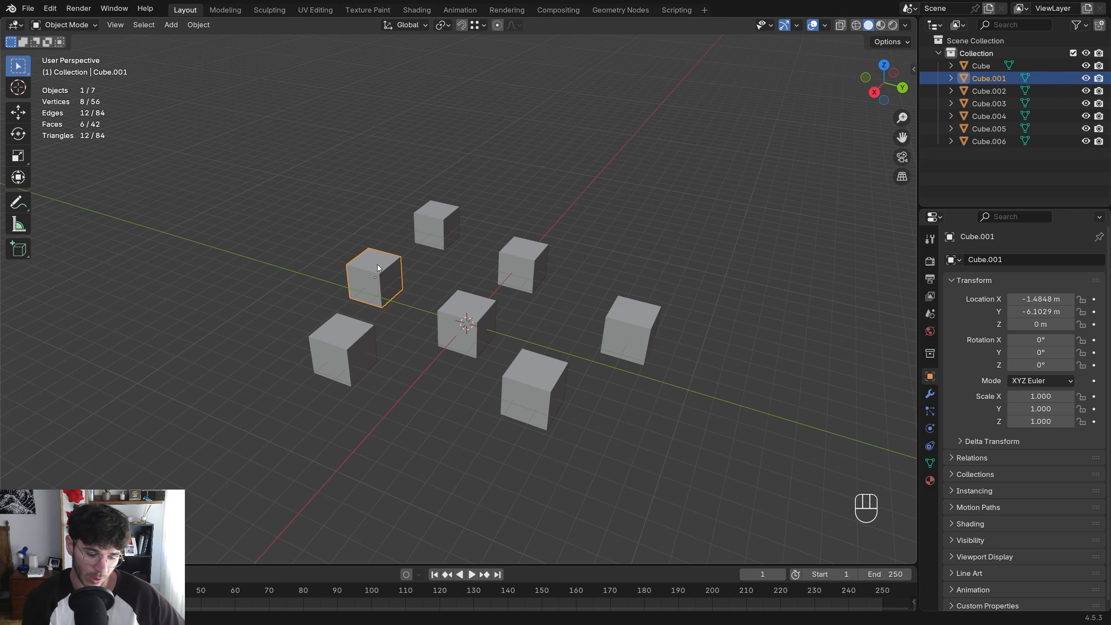
pyautogui.press('KP_Divide')
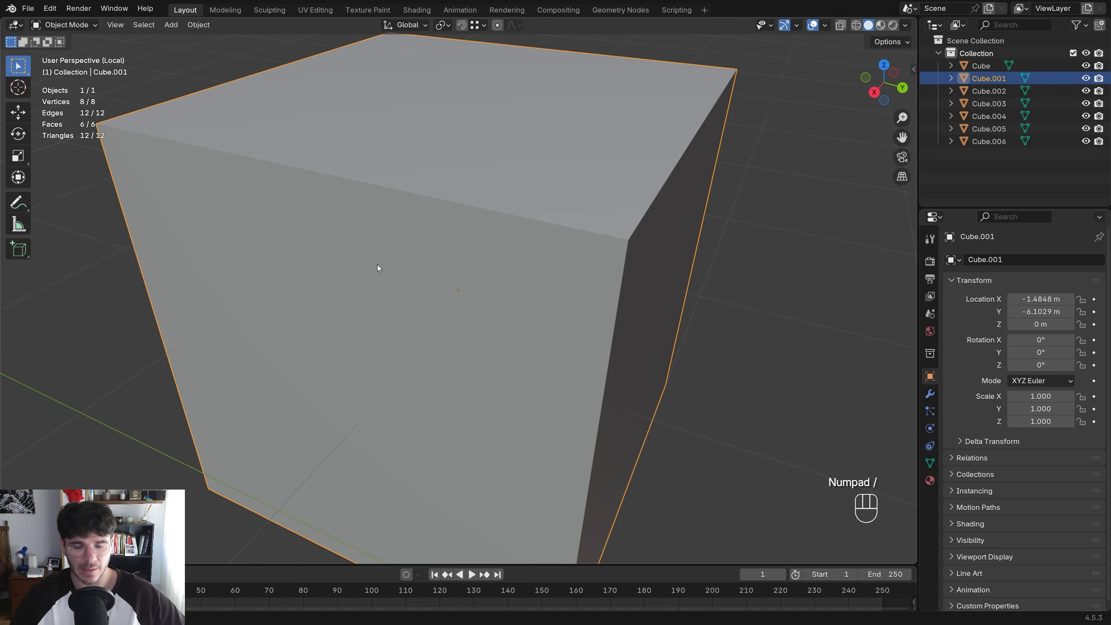
pyautogui.press('KP_Divide')
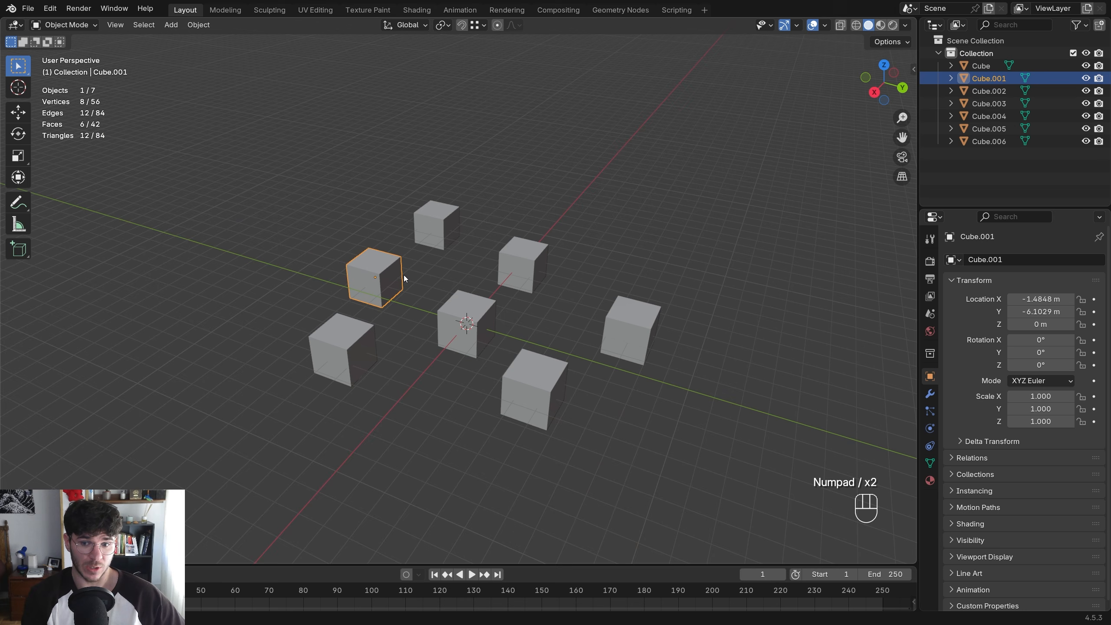
# Frame Cube.001 in the viewport without hiding the other cubes, repeating the framing from farther away
pyautogui.press('KP_Decimal')
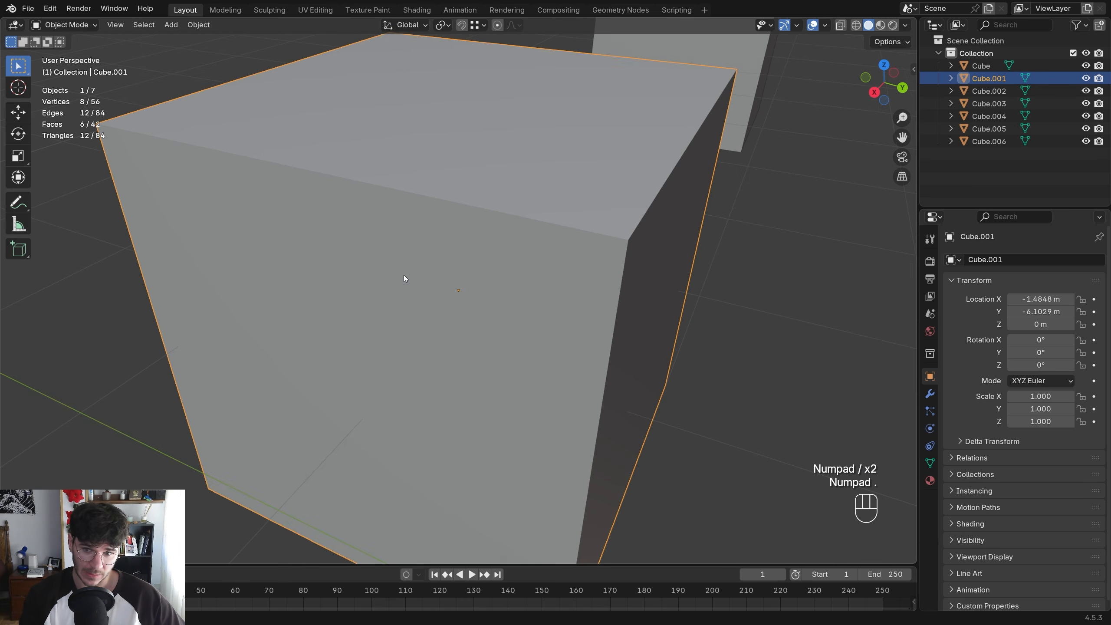
pyautogui.press('KP_Decimal')
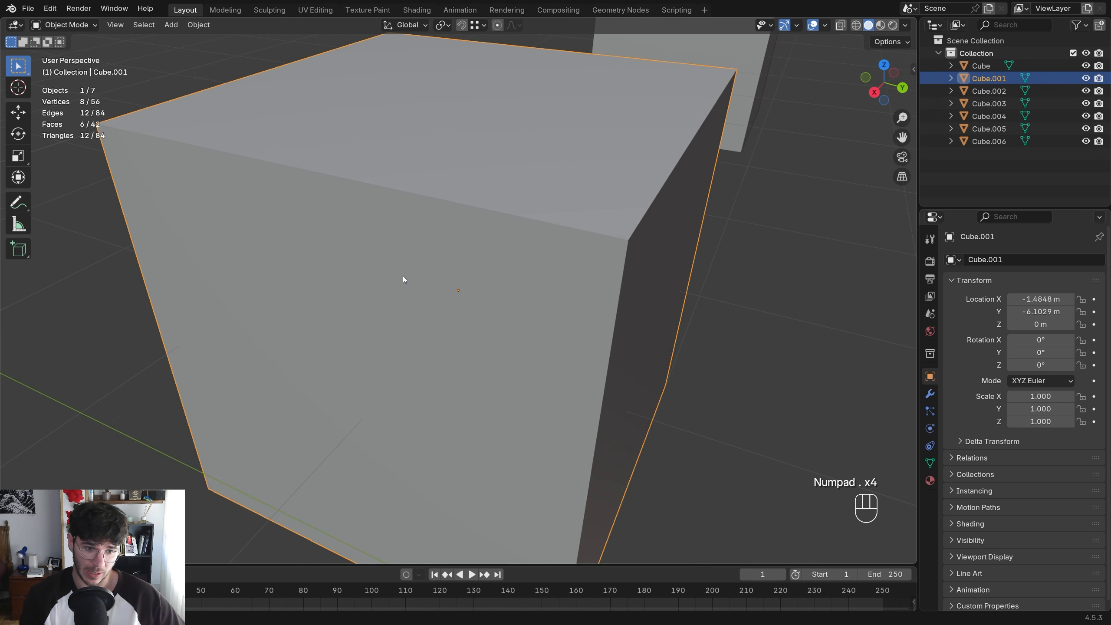
pyautogui.press('KP_Decimal')
pyautogui.press('KP_Decimal')
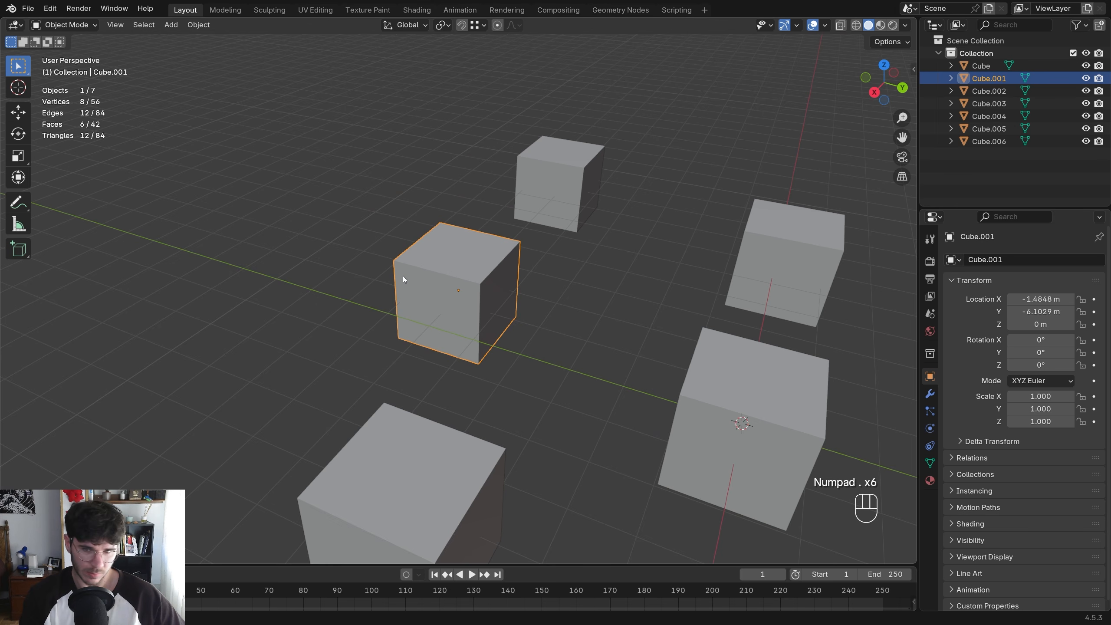
pyautogui.press('KP_Decimal')
pyautogui.press('KP_Decimal')
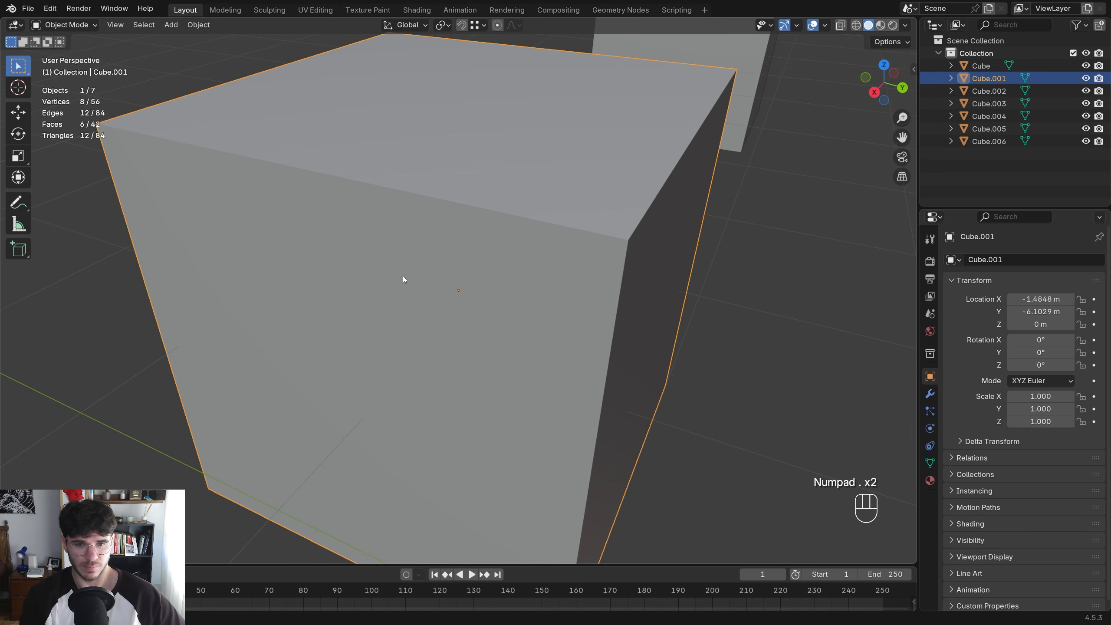
pyautogui.scroll(-11, 403, 276)
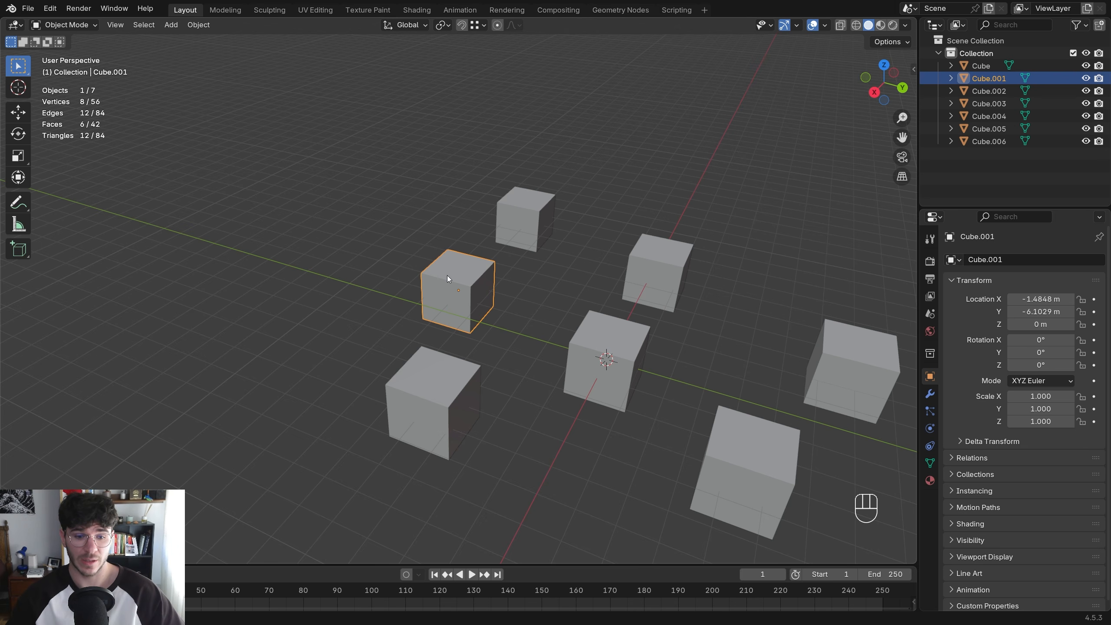
# Enter Local View for Cube.001 once more, inspect it from a distance and exit to the full scene
pyautogui.press('KP_Divide')
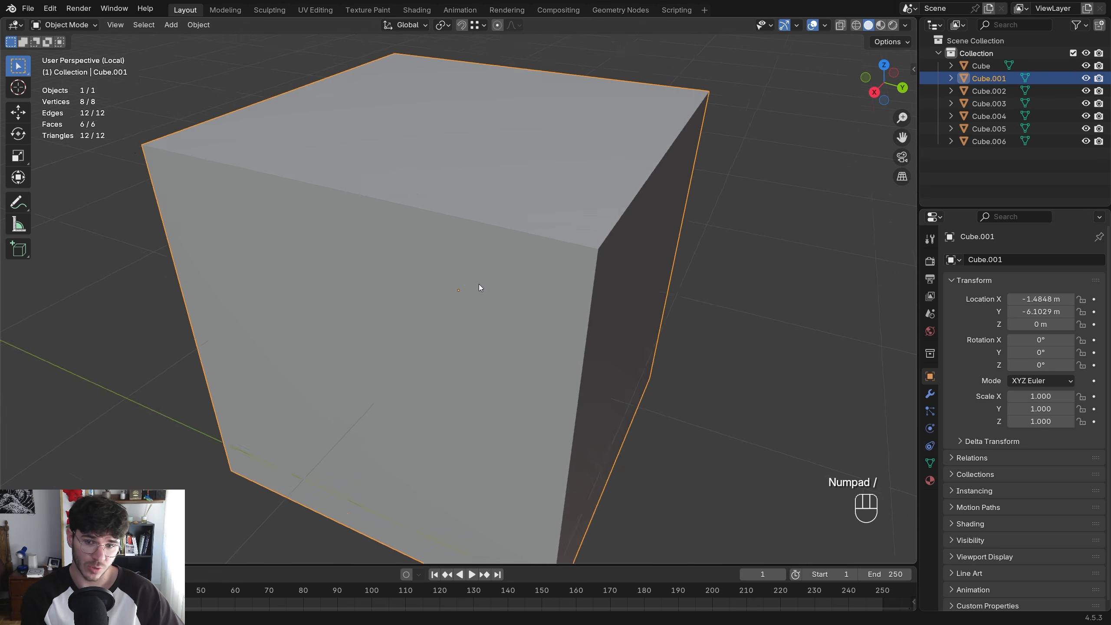
pyautogui.press('KP_0')
pyautogui.scroll(-8, 477, 286)
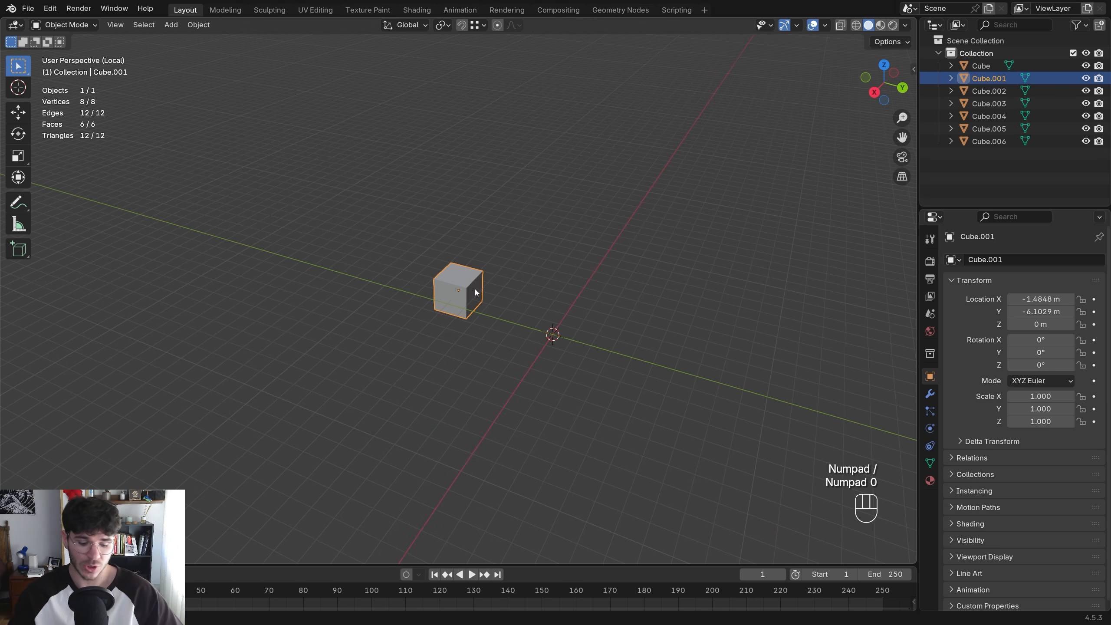
pyautogui.moveTo(541, 283); pyautogui.dragTo(547, 281, button='middle')
pyautogui.press('KP_Divide')
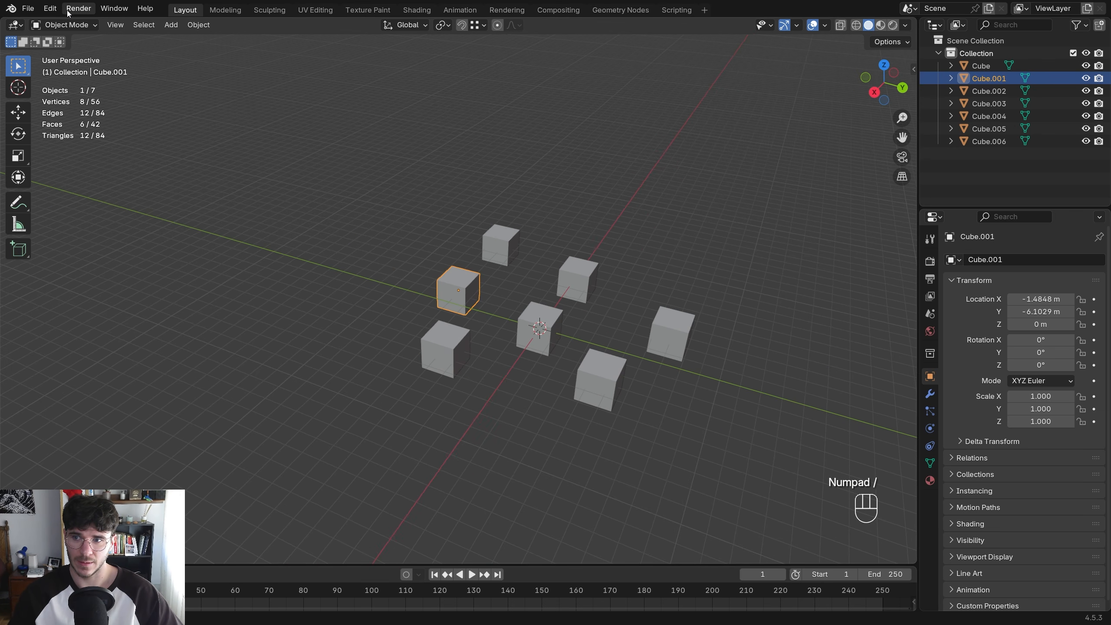
# Open the keymap preferences and search the shortcuts by key binding for "/"
pyautogui.click(50, 8)
pyautogui.click(101, 171)
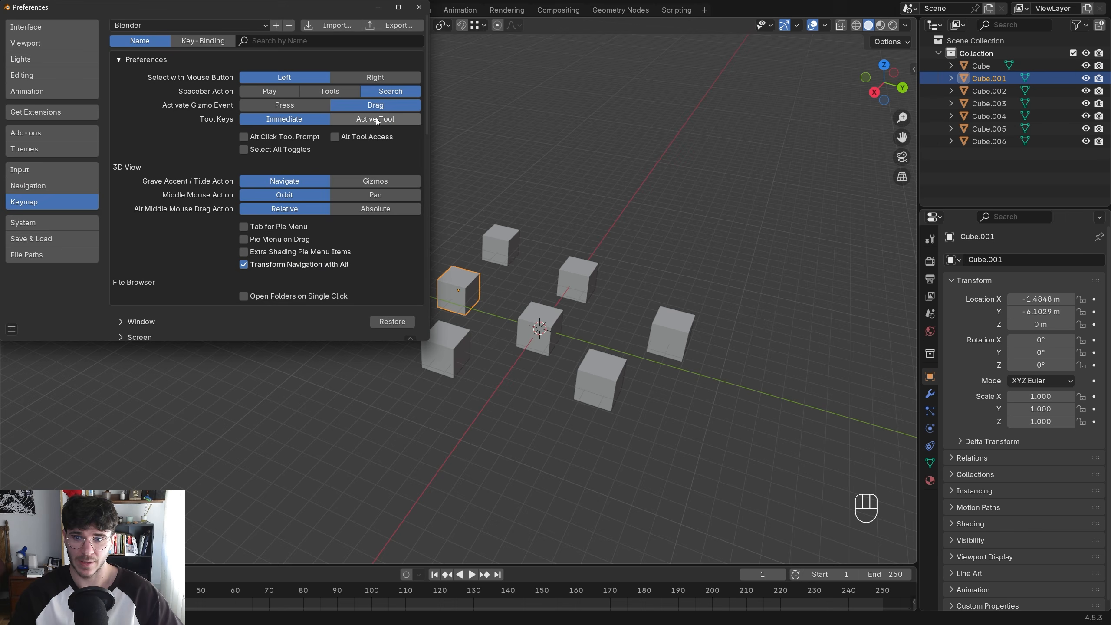
pyautogui.click(202, 40)
pyautogui.click(287, 40)
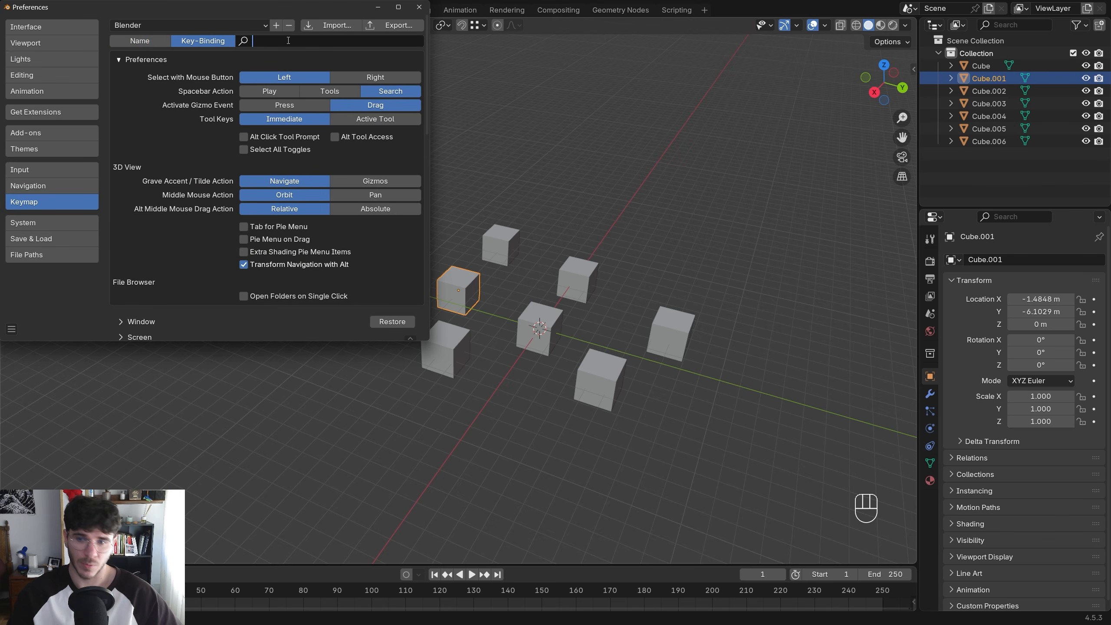
pyautogui.write('/')
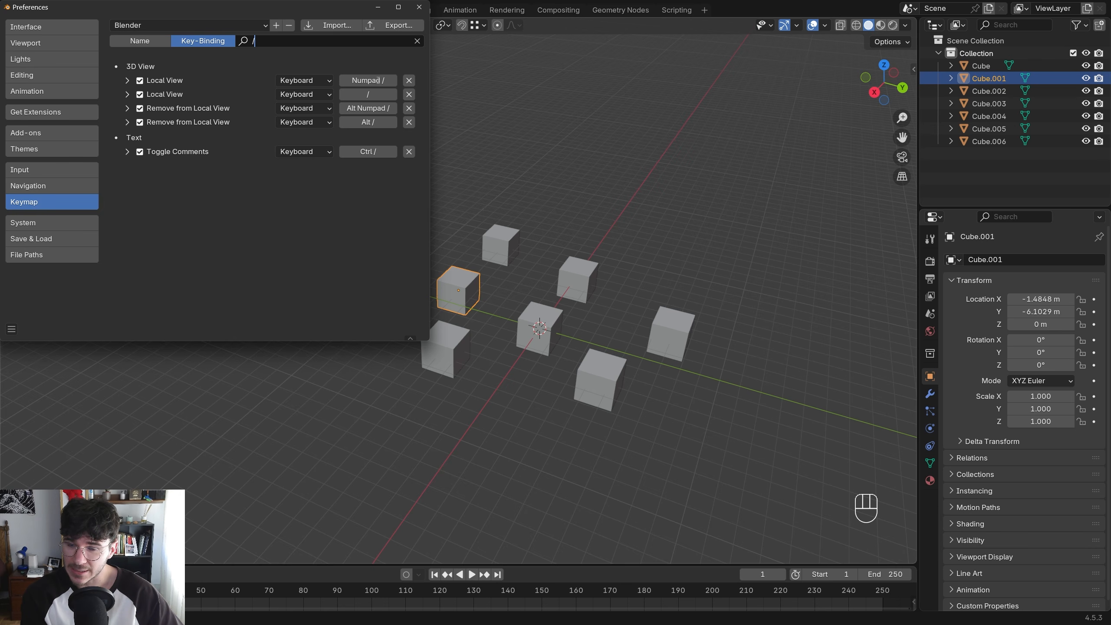
# Reassign the Numpad / Local View shortcut to /, remove the duplicate Local View entry and save the preferences
pyautogui.click(379, 81)
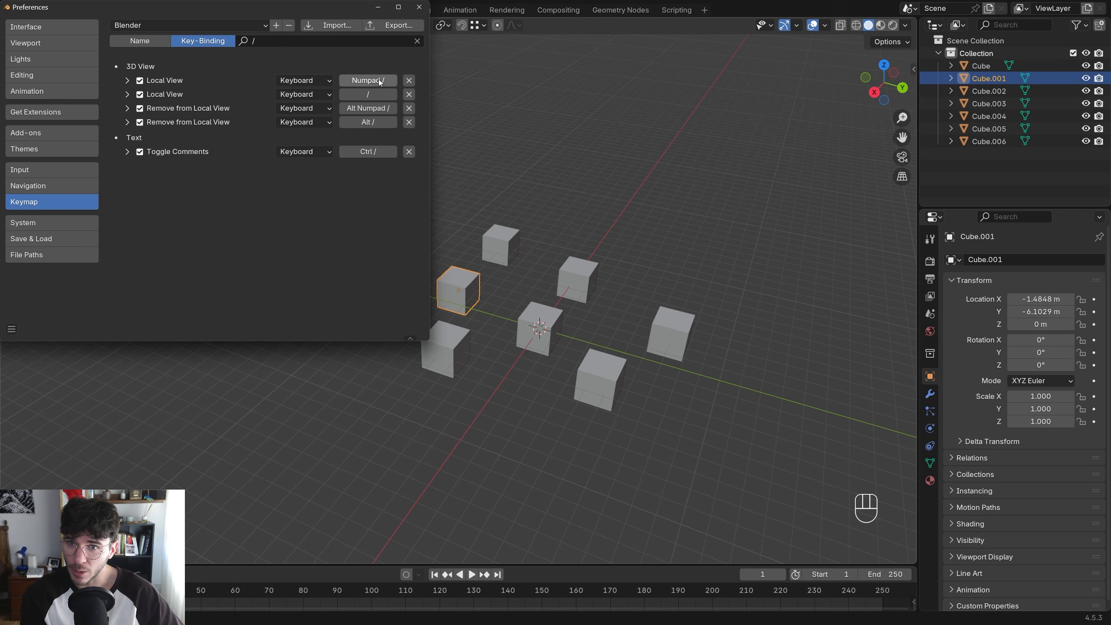
pyautogui.click(407, 93)
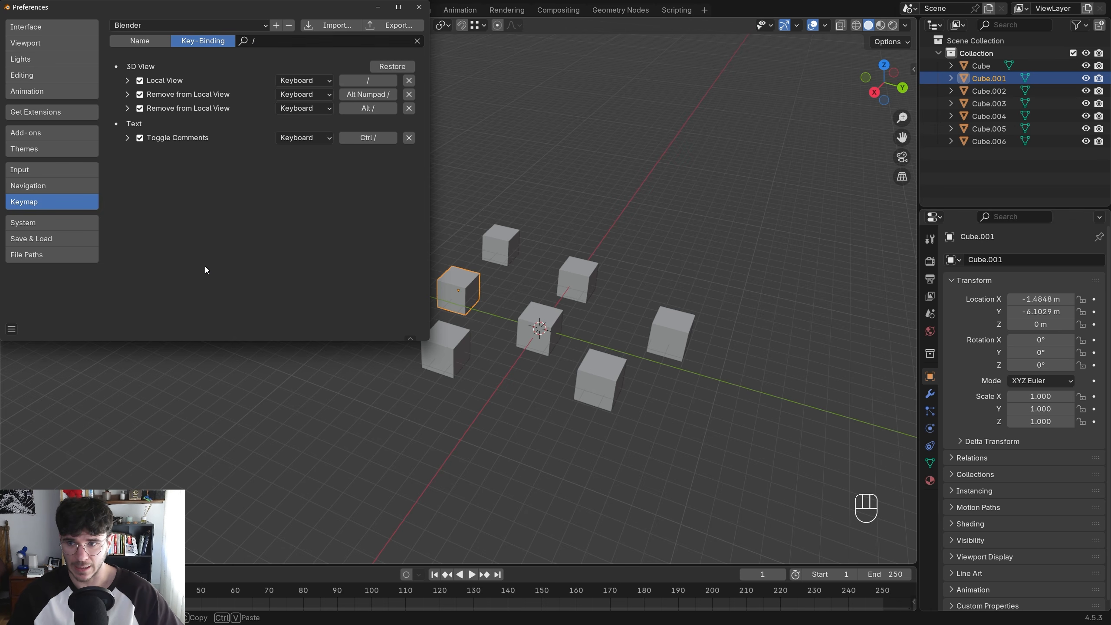
pyautogui.click(10, 329)
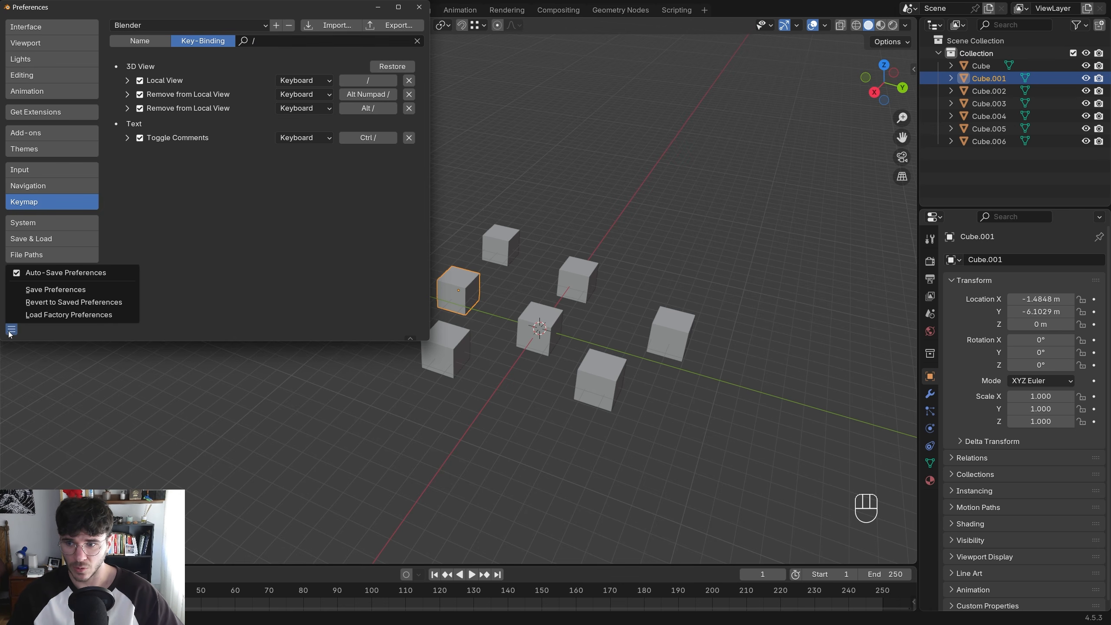
pyautogui.click(108, 290)
pyautogui.click(419, 7)
# Test the changed Local View shortcut on Cube.001 by isolating it and returning to the full scene several times
pyautogui.press('/')
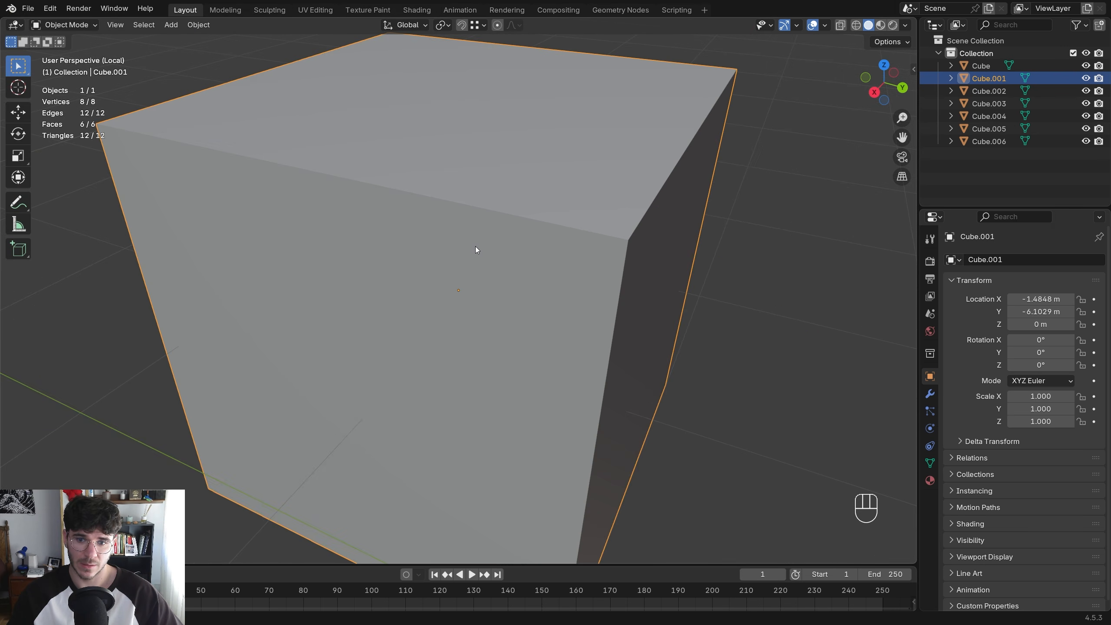
pyautogui.press('/')
pyautogui.press('/')
pyautogui.press('/')
pyautogui.press('/')
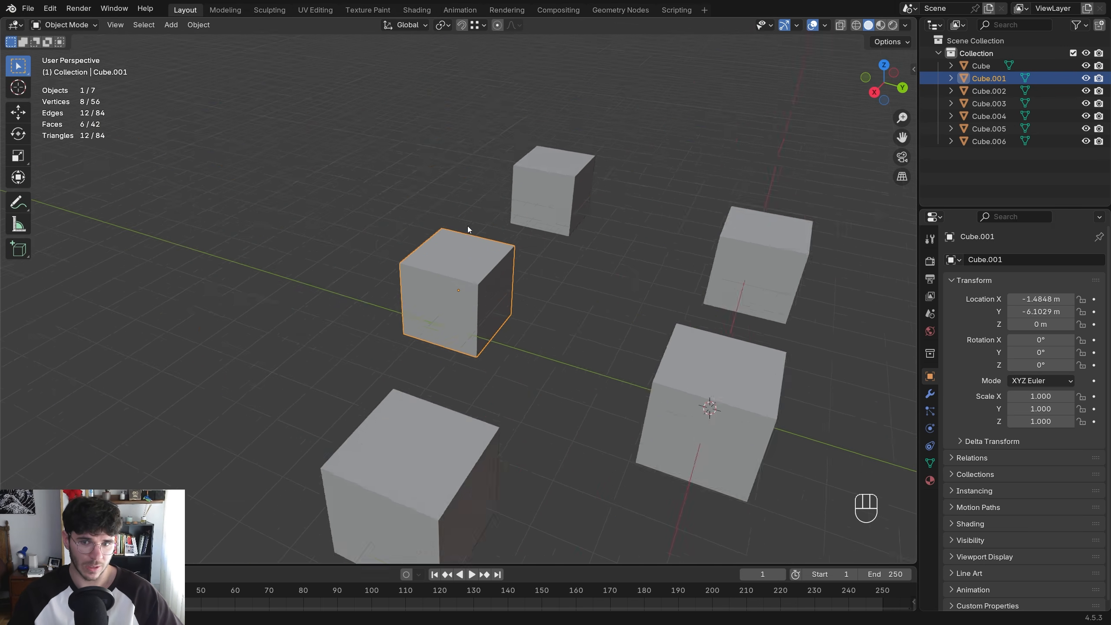
pyautogui.press('/')
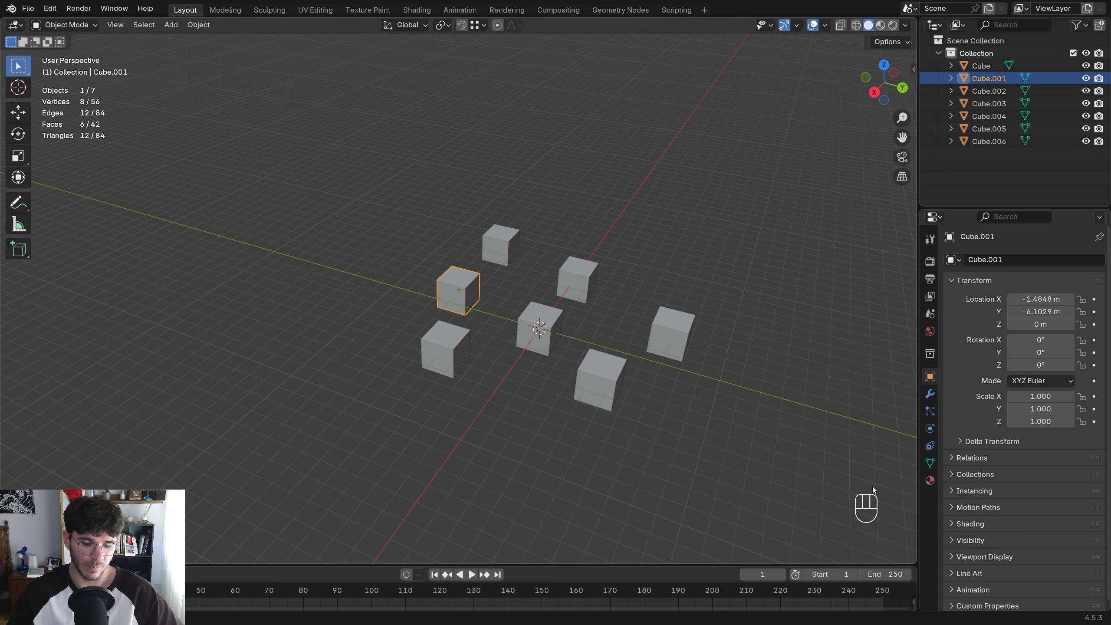
# Toggle Local View for Cube.001 repeatedly to check how its numpad shortcut responds
pyautogui.press('KP_Divide')
pyautogui.press('KP_Divide')
pyautogui.press('KP_Divide')
pyautogui.press('KP_Divide')
pyautogui.press('KP_Divide')
pyautogui.press('KP_Divide')
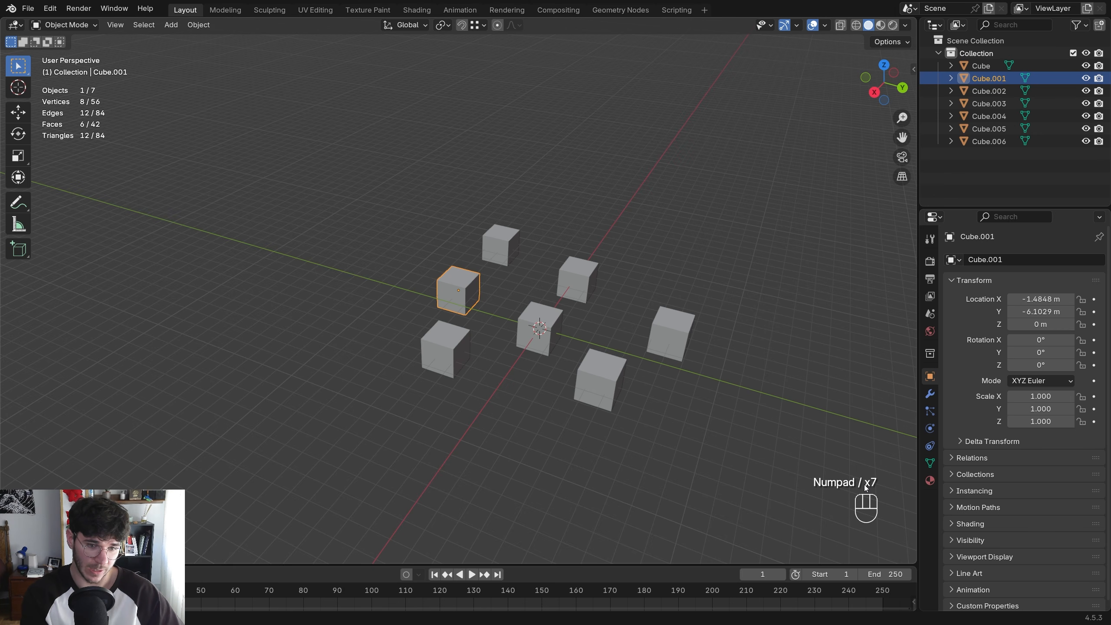
pyautogui.press('KP_Divide')
pyautogui.press('KP_Divide')
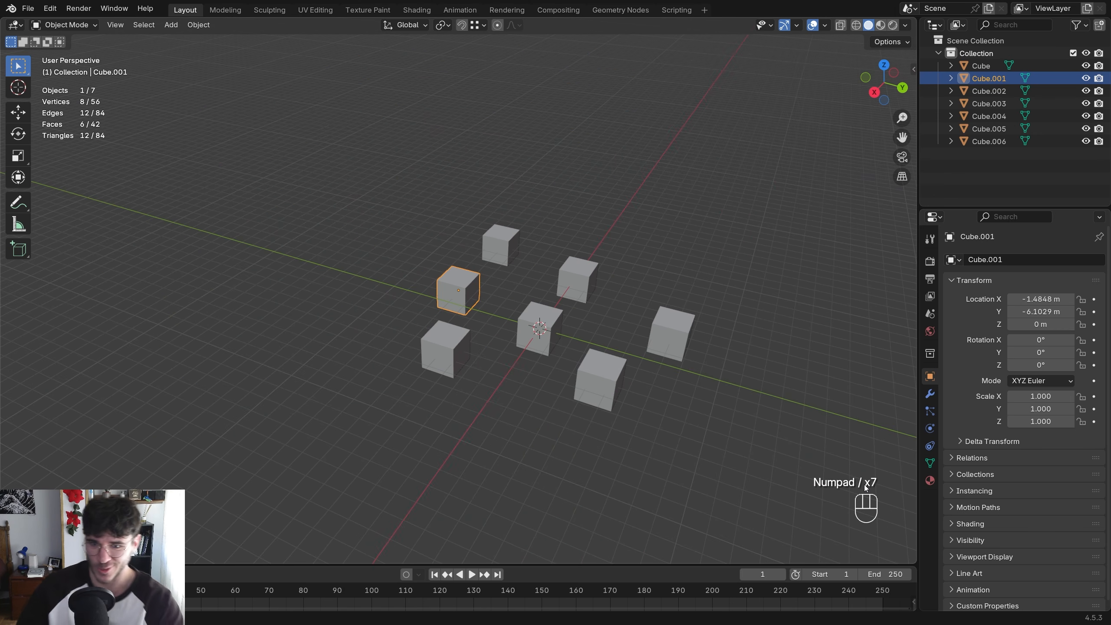
# Restore the modified Window keymap section in the preferences and retest Local View on Cube.001
pyautogui.click(49, 8)
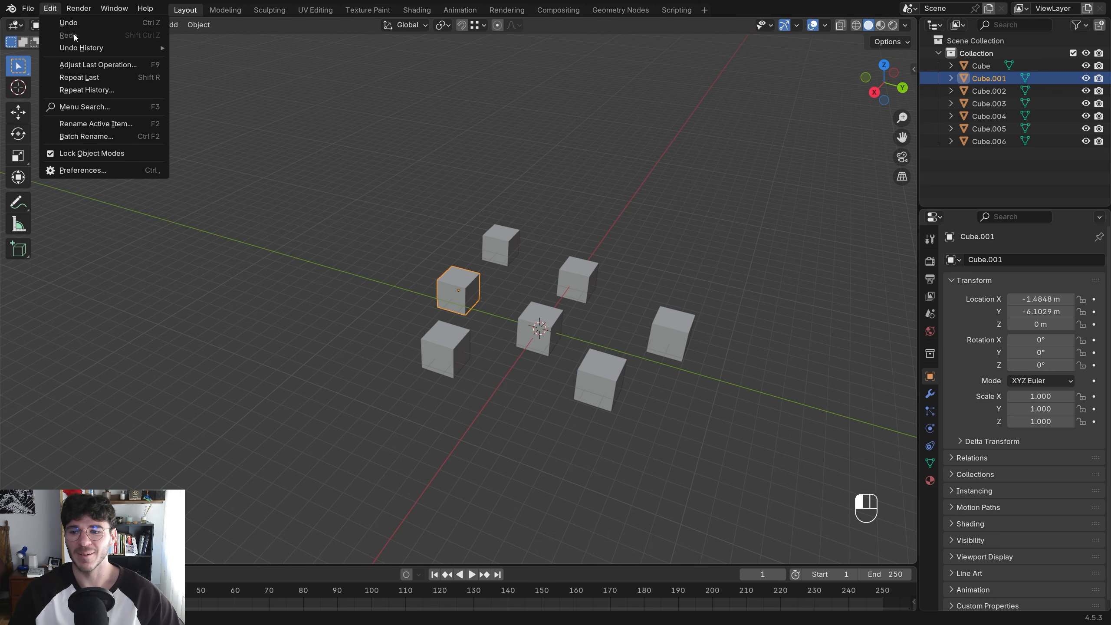
pyautogui.click(87, 170)
pyautogui.click(11, 327)
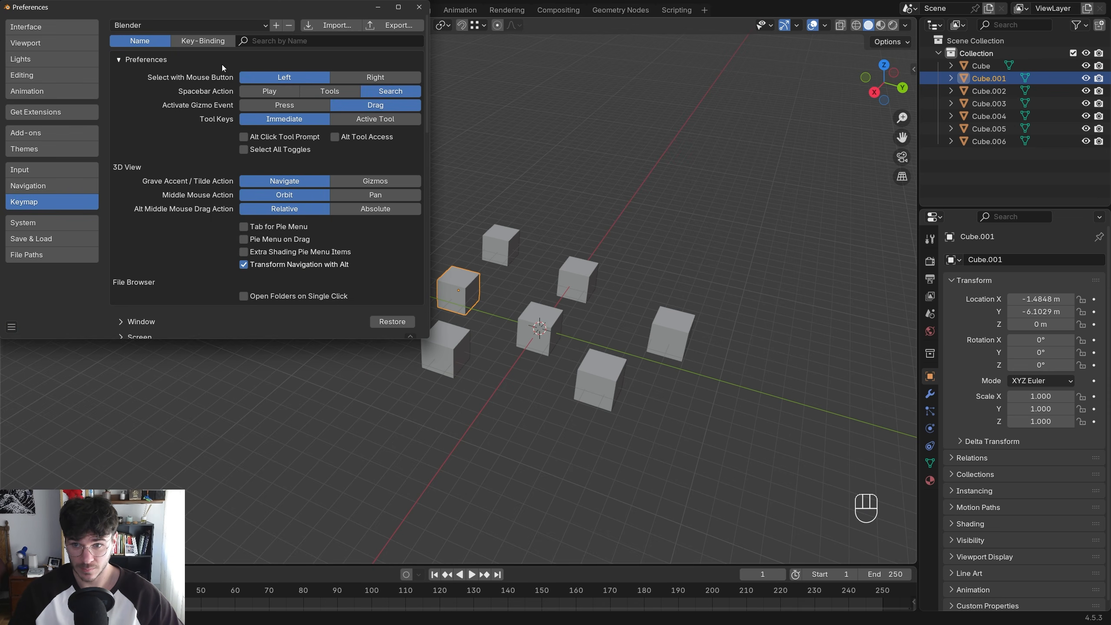
pyautogui.click(207, 45)
pyautogui.click(385, 323)
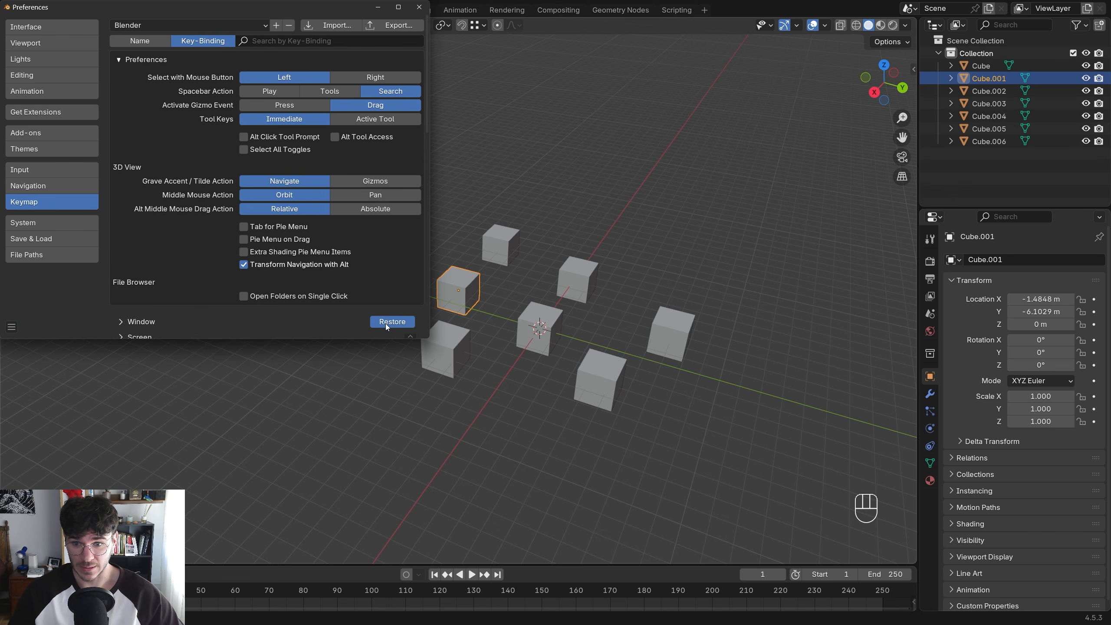
pyautogui.click(419, 7)
pyautogui.press('KP_Divide')
pyautogui.press('KP_Divide')
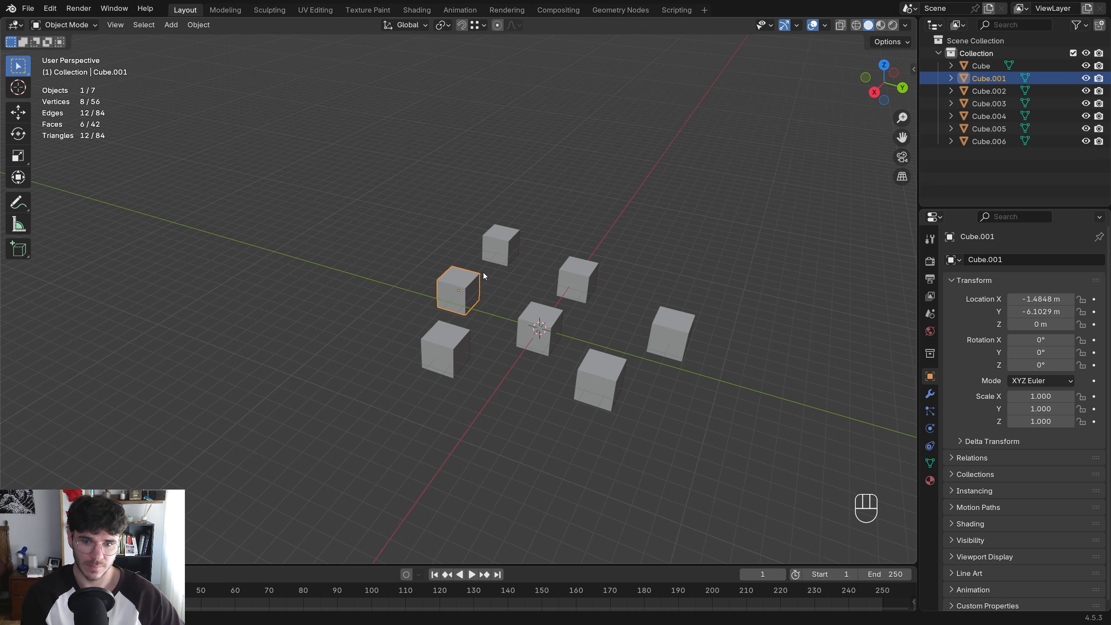
# Locate the modified 3D View section in the keymap preferences, close them and test Local View on Cube.001 again
pyautogui.click(53, 11)
pyautogui.click(92, 171)
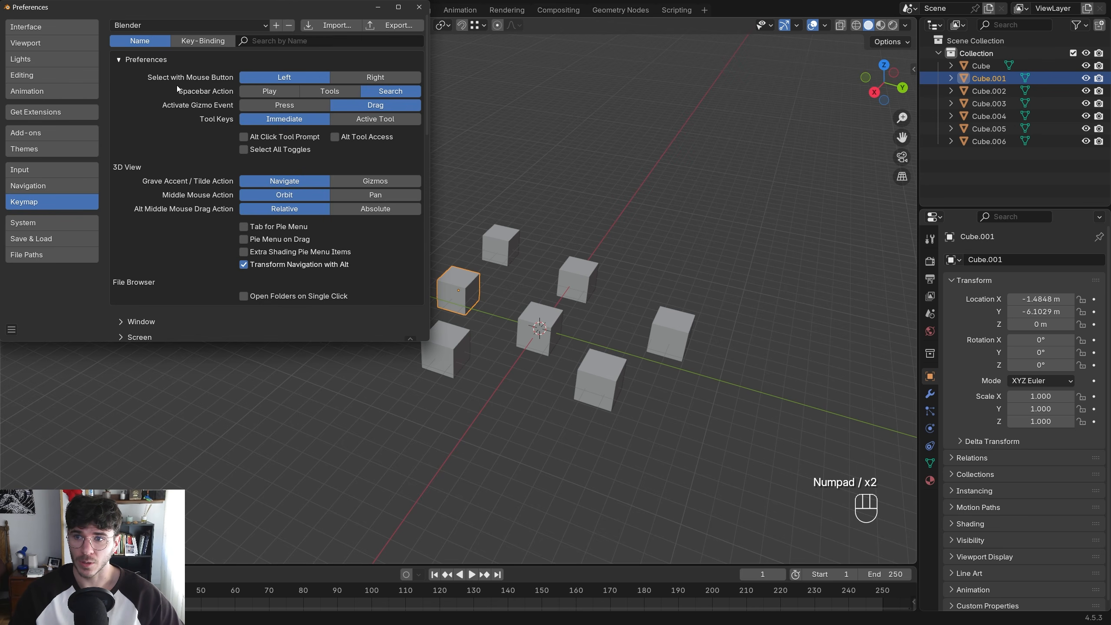
pyautogui.click(208, 43)
pyautogui.scroll(-5, 330, 282)
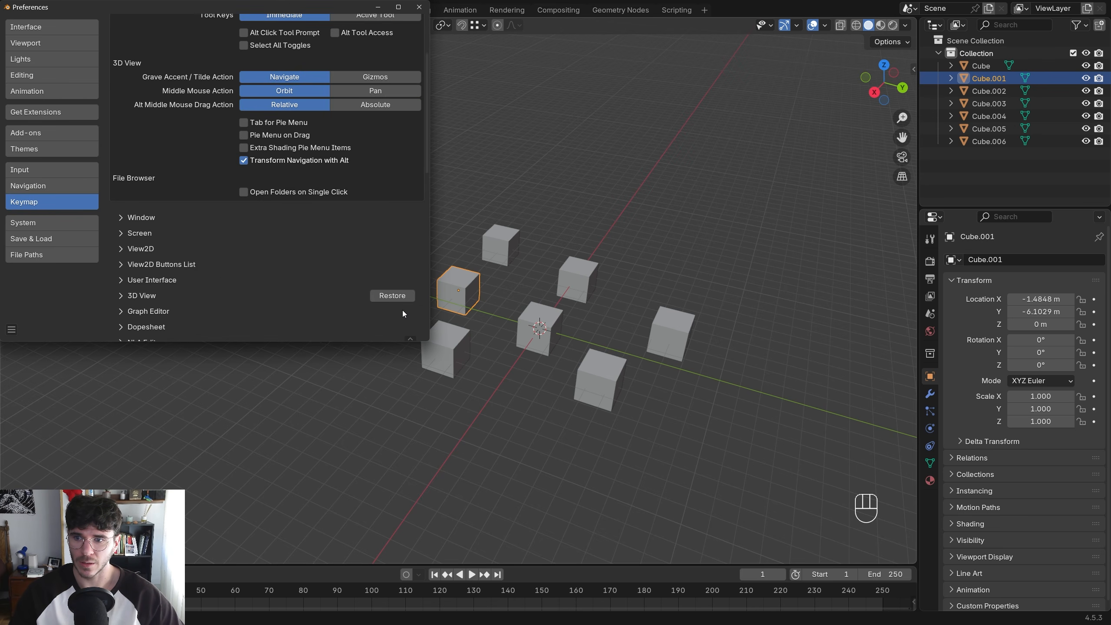
pyautogui.click(419, 6)
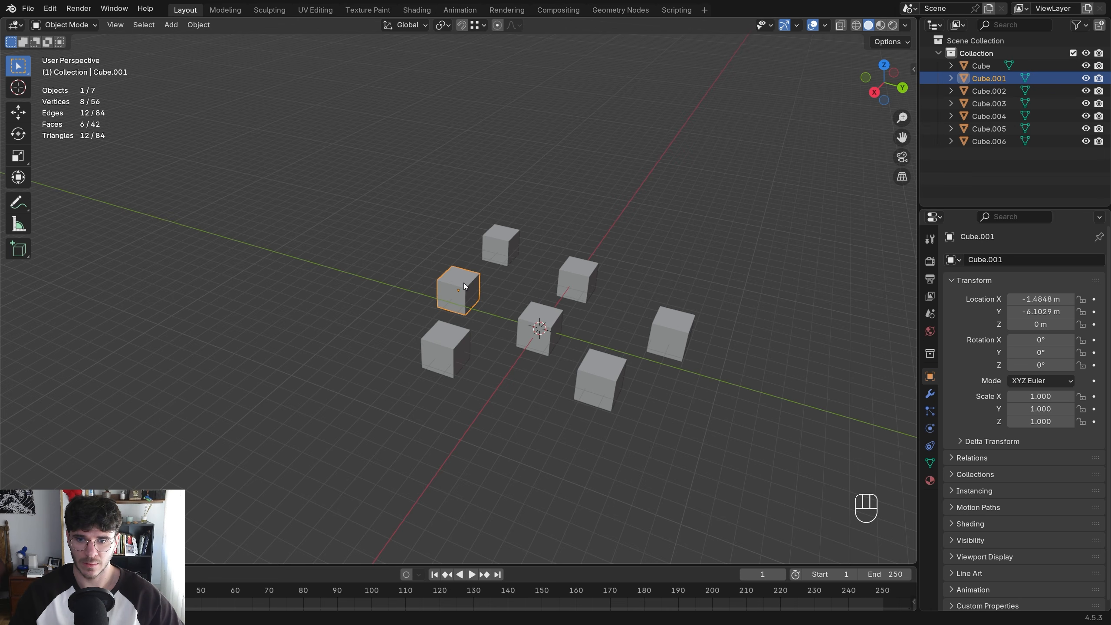
pyautogui.press('KP_Divide')
pyautogui.press('KP_Divide')
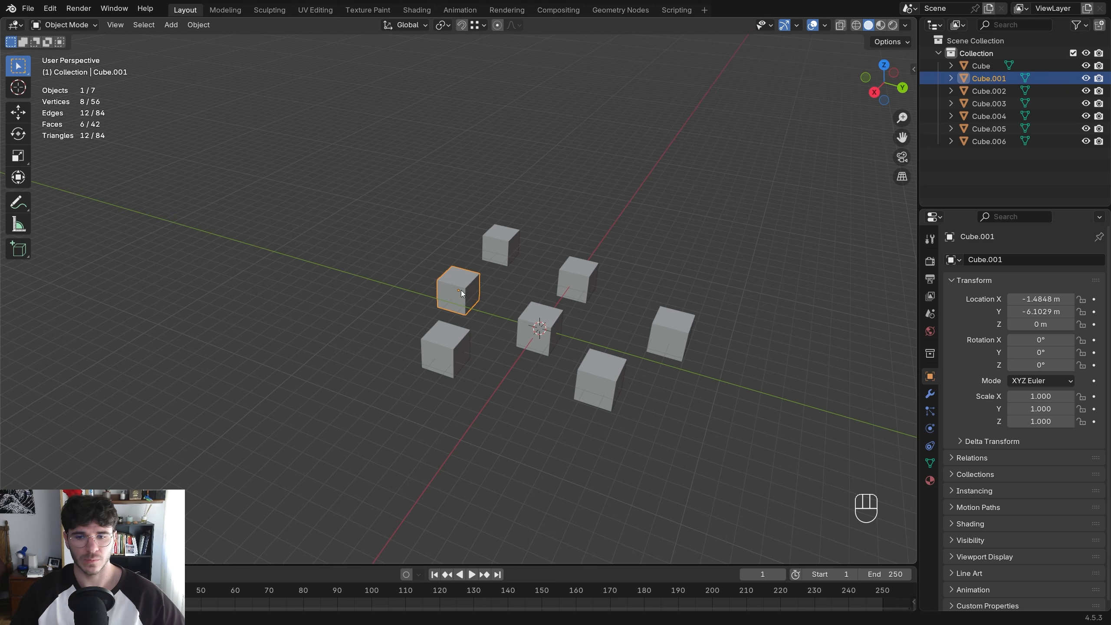
pyautogui.rightClick(481, 351)
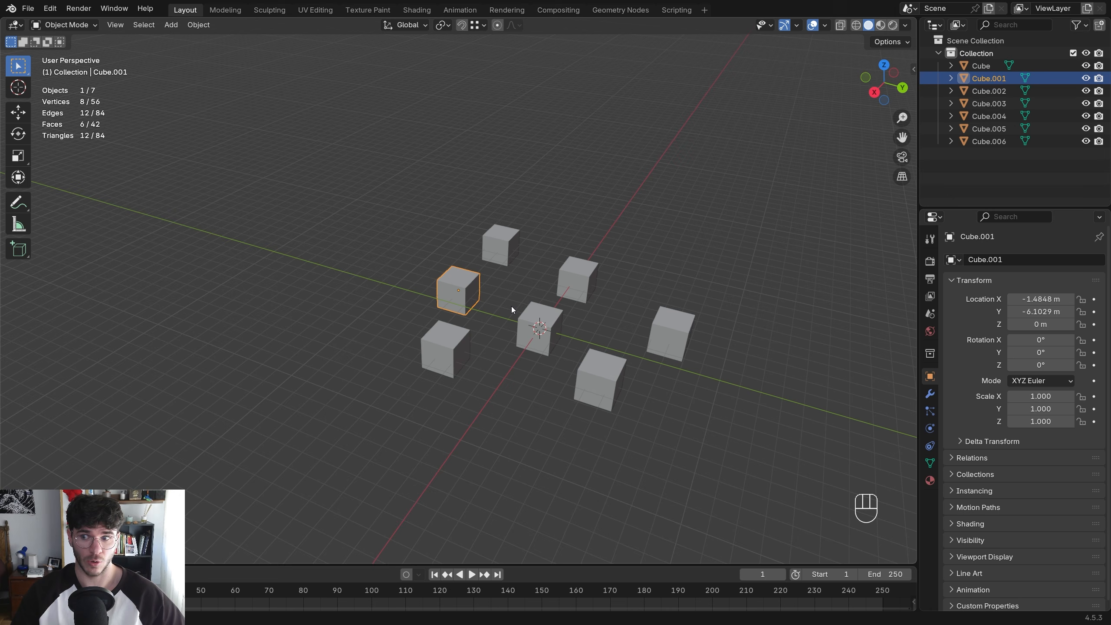
pyautogui.rightClick(459, 289)
pyautogui.press('Escape')
pyautogui.rightClick(474, 283)
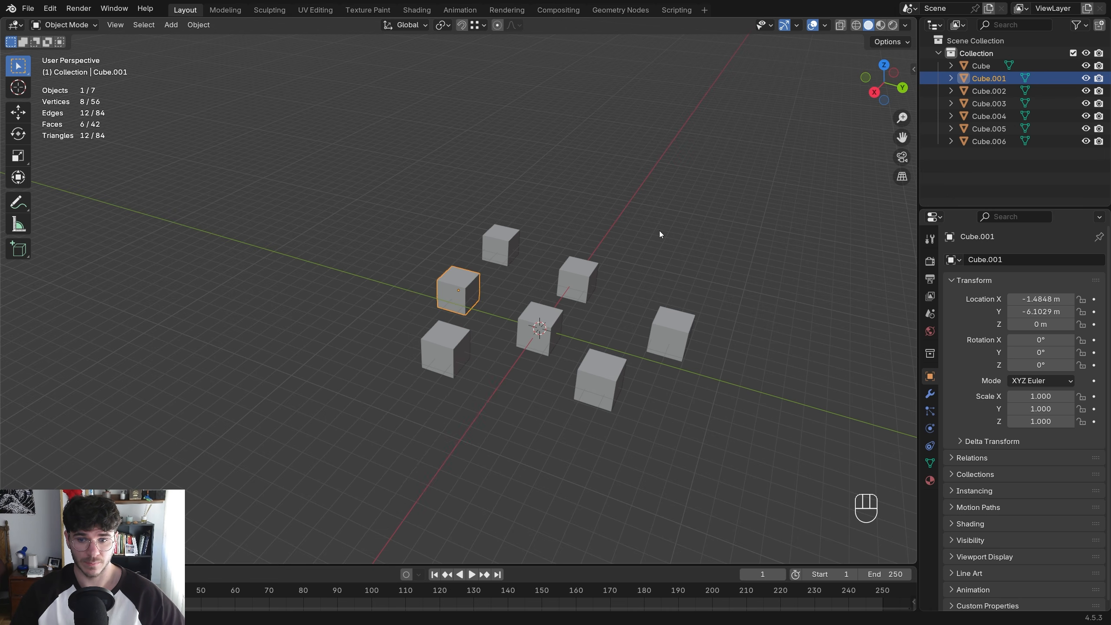
# Enter Edit Mode on Cube.001 and select its top face in face select mode
pyautogui.press('q')
pyautogui.scroll(3, 460, 295)
pyautogui.press('Tab')
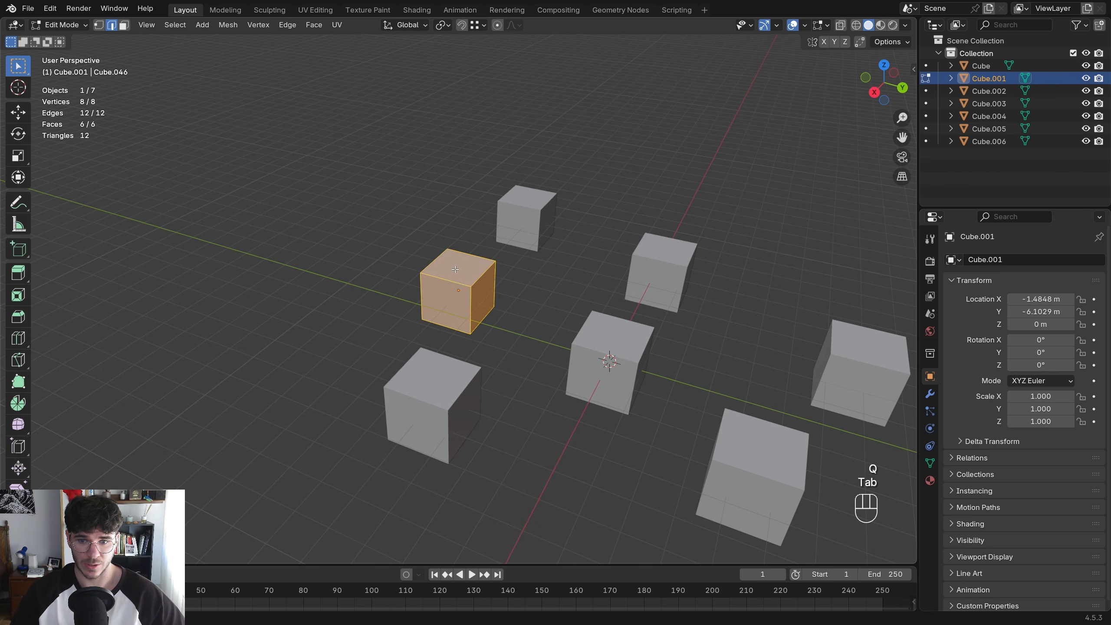
pyautogui.press('3')
pyautogui.click(464, 269)
pyautogui.scroll(2, 513, 280)
# Try subdividing the top face of Cube.001 with one cut, and undo it
pyautogui.rightClick(430, 270)
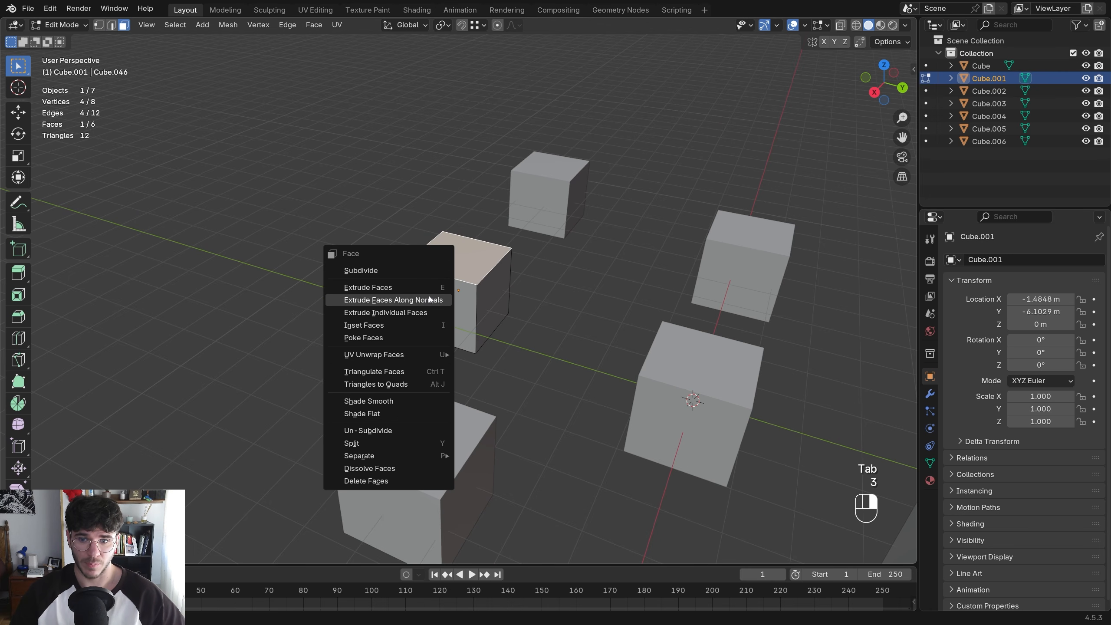
pyautogui.click(437, 272)
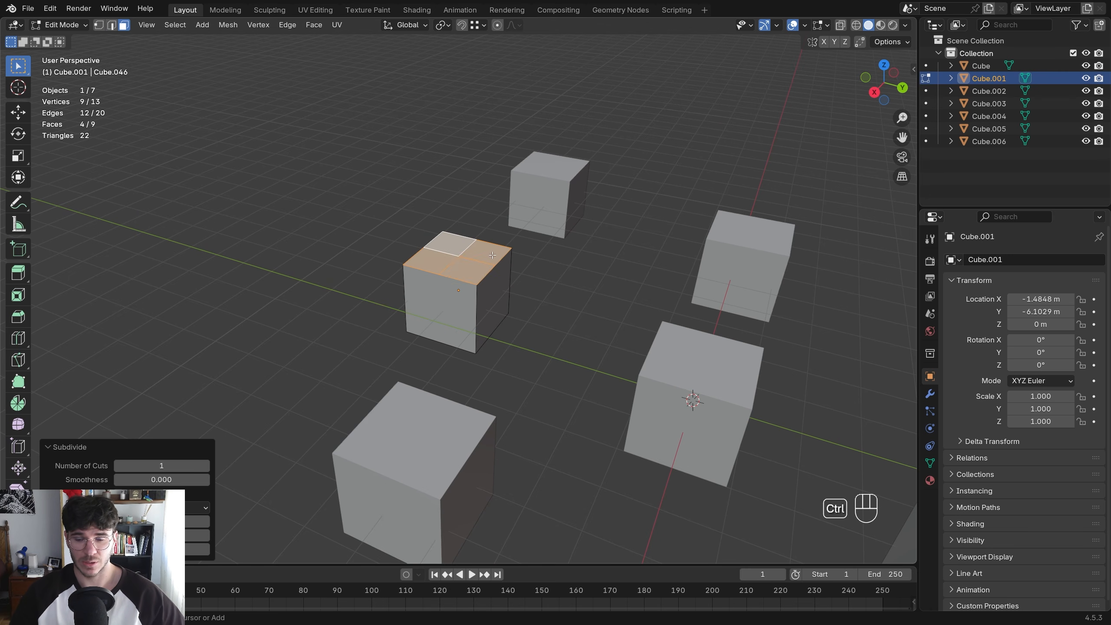
pyautogui.hotkey('ctrl', 'z')
# Add Subdivide to the Quick Favorites, try it from there on the selected top face and undo that subdivision
pyautogui.rightClick(463, 257)
pyautogui.rightClick(397, 258)
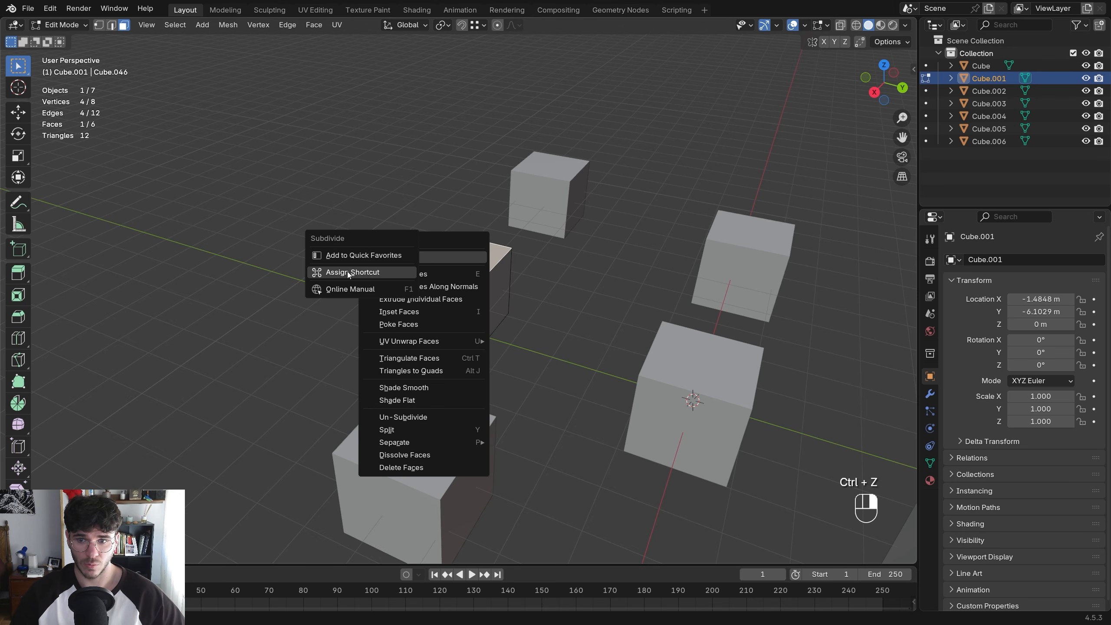
pyautogui.click(367, 255)
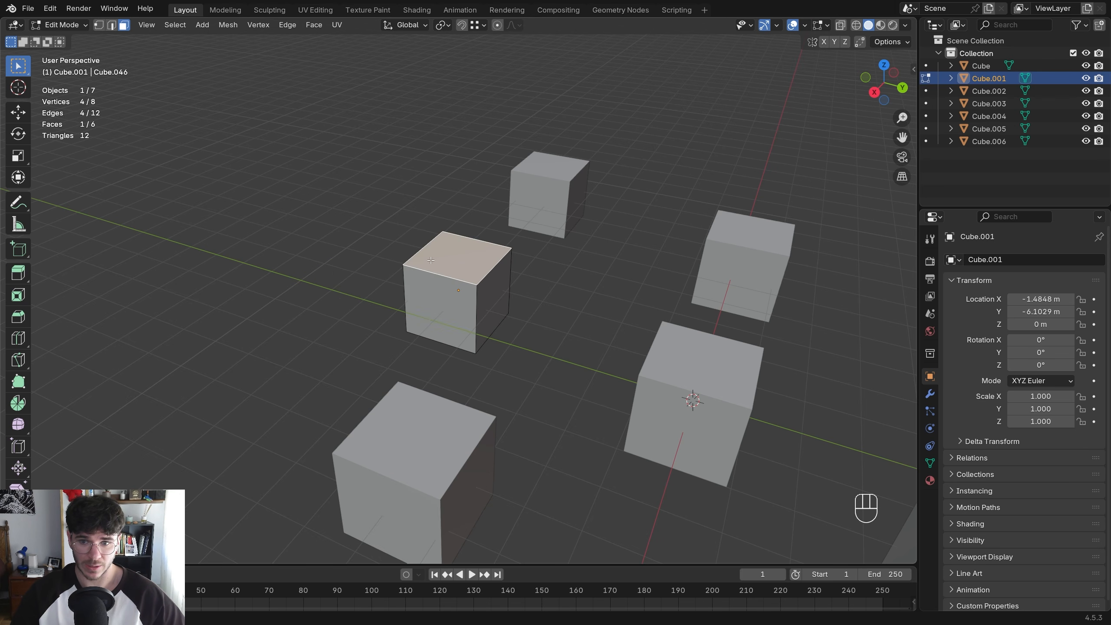
pyautogui.press('q')
pyautogui.click(413, 272)
pyautogui.hotkey('ctrl', 'z')
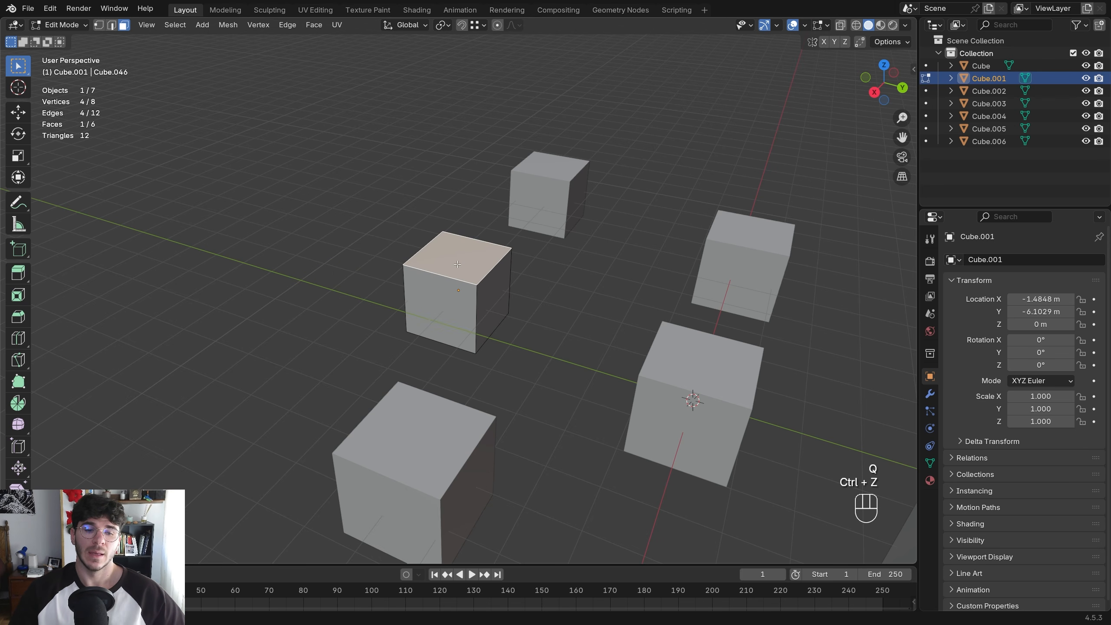
# Return to Object Mode, hide Cube, Cube.002 and Cube.003 one by one, and unhide all objects
pyautogui.moveTo(433, 258); pyautogui.dragTo(519, 357, button='middle')
pyautogui.press('Tab')
pyautogui.click(476, 339)
pyautogui.press('h')
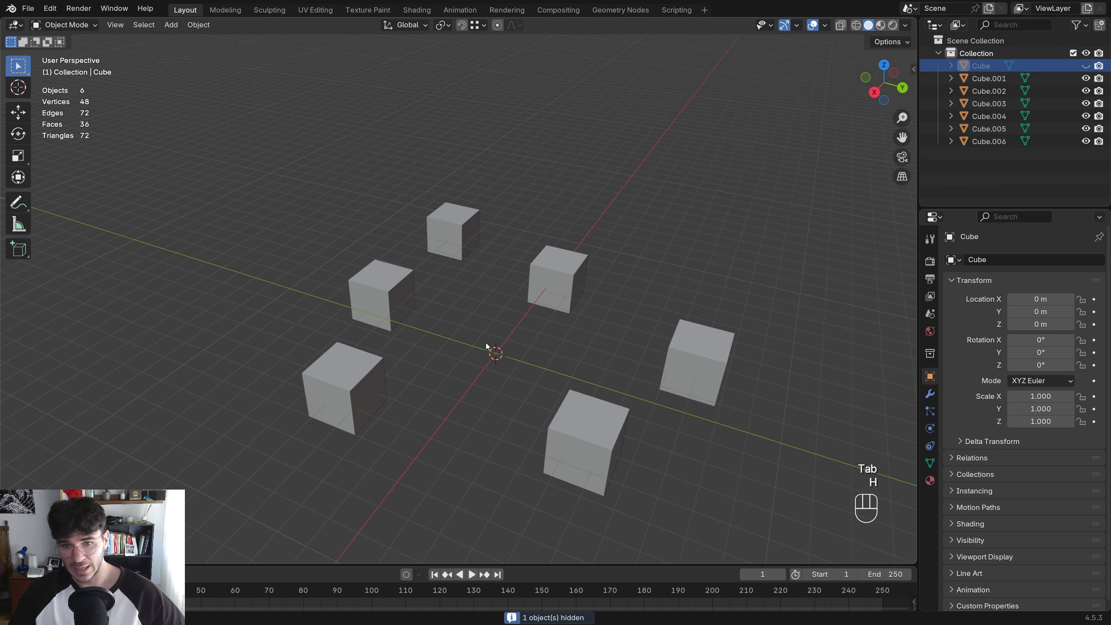
pyautogui.click(550, 264)
pyautogui.press('h')
pyautogui.click(463, 221)
pyautogui.press('h')
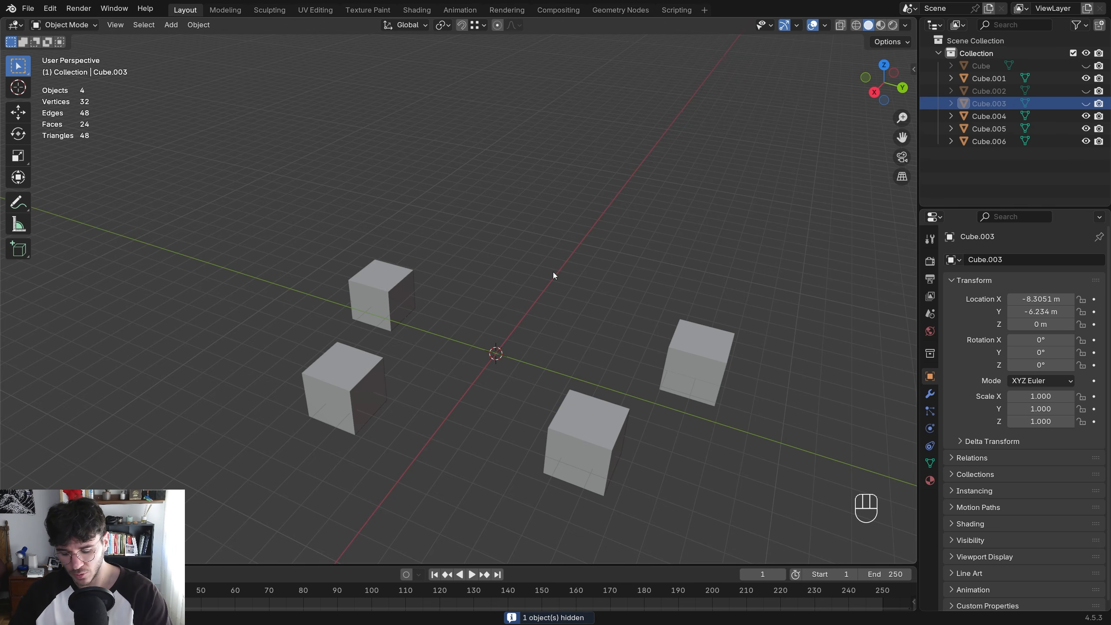
pyautogui.hotkey('alt', 'h')
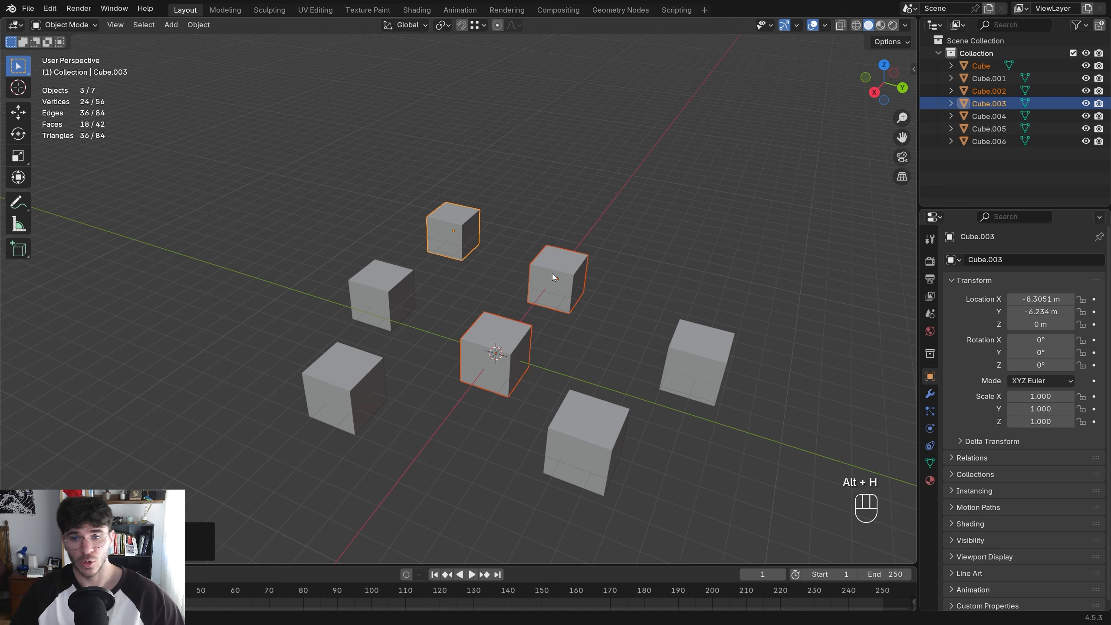
# Subdivide the whole mesh of the central Cube with 5 cuts
pyautogui.scroll(2, 552, 273)
pyautogui.click(519, 378)
pyautogui.press('Tab')
pyautogui.press('a')
pyautogui.rightClick(518, 378)
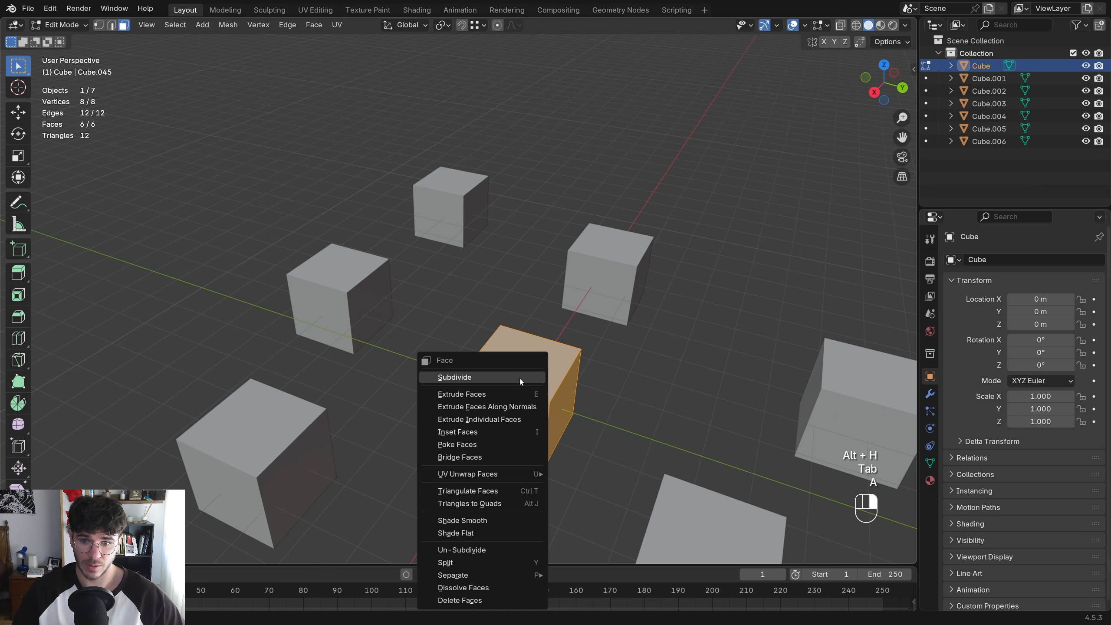
pyautogui.click(519, 378)
pyautogui.moveTo(151, 466); pyautogui.dragTo(173, 467)
pyautogui.press('Tab')
pyautogui.scroll(3, 616, 380)
# Select an irregular patch of faces on top of the subdivided Cube in face select mode and hide it
pyautogui.press('Tab')
pyautogui.press('3')
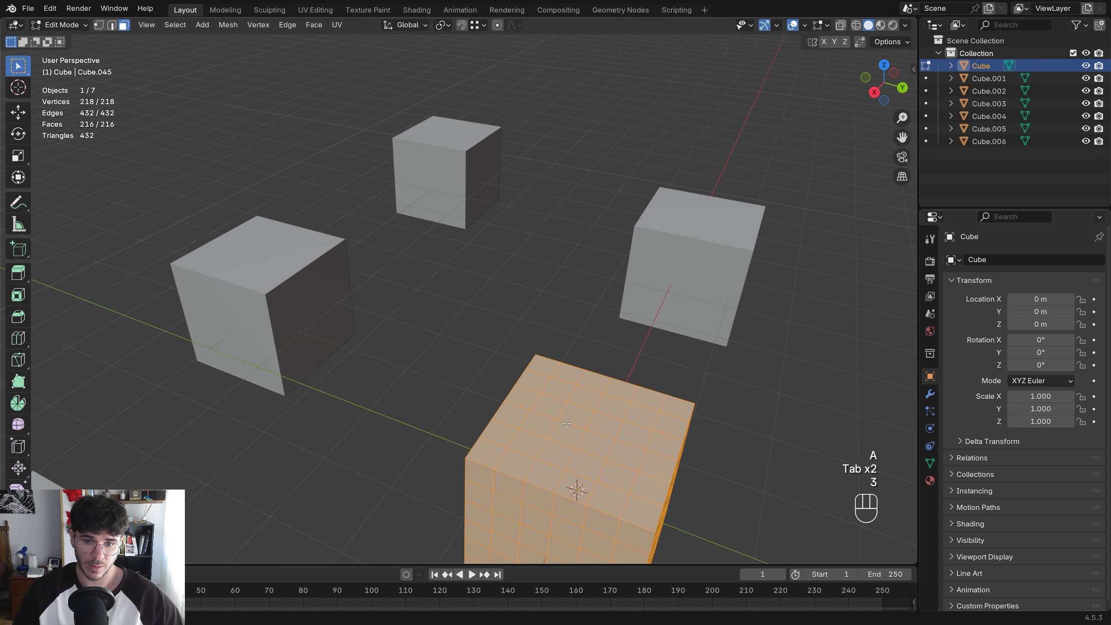
pyautogui.keyDown('shift'); pyautogui.moveTo(567, 423); pyautogui.dragTo(493, 357, button='middle'); pyautogui.keyUp('shift')
pyautogui.moveTo(447, 336); pyautogui.dragTo(531, 388)
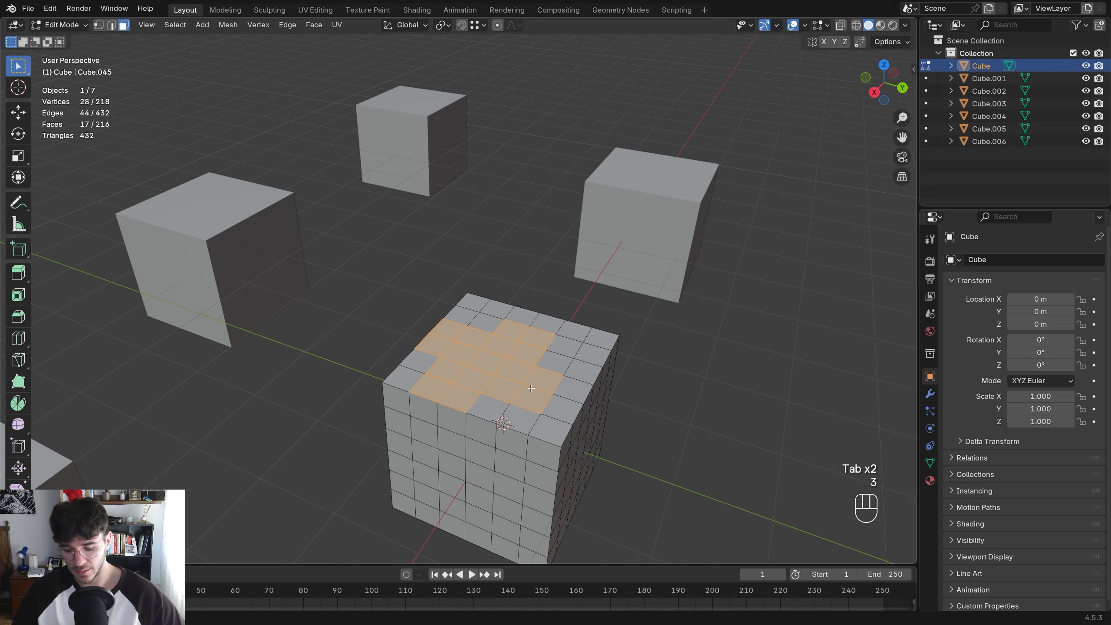
pyautogui.press('h')
pyautogui.hotkey('ctrl', 'z')
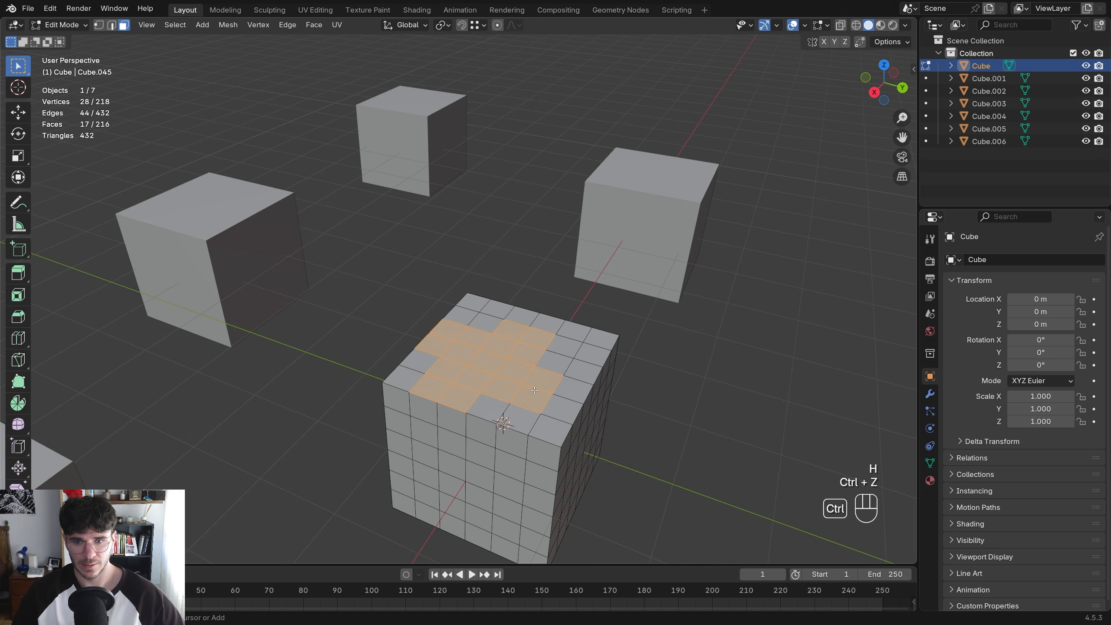
pyautogui.hotkey('ctrl', 'shift', 'z')
# Move several faces of the Cube's inner side walls freehand through the opening left by the hidden faces
pyautogui.keyDown('shift'); pyautogui.moveTo(534, 390); pyautogui.dragTo(464, 345, button='middle'); pyautogui.keyUp('shift')
pyautogui.click(456, 395)
pyautogui.click(427, 432)
pyautogui.press('g')
pyautogui.click(416, 455)
pyautogui.click(376, 413)
pyautogui.click(465, 336)
pyautogui.scroll(3, 465, 348)
pyautogui.press('g')
pyautogui.click(471, 345)
pyautogui.click(397, 365)
pyautogui.press('g')
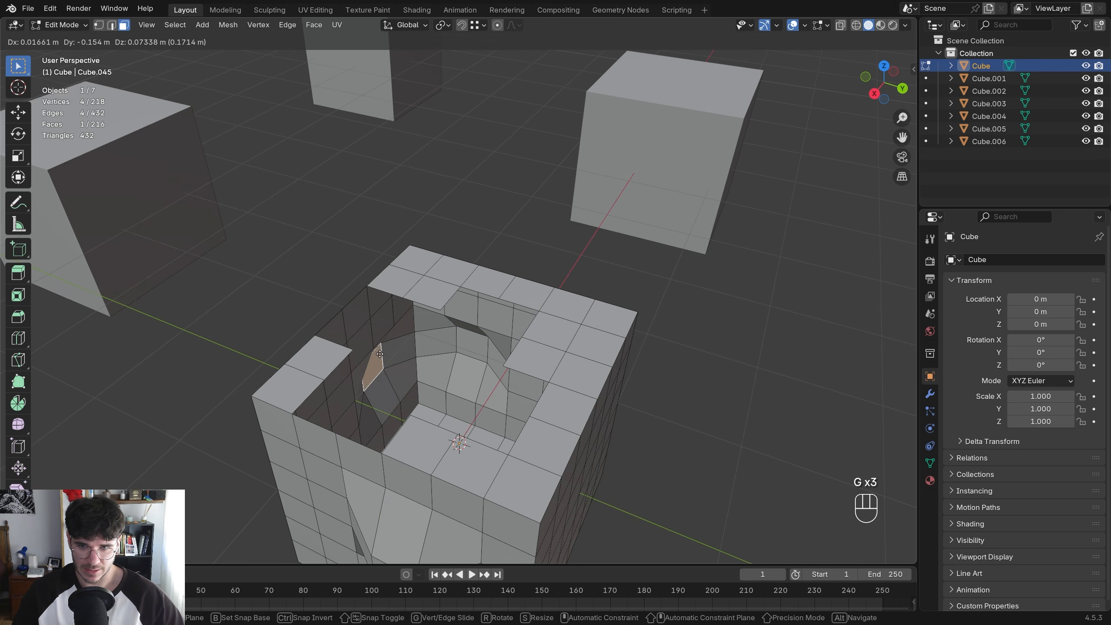
pyautogui.click(379, 353)
# Reveal the Cube's hidden faces and return to Object Mode
pyautogui.hotkey('alt', 'h')
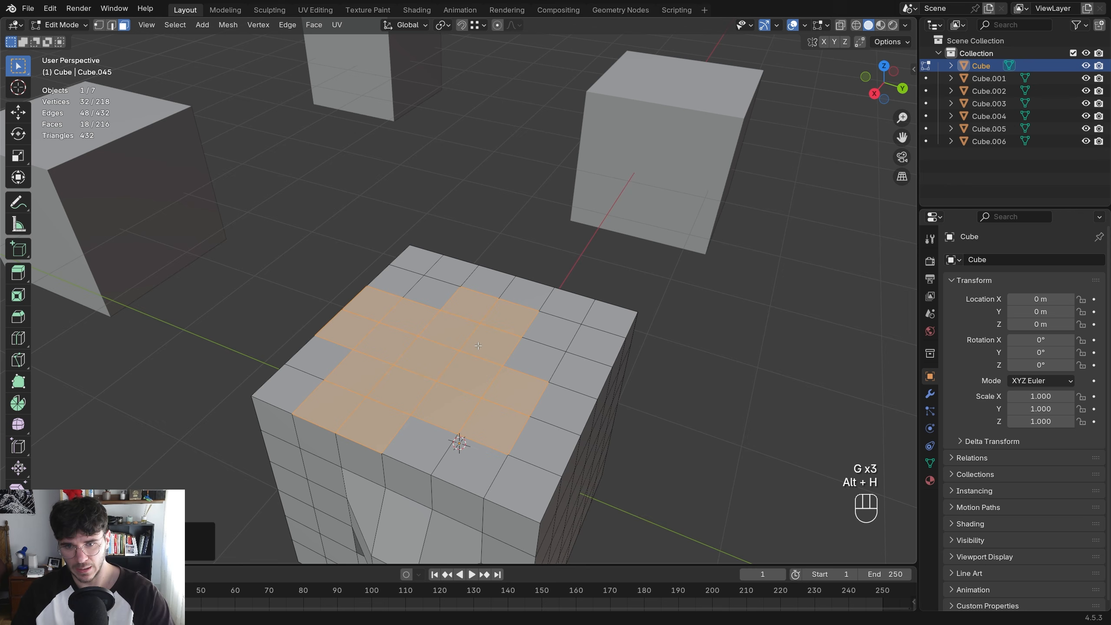
pyautogui.scroll(-3, 478, 364)
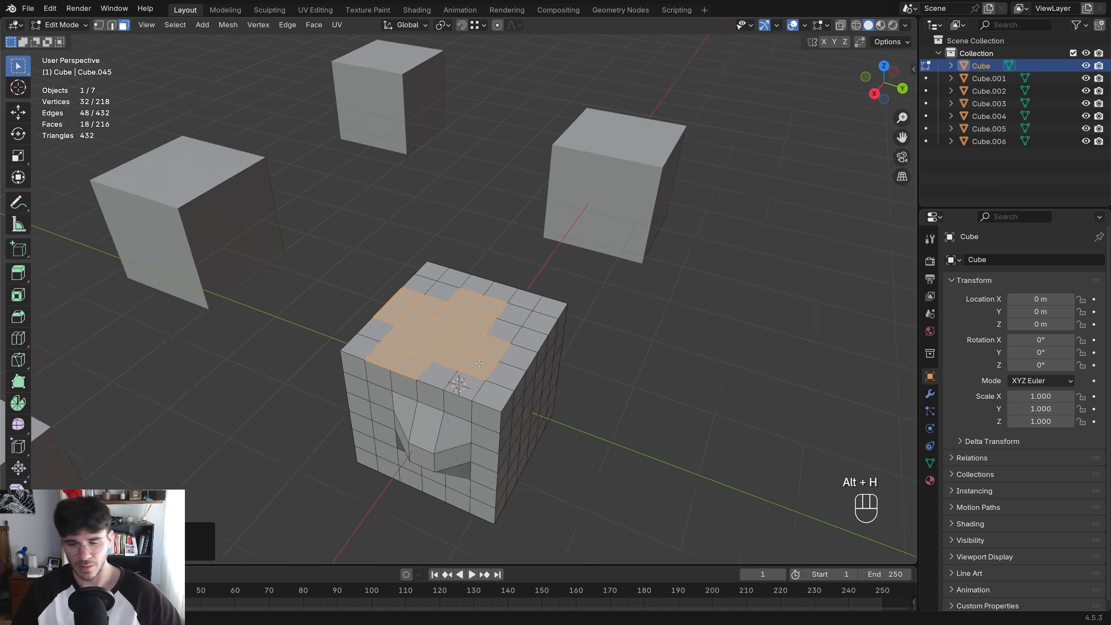
pyautogui.scroll(-1, 479, 363)
pyautogui.keyDown('shift'); pyautogui.moveTo(479, 363); pyautogui.dragTo(490, 311, button='middle'); pyautogui.keyUp('shift')
pyautogui.scroll(-5, 482, 267)
pyautogui.press('Tab')
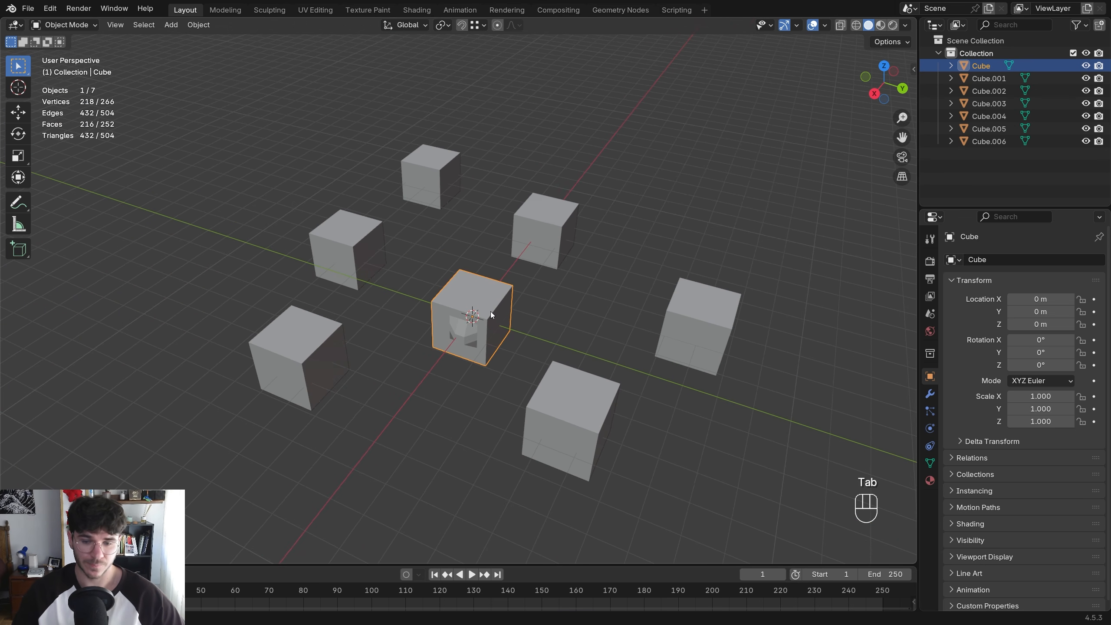
# Delete all objects in the scene and add a new mesh cube
pyautogui.press('a')
pyautogui.press('x')
pyautogui.click(495, 307)
pyautogui.hotkey('shift', 'a')
pyautogui.moveTo(496, 307)
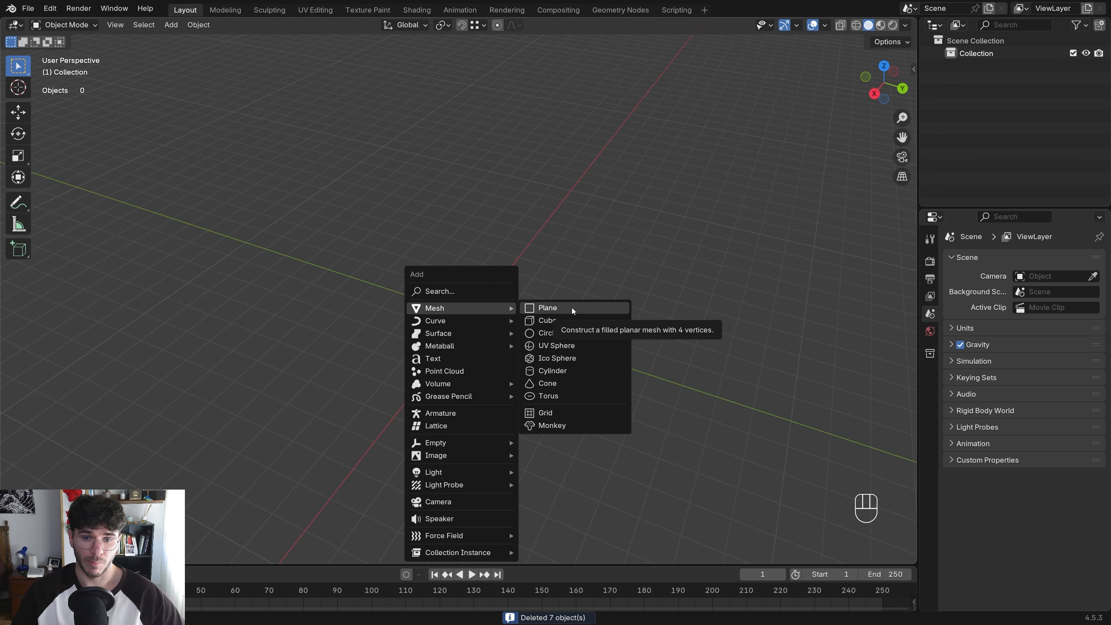
pyautogui.click(565, 323)
# Switch to the right orthographic view and subdivide the new cube's whole mesh with 5 cuts
pyautogui.keyDown('alt'); pyautogui.moveTo(524, 320); pyautogui.dragTo(402, 313, button='middle'); pyautogui.keyUp('alt')
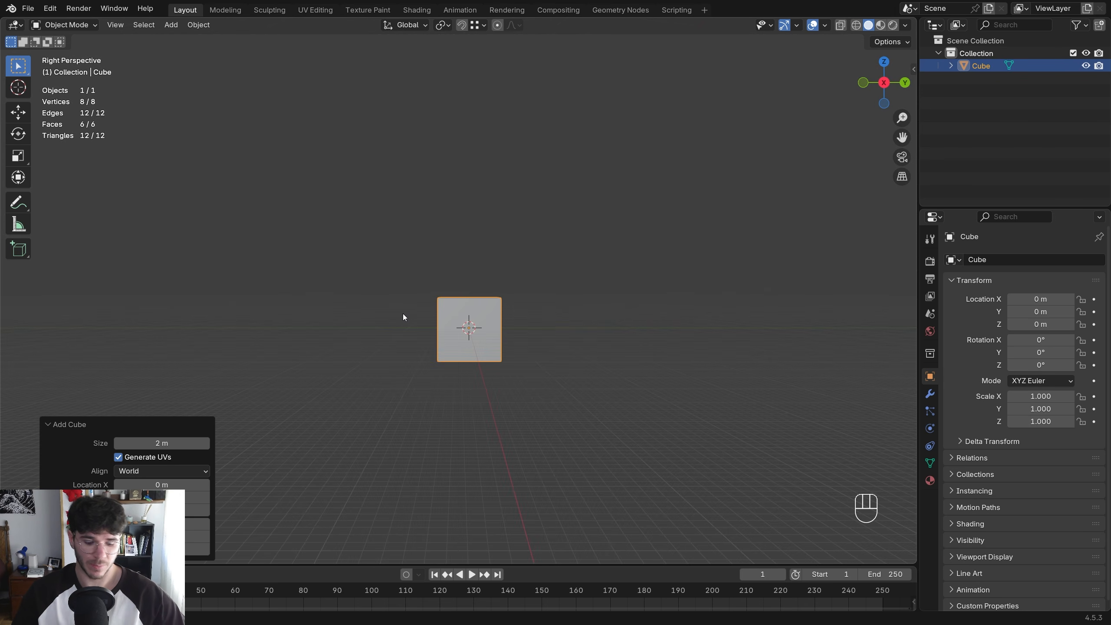
pyautogui.press('KP_5')
pyautogui.press('Tab')
pyautogui.scroll(7, 403, 313)
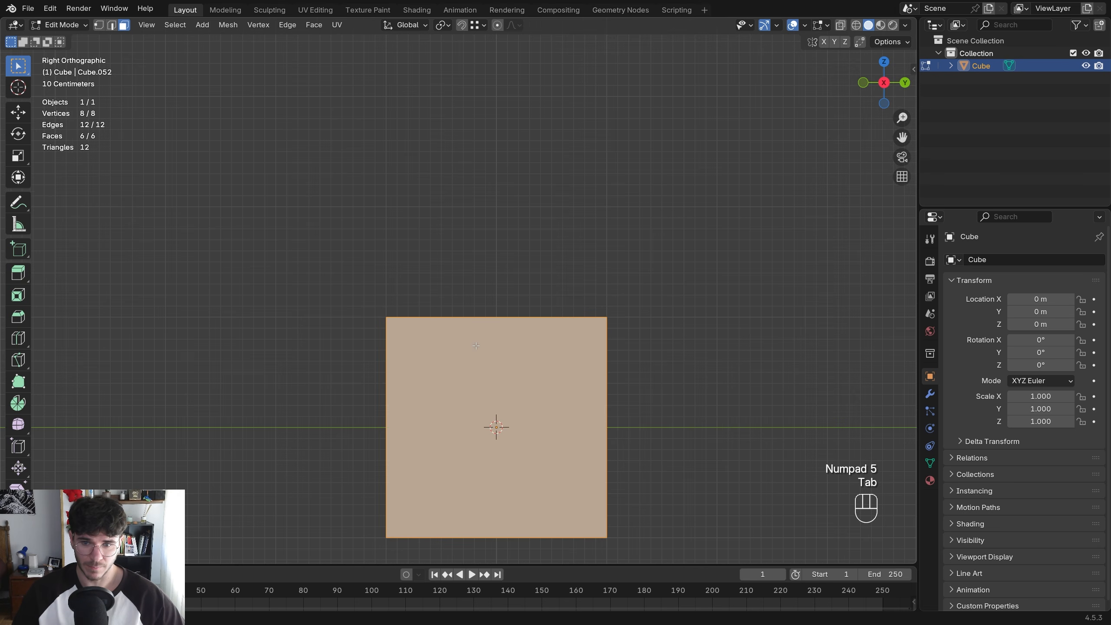
pyautogui.press('Tab')
pyautogui.press('Tab')
pyautogui.rightClick(465, 341)
pyautogui.click(465, 341)
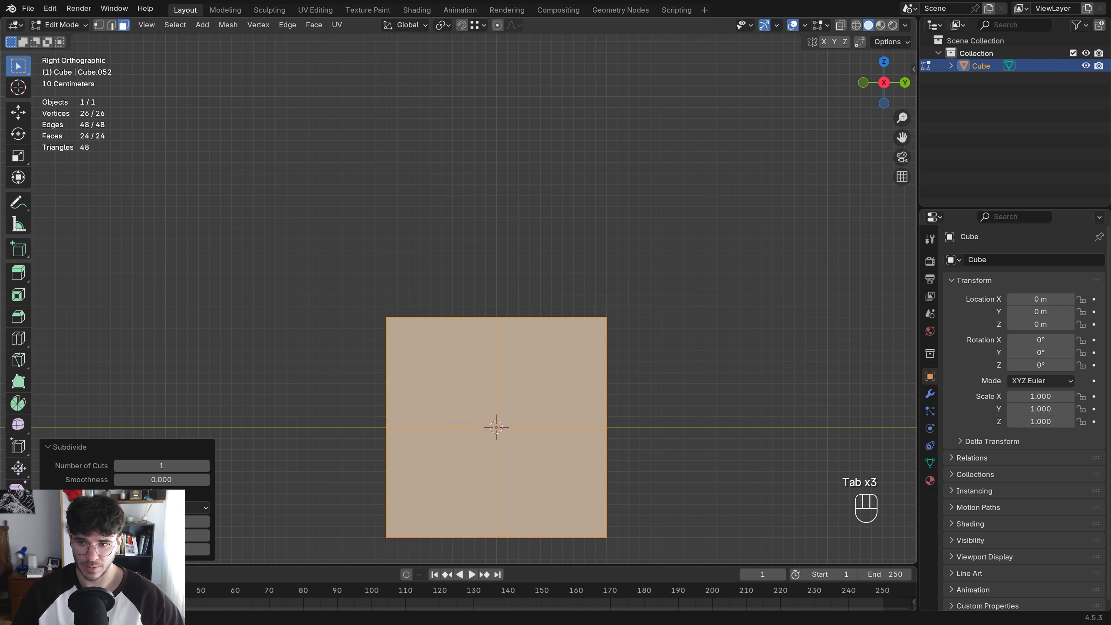
pyautogui.click(206, 465)
pyautogui.click(514, 334)
# In vertex select mode, raise the second and third vertices of the cube's top edge freehand along Z
pyautogui.press('1')
pyautogui.click(422, 315)
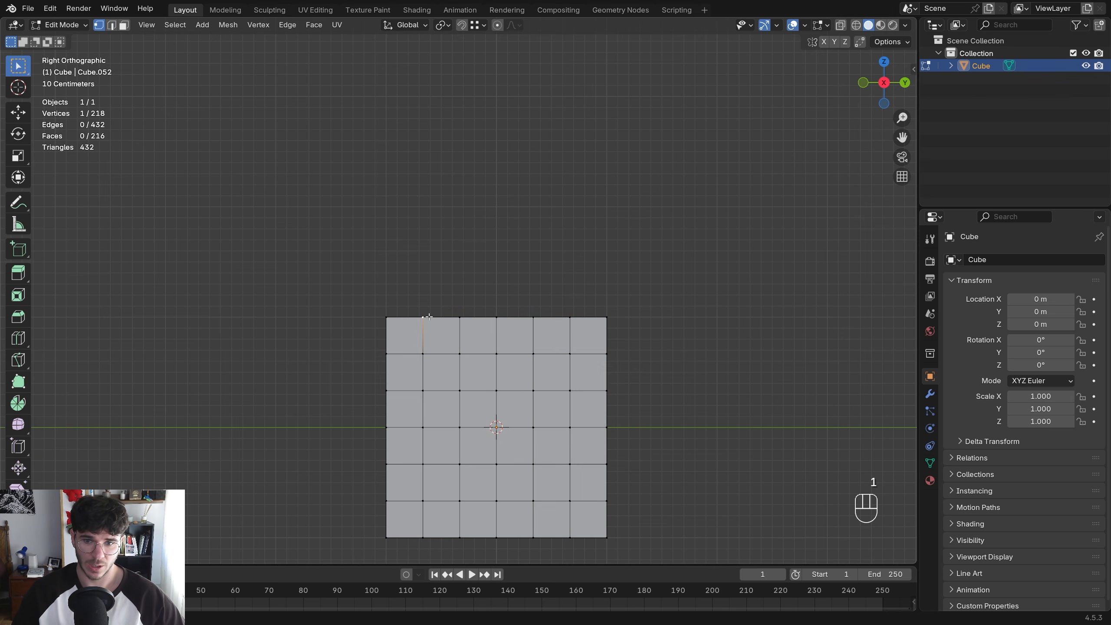
pyautogui.press('g')
pyautogui.press('z')
pyautogui.click(427, 290)
pyautogui.click(459, 316)
pyautogui.press('g')
pyautogui.press('z')
pyautogui.click(459, 261)
# Raise the top edge's middle, fifth and end vertices along Z, the middle by about 0.3 m and the end by about 0.55 m
pyautogui.click(495, 317)
pyautogui.press('g')
pyautogui.press('z')
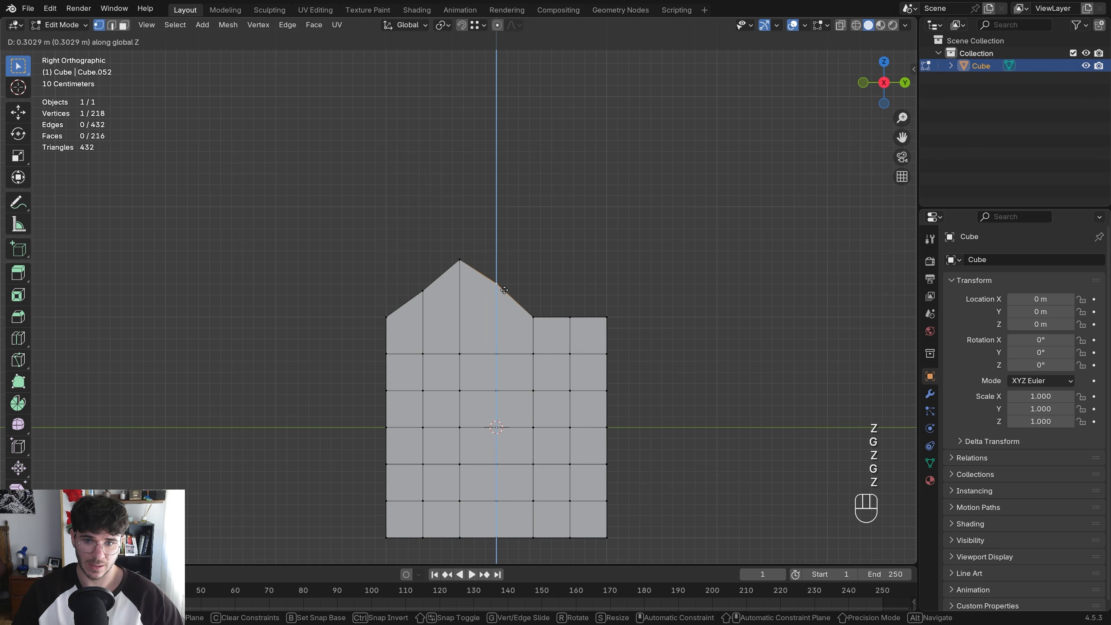
pyautogui.click(535, 322)
pyautogui.click(534, 321)
pyautogui.press('g')
pyautogui.press('z')
pyautogui.click(546, 236)
pyautogui.click(606, 316)
pyautogui.press('g')
pyautogui.press('z')
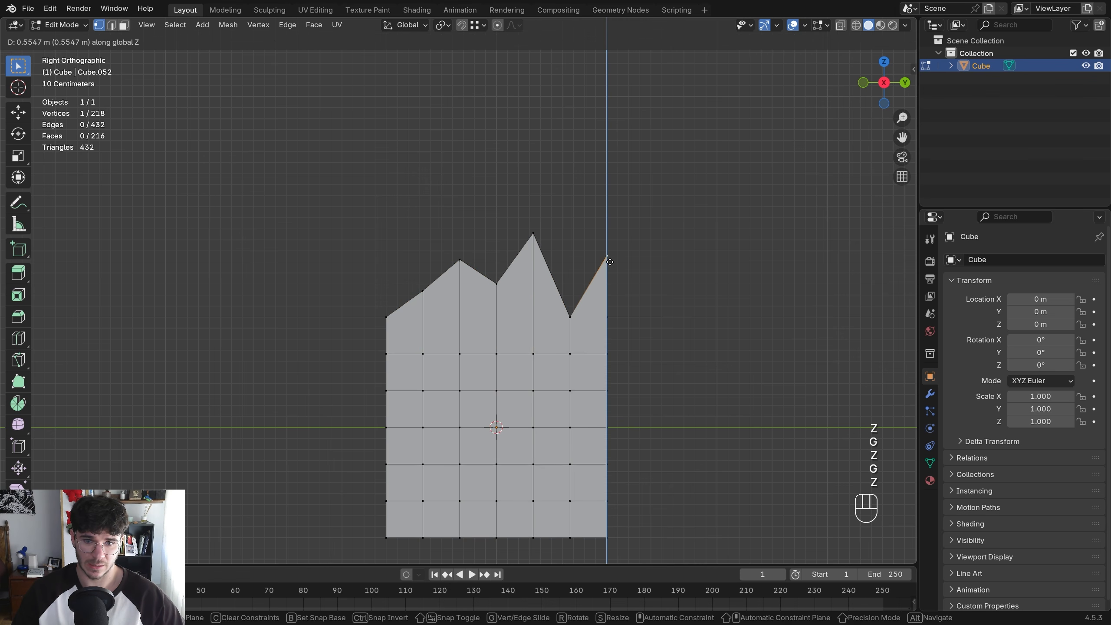
pyautogui.click(607, 262)
# Set the snap target to Grid and raise the third vertex of the top edge further along Z
pyautogui.scroll(2, 521, 210)
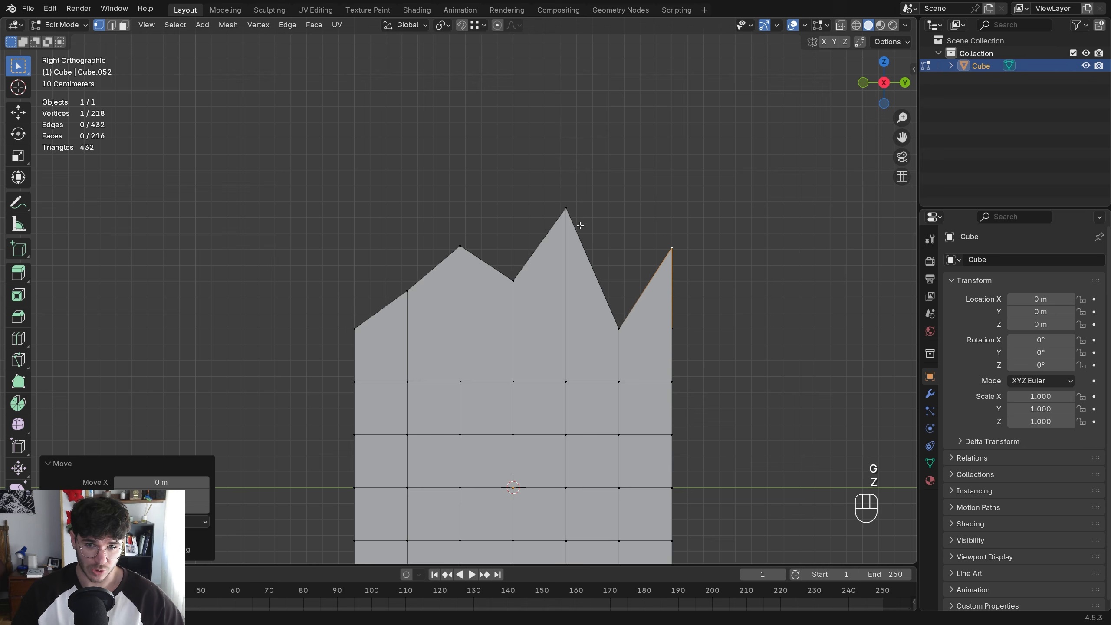
pyautogui.keyDown('shift'); pyautogui.moveTo(580, 225); pyautogui.dragTo(505, 227, button='middle'); pyautogui.keyUp('shift')
pyautogui.click(481, 25)
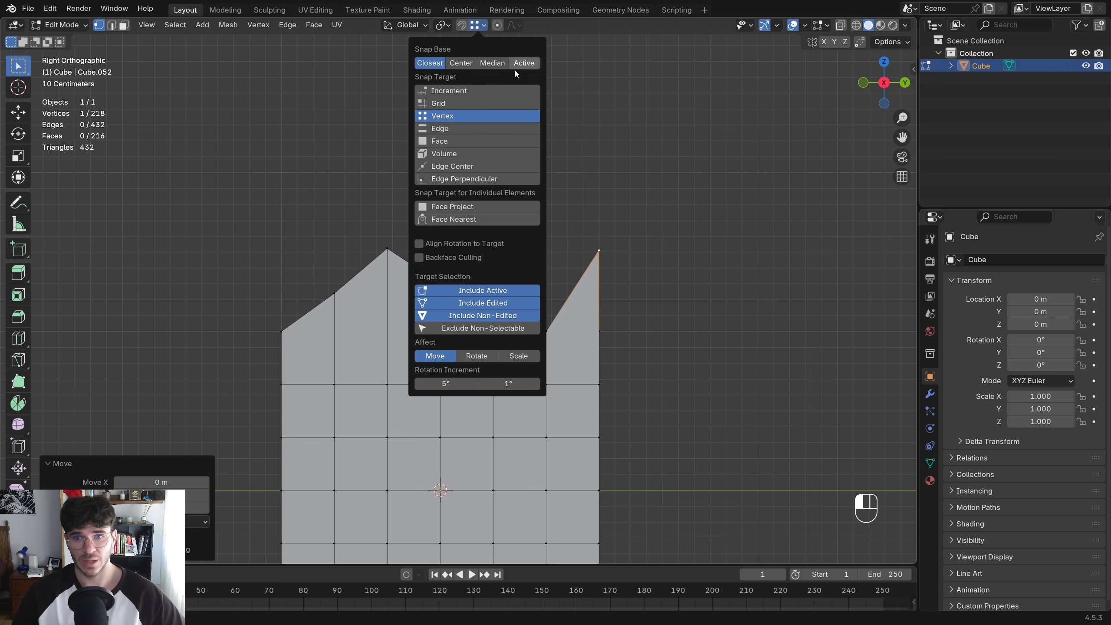
pyautogui.click(464, 103)
pyautogui.click(386, 248)
pyautogui.press('g')
pyautogui.press('z')
pyautogui.click(424, 229)
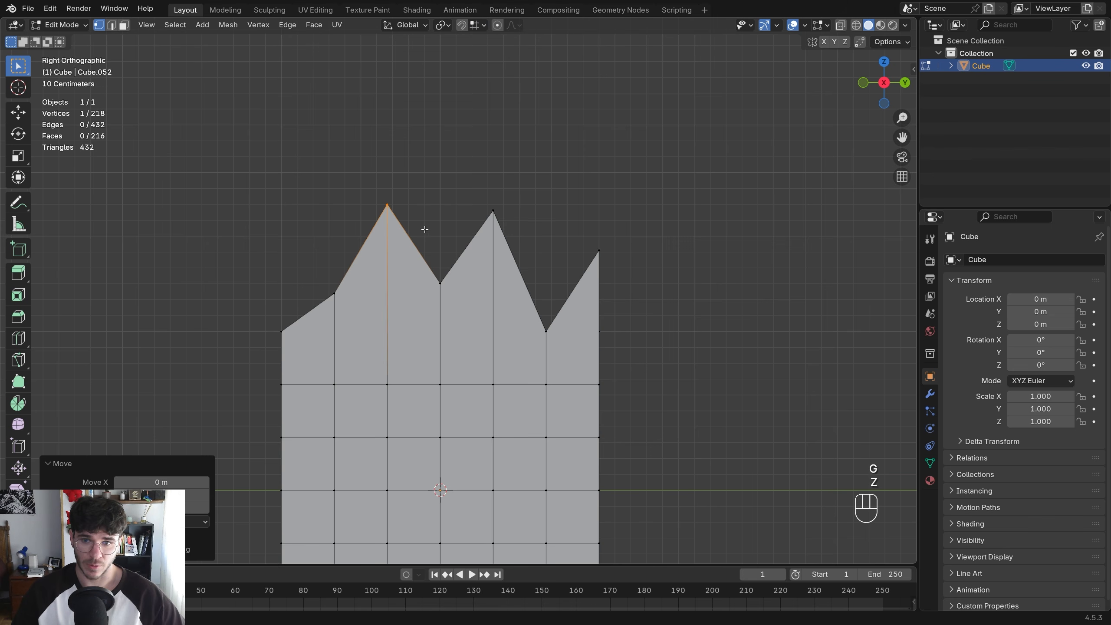
# Raise the middle vertex of the top edge along Z, snapping it to the grid at the third vertex's height
pyautogui.click(438, 207)
pyautogui.press('g')
pyautogui.press('z')
pyautogui.moveTo(438, 301); pyautogui.dragTo(452, 307)
pyautogui.press('g')
pyautogui.press('z')
pyautogui.keyDown('ctrl'); pyautogui.click(463, 205); pyautogui.keyUp('ctrl')
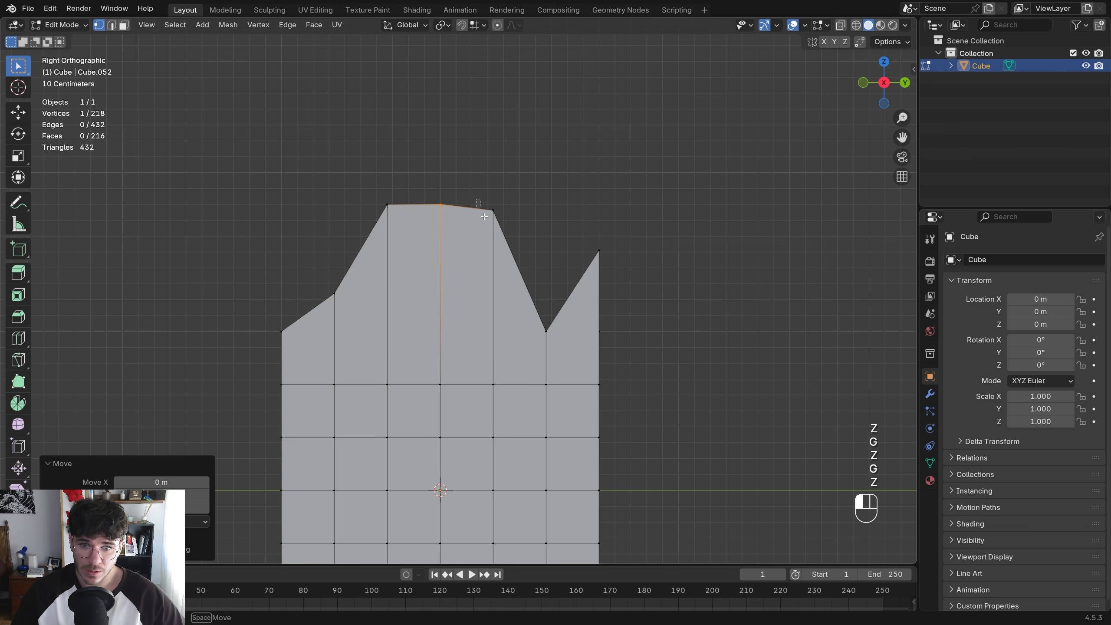
# Snap the fifth vertex of the top edge to the same grid height along Z and try to raise the sixth vertex
pyautogui.moveTo(478, 203); pyautogui.dragTo(501, 227)
pyautogui.press('g')
pyautogui.press('z')
pyautogui.keyDown('ctrl'); pyautogui.click(499, 204); pyautogui.keyUp('ctrl')
pyautogui.moveTo(527, 315); pyautogui.dragTo(564, 348)
pyautogui.press('g')
pyautogui.press('z')
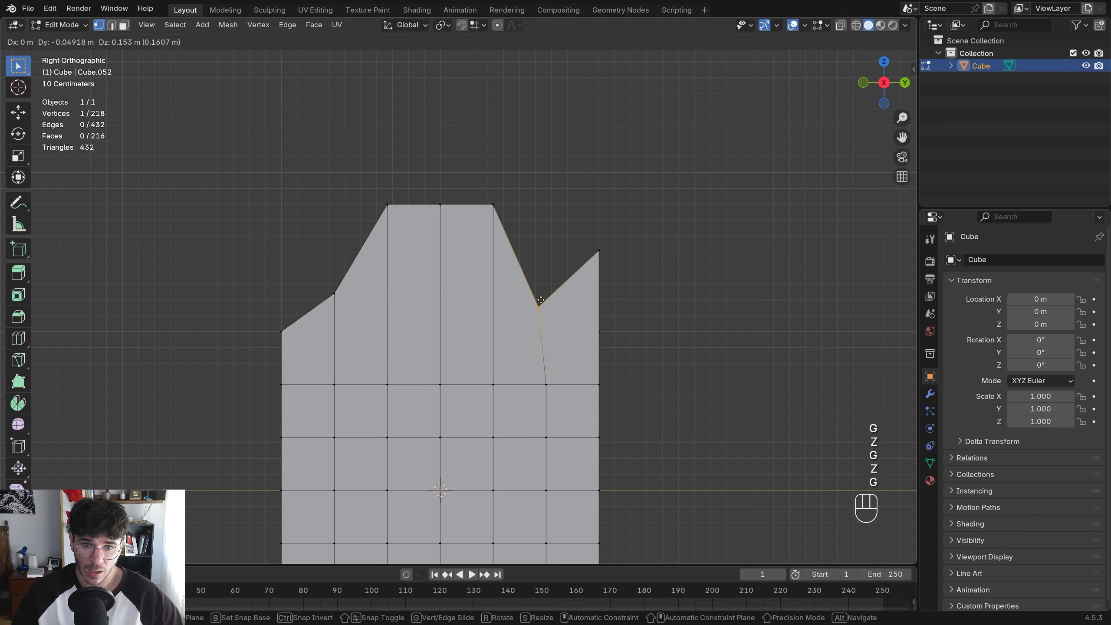
pyautogui.keyDown('ctrl'); pyautogui.click(600, 245); pyautogui.keyUp('ctrl')
# Undo the grid-snapped moves of the middle, fifth and sixth vertices of the top edge
pyautogui.hotkey('ctrl', 'z')
pyautogui.hotkey('ctrl', 'z')
pyautogui.hotkey('ctrl', 'z')
pyautogui.hotkey('ctrl', 'z')
pyautogui.hotkey('ctrl', 'z')
pyautogui.hotkey('ctrl', 'z')
pyautogui.hotkey('ctrl', 'z')
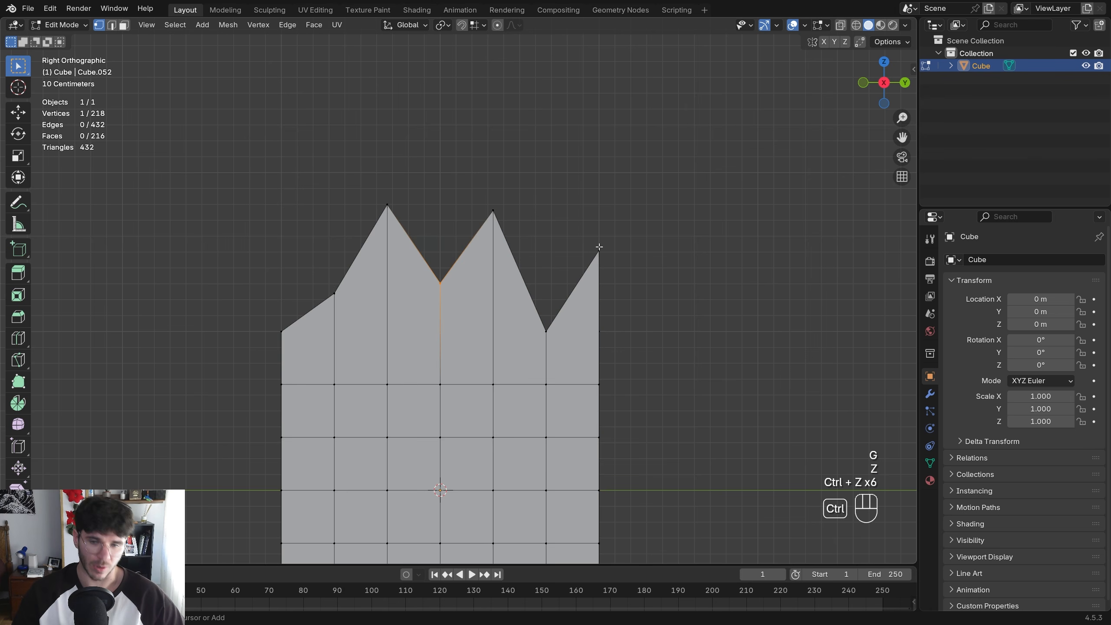
# Select all the vertices along the uneven top edge and flatten them to one height by scaling to 0 along Z
pyautogui.moveTo(184, 148); pyautogui.dragTo(686, 356)
pyautogui.press('s')
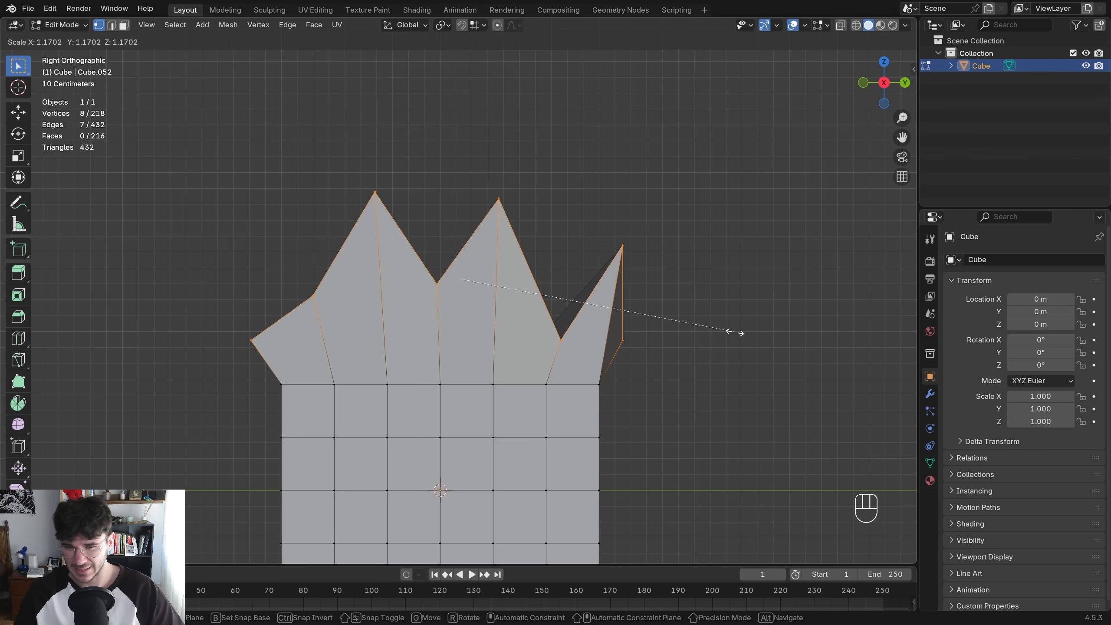
pyautogui.press('y')
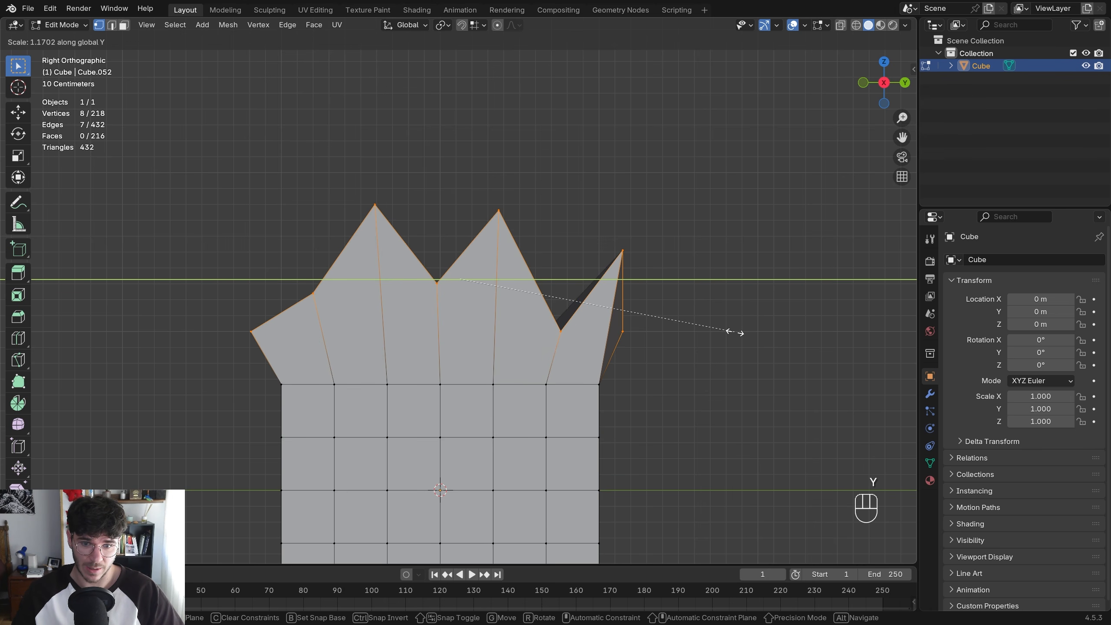
pyautogui.press('KP_0')
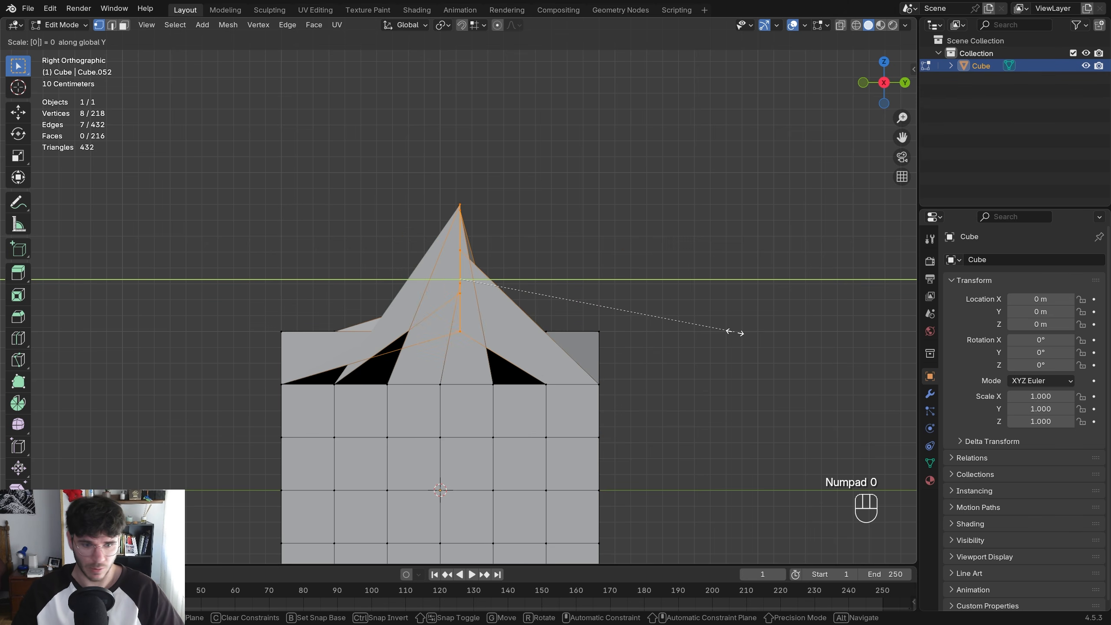
pyautogui.press('z')
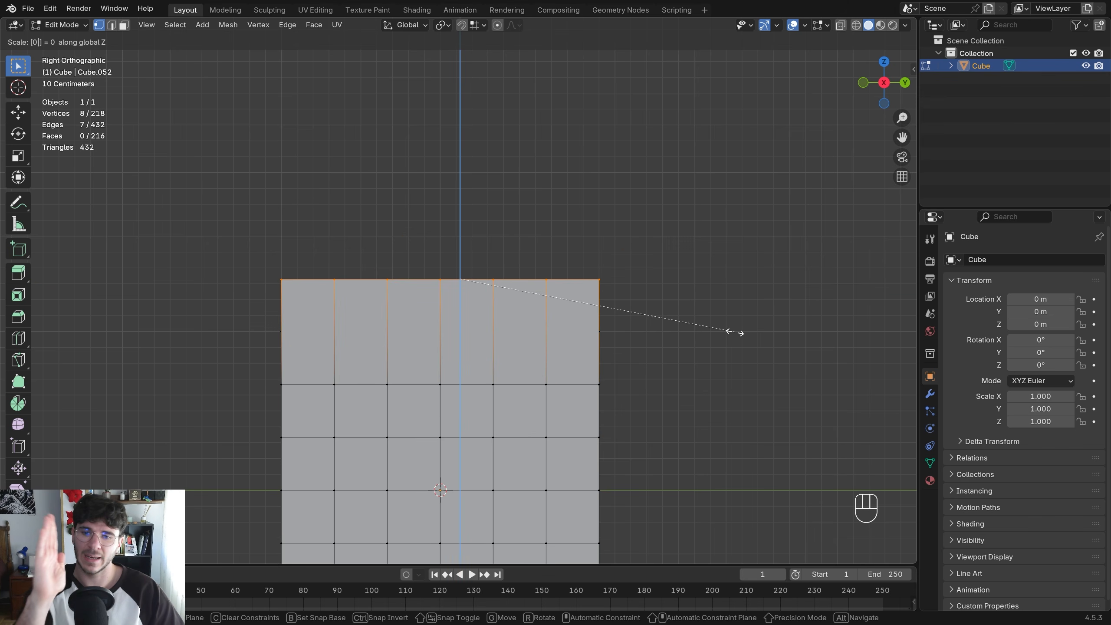
pyautogui.click(734, 331)
# Lower the stray raised vertex beside the flattened edge along Z, snapping it to the level of the top face
pyautogui.moveTo(734, 330); pyautogui.dragTo(394, 356, button='middle')
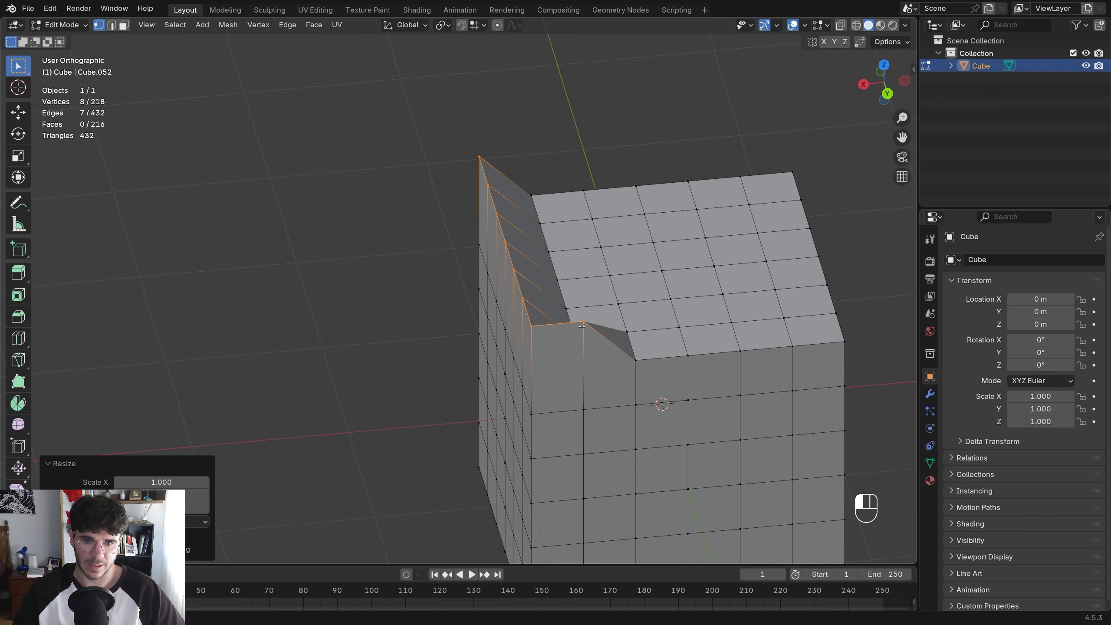
pyautogui.click(582, 326)
pyautogui.press('g')
pyautogui.press('z')
pyautogui.keyDown('ctrl'); pyautogui.click(584, 366); pyautogui.keyUp('ctrl')
# Select the path of seven vertices along the raised edge and align the view to right orthographic
pyautogui.press('2')
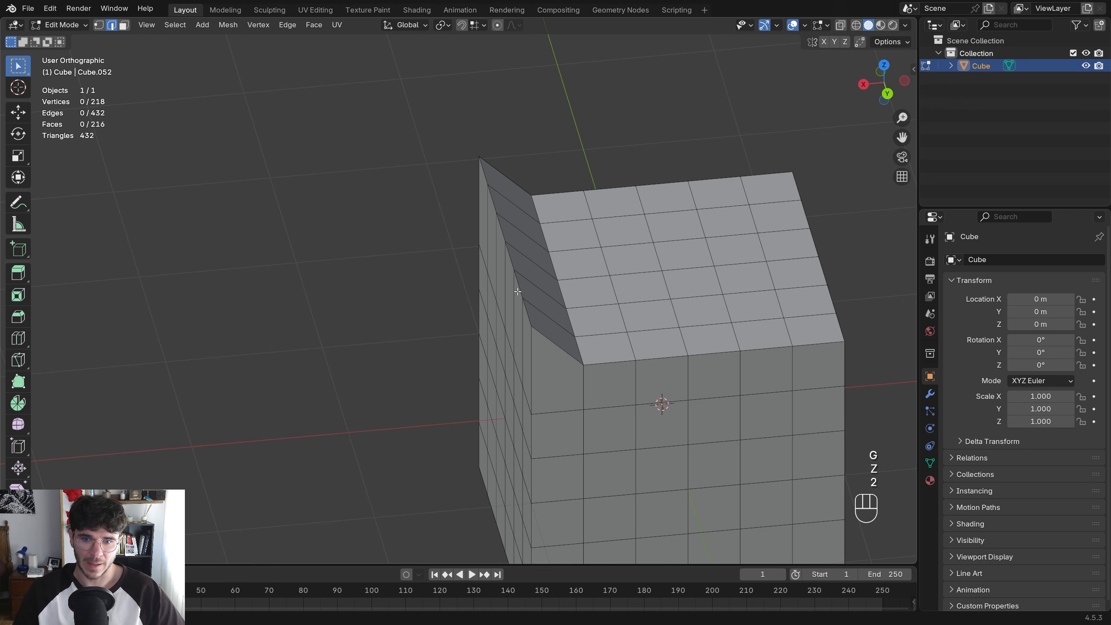
pyautogui.press('1')
pyautogui.keyDown('ctrl'); pyautogui.click(479, 160); pyautogui.keyUp('ctrl')
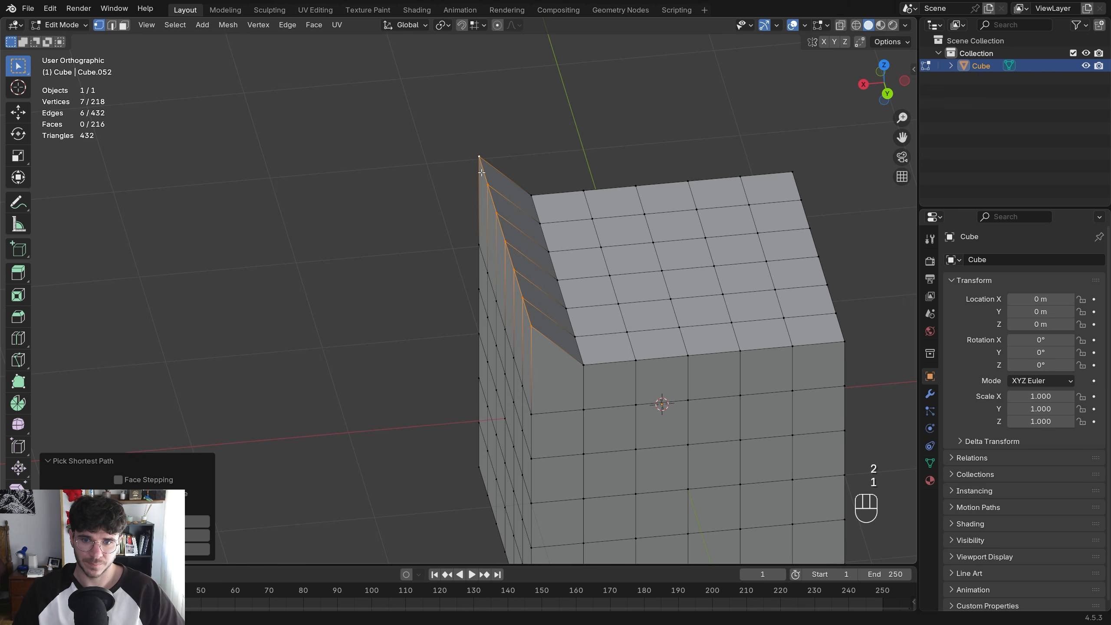
pyautogui.keyDown('alt'); pyautogui.moveTo(479, 160); pyautogui.dragTo(581, 268, button='middle'); pyautogui.keyUp('alt')
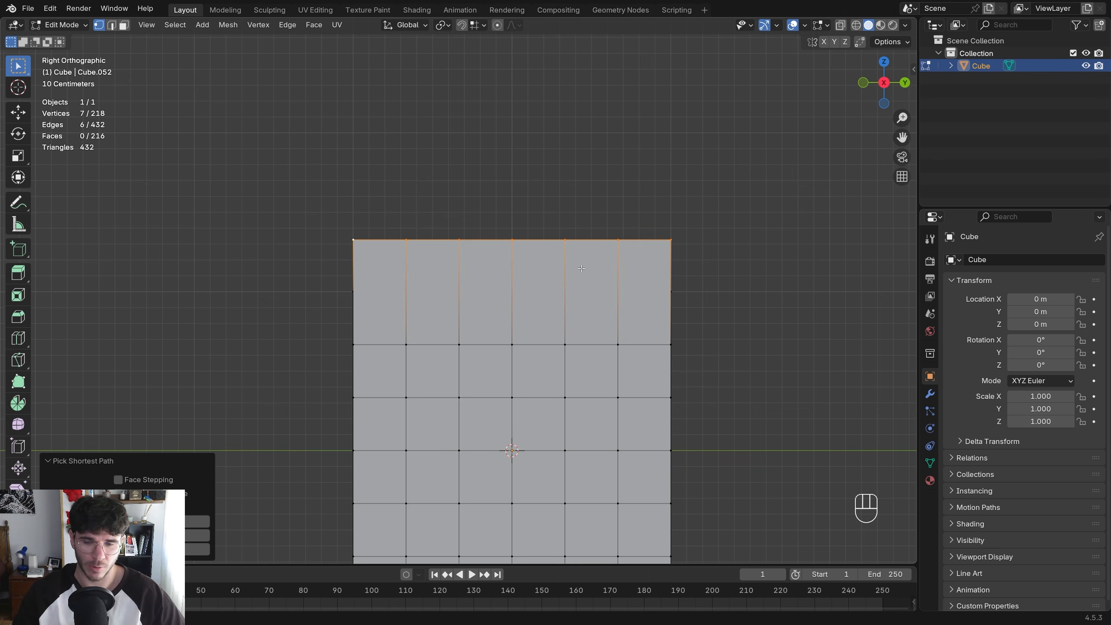
# Undo the edge path selection and the lowering of the stray vertex
pyautogui.hotkey('ctrl', 'z')
pyautogui.hotkey('ctrl', 'z')
pyautogui.hotkey('ctrl', 'z')
pyautogui.hotkey('ctrl', 'z')
pyautogui.hotkey('ctrl', 'z')
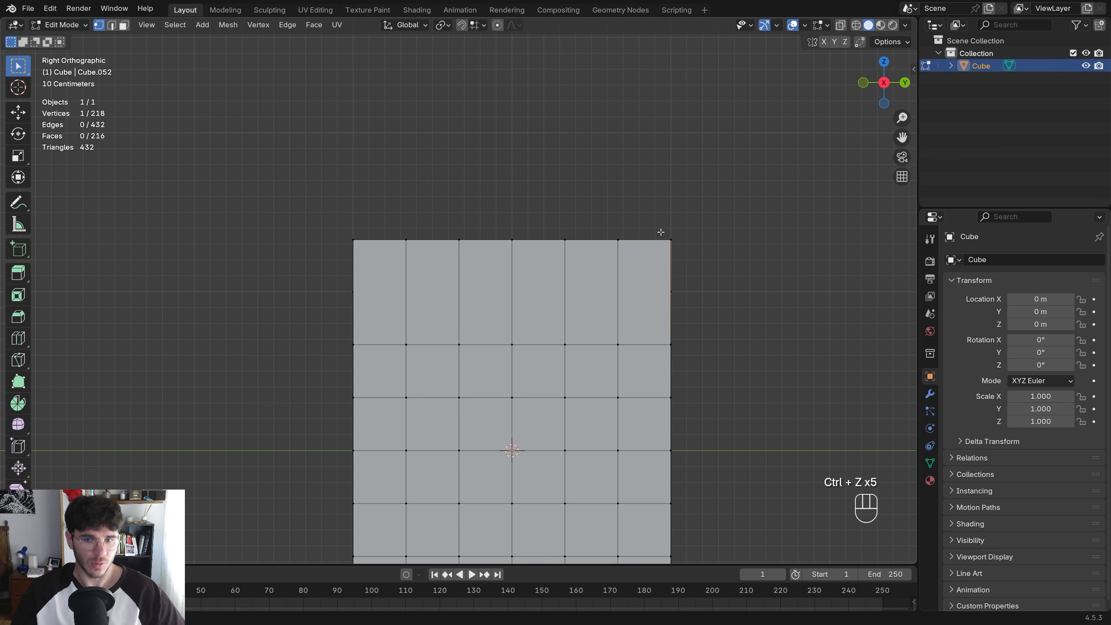
# In edge select mode, raise two separate edges on the cube's top face freehand along Z
pyautogui.rightClick(540, 302)
pyautogui.moveTo(380, 304); pyautogui.dragTo(340, 328, button='middle')
pyautogui.keyDown('shift'); pyautogui.moveTo(341, 329); pyautogui.dragTo(192, 350, button='middle'); pyautogui.keyUp('shift')
pyautogui.moveTo(192, 350); pyautogui.dragTo(146, 378, button='middle')
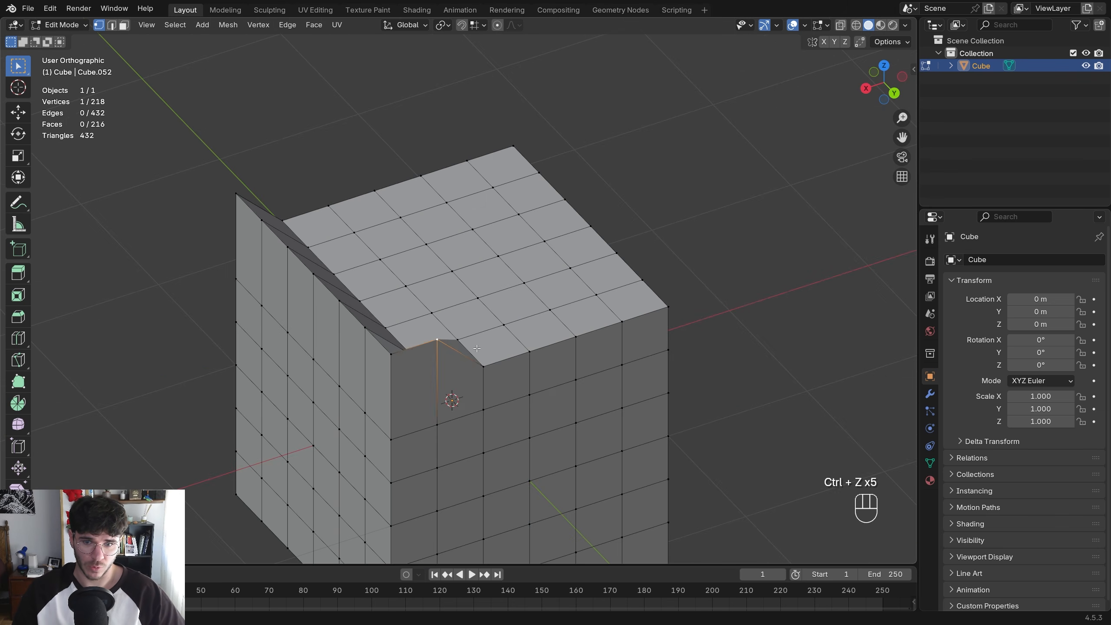
pyautogui.press('2')
pyautogui.click(507, 266)
pyautogui.press('g')
pyautogui.press('z')
pyautogui.click(421, 208)
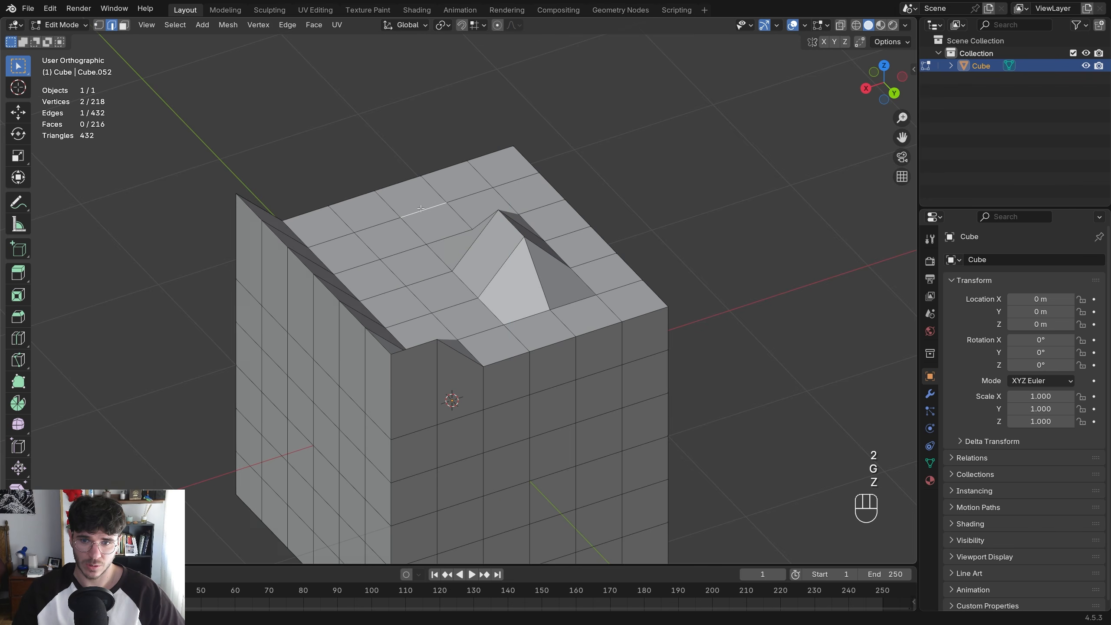
pyautogui.click(441, 193)
pyautogui.press('g')
pyautogui.press('z')
pyautogui.click(439, 117)
# Select the path of edges joining the two raised edges and flatten it by scaling to 0 along Z
pyautogui.moveTo(438, 119); pyautogui.dragTo(505, 116, button='middle')
pyautogui.click(542, 178)
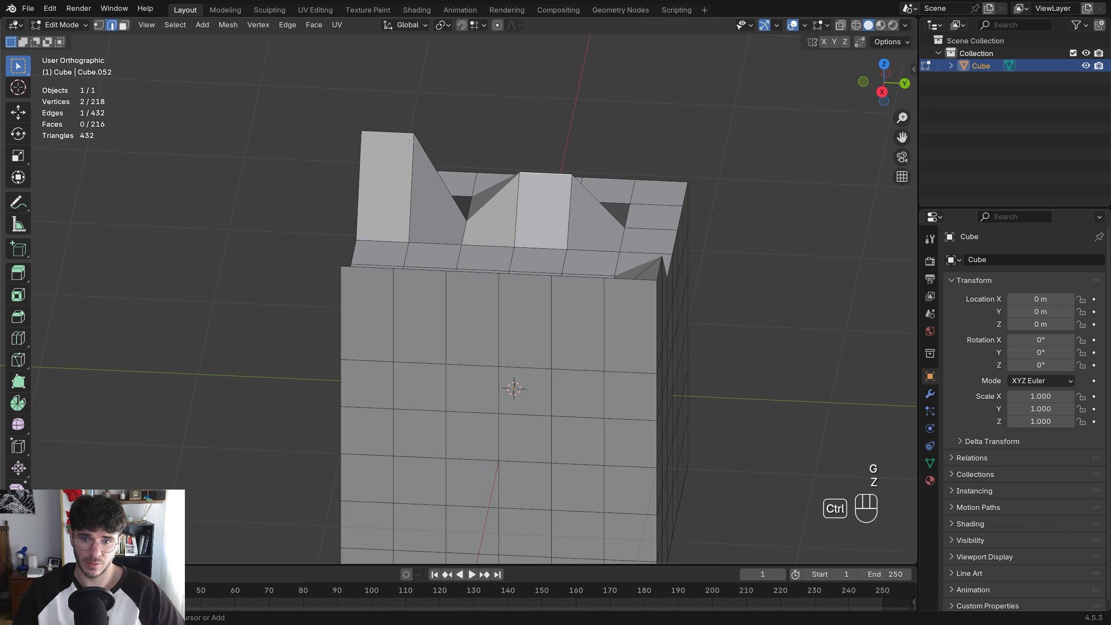
pyautogui.keyDown('ctrl'); pyautogui.click(410, 142); pyautogui.keyUp('ctrl')
pyautogui.moveTo(452, 156); pyautogui.dragTo(483, 144, button='middle')
pyautogui.press('s')
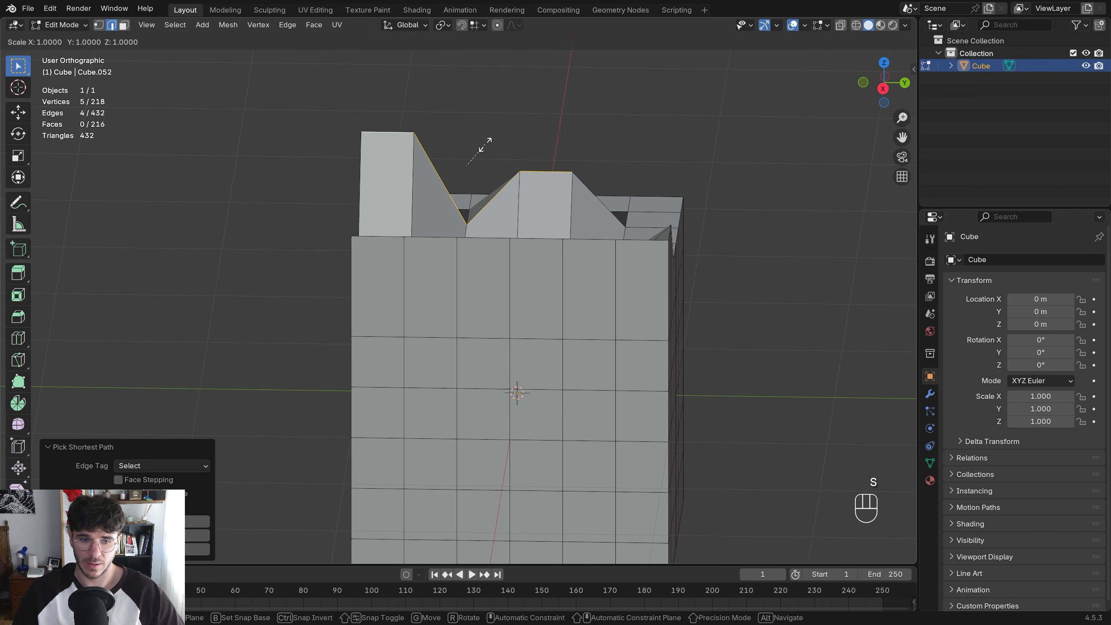
pyautogui.press('z')
pyautogui.press('KP_0')
pyautogui.press('KP_Enter')
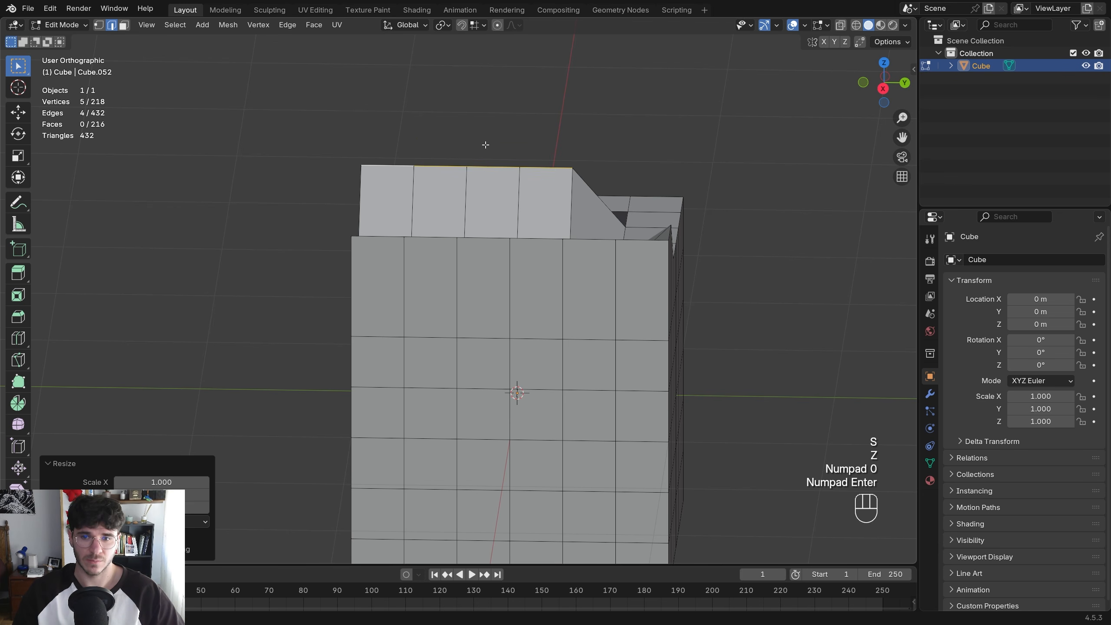
# Move the flattened row of edges down along Z to form a groove in the top face
pyautogui.moveTo(436, 157); pyautogui.dragTo(538, 144, button='middle')
pyautogui.press('g')
pyautogui.press('z')
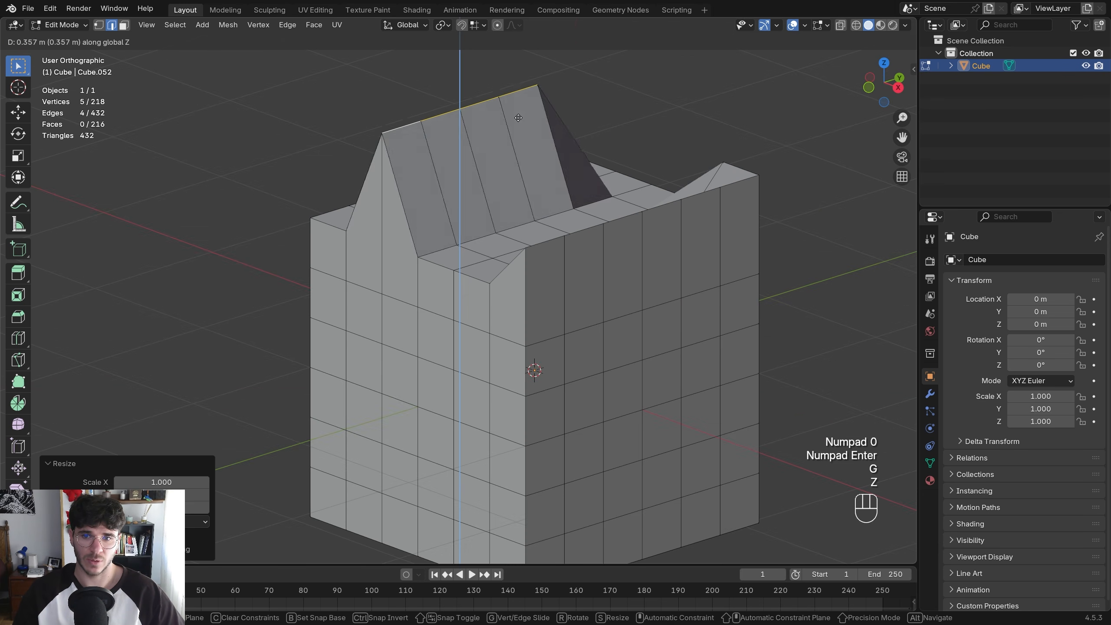
pyautogui.click(515, 243)
# Return to Object Mode and switch the viewport to perspective projection
pyautogui.moveTo(471, 265); pyautogui.dragTo(540, 247, button='middle')
pyautogui.scroll(-3, 480, 277)
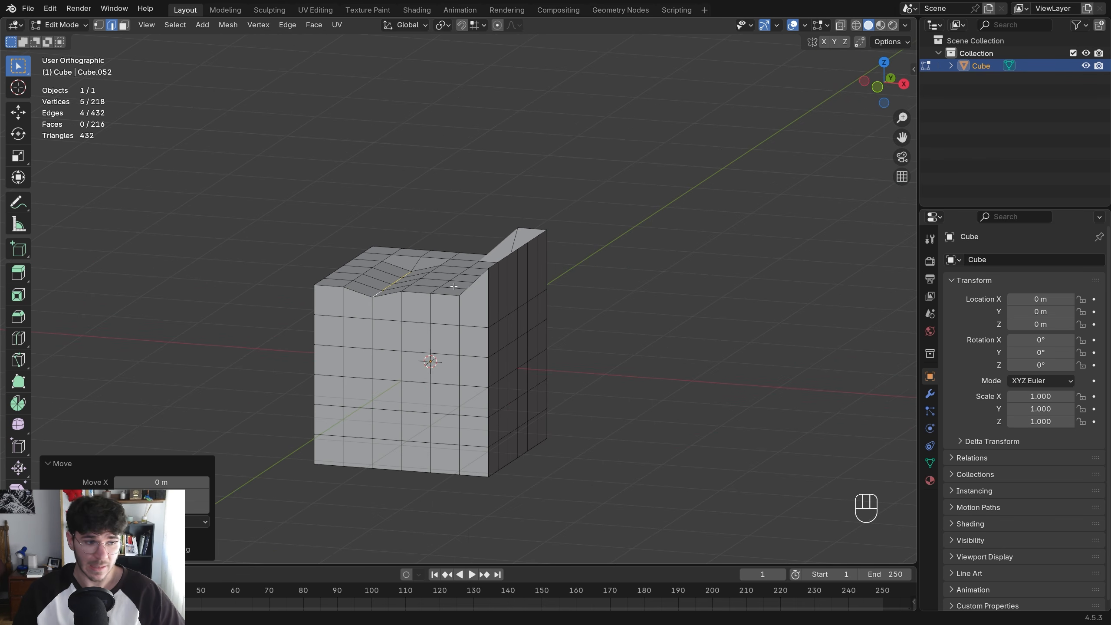
pyautogui.scroll(-6, 453, 286)
pyautogui.press('Tab')
pyautogui.moveTo(411, 310); pyautogui.dragTo(548, 277, button='middle')
pyautogui.scroll(-3, 486, 292)
pyautogui.press('KP_5')
# Mirror the cube across global X at the world origin, and undo the mirroring
pyautogui.rightClick(524, 283)
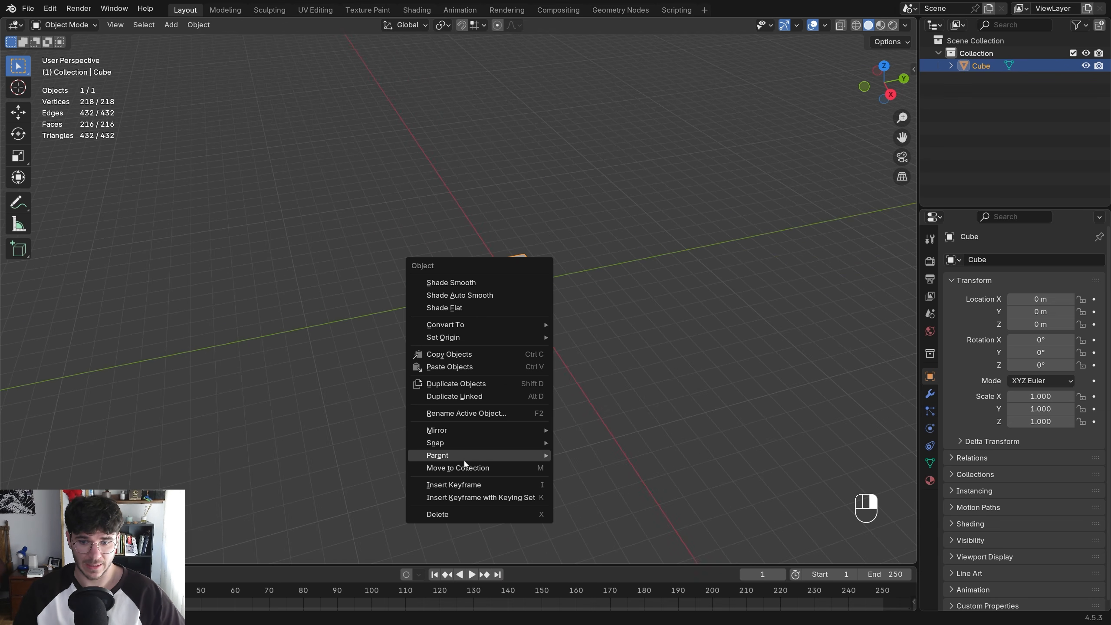
pyautogui.moveTo(486, 434)
pyautogui.click(616, 444)
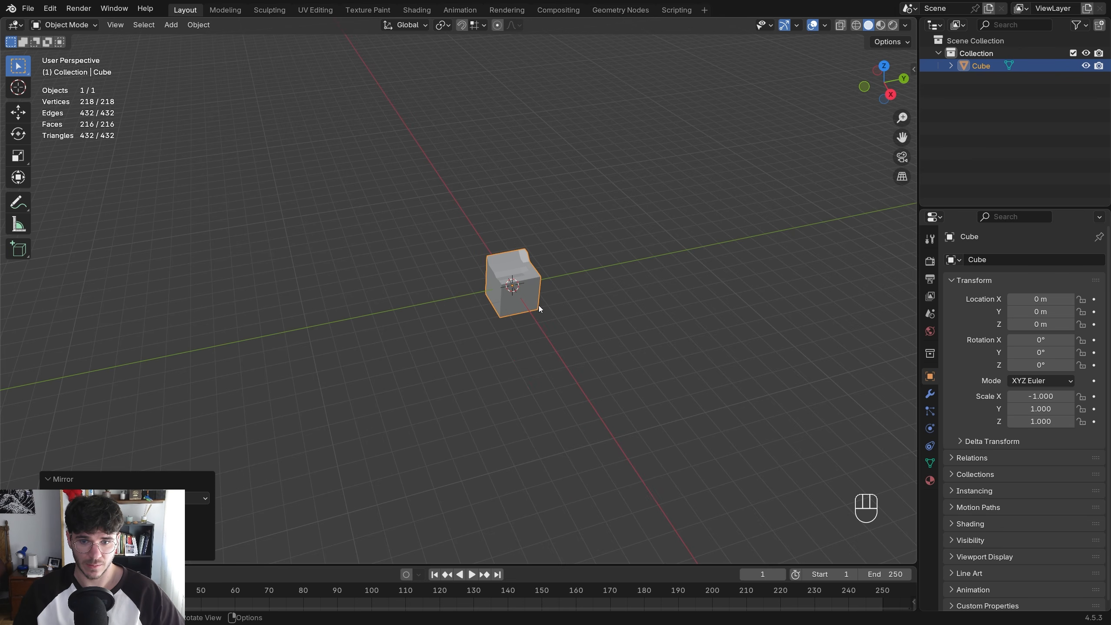
pyautogui.hotkey('ctrl', 'z')
# Move the cube about 6.07 m along the X axis
pyautogui.moveTo(504, 307)
pyautogui.mouseDown(button='middle')
pyautogui.moveTo(534, 309)
pyautogui.moveTo(507, 302)
pyautogui.mouseUp(button='middle')
pyautogui.press('g')
pyautogui.press('x')
pyautogui.click(618, 328)
# Mirror the offset cube across global X about its median point, and undo the mirroring
pyautogui.rightClick(618, 328)
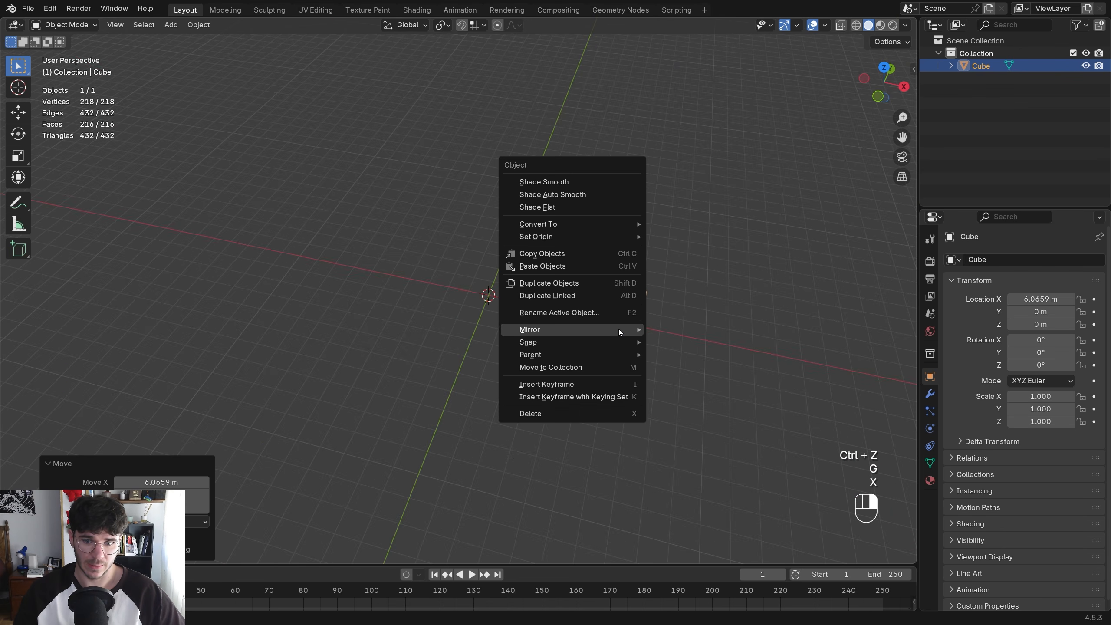
pyautogui.moveTo(618, 329)
pyautogui.click(696, 347)
pyautogui.hotkey('ctrl', 'z')
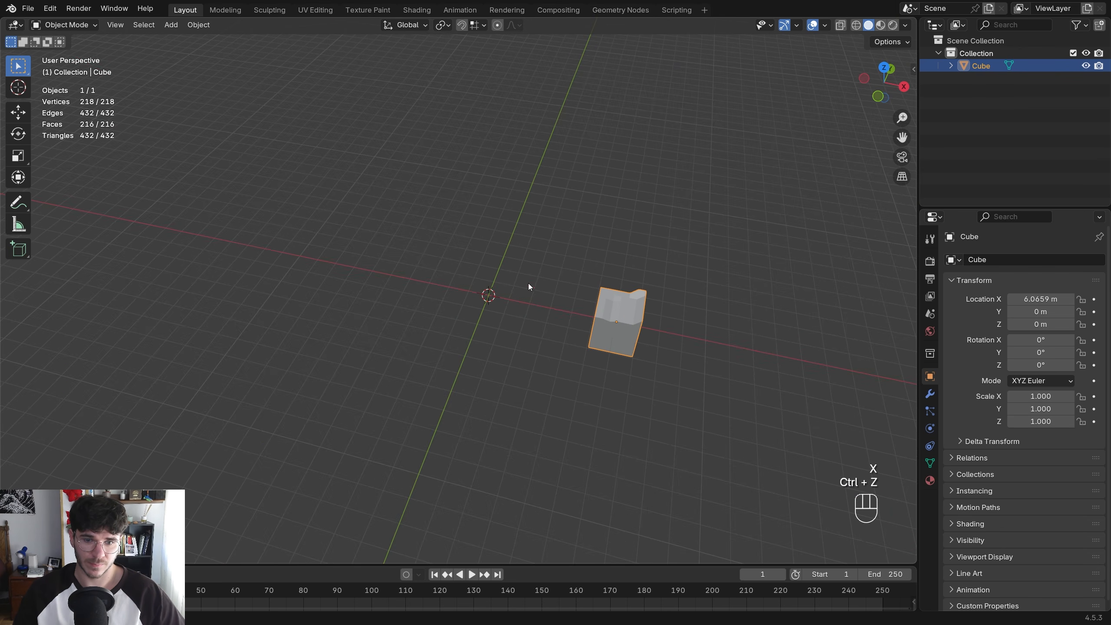
# Set the transform pivot point to 3D Cursor, mirror the cube across global X, and undo the mirroring
pyautogui.click(442, 27)
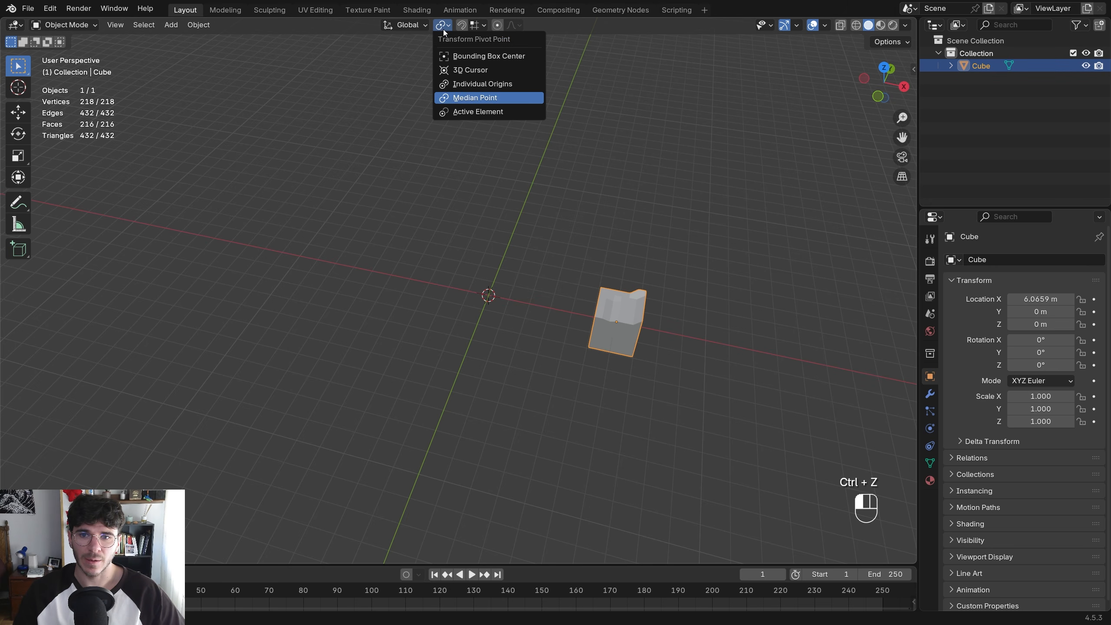
pyautogui.click(473, 71)
pyautogui.rightClick(632, 305)
pyautogui.moveTo(632, 305)
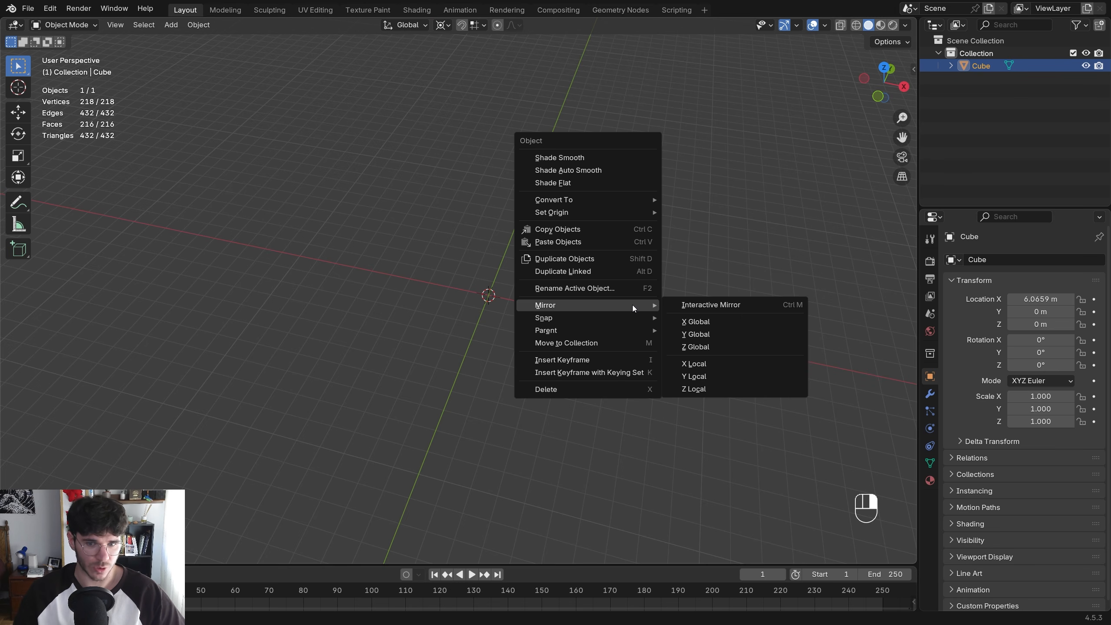
pyautogui.click(701, 320)
pyautogui.hotkey('ctrl', 'z')
# Set the transform pivot point to Active Element, mirror the cube across global X, and undo the mirroring
pyautogui.moveTo(612, 306); pyautogui.dragTo(631, 309, button='middle')
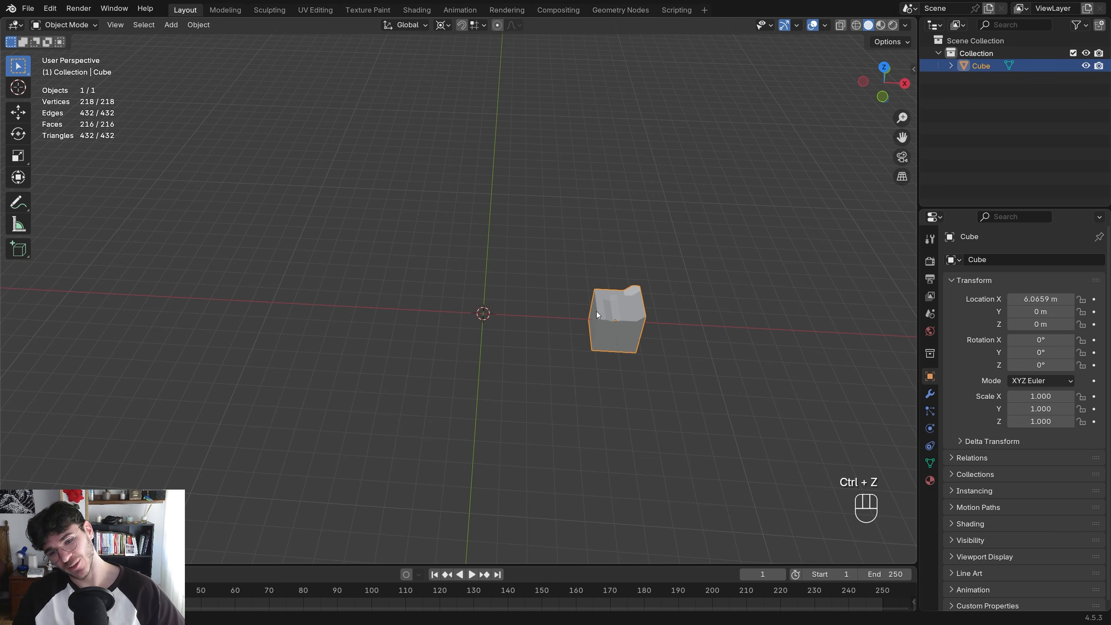
pyautogui.scroll(3, 618, 315)
pyautogui.click(442, 25)
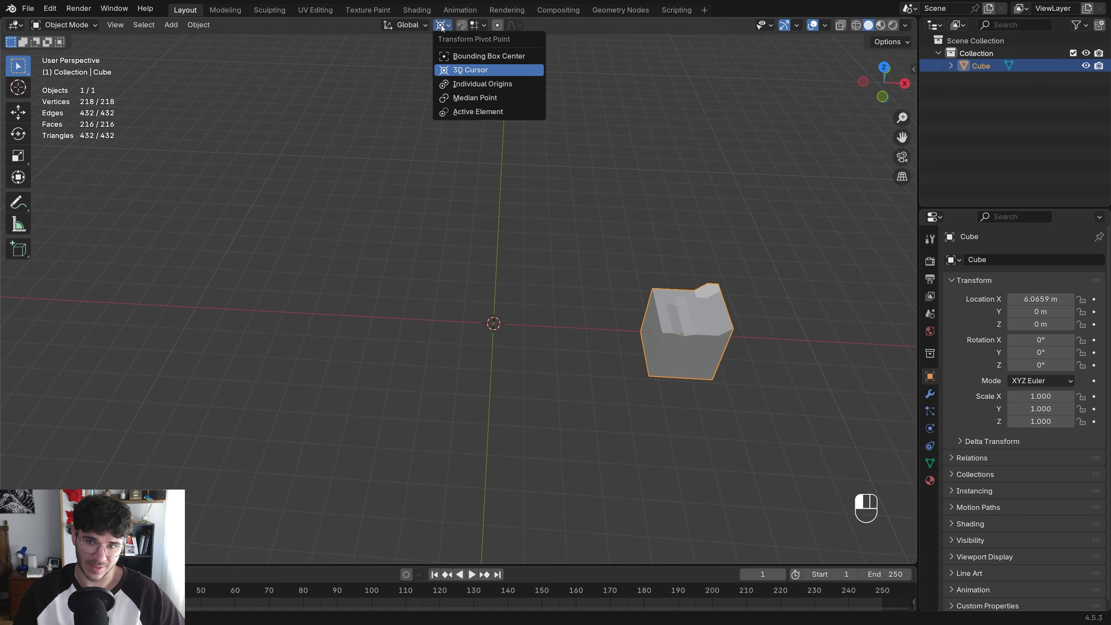
pyautogui.click(493, 111)
pyautogui.click(444, 25)
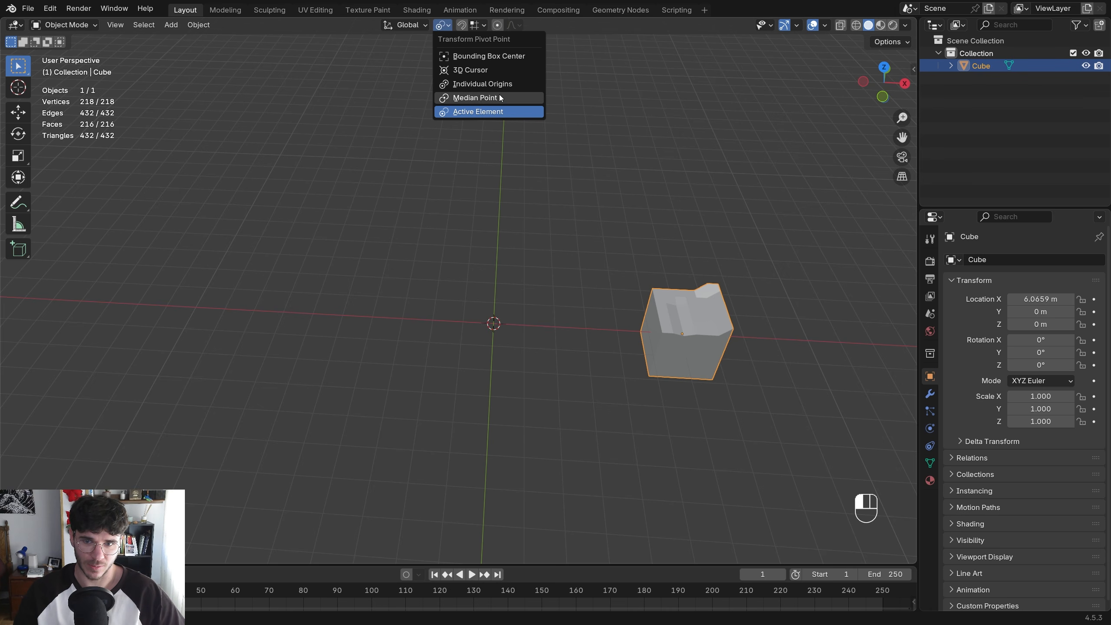
pyautogui.click(481, 114)
pyautogui.rightClick(708, 340)
pyautogui.moveTo(682, 328)
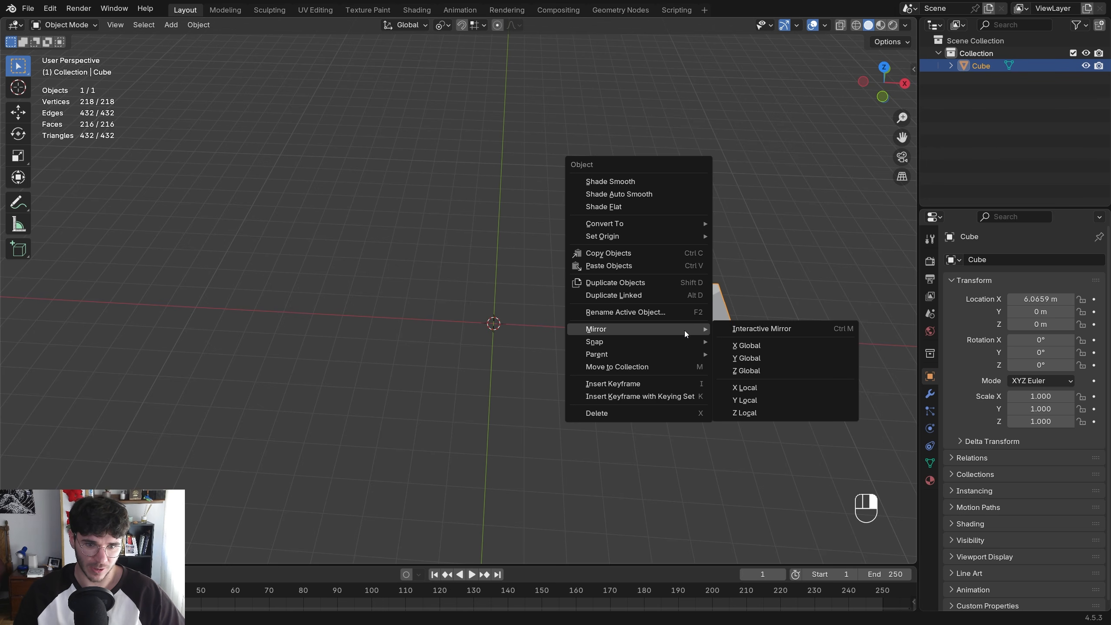
pyautogui.click(750, 346)
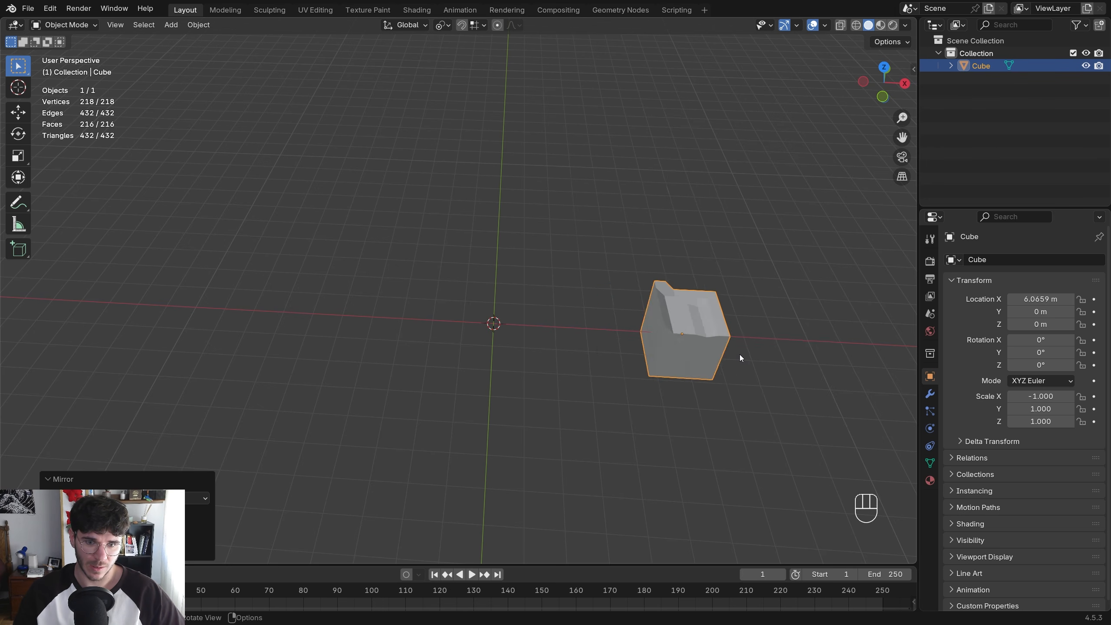
pyautogui.moveTo(739, 355); pyautogui.dragTo(561, 312, button='middle')
pyautogui.hotkey('ctrl', 'z')
pyautogui.hotkey('ctrl', 'shift', 'z')
pyautogui.hotkey('ctrl', 'z')
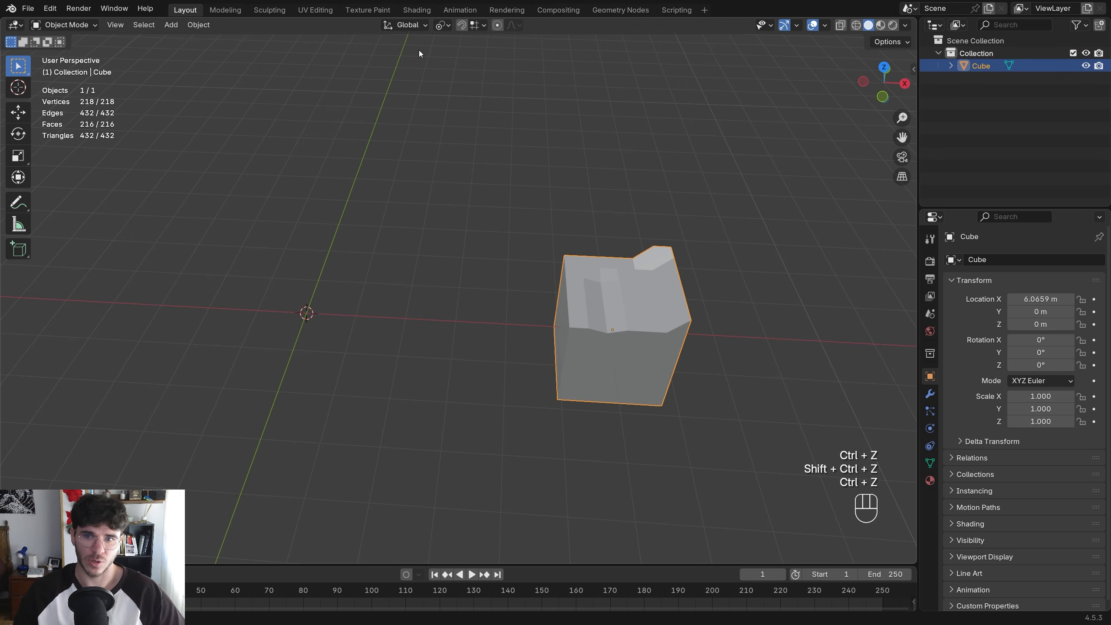
# Set the transform pivot point back to 3D Cursor, mirror the cube across global X, and undo the mirroring
pyautogui.click(441, 24)
pyautogui.click(476, 69)
pyautogui.scroll(-3, 554, 303)
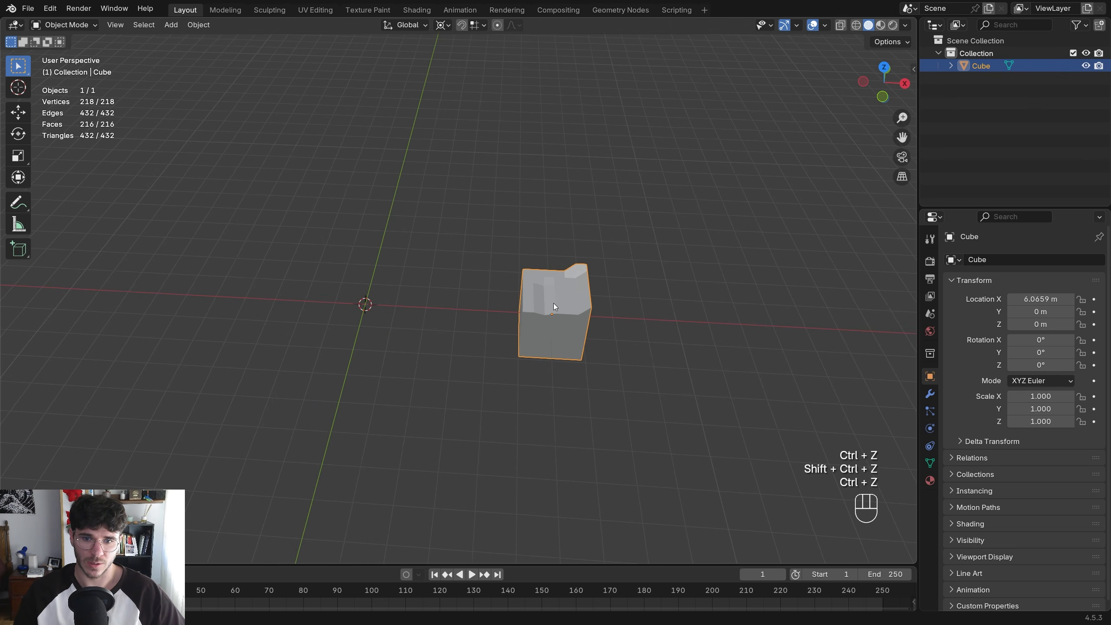
pyautogui.rightClick(554, 304)
pyautogui.moveTo(555, 297)
pyautogui.click(612, 313)
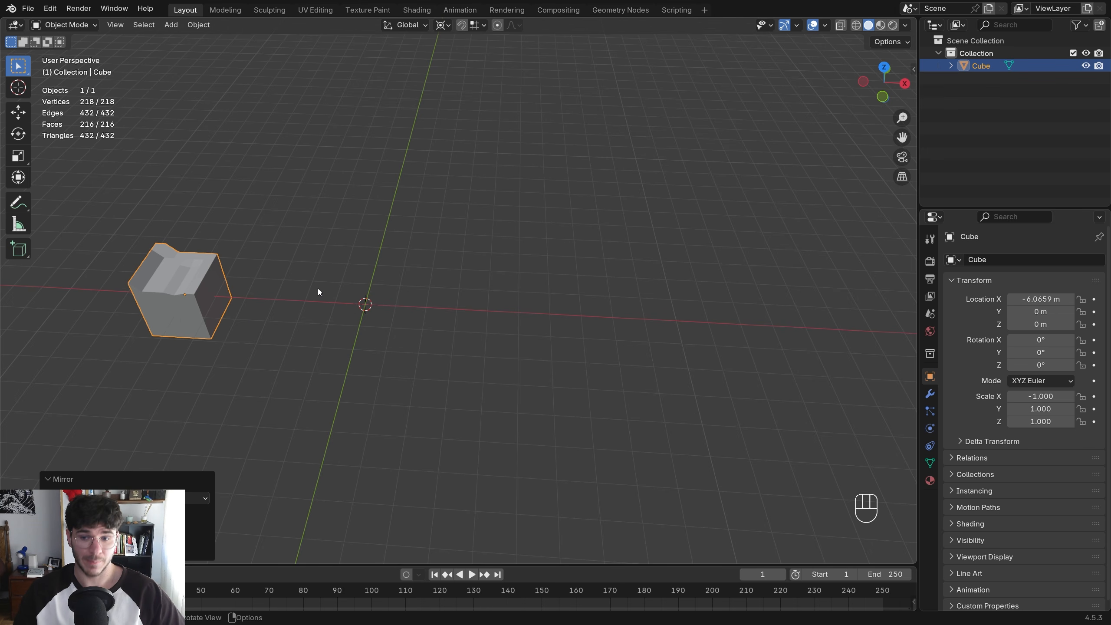
pyautogui.hotkey('ctrl', 'z')
pyautogui.press('s')
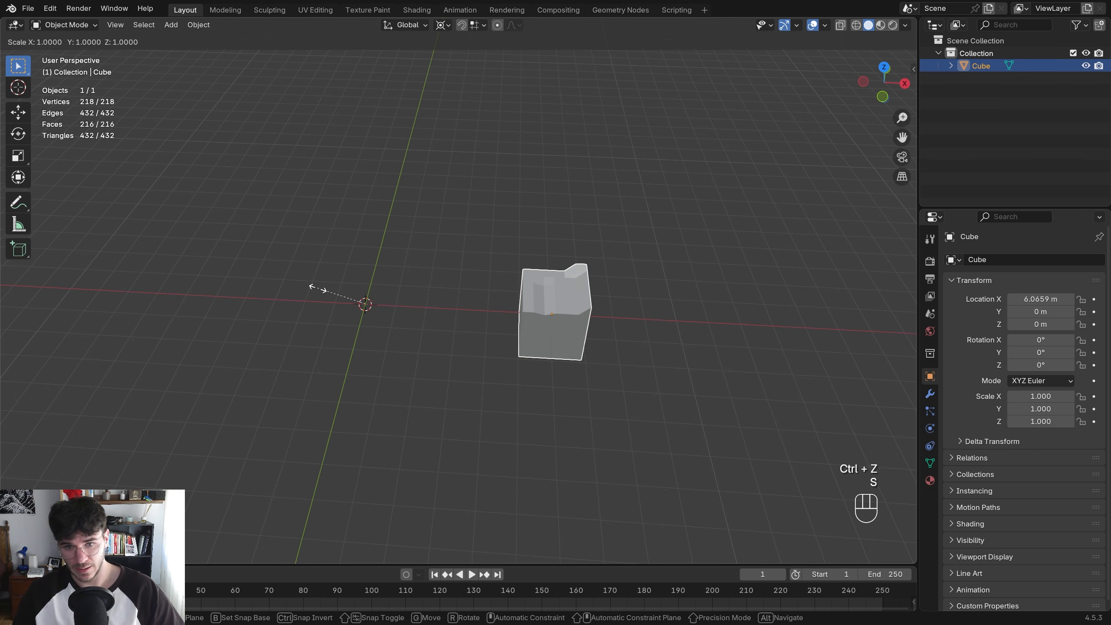
pyautogui.press('x')
pyautogui.press('y')
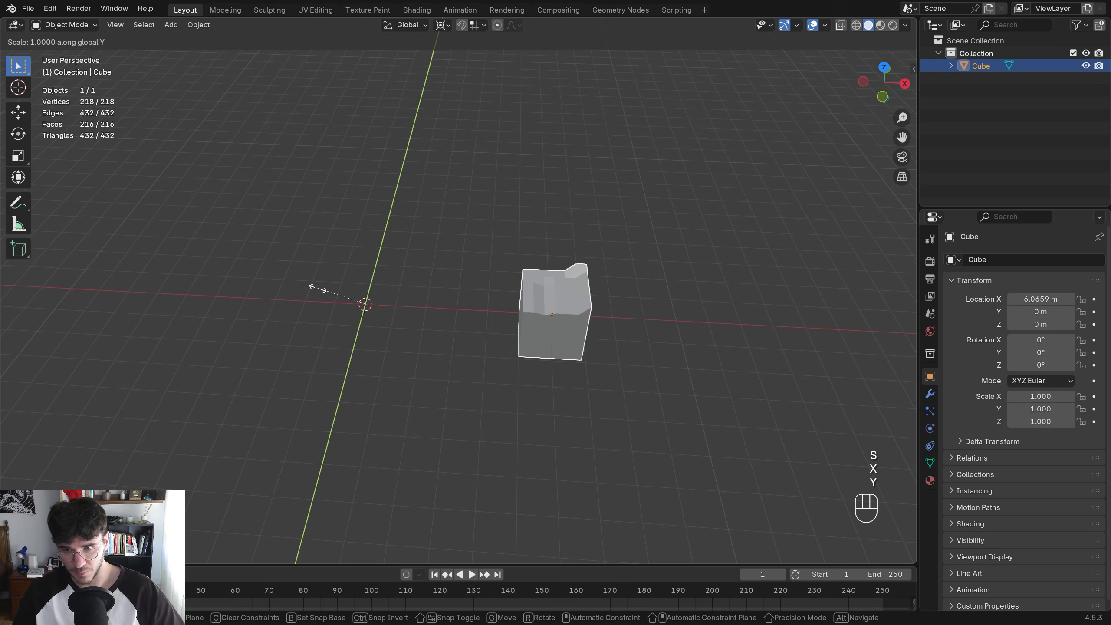
pyautogui.press('KP_Subtract')
pyautogui.press('KP_1')
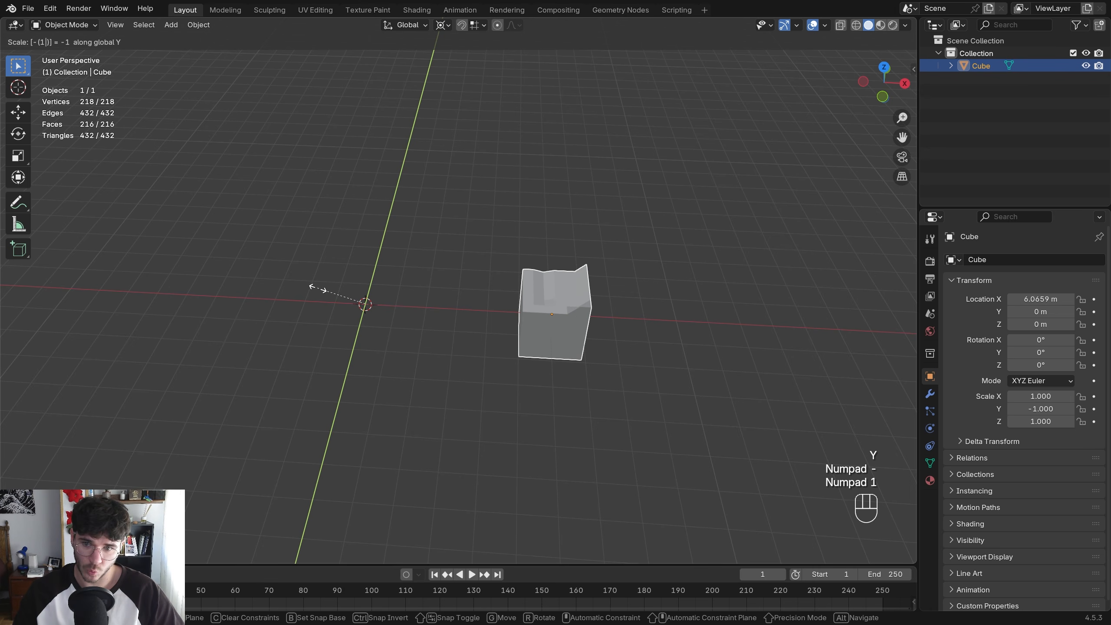
pyautogui.rightClick(318, 288)
# Mirror the cube about the 3D cursor by scaling it by -1 along global X
pyautogui.press('s')
pyautogui.press('x')
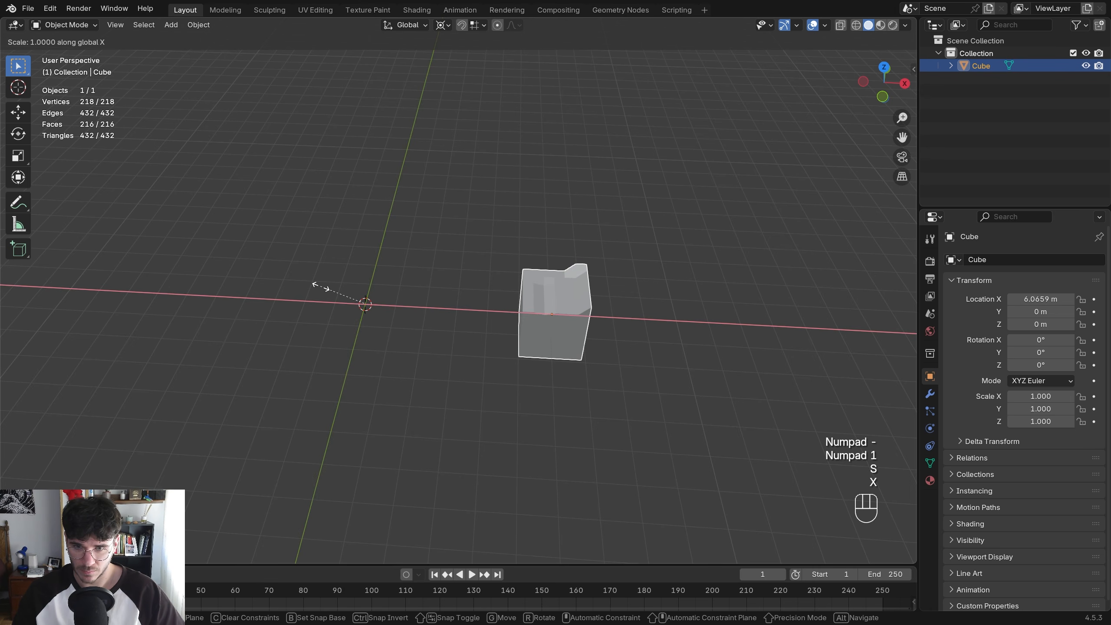
pyautogui.press('KP_Subtract')
pyautogui.press('KP_1')
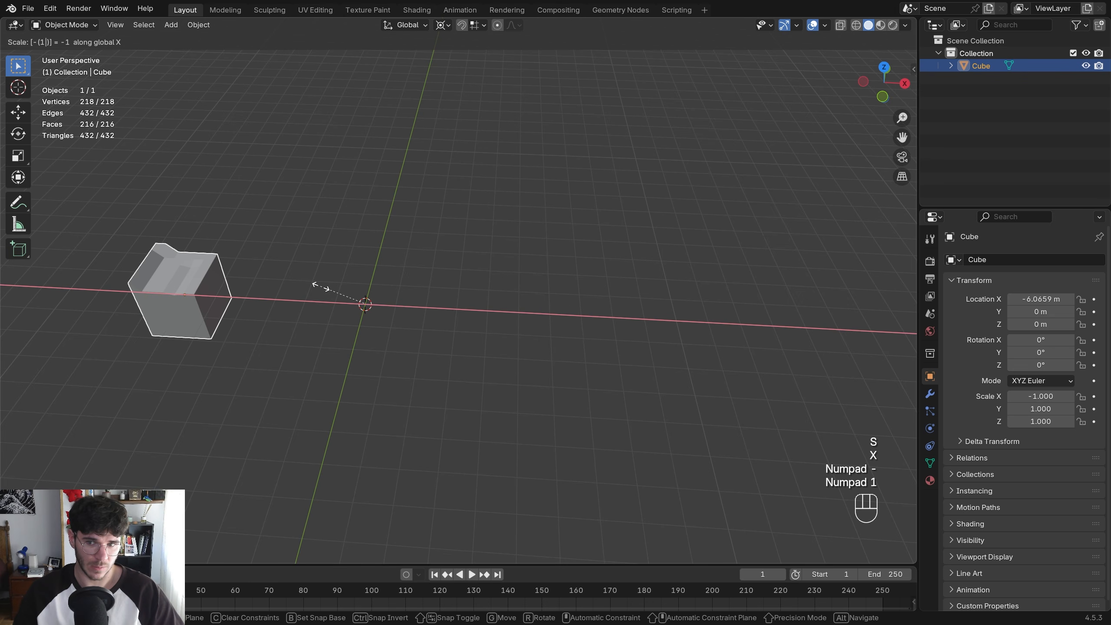
pyautogui.press('KP_Enter')
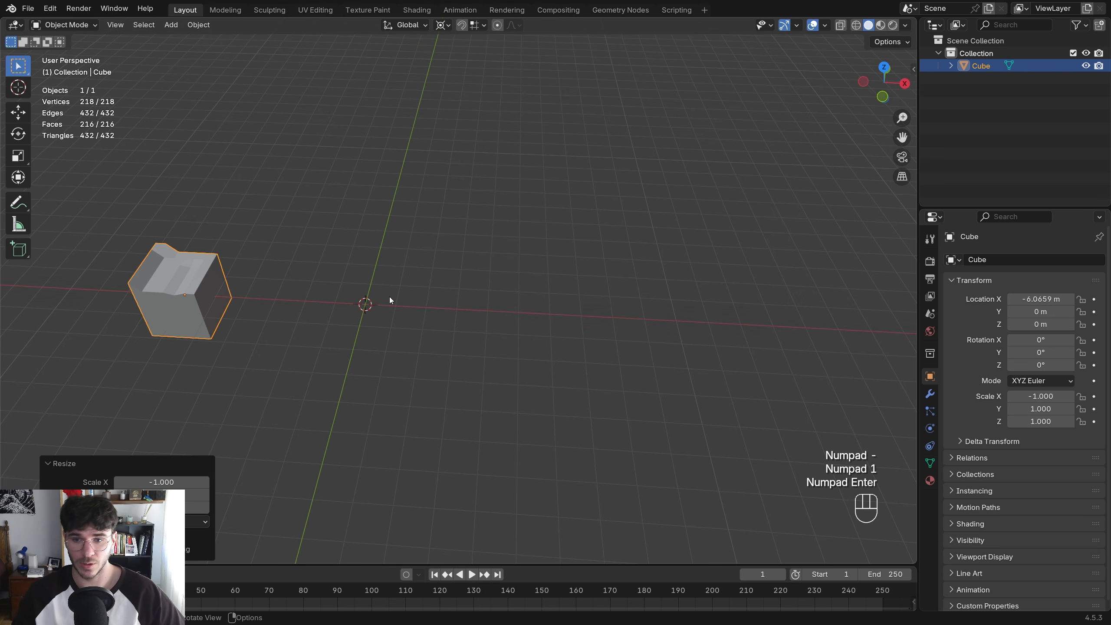
pyautogui.scroll(-3, 366, 303)
pyautogui.hotkey('ctrl', 'z')
pyautogui.hotkey('ctrl', 'shift', 'z')
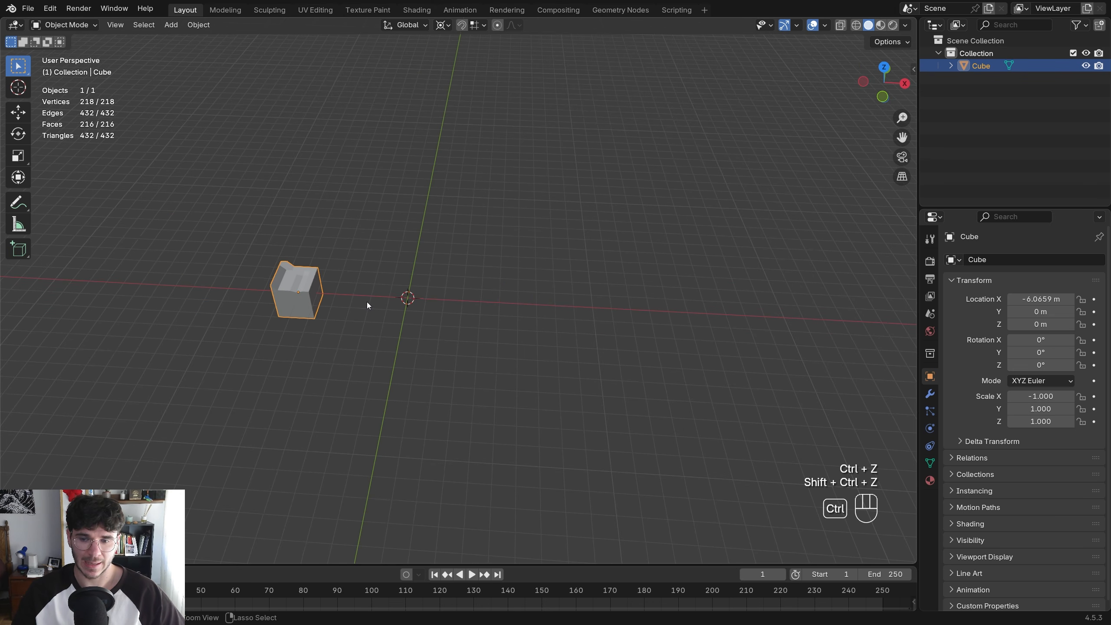
# Show the cube's transform values and compare its X scale and location with and without the mirroring by undoing and redoing it
pyautogui.press('n')
pyautogui.click(909, 65)
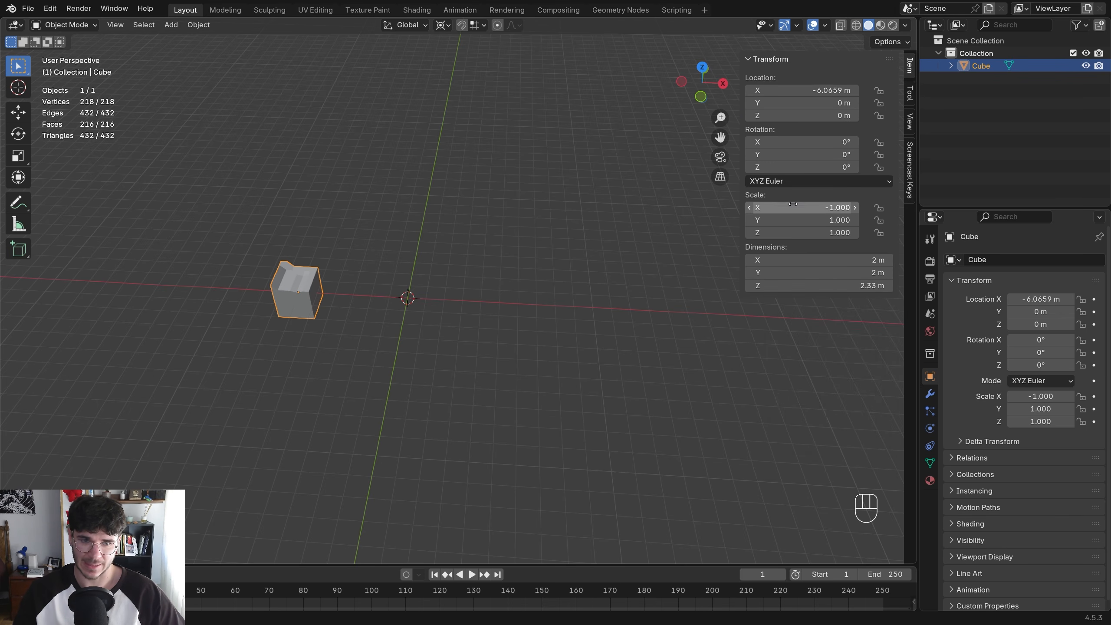
pyautogui.hotkey('ctrl', 'z')
pyautogui.hotkey('ctrl', 'shift', 'z')
pyautogui.hotkey('ctrl', 'z')
pyautogui.hotkey('ctrl', 'shift', 'z')
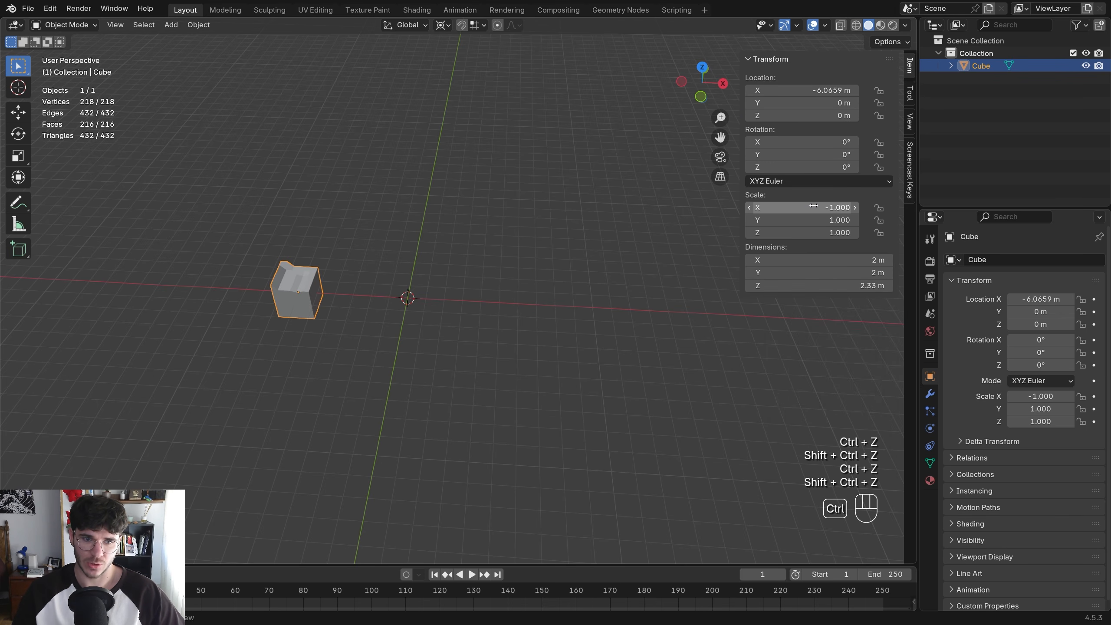
pyautogui.hotkey('ctrl', 'z')
pyautogui.hotkey('ctrl', 'shift', 'z')
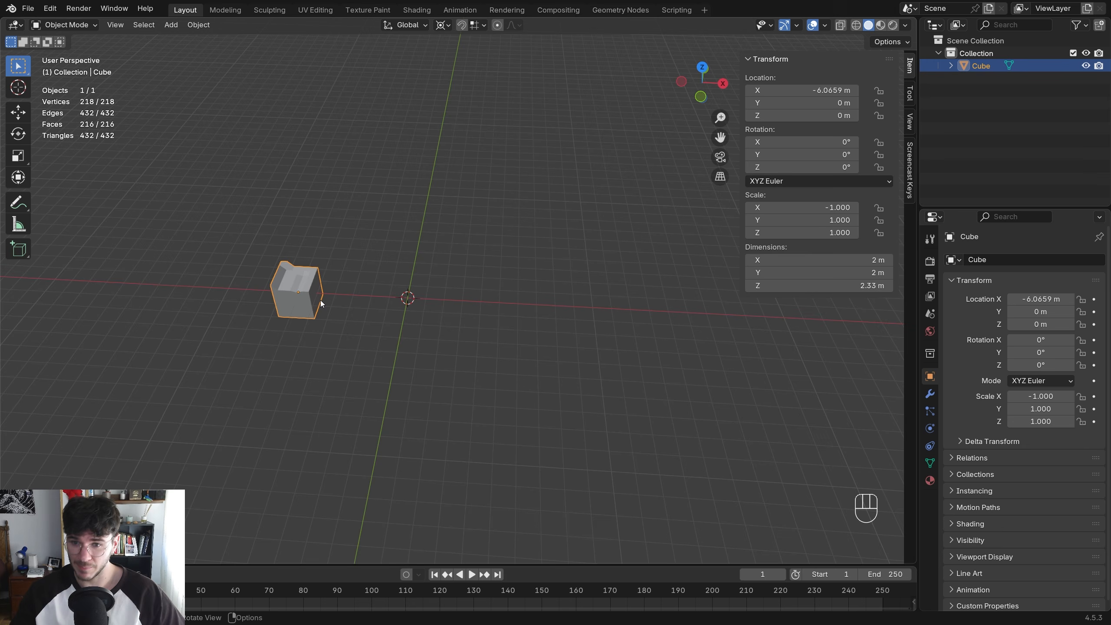
# Apply the mirrored cube's scale to its mesh data
pyautogui.moveTo(320, 300); pyautogui.dragTo(439, 306, button='middle')
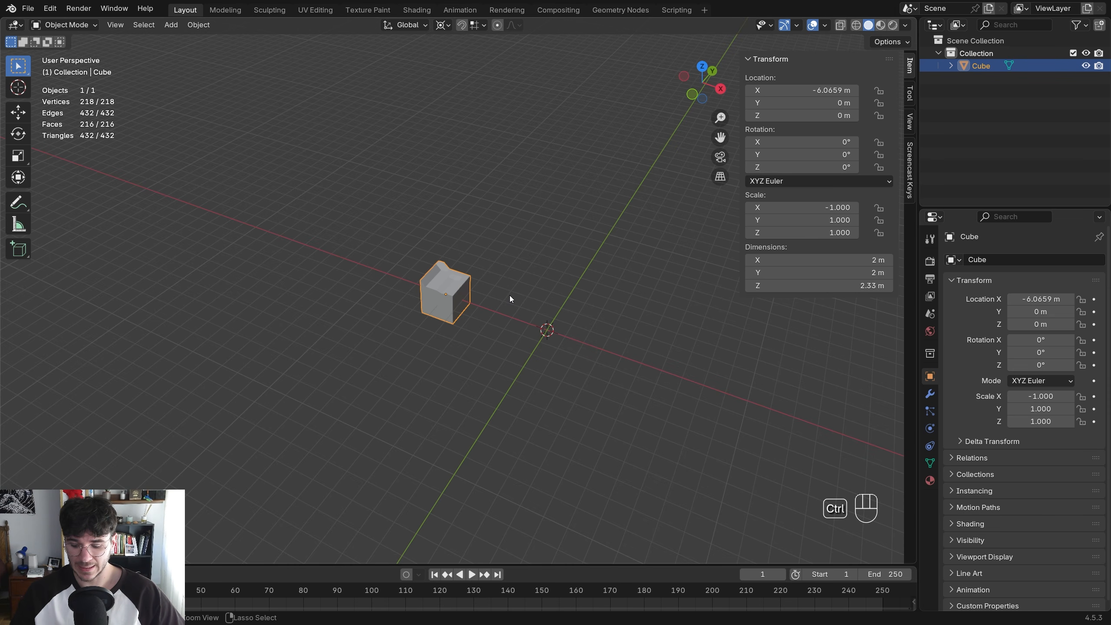
pyautogui.hotkey('ctrl', 'a')
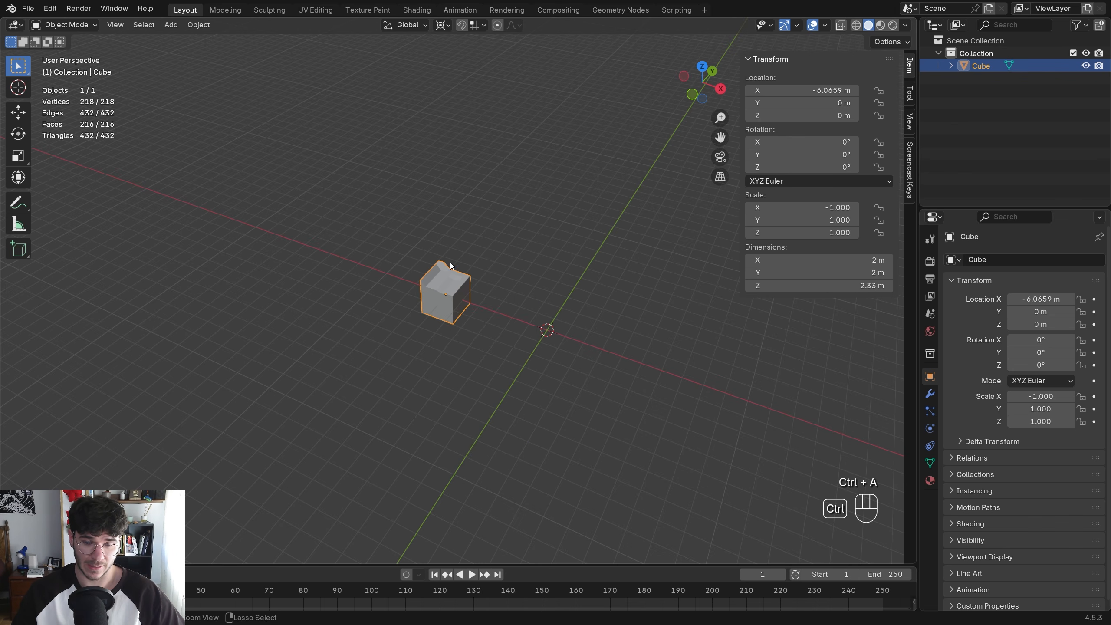
pyautogui.hotkey('ctrl', 'a')
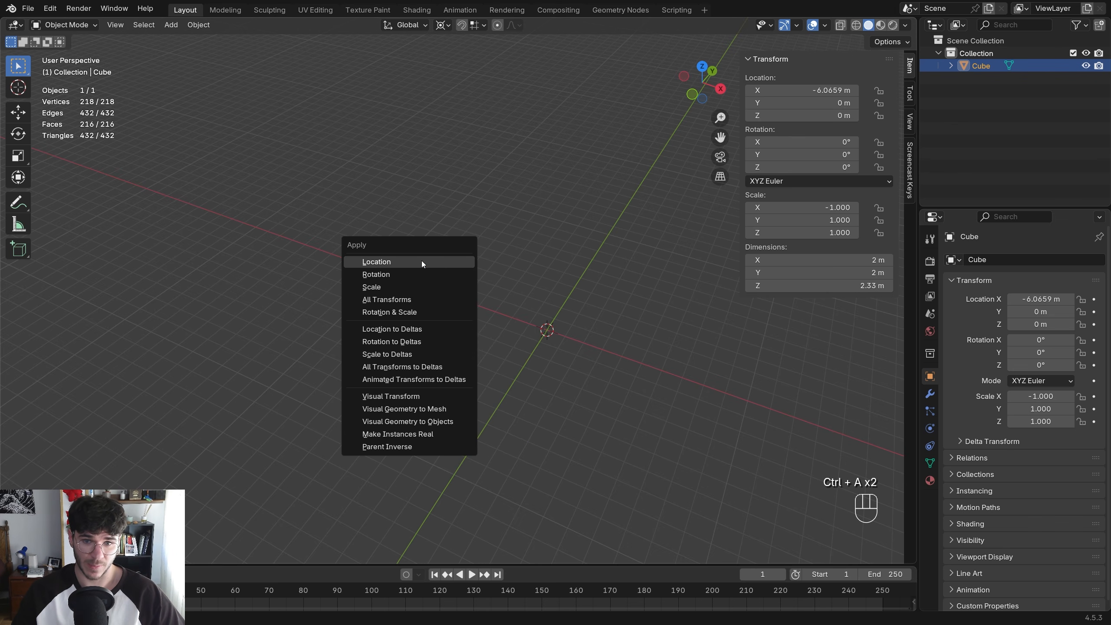
pyautogui.click(412, 289)
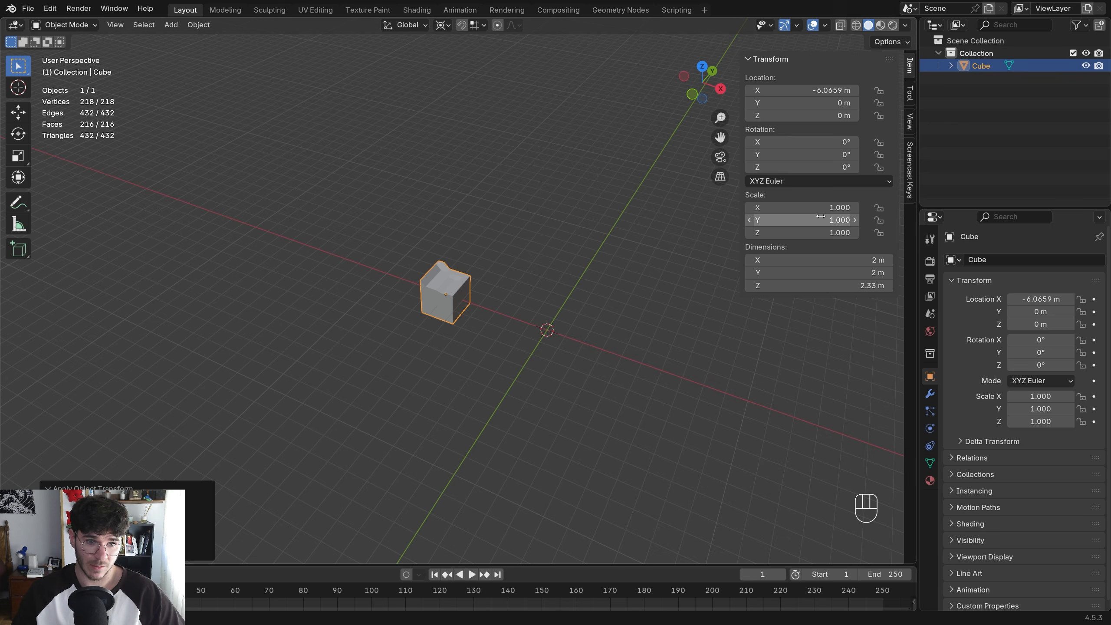
# Apply the cube's location, and undo that application
pyautogui.hotkey('ctrl', 'a')
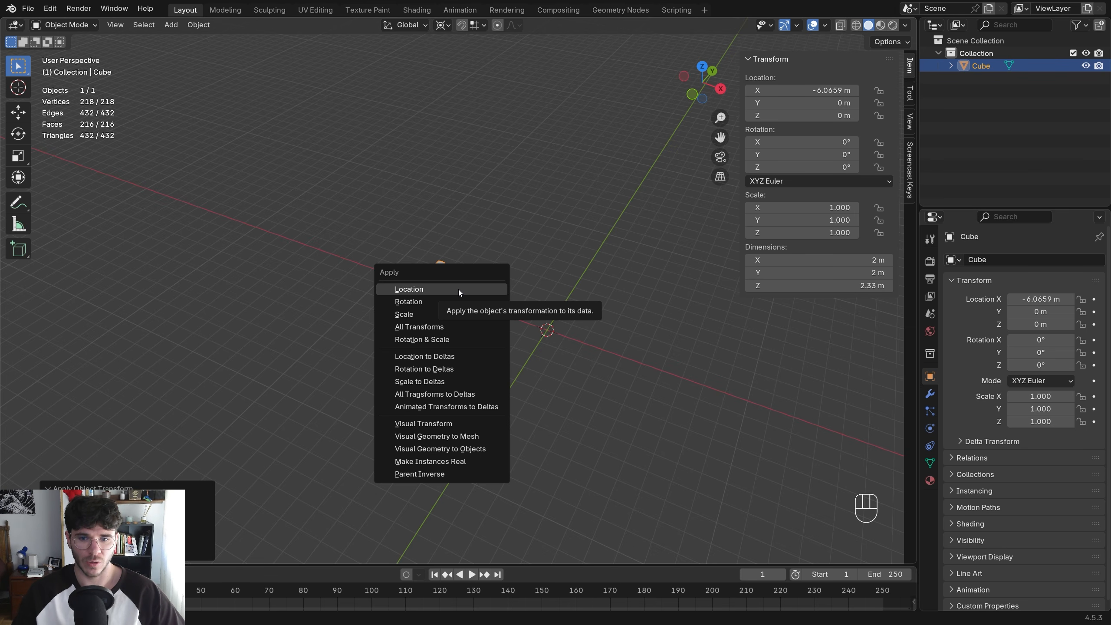
pyautogui.click(444, 291)
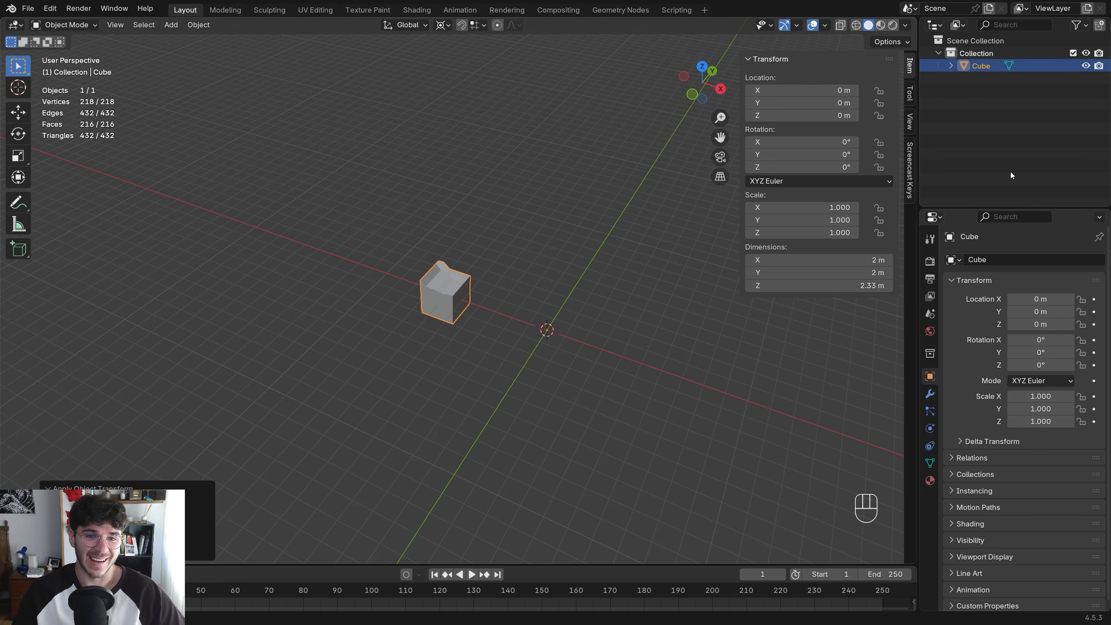
pyautogui.hotkey('ctrl', 'z')
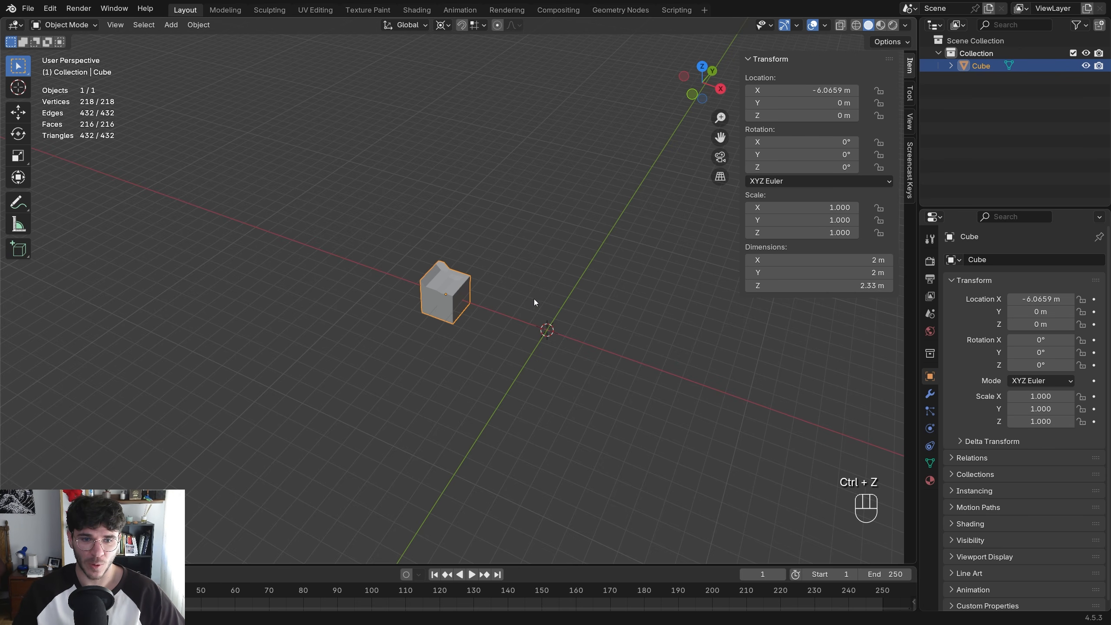
# Enter Edit Mode with face selection and pull the geometry on the cube's front side outward
pyautogui.press('Tab')
pyautogui.press('3')
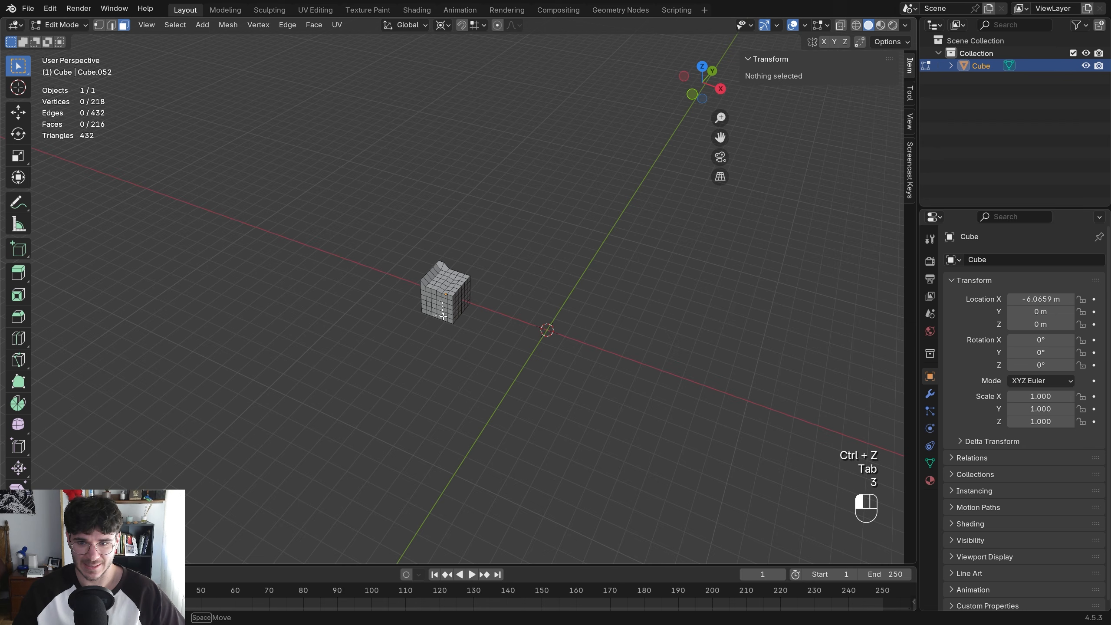
pyautogui.press('g')
pyautogui.click(481, 317)
# Select the whole mesh and set the transform pivot point to Individual Origins
pyautogui.press('a')
pyautogui.press('s')
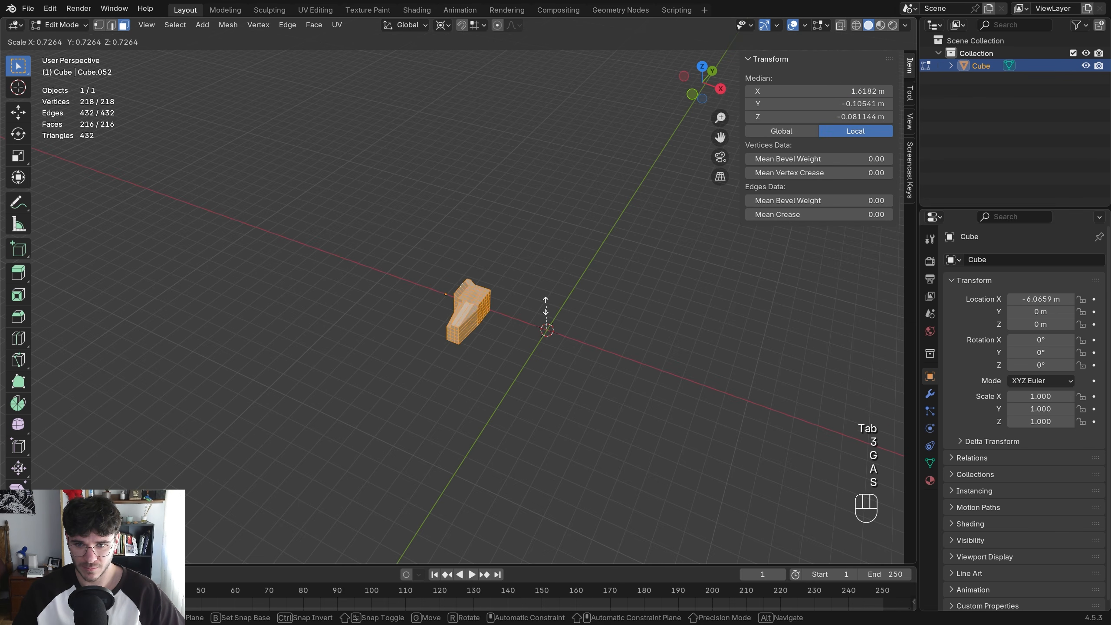
pyautogui.rightClick(488, 304)
pyautogui.click(443, 25)
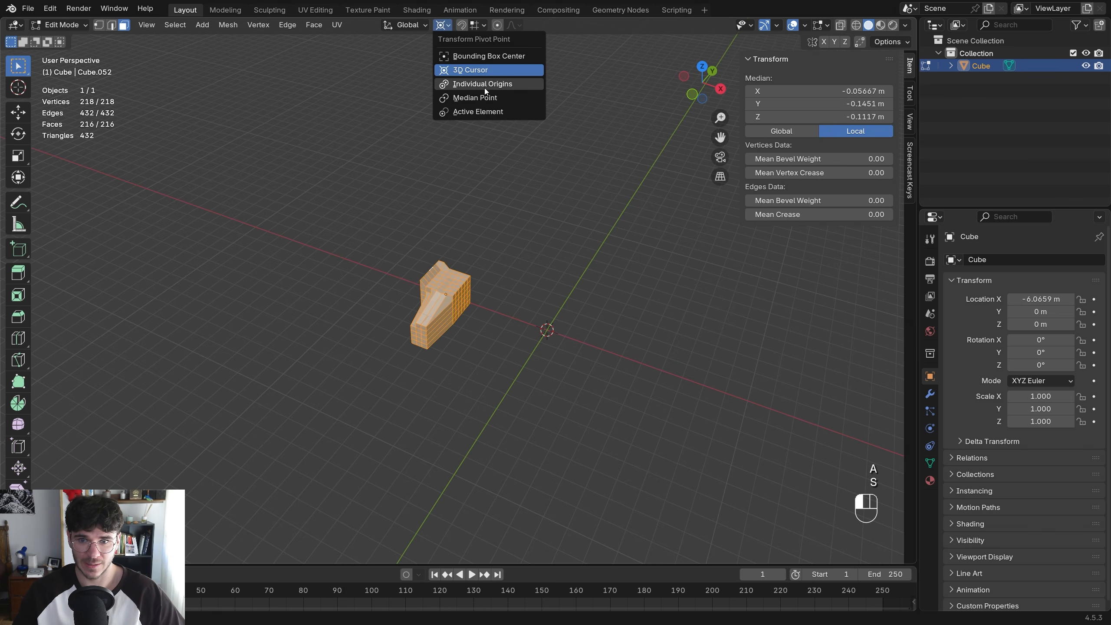
pyautogui.click(470, 86)
# Scale the whole mesh by about 1.63 along X and stretch it to about 12.7 m along Y, and return to Object Mode
pyautogui.press('s')
pyautogui.press('x')
pyautogui.click(652, 245)
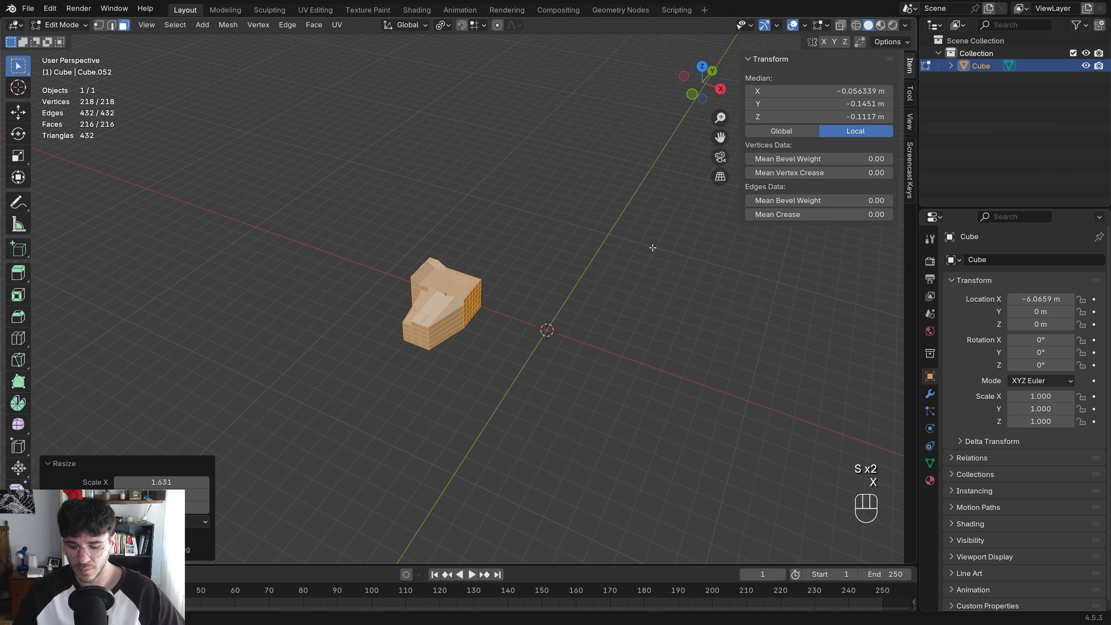
pyautogui.press('s')
pyautogui.press('y')
pyautogui.click(316, 134)
pyautogui.press('Tab')
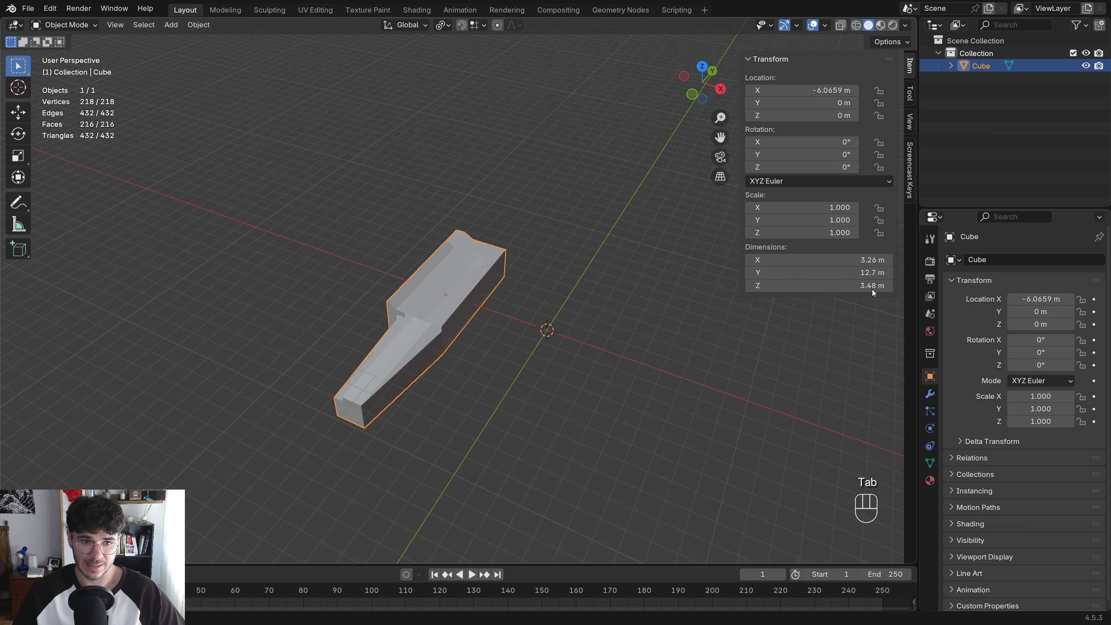
# Apply All Transforms to the stretched object
pyautogui.hotkey('ctrl', 'a')
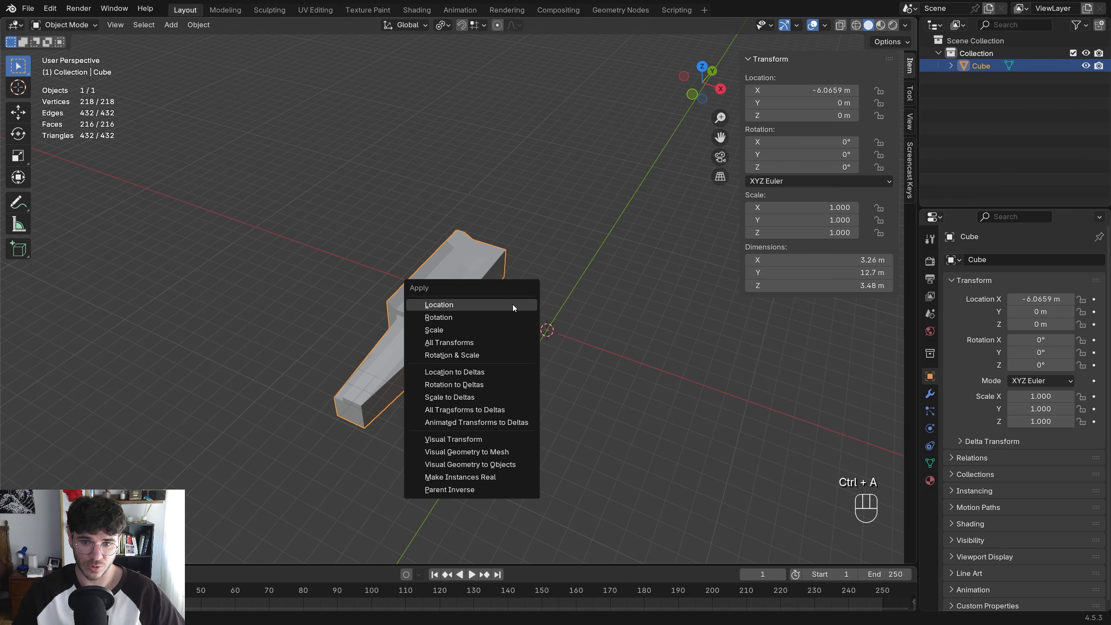
pyautogui.click(482, 342)
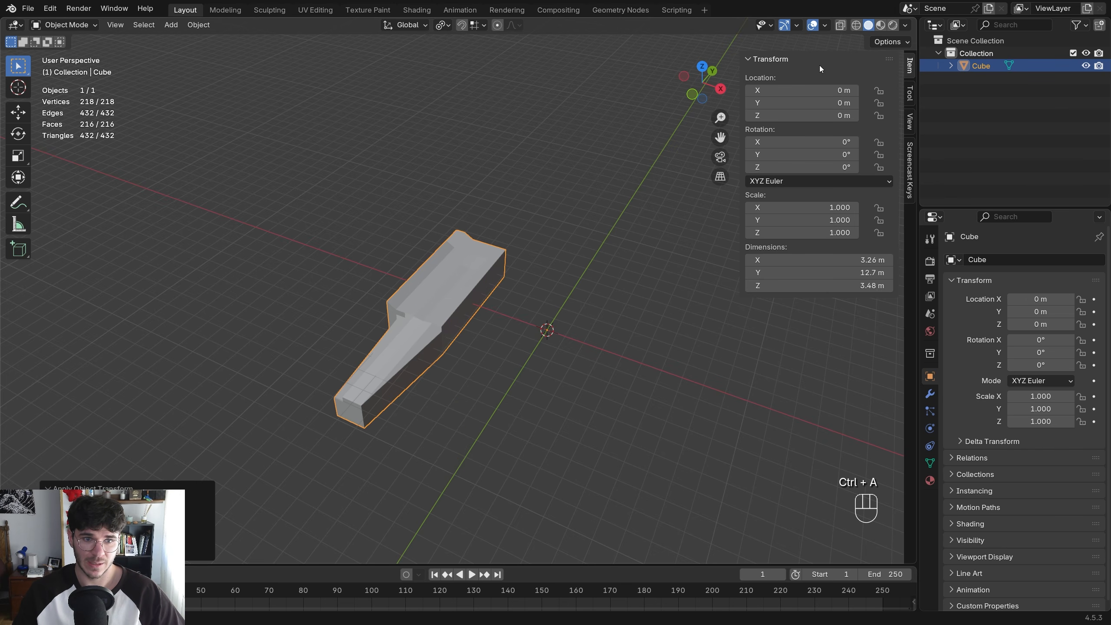
# Scale the object in Object Mode to about 0.55 along X and about 0.49 along Y
pyautogui.scroll(-3, 460, 336)
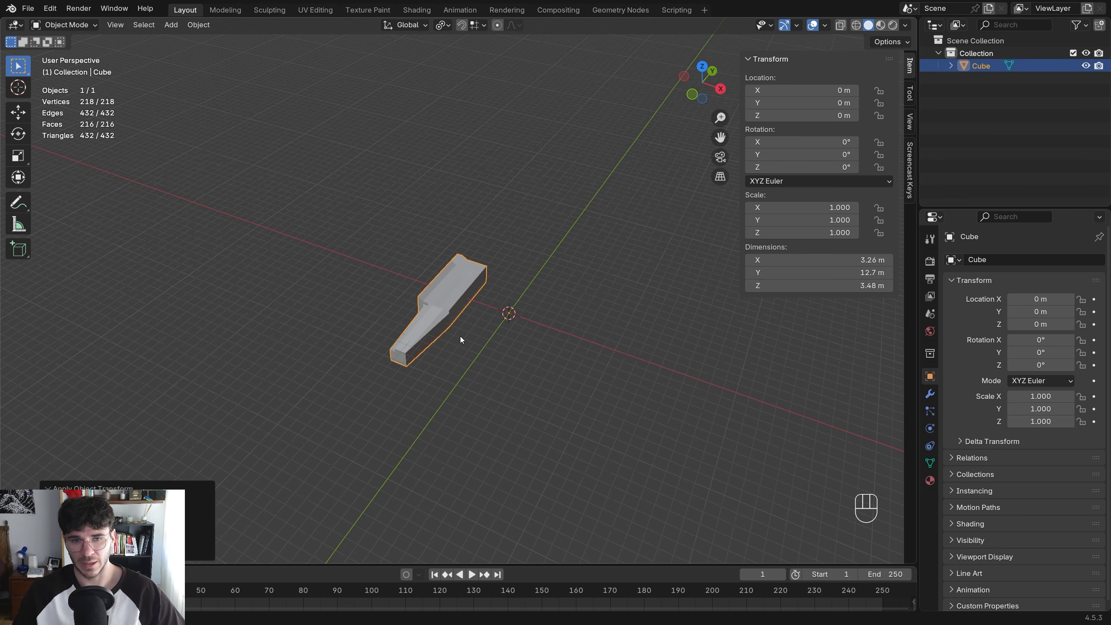
pyautogui.moveTo(465, 302); pyautogui.dragTo(457, 313, button='middle')
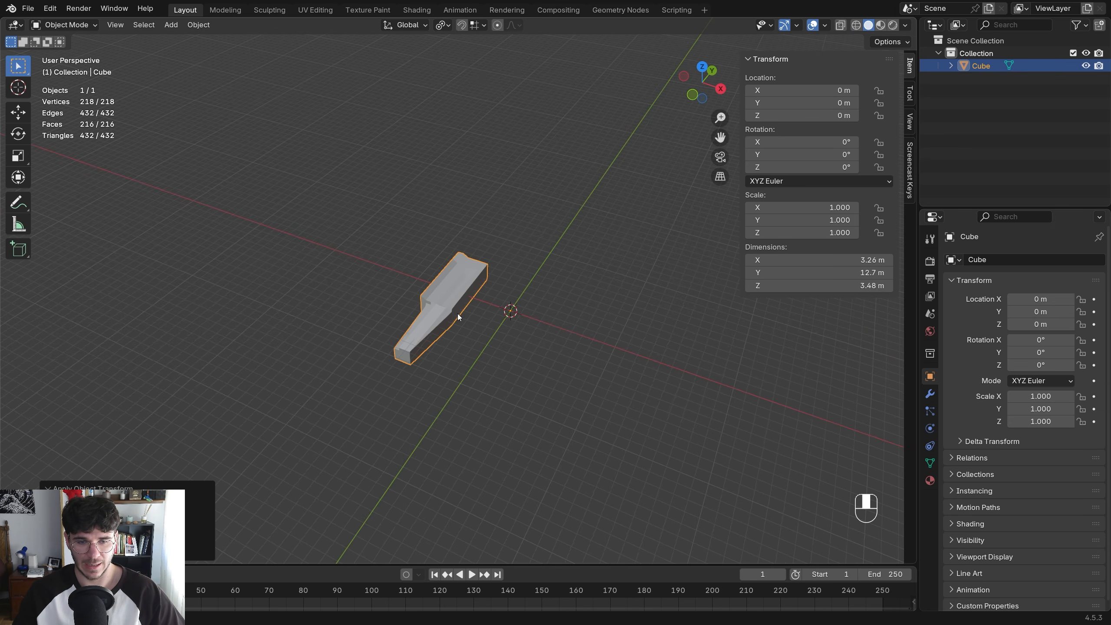
pyautogui.press('s')
pyautogui.press('x')
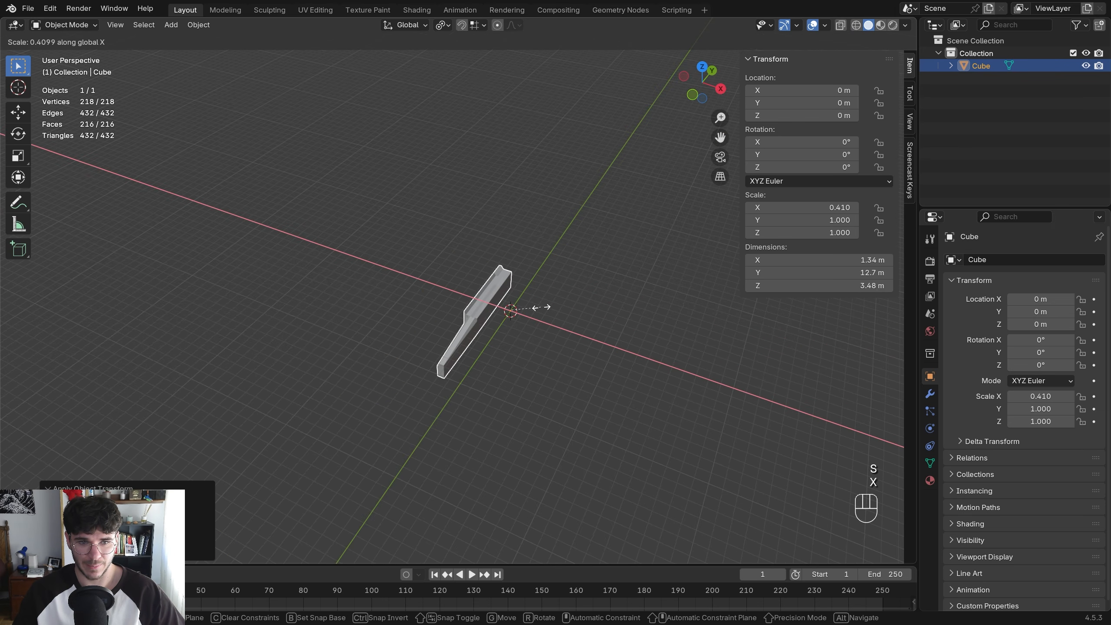
pyautogui.click(552, 314)
pyautogui.press('s')
pyautogui.press('y')
pyautogui.click(565, 325)
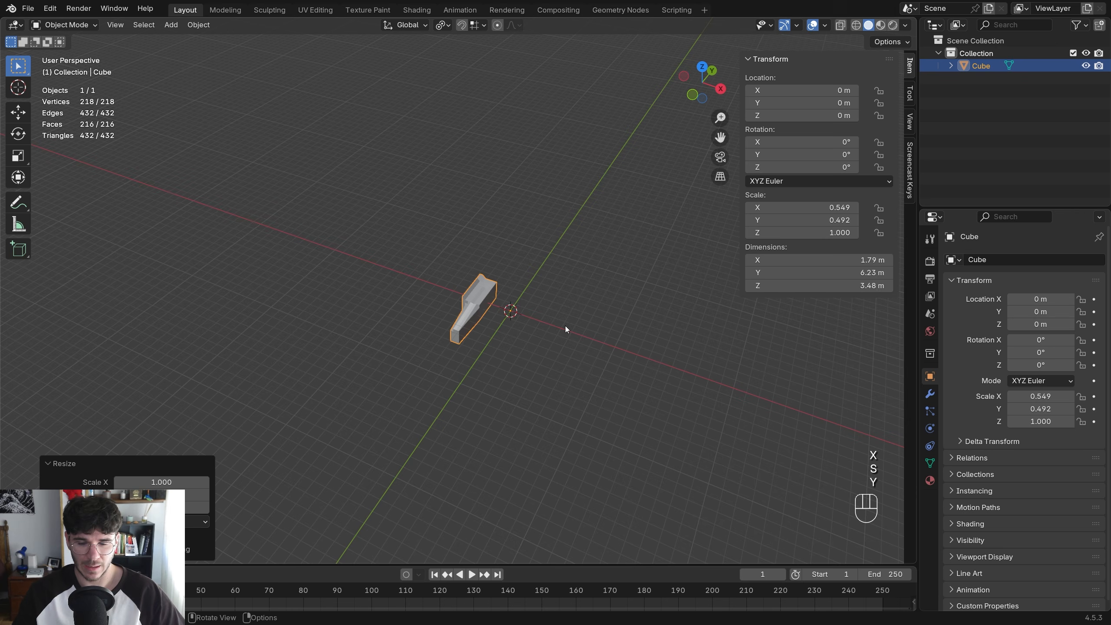
# Apply only the Scale to the resized object and undo that application
pyautogui.scroll(4, 499, 310)
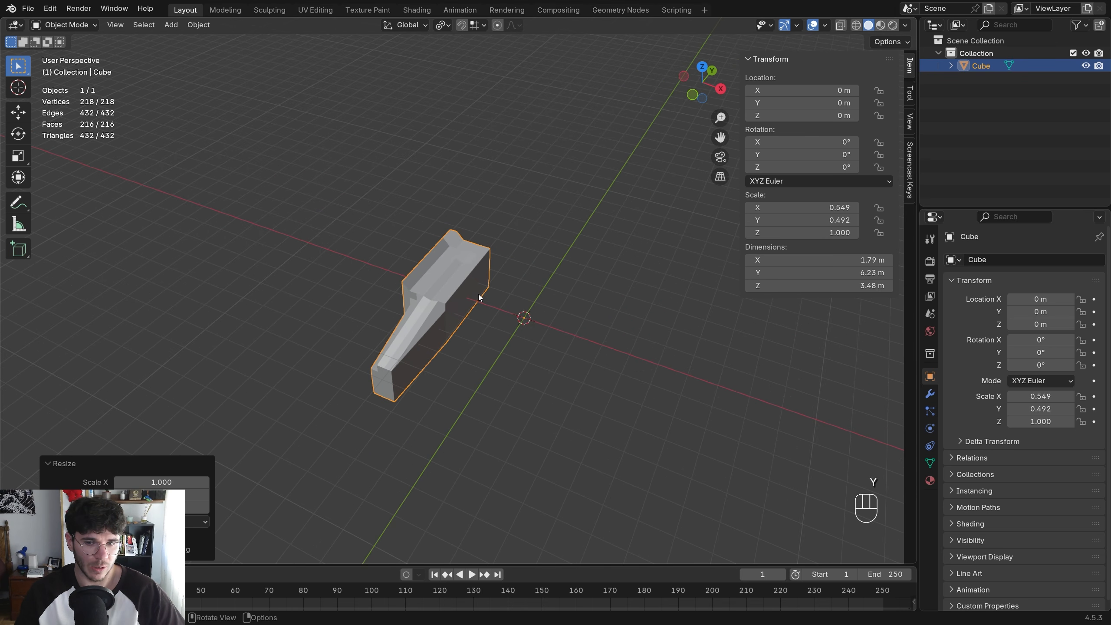
pyautogui.hotkey('ctrl', 'a')
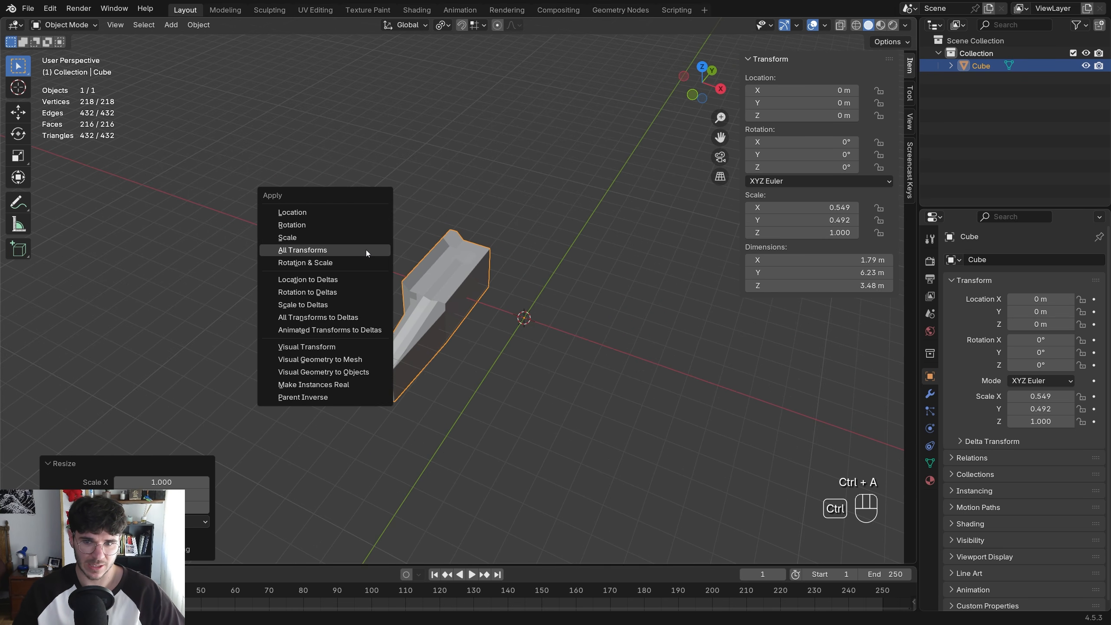
pyautogui.click(354, 237)
pyautogui.hotkey('ctrl', 'z')
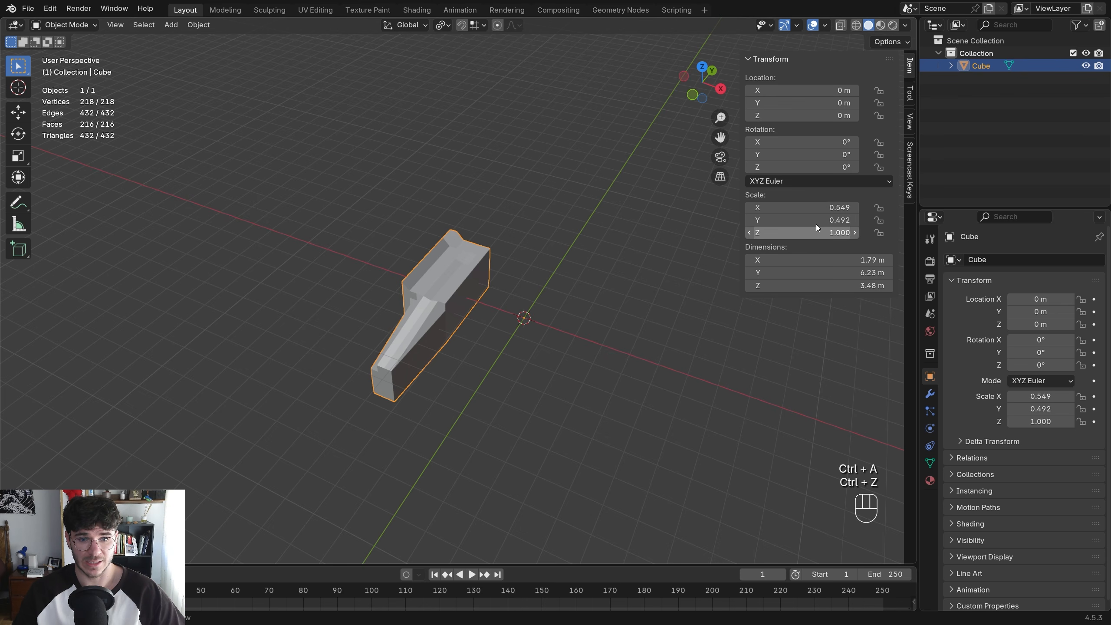
pyautogui.moveTo(477, 299); pyautogui.dragTo(437, 291, button='middle')
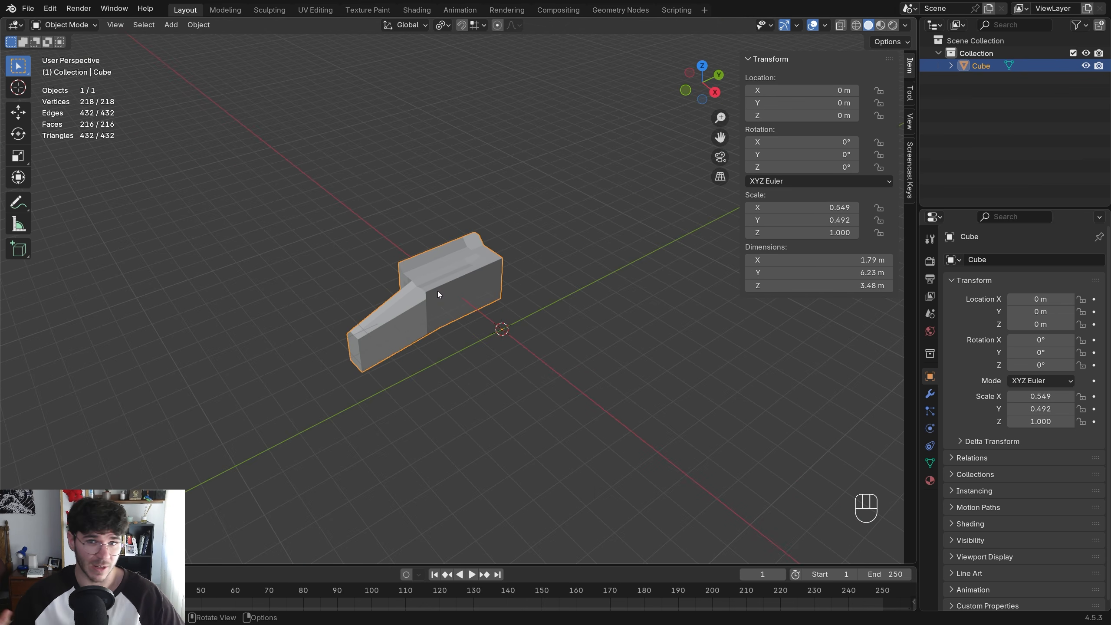
pyautogui.moveTo(449, 299); pyautogui.dragTo(494, 320, button='middle')
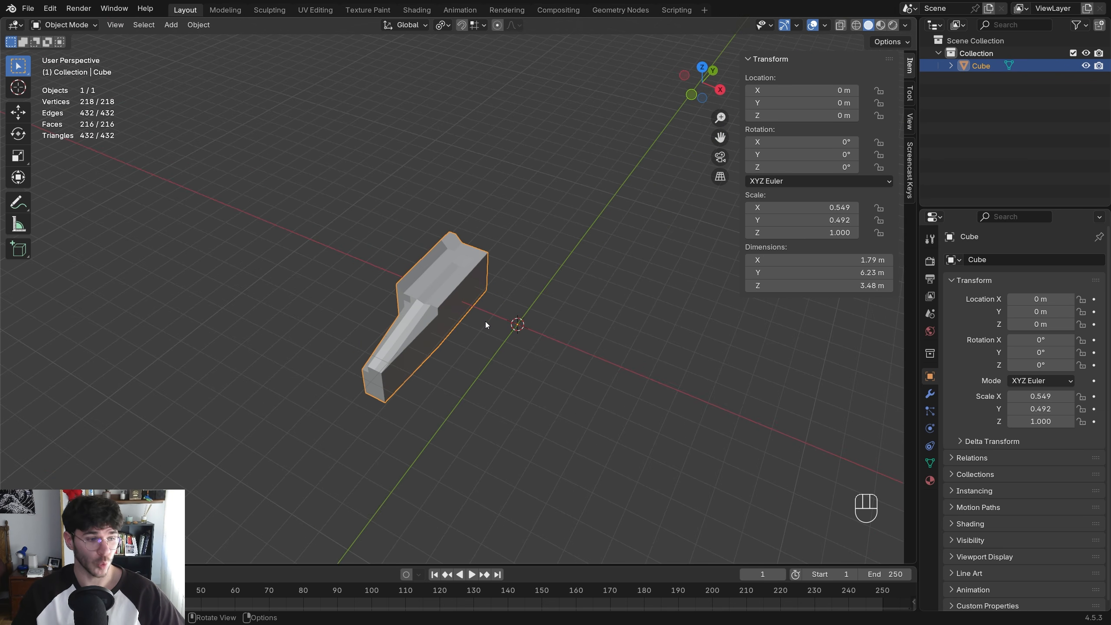
# Delete the resized object and add a new default cube mesh
pyautogui.press('x')
pyautogui.click(485, 321)
pyautogui.hotkey('shift', 'a')
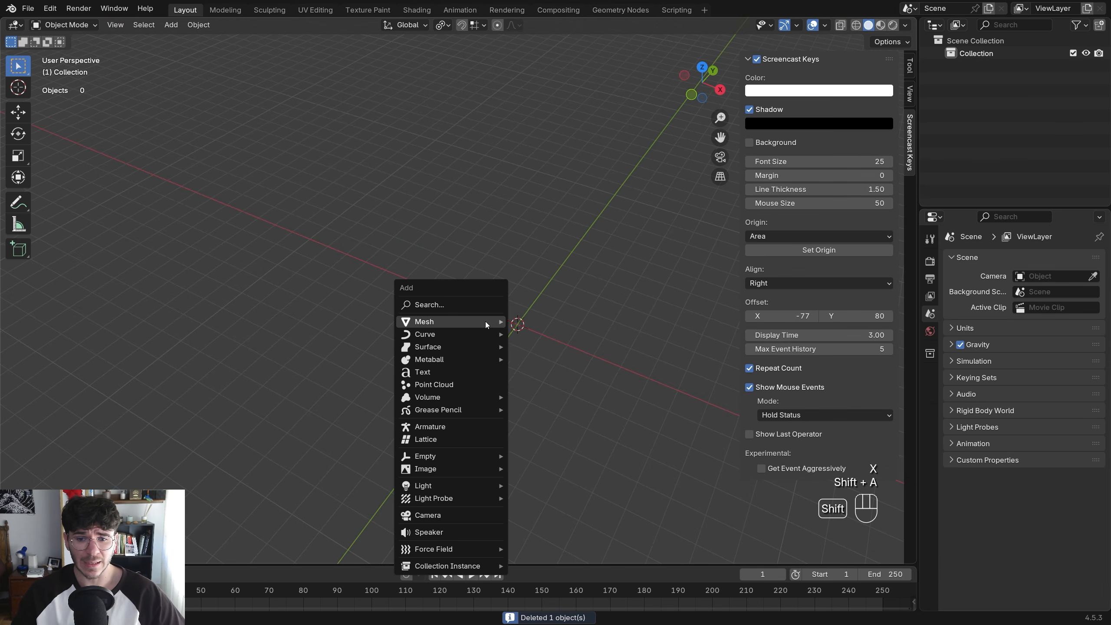
pyautogui.moveTo(485, 321)
pyautogui.click(535, 330)
pyautogui.keyDown('shift'); pyautogui.moveTo(535, 330); pyautogui.dragTo(476, 300, button='middle'); pyautogui.keyUp('shift')
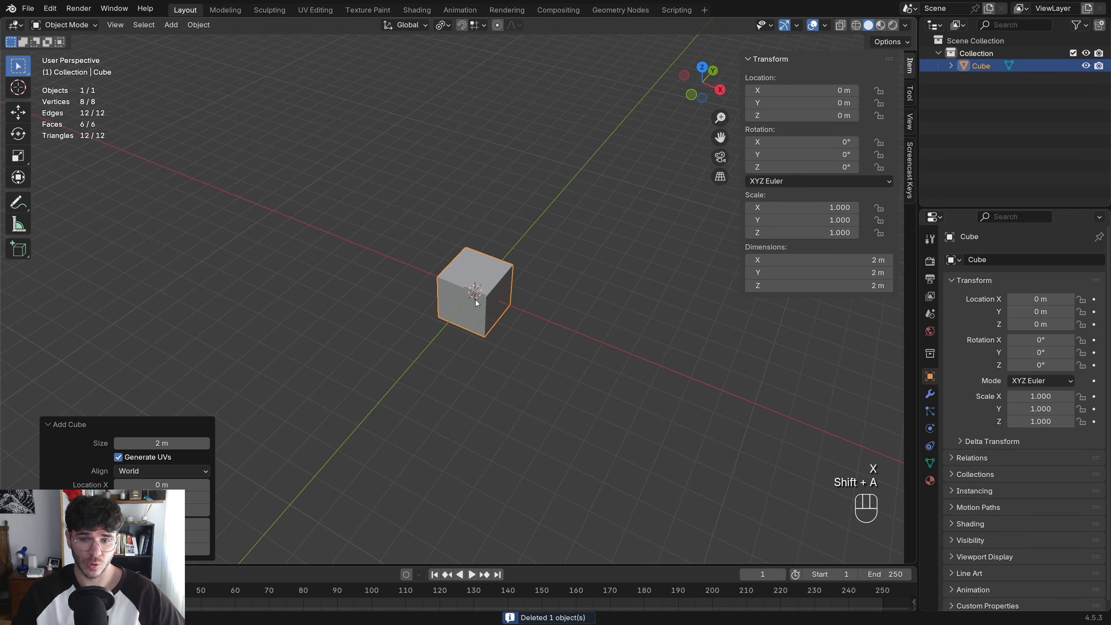
# Enter Edit Mode and subdivide the new cube's whole mesh into a 5 by 5 grid of faces per side
pyautogui.press('Tab')
pyautogui.scroll(2, 475, 299)
pyautogui.rightClick(472, 284)
pyautogui.click(473, 283)
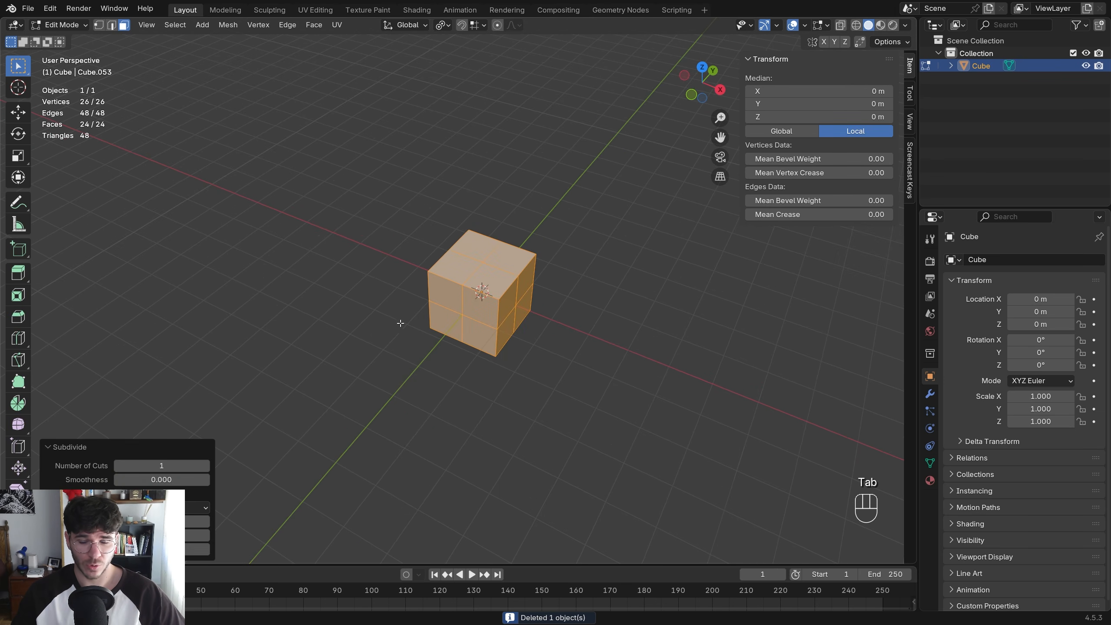
pyautogui.moveTo(162, 466); pyautogui.dragTo(180, 466)
pyautogui.scroll(1, 484, 294)
# Switch to face selection and enable the Face Orientation overlay
pyautogui.press('Tab')
pyautogui.press('Tab')
pyautogui.moveTo(484, 294)
pyautogui.mouseDown(button='middle')
pyautogui.moveTo(517, 285)
pyautogui.moveTo(469, 277)
pyautogui.mouseUp(button='middle')
pyautogui.scroll(2, 494, 276)
pyautogui.press('3')
pyautogui.click(467, 260)
pyautogui.click(803, 25)
pyautogui.click(771, 262)
# Select four connected faces in an L shape on the cube's upper side and flip their normals
pyautogui.click(468, 276)
pyautogui.keyDown('shift'); pyautogui.click(471, 302); pyautogui.keyUp('shift')
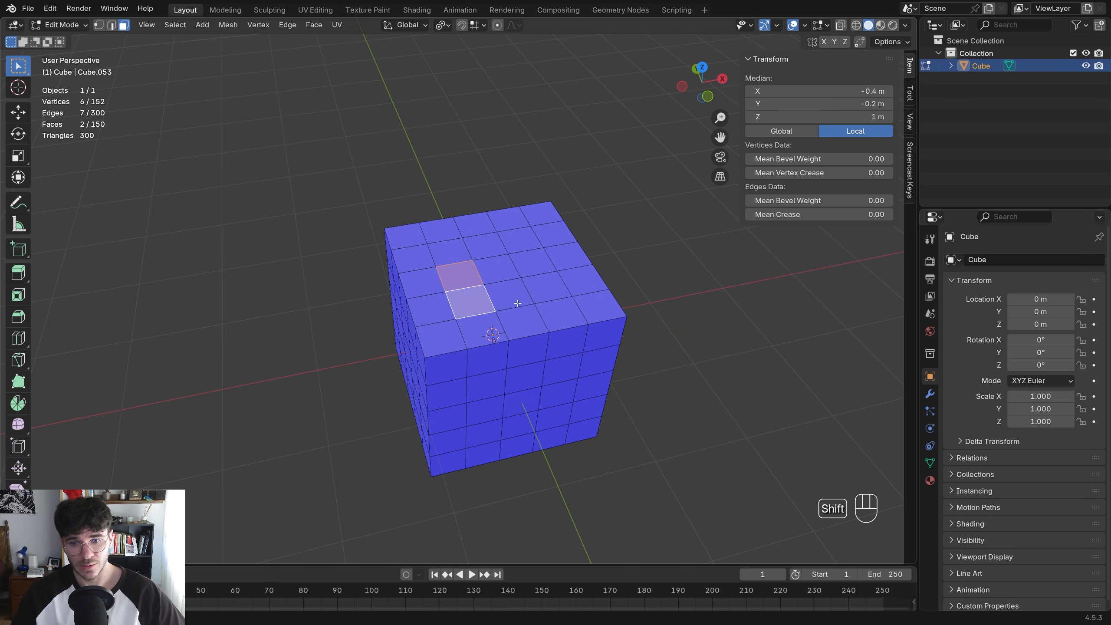
pyautogui.keyDown('shift'); pyautogui.click(547, 285); pyautogui.keyUp('shift')
pyautogui.keyDown('shift'); pyautogui.click(508, 297); pyautogui.keyUp('shift')
pyautogui.moveTo(509, 297); pyautogui.dragTo(468, 243, button='middle')
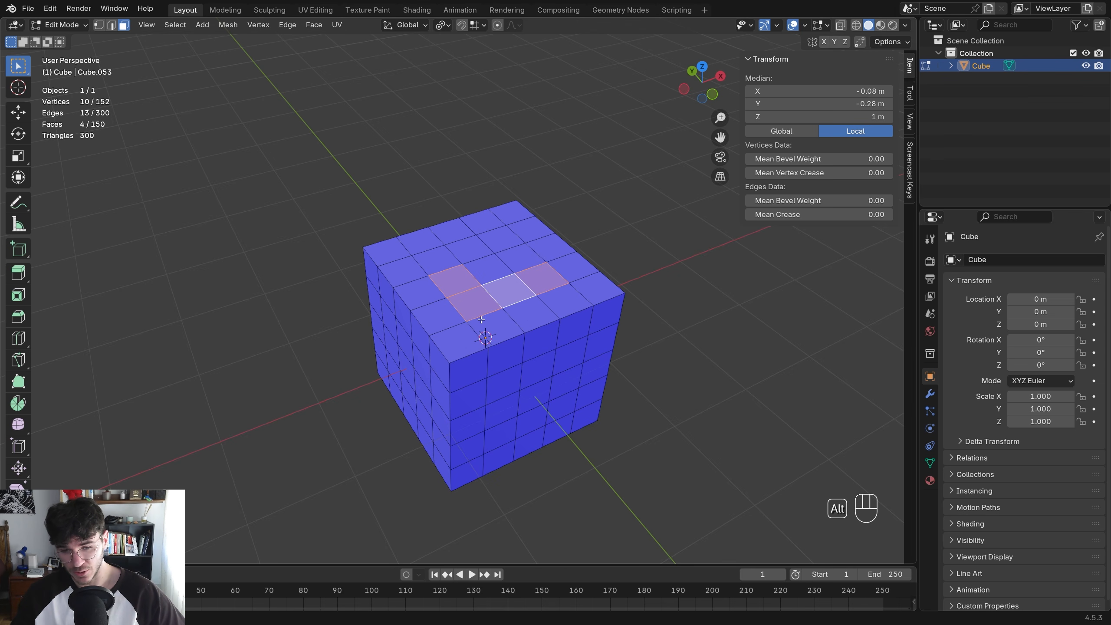
pyautogui.hotkey('alt', 'n')
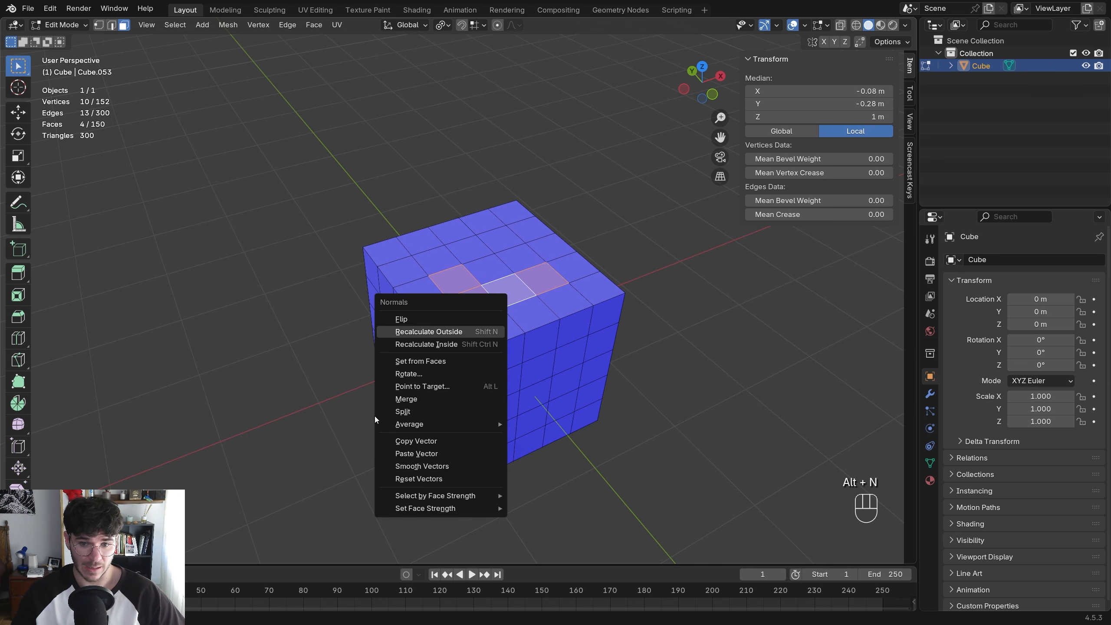
pyautogui.click(402, 319)
# Inspect the flipped faces in Object Mode with overlays hidden, and restore the overlays and Edit Mode
pyautogui.press('Tab')
pyautogui.moveTo(402, 321); pyautogui.dragTo(444, 328, button='middle')
pyautogui.click(812, 25)
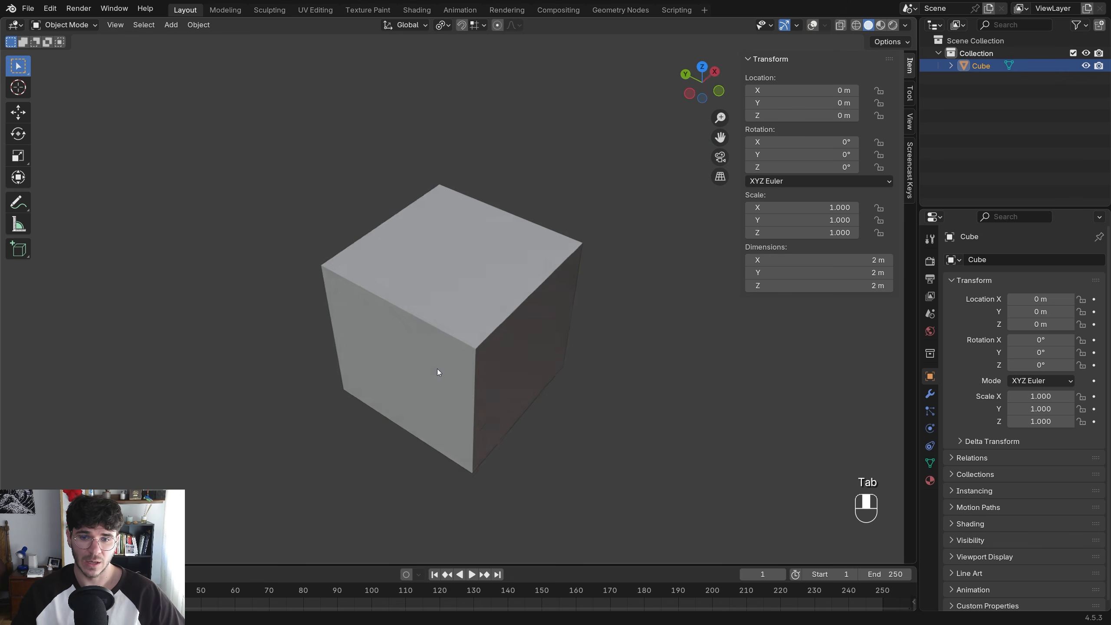
pyautogui.moveTo(437, 367); pyautogui.dragTo(484, 334, button='middle')
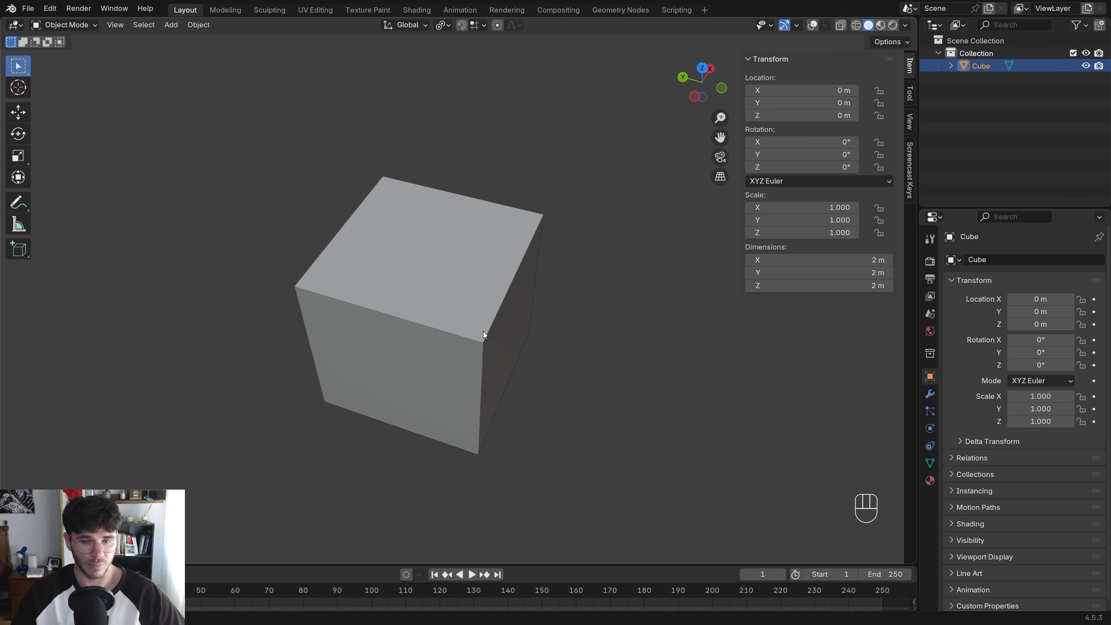
pyautogui.click(812, 24)
pyautogui.press('Tab')
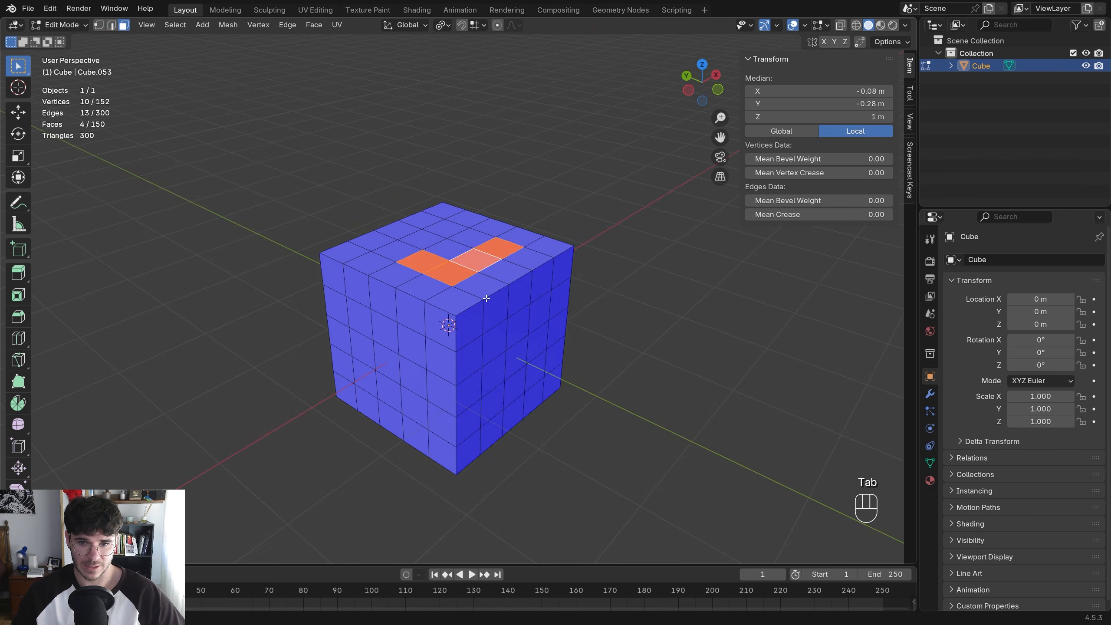
# Bevel the cube's whole upper front edge with 2 segments and a width of about 0.166 m
pyautogui.press('2')
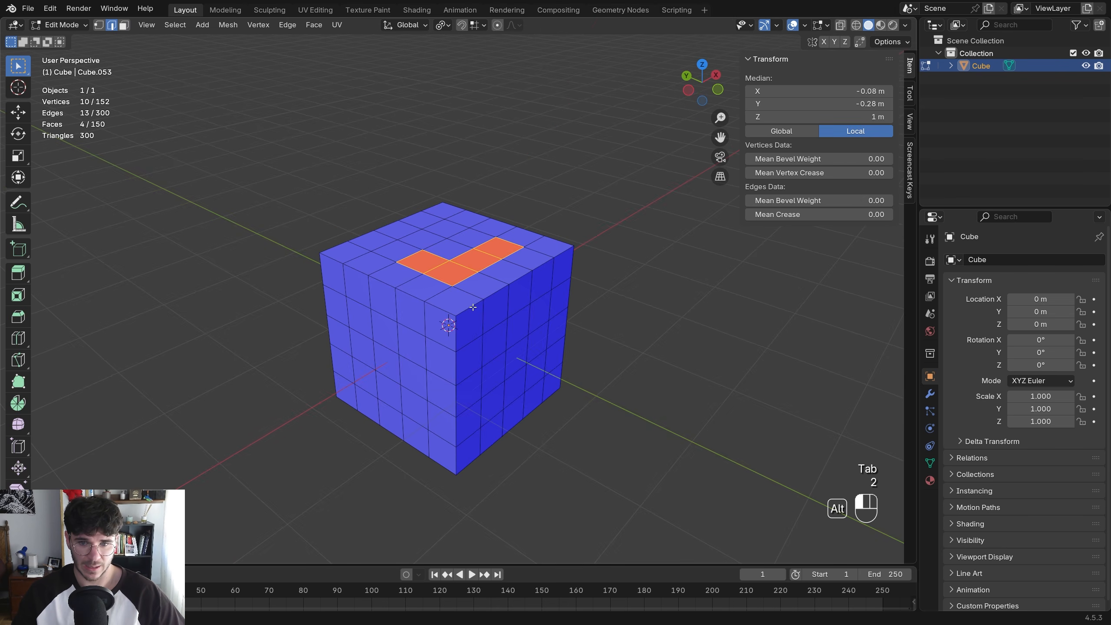
pyautogui.keyDown('ctrl'); pyautogui.click(564, 252); pyautogui.keyUp('ctrl')
pyautogui.hotkey('ctrl', 'b')
pyautogui.scroll(1, 586, 294)
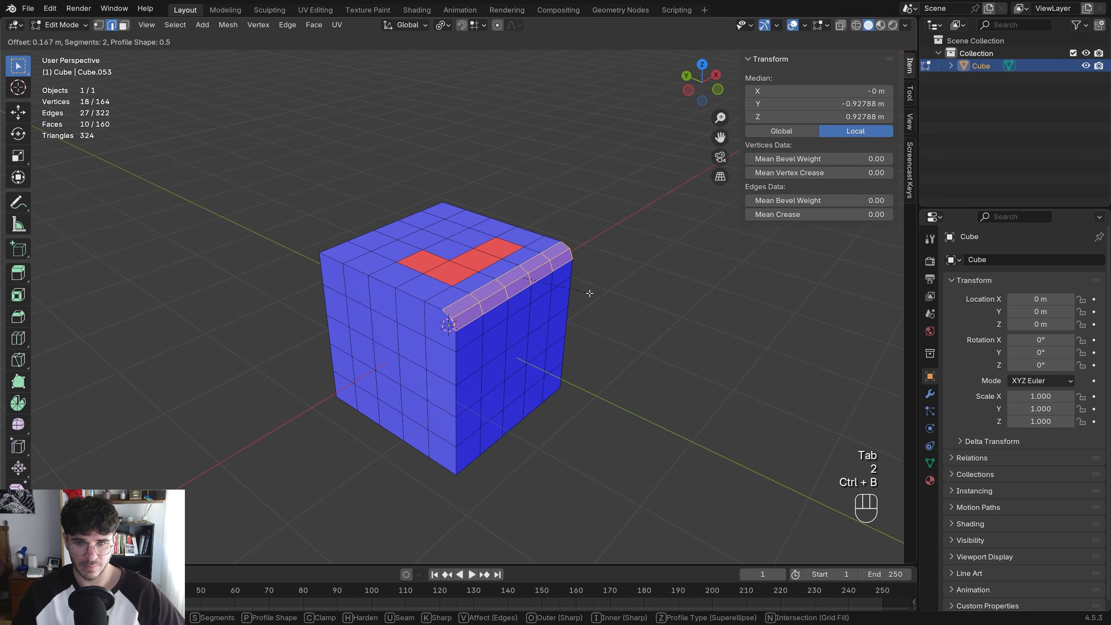
pyautogui.click(588, 292)
pyautogui.scroll(1, 419, 318)
pyautogui.keyDown('shift'); pyautogui.moveTo(474, 310); pyautogui.dragTo(491, 312, button='middle'); pyautogui.keyUp('shift')
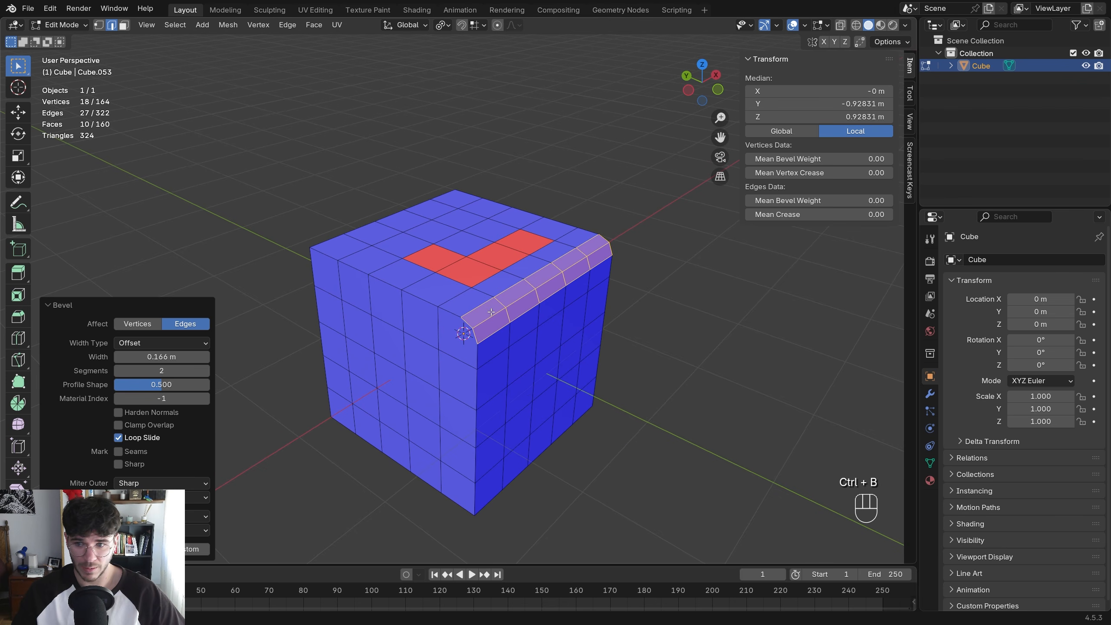
# Hide the sidebar, select the lower row of five bevel faces and flip their normals
pyautogui.press('n')
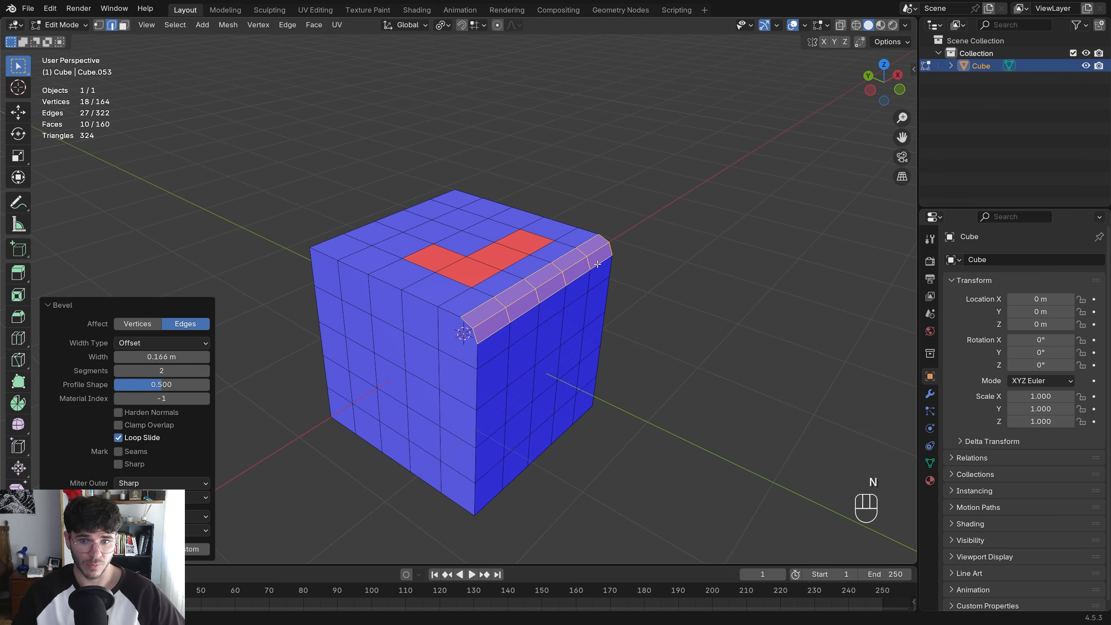
pyautogui.press('Tab')
pyautogui.press('Tab')
pyautogui.press('3')
pyautogui.click(484, 330)
pyautogui.keyDown('ctrl'); pyautogui.click(602, 255); pyautogui.keyUp('ctrl')
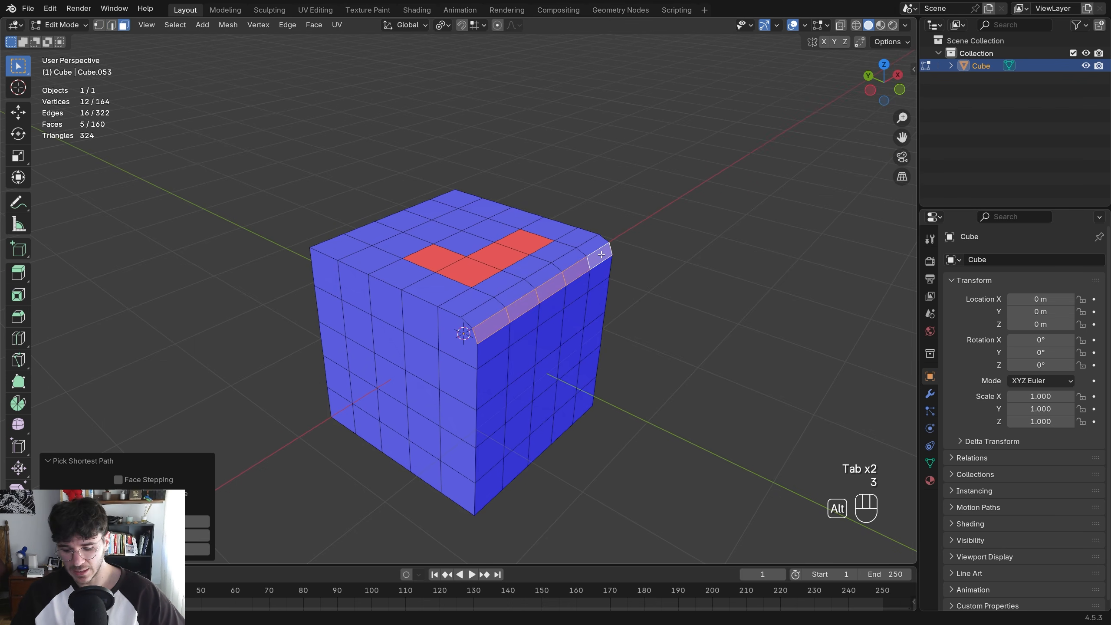
pyautogui.hotkey('alt', 'n')
pyautogui.click(599, 257)
# Examine the bevel's shading with overlays hidden, and bring back the overlays in Edit Mode
pyautogui.hotkey('shift', 'alt', 'z')
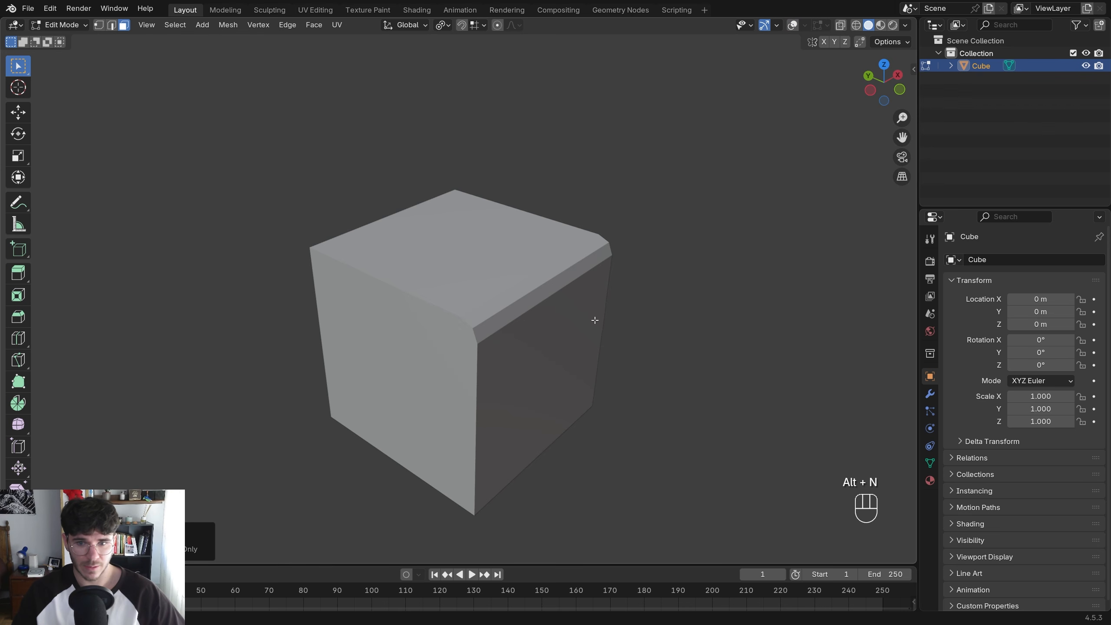
pyautogui.moveTo(476, 326); pyautogui.dragTo(463, 367, button='middle')
pyautogui.scroll(2, 498, 323)
pyautogui.press('Tab')
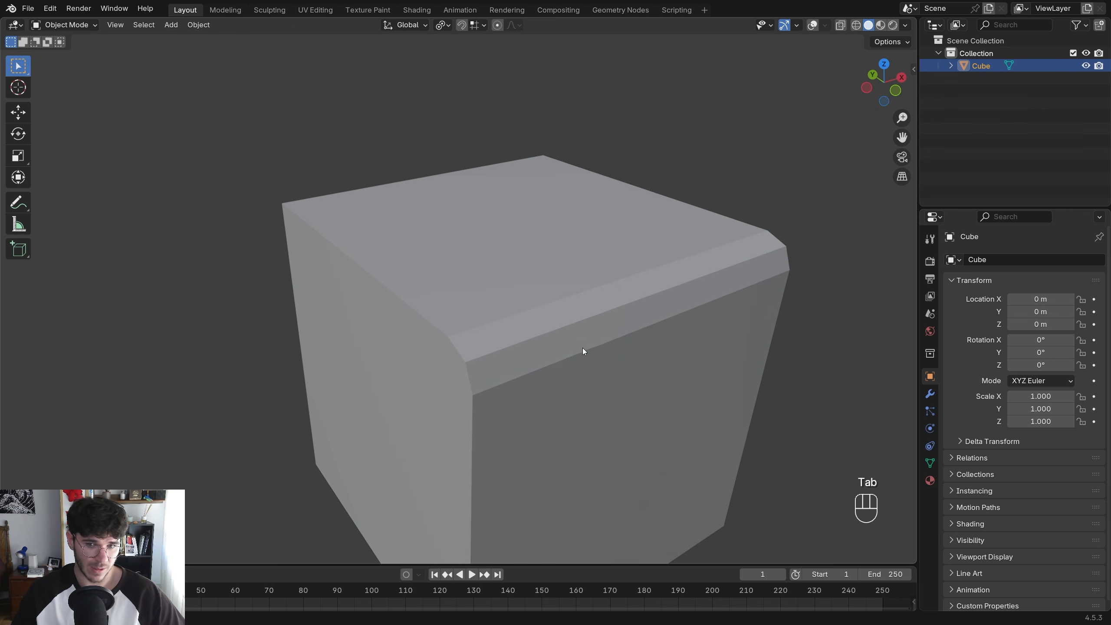
pyautogui.press('Tab')
pyautogui.hotkey('shift', 'alt', 'z')
pyautogui.scroll(-5, 466, 378)
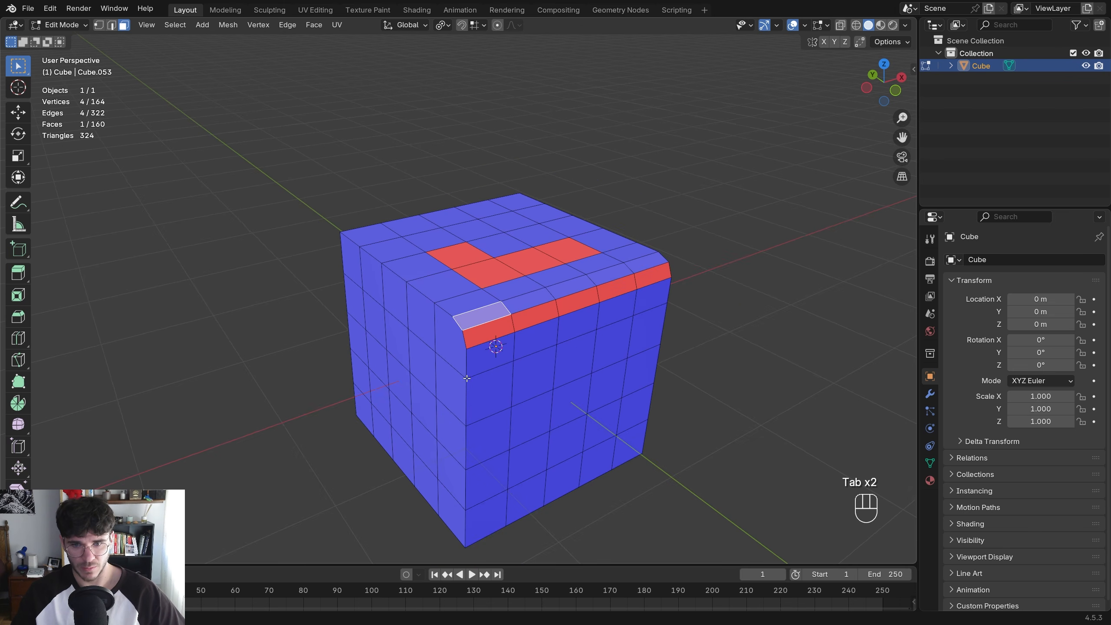
# Select a path of nine faces from the upper bevel across and down the adjacent side, and flip their normals
pyautogui.keyDown('ctrl'); pyautogui.click(345, 269); pyautogui.keyUp('ctrl')
pyautogui.keyDown('ctrl'); pyautogui.click(440, 469); pyautogui.keyUp('ctrl')
pyautogui.press('n')
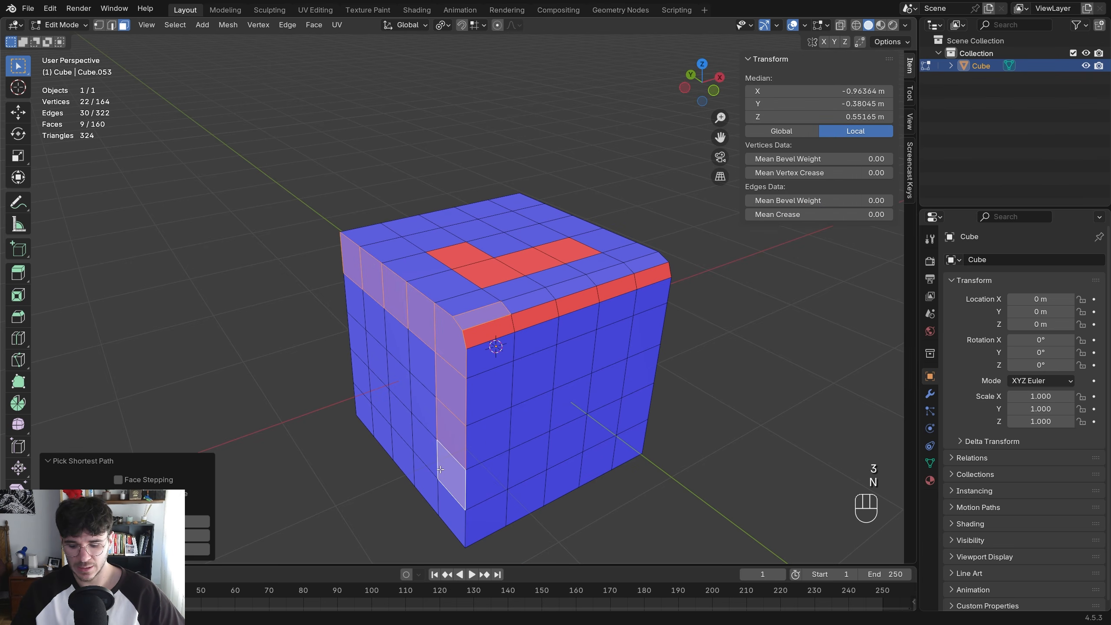
pyautogui.press('n')
pyautogui.hotkey('alt', 'n')
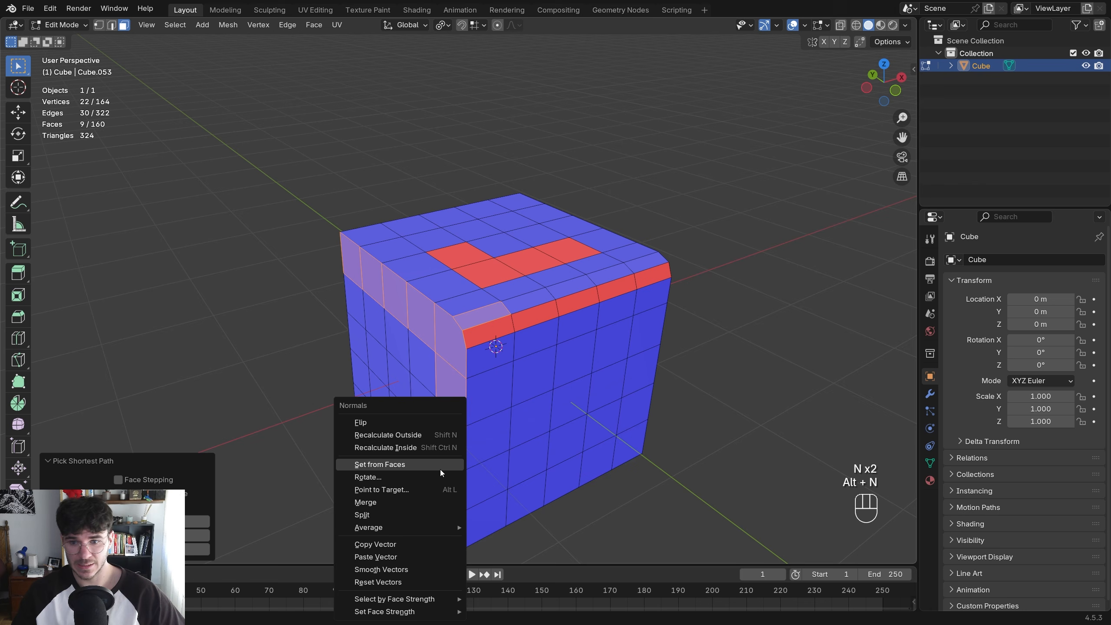
pyautogui.click(371, 422)
pyautogui.scroll(-3, 453, 404)
pyautogui.scroll(3, 453, 405)
# Select the eight-face strip on the cube's side, flip its normals outward and flip them inward again
pyautogui.click(454, 454)
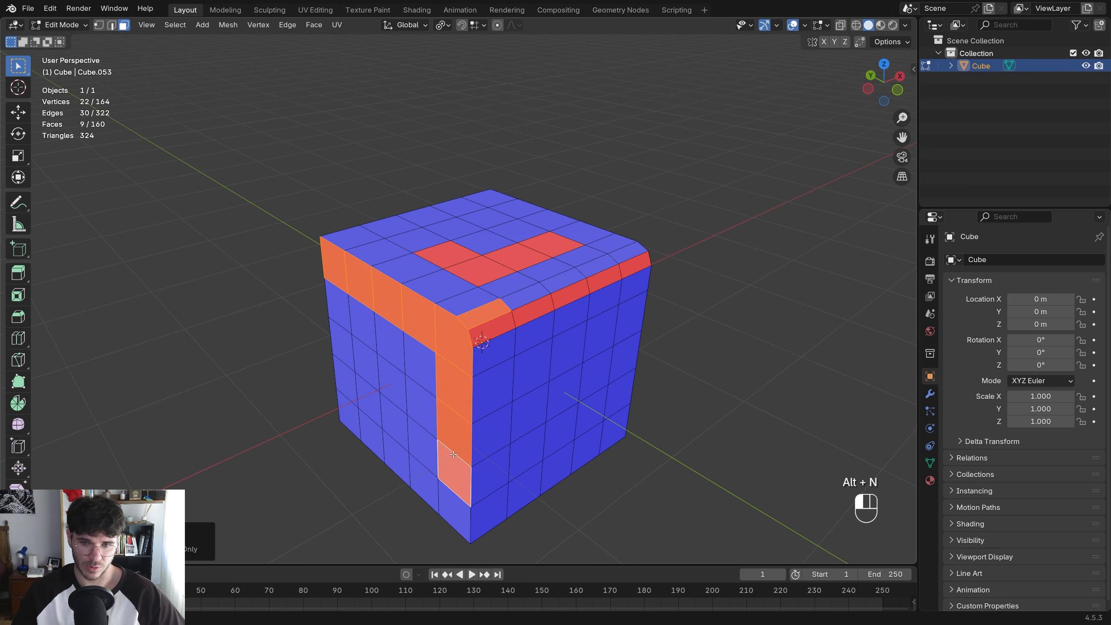
pyautogui.keyDown('ctrl'); pyautogui.click(338, 268); pyautogui.keyUp('ctrl')
pyautogui.hotkey('alt', 'n')
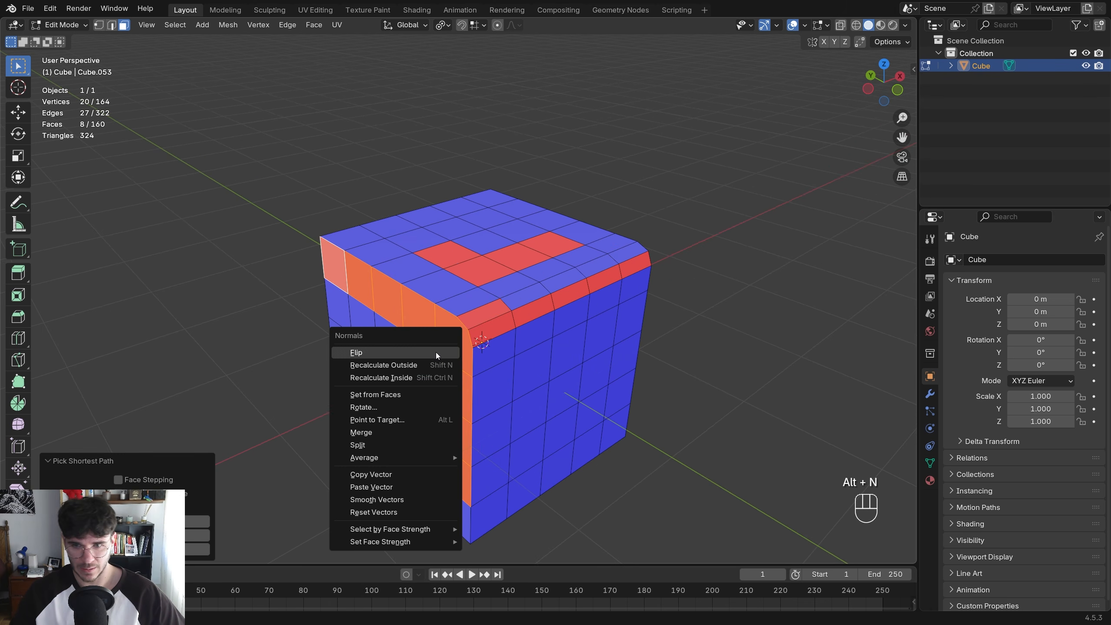
pyautogui.click(435, 353)
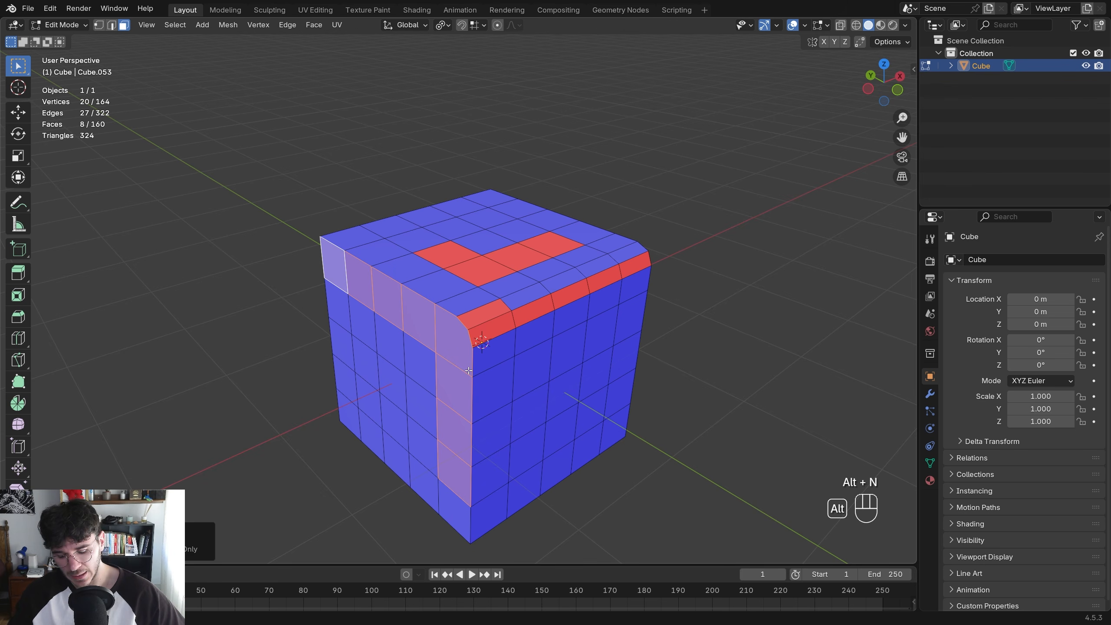
pyautogui.hotkey('alt', 'n')
pyautogui.hotkey('alt', 'n')
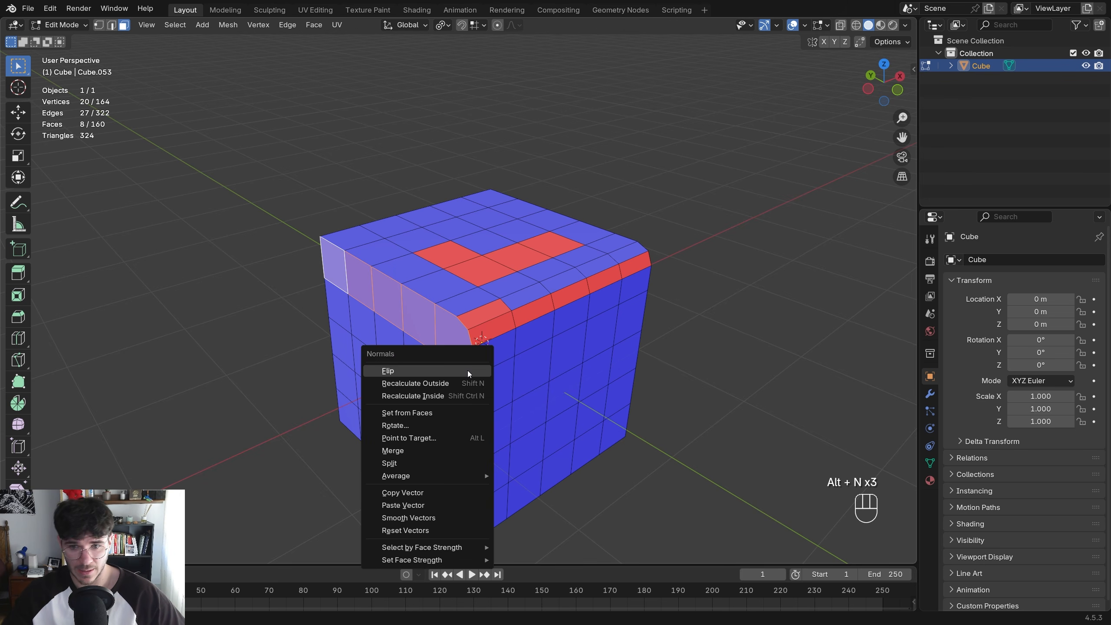
pyautogui.click(467, 369)
pyautogui.scroll(-2, 467, 369)
pyautogui.keyDown('shift'); pyautogui.moveTo(448, 345); pyautogui.dragTo(509, 383, button='middle'); pyautogui.keyUp('shift')
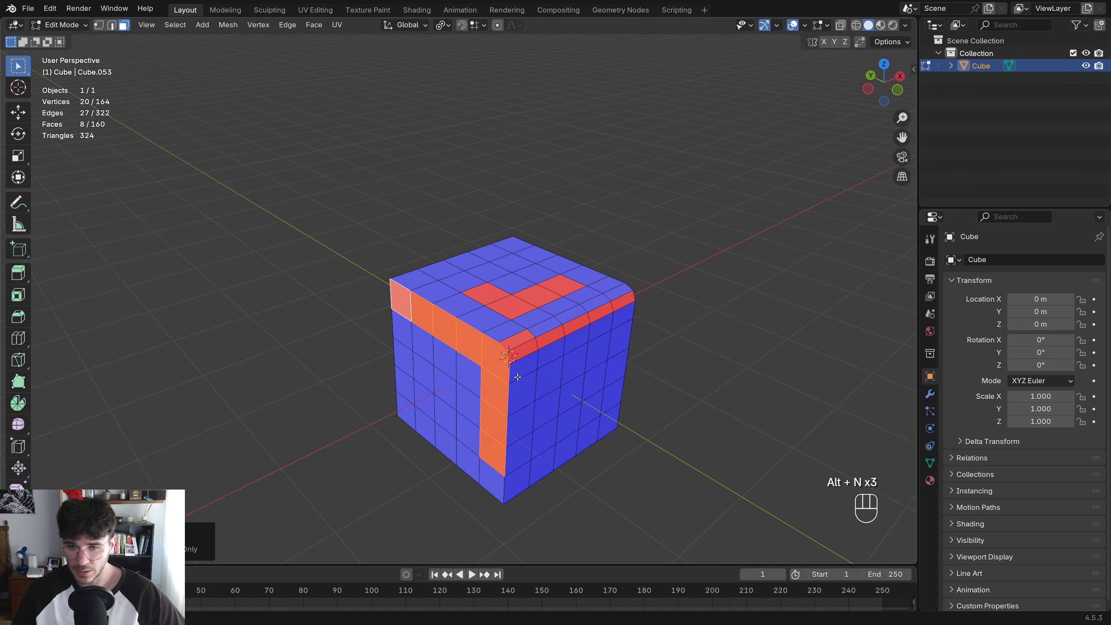
# Select all of the cube's faces and recalculate their normals to the outside
pyautogui.press('a')
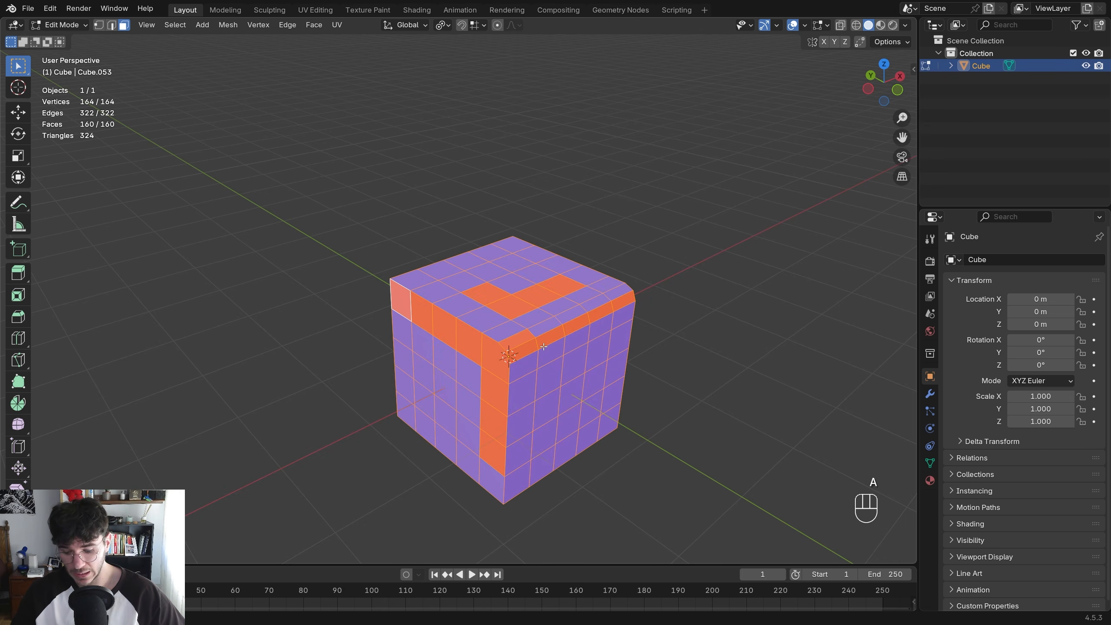
pyautogui.hotkey('alt', 'n')
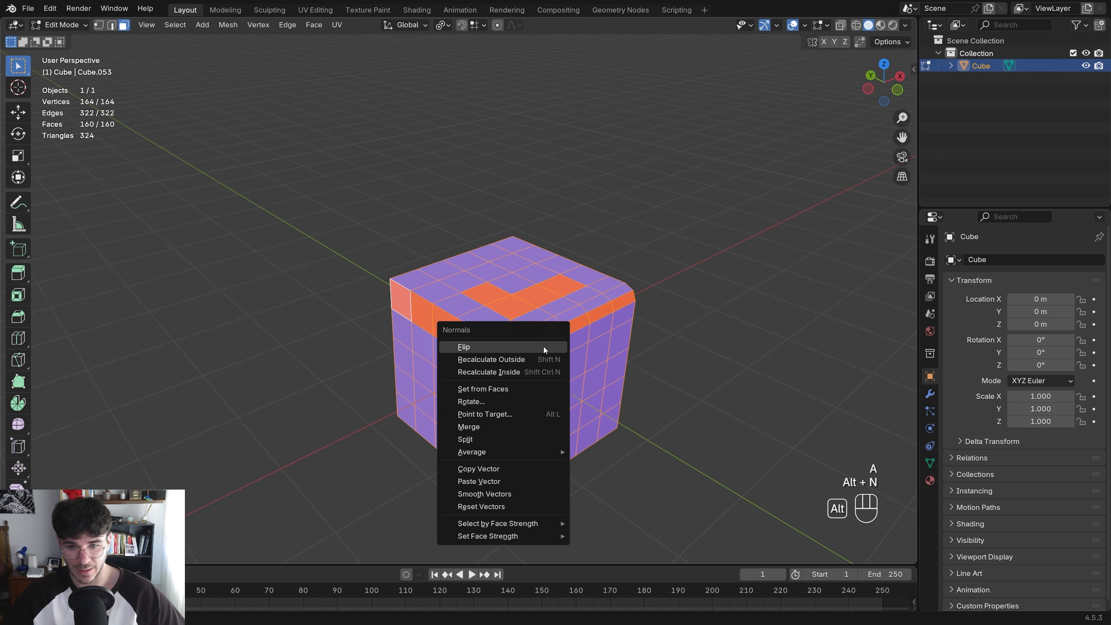
pyautogui.click(510, 359)
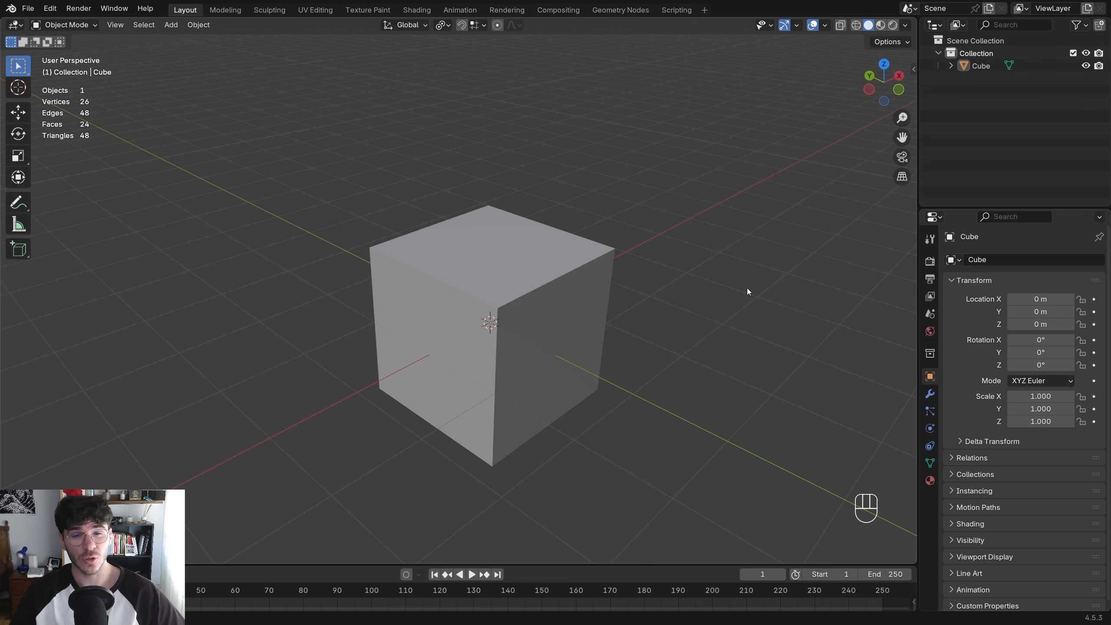
# Enter Edit Mode on the subdivided cube and select one quarter face on its top side
pyautogui.click(554, 305)
pyautogui.press('Tab')
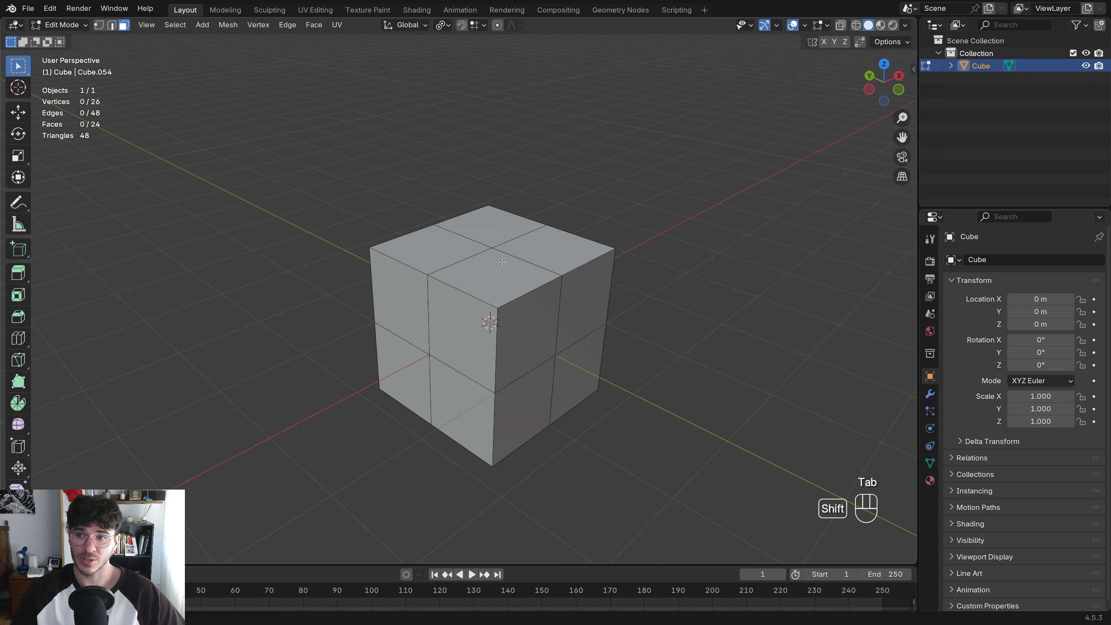
pyautogui.keyDown('shift'); pyautogui.moveTo(520, 285); pyautogui.dragTo(531, 310, button='middle'); pyautogui.keyUp('shift')
pyautogui.click(520, 307)
pyautogui.moveTo(598, 262); pyautogui.dragTo(675, 298, button='middle')
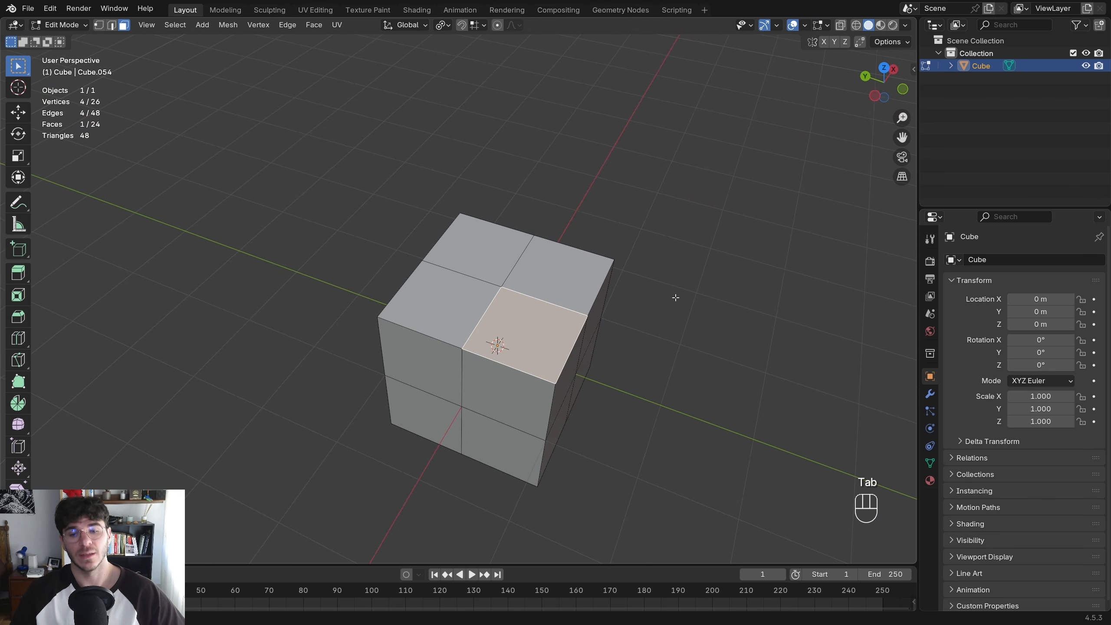
pyautogui.keyDown('shift'); pyautogui.moveTo(594, 309); pyautogui.dragTo(660, 282, button='middle'); pyautogui.keyUp('shift')
pyautogui.keyDown('shift'); pyautogui.moveTo(618, 320); pyautogui.dragTo(556, 308, button='middle'); pyautogui.keyUp('shift')
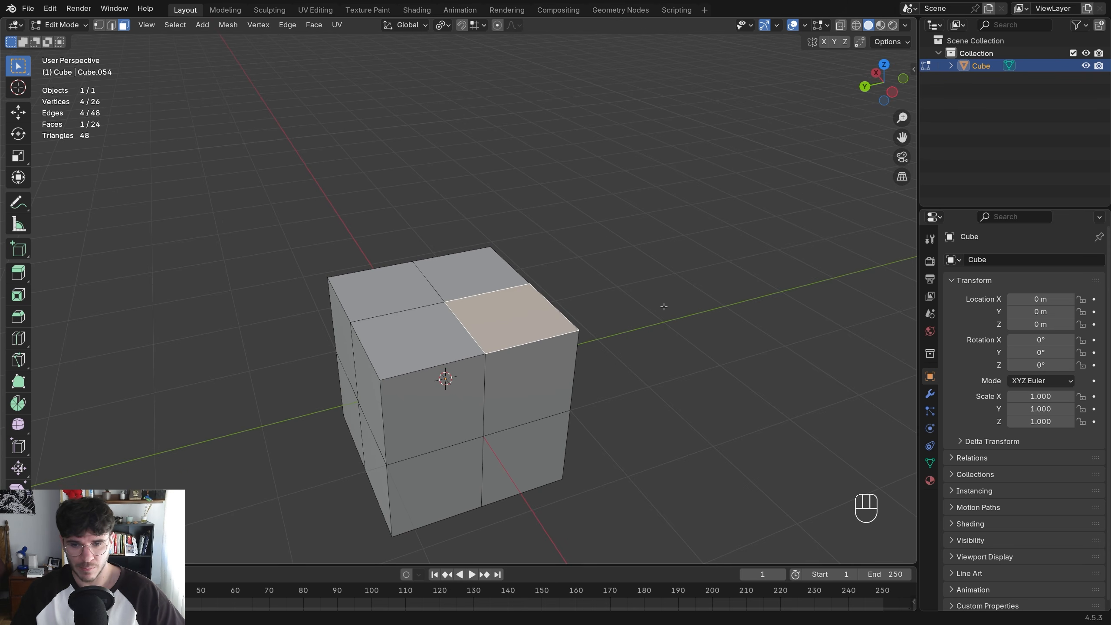
# Extrude the selected top face upward into a tall column and undo the extrusion
pyautogui.press('e')
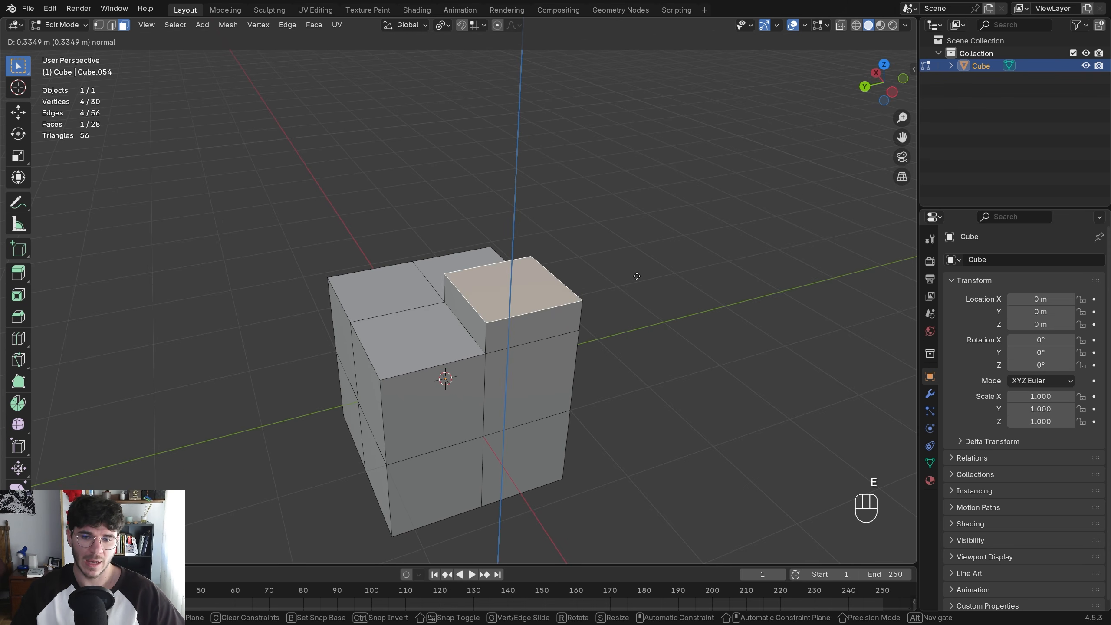
pyautogui.click(658, 123)
pyautogui.keyDown('shift'); pyautogui.moveTo(541, 240); pyautogui.dragTo(521, 305, button='middle'); pyautogui.keyUp('shift')
pyautogui.moveTo(521, 305); pyautogui.dragTo(570, 294, button='middle')
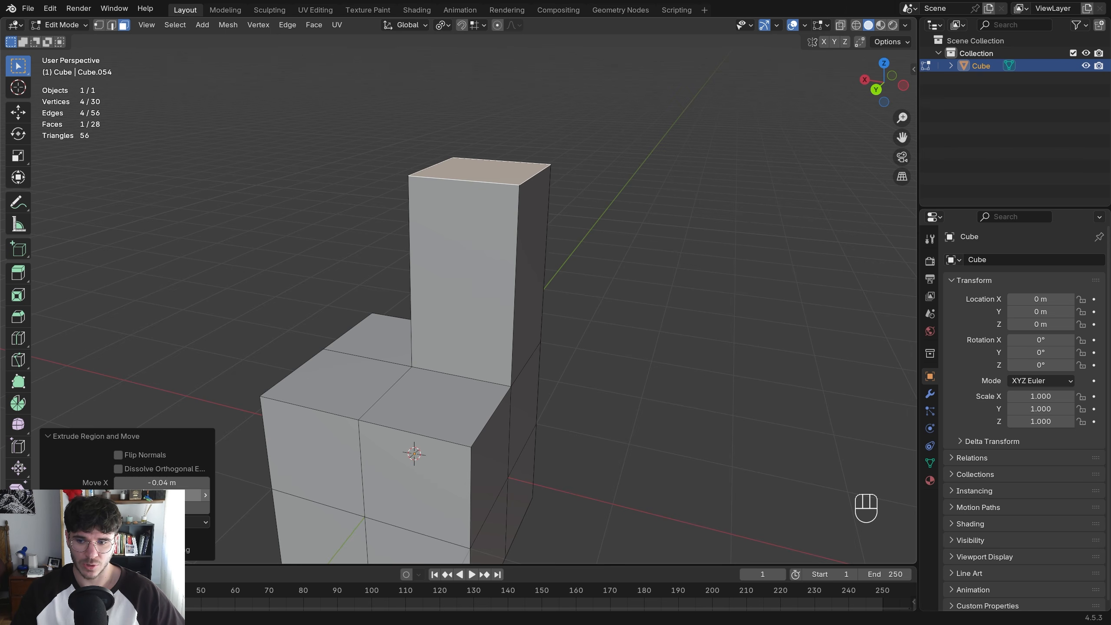
pyautogui.hotkey('ctrl', 'z')
# Extrude the top face upward again, adjust the extrusion's Move Z value and undo both changes
pyautogui.press('e')
pyautogui.click(452, 286)
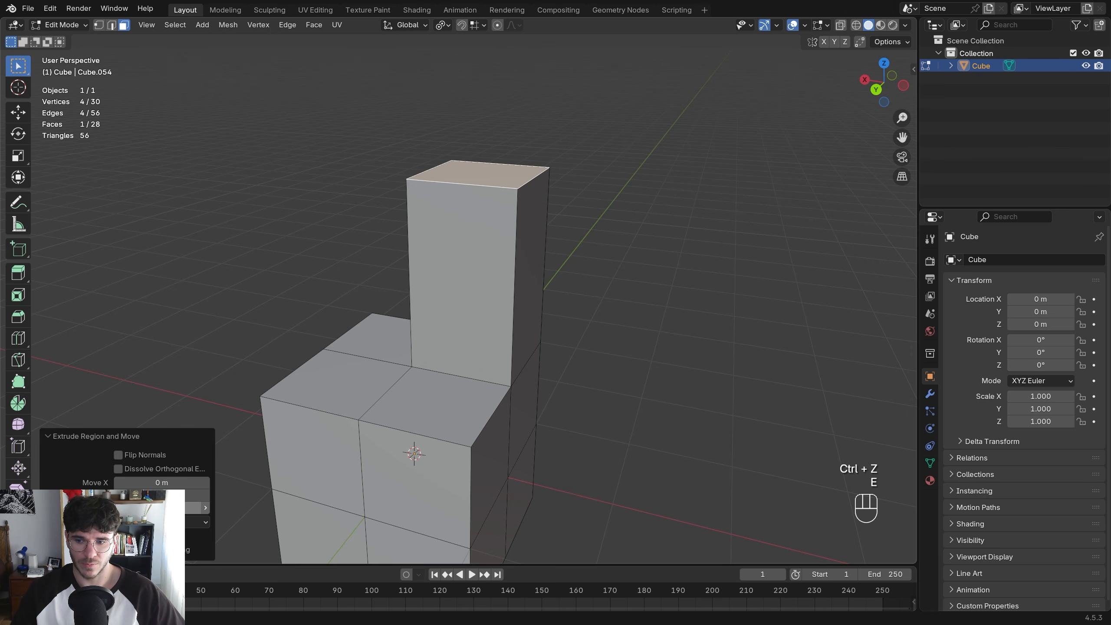
pyautogui.moveTo(162, 508); pyautogui.dragTo(183, 508)
pyautogui.click(761, 307)
pyautogui.moveTo(528, 353); pyautogui.dragTo(411, 330, button='middle')
pyautogui.hotkey('ctrl', 'z')
pyautogui.hotkey('ctrl', 'z')
pyautogui.moveTo(473, 346); pyautogui.dragTo(483, 348, button='middle')
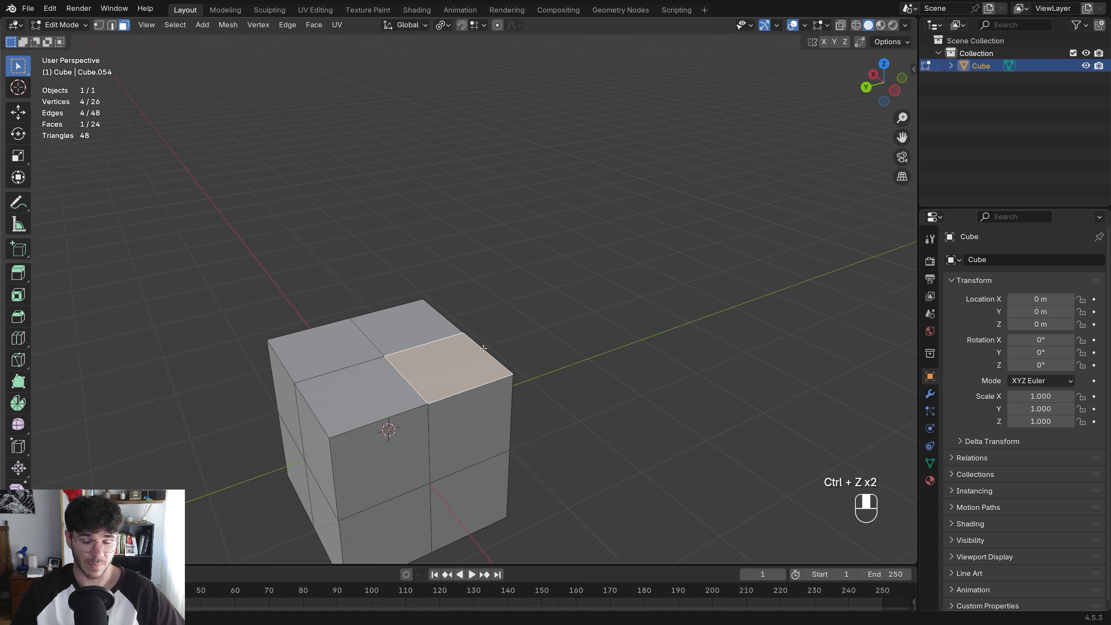
# Start extruding the top face, cancel the movement and undo the leftover zero-height extrusion
pyautogui.press('e')
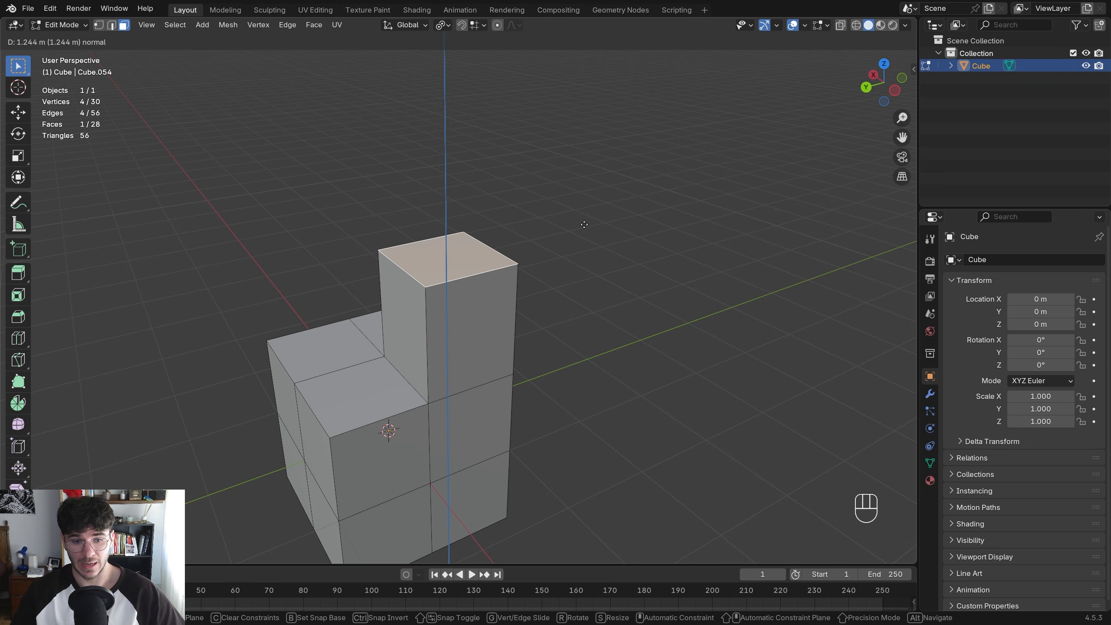
pyautogui.press('Escape')
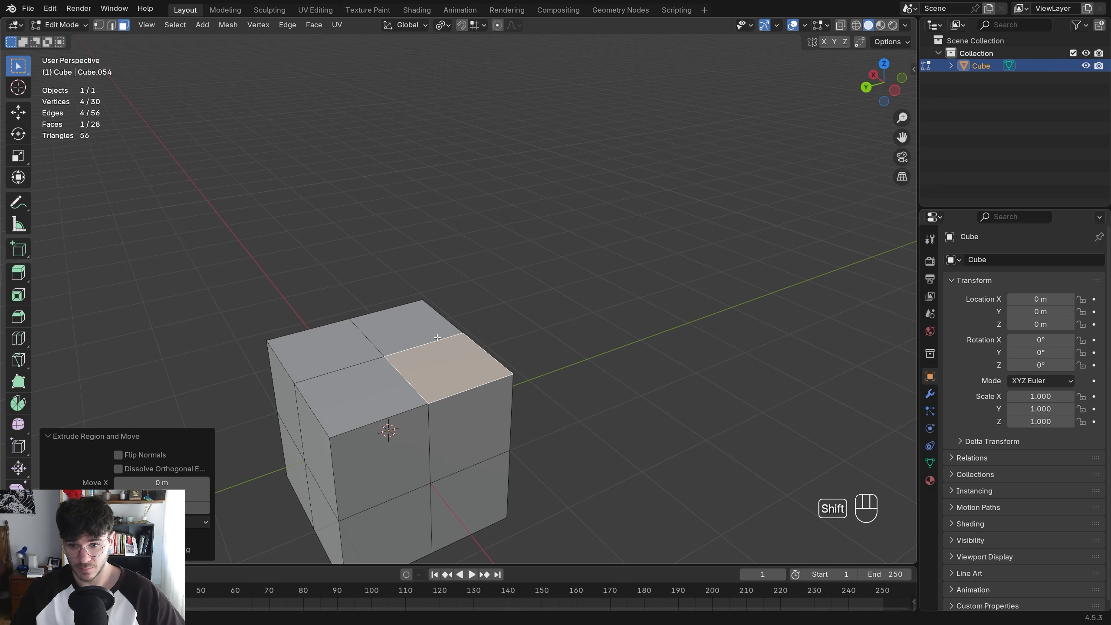
pyautogui.hotkey('ctrl', 'z')
# Switch to vertex selection, try moving the cube's upper corner vertex and cancel the move
pyautogui.keyDown('shift'); pyautogui.moveTo(371, 431); pyautogui.dragTo(507, 372, button='middle'); pyautogui.keyUp('shift')
pyautogui.press('1')
pyautogui.click(503, 375)
pyautogui.press('g')
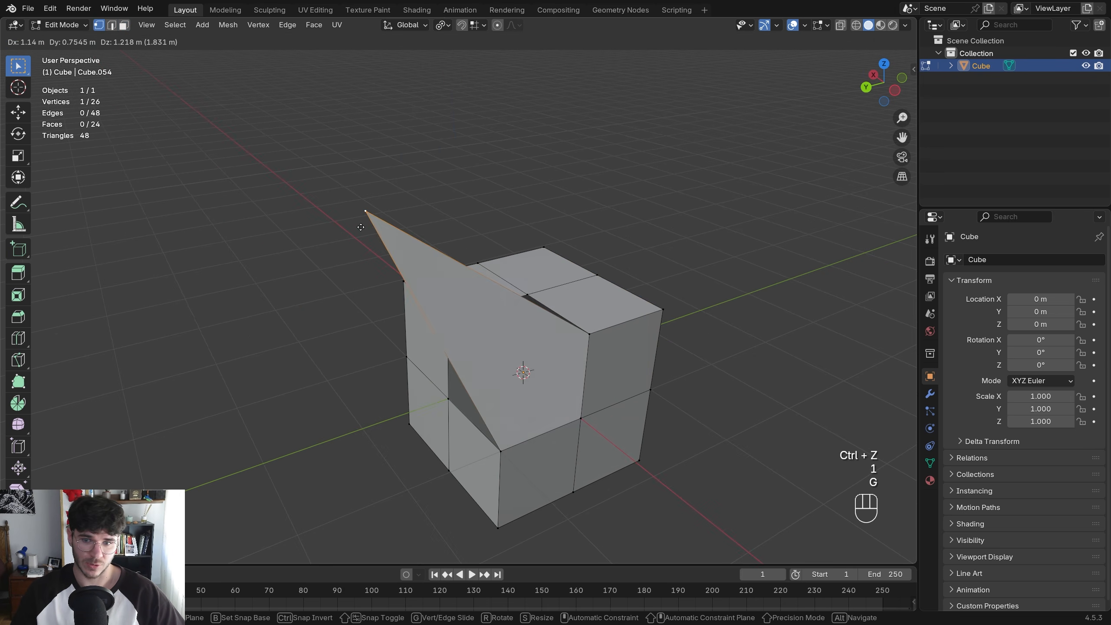
pyautogui.press('Escape')
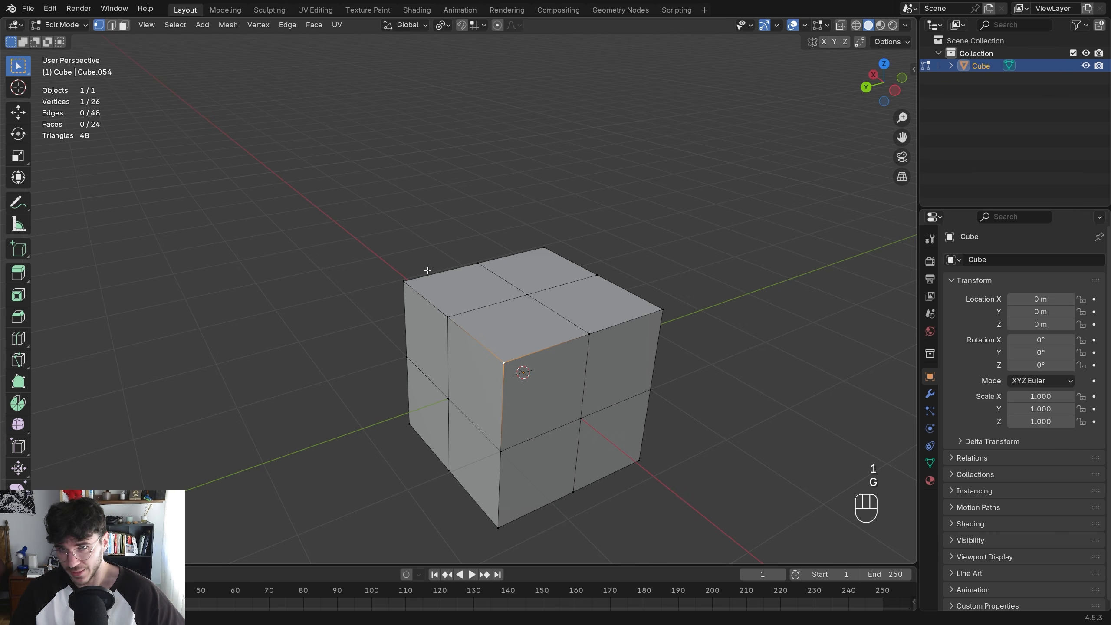
# Return to face selection, extrude one top quarter face upward and undo the extrusion
pyautogui.press('3')
pyautogui.click(594, 304)
pyautogui.keyDown('shift'); pyautogui.moveTo(595, 304); pyautogui.dragTo(506, 338, button='middle'); pyautogui.keyUp('shift')
pyautogui.press('e')
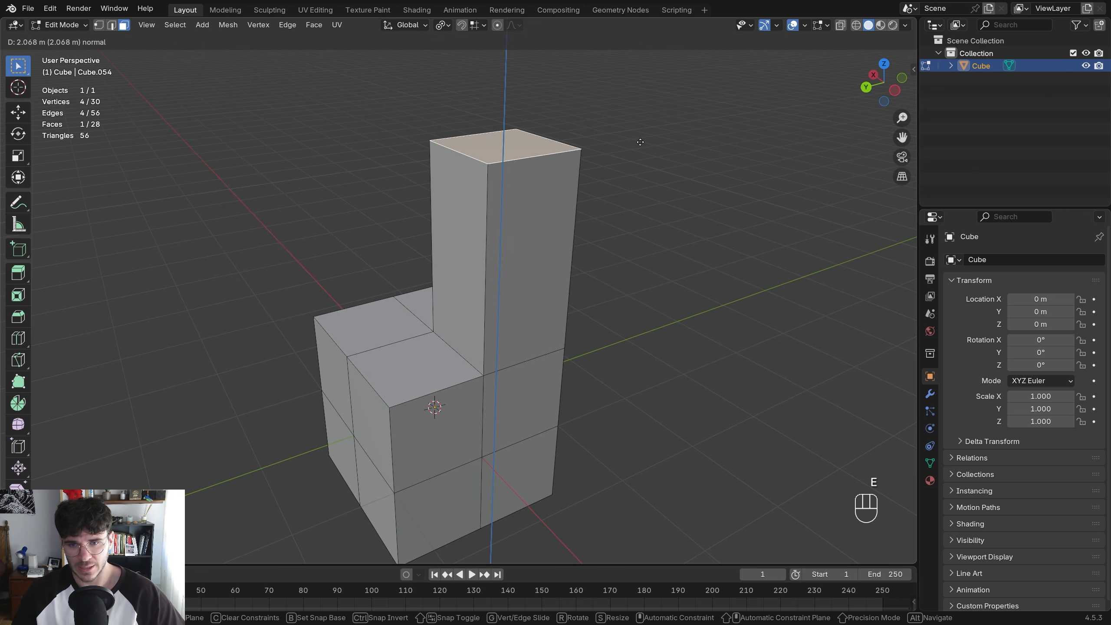
pyautogui.click(690, 184)
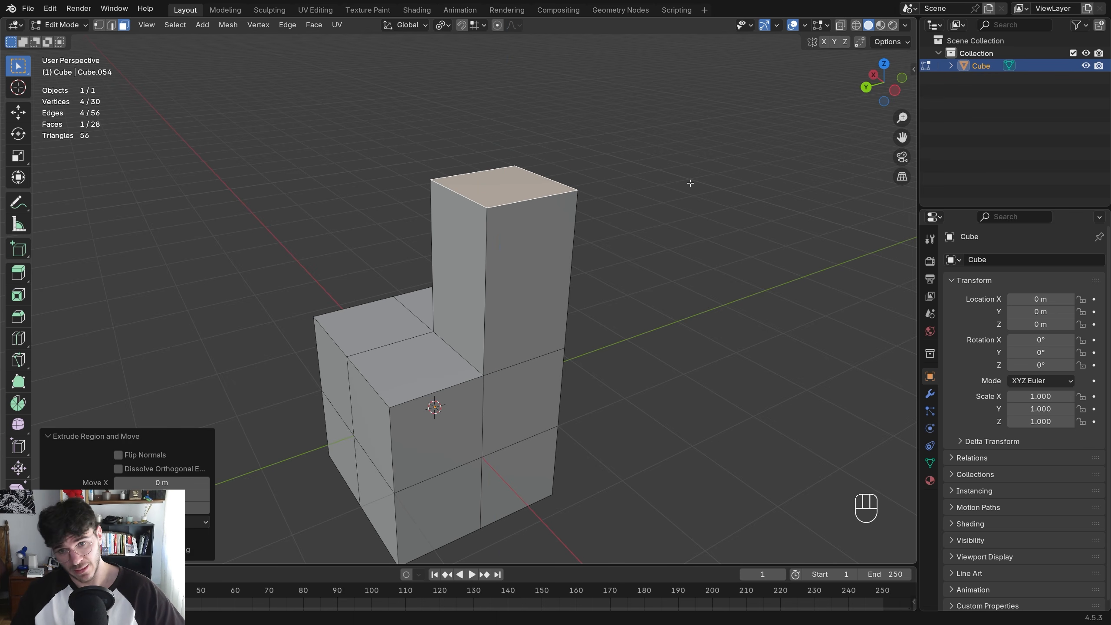
pyautogui.hotkey('ctrl', 'z')
# Start extruding the top face and cancel only the movement, leaving a zero-height extrusion in place
pyautogui.press('e')
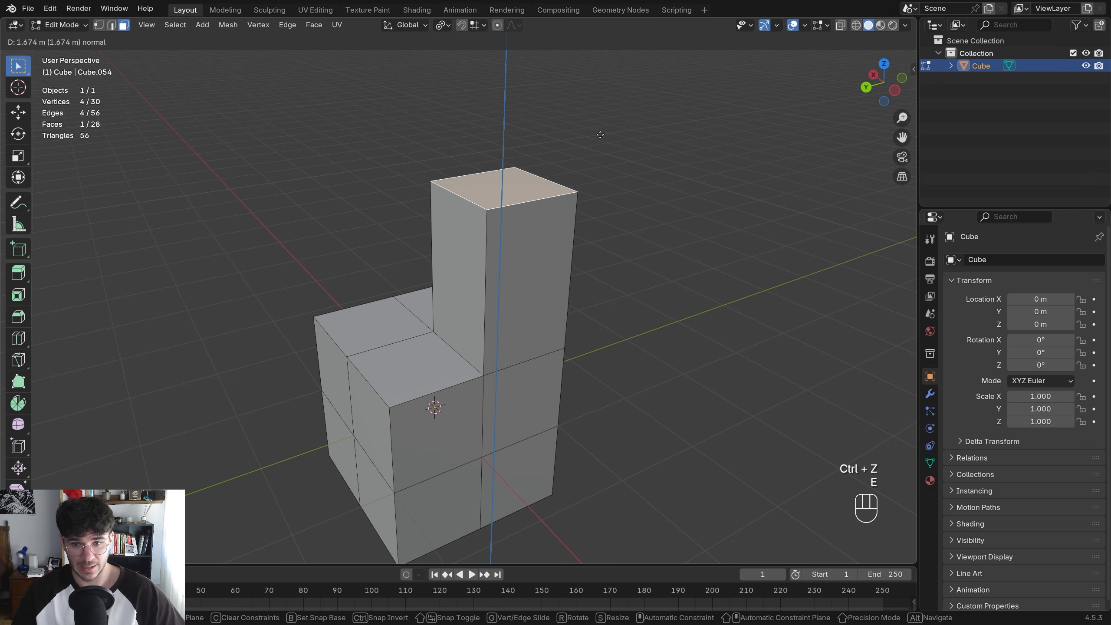
pyautogui.rightClick(602, 109)
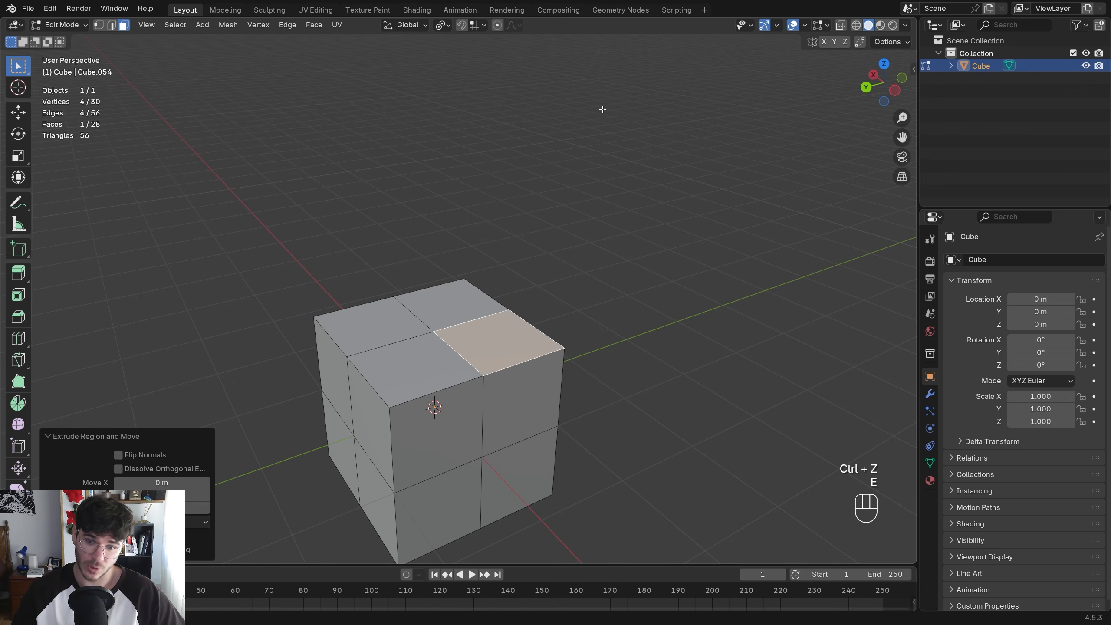
pyautogui.scroll(5, 501, 297)
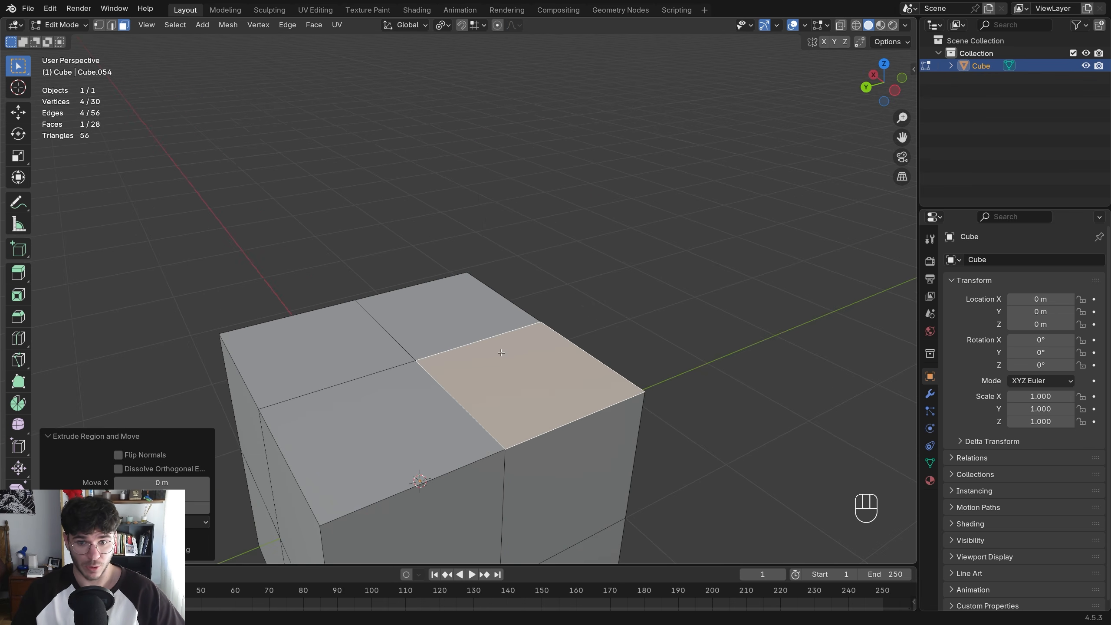
# Try moving an ordinary top face and the zero-height extruded face for comparison, cancelling each move
pyautogui.click(328, 287)
pyautogui.press('g')
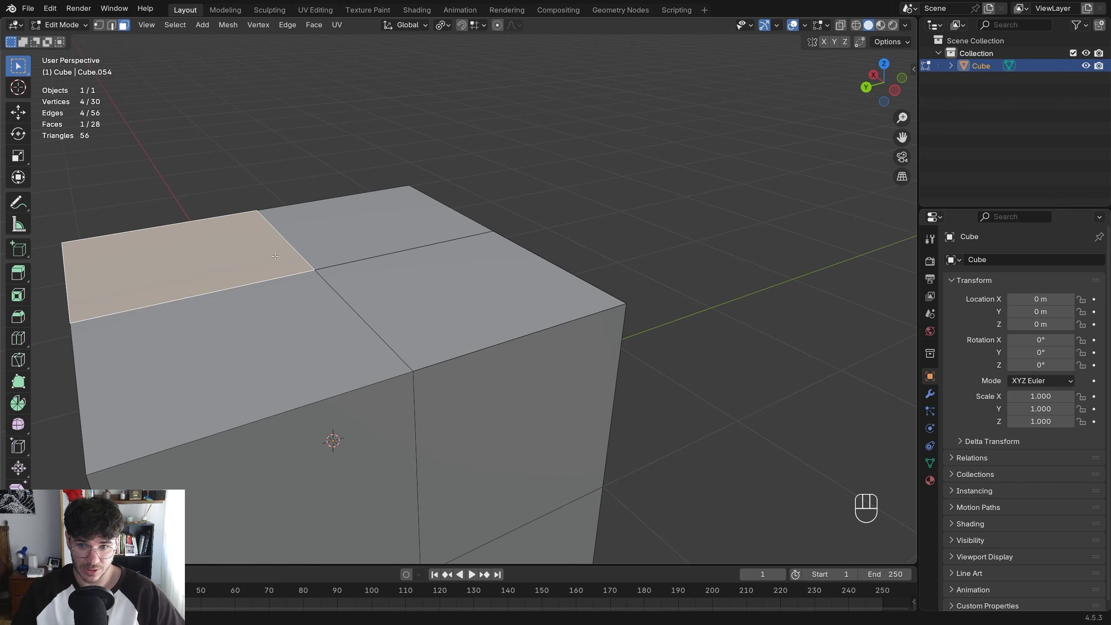
pyautogui.rightClick(182, 271)
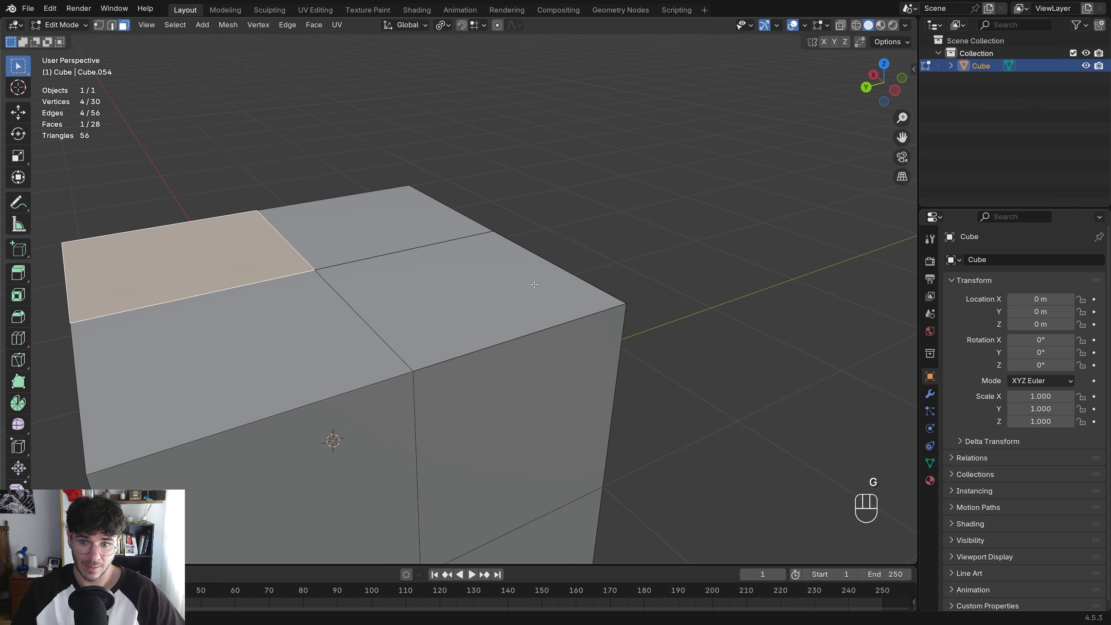
pyautogui.click(474, 295)
pyautogui.press('g')
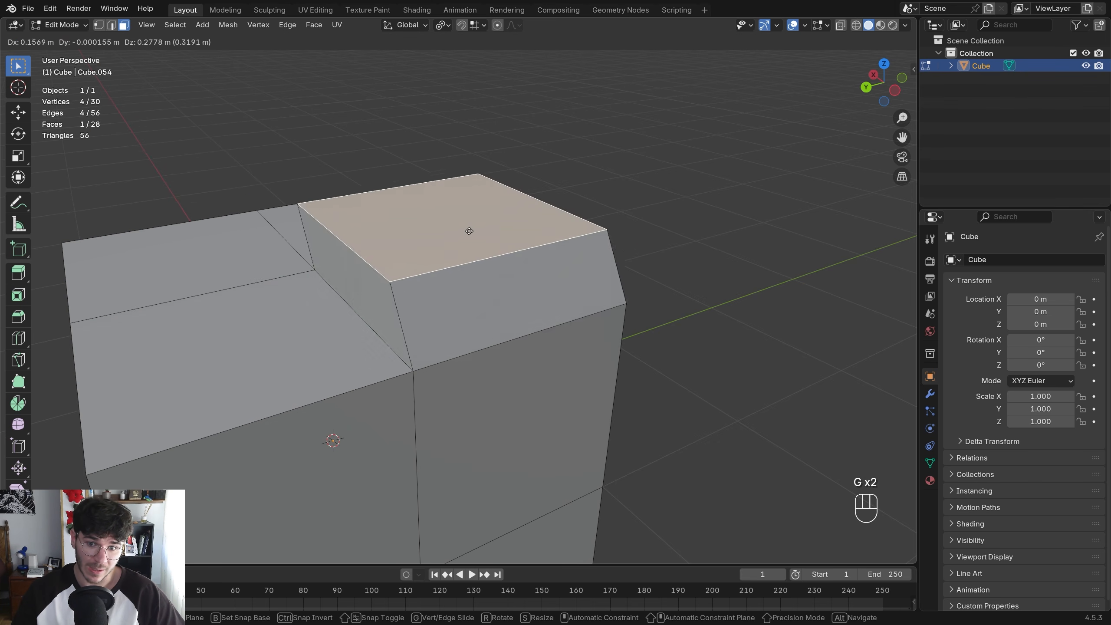
pyautogui.rightClick(503, 202)
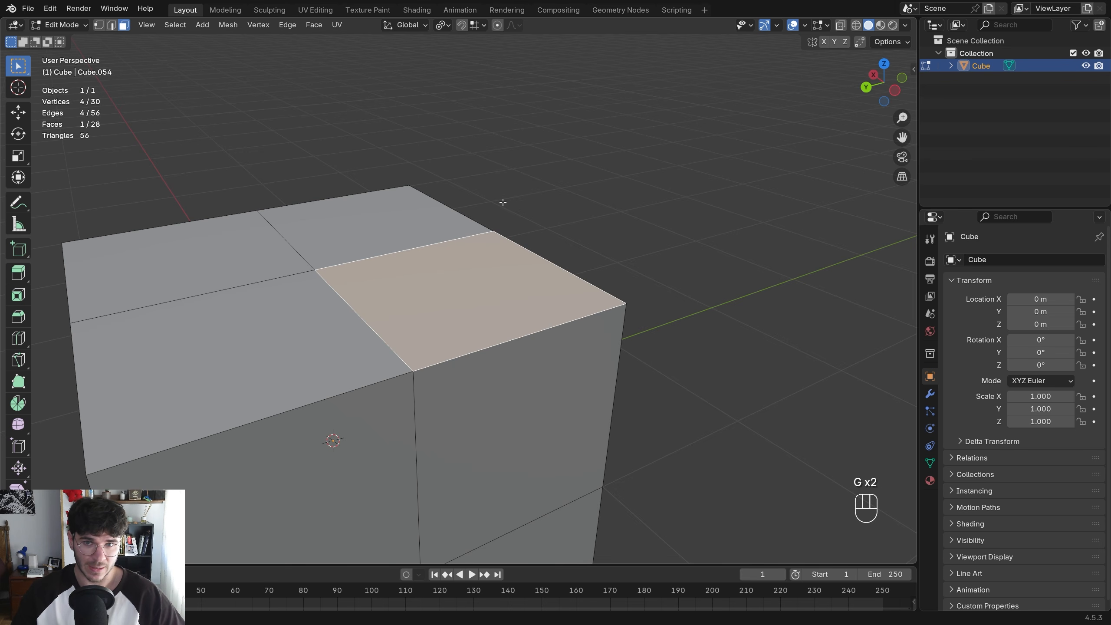
# Inspect the cube's top from several angles and undo back past the zero-height extrusion
pyautogui.scroll(-2, 503, 206)
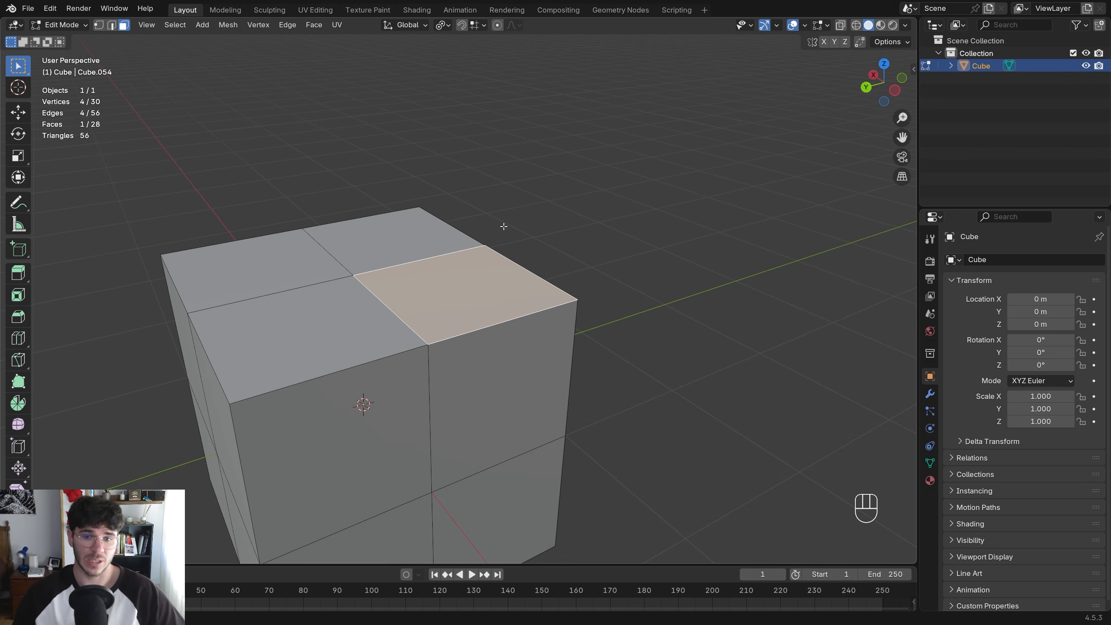
pyautogui.moveTo(496, 277); pyautogui.dragTo(443, 276, button='middle')
pyautogui.moveTo(577, 269); pyautogui.dragTo(474, 293, button='middle')
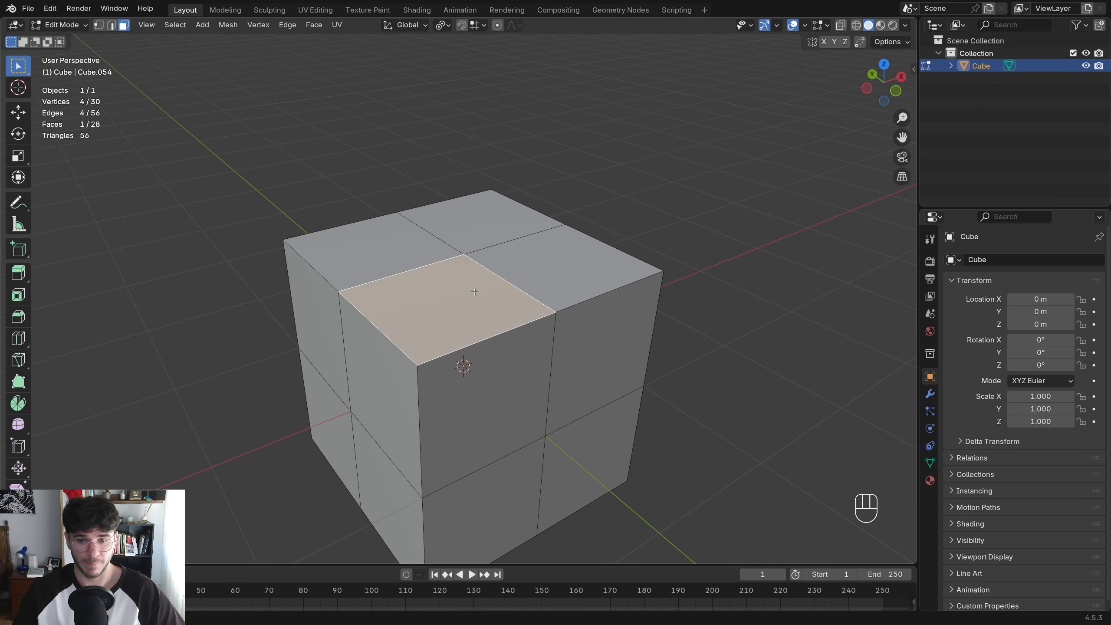
pyautogui.keyDown('shift'); pyautogui.moveTo(466, 290); pyautogui.dragTo(482, 288, button='middle'); pyautogui.keyUp('shift')
pyautogui.moveTo(482, 289); pyautogui.dragTo(555, 294, button='middle')
pyautogui.moveTo(555, 294); pyautogui.dragTo(591, 303, button='middle')
pyautogui.hotkey('ctrl', 'z')
pyautogui.hotkey('ctrl', 'z')
pyautogui.hotkey('ctrl', 'z')
pyautogui.hotkey('ctrl', 'z')
pyautogui.hotkey('ctrl', 'z')
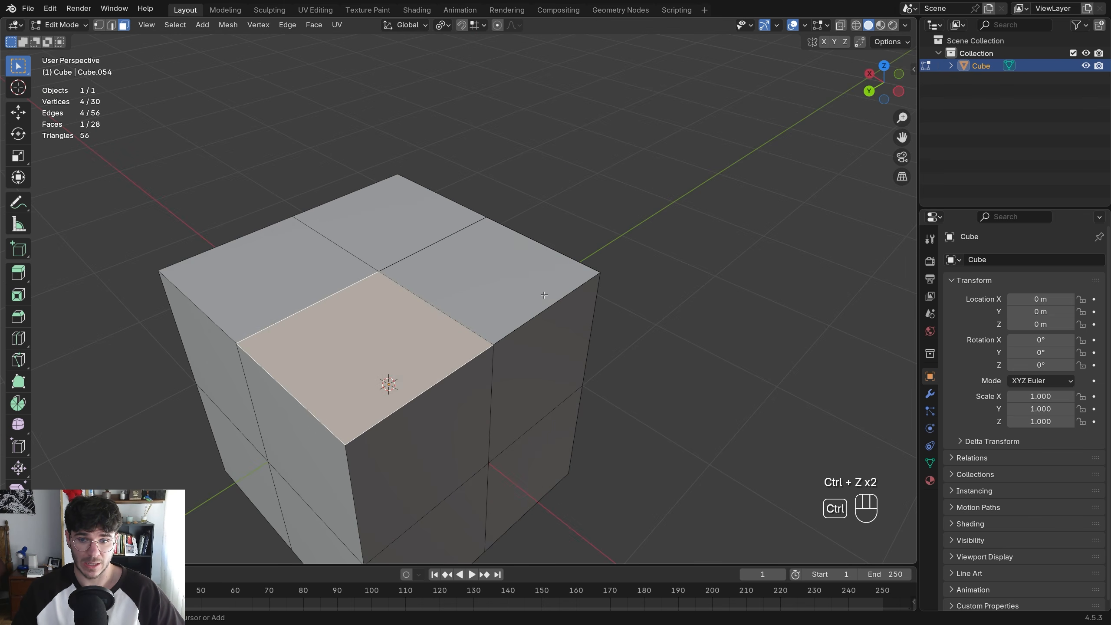
# Select a top quarter face, try a move, a cancelled extrusion and another move, and undo back to no selection
pyautogui.click(523, 296)
pyautogui.press('g')
pyautogui.rightClick(538, 301)
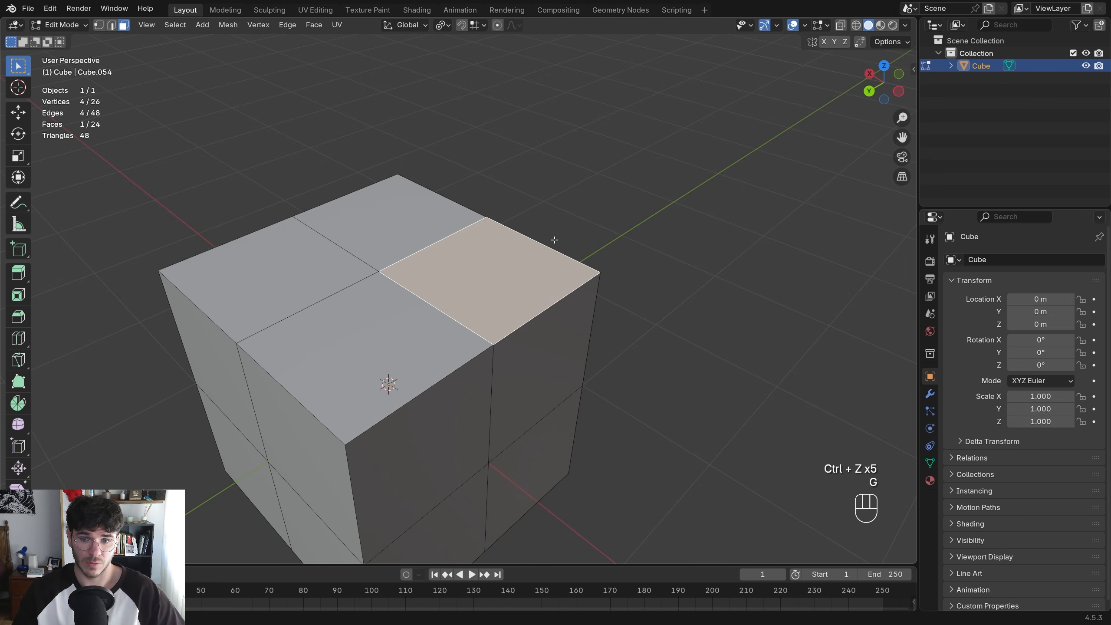
pyautogui.press('e')
pyautogui.rightClick(589, 312)
pyautogui.moveTo(589, 313); pyautogui.dragTo(611, 308, button='middle')
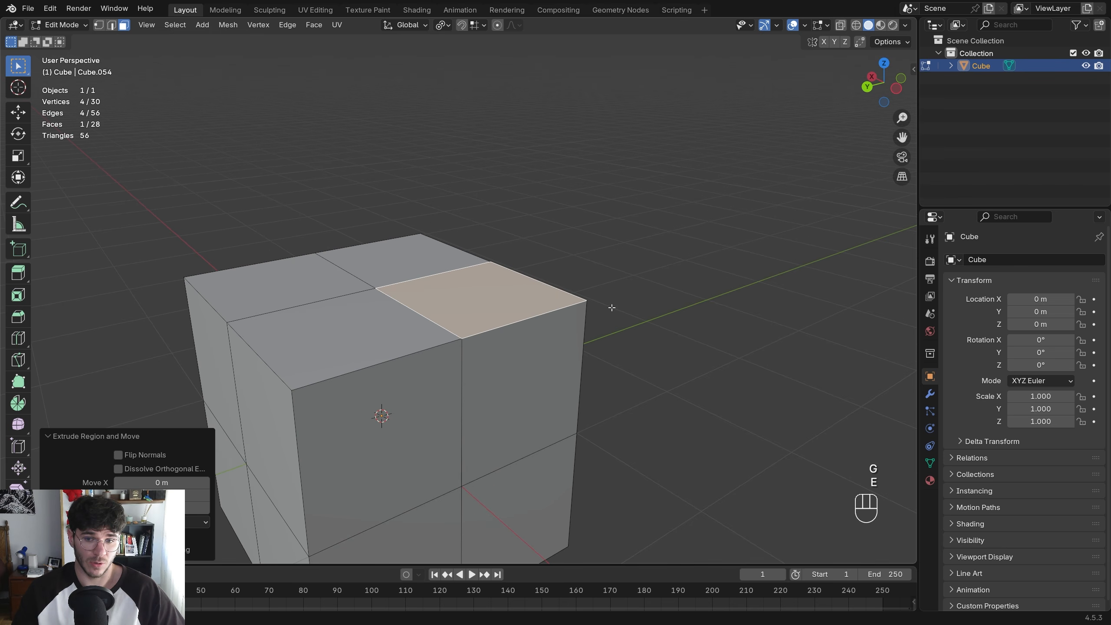
pyautogui.press('g')
pyautogui.hotkey('ctrl', 'z')
pyautogui.hotkey('ctrl', 'z')
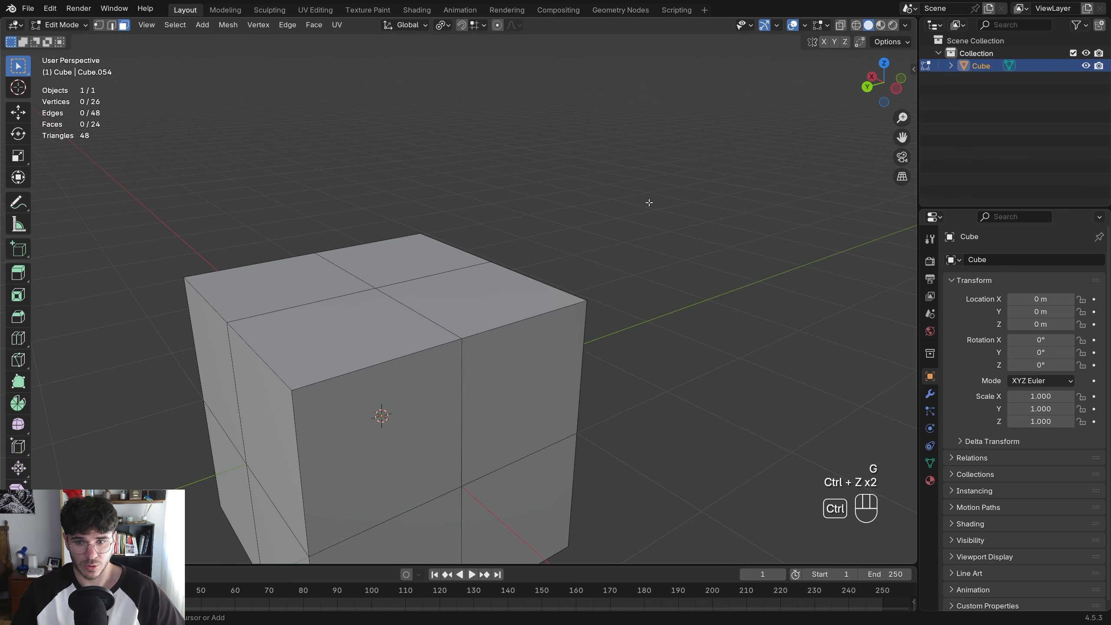
# Select the top quarter face again, cancel a trial move, extrude the face upward and undo the extrusion
pyautogui.click(464, 279)
pyautogui.press('g')
pyautogui.rightClick(427, 158)
pyautogui.press('e')
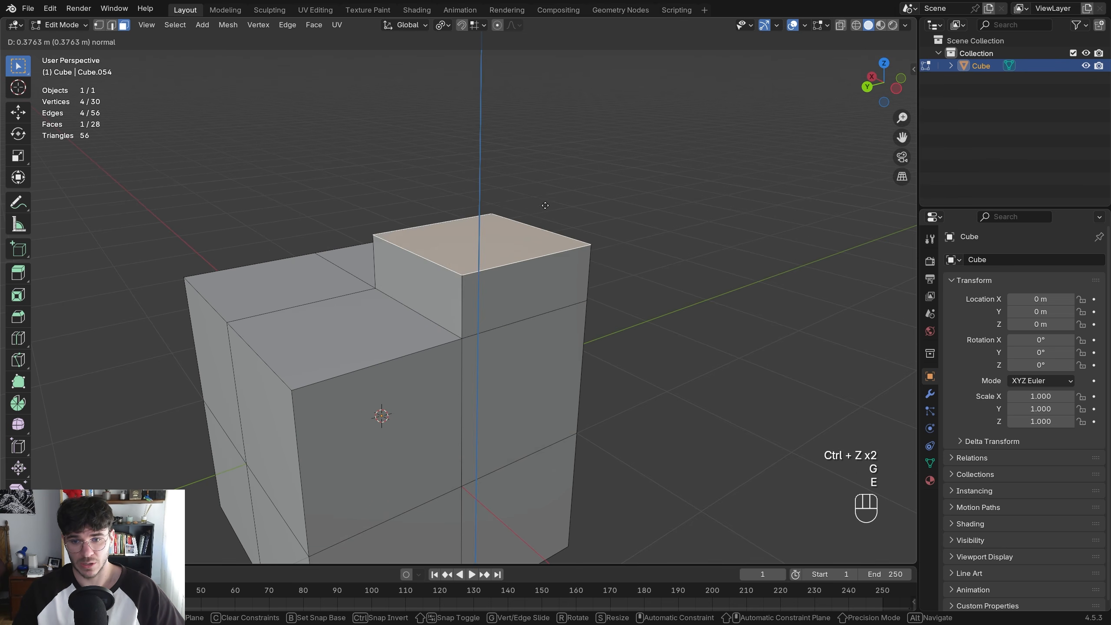
pyautogui.click(548, 169)
pyautogui.hotkey('ctrl', 'z')
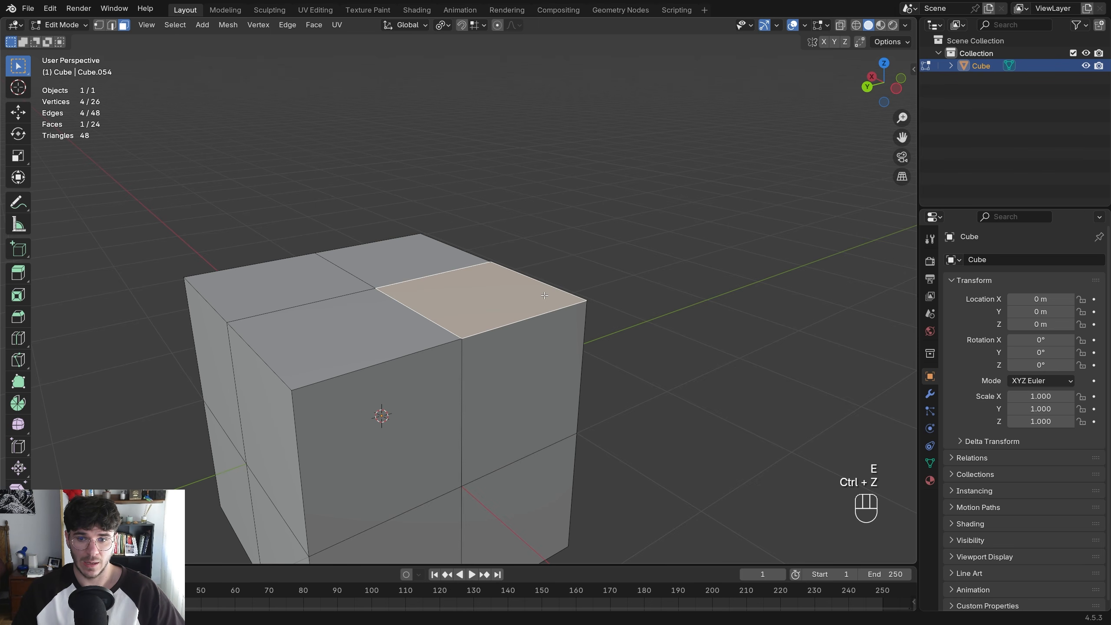
# Create a zero-height extrusion on the top face by cancelling its movement, and test it with a cancelled move
pyautogui.press('g')
pyautogui.rightClick(529, 246)
pyautogui.press('e')
pyautogui.rightClick(559, 154)
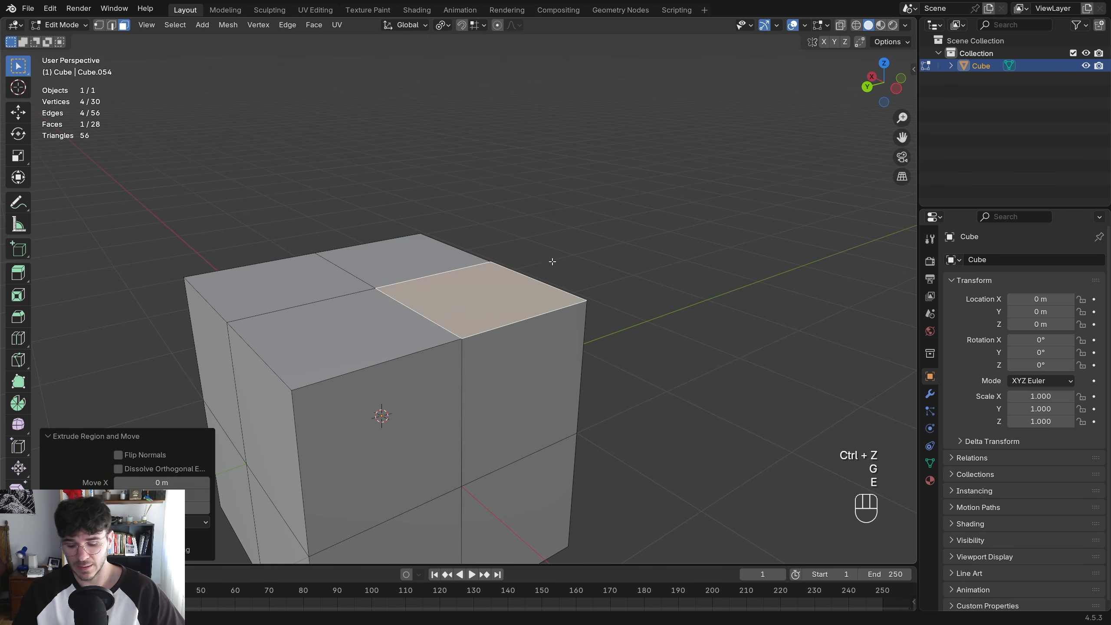
pyautogui.press('g')
pyautogui.rightClick(532, 151)
pyautogui.scroll(4, 461, 384)
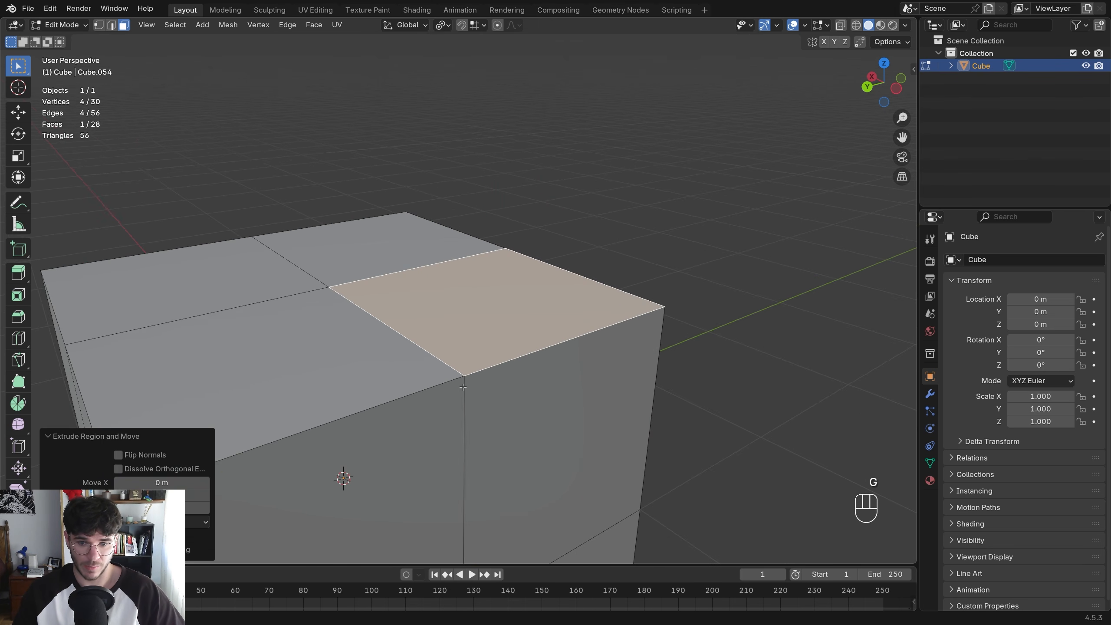
# Select all vertices, merge them by distance and reselect the top quarter face in face selection mode
pyautogui.scroll(-8, 463, 441)
pyautogui.press('1')
pyautogui.press('a')
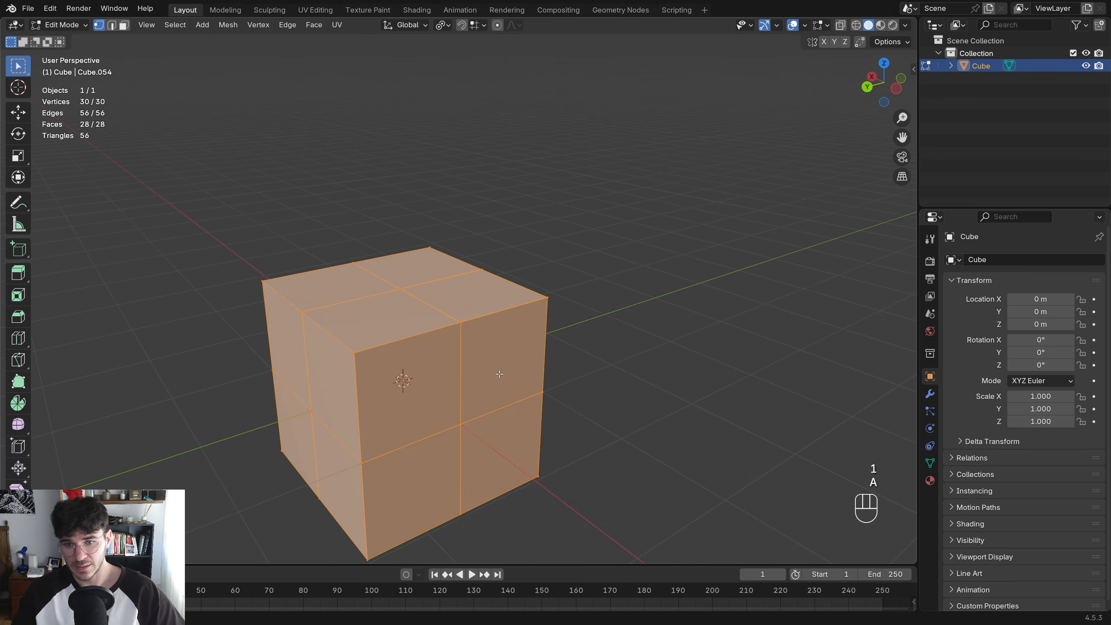
pyautogui.press('m')
pyautogui.click(489, 389)
pyautogui.press('3')
pyautogui.click(475, 306)
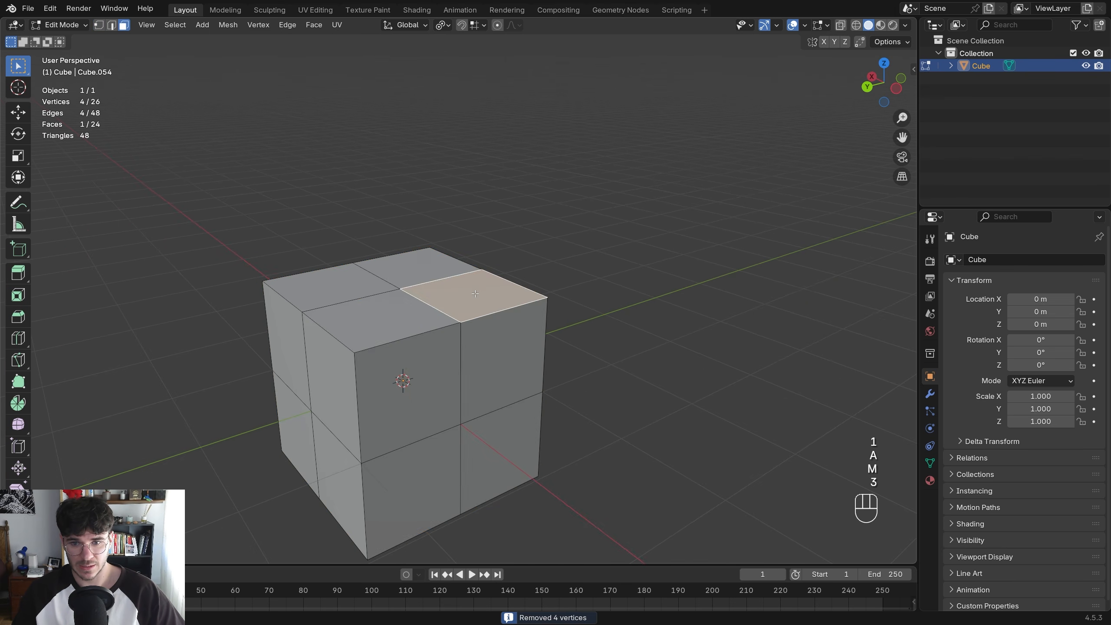
# Cancel a trial move of the cube's top quarter face and add a cylinder mesh in Object Mode
pyautogui.press('g')
pyautogui.rightClick(523, 236)
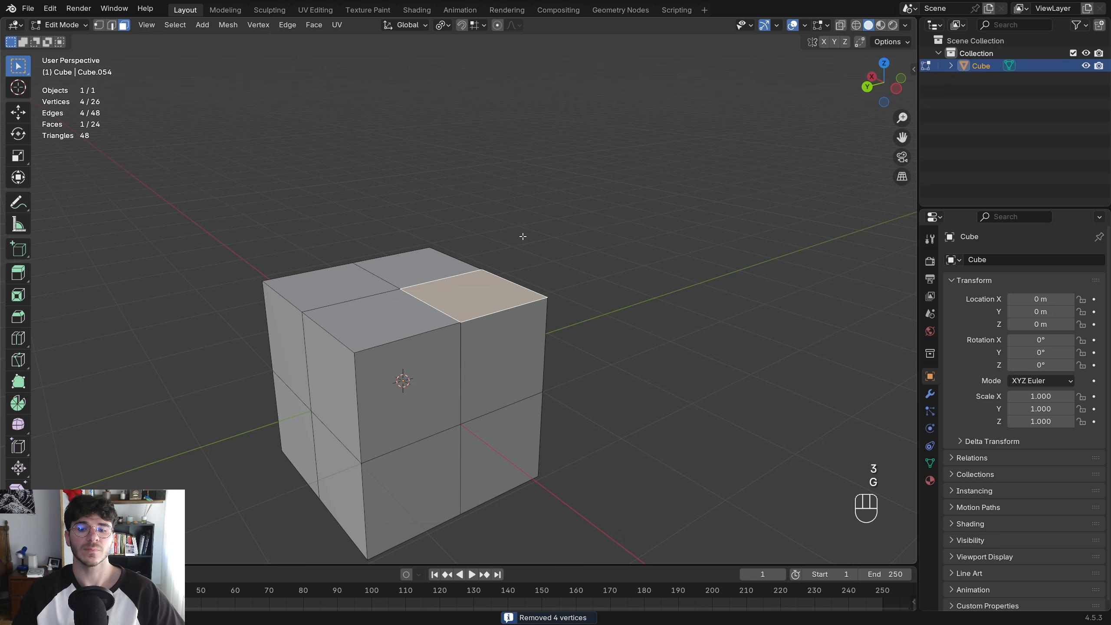
pyautogui.scroll(-2, 476, 328)
pyautogui.keyDown('shift'); pyautogui.moveTo(456, 337); pyautogui.dragTo(297, 290, button='middle'); pyautogui.keyUp('shift')
pyautogui.moveTo(473, 308); pyautogui.dragTo(442, 318, button='middle')
pyautogui.press('Tab')
pyautogui.hotkey('shift', 'a')
pyautogui.moveTo(413, 272)
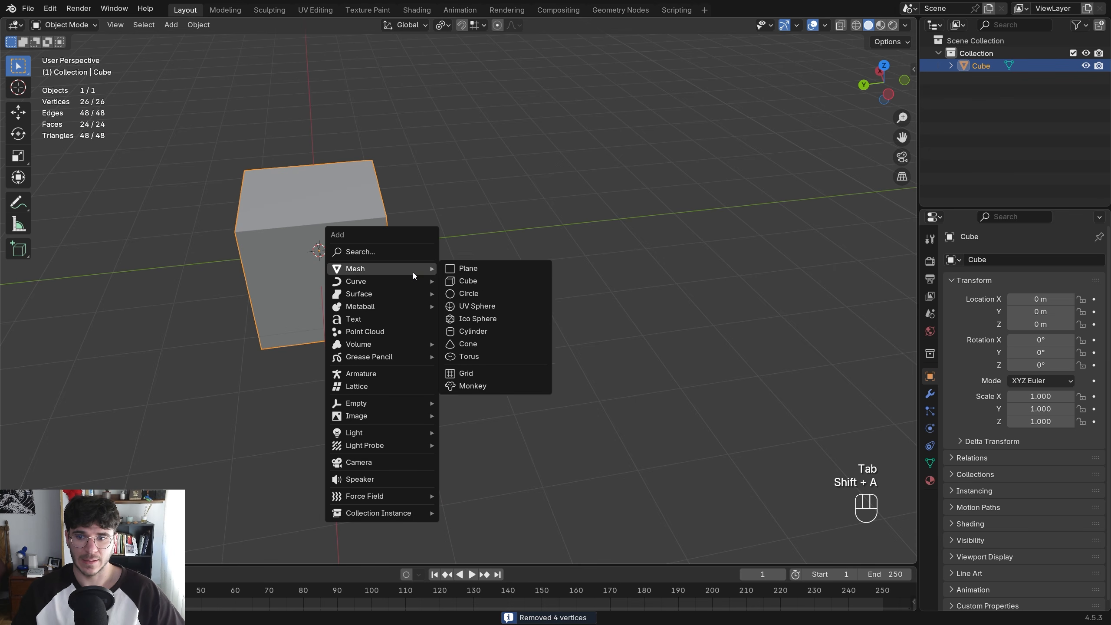
pyautogui.click(493, 331)
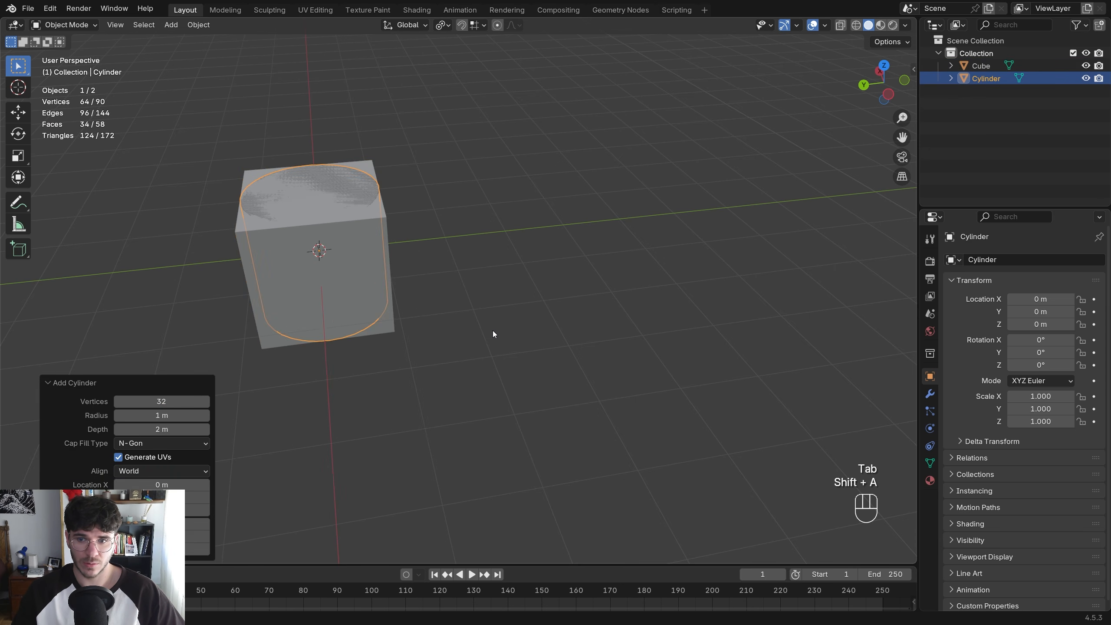
# Scale the cylinder along Z to about 2 and move it beside the cube
pyautogui.press('Tab')
pyautogui.press('Tab')
pyautogui.press('s')
pyautogui.press('z')
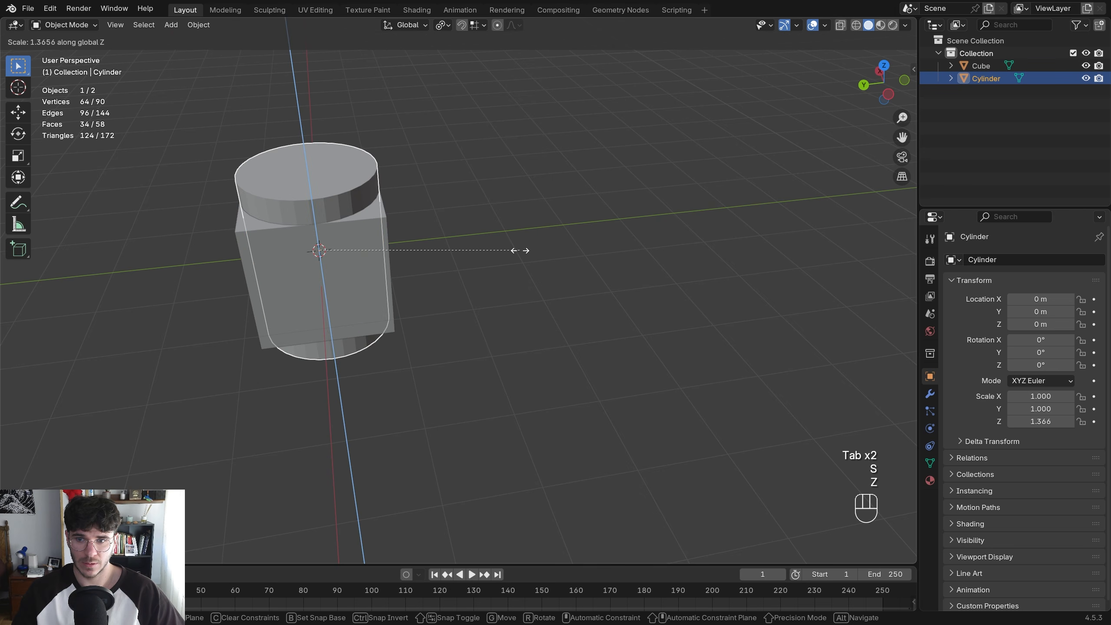
pyautogui.click(612, 257)
pyautogui.press('g')
pyautogui.click(511, 220)
# Select only the cylinder's 32 side faces in Edit Mode, leaving out both end caps
pyautogui.press('Tab')
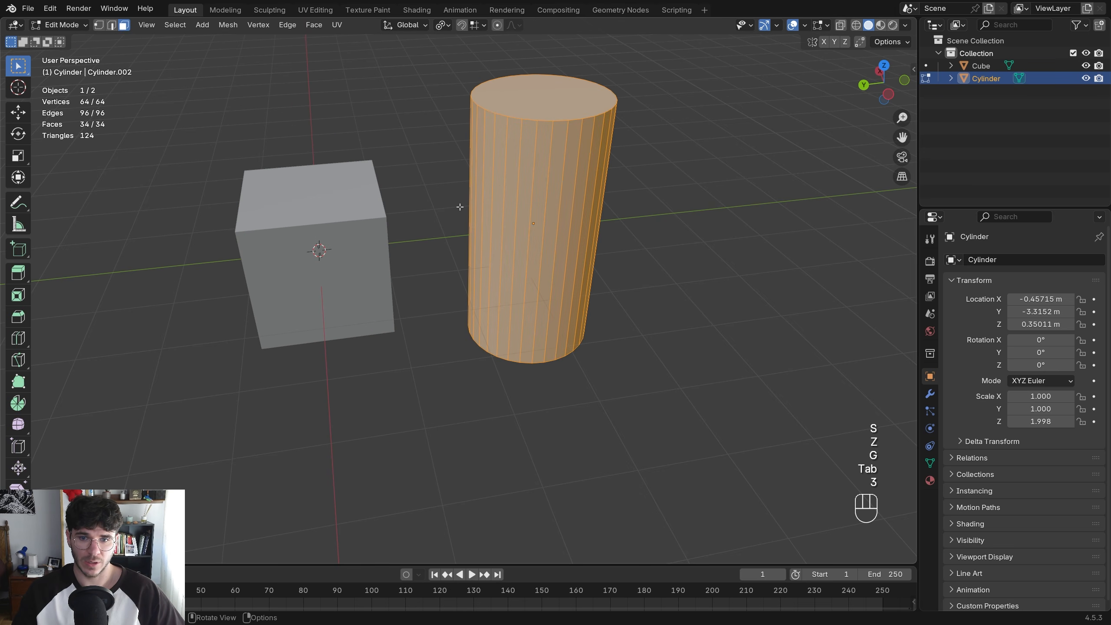
pyautogui.hotkey('alt', 'z')
pyautogui.moveTo(438, 198); pyautogui.dragTo(630, 252)
pyautogui.moveTo(629, 251); pyautogui.dragTo(636, 272, button='middle')
pyautogui.hotkey('alt', 'z')
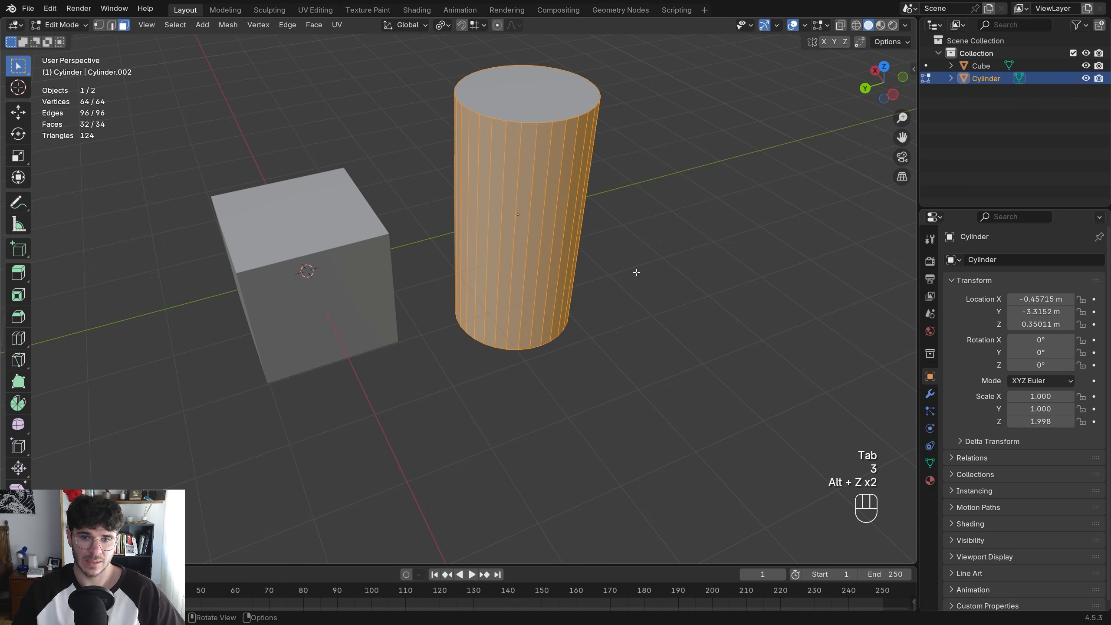
# Try extruding the cylinder's side faces with uniform scaling, test them with a cancelled move, and undo the extrusion
pyautogui.press('e')
pyautogui.press('s')
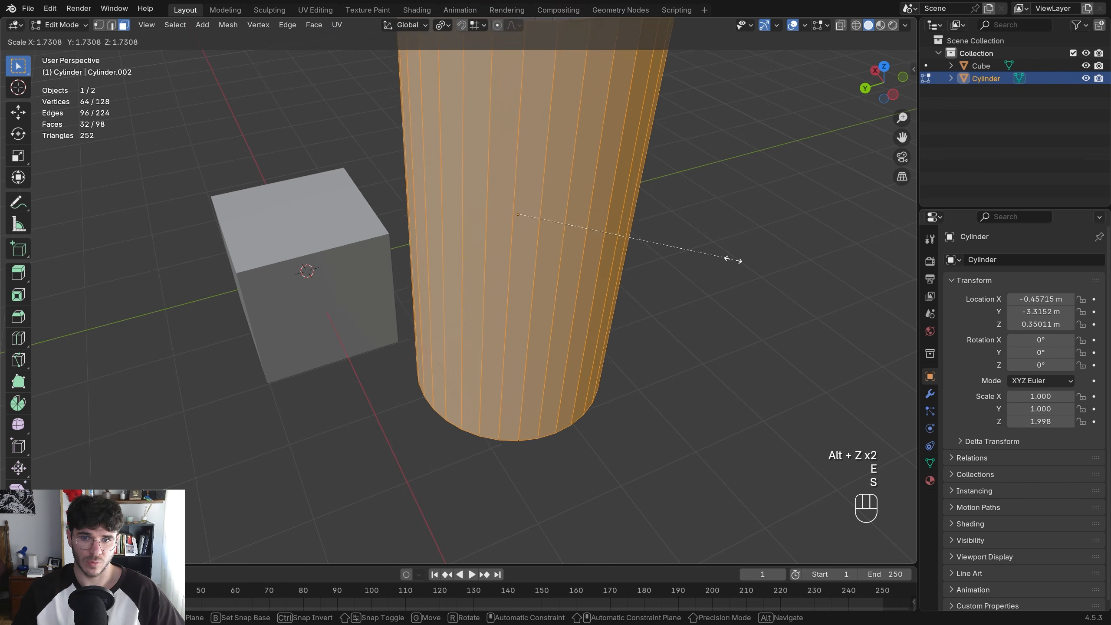
pyautogui.rightClick(588, 246)
pyautogui.keyDown('shift'); pyautogui.moveTo(588, 245); pyautogui.dragTo(558, 285, button='middle'); pyautogui.keyUp('shift')
pyautogui.press('g')
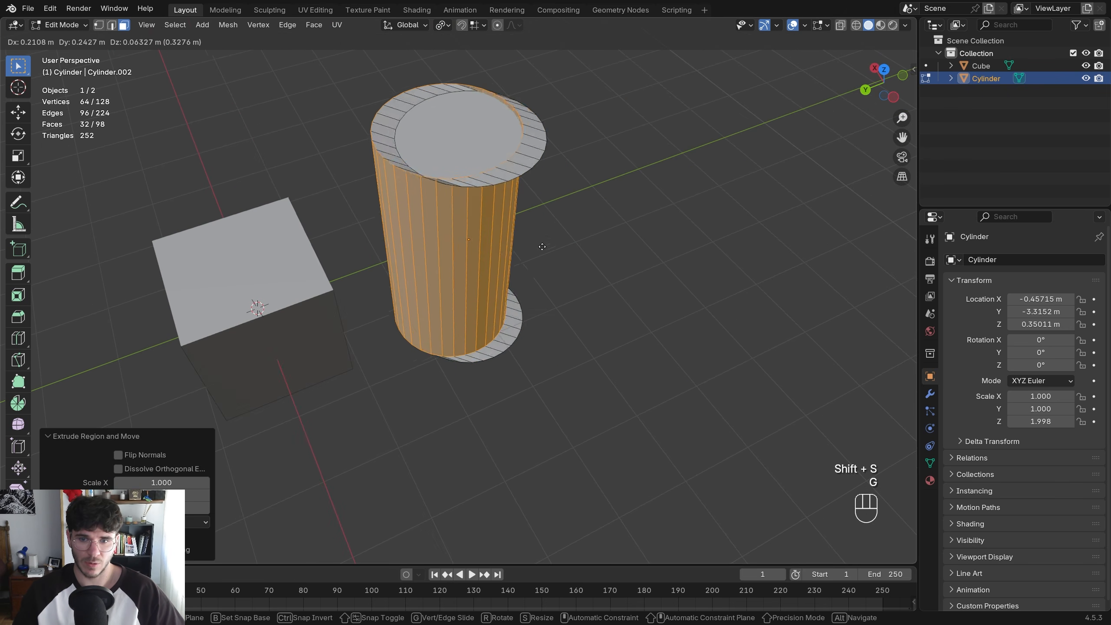
pyautogui.rightClick(547, 248)
pyautogui.hotkey('ctrl', 'z')
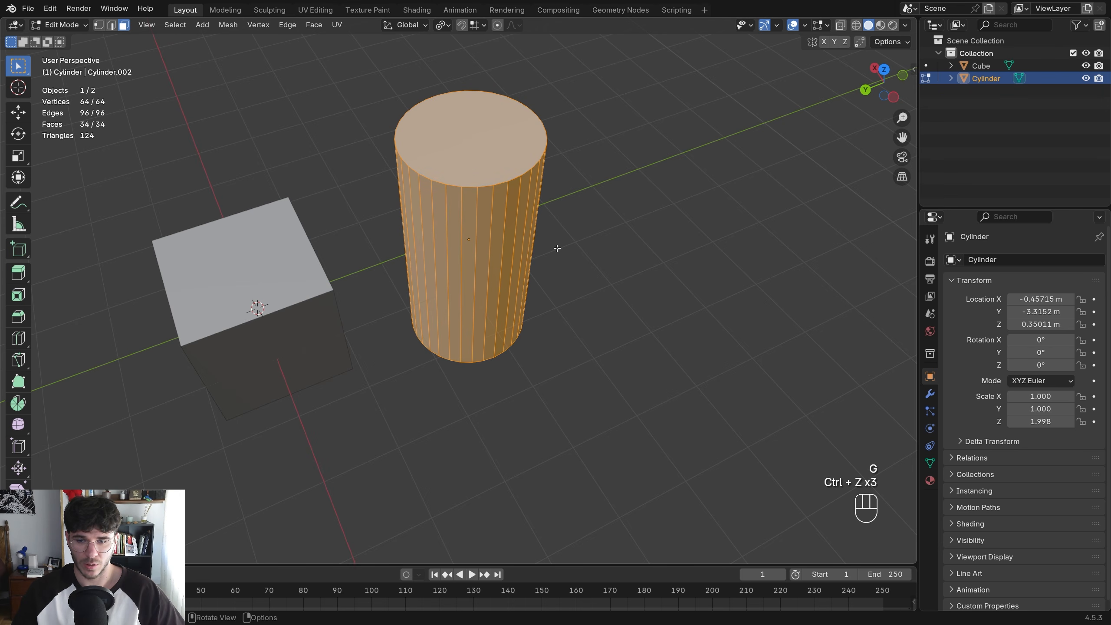
# Extrude the cylinder's side faces again, try scaling them uniformly, inspect them in X-ray, and undo the attempt
pyautogui.hotkey('ctrl', 'shift', 'z')
pyautogui.press('e')
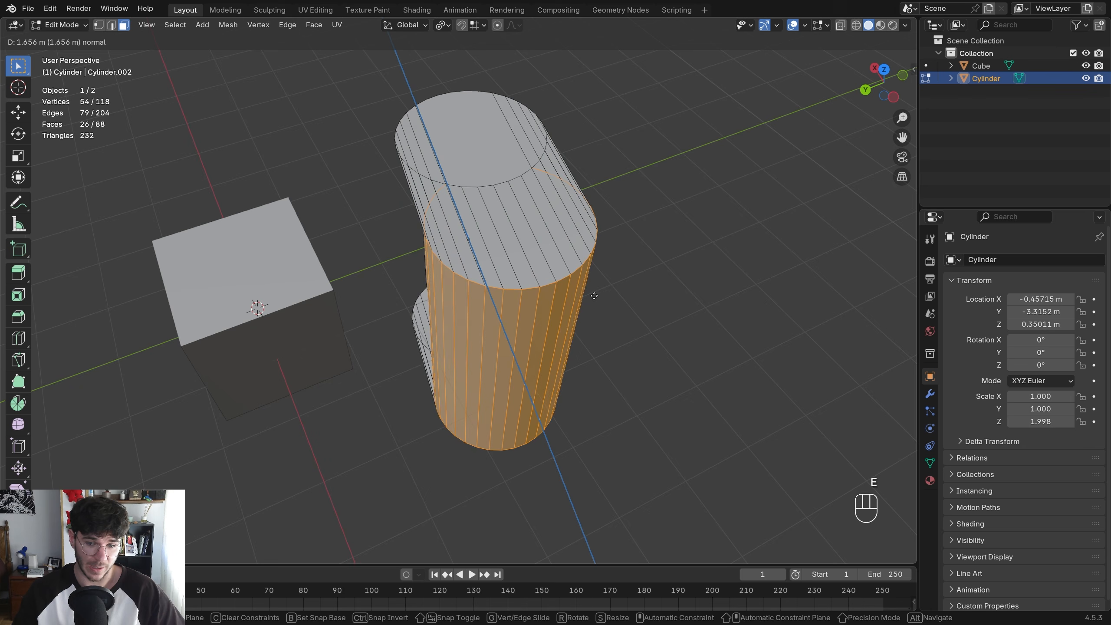
pyautogui.click(541, 313)
pyautogui.press('s')
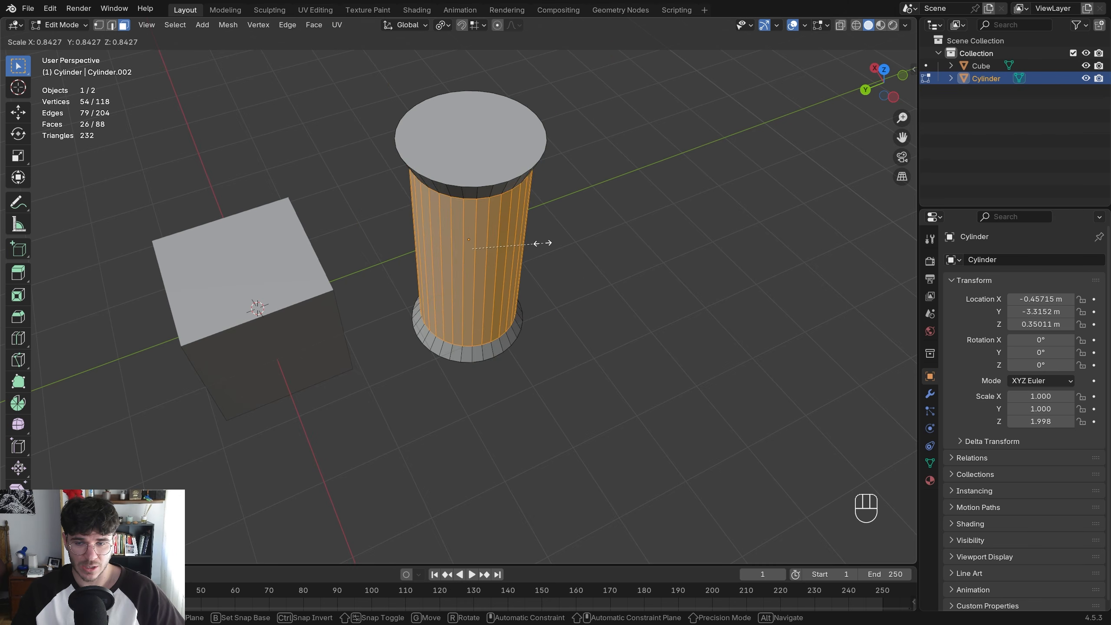
pyautogui.press('Escape')
pyautogui.hotkey('alt', 'z')
pyautogui.moveTo(477, 257); pyautogui.dragTo(473, 205, button='middle')
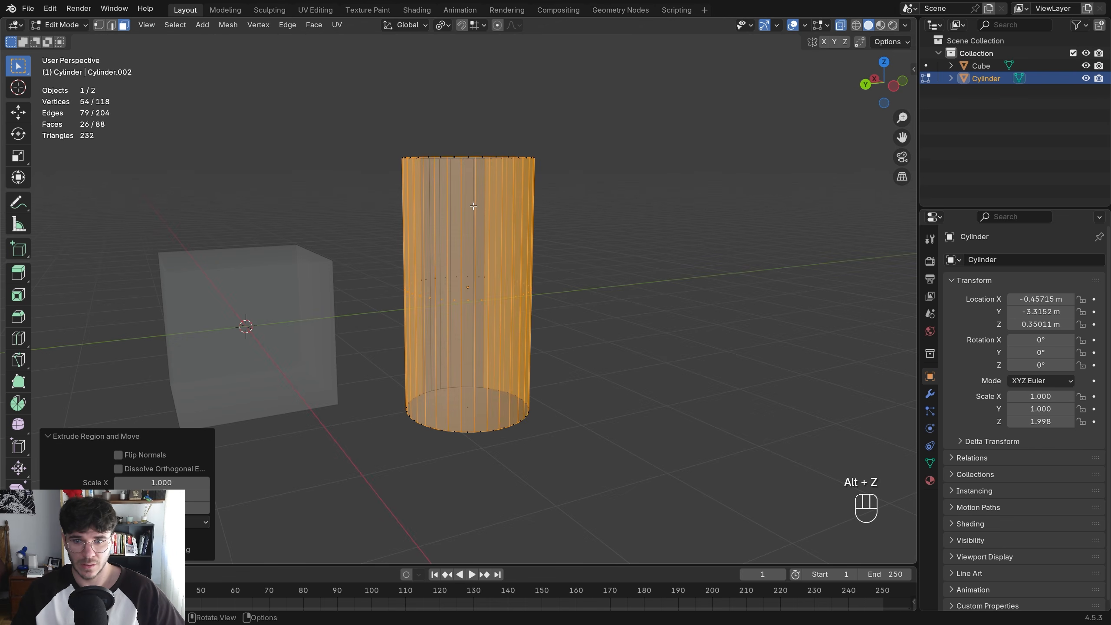
pyautogui.hotkey('ctrl', 'z')
pyautogui.hotkey('ctrl', 'z')
pyautogui.hotkey('ctrl', 'z')
pyautogui.hotkey('alt', 'z')
# Return to Edit Mode and reselect all the cylinder's side faces without the end caps
pyautogui.press('Tab')
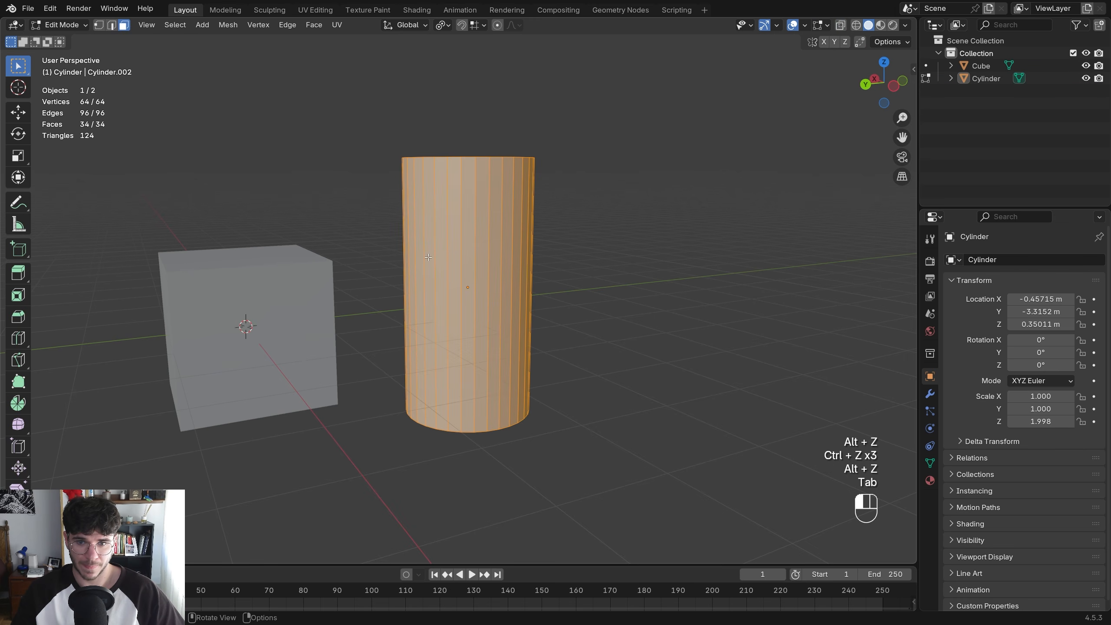
pyautogui.click(428, 257)
pyautogui.hotkey('alt', 'z')
pyautogui.moveTo(382, 238); pyautogui.dragTo(588, 355)
pyautogui.moveTo(589, 355); pyautogui.dragTo(616, 301, button='middle')
pyautogui.hotkey('alt', 'z')
# Extrude the side faces in place, trying uniform, Z-only and Z-excluded scaling before cancelling the scale
pyautogui.press('e')
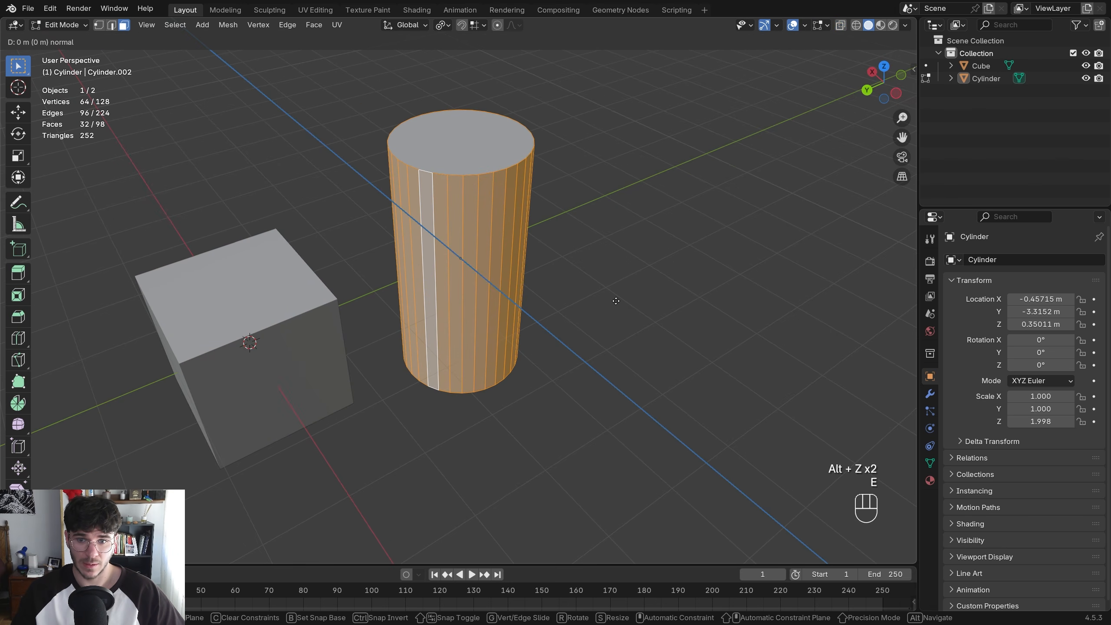
pyautogui.press('s')
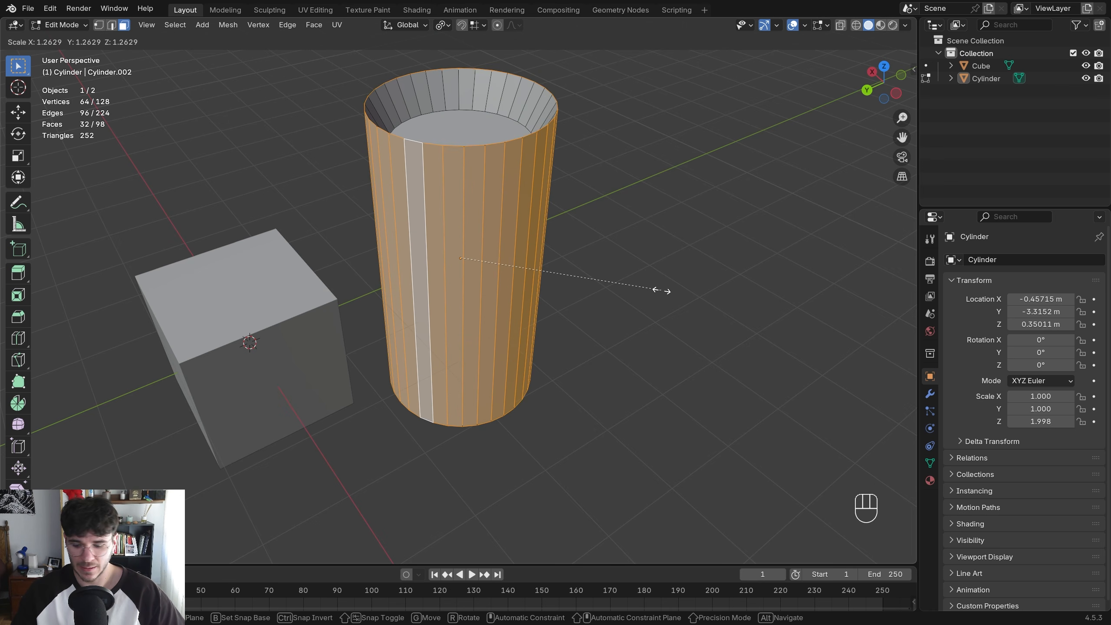
pyautogui.press('z')
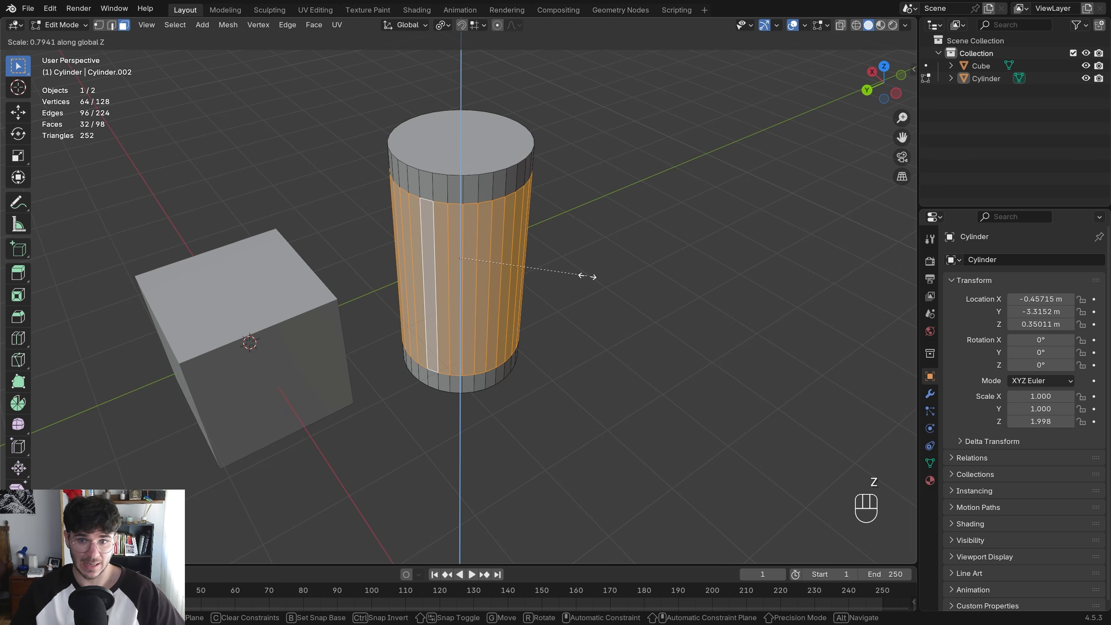
pyautogui.hotkey('shift', 'z')
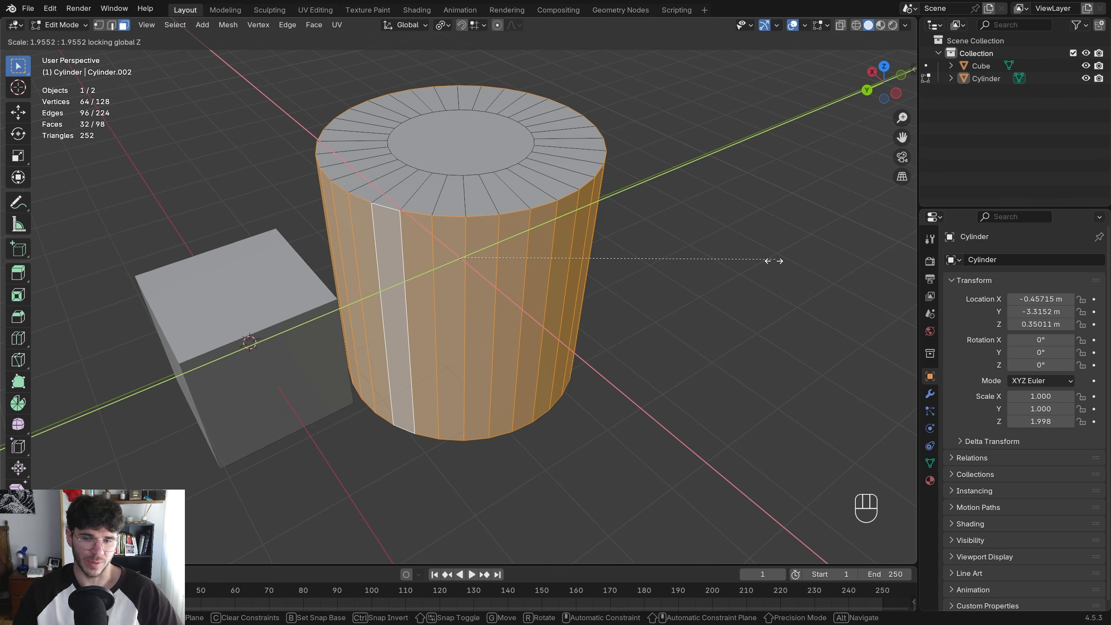
pyautogui.rightClick(722, 252)
pyautogui.moveTo(476, 267); pyautogui.dragTo(474, 252, button='middle')
# Rotate the cylinder about -37.4° around global X in Object Mode and raise it along Z to about 3.44 m
pyautogui.press('Tab')
pyautogui.moveTo(509, 212); pyautogui.dragTo(478, 219, button='middle')
pyautogui.press('r')
pyautogui.press('x')
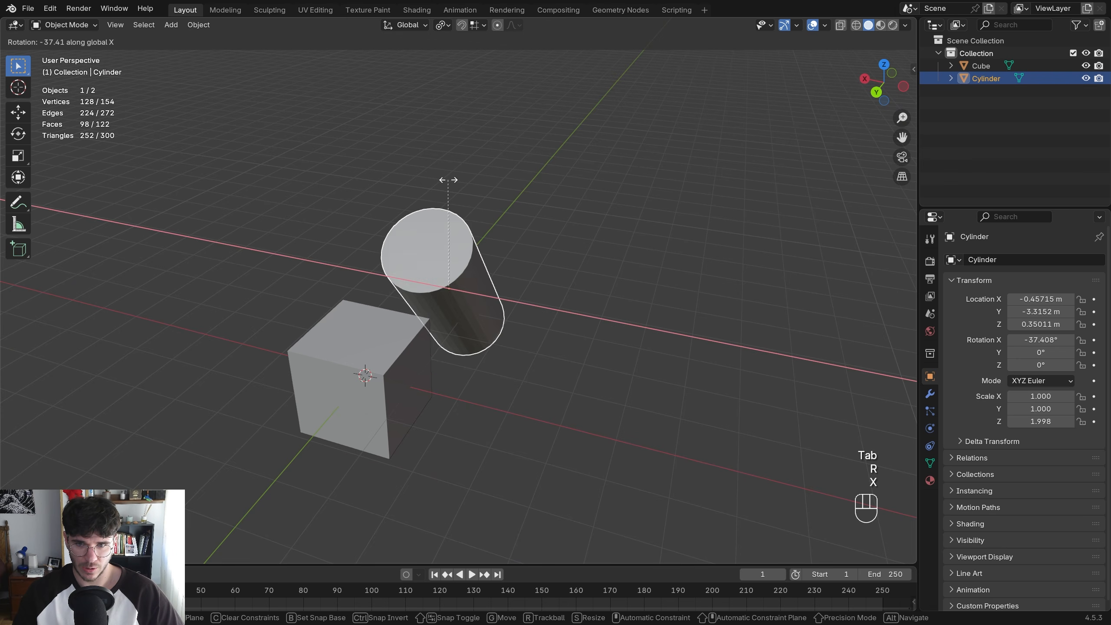
pyautogui.click(446, 179)
pyautogui.press('g')
pyautogui.press('z')
pyautogui.click(518, 143)
# Enter Edit Mode on the tilted cylinder and undo a cancelled extrusion of its side faces
pyautogui.moveTo(517, 143); pyautogui.dragTo(529, 251, button='middle')
pyautogui.press('Tab')
pyautogui.press('e')
pyautogui.rightClick(526, 245)
pyautogui.hotkey('ctrl', 'z')
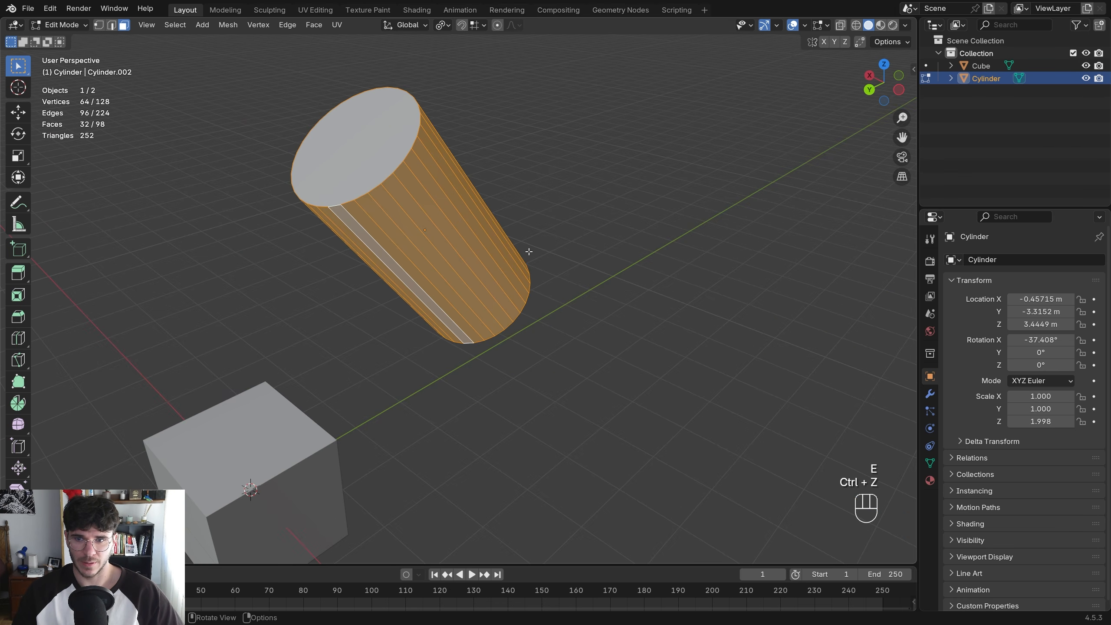
# Try extruding the tilted cylinder's side faces with scaling that excludes global Z, and undo the extrusion
pyautogui.press('e')
pyautogui.press('s')
pyautogui.hotkey('shift', 'z')
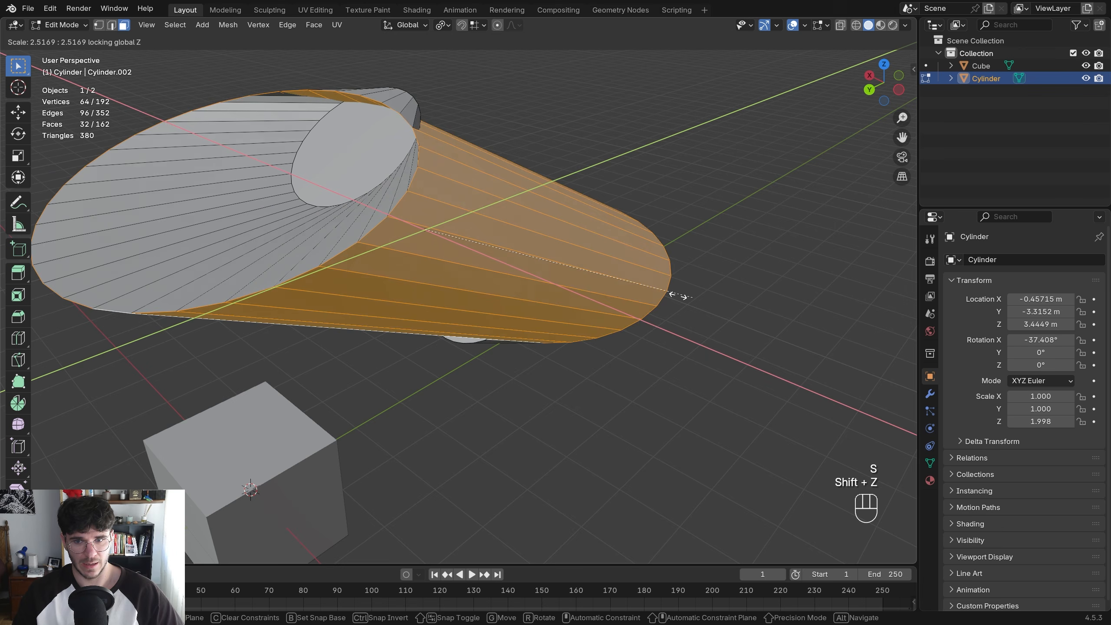
pyautogui.rightClick(469, 241)
pyautogui.hotkey('ctrl', 'z')
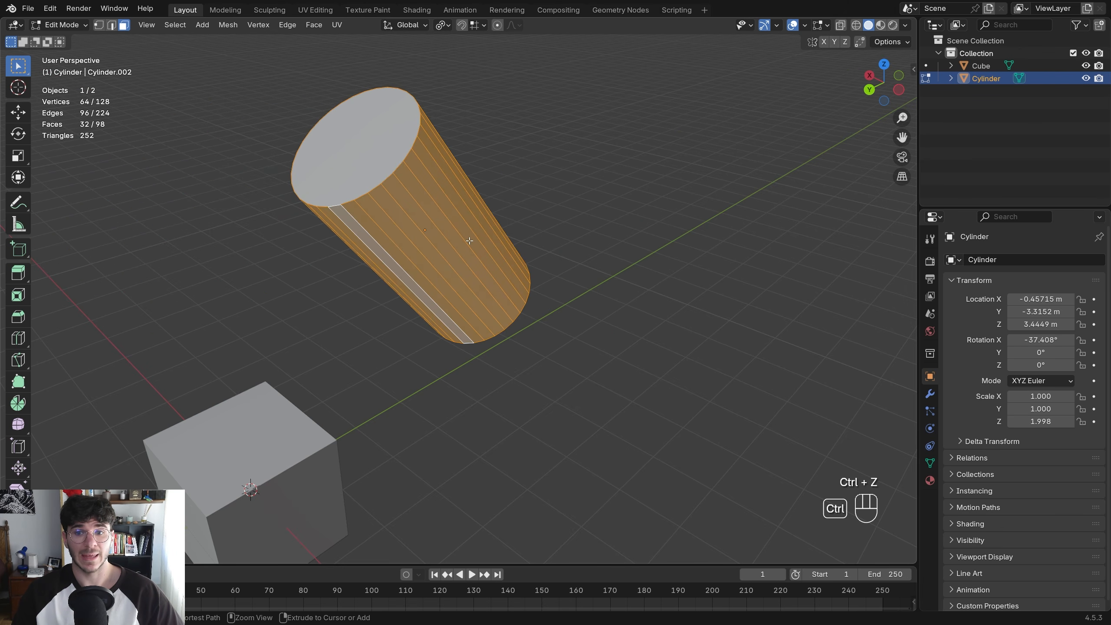
pyautogui.hotkey('ctrl', 'z')
pyautogui.hotkey('ctrl', 'shift', 'z')
# Extrude the tilted cylinder's side faces outward with Extrude Faces Along Normals
pyautogui.moveTo(469, 241); pyautogui.dragTo(422, 233, button='middle')
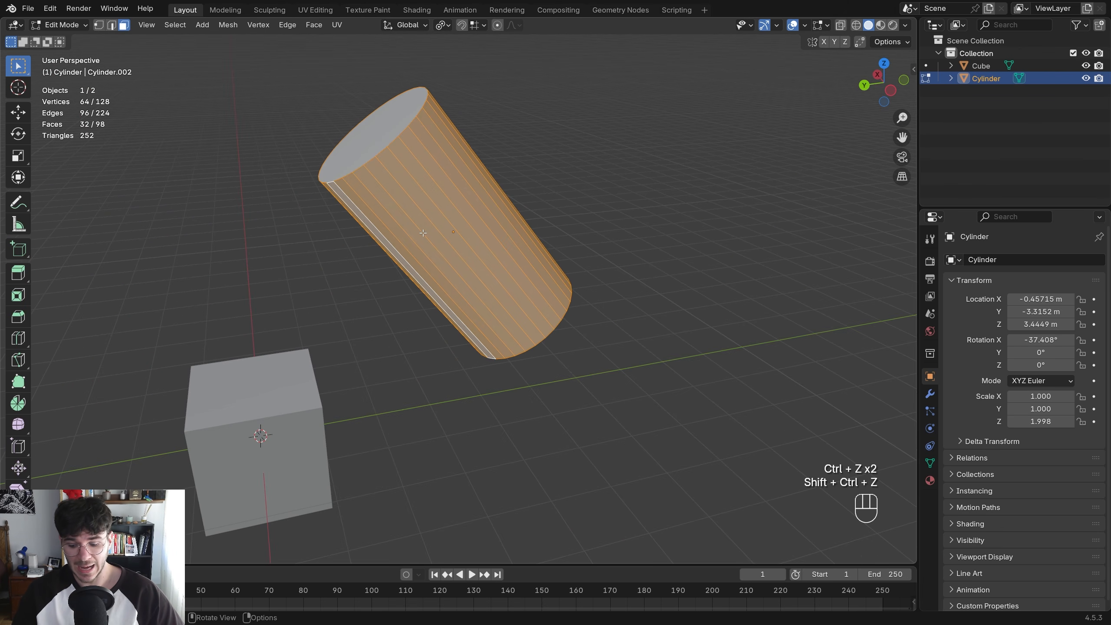
pyautogui.hotkey('alt', 'e')
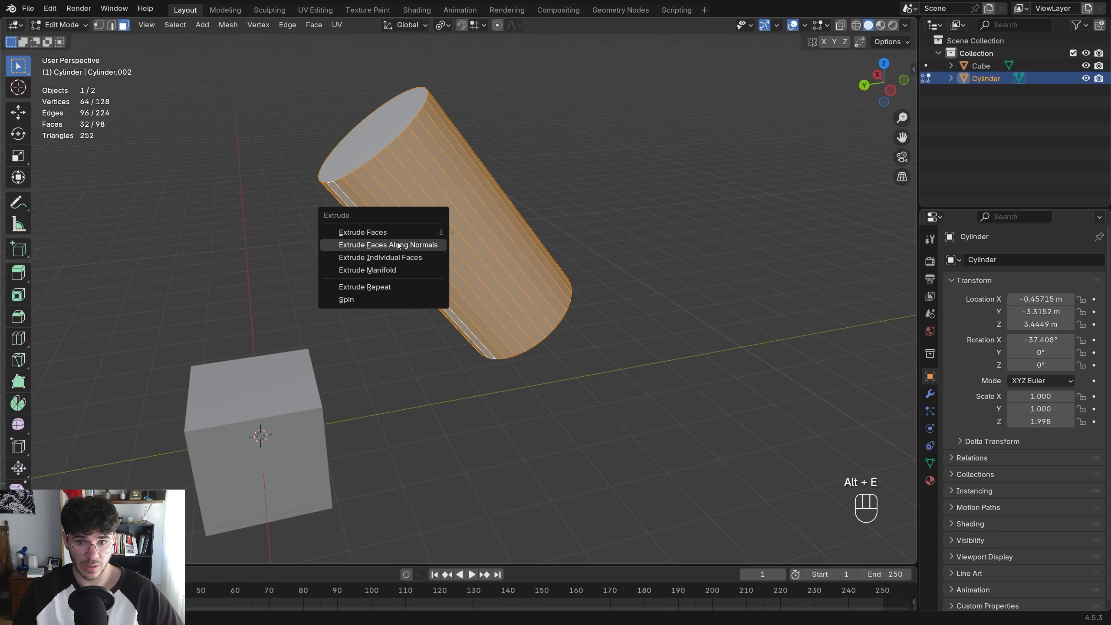
pyautogui.click(405, 246)
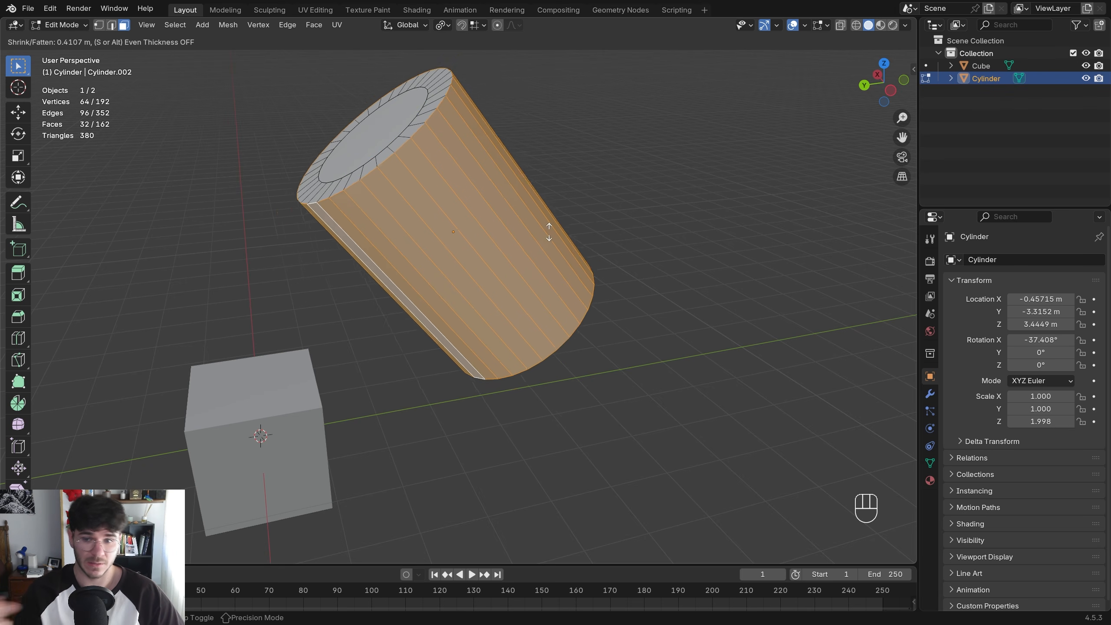
pyautogui.click(556, 215)
pyautogui.moveTo(560, 215); pyautogui.dragTo(586, 289, button='middle')
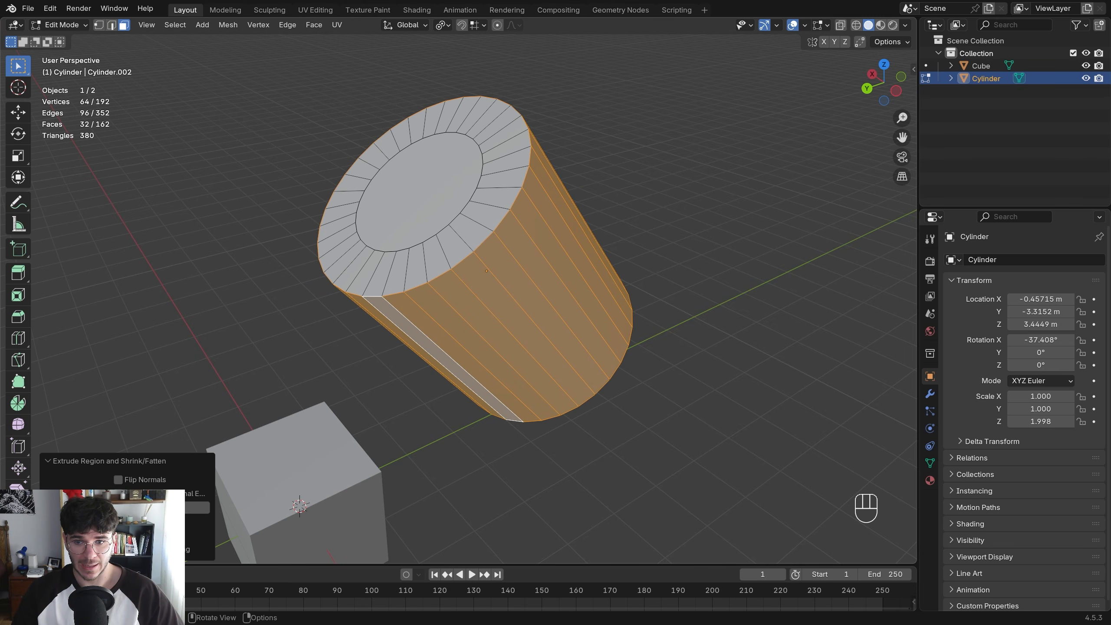
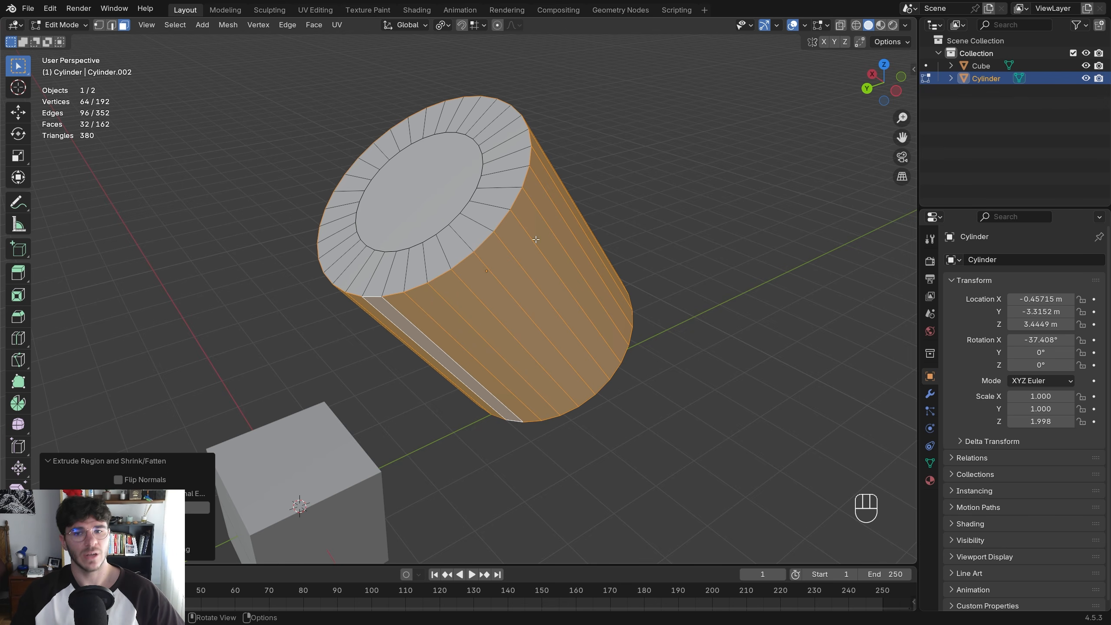
# Leave Edit Mode and delete the cylinder
pyautogui.press('Tab')
pyautogui.press('x')
pyautogui.click(498, 230)
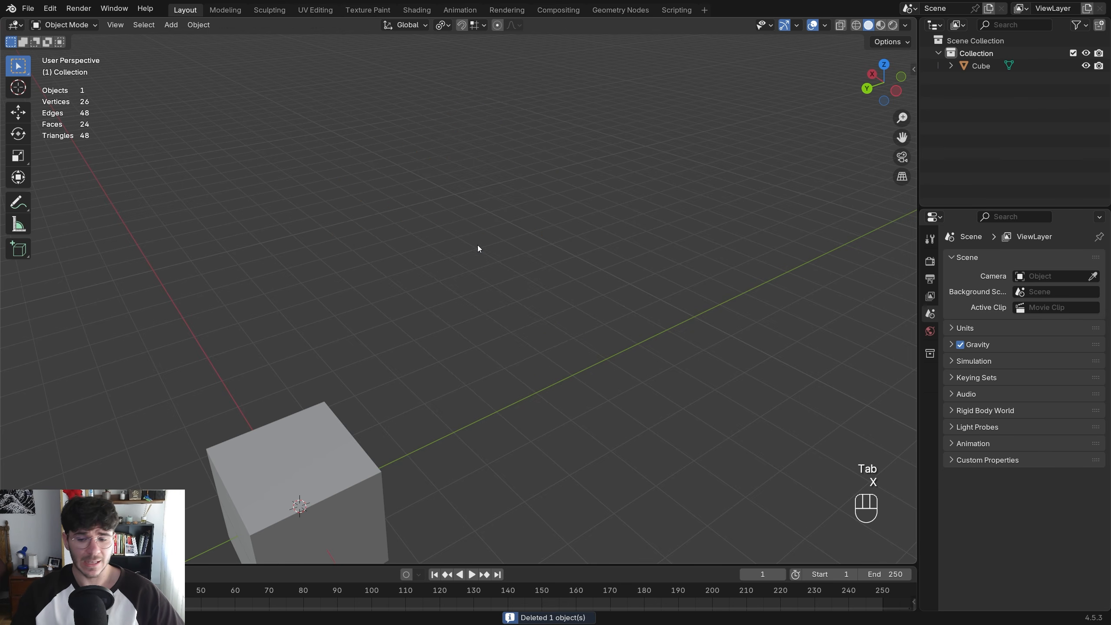
# Enter Edit Mode on the cube and select all four quarter faces on its top
pyautogui.keyDown('shift'); pyautogui.moveTo(399, 393); pyautogui.dragTo(541, 302, button='middle'); pyautogui.keyUp('shift')
pyautogui.click(476, 400)
pyautogui.press('Tab')
pyautogui.keyDown('shift'); pyautogui.moveTo(476, 400); pyautogui.dragTo(505, 331, button='middle'); pyautogui.keyUp('shift')
pyautogui.scroll(2, 564, 342)
pyautogui.click(439, 328)
pyautogui.keyDown('shift'); pyautogui.click(350, 277); pyautogui.keyUp('shift')
pyautogui.keyDown('shift'); pyautogui.click(437, 251); pyautogui.keyUp('shift')
pyautogui.keyDown('shift'); pyautogui.click(488, 287); pyautogui.keyUp('shift')
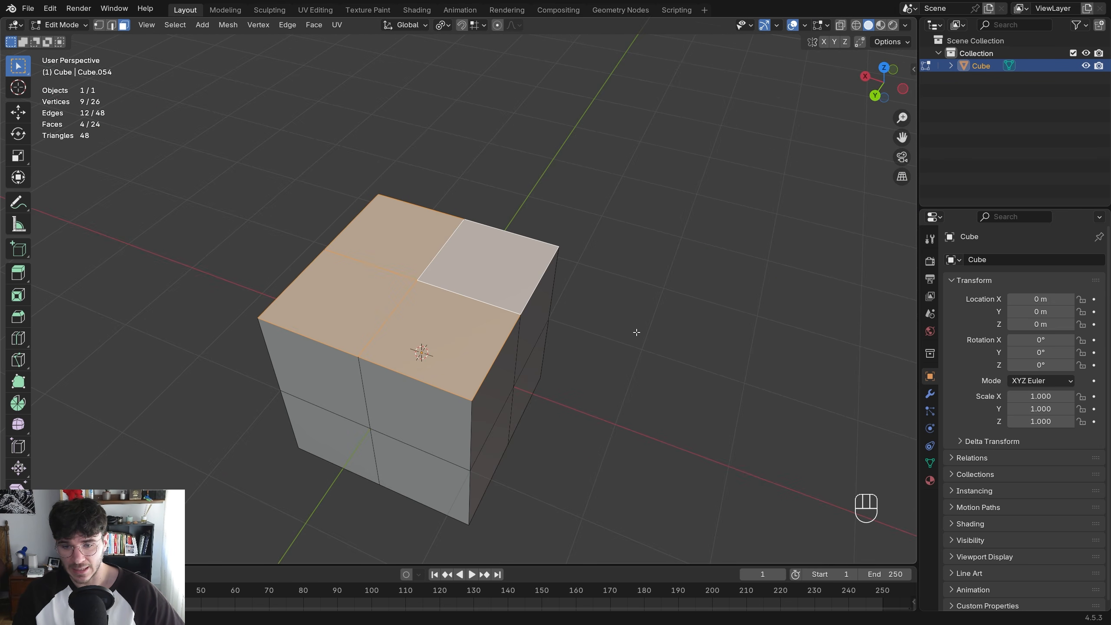
# Try insetting the cube's four top faces, comparing Boundary off and on and Individual insets with a single region
pyautogui.press('i')
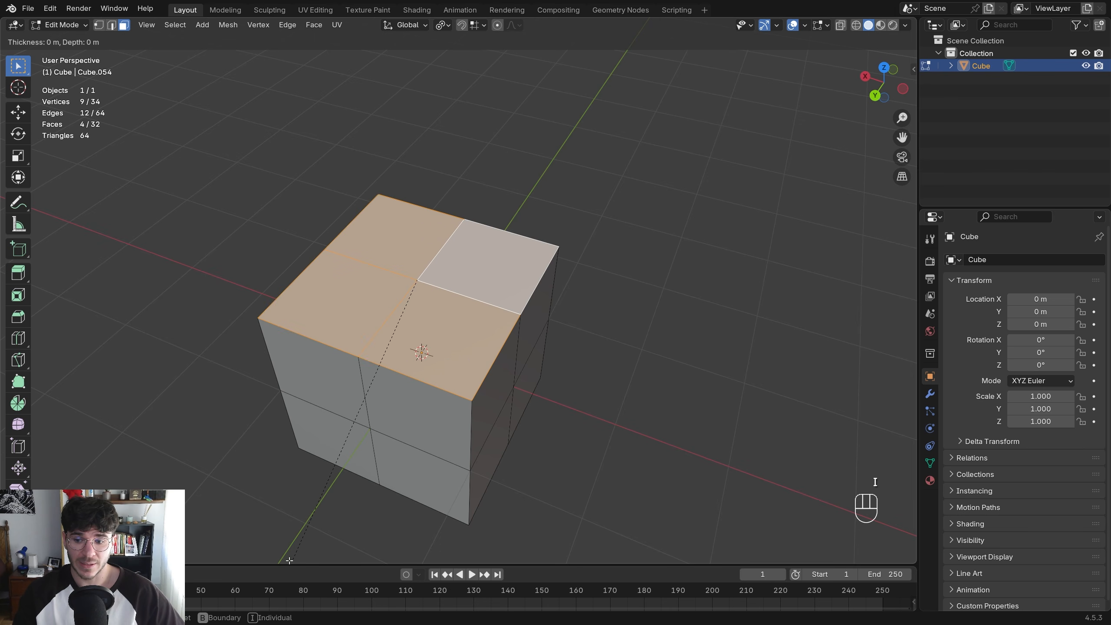
pyautogui.press('Escape')
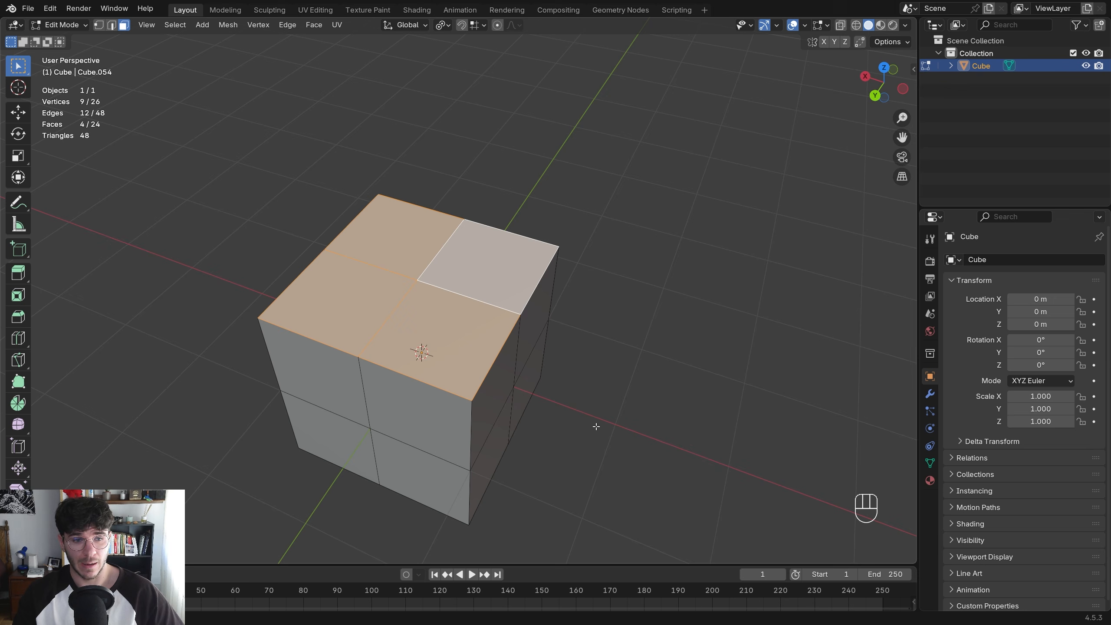
pyautogui.press('i')
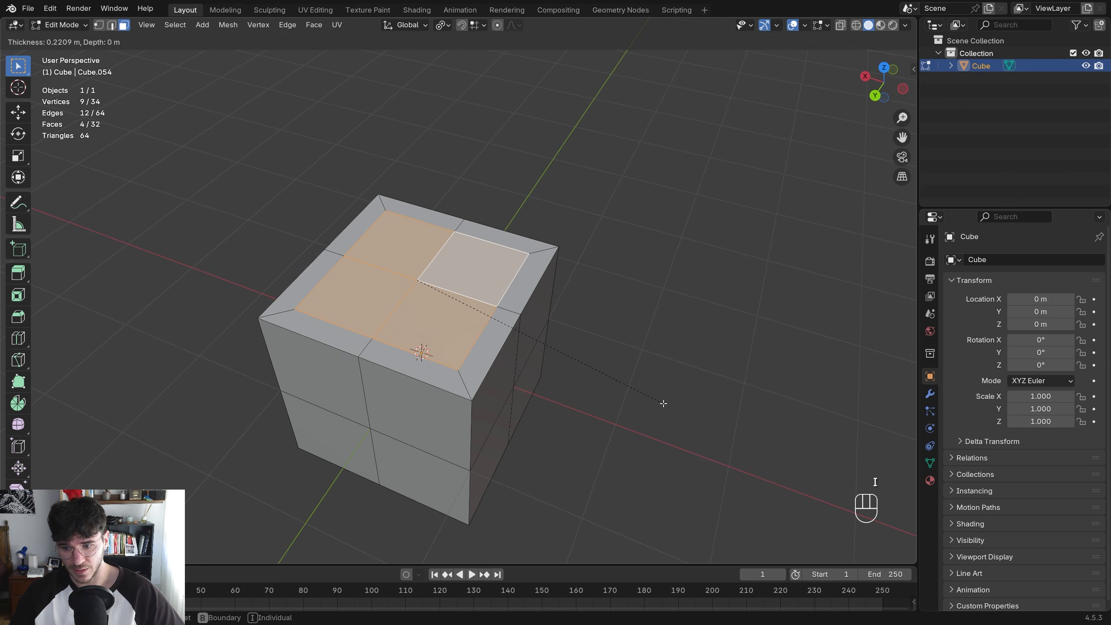
pyautogui.press('b')
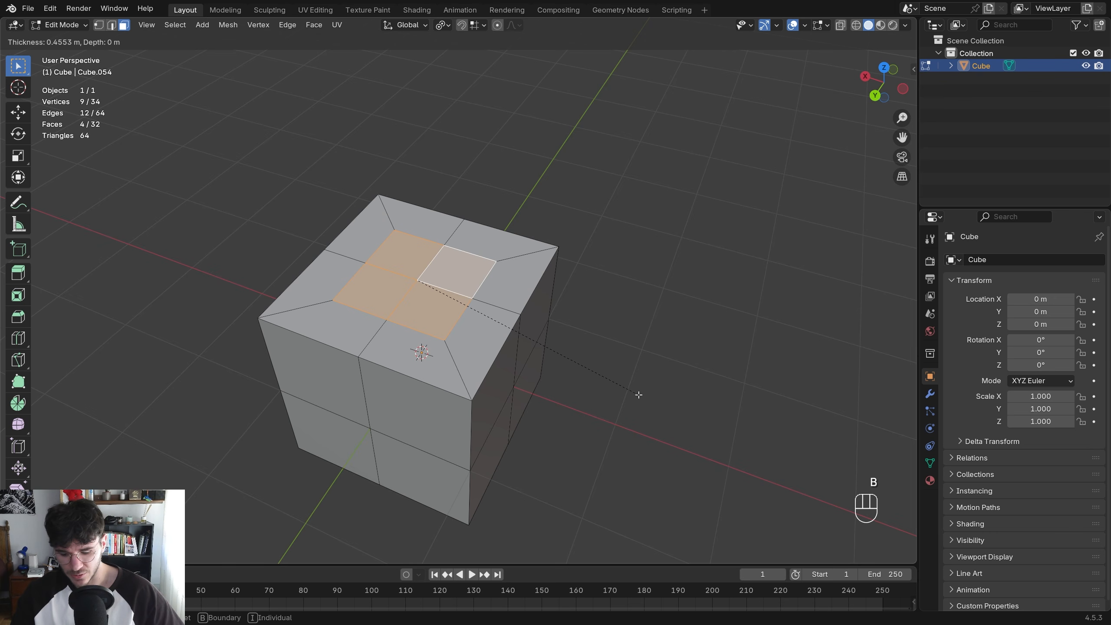
pyautogui.press('i')
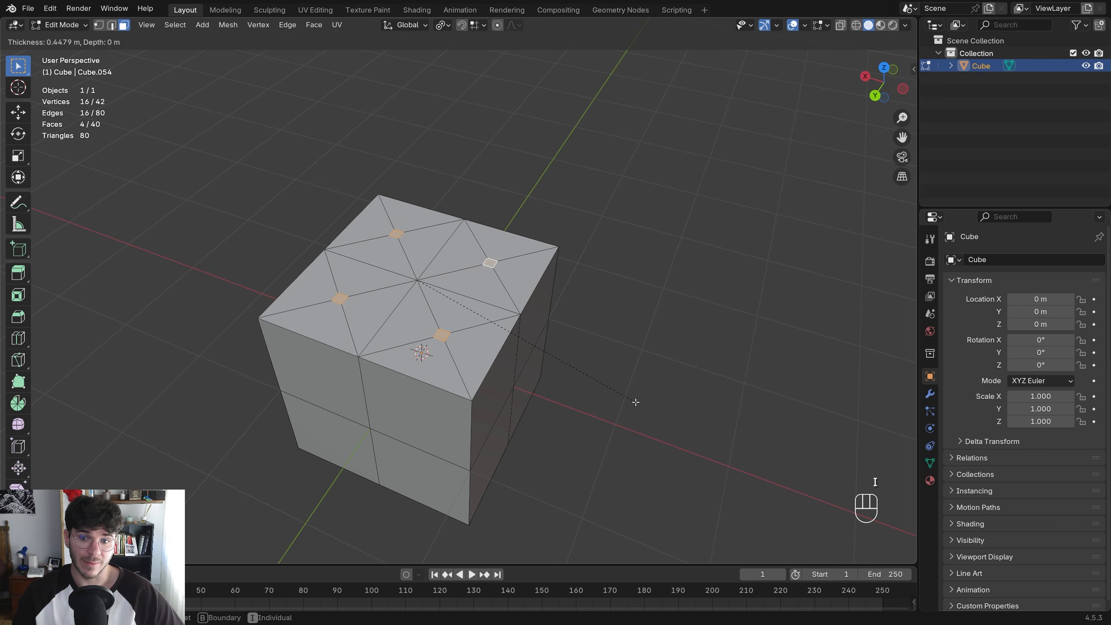
pyautogui.press('i')
pyautogui.press('i')
pyautogui.press('i')
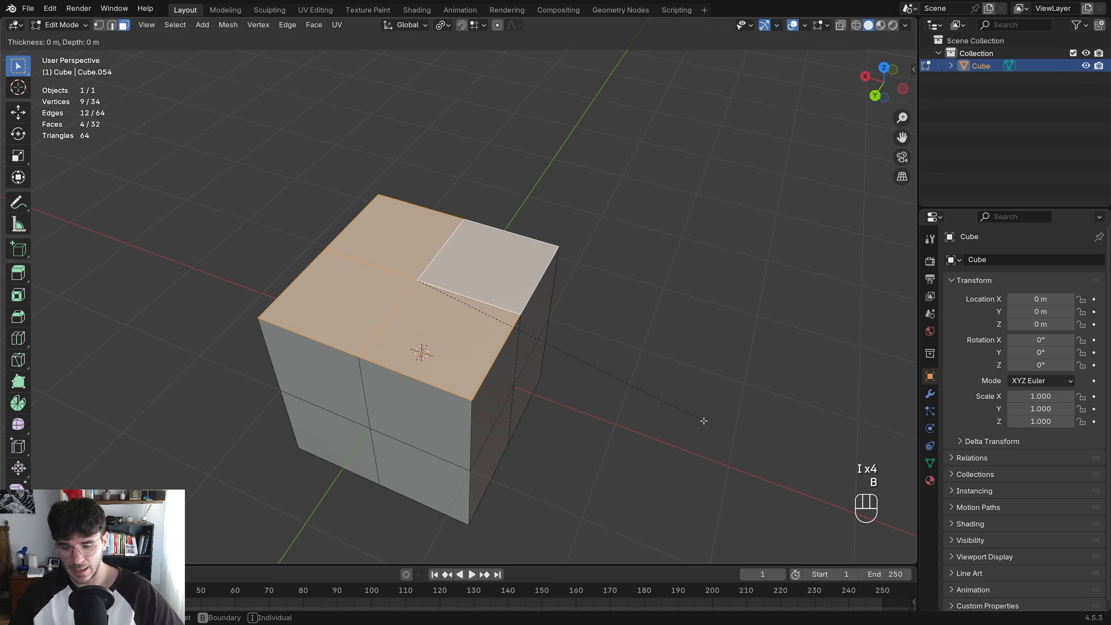
# Inset the four top faces inward as one region by about 0.386 m, after trying the Outset option
pyautogui.press('b')
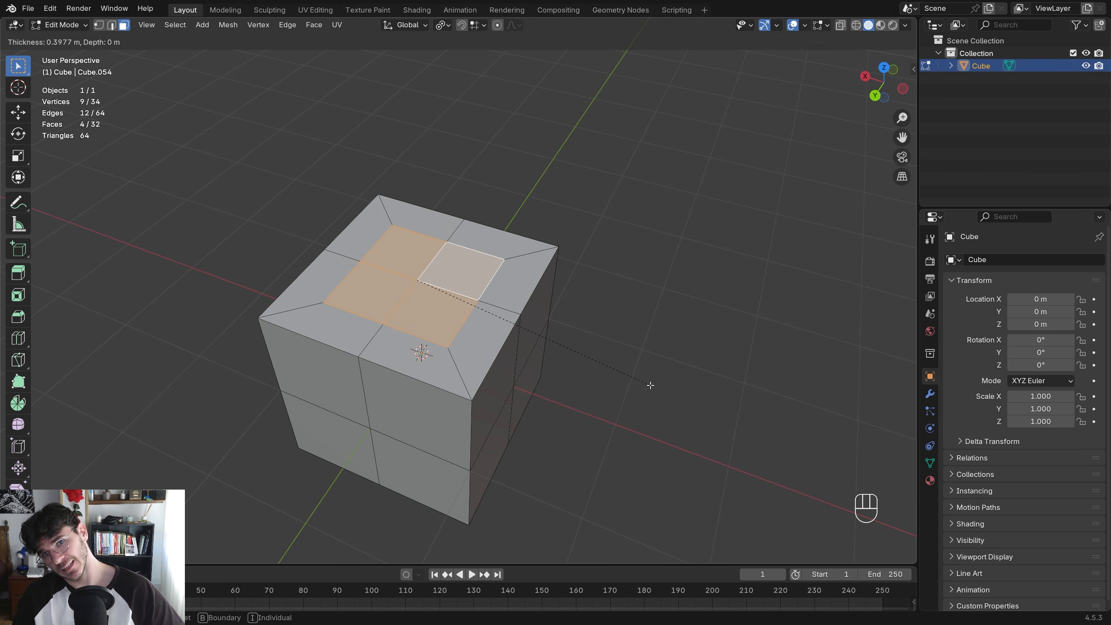
pyautogui.press('o')
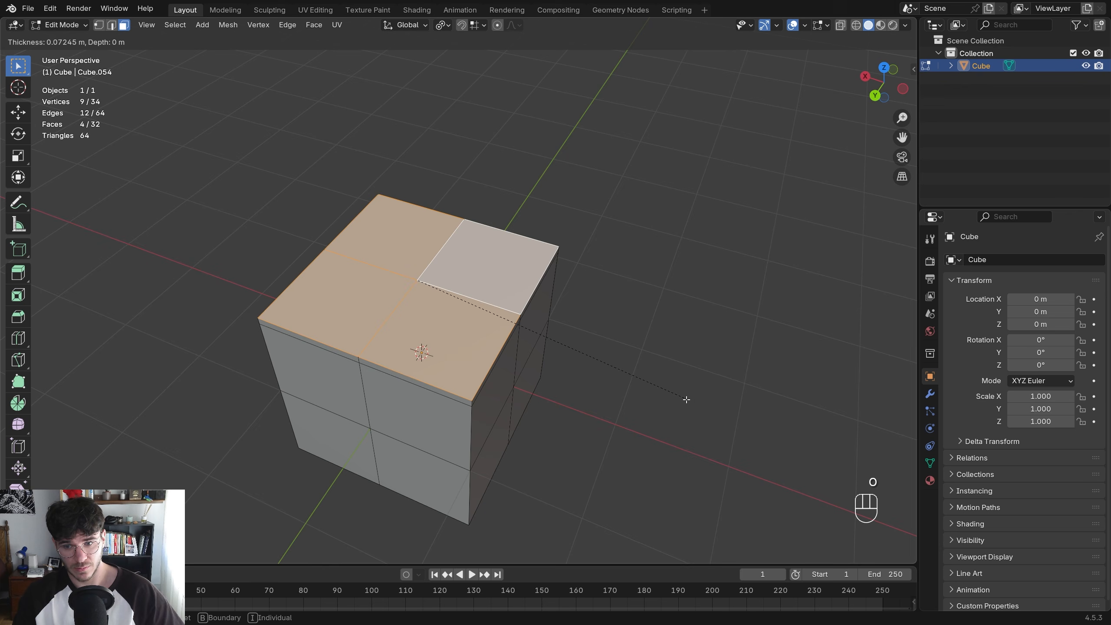
pyautogui.press('o')
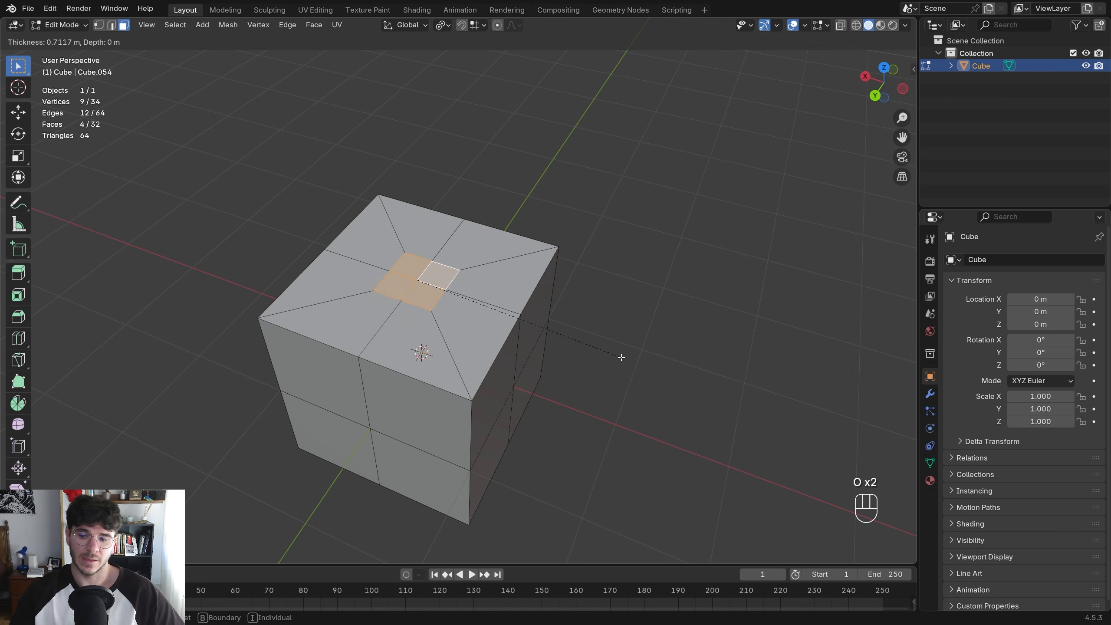
pyautogui.click(655, 377)
# Extrude the inset top faces about 0.97 m upward along global Z, and undo both the extrusion and the inset
pyautogui.press('e')
pyautogui.press('z')
pyautogui.press('z')
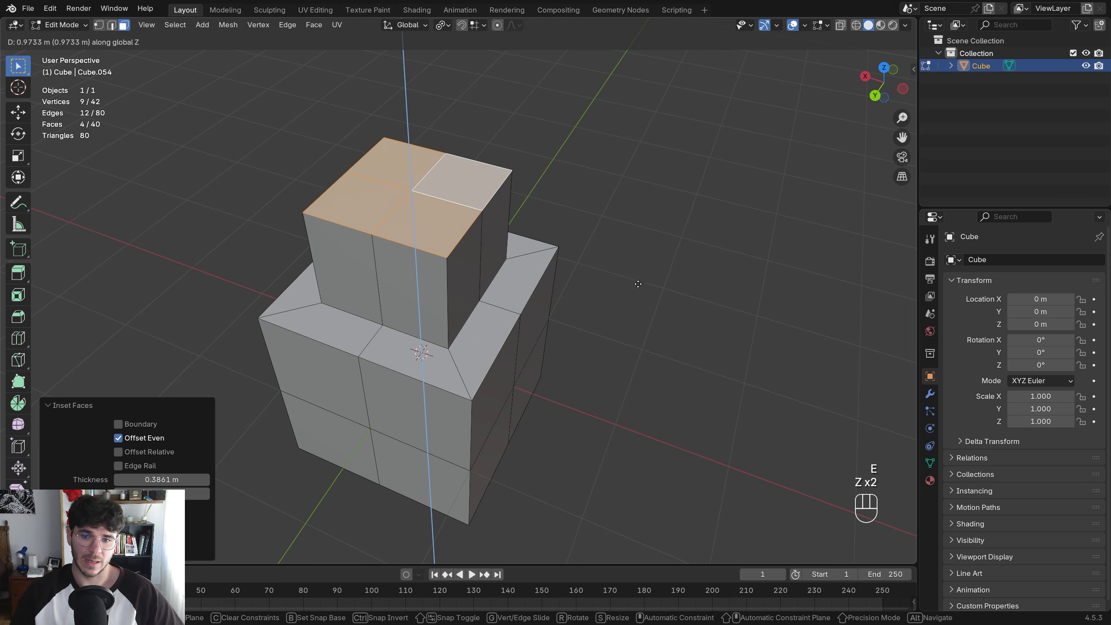
pyautogui.click(612, 287)
pyautogui.moveTo(420, 372); pyautogui.dragTo(397, 338, button='middle')
pyautogui.keyDown('shift'); pyautogui.moveTo(398, 338); pyautogui.dragTo(542, 328, button='middle'); pyautogui.keyUp('shift')
pyautogui.hotkey('ctrl', 'z')
pyautogui.hotkey('ctrl', 'z')
pyautogui.press('Tab')
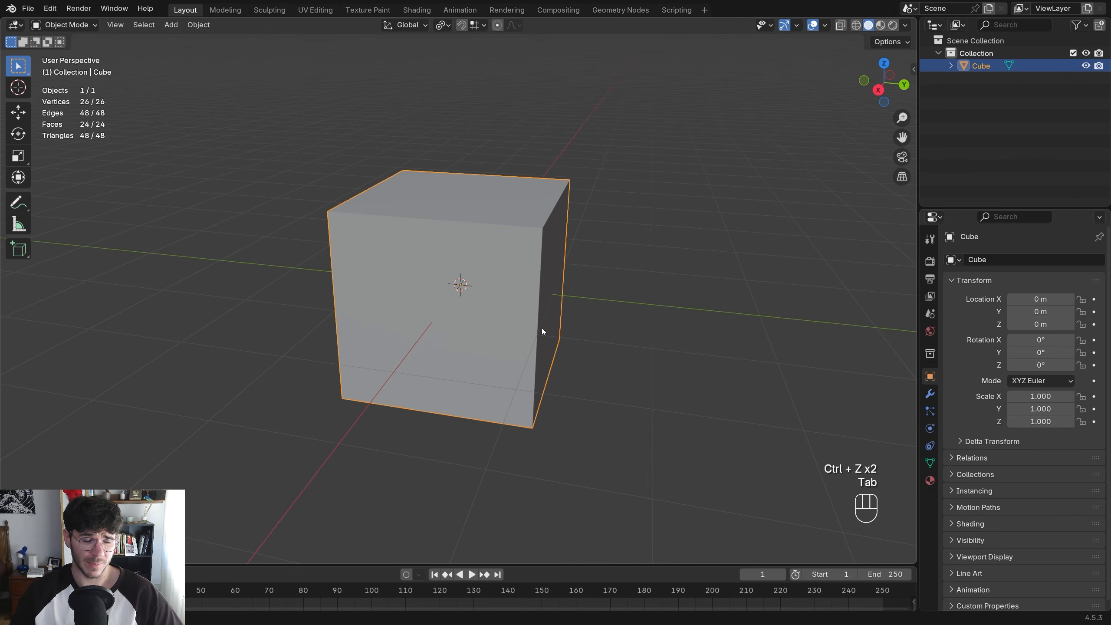
pyautogui.press('Tab')
pyautogui.press('a')
pyautogui.press('Tab')
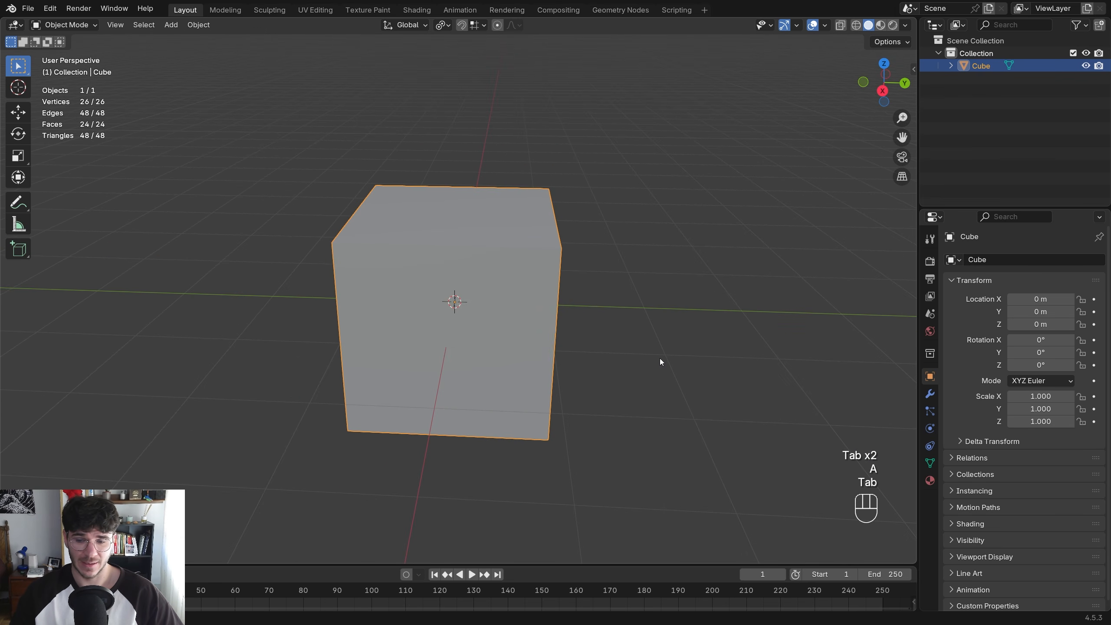
pyautogui.press('s')
pyautogui.hotkey('alt', 's')
pyautogui.rightClick(641, 345)
pyautogui.press('Tab')
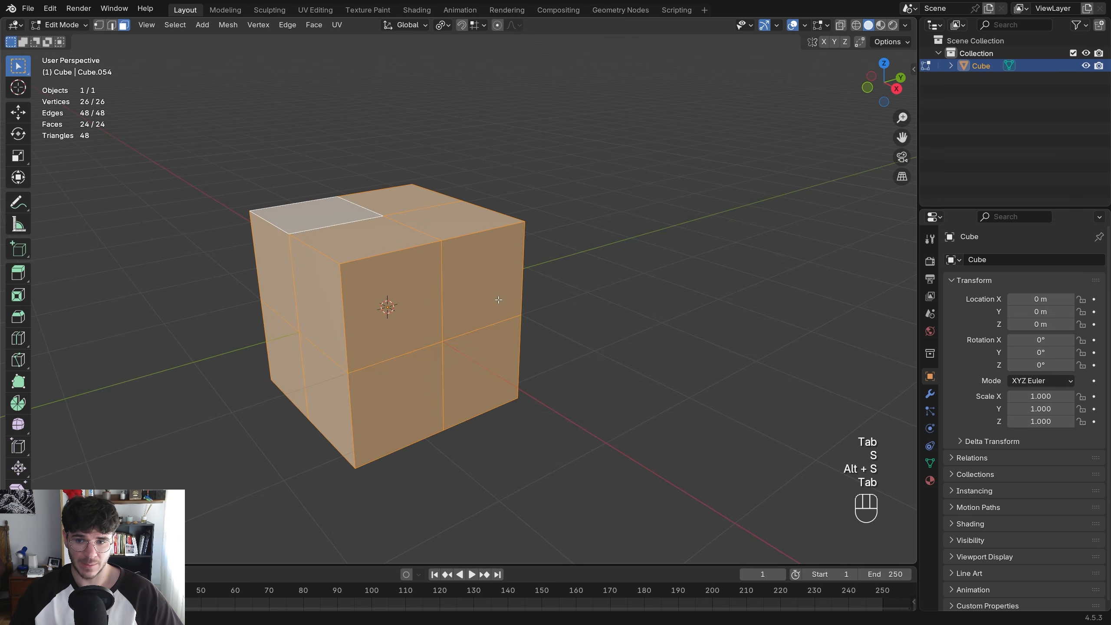
# Try to fatten all of the cube's faces outward by about 1.1 m with Shrink/Fatten
pyautogui.scroll(-2, 494, 324)
pyautogui.keyDown('shift'); pyautogui.moveTo(507, 307); pyautogui.dragTo(550, 321, button='middle'); pyautogui.keyUp('shift')
pyautogui.press('a')
pyautogui.hotkey('alt', 's')
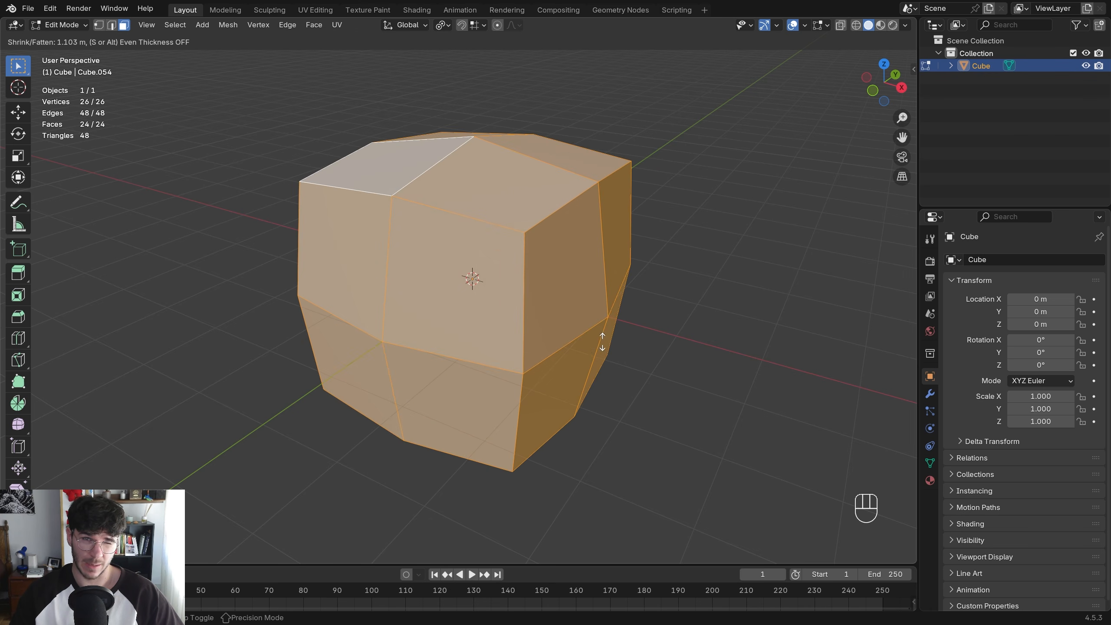
pyautogui.press('Escape')
# Try Shrink/Fatten on the whole cube mesh, inward by about 0.37 m and outward by about 0.41 m
pyautogui.press('Tab')
pyautogui.press('Tab')
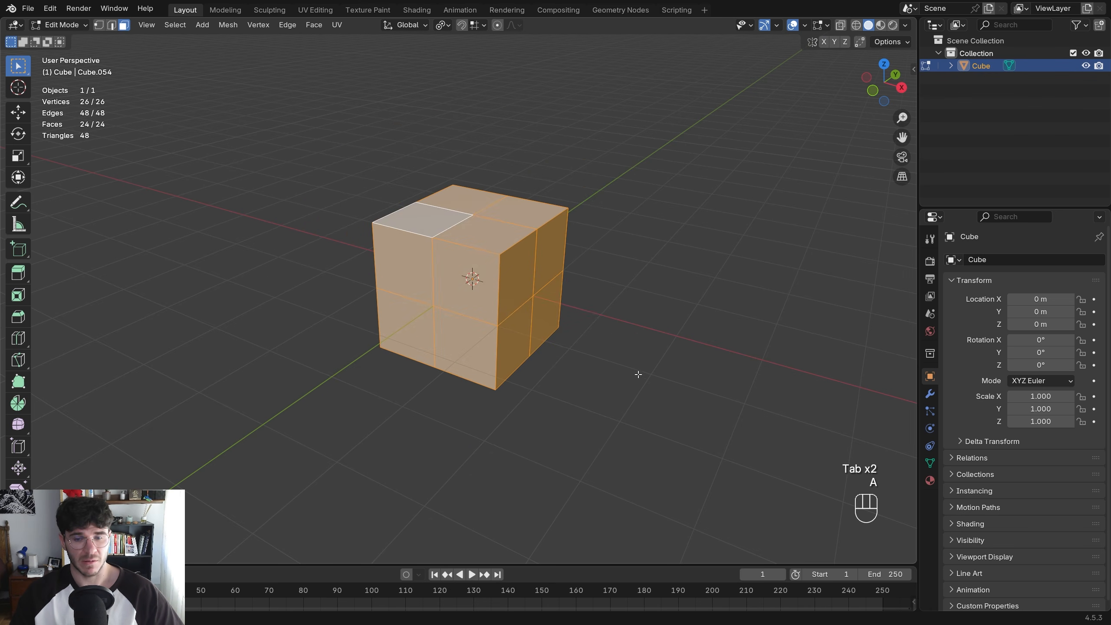
pyautogui.press('a')
pyautogui.hotkey('alt', 's')
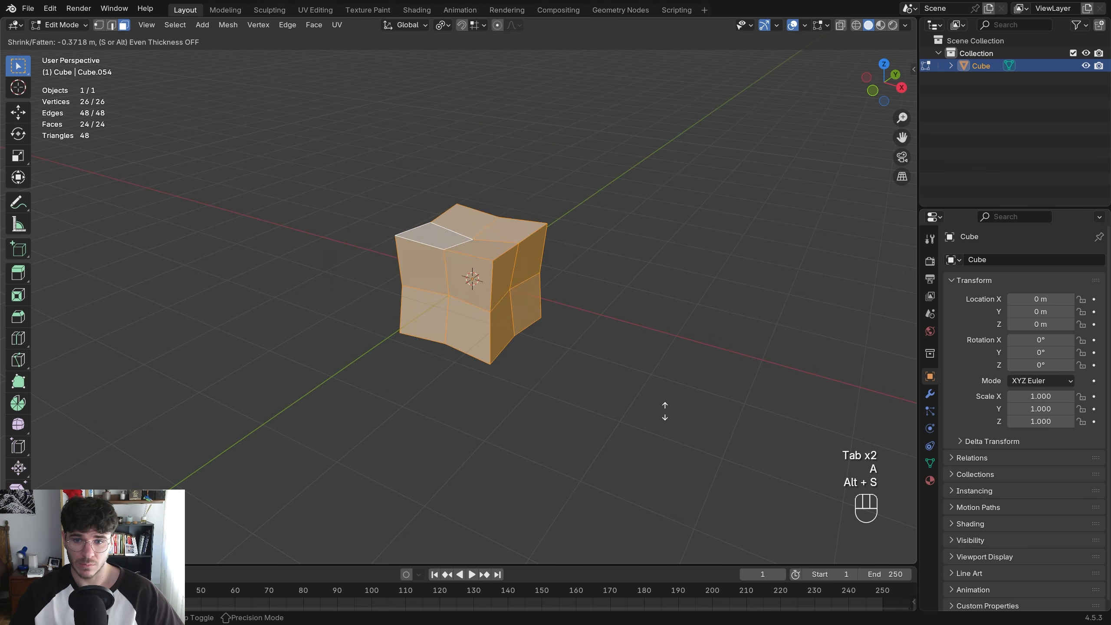
pyautogui.rightClick(638, 385)
pyautogui.hotkey('alt', 's')
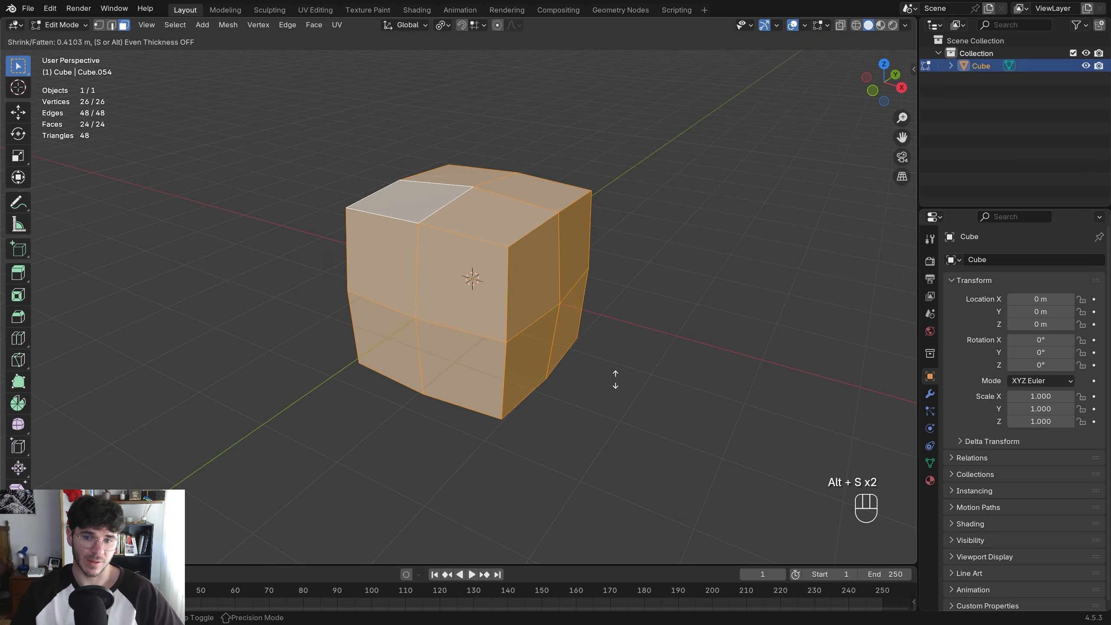
pyautogui.rightClick(585, 379)
# Switch to edge selection and select all the outer edges around the cube's top
pyautogui.keyDown('shift'); pyautogui.moveTo(541, 334); pyautogui.dragTo(454, 352, button='middle'); pyautogui.keyUp('shift')
pyautogui.press('Tab')
pyautogui.press('2')
pyautogui.keyDown('alt'); pyautogui.click(474, 278); pyautogui.keyUp('alt')
pyautogui.keyDown('shift'); pyautogui.moveTo(476, 279); pyautogui.dragTo(319, 315, button='middle'); pyautogui.keyUp('shift')
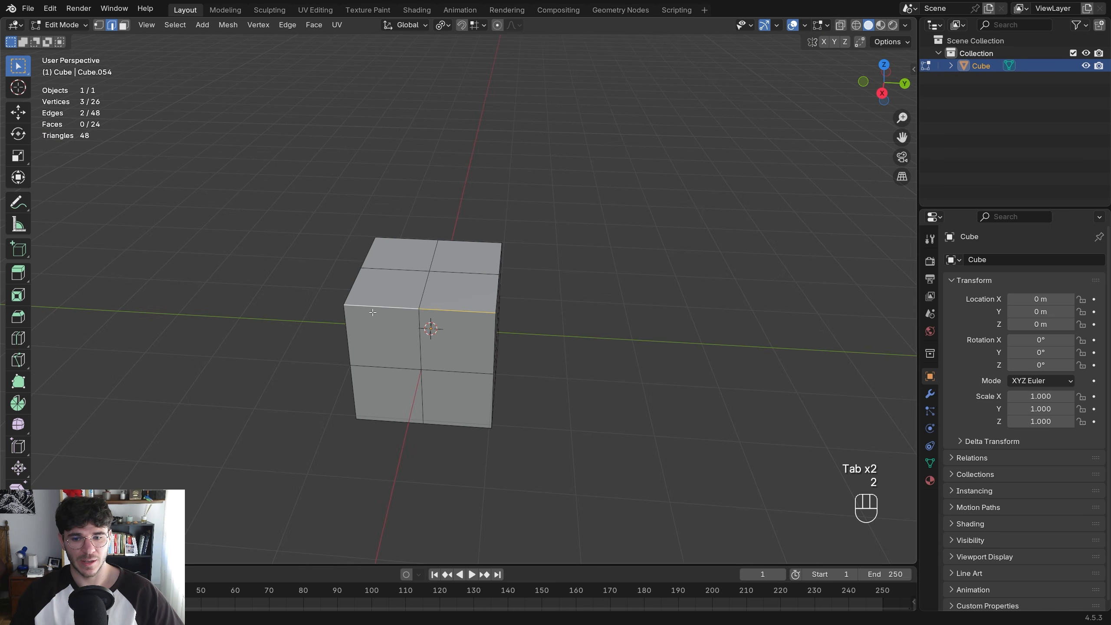
pyautogui.scroll(3, 468, 319)
pyautogui.moveTo(473, 318); pyautogui.dragTo(425, 309, button='middle')
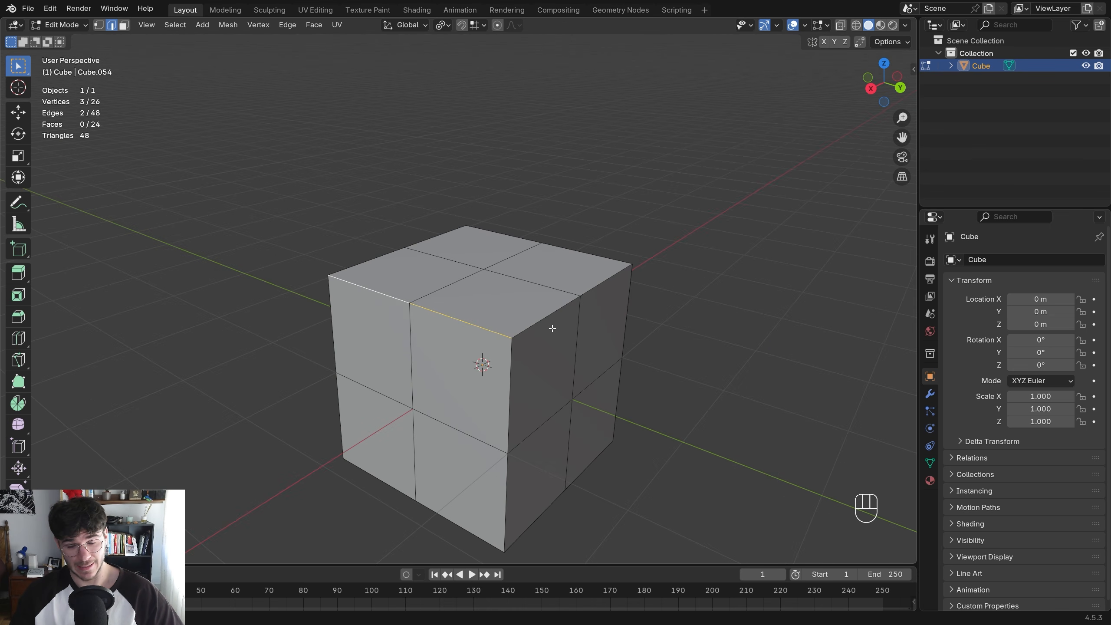
pyautogui.keyDown('alt'); pyautogui.keyDown('shift'); pyautogui.click(407, 246); pyautogui.keyUp('shift'); pyautogui.keyUp('alt')
pyautogui.keyDown('shift'); pyautogui.moveTo(408, 245); pyautogui.dragTo(394, 315, button='middle'); pyautogui.keyUp('shift')
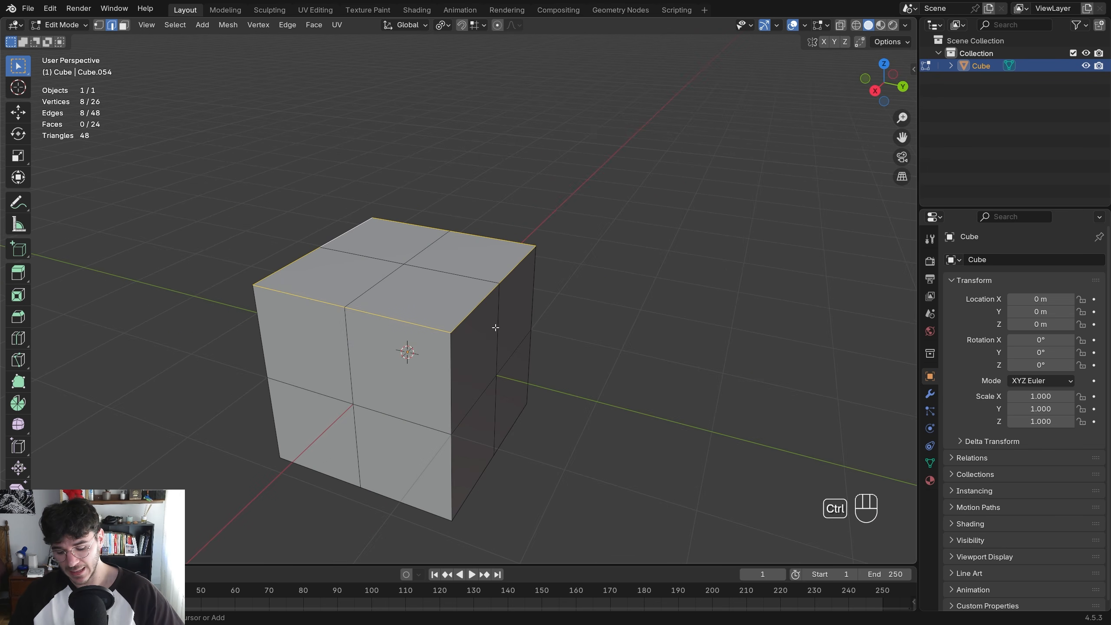
# Bevel the cube's top outer edges by about 0.19 m with 3 segments
pyautogui.hotkey('ctrl', 'b')
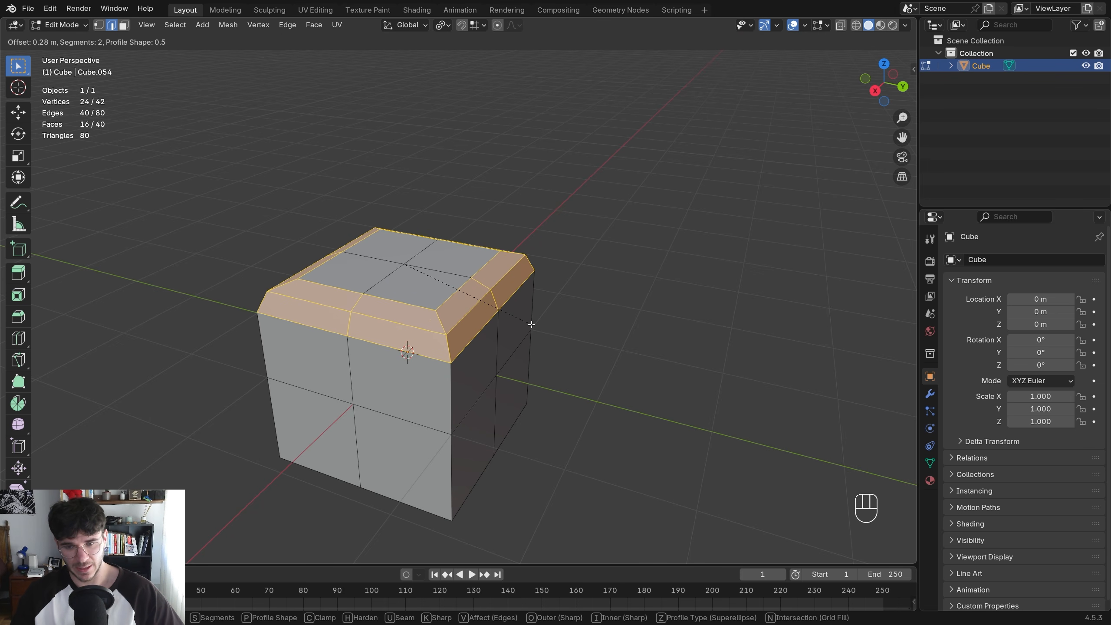
pyautogui.scroll(1, 530, 323)
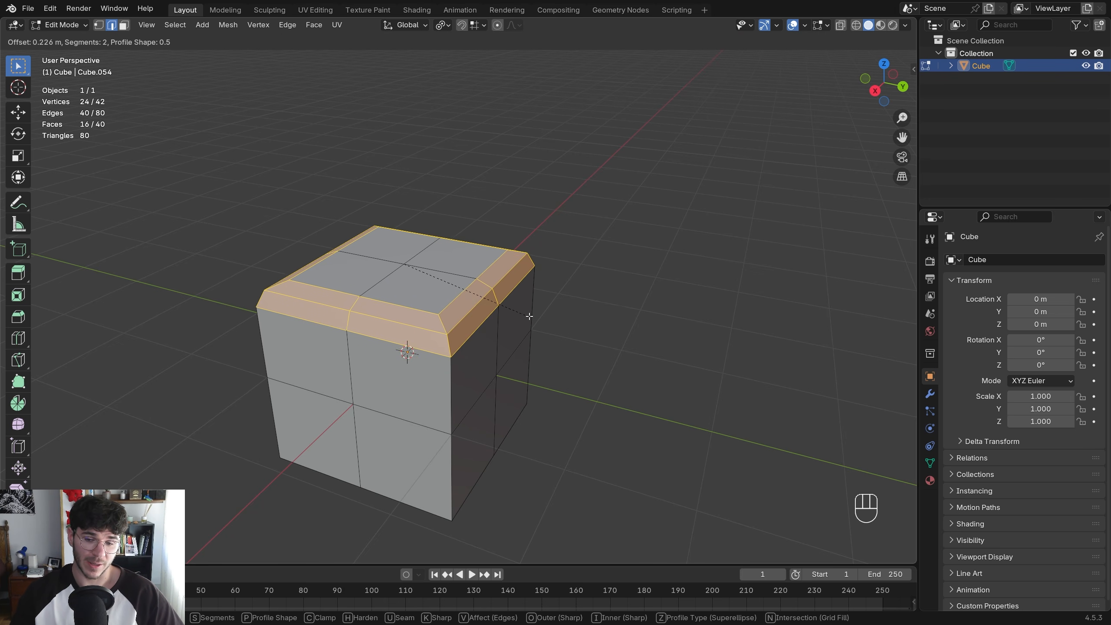
pyautogui.click(526, 314)
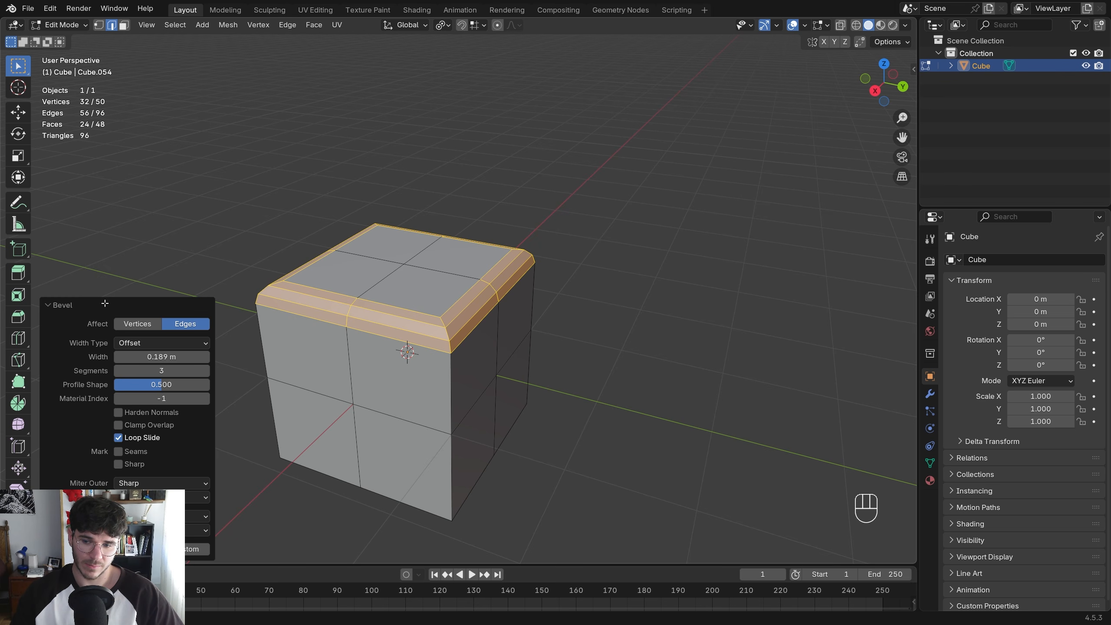
# Adjust the bevel's width and segment count, and undo the bevel
pyautogui.moveTo(148, 357)
pyautogui.mouseDown()
pyautogui.moveTo(183, 357)
pyautogui.moveTo(150, 357)
pyautogui.mouseUp()
pyautogui.moveTo(150, 370)
pyautogui.mouseDown()
pyautogui.moveTo(184, 371)
pyautogui.moveTo(166, 370)
pyautogui.moveTo(182, 357)
pyautogui.moveTo(164, 357)
pyautogui.mouseUp()
pyautogui.hotkey('ctrl', 'z')
# Bevel the top outer edges again by about 0.1 m with 3 segments, trying several segment counts, and undo it
pyautogui.hotkey('ctrl', 'b')
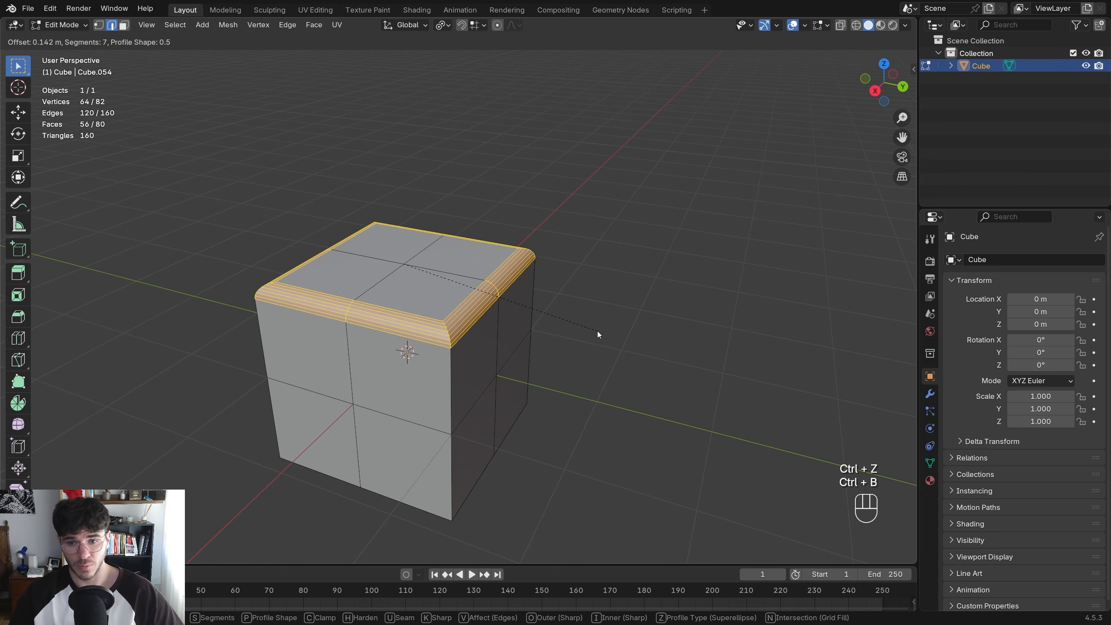
pyautogui.scroll(1, 597, 331)
pyautogui.scroll(-7, 597, 332)
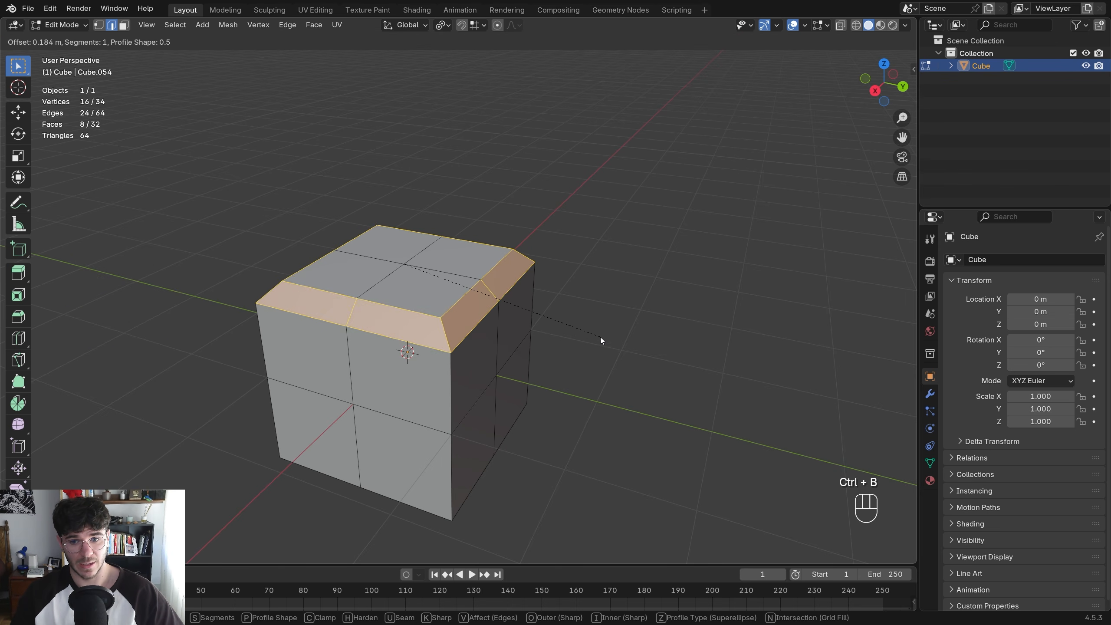
pyautogui.scroll(2, 593, 335)
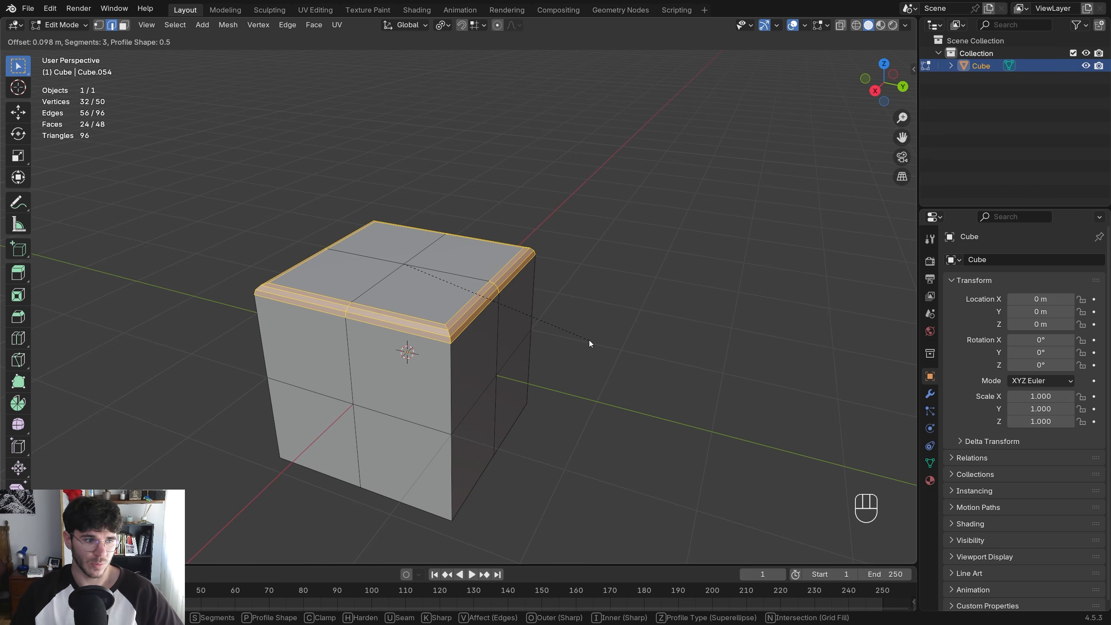
pyautogui.click(588, 341)
pyautogui.keyDown('shift'); pyautogui.moveTo(469, 351); pyautogui.dragTo(641, 307, button='middle'); pyautogui.keyUp('shift')
pyautogui.keyDown('shift'); pyautogui.moveTo(573, 313); pyautogui.dragTo(422, 279, button='middle'); pyautogui.keyUp('shift')
pyautogui.hotkey('ctrl', 'z')
# Select the cube's three middle edge loops and dissolve them to leave a plain six-faced cube
pyautogui.press('2')
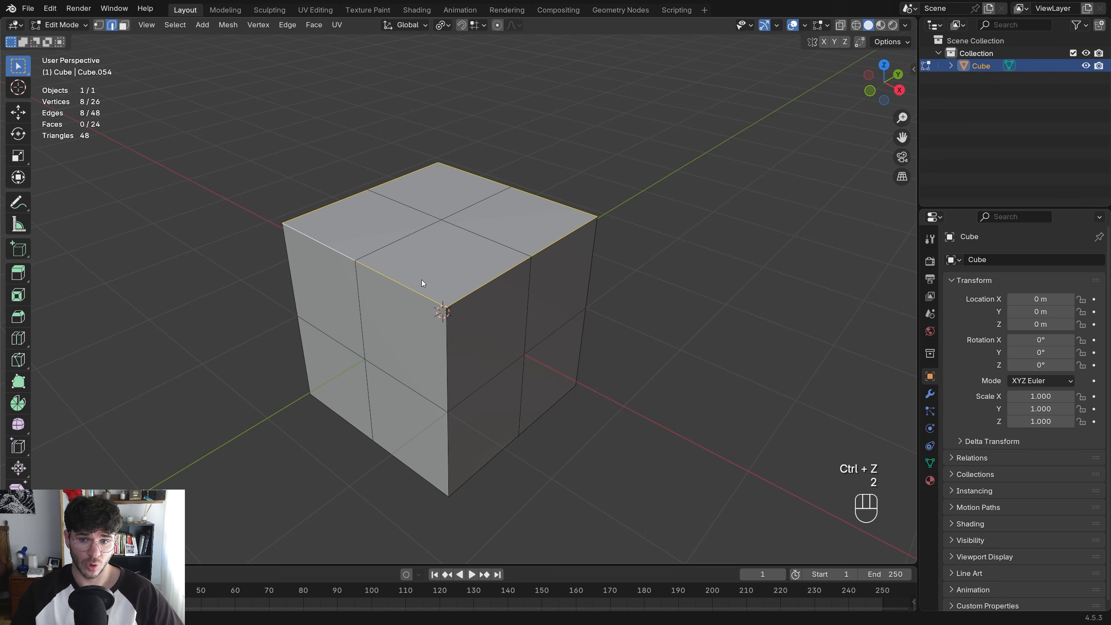
pyautogui.click(400, 240)
pyautogui.keyDown('alt'); pyautogui.keyDown('shift'); pyautogui.click(454, 226); pyautogui.keyUp('shift'); pyautogui.keyUp('alt')
pyautogui.keyDown('alt'); pyautogui.keyDown('shift'); pyautogui.click(465, 205); pyautogui.keyUp('shift'); pyautogui.keyUp('alt')
pyautogui.keyDown('alt'); pyautogui.keyDown('shift'); pyautogui.click(464, 205); pyautogui.keyUp('shift'); pyautogui.keyUp('alt')
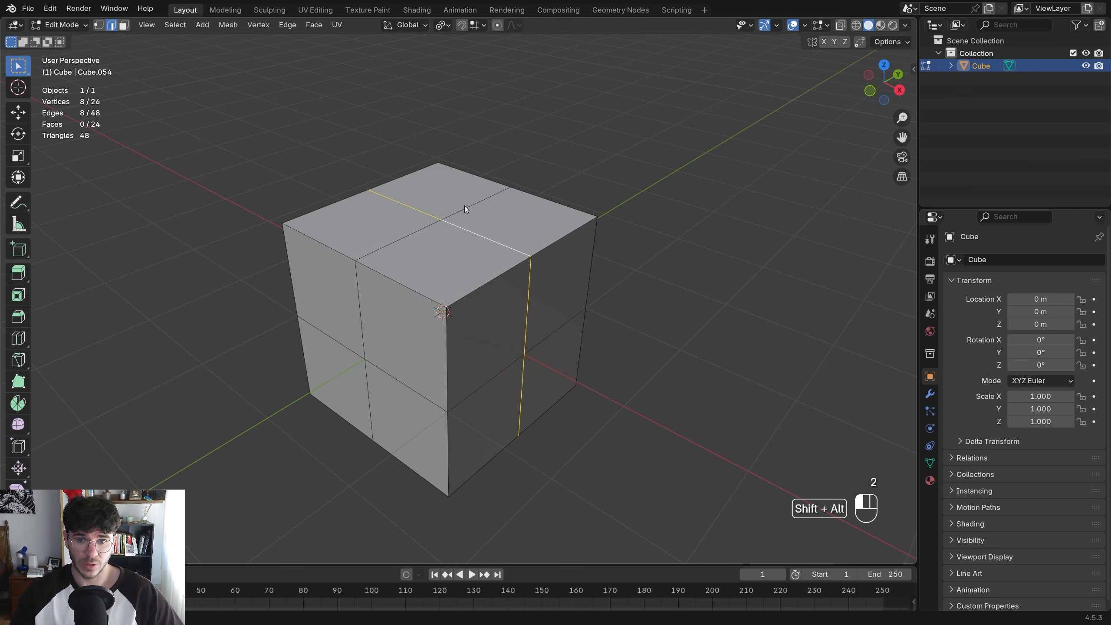
pyautogui.keyDown('alt'); pyautogui.keyDown('shift'); pyautogui.click(464, 205); pyautogui.keyUp('shift'); pyautogui.keyUp('alt')
pyautogui.keyDown('alt'); pyautogui.keyDown('shift'); pyautogui.click(412, 383); pyautogui.keyUp('shift'); pyautogui.keyUp('alt')
pyautogui.hotkey('ctrl', 'x')
# Add 4 evenly spaced vertical loop cuts to the cube without sliding them
pyautogui.moveTo(413, 382); pyautogui.dragTo(470, 288, button='middle')
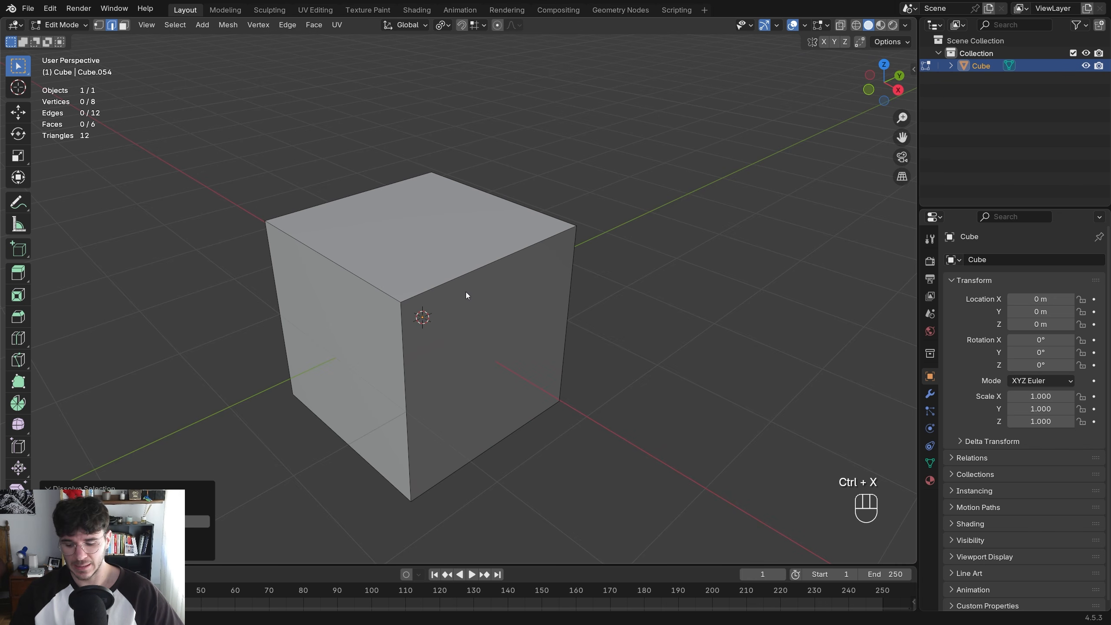
pyautogui.hotkey('ctrl', 'r')
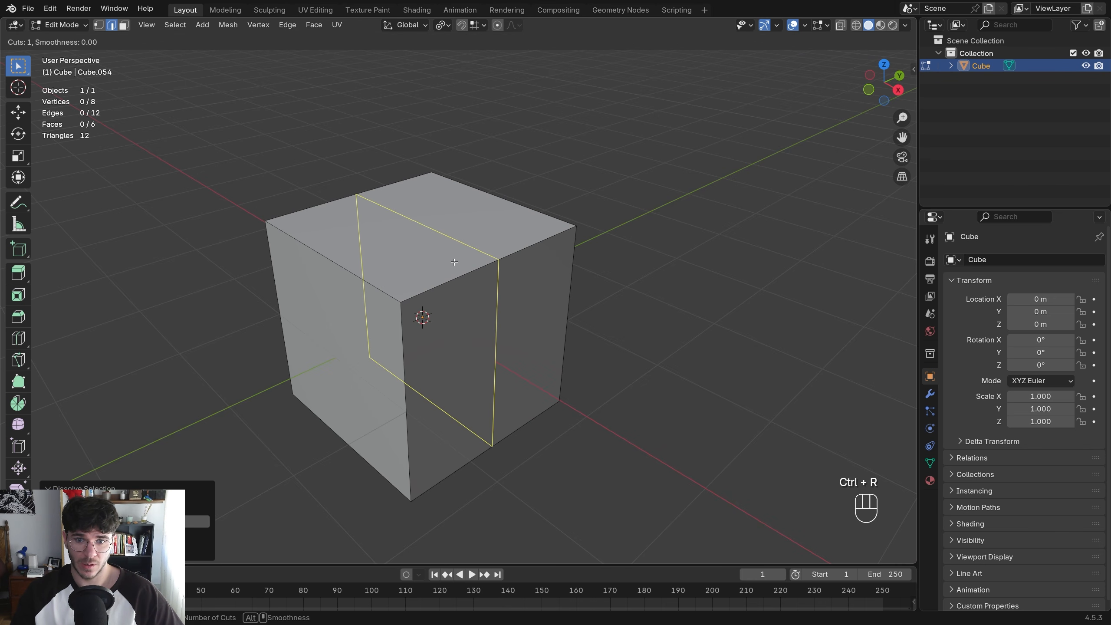
pyautogui.scroll(1, 481, 249)
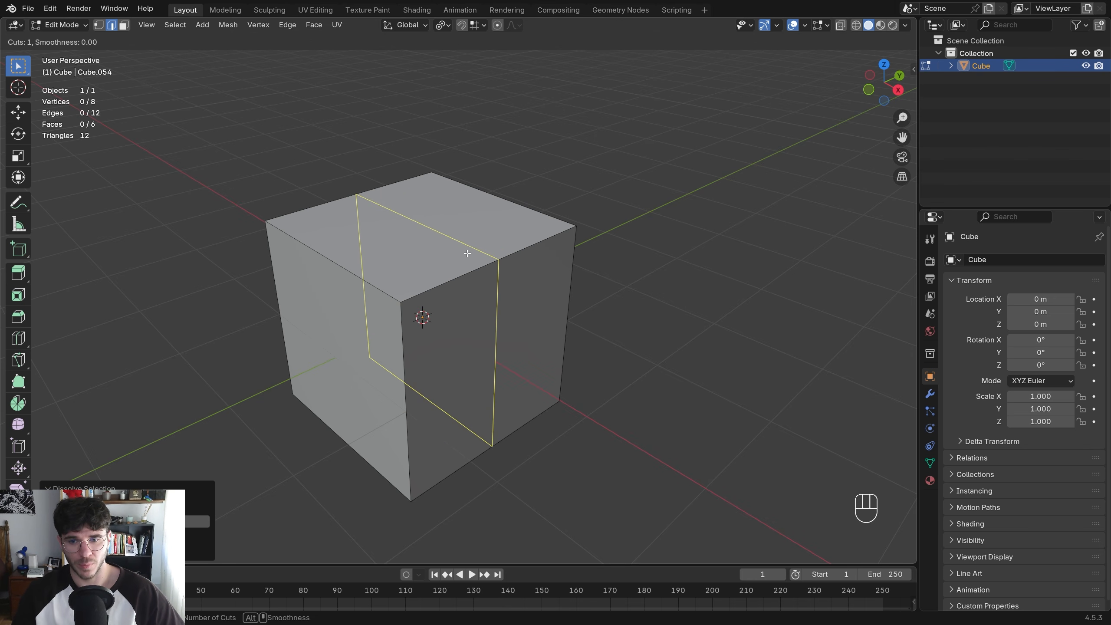
pyautogui.scroll(1, 468, 252)
pyautogui.scroll(1, 467, 253)
pyautogui.click(467, 253)
pyautogui.rightClick(466, 253)
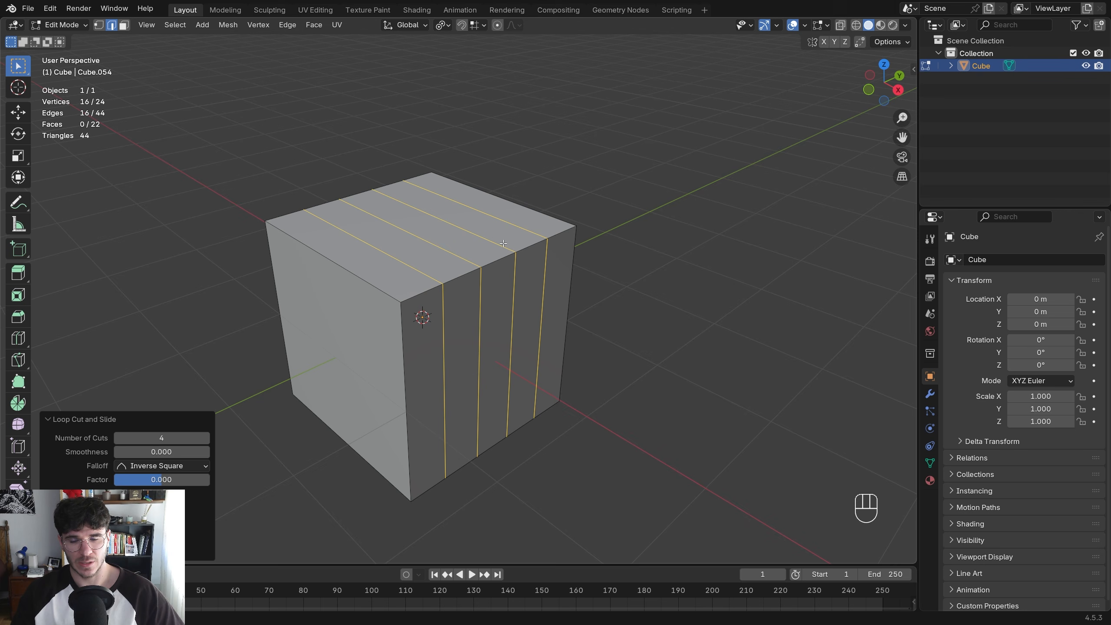
# Add centred vertical loop cuts perpendicular to the existing ones, and undo both sets of cuts
pyautogui.hotkey('ctrl', 'r')
pyautogui.scroll(1, 345, 282)
pyautogui.scroll(2, 346, 282)
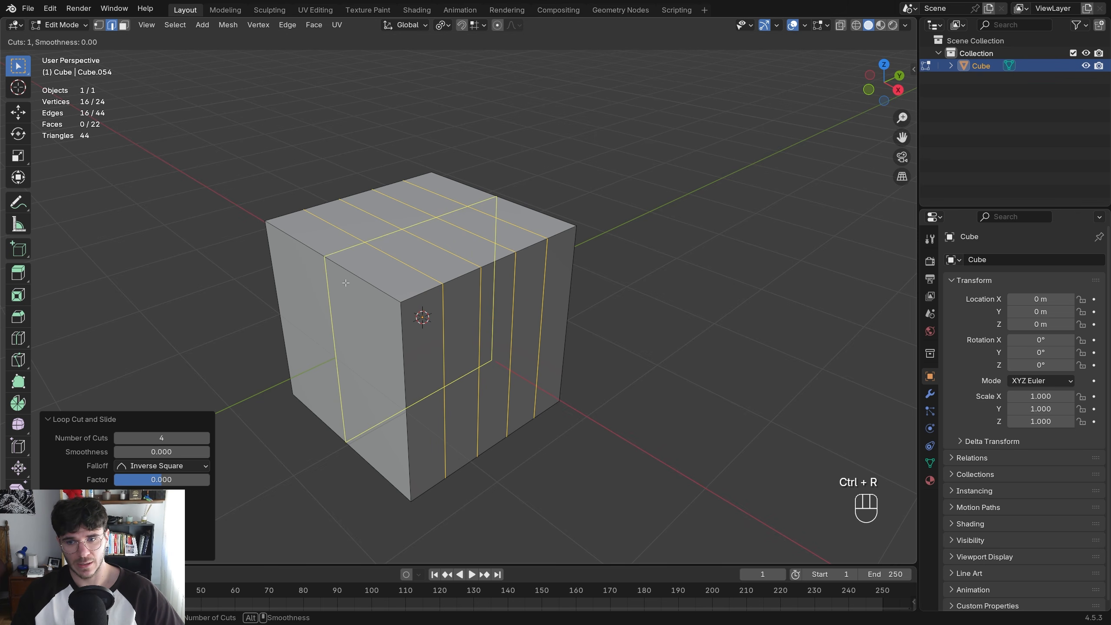
pyautogui.click(345, 282)
pyautogui.rightClick(344, 283)
pyautogui.hotkey('ctrl', 'z')
pyautogui.hotkey('ctrl', 'z')
# Add a single centred vertical loop cut that splits the cube along Y, without sliding it
pyautogui.hotkey('ctrl', 'r')
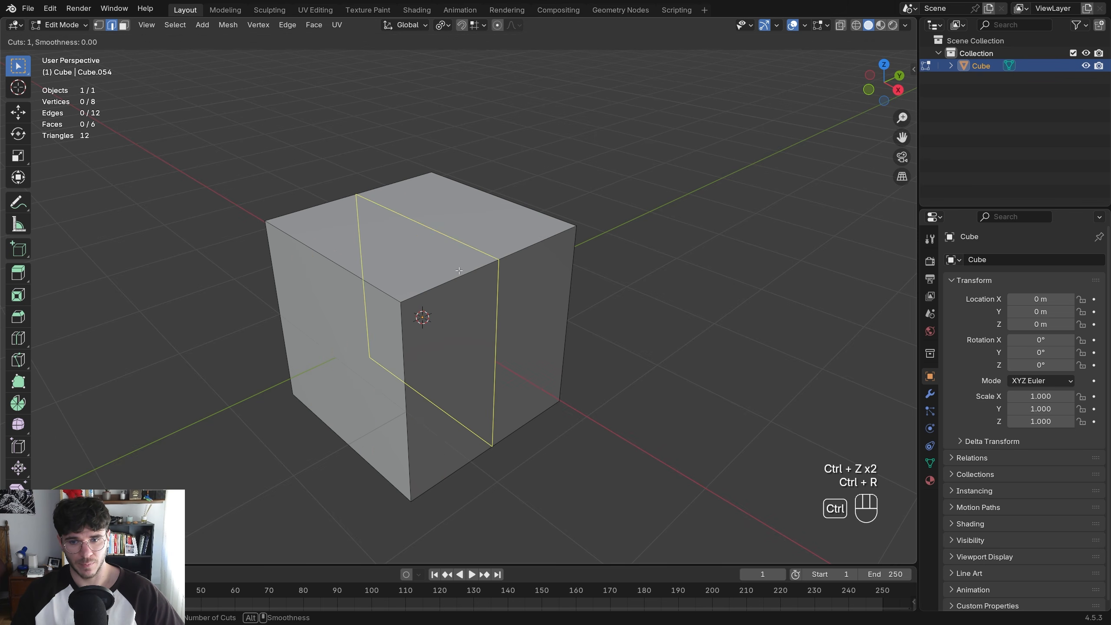
pyautogui.scroll(2, 455, 271)
pyautogui.rightClick(456, 271)
pyautogui.hotkey('ctrl', 'r')
pyautogui.scroll(2, 456, 271)
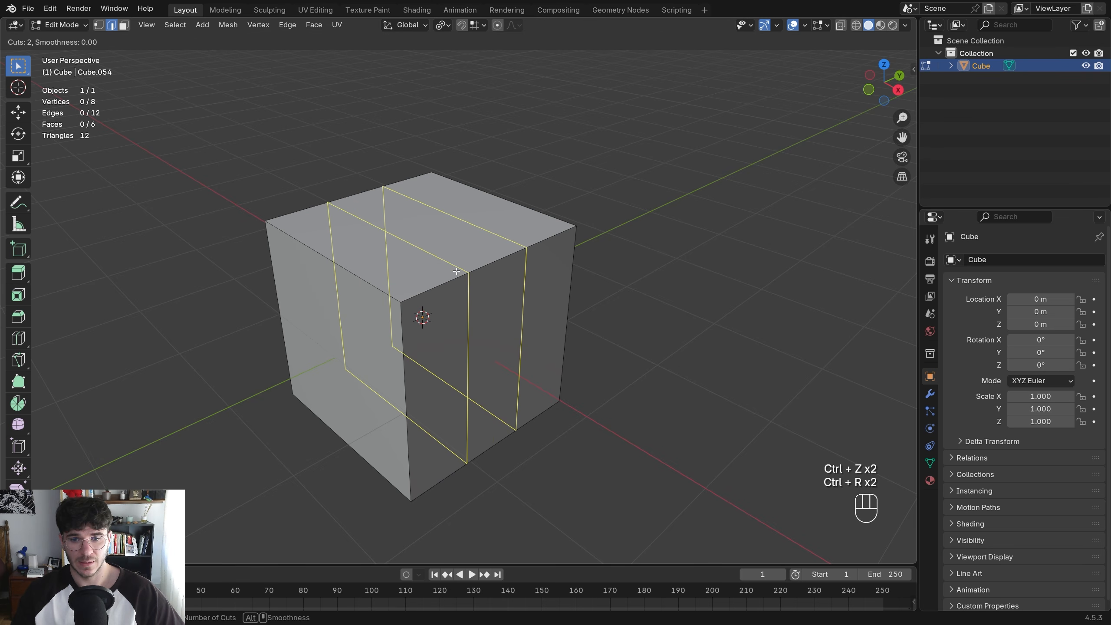
pyautogui.scroll(-2, 456, 271)
pyautogui.click(455, 271)
pyautogui.rightClick(456, 271)
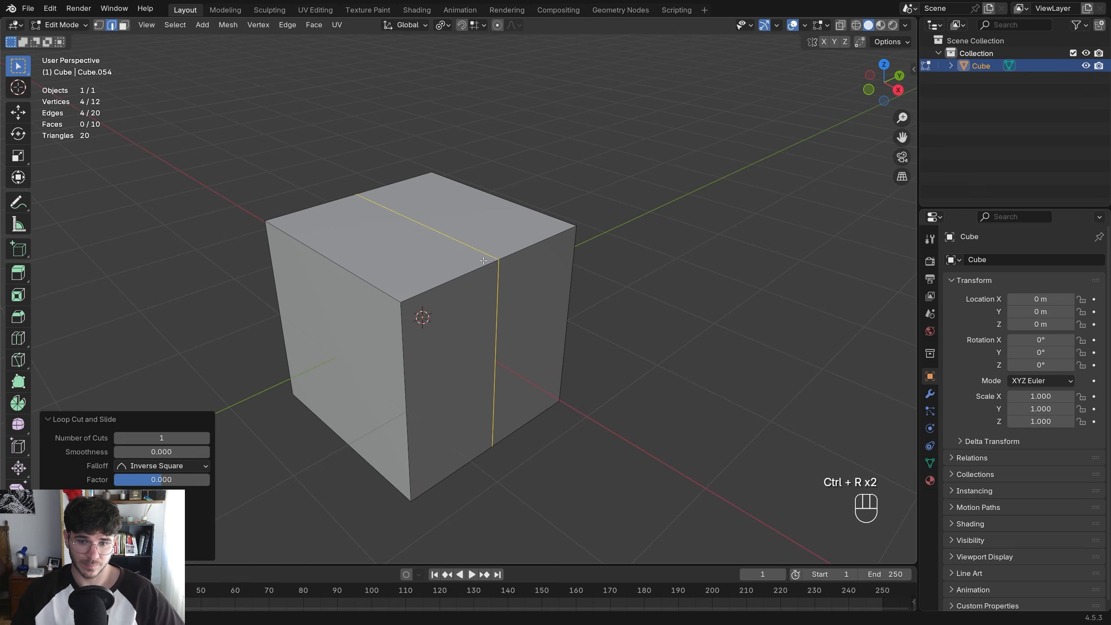
# Try to move the loop along the X, Z and Y axes, and cancel the move
pyautogui.moveTo(456, 271); pyautogui.dragTo(511, 253, button='middle')
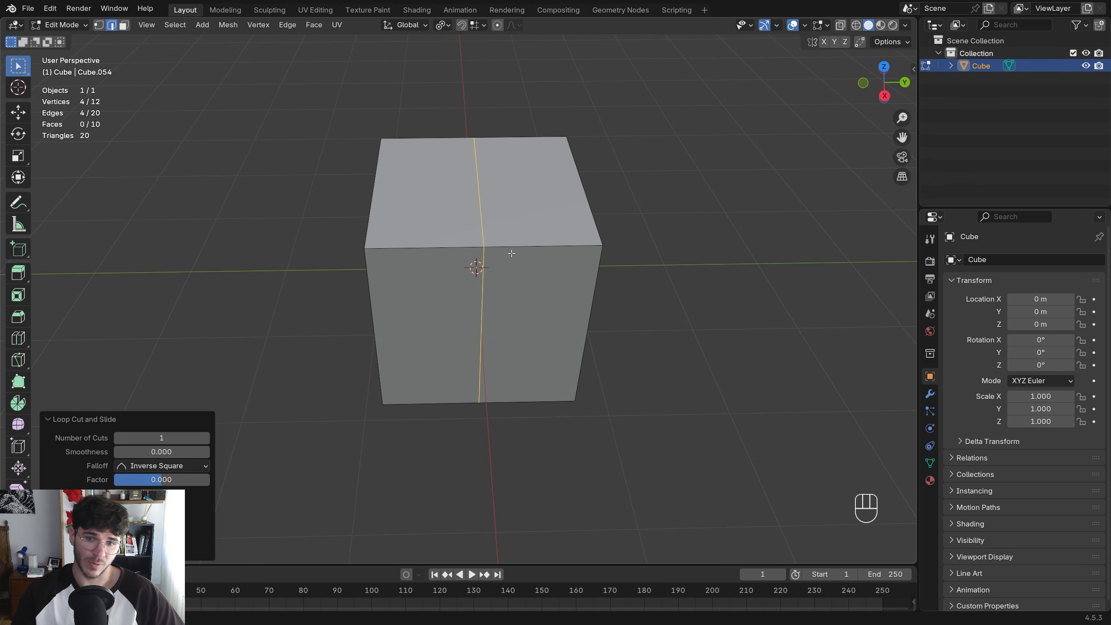
pyautogui.press('g')
pyautogui.press('x')
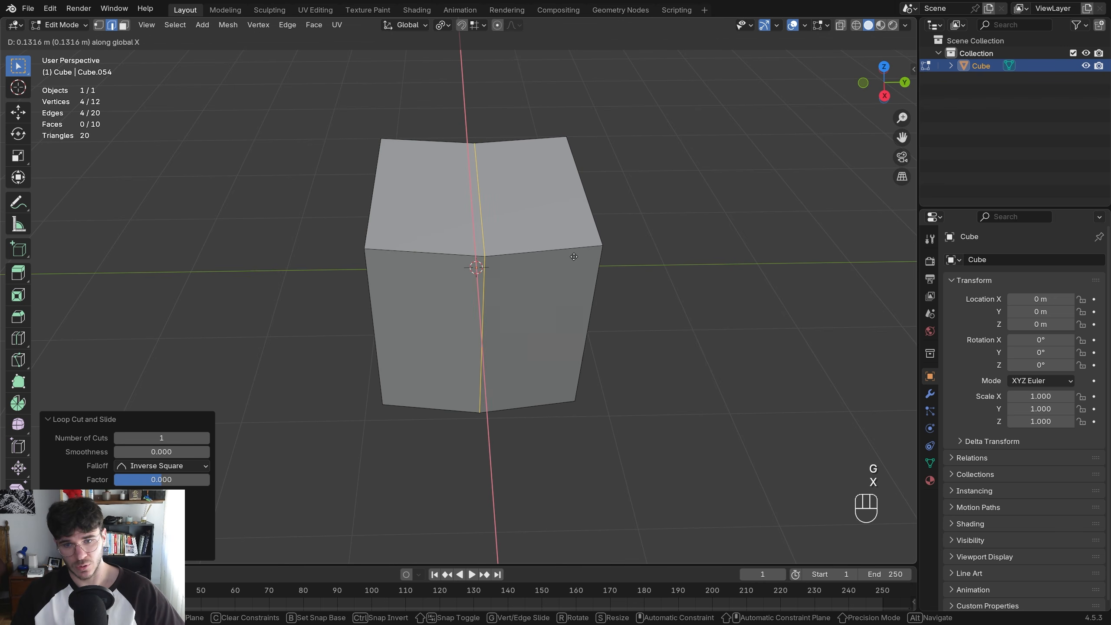
pyautogui.press('x')
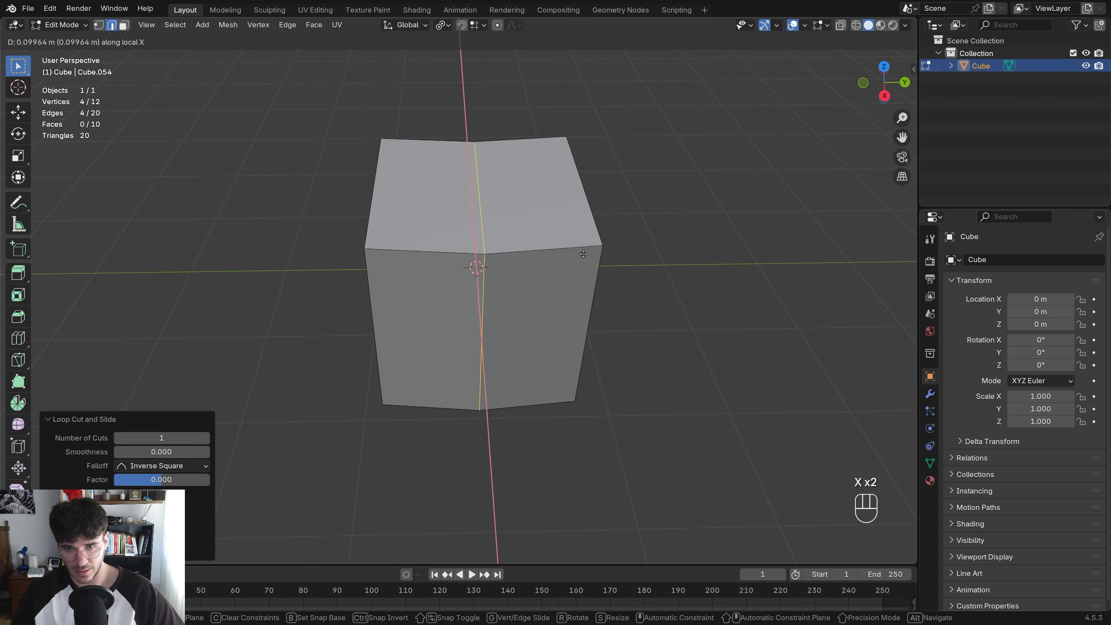
pyautogui.press('z')
pyautogui.press('y')
pyautogui.press('z')
pyautogui.press('y')
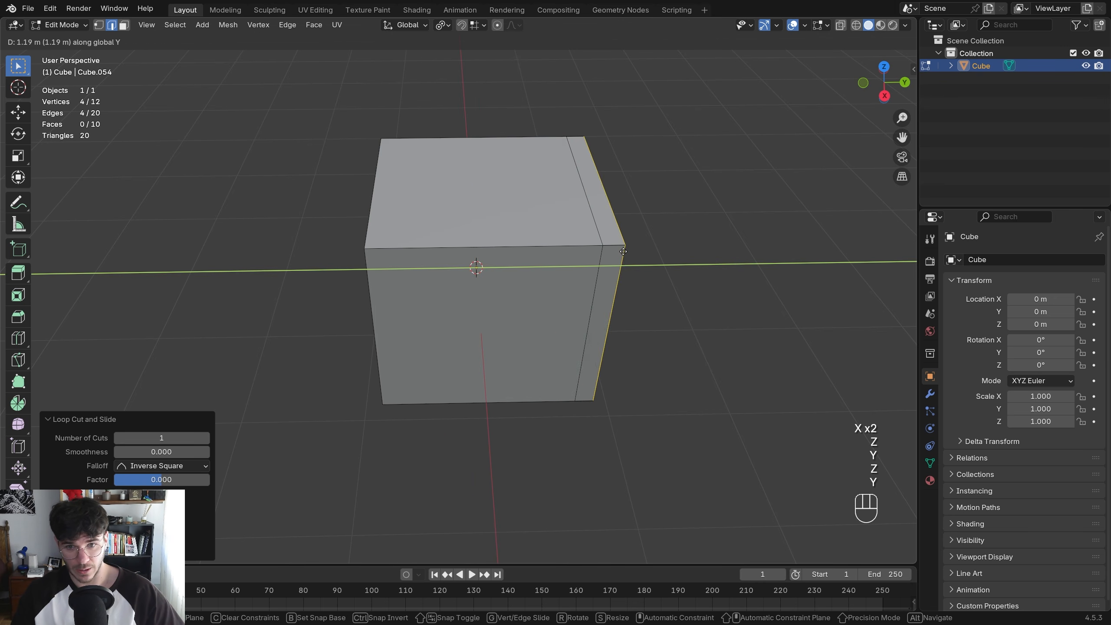
pyautogui.rightClick(485, 241)
# Rotate the whole cube by about 33.5° around global Z in Object Mode
pyautogui.press('Tab')
pyautogui.press('r')
pyautogui.press('z')
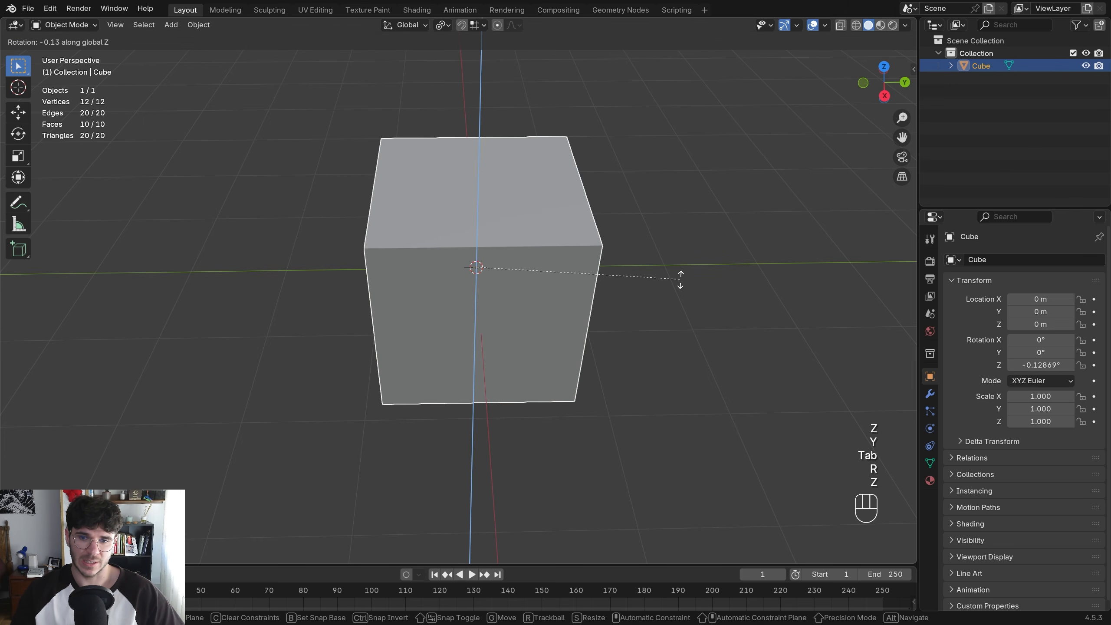
pyautogui.click(679, 149)
# Add a centred vertical loop cut in Edit Mode, perpendicular to the existing loop on the rotated cube
pyautogui.press('Tab')
pyautogui.moveTo(407, 252); pyautogui.dragTo(461, 246, button='middle')
pyautogui.hotkey('ctrl', 'r')
pyautogui.click(460, 246)
pyautogui.rightClick(461, 246)
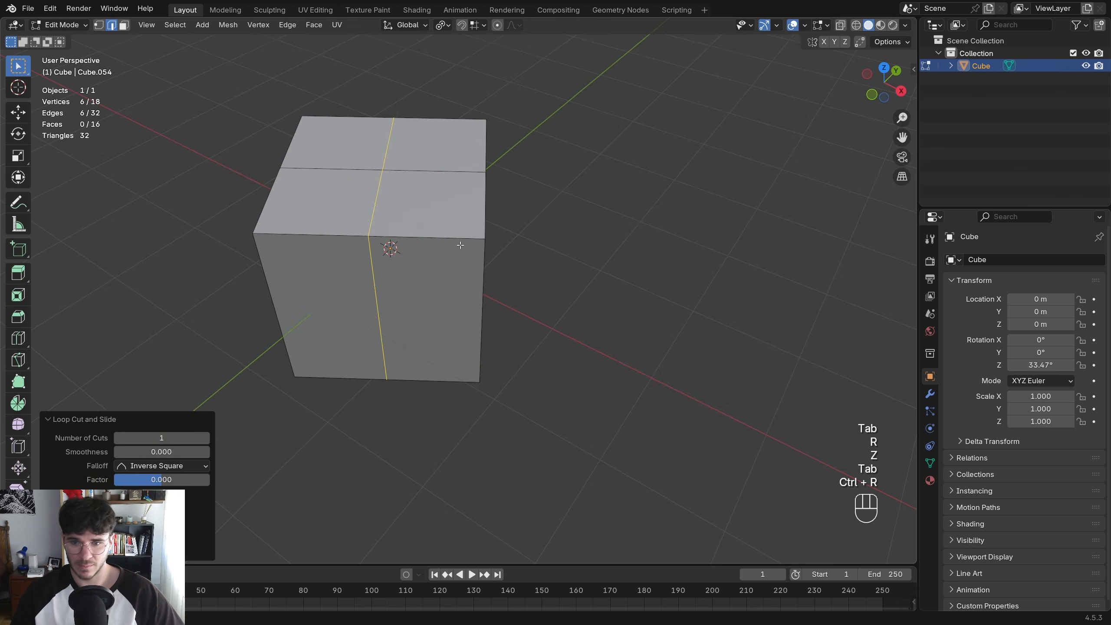
# Try to move the new loop along global X and to edge-slide it along the surface, cancelling both
pyautogui.press('g')
pyautogui.press('x')
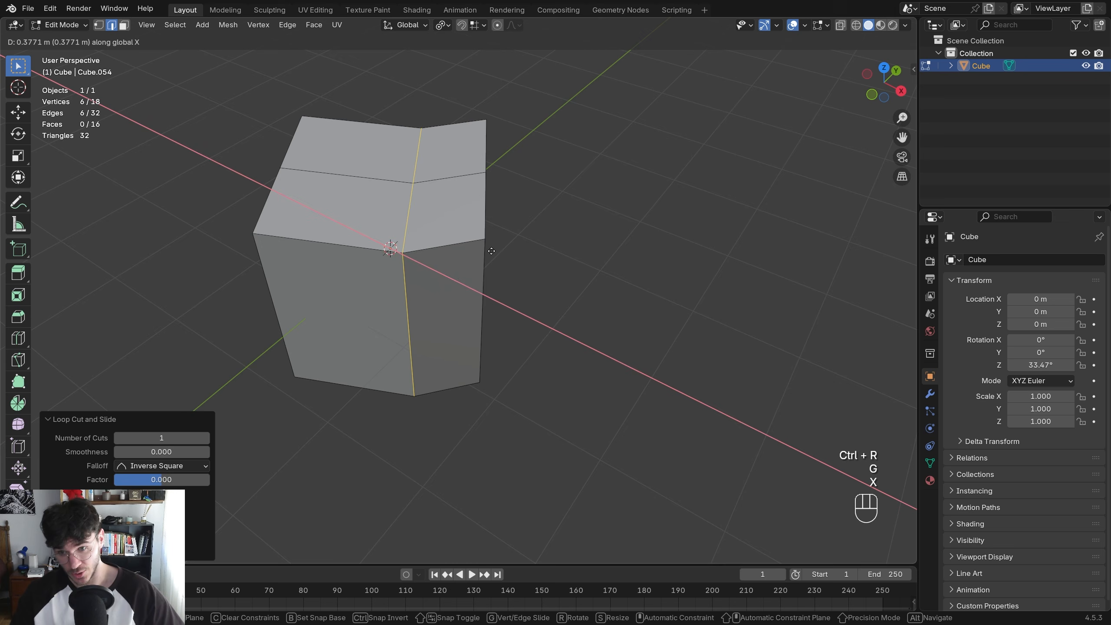
pyautogui.rightClick(485, 253)
pyautogui.press('g')
pyautogui.press('g')
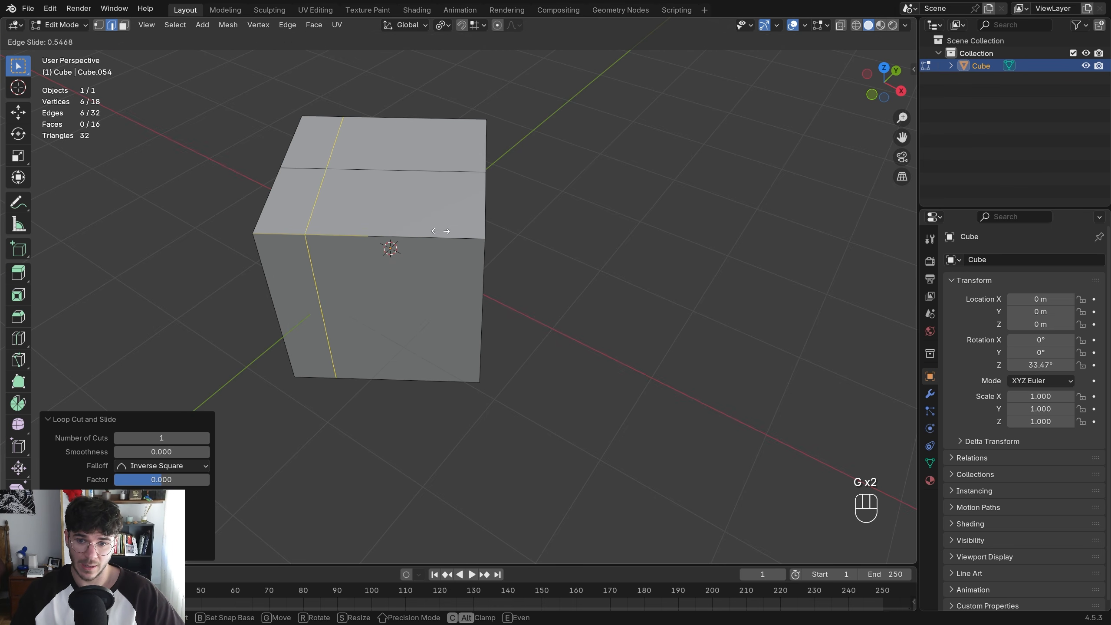
pyautogui.press('alt')
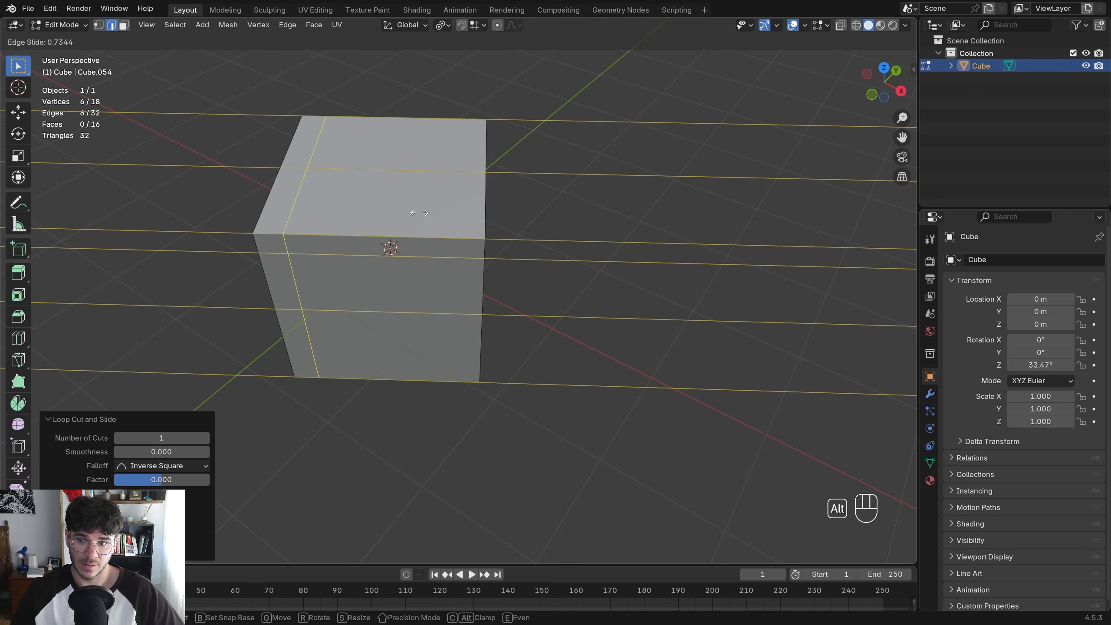
pyautogui.rightClick(503, 218)
# Undo the second loop cut and the cube's rotation, and return to Edit Mode
pyautogui.hotkey('ctrl', 'z')
pyautogui.hotkey('ctrl', 'z')
pyautogui.hotkey('ctrl', 'z')
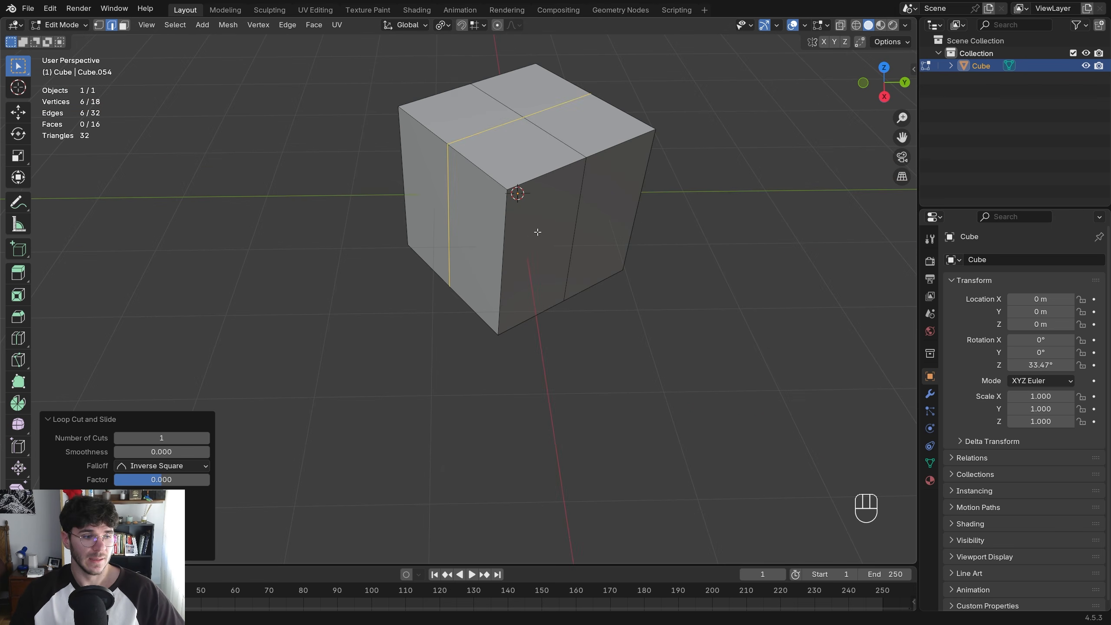
pyautogui.keyDown('shift'); pyautogui.moveTo(536, 252); pyautogui.dragTo(595, 267, button='middle'); pyautogui.keyUp('shift')
pyautogui.press('Tab')
pyautogui.keyDown('shift'); pyautogui.moveTo(522, 261); pyautogui.dragTo(576, 266, button='middle'); pyautogui.keyUp('shift')
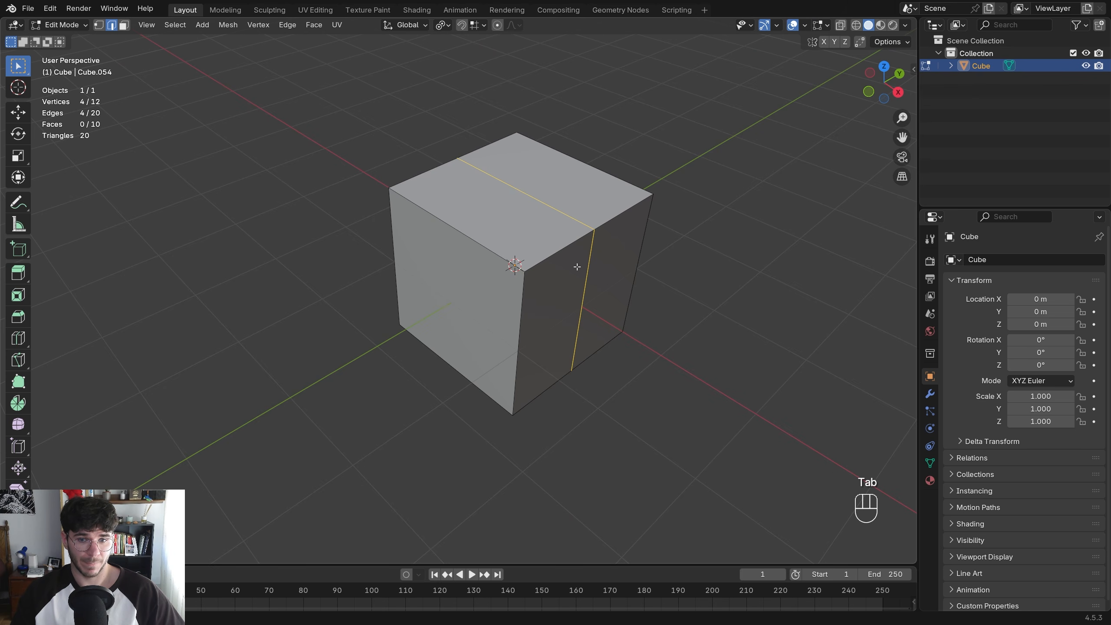
# Dissolve the cube's remaining vertical edge loop to restore the plain six-faced cube
pyautogui.press('a')
pyautogui.hotkey('ctrl', 'z')
pyautogui.press('2')
pyautogui.hotkey('ctrl', 'x')
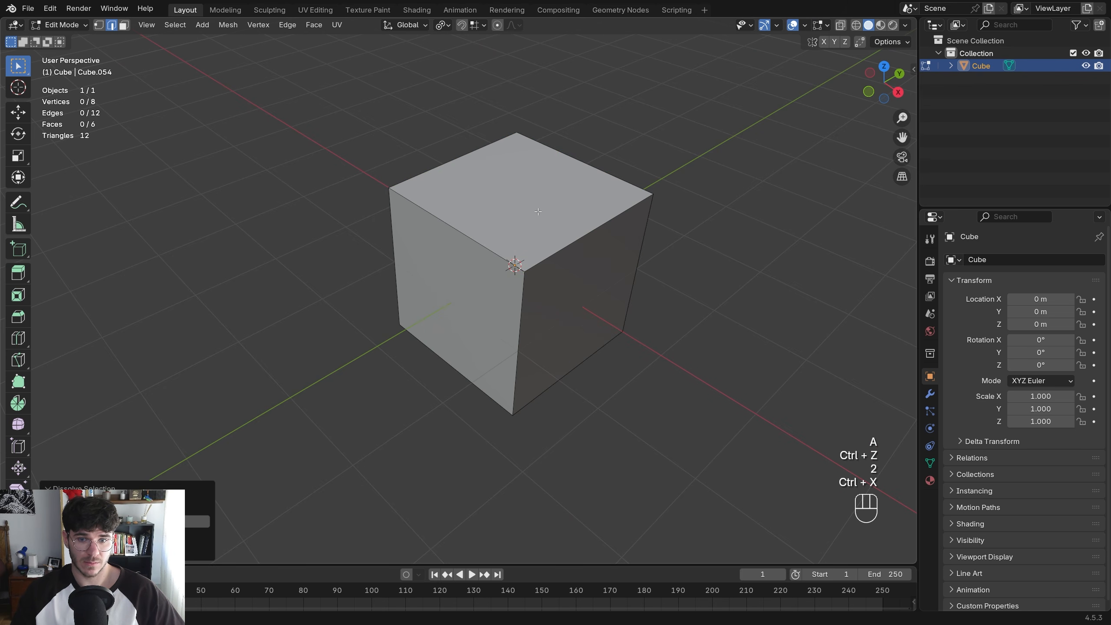
# Select the whole cube and subdivide it with 8 cuts
pyautogui.press('a')
pyautogui.hotkey('ctrl', 'r')
pyautogui.rightClick(576, 204)
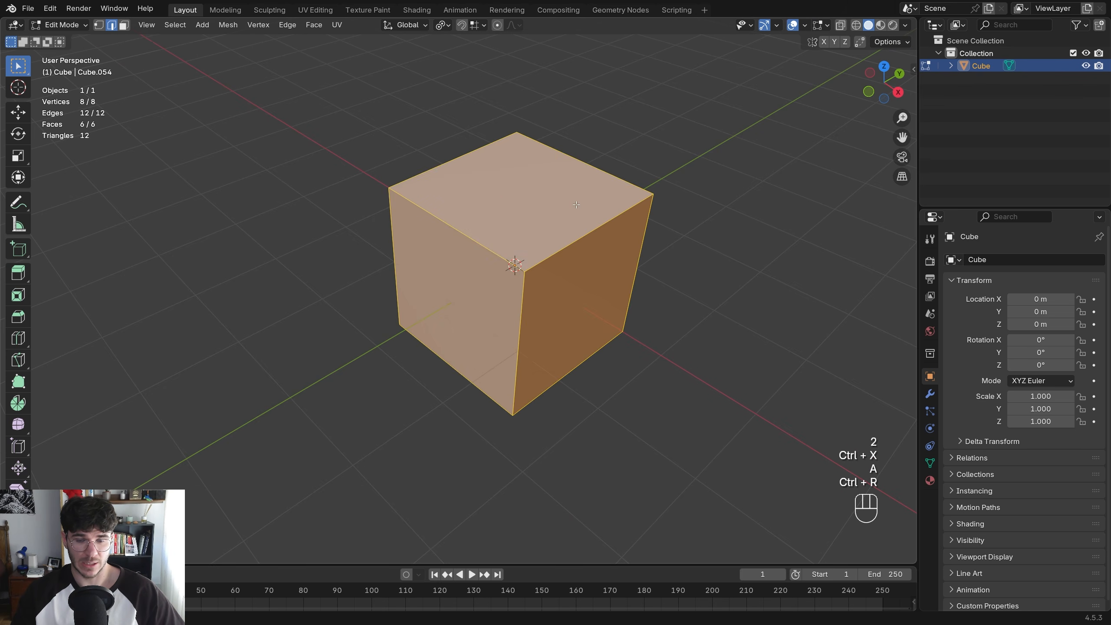
pyautogui.hotkey('ctrl', 'e')
pyautogui.click(509, 208)
pyautogui.moveTo(161, 465); pyautogui.dragTo(201, 465)
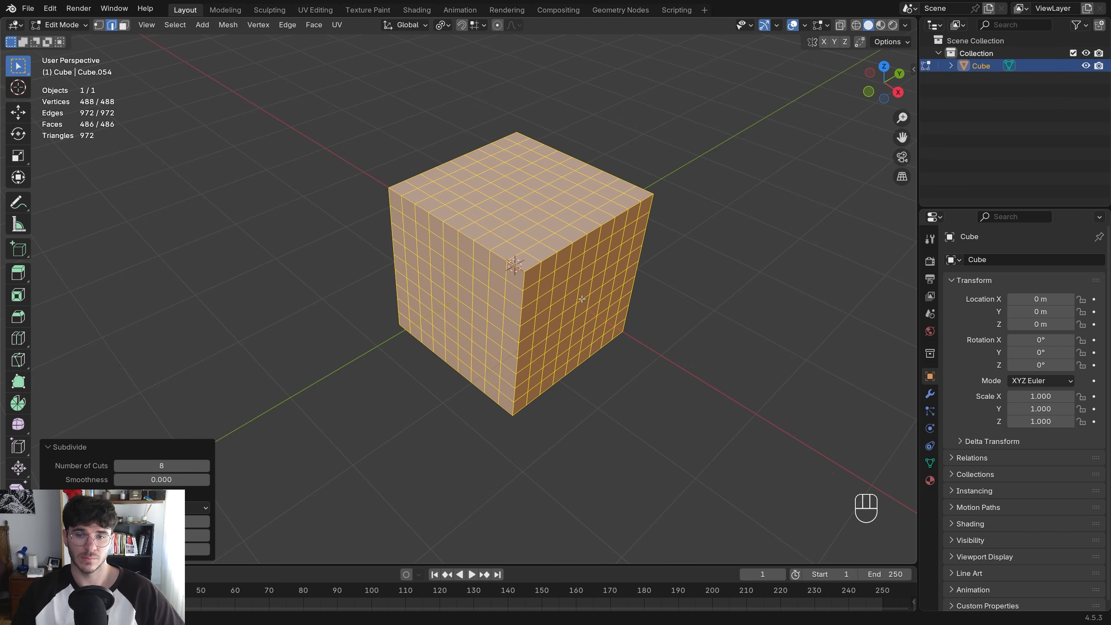
# Return to Object Mode and delete the subdivided cube
pyautogui.scroll(-2, 581, 299)
pyautogui.press('Tab')
pyautogui.moveTo(581, 299); pyautogui.dragTo(362, 297, button='middle')
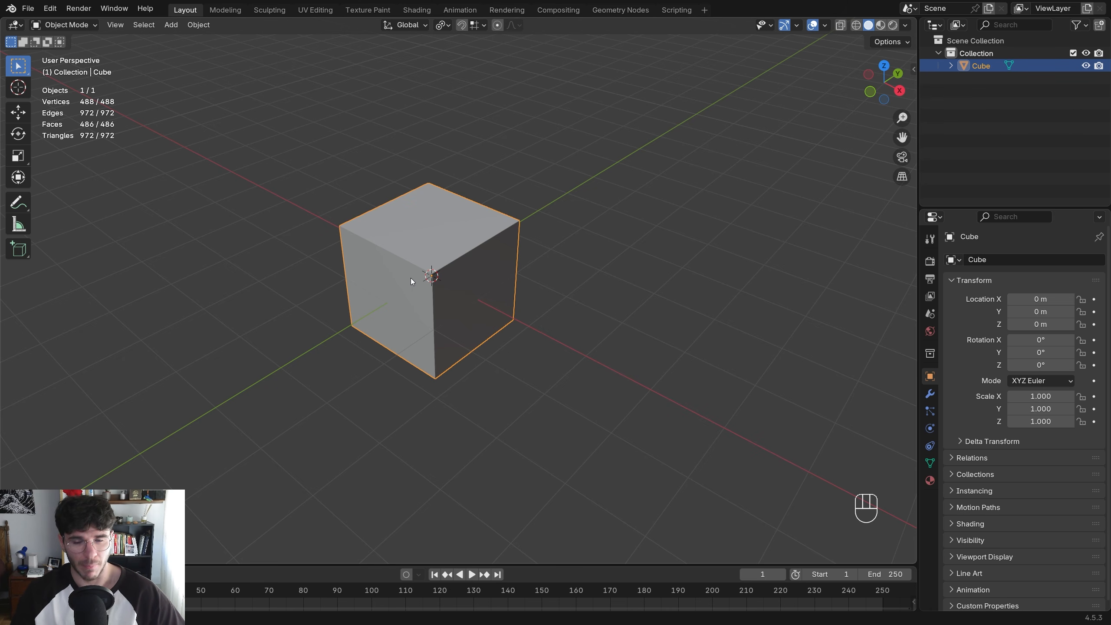
pyautogui.keyDown('shift'); pyautogui.moveTo(438, 262); pyautogui.dragTo(516, 270, button='middle'); pyautogui.keyUp('shift')
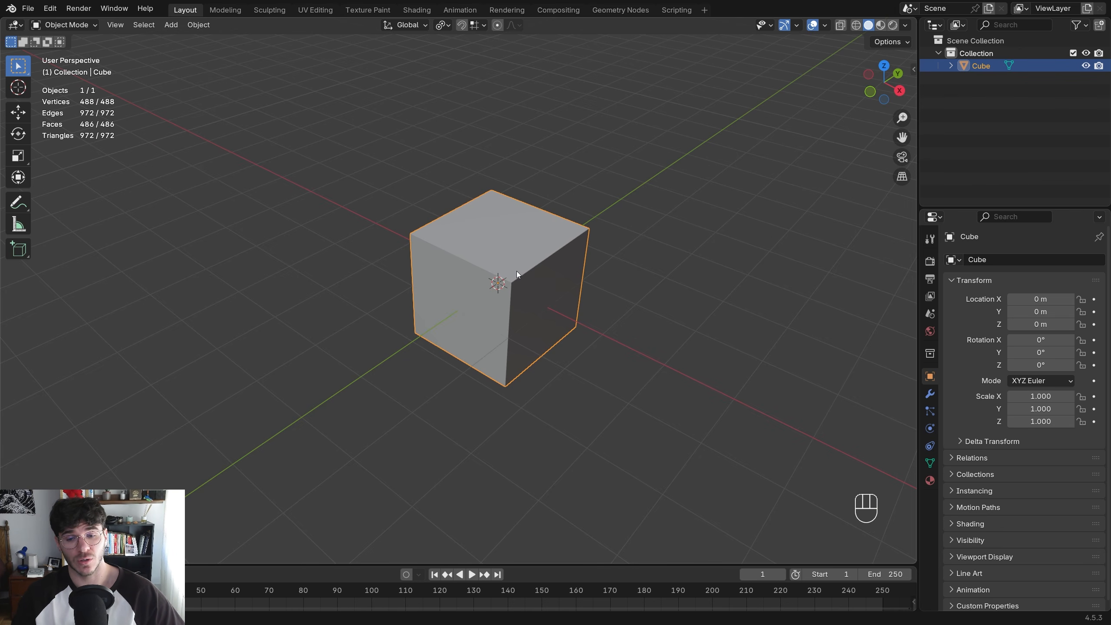
pyautogui.moveTo(516, 271); pyautogui.dragTo(490, 306, button='middle')
pyautogui.press('Delete')
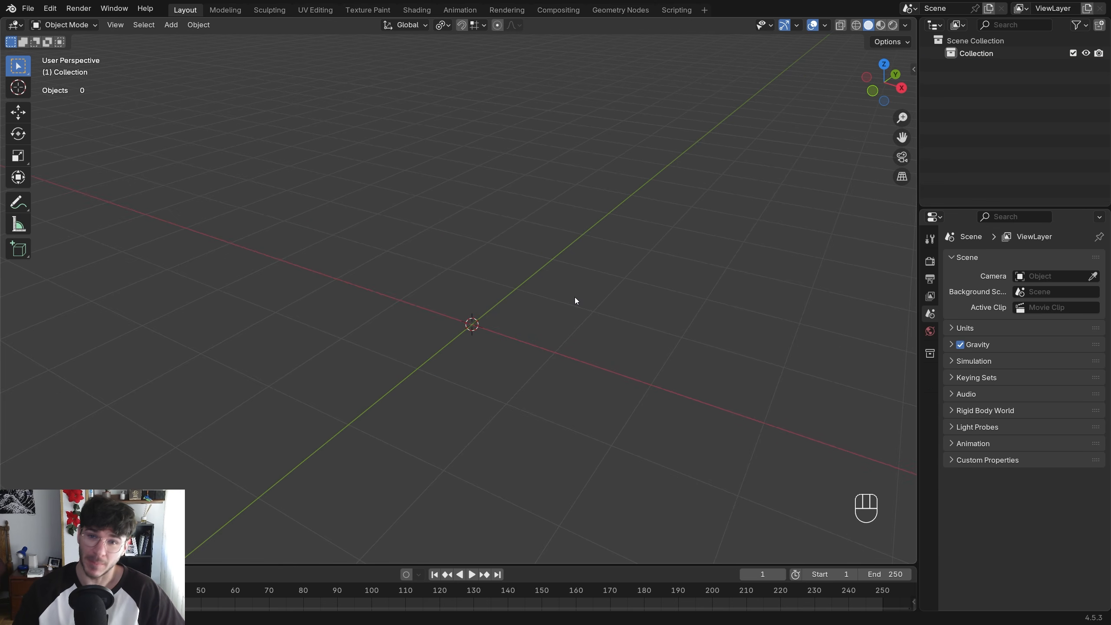
# Add a Bézier curve at the world origin
pyautogui.moveTo(576, 299); pyautogui.dragTo(538, 298, button='middle')
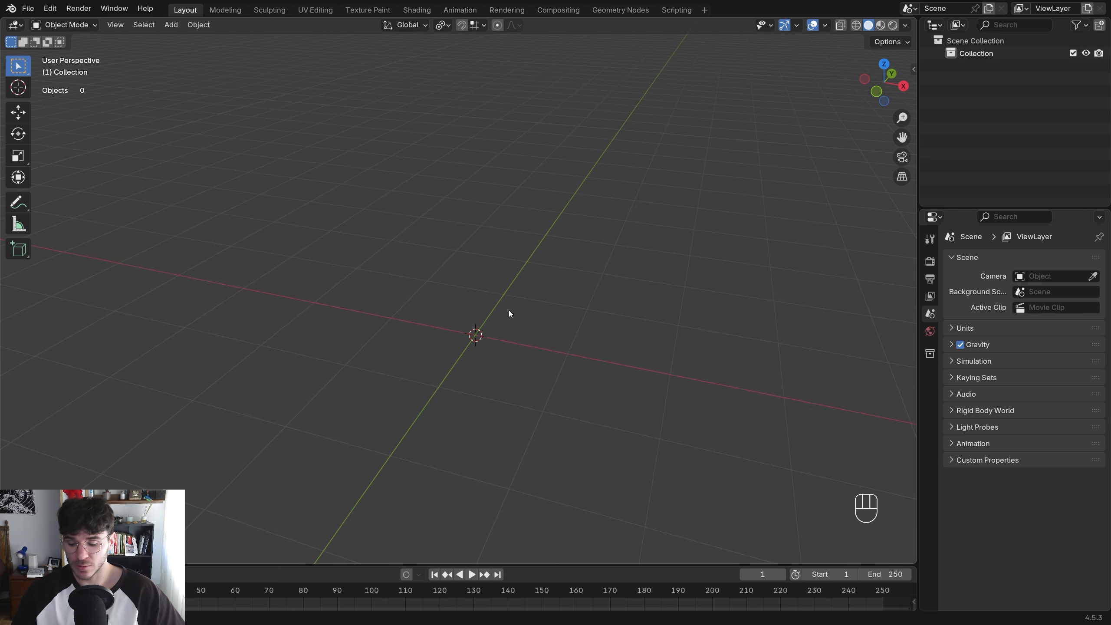
pyautogui.hotkey('shift', 'a')
pyautogui.moveTo(453, 446)
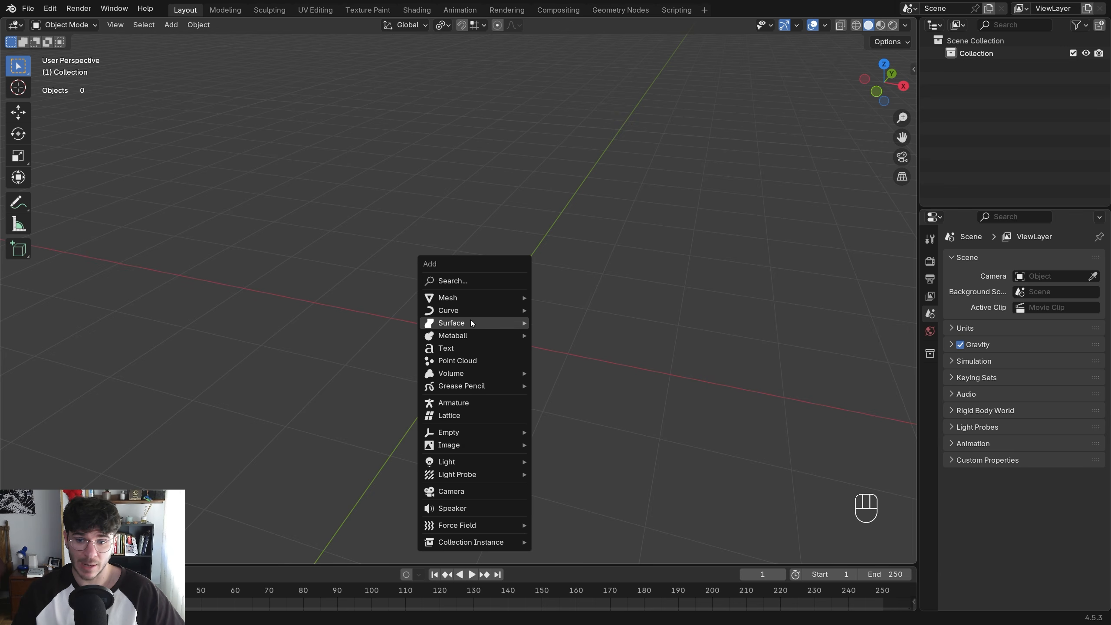
pyautogui.moveTo(470, 309)
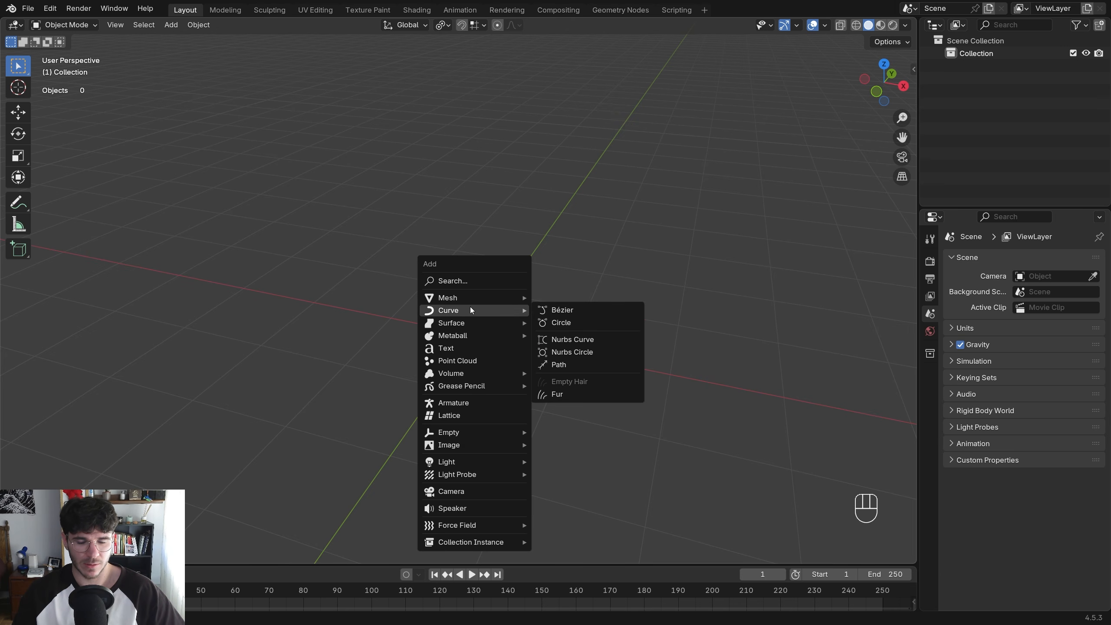
pyautogui.click(586, 311)
pyautogui.moveTo(587, 310); pyautogui.dragTo(529, 367, button='middle')
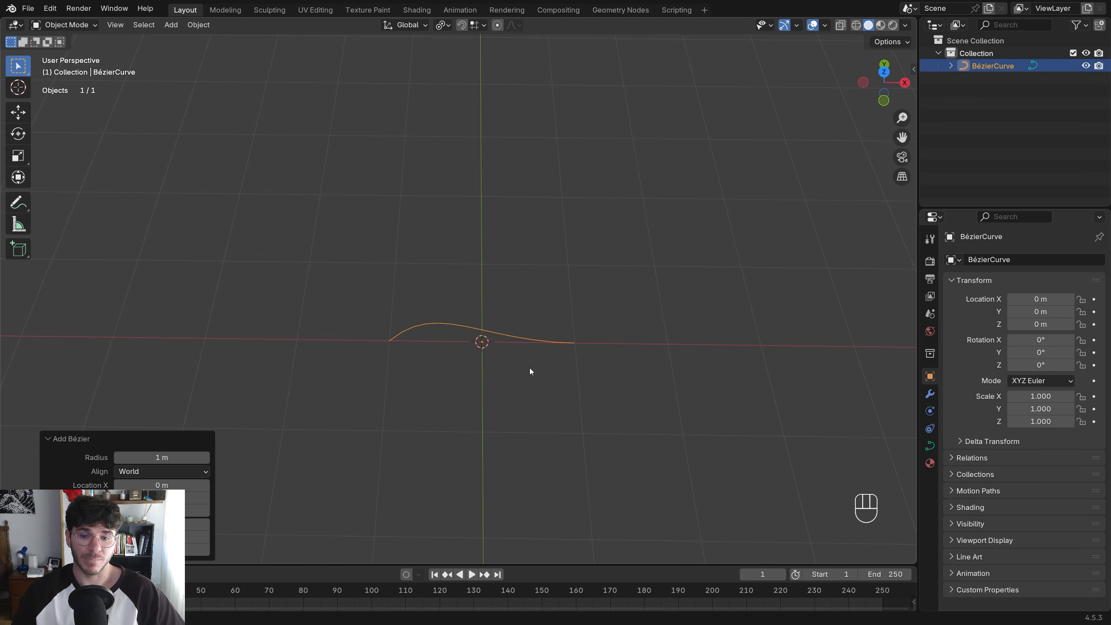
# Examine the Bézier curve from several viewing angles
pyautogui.moveTo(336, 254); pyautogui.dragTo(652, 425)
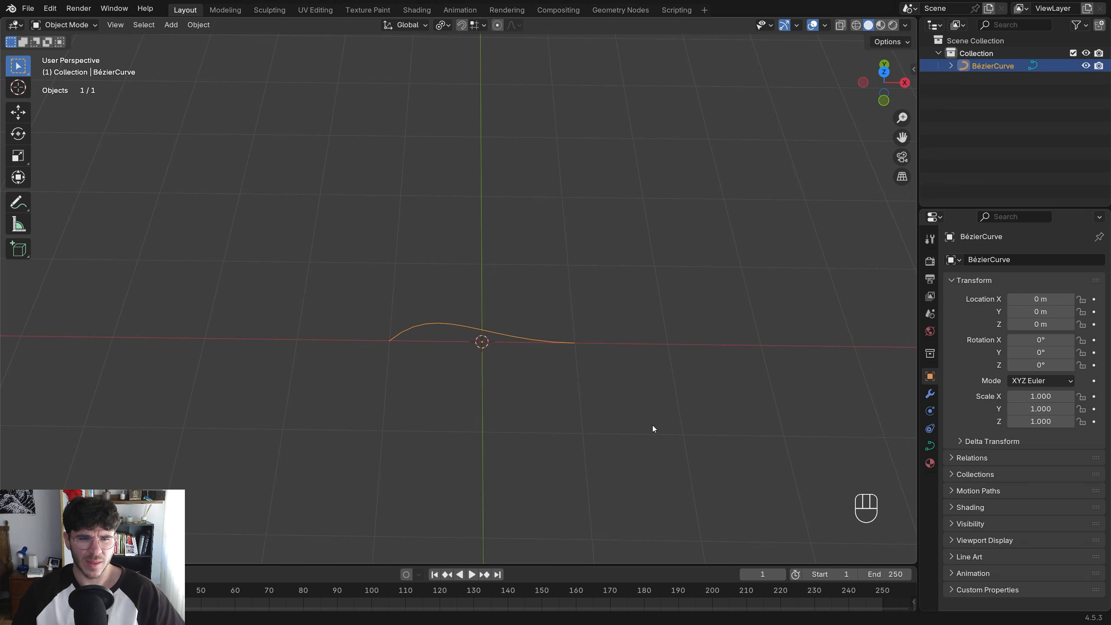
pyautogui.moveTo(653, 427); pyautogui.dragTo(565, 305, button='middle')
pyautogui.moveTo(352, 269); pyautogui.dragTo(424, 313)
pyautogui.moveTo(424, 313); pyautogui.dragTo(534, 310, button='middle')
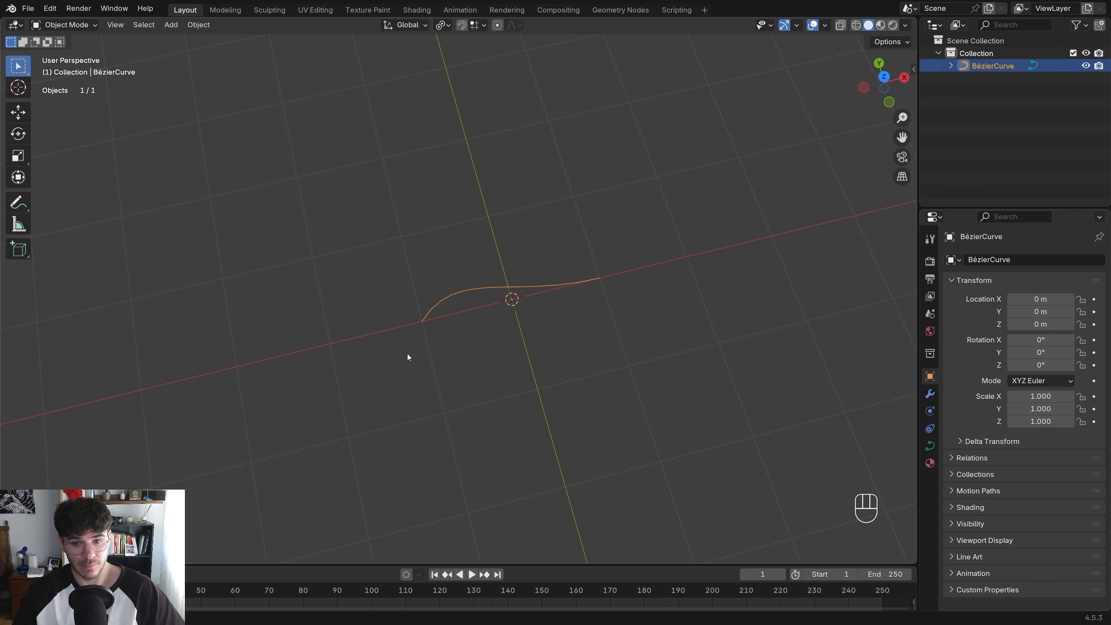
pyautogui.moveTo(506, 322); pyautogui.dragTo(506, 327, button='middle')
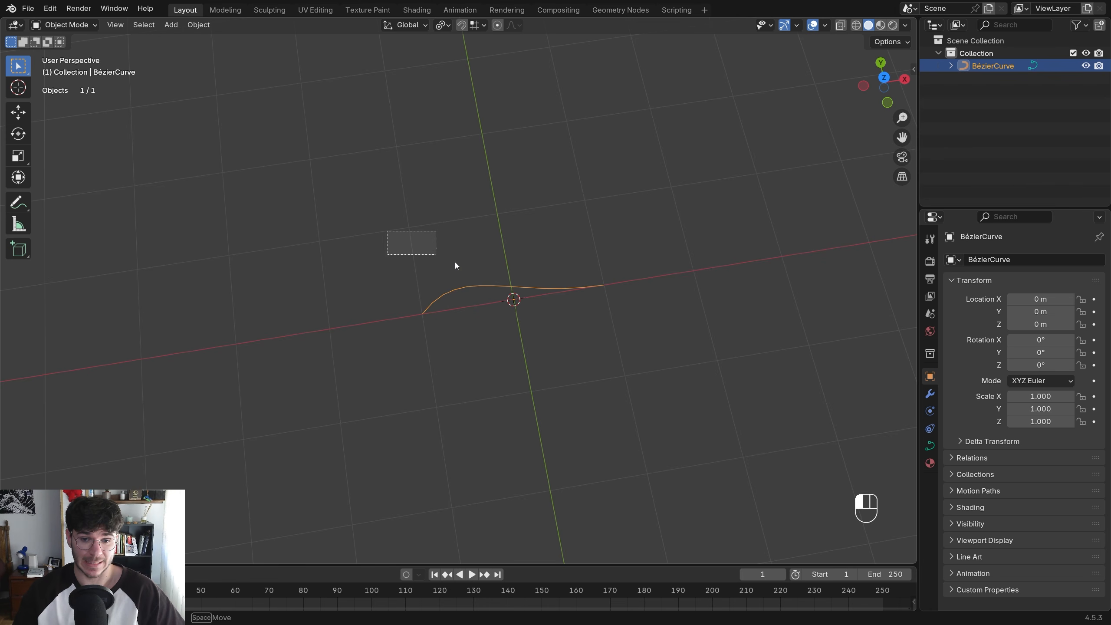
pyautogui.moveTo(459, 258); pyautogui.dragTo(636, 376, button='middle')
pyautogui.keyDown('shift'); pyautogui.moveTo(568, 295); pyautogui.dragTo(487, 346, button='middle'); pyautogui.keyUp('shift')
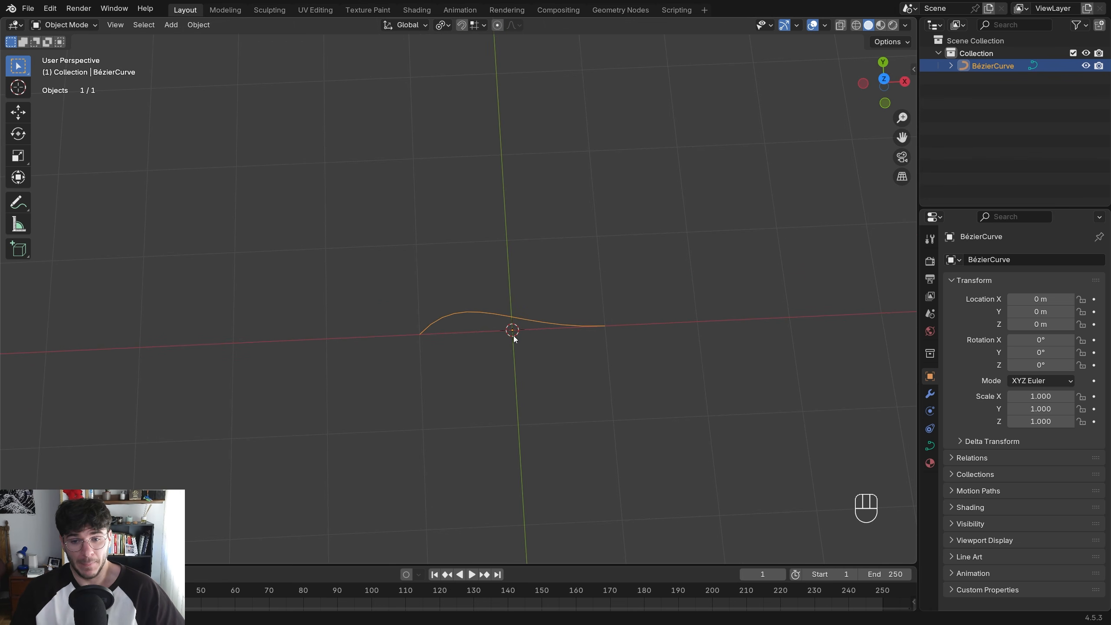
pyautogui.scroll(2, 642, 312)
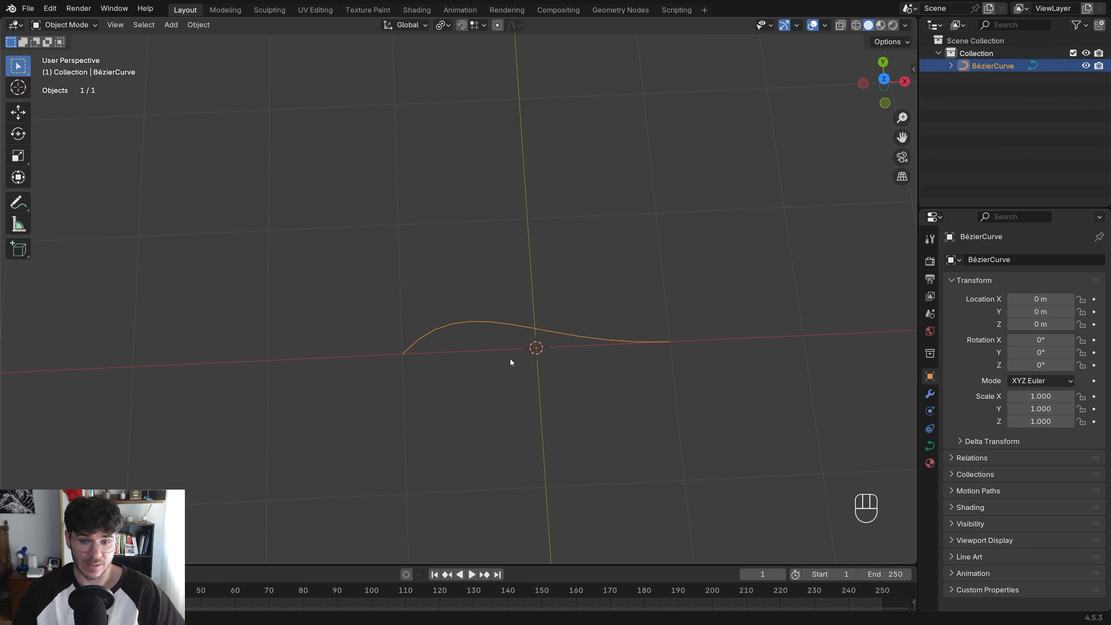
# In Edit Mode from the top view, scale all the curve's control points to 0 along Y to flatten it
pyautogui.moveTo(508, 350)
pyautogui.keyDown('alt'); pyautogui.mouseDown(button='middle')
pyautogui.moveTo(518, 209)
pyautogui.moveTo(531, 348)
pyautogui.mouseUp(button='middle'); pyautogui.keyUp('alt')
pyautogui.press('Tab')
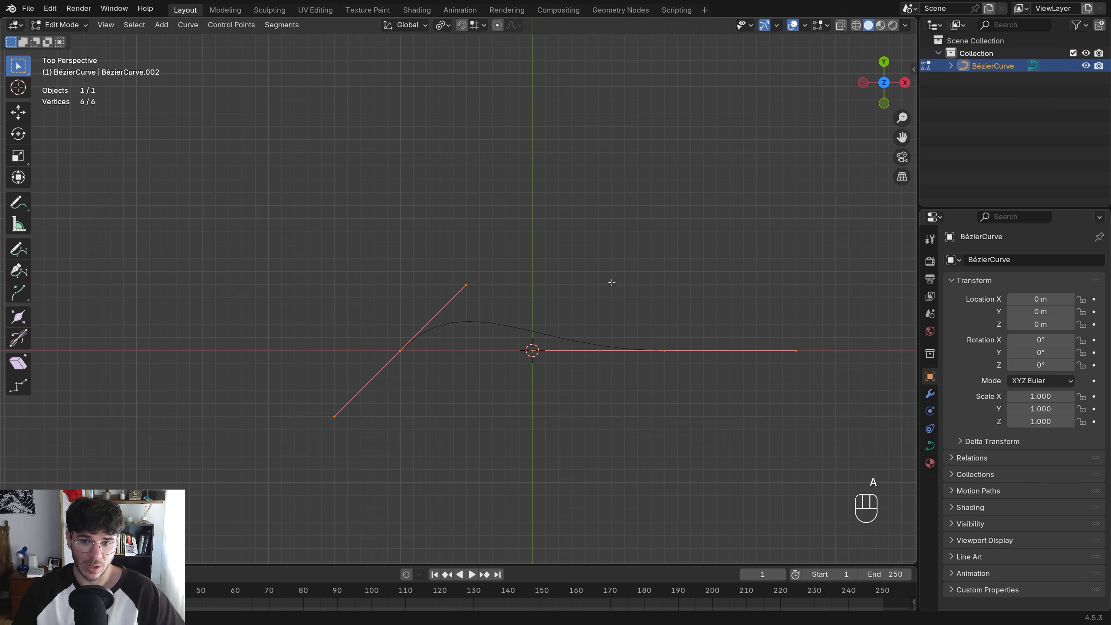
pyautogui.hotkey('alt', 'a')
pyautogui.press('a')
pyautogui.keyDown('shift'); pyautogui.moveTo(676, 366); pyautogui.dragTo(647, 347, button='middle'); pyautogui.keyUp('shift')
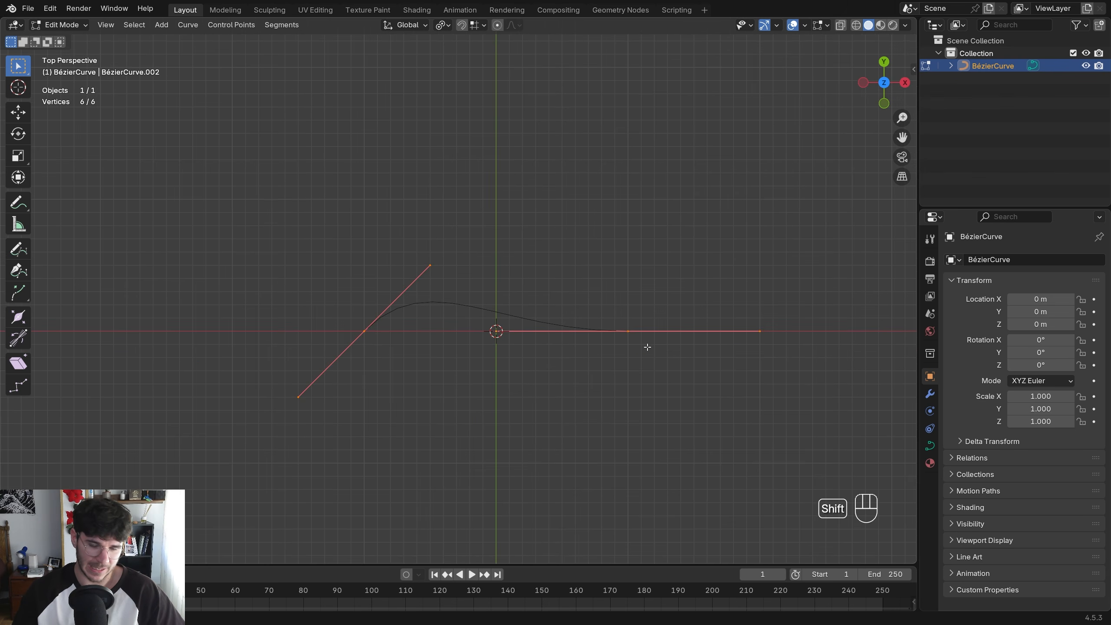
pyautogui.press('s')
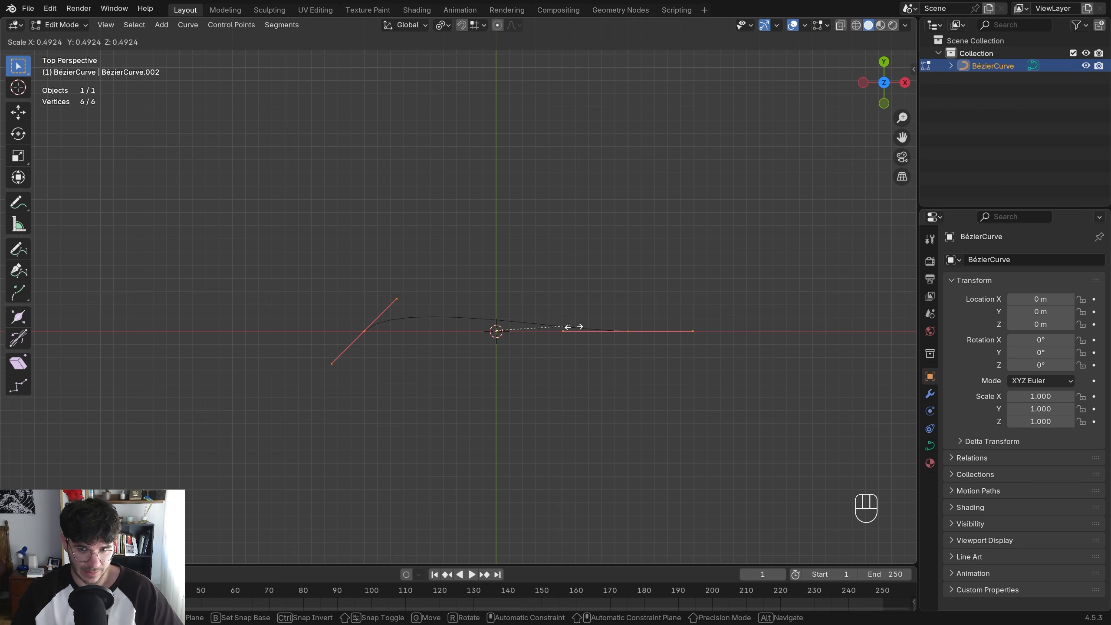
pyautogui.press('y')
pyautogui.press('KP_0')
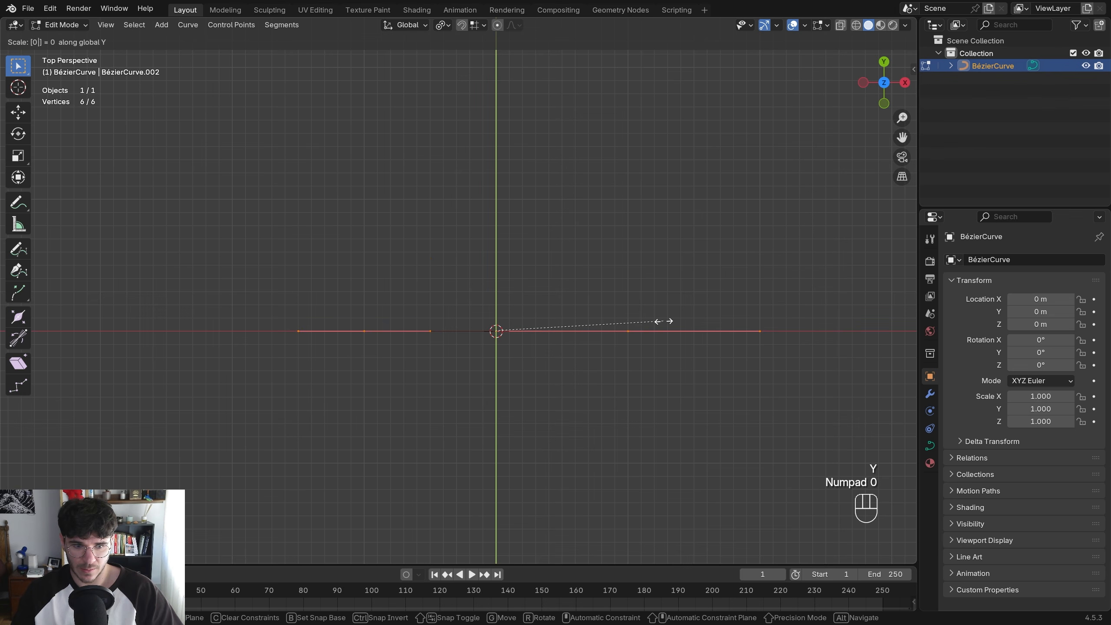
# Flatten all of the Bézier curve's control points along Y by scaling them to 0
pyautogui.press('KP_Enter')
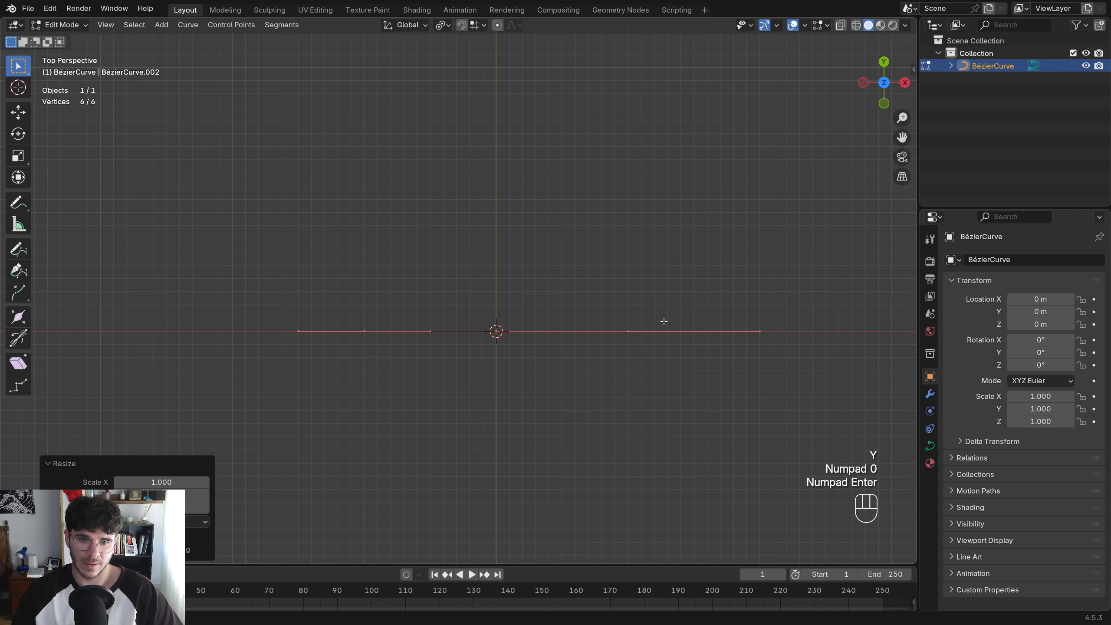
pyautogui.press('Tab')
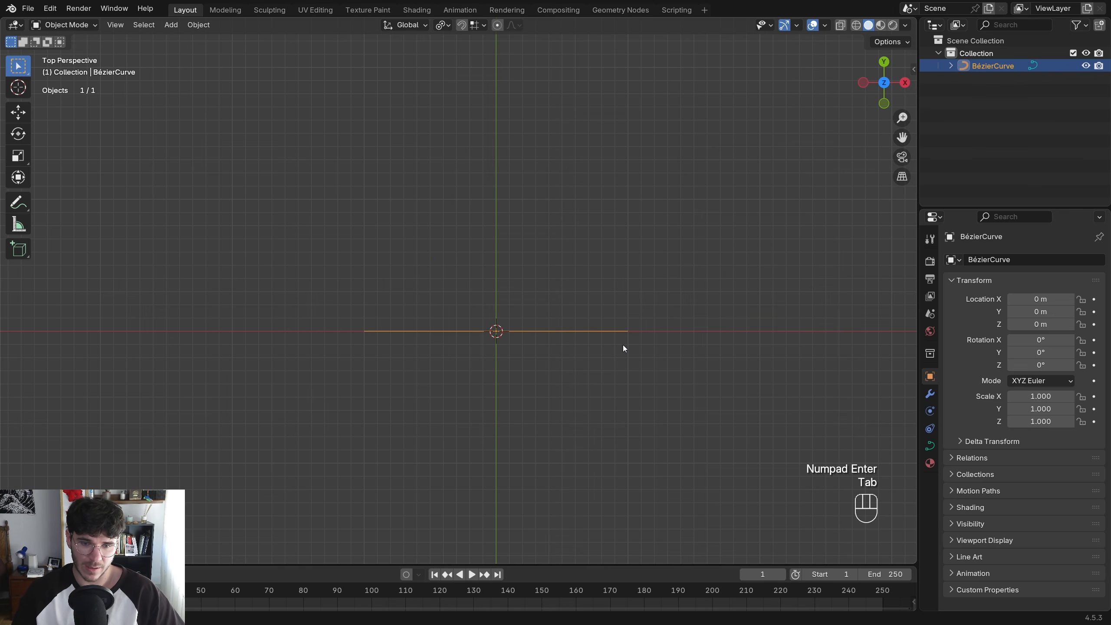
pyautogui.press('Tab')
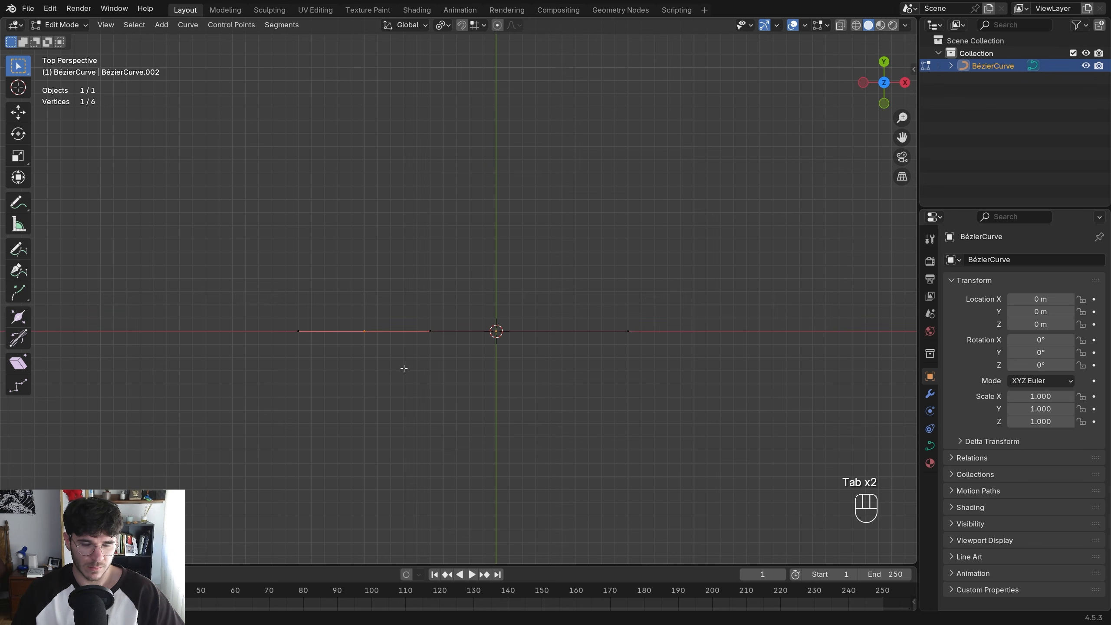
pyautogui.press('g')
pyautogui.rightClick(429, 333)
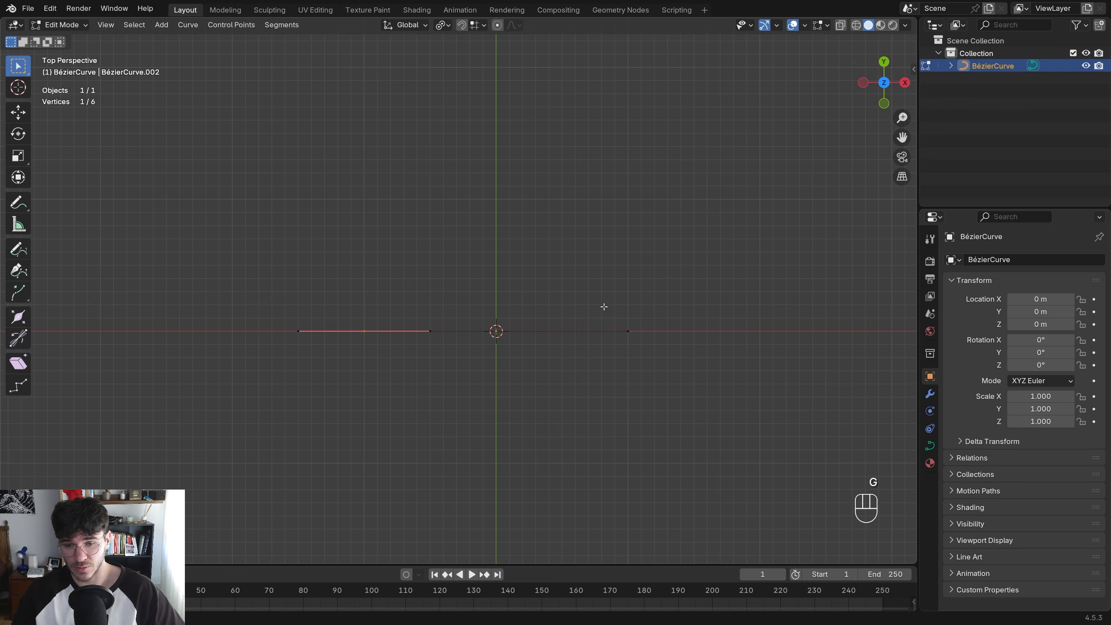
# Pull the inner handle of the curve's left end point away from the X axis to arch that section
pyautogui.click(626, 331)
pyautogui.moveTo(664, 385); pyautogui.dragTo(595, 325, button='middle')
pyautogui.moveTo(371, 322); pyautogui.dragTo(444, 400)
pyautogui.moveTo(443, 400); pyautogui.dragTo(516, 349, button='middle')
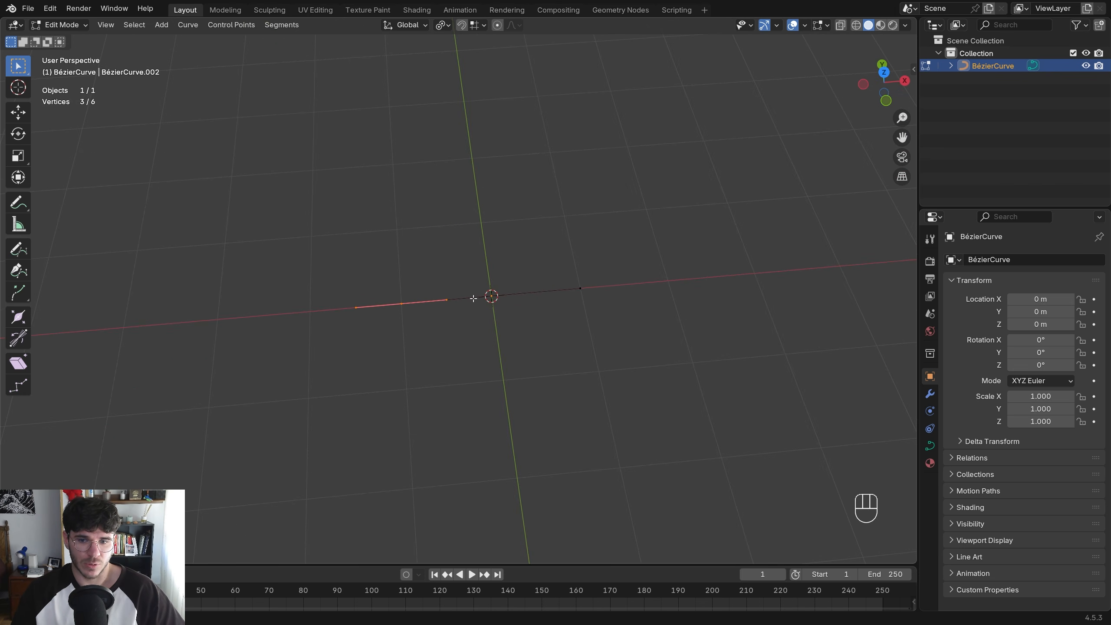
pyautogui.moveTo(458, 320); pyautogui.dragTo(424, 276)
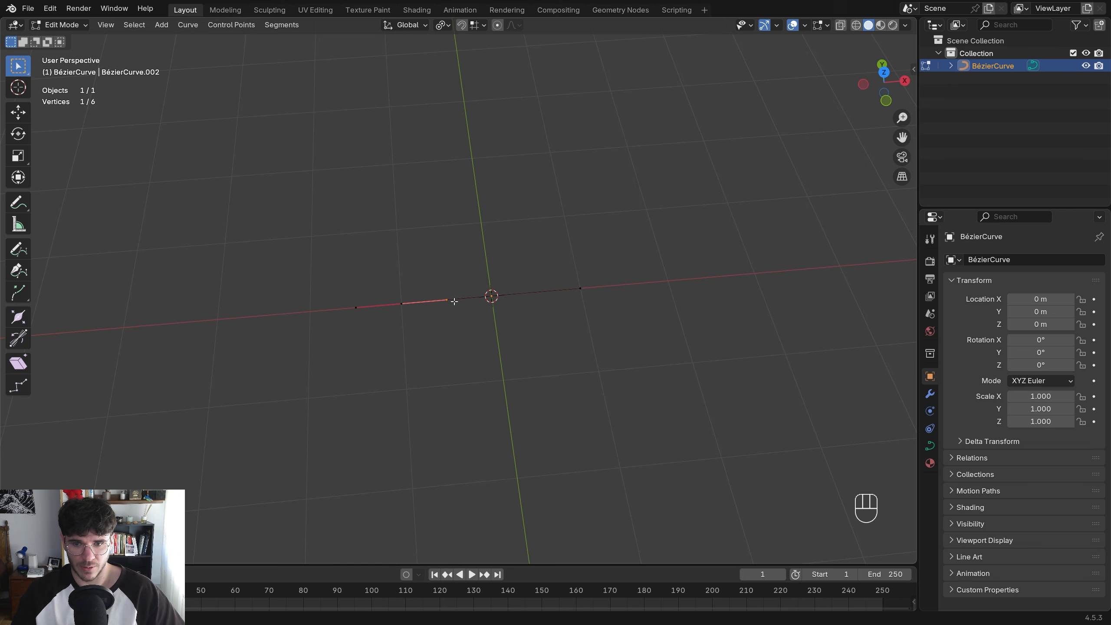
pyautogui.press('g')
pyautogui.click(426, 230)
# Move the outer handle of the curve's right end point outward and raise it along Z
pyautogui.click(601, 287)
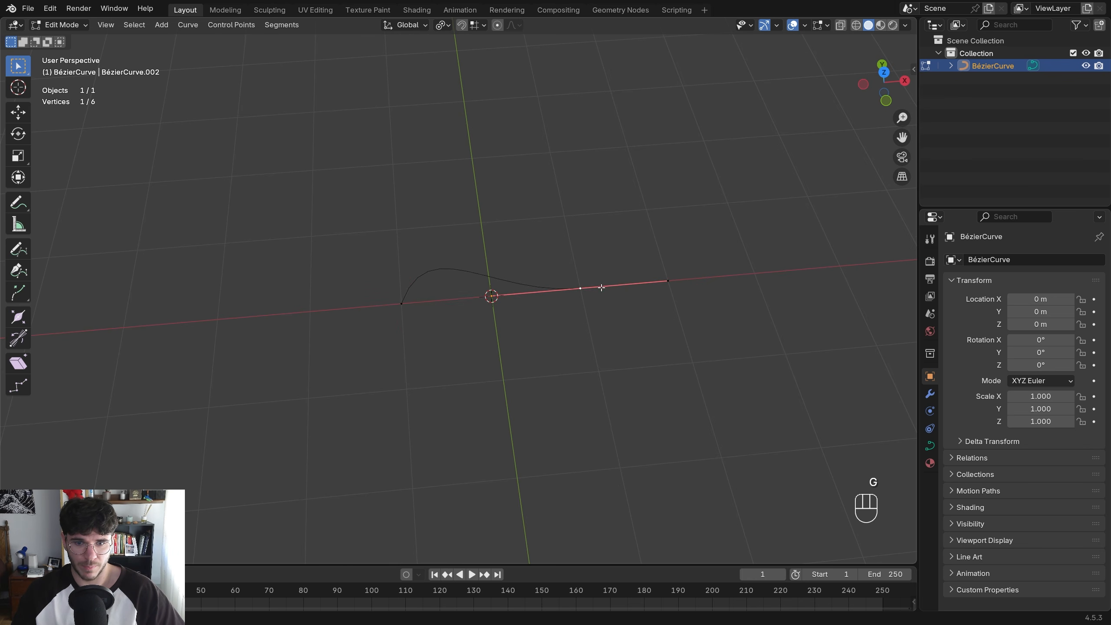
pyautogui.press('g')
pyautogui.click(671, 353)
pyautogui.press('g')
pyautogui.press('z')
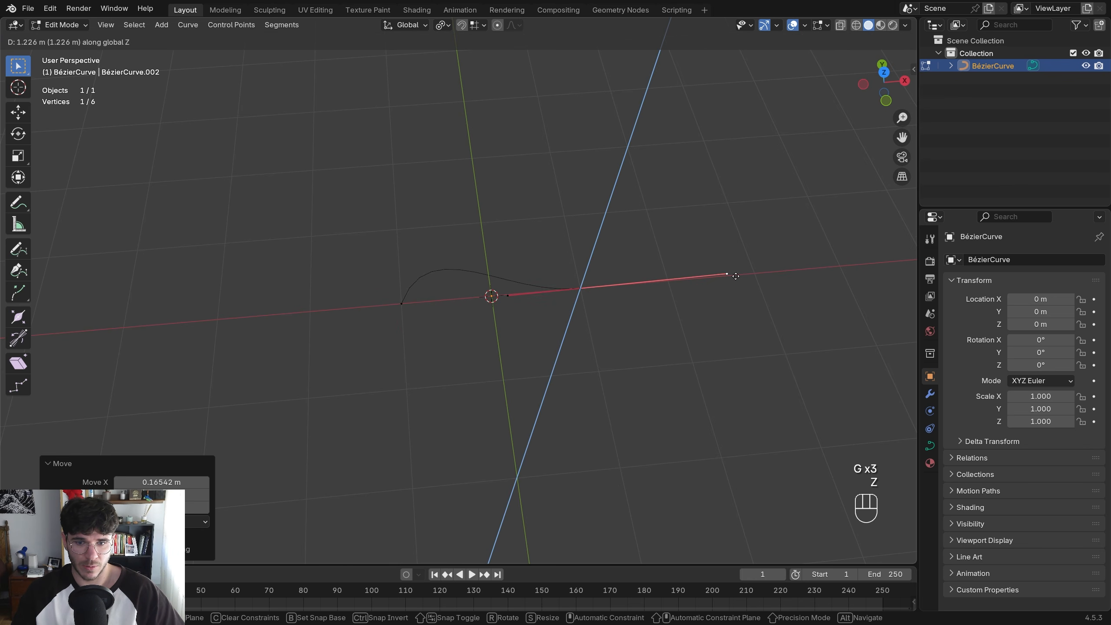
pyautogui.click(711, 280)
pyautogui.moveTo(678, 364); pyautogui.dragTo(643, 276, button='middle')
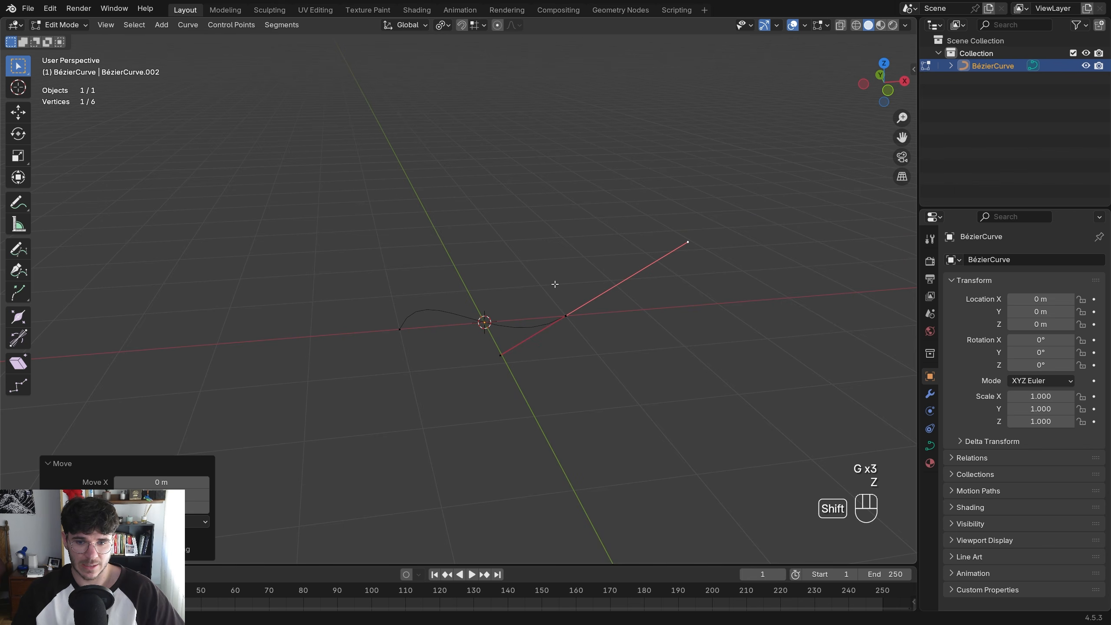
# Extrude two more control points upward from the curve's right end into a winding 3D path, then return to Object Mode
pyautogui.click(578, 335)
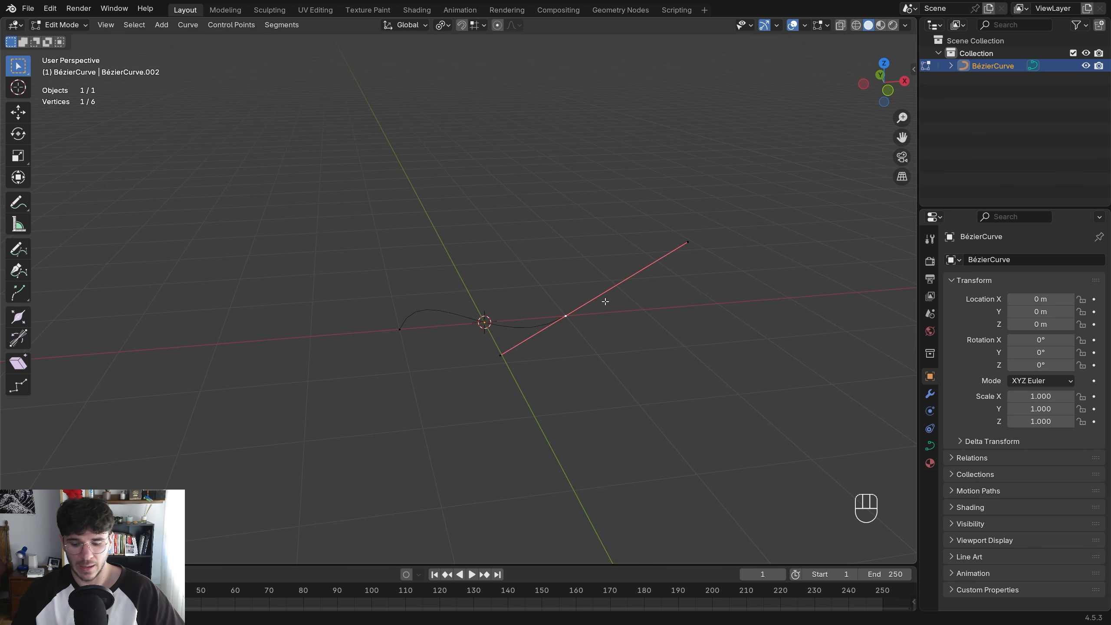
pyautogui.press('g')
pyautogui.press('e')
pyautogui.rightClick(633, 234)
pyautogui.press('e')
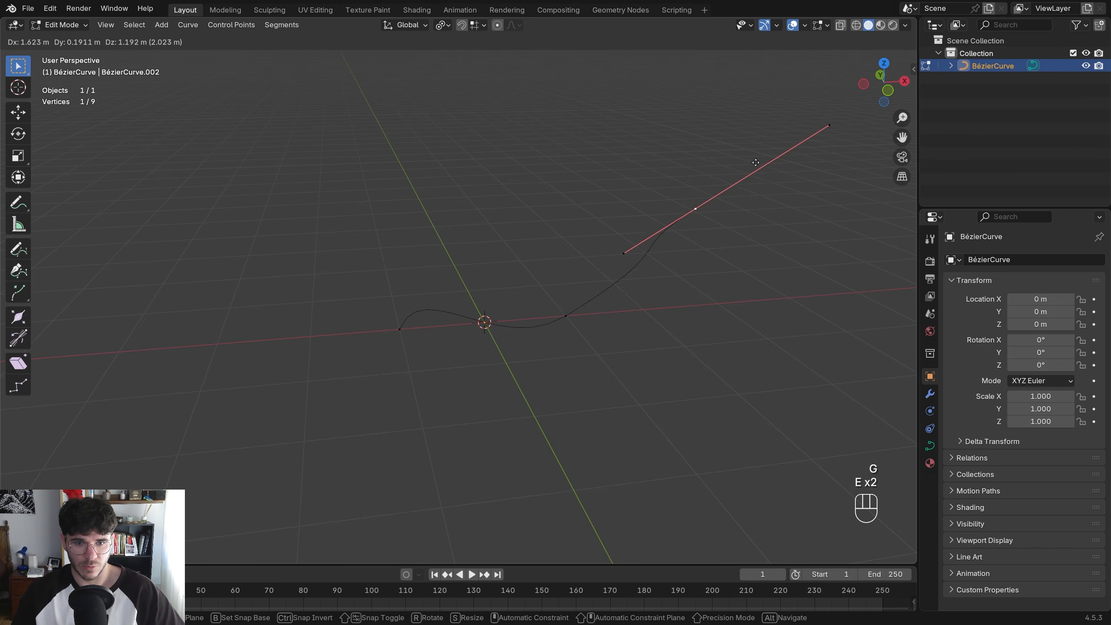
pyautogui.click(700, 101)
pyautogui.press('e')
pyautogui.moveTo(596, 252); pyautogui.dragTo(598, 310, button='middle')
pyautogui.press('Tab')
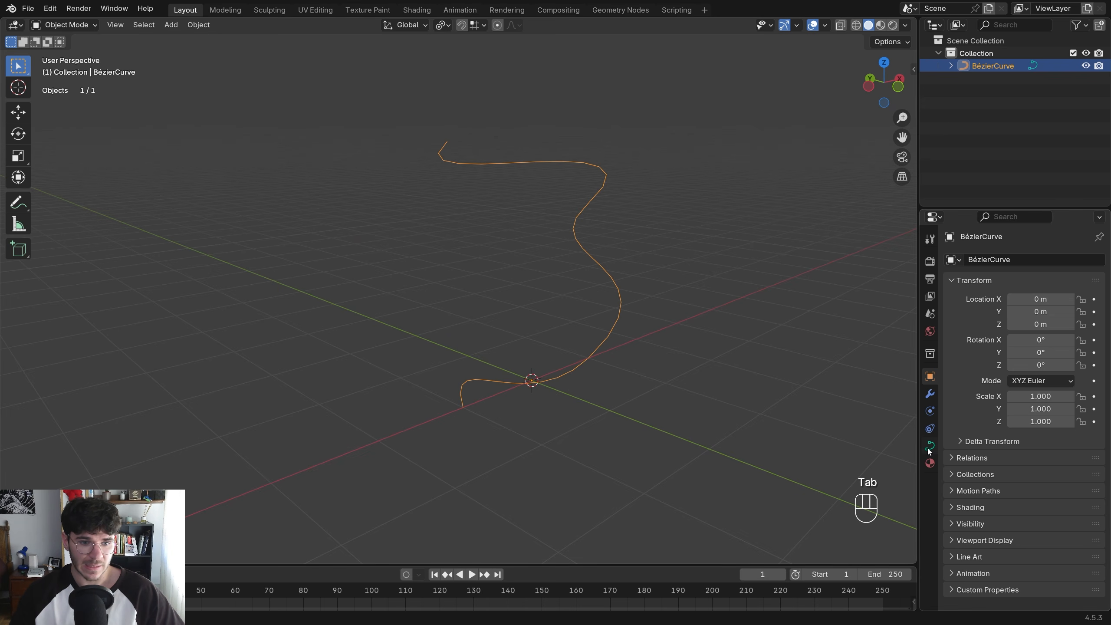
# Give the curve a round bevel with a depth of 0.04 m and a resolution of 0
pyautogui.moveTo(919, 451); pyautogui.dragTo(821, 450)
pyautogui.click(832, 447)
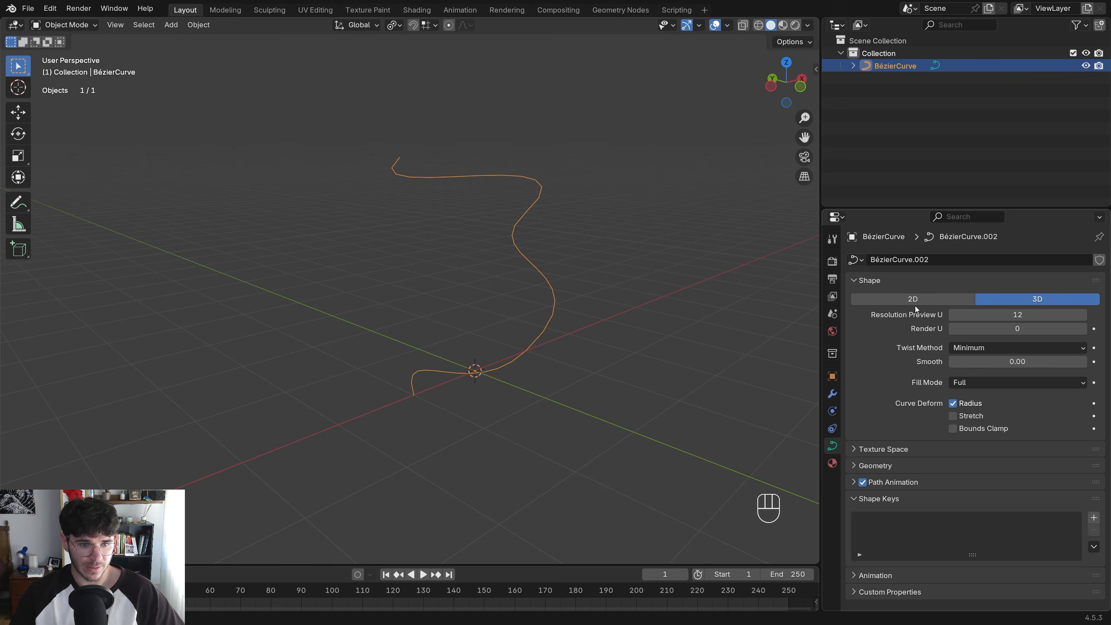
pyautogui.click(851, 280)
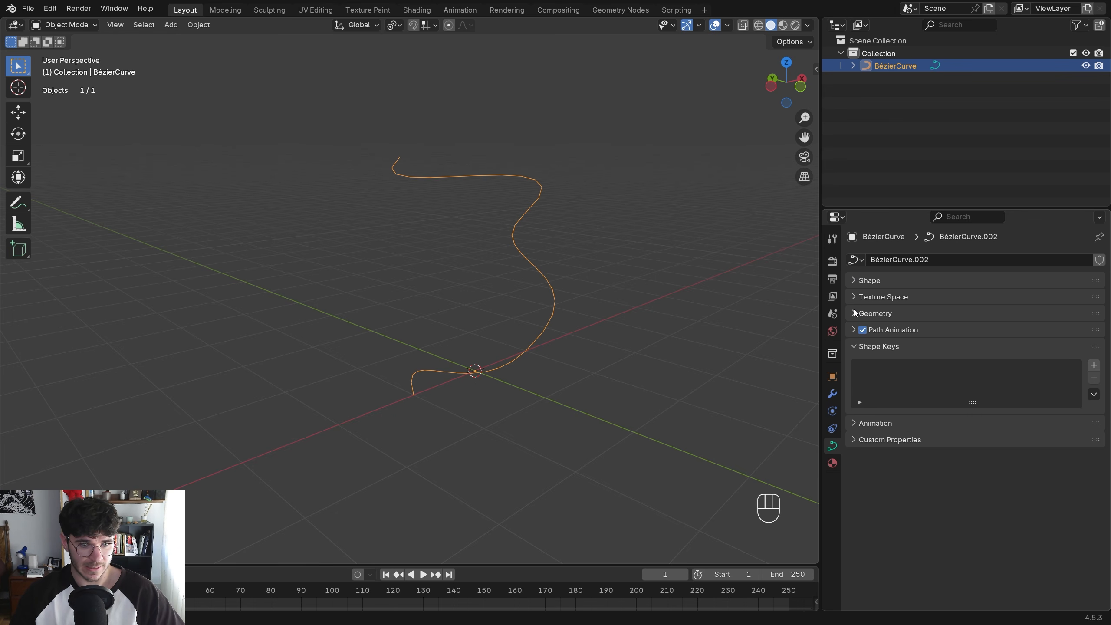
pyautogui.click(855, 313)
pyautogui.scroll(2, 428, 201)
pyautogui.moveTo(1005, 442); pyautogui.dragTo(1022, 441)
pyautogui.scroll(4, 459, 439)
pyautogui.keyDown('shift'); pyautogui.moveTo(453, 460); pyautogui.dragTo(496, 456, button='middle'); pyautogui.keyUp('shift')
pyautogui.click(954, 472)
pyautogui.moveTo(1006, 456); pyautogui.dragTo(976, 455)
pyautogui.keyDown('shift'); pyautogui.moveTo(481, 418); pyautogui.dragTo(489, 399, button='middle'); pyautogui.keyUp('shift')
pyautogui.scroll(6, 476, 426)
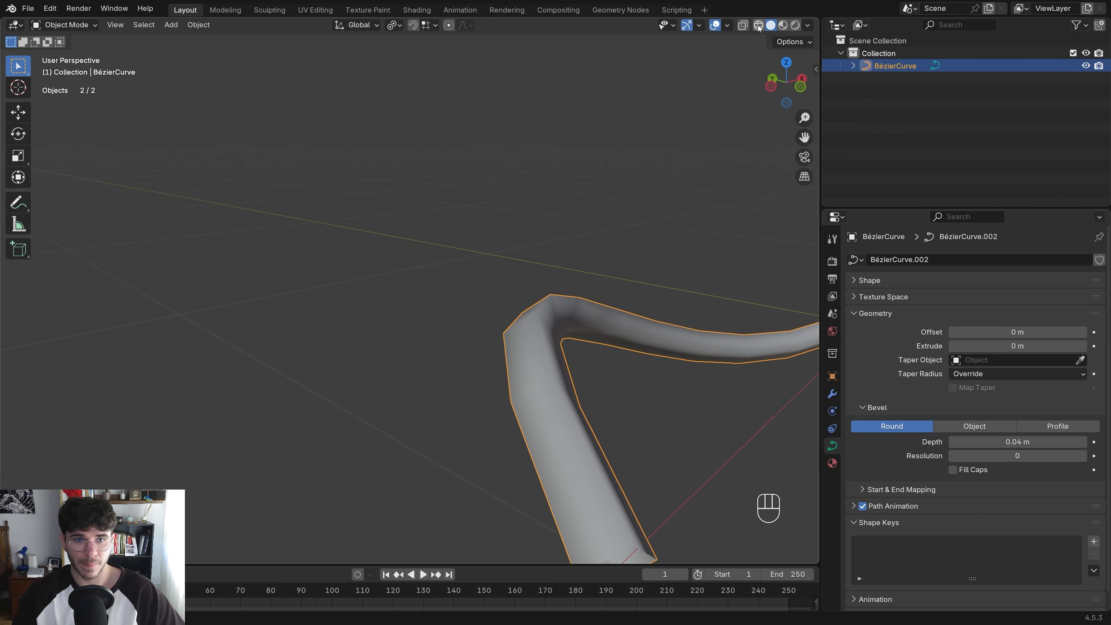
# Turn on the wireframe overlay in the viewport to show the tube's edges
pyautogui.click(726, 25)
pyautogui.click(649, 239)
pyautogui.scroll(-5, 568, 306)
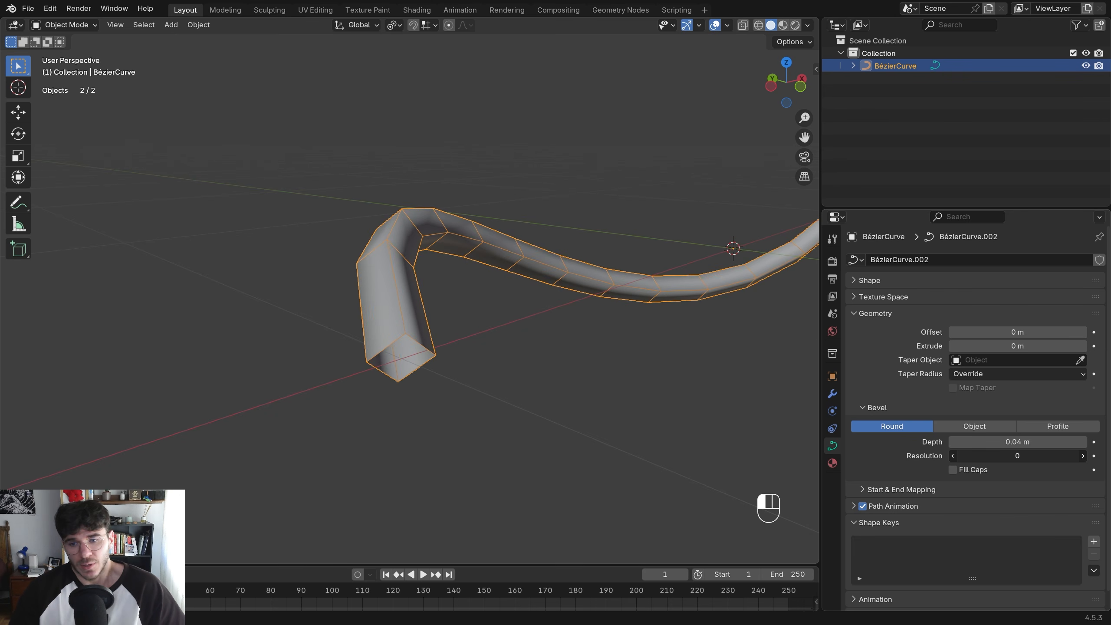
# Set the tube's bevel resolution to 2
pyautogui.moveTo(1016, 456); pyautogui.dragTo(1088, 458)
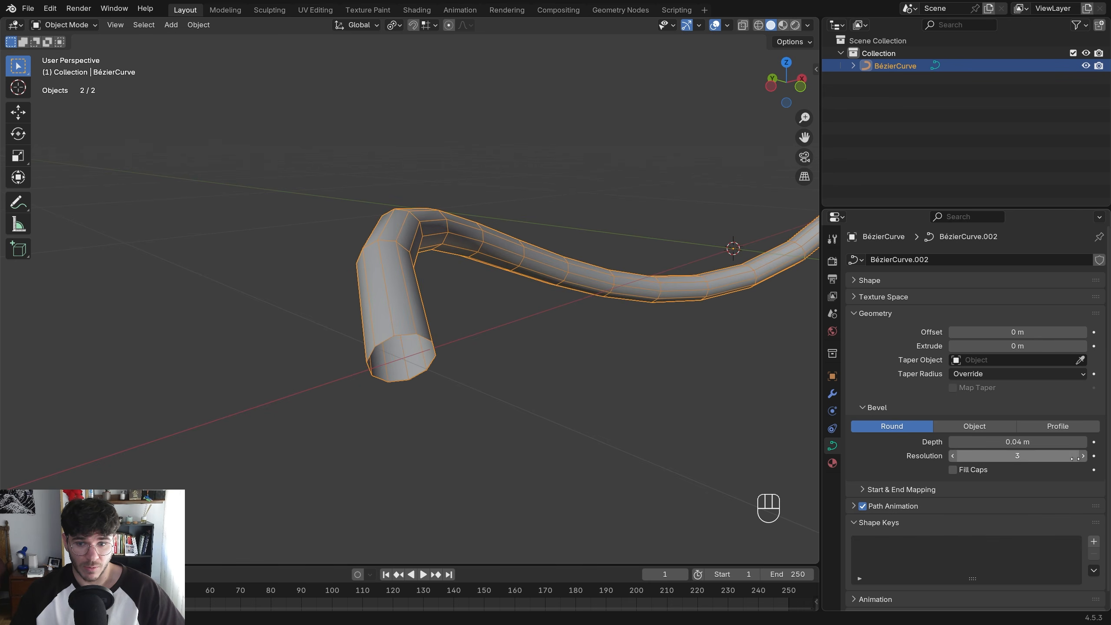
pyautogui.scroll(-4, 582, 377)
pyautogui.click(951, 456)
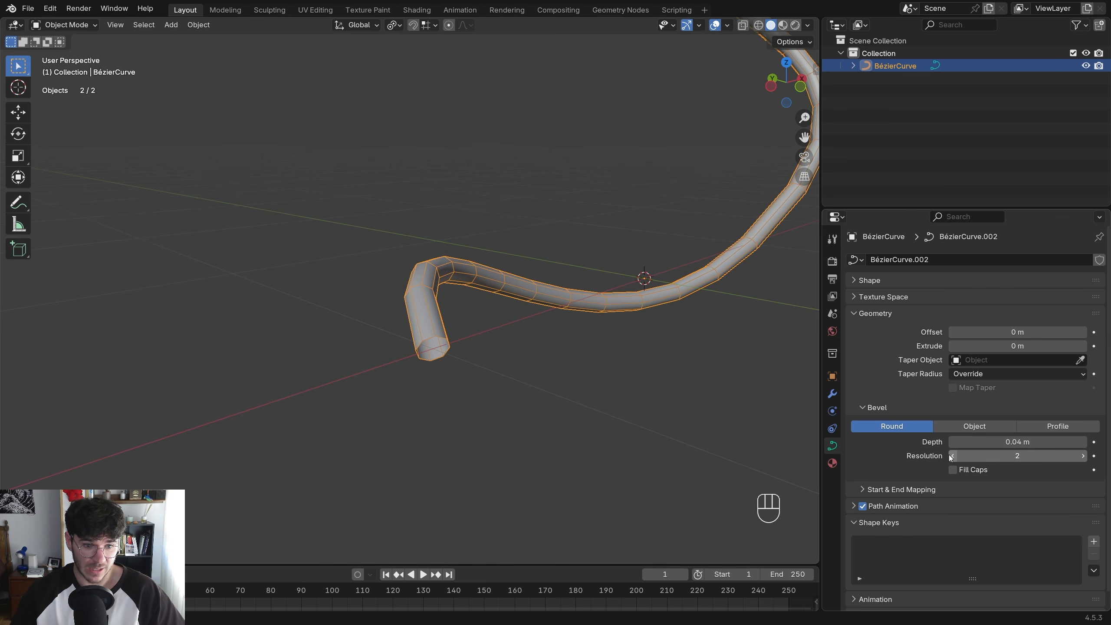
pyautogui.click(953, 456)
pyautogui.click(953, 456)
pyautogui.moveTo(954, 456); pyautogui.dragTo(965, 456)
pyautogui.keyDown('shift'); pyautogui.moveTo(529, 326); pyautogui.dragTo(648, 437, button='middle'); pyautogui.keyUp('shift')
pyautogui.keyDown('shift'); pyautogui.moveTo(647, 438); pyautogui.dragTo(515, 363, button='middle'); pyautogui.keyUp('shift')
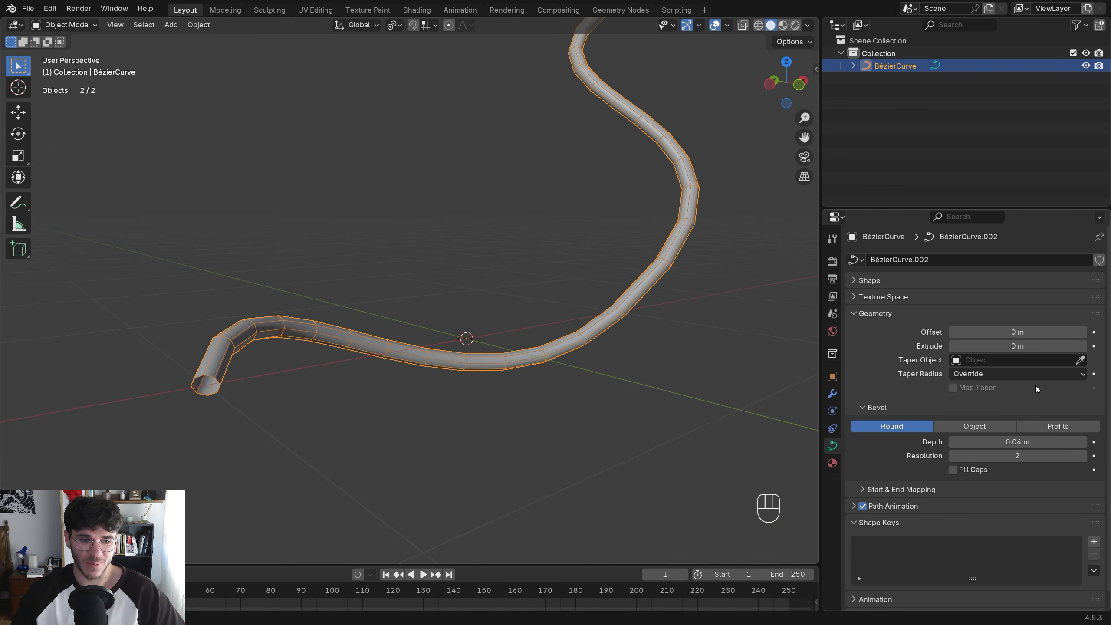
# Set the curve's geometry offset to 0.12 m, extrude to 0.02 m and bevel depth to 0.08 m
pyautogui.moveTo(1017, 346)
pyautogui.mouseDown()
pyautogui.moveTo(1093, 346)
pyautogui.moveTo(1006, 346)
pyautogui.moveTo(1060, 331)
pyautogui.moveTo(984, 331)
pyautogui.moveTo(1014, 331)
pyautogui.mouseUp()
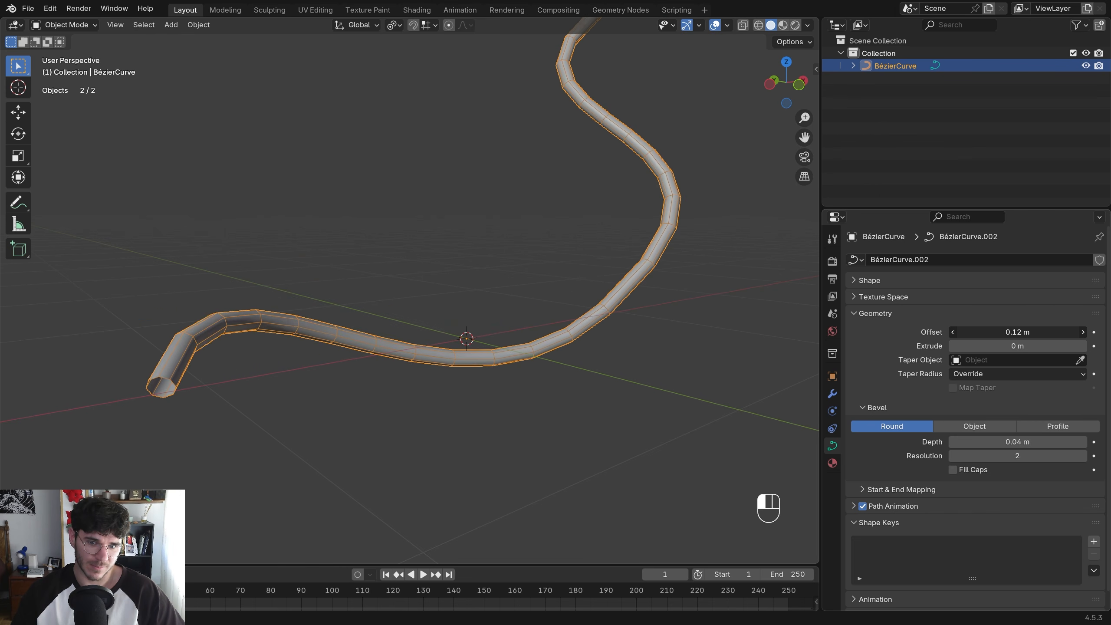
pyautogui.moveTo(612, 302); pyautogui.dragTo(564, 325, button='middle')
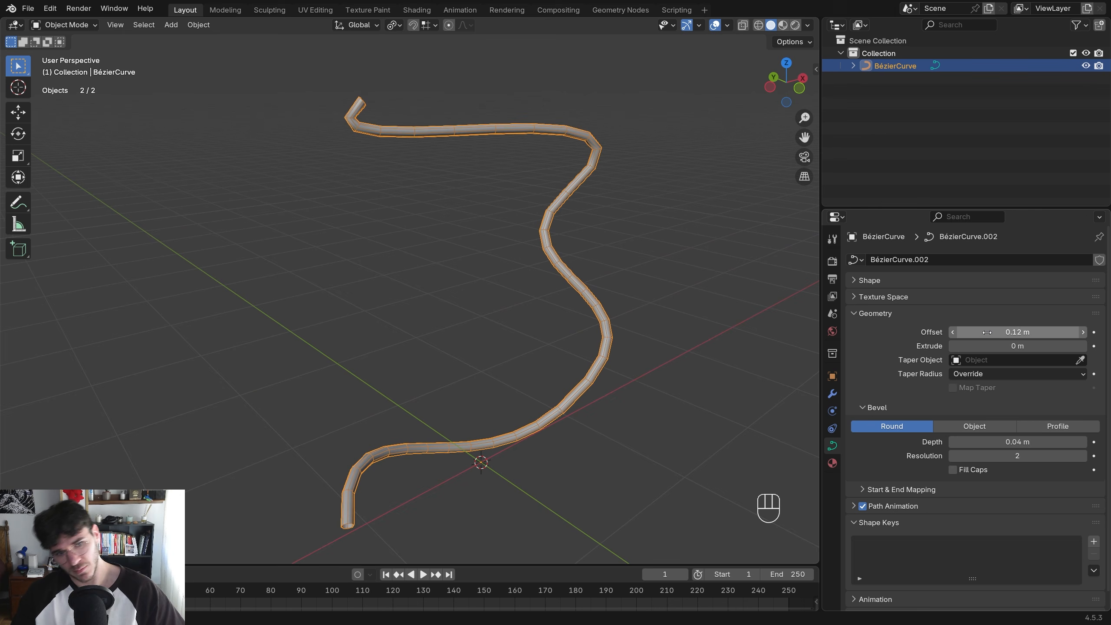
pyautogui.moveTo(987, 332); pyautogui.dragTo(1023, 345)
pyautogui.hotkey('ctrl', 'z')
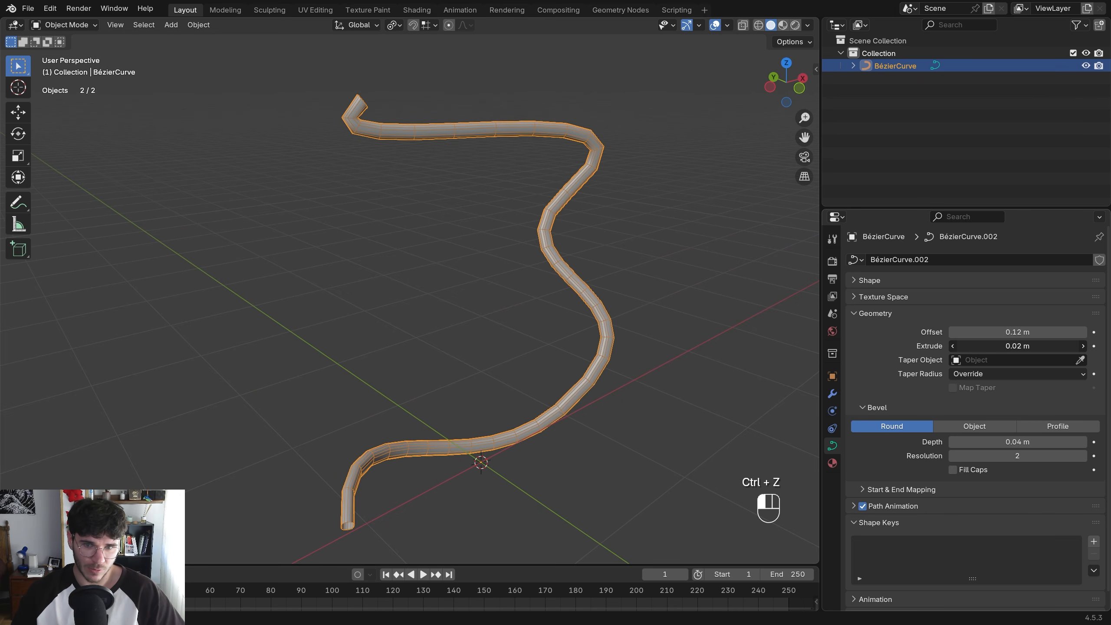
pyautogui.moveTo(1005, 441); pyautogui.dragTo(1041, 441)
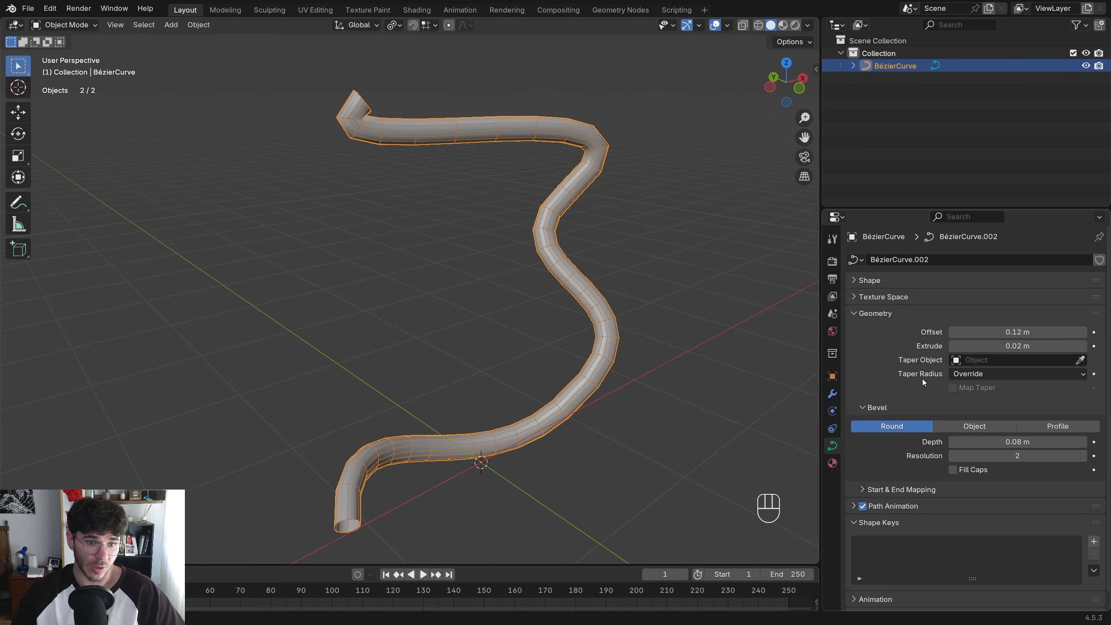
pyautogui.click(850, 296)
pyautogui.click(850, 297)
pyautogui.click(851, 281)
pyautogui.click(851, 281)
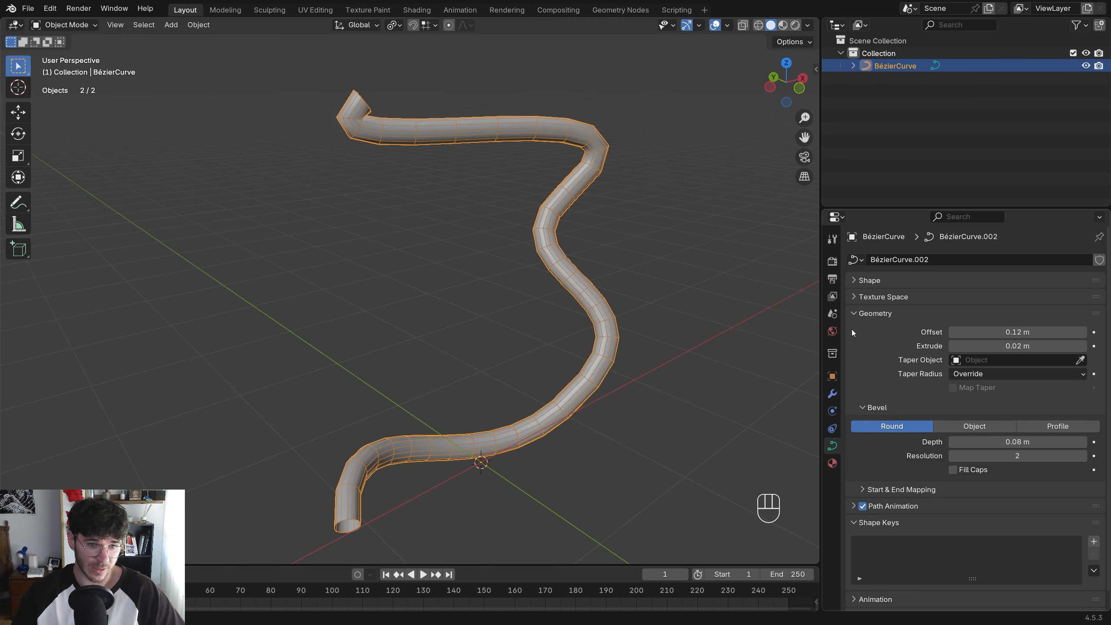
pyautogui.scroll(-1, 864, 413)
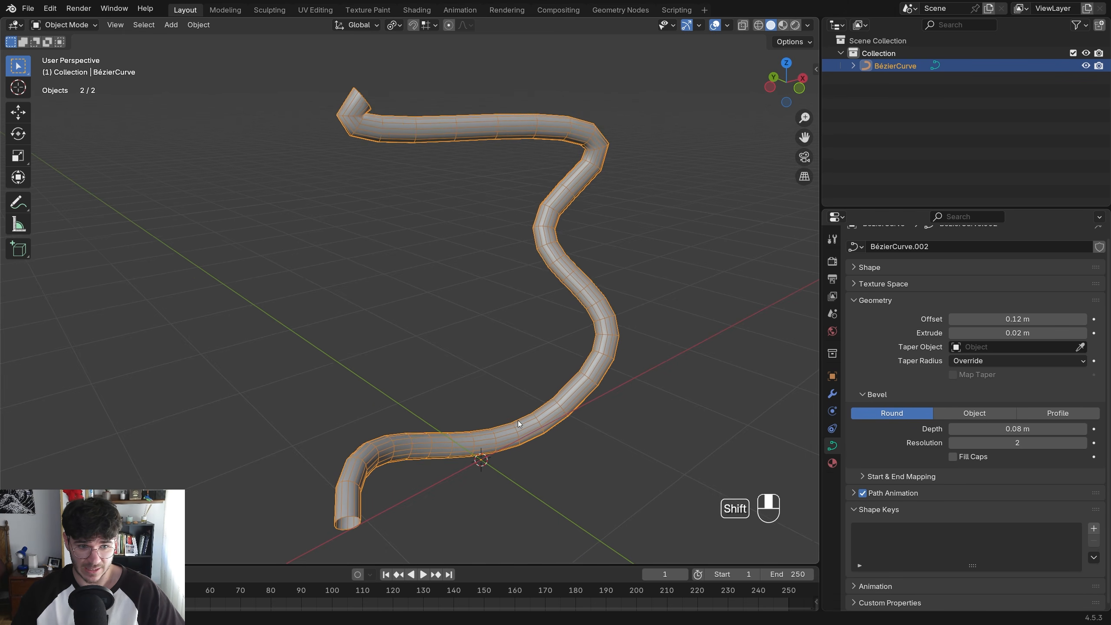
pyautogui.moveTo(517, 420); pyautogui.dragTo(549, 346, button='middle')
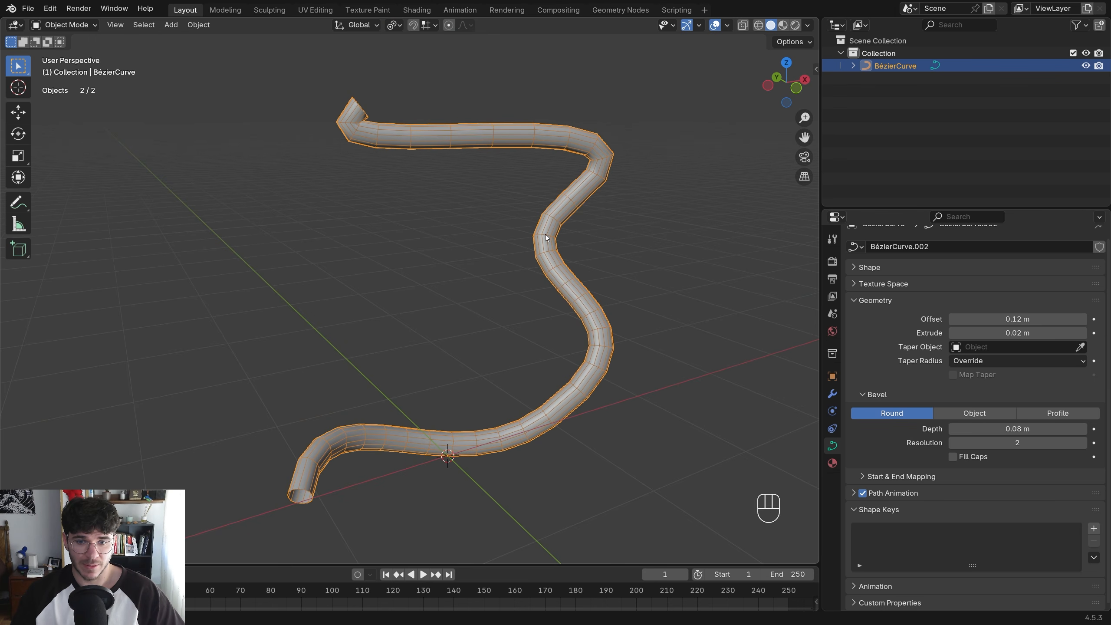
pyautogui.rightClick(541, 223)
pyautogui.moveTo(503, 120)
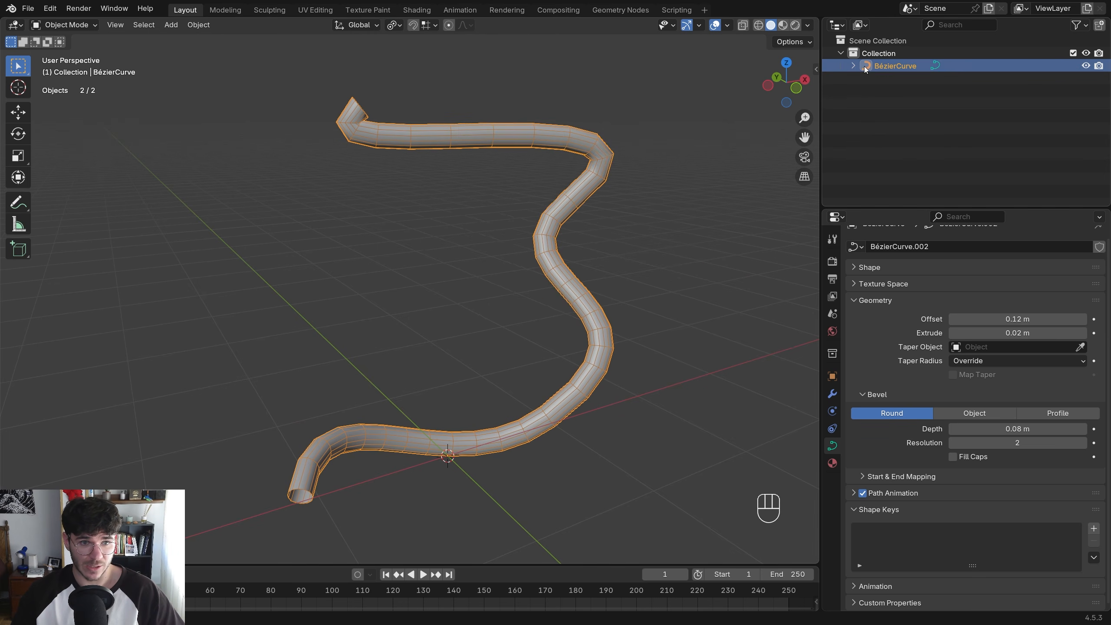
# Move the curve's upper end point outward in Edit Mode to lengthen the top section
pyautogui.press('Tab')
pyautogui.scroll(-3, 402, 148)
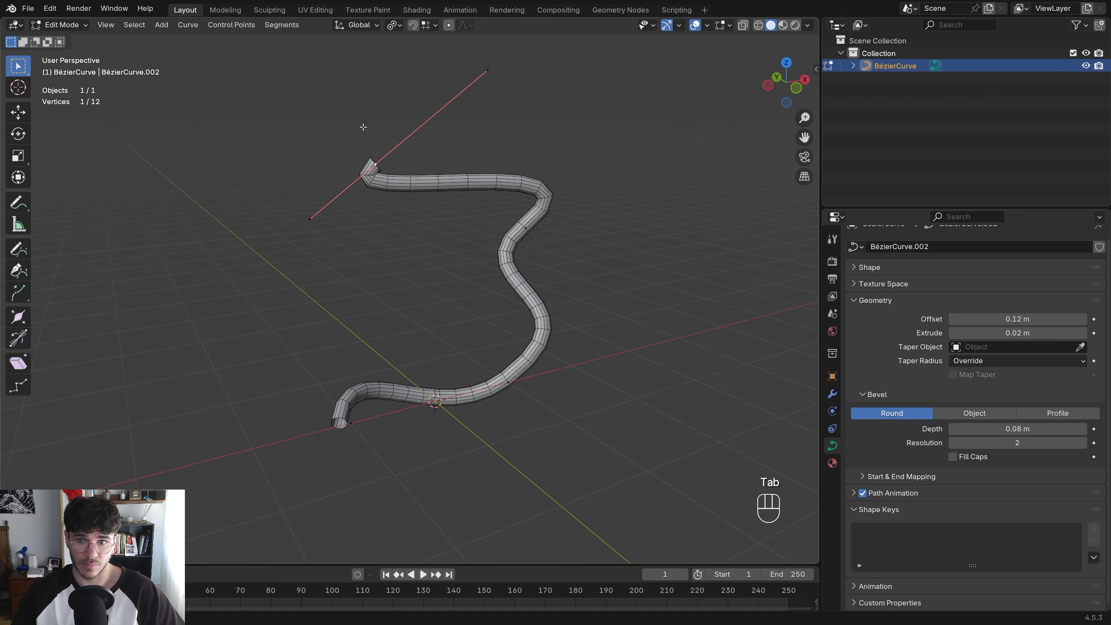
pyautogui.press('g')
pyautogui.click(319, 145)
# Try to extrude a new branch from the control point at the curve's upper bend
pyautogui.click(526, 228)
pyautogui.press('e')
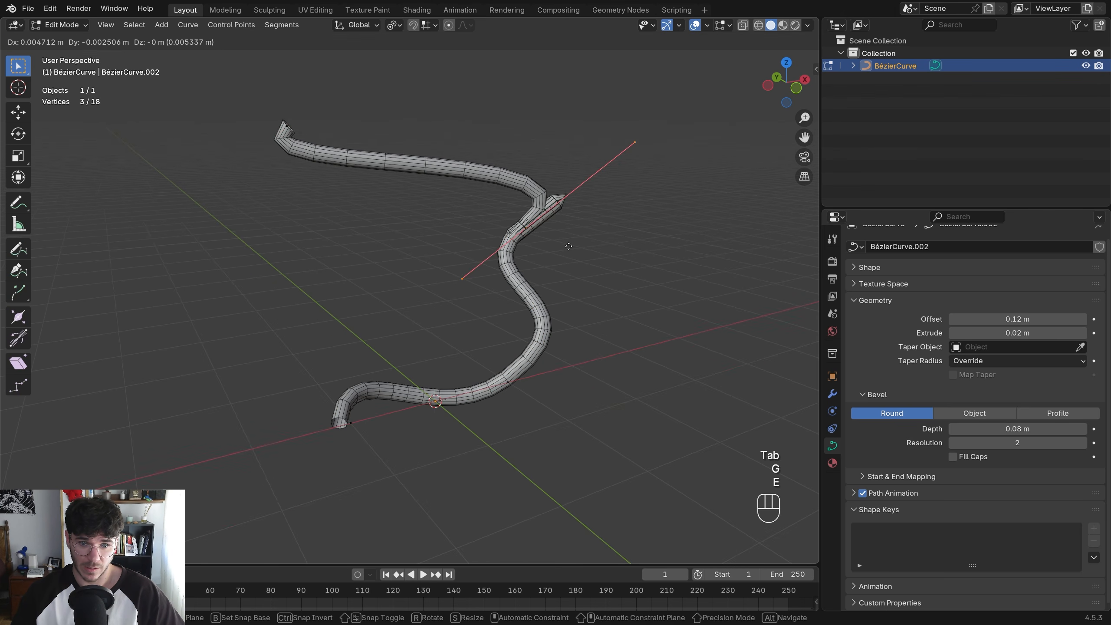
pyautogui.click(711, 259)
pyautogui.hotkey('ctrl', 'z')
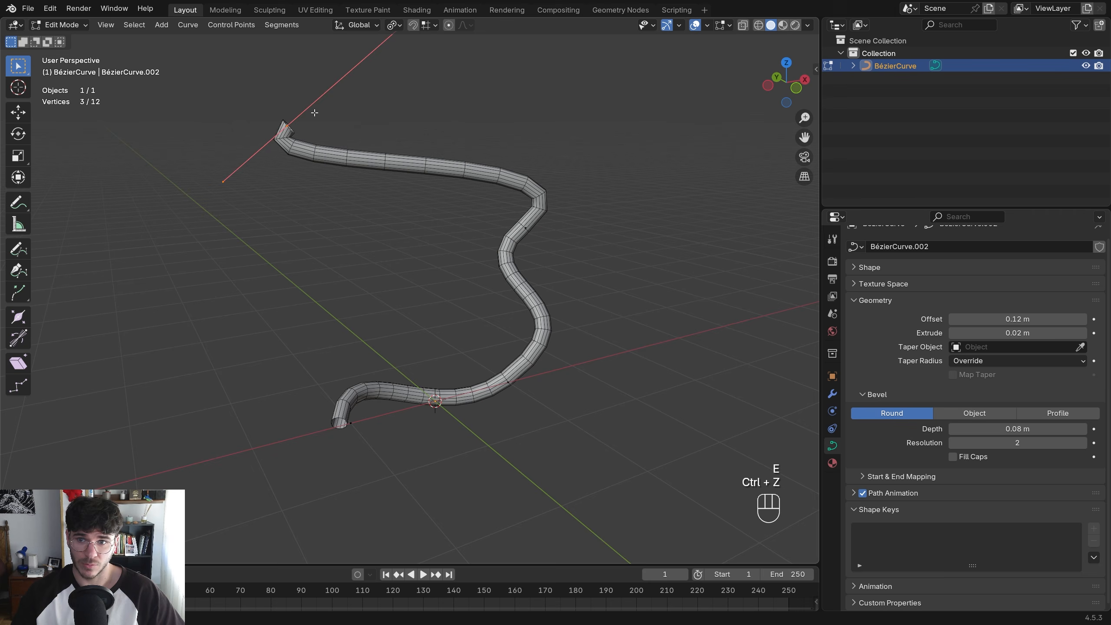
# Bend the curve's upper end upward and extrude two further control points from it
pyautogui.keyDown('shift'); pyautogui.moveTo(275, 117); pyautogui.dragTo(417, 235, button='middle'); pyautogui.keyUp('shift')
pyautogui.moveTo(398, 138); pyautogui.dragTo(503, 206)
pyautogui.press('g')
pyautogui.click(404, 134)
pyautogui.moveTo(275, 233); pyautogui.dragTo(392, 283)
pyautogui.press('e')
pyautogui.click(247, 197)
pyautogui.press('e')
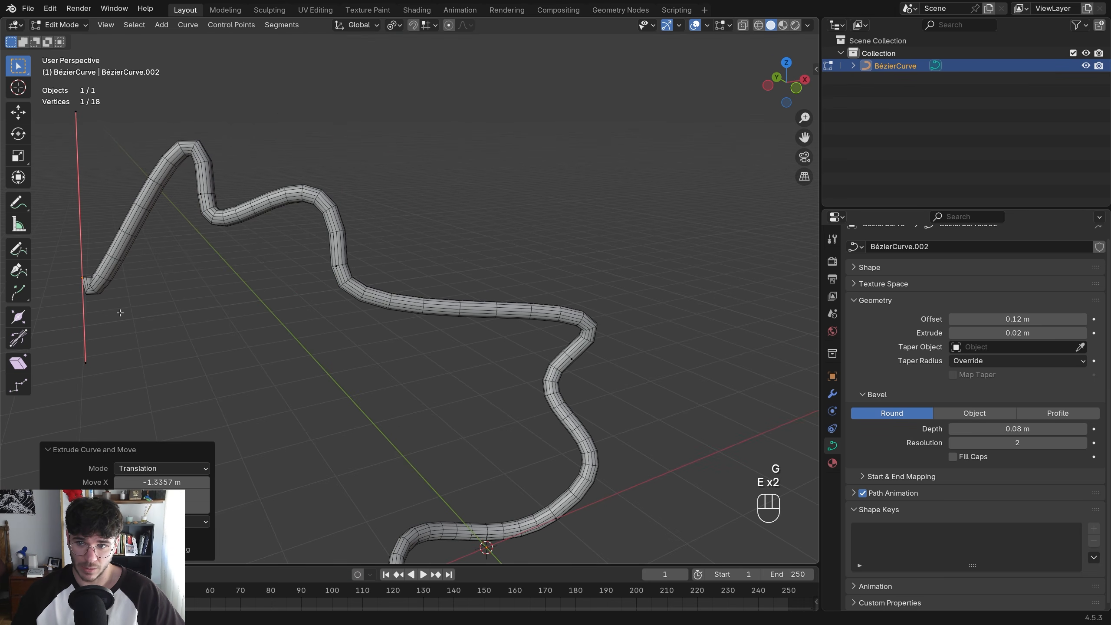
pyautogui.click(133, 399)
# Reshape the newest section by moving its control handle and extrude one more control point downward from the curve's end
pyautogui.click(159, 239)
pyautogui.press('g')
pyautogui.click(60, 263)
pyautogui.press('e')
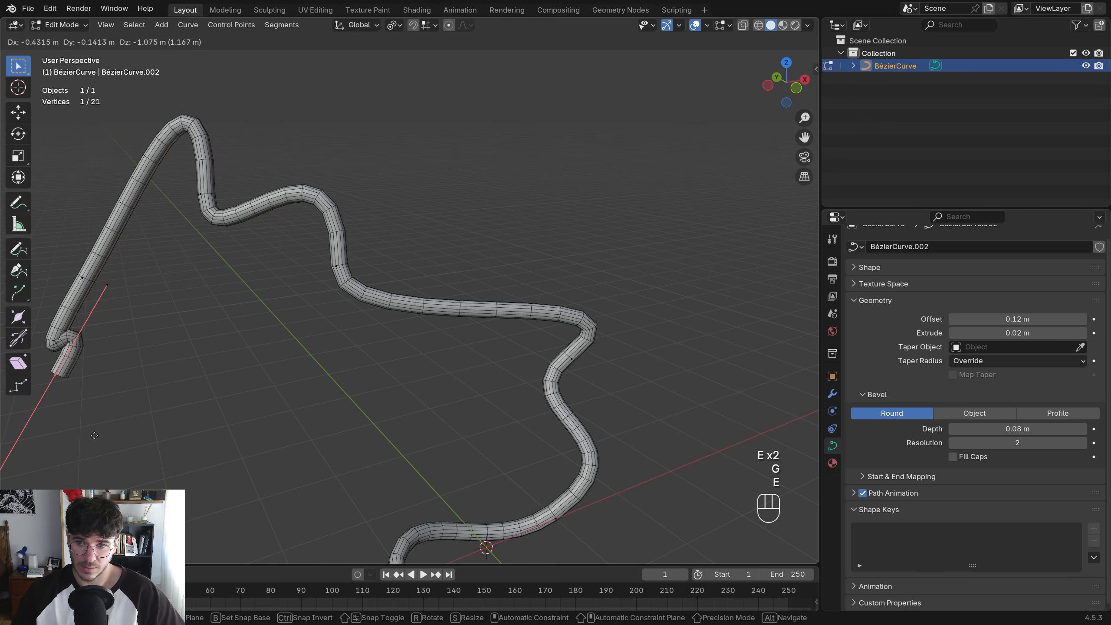
pyautogui.click(232, 515)
pyautogui.keyDown('shift'); pyautogui.moveTo(318, 348); pyautogui.dragTo(354, 296, button='middle'); pyautogui.keyUp('shift')
# Convert the curve object to a mesh in Object Mode
pyautogui.press('Tab')
pyautogui.rightClick(379, 220)
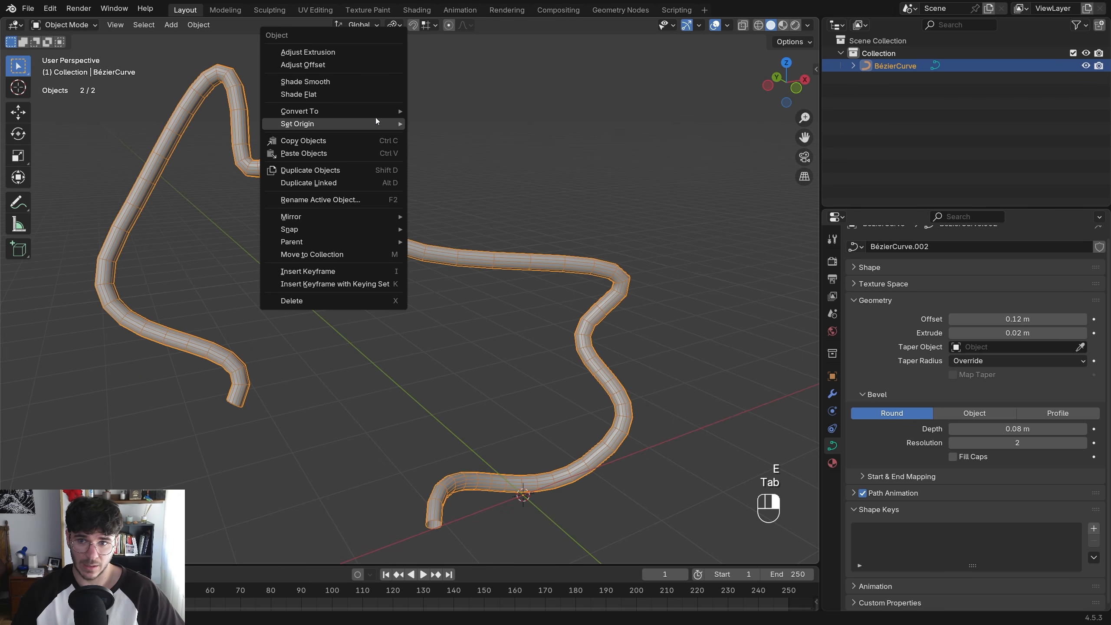
pyautogui.moveTo(379, 112)
pyautogui.click(471, 117)
# Enter Edit Mode on the converted tube and select edges on its upper section in edge select mode
pyautogui.press('Tab')
pyautogui.scroll(5, 427, 252)
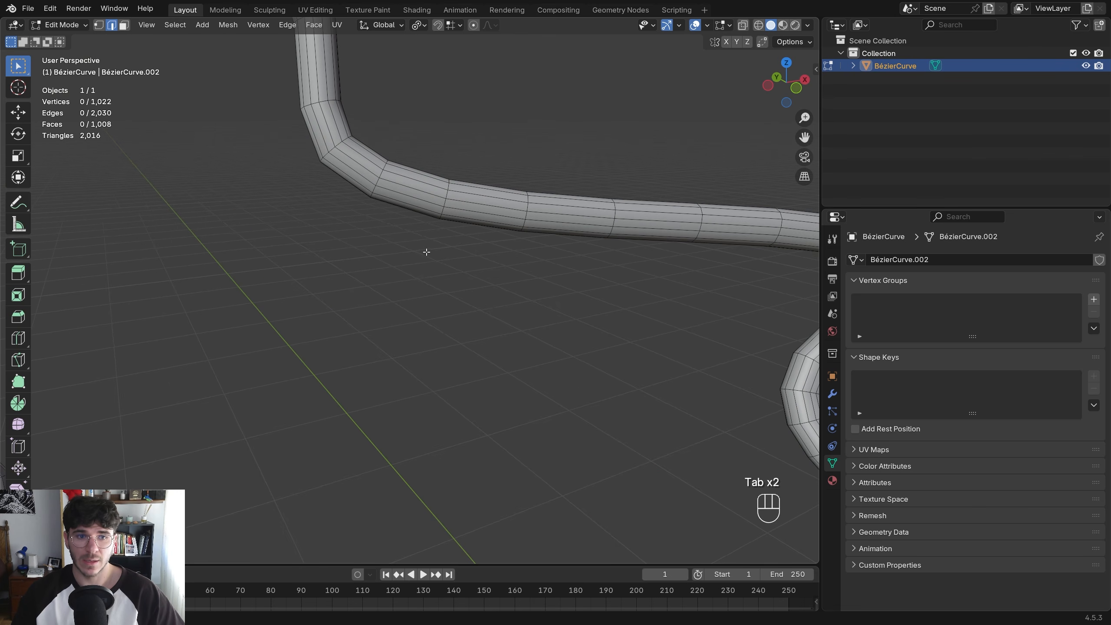
pyautogui.keyDown('shift'); pyautogui.moveTo(449, 200); pyautogui.dragTo(291, 189, button='middle'); pyautogui.keyUp('shift')
pyautogui.press('2')
pyautogui.keyDown('alt'); pyautogui.keyDown('shift'); pyautogui.click(452, 217); pyautogui.keyUp('shift'); pyautogui.keyUp('alt')
pyautogui.scroll(-2, 452, 216)
pyautogui.press('g')
pyautogui.rightClick(469, 263)
# Select a neighbouring lengthwise edge and extend the edge selection around the tube with Select Next Active
pyautogui.click(458, 243)
pyautogui.press('shift+ctrl+KP_Add')
pyautogui.press('shift+ctrl+KP_Add')
pyautogui.press('shift+ctrl+KP_Add')
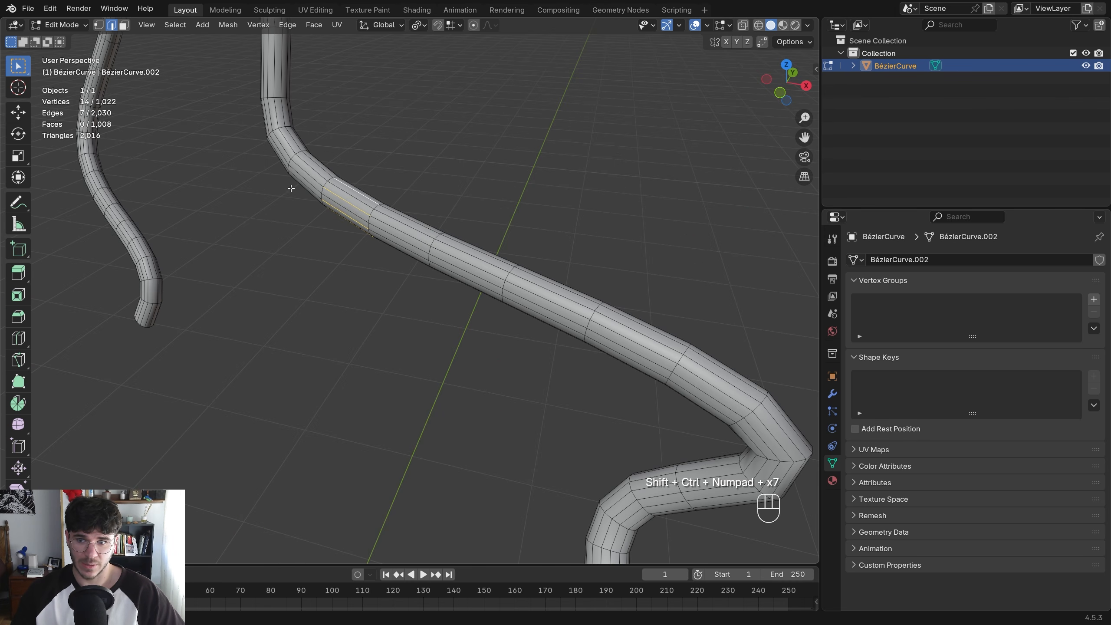
# Extend the selected lengthwise edges to full edge loops along the tube and dissolve them
pyautogui.click(175, 28)
pyautogui.moveTo(226, 219)
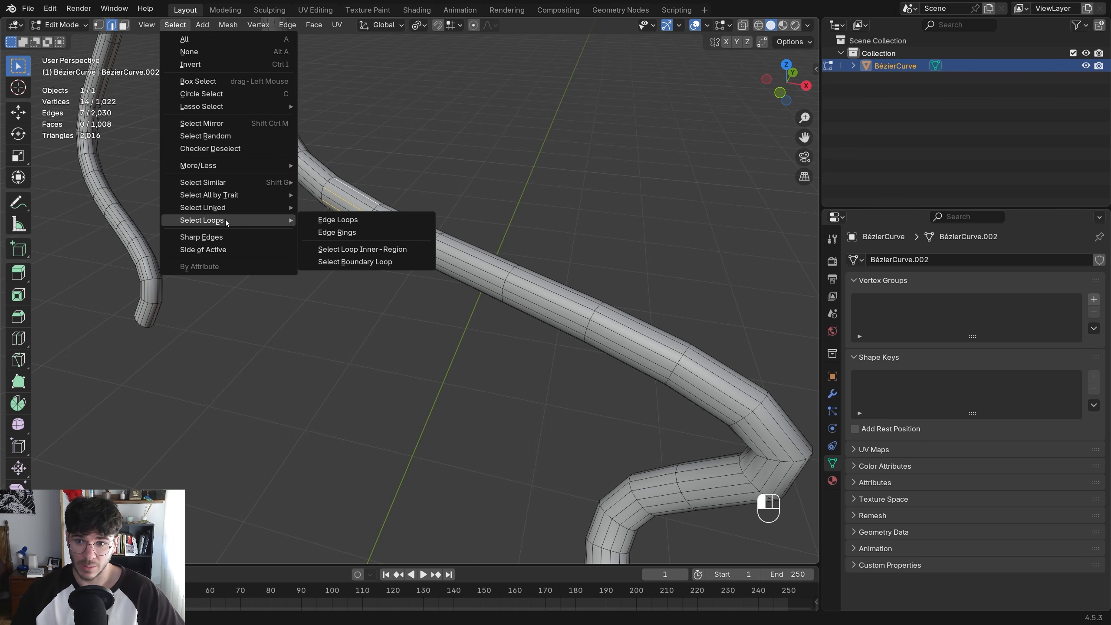
pyautogui.click(386, 221)
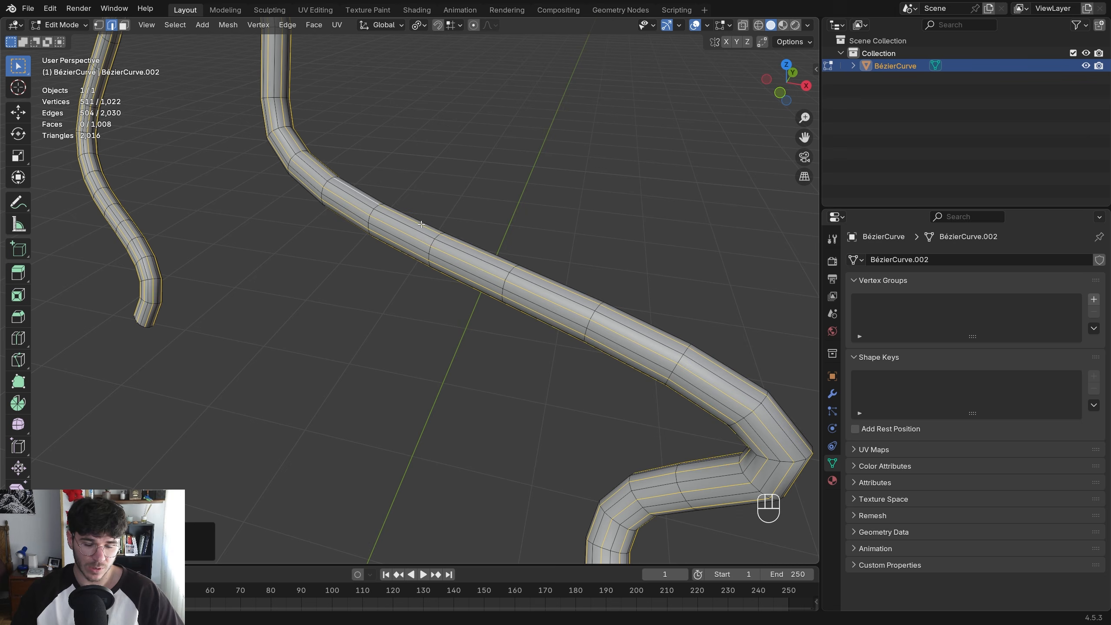
pyautogui.hotkey('ctrl', 'x')
pyautogui.scroll(-4, 404, 300)
pyautogui.press('Tab')
pyautogui.press('Tab')
pyautogui.moveTo(404, 300); pyautogui.dragTo(424, 291, button='middle')
pyautogui.scroll(3, 390, 257)
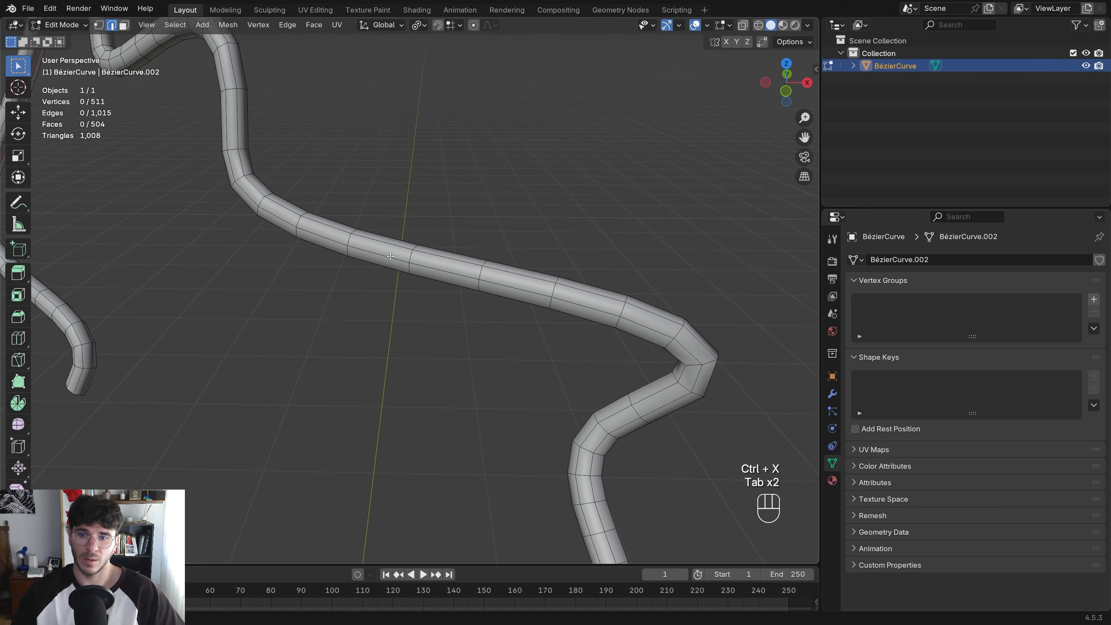
# Select two alternating crosswise edges on the tube and continue the pattern along its length with Select Next Active
pyautogui.scroll(-5, 405, 257)
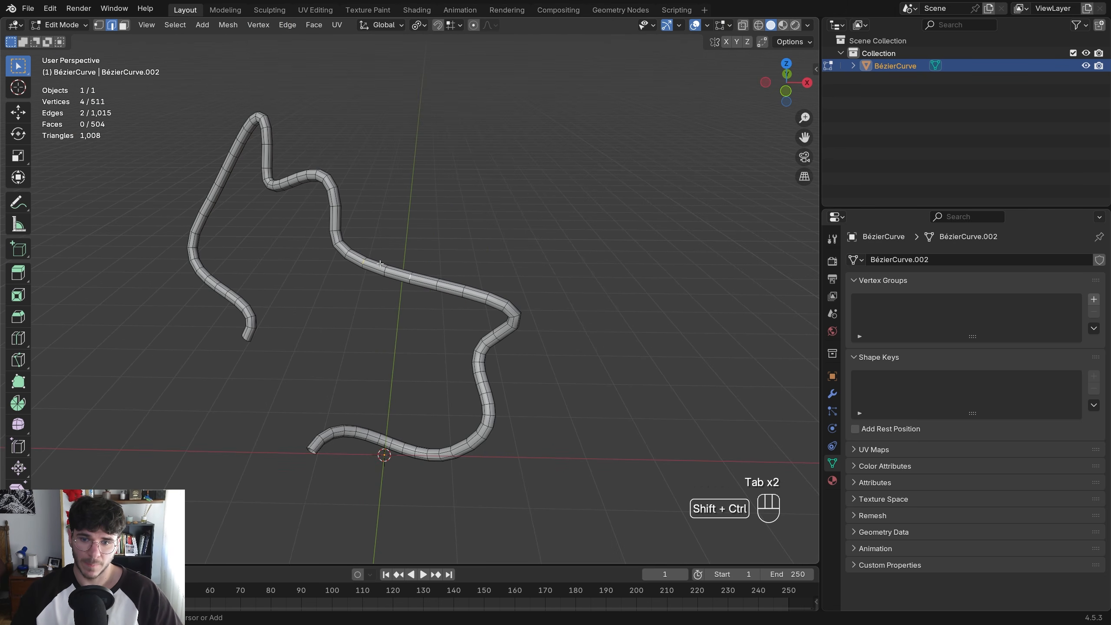
pyautogui.press('shift+ctrl+KP_Add')
pyautogui.press('shift+ctrl+KP_Add')
pyautogui.press('shift+ctrl+KP_Add')
pyautogui.press('shift+ctrl+KP_Add')
pyautogui.press('shift+ctrl+KP_Add')
pyautogui.press('shift+ctrl+KP_Add')
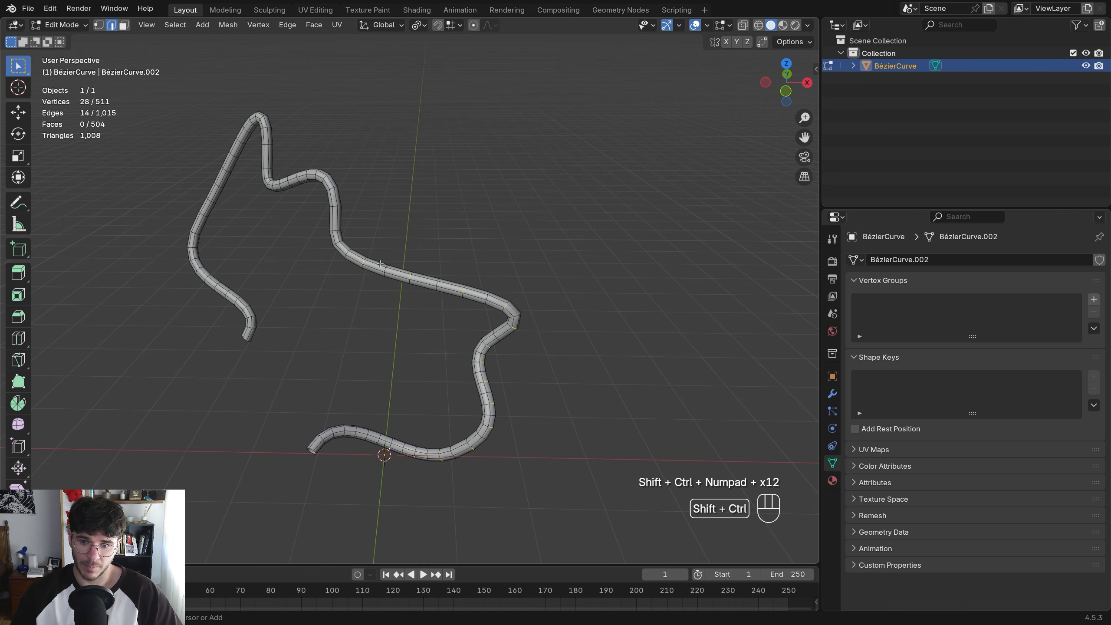
pyautogui.press('q')
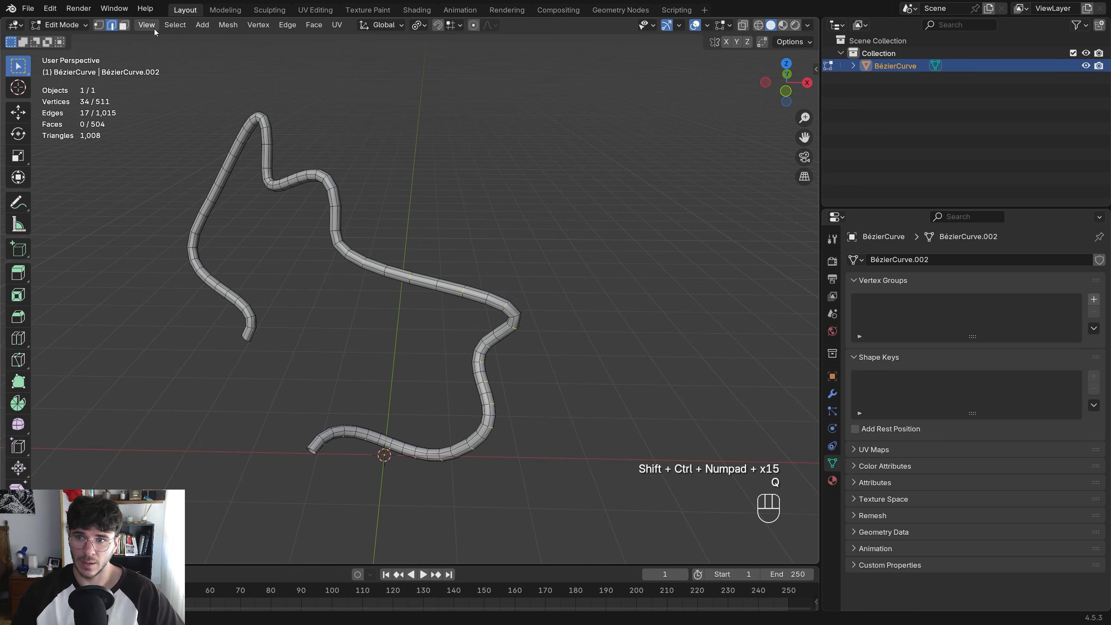
# Extend the selected crosswise edges to full edge loops around the tube and dissolve them
pyautogui.click(175, 24)
pyautogui.moveTo(251, 221)
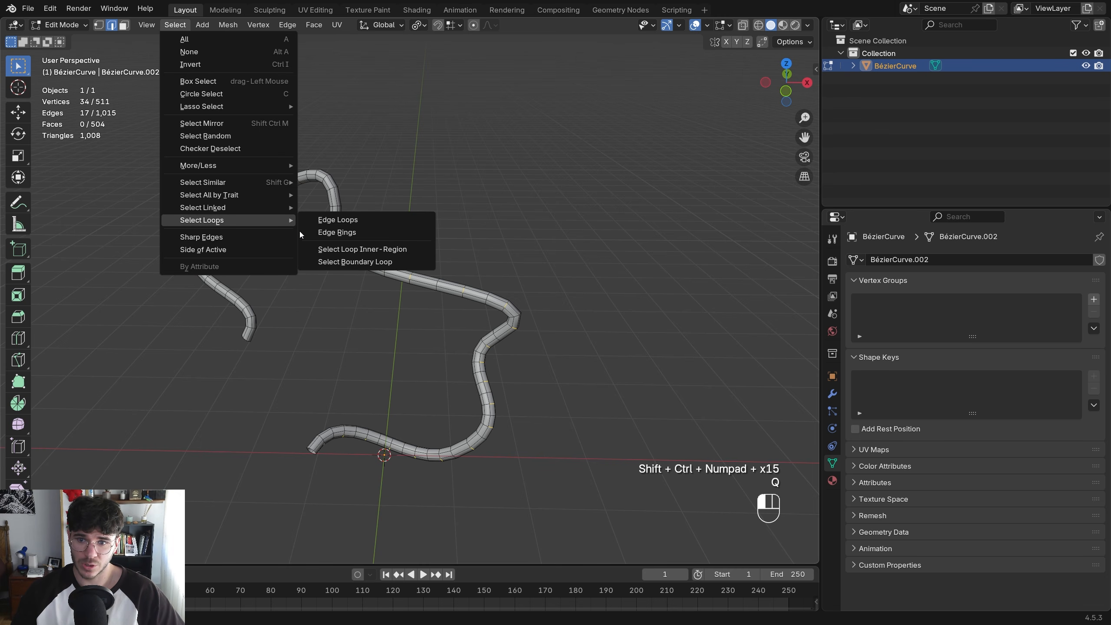
pyautogui.click(344, 236)
pyautogui.scroll(3, 394, 219)
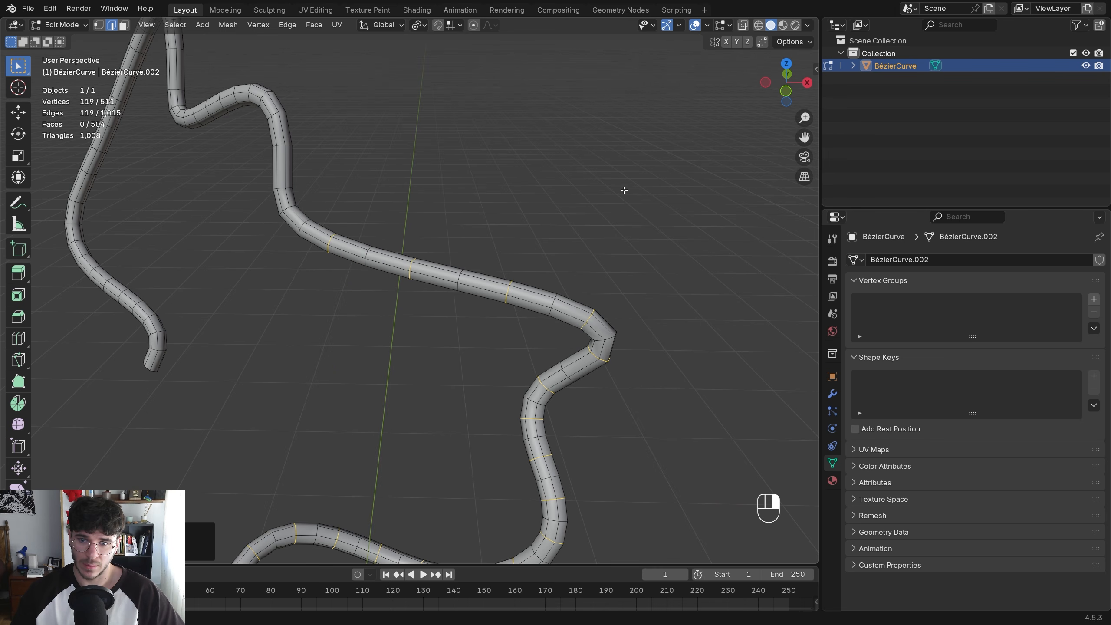
pyautogui.hotkey('ctrl', 'x')
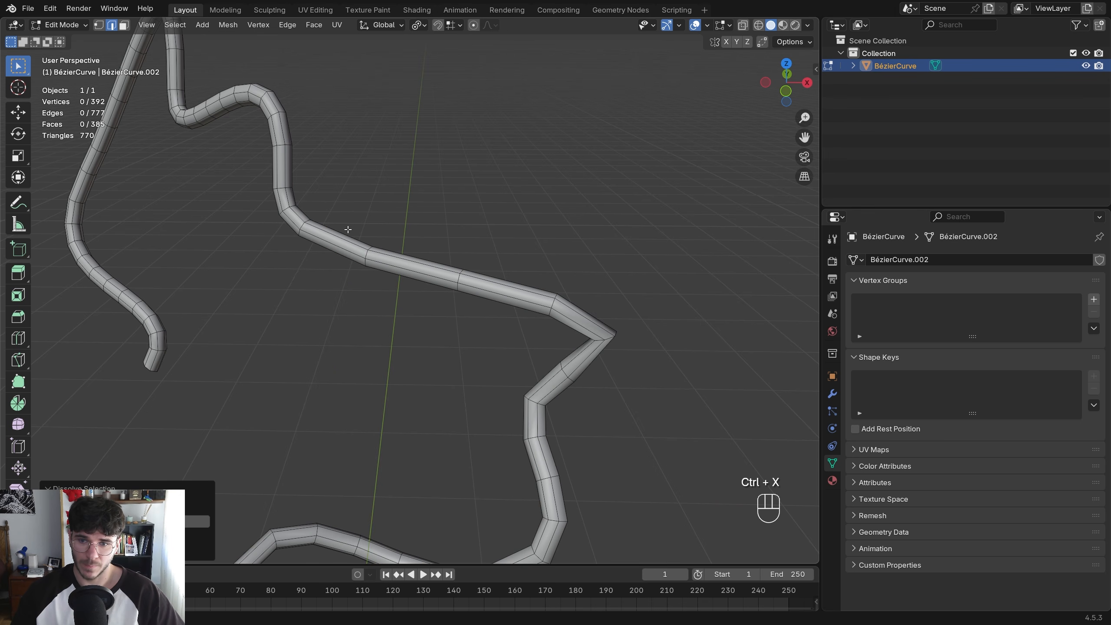
pyautogui.moveTo(347, 229); pyautogui.dragTo(501, 269, button='middle')
pyautogui.scroll(-3, 484, 277)
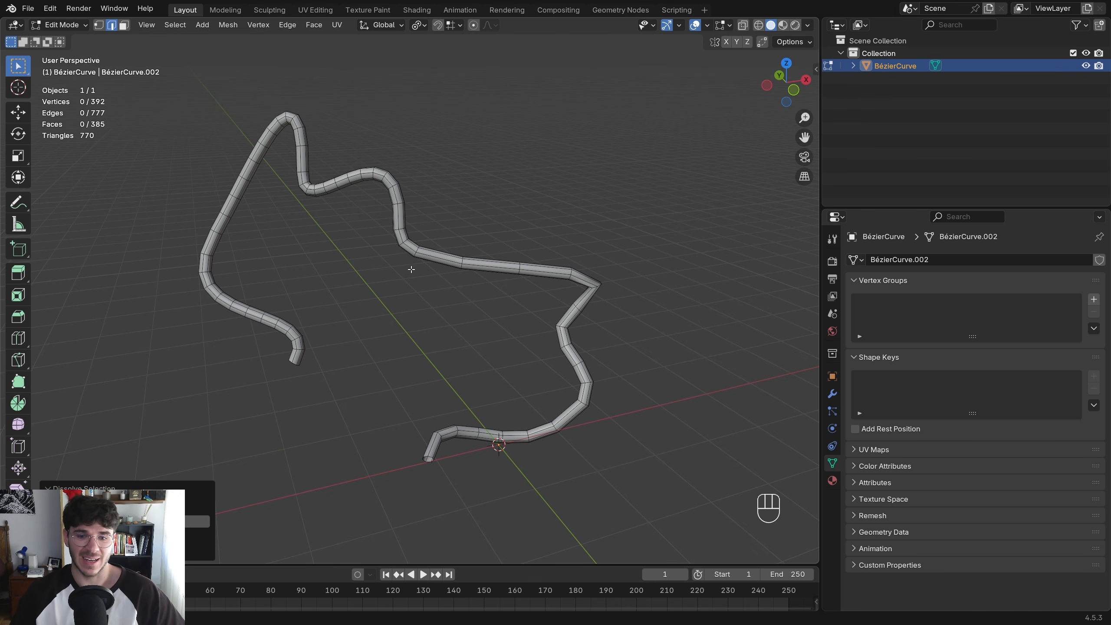
# Return to Object Mode and delete the tube object
pyautogui.press('Tab')
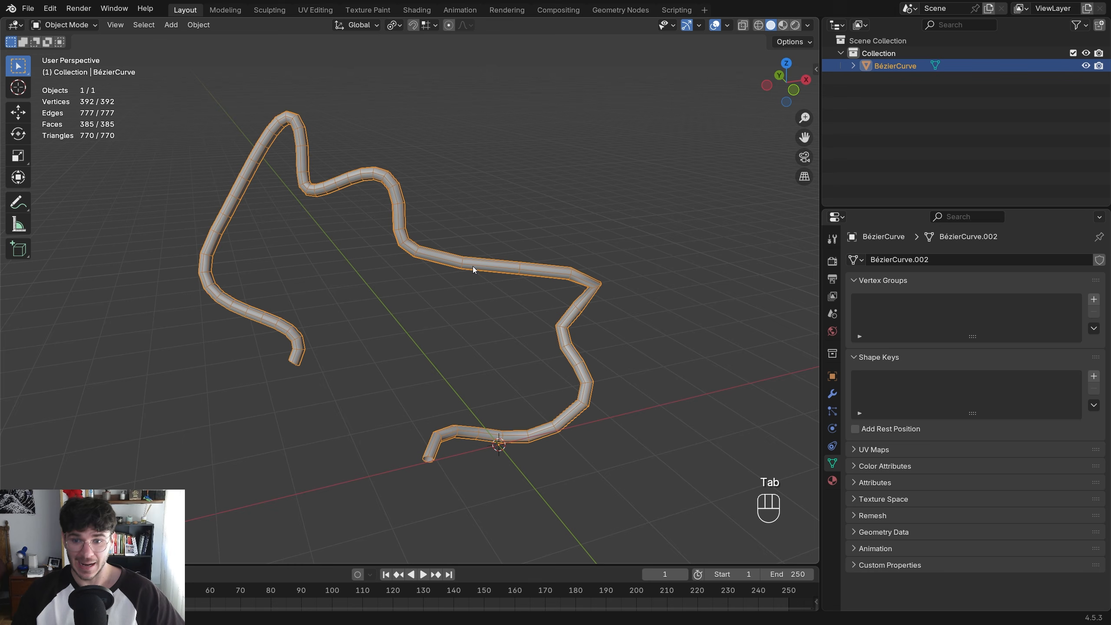
pyautogui.press('x')
pyautogui.click(472, 266)
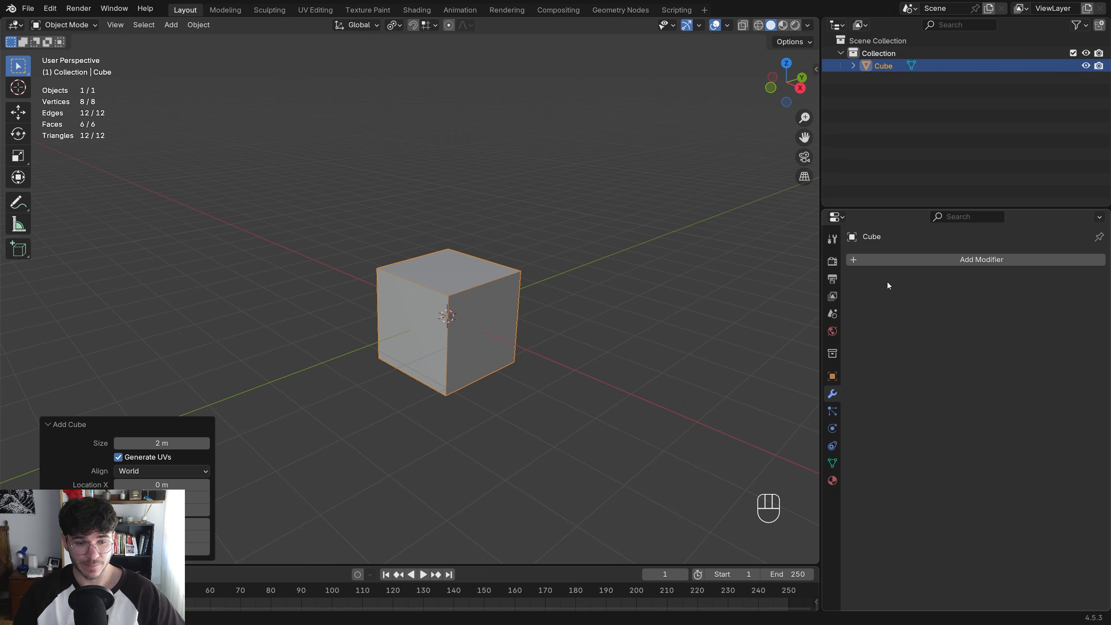
# Add a Subdivision Surface modifier to the cube by searching the modifier list for "sub"
pyautogui.click(902, 262)
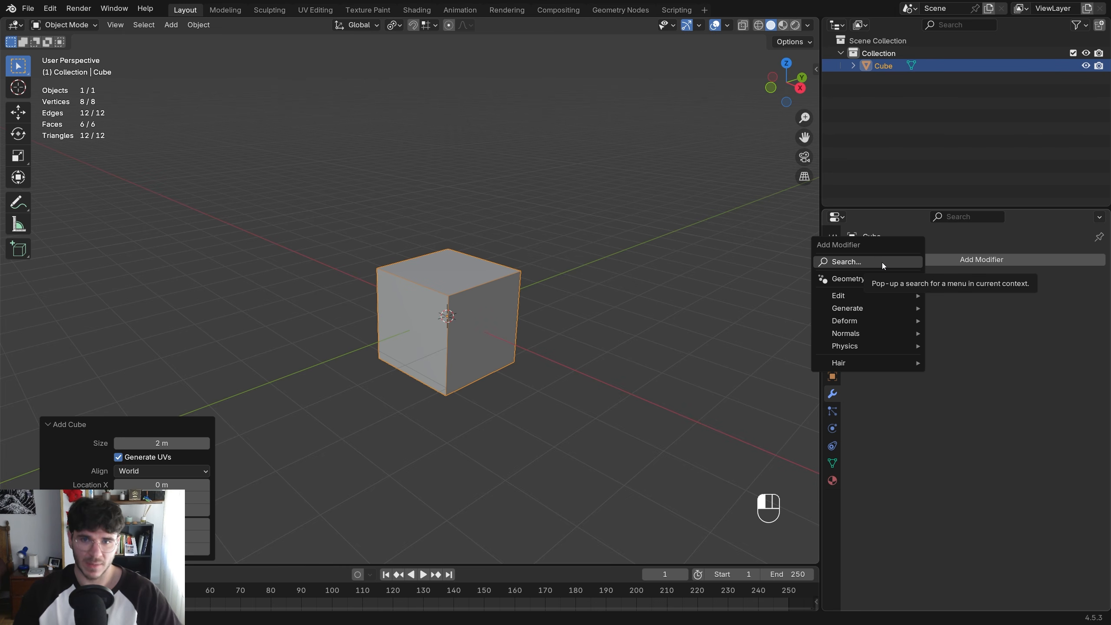
pyautogui.click(882, 262)
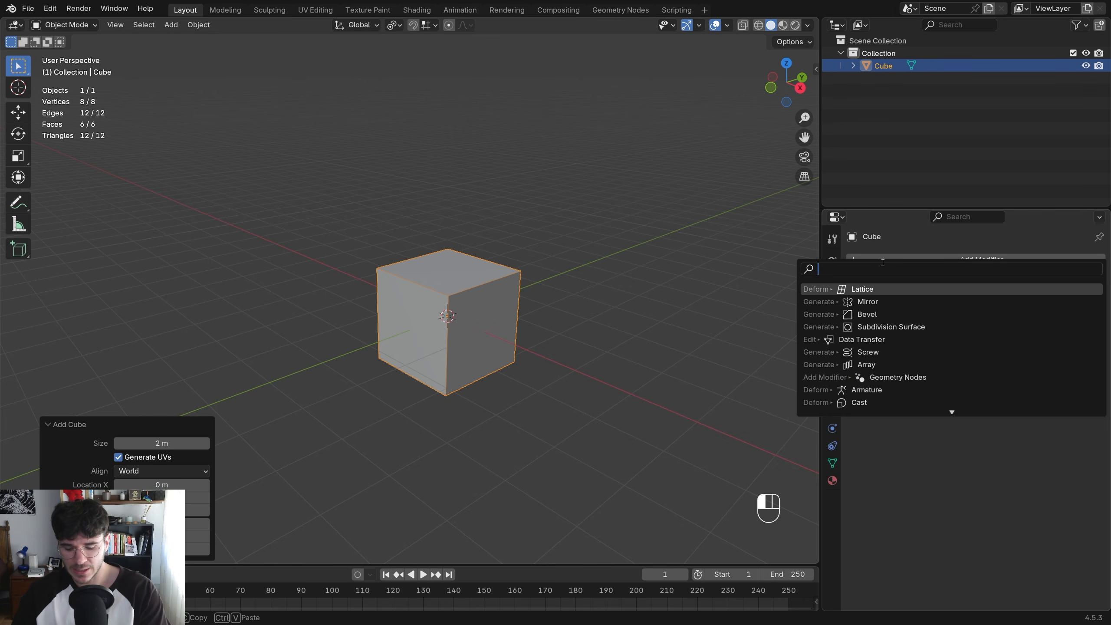
pyautogui.write('sub')
pyautogui.click(900, 291)
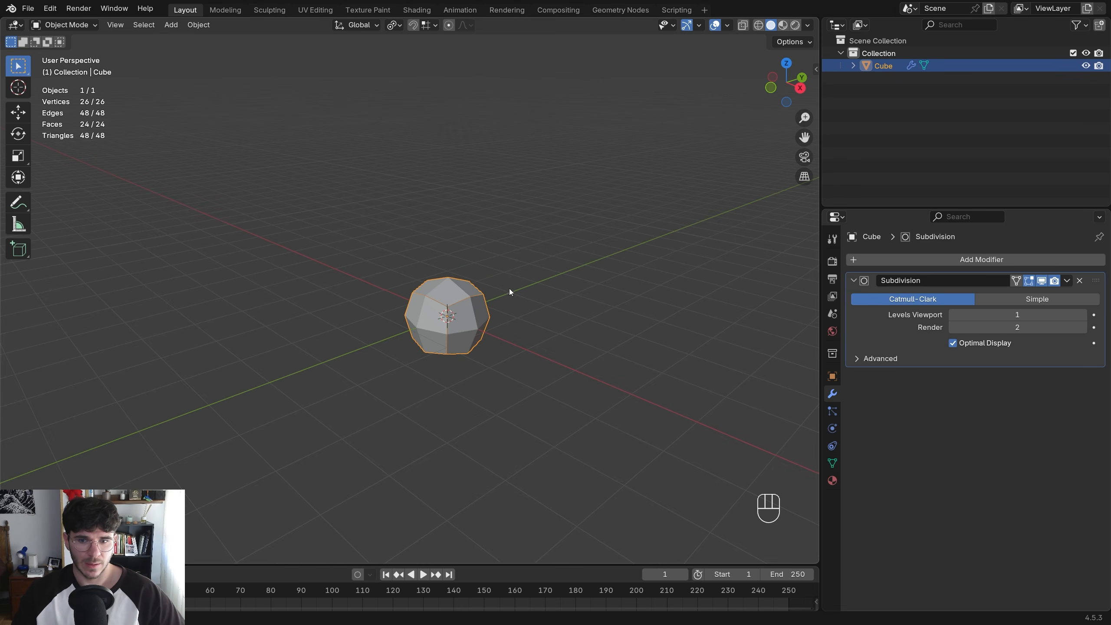
pyautogui.scroll(3, 481, 302)
pyautogui.moveTo(463, 312); pyautogui.dragTo(406, 285, button='middle')
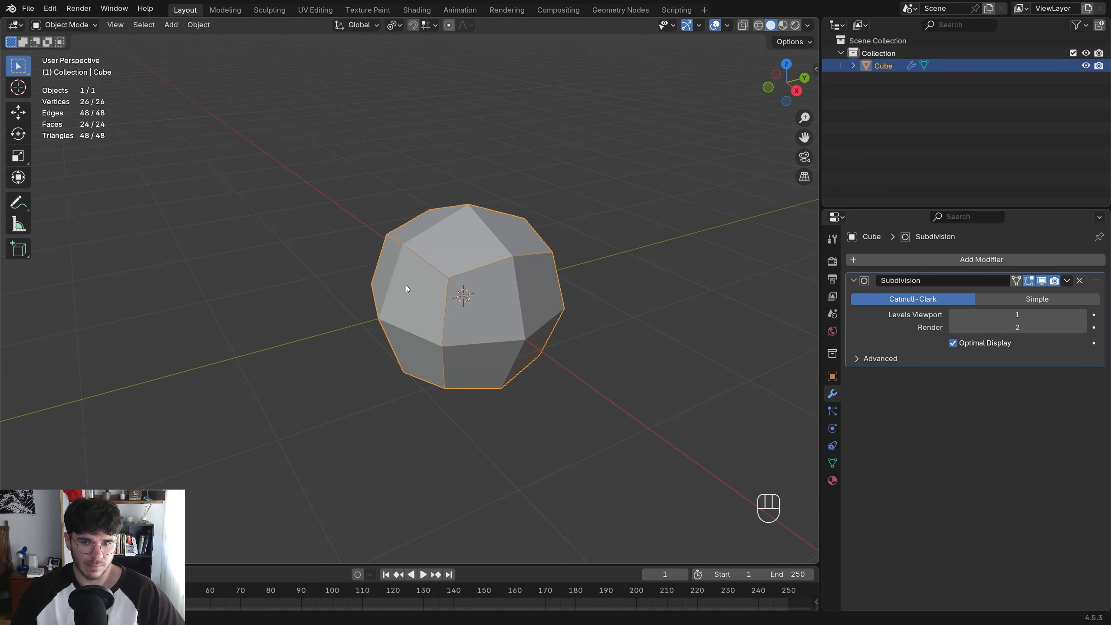
pyautogui.scroll(-4, 406, 284)
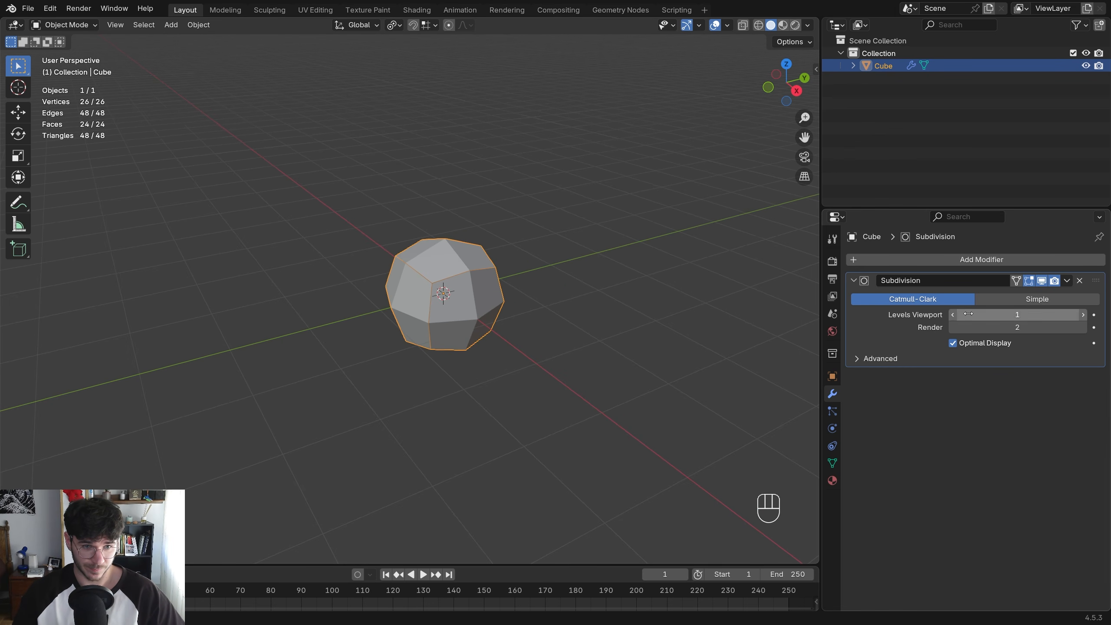
# Toggle the Subdivision modifier's viewport display off and on to compare the cube with and without smoothing
pyautogui.click(1053, 285)
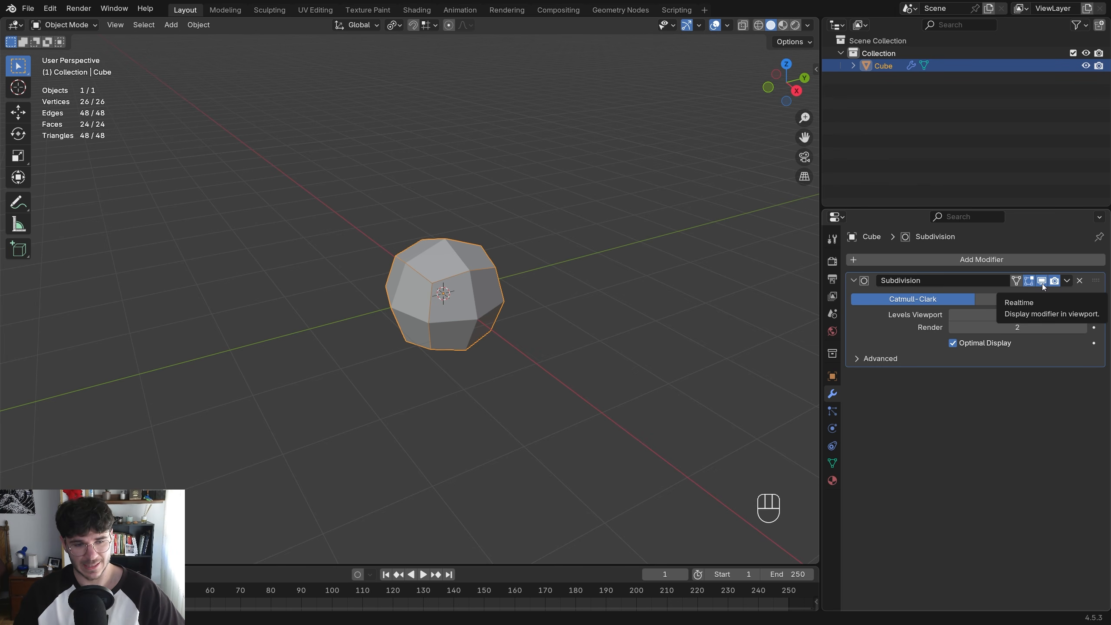
pyautogui.click(1041, 282)
pyautogui.click(1042, 283)
pyautogui.click(1041, 283)
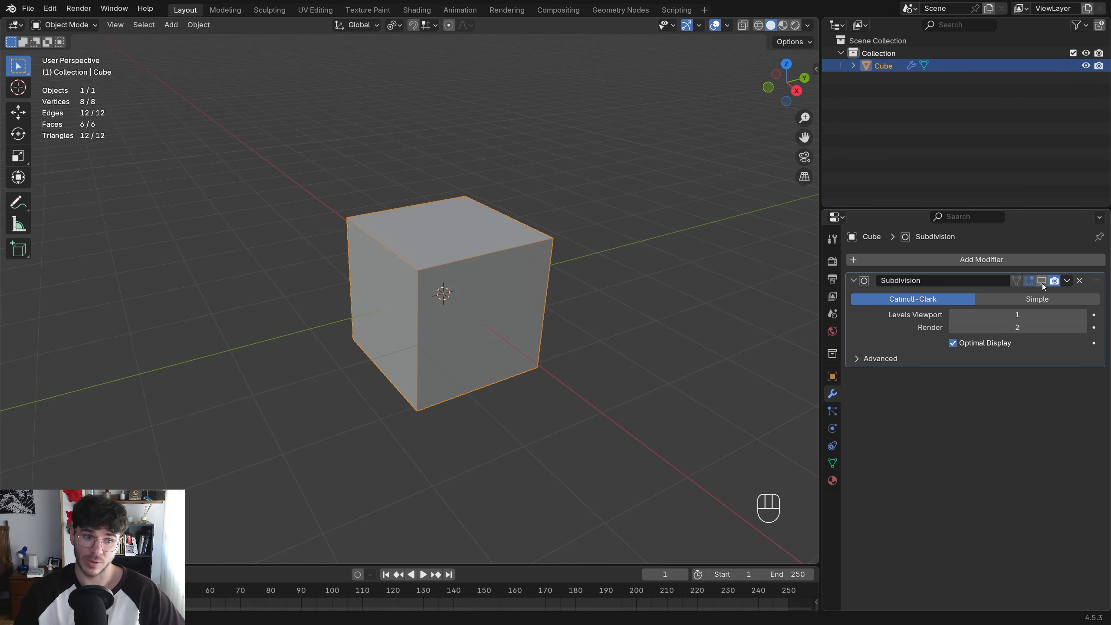
pyautogui.click(1041, 283)
pyautogui.click(1041, 283)
pyautogui.click(1041, 283)
pyautogui.click(1041, 283)
pyautogui.click(1041, 283)
pyautogui.click(1042, 283)
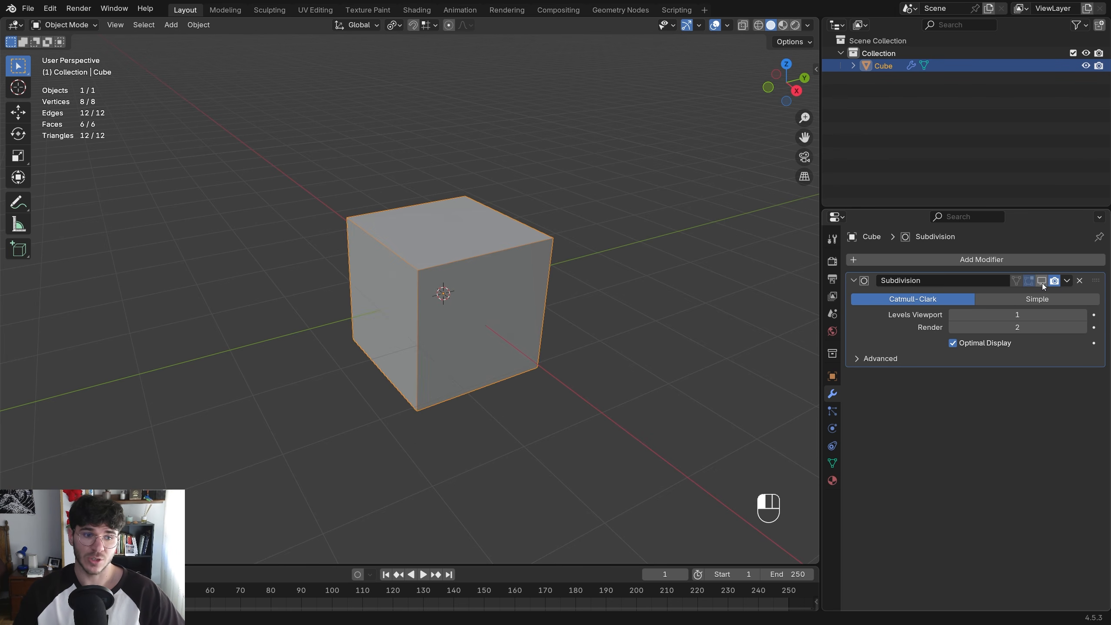
pyautogui.click(1041, 283)
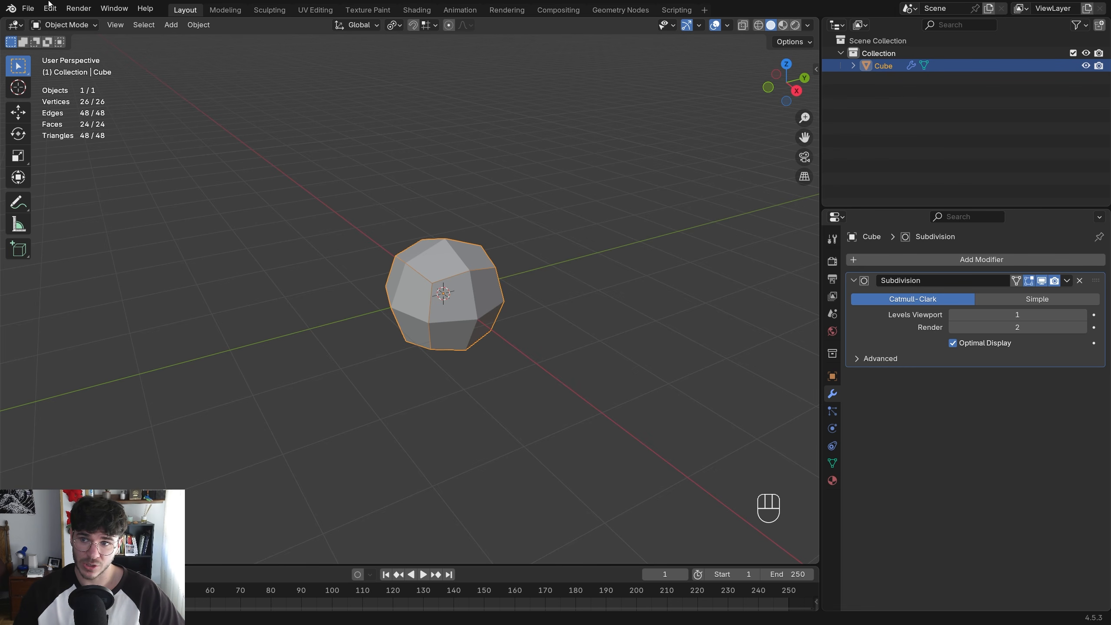
# Enter Edit Mode on the cube, toggle the Subdivision modifier's Edit Mode display off and back on, and deselect the mesh
pyautogui.press('Tab')
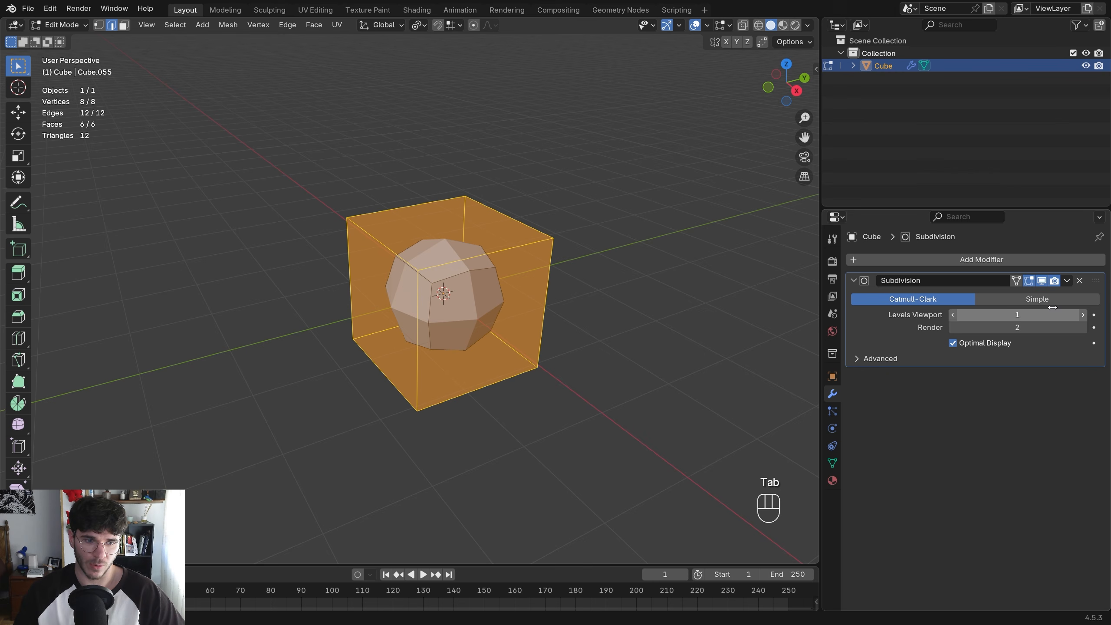
pyautogui.click(1029, 280)
pyautogui.click(1029, 281)
pyautogui.moveTo(419, 316); pyautogui.dragTo(471, 312, button='middle')
pyautogui.scroll(2, 446, 294)
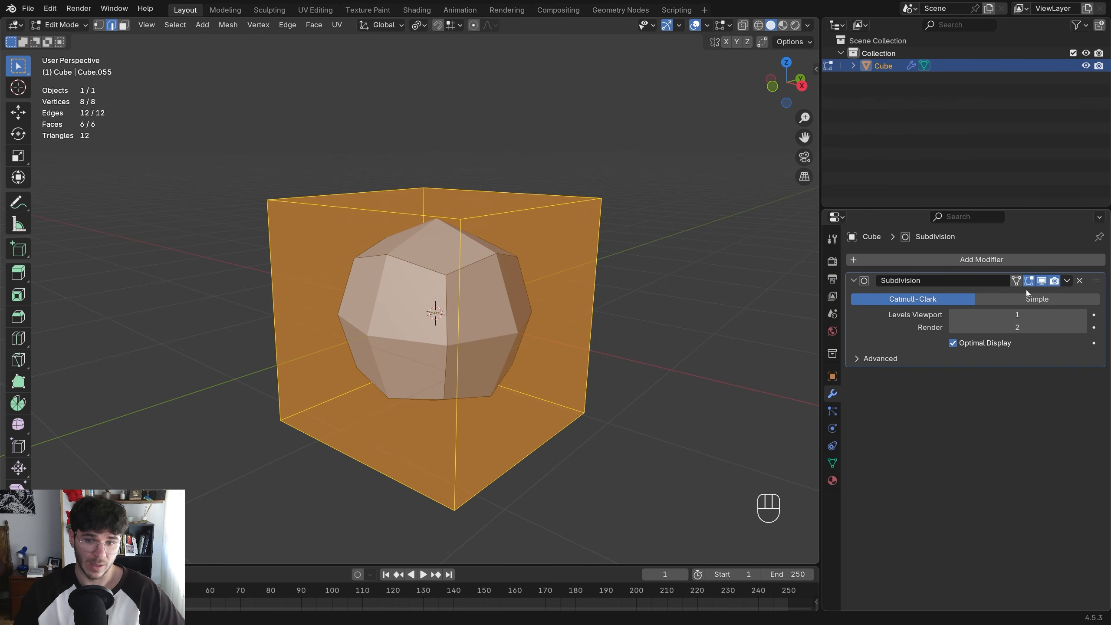
pyautogui.click(714, 299)
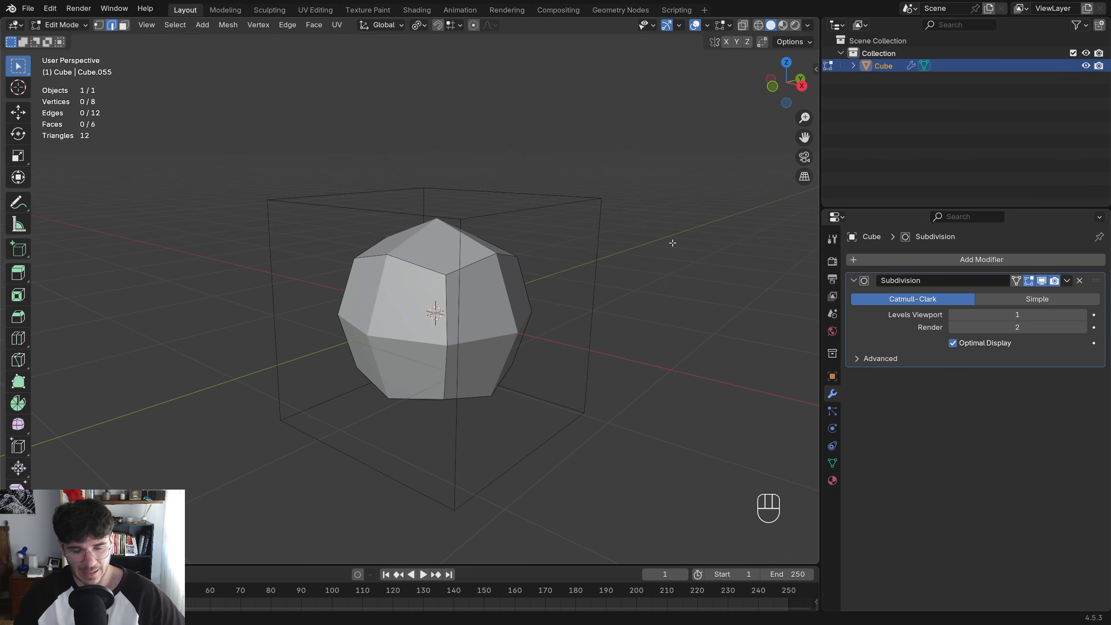
# Enable the Subdivision modifier's On Cage display and extrude the cube's top face upward in face select mode
pyautogui.click(1016, 281)
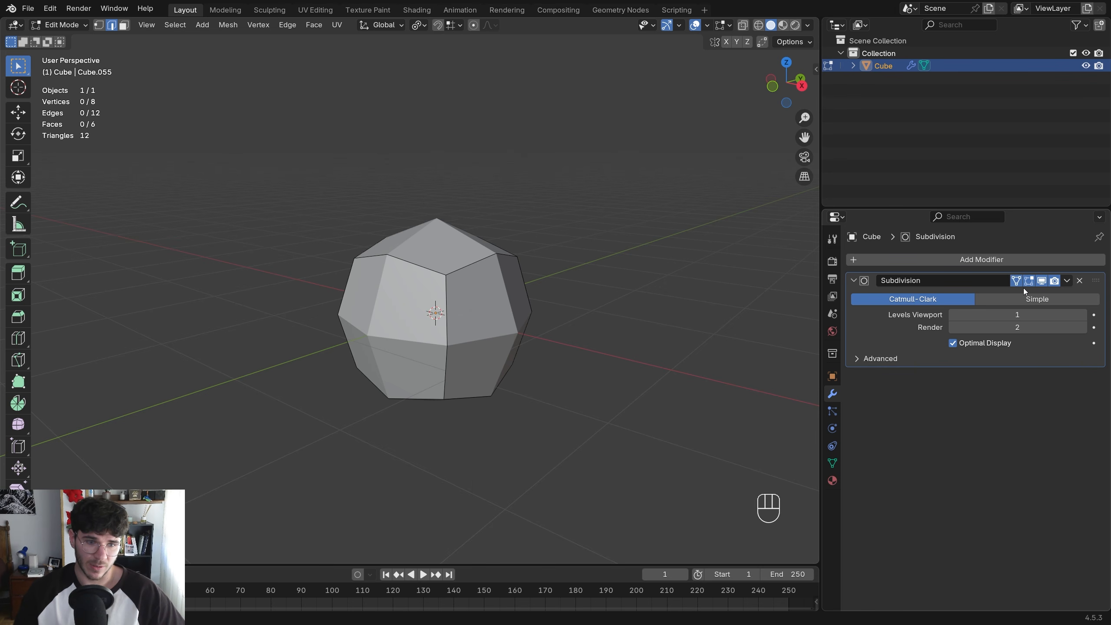
pyautogui.moveTo(502, 244); pyautogui.dragTo(497, 271, button='middle')
pyautogui.press('3')
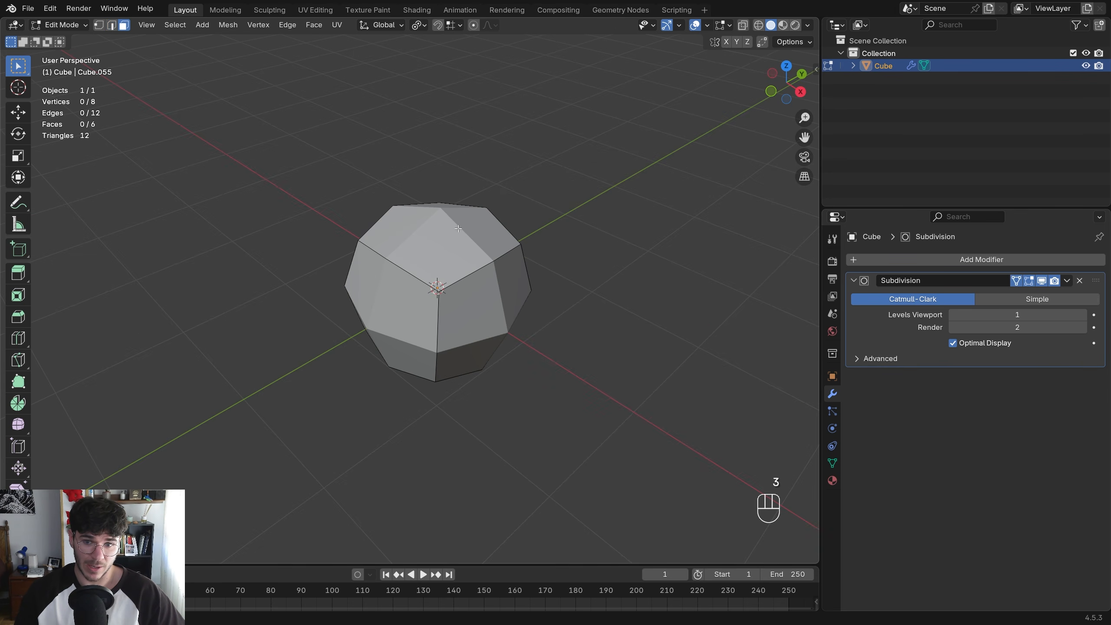
pyautogui.click(464, 247)
pyautogui.press('e')
pyautogui.click(626, 208)
pyautogui.scroll(-3, 679, 293)
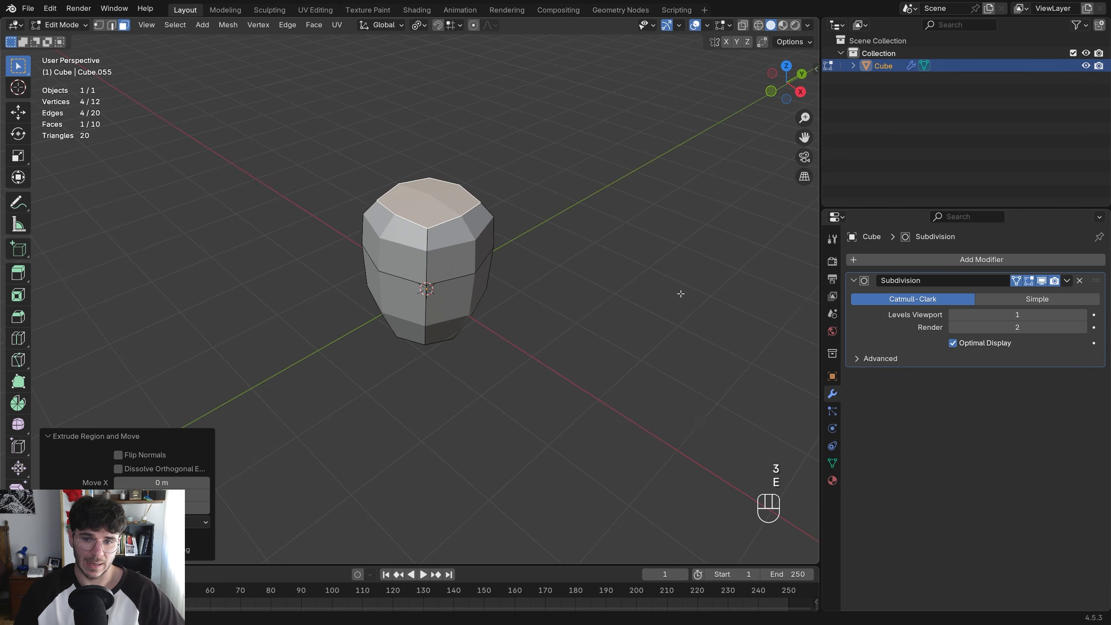
# Deselect the mesh and compare the Subdivision modifier's On Cage display on and off, leaving it disabled
pyautogui.click(1016, 281)
pyautogui.click(1015, 281)
pyautogui.click(1015, 281)
pyautogui.click(634, 271)
pyautogui.scroll(4, 634, 271)
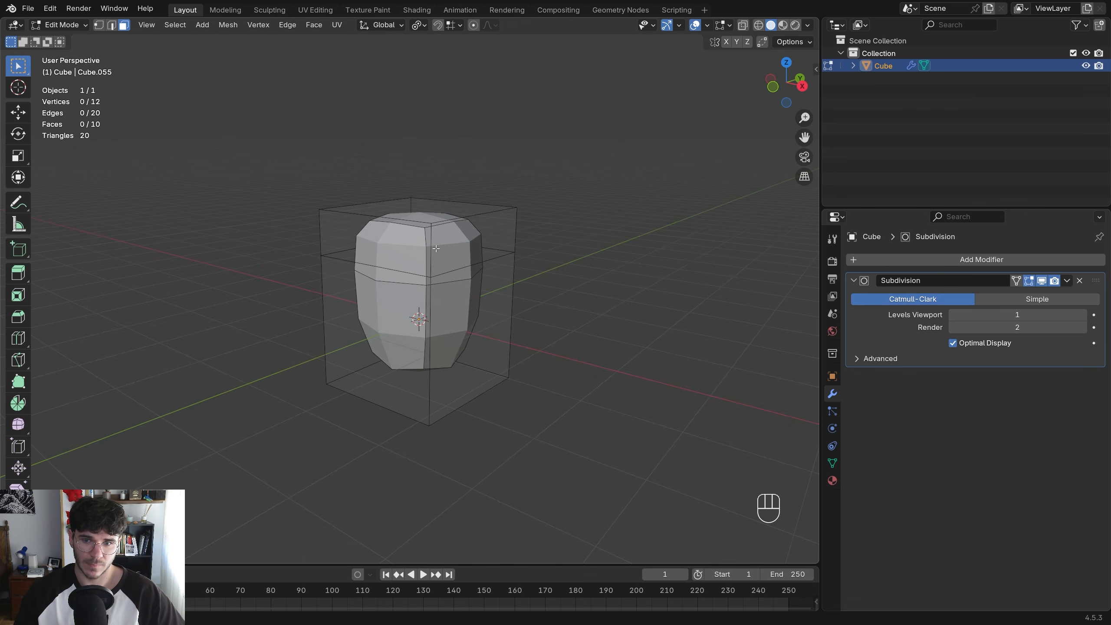
pyautogui.click(1016, 281)
pyautogui.click(1016, 281)
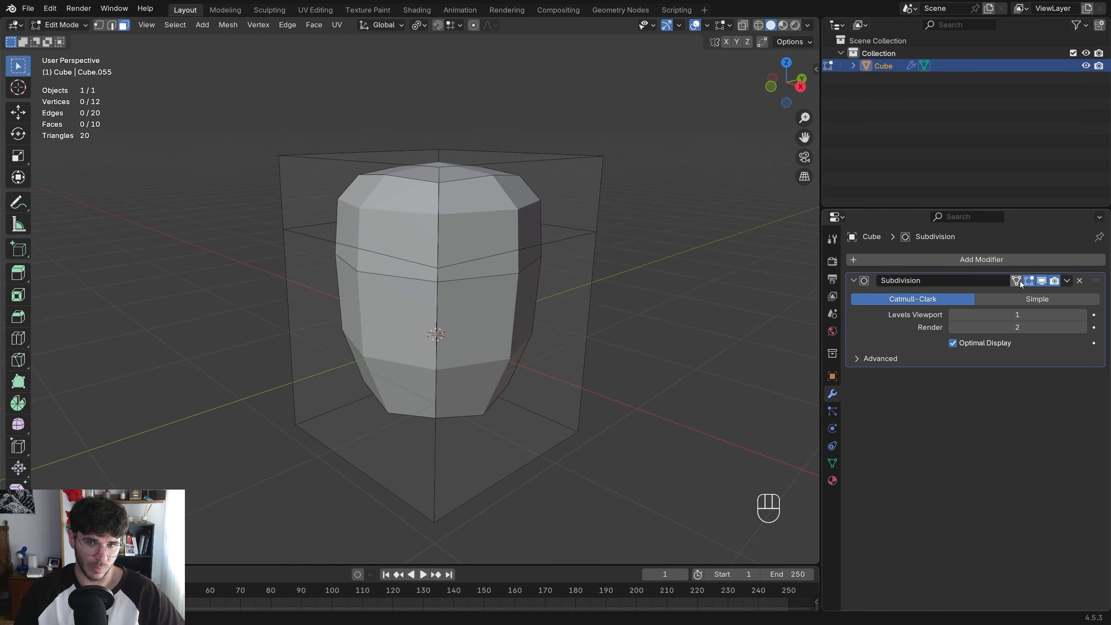
pyautogui.click(1015, 281)
pyautogui.click(1015, 280)
pyautogui.click(1016, 281)
pyautogui.click(1016, 281)
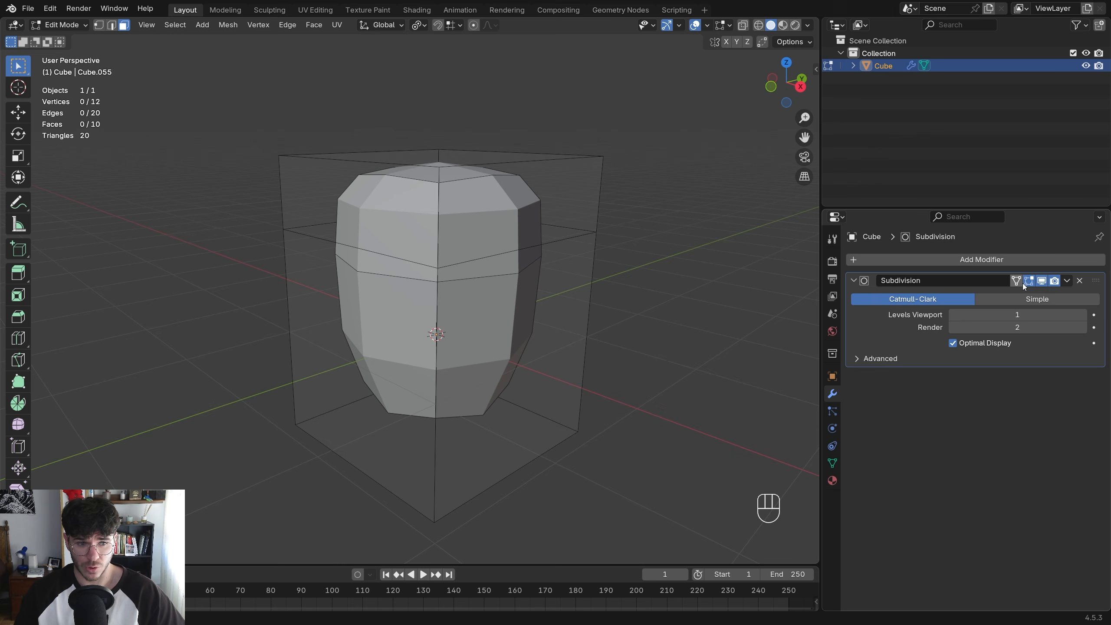
pyautogui.click(1020, 282)
pyautogui.click(1019, 282)
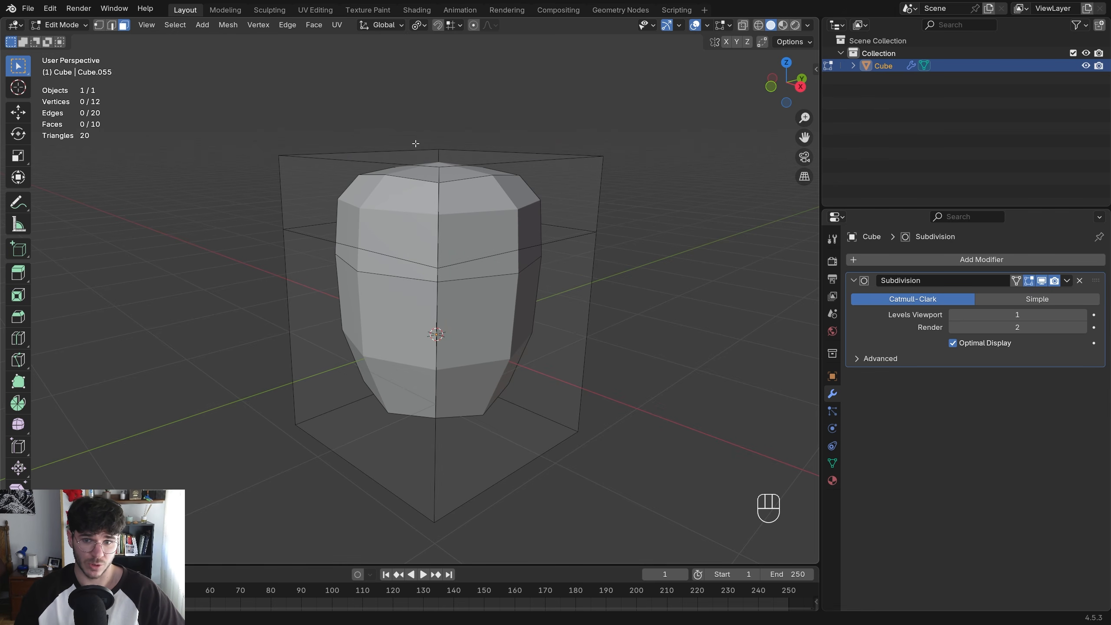
# Try raising one top edge of the cage along Z in edge select mode, and undo the move
pyautogui.moveTo(422, 151); pyautogui.dragTo(447, 322, button='middle')
pyautogui.press('3')
pyautogui.click(525, 178)
pyautogui.press('2')
pyautogui.click(560, 179)
pyautogui.press('g')
pyautogui.press('z')
pyautogui.click(573, 85)
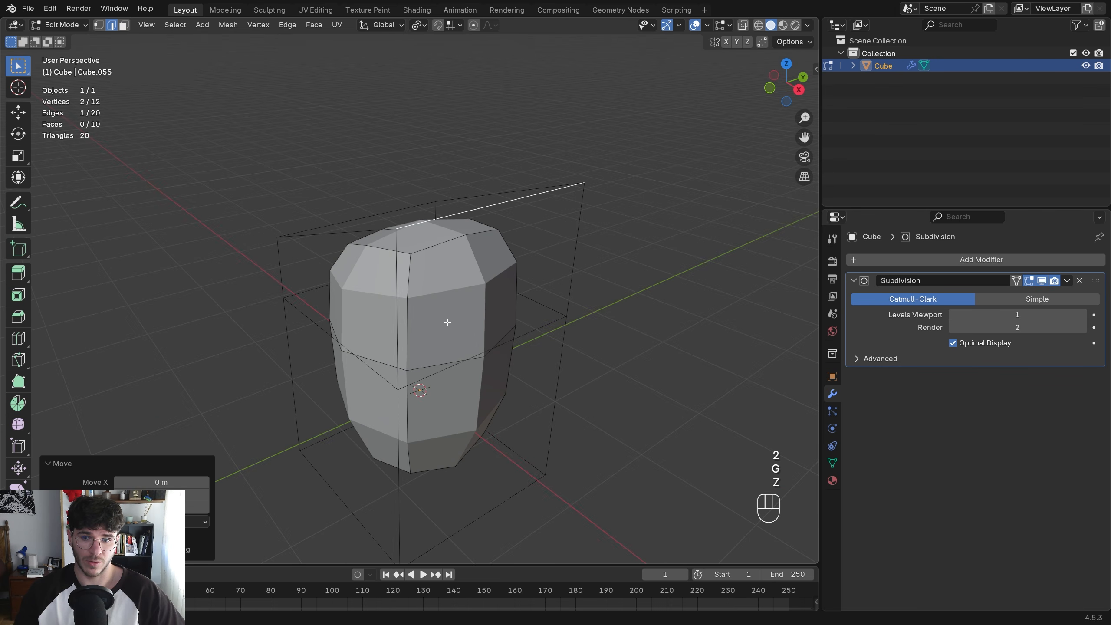
pyautogui.hotkey('ctrl', 'z')
pyautogui.keyDown('shift'); pyautogui.moveTo(673, 301); pyautogui.dragTo(696, 273, button='middle'); pyautogui.keyUp('shift')
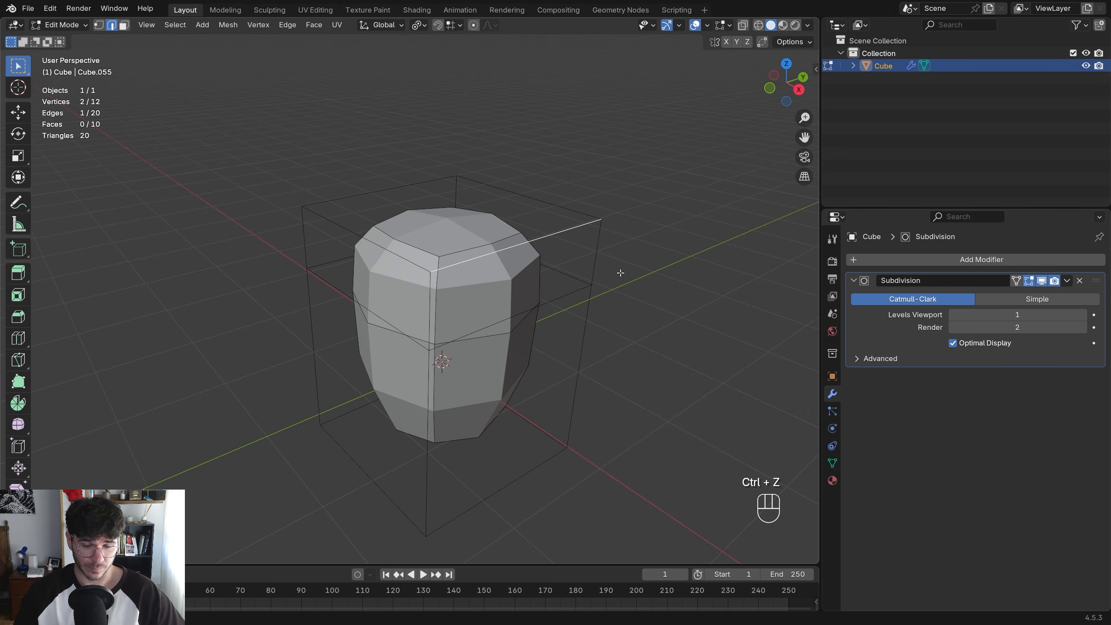
# Add a Bevel modifier below the Subdivision modifier on the cube
pyautogui.click(925, 261)
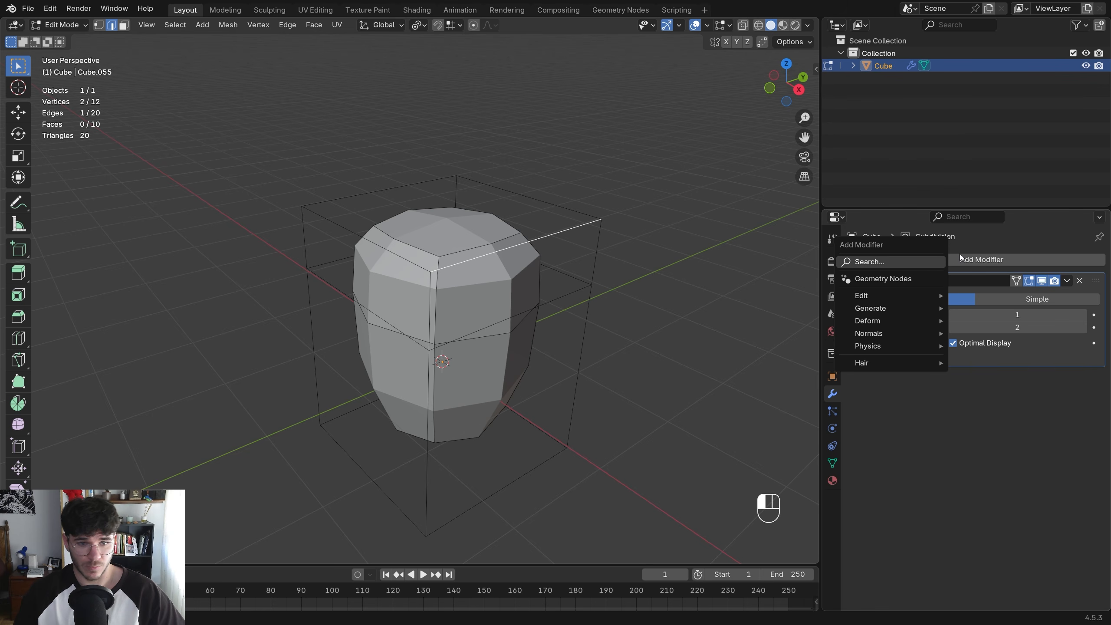
pyautogui.press('Return')
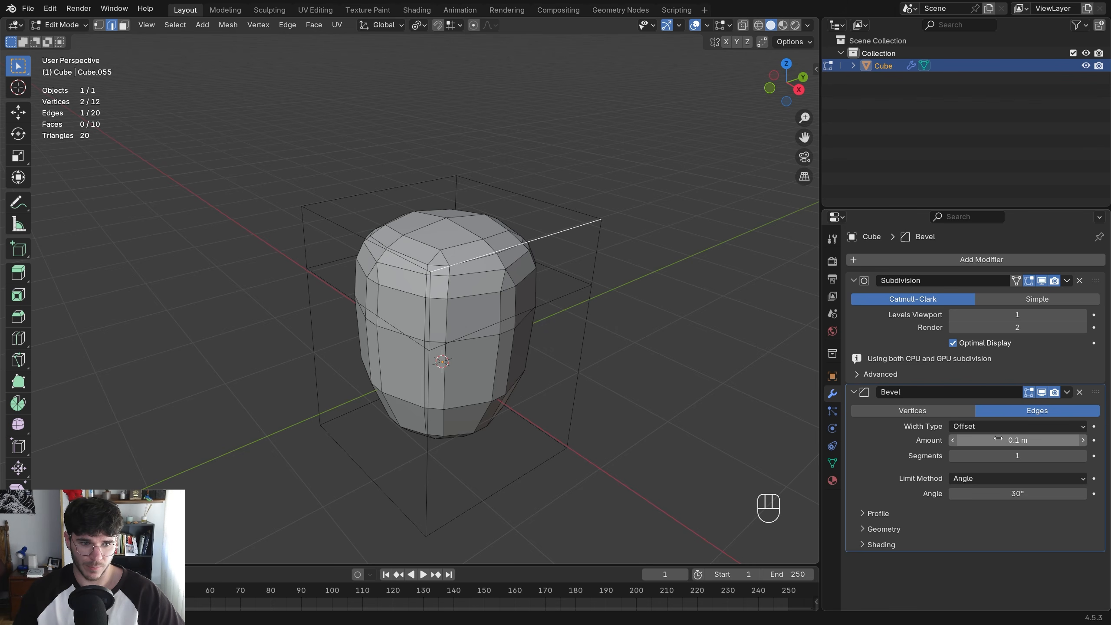
# Set the Bevel amount to 0 m and move the Bevel modifier above Subdivision in the stack
pyautogui.moveTo(1019, 439); pyautogui.dragTo(953, 440)
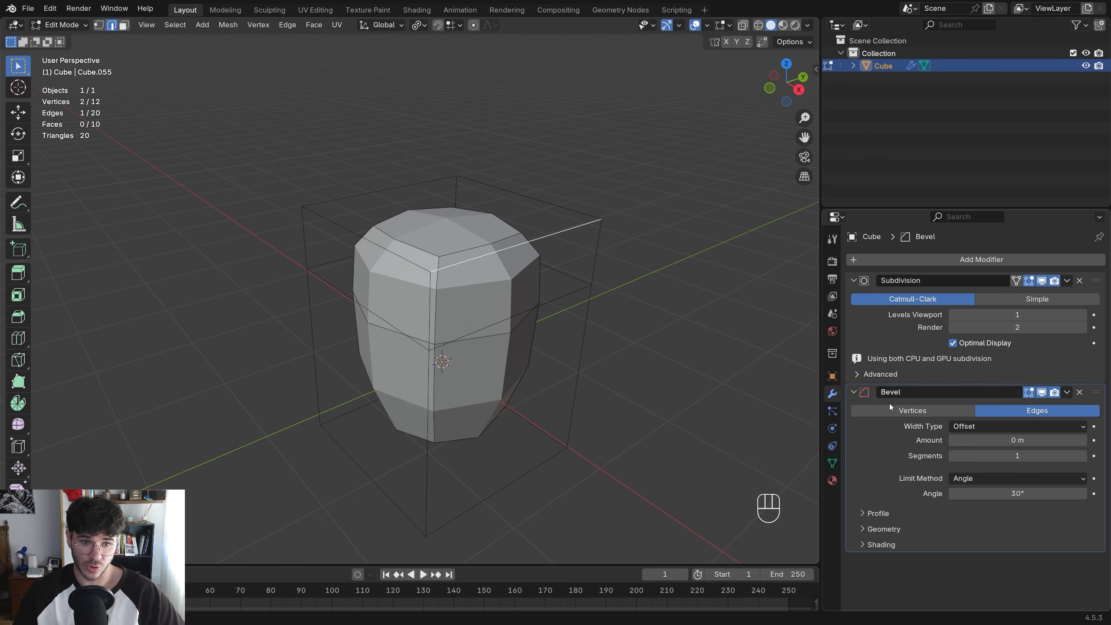
pyautogui.moveTo(1016, 392); pyautogui.dragTo(970, 275)
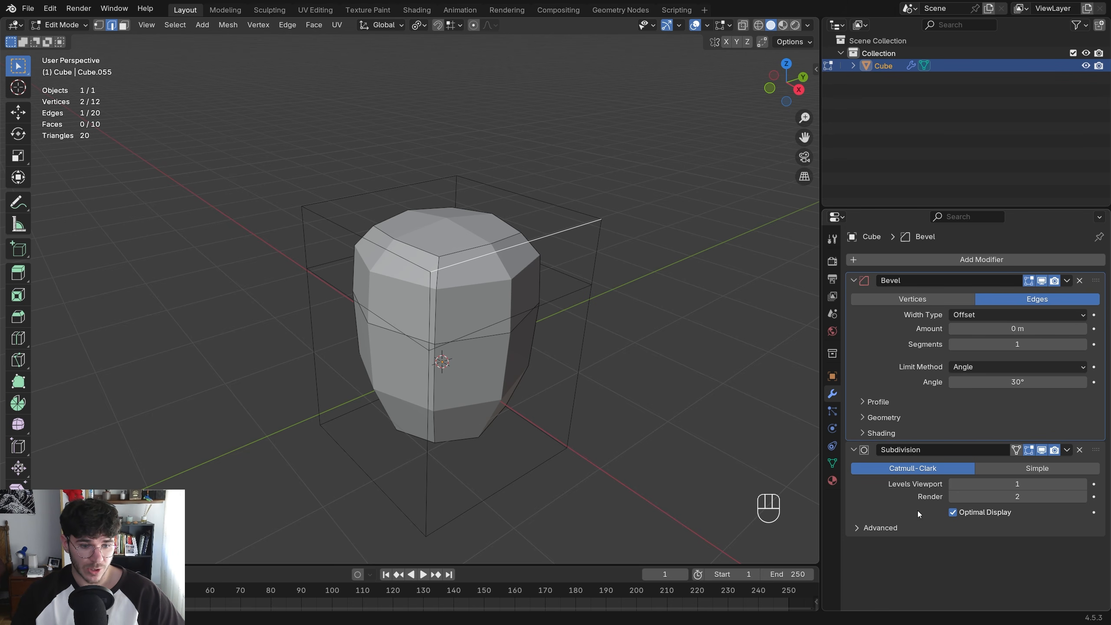
pyautogui.moveTo(853, 280); pyautogui.dragTo(852, 402)
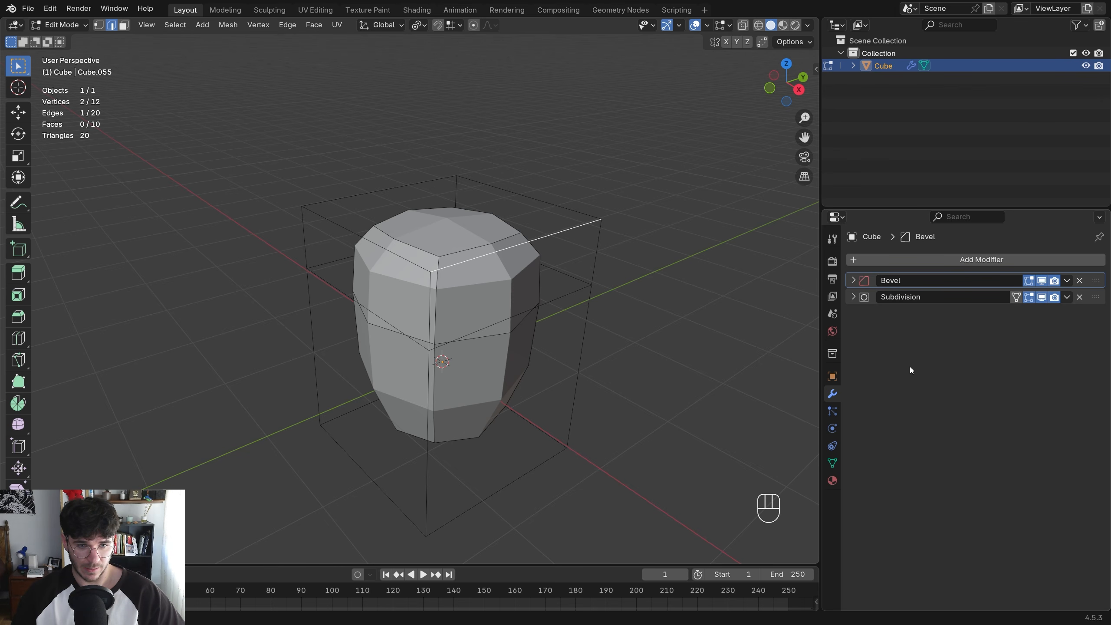
pyautogui.click(854, 281)
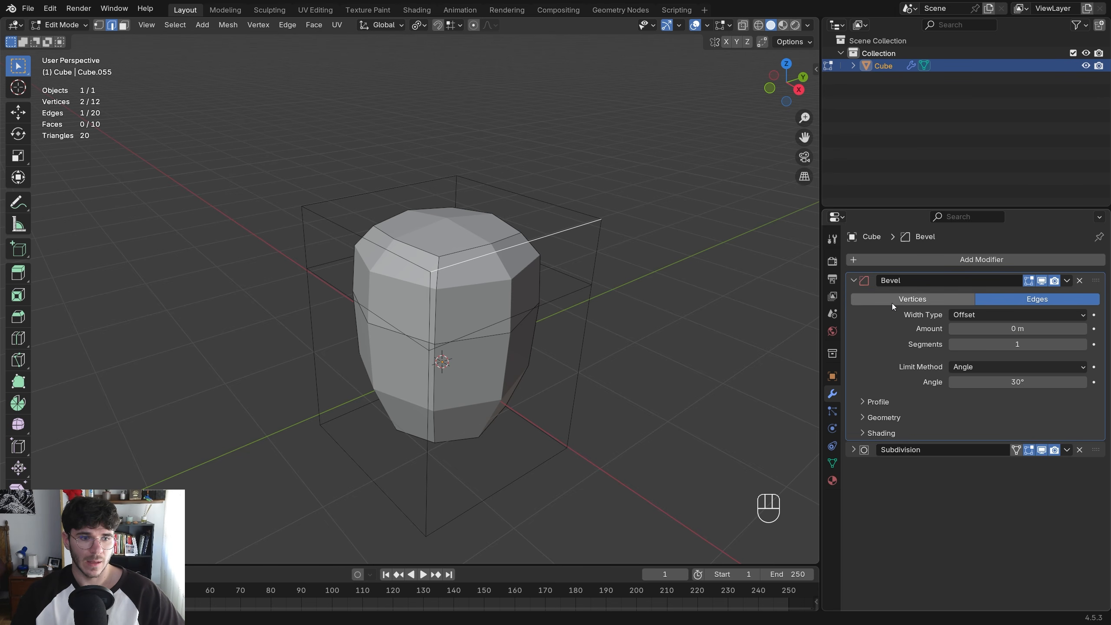
# Set the Bevel amount to 0.06 m and compare the cube with Subdivision's viewport display off and on
pyautogui.moveTo(1041, 328); pyautogui.dragTo(1014, 328)
pyautogui.click(1040, 450)
pyautogui.click(1041, 280)
pyautogui.click(1041, 280)
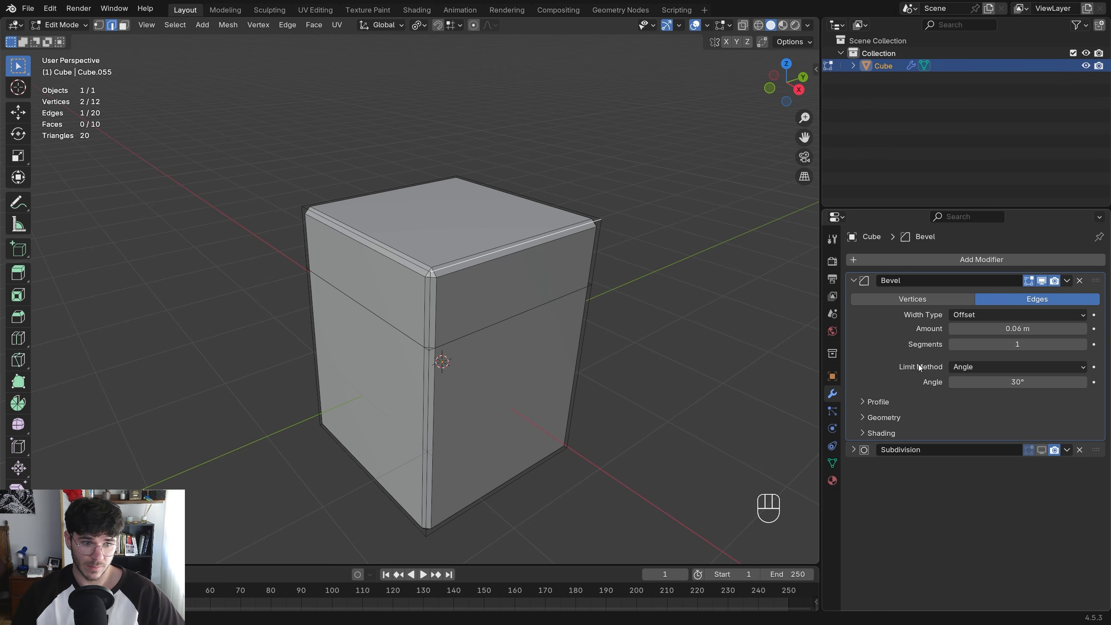
pyautogui.click(1041, 451)
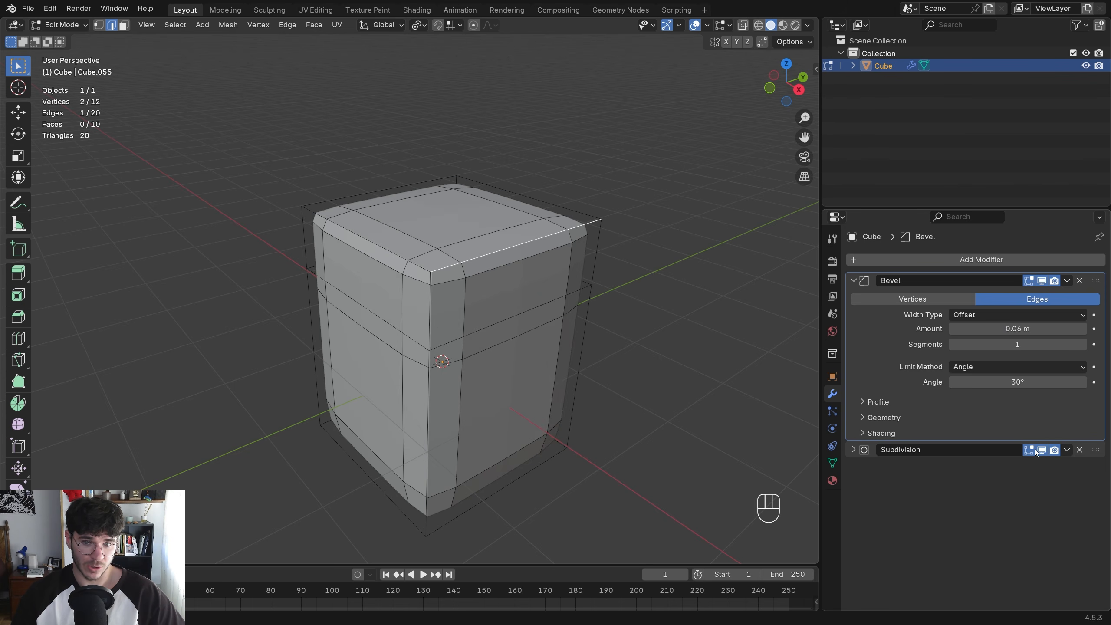
# Try moving Subdivision above Bevel and compare the mesh with Bevel's viewport display off and on
pyautogui.moveTo(1077, 454); pyautogui.dragTo(1029, 285)
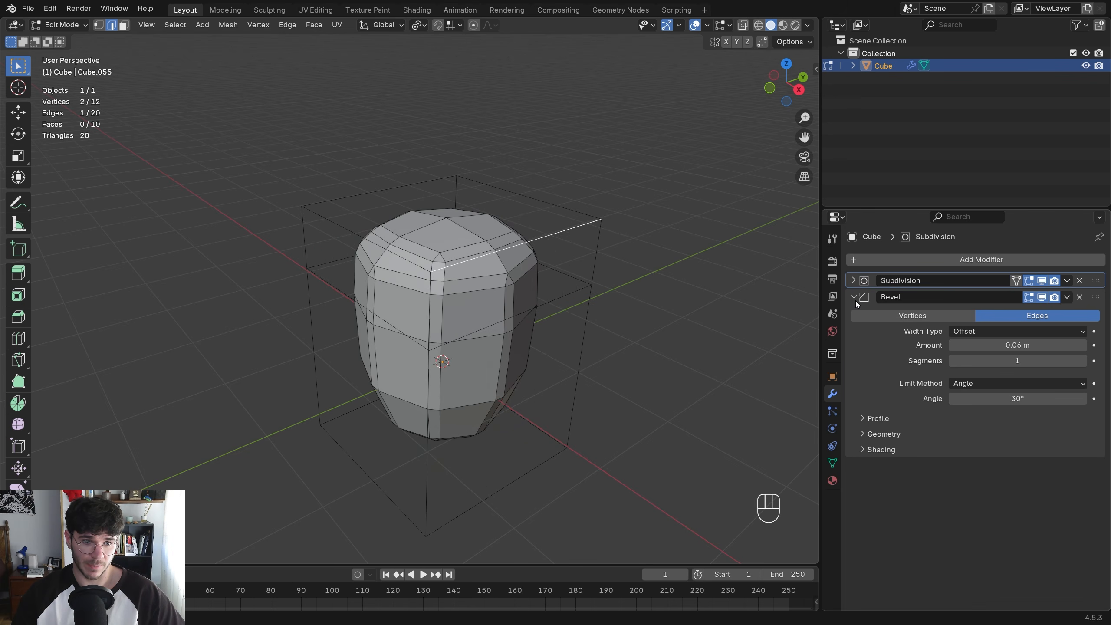
pyautogui.click(854, 298)
pyautogui.click(1042, 297)
pyautogui.click(1043, 298)
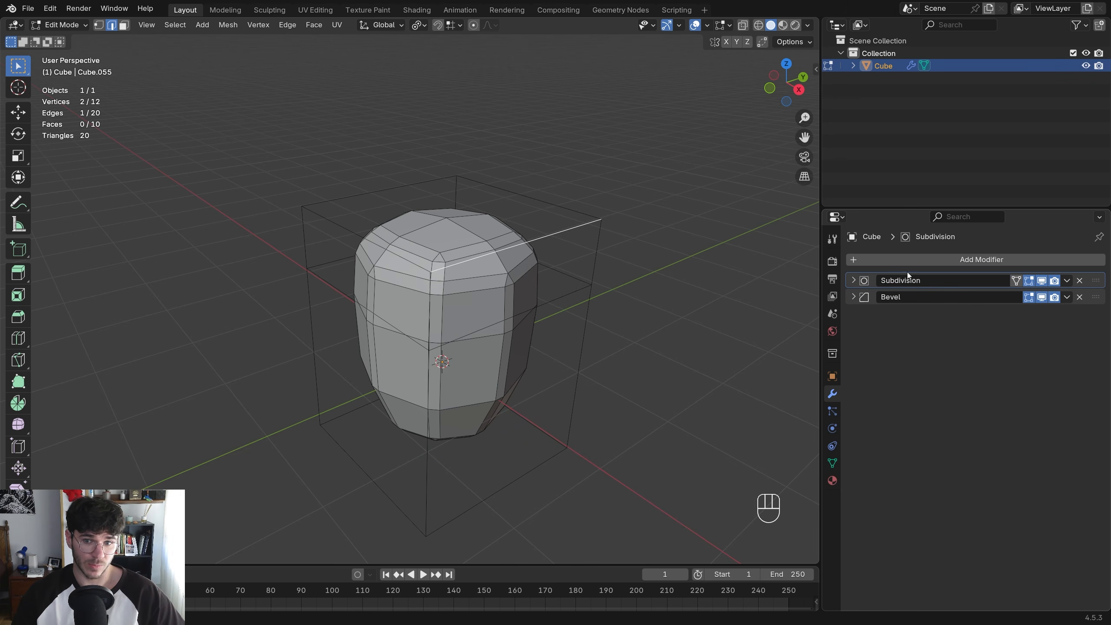
# Move Subdivision back below Bevel and compare the cube with Bevel's viewport display off and on, leaving it on
pyautogui.moveTo(1092, 280); pyautogui.dragTo(1084, 302)
pyautogui.click(853, 297)
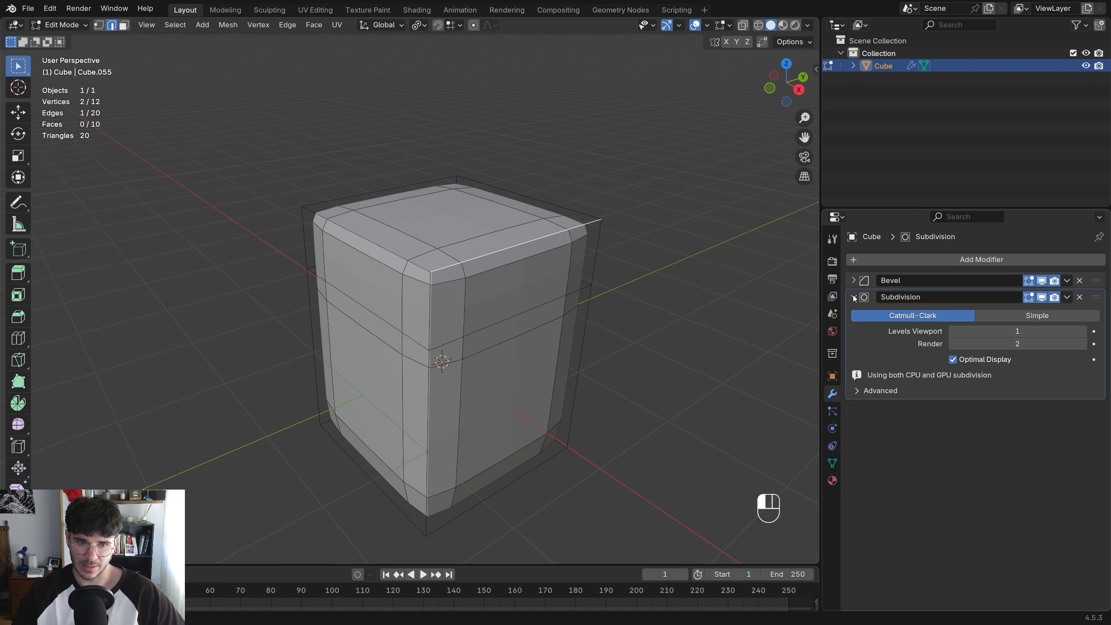
pyautogui.click(853, 281)
pyautogui.click(1042, 281)
pyautogui.click(1042, 281)
pyautogui.click(1042, 281)
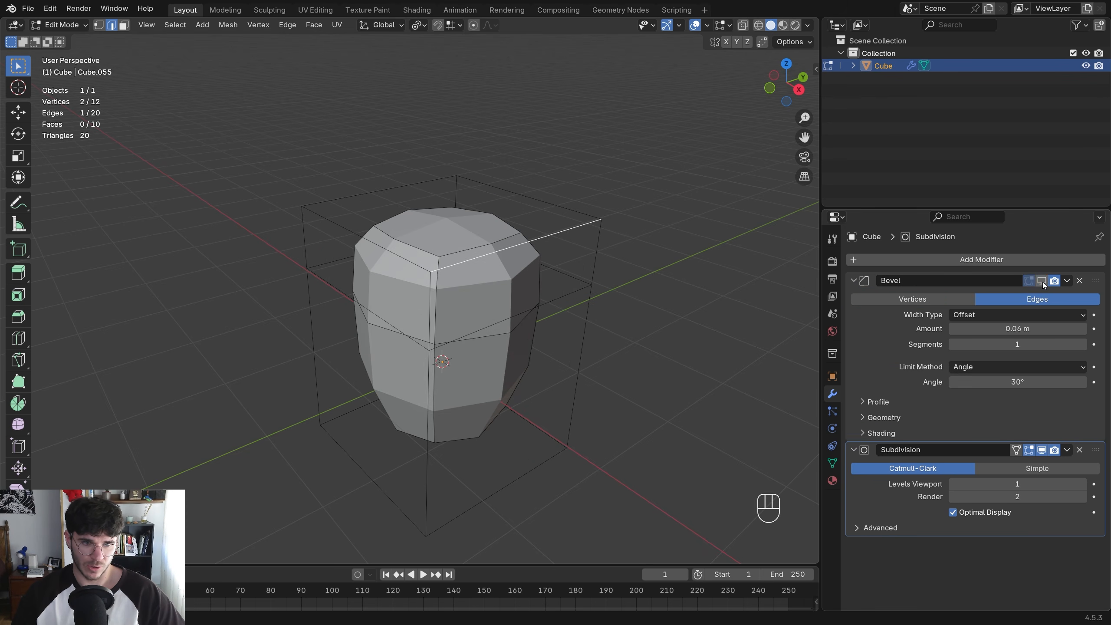
pyautogui.click(1041, 282)
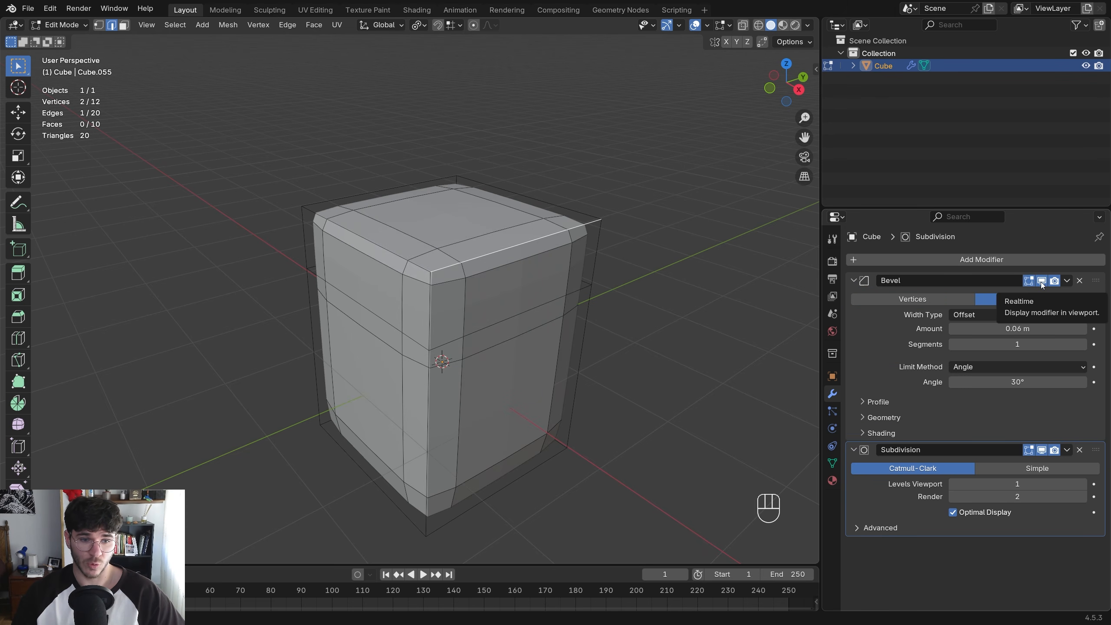
# Open the FBX export options, disable Apply Modifiers in the Geometry settings, and close the dialog without exporting
pyautogui.click(29, 13)
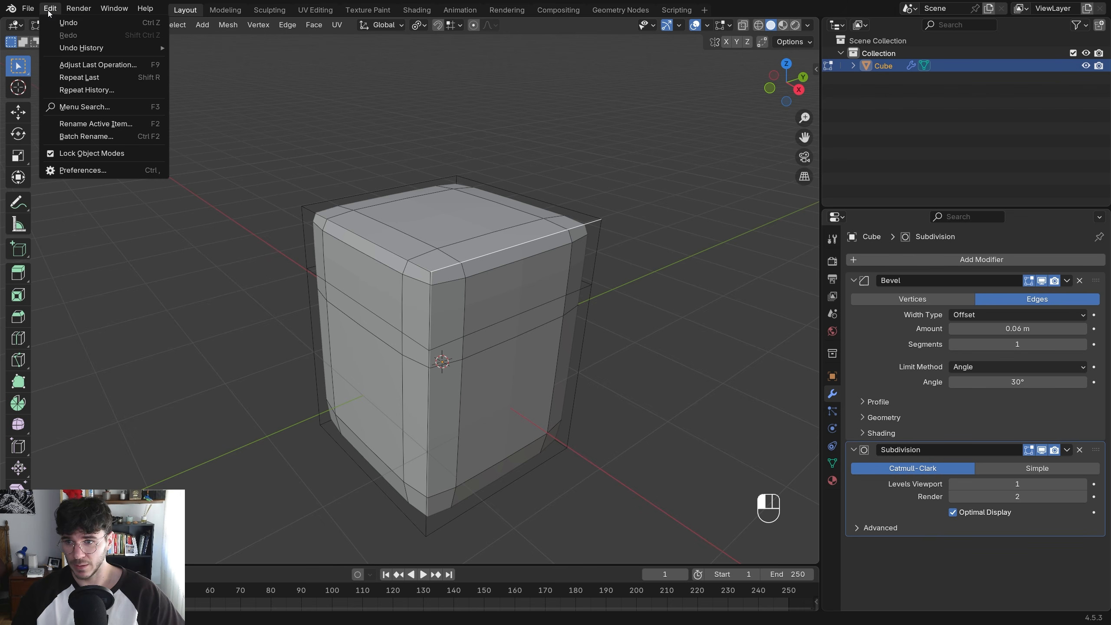
pyautogui.moveTo(99, 200)
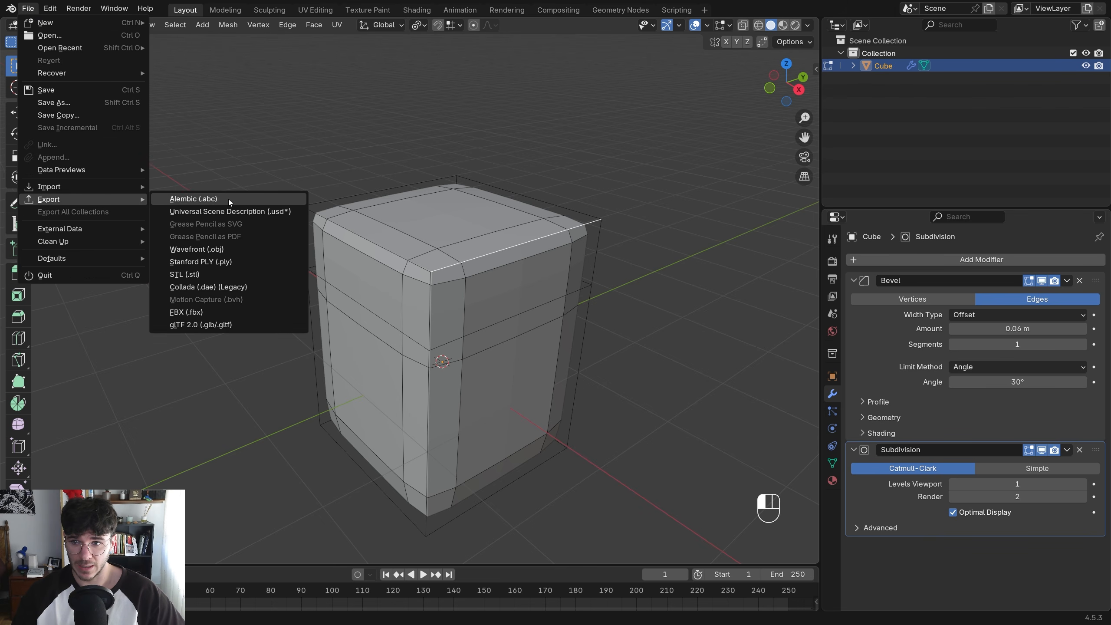
pyautogui.click(227, 316)
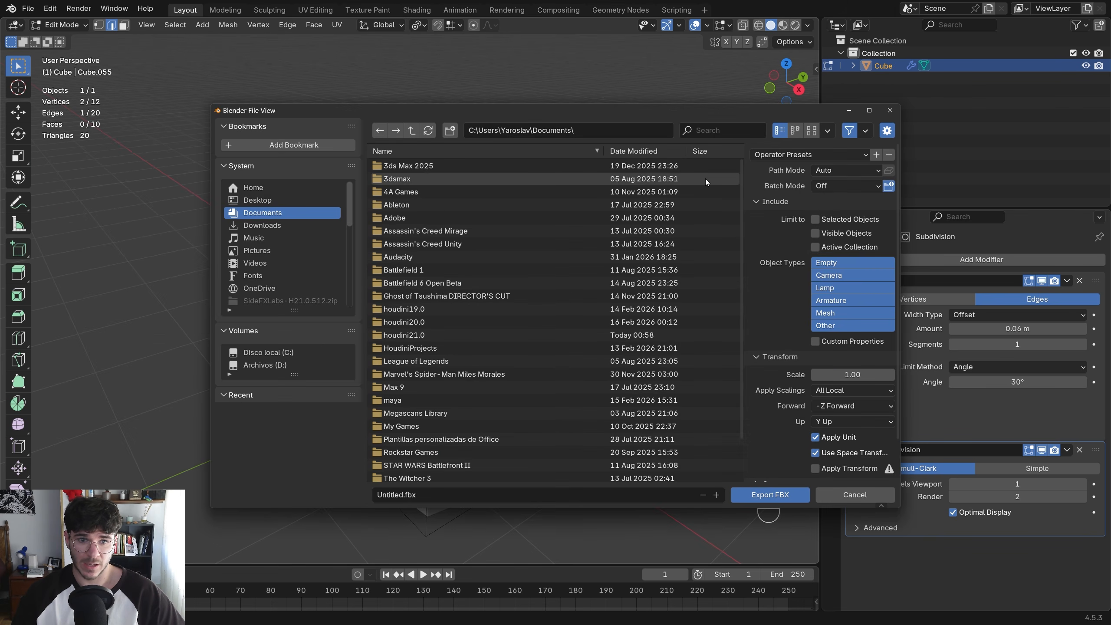
pyautogui.moveTo(662, 118); pyautogui.dragTo(619, 108)
pyautogui.scroll(-3, 745, 353)
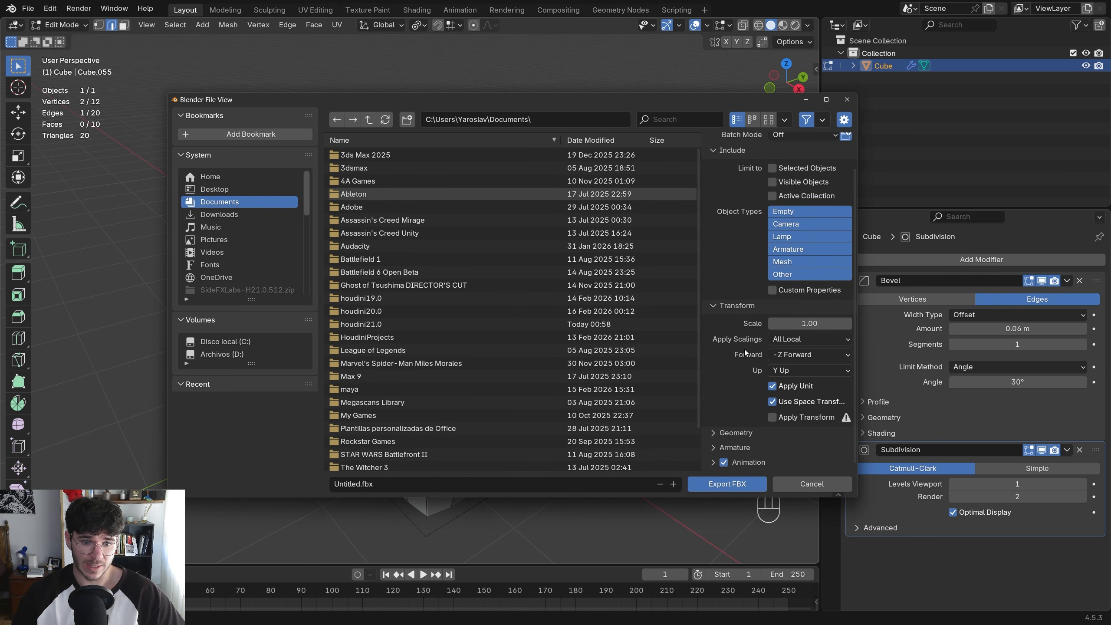
pyautogui.click(713, 433)
pyautogui.scroll(-3, 715, 427)
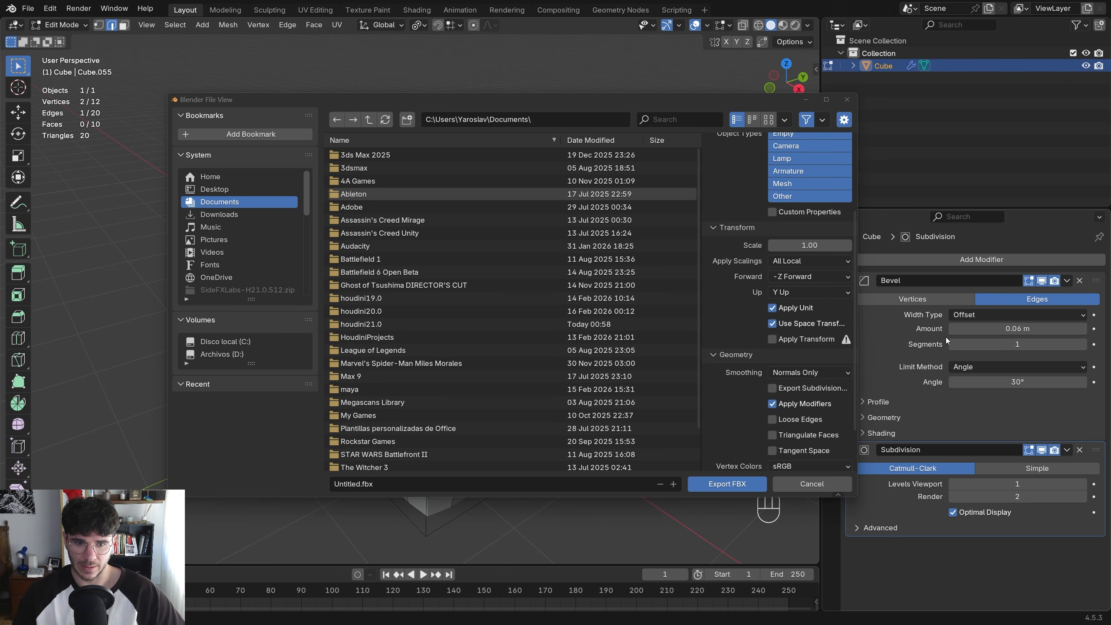
pyautogui.click(772, 404)
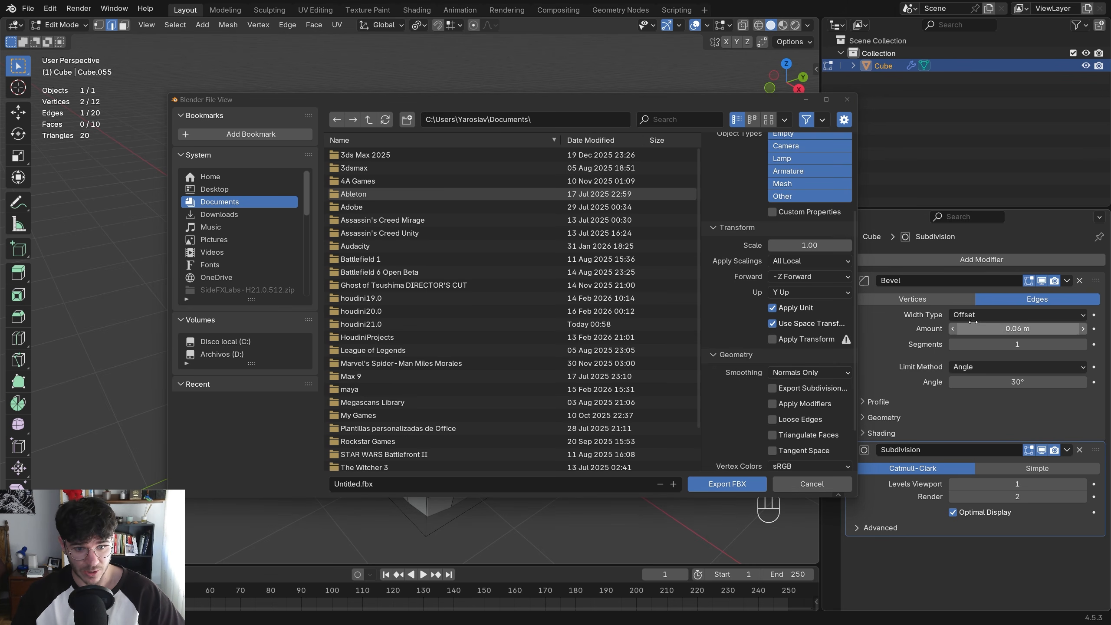
pyautogui.click(846, 99)
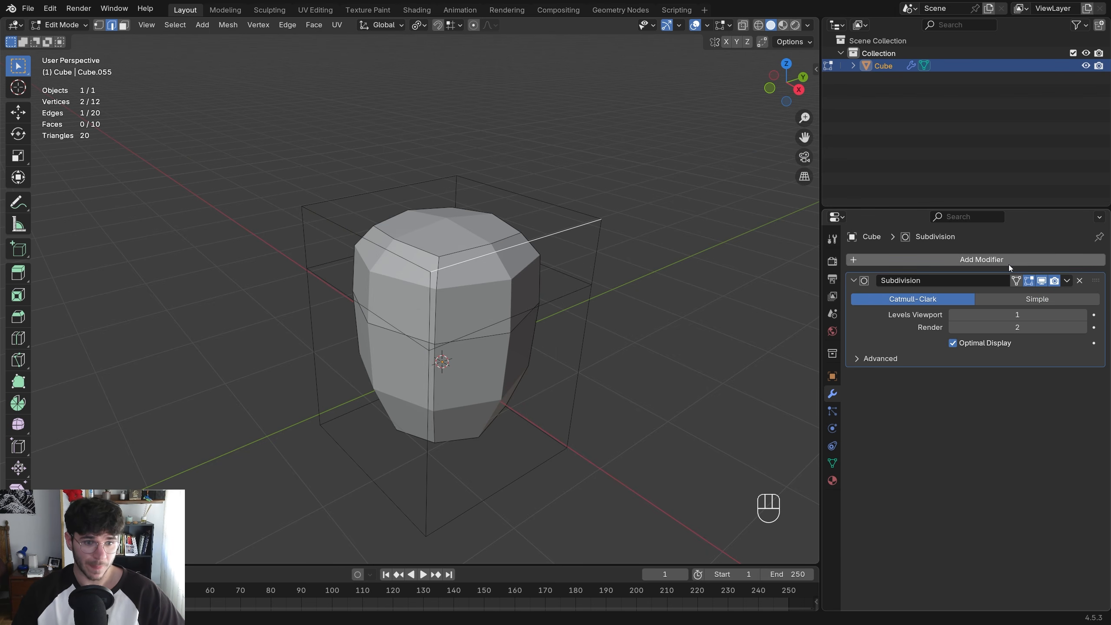
# Remove the Bevel modifier from the cube, view it briefly in Object Mode, and undo back to Edit Mode
pyautogui.click(1079, 280)
pyautogui.press('Tab')
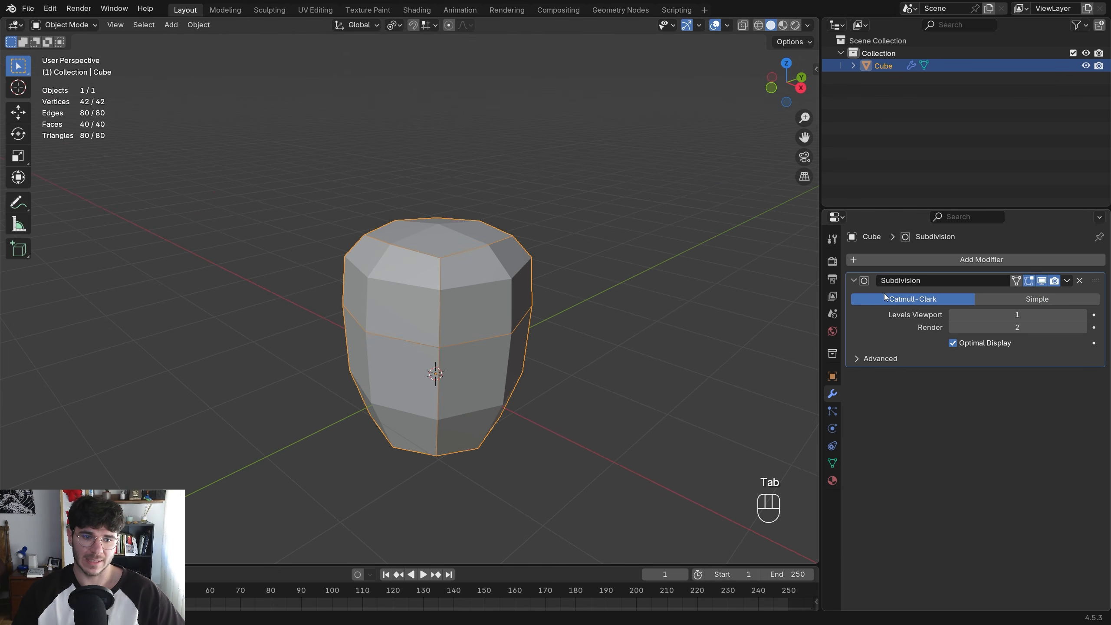
pyautogui.hotkey('ctrl', 'z')
pyautogui.hotkey('ctrl', 'z')
pyautogui.hotkey('ctrl', 'z')
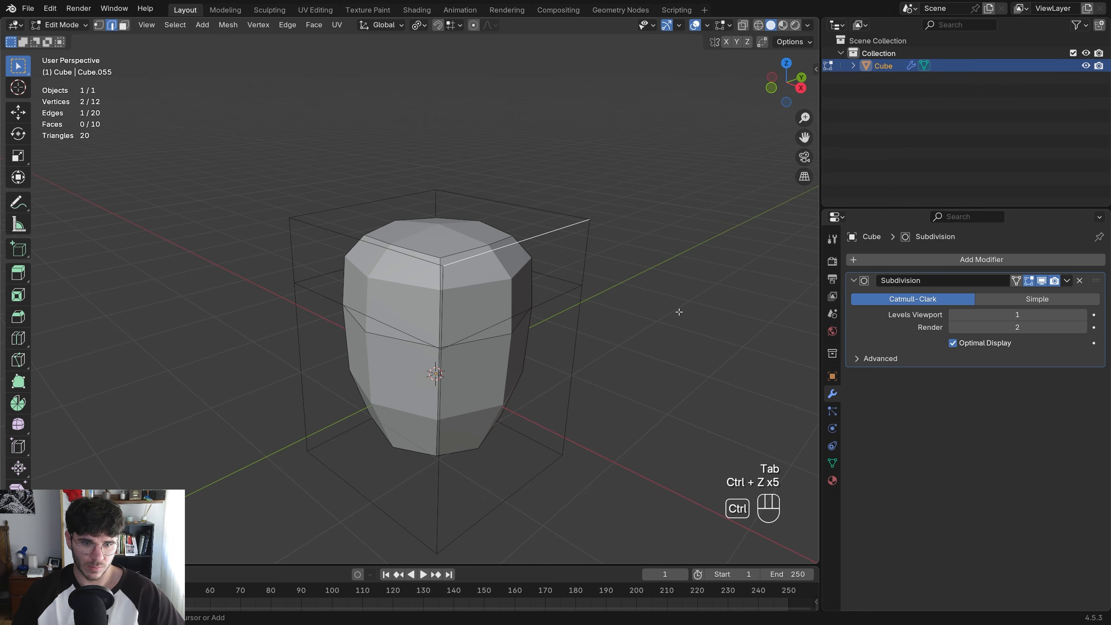
# Add a new Bevel modifier to the cube and place it above the Subdivision modifier
pyautogui.click(958, 258)
pyautogui.write('b')
pyautogui.press('Return')
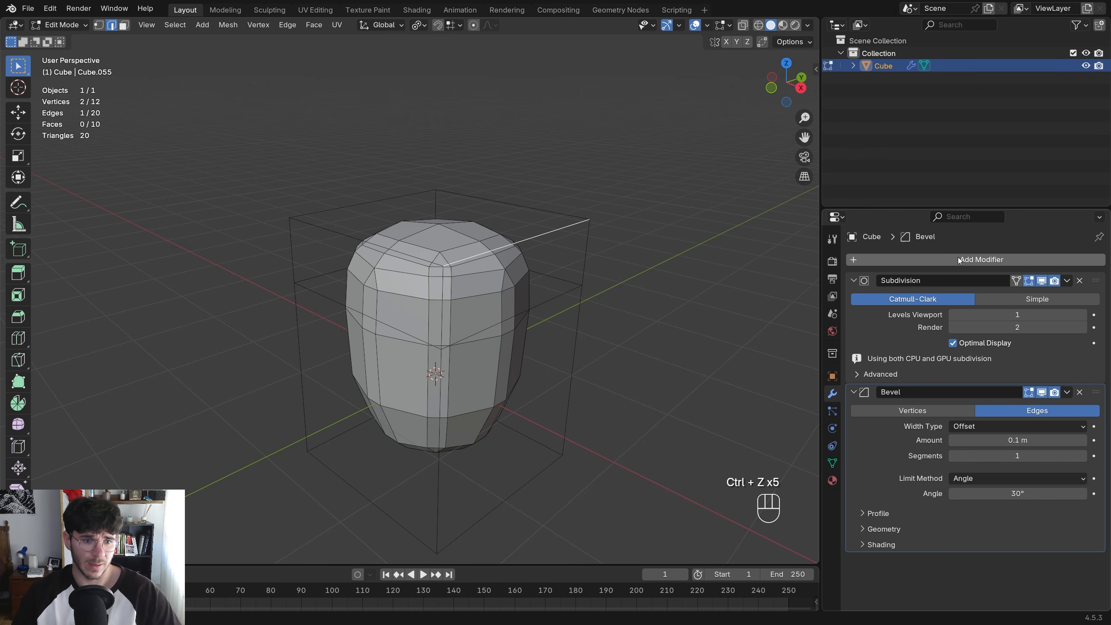
pyautogui.moveTo(1095, 392); pyautogui.dragTo(1095, 276)
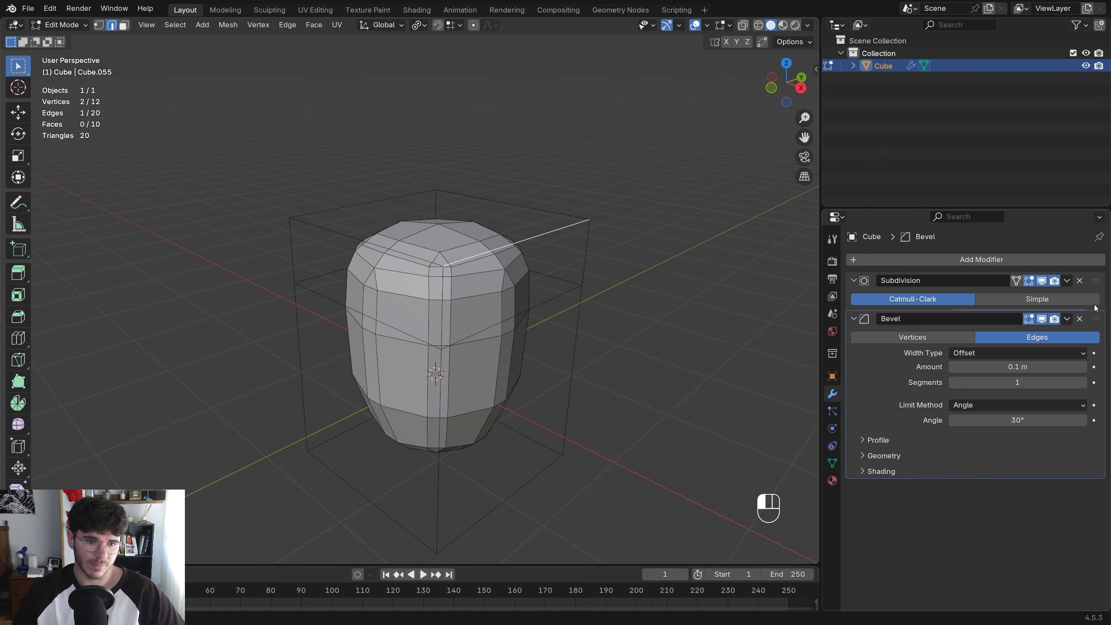
pyautogui.click(854, 450)
pyautogui.click(853, 280)
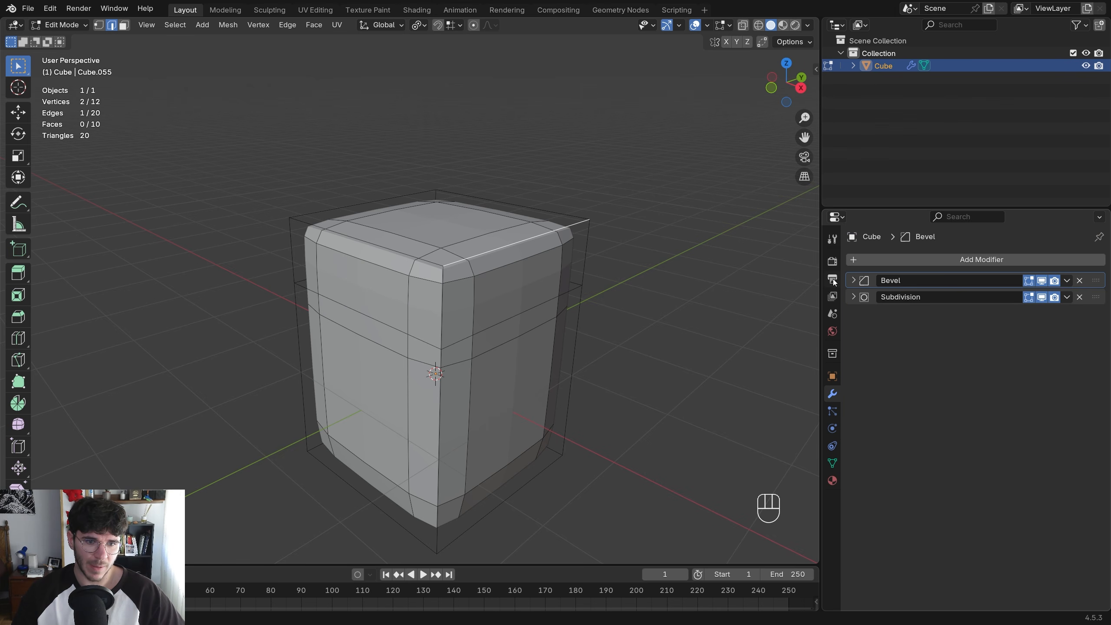
pyautogui.click(853, 298)
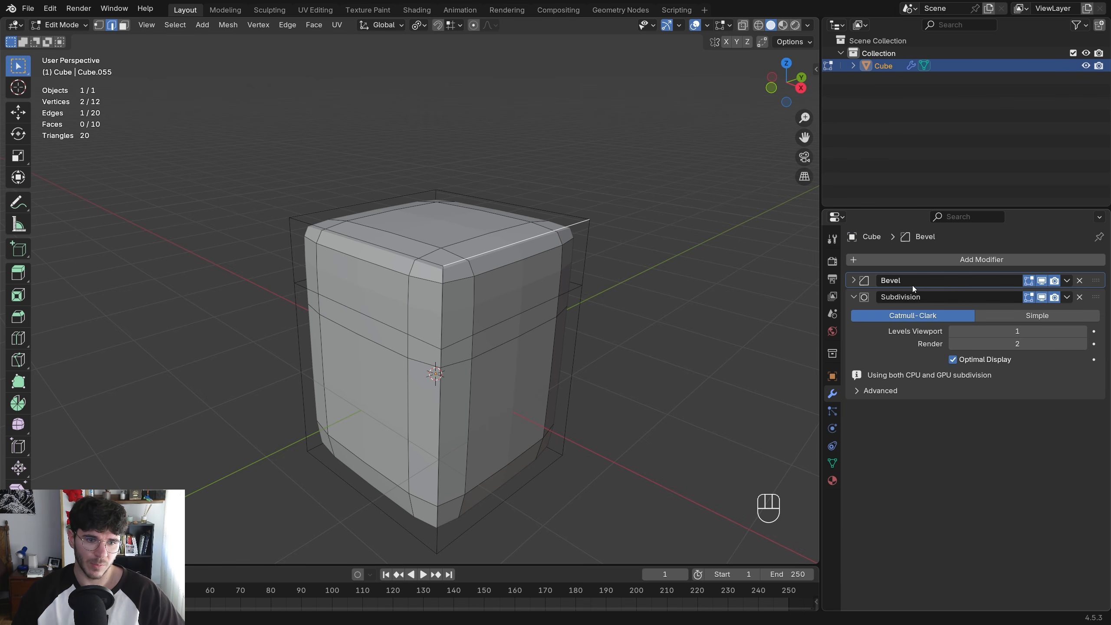
# Check the Bevel modifier's options in Edit Mode and switch the cube to Object Mode
pyautogui.click(1067, 280)
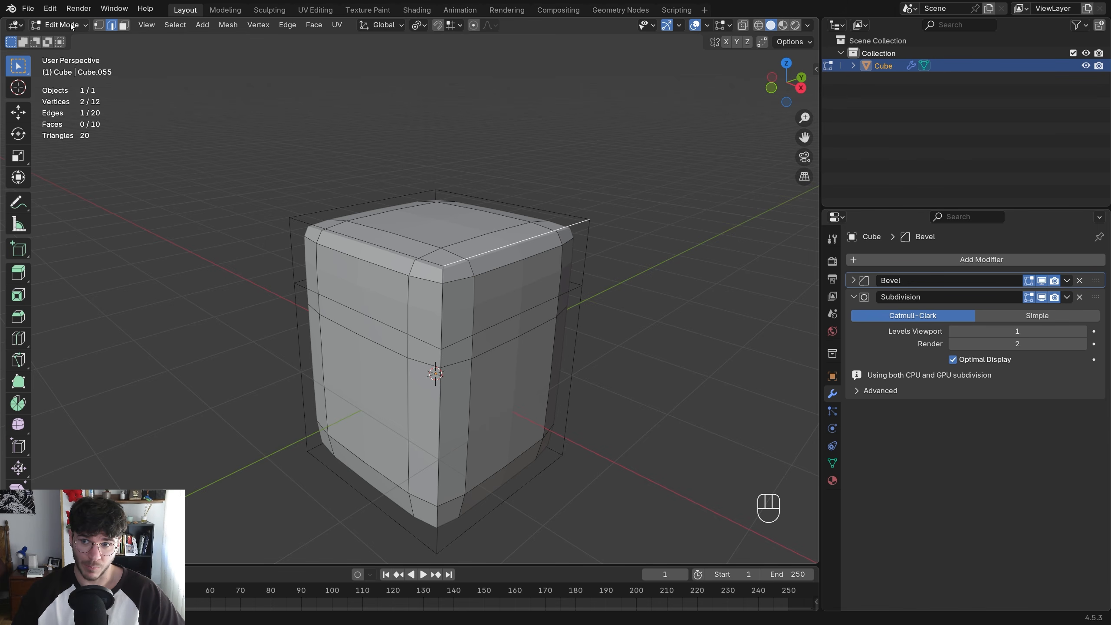
pyautogui.press('Tab')
pyautogui.press('Tab')
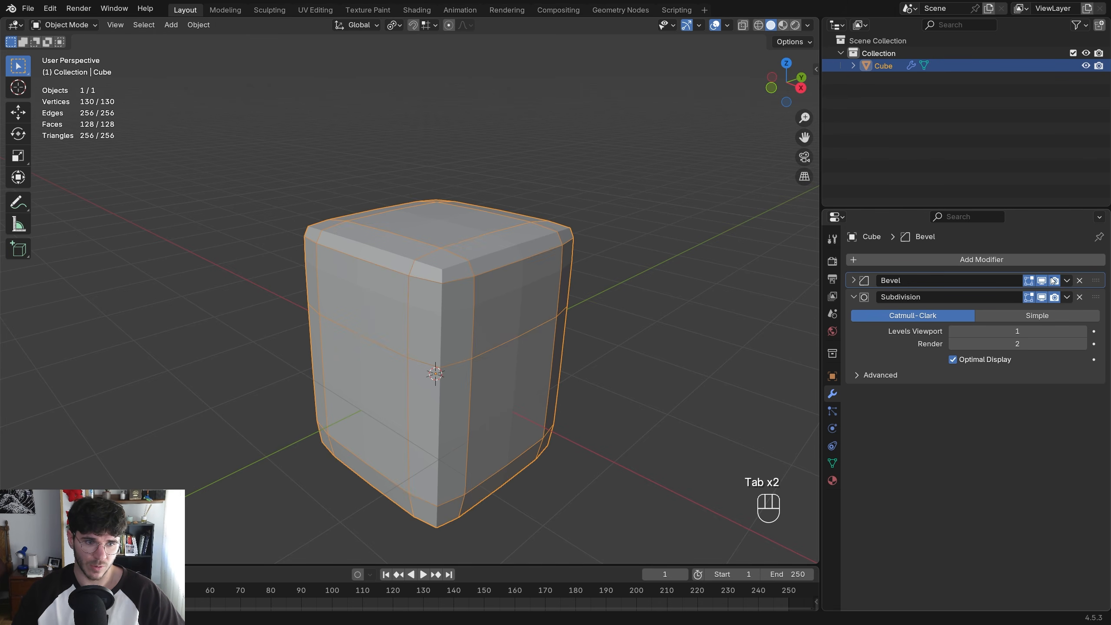
# Try applying the Bevel modifier and then deleting it instead, undoing each change
pyautogui.click(1067, 280)
pyautogui.click(1029, 298)
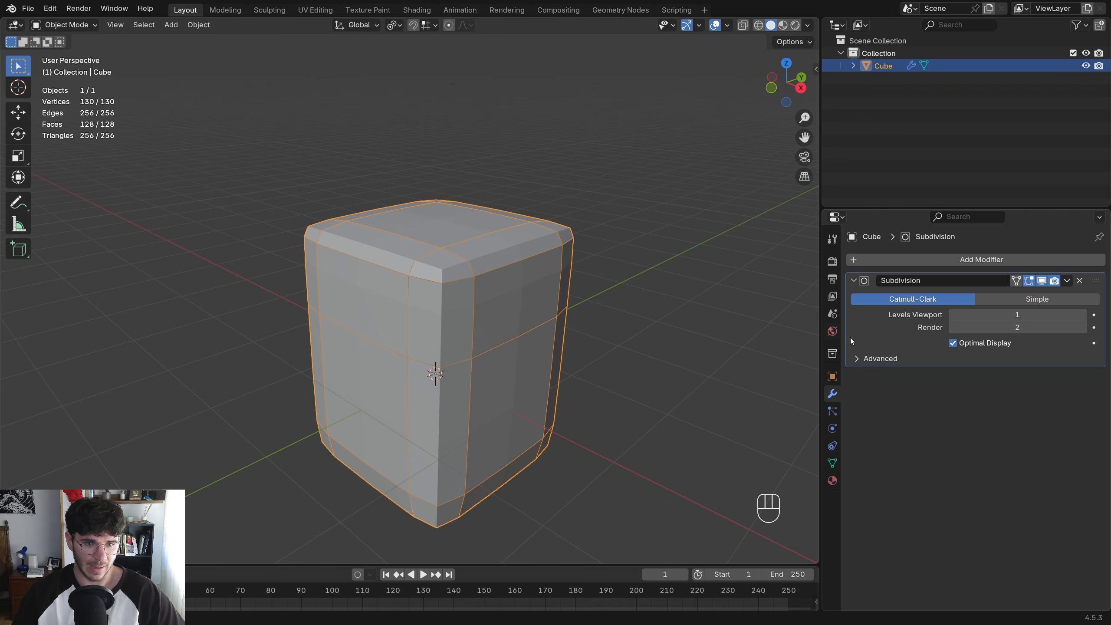
pyautogui.hotkey('ctrl', 'z')
pyautogui.click(1078, 281)
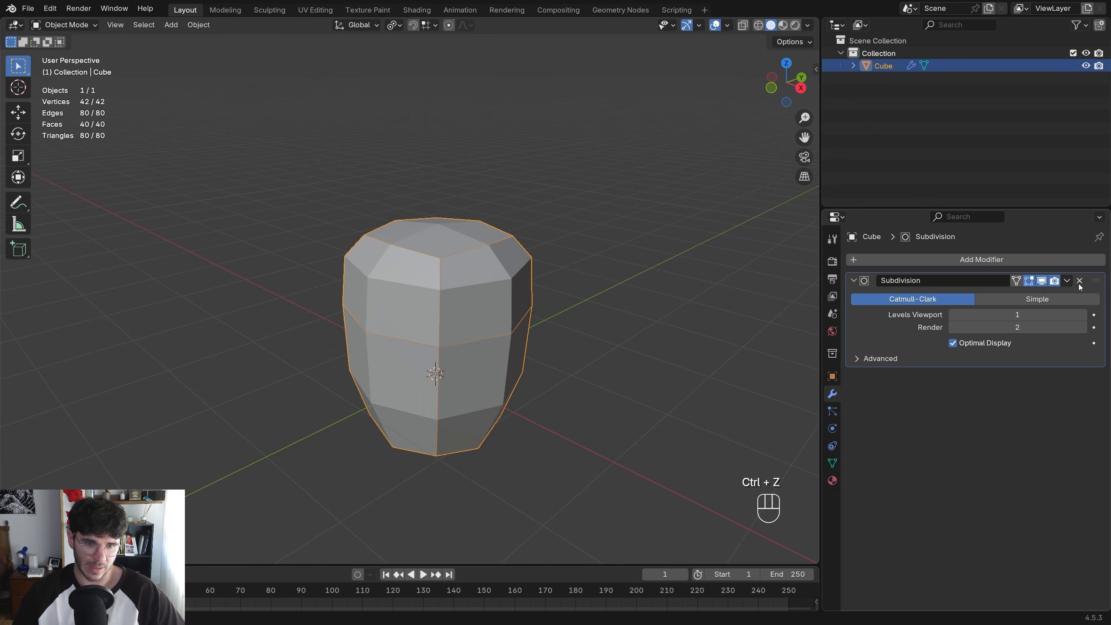
pyautogui.hotkey('ctrl', 'z')
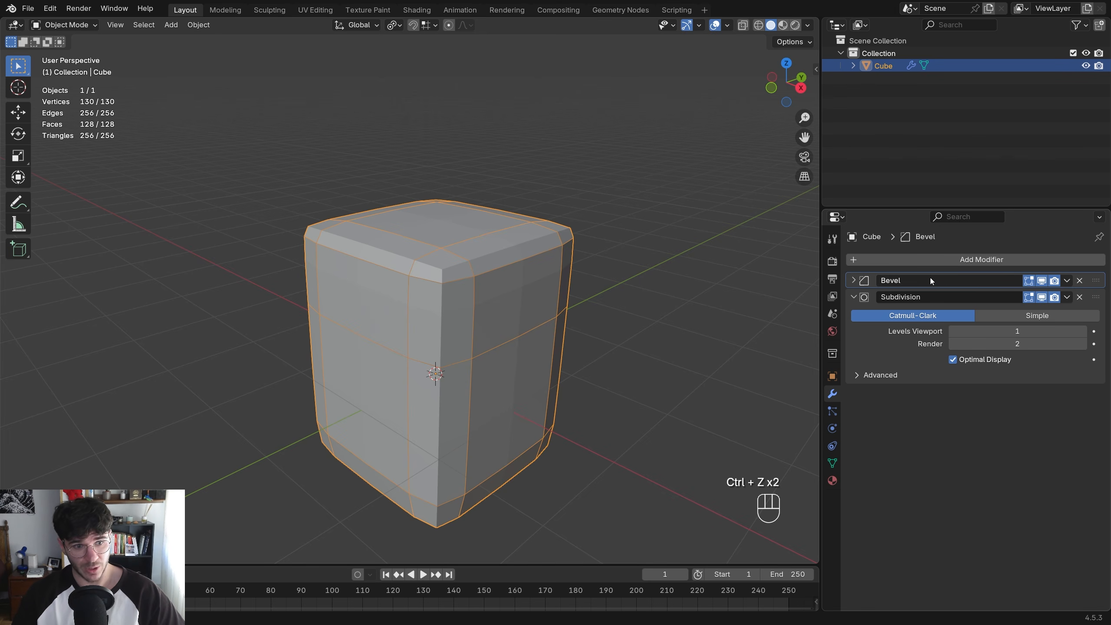
# Apply the Bevel modifier to the cube's mesh, keeping the Subdivision modifier in the stack
pyautogui.click(854, 281)
pyautogui.click(1067, 280)
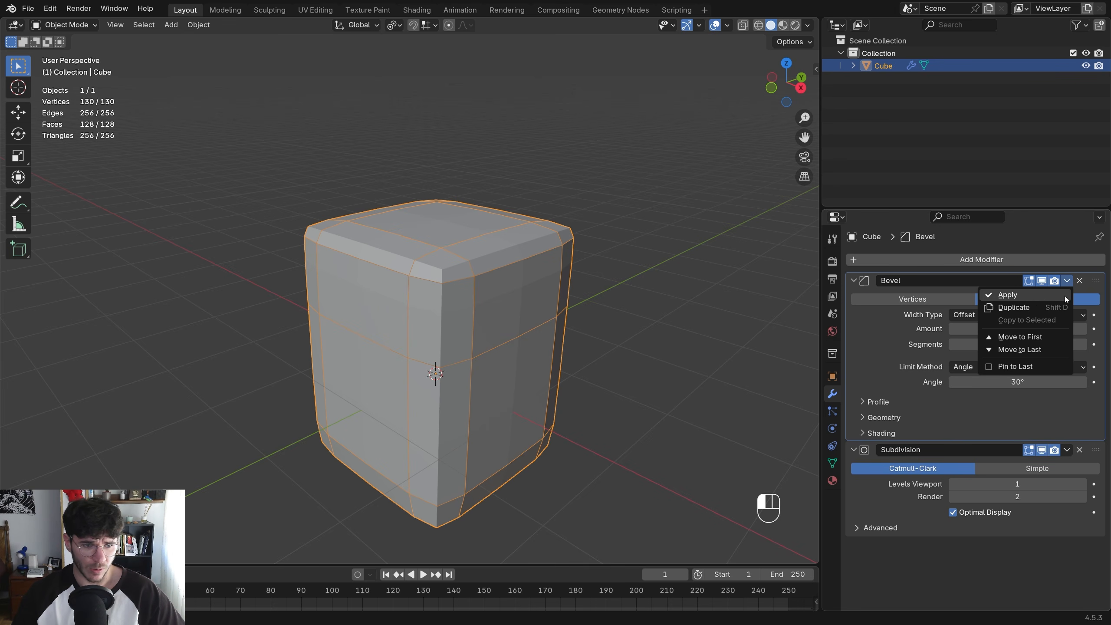
pyautogui.hotkey('ctrl', 'a')
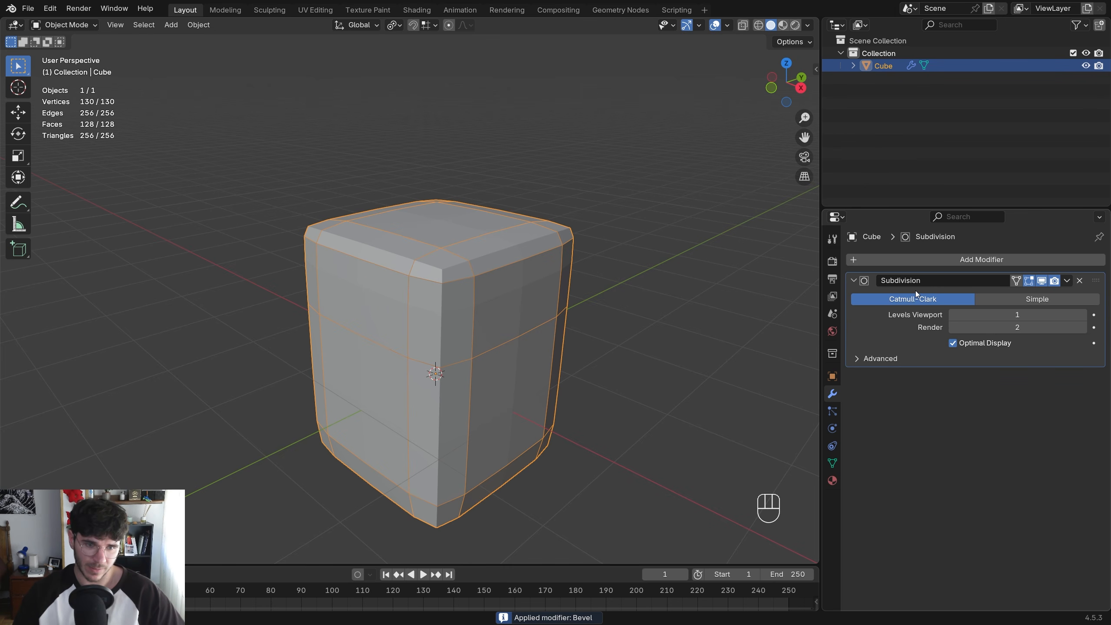
# In Edit Mode, set Subdivision's viewport levels to 2 and compare its edit-mode display on and off, leaving it off
pyautogui.moveTo(501, 260); pyautogui.dragTo(516, 264, button='middle')
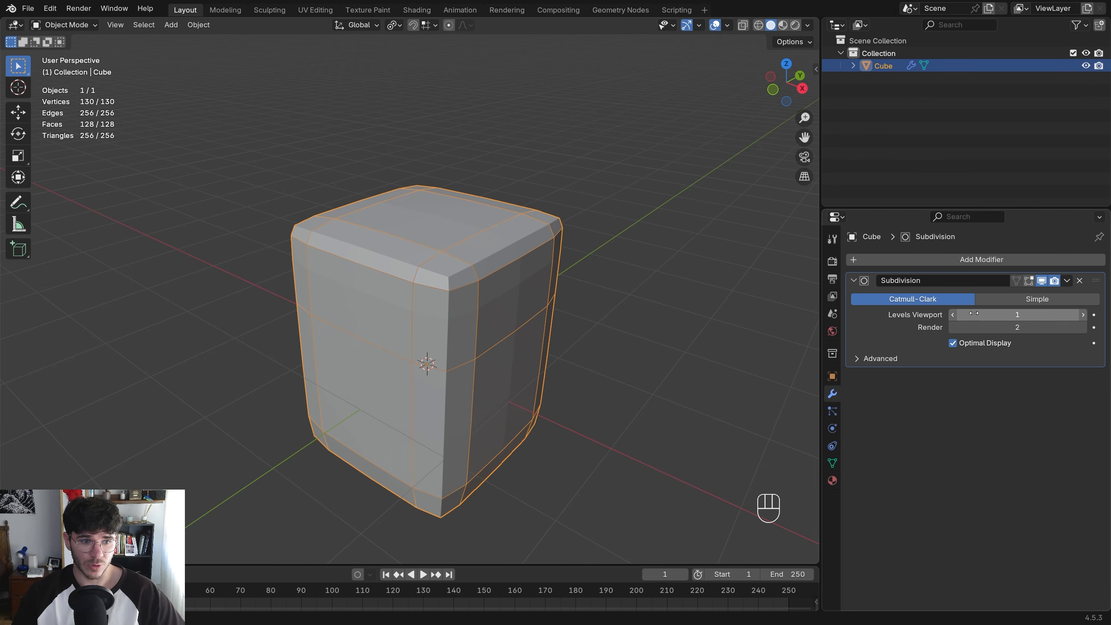
pyautogui.press('Tab')
pyautogui.moveTo(445, 267)
pyautogui.mouseDown(button='middle')
pyautogui.moveTo(455, 271)
pyautogui.moveTo(428, 272)
pyautogui.mouseUp(button='middle')
pyautogui.click(1029, 280)
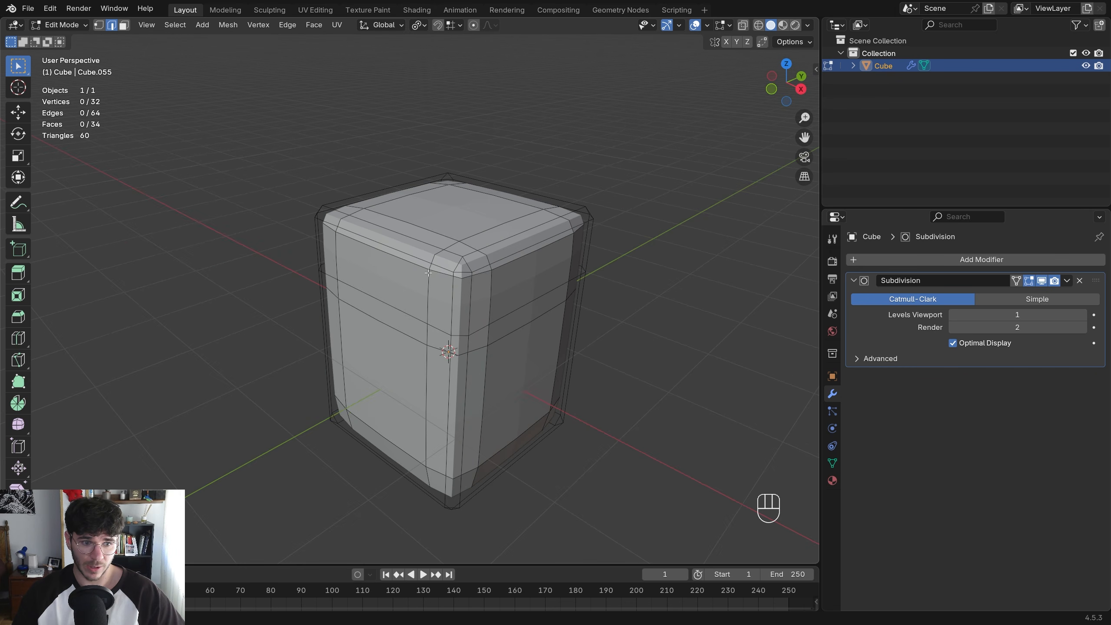
pyautogui.moveTo(1017, 315)
pyautogui.mouseDown()
pyautogui.moveTo(1033, 315)
pyautogui.moveTo(998, 315)
pyautogui.moveTo(1033, 315)
pyautogui.mouseUp()
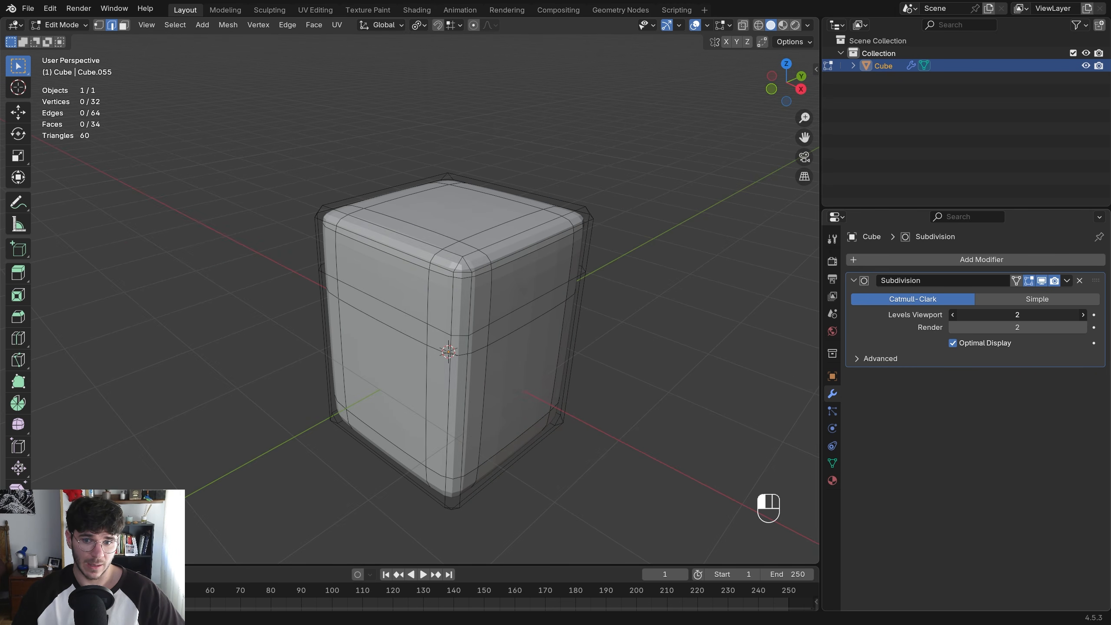
pyautogui.click(1029, 281)
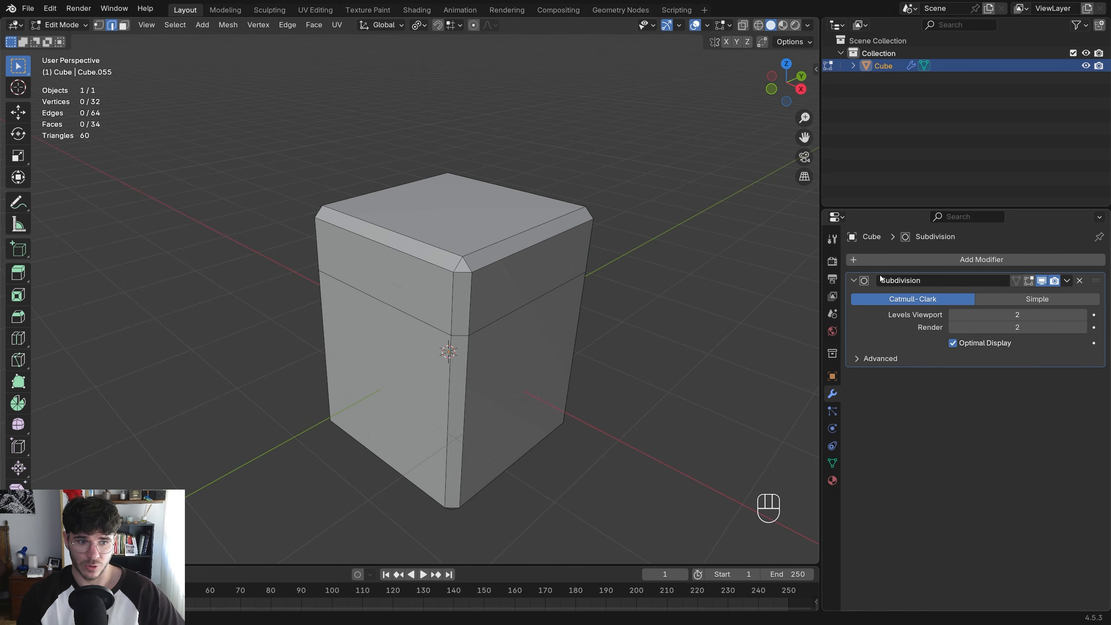
# Enable the wireframe overlay and turn on Subdivision's edit-mode display
pyautogui.click(1029, 280)
pyautogui.click(1028, 280)
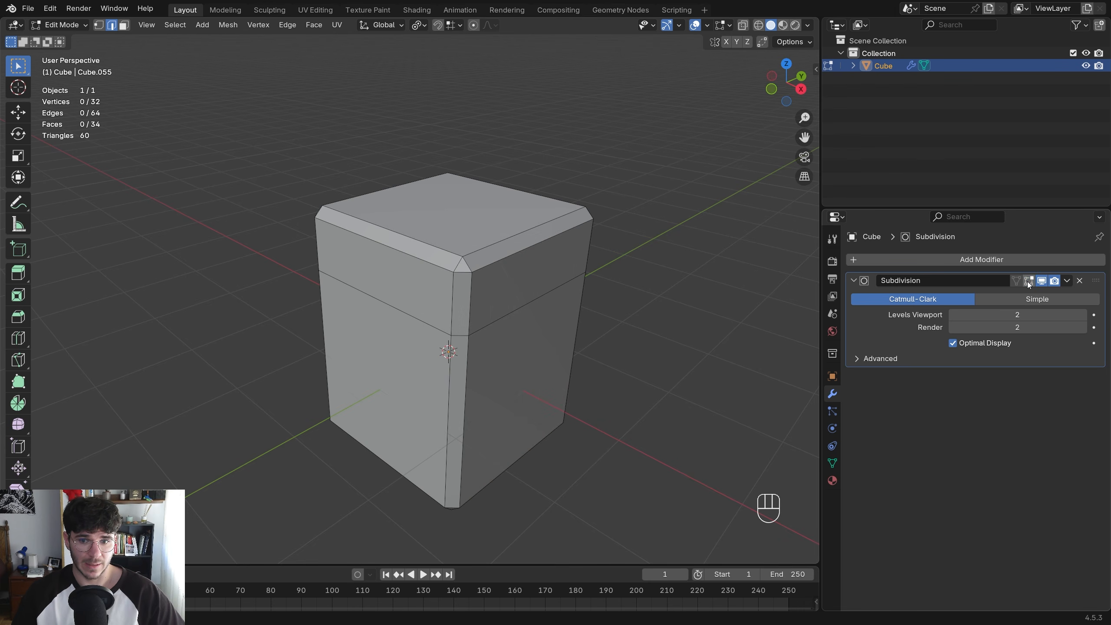
pyautogui.click(709, 26)
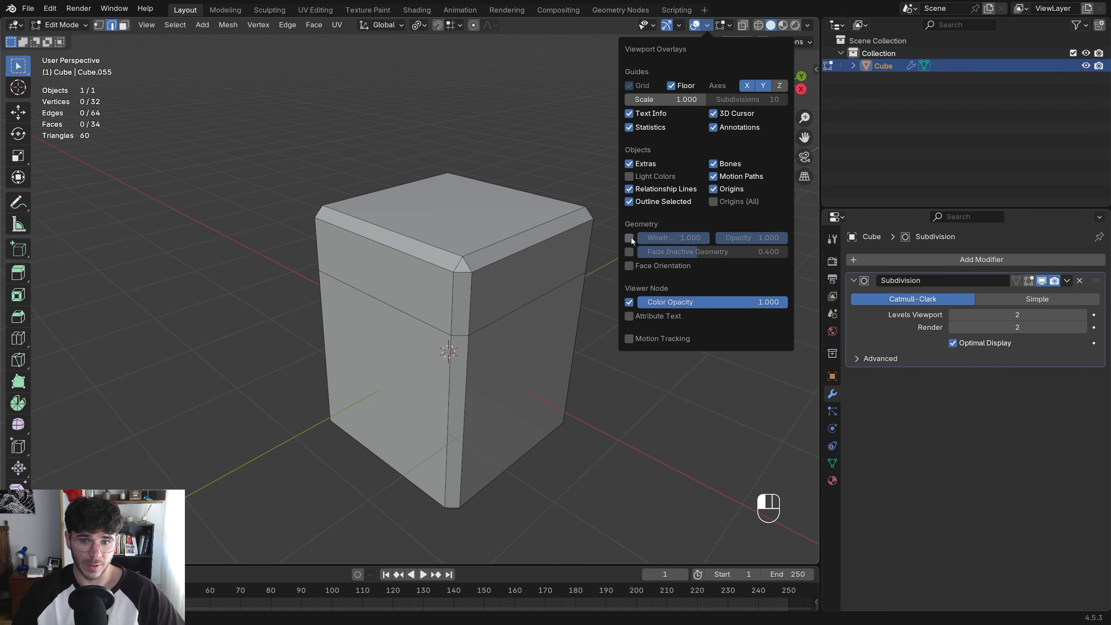
pyautogui.moveTo(525, 271); pyautogui.dragTo(556, 285, button='middle')
pyautogui.press('F5')
pyautogui.press('F5')
pyautogui.click(1029, 280)
# Compare the subdivided cube with the wireframe overlay off and on, and check the mesh edit overlay options
pyautogui.click(707, 26)
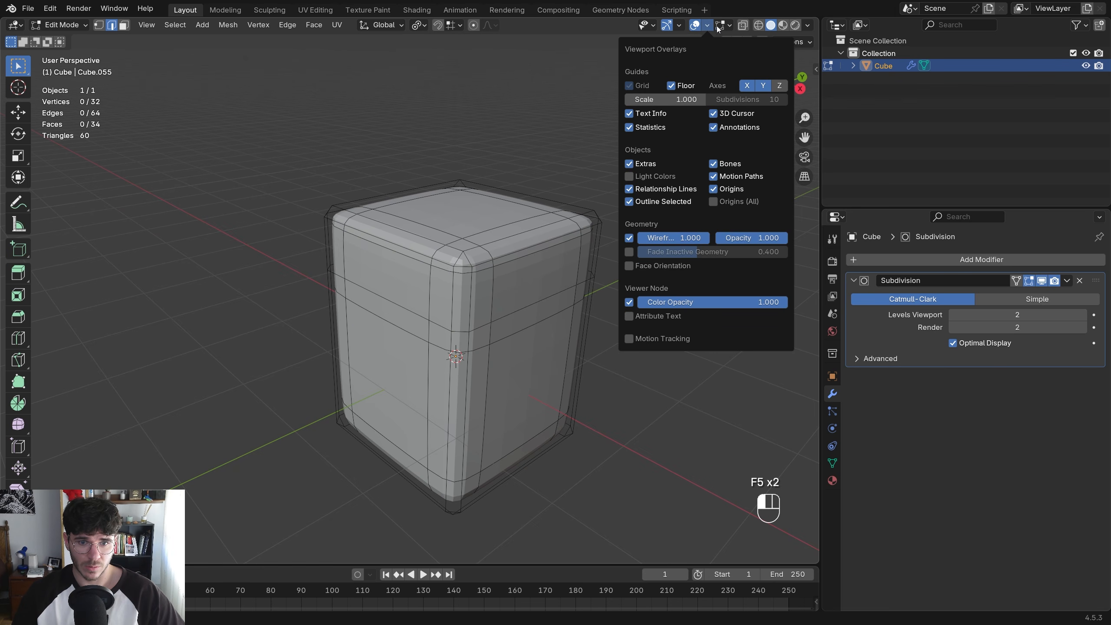
pyautogui.click(706, 25)
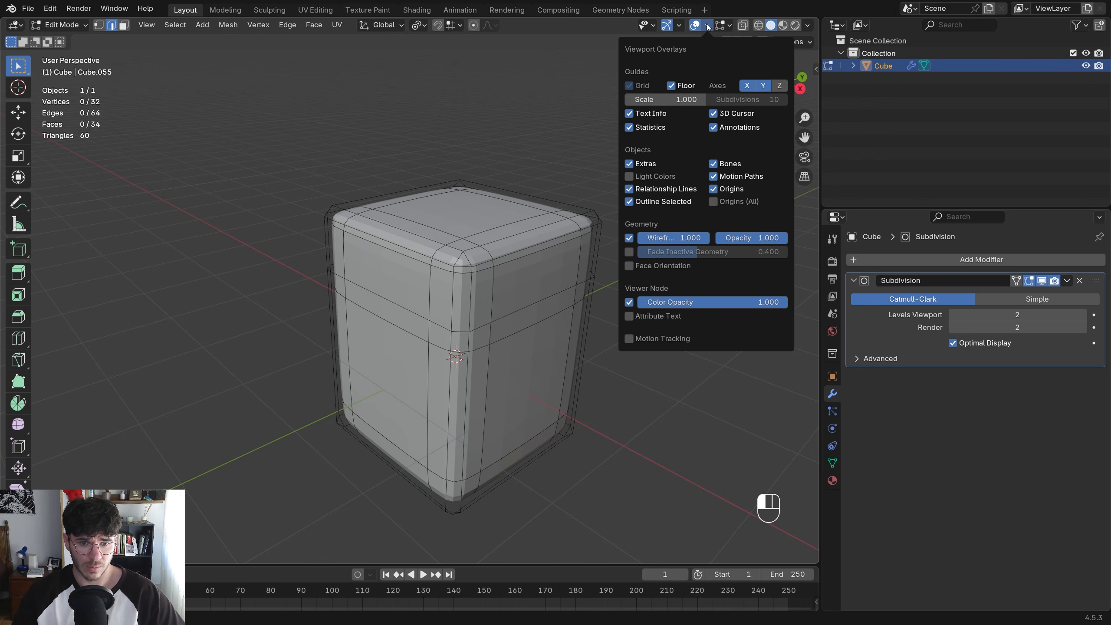
pyautogui.click(629, 237)
pyautogui.click(629, 237)
pyautogui.click(629, 238)
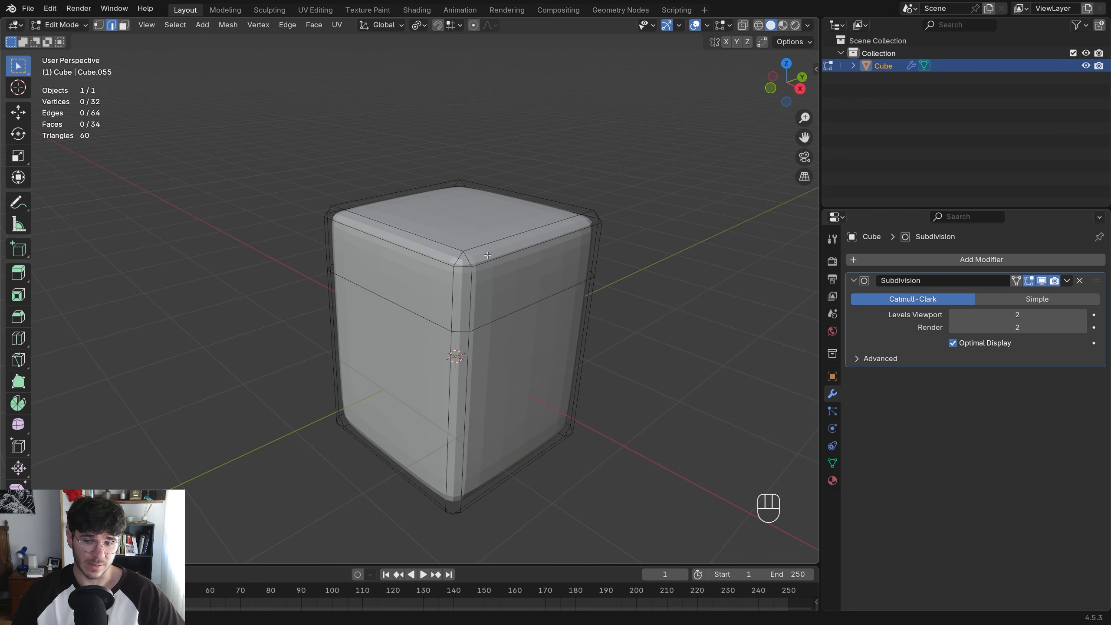
pyautogui.click(726, 25)
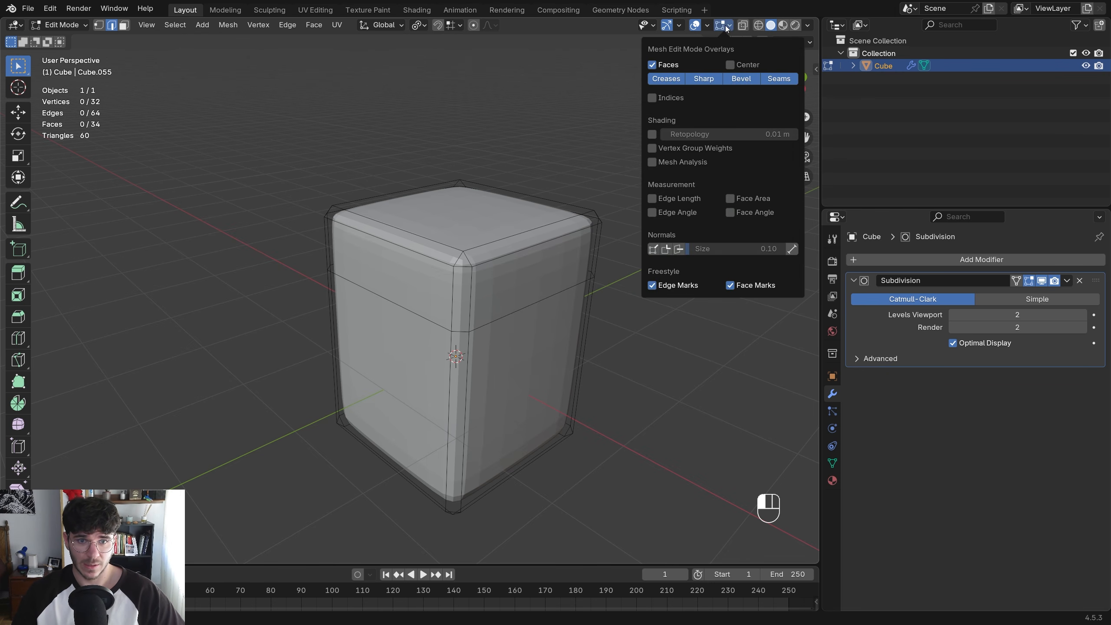
pyautogui.click(707, 24)
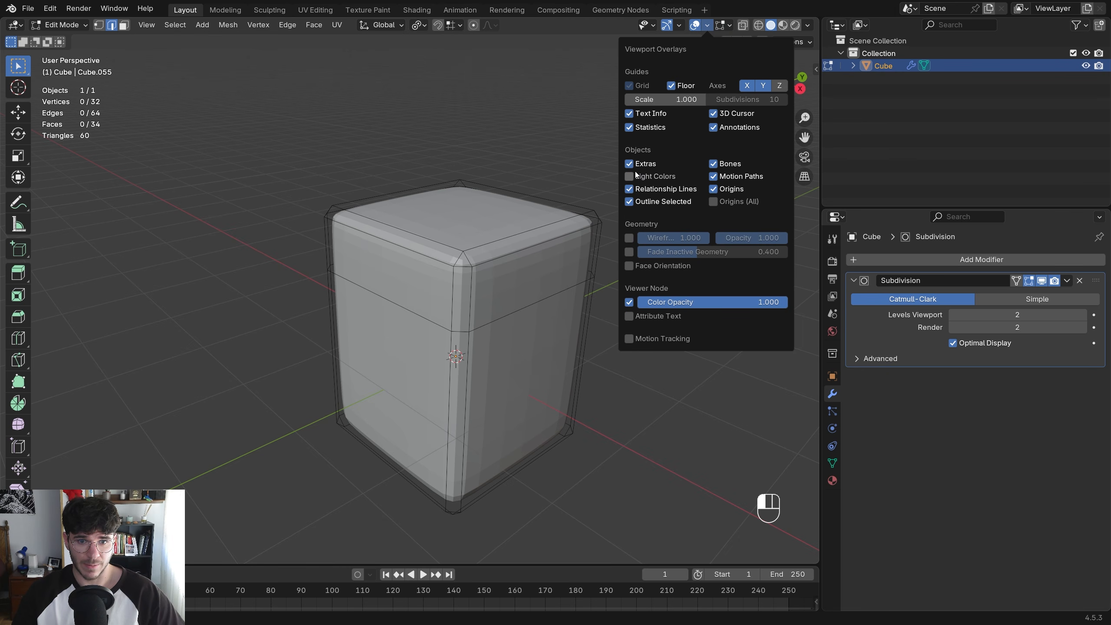
pyautogui.click(628, 251)
# Apply the Subdivision modifier to the cube in Object Mode and inspect the mesh in Edit Mode
pyautogui.hotkey('ctrl', 'a')
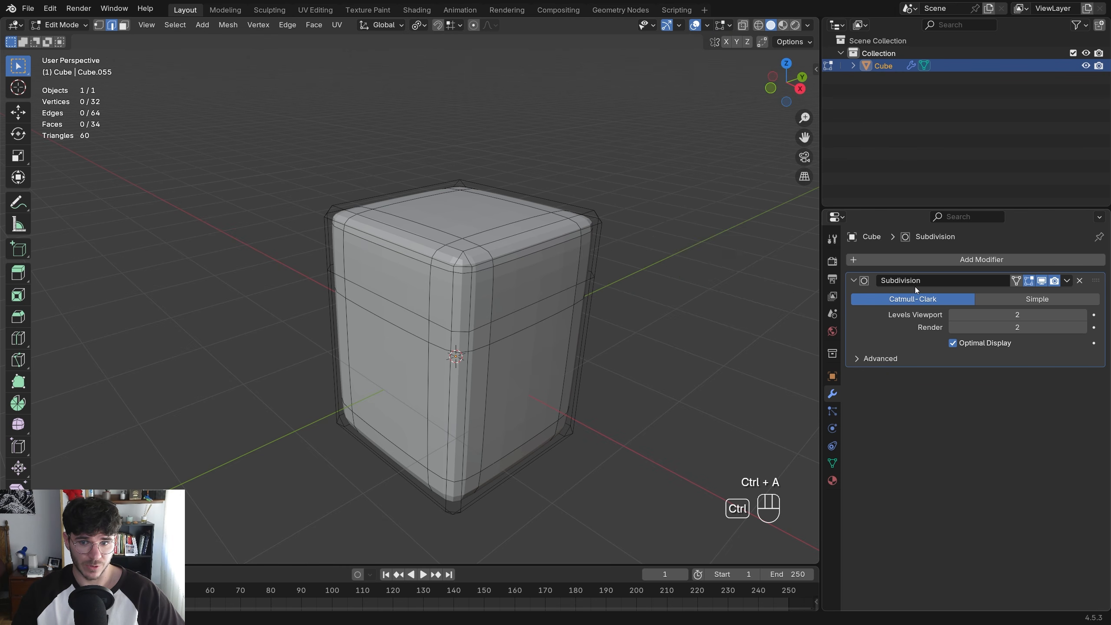
pyautogui.press('Tab')
pyautogui.hotkey('ctrl', 'a')
pyautogui.press('Tab')
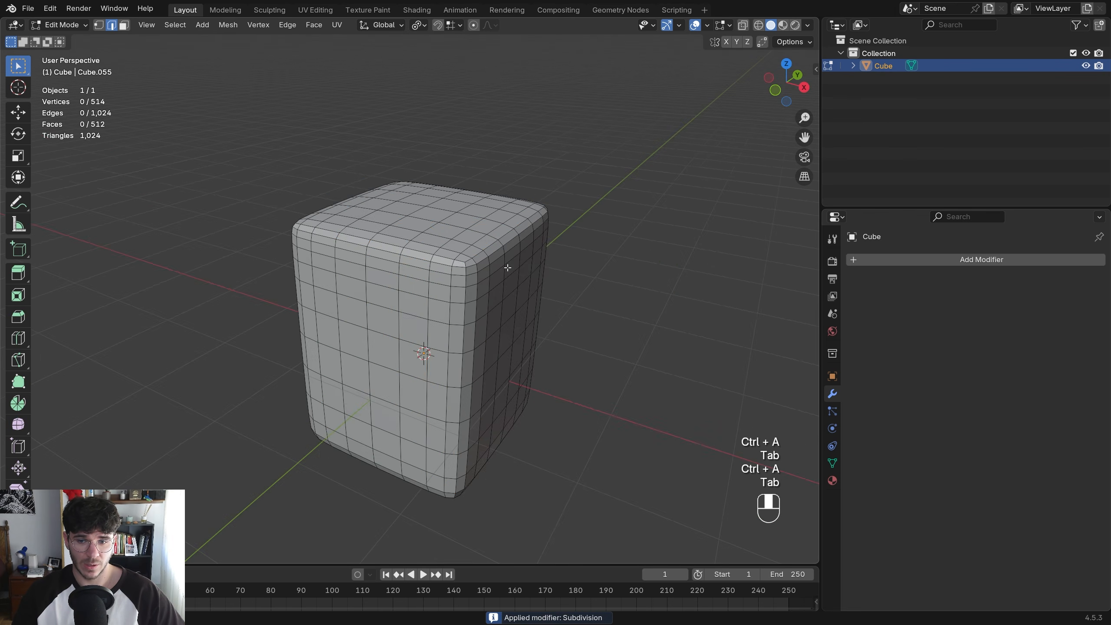
pyautogui.moveTo(418, 278); pyautogui.dragTo(406, 233, button='middle')
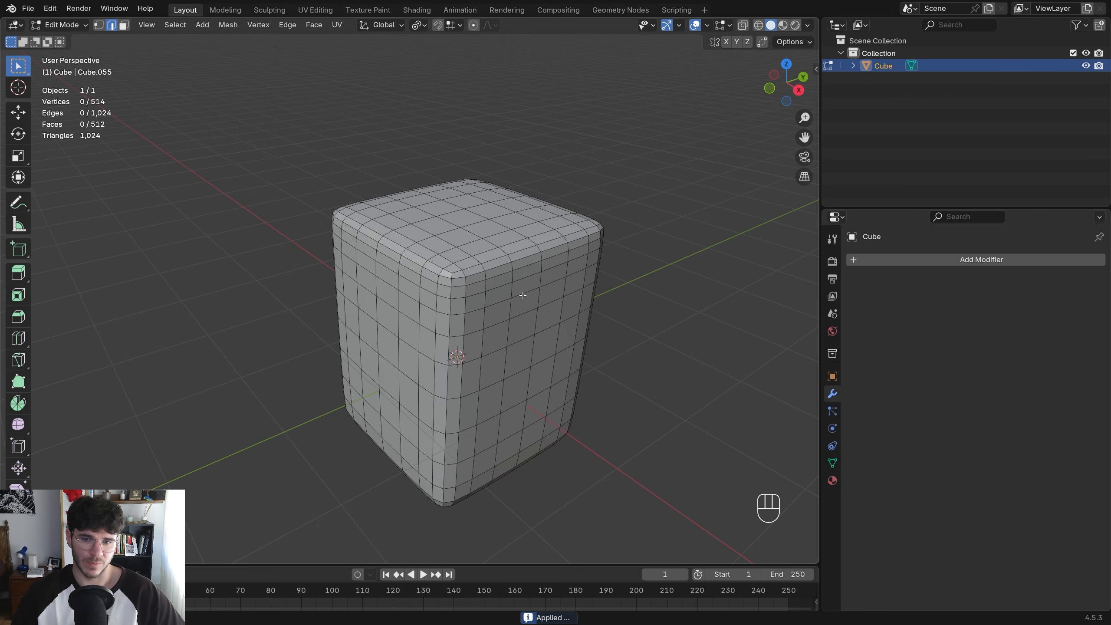
# Undo applying the Subdivision modifier and turn off the wireframe overlay
pyautogui.hotkey('ctrl', 'z')
pyautogui.hotkey('ctrl', 'z')
pyautogui.hotkey('ctrl', 'z')
pyautogui.click(729, 25)
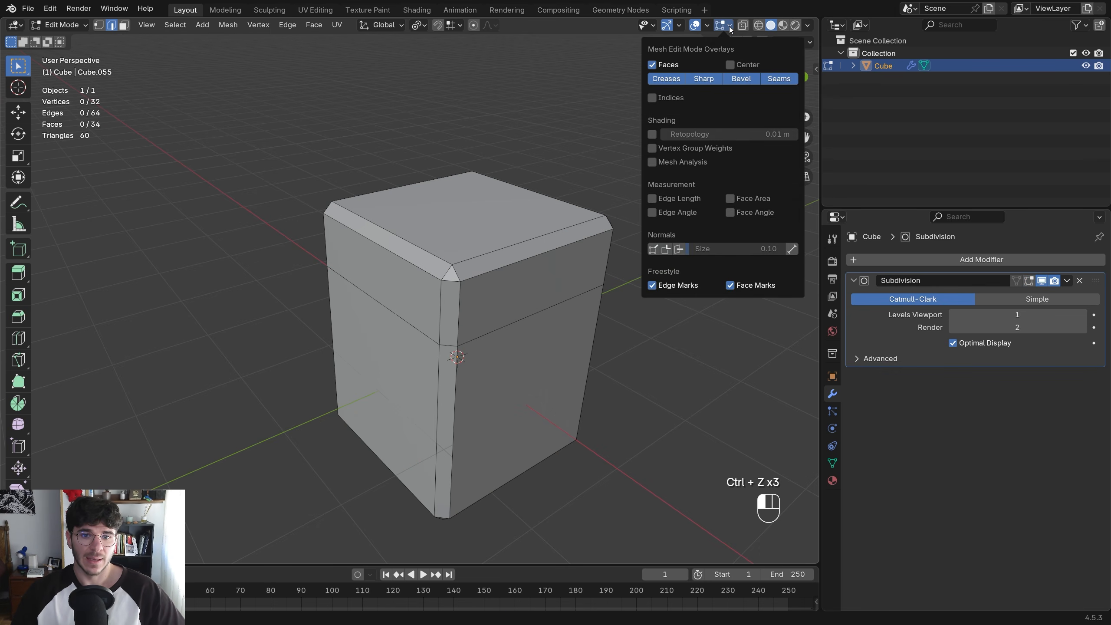
pyautogui.click(698, 27)
pyautogui.click(628, 237)
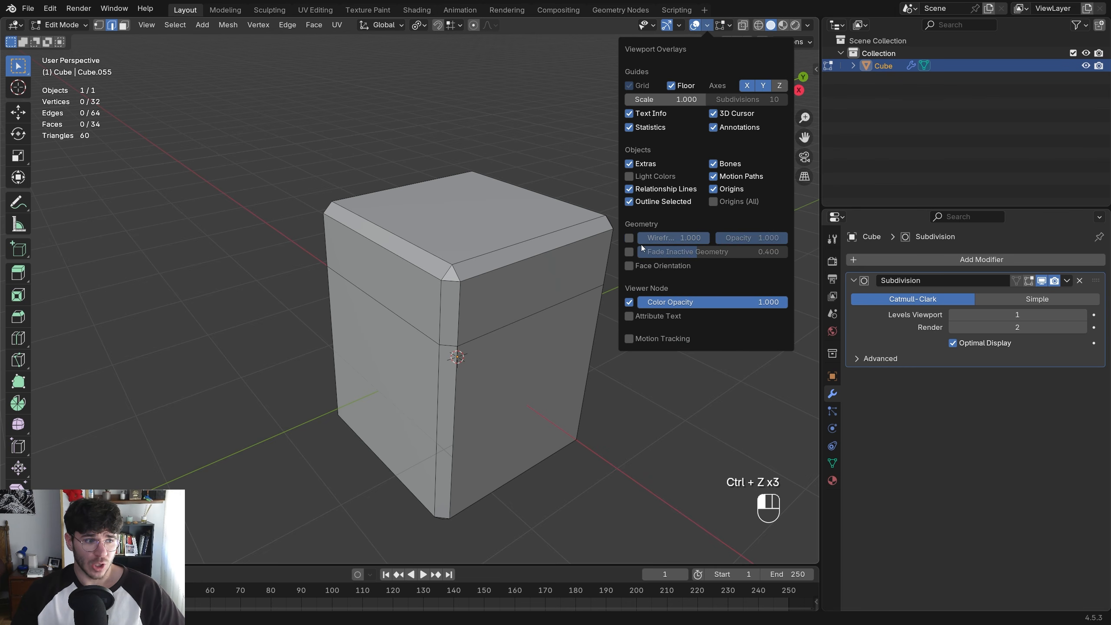
# Try removing the Subdivision modifier, undo the removal, and return to Edit Mode
pyautogui.moveTo(548, 259); pyautogui.dragTo(709, 188, button='middle')
pyautogui.hotkey('ctrl', 'z')
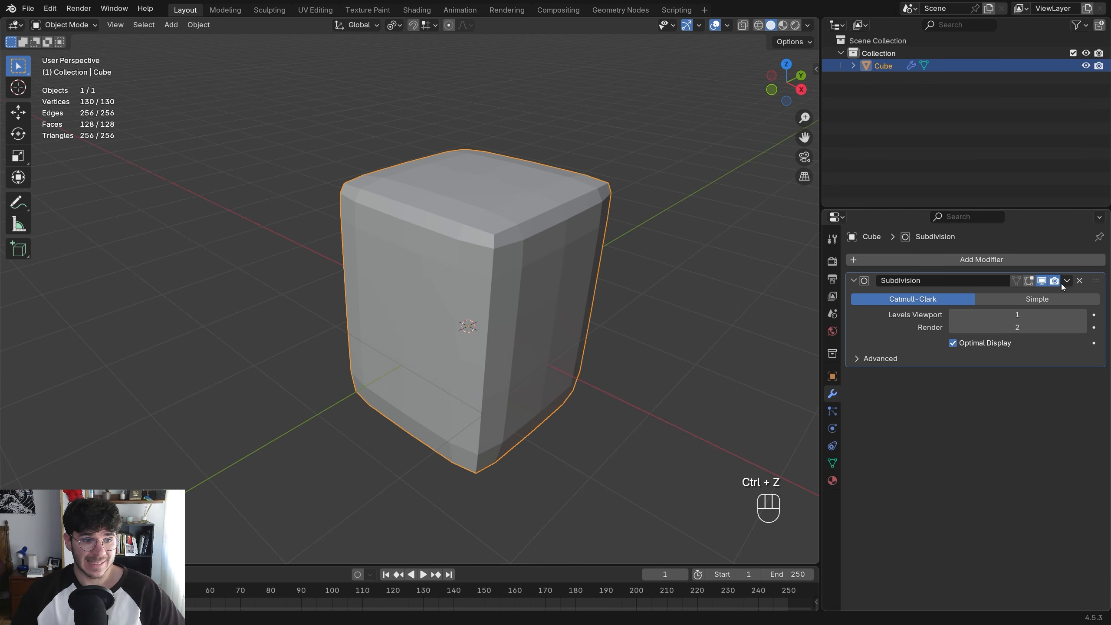
pyautogui.click(1079, 281)
pyautogui.hotkey('ctrl', 'z')
pyautogui.press('Tab')
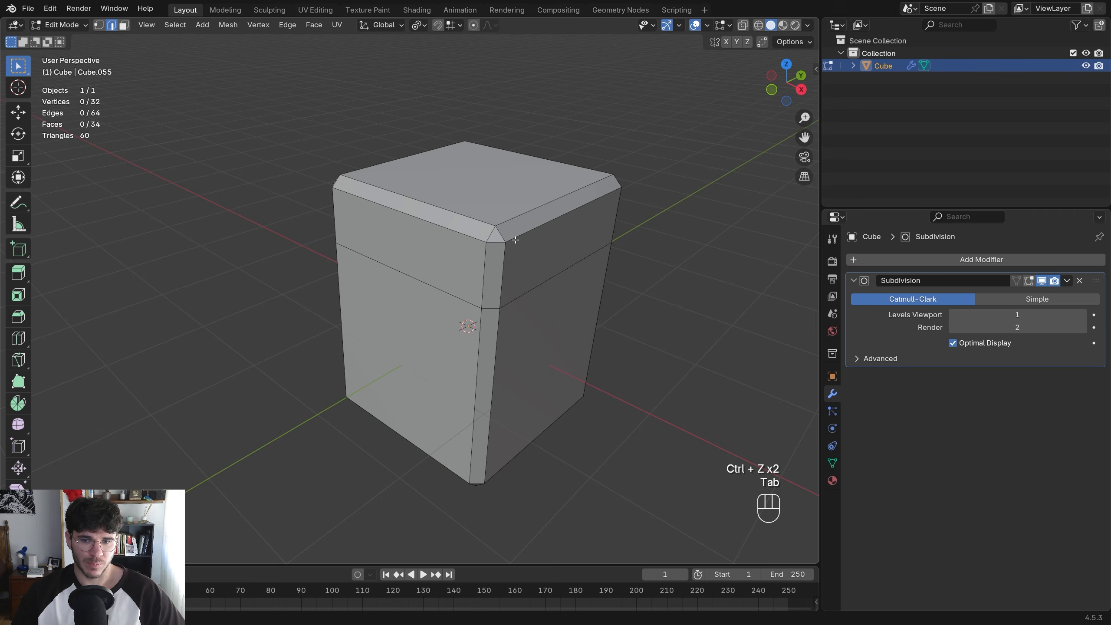
# Select the cube's top face in face select mode and turn off Subdivision's viewport display
pyautogui.moveTo(542, 245); pyautogui.dragTo(517, 239, button='middle')
pyautogui.press('3')
pyautogui.moveTo(385, 199); pyautogui.dragTo(410, 176, button='middle')
pyautogui.scroll(-2, 463, 241)
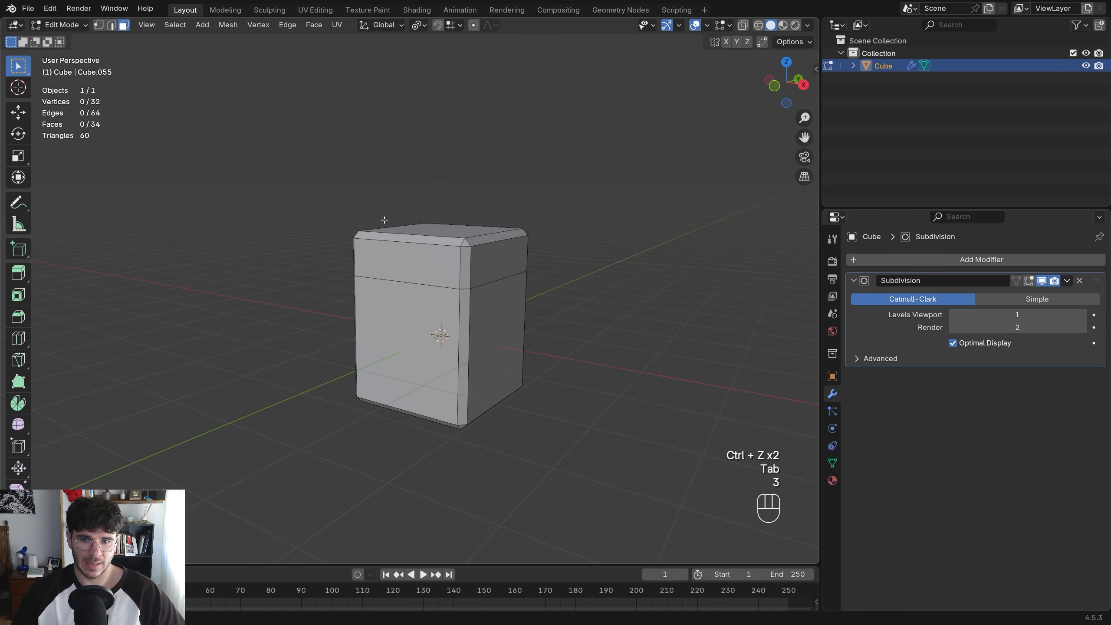
pyautogui.moveTo(310, 190); pyautogui.dragTo(446, 232)
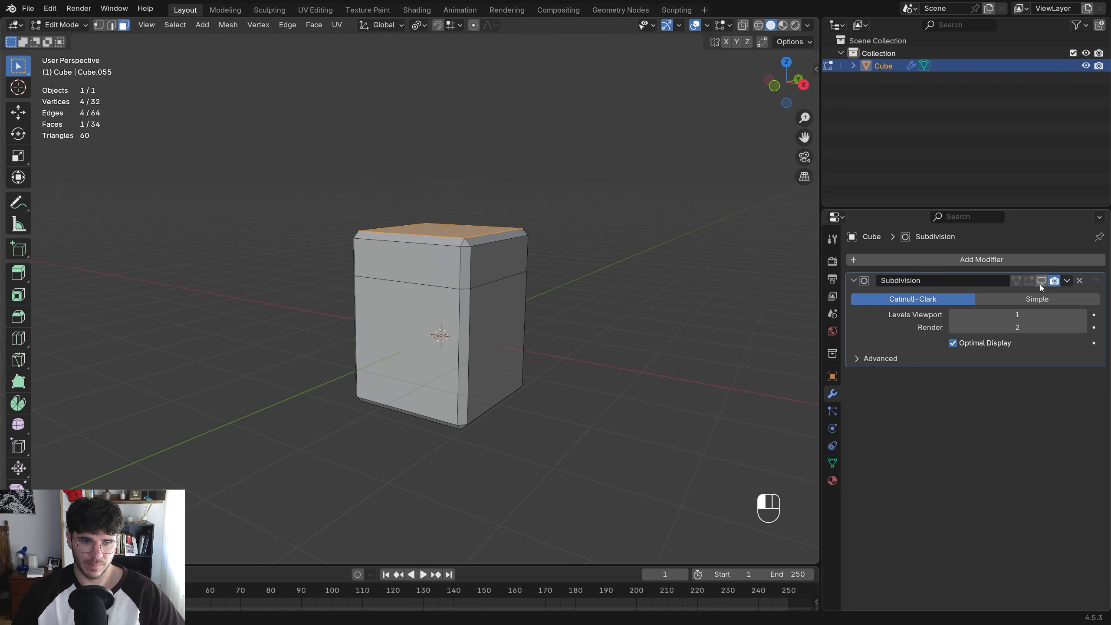
# Delete the cube in Object Mode and add a new cube mesh
pyautogui.press('Tab')
pyautogui.moveTo(510, 271); pyautogui.dragTo(452, 279, button='middle')
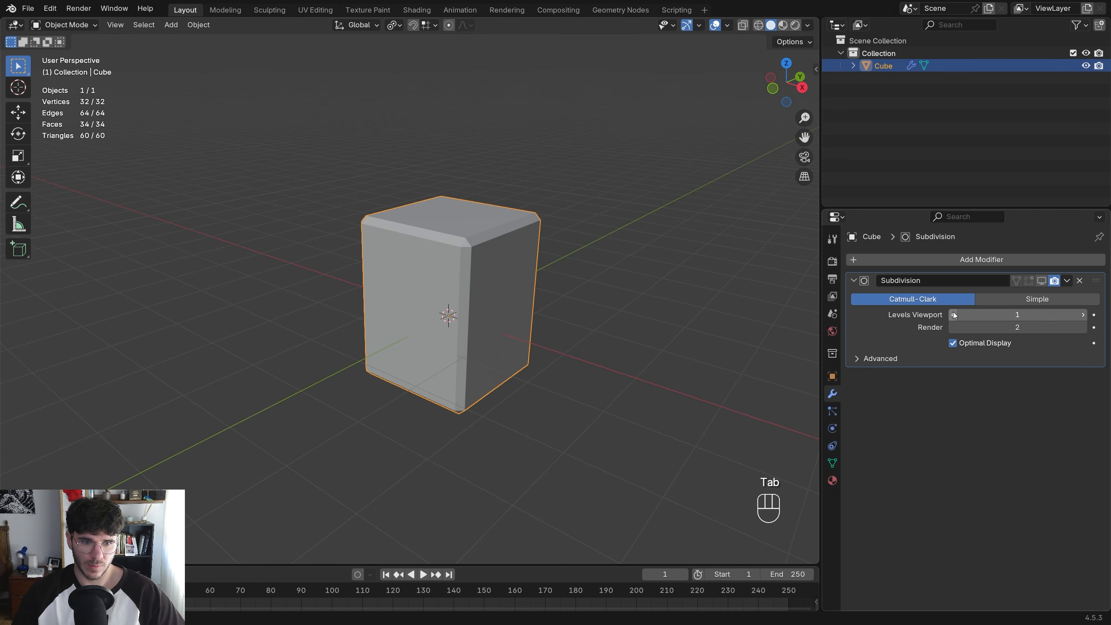
pyautogui.press('x')
pyautogui.click(512, 291)
pyautogui.hotkey('shift', 'a')
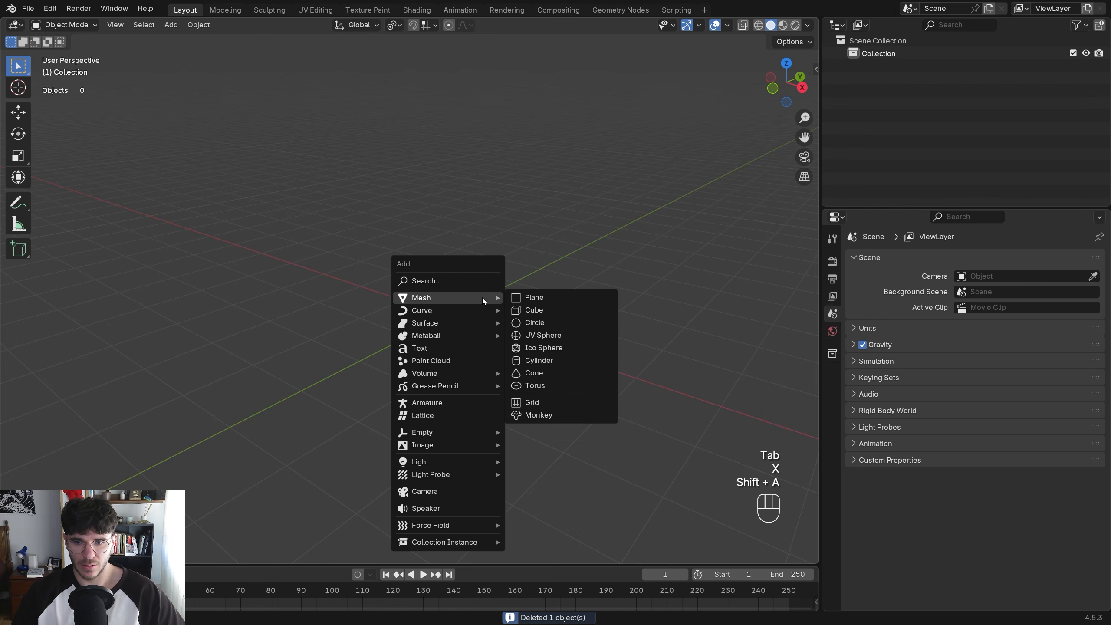
pyautogui.click(534, 309)
# In Edit Mode, inset the new cube's top face and extrude it upward into a narrower block
pyautogui.press('Tab')
pyautogui.press('3')
pyautogui.click(471, 265)
pyautogui.press('i')
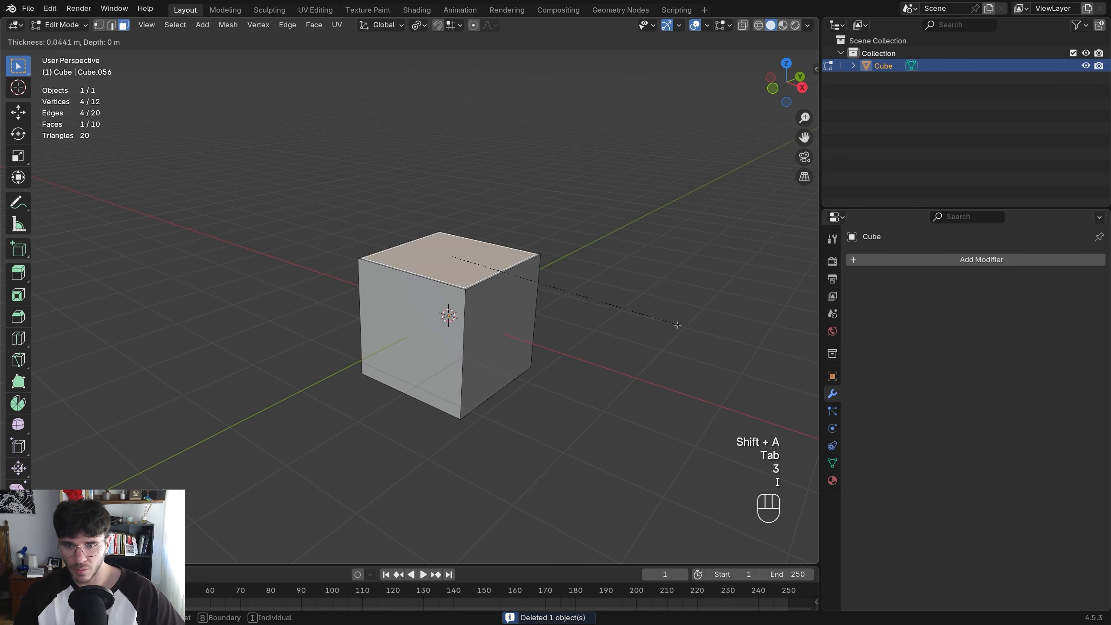
pyautogui.click(674, 315)
pyautogui.press('e')
pyautogui.click(647, 258)
# Add a Subdivision Surface modifier to the stepped cube
pyautogui.click(985, 263)
pyautogui.write('s')
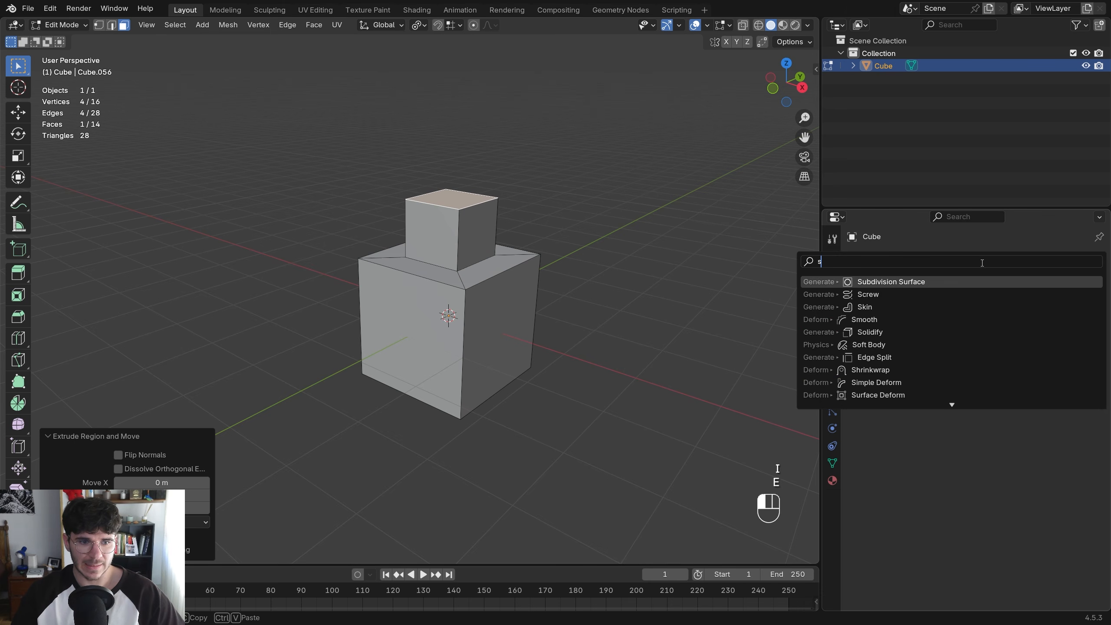
pyautogui.click(956, 282)
pyautogui.scroll(2, 479, 248)
pyautogui.moveTo(479, 247); pyautogui.dragTo(441, 273, button='middle')
# Add two loop cuts tight around the base of the narrow upper block, slid to factors 0.935 and 0.807
pyautogui.press('2')
pyautogui.click(444, 271)
pyautogui.keyDown('alt'); pyautogui.keyDown('shift'); pyautogui.click(453, 271); pyautogui.keyUp('shift'); pyautogui.keyUp('alt')
pyautogui.keyDown('shift'); pyautogui.moveTo(442, 273); pyautogui.dragTo(531, 280, button='middle'); pyautogui.keyUp('shift')
pyautogui.moveTo(612, 282)
pyautogui.mouseDown(button='middle')
pyautogui.moveTo(562, 282)
pyautogui.moveTo(629, 287)
pyautogui.mouseUp(button='middle')
pyautogui.scroll(2, 623, 287)
pyautogui.hotkey('ctrl', 'r')
pyautogui.click(442, 260)
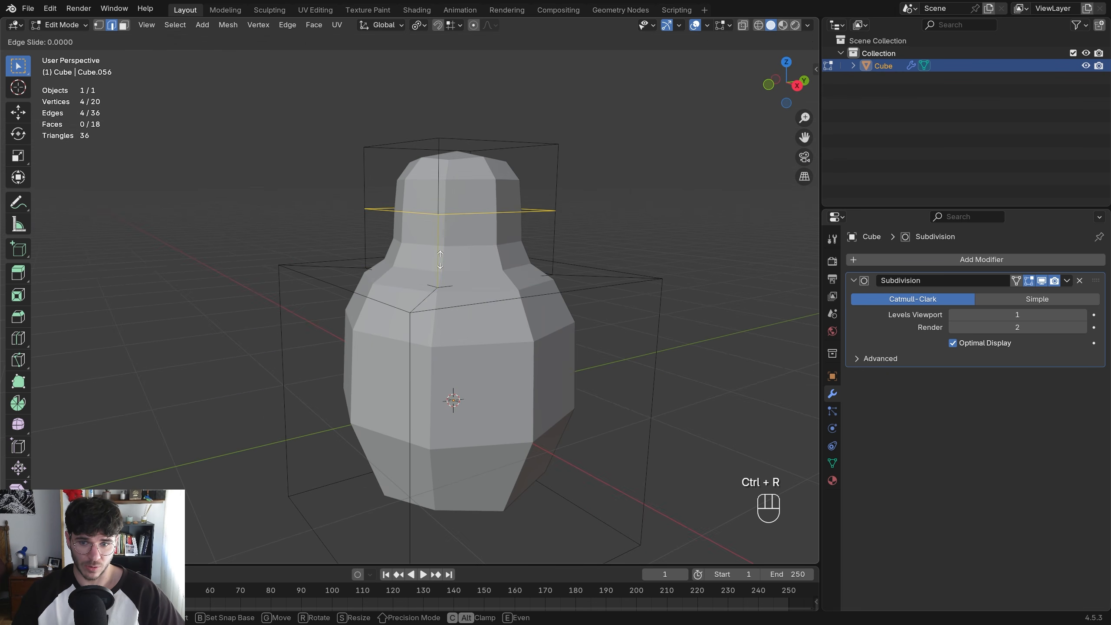
pyautogui.click(430, 262)
pyautogui.moveTo(430, 263); pyautogui.dragTo(438, 279, button='middle')
pyautogui.hotkey('ctrl', 'r')
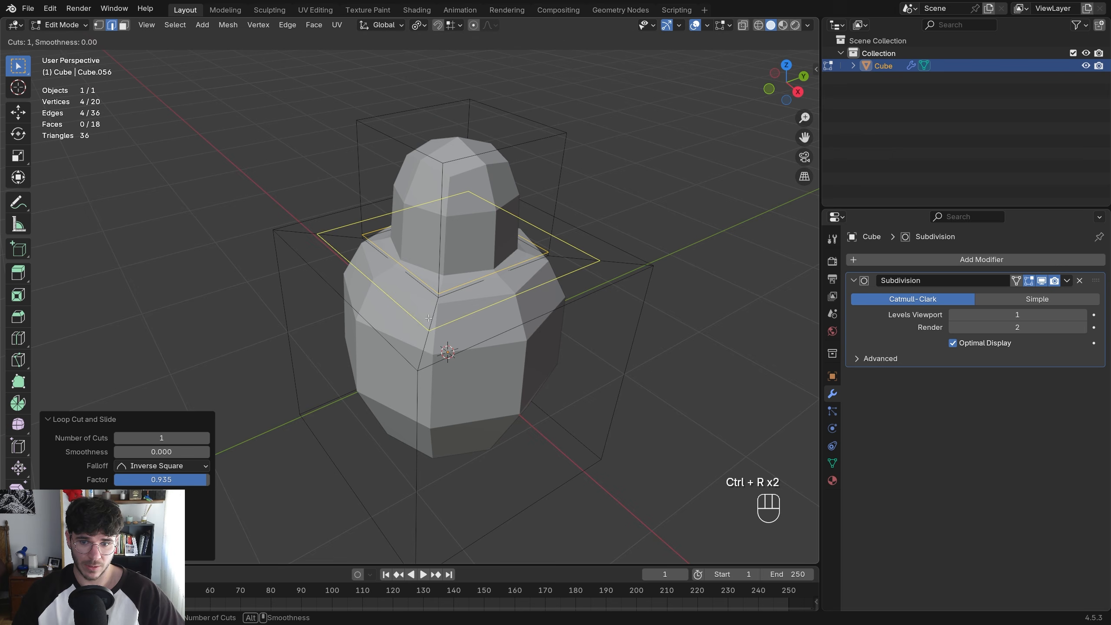
pyautogui.click(437, 282)
pyautogui.click(439, 289)
# Add a loop cut on each side of the lower block's top edge, sliding the second to factor -0.840
pyautogui.hotkey('ctrl', 'r')
pyautogui.click(419, 395)
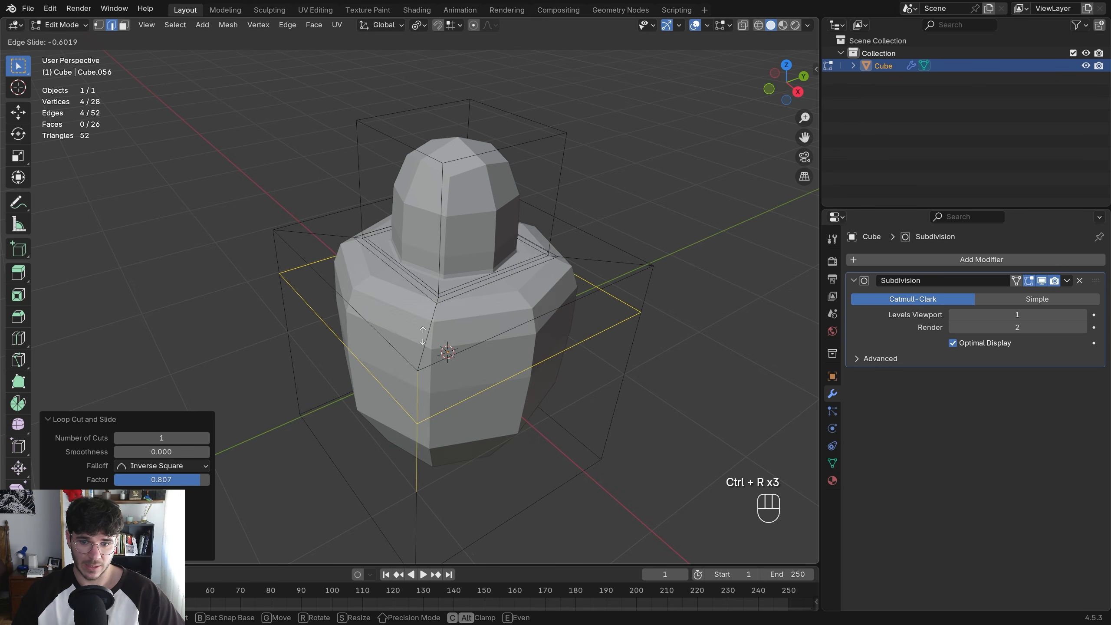
pyautogui.click(421, 302)
pyautogui.hotkey('ctrl', 'r')
pyautogui.click(430, 331)
pyautogui.click(424, 359)
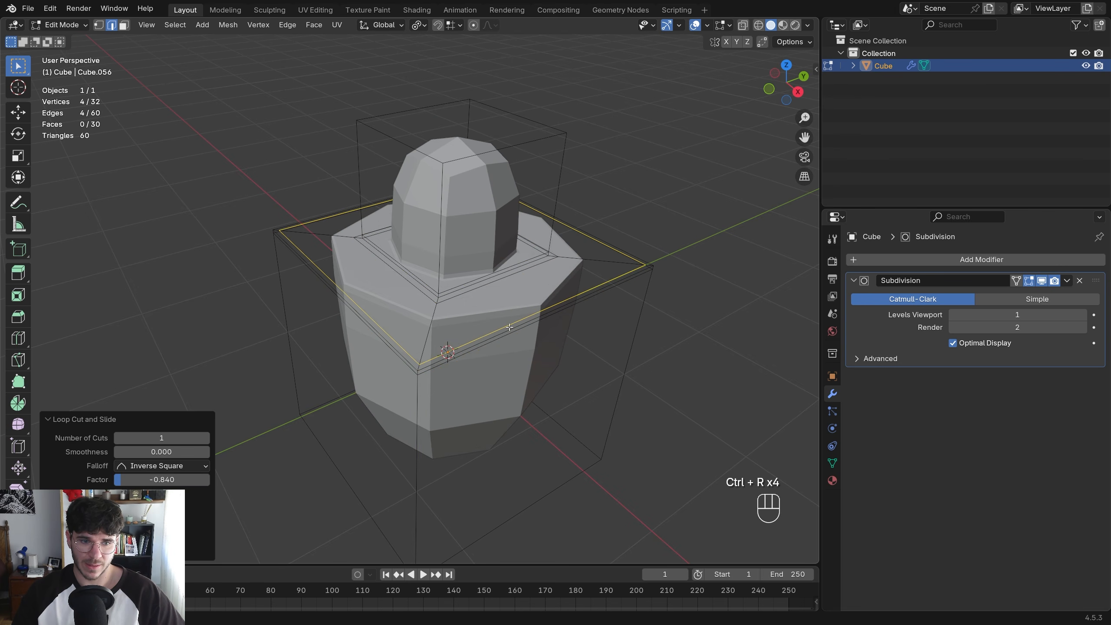
# Undo the four loop cuts and the edge selections made before them
pyautogui.moveTo(423, 359); pyautogui.dragTo(481, 333, button='middle')
pyautogui.hotkey('ctrl', 'z')
pyautogui.hotkey('ctrl', 'z')
pyautogui.hotkey('ctrl', 'z')
pyautogui.hotkey('ctrl', 'z')
pyautogui.hotkey('ctrl', 'z')
pyautogui.hotkey('ctrl', 'z')
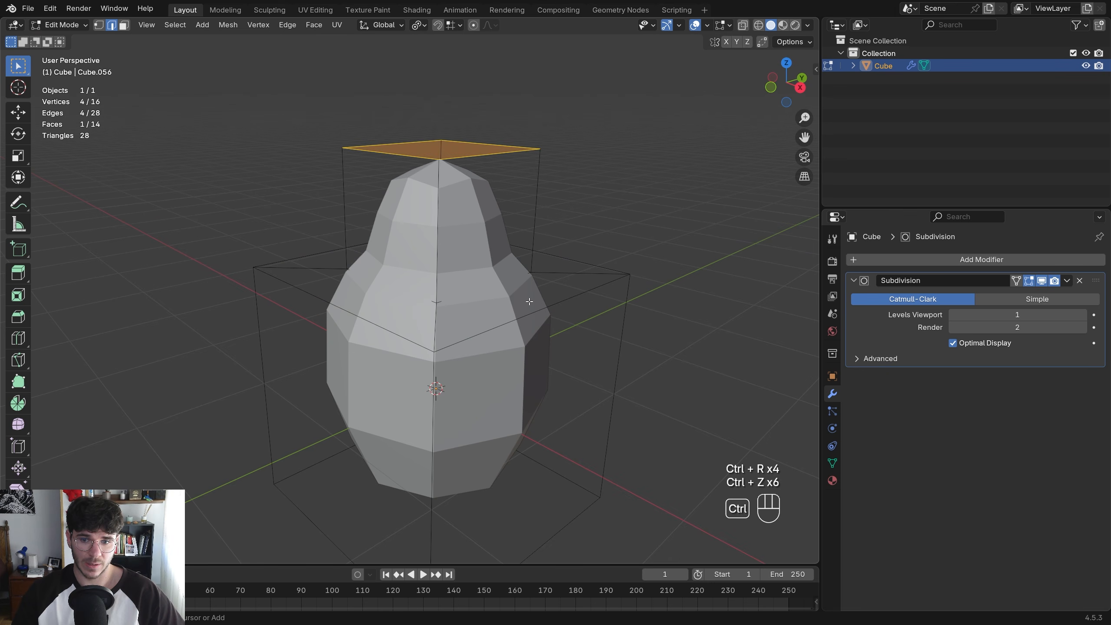
# Select the edge loop around the base of the narrow upper block and set its mean crease to 1.00
pyautogui.moveTo(529, 302); pyautogui.dragTo(546, 266, button='middle')
pyautogui.press('n')
pyautogui.scroll(-2, 523, 261)
pyautogui.press('a')
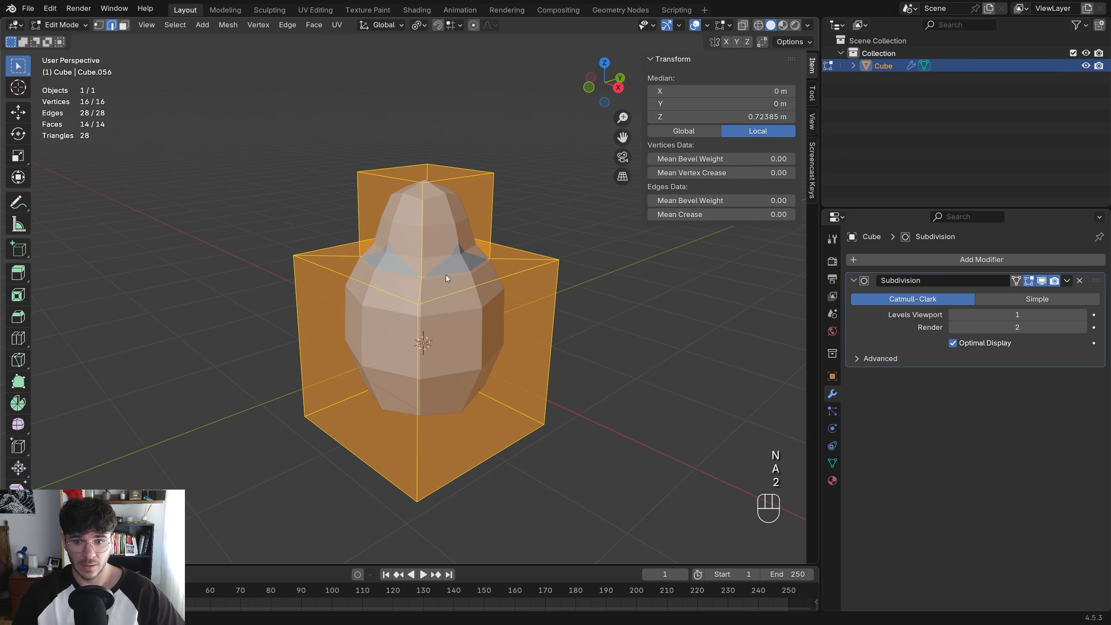
pyautogui.keyDown('ctrl'); pyautogui.keyDown('alt'); pyautogui.click(437, 273); pyautogui.keyUp('alt'); pyautogui.keyUp('ctrl')
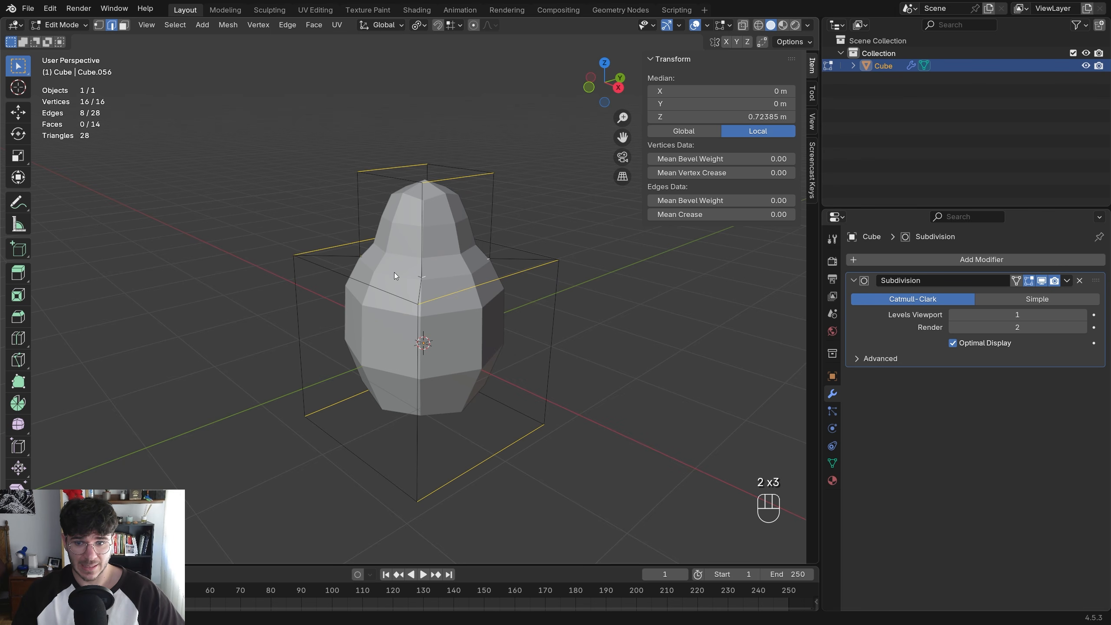
pyautogui.moveTo(476, 267); pyautogui.dragTo(376, 277, button='middle')
pyautogui.scroll(1, 377, 277)
pyautogui.moveTo(569, 278); pyautogui.dragTo(724, 260, button='middle')
pyautogui.moveTo(689, 213)
pyautogui.mouseDown()
pyautogui.moveTo(739, 213)
pyautogui.moveTo(686, 214)
pyautogui.mouseUp()
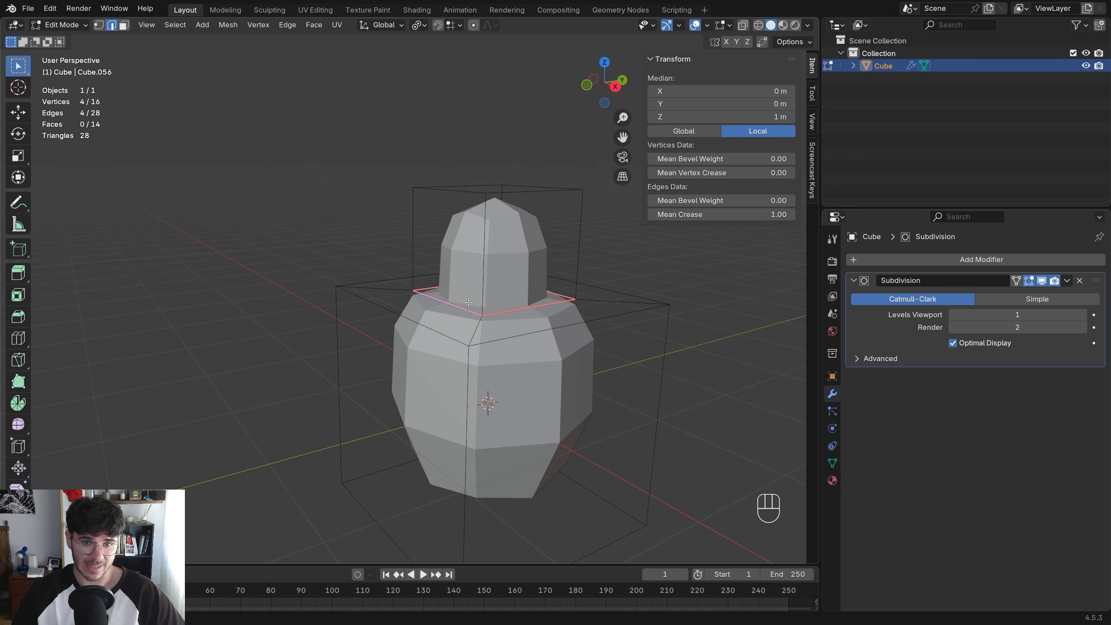
# Try raising the vertex crease on a top corner vertex of the upper block and undo it
pyautogui.press('1')
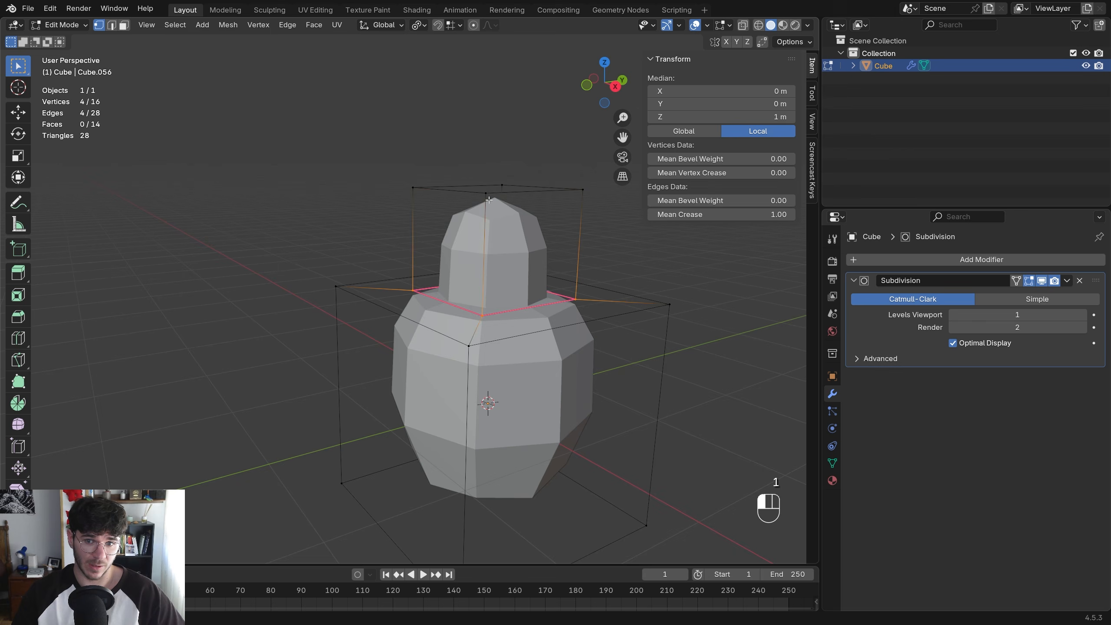
pyautogui.click(500, 198)
pyautogui.moveTo(772, 172); pyautogui.dragTo(823, 172)
pyautogui.moveTo(463, 251)
pyautogui.mouseDown(button='middle')
pyautogui.moveTo(530, 252)
pyautogui.moveTo(471, 268)
pyautogui.mouseUp(button='middle')
pyautogui.hotkey('ctrl', 'z')
# Select the upper block's base loop together with the lower block's top edge loop and set their mean crease to 1.00
pyautogui.press('2')
pyautogui.keyDown('alt'); pyautogui.click(501, 287); pyautogui.keyUp('alt')
pyautogui.moveTo(586, 278); pyautogui.dragTo(554, 281, button='middle')
pyautogui.keyDown('shift'); pyautogui.moveTo(553, 282); pyautogui.dragTo(516, 289, button='middle'); pyautogui.keyUp('shift')
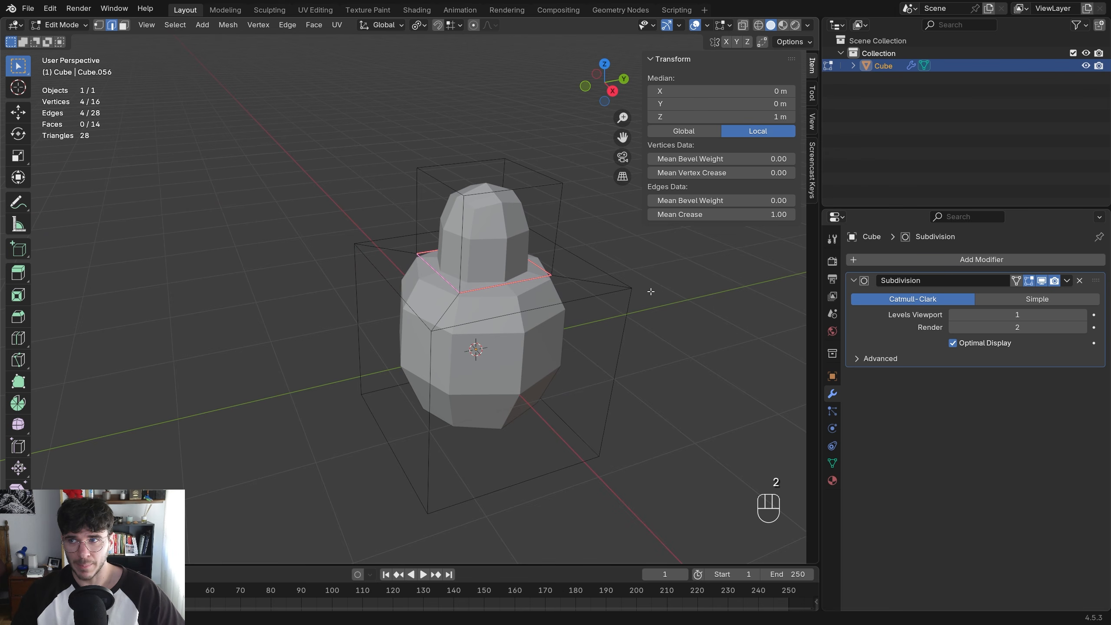
pyautogui.moveTo(456, 306); pyautogui.dragTo(546, 306, button='middle')
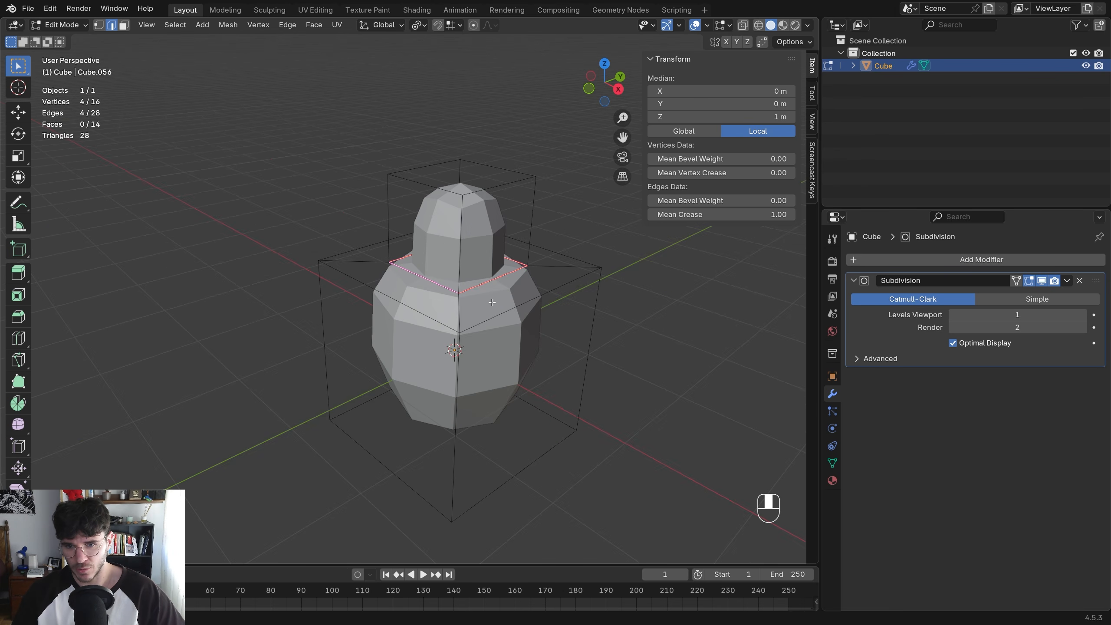
pyautogui.keyDown('alt'); pyautogui.keyDown('shift'); pyautogui.click(544, 296); pyautogui.keyUp('shift'); pyautogui.keyUp('alt')
pyautogui.moveTo(721, 214); pyautogui.dragTo(774, 214)
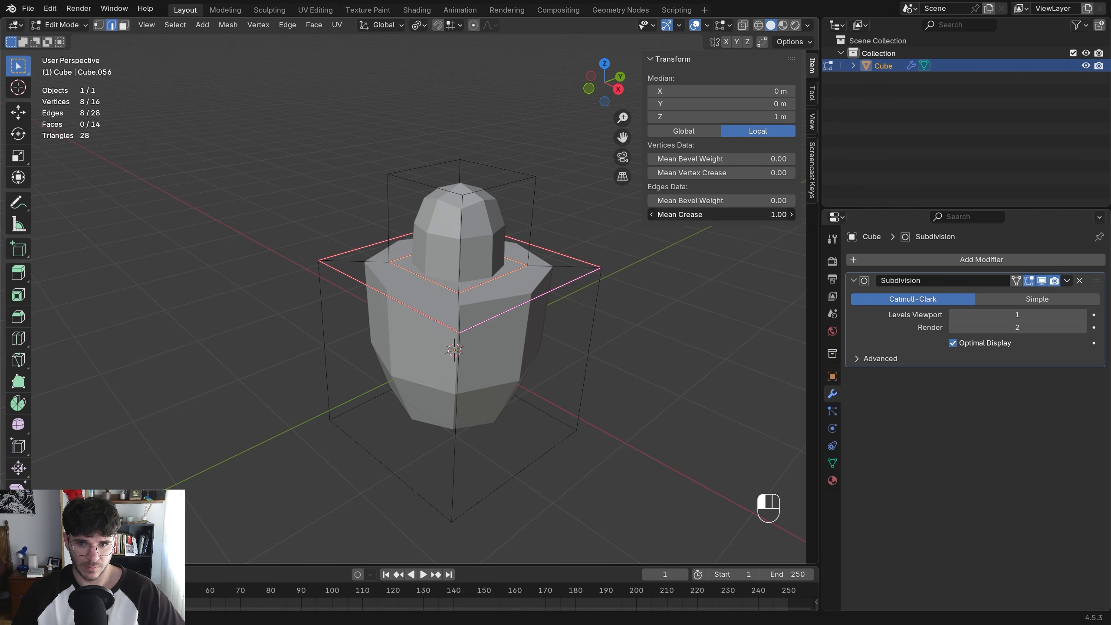
pyautogui.moveTo(455, 171); pyautogui.dragTo(468, 150, button='middle')
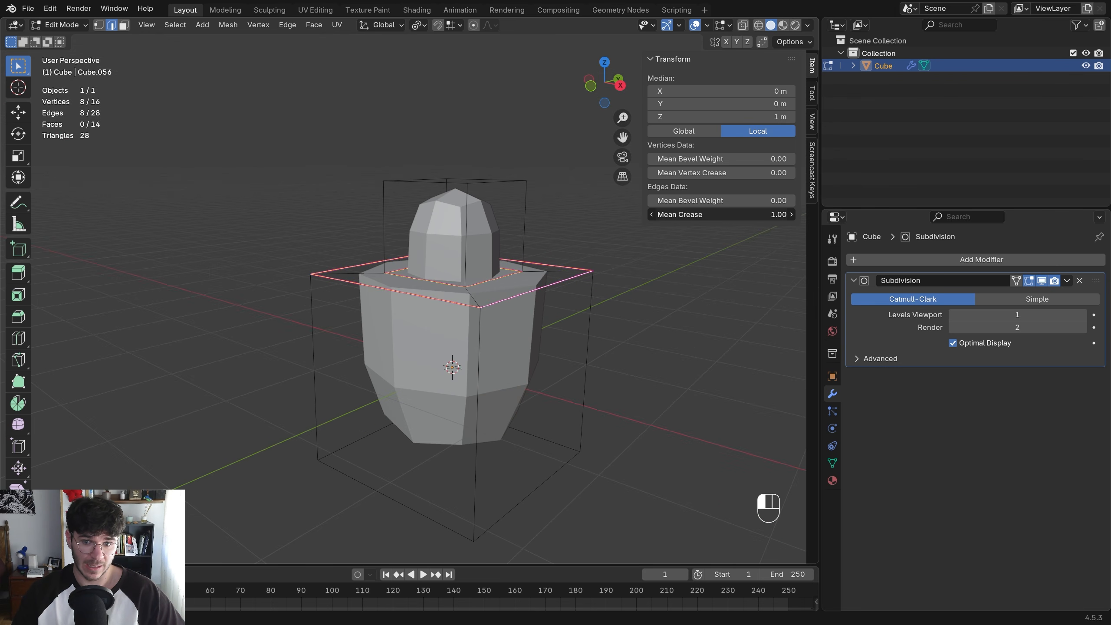
pyautogui.moveTo(721, 214)
pyautogui.mouseDown()
pyautogui.moveTo(700, 214)
pyautogui.moveTo(769, 214)
pyautogui.moveTo(699, 214)
pyautogui.moveTo(739, 213)
pyautogui.mouseUp()
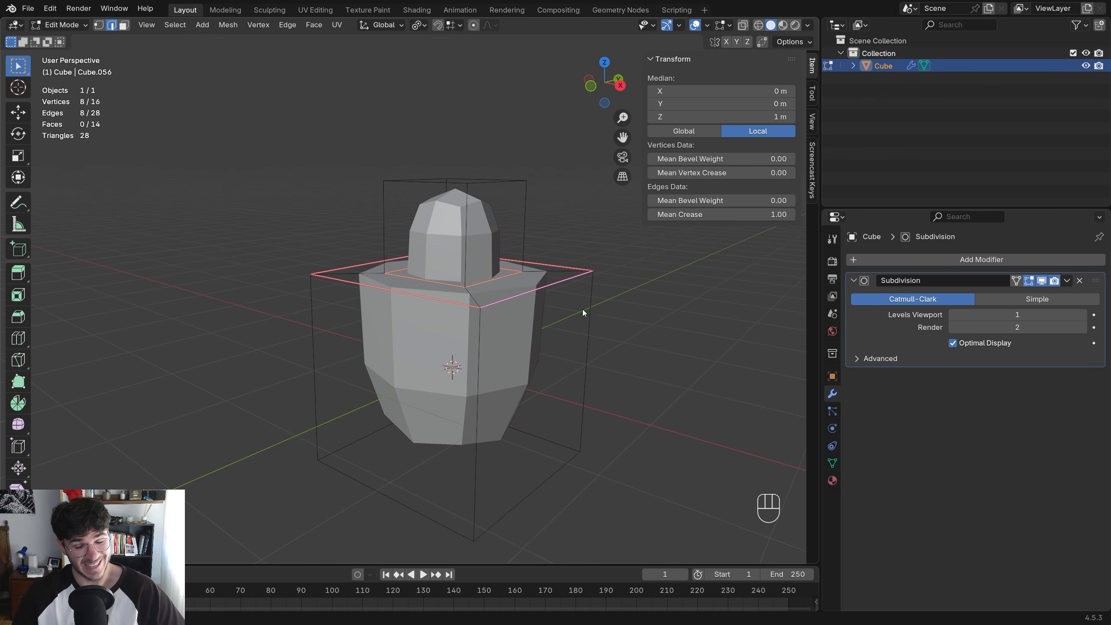
# Select the vertical edge loops running down two corners of both blocks and set their mean crease to 0.99
pyautogui.moveTo(481, 370); pyautogui.dragTo(473, 375, button='middle')
pyautogui.keyDown('alt'); pyautogui.click(441, 362); pyautogui.keyUp('alt')
pyautogui.keyDown('alt'); pyautogui.keyDown('shift'); pyautogui.click(526, 222); pyautogui.keyUp('shift'); pyautogui.keyUp('alt')
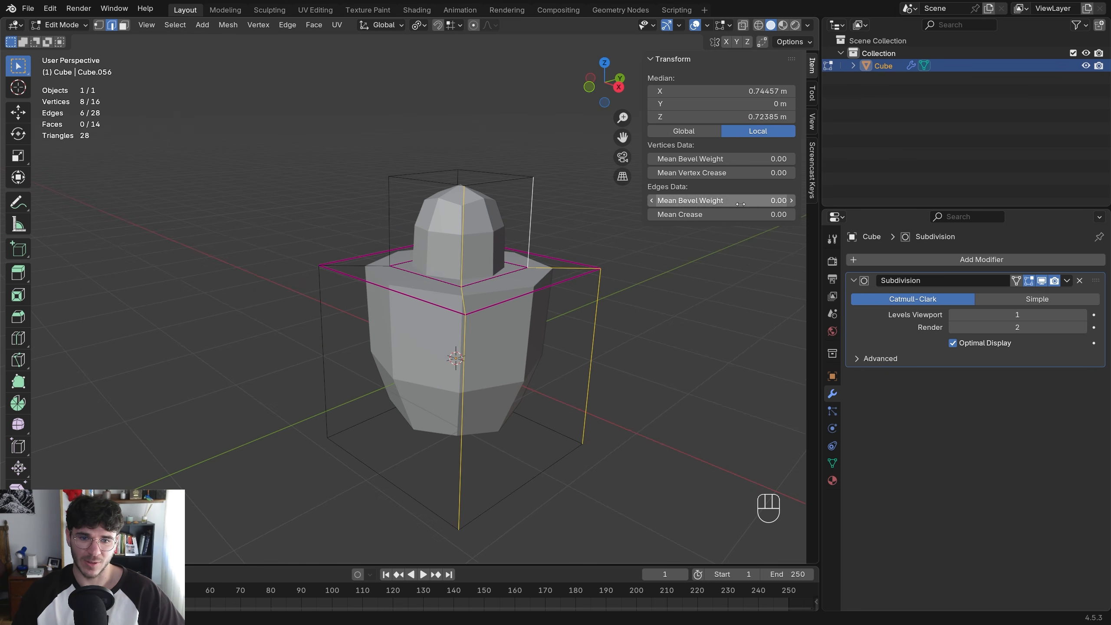
pyautogui.moveTo(717, 214); pyautogui.dragTo(770, 214)
pyautogui.press('Tab')
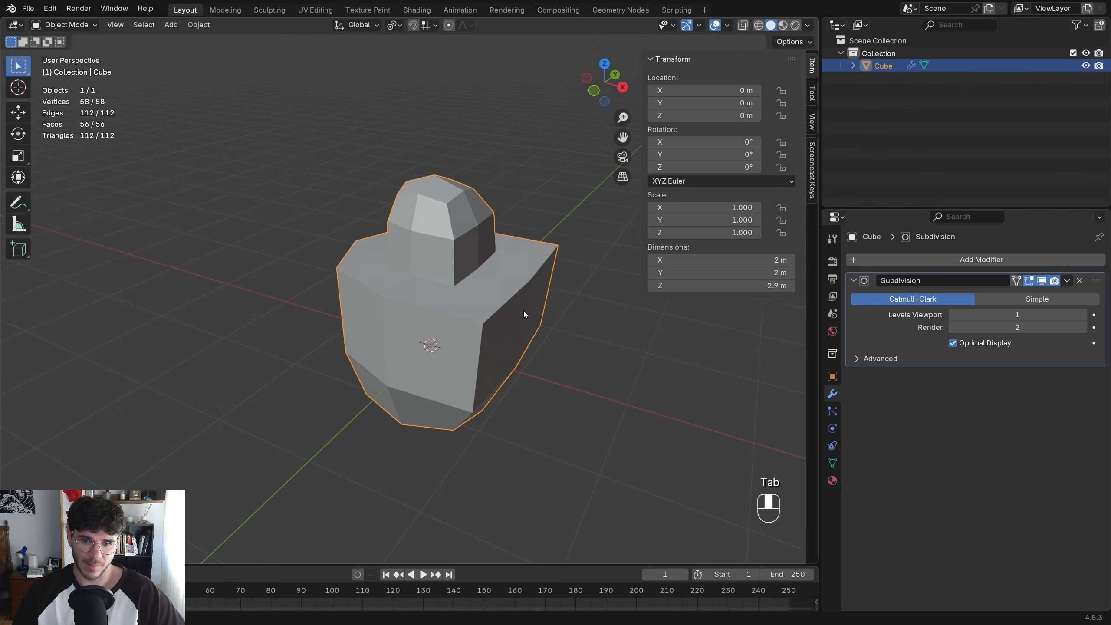
pyautogui.moveTo(523, 311); pyautogui.dragTo(491, 290, button='middle')
# Toggle Use Creases off and on in the Subdivision modifier's advanced settings to compare the mesh
pyautogui.click(858, 359)
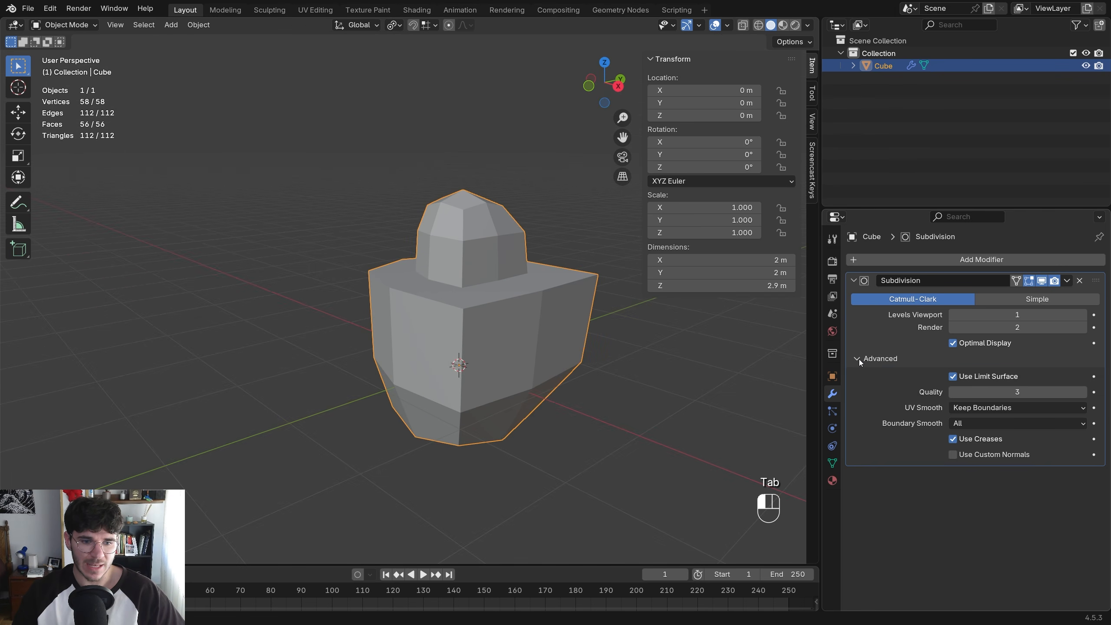
pyautogui.click(960, 444)
pyautogui.click(960, 444)
pyautogui.click(955, 439)
pyautogui.click(954, 440)
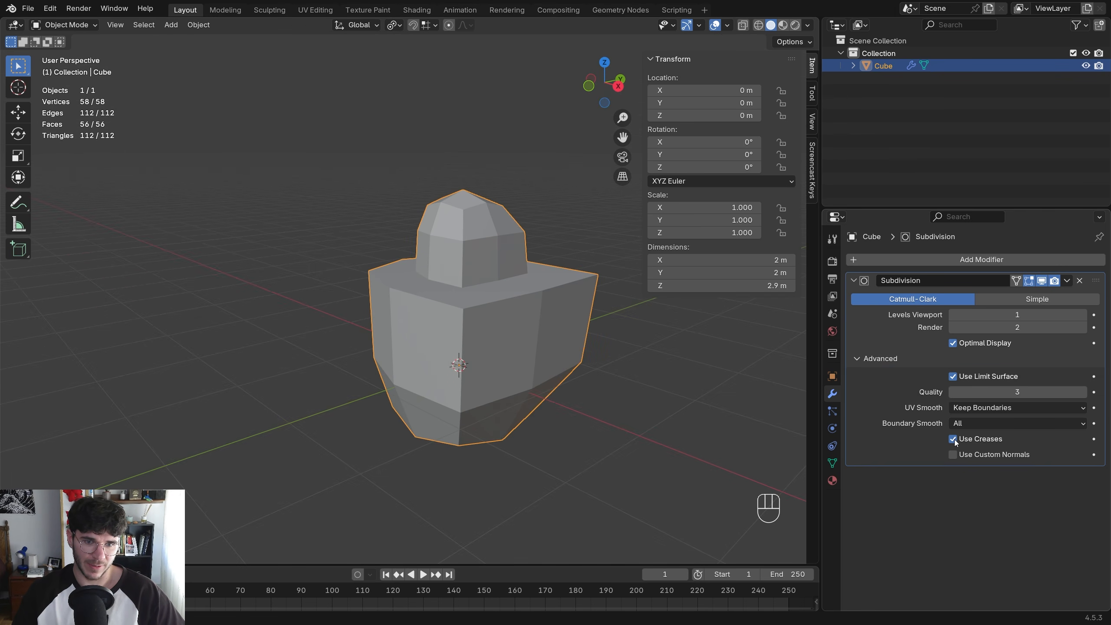
pyautogui.click(955, 441)
pyautogui.click(956, 441)
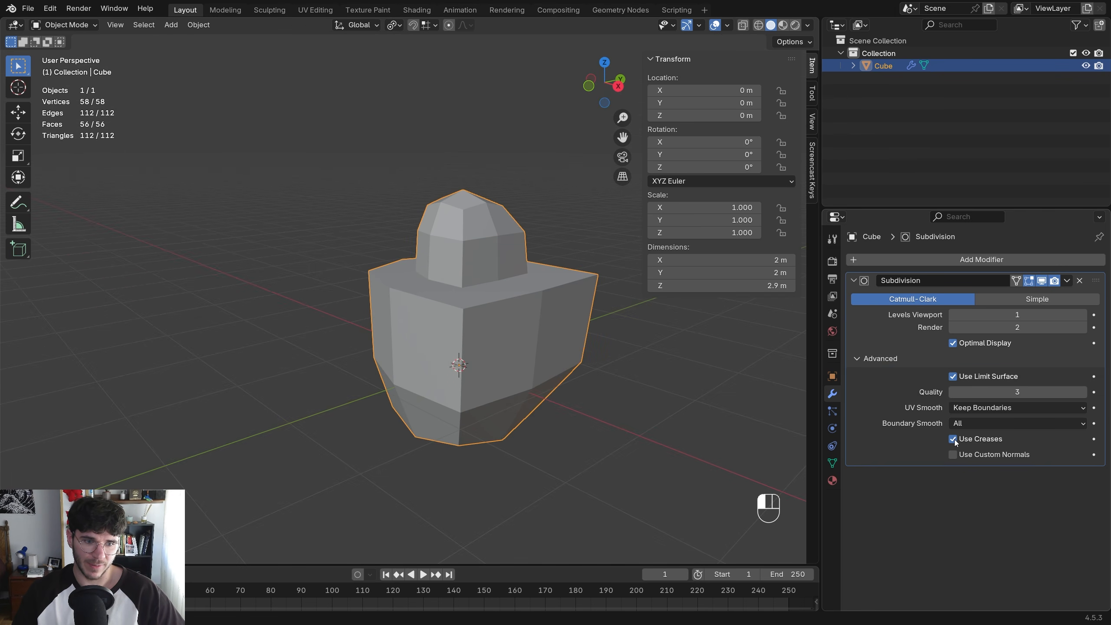
# Replace the Subdivision modifier with a Bevel modifier and set its amount to 0.06 m
pyautogui.click(1079, 280)
pyautogui.click(901, 264)
pyautogui.click(993, 264)
pyautogui.click(989, 261)
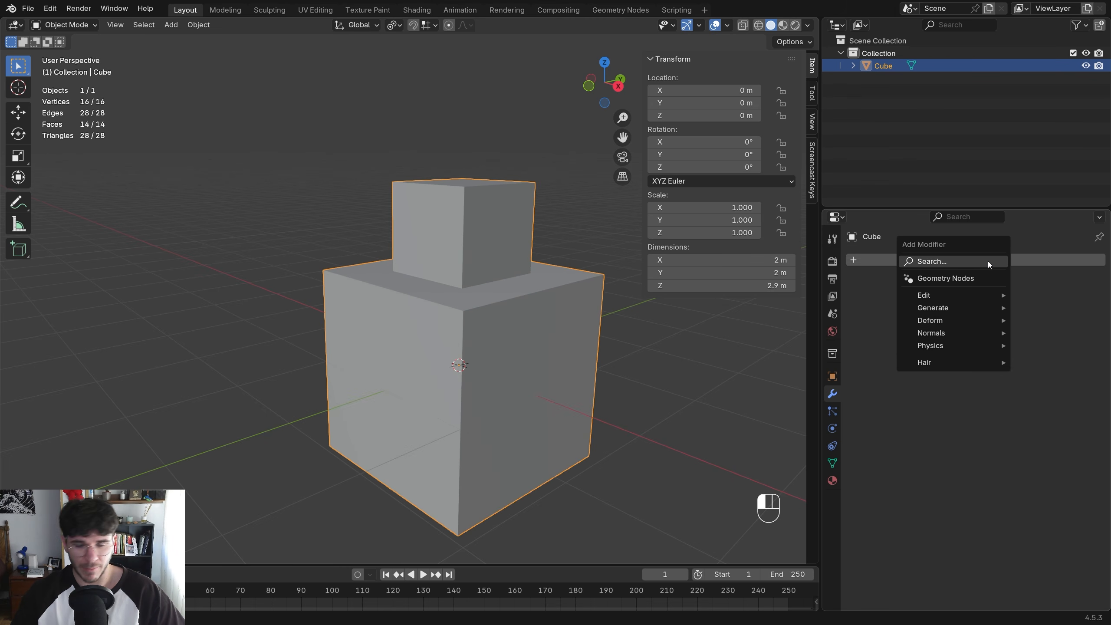
pyautogui.write('bev')
pyautogui.press('Return')
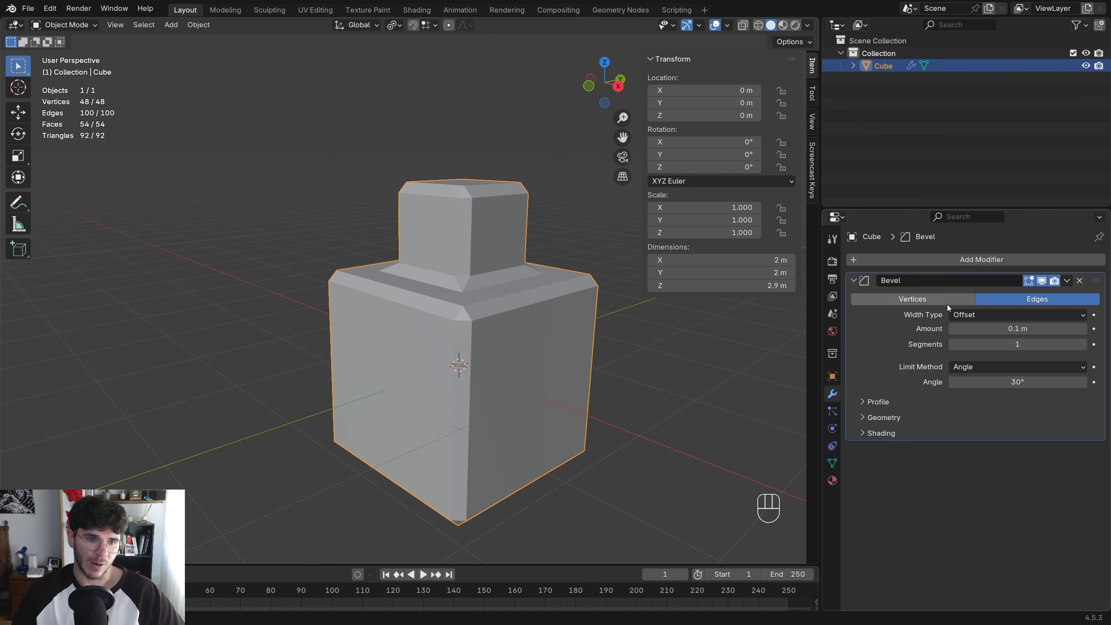
pyautogui.moveTo(979, 328); pyautogui.dragTo(962, 328)
pyautogui.press('Tab')
pyautogui.press('Tab')
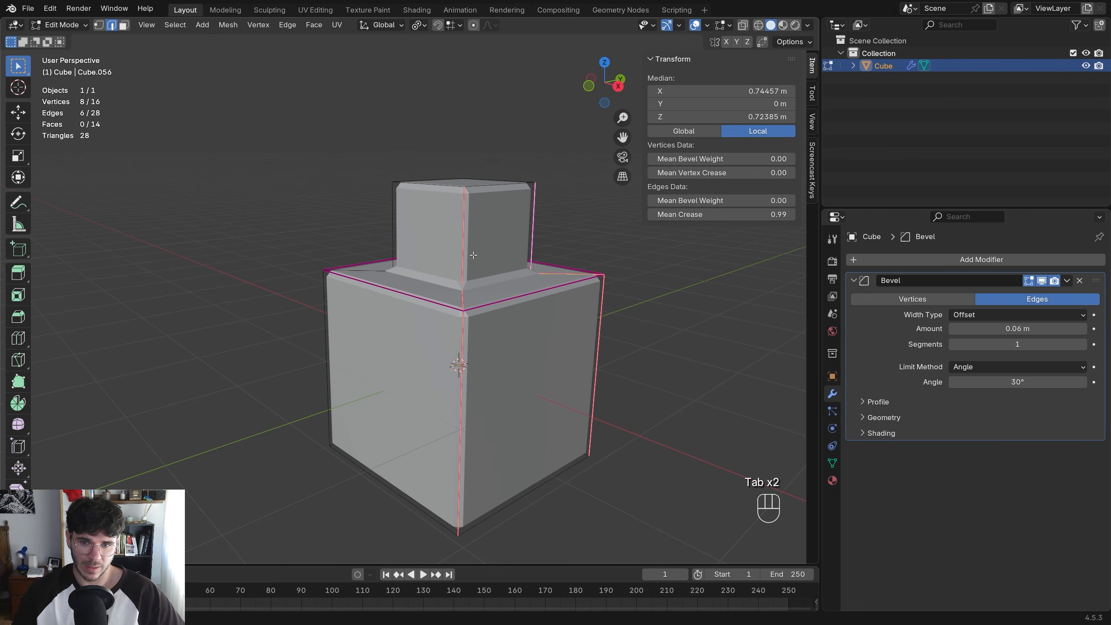
# Delete the two-block object and add a new cube mesh
pyautogui.press('Tab')
pyautogui.press('x')
pyautogui.hotkey('shift', 'a')
pyautogui.moveTo(472, 258)
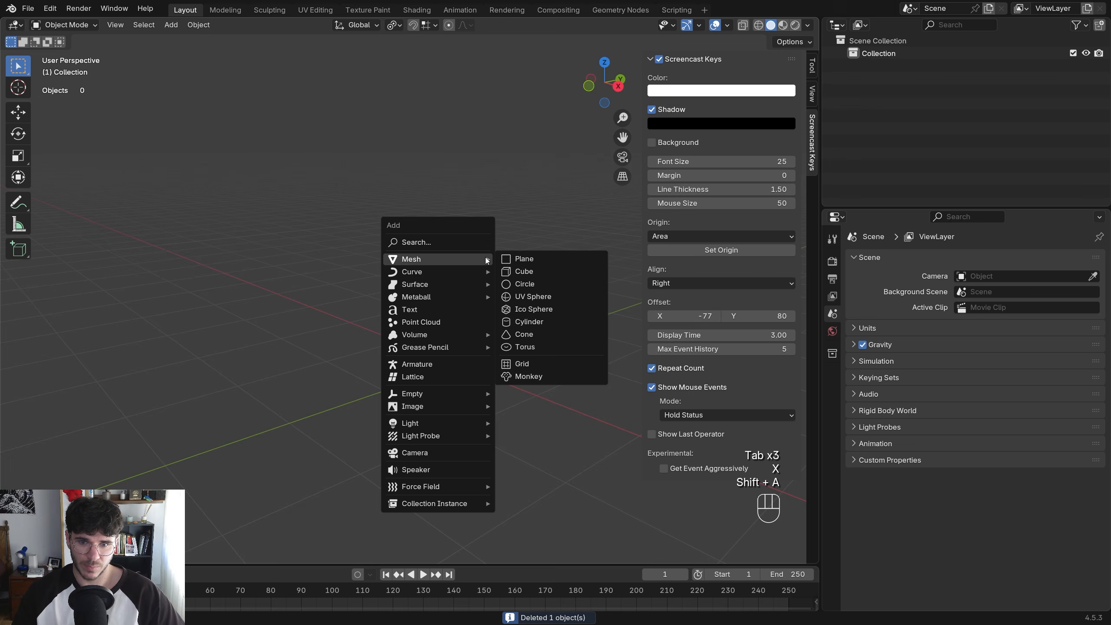
pyautogui.click(542, 271)
# Inset the cube's top face by about 0.06 m and extrude it straight up about 0.09 m
pyautogui.press('Tab')
pyautogui.press('3')
pyautogui.click(543, 275)
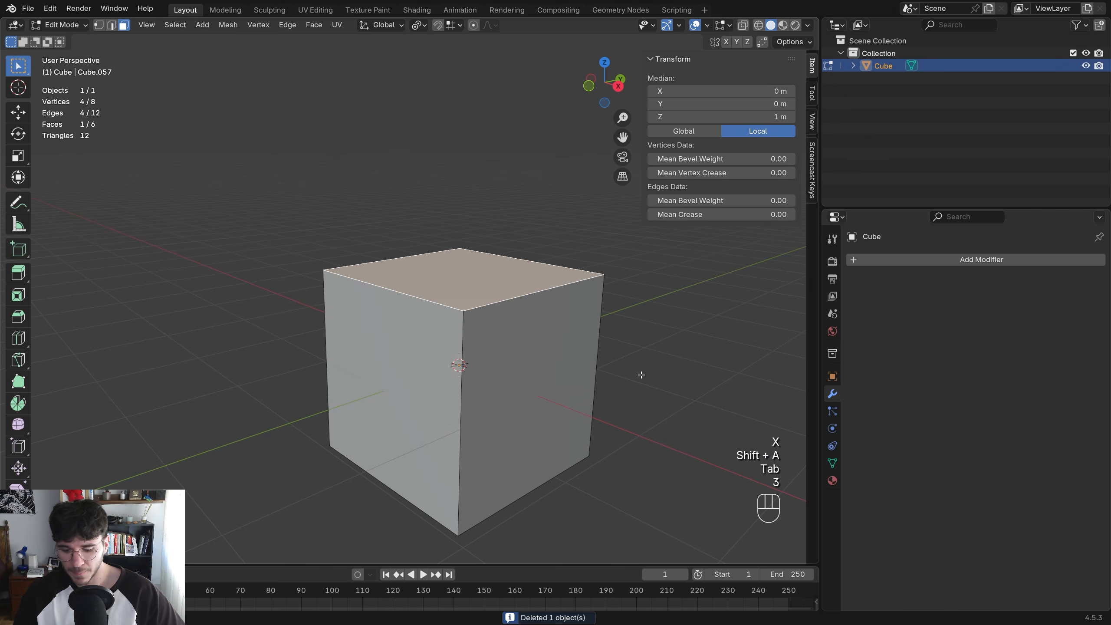
pyautogui.press('i')
pyautogui.click(637, 372)
pyautogui.press('e')
pyautogui.press('z')
pyautogui.press('z')
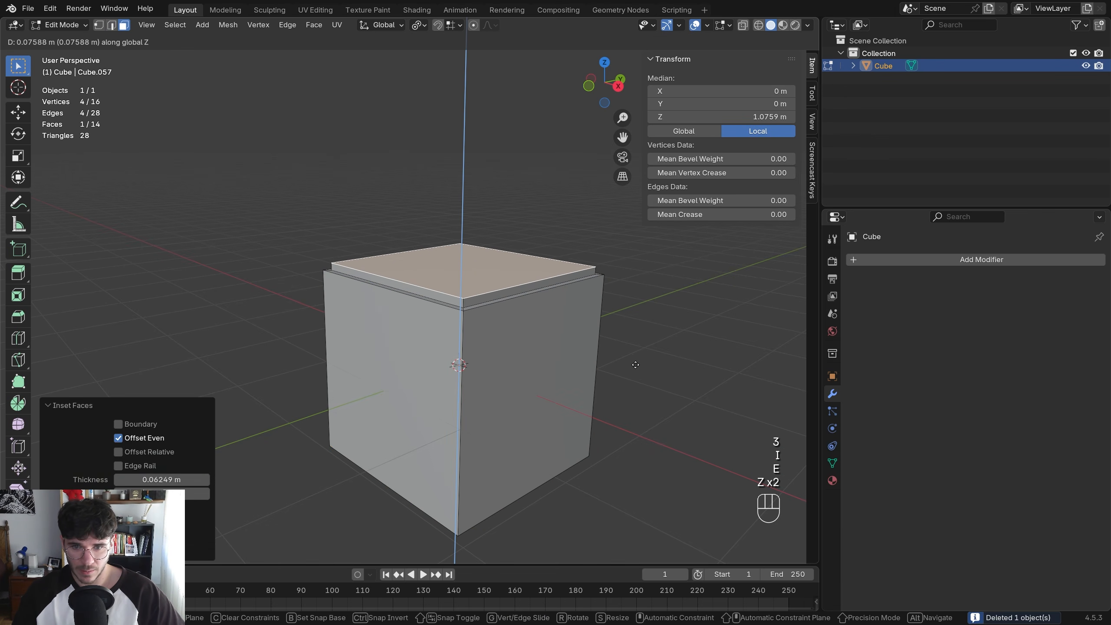
pyautogui.click(635, 364)
pyautogui.scroll(2, 634, 365)
# Add a Bevel modifier to the cube and set its amount to 0.27 m
pyautogui.click(925, 260)
pyautogui.write('be')
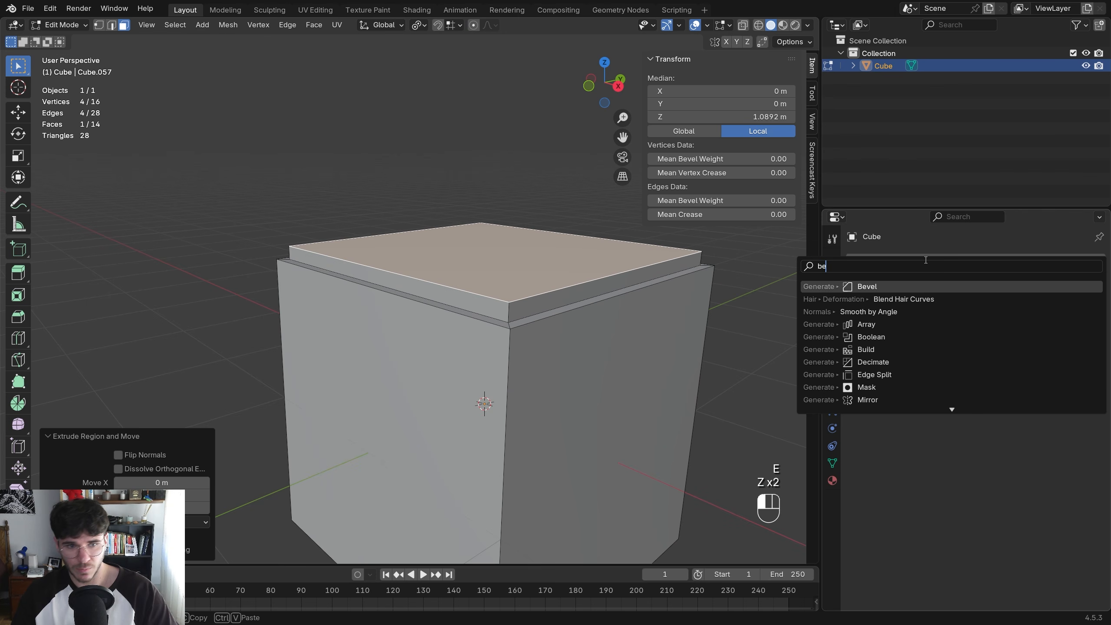
pyautogui.press('Return')
pyautogui.moveTo(1018, 329); pyautogui.dragTo(1085, 328)
# Enable the wireframe overlay and set the Bevel modifier to 4 segments
pyautogui.click(709, 24)
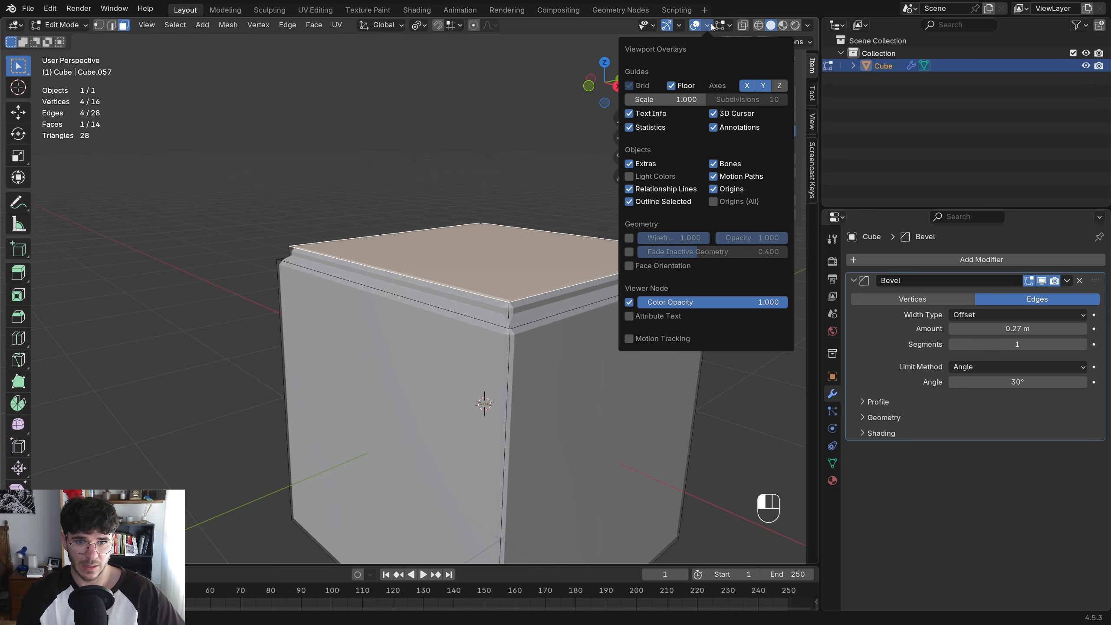
pyautogui.click(627, 240)
pyautogui.scroll(2, 699, 363)
pyautogui.moveTo(726, 341)
pyautogui.mouseDown(button='middle')
pyautogui.moveTo(759, 348)
pyautogui.moveTo(722, 333)
pyautogui.mouseUp(button='middle')
pyautogui.scroll(1, 722, 333)
pyautogui.moveTo(1017, 344); pyautogui.dragTo(1049, 344)
# Raise the Bevel modifier's amount to 7.77 m with Clamp Overlap still active
pyautogui.scroll(-2, 456, 317)
pyautogui.moveTo(456, 316); pyautogui.dragTo(435, 318, button='middle')
pyautogui.moveTo(1019, 328)
pyautogui.mouseDown()
pyautogui.moveTo(993, 328)
pyautogui.moveTo(1032, 330)
pyautogui.mouseUp()
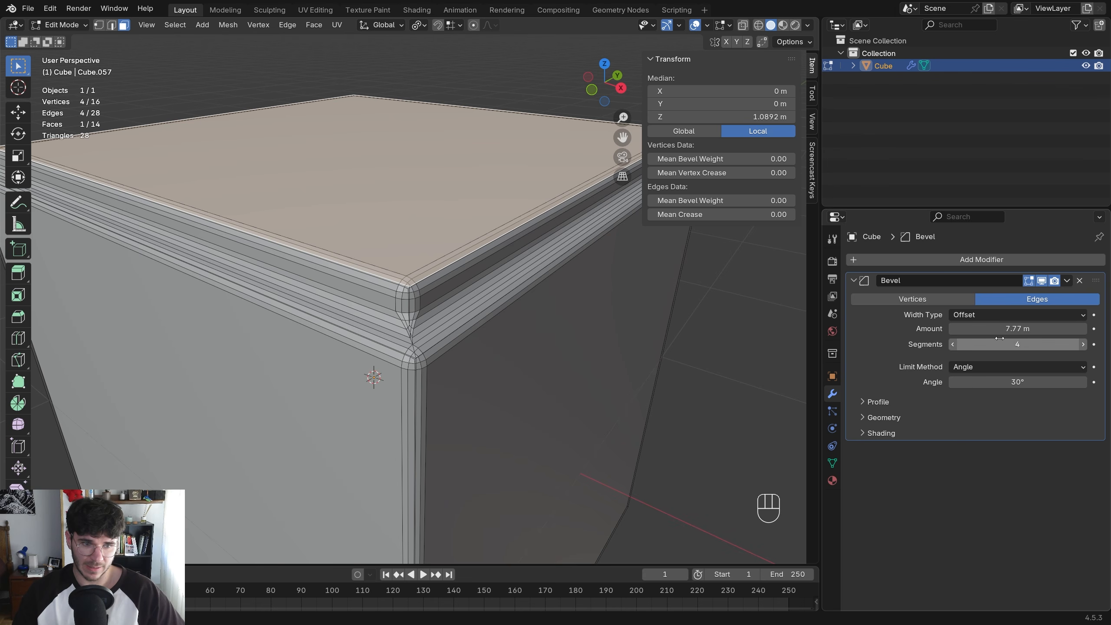
# Turn off Clamp Overlap in the Bevel modifier's geometry settings and reduce the amount to 0.14 m
pyautogui.click(864, 417)
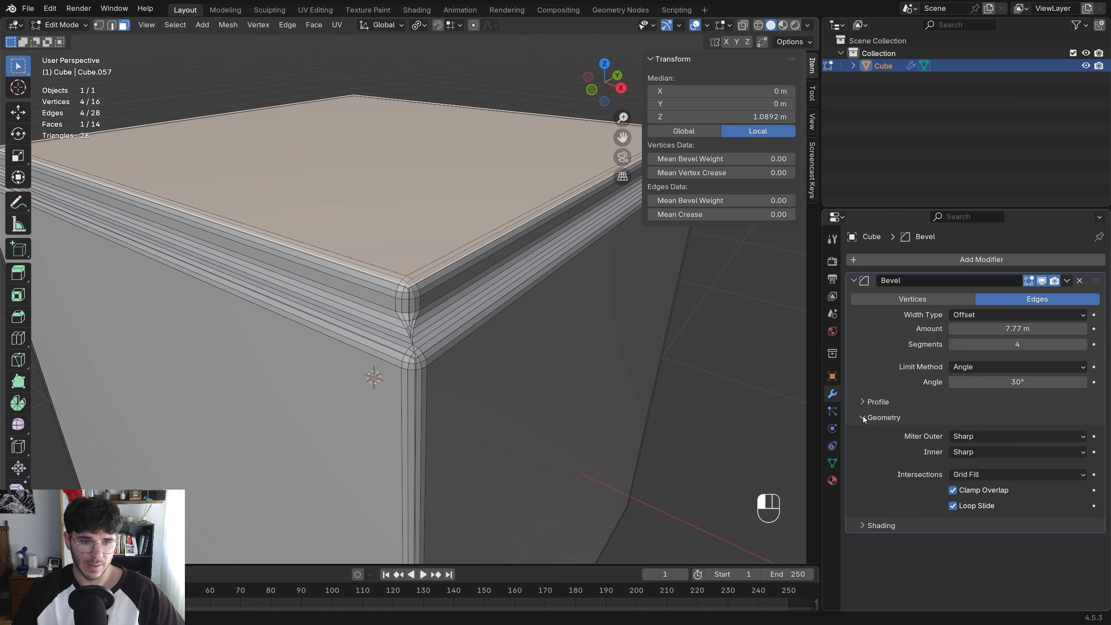
pyautogui.click(953, 490)
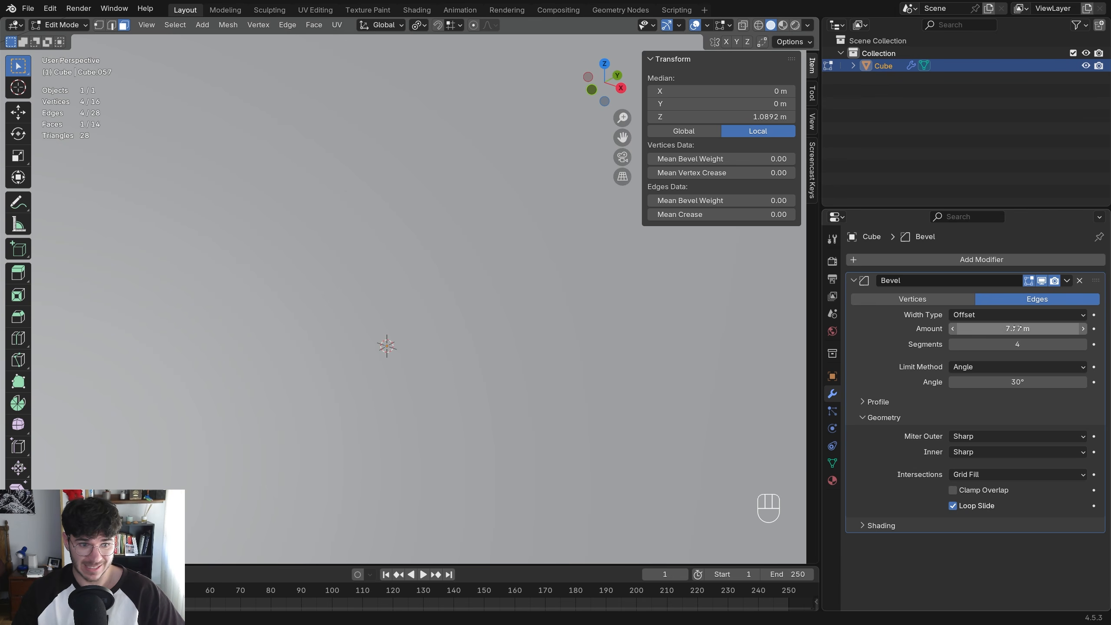
pyautogui.moveTo(1016, 328)
pyautogui.mouseDown()
pyautogui.moveTo(957, 328)
pyautogui.moveTo(1050, 328)
pyautogui.moveTo(991, 327)
pyautogui.moveTo(1005, 328)
pyautogui.mouseUp()
pyautogui.scroll(1, 385, 306)
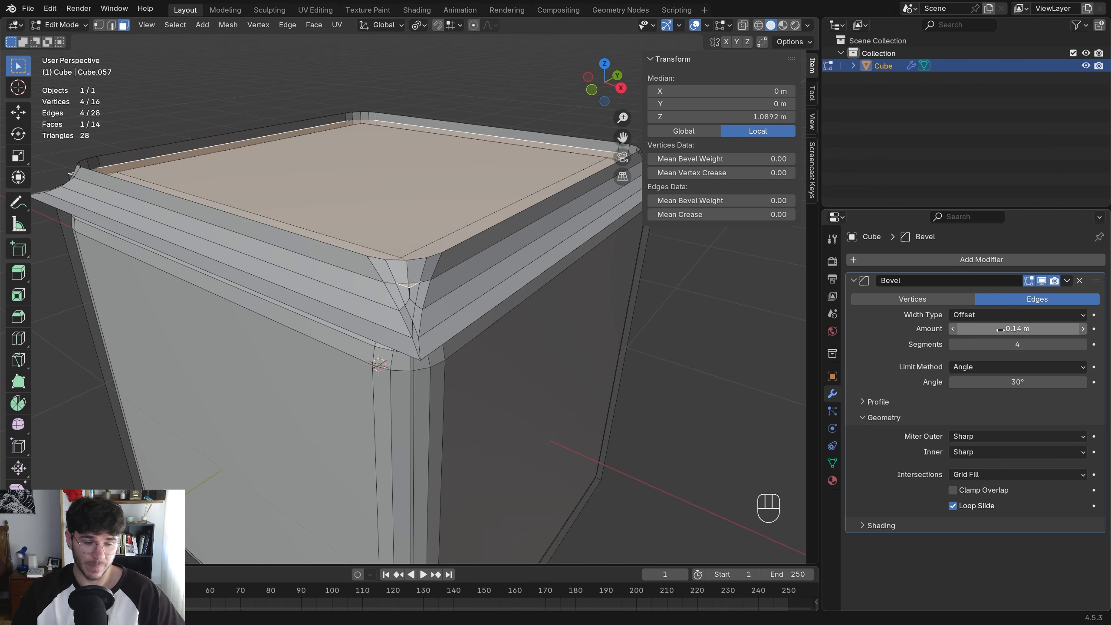
pyautogui.moveTo(531, 337); pyautogui.dragTo(556, 351, button='middle')
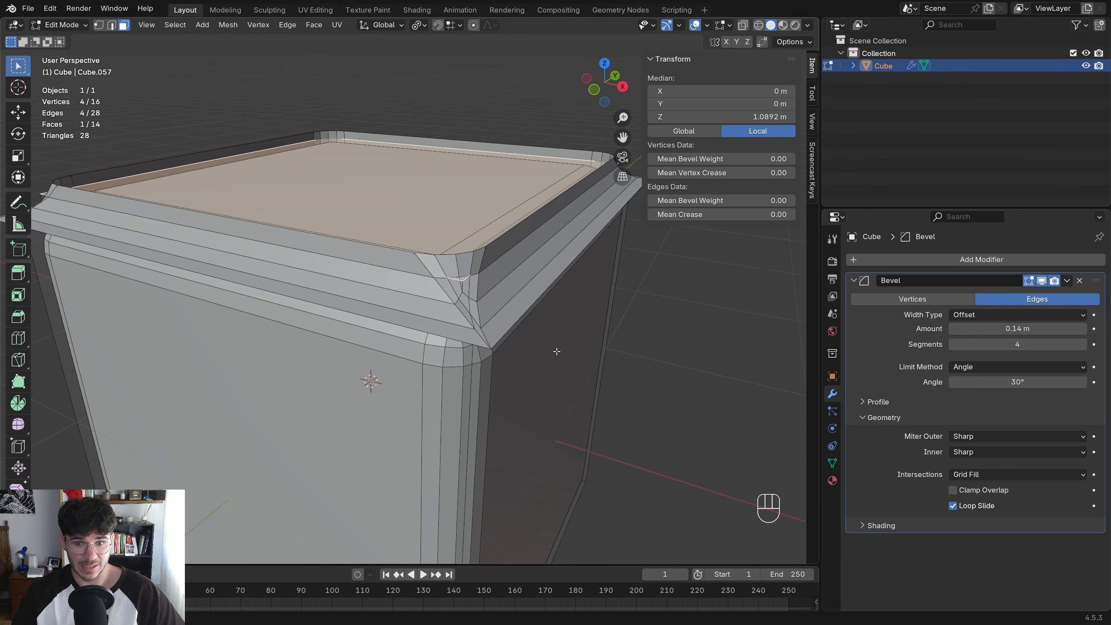
# Turn Clamp Overlap back on and examine the bevelled corner of the raised top
pyautogui.click(972, 491)
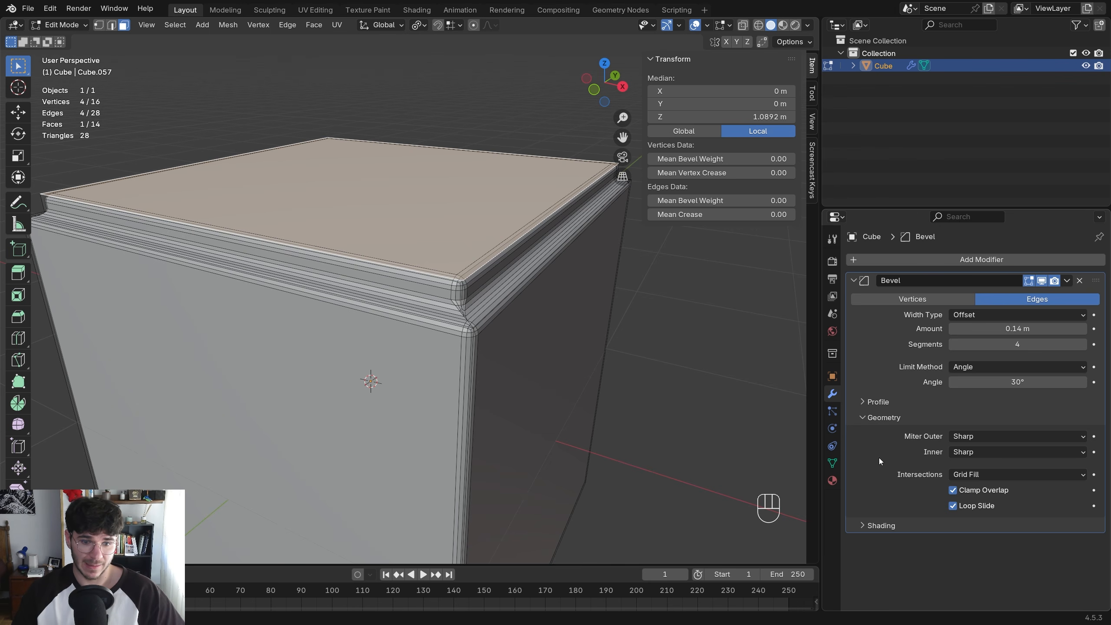
pyautogui.moveTo(487, 325); pyautogui.dragTo(483, 302, button='middle')
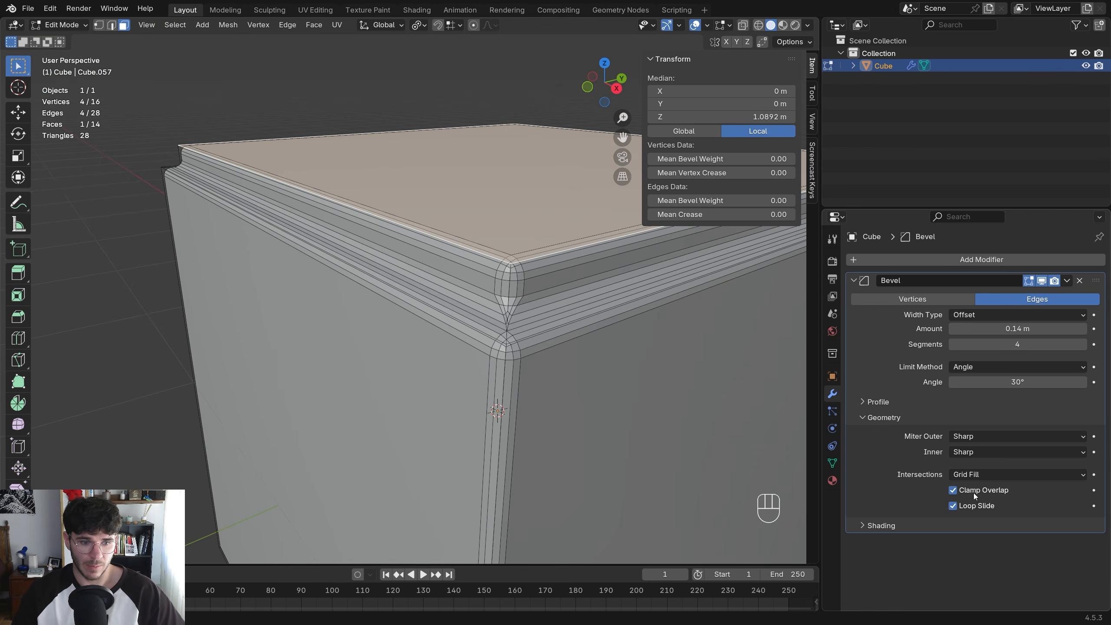
pyautogui.moveTo(763, 400); pyautogui.dragTo(806, 401, button='middle')
# Set the bevel amount to 0.07 m and disable Clamp Overlap again
pyautogui.moveTo(1010, 328)
pyautogui.mouseDown()
pyautogui.moveTo(993, 328)
pyautogui.moveTo(1058, 328)
pyautogui.moveTo(1002, 328)
pyautogui.mouseUp()
pyautogui.click(959, 487)
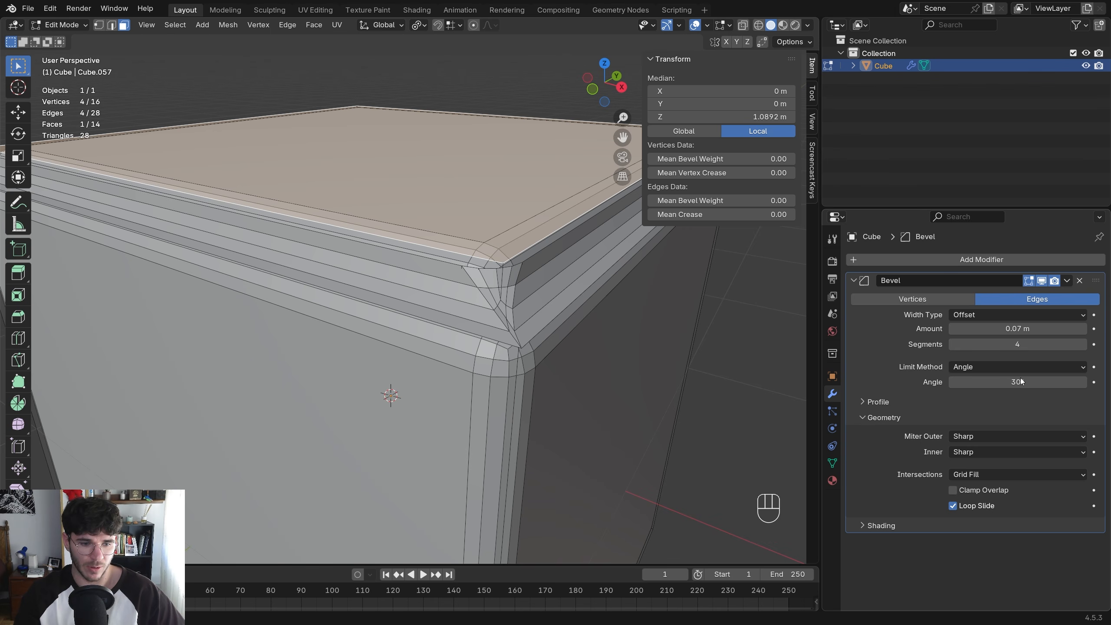
# Set the Bevel modifier's outer miter to Arc and reduce the amount to 0.05 m
pyautogui.click(963, 435)
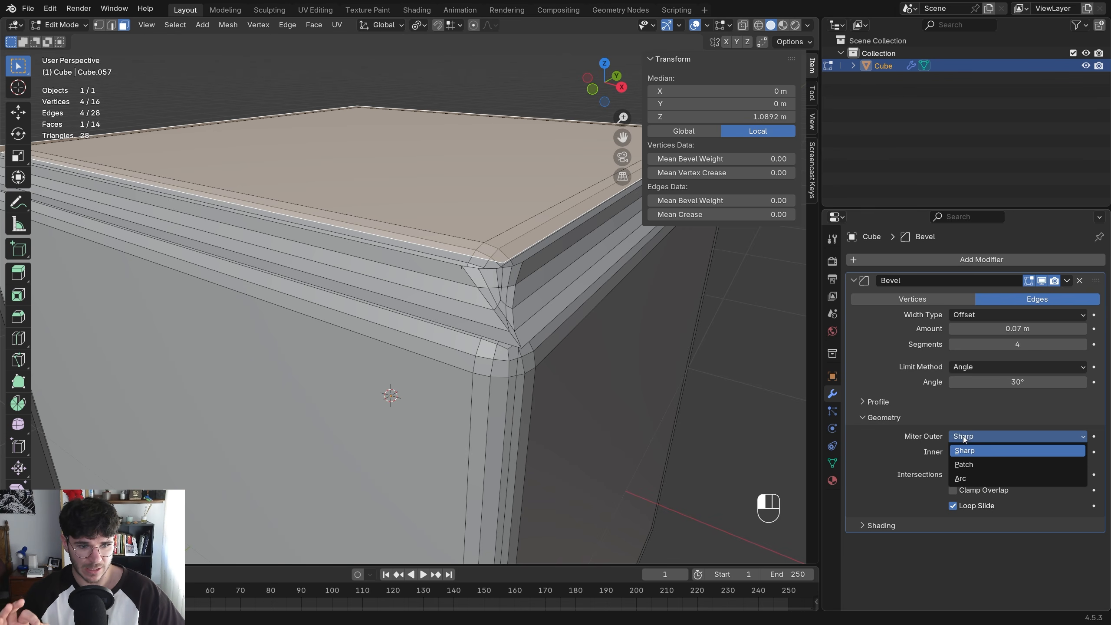
pyautogui.moveTo(516, 279); pyautogui.dragTo(486, 266, button='middle')
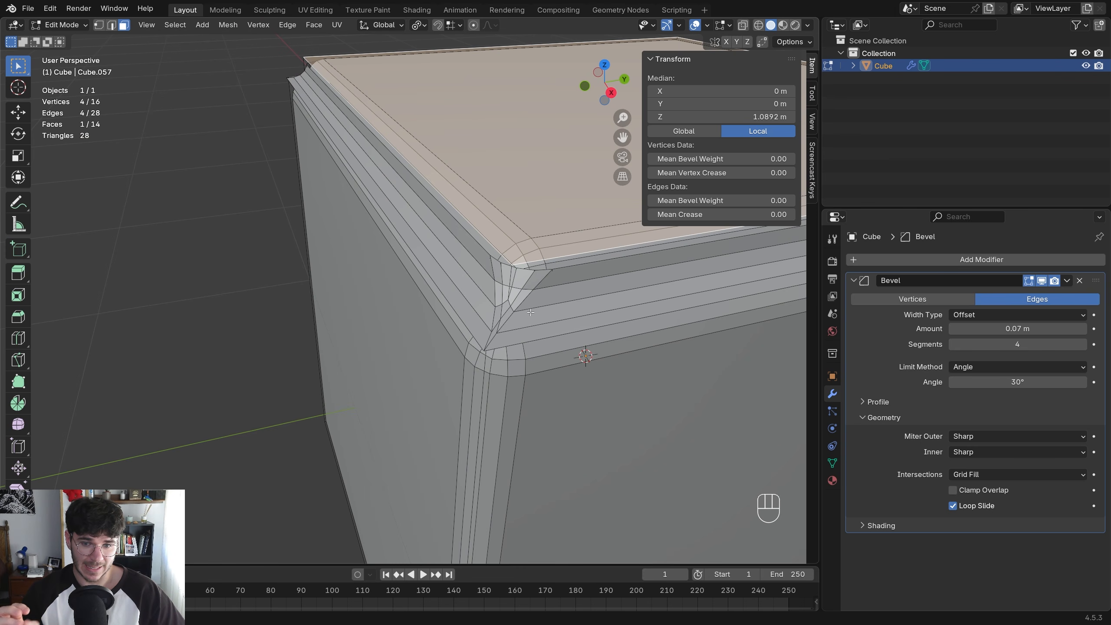
pyautogui.click(963, 436)
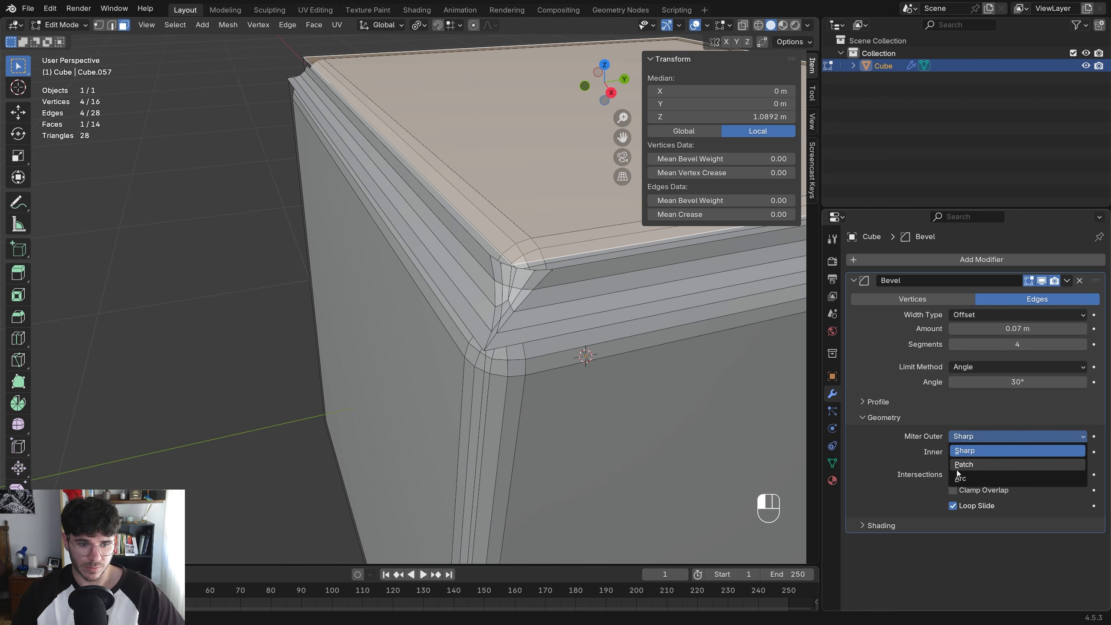
pyautogui.click(971, 477)
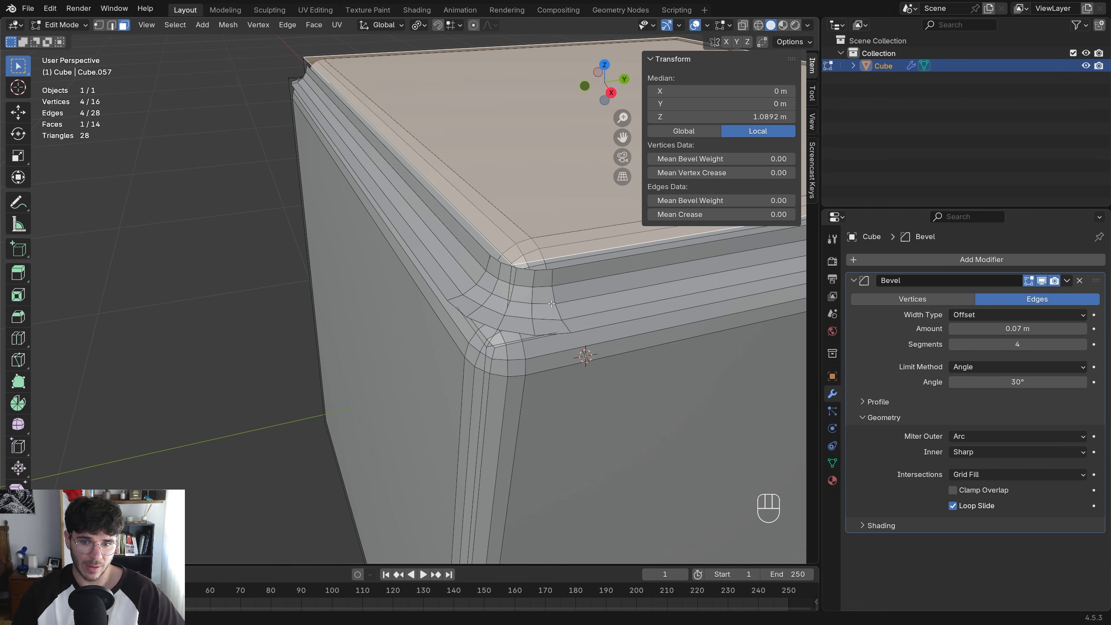
pyautogui.moveTo(525, 438); pyautogui.dragTo(462, 323, button='middle')
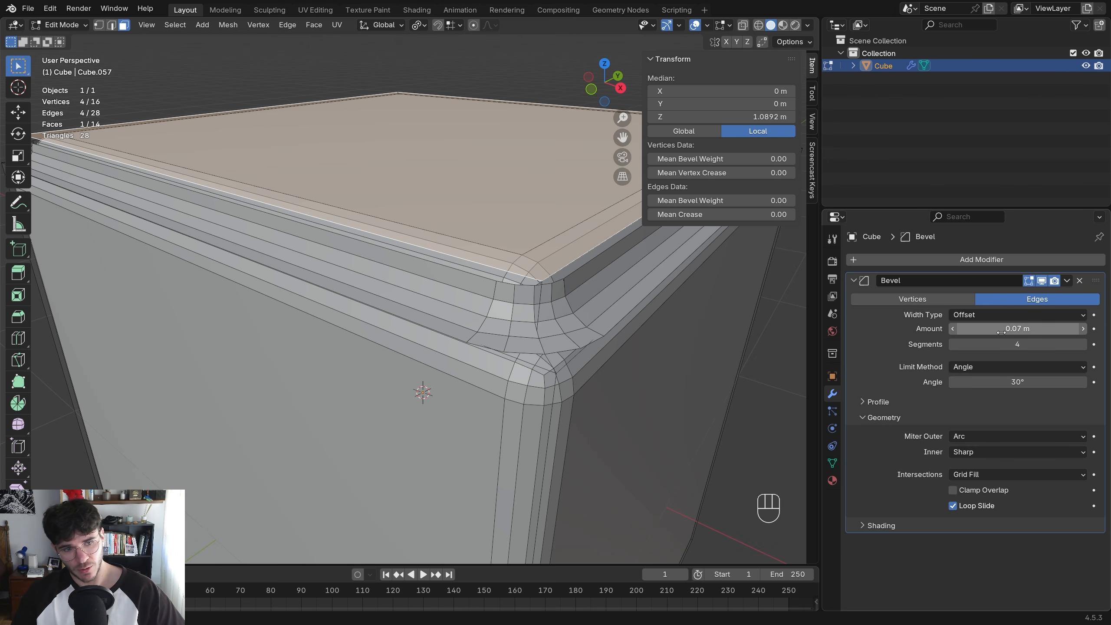
pyautogui.moveTo(1001, 332)
pyautogui.mouseDown()
pyautogui.moveTo(962, 332)
pyautogui.moveTo(988, 332)
pyautogui.mouseUp()
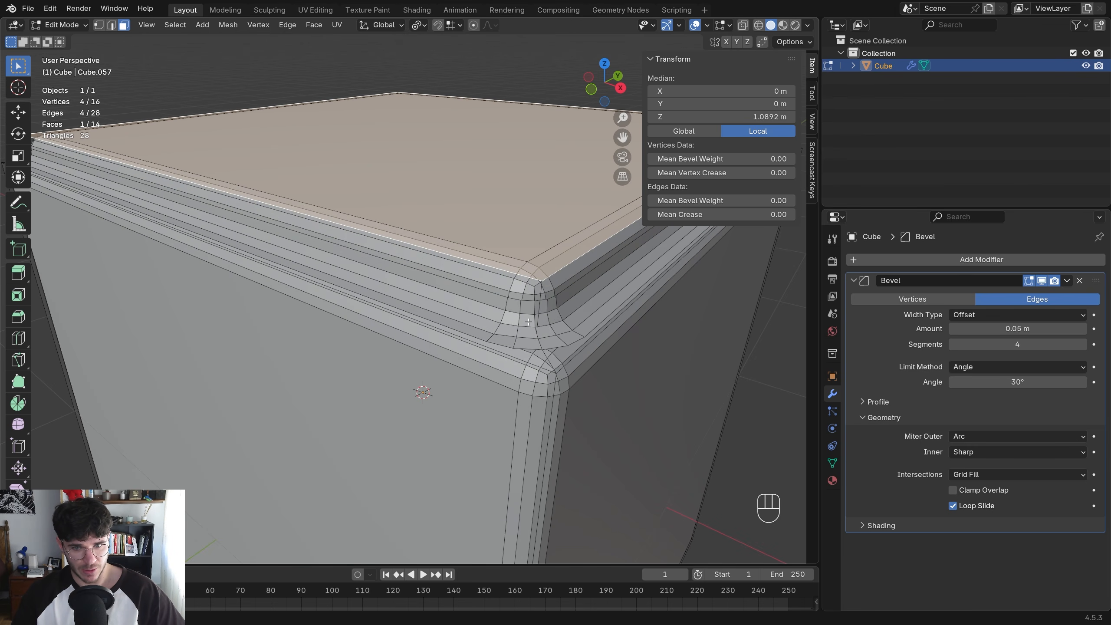
pyautogui.keyDown('shift'); pyautogui.moveTo(676, 300); pyautogui.dragTo(663, 302, button='middle'); pyautogui.keyUp('shift')
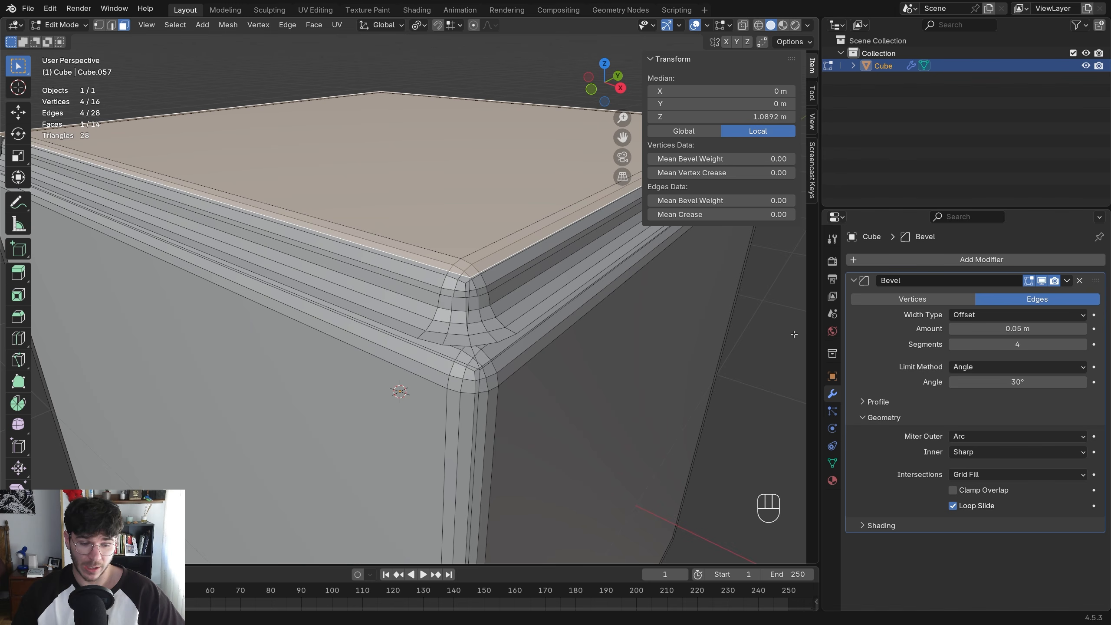
# Hide the Bevel modifier in the viewport and set the edge bevel weight of the raised top's base loop to 0.35
pyautogui.press('Tab')
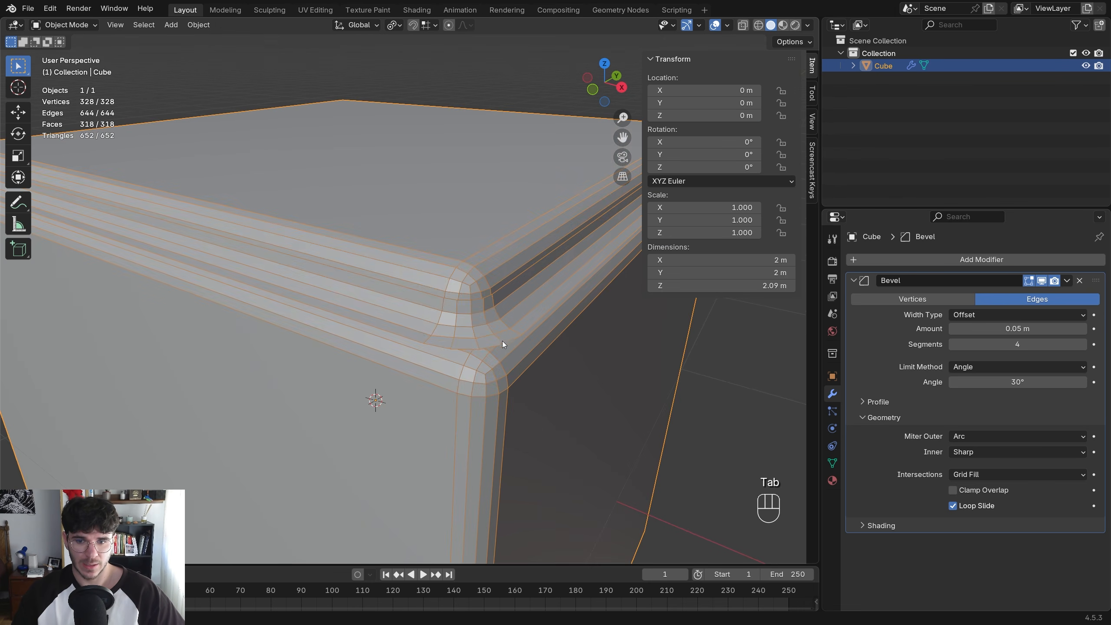
pyautogui.click(1042, 282)
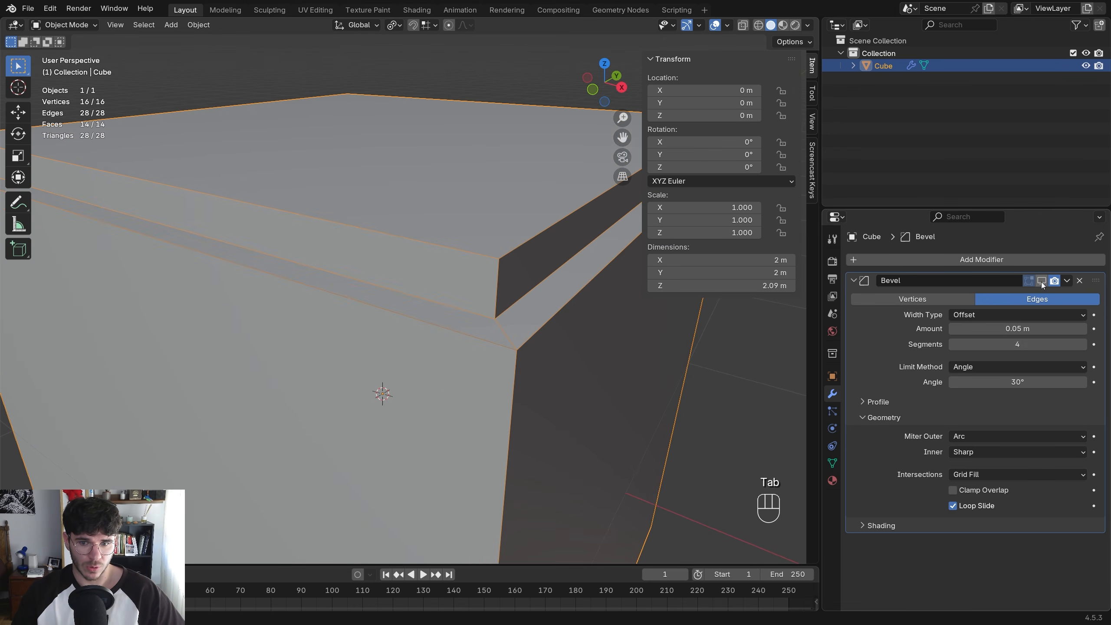
pyautogui.press('Tab')
pyautogui.moveTo(507, 333); pyautogui.dragTo(494, 335, button='middle')
pyautogui.press('2')
pyautogui.keyDown('alt'); pyautogui.click(521, 305); pyautogui.keyUp('alt')
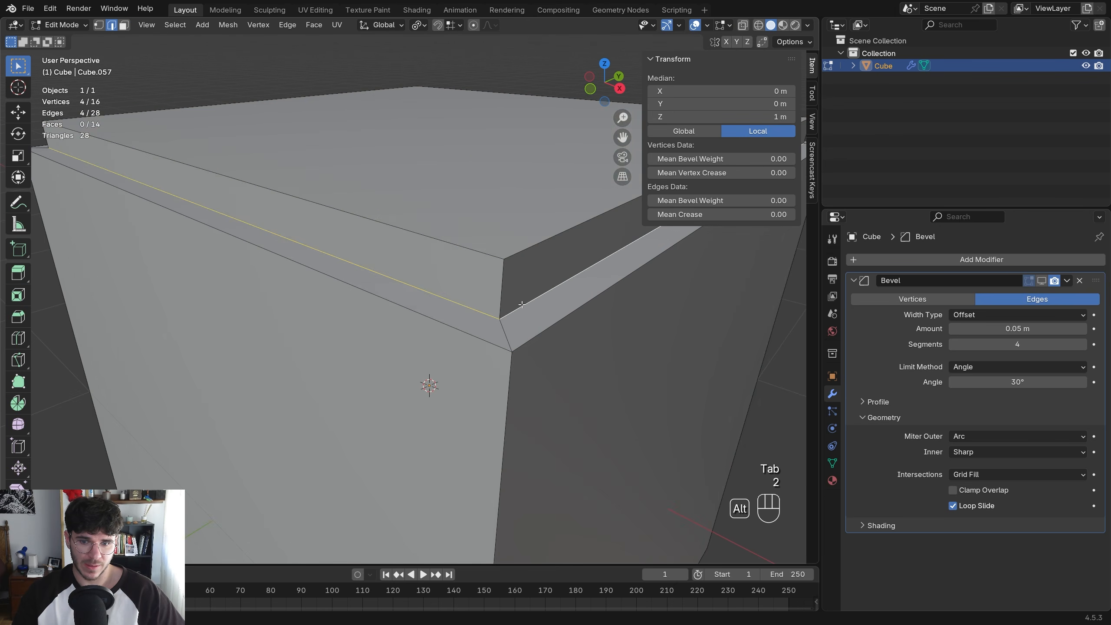
pyautogui.click(717, 200)
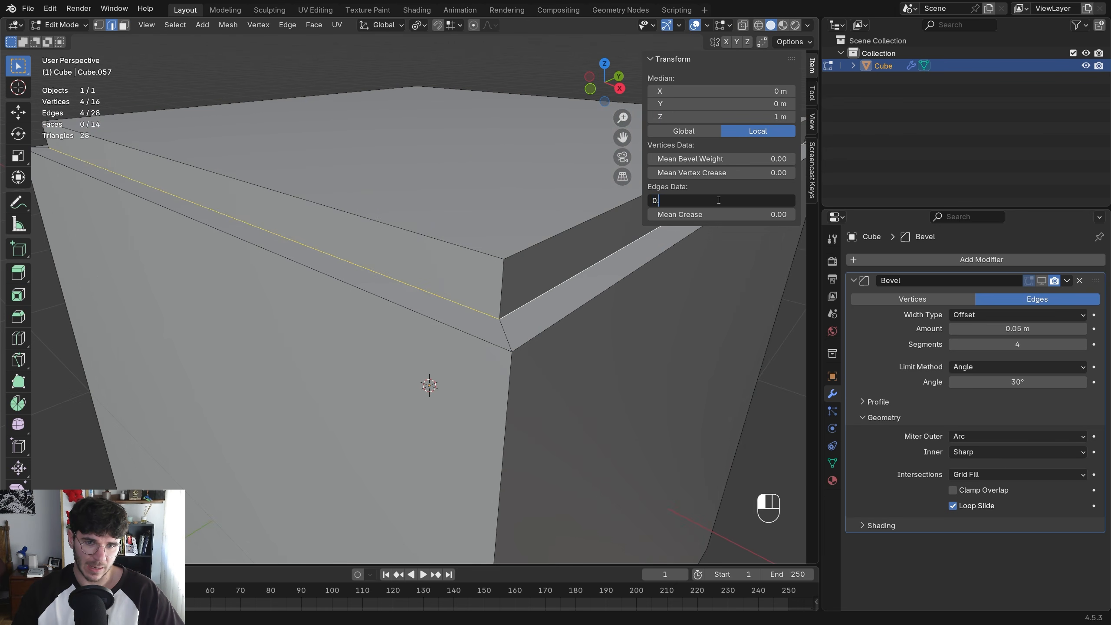
pyautogui.press('Return')
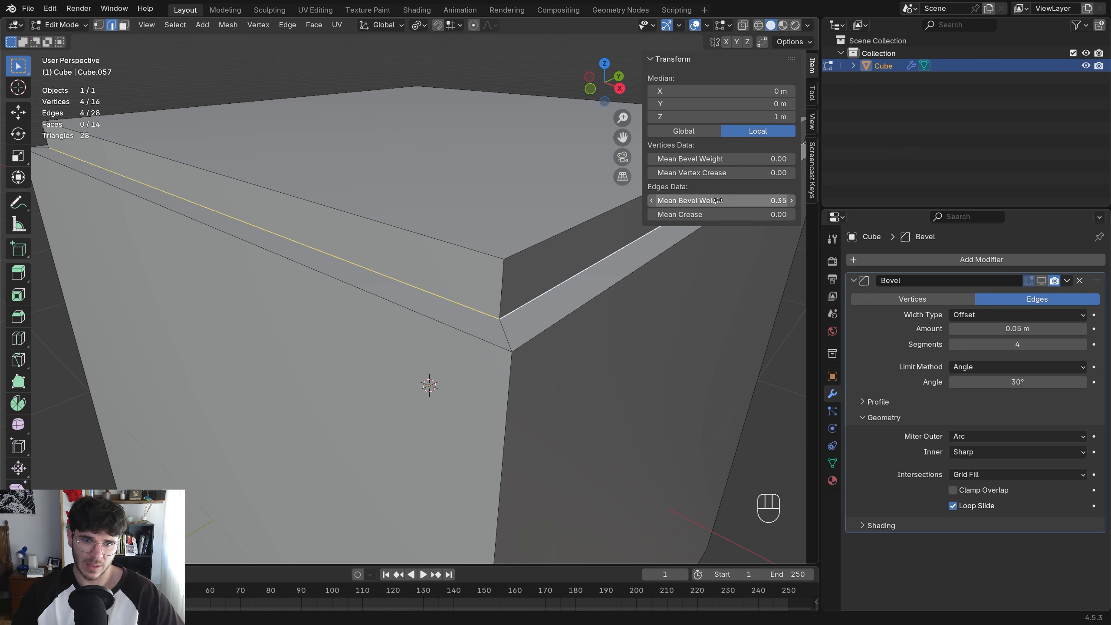
# Select the edge loop around the cube's outer top rim and set its mean bevel weight to 1.00
pyautogui.keyDown('alt'); pyautogui.click(523, 347); pyautogui.keyUp('alt')
pyautogui.moveTo(721, 200); pyautogui.dragTo(790, 200)
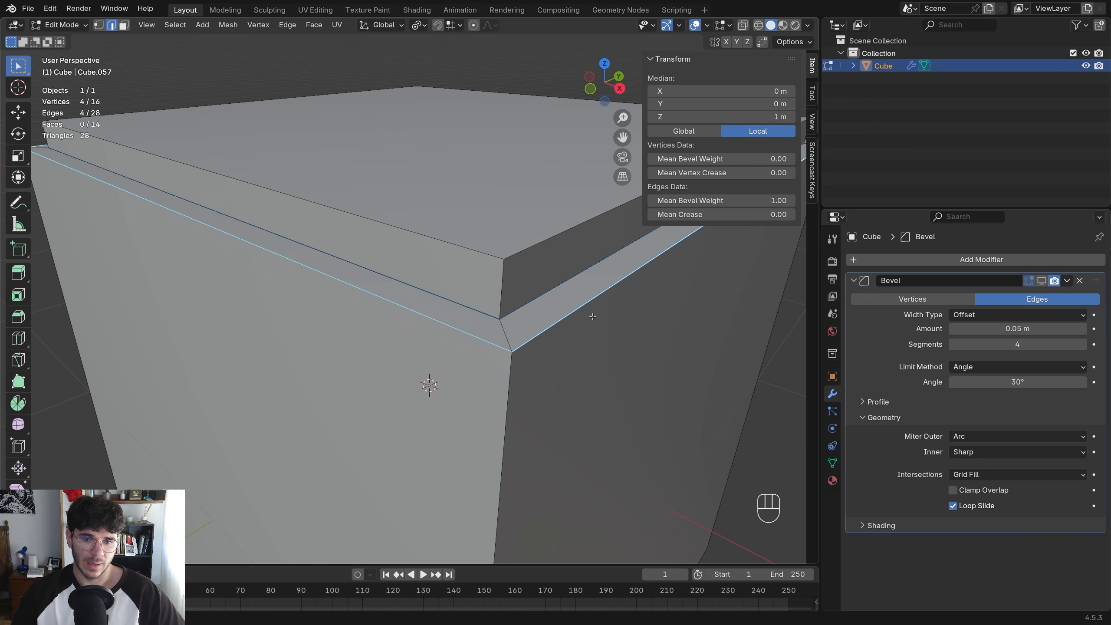
pyautogui.scroll(-3, 481, 296)
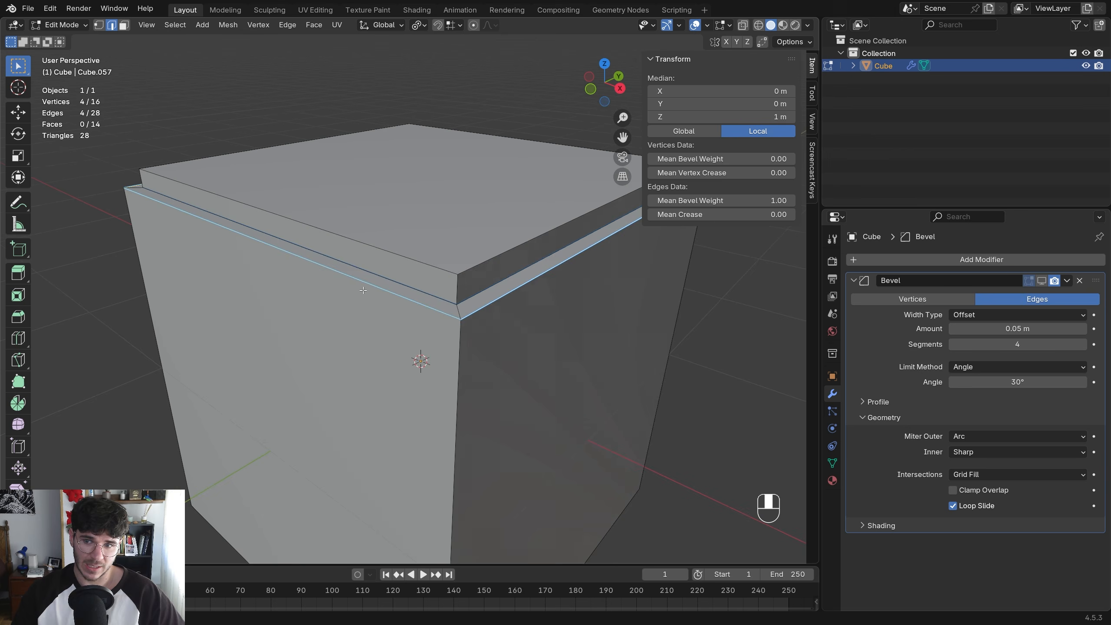
# Set the Bevel modifier's limit method to Weight and show the modifier in the viewport again
pyautogui.scroll(1, 437, 306)
pyautogui.click(446, 289)
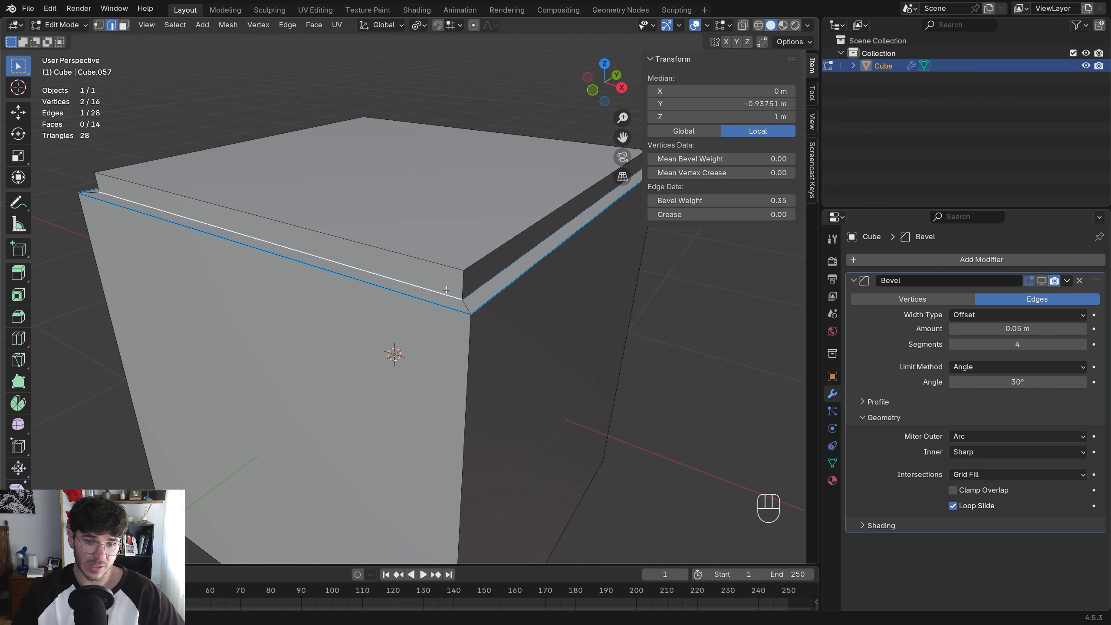
pyautogui.click(989, 368)
pyautogui.click(980, 410)
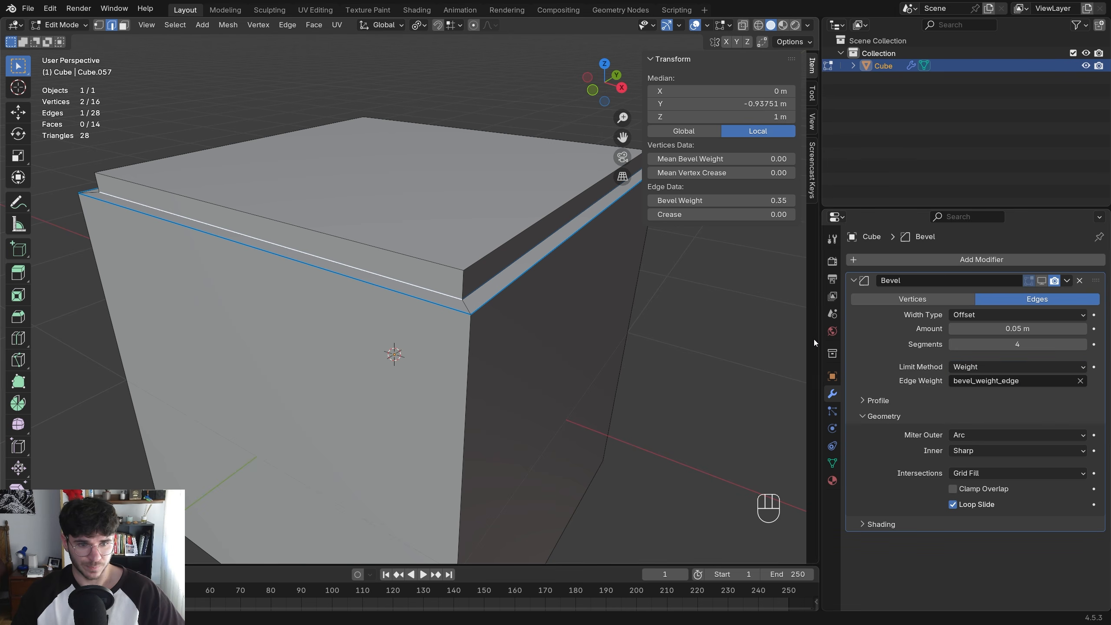
pyautogui.click(1041, 280)
# Enable Clamp Overlap on the Bevel modifier to check its effect on the weighted corner bevels
pyautogui.scroll(6, 591, 313)
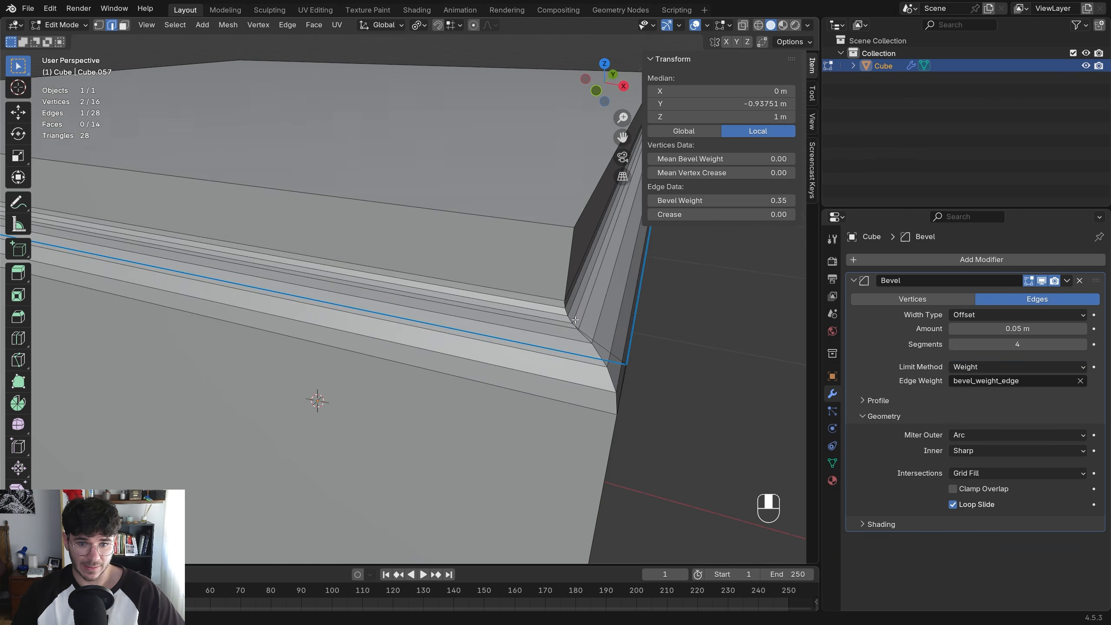
pyautogui.keyDown('shift'); pyautogui.moveTo(591, 312); pyautogui.dragTo(475, 317, button='middle'); pyautogui.keyUp('shift')
pyautogui.scroll(-3, 543, 313)
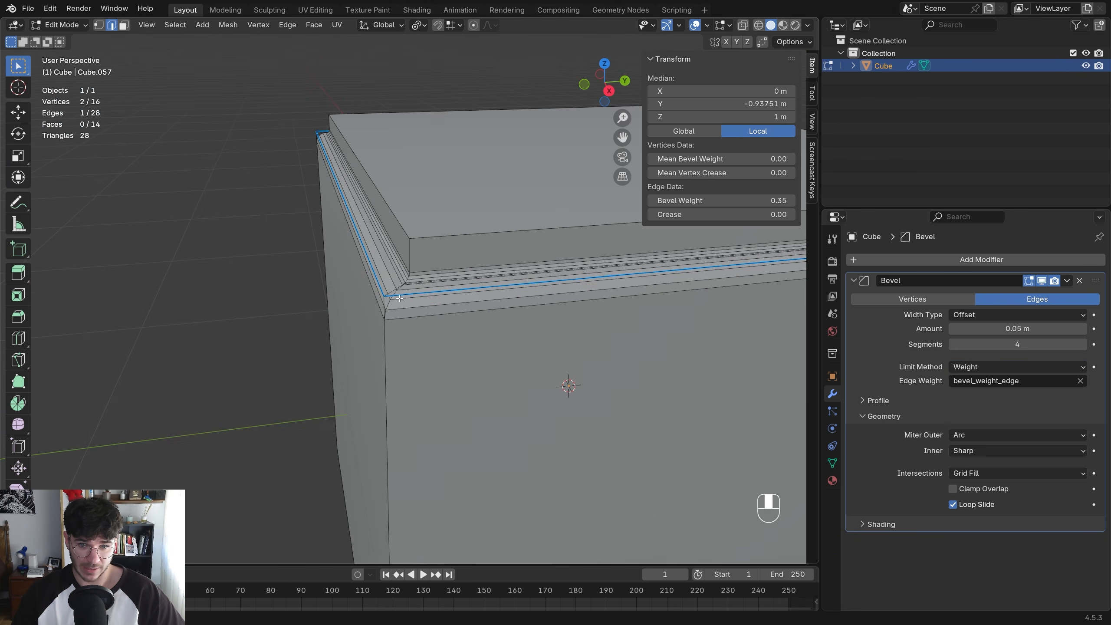
pyautogui.moveTo(352, 291); pyautogui.dragTo(472, 301, button='middle')
pyautogui.scroll(3, 398, 294)
pyautogui.click(952, 488)
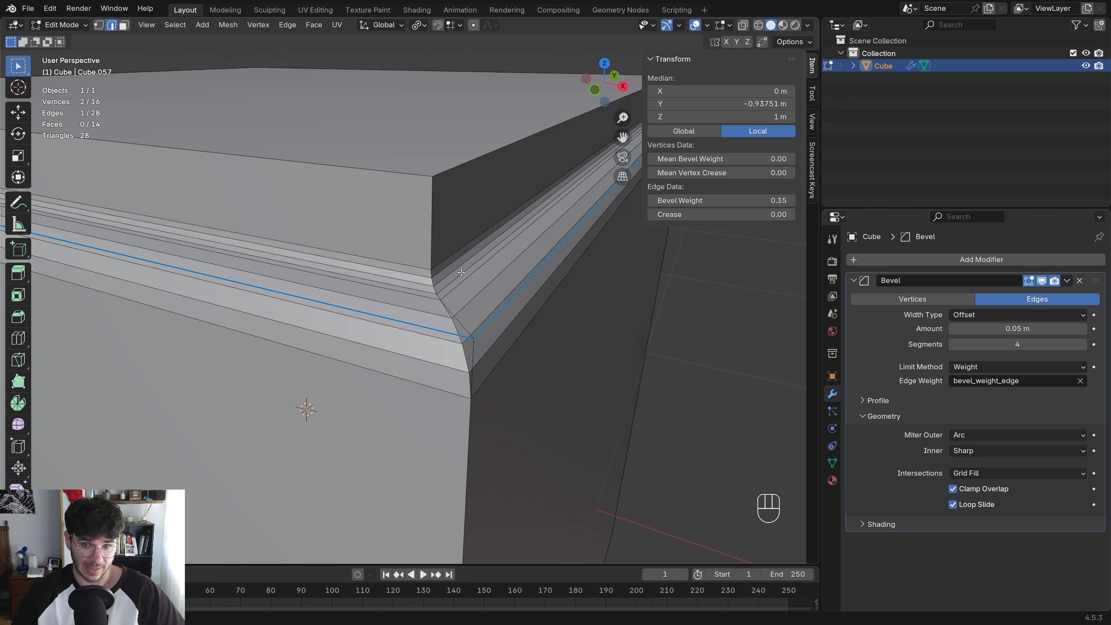
pyautogui.click(499, 316)
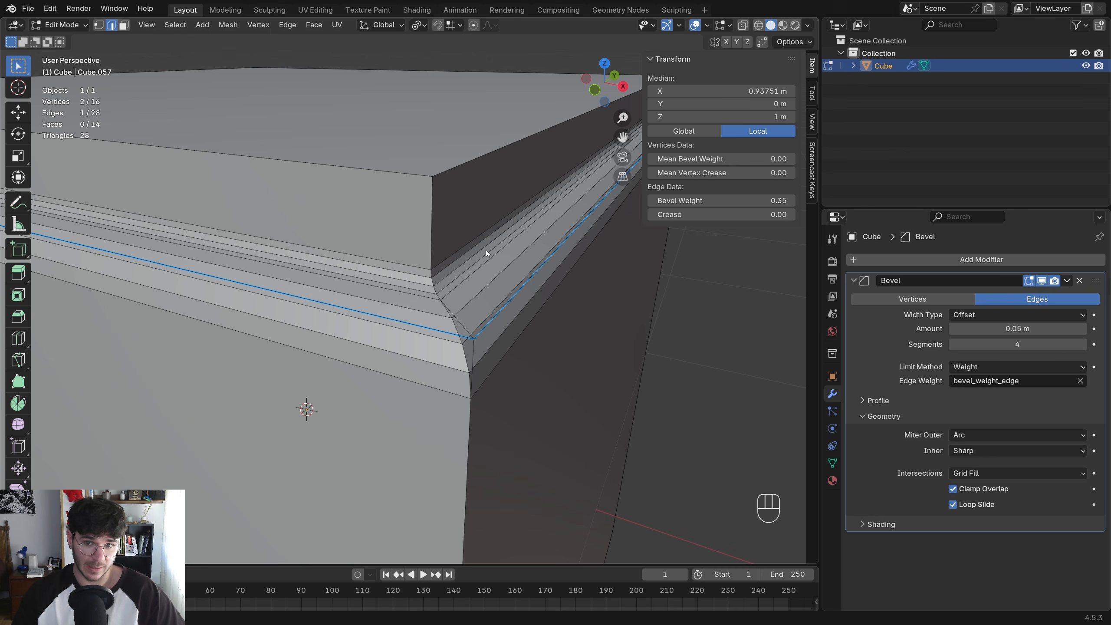
# Set the bevel amount to 0.07 m and disable Clamp Overlap
pyautogui.moveTo(1006, 328); pyautogui.dragTo(965, 328)
pyautogui.click(960, 488)
pyautogui.moveTo(550, 310); pyautogui.dragTo(390, 310, button='middle')
pyautogui.scroll(-4, 389, 310)
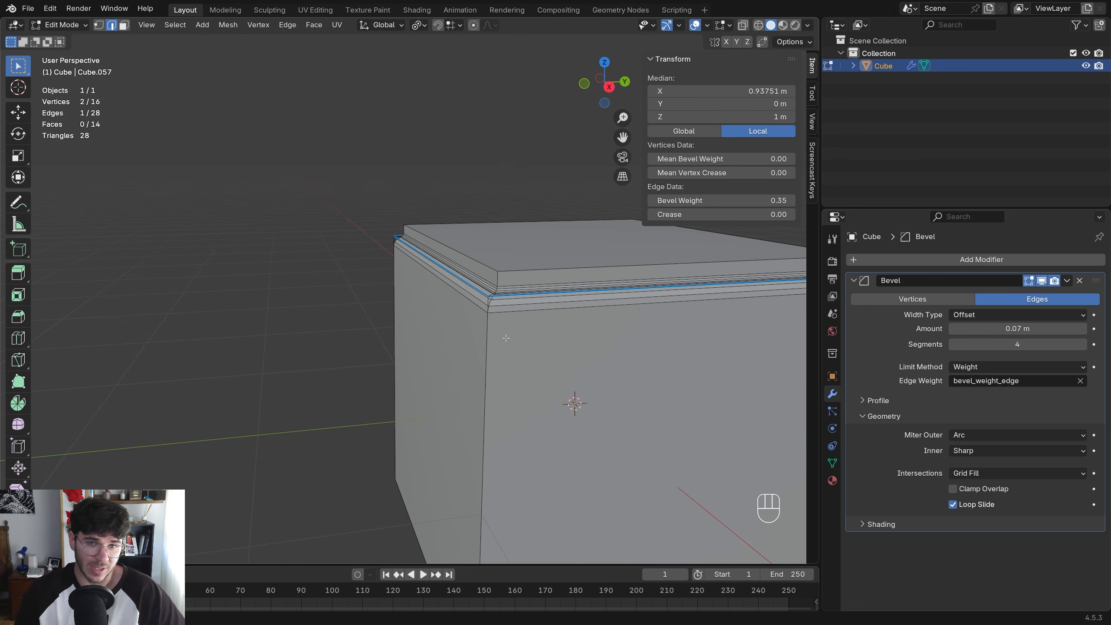
pyautogui.moveTo(570, 402); pyautogui.dragTo(581, 350, button='middle')
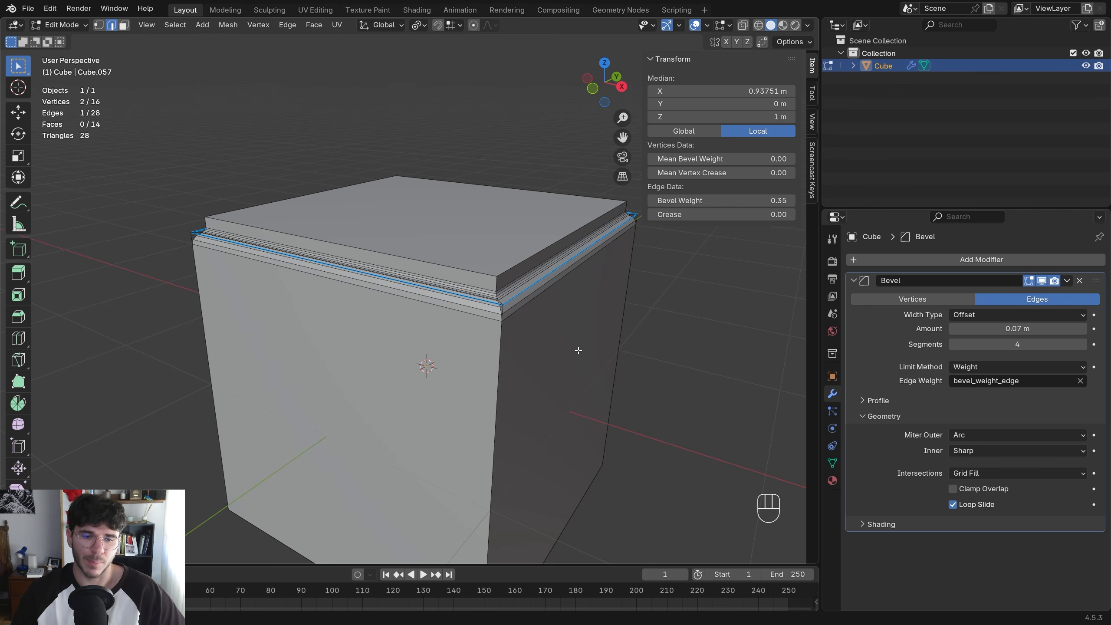
# Return to Object Mode, delete the beveled cube and add a new default cube
pyautogui.press('Tab')
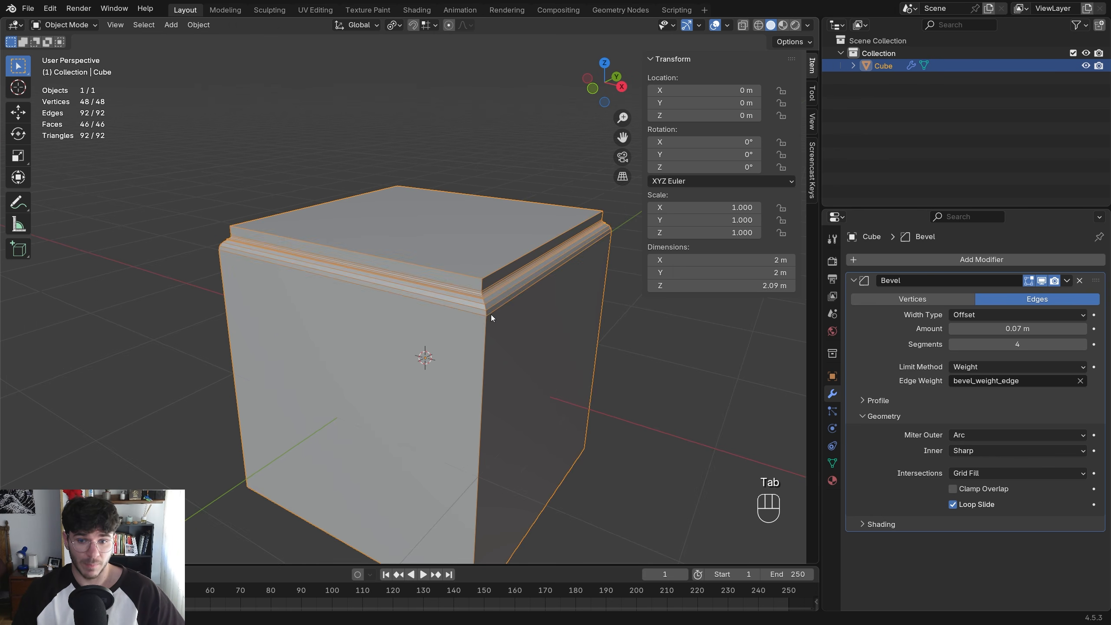
pyautogui.press('x')
pyautogui.hotkey('shift', 'a')
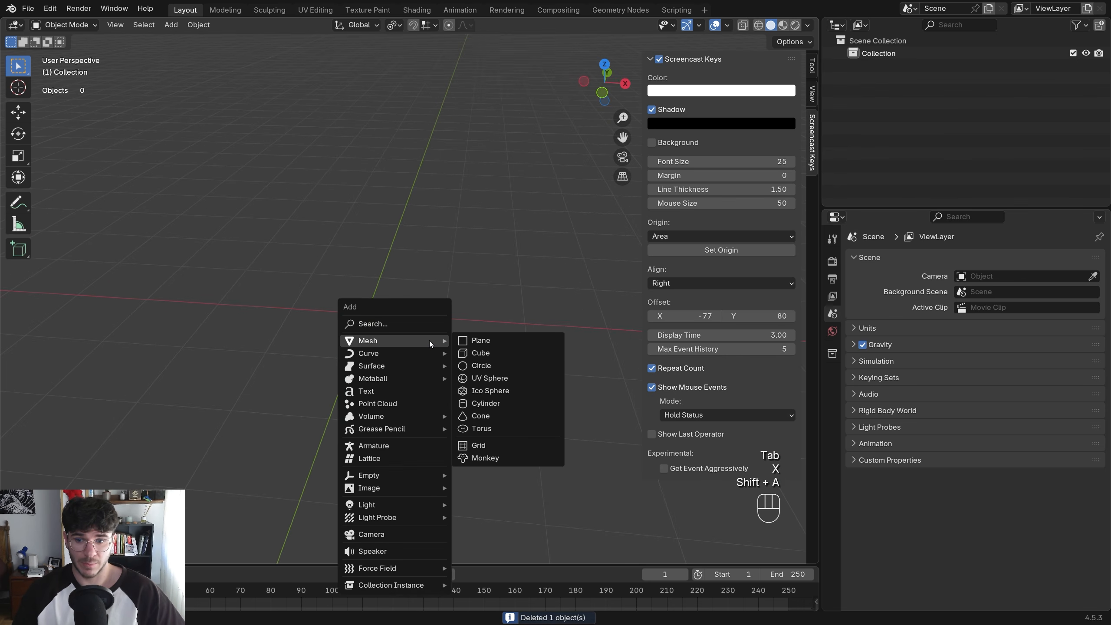
pyautogui.click(485, 354)
pyautogui.rightClick(395, 335)
pyautogui.scroll(-4, 434, 301)
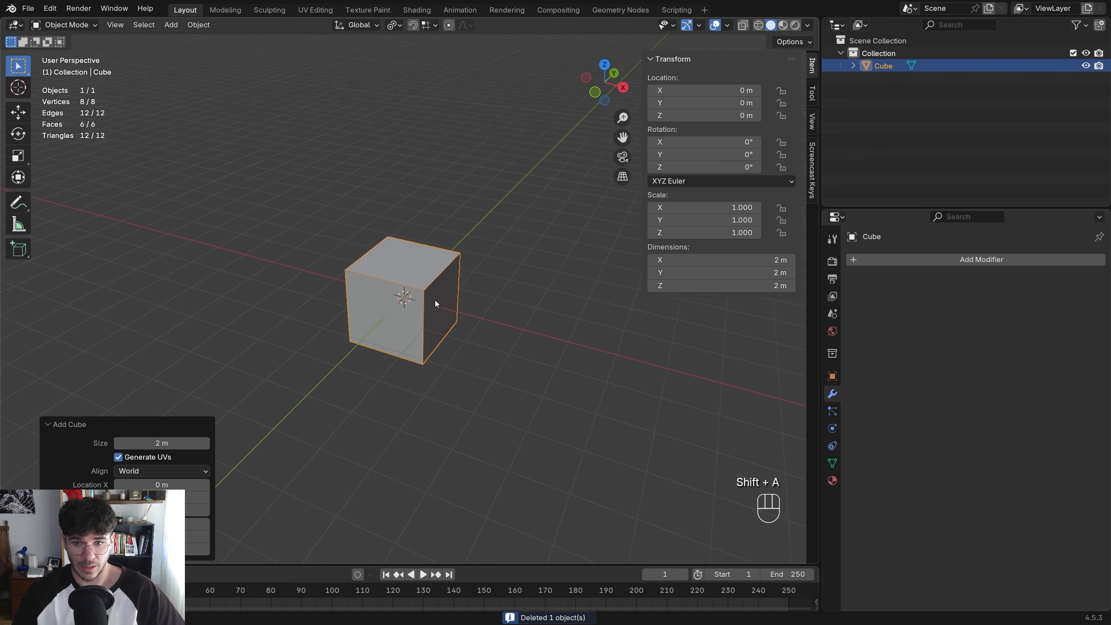
# Move the cube about -4.06 m along X and set its origin to the 3D cursor
pyautogui.press('g')
pyautogui.press('x')
pyautogui.click(309, 264)
pyautogui.rightClick(309, 264)
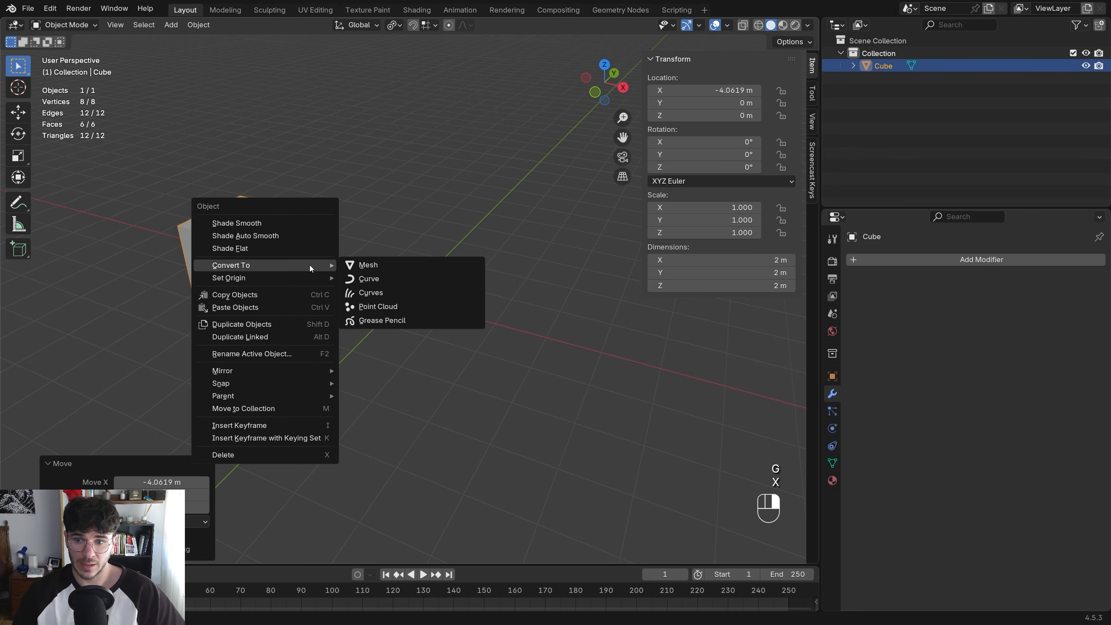
pyautogui.moveTo(285, 278)
pyautogui.click(413, 305)
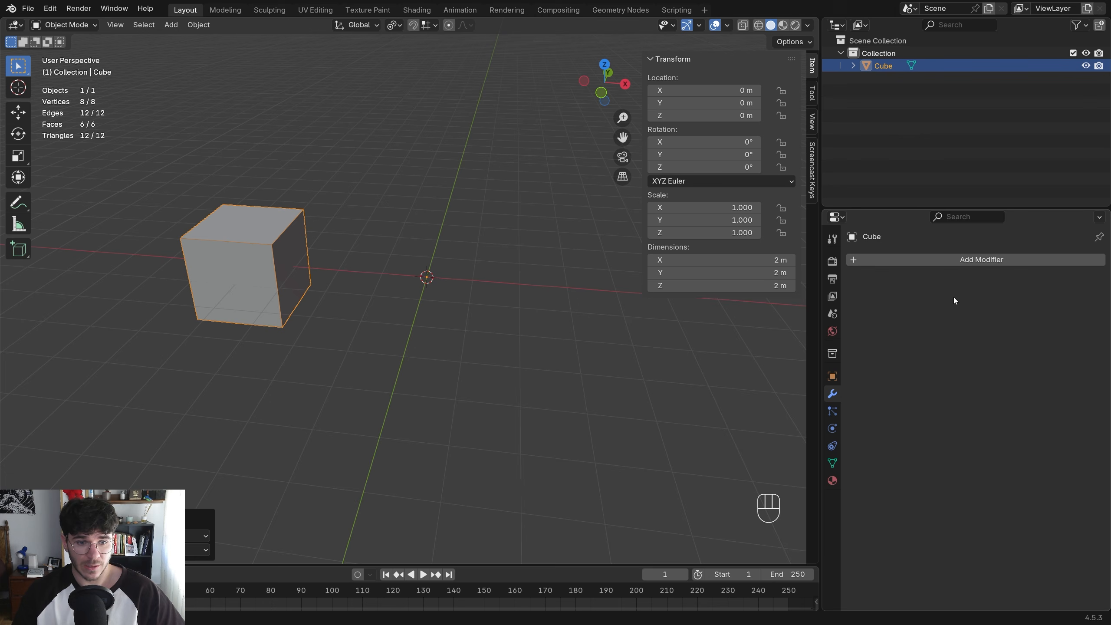
# Try to mirror the cube across the global X axis with the object Mirror command
pyautogui.click(954, 260)
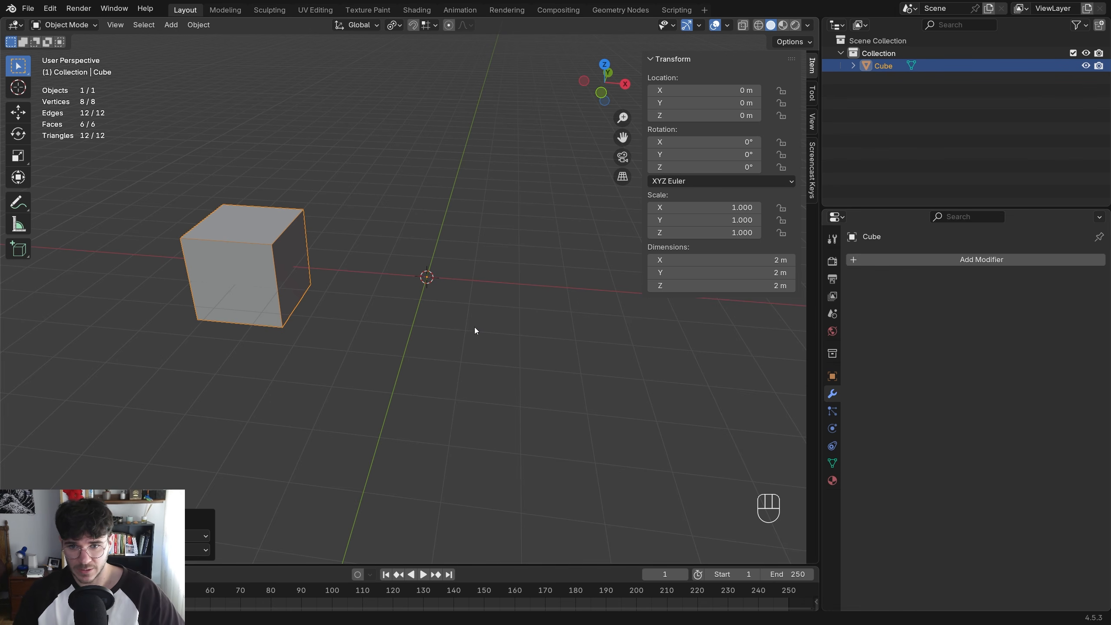
pyautogui.rightClick(289, 271)
pyautogui.rightClick(308, 270)
pyautogui.moveTo(212, 365)
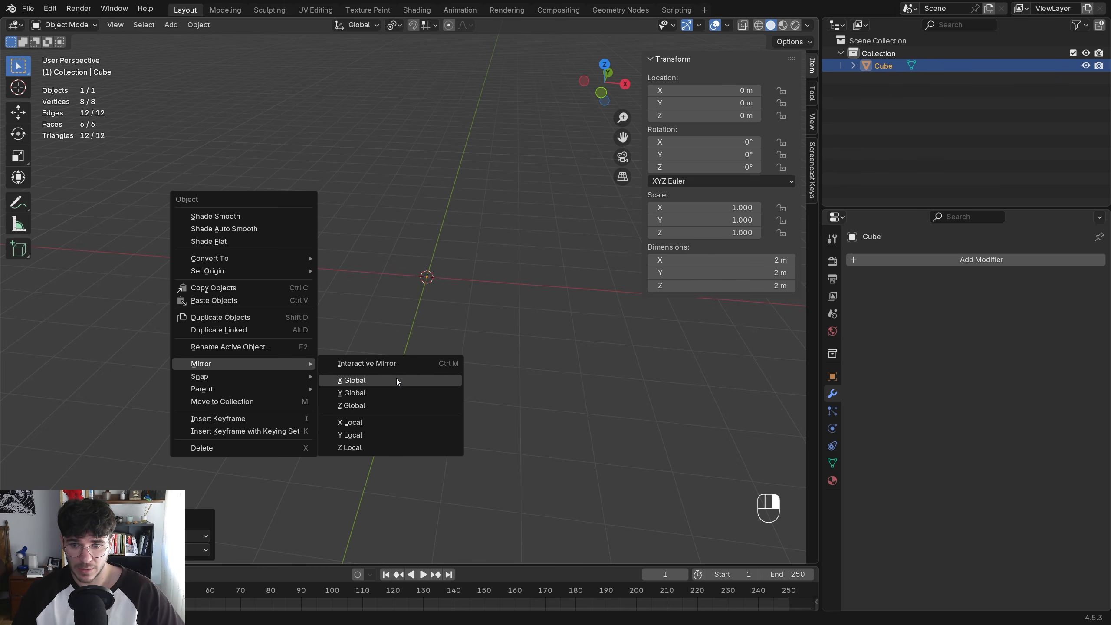
pyautogui.click(396, 379)
# Undo the mirror, origin change and move, going back to the newly added cube at the world origin
pyautogui.hotkey('ctrl', 'z')
pyautogui.hotkey('ctrl', 'z')
pyautogui.hotkey('ctrl', 'z')
pyautogui.hotkey('ctrl', 'z')
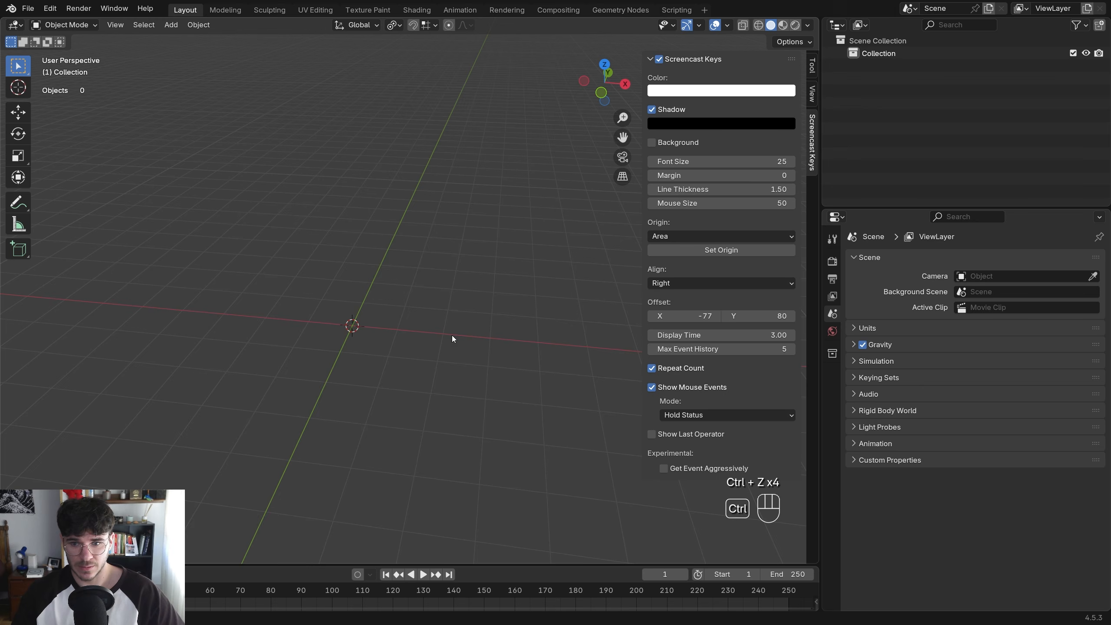
pyautogui.hotkey('ctrl', 'shift', 'z')
pyautogui.click(990, 261)
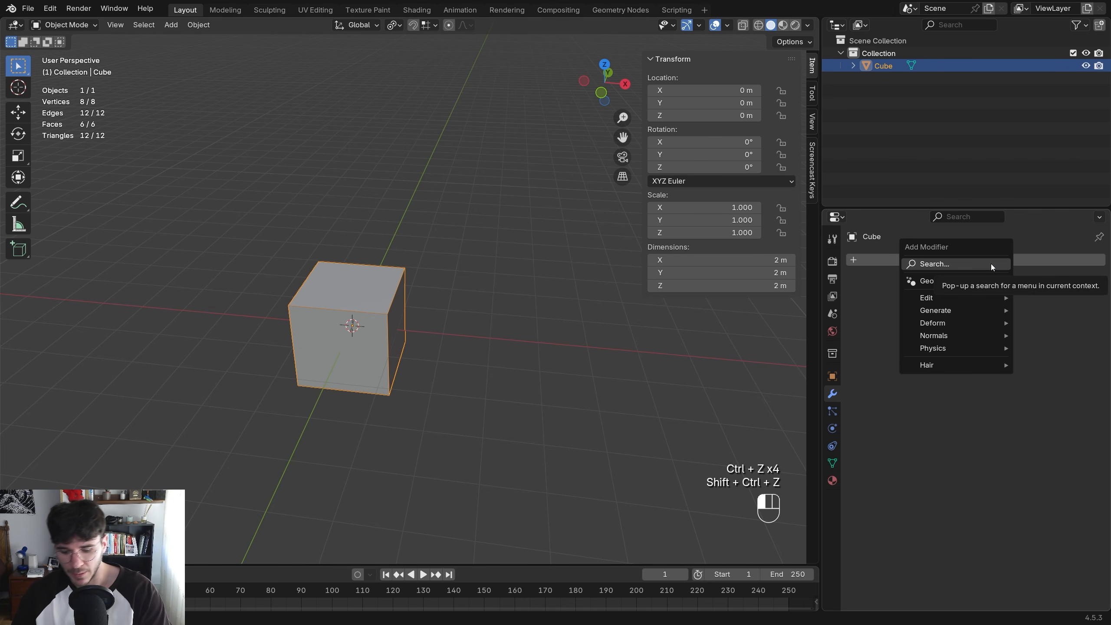
pyautogui.write('mir')
pyautogui.press('Escape')
# Move the cube about 4.18 m along X and add a Mirror modifier with only the X axis enabled
pyautogui.press('g')
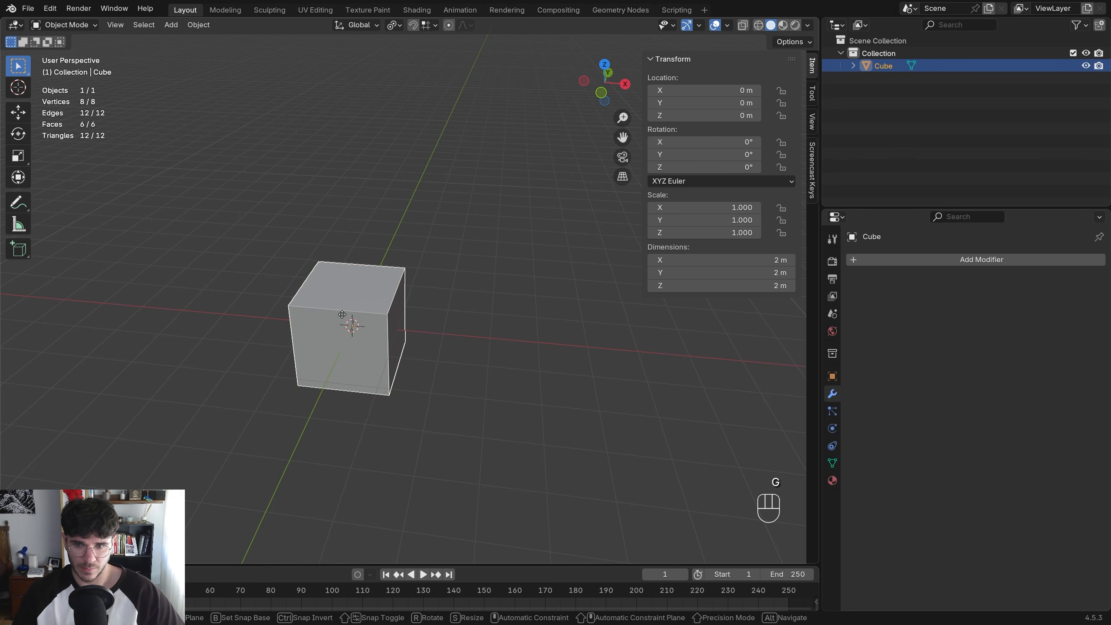
pyautogui.press('x')
pyautogui.click(534, 349)
pyautogui.click(904, 264)
pyautogui.write('mir')
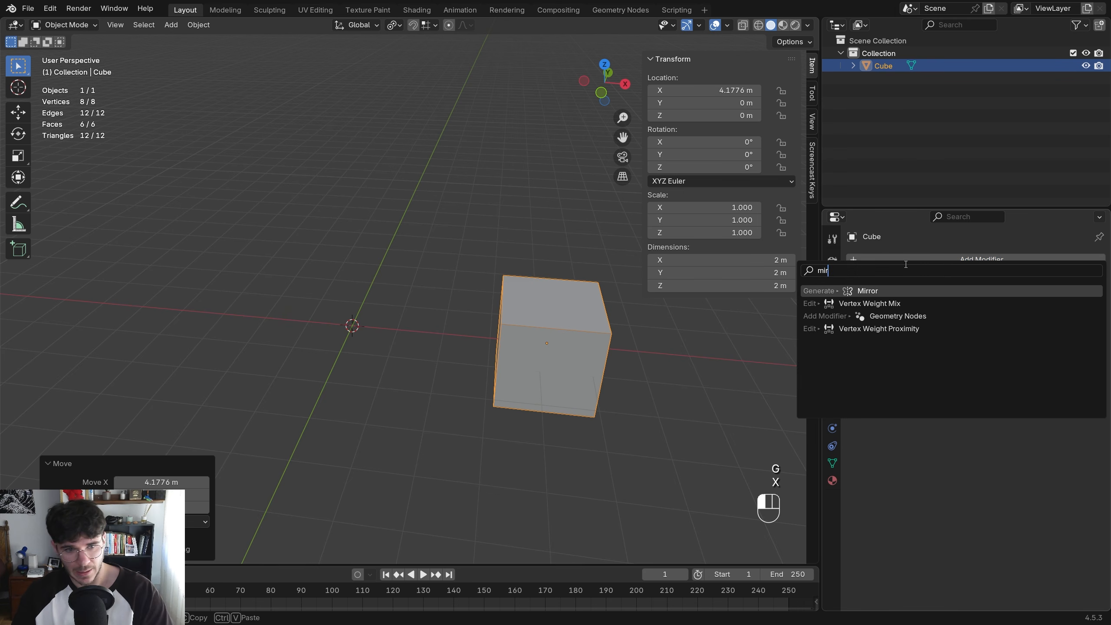
pyautogui.press('Return')
pyautogui.click(1006, 300)
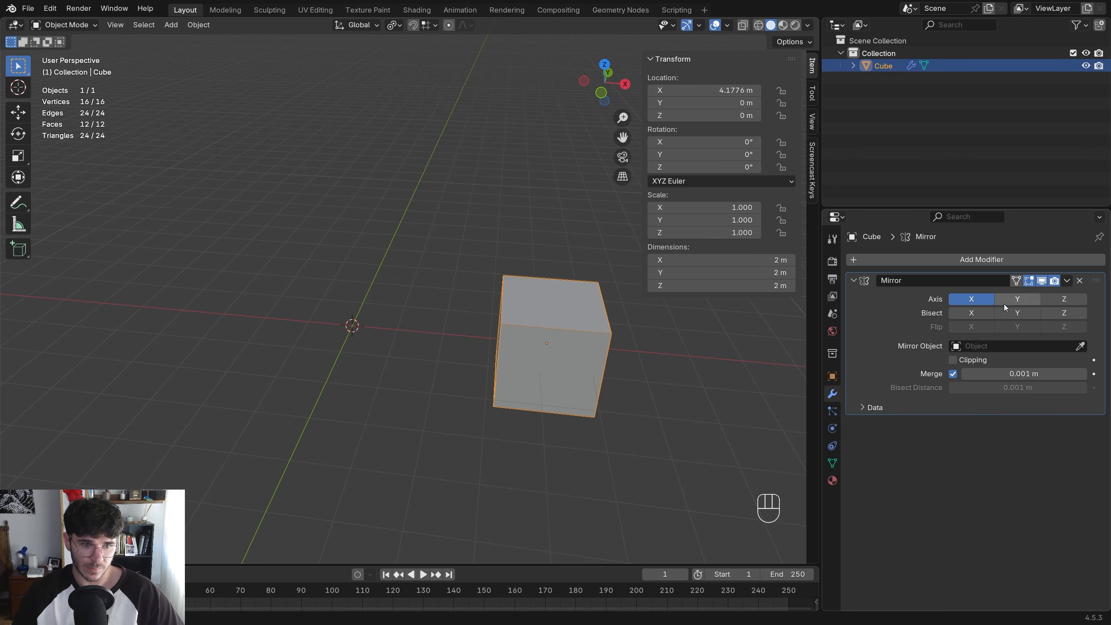
pyautogui.click(1034, 304)
pyautogui.moveTo(564, 337)
pyautogui.mouseDown(button='middle')
pyautogui.moveTo(505, 332)
pyautogui.moveTo(574, 333)
pyautogui.moveTo(561, 347)
pyautogui.mouseUp(button='middle')
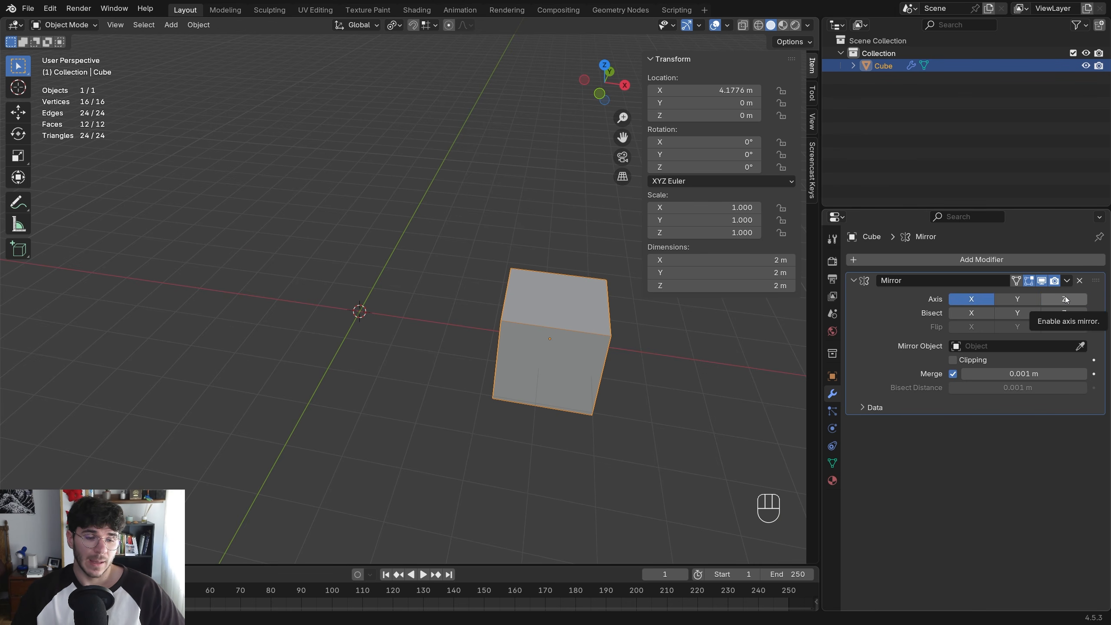
# Set the cube's origin to the 3D cursor at the world centre
pyautogui.rightClick(554, 335)
pyautogui.press('Escape')
pyautogui.hotkey('shift', 's')
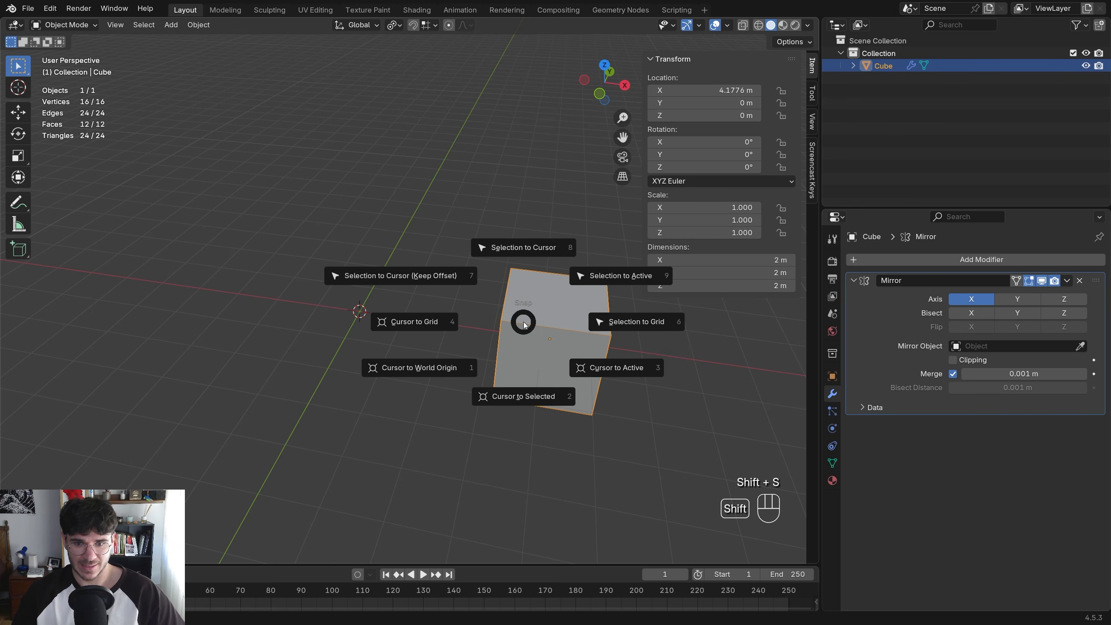
pyautogui.rightClick(531, 320)
pyautogui.moveTo(507, 228)
pyautogui.click(602, 255)
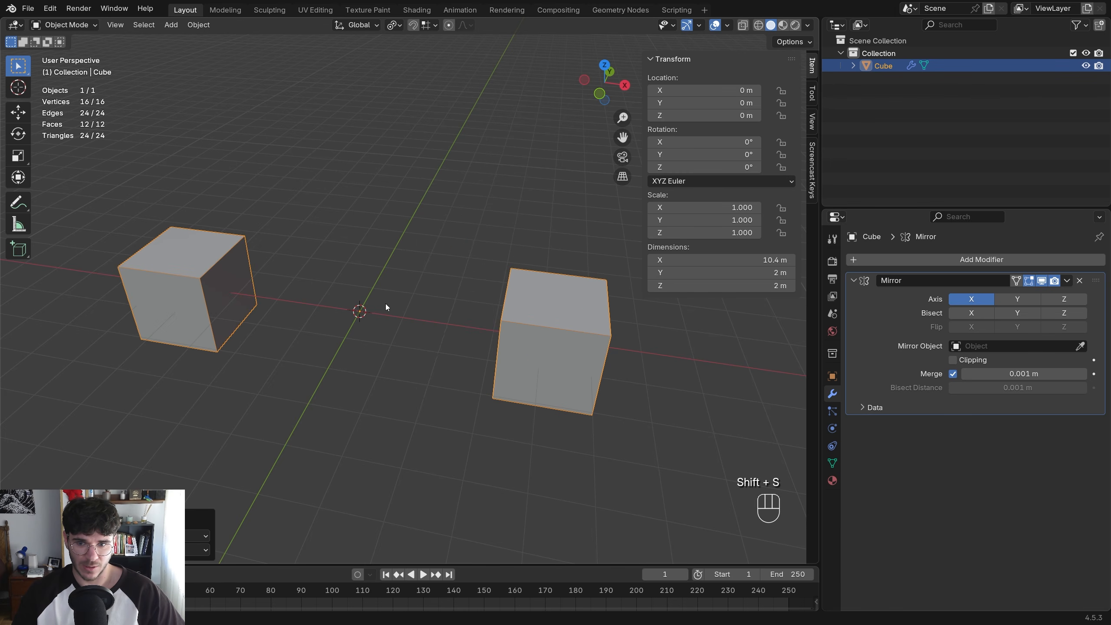
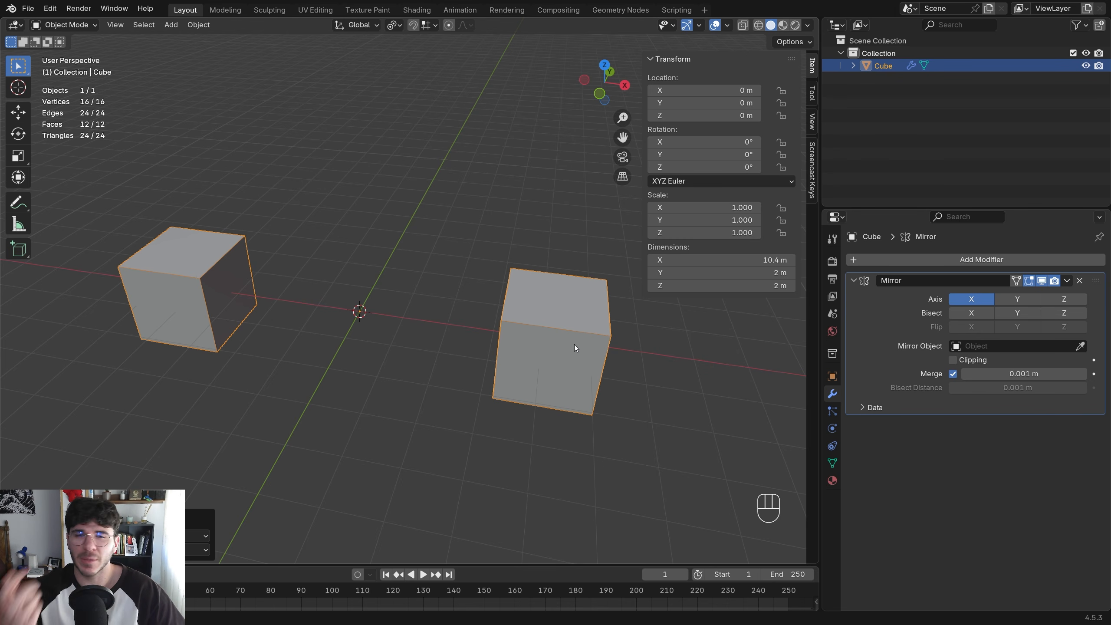
# Enable the Z axis alongside X in the Mirror modifier, leaving Y off
pyautogui.moveTo(406, 332); pyautogui.dragTo(429, 318, button='middle')
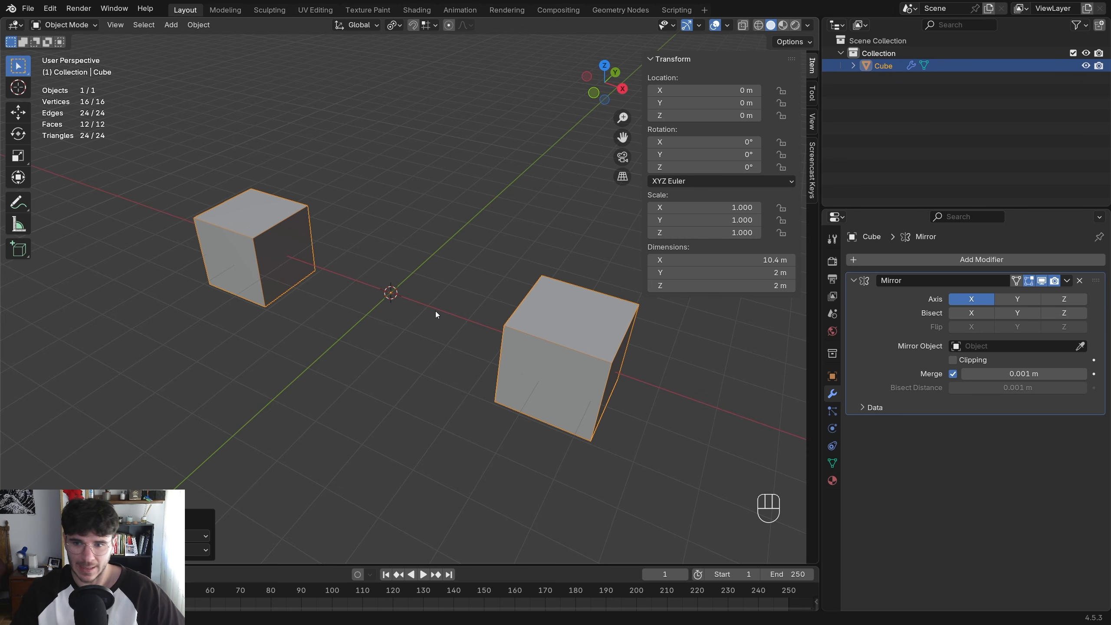
pyautogui.moveTo(512, 322); pyautogui.dragTo(478, 364, button='middle')
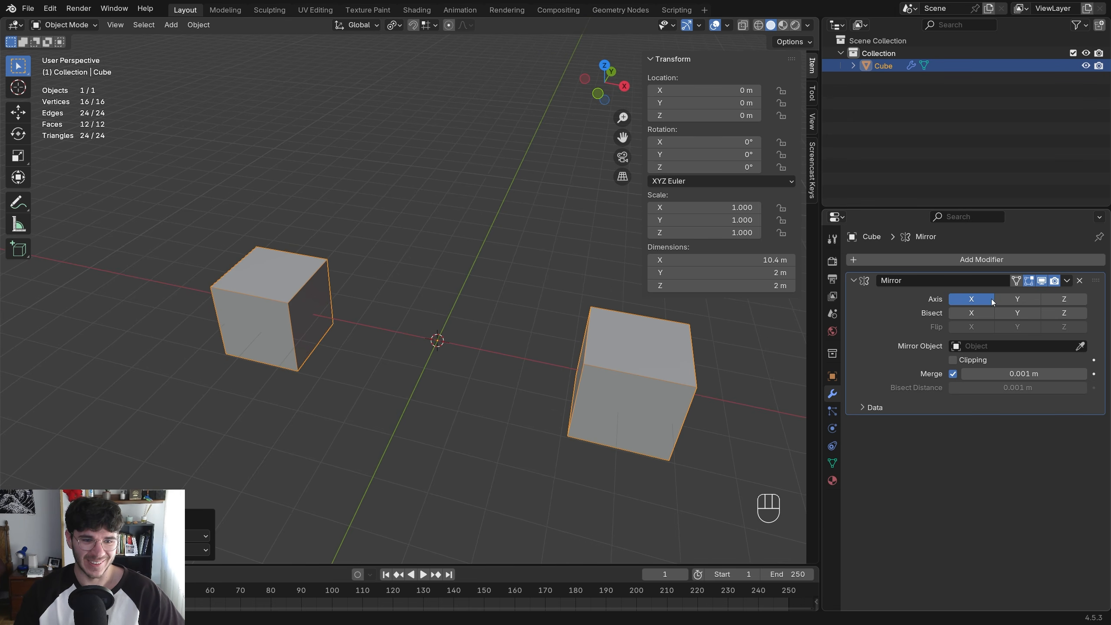
pyautogui.click(1017, 299)
pyautogui.scroll(-3, 530, 343)
pyautogui.click(1016, 299)
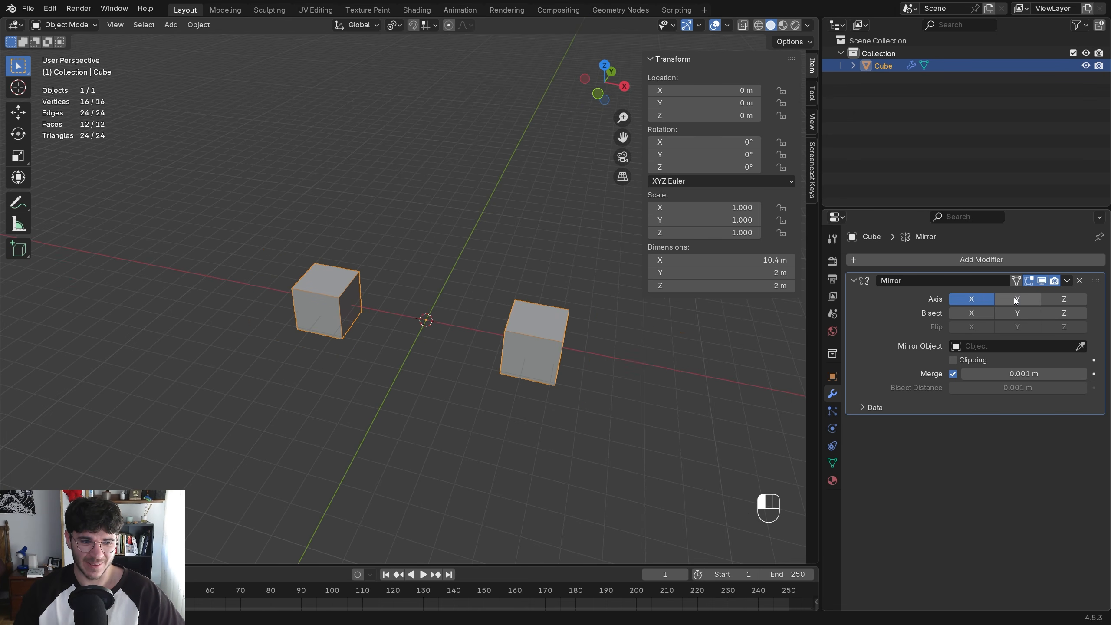
pyautogui.click(1058, 299)
# Move the cube up about 4.42 m along Z and set its origin back to the 3D cursor
pyautogui.moveTo(529, 302); pyautogui.dragTo(508, 287, button='middle')
pyautogui.press('g')
pyautogui.press('z')
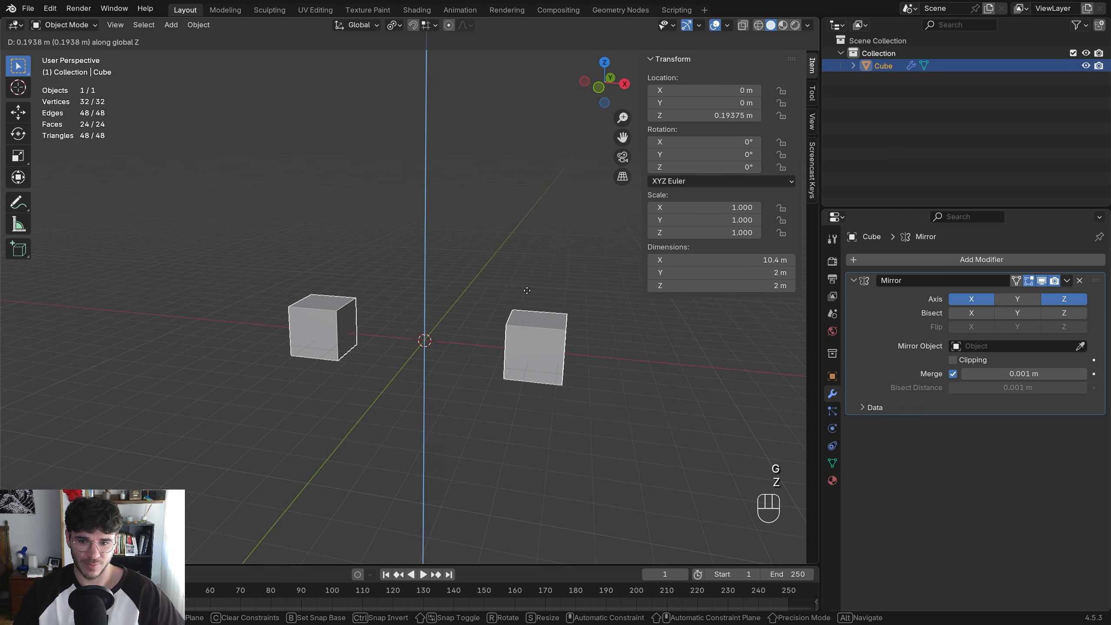
pyautogui.click(546, 184)
pyautogui.rightClick(540, 248)
pyautogui.moveTo(540, 249)
pyautogui.click(621, 276)
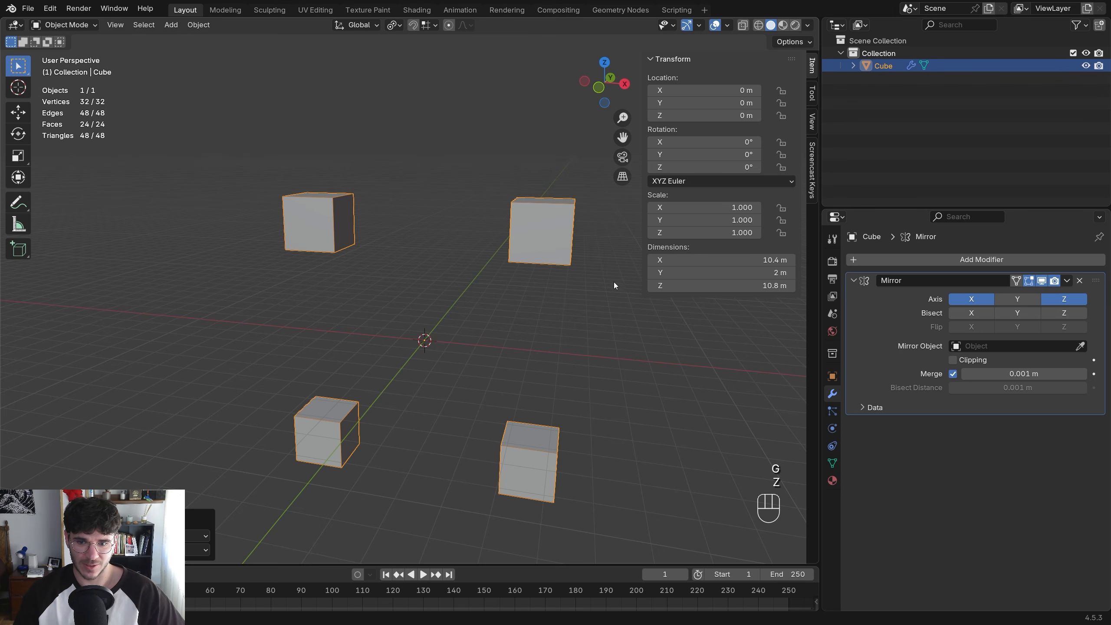
# Move the cube about -5.1 m along Y and set its origin back to the 3D cursor
pyautogui.moveTo(613, 281); pyautogui.dragTo(394, 306, button='middle')
pyautogui.press('g')
pyautogui.press('x')
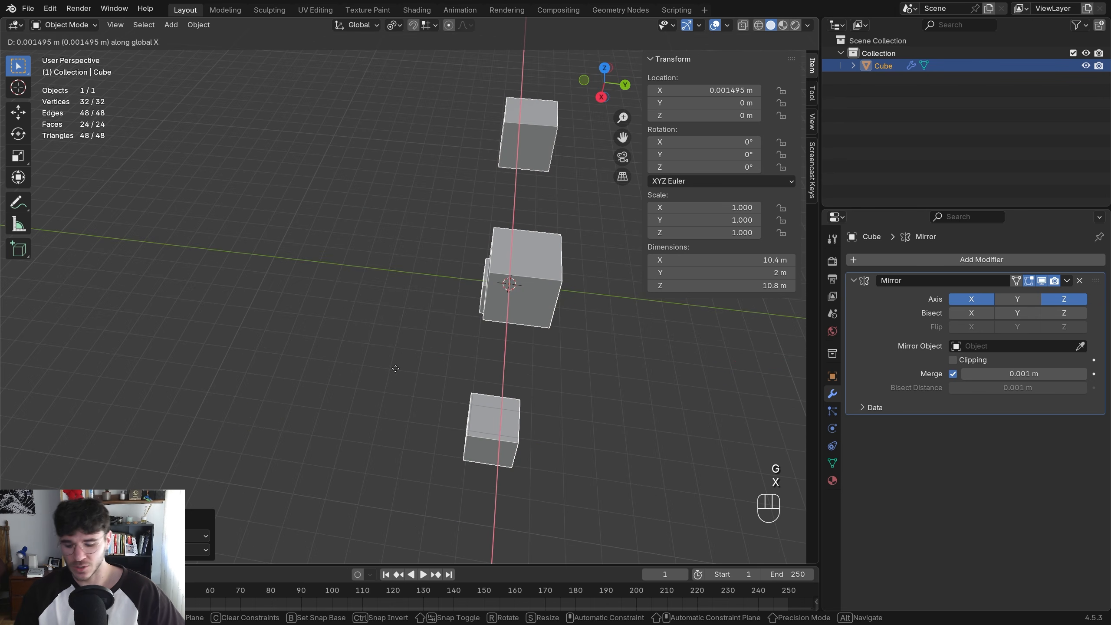
pyautogui.press('y')
pyautogui.click(391, 268)
pyautogui.rightClick(391, 268)
pyautogui.moveTo(390, 268)
pyautogui.click(493, 296)
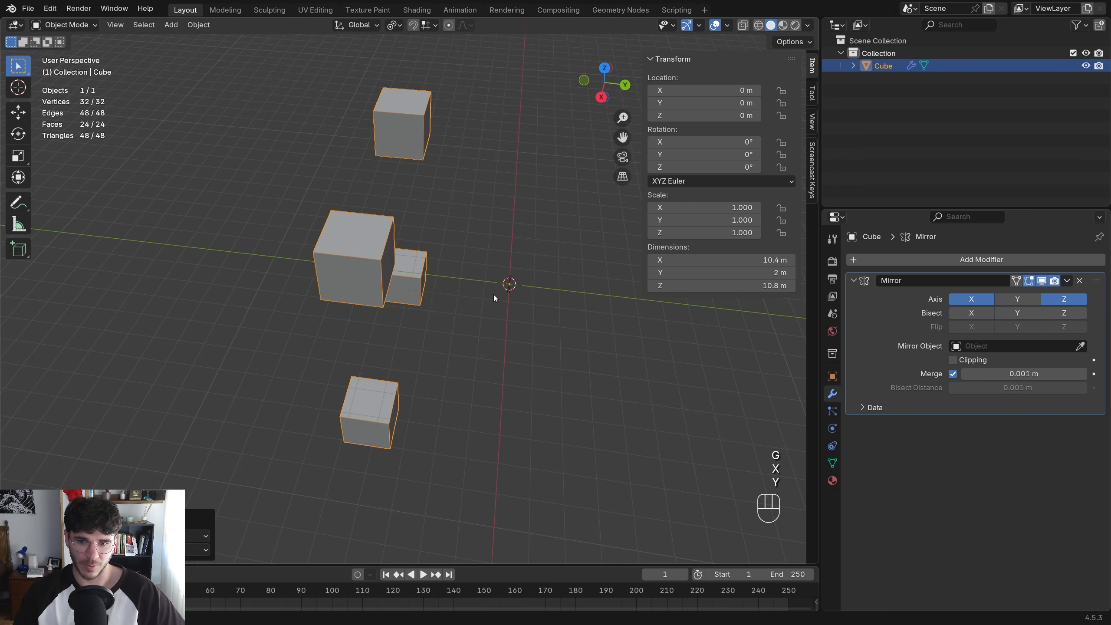
# Apply Origin to 3D Cursor to the cube once more and enable the Mirror modifier's Y axis
pyautogui.rightClick(427, 281)
pyautogui.rightClick(364, 262)
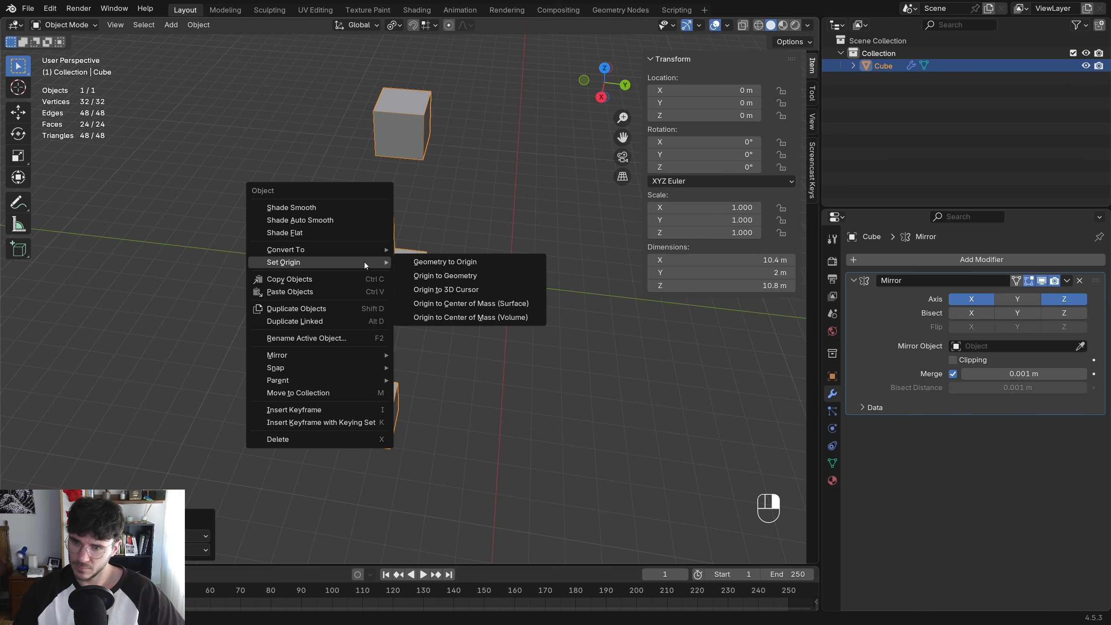
pyautogui.click(465, 292)
pyautogui.click(1017, 299)
pyautogui.moveTo(494, 289); pyautogui.dragTo(540, 278, button='middle')
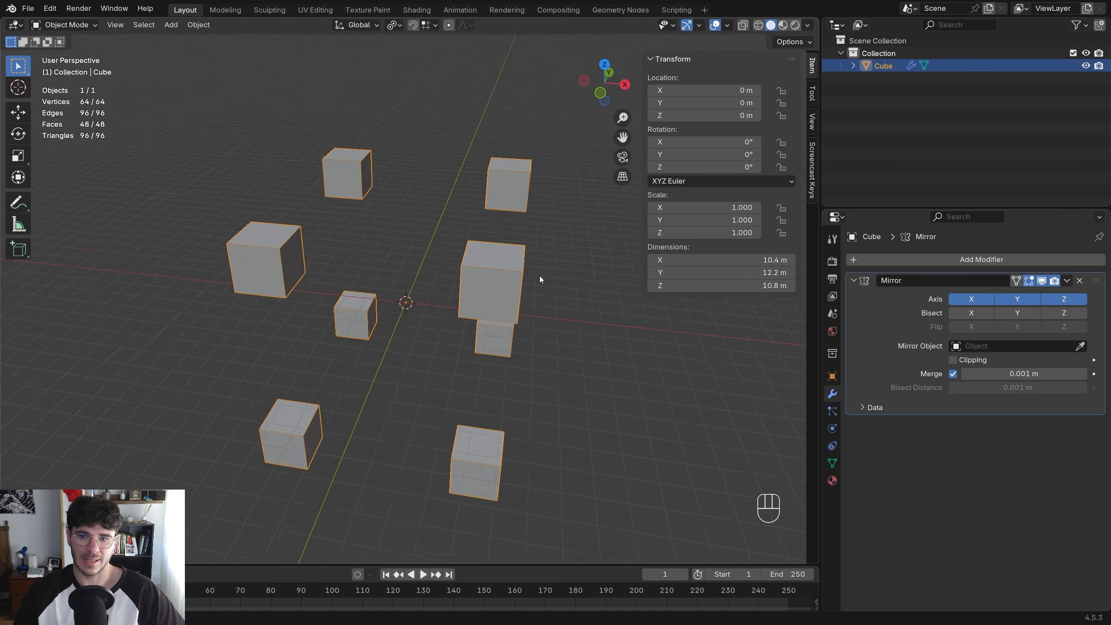
# Try moving the cube's mesh freely in Edit Mode with all three mirror axes enabled
pyautogui.press('Tab')
pyautogui.press('g')
pyautogui.click(492, 276)
pyautogui.press('Tab')
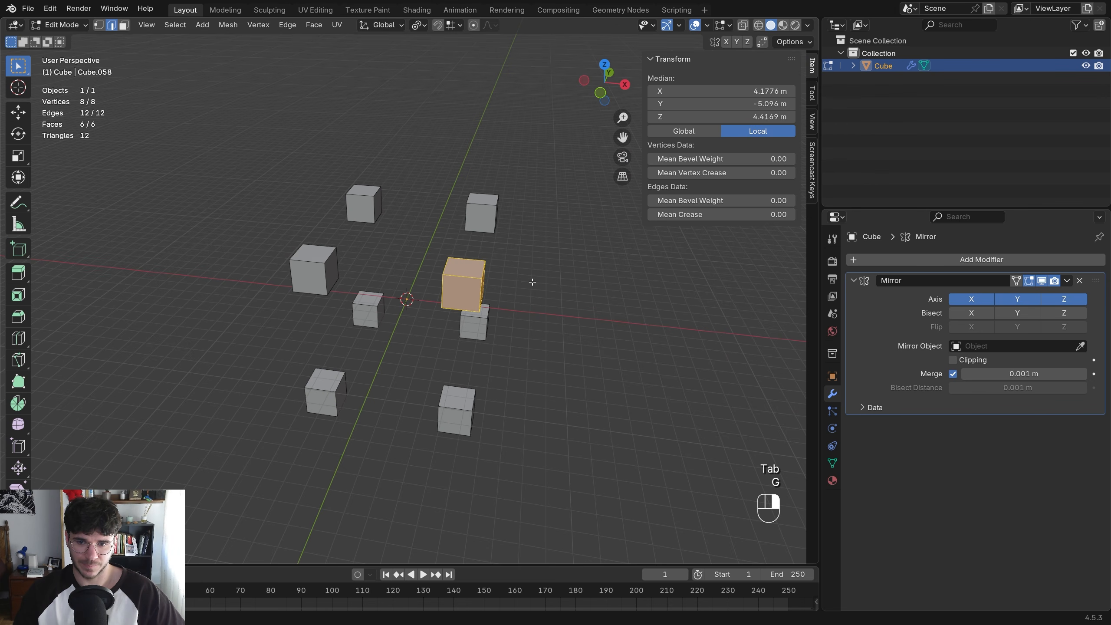
# Hide the Mirror modifier in the viewport
pyautogui.click(1042, 281)
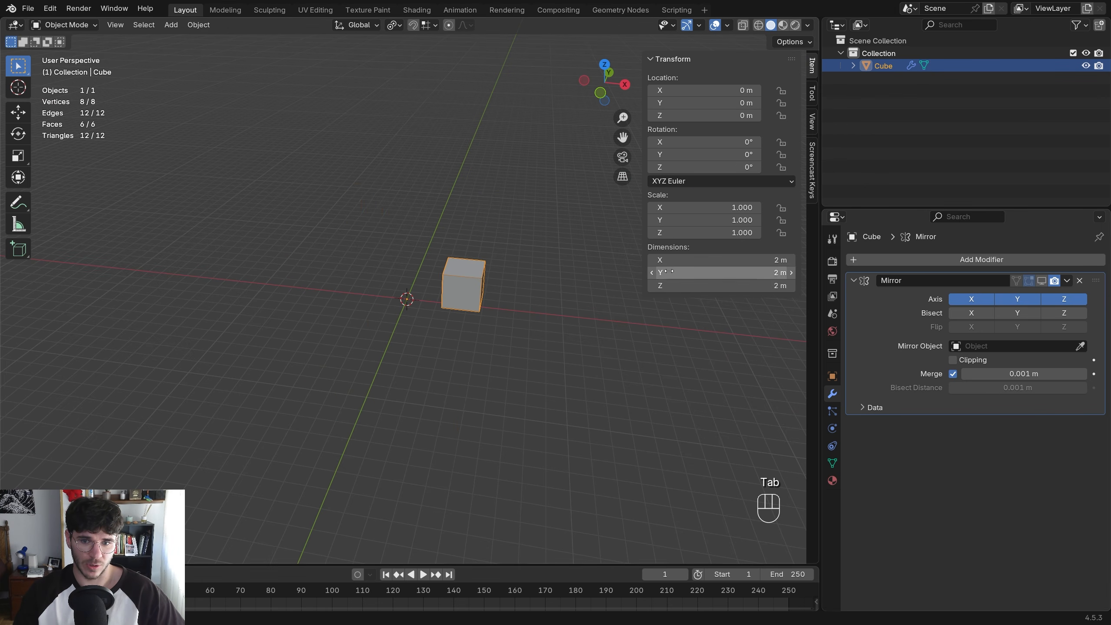
# Show the Mirror modifier in the viewport again and try moving the cube in Object Mode
pyautogui.press('g')
pyautogui.rightClick(492, 288)
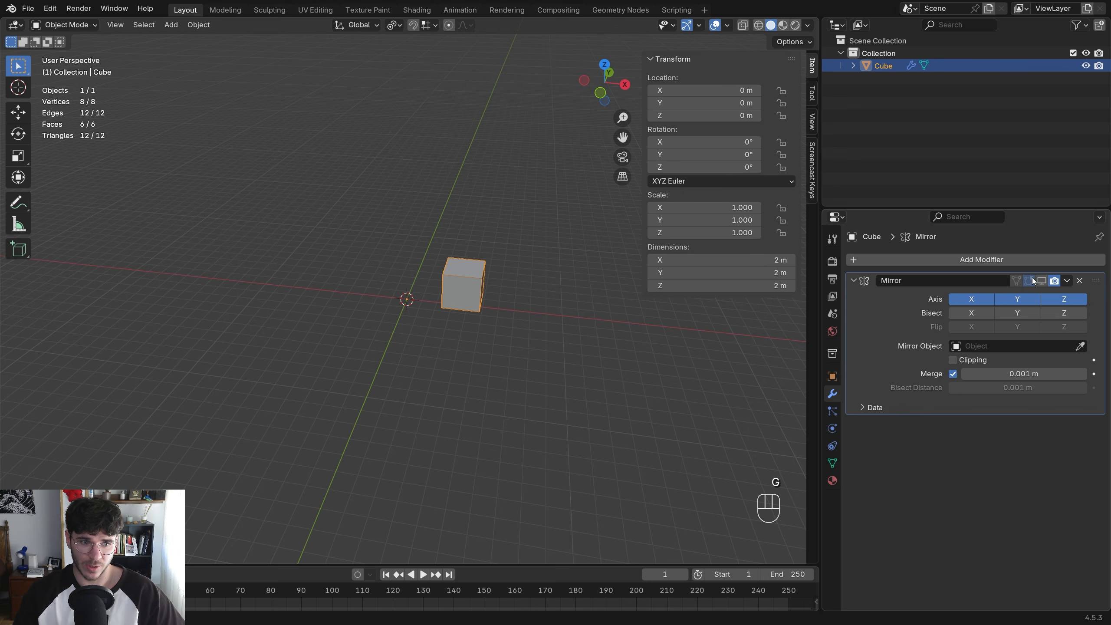
pyautogui.click(1041, 281)
pyautogui.press('g')
pyautogui.rightClick(494, 199)
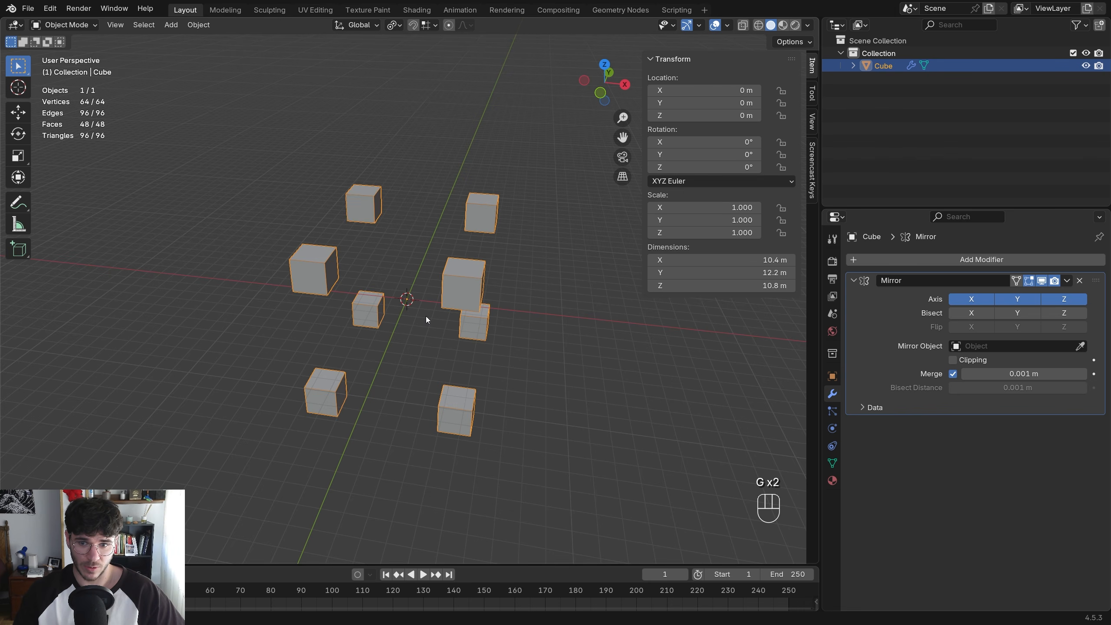
pyautogui.moveTo(480, 291); pyautogui.dragTo(453, 309, button='middle')
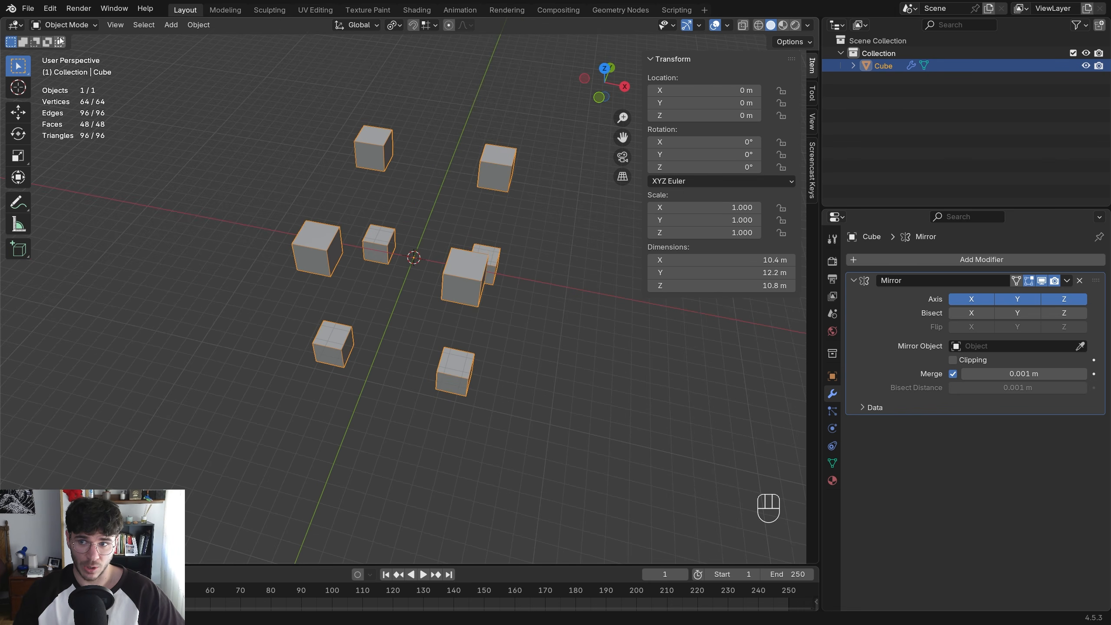
# Try moving the cube's mesh in Edit Mode to see how its mirrored copies follow
pyautogui.press('Tab')
pyautogui.press('g')
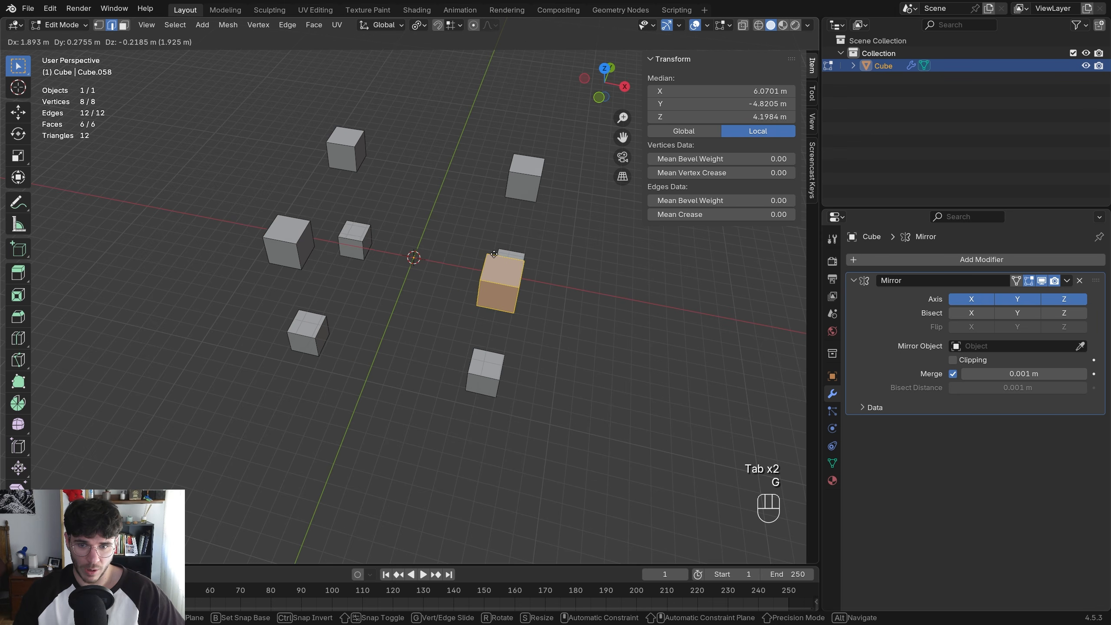
pyautogui.rightClick(522, 284)
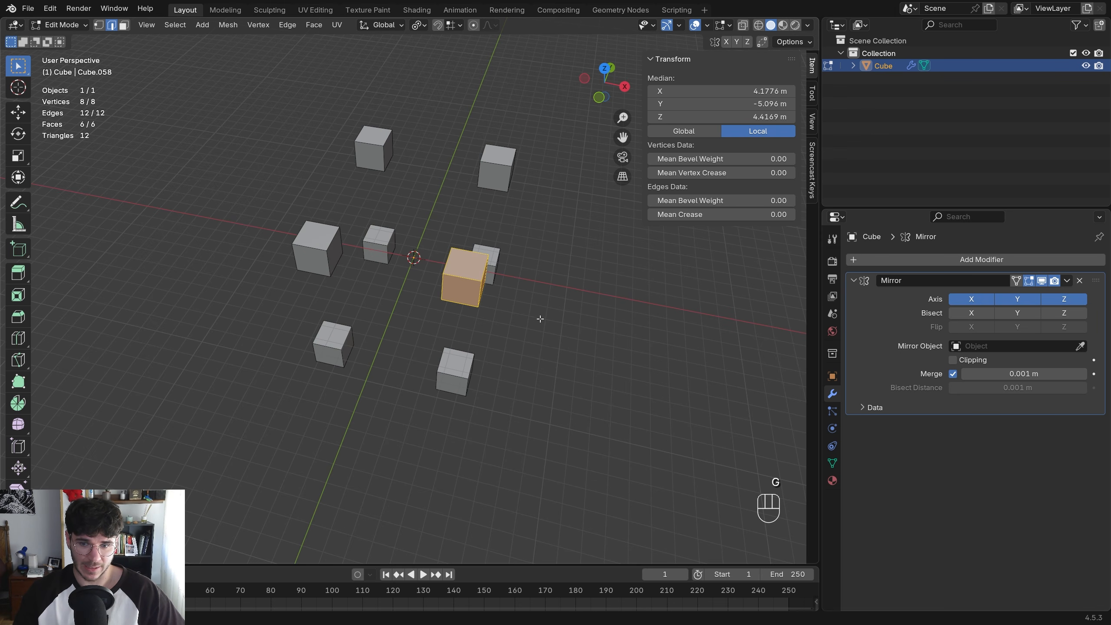
pyautogui.press('g')
pyautogui.rightClick(423, 274)
pyautogui.moveTo(421, 283); pyautogui.dragTo(503, 266, button='middle')
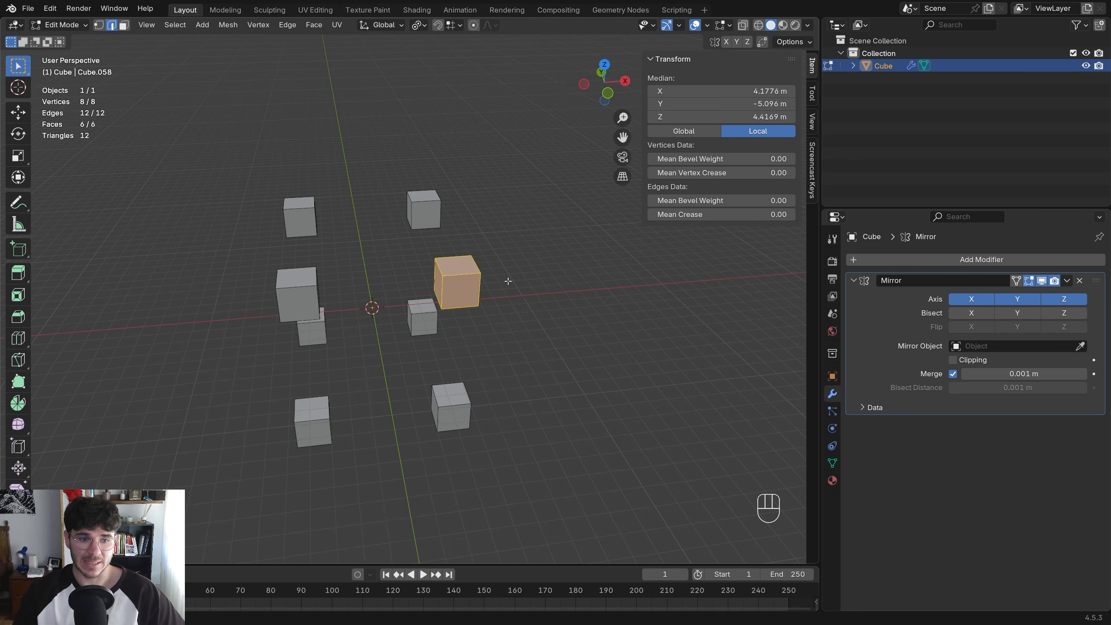
# Return to Object Mode and set the cube's origin to its geometry
pyautogui.press('Tab')
pyautogui.rightClick(465, 278)
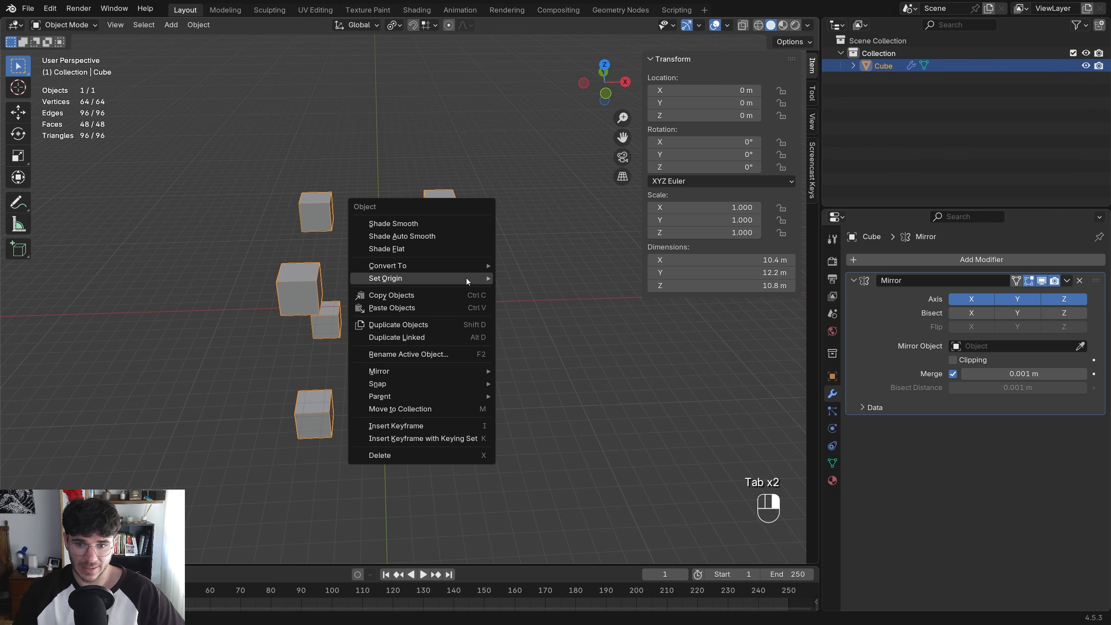
pyautogui.moveTo(466, 278)
pyautogui.click(518, 292)
pyautogui.scroll(3, 475, 289)
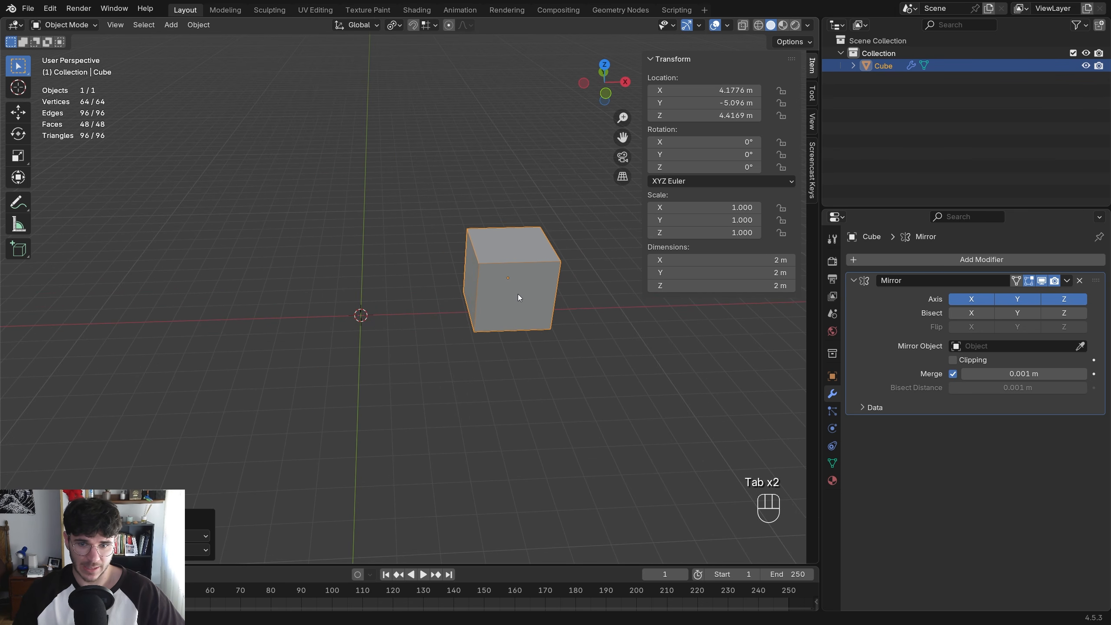
pyautogui.scroll(-4, 518, 297)
# Add a Plain Axes empty at the 3D cursor in the world centre
pyautogui.click(374, 295)
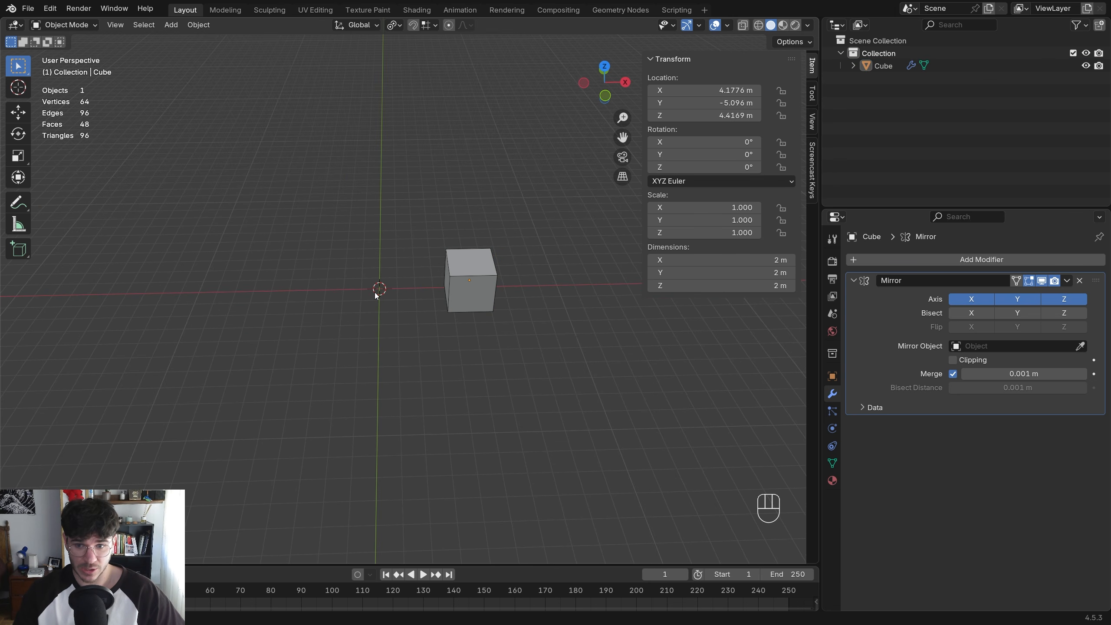
pyautogui.hotkey('shift', 'a')
pyautogui.moveTo(343, 425)
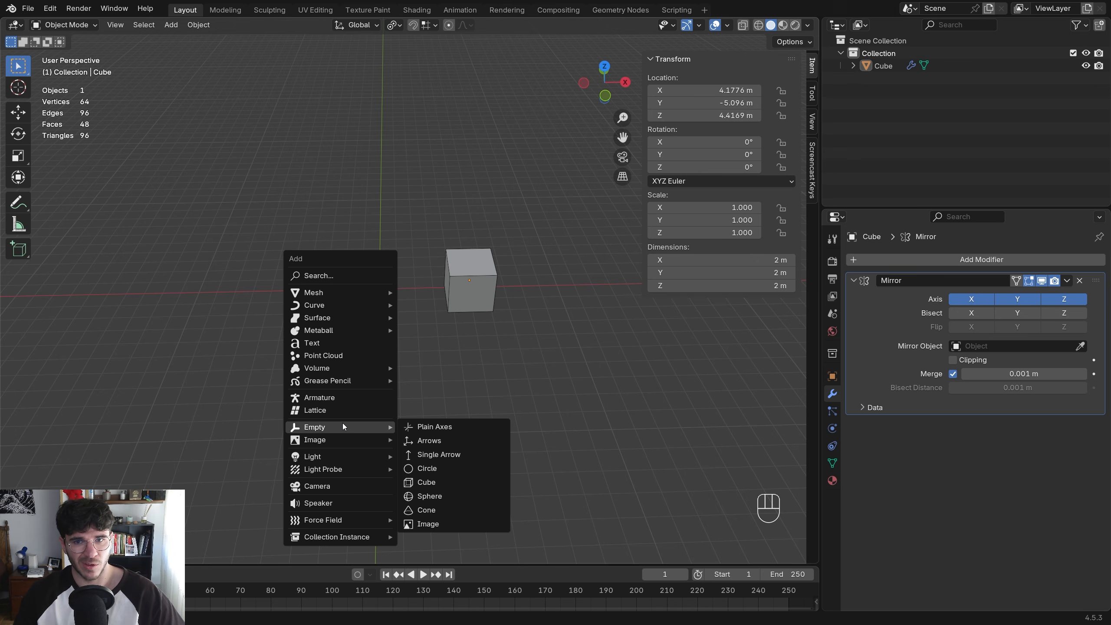
pyautogui.click(414, 426)
pyautogui.scroll(5, 380, 288)
pyautogui.moveTo(380, 287); pyautogui.dragTo(319, 240, button='middle')
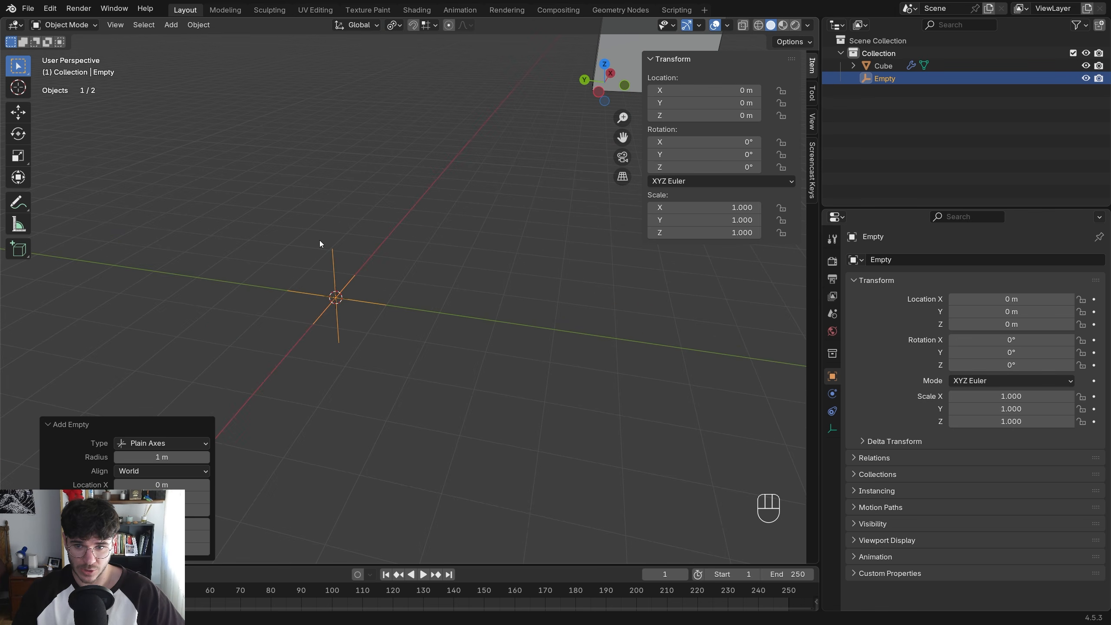
pyautogui.click(368, 252)
pyautogui.click(877, 79)
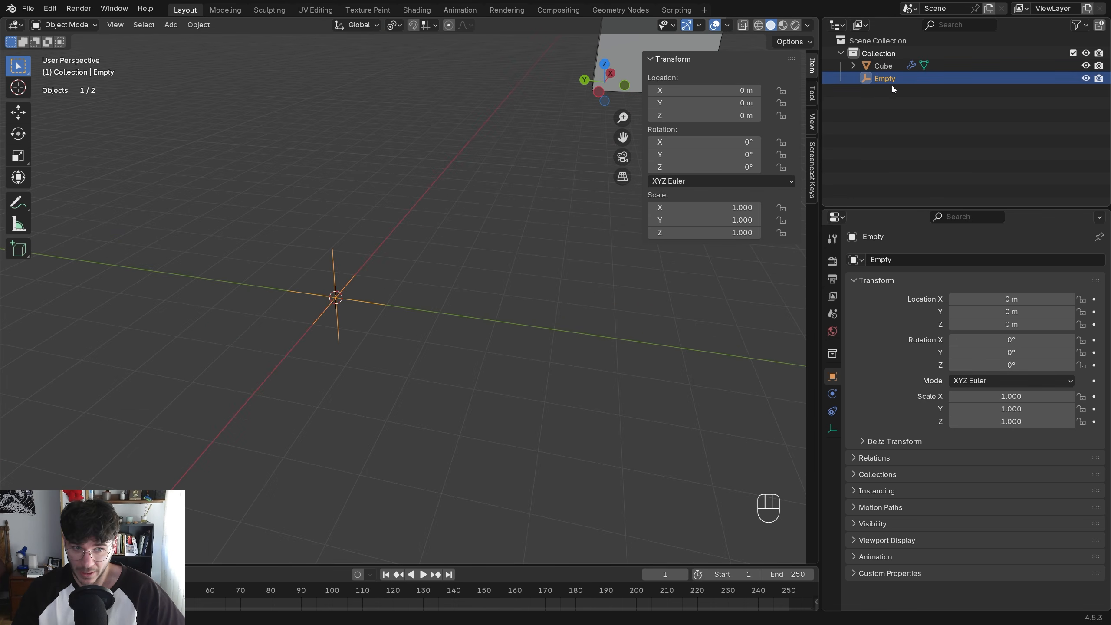
pyautogui.moveTo(403, 272); pyautogui.dragTo(490, 239, button='middle')
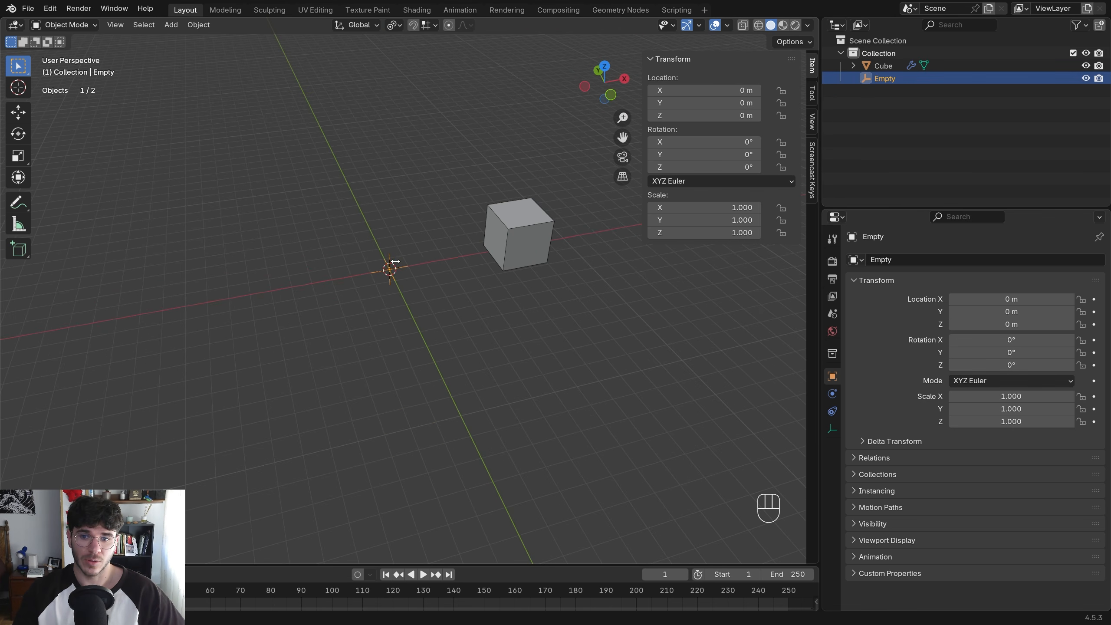
# Assign the Empty as the Mirror Object of the cube's Mirror modifier
pyautogui.click(491, 237)
pyautogui.press('Tab')
pyautogui.press('Tab')
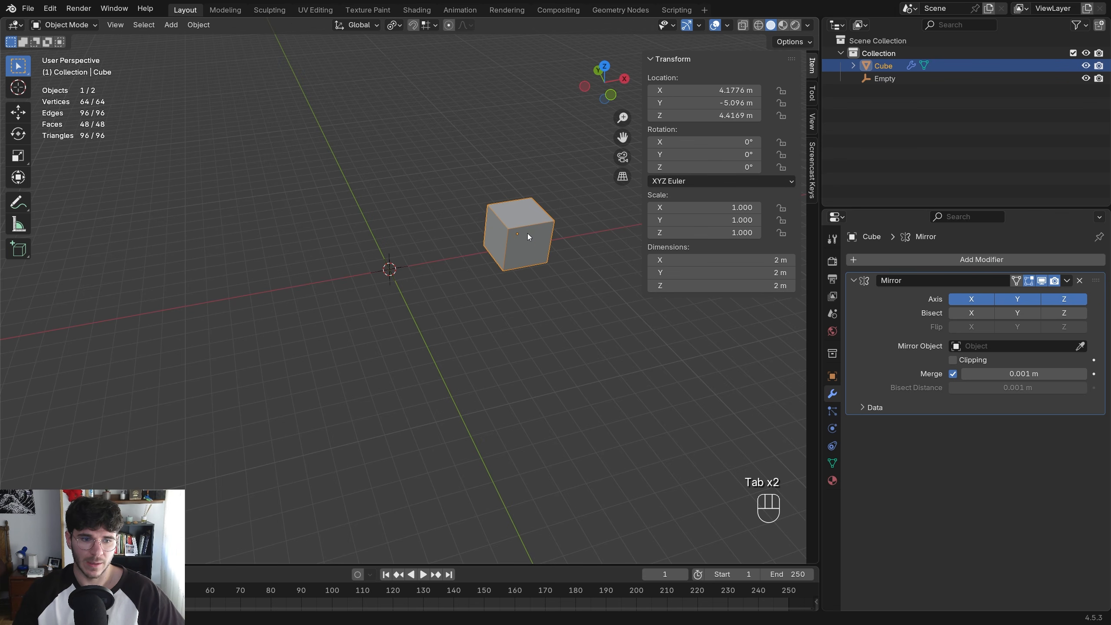
pyautogui.click(1079, 345)
pyautogui.click(388, 266)
pyautogui.moveTo(418, 267); pyautogui.dragTo(377, 305, button='middle')
# Move the Empty freely to shift the mirrored cubes and reselect the cube
pyautogui.click(370, 255)
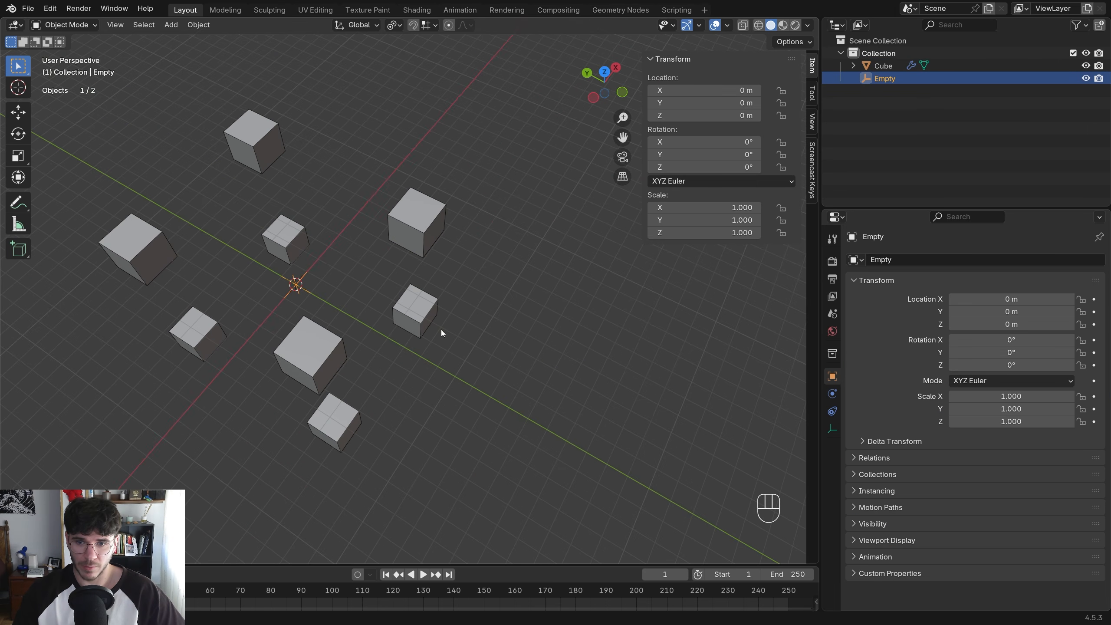
pyautogui.press('g')
pyautogui.click(418, 239)
pyautogui.click(418, 238)
pyautogui.moveTo(418, 238); pyautogui.dragTo(409, 219, button='middle')
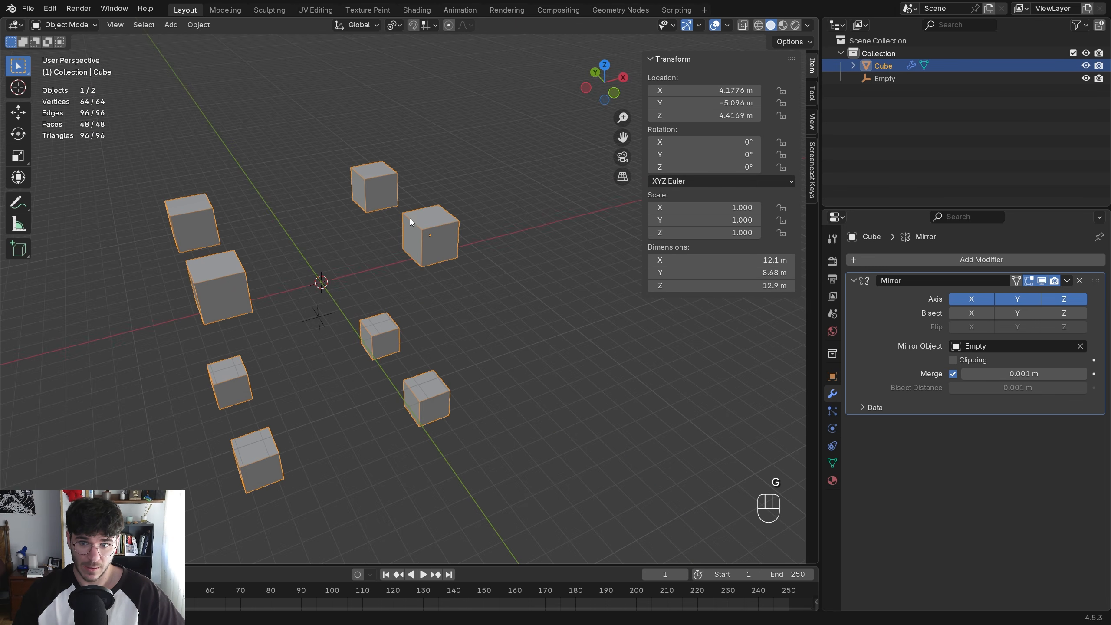
# Move the Empty along Z to about 6.65 m and along Y to about -1.15 m
pyautogui.click(326, 302)
pyautogui.press('g')
pyautogui.press('z')
pyautogui.click(358, 224)
pyautogui.press('g')
pyautogui.press('x')
pyautogui.moveTo(357, 223); pyautogui.dragTo(177, 225, button='middle')
pyautogui.press('y')
pyautogui.click(422, 237)
# Move the Empty about -2.13 m along the X axis
pyautogui.press('g')
pyautogui.press('x')
pyautogui.click(534, 276)
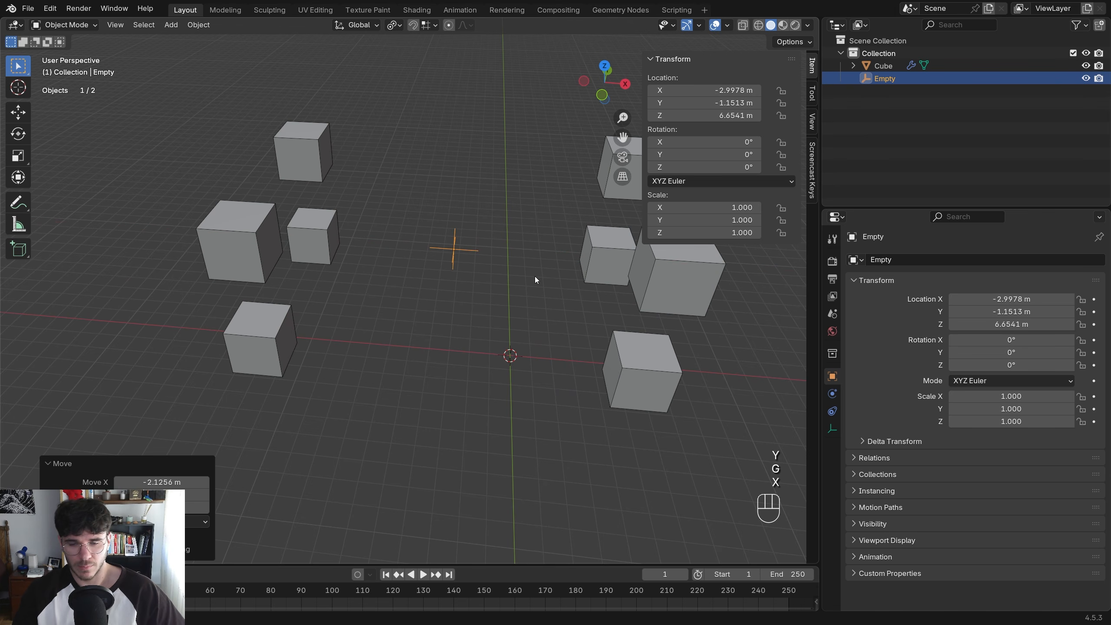
pyautogui.moveTo(567, 271); pyautogui.dragTo(621, 276, button='middle')
# Remove the Mirror modifier from the cube and add a Solidify modifier
pyautogui.click(558, 356)
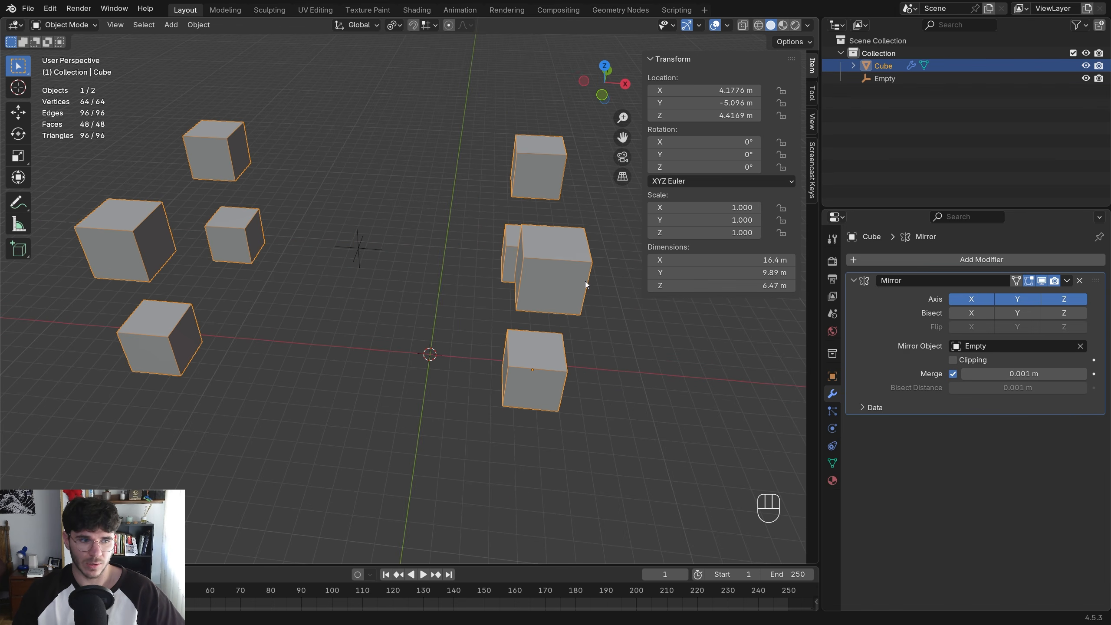
pyautogui.click(1079, 279)
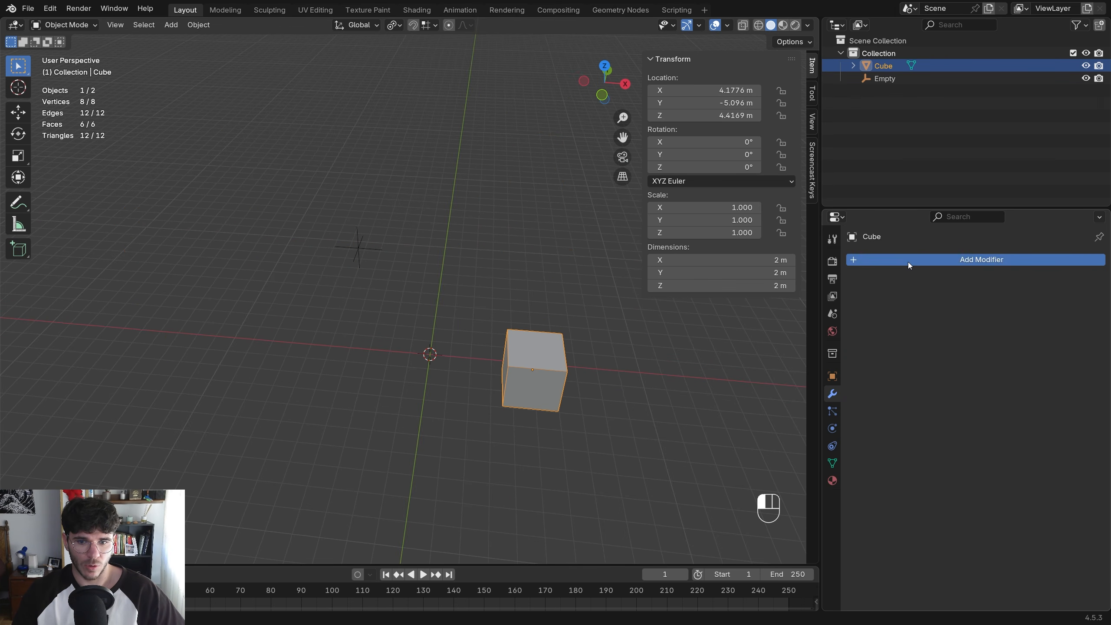
pyautogui.click(907, 262)
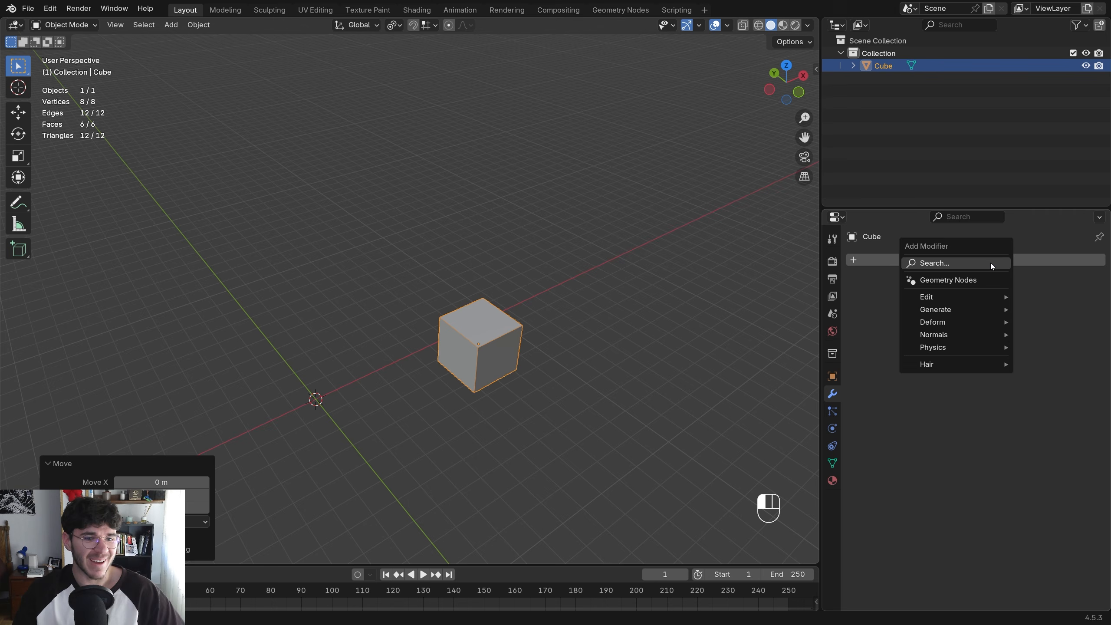
pyautogui.click(990, 262)
pyautogui.write('so')
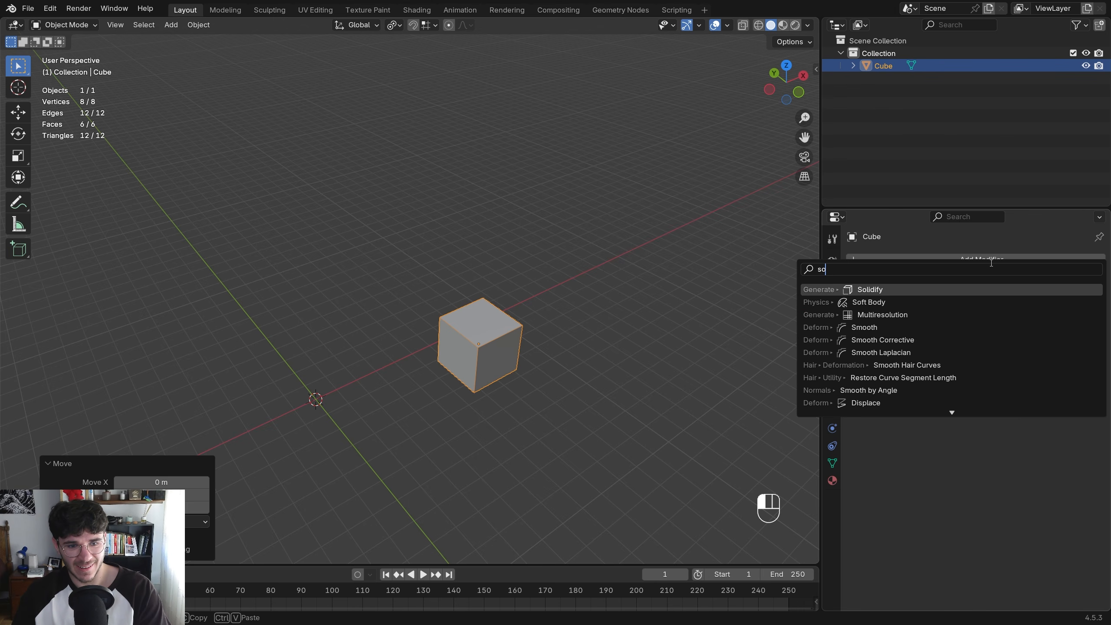
pyautogui.press('Return')
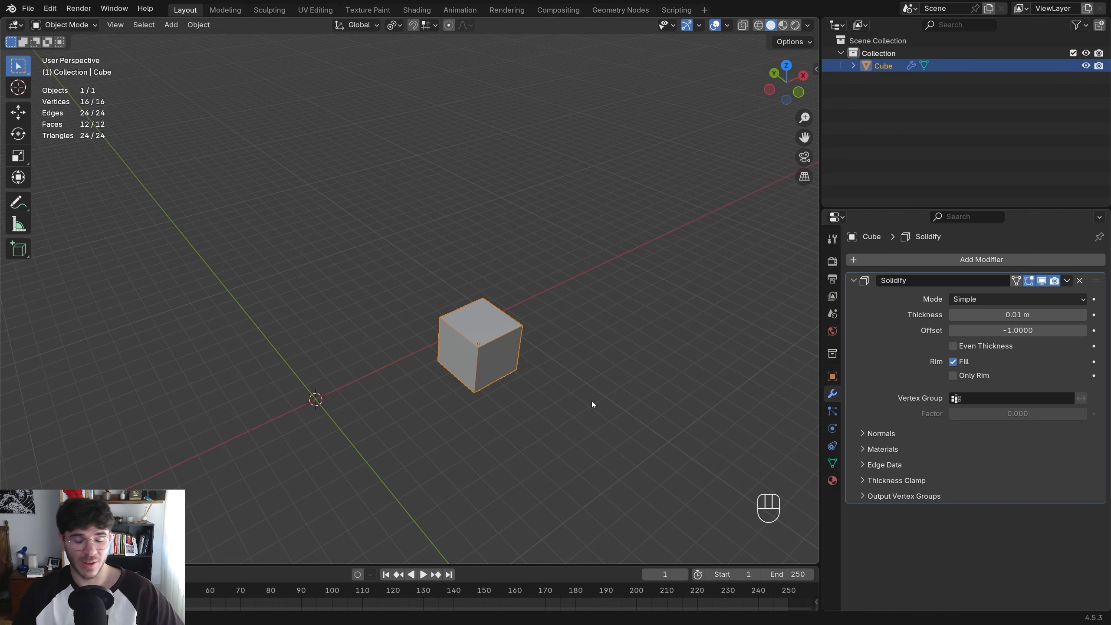
# Add a centred horizontal loop cut around the cube in Edit Mode
pyautogui.scroll(3, 479, 362)
pyautogui.keyDown('shift'); pyautogui.moveTo(479, 362); pyautogui.dragTo(502, 318, button='middle'); pyautogui.keyUp('shift')
pyautogui.scroll(2, 485, 313)
pyautogui.keyDown('shift'); pyautogui.moveTo(584, 302); pyautogui.dragTo(586, 230, button='middle'); pyautogui.keyUp('shift')
pyautogui.press('Tab')
pyautogui.hotkey('ctrl', 'r')
pyautogui.click(414, 371)
pyautogui.rightClick(414, 371)
# Delete the cube's two adjacent lower side faces and its bottom face, and return to Object Mode
pyautogui.press('3')
pyautogui.moveTo(308, 377); pyautogui.dragTo(525, 409)
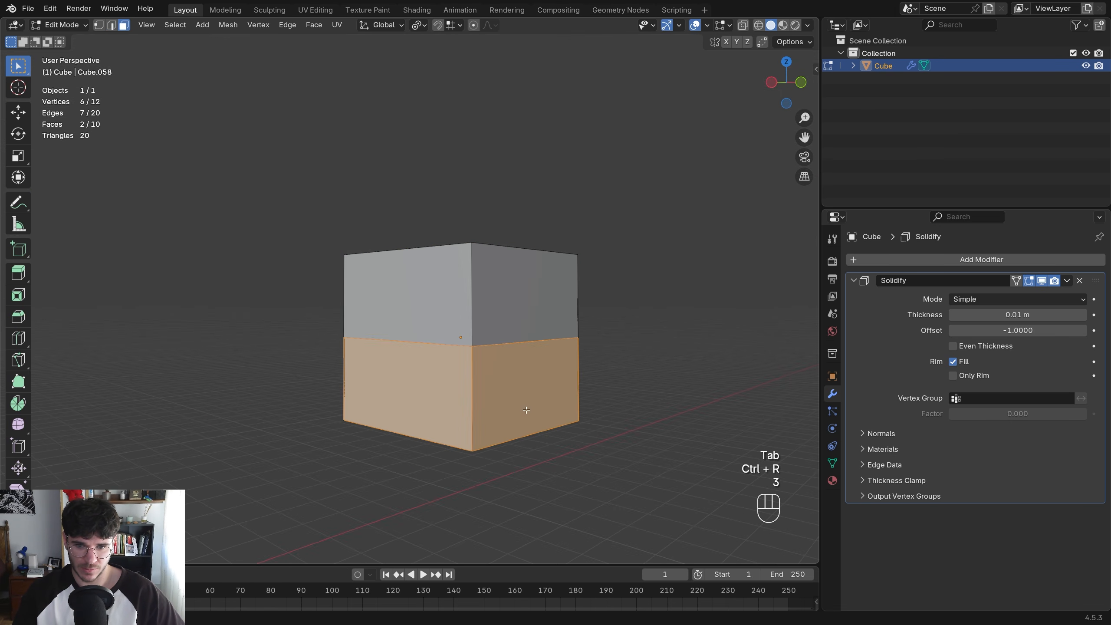
pyautogui.moveTo(525, 409); pyautogui.dragTo(524, 369, button='middle')
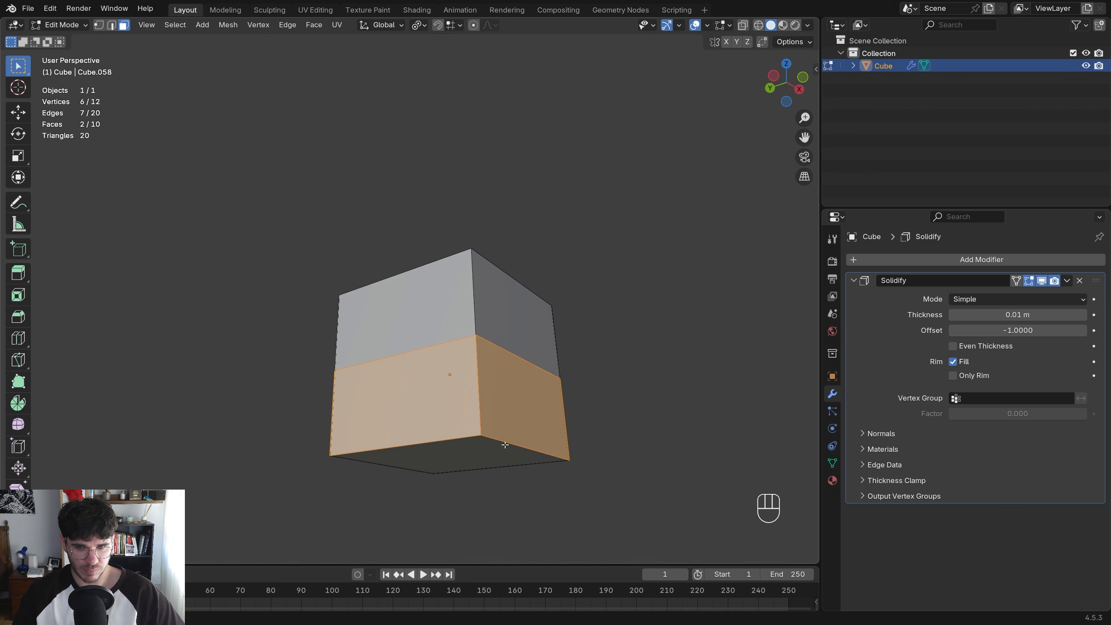
pyautogui.press('x')
pyautogui.click(479, 449)
pyautogui.press('x')
pyautogui.press('z')
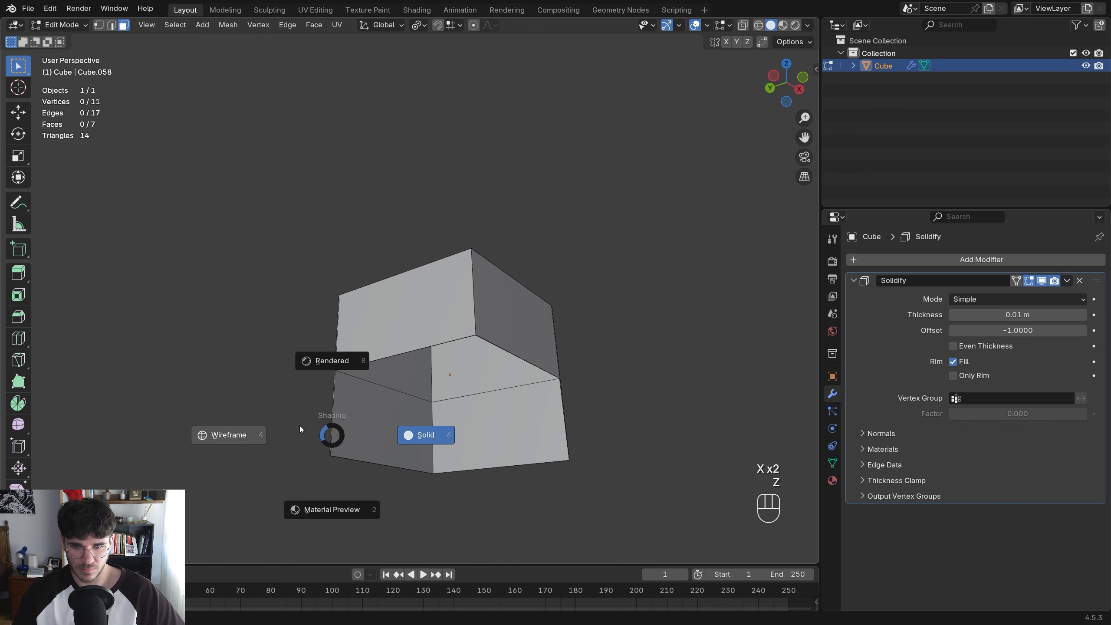
pyautogui.moveTo(299, 426); pyautogui.dragTo(477, 441, button='middle')
pyautogui.press('Tab')
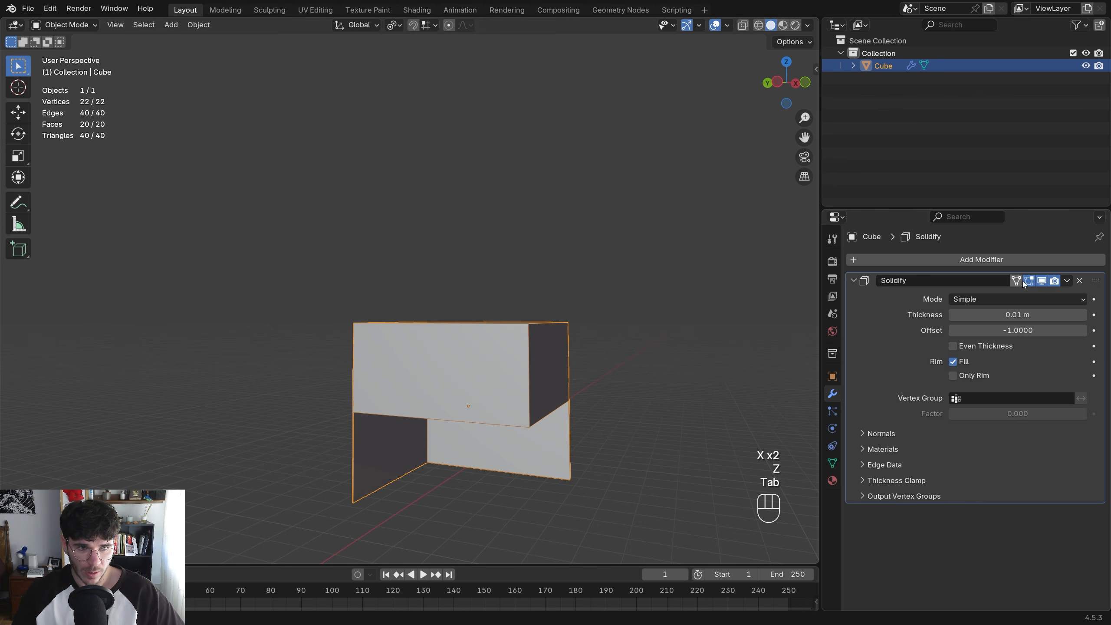
# Increase the Solidify thickness to 0.27 m, viewing the opened cube from below
pyautogui.moveTo(384, 420); pyautogui.dragTo(399, 252, button='middle')
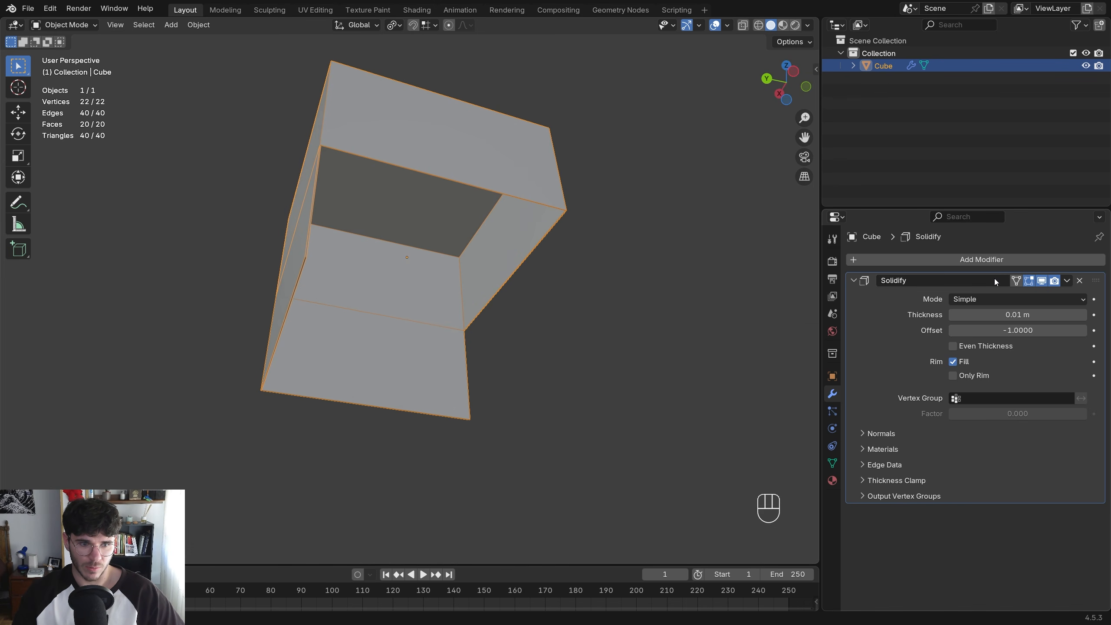
pyautogui.moveTo(1004, 315); pyautogui.dragTo(1054, 314)
pyautogui.moveTo(410, 272); pyautogui.dragTo(256, 272, button='middle')
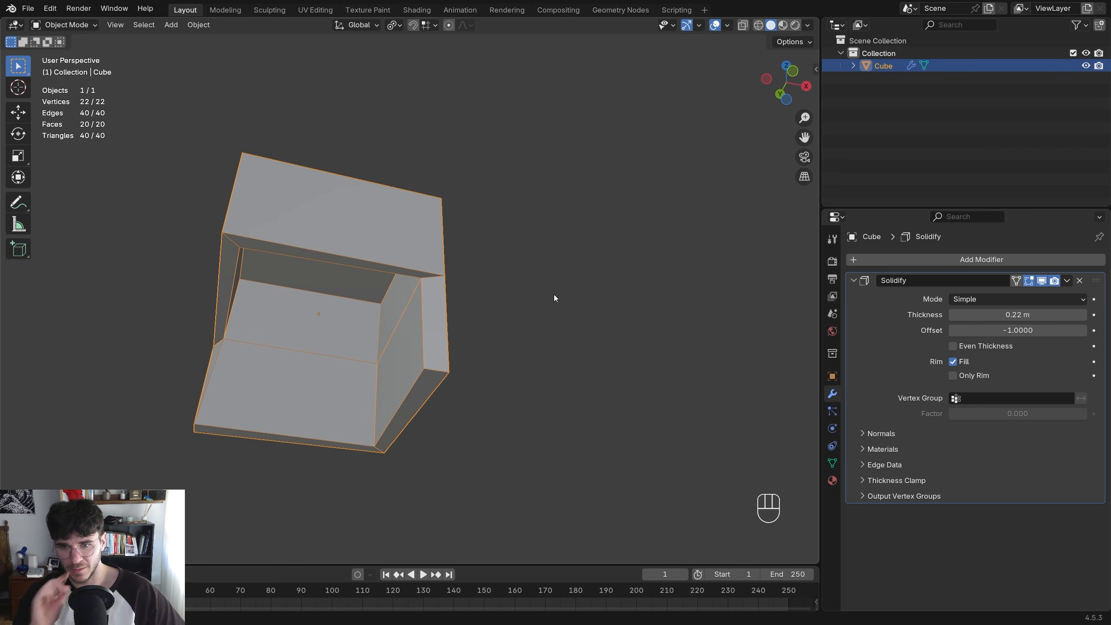
pyautogui.keyDown('shift'); pyautogui.moveTo(363, 315); pyautogui.dragTo(458, 313, button='middle'); pyautogui.keyUp('shift')
pyautogui.moveTo(1018, 314)
pyautogui.mouseDown()
pyautogui.moveTo(1001, 314)
pyautogui.moveTo(1036, 314)
pyautogui.mouseUp()
pyautogui.moveTo(455, 267); pyautogui.dragTo(446, 262, button='middle')
pyautogui.moveTo(1005, 315); pyautogui.dragTo(999, 314)
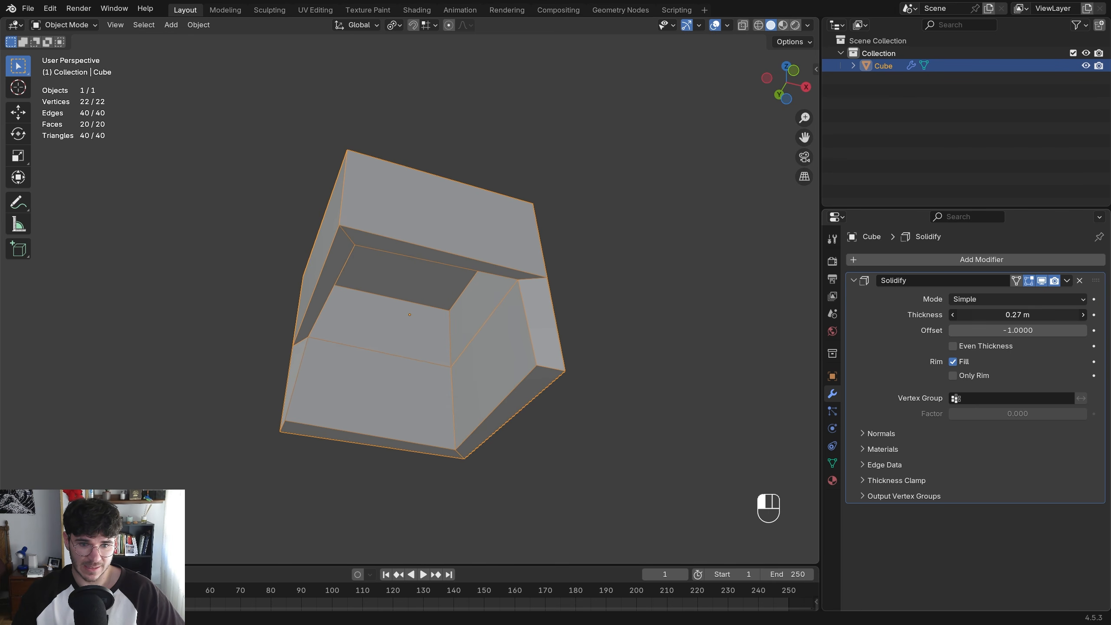
# Set the Solidify thickness to 0.25 m while comparing the shell with rim Fill off and on
pyautogui.click(952, 361)
pyautogui.click(952, 361)
pyautogui.click(953, 361)
pyautogui.moveTo(474, 269); pyautogui.dragTo(430, 324, button='middle')
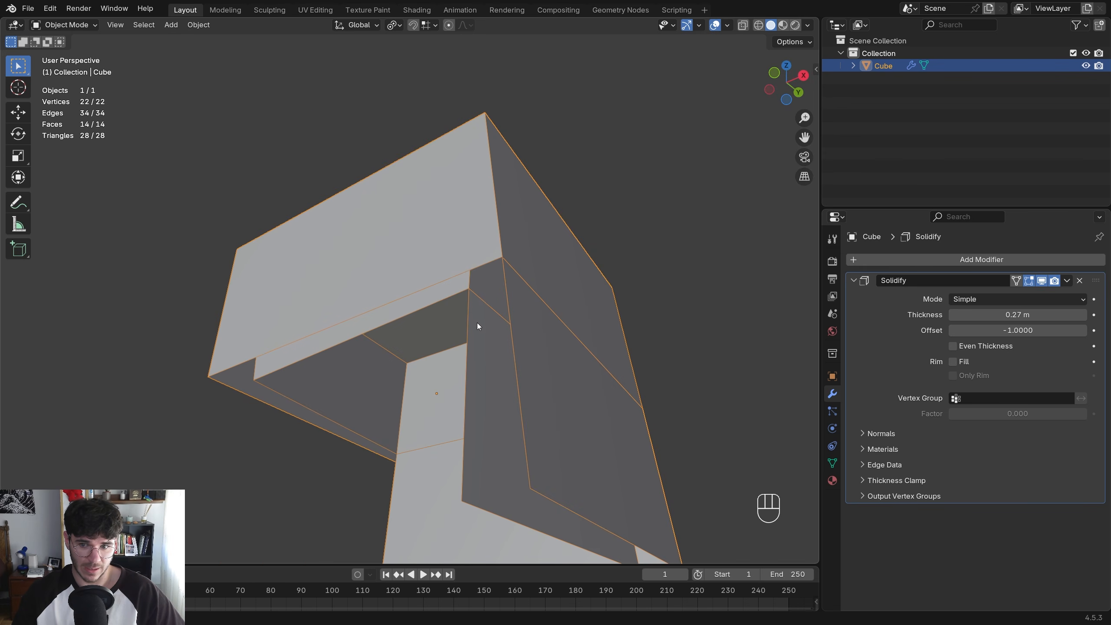
pyautogui.moveTo(1006, 315); pyautogui.dragTo(998, 314)
pyautogui.click(953, 361)
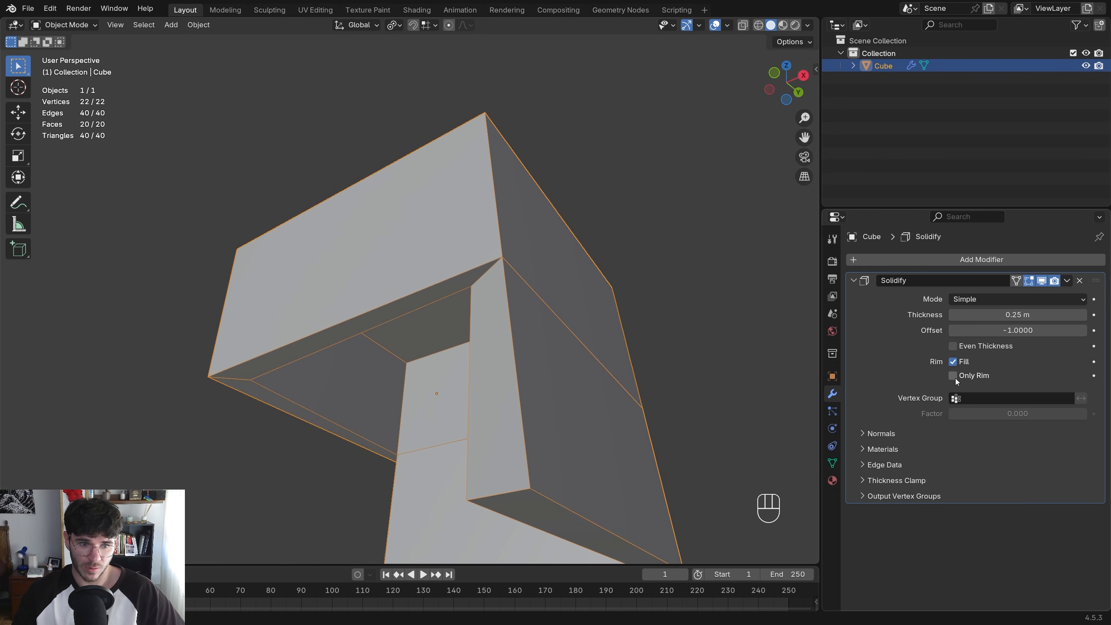
# Enable Only Rim on the Solidify modifier to inspect the cube's inside, and disable it again
pyautogui.click(955, 379)
pyautogui.click(954, 379)
pyautogui.click(955, 378)
pyautogui.moveTo(439, 295); pyautogui.dragTo(449, 265, button='middle')
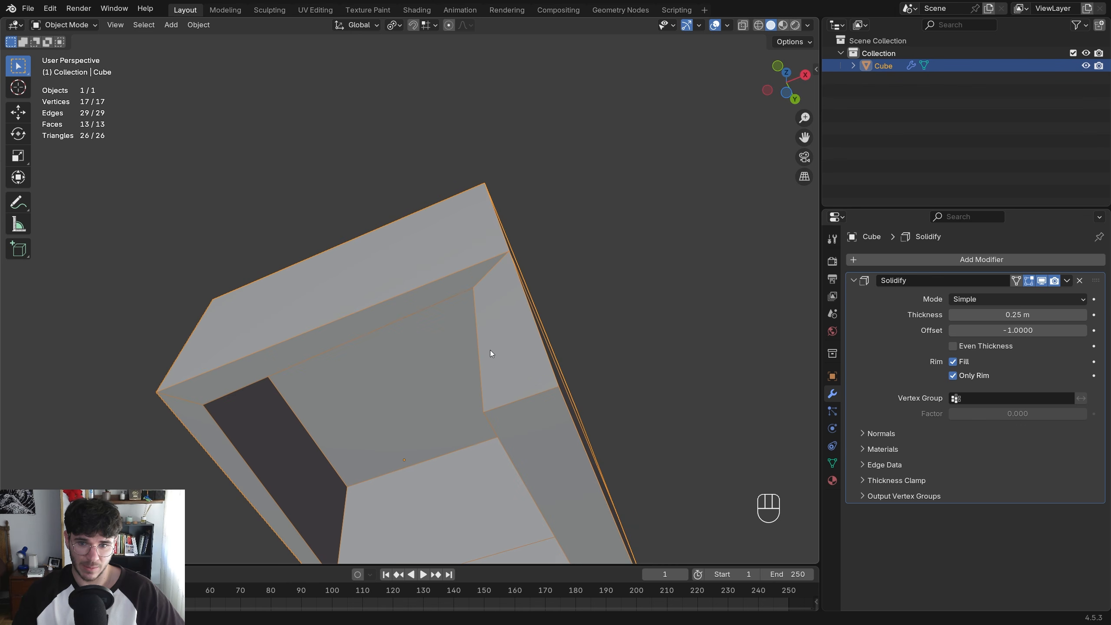
pyautogui.moveTo(490, 353); pyautogui.dragTo(459, 306, button='middle')
pyautogui.click(953, 375)
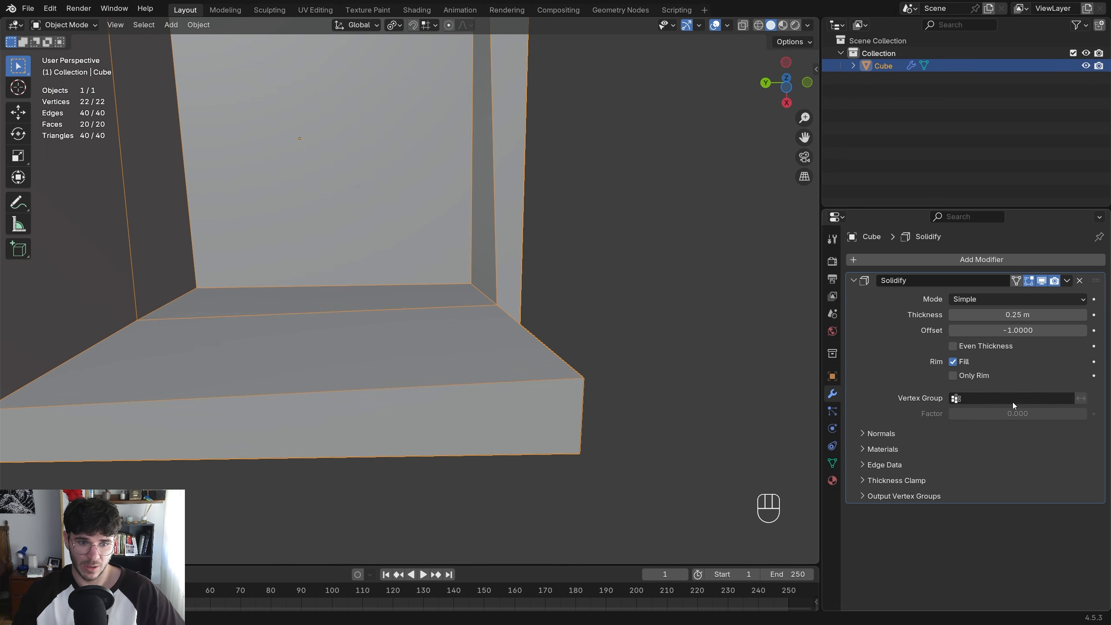
# Toggle the Solidify rim Fill off and back on, and enable Only Rim
pyautogui.click(952, 361)
pyautogui.click(959, 364)
pyautogui.click(958, 374)
pyautogui.moveTo(437, 315); pyautogui.dragTo(294, 359, button='middle')
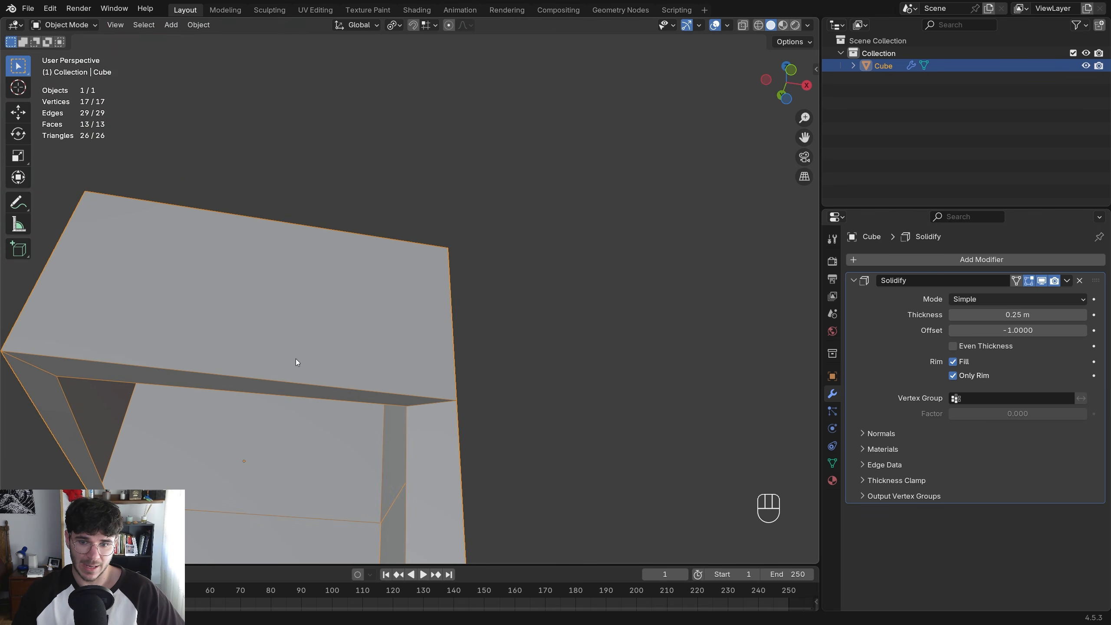
# Try applying the cube's transforms to its mesh, and undo the operation
pyautogui.scroll(-4, 295, 358)
pyautogui.keyDown('shift'); pyautogui.moveTo(389, 391); pyautogui.dragTo(443, 317, button='middle'); pyautogui.keyUp('shift')
pyautogui.moveTo(443, 316); pyautogui.dragTo(463, 280, button='middle')
pyautogui.press('n')
pyautogui.keyDown('shift'); pyautogui.moveTo(397, 303); pyautogui.dragTo(430, 246, button='middle'); pyautogui.keyUp('shift')
pyautogui.hotkey('ctrl', 'a')
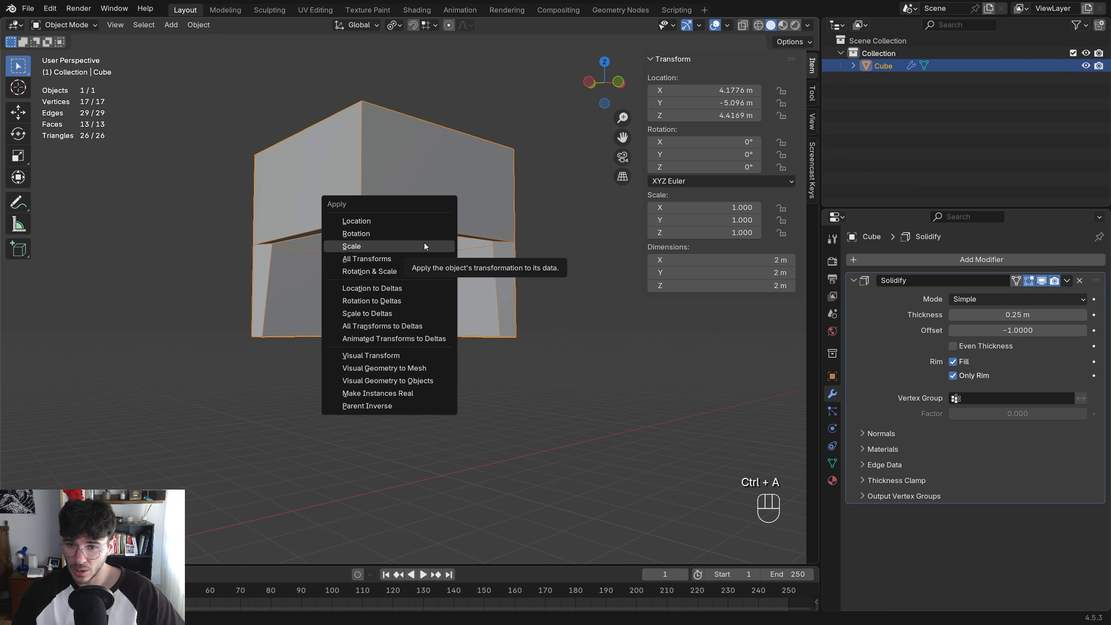
pyautogui.click(419, 257)
pyautogui.moveTo(355, 264); pyautogui.dragTo(367, 246, button='middle')
pyautogui.hotkey('ctrl', 'z')
pyautogui.scroll(3, 314, 236)
pyautogui.keyDown('shift'); pyautogui.moveTo(286, 211); pyautogui.dragTo(378, 290, button='middle'); pyautogui.keyUp('shift')
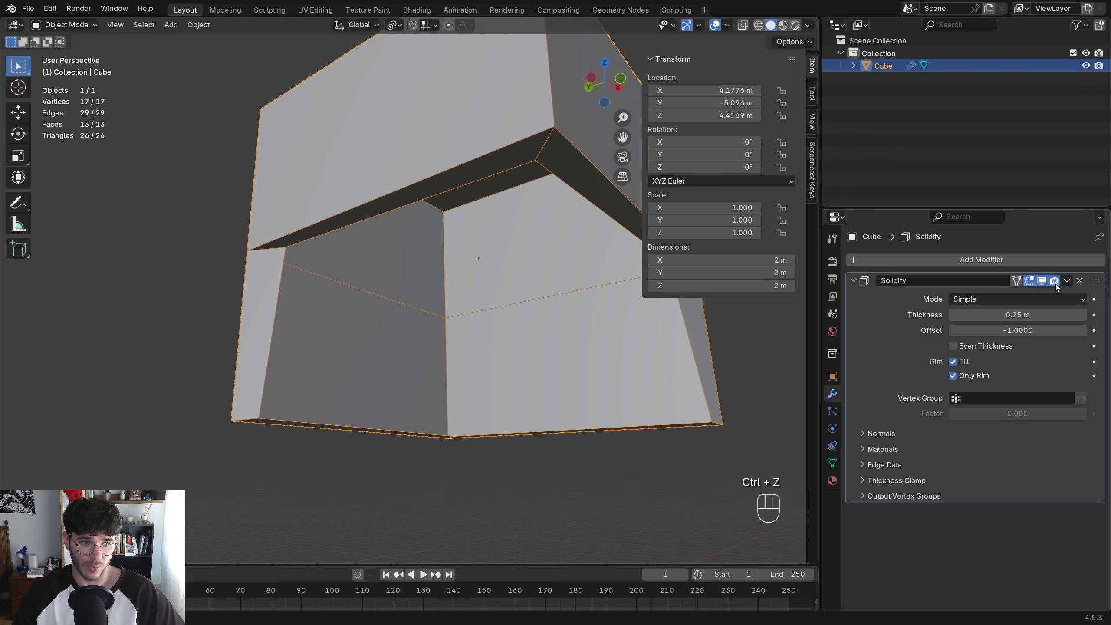
# Hide the Solidify effect in the viewport and select two opposite mid-height corner vertices of the cube in Edit Mode
pyautogui.click(1041, 282)
pyautogui.scroll(2, 349, 266)
pyautogui.moveTo(183, 251); pyautogui.dragTo(171, 232, button='middle')
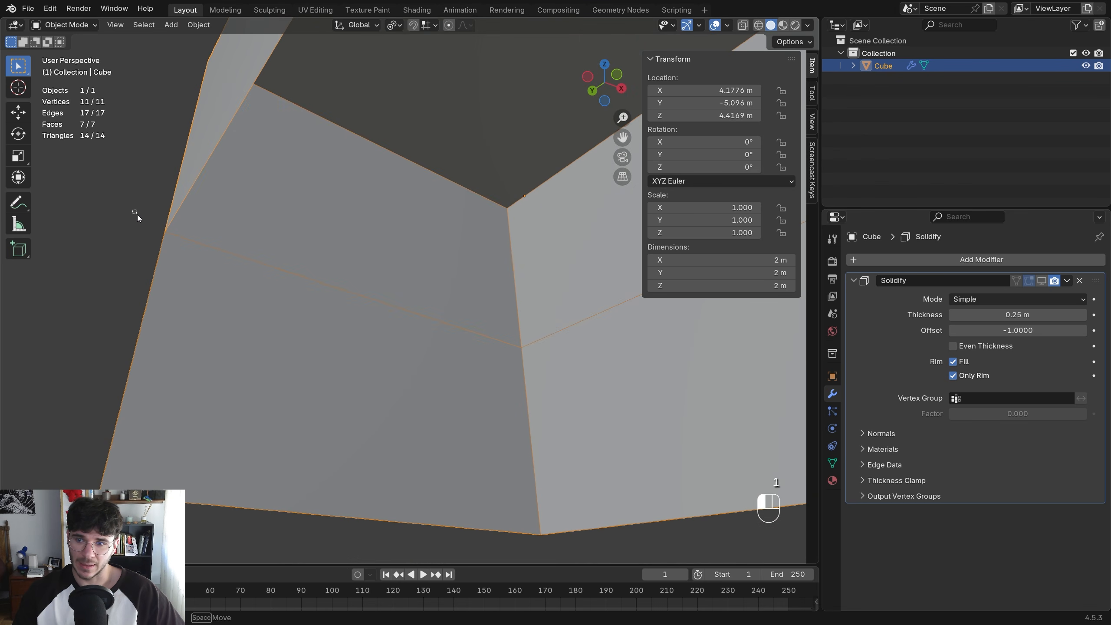
pyautogui.moveTo(136, 214); pyautogui.dragTo(185, 248)
pyautogui.press('Tab')
pyautogui.press('1')
pyautogui.moveTo(138, 204); pyautogui.dragTo(195, 252)
pyautogui.scroll(-2, 246, 265)
pyautogui.keyDown('shift'); pyautogui.moveTo(581, 250); pyautogui.dragTo(453, 293, button='middle'); pyautogui.keyUp('shift')
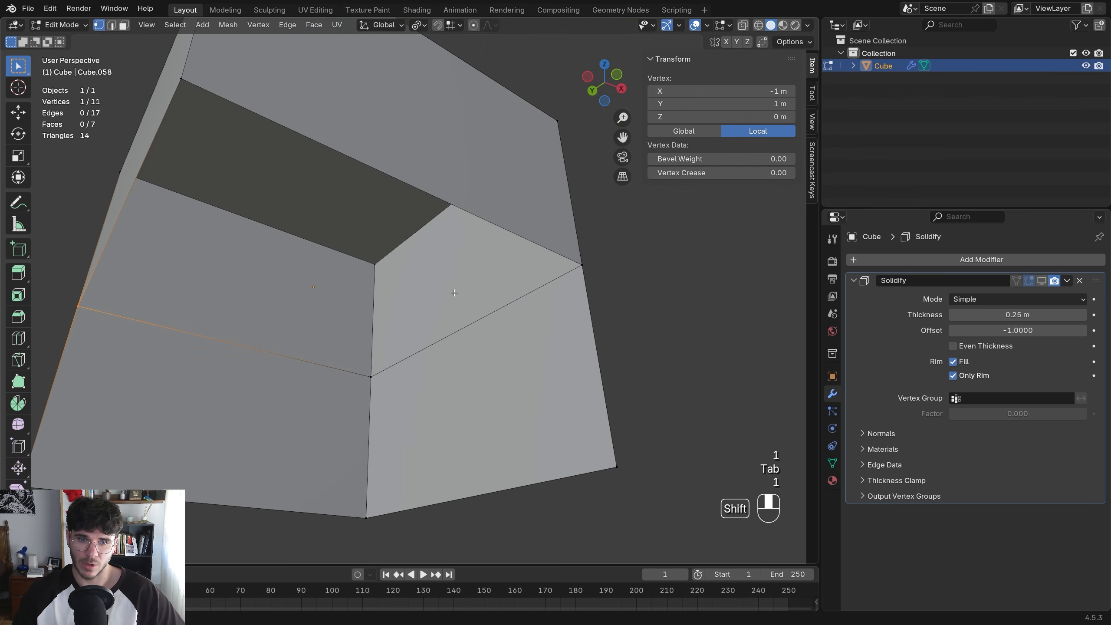
pyautogui.keyDown('shift'); pyautogui.moveTo(554, 234); pyautogui.dragTo(610, 290); pyautogui.keyUp('shift')
pyautogui.keyDown('shift'); pyautogui.moveTo(88, 304); pyautogui.dragTo(209, 260, button='middle'); pyautogui.keyUp('shift')
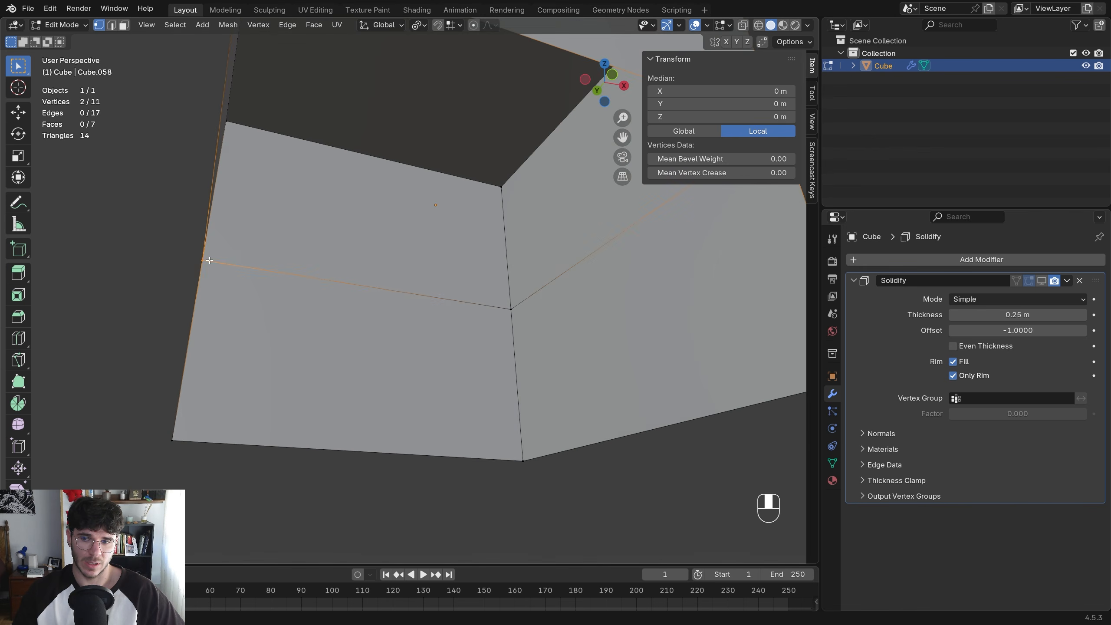
# Turn the Solidify modifier's viewport display back on and inspect the shell from the side
pyautogui.click(1041, 282)
pyautogui.scroll(-3, 489, 279)
pyautogui.moveTo(350, 263); pyautogui.dragTo(383, 307, button='middle')
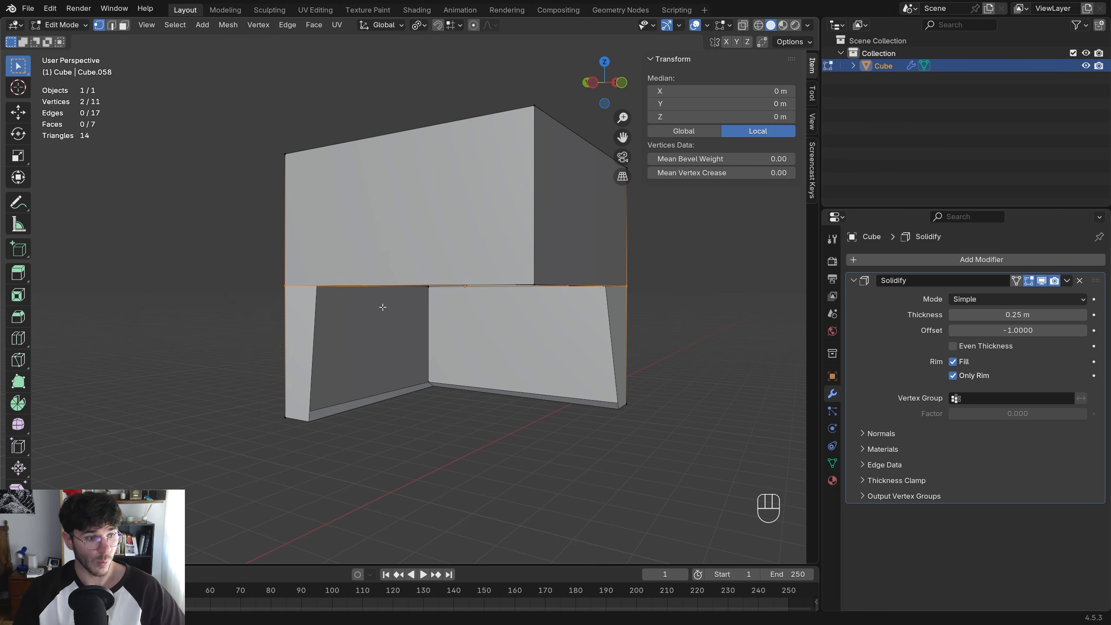
# Return to Object Mode, delete the solidified cube and add a new cube mesh
pyautogui.press('Tab')
pyautogui.press('x')
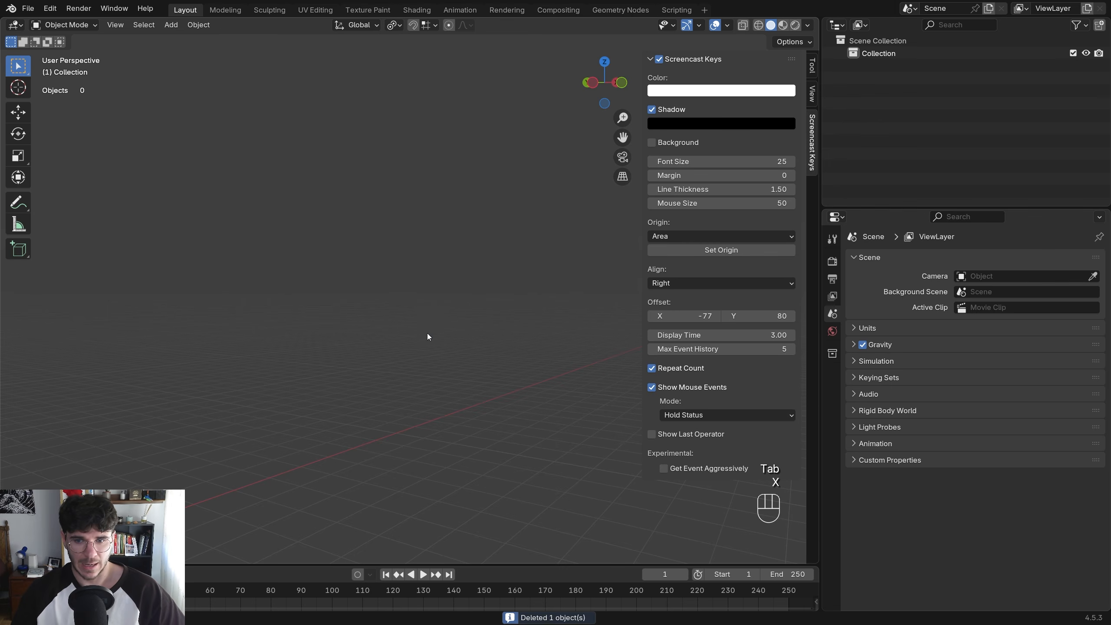
pyautogui.hotkey('shift', 'a')
pyautogui.moveTo(324, 378)
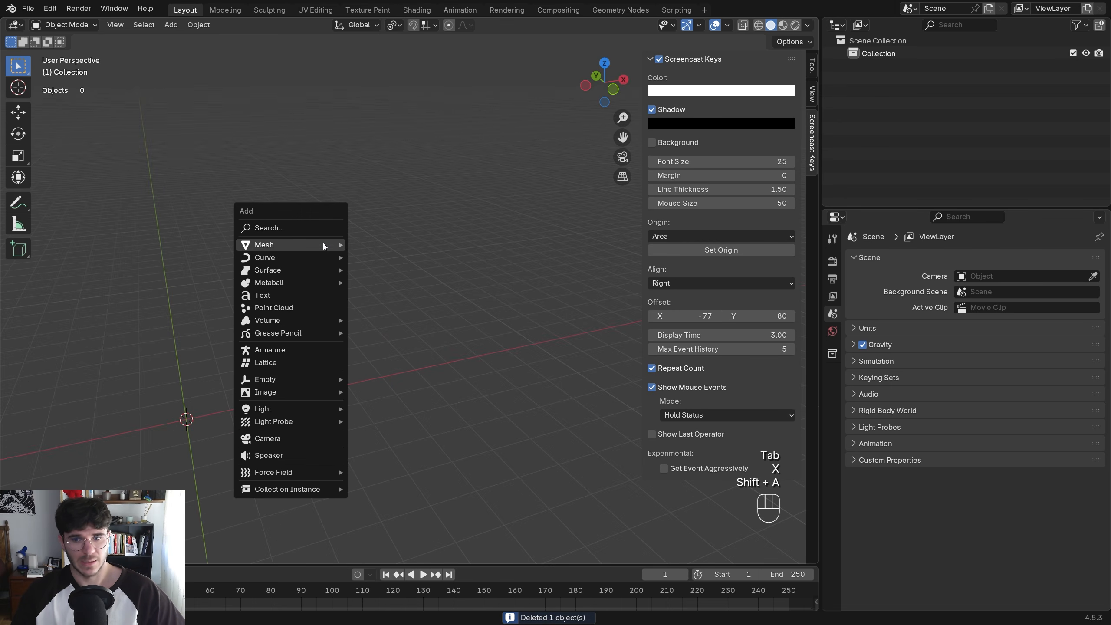
pyautogui.moveTo(323, 244)
pyautogui.click(404, 256)
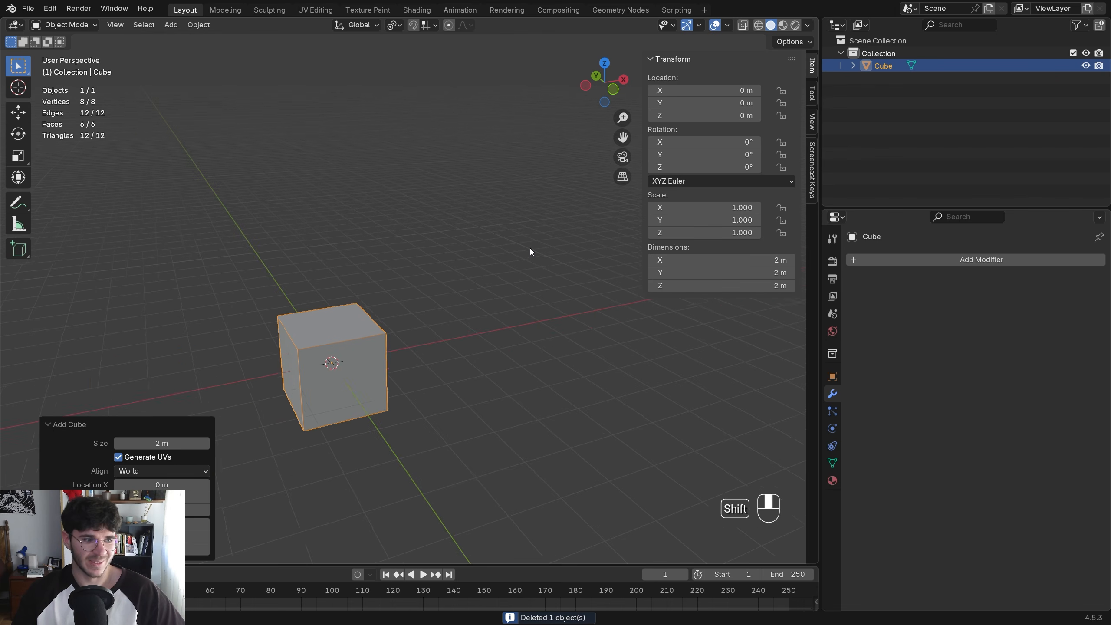
# Move the new cube up along Z to about 0.73 m and deselect it
pyautogui.keyDown('shift'); pyautogui.moveTo(510, 304); pyautogui.dragTo(371, 315, button='middle'); pyautogui.keyUp('shift')
pyautogui.press('Tab')
pyautogui.press('Tab')
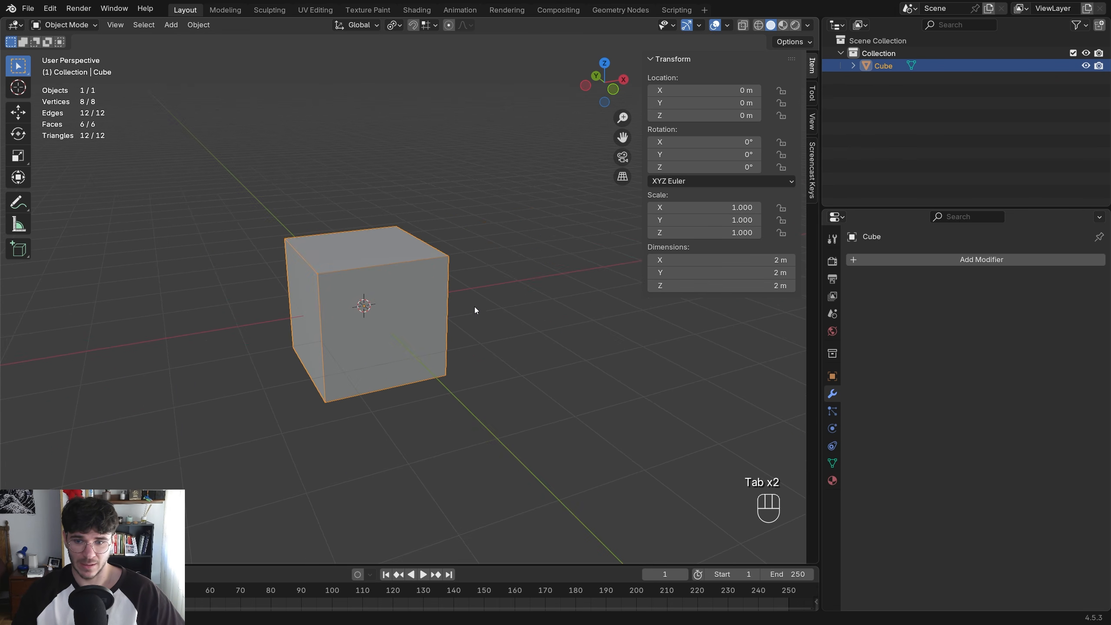
pyautogui.press('g')
pyautogui.press('z')
pyautogui.click(495, 314)
pyautogui.scroll(-1, 494, 314)
pyautogui.click(496, 317)
# Add a cylinder, scale it to about 0.643 and raise it along Z to about 1.84 m, partly inside the cube's top
pyautogui.hotkey('shift', 'a')
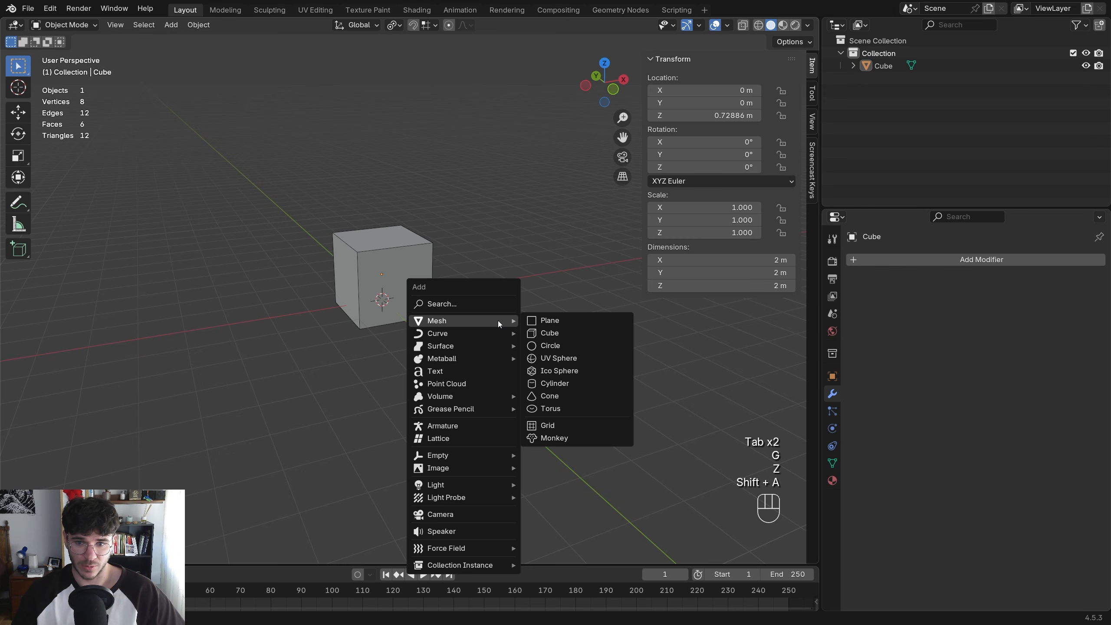
pyautogui.moveTo(494, 320)
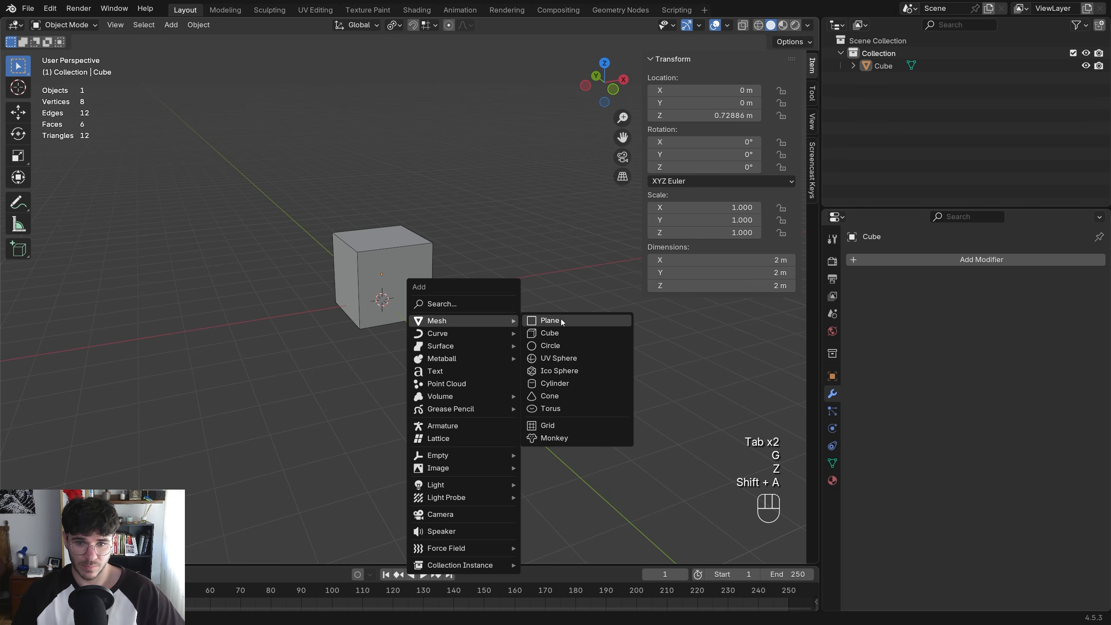
pyautogui.click(579, 380)
pyautogui.press('s')
pyautogui.click(516, 360)
pyautogui.press('g')
pyautogui.press('z')
pyautogui.click(514, 280)
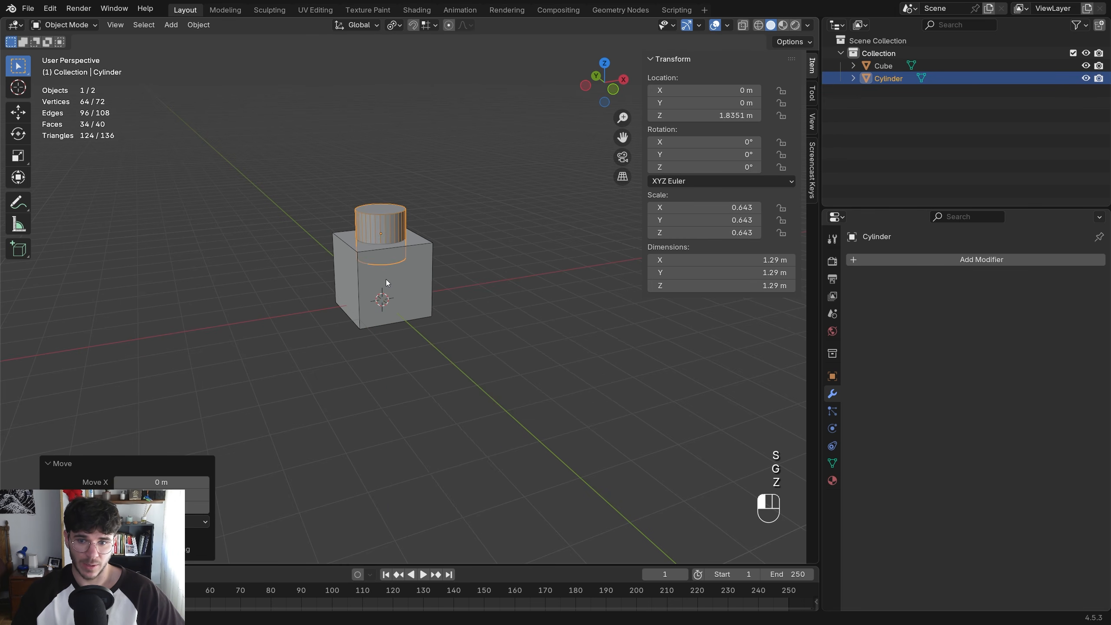
# Add a Boolean modifier to the cube in Difference mode with the cylinder as its object
pyautogui.click(883, 66)
pyautogui.click(897, 259)
pyautogui.write('bool')
pyautogui.press('Return')
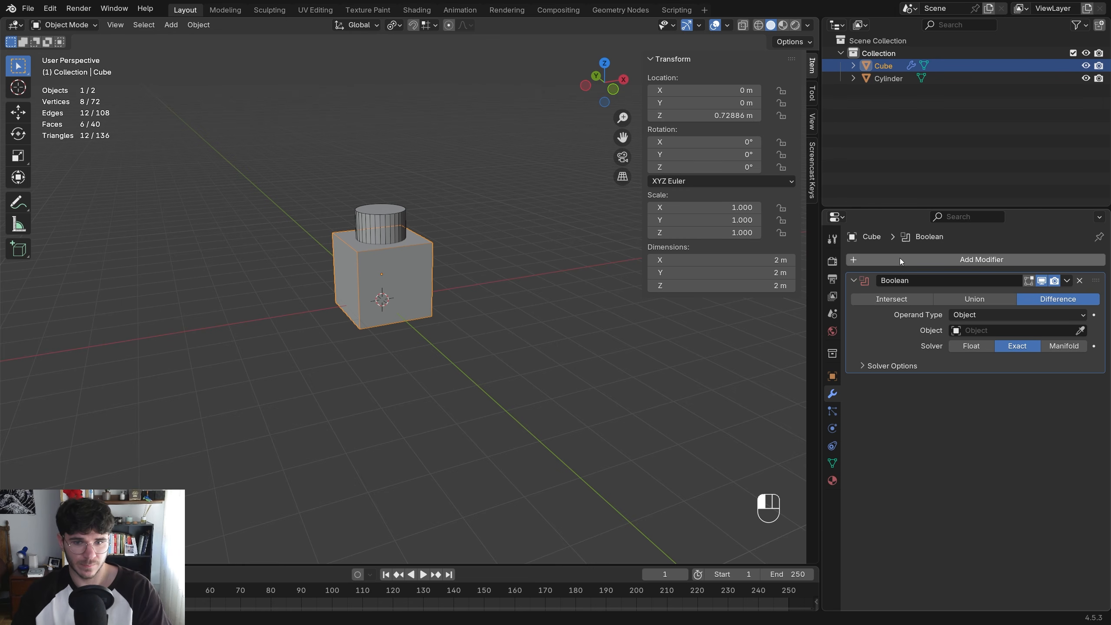
pyautogui.scroll(2, 456, 255)
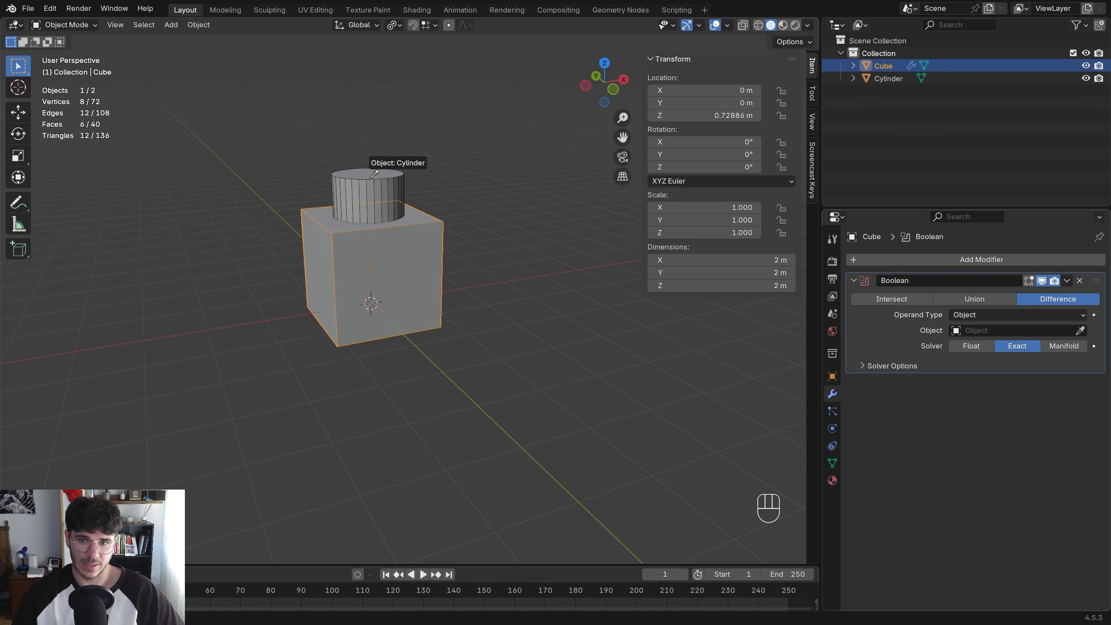
pyautogui.click(373, 193)
pyautogui.click(418, 272)
# Move the cylinder to the cube's side, to about X -0.88 m, Y 0.02 m, Z 1.35 m, so it cuts through a face
pyautogui.keyDown('shift'); pyautogui.moveTo(374, 192); pyautogui.dragTo(475, 300, button='middle'); pyautogui.keyUp('shift')
pyautogui.press('g')
pyautogui.click(419, 328)
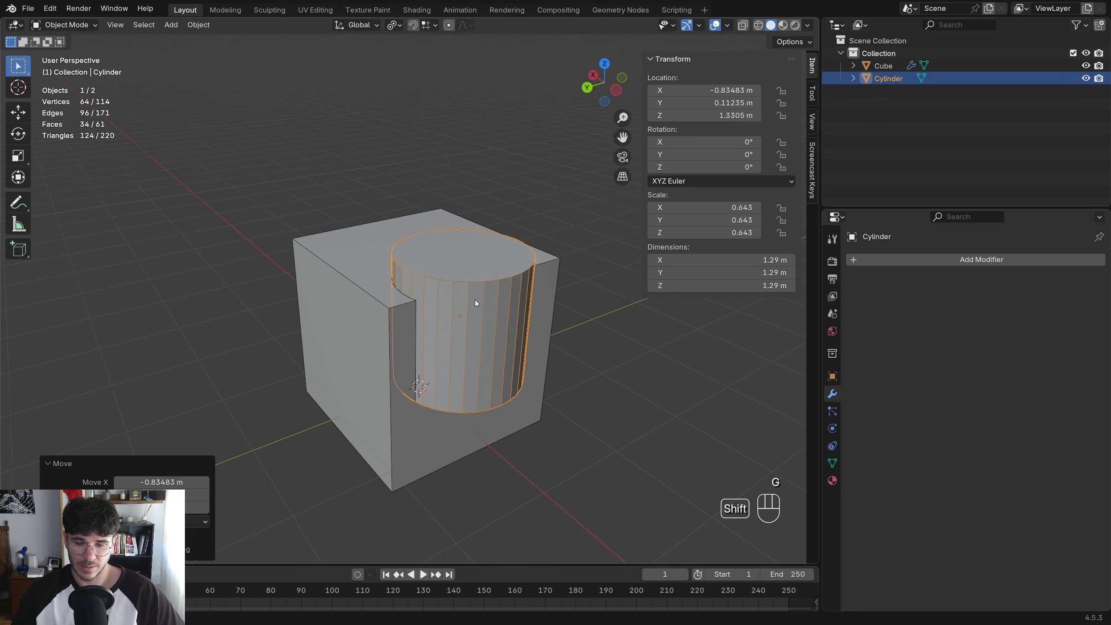
pyautogui.press('g')
pyautogui.click(491, 319)
pyautogui.click(339, 287)
pyautogui.click(486, 282)
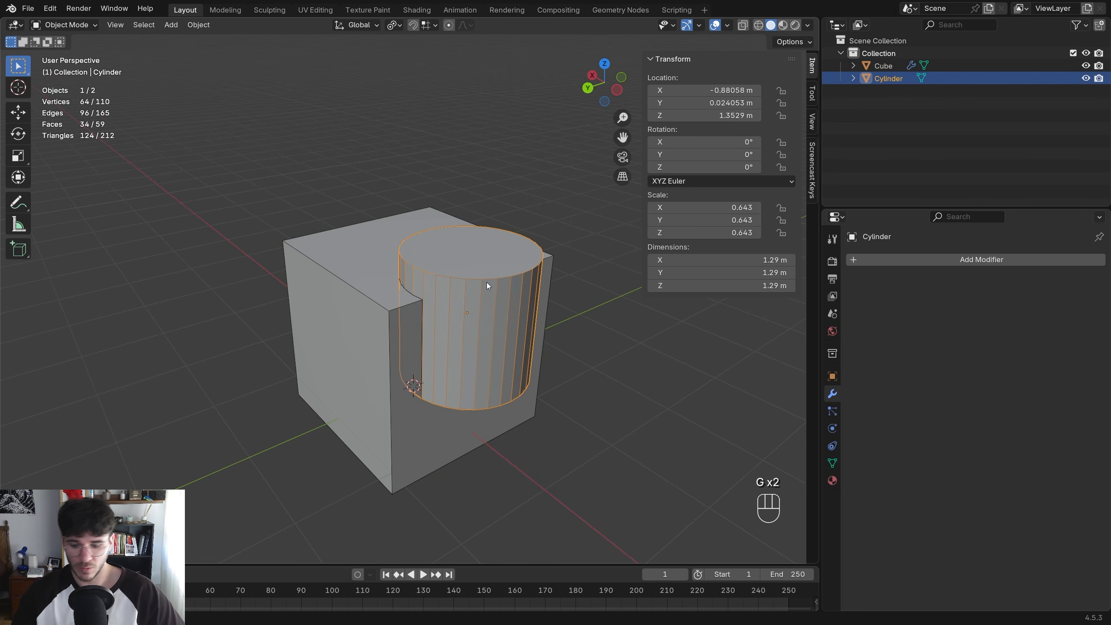
# Set the cylinder's viewport display to Wire
pyautogui.click(831, 375)
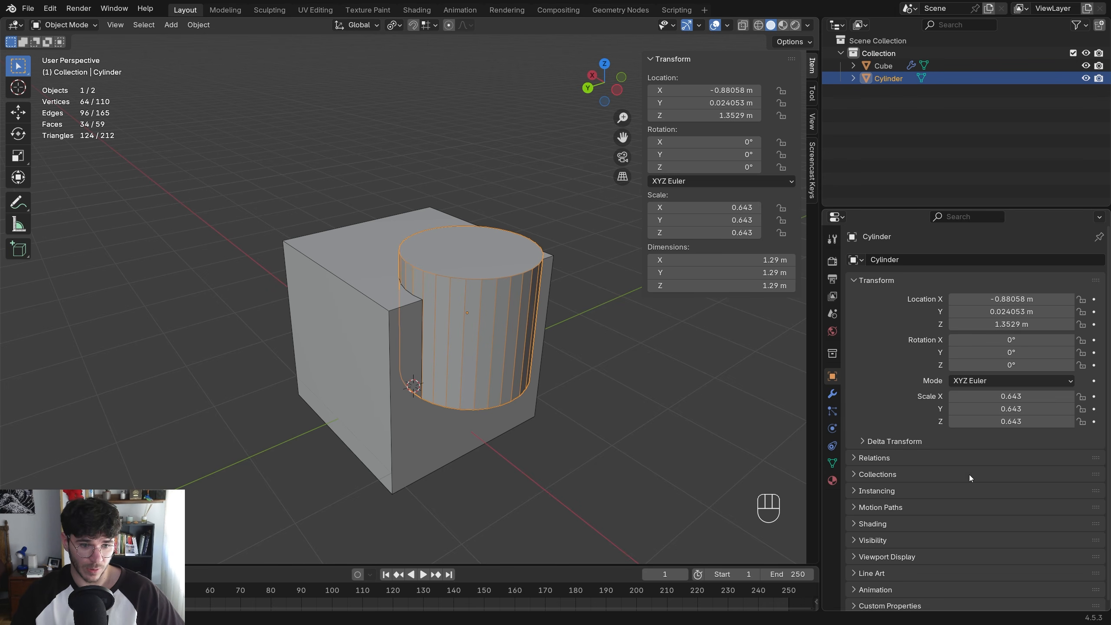
pyautogui.click(855, 553)
pyautogui.click(977, 555)
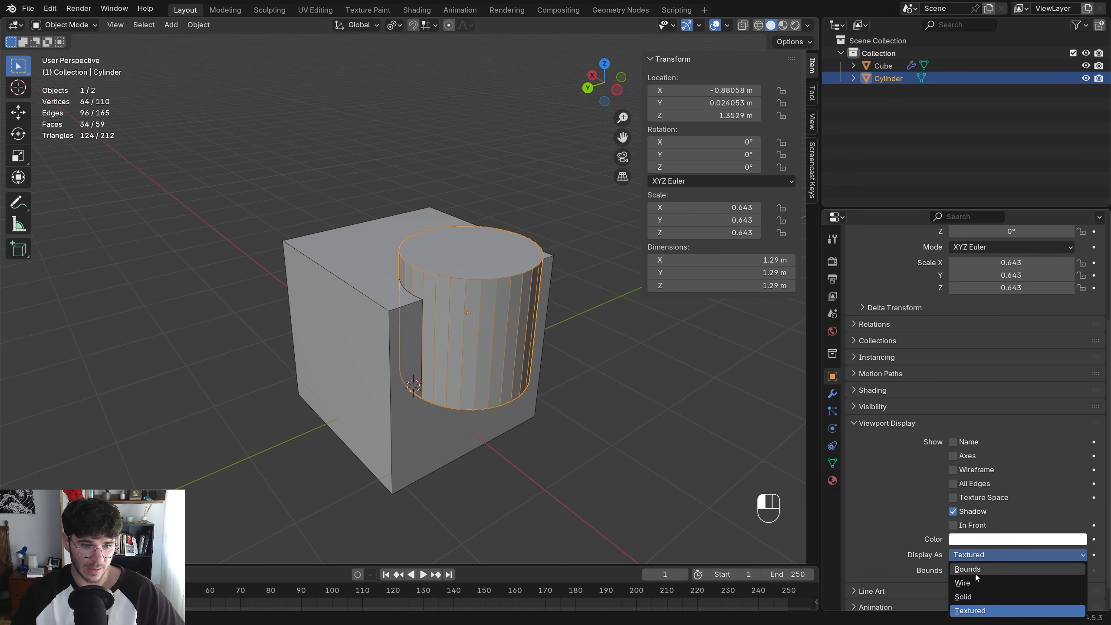
pyautogui.click(975, 574)
# Move the wireframe cylinder back over the cube's top face so it cuts a round hole
pyautogui.click(491, 274)
pyautogui.moveTo(491, 274); pyautogui.dragTo(520, 326, button='middle')
pyautogui.click(477, 316)
pyautogui.press('g')
pyautogui.click(446, 237)
# Compare the Union and Intersect operations on the cube's Boolean modifier, and return it to Difference
pyautogui.click(521, 327)
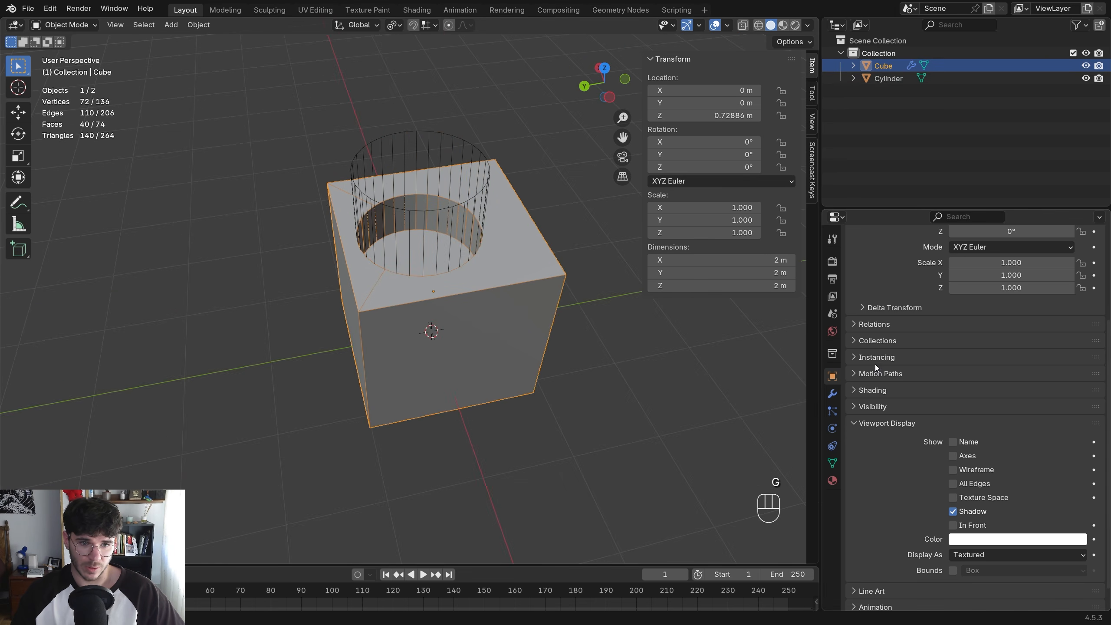
pyautogui.click(831, 394)
pyautogui.click(975, 299)
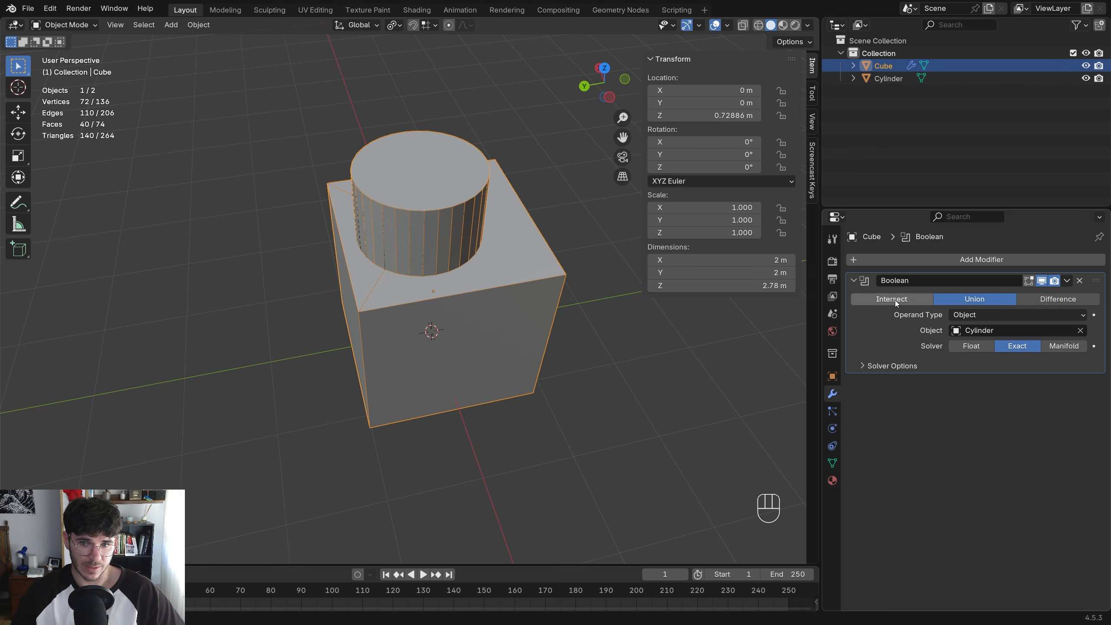
pyautogui.click(891, 298)
pyautogui.click(974, 299)
pyautogui.click(1057, 299)
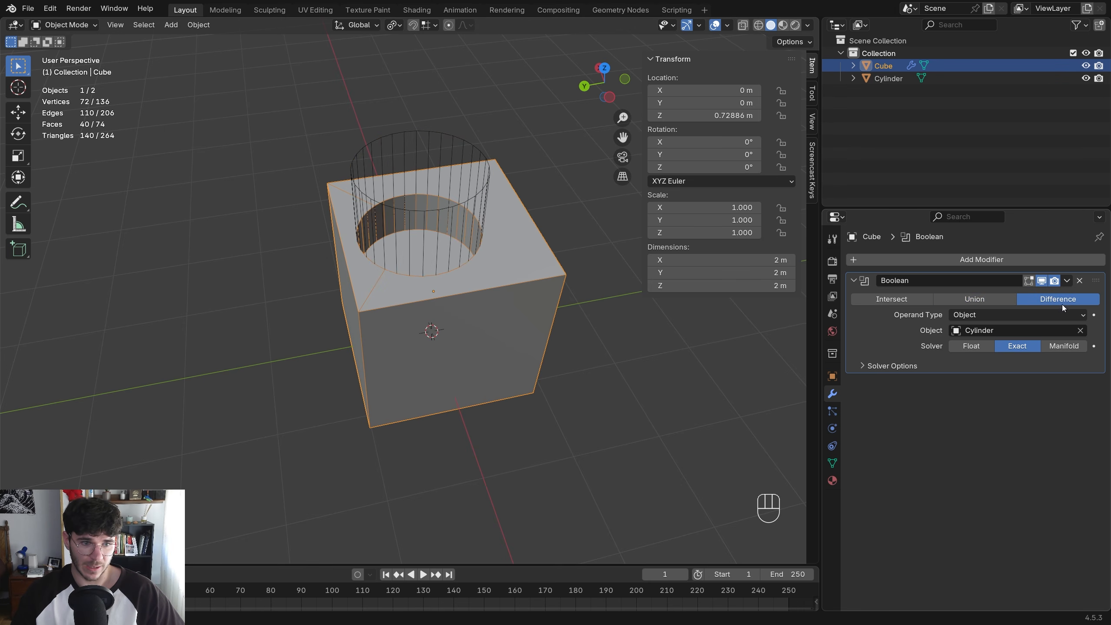
# Apply the cube's Boolean modifier and move the cube along X to about 2.56 m, clear of the cylinder
pyautogui.click(1067, 281)
pyautogui.click(999, 293)
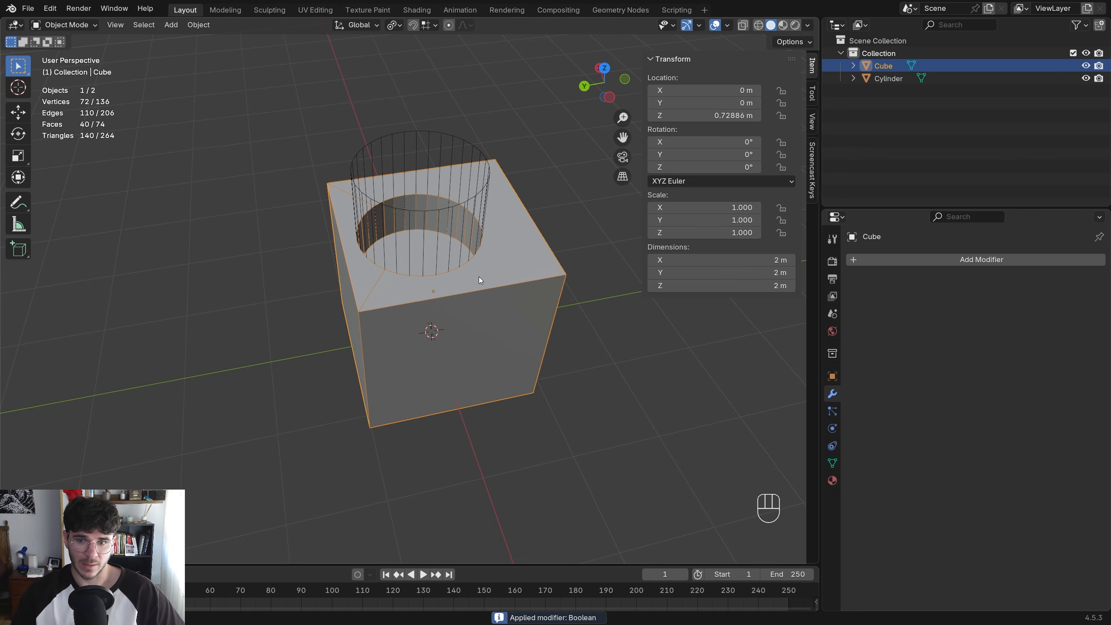
pyautogui.press('g')
pyautogui.rightClick(396, 317)
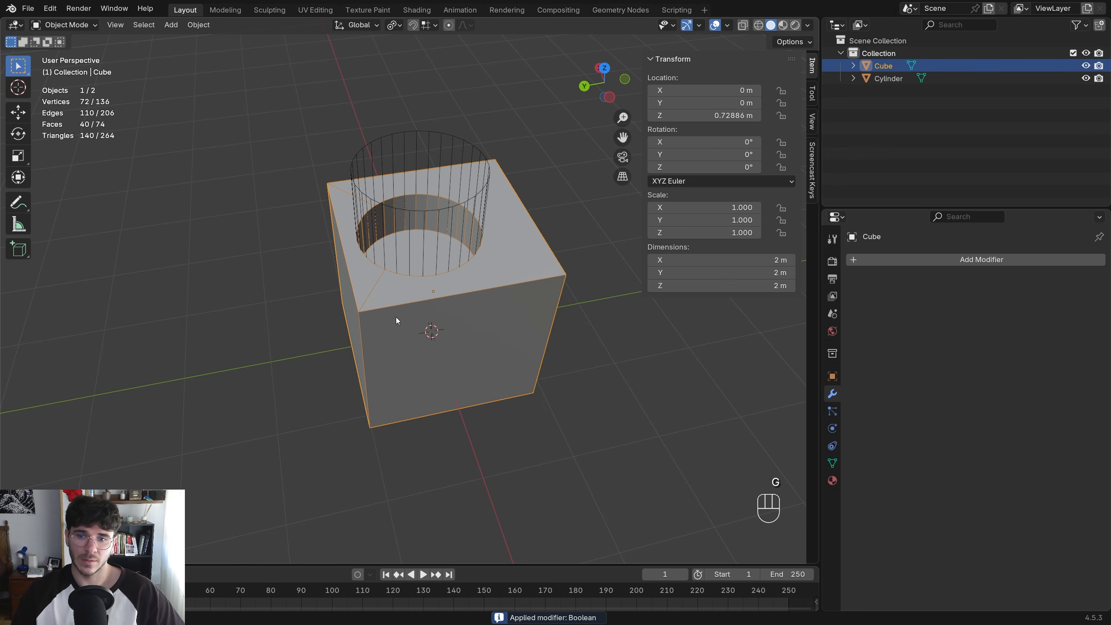
pyautogui.press('g')
pyautogui.press('x')
pyautogui.click(388, 351)
# Examine the cut cube's topology around the hole in Edit Mode and return to Object Mode
pyautogui.press('Tab')
pyautogui.scroll(3, 388, 351)
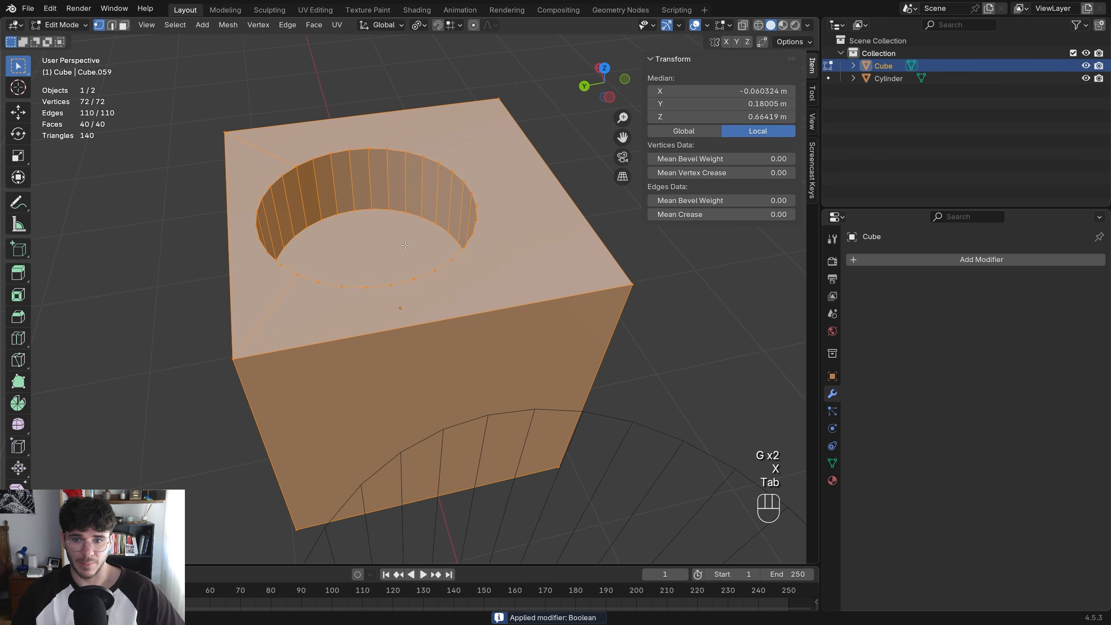
pyautogui.press('1')
pyautogui.moveTo(390, 227); pyautogui.dragTo(446, 278, button='middle')
pyautogui.scroll(-5, 445, 279)
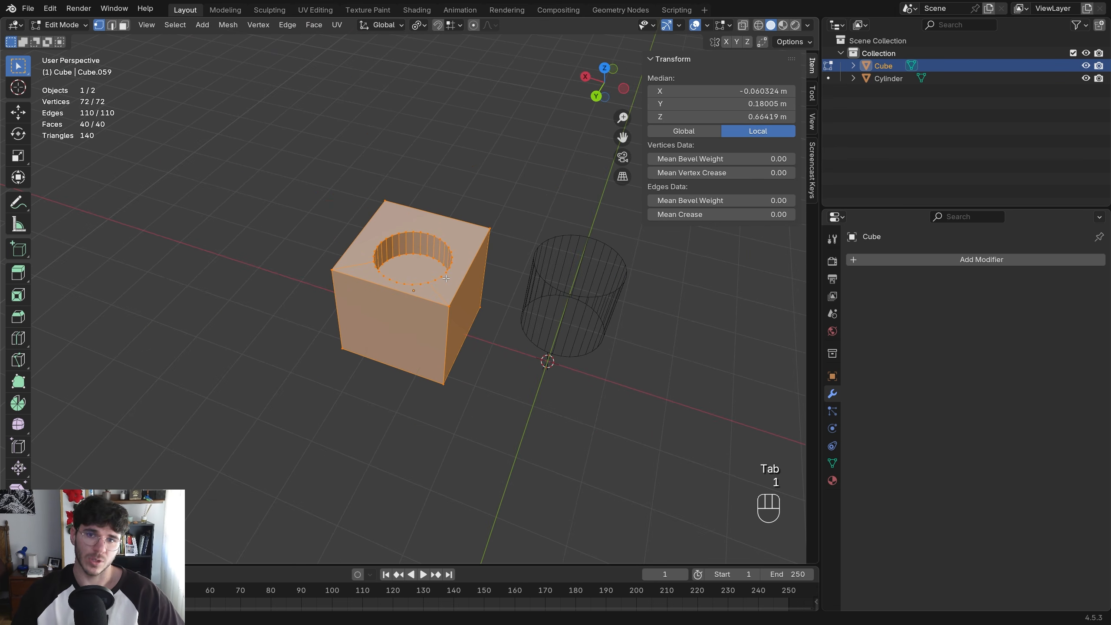
pyautogui.scroll(-3, 445, 278)
pyautogui.press('Tab')
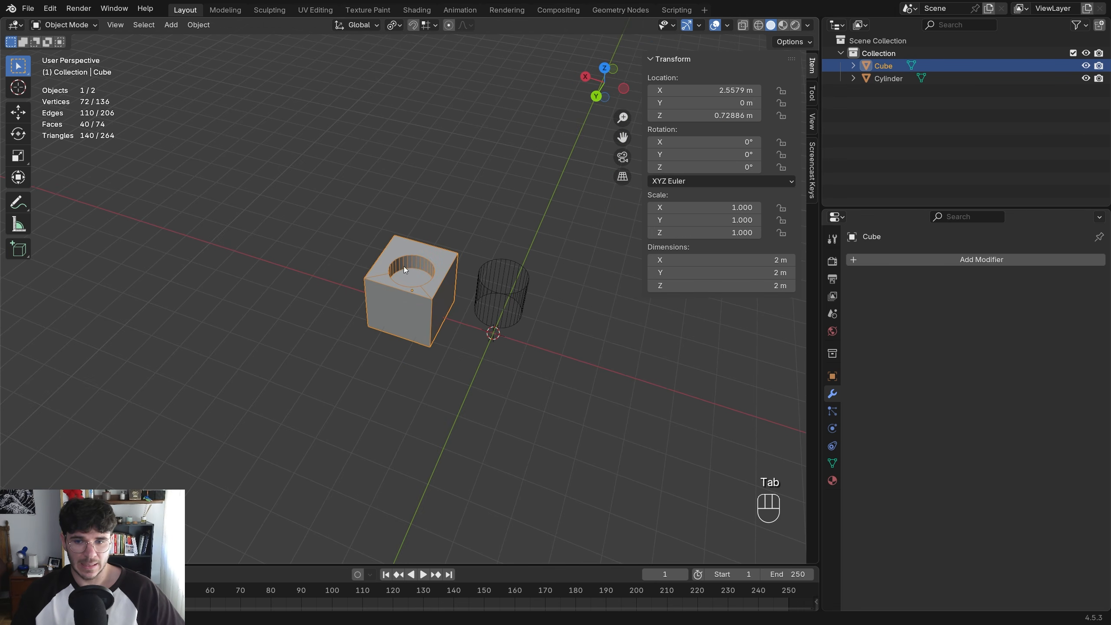
# Add a Triangulate modifier to the cube with the round hole
pyautogui.scroll(7, 403, 265)
pyautogui.click(940, 264)
pyautogui.write('tri')
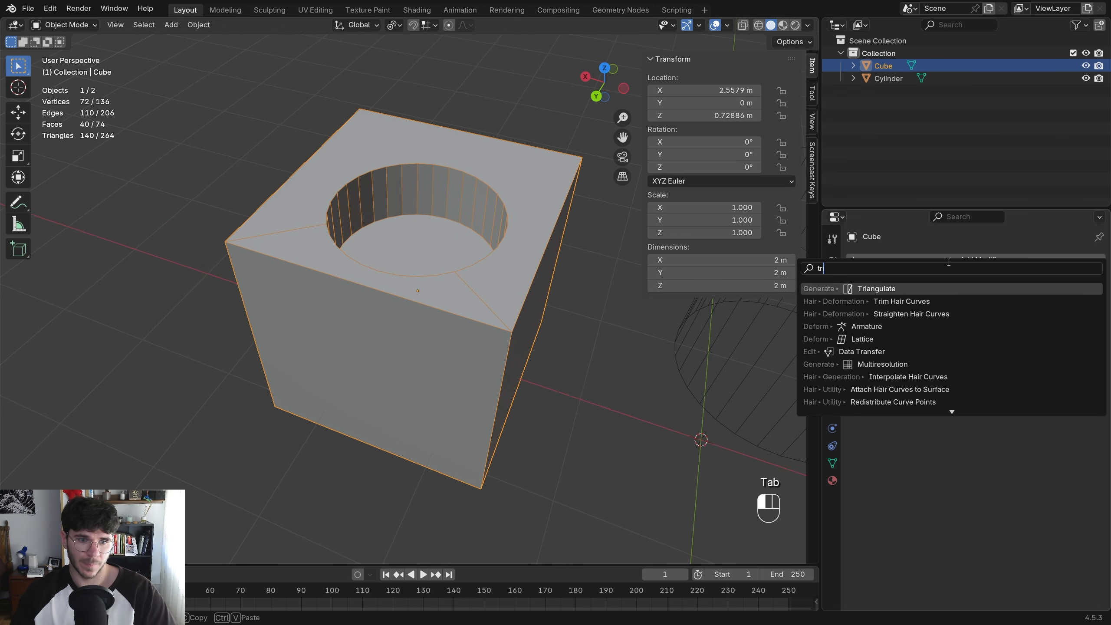
pyautogui.press('Return')
pyautogui.moveTo(542, 297); pyautogui.dragTo(548, 290, button='middle')
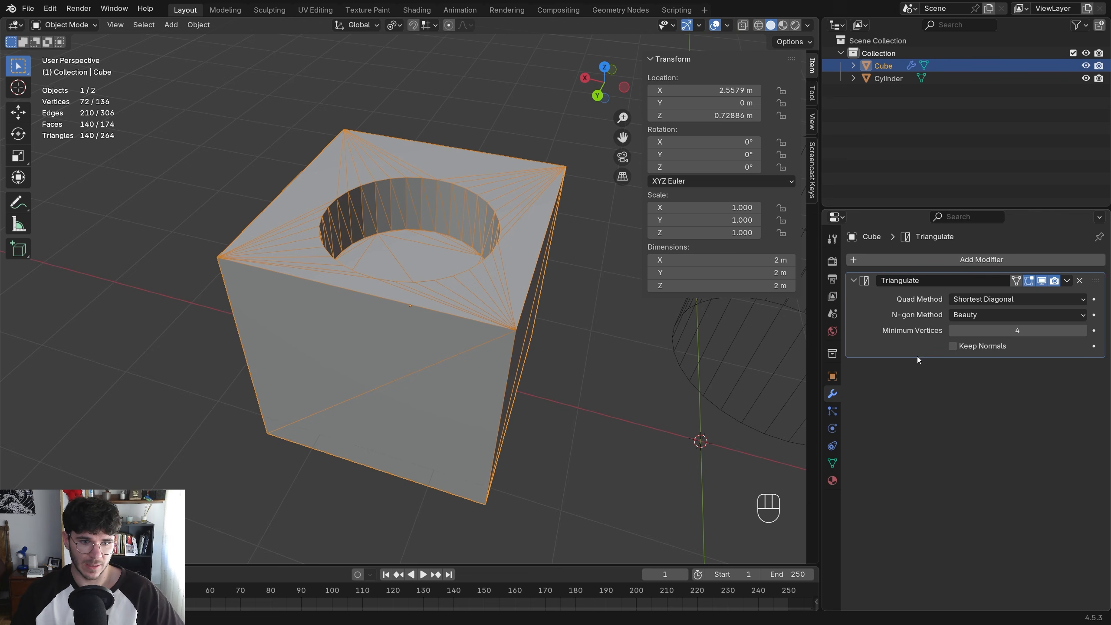
pyautogui.keyDown('shift'); pyautogui.moveTo(459, 276); pyautogui.dragTo(487, 334, button='middle'); pyautogui.keyUp('shift')
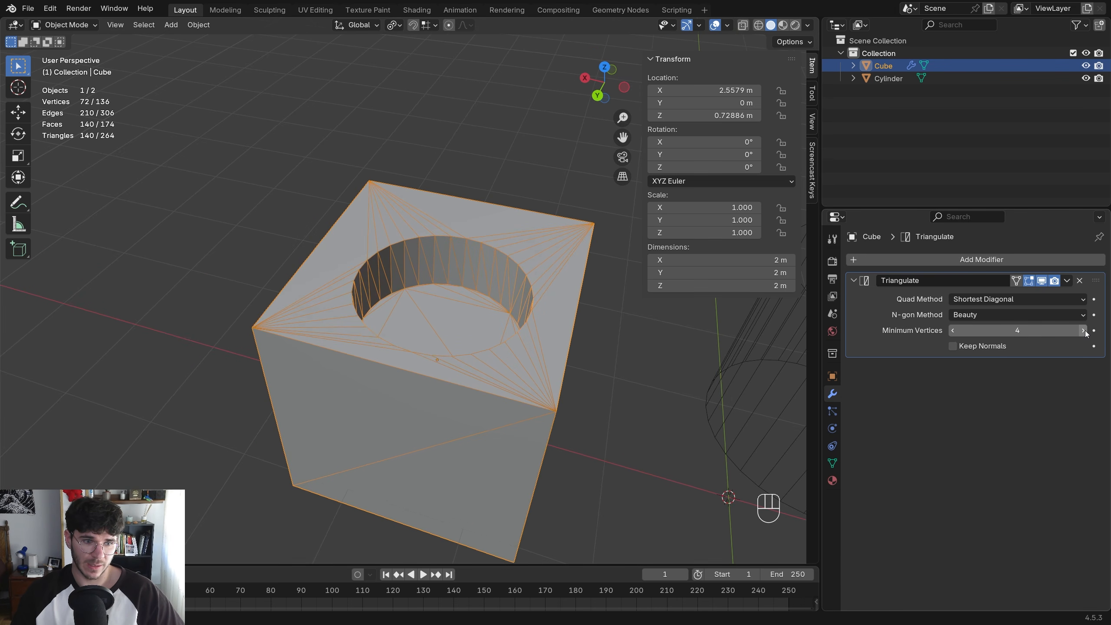
# Set Triangulate's Minimum Vertices to 5 while comparing it with 4, and enable Keep Normals
pyautogui.moveTo(986, 330); pyautogui.dragTo(993, 330)
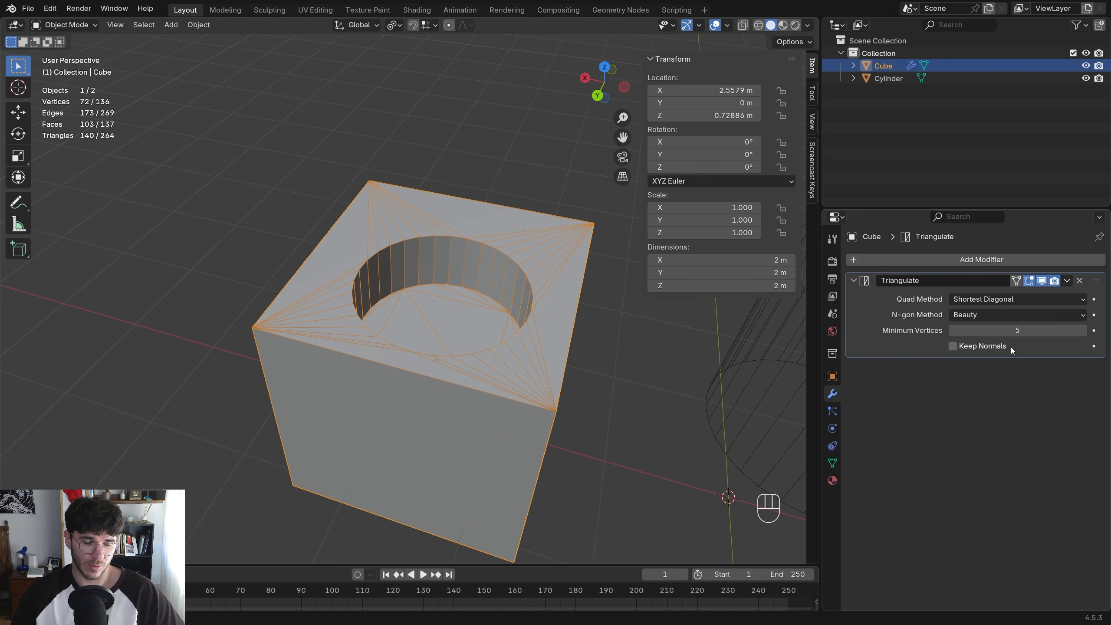
pyautogui.scroll(2, 513, 280)
pyautogui.click(952, 331)
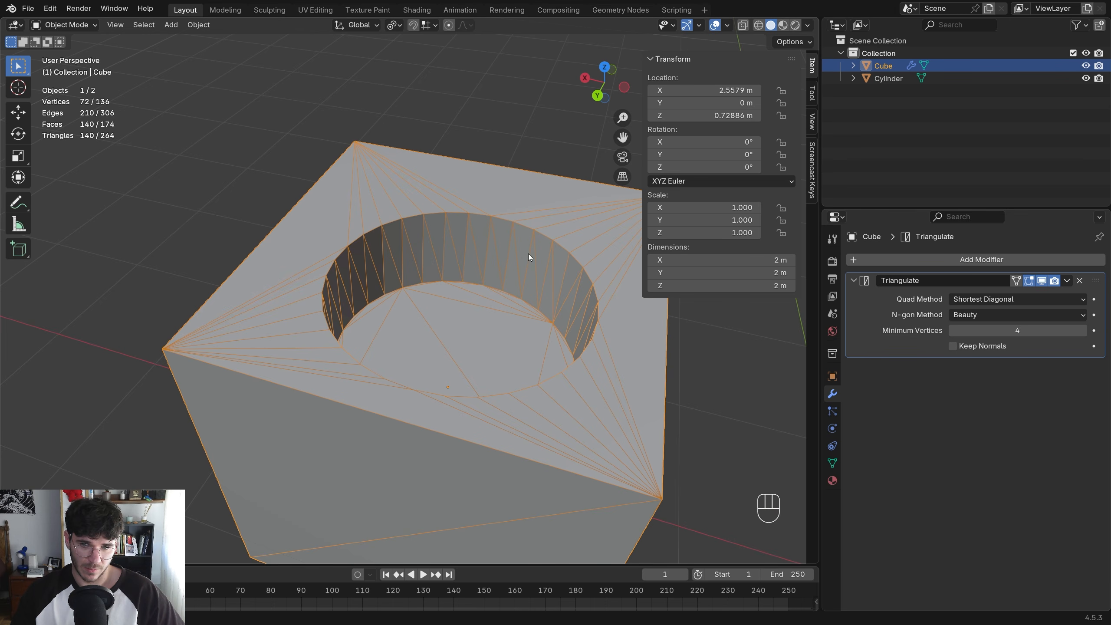
pyautogui.click(1081, 330)
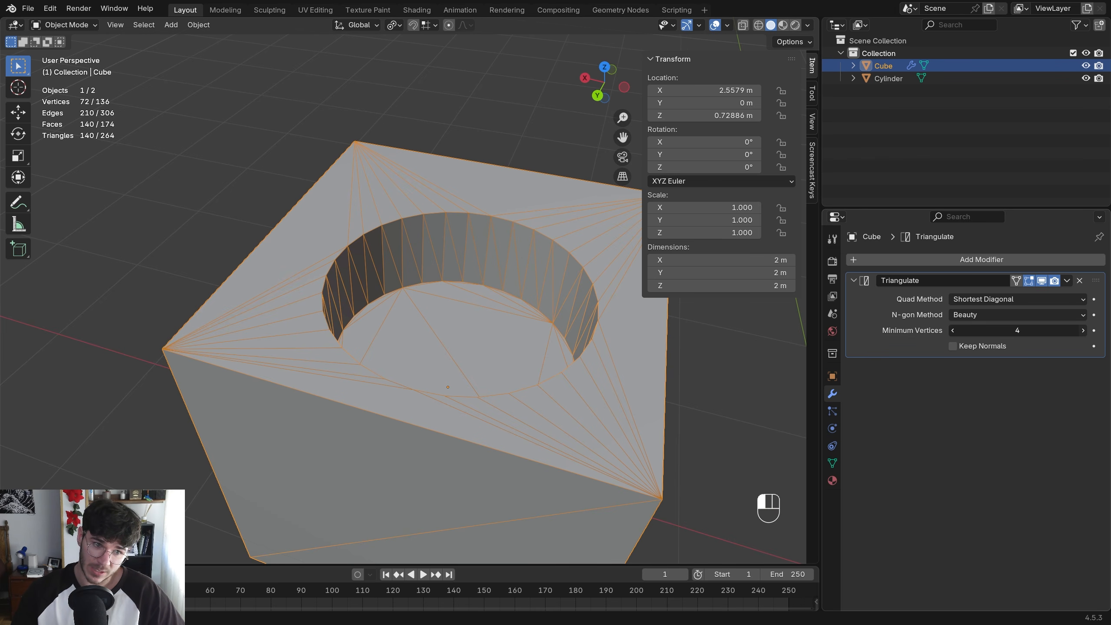
pyautogui.moveTo(350, 307); pyautogui.dragTo(615, 249, button='middle')
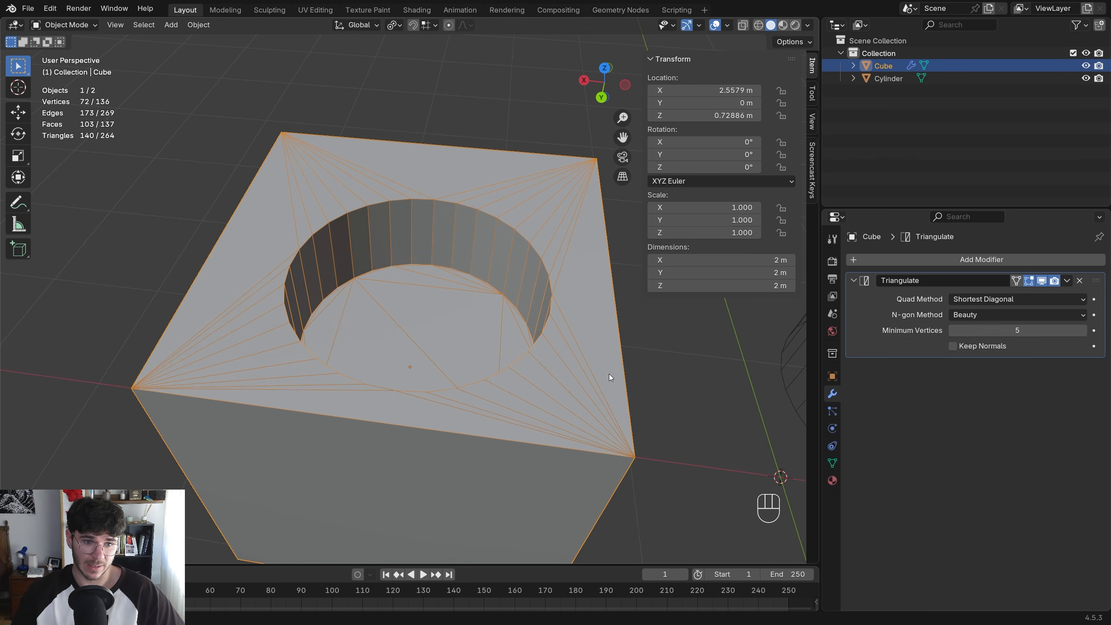
pyautogui.scroll(-4, 760, 351)
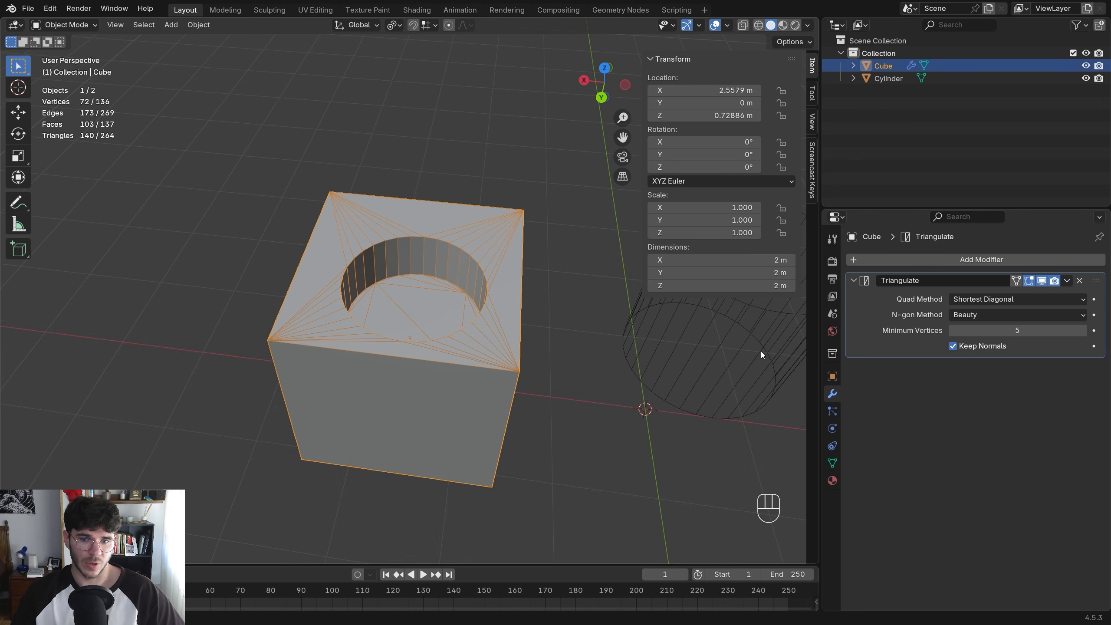
# Apply the Triangulate modifier to the cube with the round hole
pyautogui.click(965, 349)
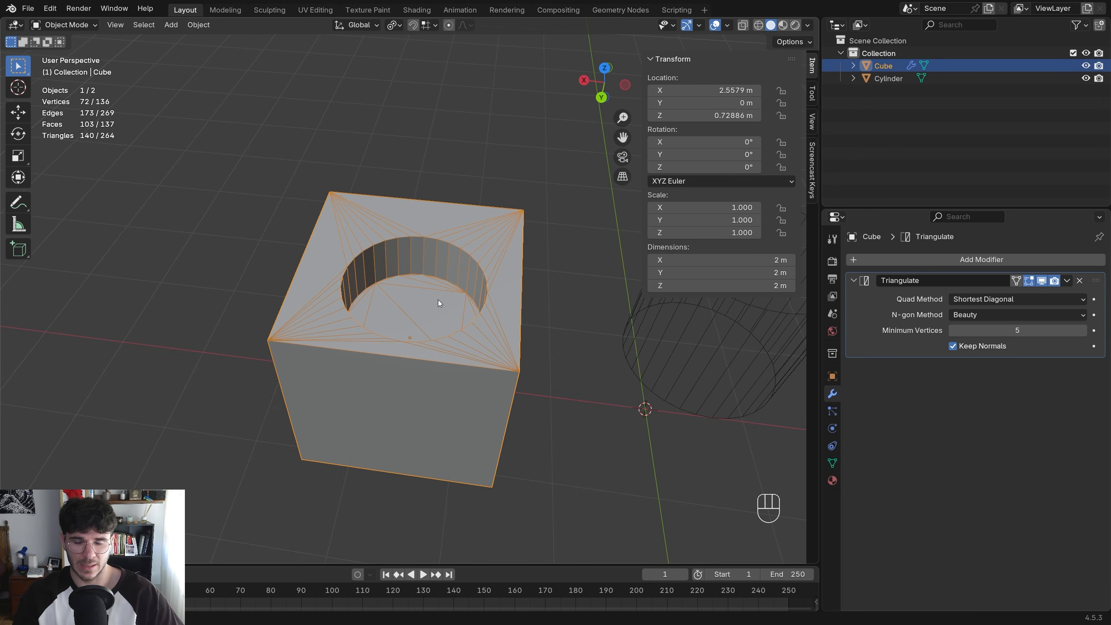
pyautogui.scroll(-2, 395, 325)
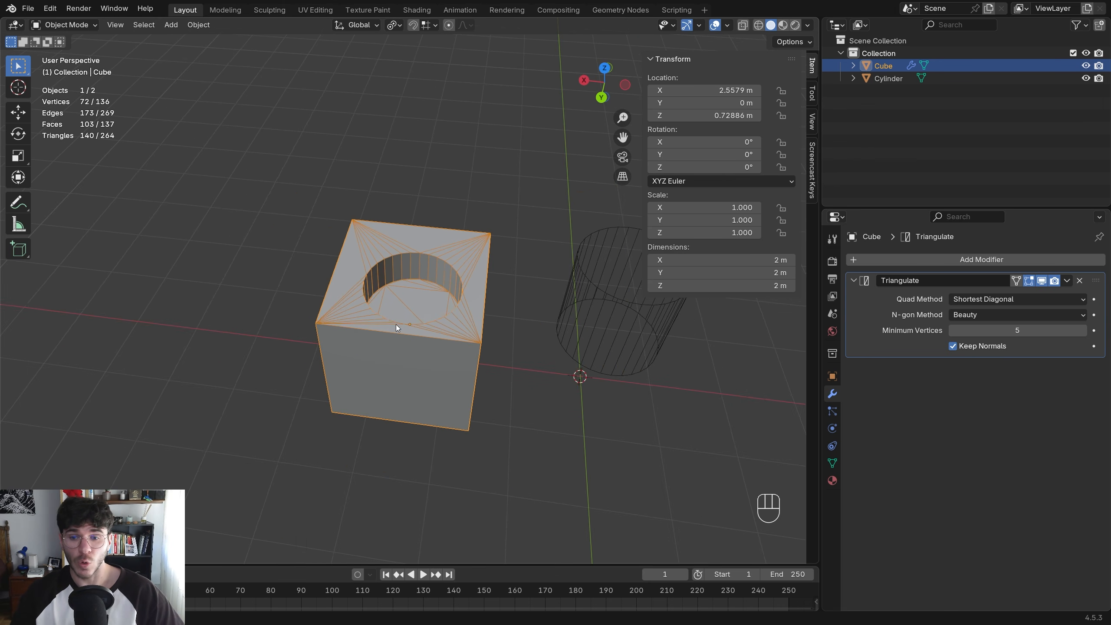
pyautogui.moveTo(395, 325); pyautogui.dragTo(421, 287, button='middle')
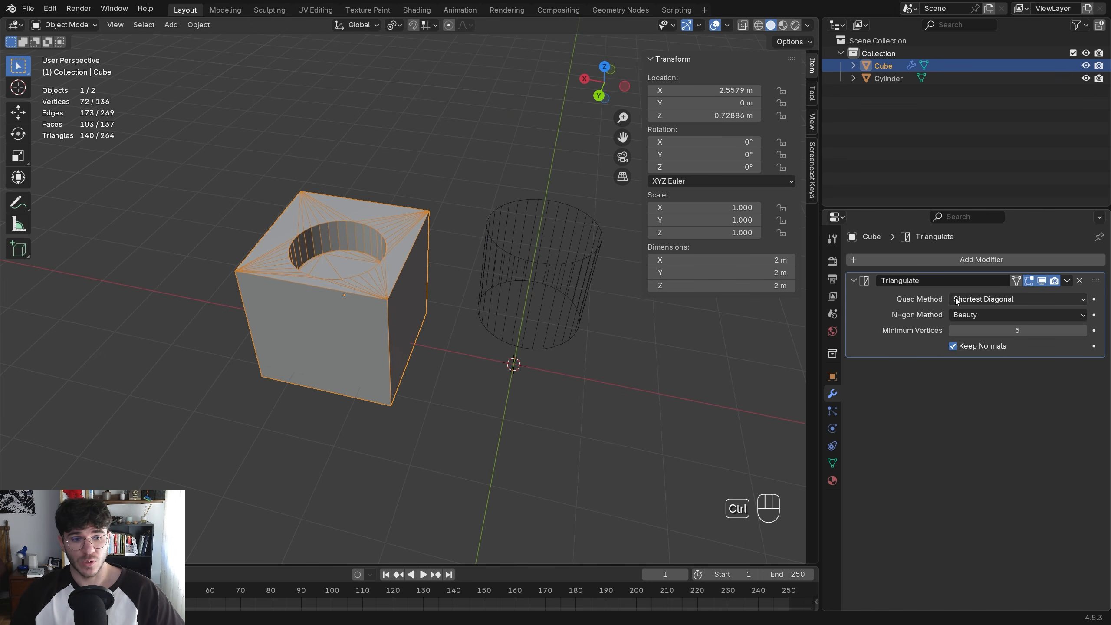
pyautogui.hotkey('ctrl', 'a')
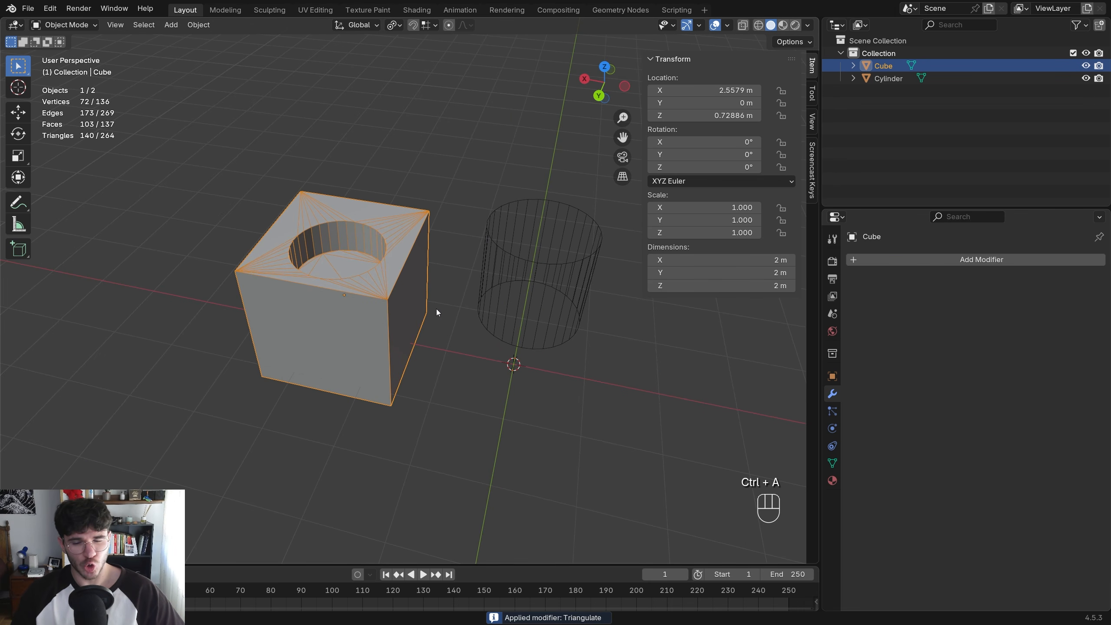
pyautogui.keyDown('shift'); pyautogui.moveTo(435, 309); pyautogui.dragTo(490, 348, button='middle'); pyautogui.keyUp('shift')
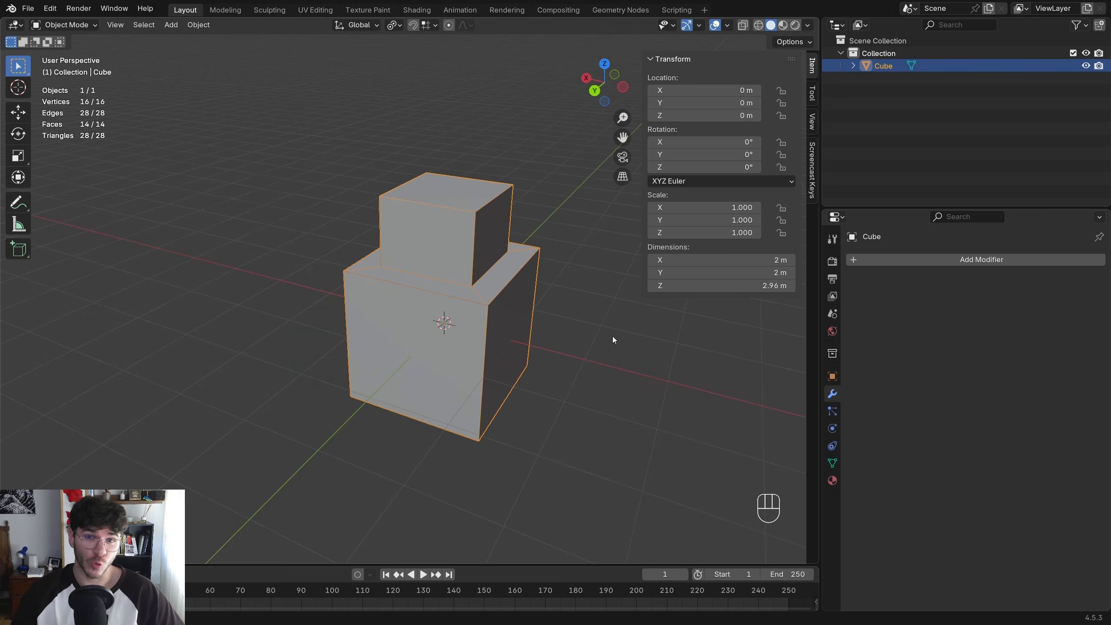
# View the two-tier cube's UV layout in the UV Editing workspace and return to the Layout workspace
pyautogui.click(315, 10)
pyautogui.scroll(3, 248, 347)
pyautogui.press('Tab')
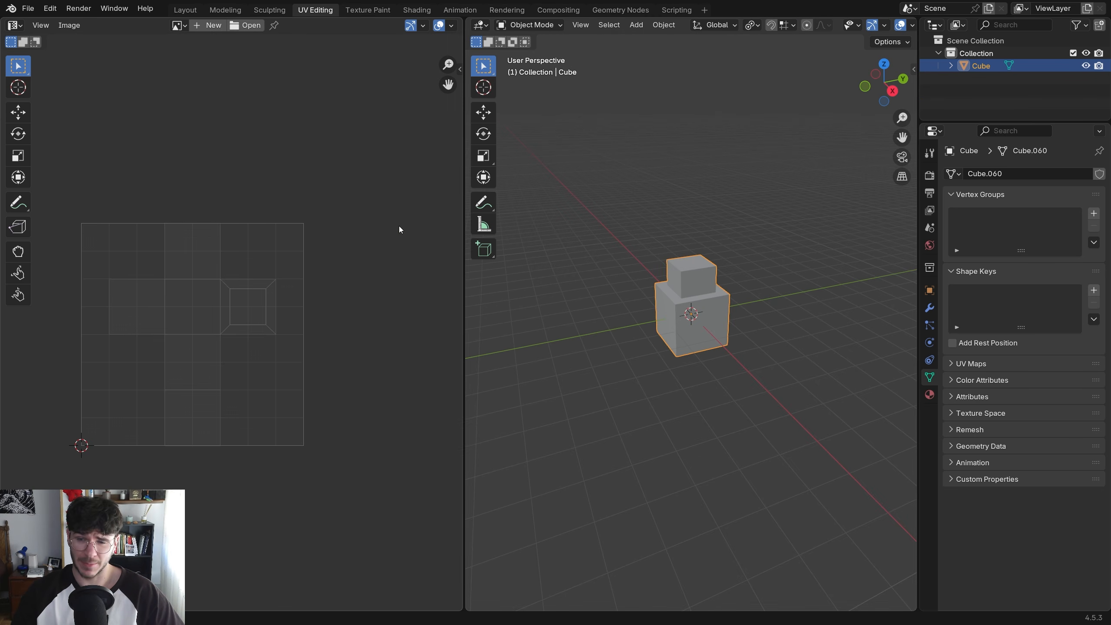
pyautogui.click(184, 10)
# Split the 3D viewport side by side, turn the new area into a UV Editor and hide the 3D viewport's sidebar
pyautogui.moveTo(2, 20); pyautogui.dragTo(378, 57)
pyautogui.click(16, 25)
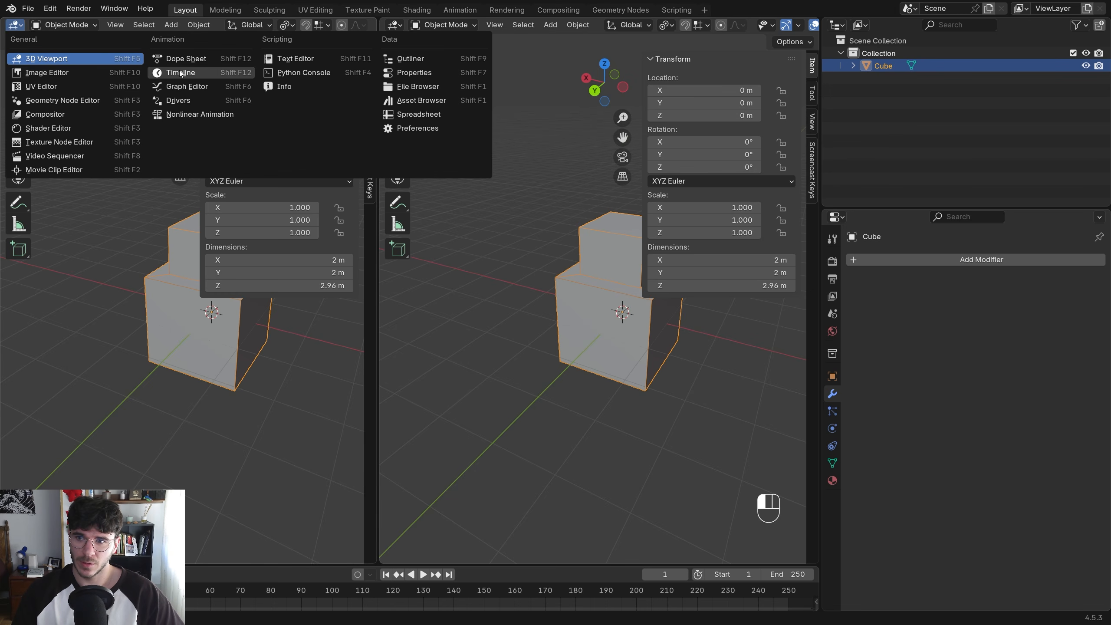
pyautogui.click(53, 87)
pyautogui.press('Tab')
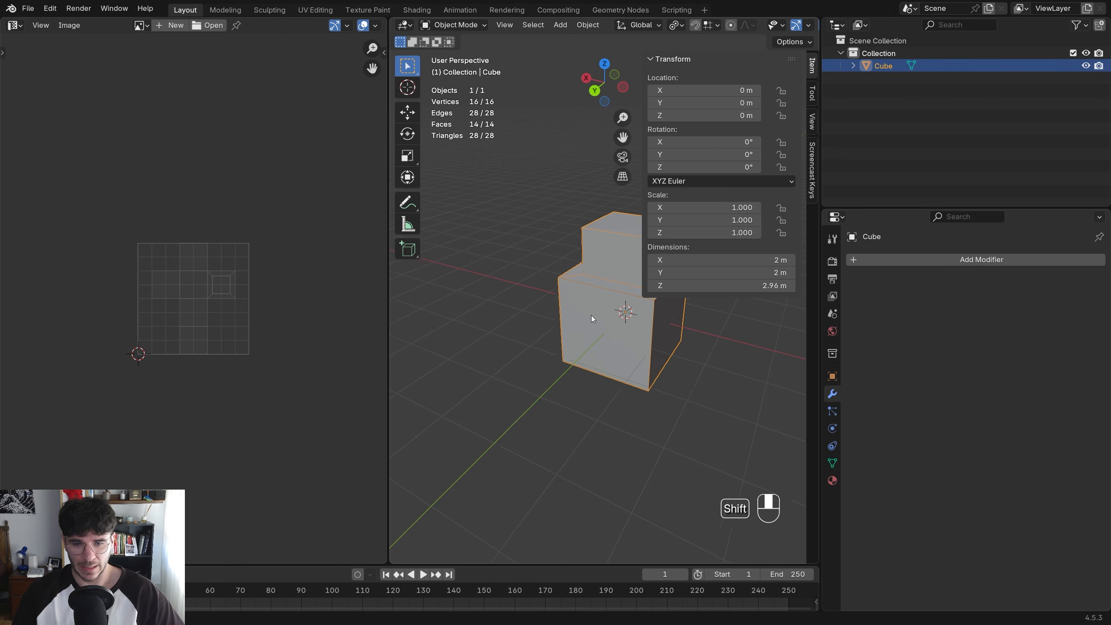
pyautogui.press('Tab')
pyautogui.press('n')
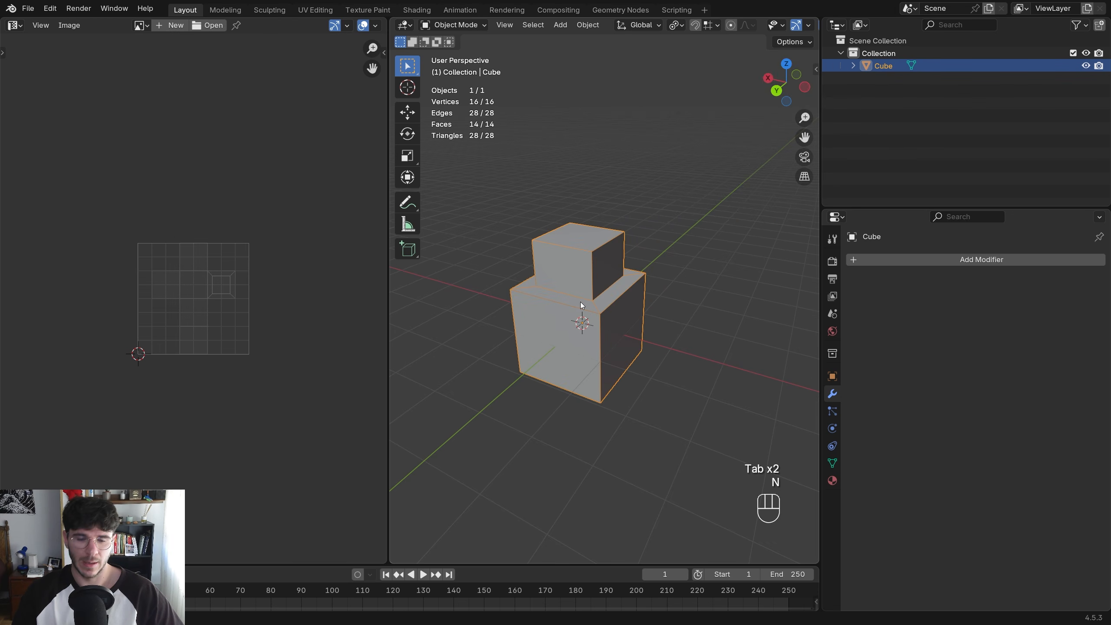
# In Edit Mode with edge selection, select the four edges of the upper block's top face
pyautogui.press('Tab')
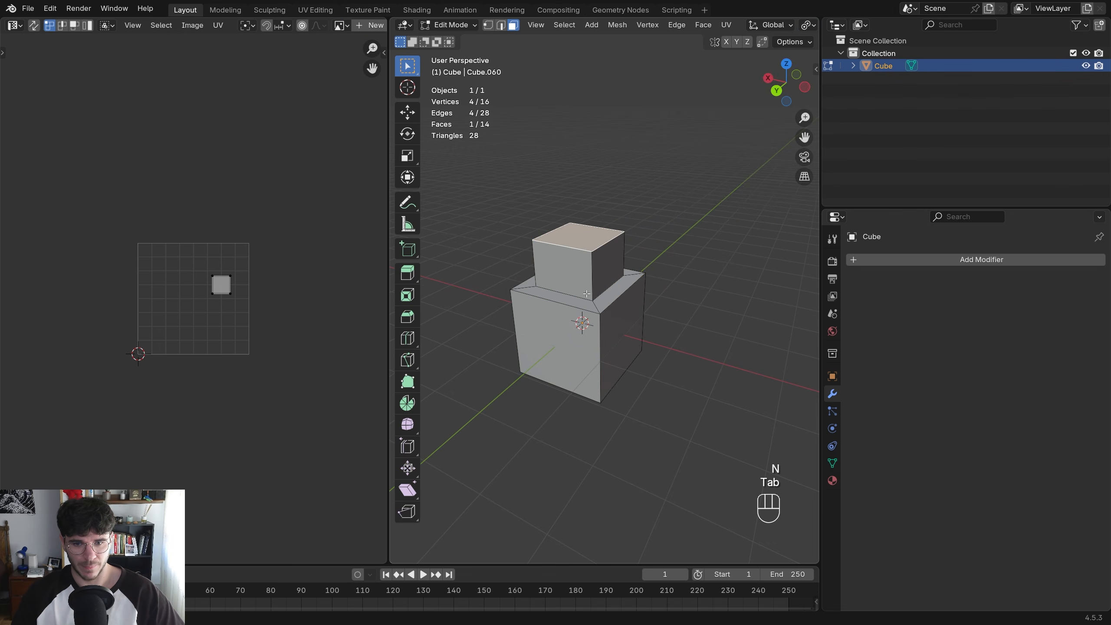
pyautogui.press('2')
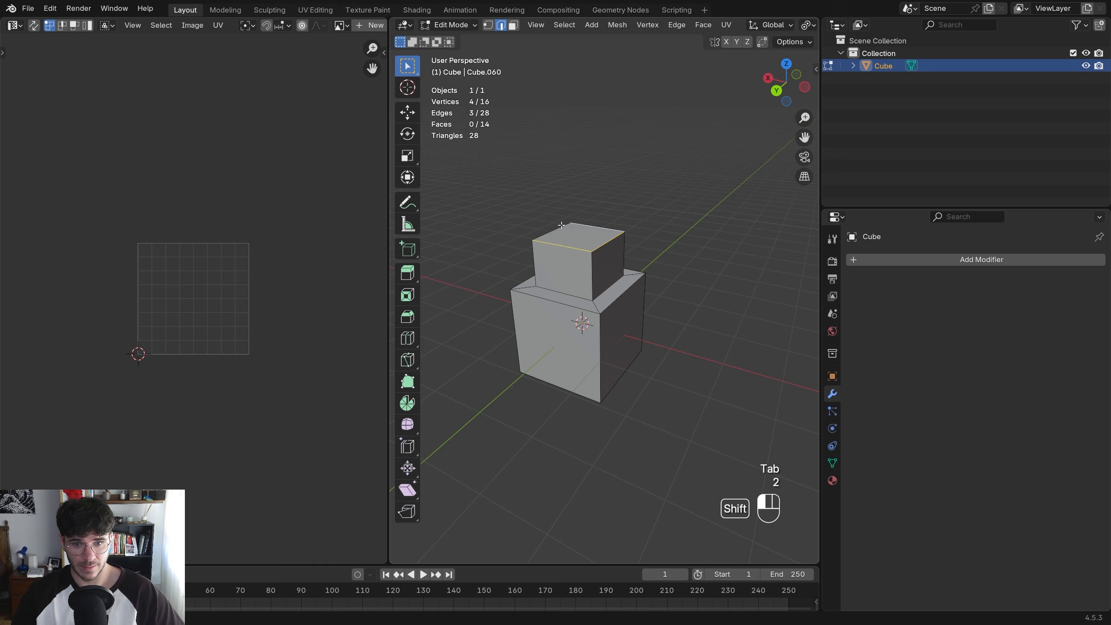
pyautogui.keyDown('shift'); pyautogui.moveTo(551, 253); pyautogui.dragTo(651, 290, button='middle'); pyautogui.keyUp('shift')
pyautogui.scroll(2, 558, 296)
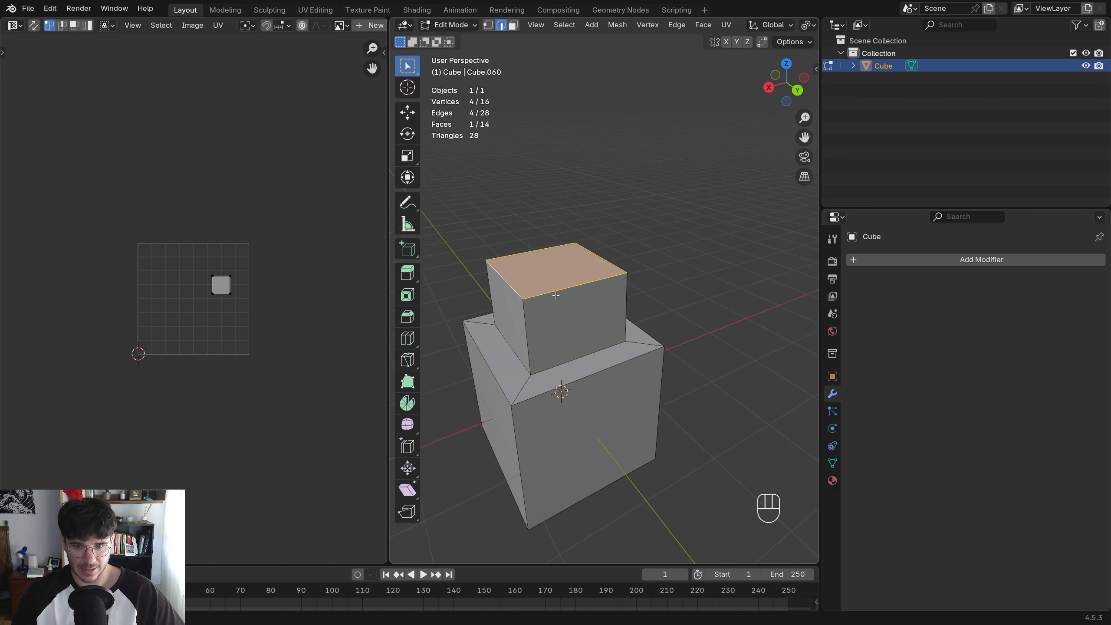
# Add the vertical and base edges on the near sides of the upper block to the selection
pyautogui.keyDown('shift'); pyautogui.moveTo(558, 295); pyautogui.dragTo(629, 270, button='middle'); pyautogui.keyUp('shift')
pyautogui.keyDown('shift'); pyautogui.click(592, 324); pyautogui.keyUp('shift')
pyautogui.keyDown('shift'); pyautogui.click(629, 334); pyautogui.keyUp('shift')
pyautogui.keyDown('shift'); pyautogui.click(606, 313); pyautogui.keyUp('shift')
pyautogui.keyDown('shift'); pyautogui.click(719, 296); pyautogui.keyUp('shift')
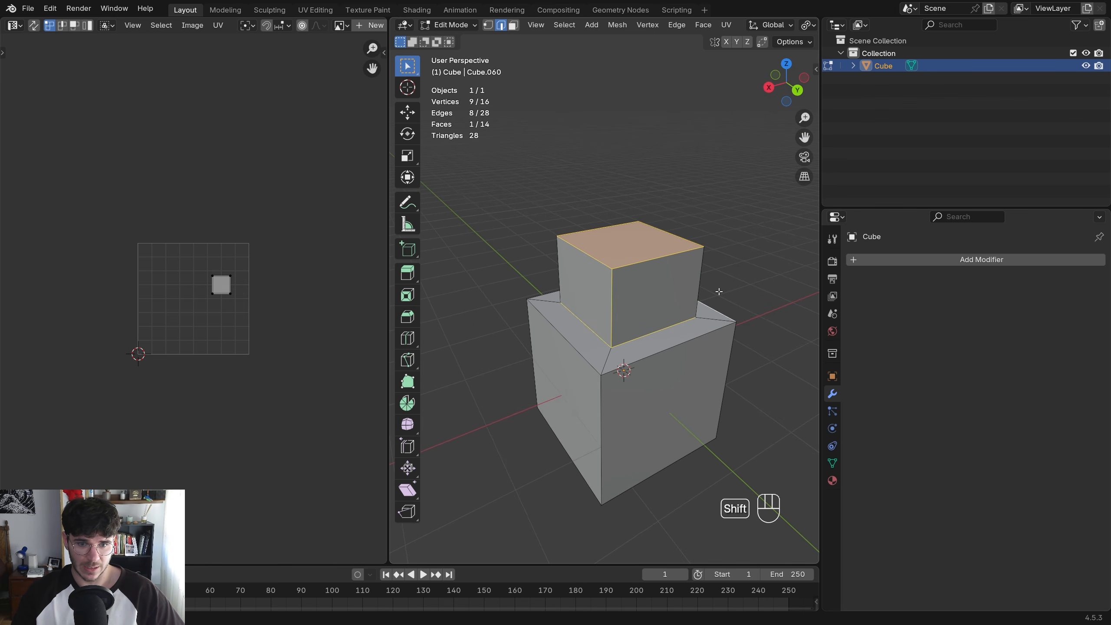
pyautogui.hotkey('ctrl', 'z')
pyautogui.keyDown('shift'); pyautogui.click(700, 284); pyautogui.keyUp('shift')
# Add the remaining vertical and base edges of the upper block to the selection
pyautogui.moveTo(540, 290); pyautogui.dragTo(595, 282, button='middle')
pyautogui.keyDown('shift'); pyautogui.click(456, 301); pyautogui.keyUp('shift')
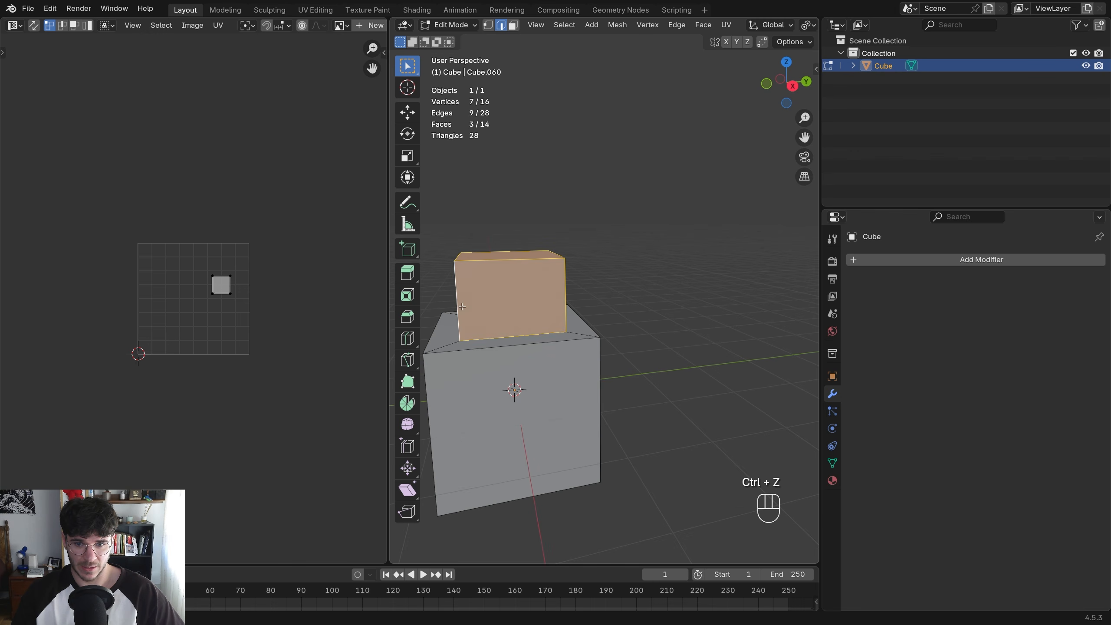
pyautogui.keyDown('shift'); pyautogui.moveTo(485, 304); pyautogui.dragTo(610, 311, button='middle'); pyautogui.keyUp('shift')
pyautogui.moveTo(610, 311); pyautogui.dragTo(702, 320, button='middle')
pyautogui.keyDown('shift'); pyautogui.click(513, 306); pyautogui.keyUp('shift')
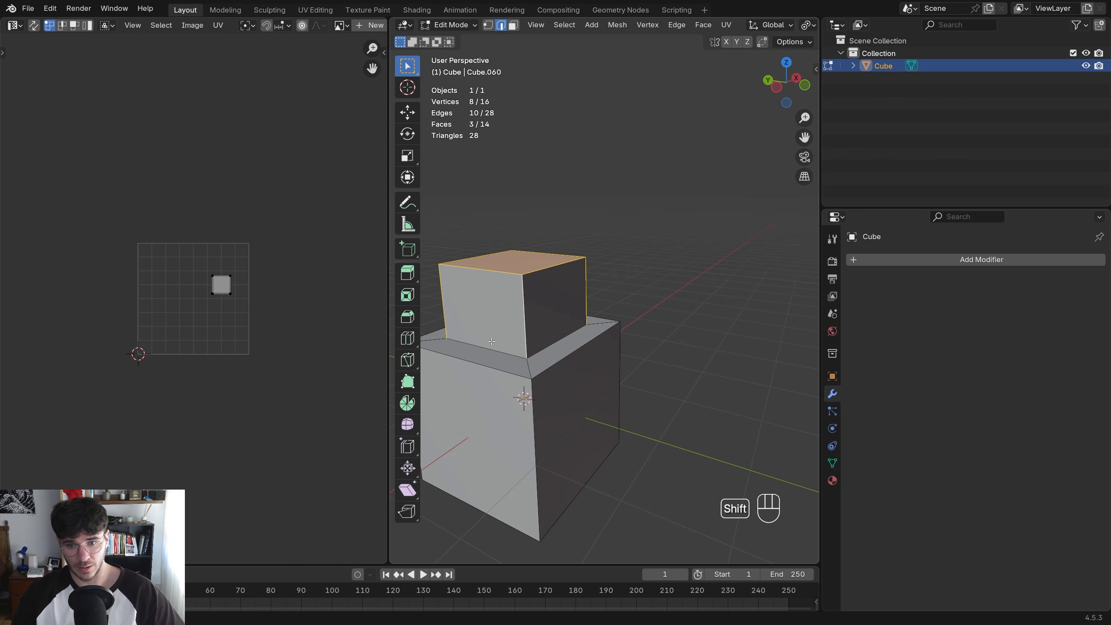
pyautogui.keyDown('shift'); pyautogui.click(490, 349); pyautogui.keyUp('shift')
pyautogui.keyDown('shift'); pyautogui.click(555, 344); pyautogui.keyUp('shift')
# Add the lower block's four outer top rim edges and four bottom edges to the selection
pyautogui.keyDown('shift'); pyautogui.moveTo(556, 344); pyautogui.dragTo(587, 296, button='middle'); pyautogui.keyUp('shift')
pyautogui.keyDown('ctrl'); pyautogui.keyDown('alt'); pyautogui.click(547, 309); pyautogui.keyUp('alt'); pyautogui.keyUp('ctrl')
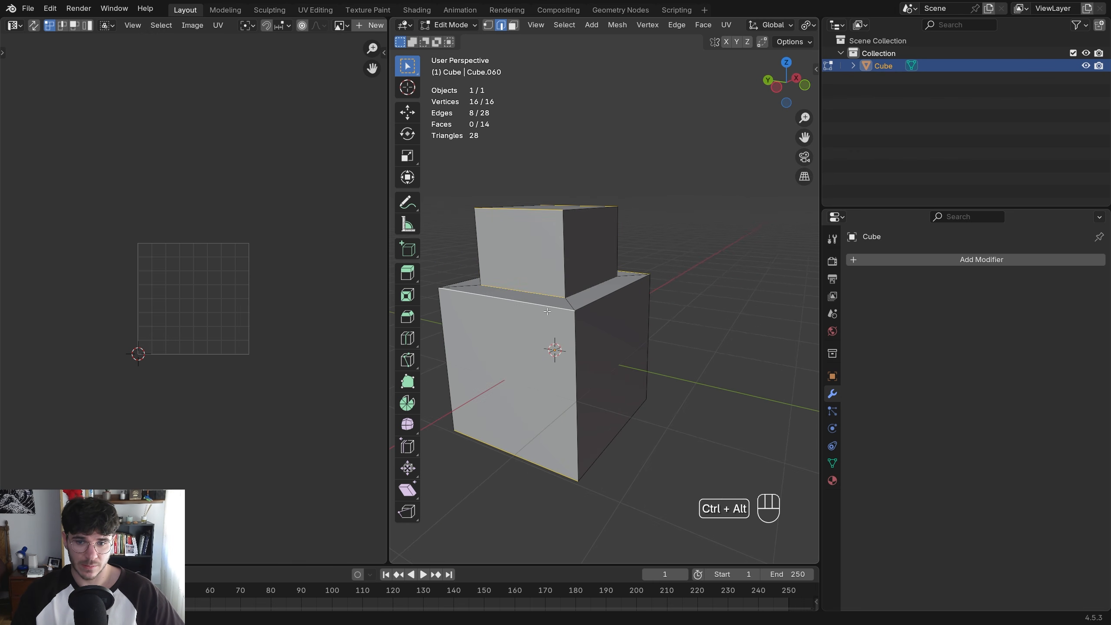
pyautogui.hotkey('ctrl', 'z')
pyautogui.keyDown('ctrl'); pyautogui.keyDown('alt'); pyautogui.keyDown('shift'); pyautogui.click(597, 302); pyautogui.keyUp('shift'); pyautogui.keyUp('alt'); pyautogui.keyUp('ctrl')
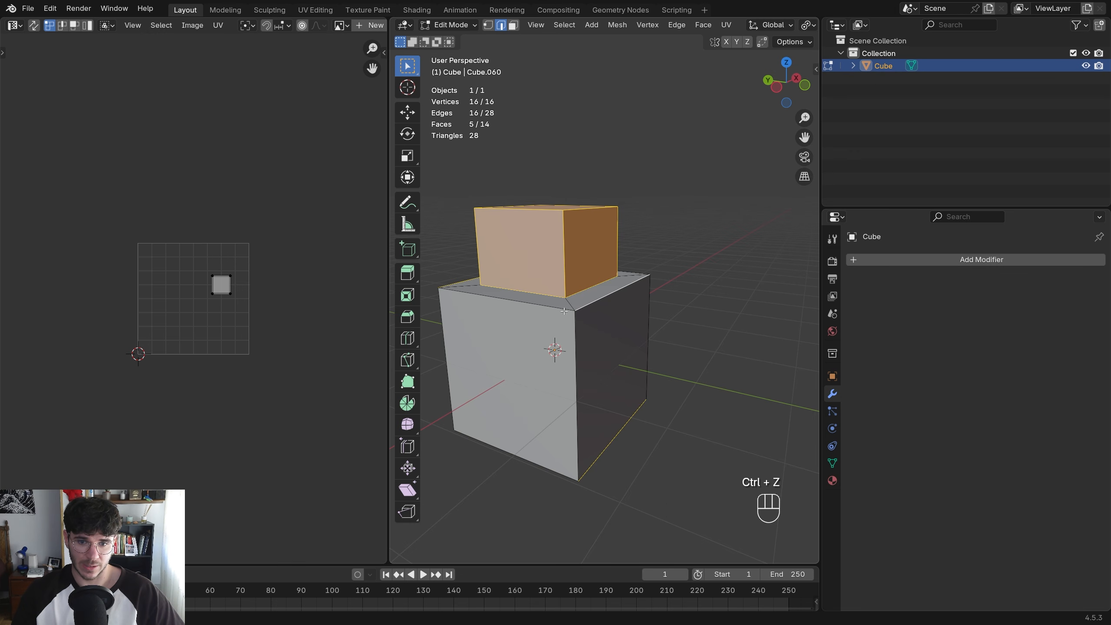
pyautogui.keyDown('alt'); pyautogui.keyDown('shift'); pyautogui.click(549, 309); pyautogui.keyUp('shift'); pyautogui.keyUp('alt')
pyautogui.keyDown('alt'); pyautogui.keyDown('shift'); pyautogui.click(521, 446); pyautogui.keyUp('shift'); pyautogui.keyUp('alt')
pyautogui.moveTo(588, 377); pyautogui.dragTo(492, 362, button='middle')
pyautogui.keyDown('shift'); pyautogui.moveTo(492, 362); pyautogui.dragTo(582, 362, button='middle'); pyautogui.keyUp('shift')
pyautogui.keyDown('alt'); pyautogui.keyDown('shift'); pyautogui.click(616, 378); pyautogui.keyUp('shift'); pyautogui.keyUp('alt')
# Add the lower block's four vertical edges to the selection with X-ray temporarily enabled
pyautogui.hotkey('alt', 'z')
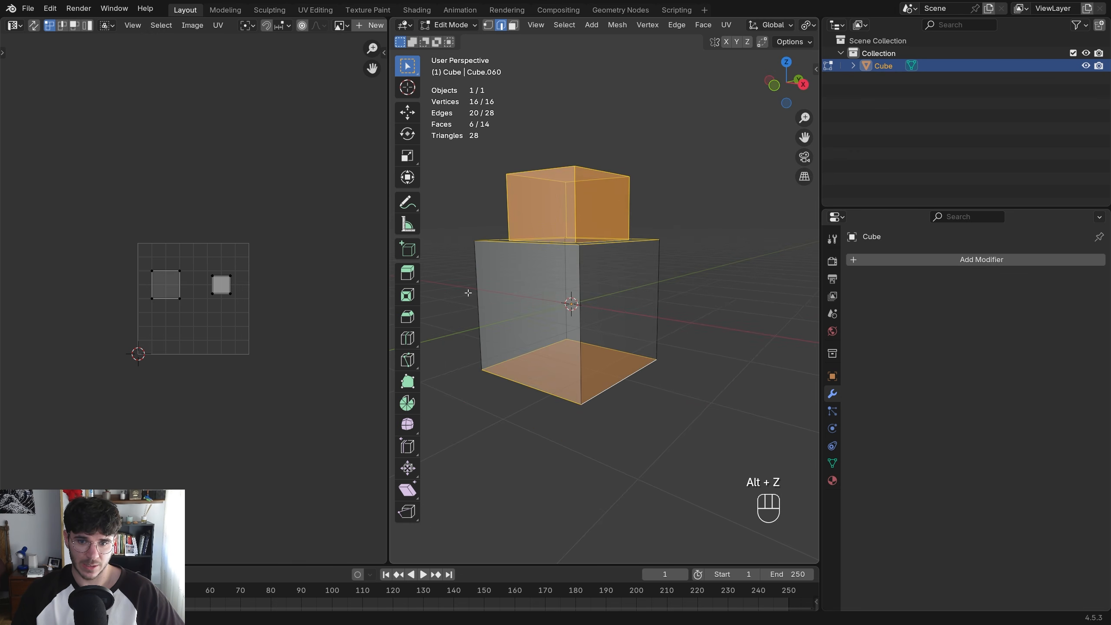
pyautogui.keyDown('shift'); pyautogui.moveTo(466, 293); pyautogui.dragTo(774, 328); pyautogui.keyUp('shift')
pyautogui.hotkey('alt', 'z')
pyautogui.moveTo(775, 327); pyautogui.dragTo(661, 263, button='middle')
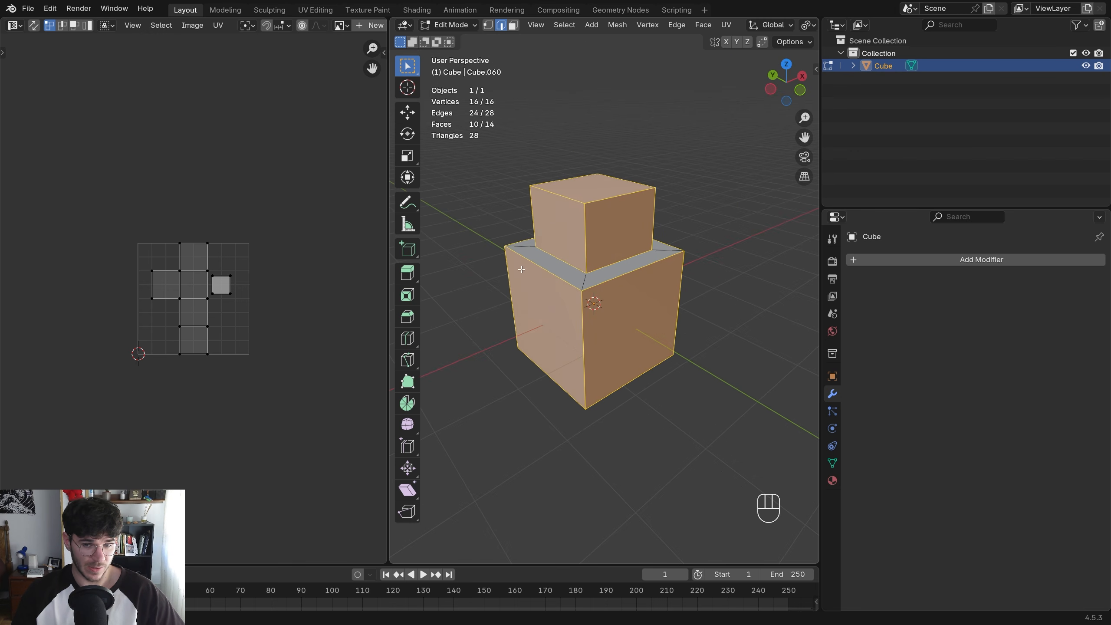
# Mark the selected edges of both blocks as seams and return to Object Mode
pyautogui.hotkey('ctrl', 'e')
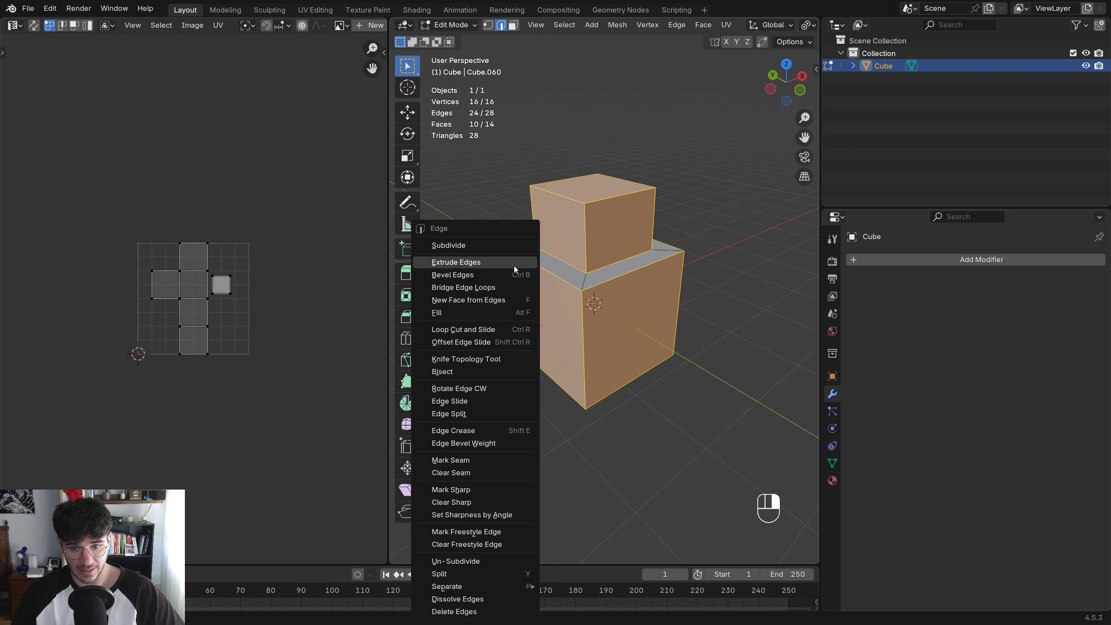
pyautogui.click(458, 462)
pyautogui.moveTo(458, 461); pyautogui.dragTo(502, 250, button='middle')
pyautogui.press('Tab')
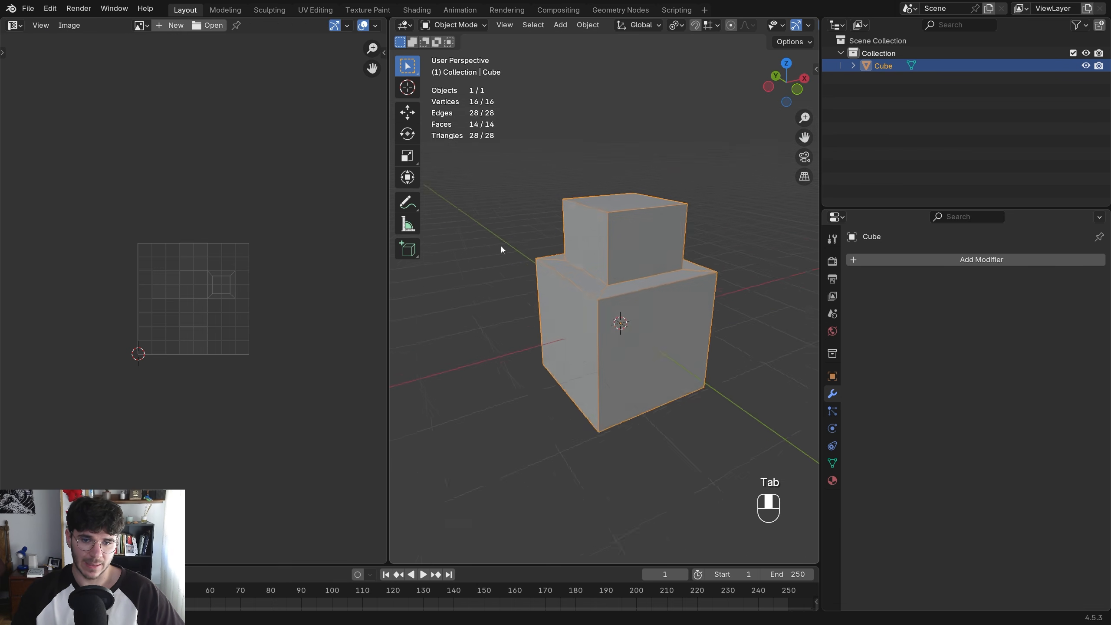
# In Edit Mode, mark one diagonal corner edge on the ledge between the two blocks as a seam
pyautogui.press('Tab')
pyautogui.moveTo(608, 258); pyautogui.dragTo(669, 268, button='middle')
pyautogui.click(613, 295)
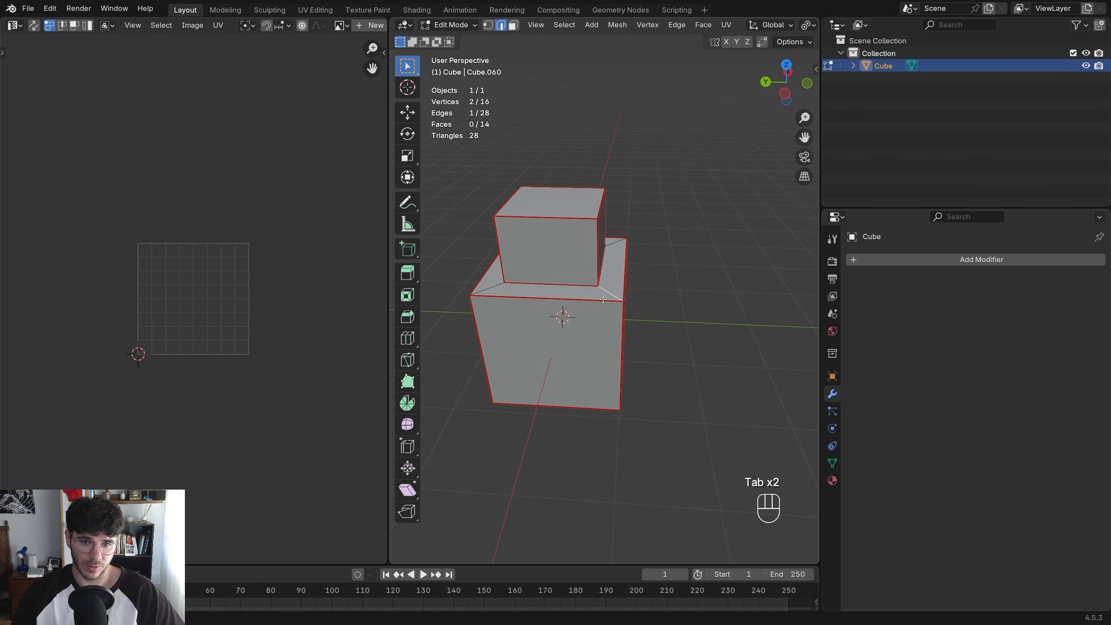
pyautogui.hotkey('ctrl', 'e')
pyautogui.click(590, 304)
pyautogui.scroll(2, 691, 323)
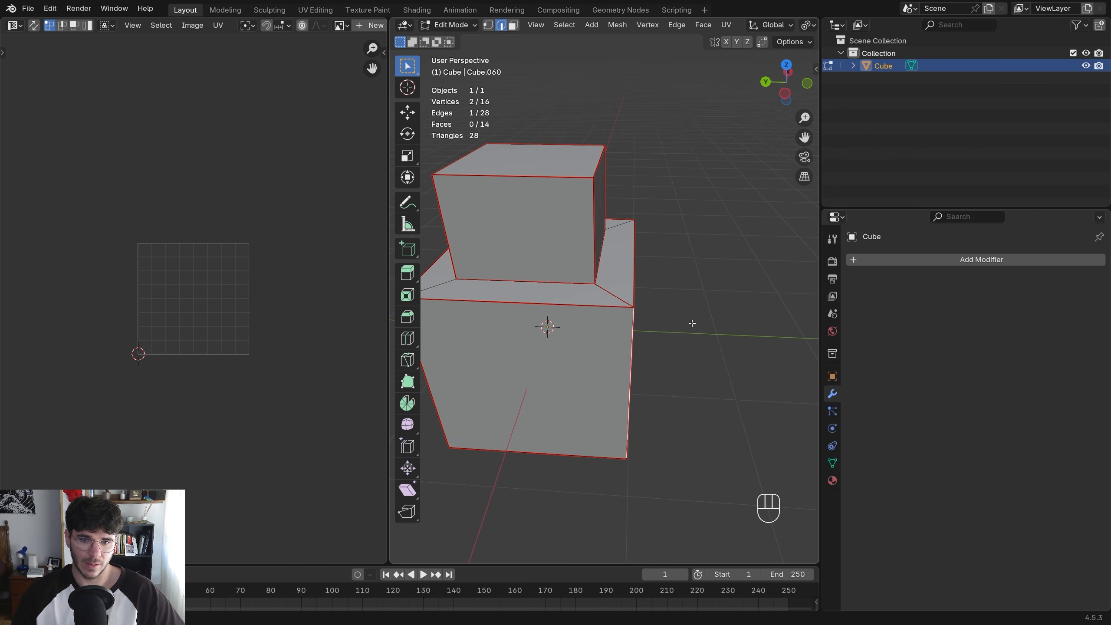
pyautogui.scroll(-3, 691, 322)
pyautogui.moveTo(613, 353); pyautogui.dragTo(573, 297, button='middle')
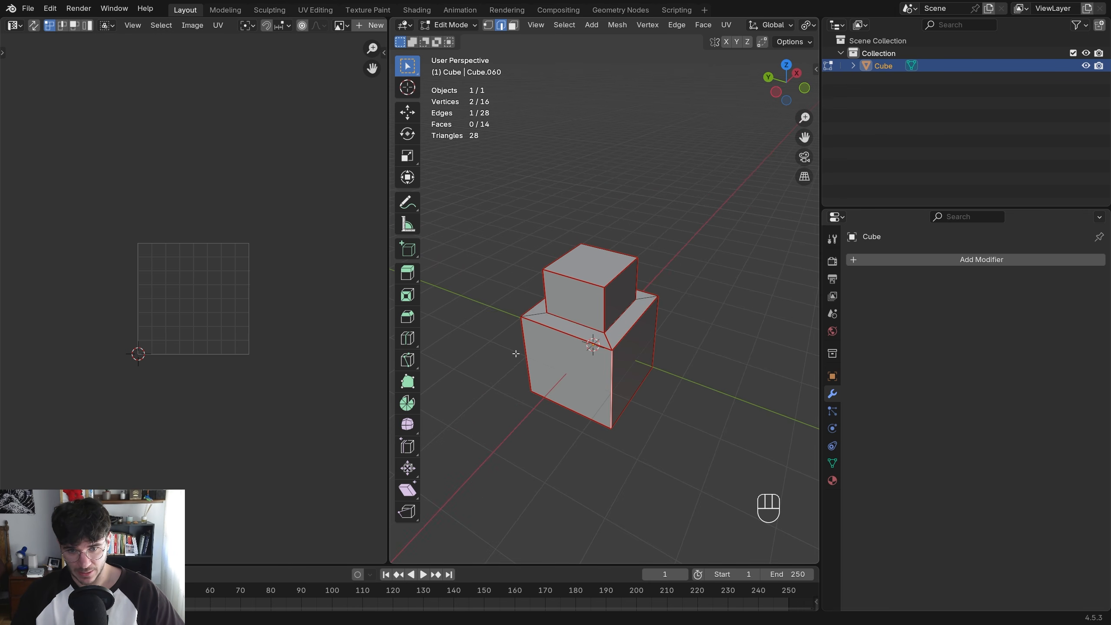
# Select the entire two-tier mesh in Edit Mode to show all its faces in the UV Editor
pyautogui.press('Tab')
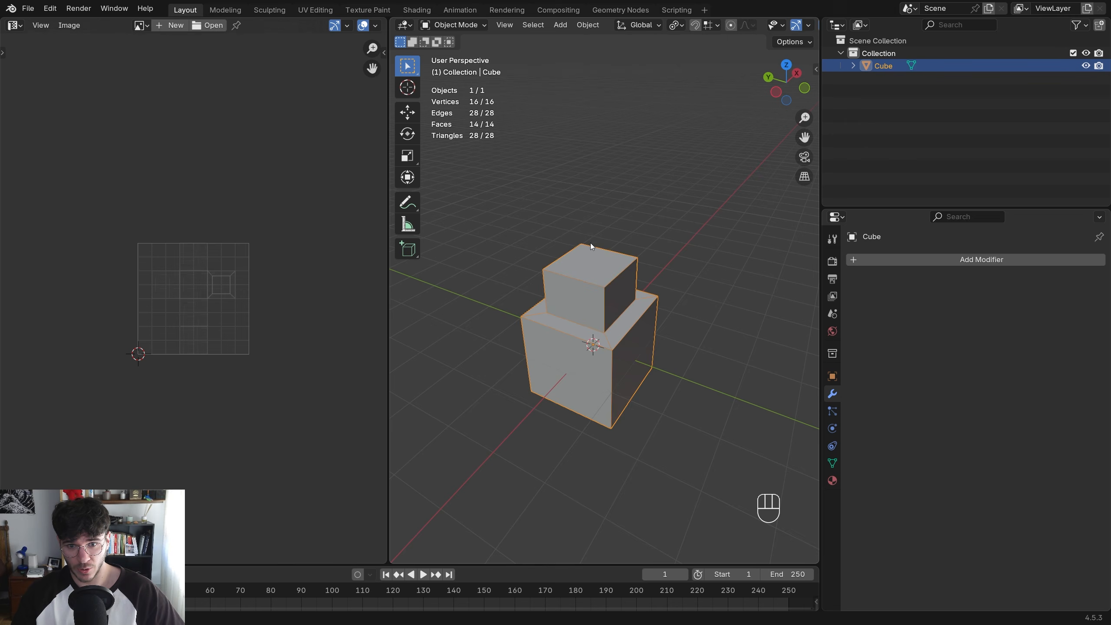
pyautogui.press('Tab')
pyautogui.press('a')
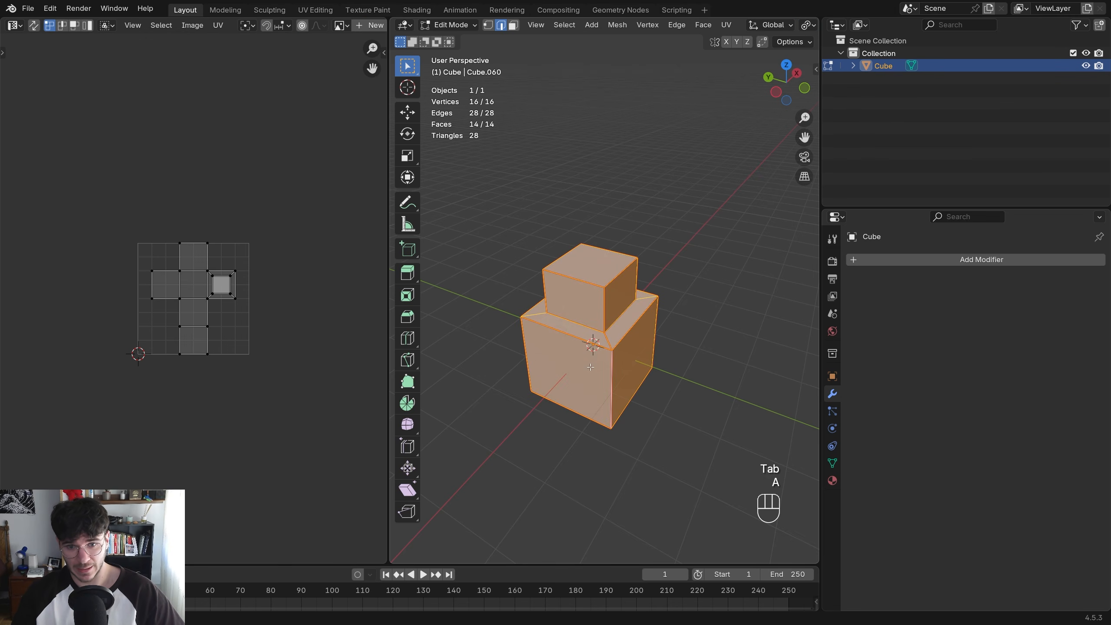
pyautogui.scroll(3, 208, 276)
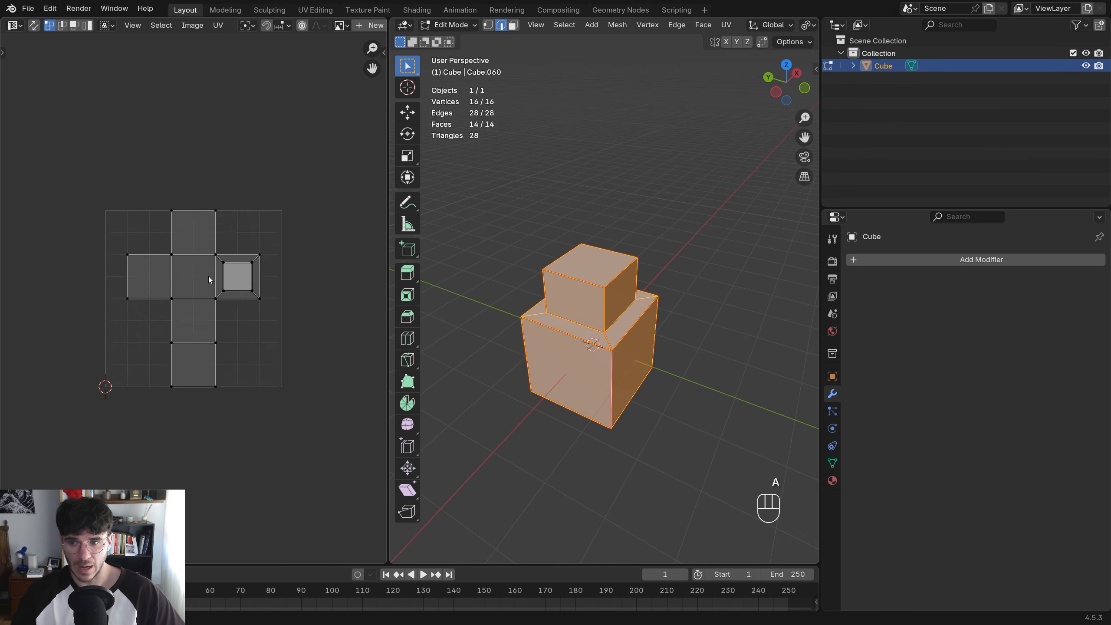
pyautogui.scroll(-3, 218, 311)
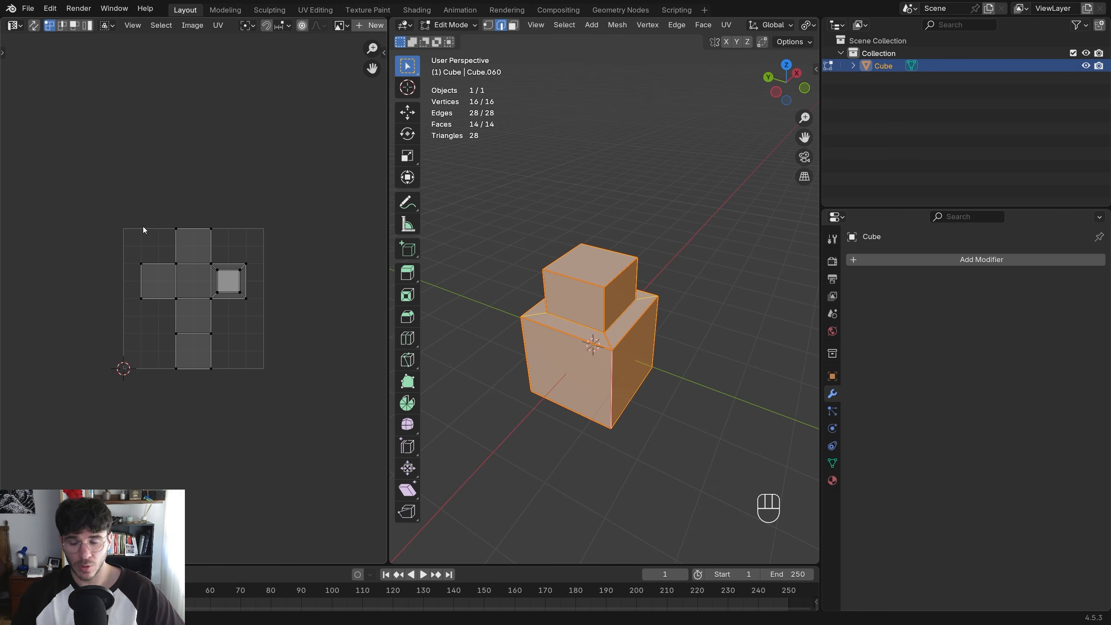
pyautogui.press('g')
pyautogui.press('g')
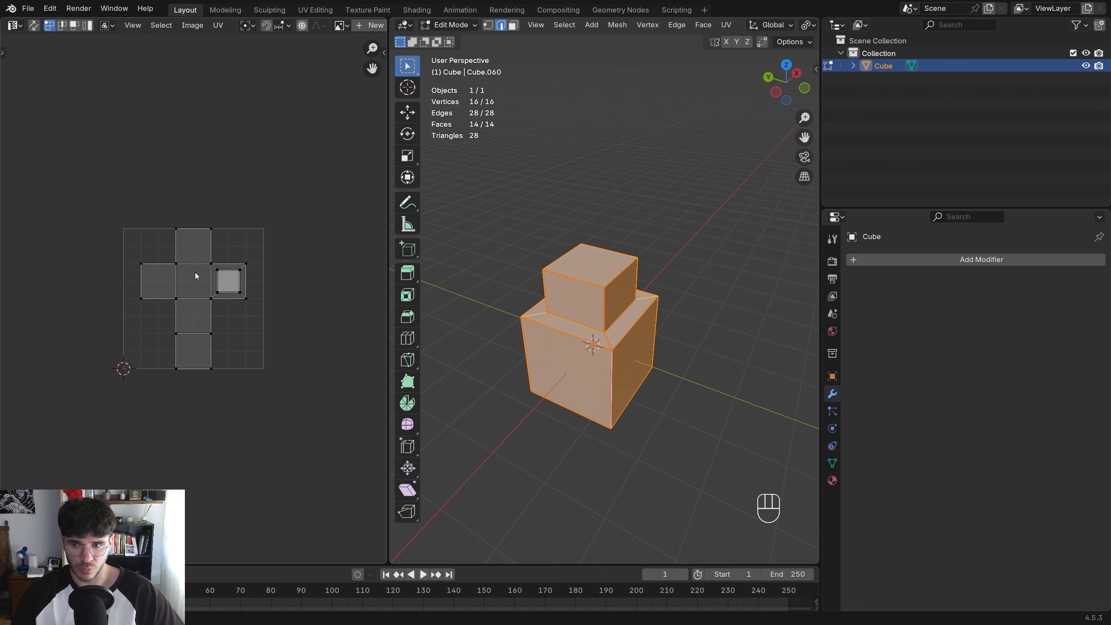
pyautogui.press('g')
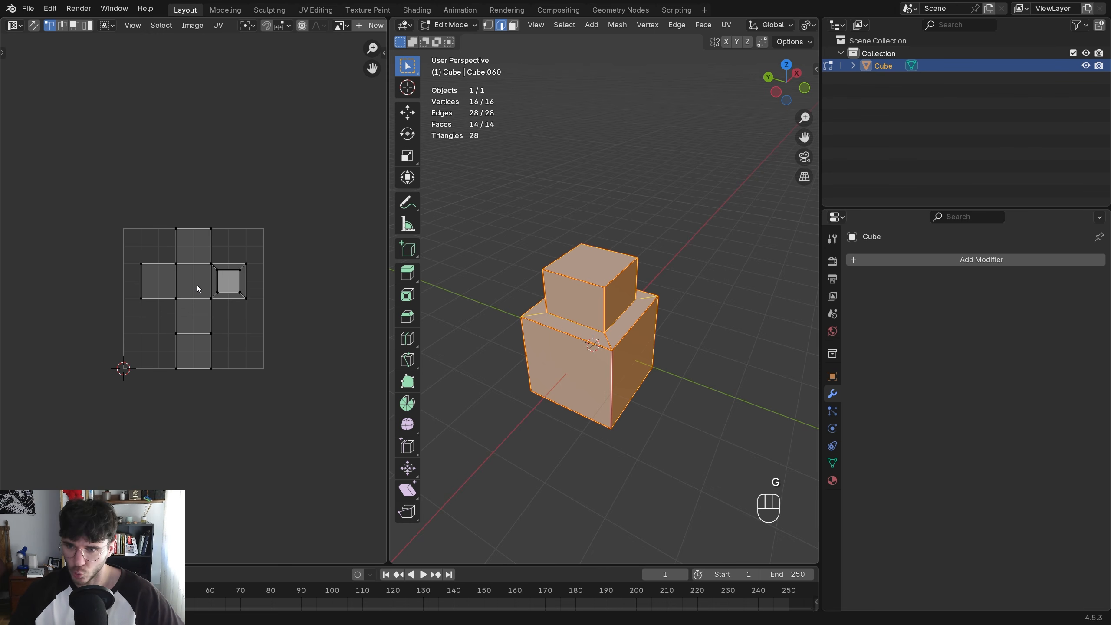
pyautogui.press('g')
pyautogui.press('g')
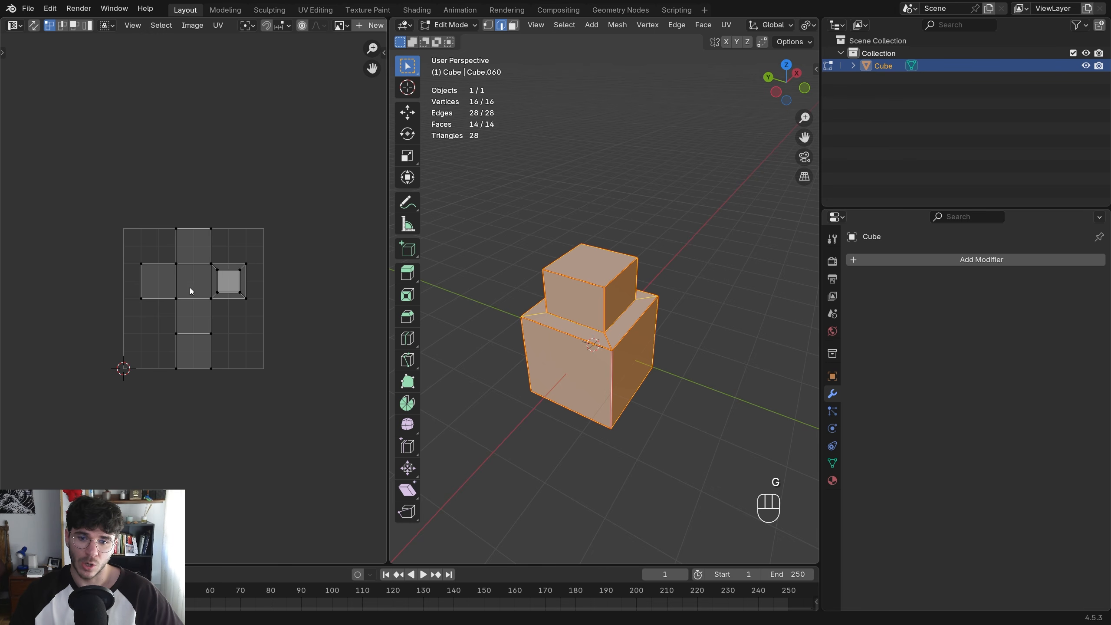
pyautogui.press('g')
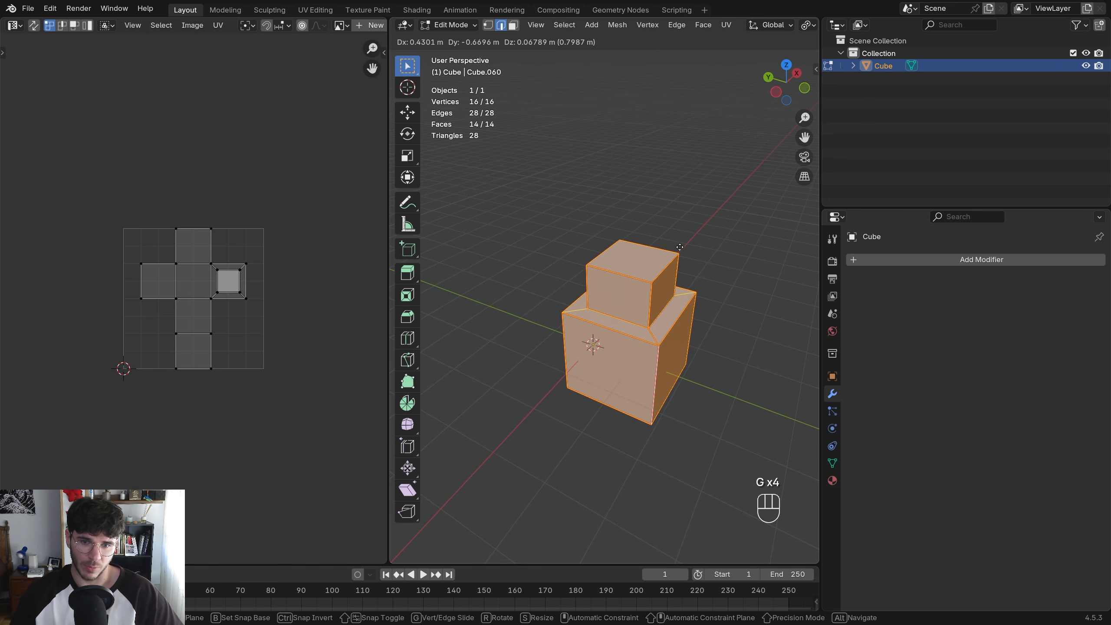
pyautogui.rightClick(628, 206)
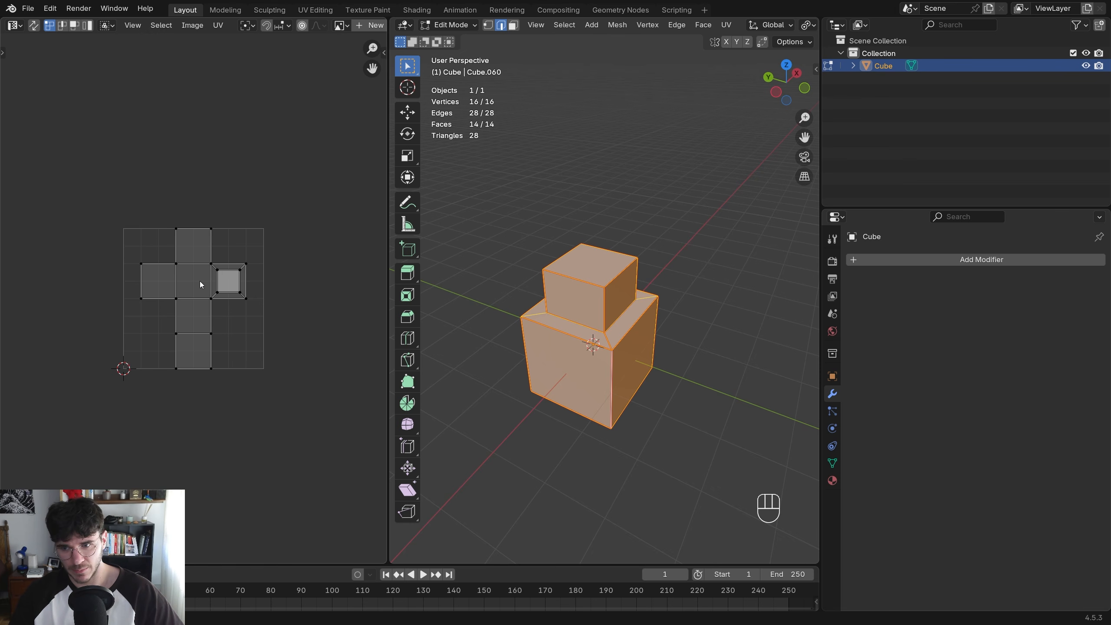
# Select all UVs in the UV Editor and try moving them, cancelling the move
pyautogui.moveTo(133, 207); pyautogui.dragTo(200, 262)
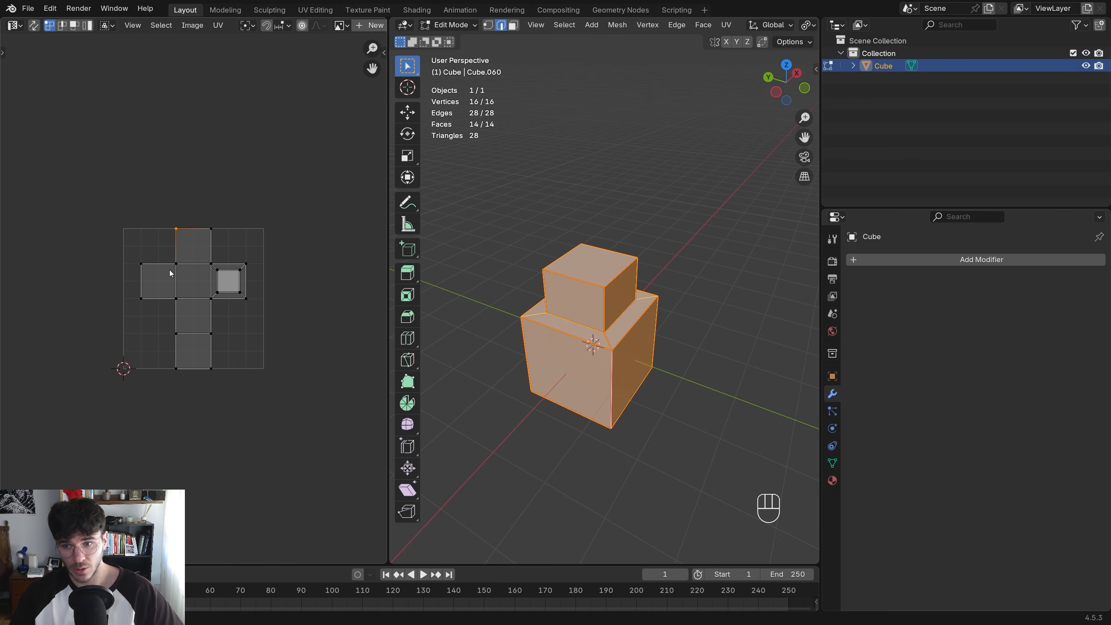
pyautogui.press('a')
pyautogui.press('g')
pyautogui.rightClick(180, 294)
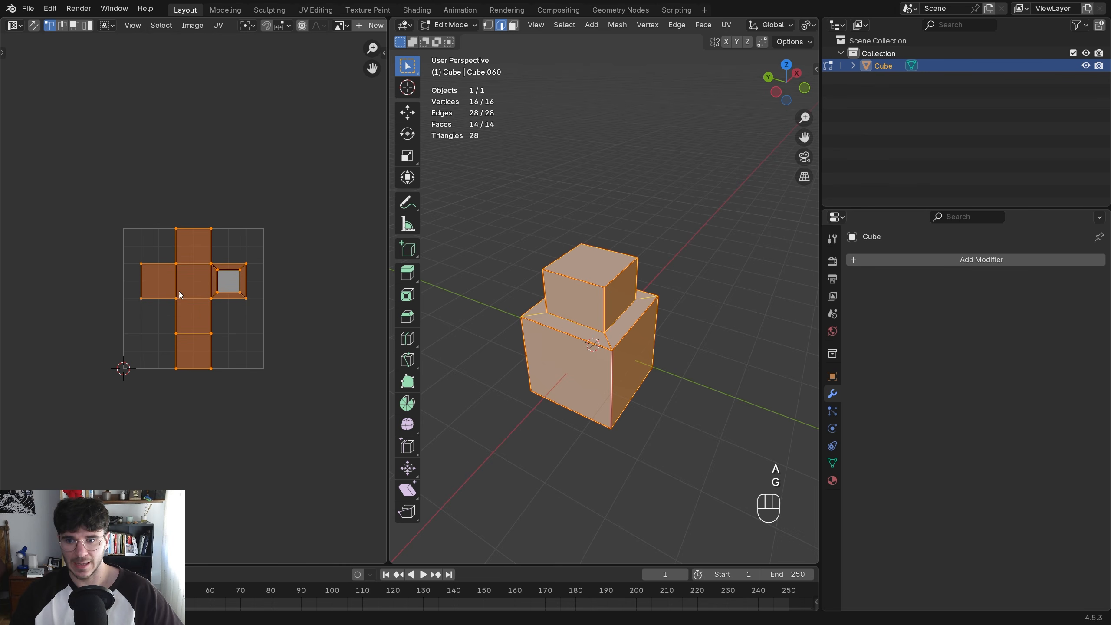
# Deselect all UVs and close the UV Editor so the 3D viewport takes over its area
pyautogui.moveTo(175, 275); pyautogui.dragTo(139, 272, button='right')
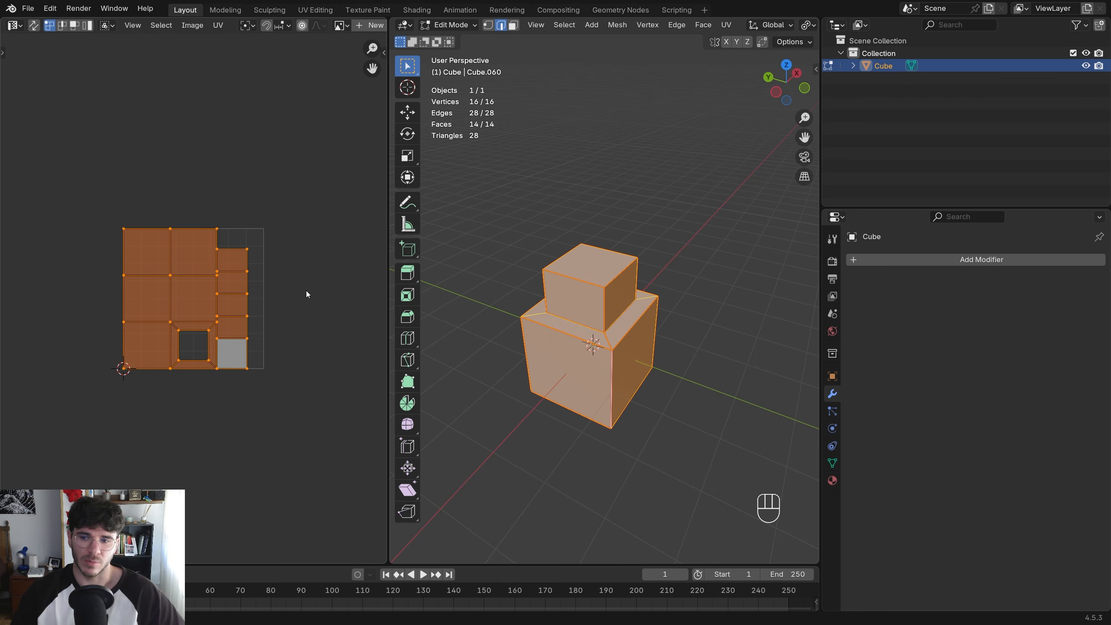
pyautogui.click(304, 323)
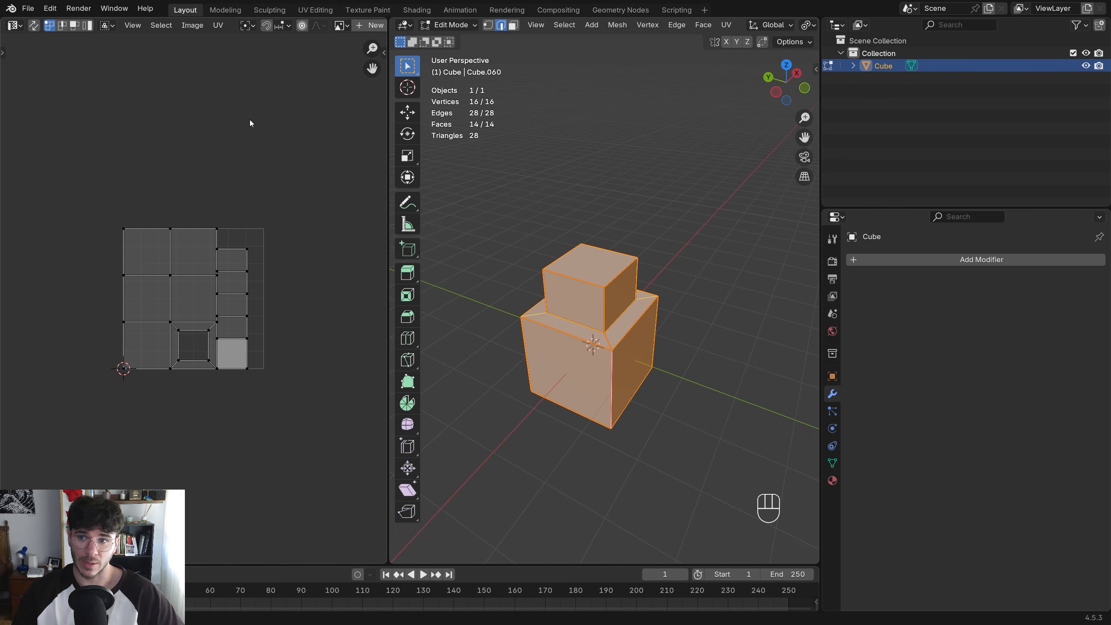
pyautogui.moveTo(391, 20); pyautogui.dragTo(327, 22)
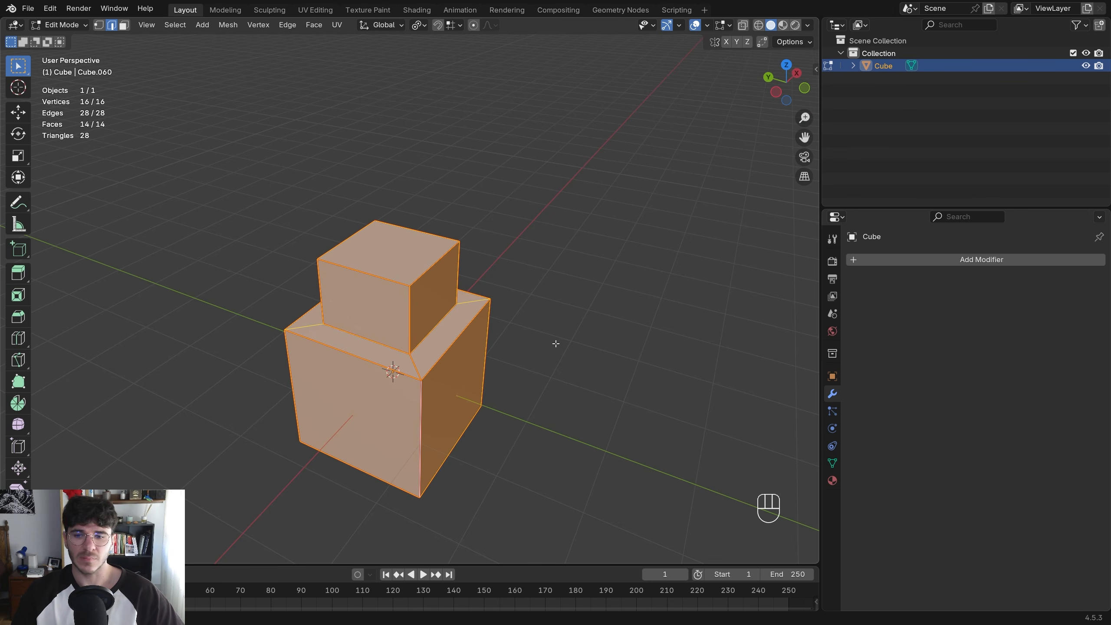
# Mark the pair of parallel edges on the front ledge between the two blocks as seams and return to Object Mode
pyautogui.keyDown('shift'); pyautogui.moveTo(453, 342); pyautogui.dragTo(531, 310, button='middle'); pyautogui.keyUp('shift')
pyautogui.keyDown('alt'); pyautogui.click(473, 306); pyautogui.keyUp('alt')
pyautogui.rightClick(474, 305)
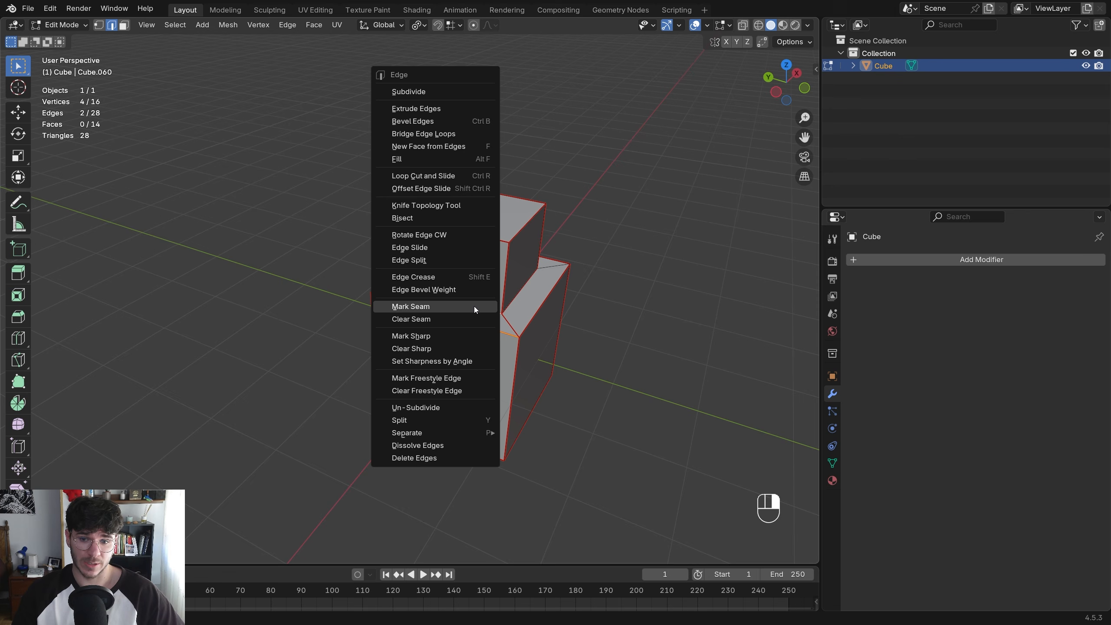
pyautogui.click(474, 305)
pyautogui.rightClick(438, 297)
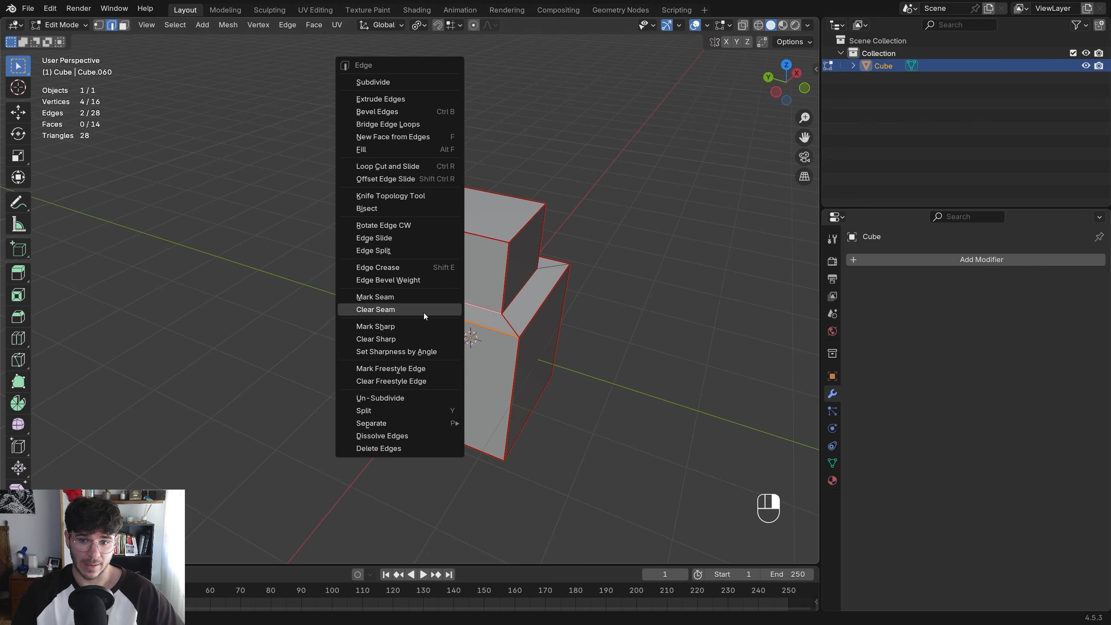
pyautogui.press('Tab')
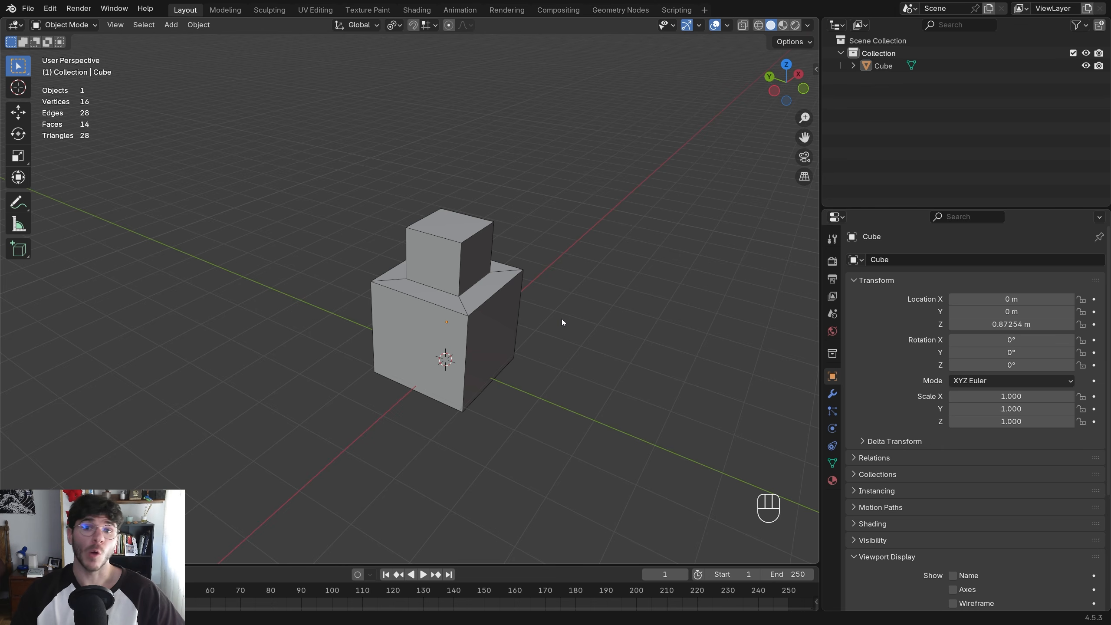
# Create a new material on the two-tier cube and name it Rojo
pyautogui.click(831, 483)
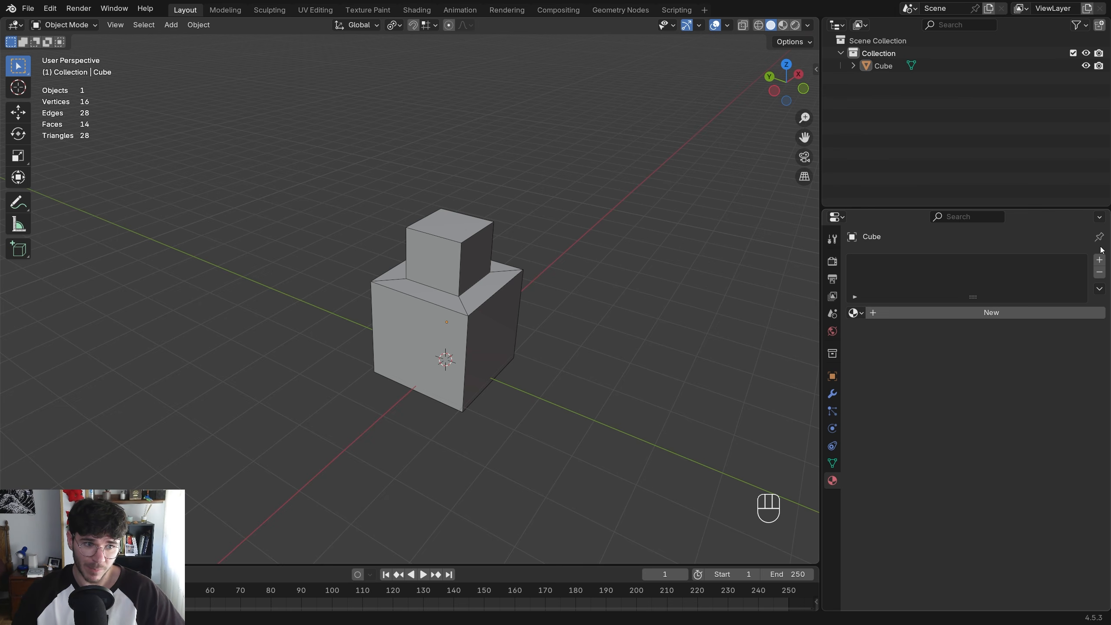
pyautogui.click(982, 315)
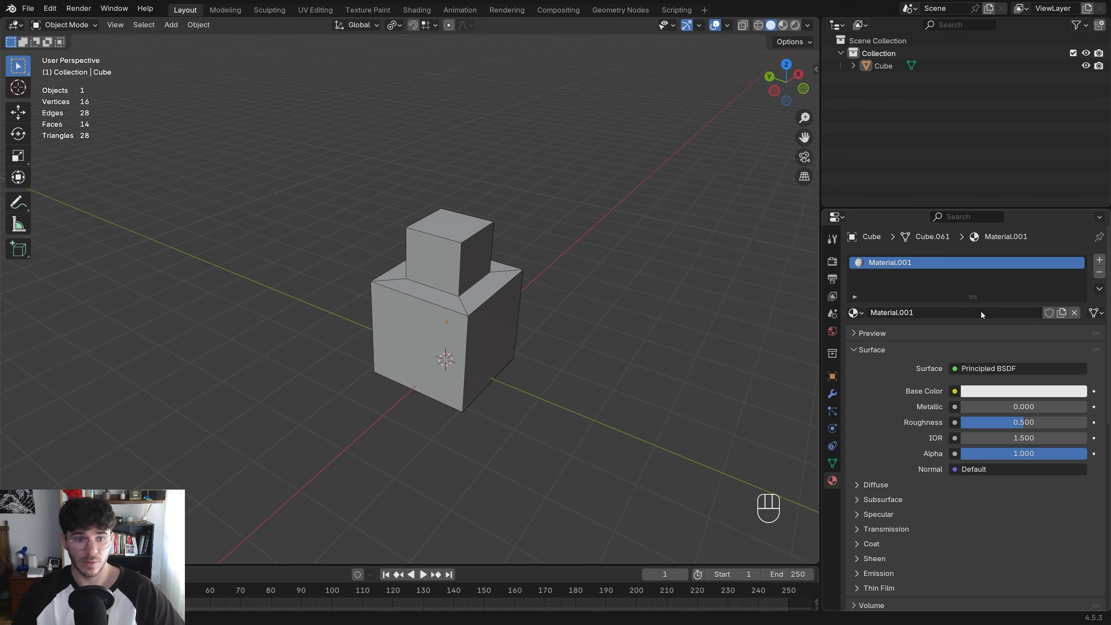
pyautogui.click(923, 311)
pyautogui.write('Rojo')
pyautogui.press('Return')
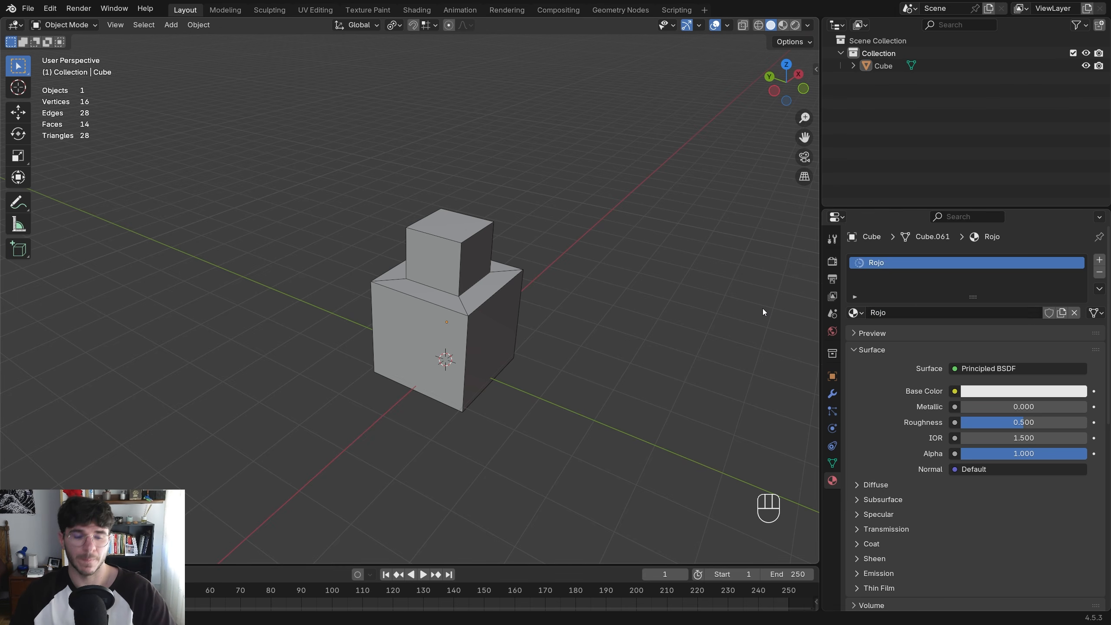
# Examine the Rojo material's Surface parameters and its Settings and Thickness sections
pyautogui.scroll(-10, 897, 372)
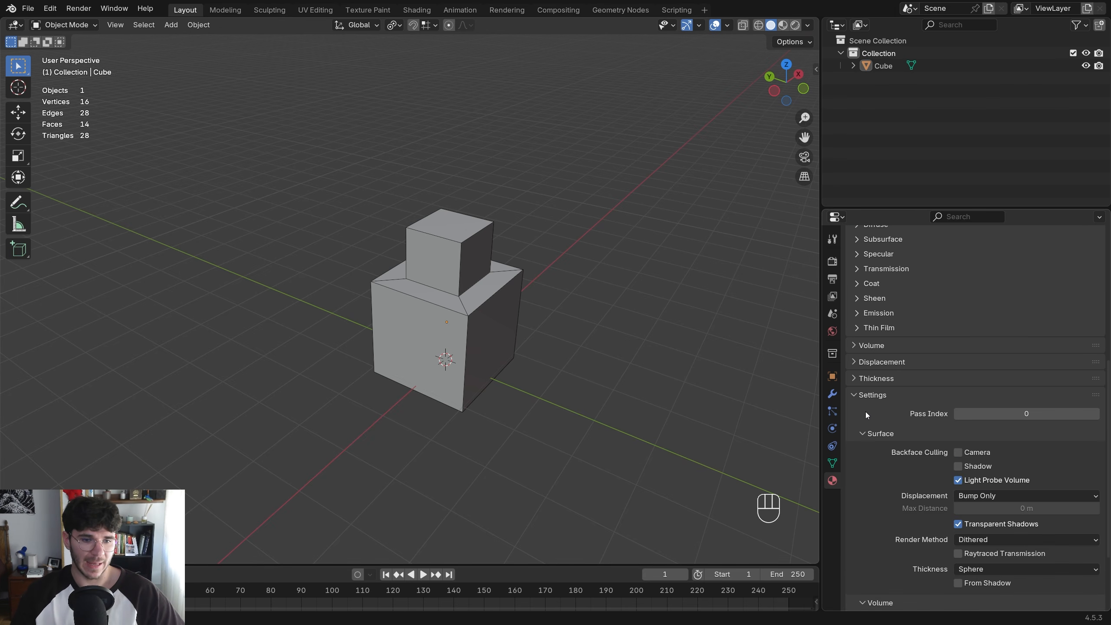
pyautogui.click(864, 395)
pyautogui.click(856, 381)
pyautogui.click(856, 382)
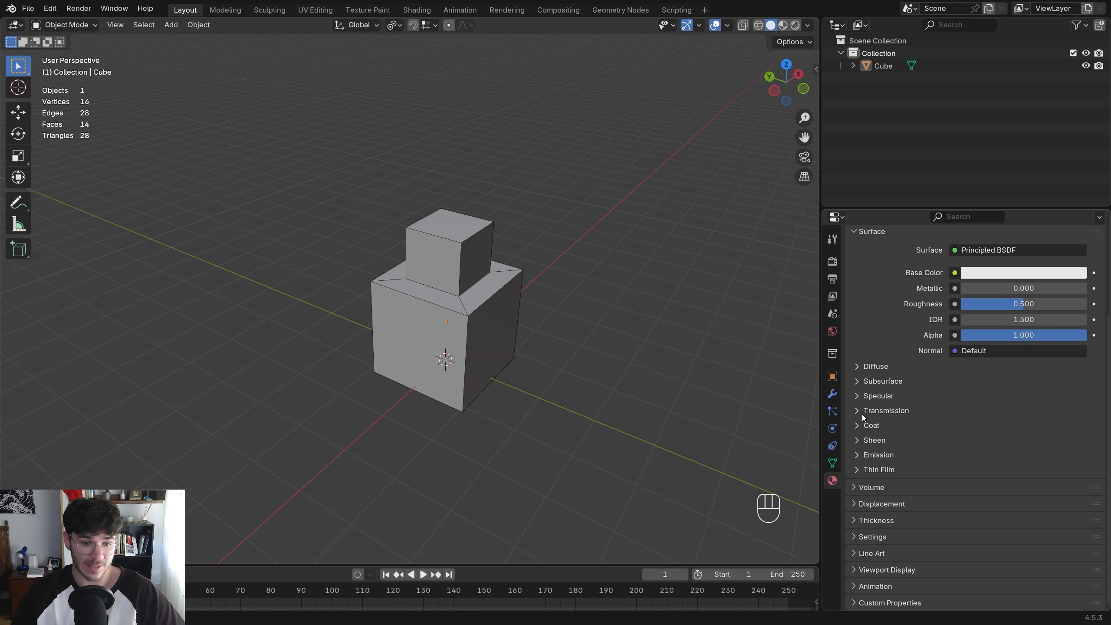
pyautogui.click(854, 538)
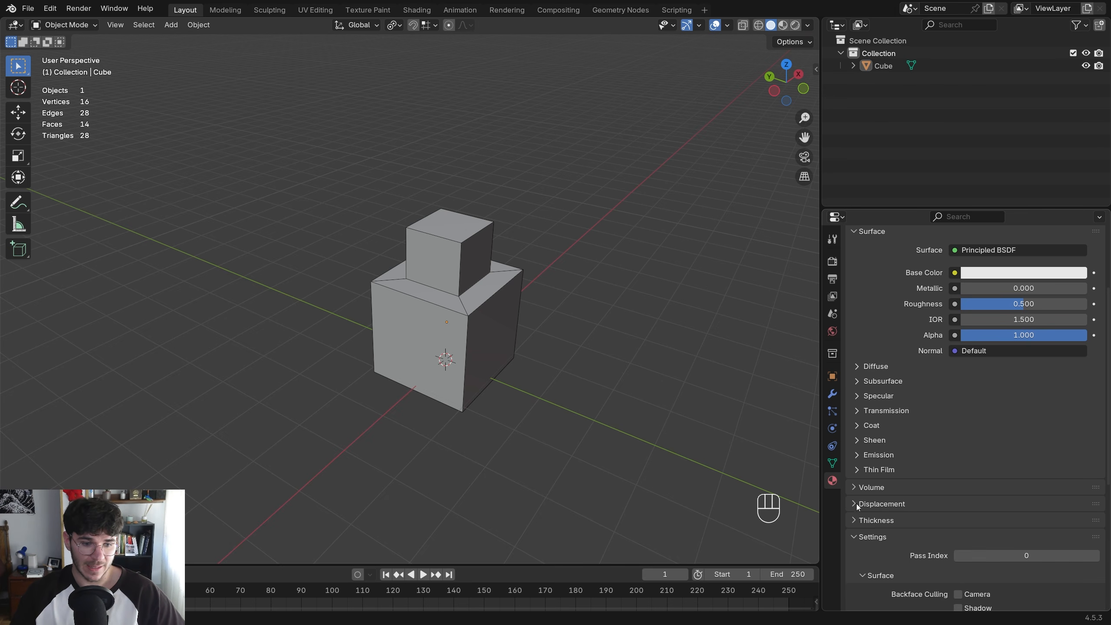
pyautogui.click(856, 536)
pyautogui.scroll(5, 884, 375)
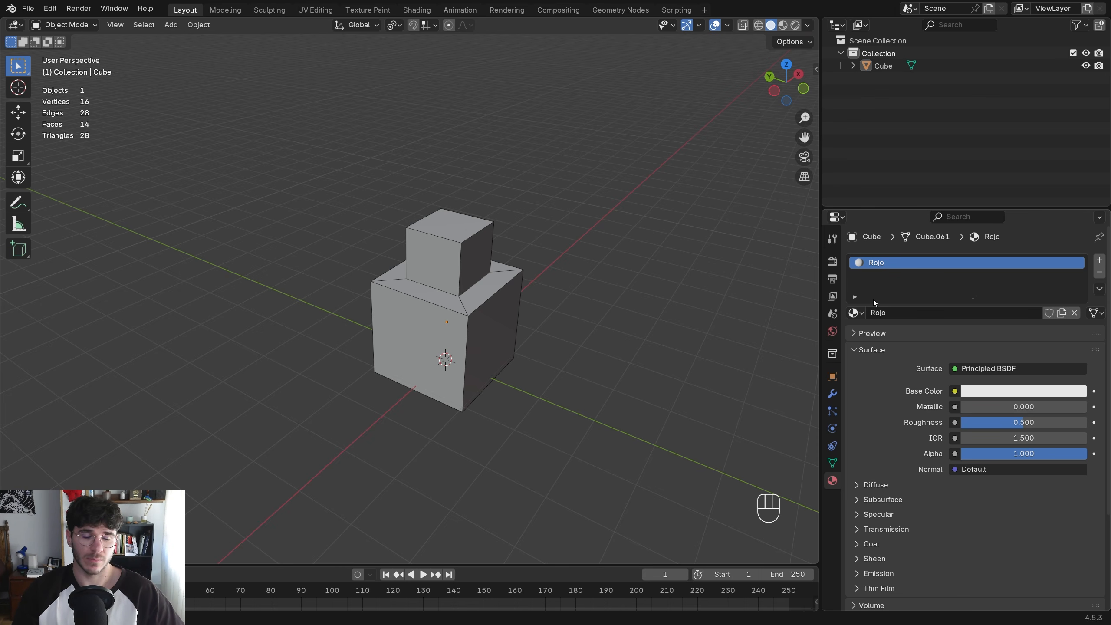
pyautogui.scroll(-4, 978, 420)
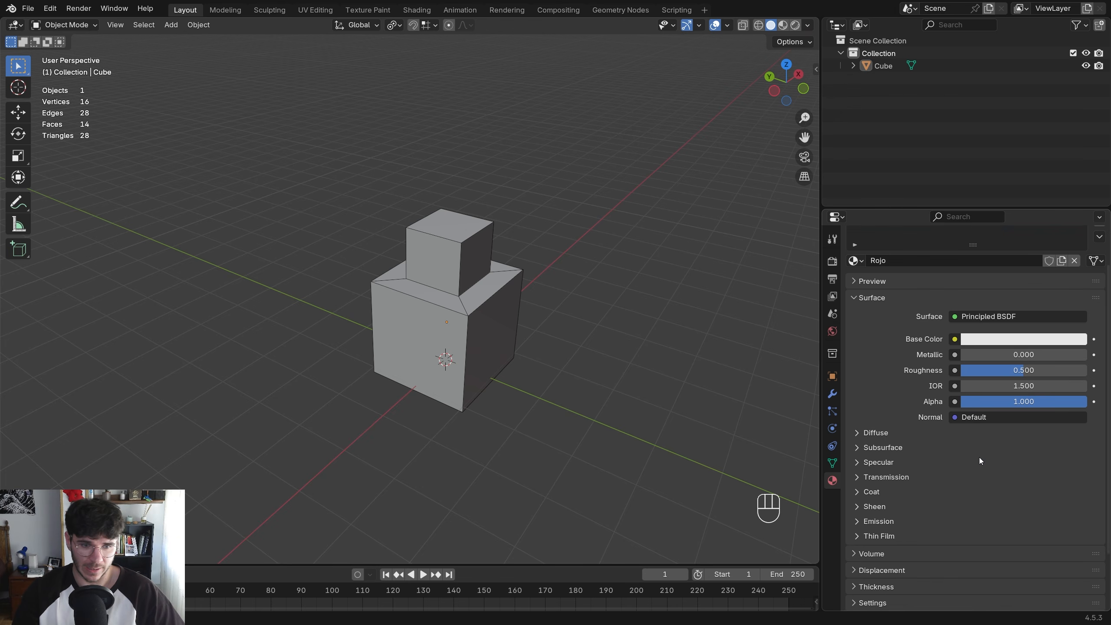
pyautogui.scroll(4, 979, 457)
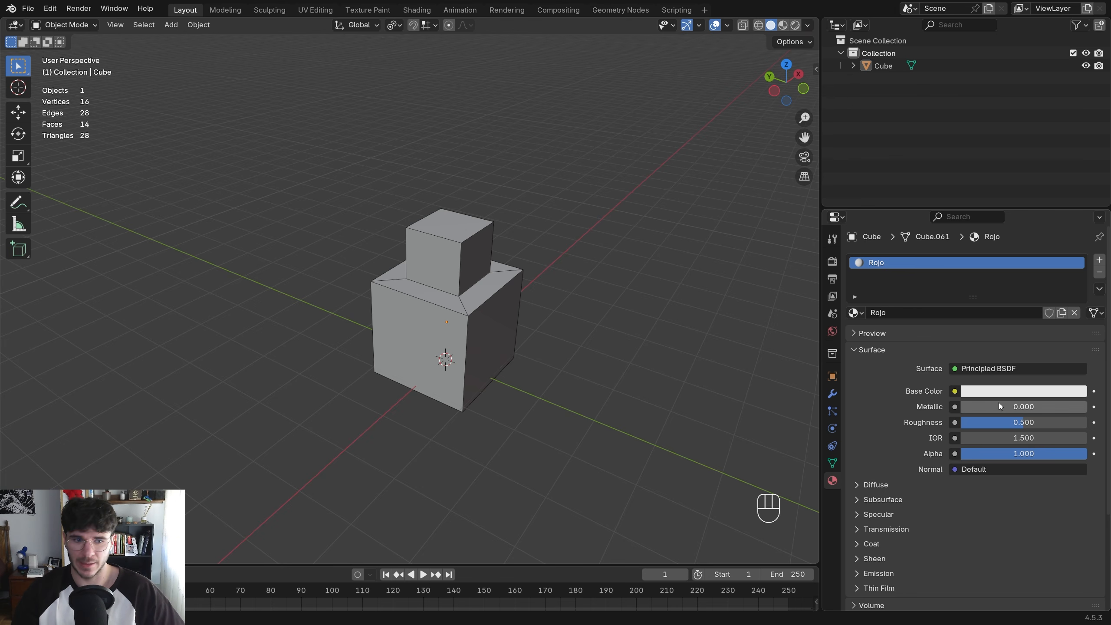
# Set the Rojo material's base color to bright cyan and rename the material Azulito
pyautogui.click(1015, 391)
pyautogui.click(1032, 395)
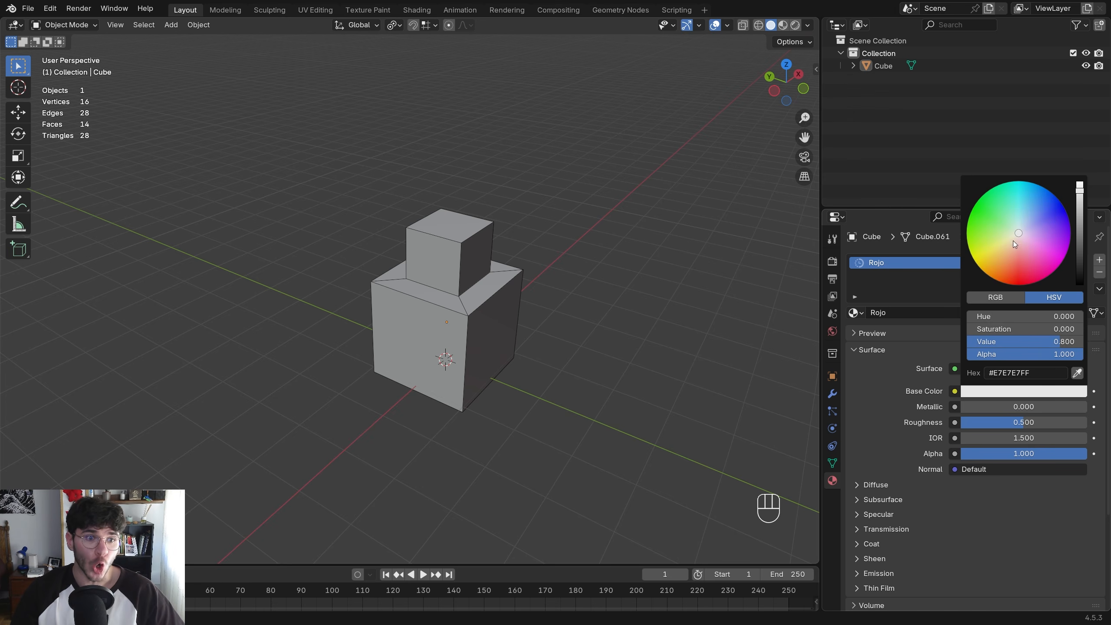
pyautogui.moveTo(1013, 241); pyautogui.dragTo(1018, 180)
pyautogui.doubleClick(897, 312)
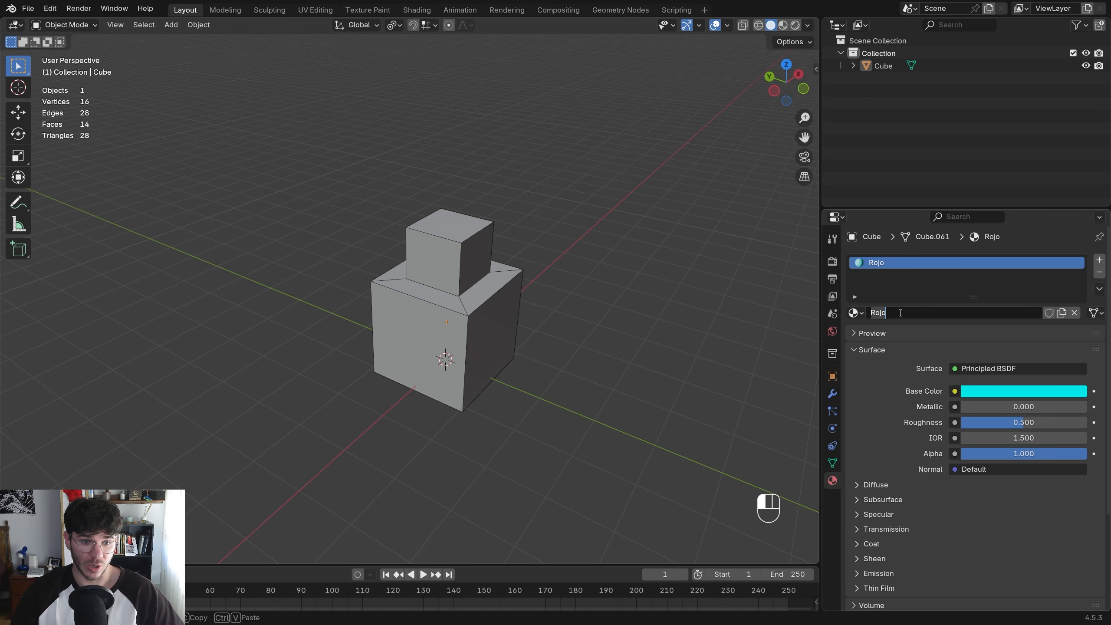
pyautogui.press('BackSpace')
pyautogui.press('BackSpace')
pyautogui.press('BackSpace')
pyautogui.press('BackSpace')
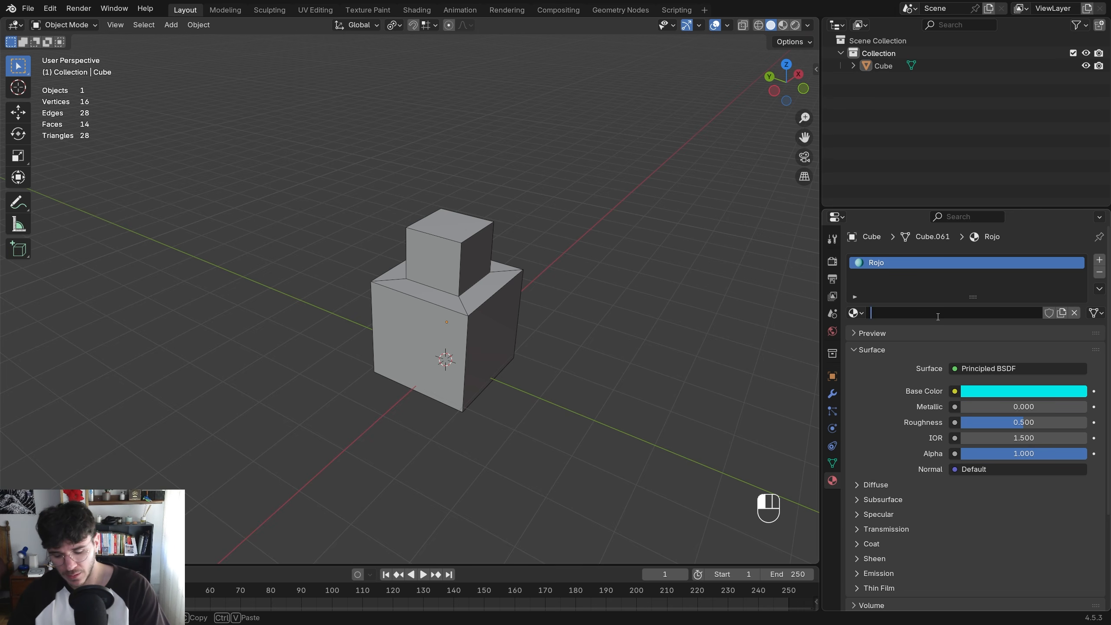
pyautogui.write('Azulito')
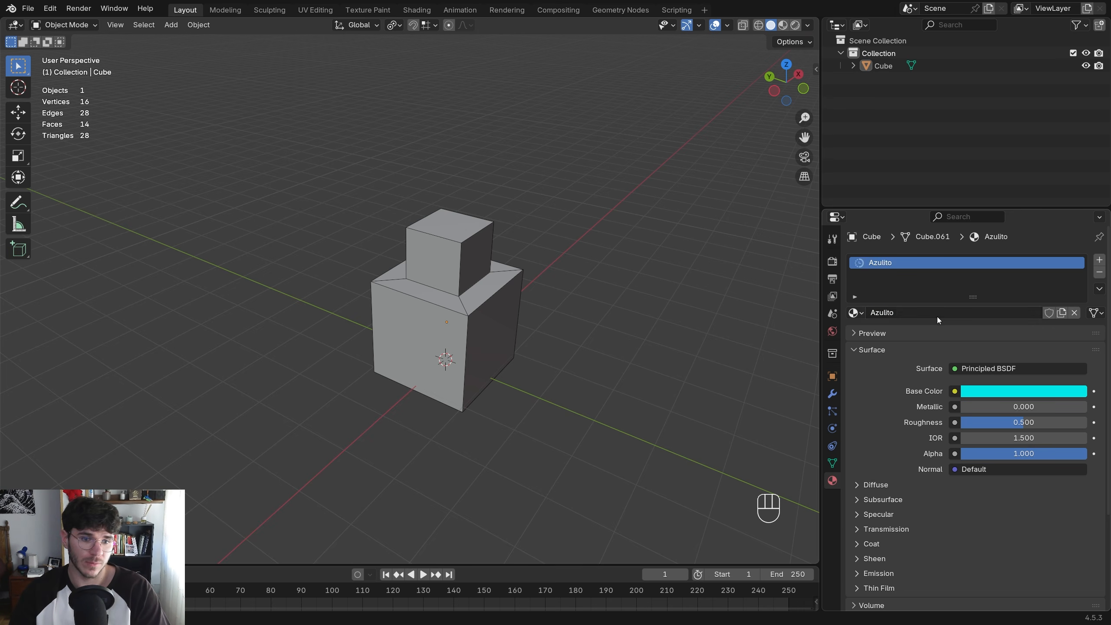
pyautogui.press('Return')
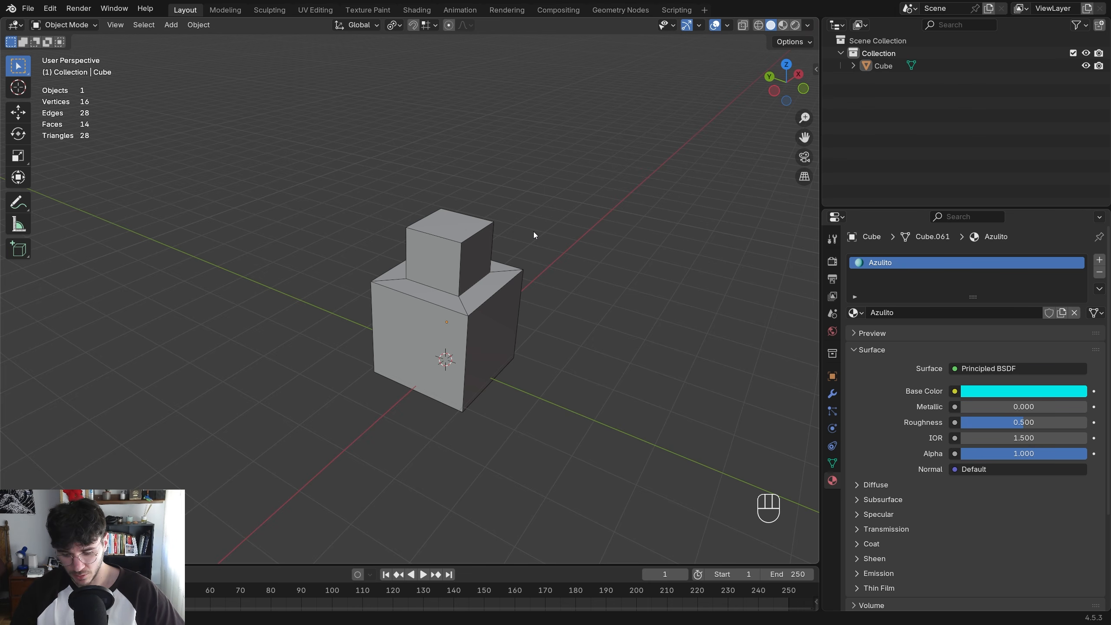
# Switch the viewport to Material Preview shading and view the colored cube from another side
pyautogui.press('z')
pyautogui.click(534, 333)
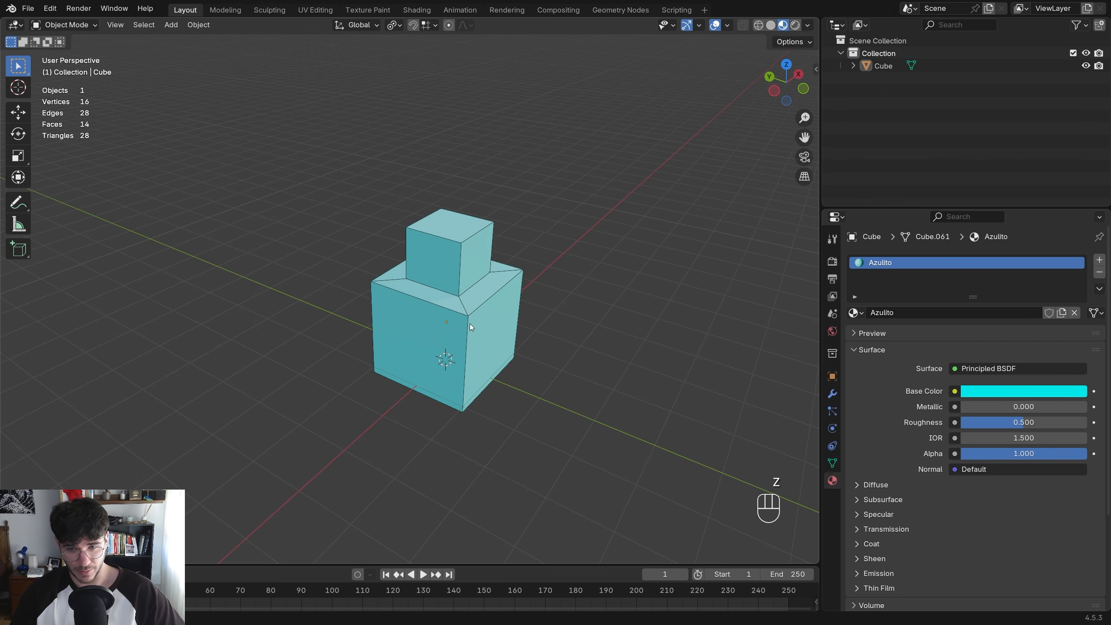
pyautogui.moveTo(470, 324); pyautogui.dragTo(497, 338, button='middle')
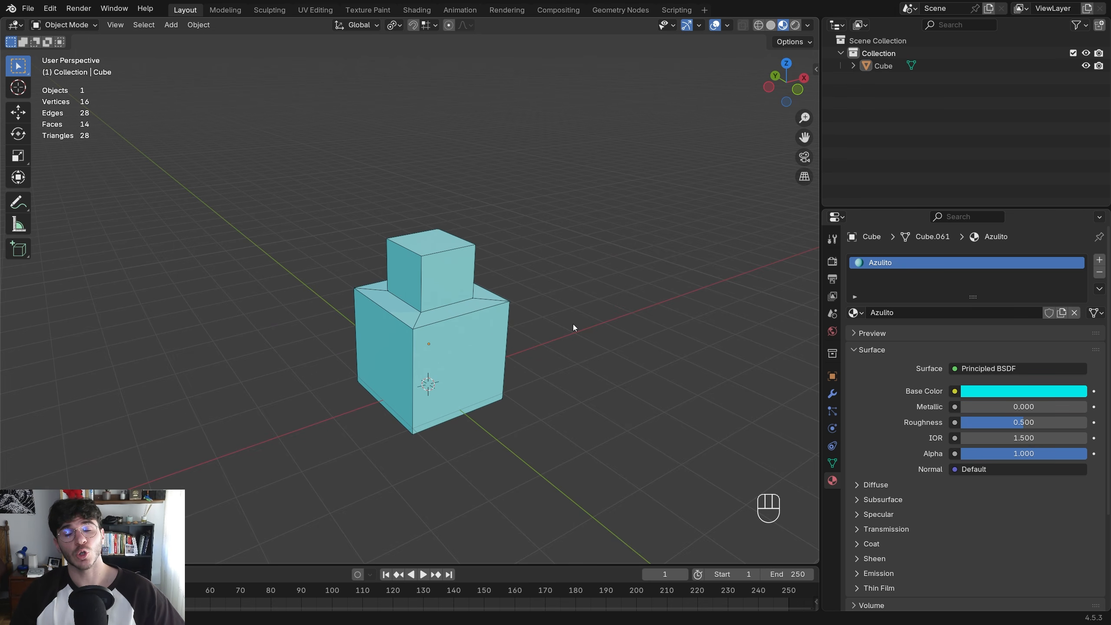
pyautogui.keyDown('shift'); pyautogui.moveTo(483, 343); pyautogui.dragTo(523, 351, button='middle'); pyautogui.keyUp('shift')
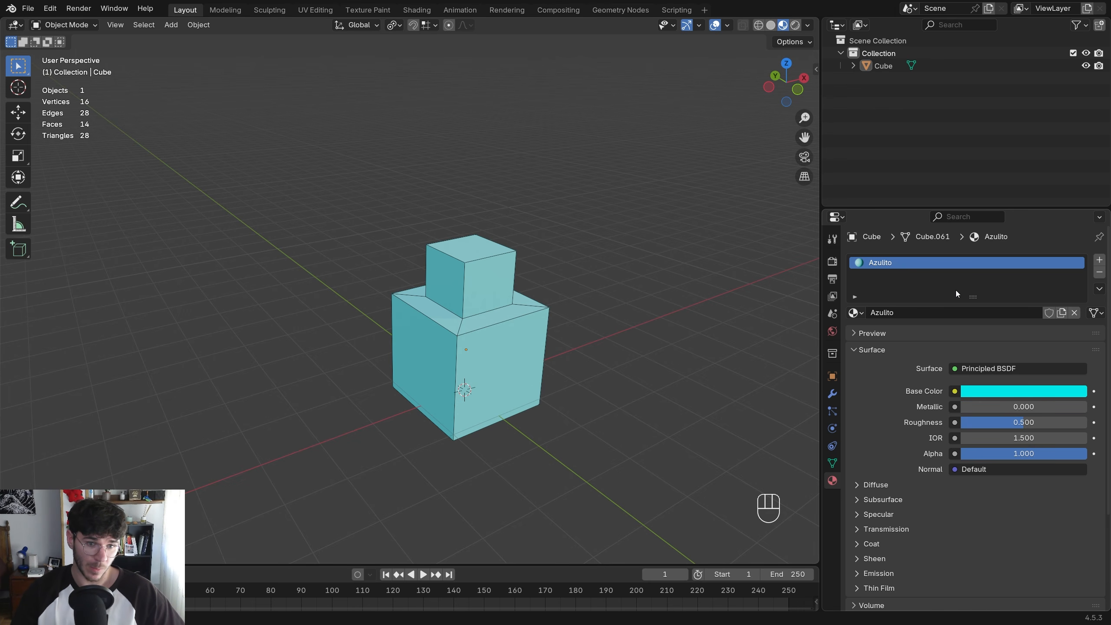
# Add a second material slot with a new material named Amarillito and a yellow base color
pyautogui.click(1099, 259)
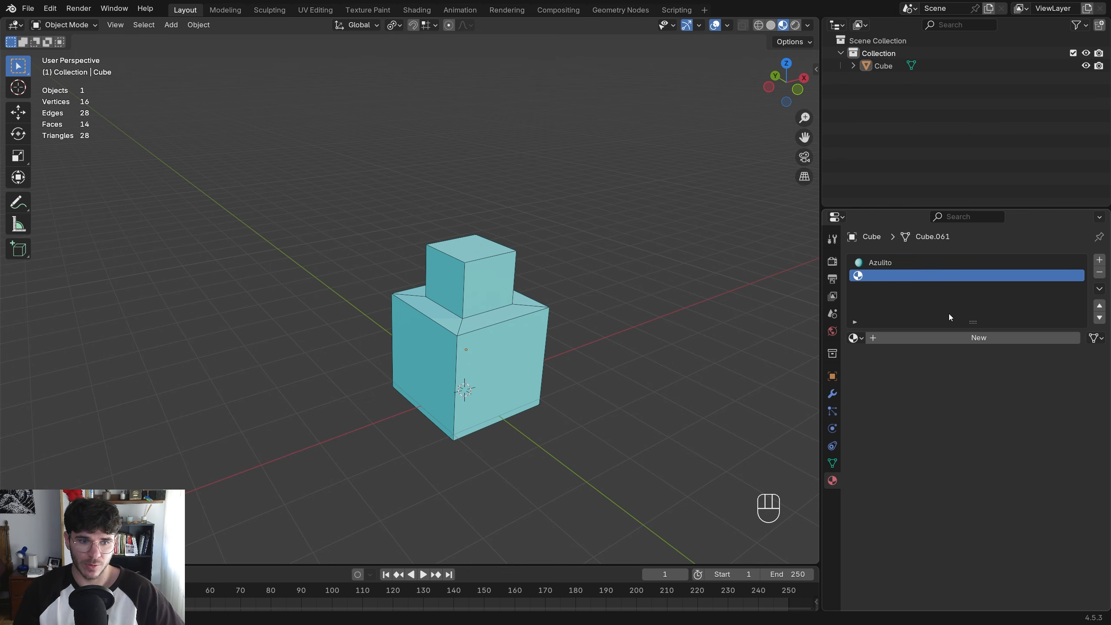
pyautogui.click(941, 334)
pyautogui.click(924, 336)
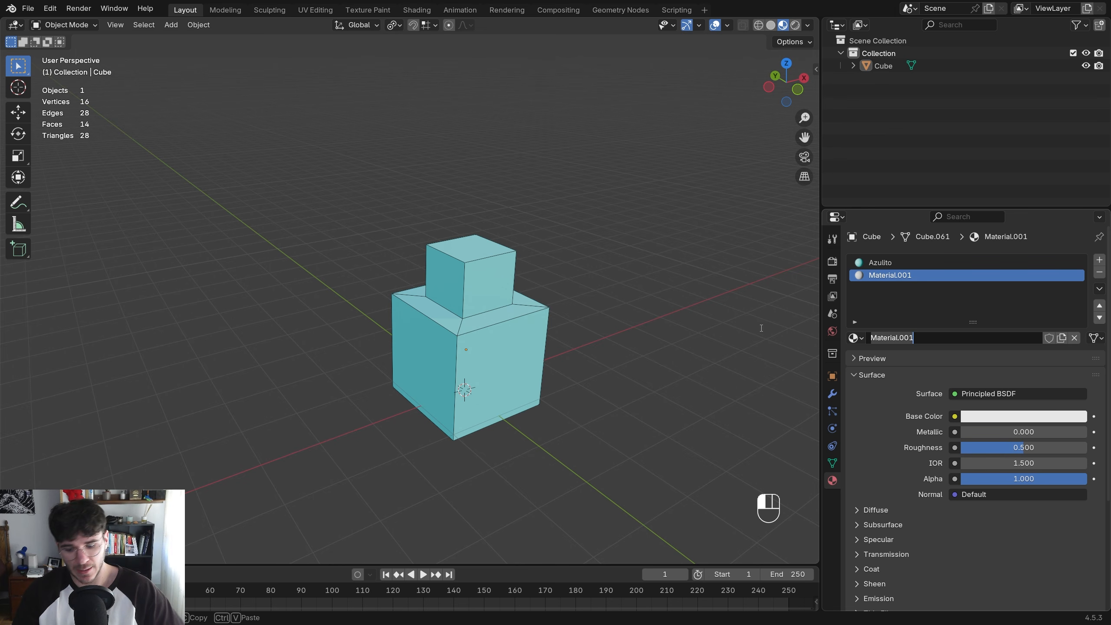
pyautogui.write('Amarillito')
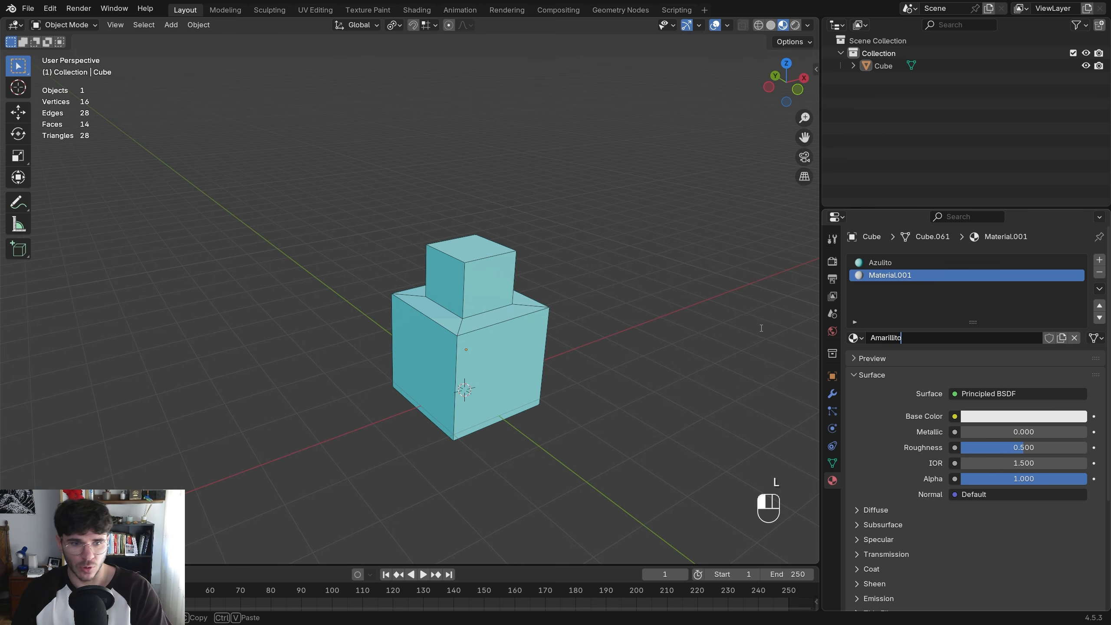
pyautogui.press('Return')
pyautogui.click(1020, 414)
pyautogui.click(979, 293)
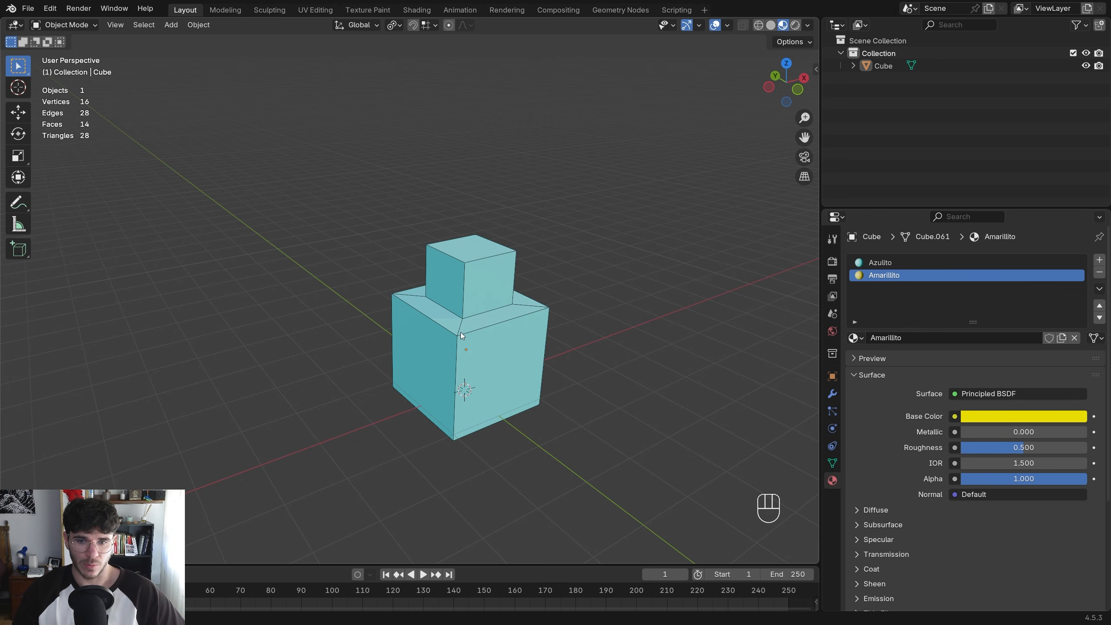
# Assign Amarillito to the side faces of both blocks that face the same direction, and return to Object Mode
pyautogui.click(519, 361)
pyautogui.press('Tab')
pyautogui.press('3')
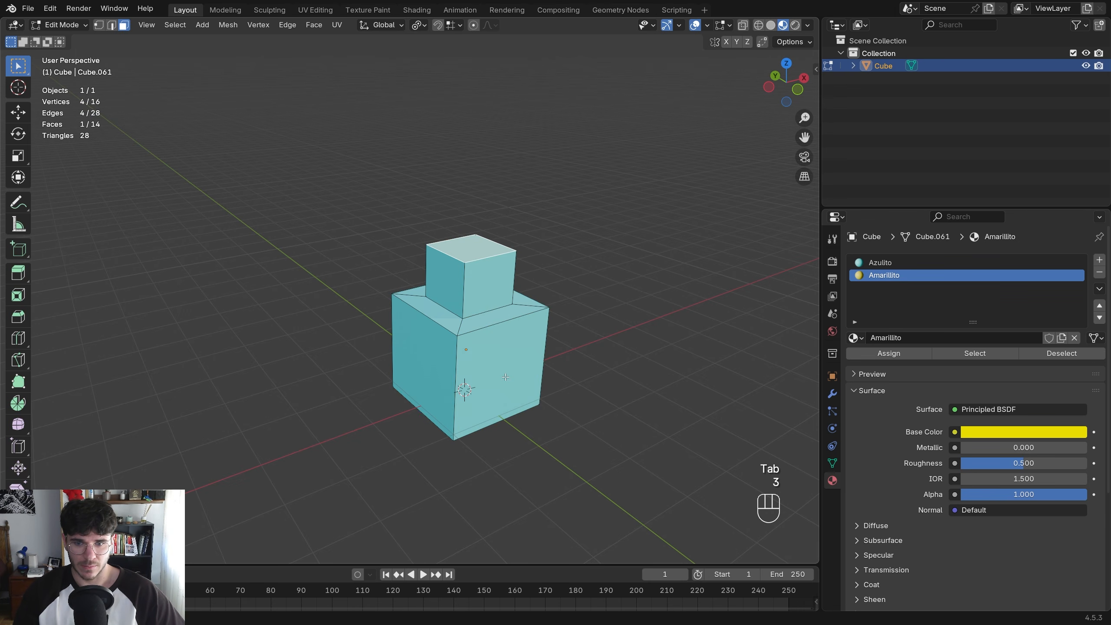
pyautogui.click(471, 383)
pyautogui.keyDown('shift'); pyautogui.click(489, 285); pyautogui.keyUp('shift')
pyautogui.click(887, 275)
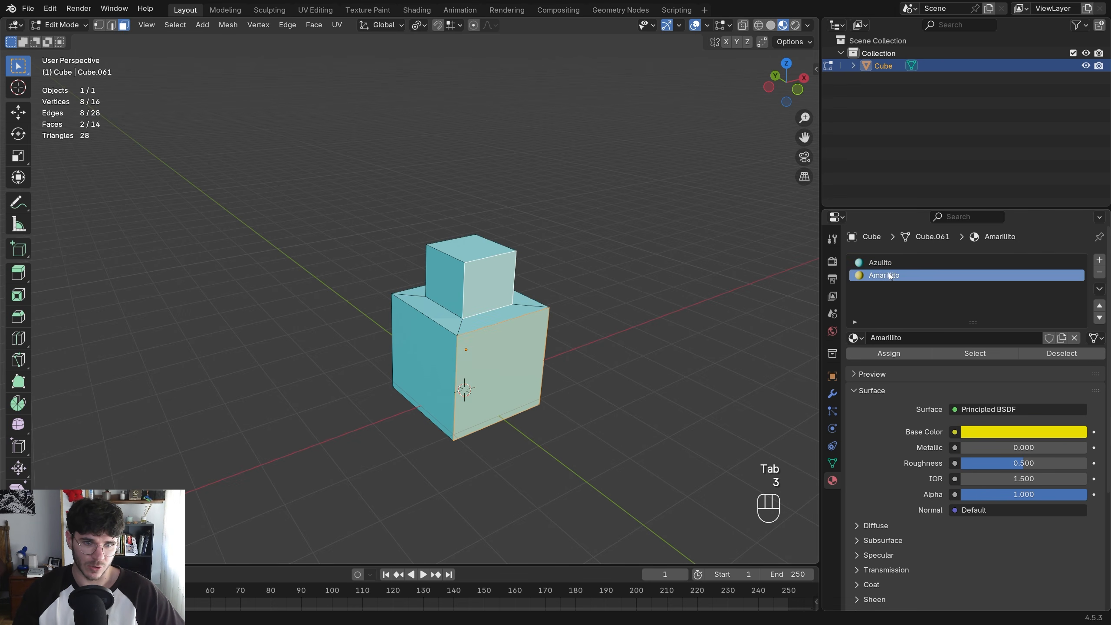
pyautogui.click(890, 357)
pyautogui.press('Tab')
pyautogui.moveTo(465, 358); pyautogui.dragTo(534, 325, button='middle')
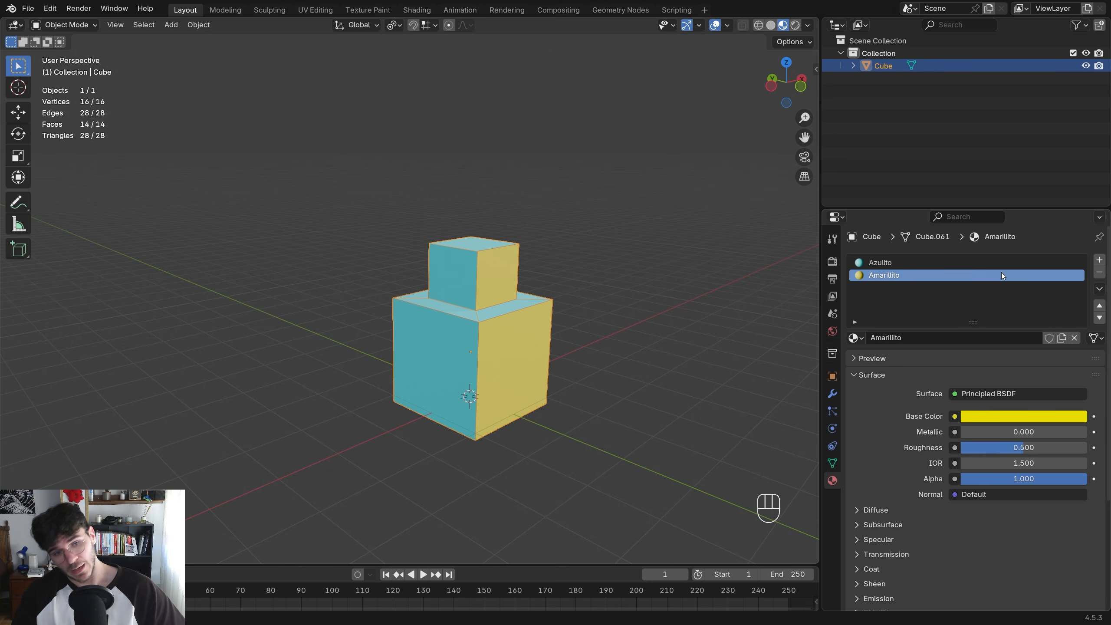
# Duplicate the Amarillito material in its slot and rename the copy Verdecito
pyautogui.click(1063, 339)
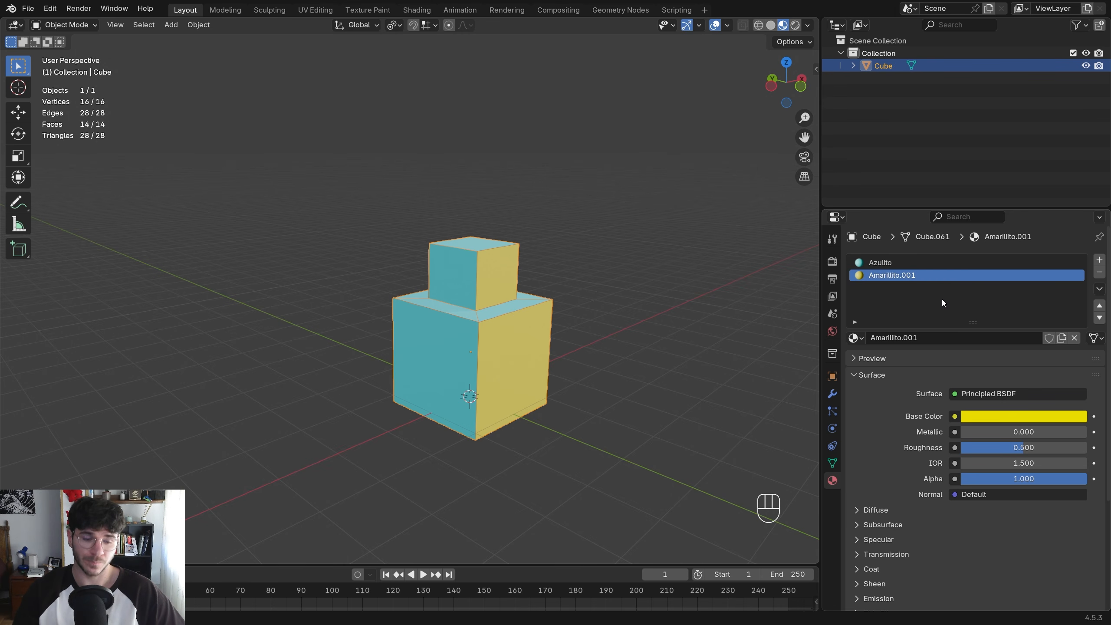
pyautogui.click(934, 337)
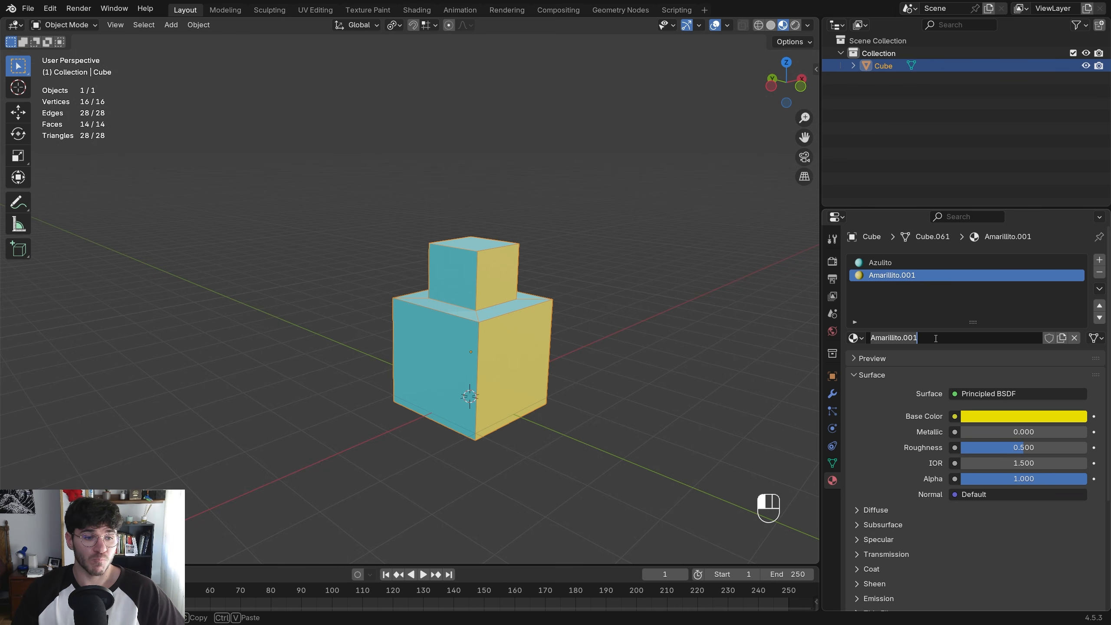
pyautogui.press('BackSpace')
pyautogui.write('Verdecito')
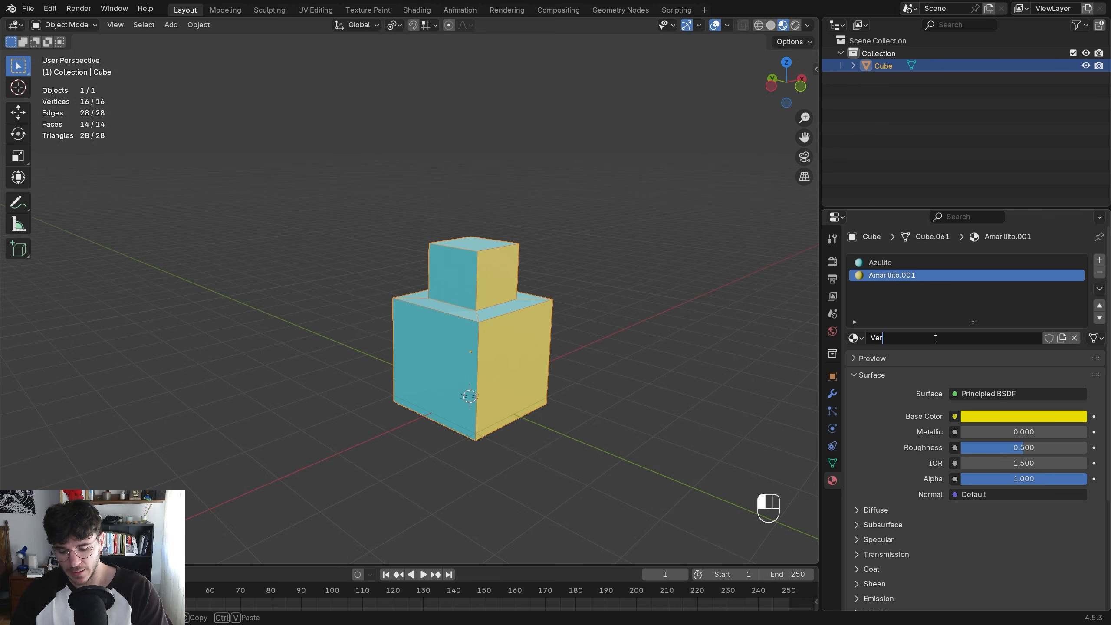
pyautogui.press('Return')
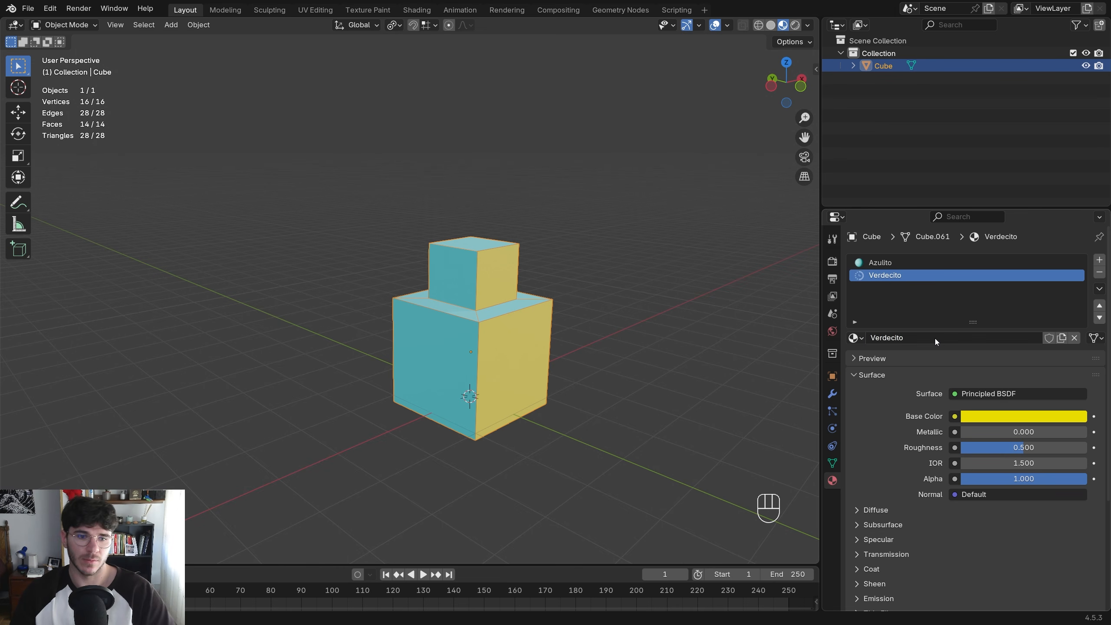
# Set the Verdecito material's base color to bright green and deselect the cube
pyautogui.click(1010, 417)
pyautogui.moveTo(1010, 270); pyautogui.dragTo(971, 236)
pyautogui.click(587, 337)
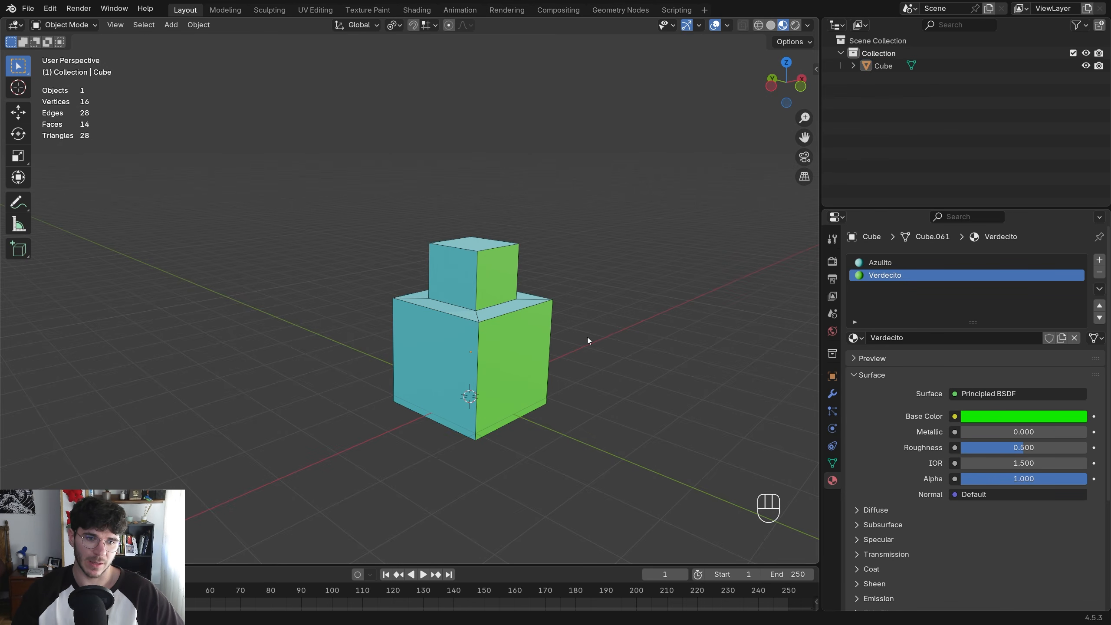
# Add a third material slot and put the existing Amarillito material in it
pyautogui.moveTo(586, 336); pyautogui.dragTo(537, 323, button='middle')
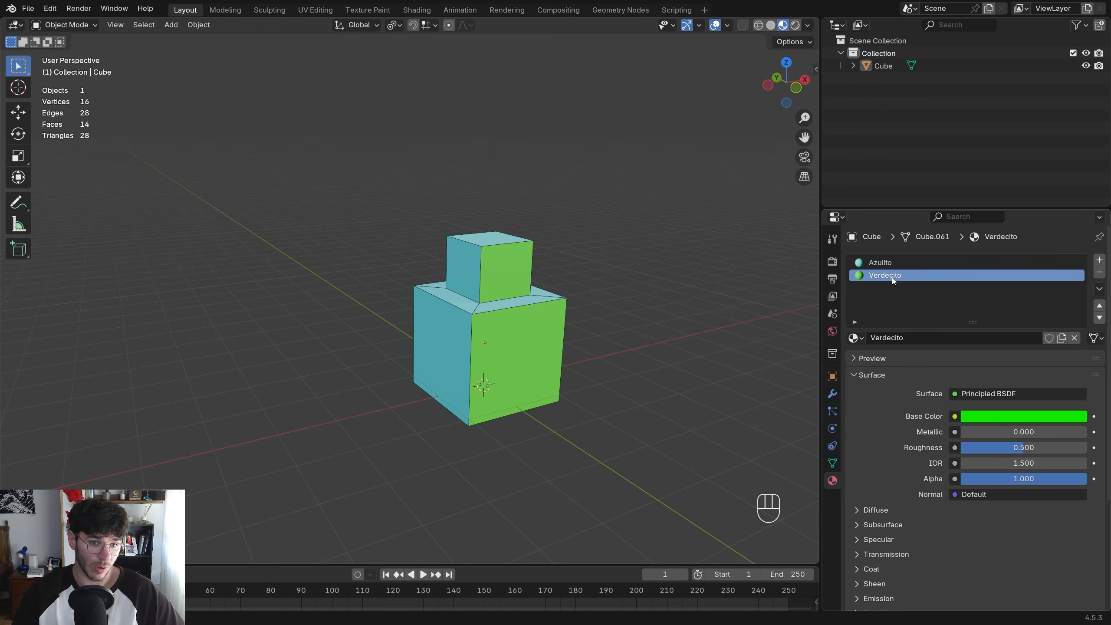
pyautogui.click(1099, 259)
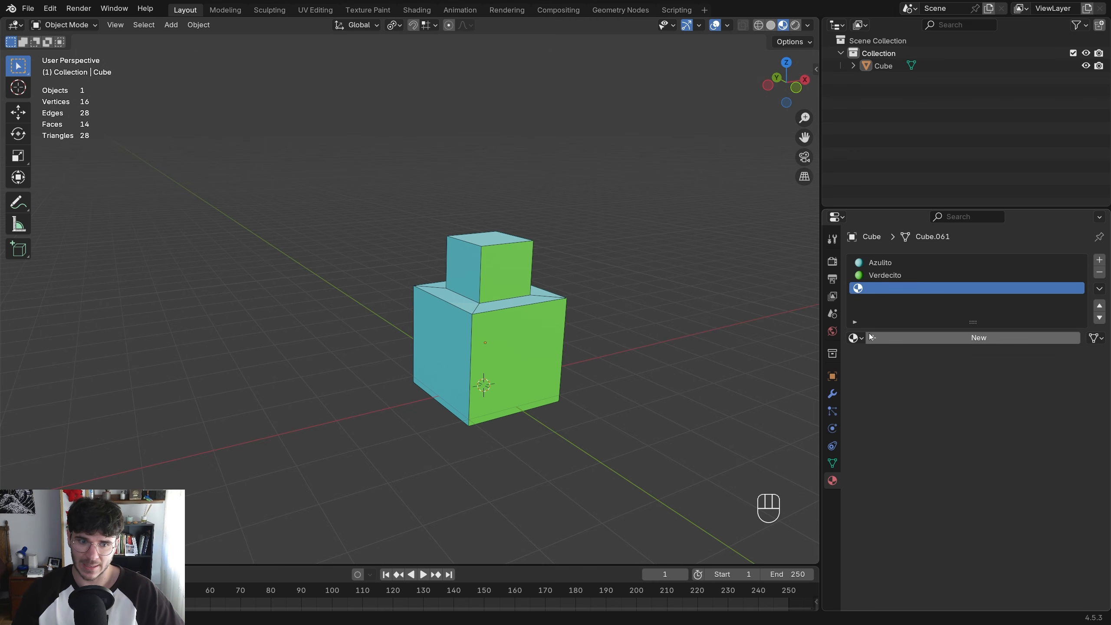
pyautogui.click(859, 339)
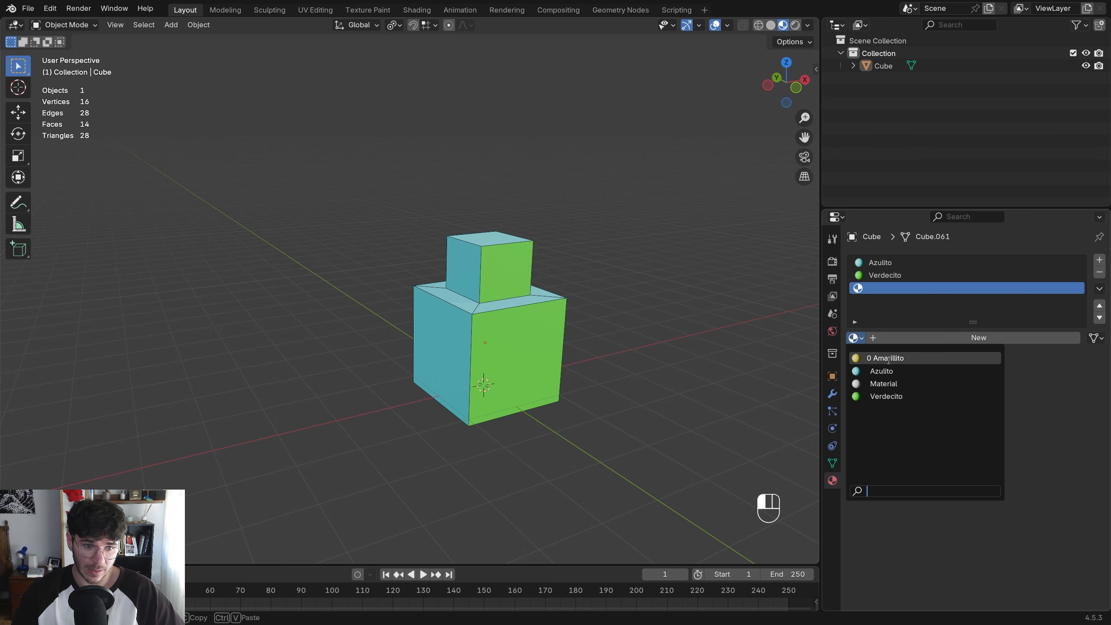
pyautogui.click(887, 359)
# Assign Amarillito to the two front ledge faces between the lower and upper blocks, and return to Object Mode
pyautogui.press('Tab')
pyautogui.moveTo(513, 287); pyautogui.dragTo(677, 352, button='middle')
pyautogui.click(490, 302)
pyautogui.keyDown('shift'); pyautogui.click(536, 297); pyautogui.keyUp('shift')
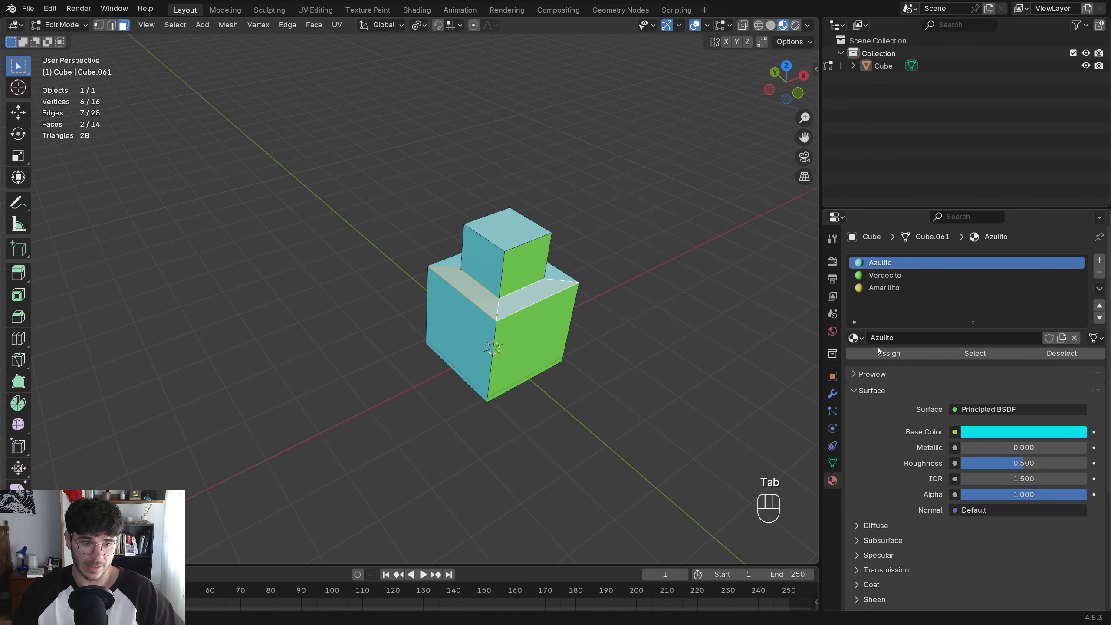
pyautogui.click(885, 288)
pyautogui.click(887, 354)
pyautogui.press('Tab')
pyautogui.moveTo(505, 302); pyautogui.dragTo(554, 321, button='middle')
# Select the faces that use the Azulito material in Edit Mode and try moving the selection, cancelling the move
pyautogui.click(894, 262)
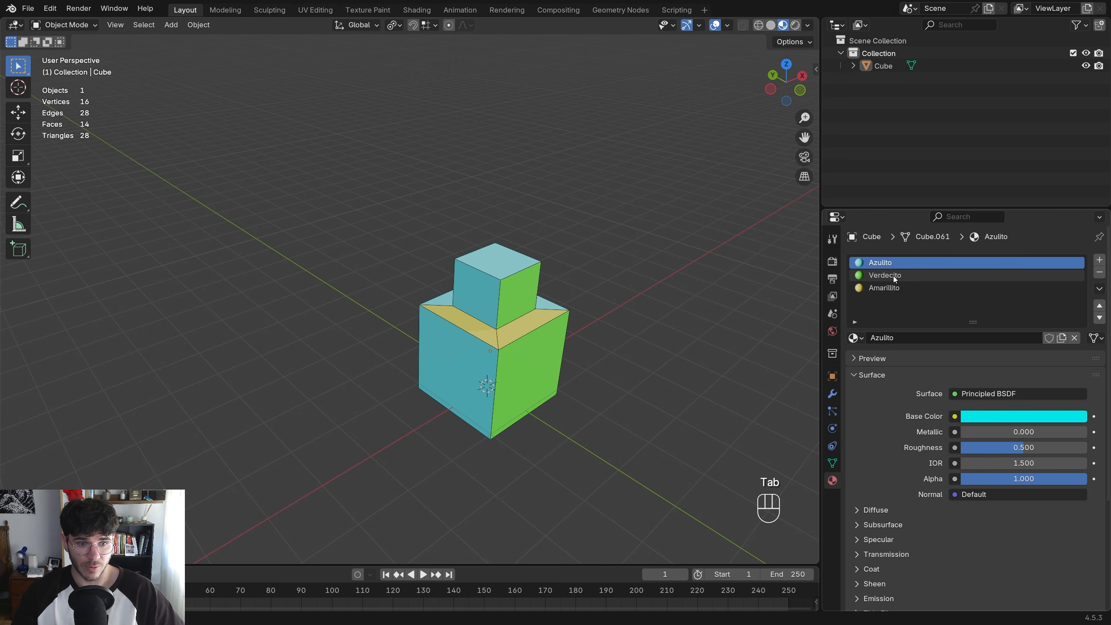
pyautogui.click(893, 276)
pyautogui.click(892, 263)
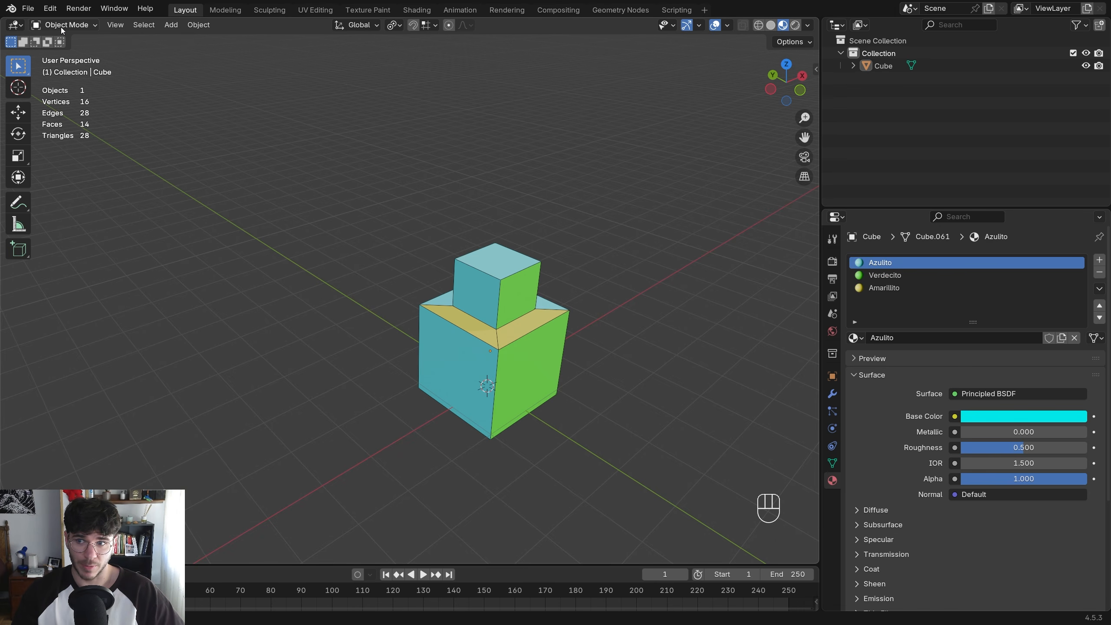
pyautogui.press('Tab')
pyautogui.press('Tab')
pyautogui.press('Tab')
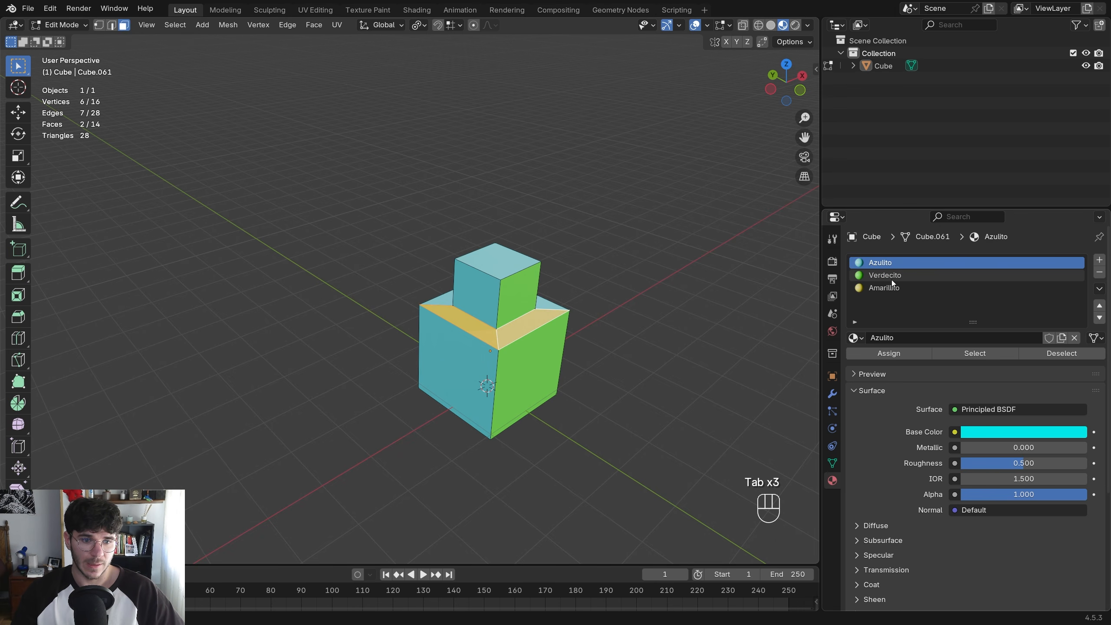
pyautogui.moveTo(633, 315); pyautogui.dragTo(646, 299, button='middle')
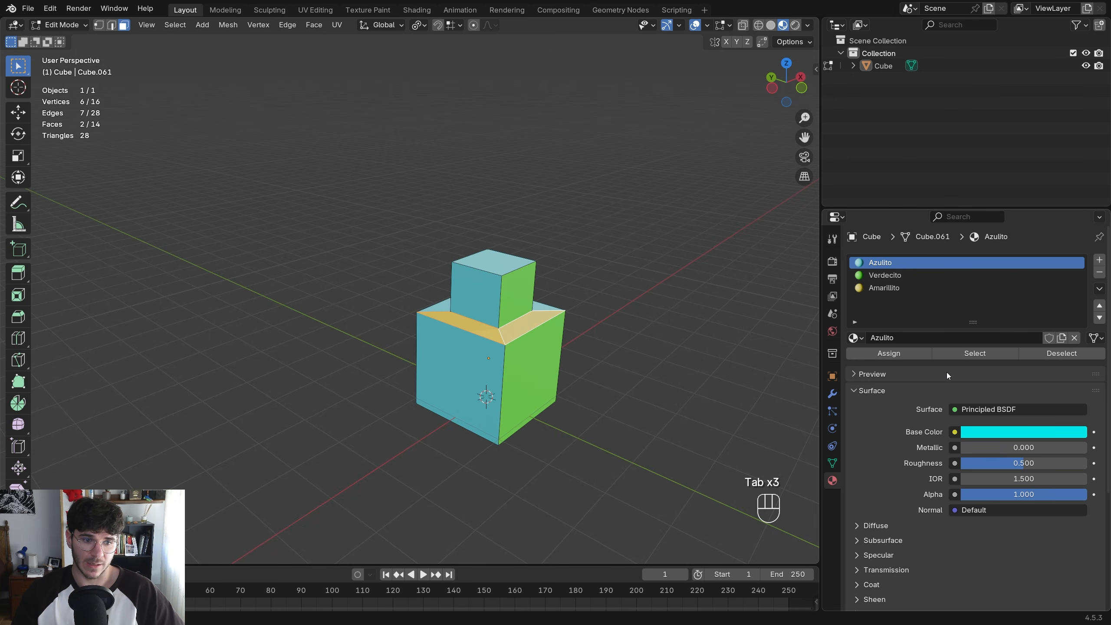
pyautogui.click(975, 353)
pyautogui.press('g')
pyautogui.rightClick(549, 332)
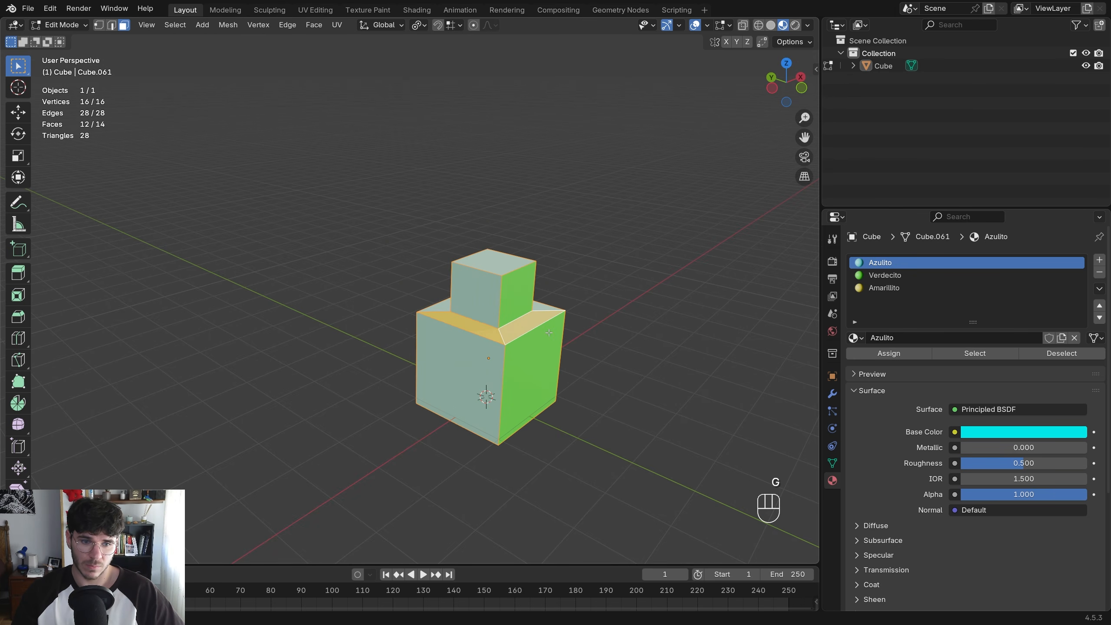
# Select only the faces that use the Verdecito material and try moving them, cancelling the move
pyautogui.hotkey('alt', 'a')
pyautogui.click(558, 360)
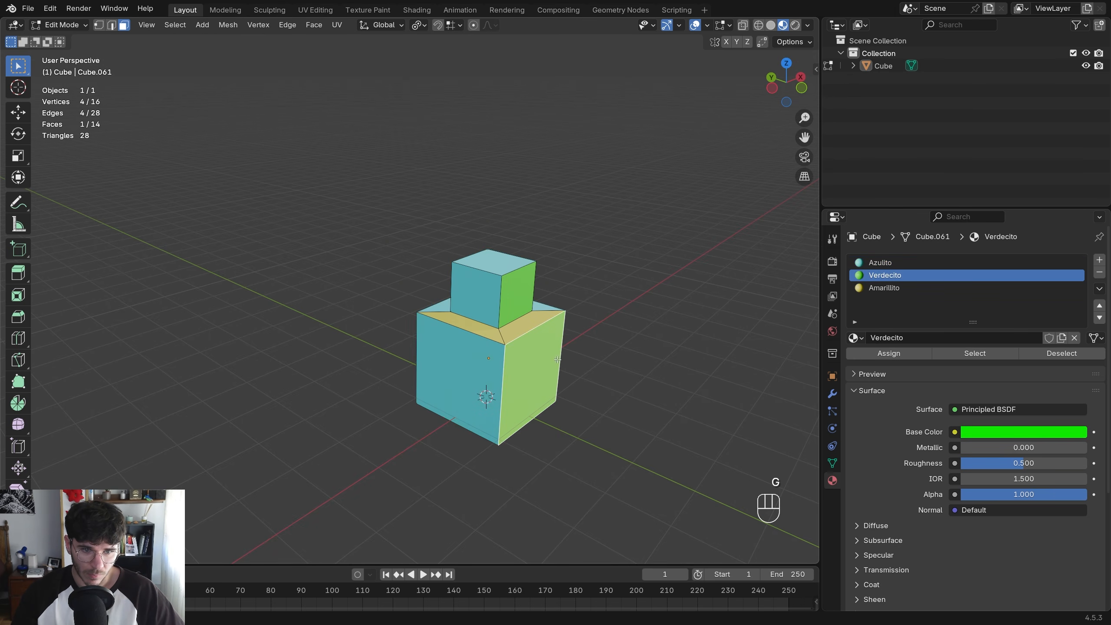
pyautogui.click(960, 356)
pyautogui.press('g')
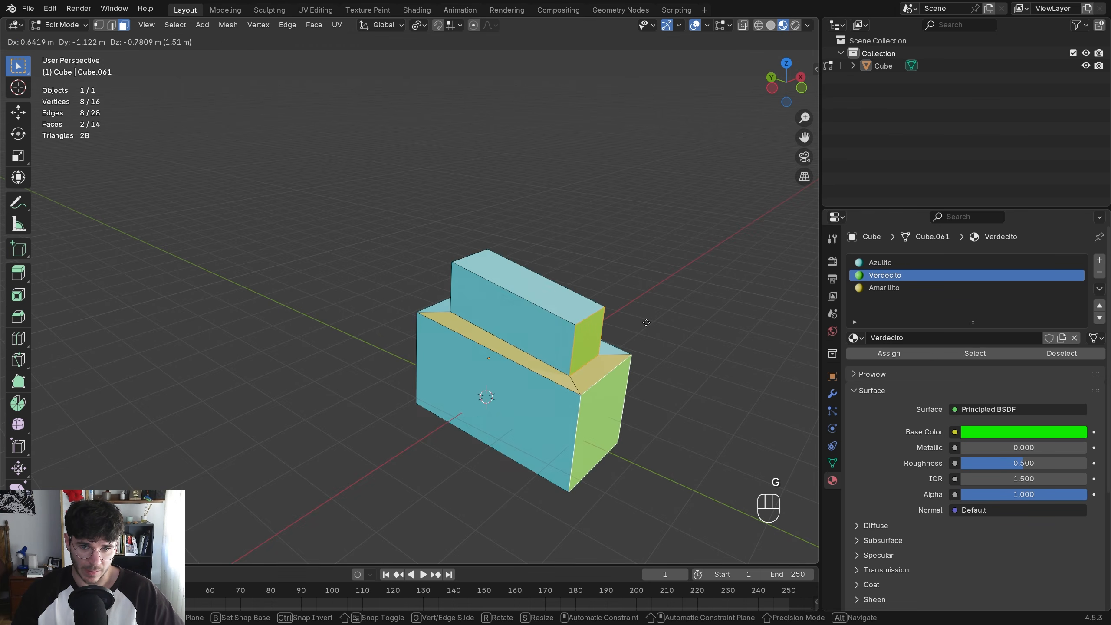
pyautogui.rightClick(646, 322)
# Select only the faces that use the Amarillito material and try moving them, cancelling the move
pyautogui.moveTo(625, 280); pyautogui.dragTo(621, 245, button='middle')
pyautogui.click(902, 288)
pyautogui.click(976, 353)
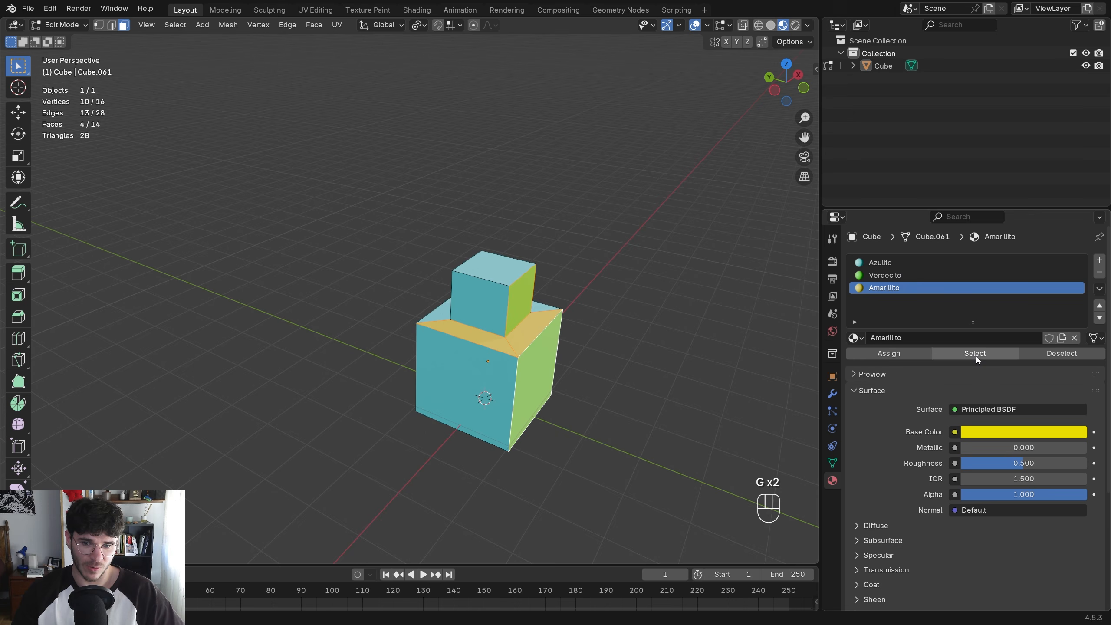
pyautogui.click(593, 274)
pyautogui.click(979, 353)
pyautogui.press('g')
pyautogui.rightClick(595, 290)
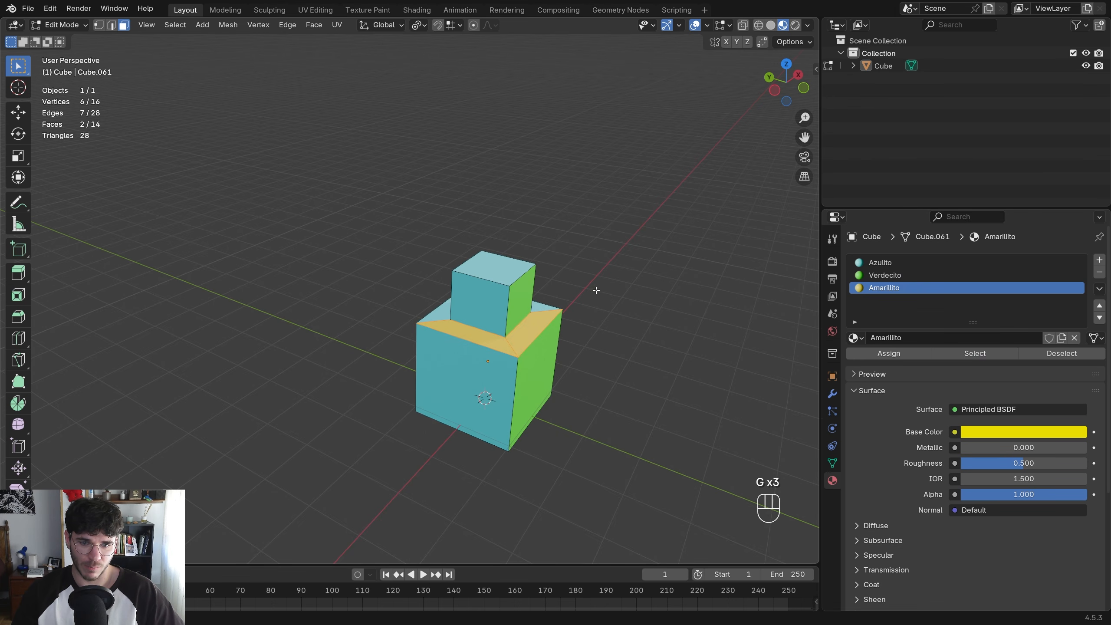
# Add the faces that use the Azulito material to the selection and try moving them, cancelling the move
pyautogui.click(880, 262)
pyautogui.click(991, 356)
pyautogui.press('g')
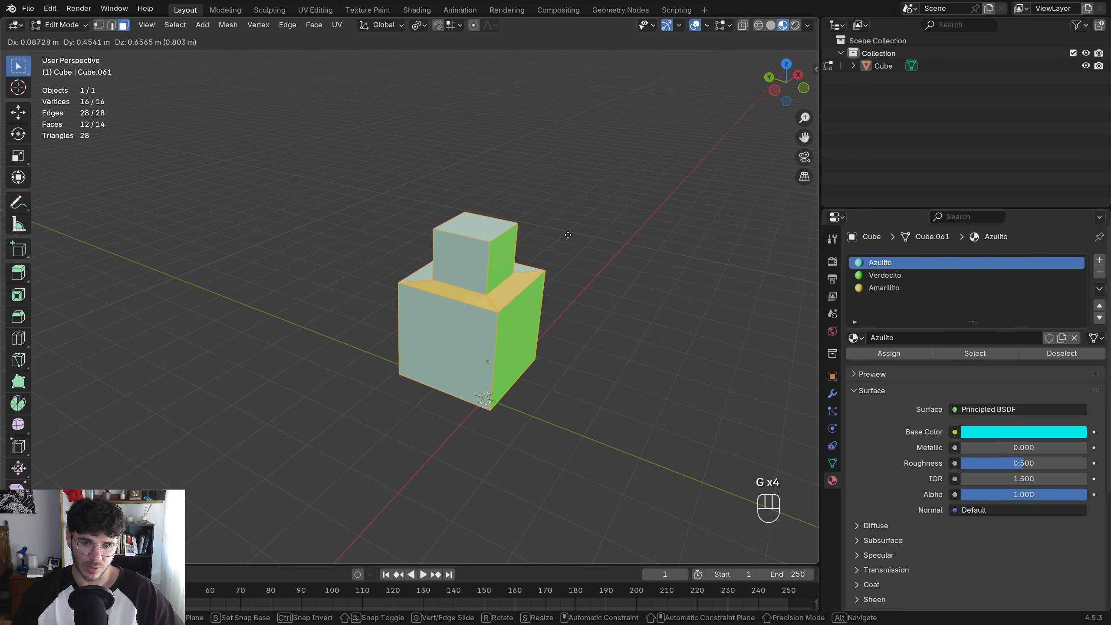
pyautogui.rightClick(567, 235)
pyautogui.moveTo(567, 239); pyautogui.dragTo(532, 280, button='middle')
# Undo the last three actions and return the cube to Object Mode
pyautogui.press('Tab')
pyautogui.press('Tab')
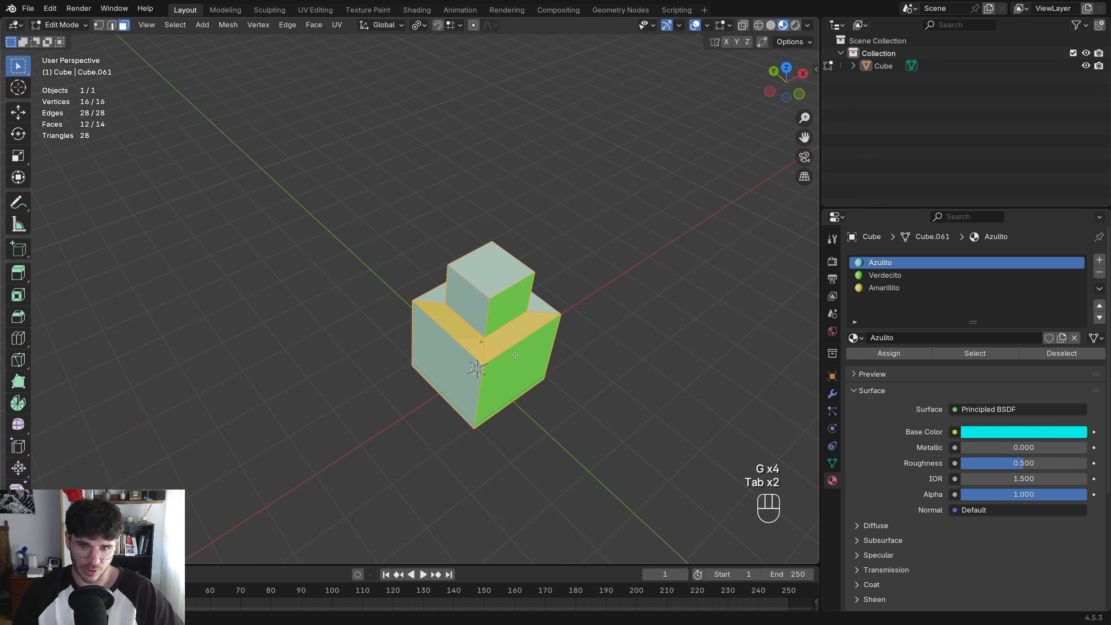
pyautogui.press('3')
pyautogui.hotkey('ctrl', 'z')
pyautogui.hotkey('ctrl', 'z')
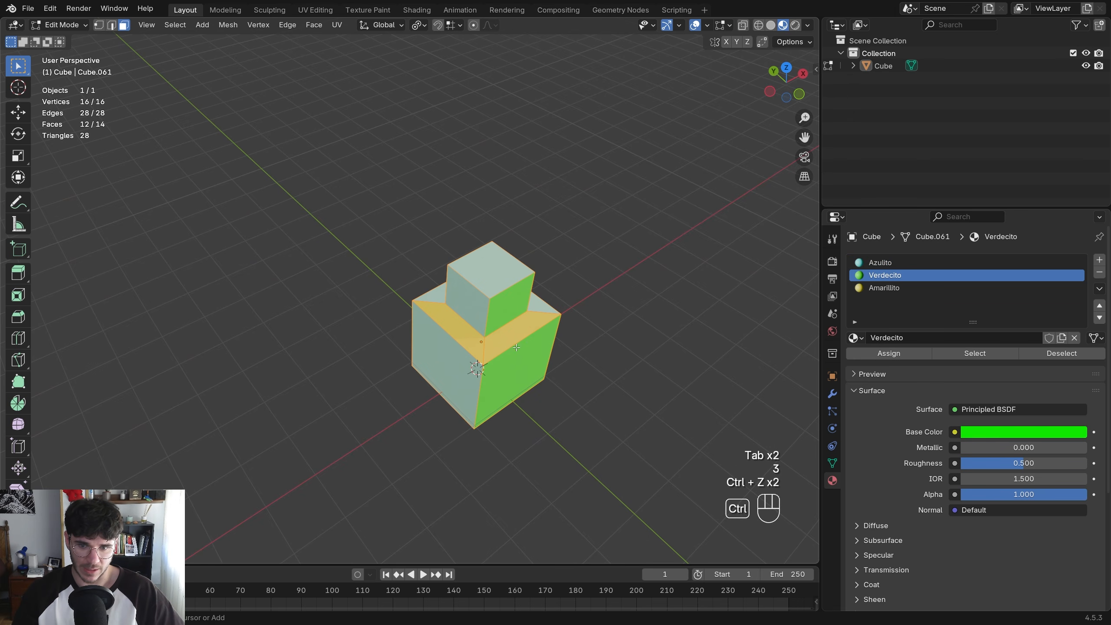
pyautogui.hotkey('ctrl', 'z')
pyautogui.press('Tab')
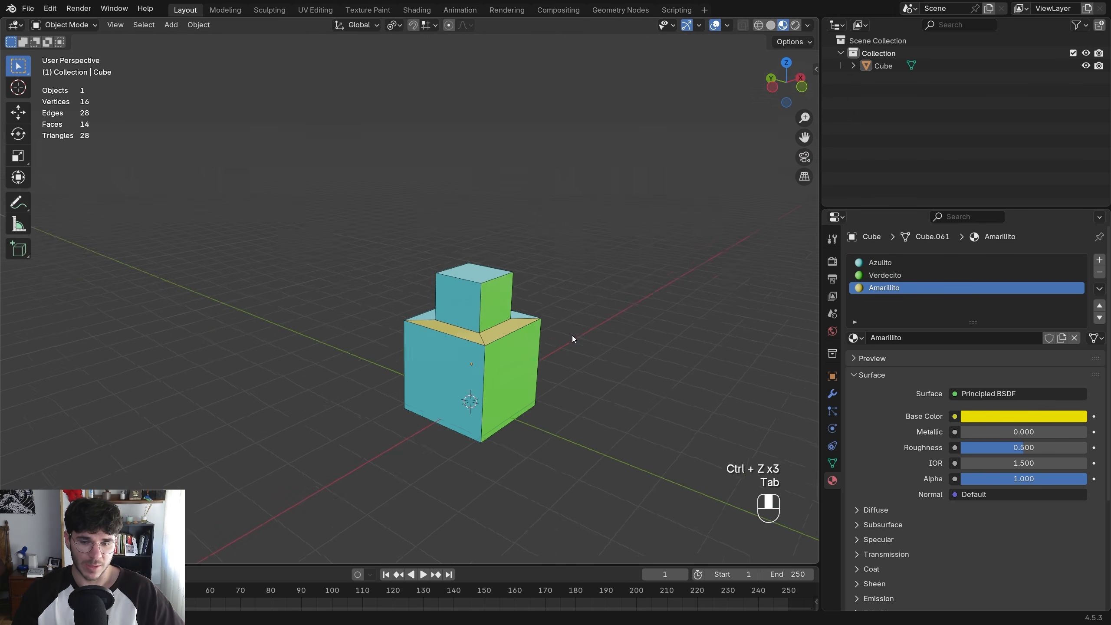
pyautogui.moveTo(572, 339); pyautogui.dragTo(652, 289, button='middle')
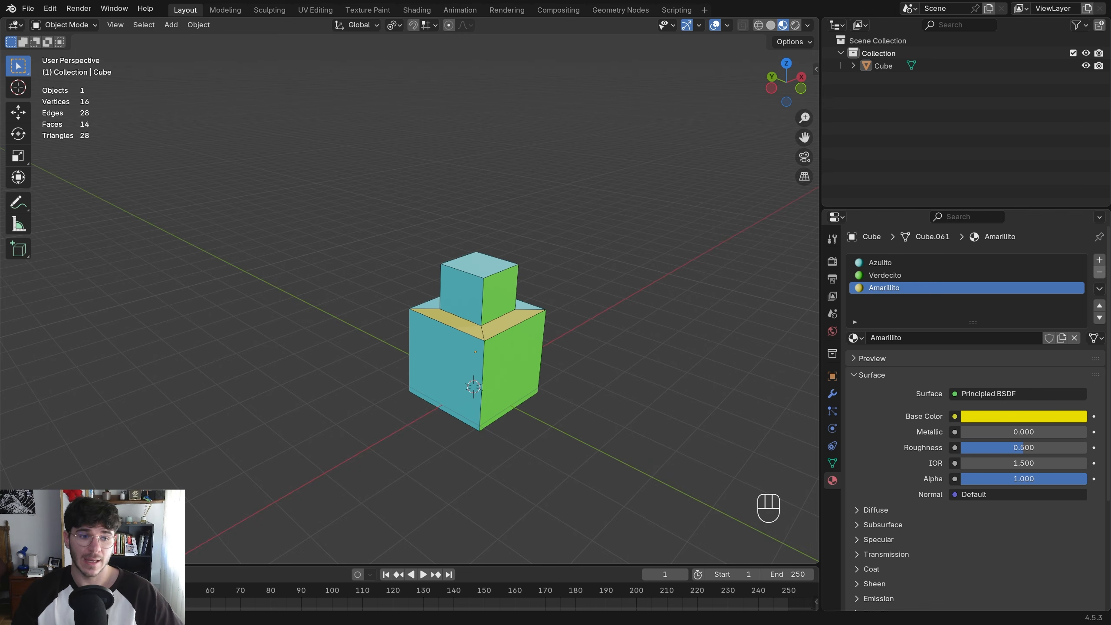
# Duplicate the Amarillito material twice and the Verdecito material once in their slots, and add an empty material slot
pyautogui.click(1061, 337)
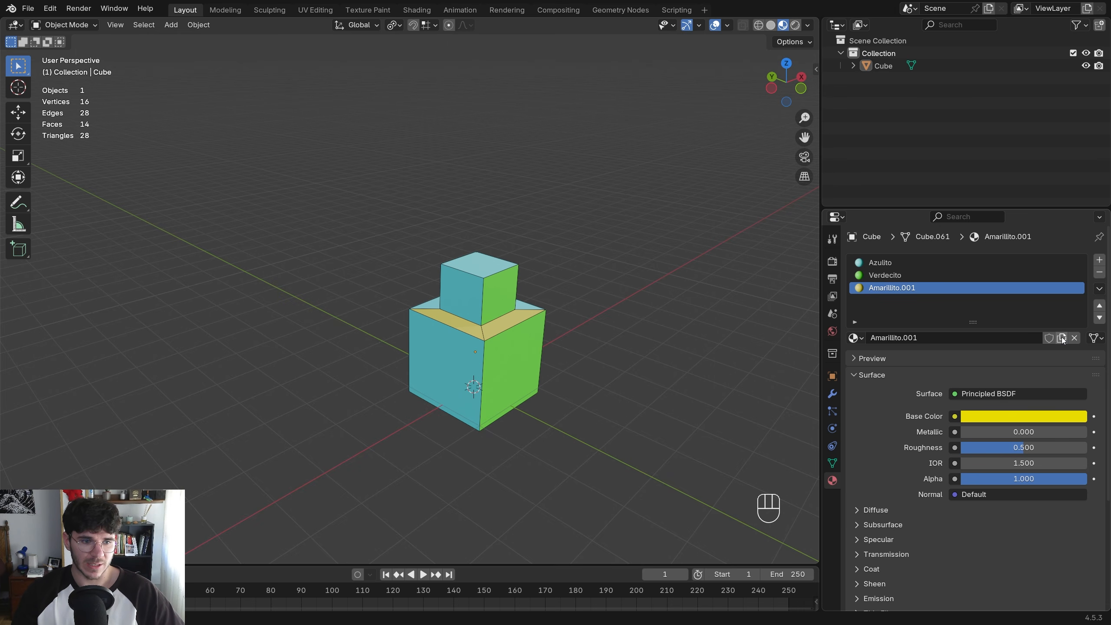
pyautogui.click(1067, 274)
pyautogui.click(1061, 337)
pyautogui.click(1099, 260)
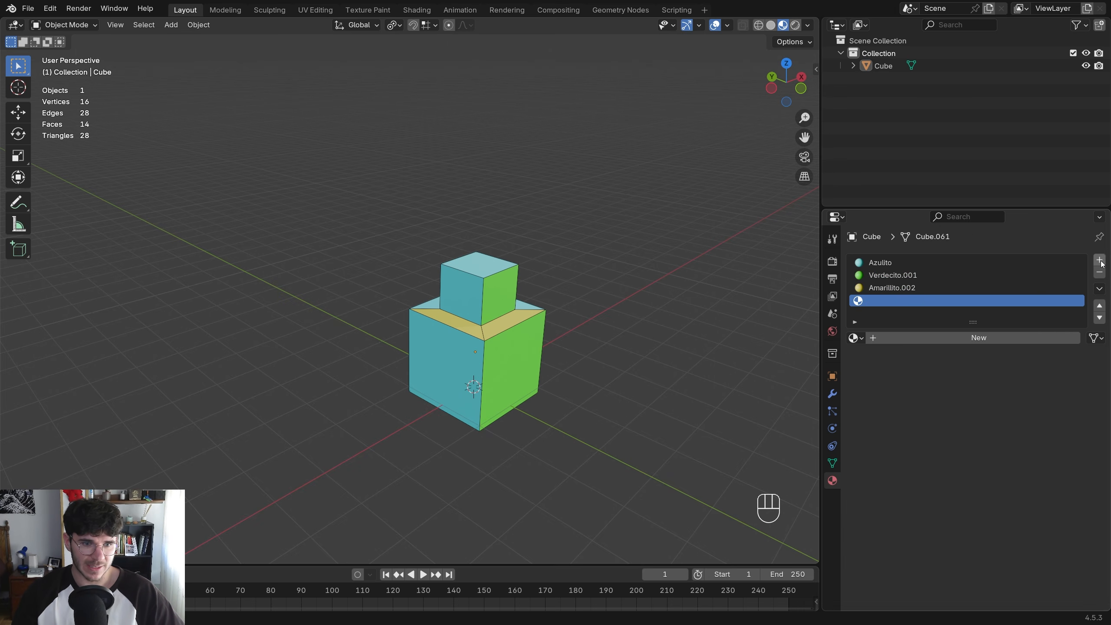
# Replace the green material in the second slot with the existing Amarillito material
pyautogui.click(907, 276)
pyautogui.click(855, 337)
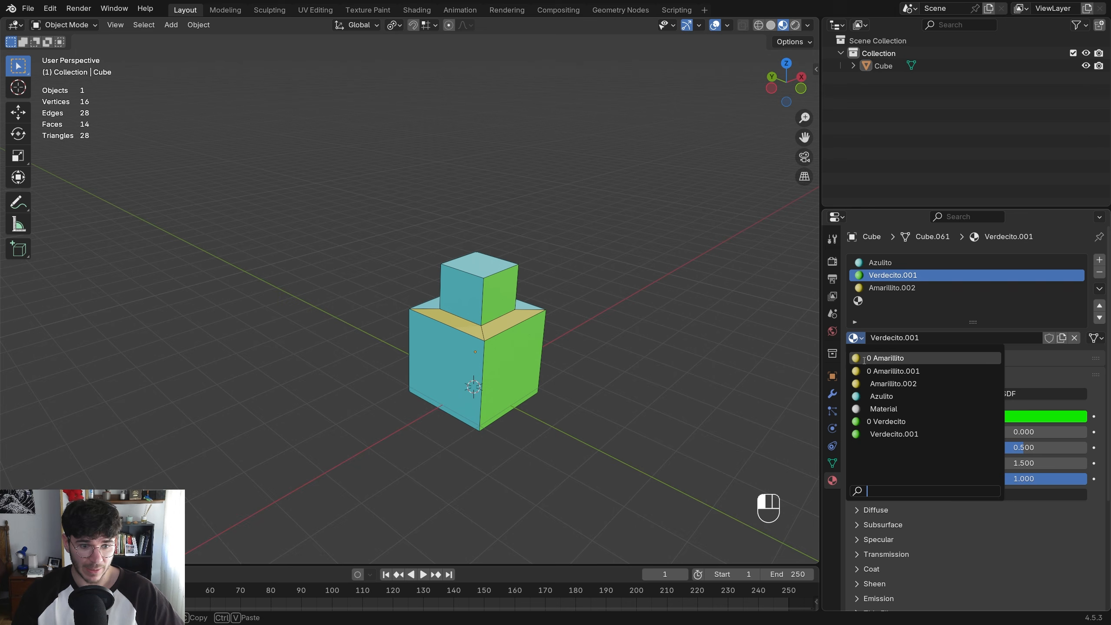
pyautogui.click(896, 358)
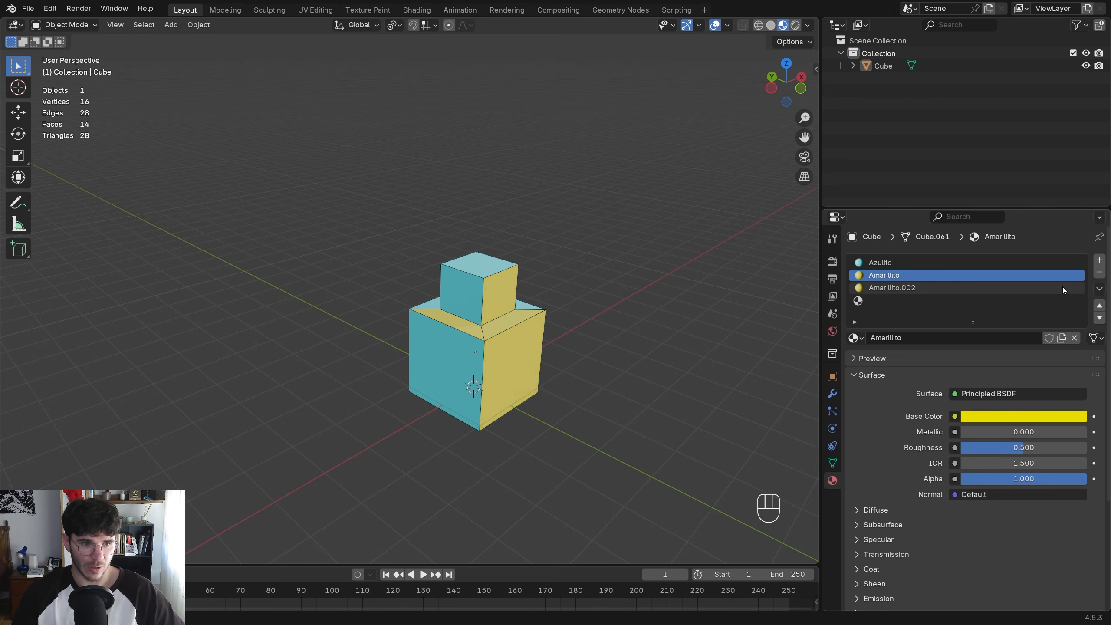
# Switch the Outliner to the Blender File display mode and expand its Materials list
pyautogui.click(859, 25)
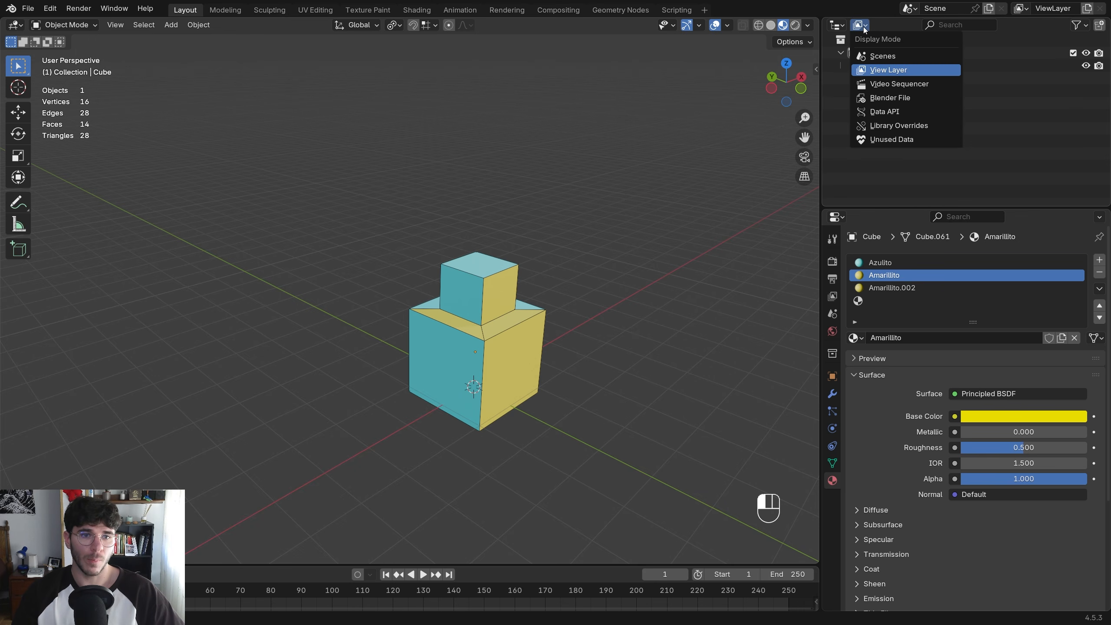
pyautogui.click(911, 99)
pyautogui.click(842, 127)
pyautogui.scroll(-4, 900, 138)
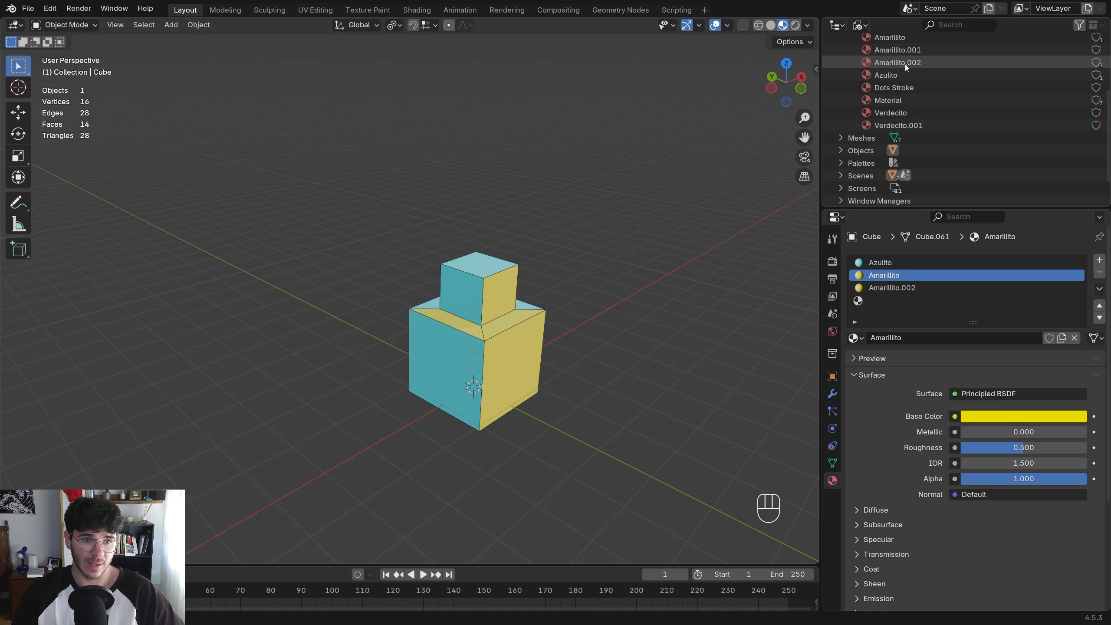
# Delete the materials Amarillito.001, Amarillito.002 and Verdecito.001 from the file, and undo the deletion
pyautogui.click(906, 125)
pyautogui.scroll(4, 905, 125)
pyautogui.keyDown('ctrl'); pyautogui.click(901, 115); pyautogui.keyUp('ctrl')
pyautogui.keyDown('ctrl'); pyautogui.click(908, 102); pyautogui.keyUp('ctrl')
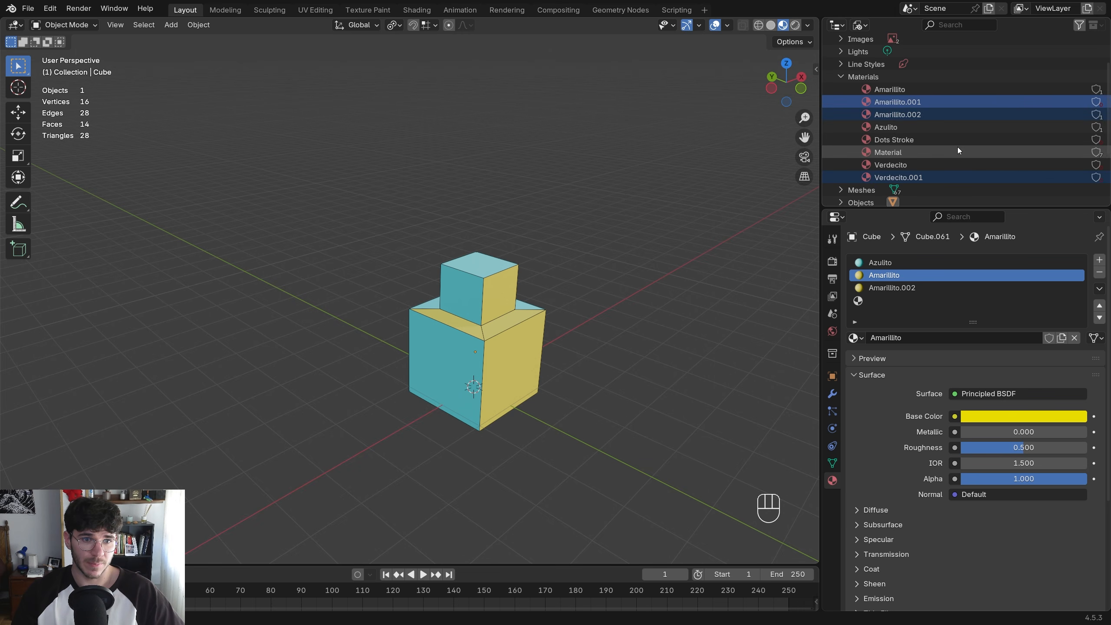
pyautogui.rightClick(909, 102)
pyautogui.click(859, 131)
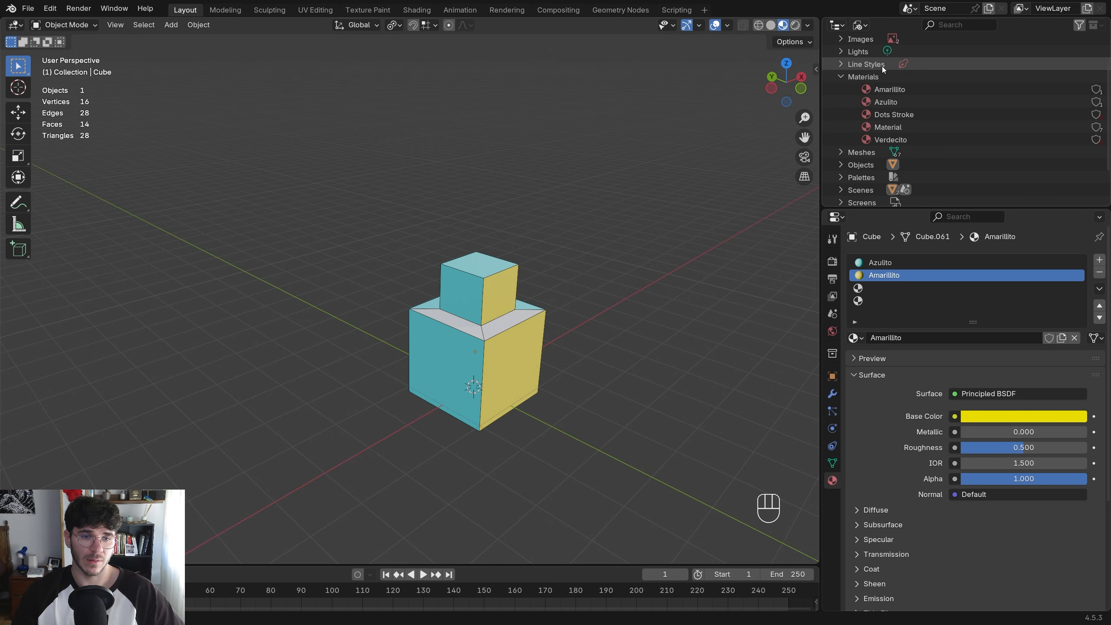
pyautogui.hotkey('ctrl', 'z')
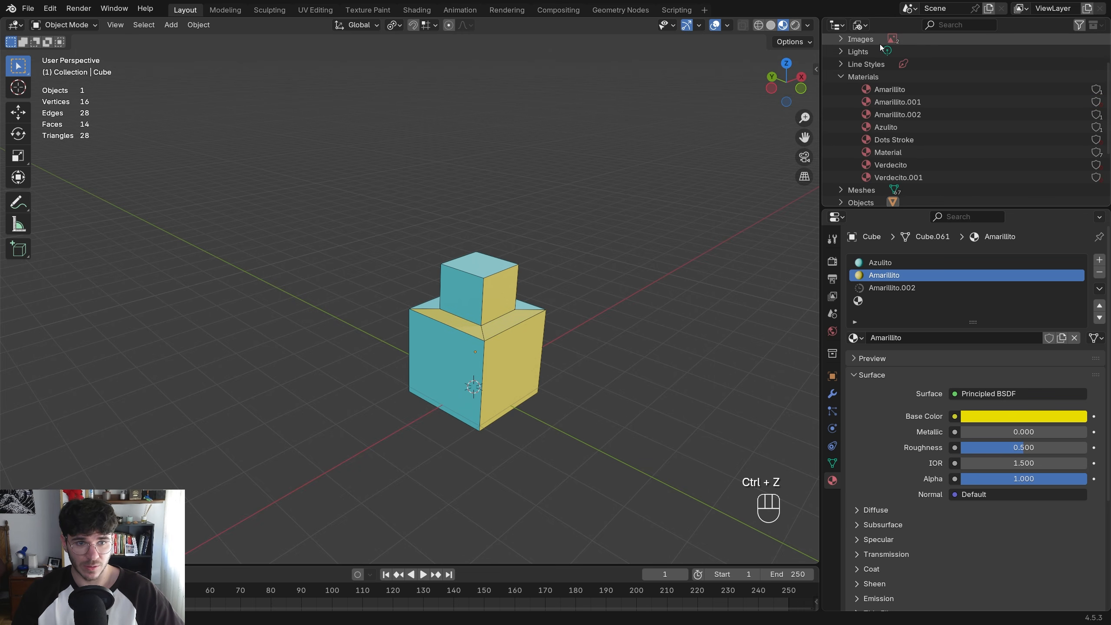
pyautogui.scroll(3, 895, 82)
pyautogui.scroll(-5, 911, 168)
pyautogui.scroll(4, 883, 102)
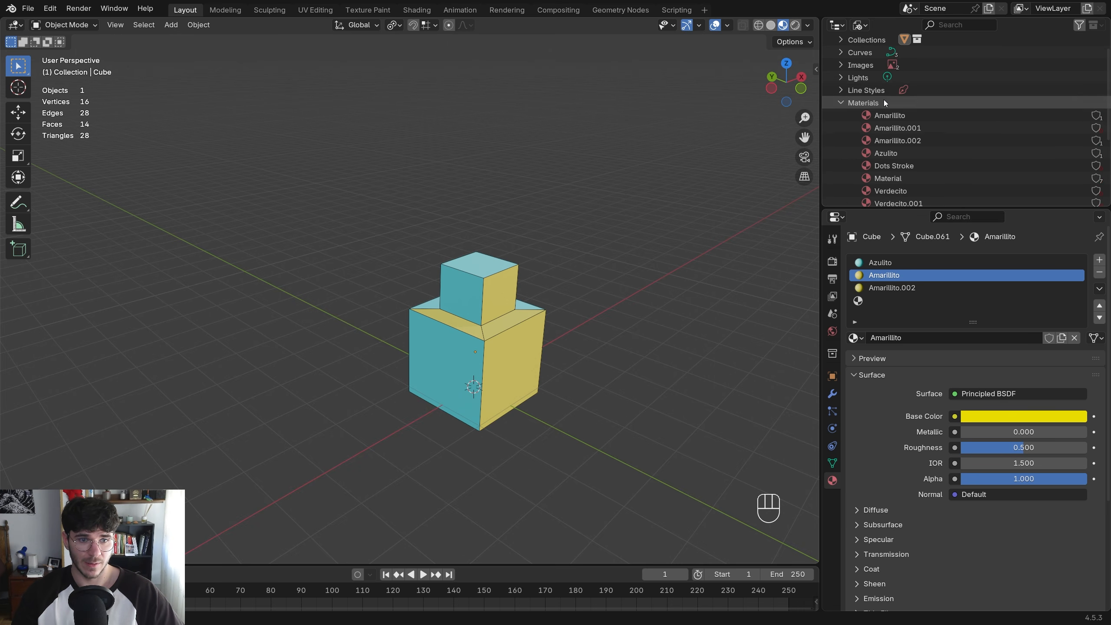
pyautogui.click(894, 128)
pyautogui.keyDown('ctrl'); pyautogui.click(904, 141); pyautogui.keyUp('ctrl')
pyautogui.scroll(-3, 931, 156)
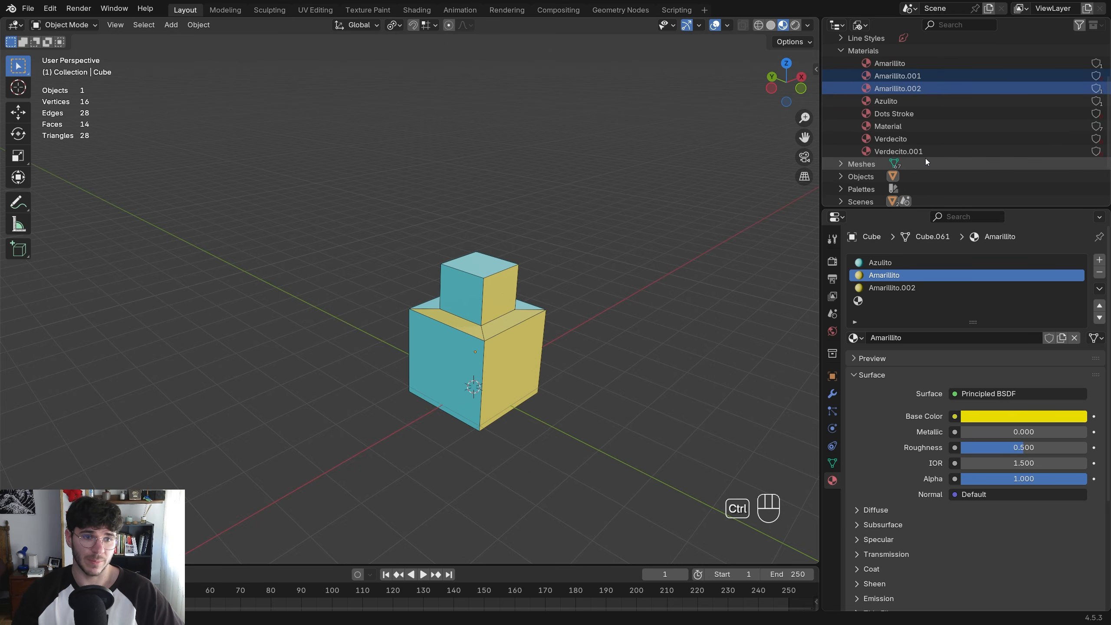
pyautogui.keyDown('ctrl'); pyautogui.click(925, 159); pyautogui.keyUp('ctrl')
pyautogui.hotkey('ctrl', 'z')
# Delete the materials Amarillito.001, Amarillito.002 and Verdecito.001 from the file, and return the Outliner to View Layer mode
pyautogui.keyDown('ctrl'); pyautogui.click(906, 155); pyautogui.keyUp('ctrl')
pyautogui.click(903, 153)
pyautogui.keyDown('ctrl'); pyautogui.click(906, 89); pyautogui.keyUp('ctrl')
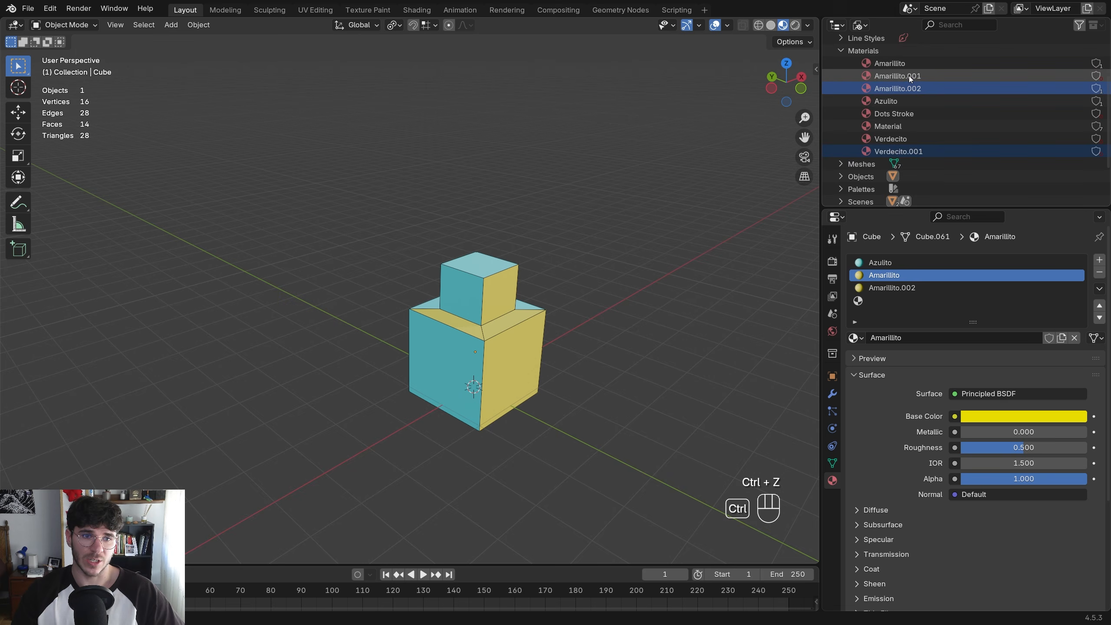
pyautogui.rightClick(909, 75)
pyautogui.click(894, 90)
pyautogui.scroll(3, 894, 90)
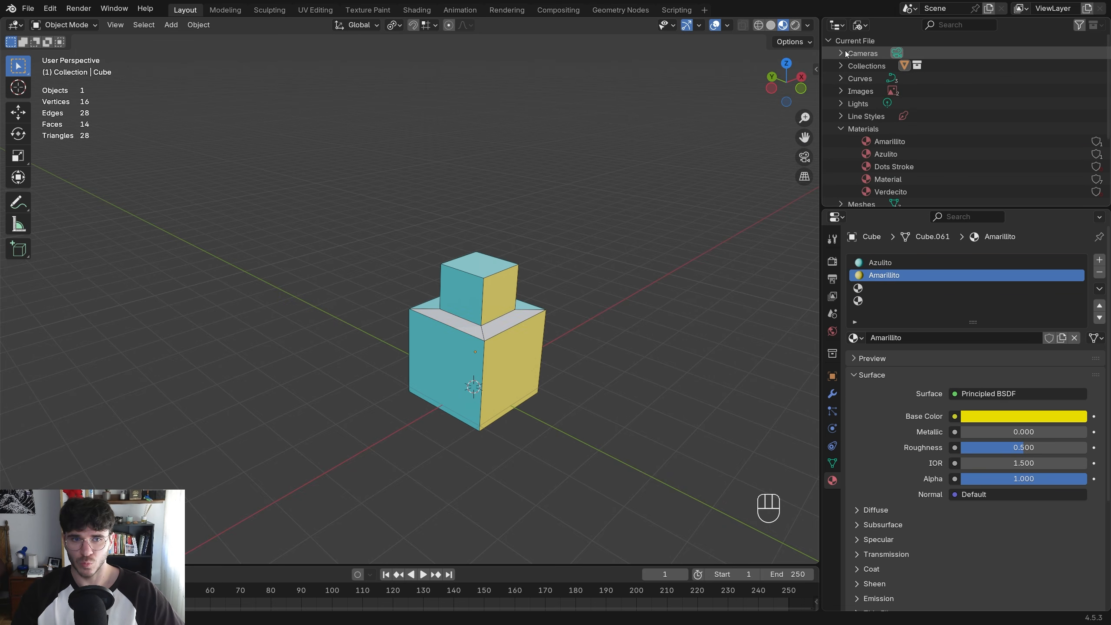
pyautogui.click(859, 25)
pyautogui.click(879, 70)
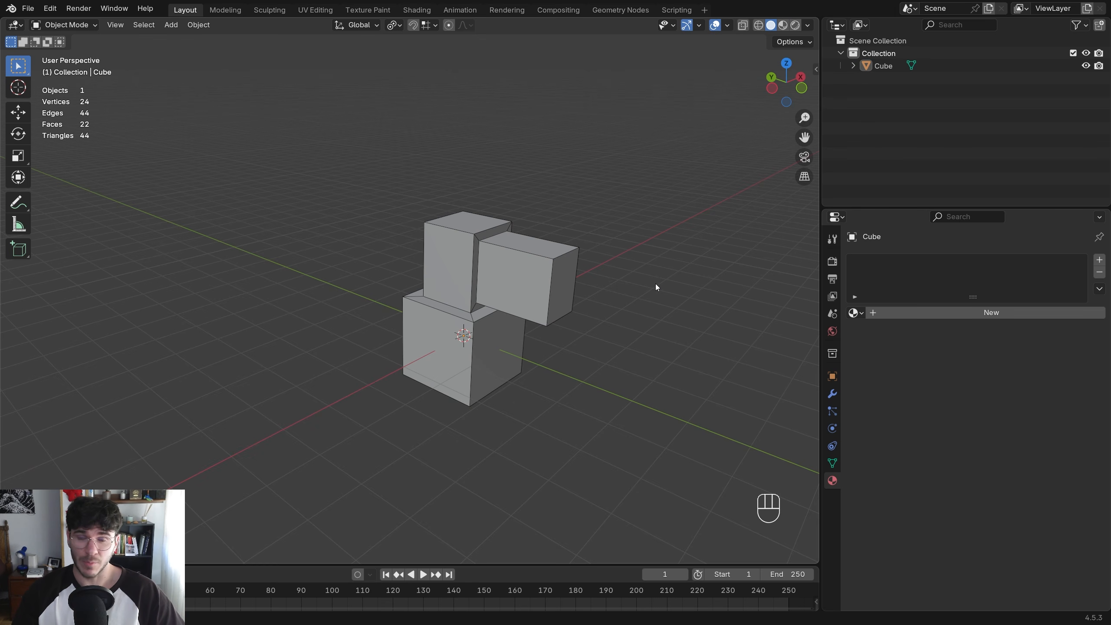
# Duplicate the three-block object twice, place one copy on each side of the original, and select all three objects
pyautogui.click(465, 257)
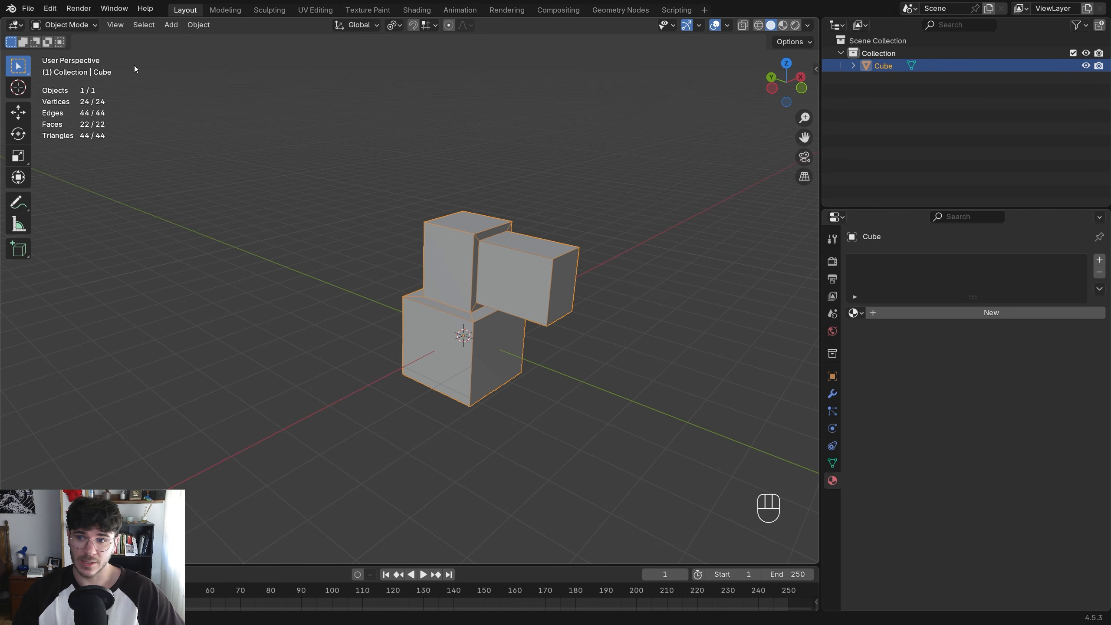
pyautogui.click(652, 207)
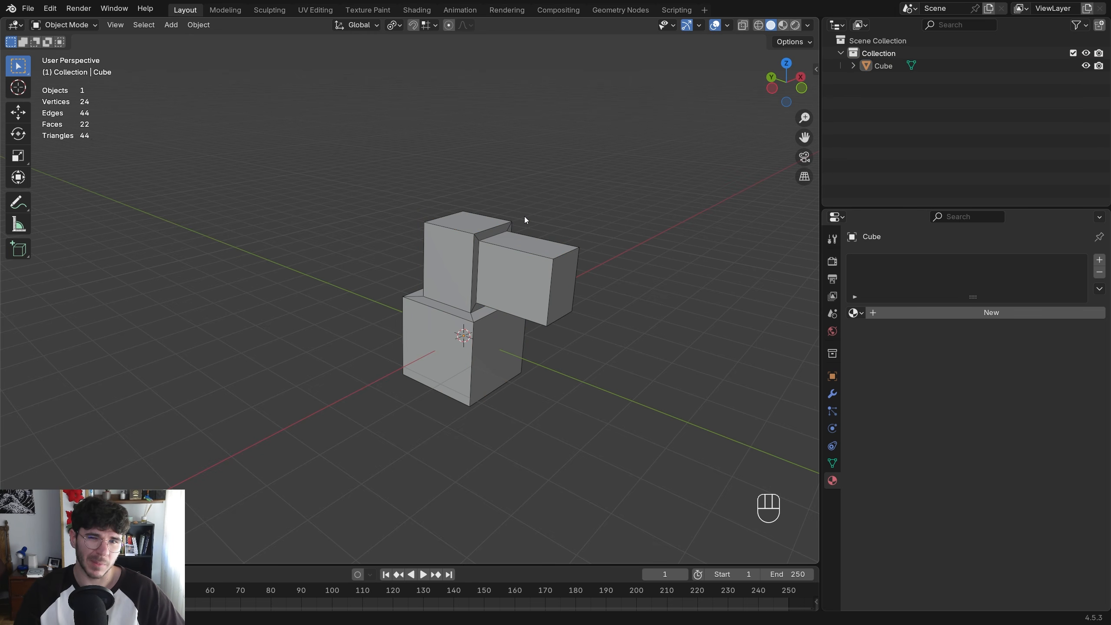
pyautogui.click(469, 276)
pyautogui.hotkey('shift', 'd')
pyautogui.click(228, 241)
pyautogui.hotkey('shift', 'd')
pyautogui.click(589, 212)
pyautogui.press('a')
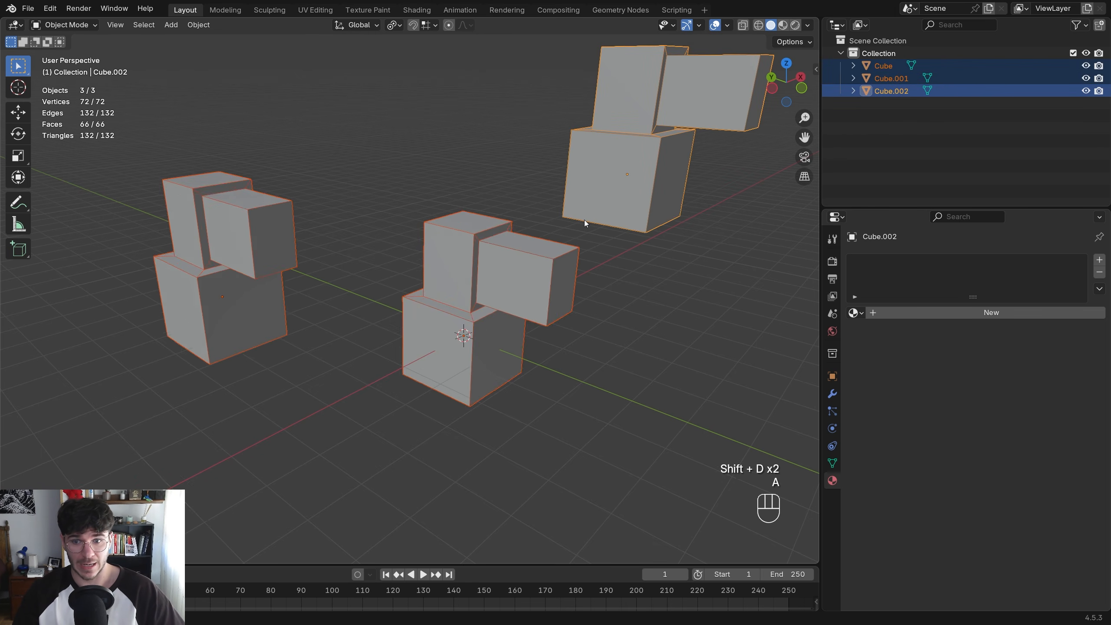
# Select only the middle three-block object and set up an FBX export limited to selected objects
pyautogui.scroll(-3, 584, 219)
pyautogui.click(456, 300)
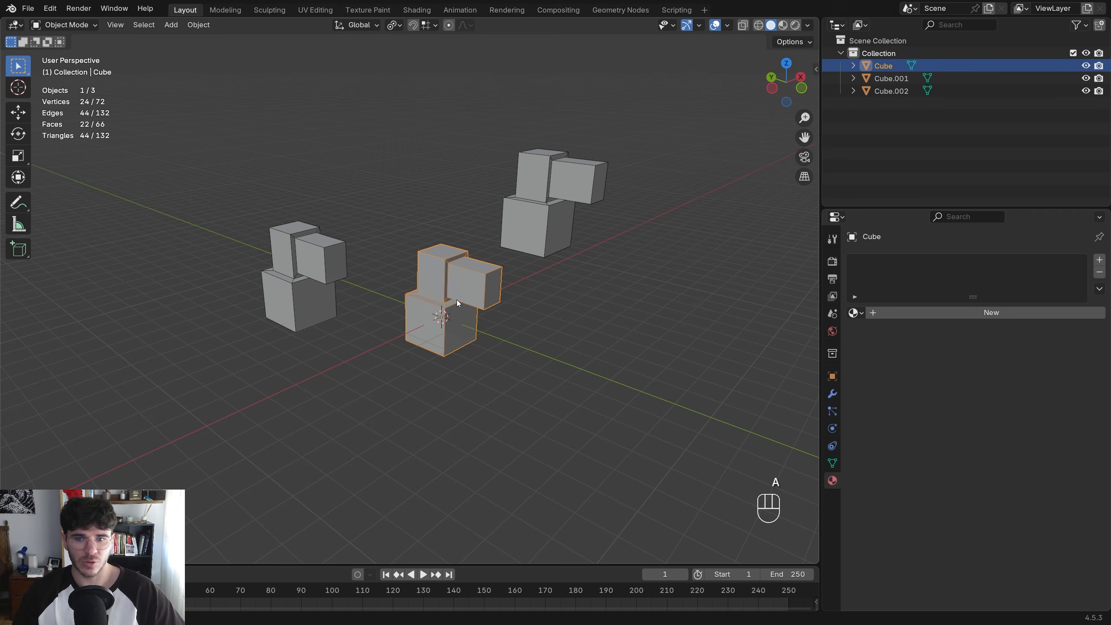
pyautogui.scroll(2, 437, 289)
pyautogui.keyDown('shift'); pyautogui.moveTo(537, 228); pyautogui.dragTo(494, 325, button='middle'); pyautogui.keyUp('shift')
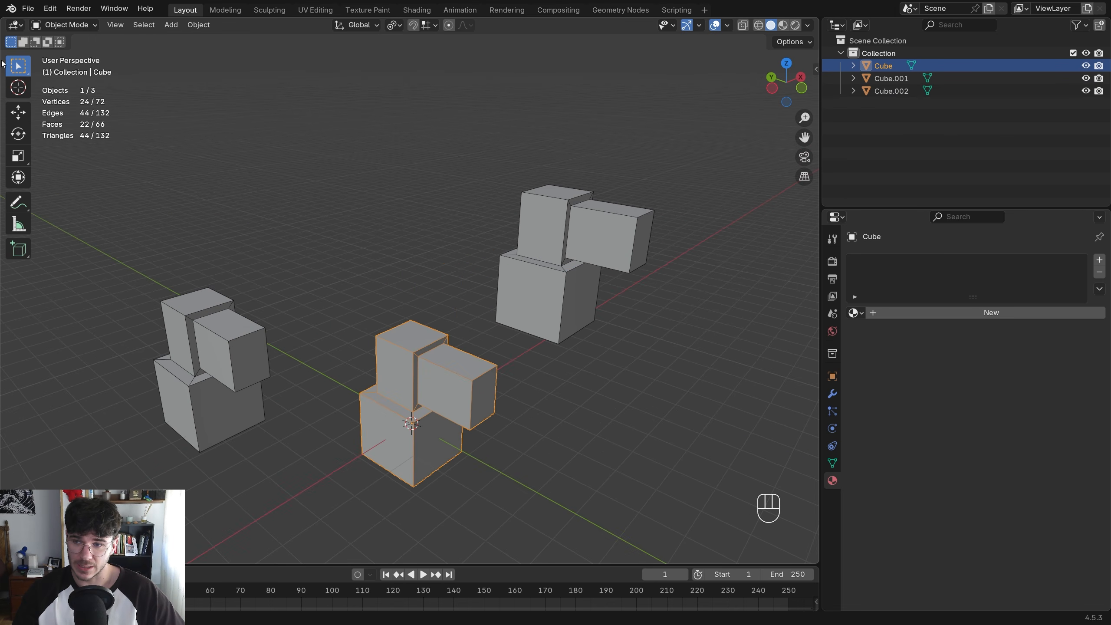
pyautogui.click(28, 9)
pyautogui.moveTo(85, 195)
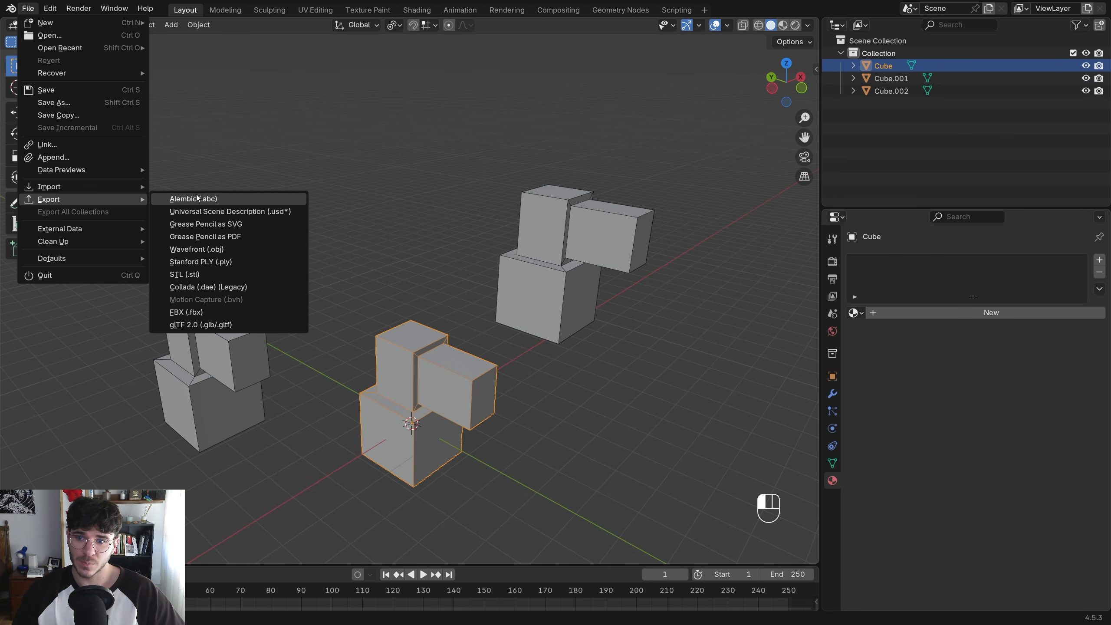
pyautogui.click(199, 313)
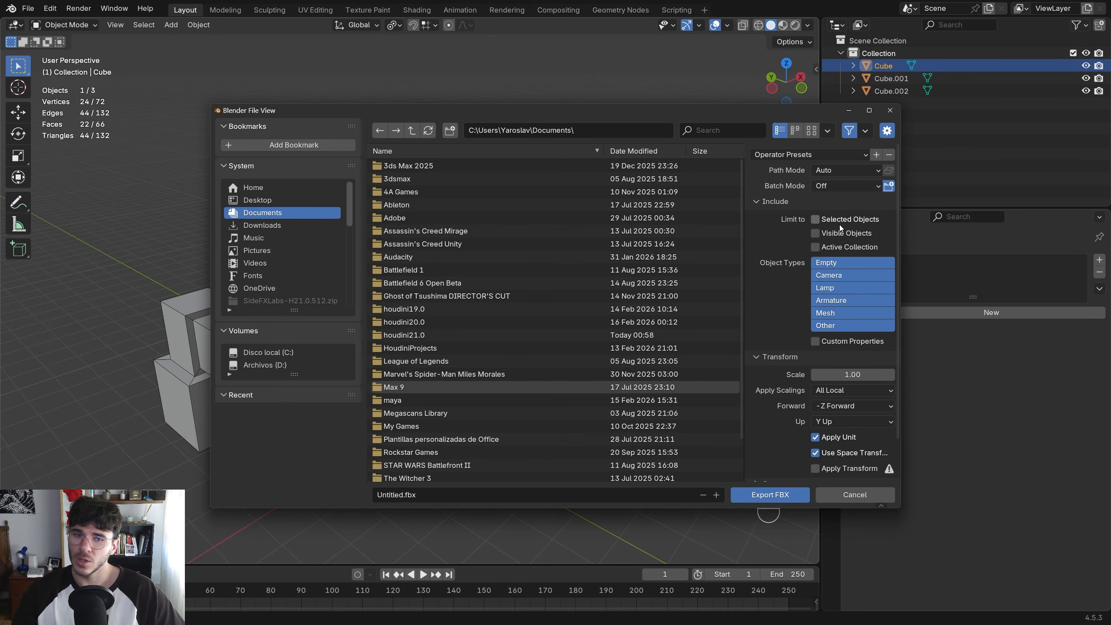
pyautogui.click(815, 221)
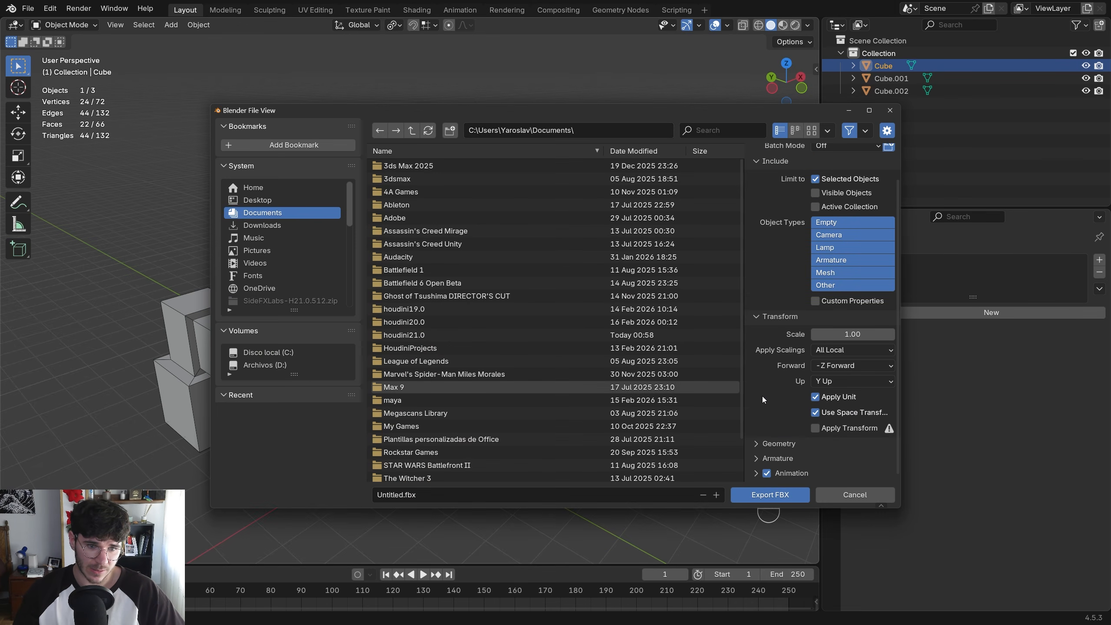
# Examine the FBX export's Include, Transform and Geometry options, including Apply Modifiers, and cancel the export
pyautogui.scroll(-2, 762, 396)
pyautogui.click(759, 445)
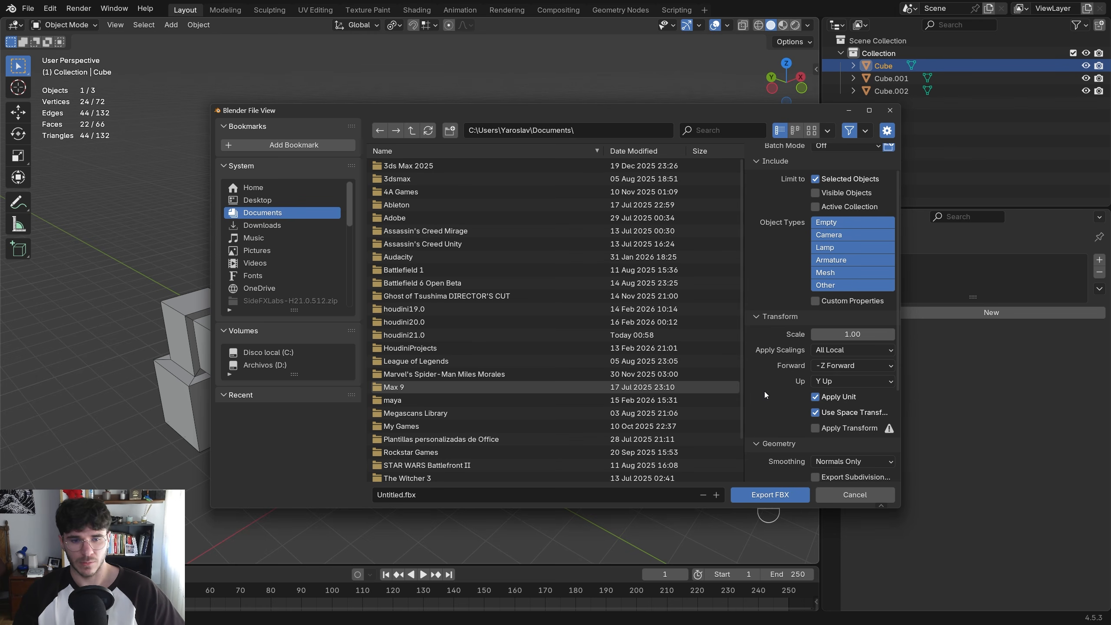
pyautogui.scroll(-3, 813, 273)
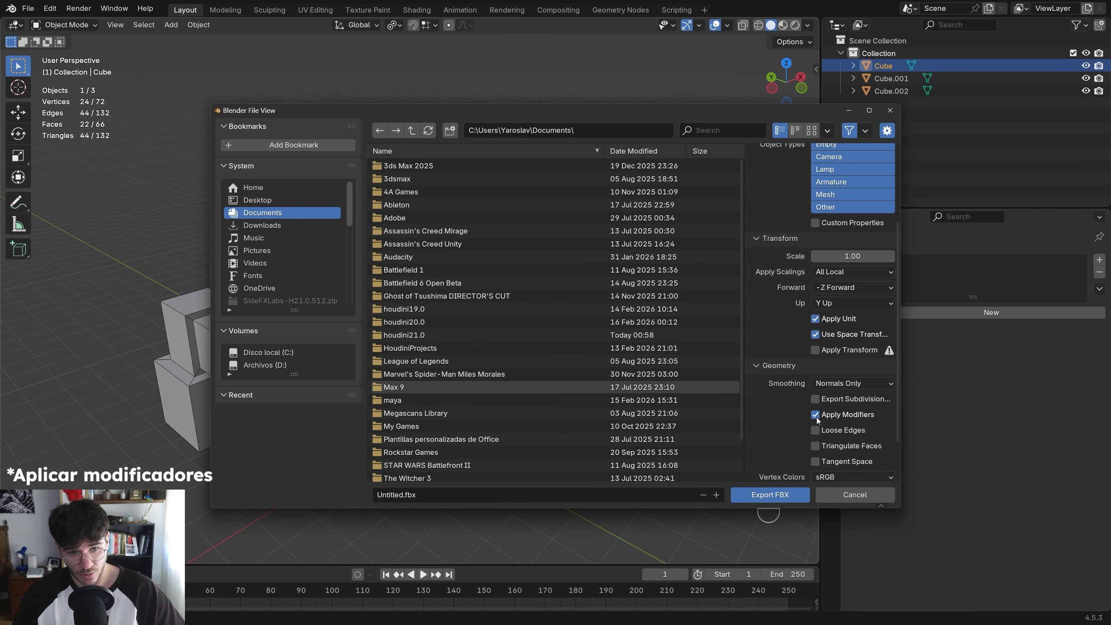
pyautogui.scroll(6, 808, 394)
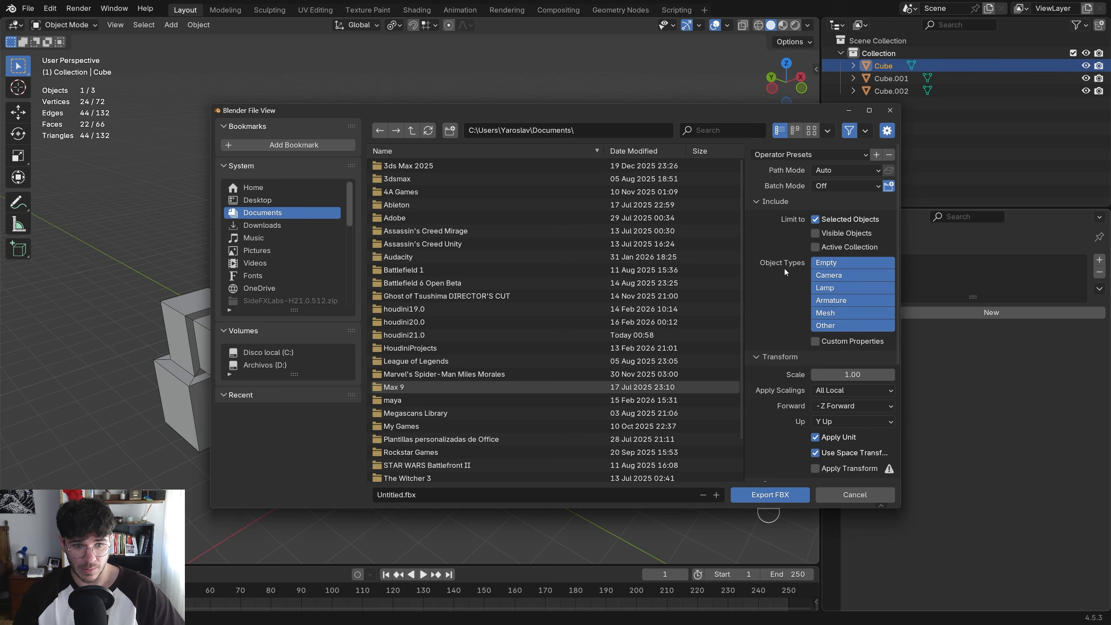
pyautogui.scroll(-5, 856, 316)
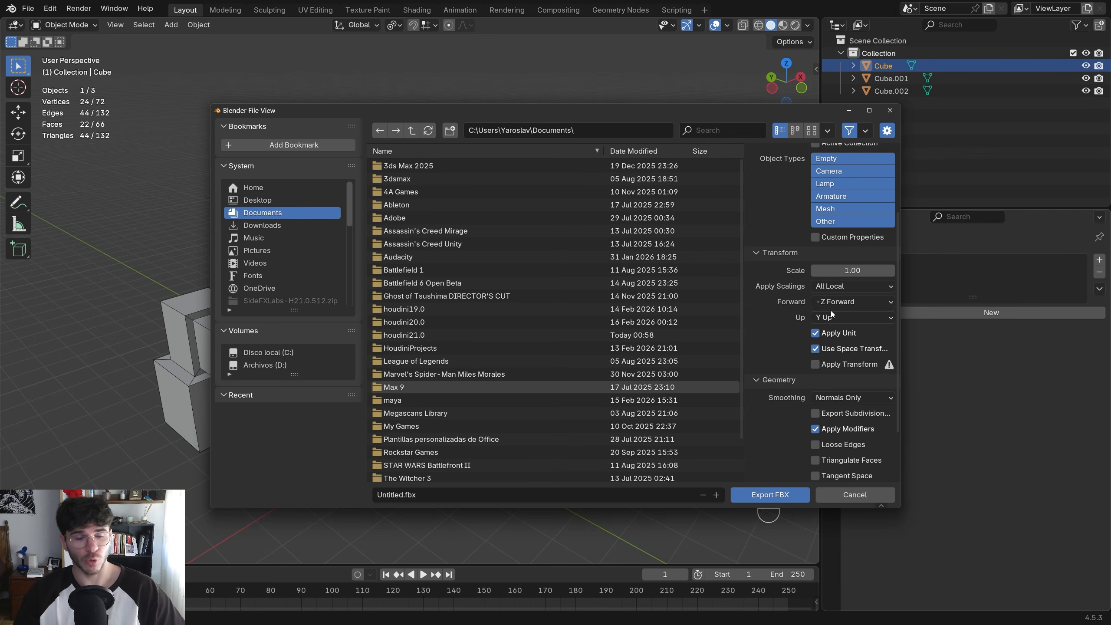
pyautogui.scroll(-3, 734, 357)
pyautogui.scroll(-1, 809, 385)
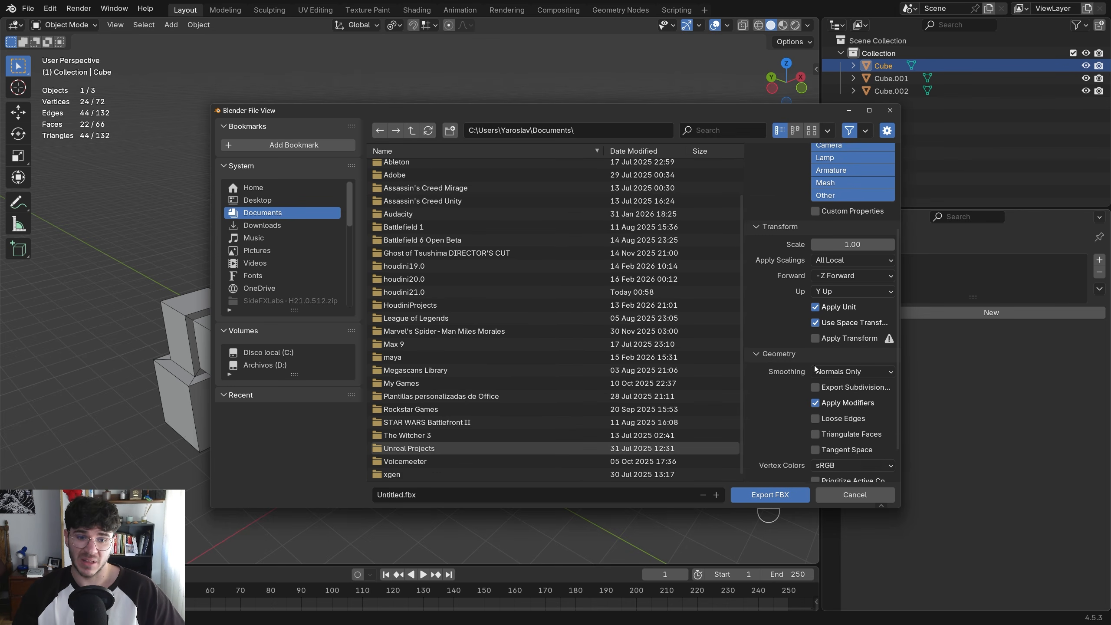
pyautogui.scroll(5, 804, 402)
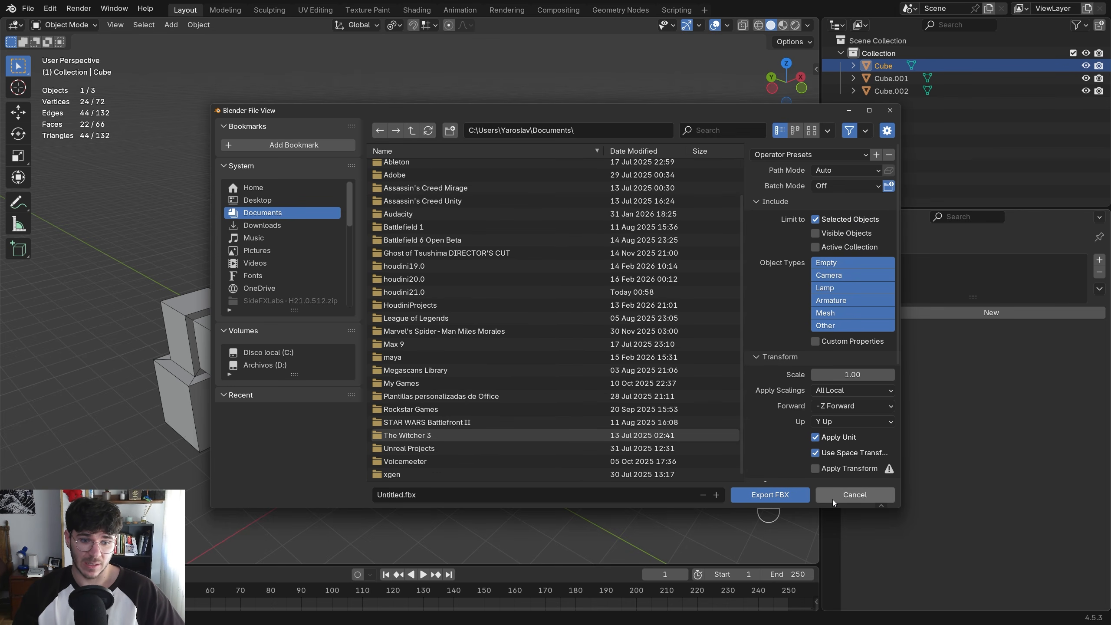
pyautogui.click(867, 500)
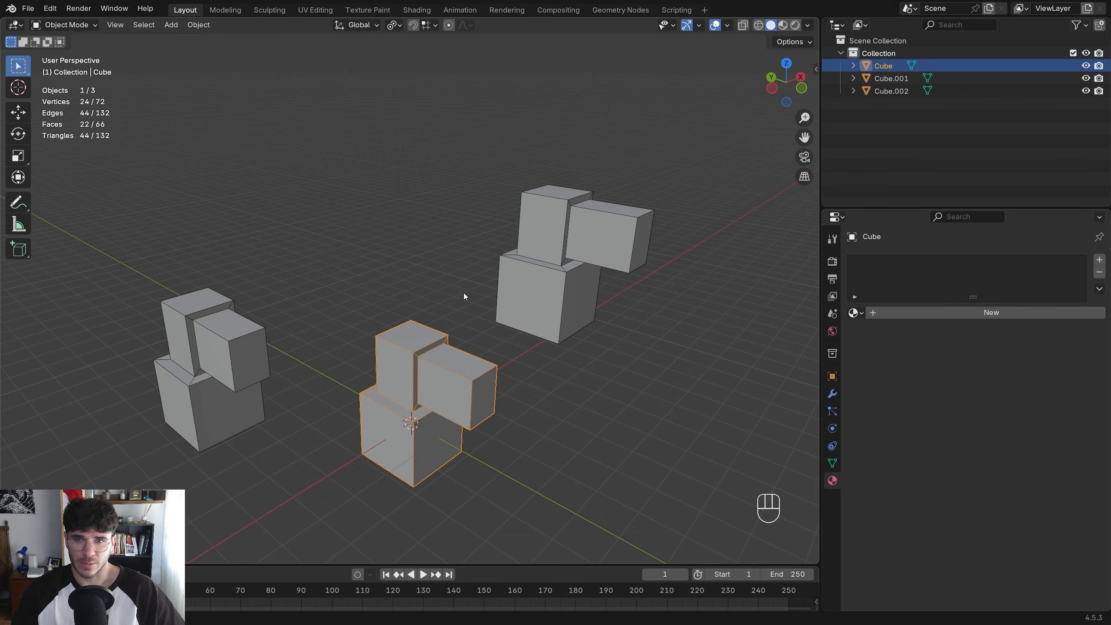
# Delete the two outer copies of the three-block object, keeping only the original at the world origin
pyautogui.scroll(-2, 464, 293)
pyautogui.click(28, 9)
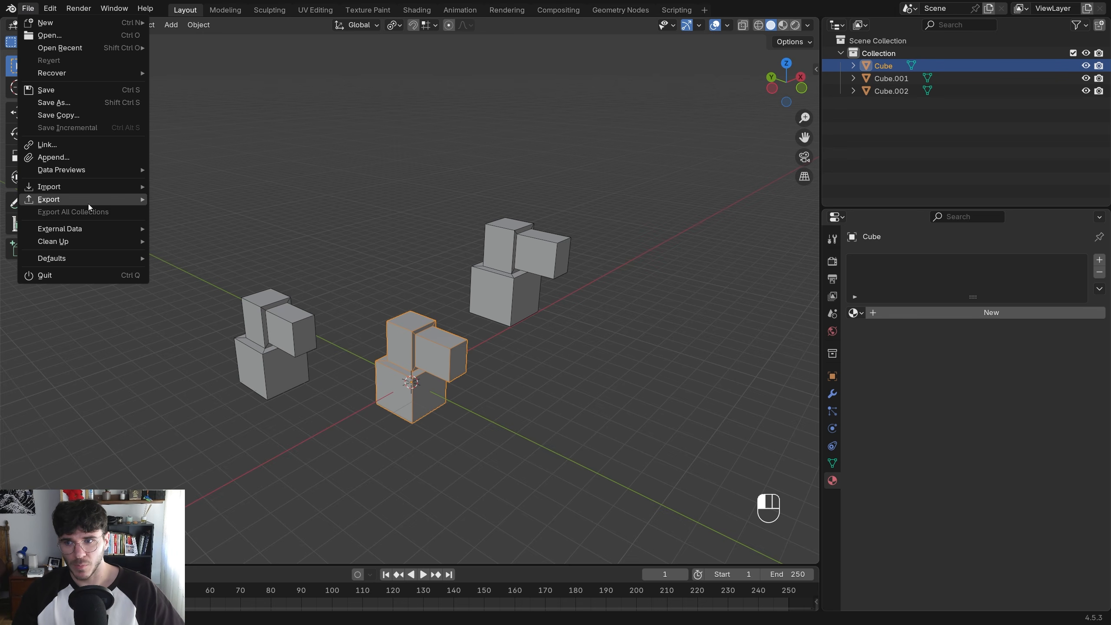
pyautogui.click(571, 202)
pyautogui.moveTo(99, 244); pyautogui.dragTo(312, 403)
pyautogui.keyDown('shift'); pyautogui.click(520, 271); pyautogui.keyUp('shift')
pyautogui.press('x')
pyautogui.click(622, 304)
pyautogui.keyDown('shift'); pyautogui.moveTo(447, 317); pyautogui.dragTo(569, 359, button='middle'); pyautogui.keyUp('shift')
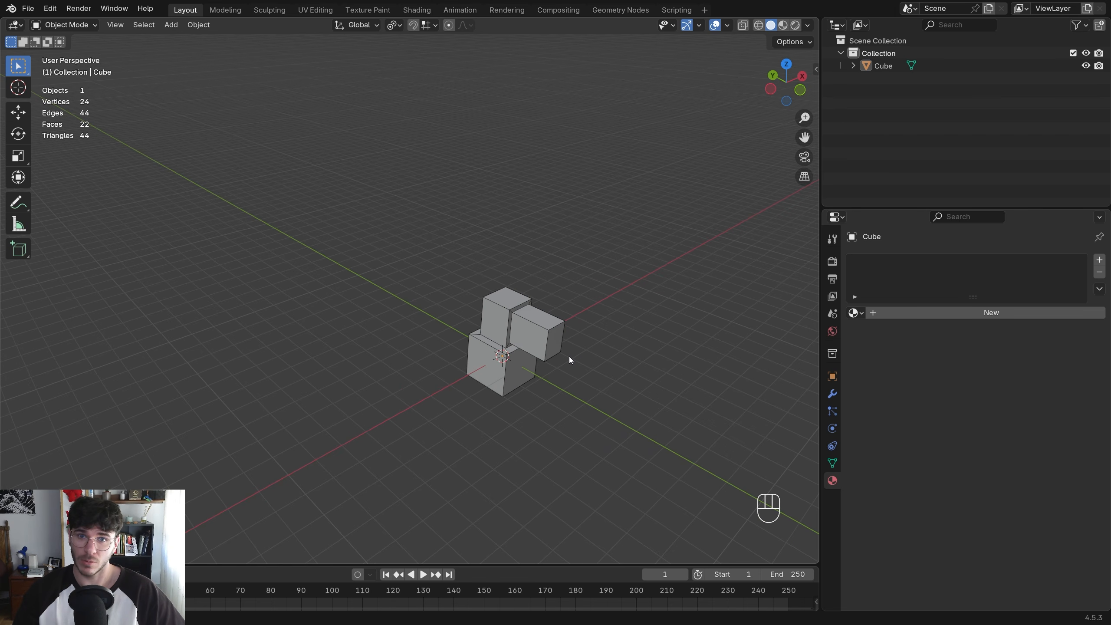